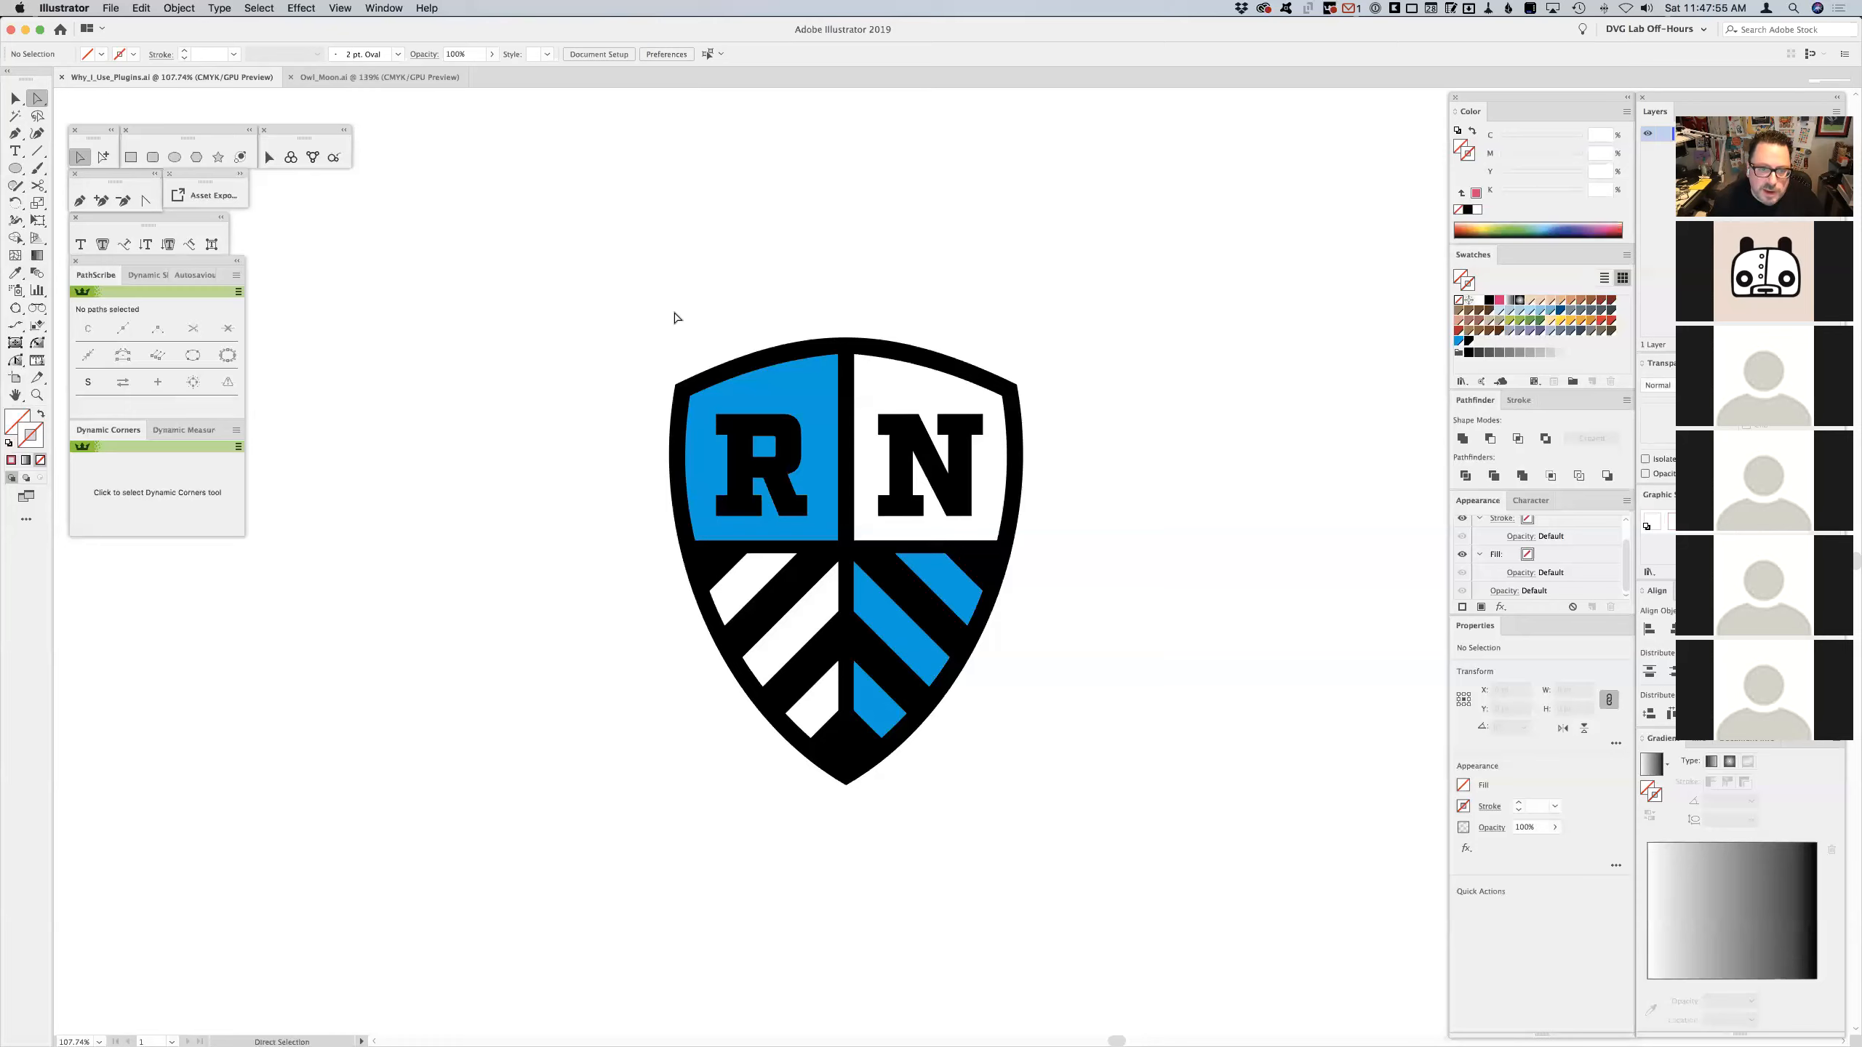
key("v")
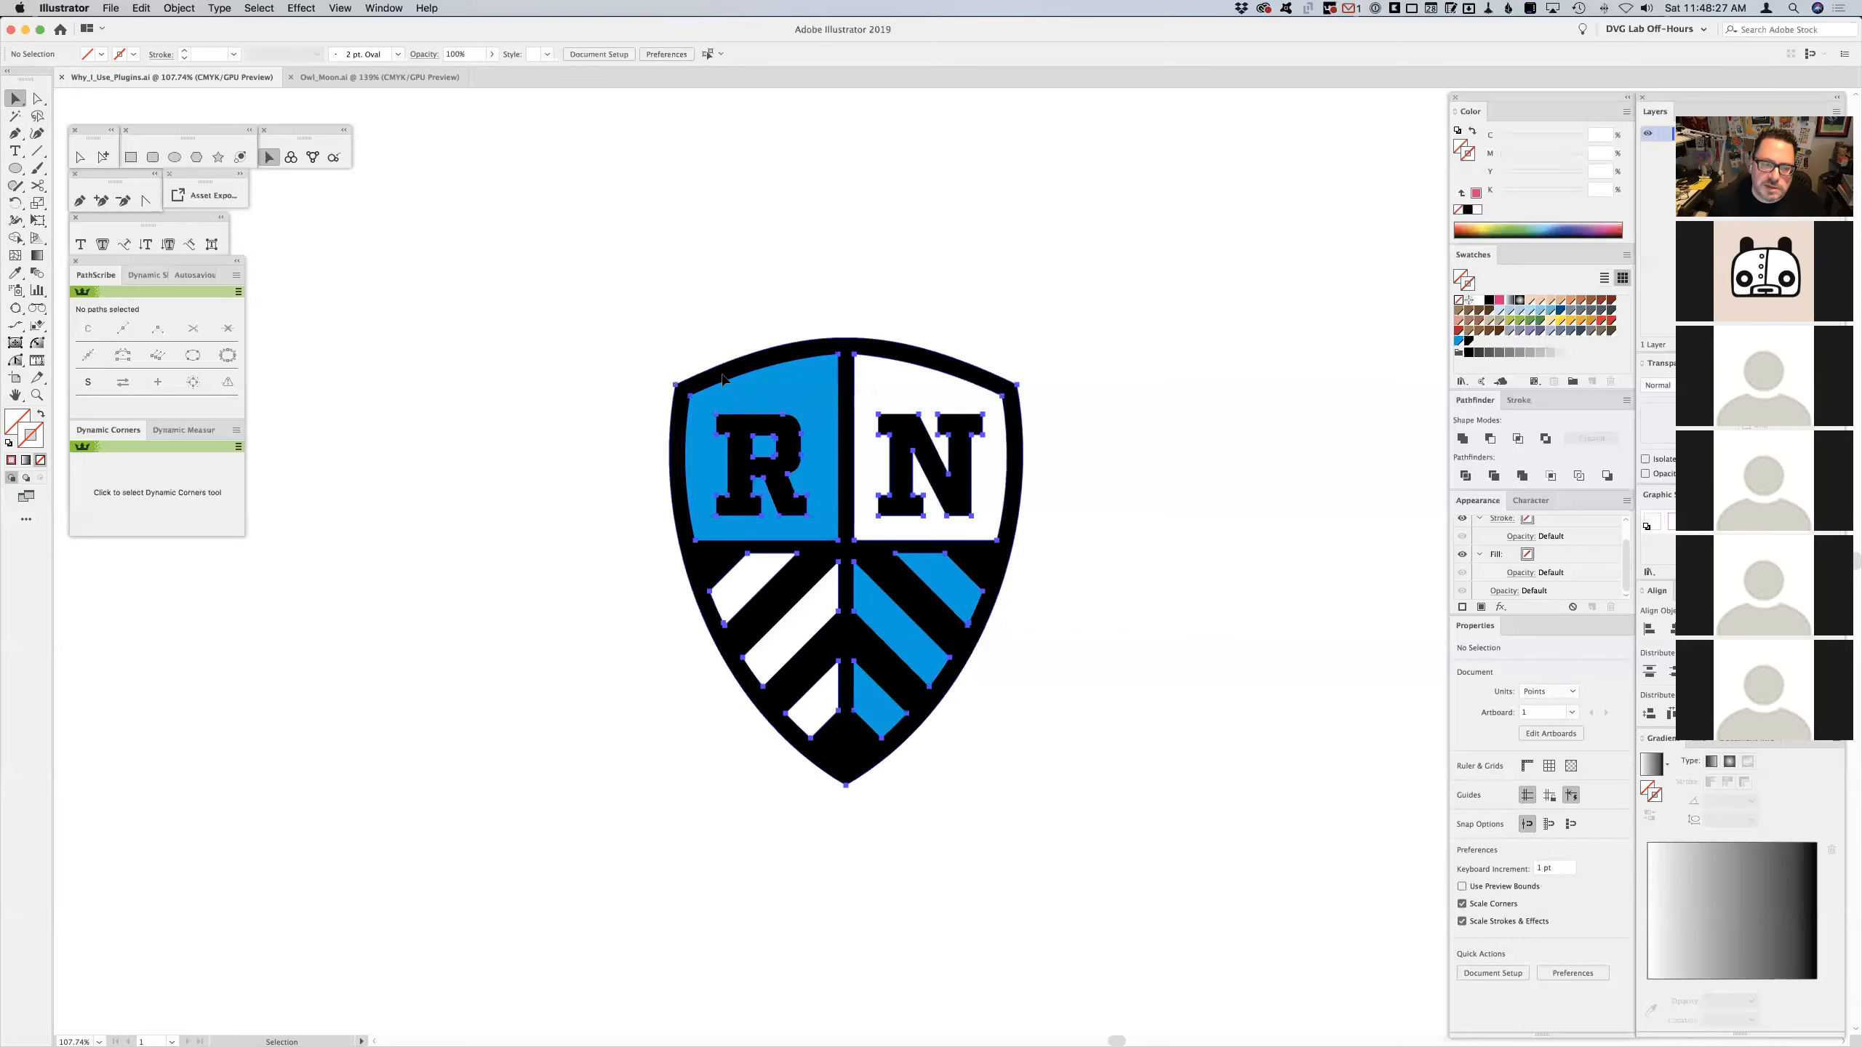
left_click(724, 378)
left_click(768, 277)
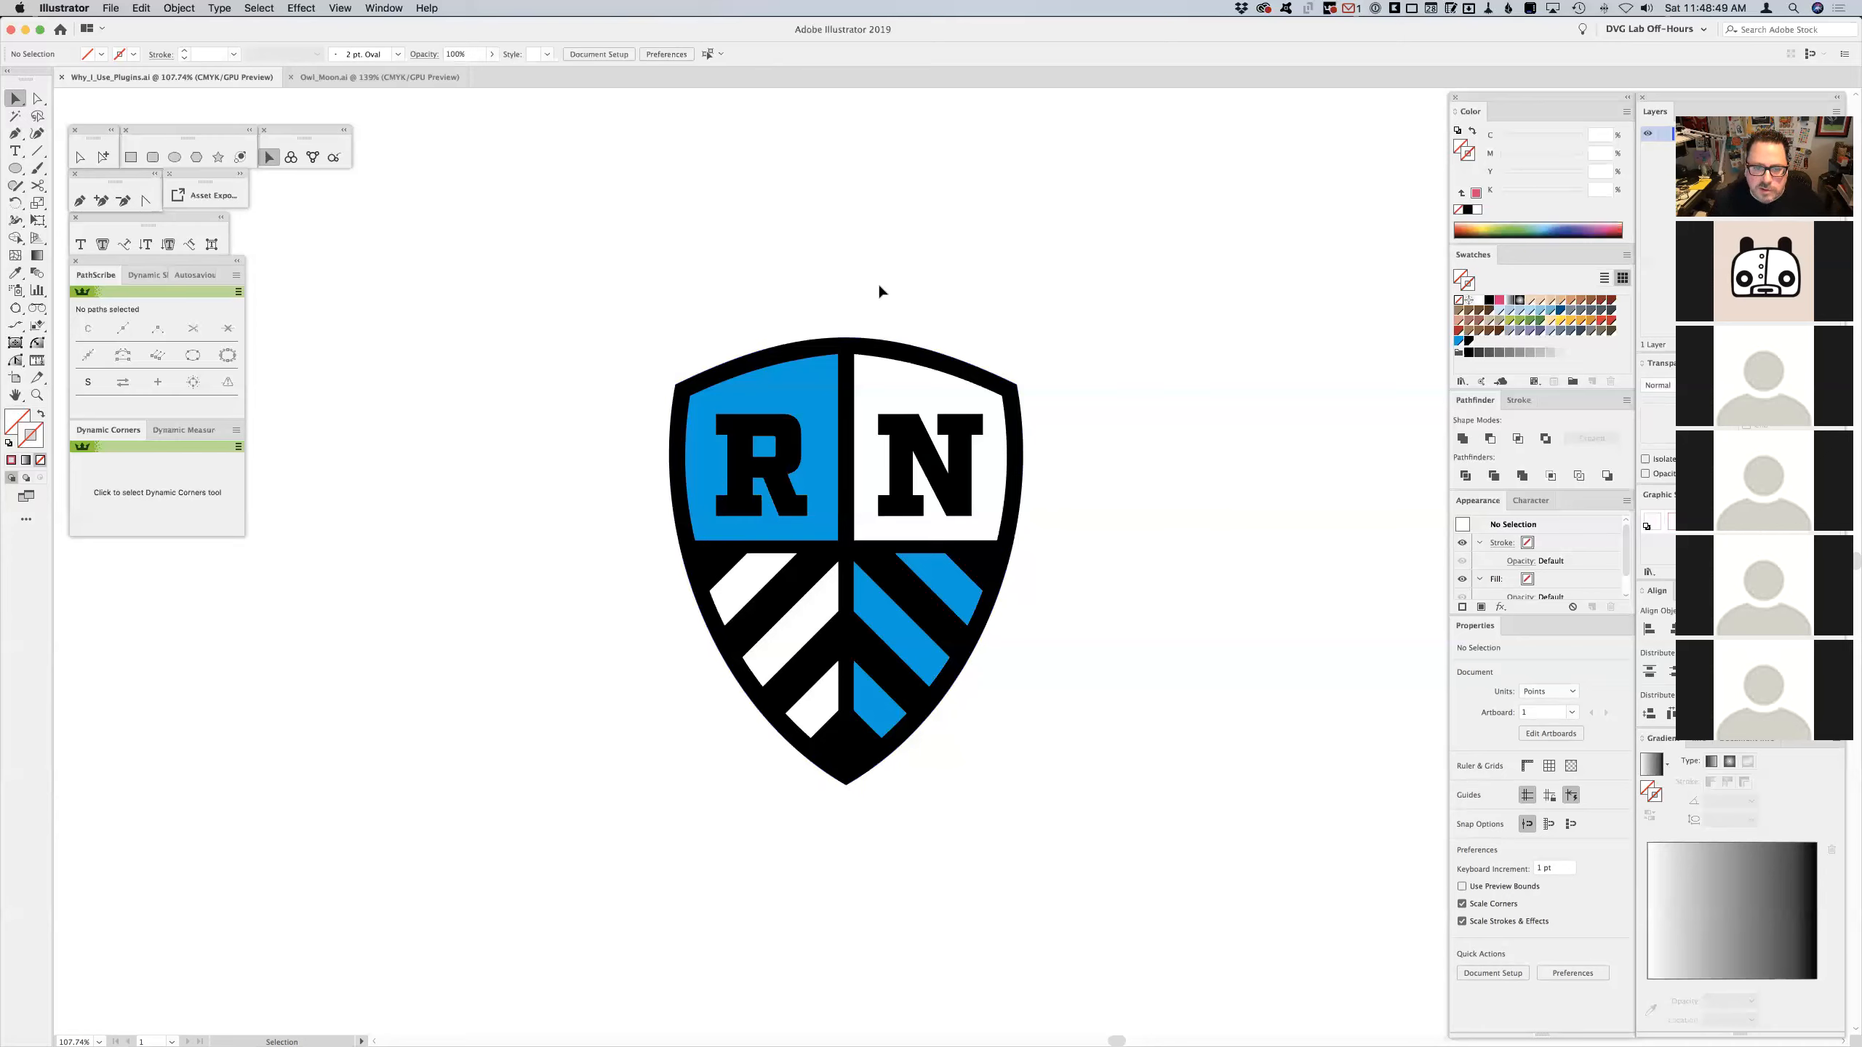
key("a")
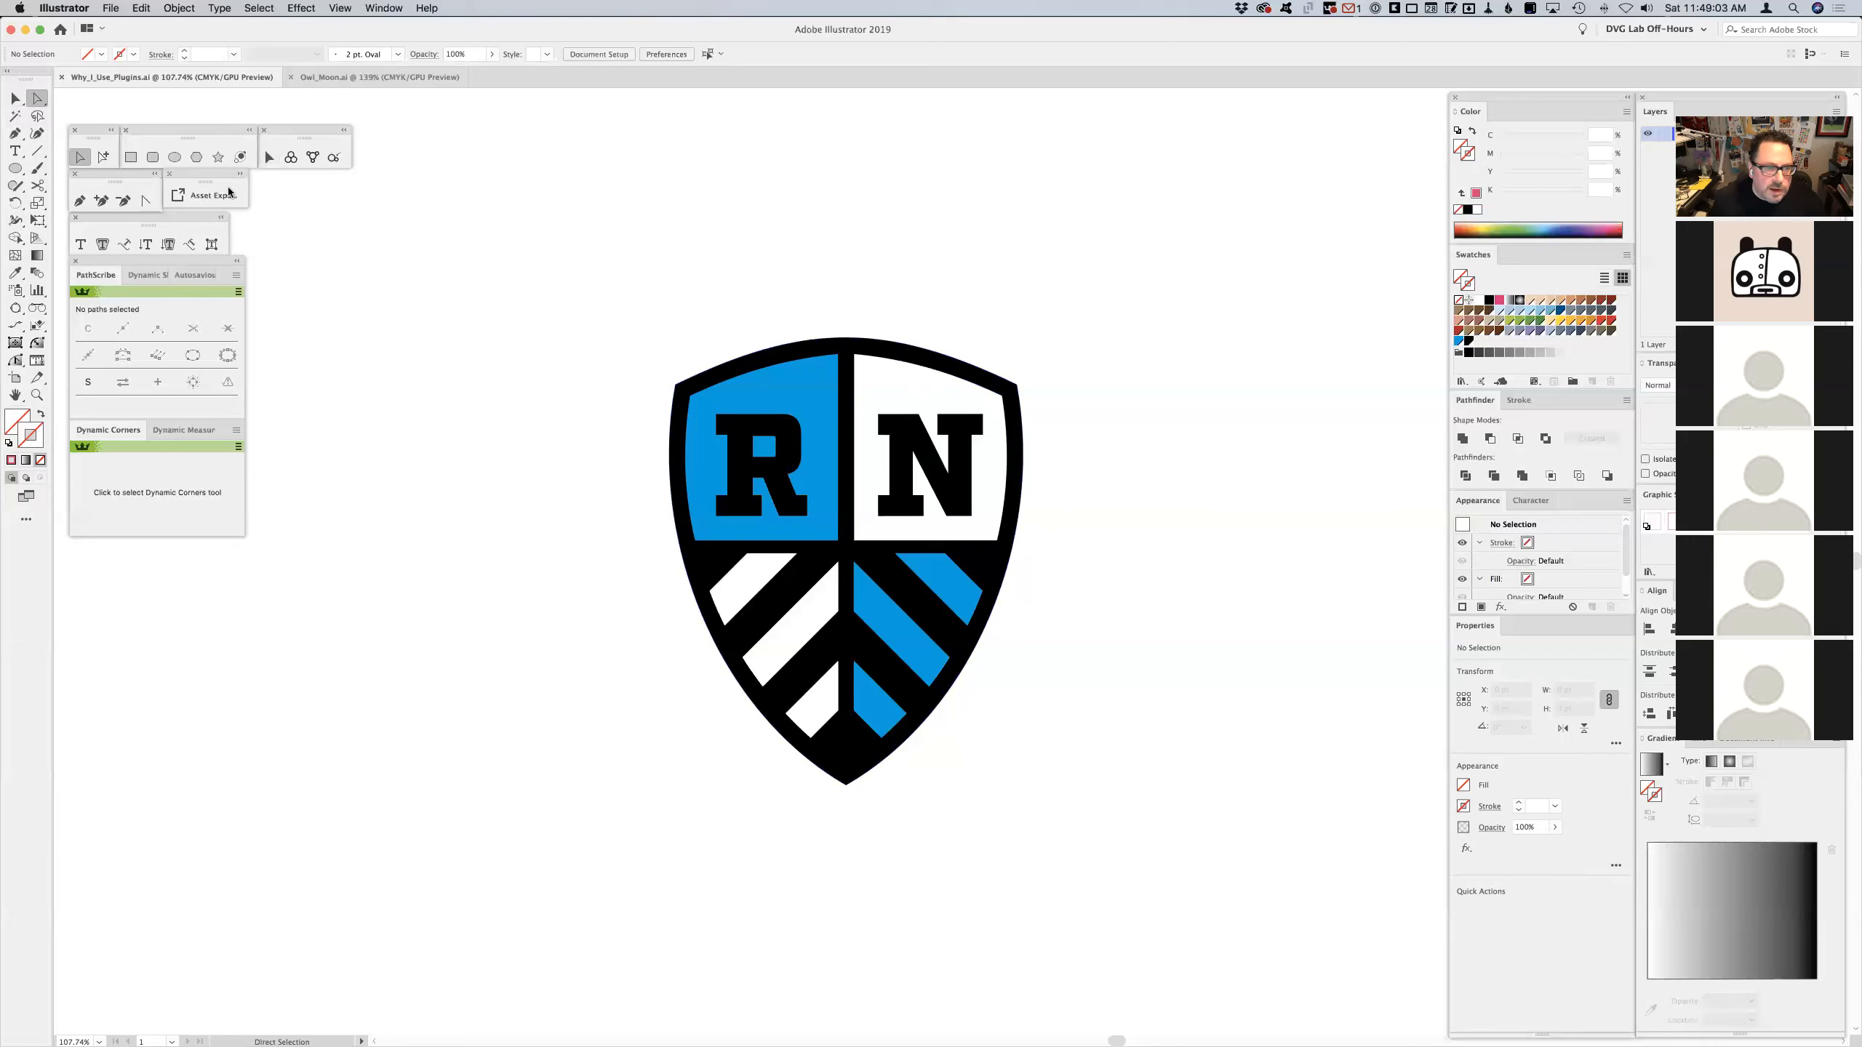
- Draw a trial circle about 360 pt across with a 1 pt magenta stroke, overlapping the shield's left side, and delete it
left_click(1677, 523)
left_click(183, 159)
mouse_move(584, 446)
left_mouse_down()
mouse_move(777, 612)
mouse_move(797, 659)
left_mouse_up()
key("a")
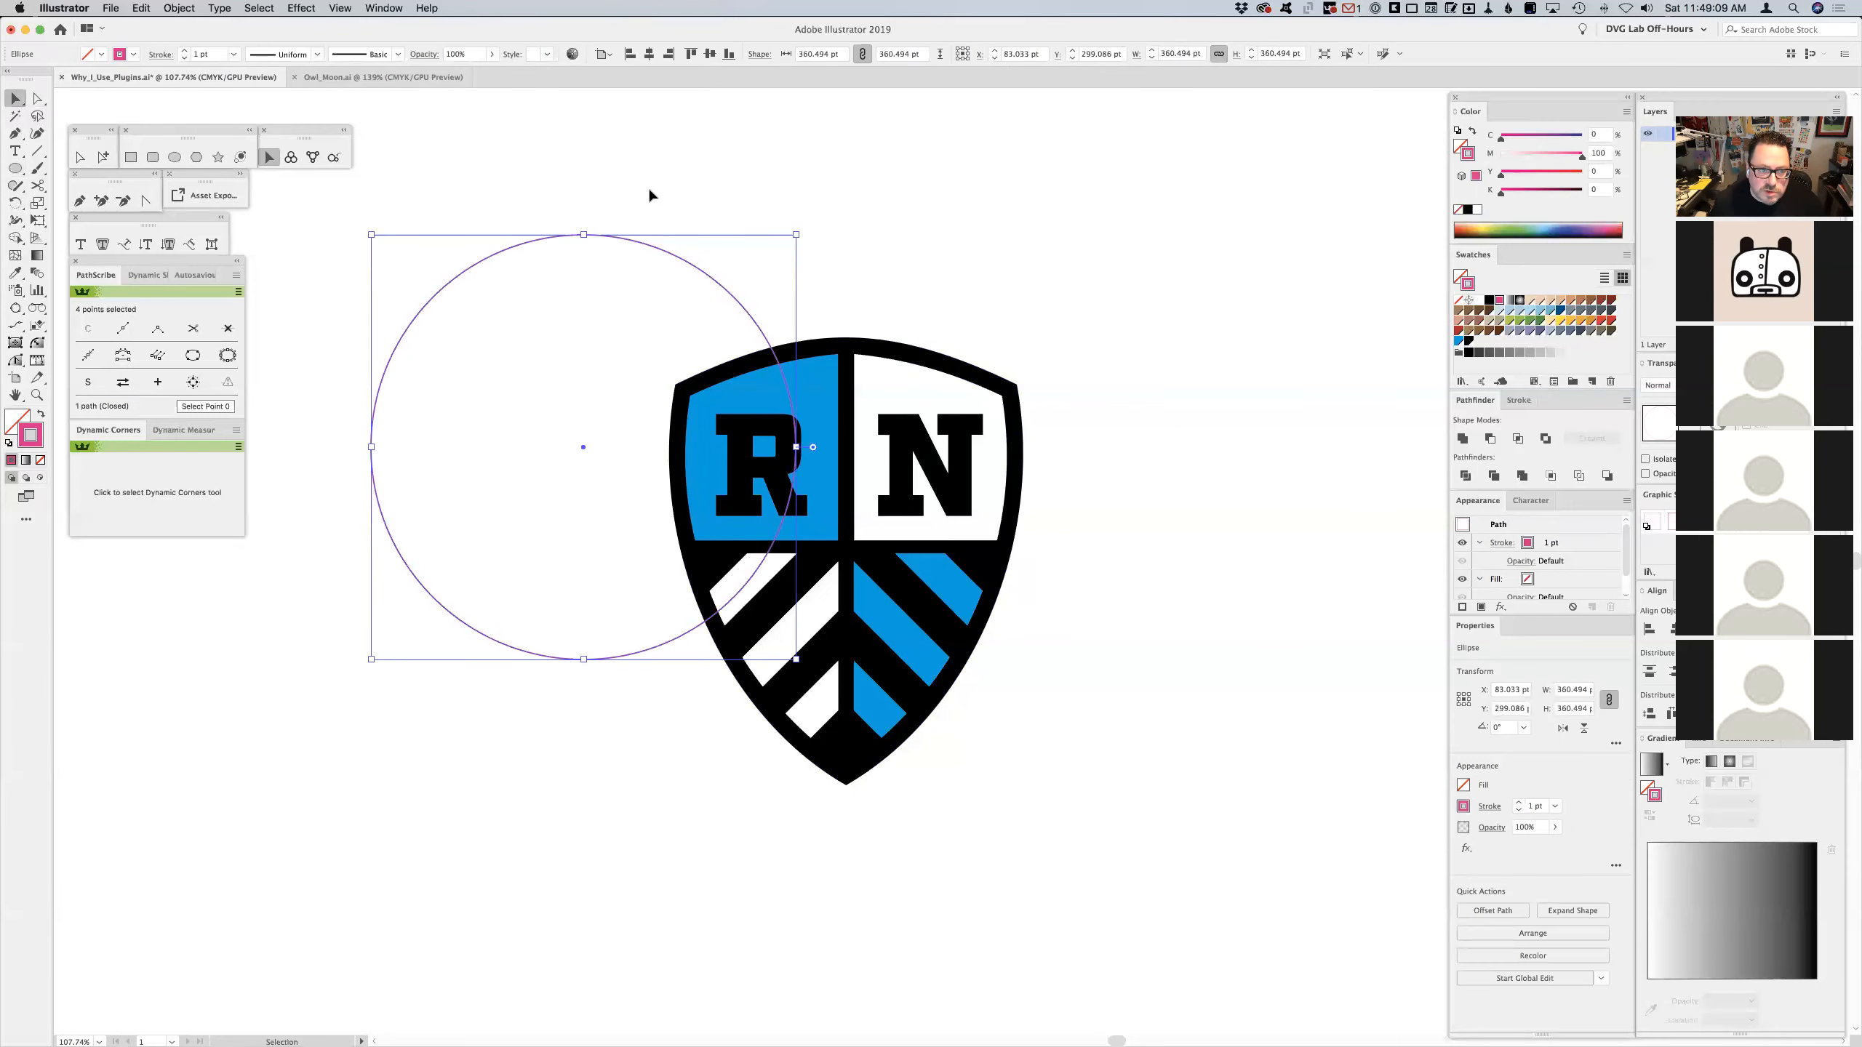
left_click(635, 212)
left_click_drag(634, 212, 557, 282)
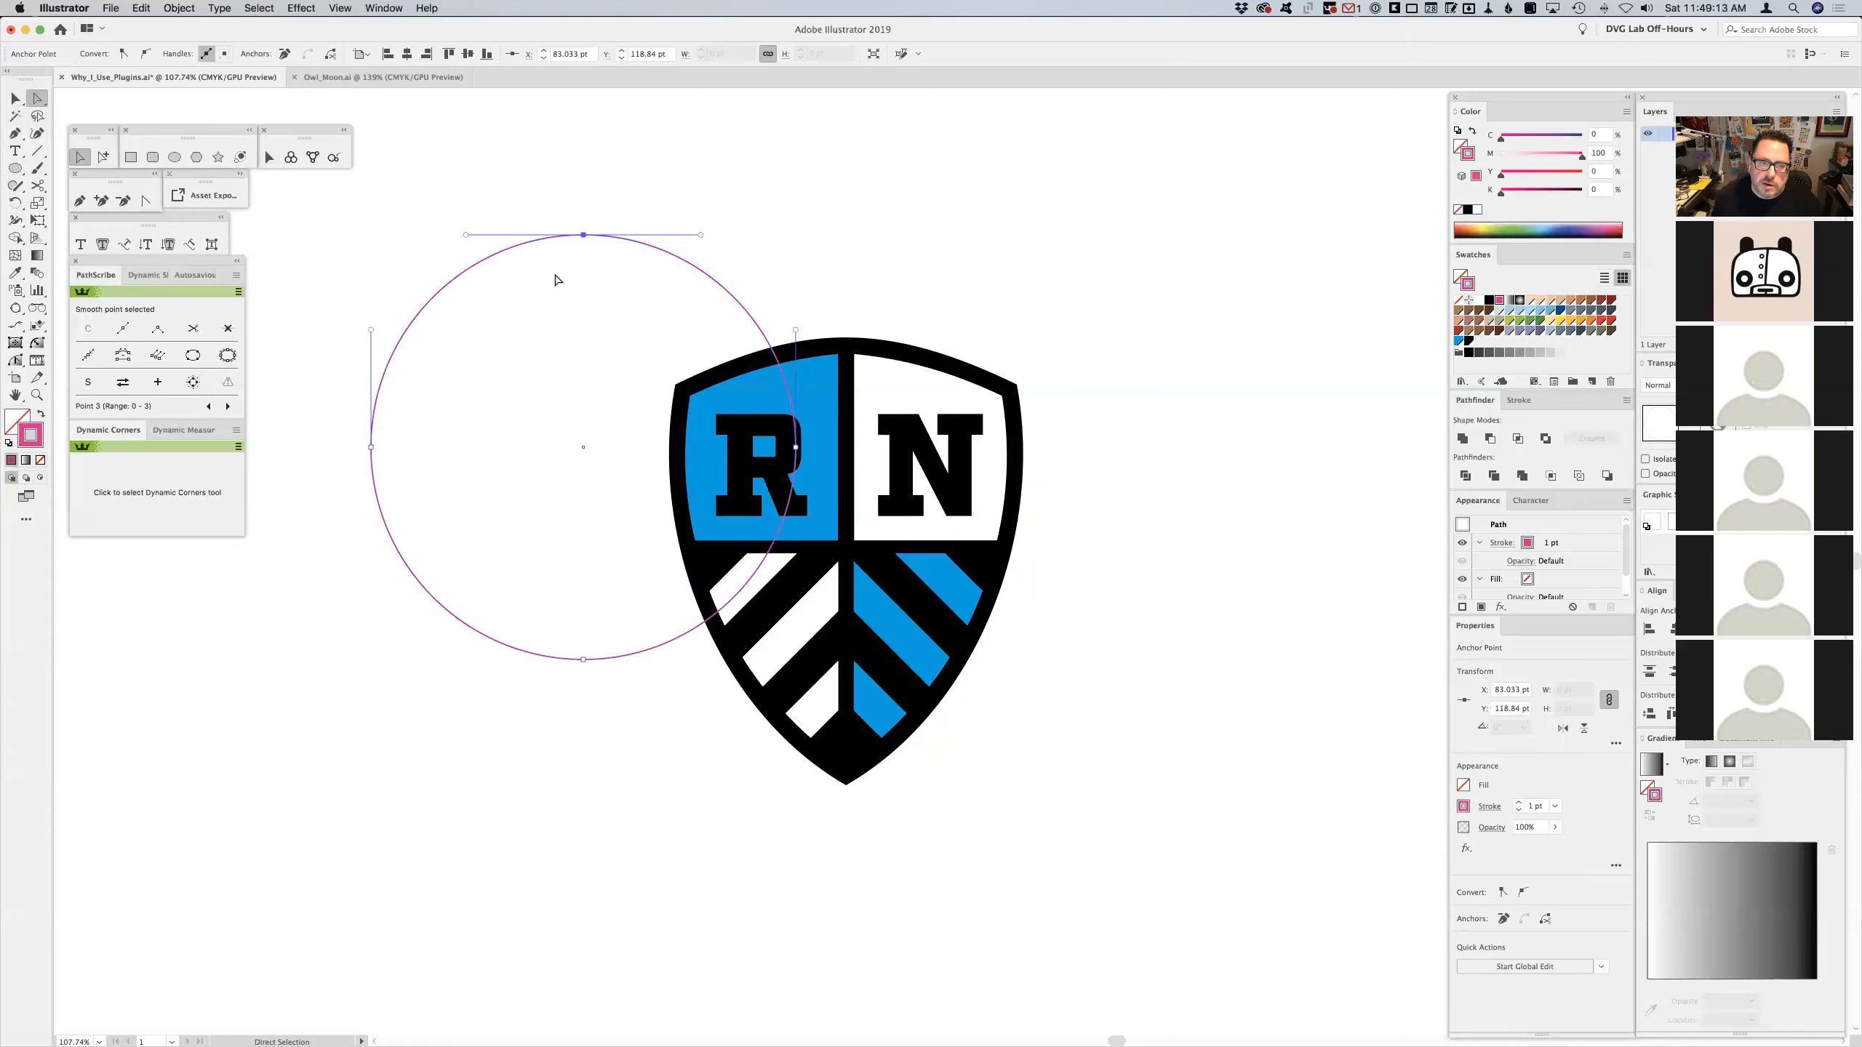
key("v")
left_click_drag(628, 205, 569, 283)
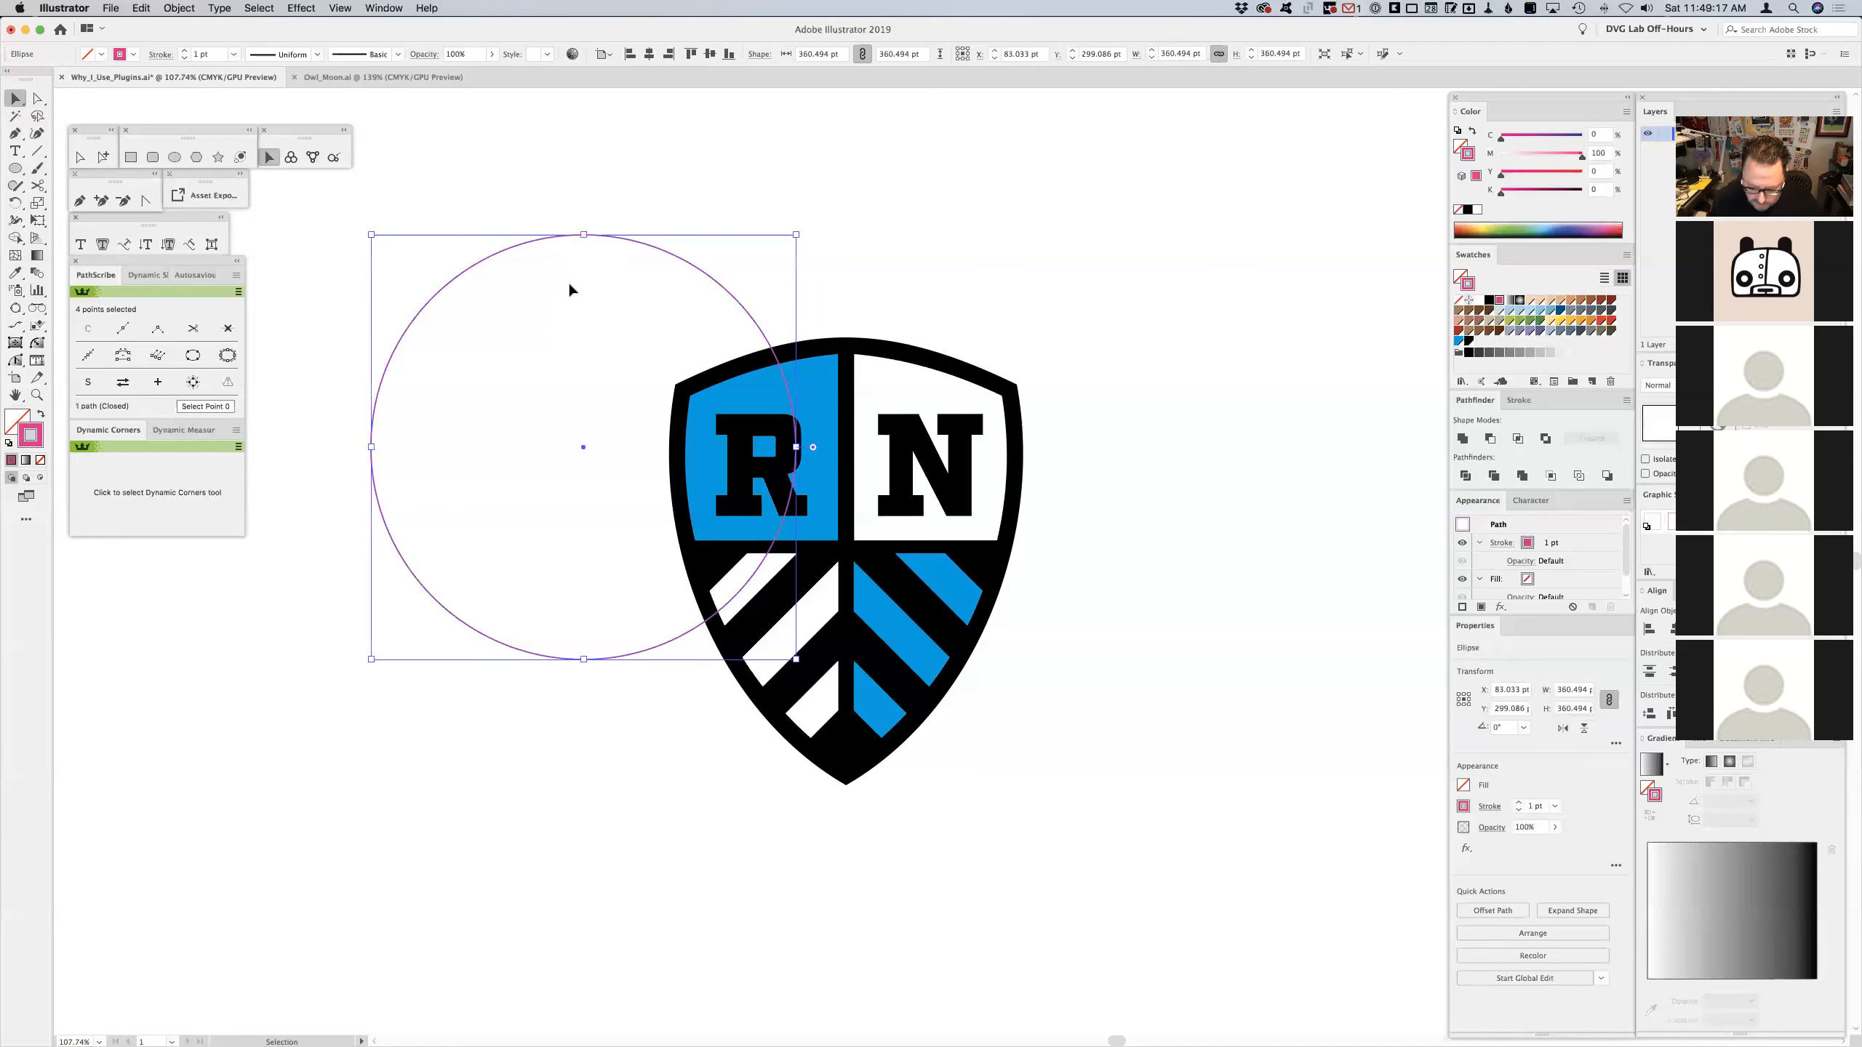
key("Delete")
- Try the built-in Add Anchor Points command on the shield's outer outline, undo it and deselect the outline
key("a")
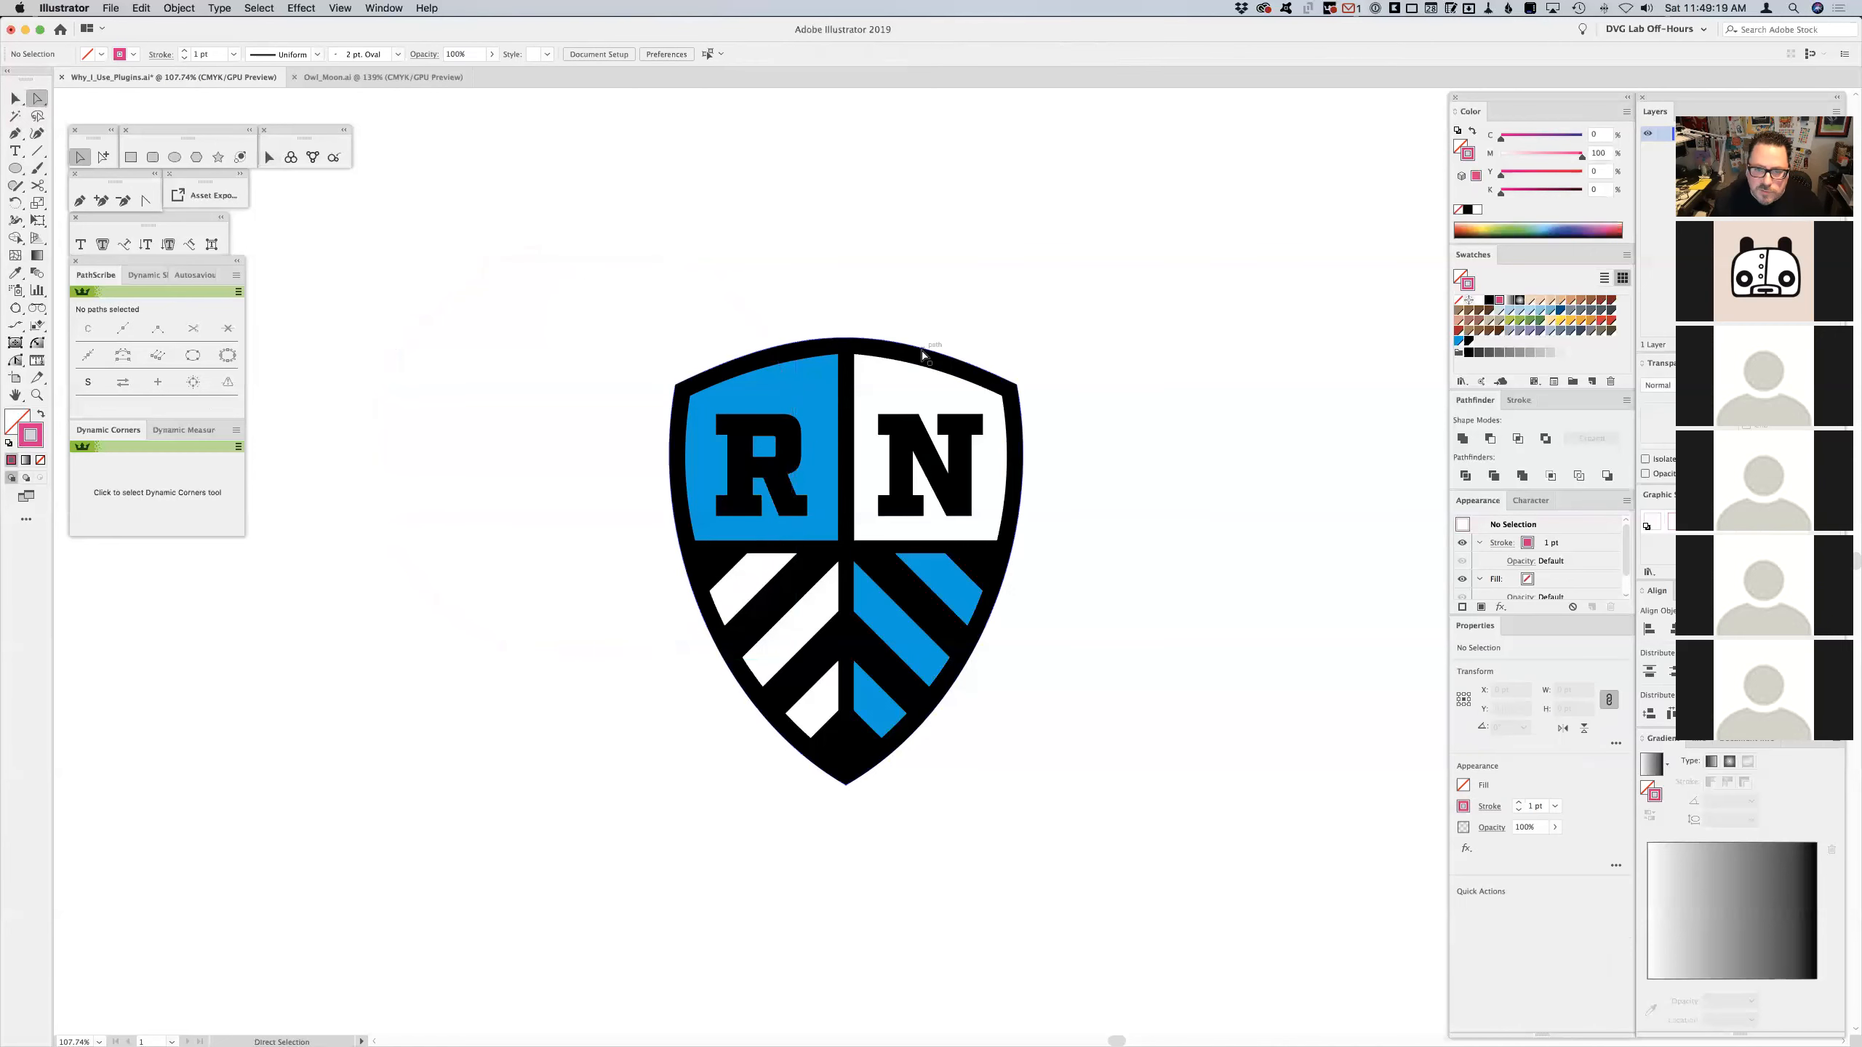
left_click(923, 355)
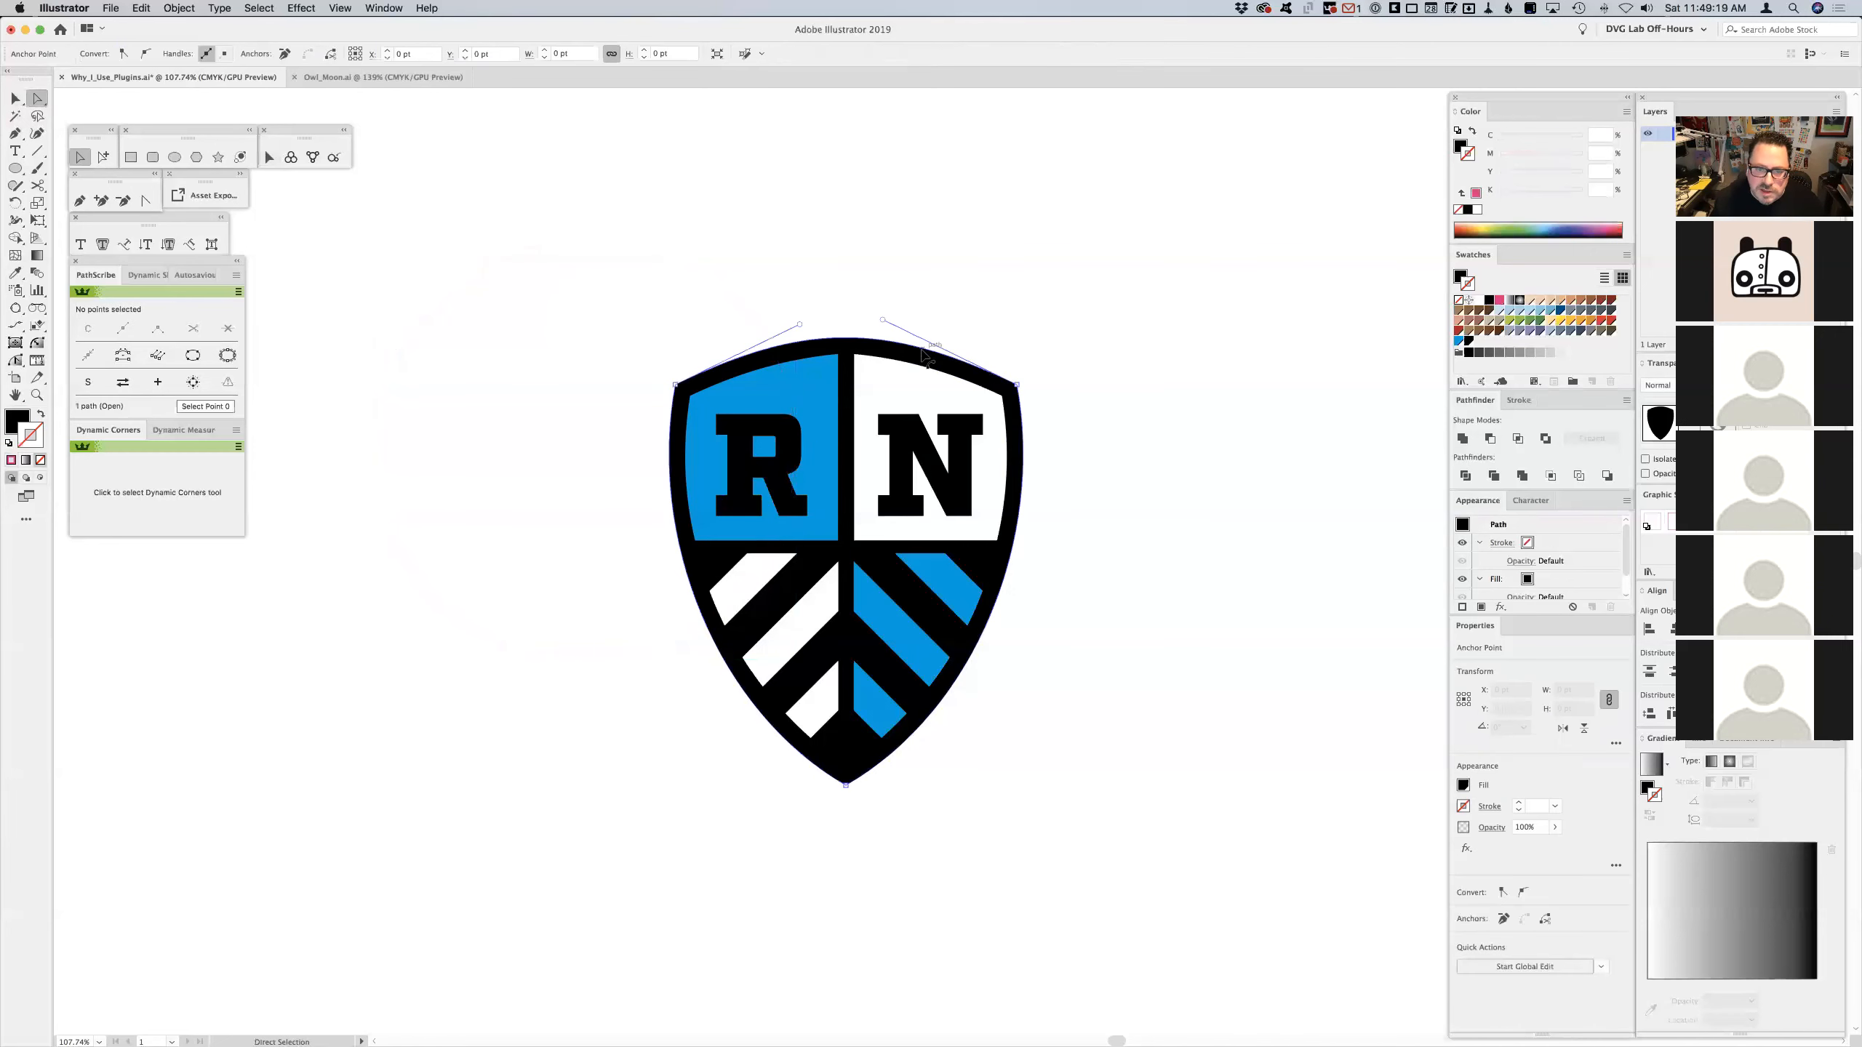
left_click(850, 303)
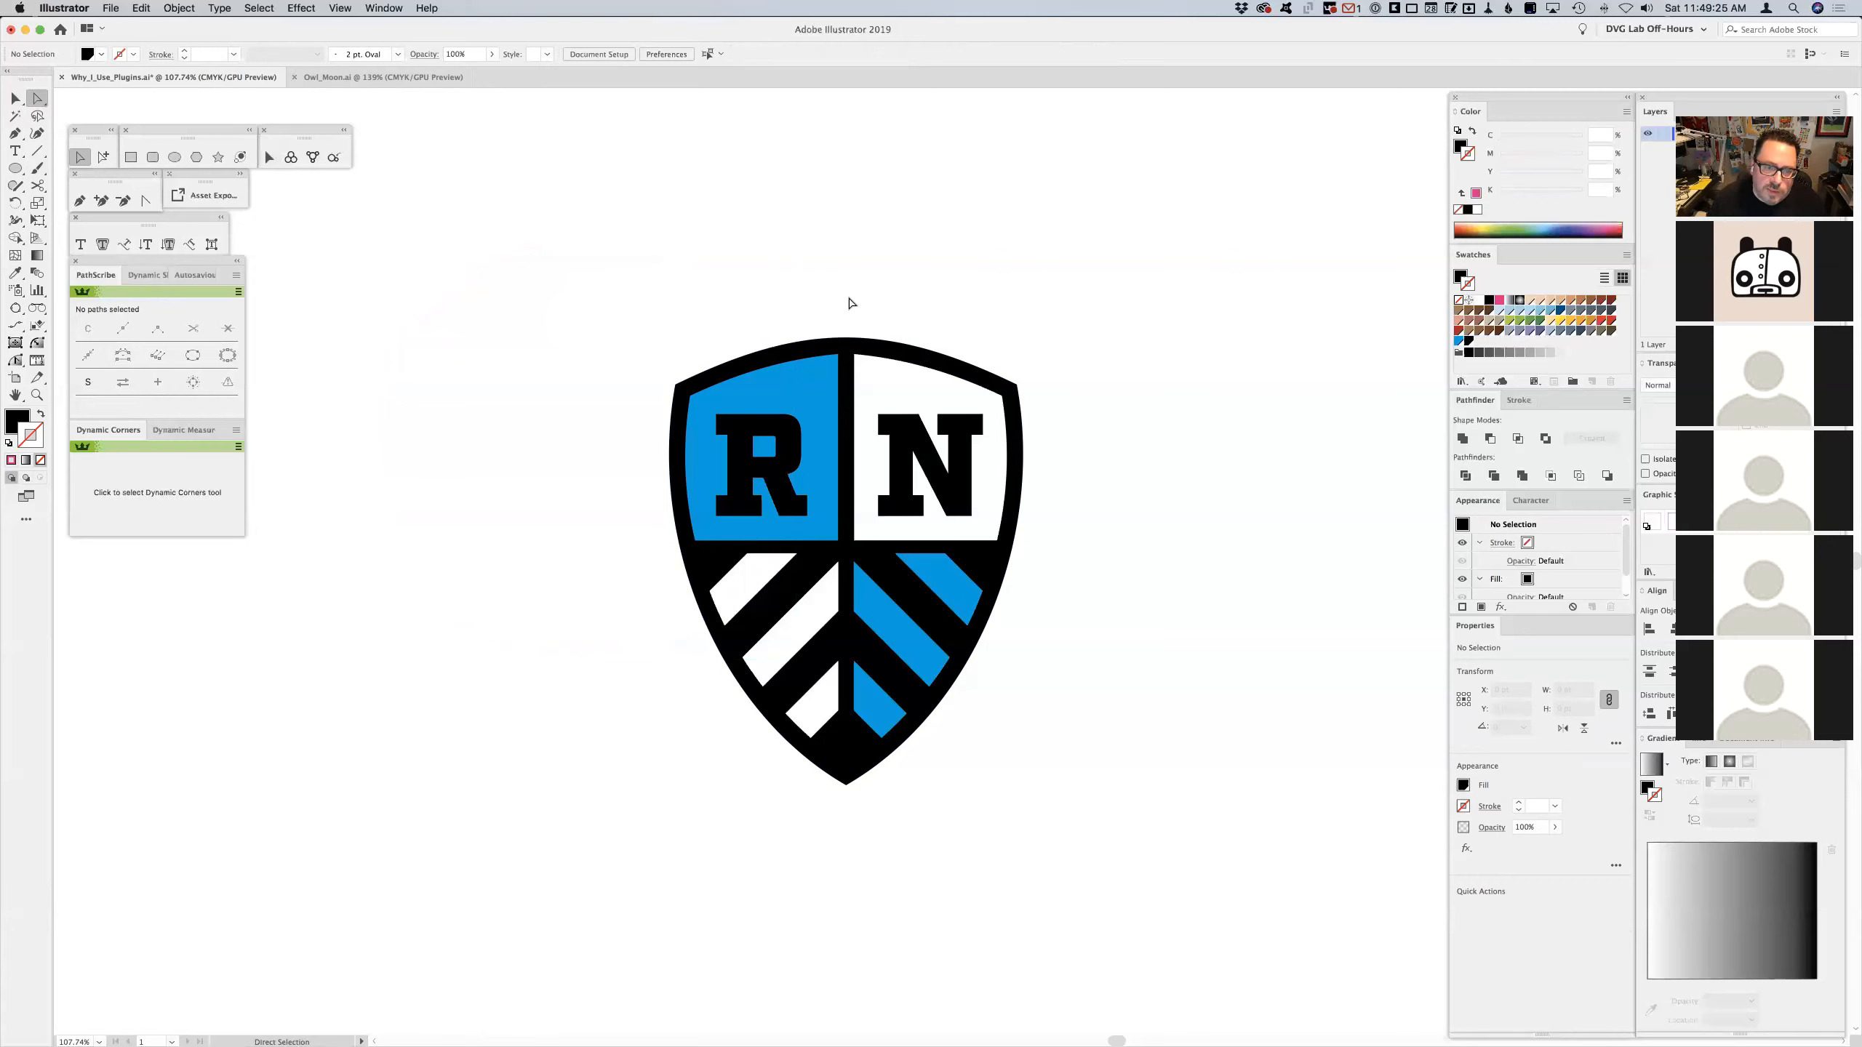
left_click(938, 357)
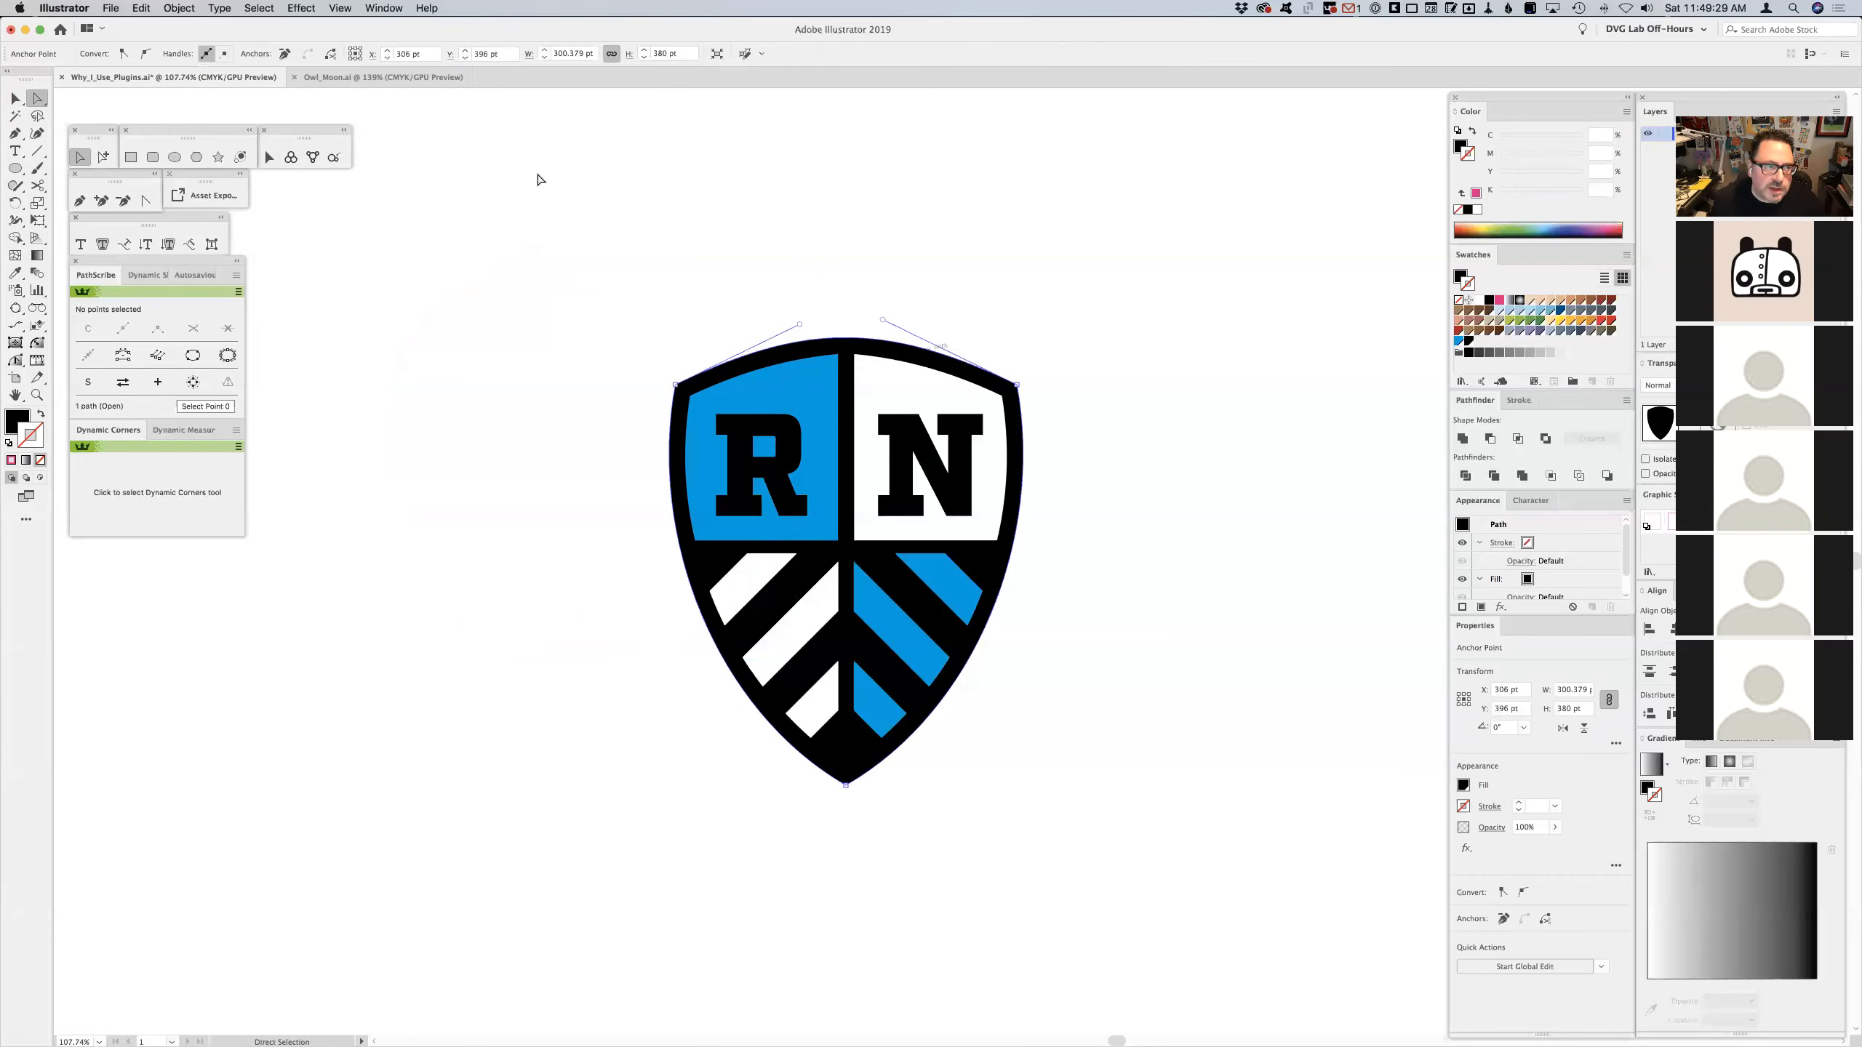
left_click(196, 9)
mouse_move(226, 354)
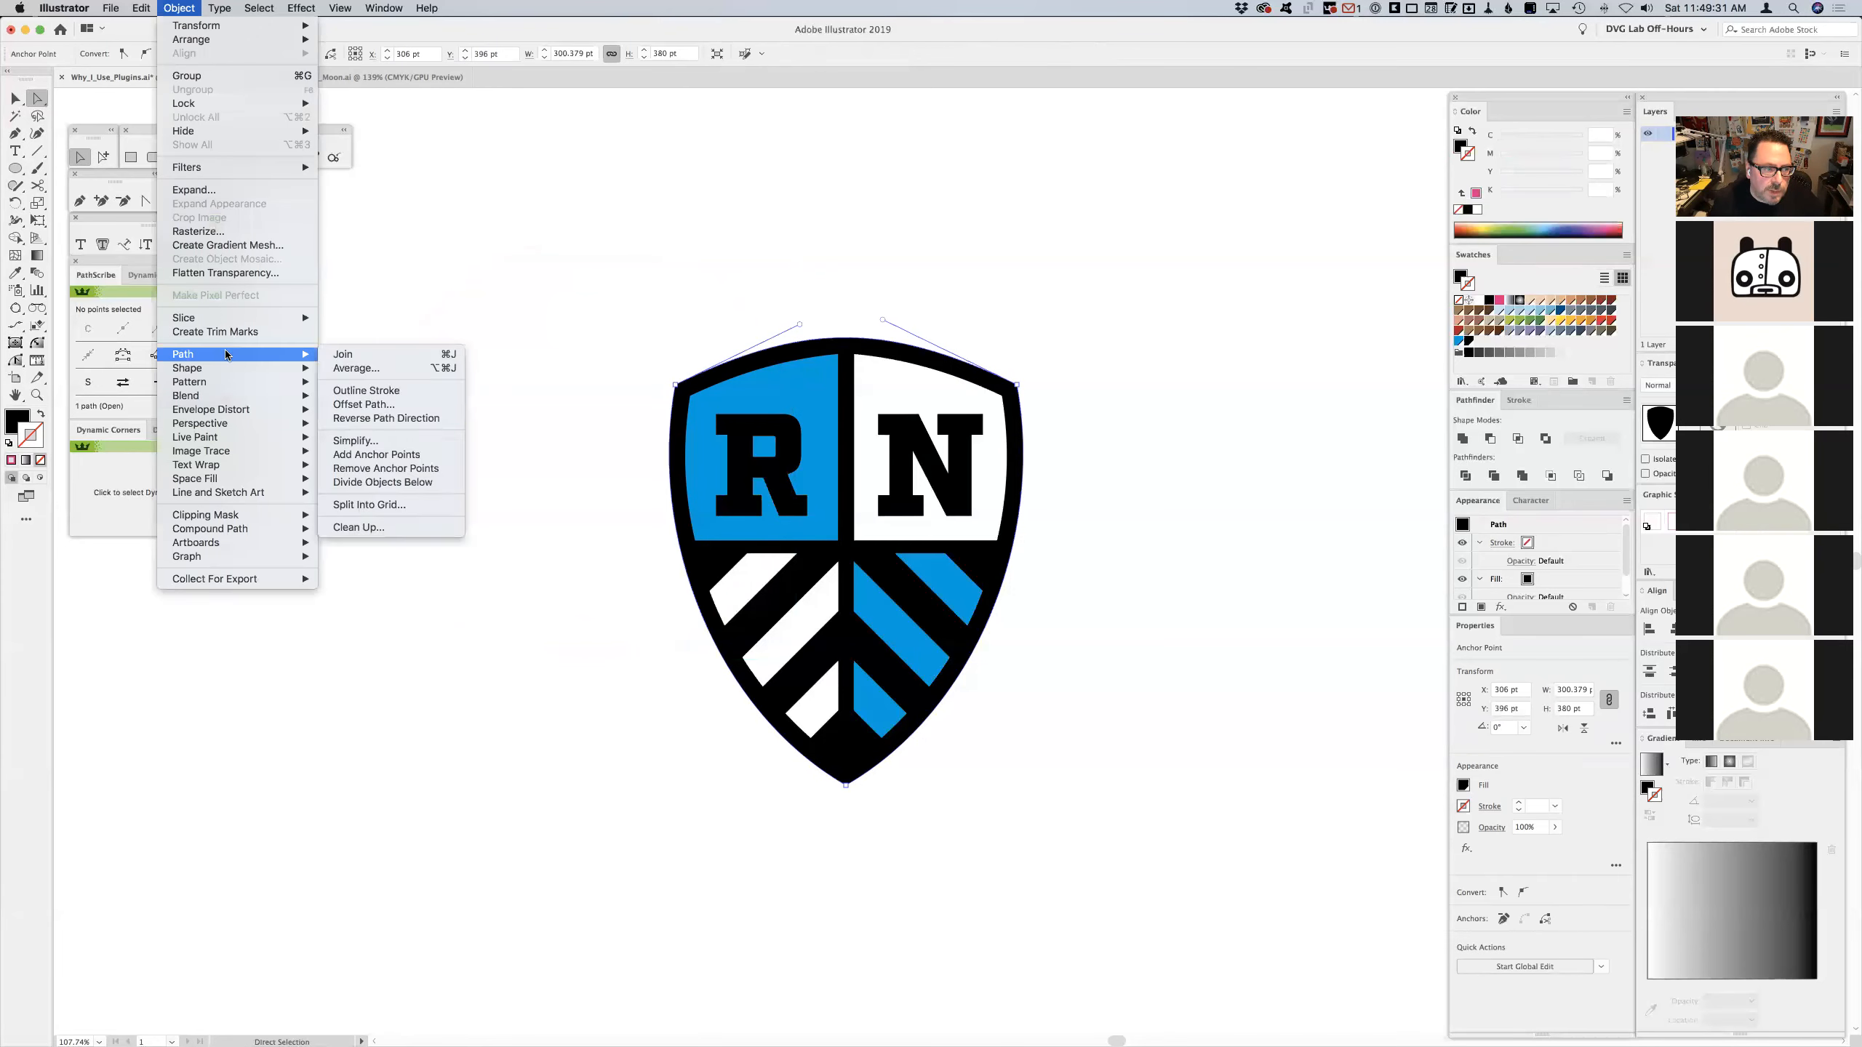
left_click(377, 454)
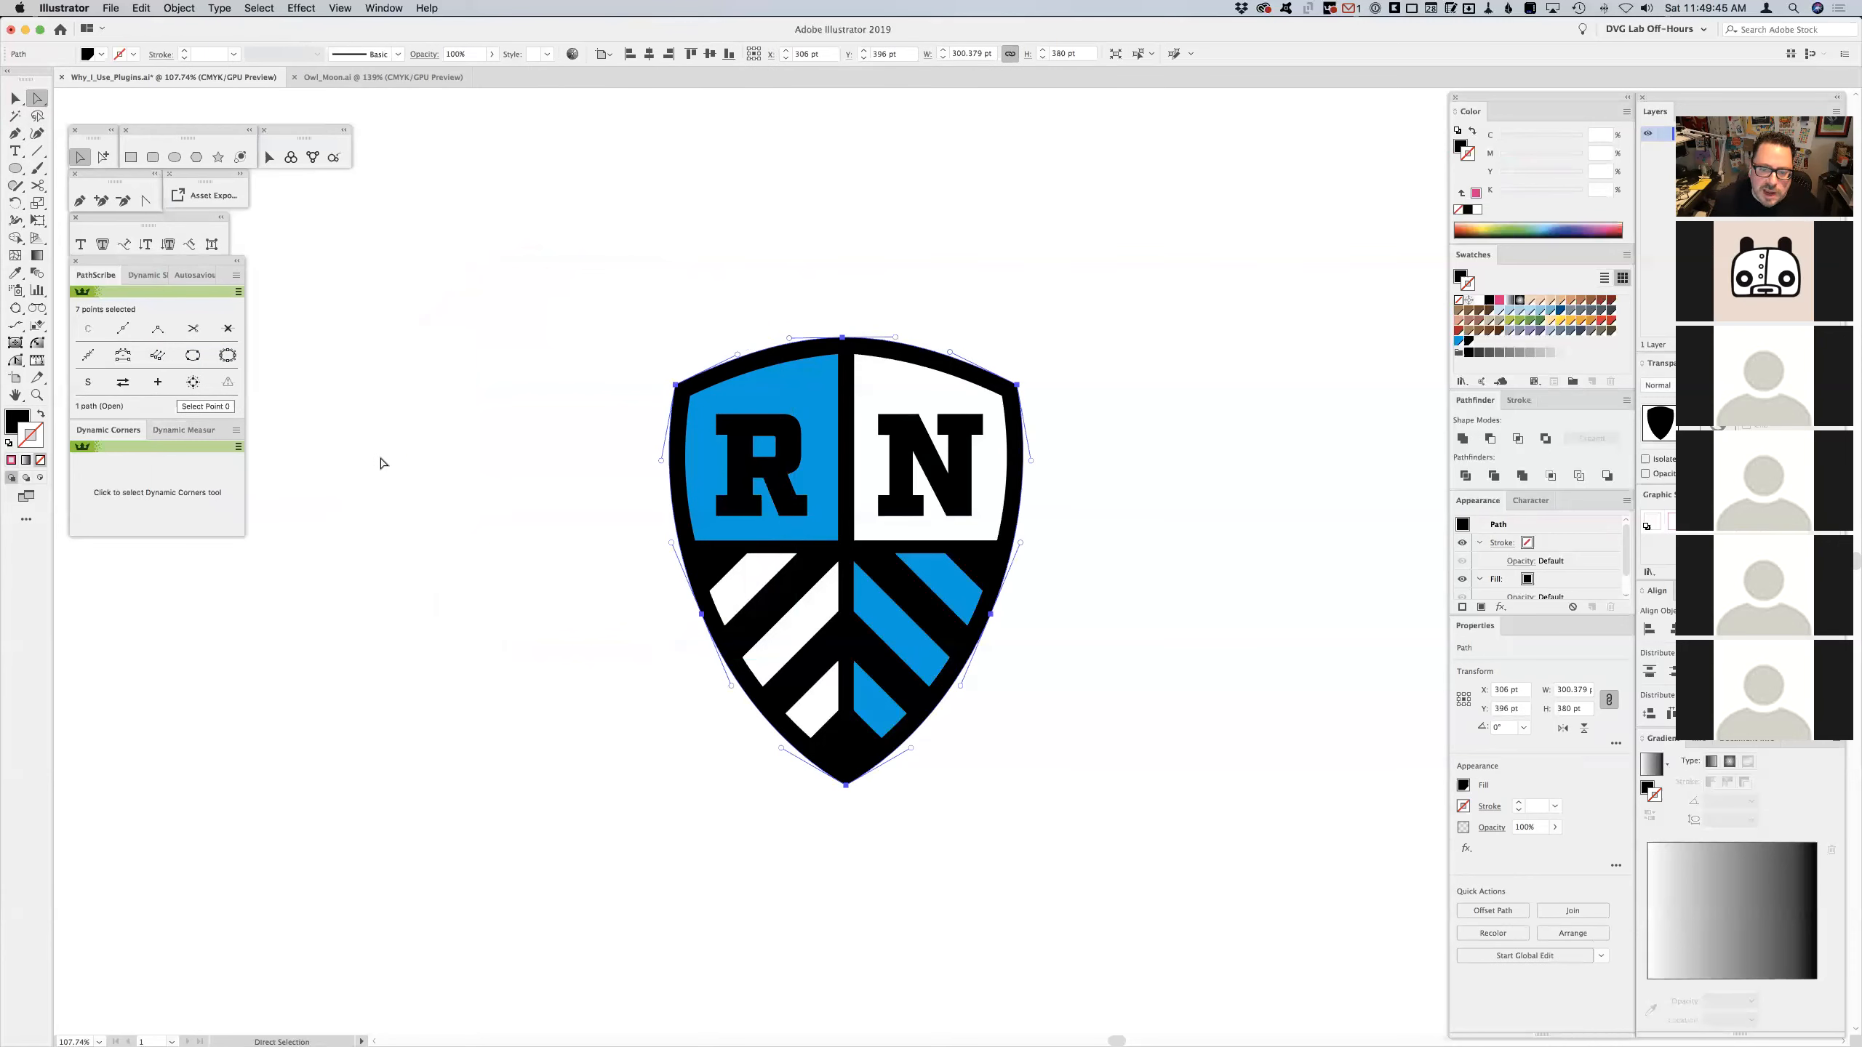
key("super")
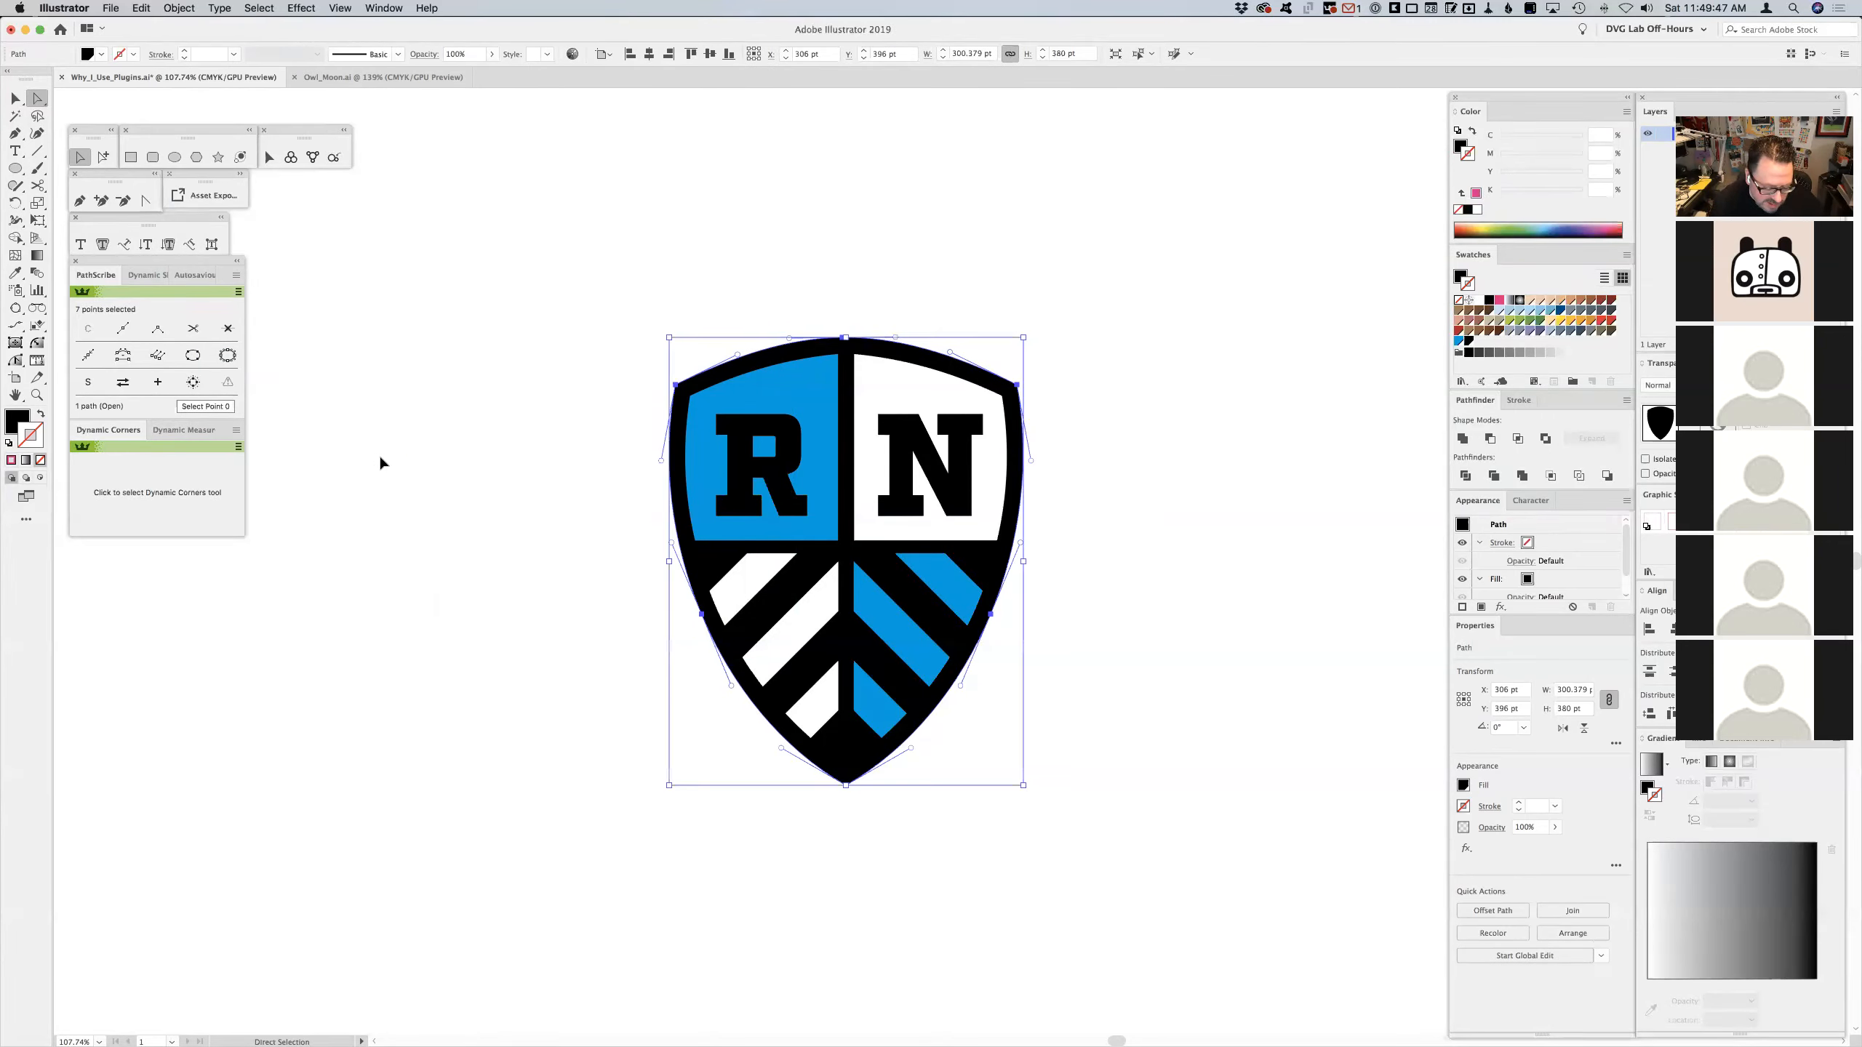
key("super+z")
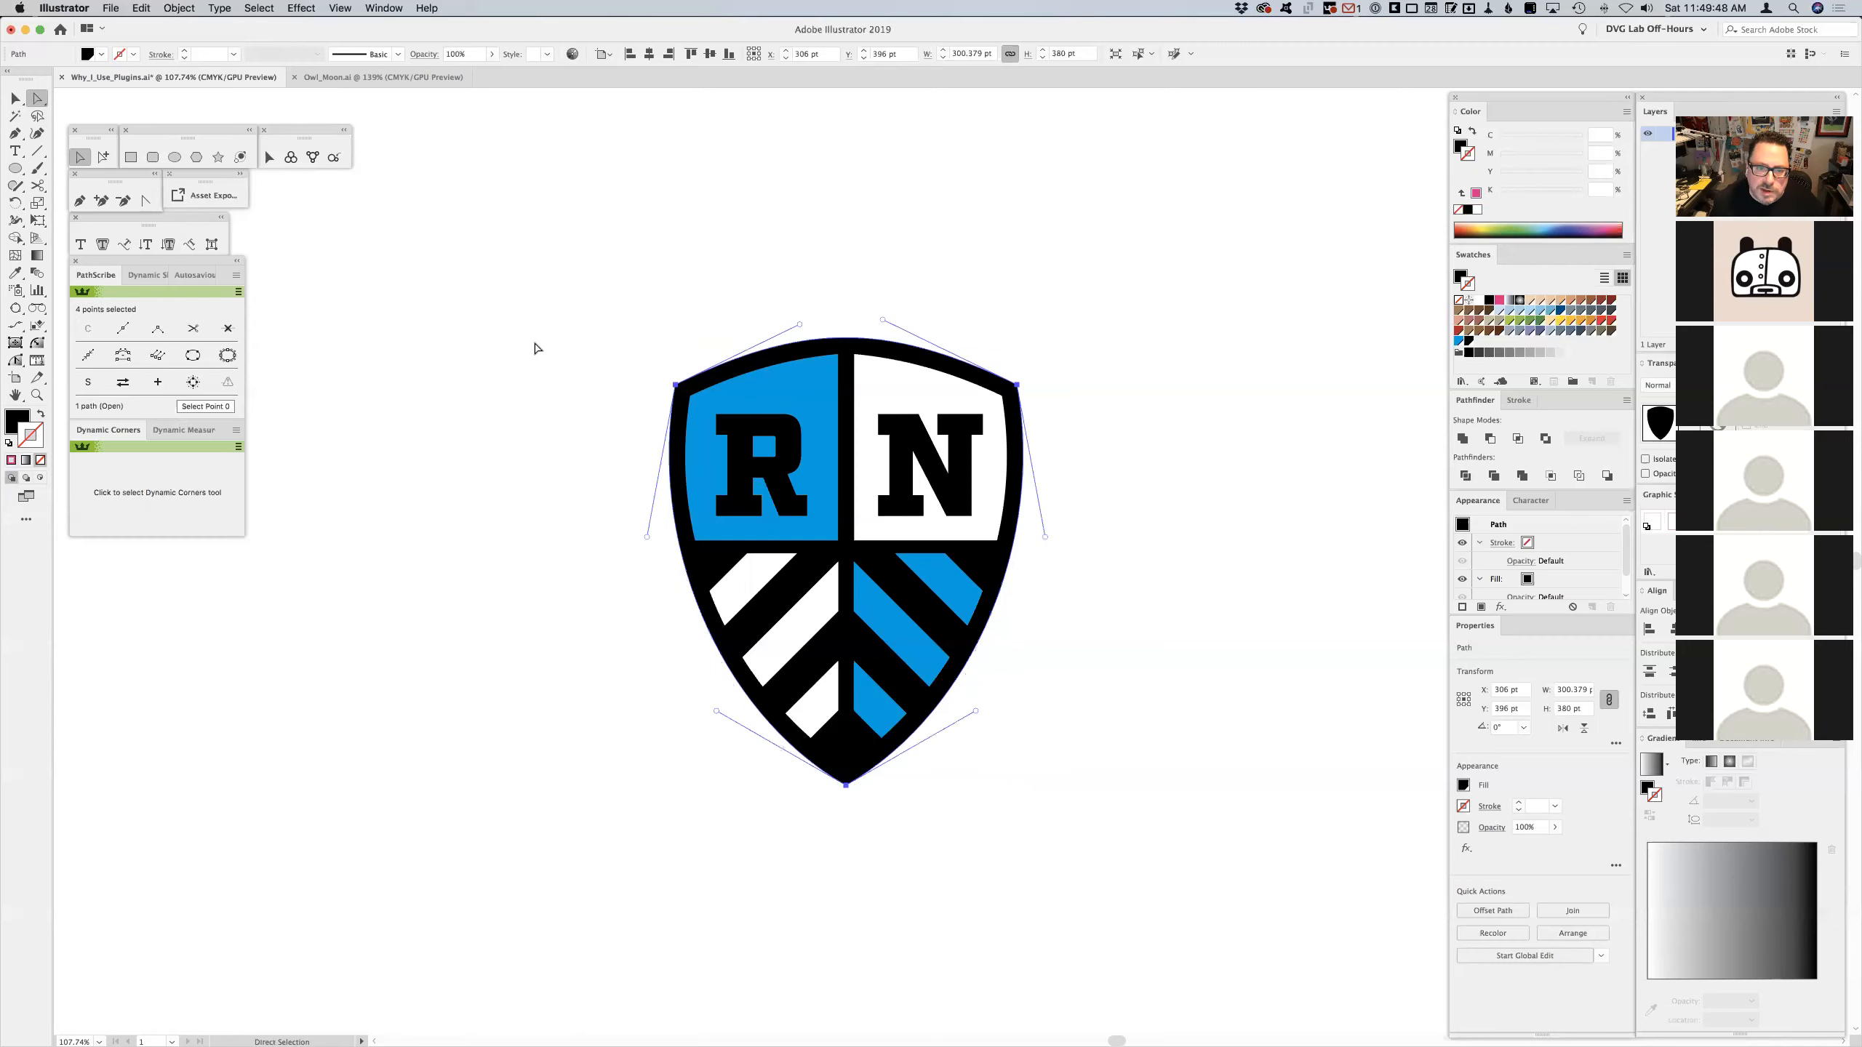
left_click(851, 275)
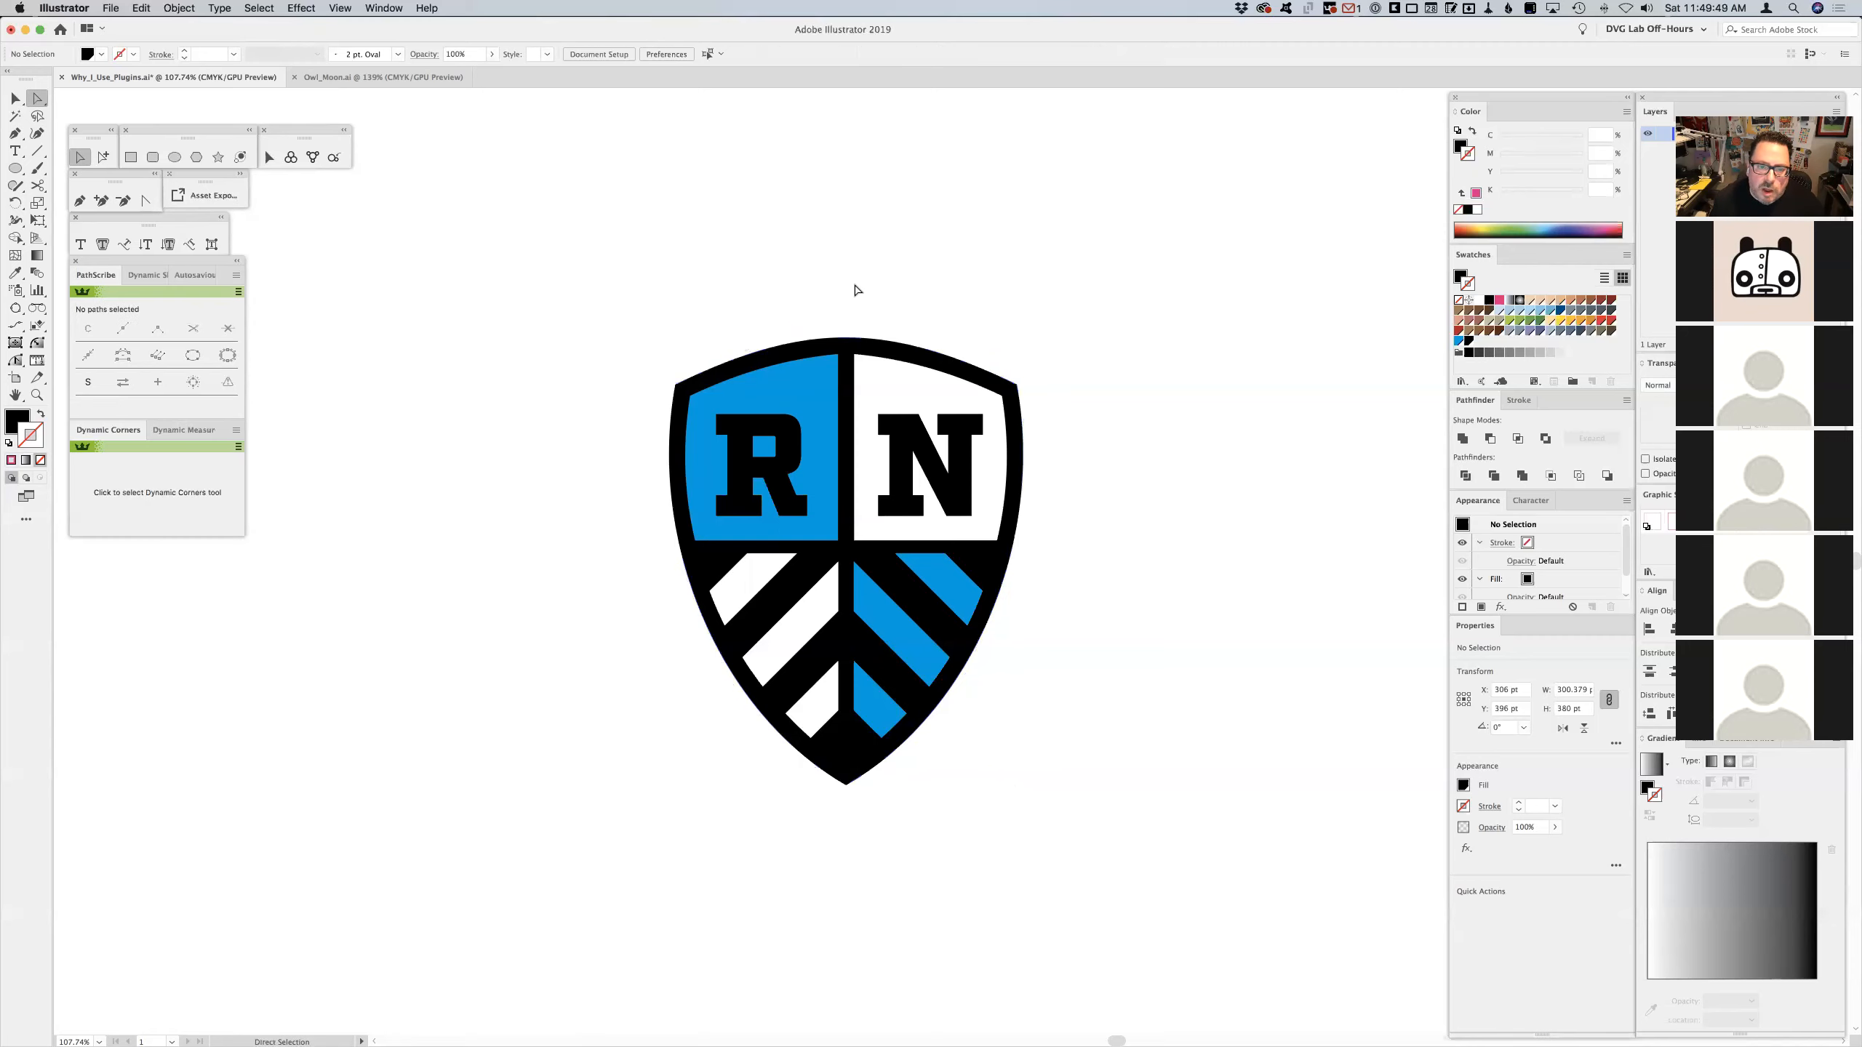
- Add 1 point with equal spacing to the top segment of the shield's outer outline using PathScribe's Add Points to Selected Segments
left_click(852, 343)
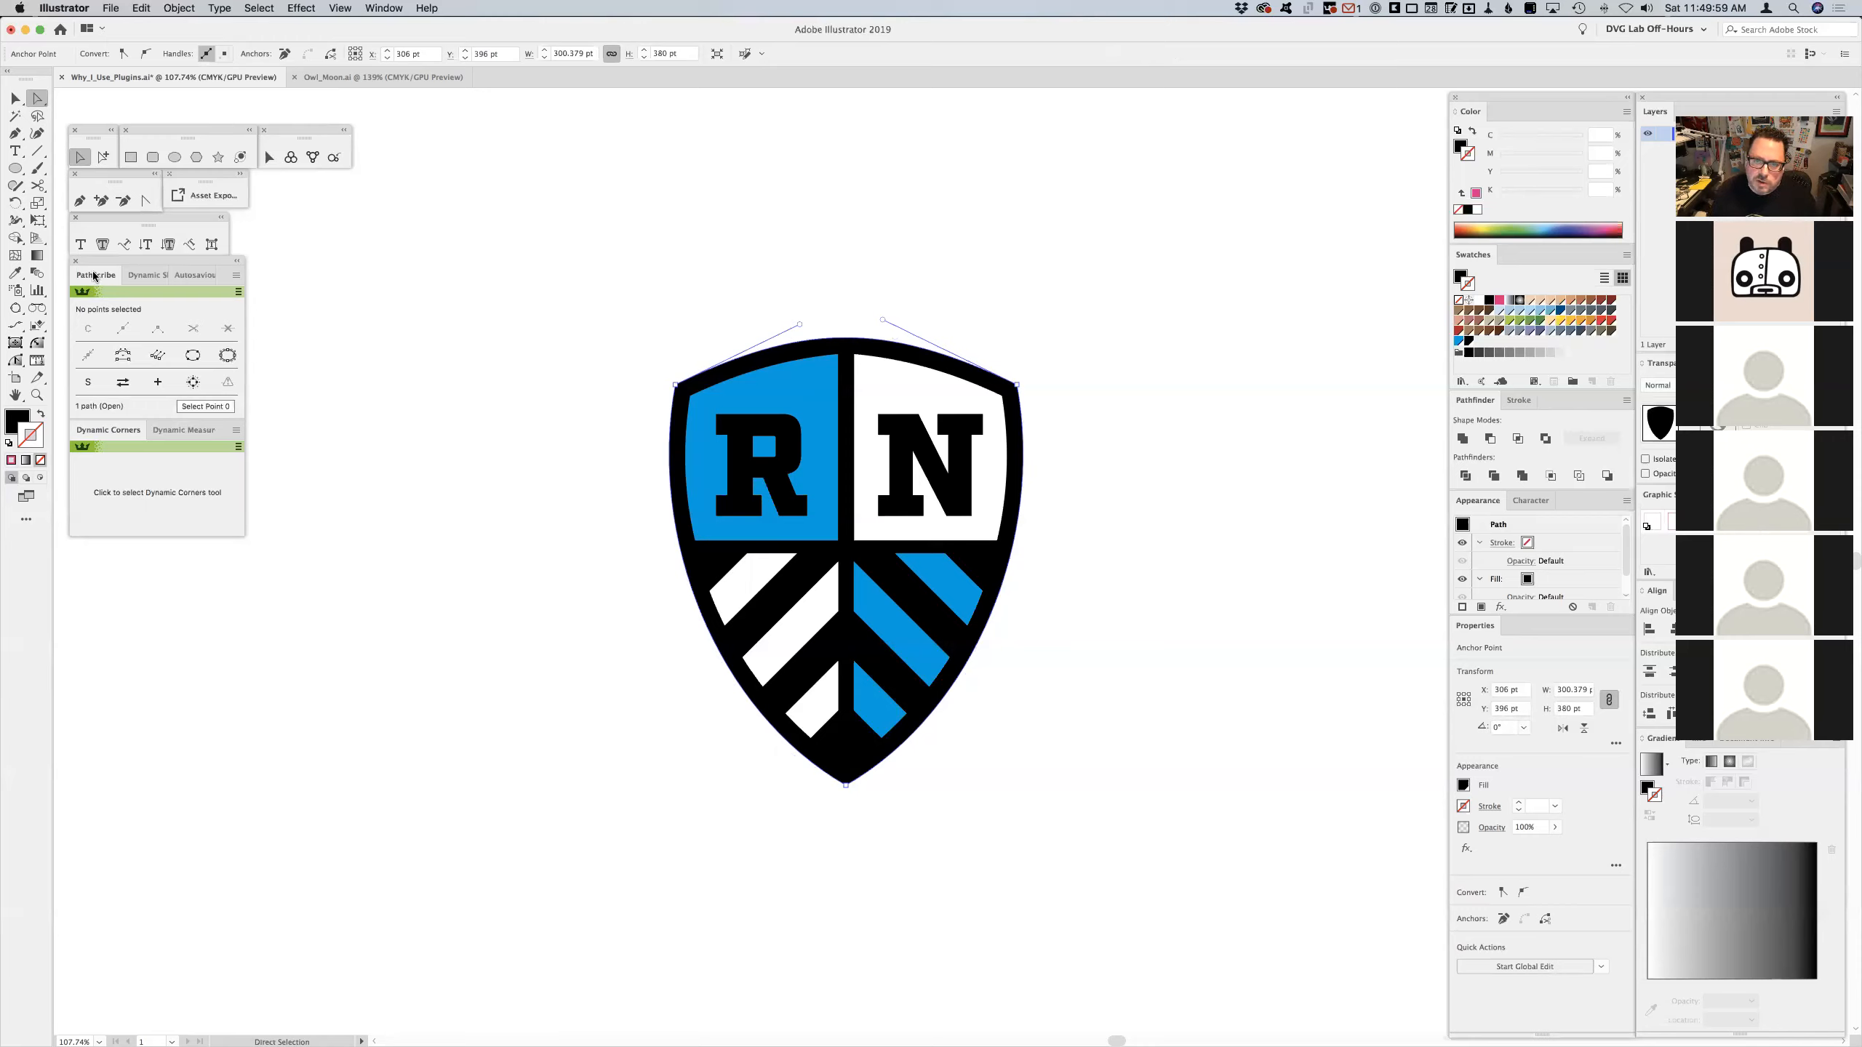
left_click(236, 276)
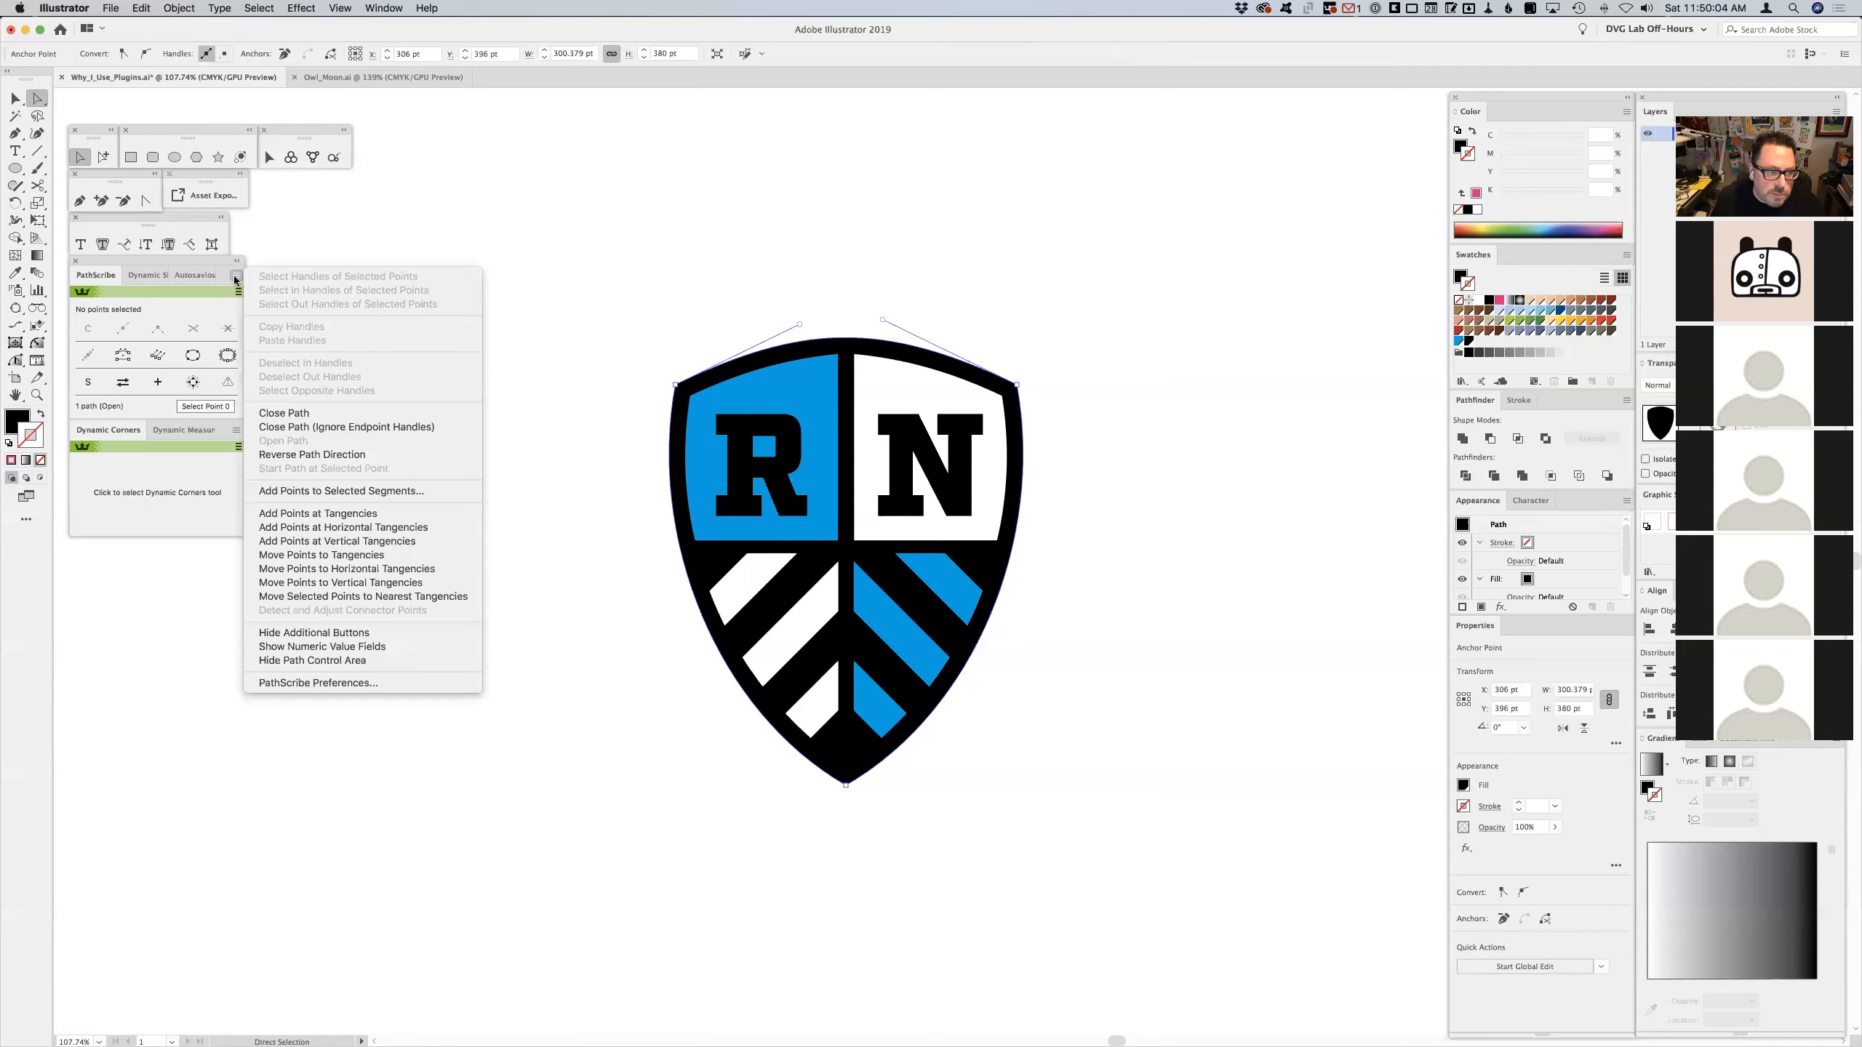
left_click(306, 492)
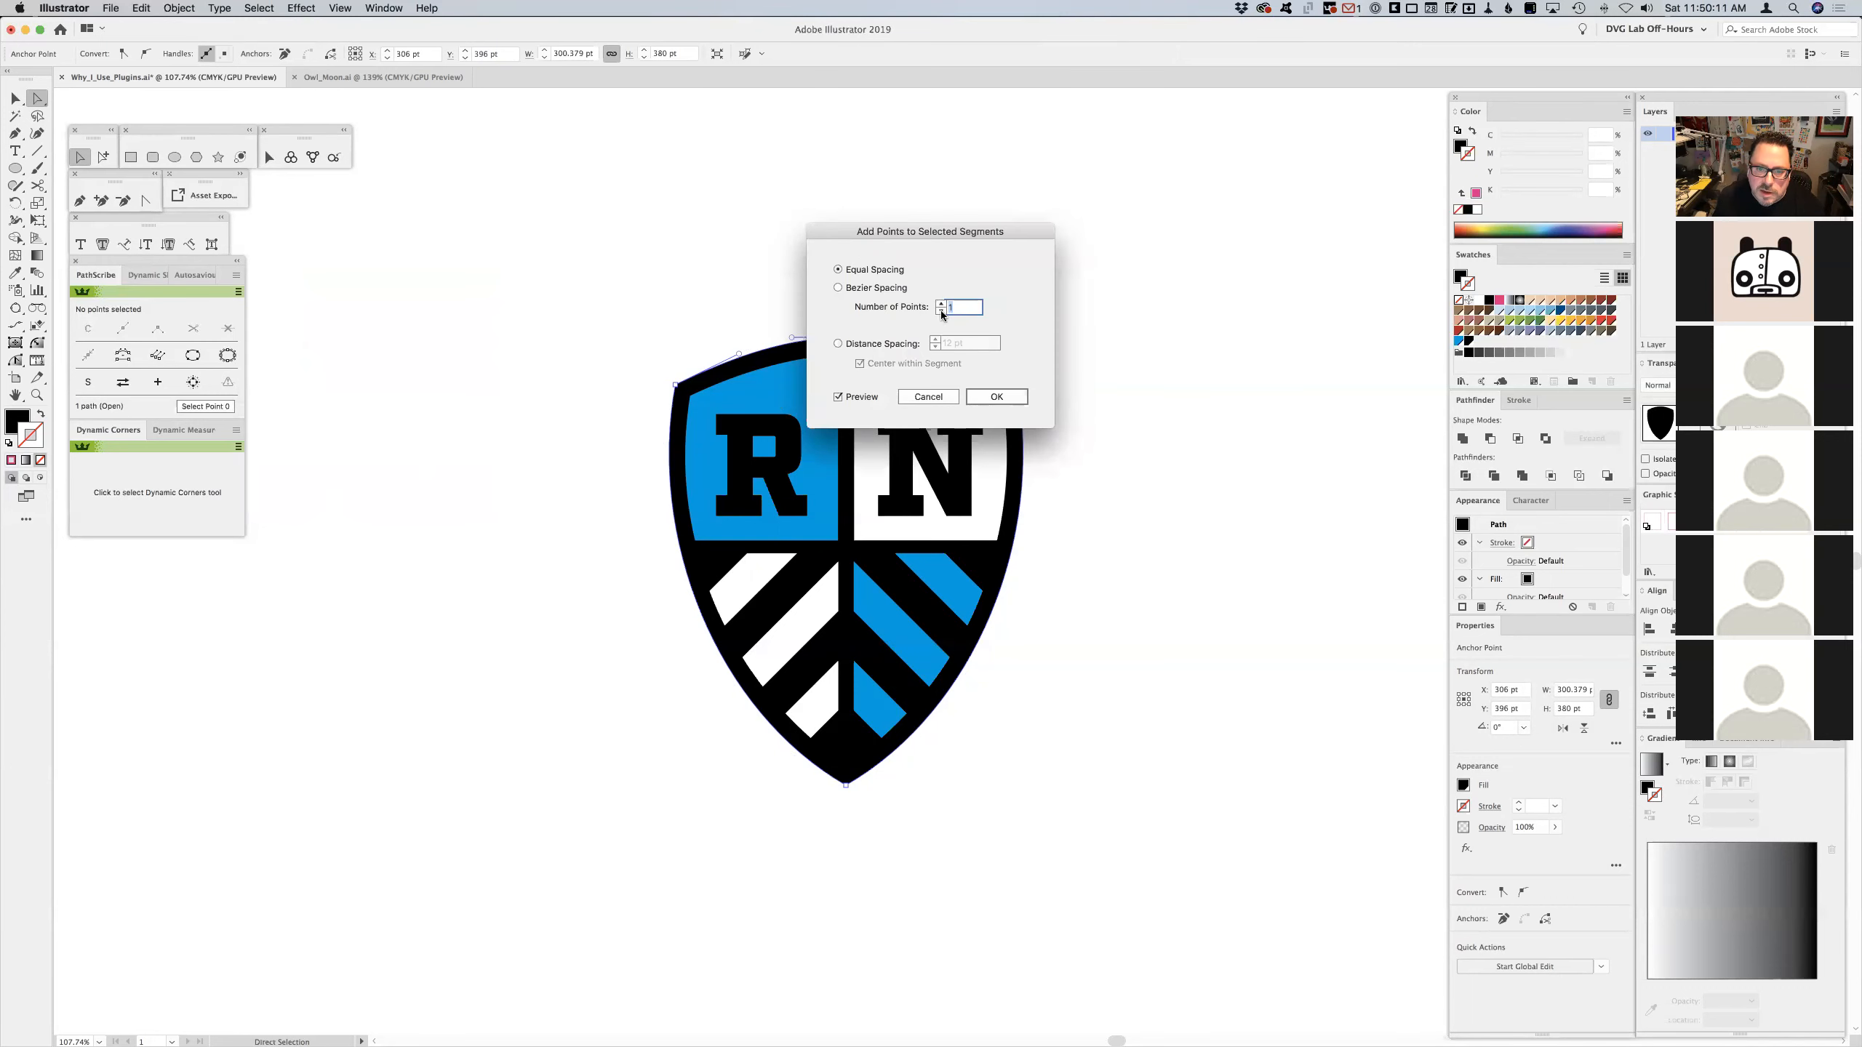
left_click(996, 397)
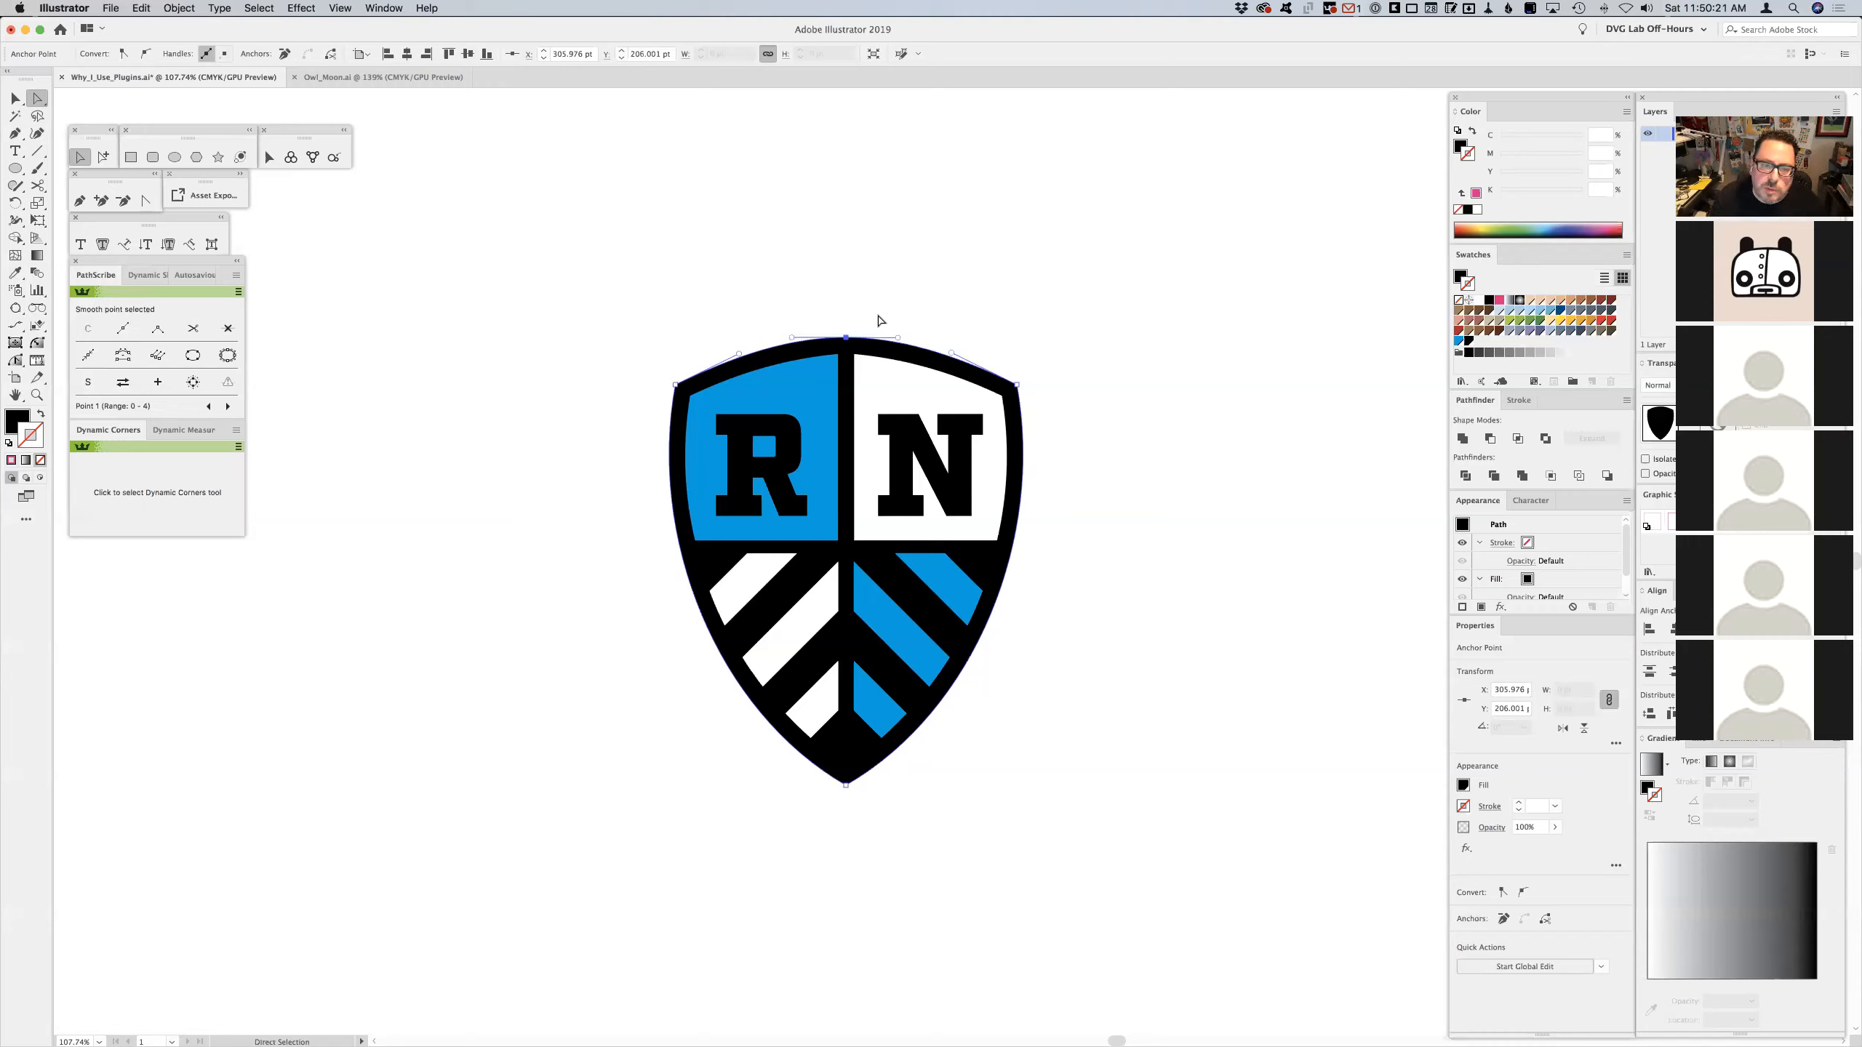
- Set the opacity of the whole shield group to 40%
key("v")
left_click(841, 264)
left_click(850, 346)
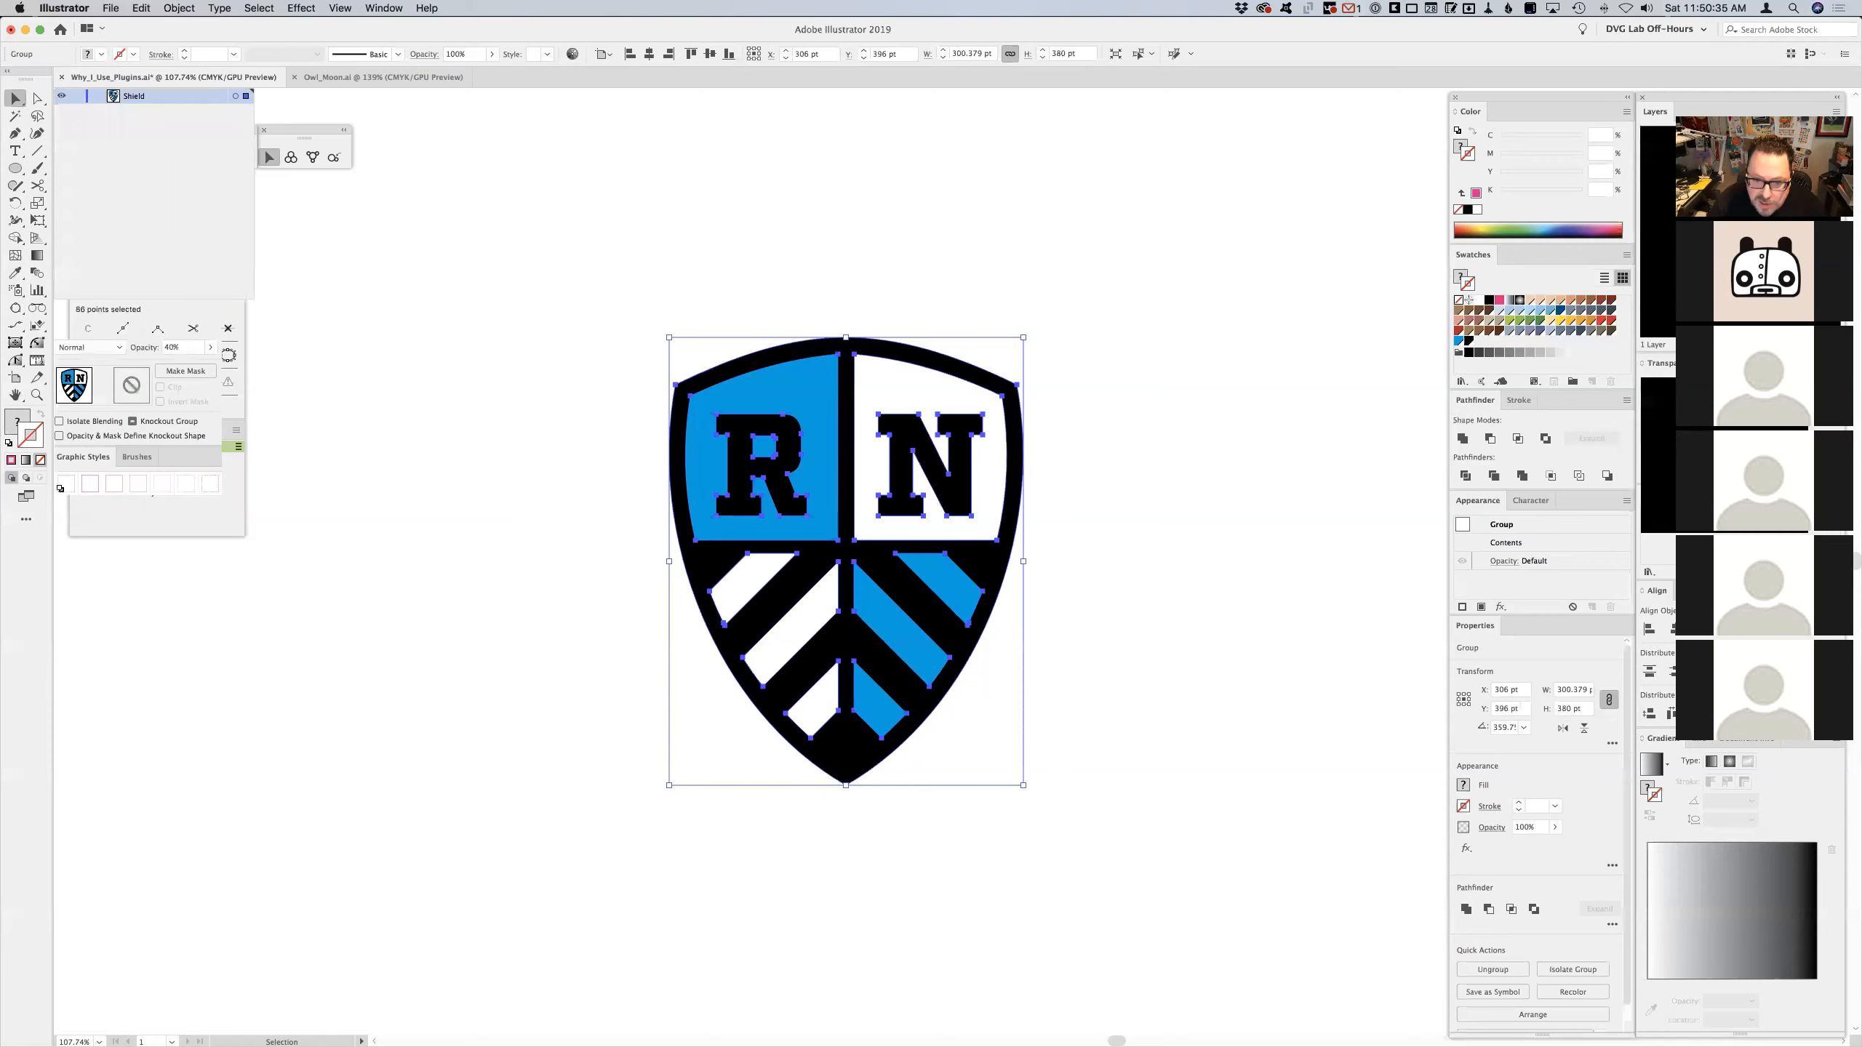
key("4")
left_click(1035, 207)
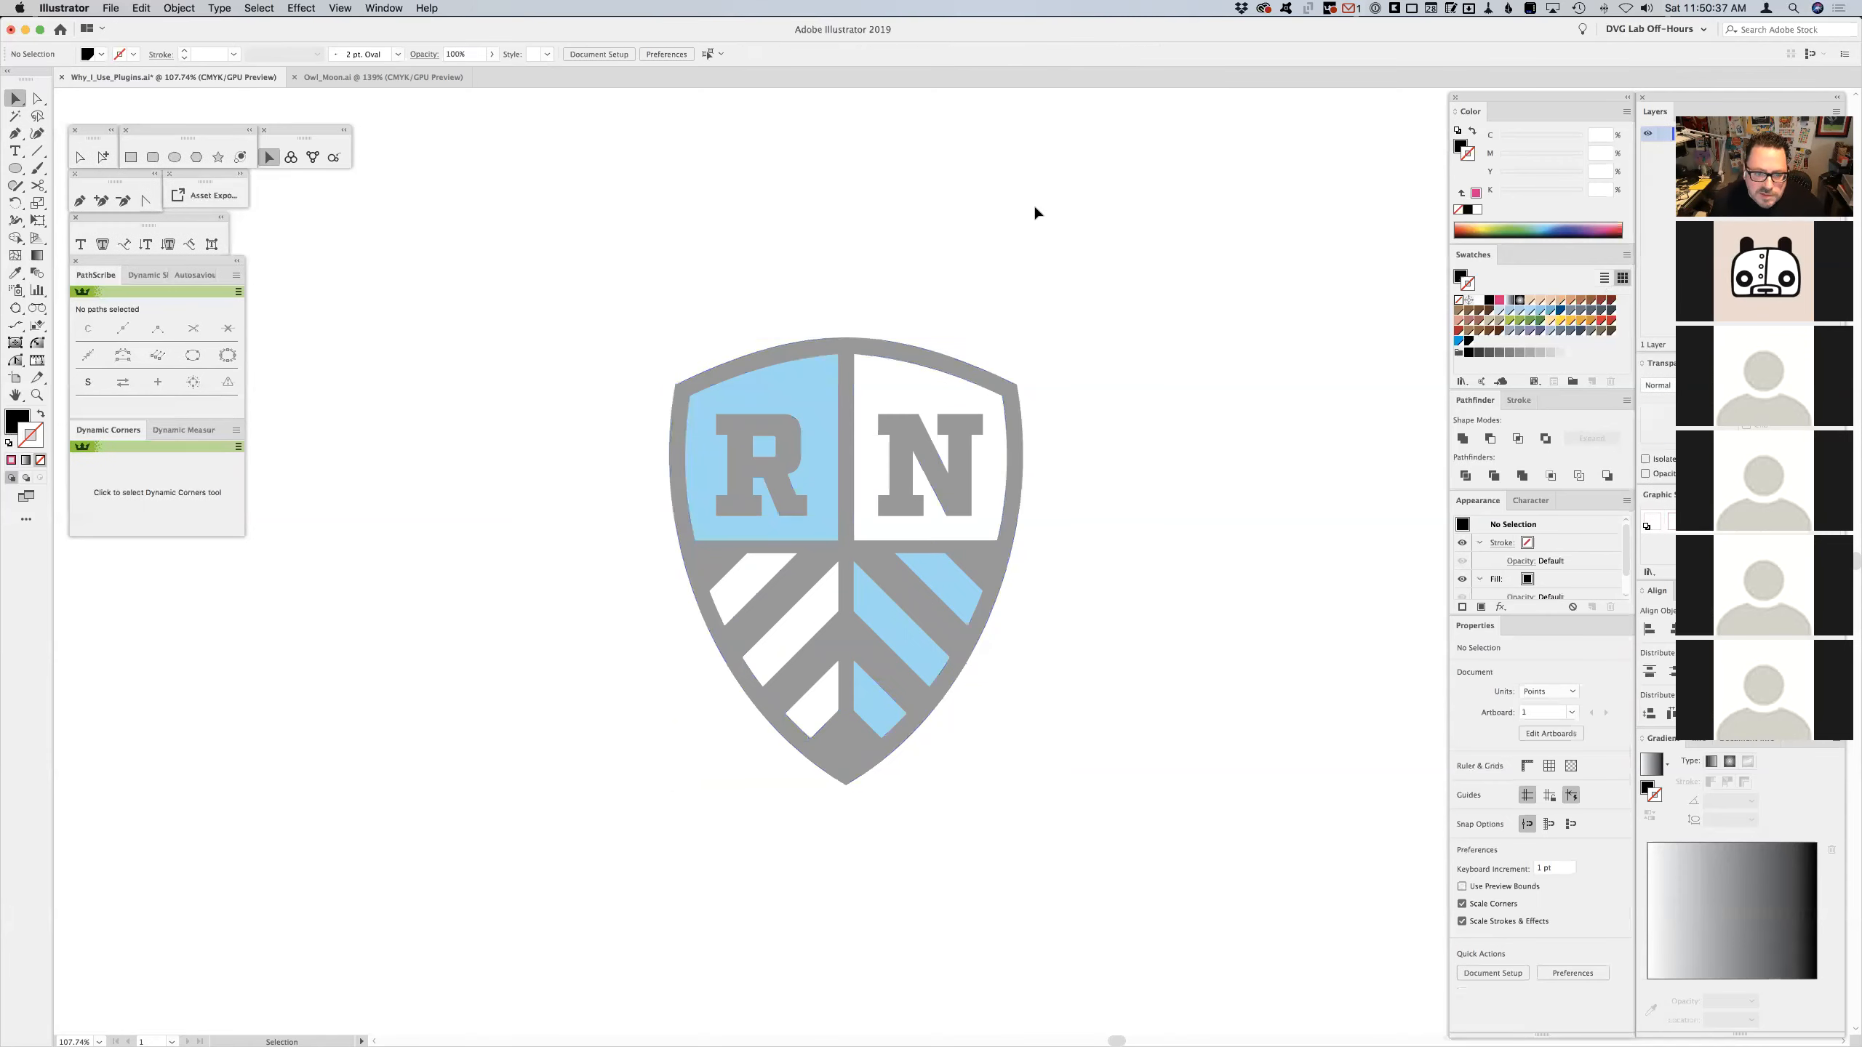
- With Circle by Points and a 1 pt magenta stroke, draw an unfilled circle through the shield's two upper corners and its top centre point
key("z")
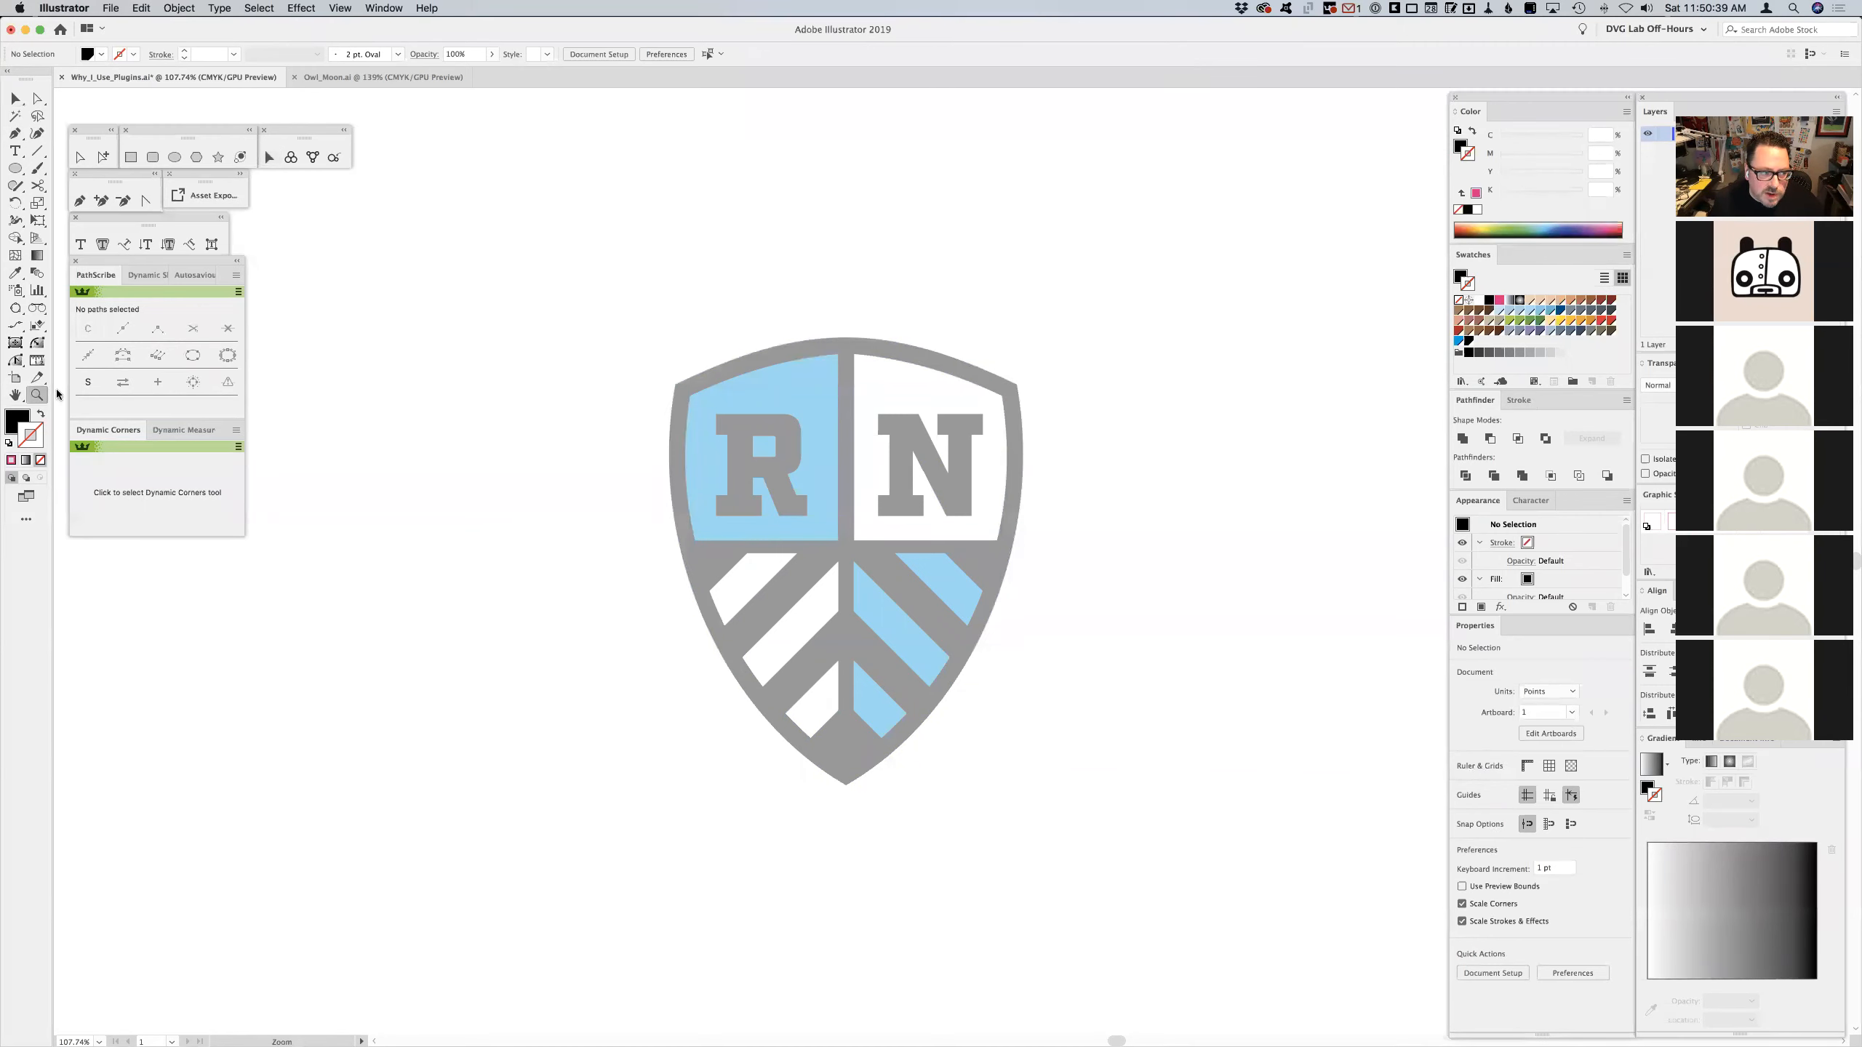
left_click_drag(569, 196, 1191, 721)
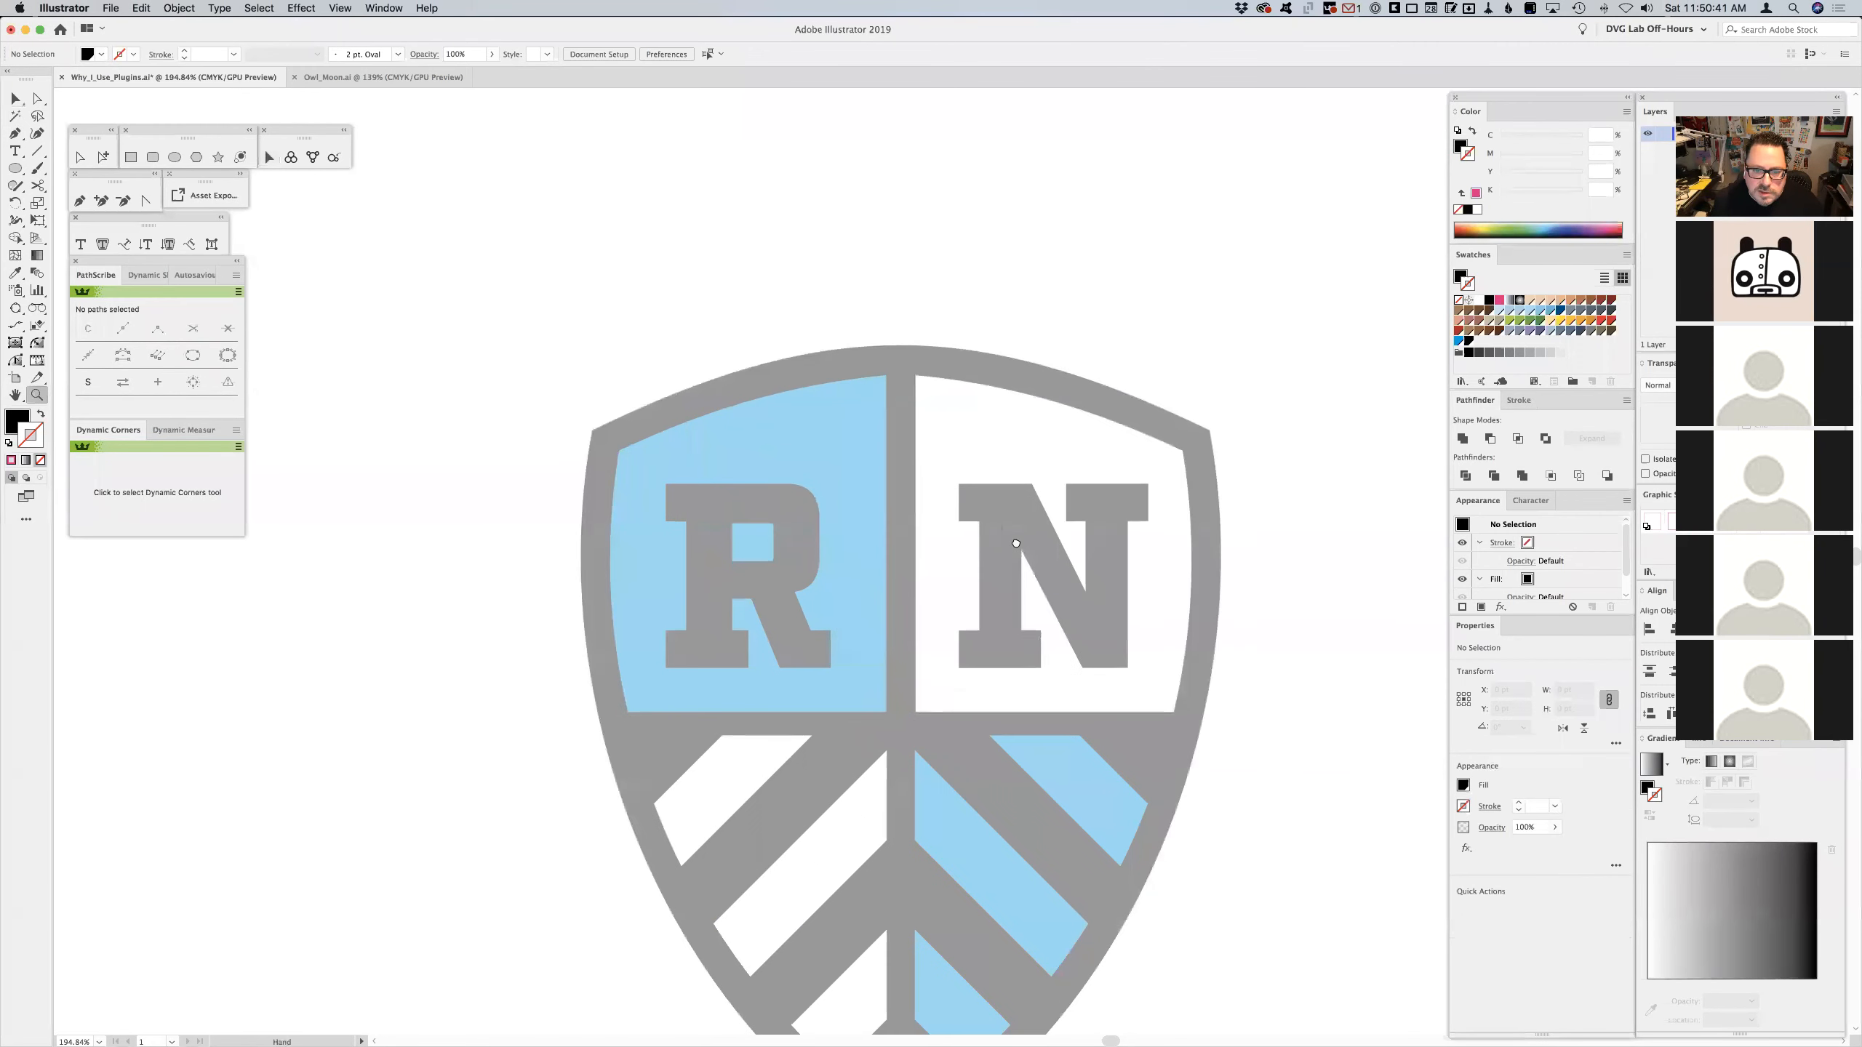
left_click_drag(1029, 486, 1003, 562)
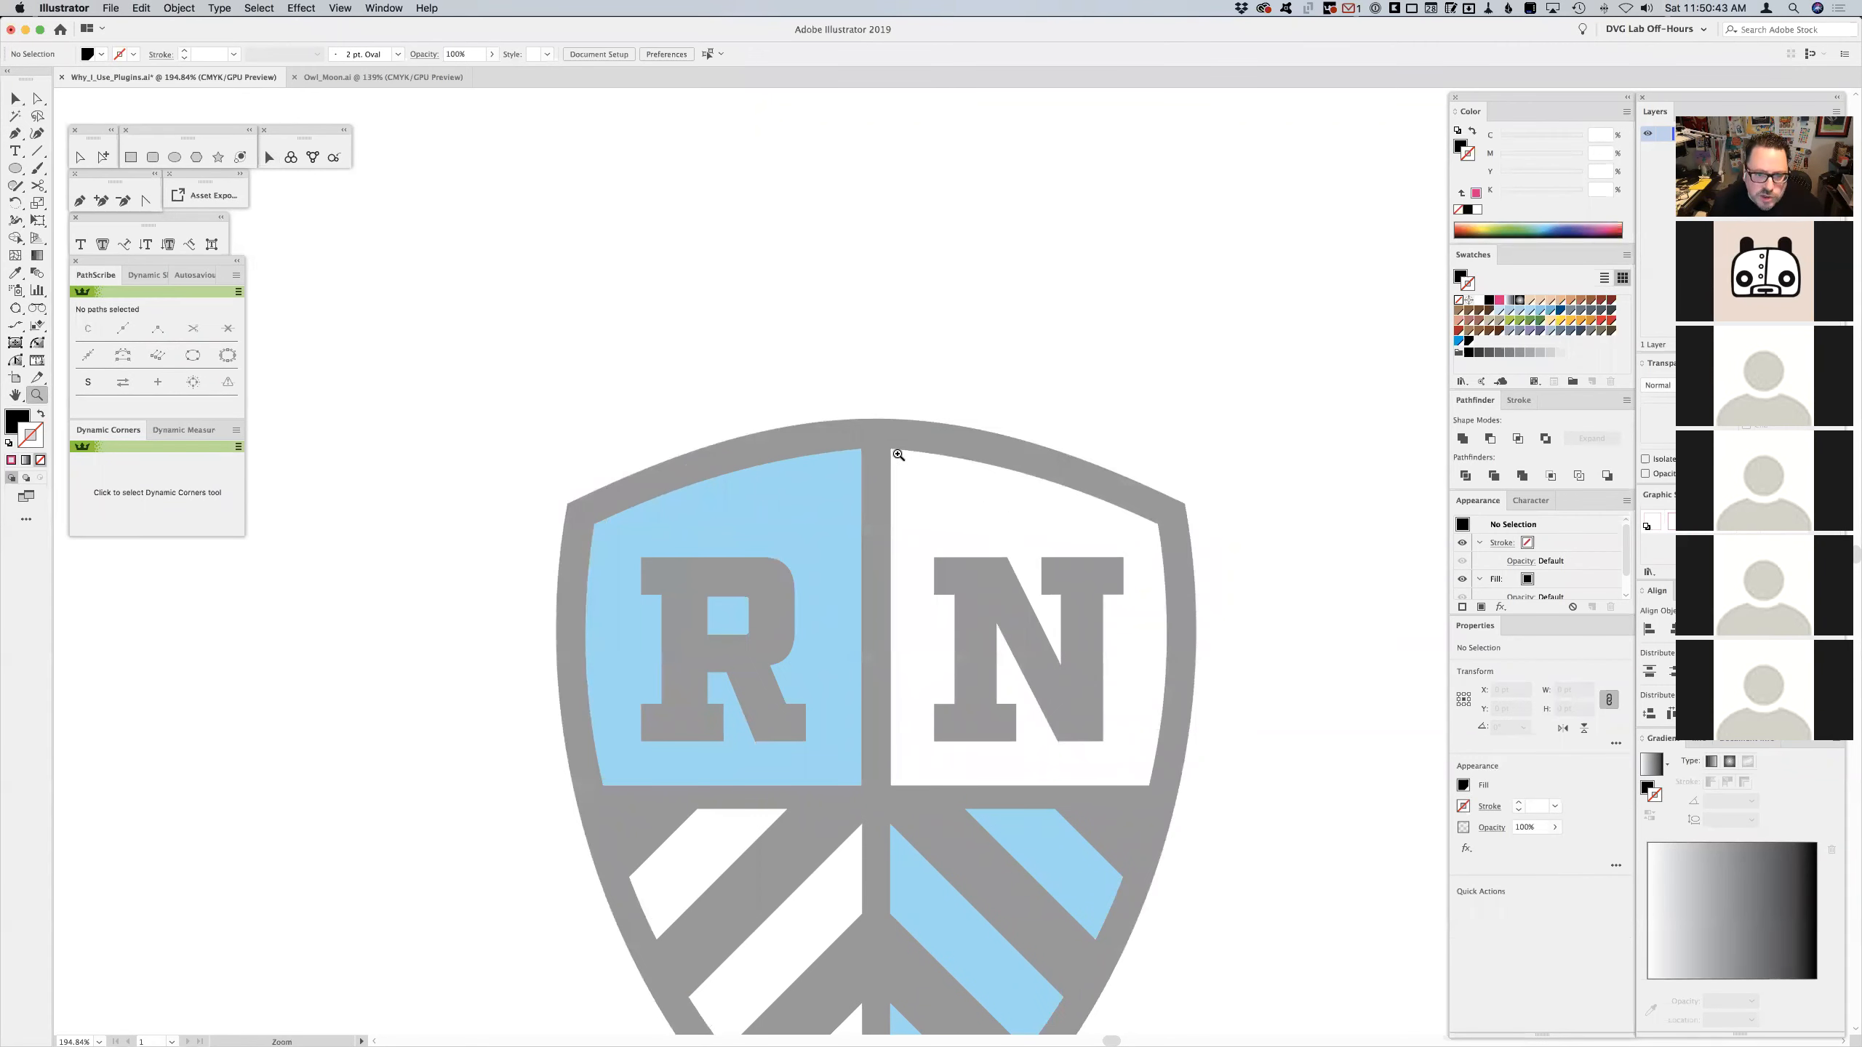
left_click(15, 309)
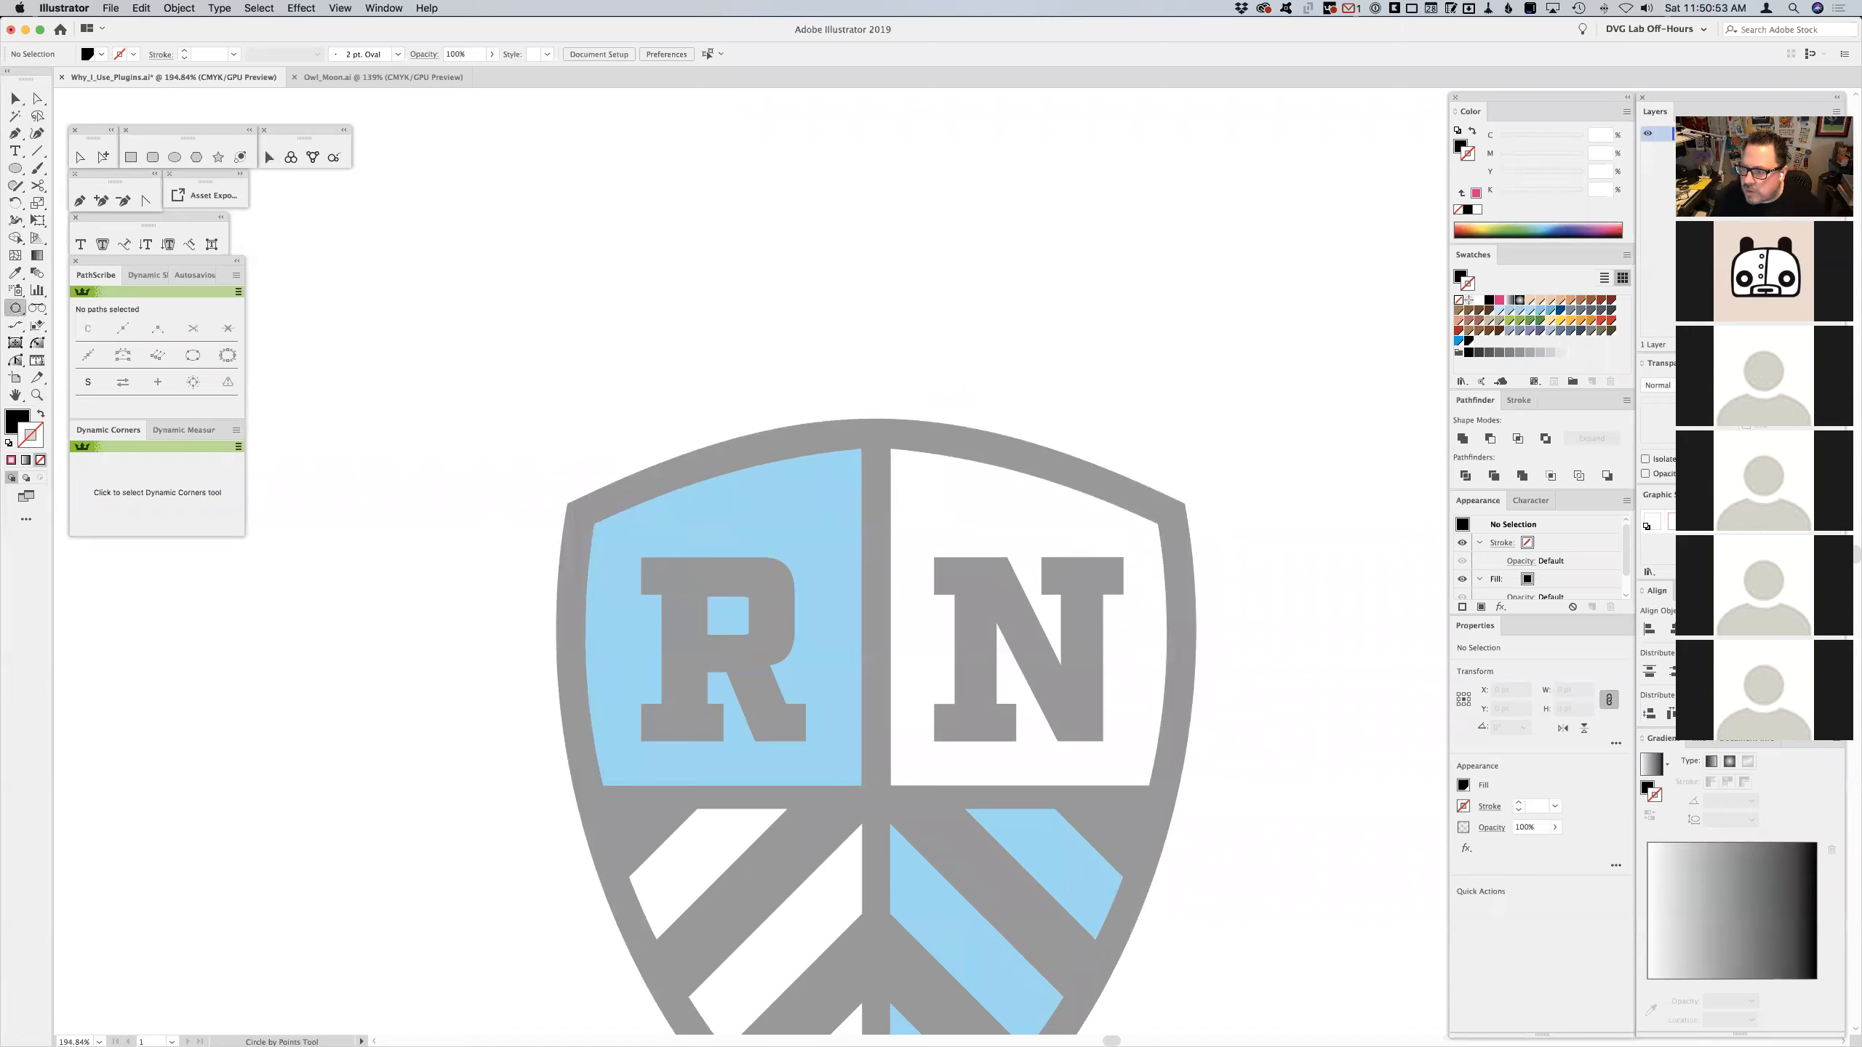
left_click(1673, 522)
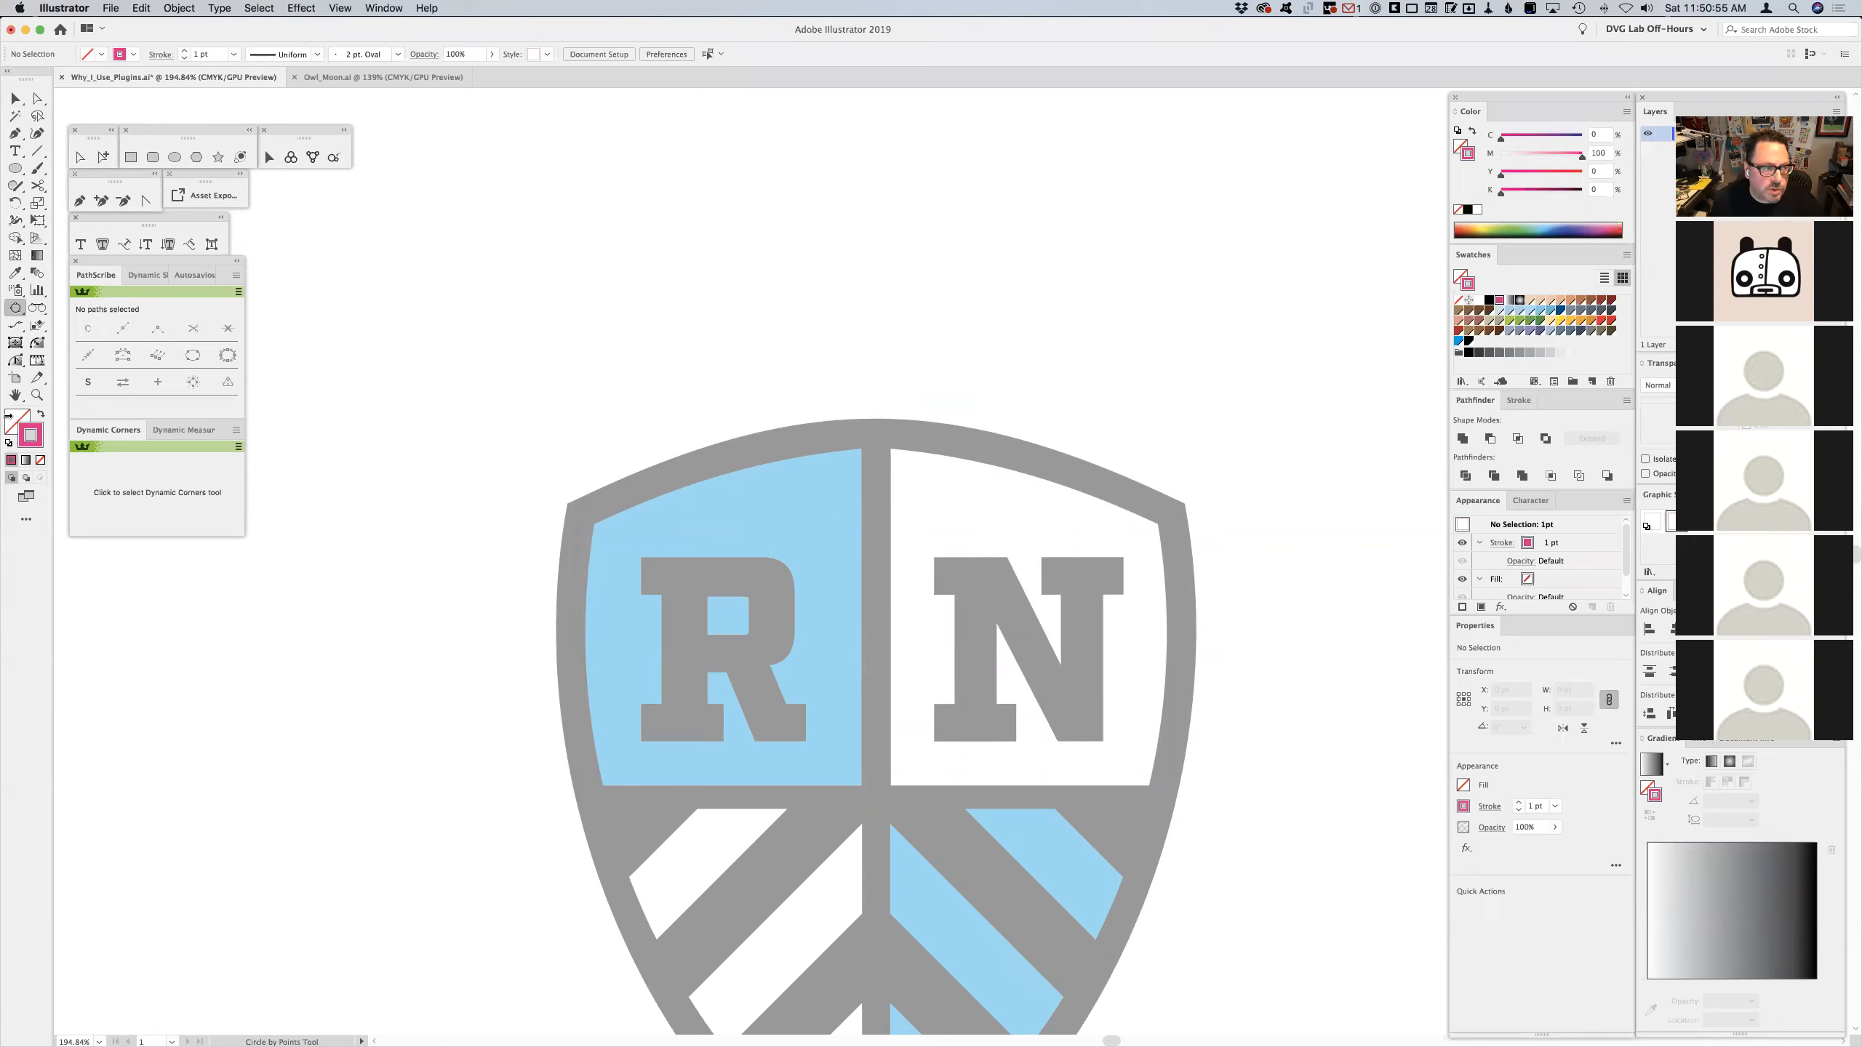
left_click(15, 309)
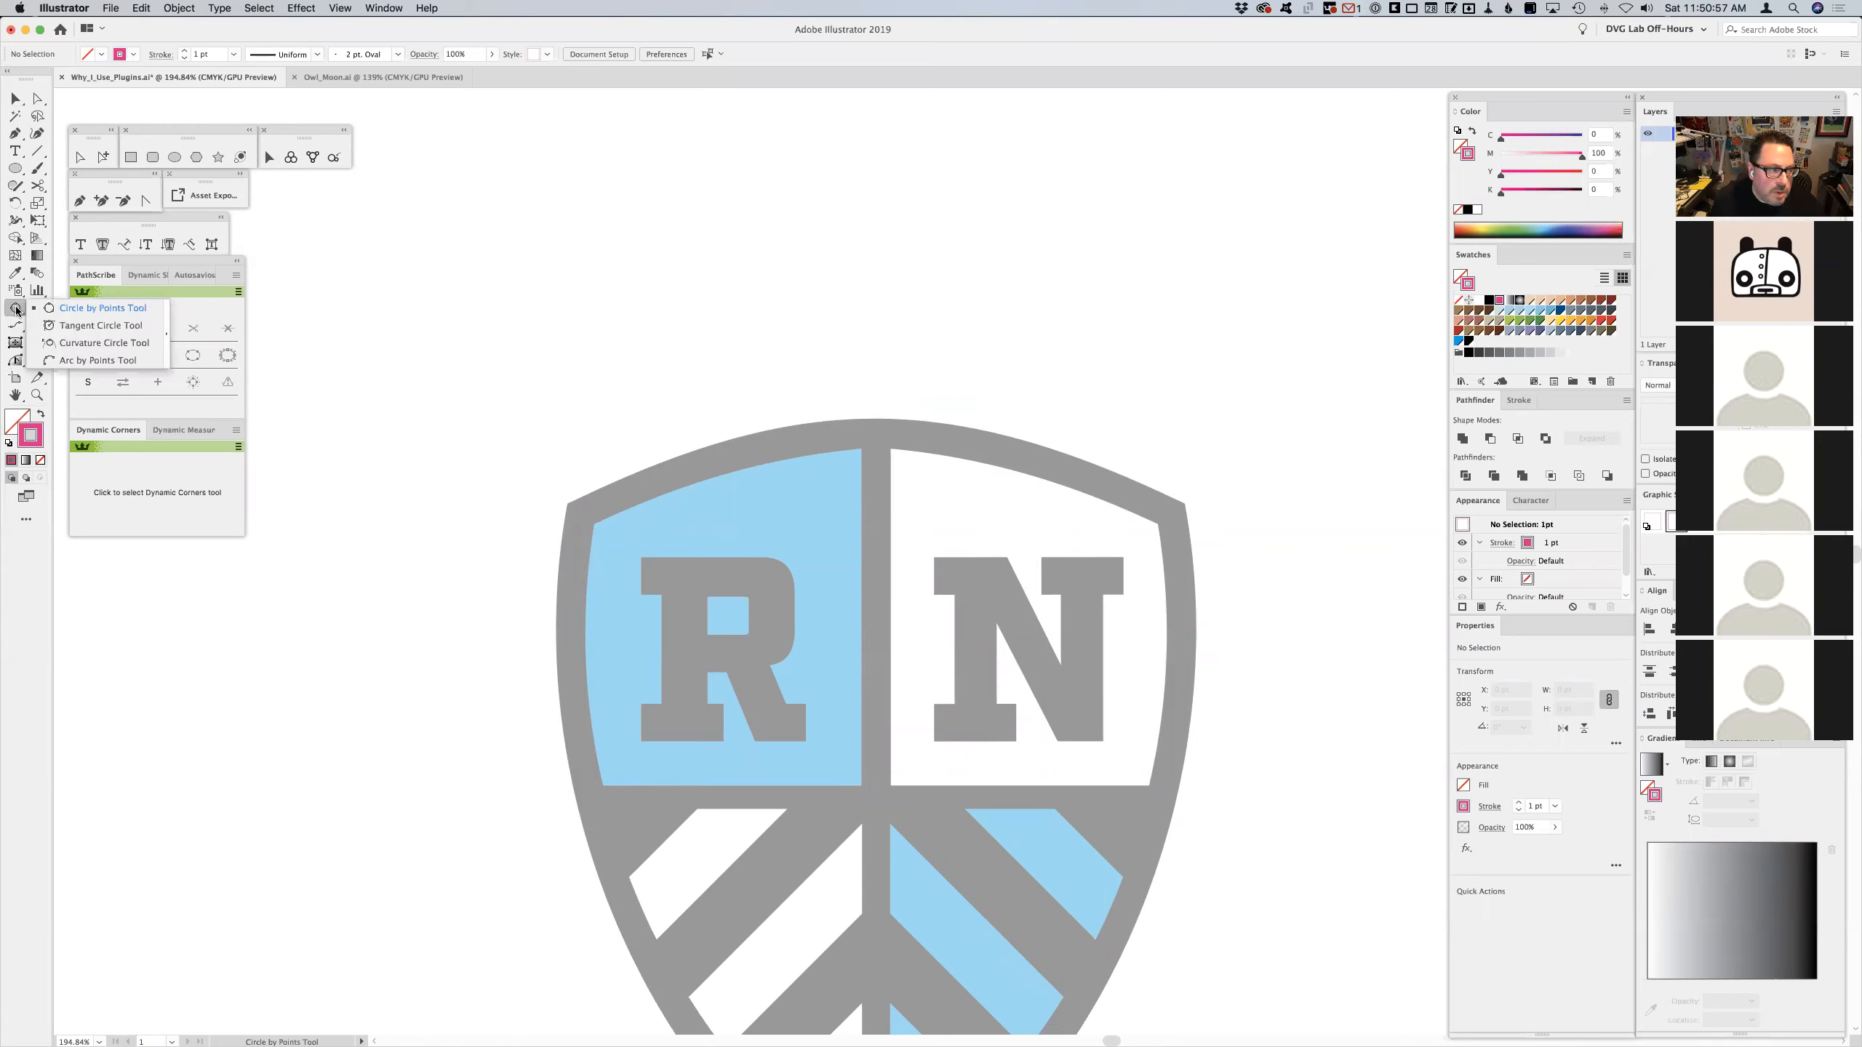
left_click(78, 311)
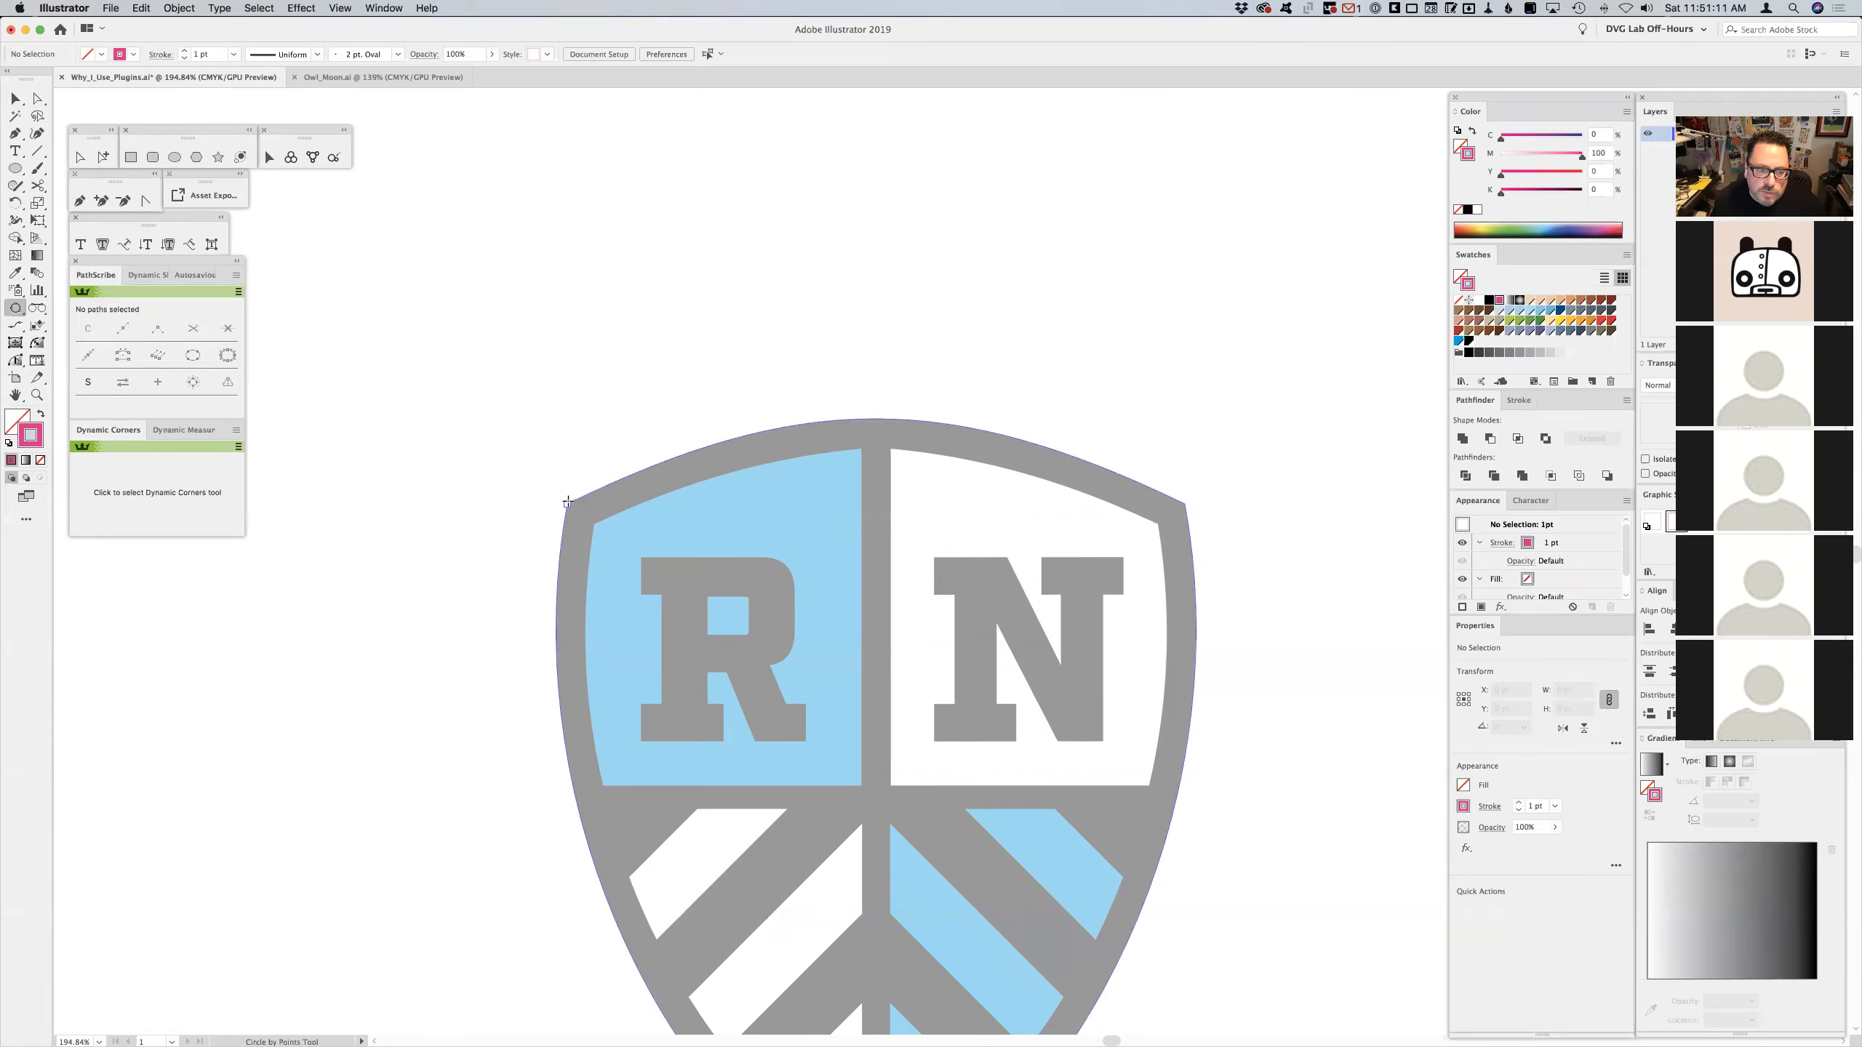
left_click_drag(567, 503, 1181, 503)
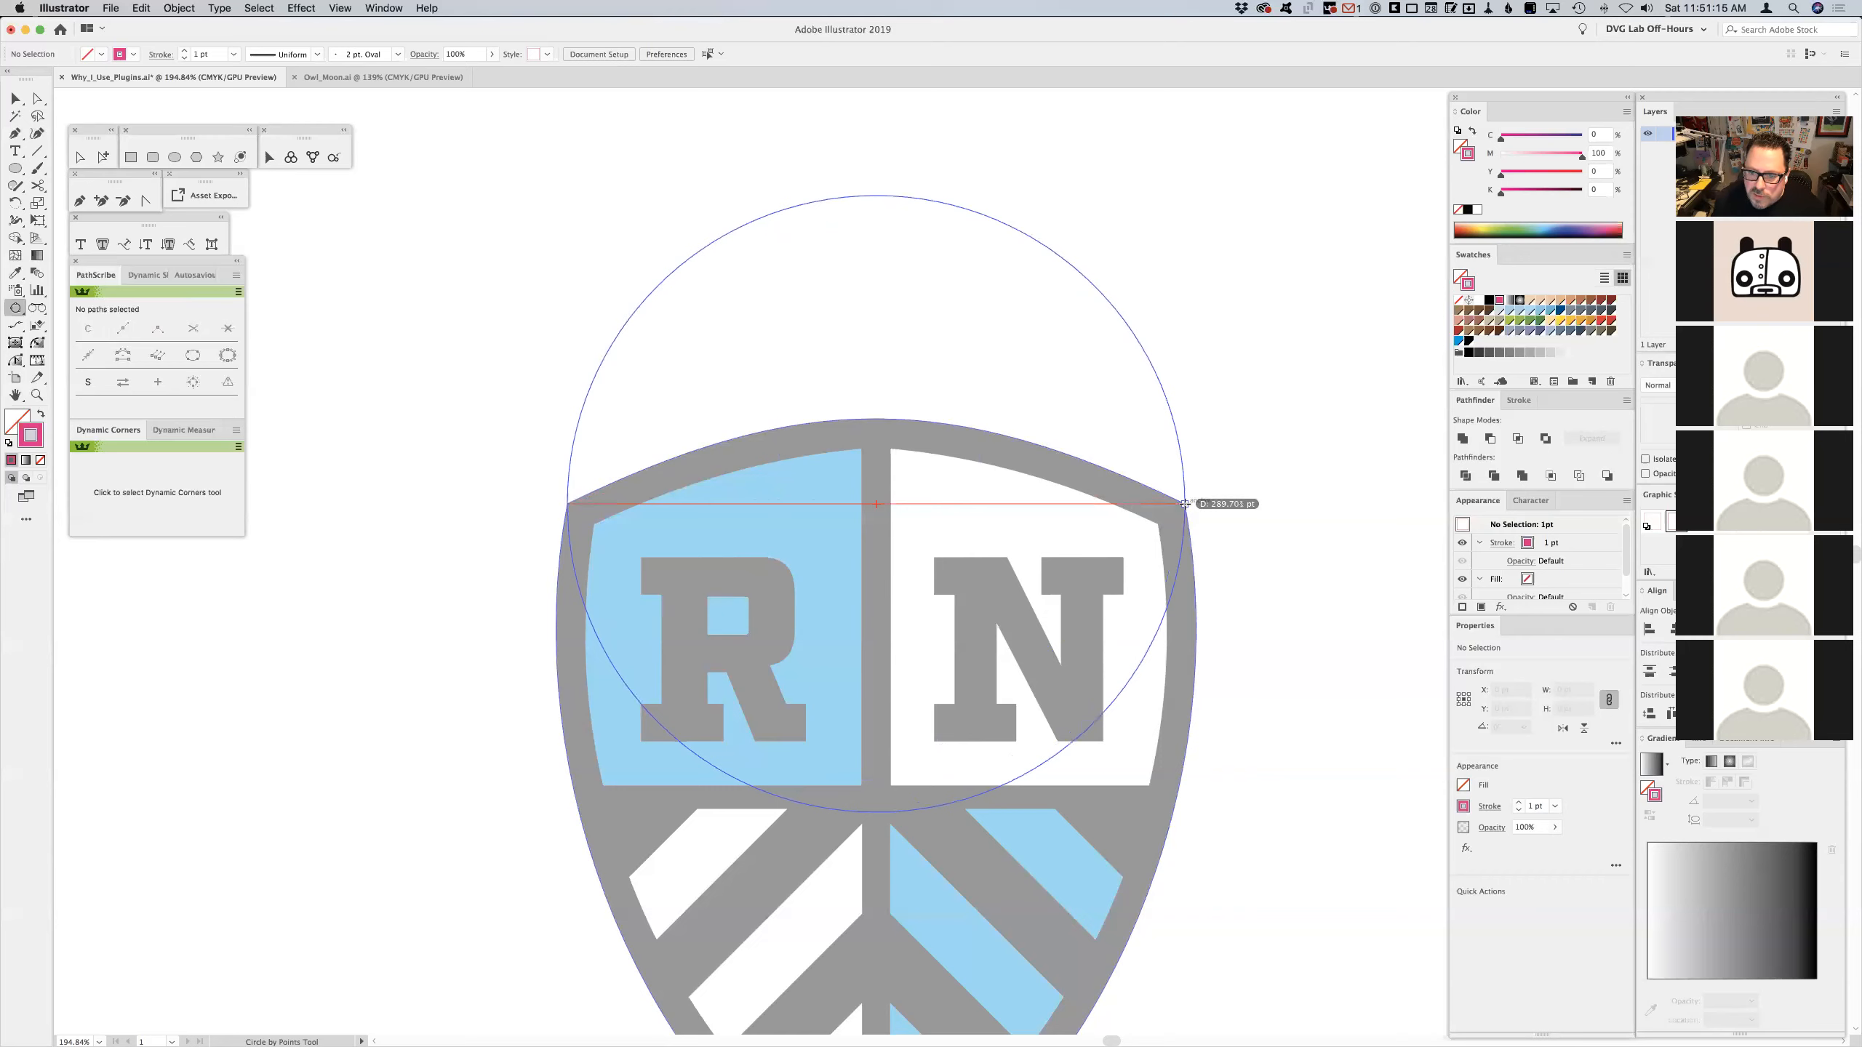
left_click(1180, 504)
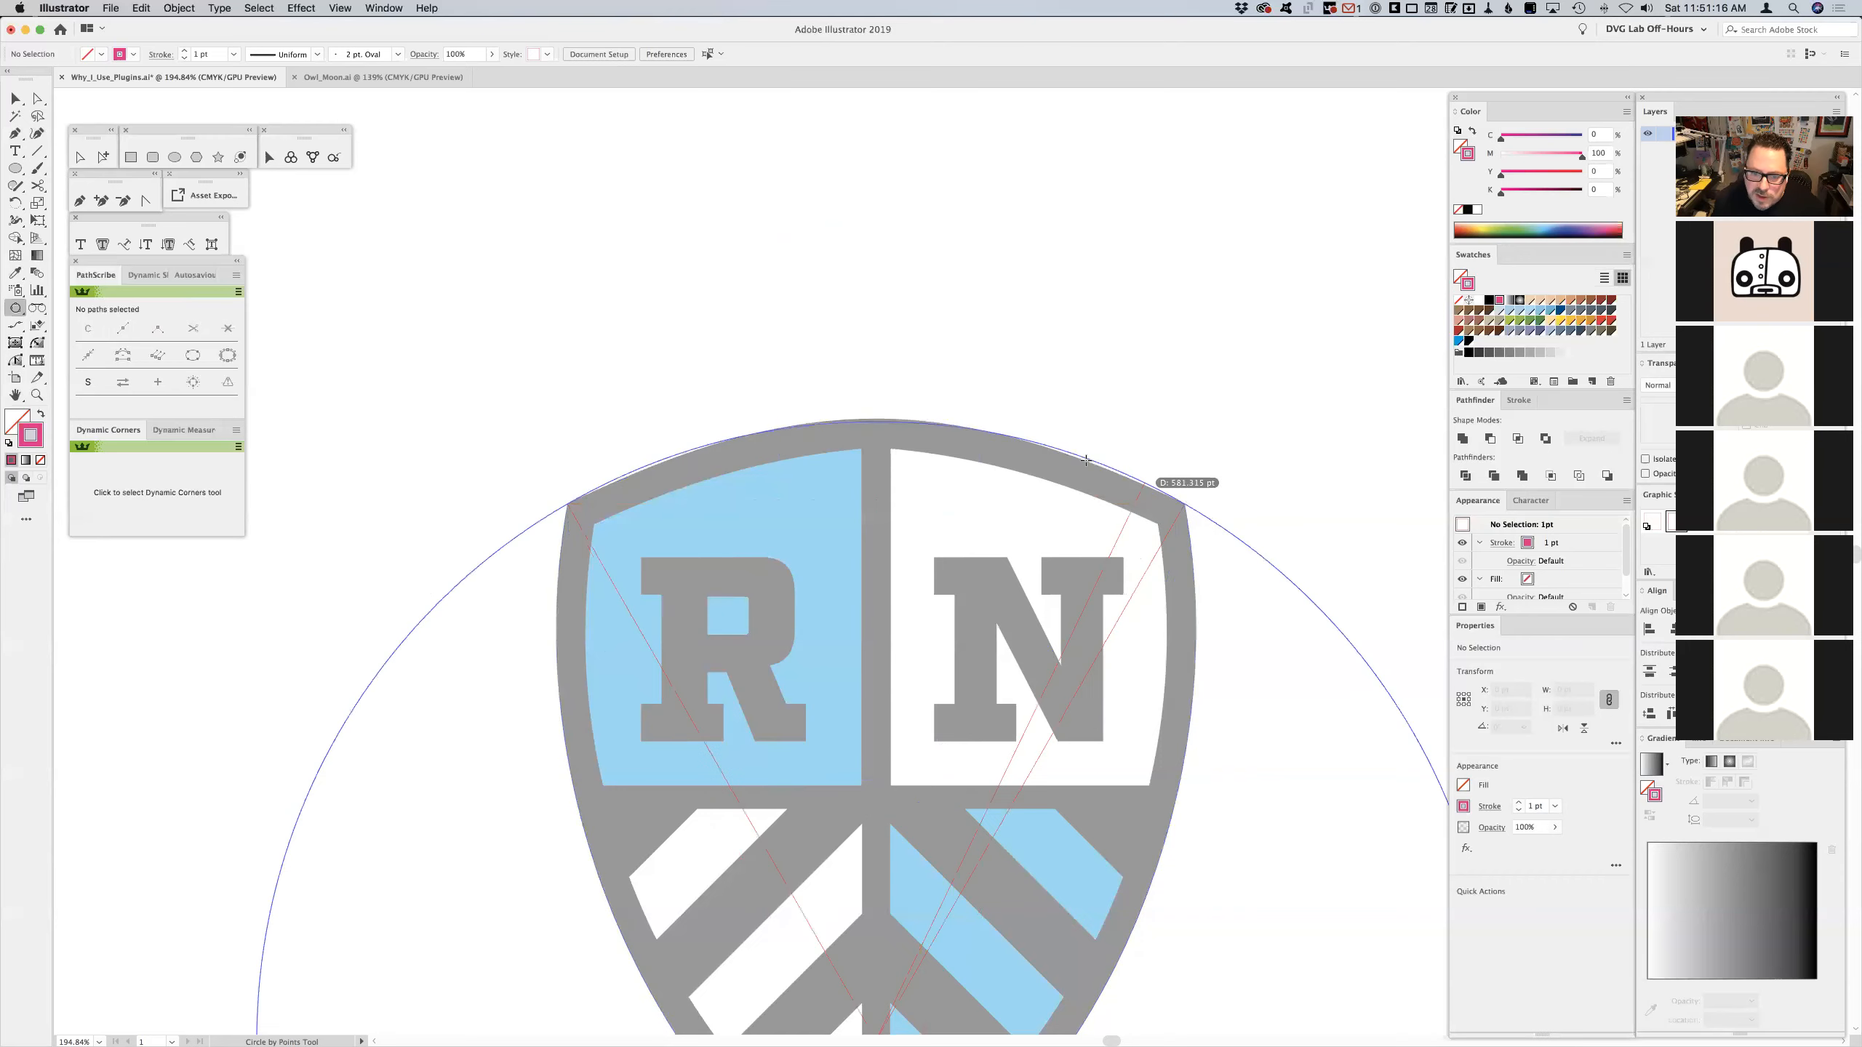
left_click(876, 417)
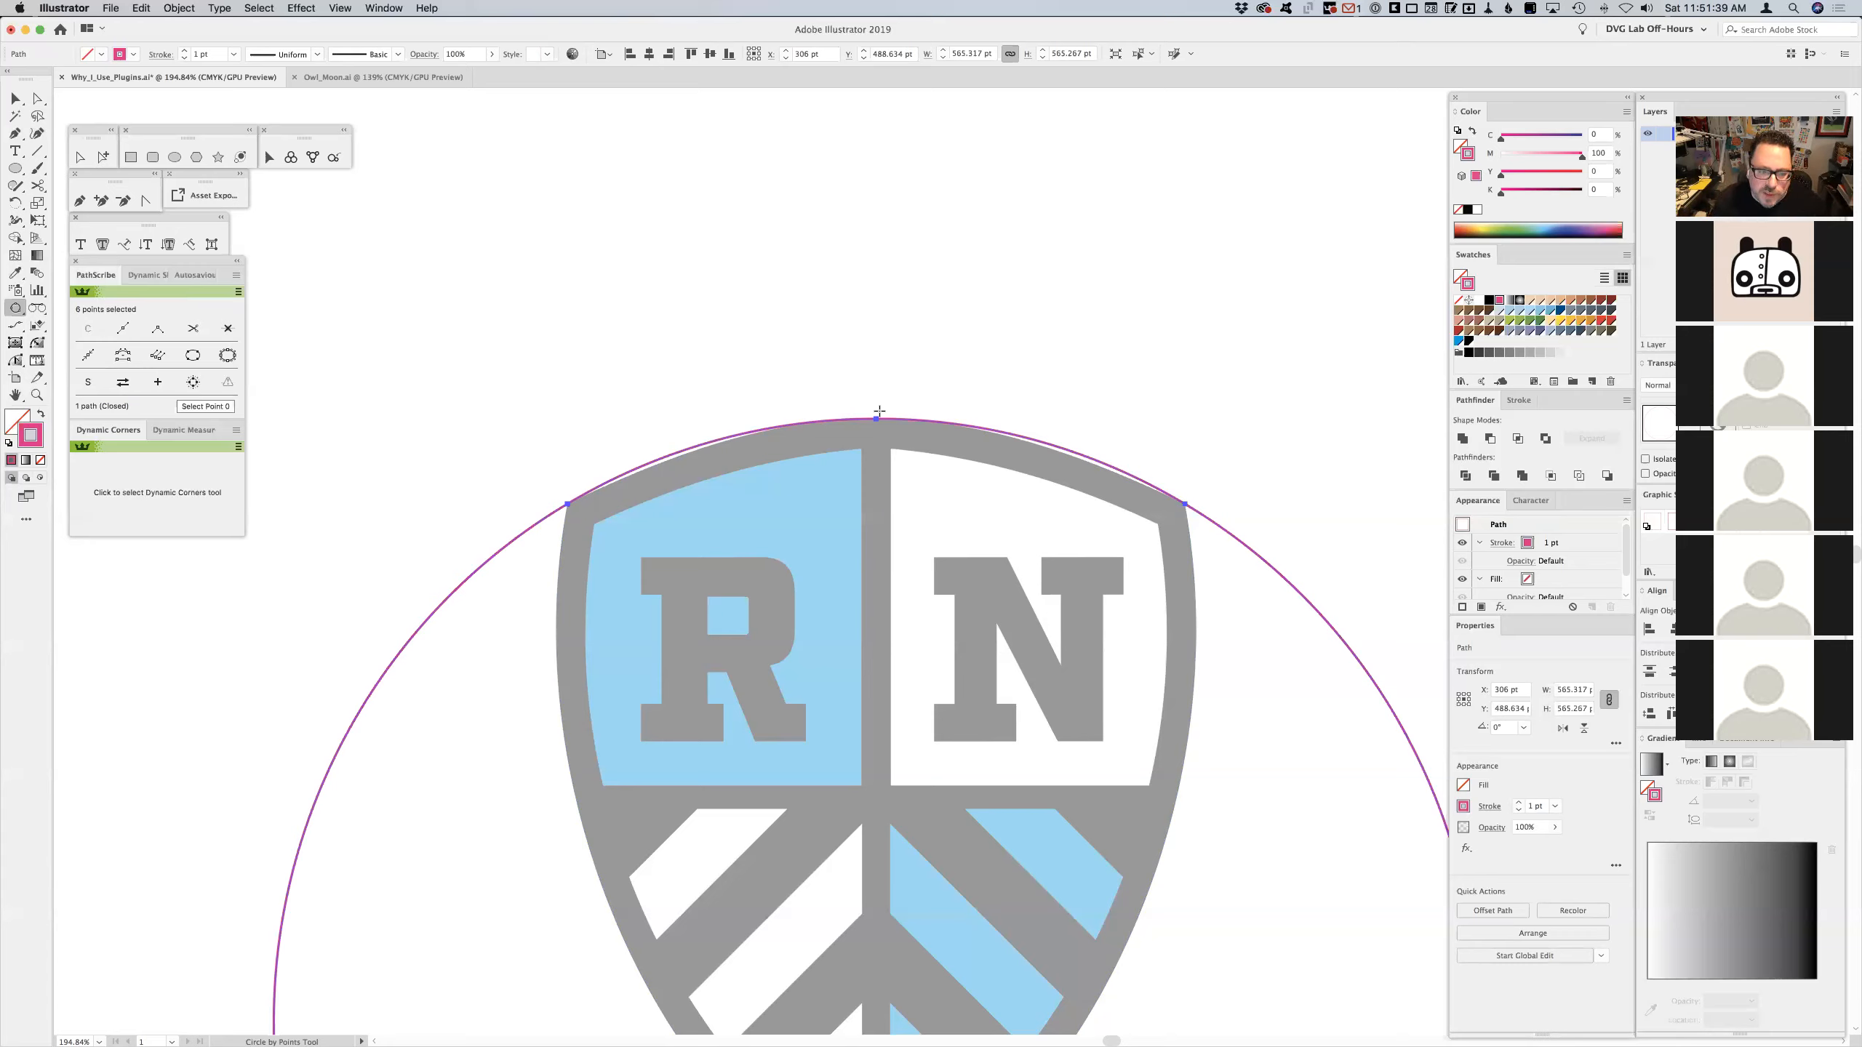
key("v")
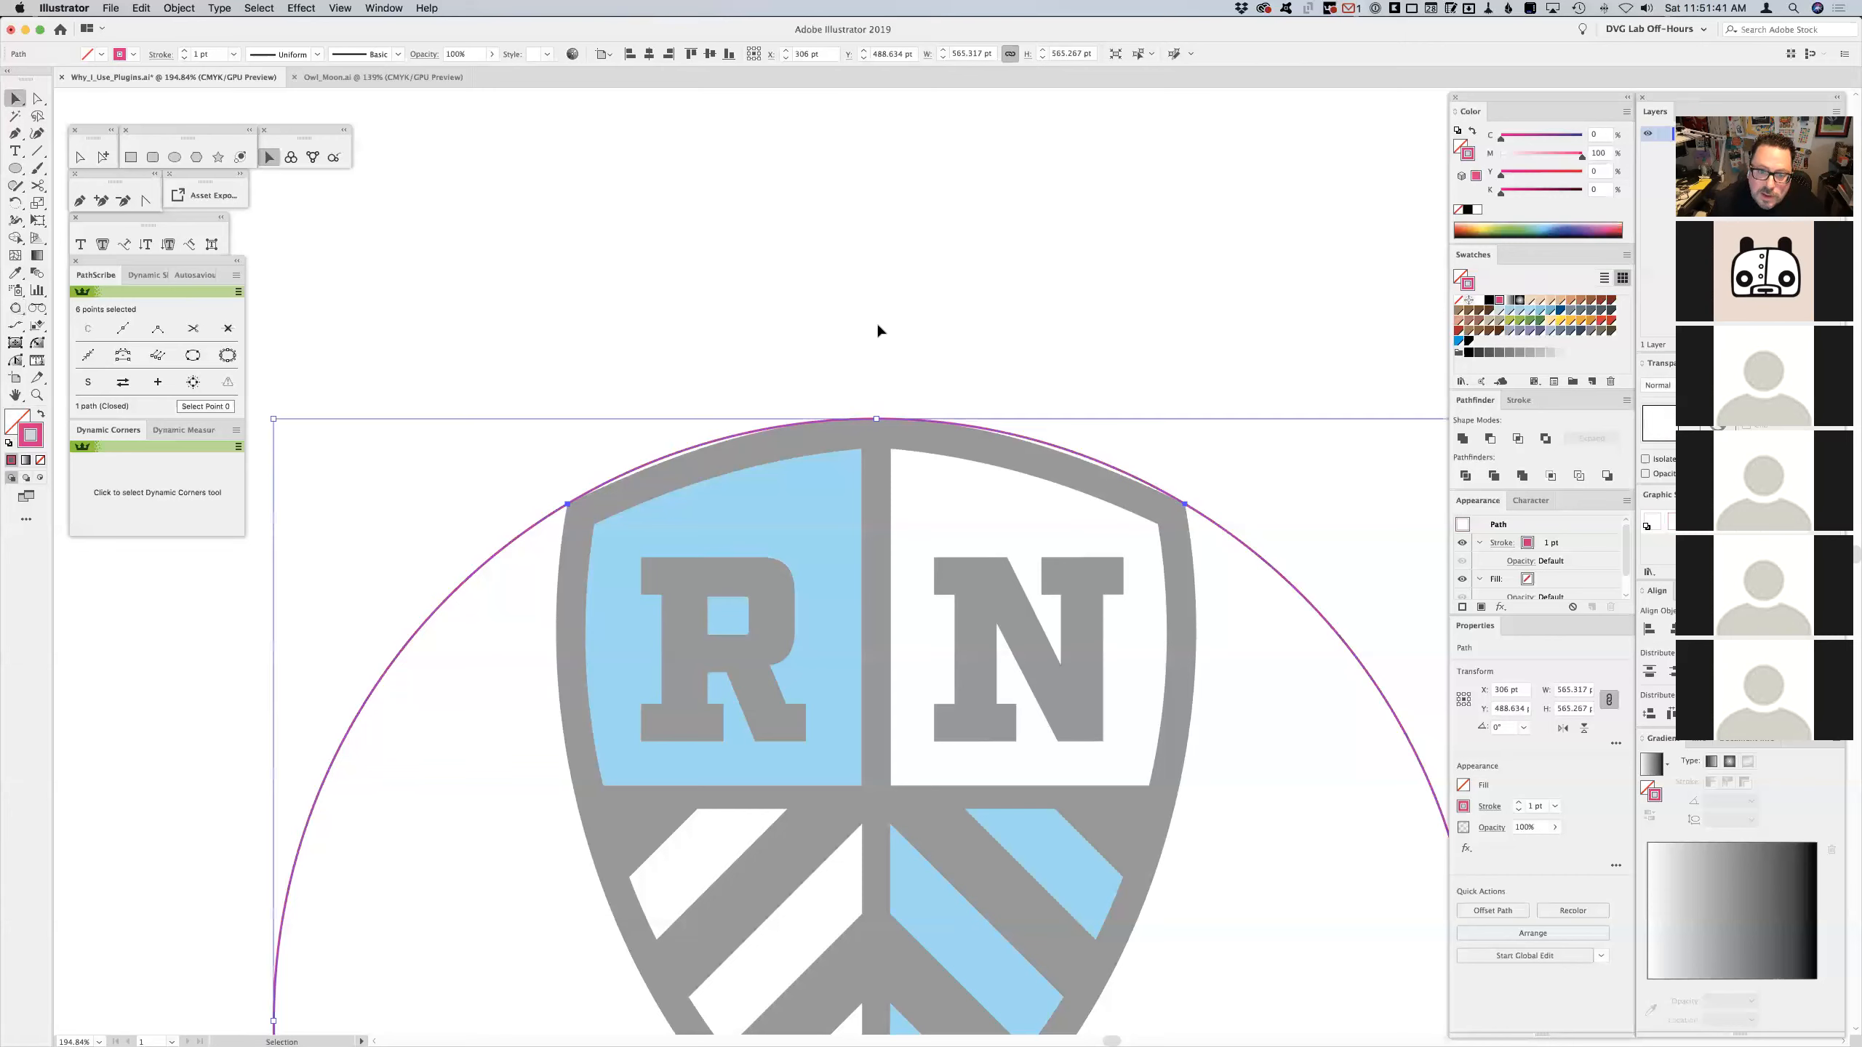
left_click(877, 324)
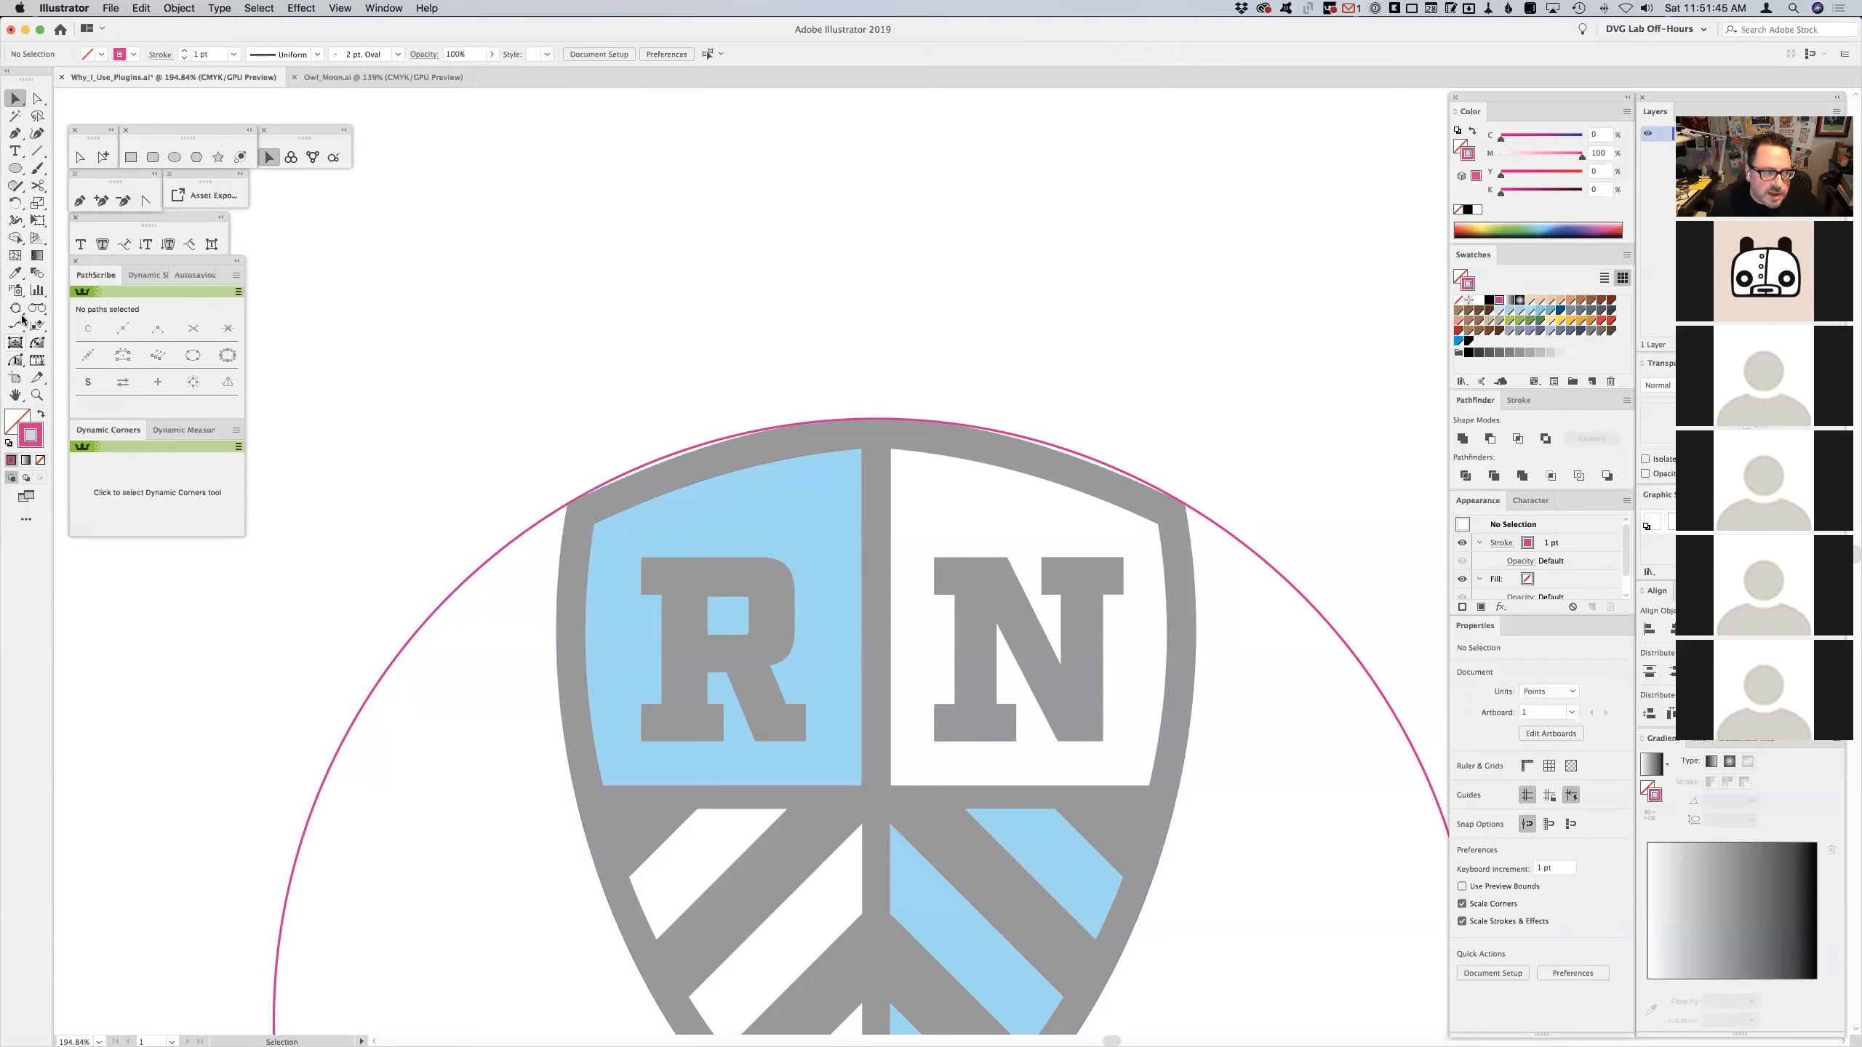
- Draw a rectangle about 13.9 pt wide and 37.2 pt tall spanning the width of the vertical bar between R and N
left_click(131, 158)
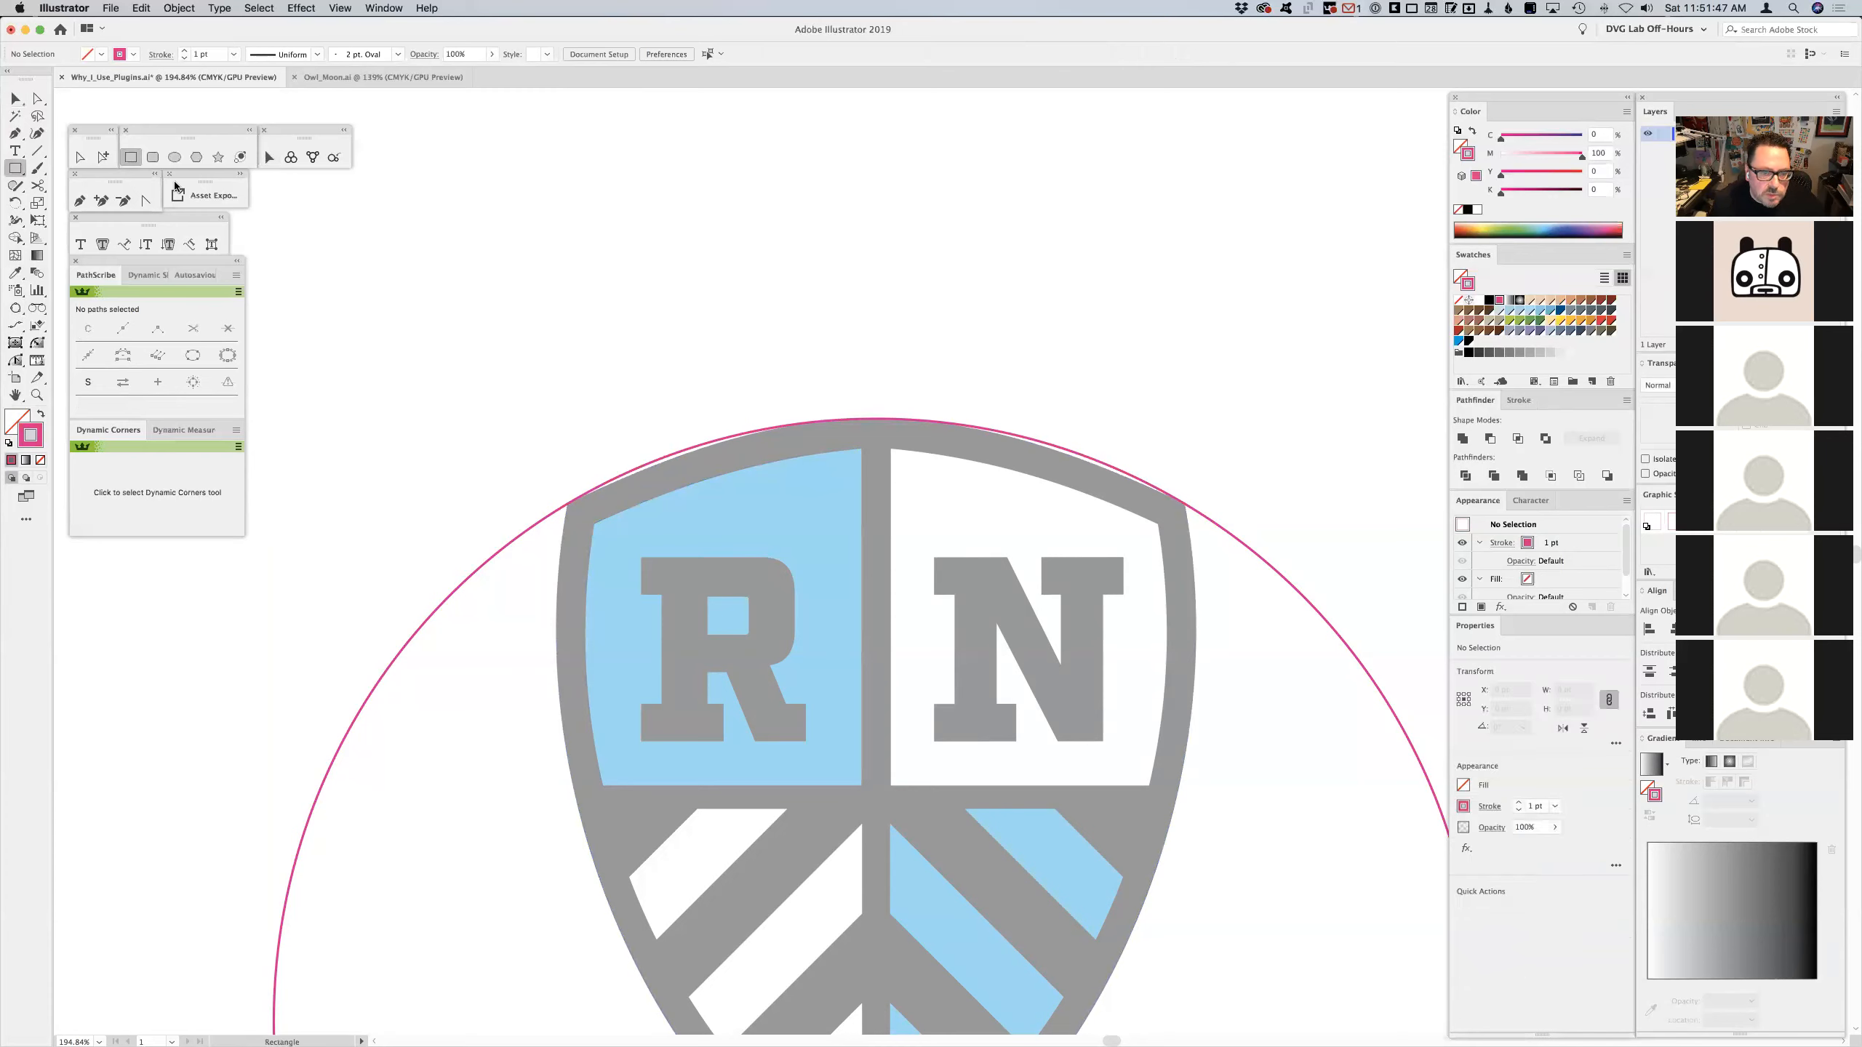
left_click_drag(861, 531, 891, 609)
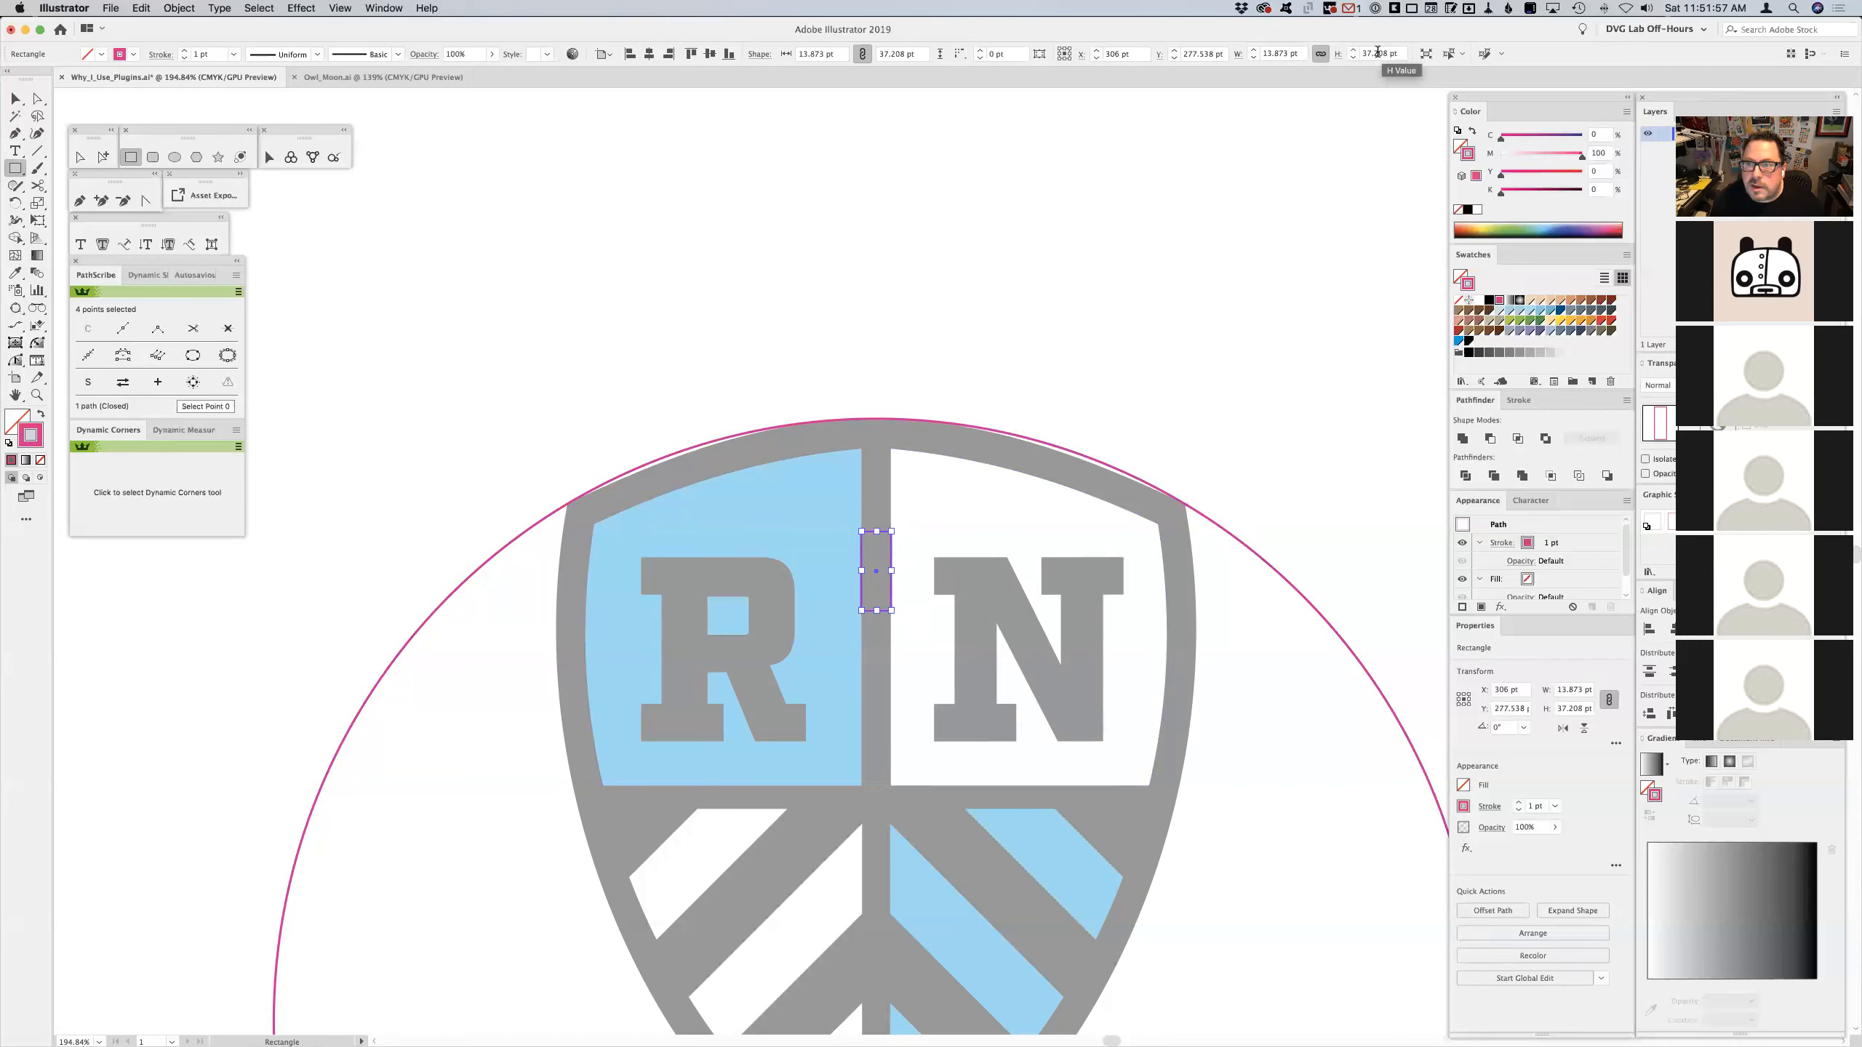
- Check the exact width of the small rectangle on the bar between R and N, and deselect it
left_click(1279, 53)
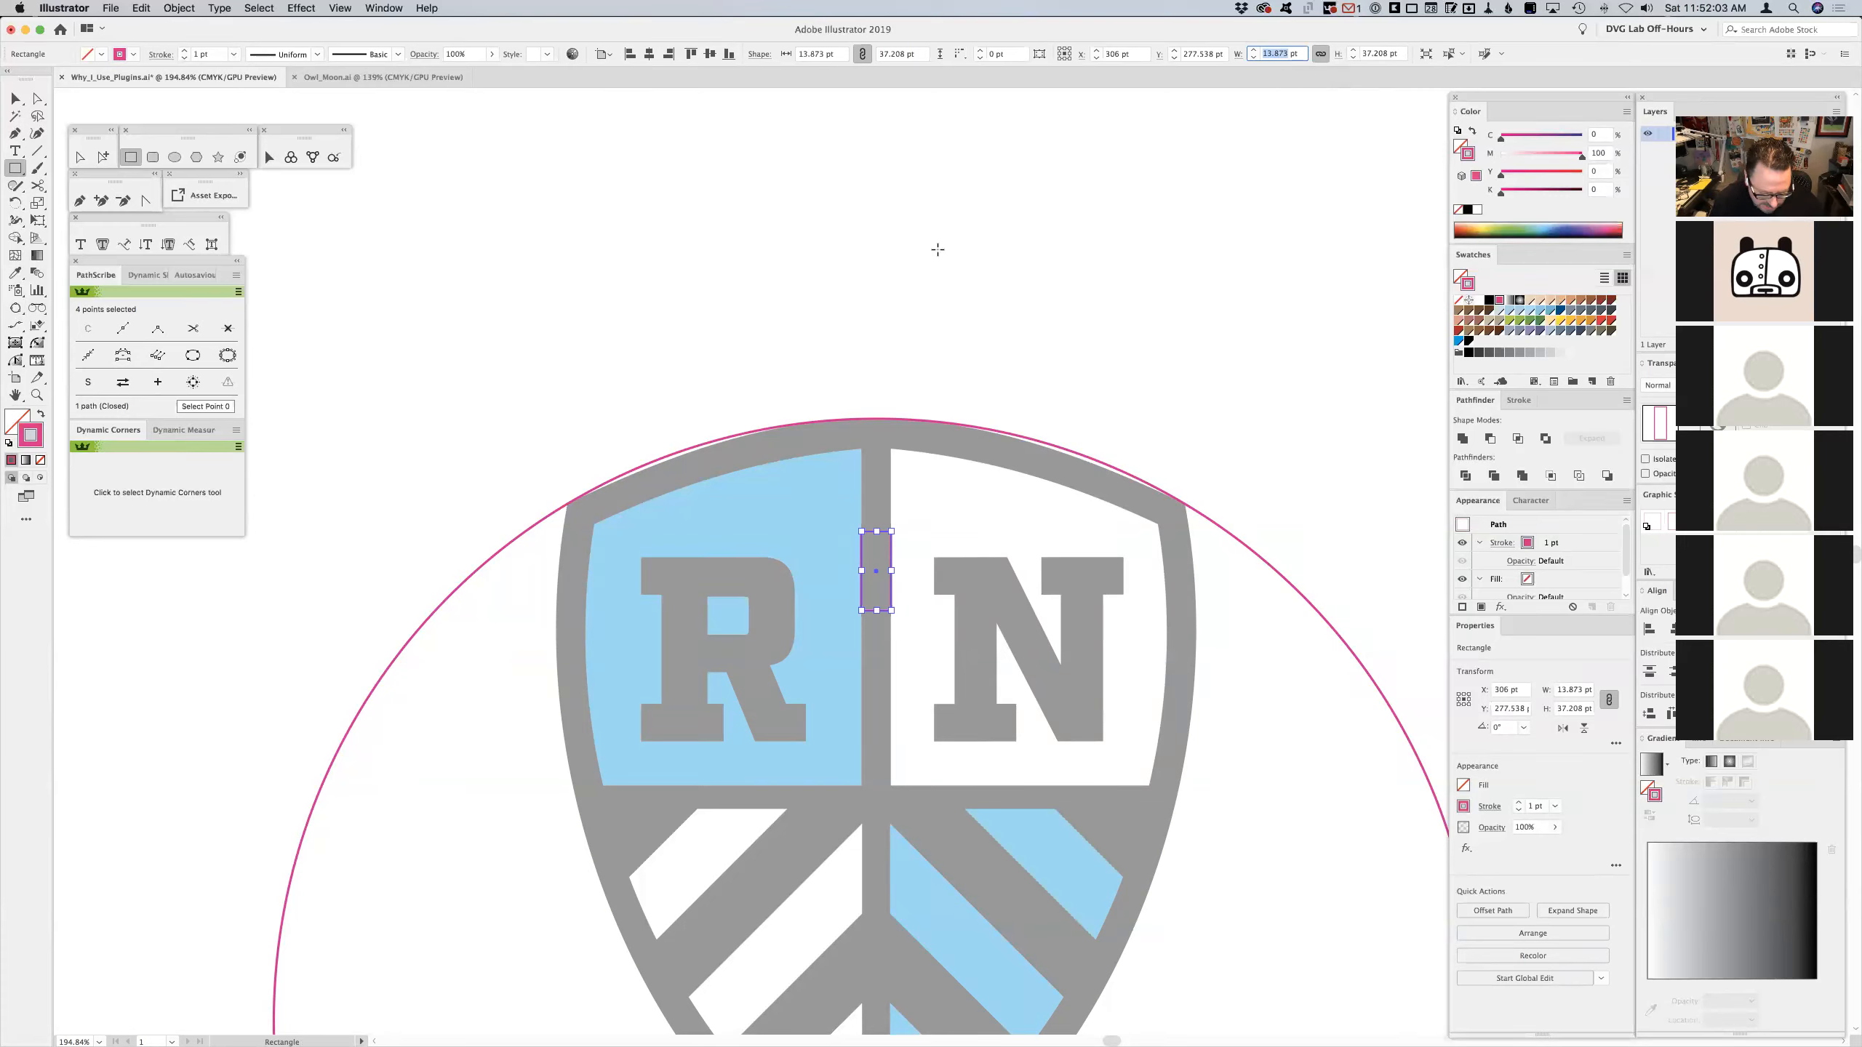
left_click(917, 312)
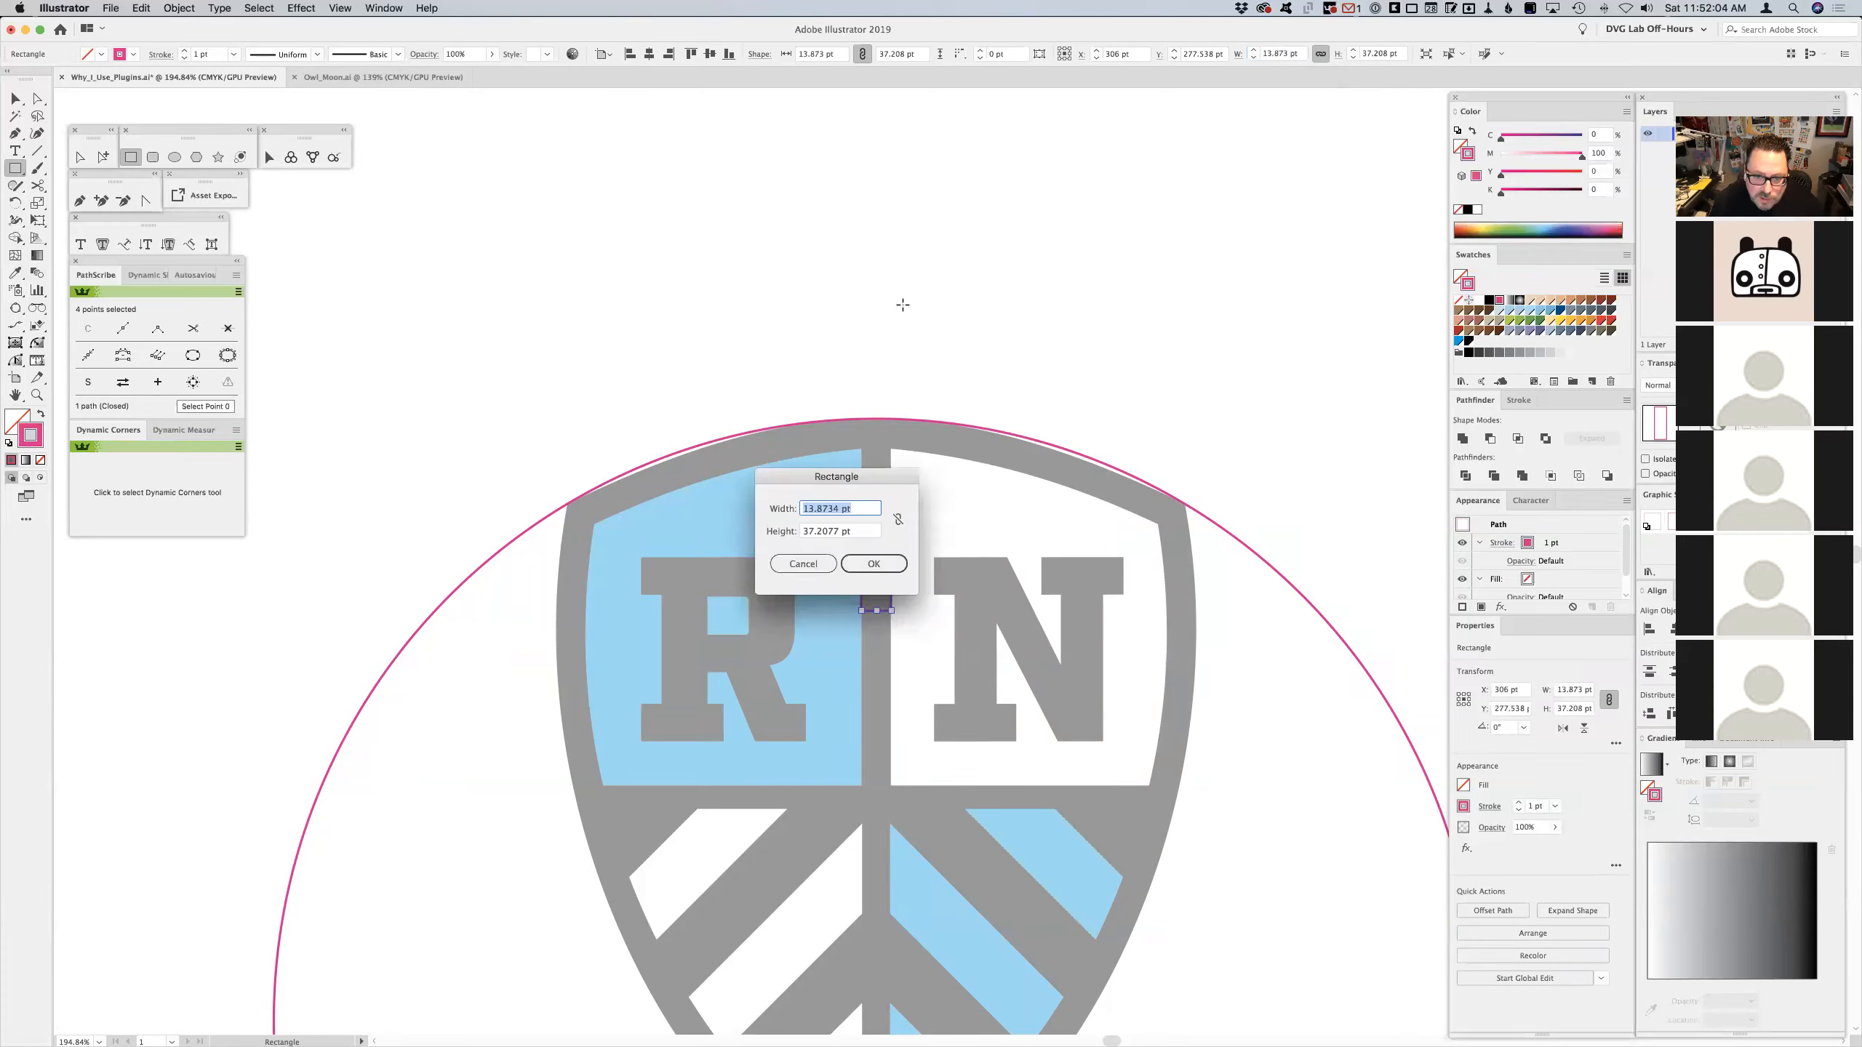
left_click(803, 563)
key("v")
left_click(821, 381)
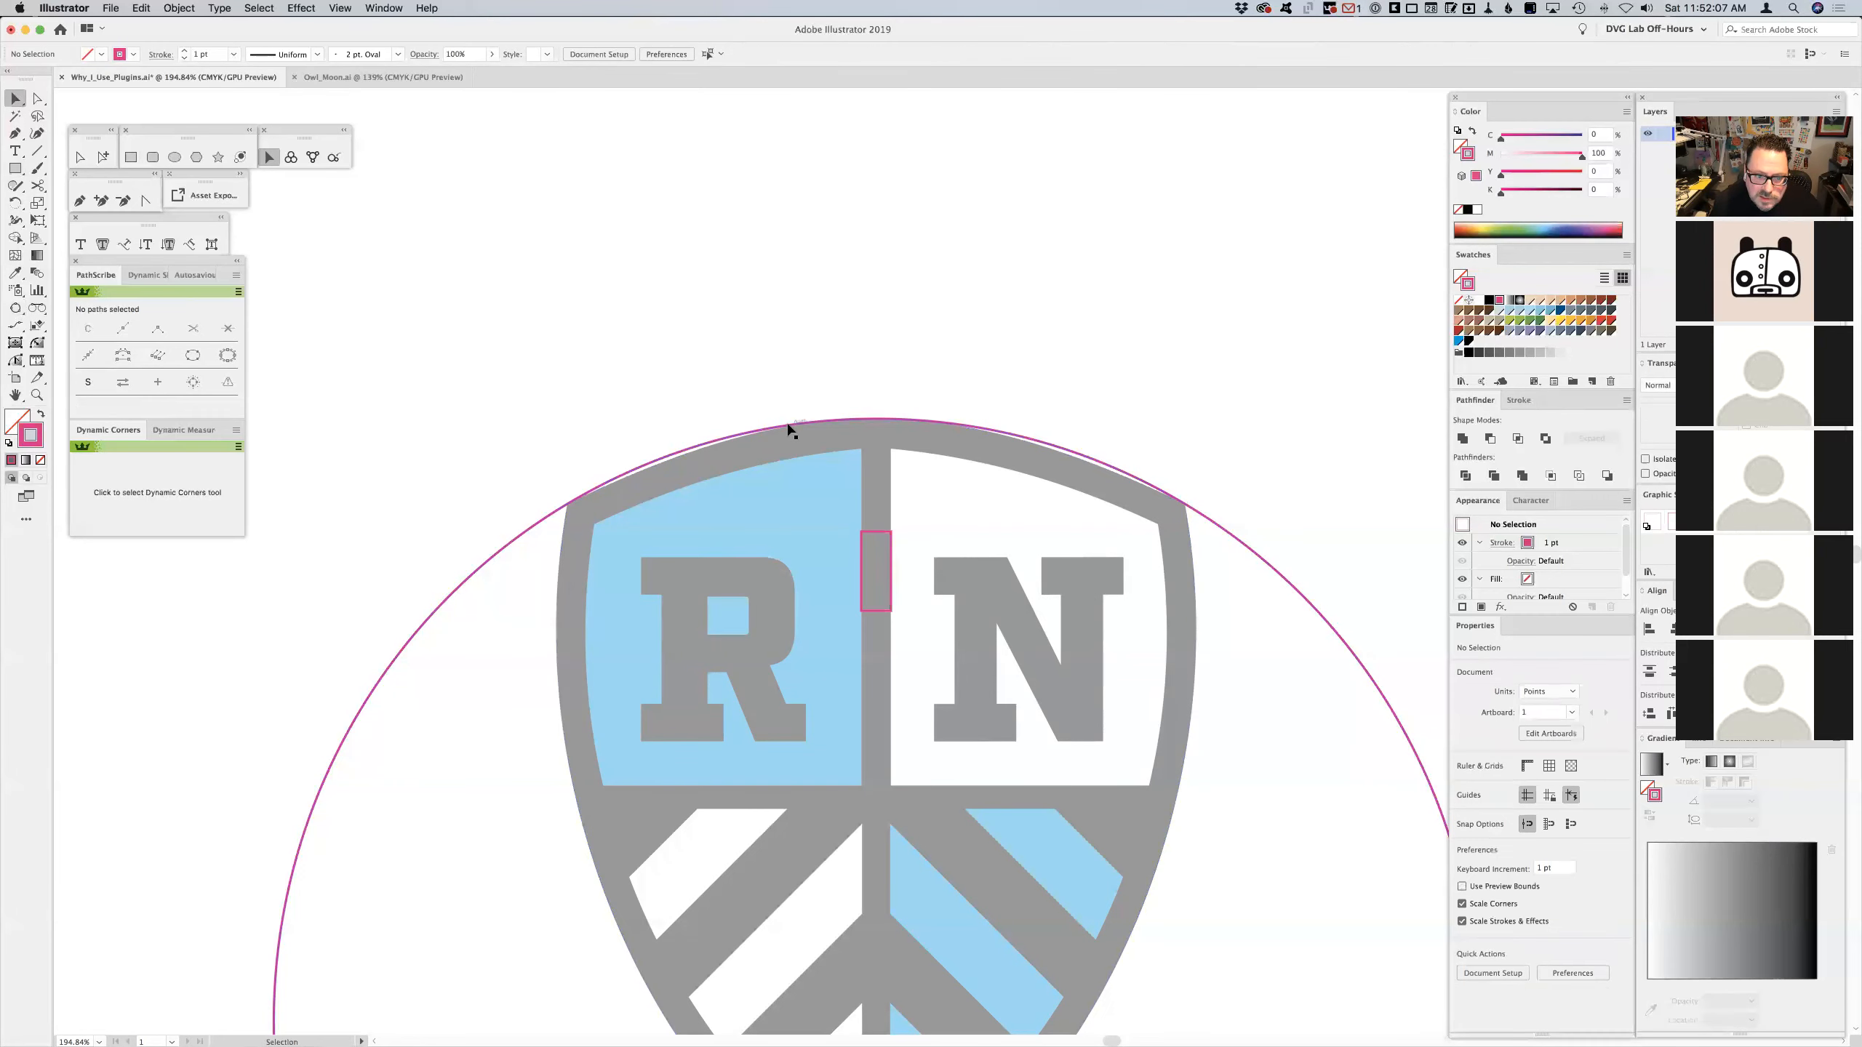
- Offset the large magenta circle inward with Offset Path, using an offset of -13.873 pt, miter joins and a miter limit of 4
left_click(790, 426)
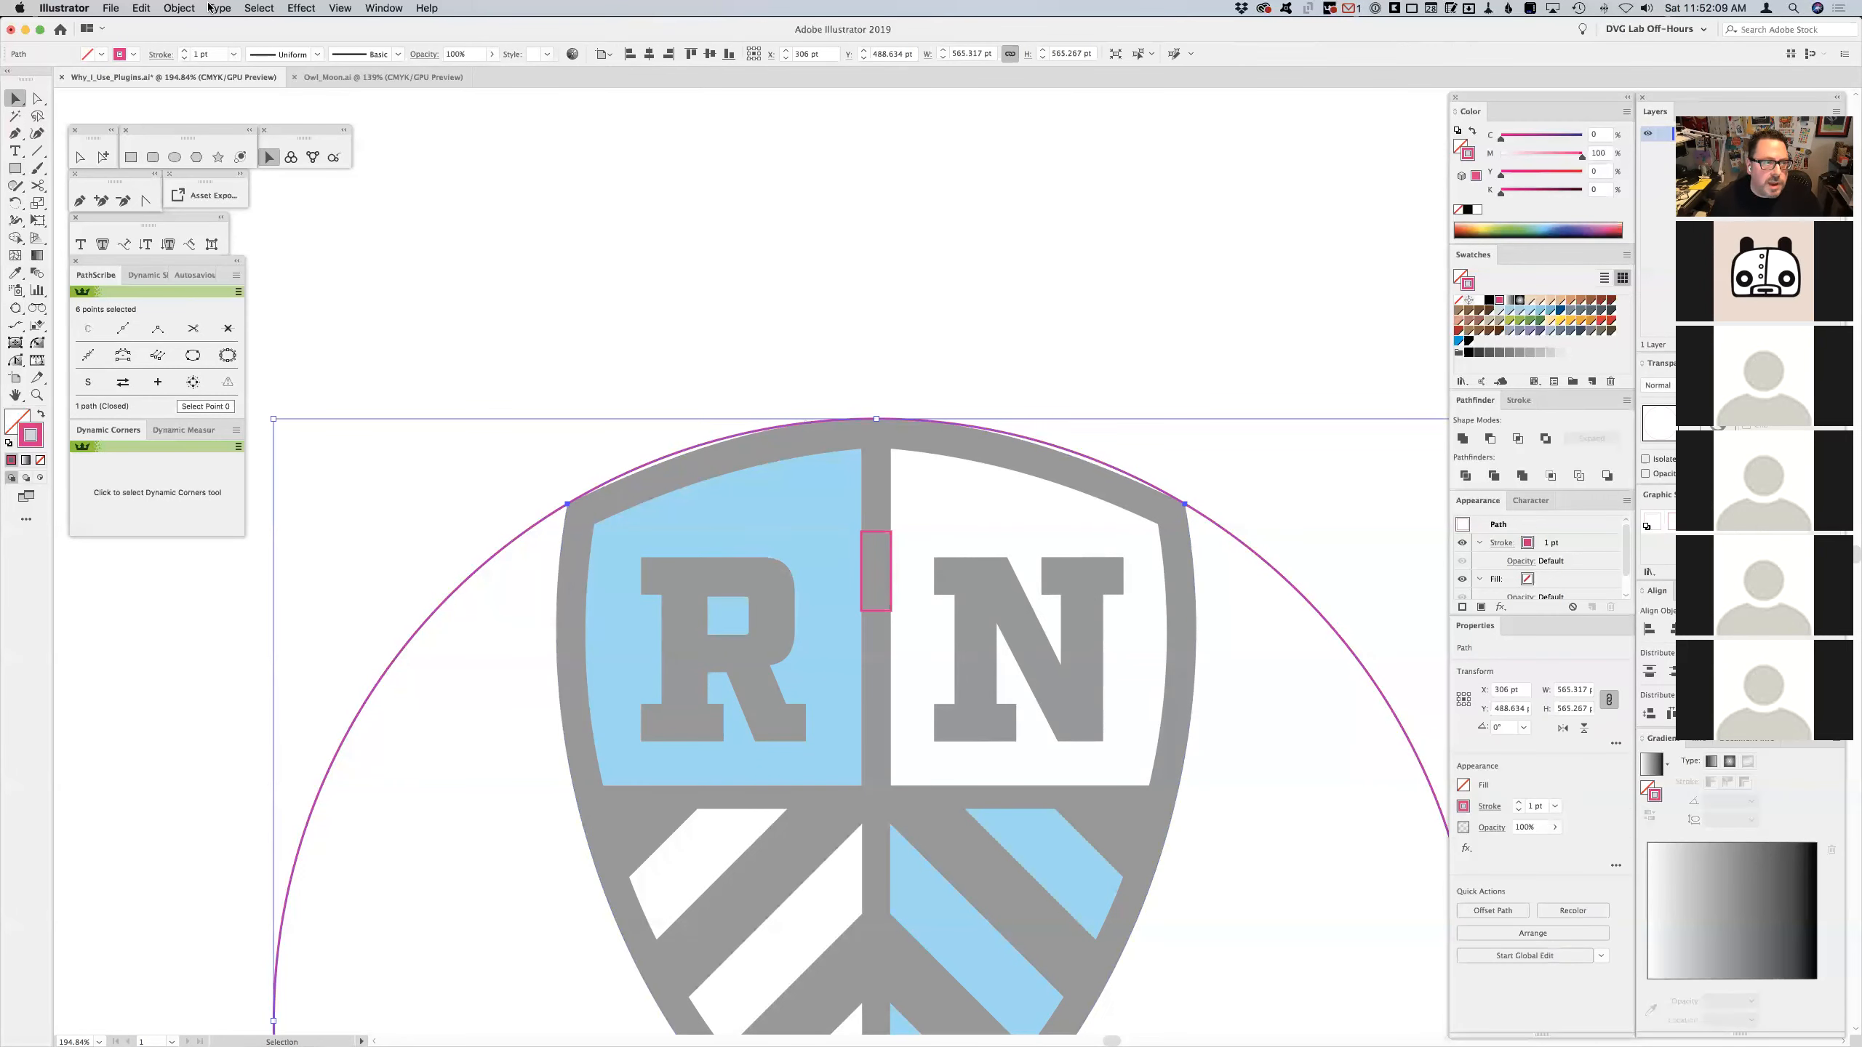
left_click(179, 8)
mouse_move(216, 355)
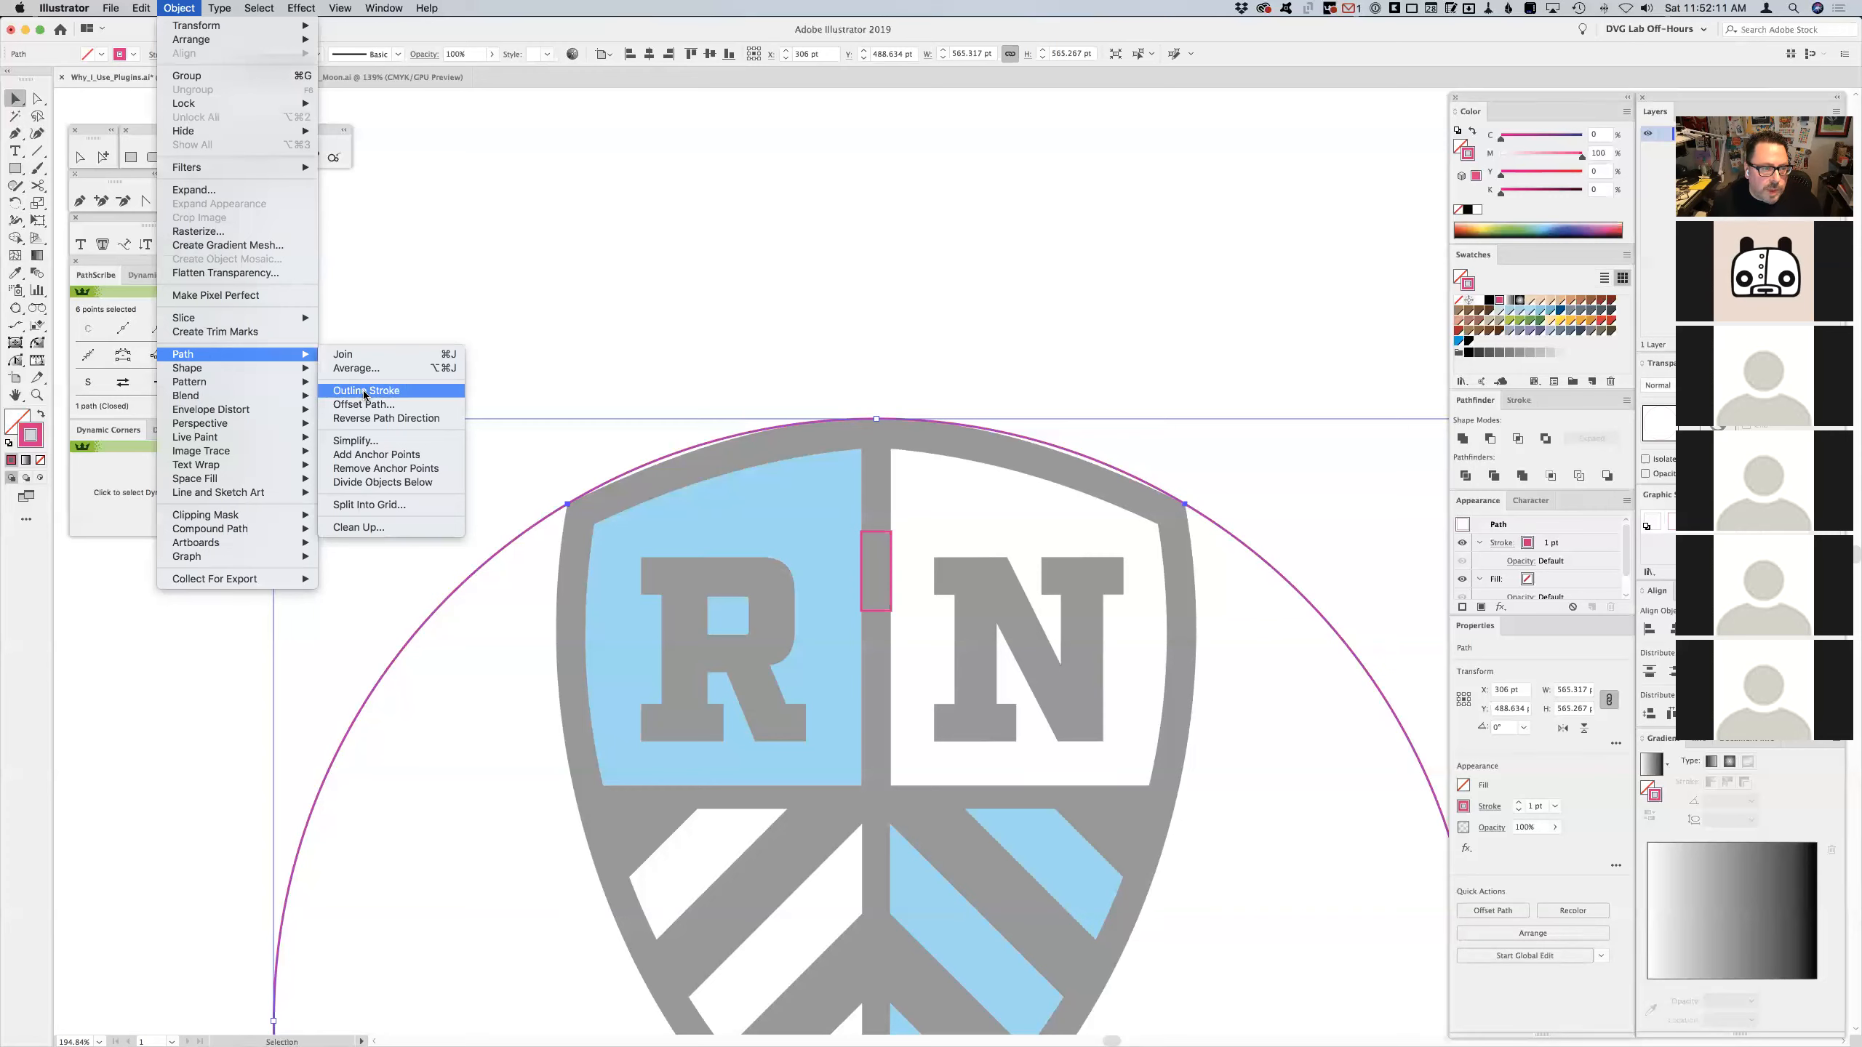
left_click(528, 282)
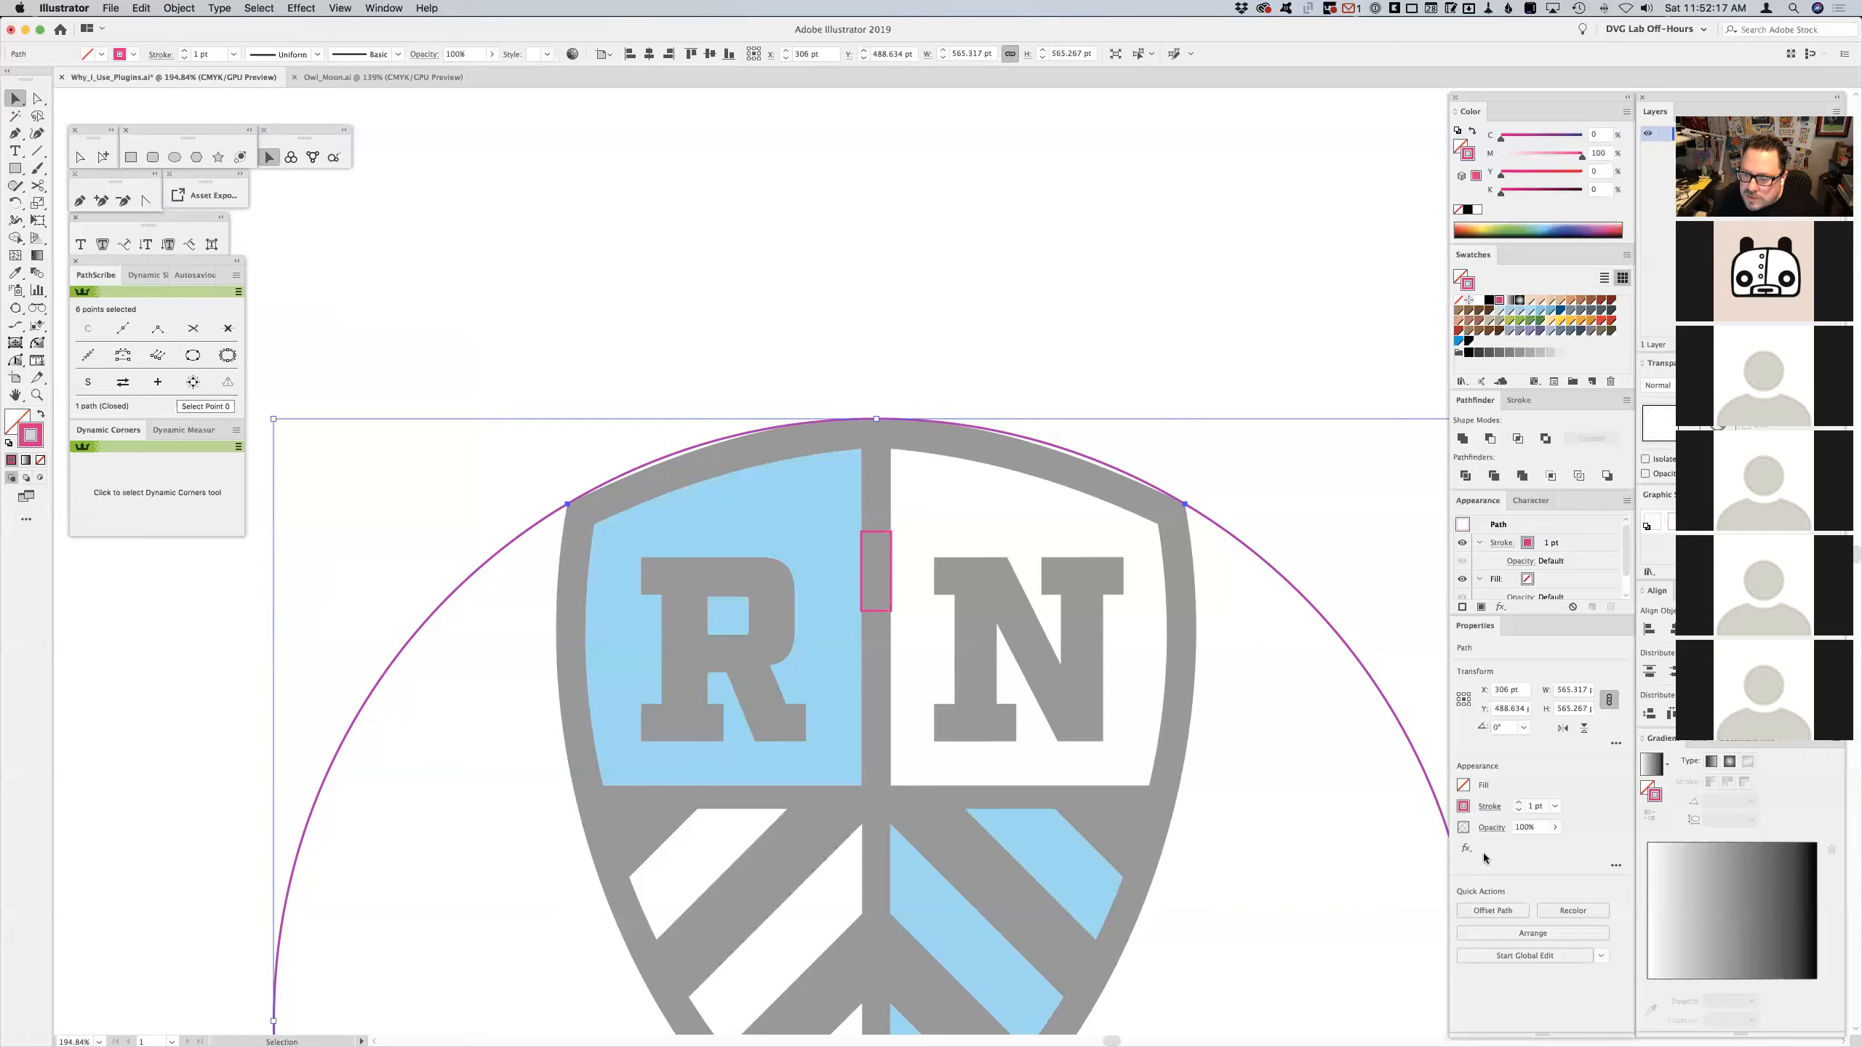
left_click(1493, 911)
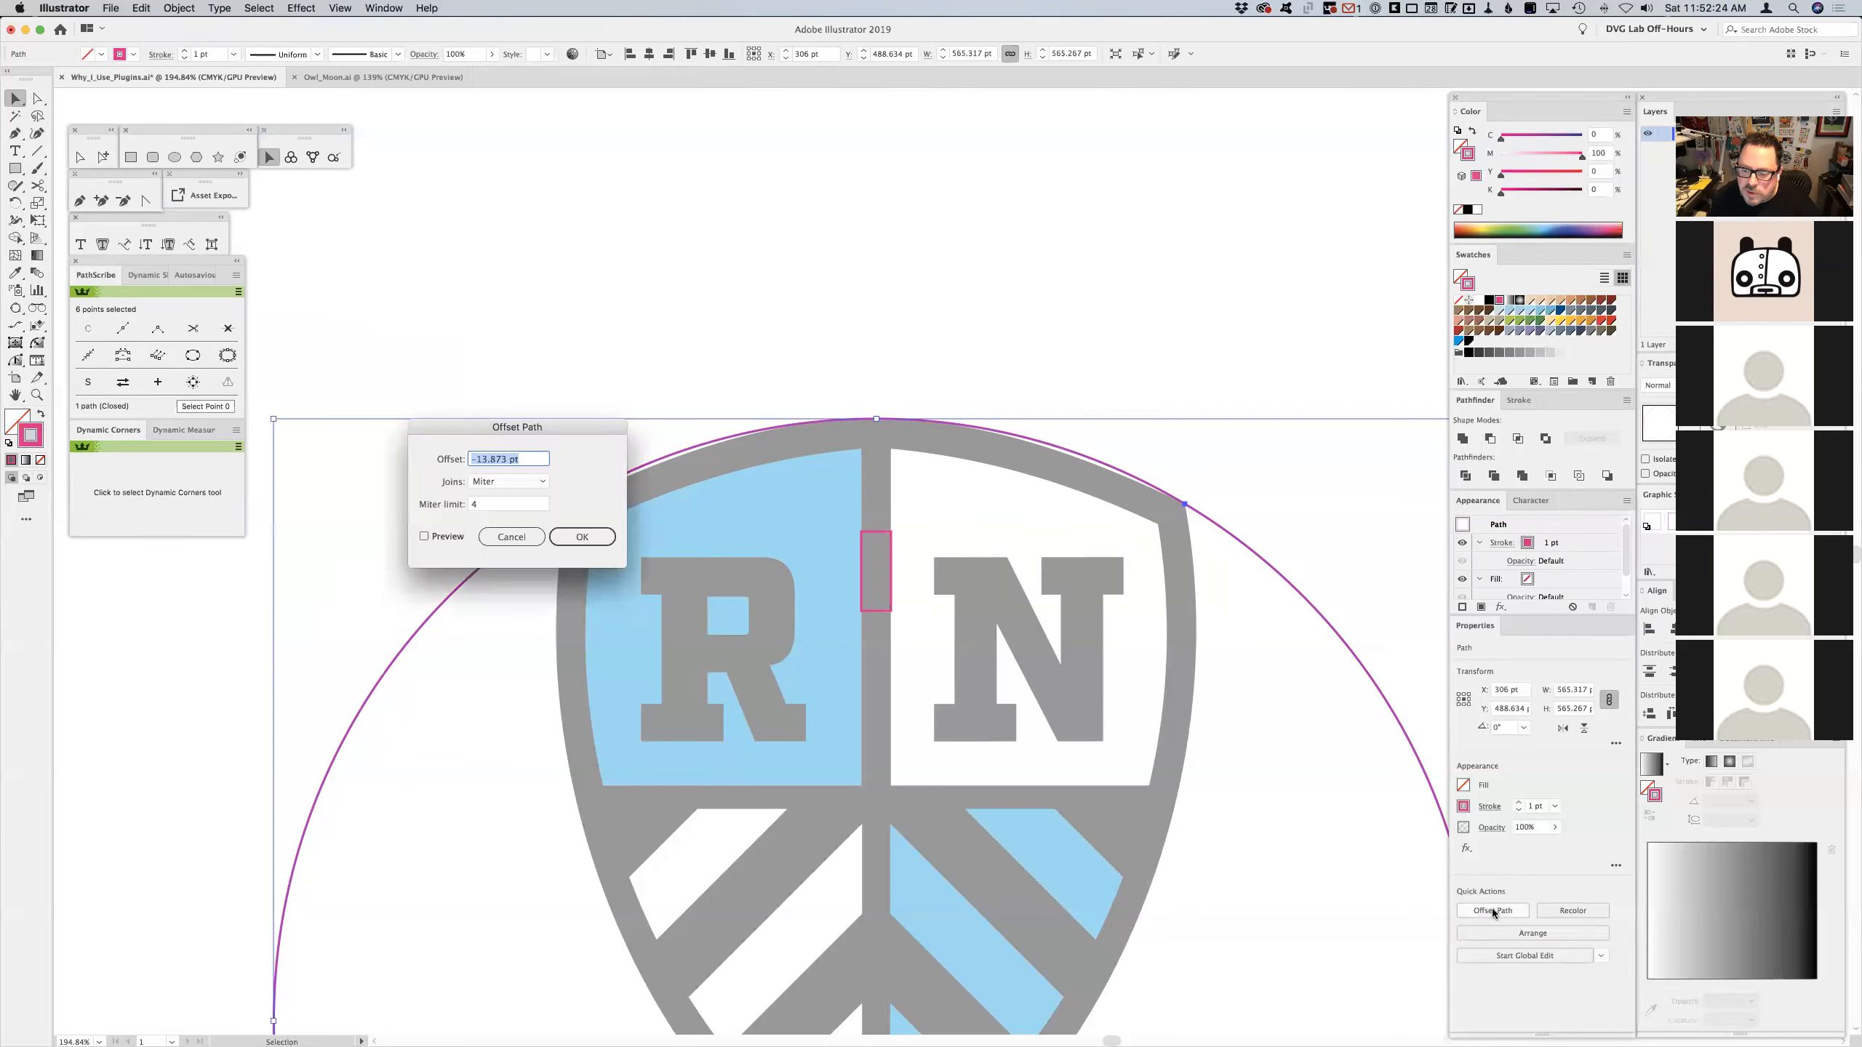
left_click(477, 459)
left_click_drag(476, 459, 575, 456)
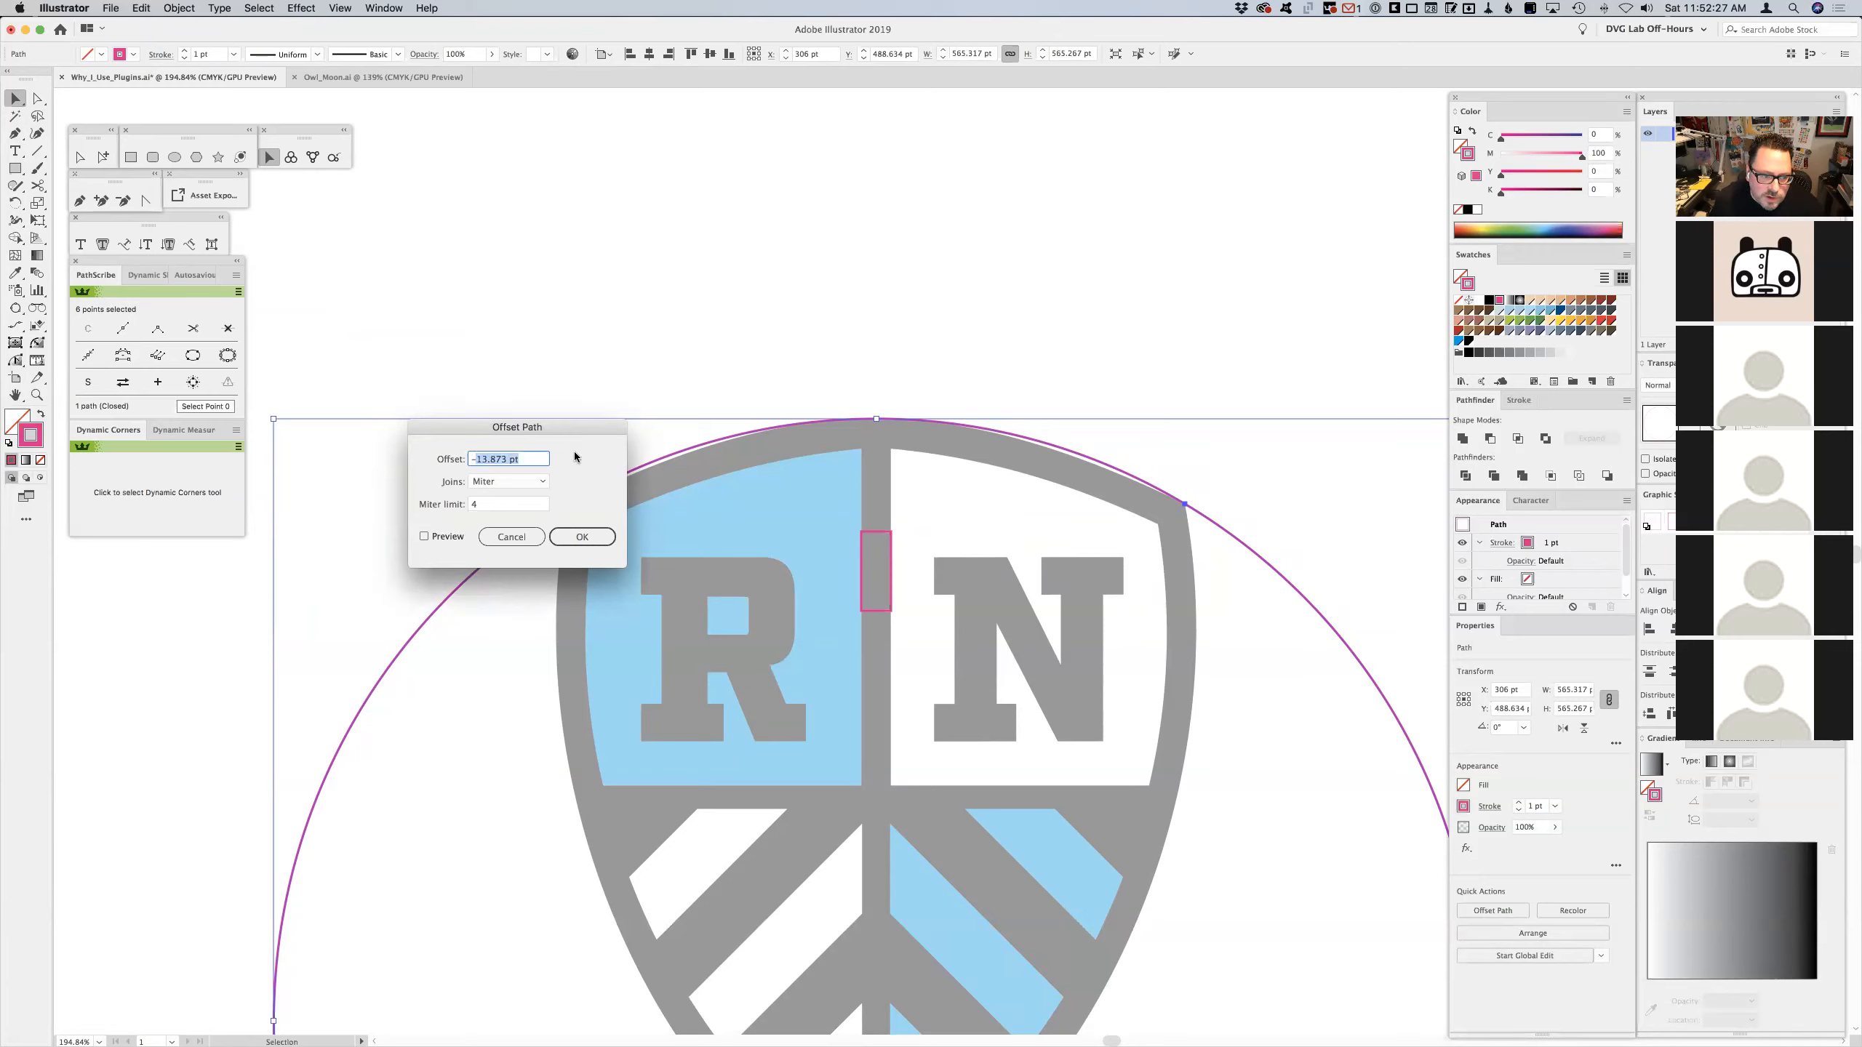
type("13.873")
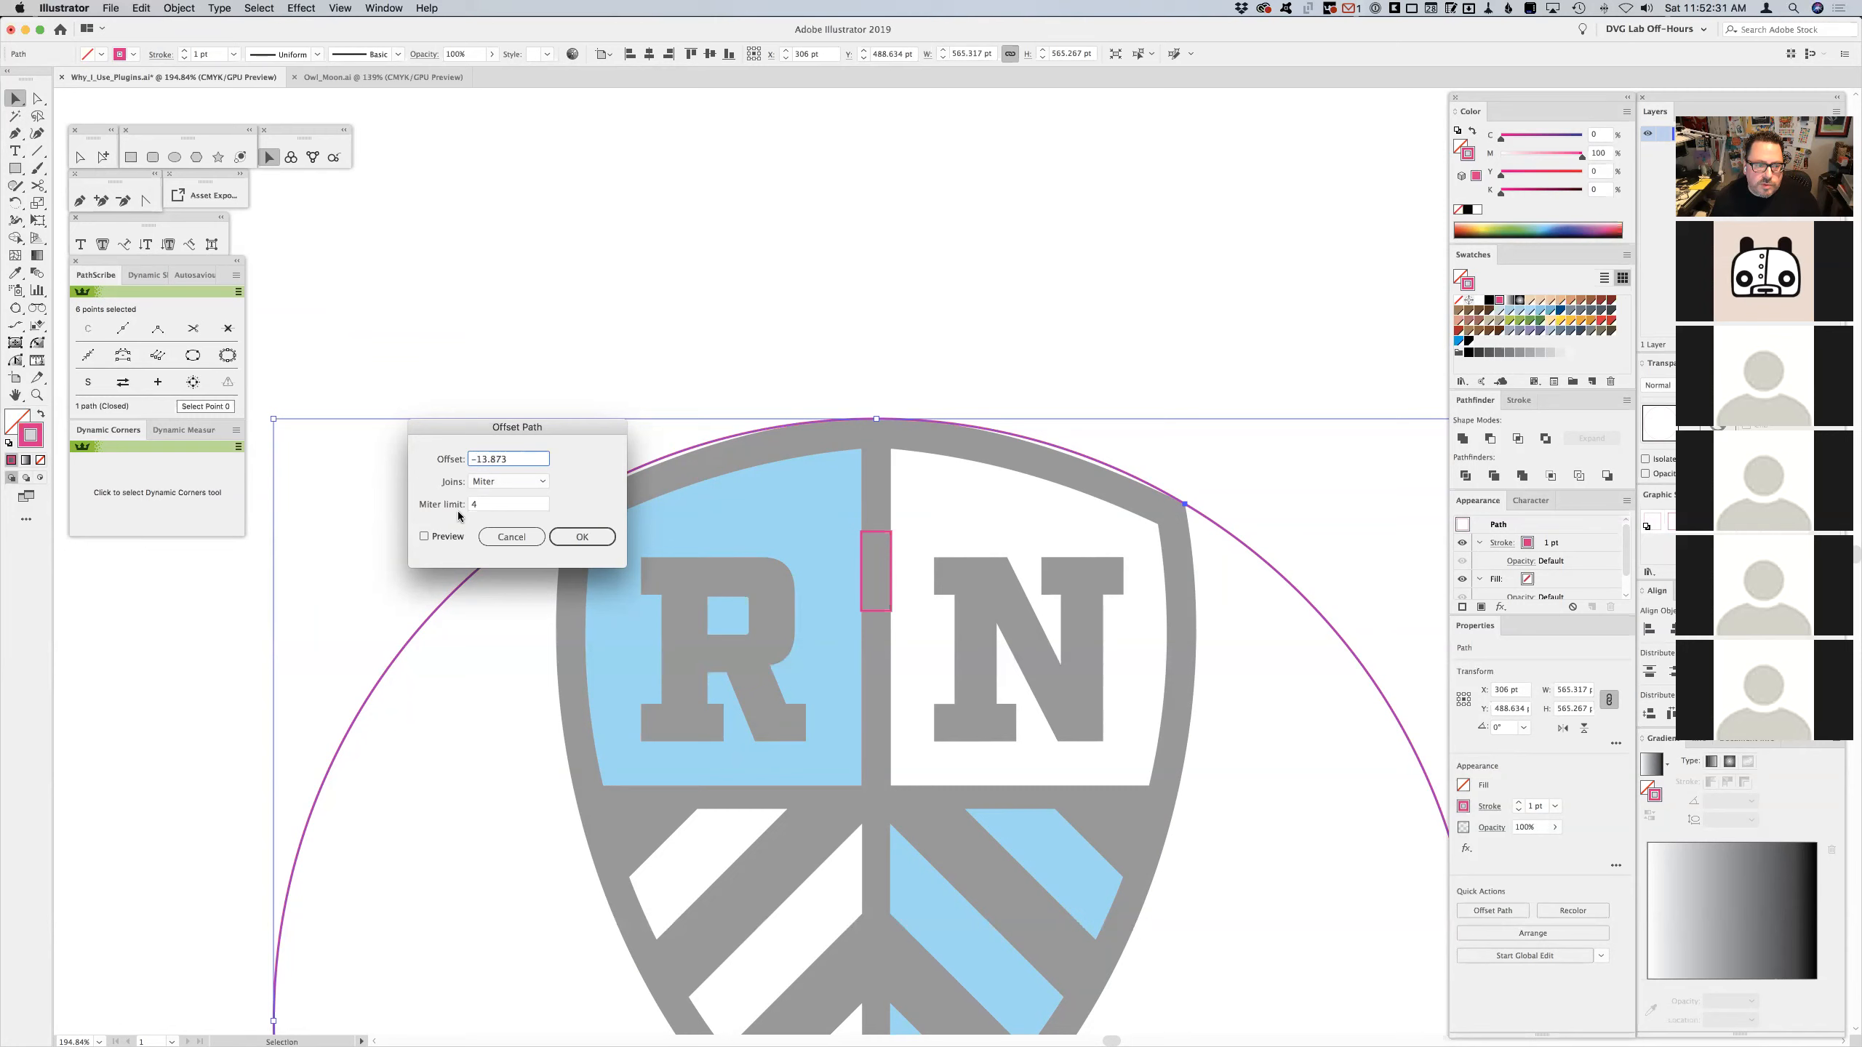
left_click(425, 536)
left_click(590, 537)
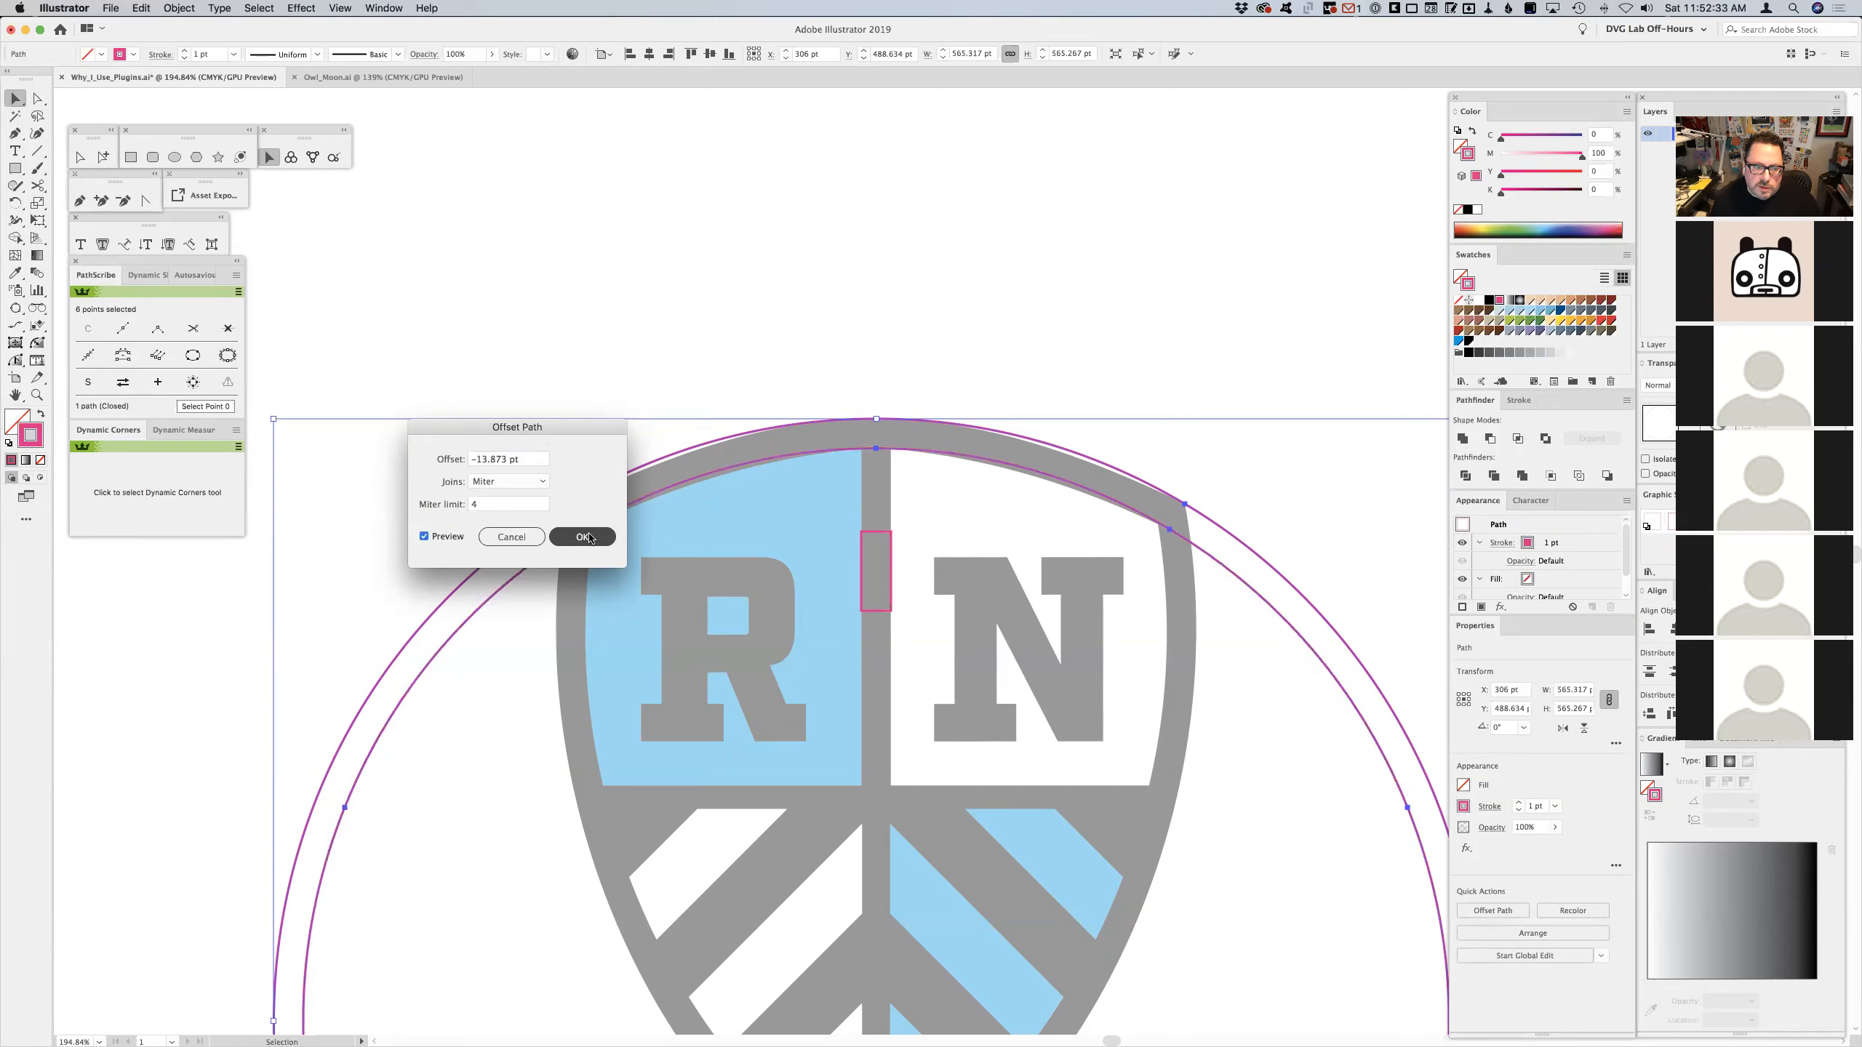
left_click(731, 313)
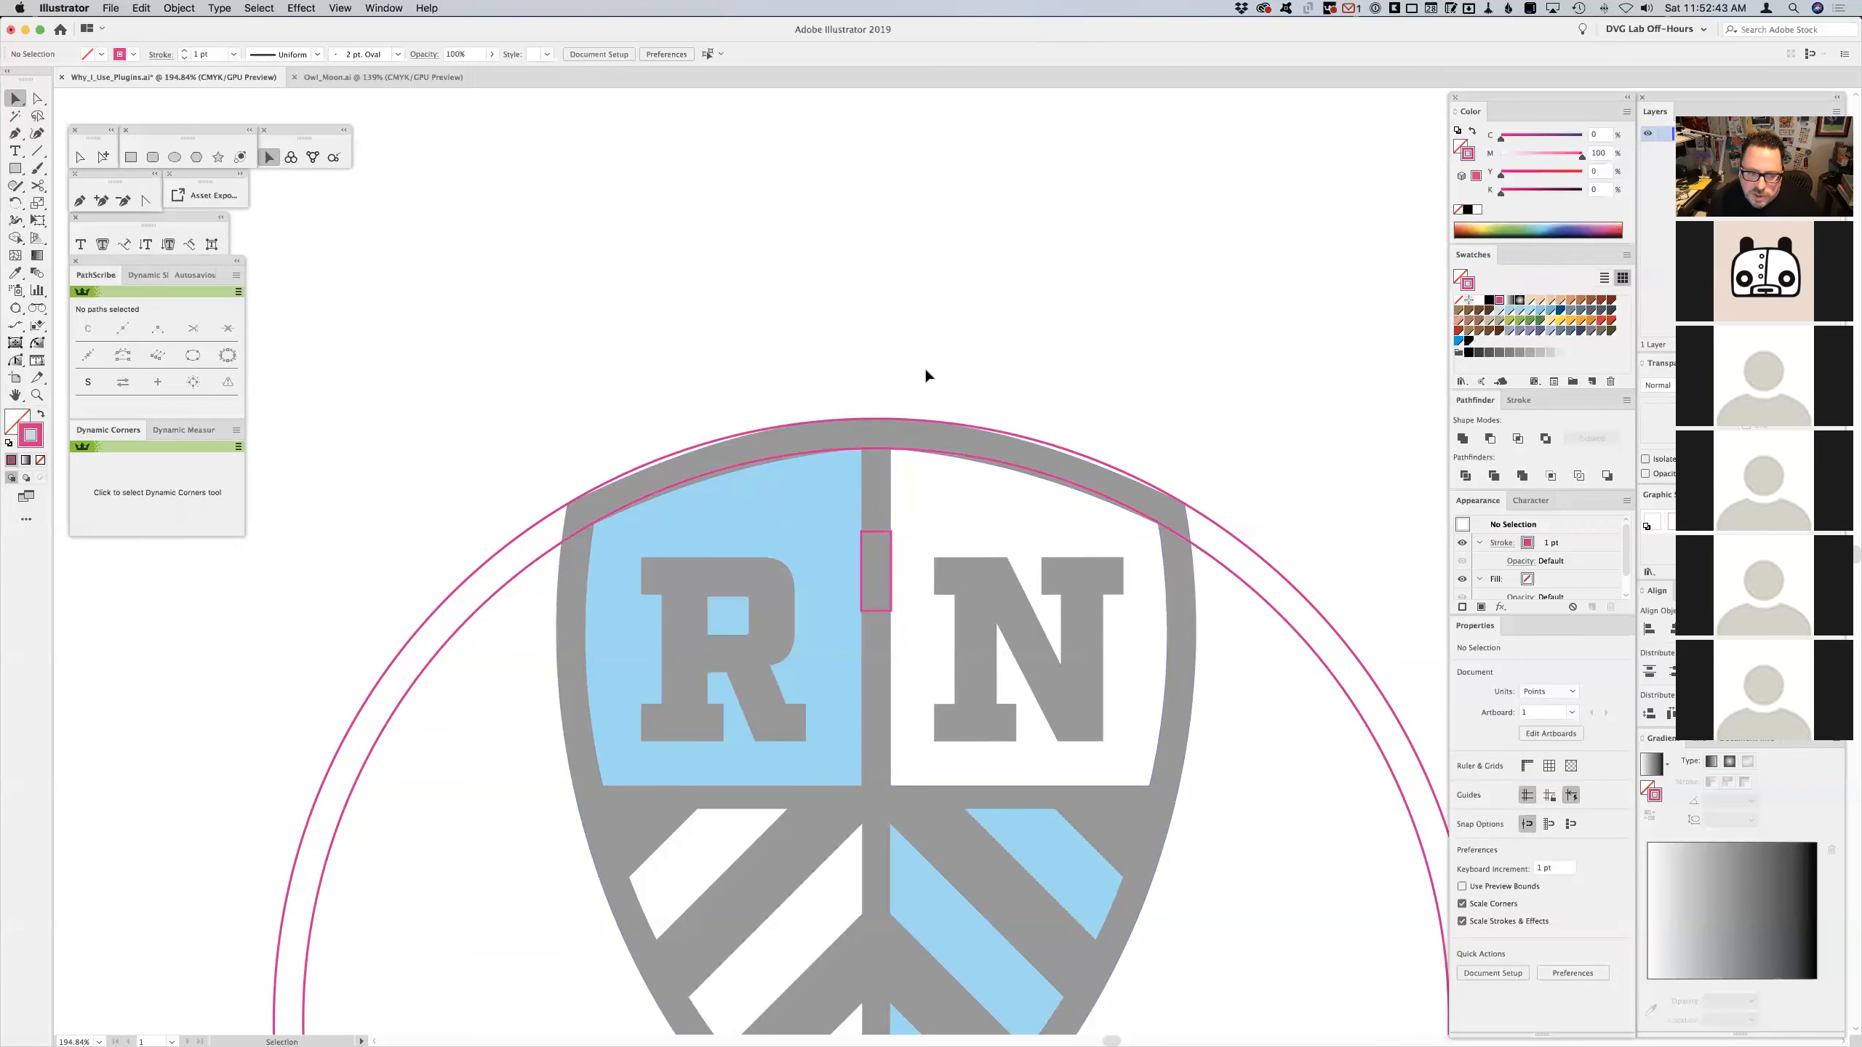
- Ungroup the shield artwork and delete the small magenta rectangle on the vertical bar between R and N
left_click(787, 497)
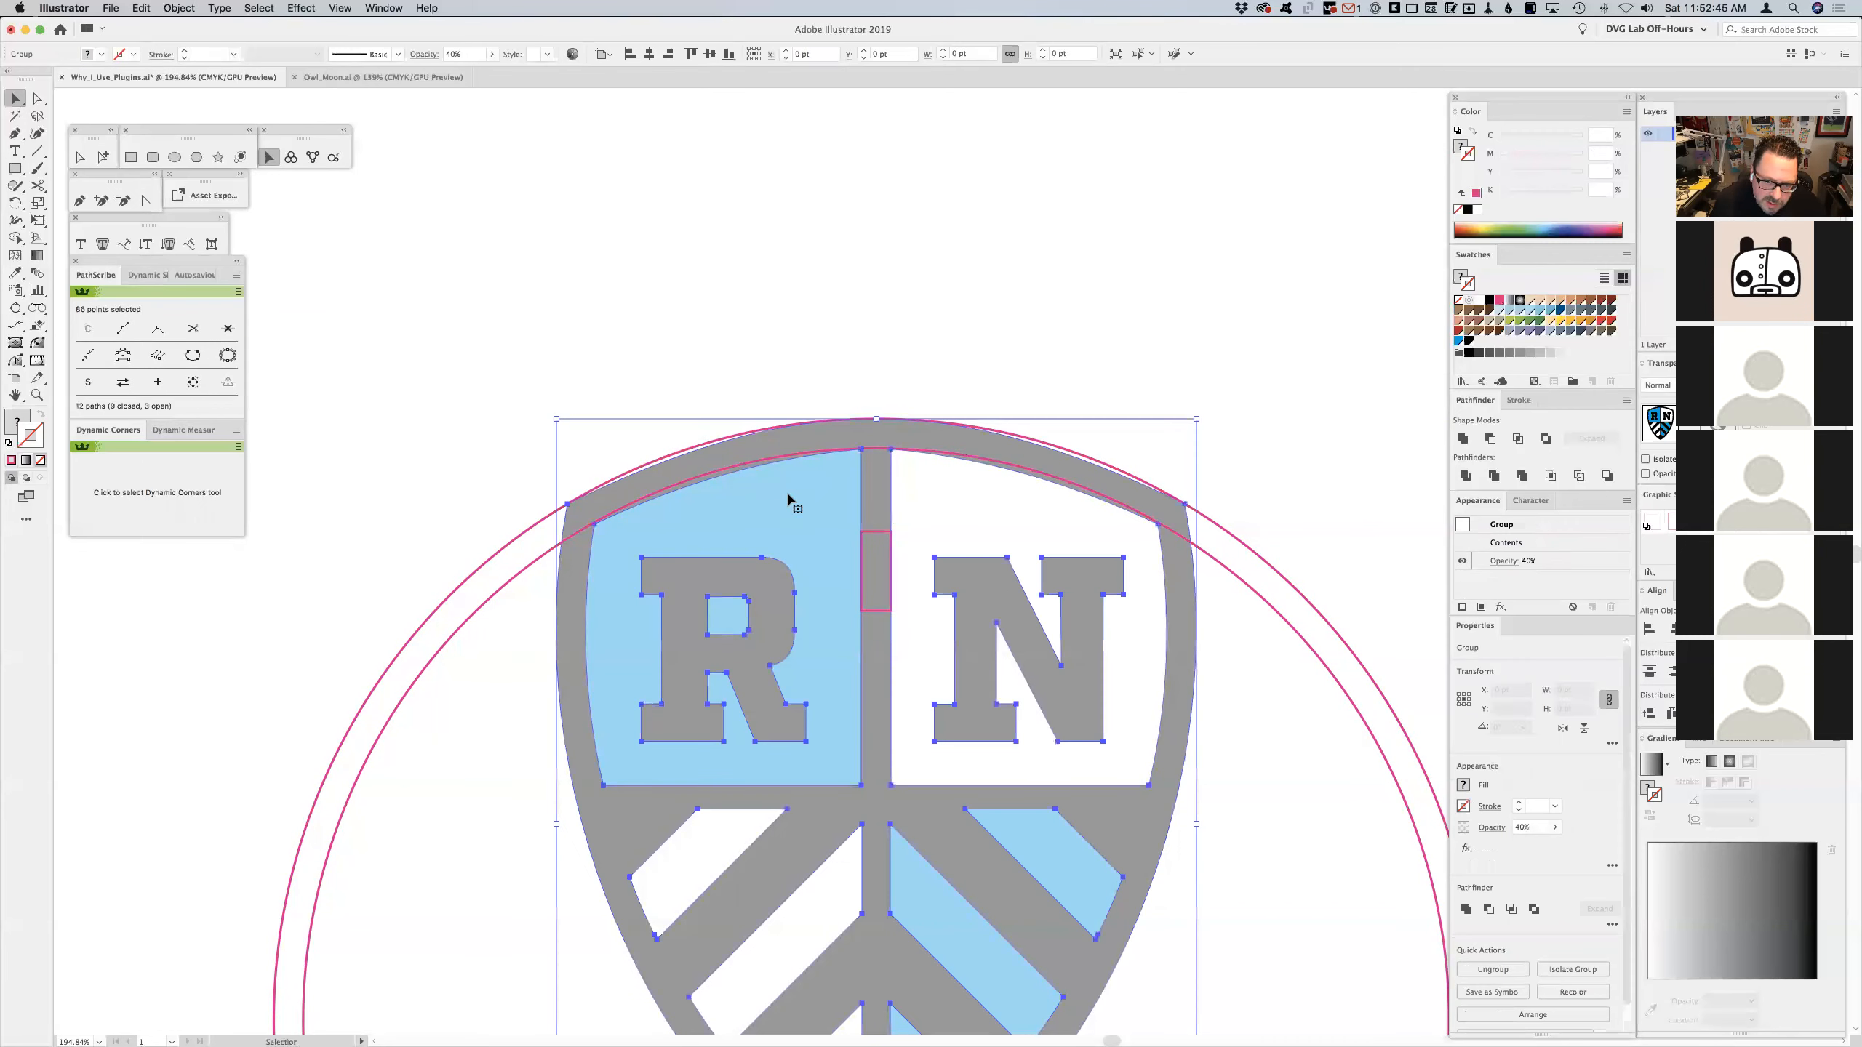
key("super+shift+g")
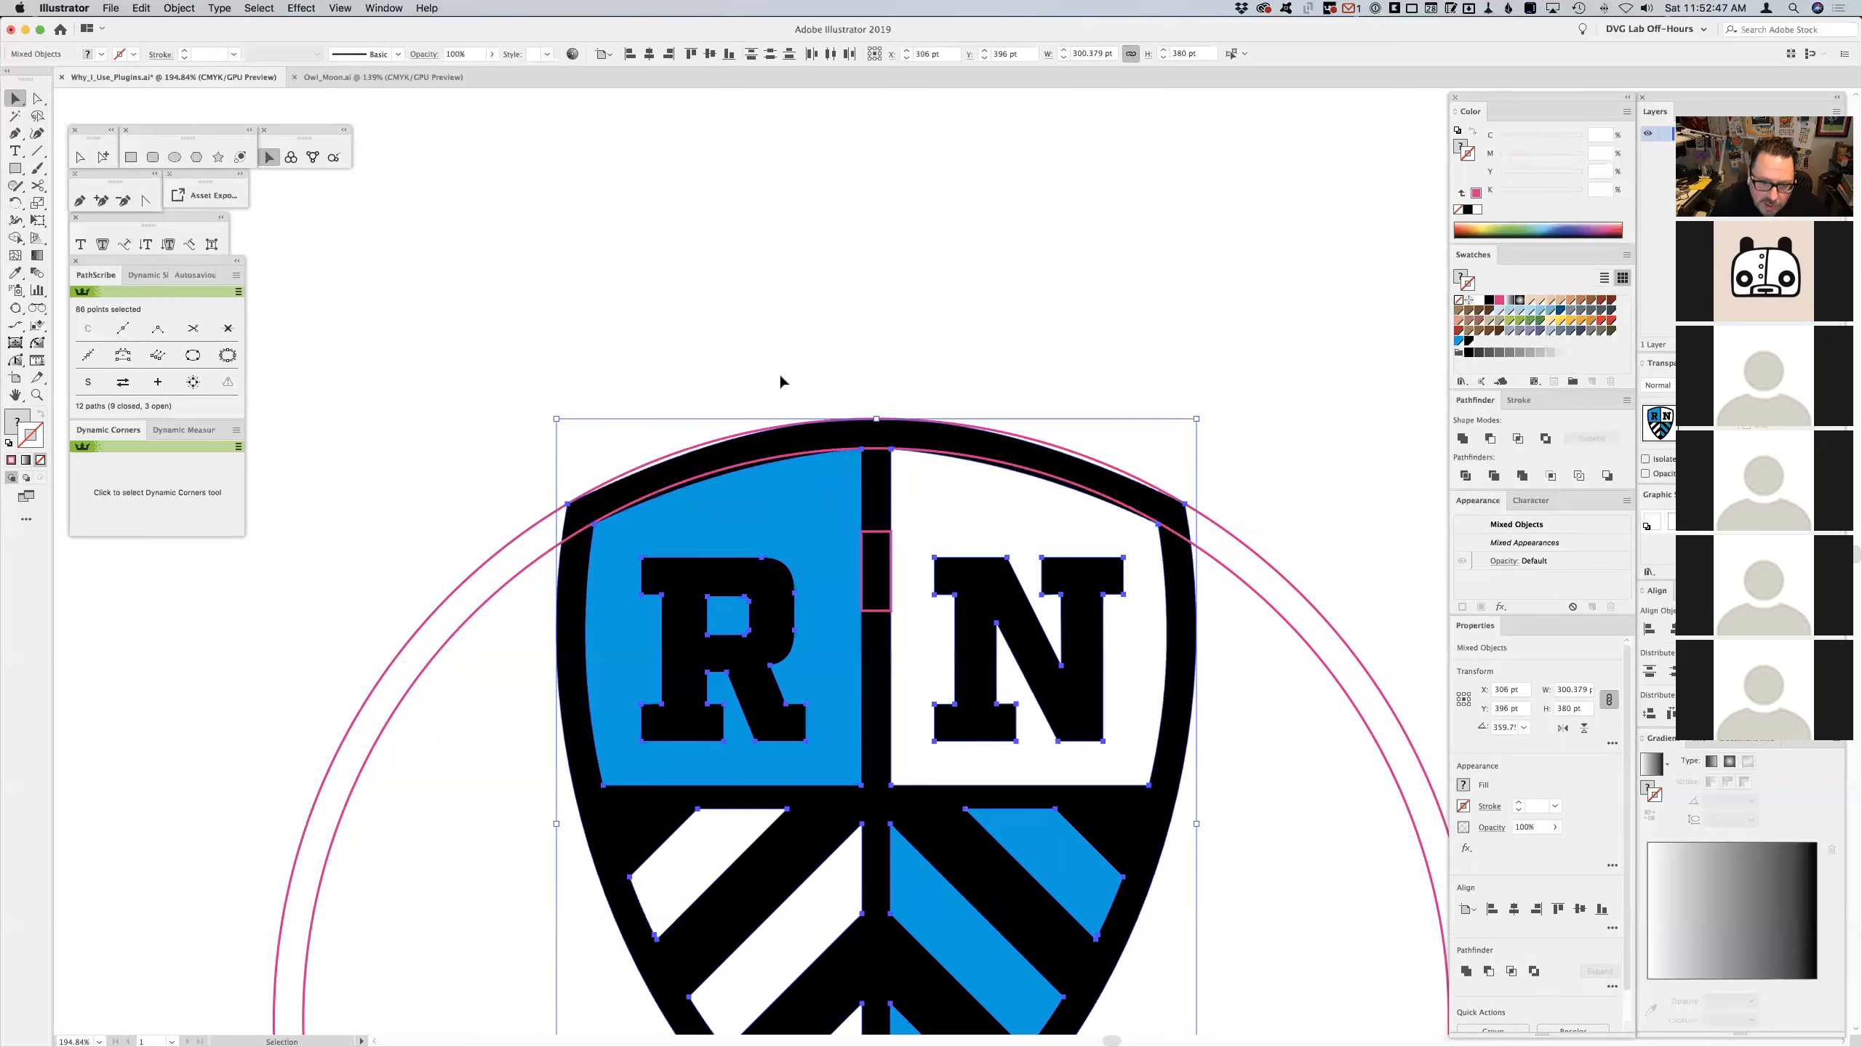
left_click(800, 330)
left_click(806, 507)
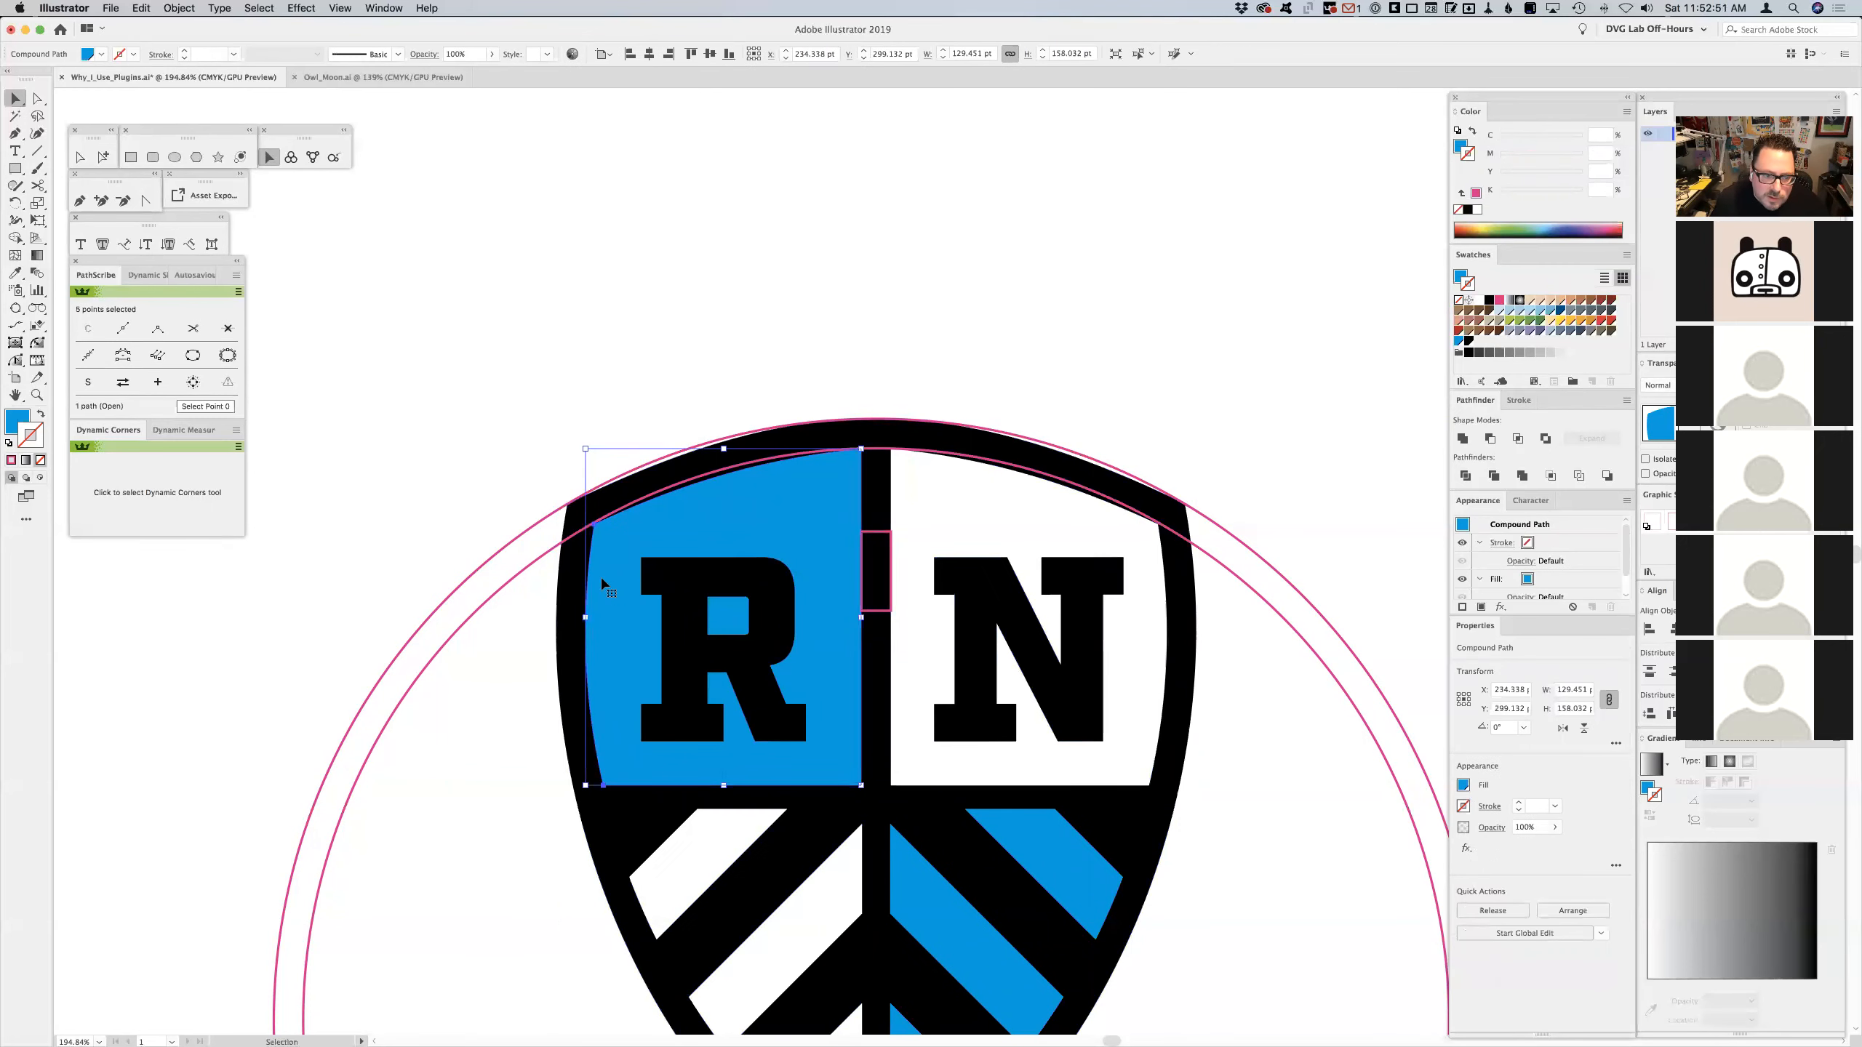
left_click(731, 323)
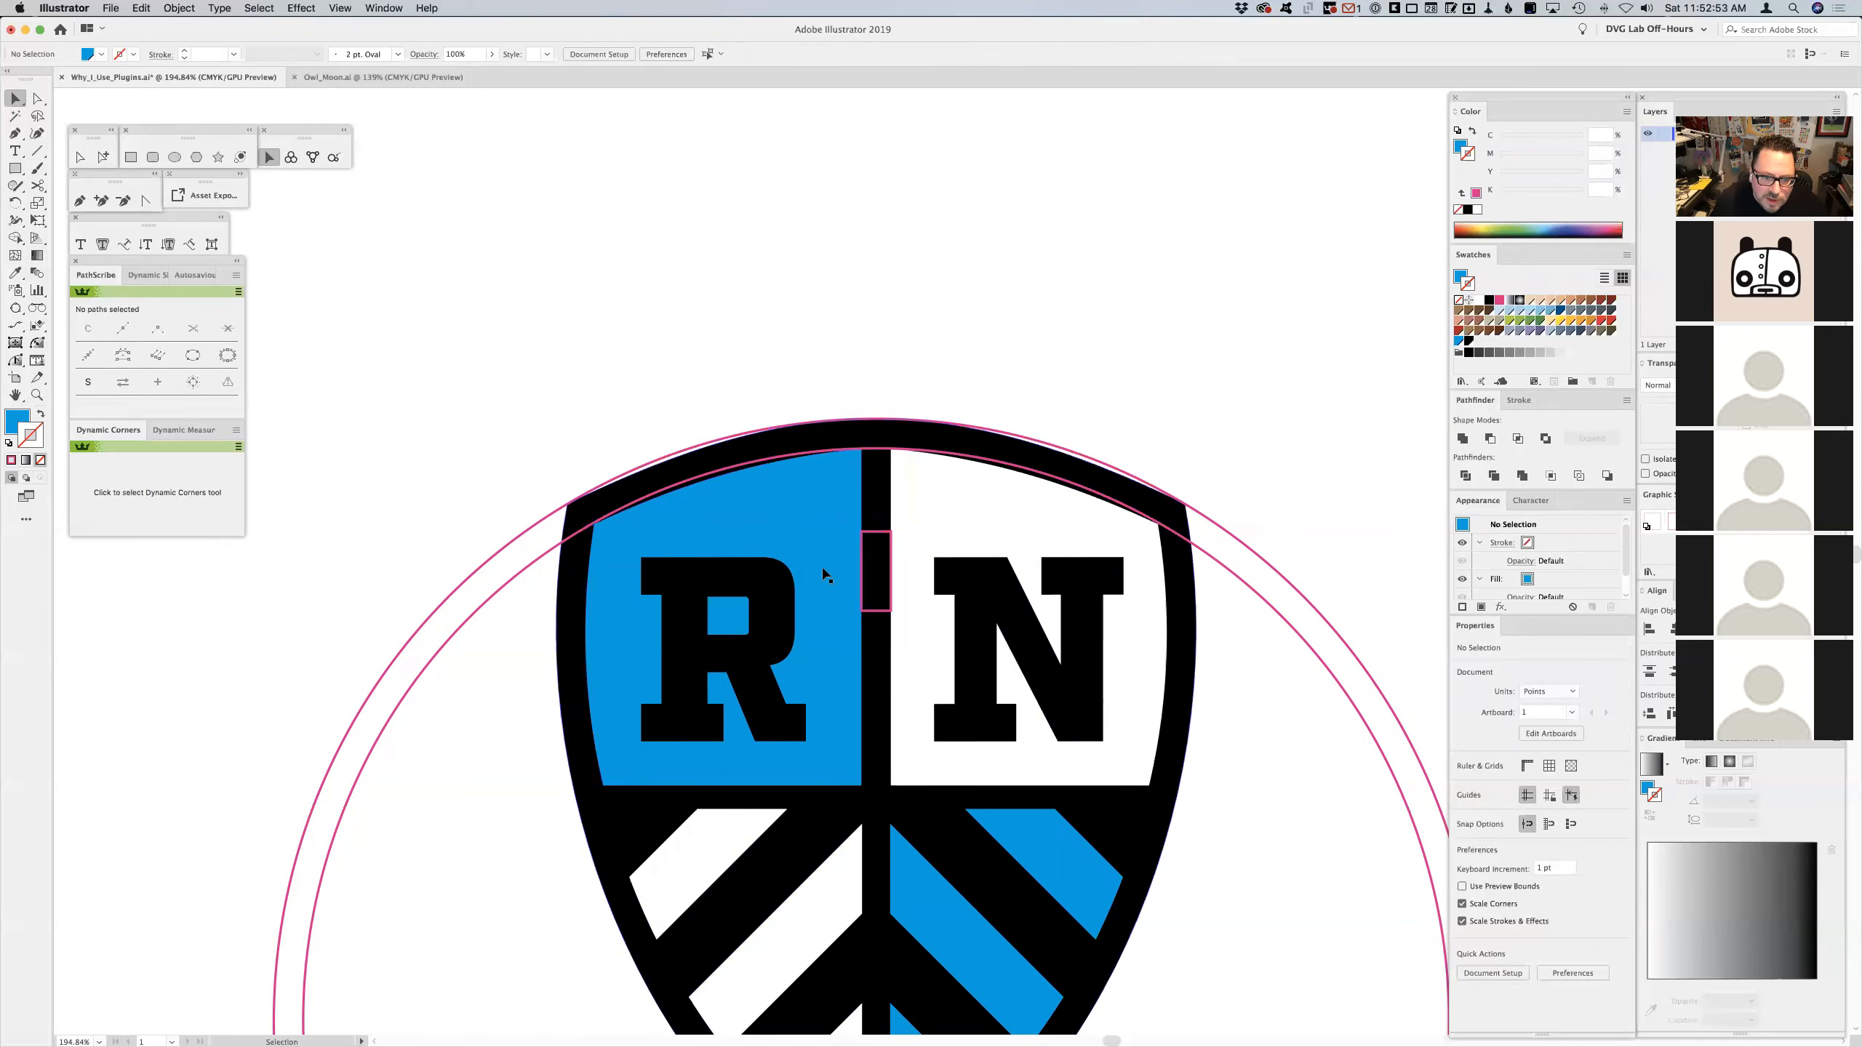
left_click(874, 533)
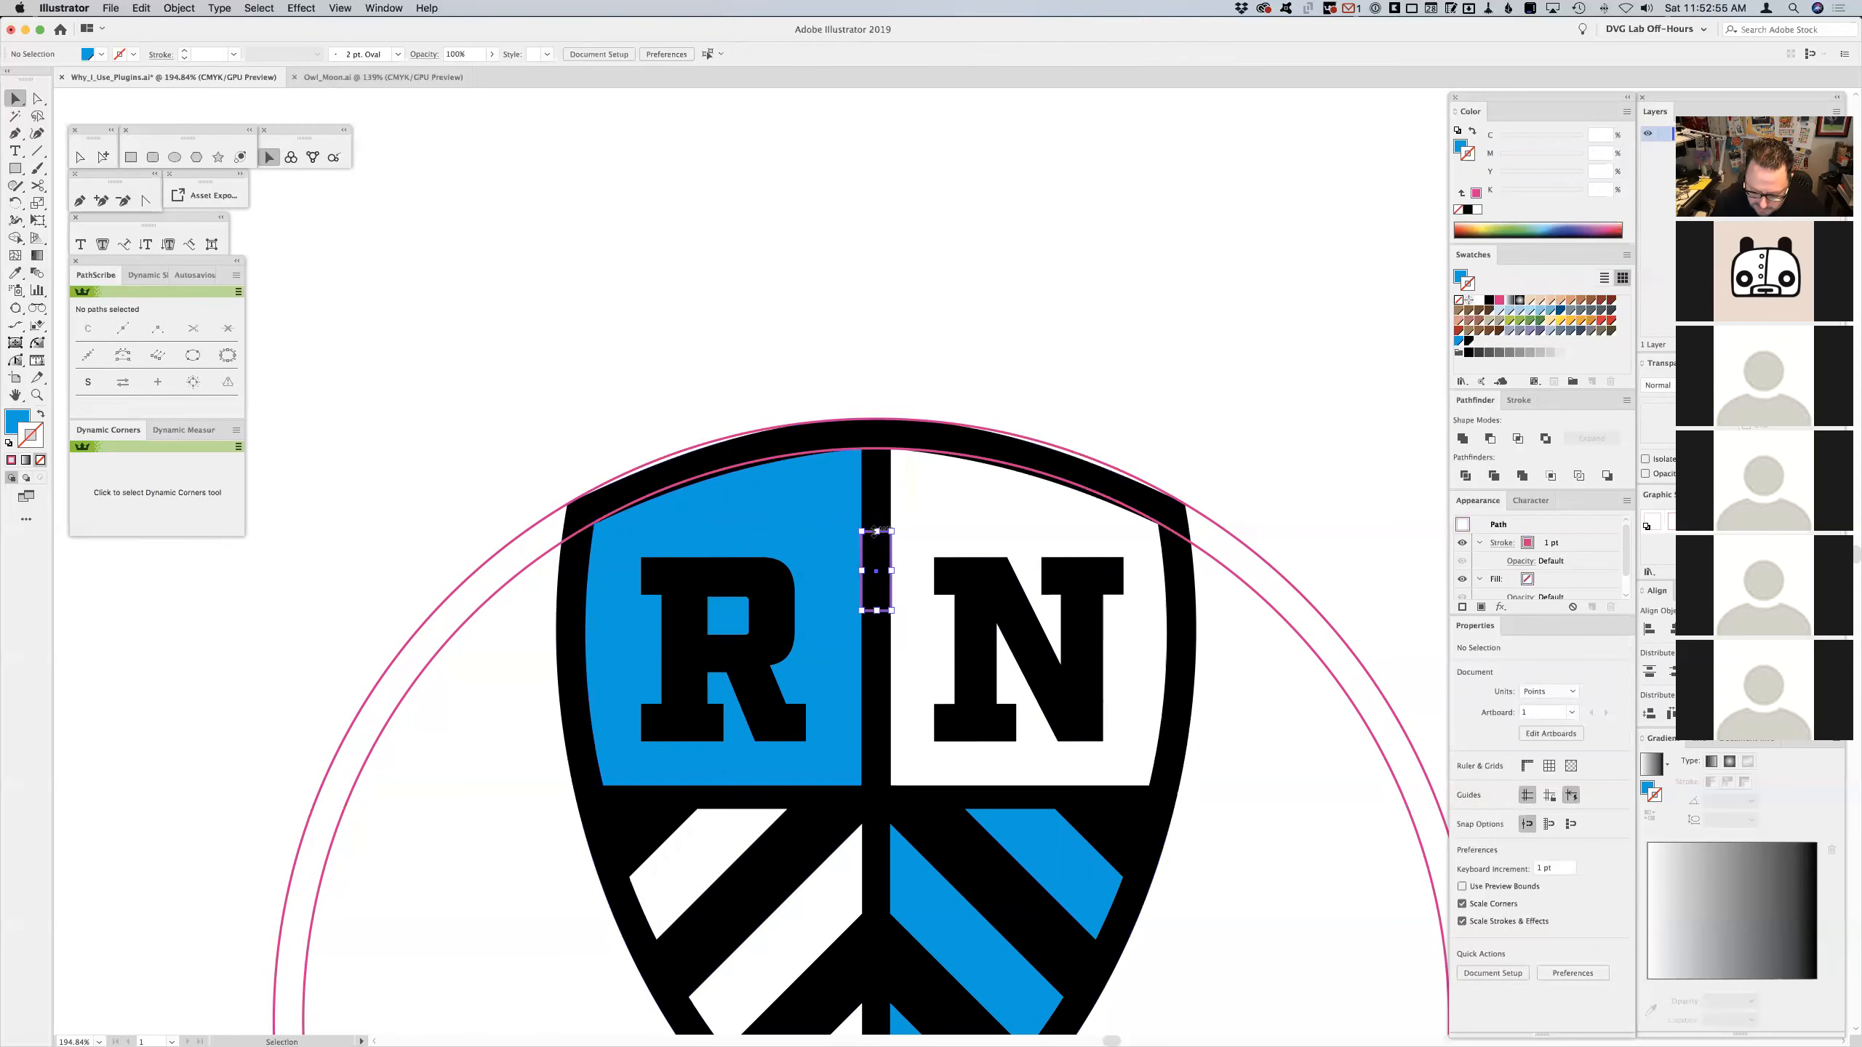
- Select all the shield pieces and give them no fill and a 1 pt yellow stroke (C=0 M=25 Y=100 K=0)
left_click(516, 623)
left_click_drag(540, 600, 1213, 923)
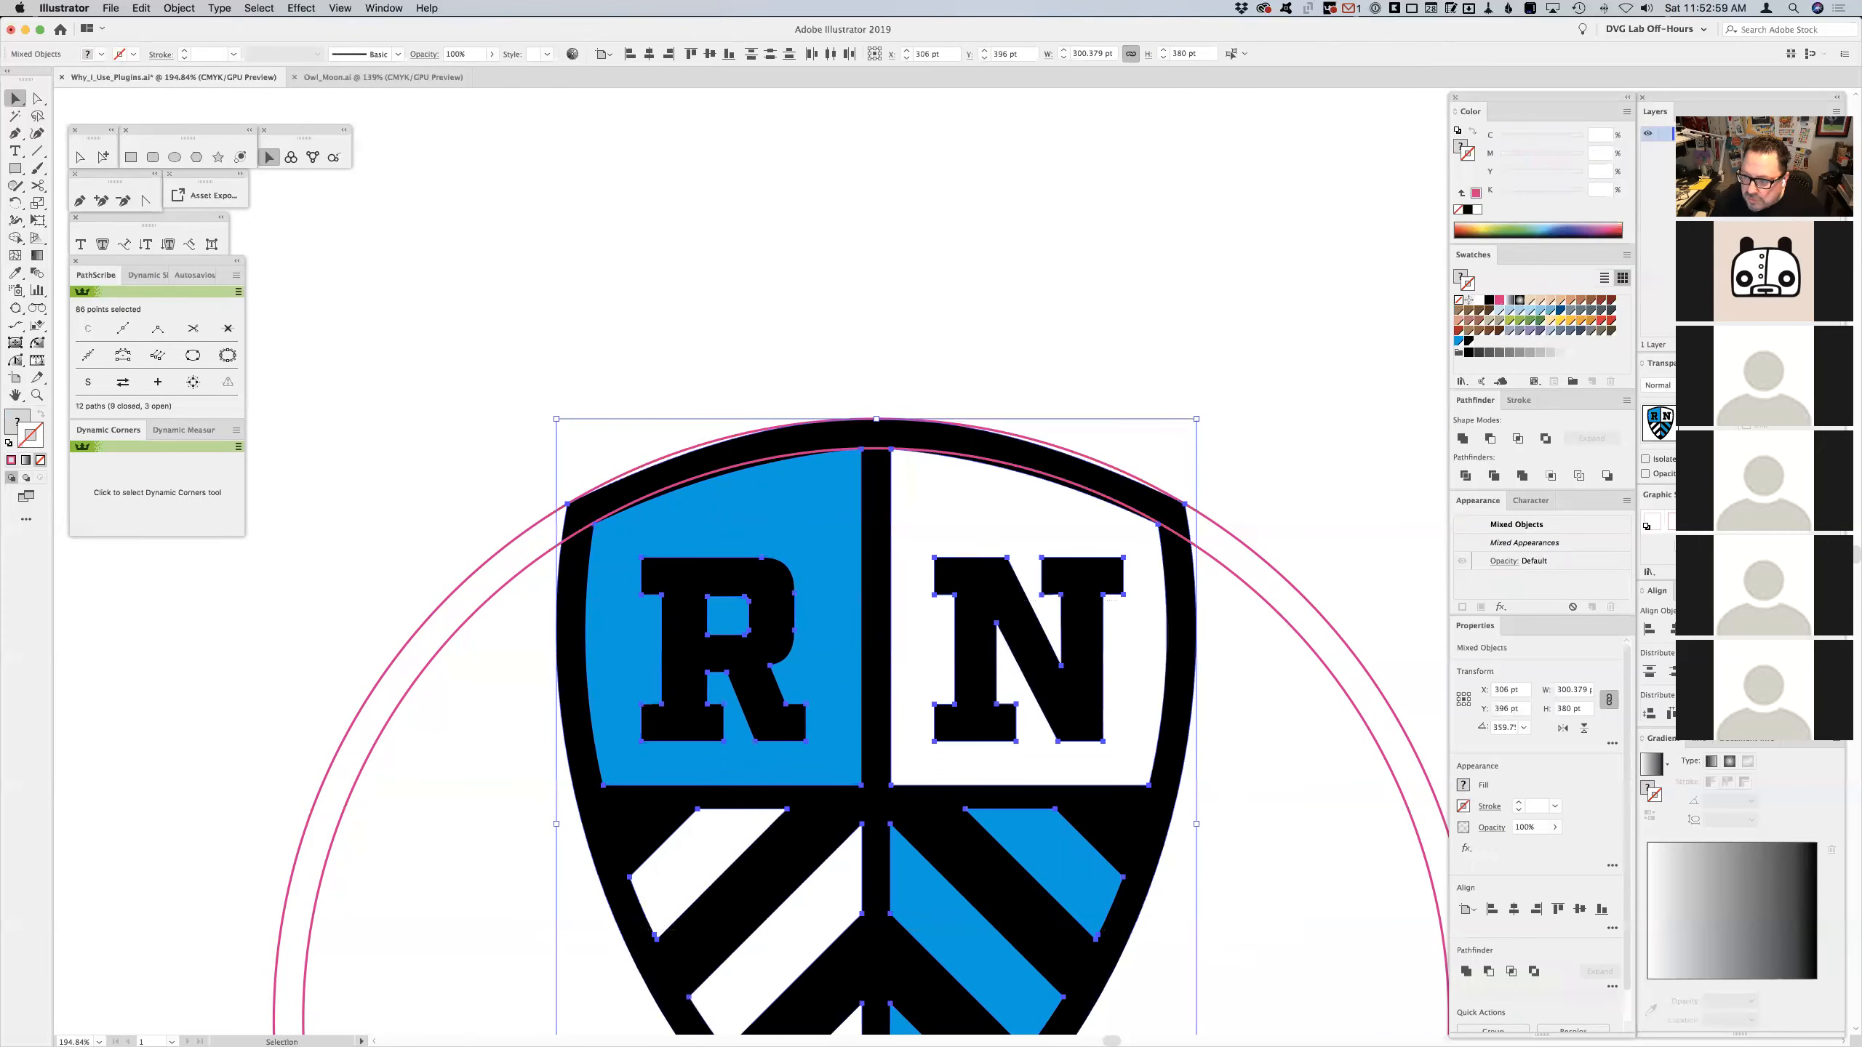
left_click(1674, 522)
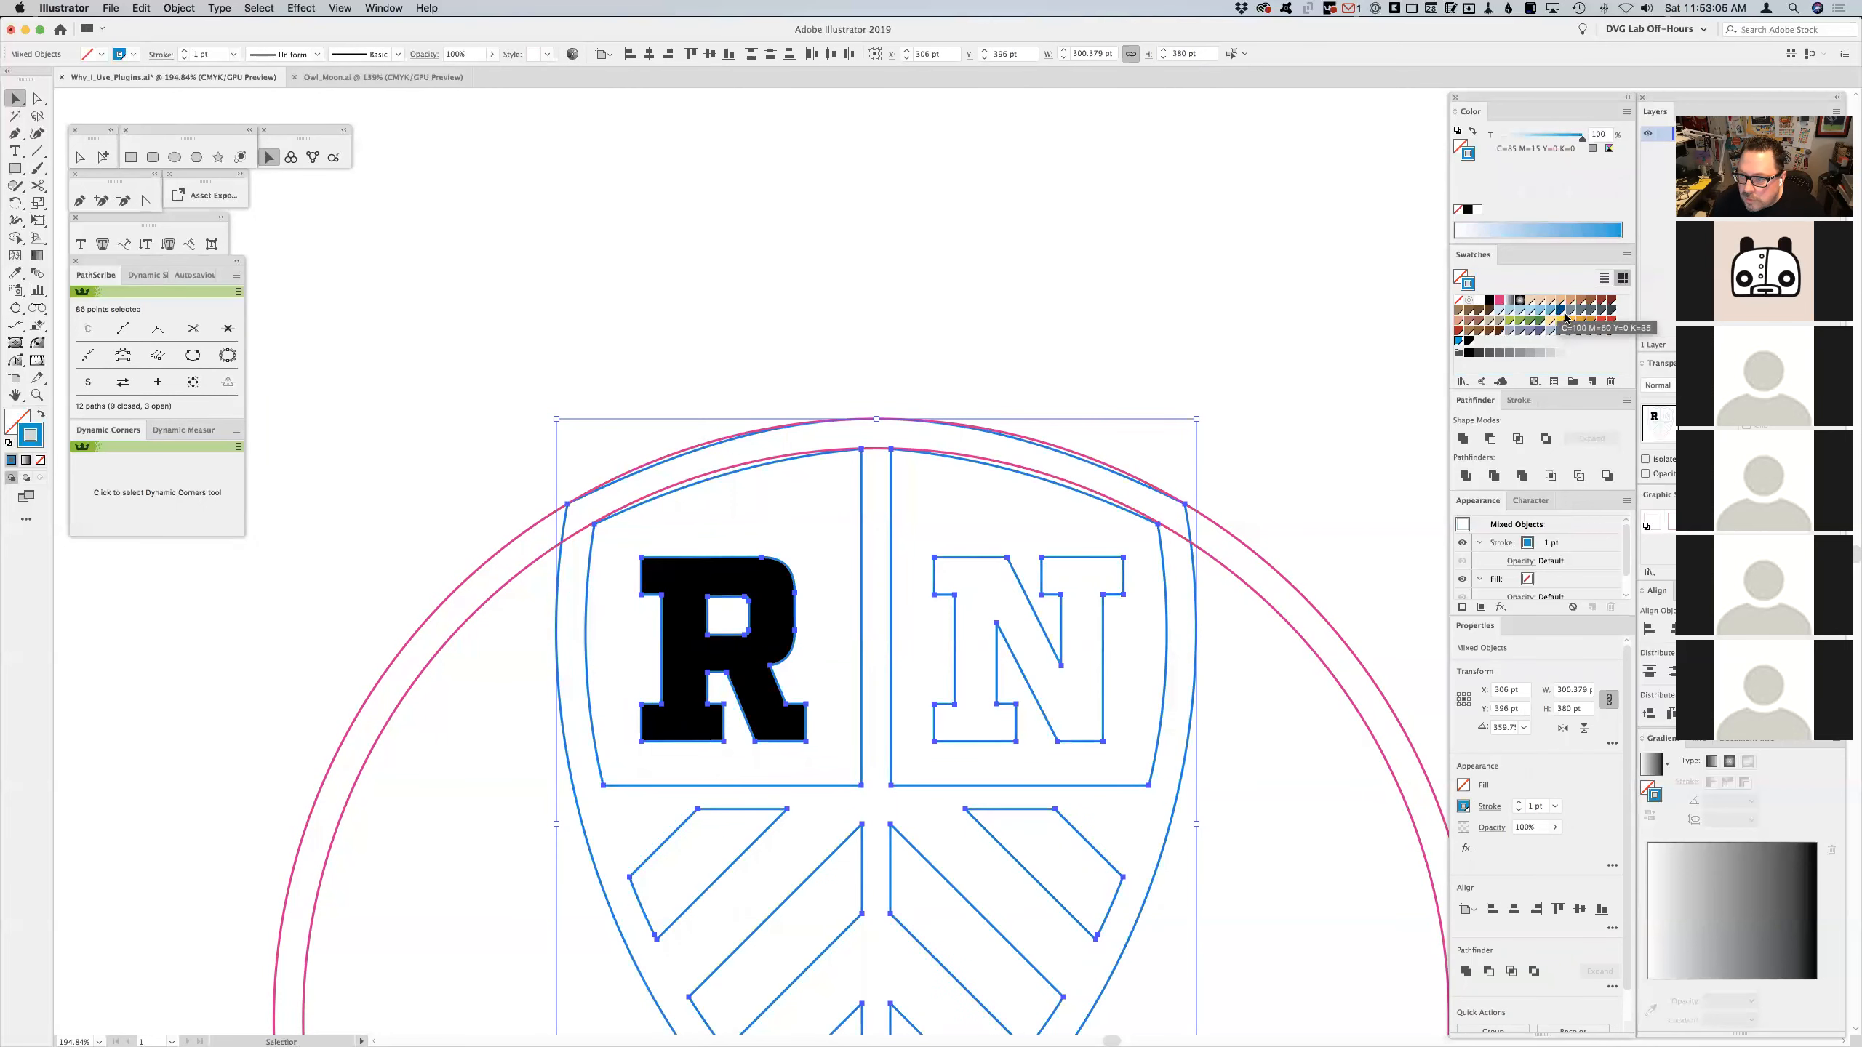
left_click_drag(1571, 321, 1469, 281)
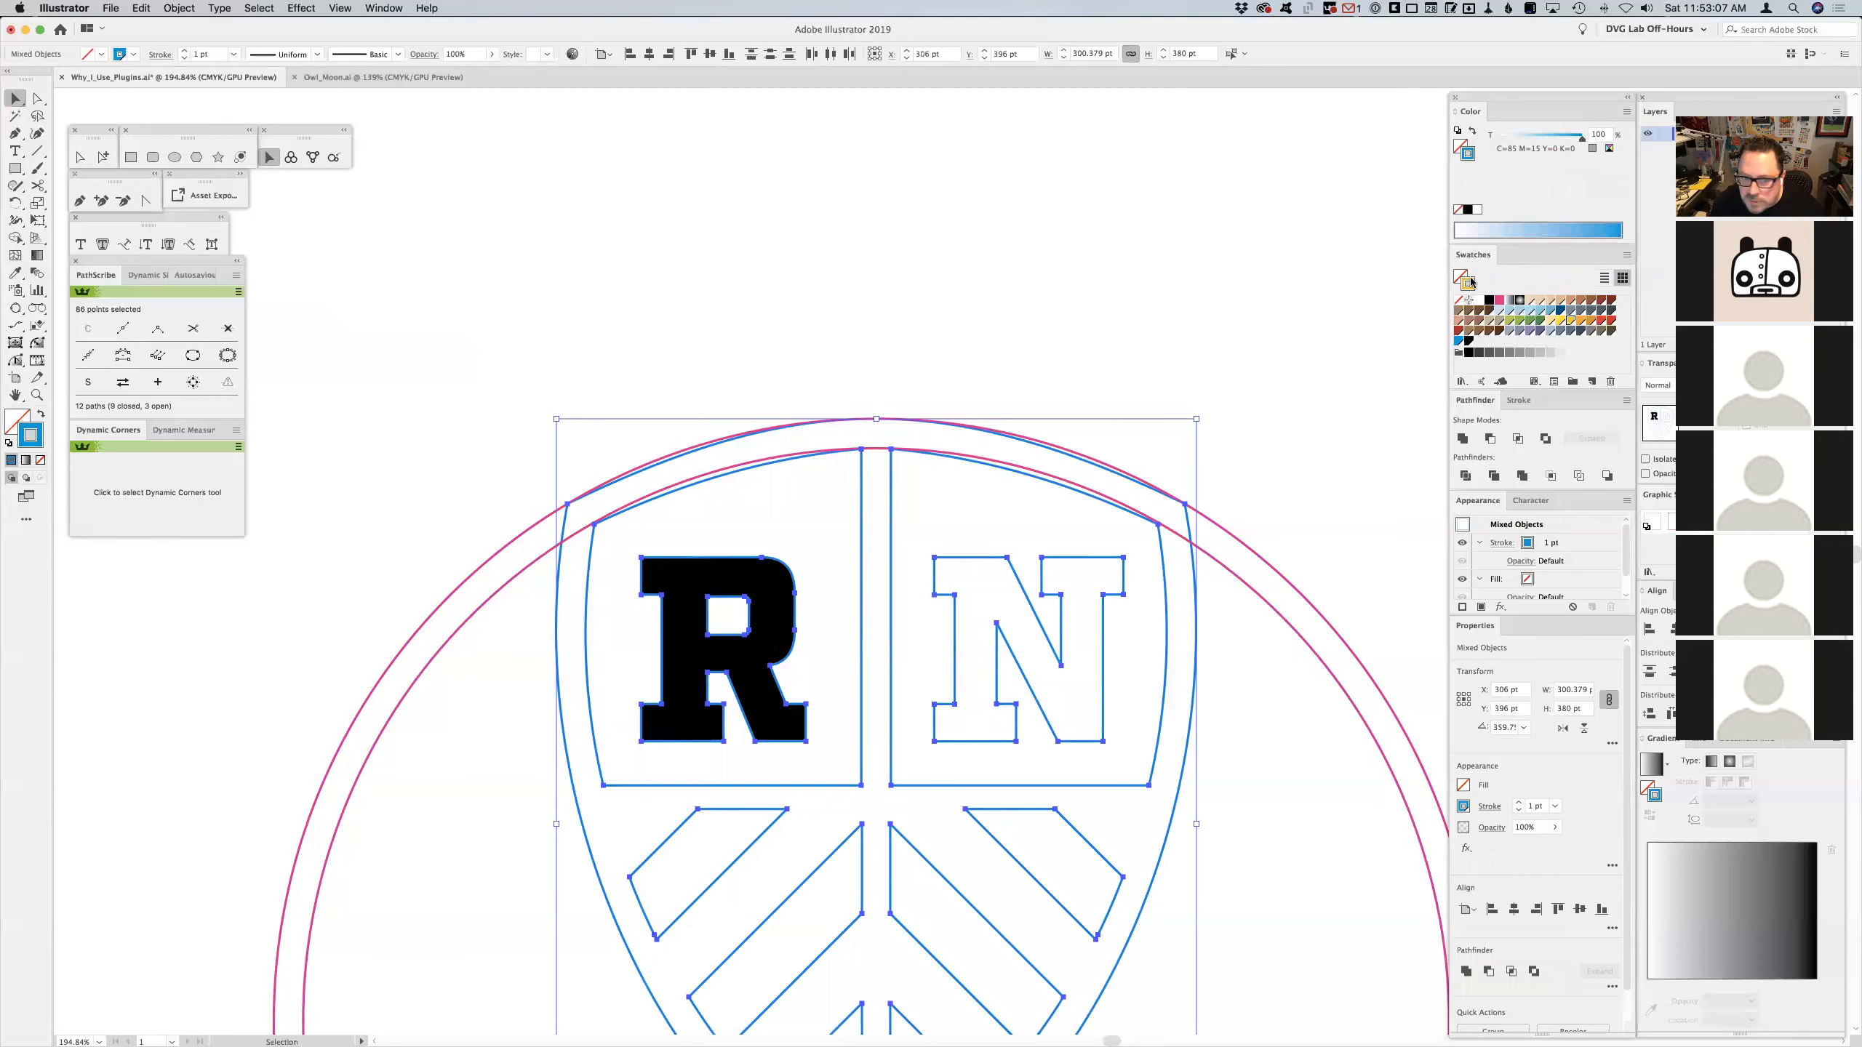
left_click(975, 288)
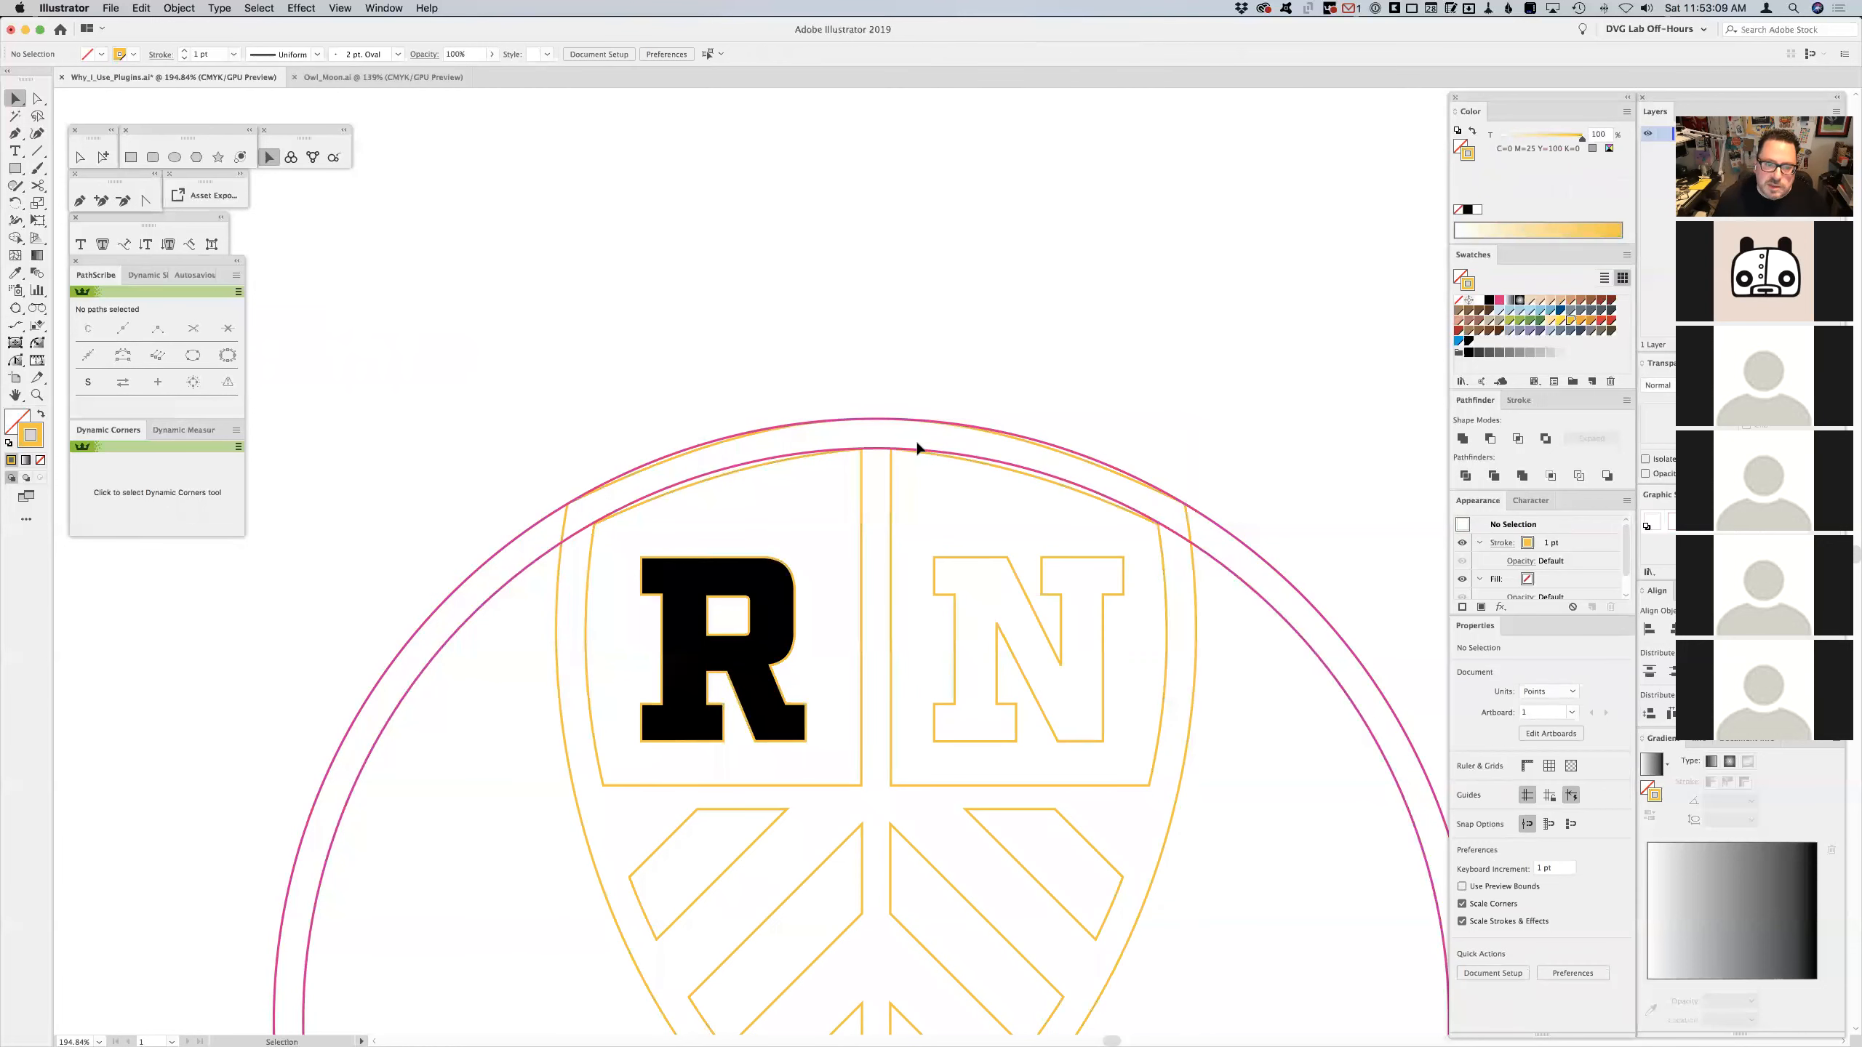
- Isolate the outline of the panel around R and cut it at its upper outer corner with the Scissors tool
left_click(593, 546)
double_click(593, 545)
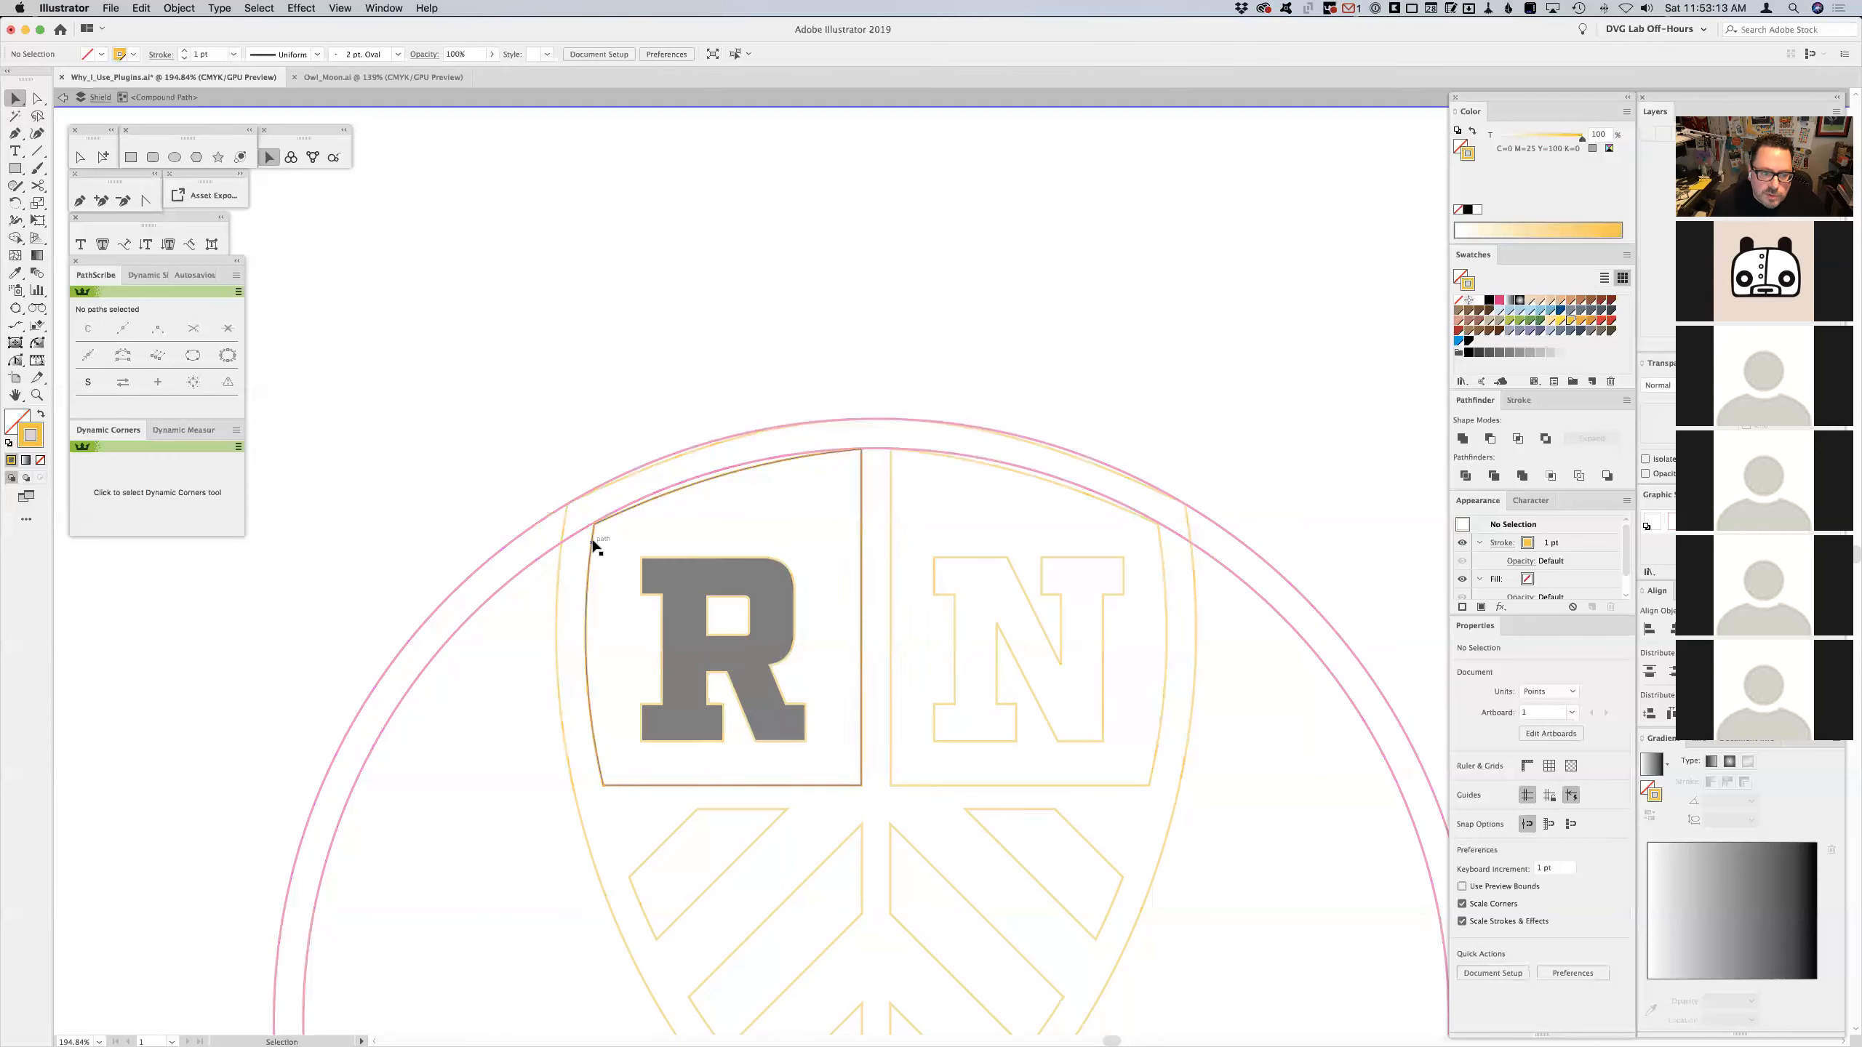
left_click(37, 185)
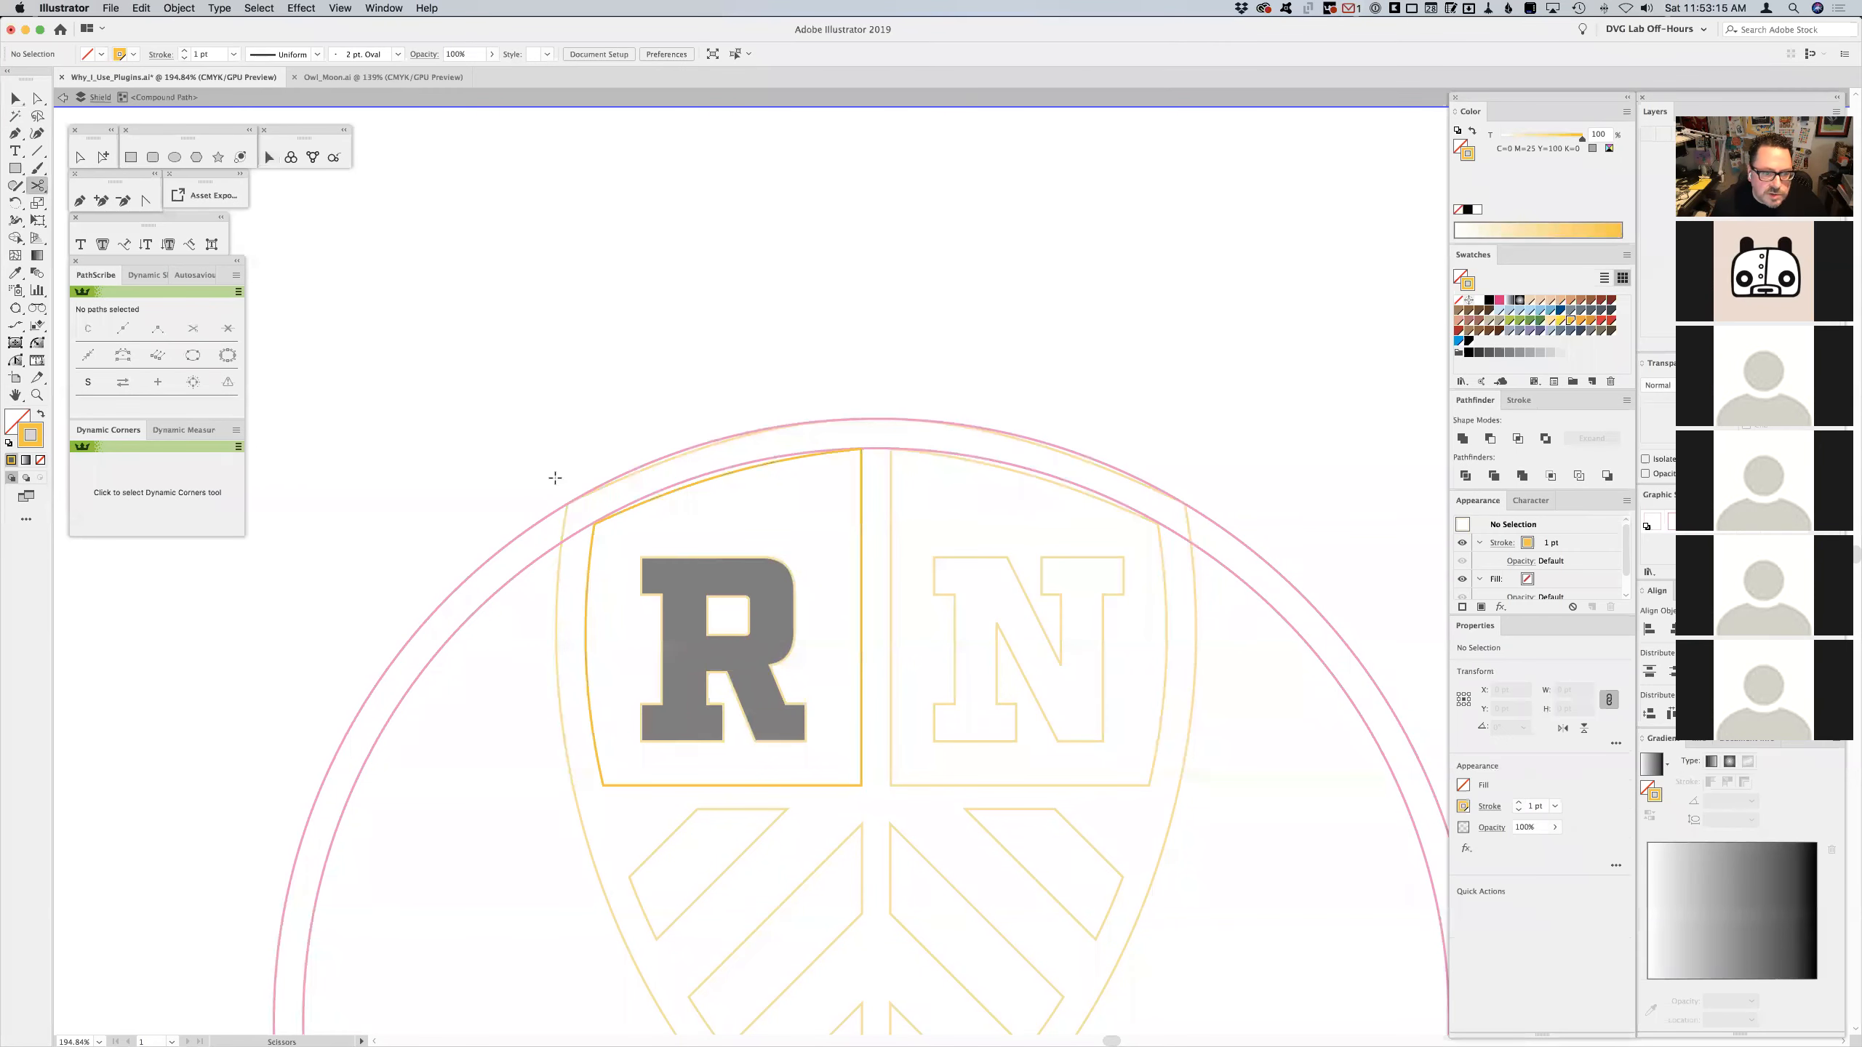
left_click(592, 525)
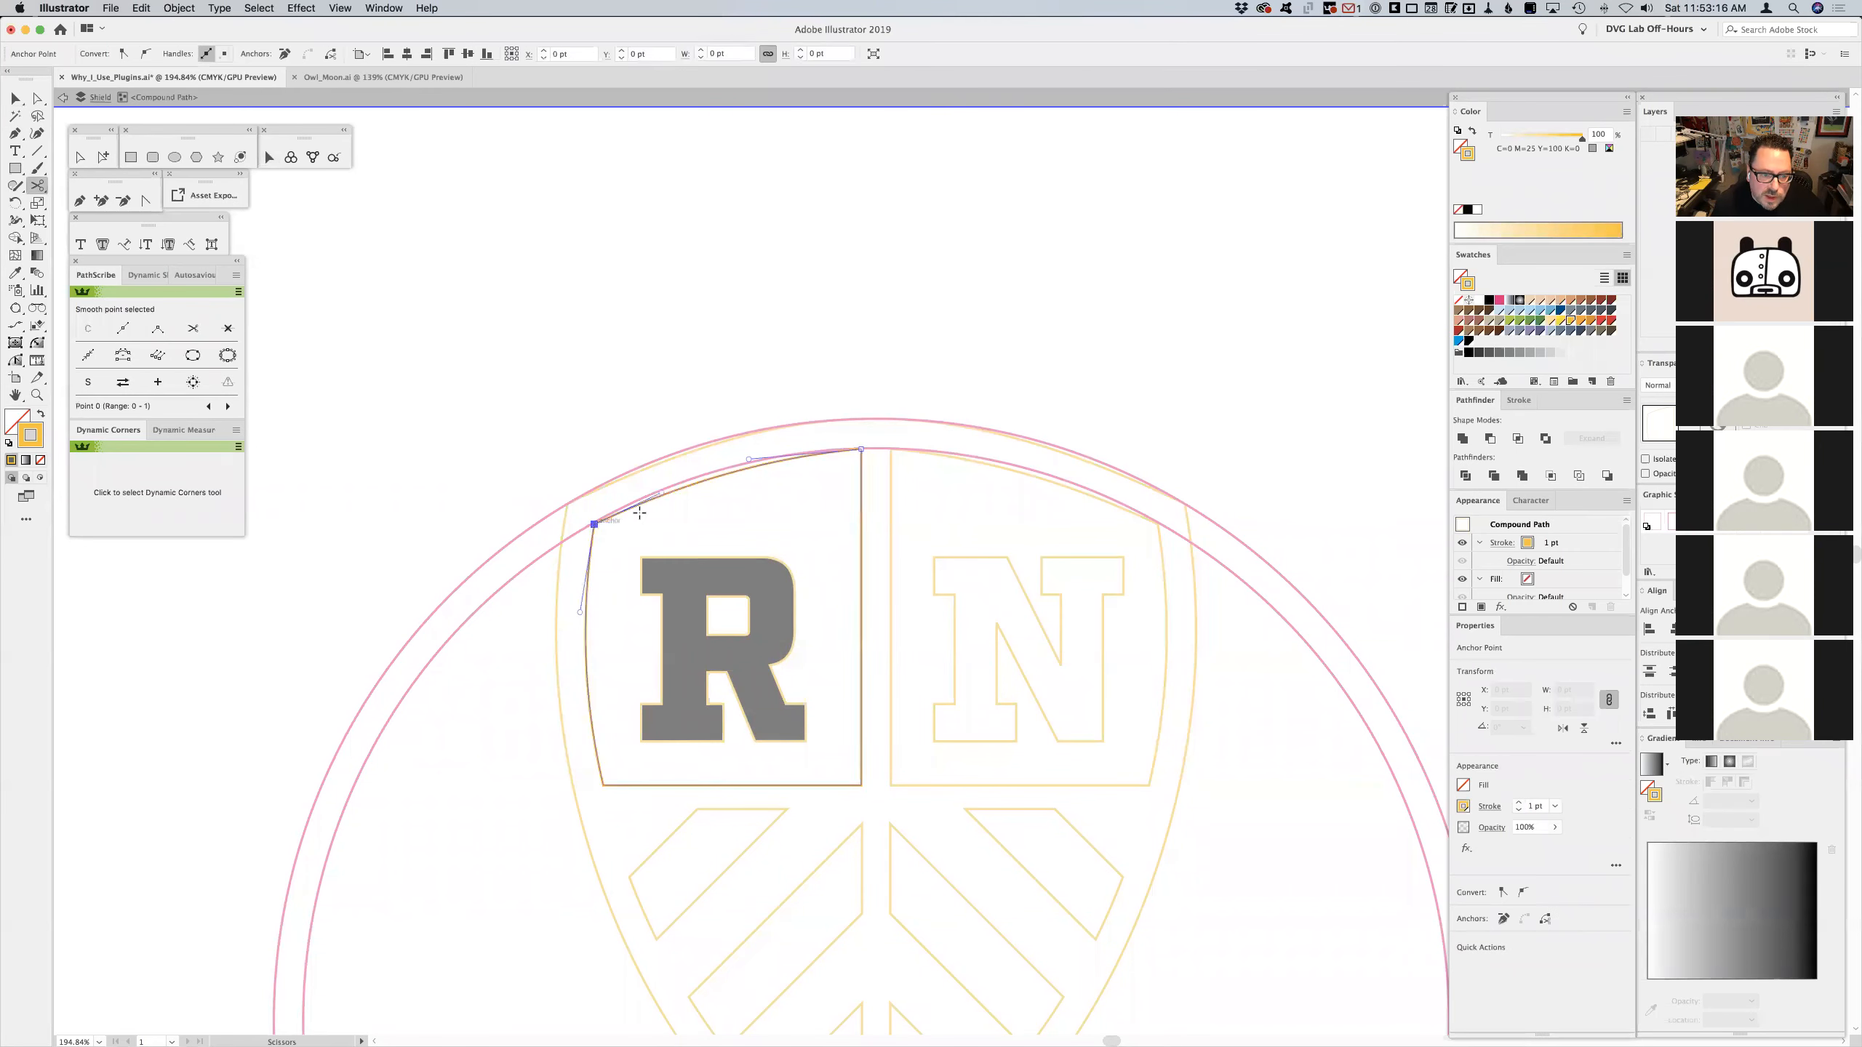
left_click(860, 449)
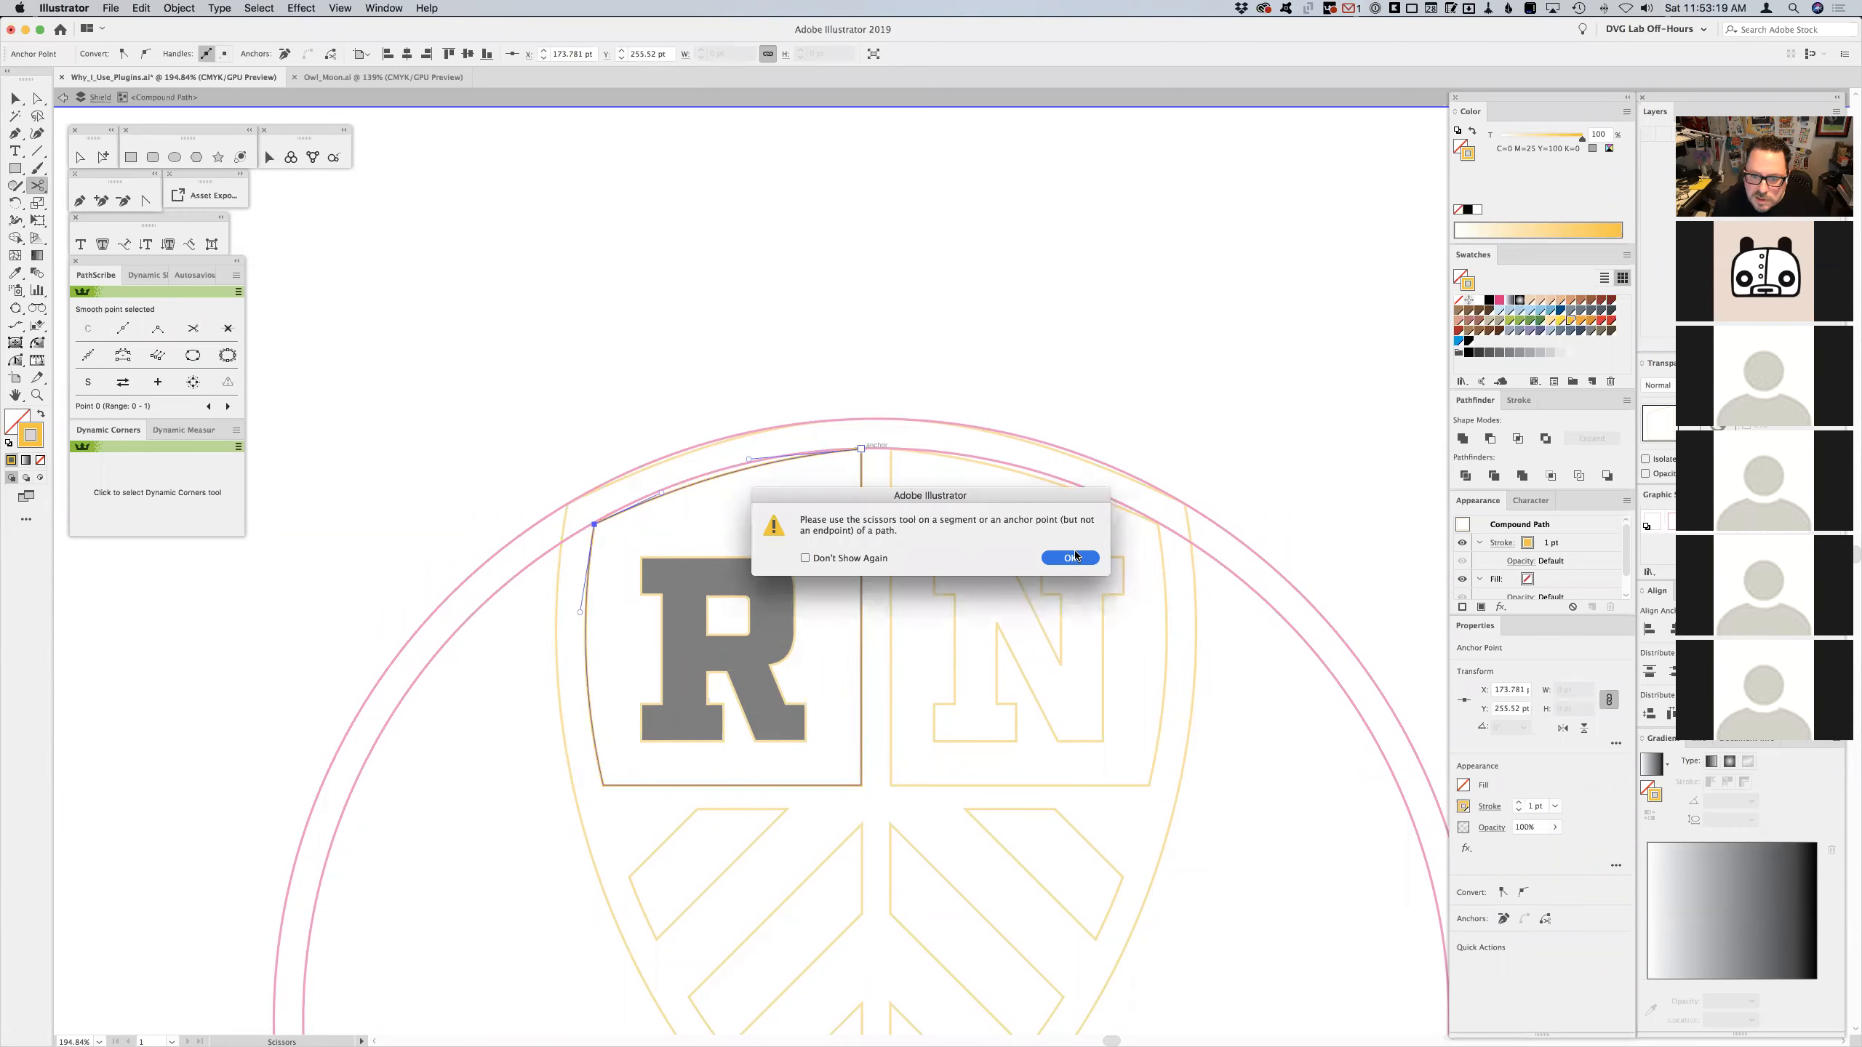
key("Return")
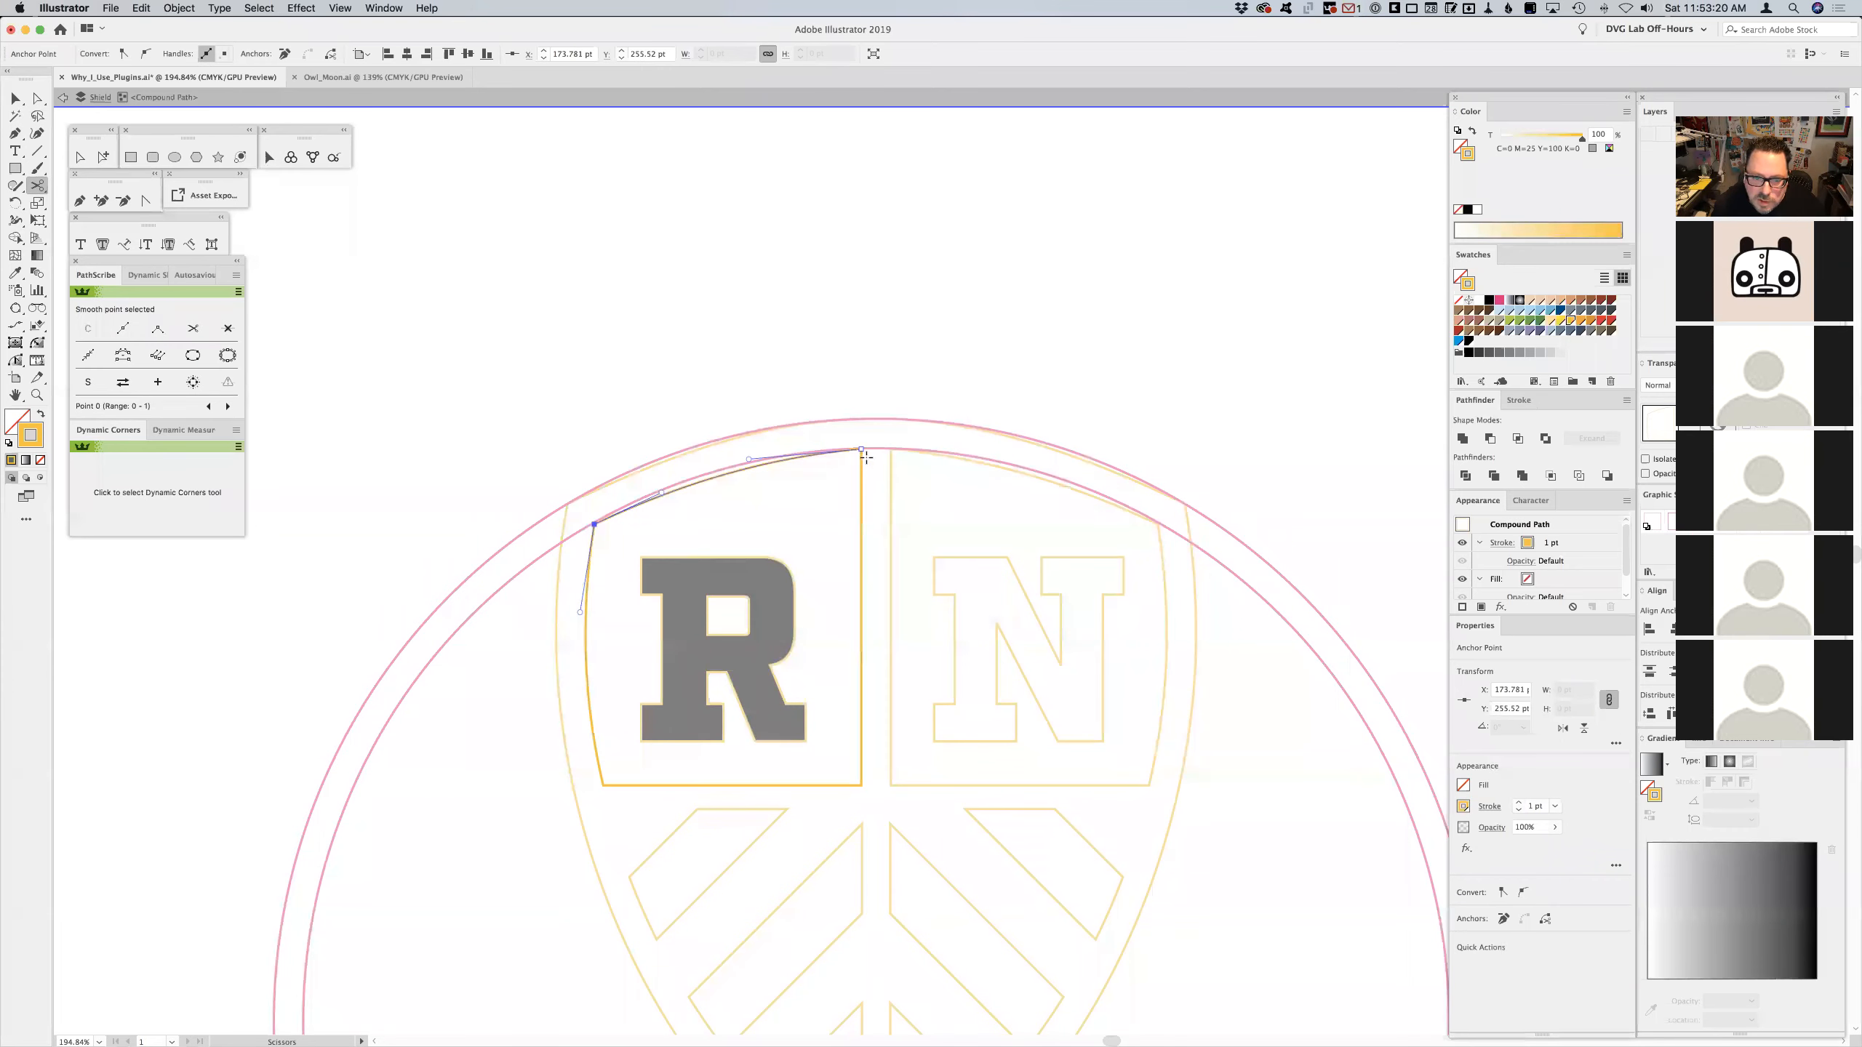
- Delete the curved top segment of the outline around R
key("a")
left_click(894, 316)
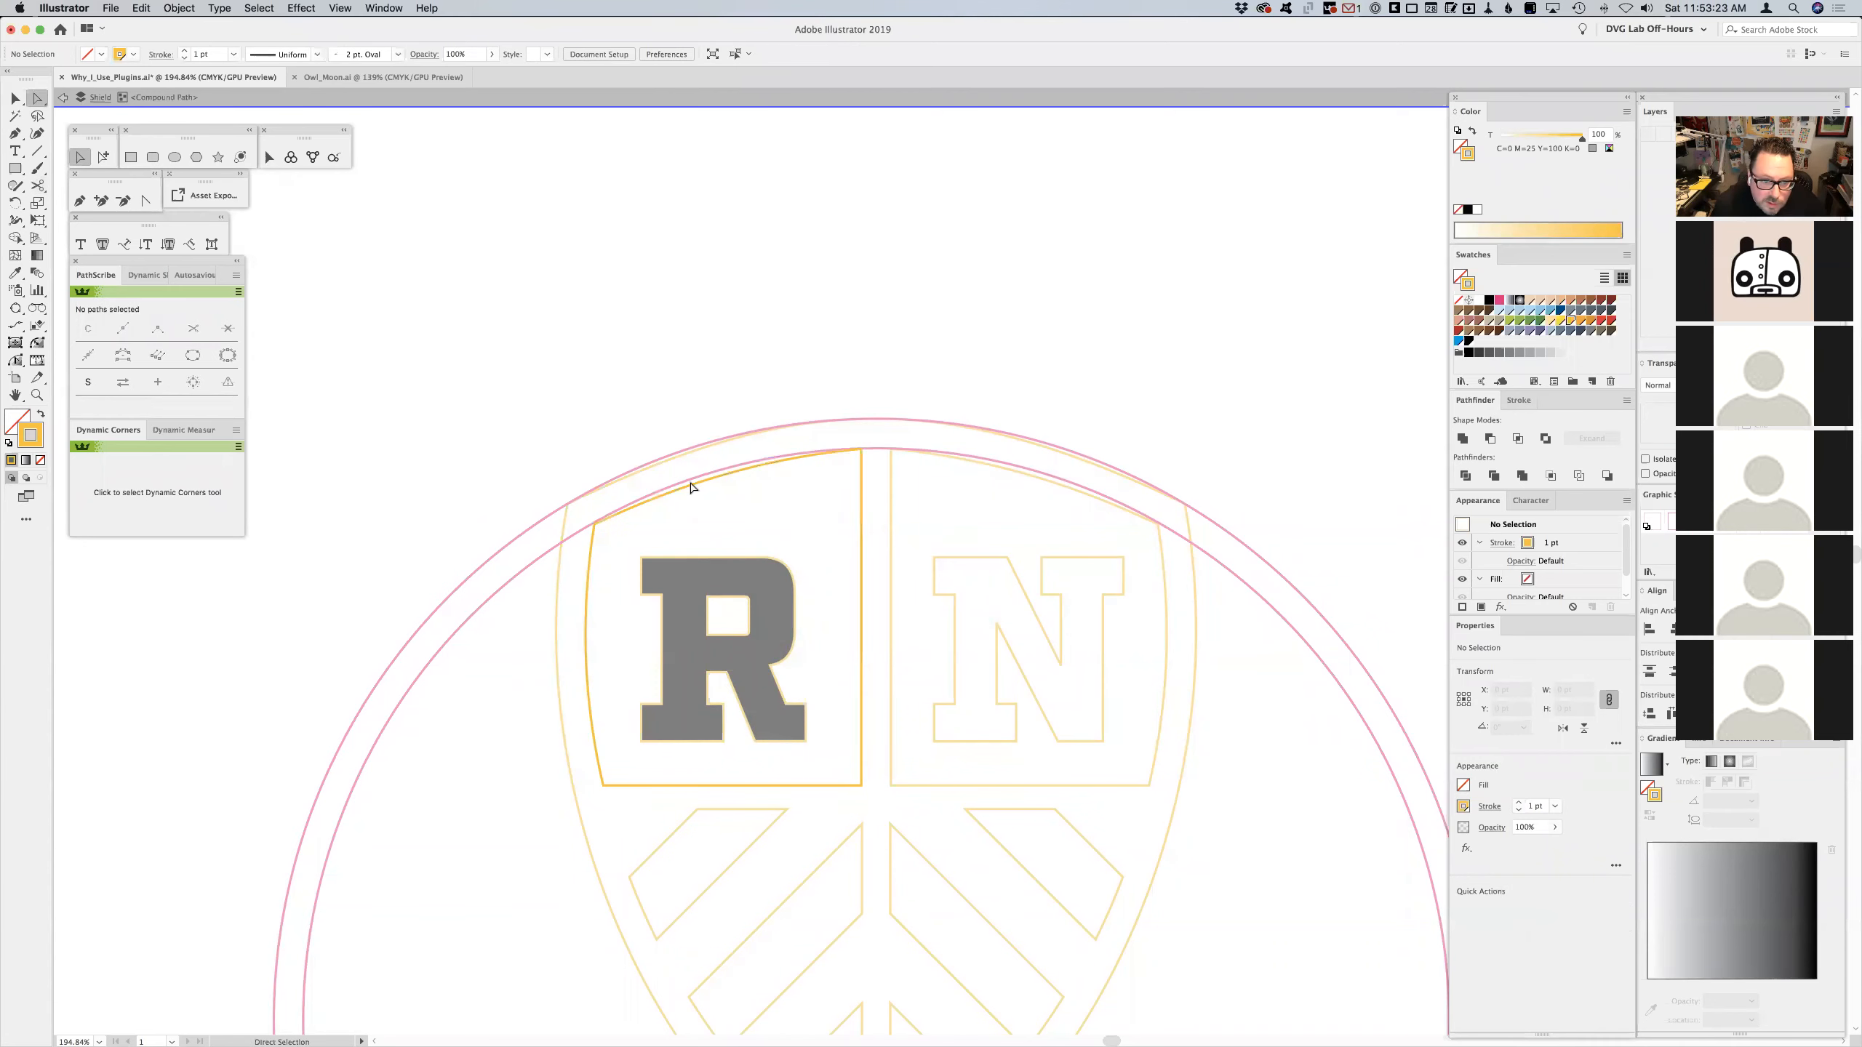
left_click(695, 484)
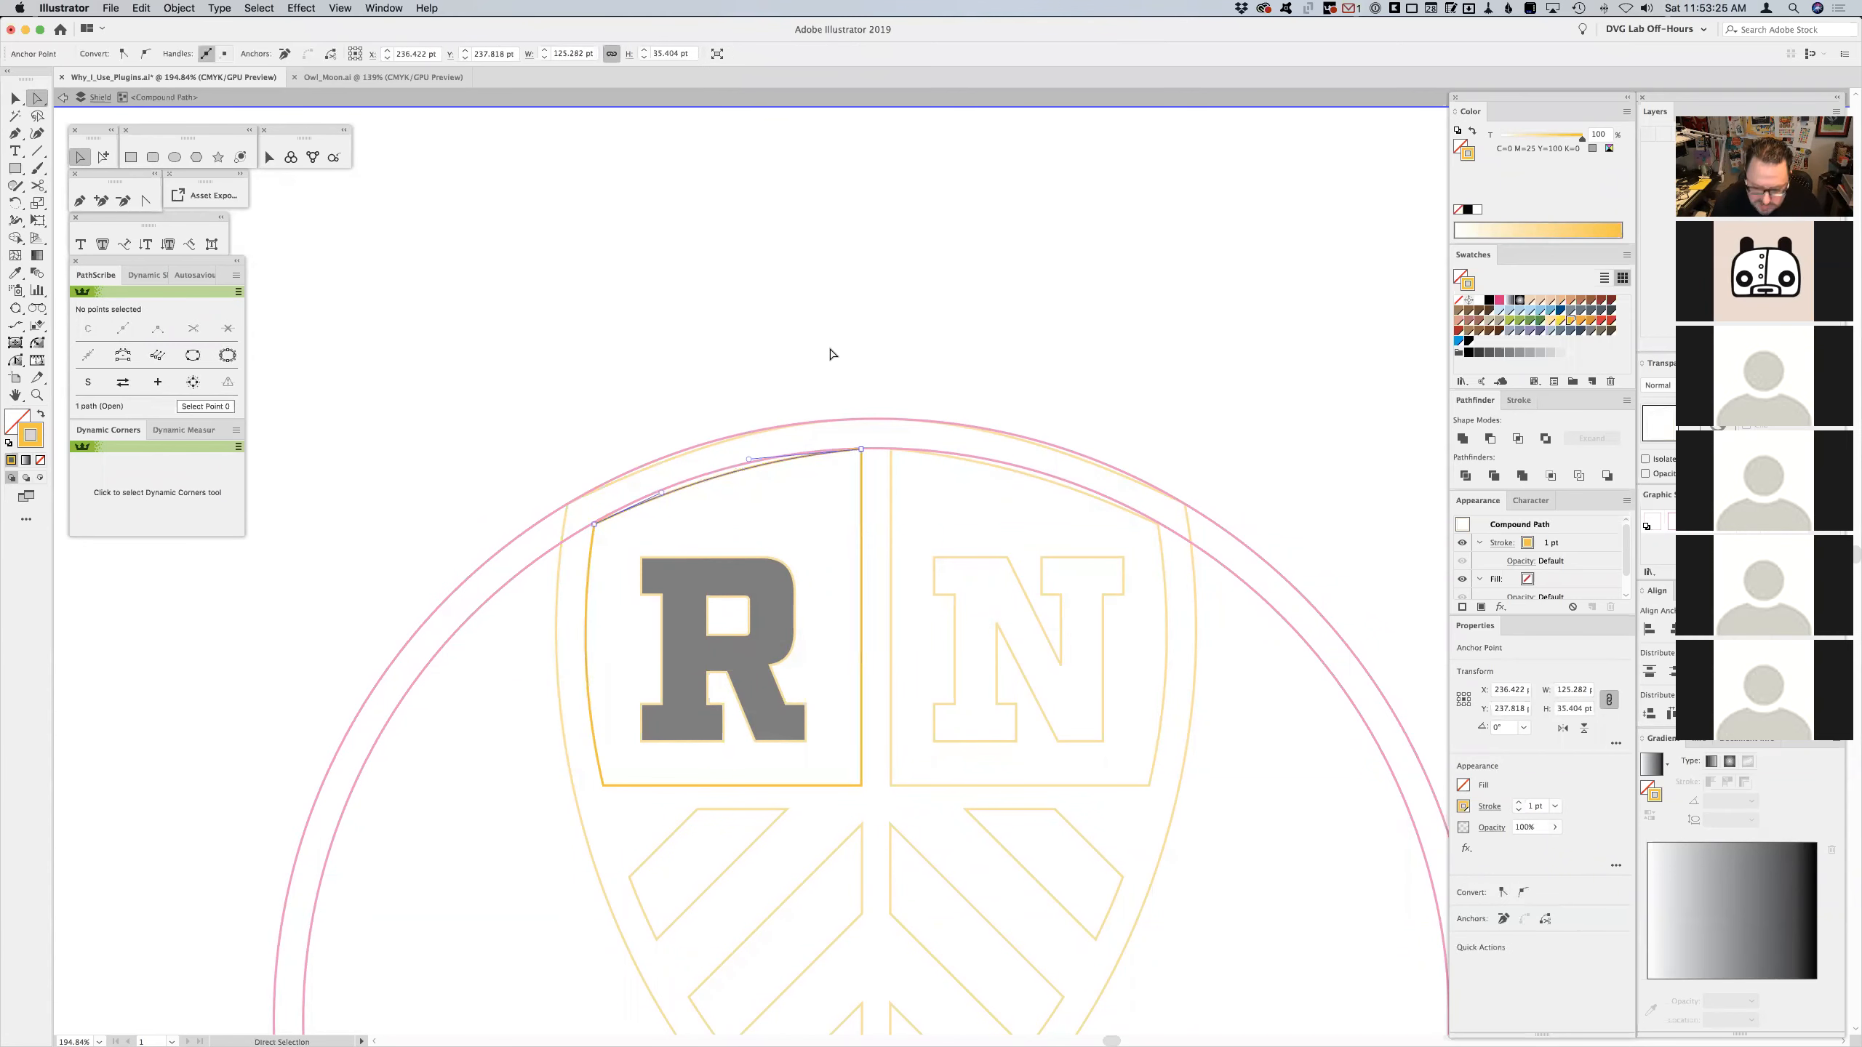
key("Delete")
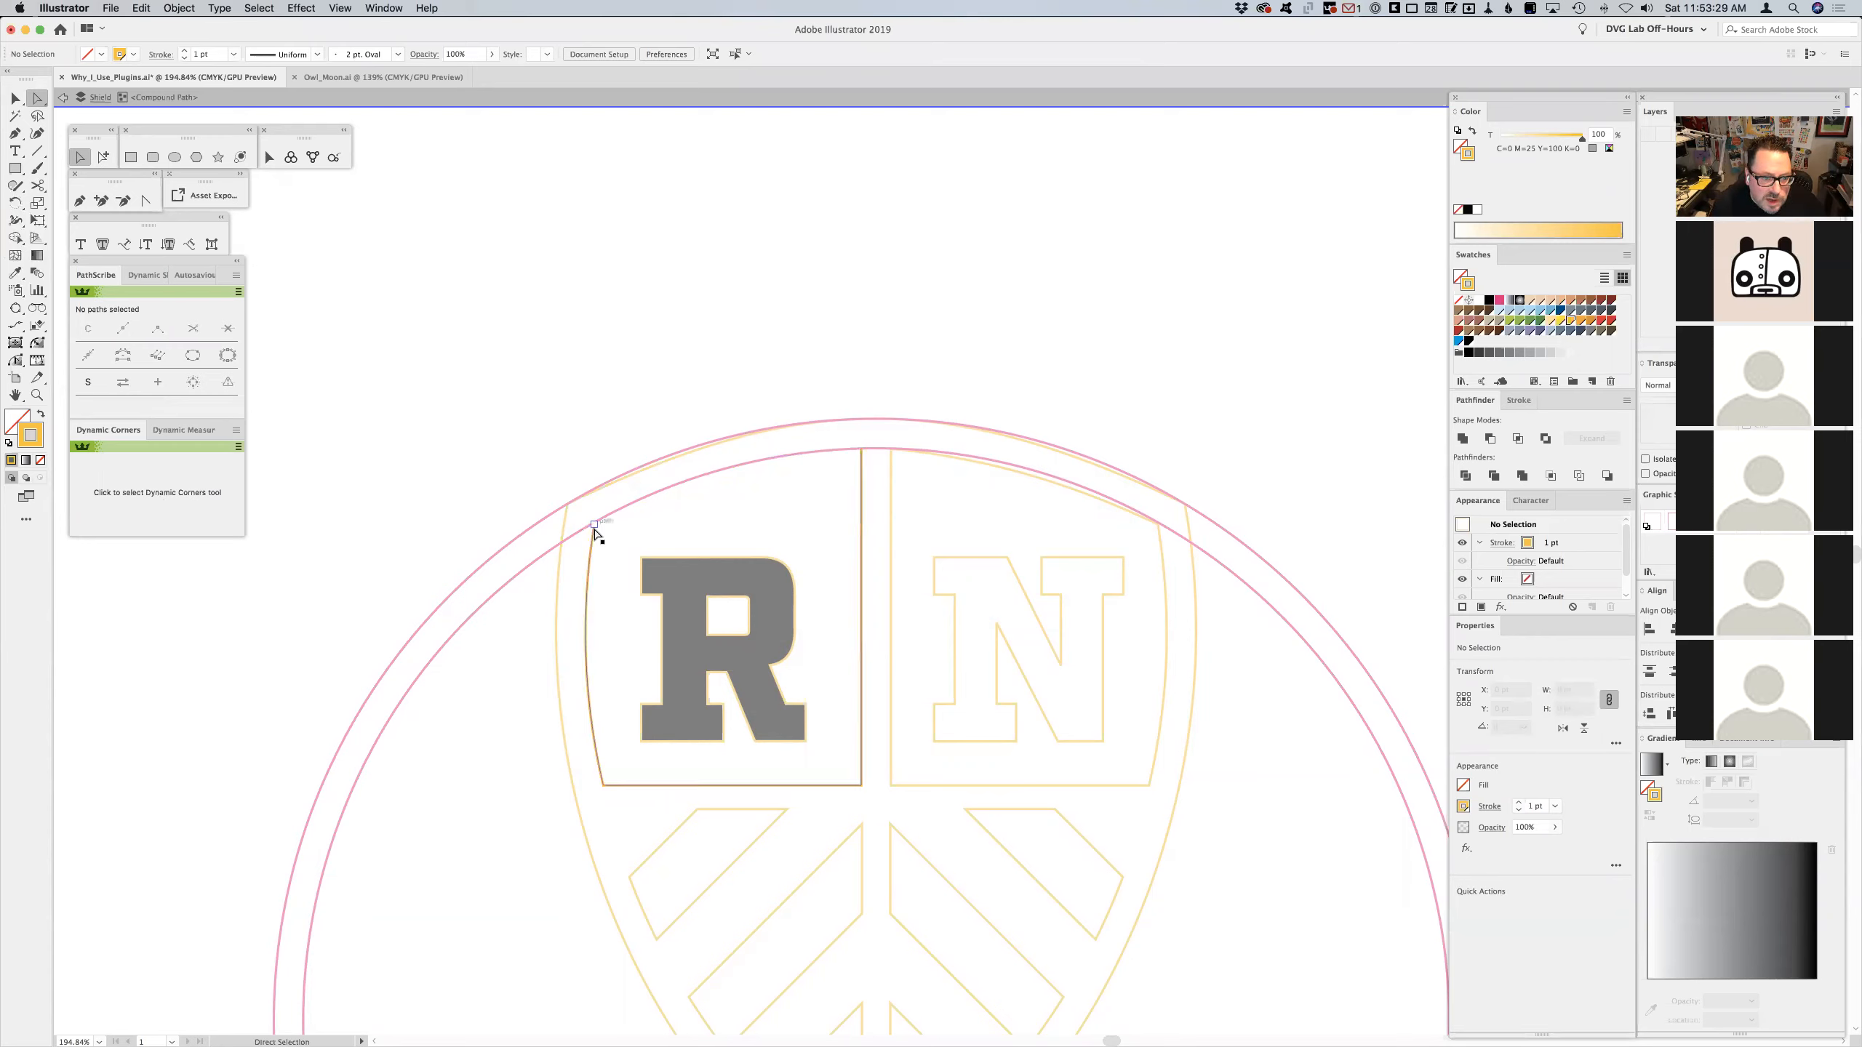
- Extend both open ends of the R panel outline upward past the inner circle, using PathScribe's Extend Path Tool on the outer curved side
left_click(16, 361)
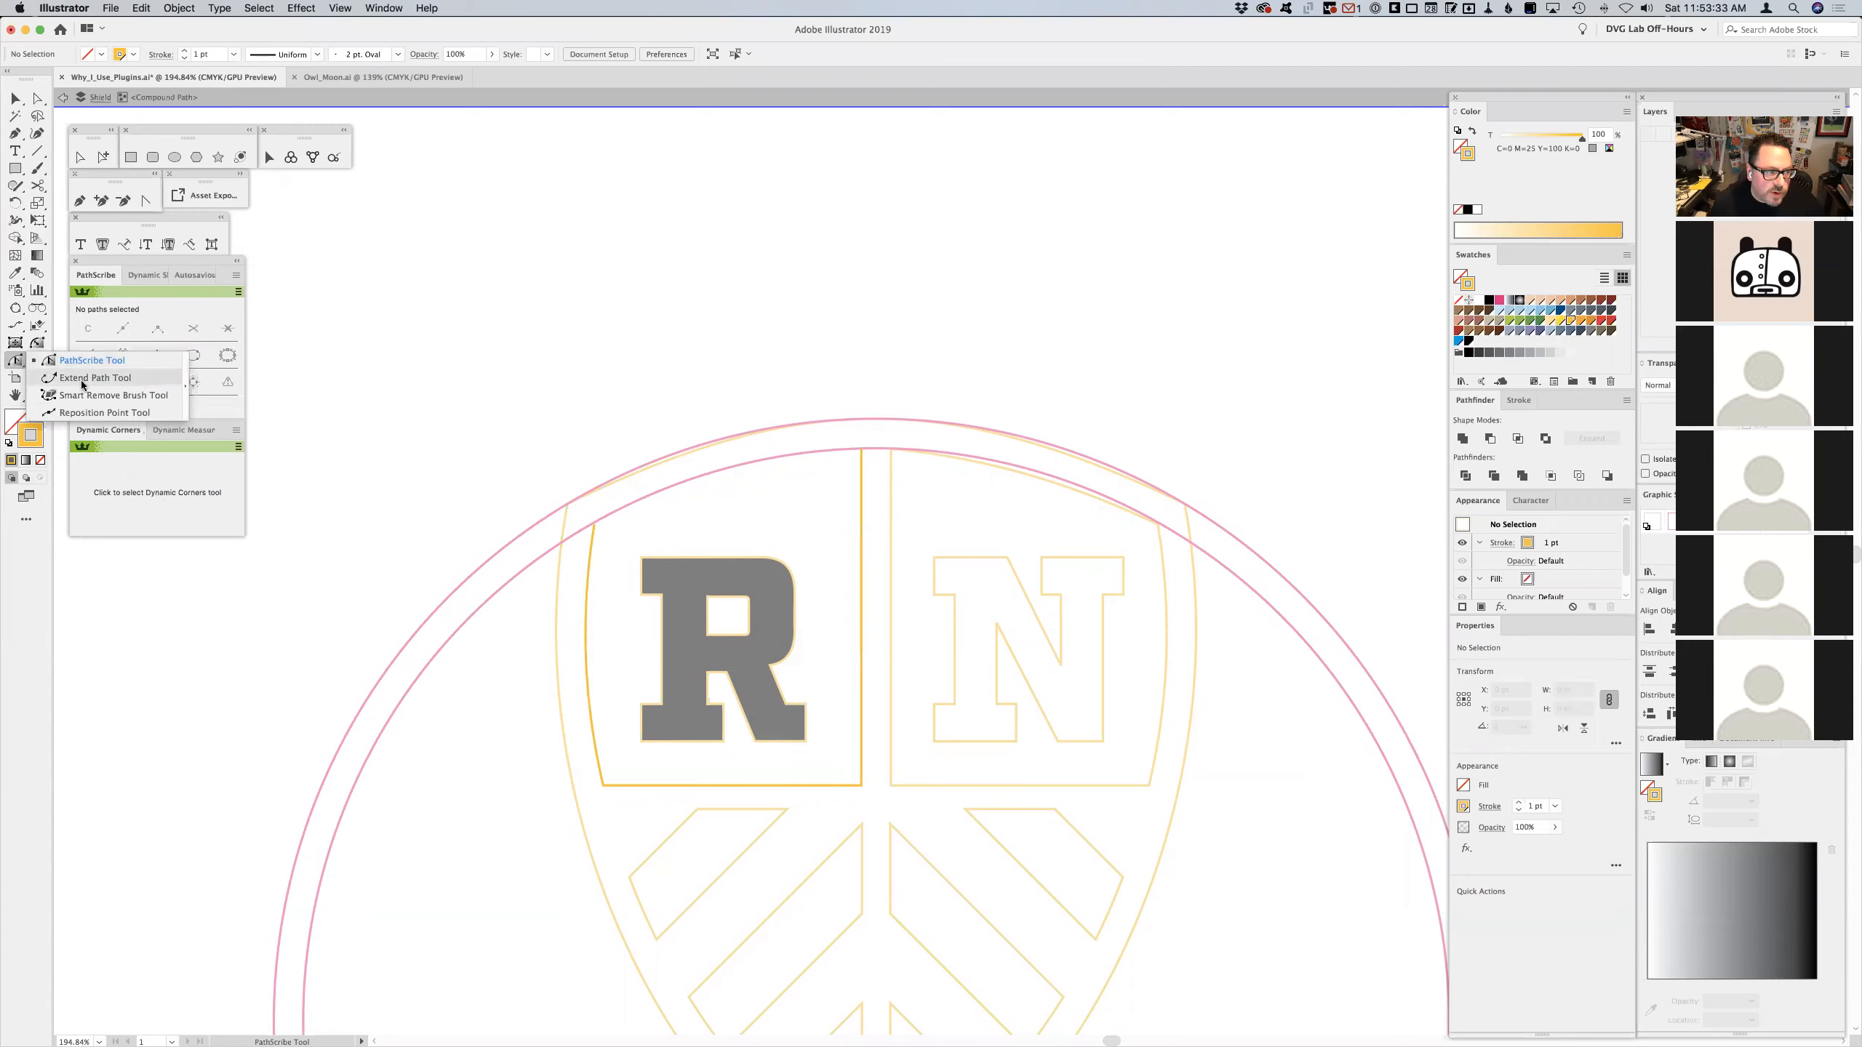
left_click(85, 378)
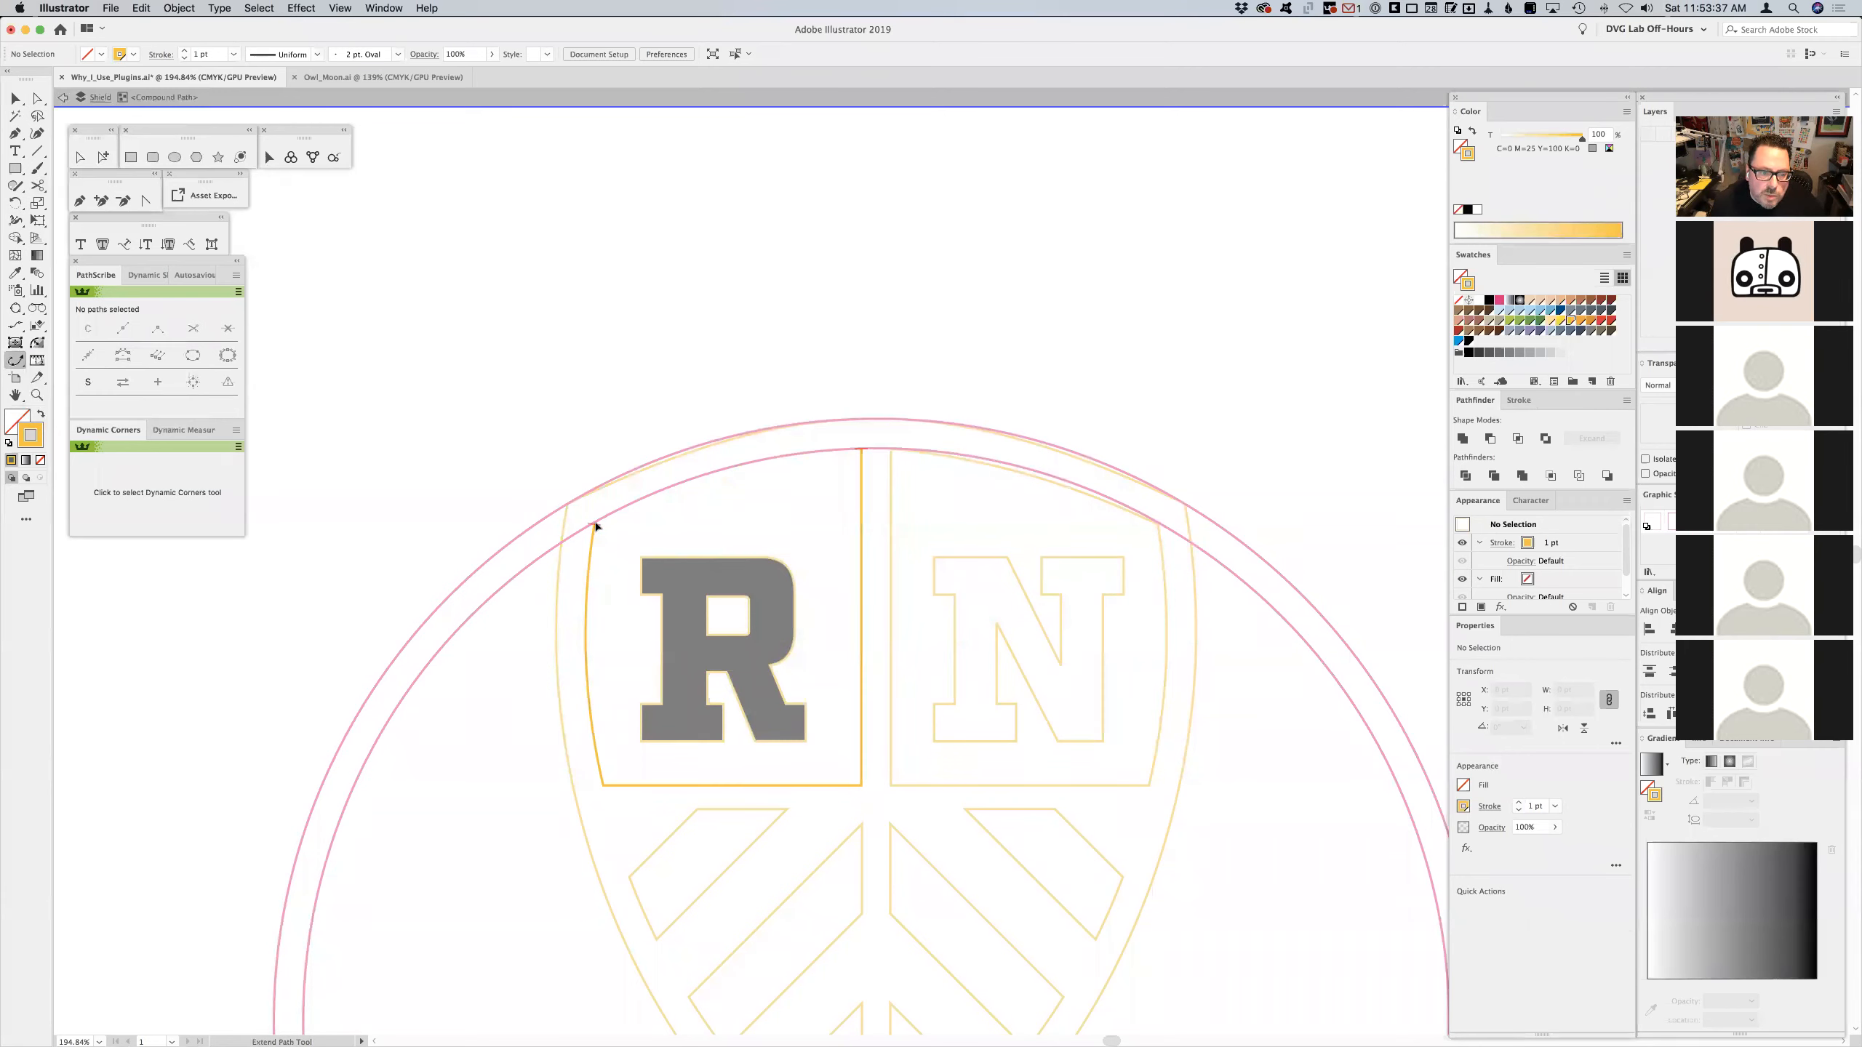
left_click_drag(596, 525, 598, 501)
left_click(80, 200)
key("a")
left_click_drag(862, 449, 861, 436)
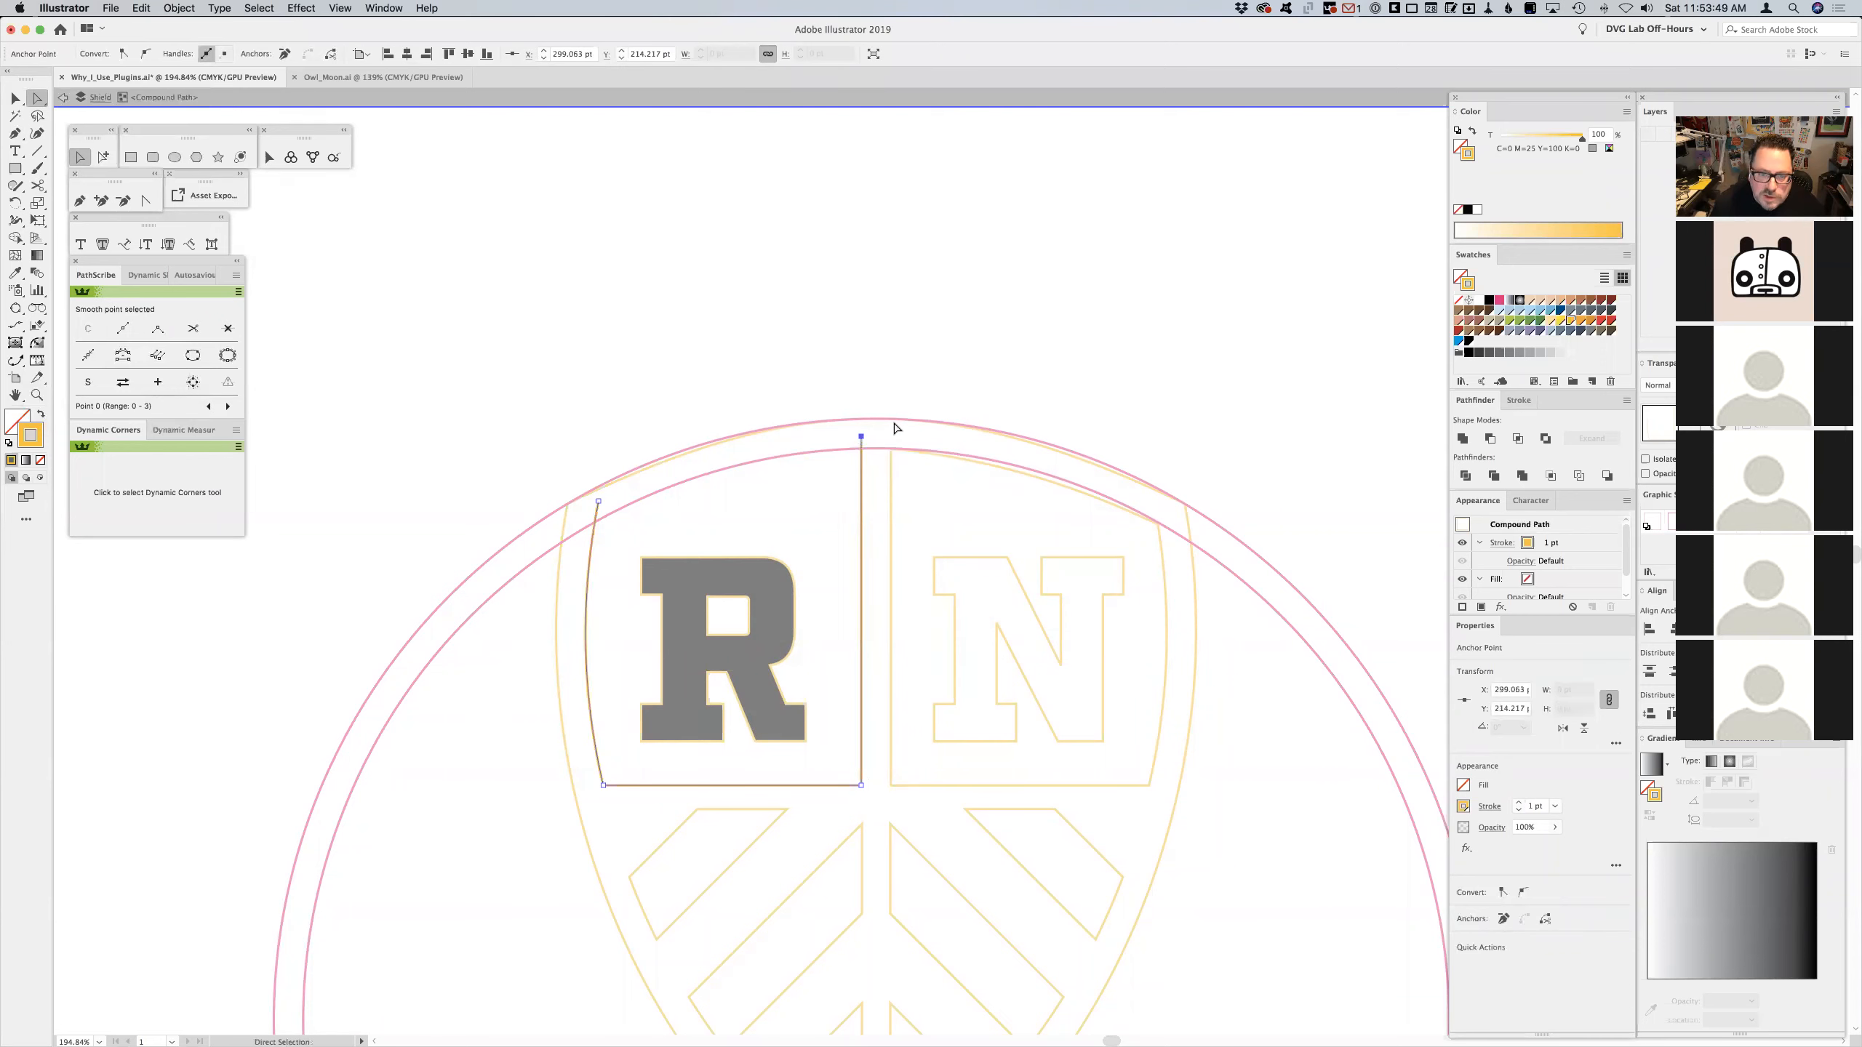
- Close the top of the R panel outline with straight Pen segments through one intermediate point between the two circles
left_click(79, 202)
left_click_drag(599, 502, 765, 451)
left_click(763, 444)
left_click(861, 436)
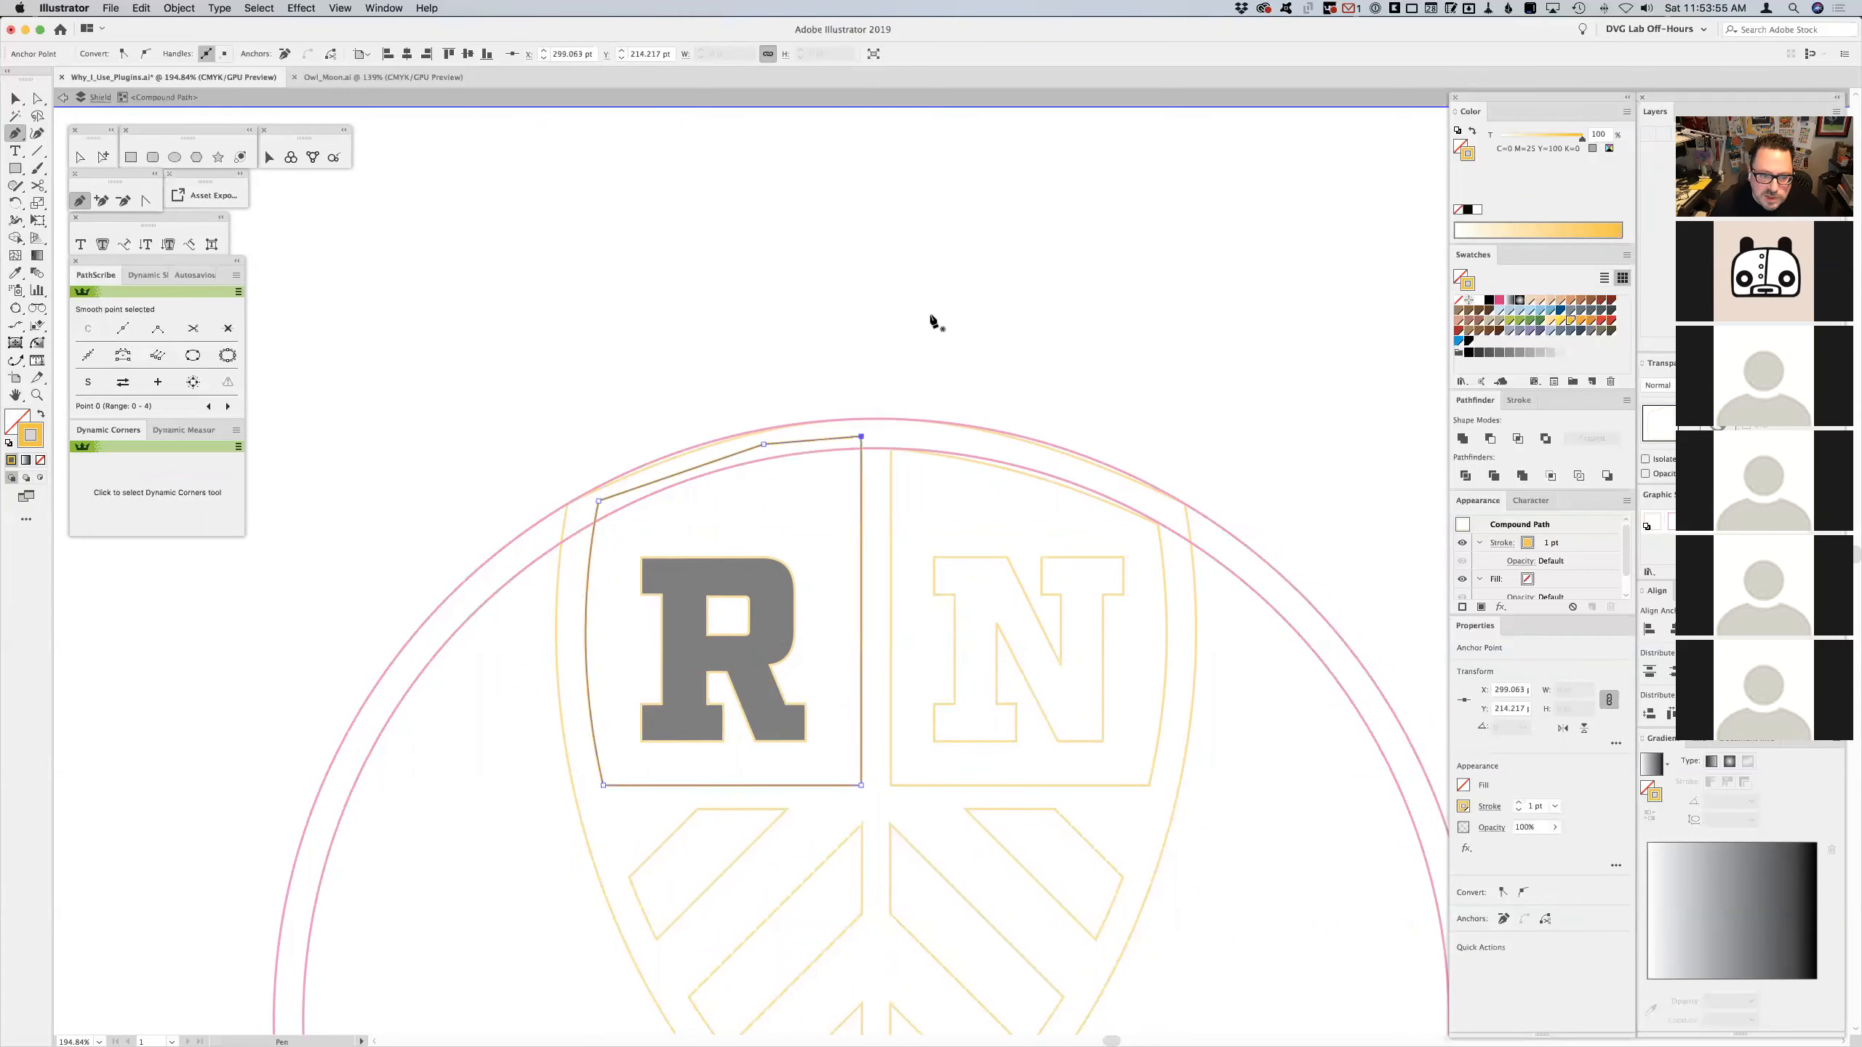
key("v")
left_click(878, 481)
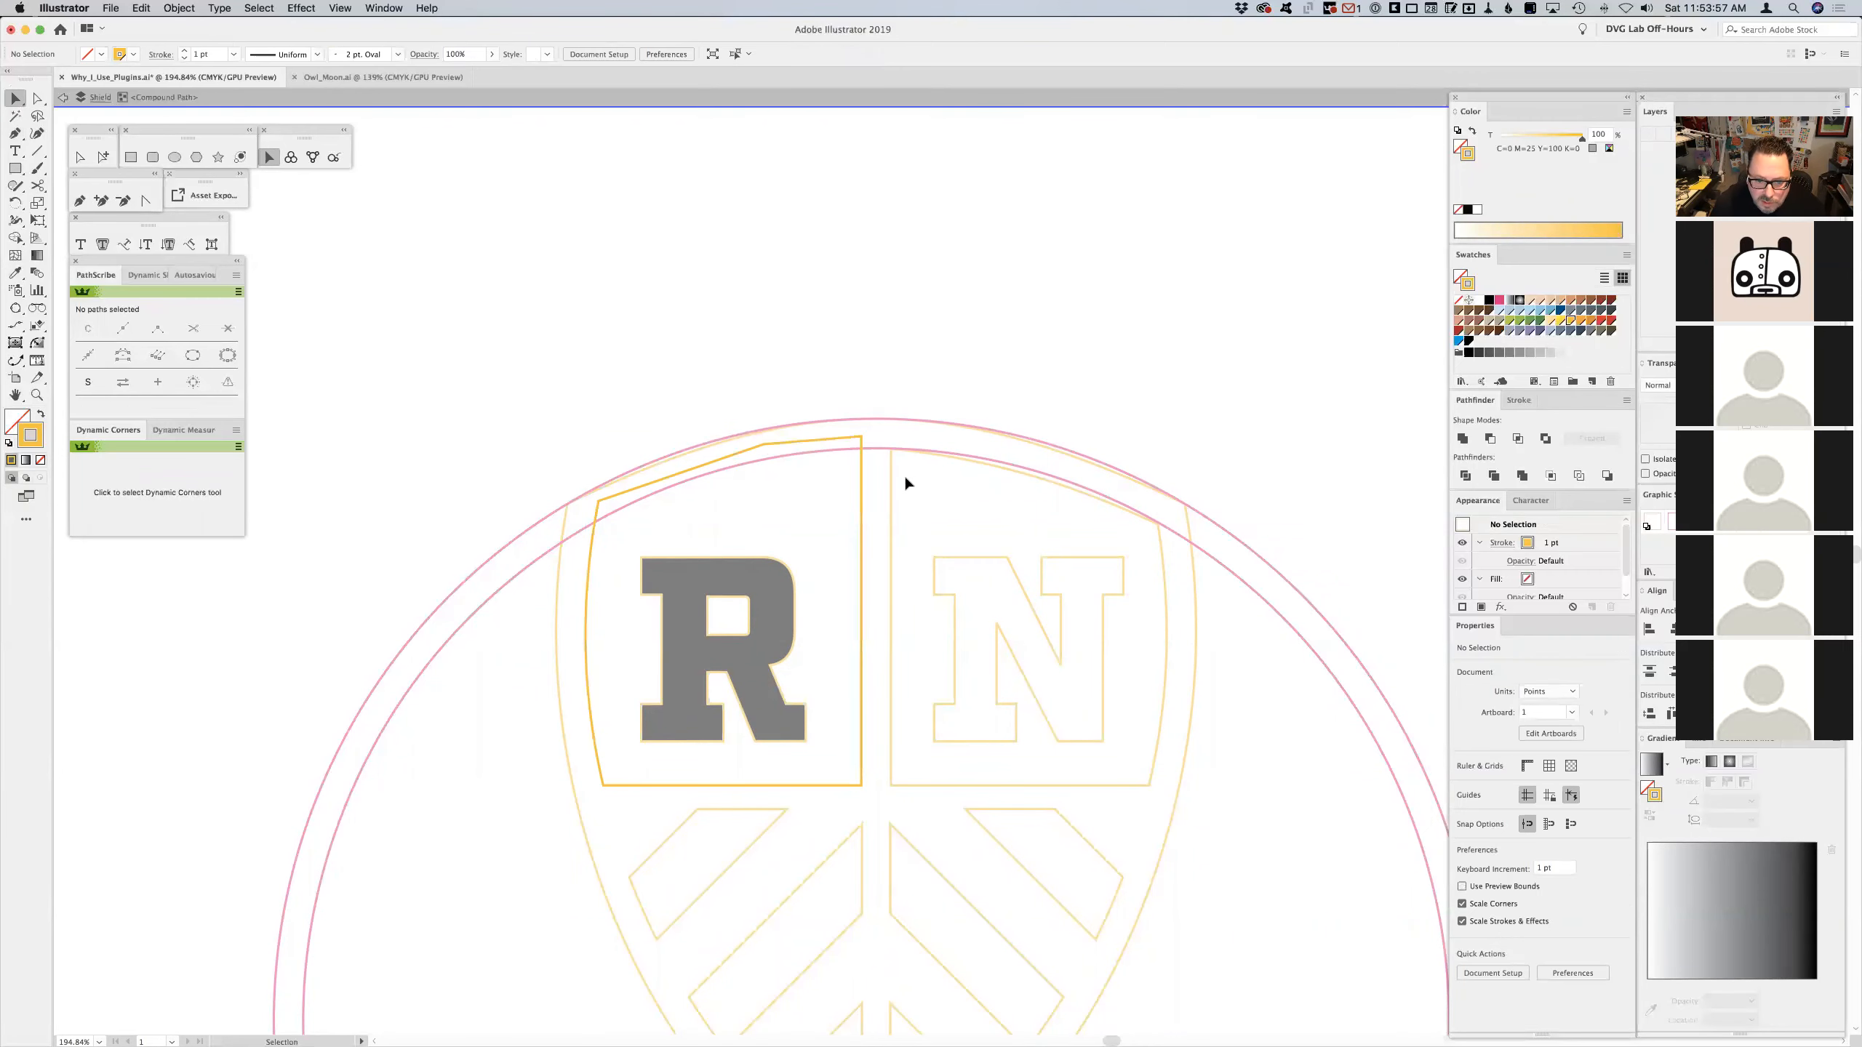
- Isolate the outline of the panel around N and try to cut it at its upper outer corner with the Scissors tool
key("a")
left_click(892, 481)
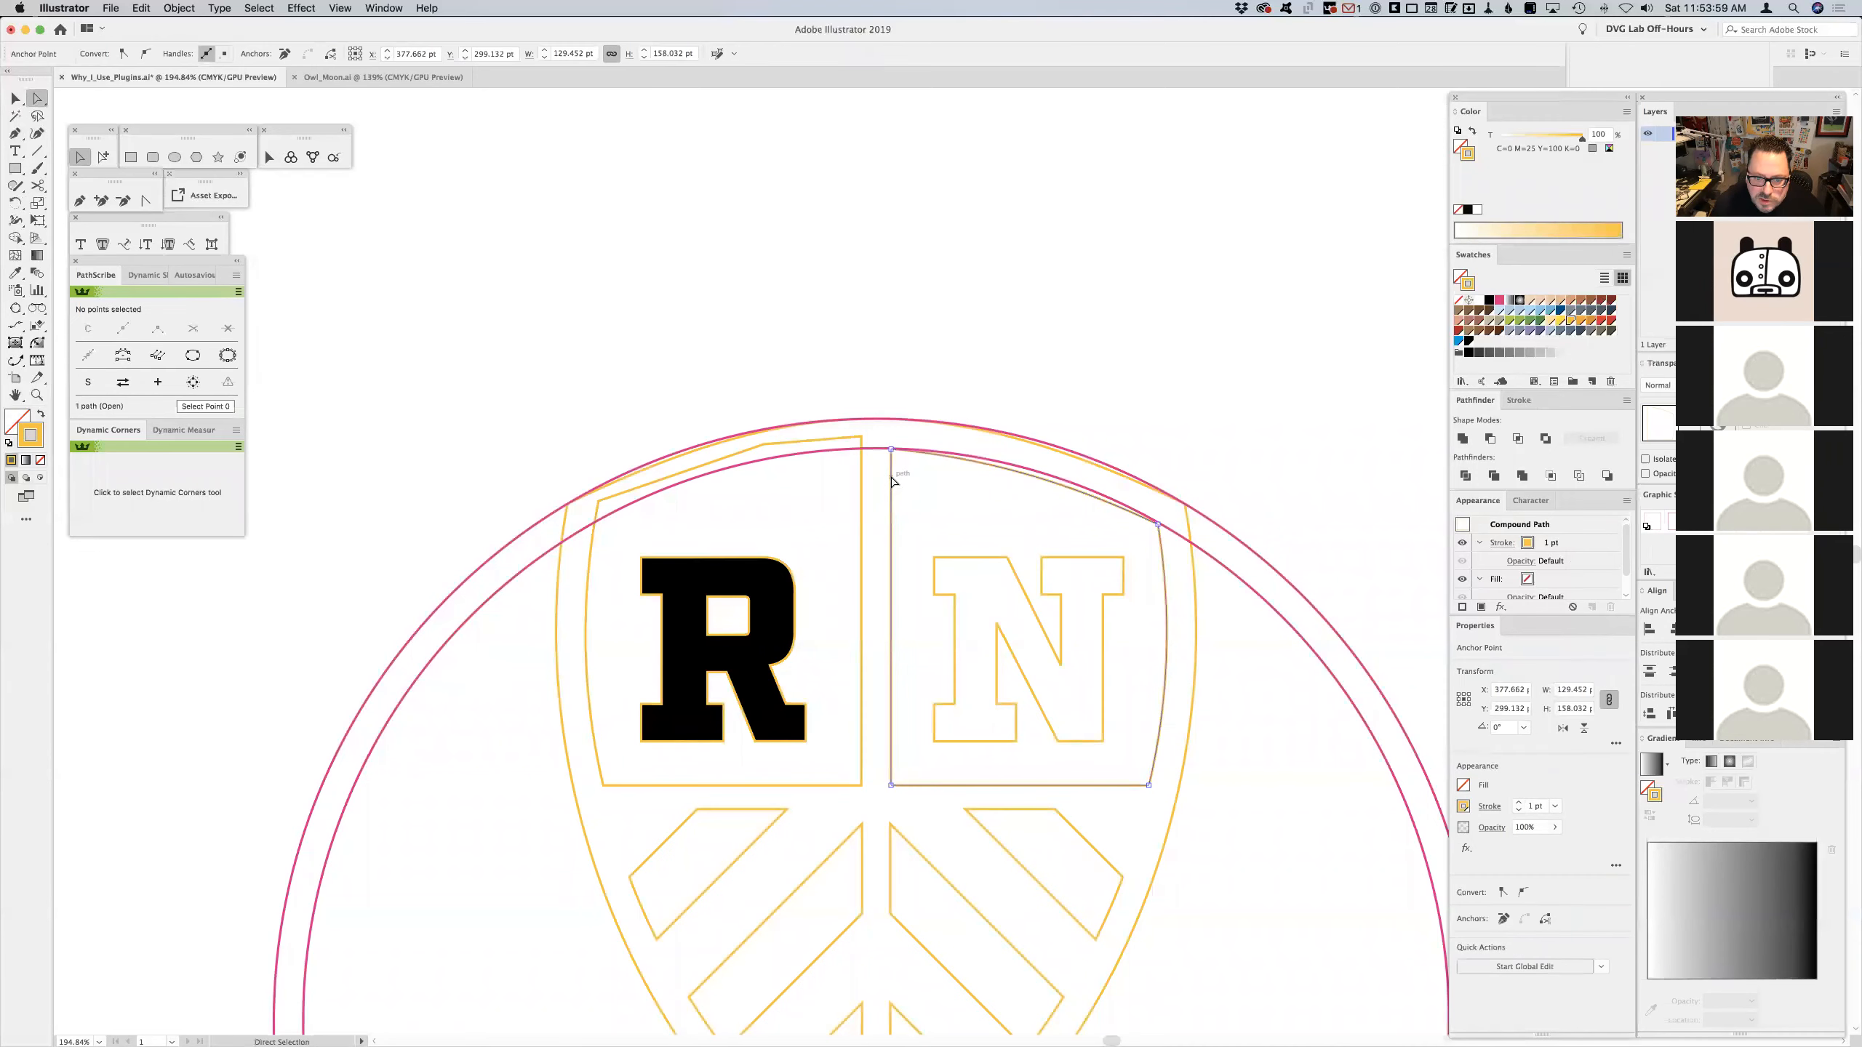
key("v")
left_click(895, 478)
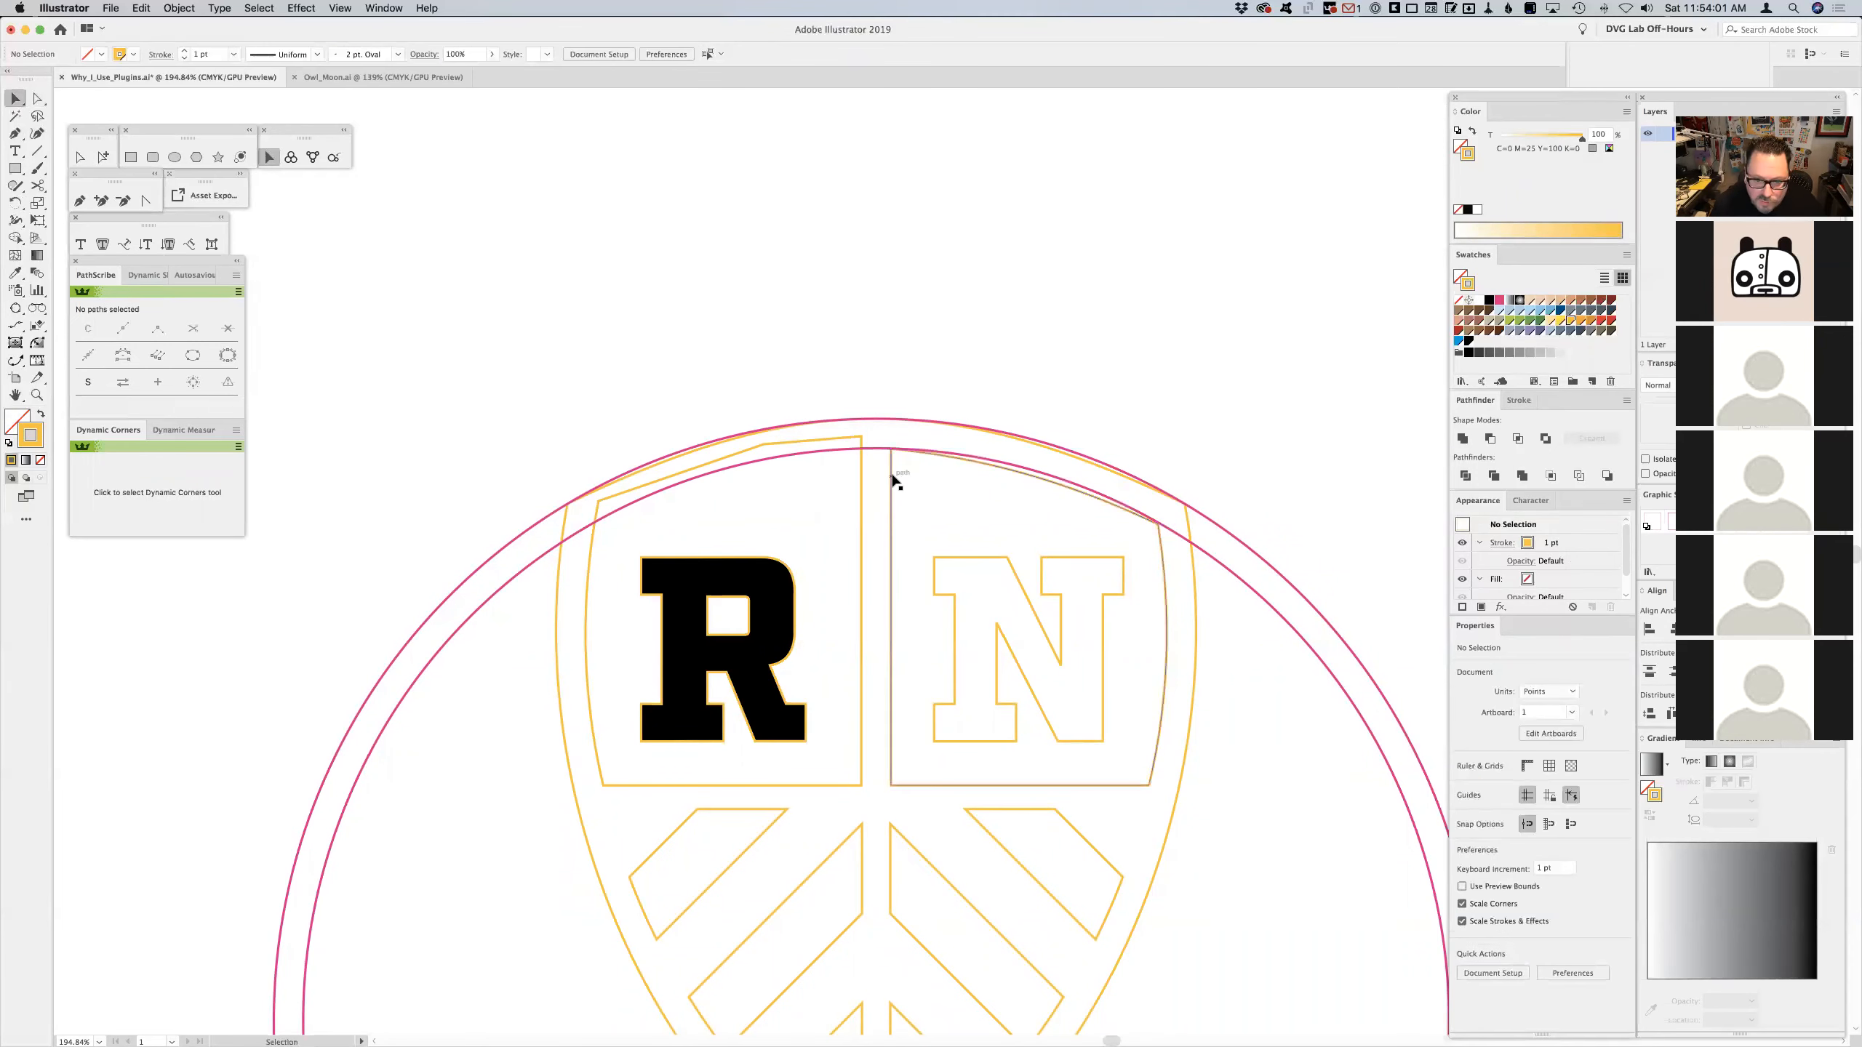
left_click(895, 478)
double_click(895, 478)
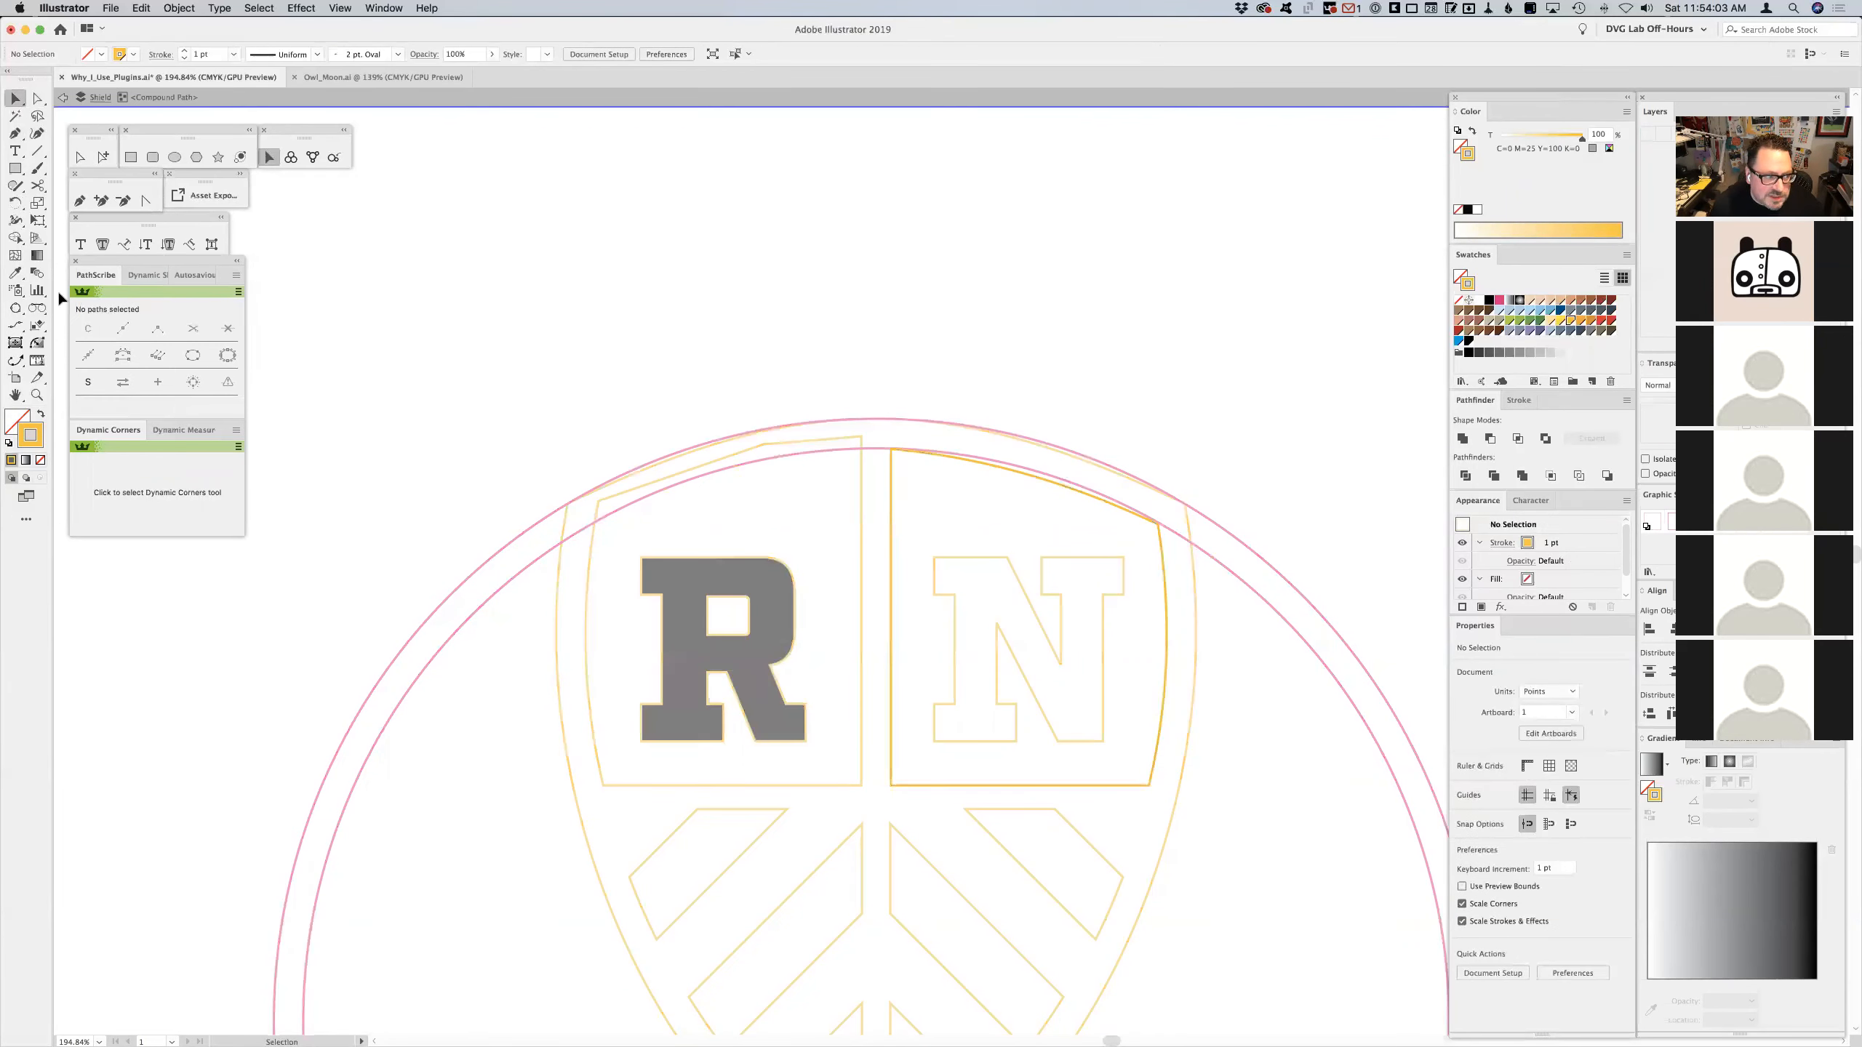
key("c")
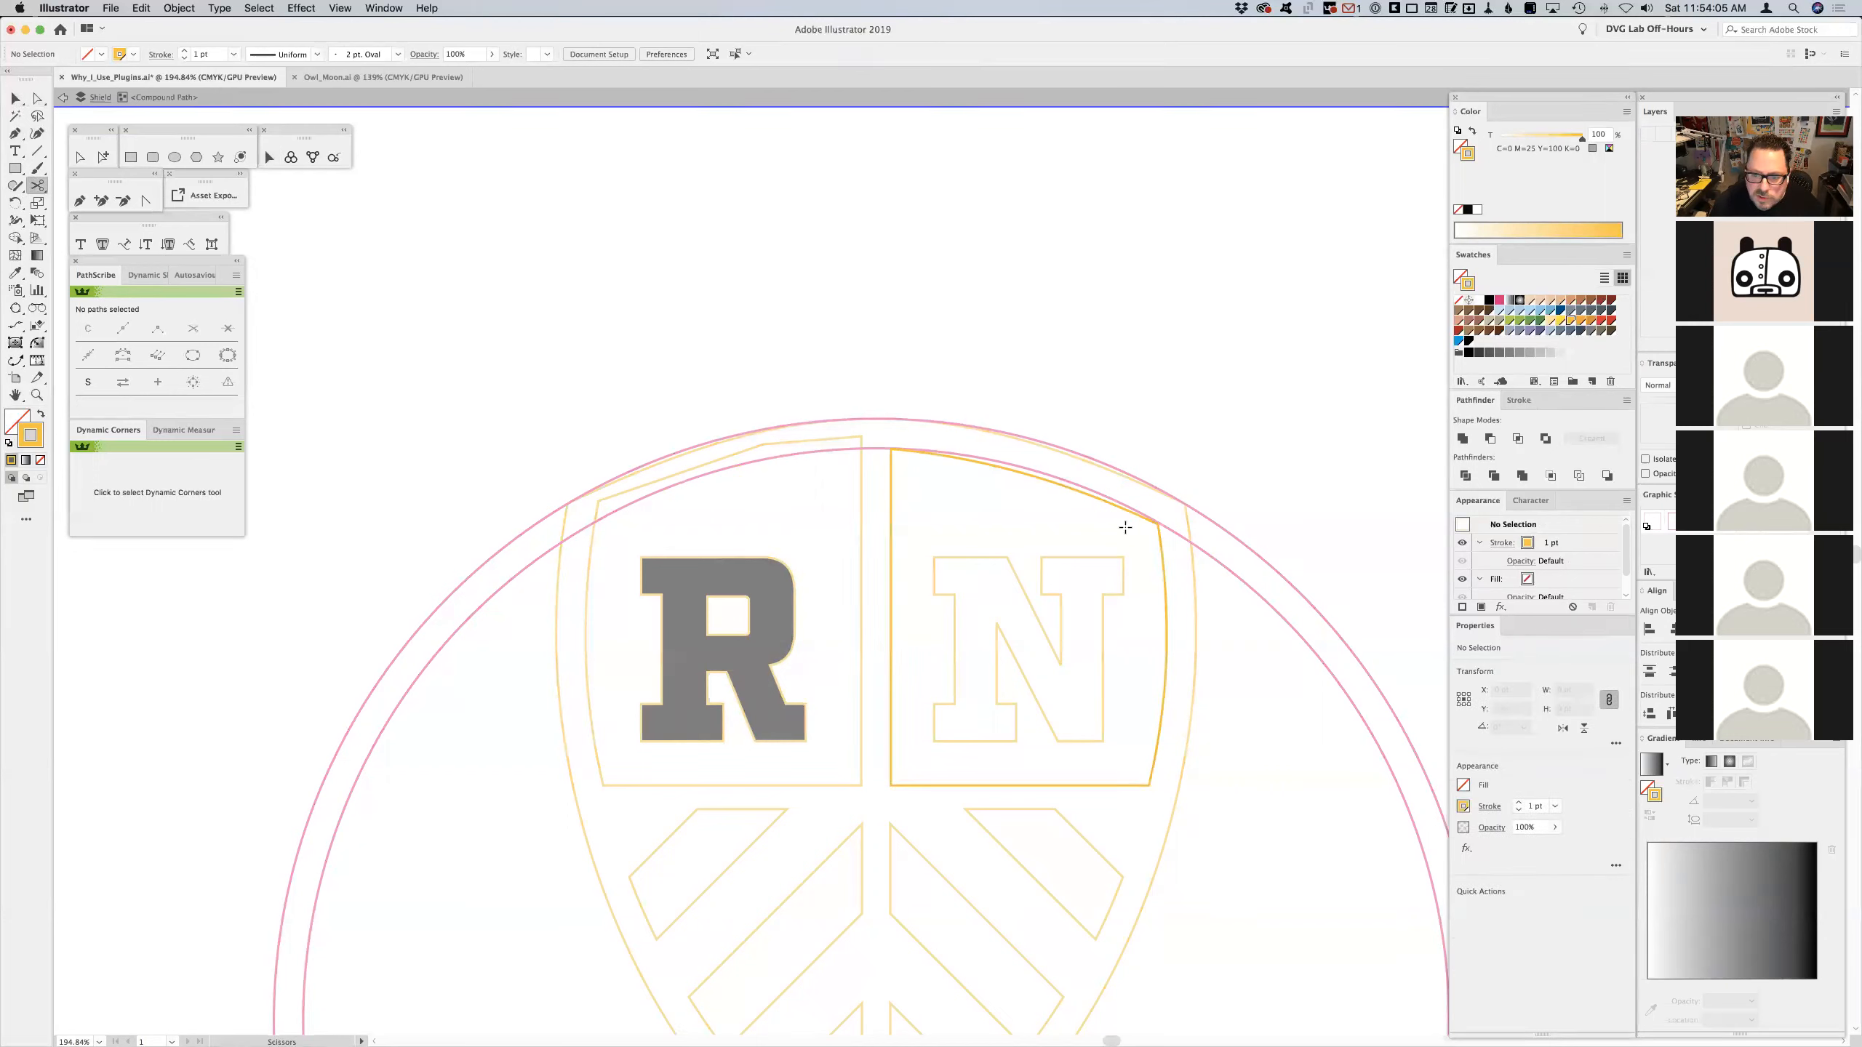
left_click(1158, 524)
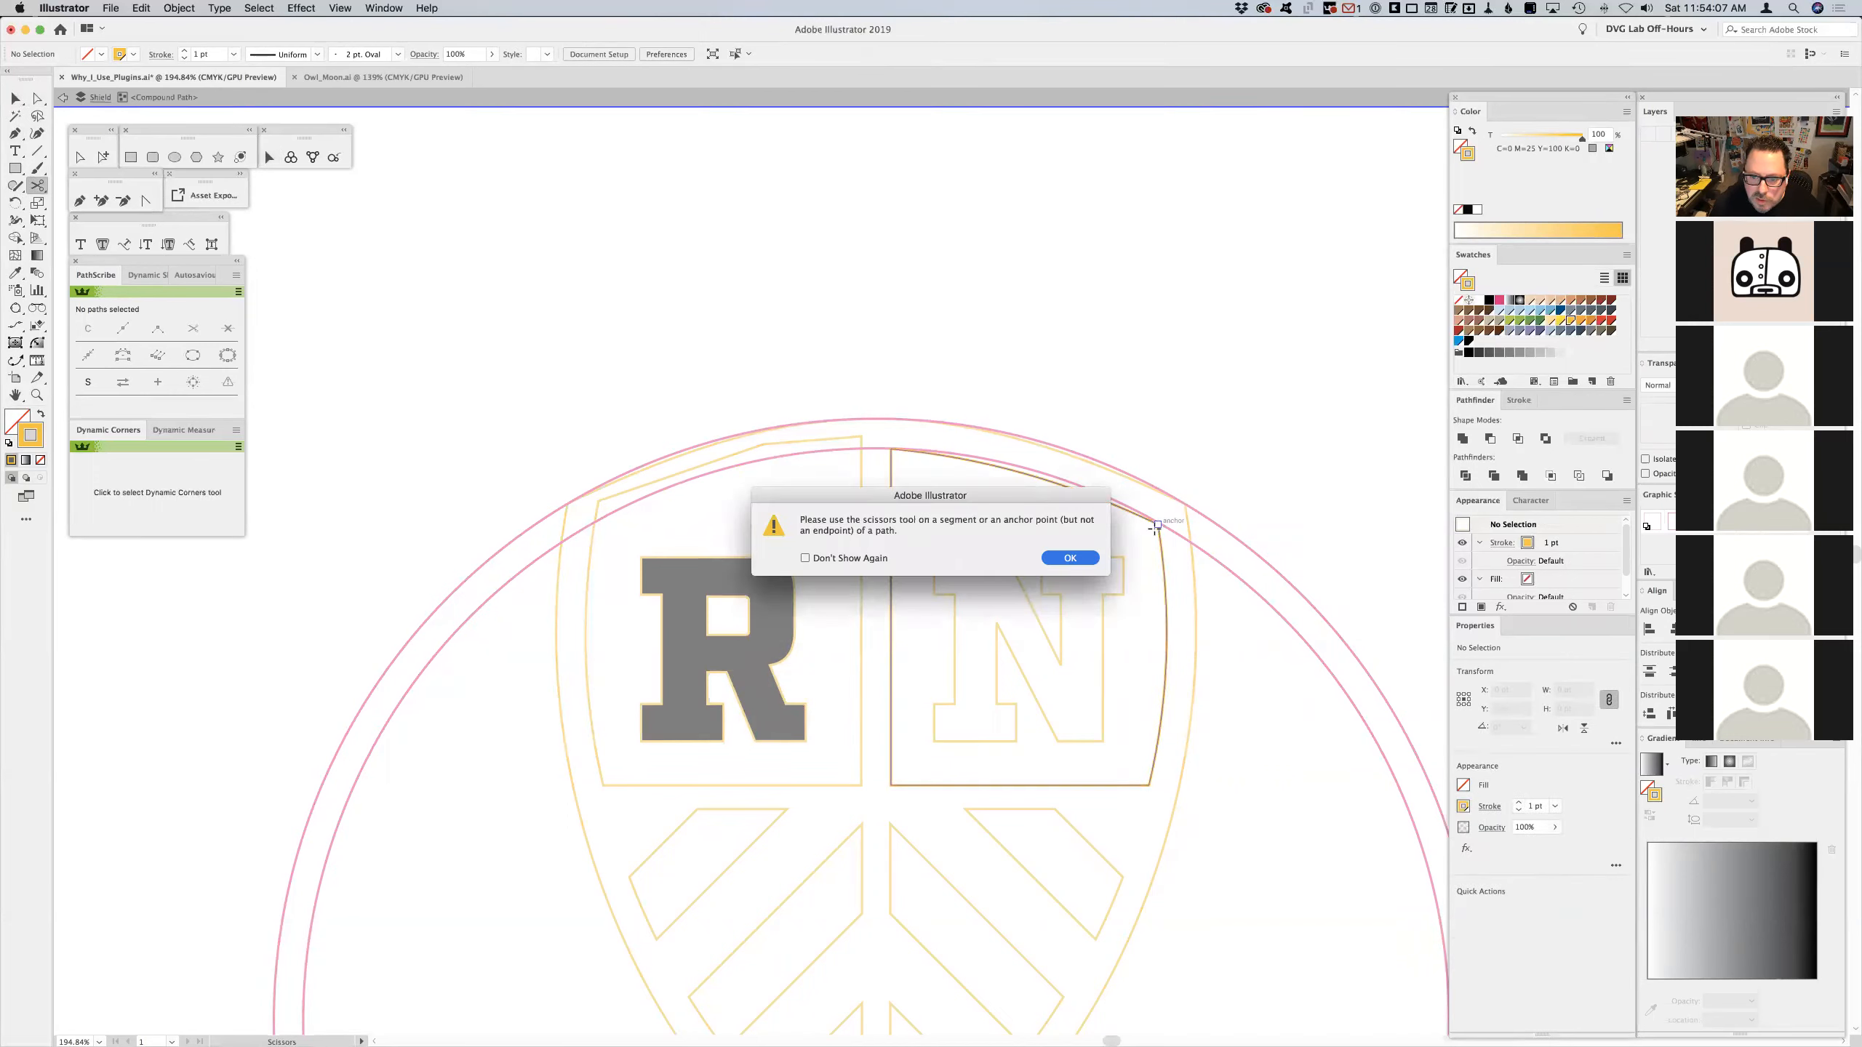
left_click(1070, 553)
- Cut the N panel outline just below its upper inner corner with the Scissors tool and delete the curved top portion
key("z")
left_click_drag(1076, 409, 1252, 705)
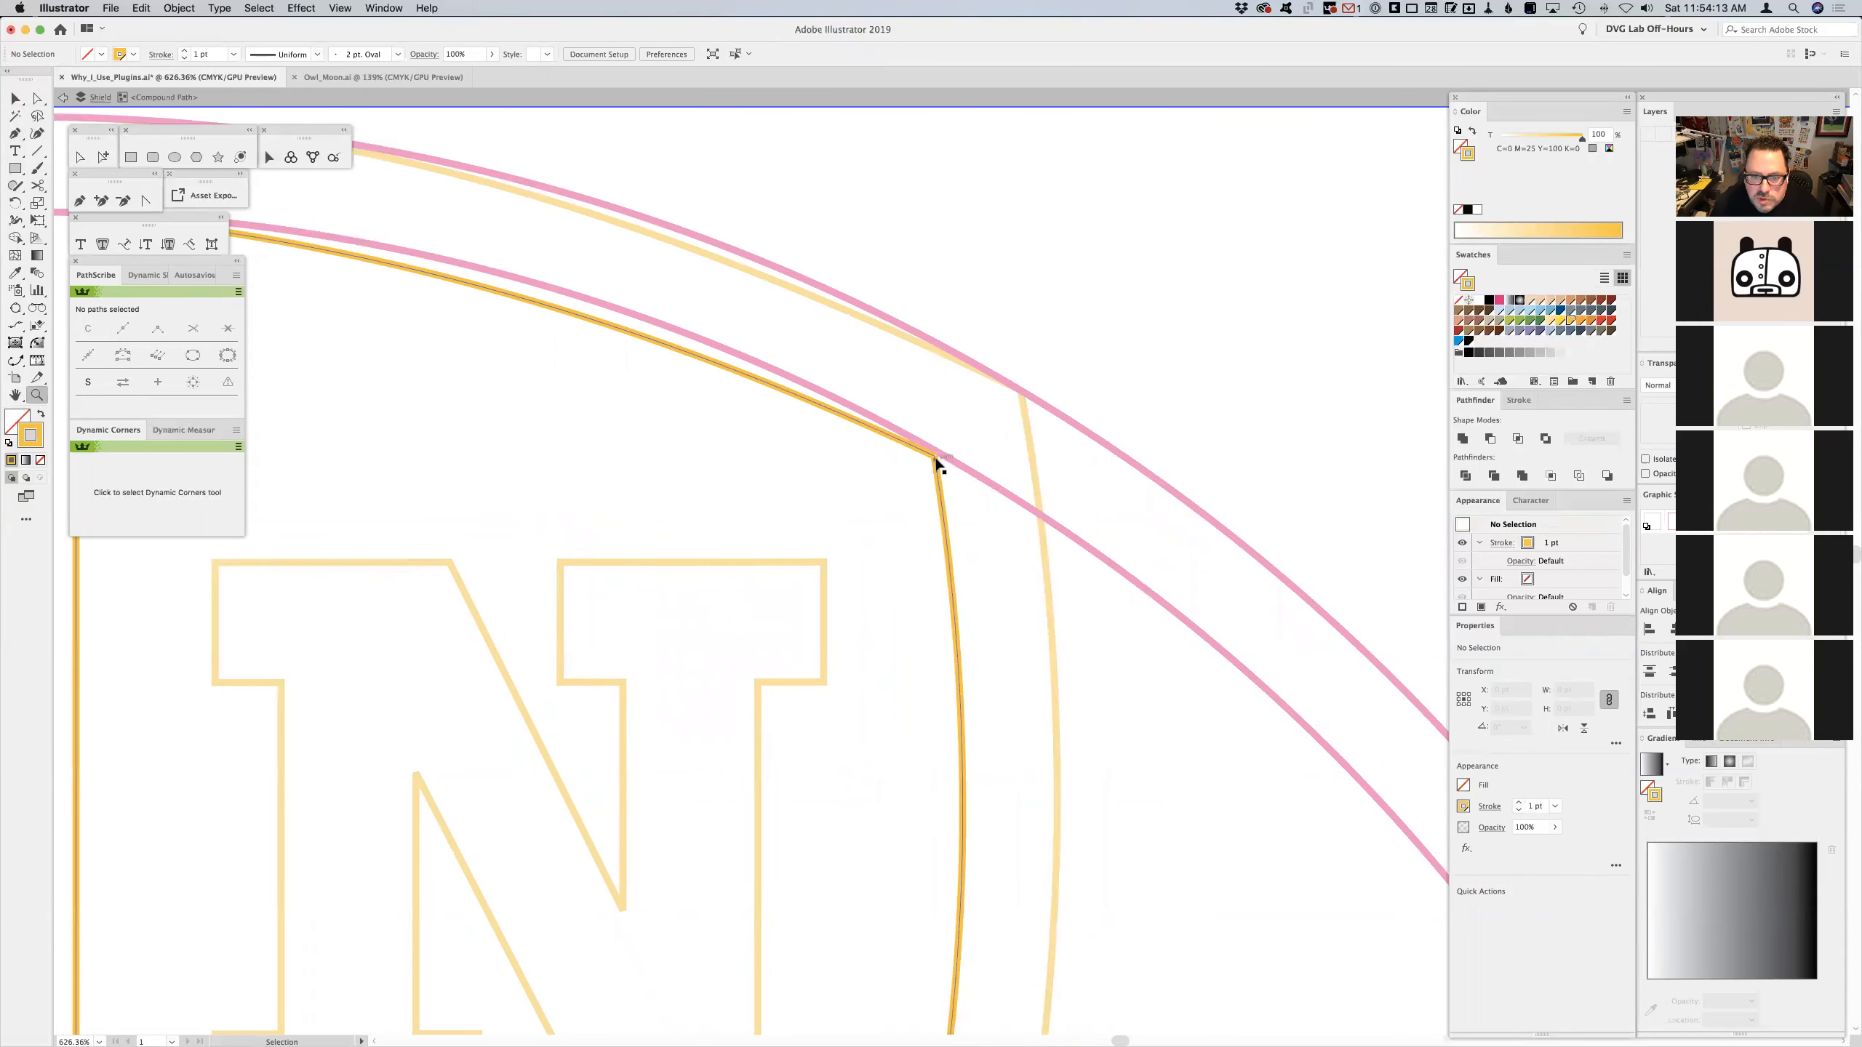
scroll(872, 499, "left", 10)
scroll(872, 499, "up", 3)
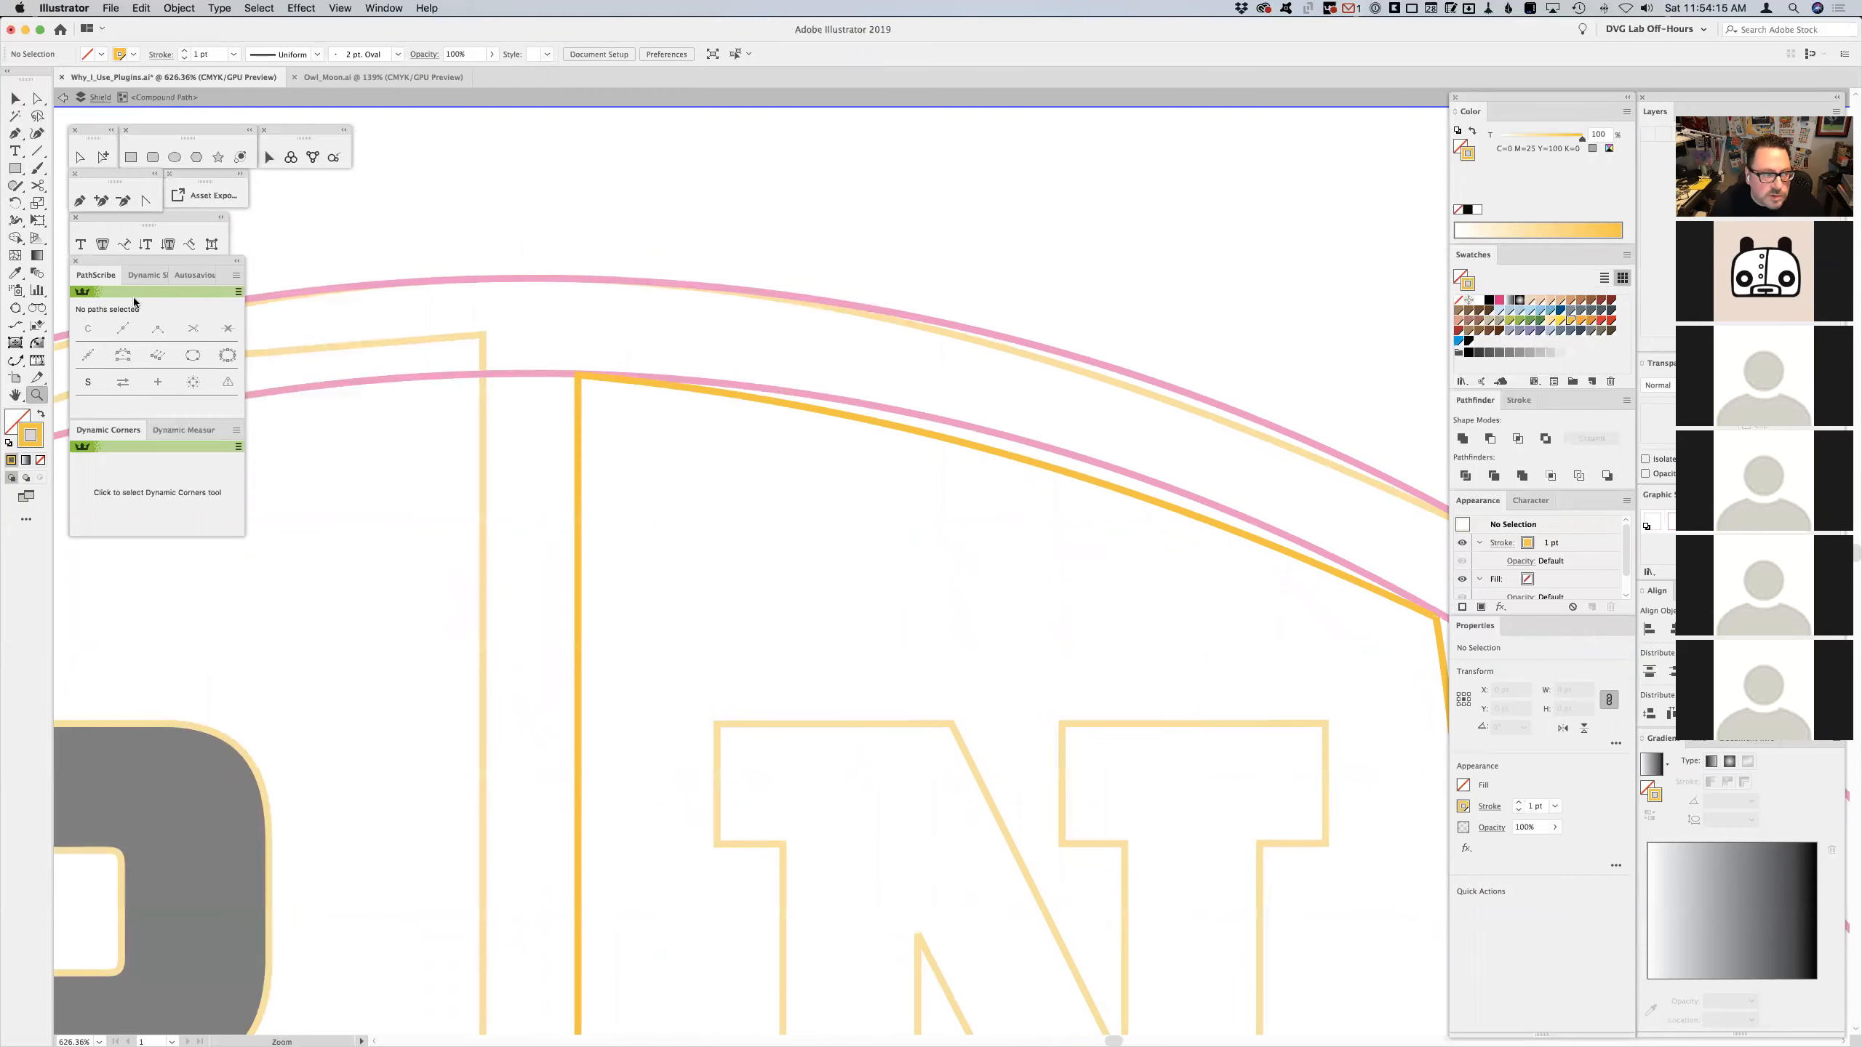
left_click(36, 187)
left_click(577, 400)
key("a")
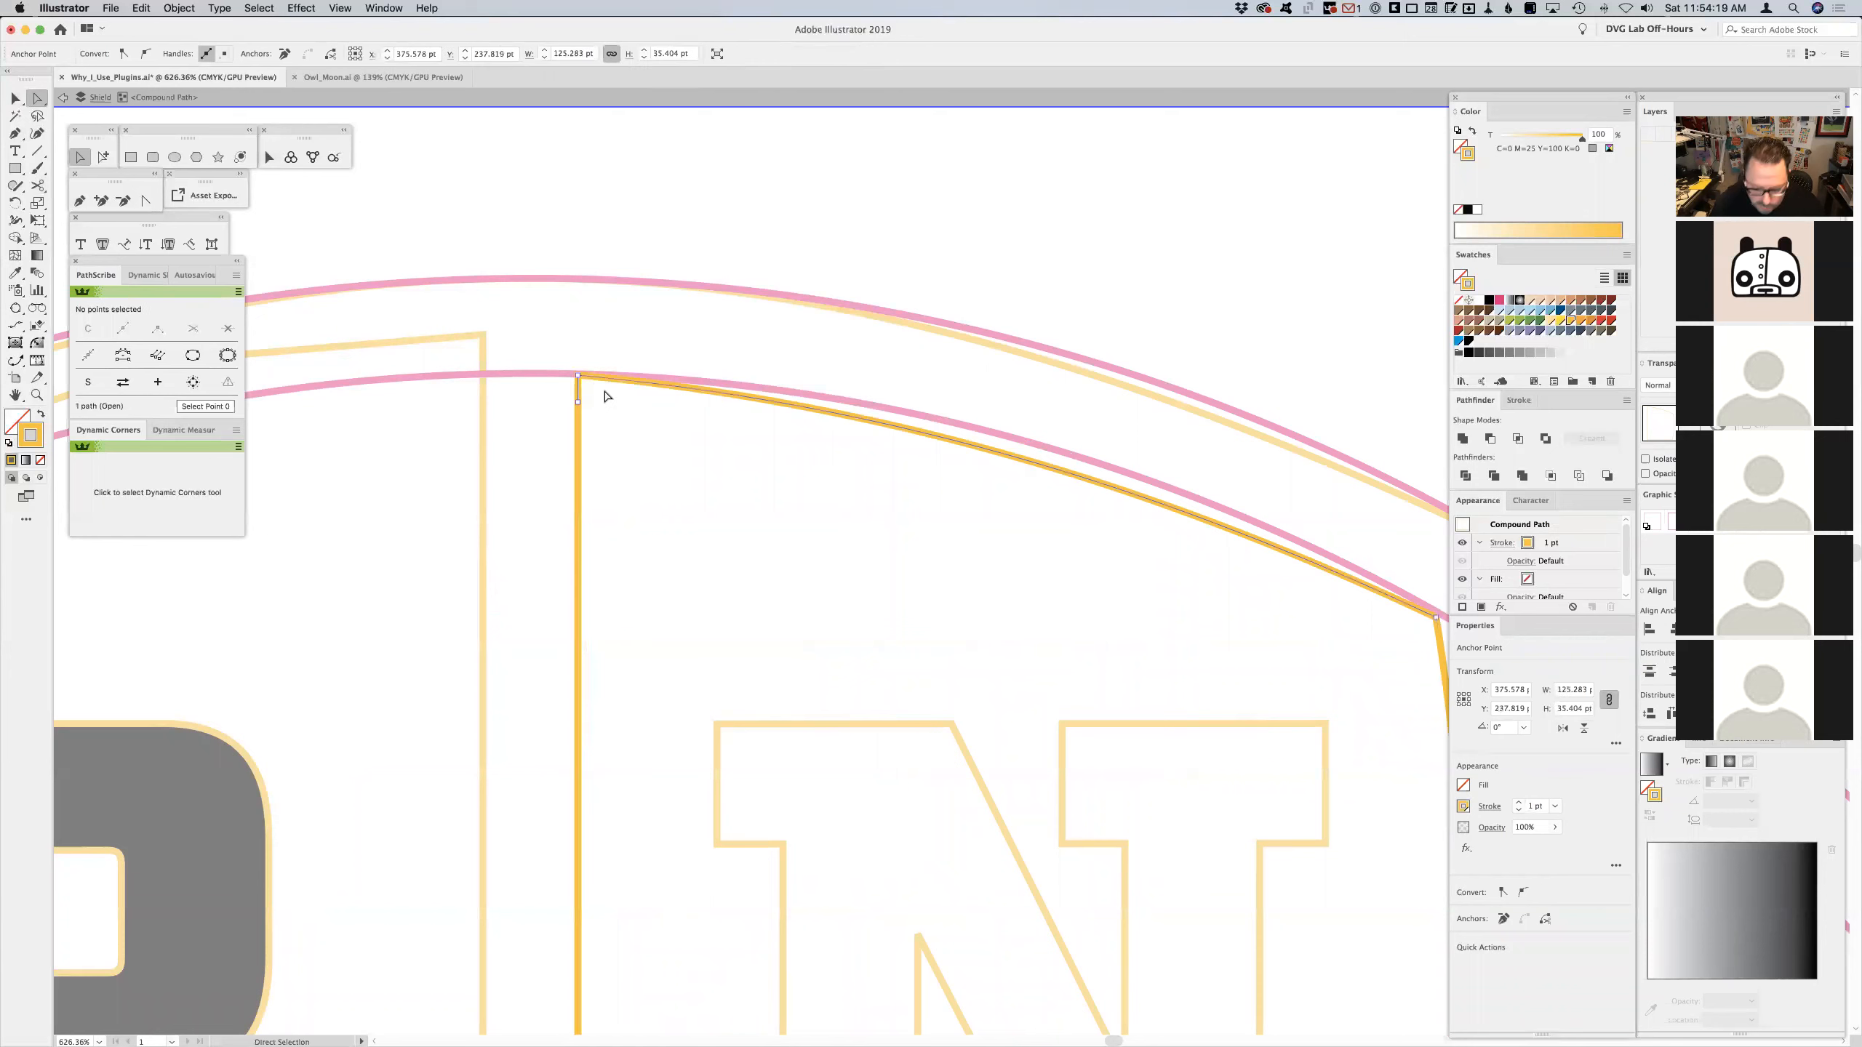
key("Delete")
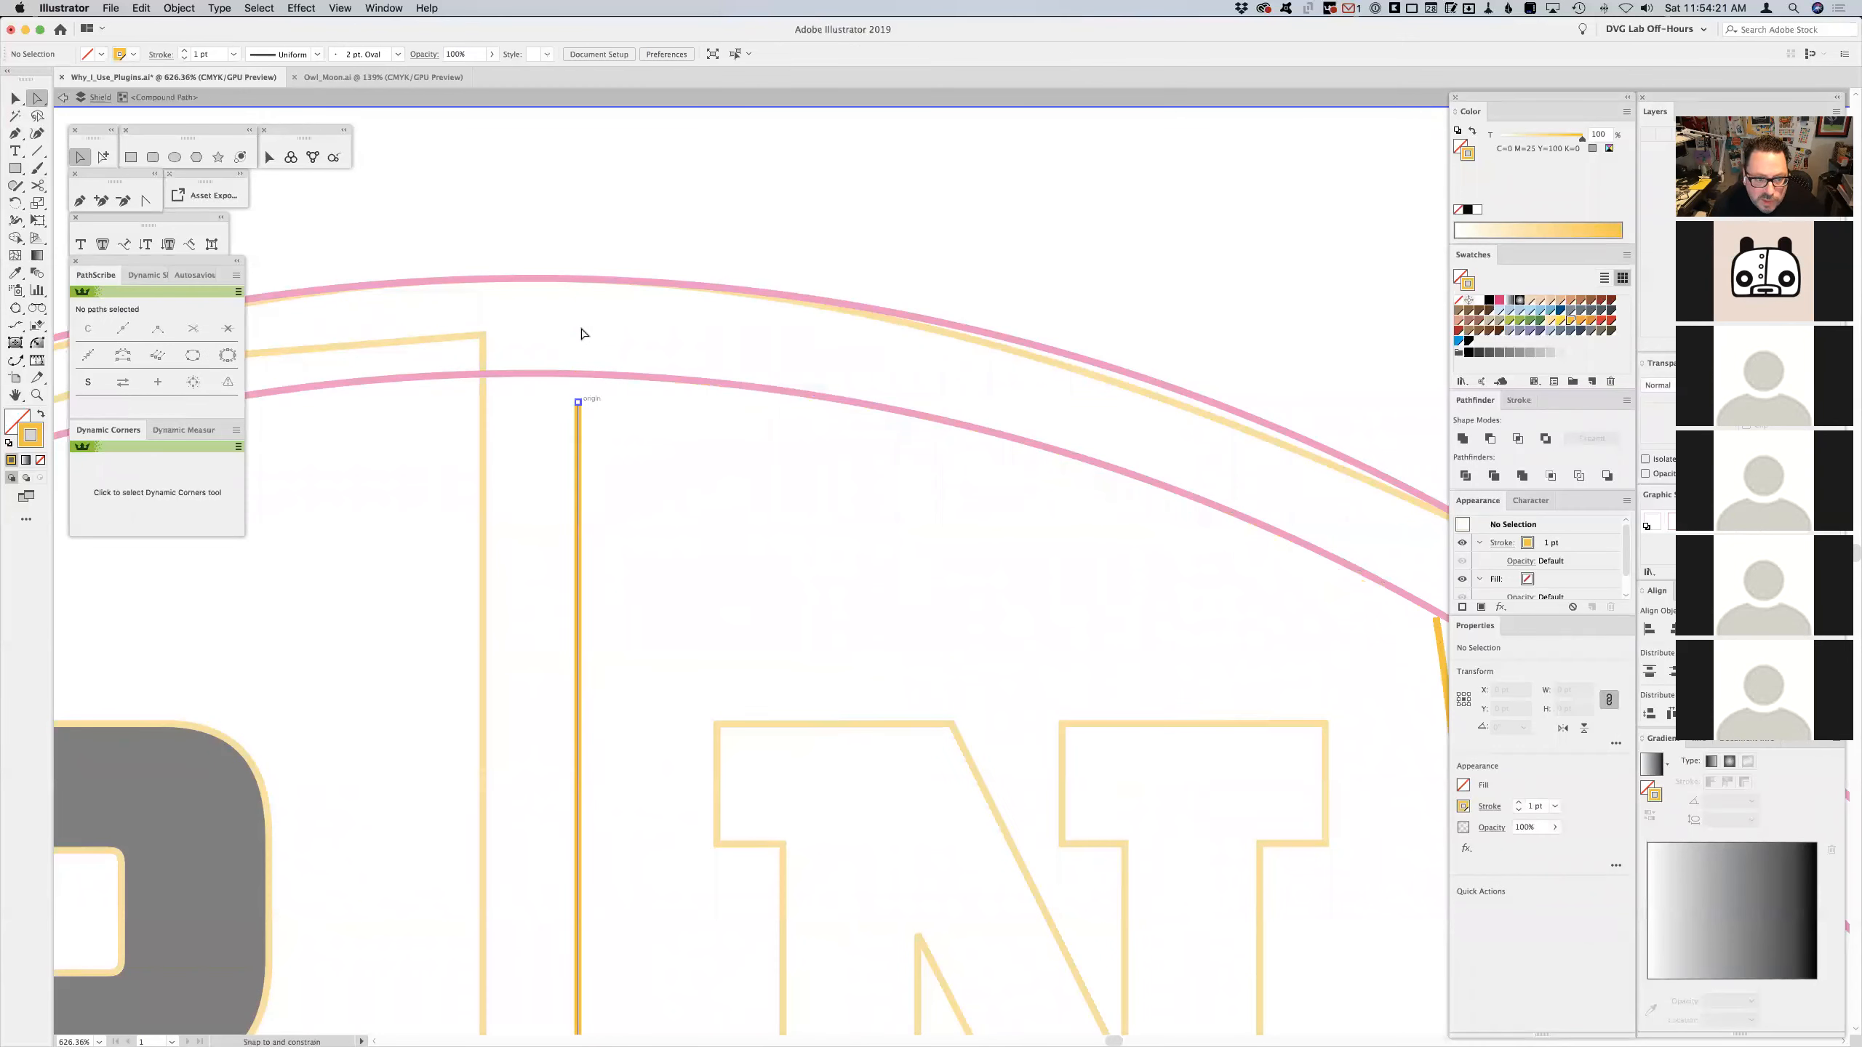
- Extend both open ends of the N panel outline upward past the inner circle, using PathScribe's Extend Path Tool on the curved outer side
left_click_drag(578, 402, 573, 313)
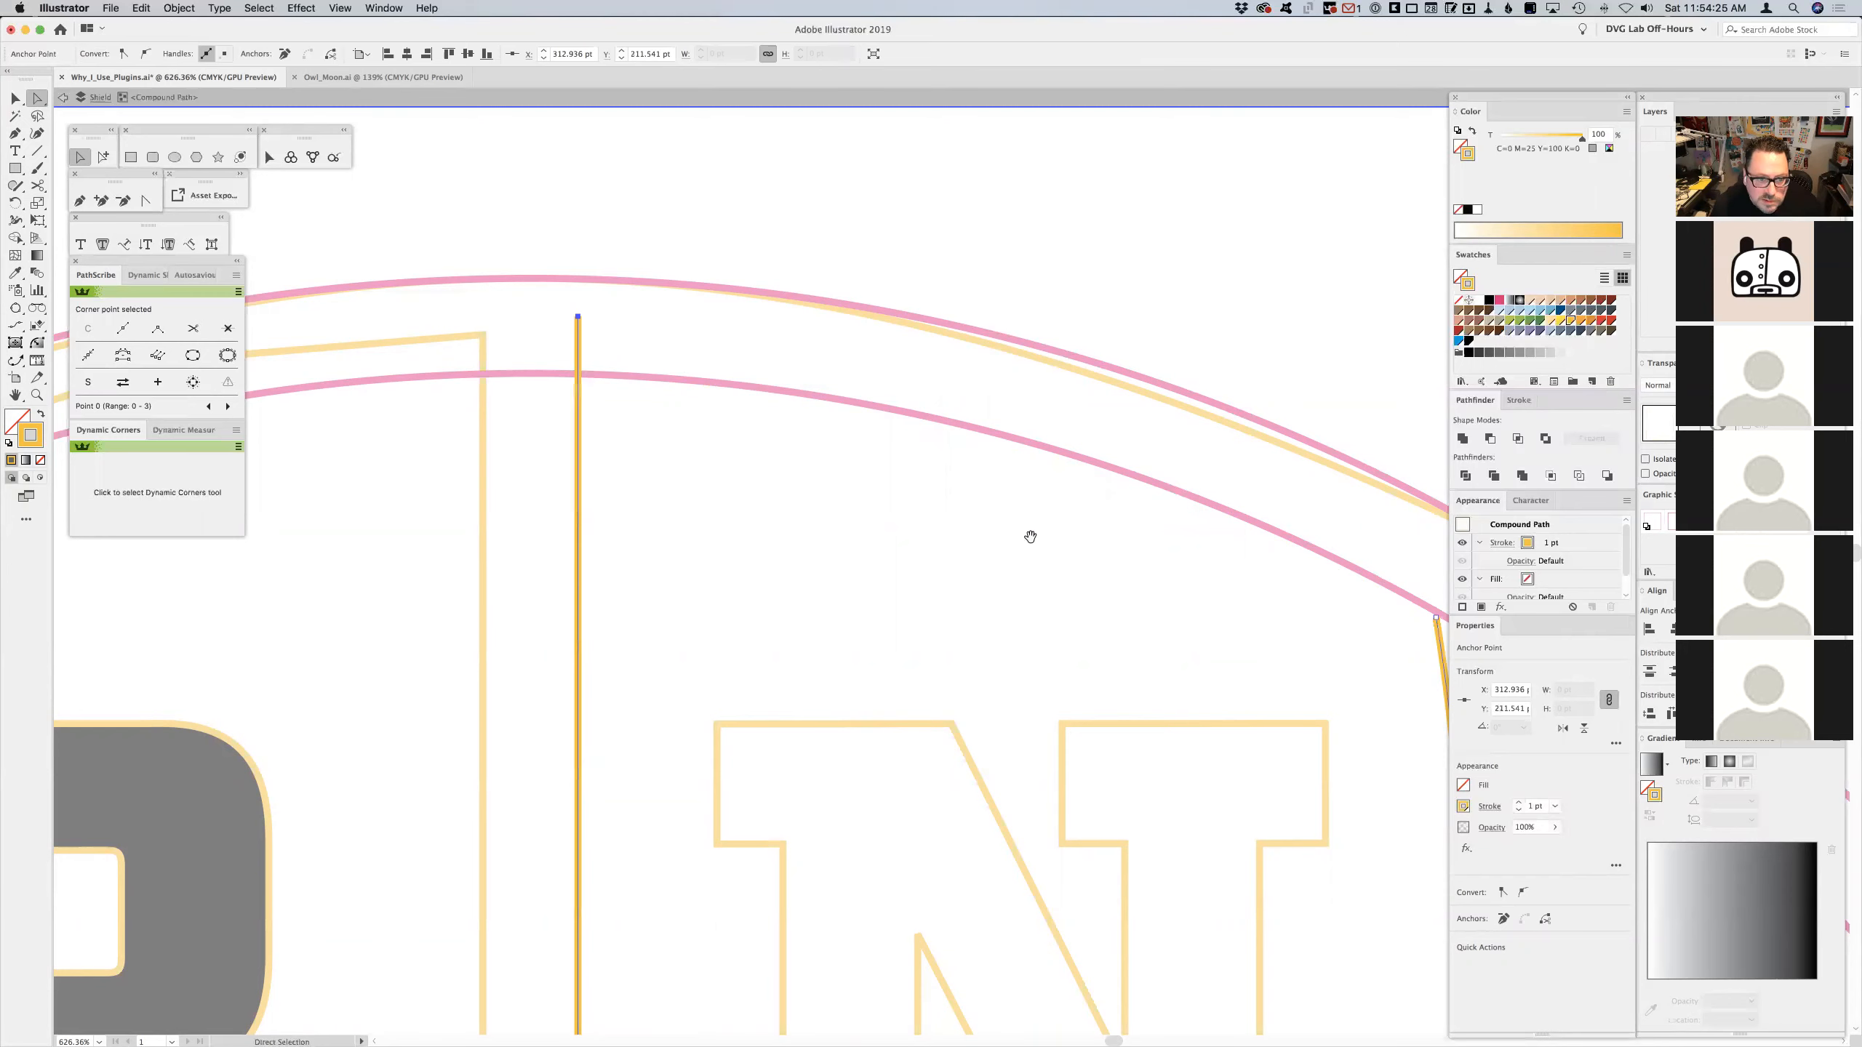
left_click_drag(1108, 575, 543, 518)
left_click(14, 361)
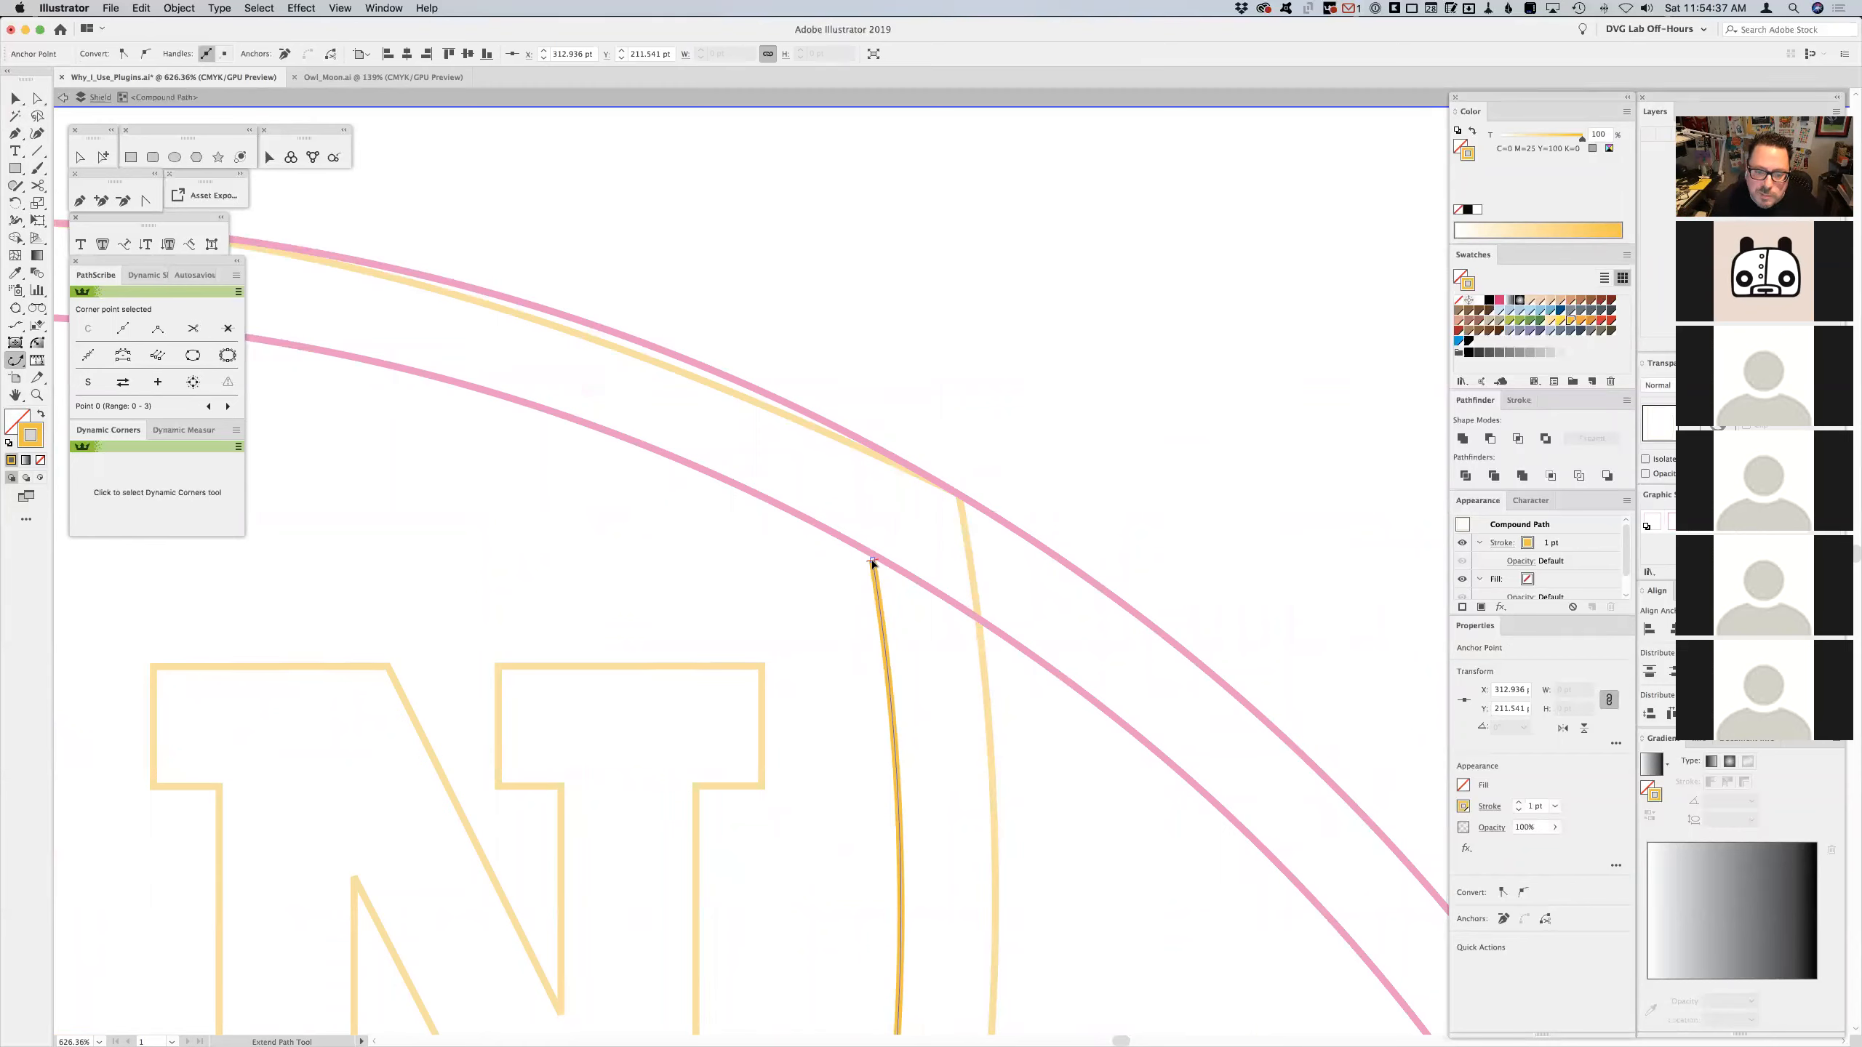
left_click_drag(873, 560, 852, 492)
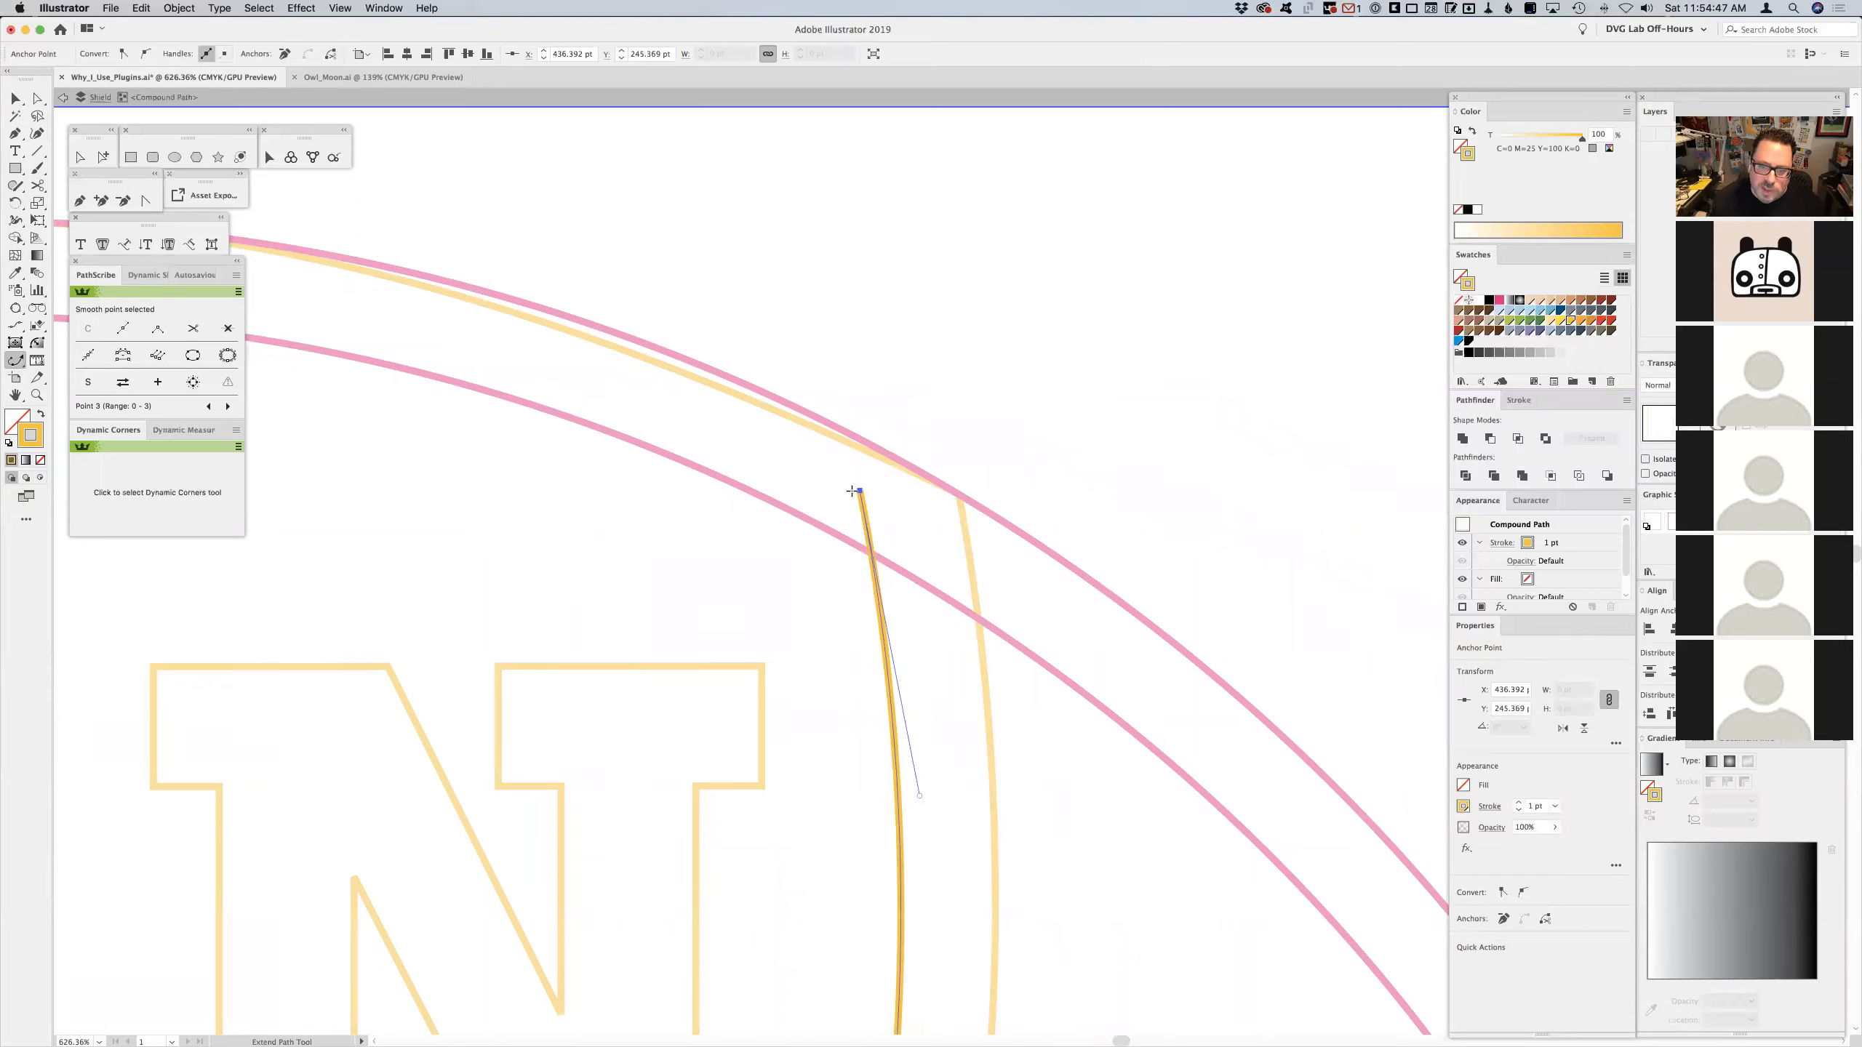
- Close the top of the N panel outline with straight Pen segments through one intermediate point, and exit isolation mode
left_click(38, 397)
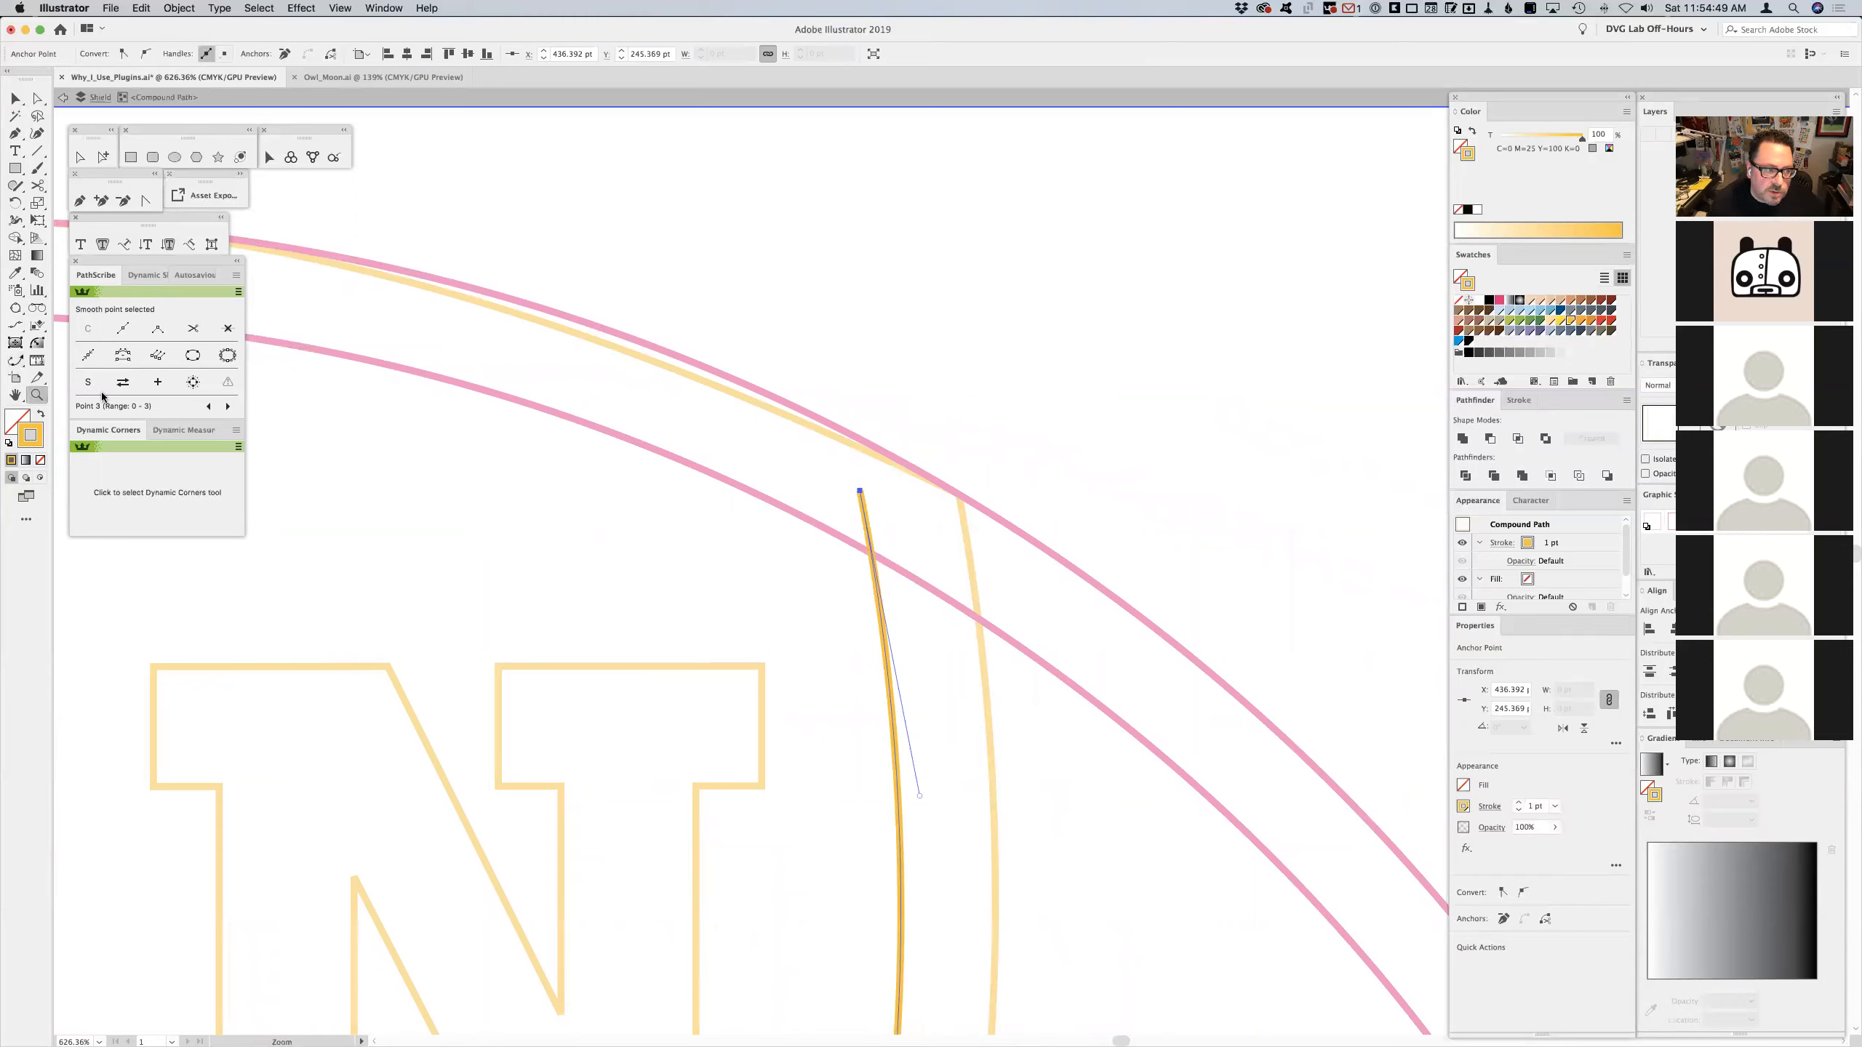
left_click(793, 606, "alt")
left_click(819, 598, "alt")
left_click(76, 203)
left_click(550, 309)
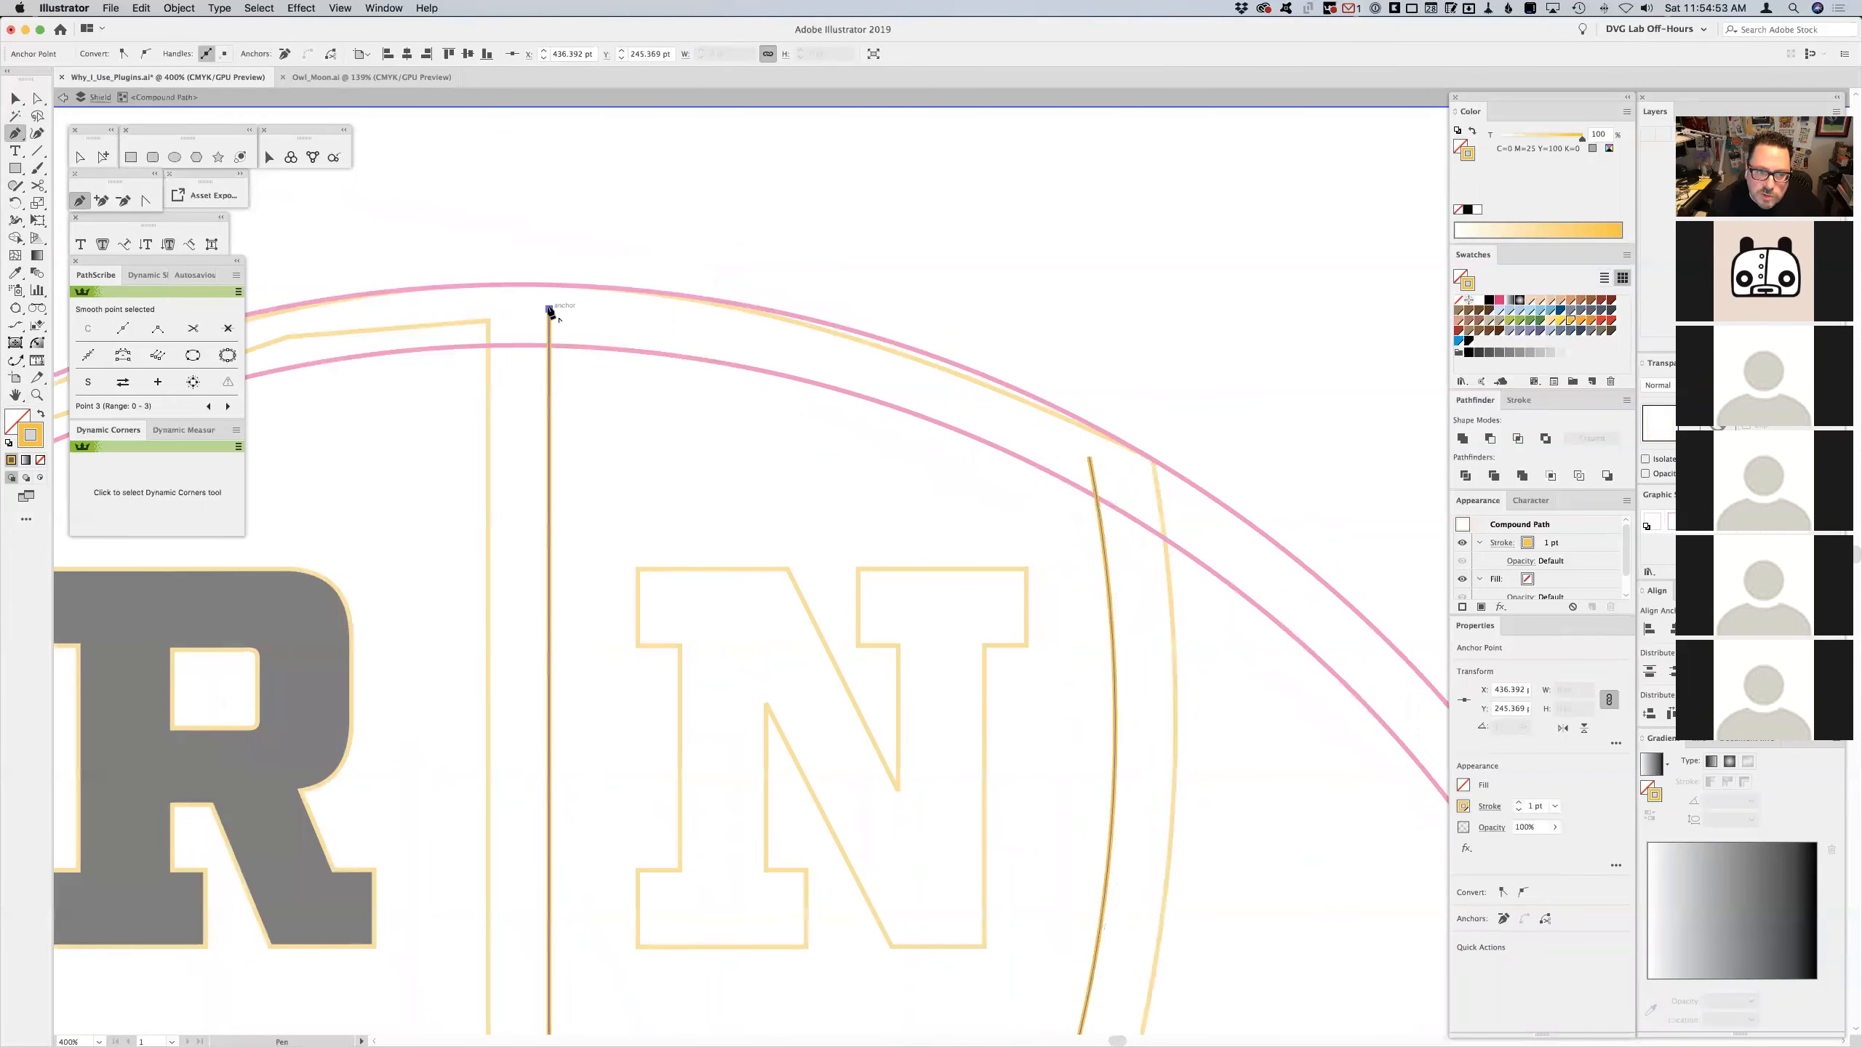
left_click(886, 362)
left_click(1089, 458)
key("v")
key("super+shift+a")
left_click_drag(777, 390, 1173, 361)
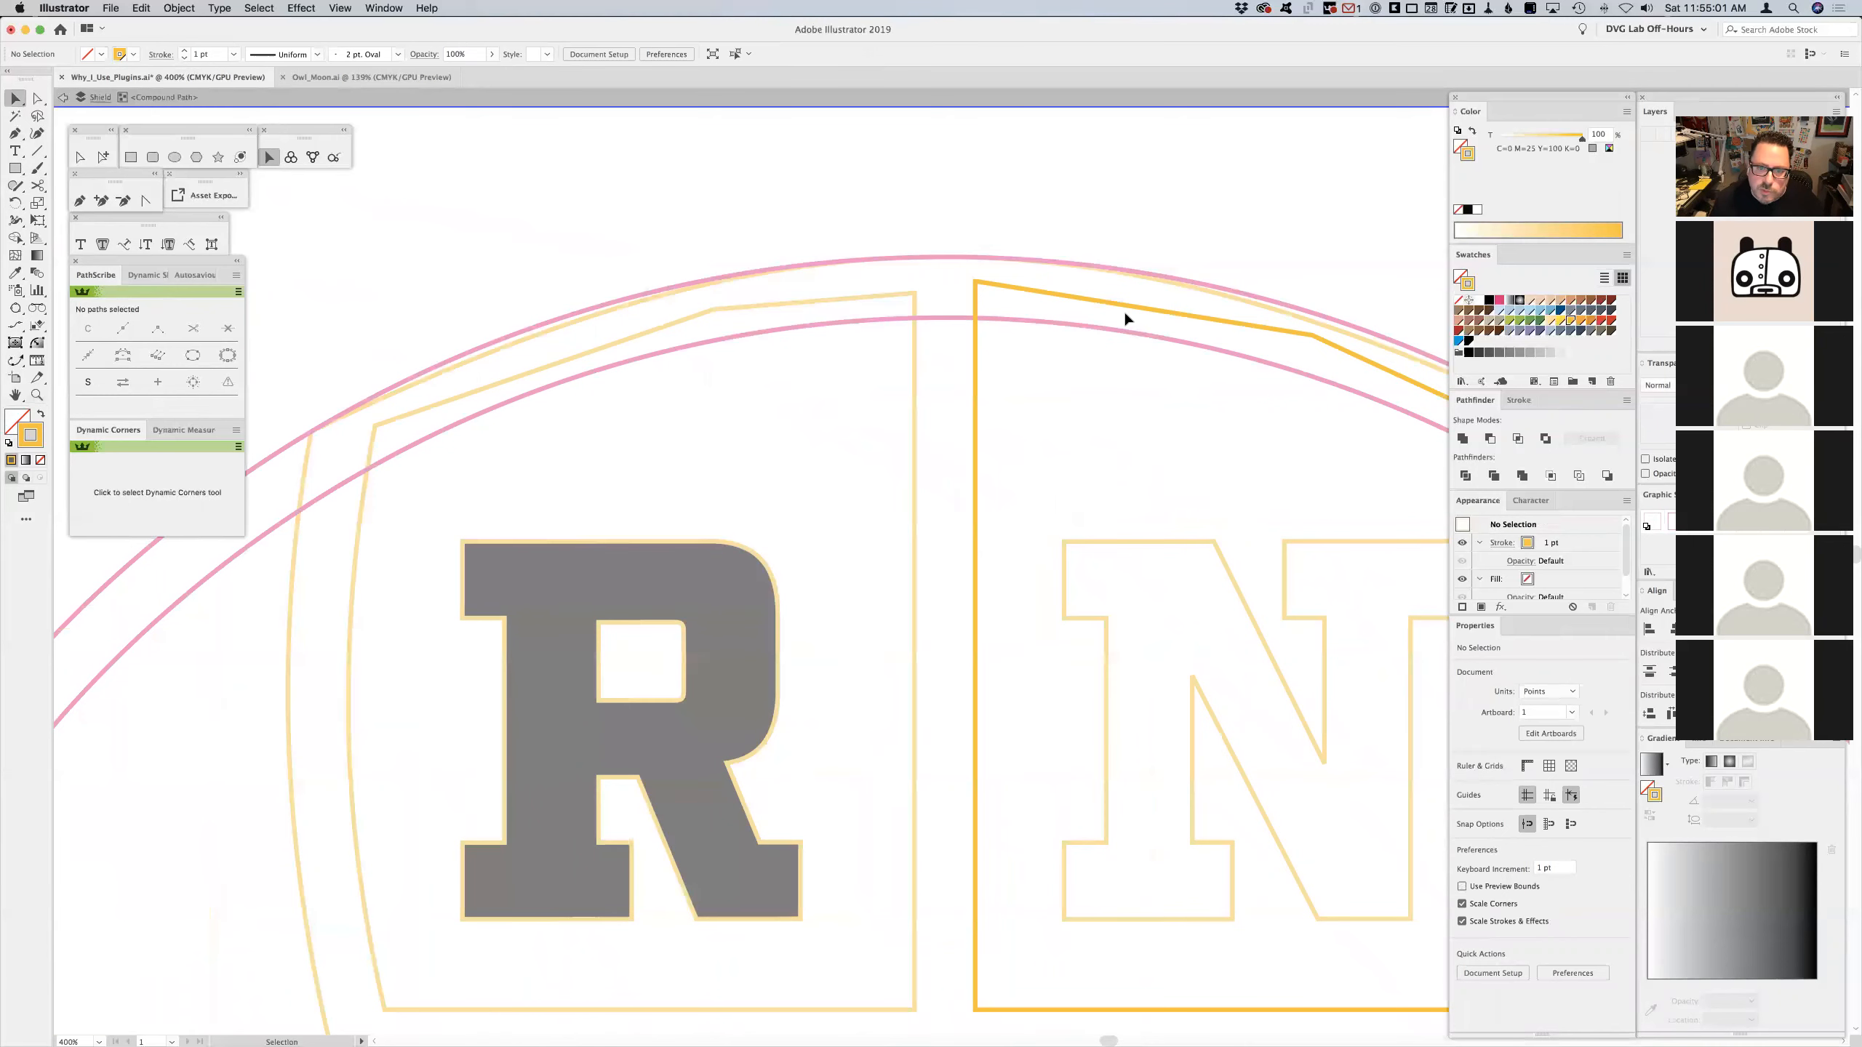
double_click(989, 192)
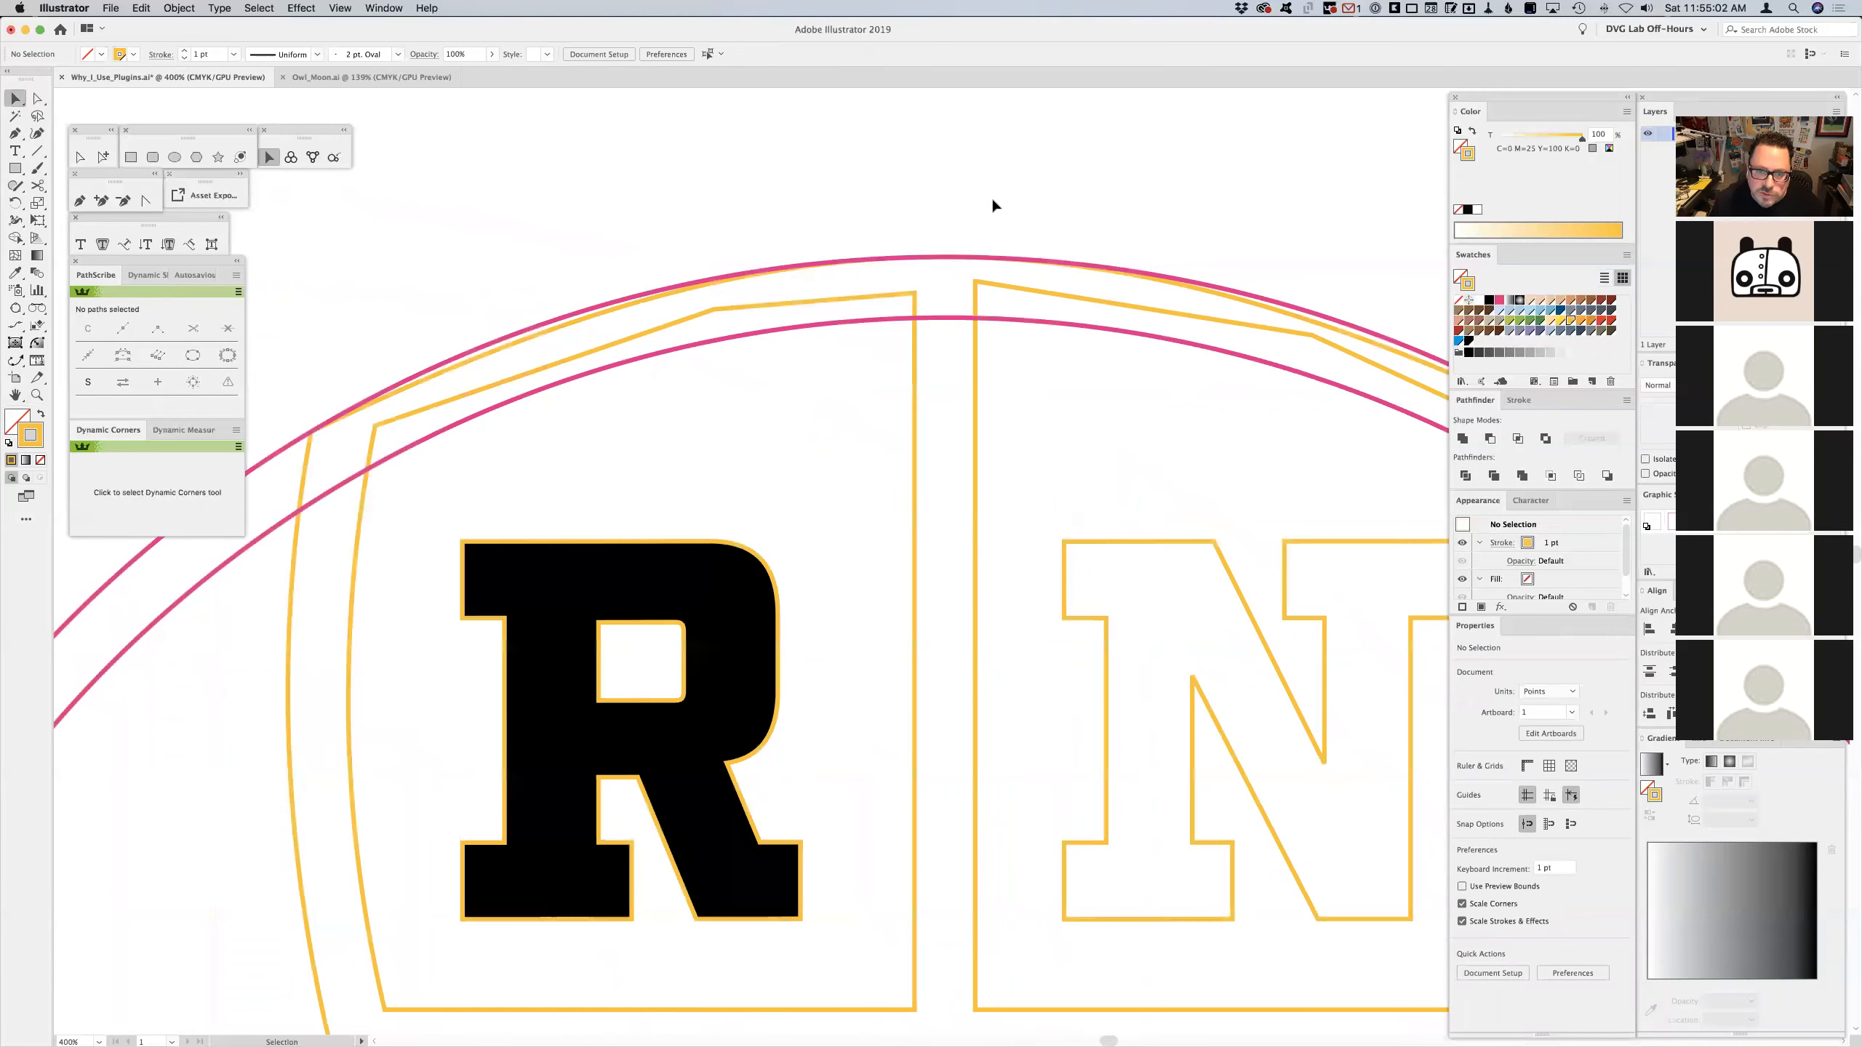
- Intersect a copy of the inner magenta circle with the N panel outline using Pathfinder
left_click(953, 323)
left_click_drag(998, 316, 783, 328)
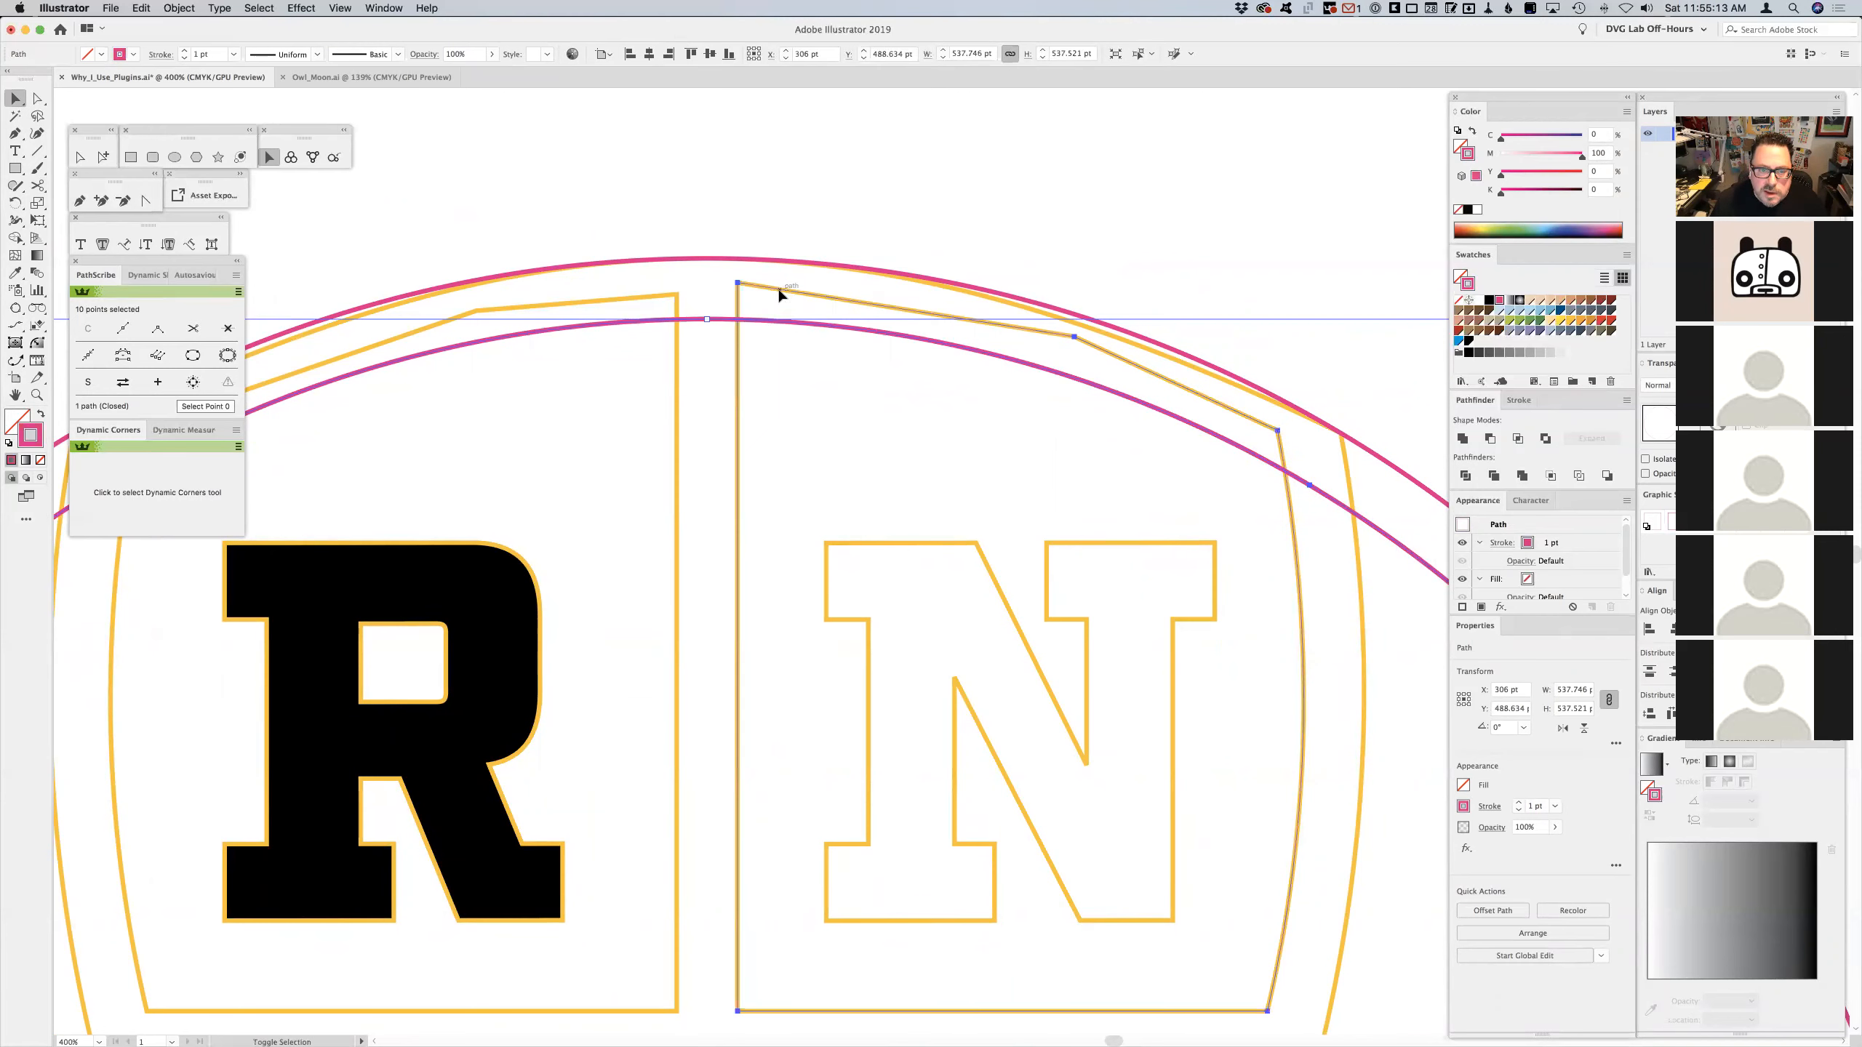
left_click(779, 294, "shift")
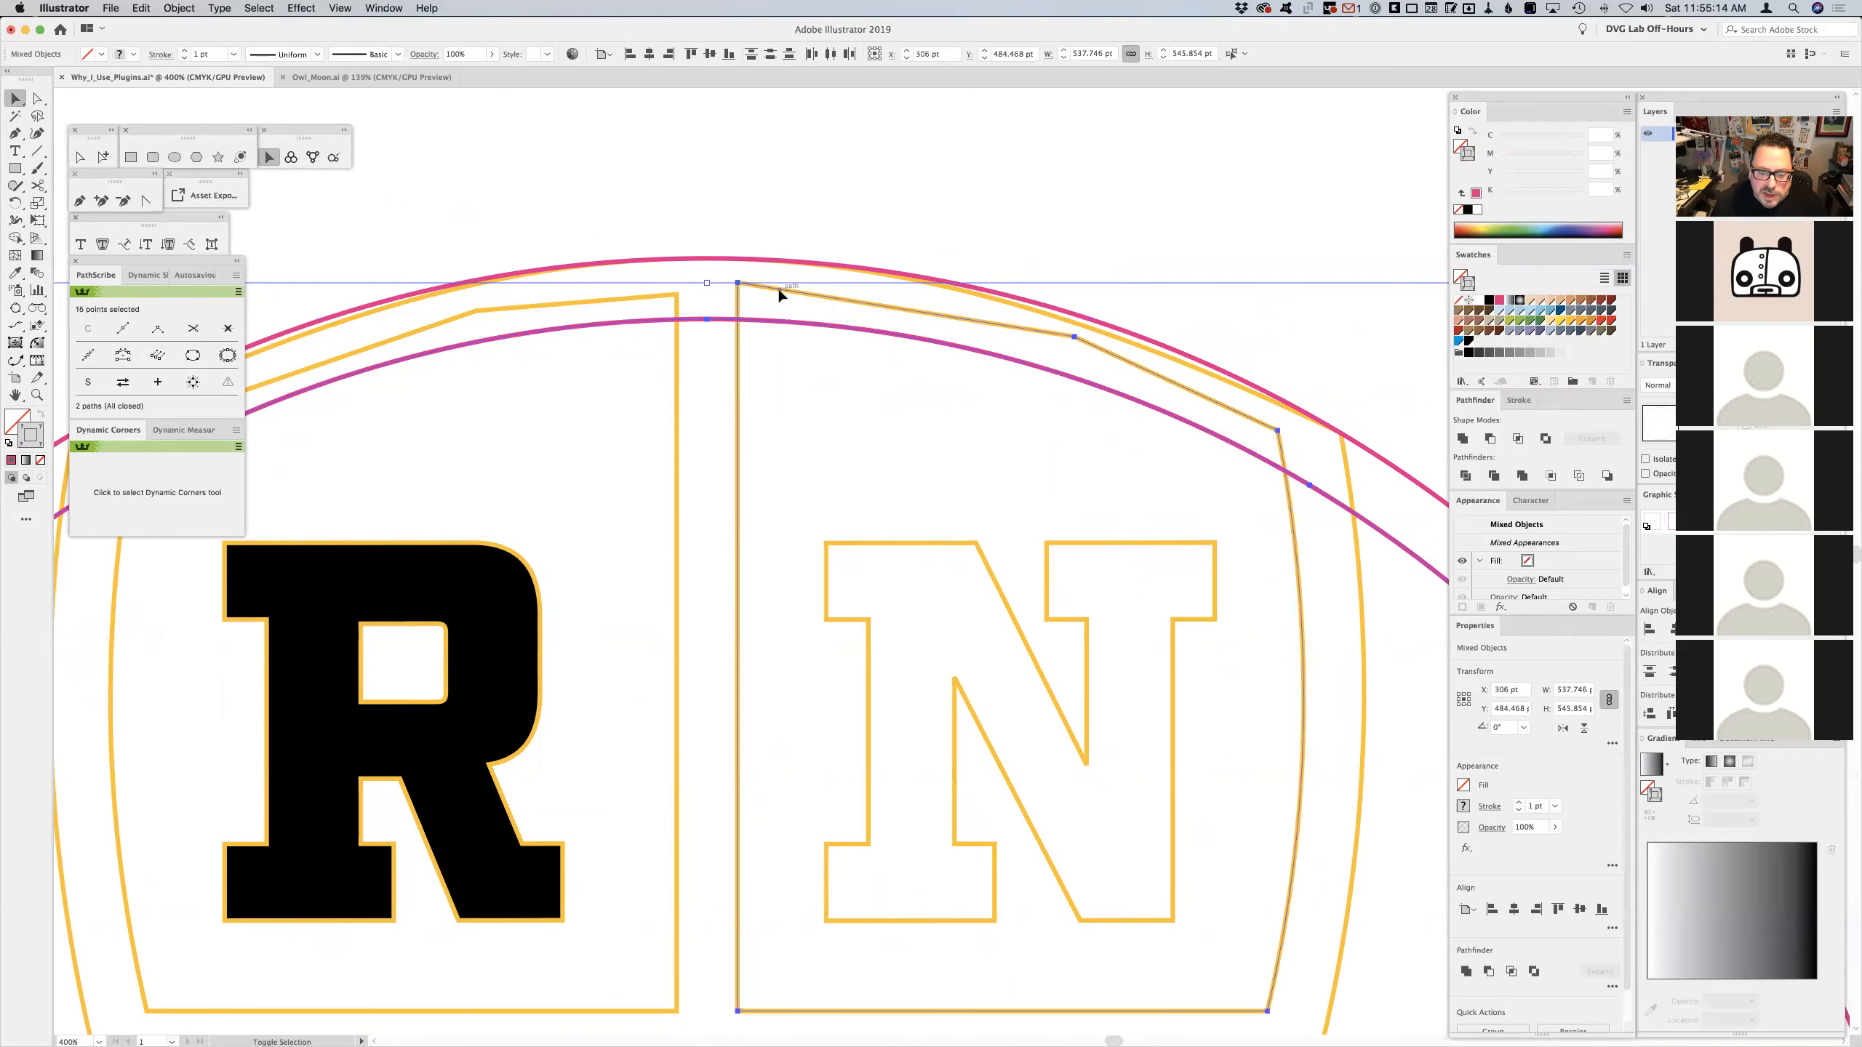
left_click(1518, 438)
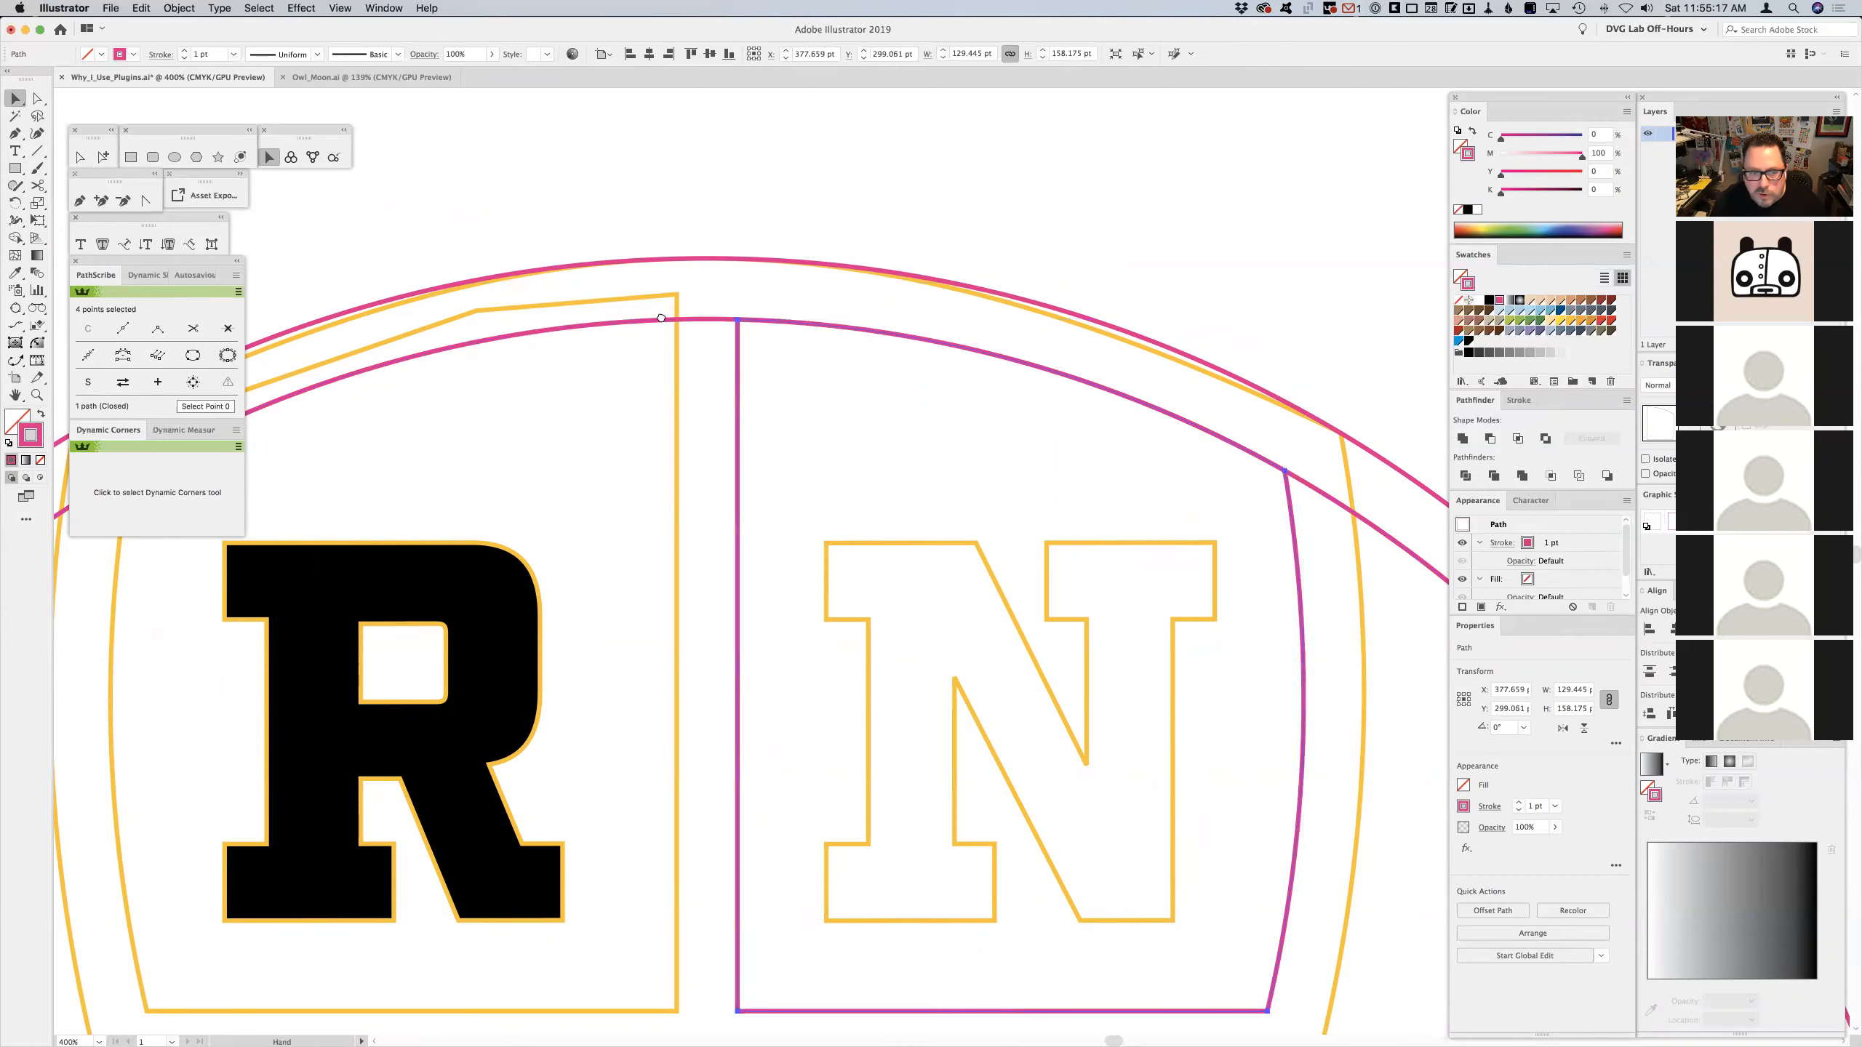
- Intersect the inner magenta circle with the R panel outline using Pathfinder and deselect the result
left_click_drag(661, 318, 1063, 302)
left_click(1007, 312)
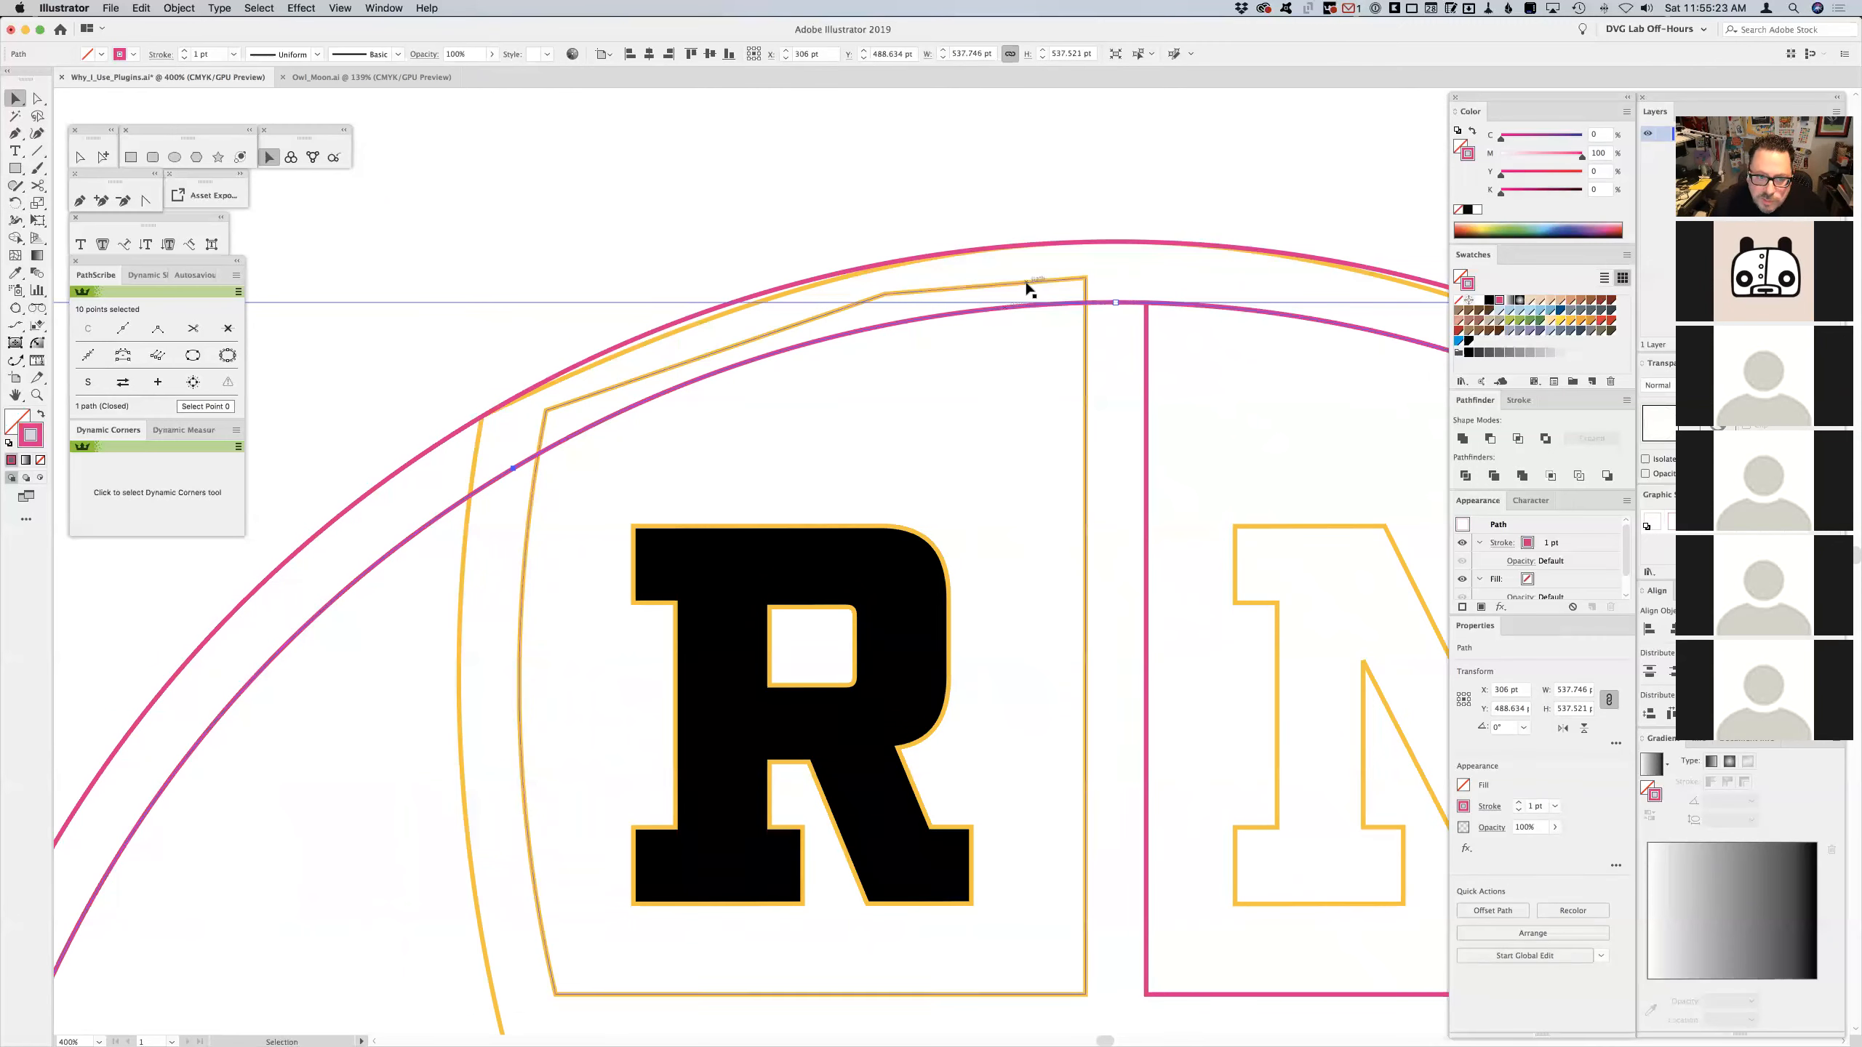
left_click(1024, 279, "shift")
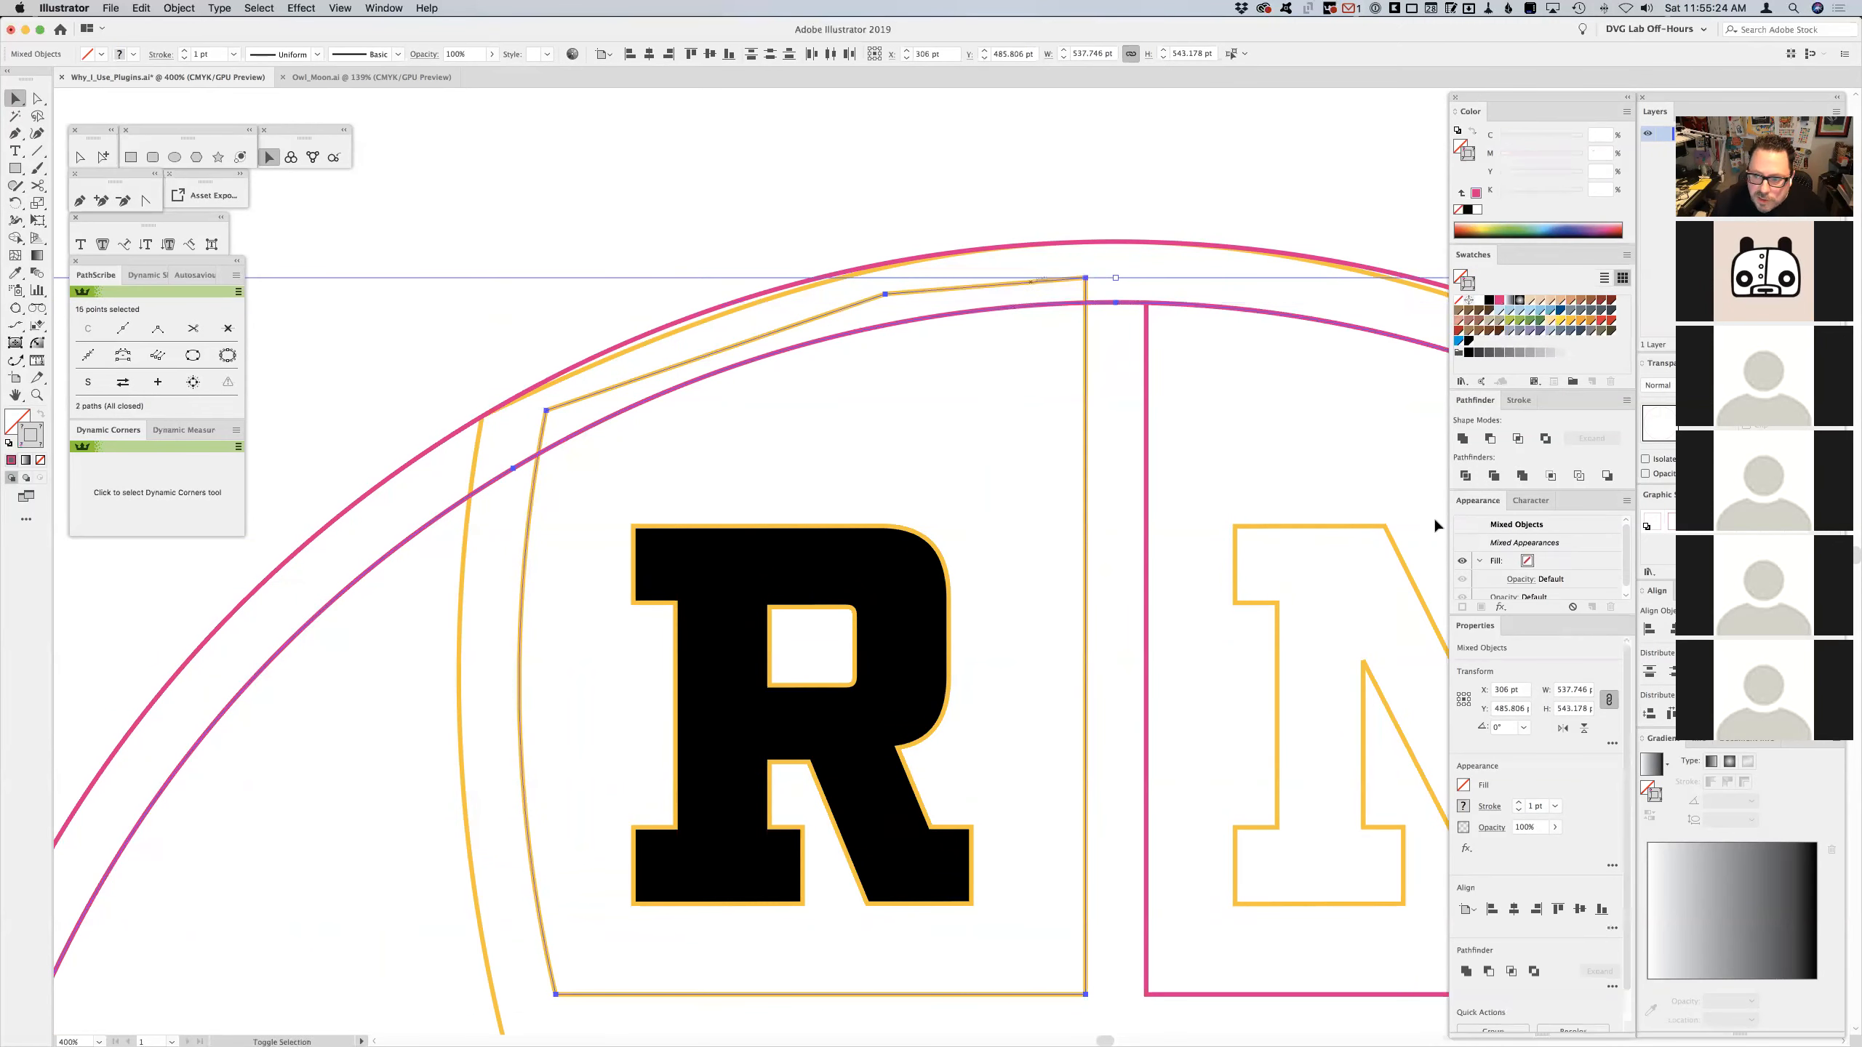
left_click(1517, 437)
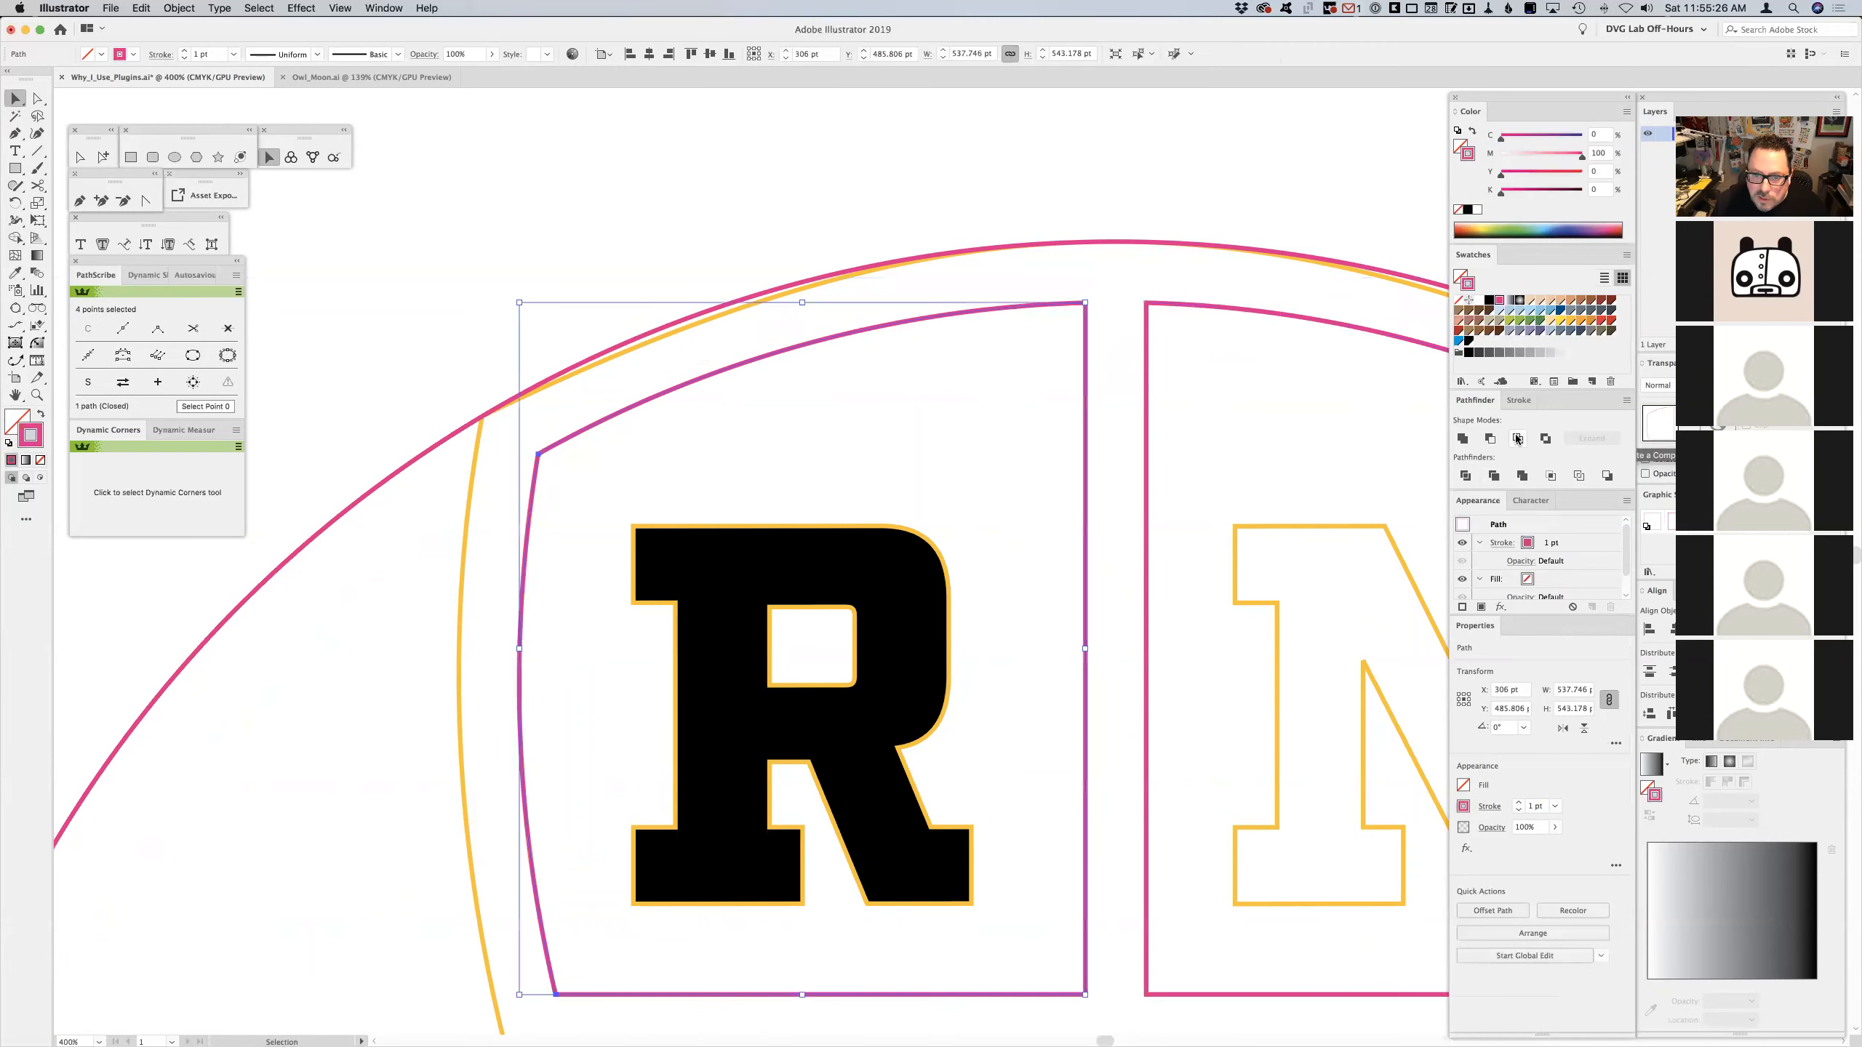
left_click(760, 188)
- Ungroup the letter R to drop the group's yellow stroke, leaving only its black fill
left_click(700, 528)
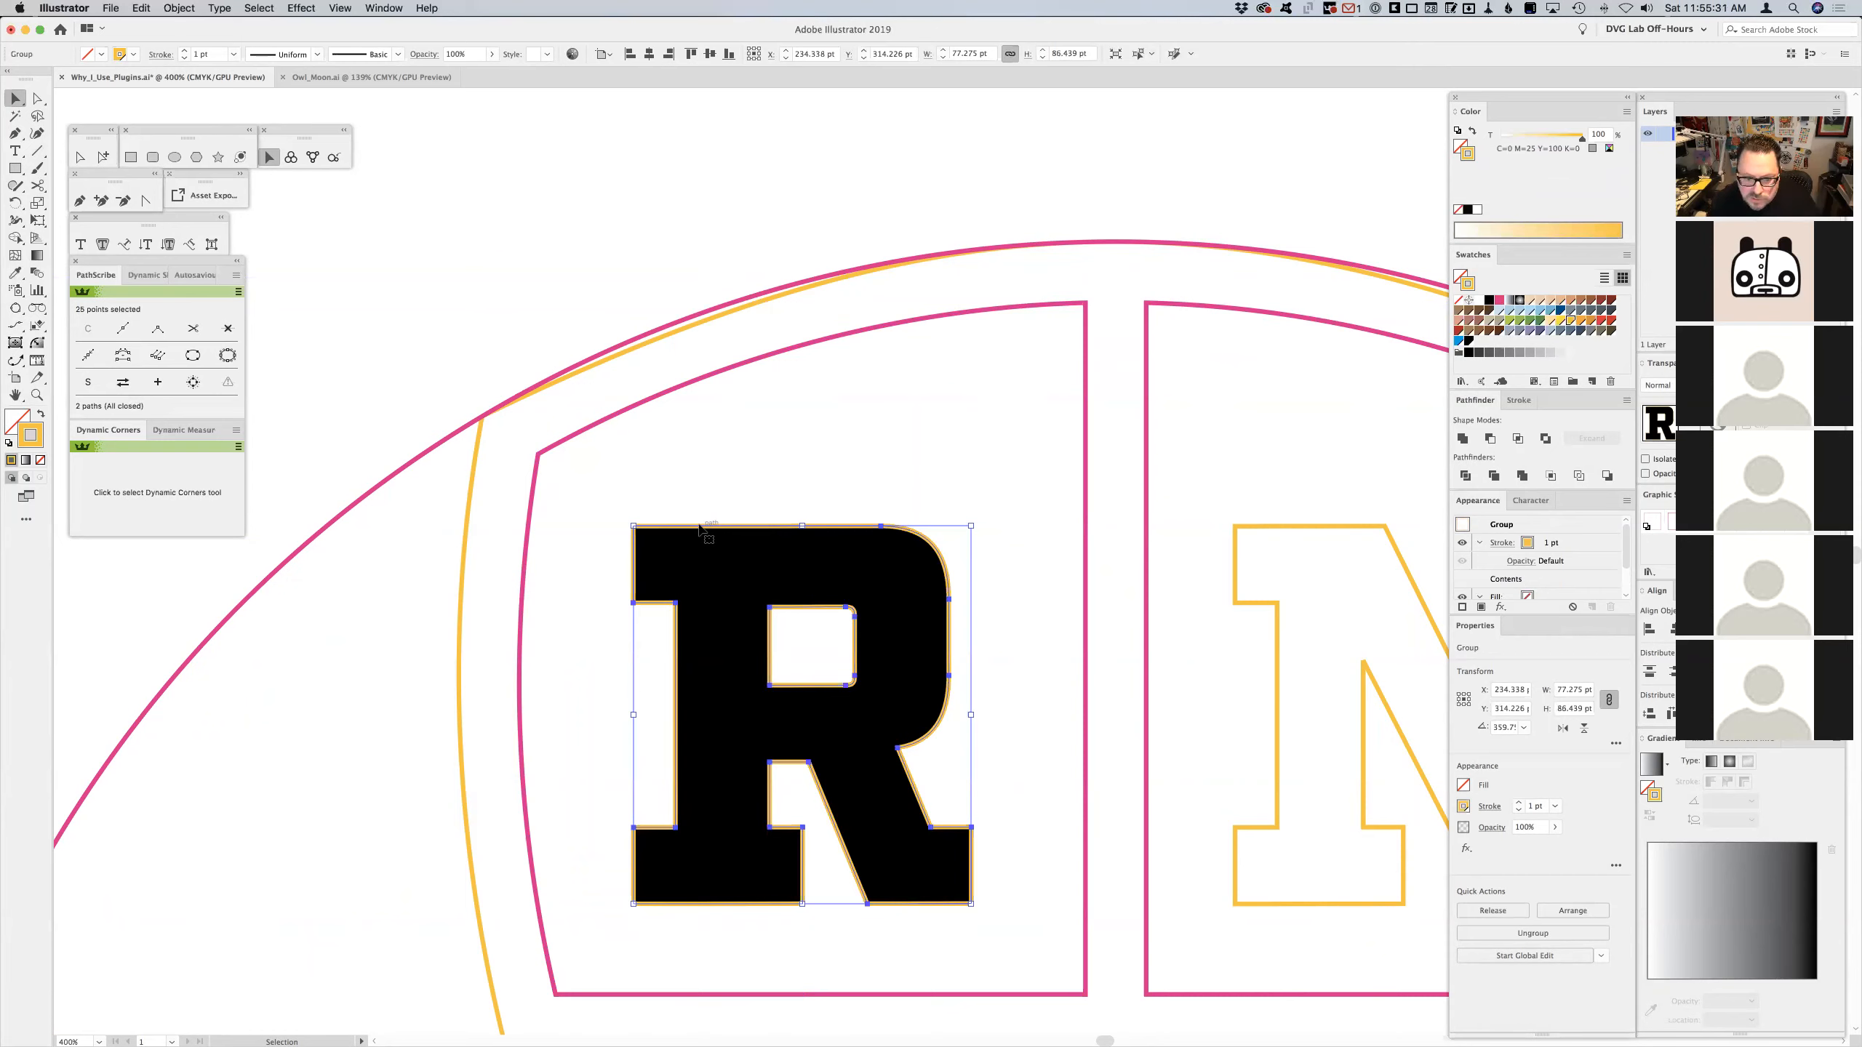
key("BackSpace")
key("super+z")
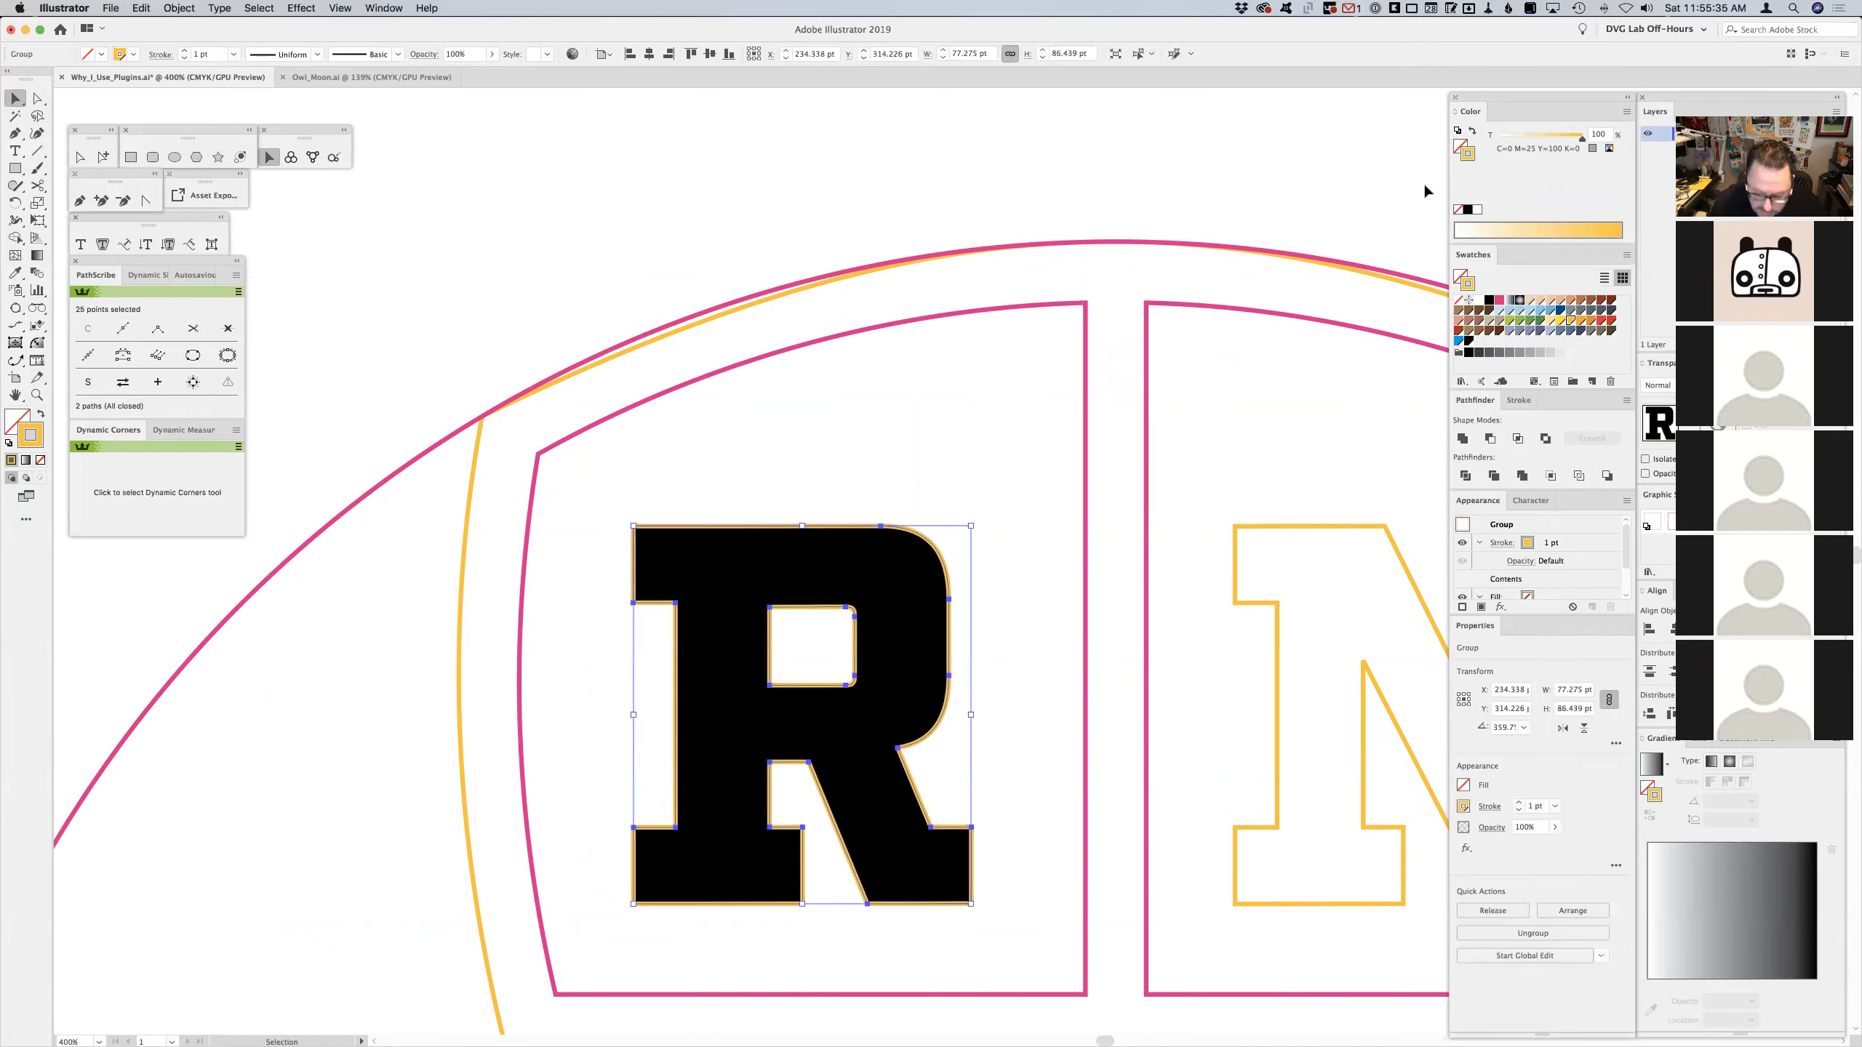
key("shift+super+g")
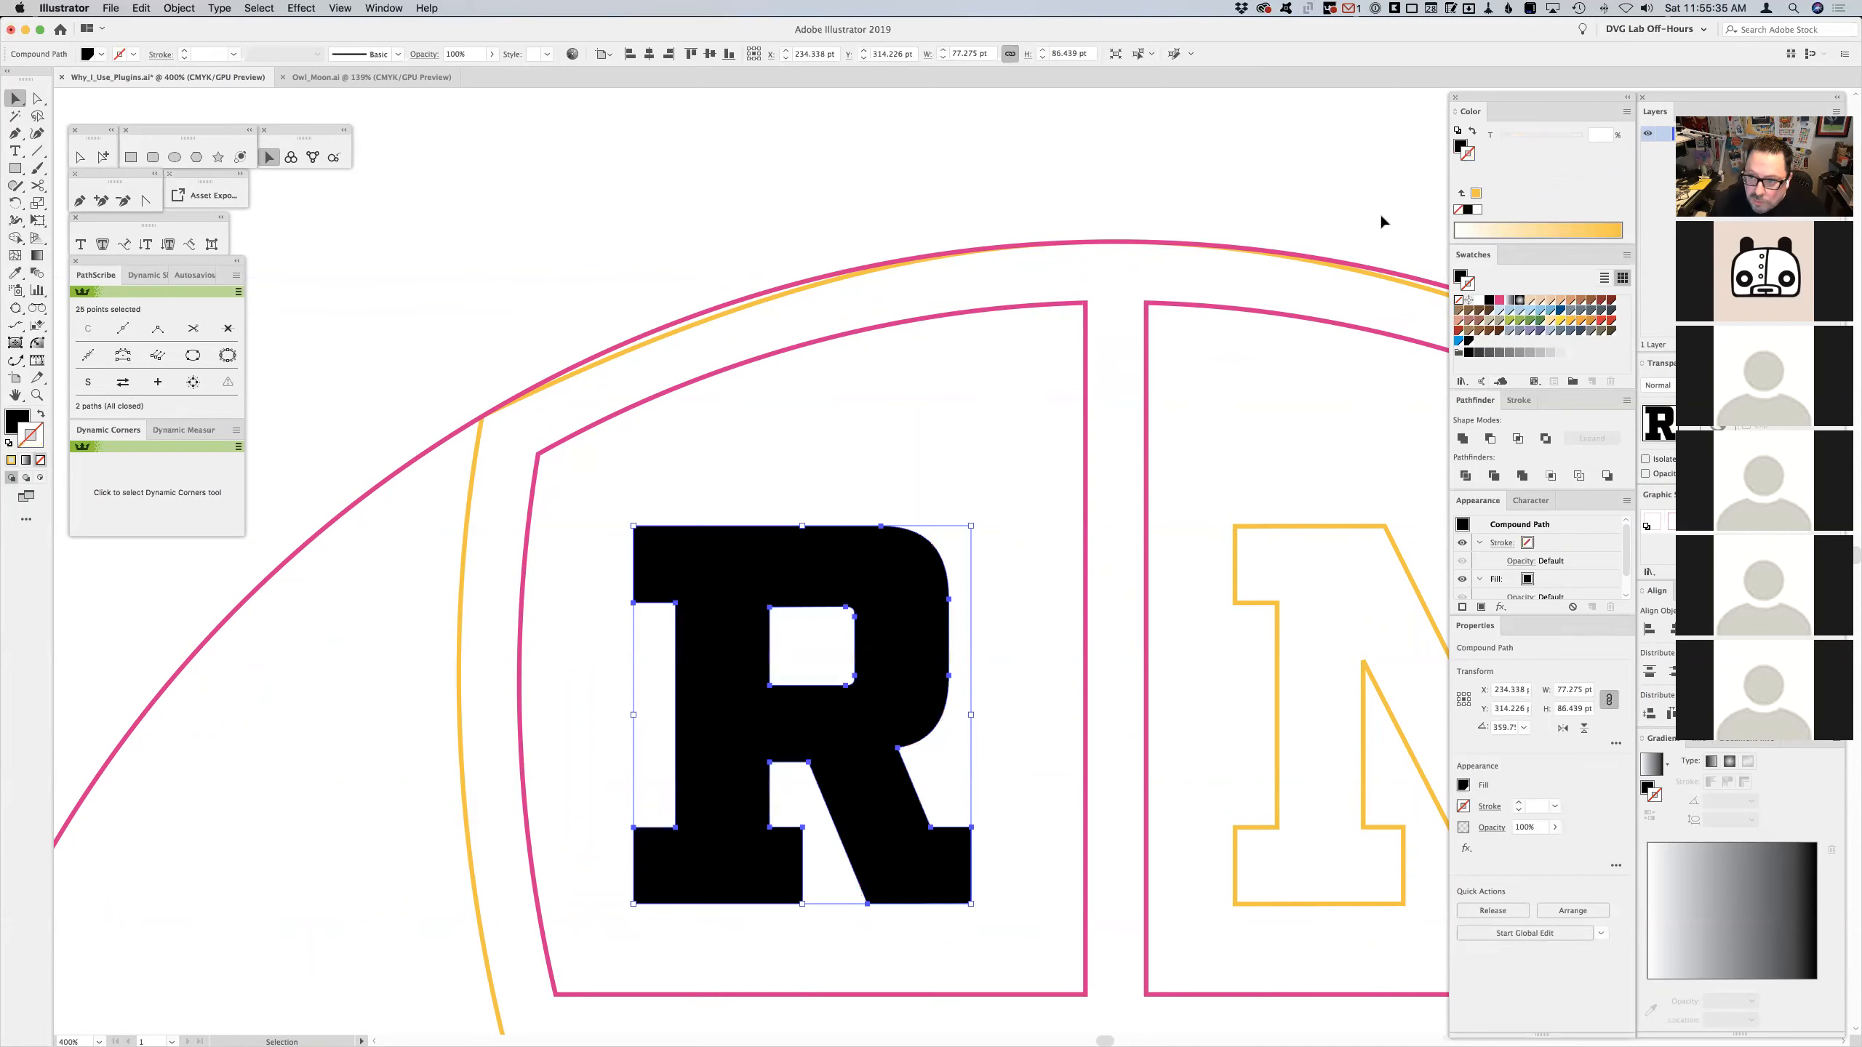
left_click(882, 474)
- Copy the R's black fill and empty stroke onto the letter N with the Eyedropper
scroll(953, 476, "right", 5)
left_click(994, 515)
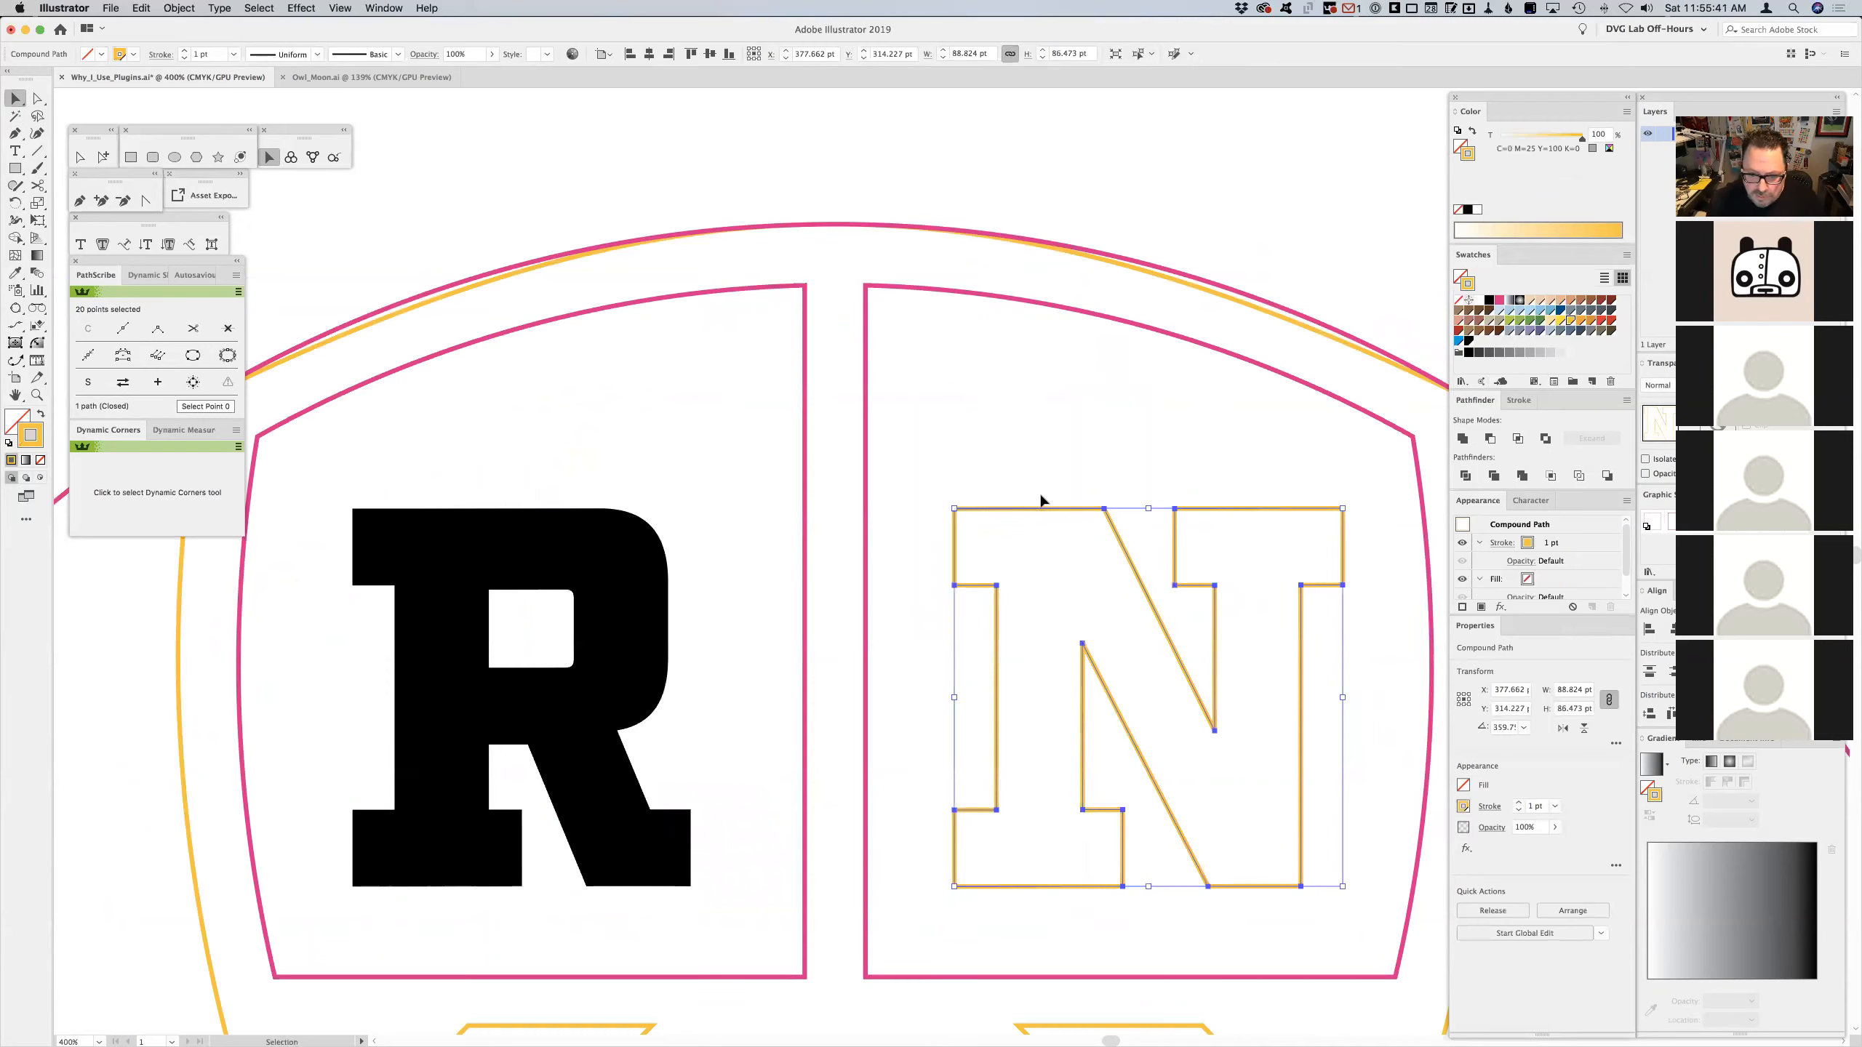
left_click(15, 279)
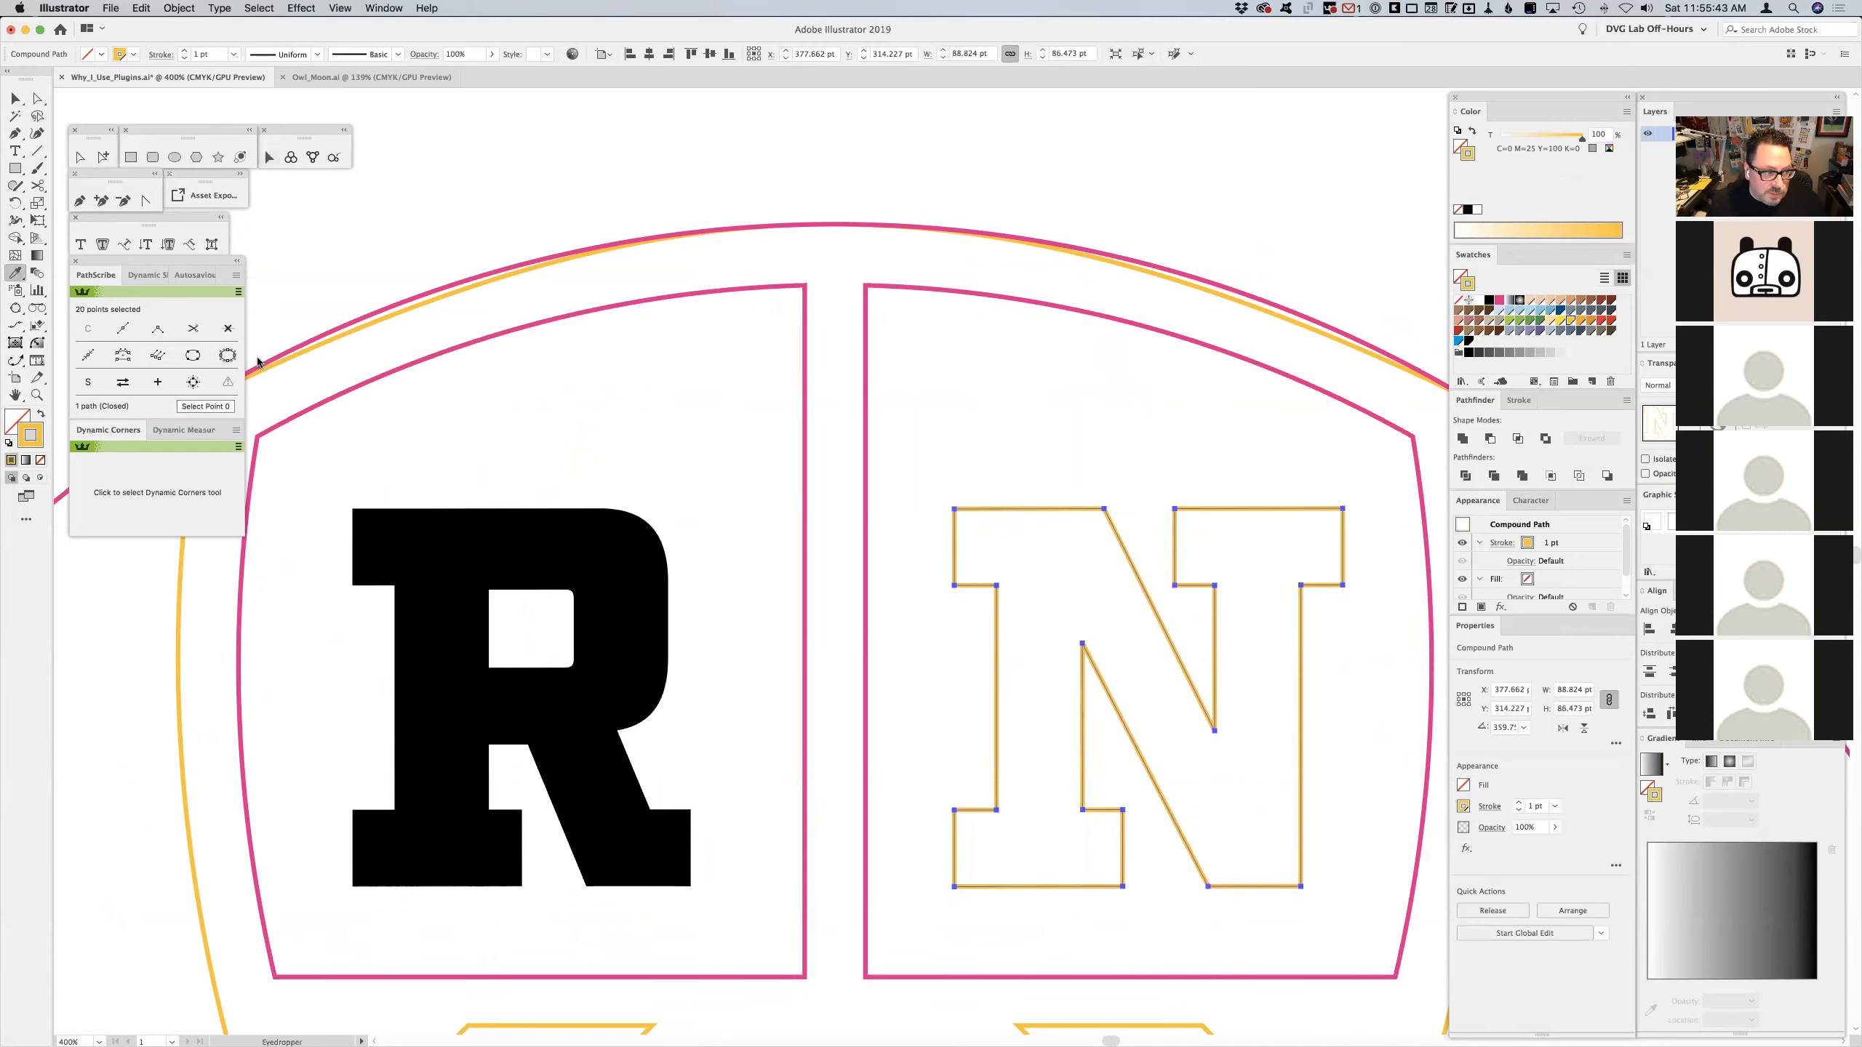
left_click(529, 529)
key("v")
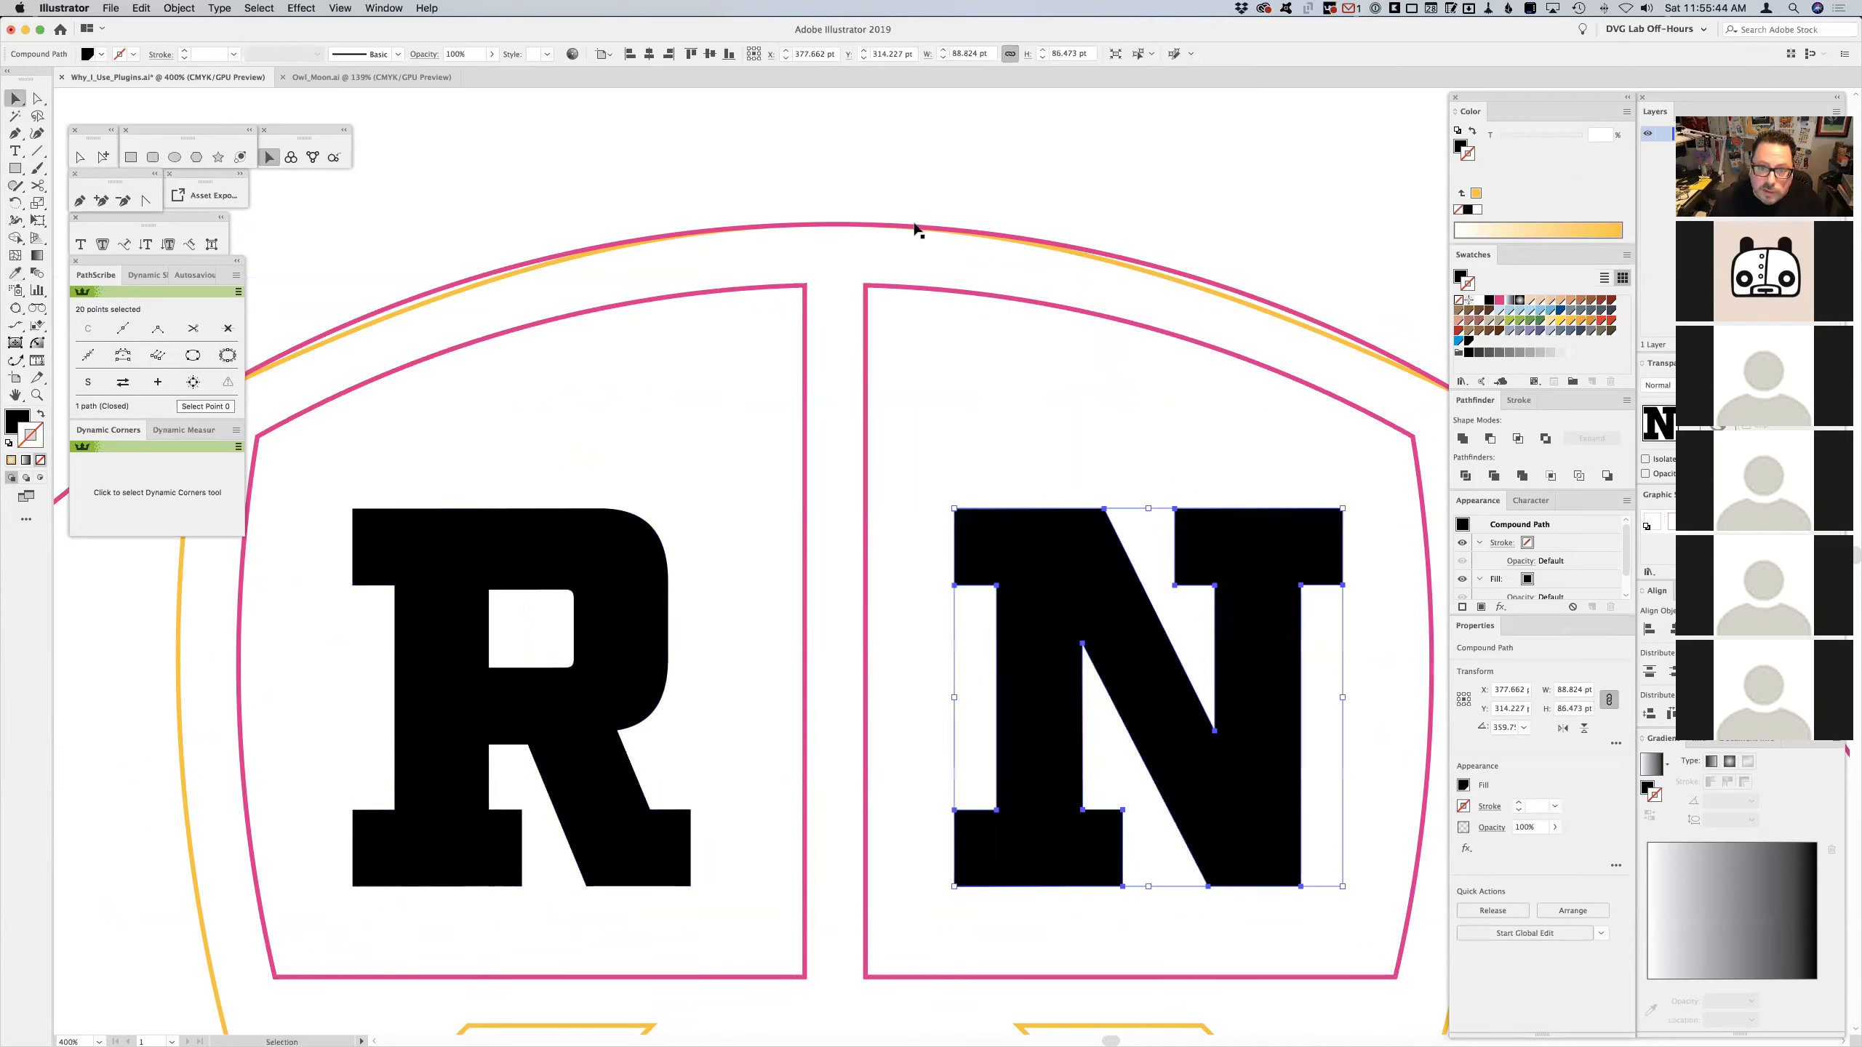
left_click(848, 194)
- Draw a Pen path from above the outer circle, down through the shield's upper-left corner and across between the circle and the panels
left_click_drag(759, 236, 1085, 234)
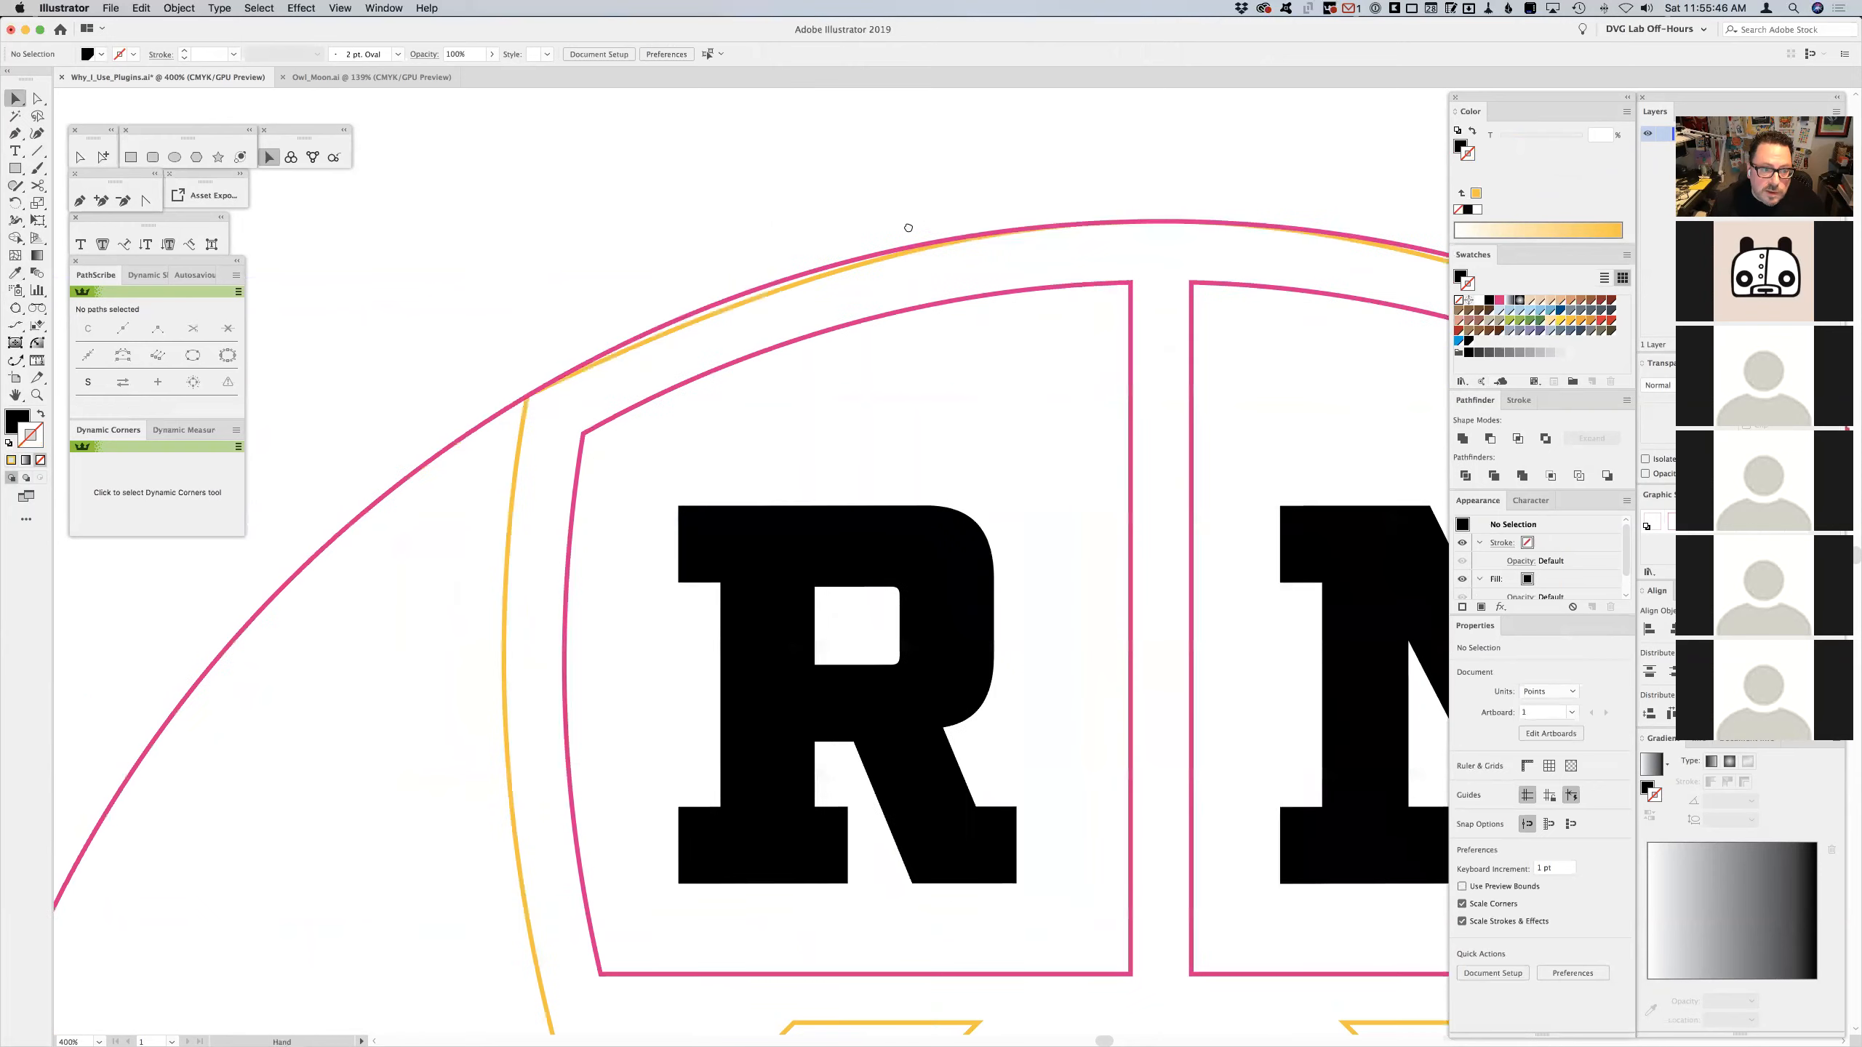
left_click(777, 289)
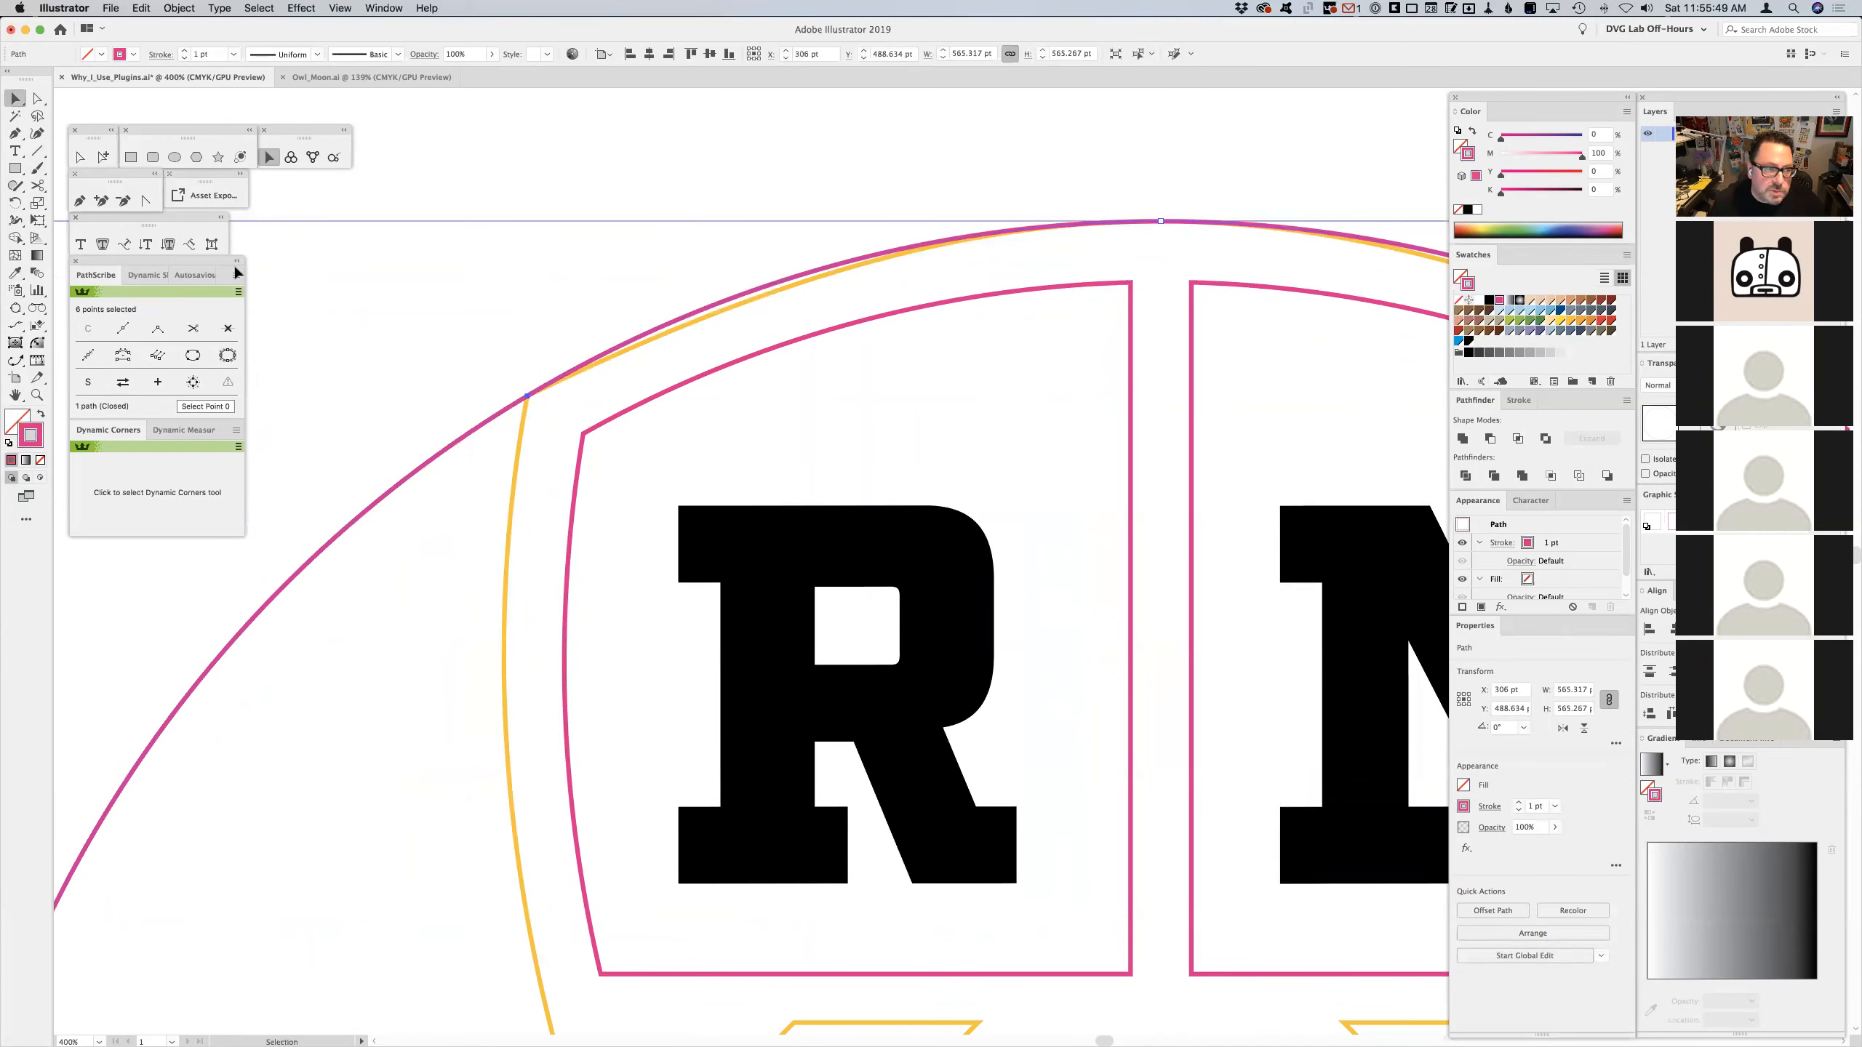
left_click(86, 200)
left_click(1083, 134)
left_click_drag(533, 205, 527, 402)
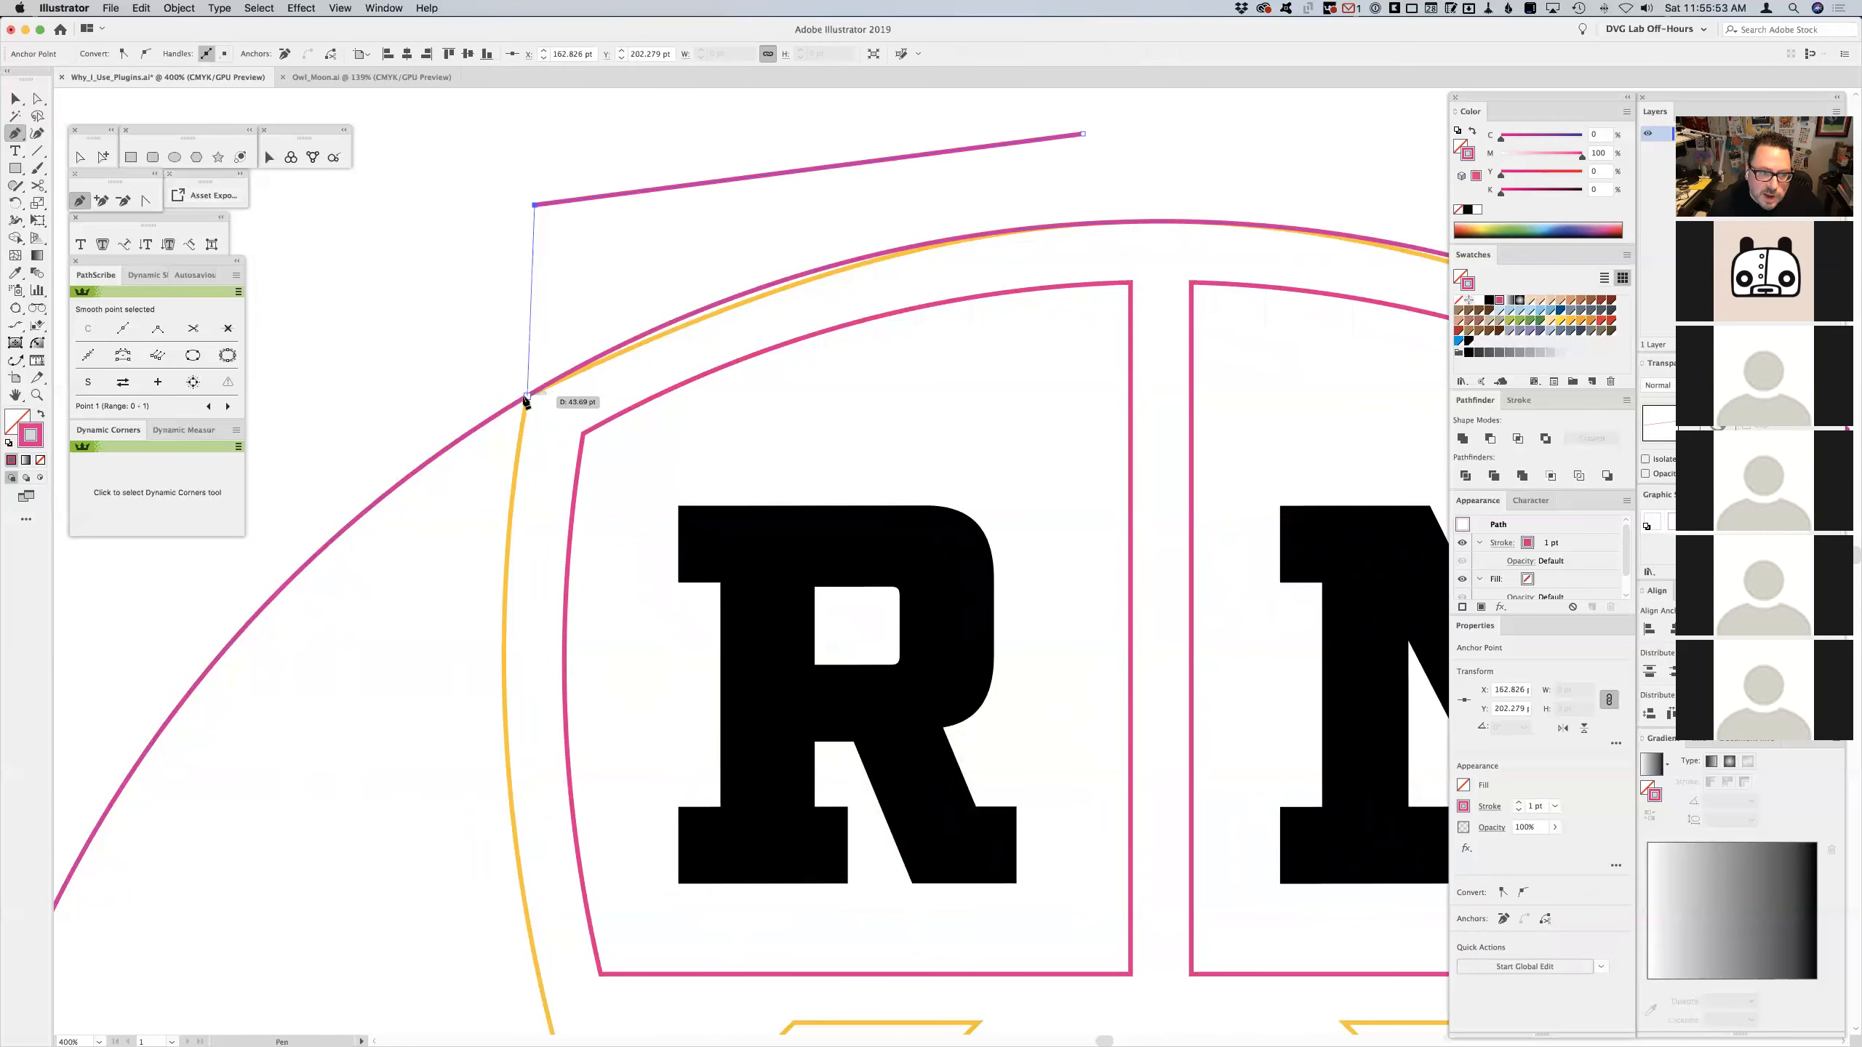
left_click(526, 398)
left_click(548, 413)
left_click(901, 285)
left_click(1312, 260)
- Continue the Pen path above the N panel, through the shield's upper-right corner and up to a point above the outer circle
left_click_drag(1372, 270, 577, 303)
left_click(880, 397)
left_click(991, 451)
left_click_drag(996, 423, 999, 432)
left_click(996, 423)
left_click(981, 237)
key("v")
- Close the Pen path by joining its end above the shield's upper-right corner to its starting point above the outer circle
key("space")
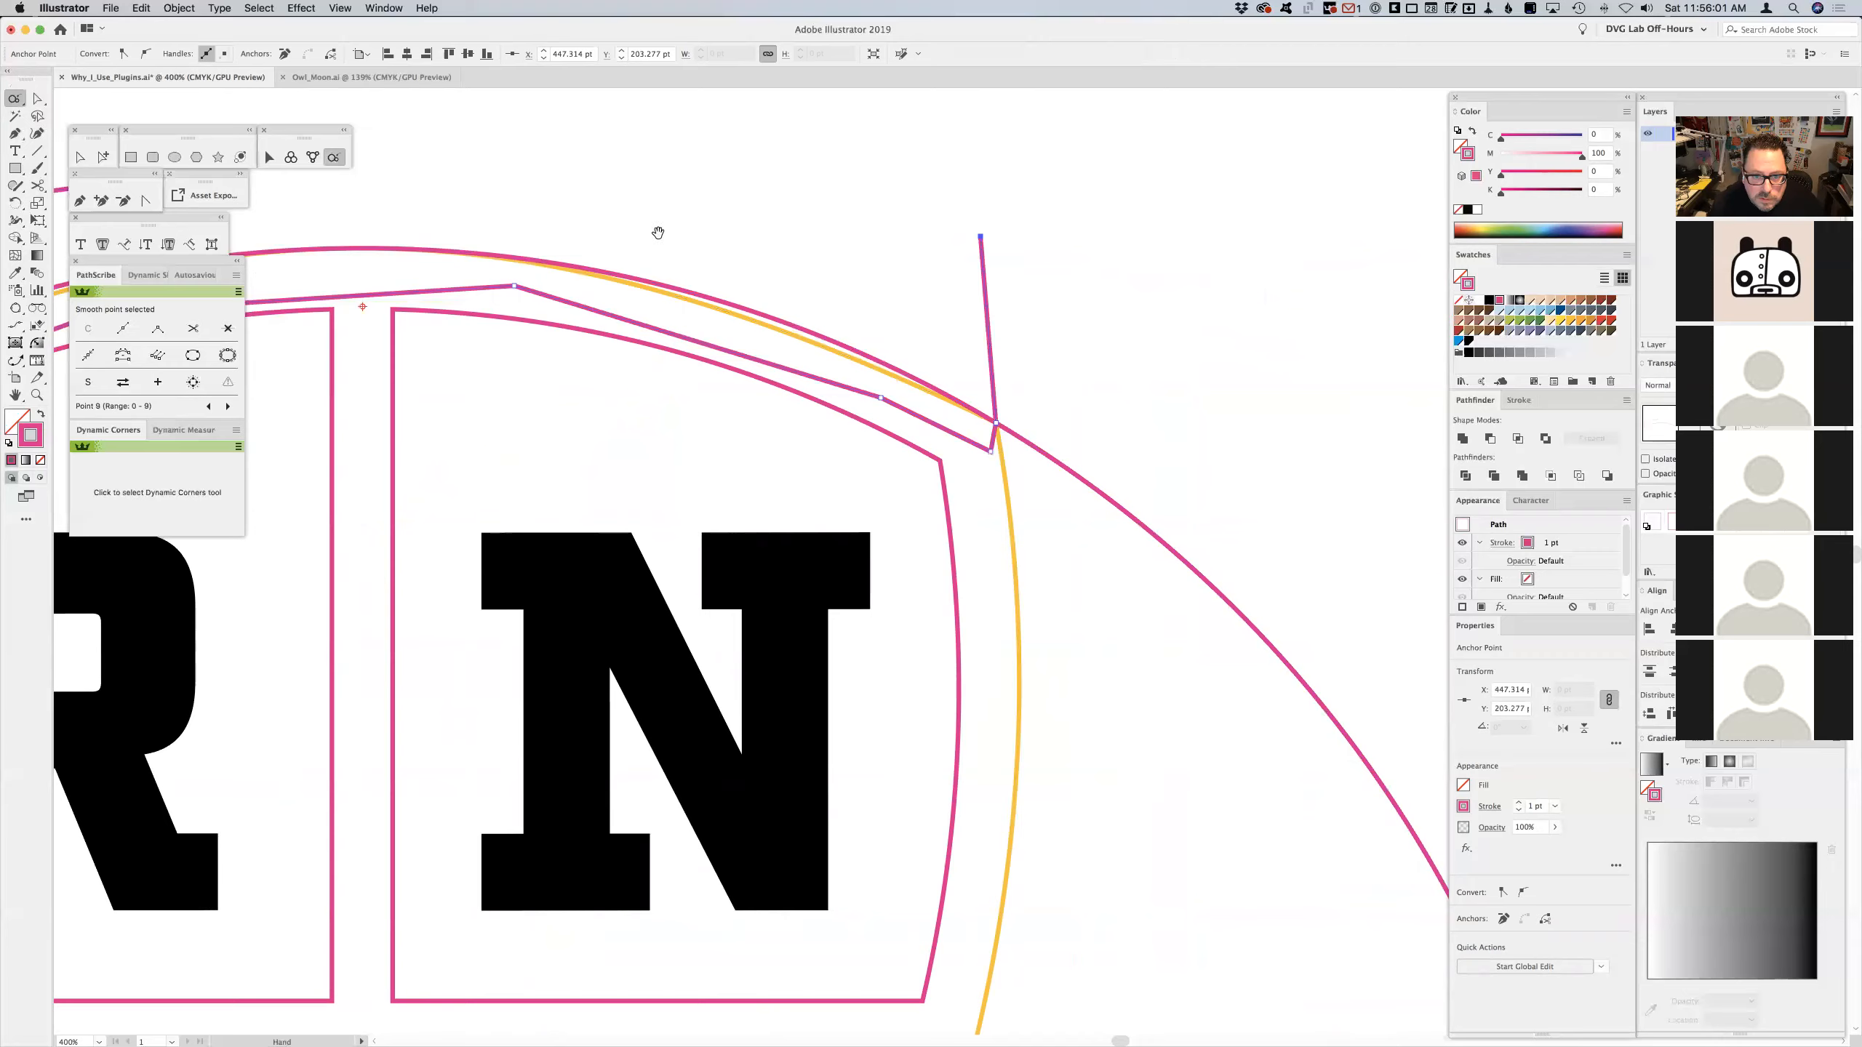
left_click_drag(657, 232, 1147, 402)
left_click(775, 330)
left_click(79, 200)
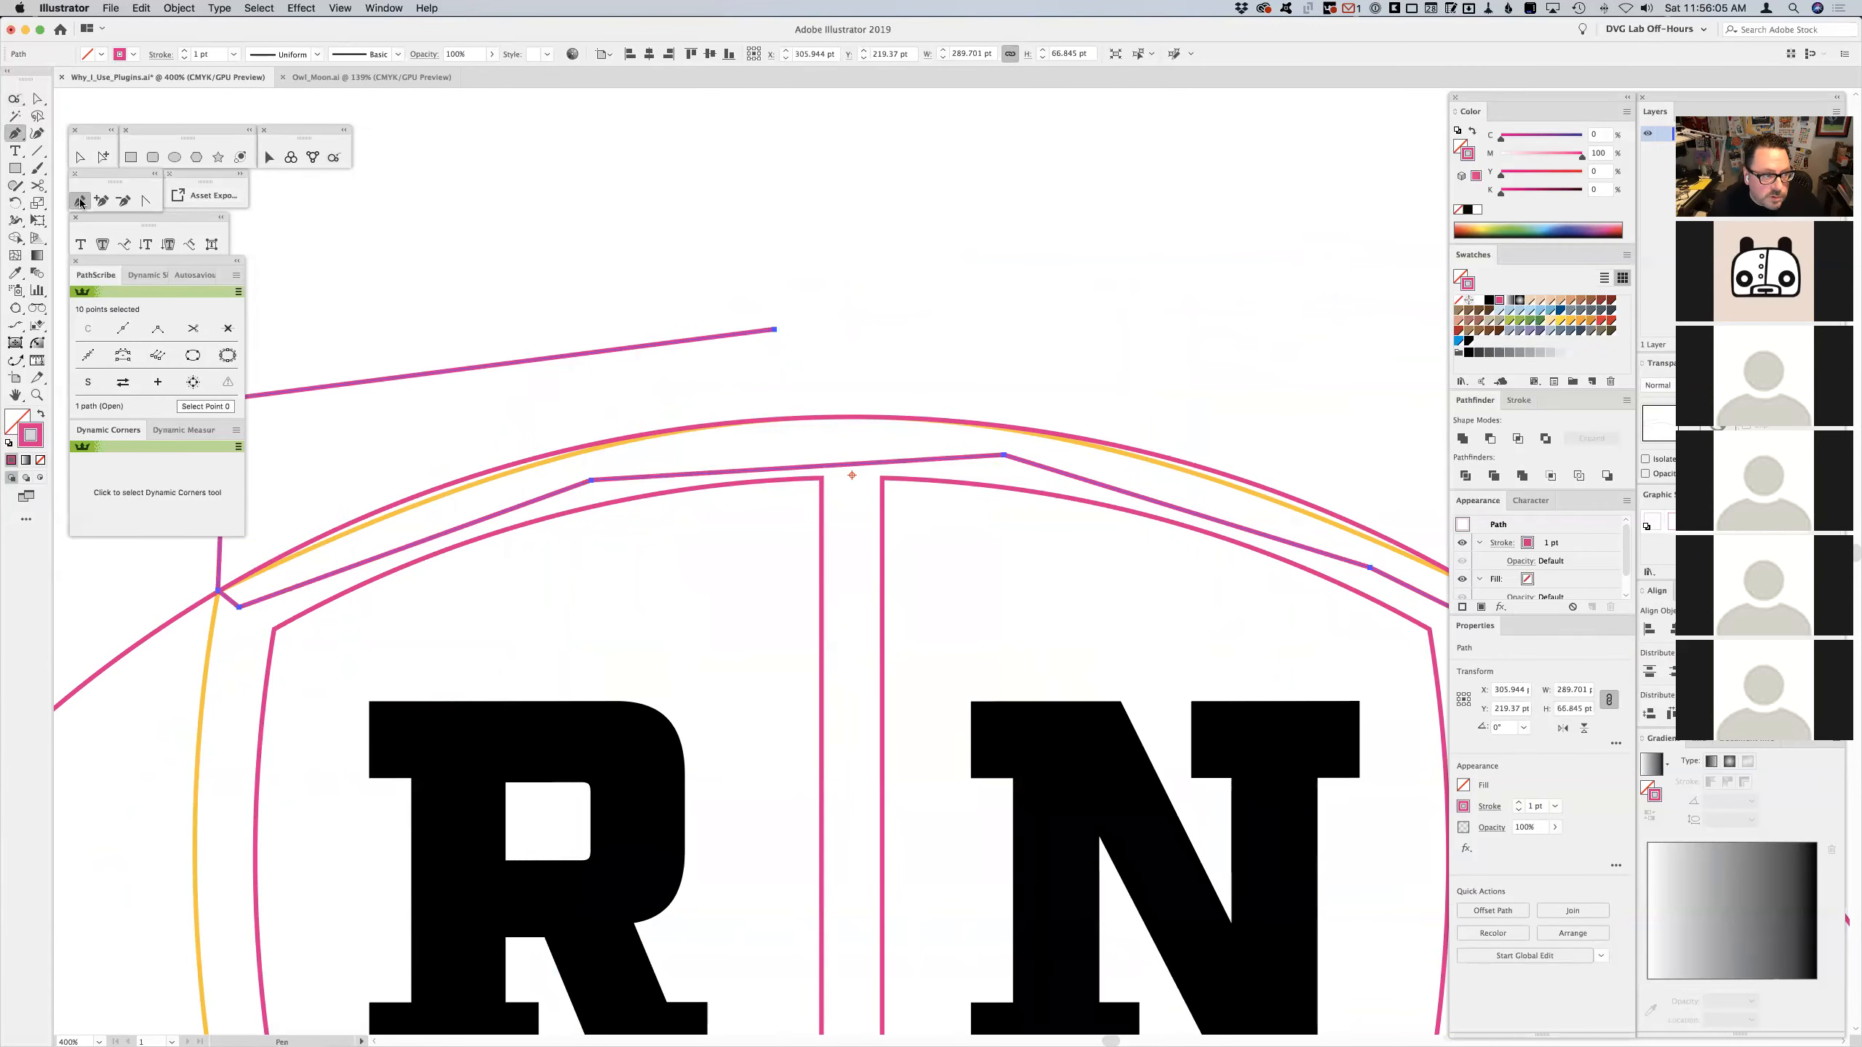
key("space")
left_click_drag(1098, 291, 632, 262)
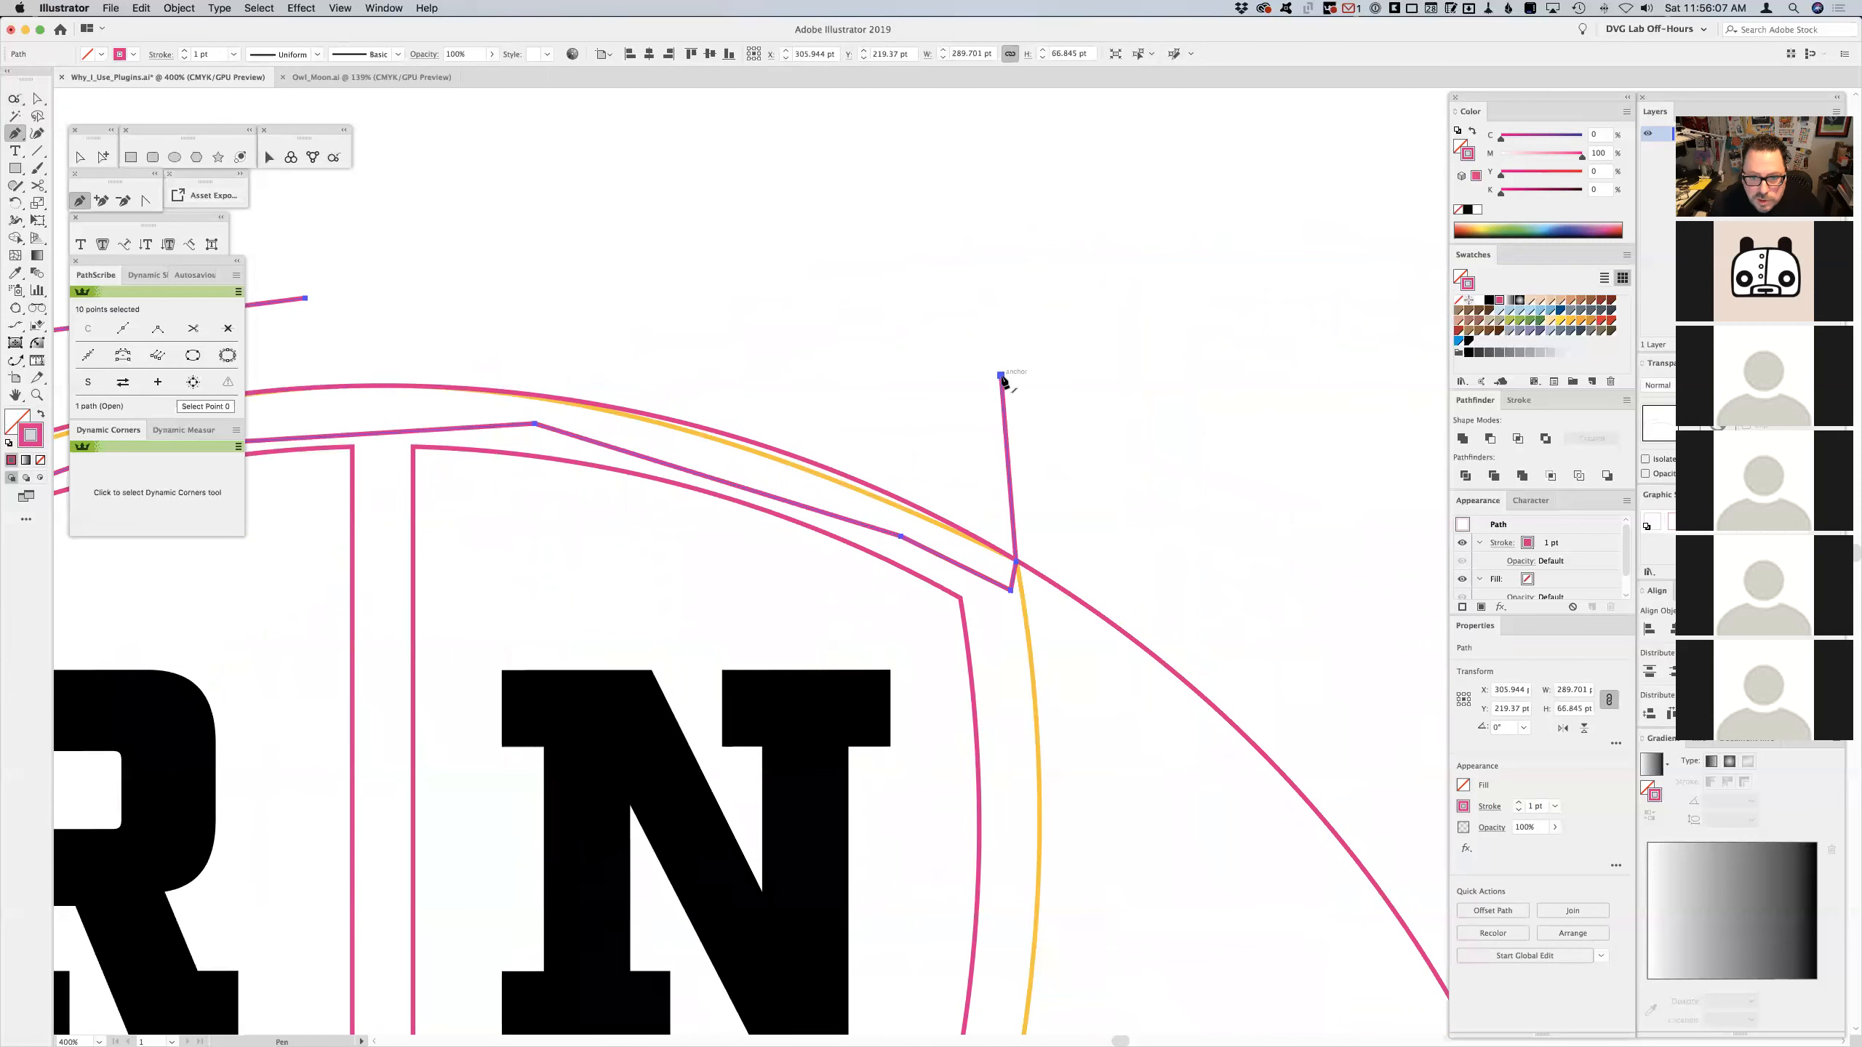
left_click(1001, 376)
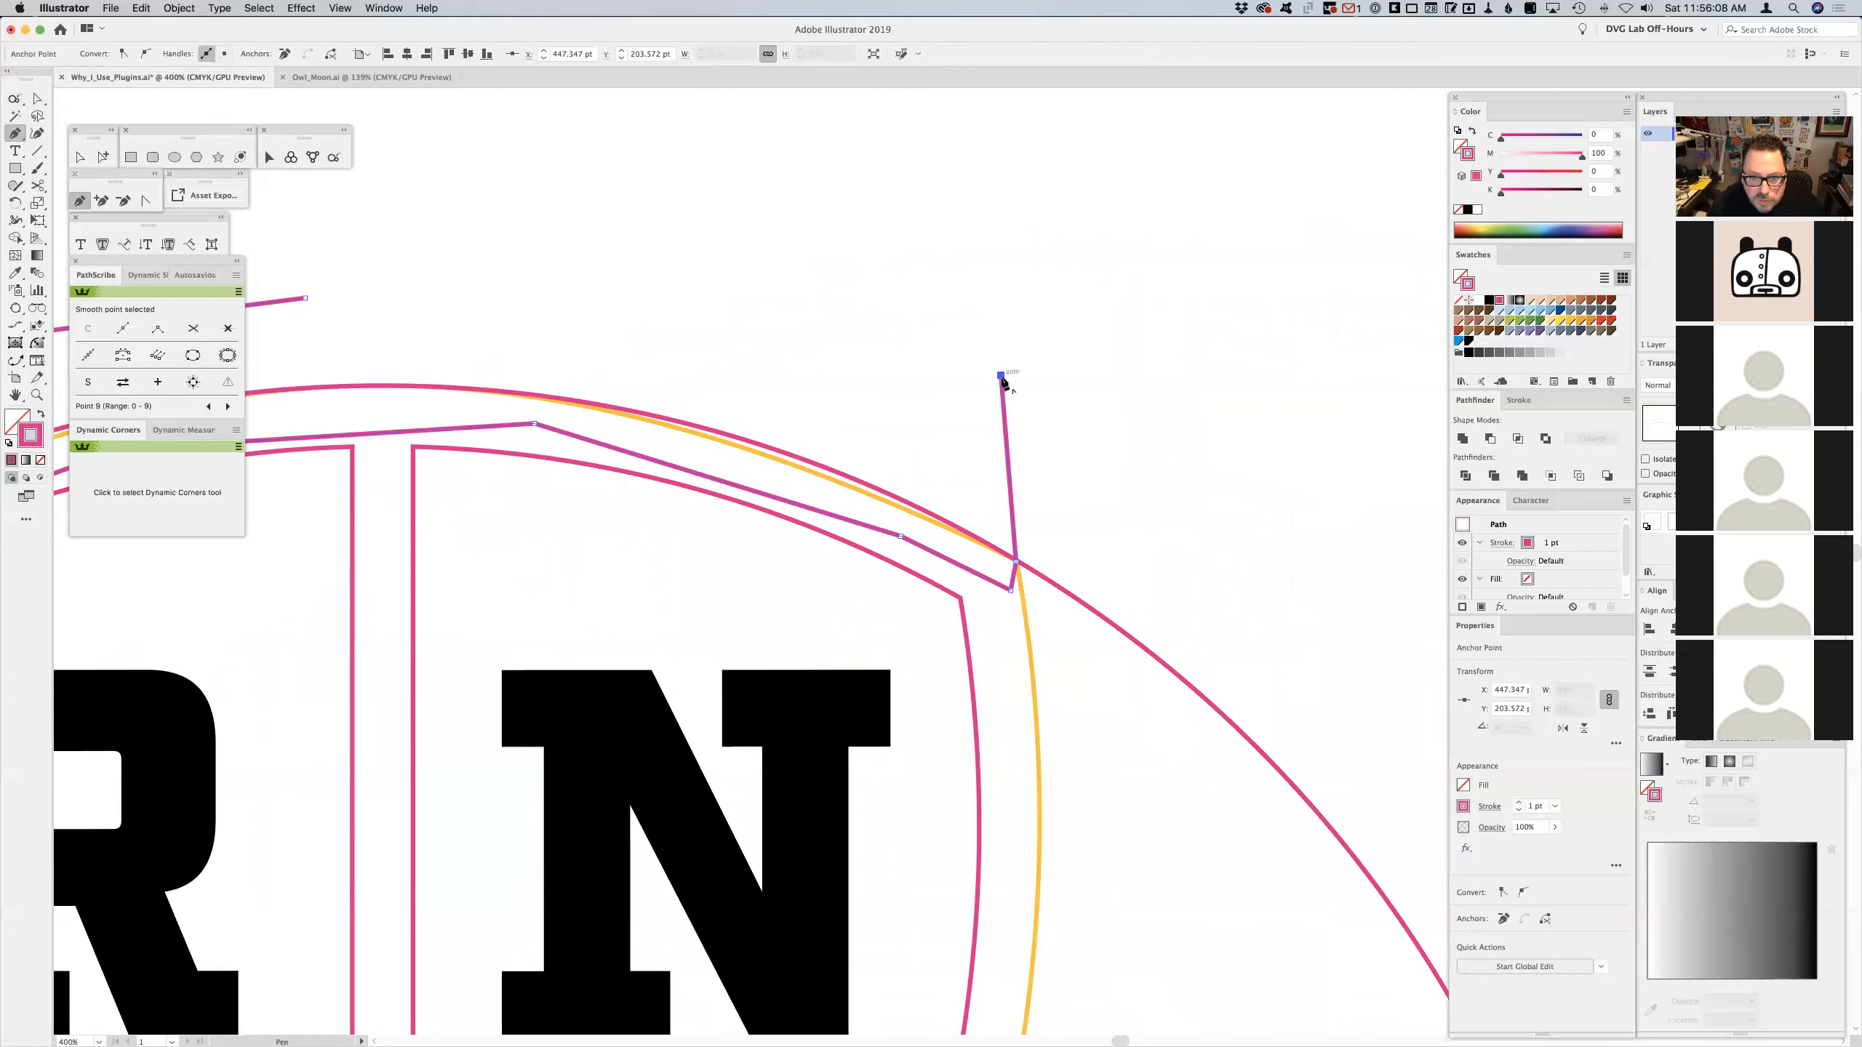
left_click(307, 299)
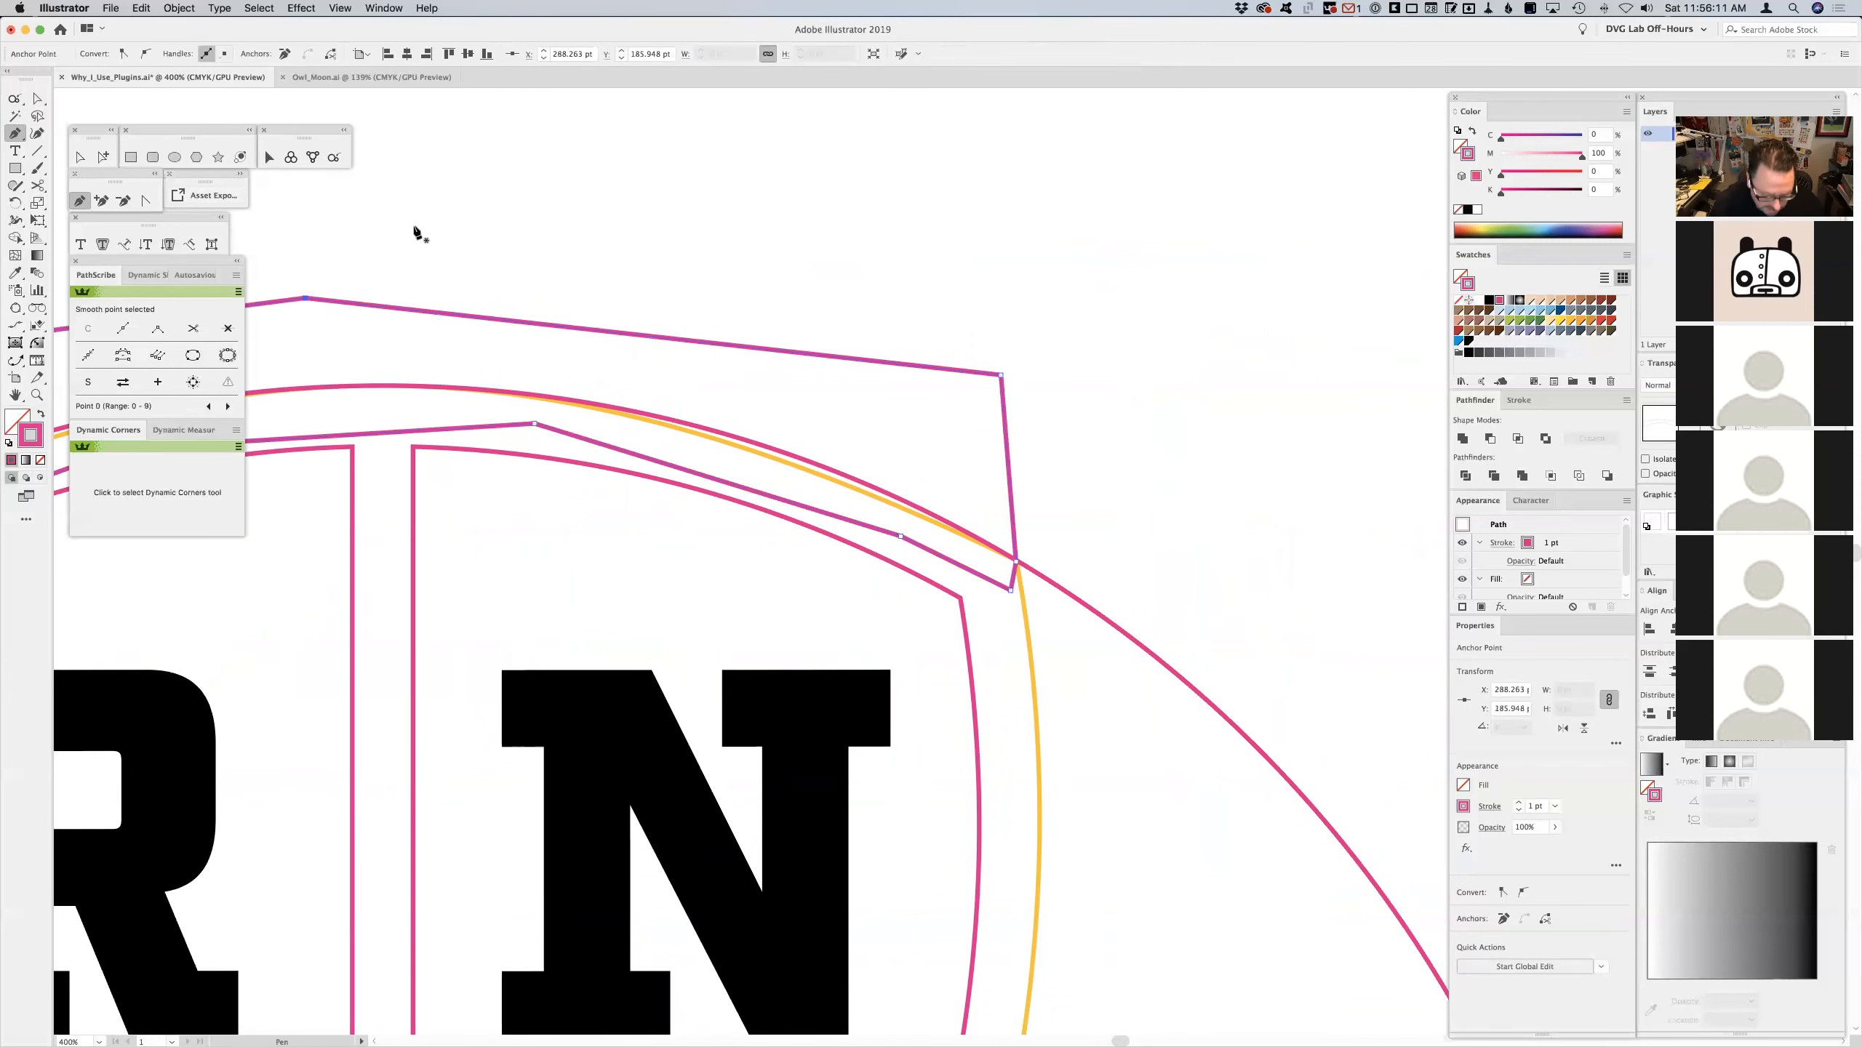
- Intersect the closed Pen shape with the large magenta circle to leave only a cap along the shield's top
key("v")
left_click(966, 380)
left_click(964, 372)
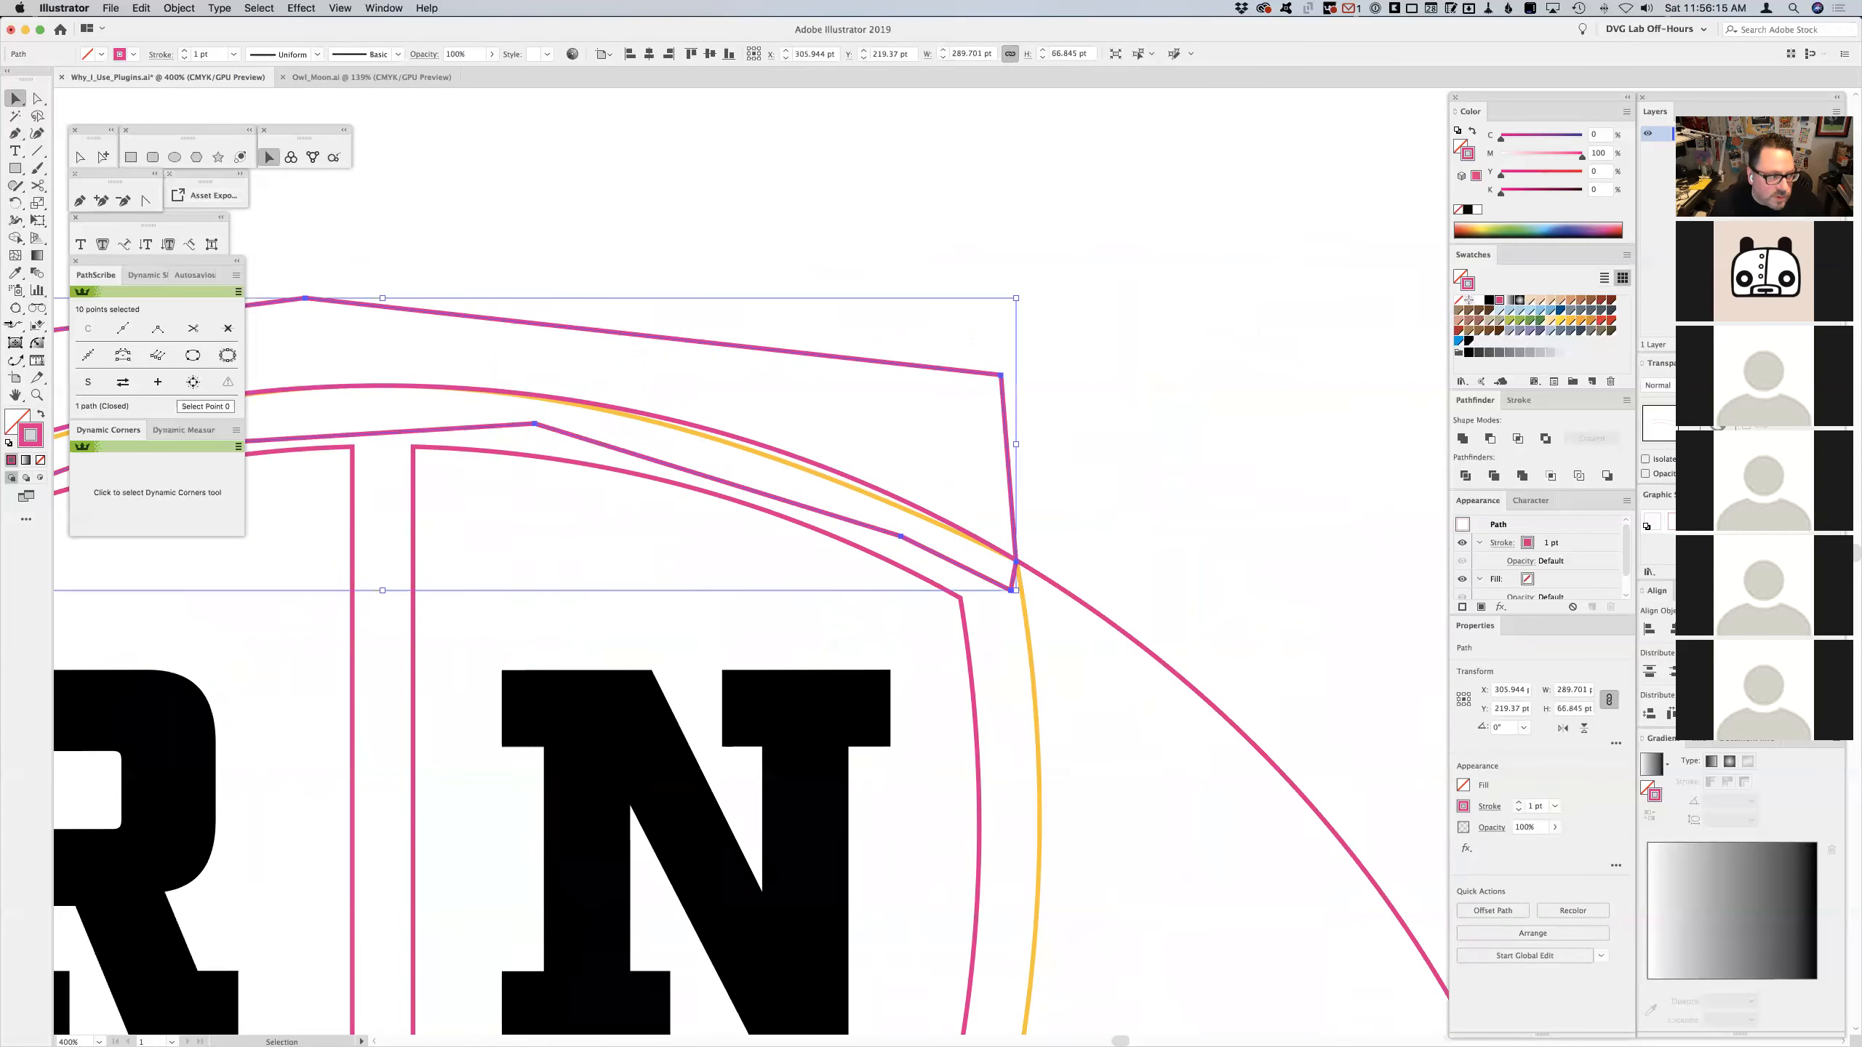
left_click(39, 396)
left_click(507, 490, "alt")
left_click(535, 497, "alt")
key("space")
left_click_drag(1031, 622, 687, 283)
key("v")
left_click(1238, 264)
left_click_drag(1237, 264, 1238, 370)
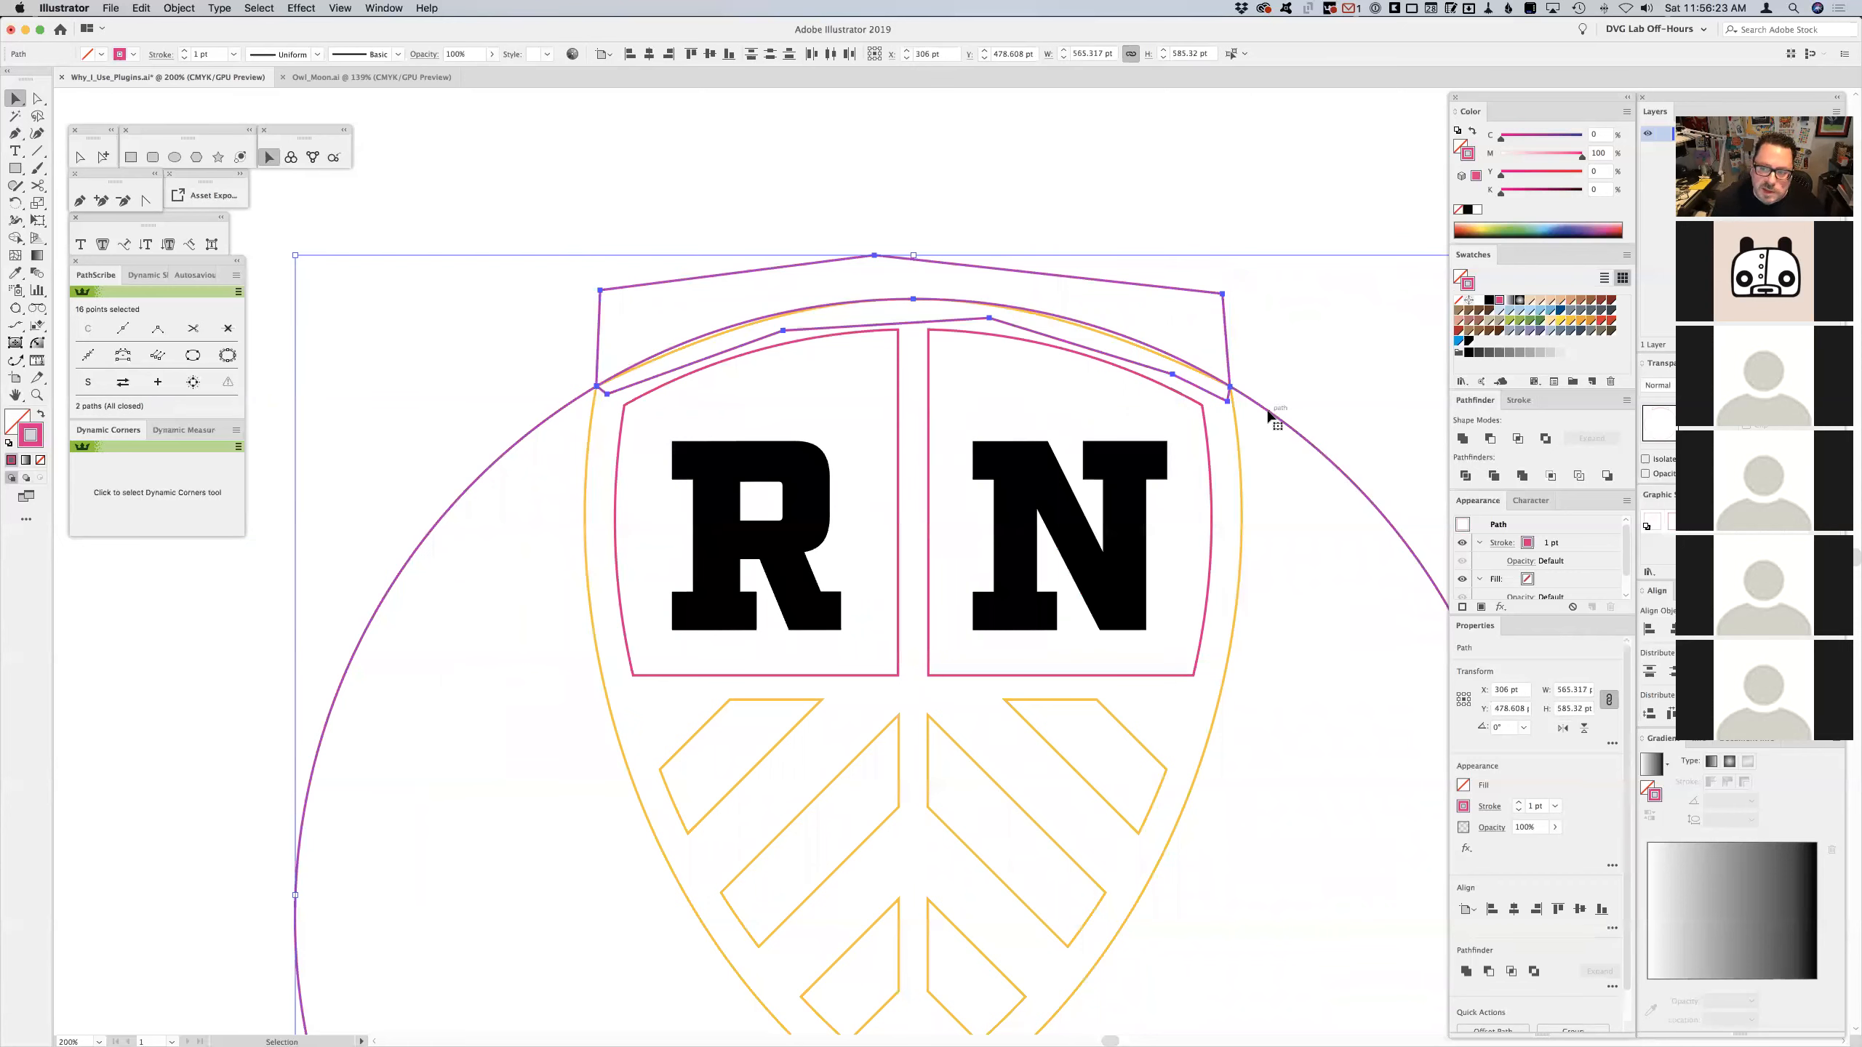
left_click(1519, 440)
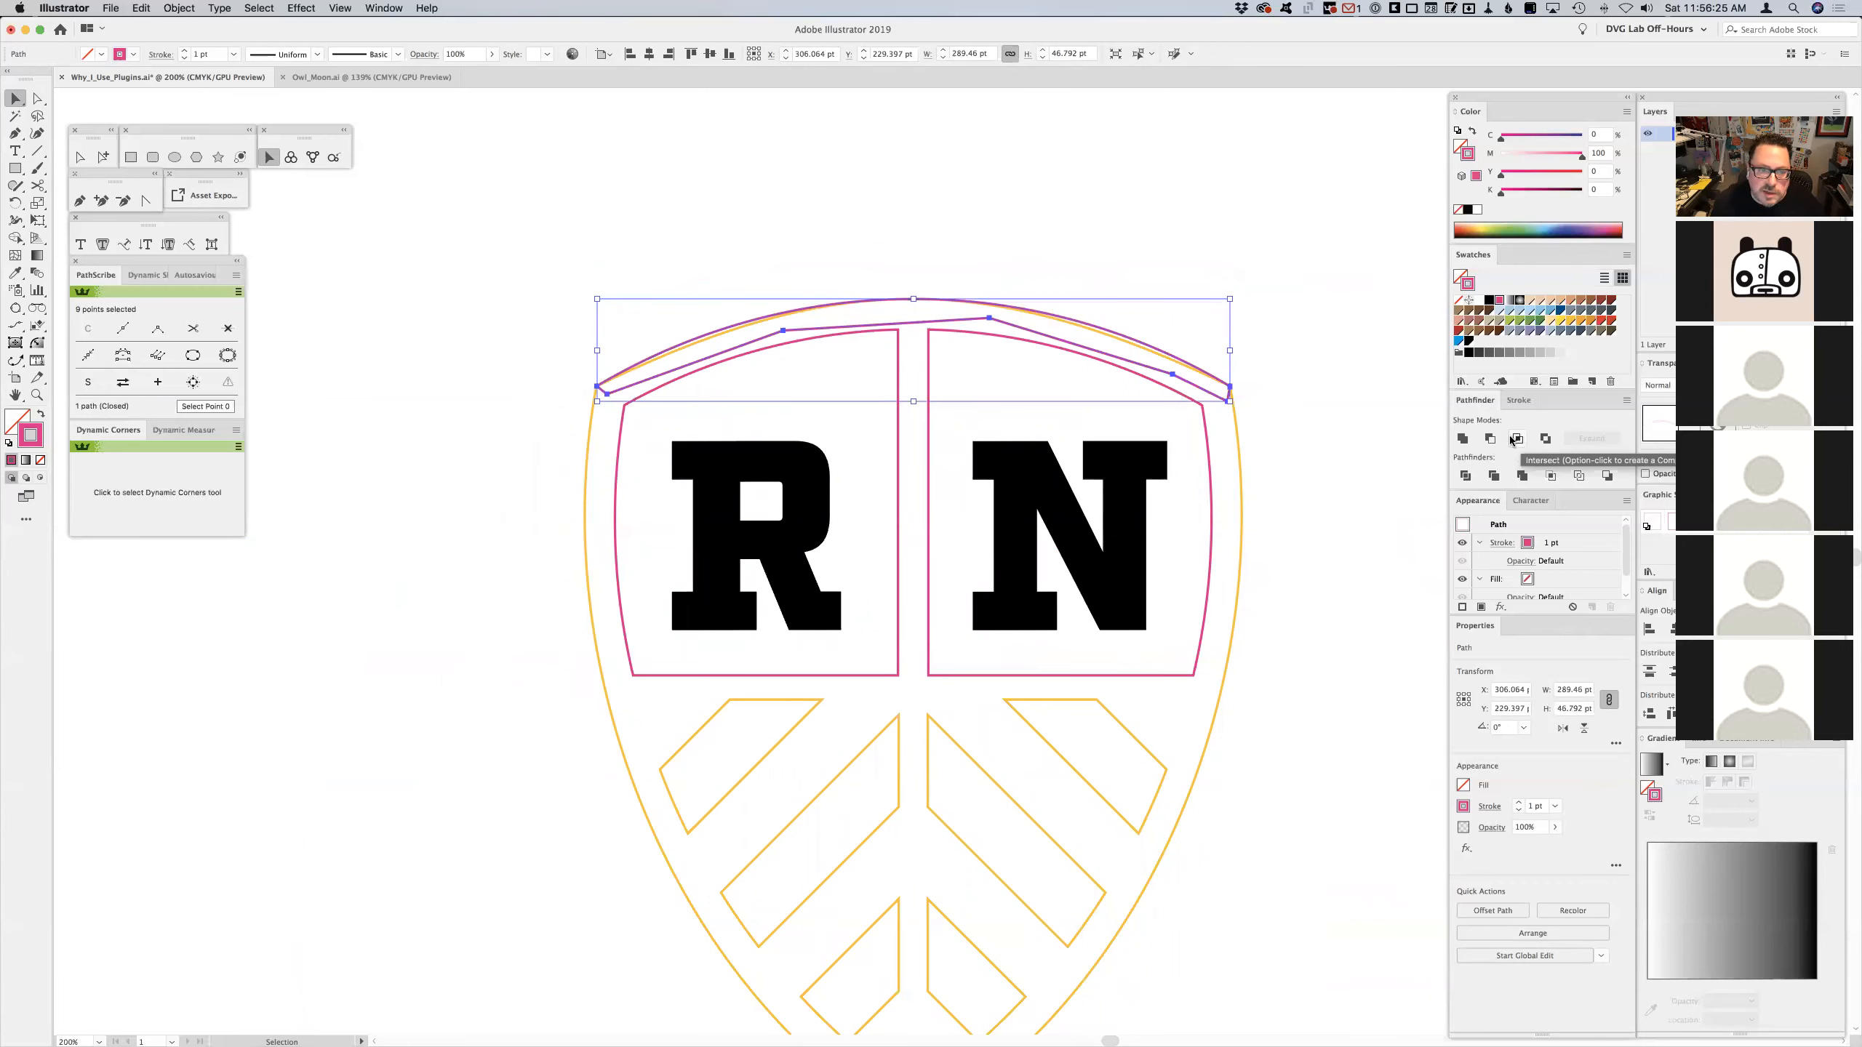
- Lower the top anchor point of the yellow shield outline beneath the magenta cap's upper arc
key("a")
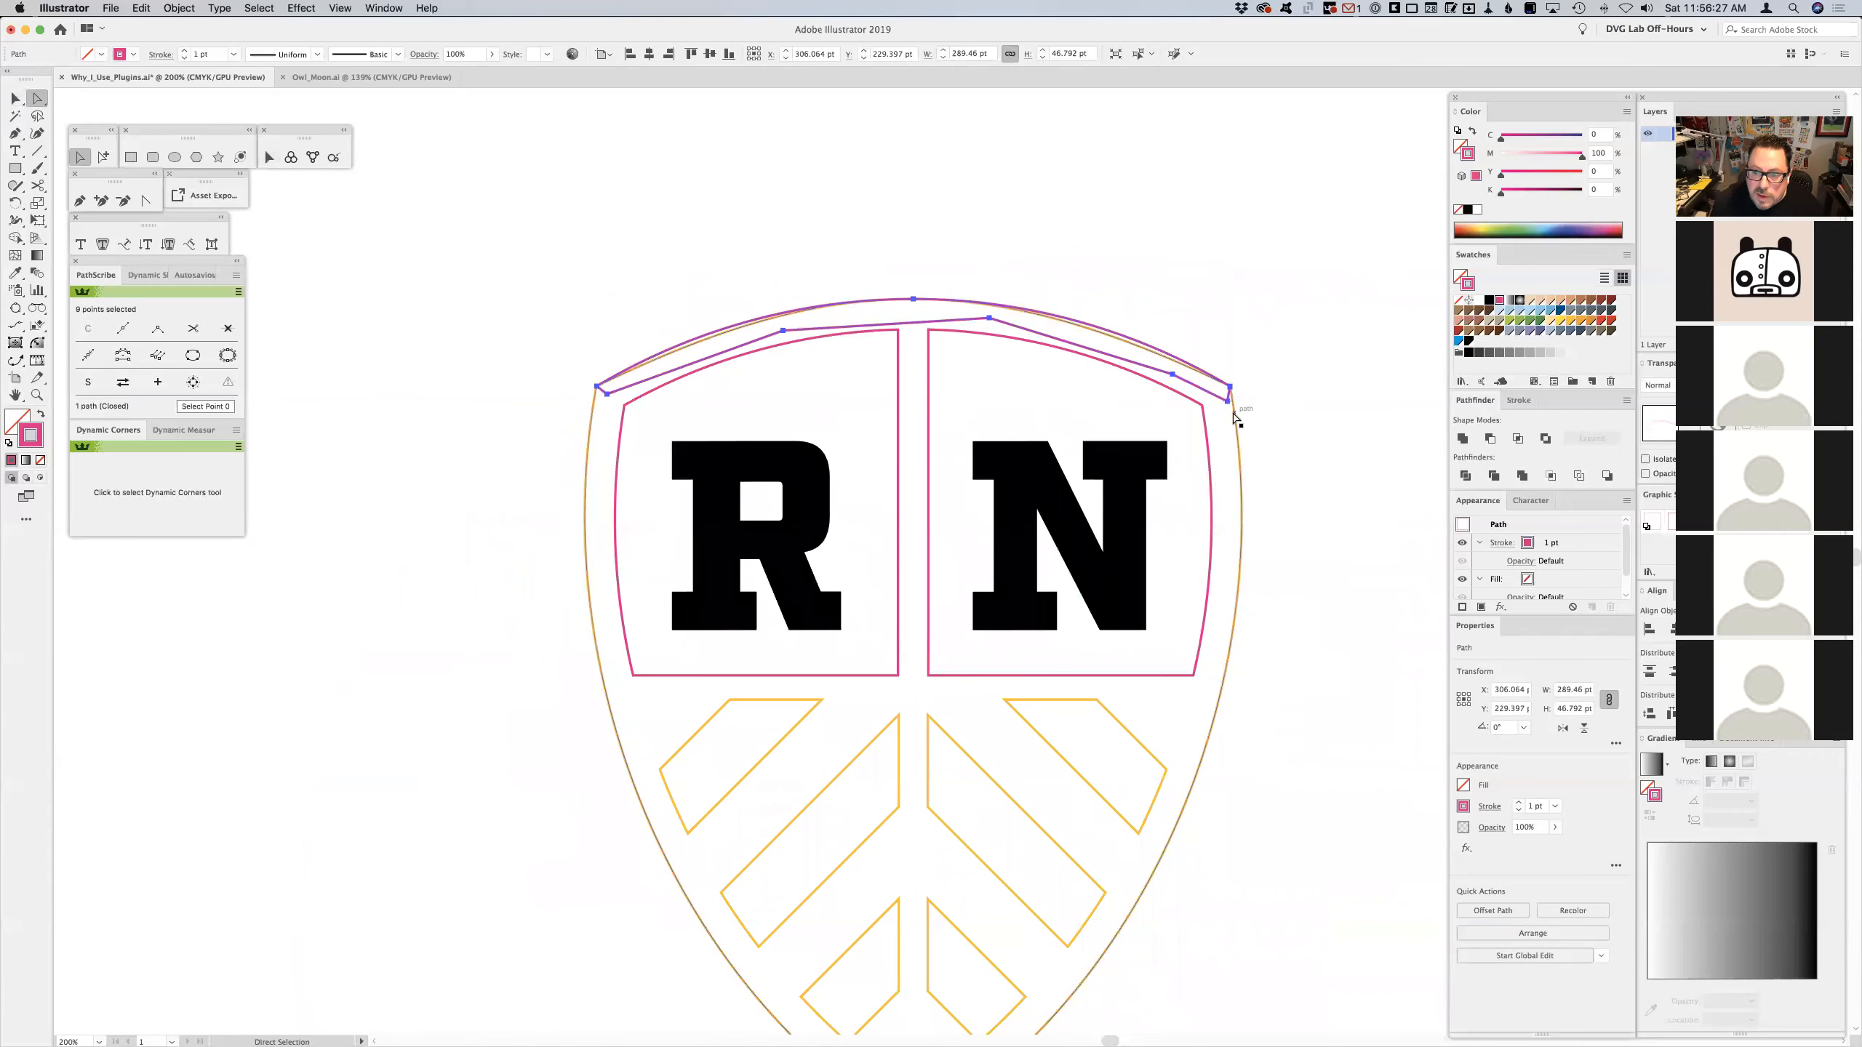
left_click(1236, 420)
left_click_drag(915, 307, 914, 325)
left_click(956, 253)
- Unite the magenta cap with the yellow shield outline and delete the leftover inner path
key("v")
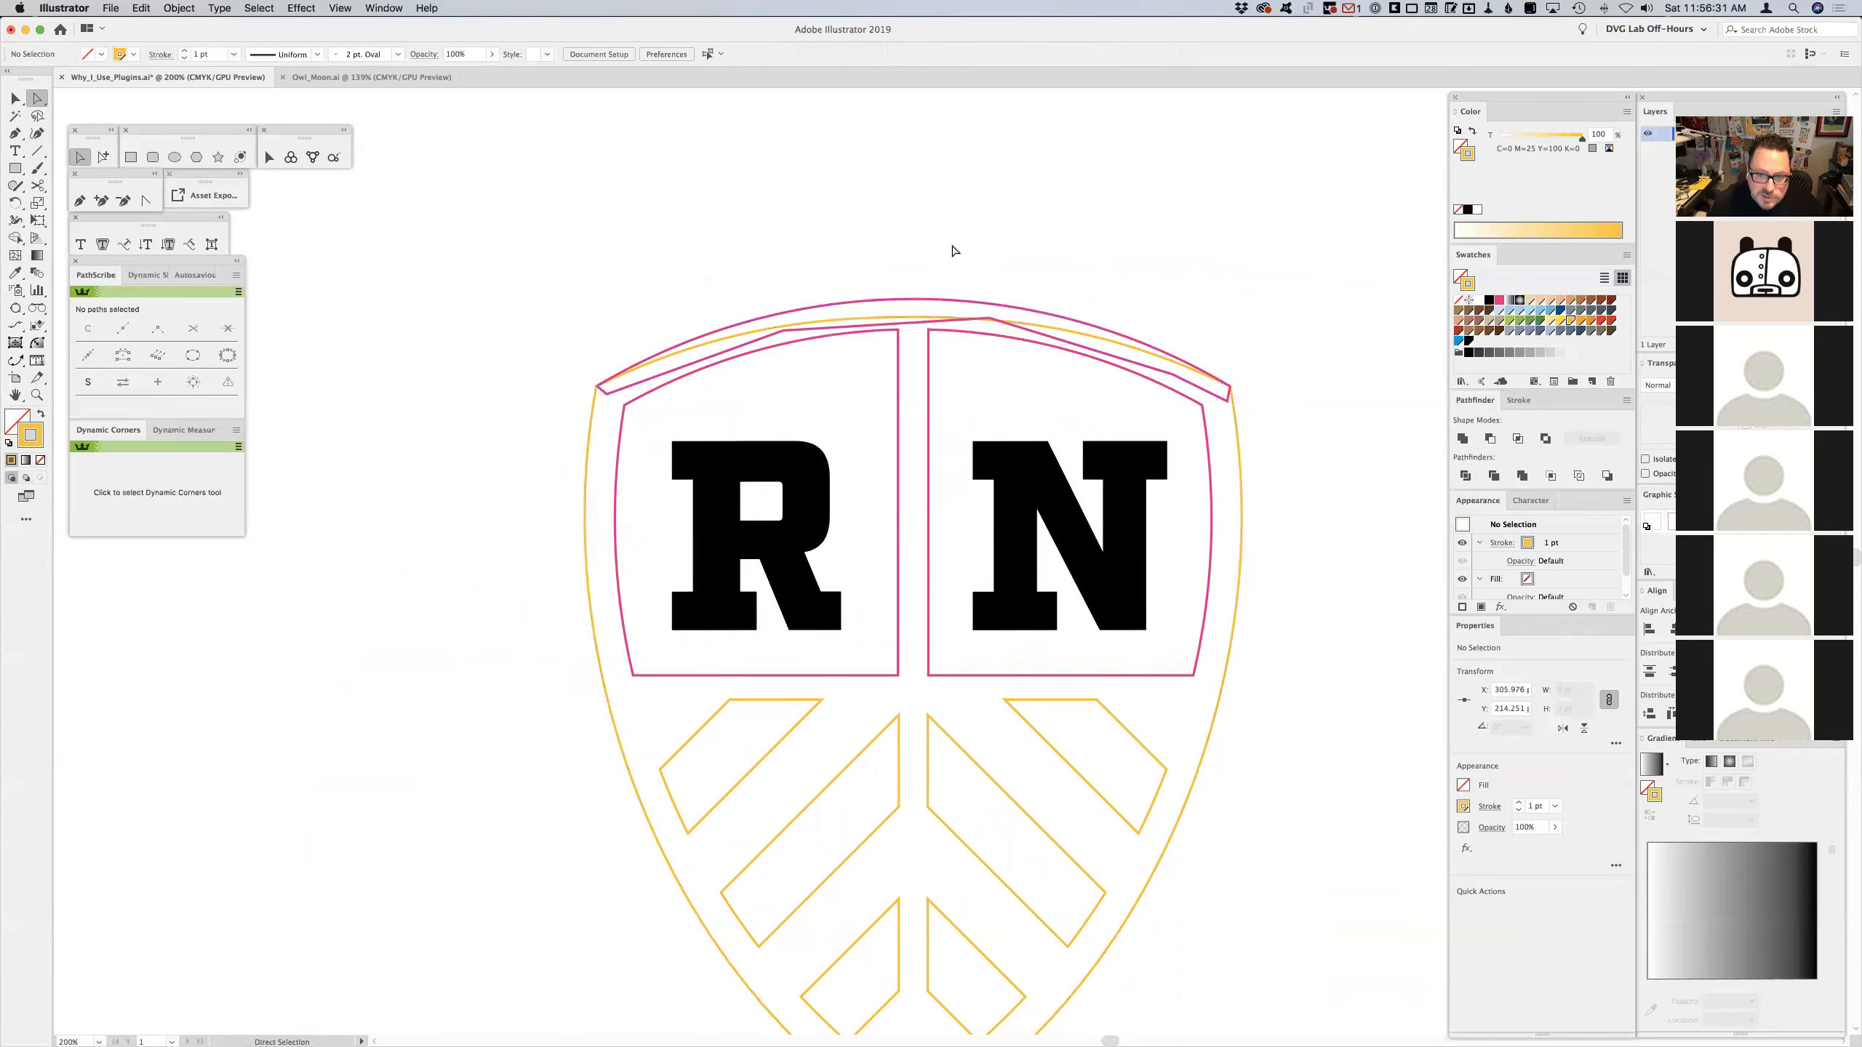
left_click(983, 321)
left_click(1462, 438)
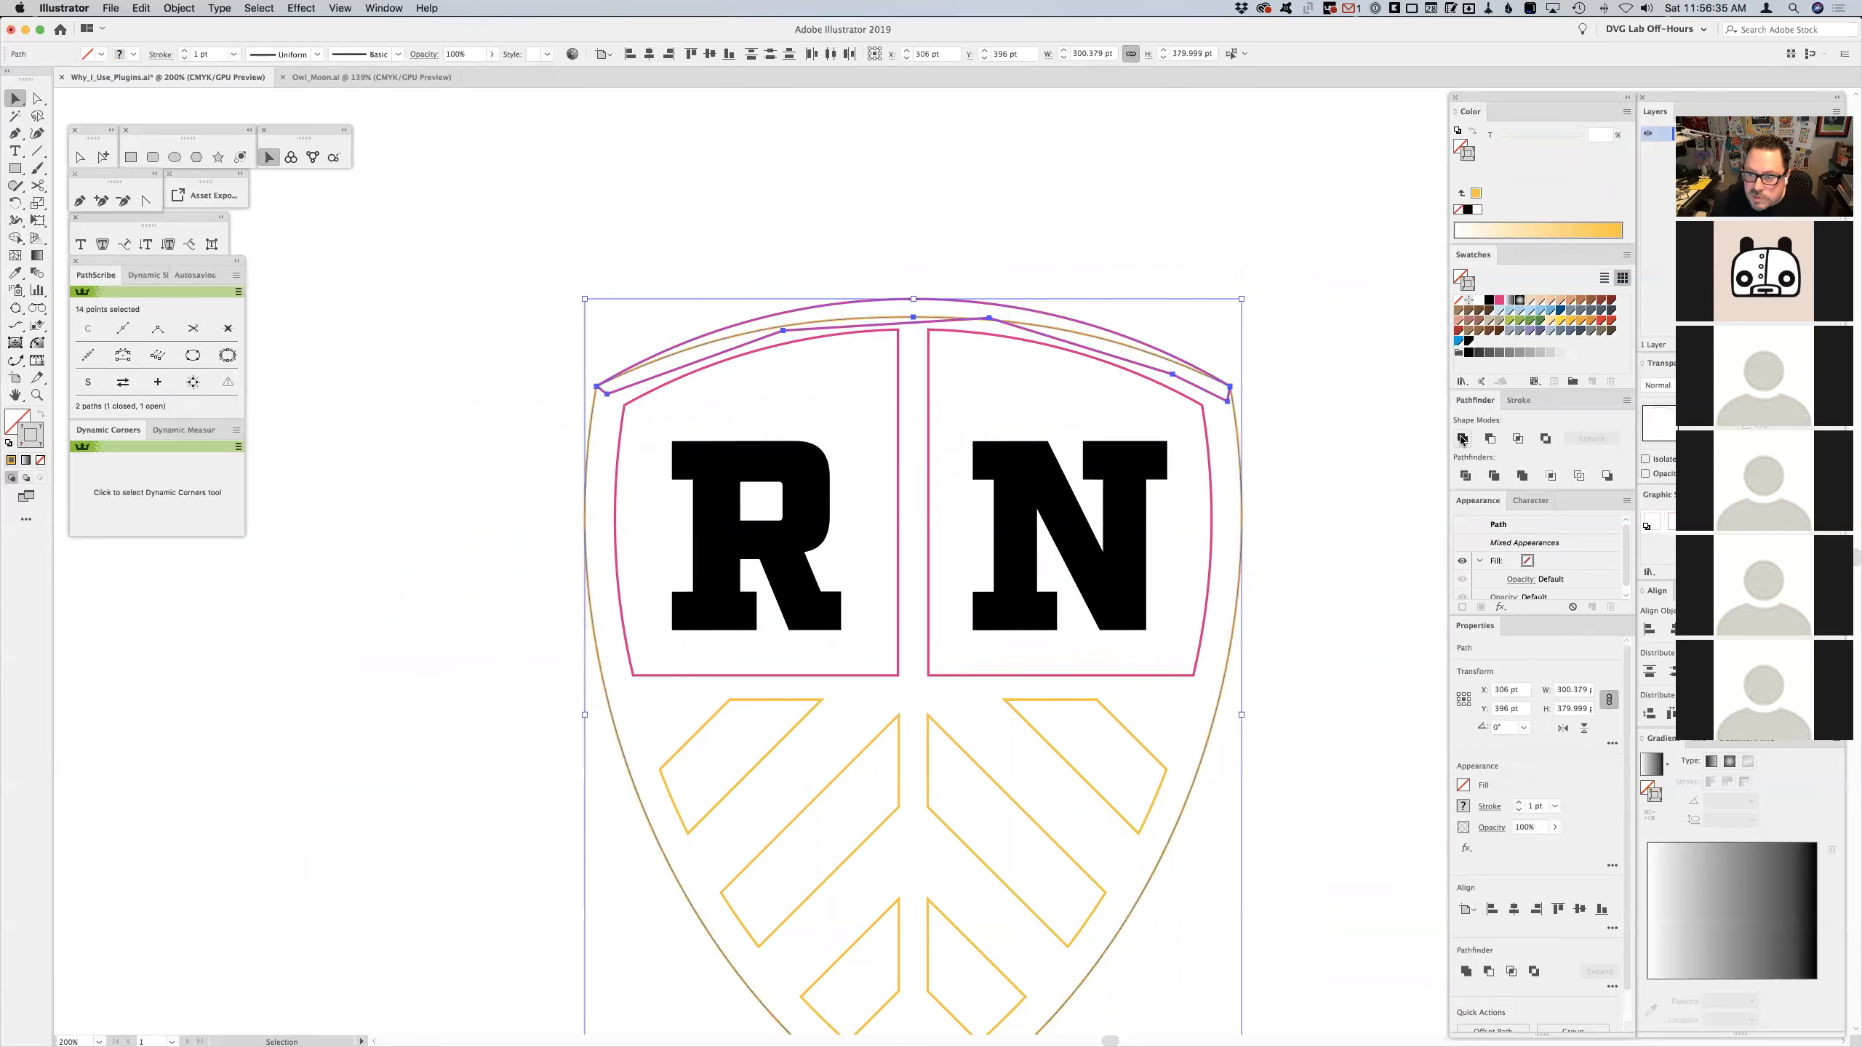
key("a")
left_click(996, 321)
key("Delete")
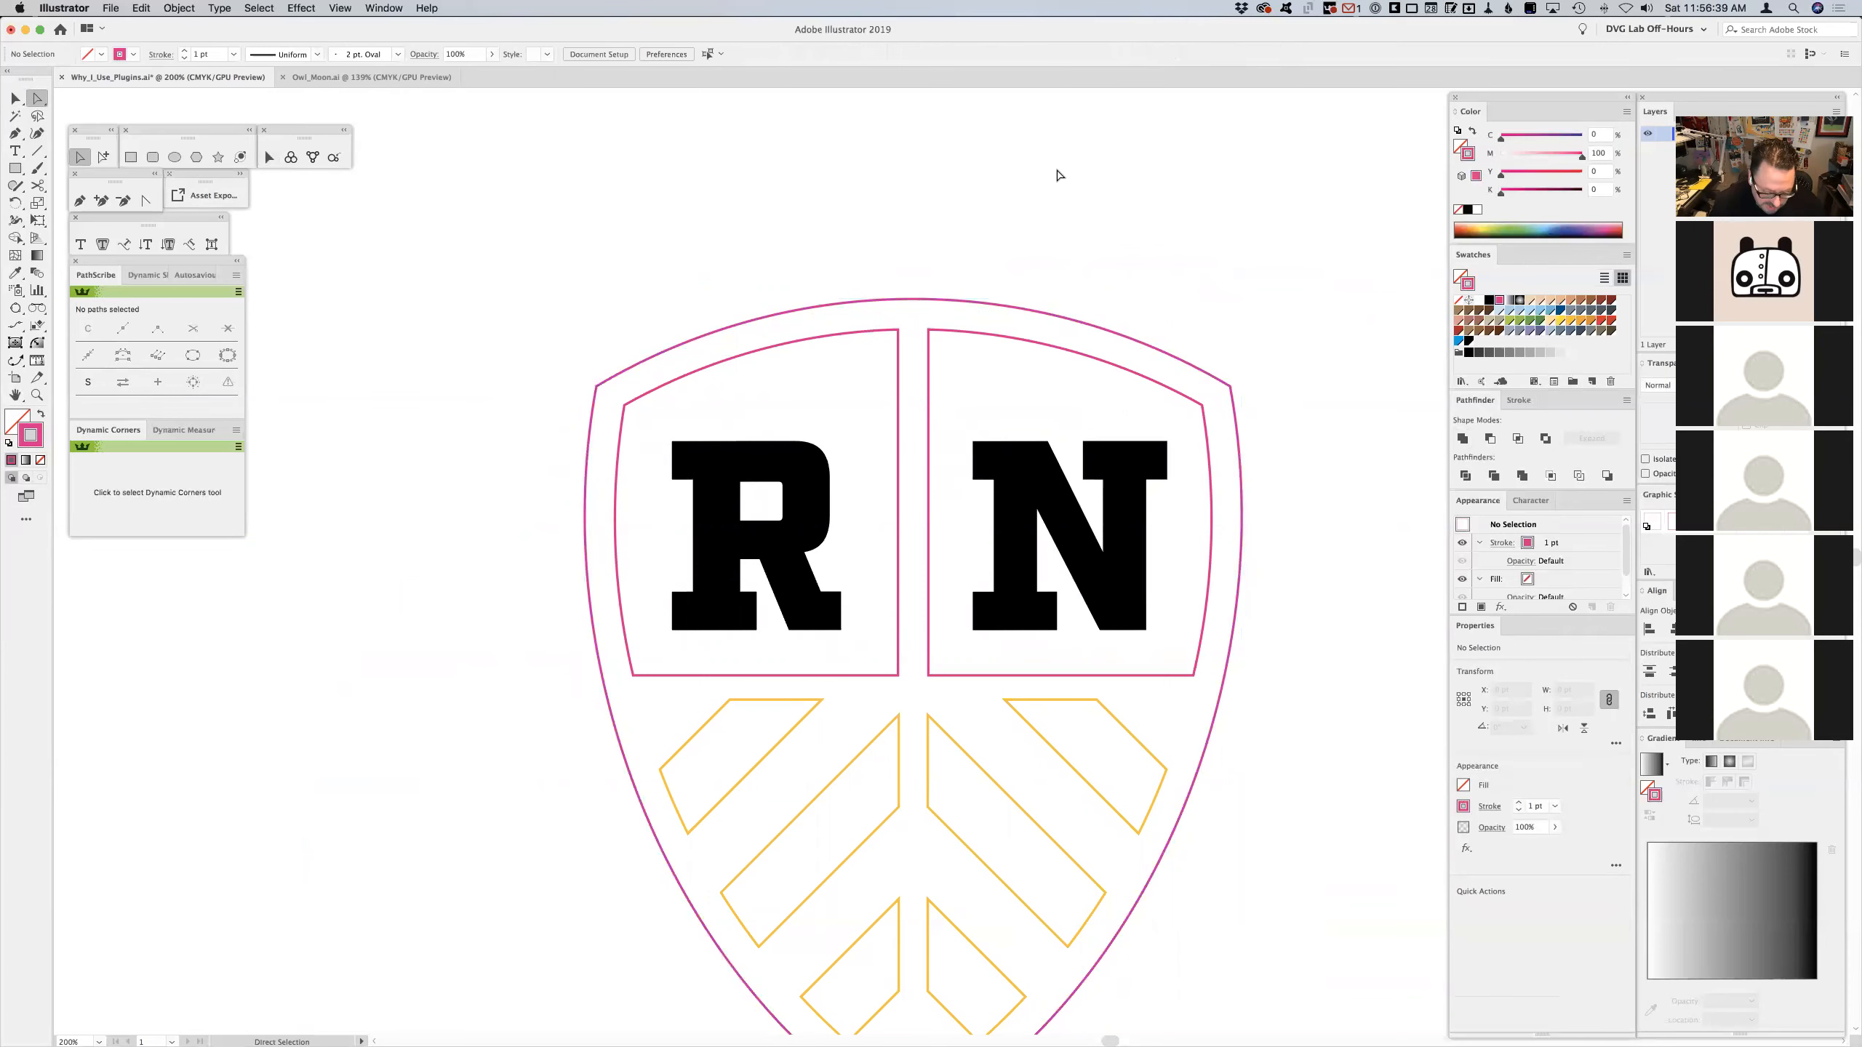
- Give the shield outline a black fill with no stroke
key("v")
left_click(944, 300)
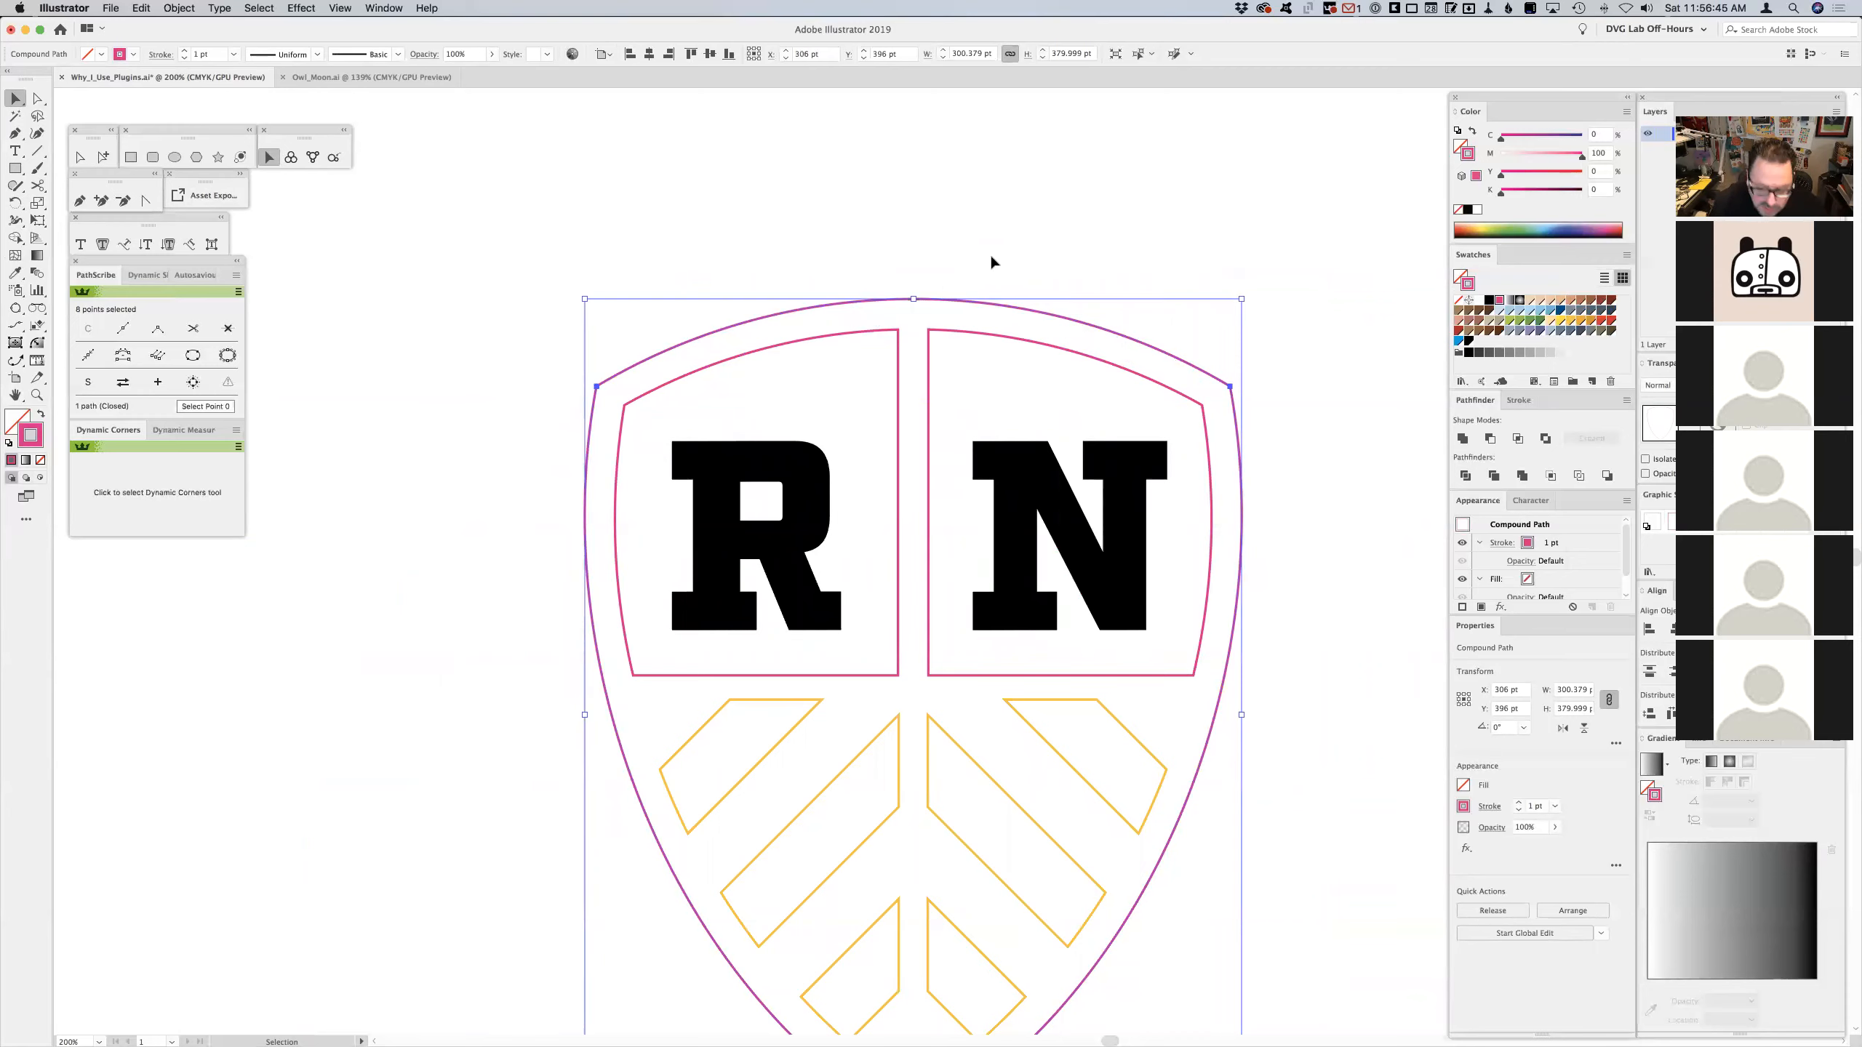
left_click(1468, 342)
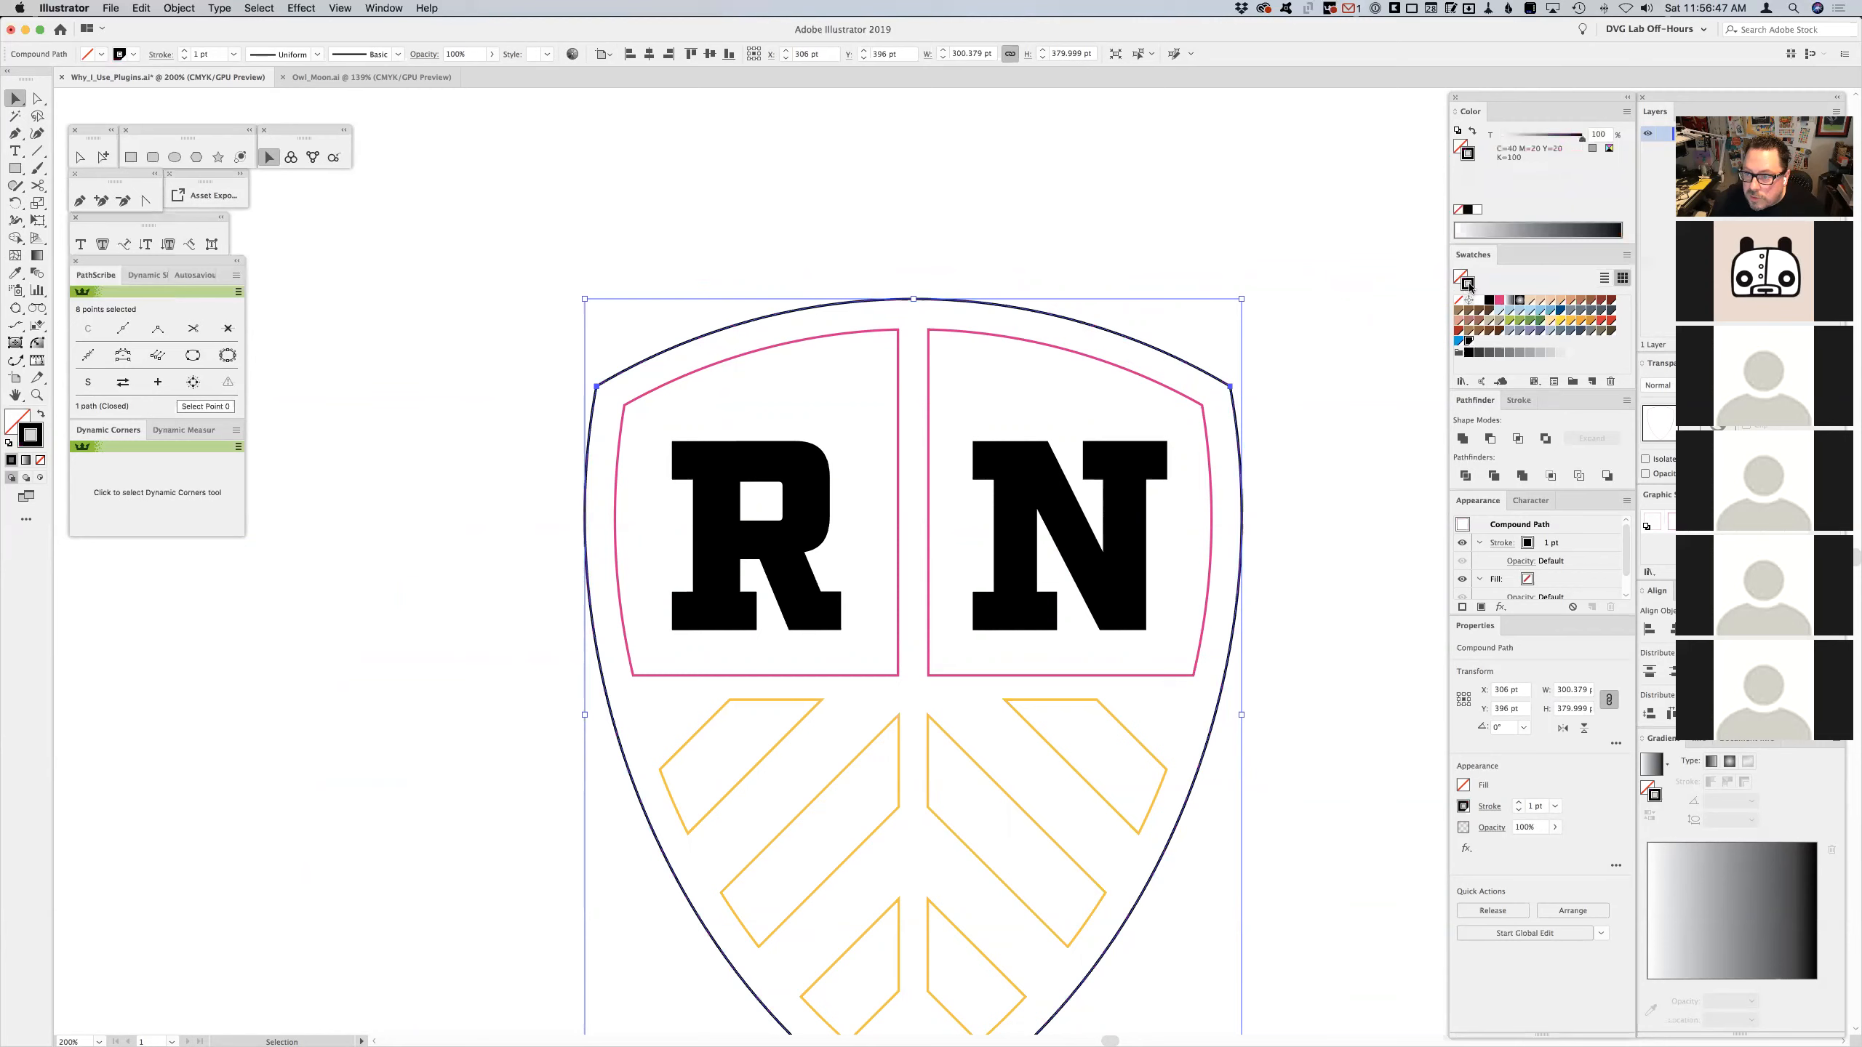
left_click(1459, 300)
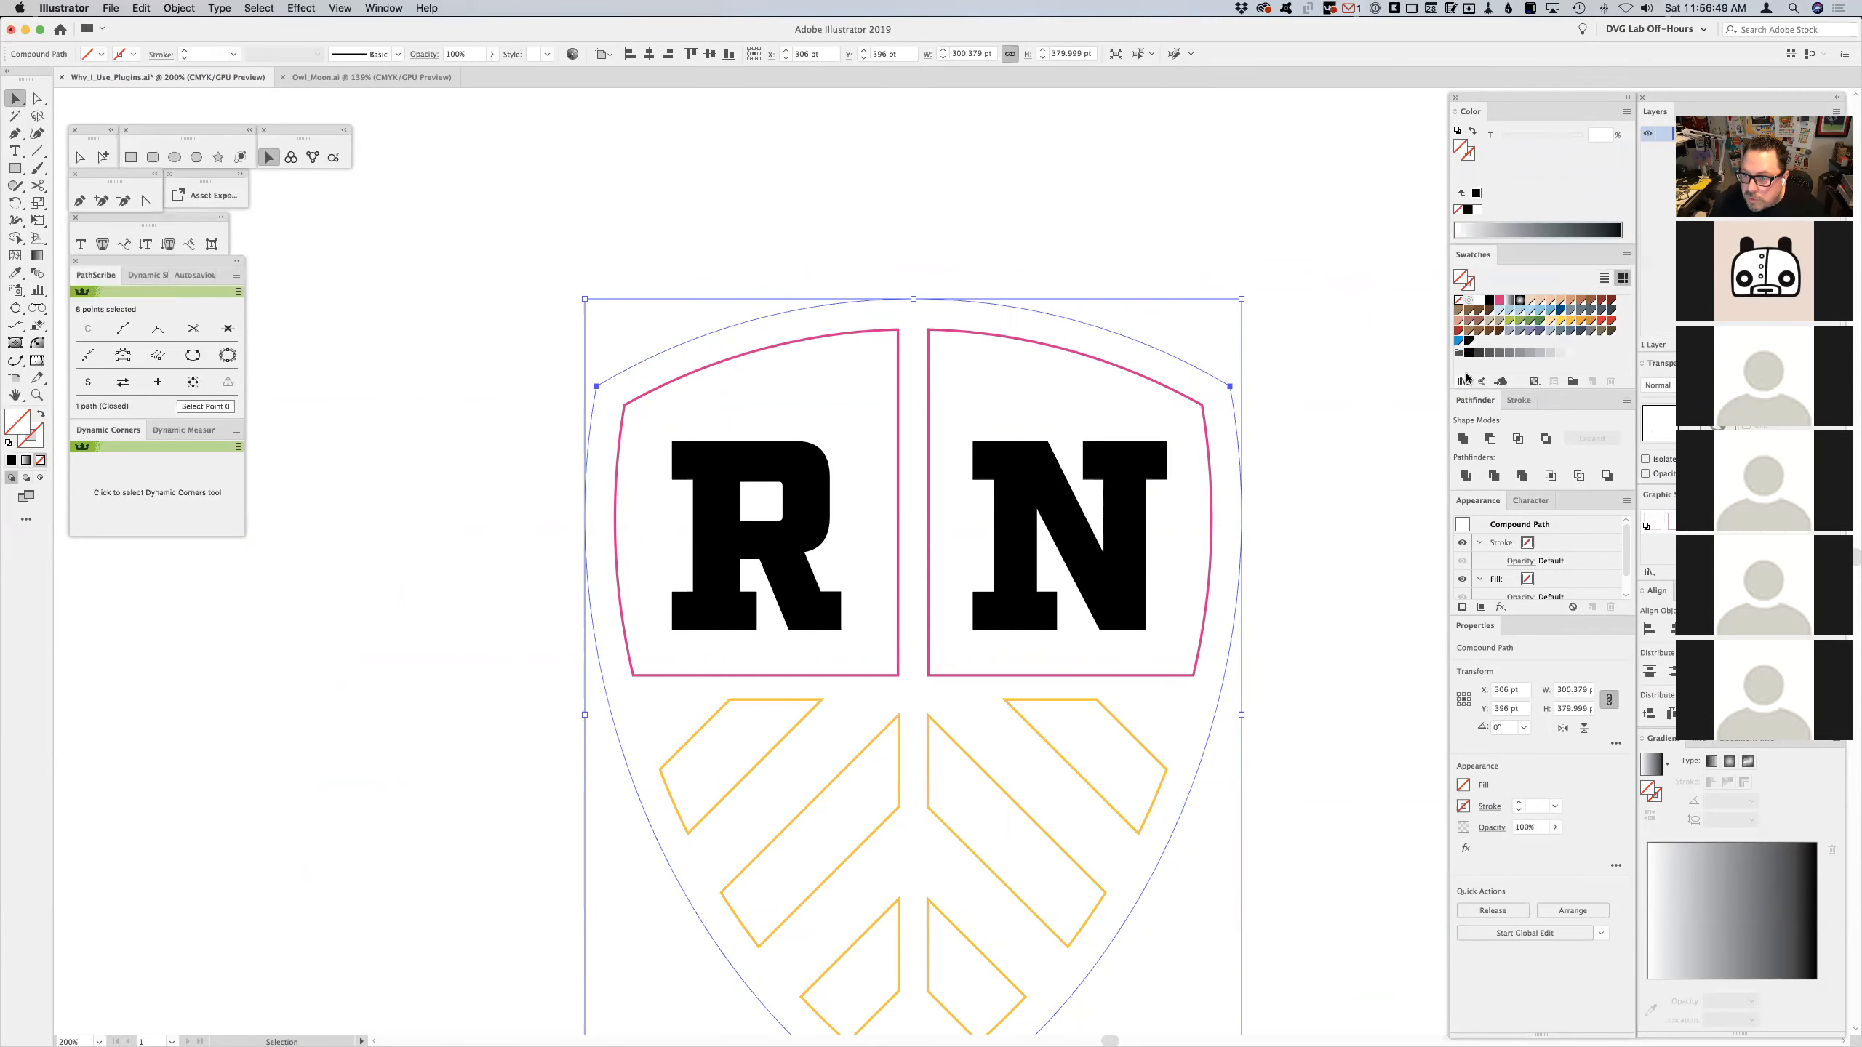
left_click(1468, 342)
left_click(1068, 219)
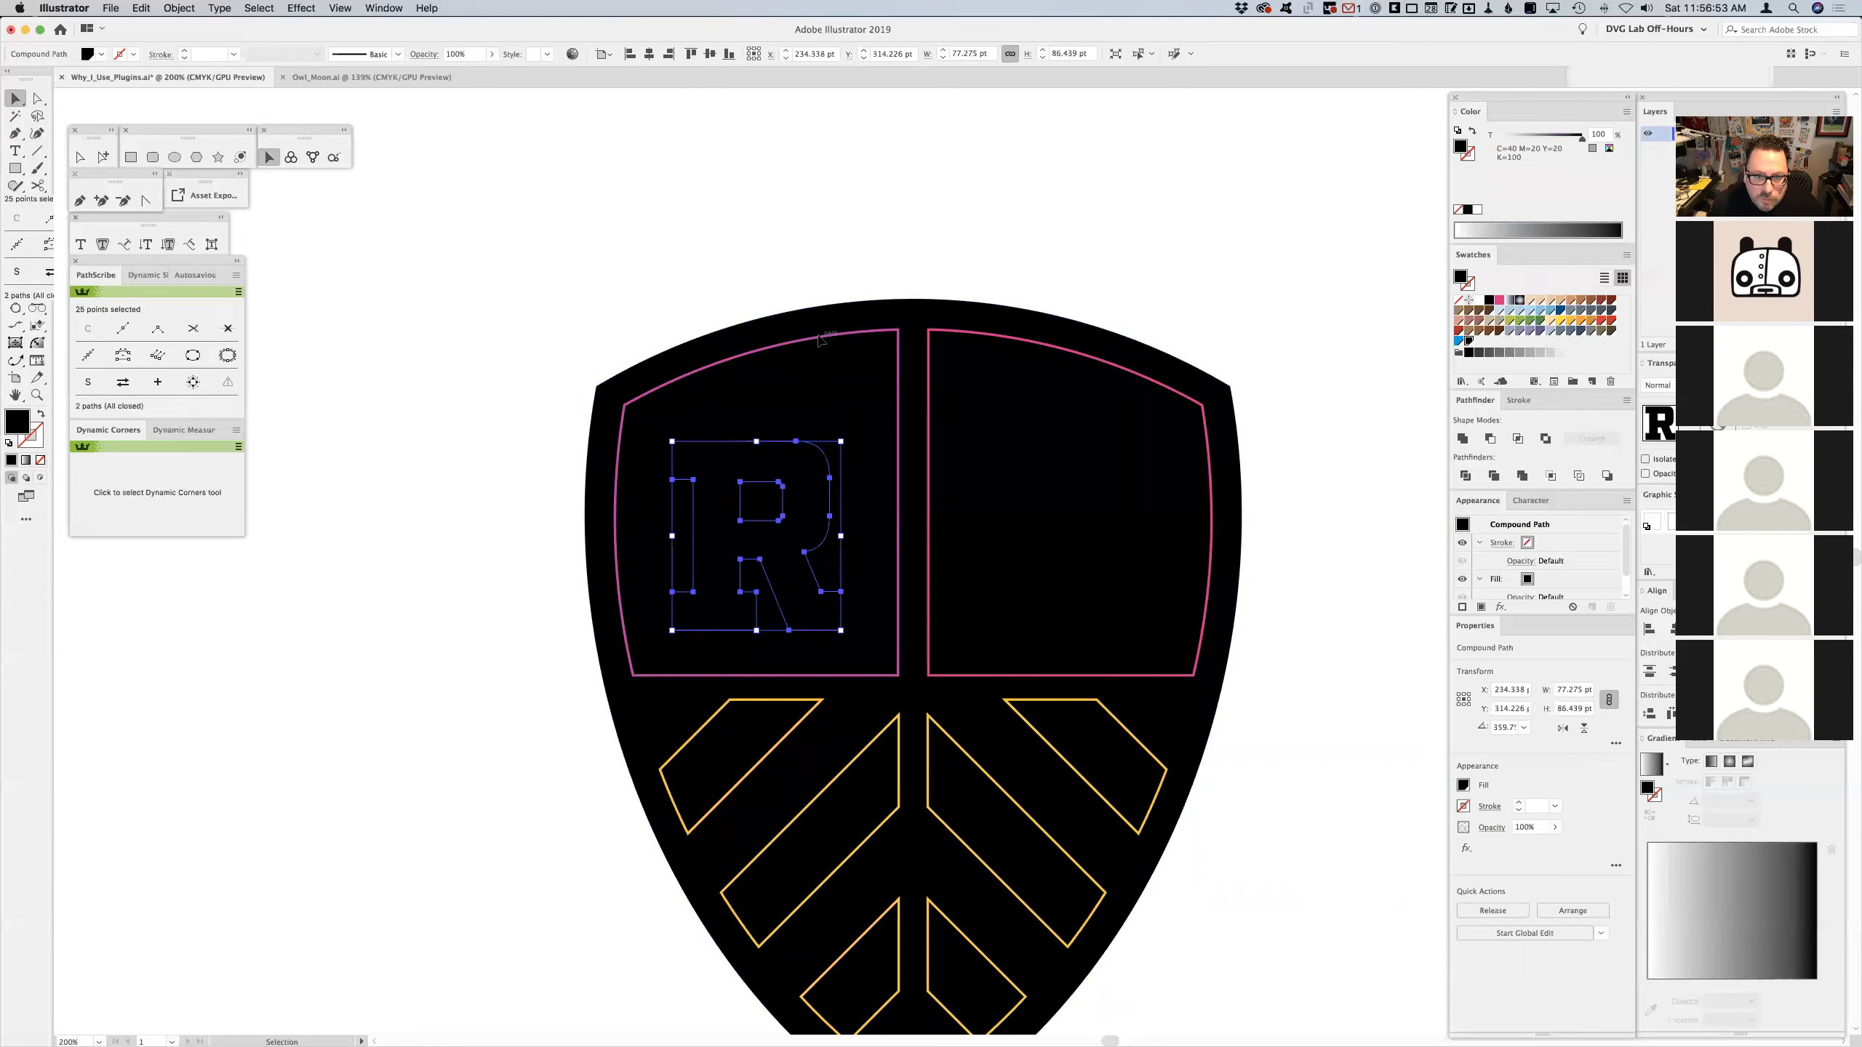
- Fill the two letter panels and all stripes white with no stroke, and send them with the black shield behind the letters
left_click(895, 334)
left_click(964, 337, "shift")
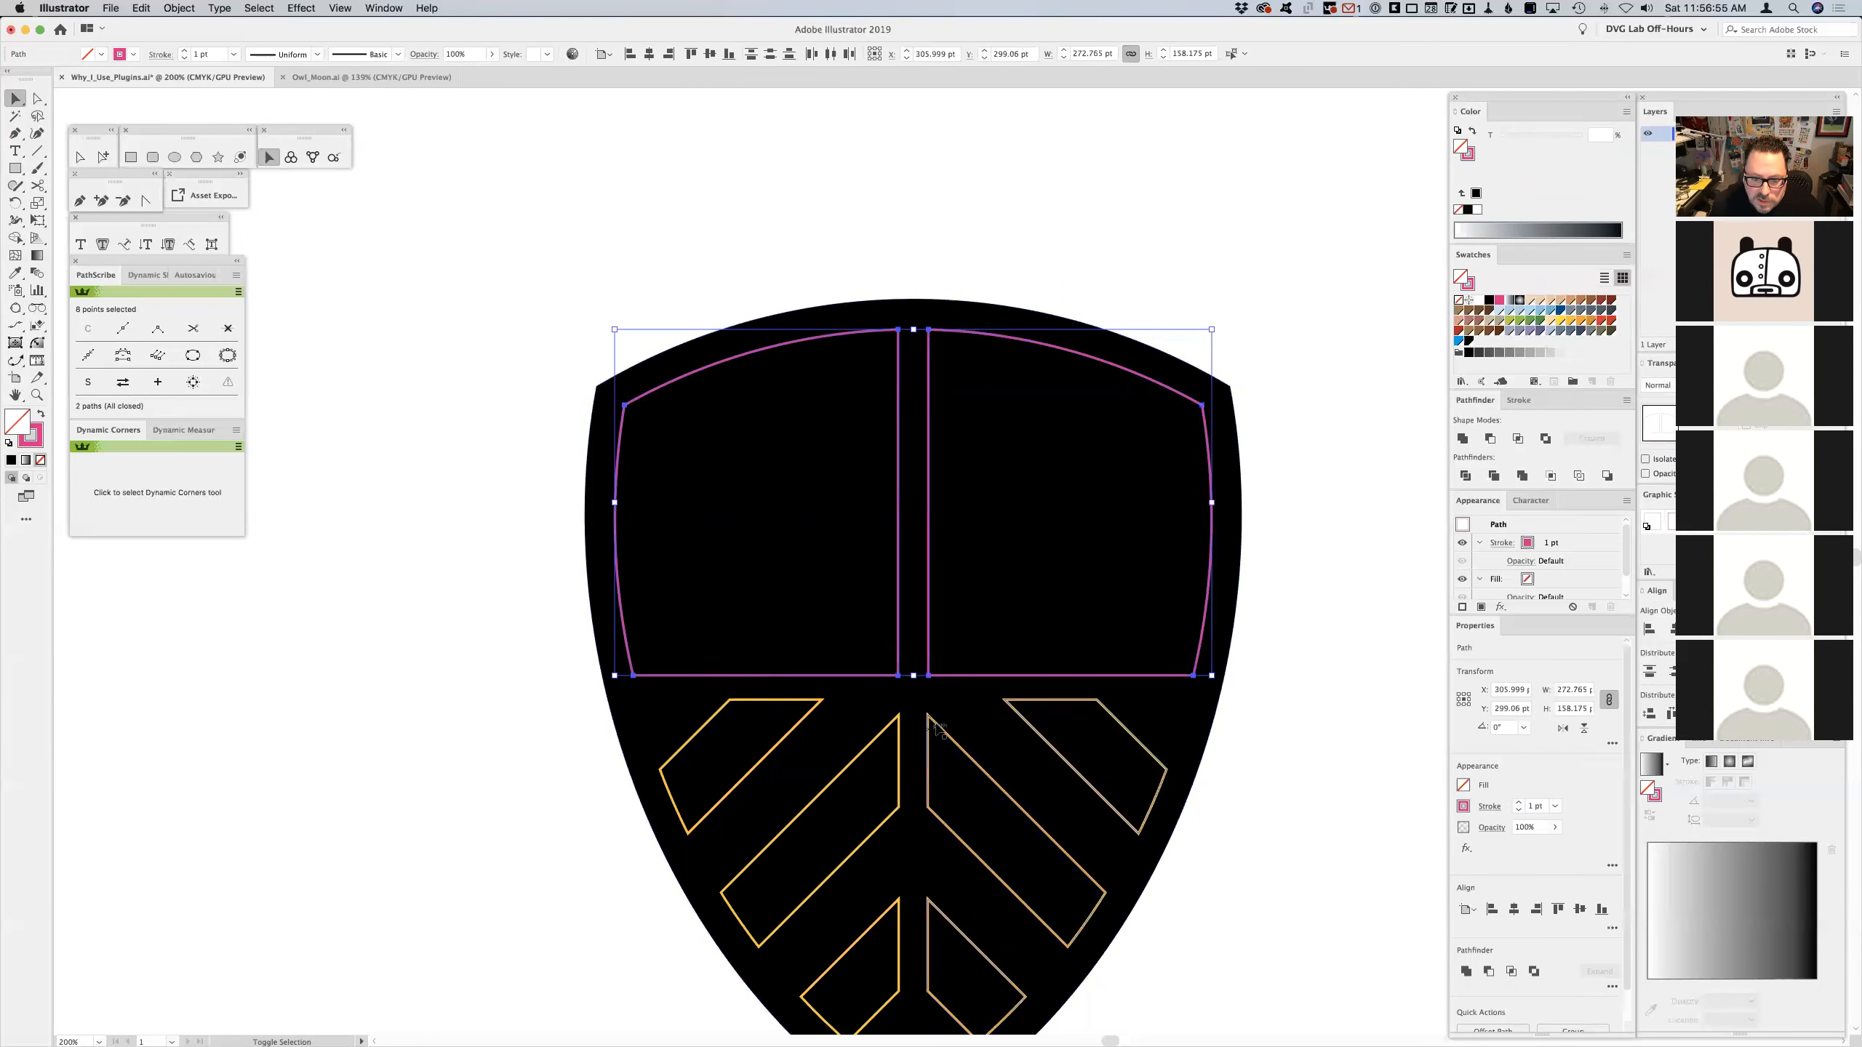
left_click(935, 721, "shift")
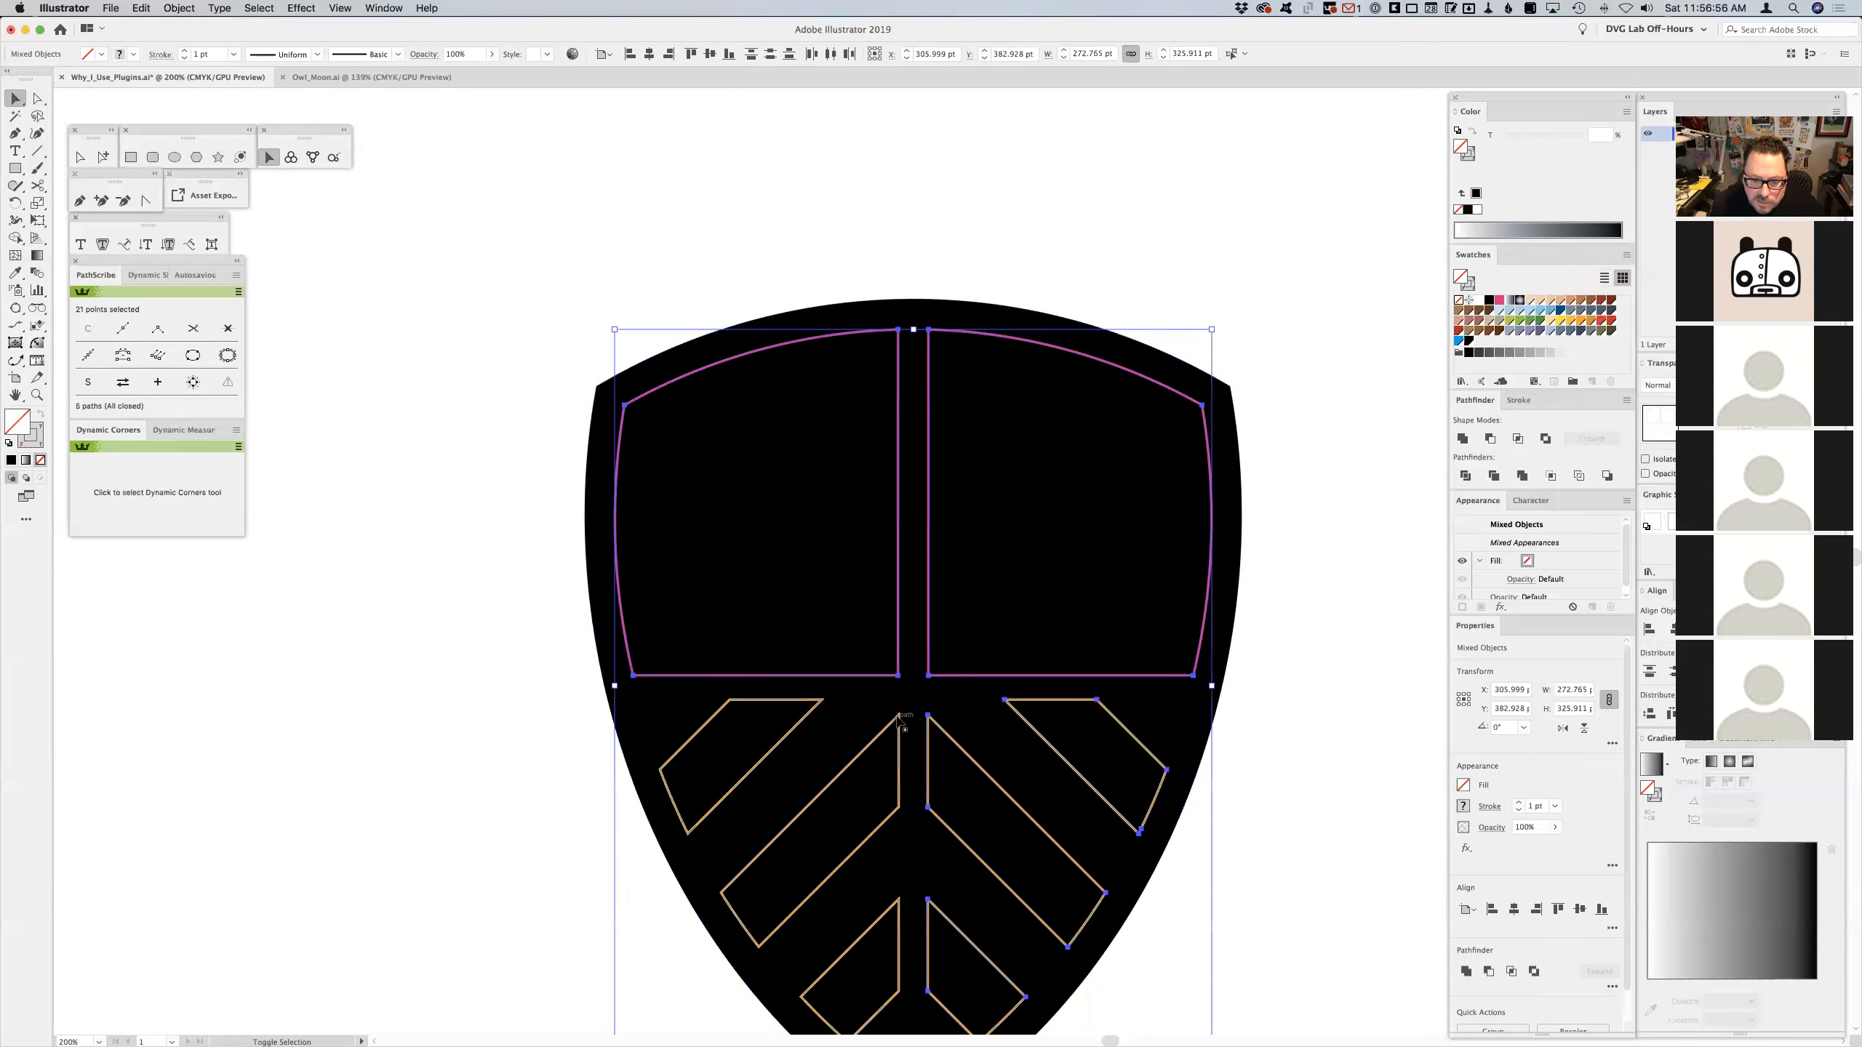
left_click(1480, 299)
key("x")
left_click(1459, 300)
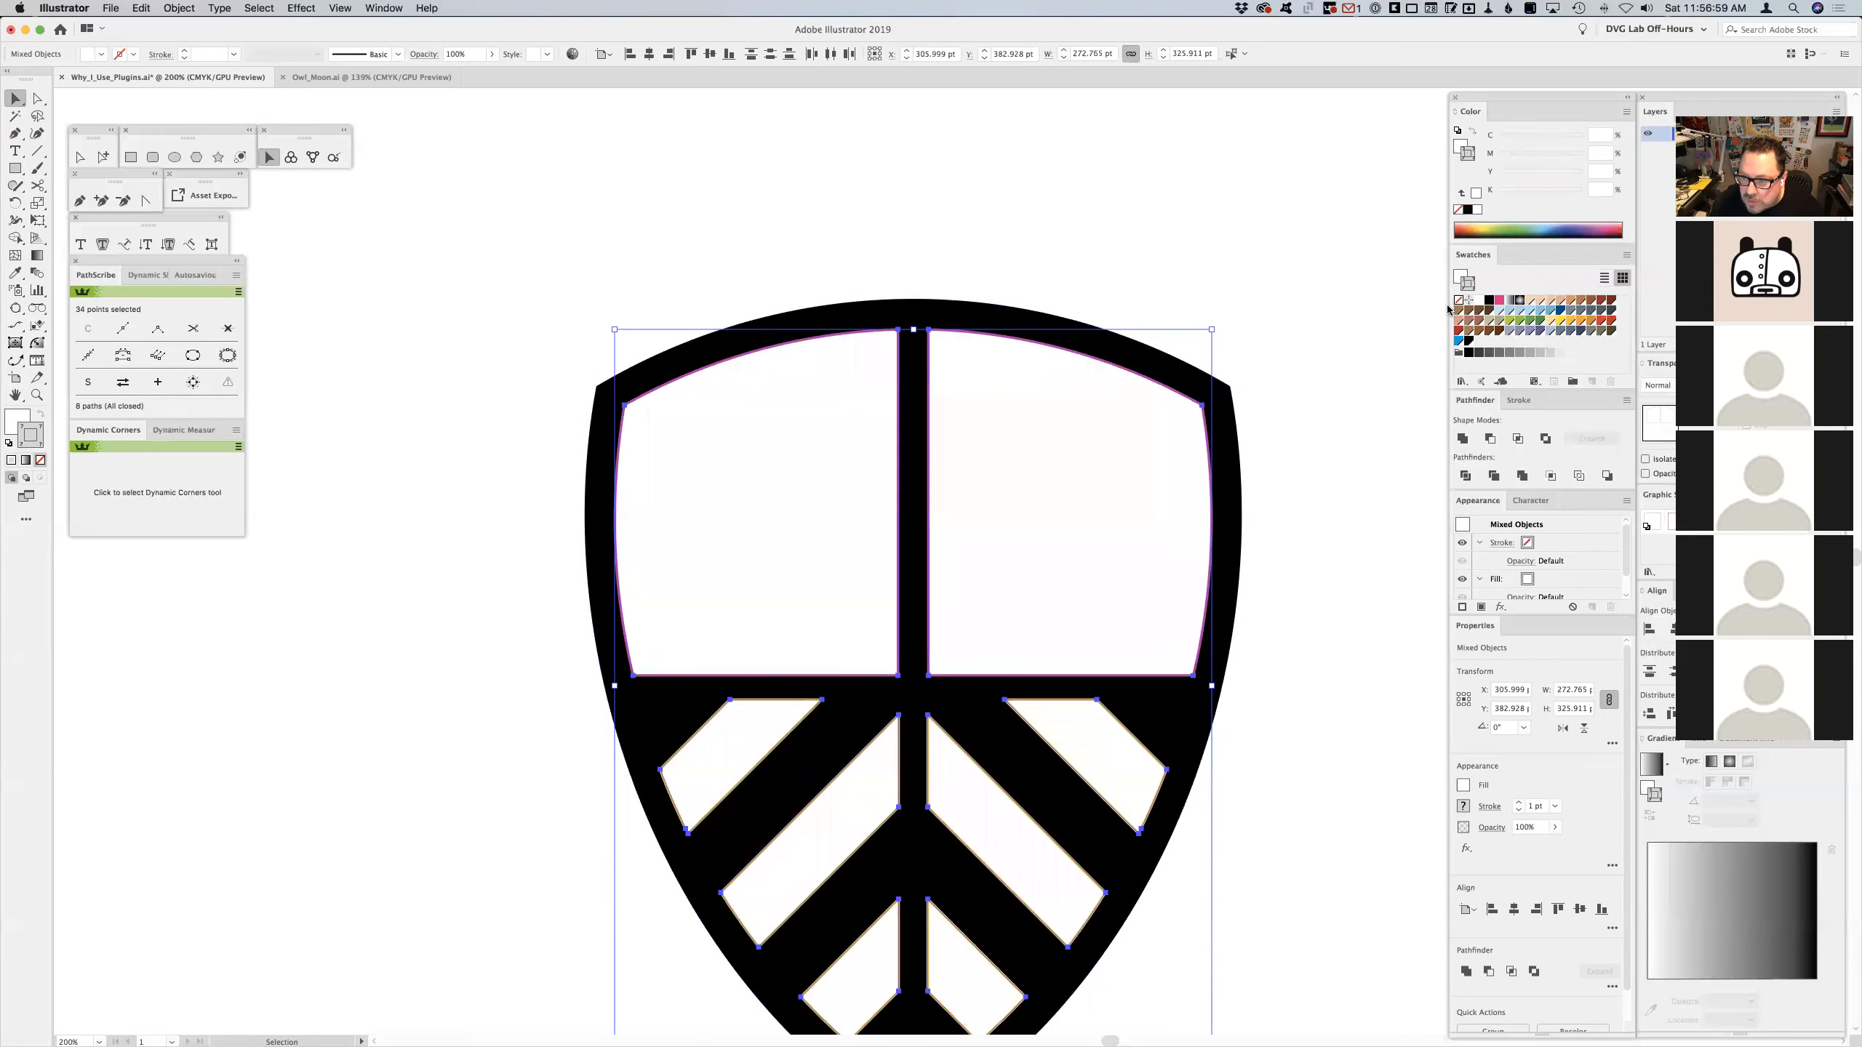
left_click(1183, 373, "shift")
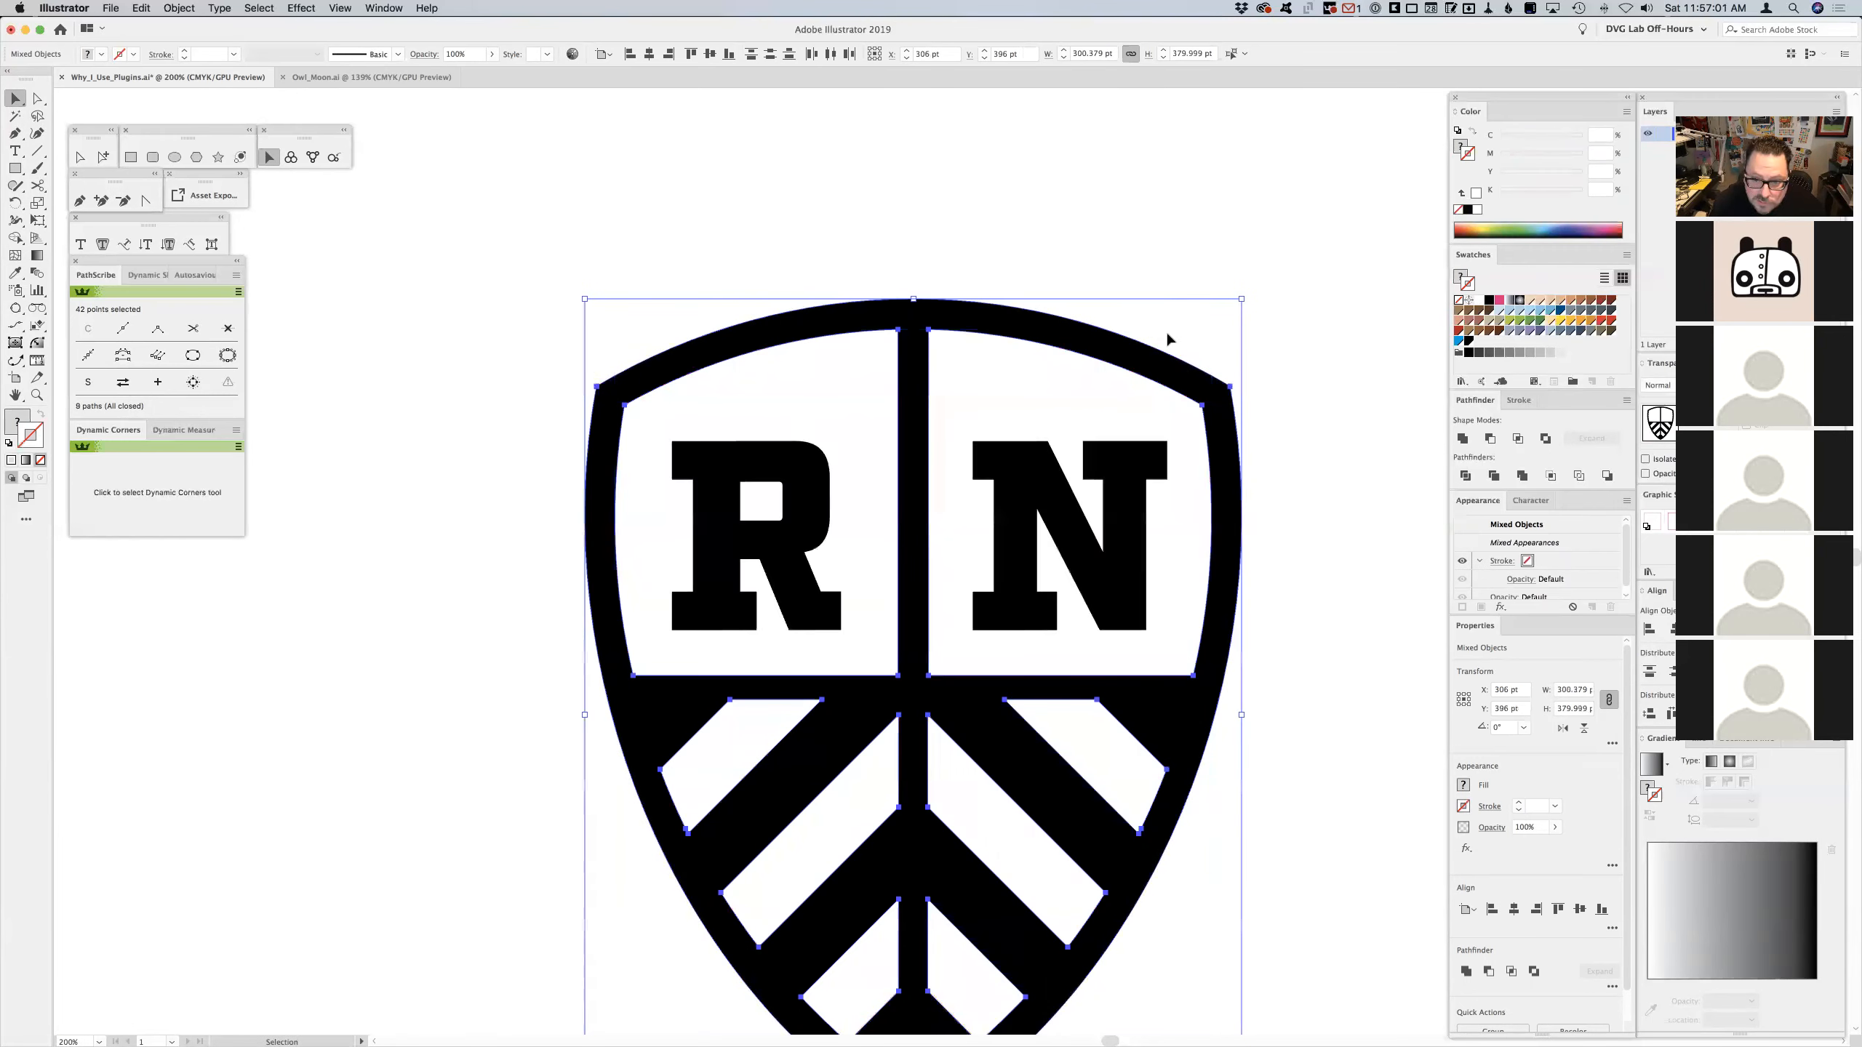
left_click(1112, 239)
- Subtract the R from its white panel with Minus Front and make the result a compound path
left_click(825, 389)
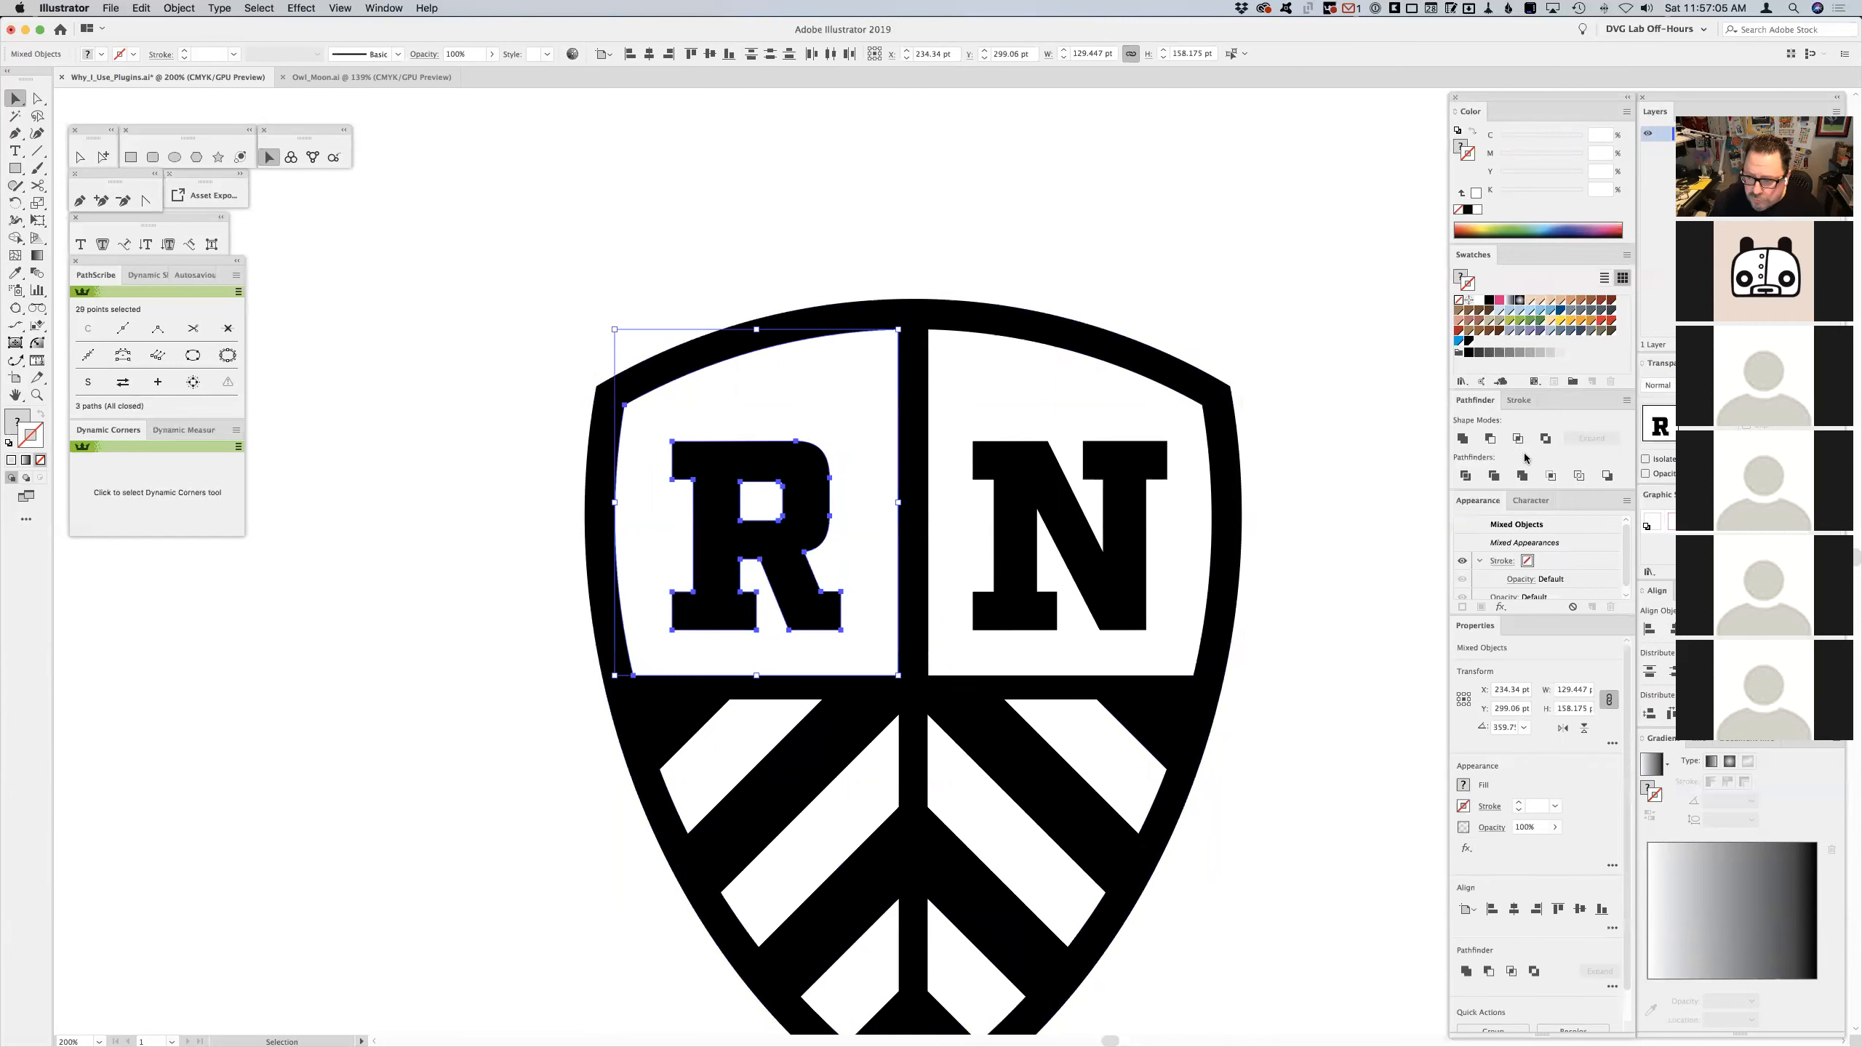
left_click(1490, 438)
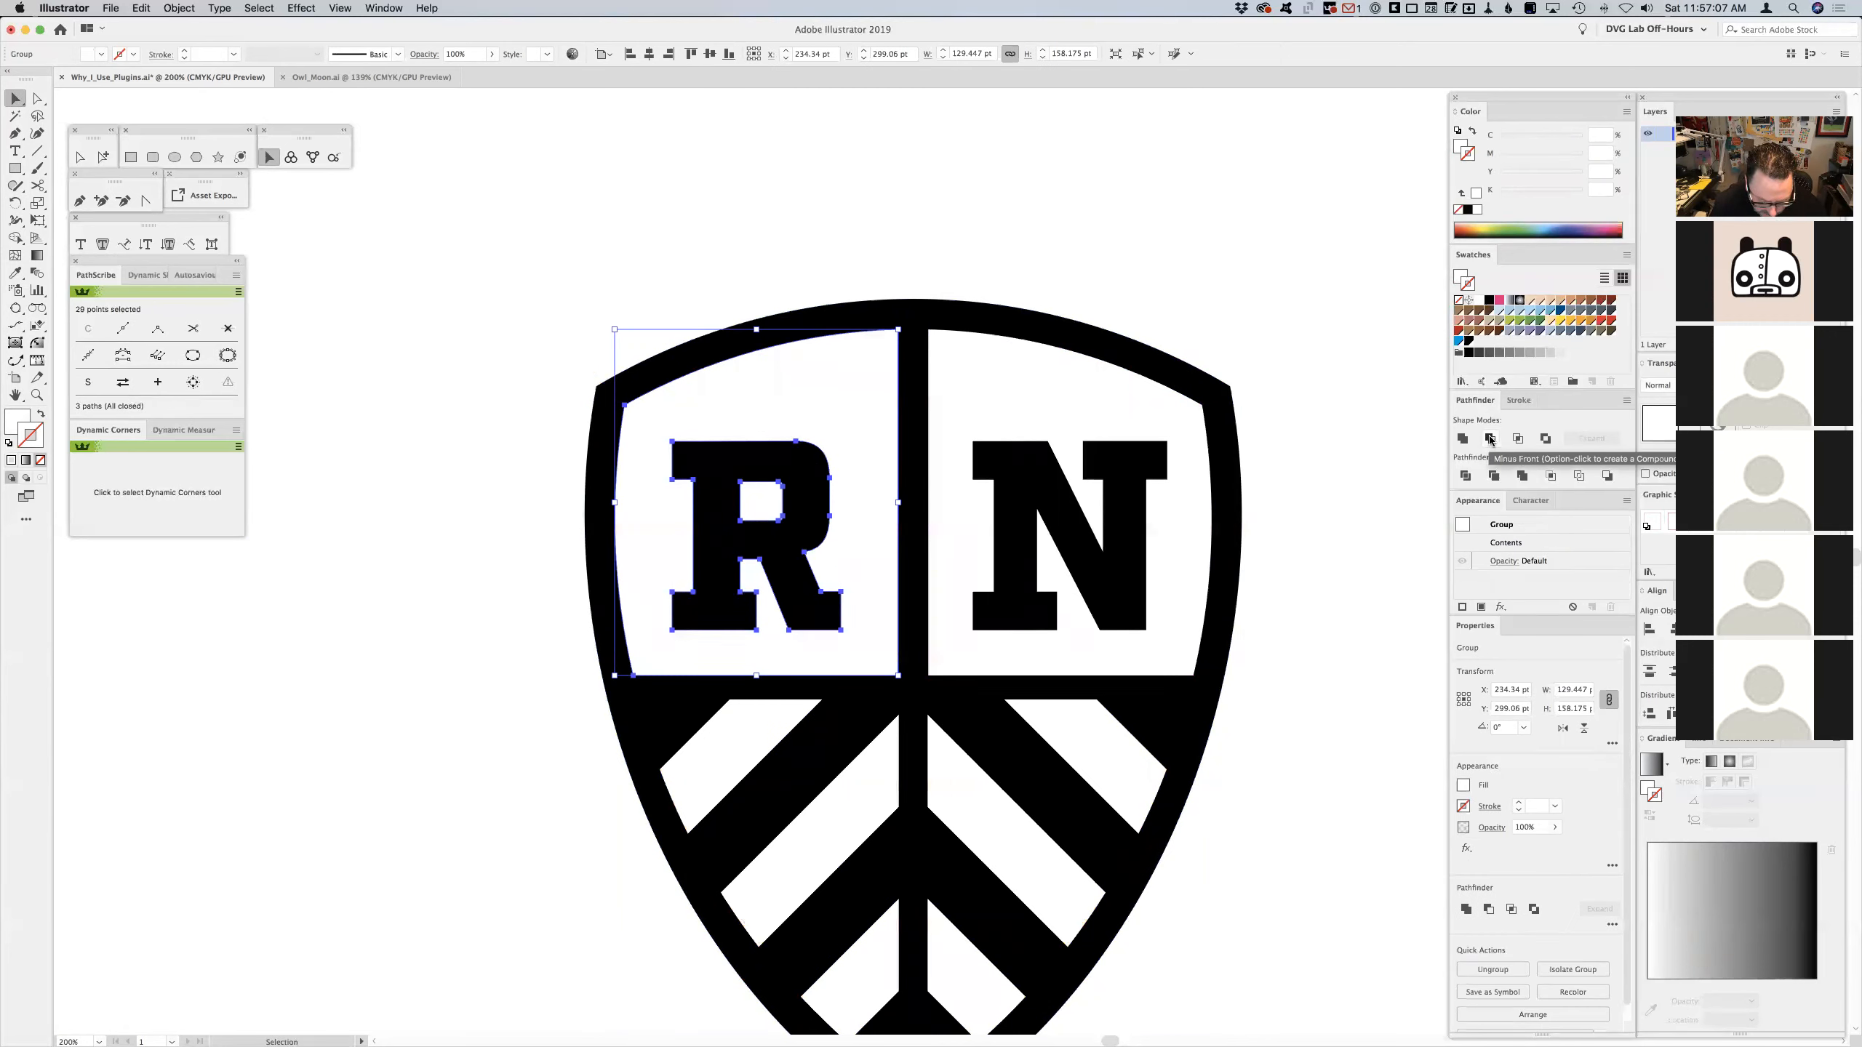
left_click(1490, 439)
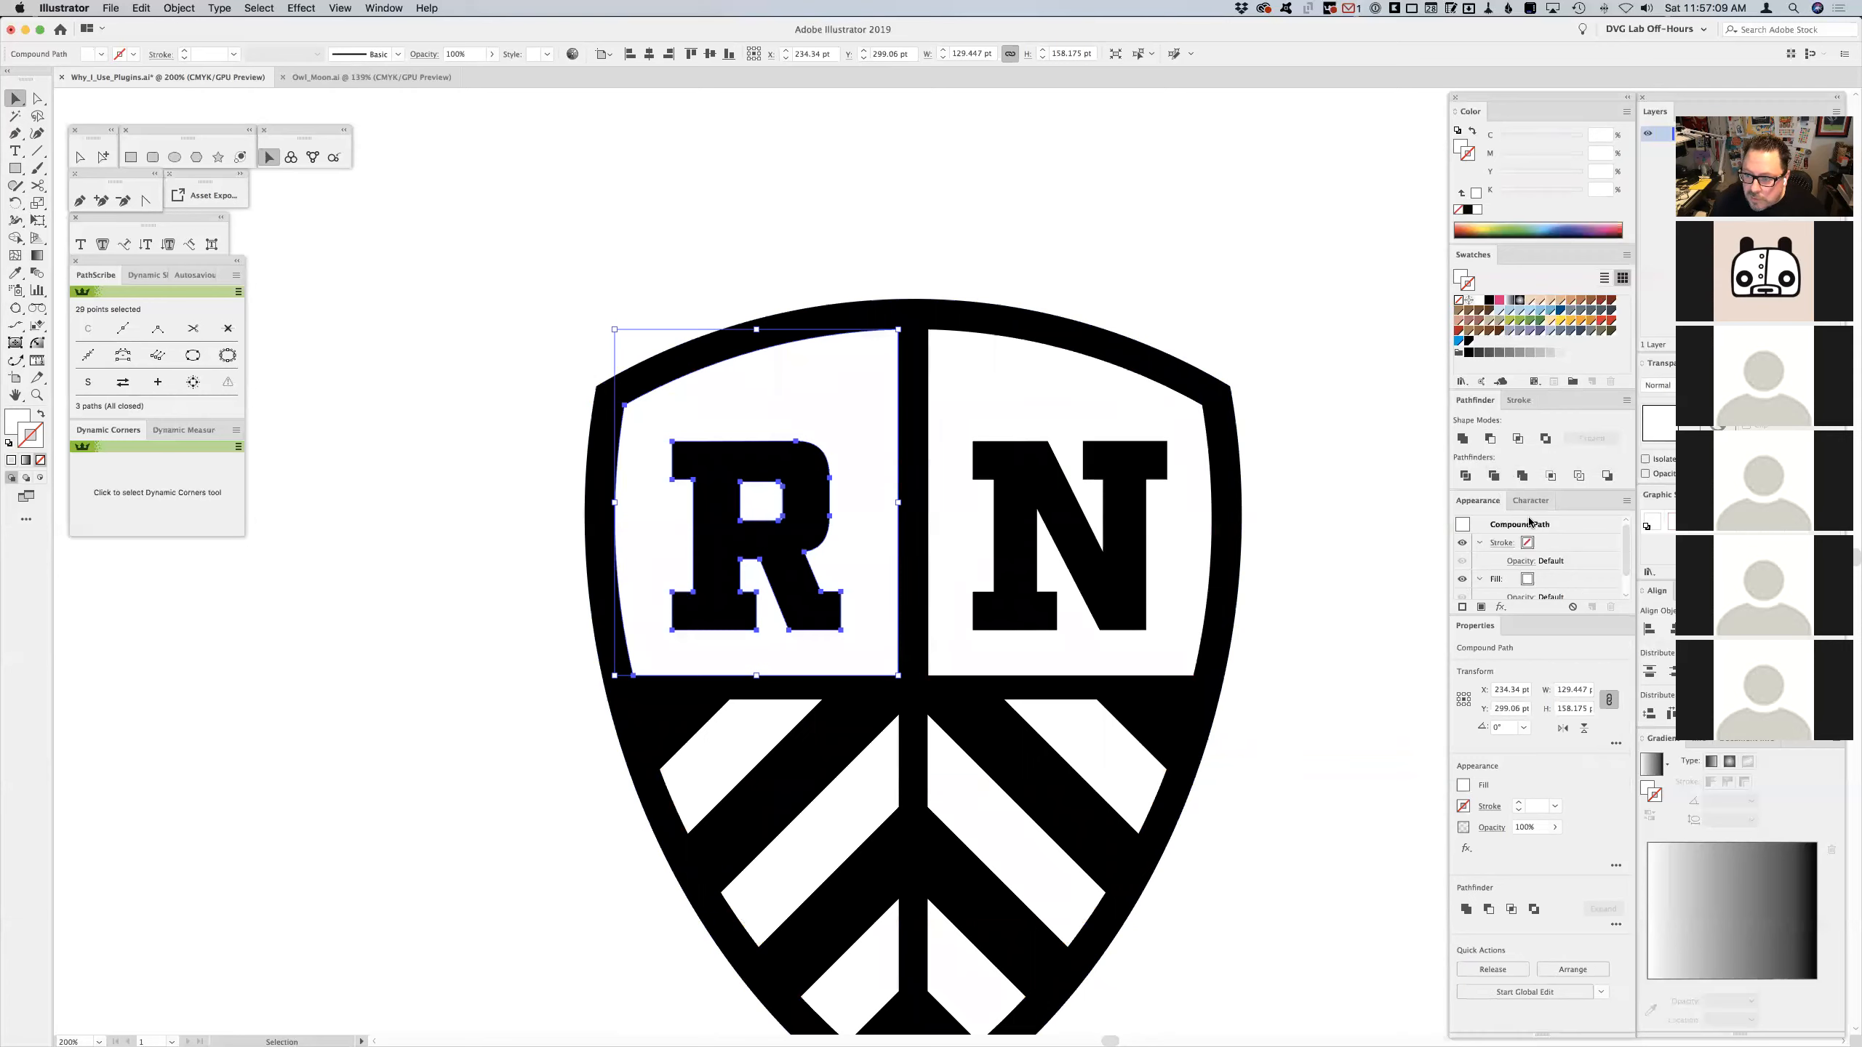
- Fill the R panel and the stripes beneath the N blue, and fit the artboard in the window
left_click(941, 783)
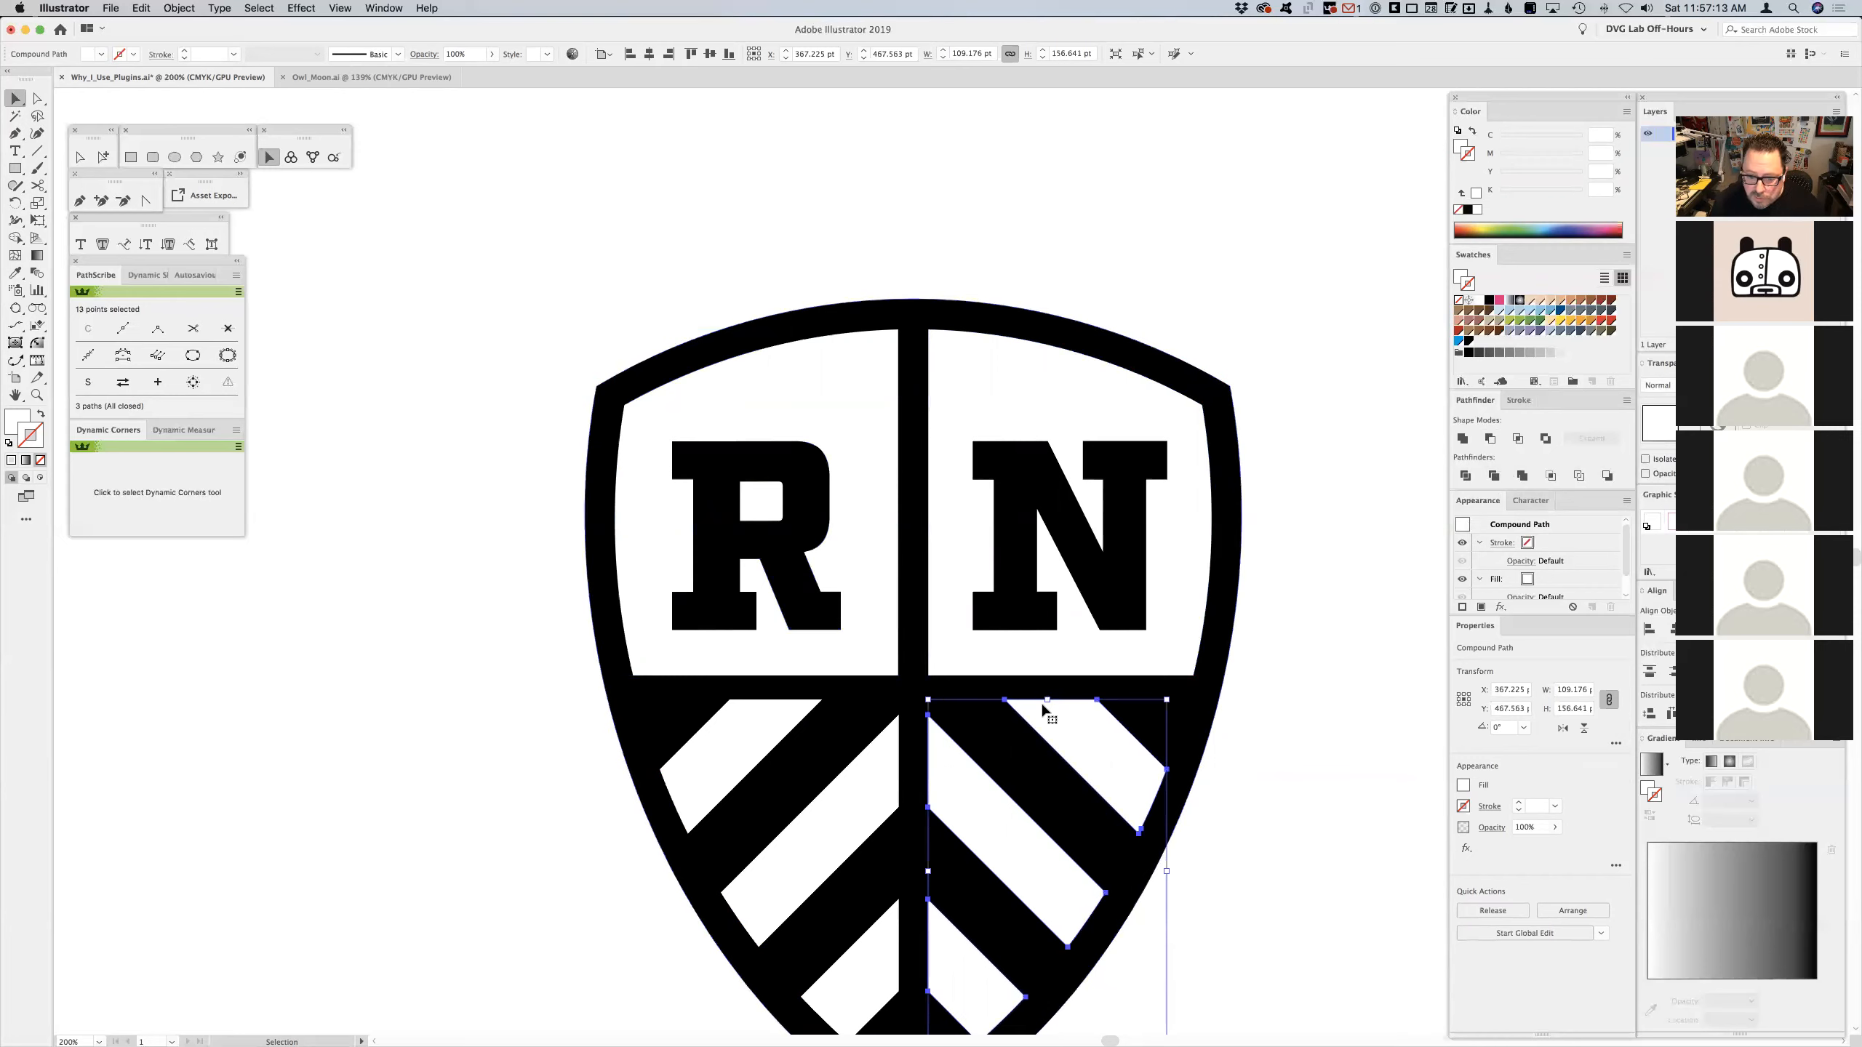
left_click(872, 390)
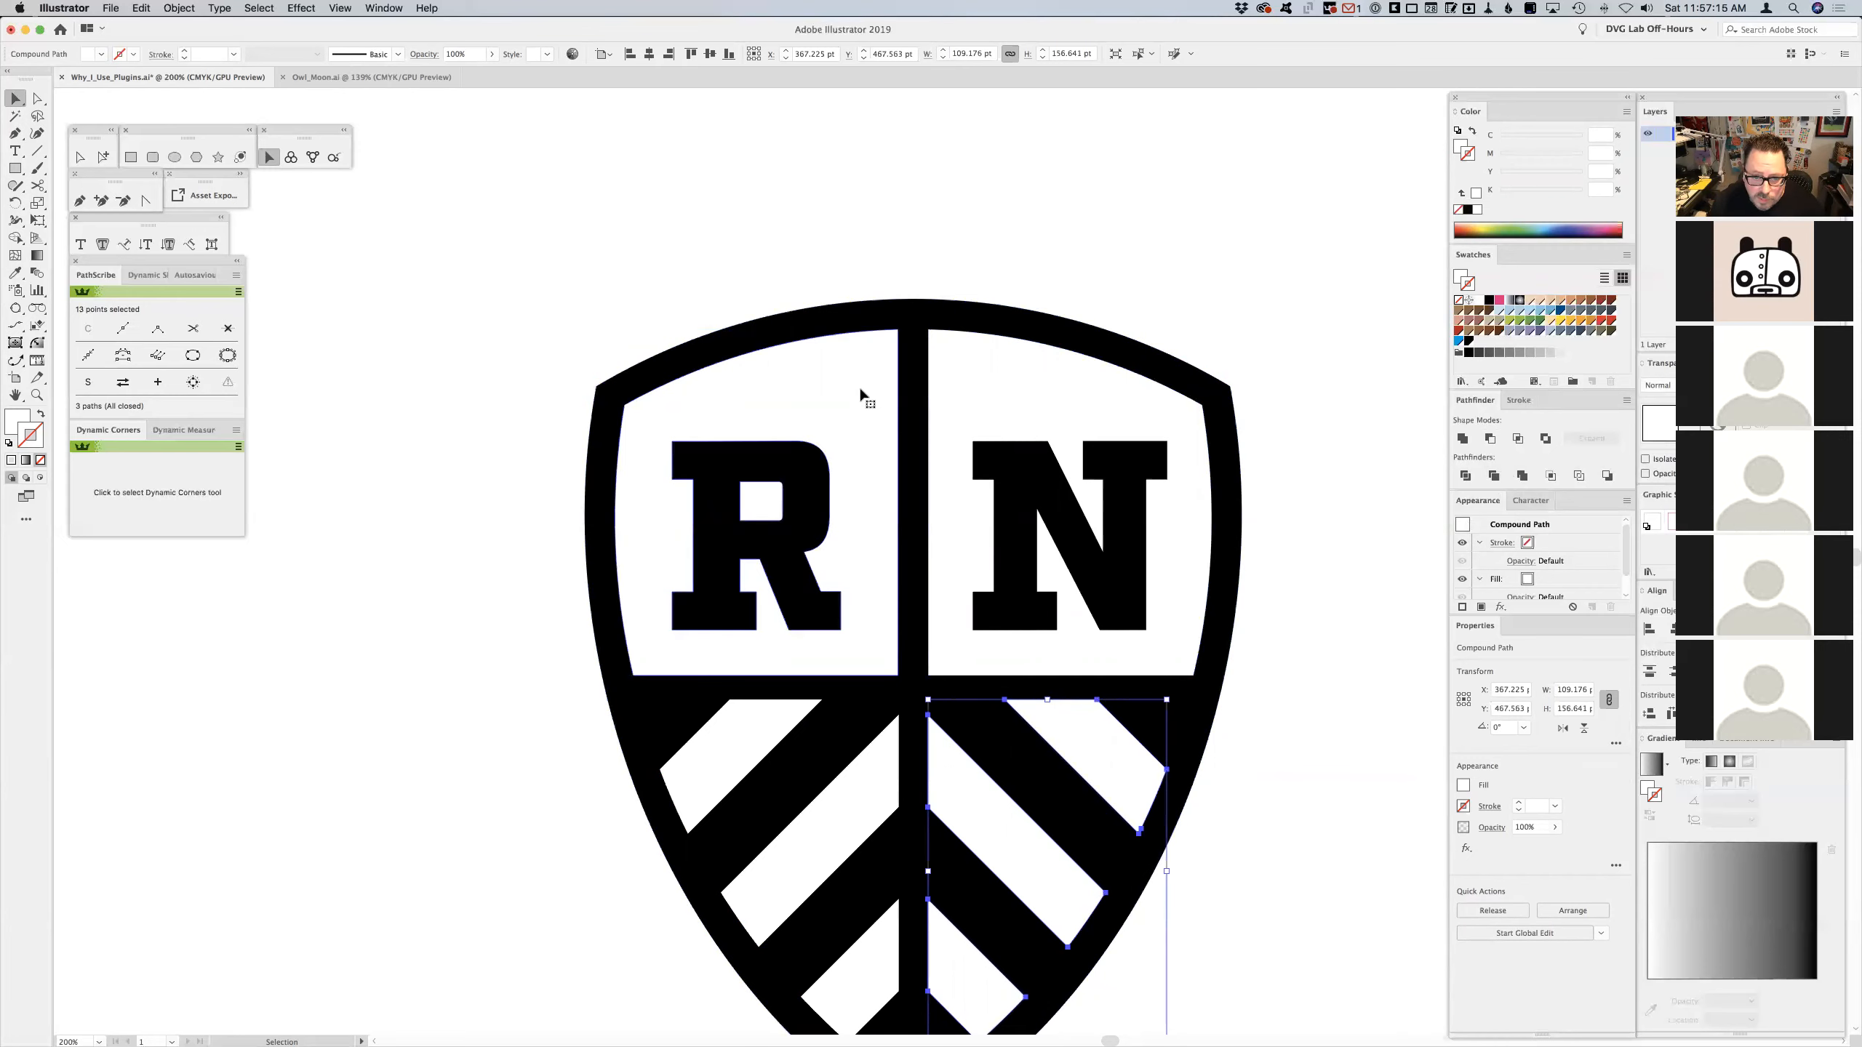
left_click(1044, 708, "shift")
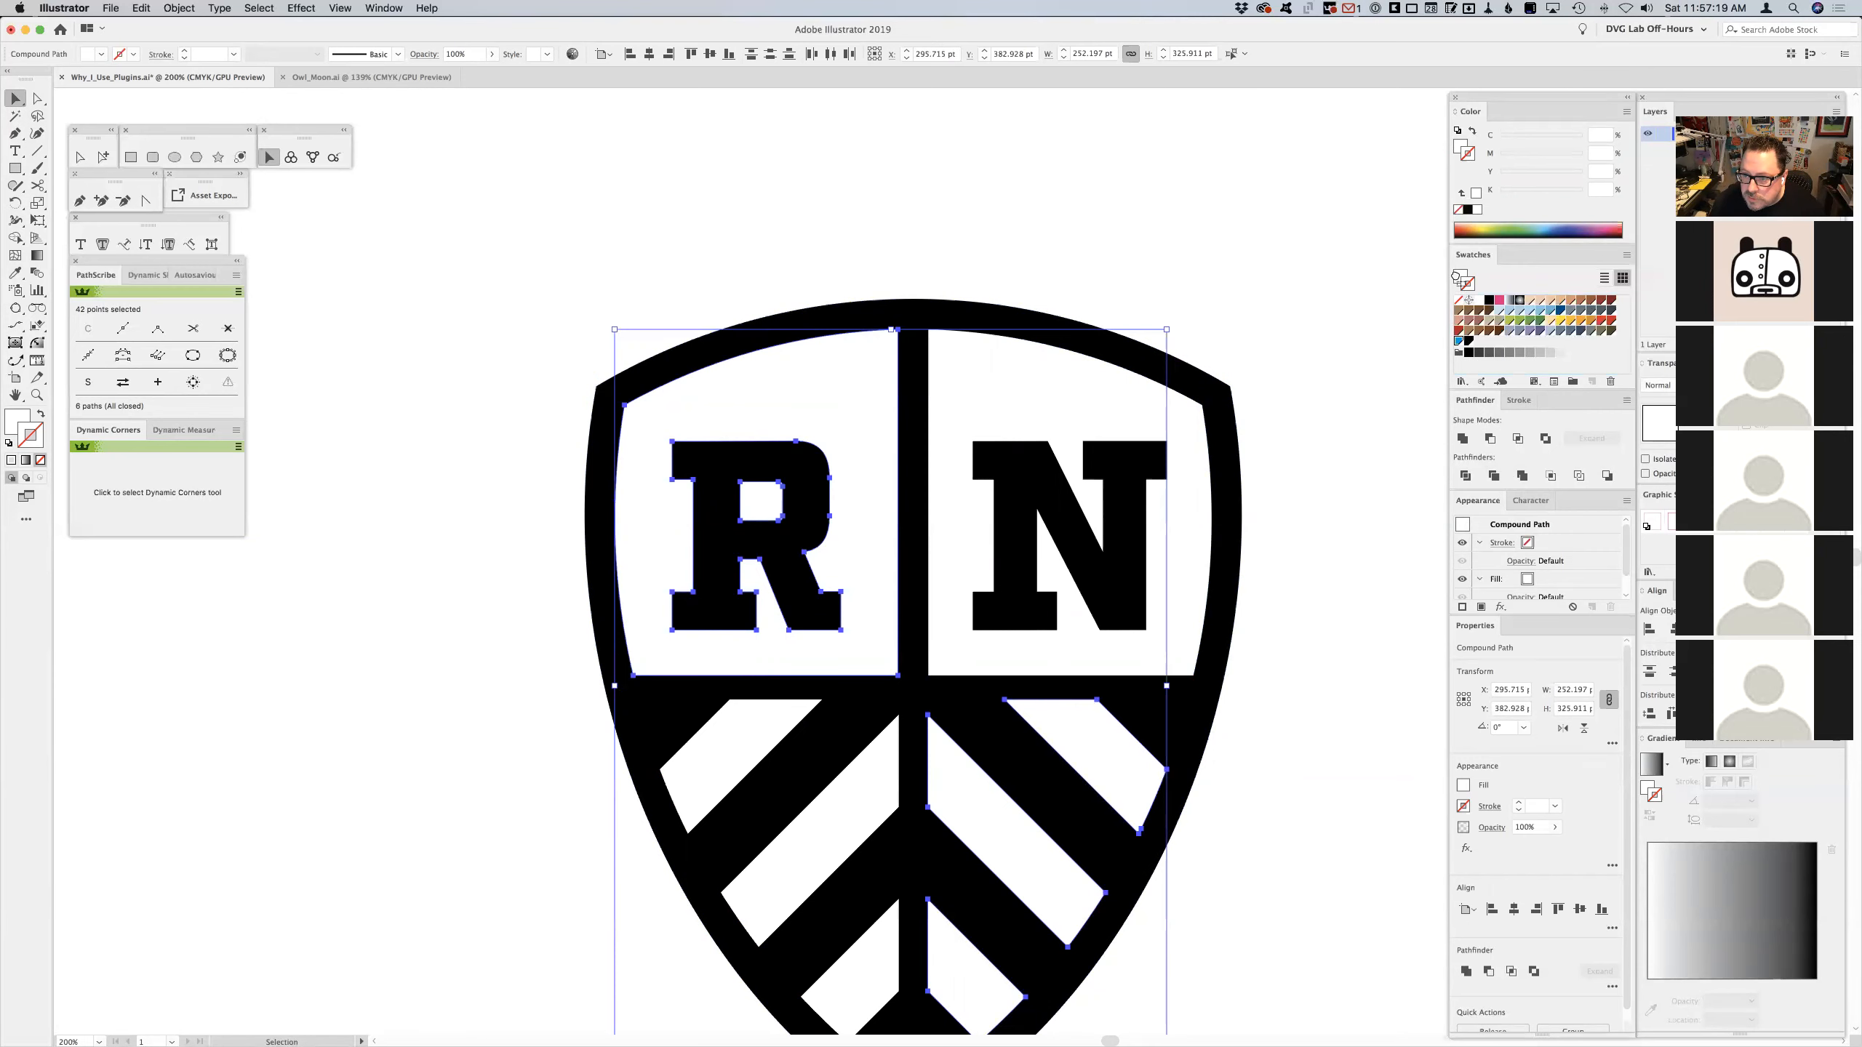
left_click(1460, 341)
left_click(1298, 385)
key("super")
key("super+0")
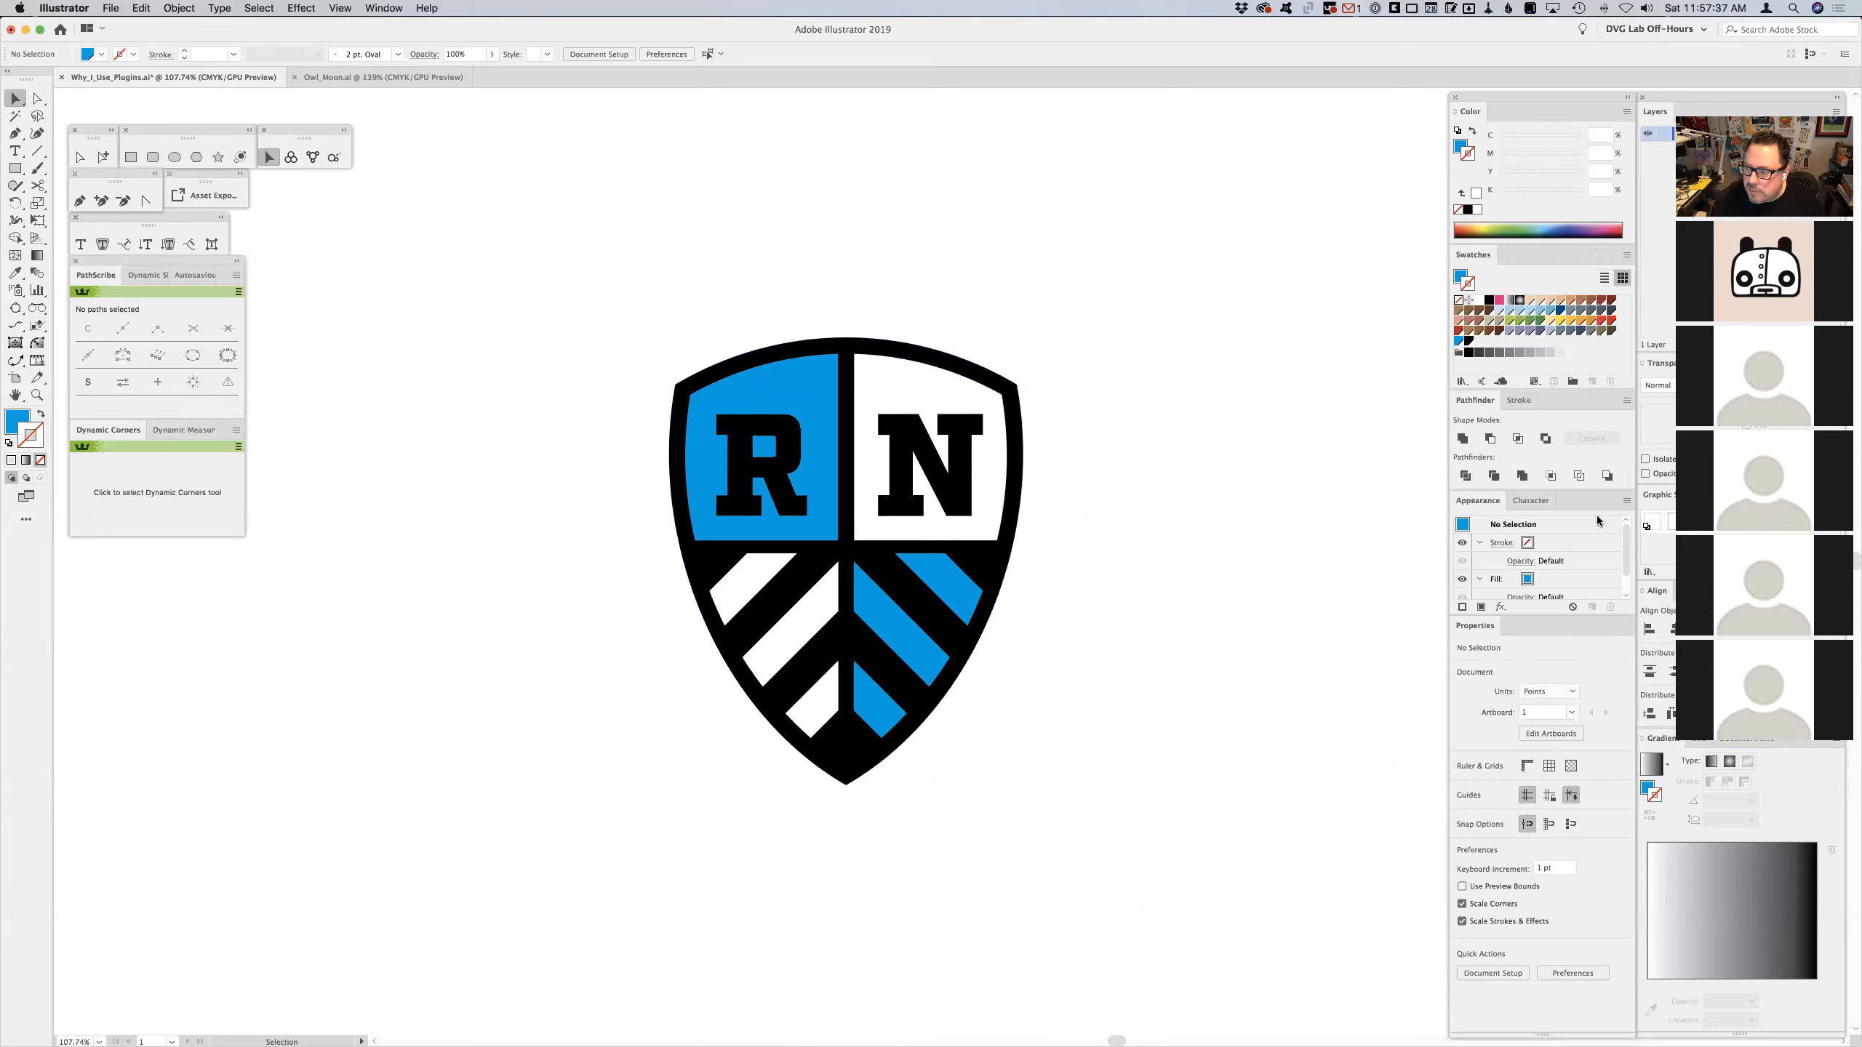
- Draw a 0.75 pt magenta circle about 795 pt wide through the panels' upper outer corners with the Circle by Points tool, and delete it
left_click(1700, 521)
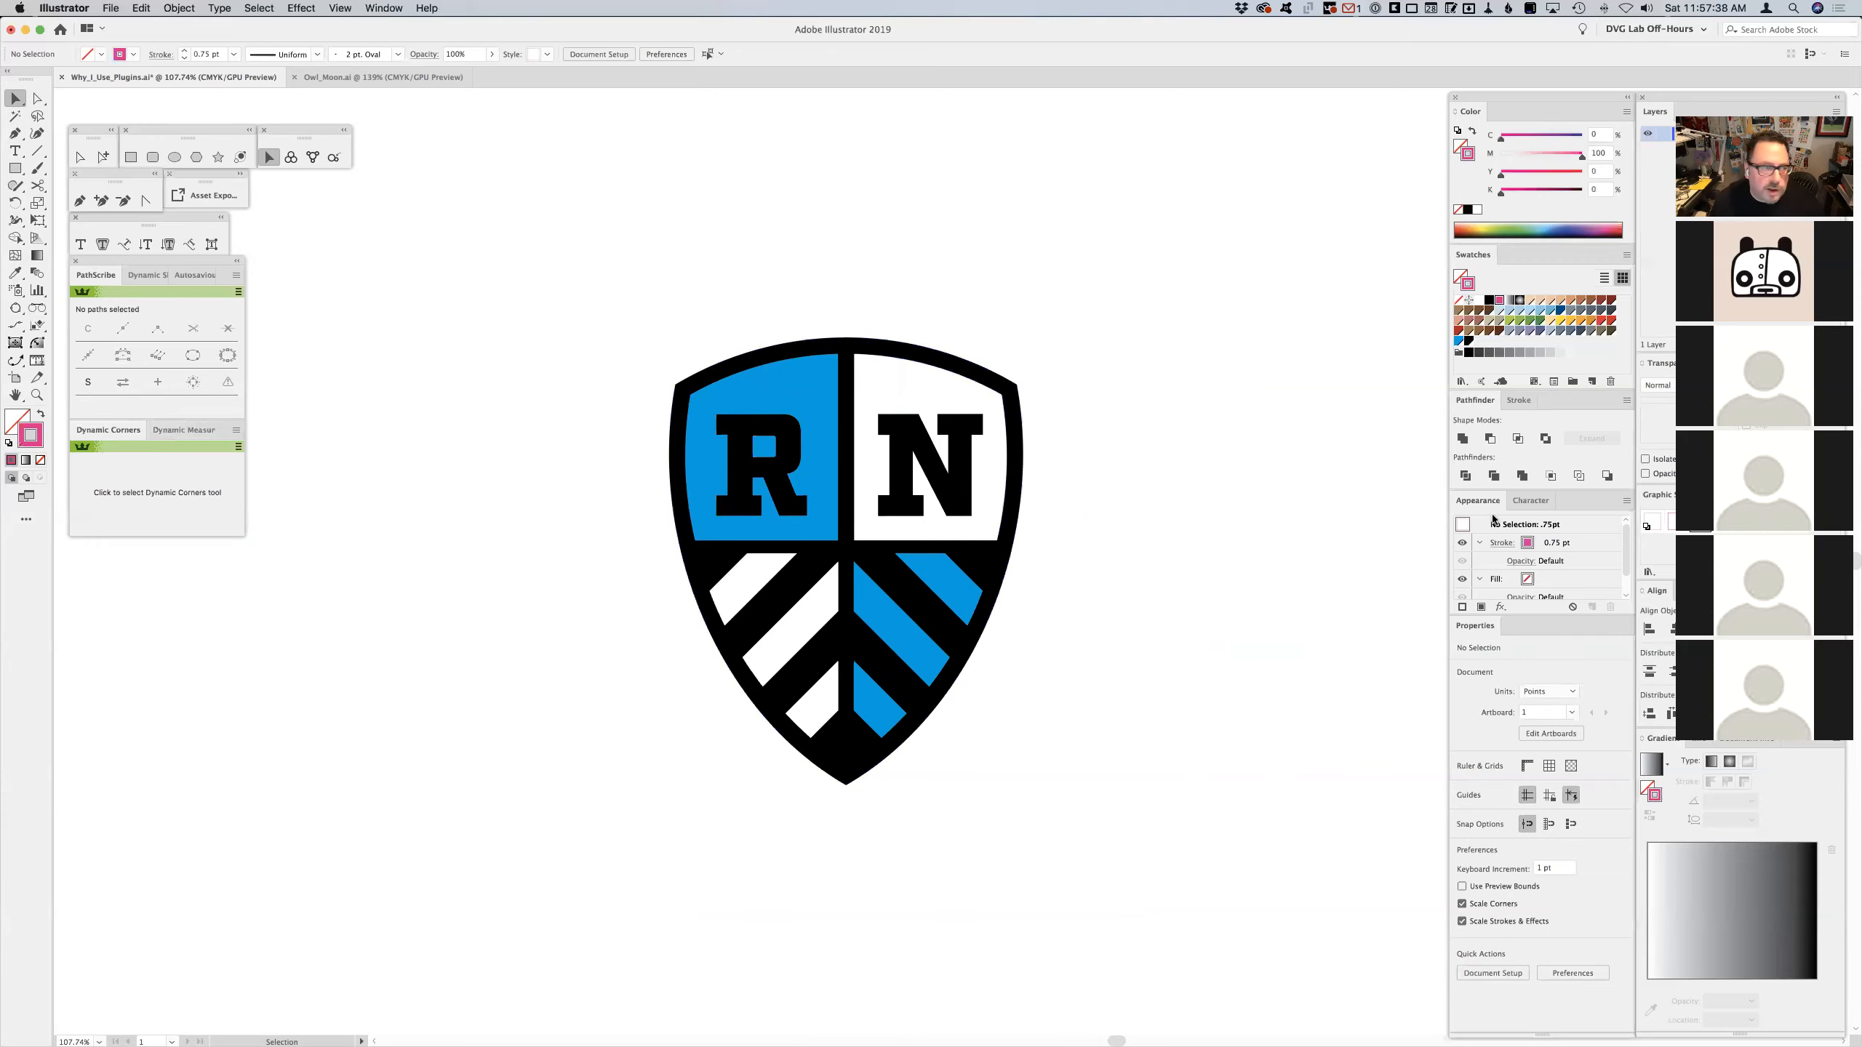
left_click(20, 365)
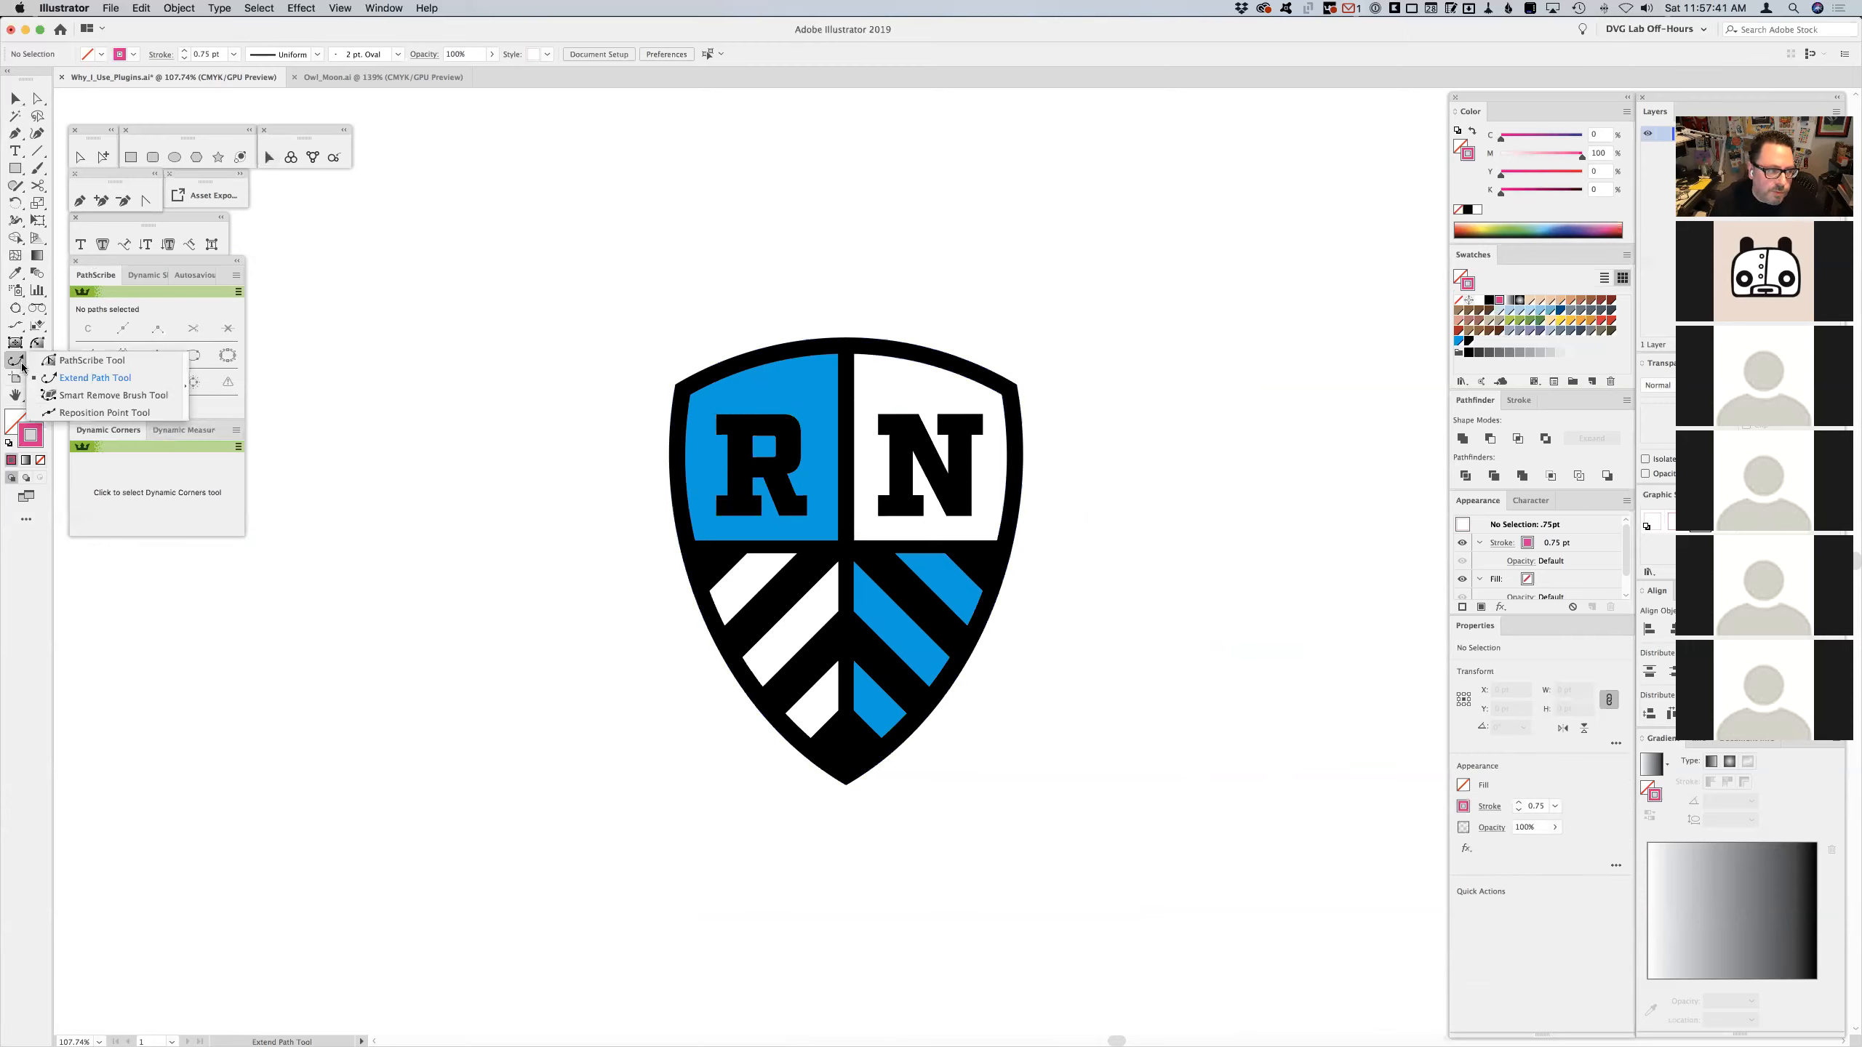
left_click(14, 310)
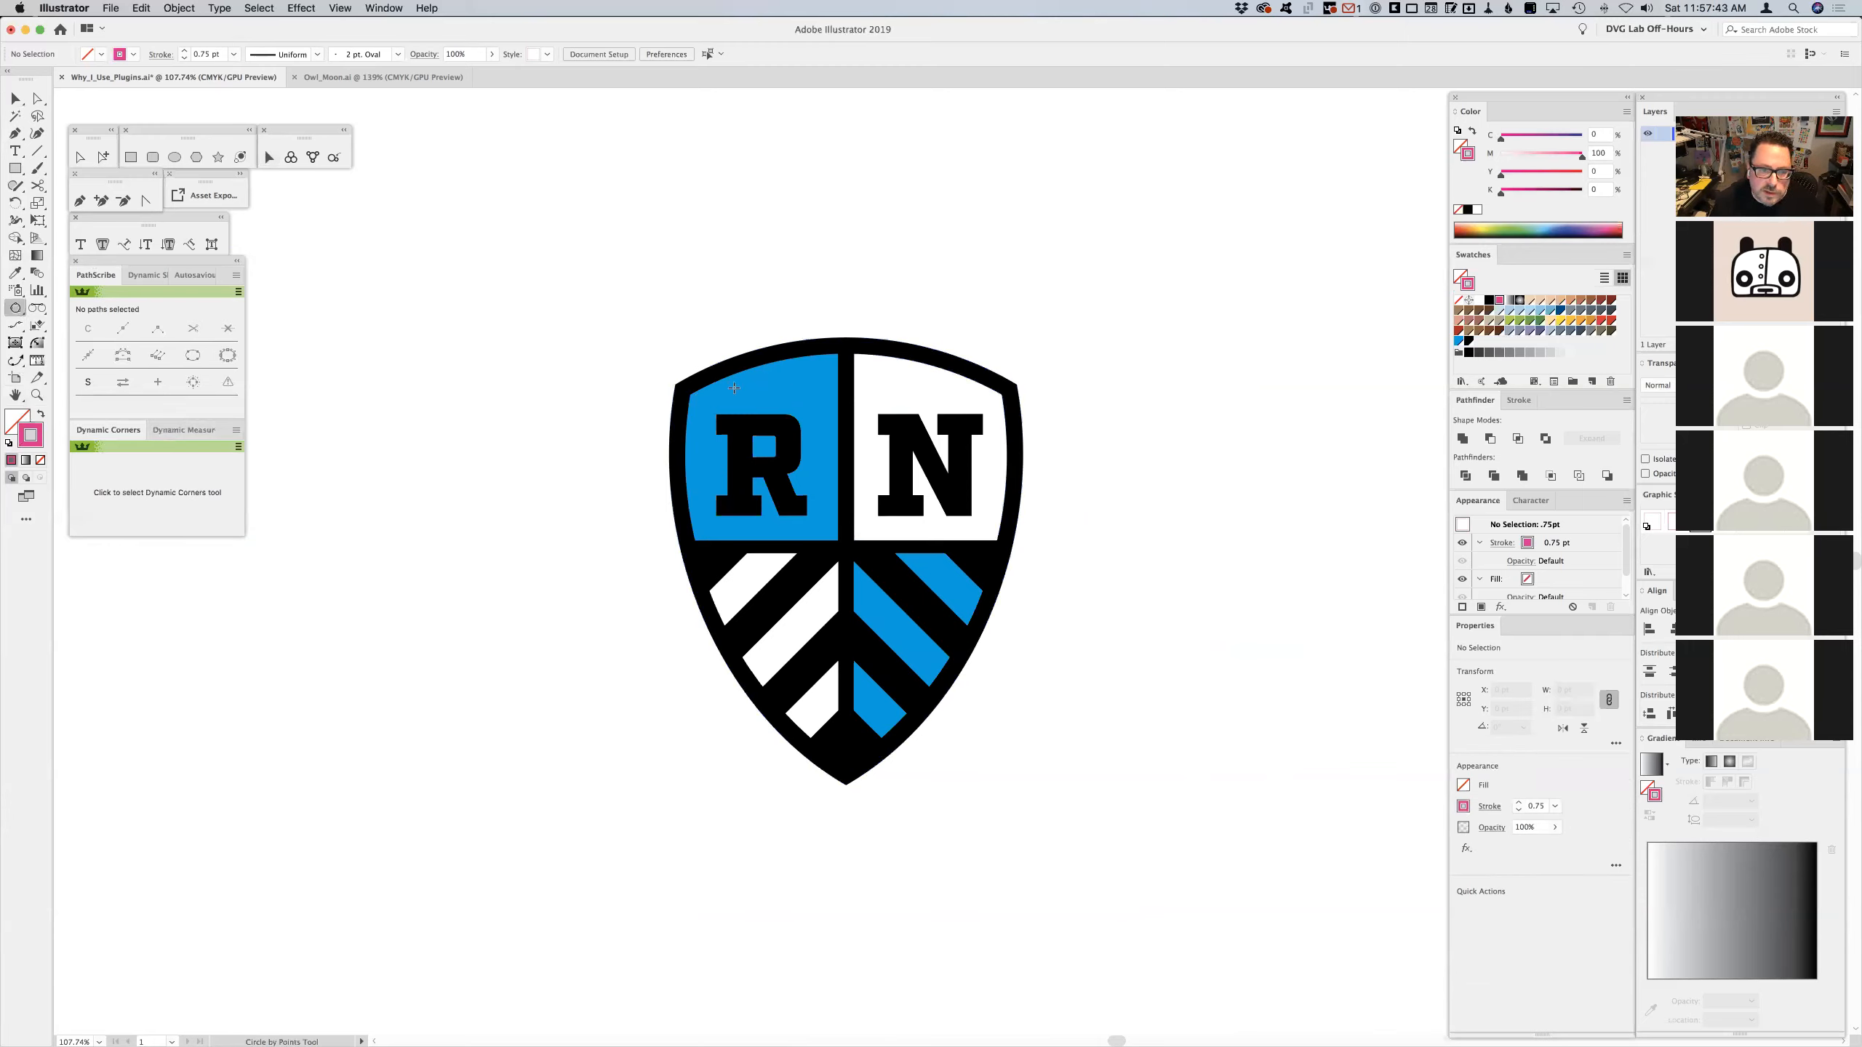
mouse_move(689, 395)
left_mouse_down()
mouse_move(1026, 423)
mouse_move(1143, 472)
mouse_move(1197, 420)
mouse_move(1135, 467)
left_mouse_up()
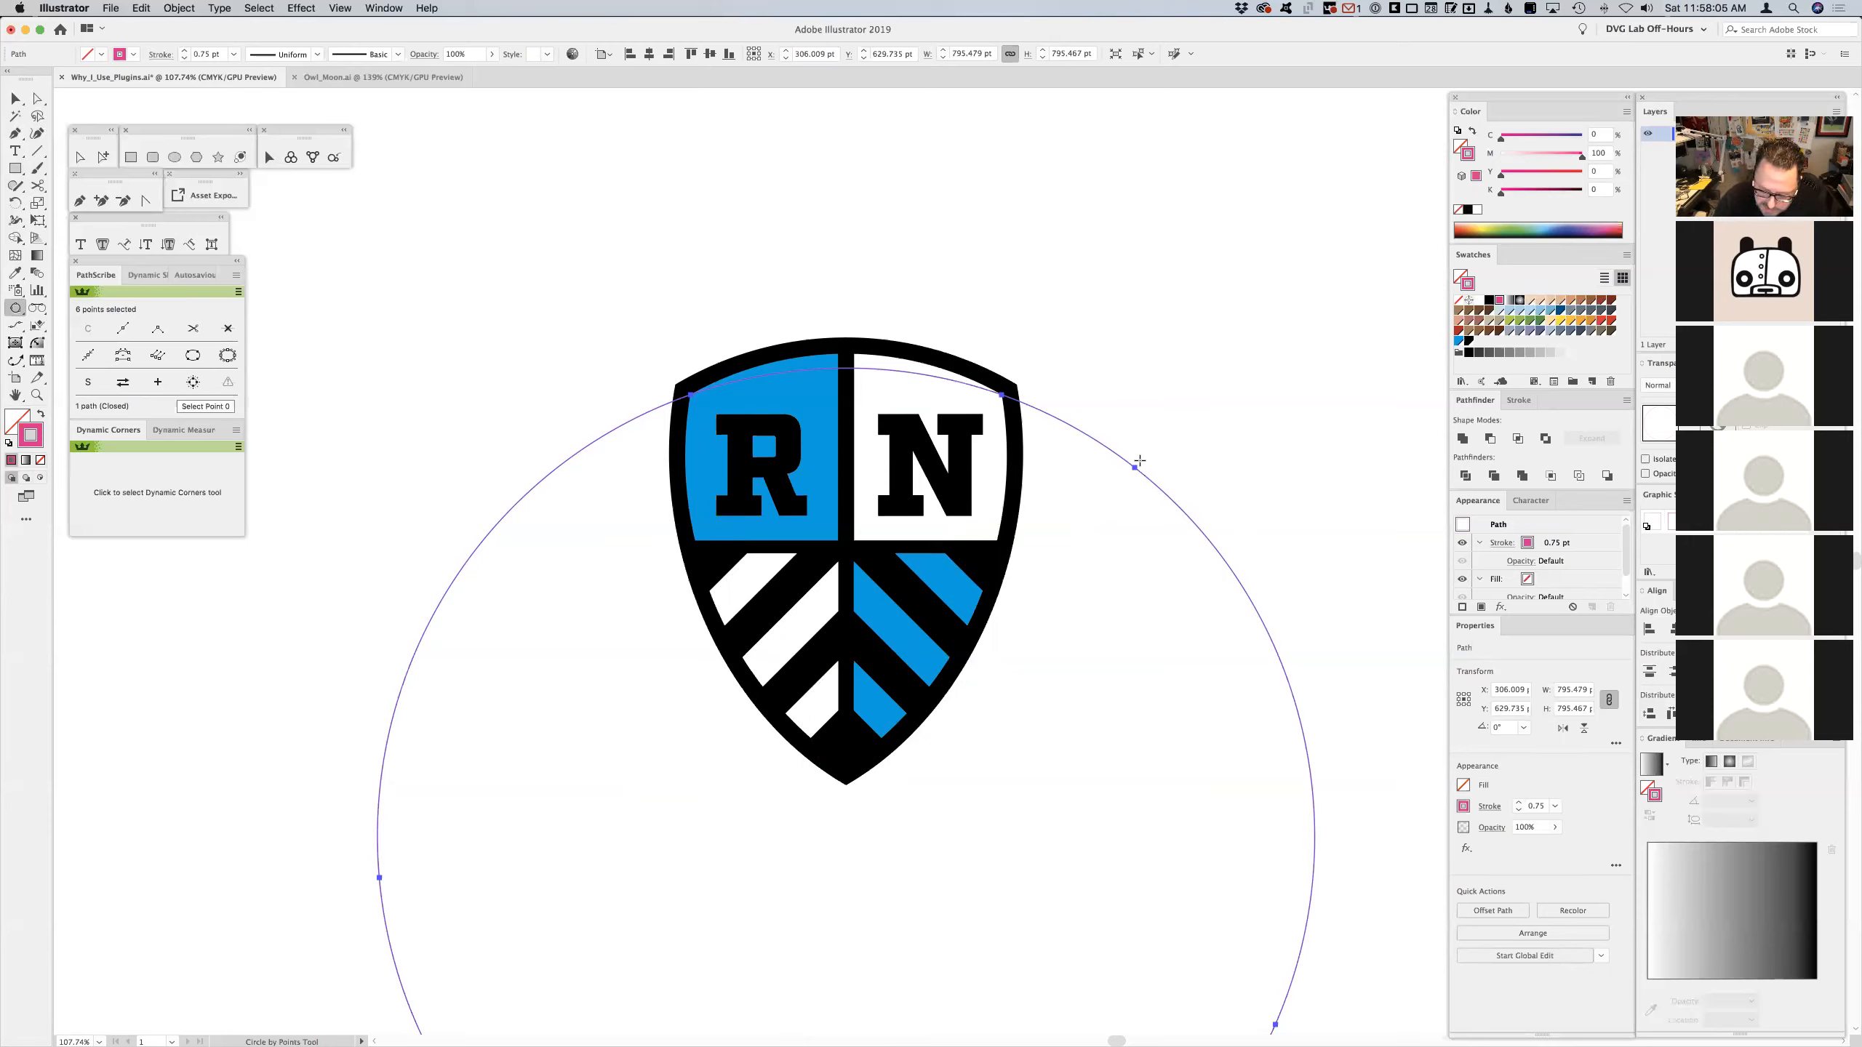
key("Delete")
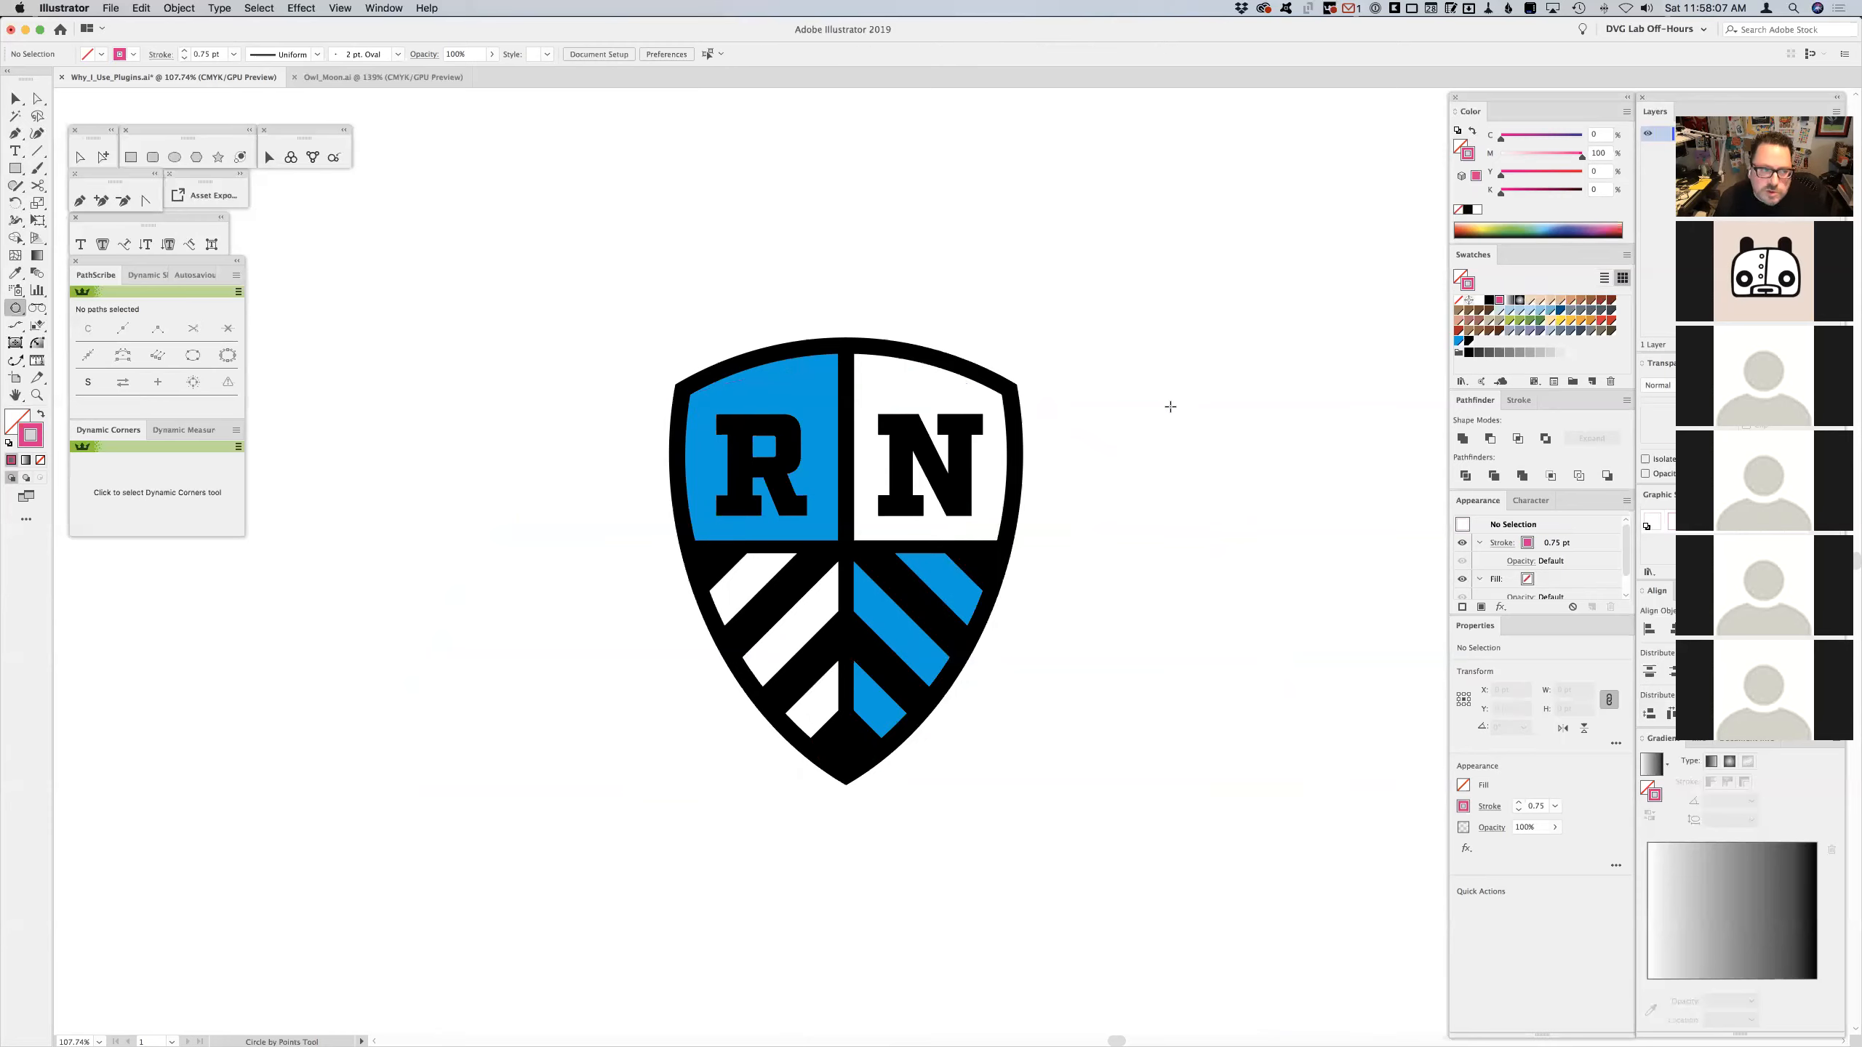
- Try to match the panels' top arc with a circle about 692 pt wide drawn with the Ellipse tool, and delete it
left_click(175, 157)
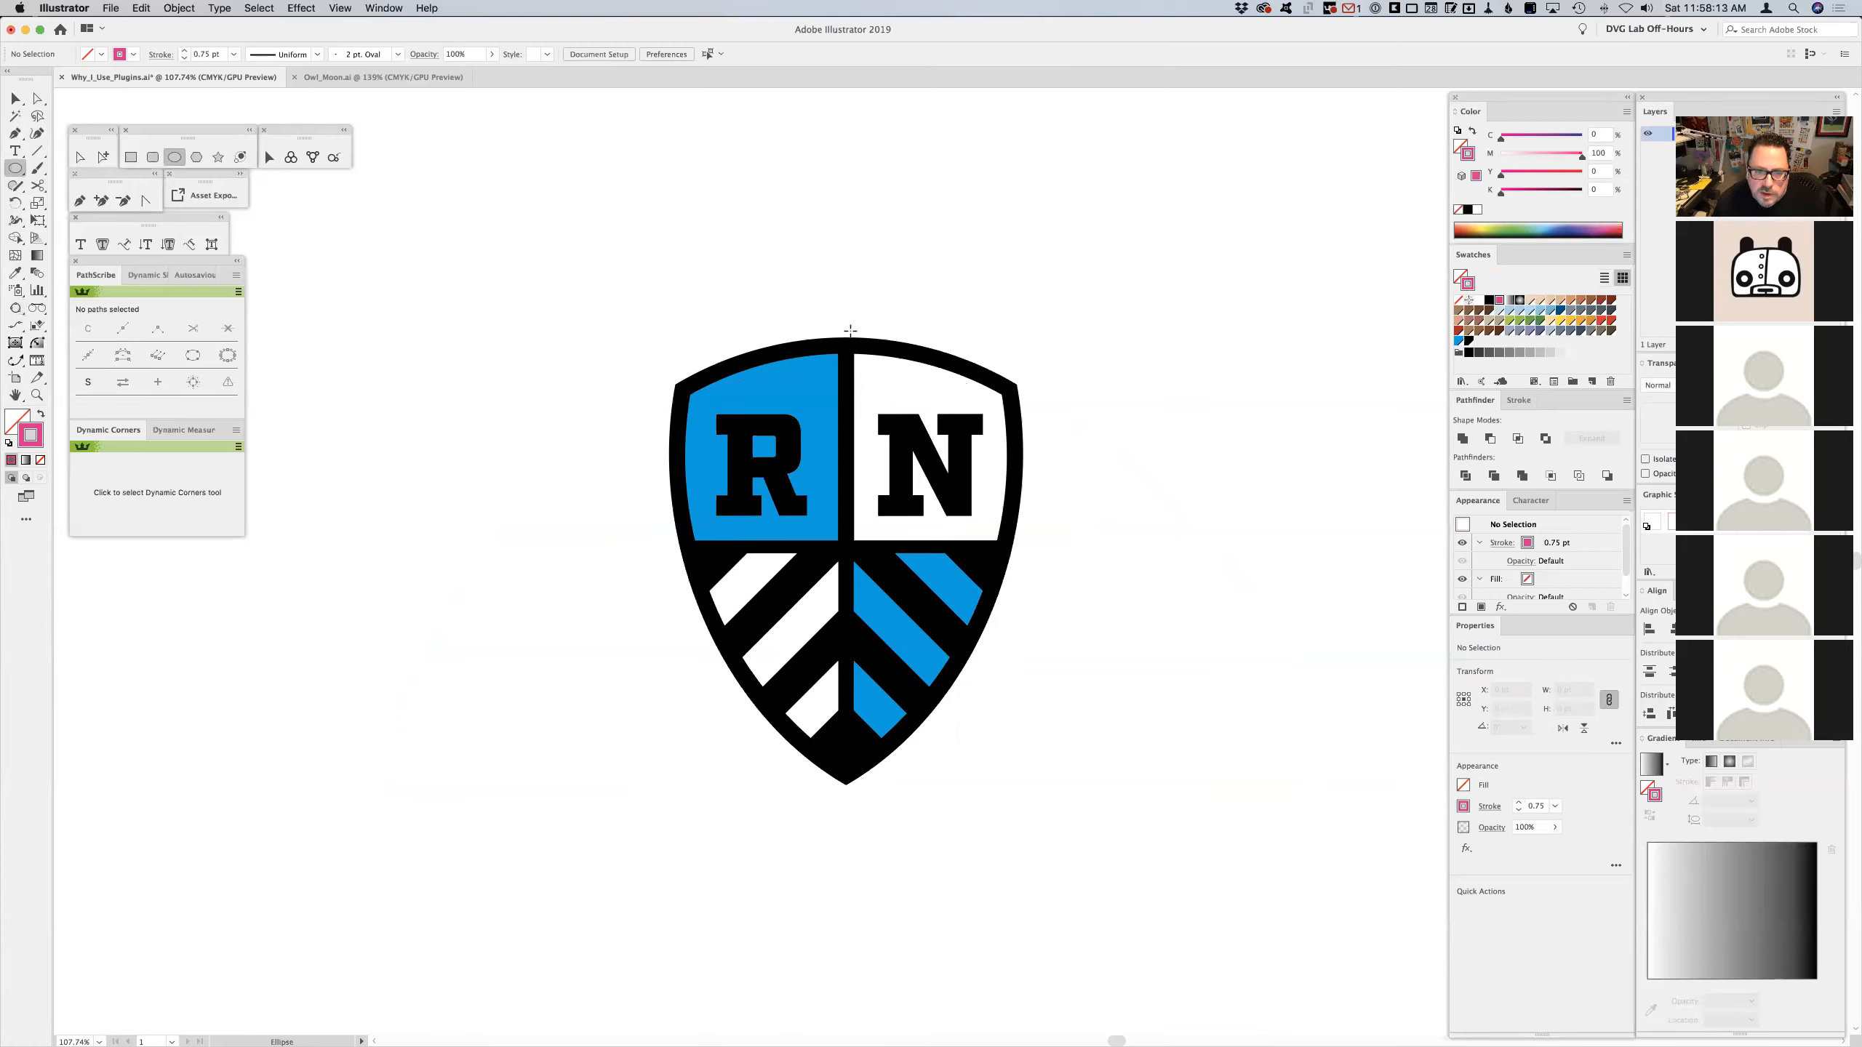
left_click_drag(846, 335, 1253, 526)
key("v")
left_click_drag(1249, 287, 1242, 571)
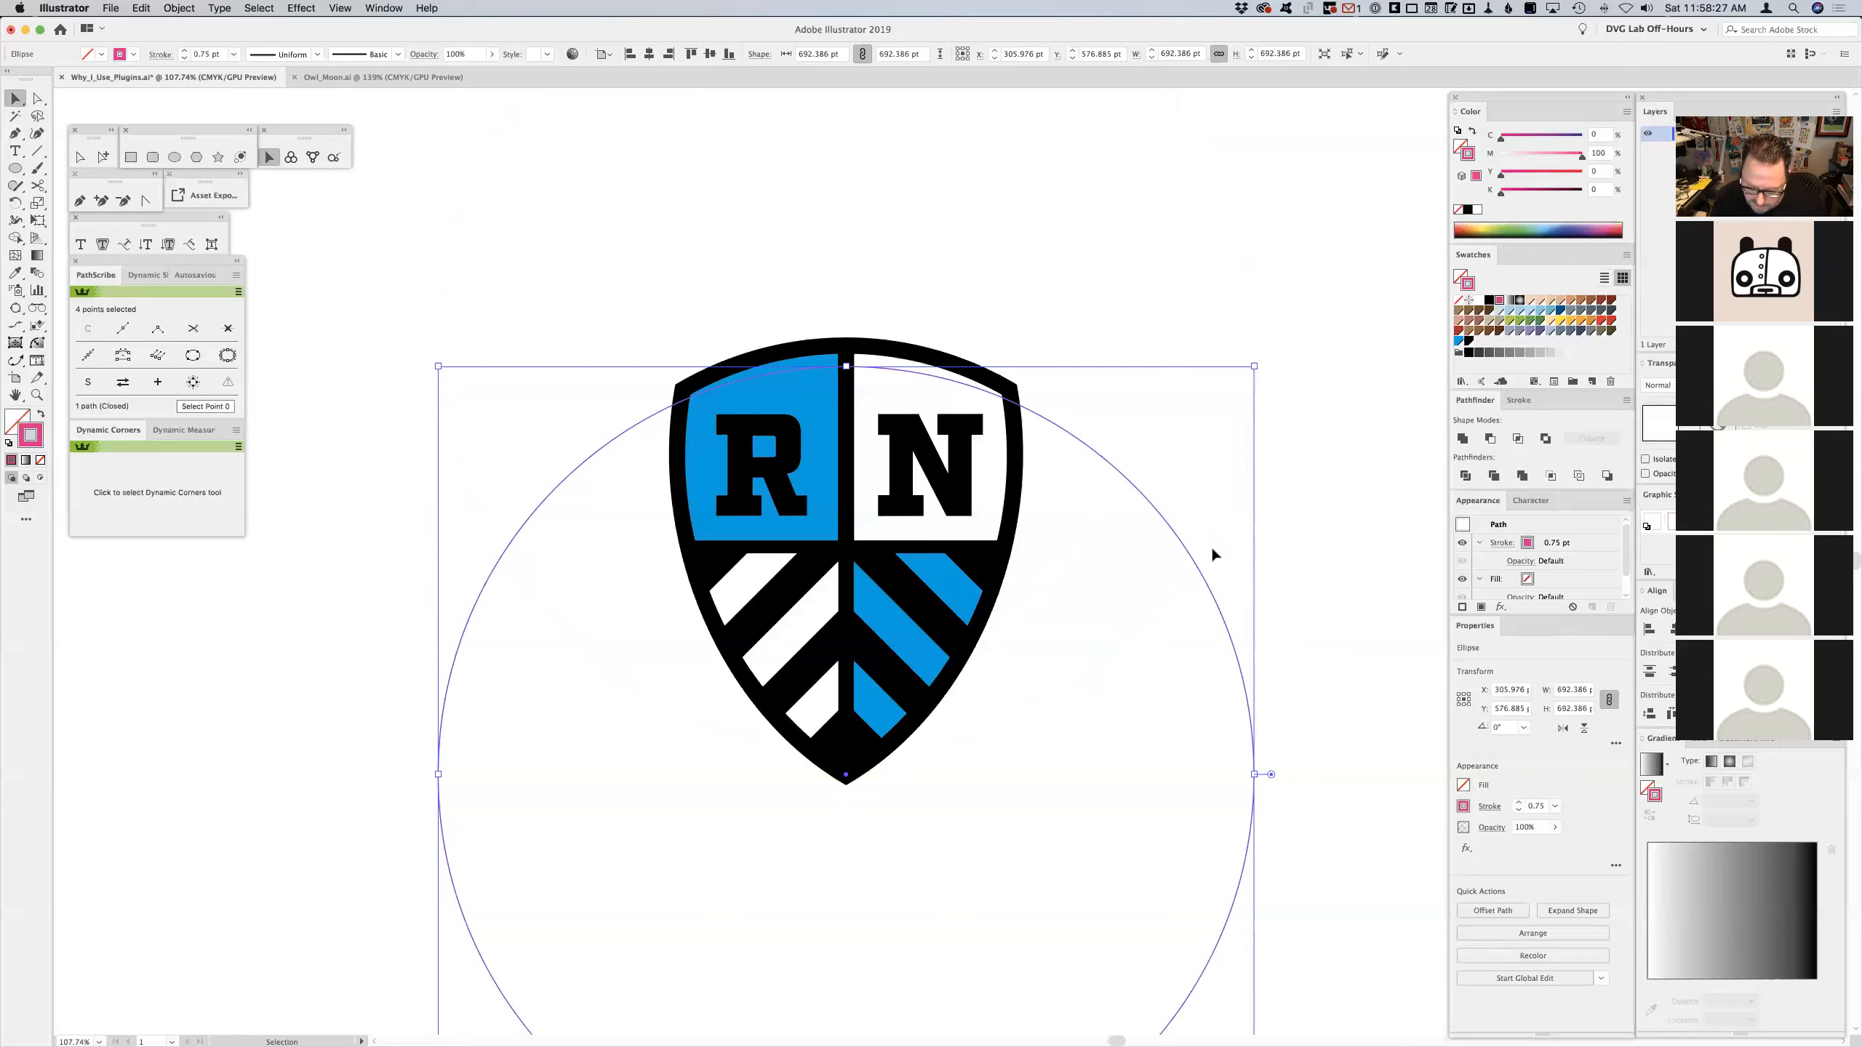
key("Delete")
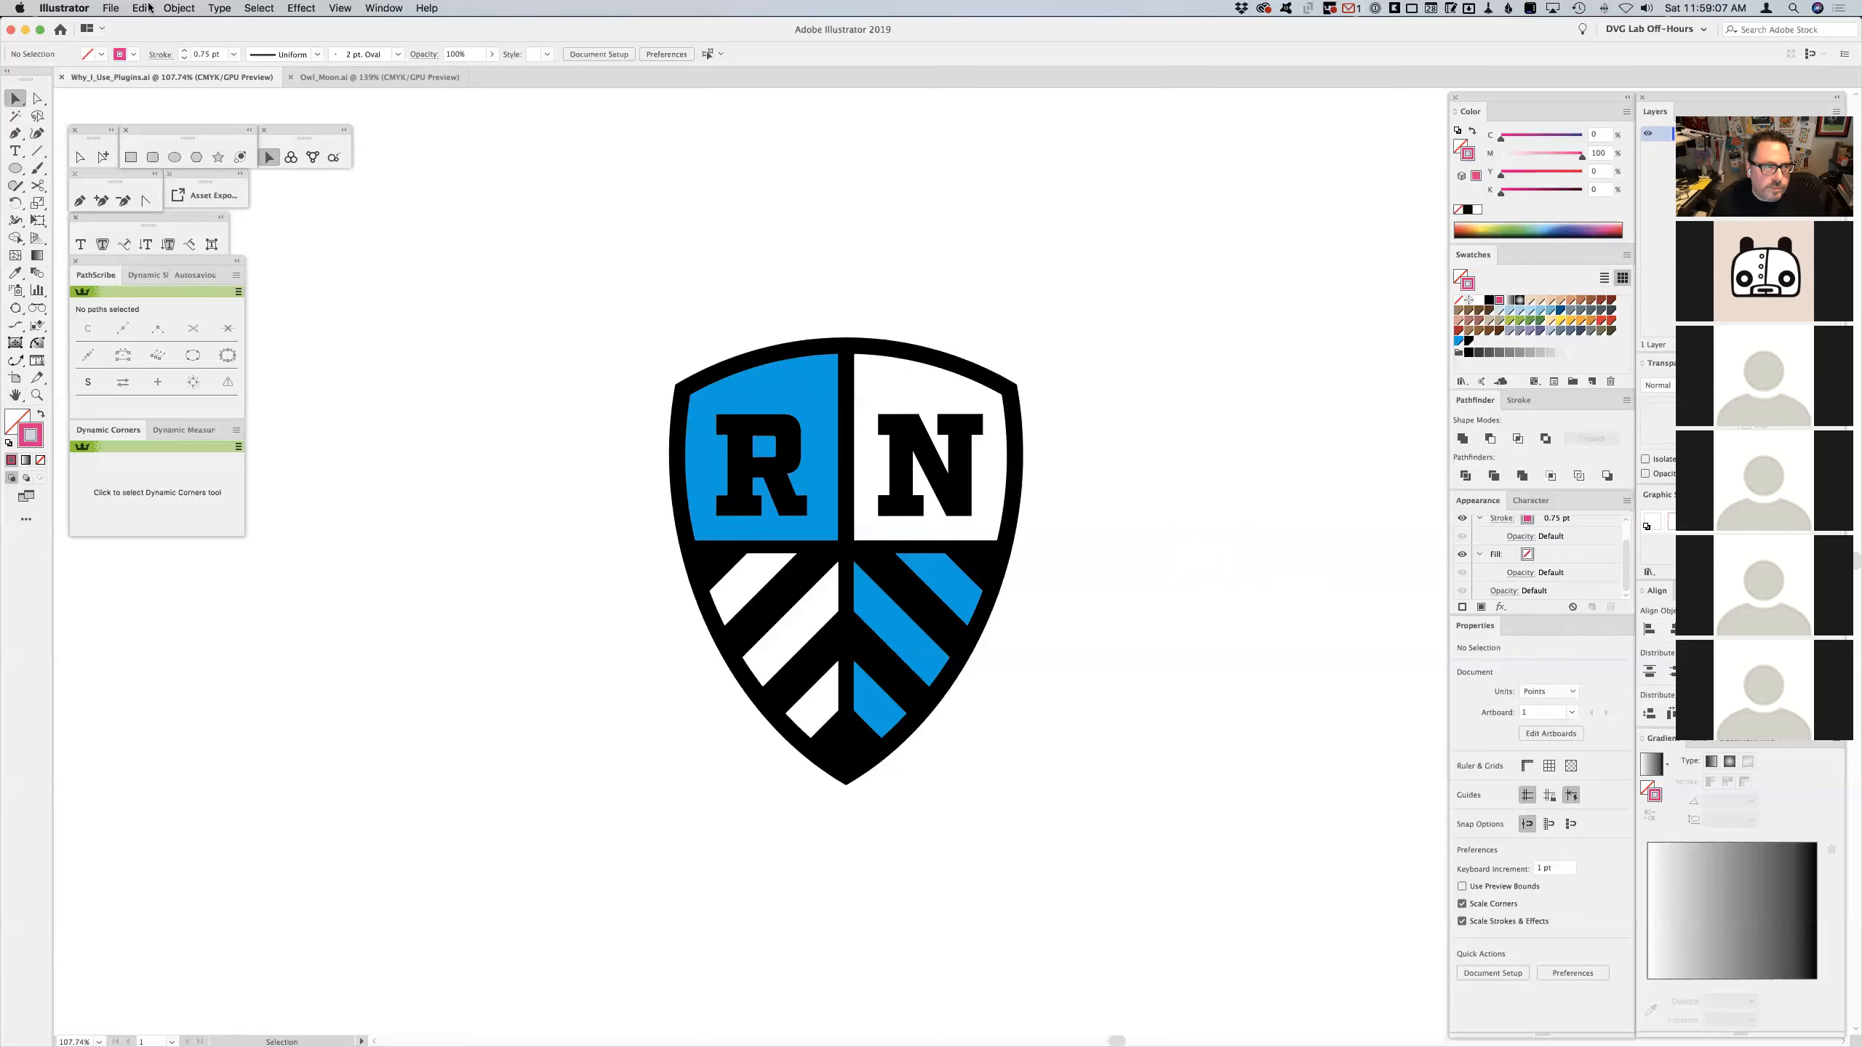
- Disable autosave and reminders for this document in the Autosaviour Pro settings
left_click(111, 9)
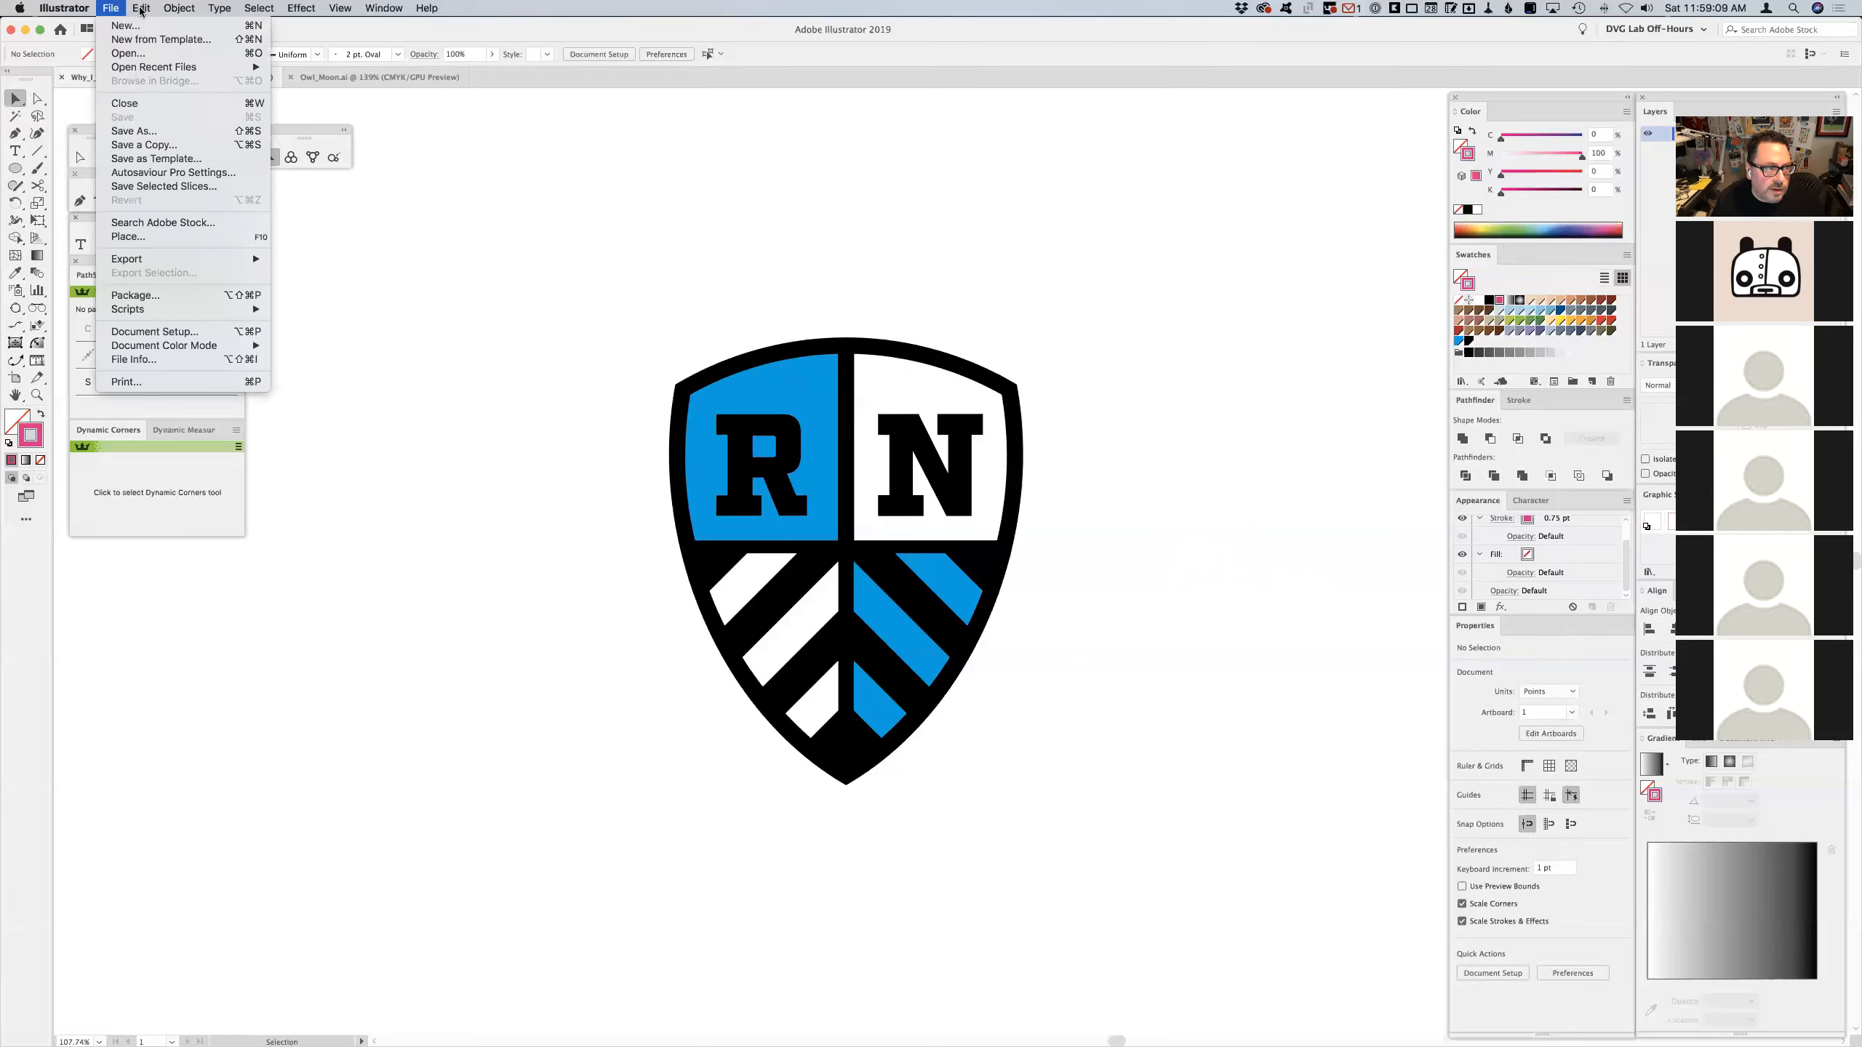
left_click(148, 176)
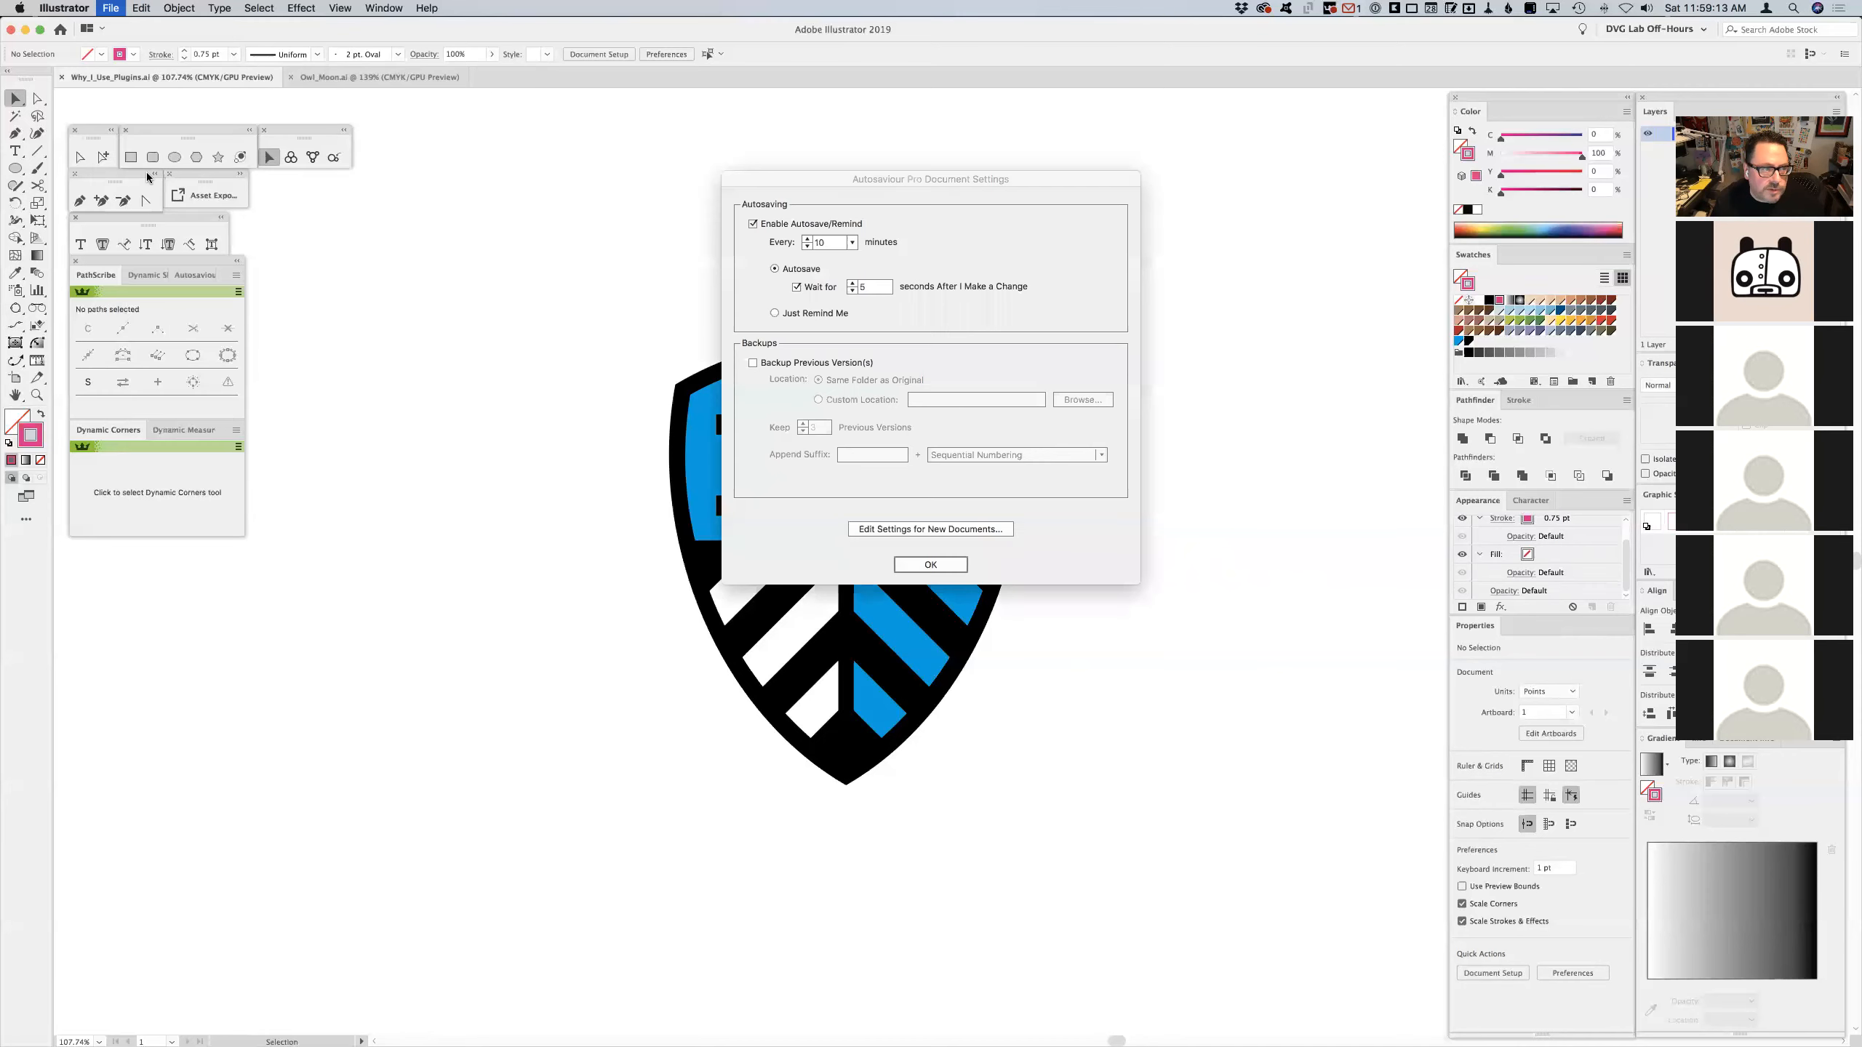
left_click(753, 225)
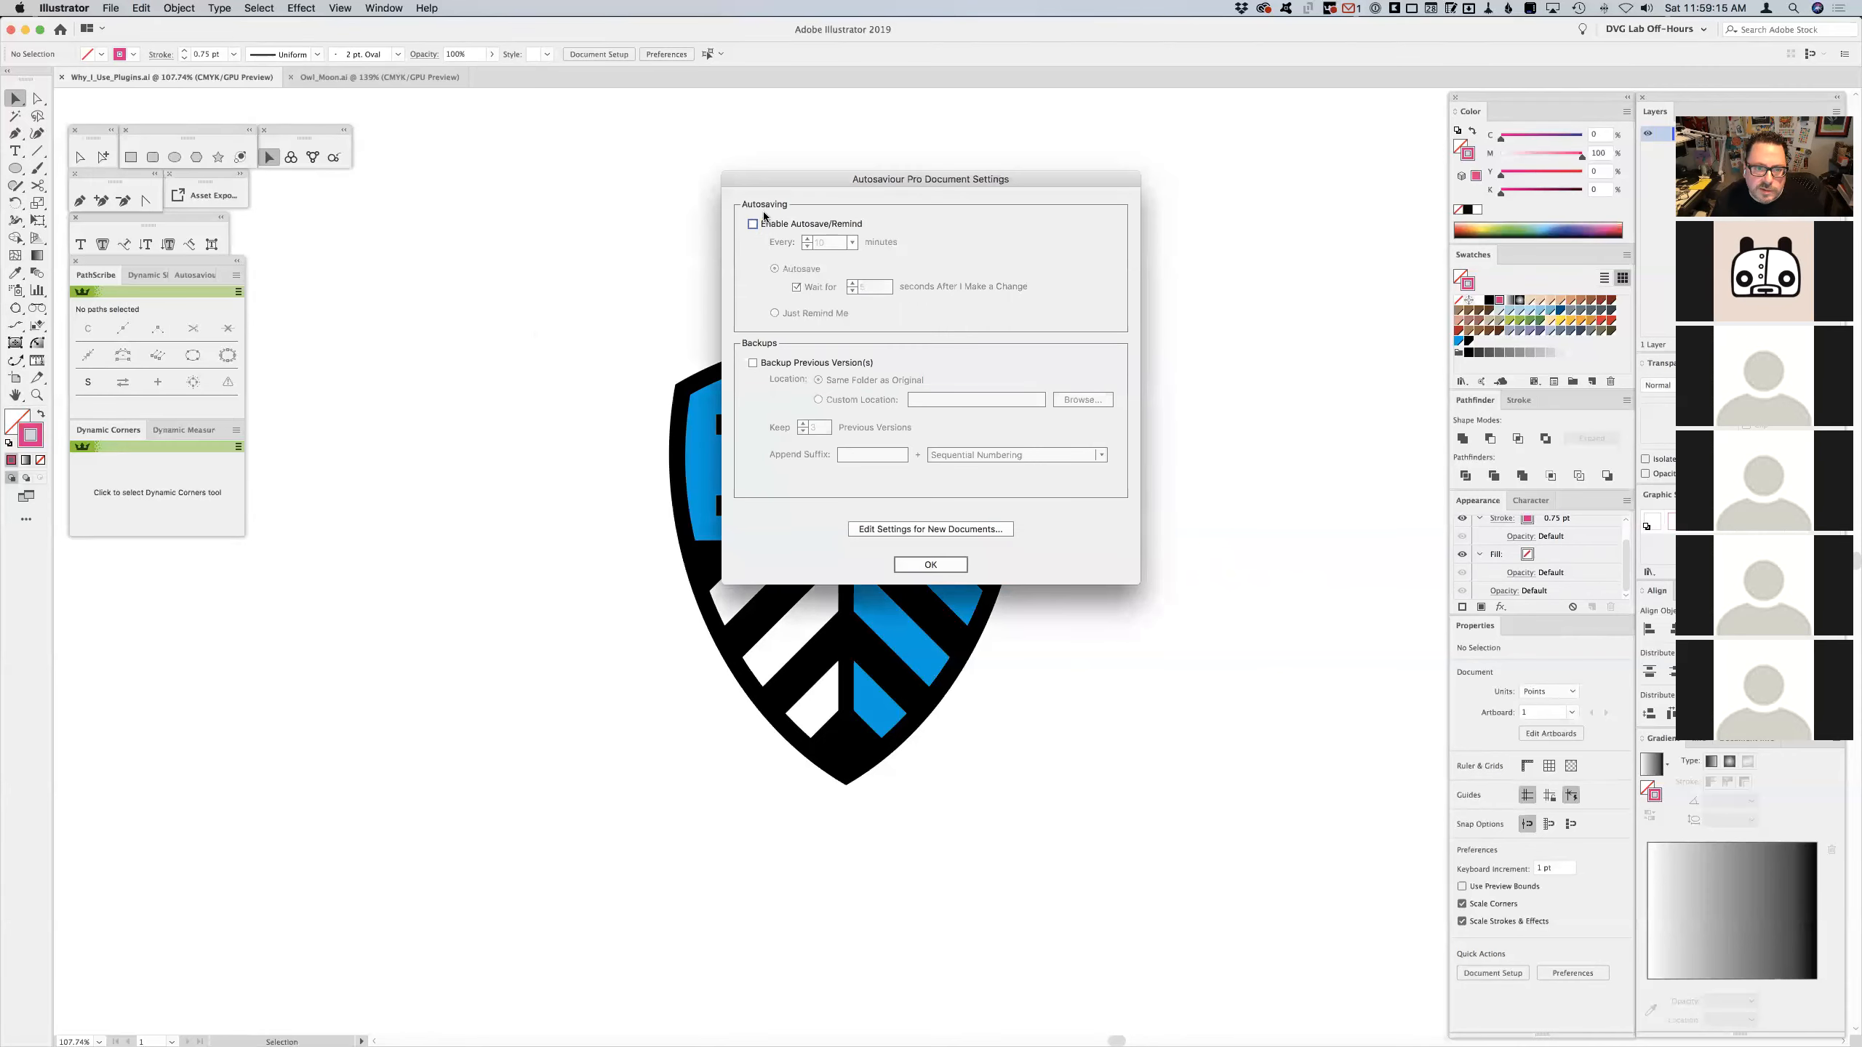
left_click(943, 569)
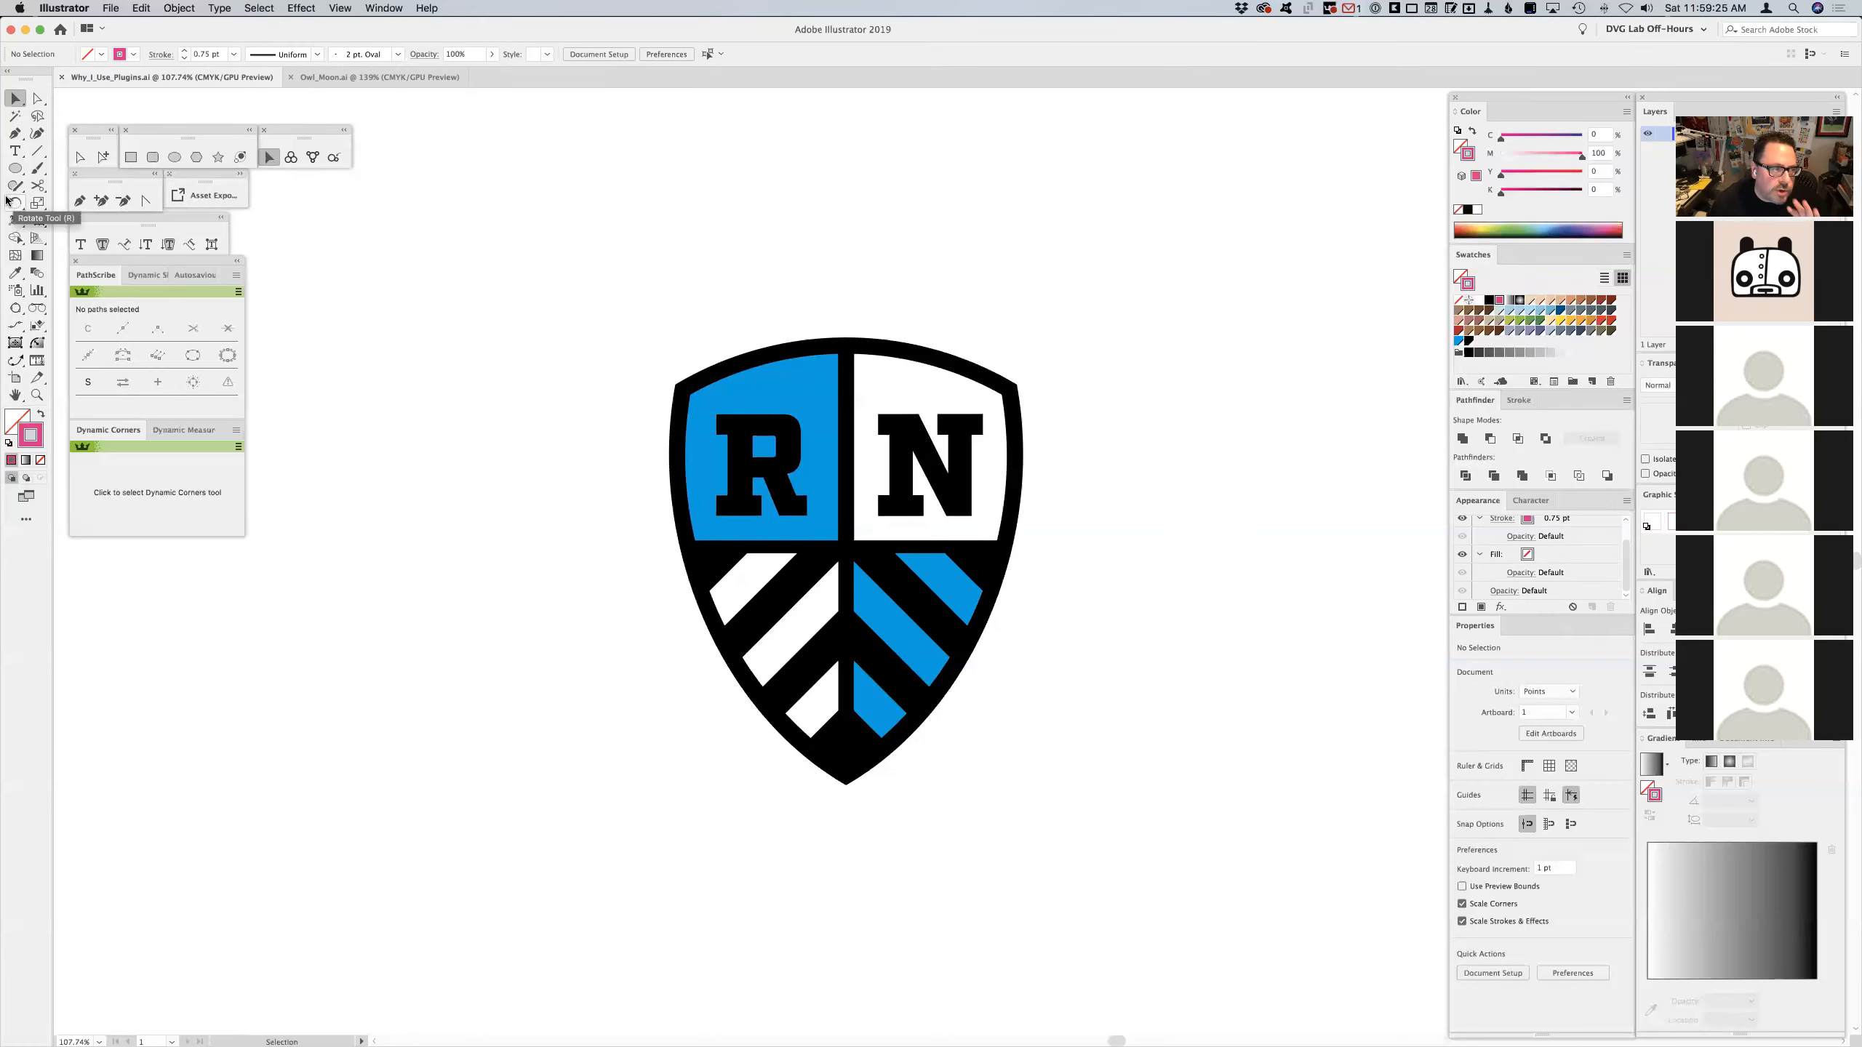
- Draw a closed six-point practice path with the Pen tool beside the shield, curved along its upper left and straight elsewhere
left_click(79, 200)
left_click(334, 485)
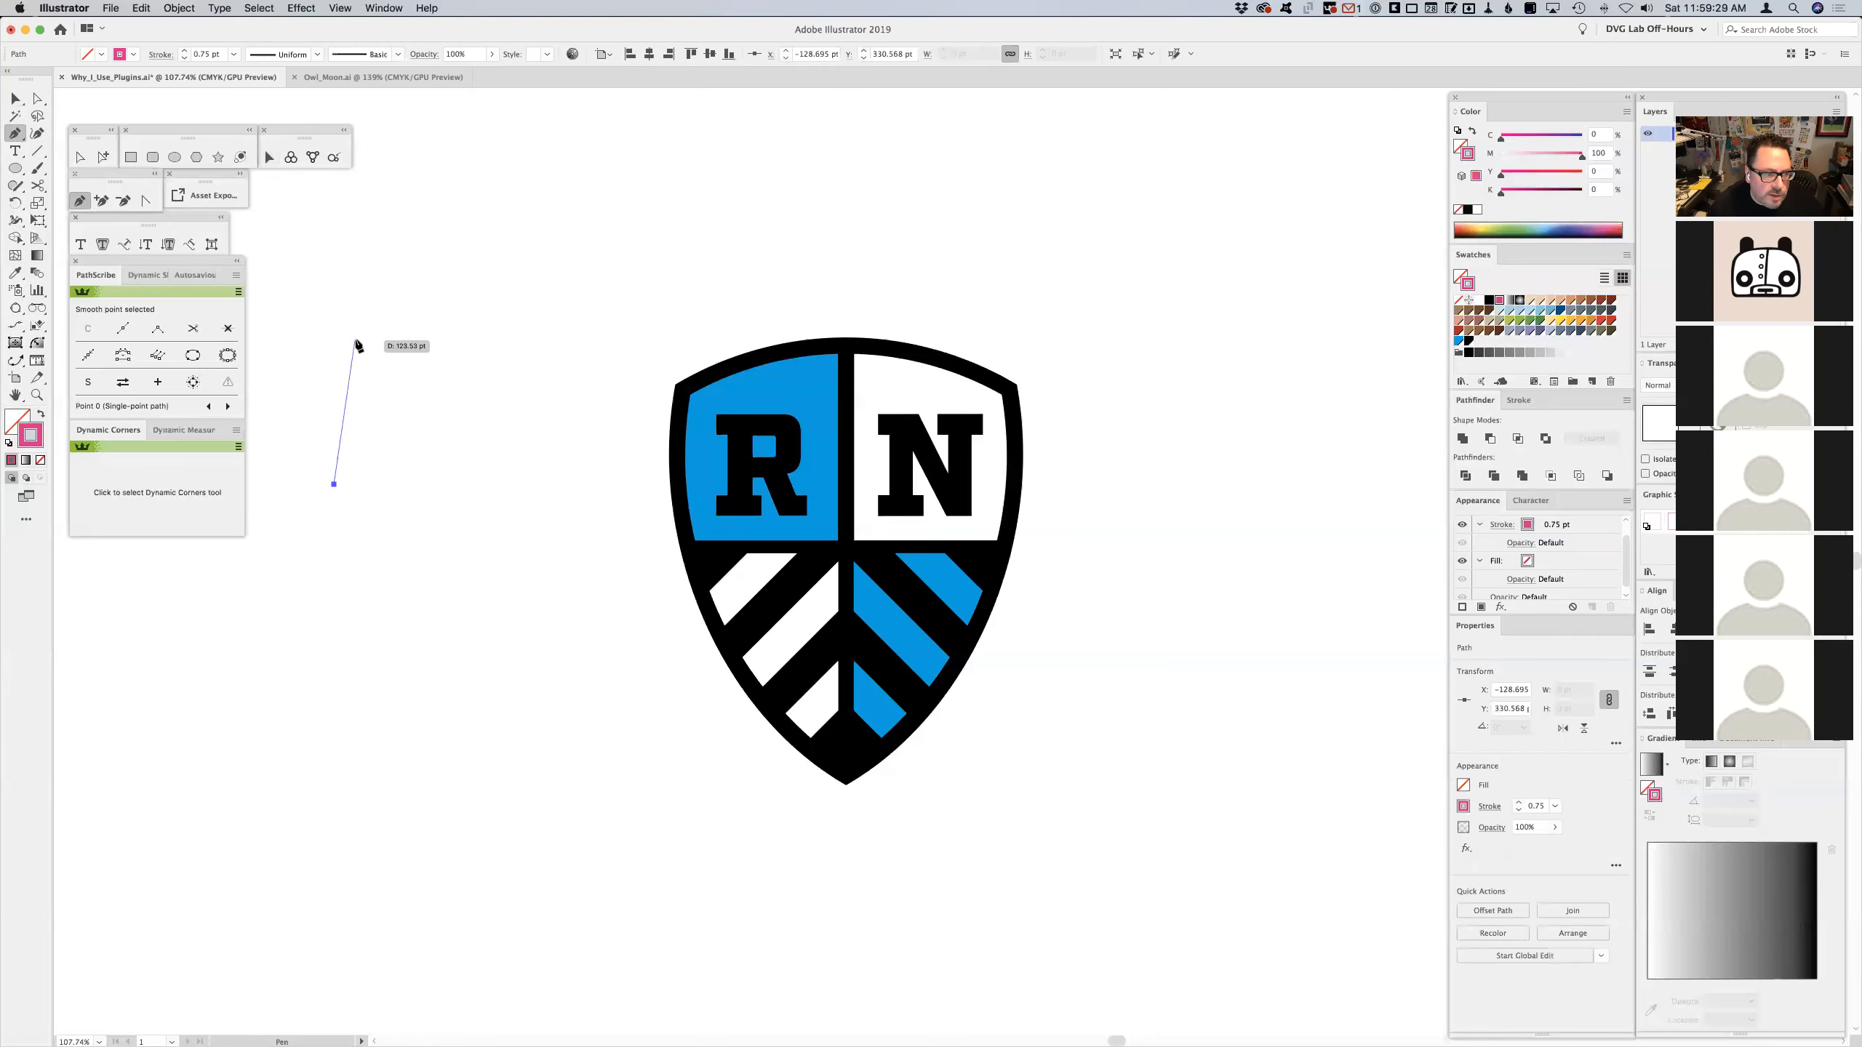
left_click_drag(355, 342, 390, 281)
left_click(501, 260)
left_click(542, 430)
left_click(439, 557)
left_click(392, 417)
left_click(335, 485)
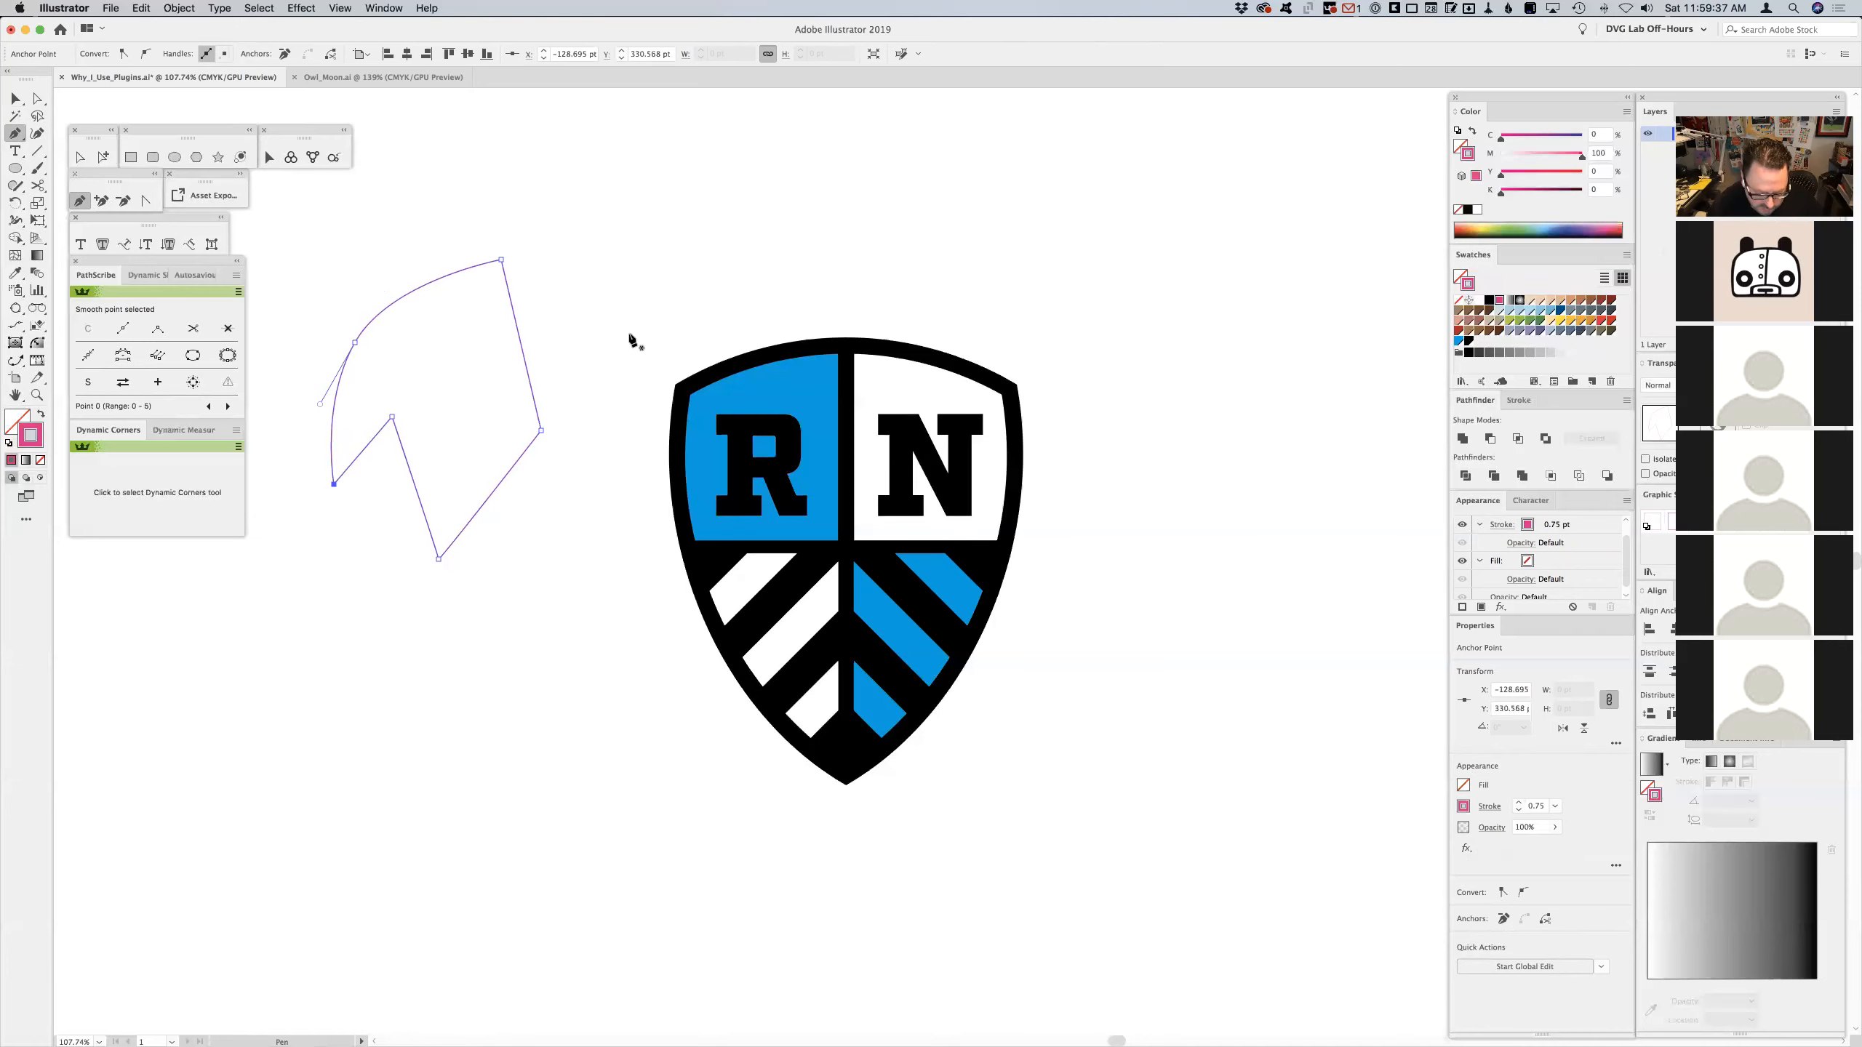
- Cut the practice path at its upper corner and partway down the adjoining straight edge with the Scissors tool, and delete the segment between
key("v")
left_click(569, 289)
left_click_drag(574, 286, 769, 369)
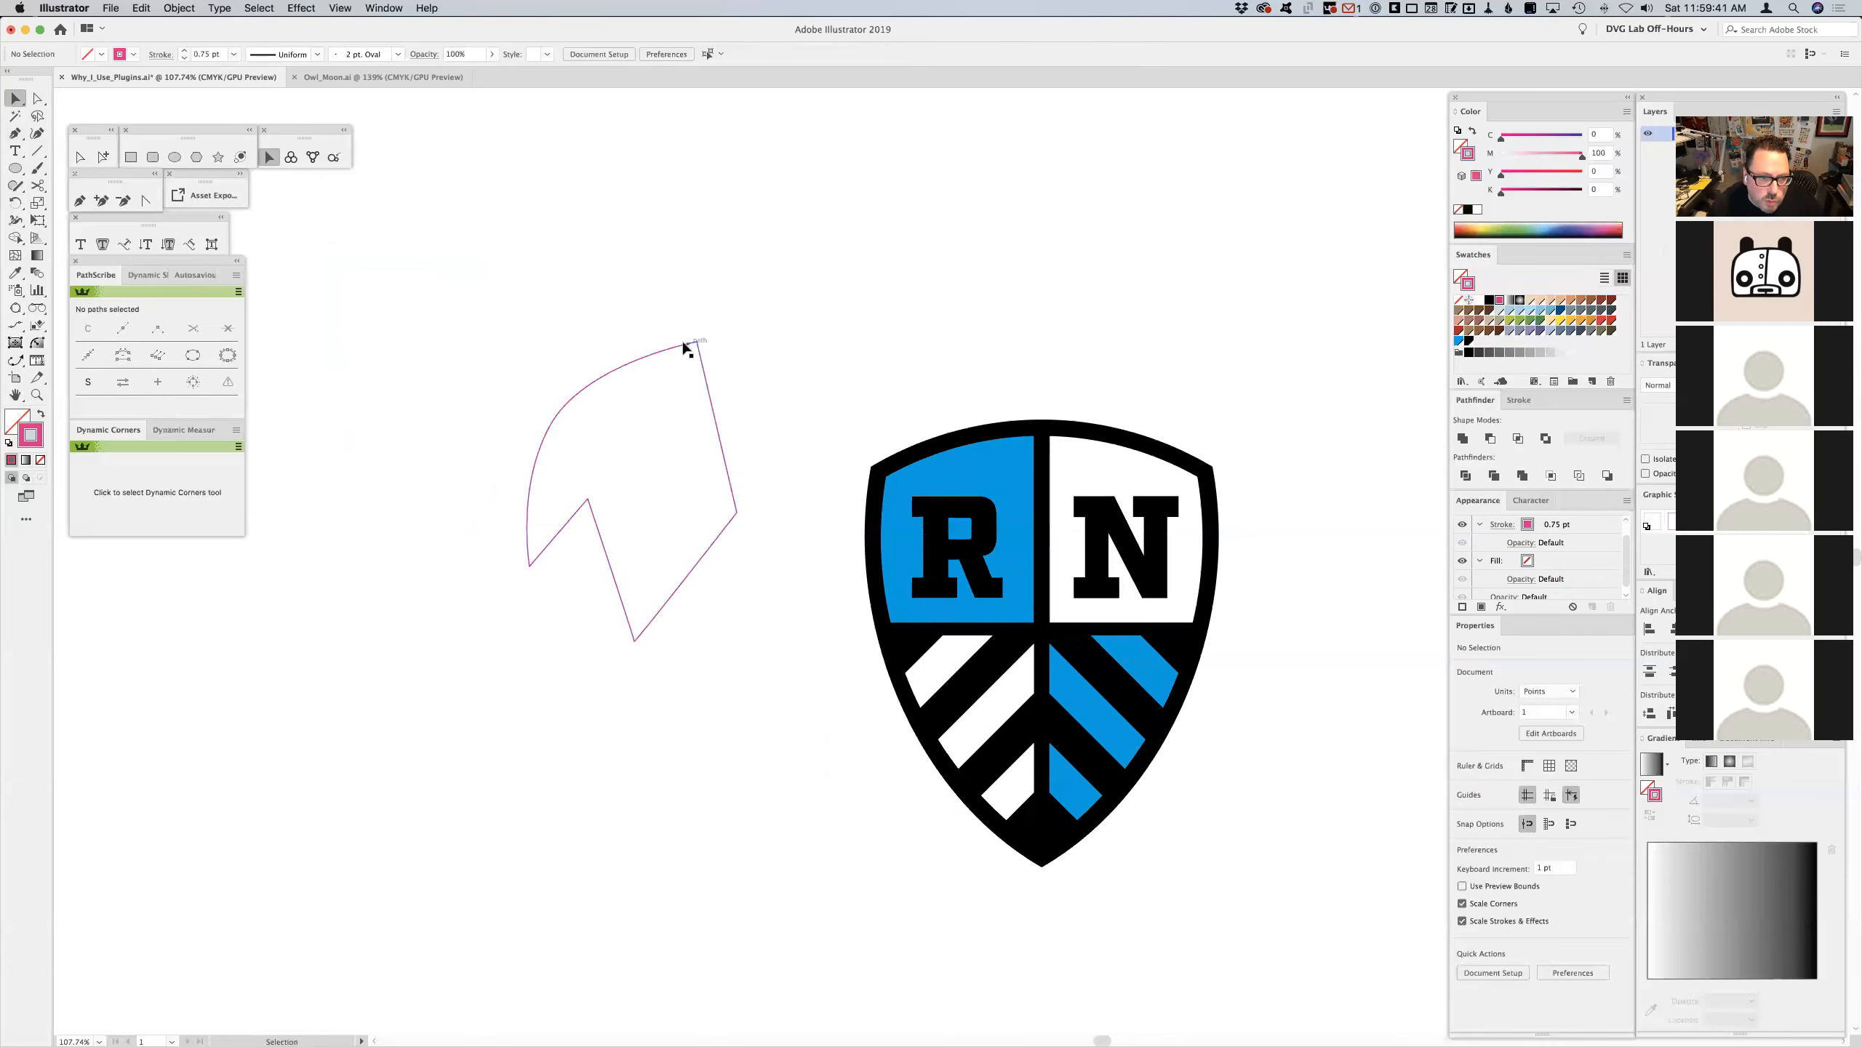
left_click(37, 185)
left_click(696, 342)
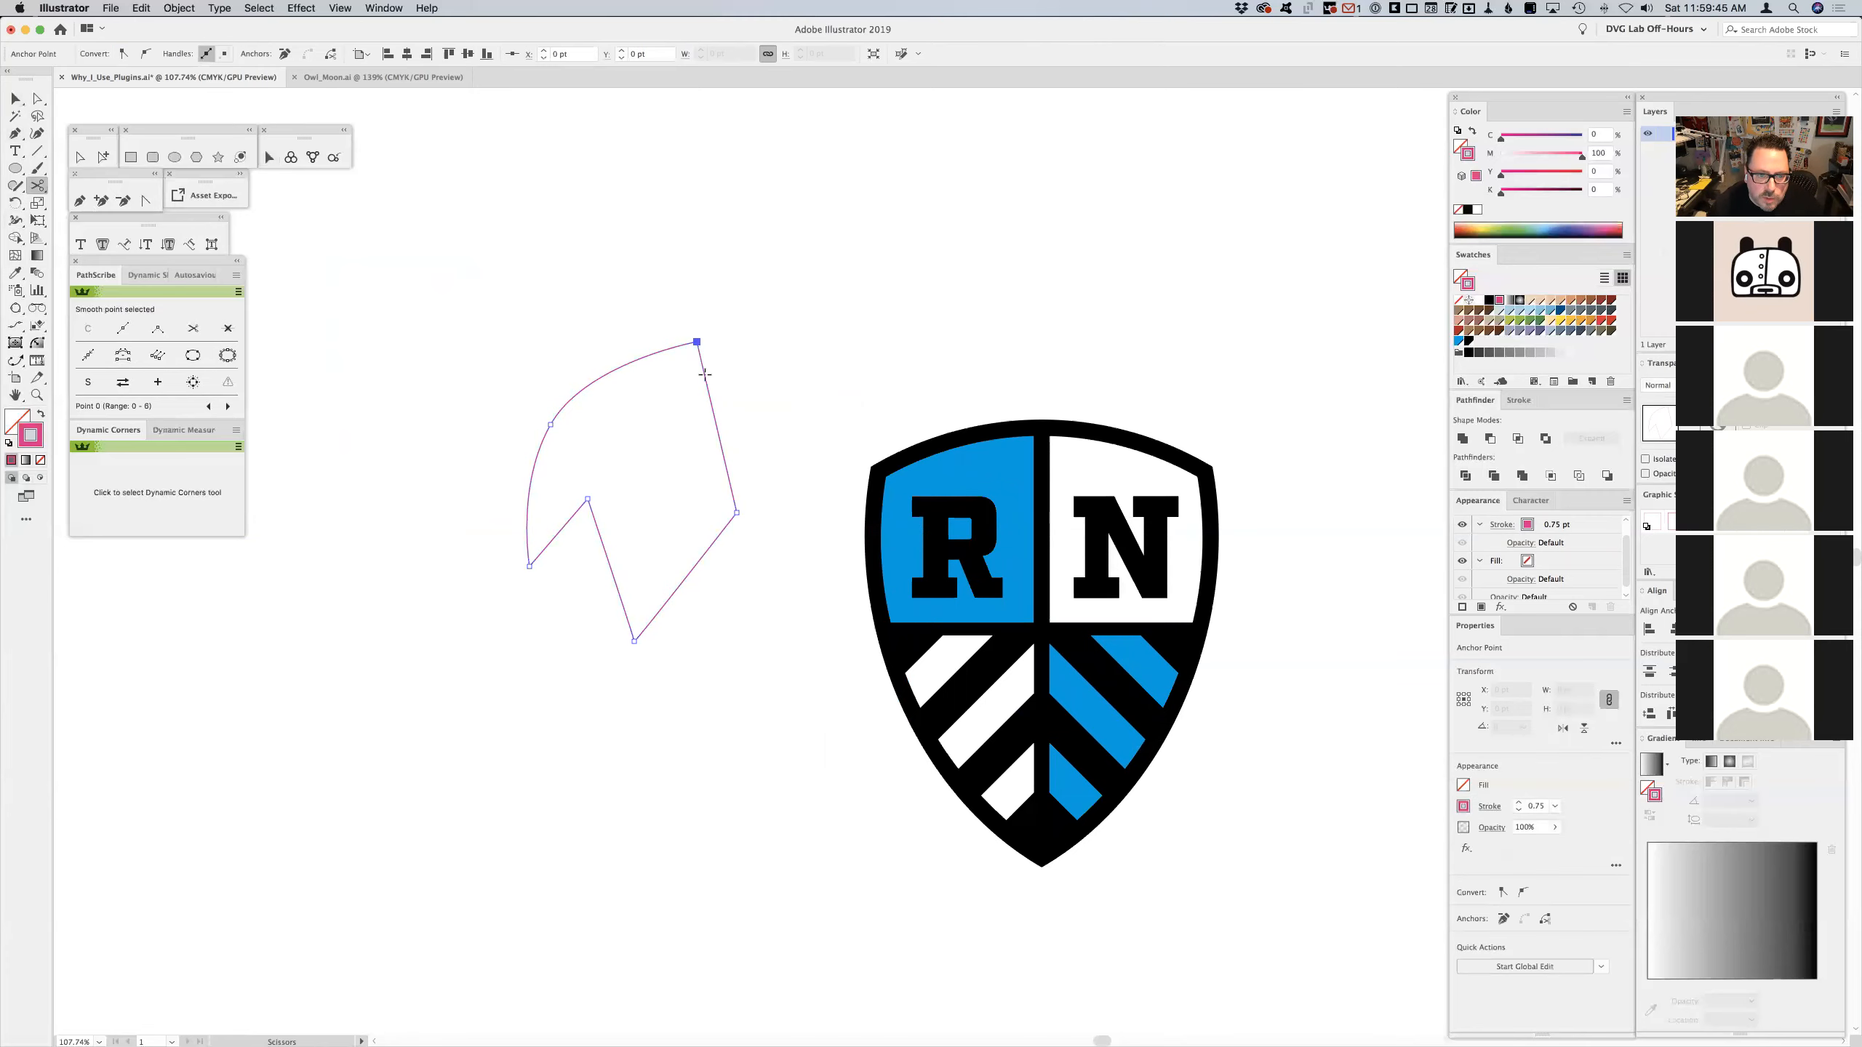
left_click(715, 417)
key("a")
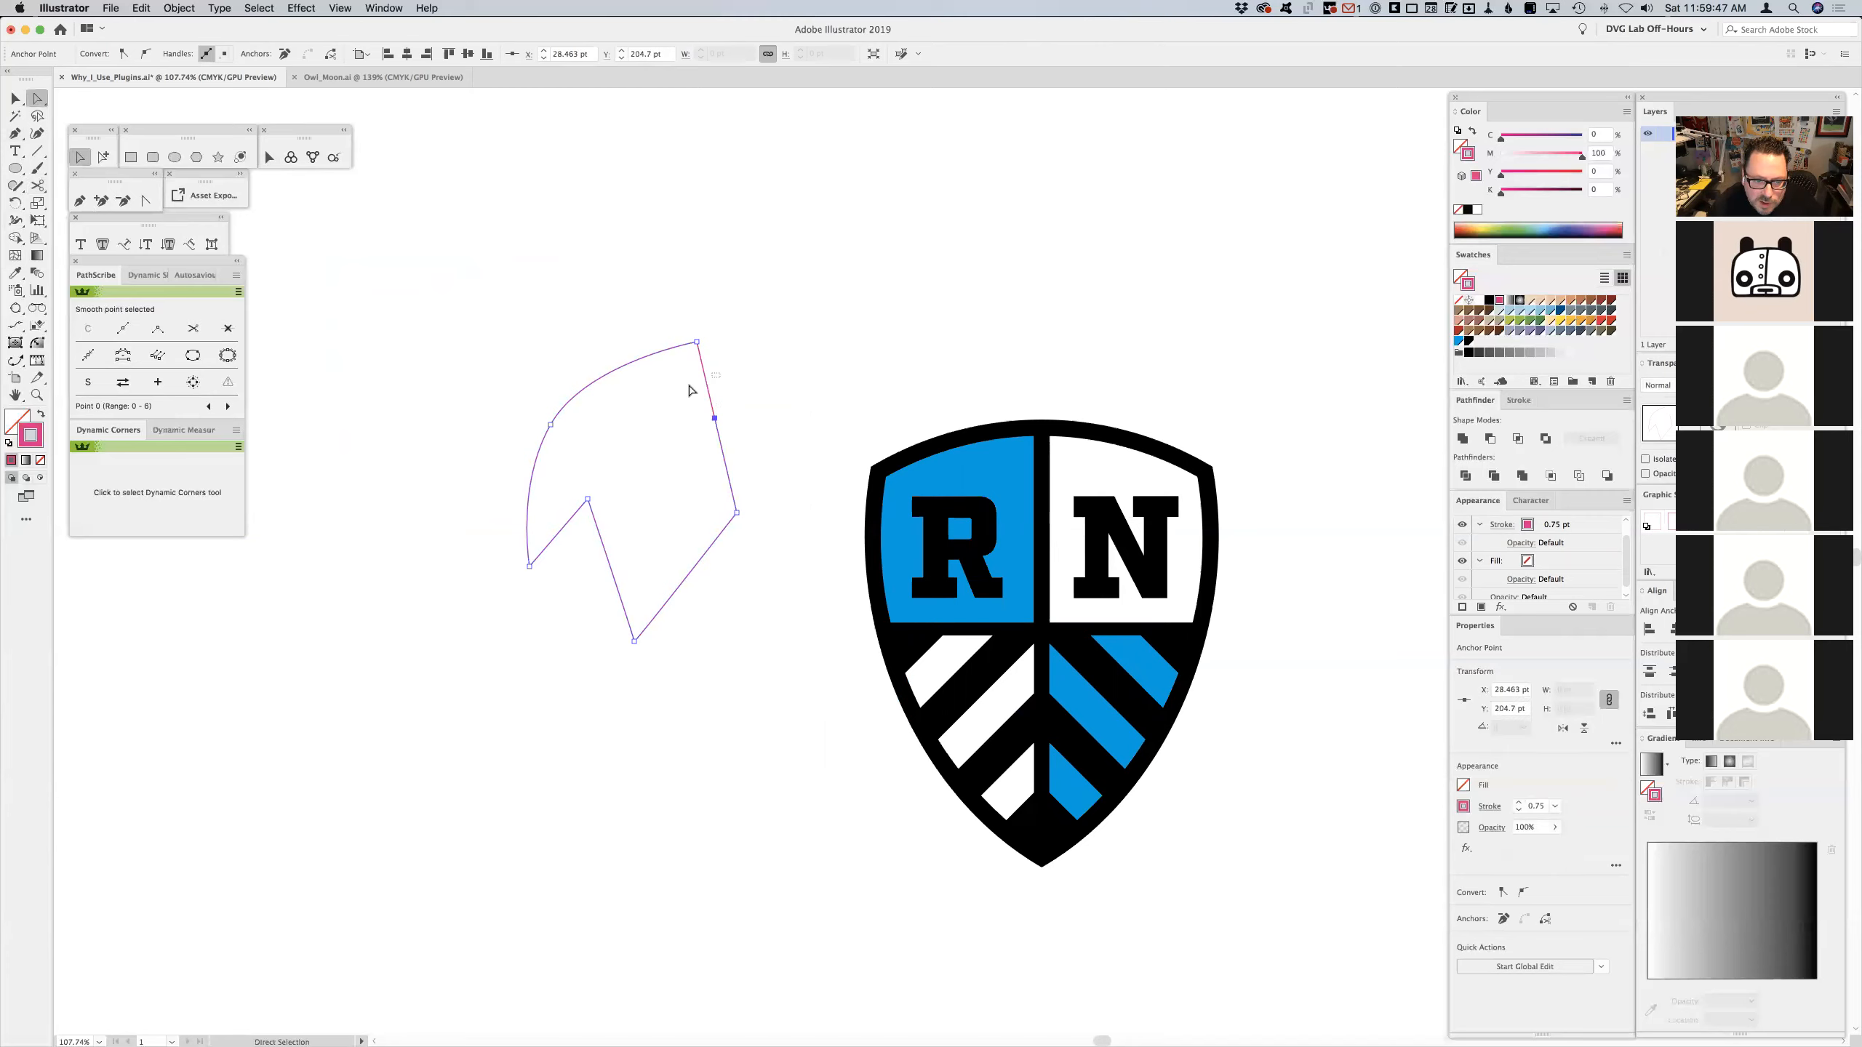
key("Delete")
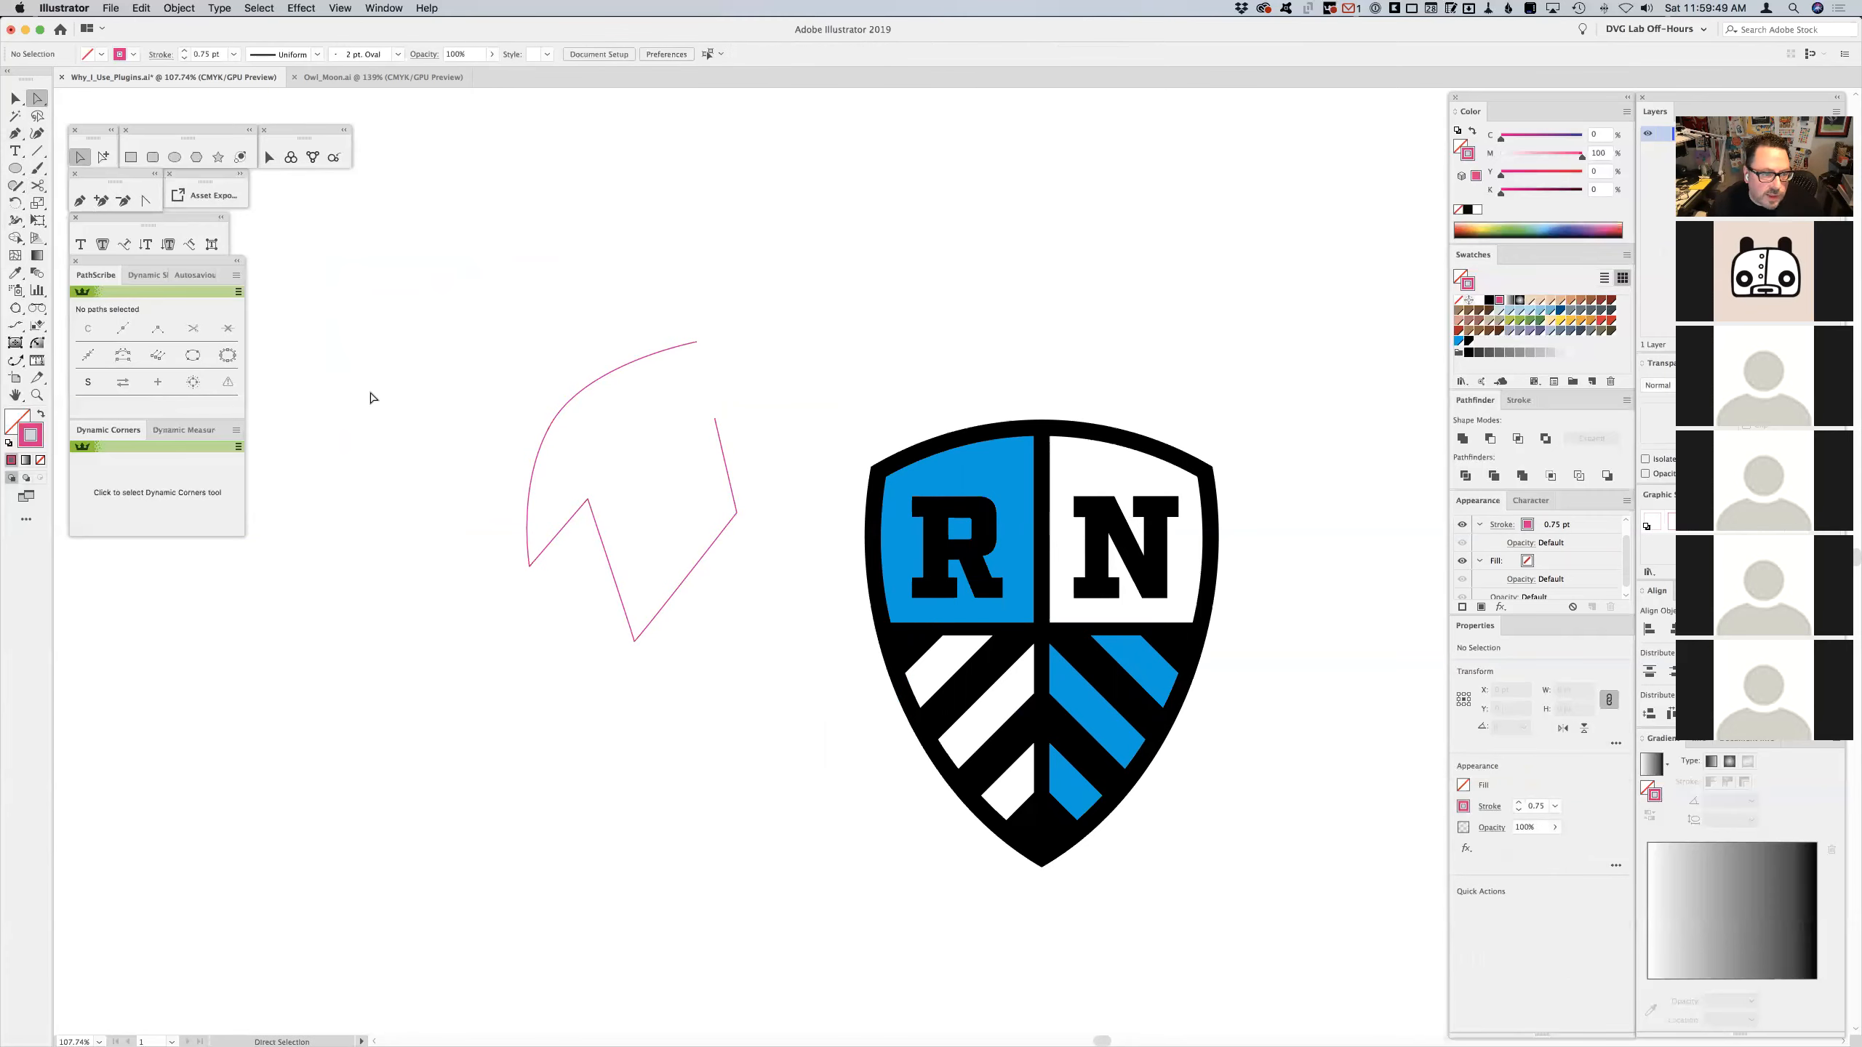
- Extend the curve's open upper end toward the shield with the Extend Path tool, to about X 144, Y 115 pt
left_click_drag(681, 320, 747, 378)
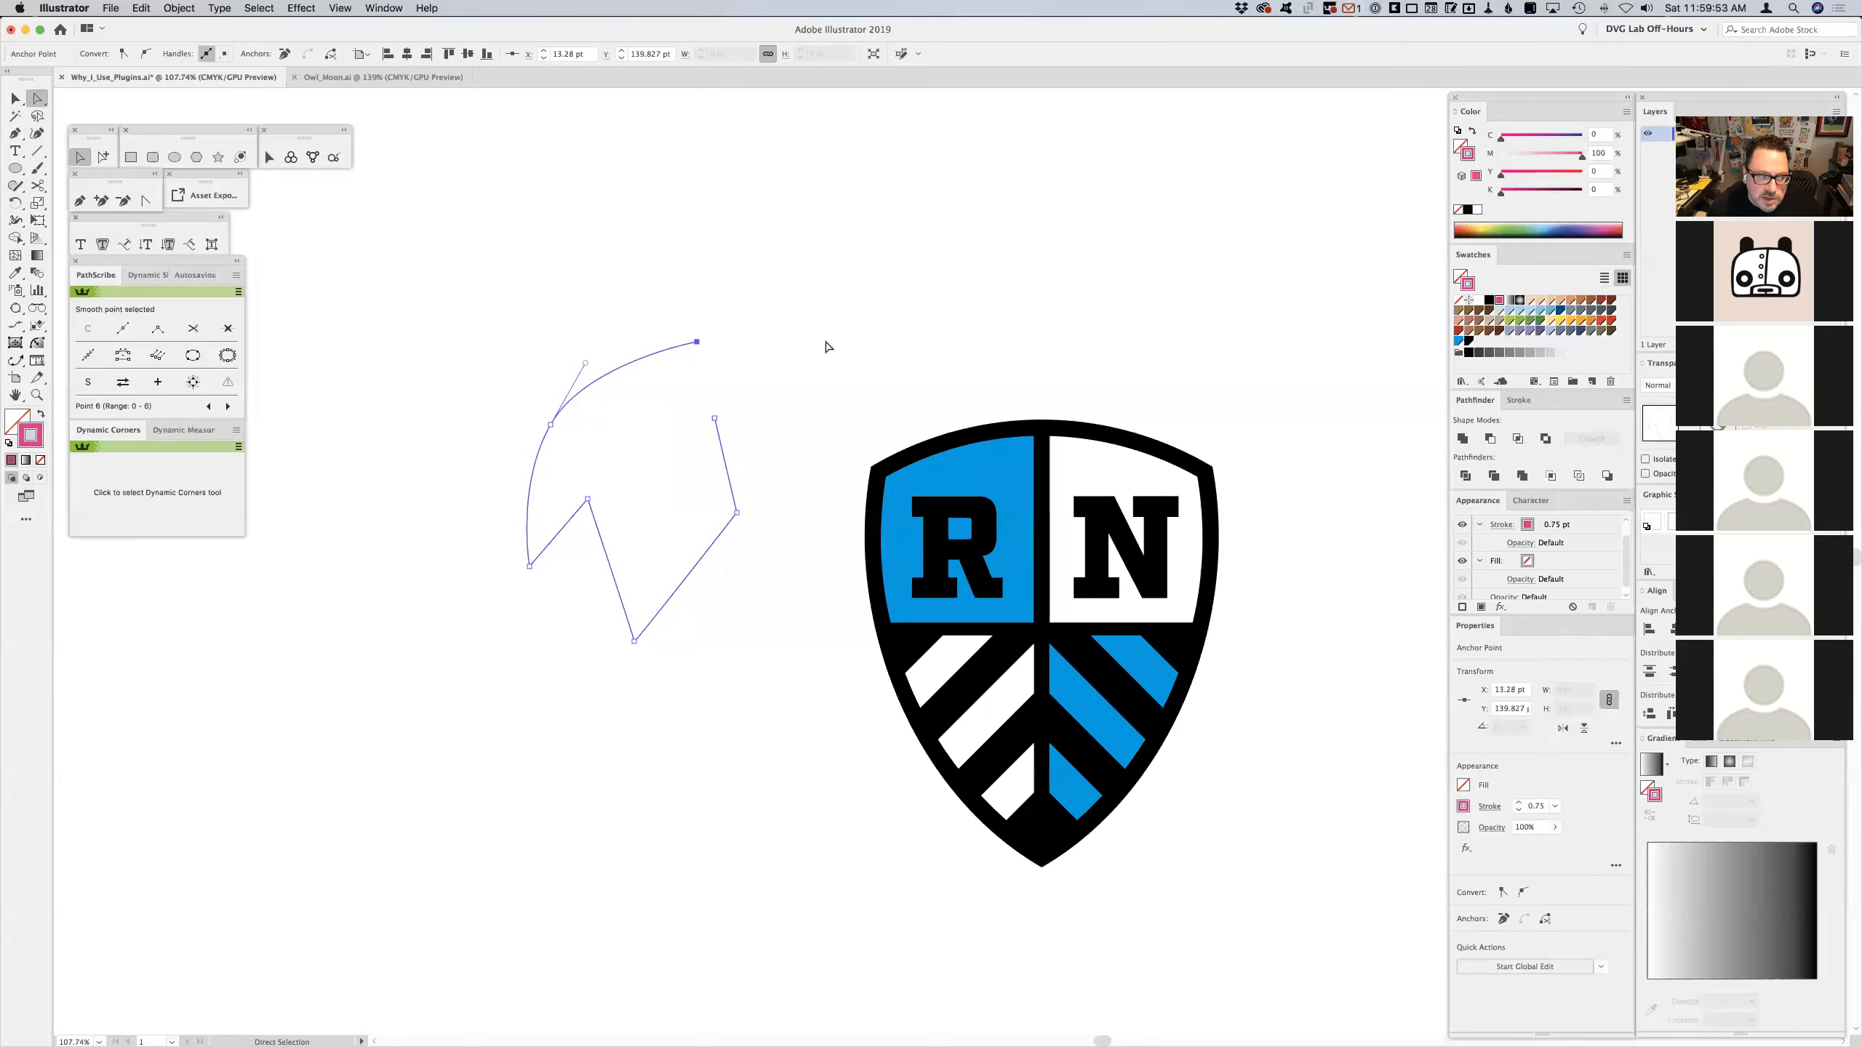
left_click(15, 360)
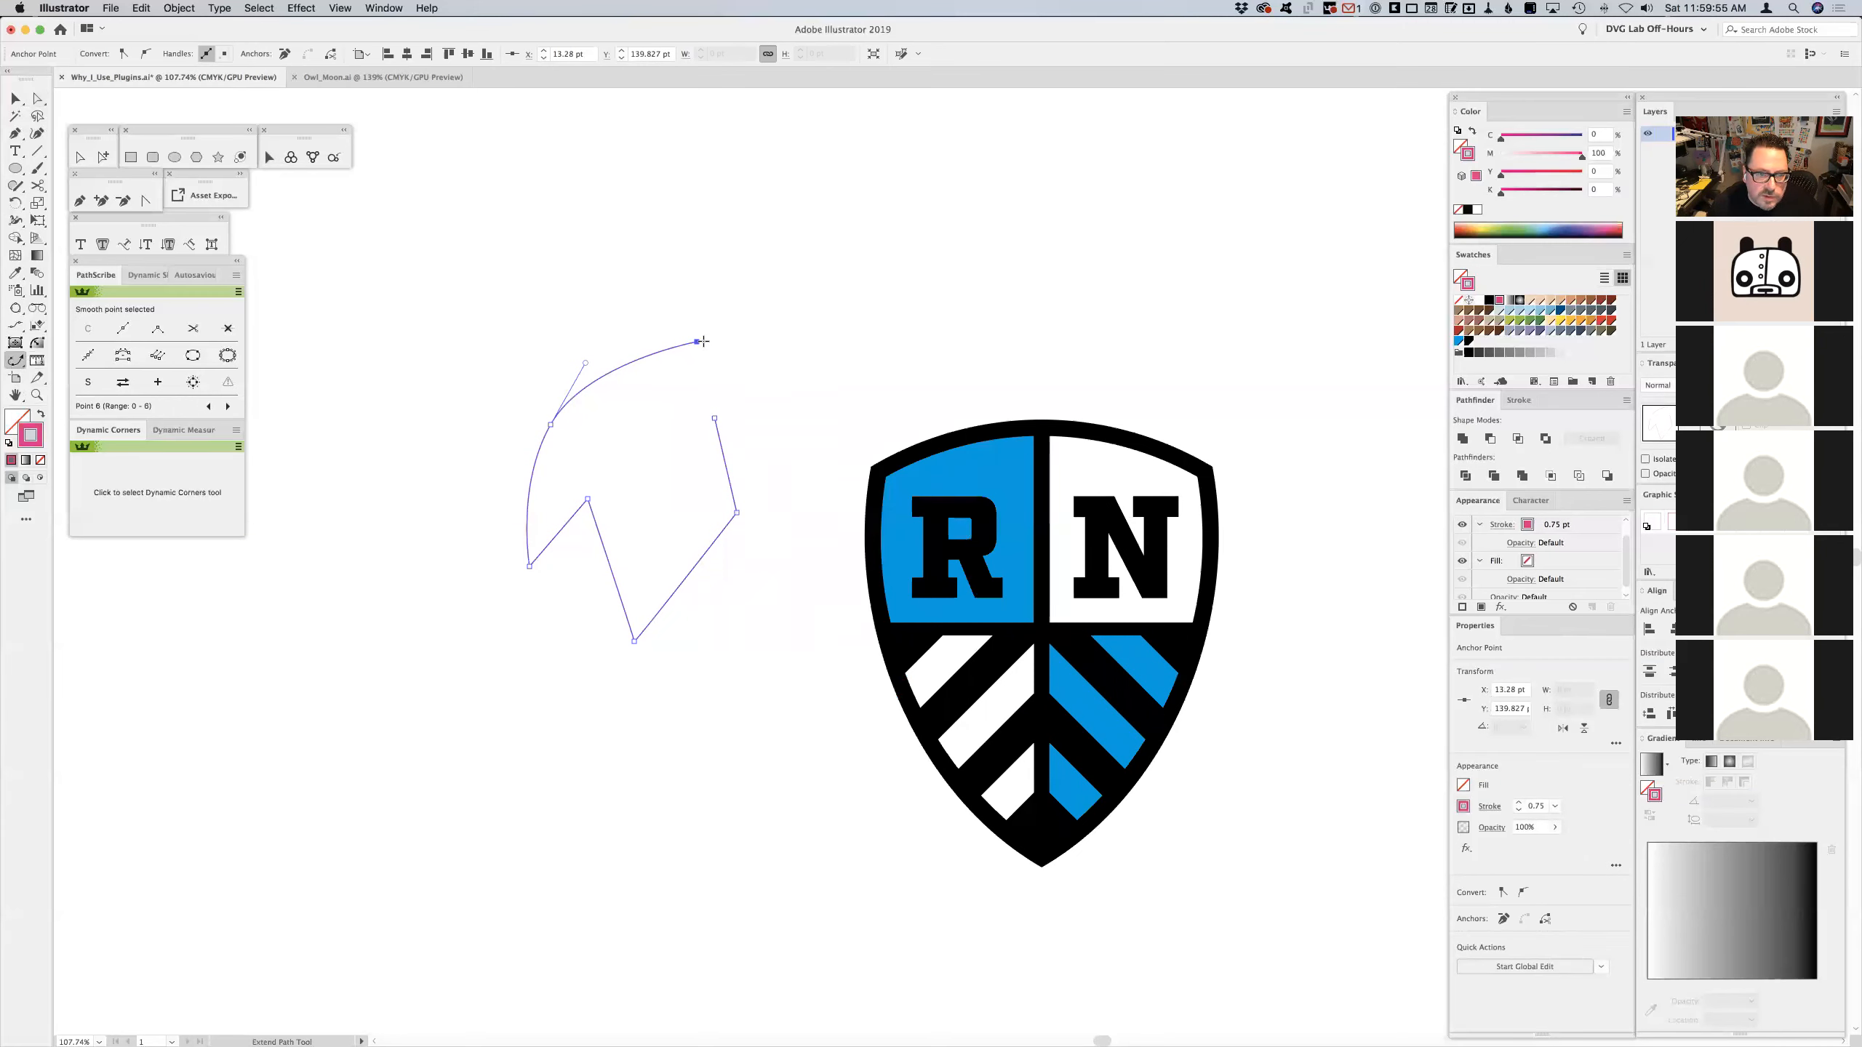
left_click_drag(698, 342, 850, 313)
key("a")
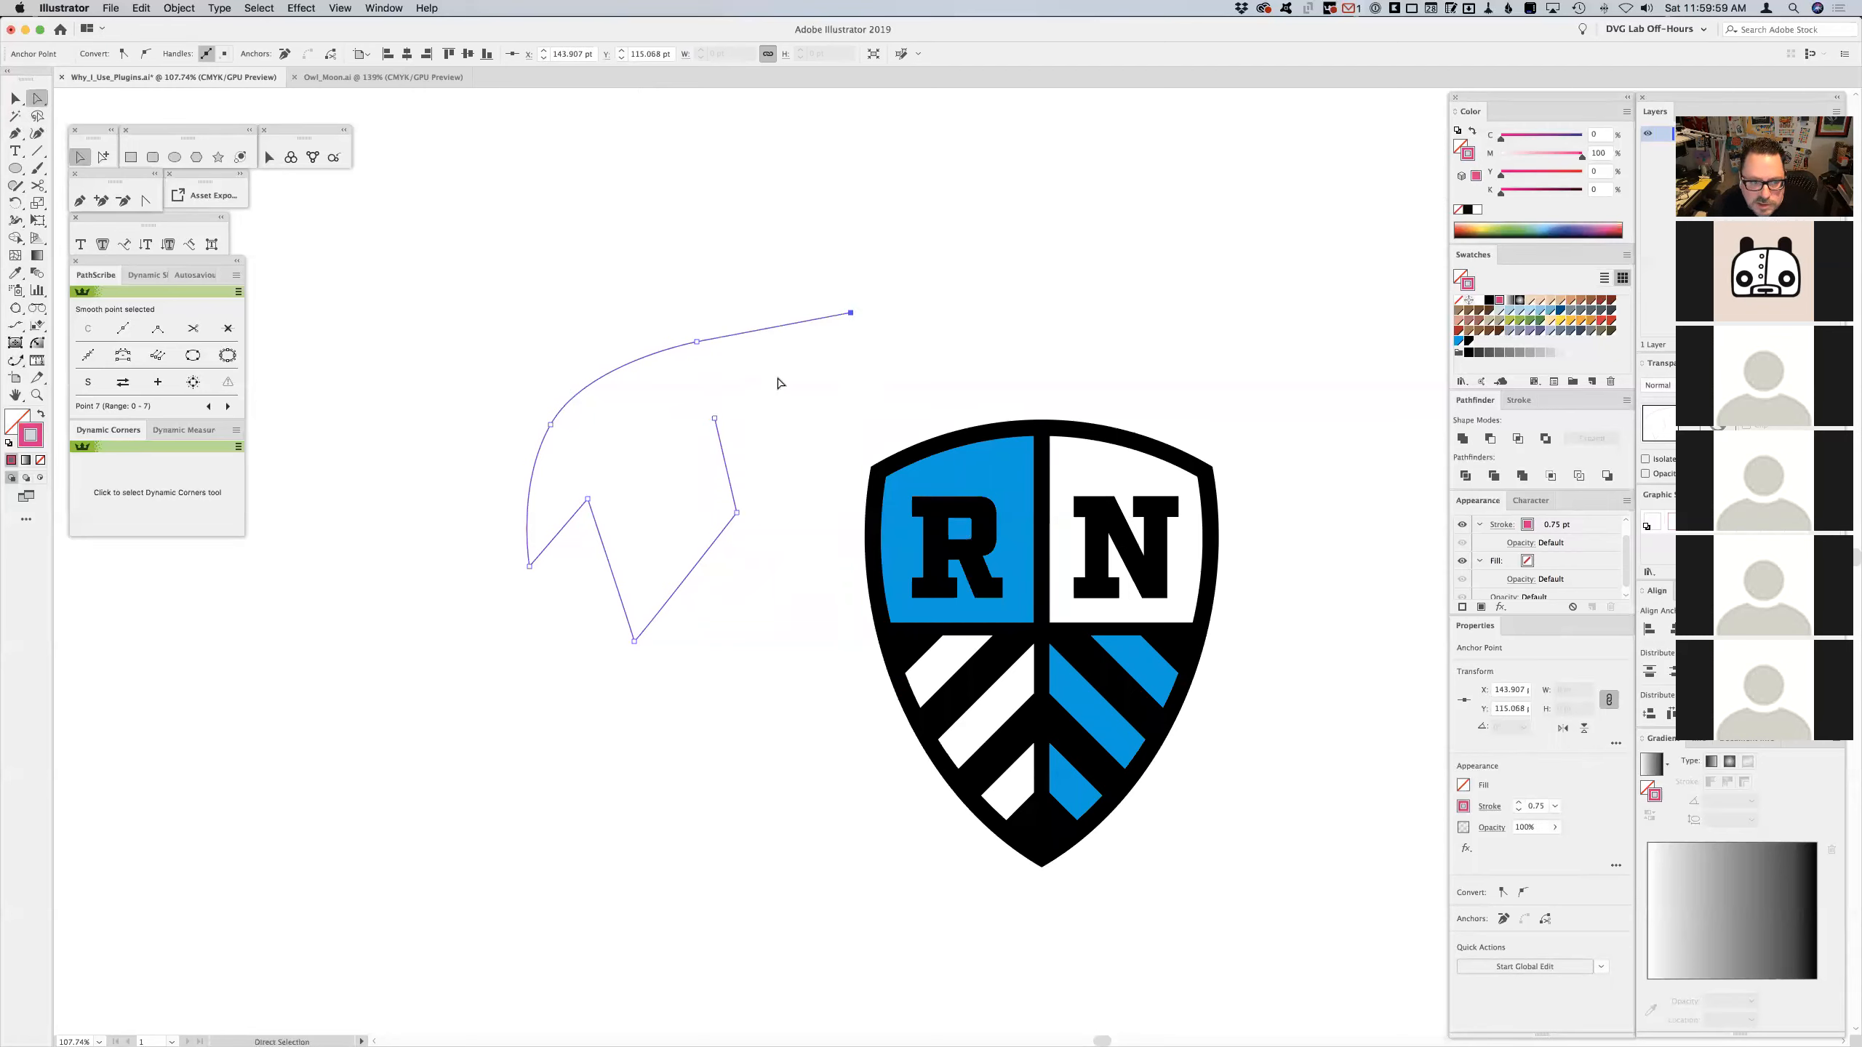
- Check the anchor point where the extension meets the curve, and delete the whole practice path
left_click(711, 291)
left_click(697, 341)
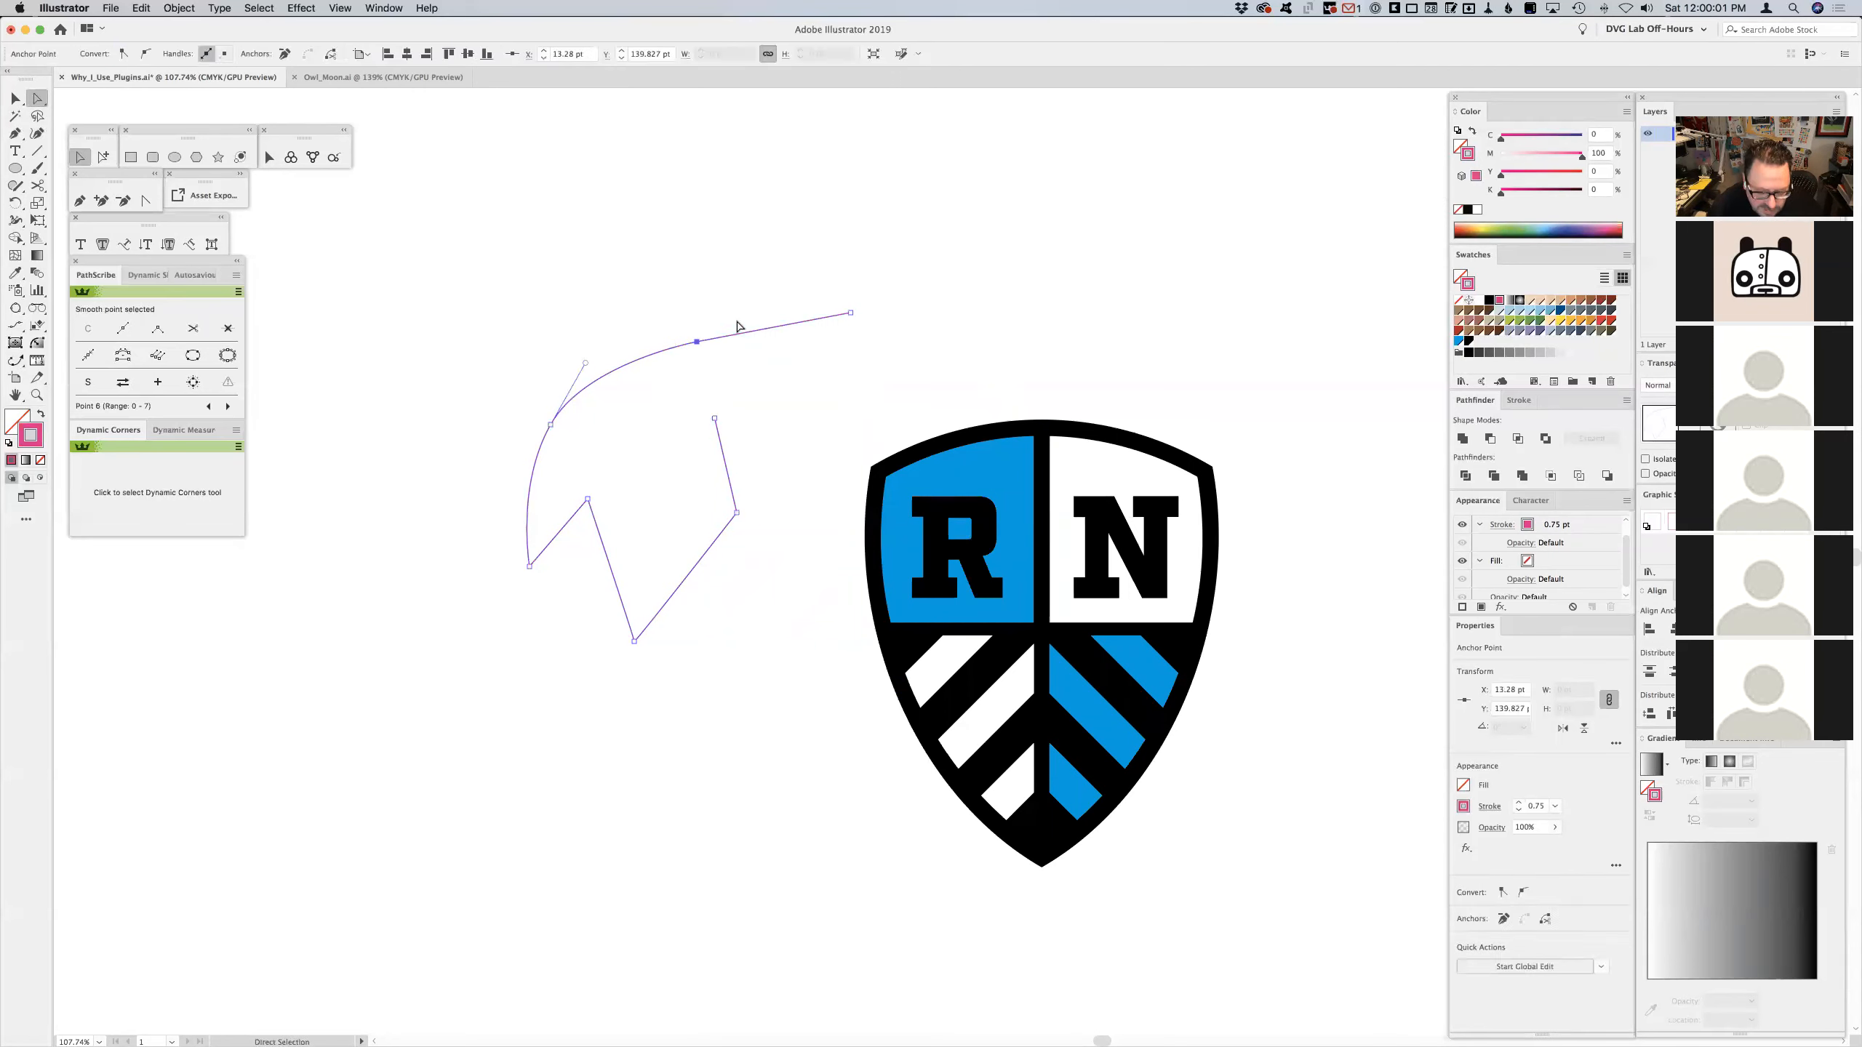
left_click_drag(729, 307, 489, 693)
key("Delete")
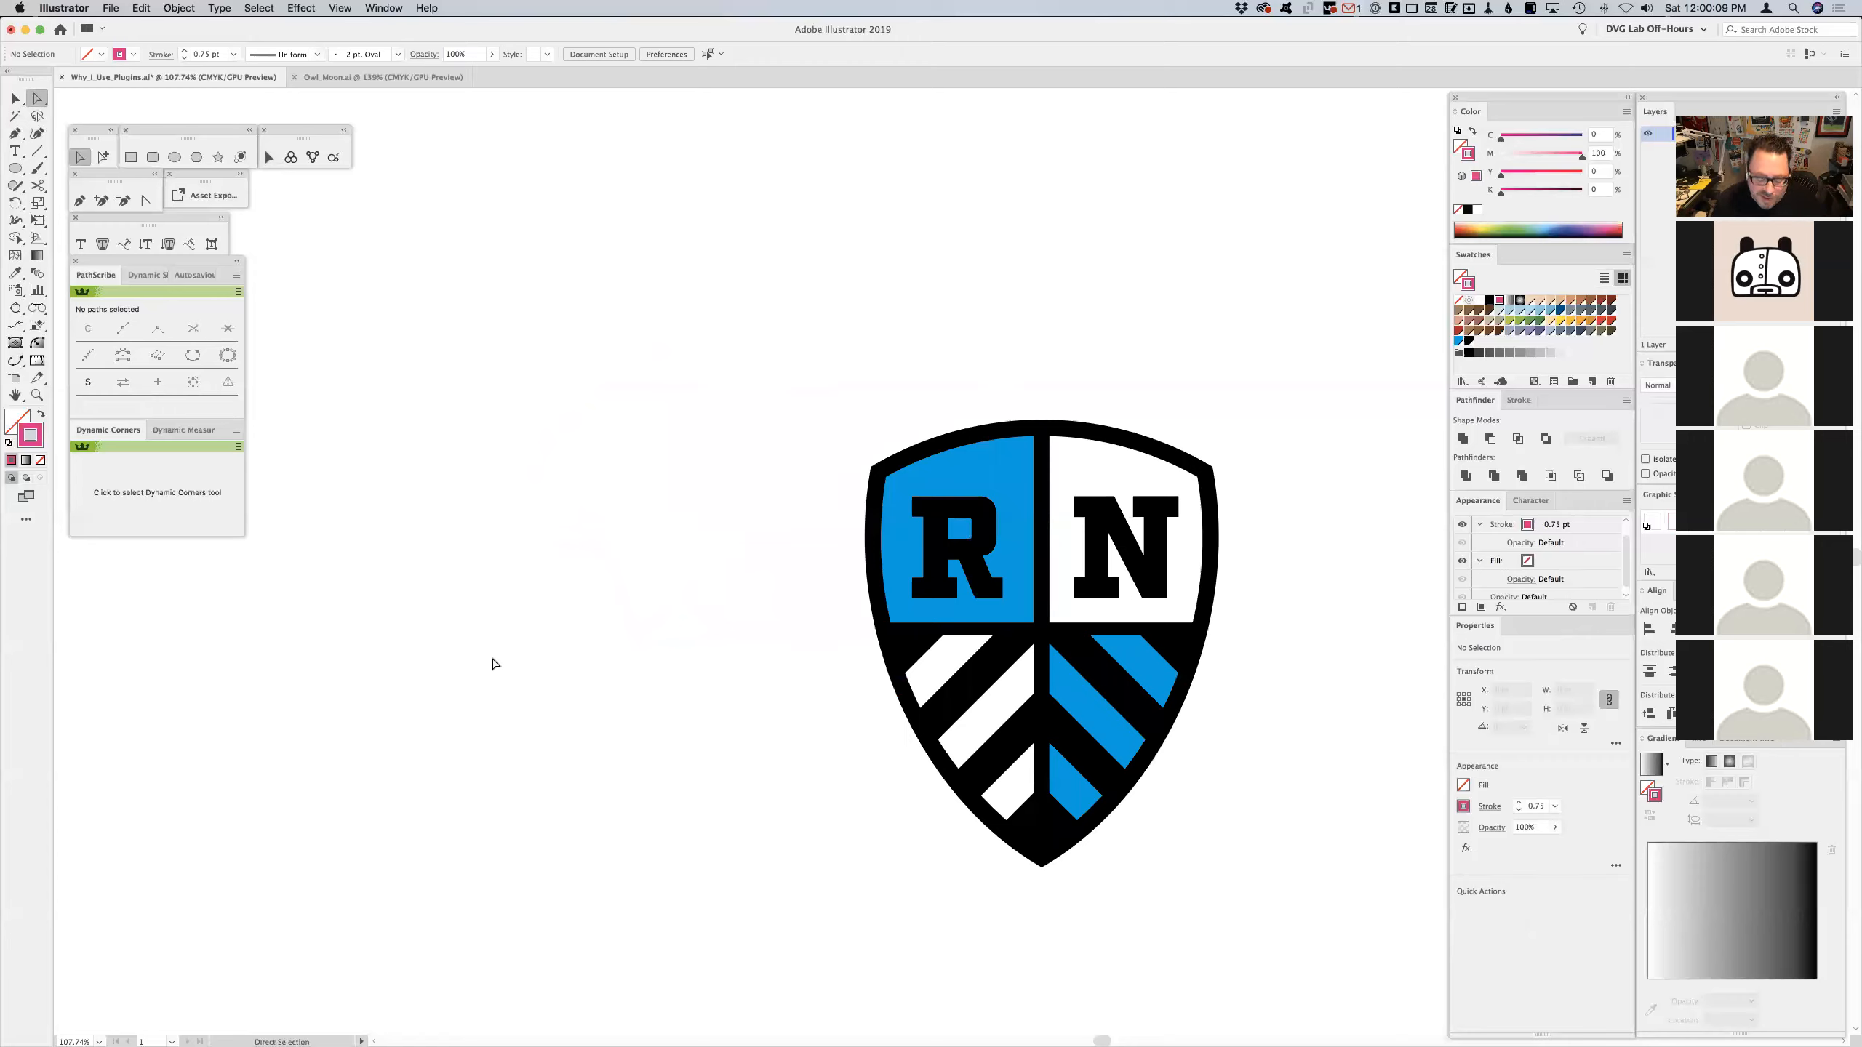
key("v")
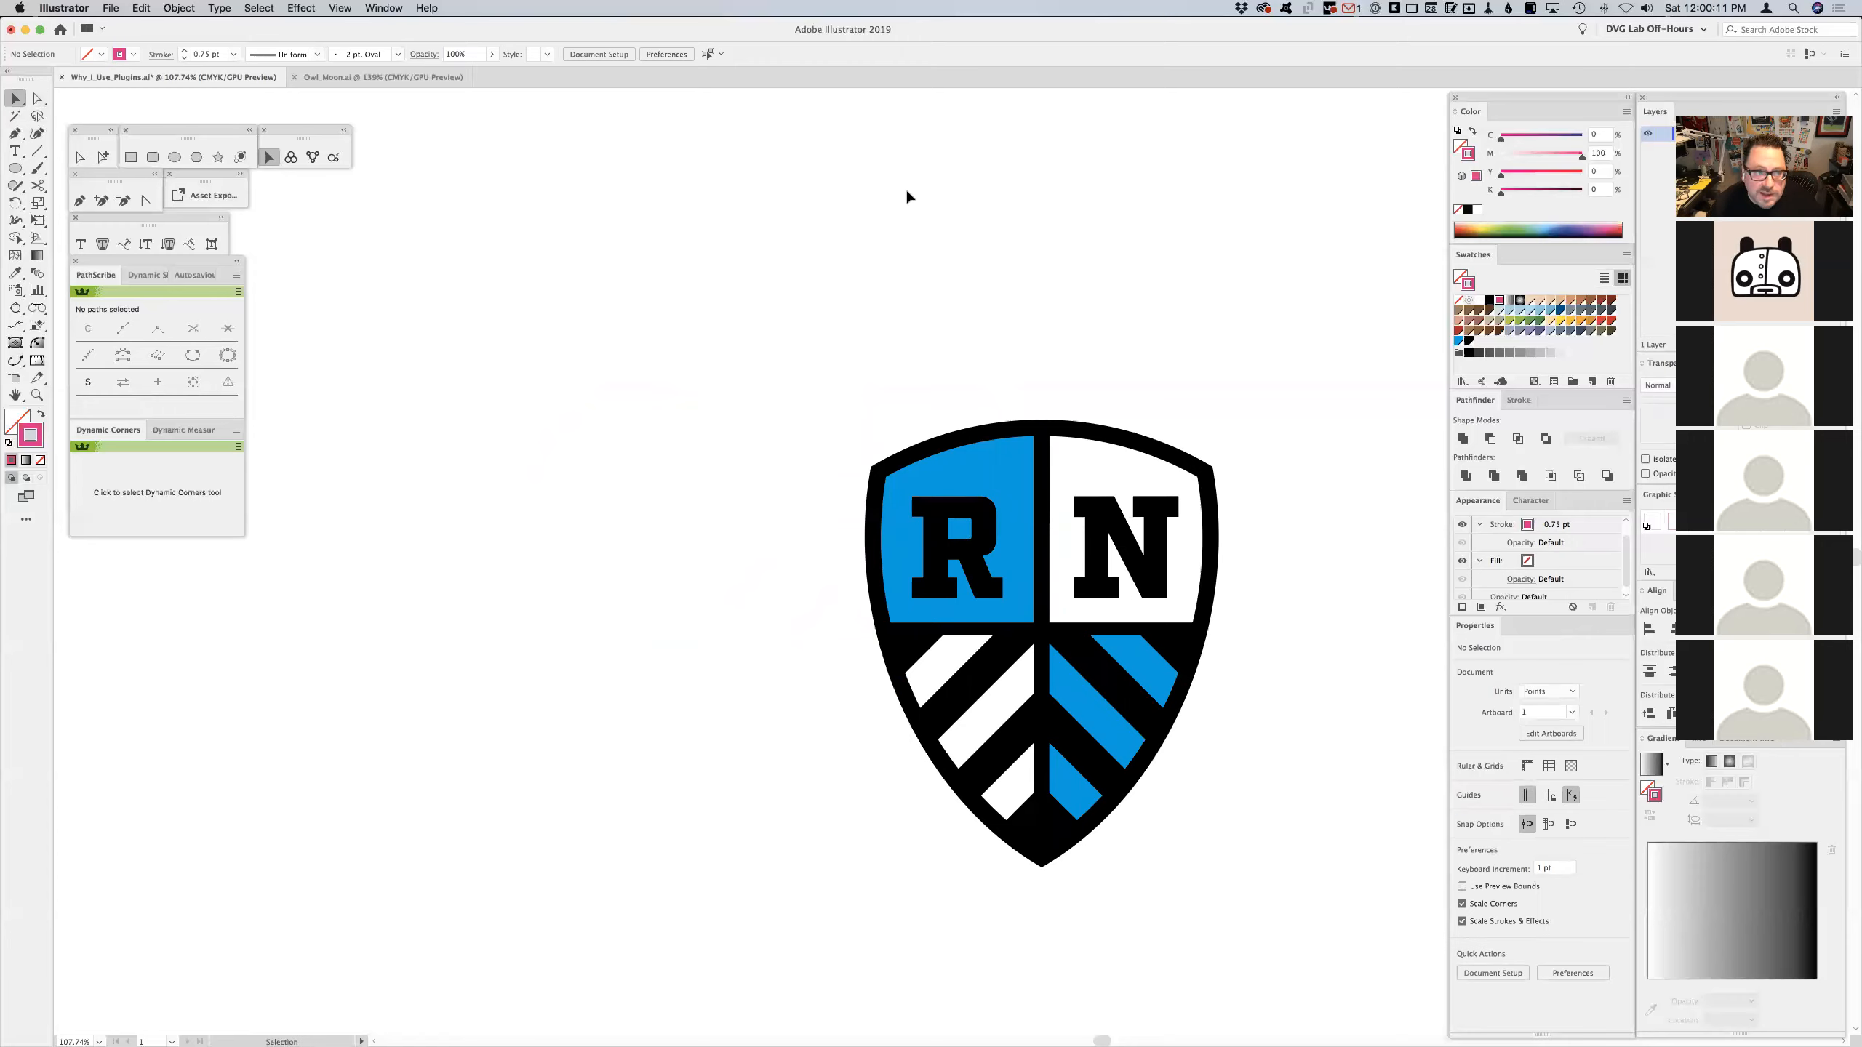
- Switch to the Owl_Moon.ai document, hide the pencil and eraser sketch image, and show the layer with the magenta owl and moon paths
left_click(384, 77)
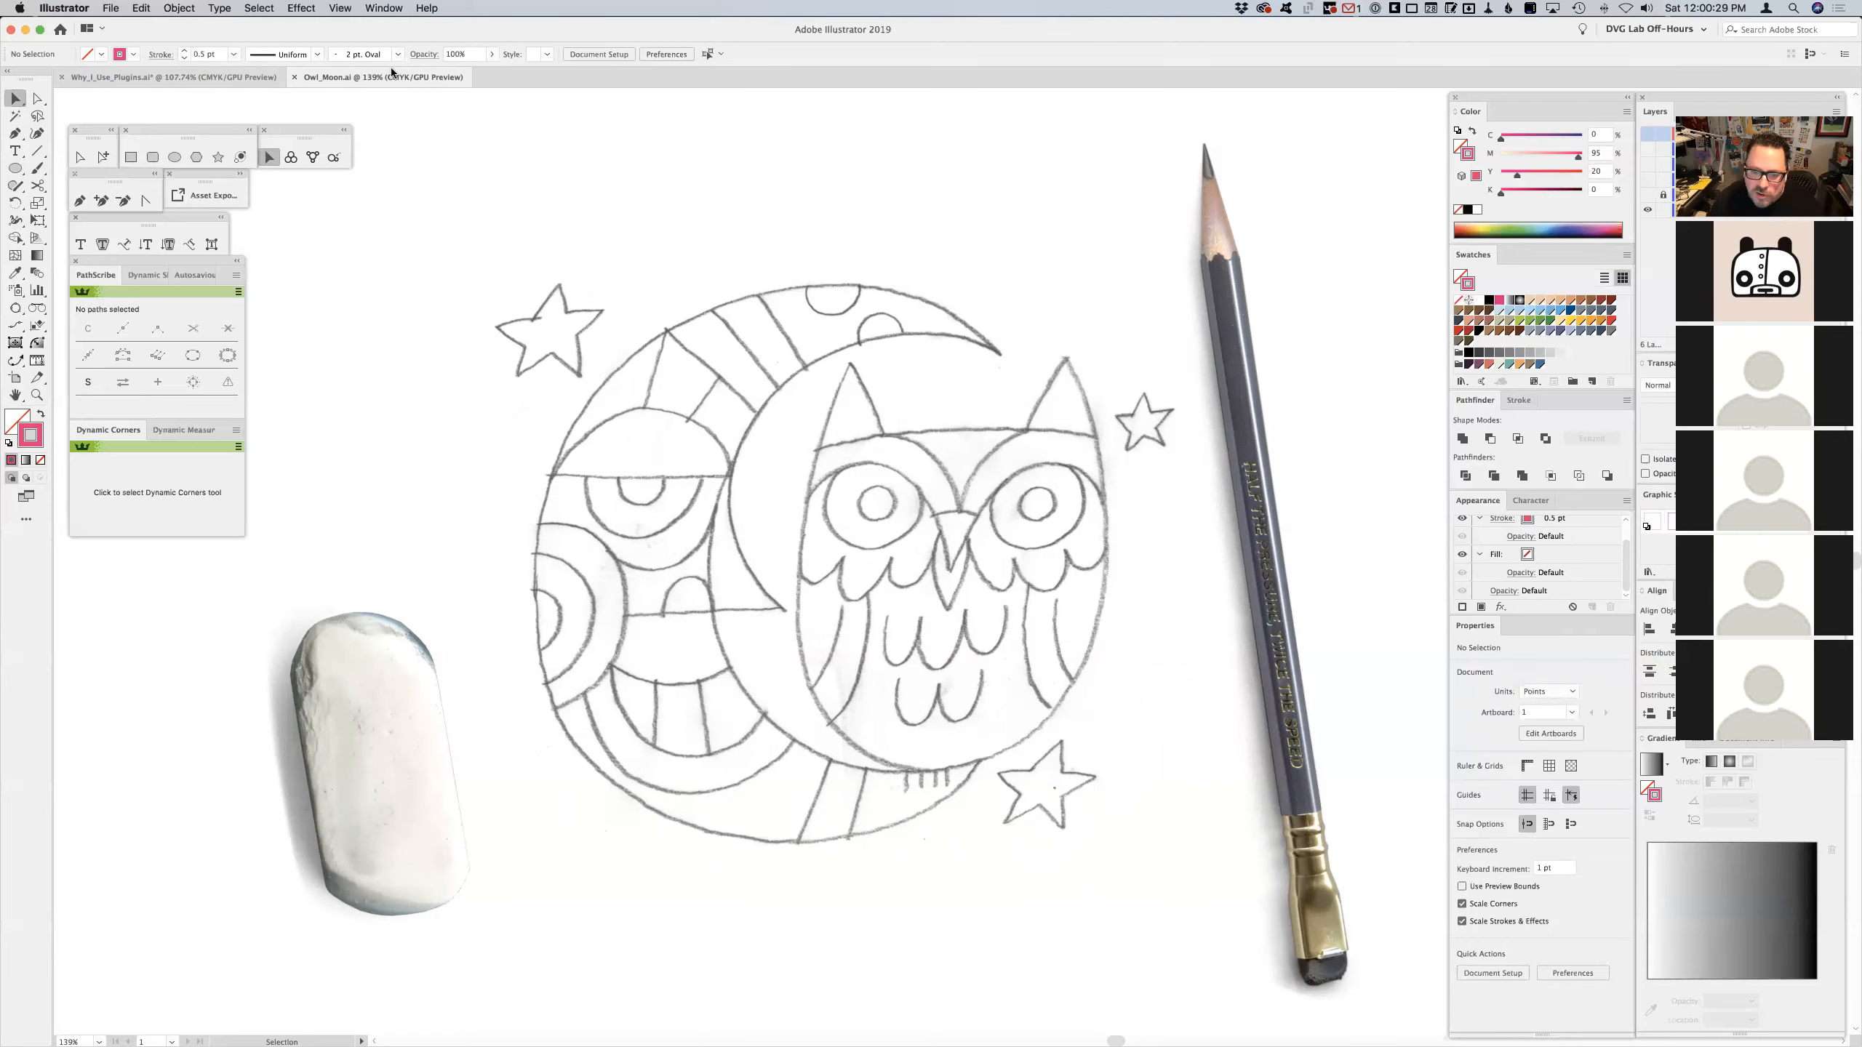
left_click(1648, 210)
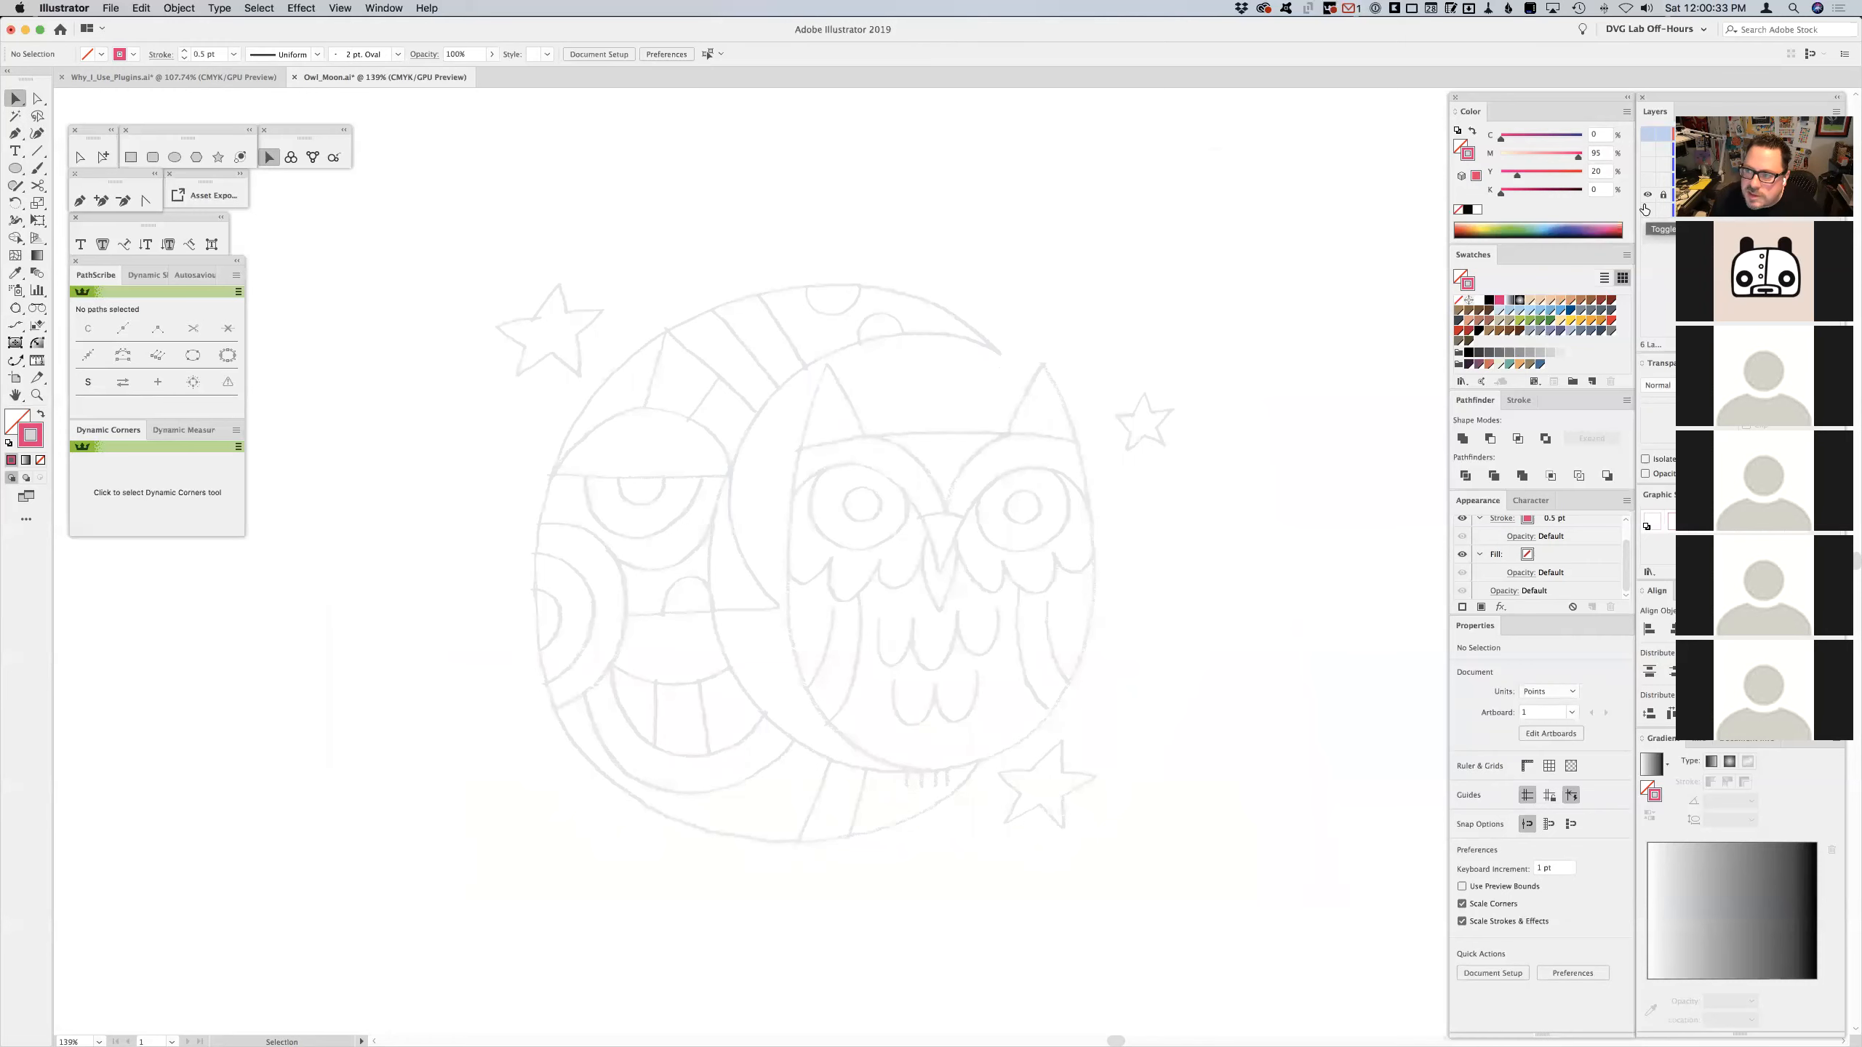
left_click(1648, 182)
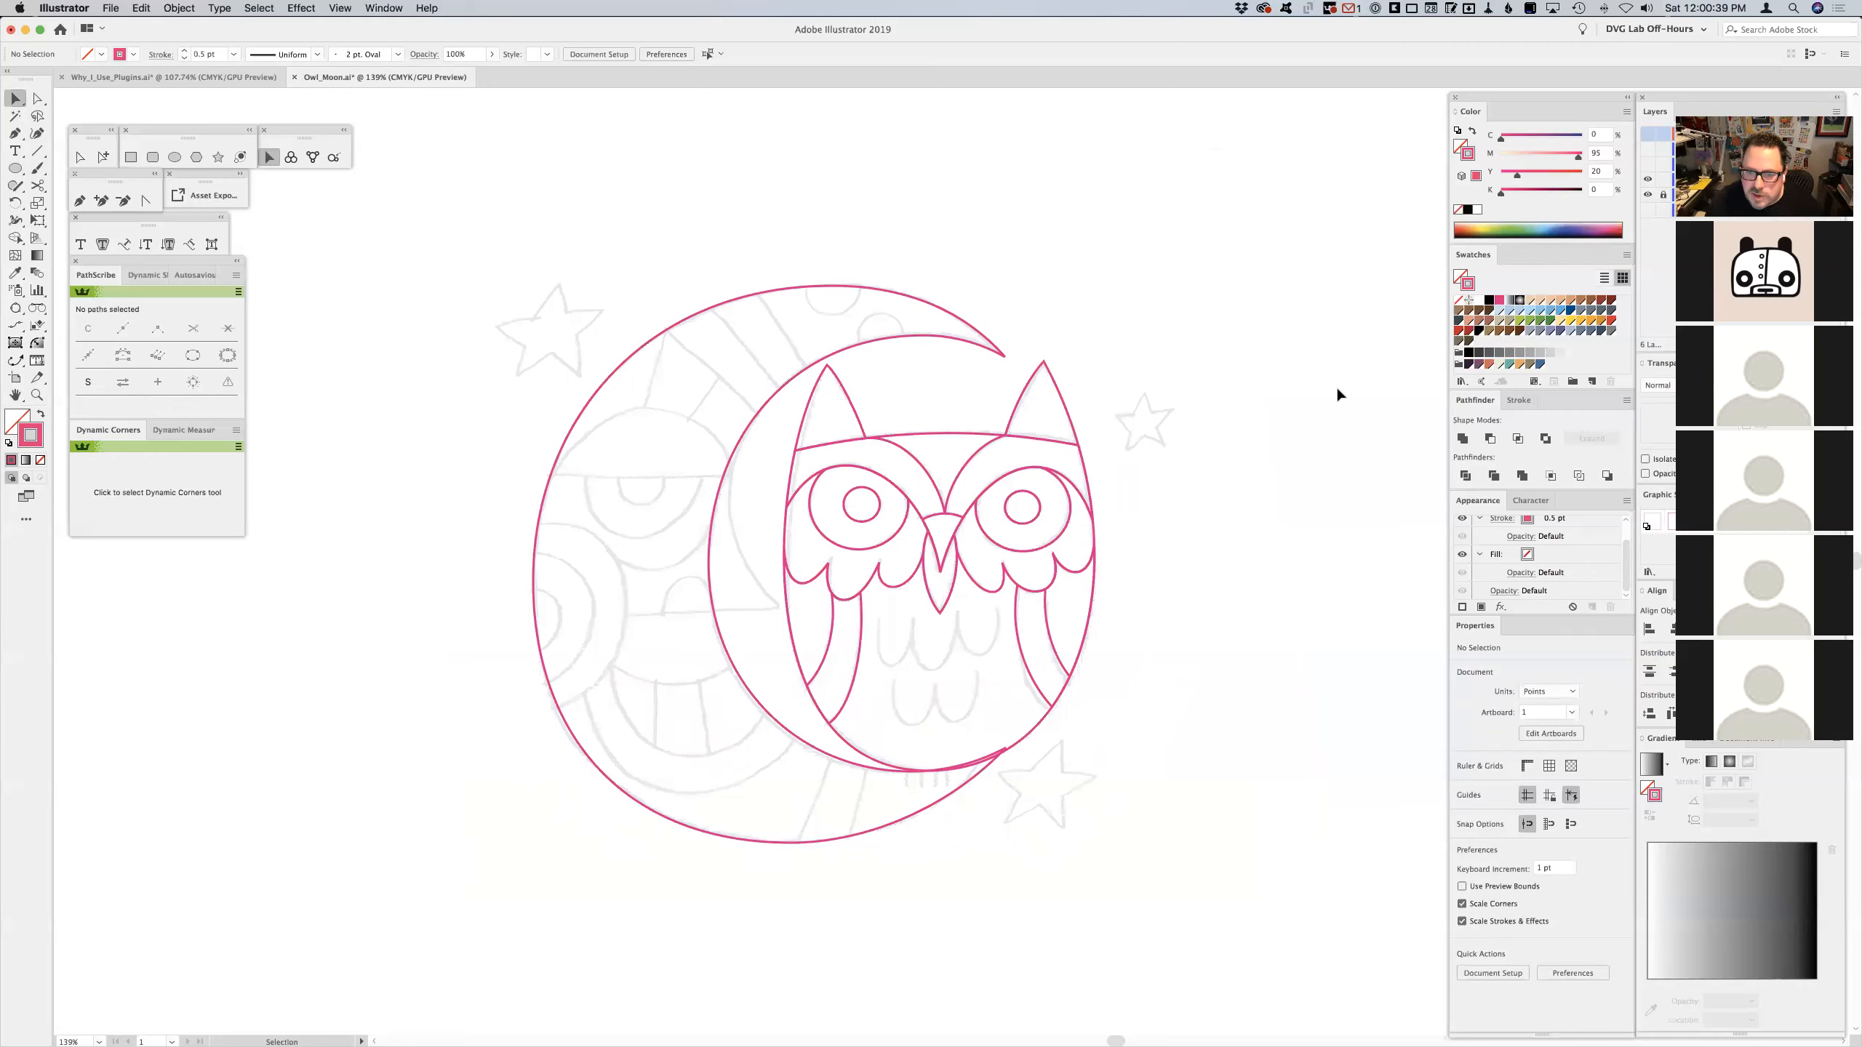
left_click(1035, 381)
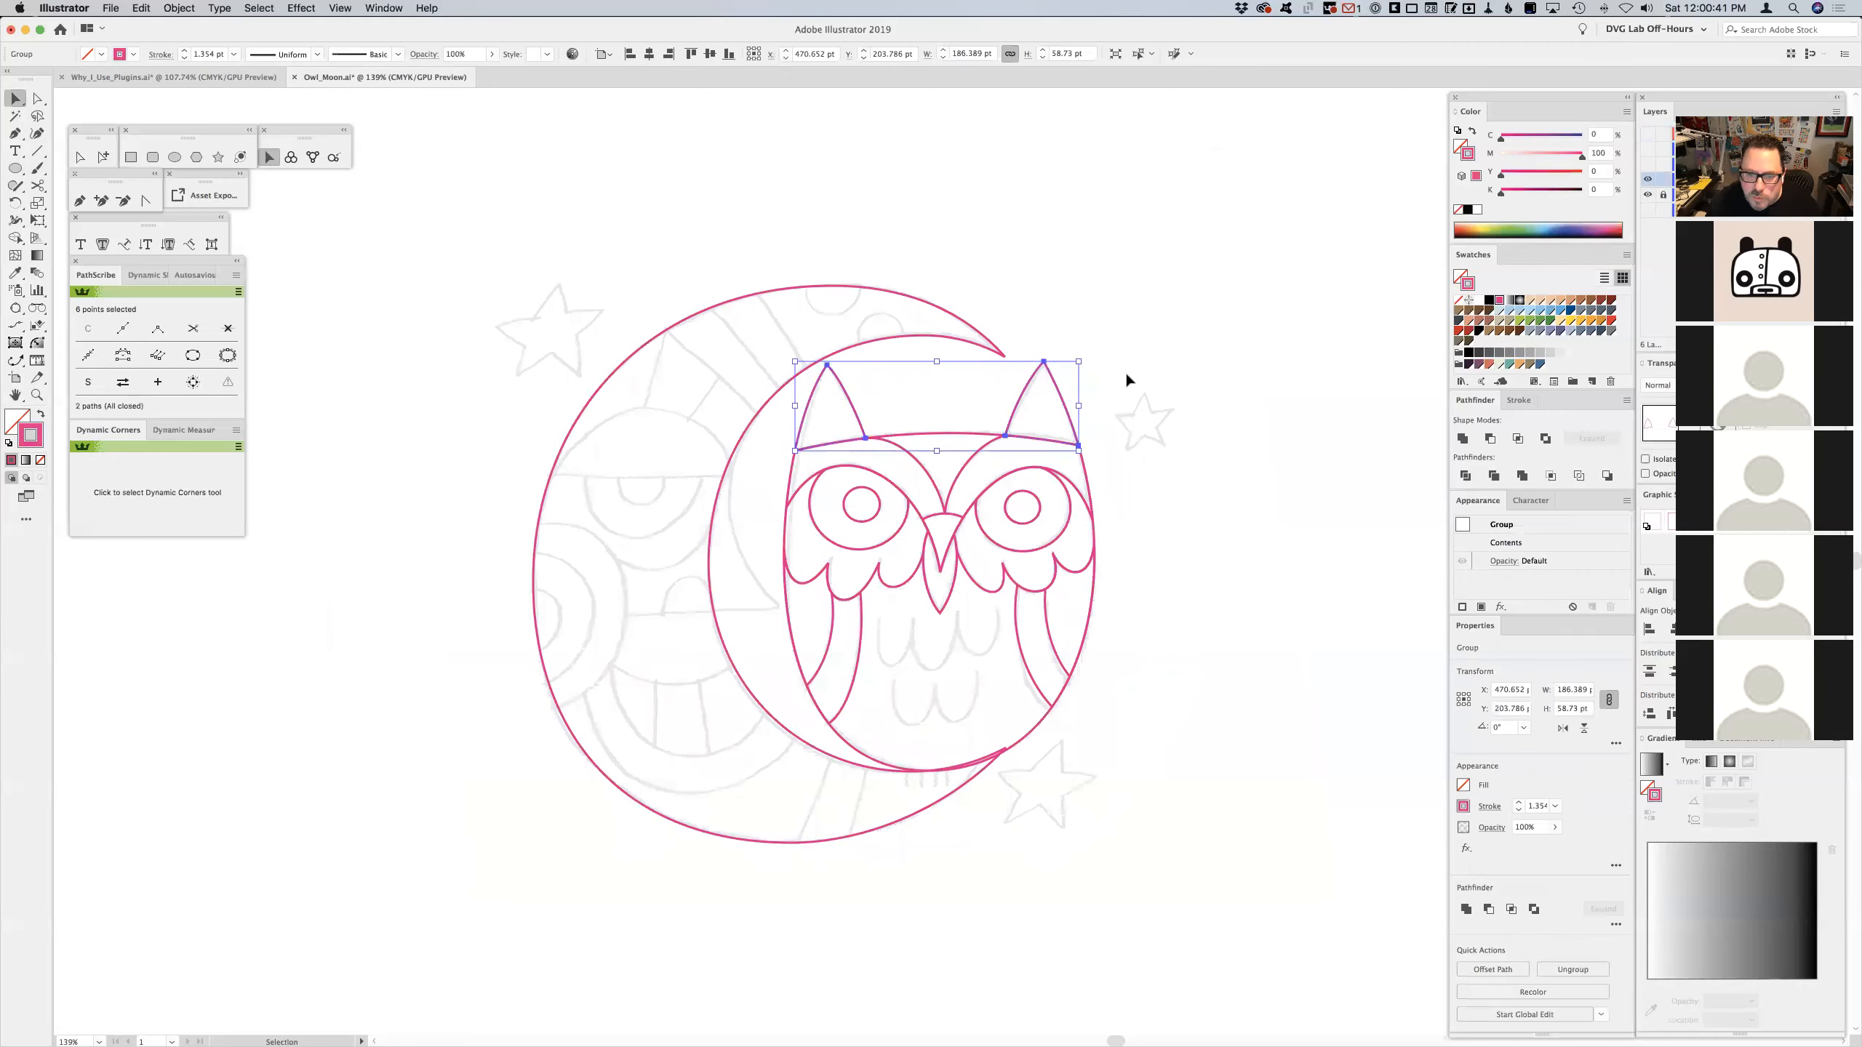
left_click(1128, 376)
- Try to move the wing path nearest the moon over the owl's belly feathers, and undo the move
left_click(37, 395)
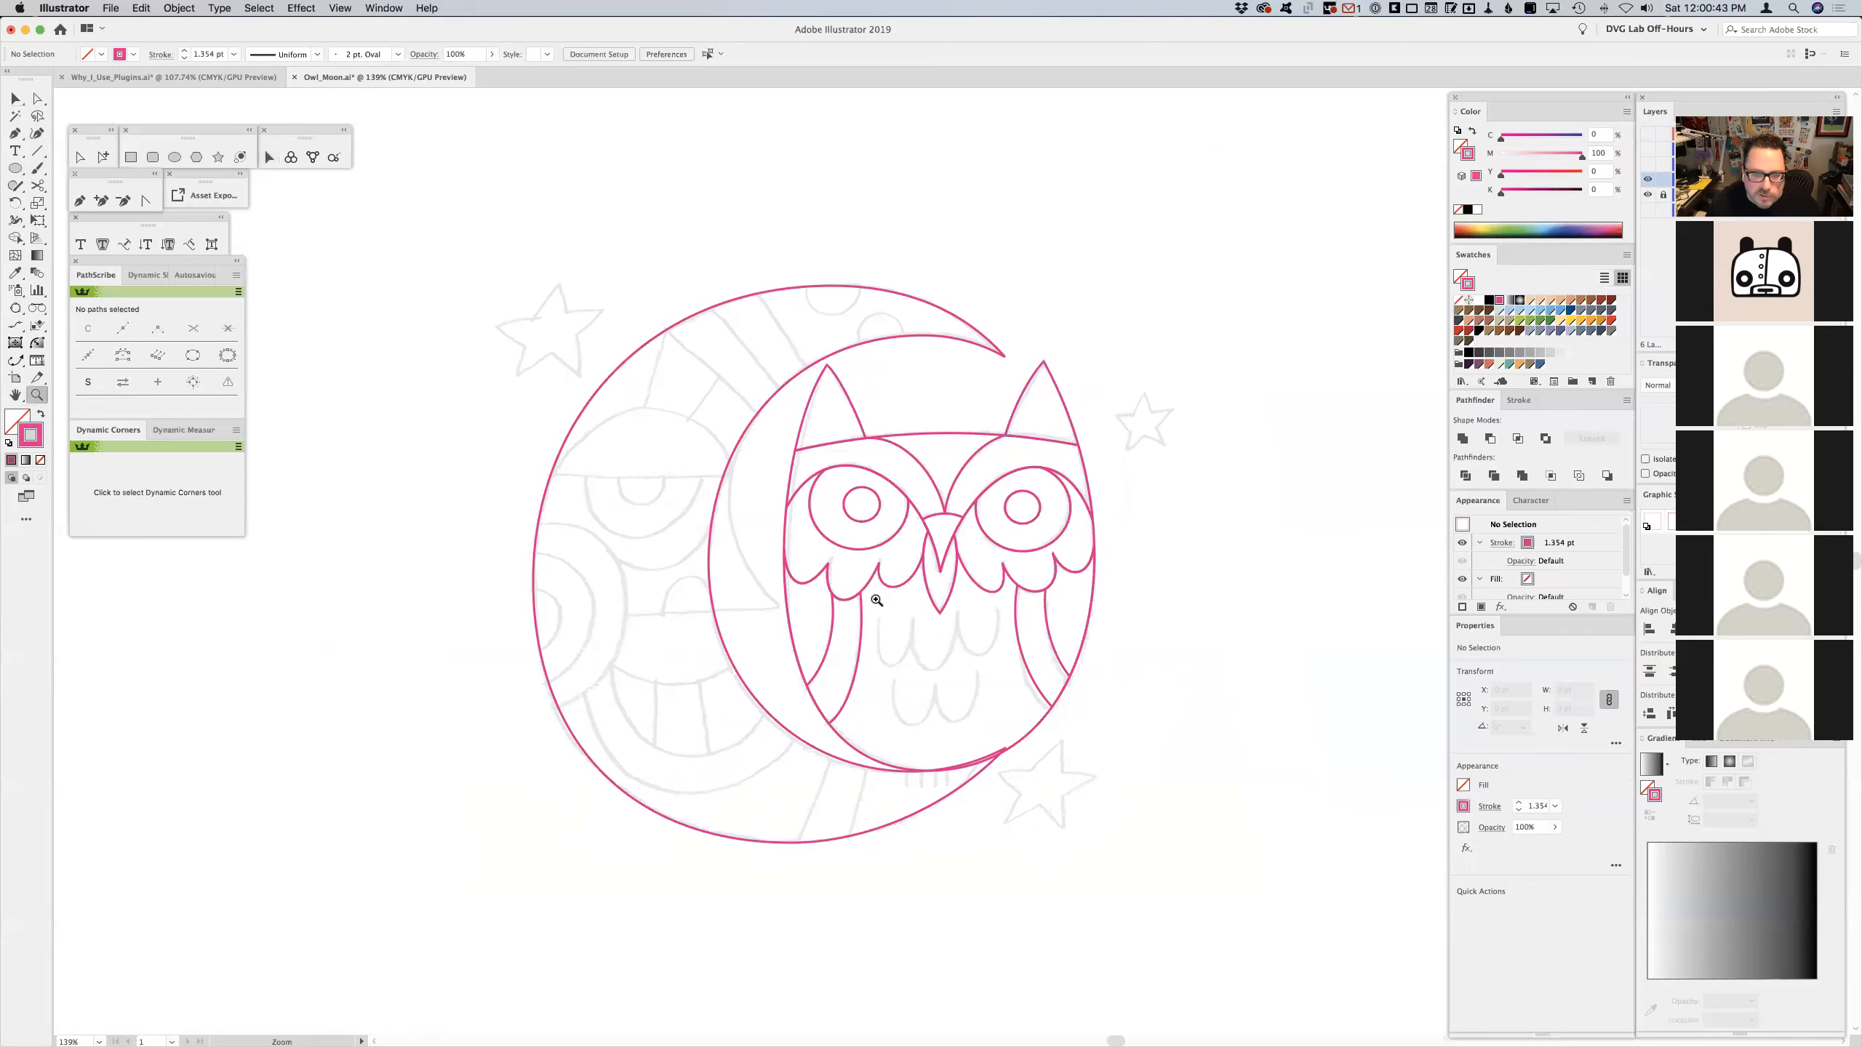
left_click_drag(751, 511, 1111, 815)
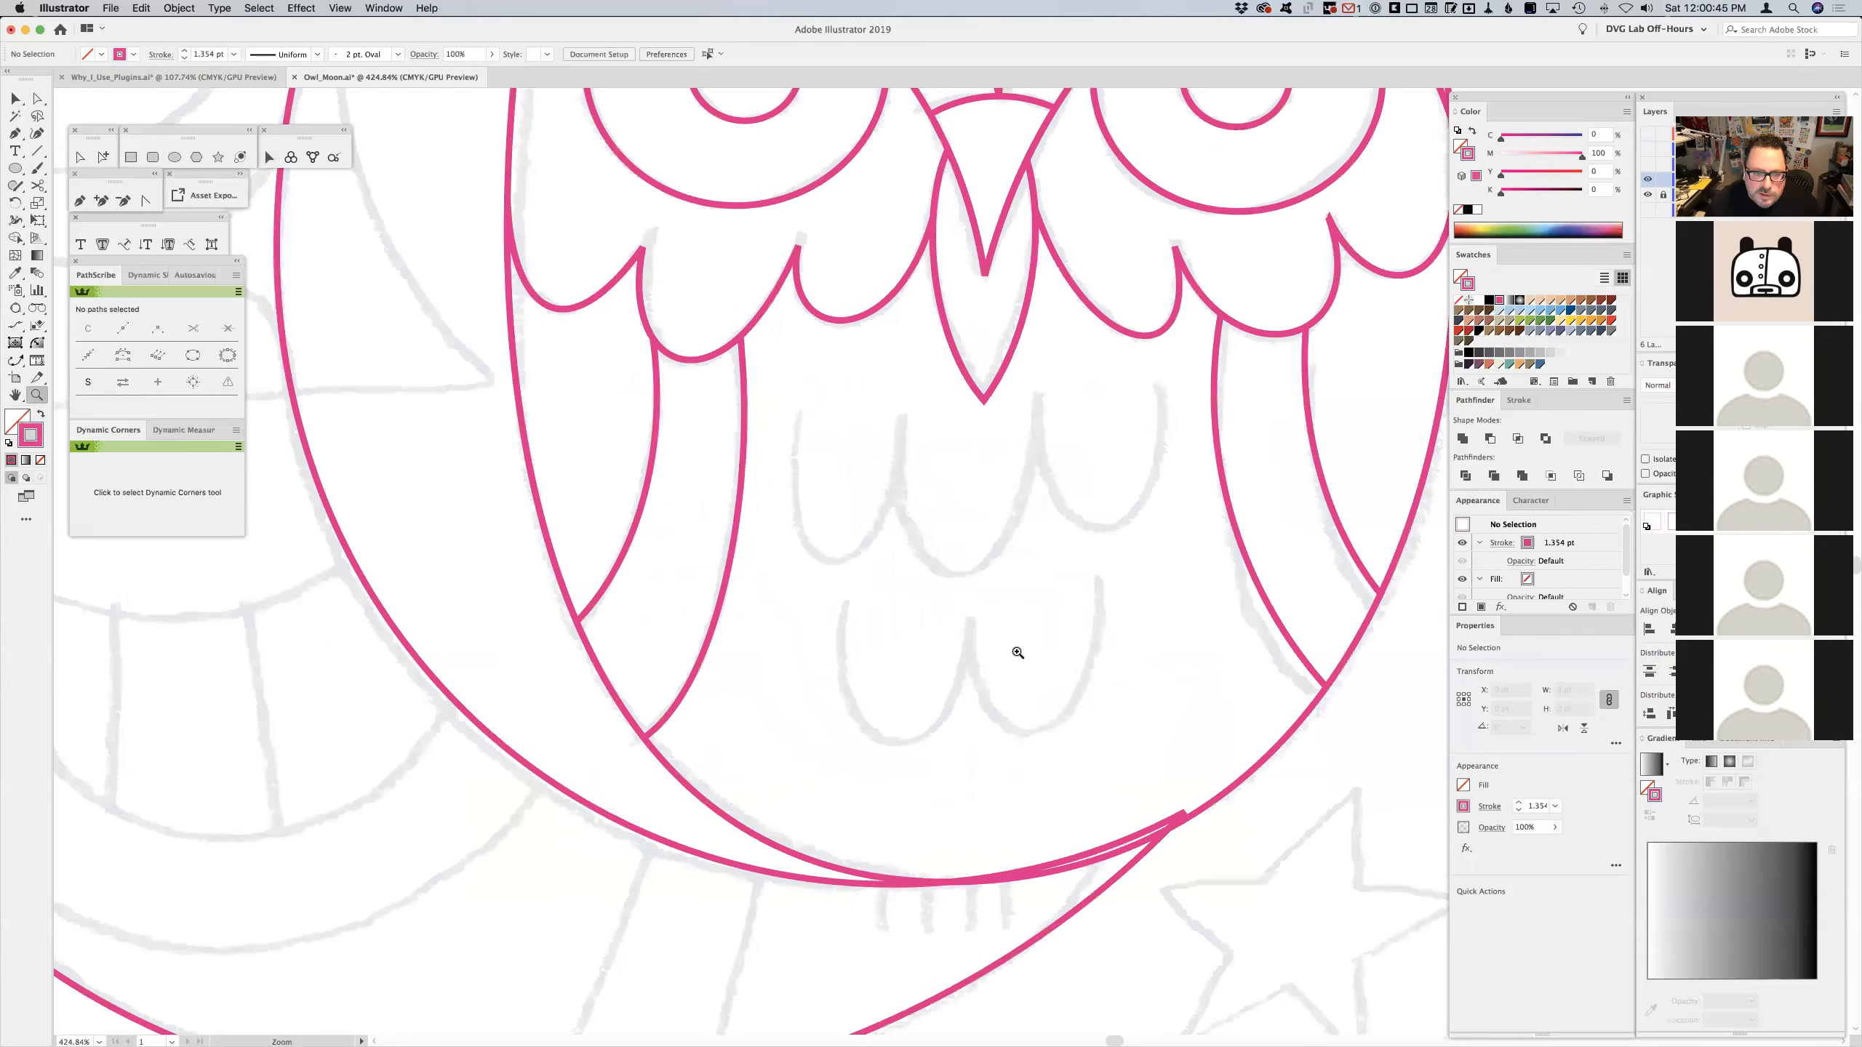
key("v")
left_click_drag(744, 434, 1018, 573)
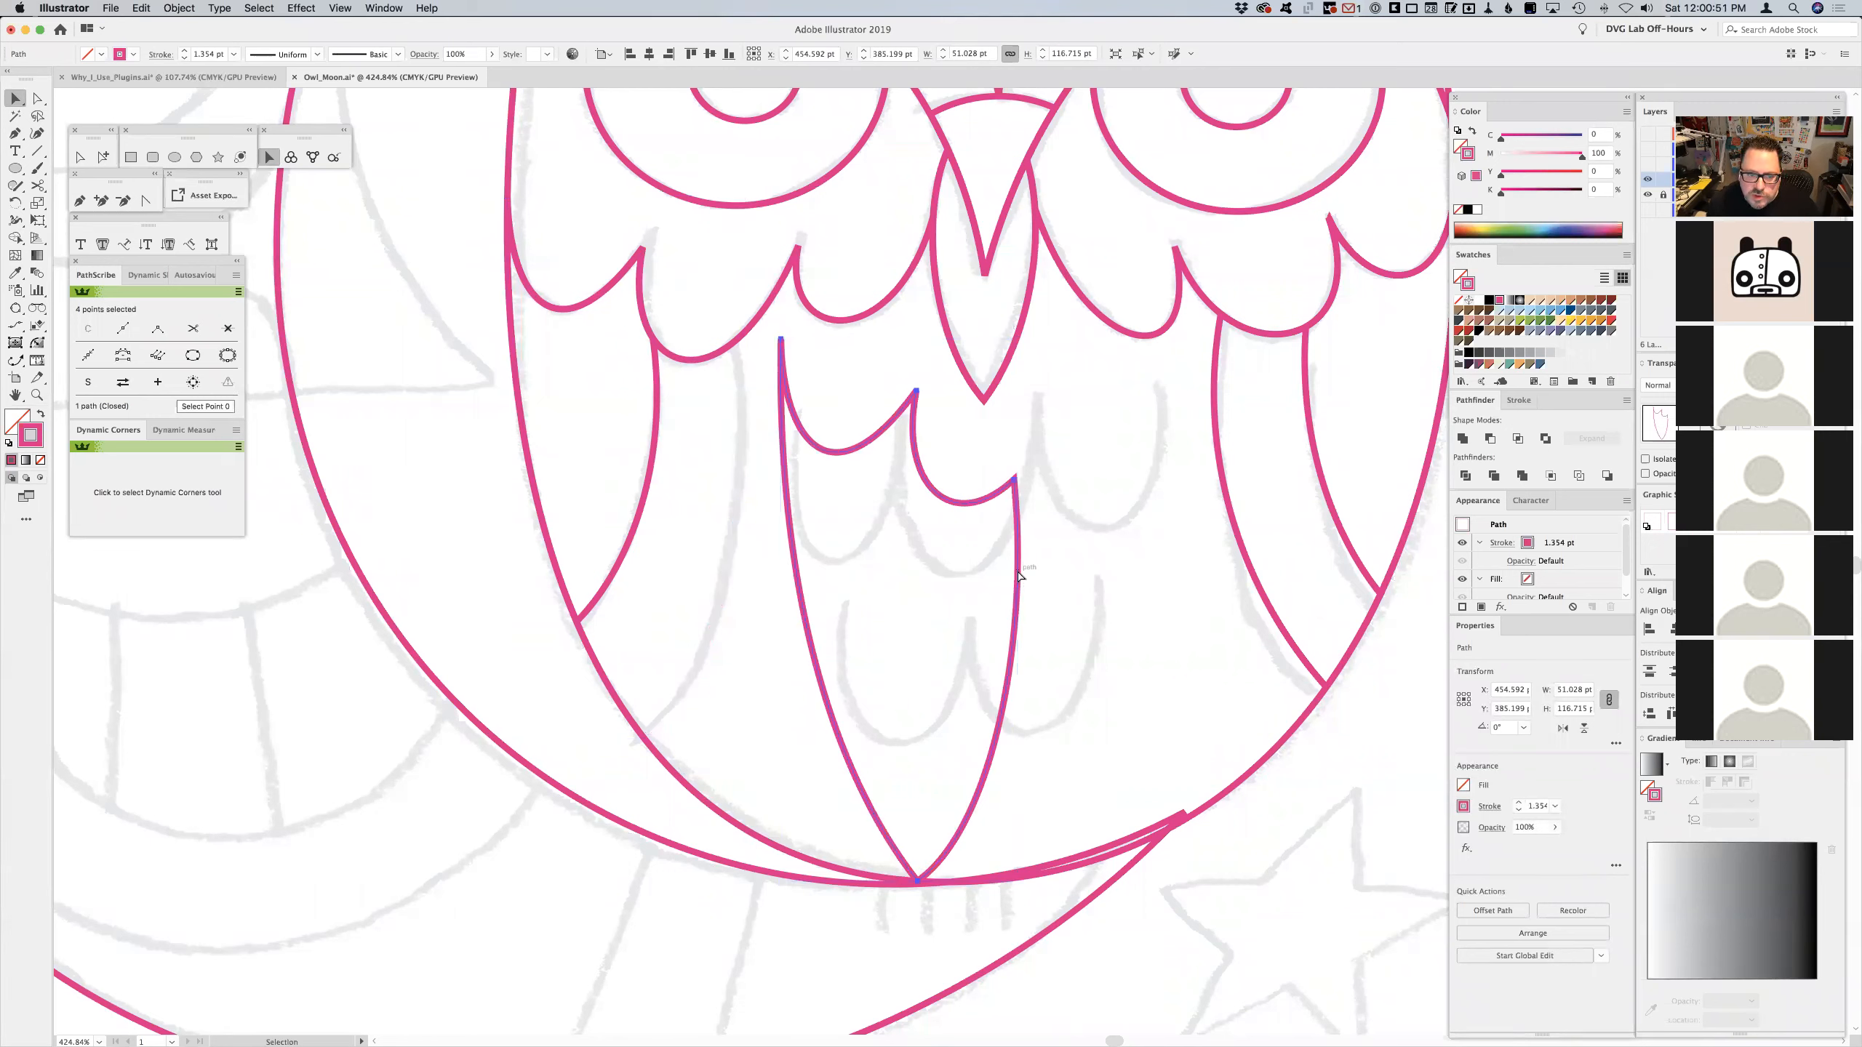
key("super+z")
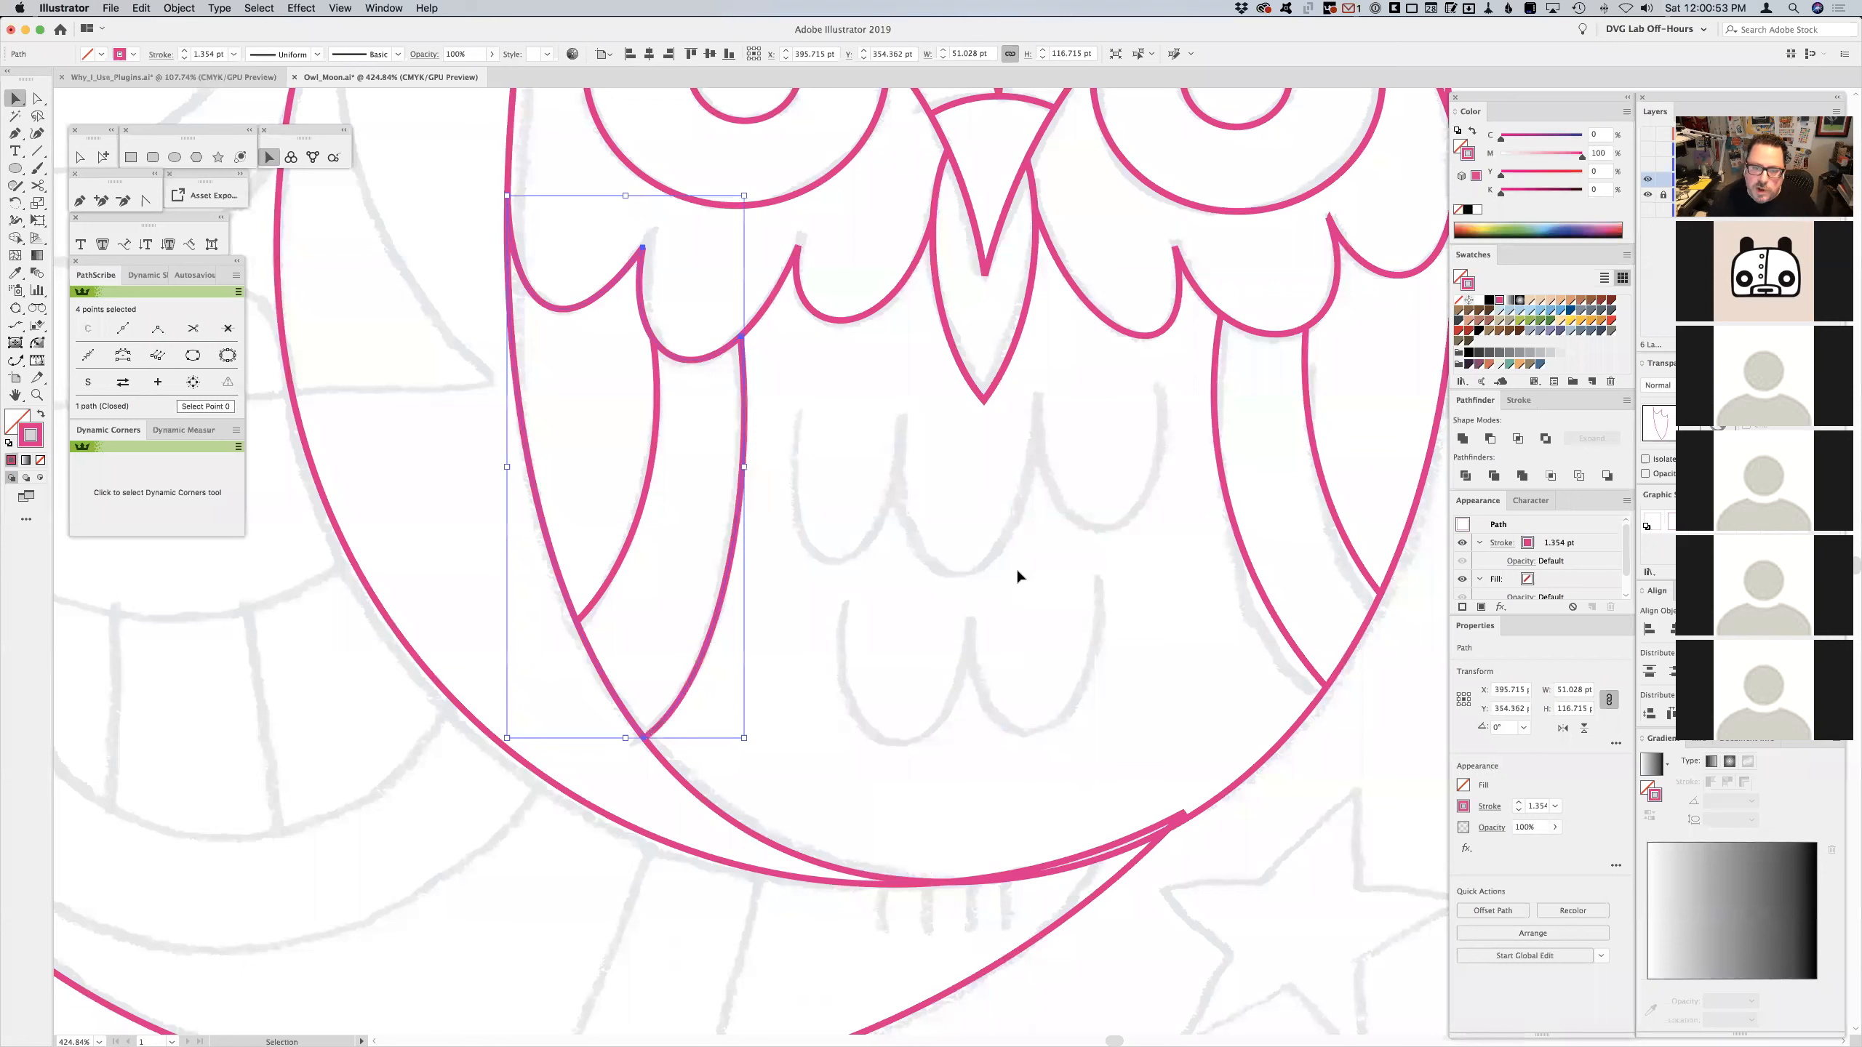
- Draw an open four-point path of straight segments, about 78 pt wide, across the tips of the sketch's three upper belly feathers
left_click(79, 200)
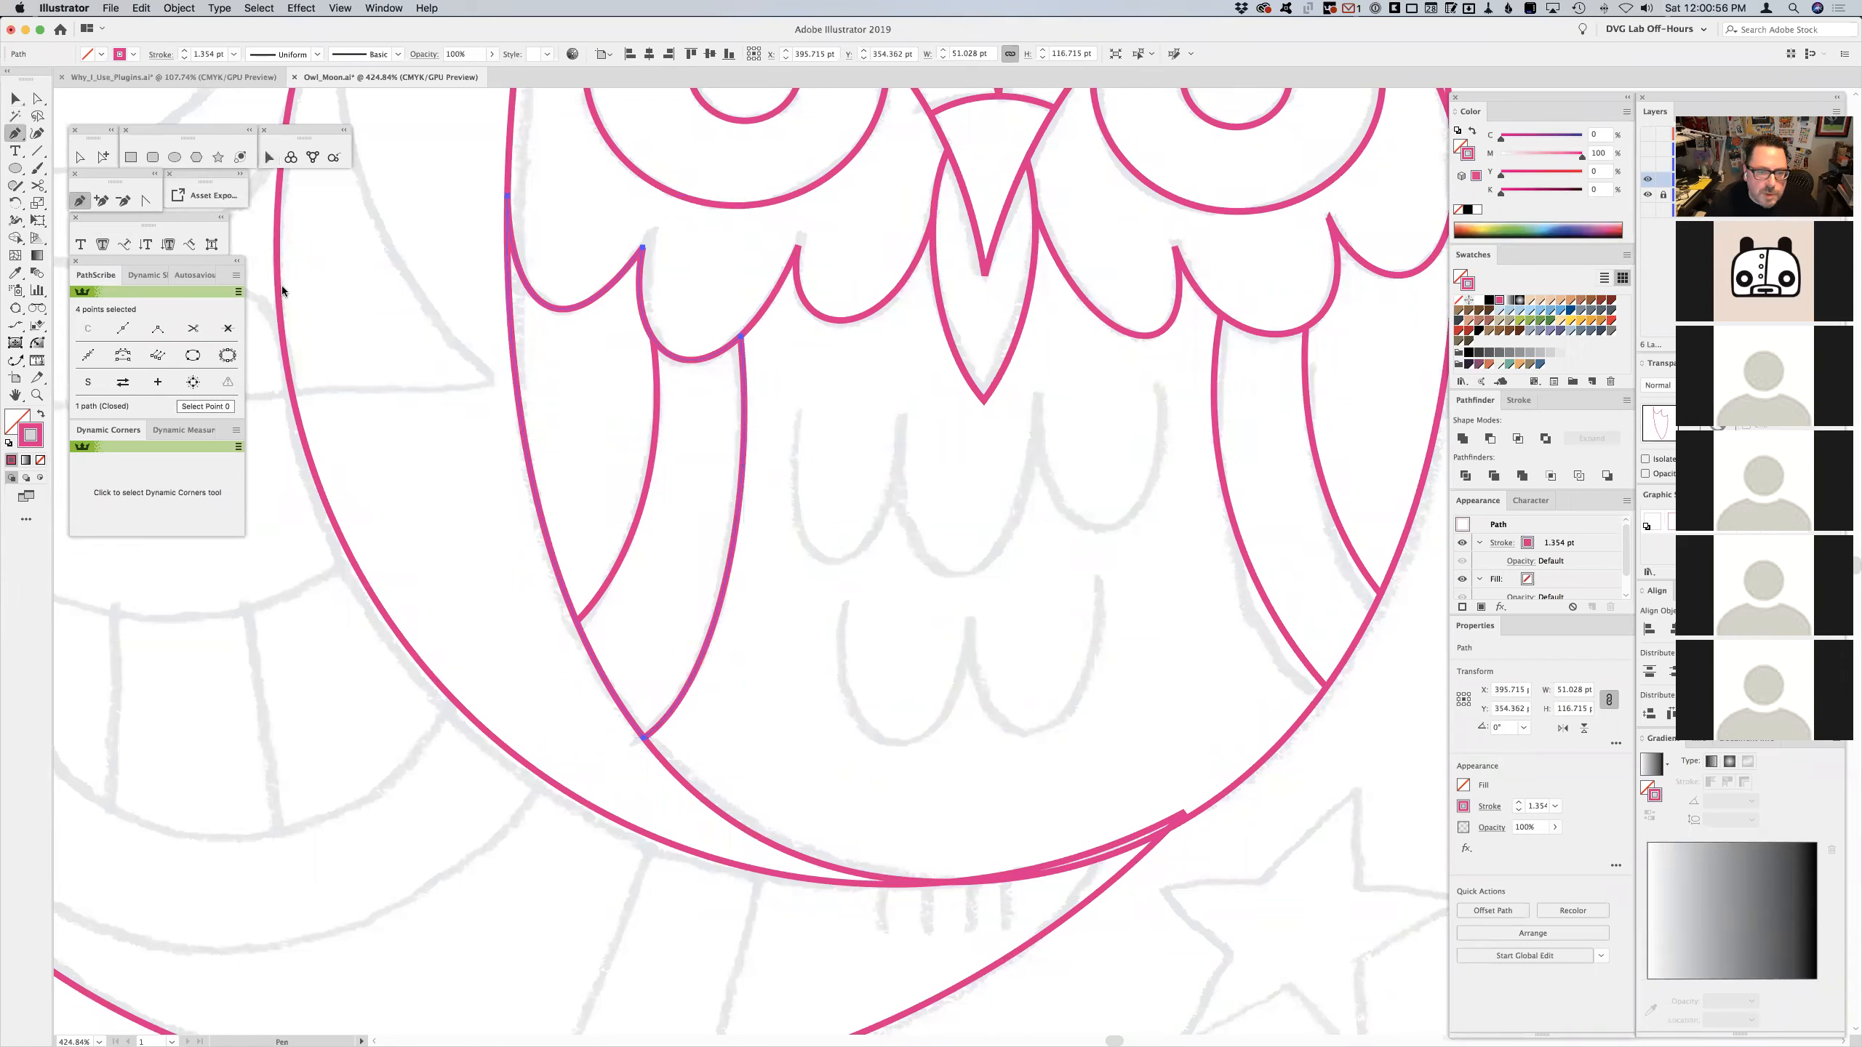
left_click(798, 410)
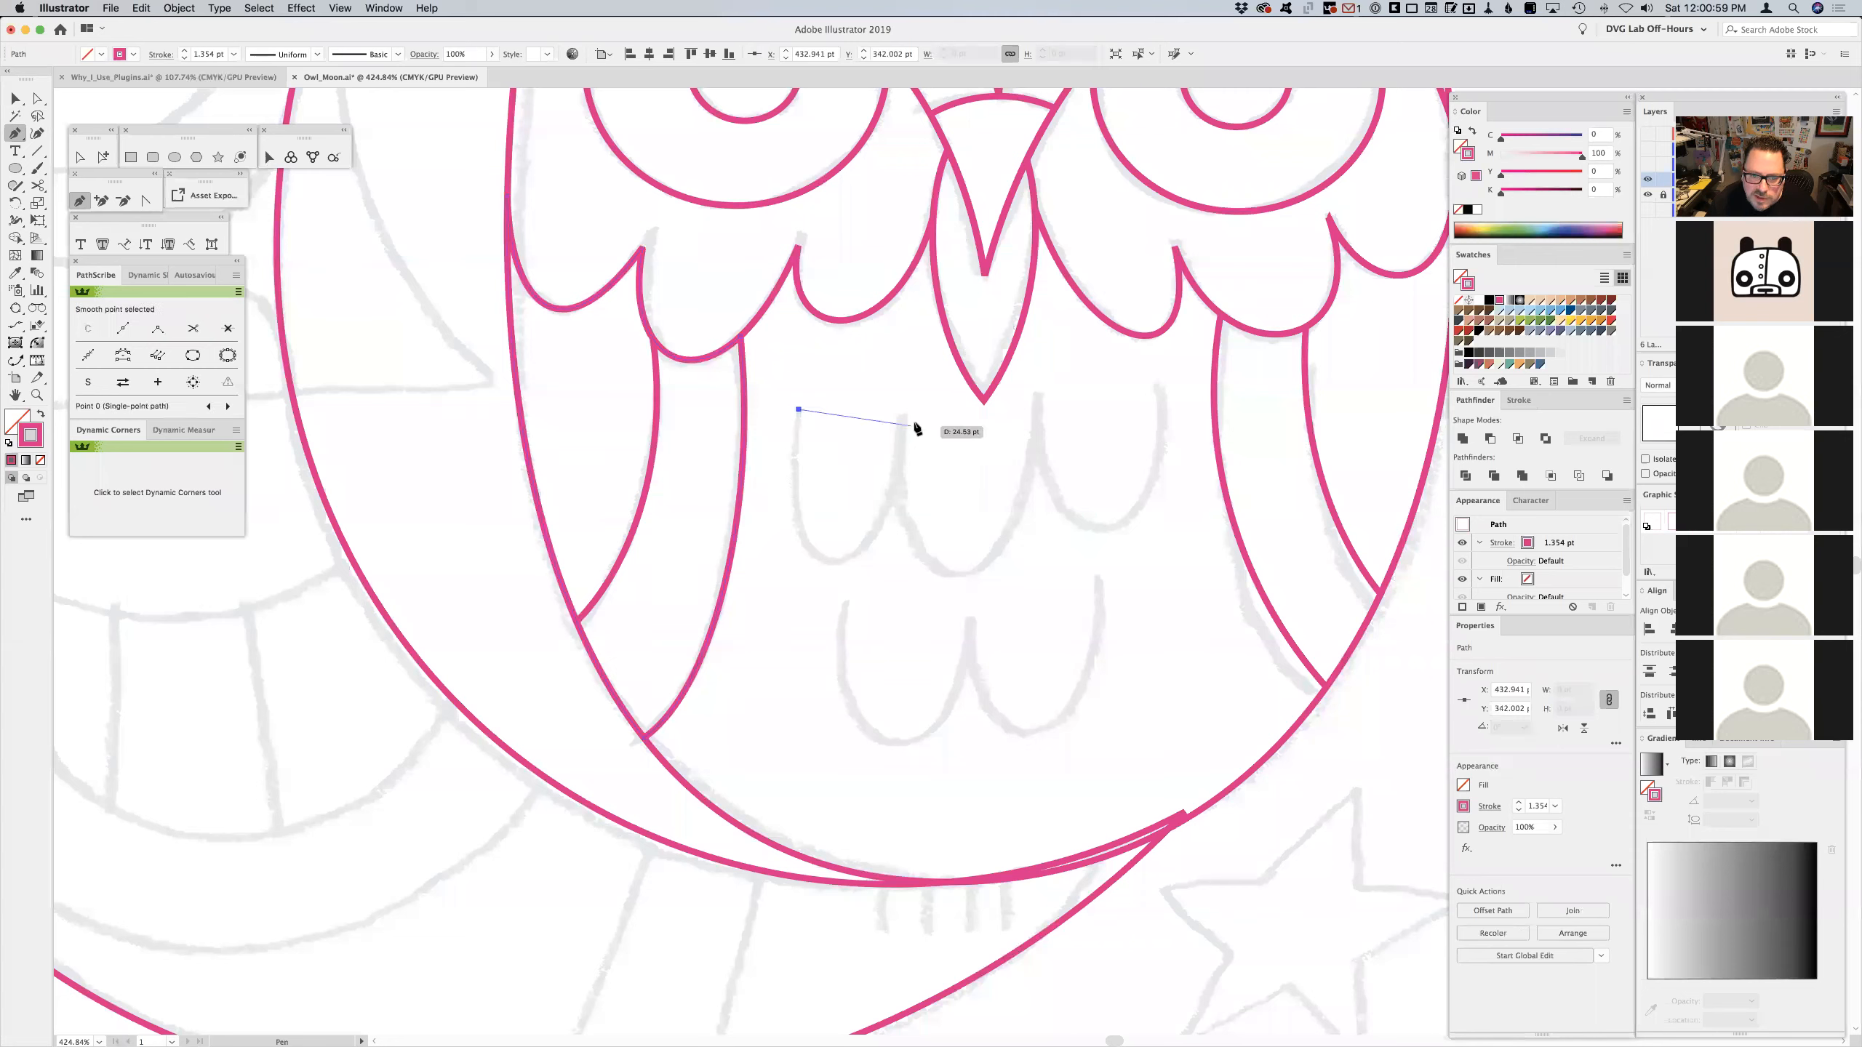
left_click(903, 419)
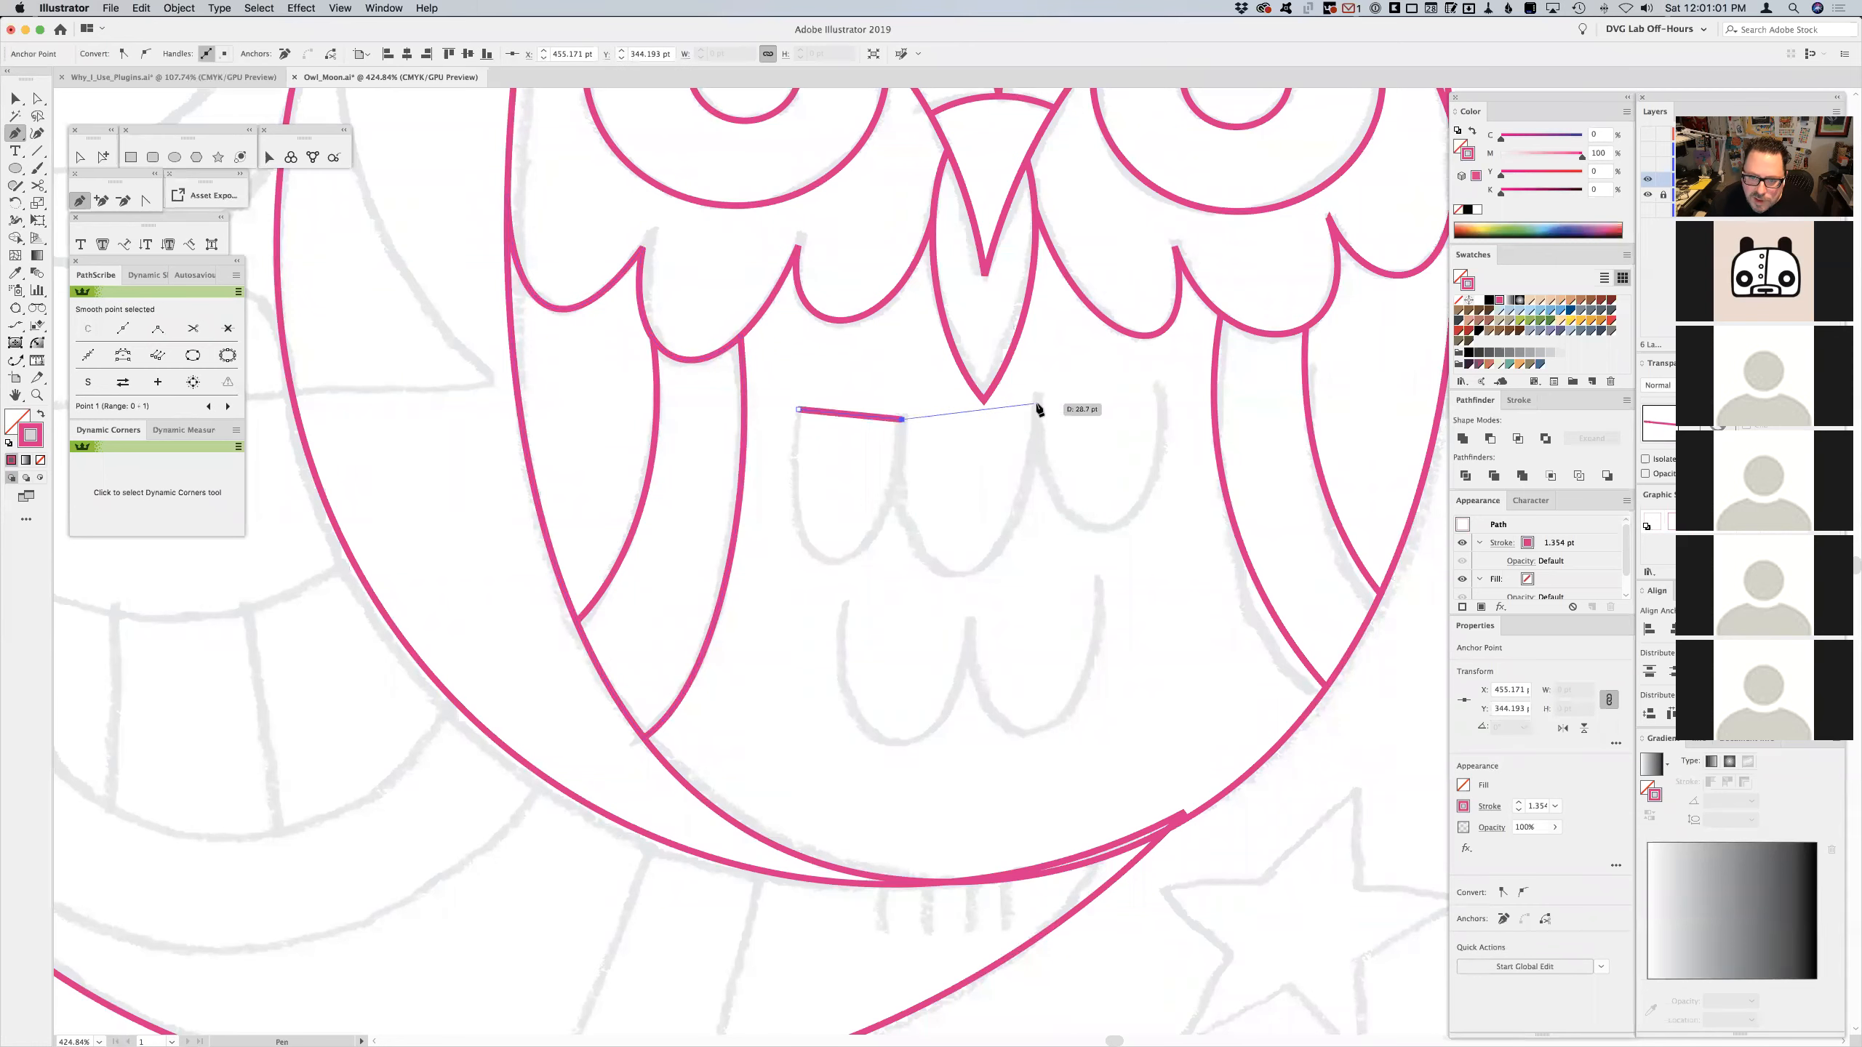
left_click(1036, 406)
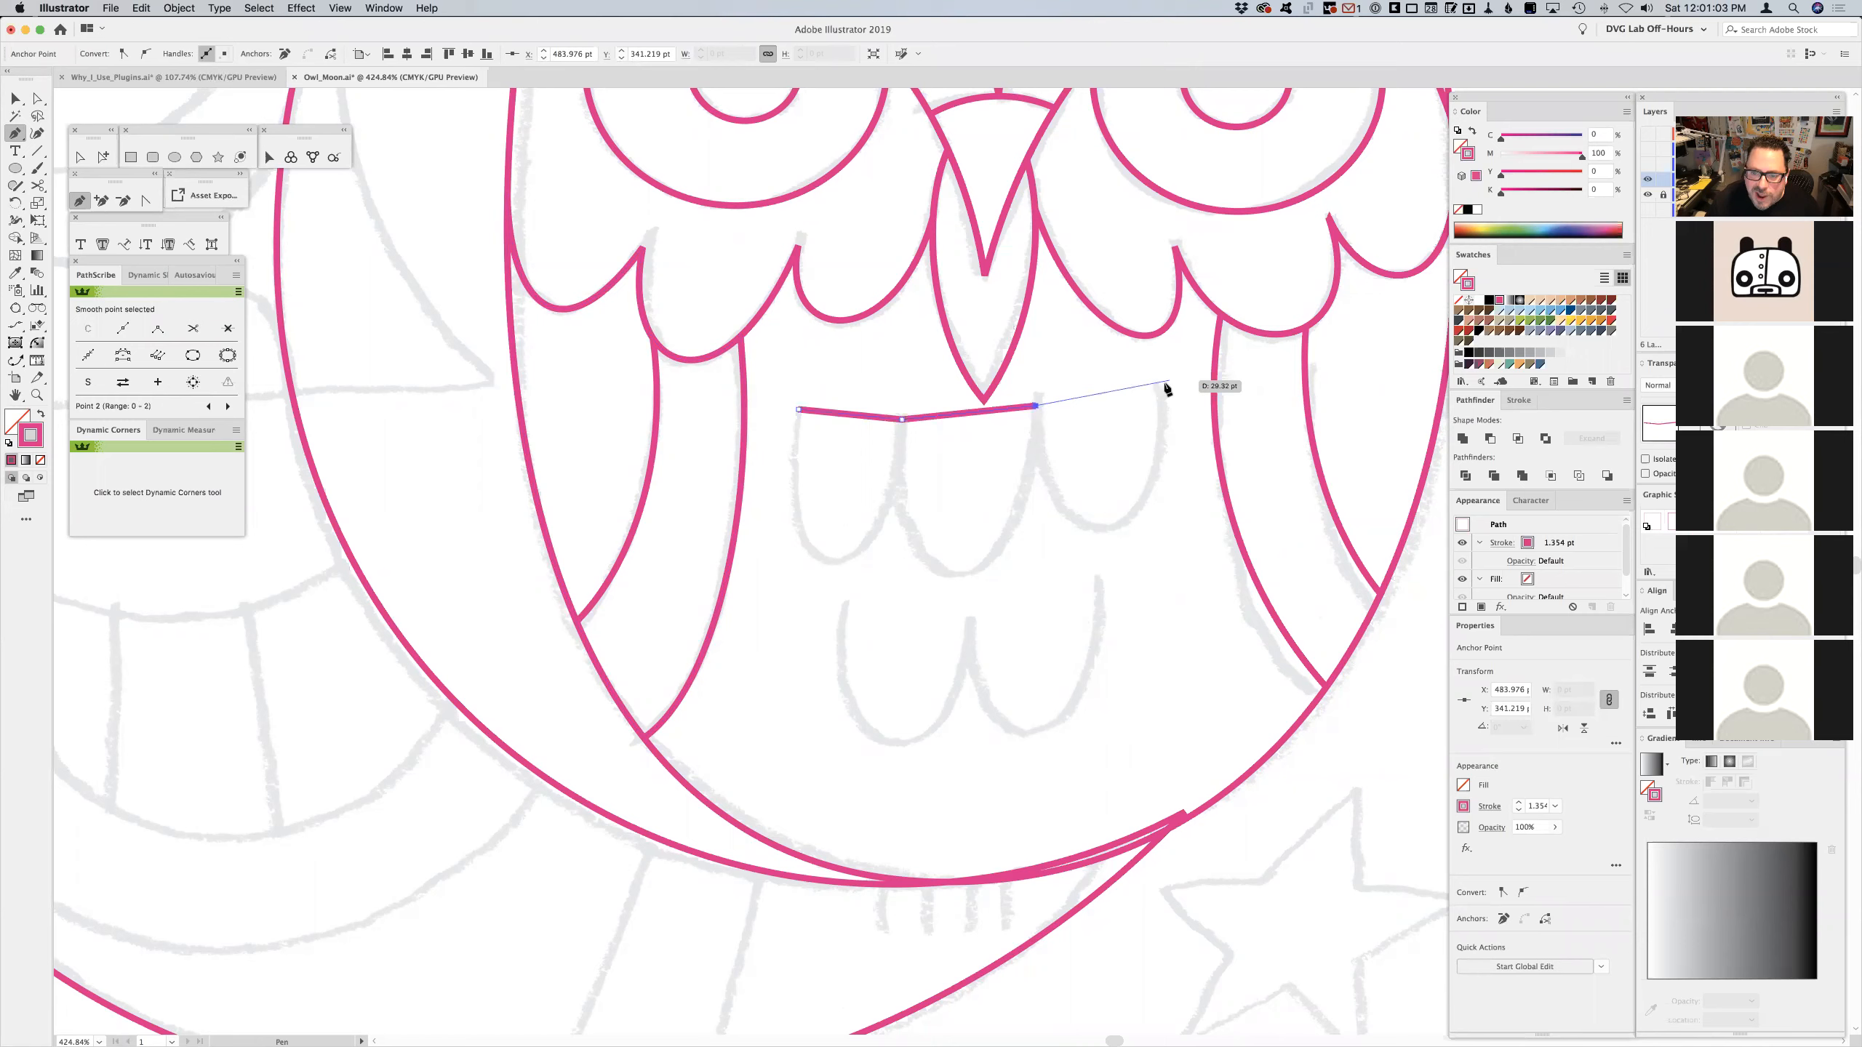
left_click(1158, 384)
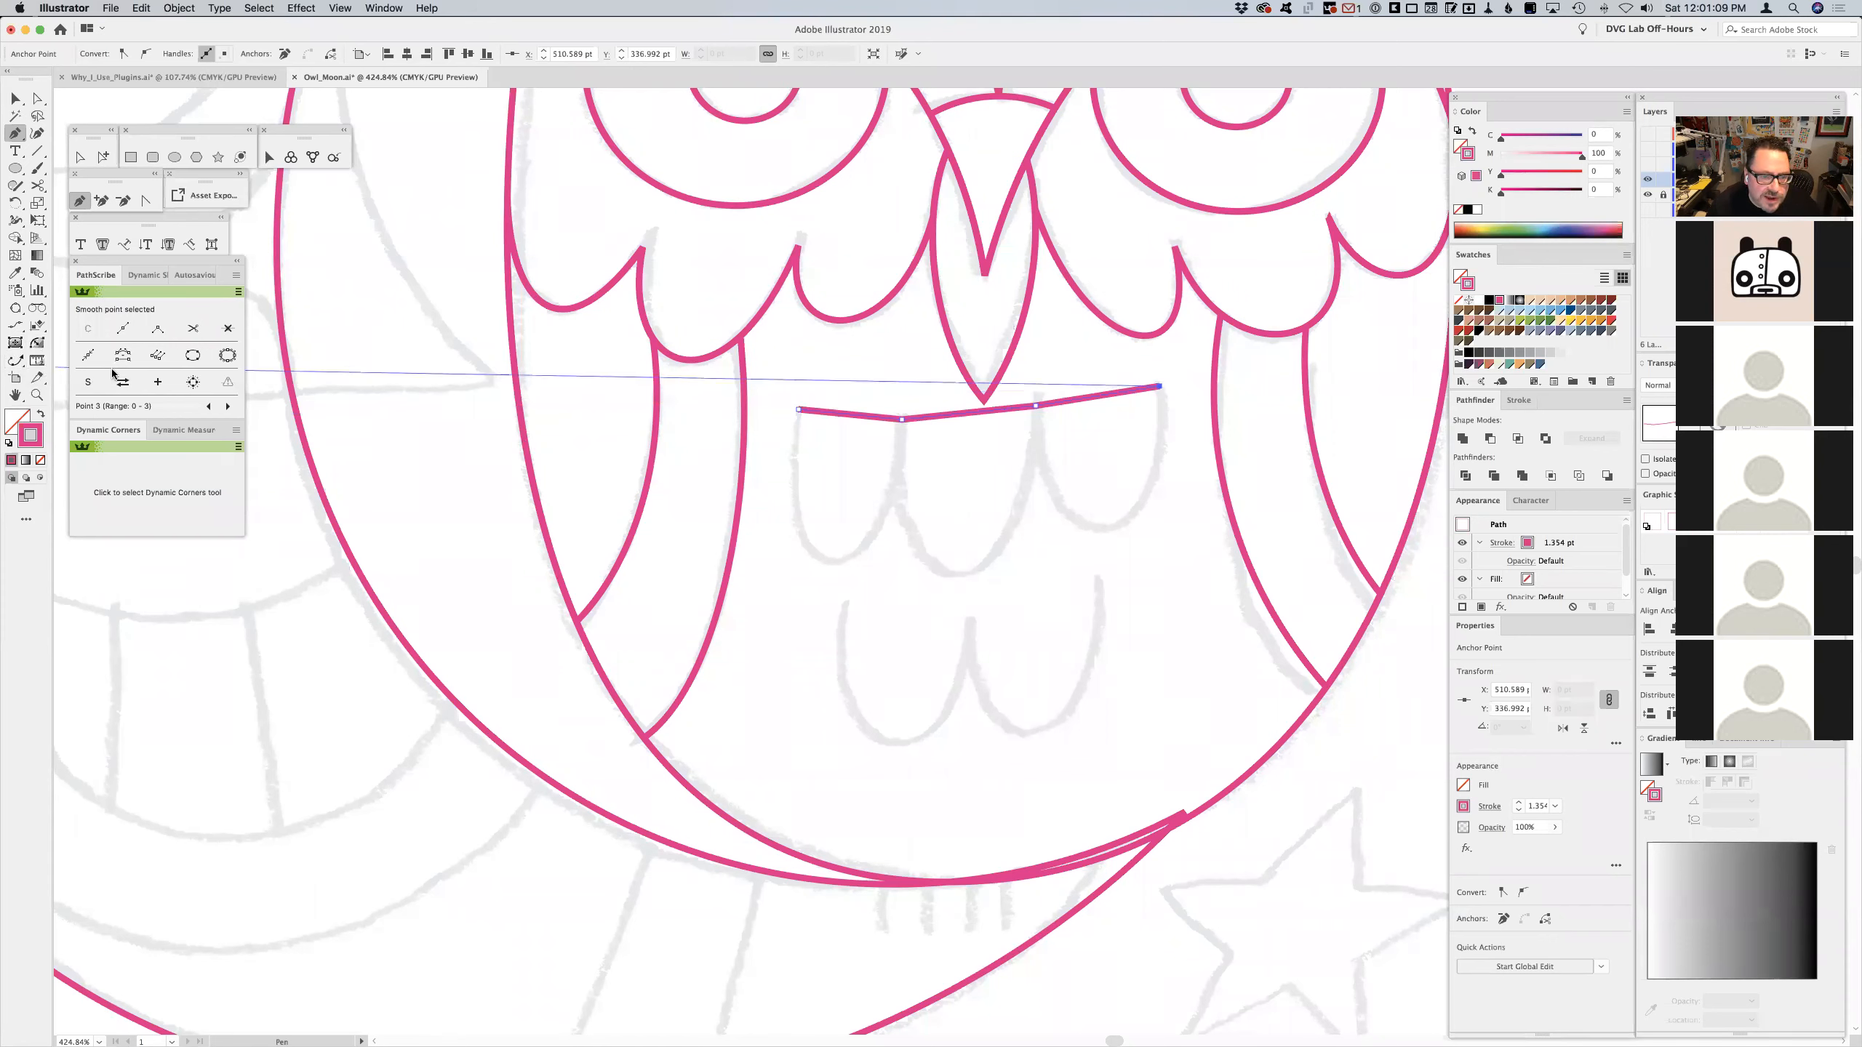
left_click(886, 392, "super")
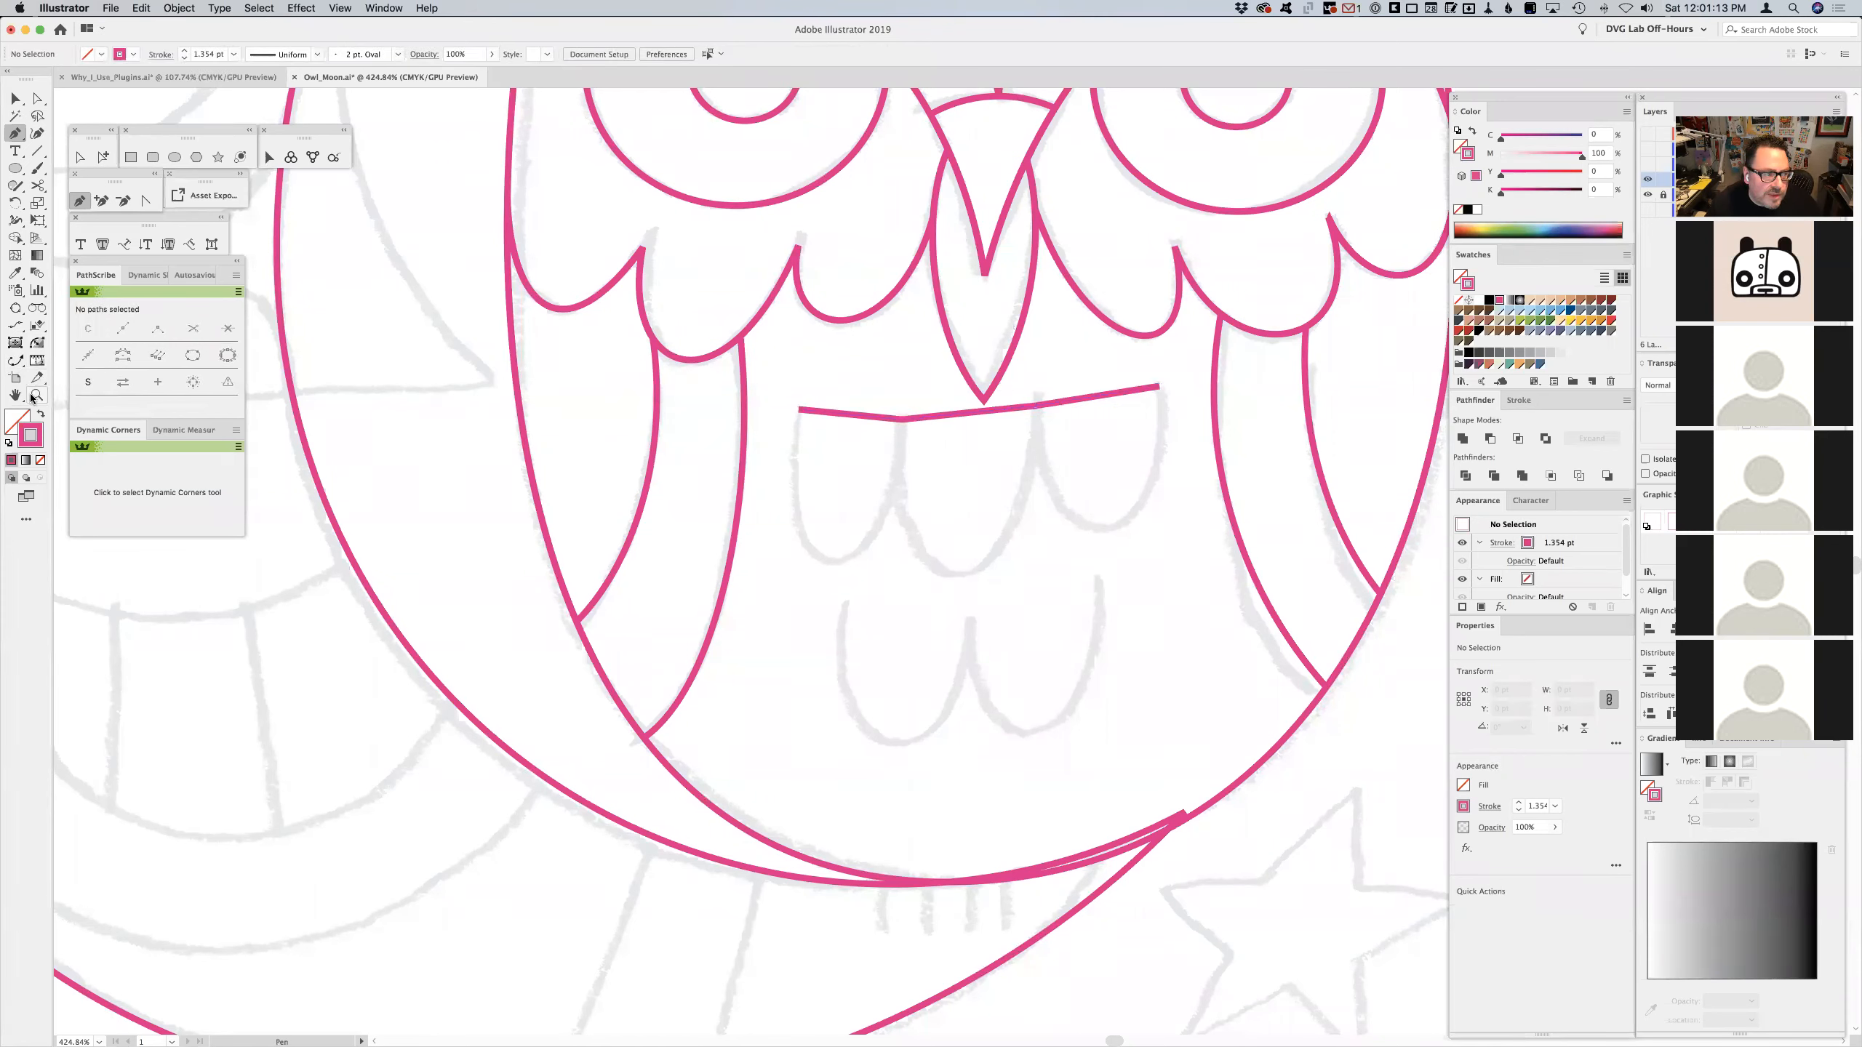
- Bend the upper path's first segment downward with the Anchor Point tool and its second segment with the PathScribe tool, and deselect the path
left_click(14, 362)
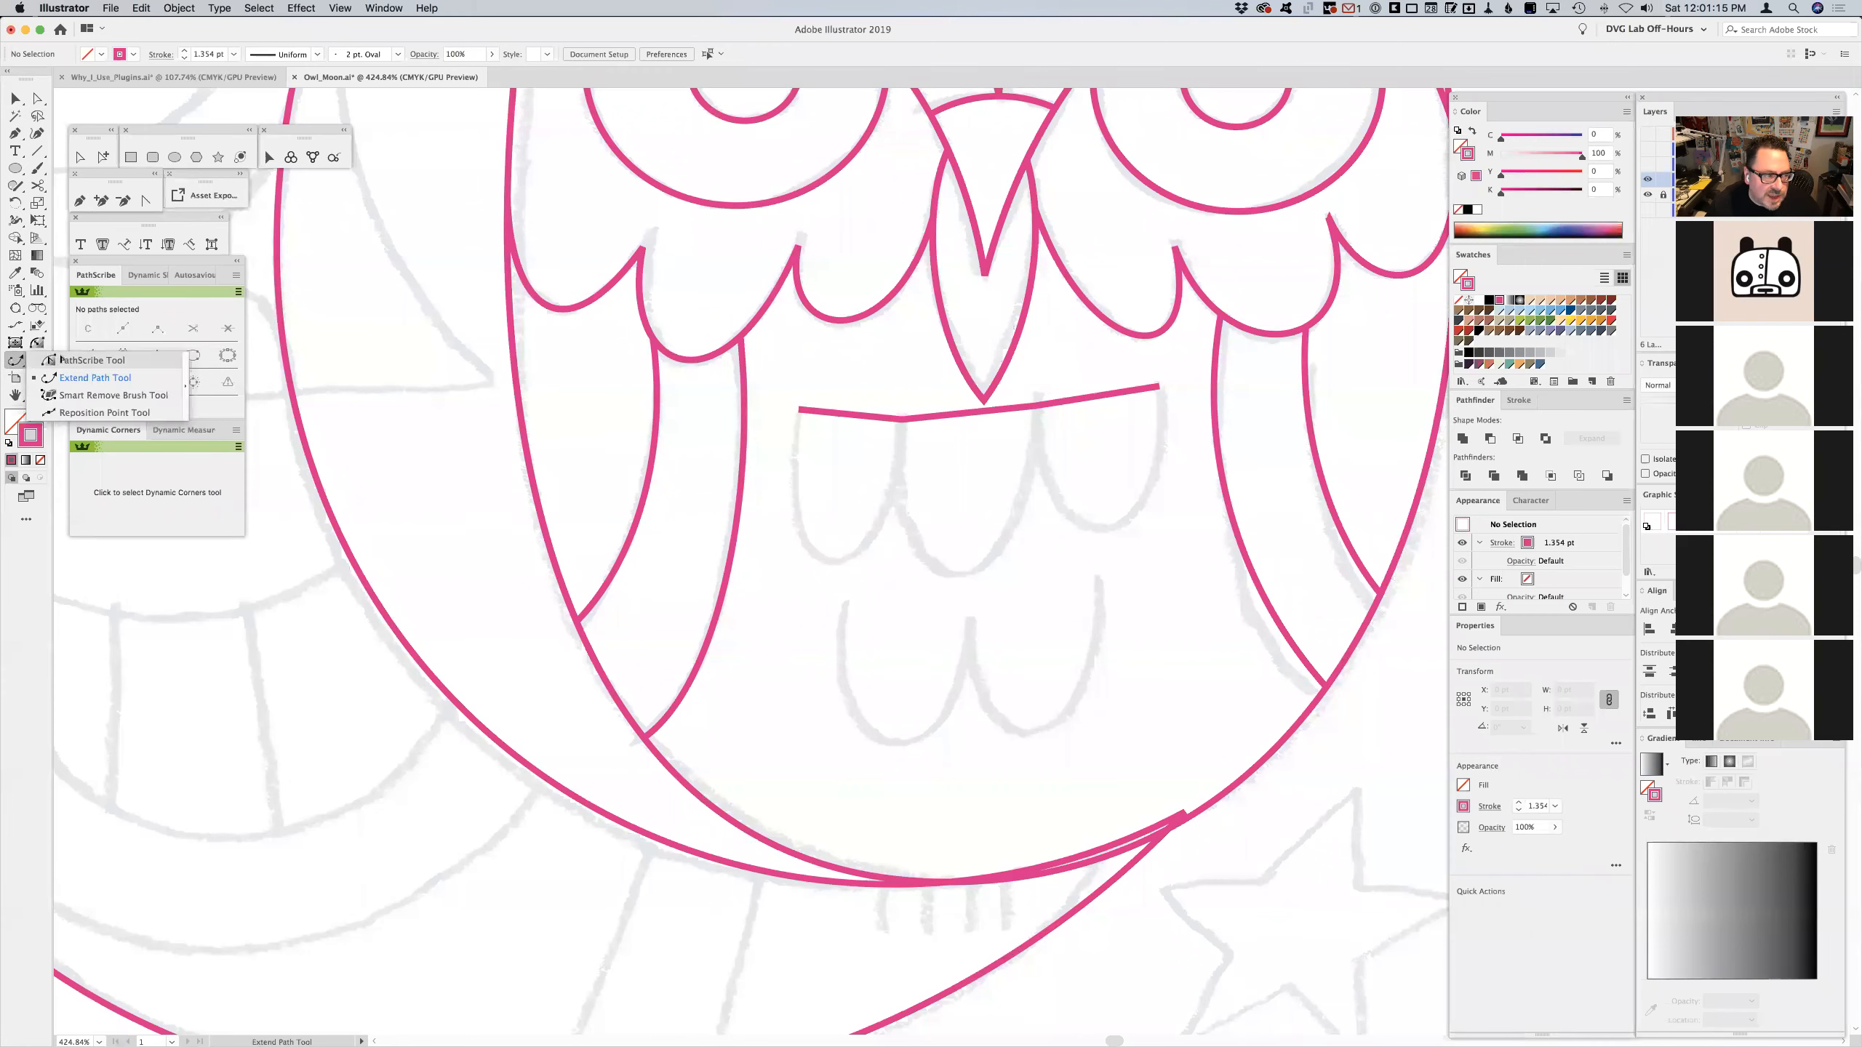
left_click(61, 359)
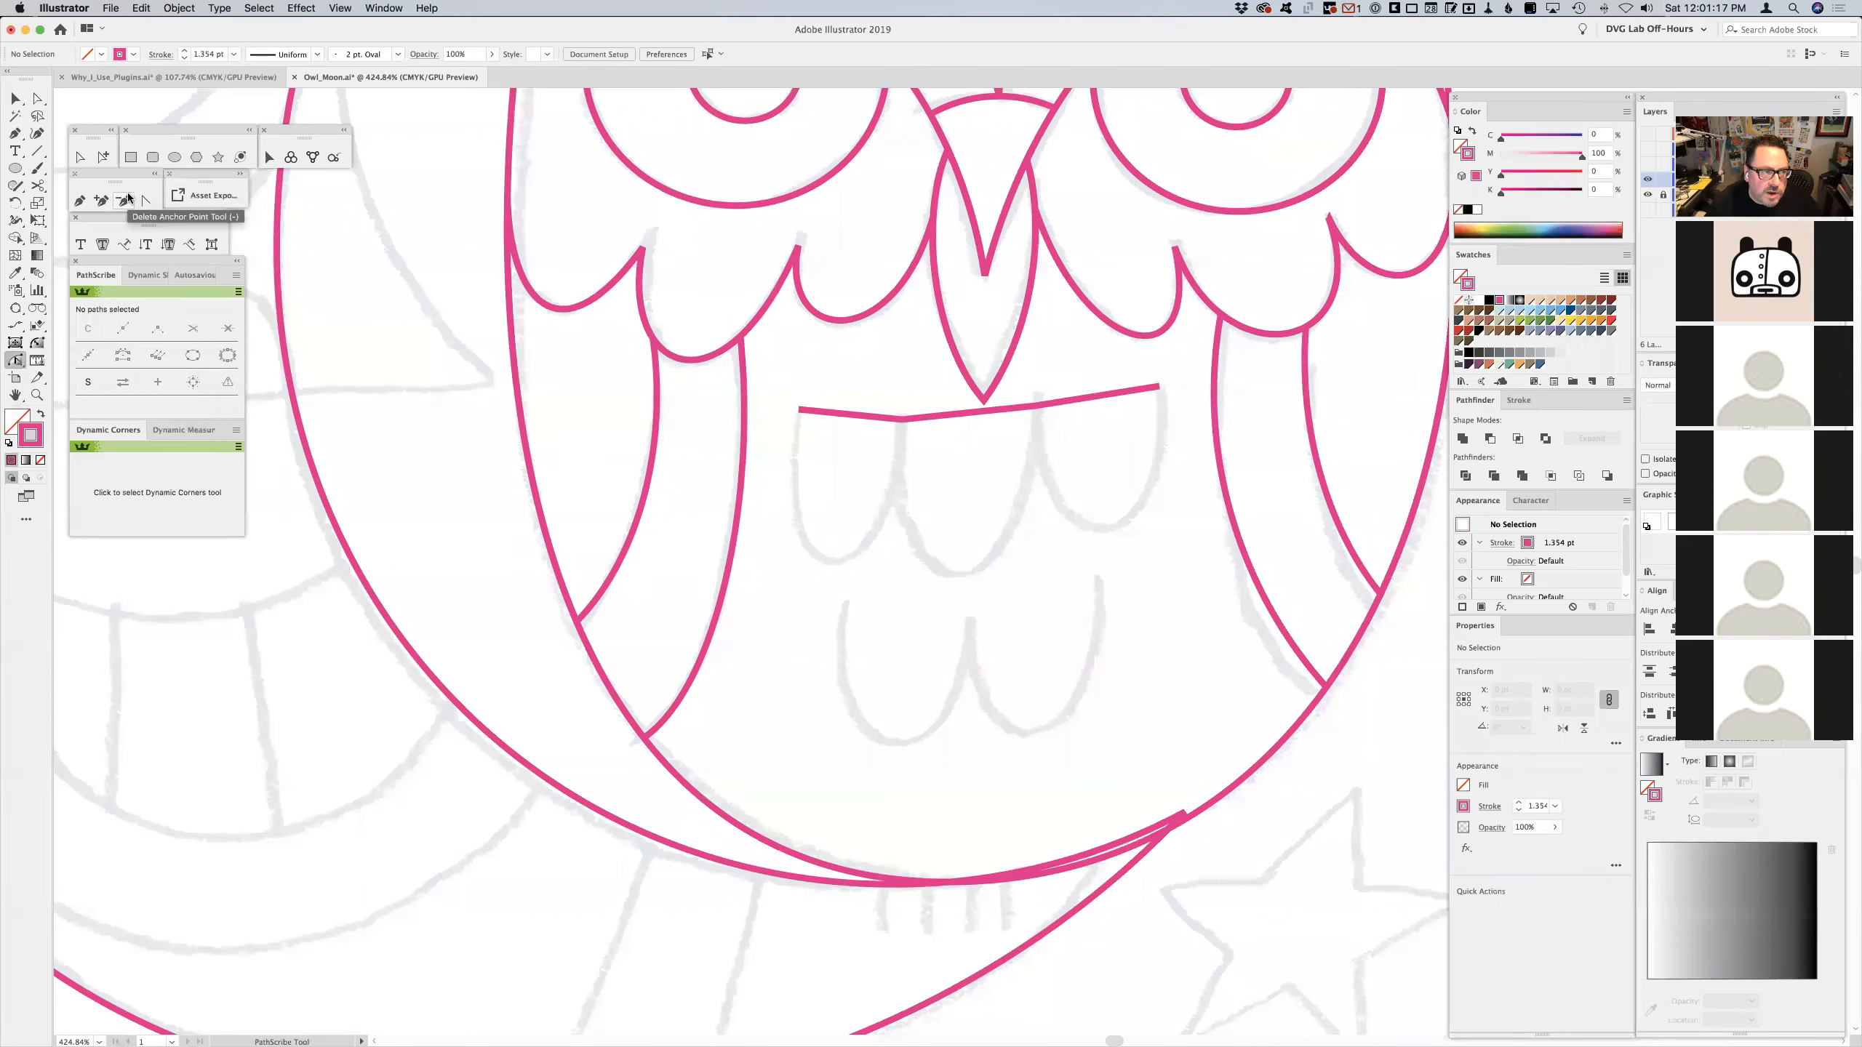
left_click(147, 203)
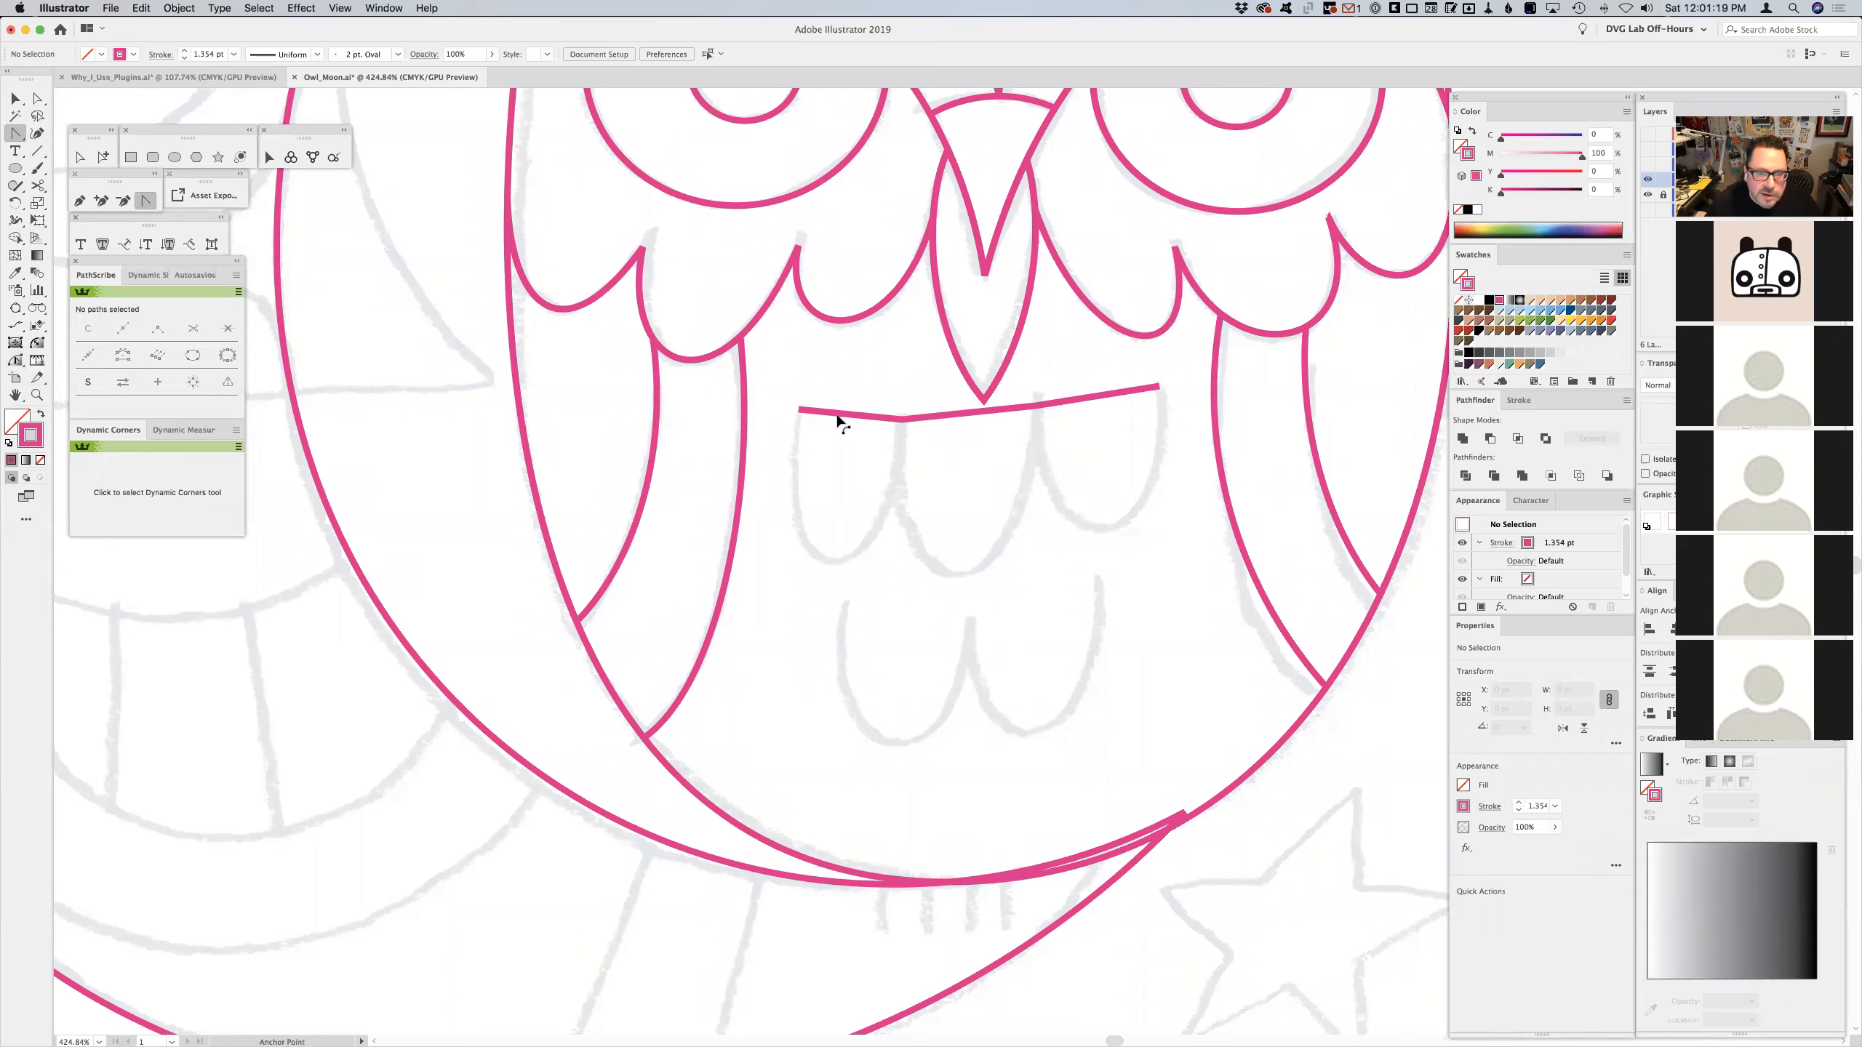
left_click_drag(859, 416, 856, 547)
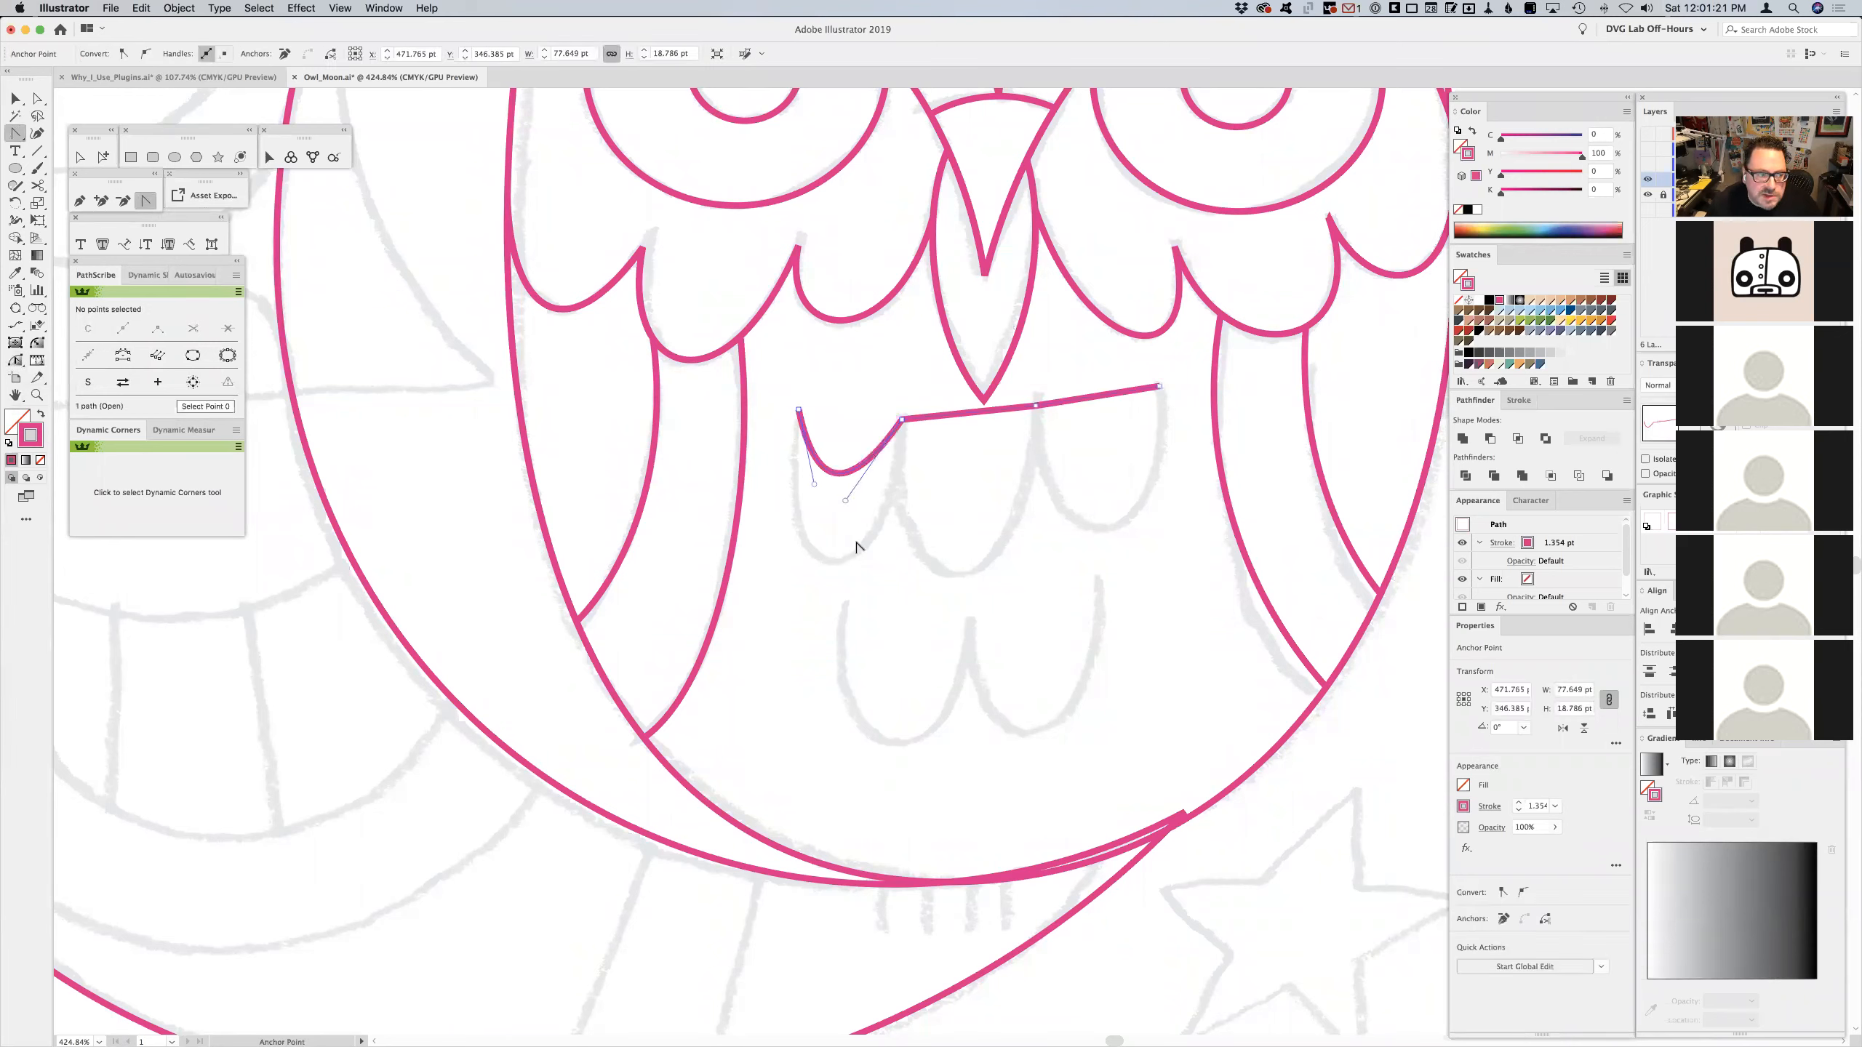
left_click(27, 358)
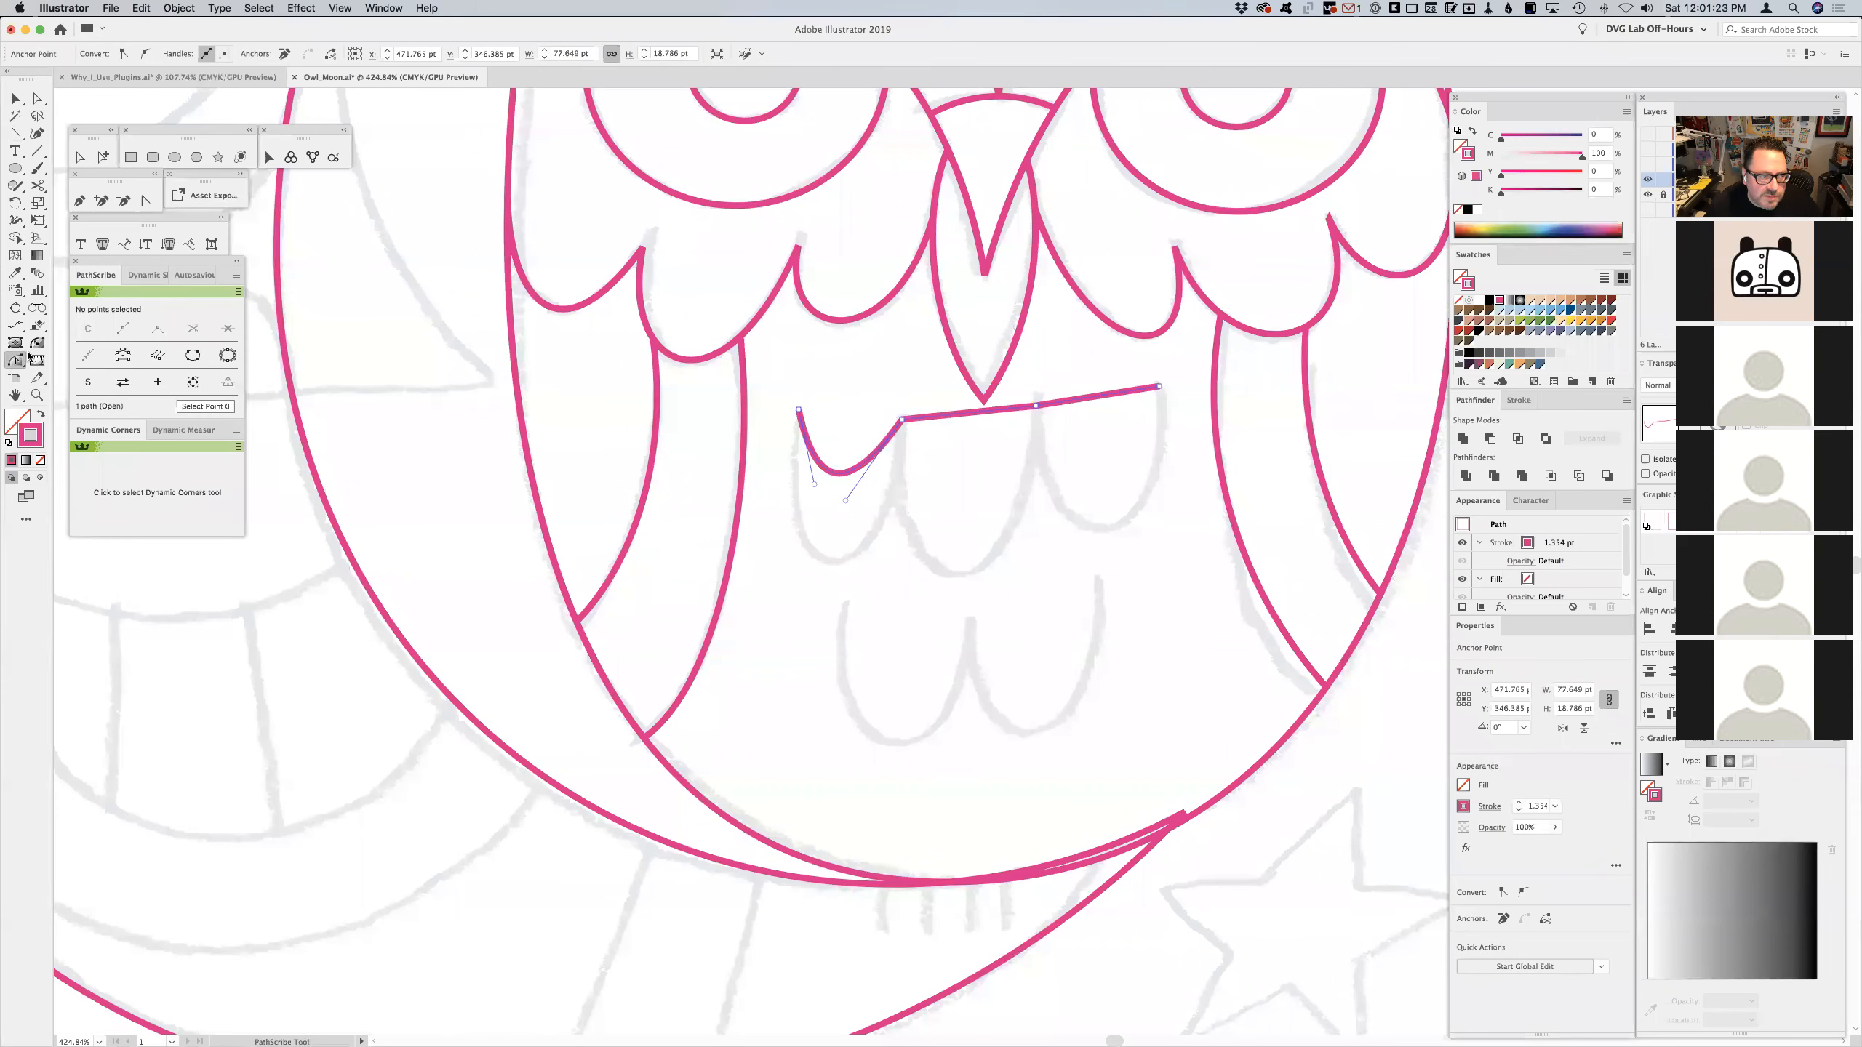
left_click_drag(959, 432, 939, 493)
left_click(845, 577, "super")
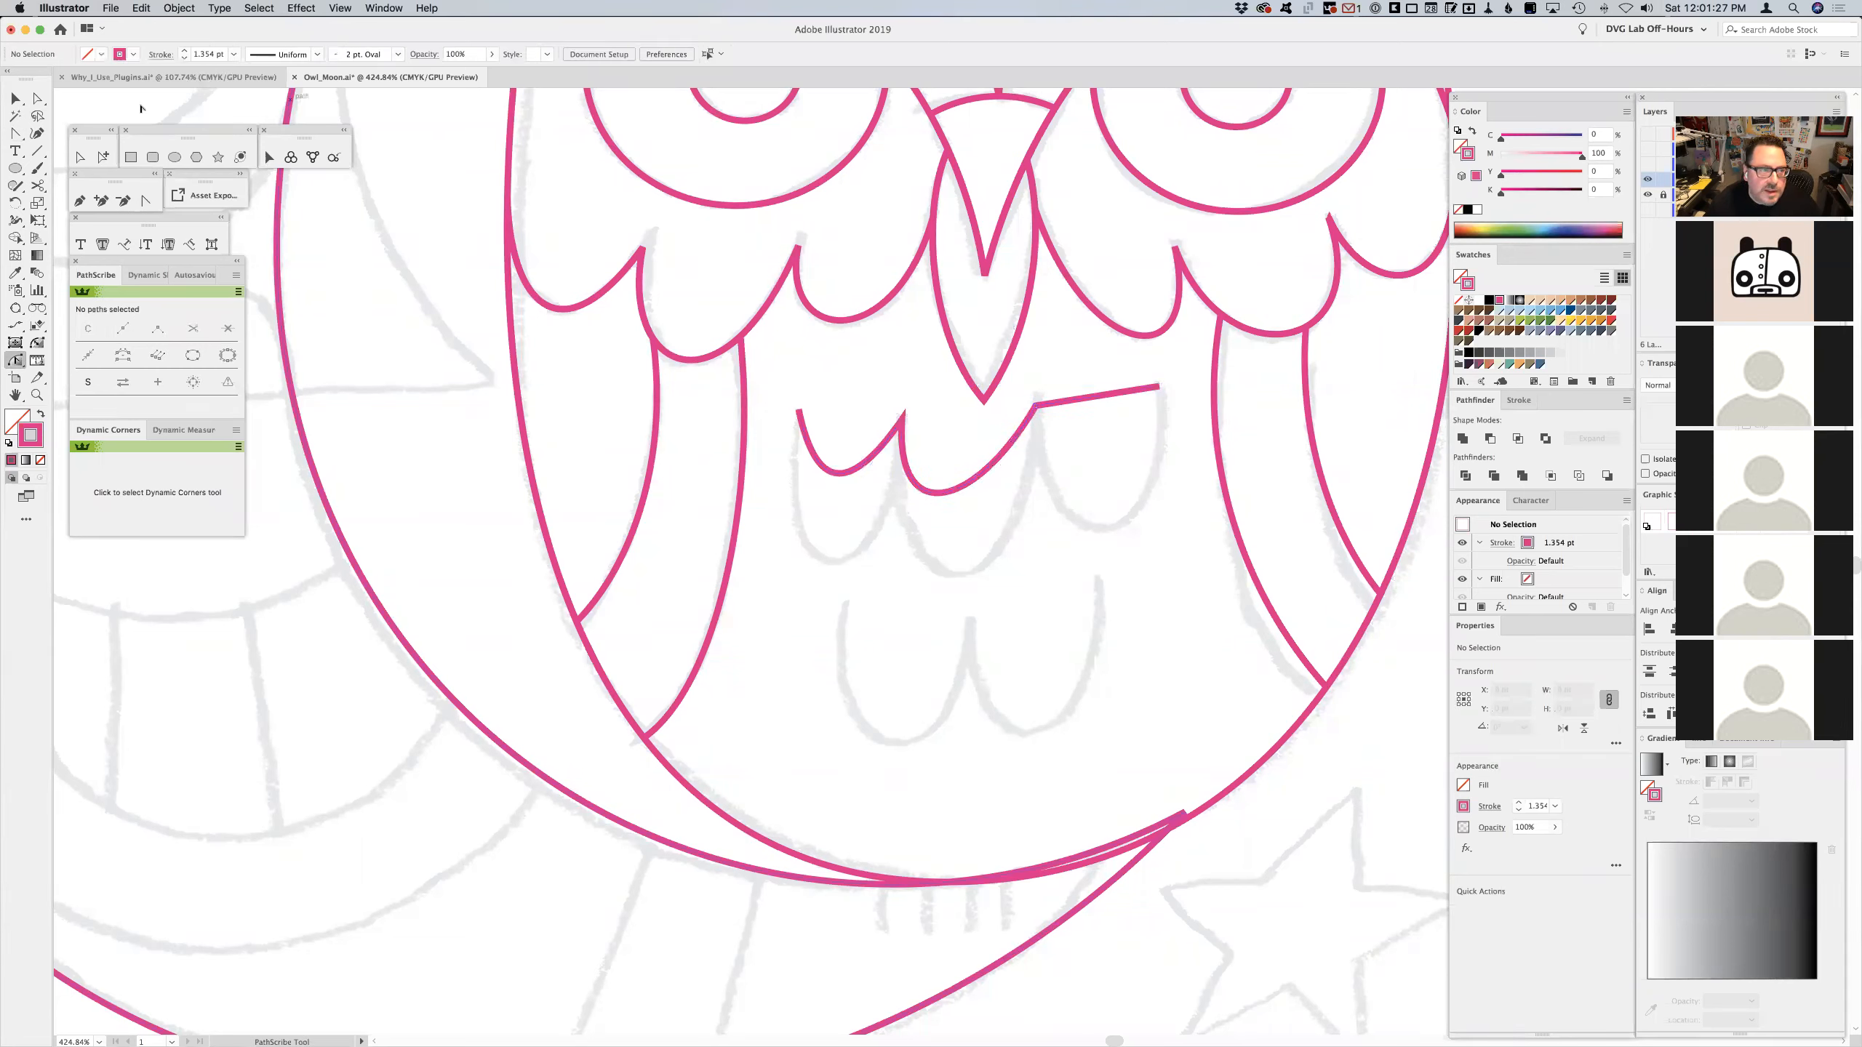
- Review the PathScribe tool's preferences and close them without changing anything
left_click(147, 203)
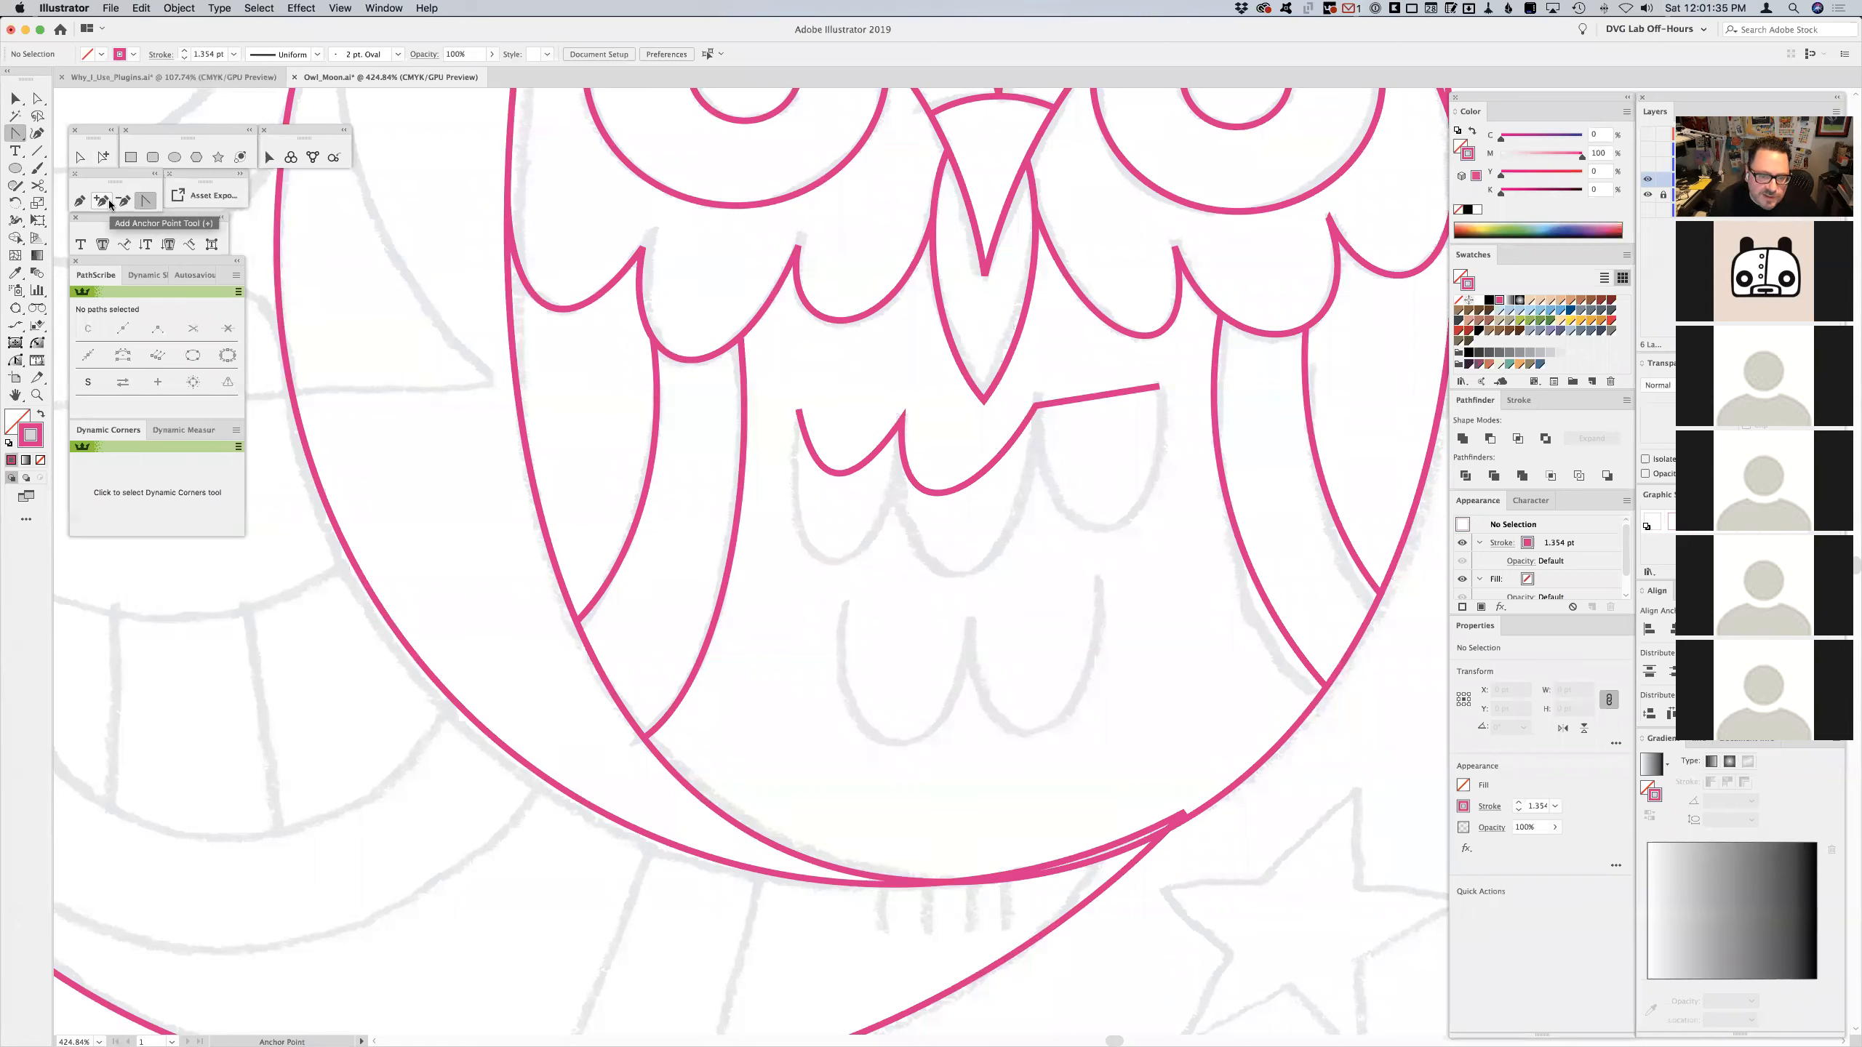
left_click(14, 361)
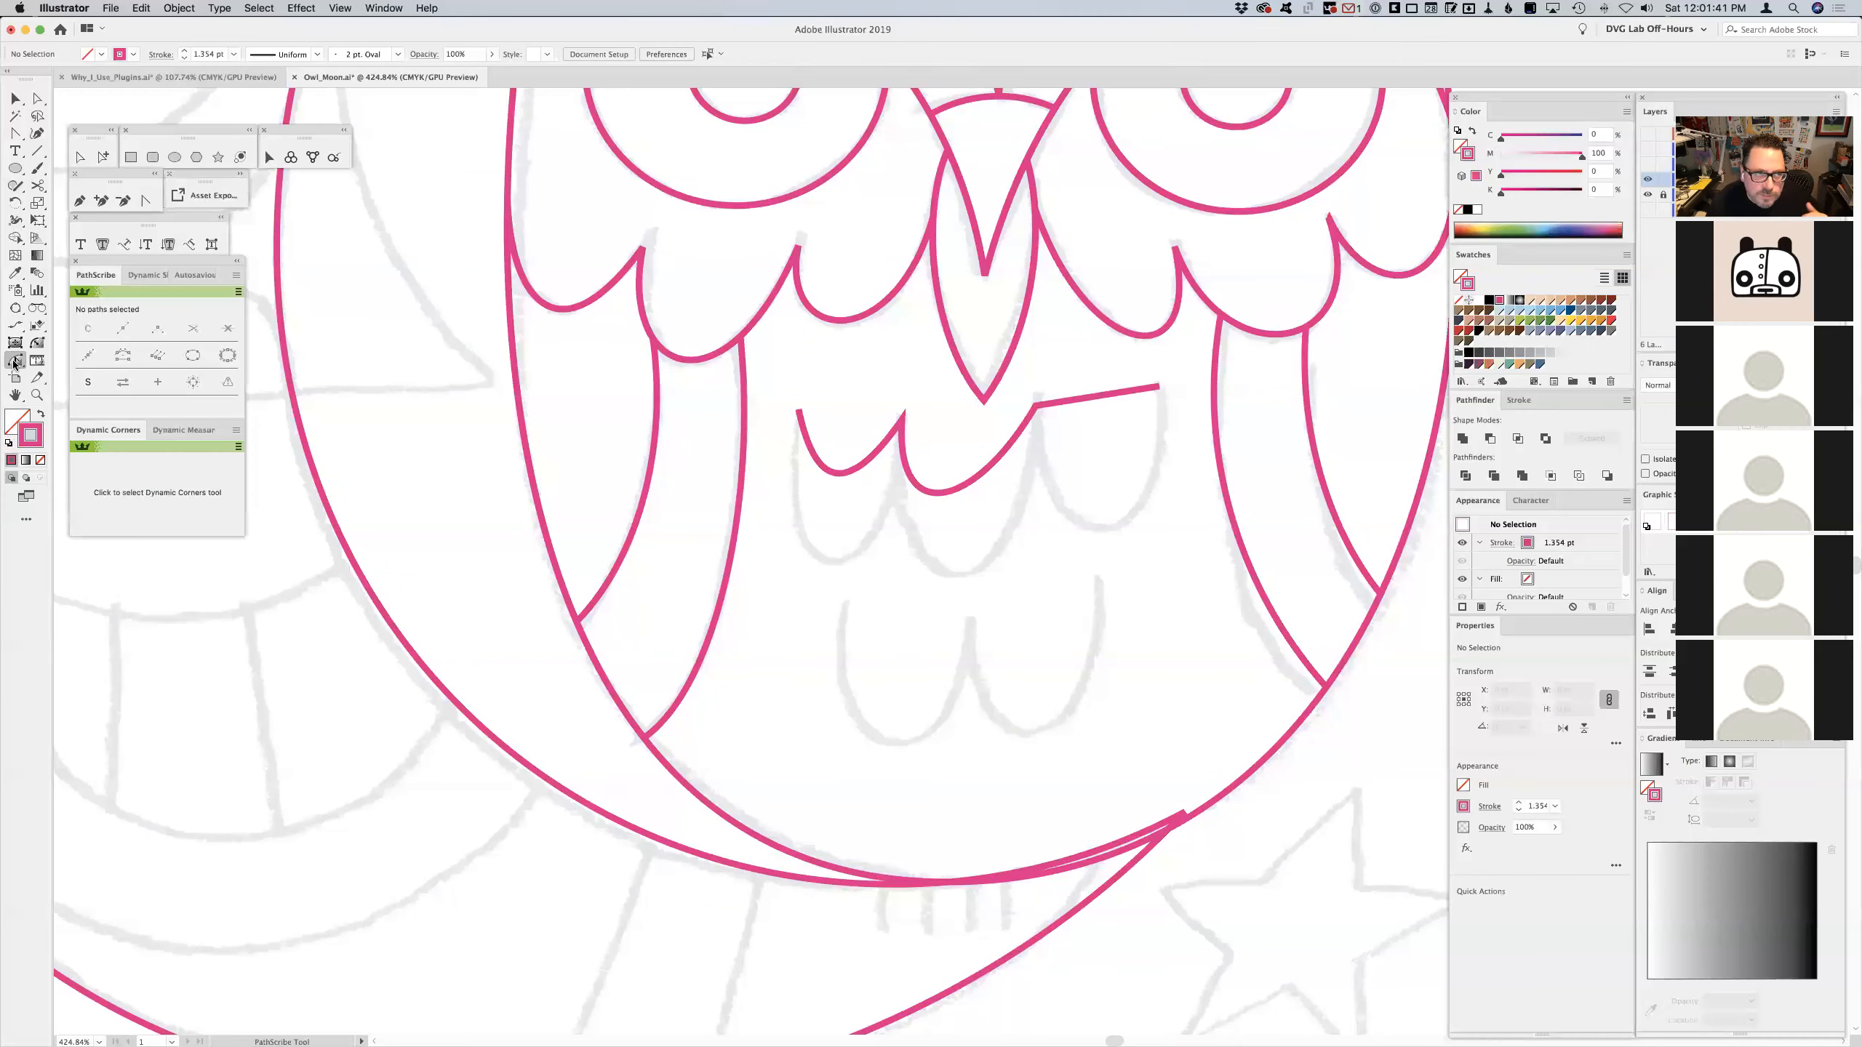
double_click(14, 361)
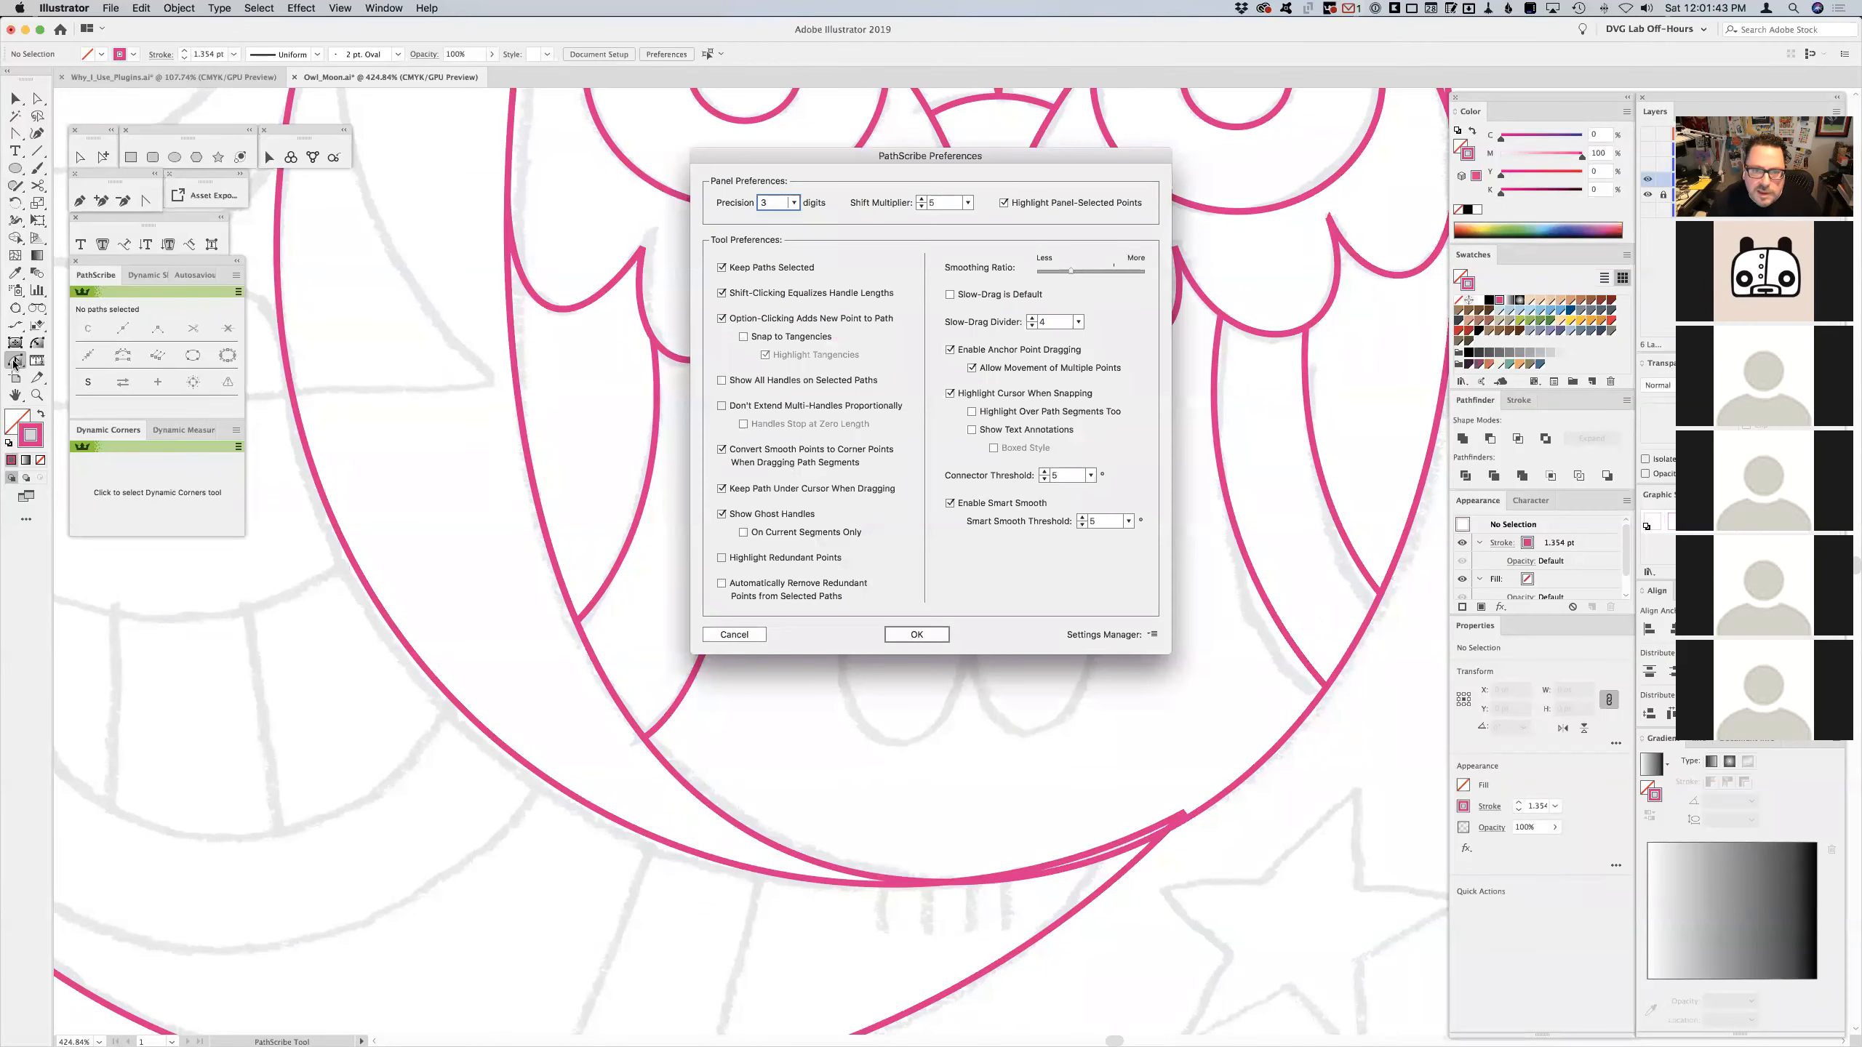
left_click(733, 635)
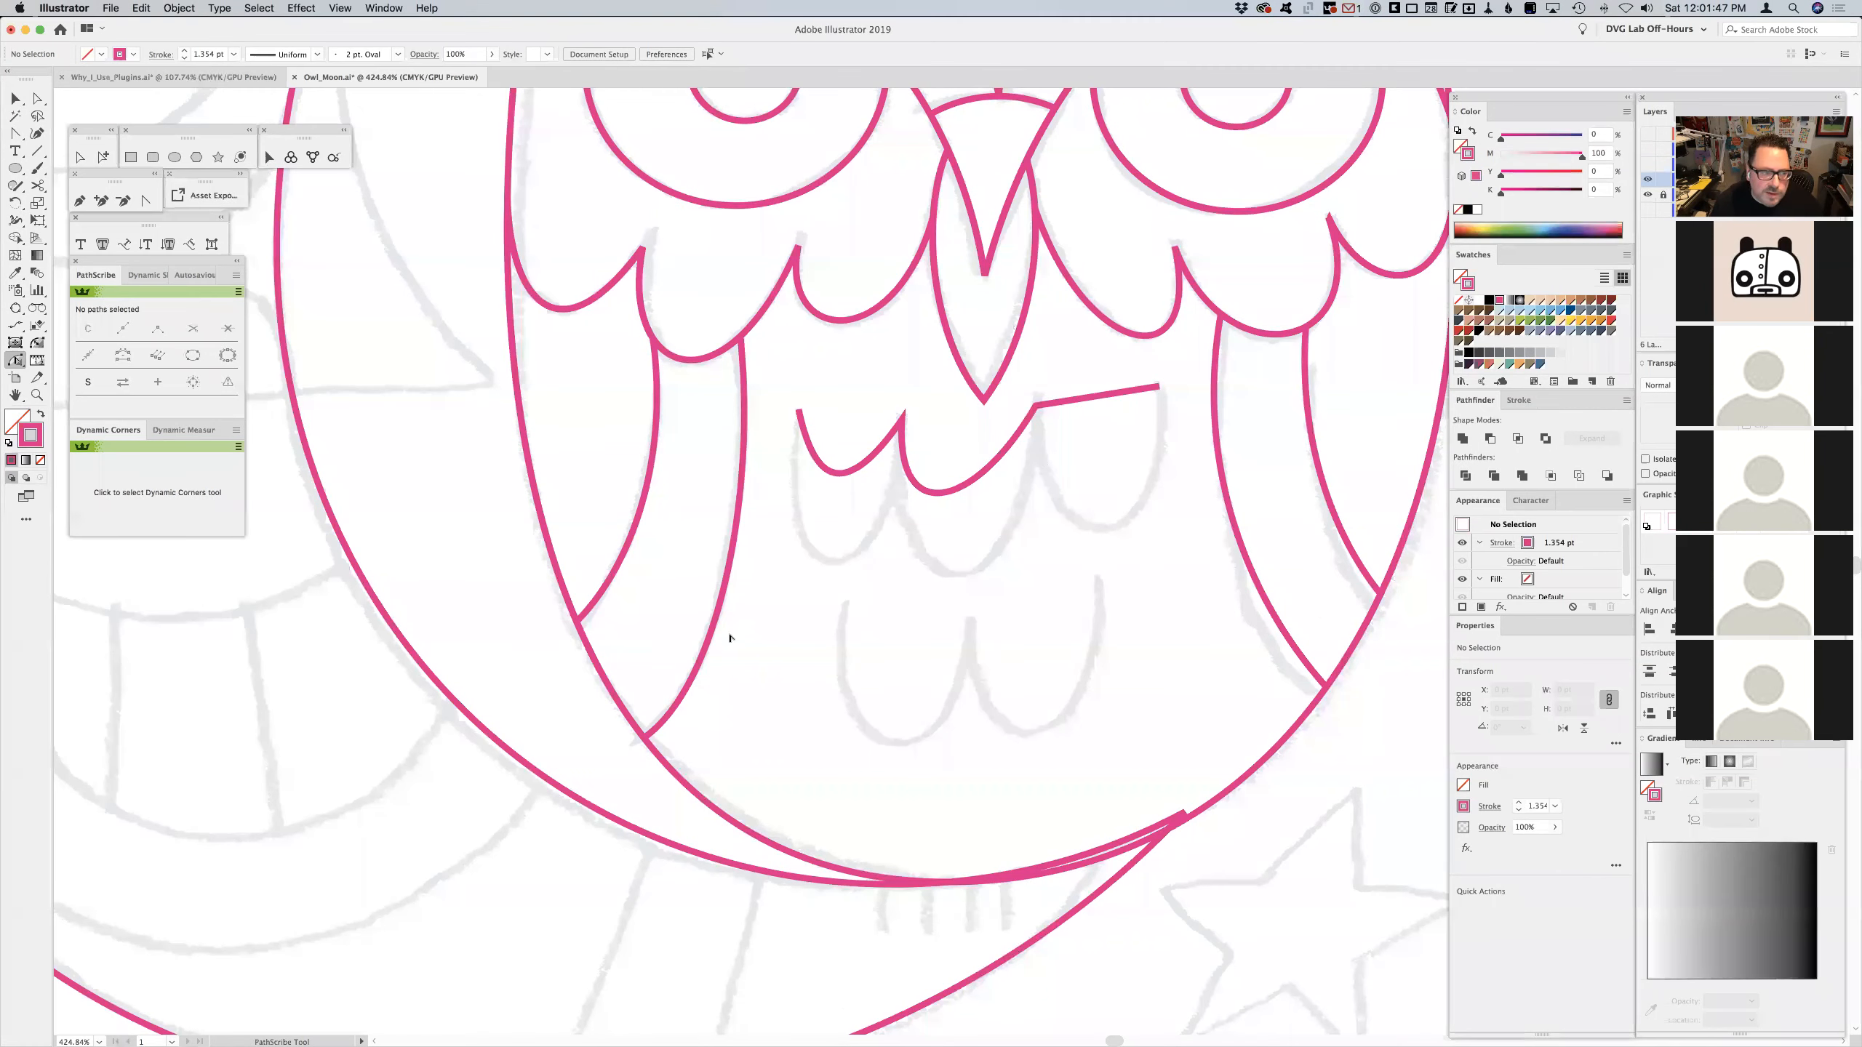
- Adjust the direction handles of the upper path's first two curves with Direct Selection to follow the sketched feathers
key("a")
left_click(823, 467)
left_click_drag(816, 485, 771, 576)
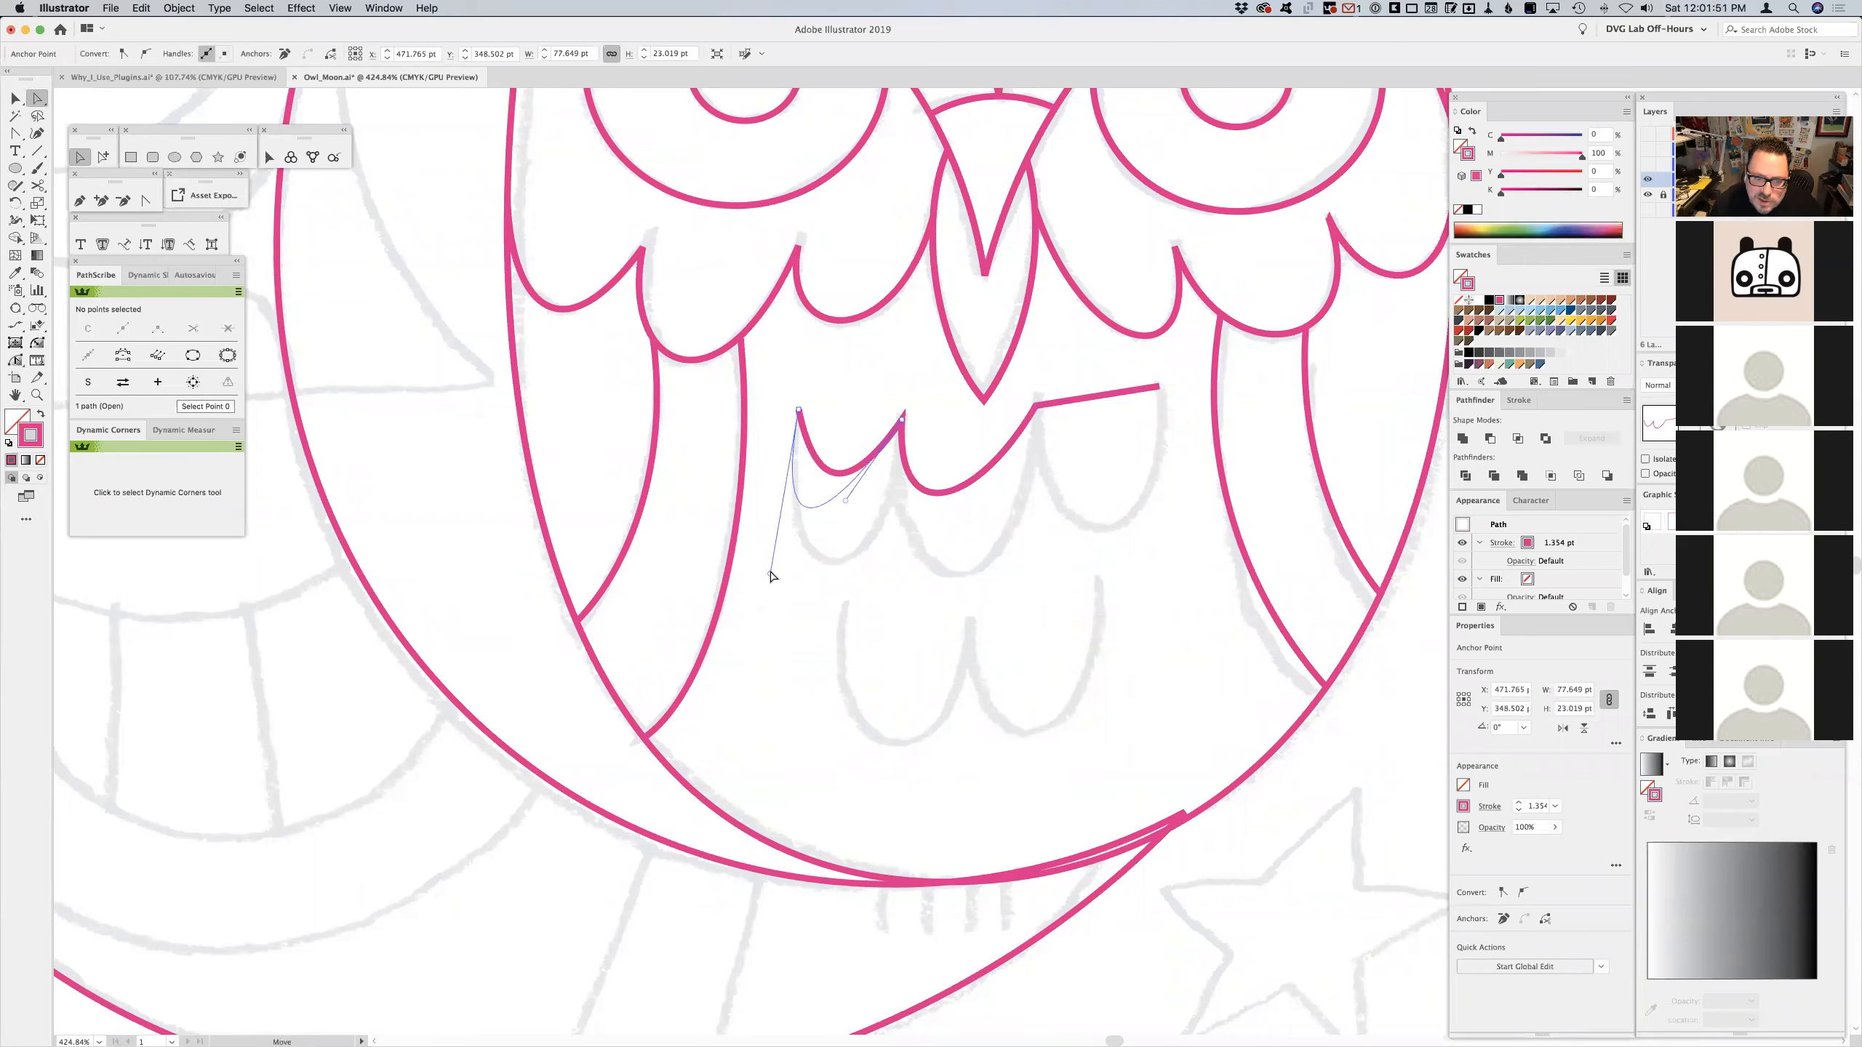
left_click_drag(846, 501, 879, 638)
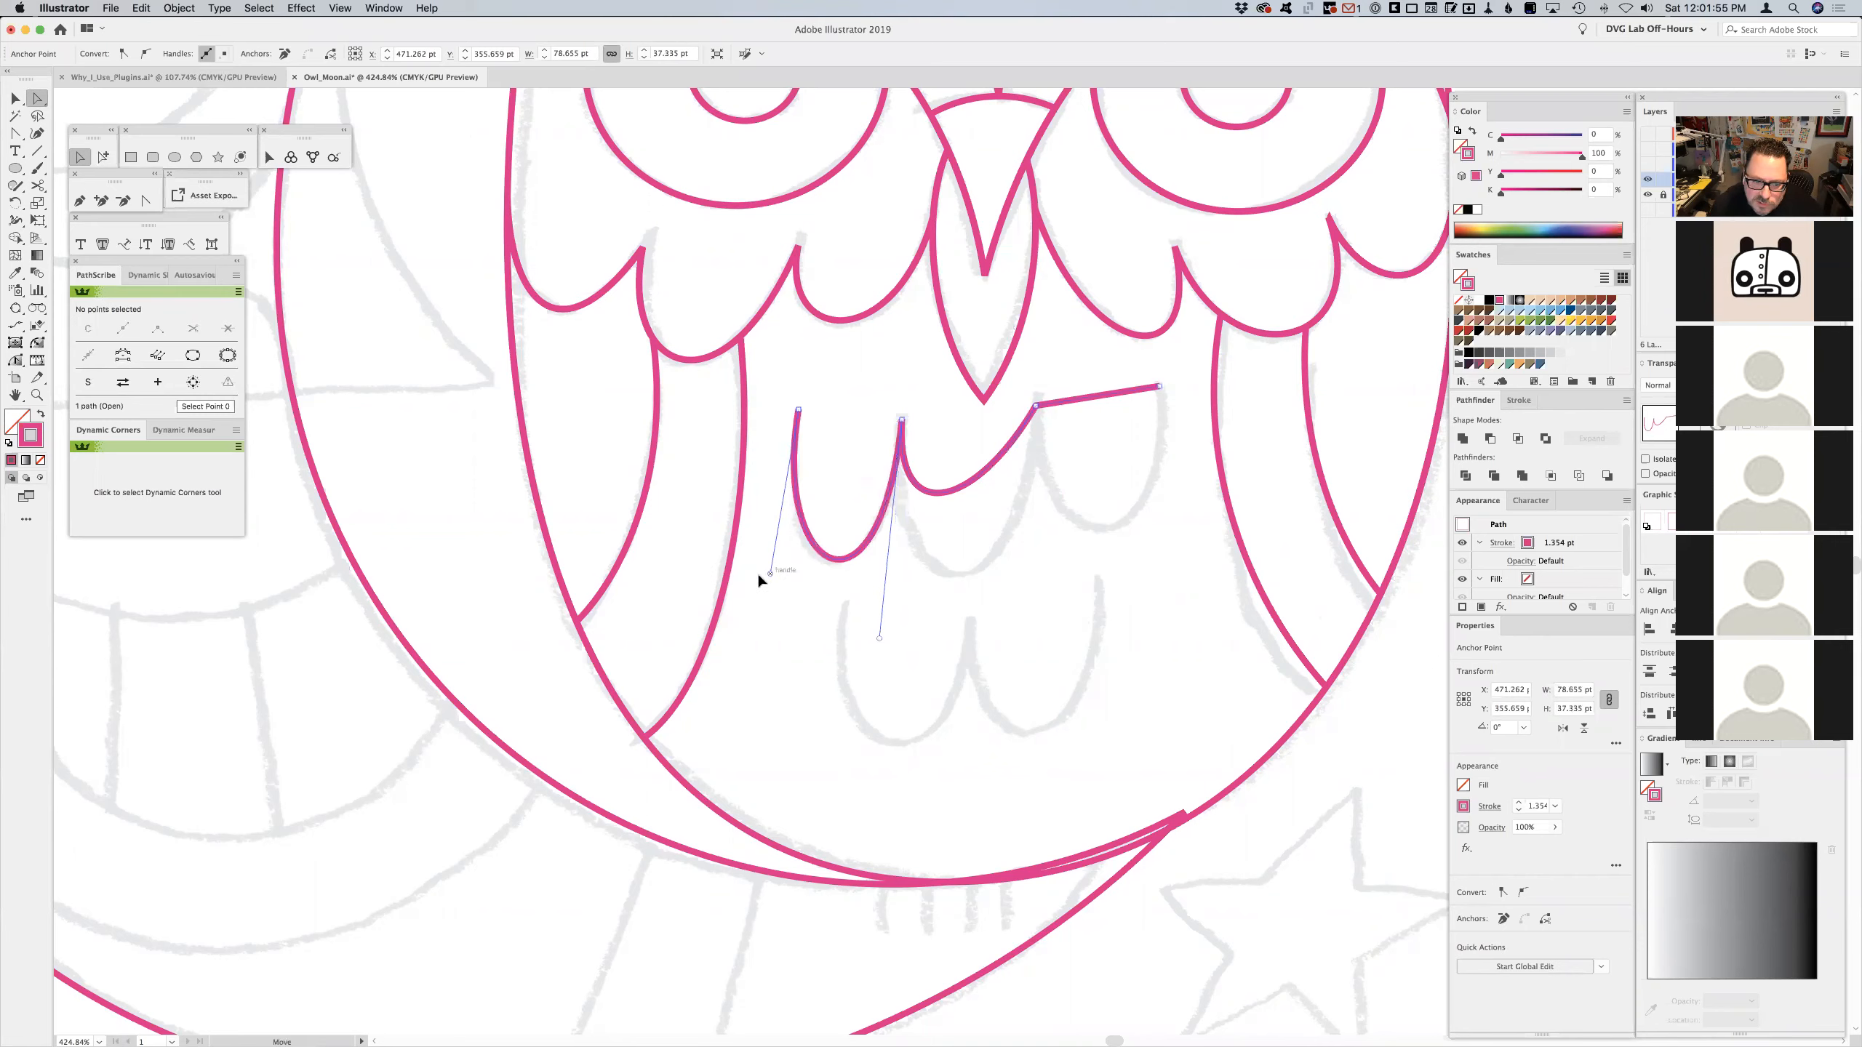
left_click(985, 478)
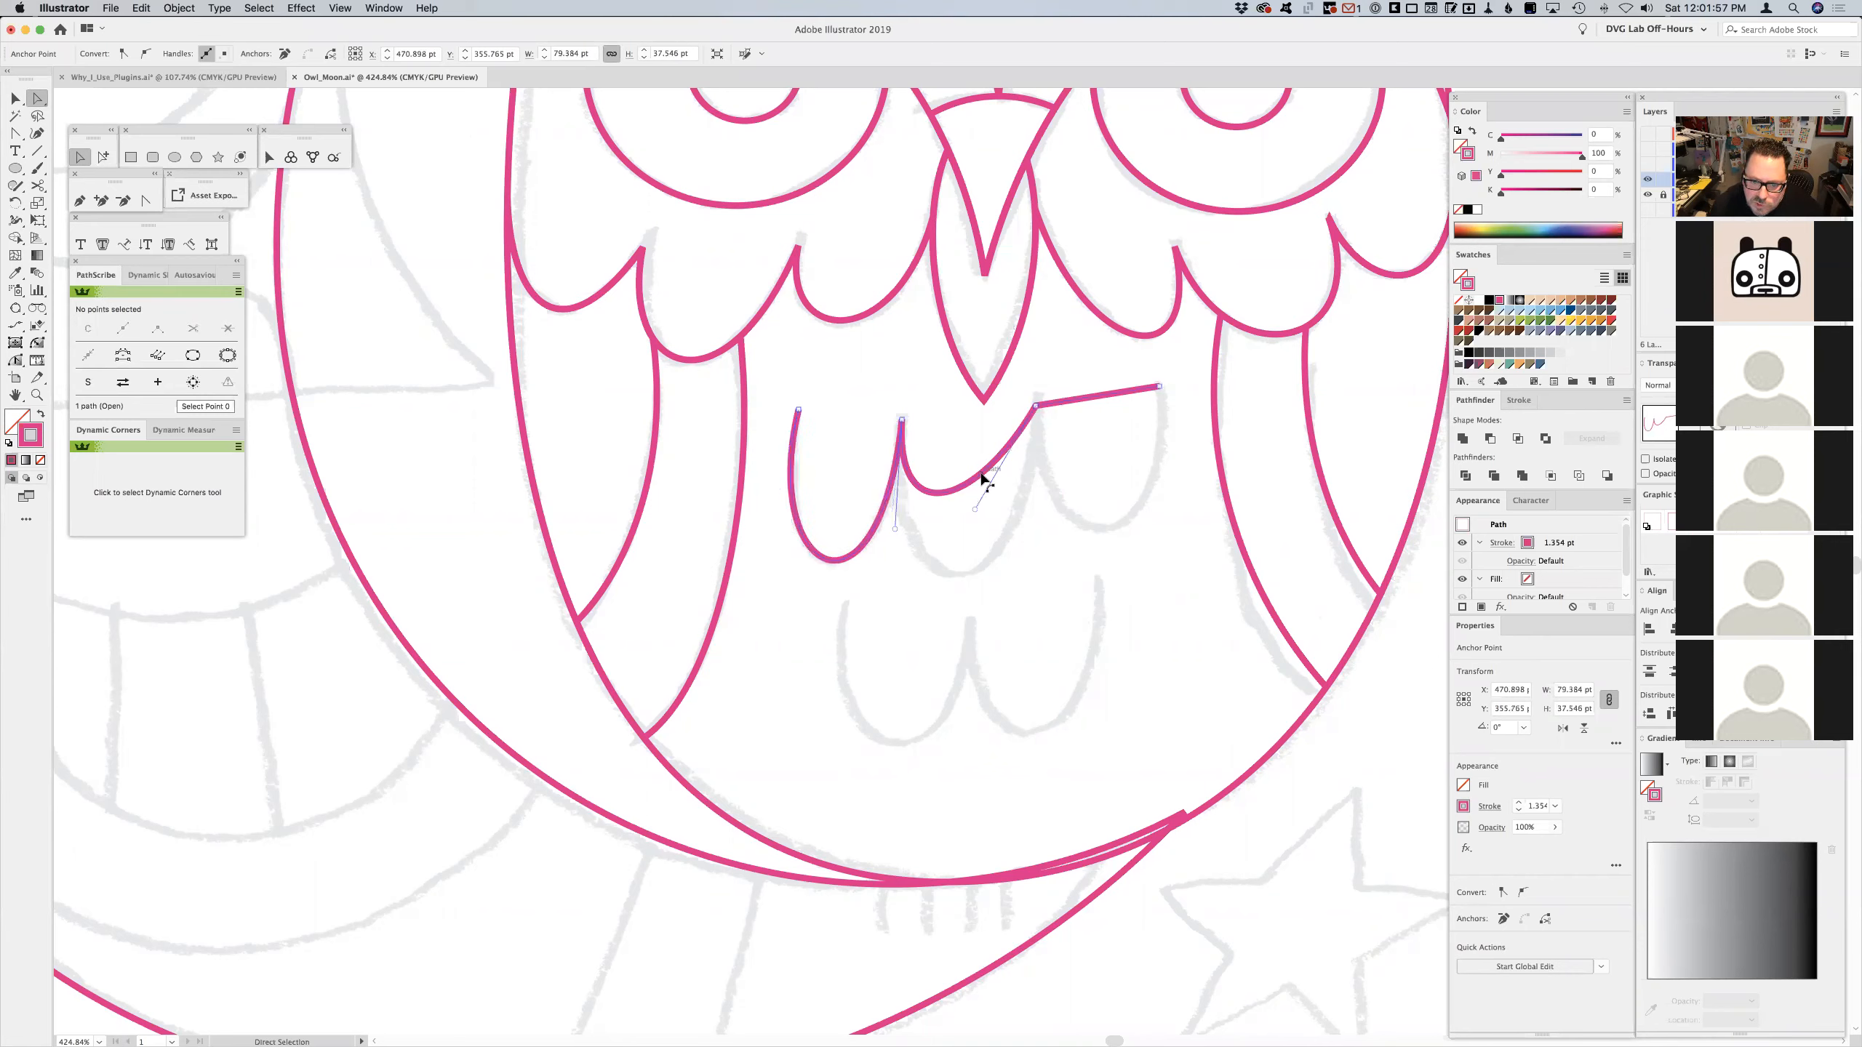
left_click_drag(976, 509, 1036, 645)
left_click_drag(894, 529, 878, 606)
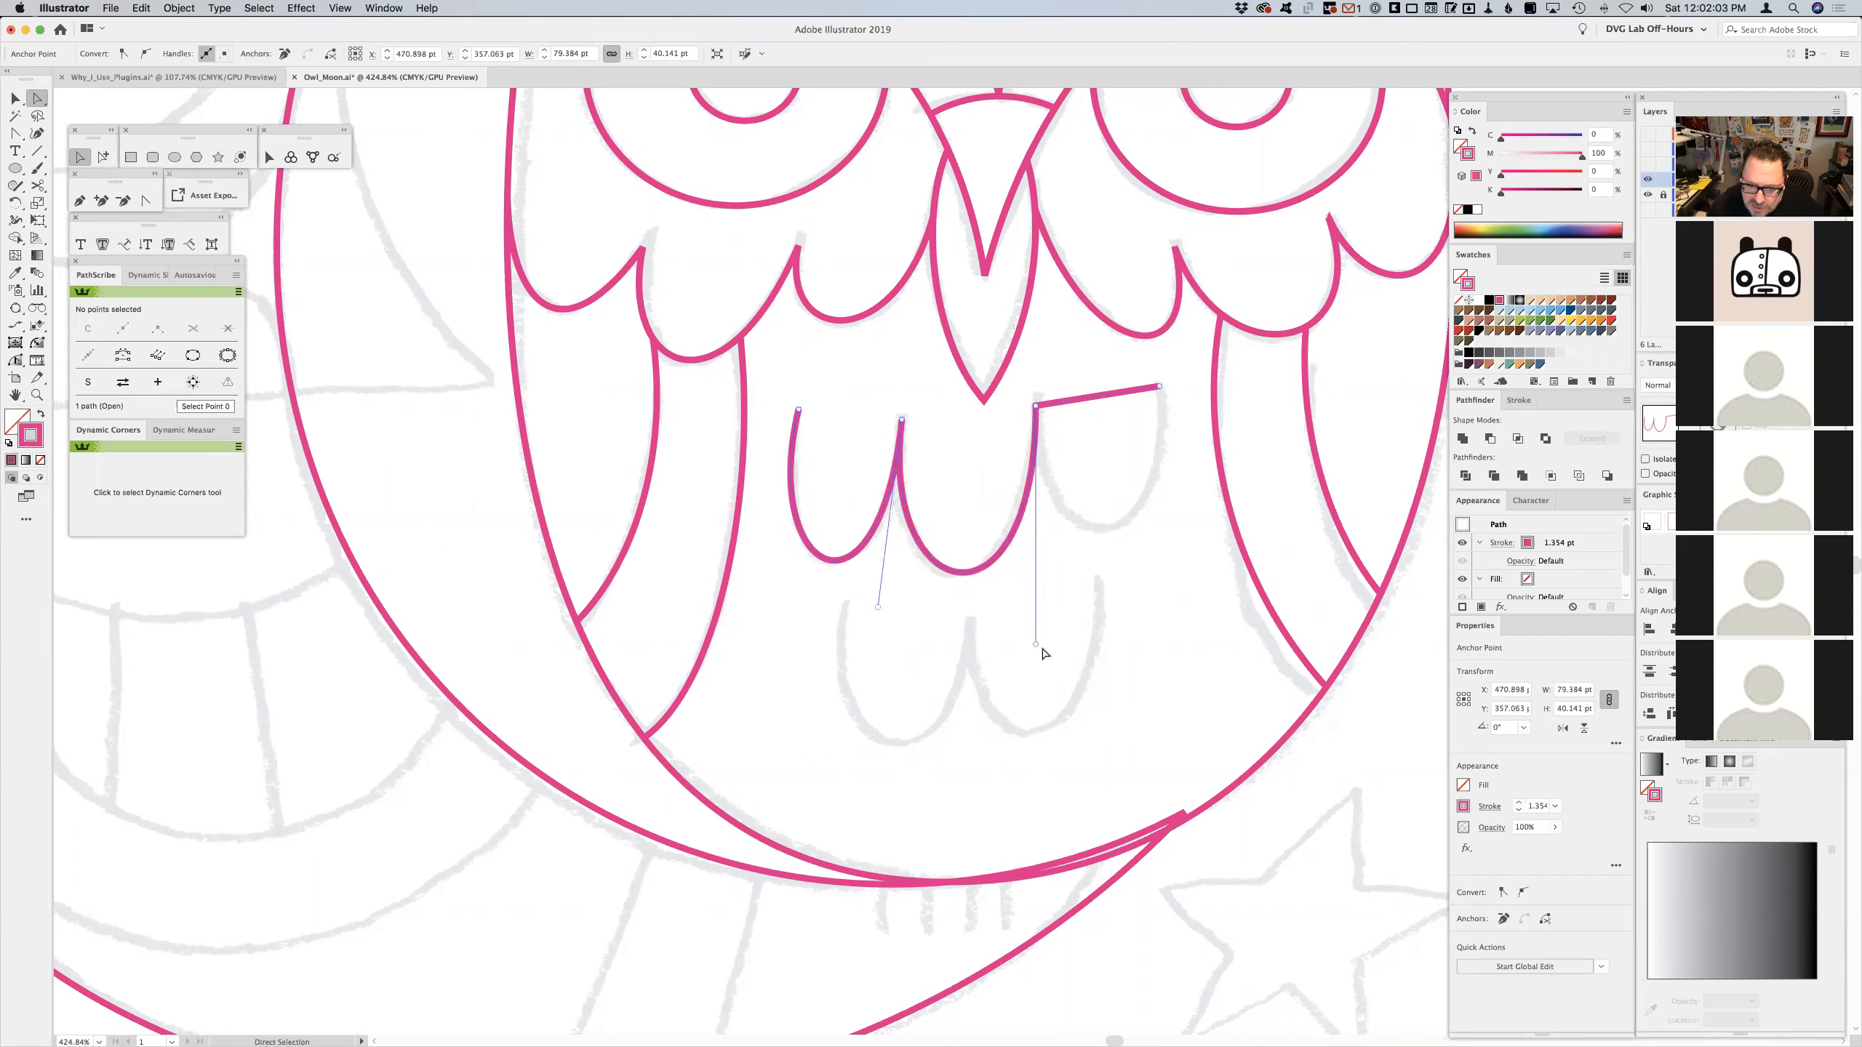
left_click_drag(1035, 642, 1030, 634)
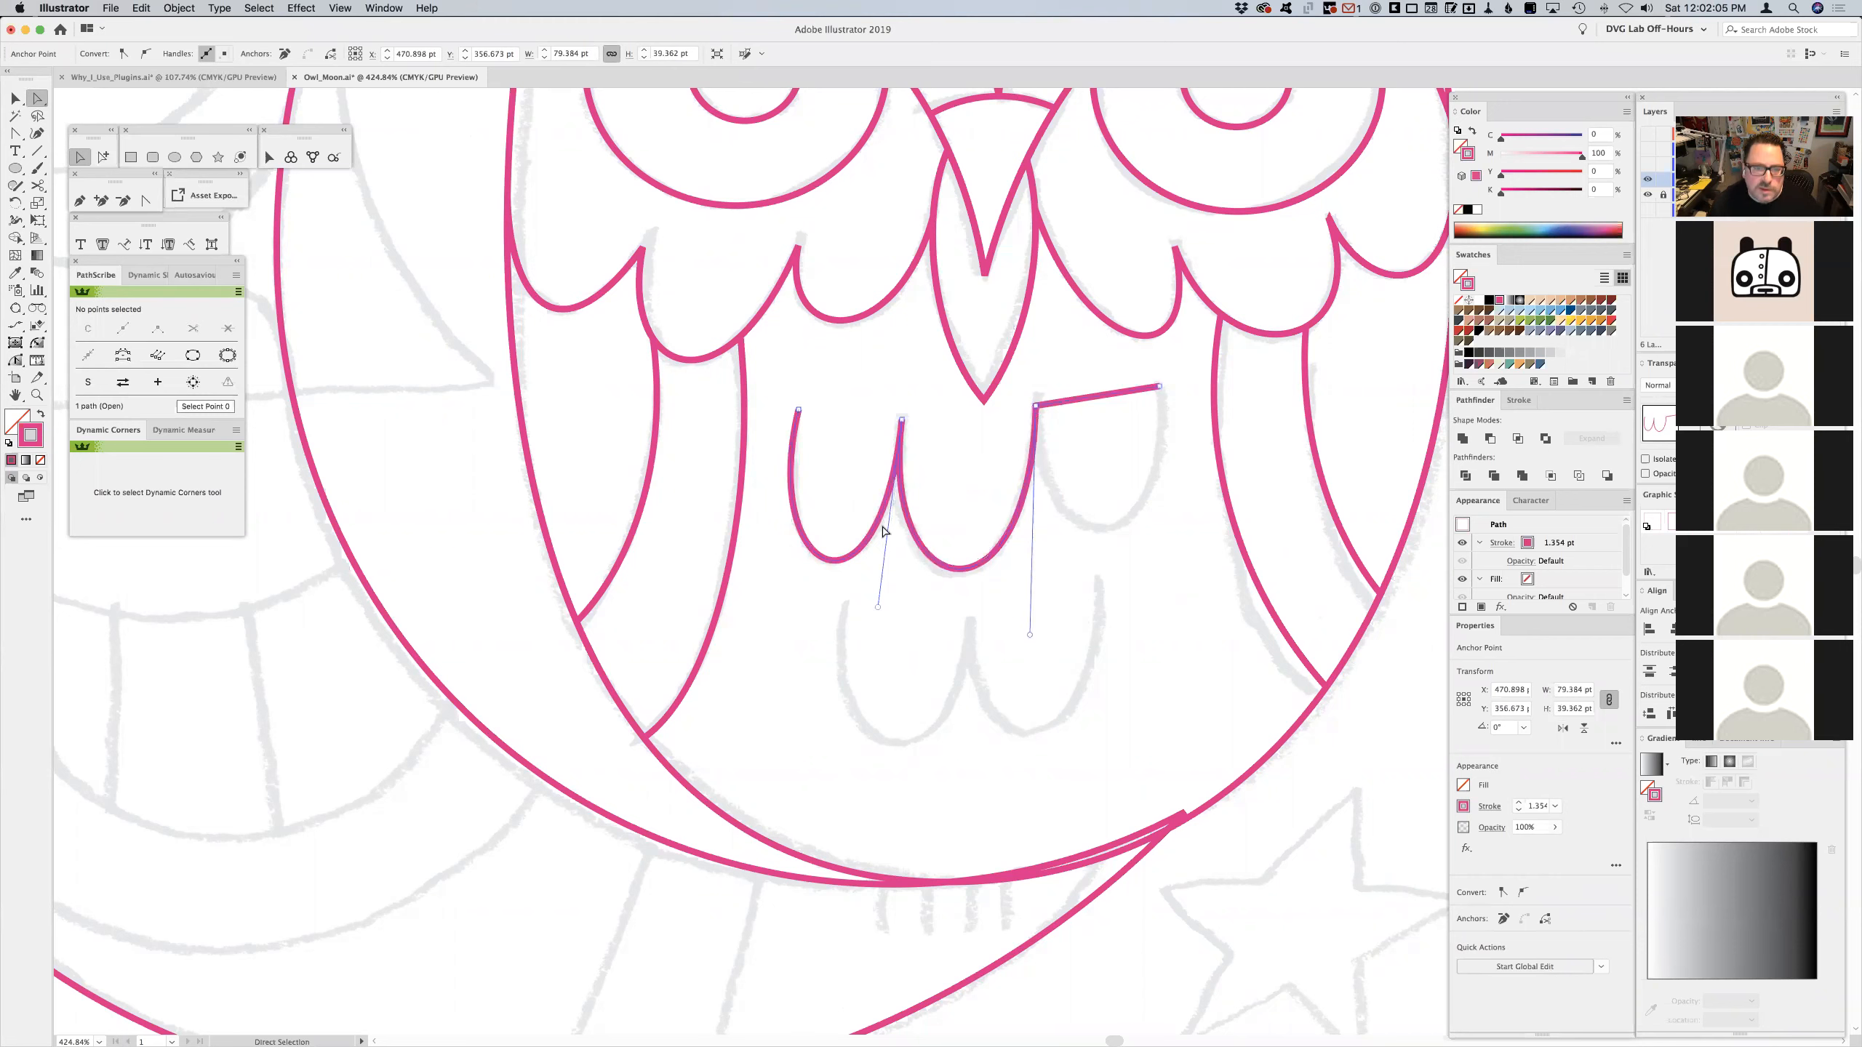
- Bend the upper path's last straight segment into the third feather with PathScribe and fine-tune its handles to match the sketch
left_click(16, 361)
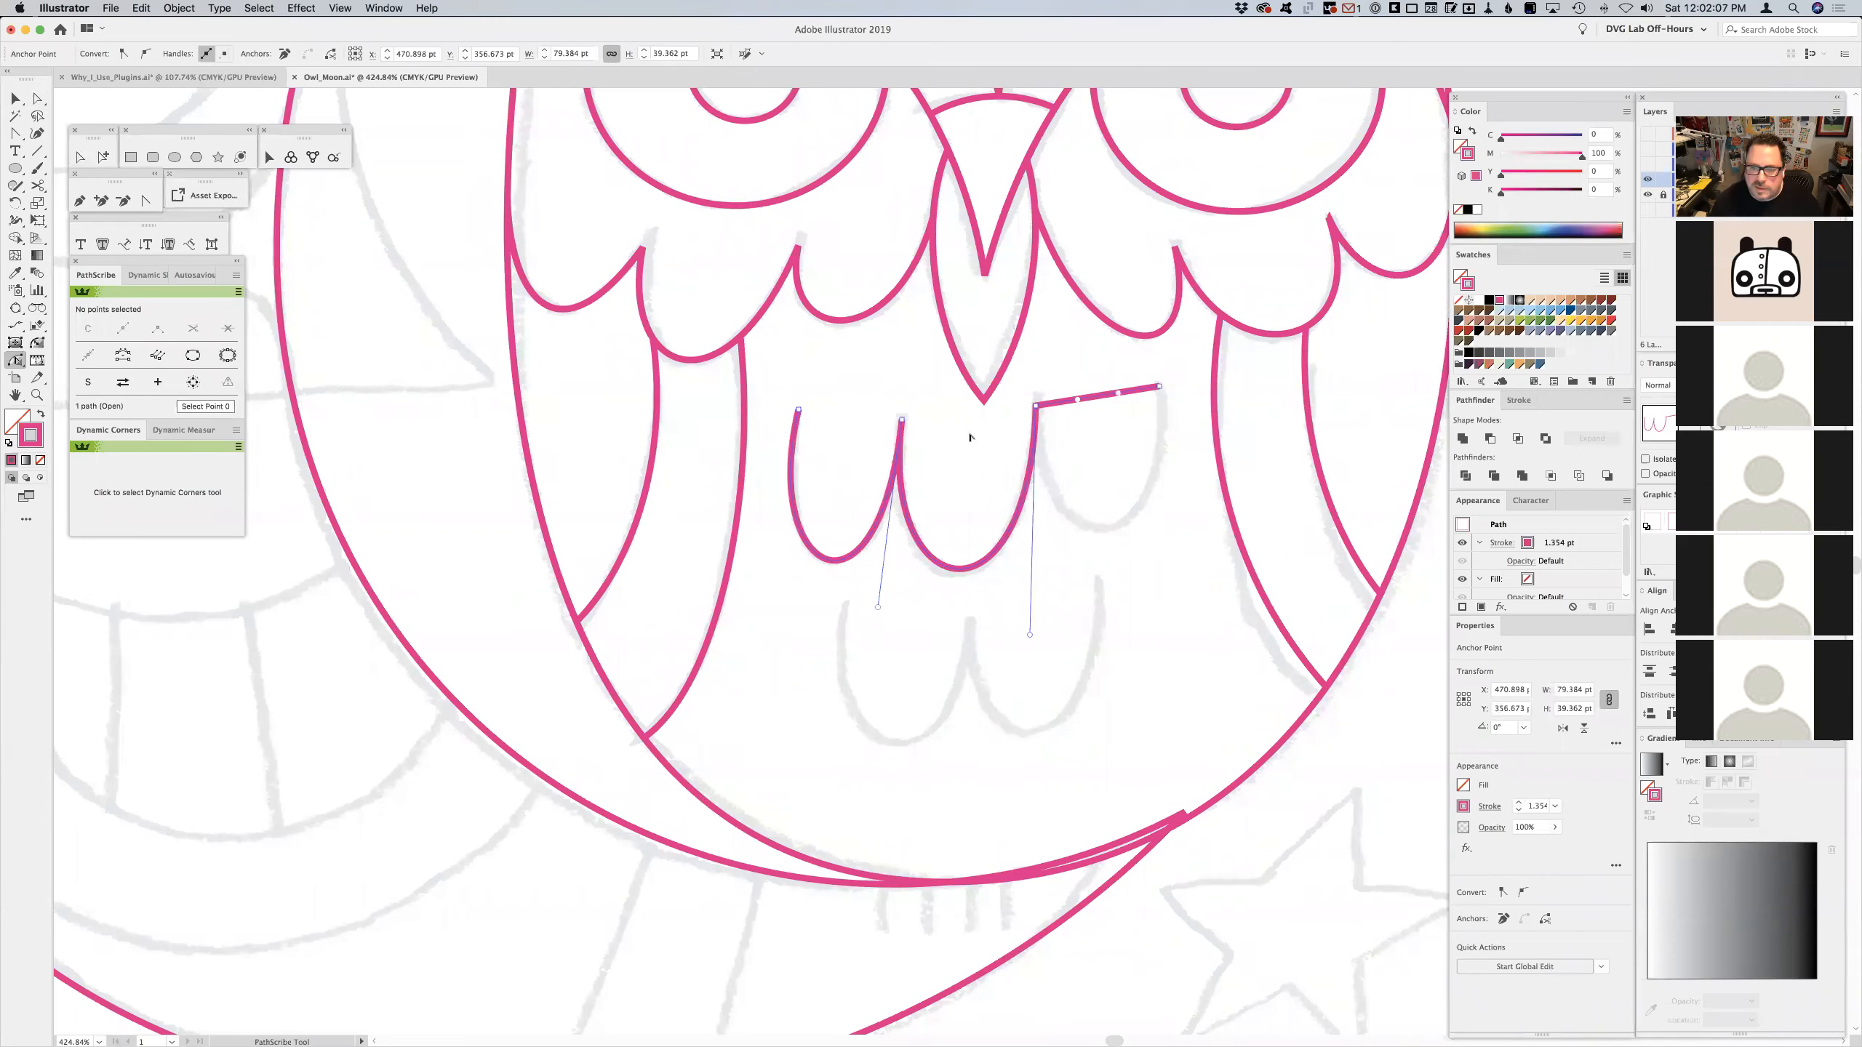
left_click_drag(1097, 398, 1176, 587)
left_click_drag(1041, 546, 1039, 558)
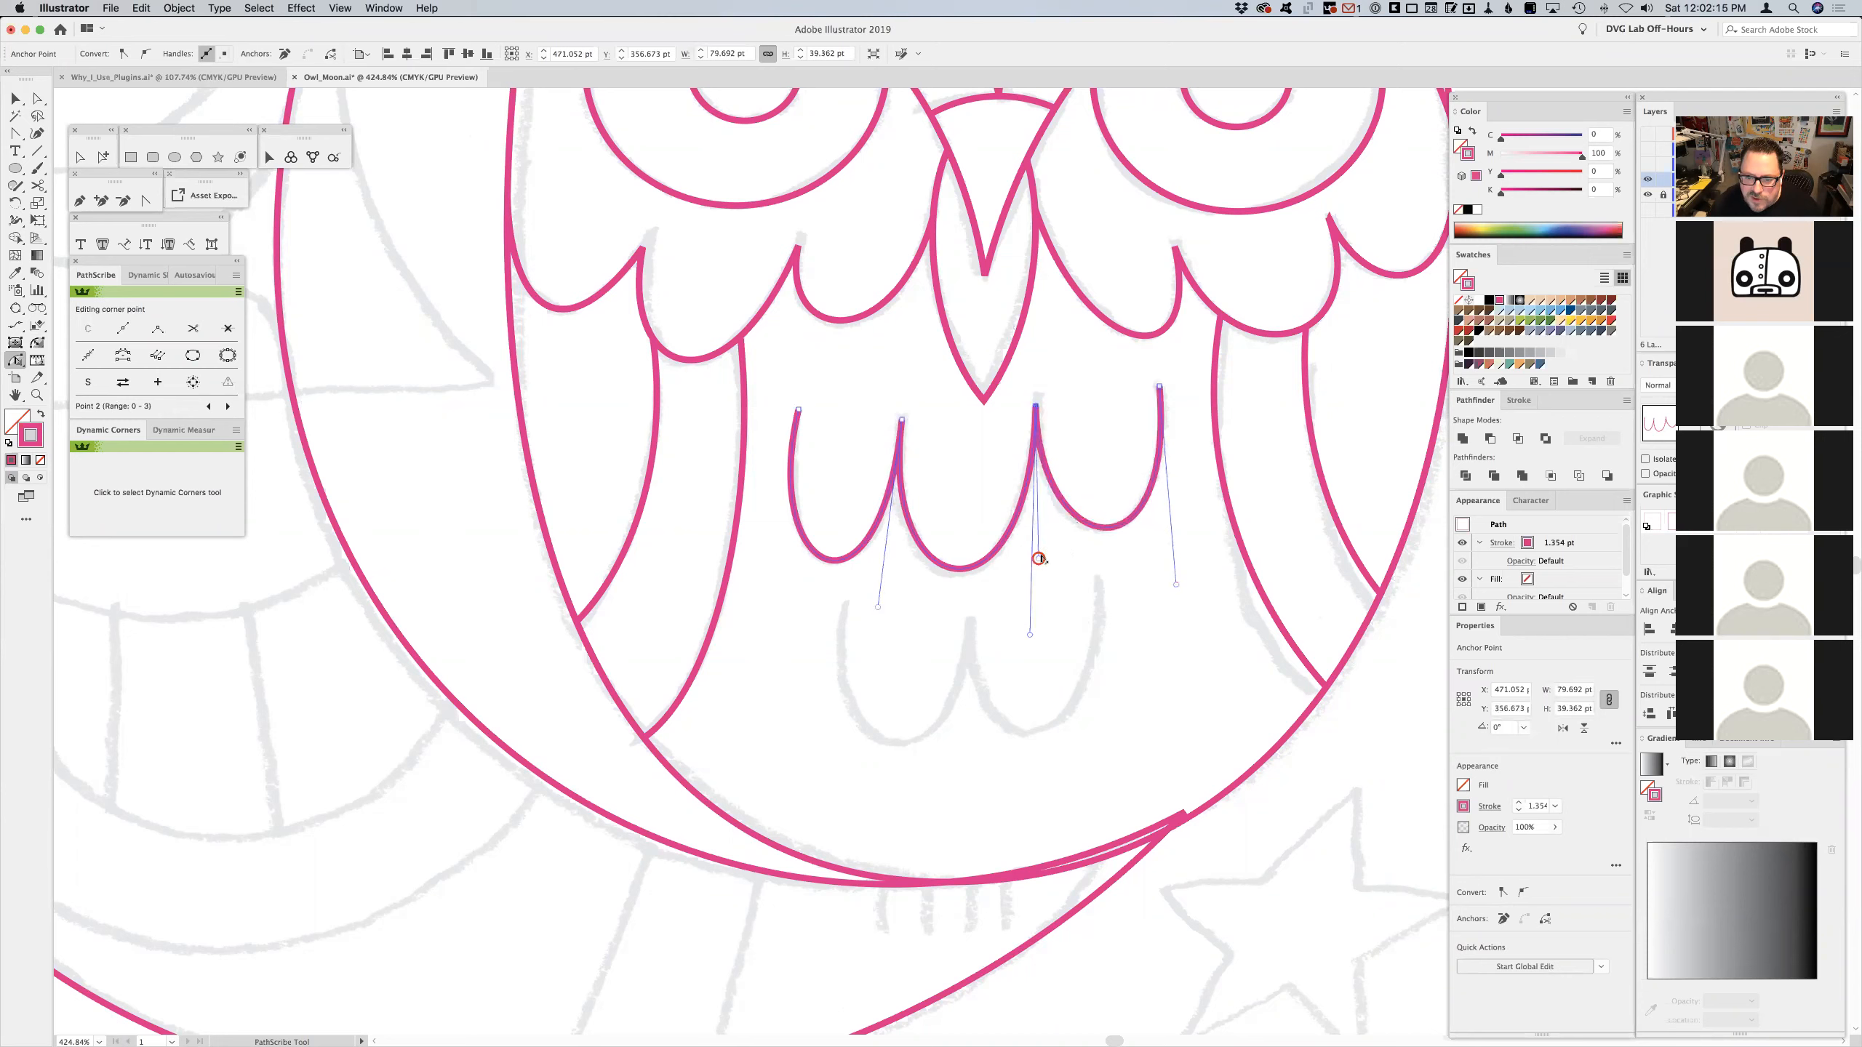
left_click_drag(1176, 585, 1176, 577)
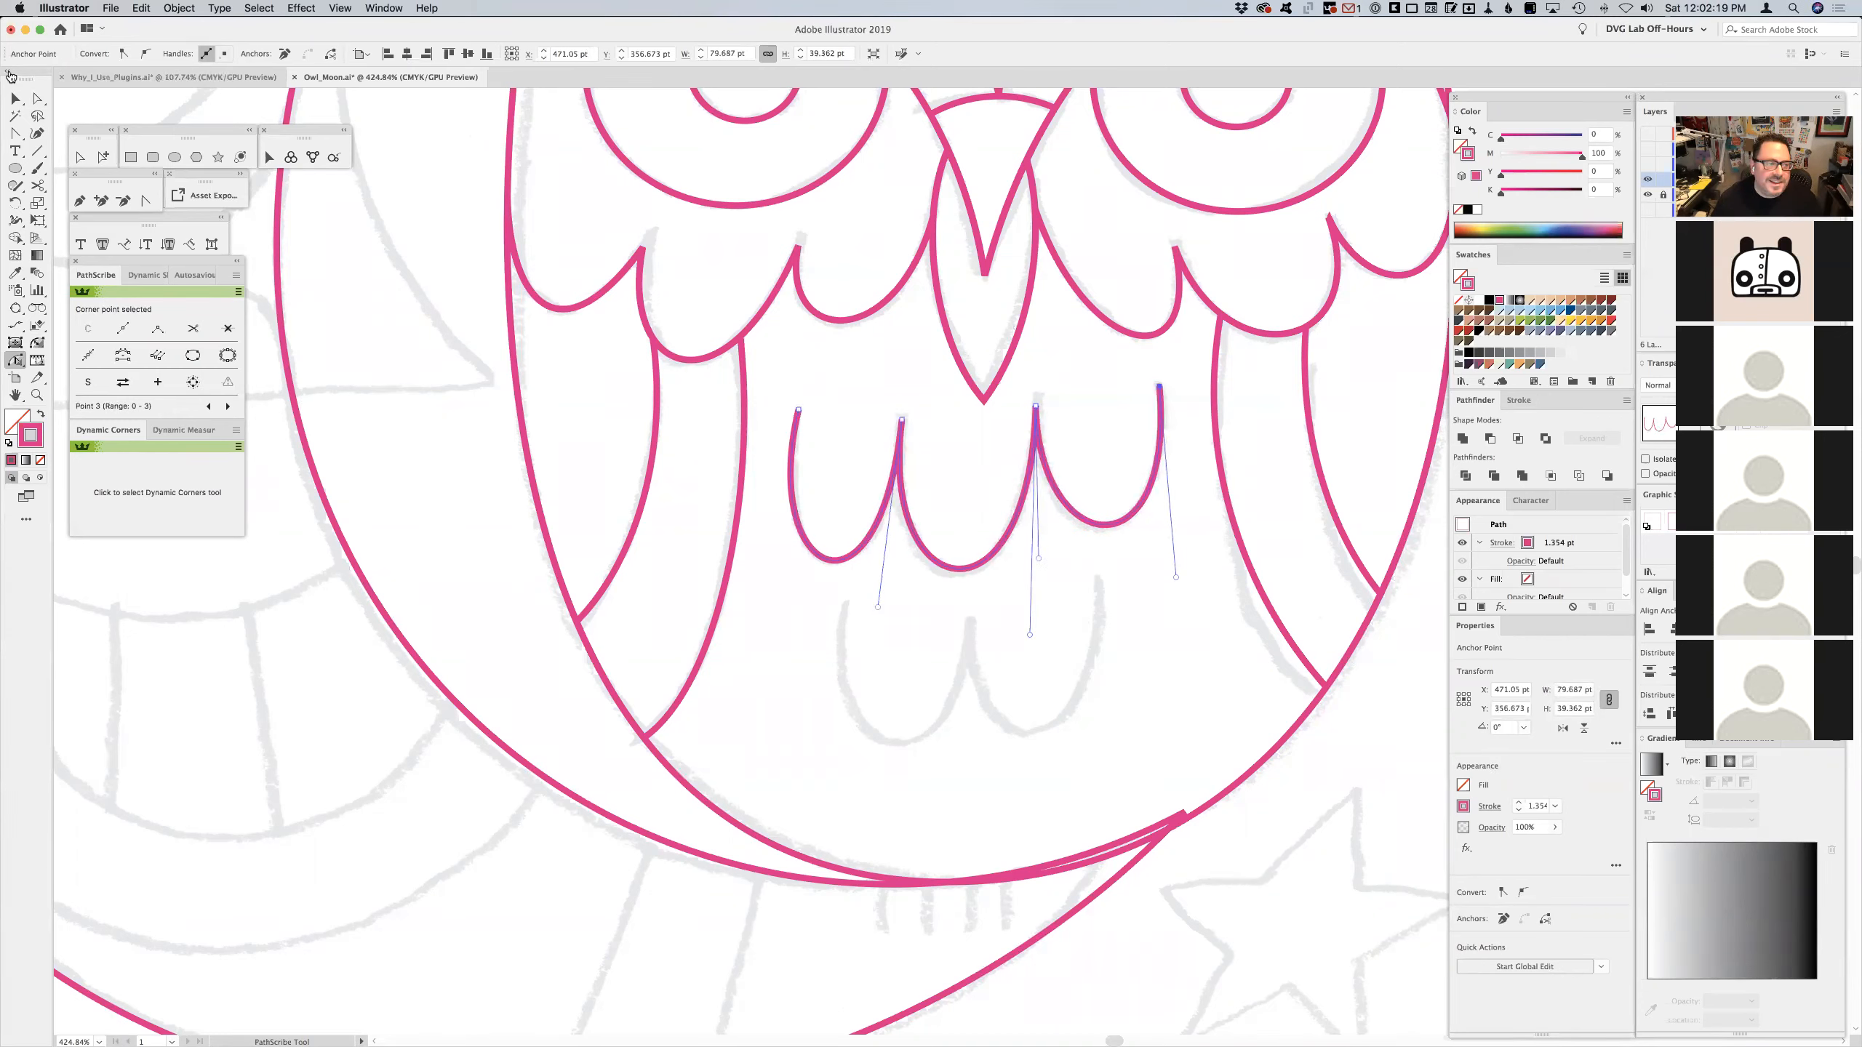
- Draw an open three-point path of straight segments, about 55 pt wide, across the tips of the sketch's two lower belly feathers
left_click(80, 200)
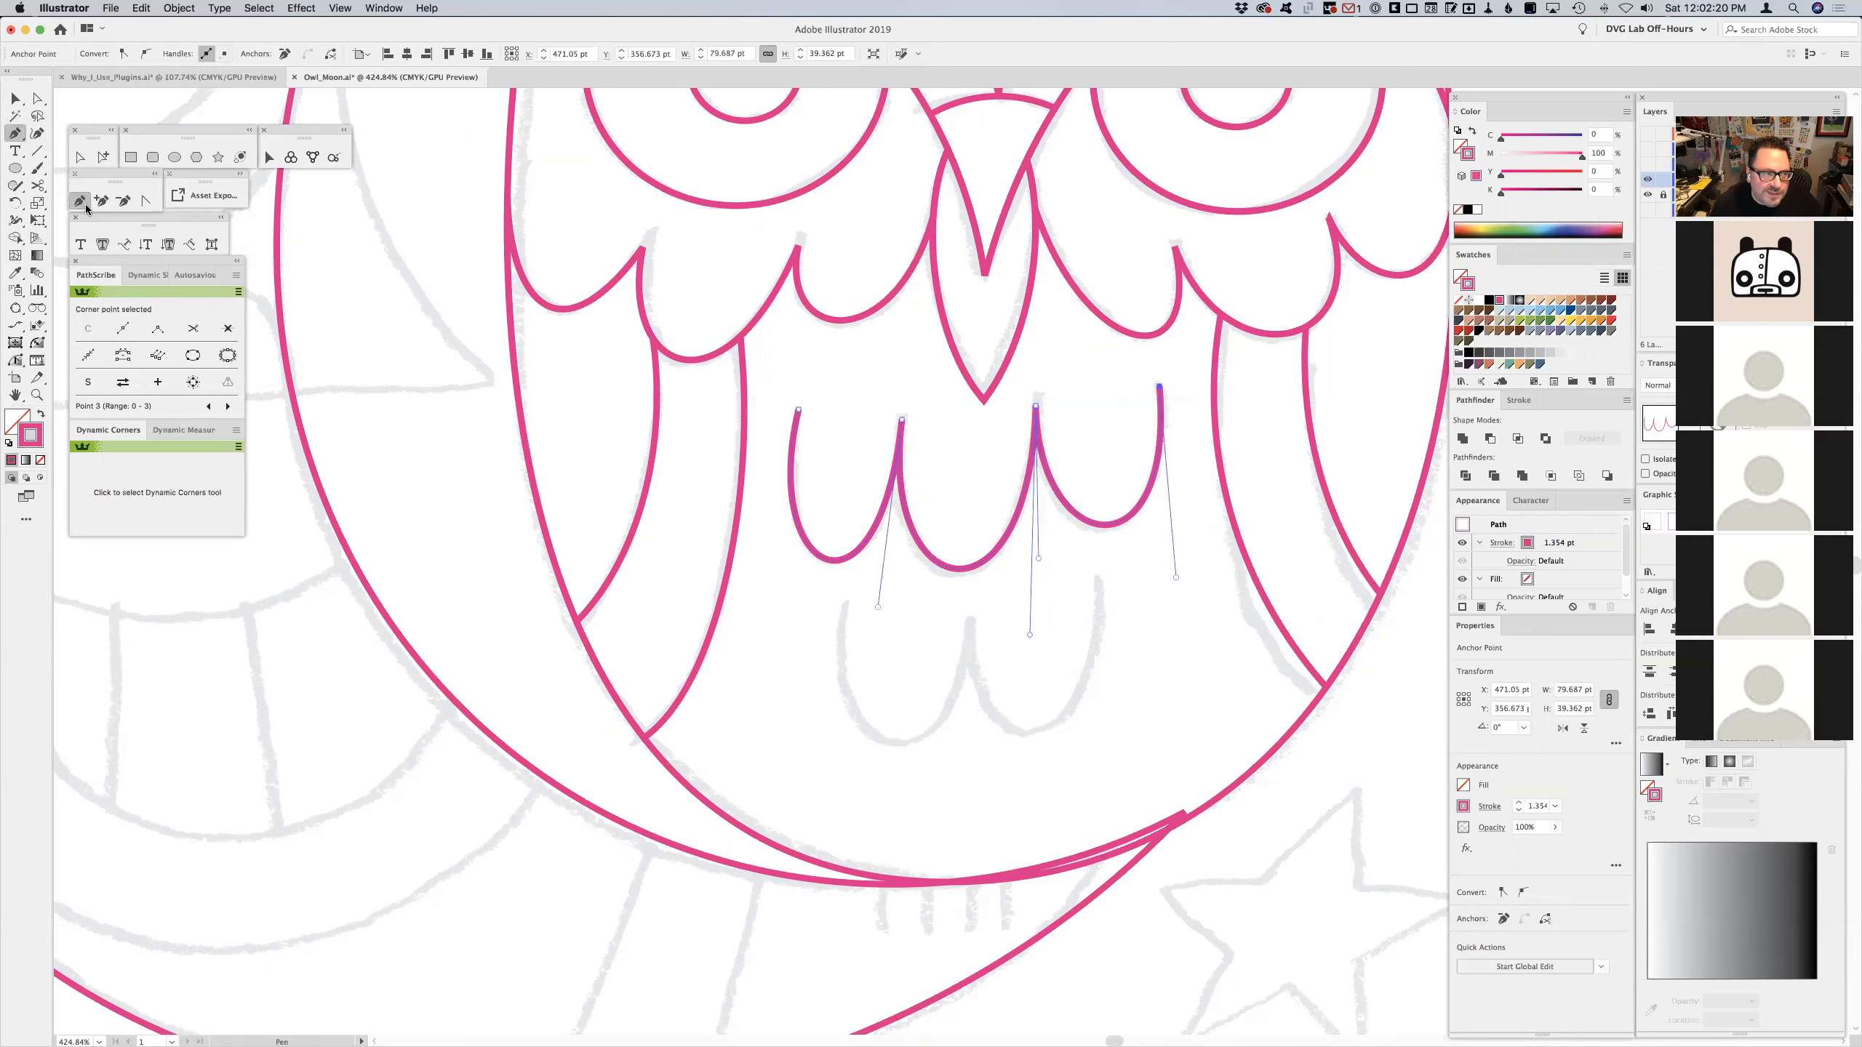
left_click(846, 604)
left_click(969, 622)
left_click(1099, 581)
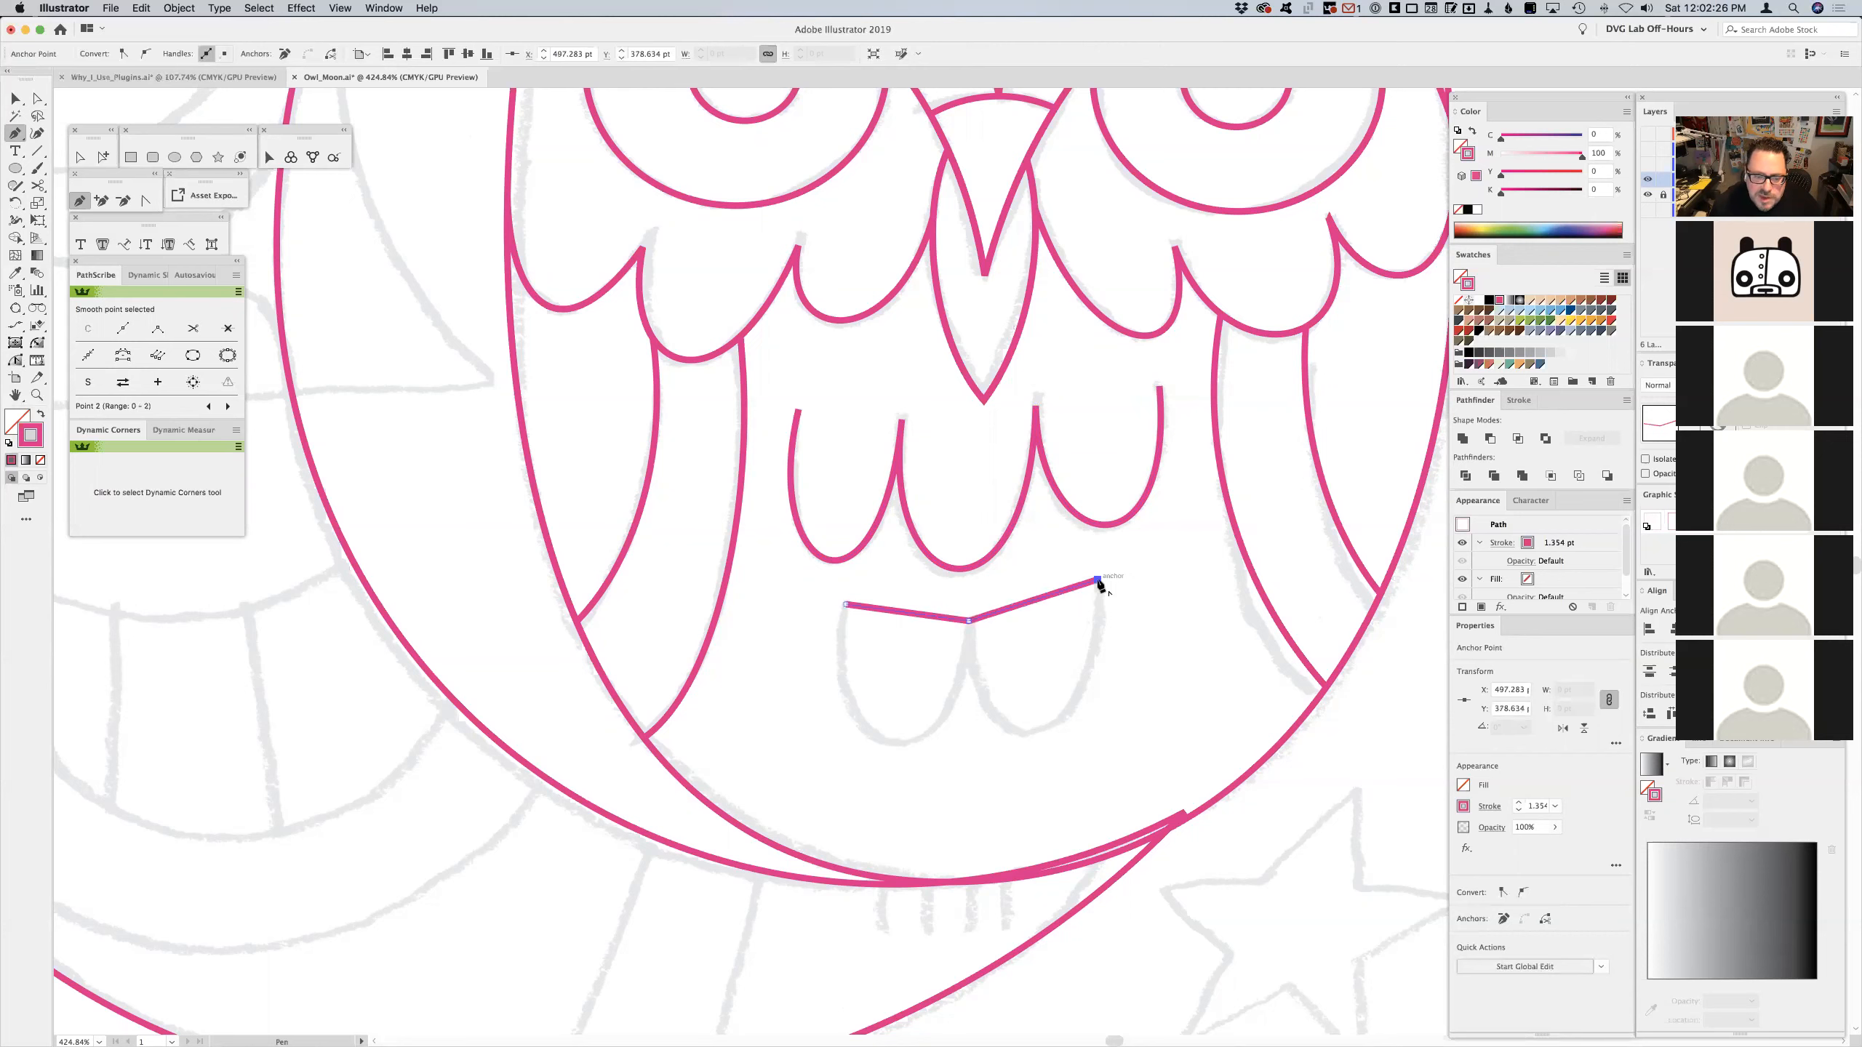
- Bend both segments of the lower path into rounded feathers along the sketch with PathScribe, and deselect the path
left_click(18, 364)
left_click_drag(910, 616, 949, 826)
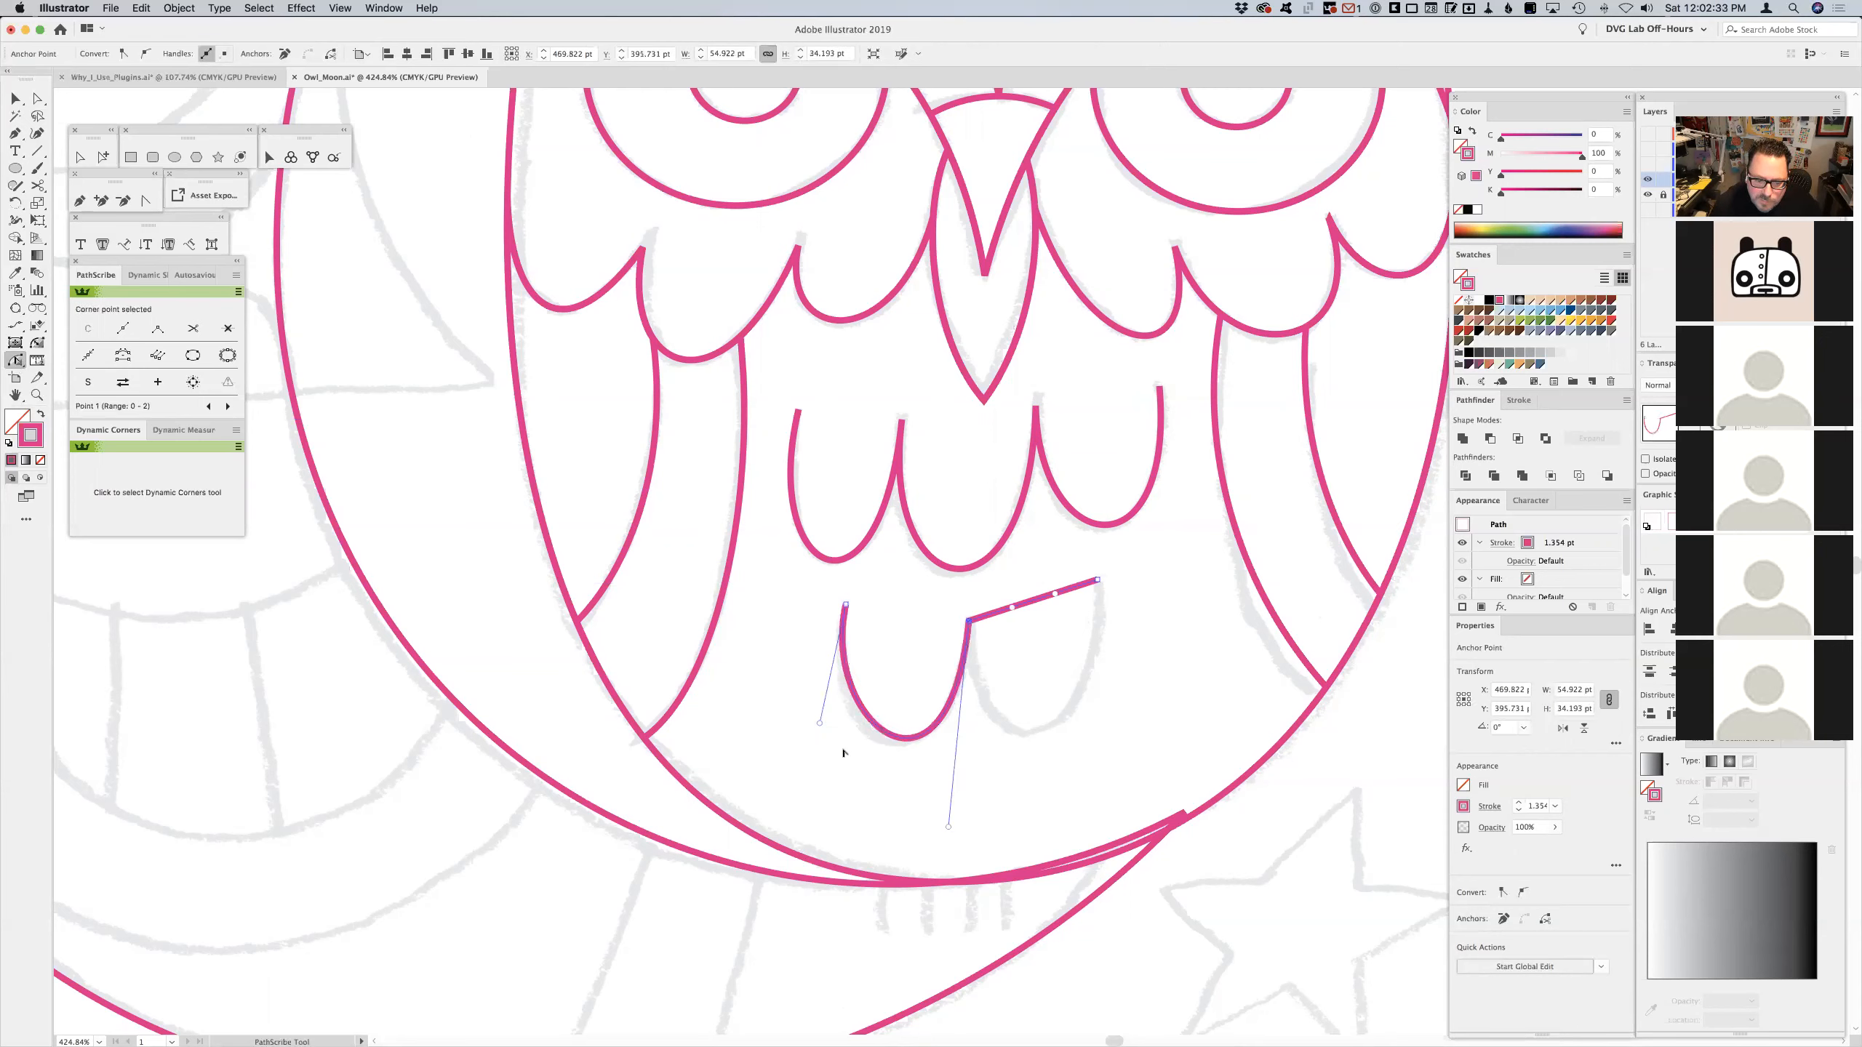
left_click_drag(819, 723, 803, 737)
left_click_drag(1043, 599, 1102, 779)
key("v")
left_click(1177, 575)
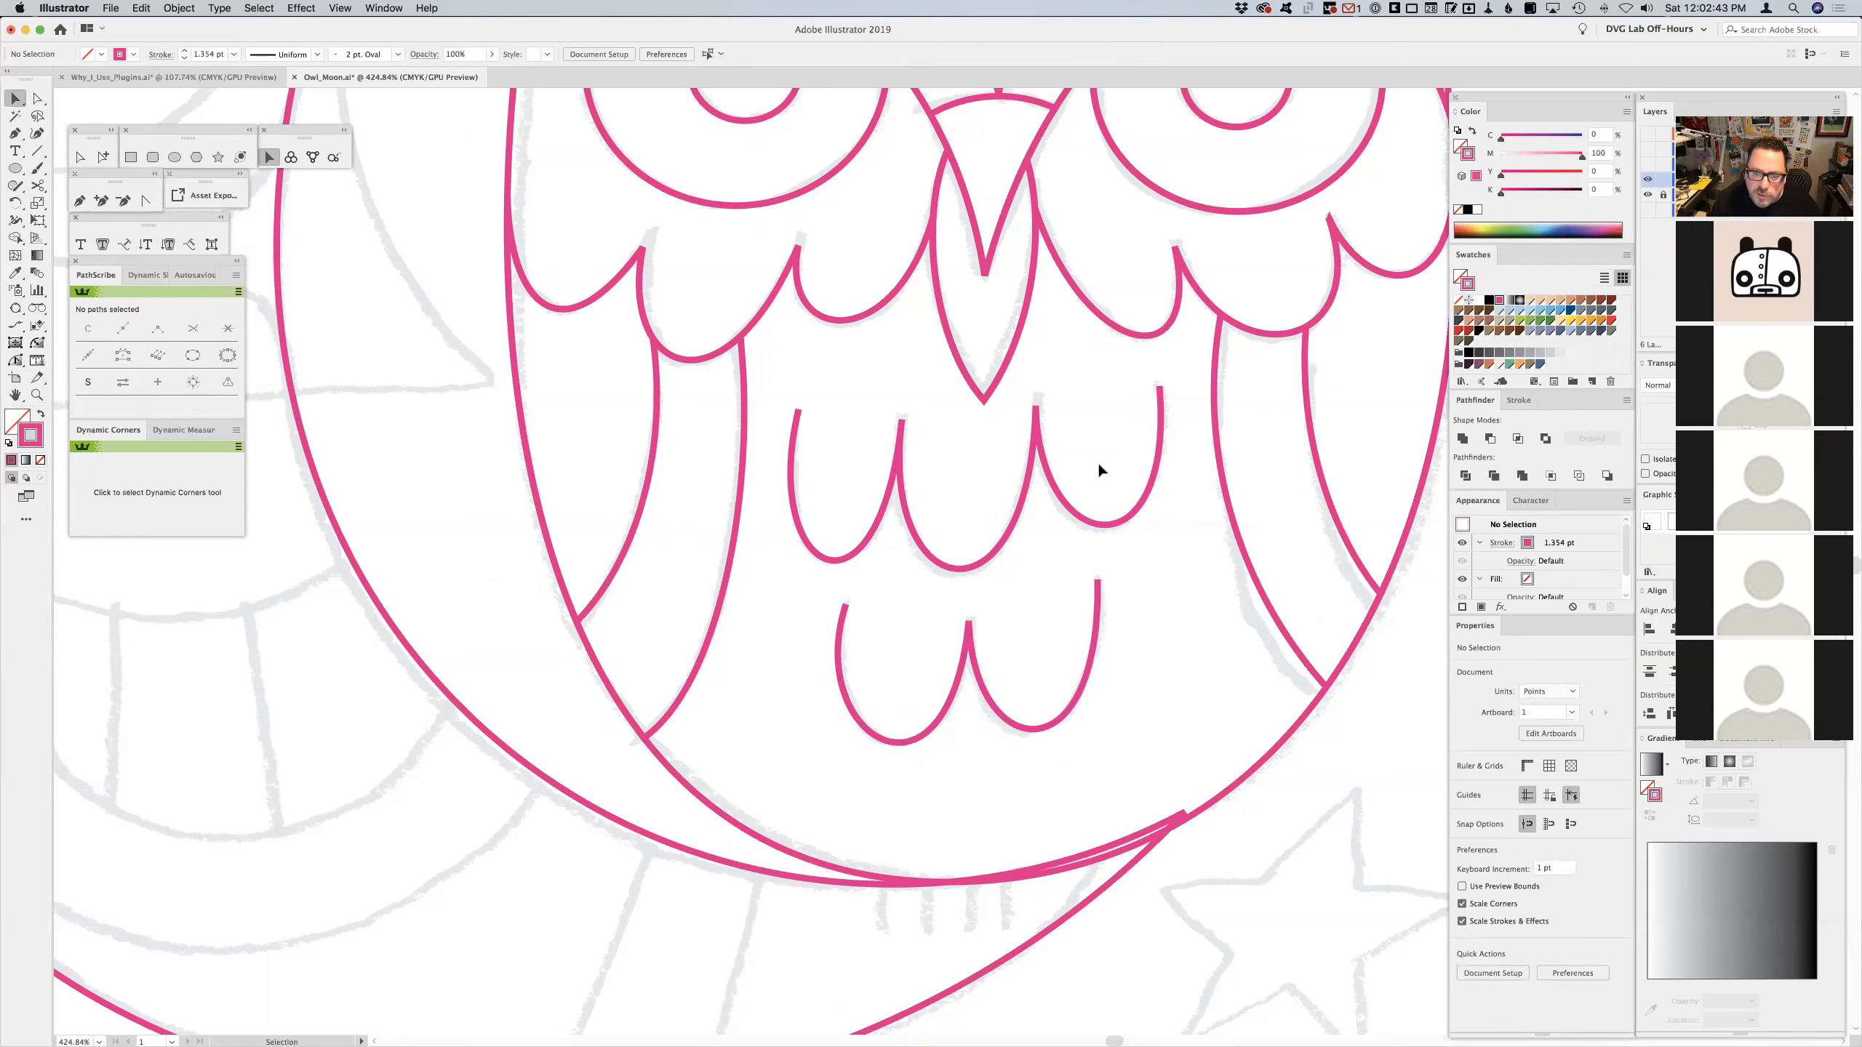
- Select both belly feather paths, show the stroke settings, and set their stroke weight to 4 pt
left_click_drag(1107, 470, 922, 678)
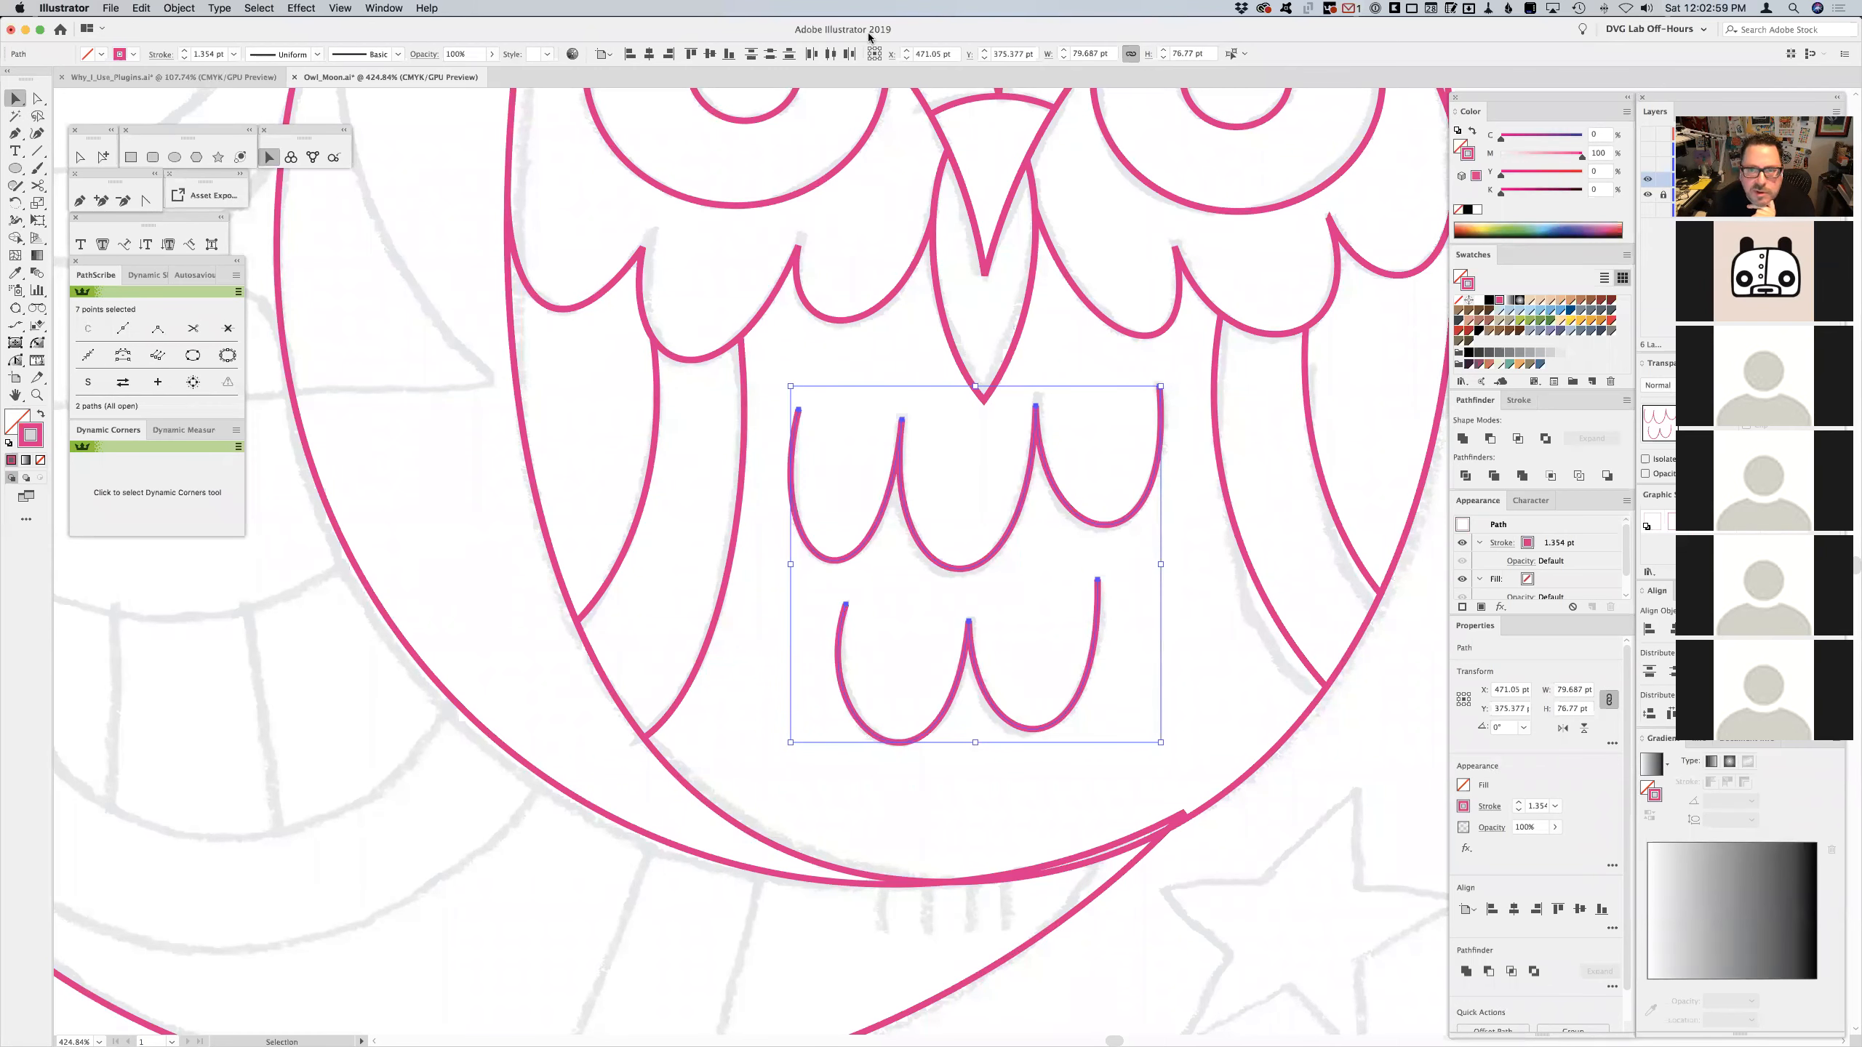
left_click(384, 8)
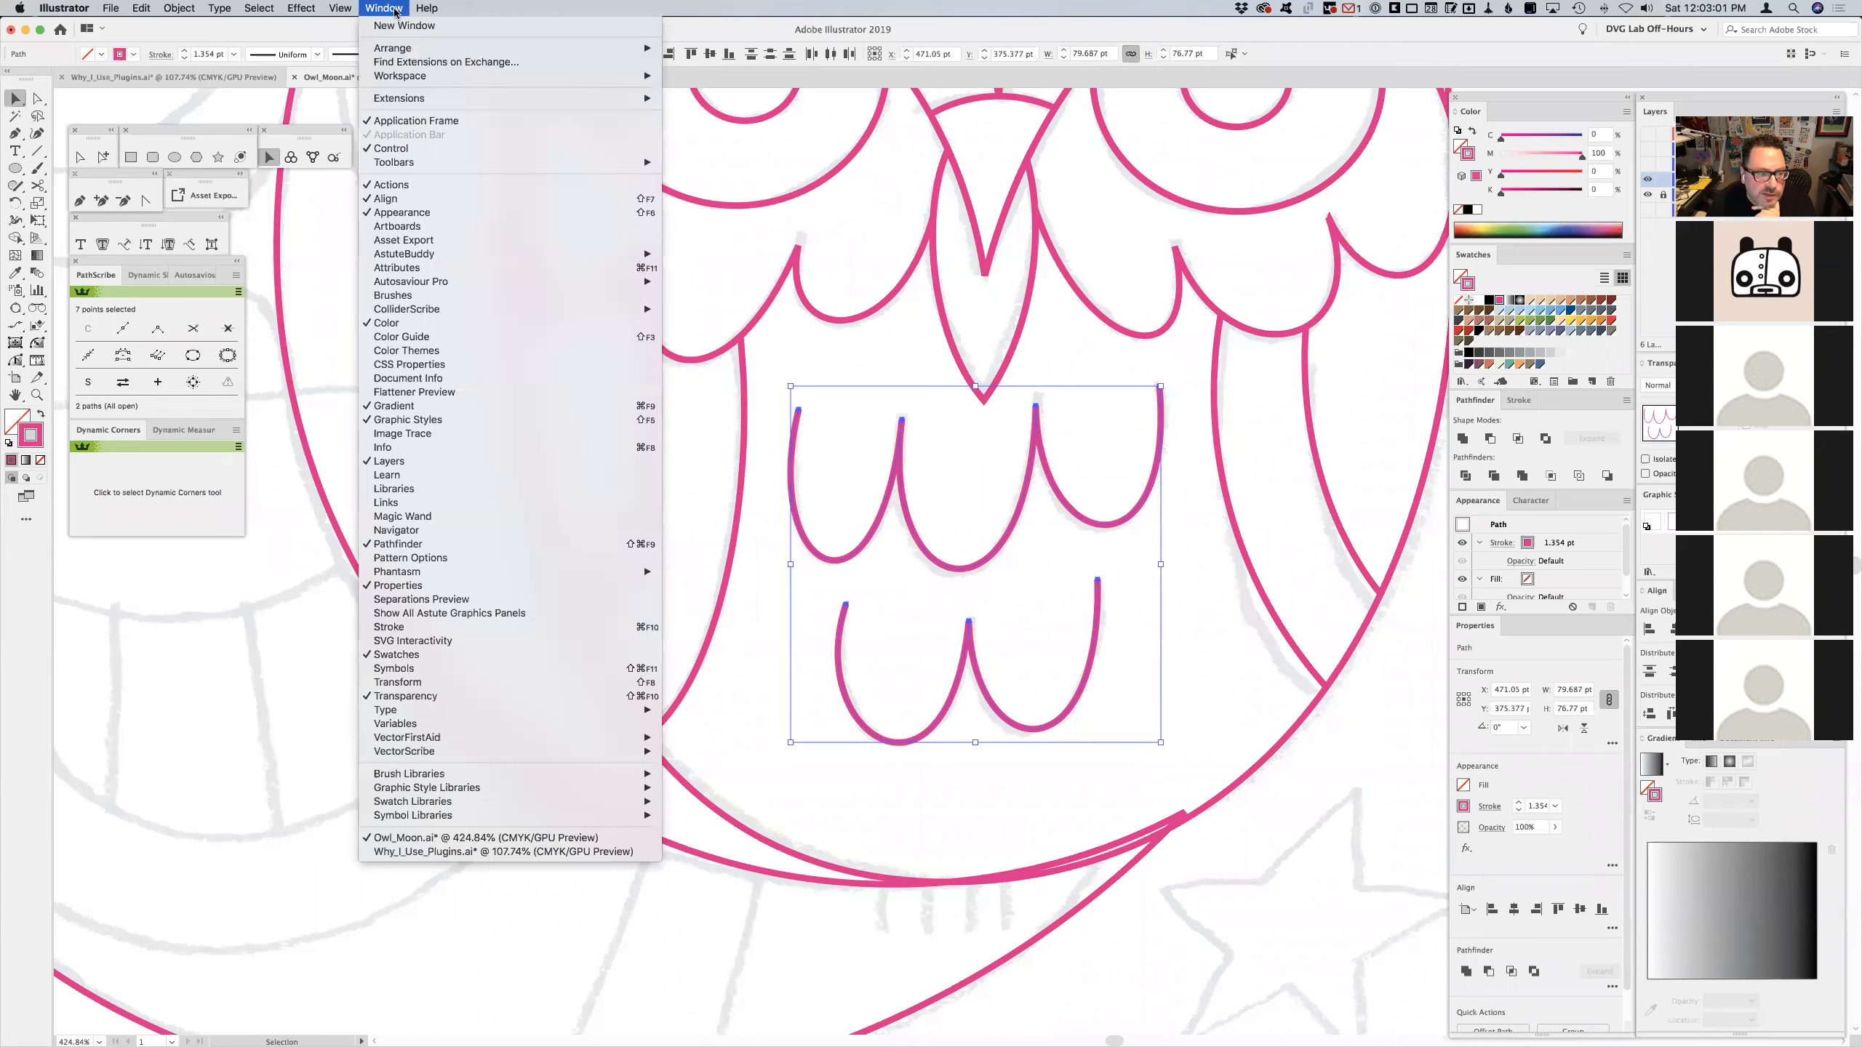
left_click(432, 627)
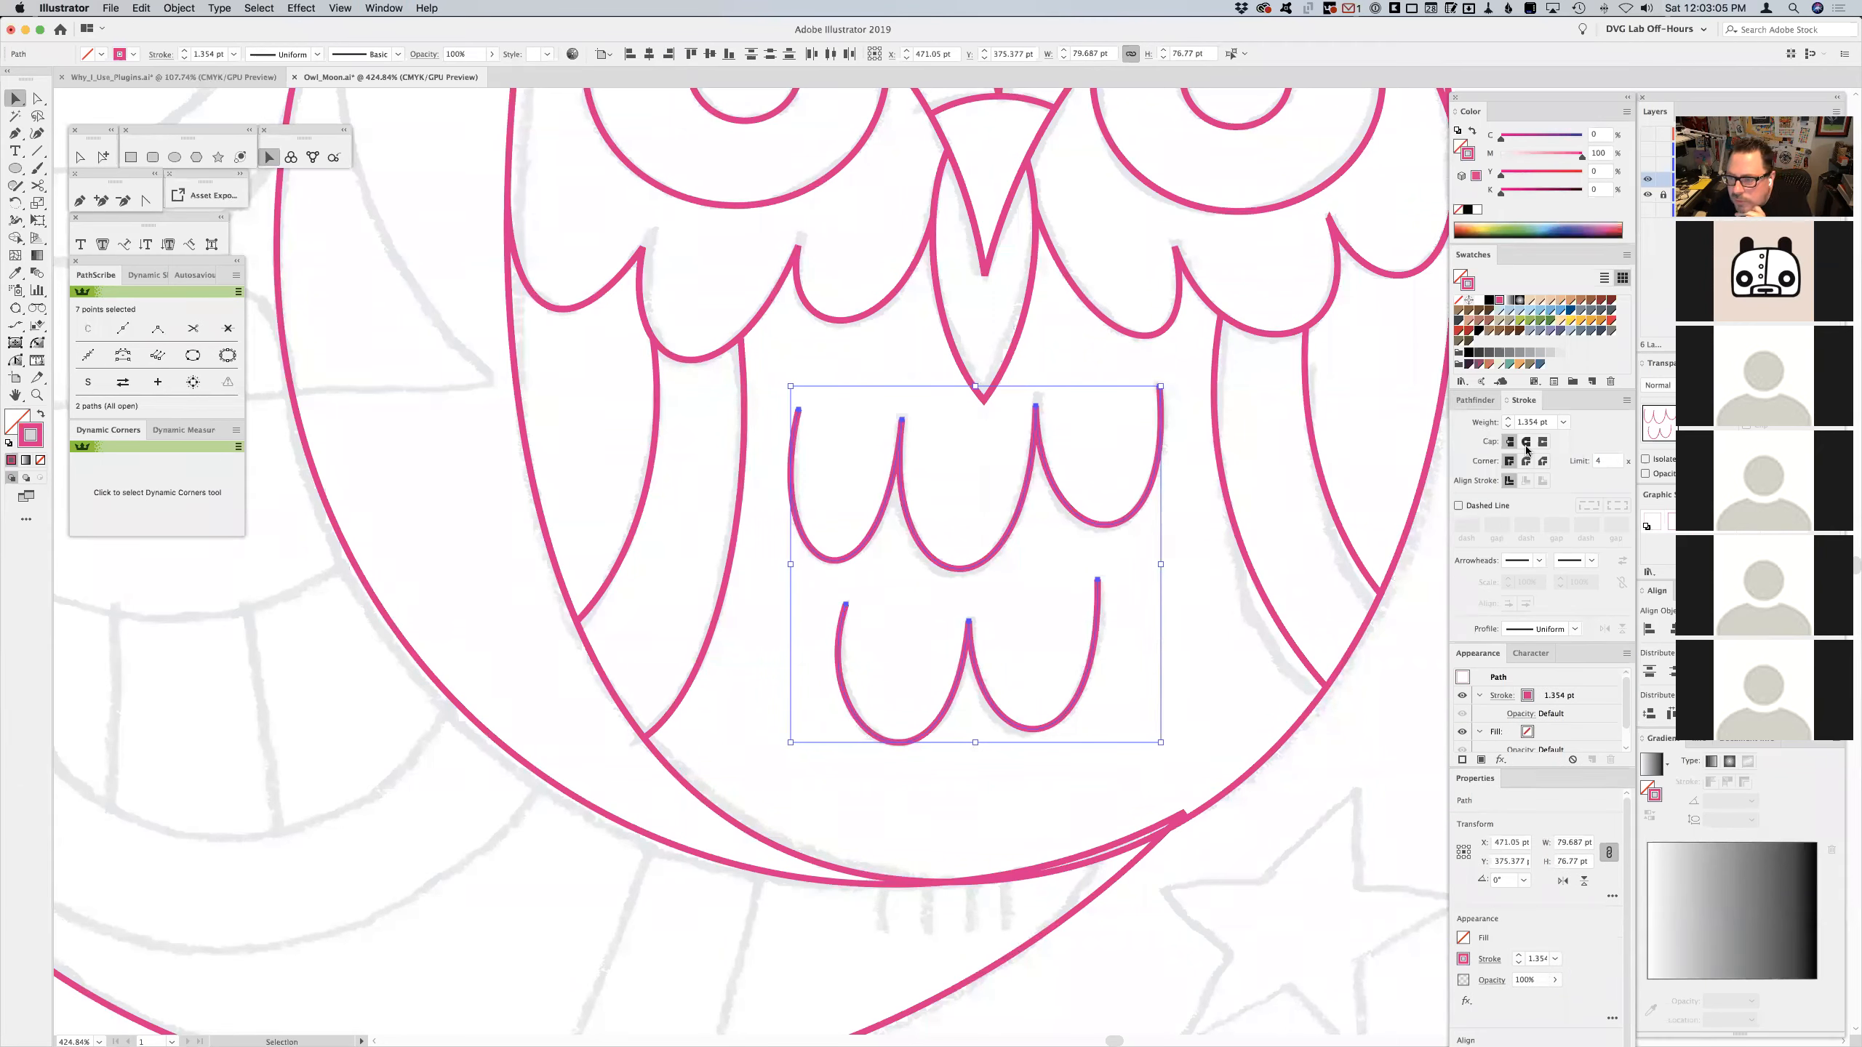
left_click(1508, 420)
left_click(1508, 420)
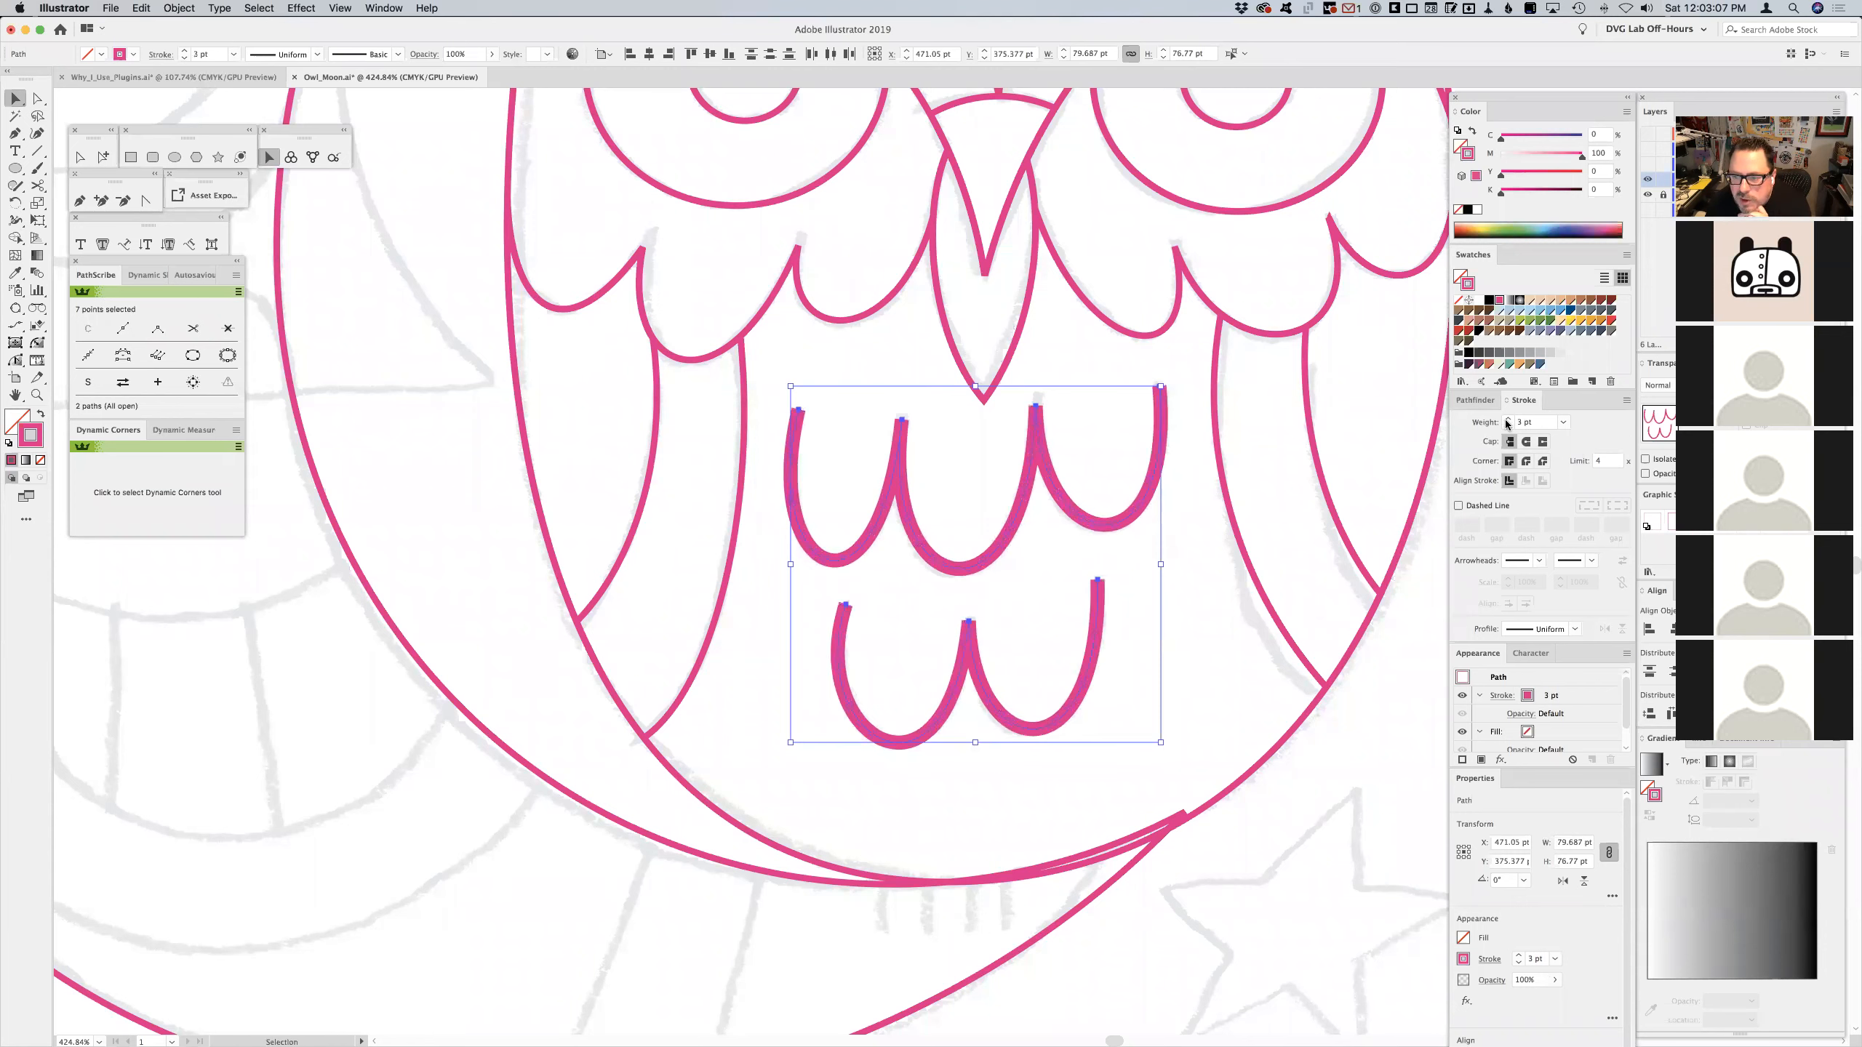
left_click(1507, 420)
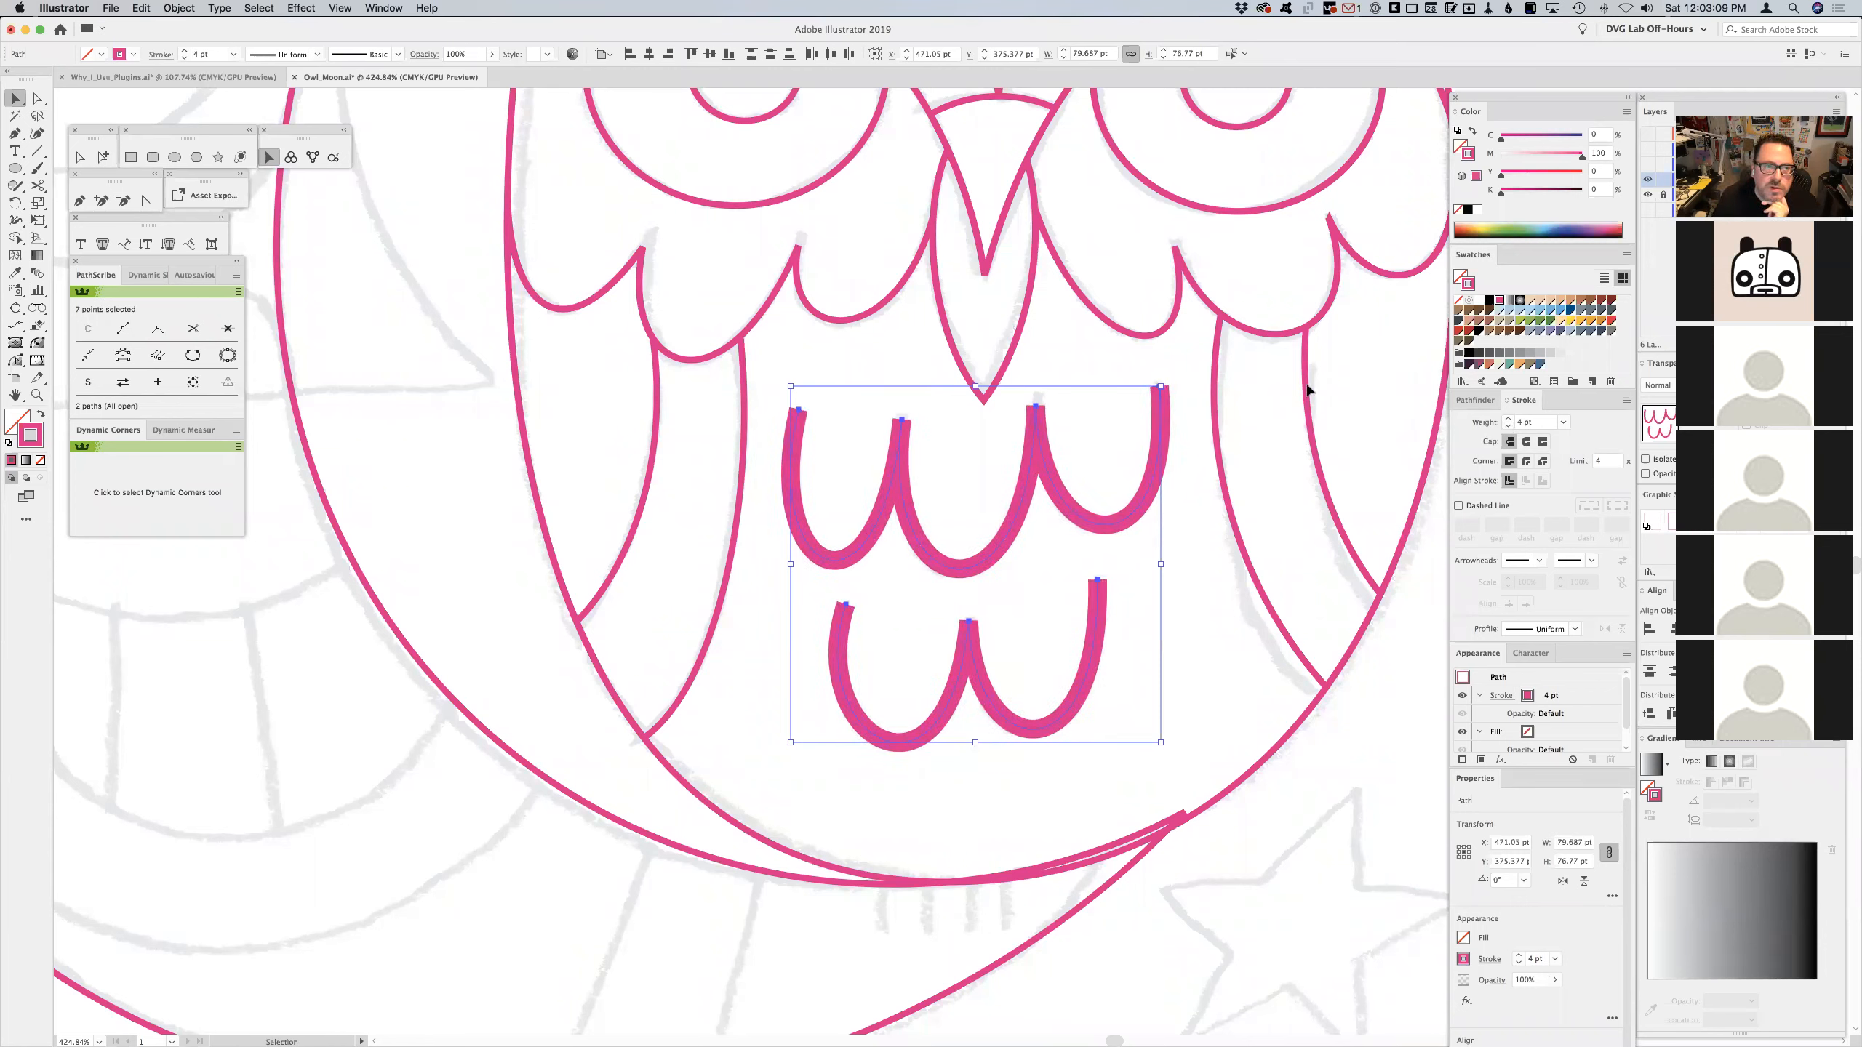
- Apply the lens-shaped variable width profile to both feather paths, set their stroke weight to 6 pt, and deselect them
left_click(317, 55)
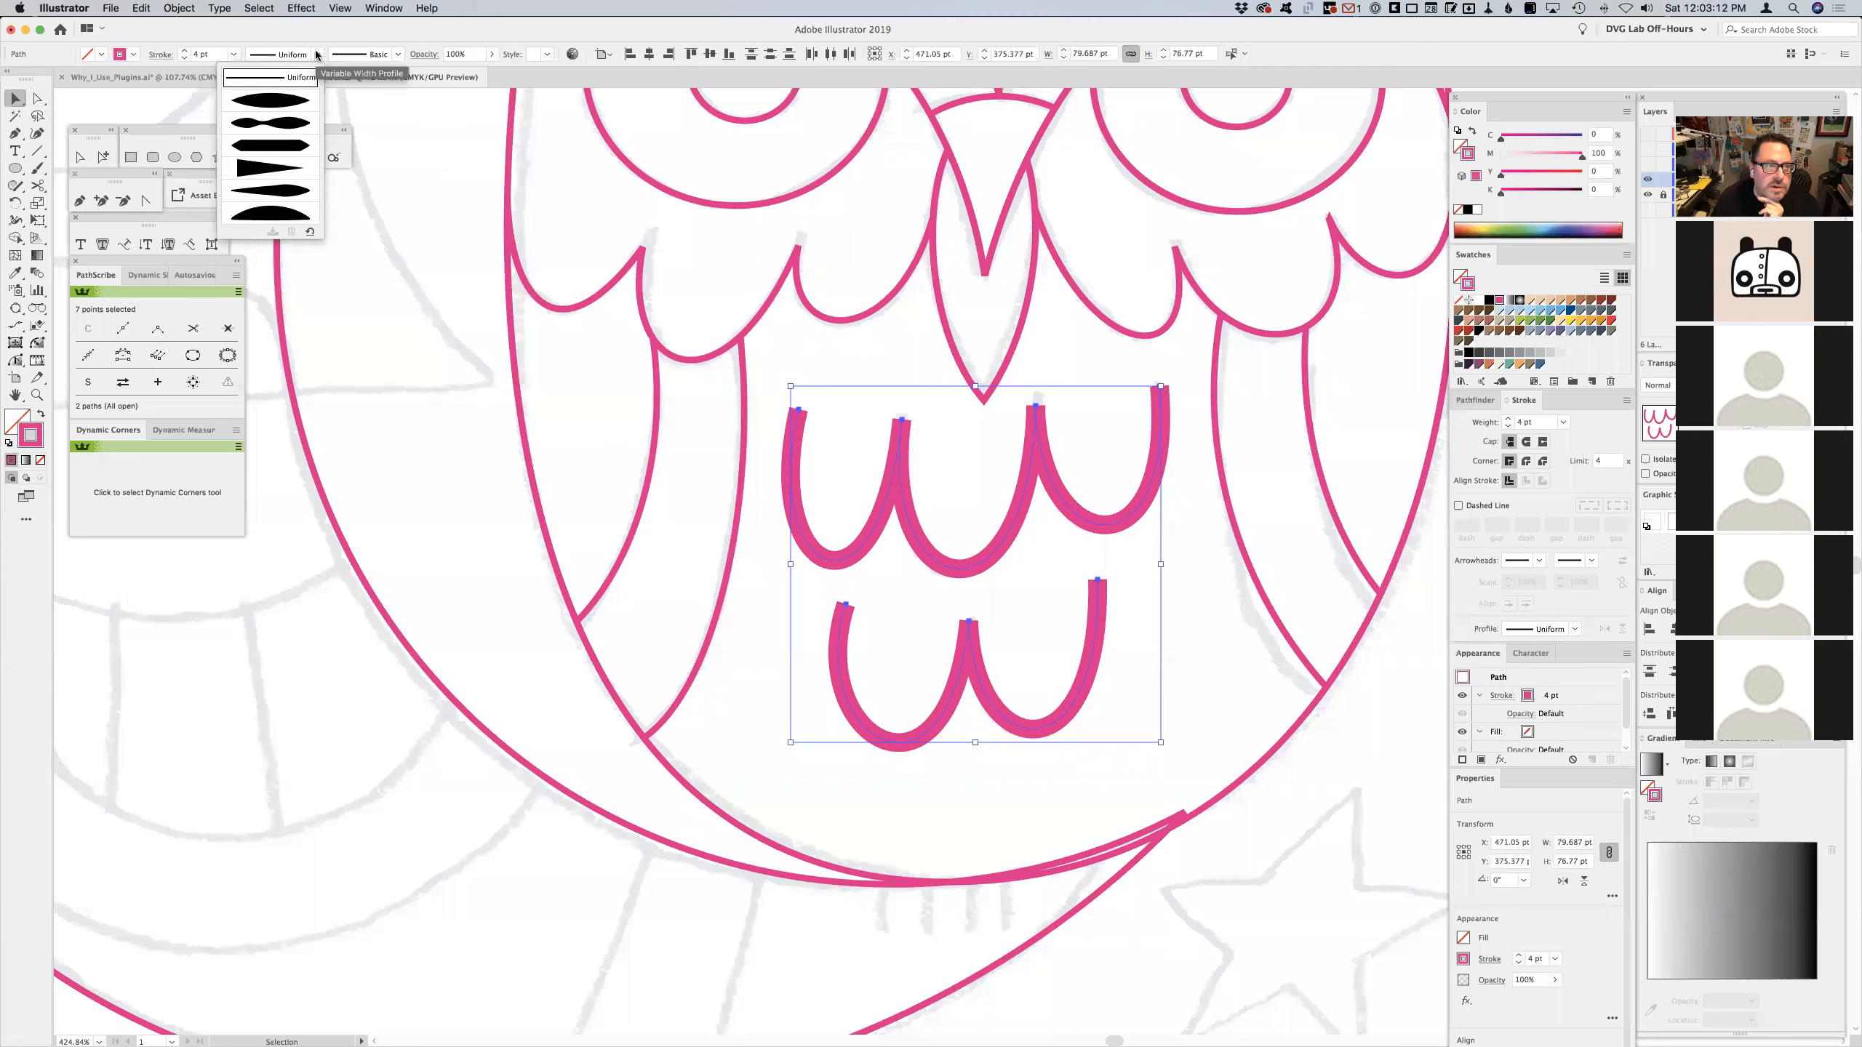
left_click(281, 104)
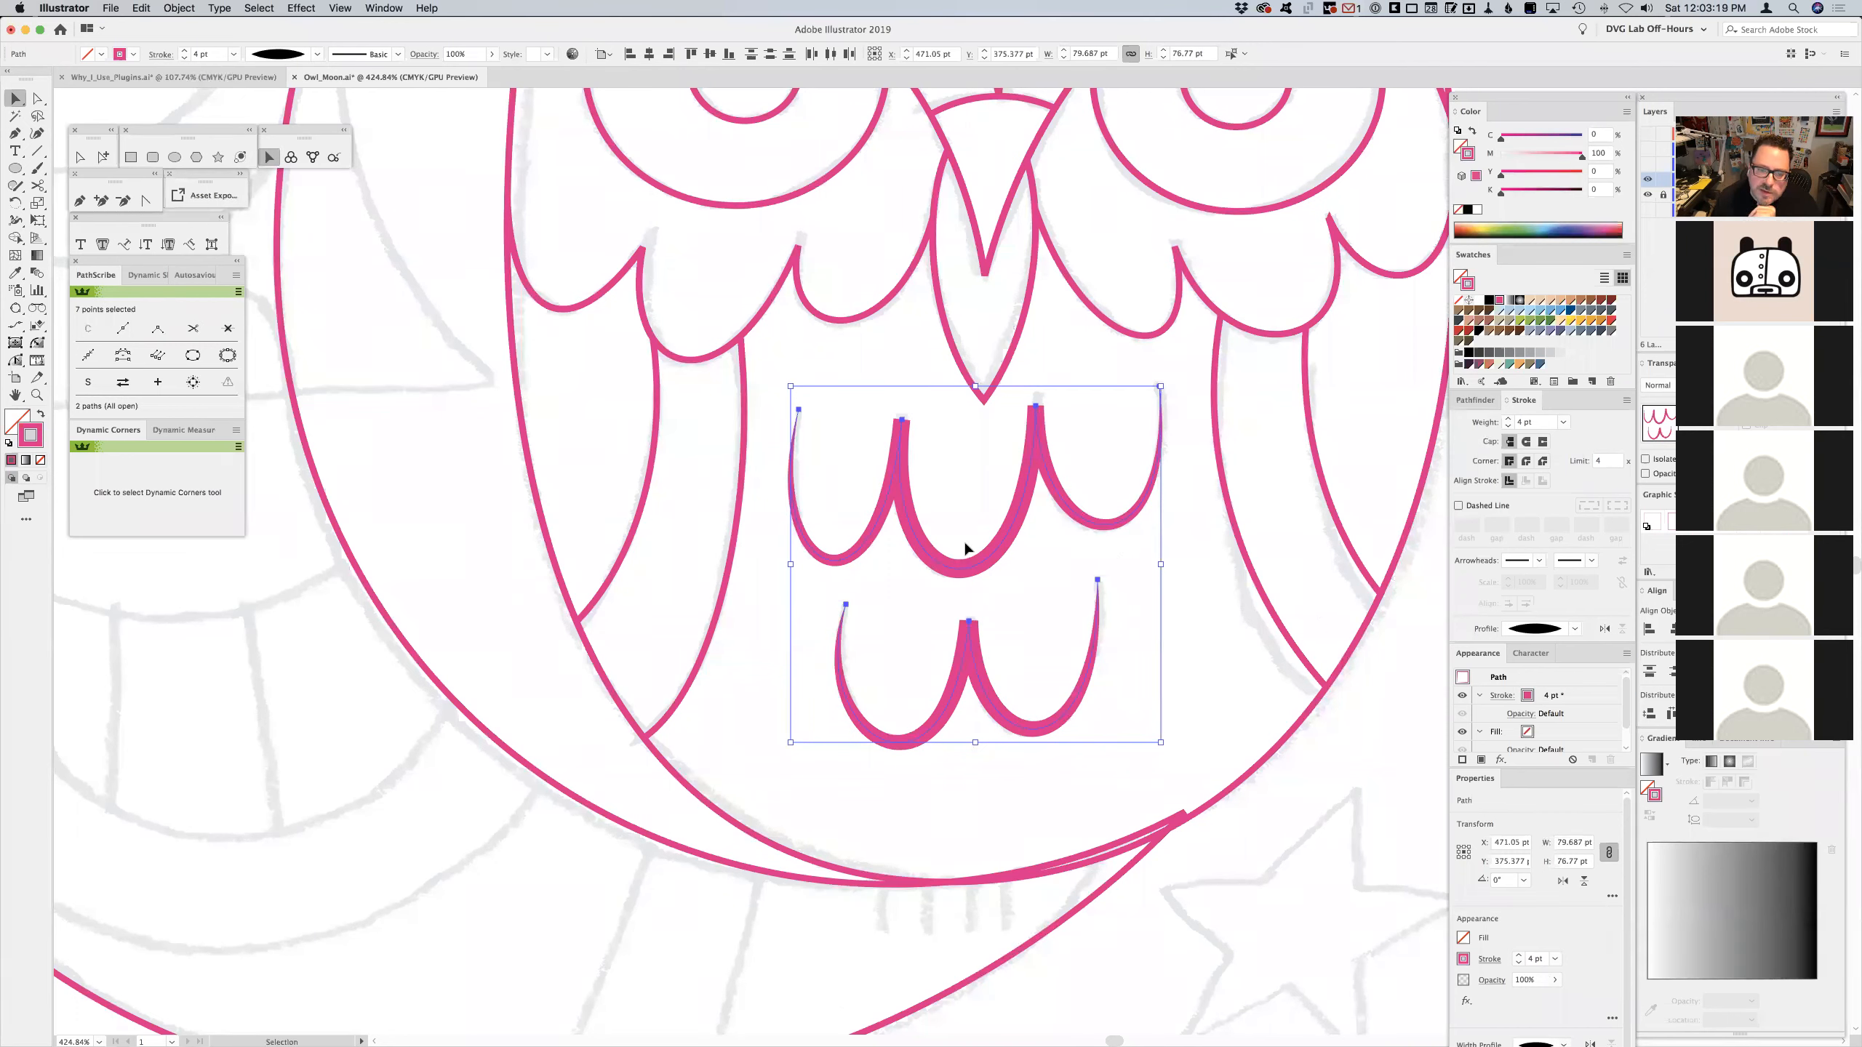
left_click(1507, 420)
left_click(1508, 420)
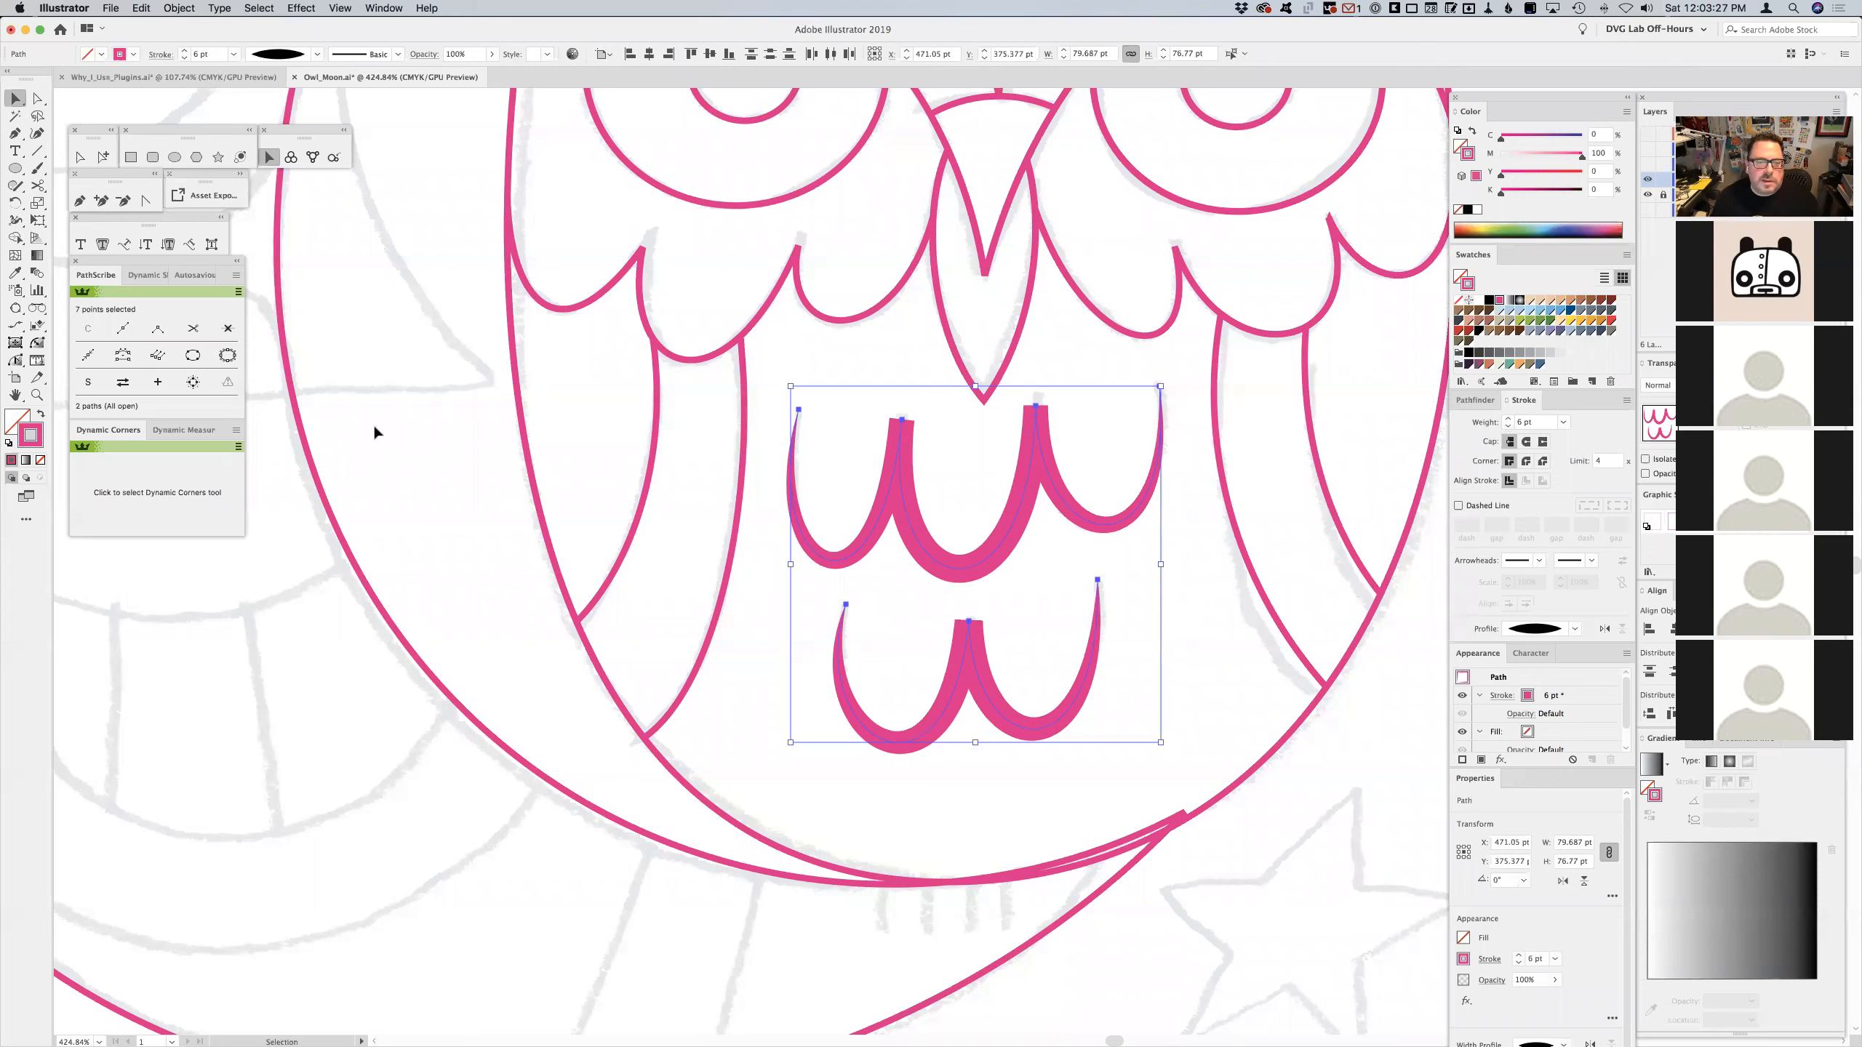
left_click(687, 451)
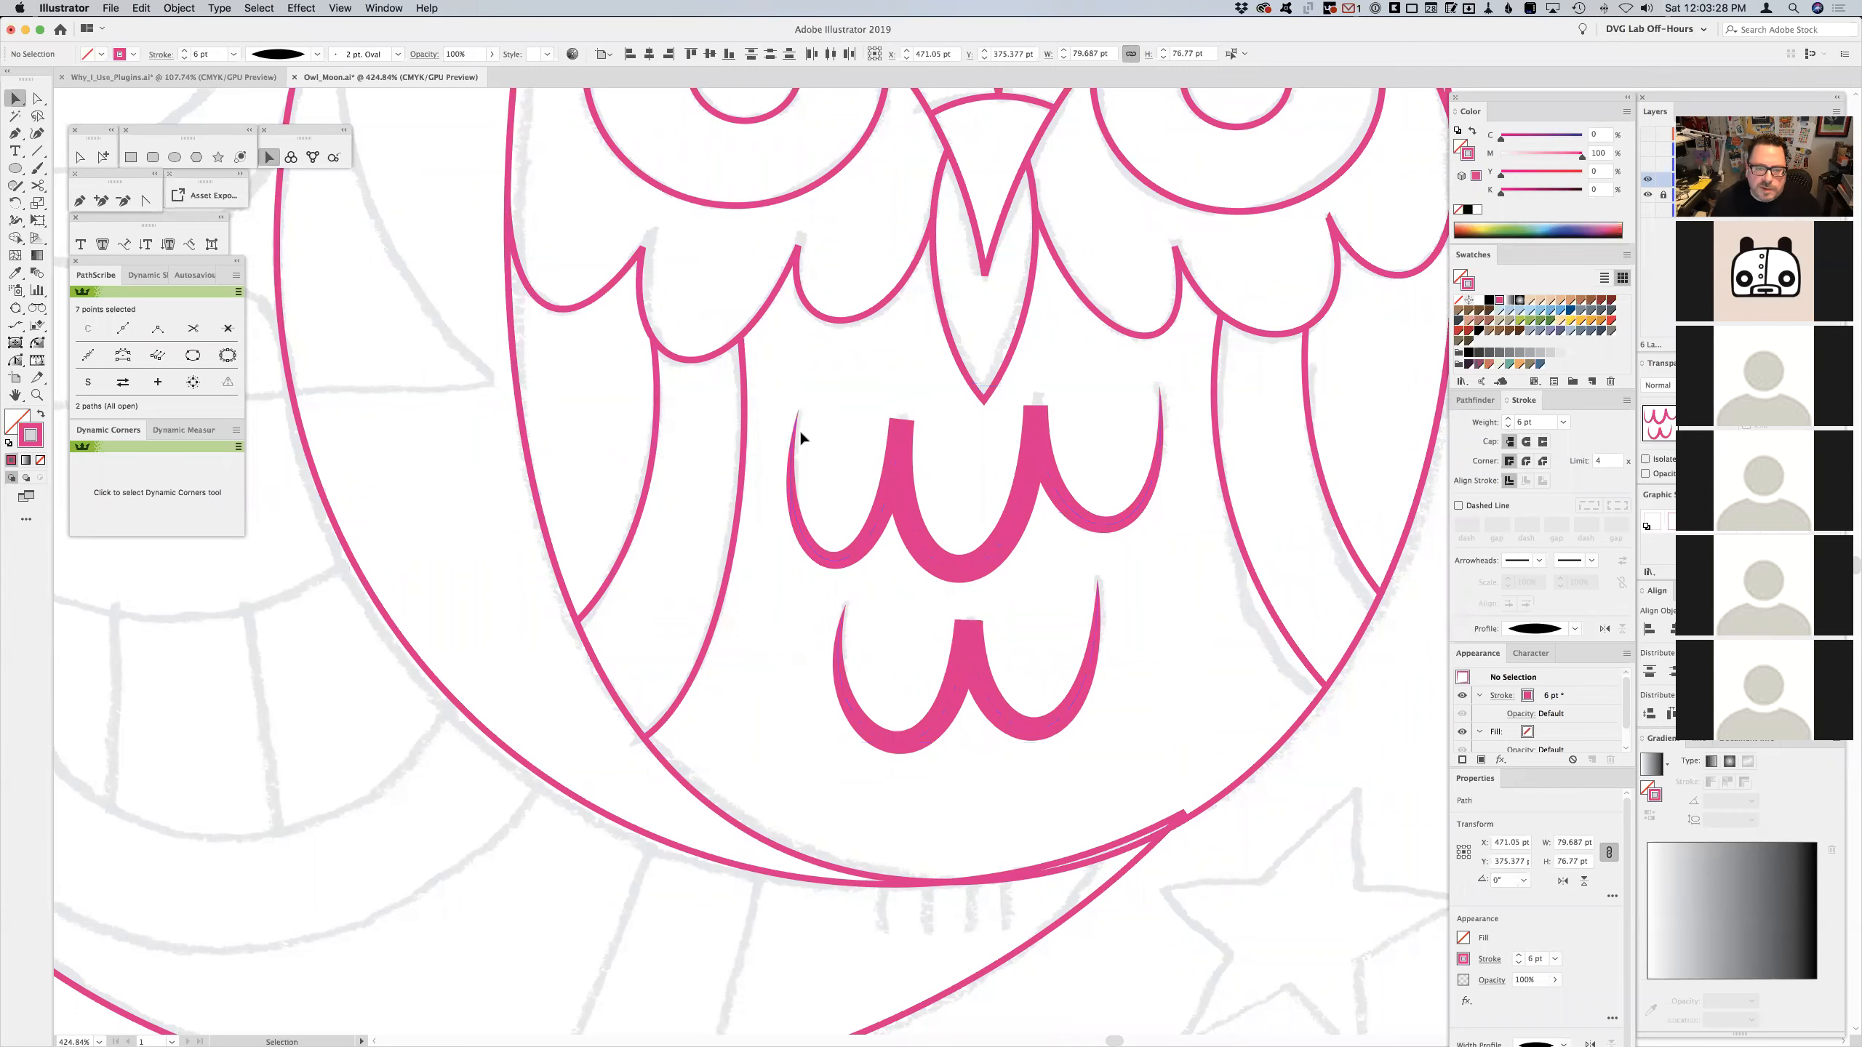
- Cut the upper feather path at its two inner tips and the lower one at its middle tip with the Scissors tool
left_click(894, 466)
left_click(39, 189)
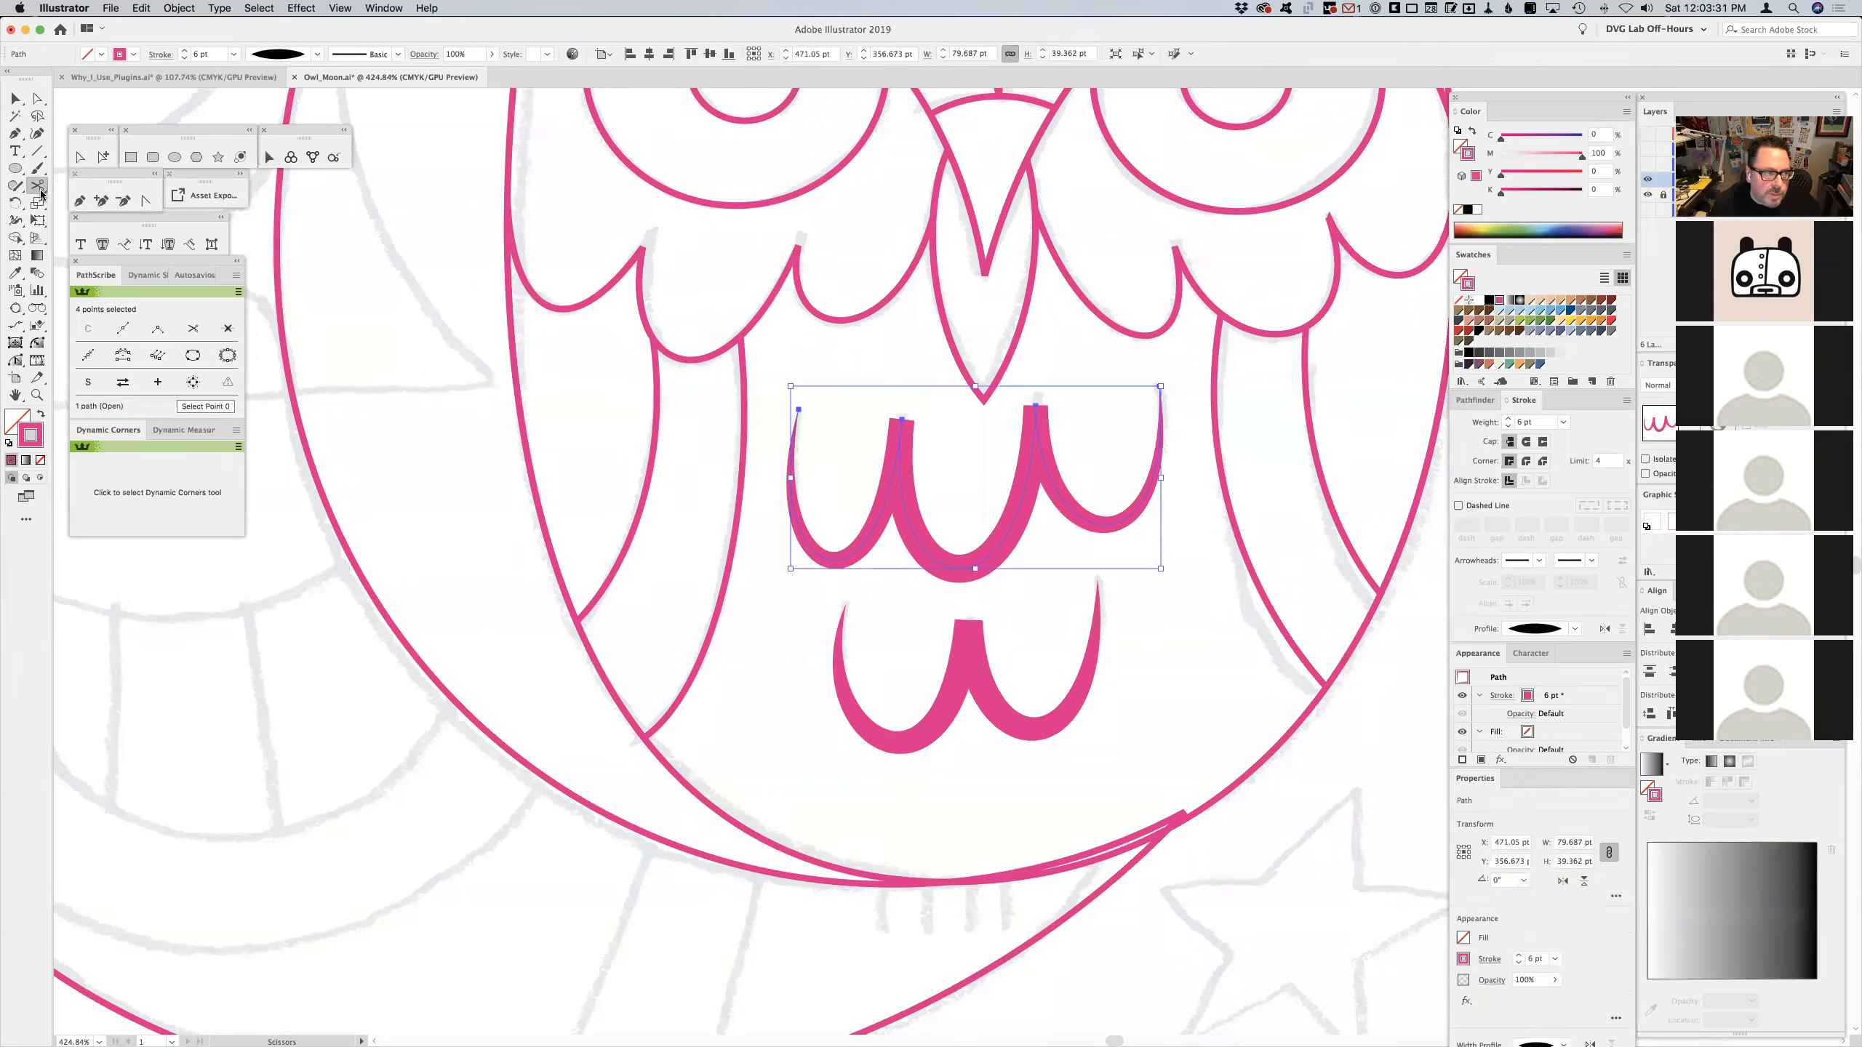
left_click(902, 419)
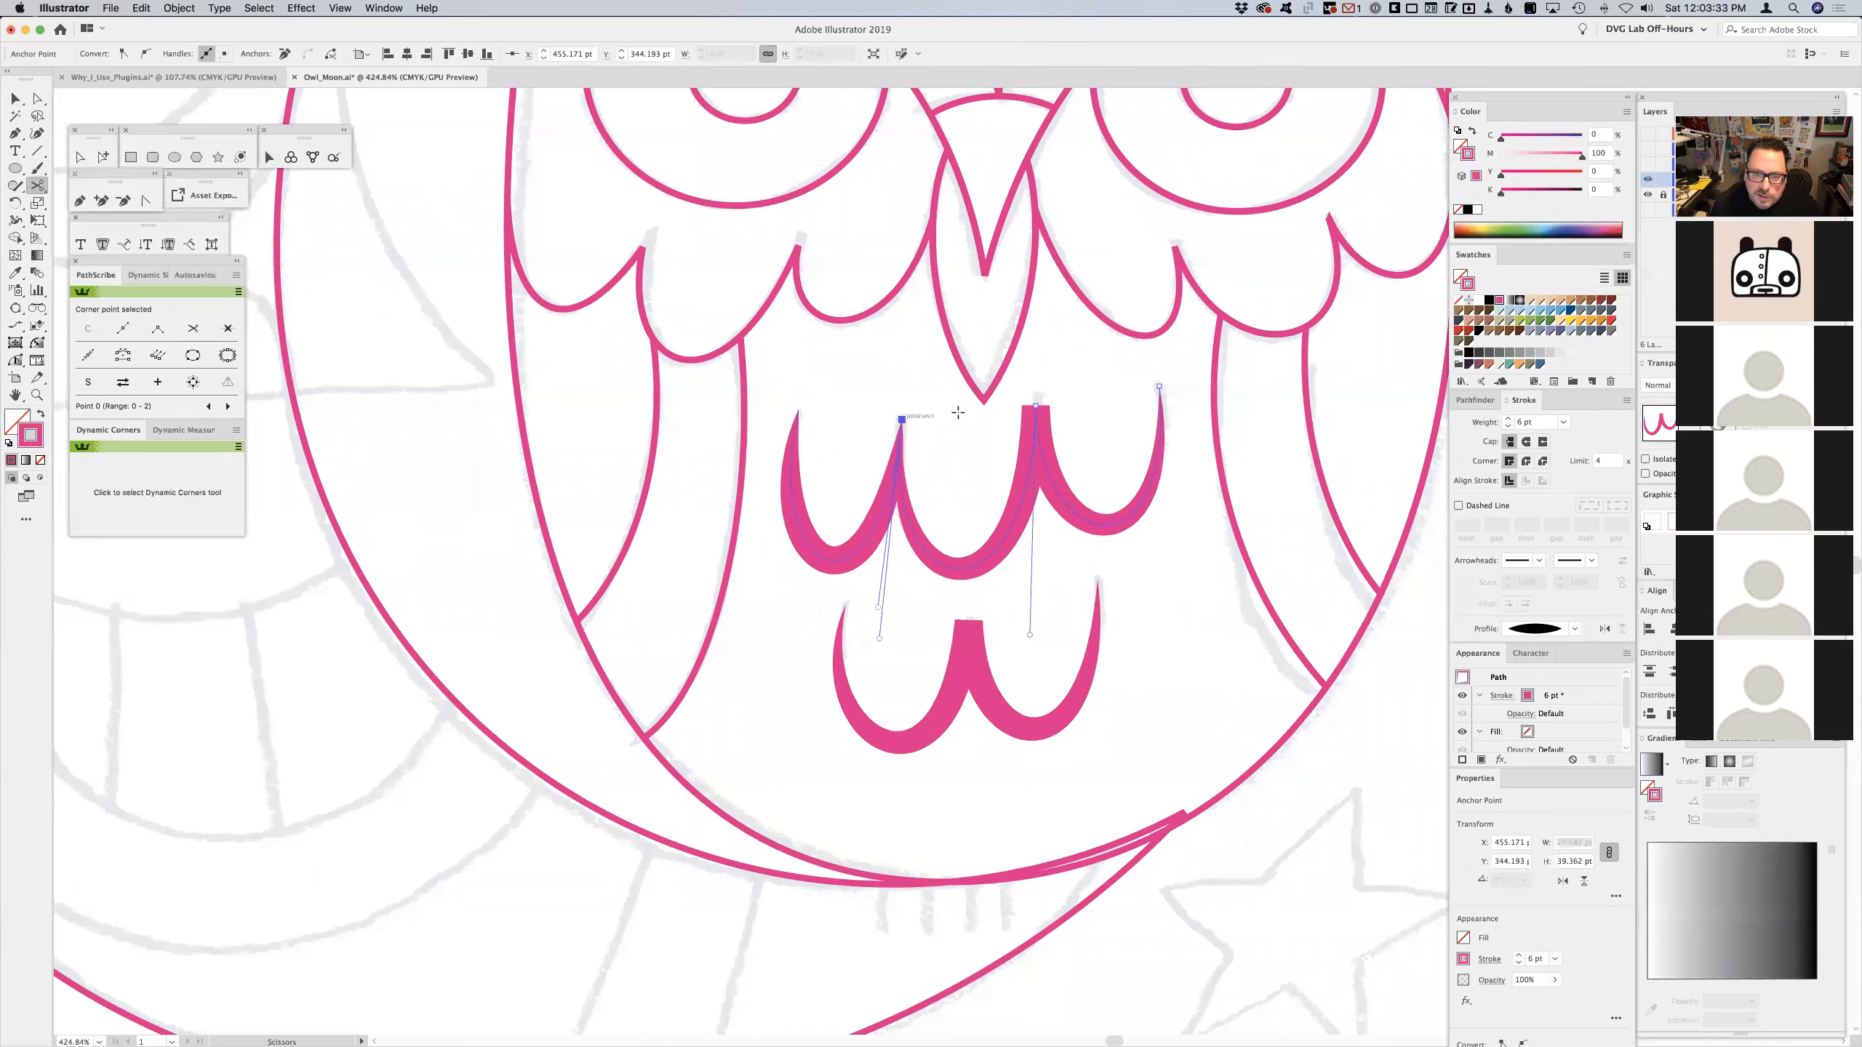
left_click(1033, 403)
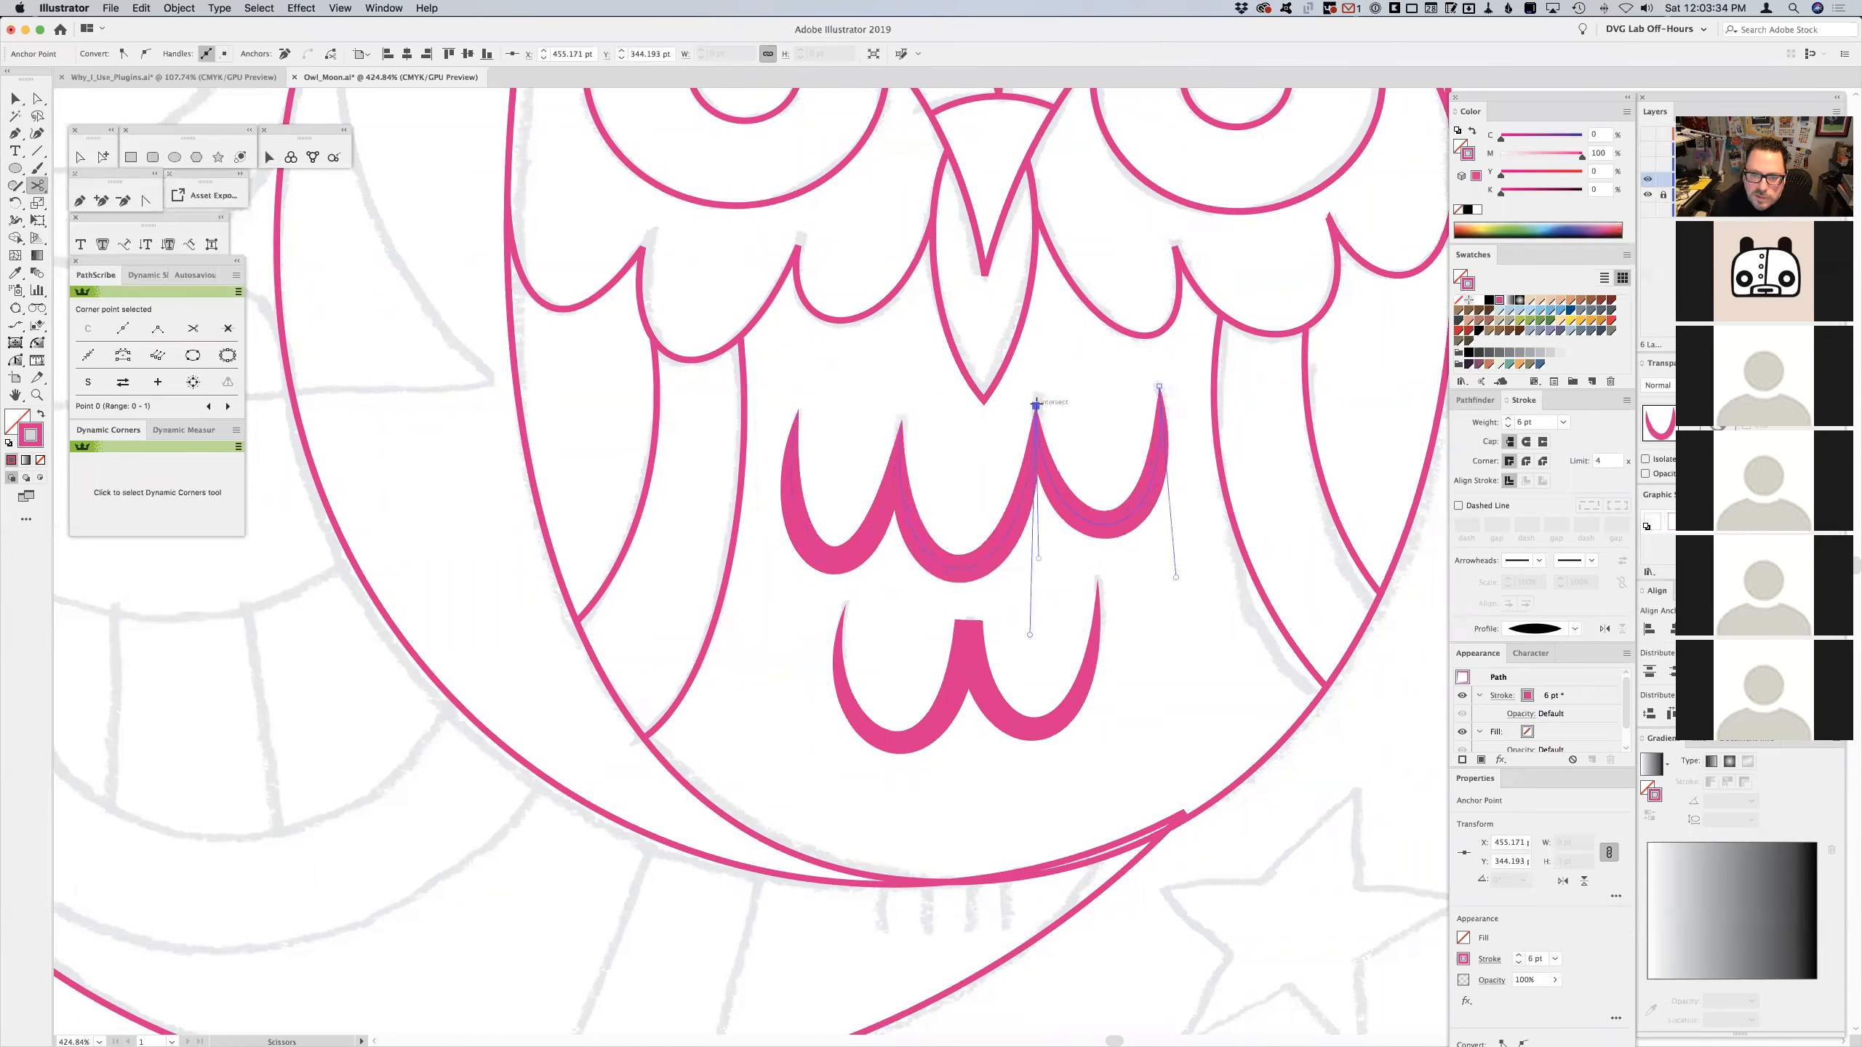
left_click(969, 620)
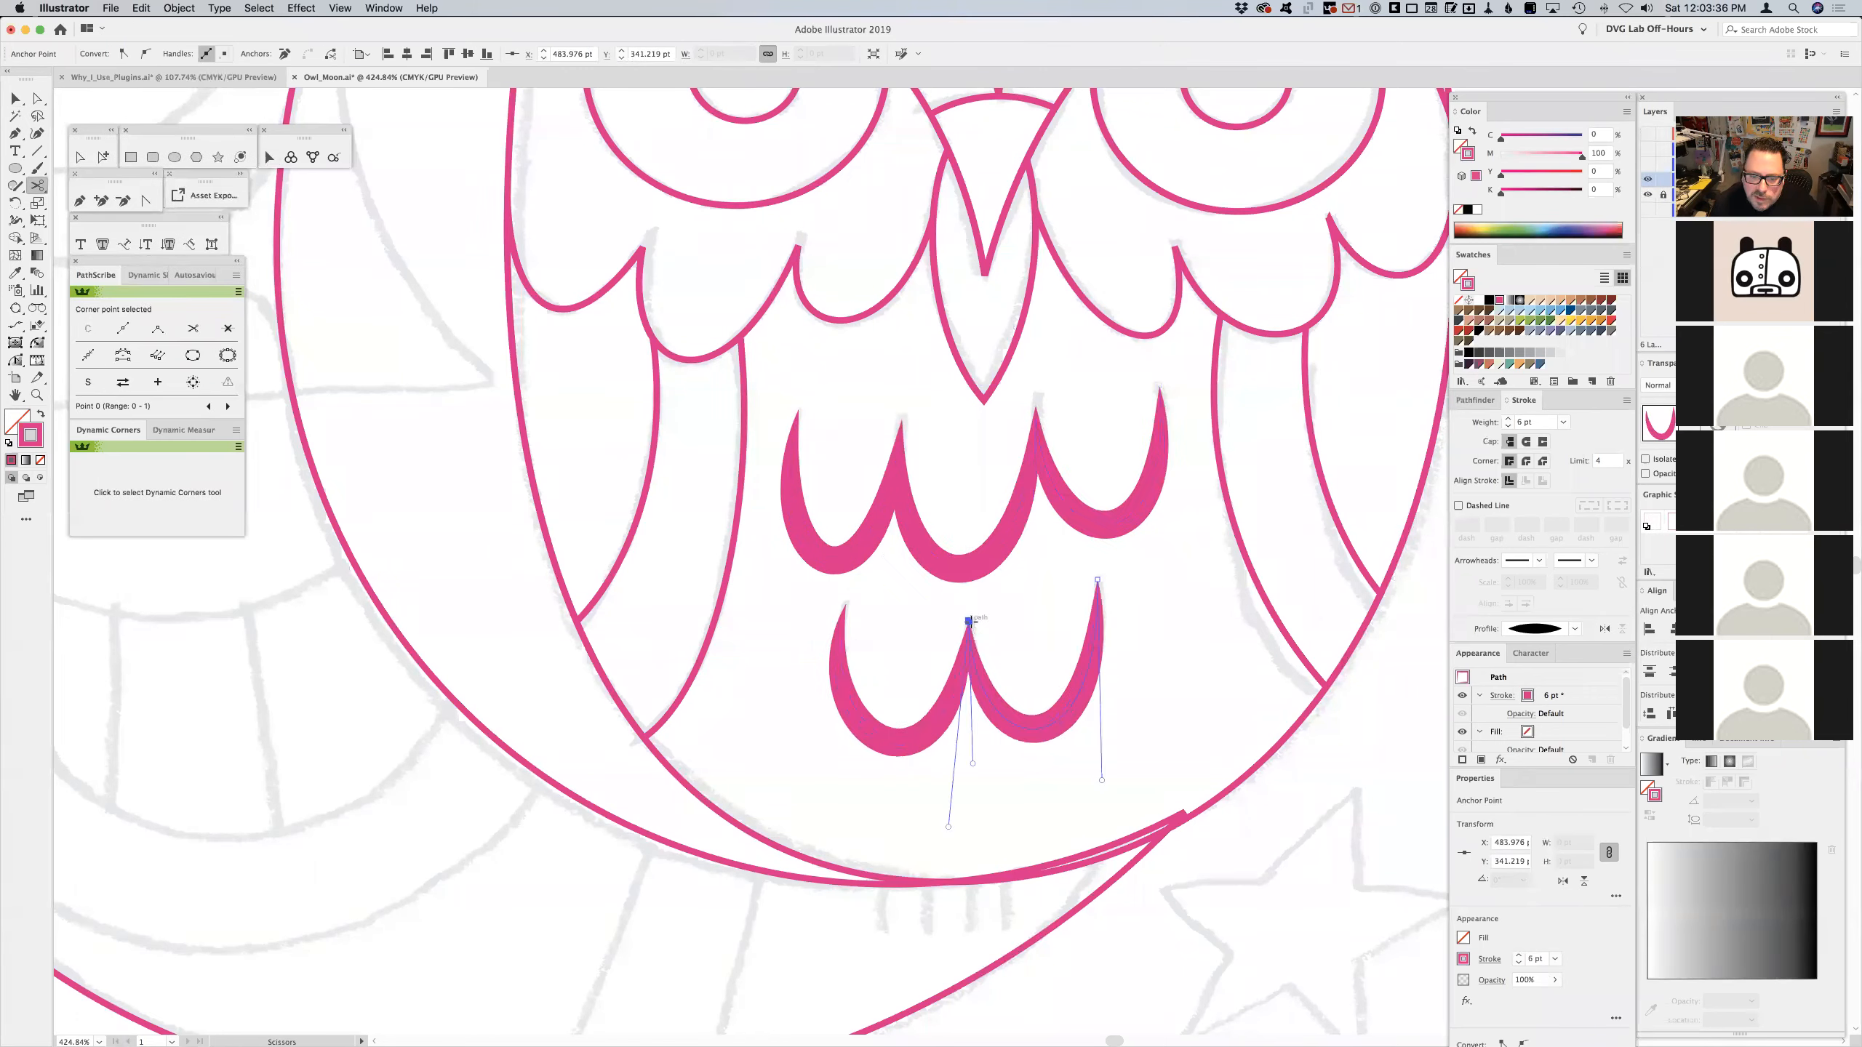
- Deselect the cut lower feather, and adjust the curve handles of the upper row's right and middle feathers to even out their shapes
left_click(1040, 605, "super")
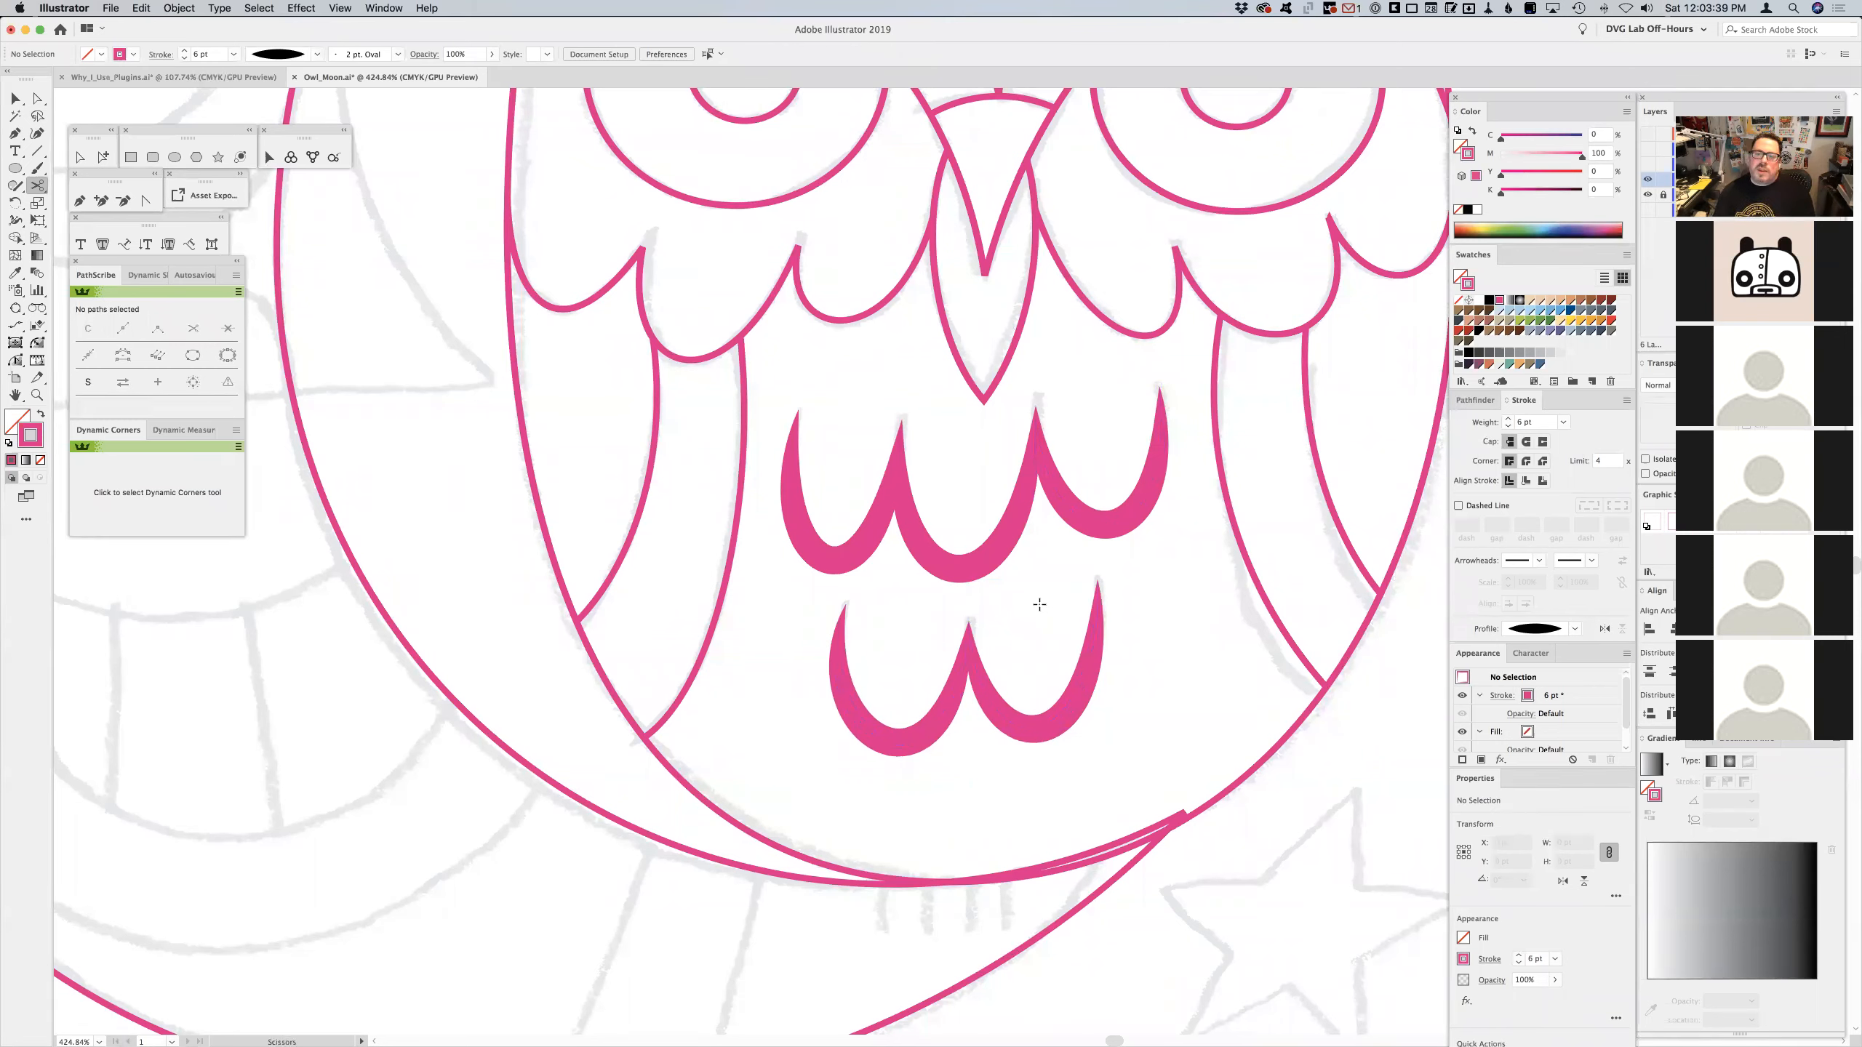
key("a")
left_click(1058, 517)
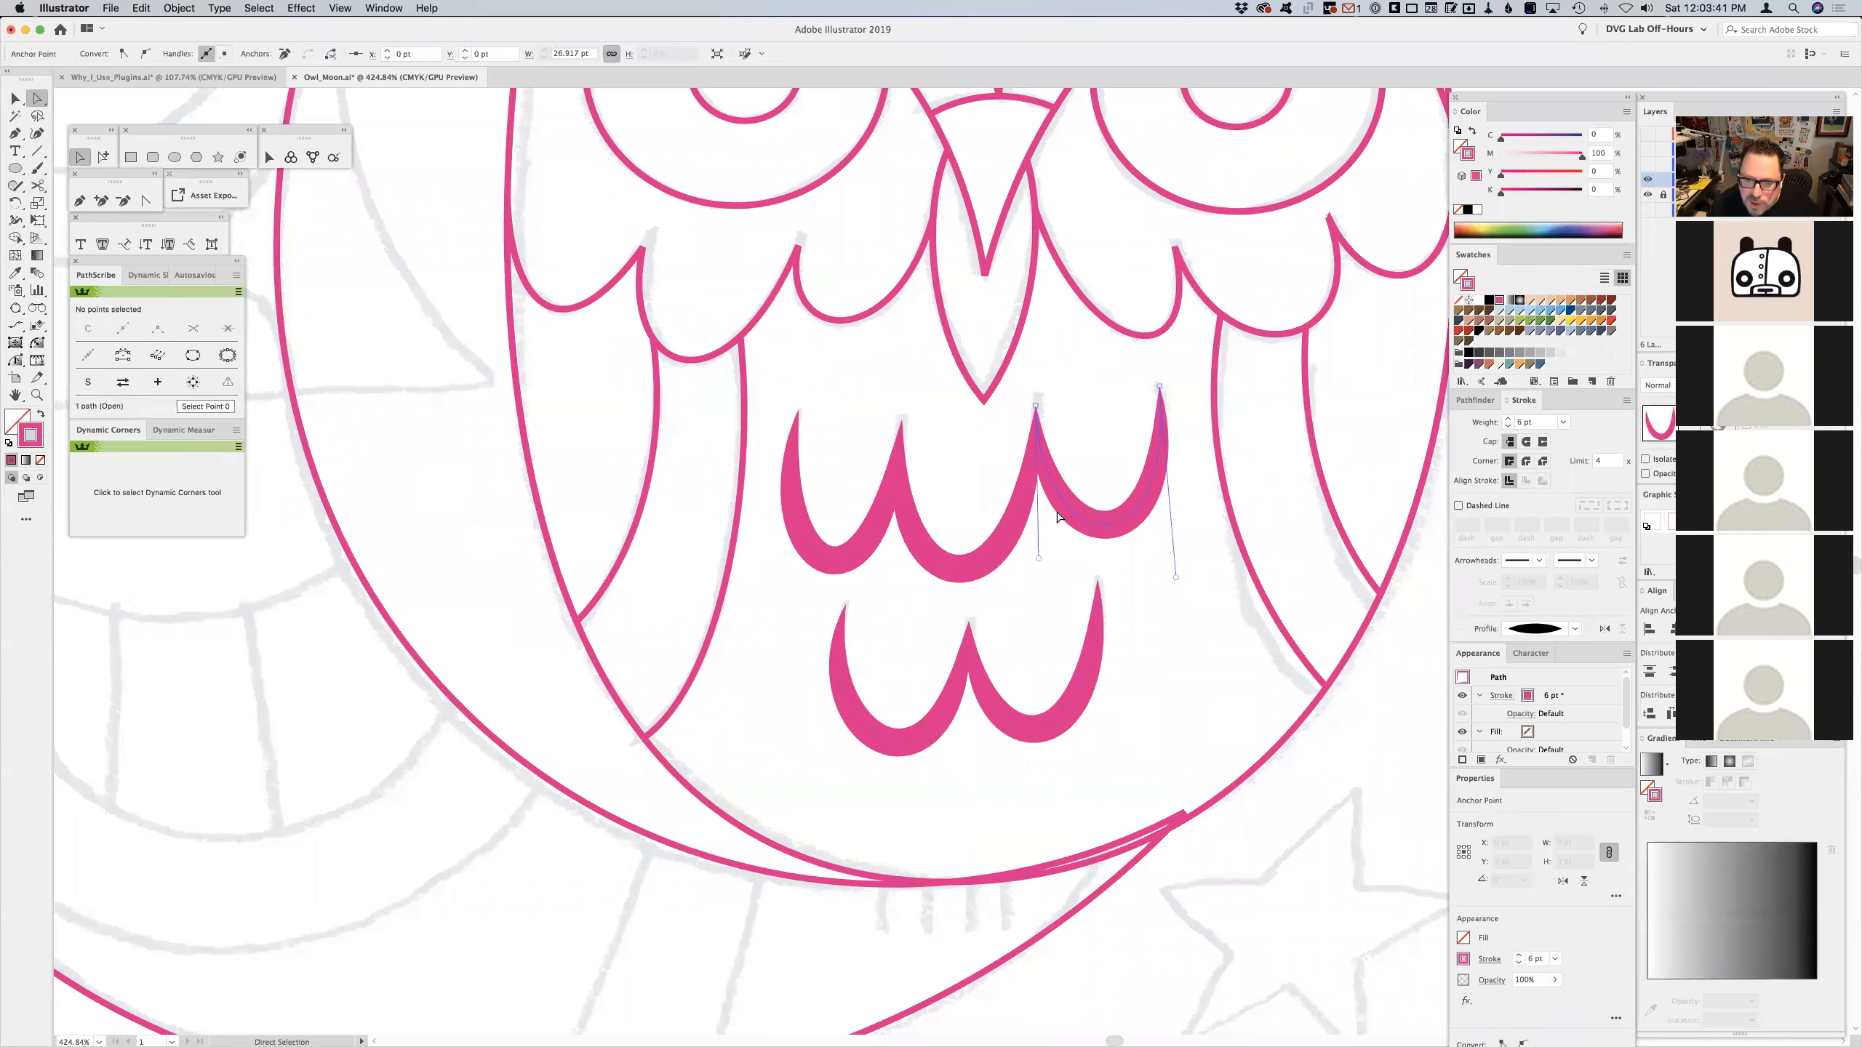
left_click_drag(1043, 547, 1034, 547)
left_click(935, 551)
left_click_drag(1030, 636, 1040, 623)
left_click(866, 564)
- Round out the upper row's leftmost feather by adjusting the curve handles at both of its tips
left_click(847, 529)
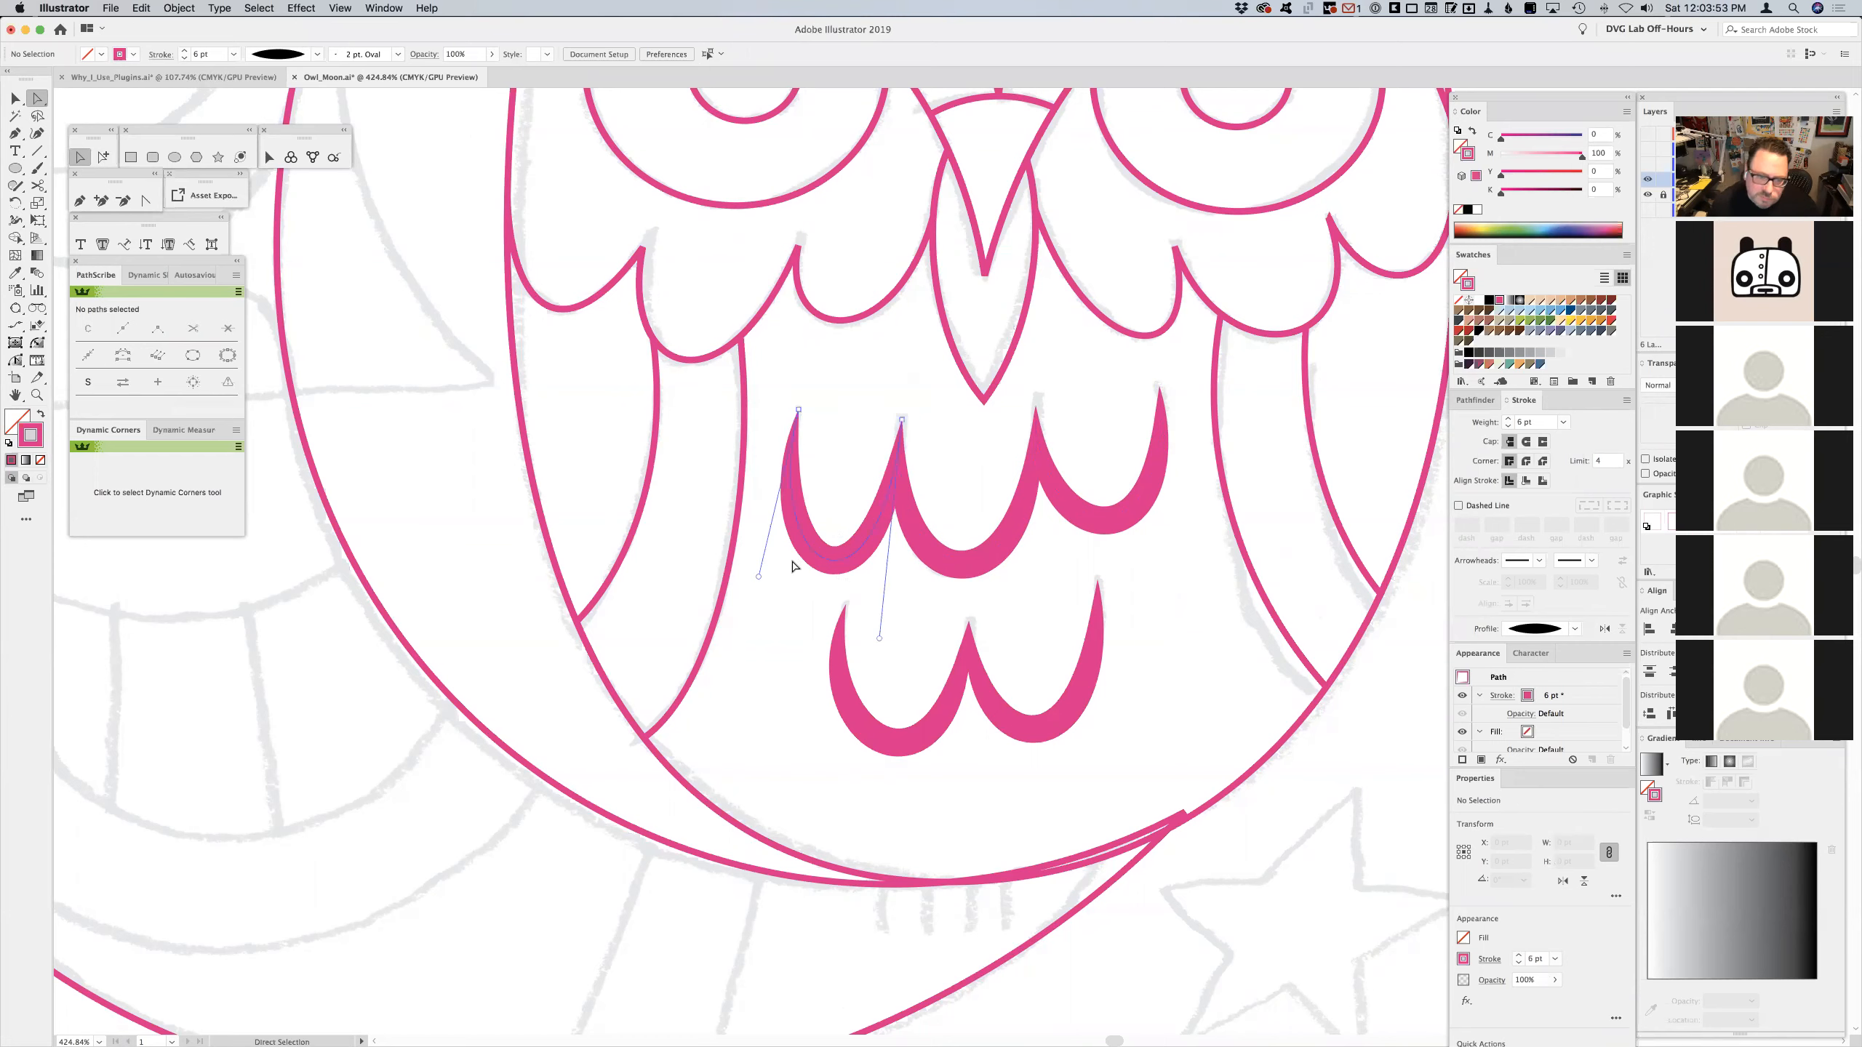
left_click(790, 540)
left_click_drag(752, 577, 752, 577)
left_click_drag(882, 640, 886, 631)
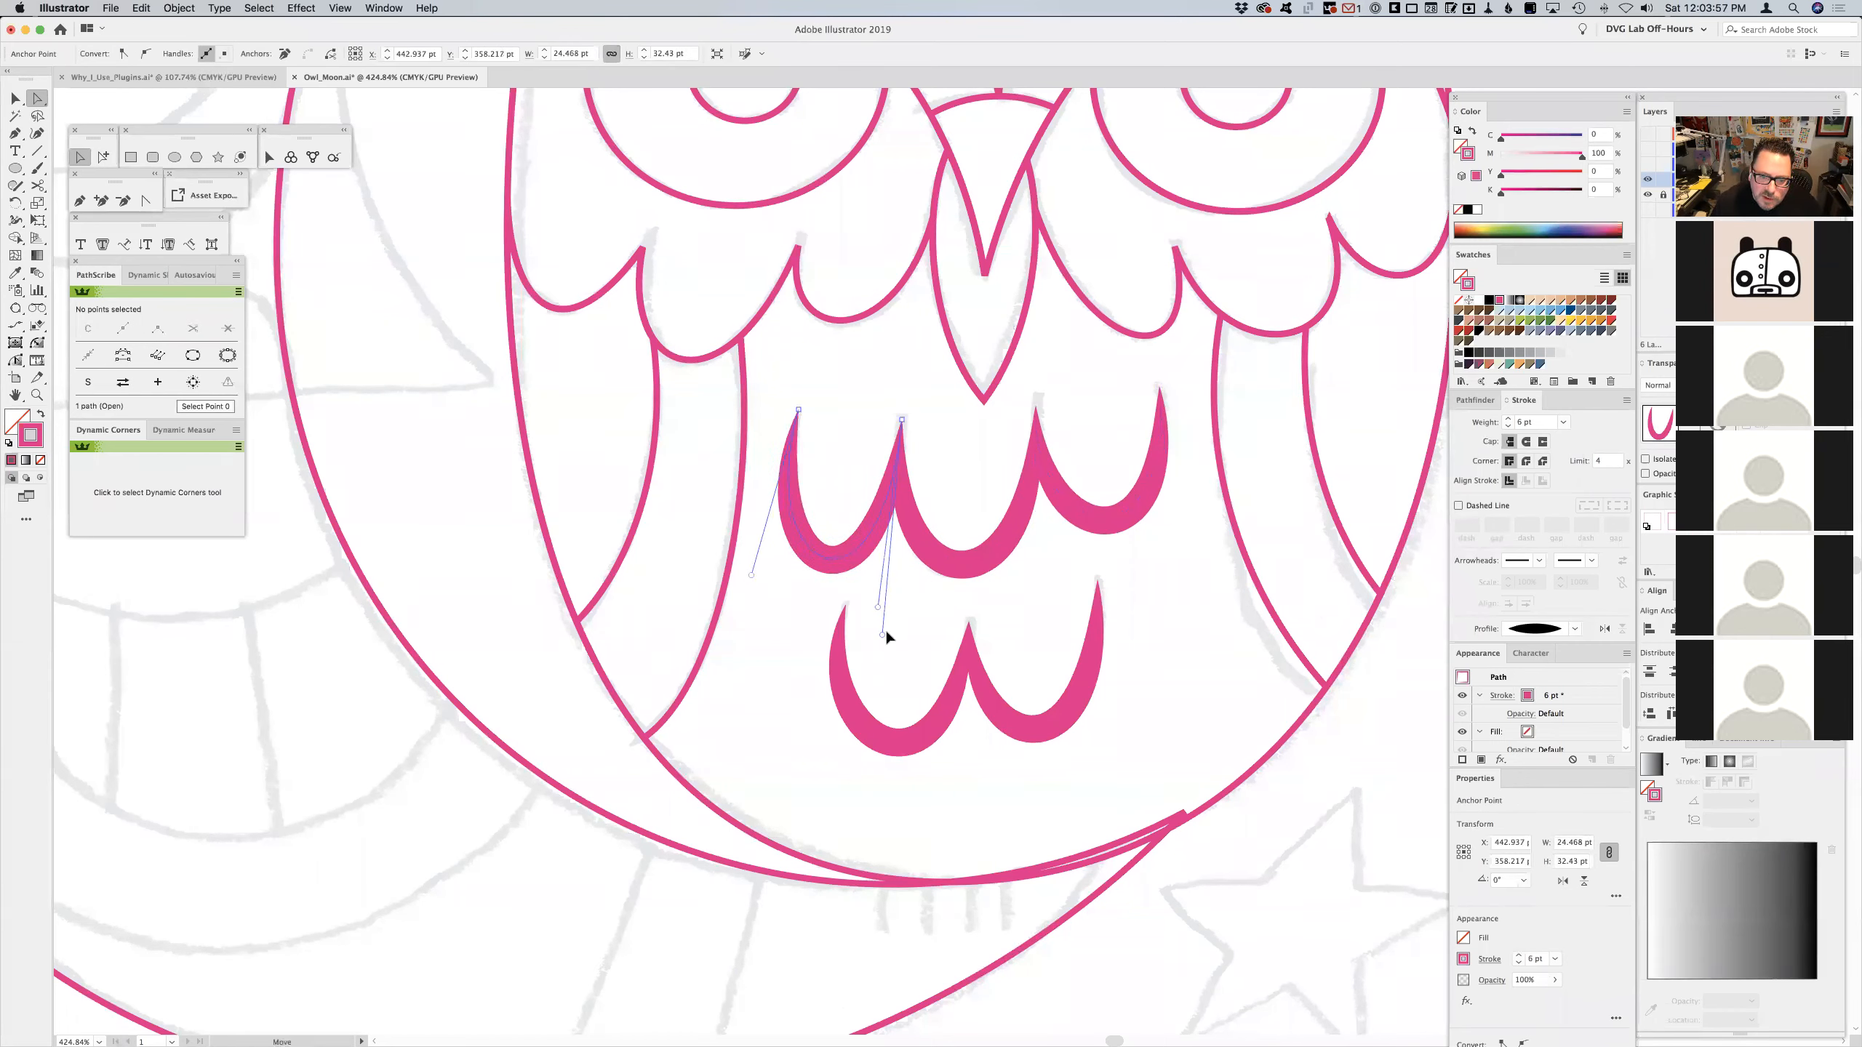
left_click_drag(752, 576, 744, 580)
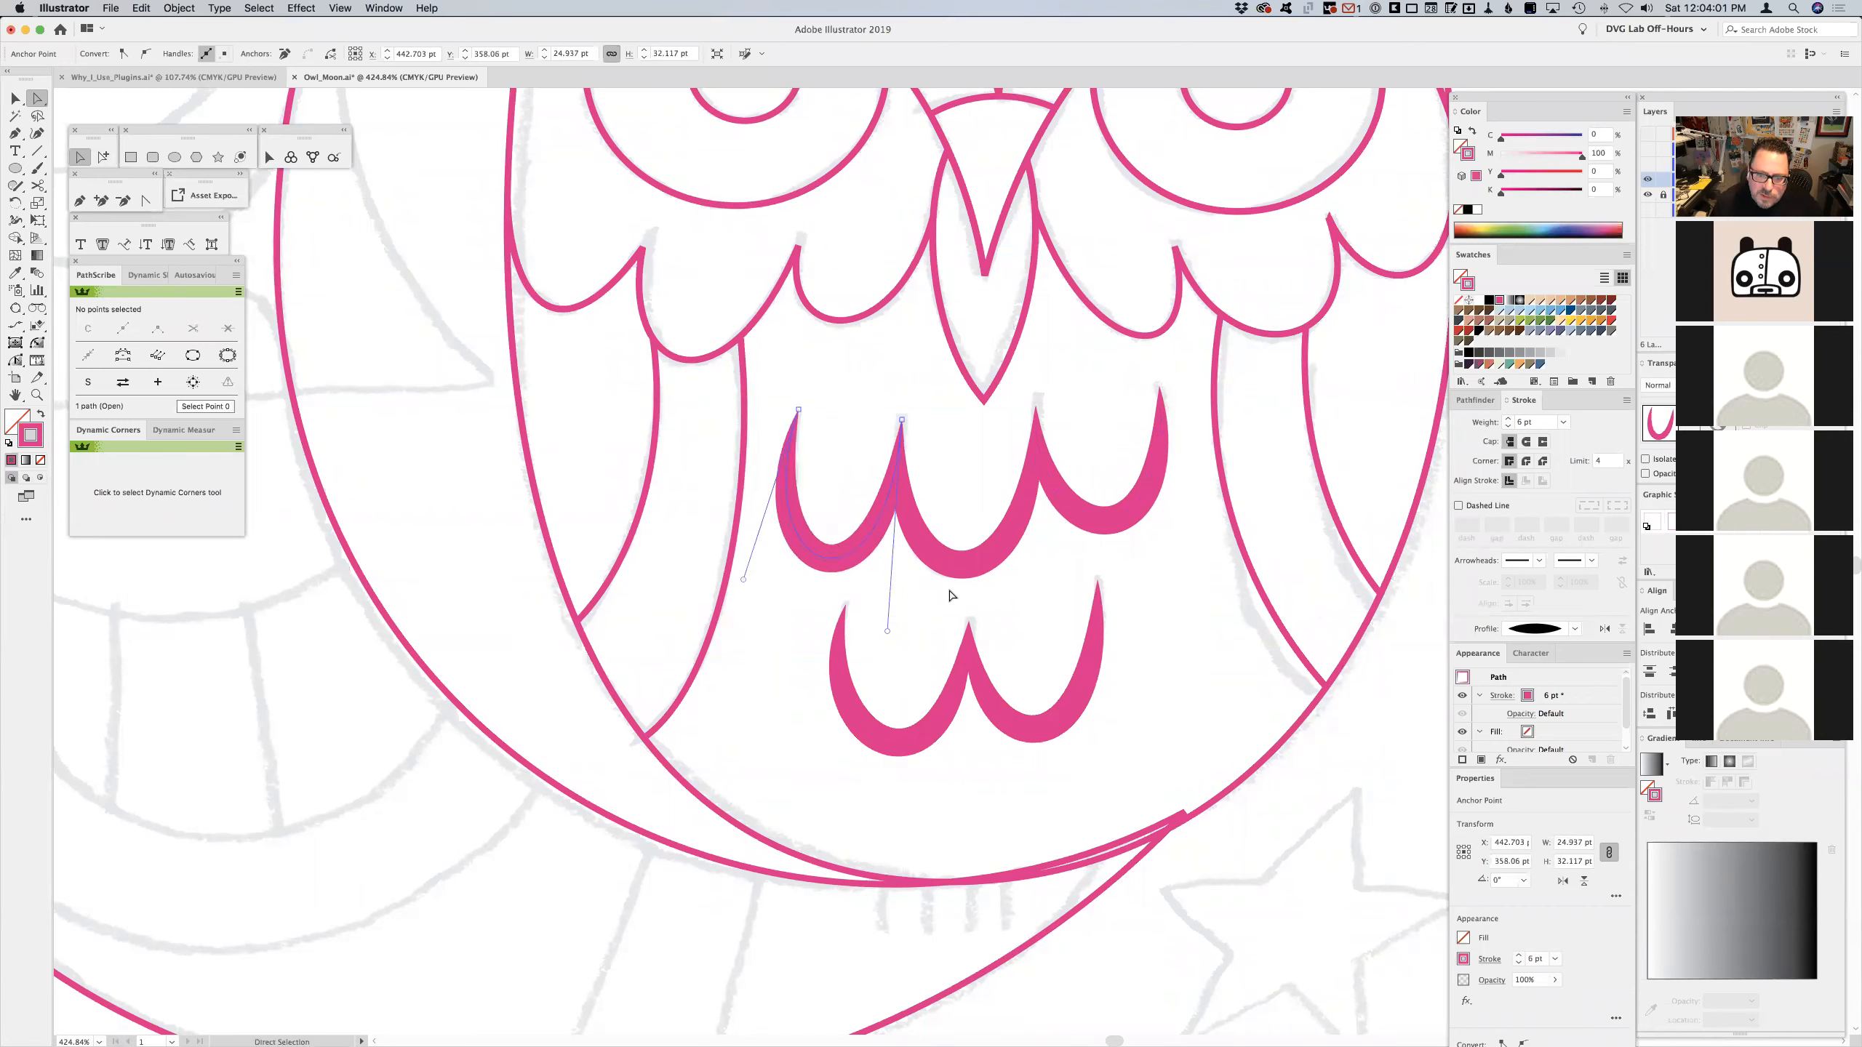
- Widen the outer side of the lower row's right feather with its curve handle, and deselect the path
left_click_drag(875, 767, 818, 743)
left_click_drag(1044, 655, 1110, 715)
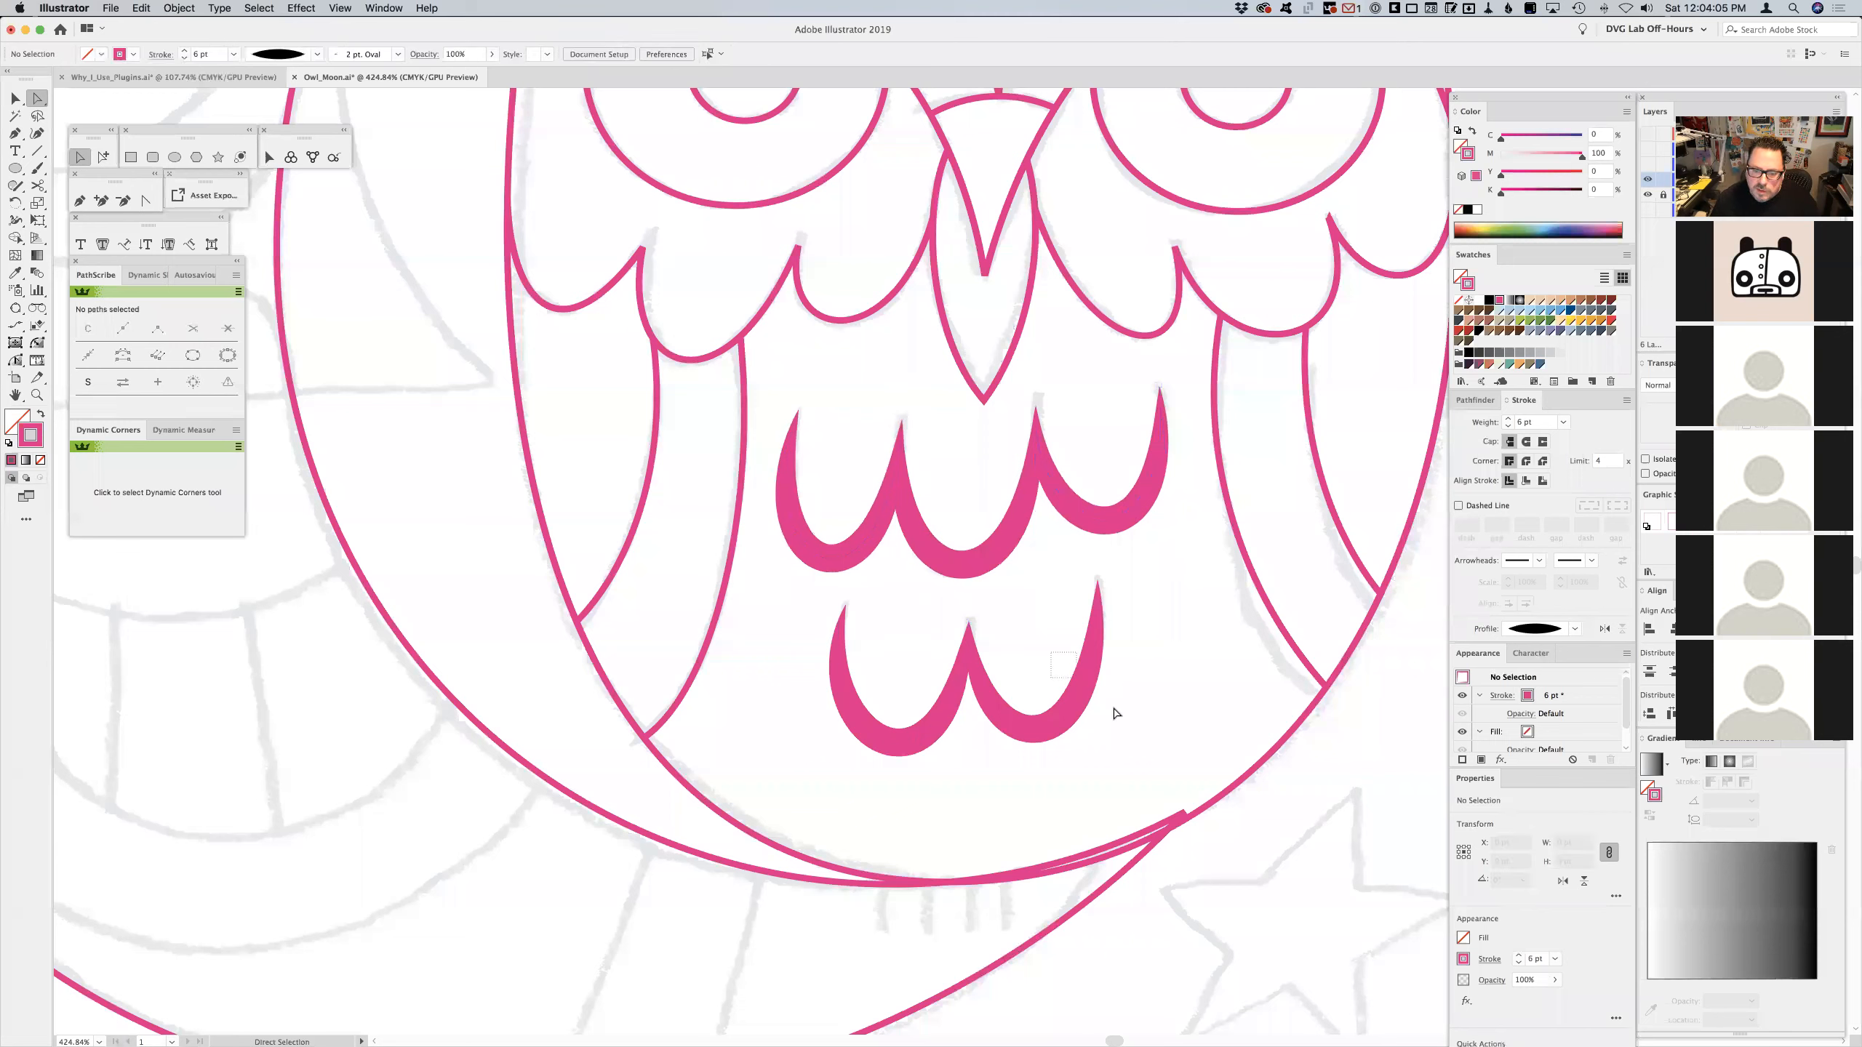
left_click_drag(1110, 781, 1119, 781)
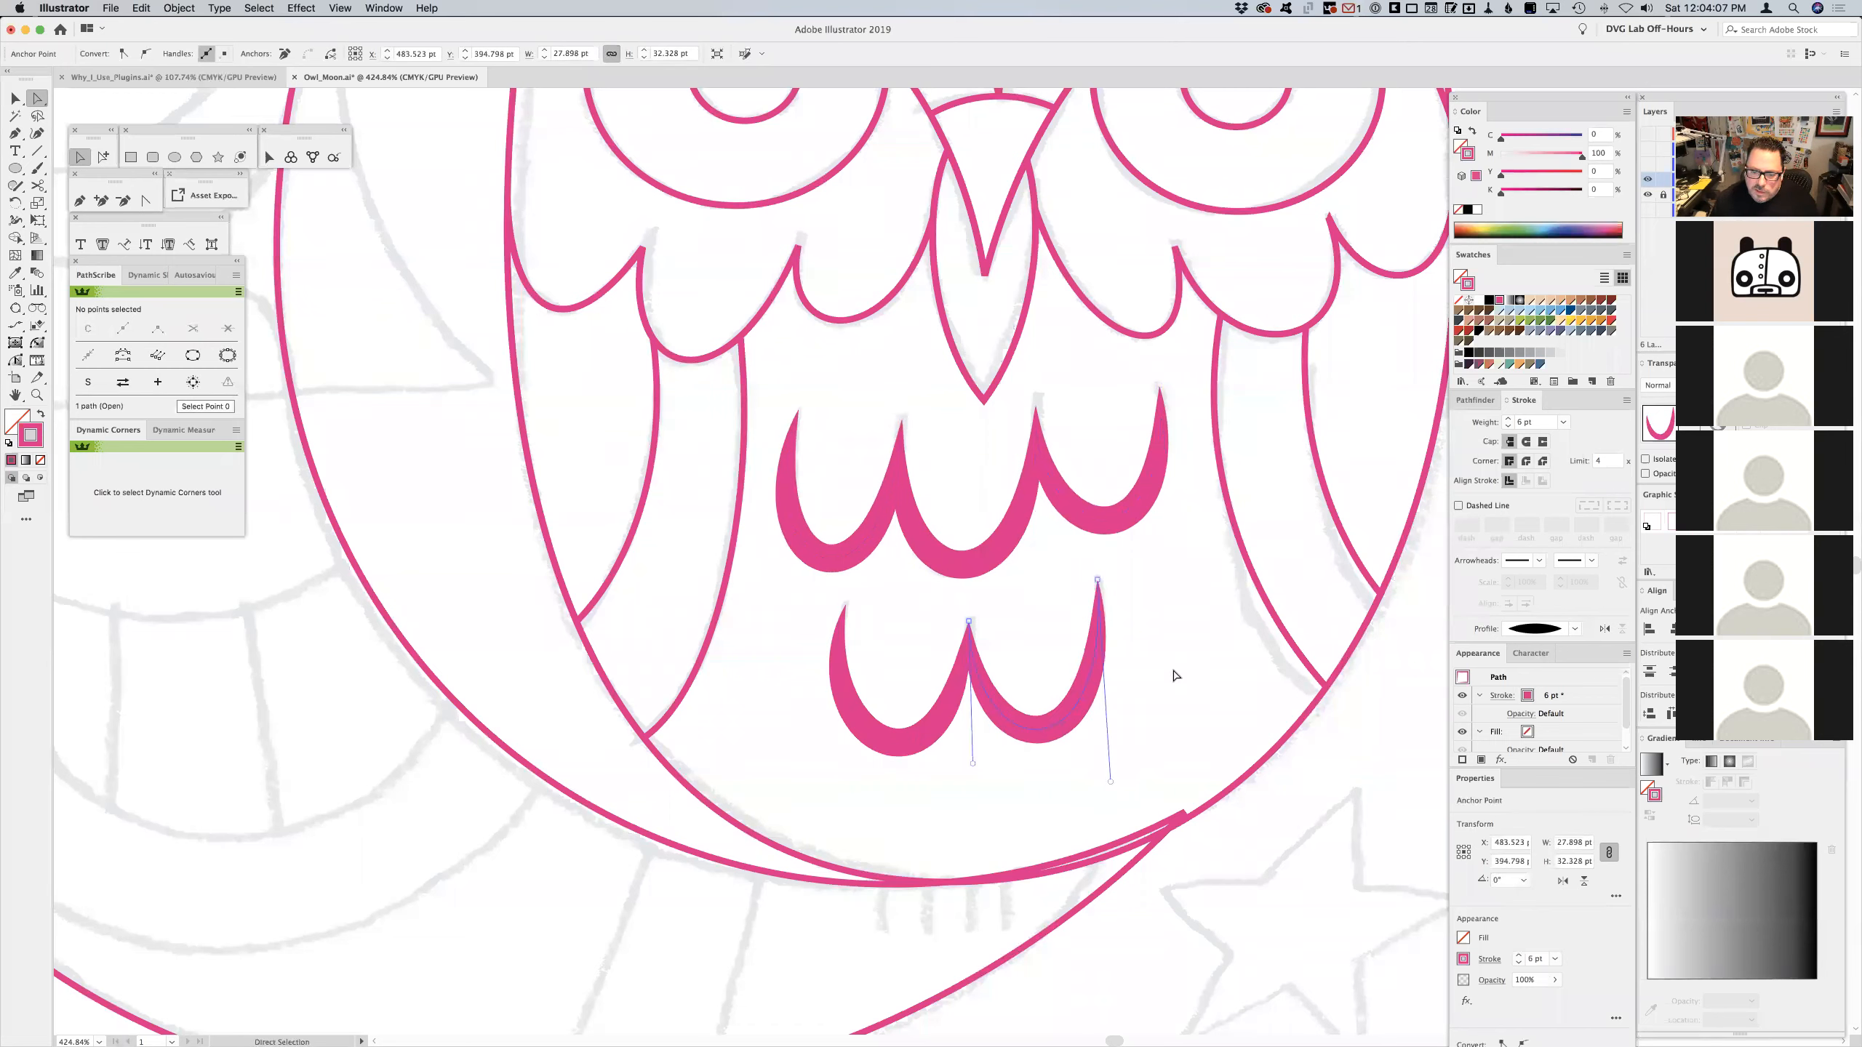
left_click(1171, 671)
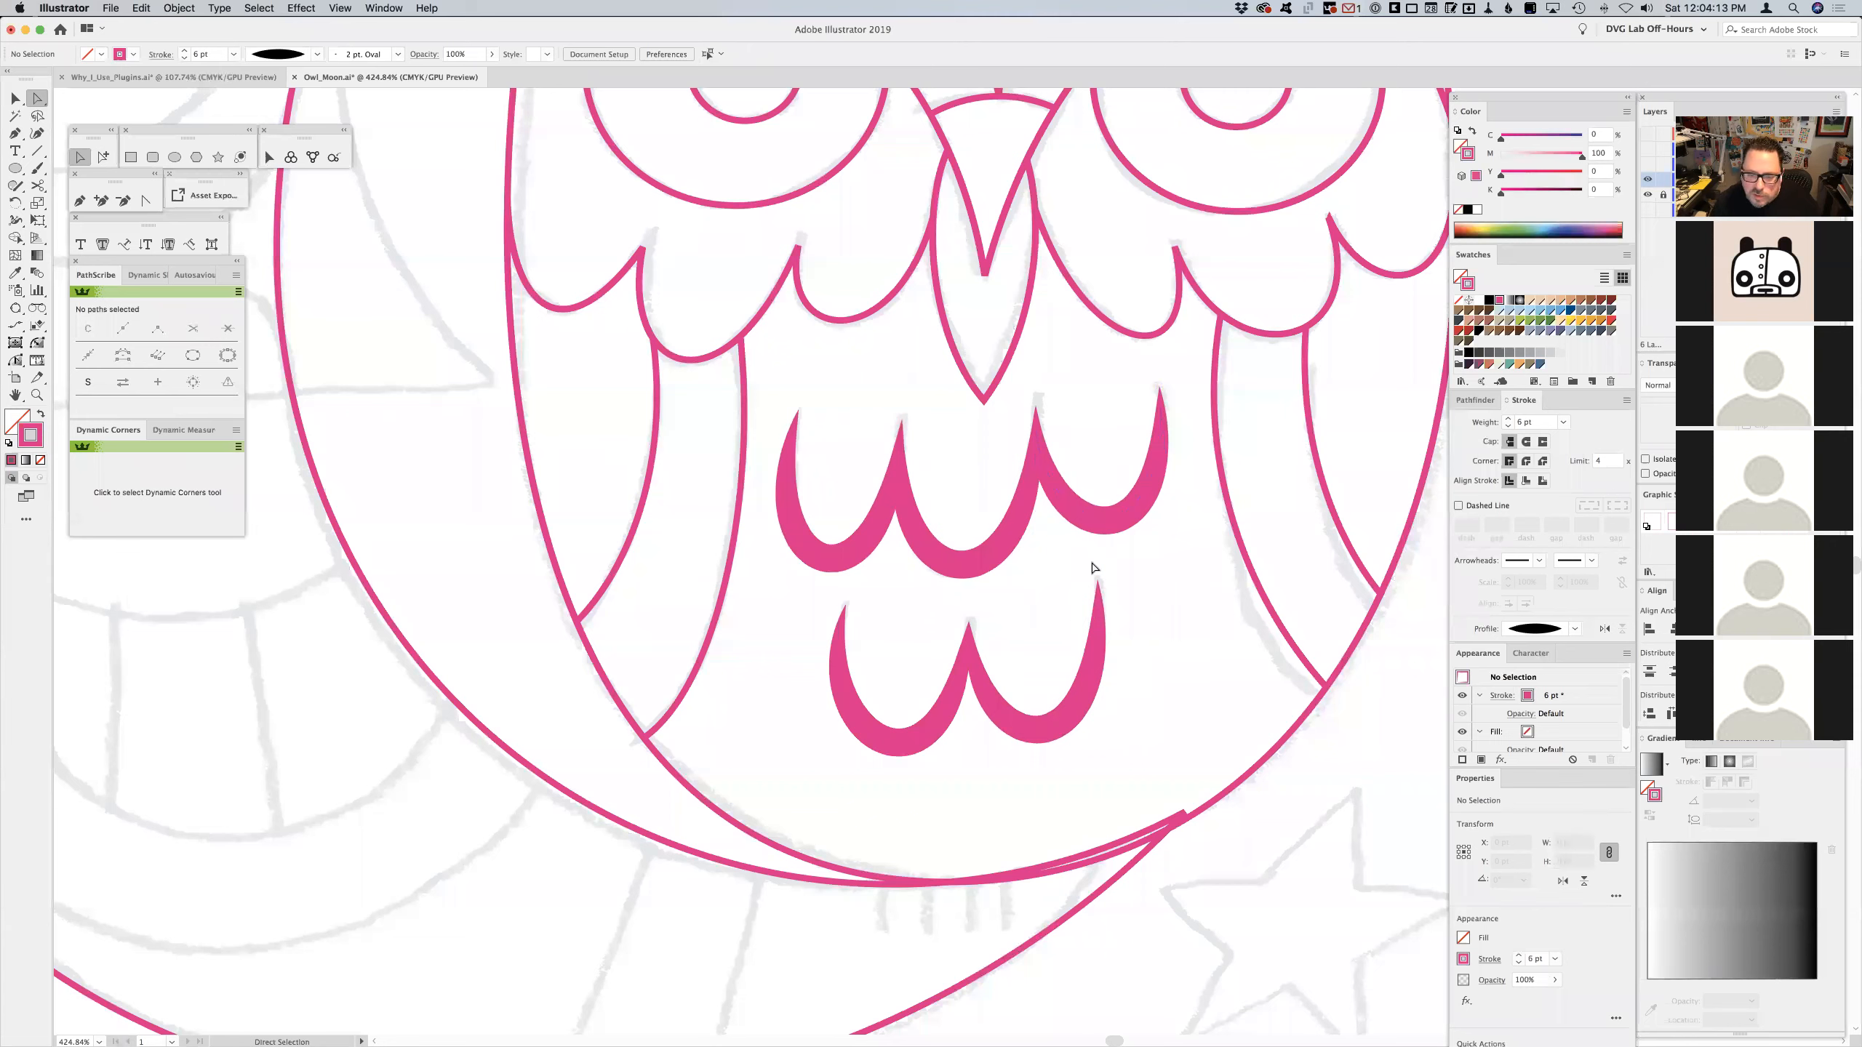
- Select the middle upper feather and all five belly feathers to check that they are separate paths, and deselect them
key("v")
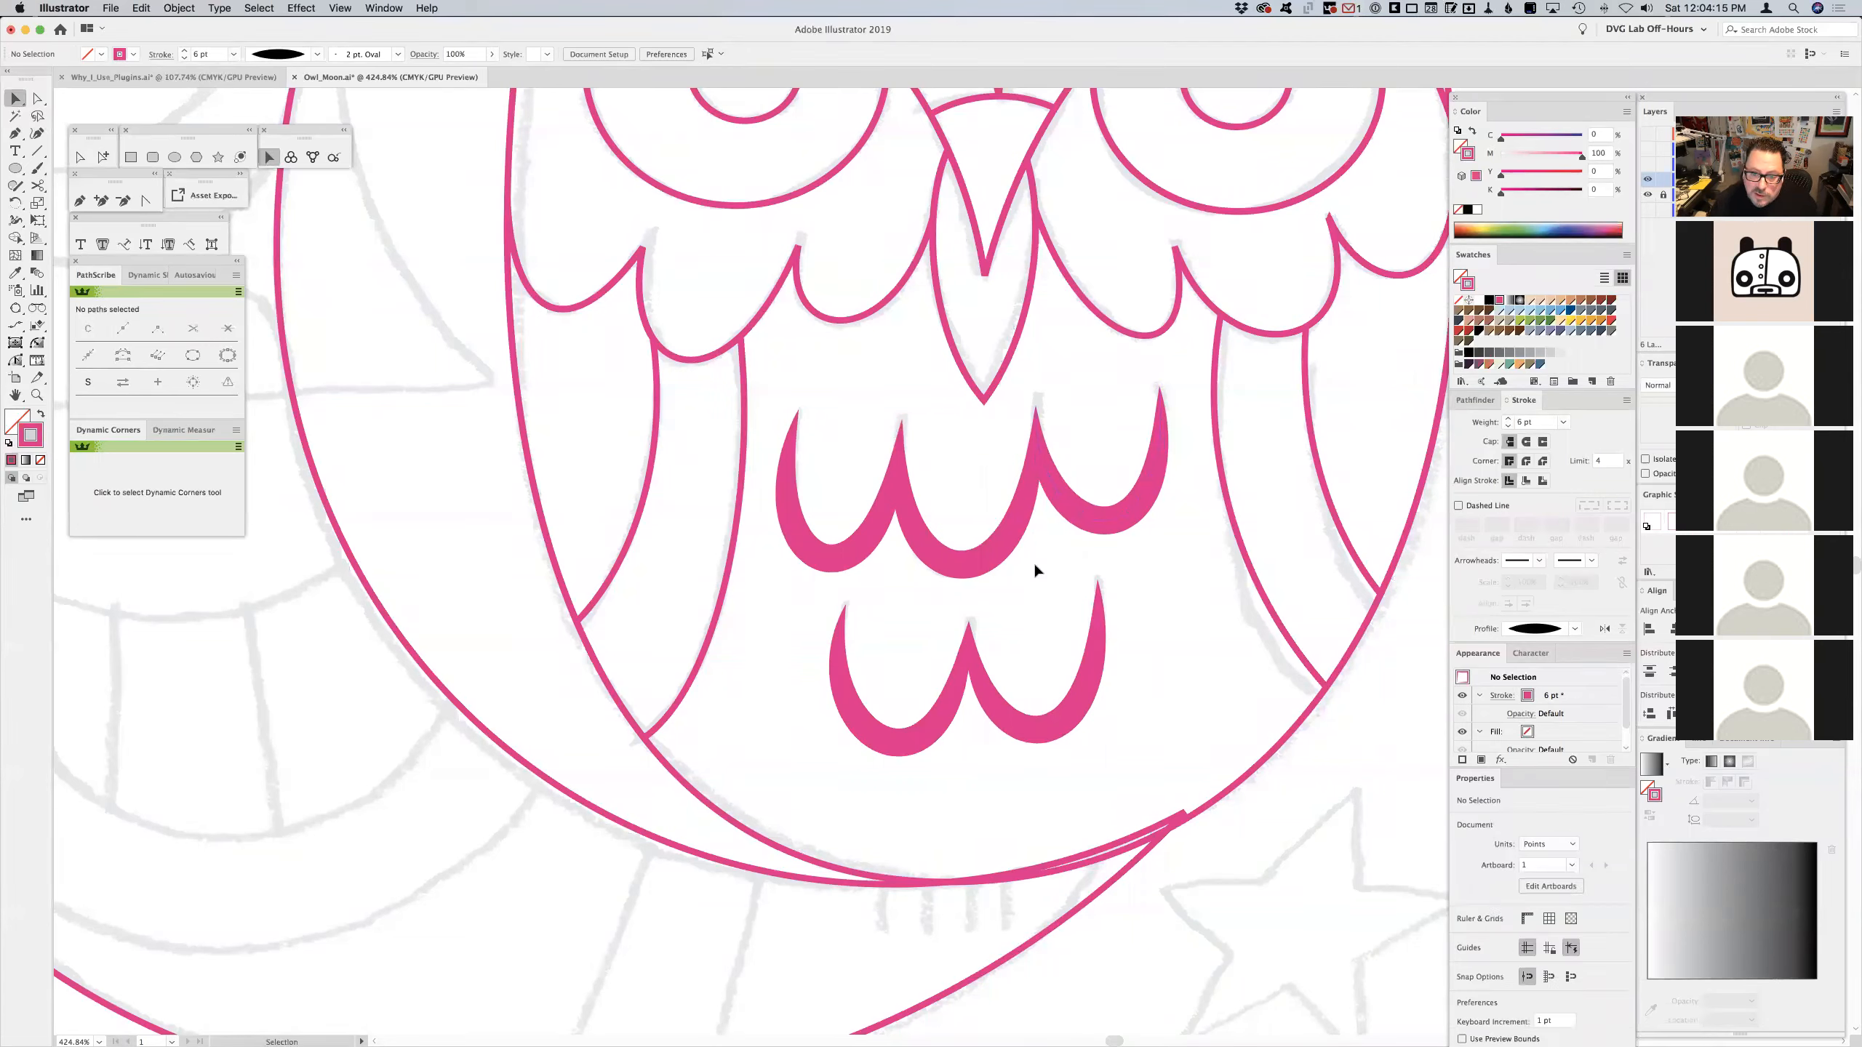
left_click(1019, 536)
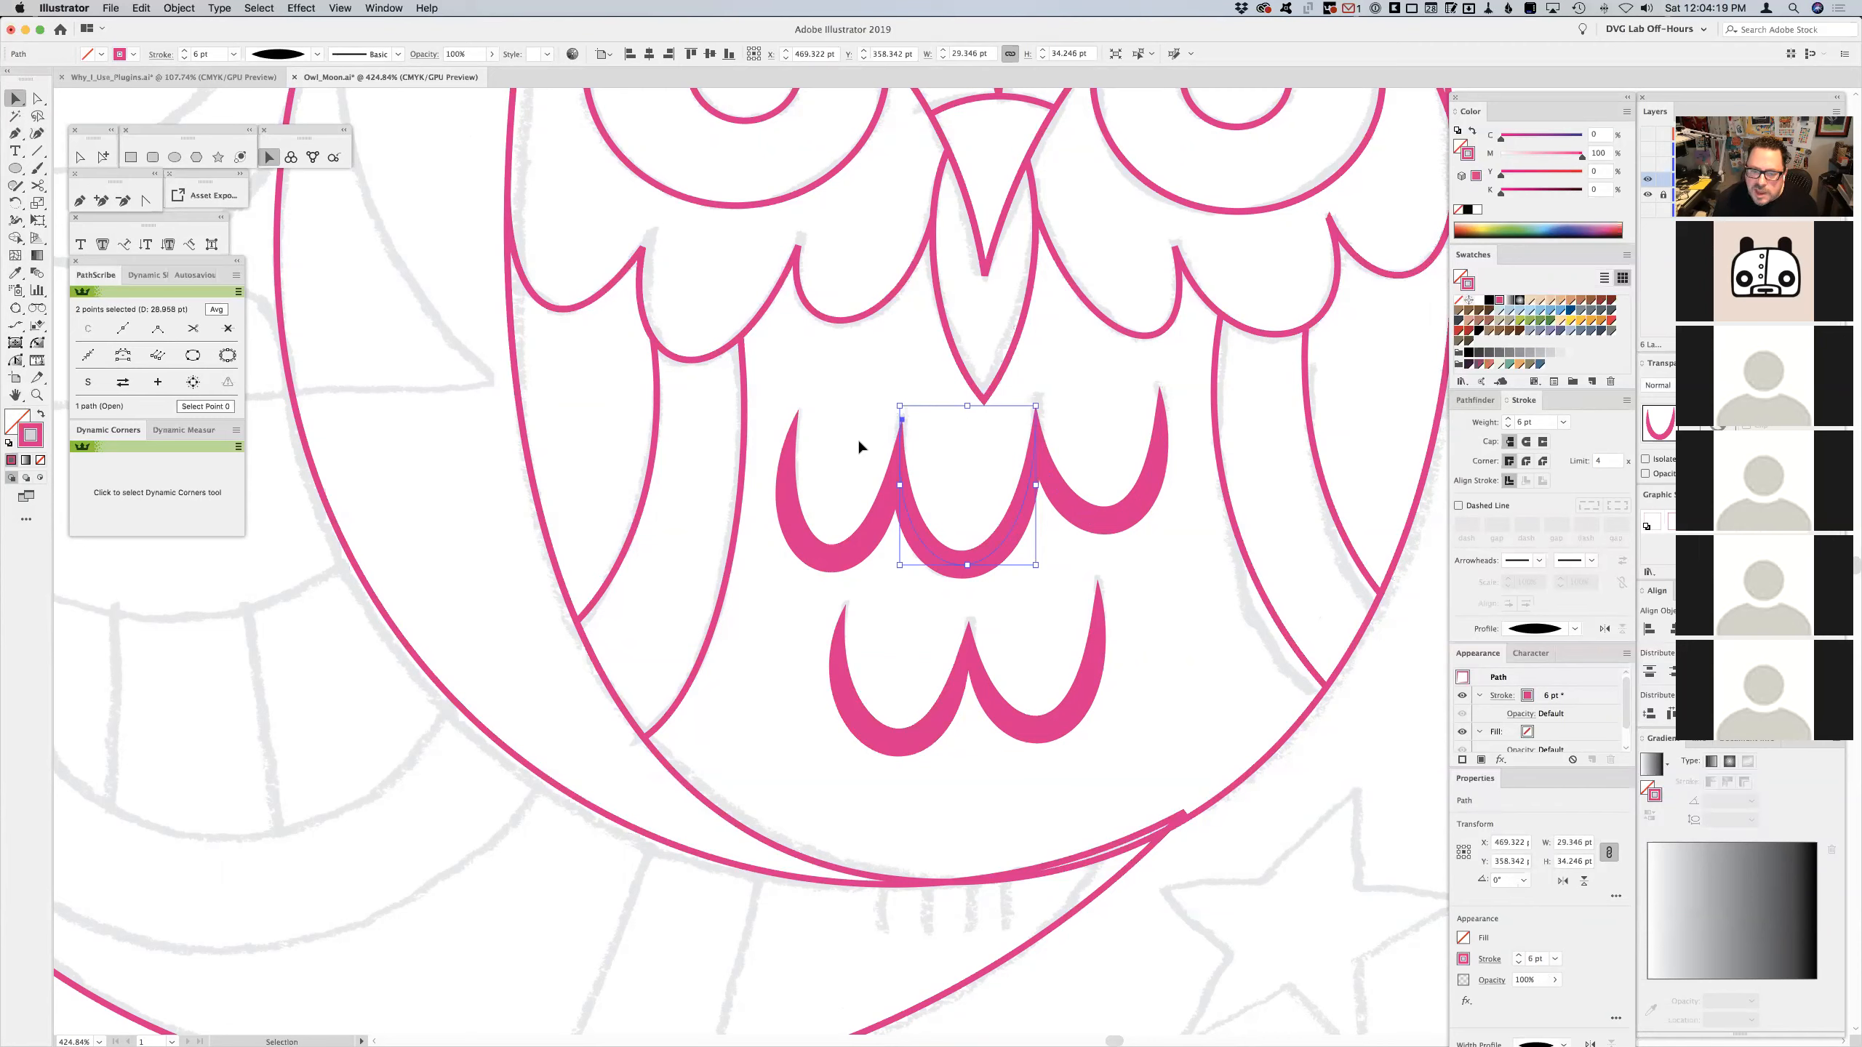
left_click_drag(855, 441, 1112, 736)
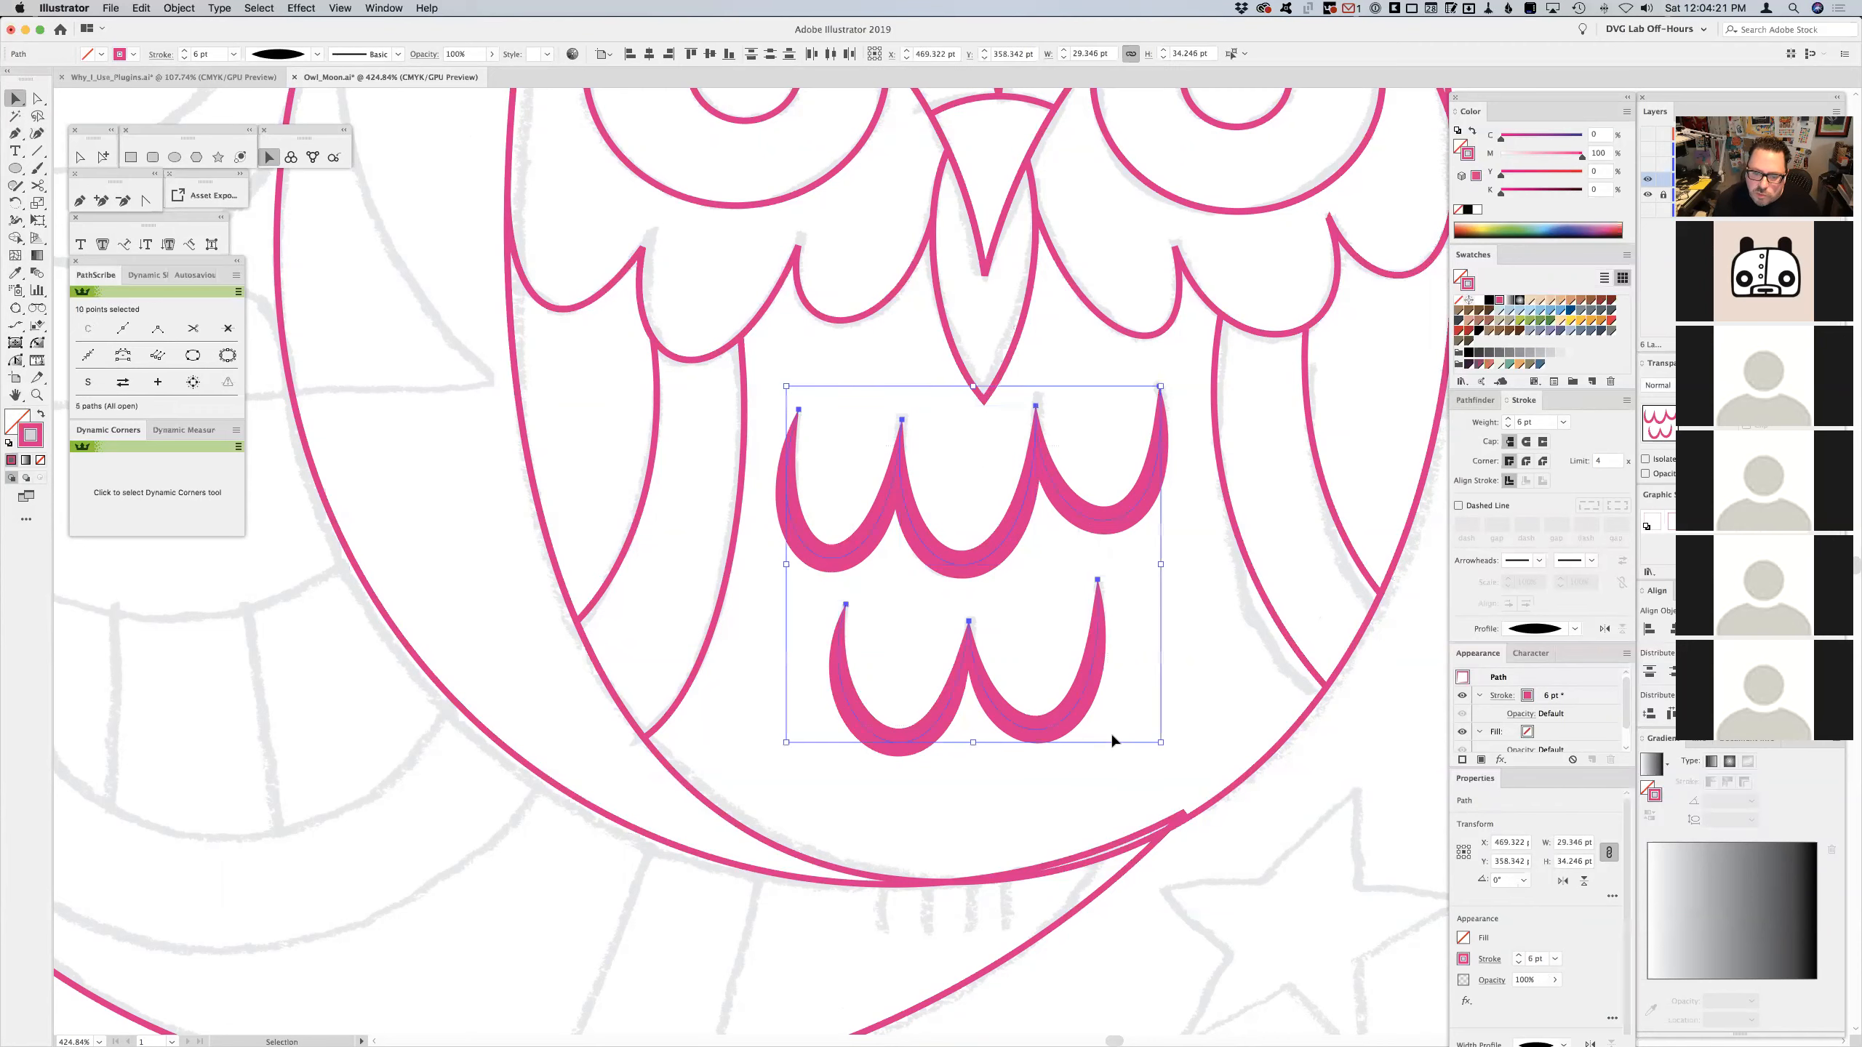
left_click(1036, 615)
key("super+0")
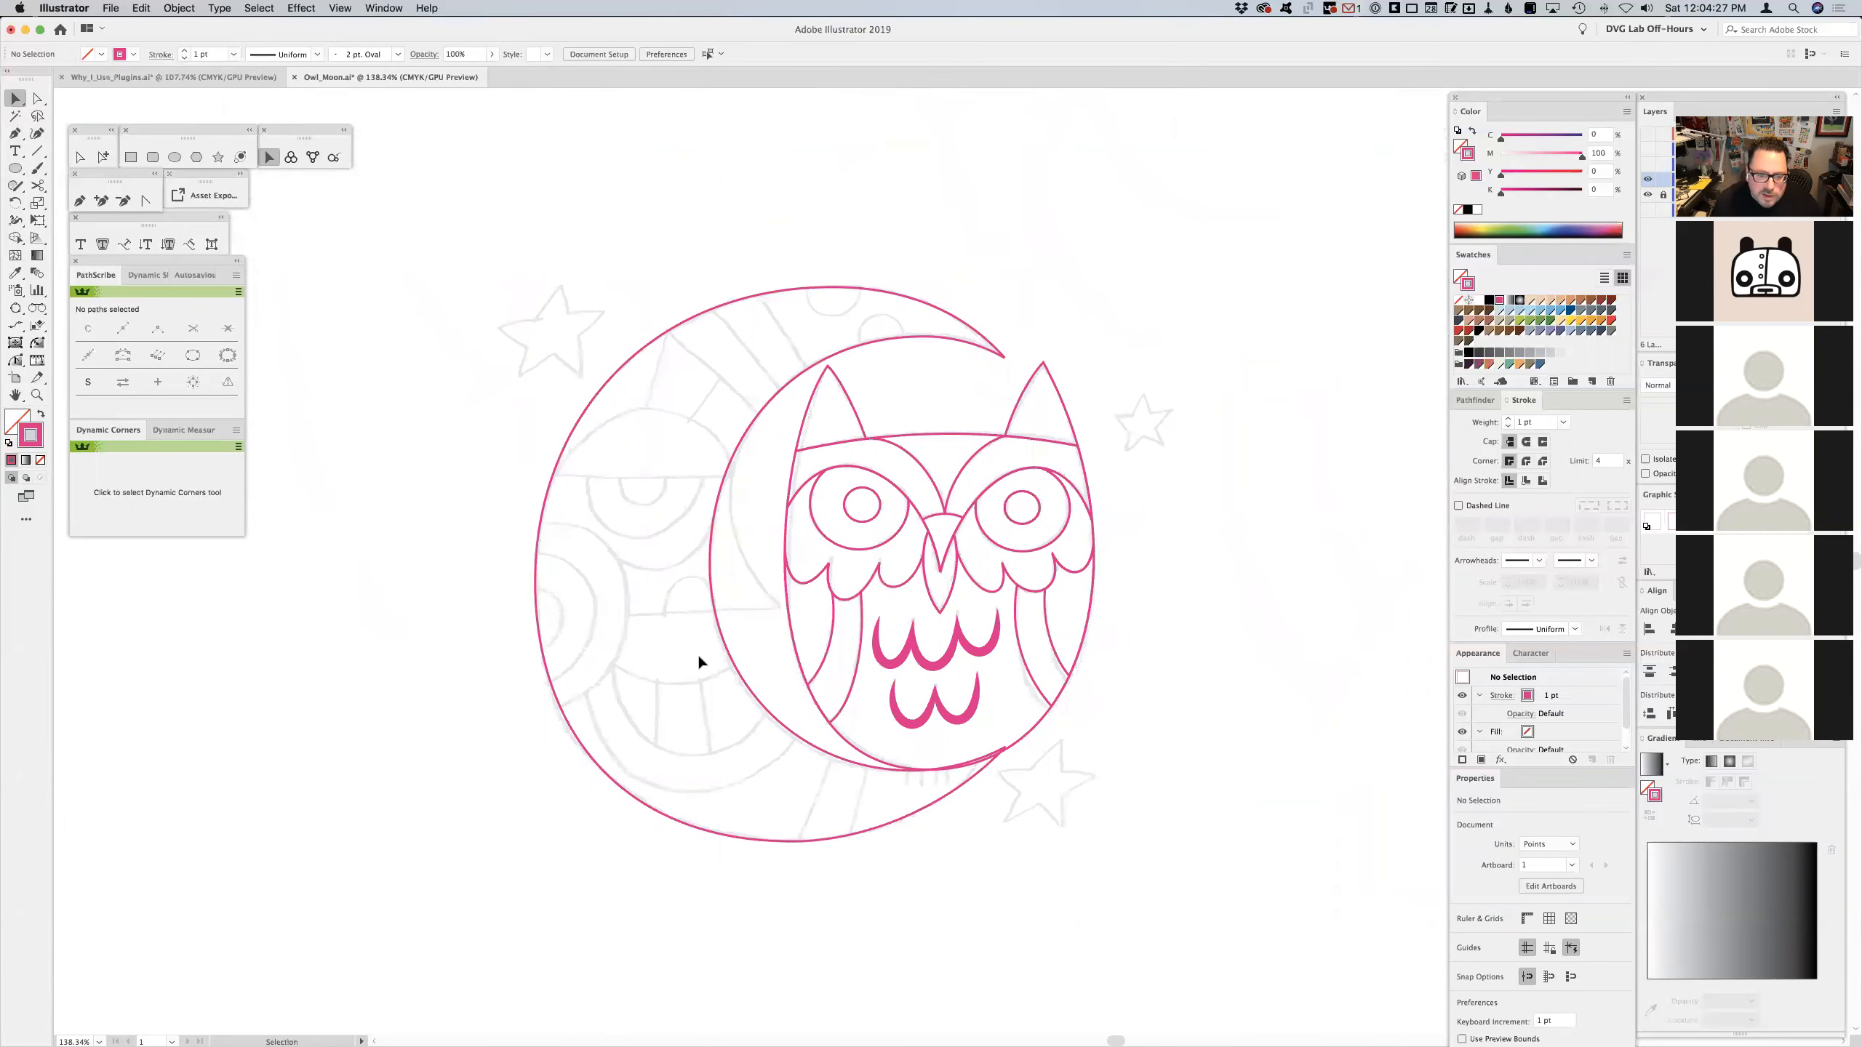
- Try a light blue stroke and a light blue fill on the owl's body shape, and revert both
left_click(36, 395)
left_click_drag(726, 660, 1135, 942)
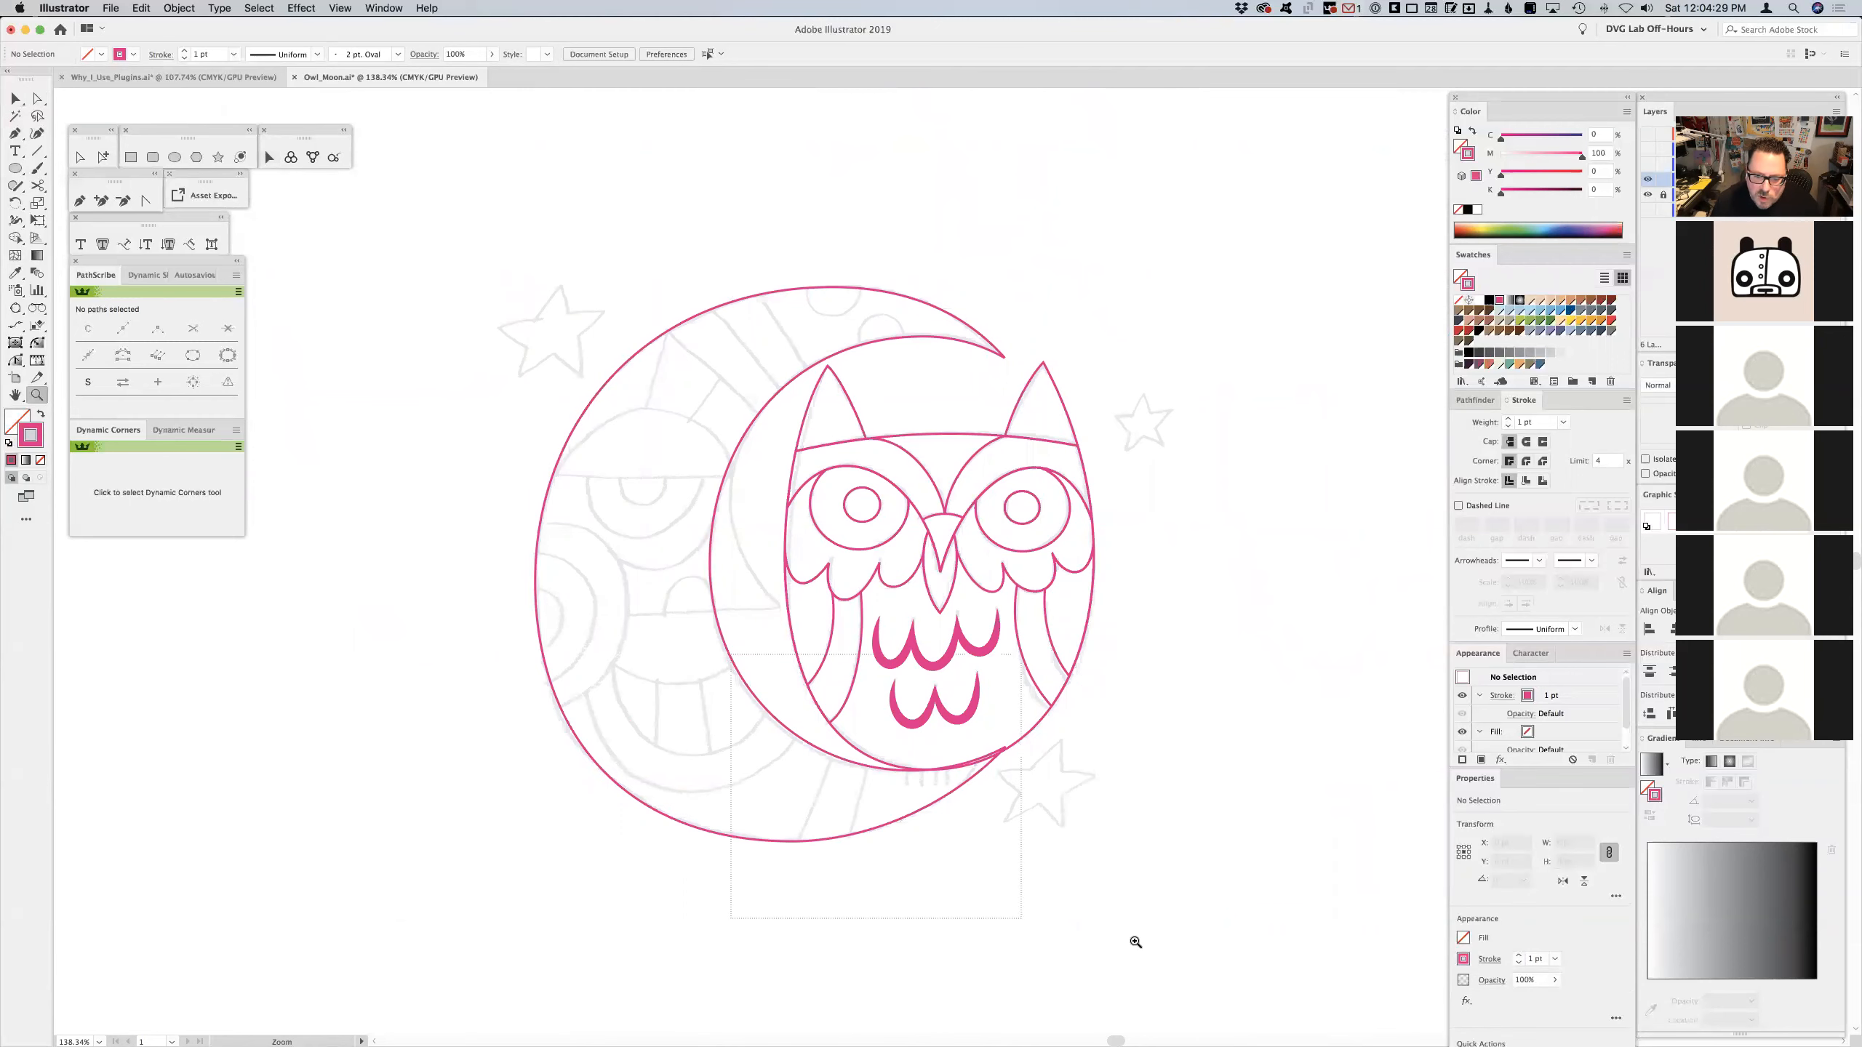
key("v")
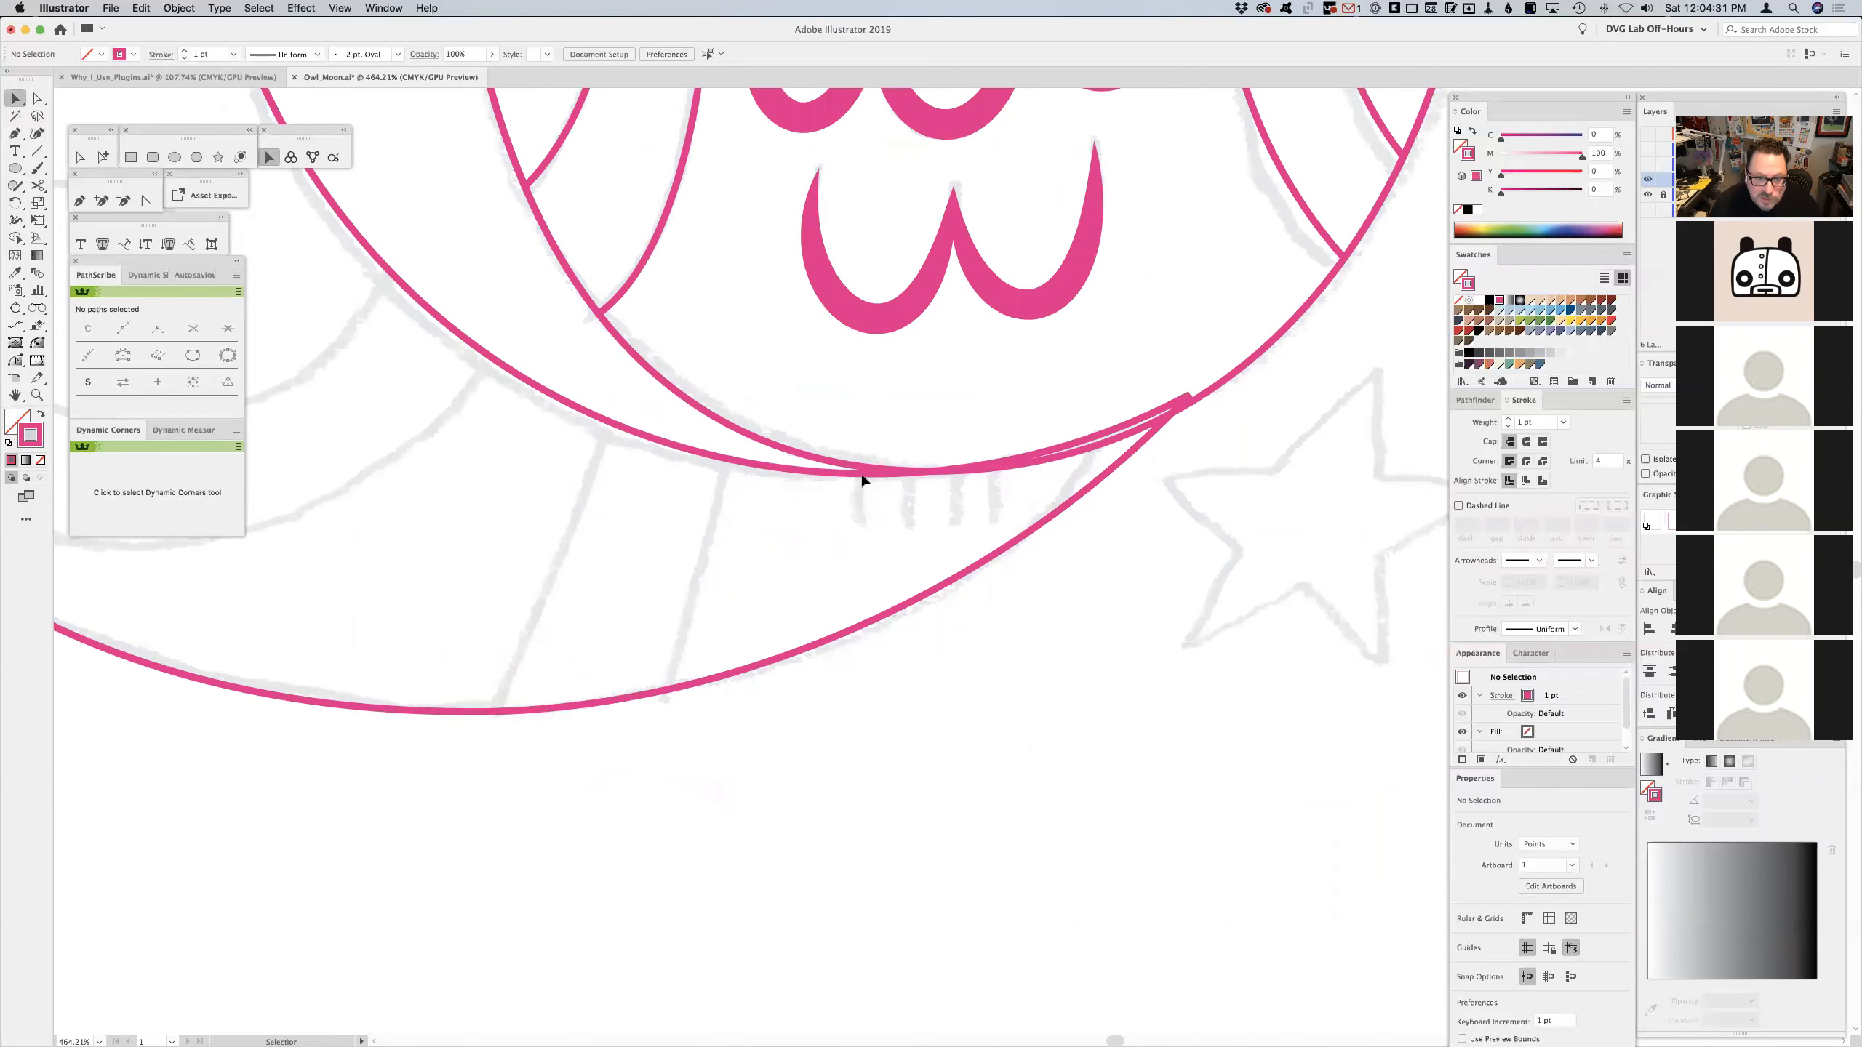
left_click(840, 470)
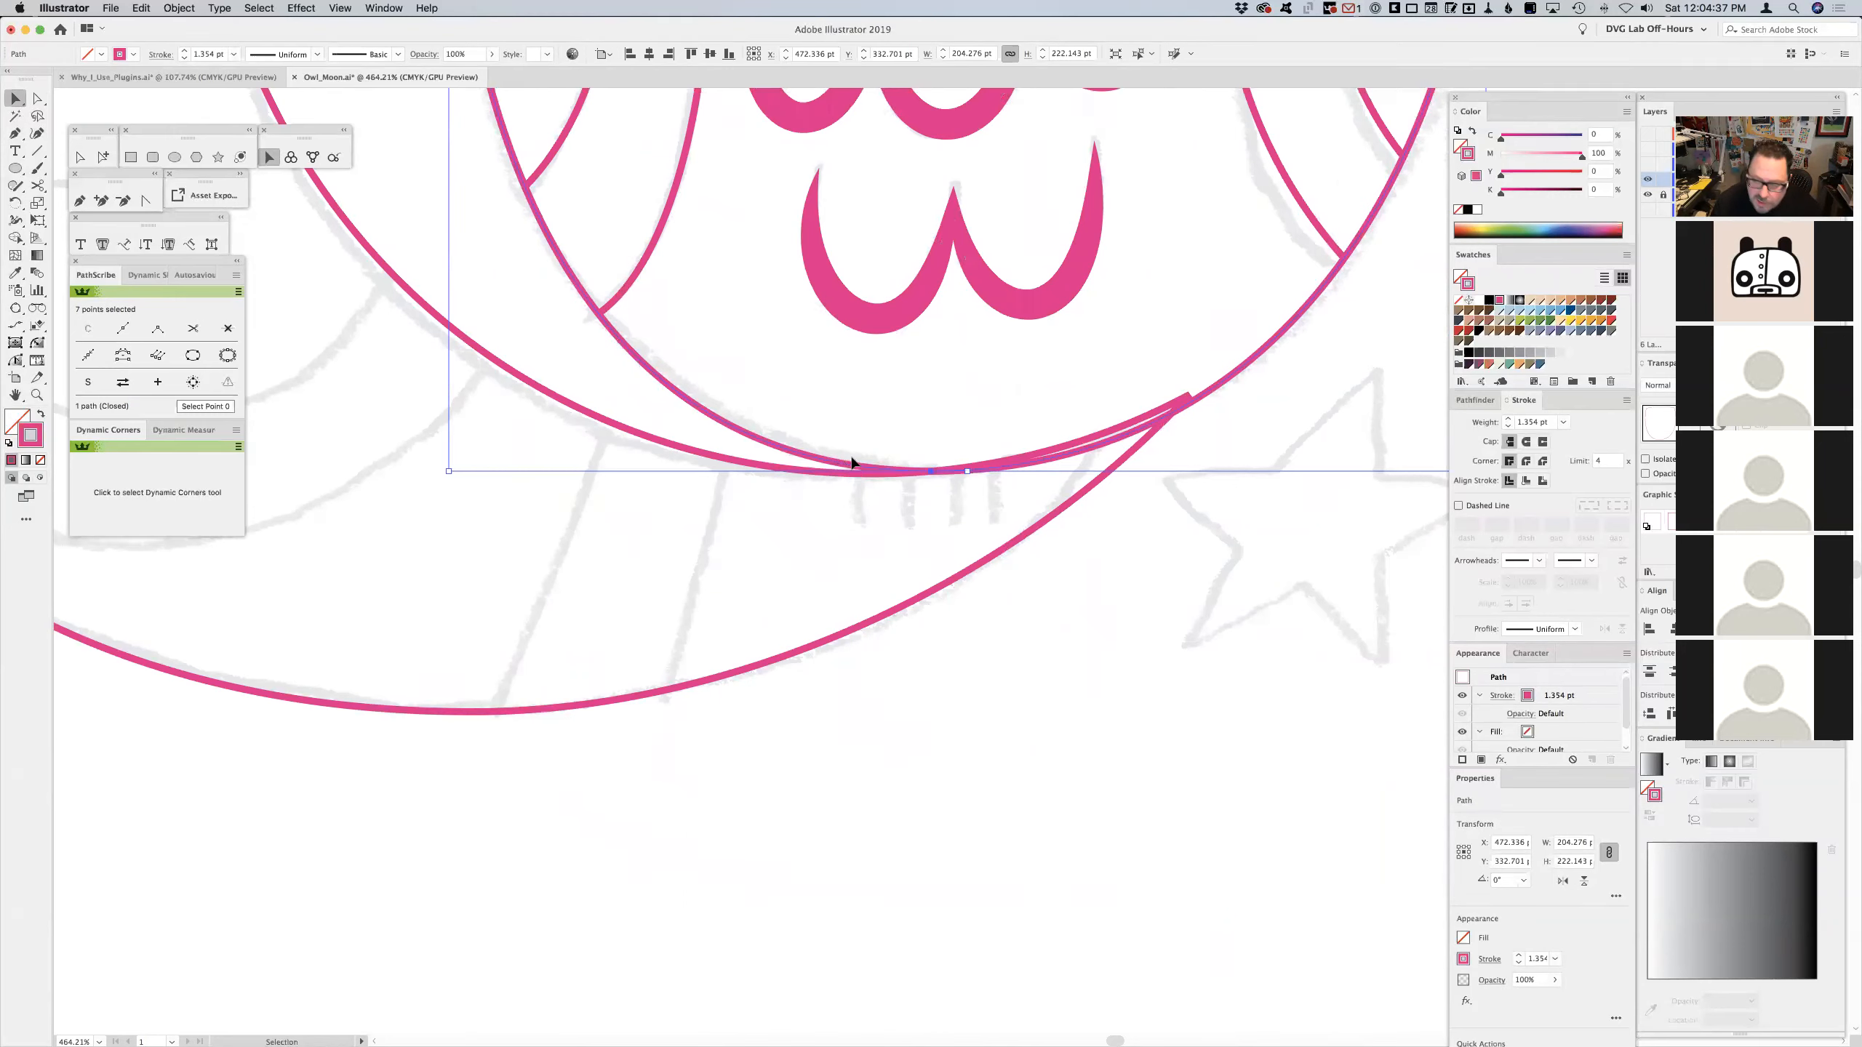
left_click(1531, 311)
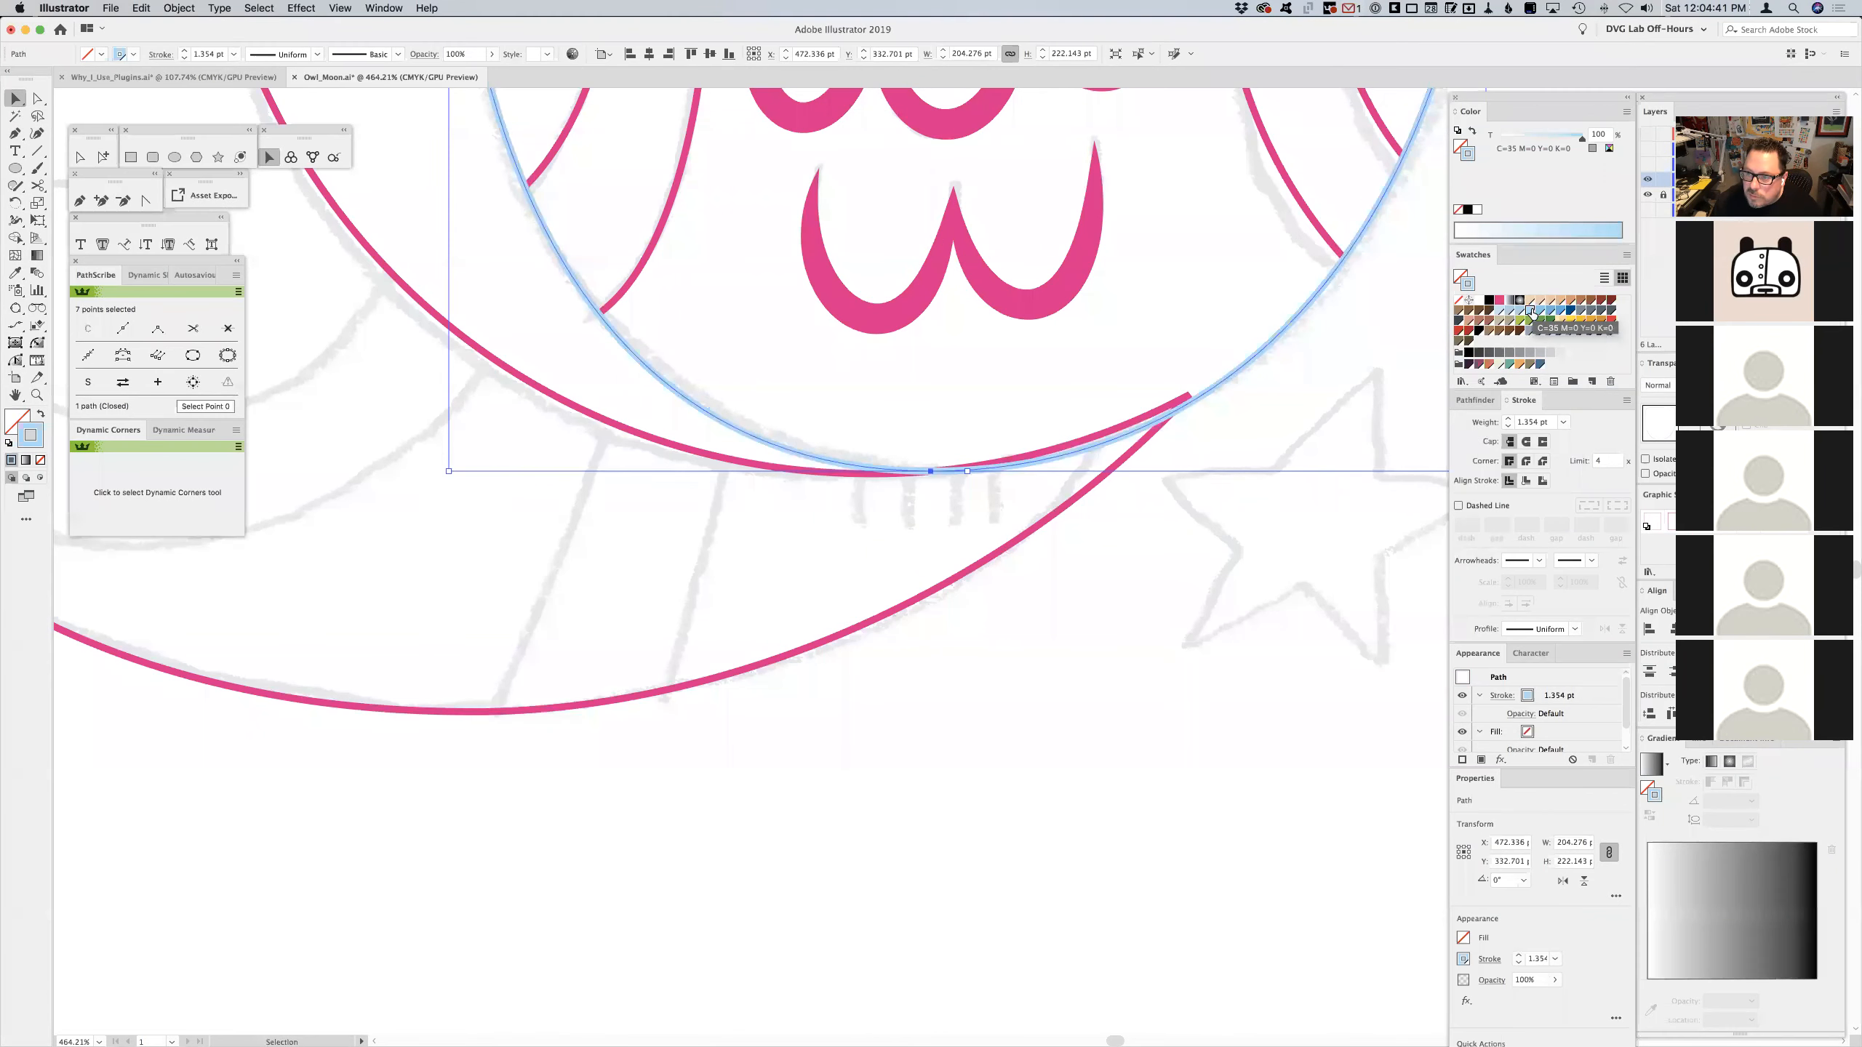
key("super+z")
left_click_drag(1530, 312, 1460, 276)
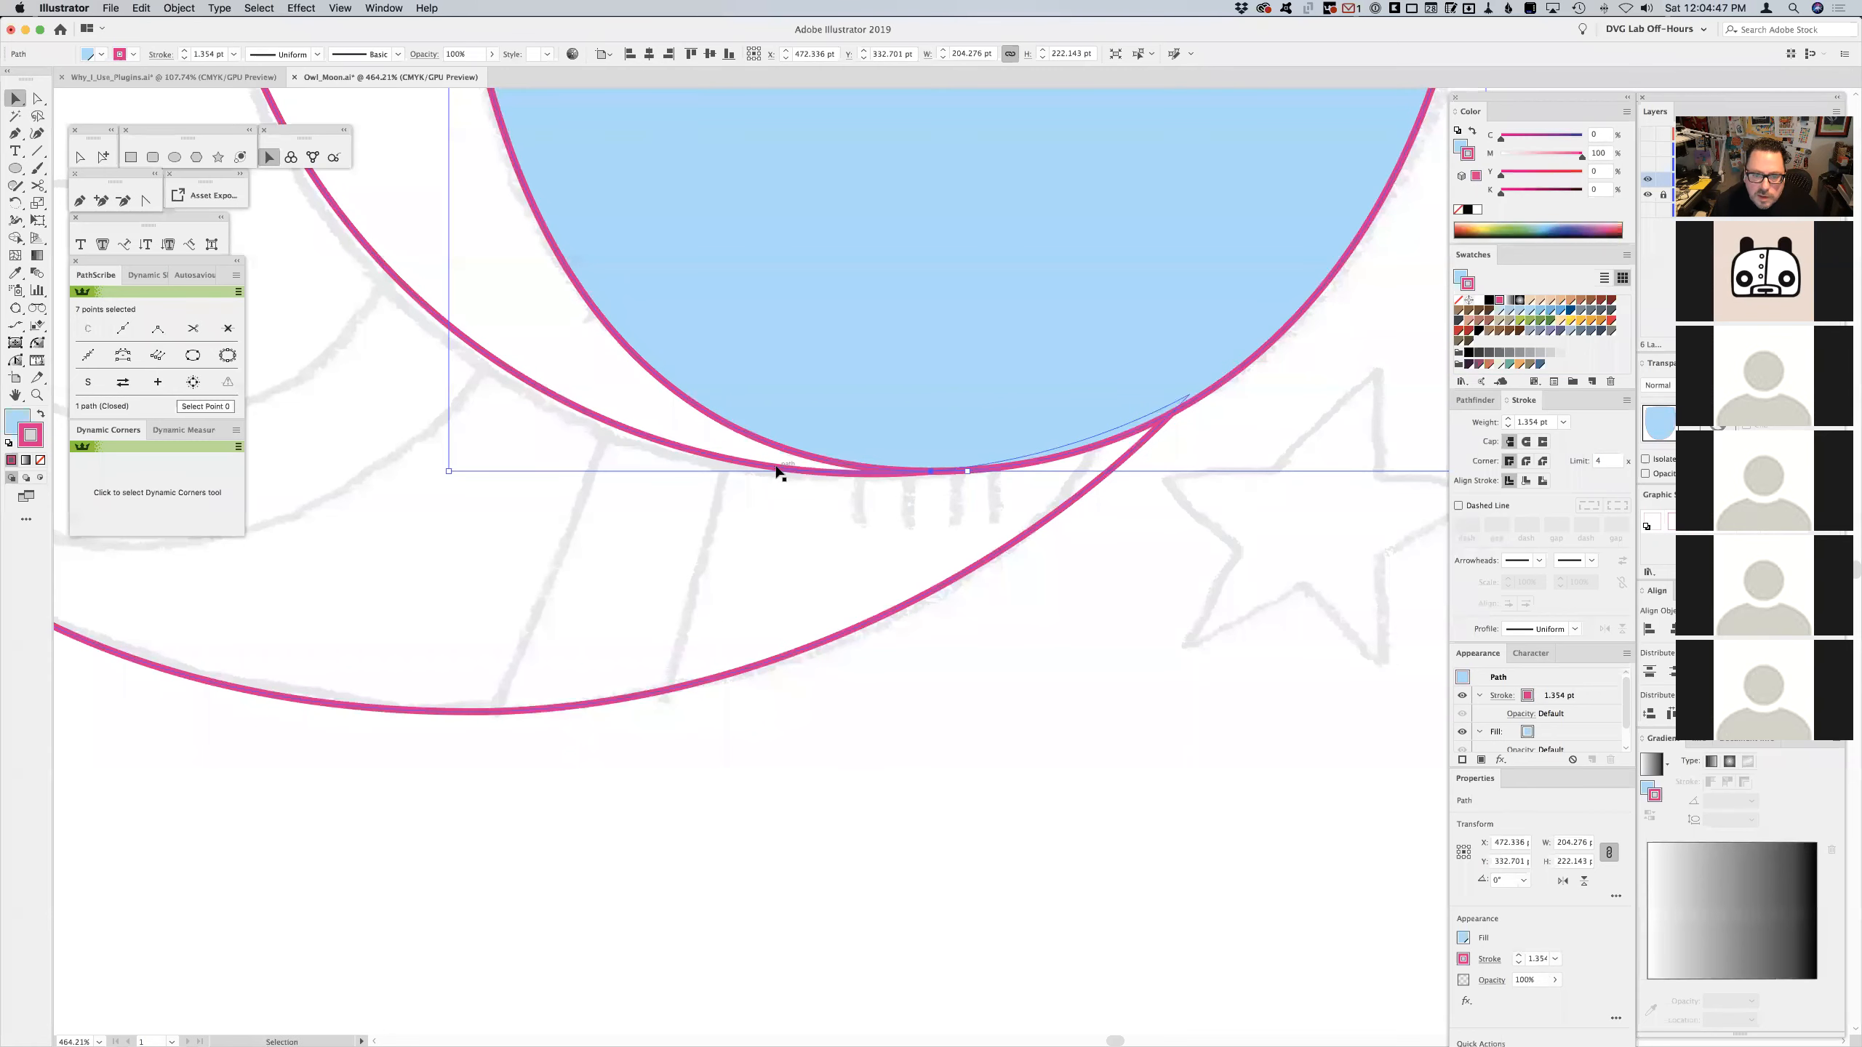
left_click(1140, 608)
left_click(1087, 415)
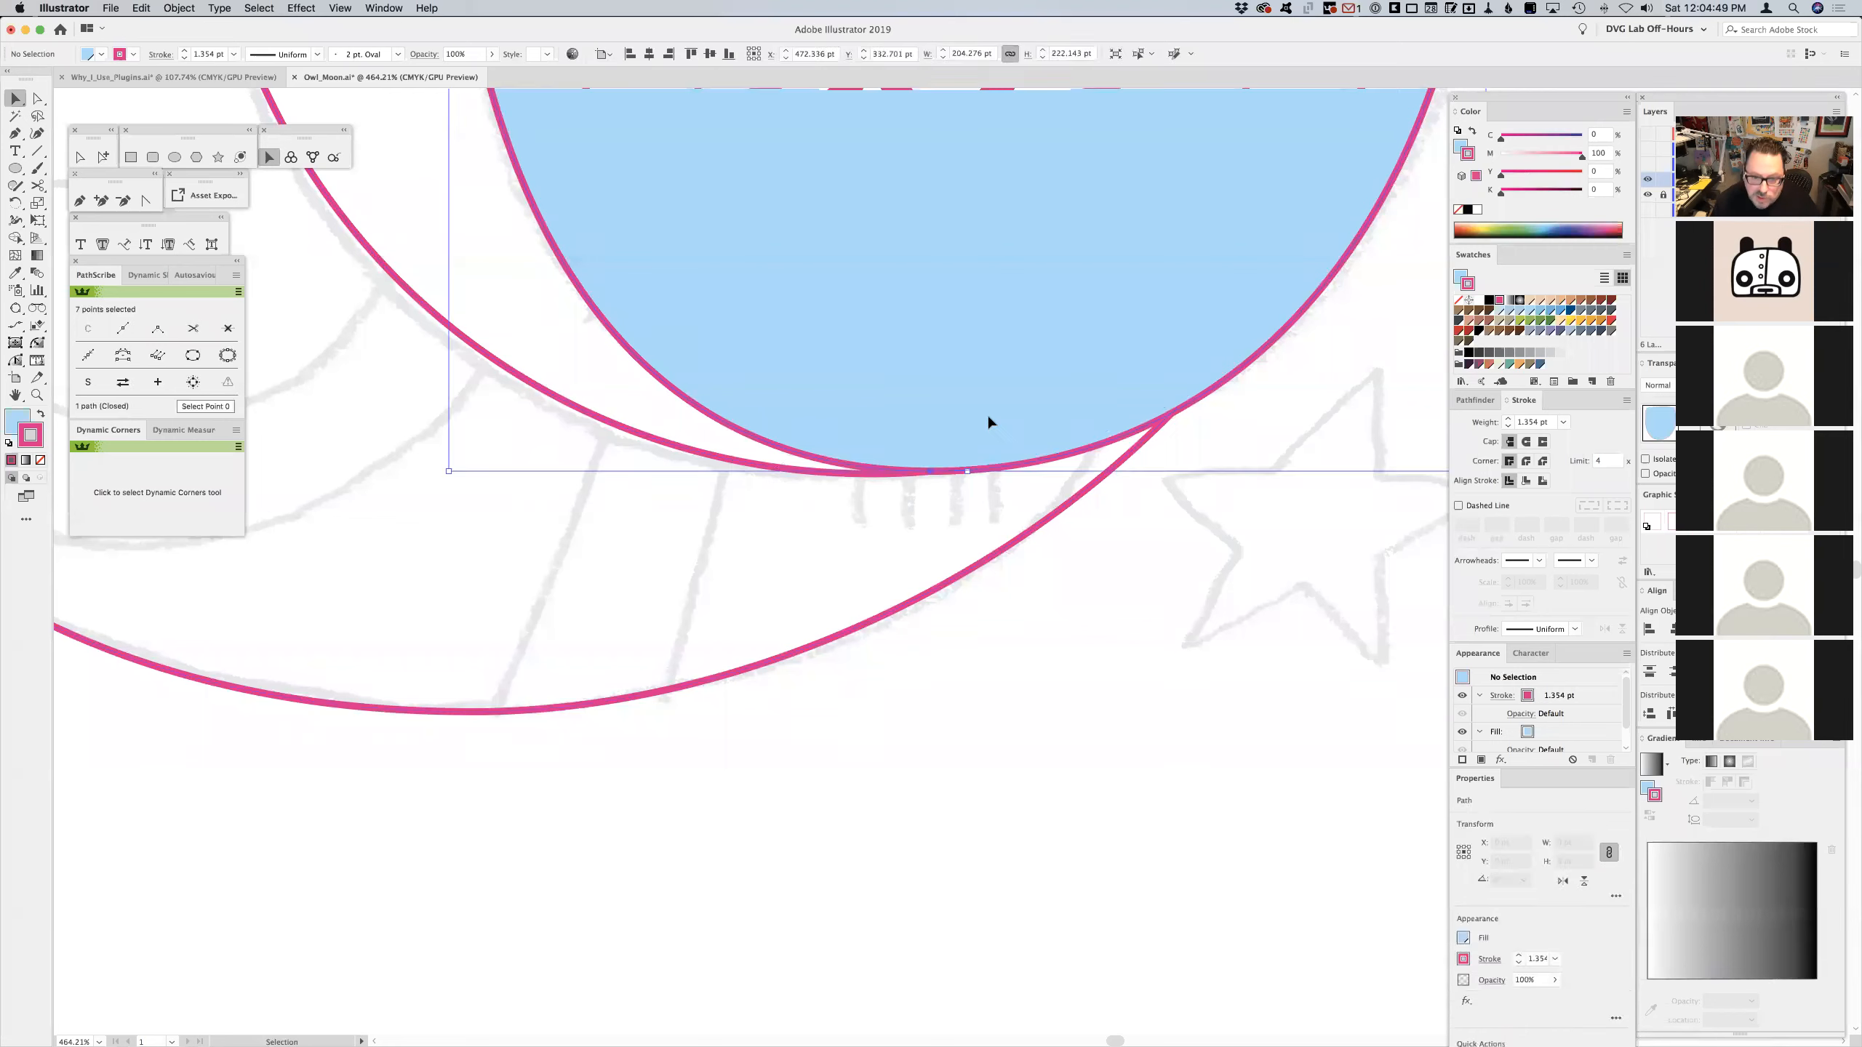
key("Delete")
- Try Illustrator's standard anchor removal on the lowest point of the moon's inner curve, and undo it
key("a")
left_click(727, 458)
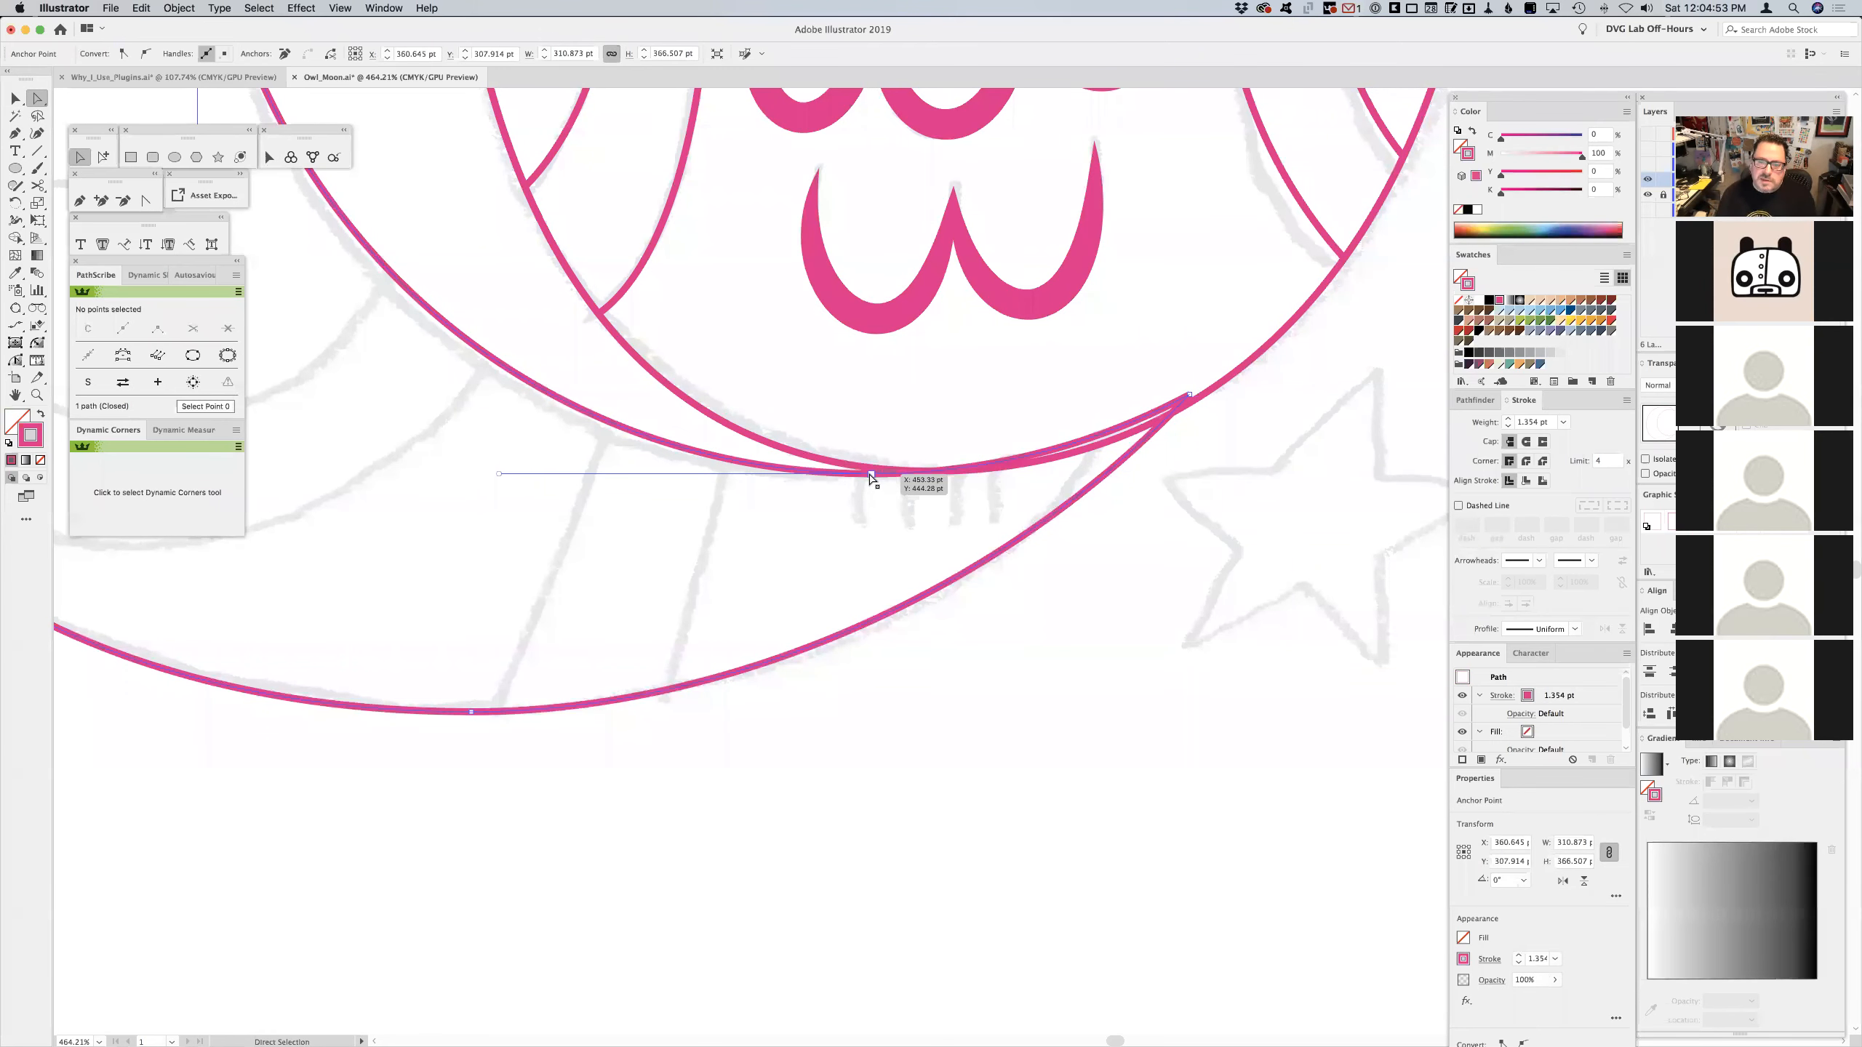
left_click(871, 474)
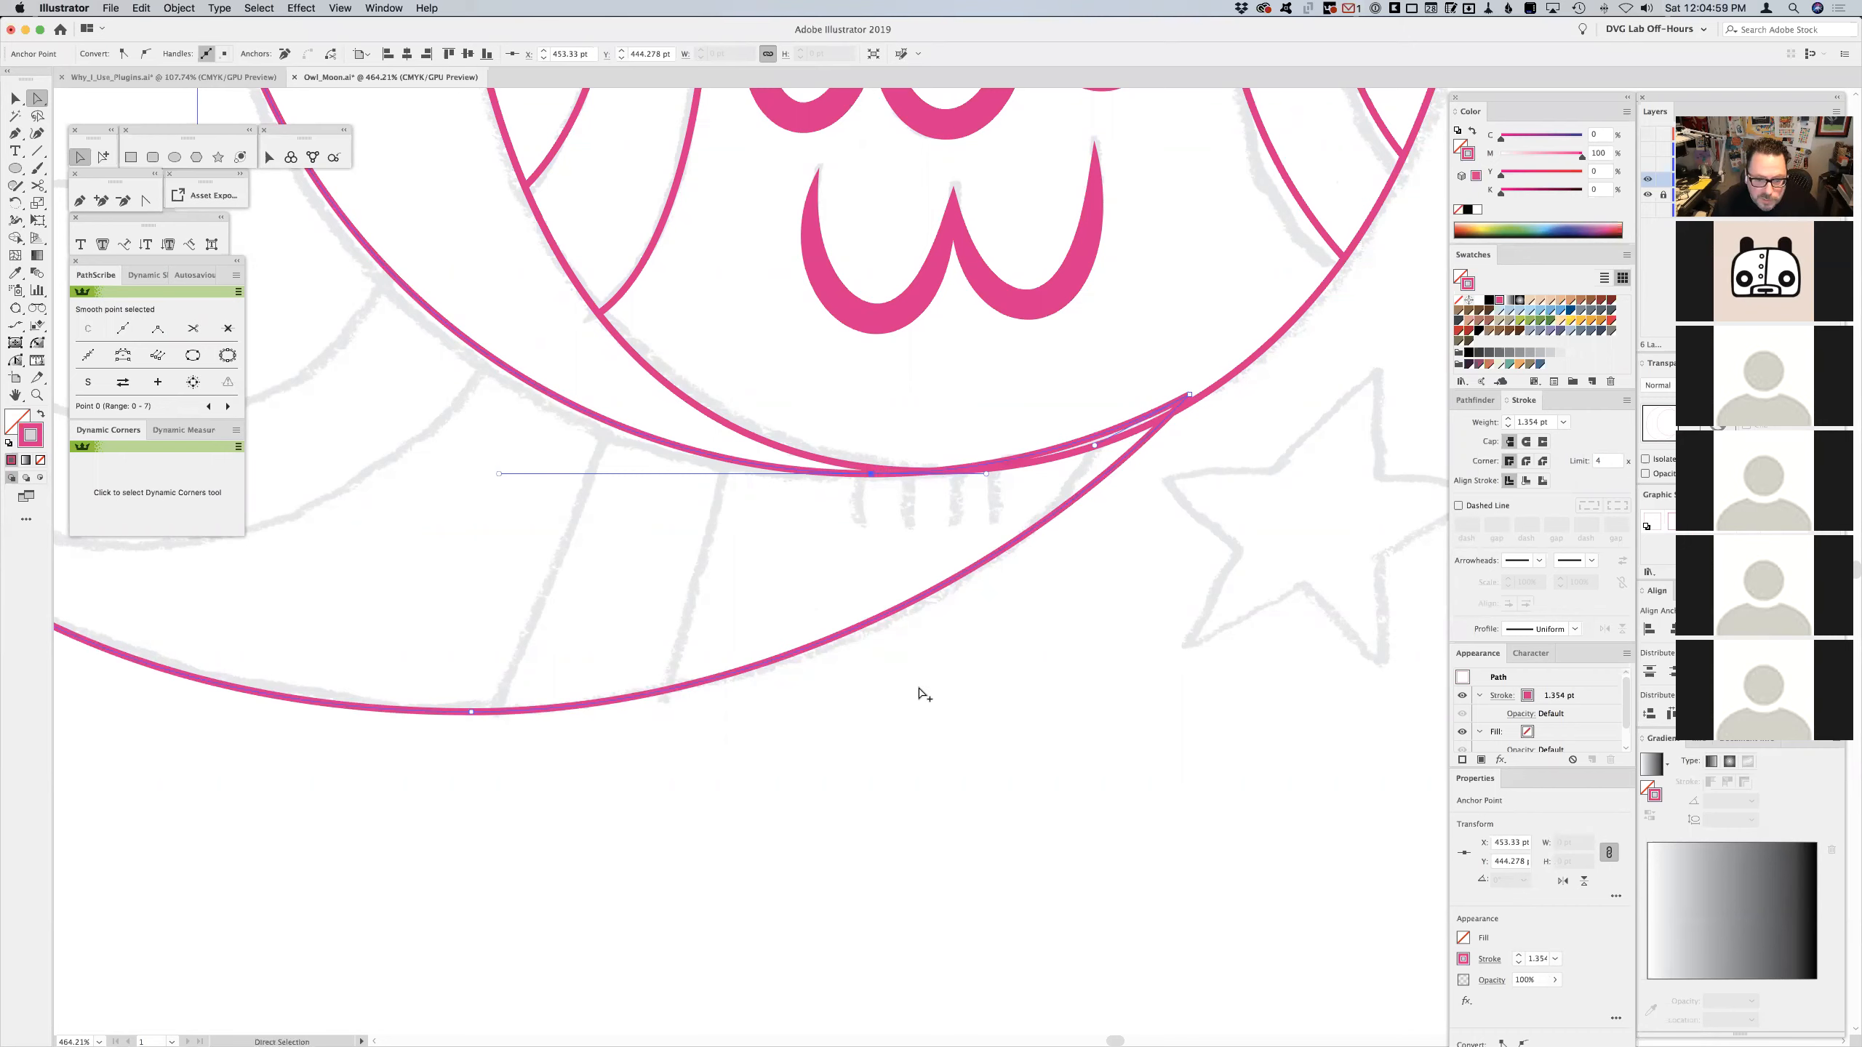
left_click(43, 395)
left_click(889, 433, "alt")
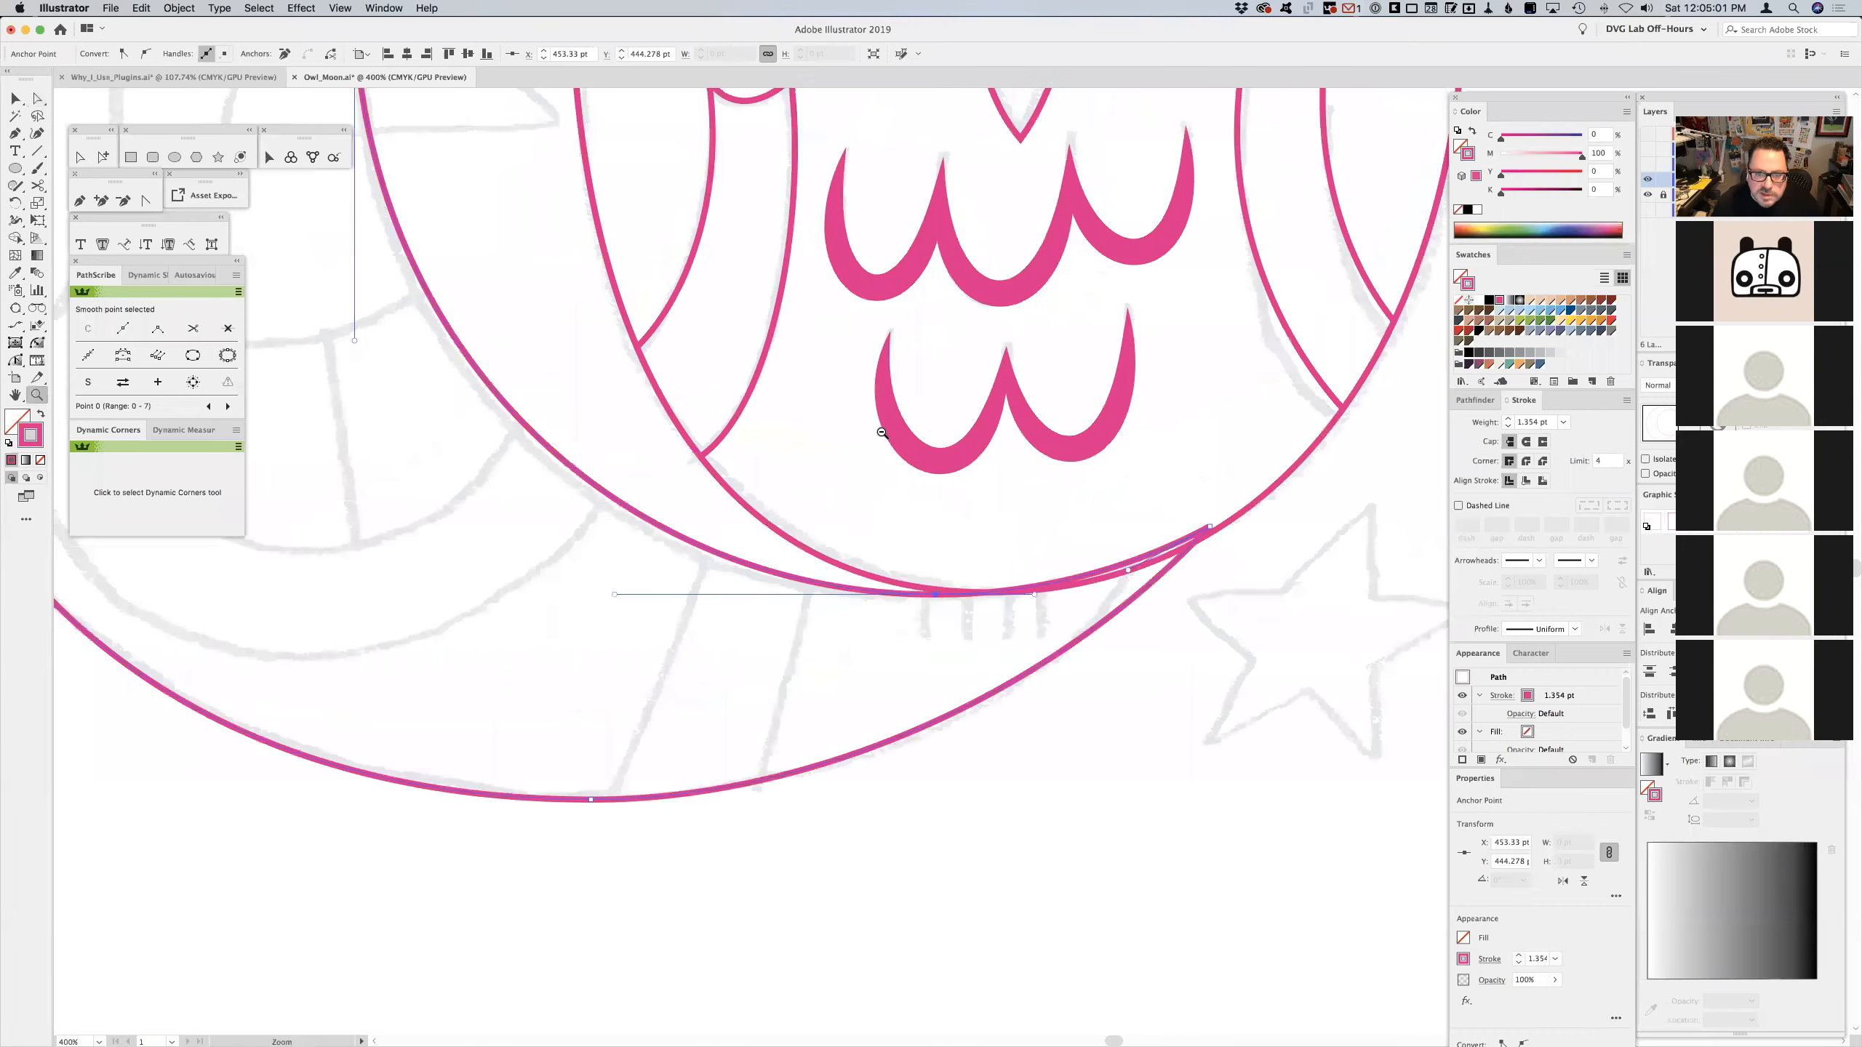
left_click(888, 434, "alt")
left_click_drag(1172, 675, 1166, 663)
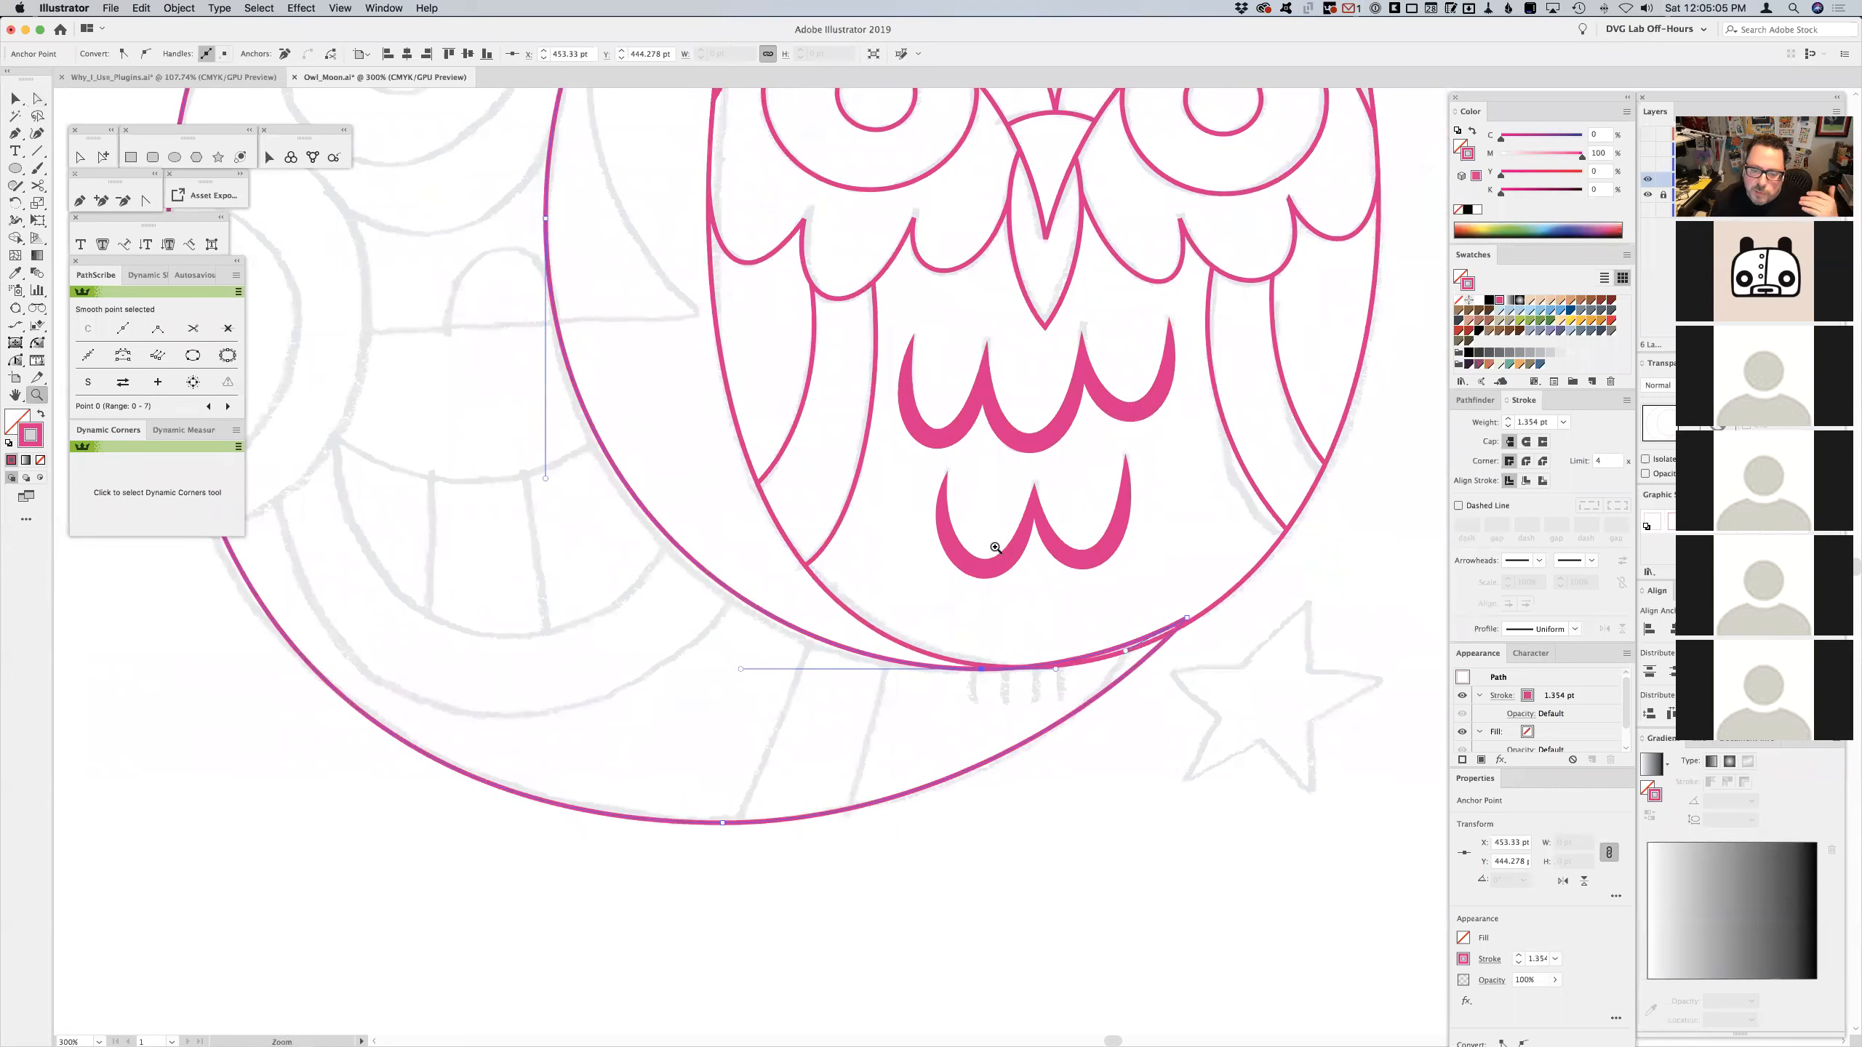
left_click(284, 54)
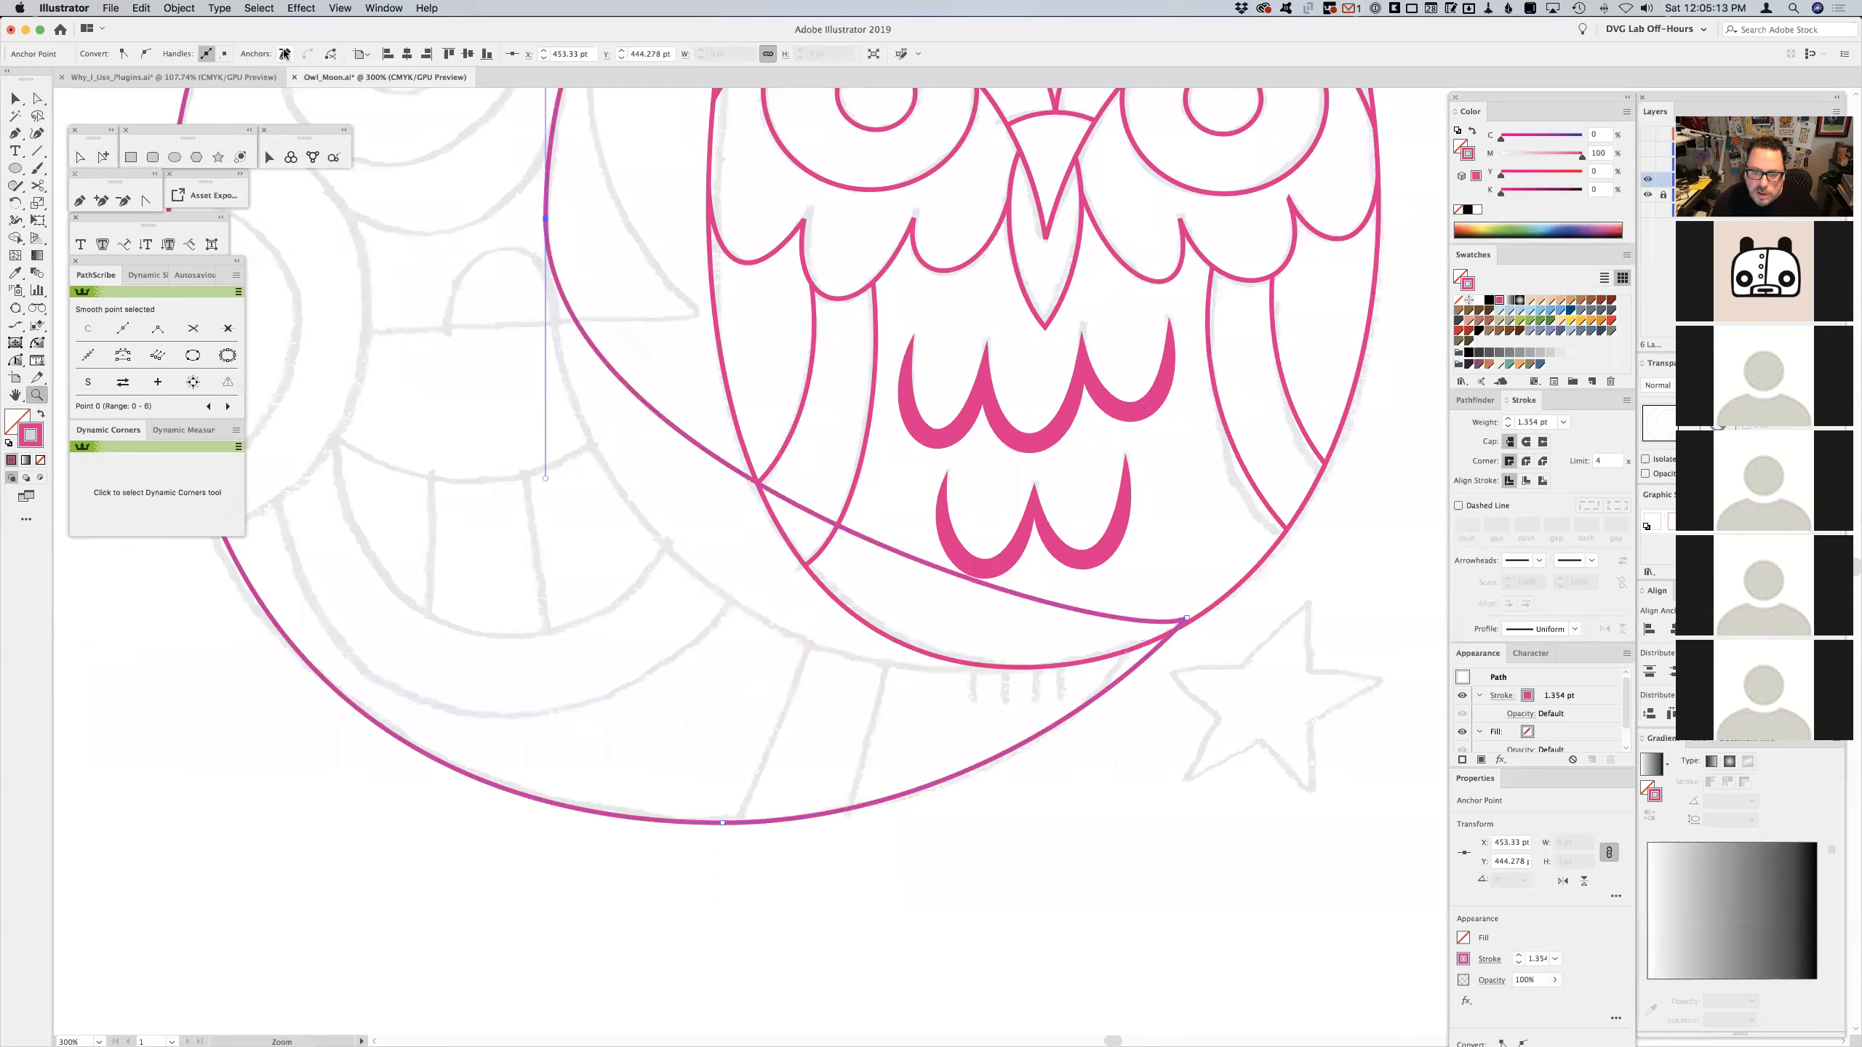
key("super+z")
- Remove the lowest anchor point of the moon's inner curve with PathScribe's smart removal
key("a")
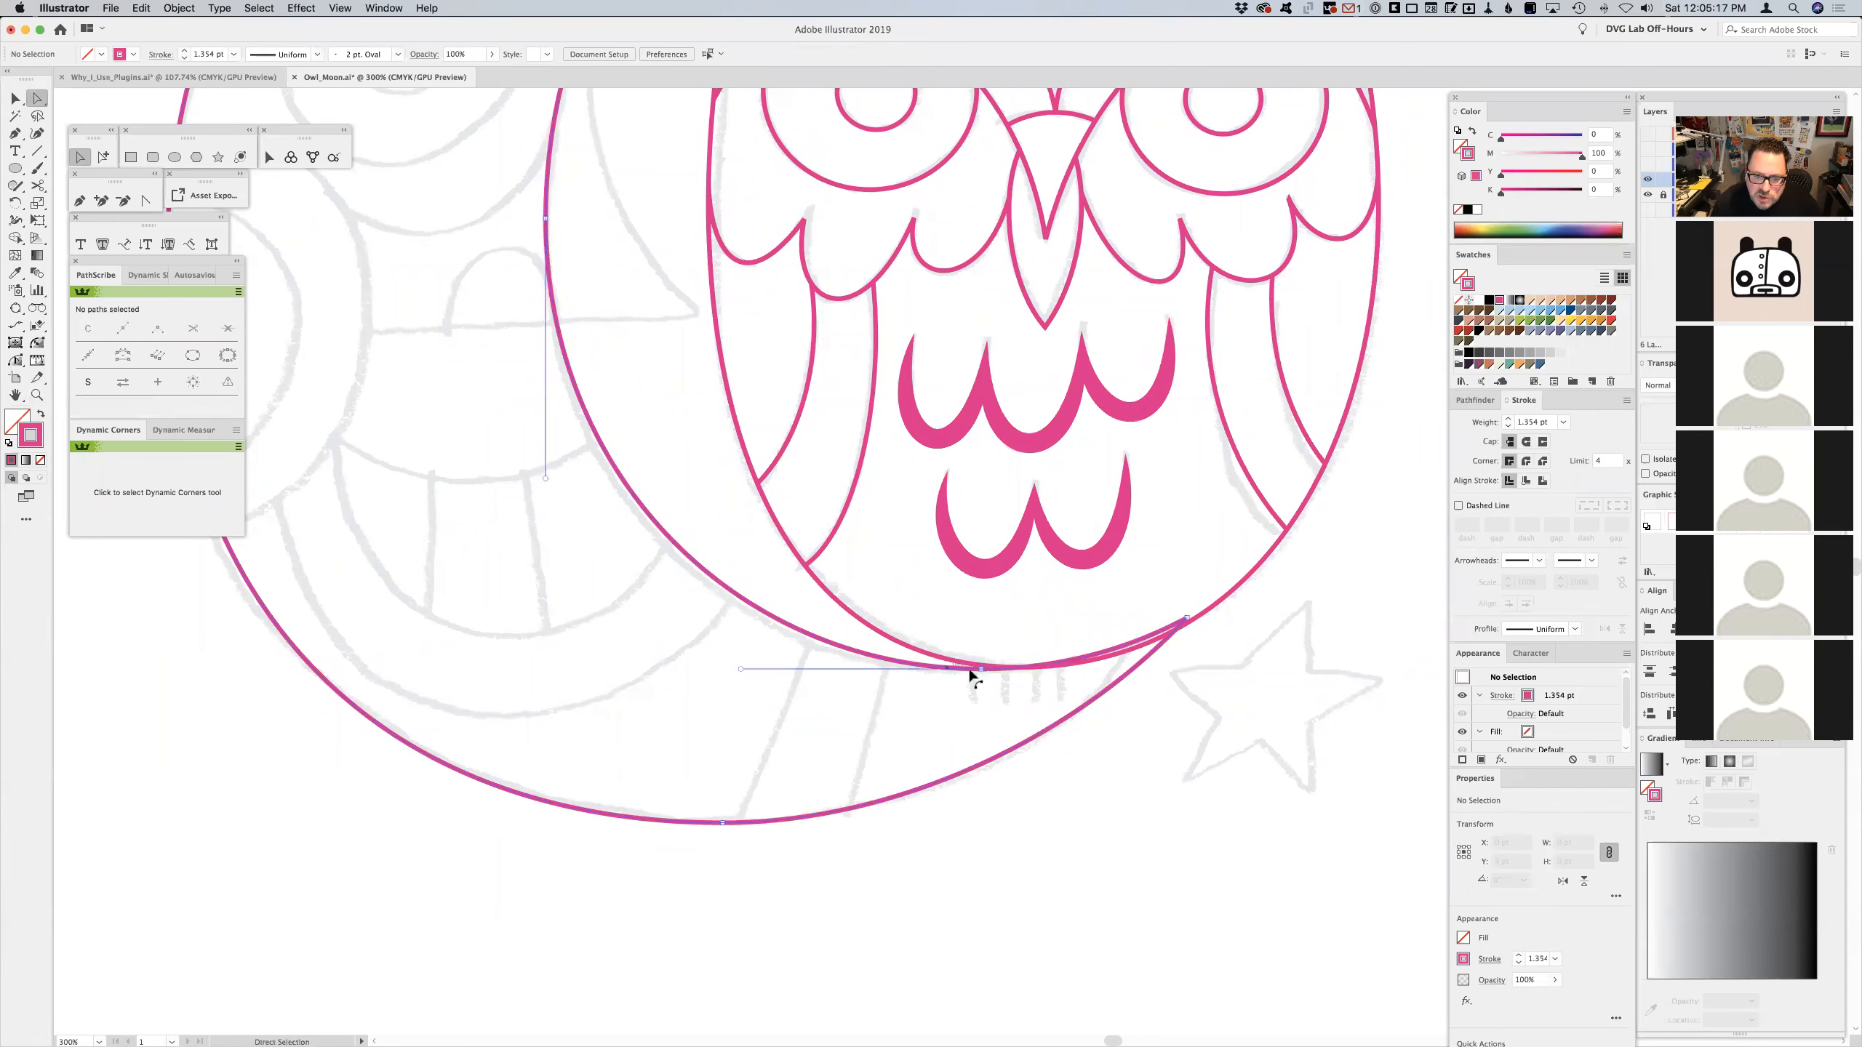
left_click(982, 669)
left_click(982, 669)
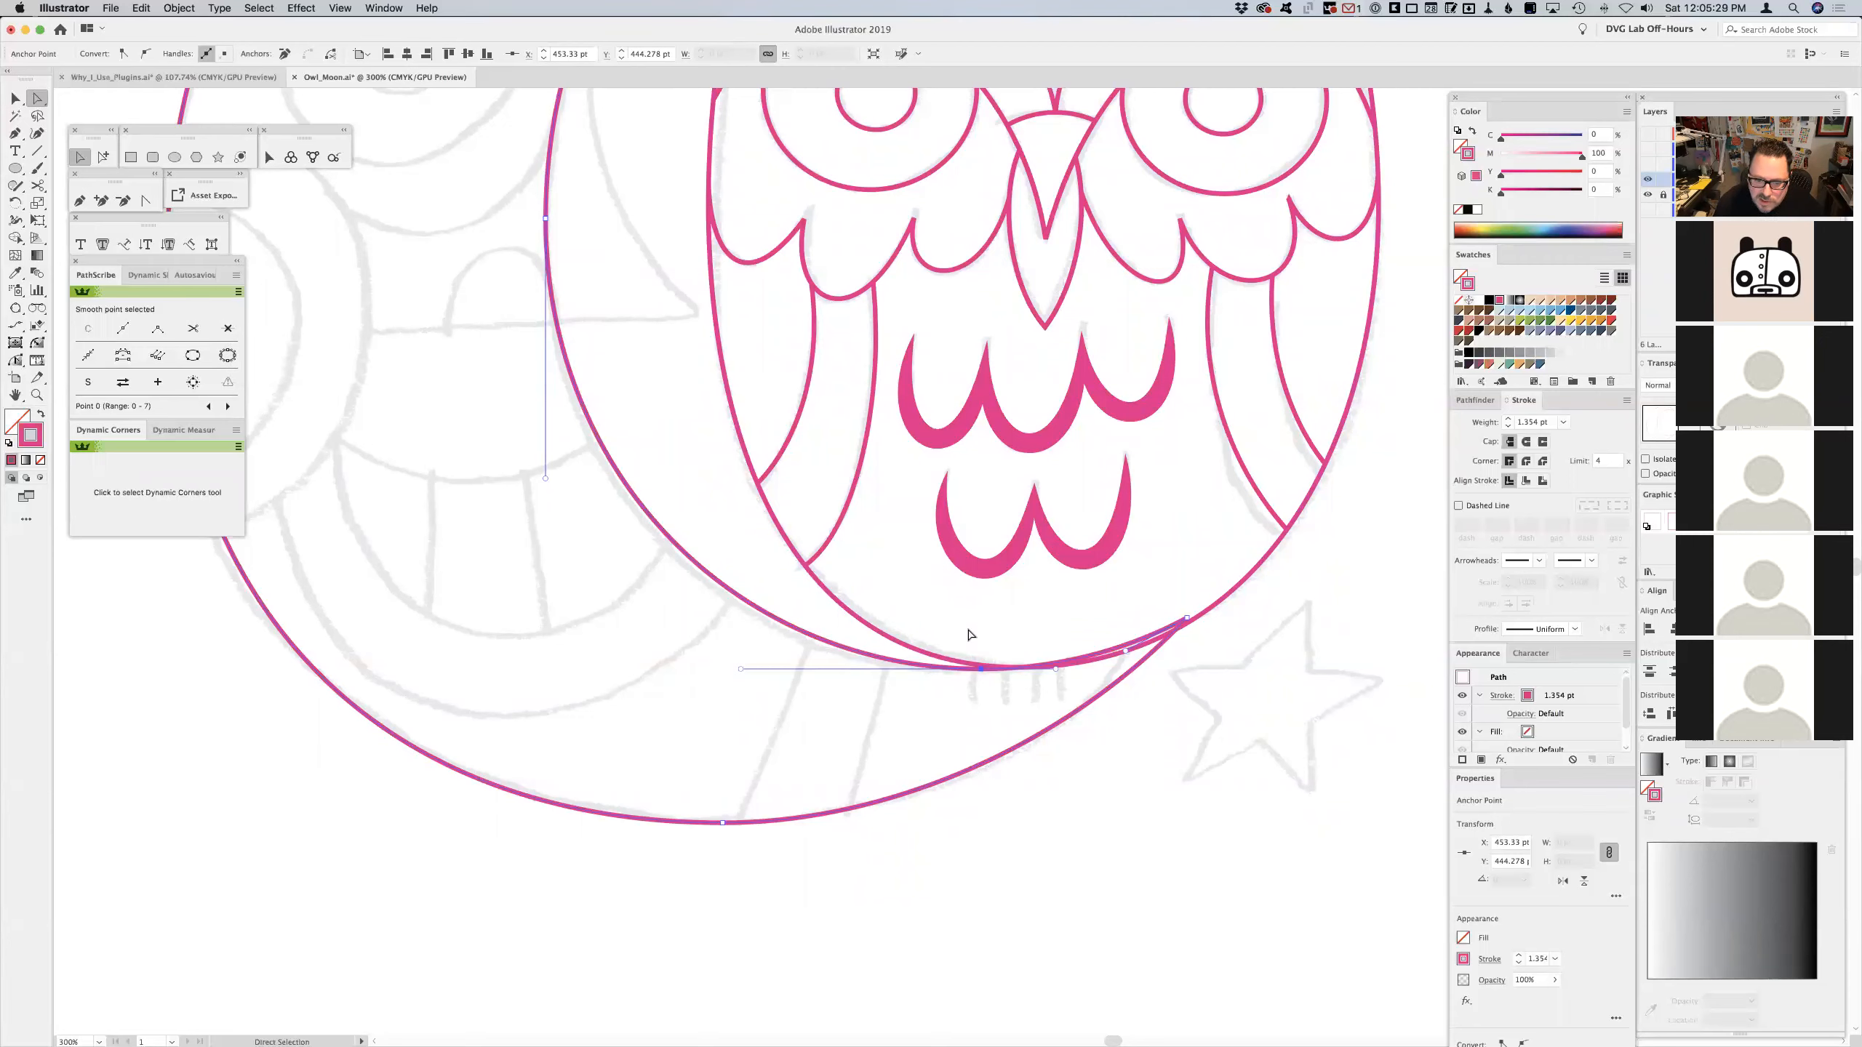
left_click(228, 329)
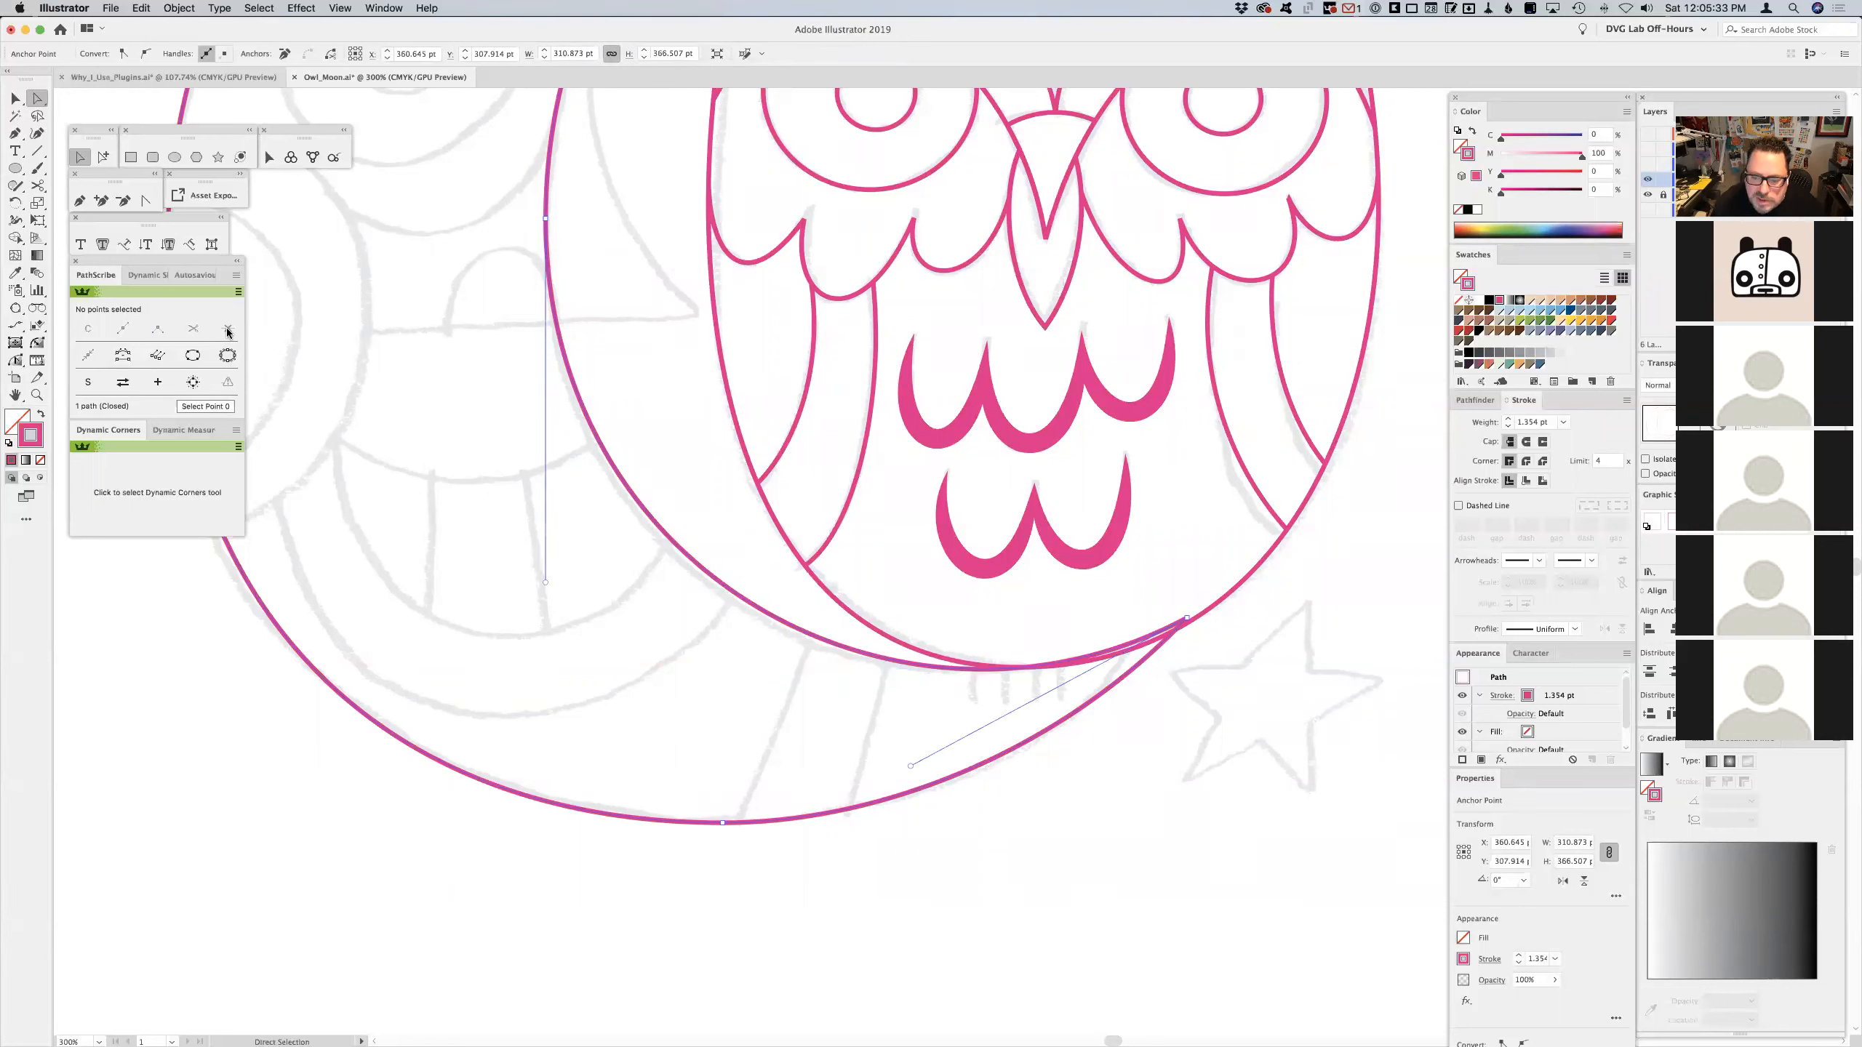
- Move the moon's lower tip slightly down onto the owl's body outline
left_click(1187, 618)
mouse_move(1187, 619)
left_mouse_down()
mouse_move(1186, 582)
mouse_move(1188, 629)
left_mouse_up()
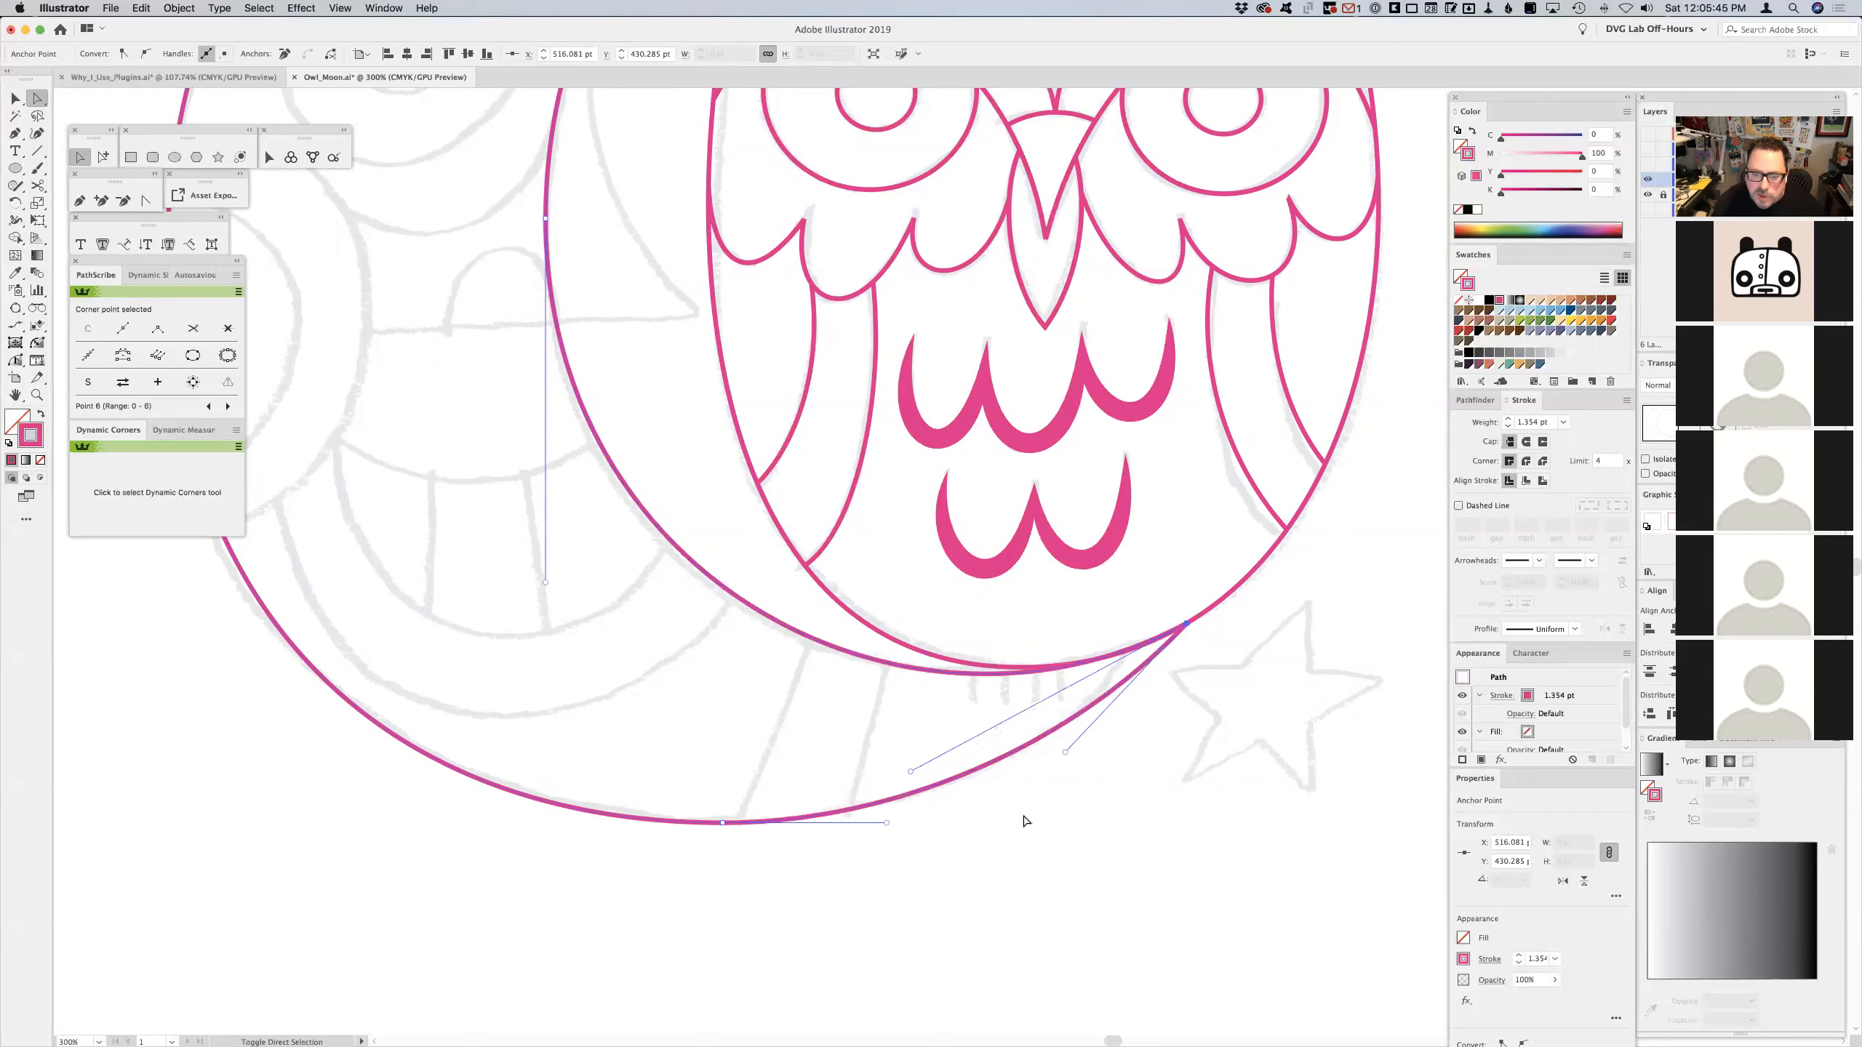
left_click(980, 757)
- Fit the moon's lower inner curve to the sketch and the owl's base by adjusting its two curve handles, and deselect it
left_click(964, 675)
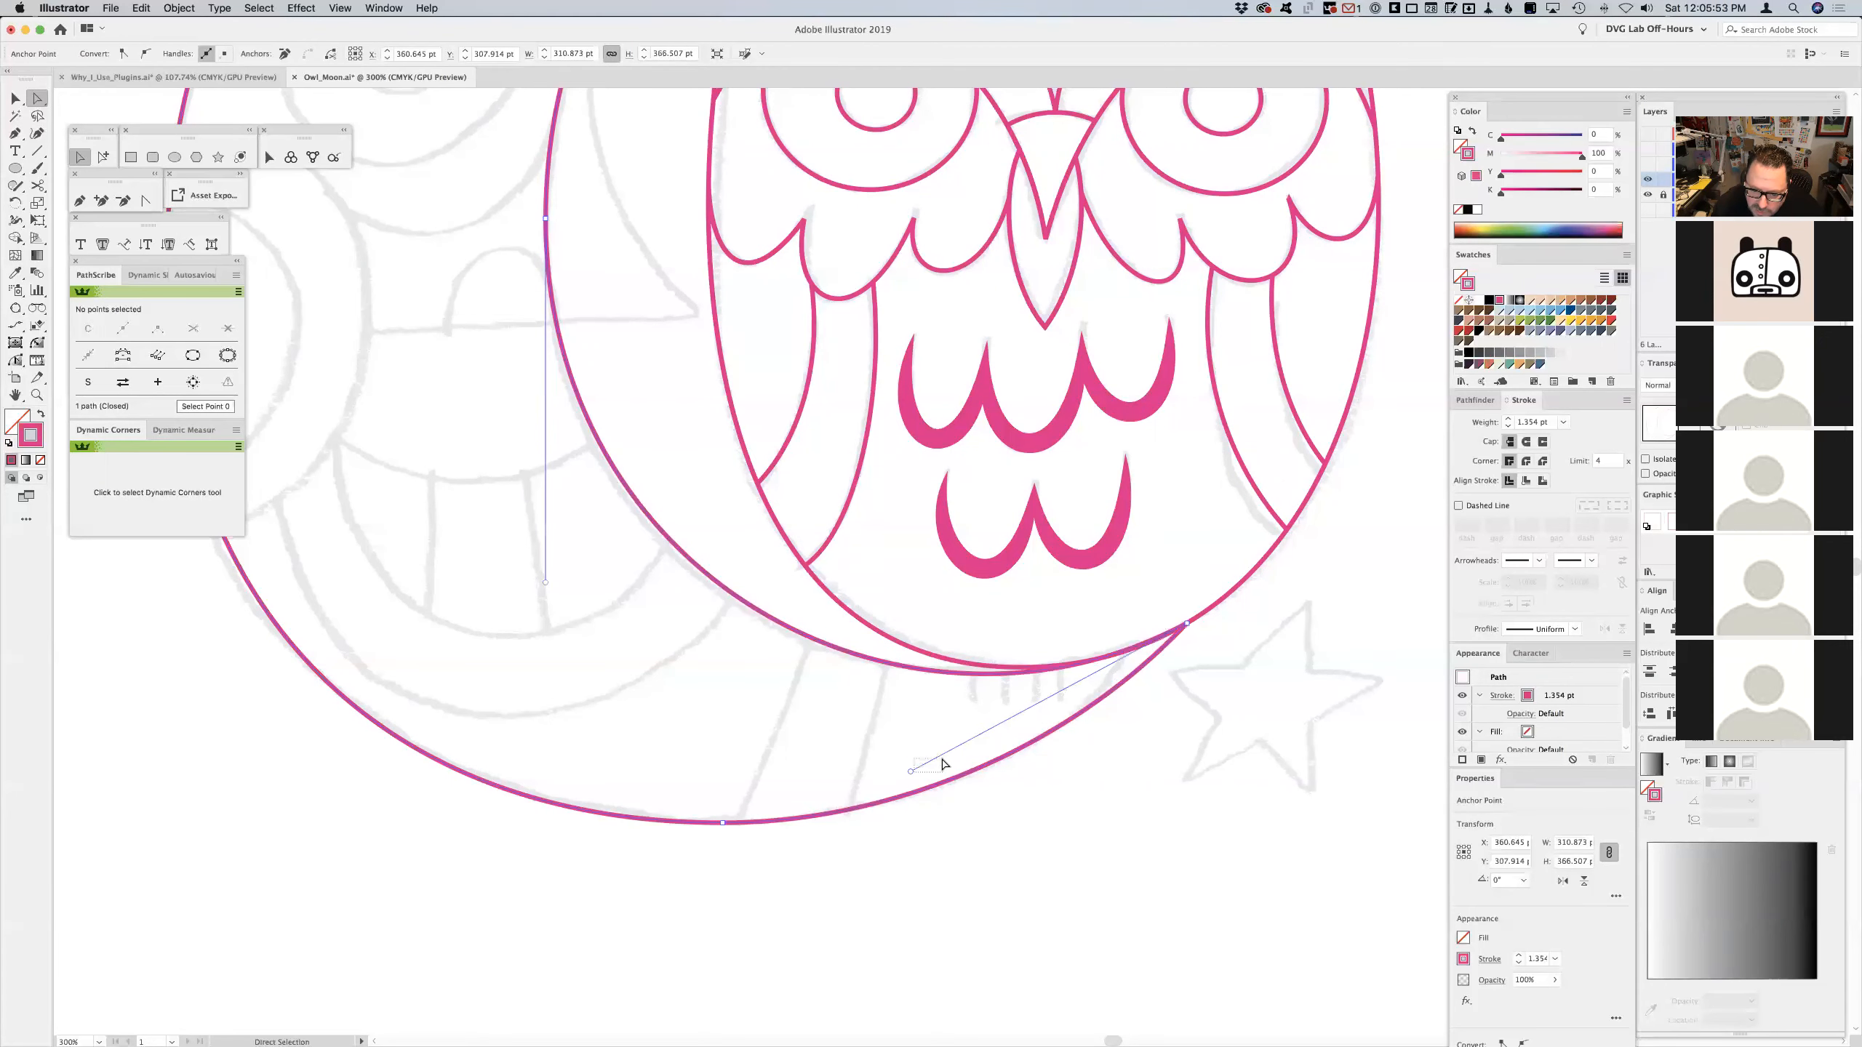
left_click(942, 764)
left_click(944, 677)
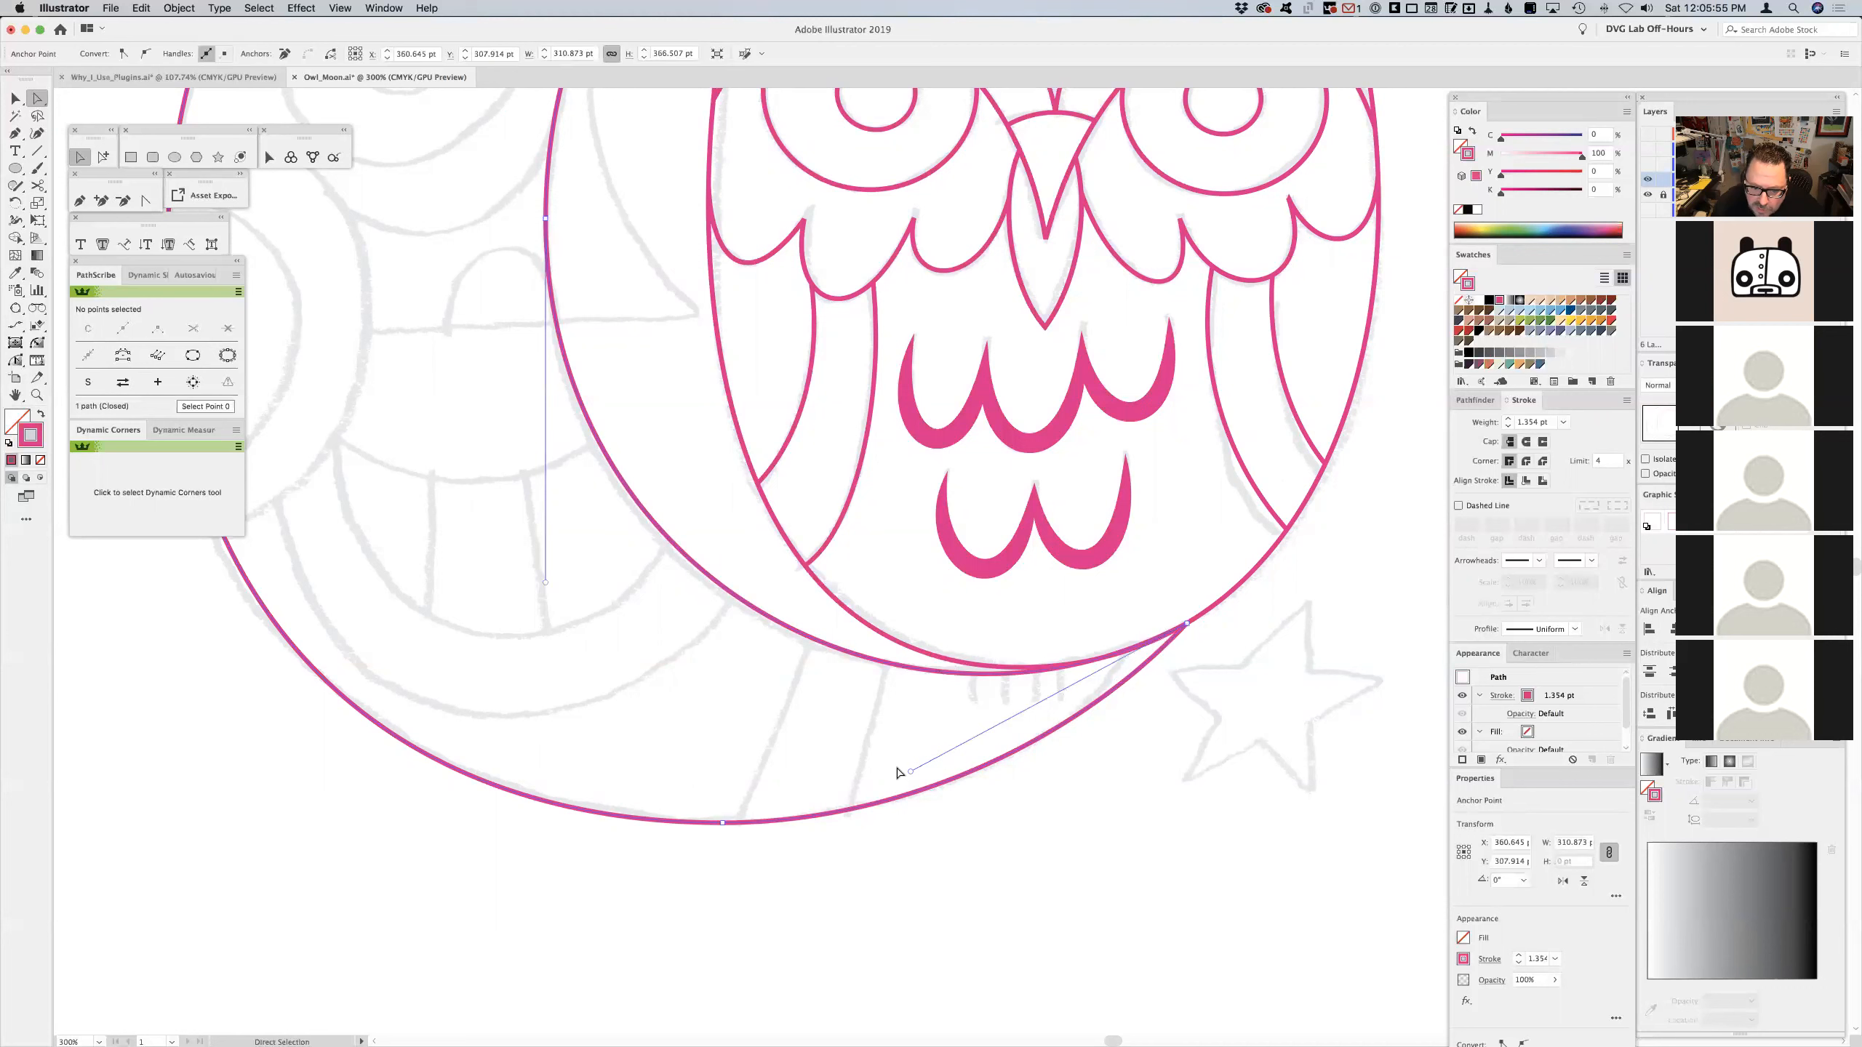
left_click_drag(911, 771, 964, 763)
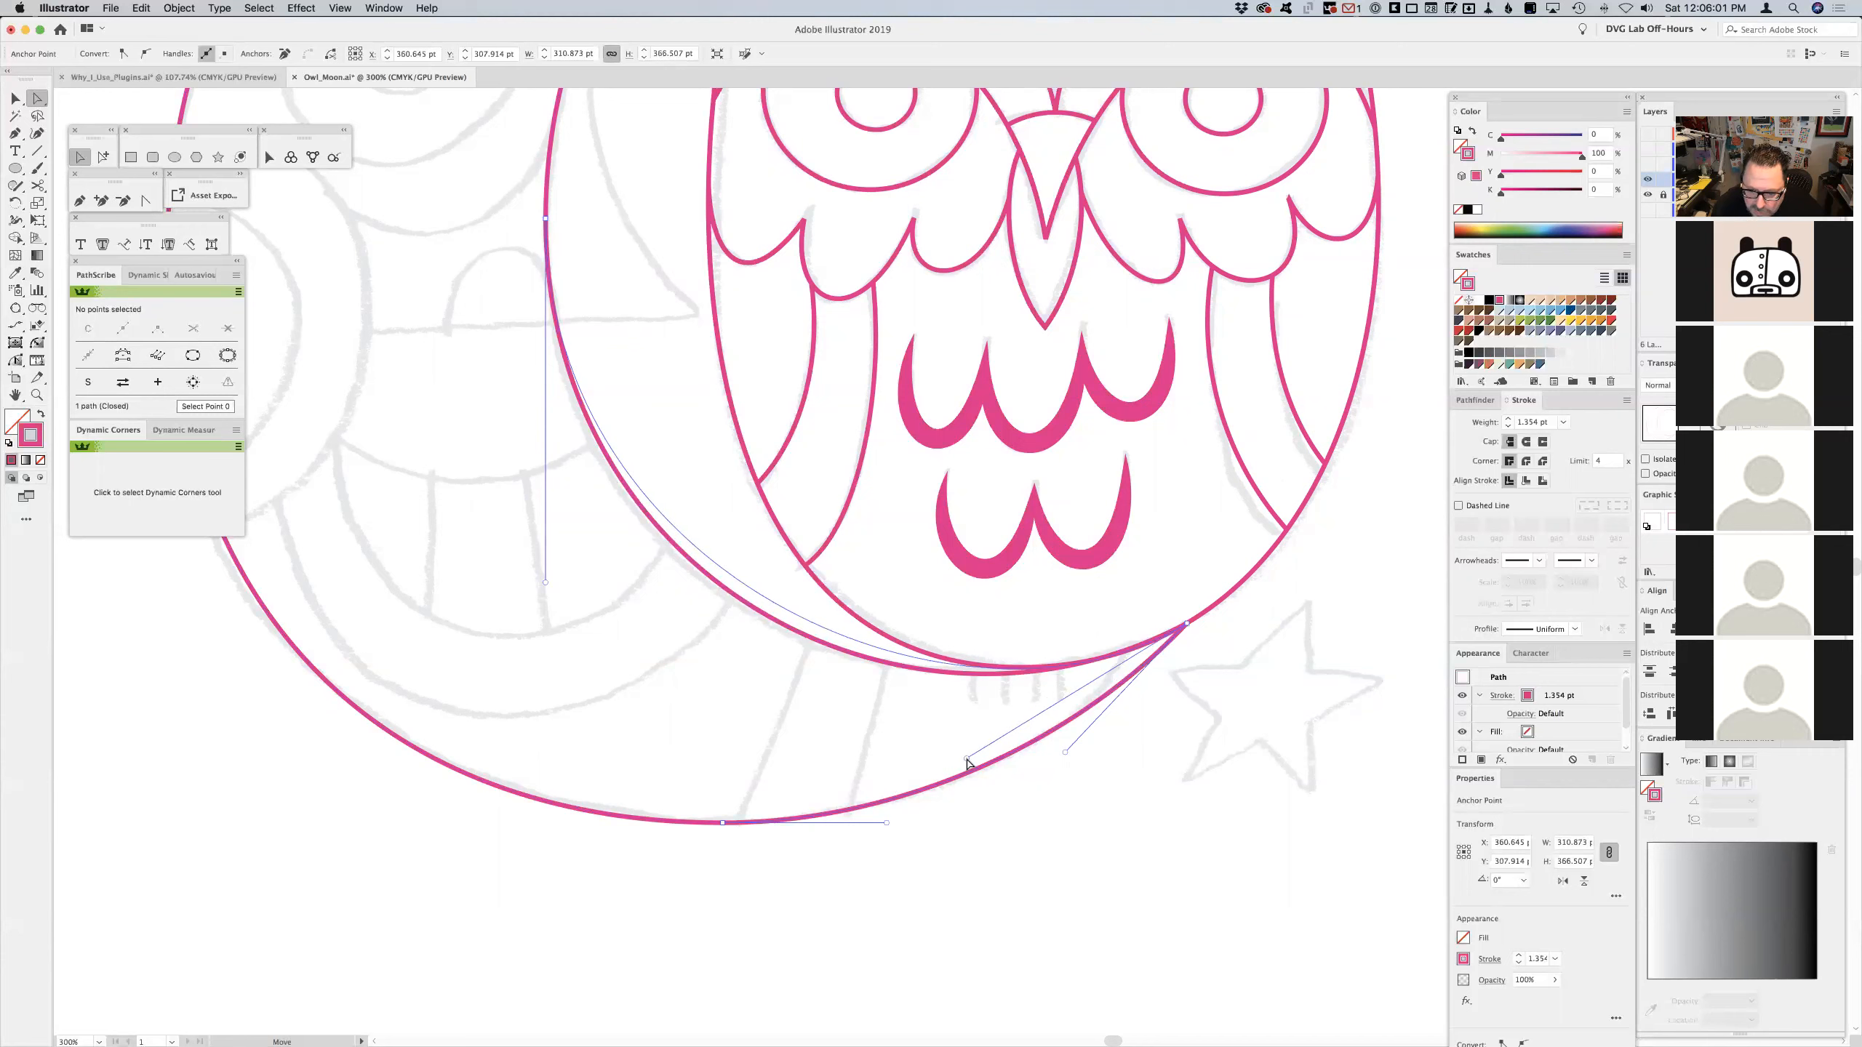
left_click_drag(966, 764, 967, 763)
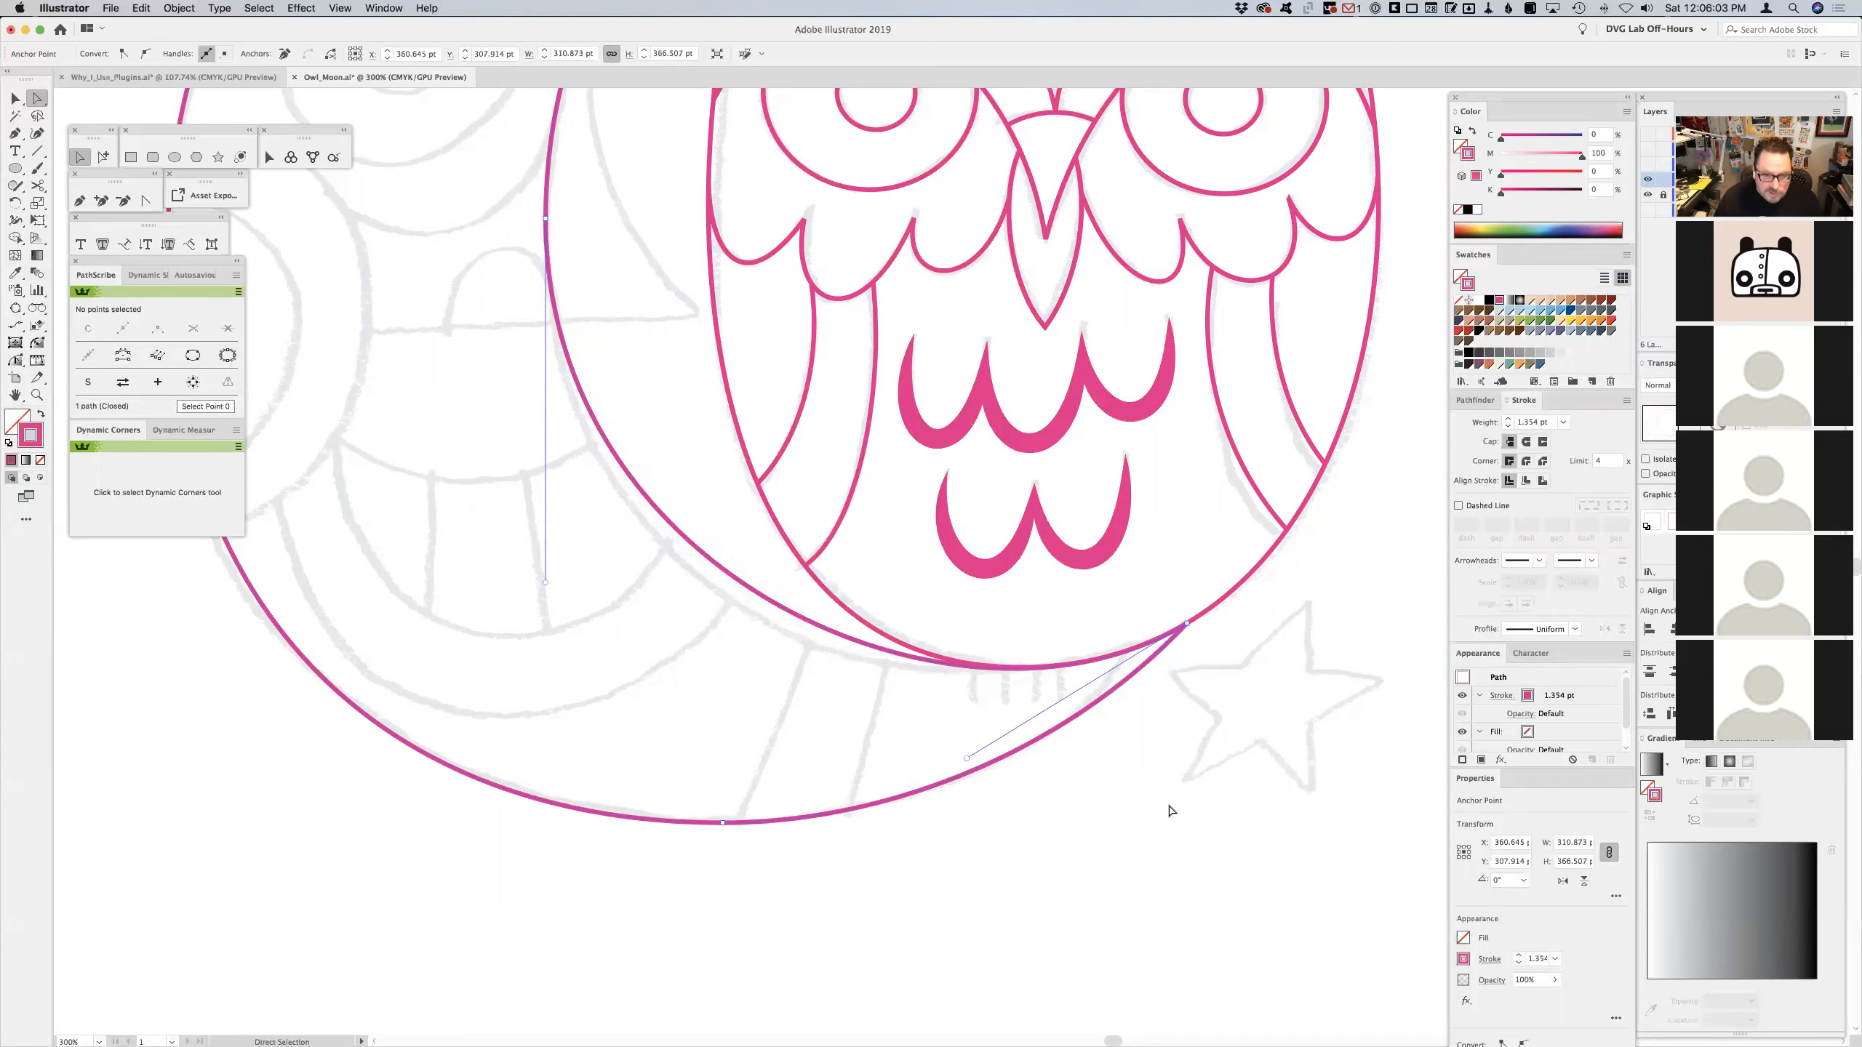
left_click_drag(545, 583, 541, 621)
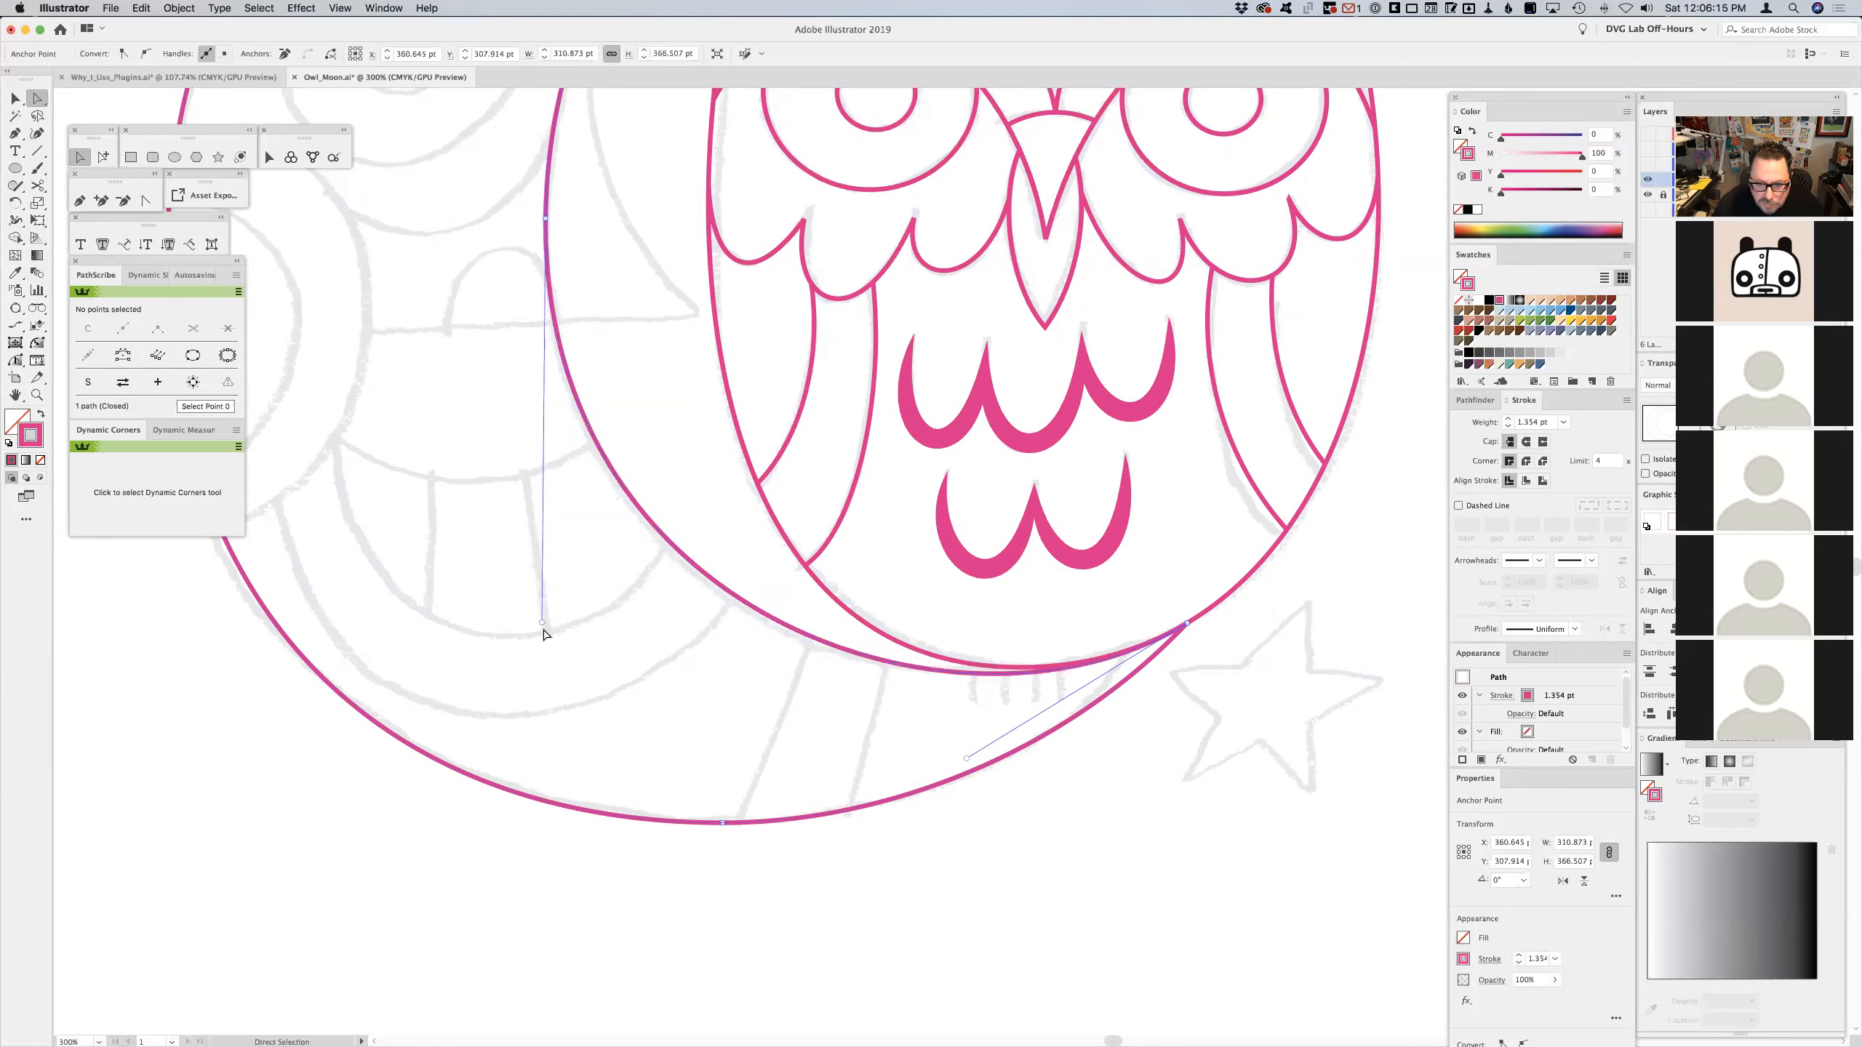
left_click_drag(966, 760, 976, 754)
left_click(1041, 620)
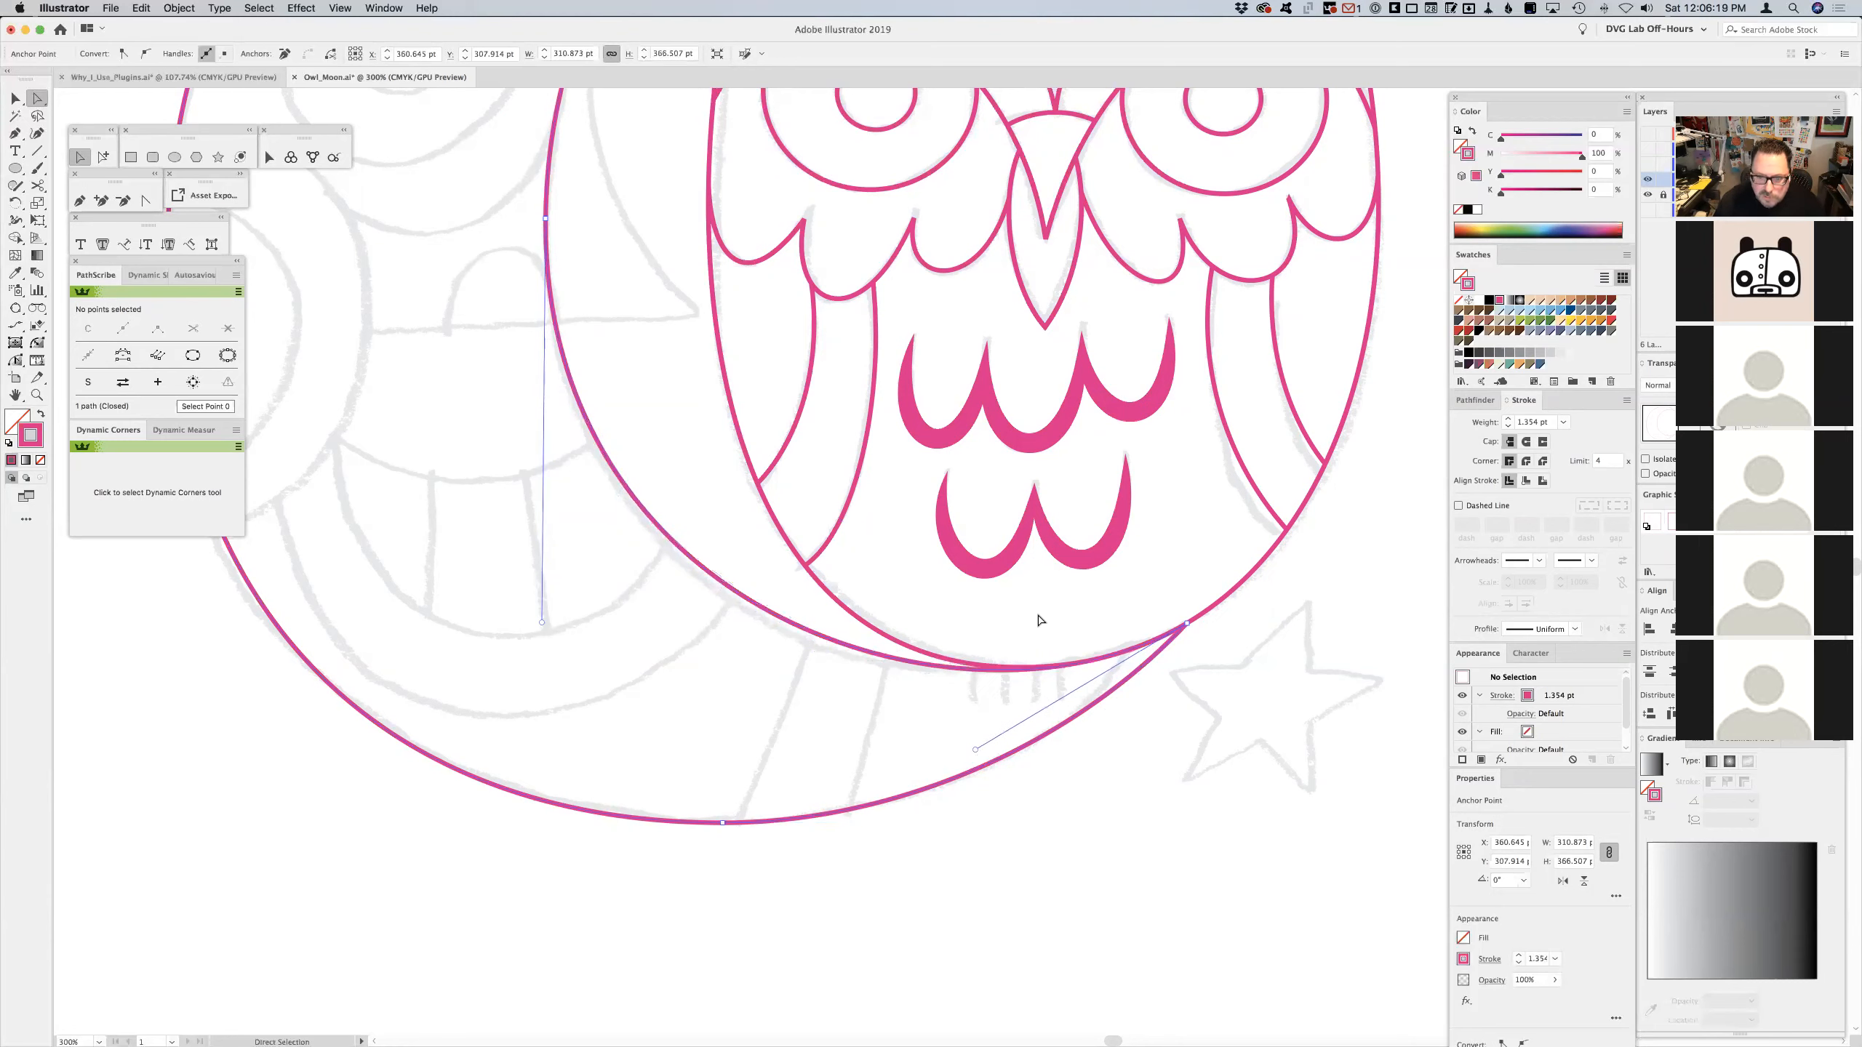
- Bring the whole owl and moon into view to check the finished outlines against the sketch
left_click_drag(760, 250, 987, 604)
left_click_drag(885, 402, 883, 475)
key("z")
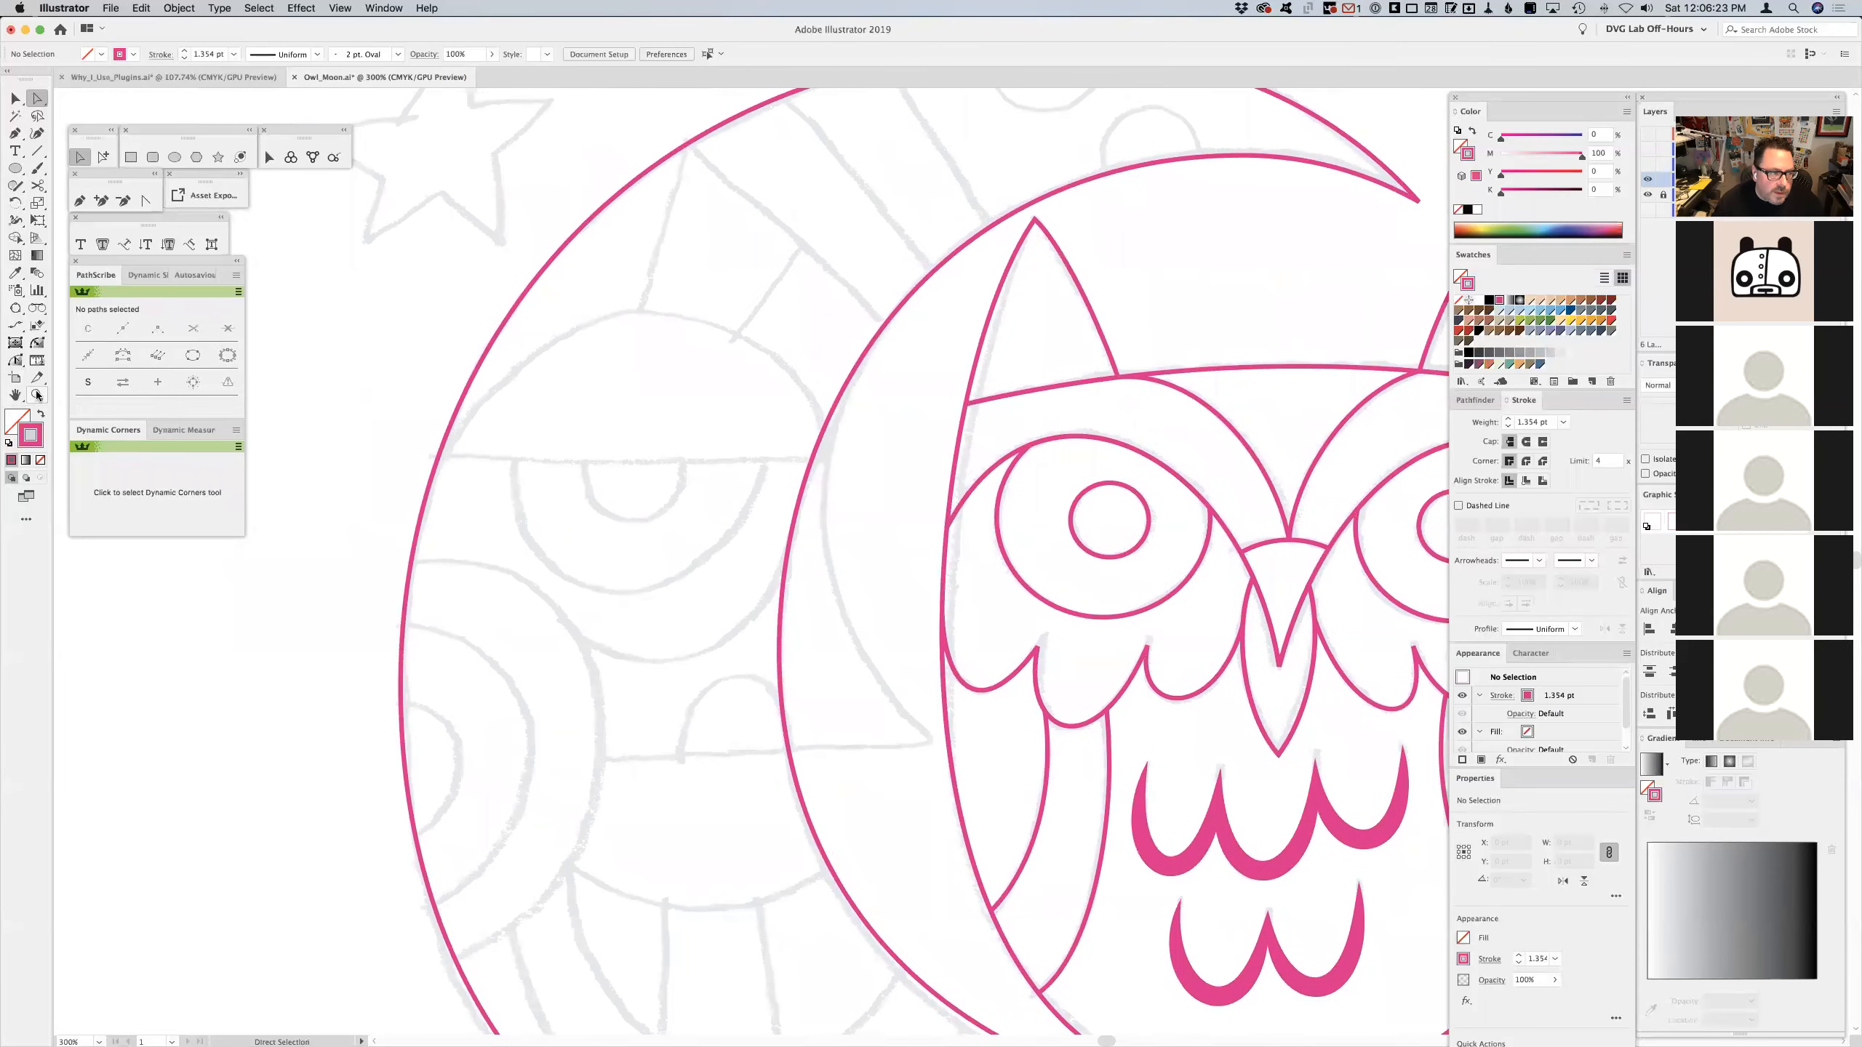
left_click(774, 549, "alt")
left_click(776, 551, "alt")
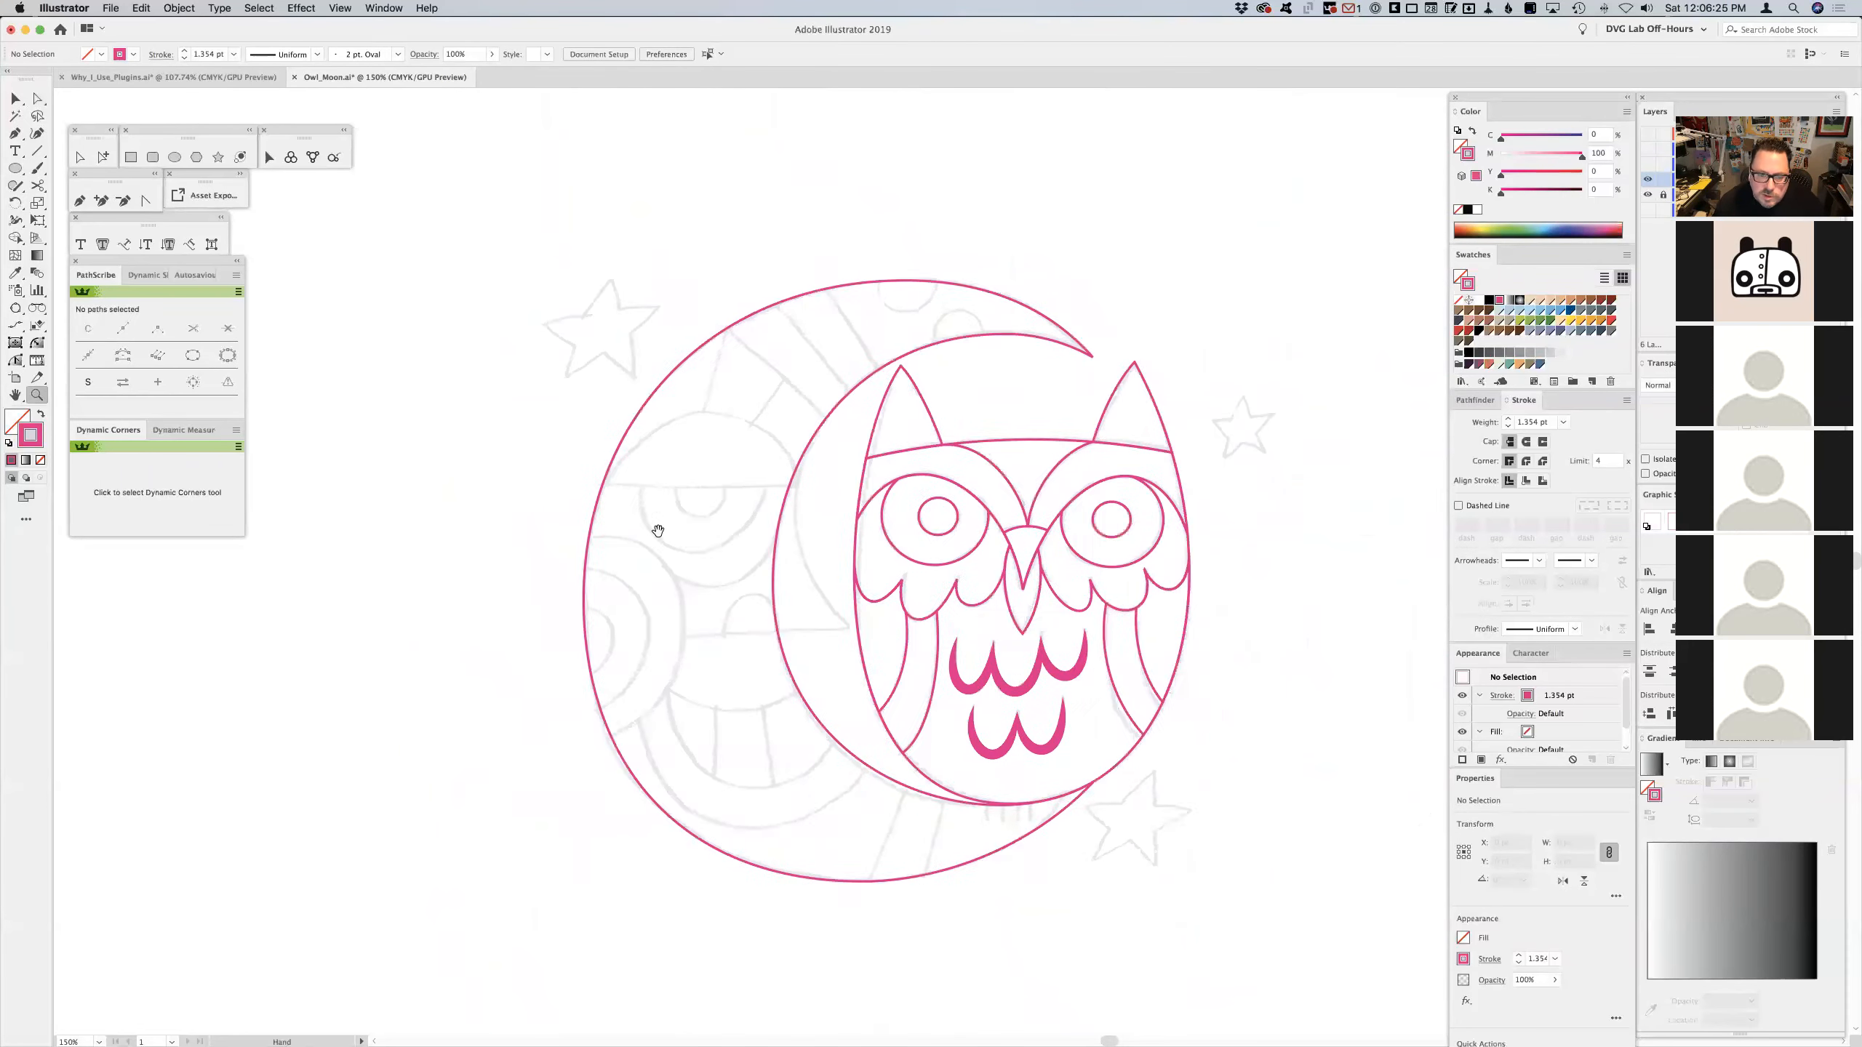
- Draw a circle about 29 pt wide over the sketched pupil of the moon's eye, and deselect it
left_click(684, 542)
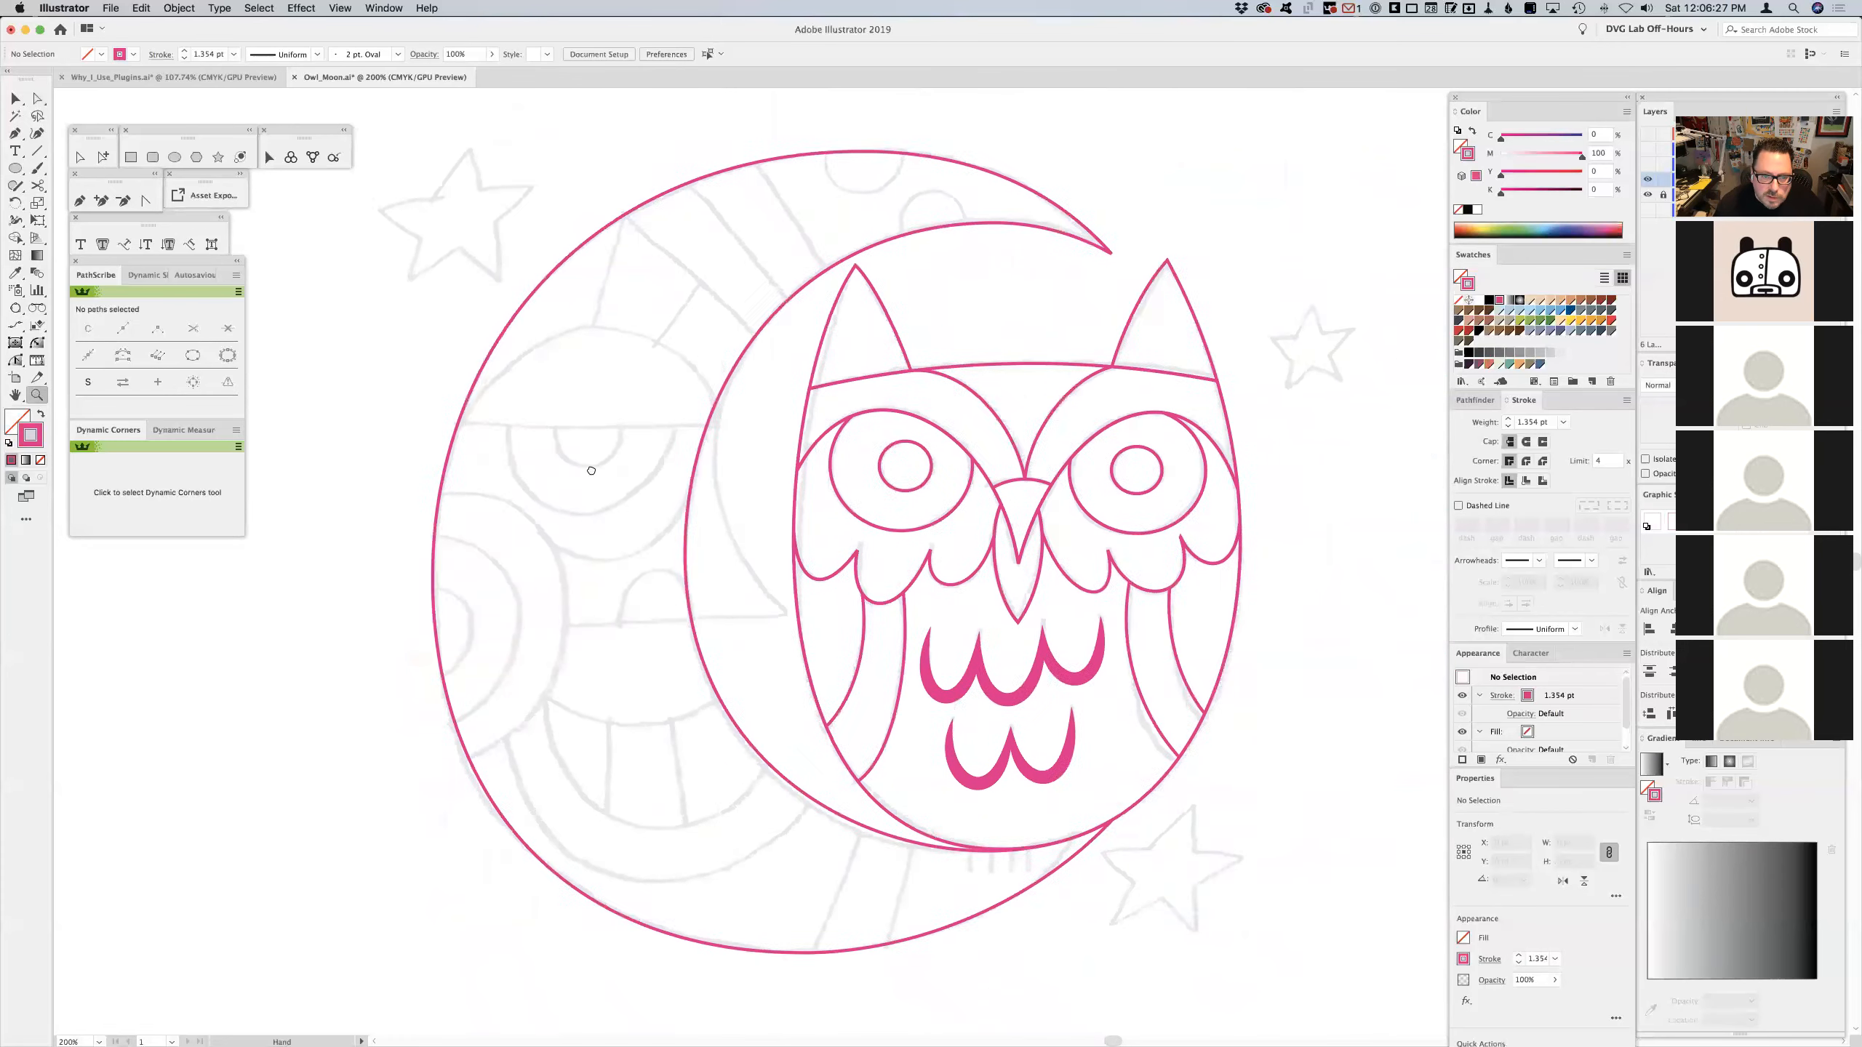
left_click(175, 157)
left_click_drag(587, 453, 620, 485)
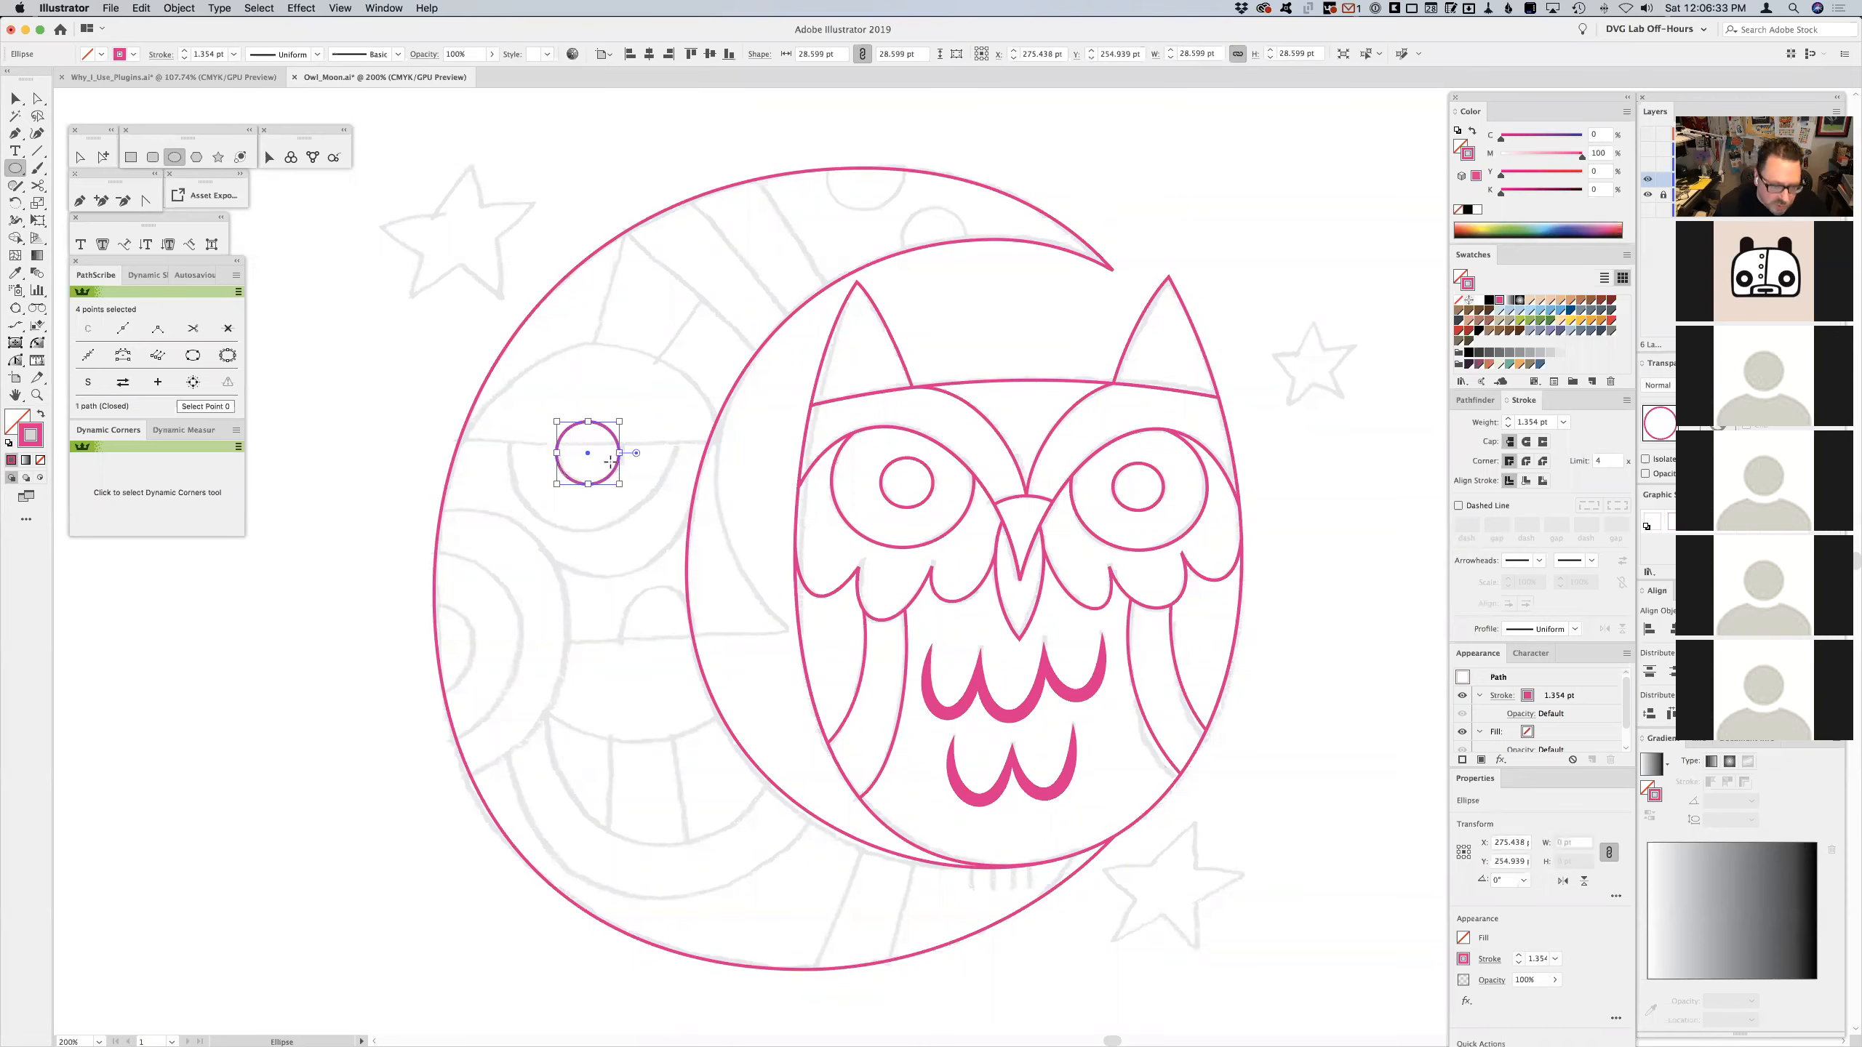
key("v")
key("super+shift+a")
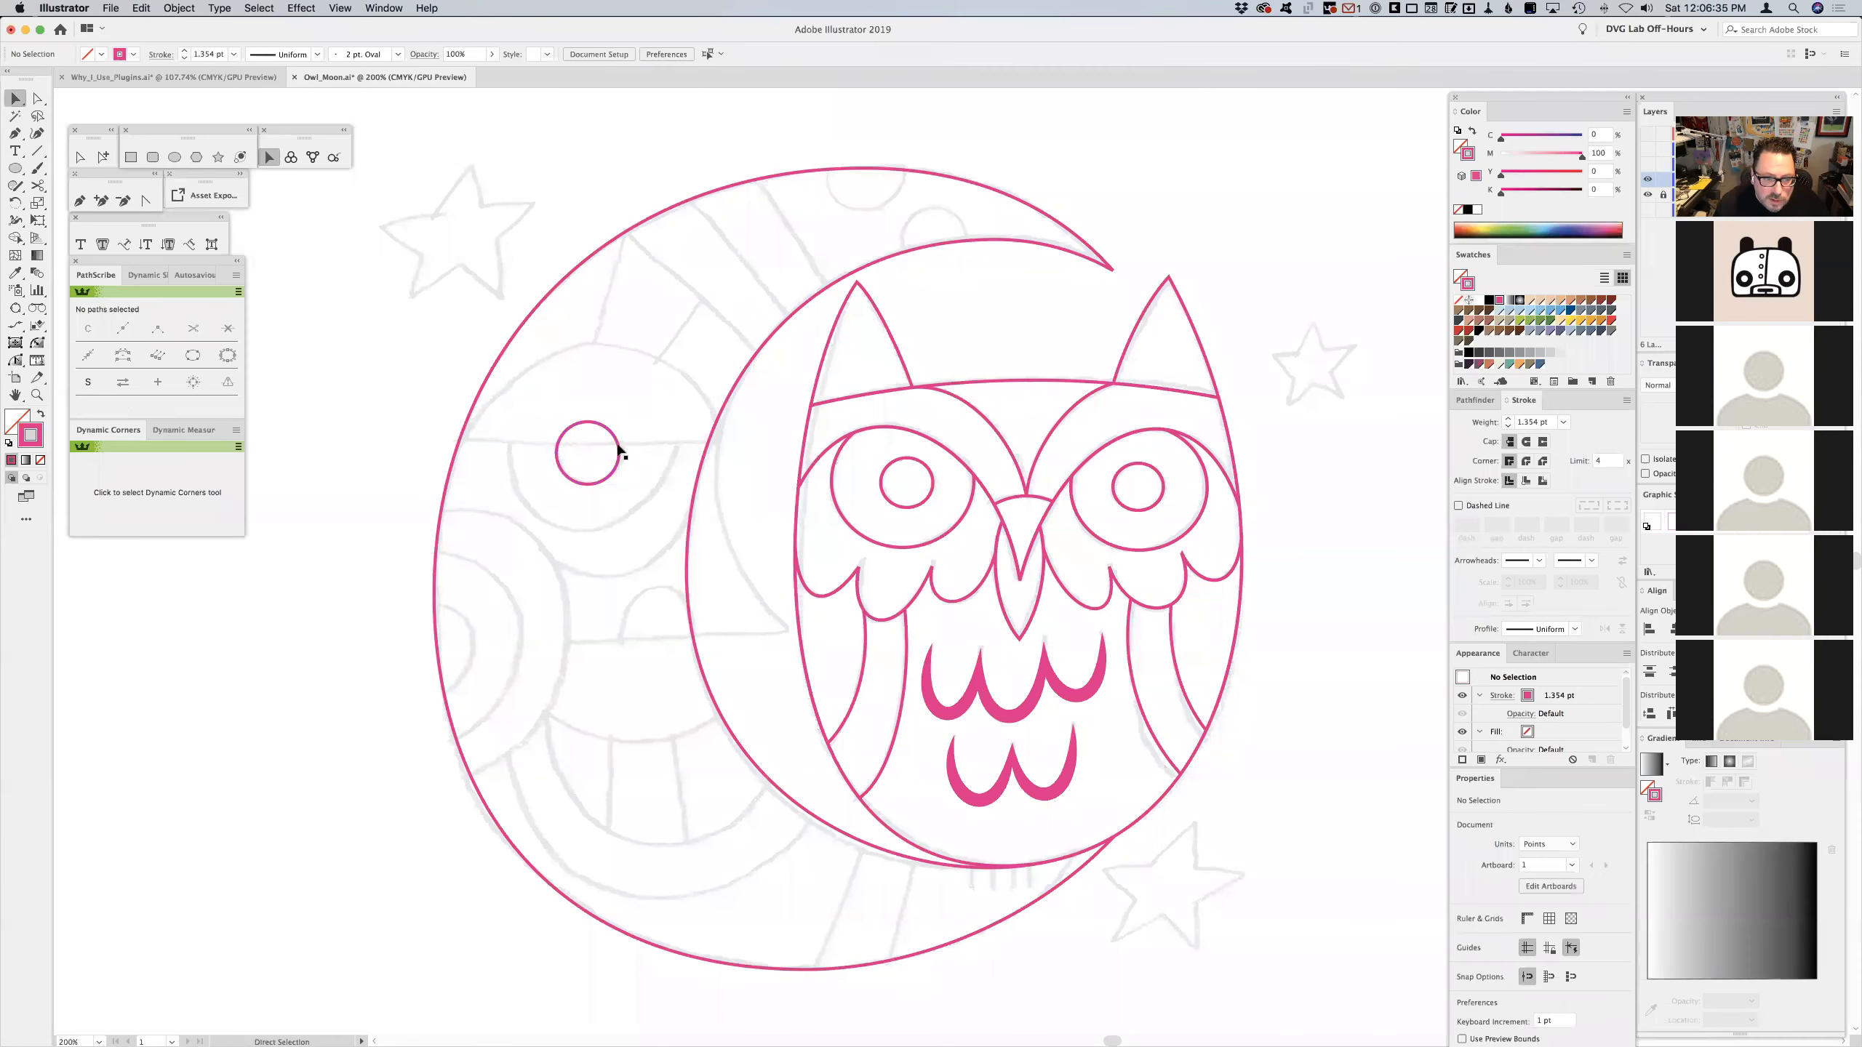
- Draw an ellipse about 70 by 74 pt around the pupil, and shift its right anchor point slightly outward and up to match the sketch
left_click(178, 157)
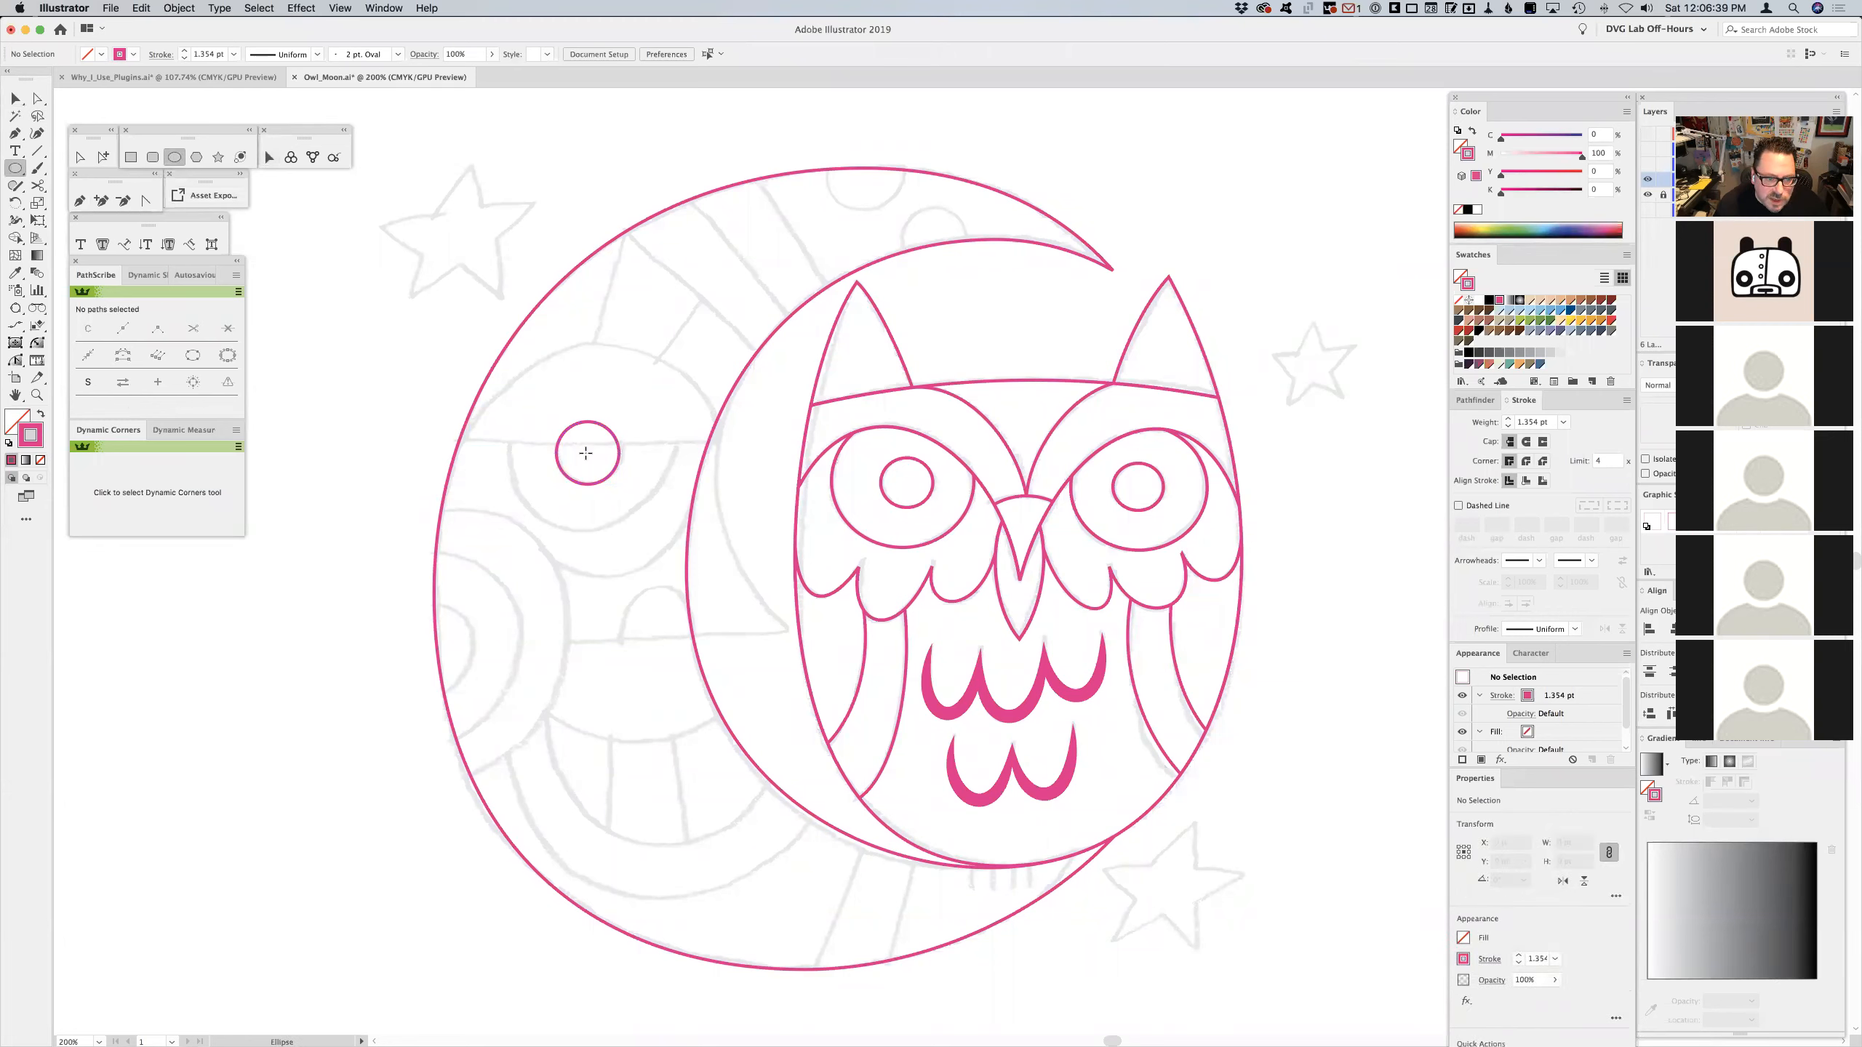
left_click_drag(585, 452, 662, 534)
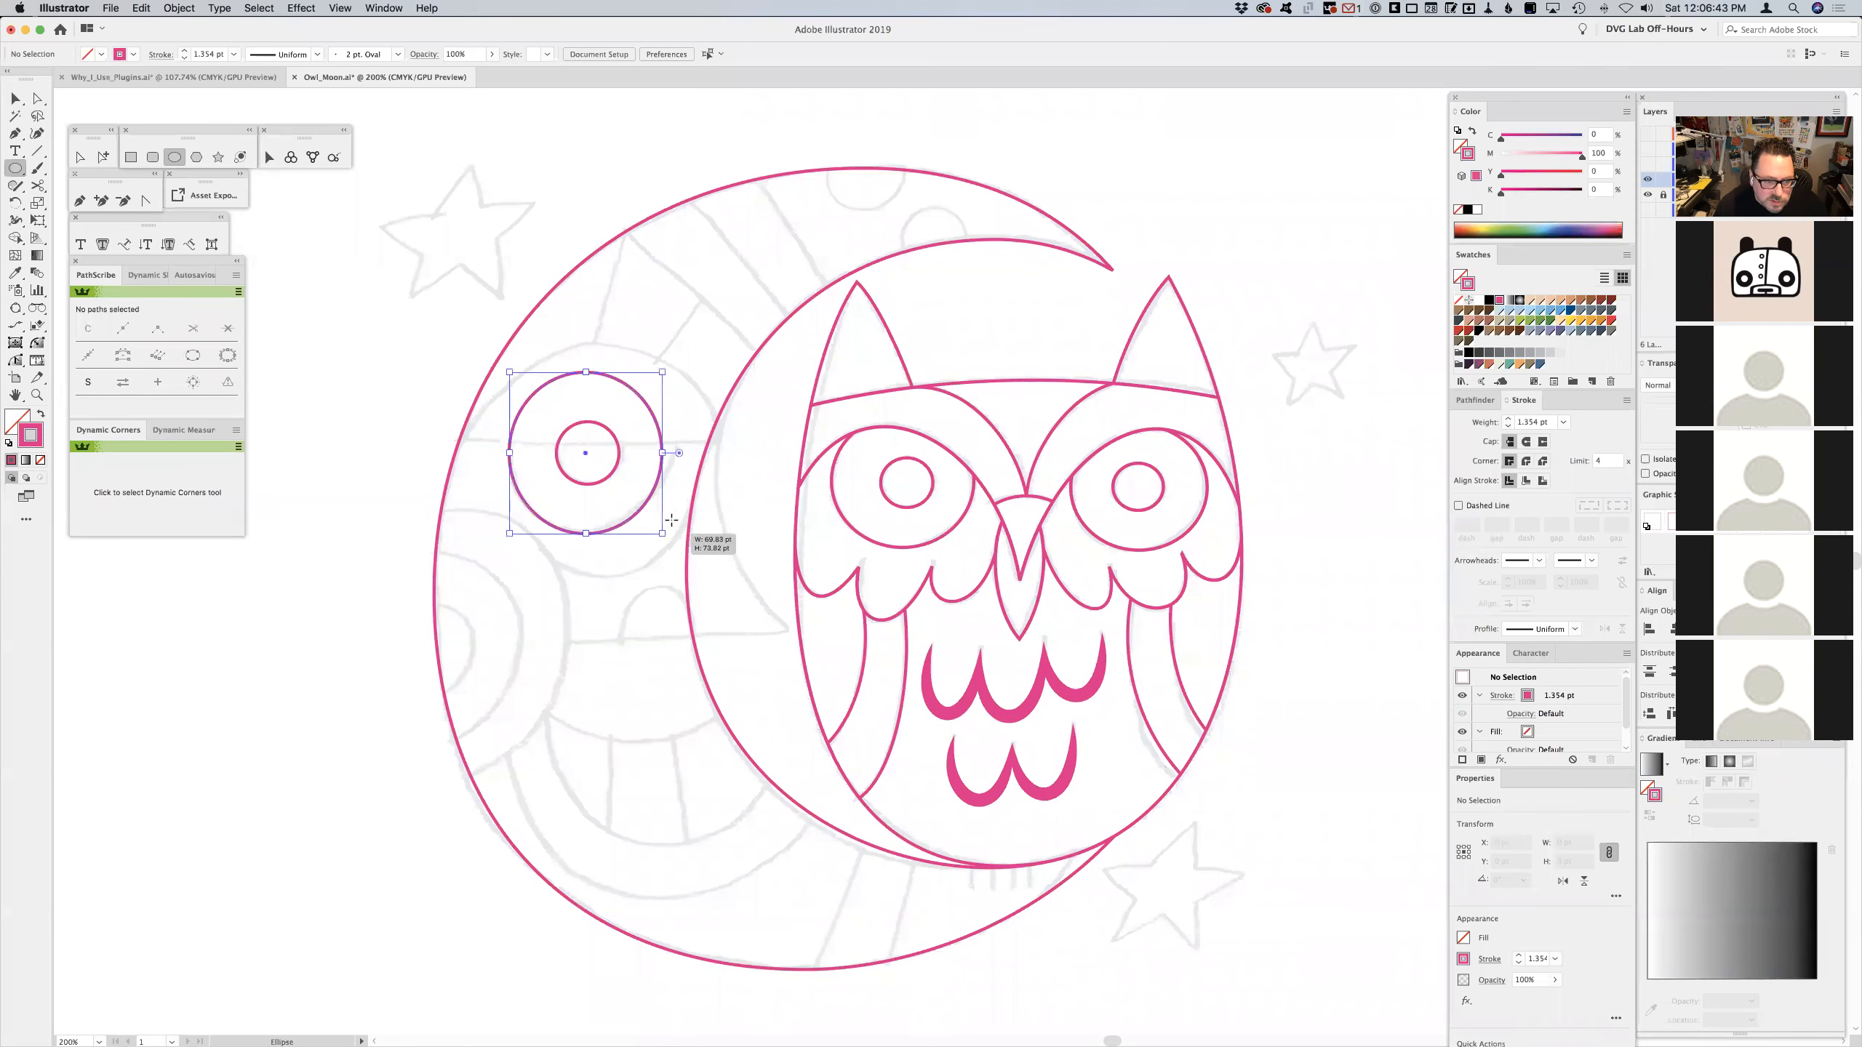
key("a")
left_click_drag(664, 455, 675, 439)
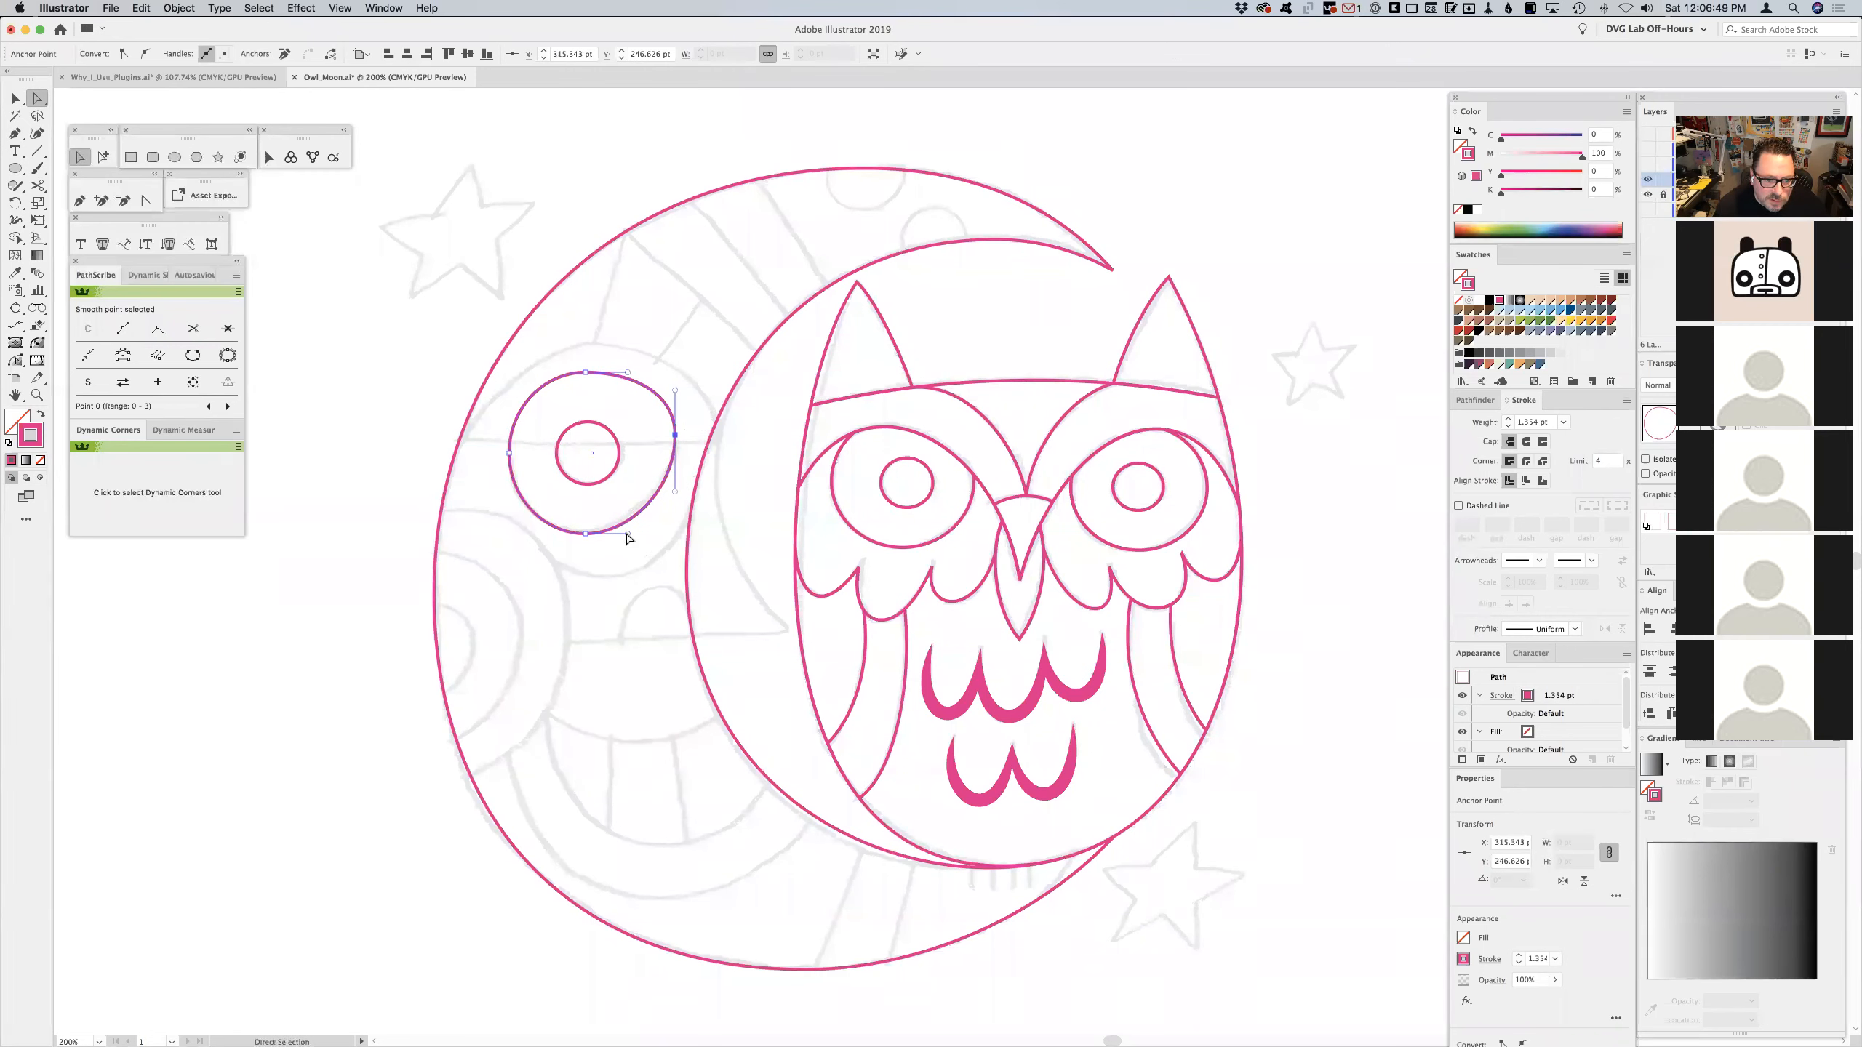
left_click(600, 518)
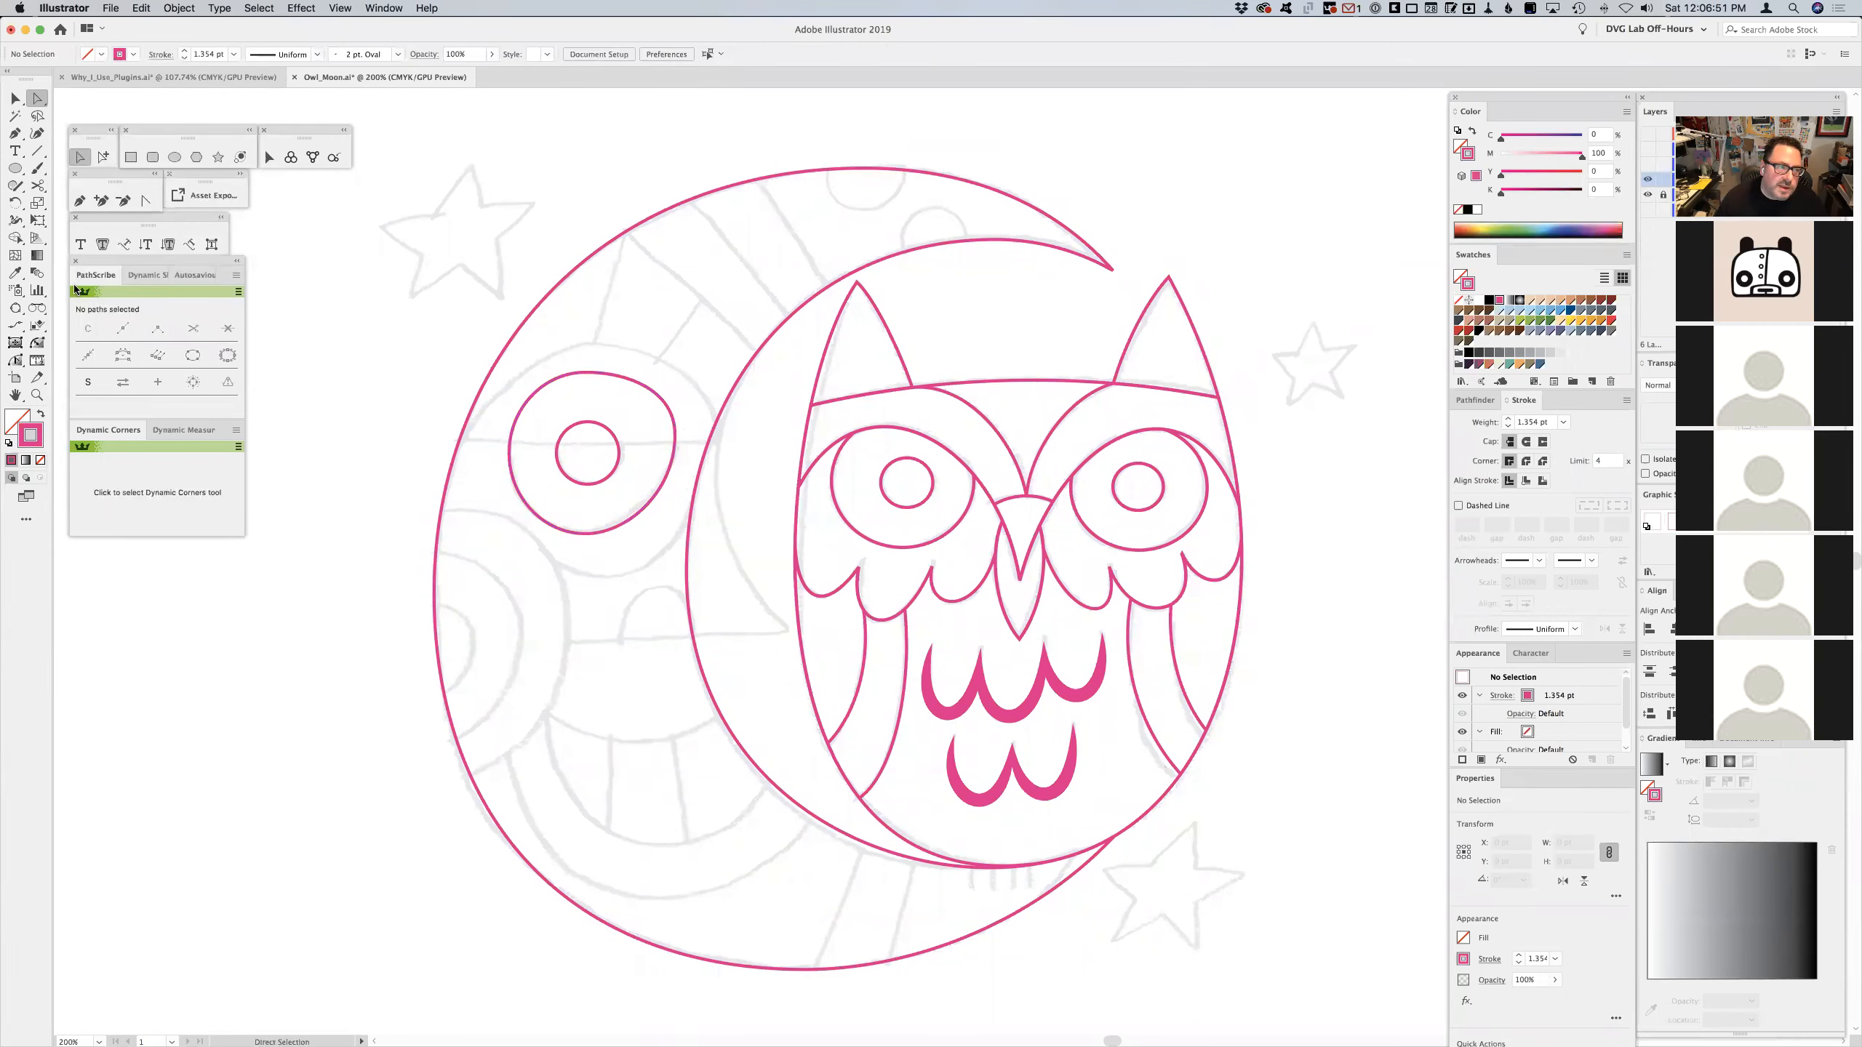
- Draw a closed straight path with the Pen tool along the sketched lower edge of the moon's eyelid, between the crescent's outer and inner curves
left_click(80, 200)
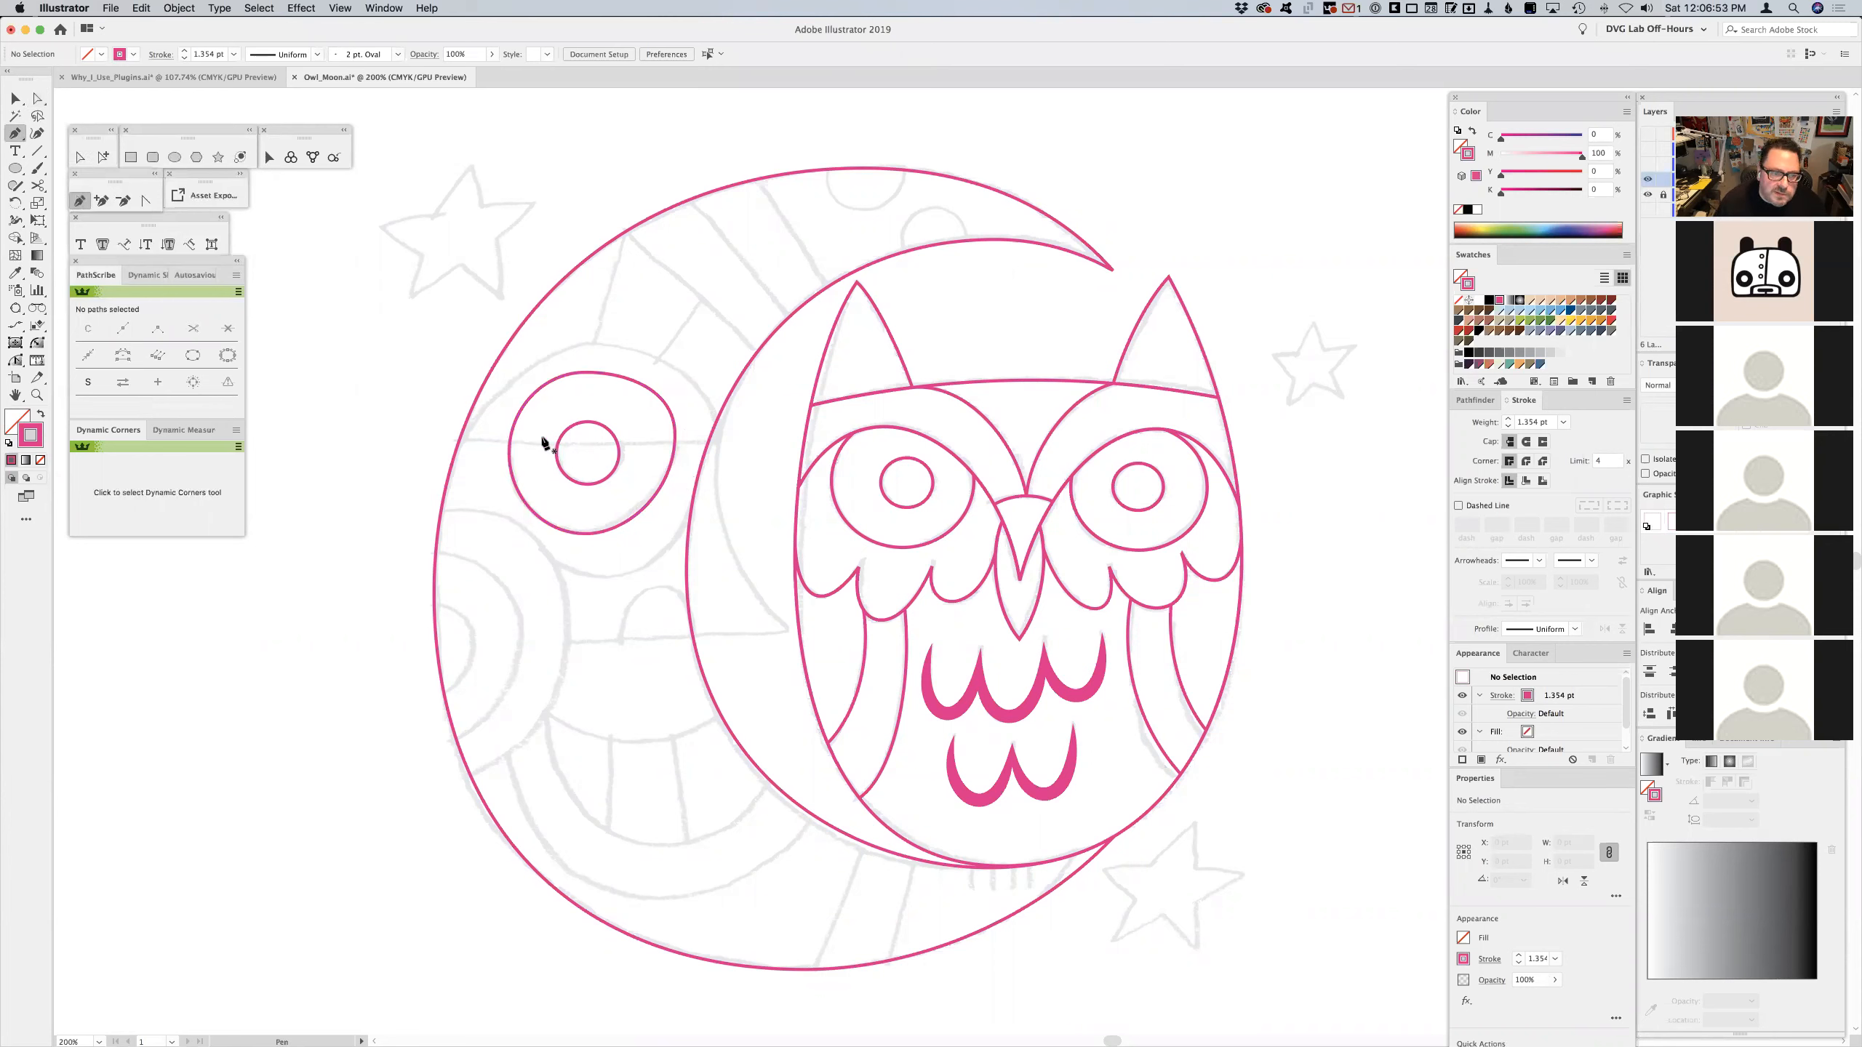
left_click(460, 440)
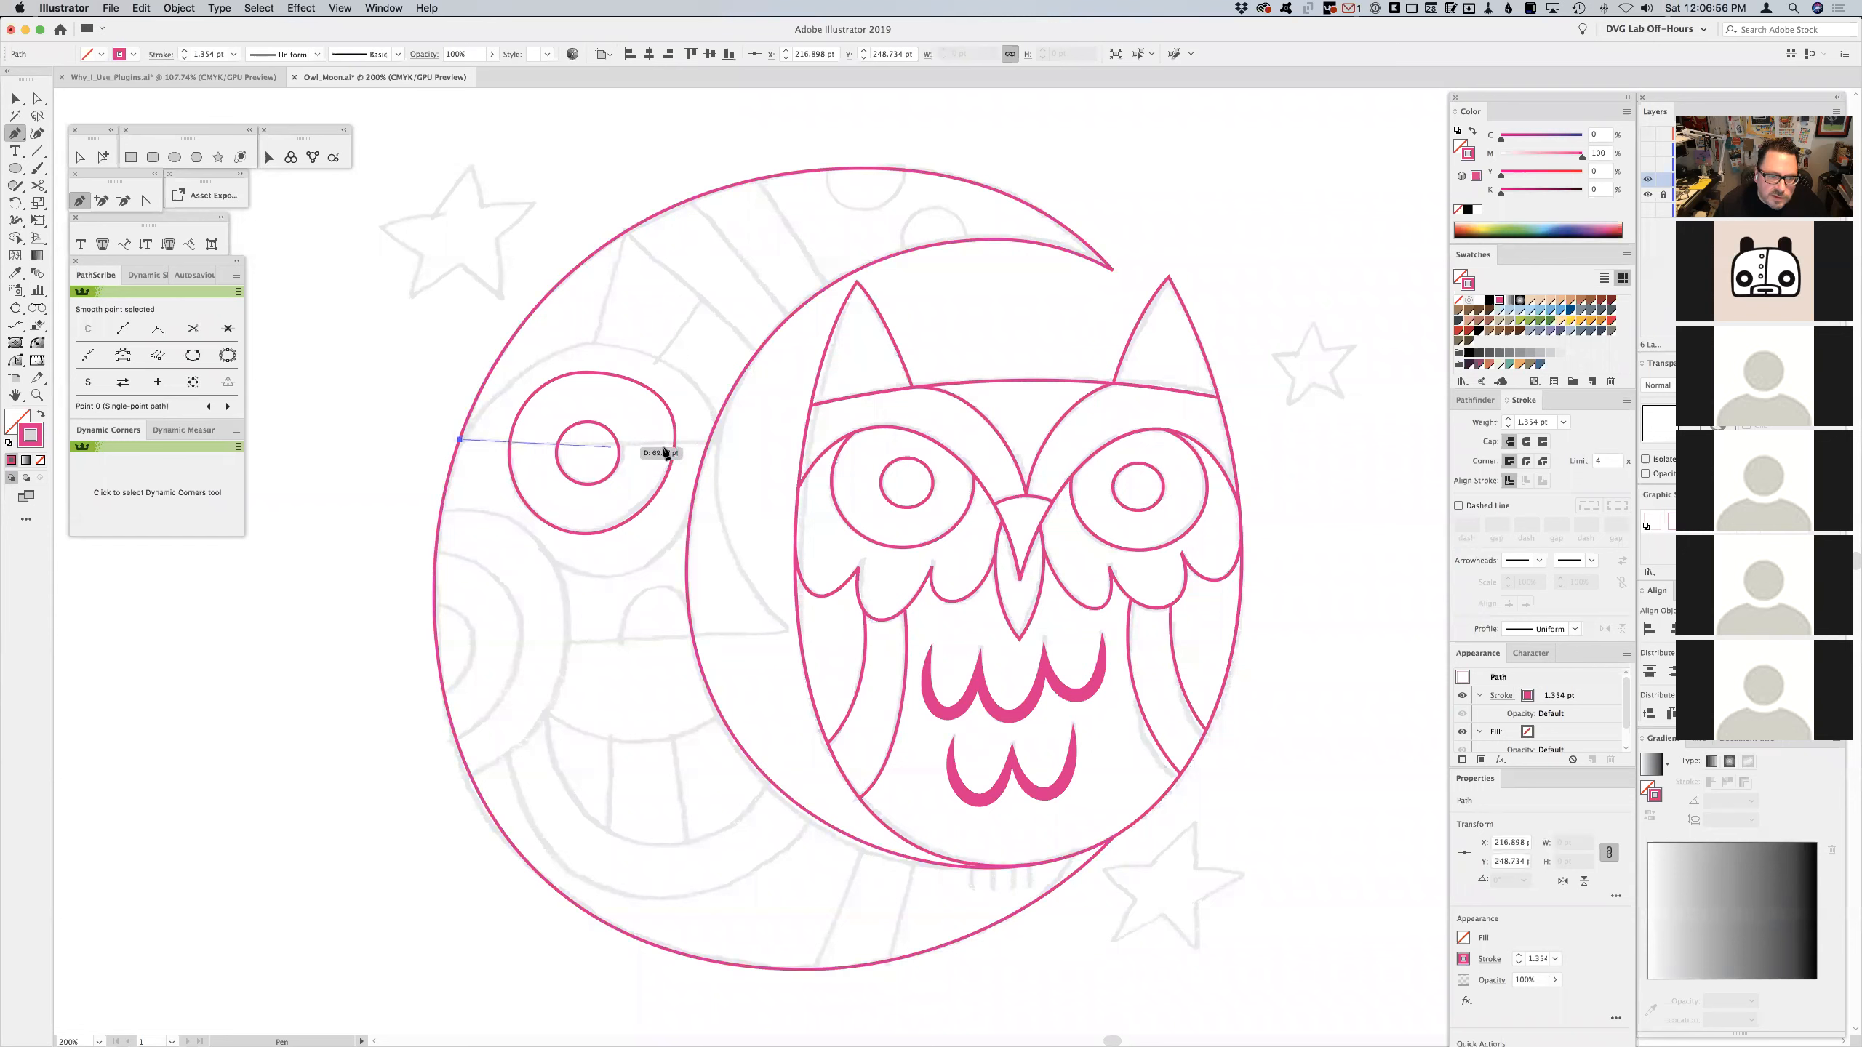
left_click(708, 443)
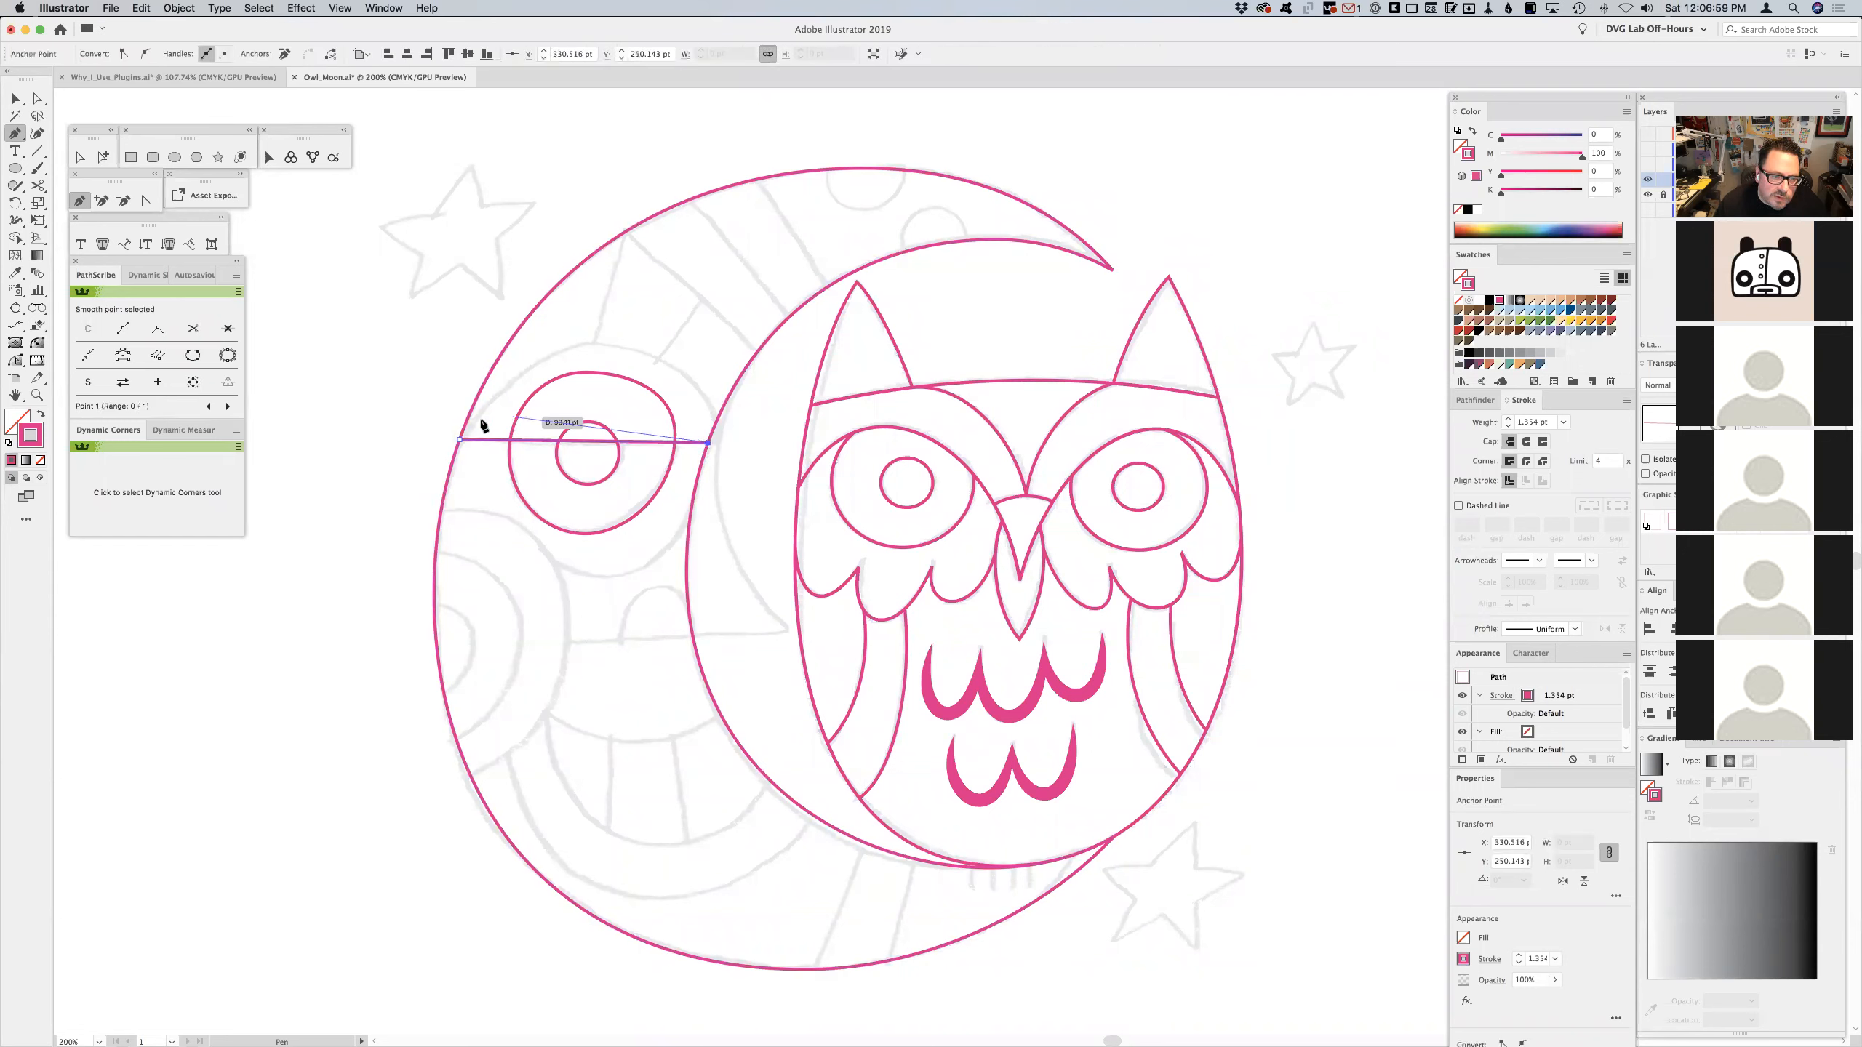
left_click(460, 441)
- Bend the eyelid's upper edge into an arch with the PathScribe tool, fit its two handles to the sketch, and deselect it
left_click(16, 360)
left_click_drag(494, 440, 516, 382)
left_click_drag(674, 383, 707, 314)
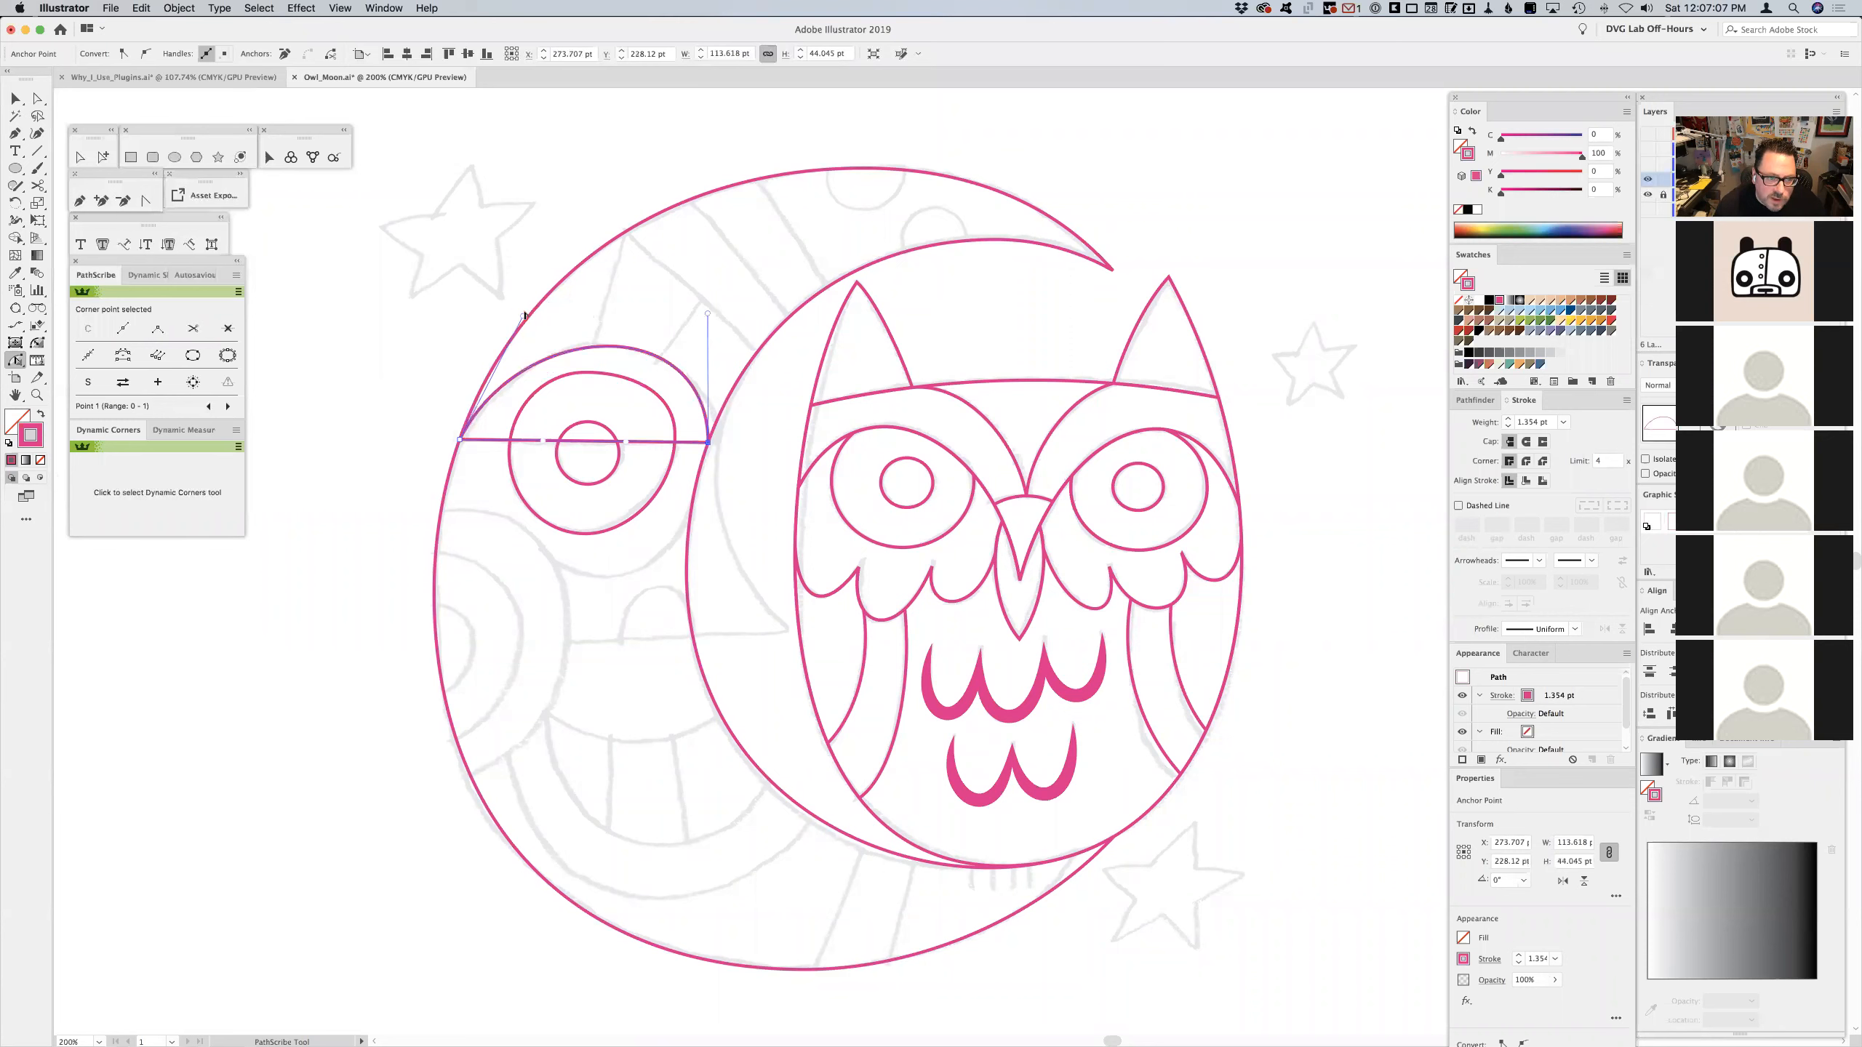
left_click_drag(528, 310, 534, 298)
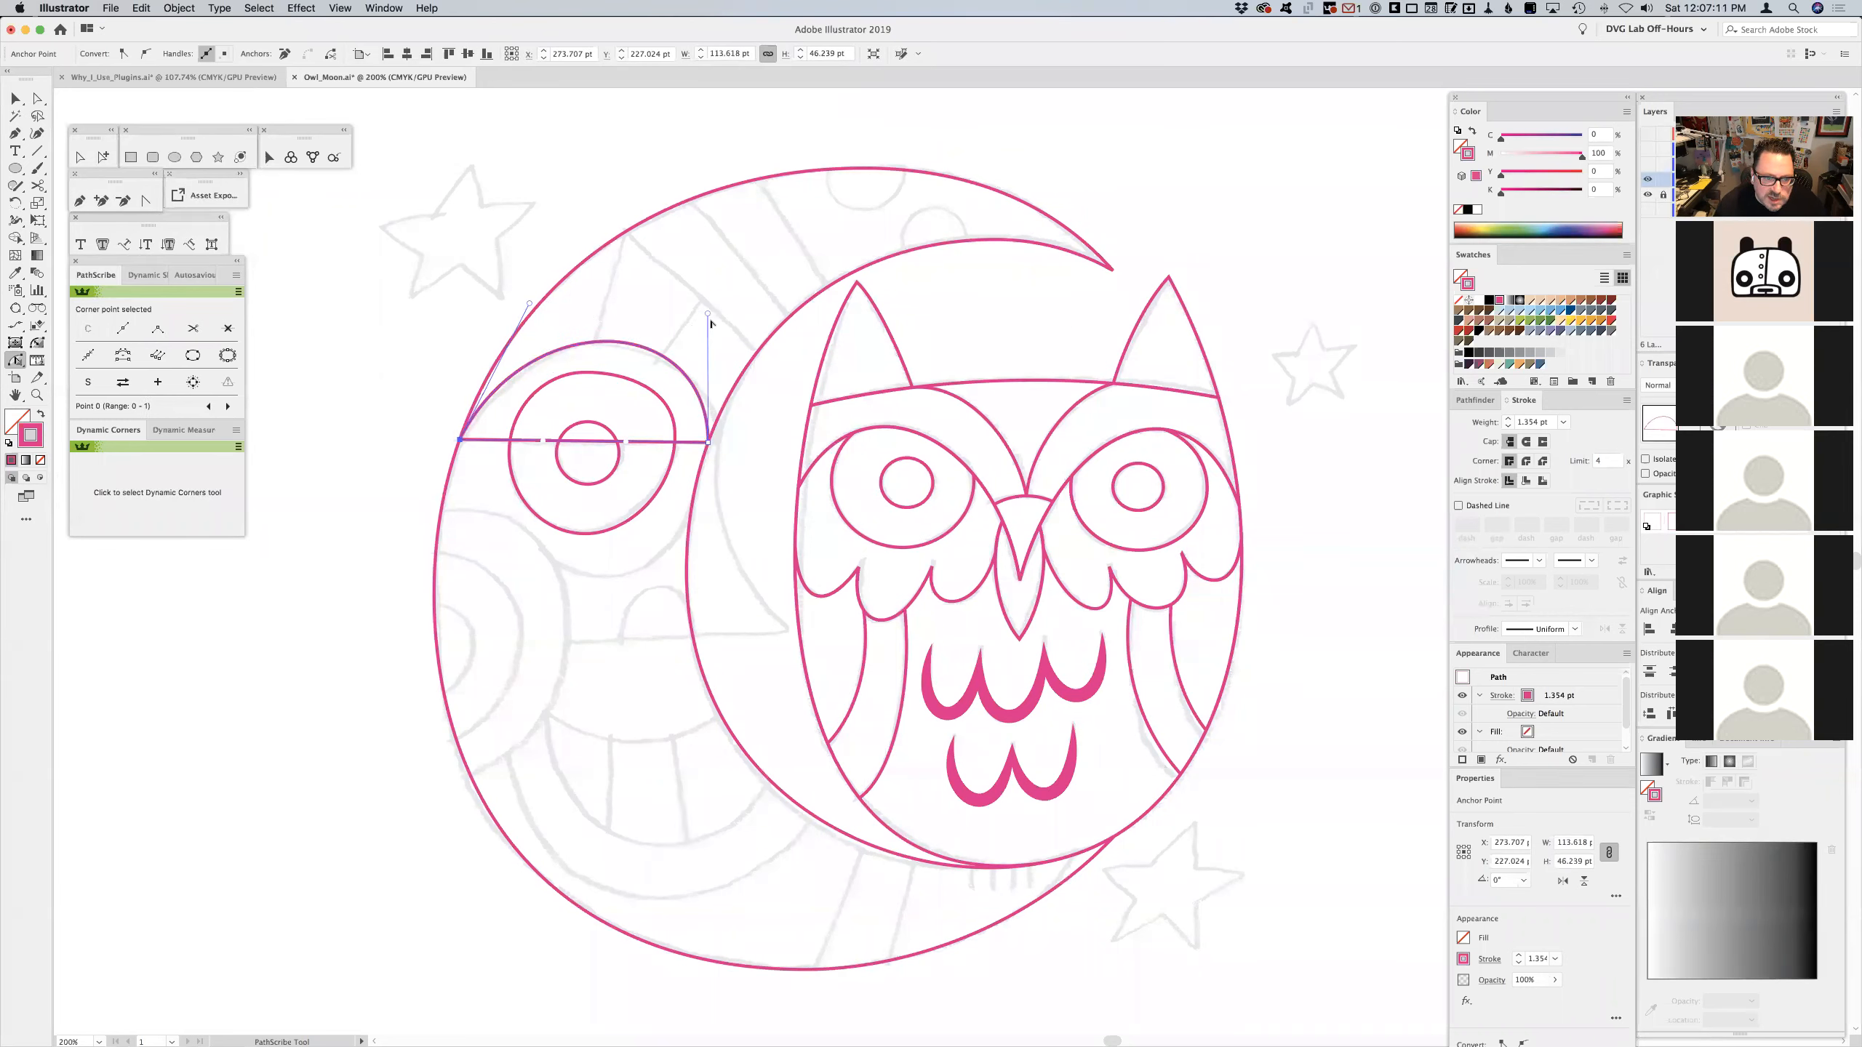
left_click_drag(708, 314, 707, 316)
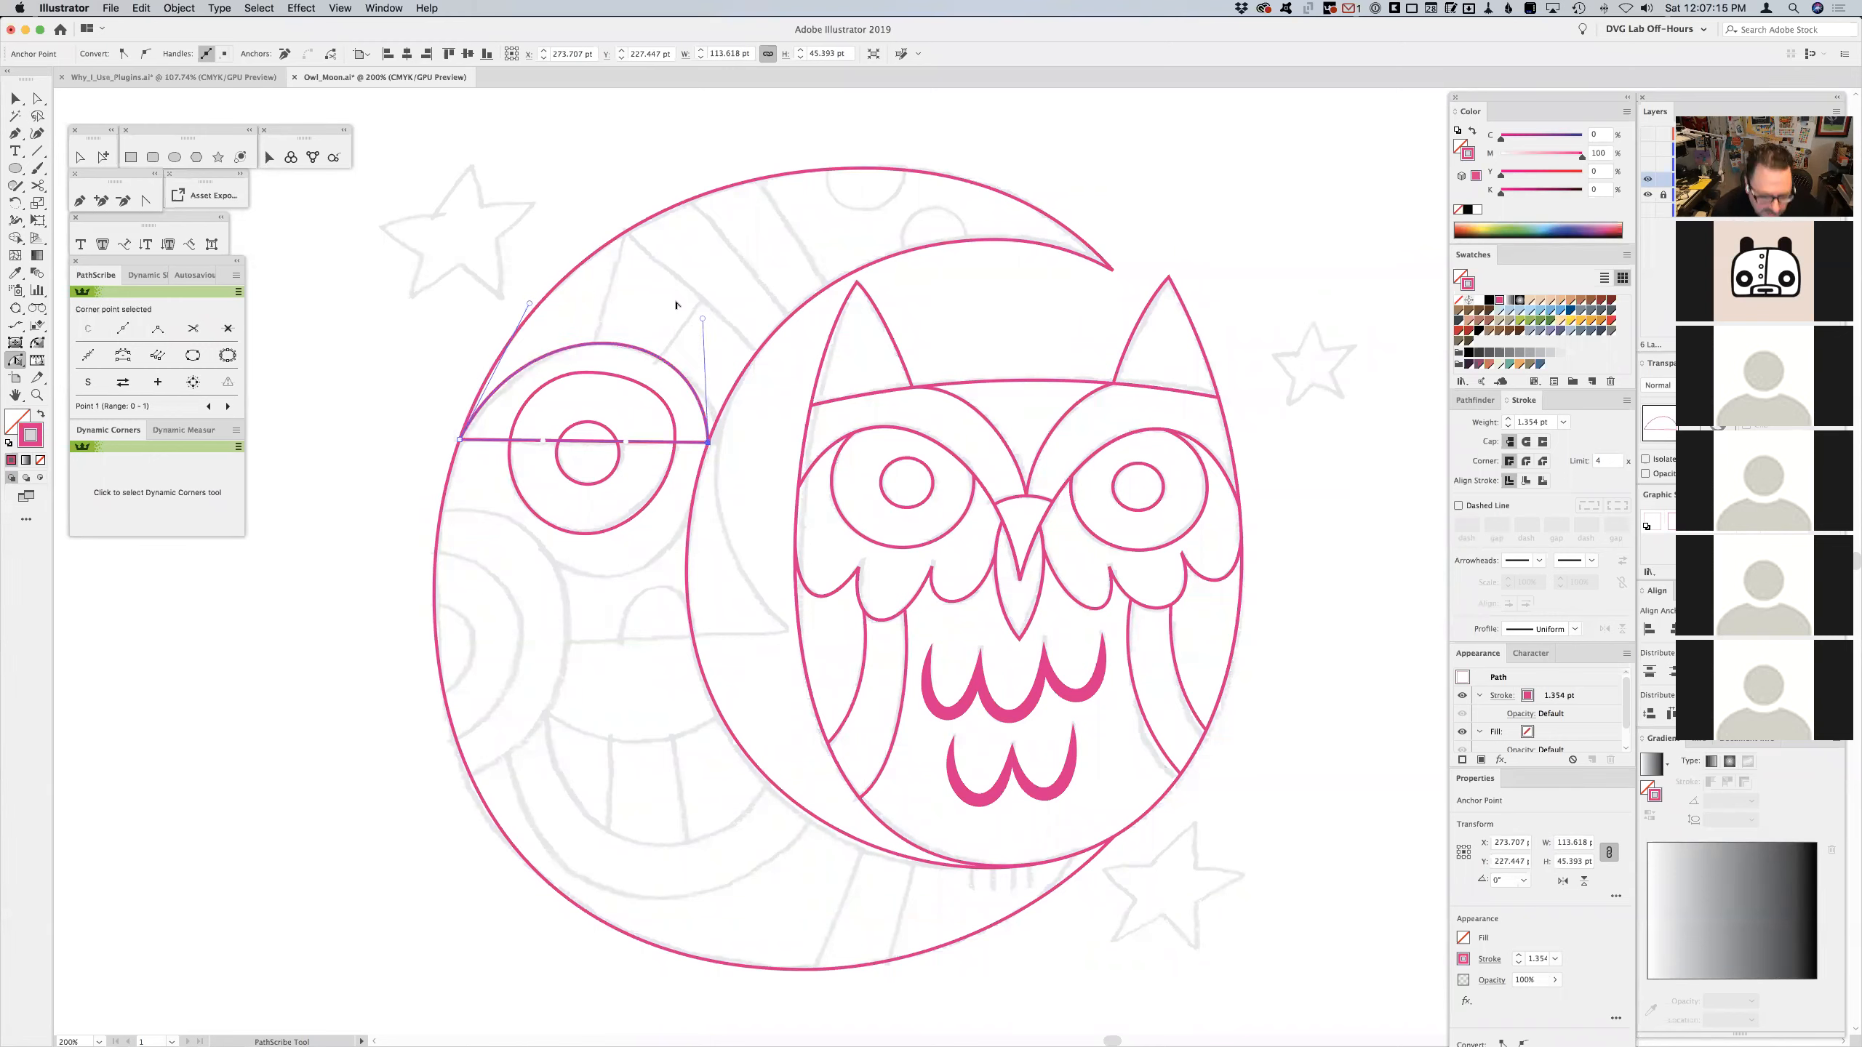
key("v")
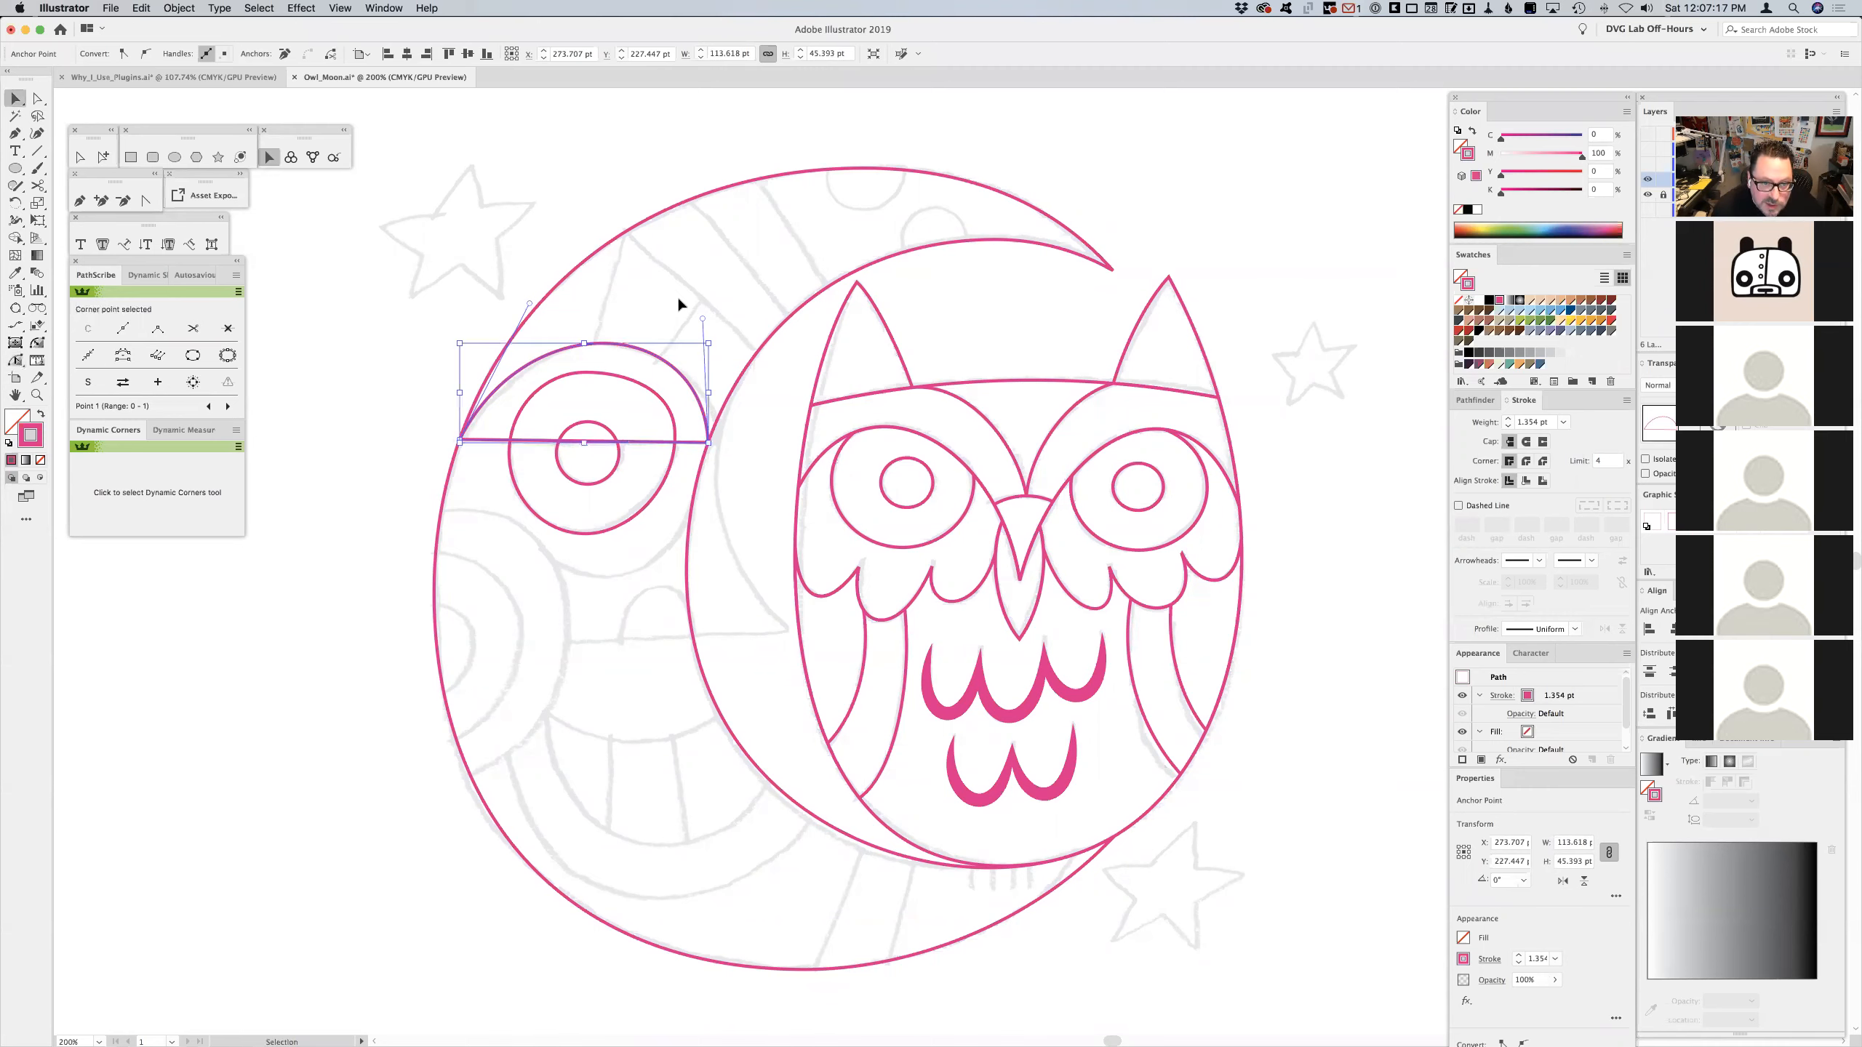
left_click(655, 308)
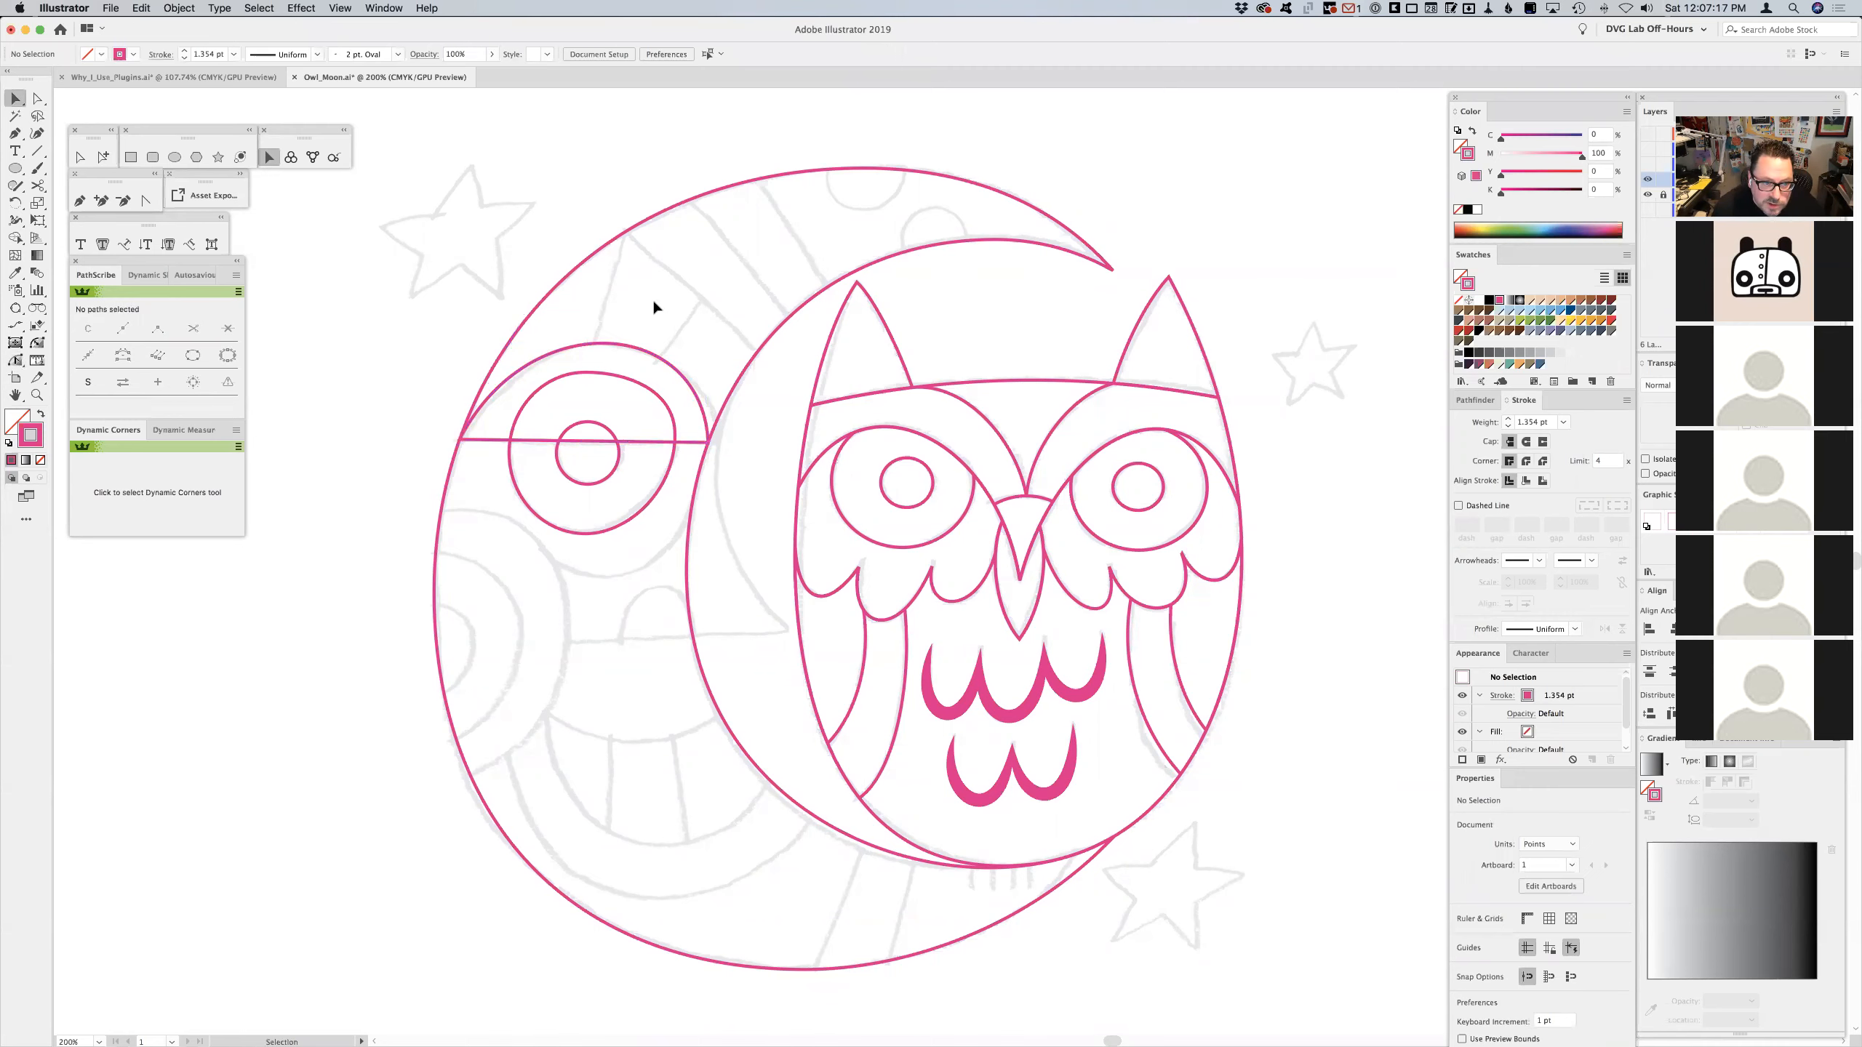
- Cut away the part of the outer eye shape above the eyelid line with Minus Front, keeping the eyelid
left_click(631, 348)
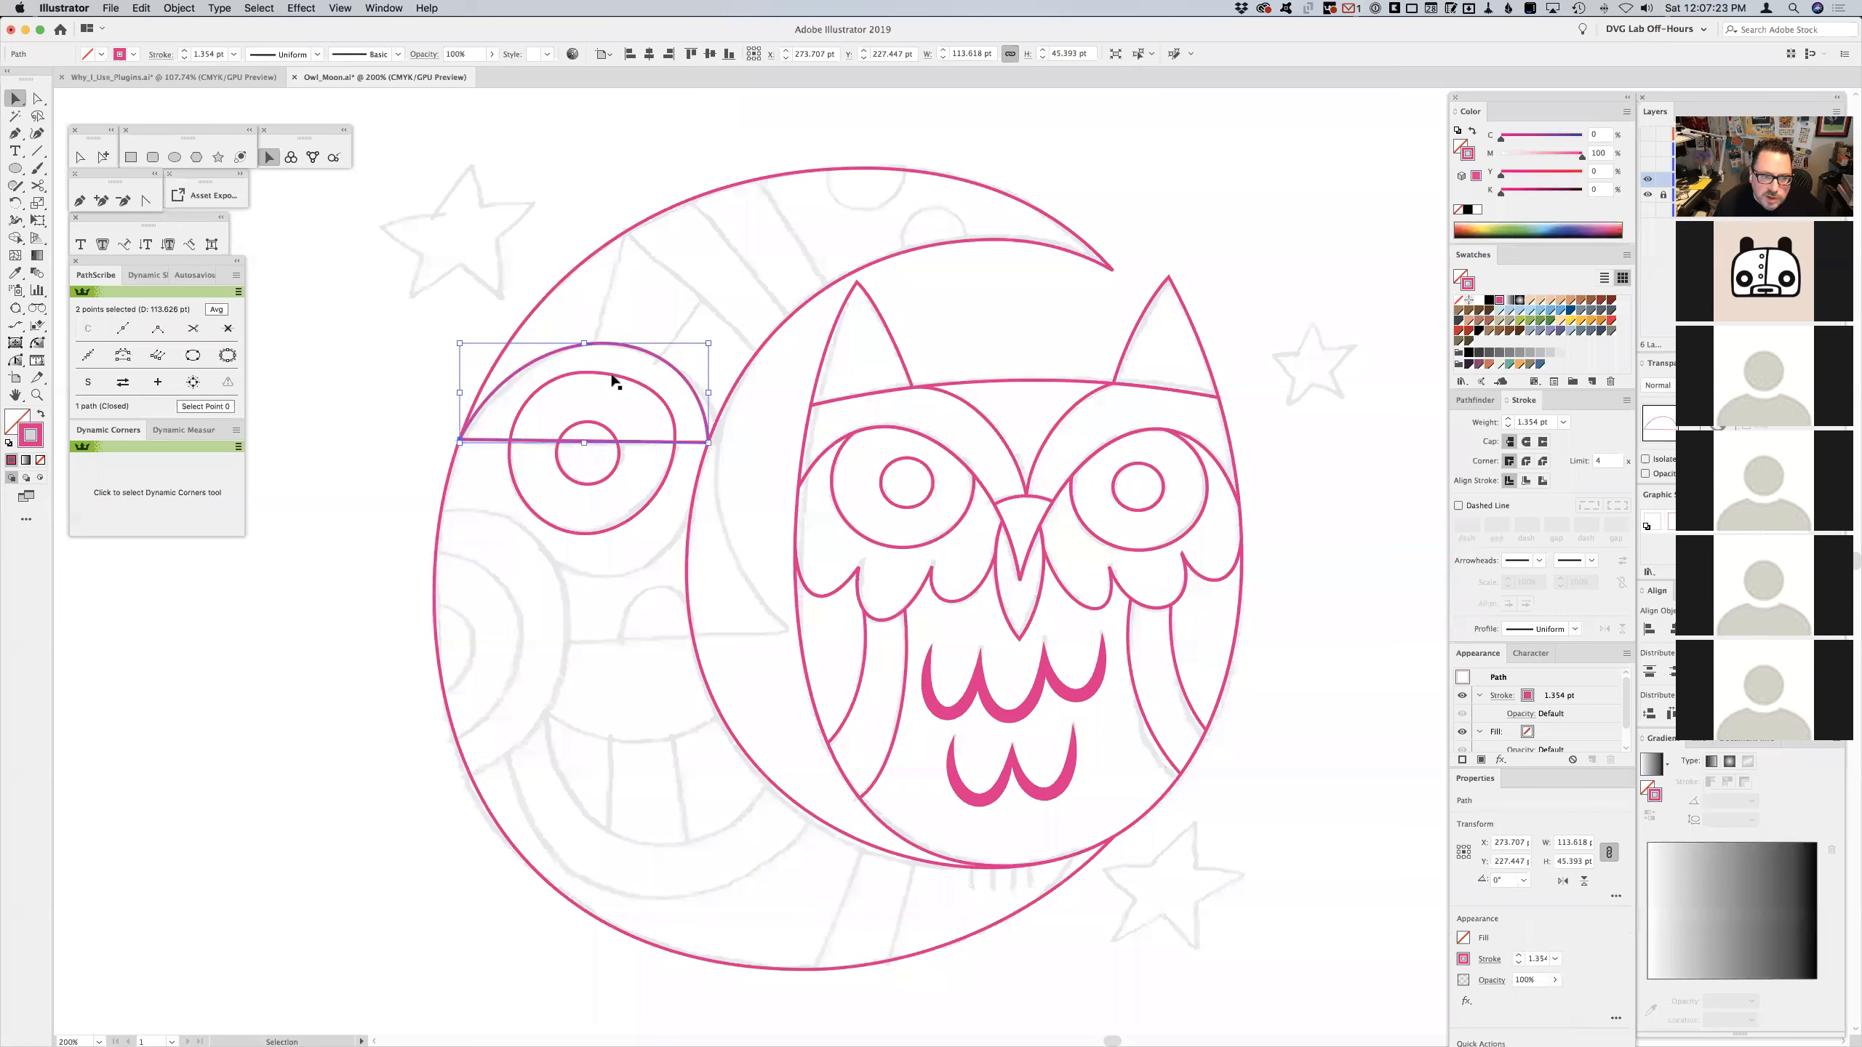
left_click(615, 376, "shift")
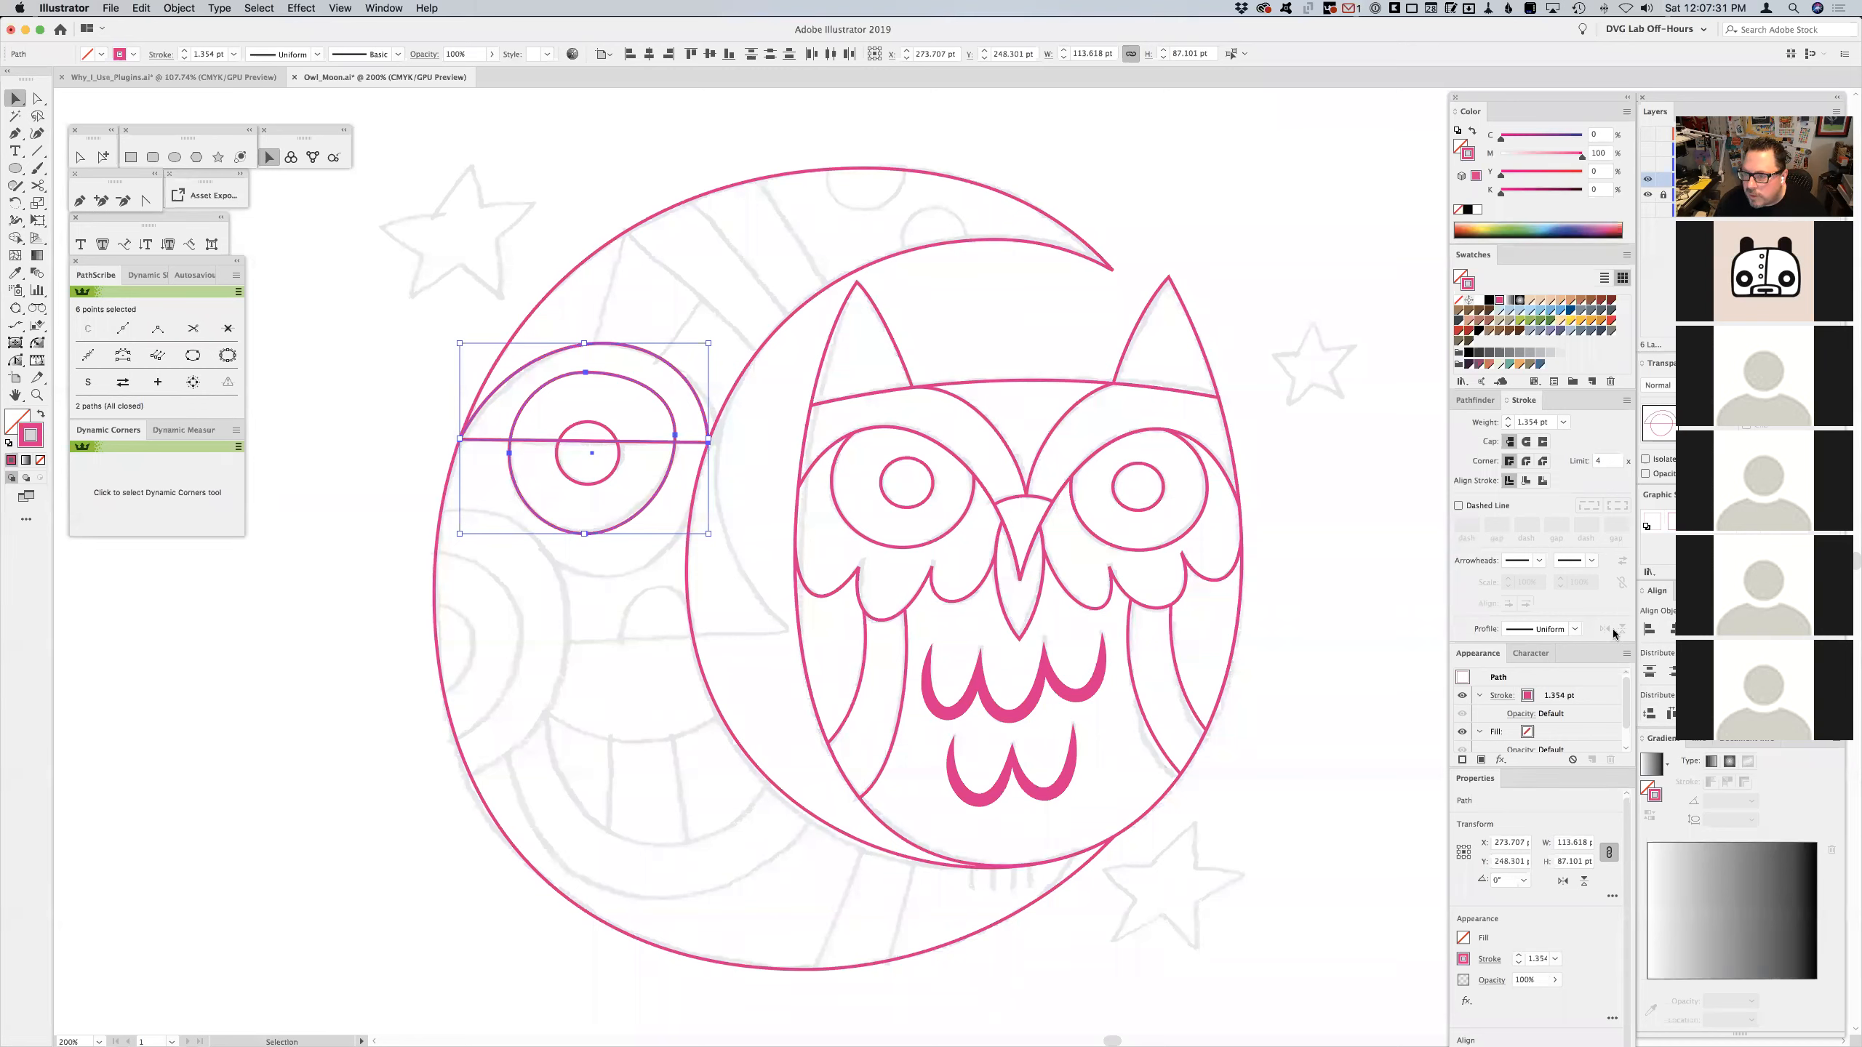
left_click(1476, 400)
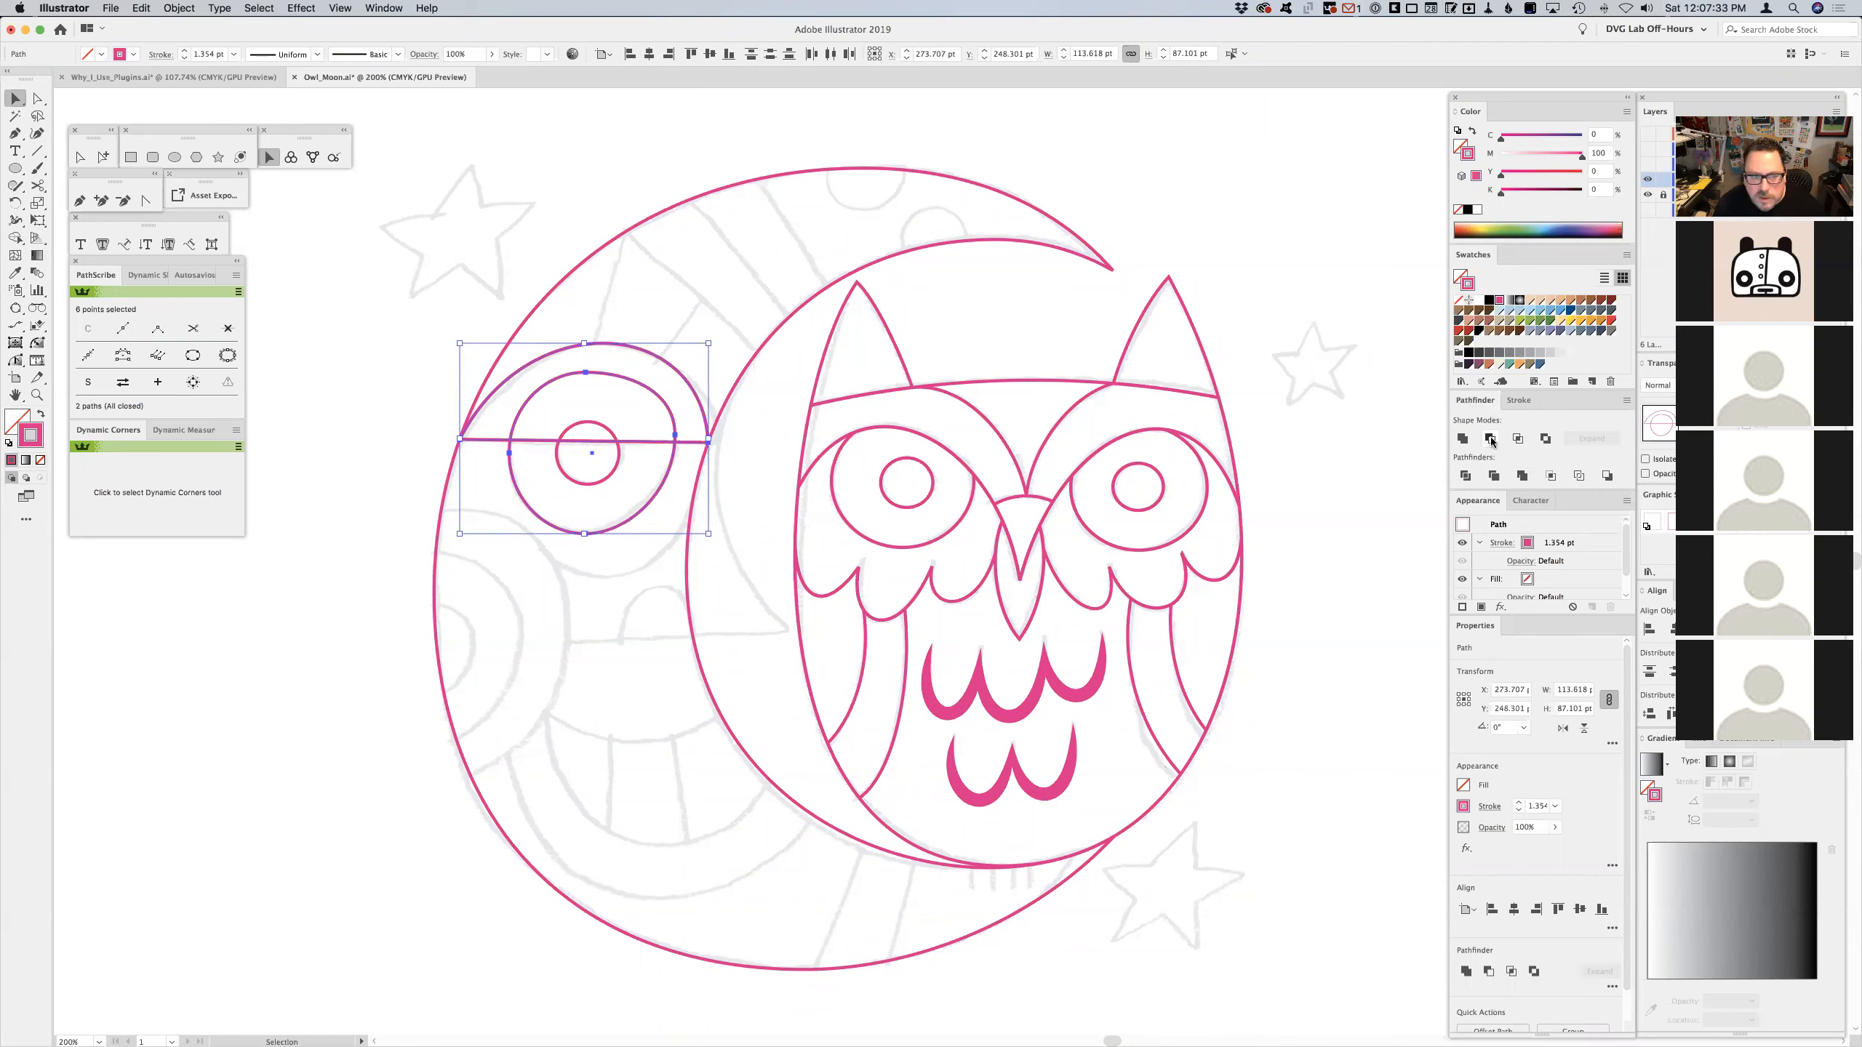
left_click(1492, 439)
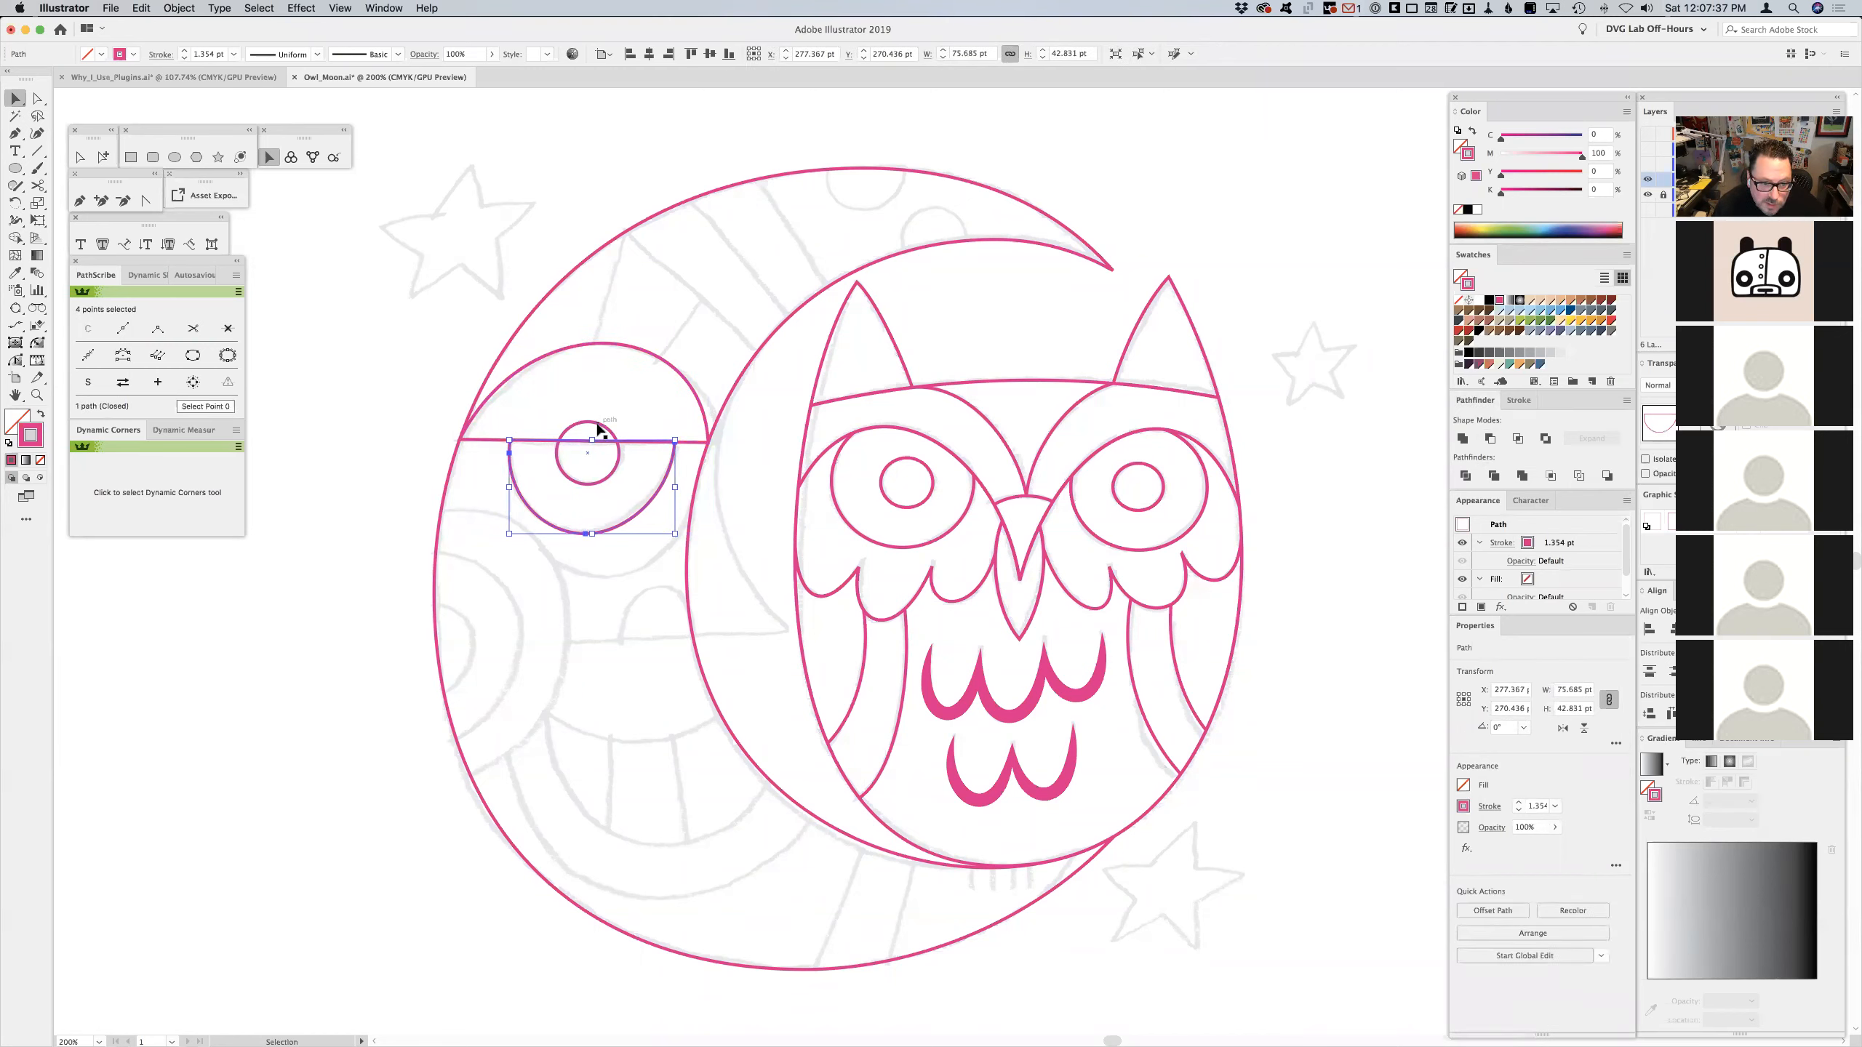
- Trim the pupil to the half-round eye shape with Intersect, keeping the eye, and deselect everything
left_click(595, 424, "shift")
left_click(1519, 438)
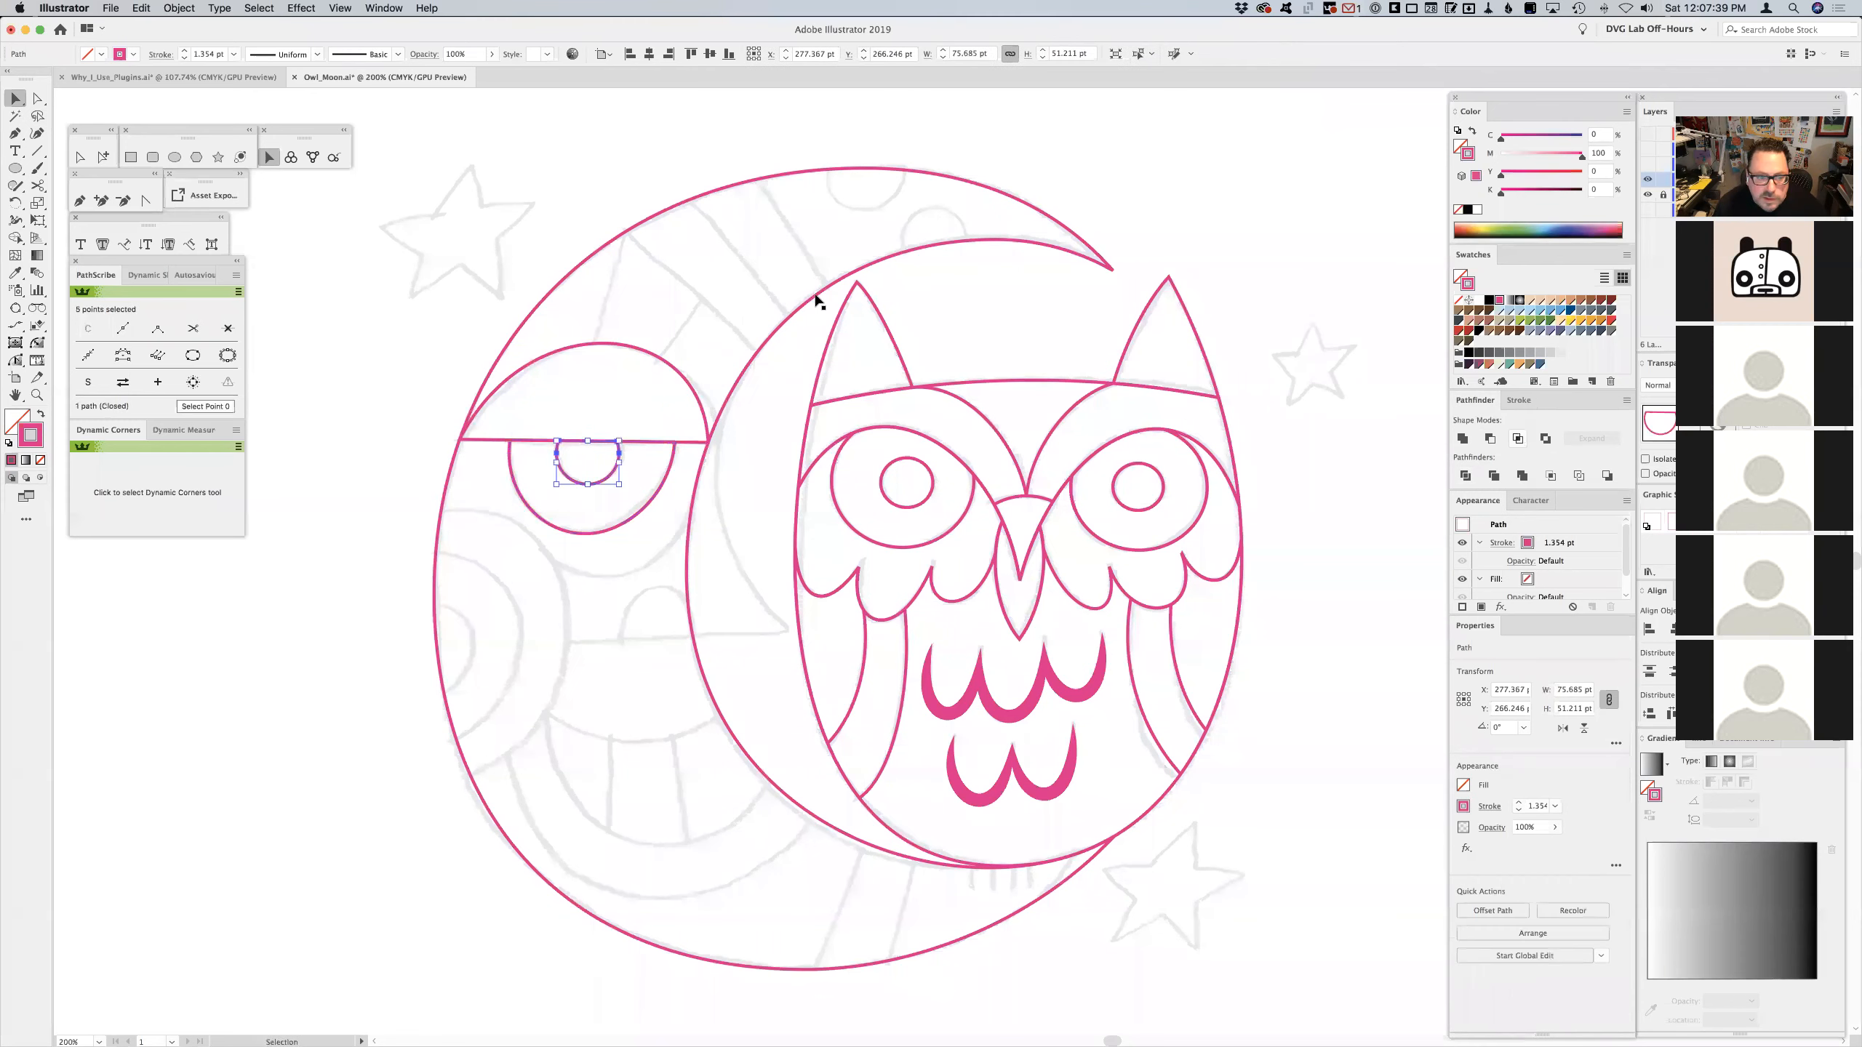
left_click(339, 372)
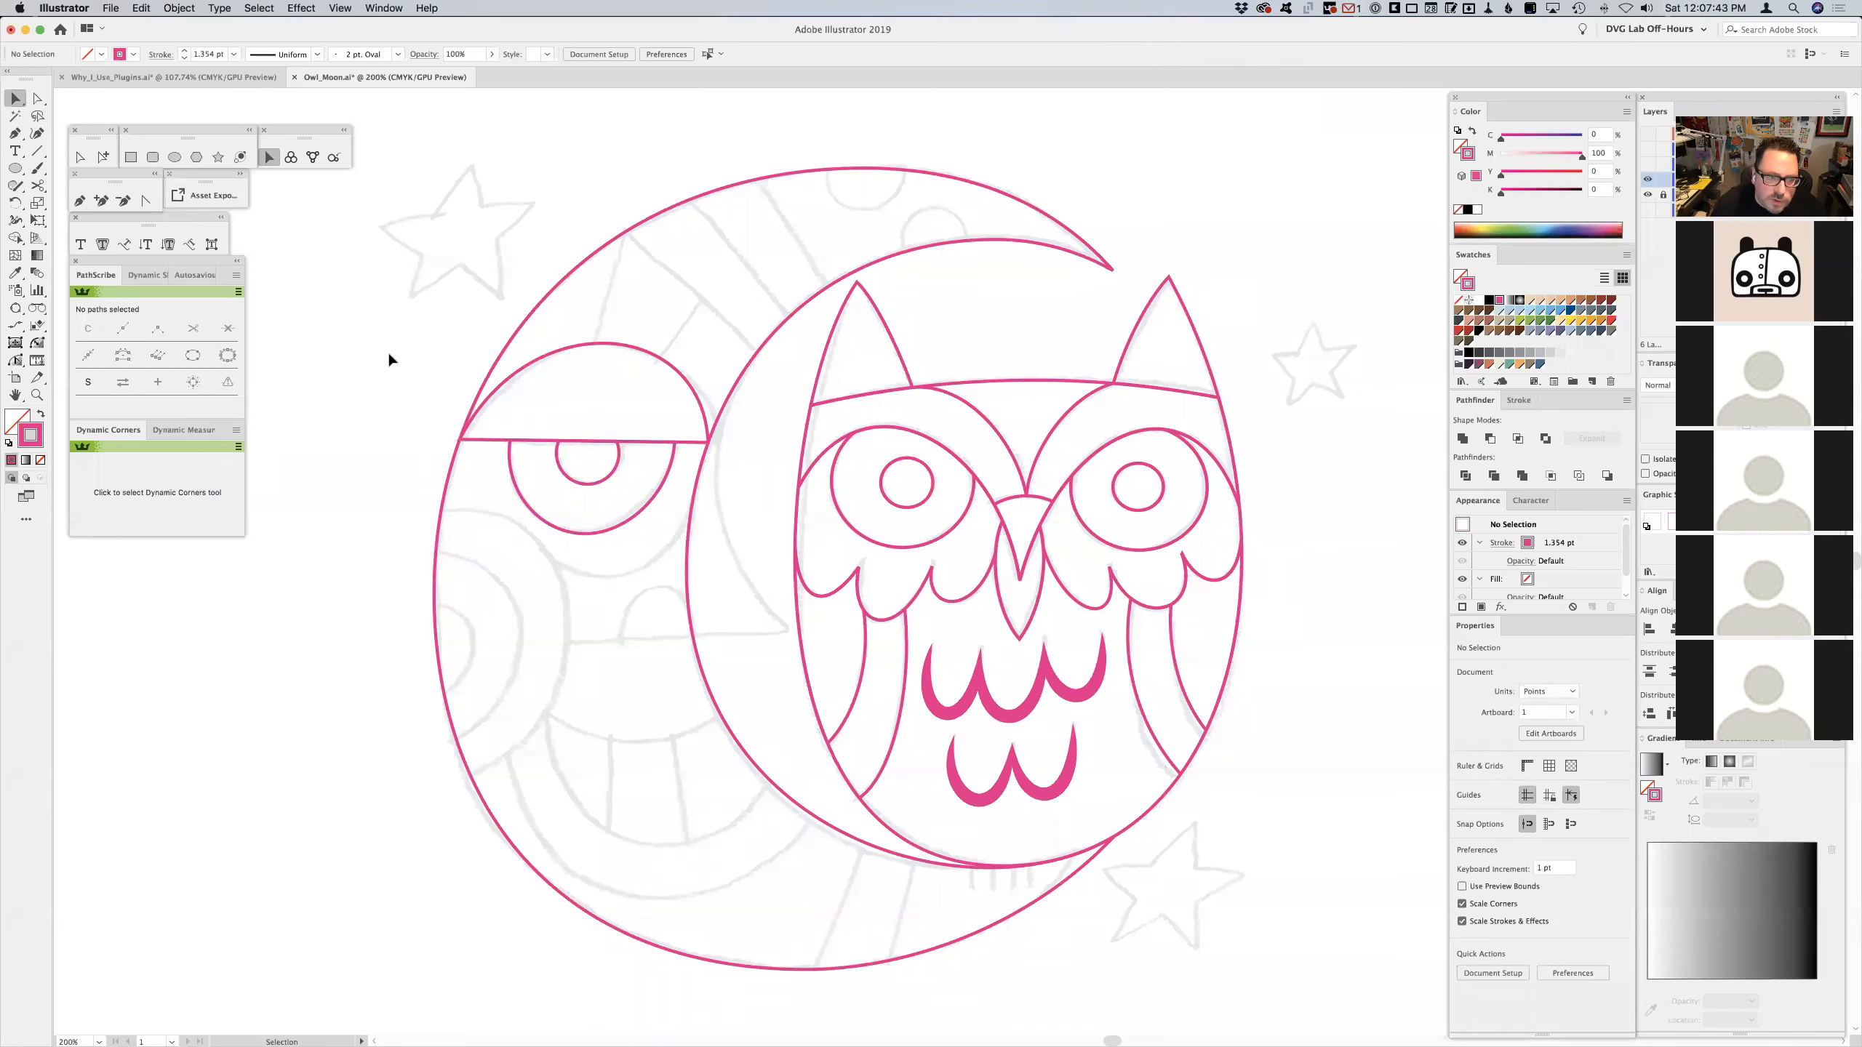
- Draw a closed polygon with the Pen tool around the moon's forehead, following the sketched diagonal and eyelid line and overshooting the crescent's edges
left_click(80, 199)
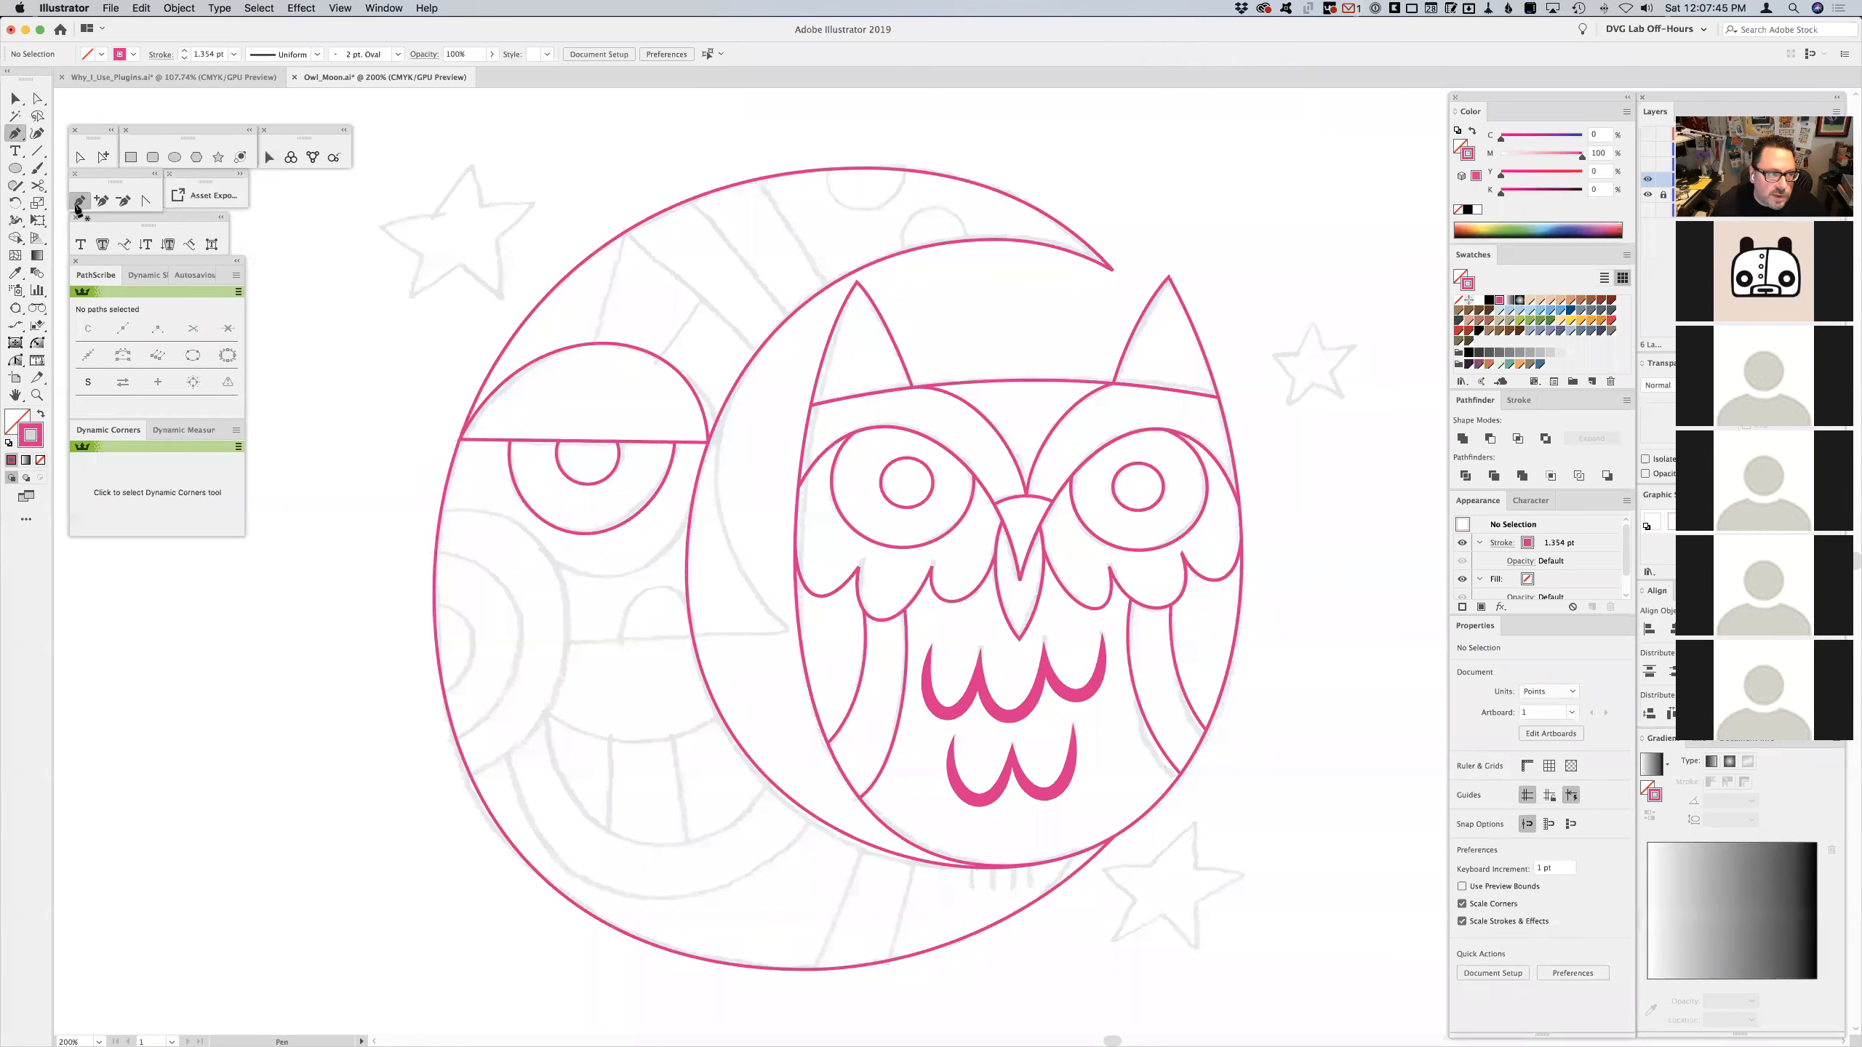
left_click(618, 228)
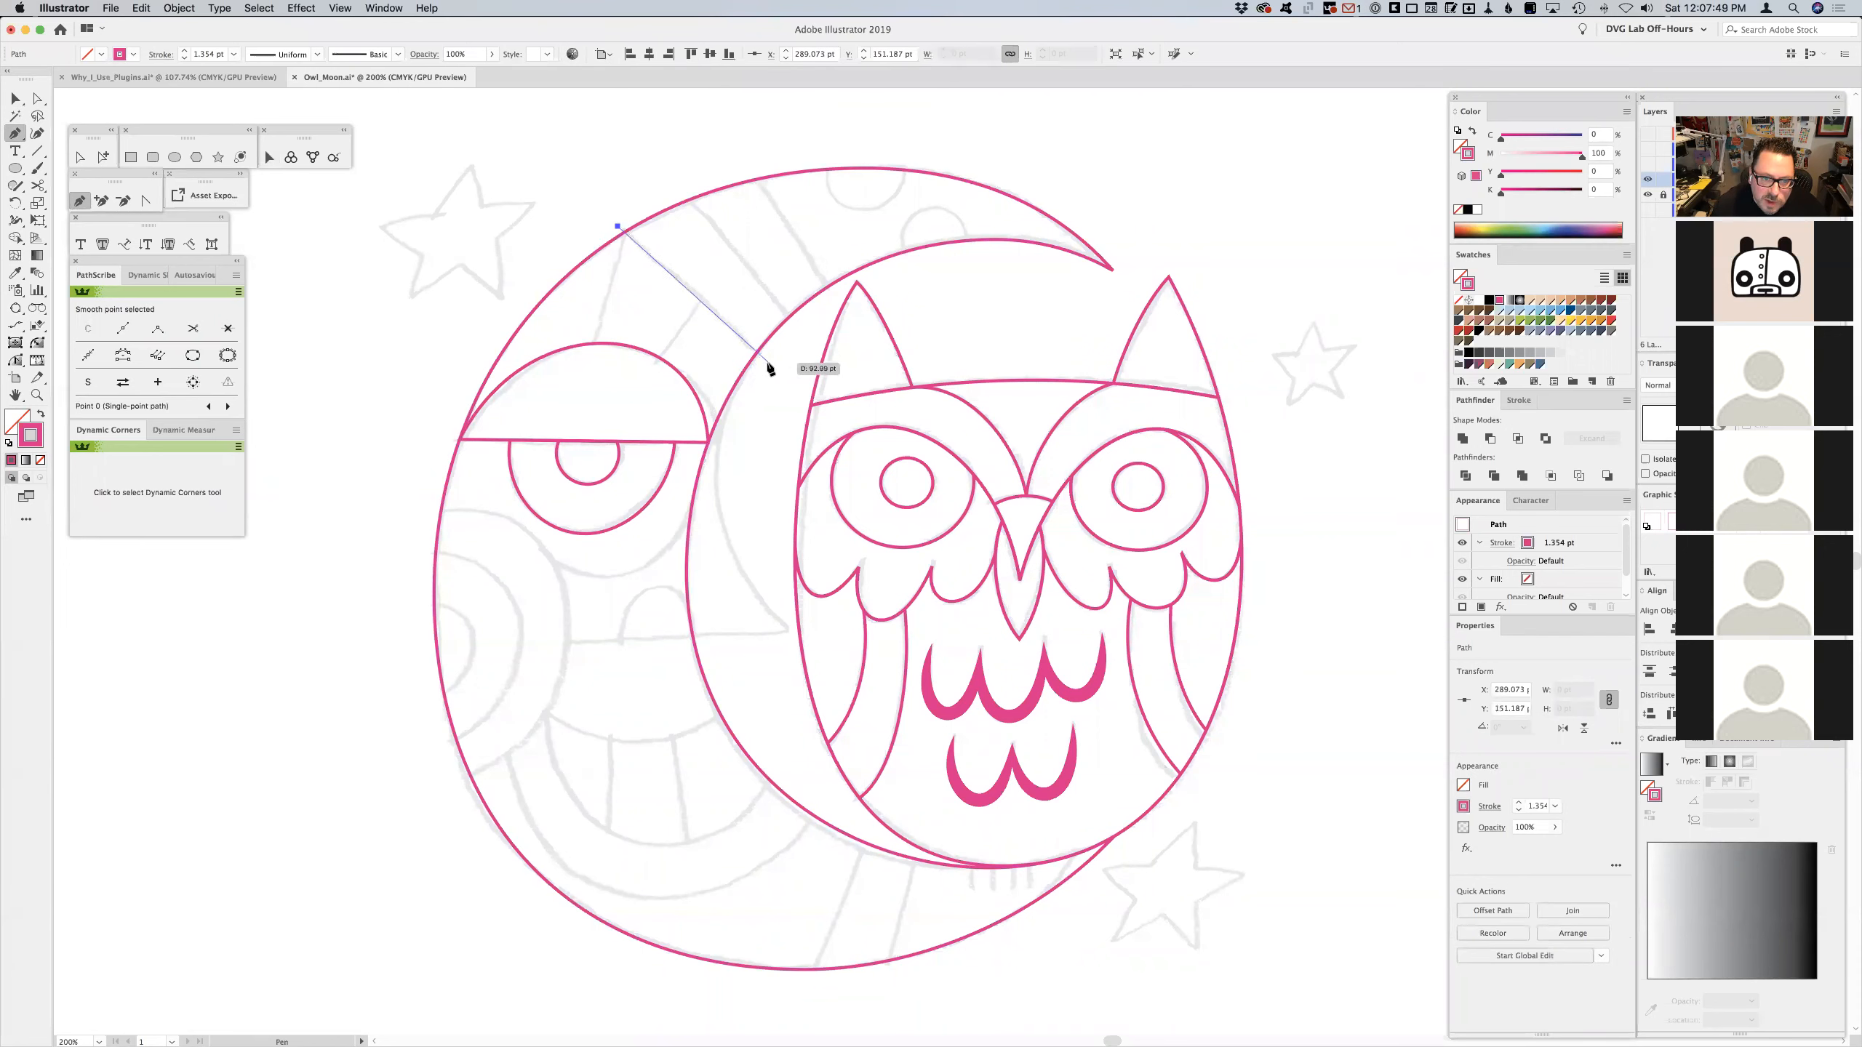
left_click(767, 362)
left_click(707, 443)
left_click(460, 439)
left_click_drag(404, 398, 507, 277)
left_click(507, 268)
left_click(620, 227)
key("v")
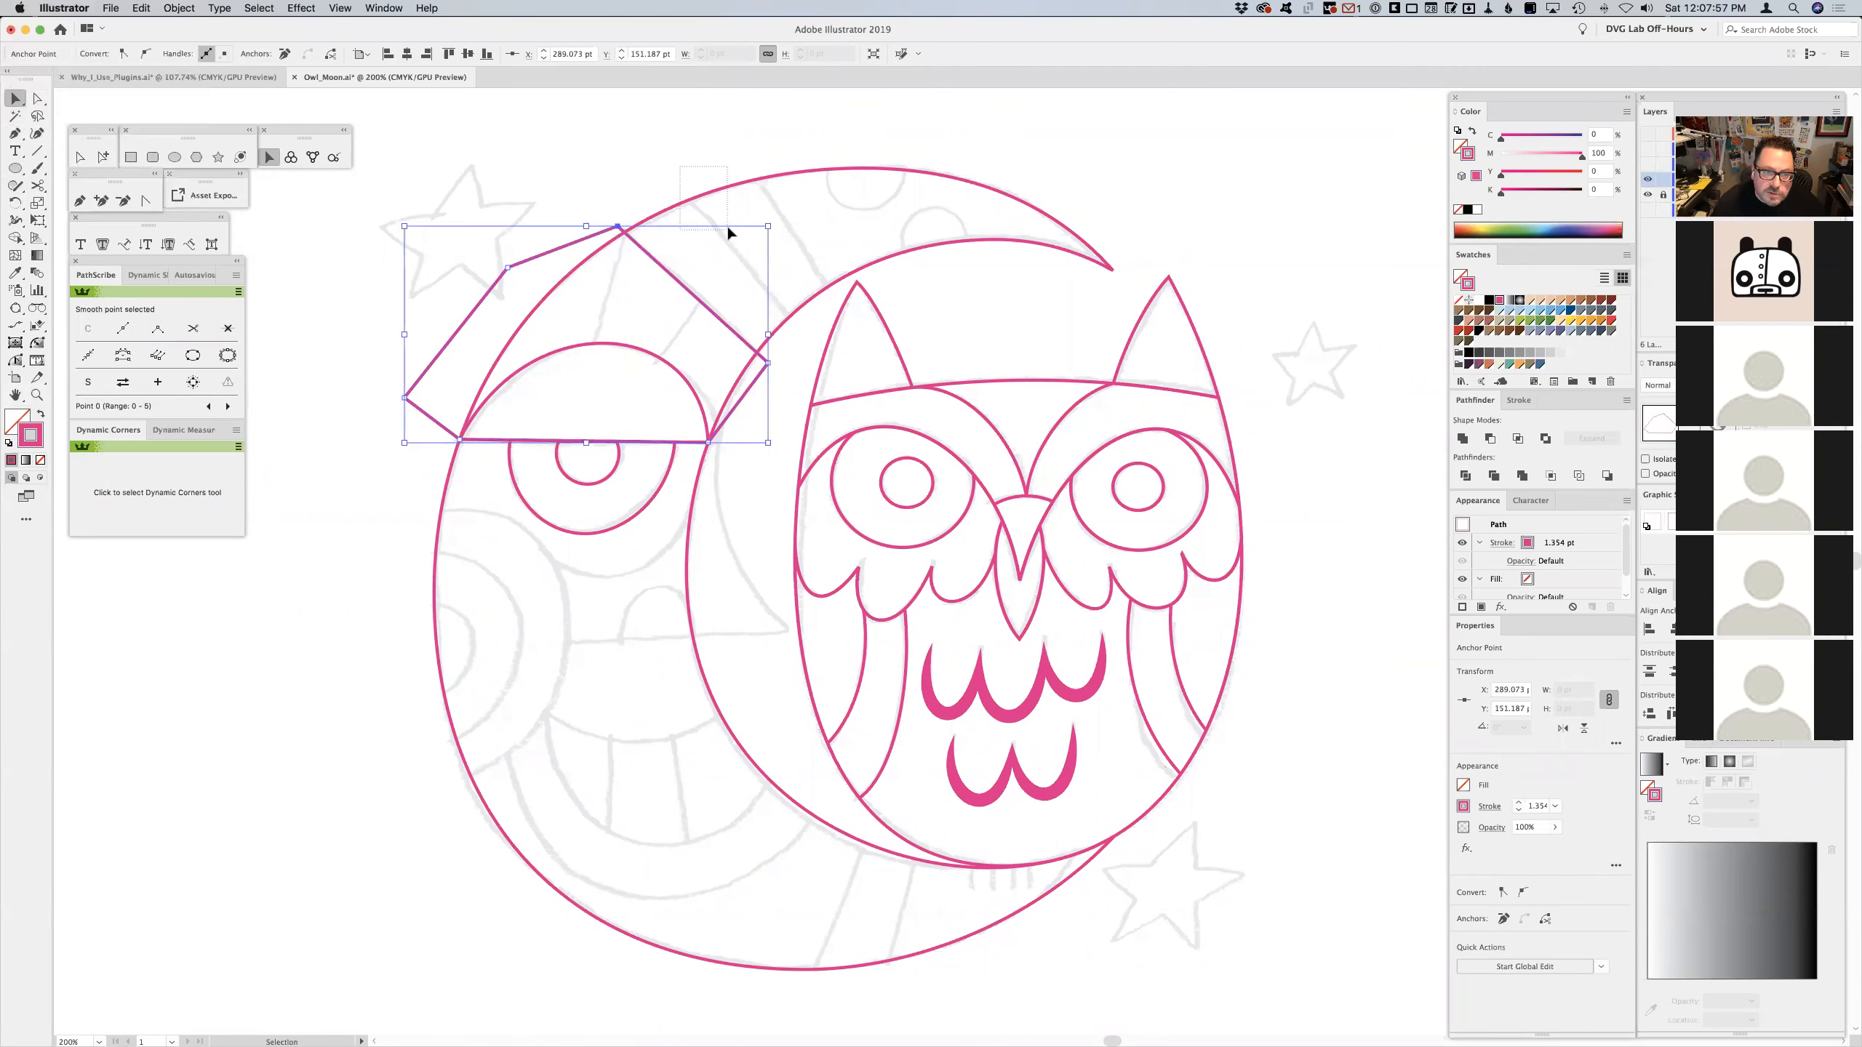
- Trim the forehead polygon to the crescent with Intersect, keeping the moon outline, and deselect everything
left_click(731, 227)
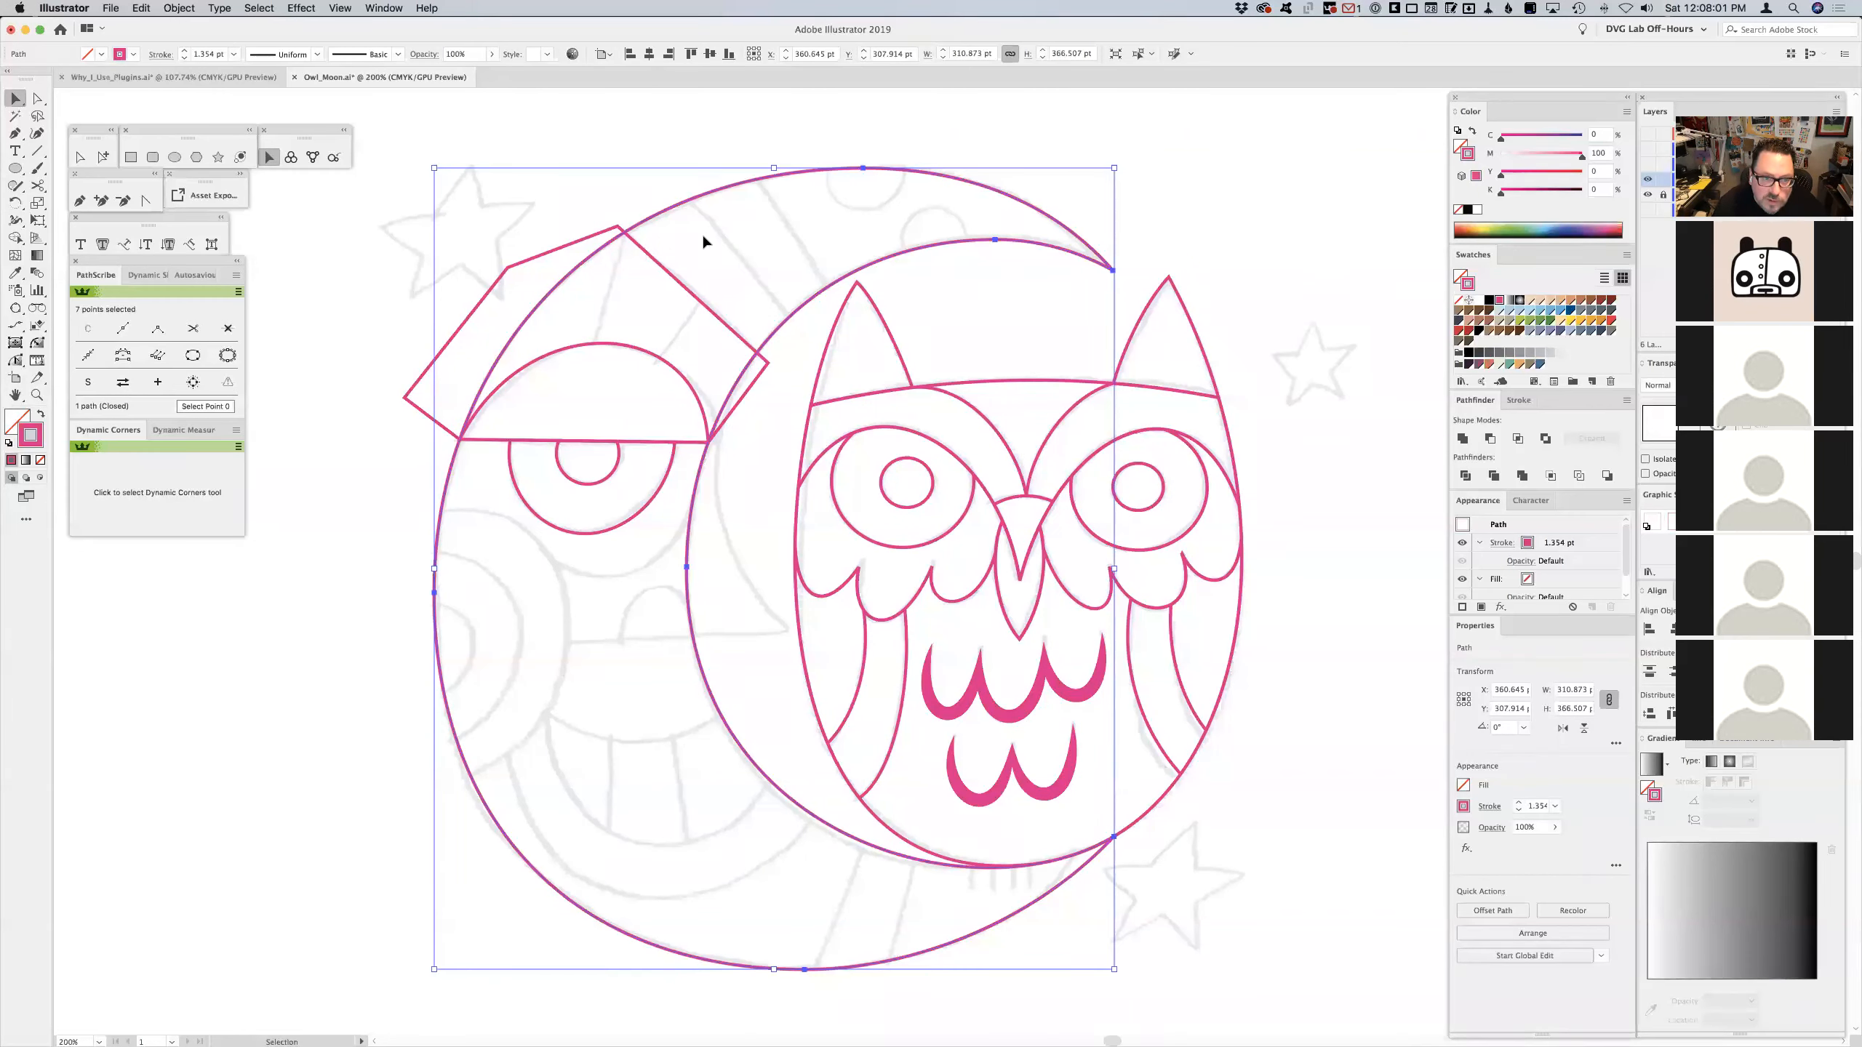
left_click(645, 255, "shift")
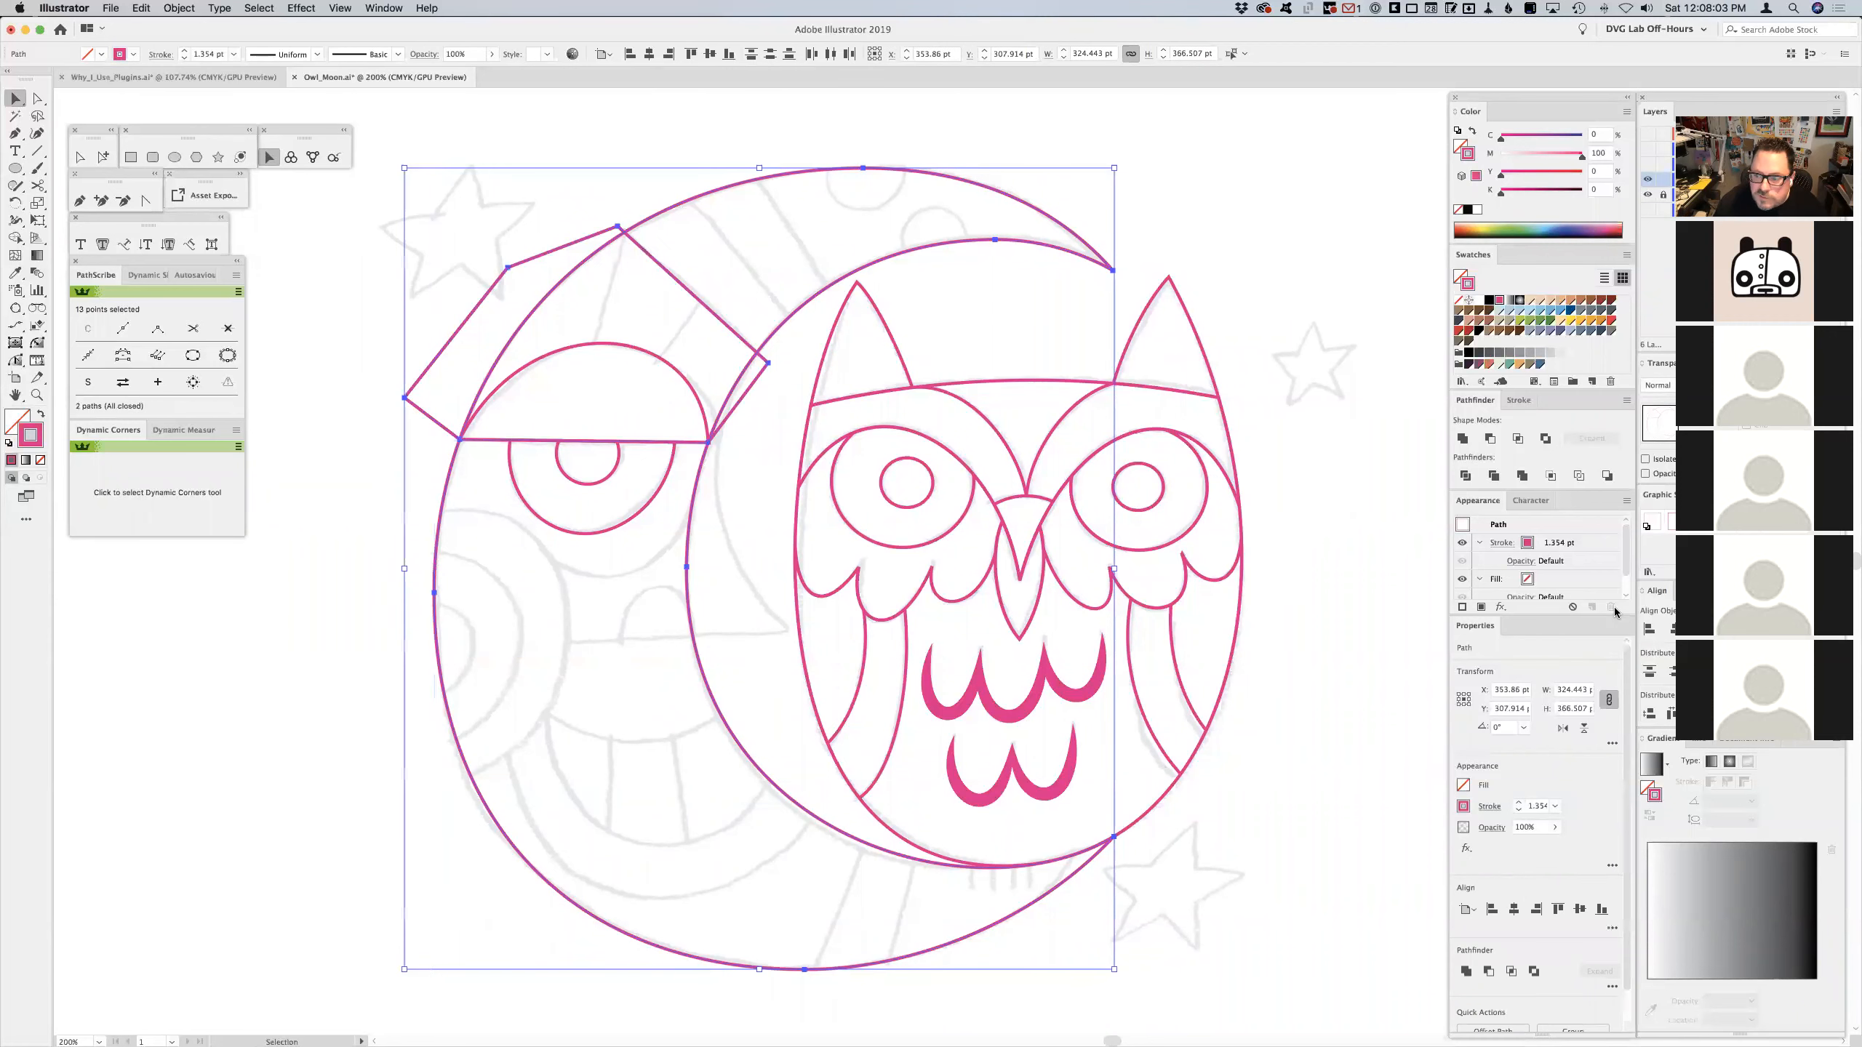
left_click(1518, 438)
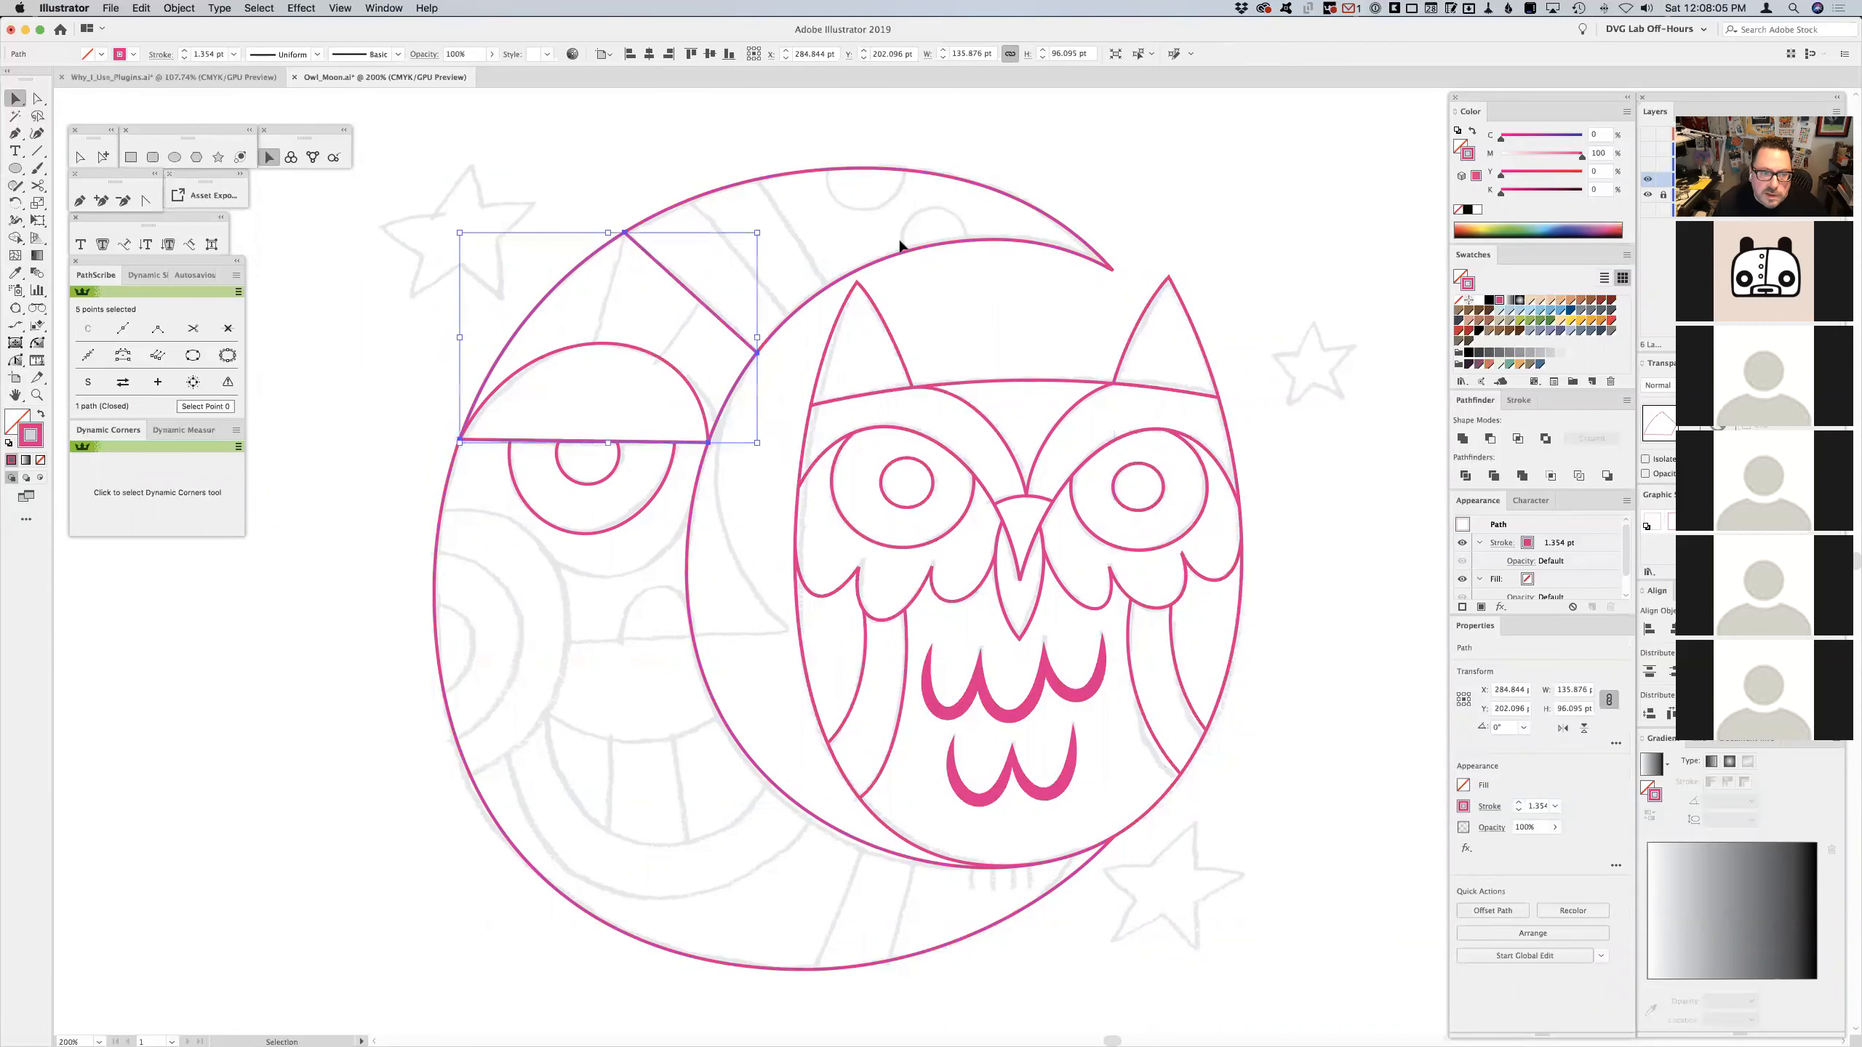
left_click(819, 211)
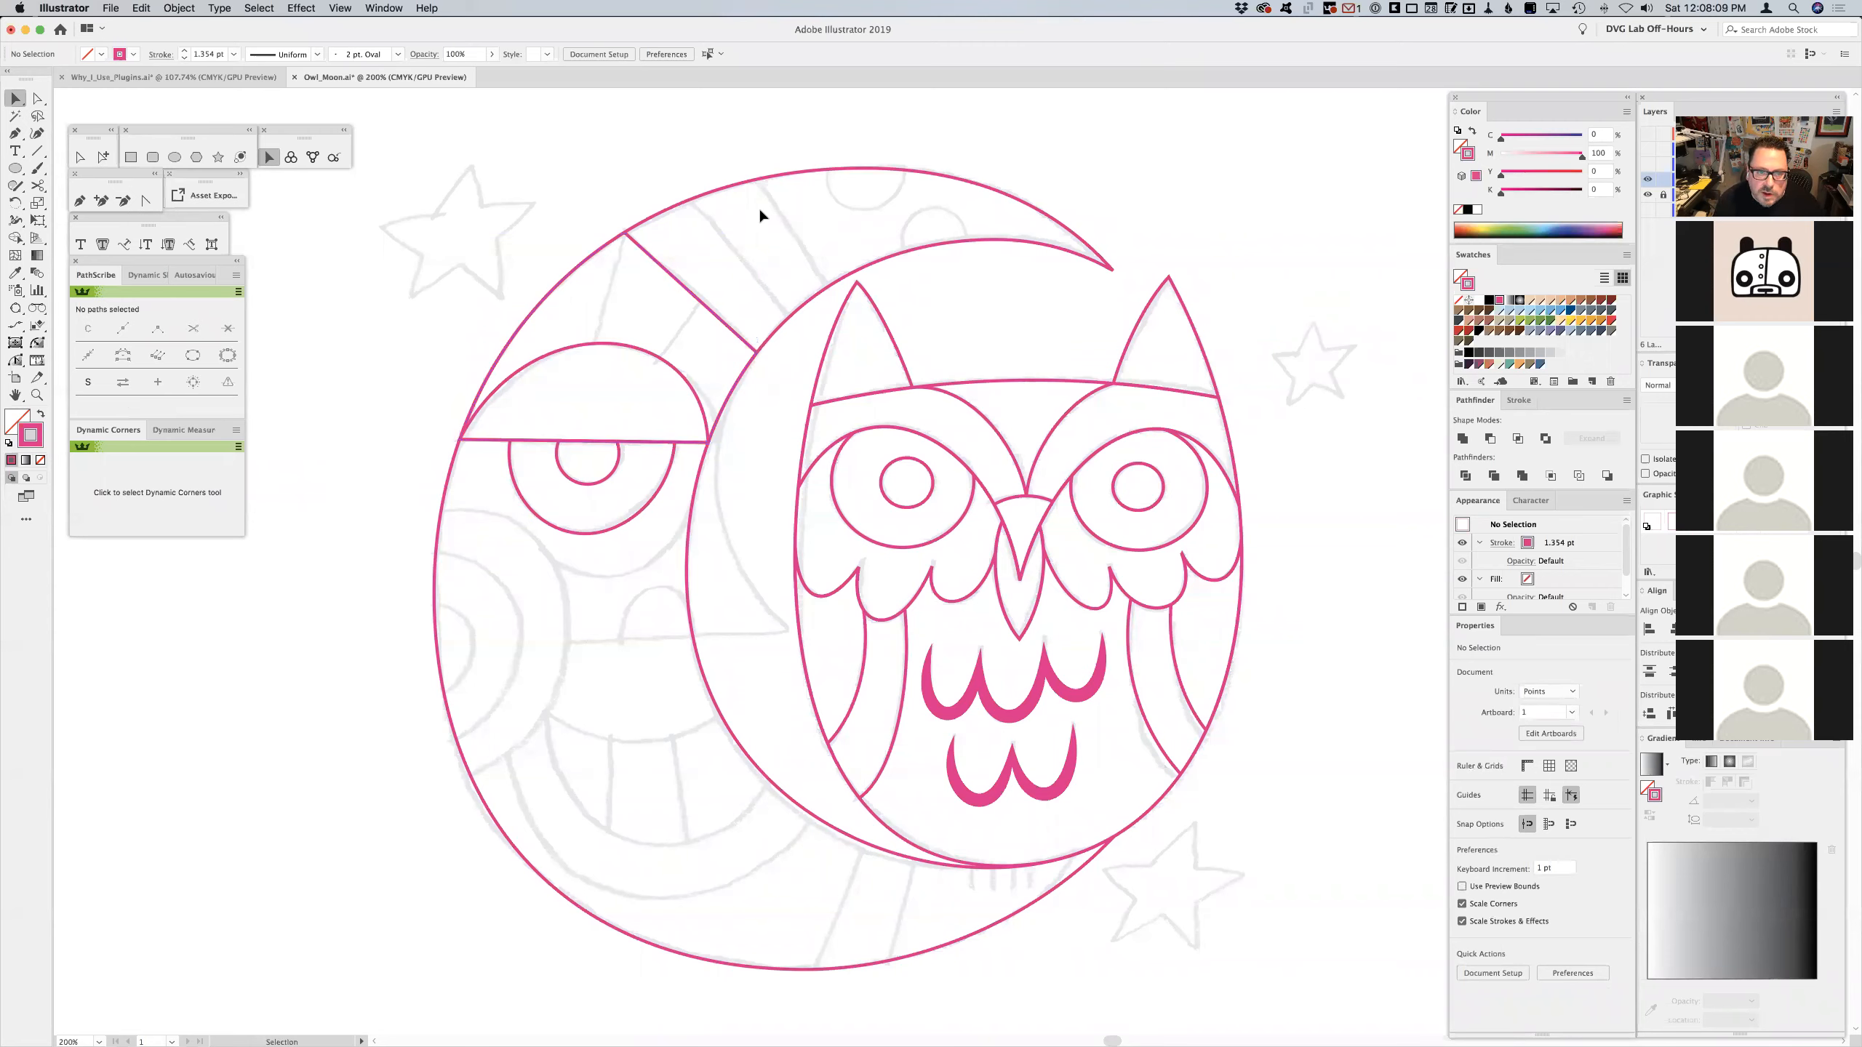
- Move the moon outline aside to inspect the trimmed forehead shape, undo the move, and deselect the moon
left_click_drag(896, 170, 1107, 163)
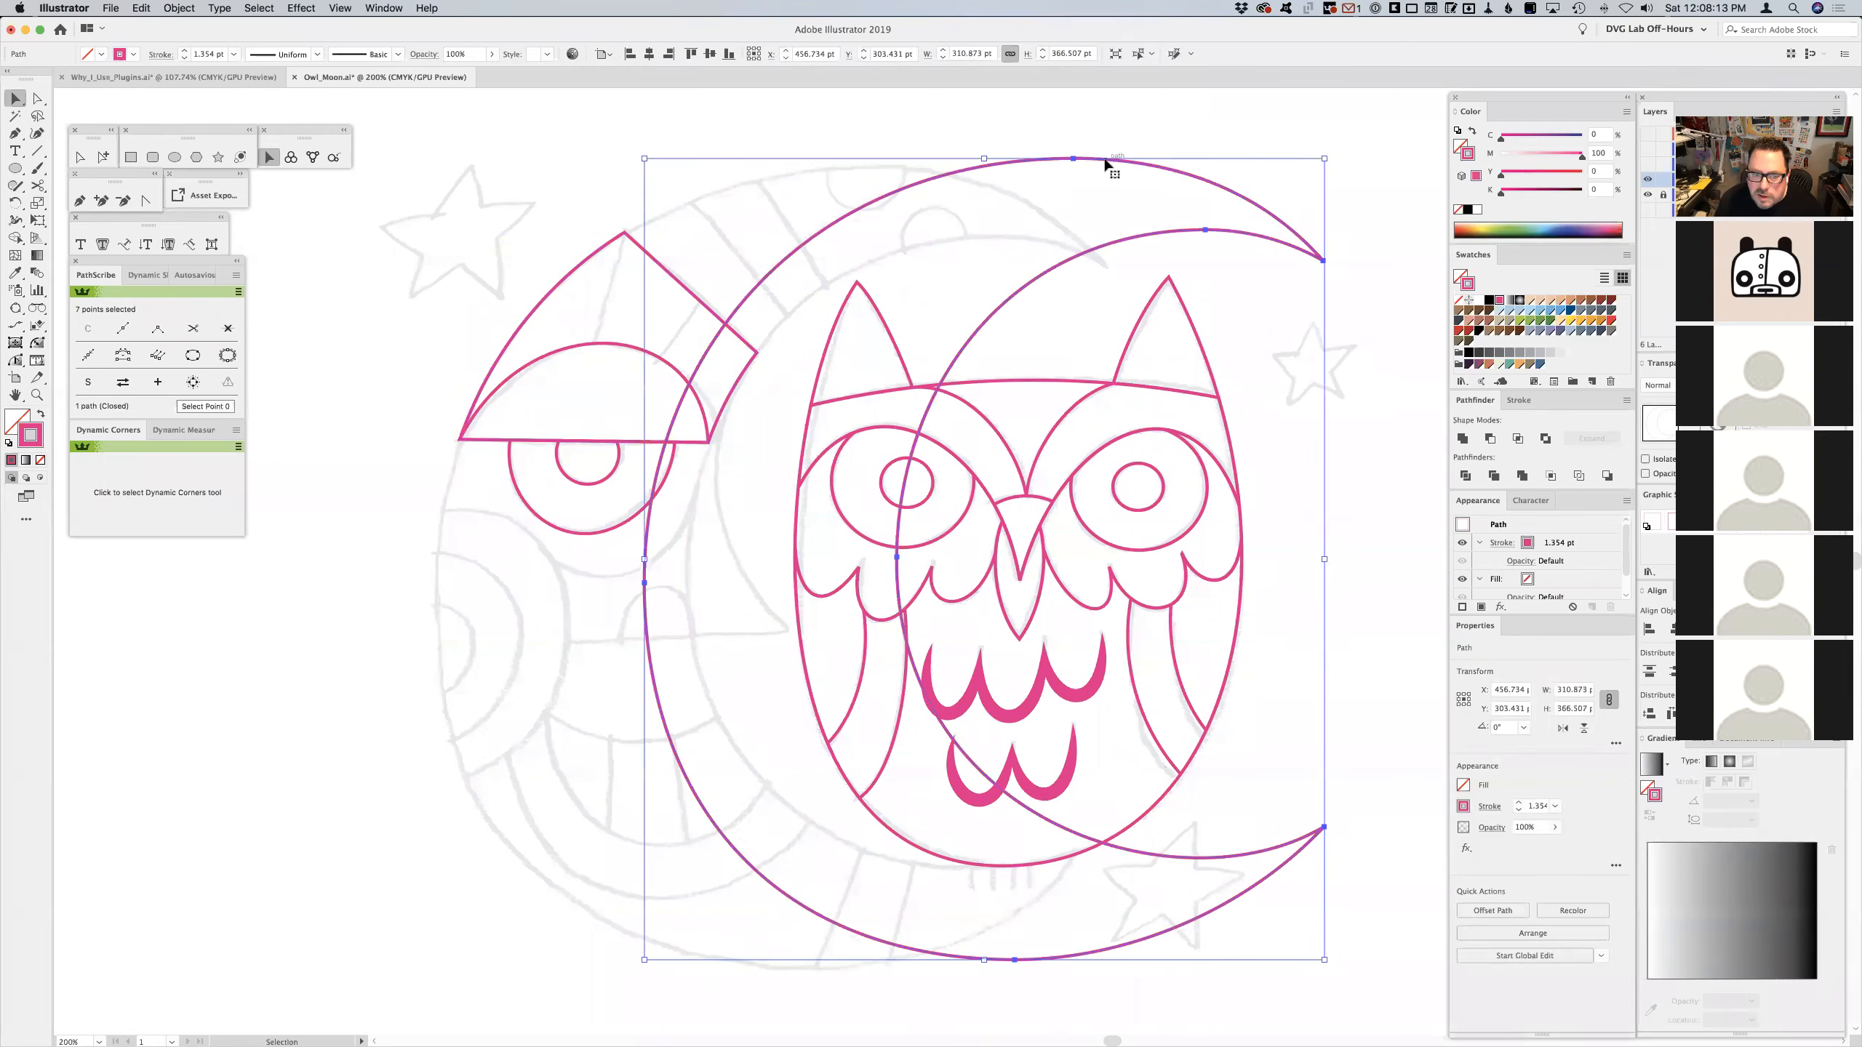
key("super+z")
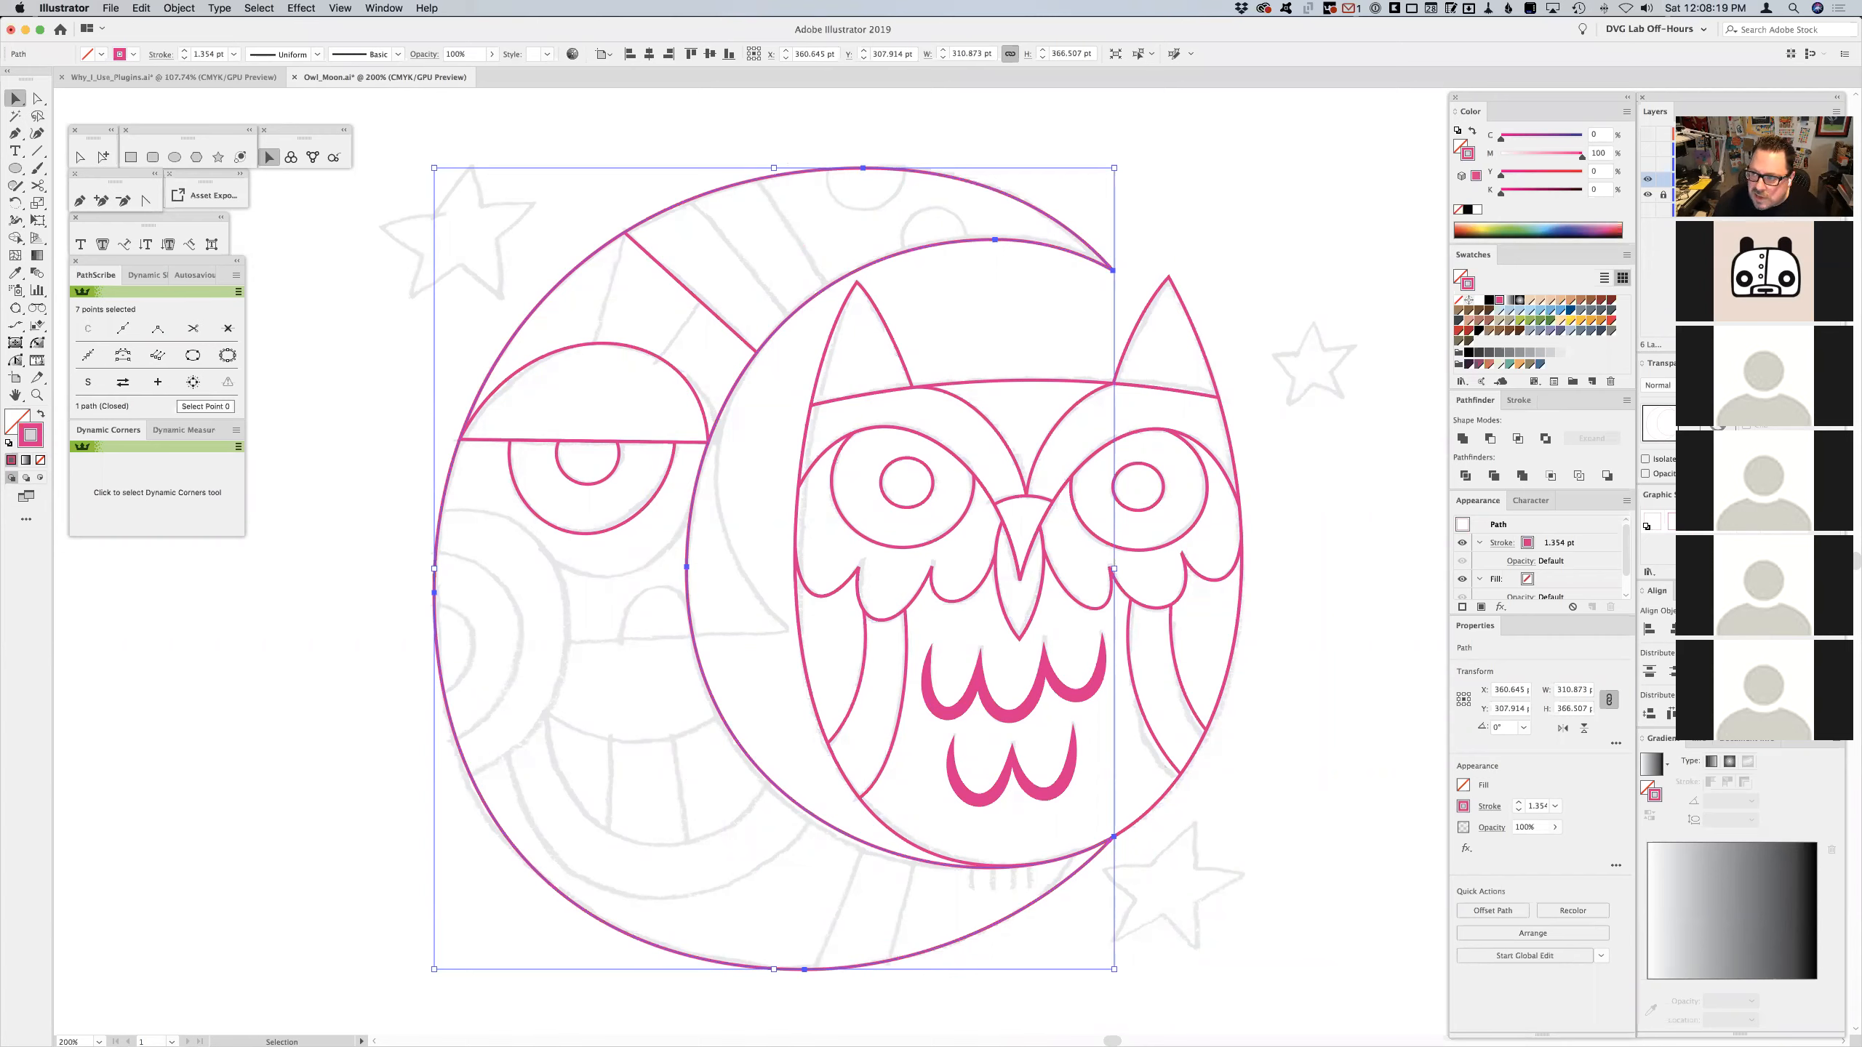
left_click(572, 202)
- Draw a closed polygon with the Pen tool over the first sketched stripe beside the forehead, overshooting the crescent's curves
left_click(79, 200)
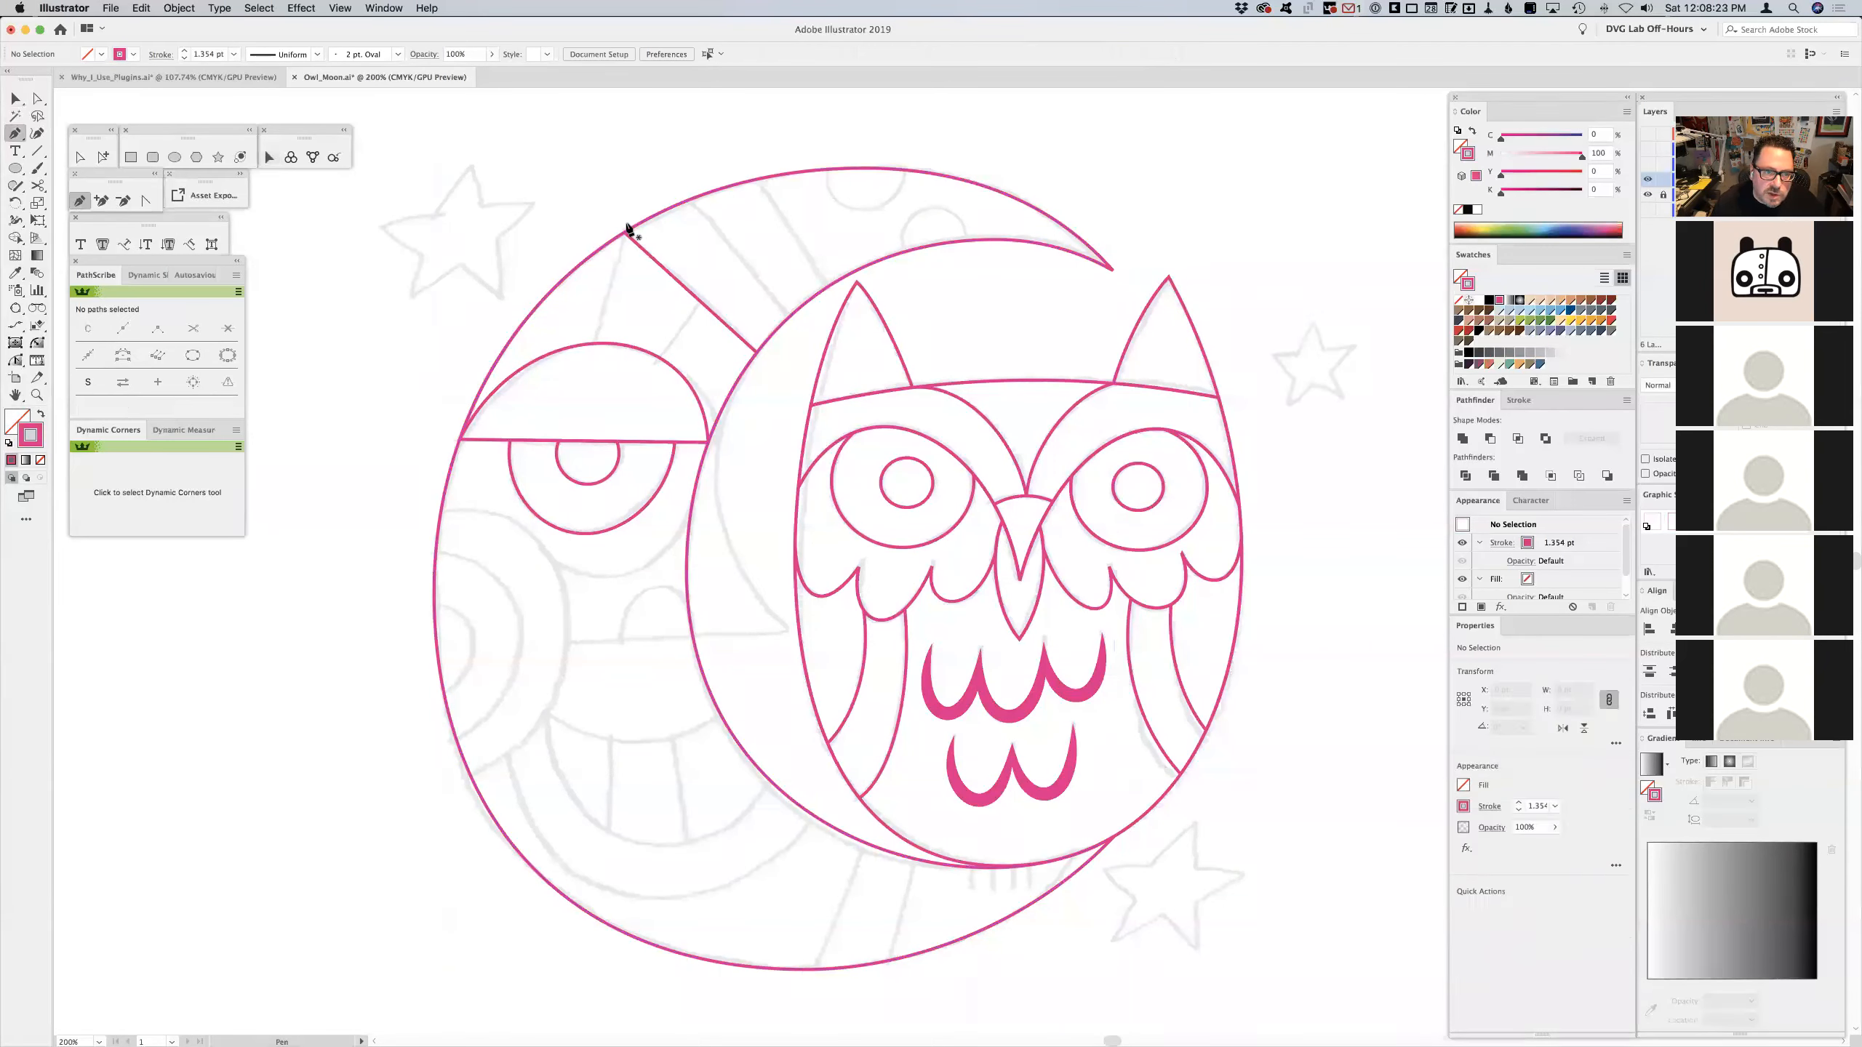
left_click(624, 233)
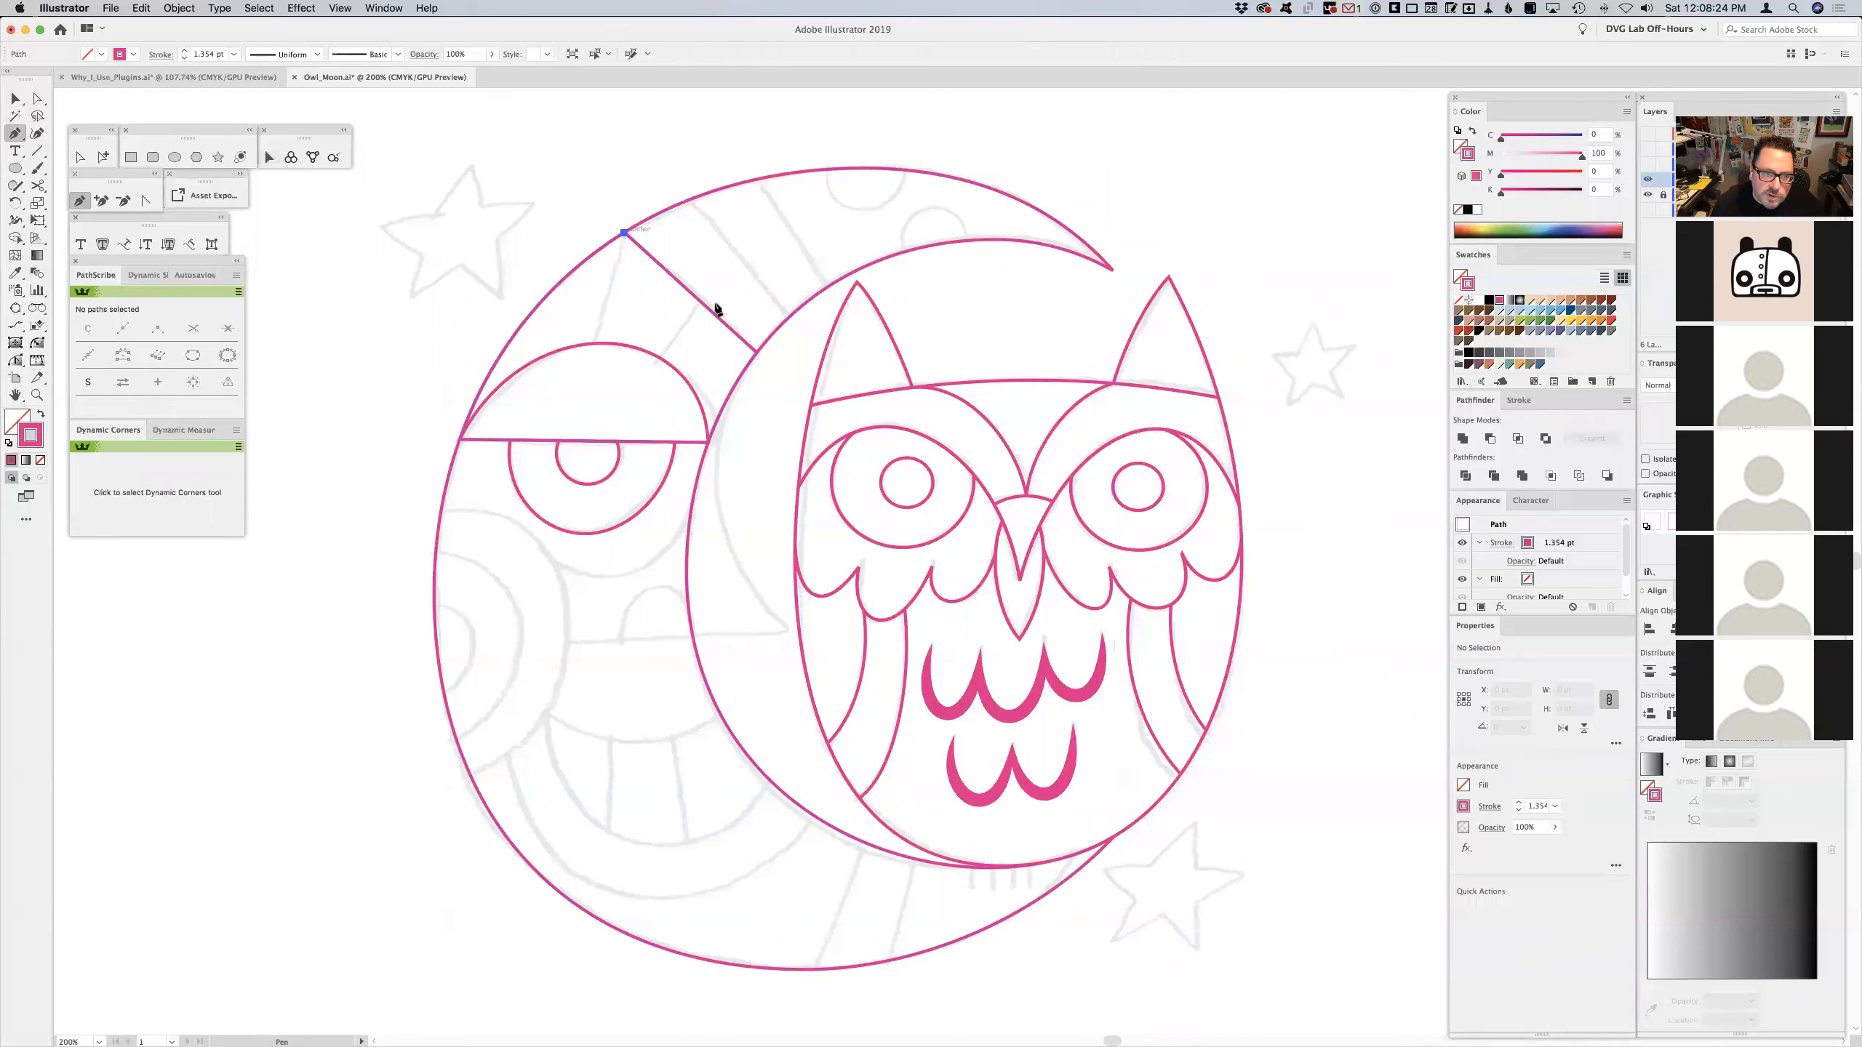
left_click(757, 352)
left_click(797, 352)
left_click(792, 322)
left_click(673, 179)
left_click(624, 233)
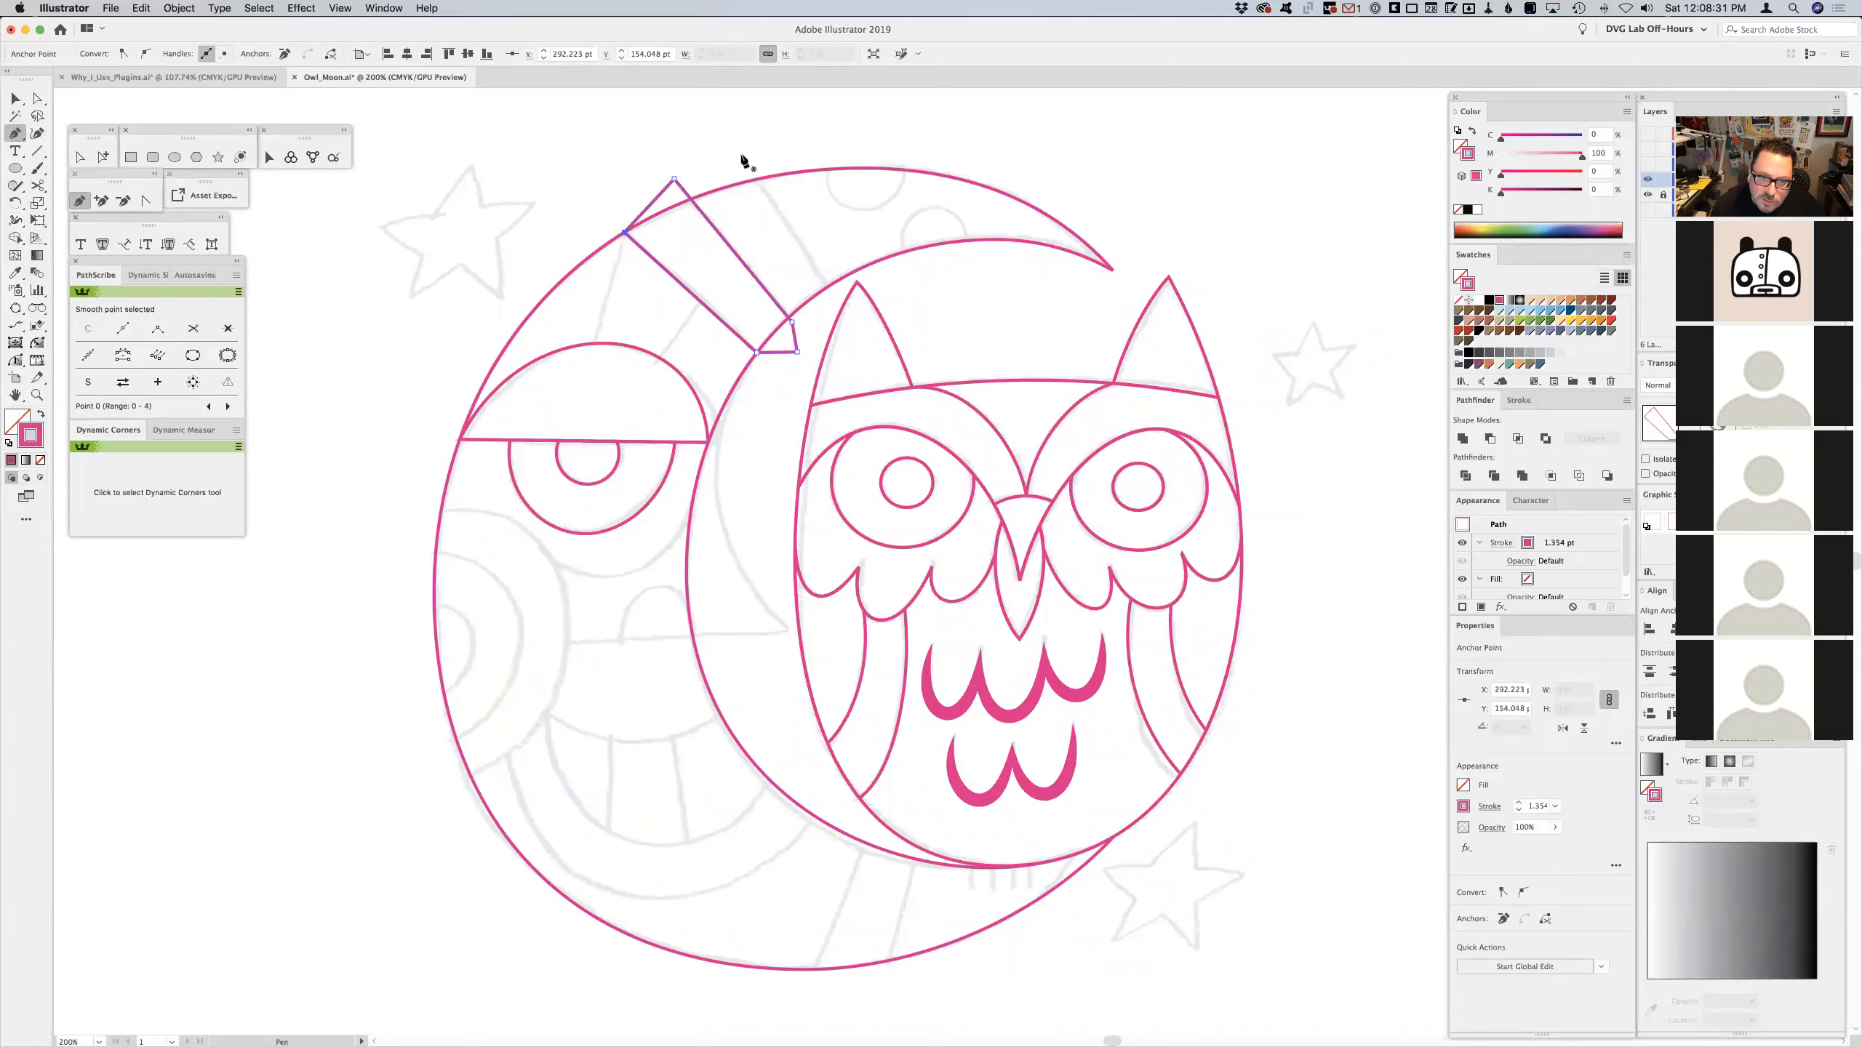
- Draw a closed polygon with the Pen tool over the second sketched stripe, sharing the first stripe's edge and overshooting the crescent's curves
left_click_drag(740, 154, 675, 182)
left_click(674, 180)
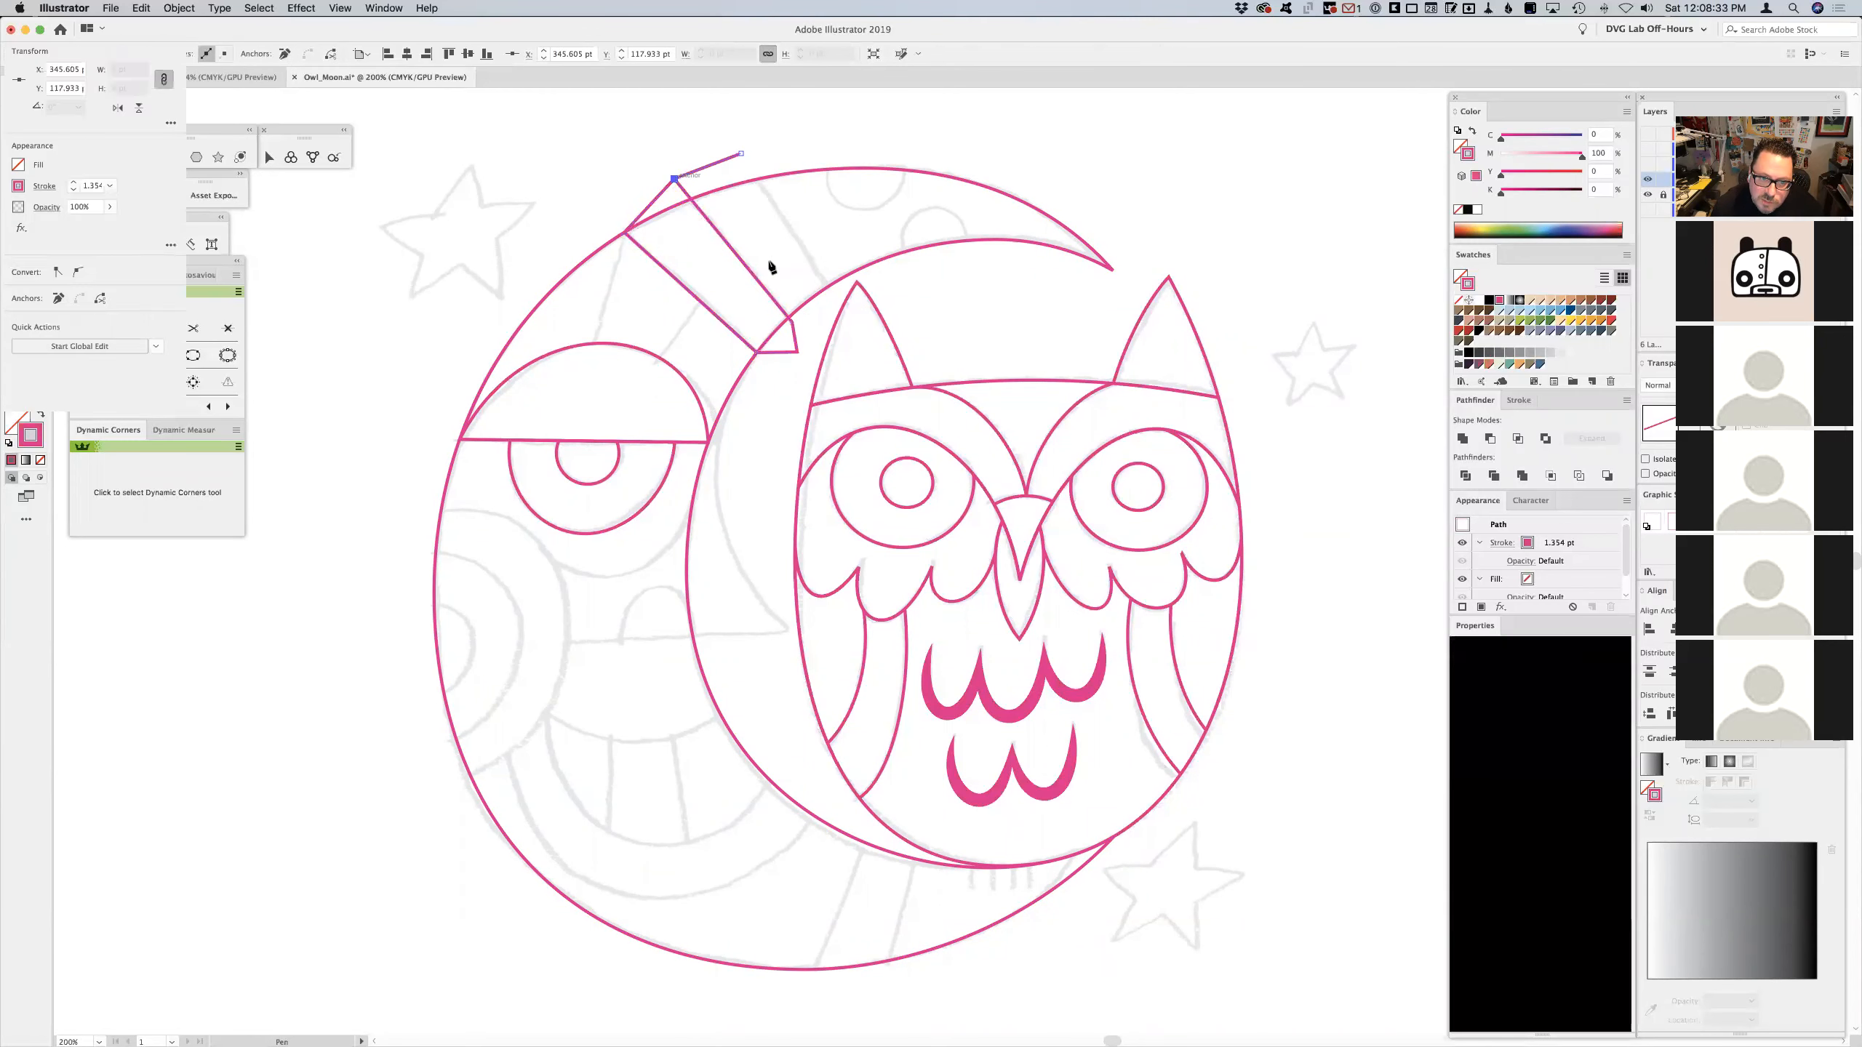
left_click(791, 321)
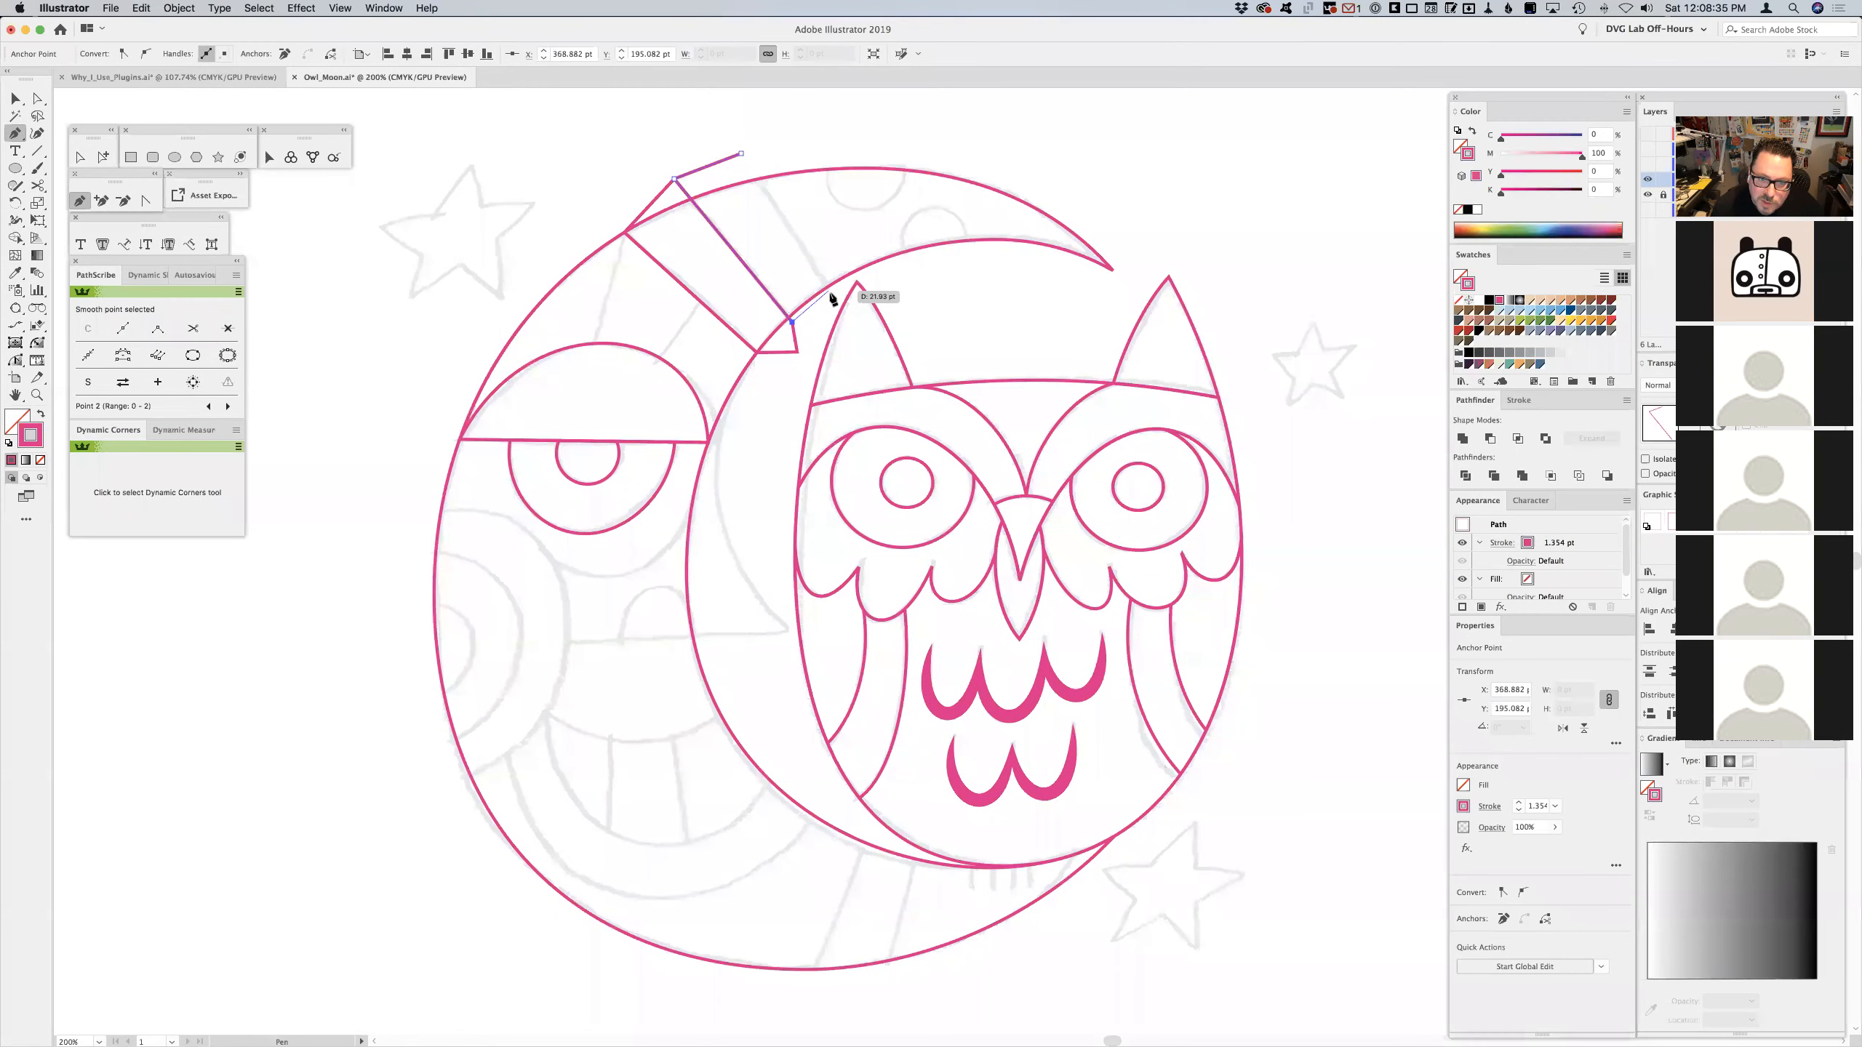
left_click_drag(831, 293, 817, 255)
- Draw a closed polygon with the Pen tool around the crescent's upper tip, starting at the second stripe's edge and overshooting the moon's curves
left_click_drag(742, 155, 791, 142)
left_click(741, 153)
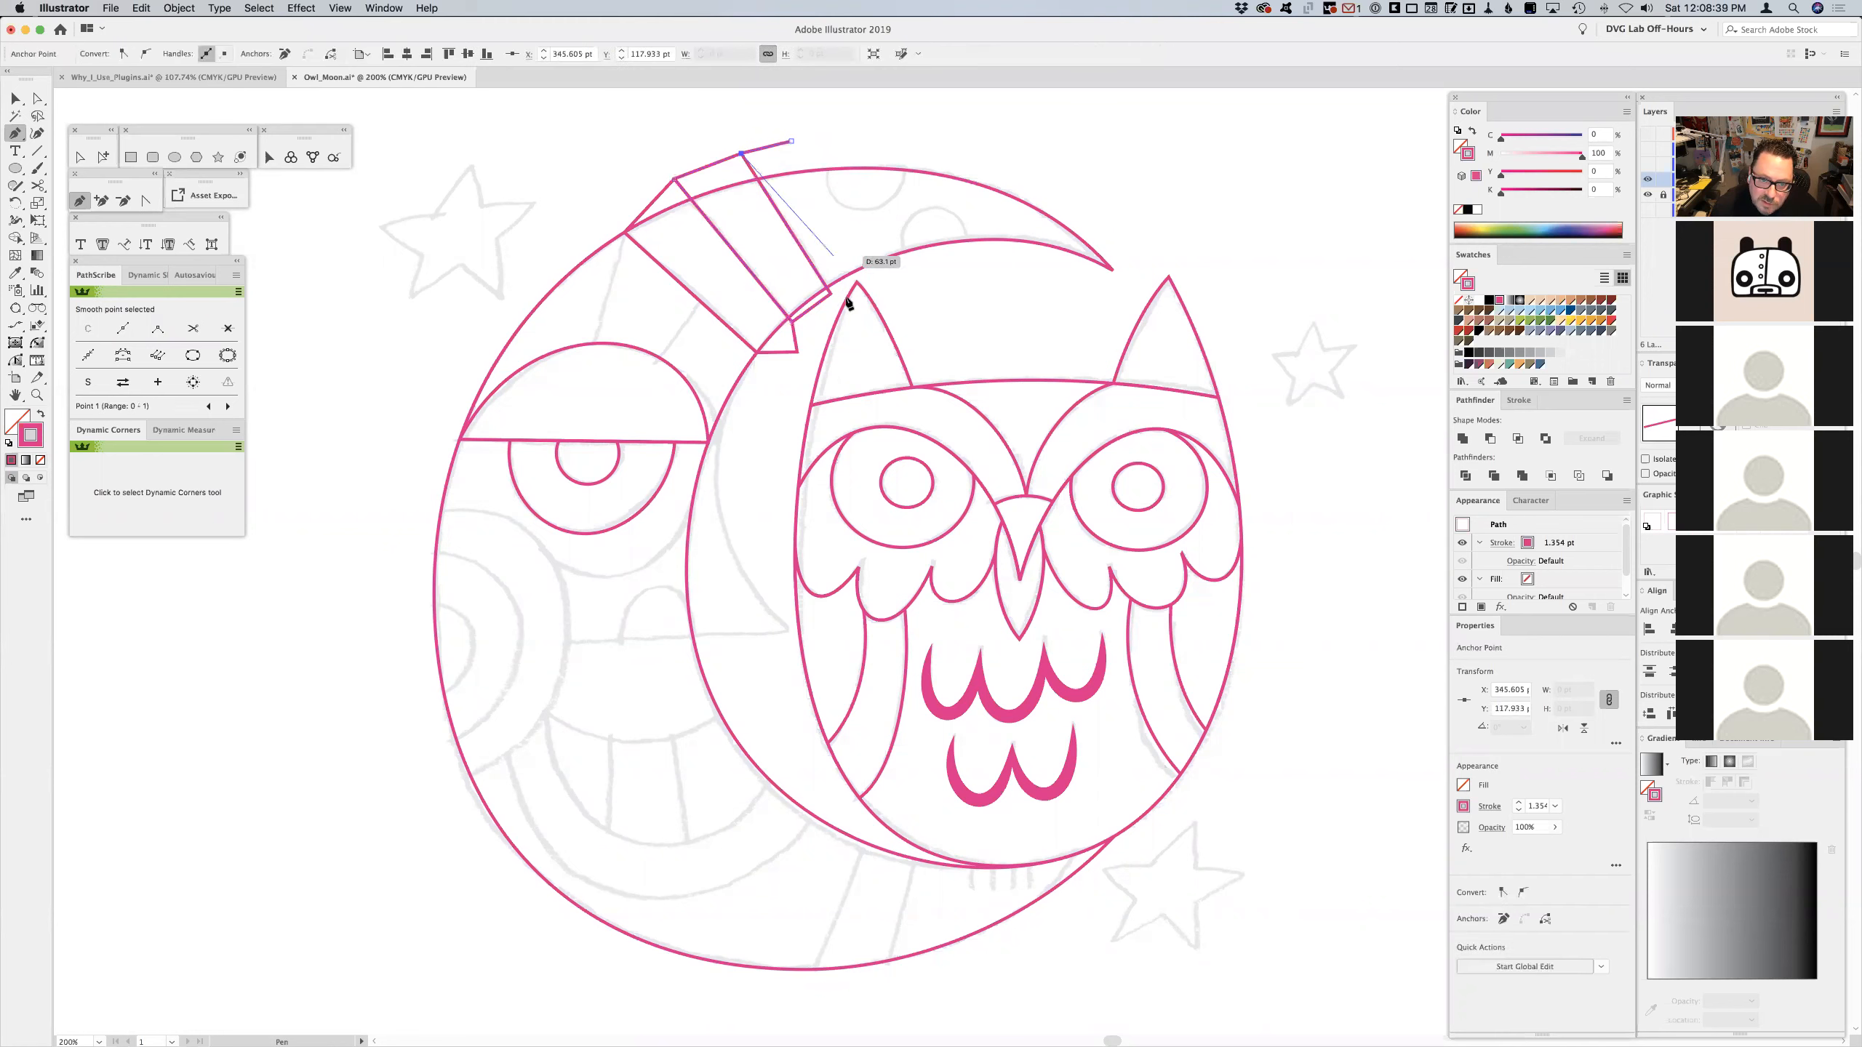
left_click(831, 293)
left_click(1134, 281)
left_click(1141, 162)
left_click(881, 133)
left_click(791, 141)
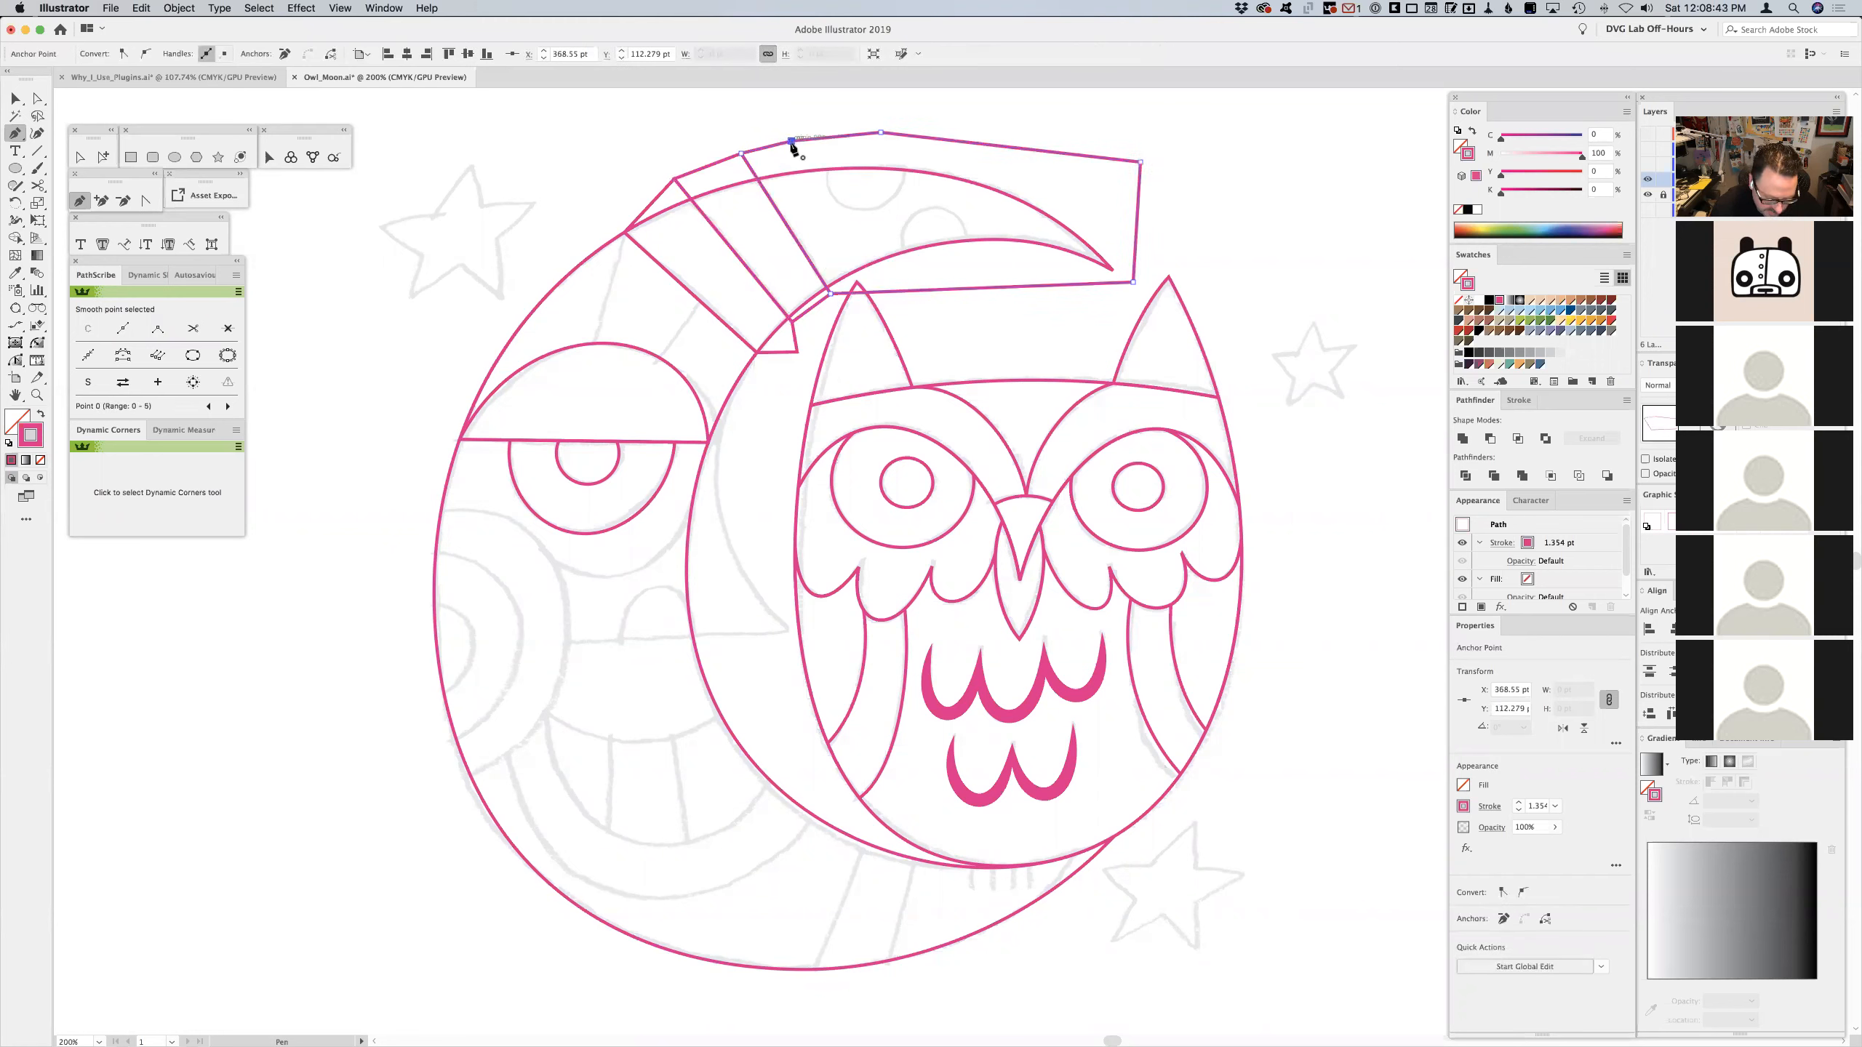
- Move the moon outline slightly aside to inspect the copy beneath it, and undo the move
key("v")
left_click(864, 170)
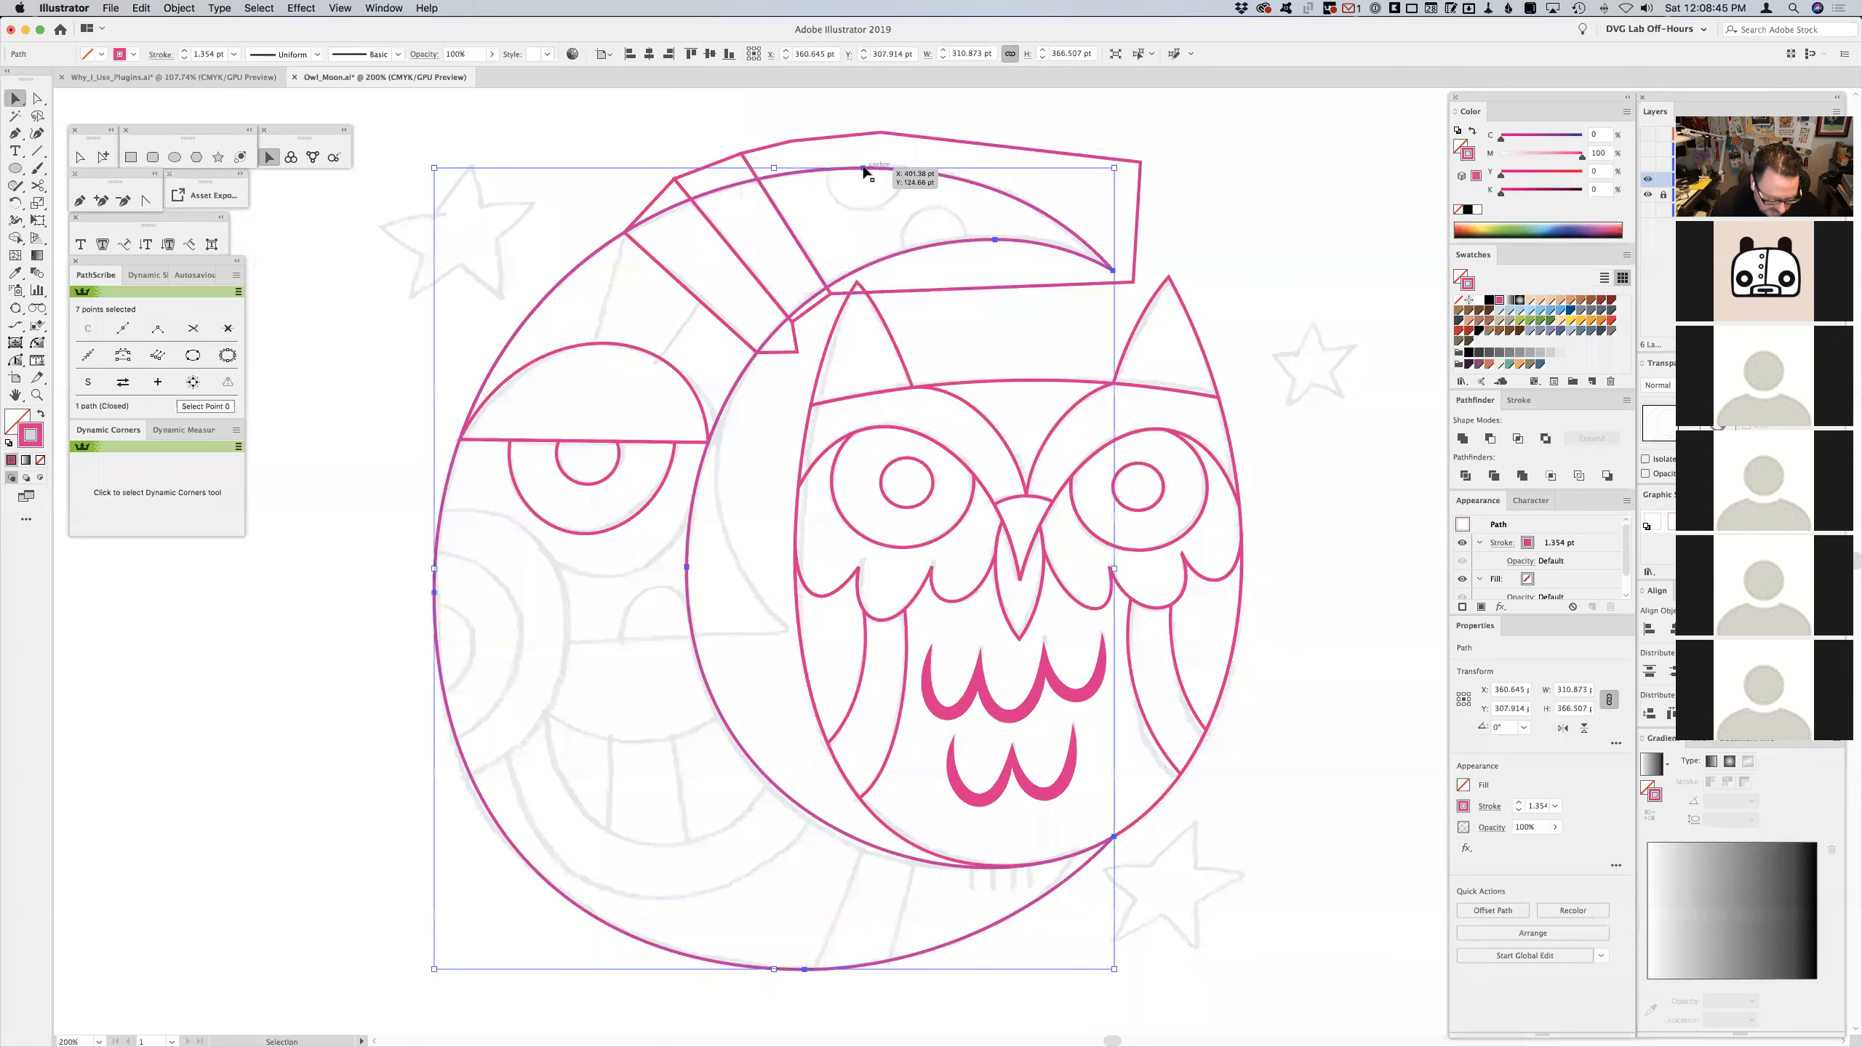
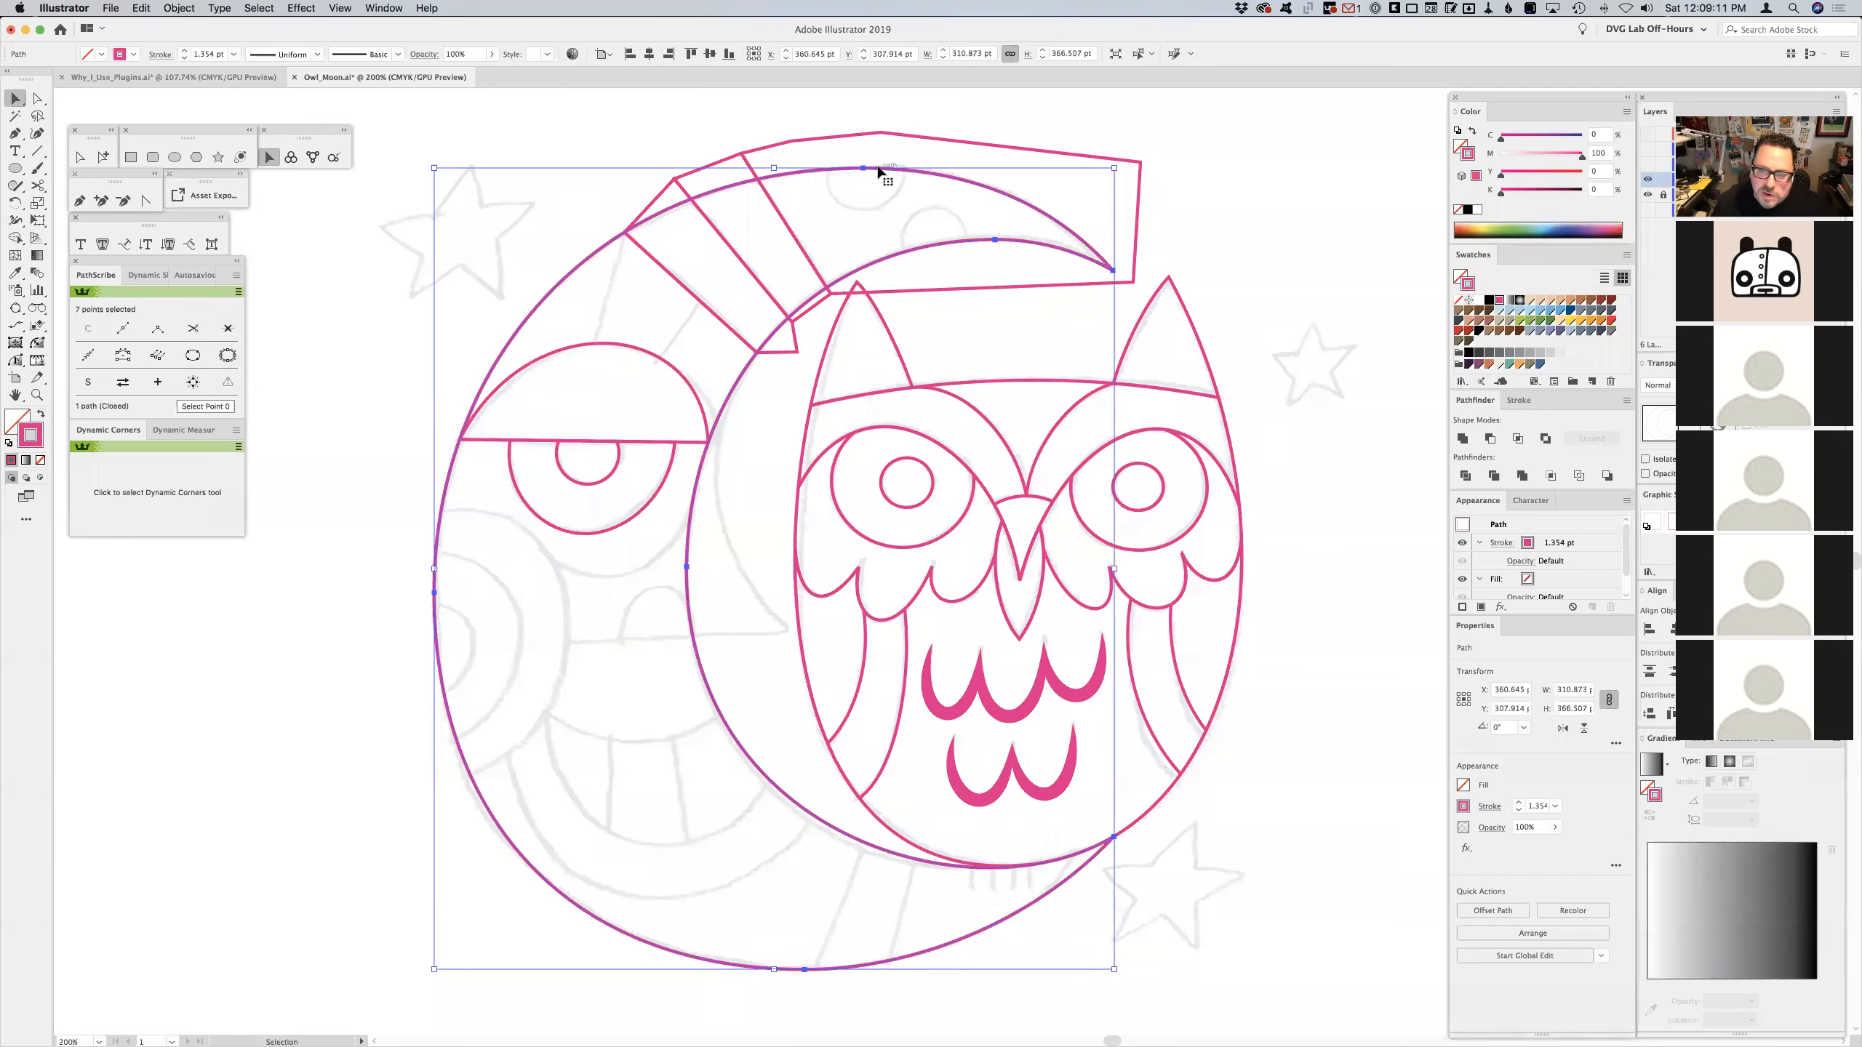
left_click(922, 146)
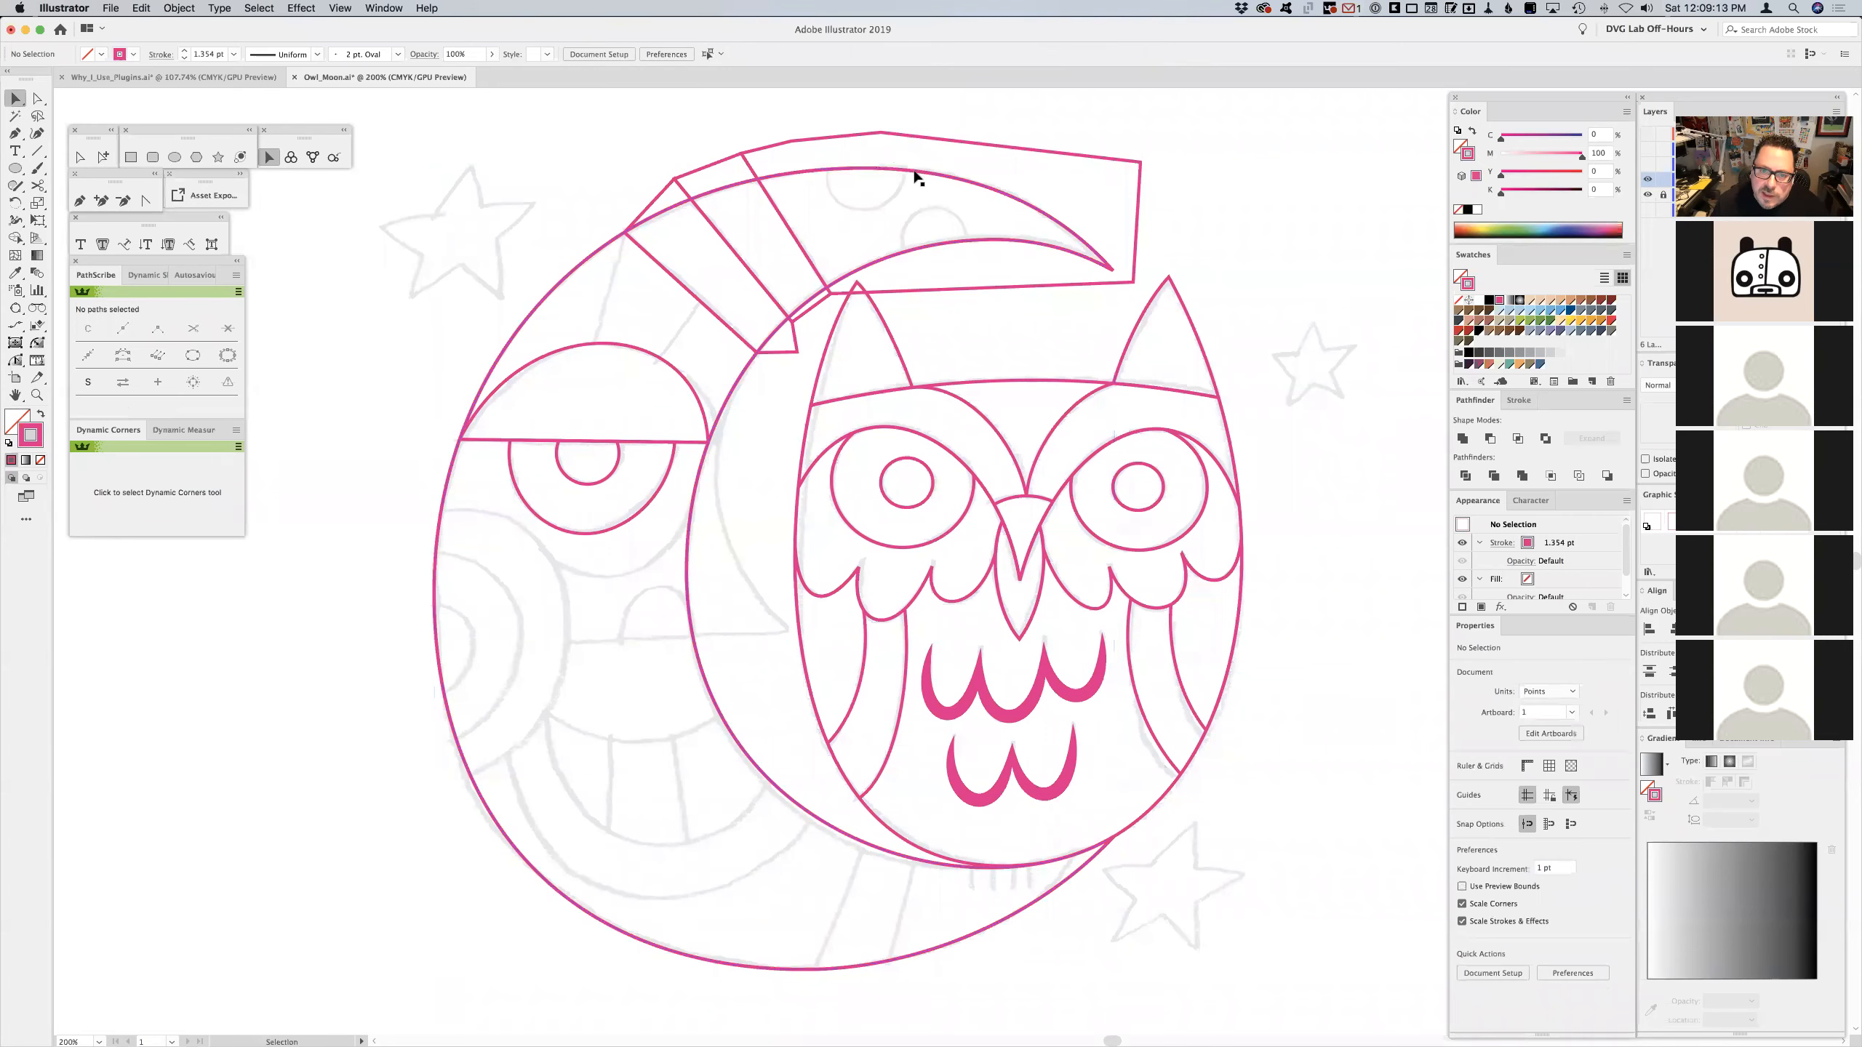
left_click_drag(914, 173, 923, 182)
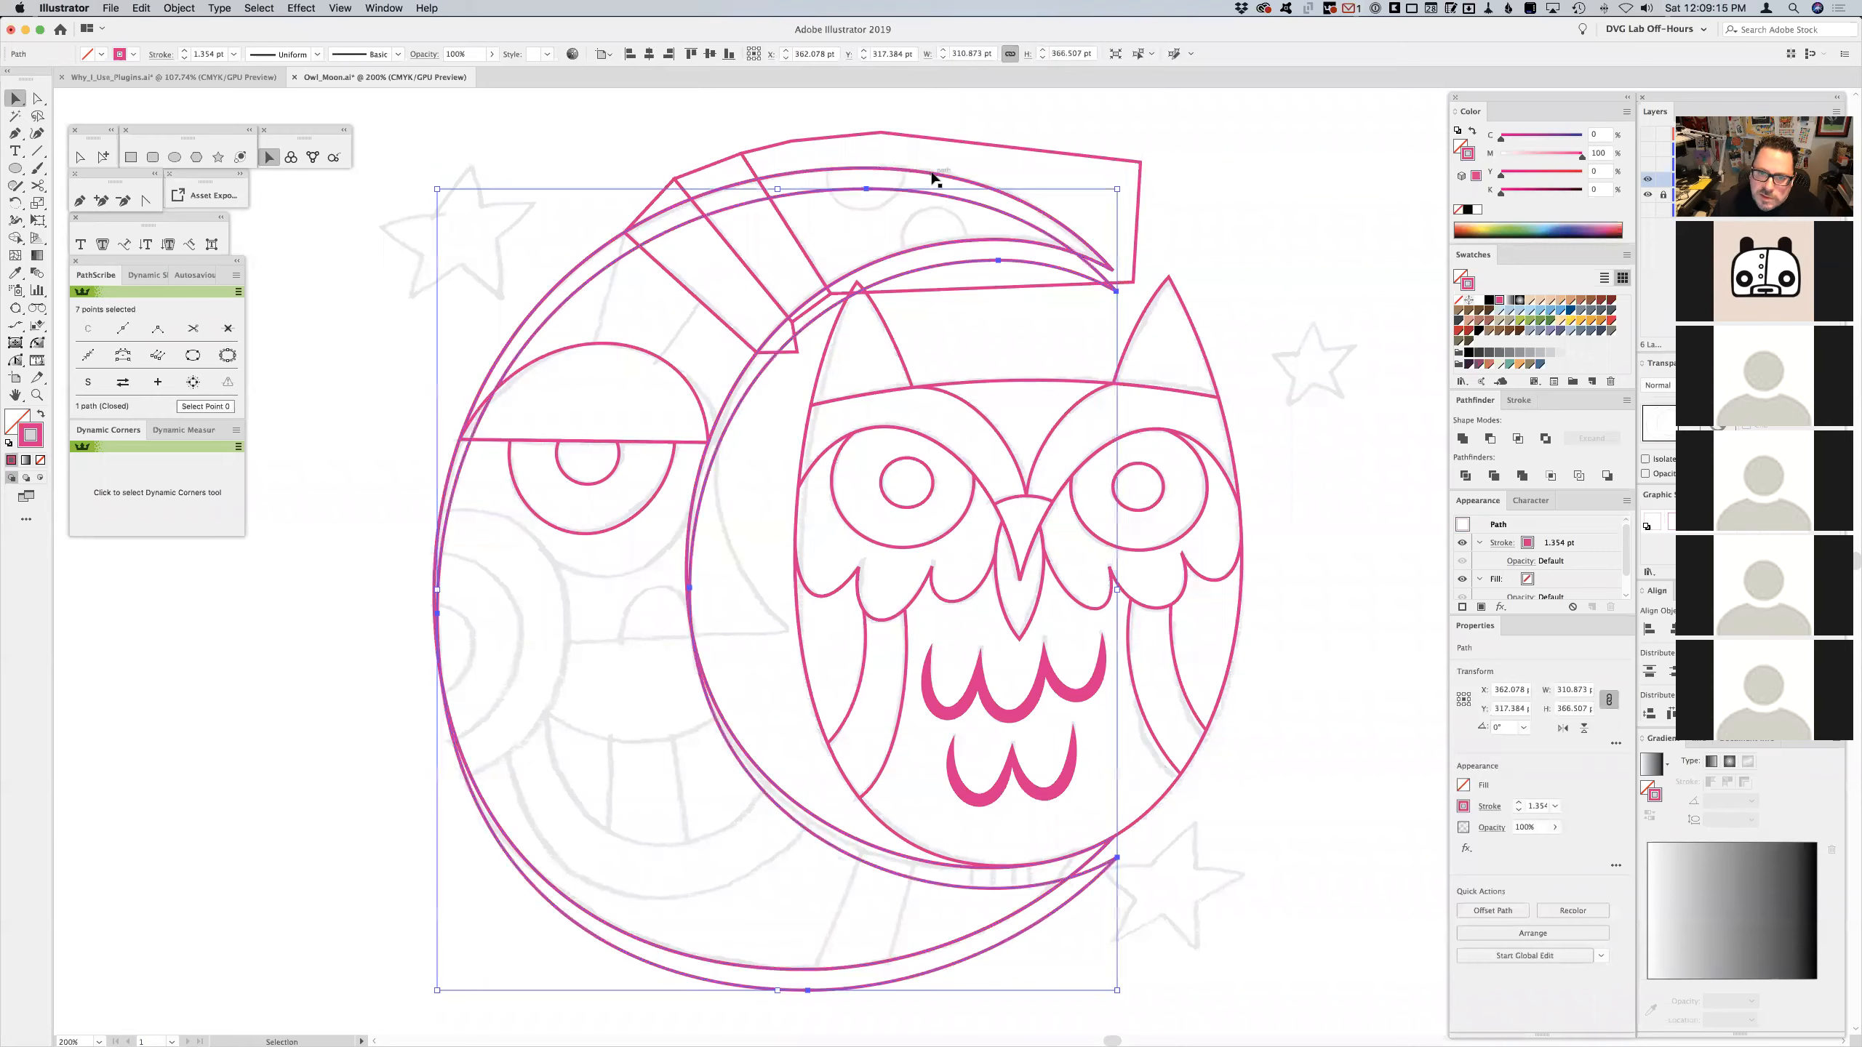
key("super+z")
key("super+z")
- Trim the tip polygon and both stripe polygons to the crescent with Intersect, keeping the moon outline, and deselect everything
left_click(992, 167)
left_click(918, 172)
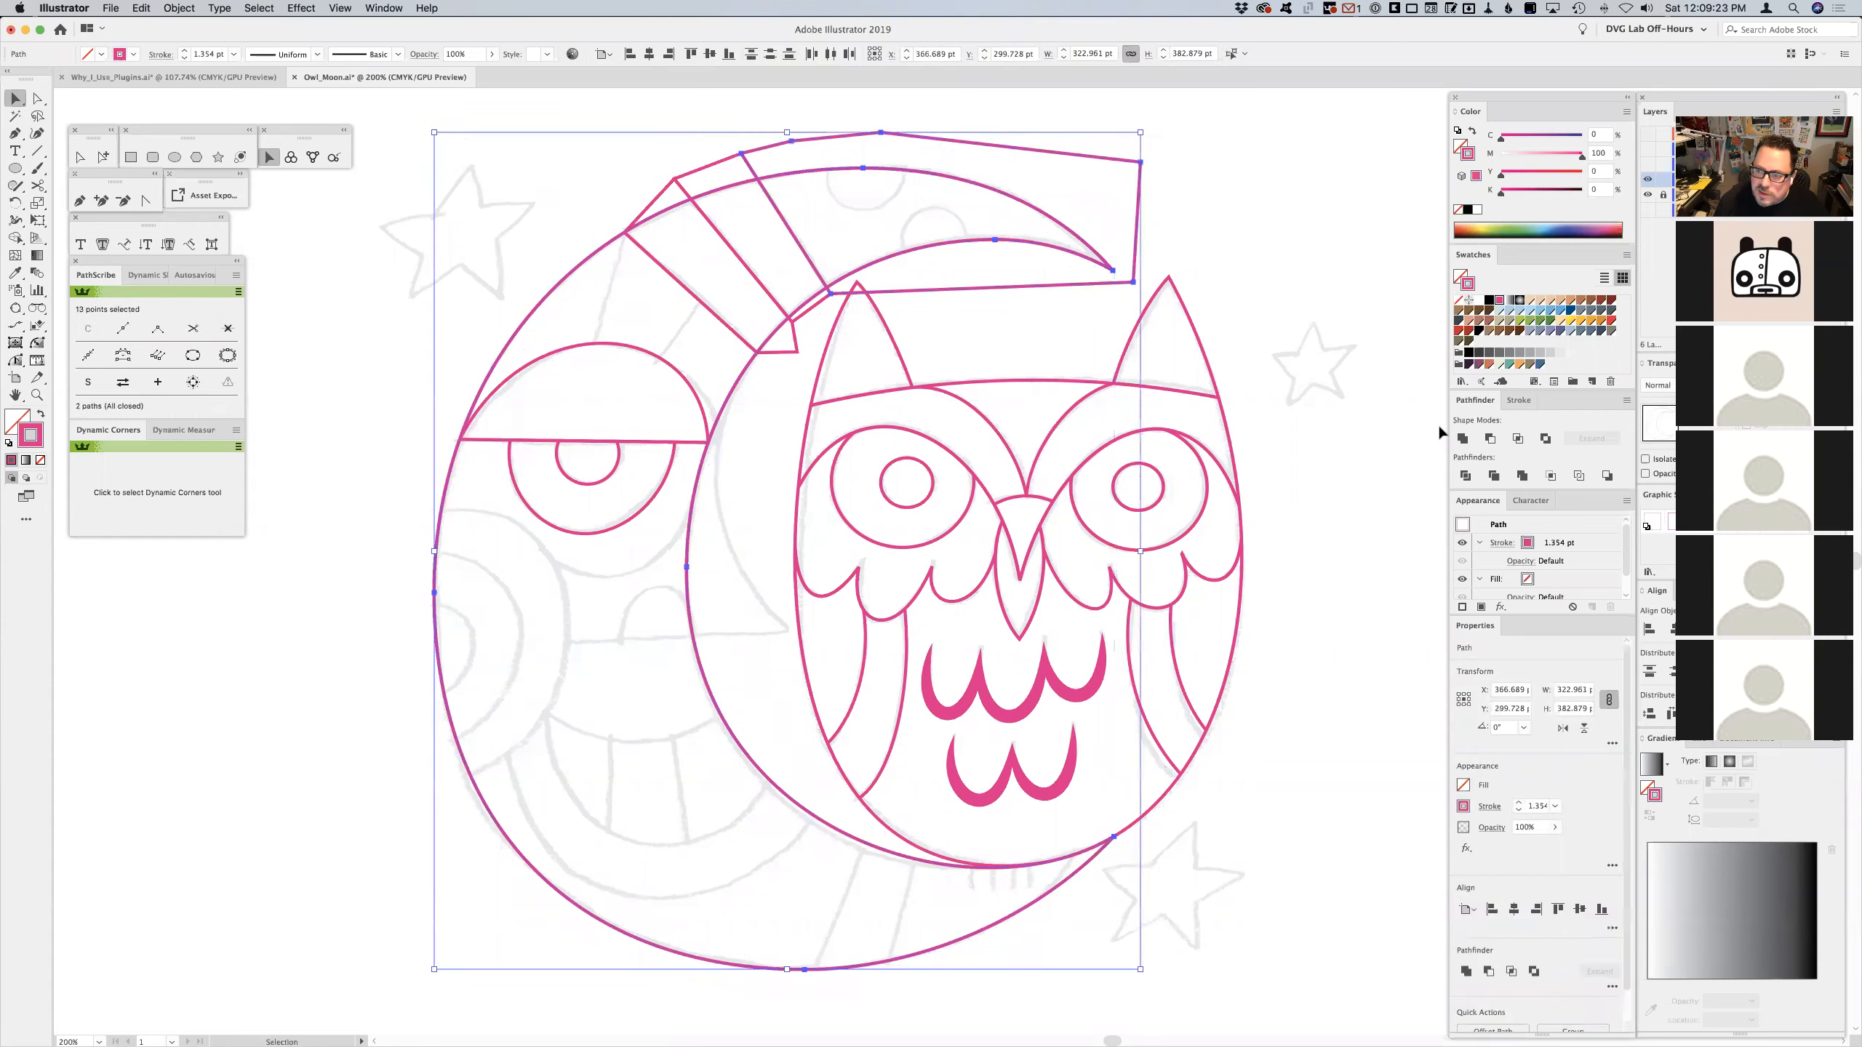
left_click(1518, 439)
left_click(717, 191)
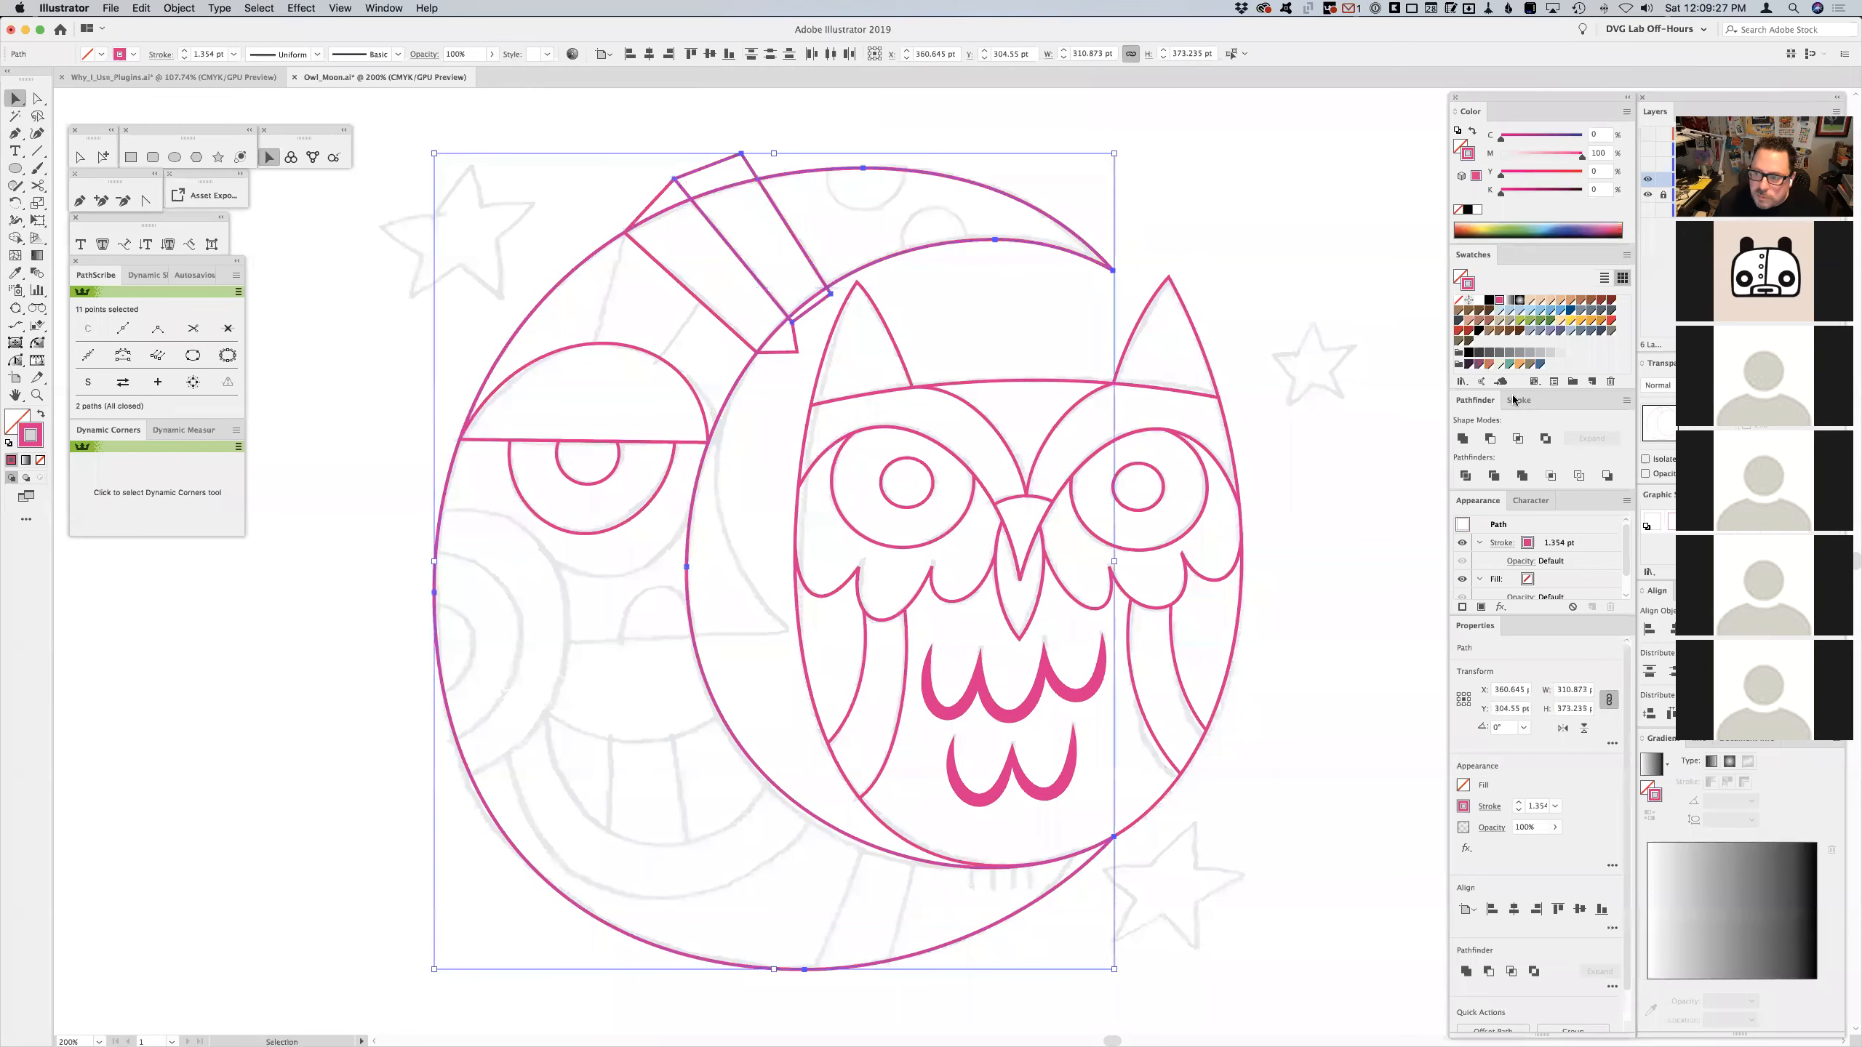
left_click(786, 220)
left_click(673, 192, "shift")
left_click(1516, 436)
left_click(637, 170)
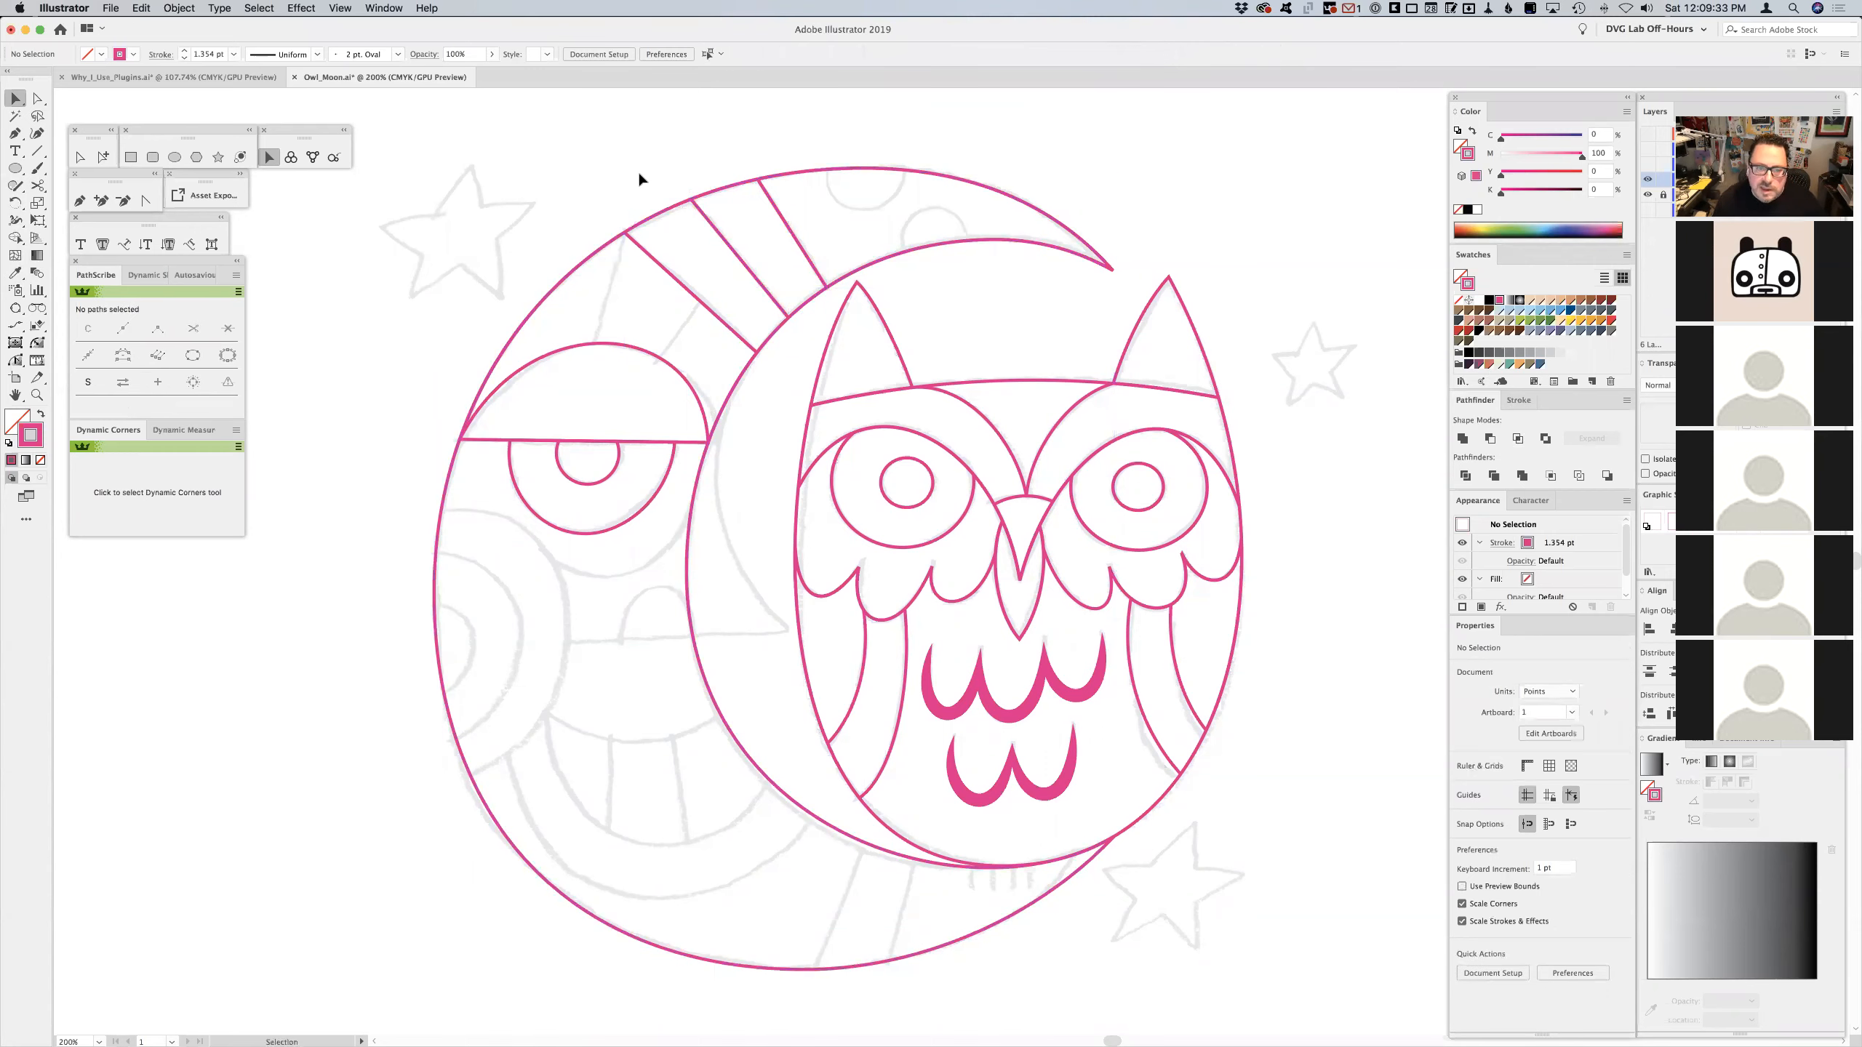
- Draw ellipses over the two sketched bumps on the crescent tip's outer and inner edges, the inner one about 31 × 34 pt
left_click(175, 157)
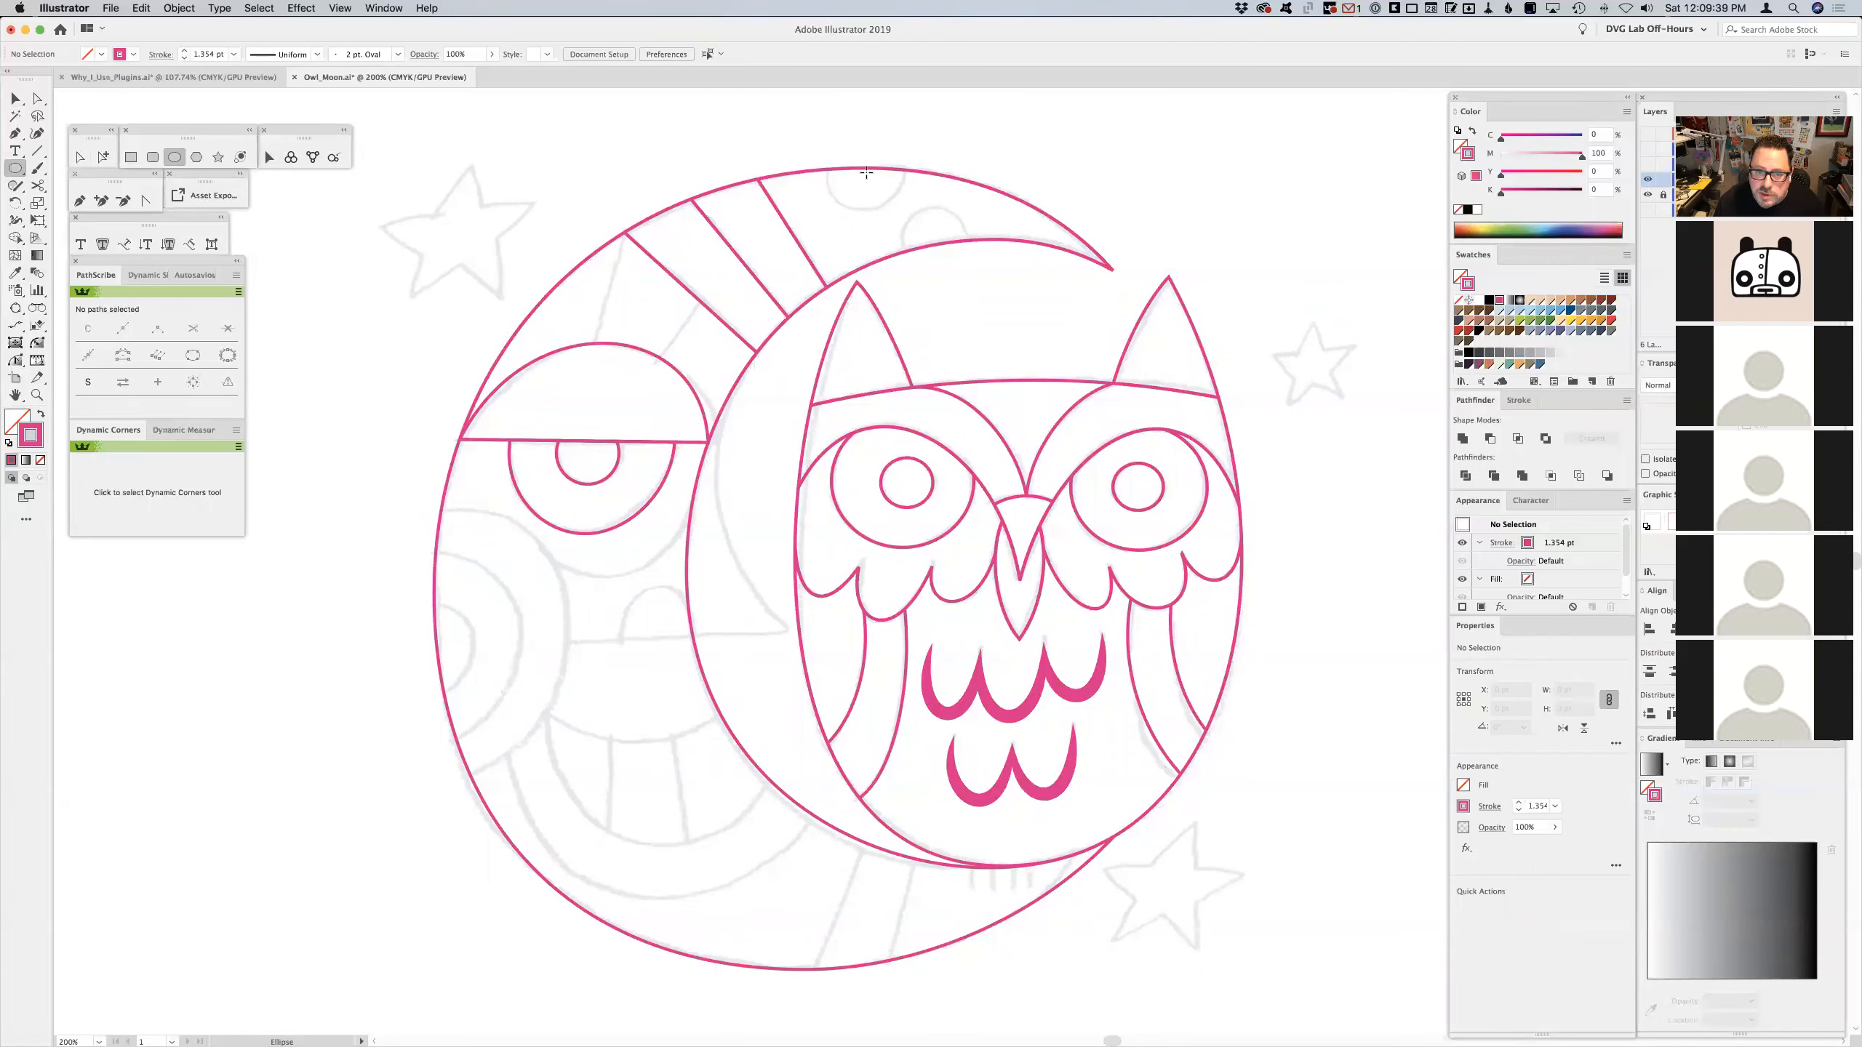
left_click_drag(864, 169, 969, 282)
key("v")
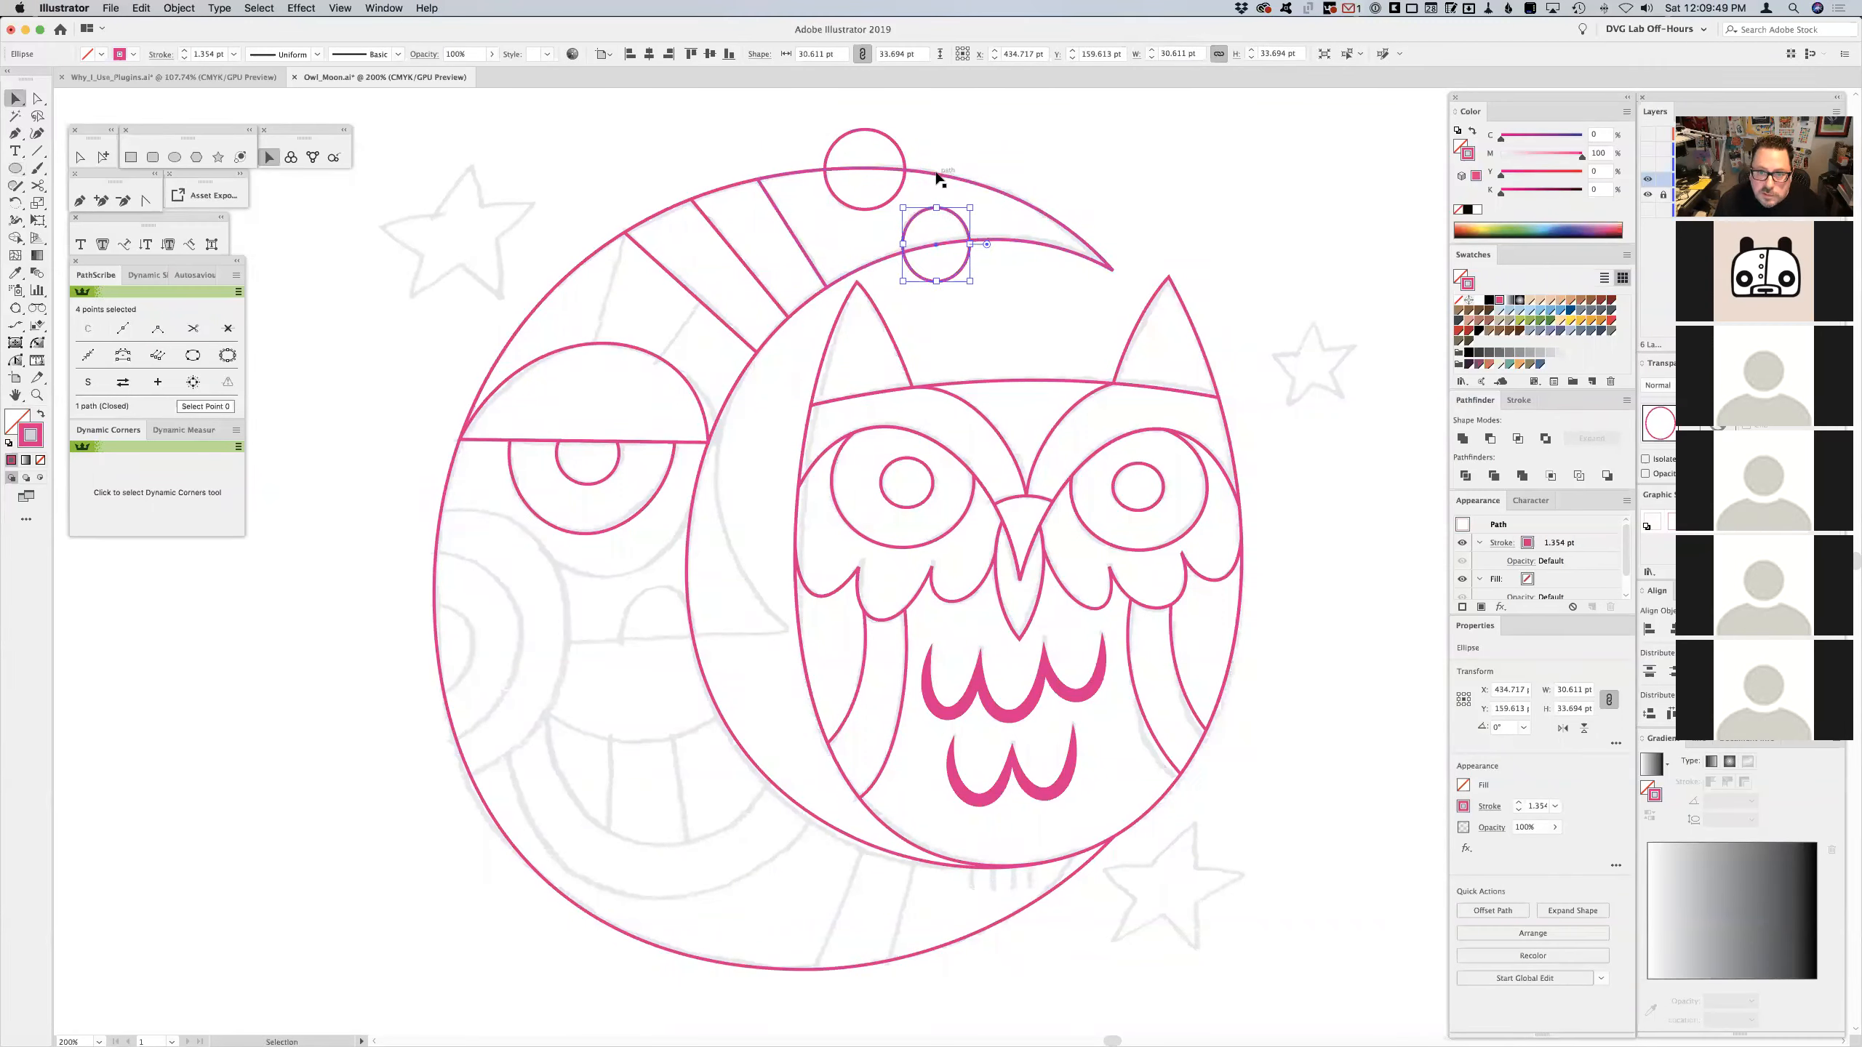
- Trim both ellipses to the crescent's tip section with Intersect, keeping the tip shape, and deselect everything
left_click(938, 172)
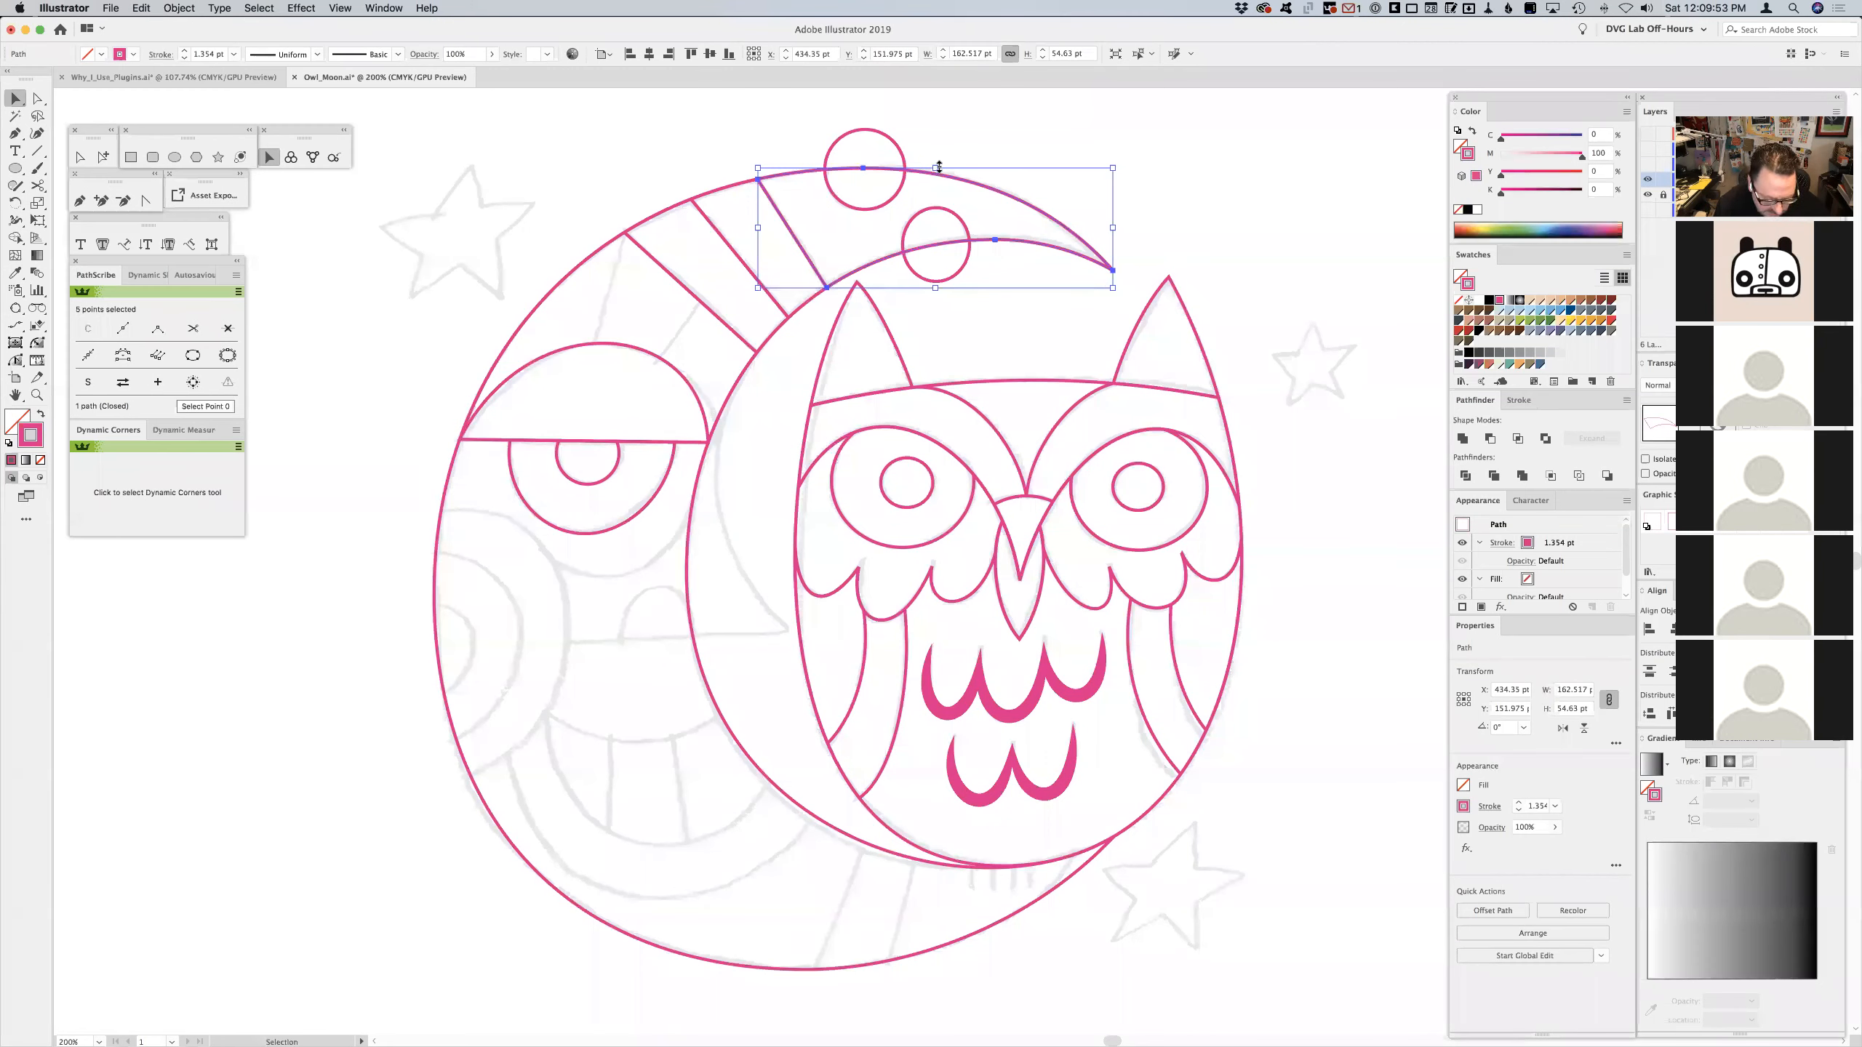
left_click(899, 150, "shift")
left_click(1517, 439)
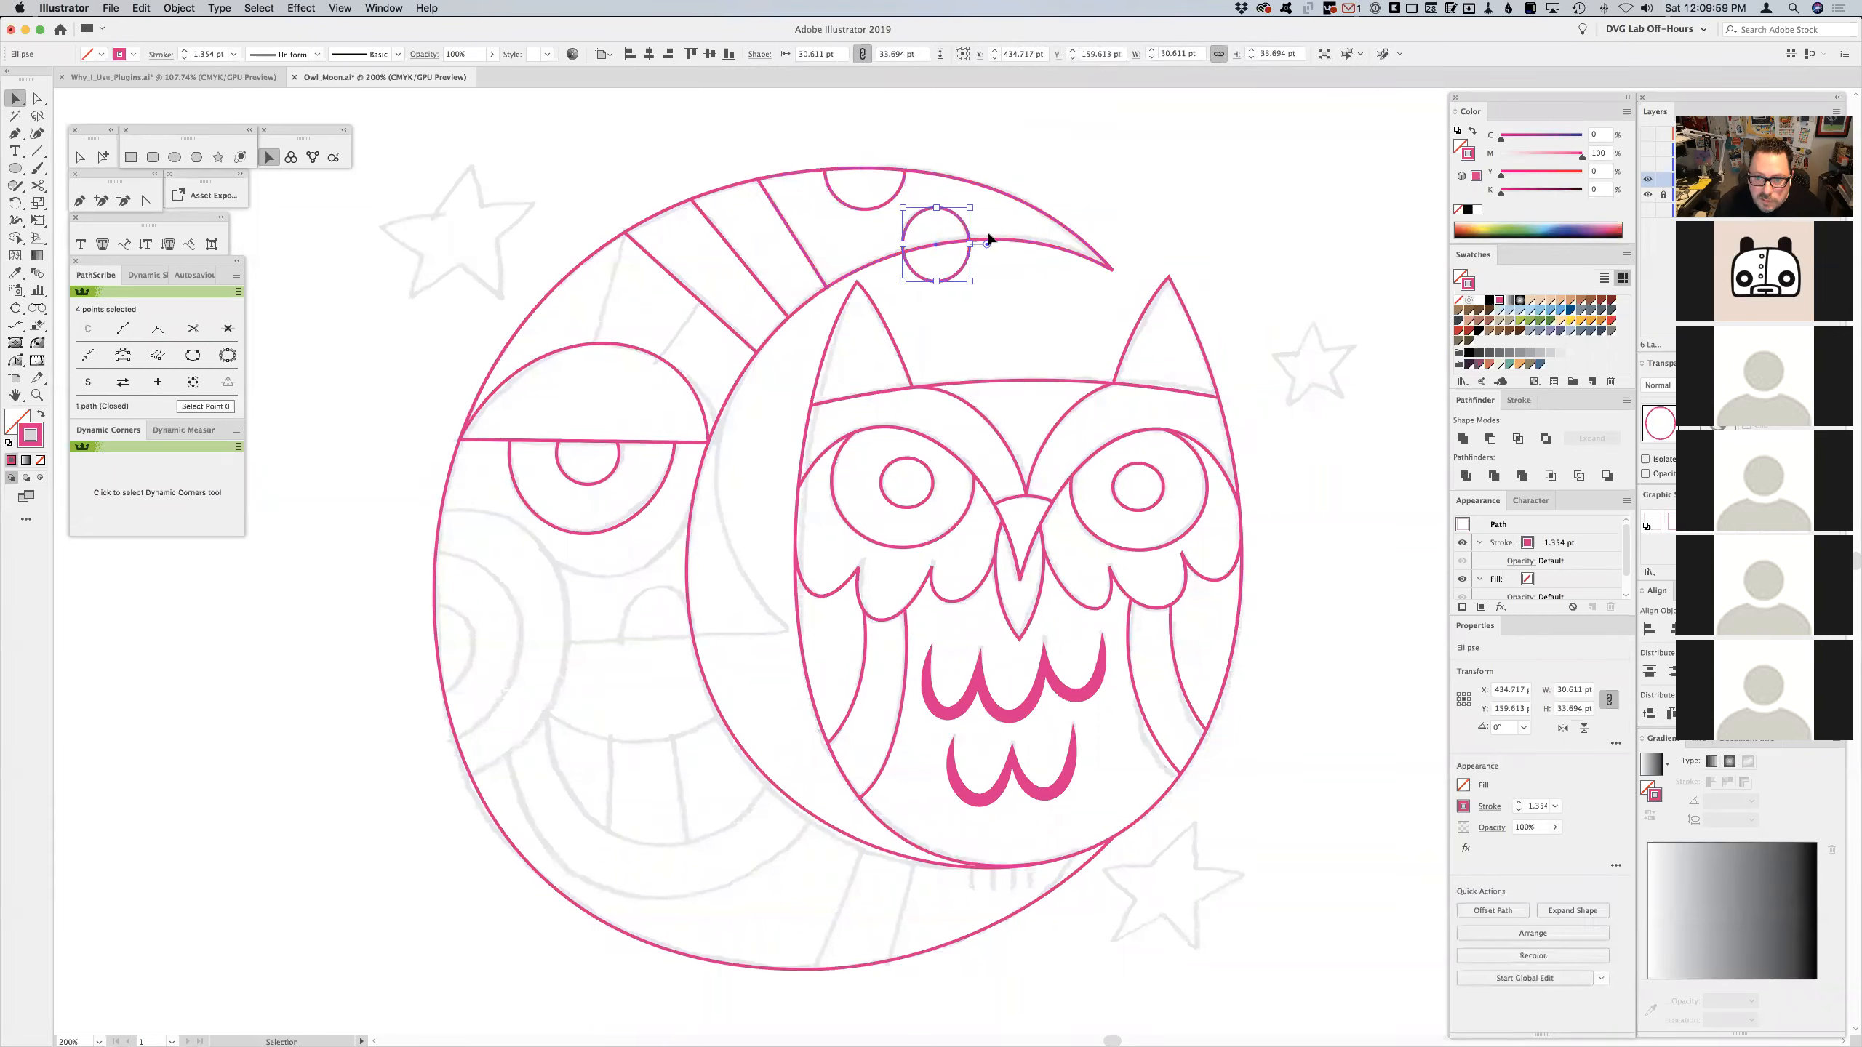
left_click(1006, 246)
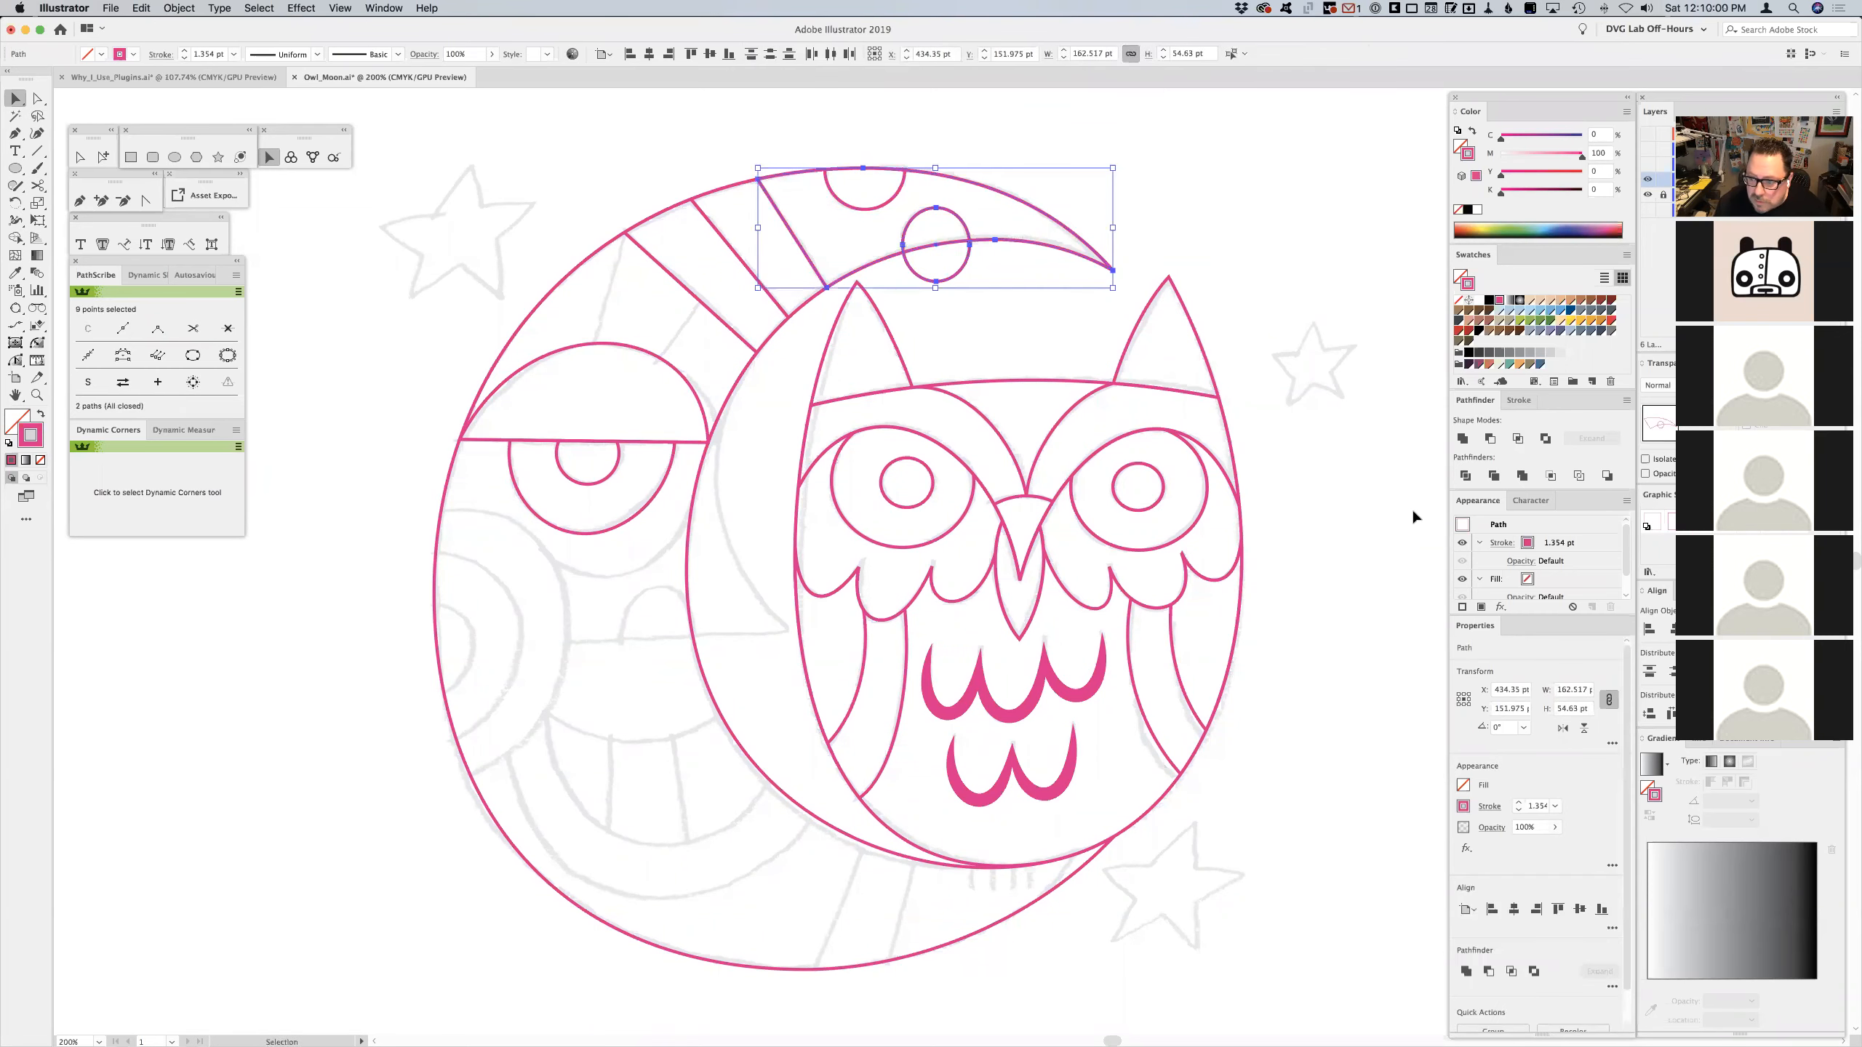
left_click(1518, 439)
left_click(504, 506)
- Draw a straight line about 279 pt long beside the moon with the Line Segment tool, and delete it
left_click_drag(503, 506, 494, 477)
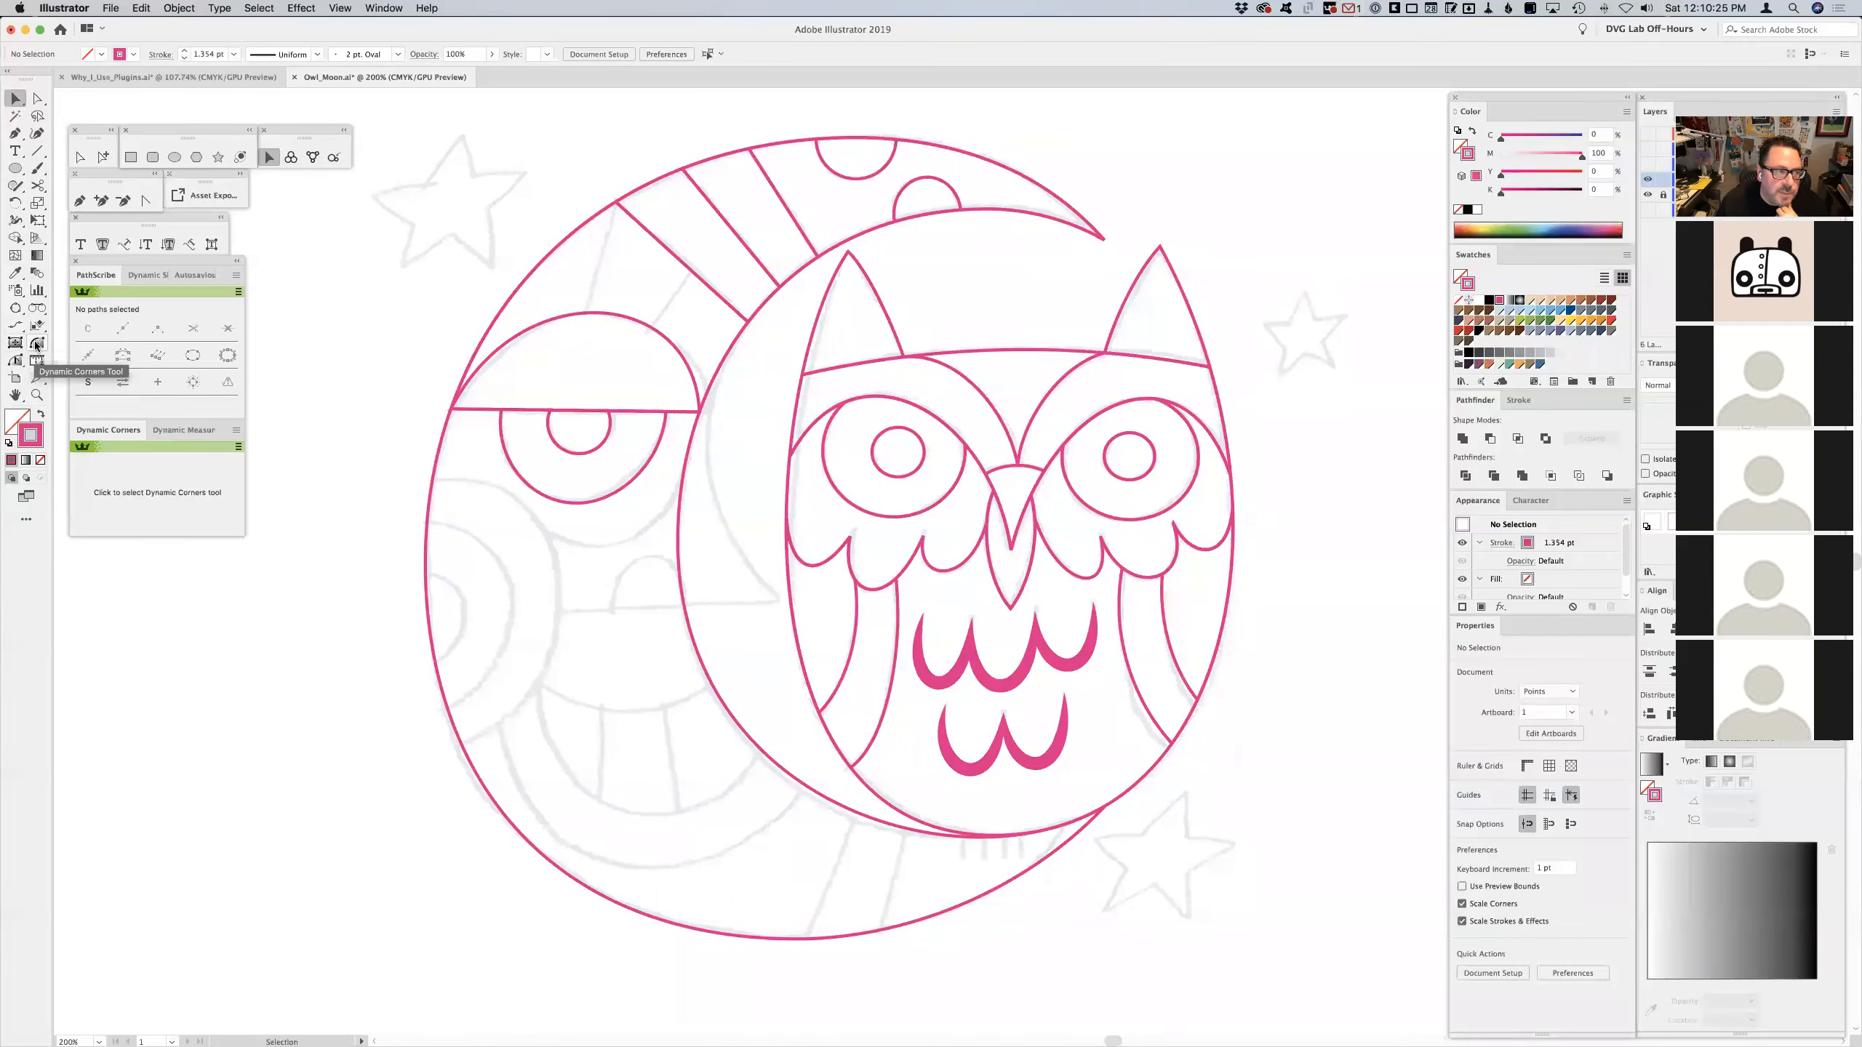
left_click(16, 309)
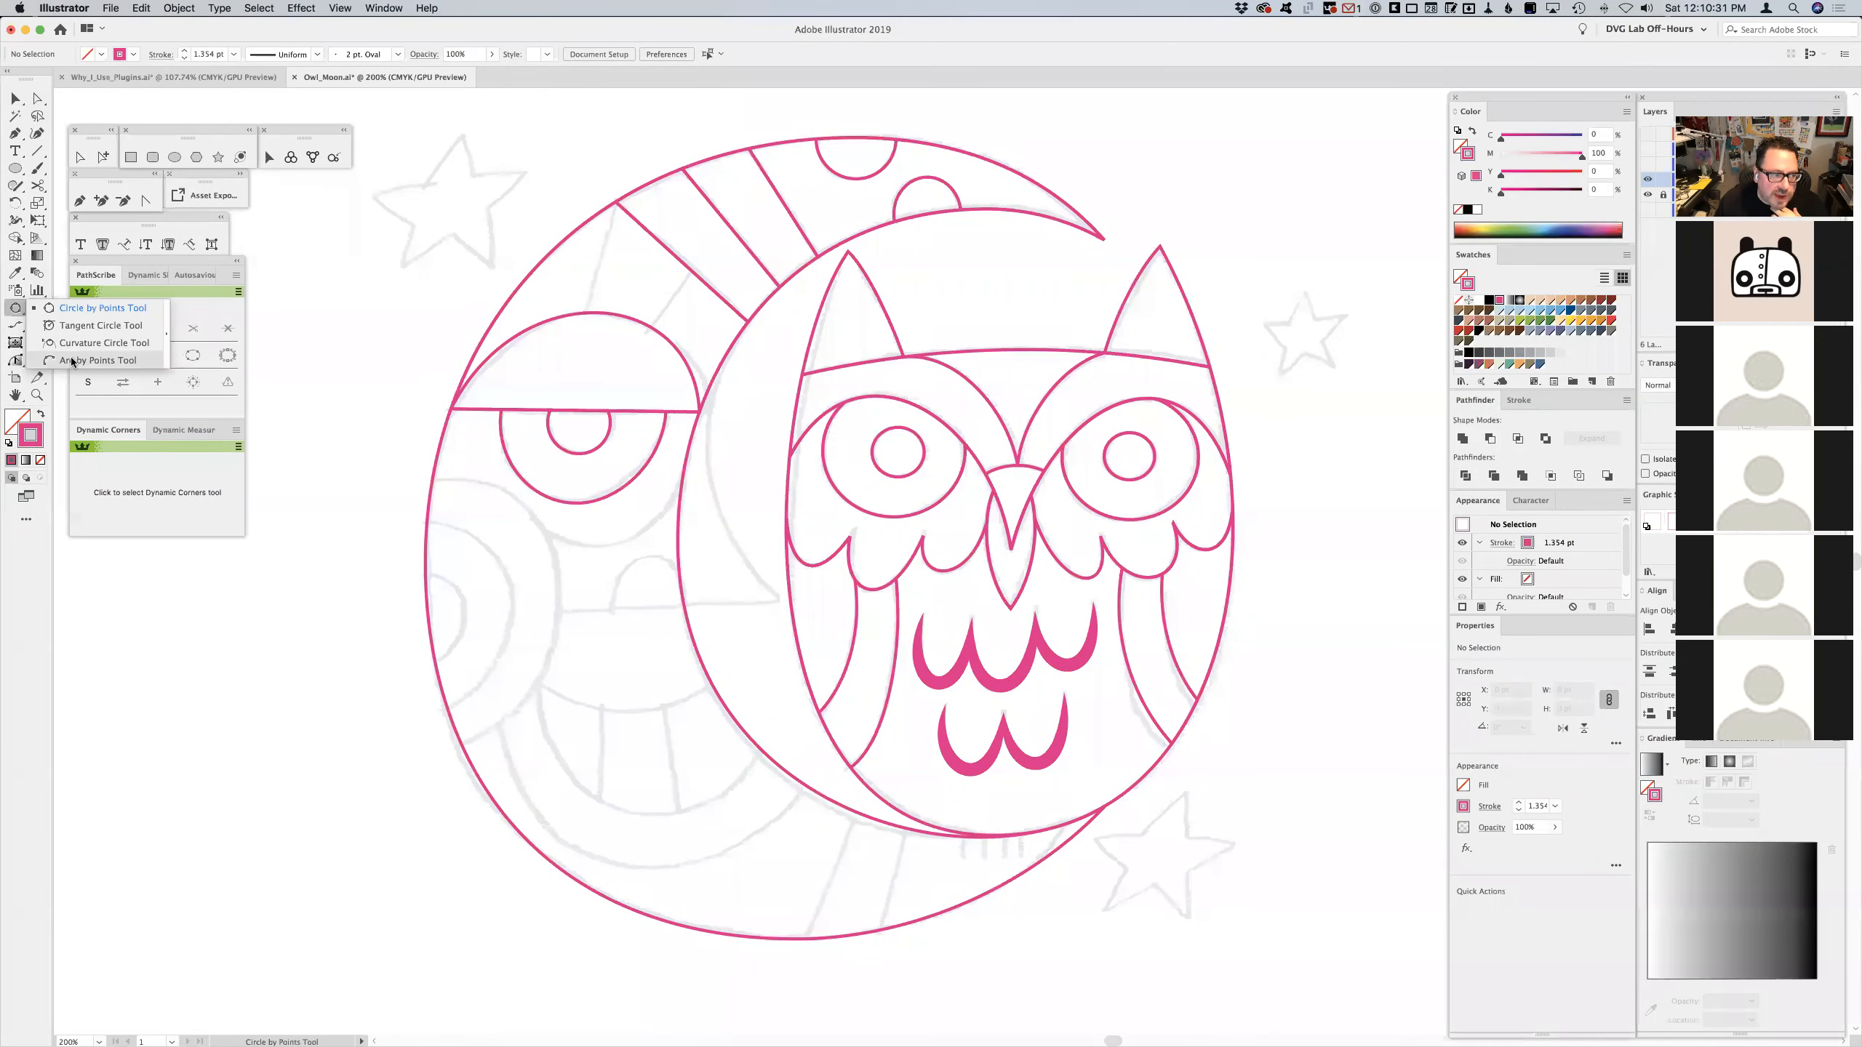
left_click(38, 152)
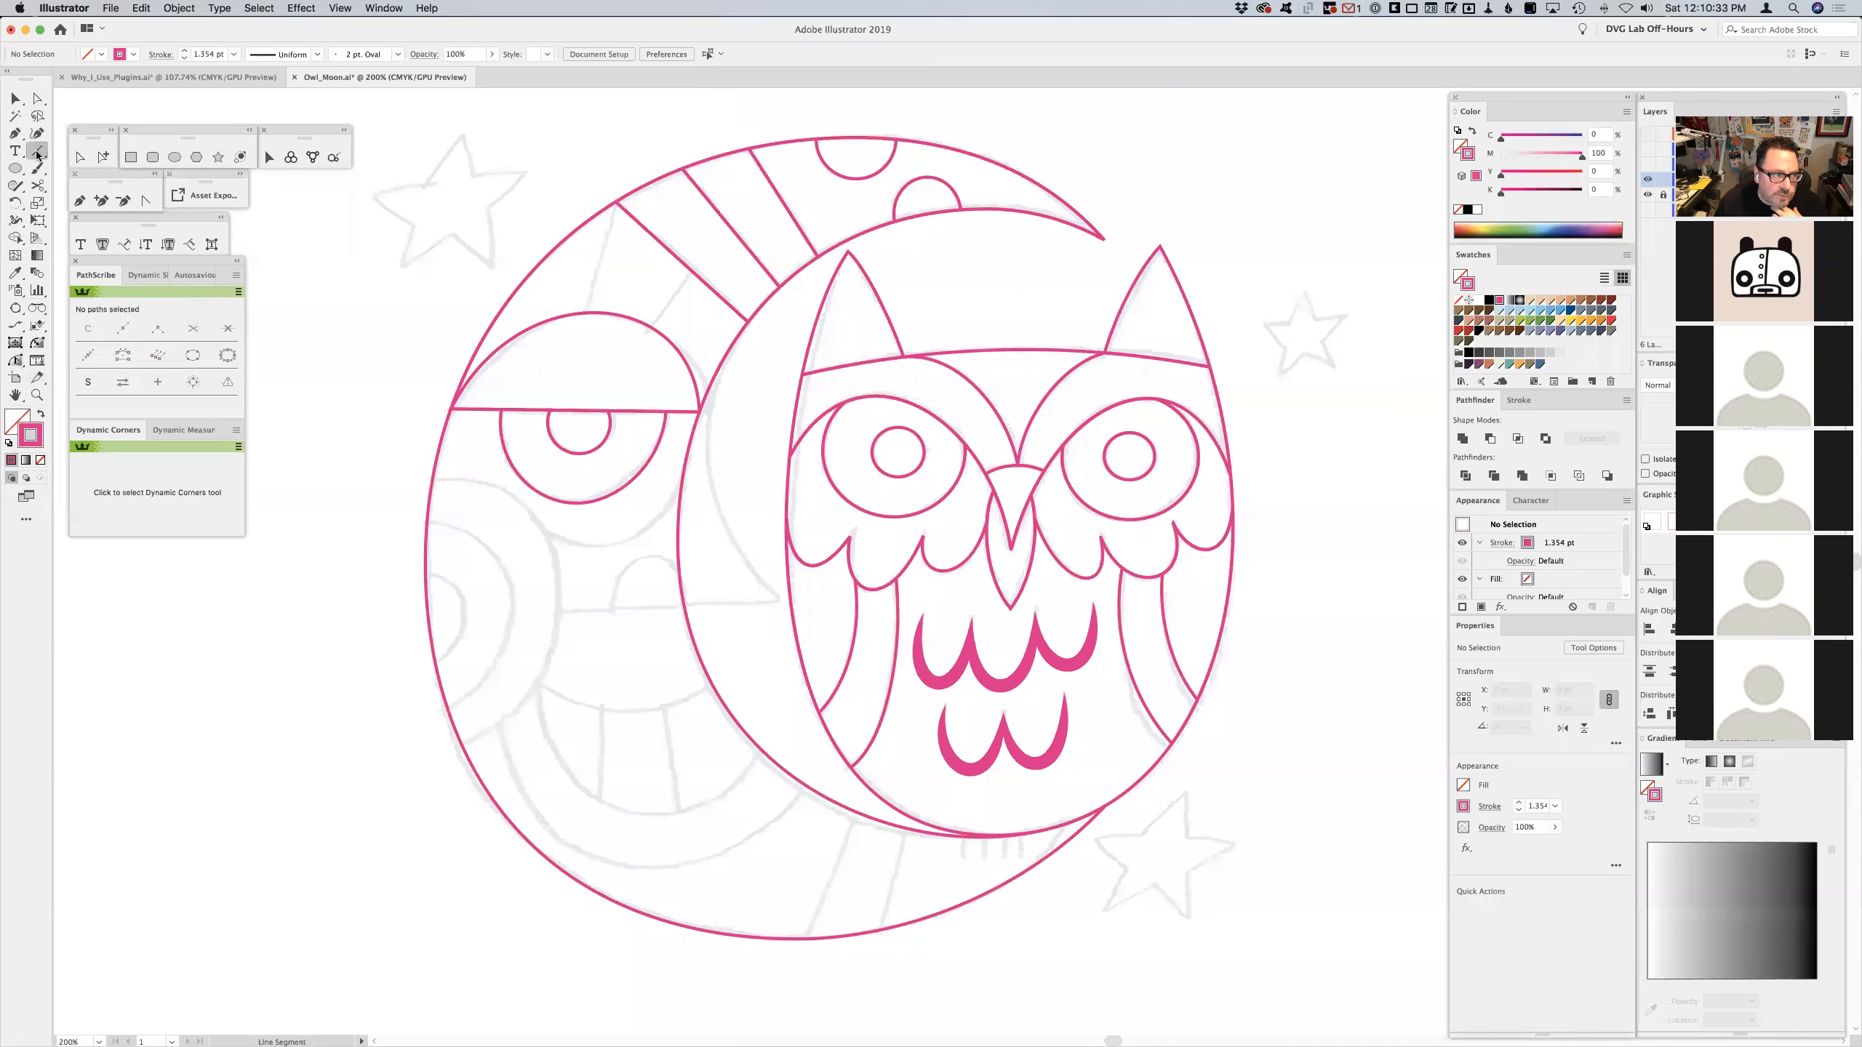
left_click_drag(338, 313, 288, 922)
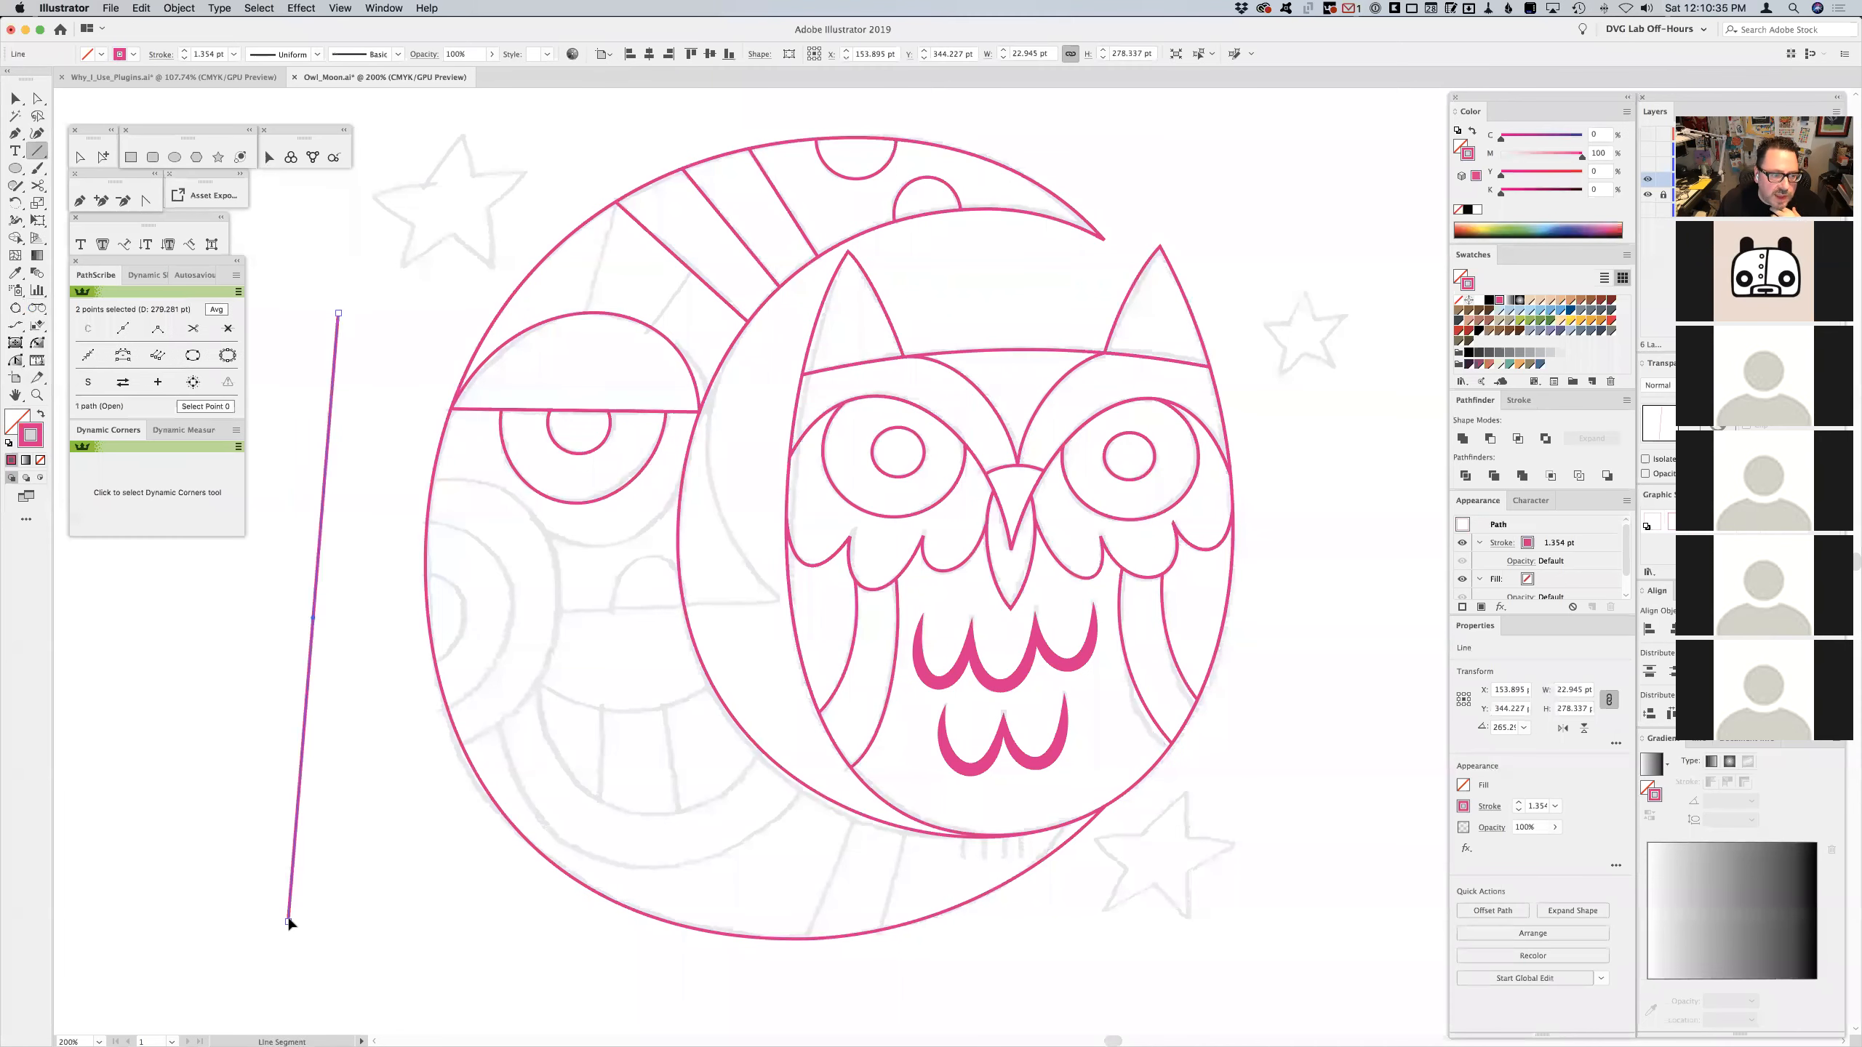
key("Delete")
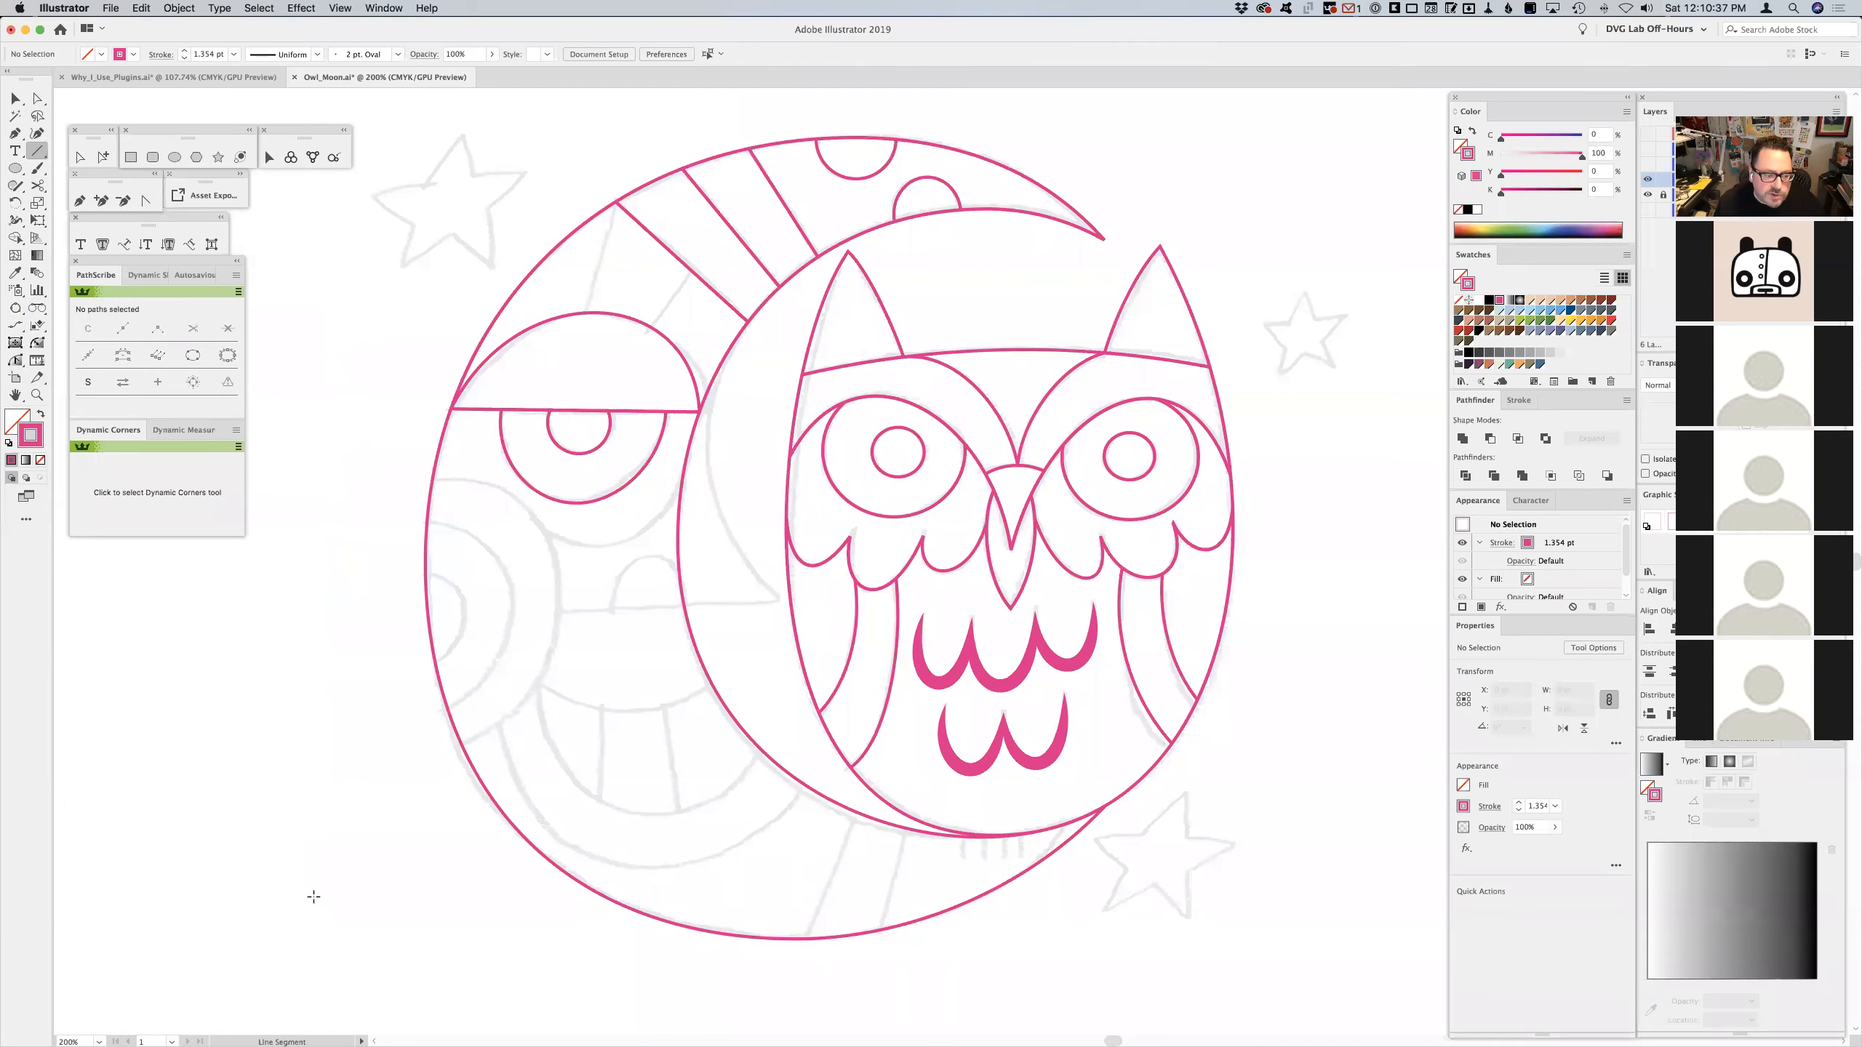
- Draw two connected practice arcs beside the moon with the Arc by Points tool, and delete them
left_click(16, 309)
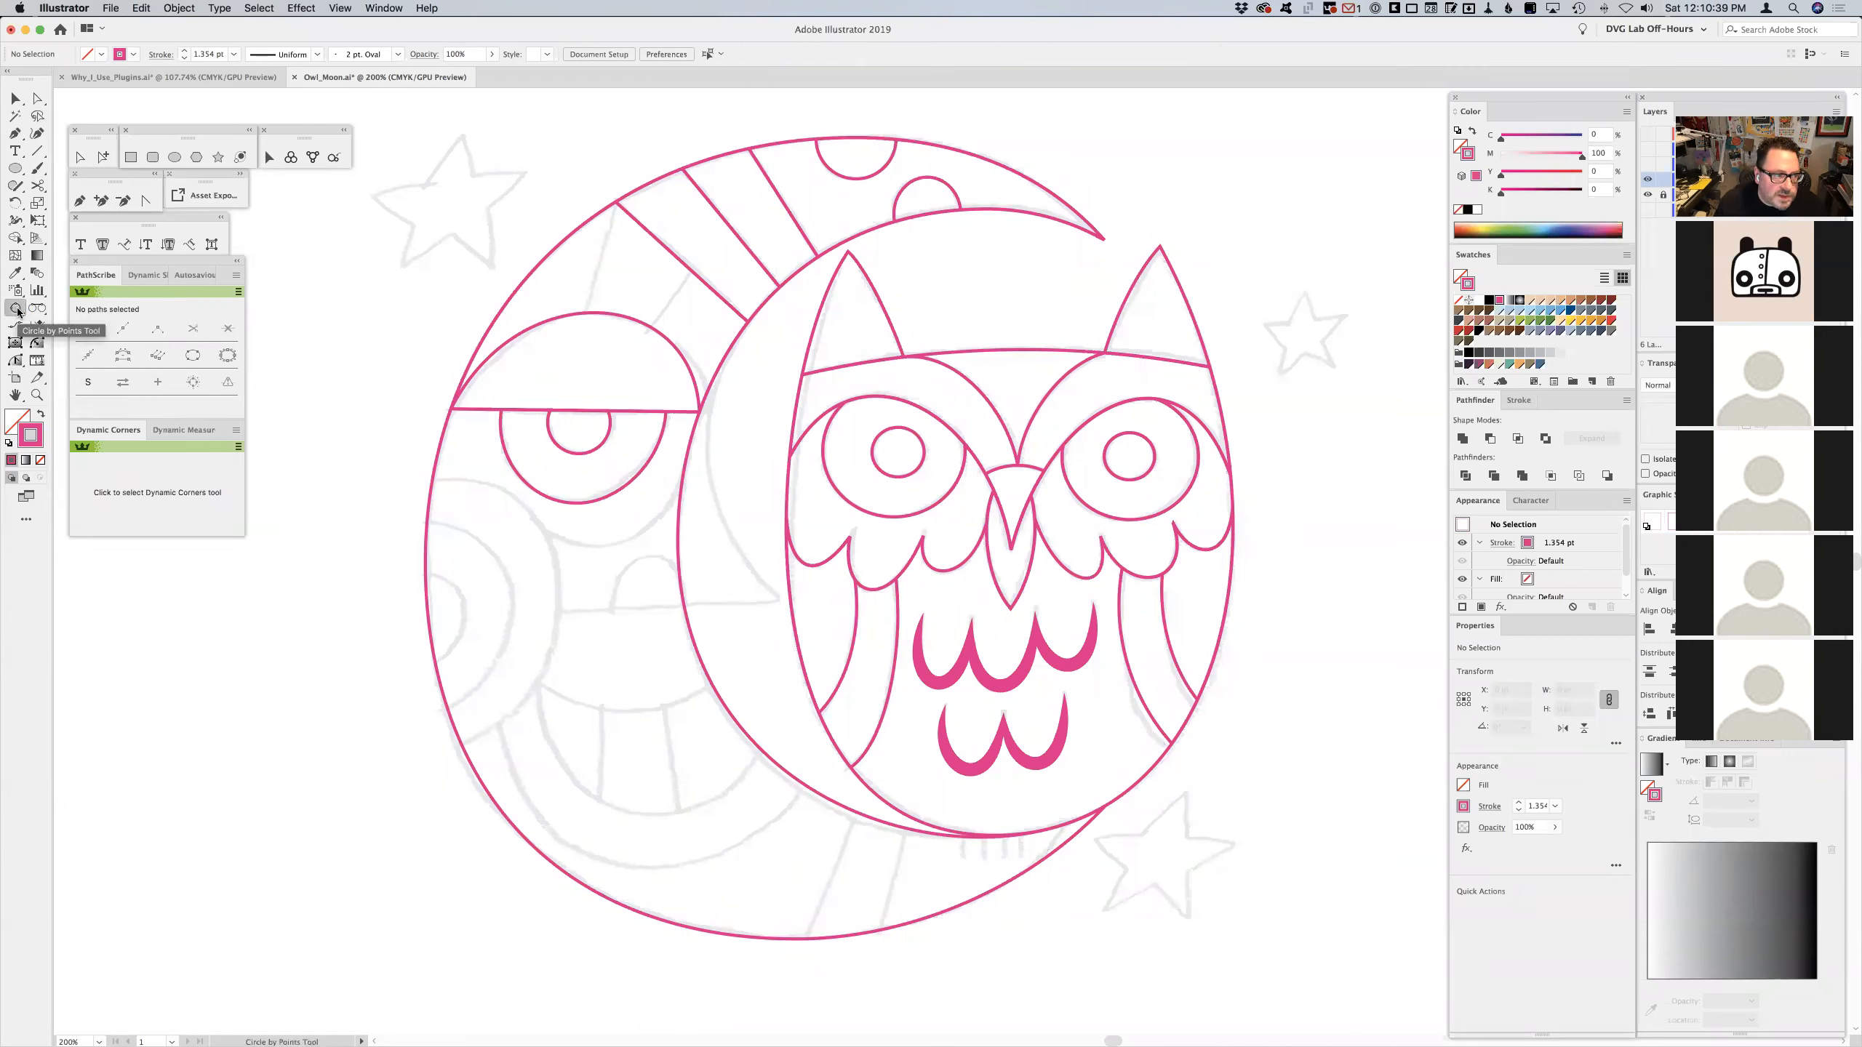
left_click(18, 312)
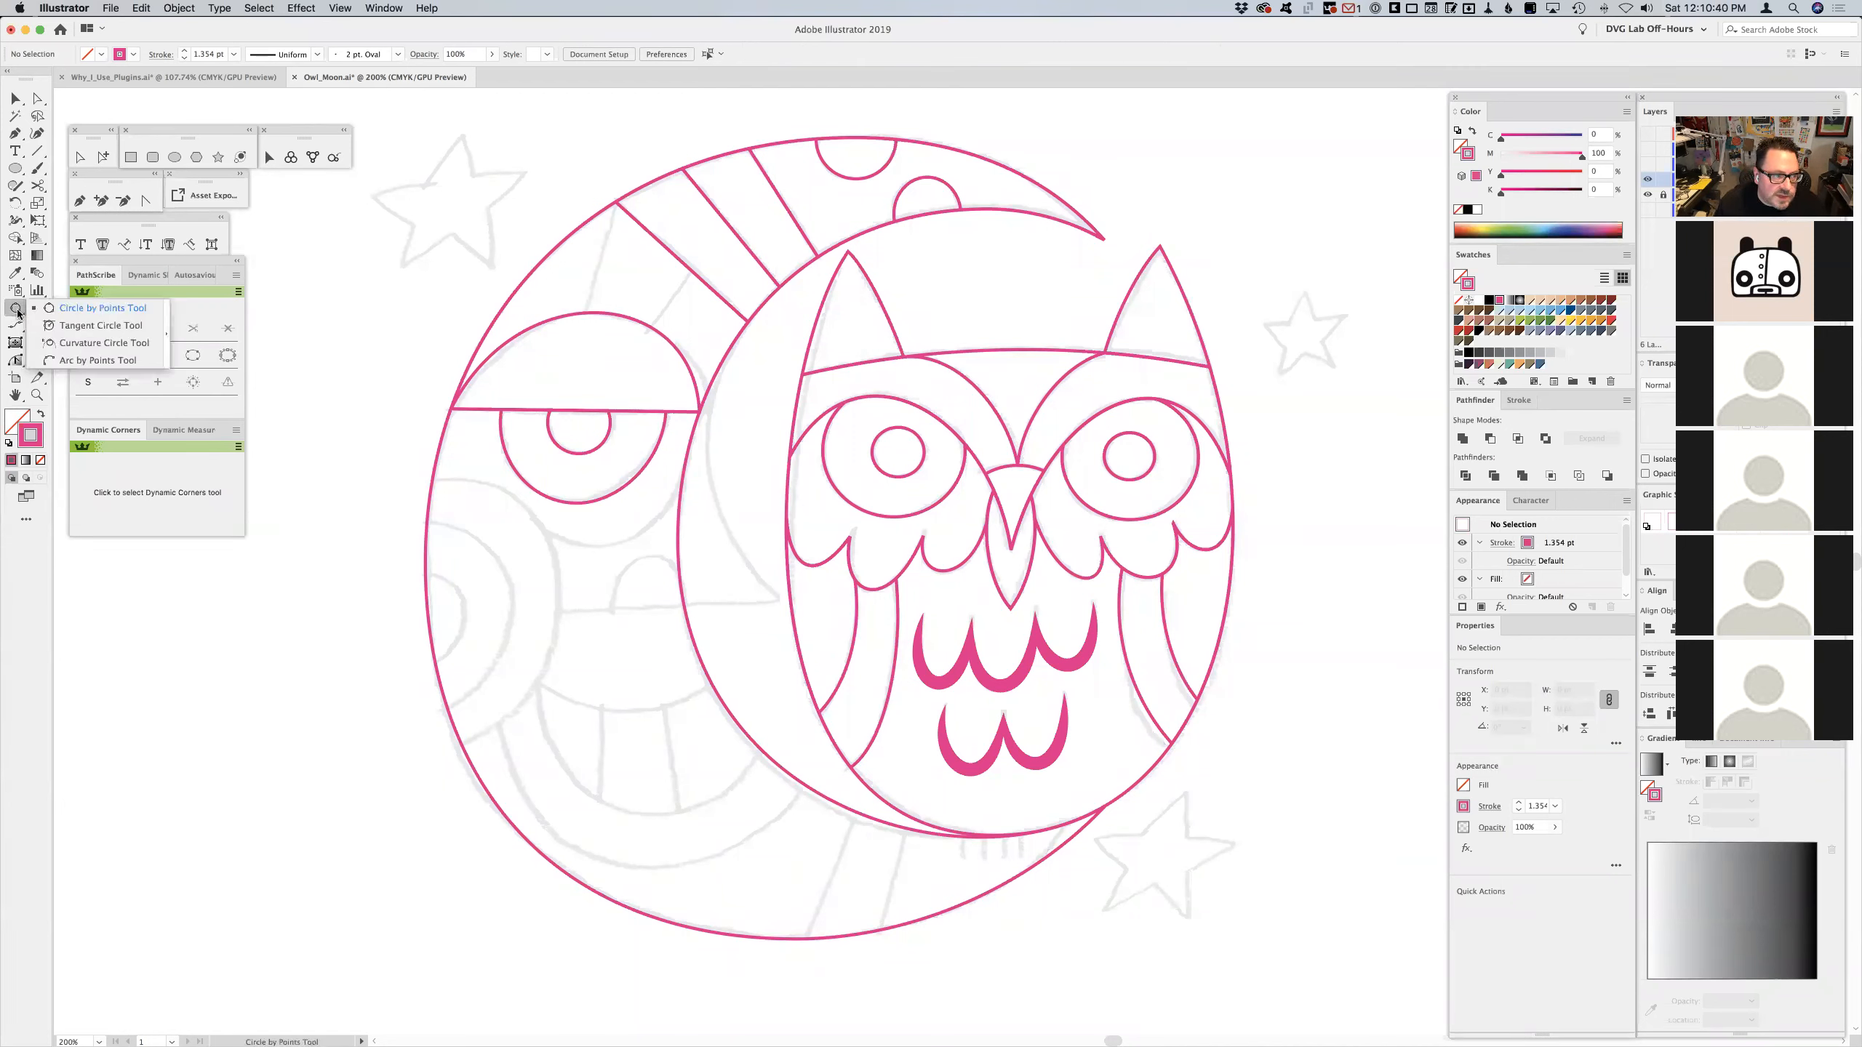
left_click(94, 362)
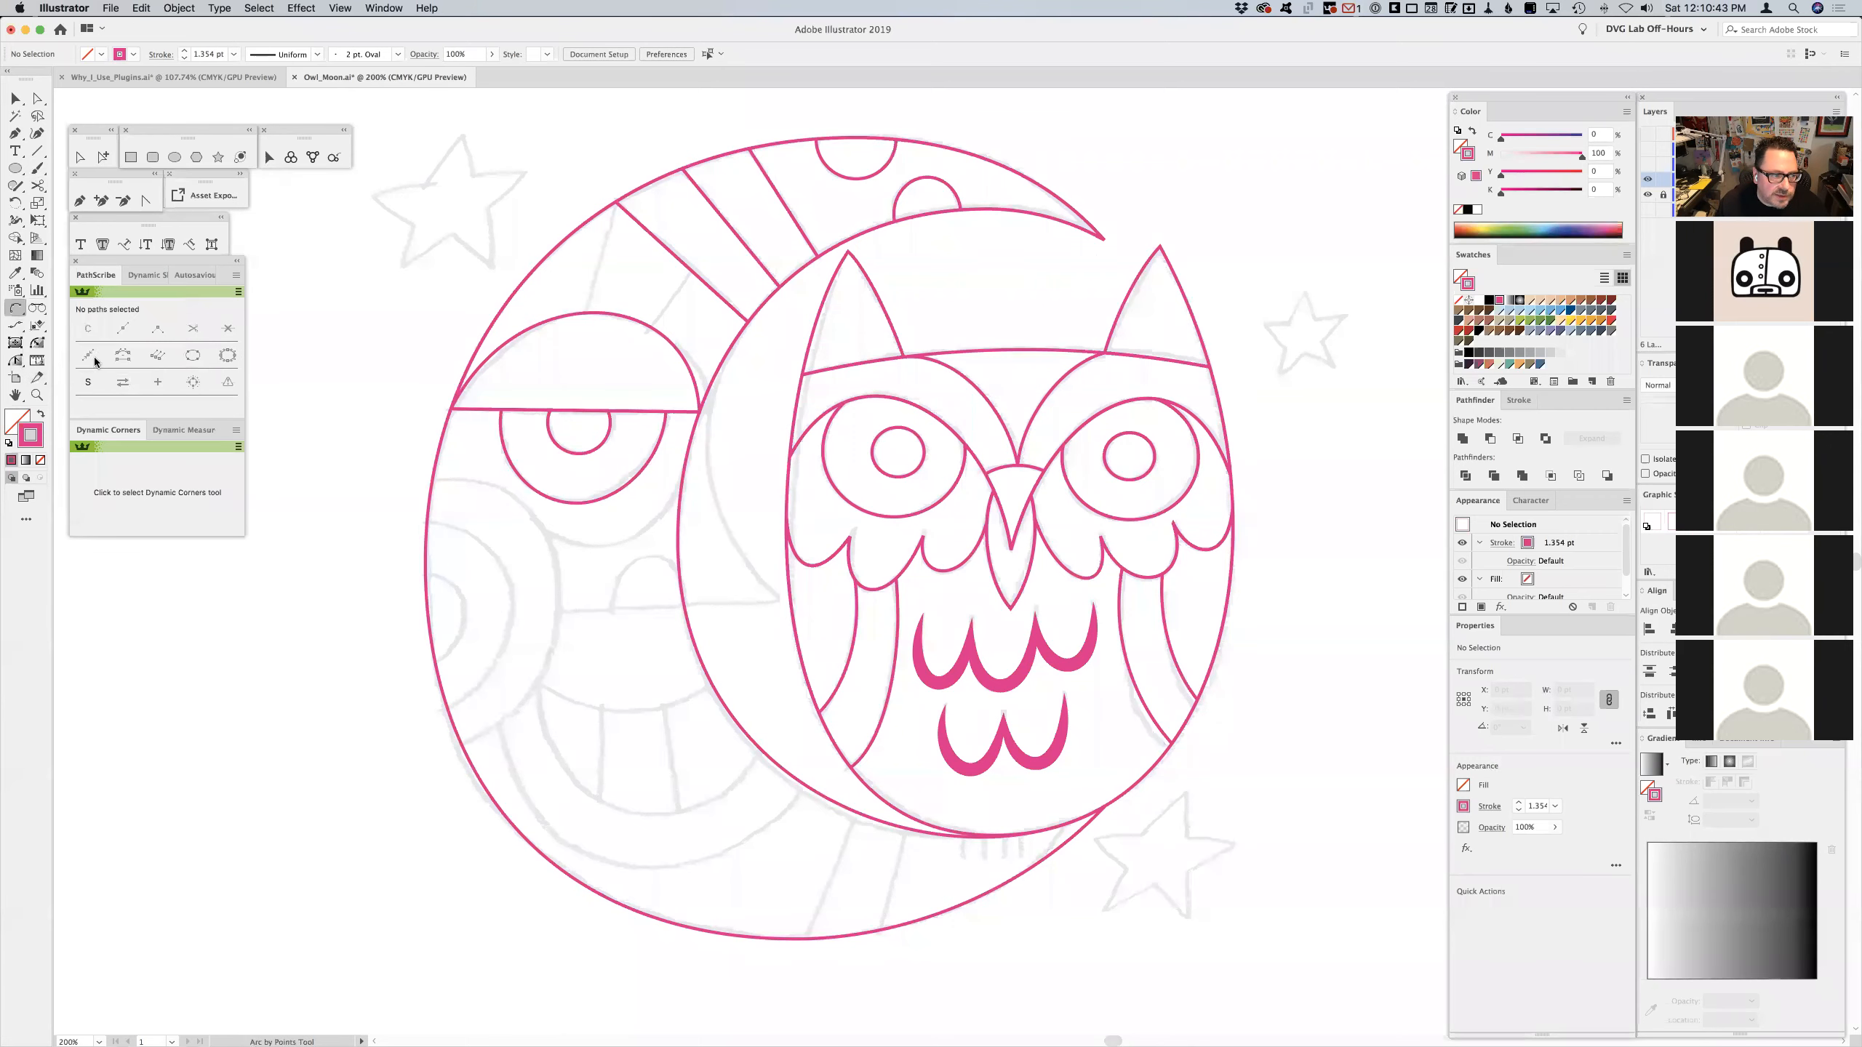
left_click(325, 341)
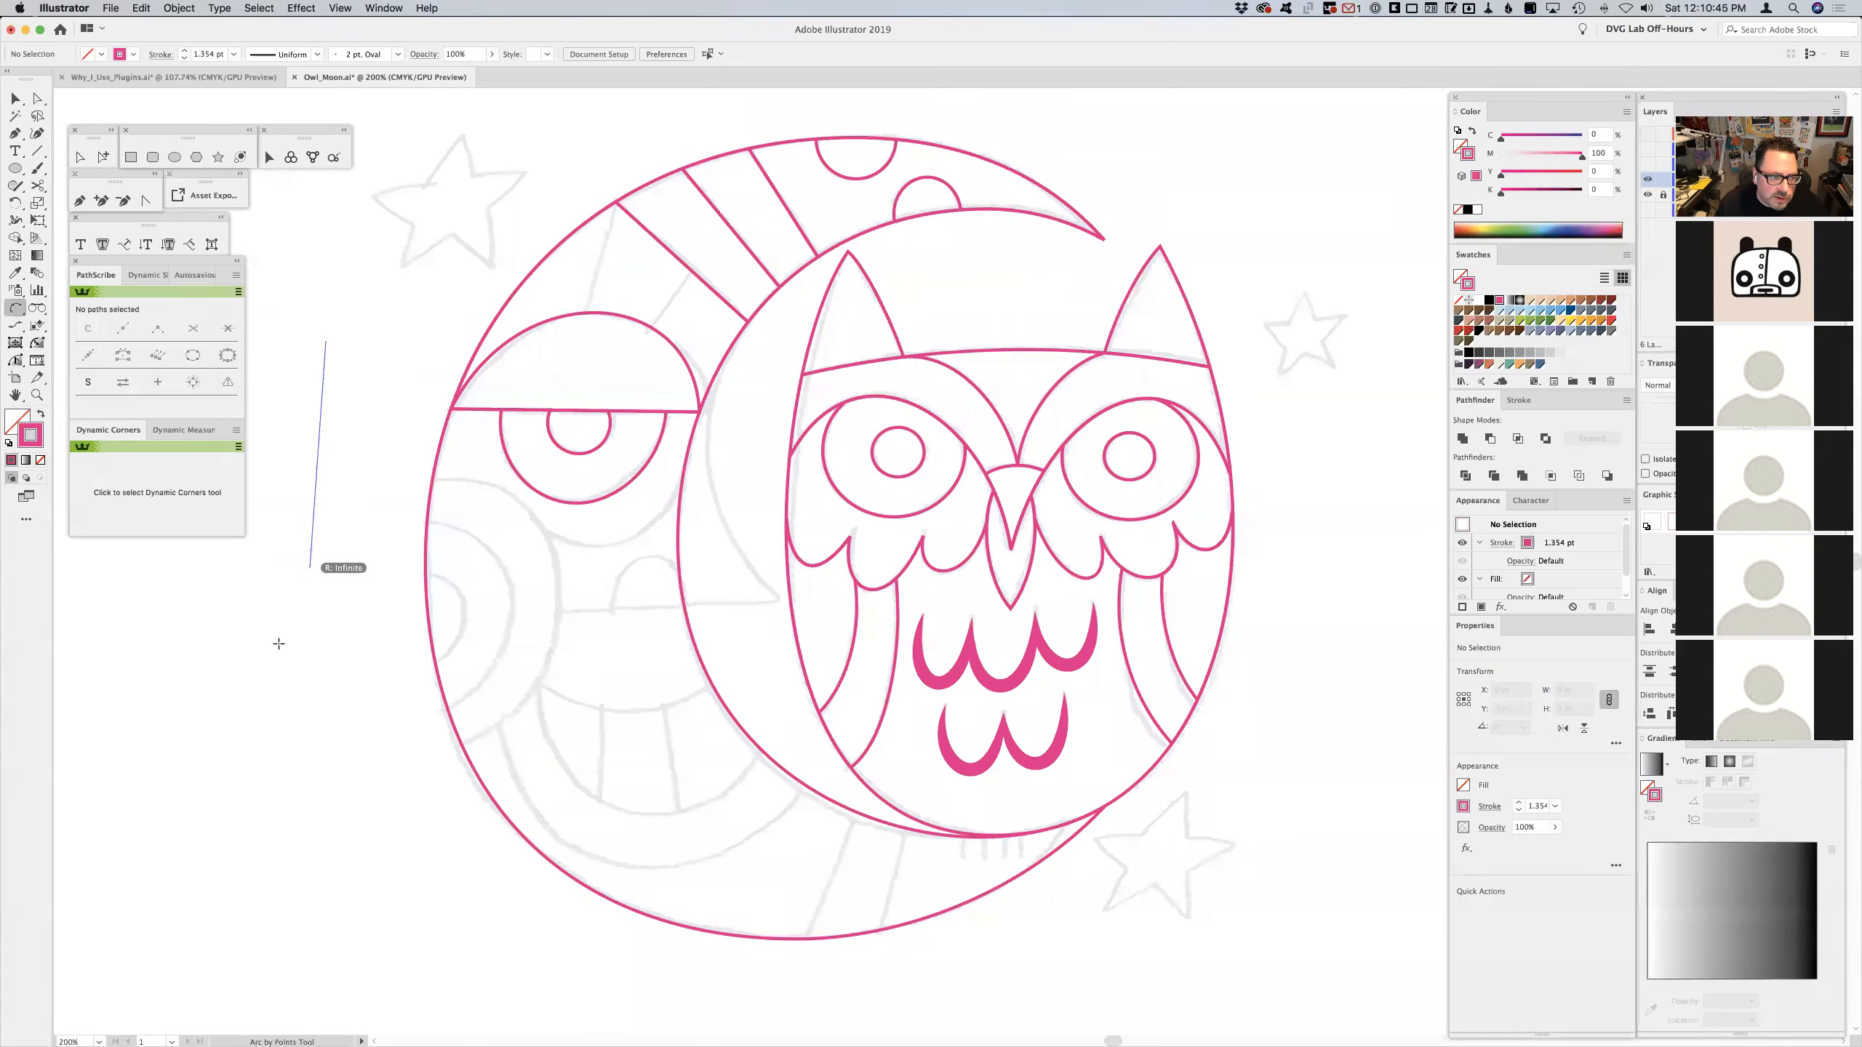
left_click(387, 822)
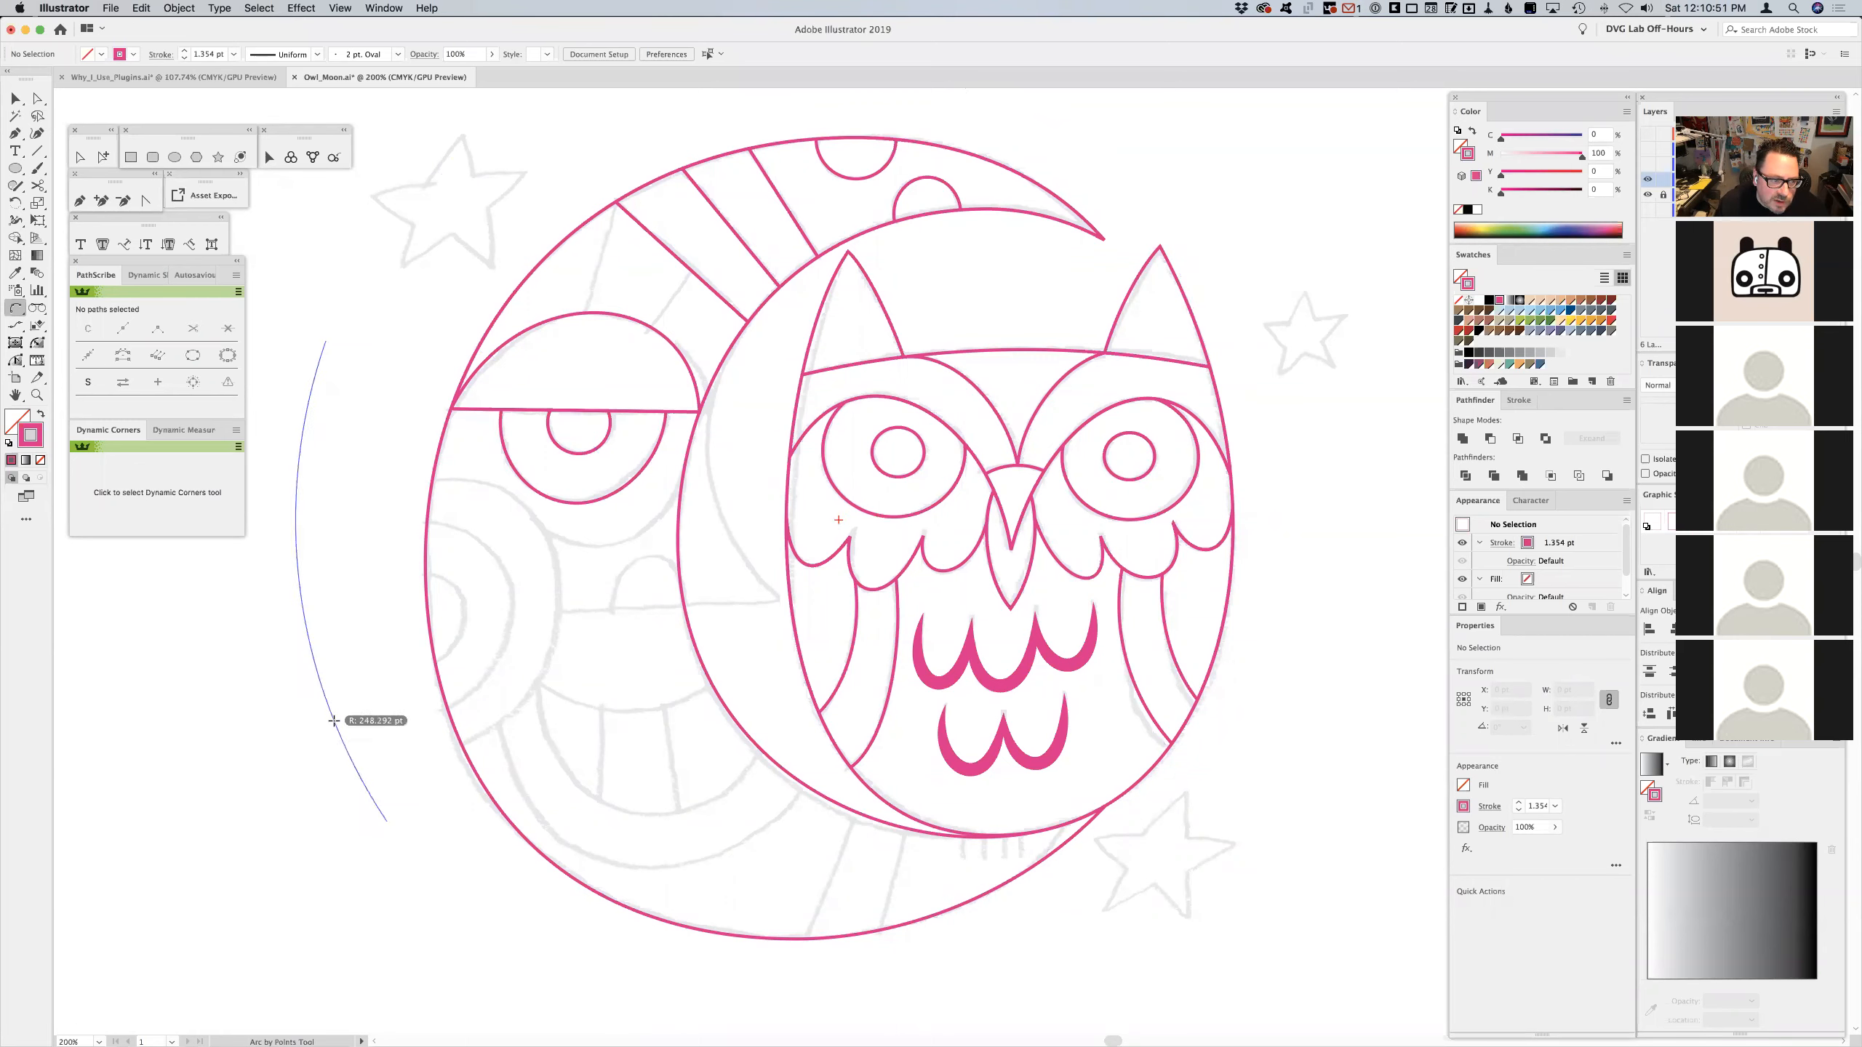
left_click(345, 726)
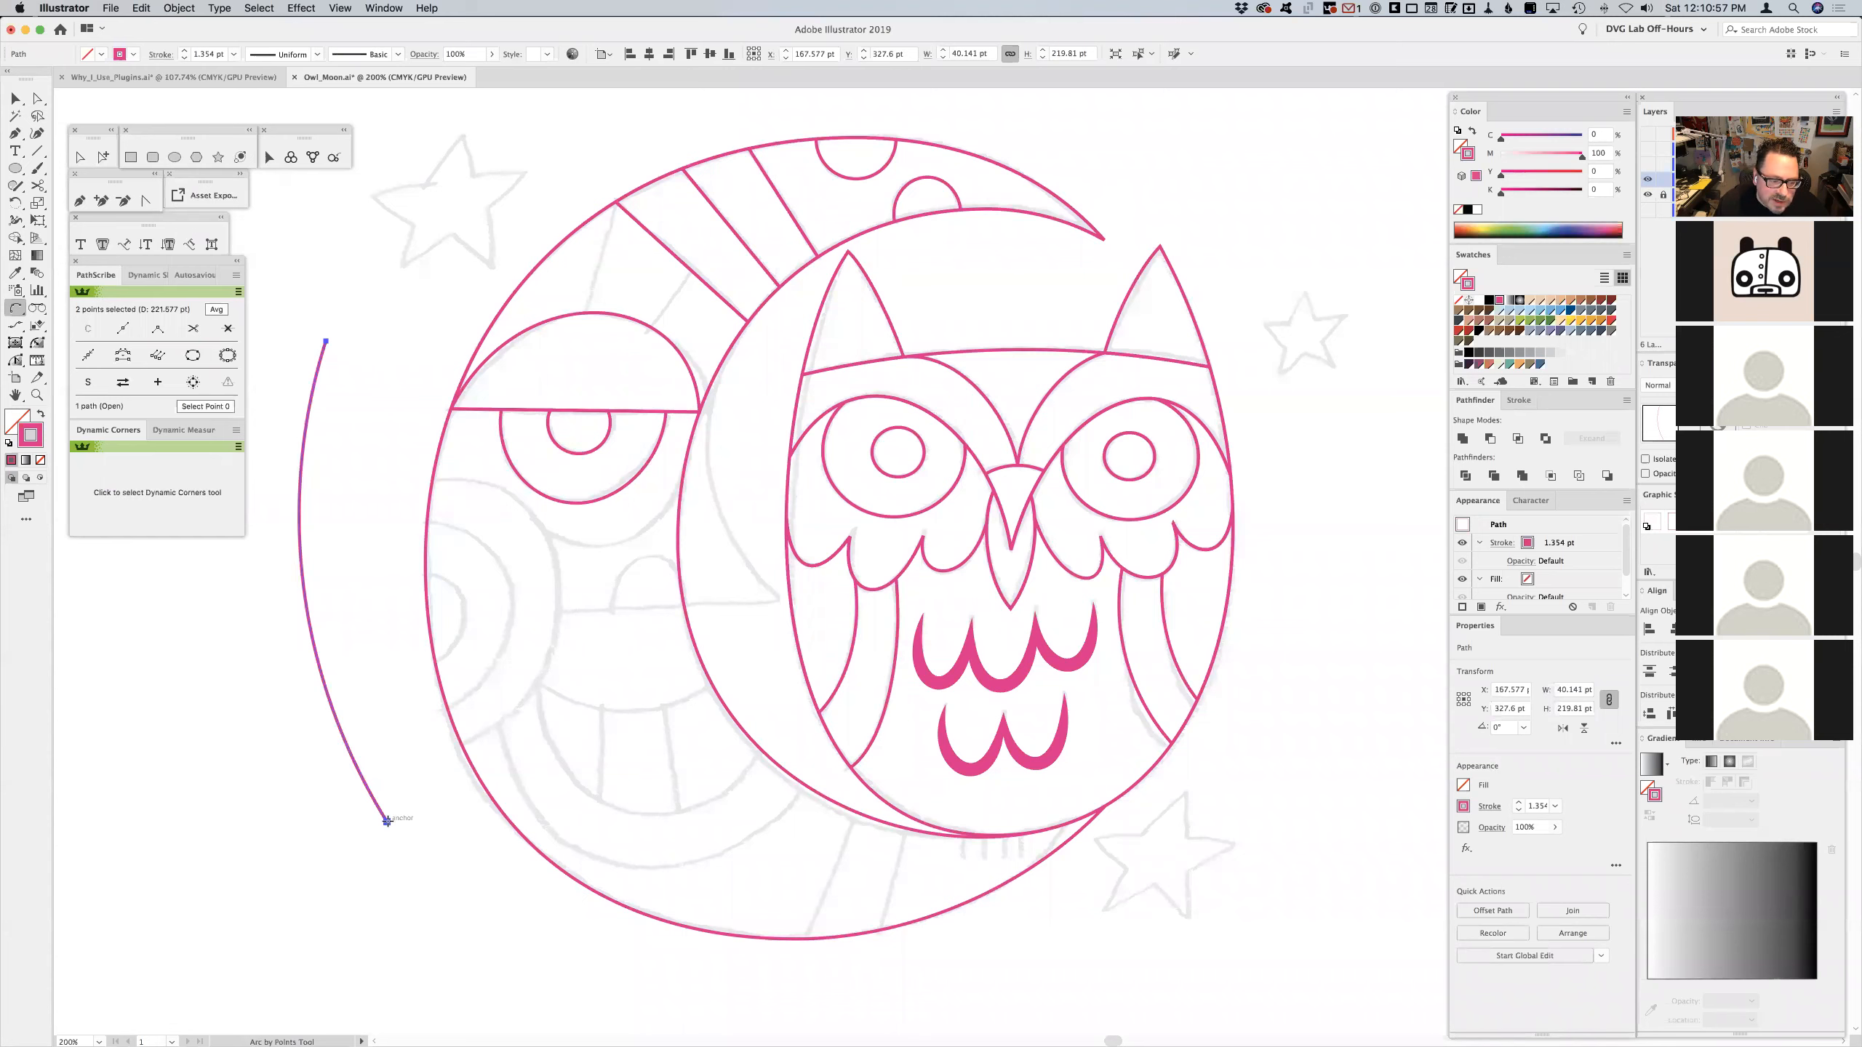
left_click(386, 821)
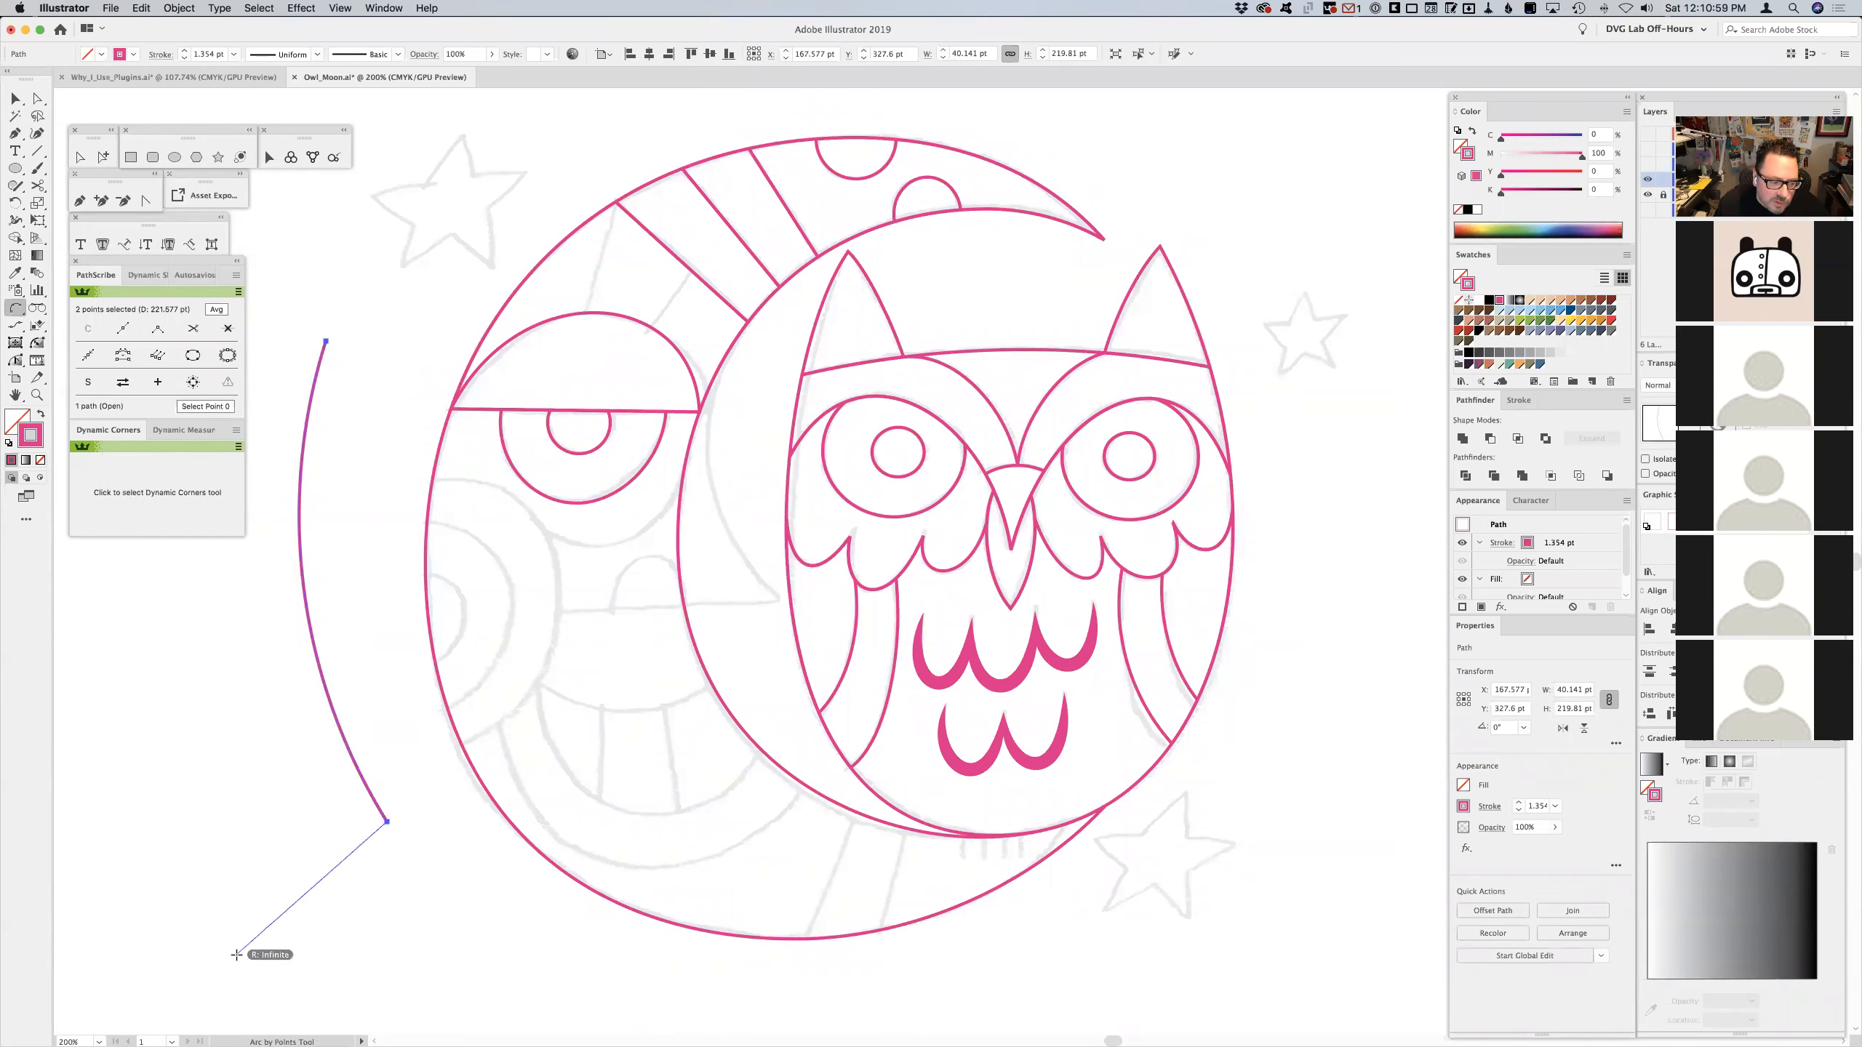
left_click(441, 970)
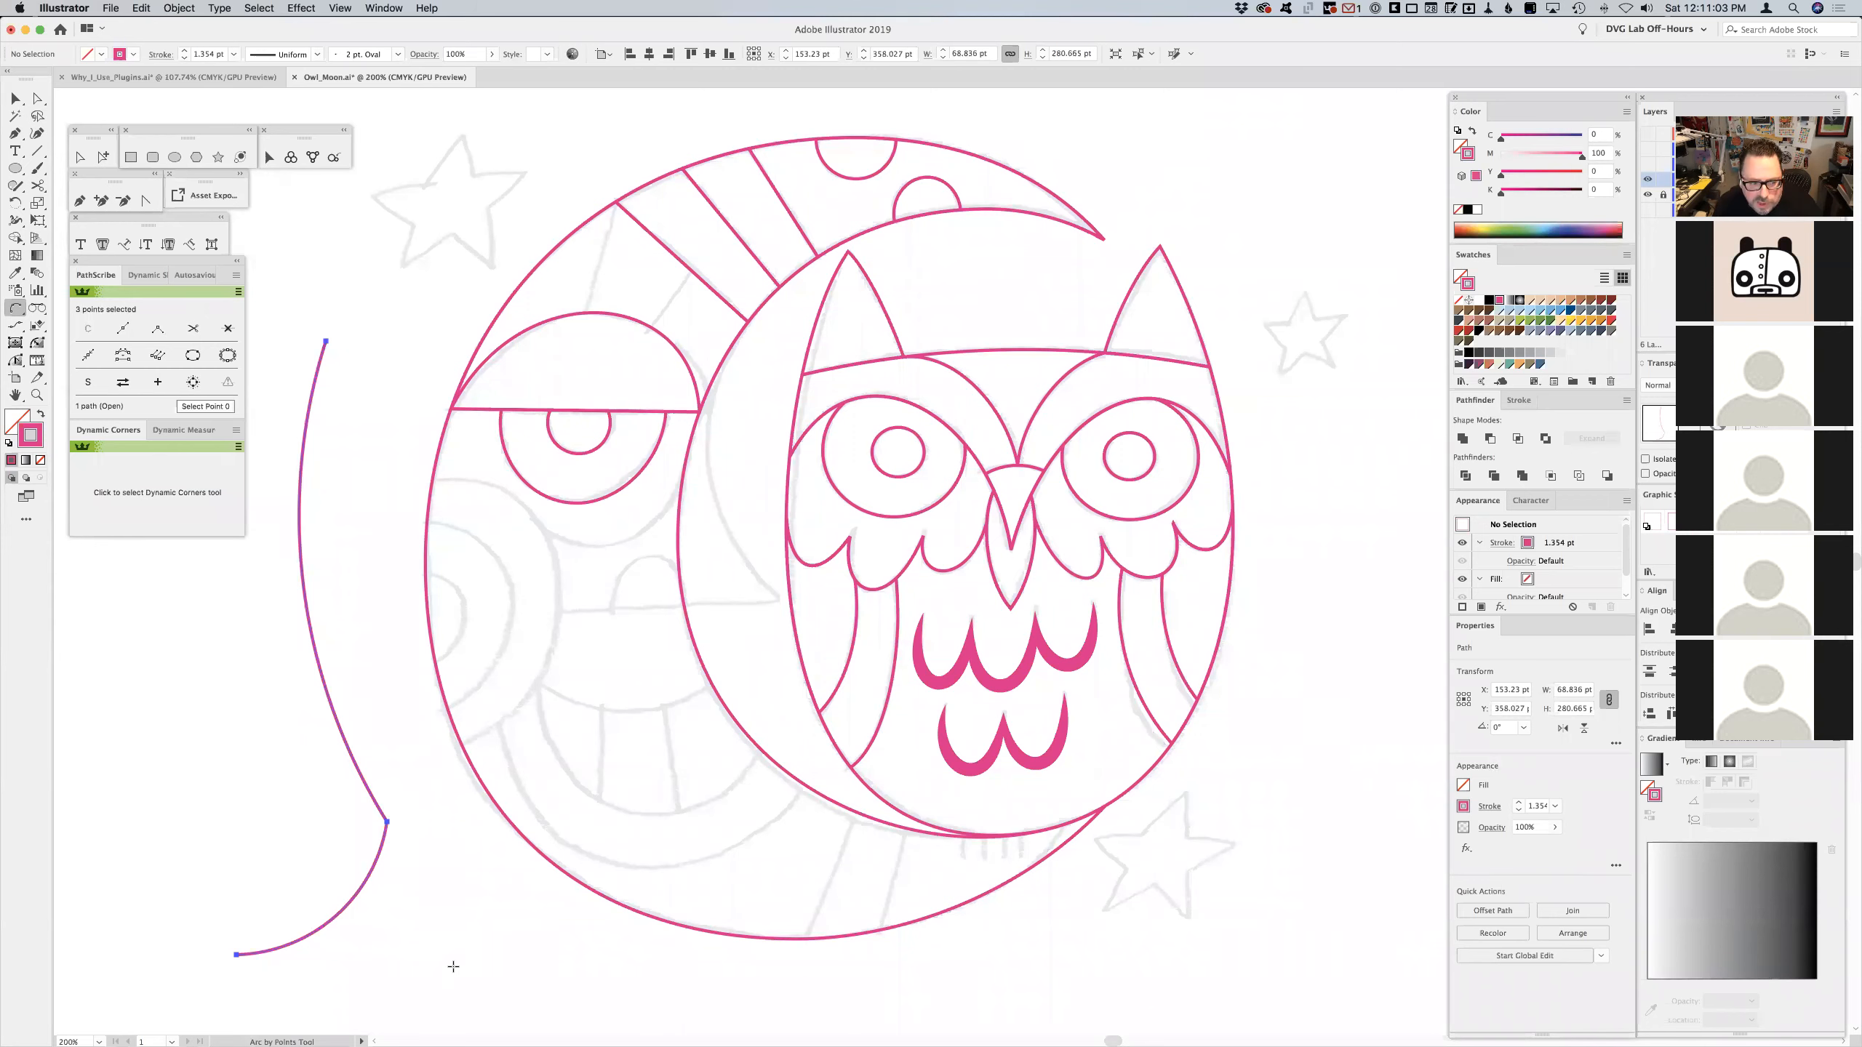
key("Delete")
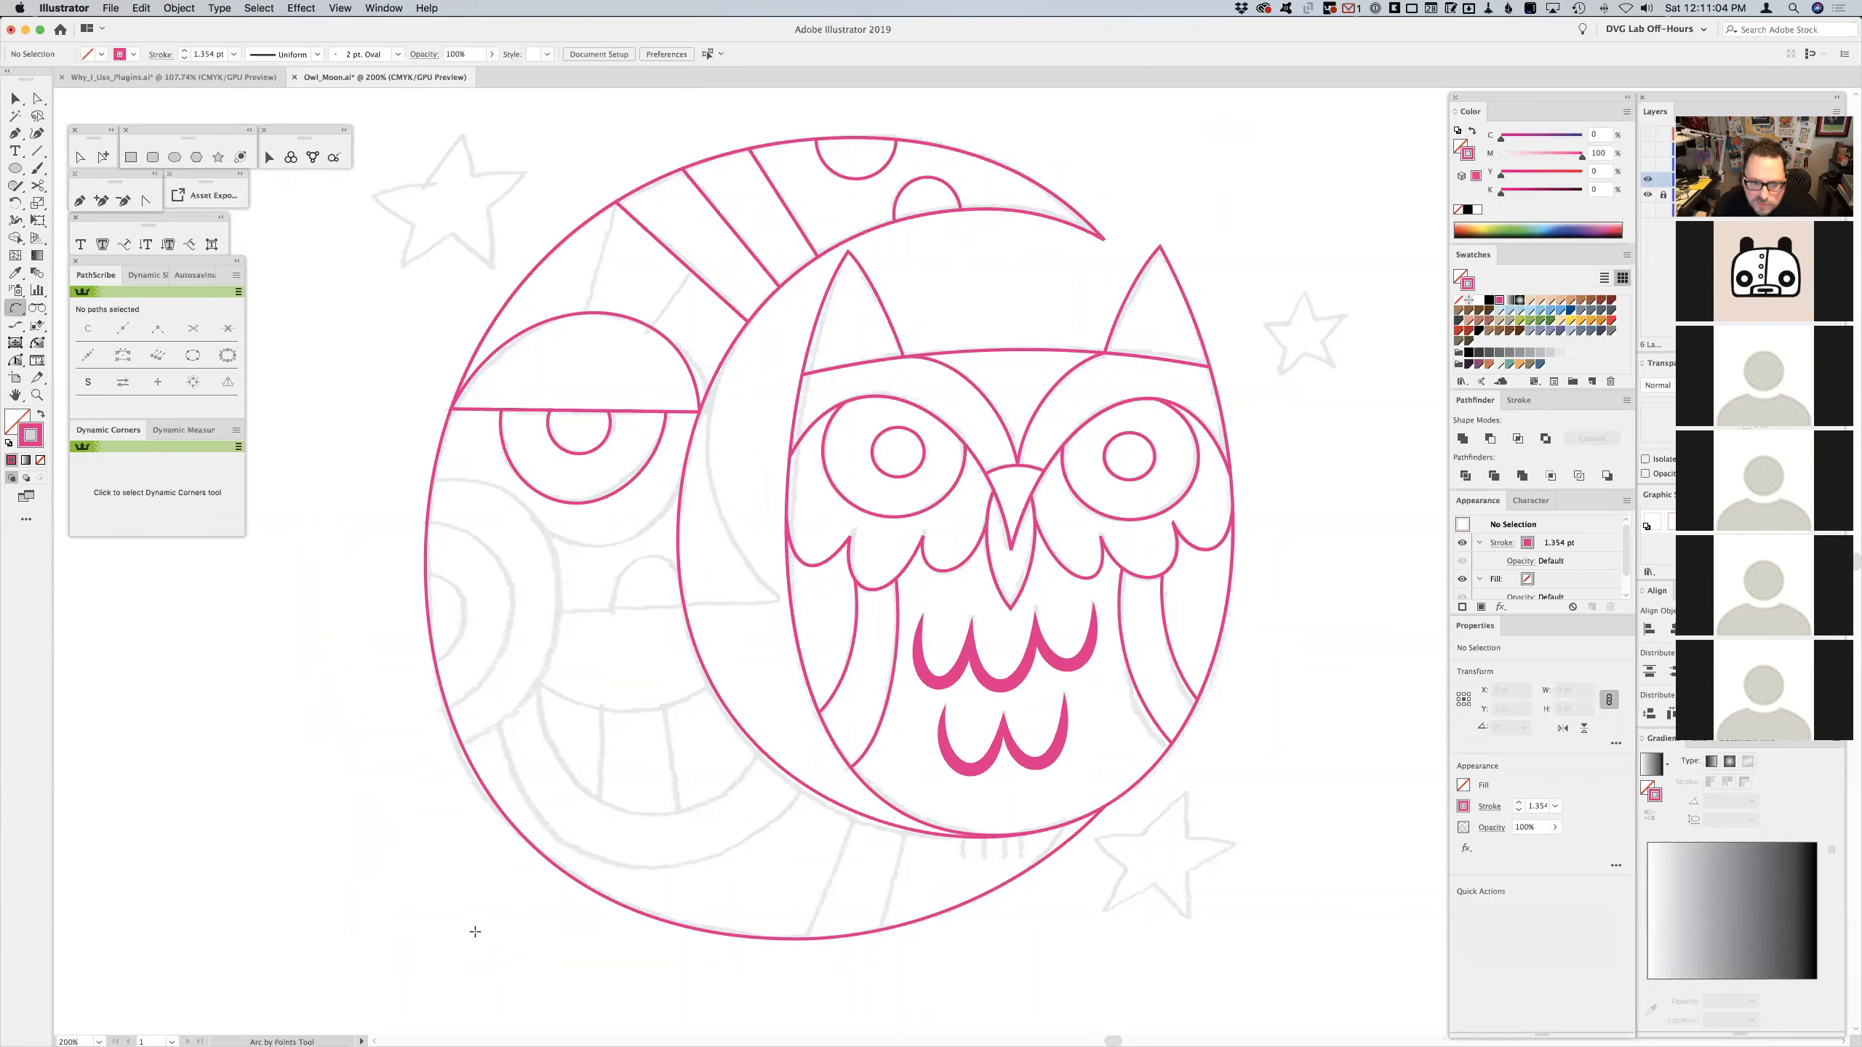
- Draw an arc about 31 × 128 pt with Arc by Points, from the forehead's lower corner along the sketched nose to its tip
left_click(746, 320)
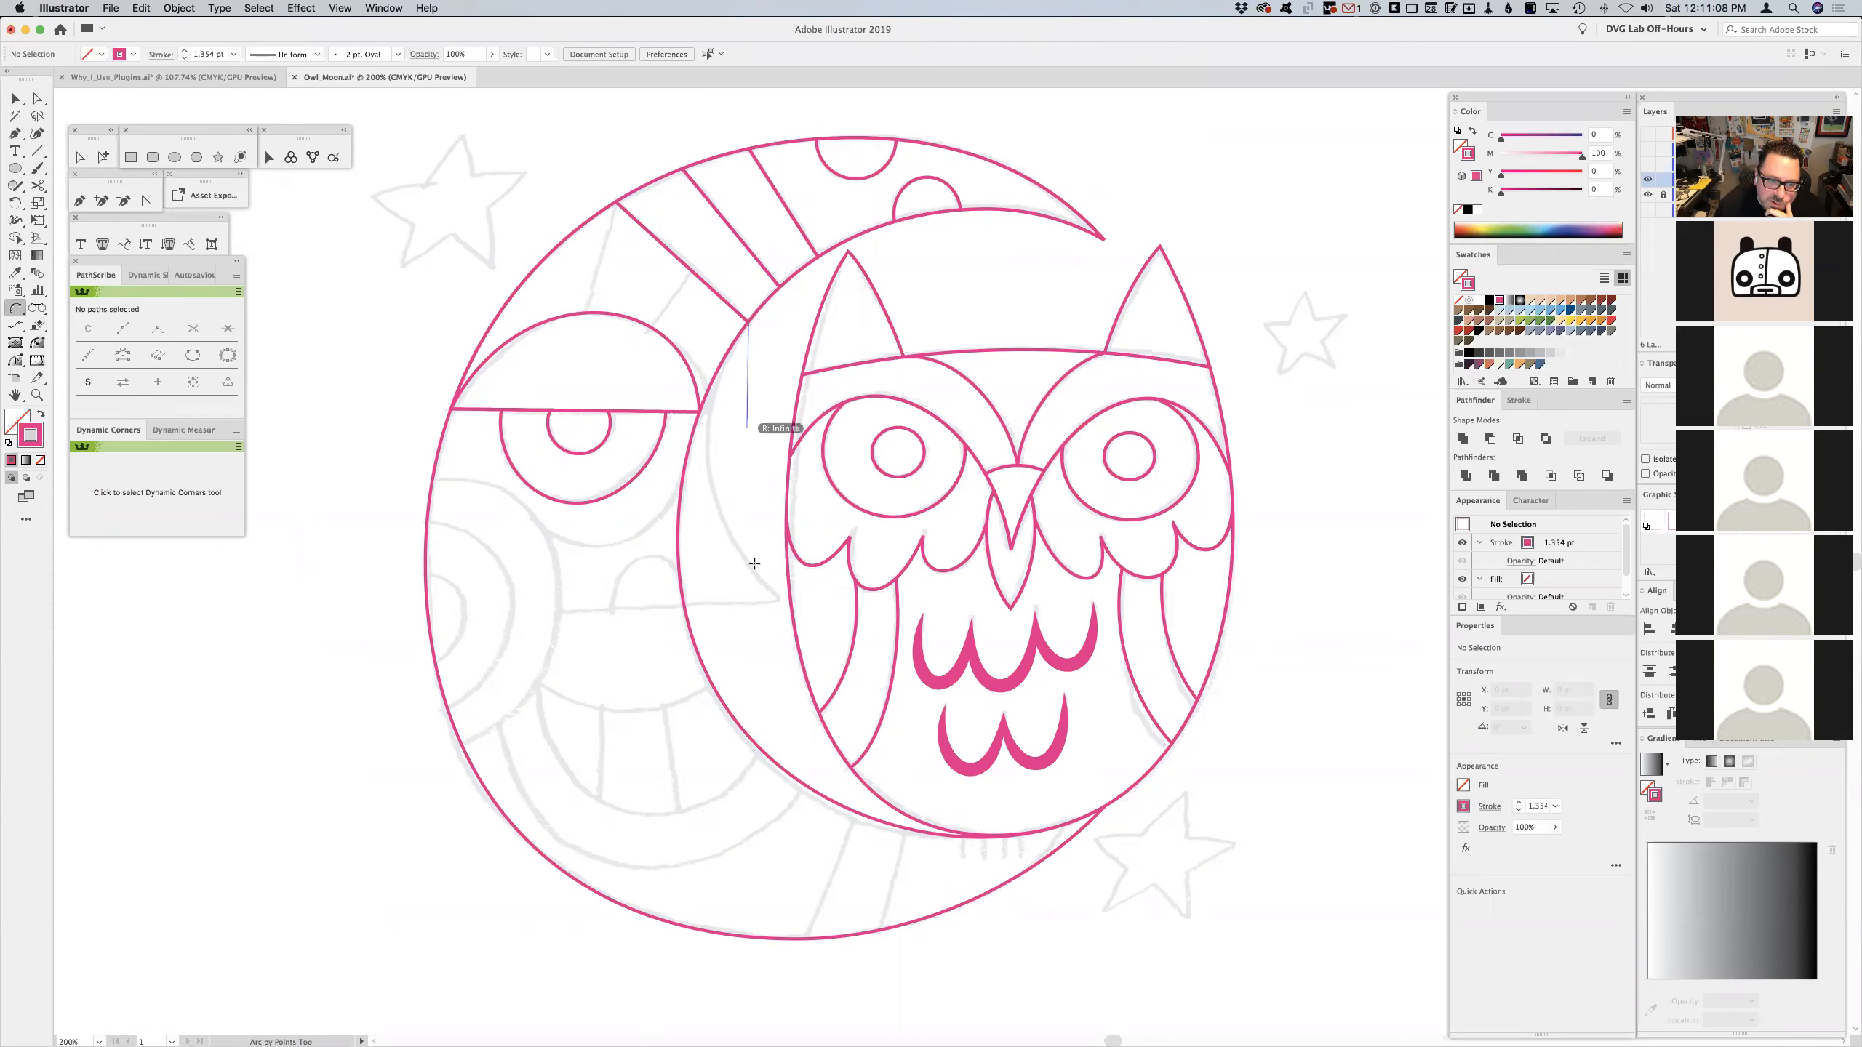
left_click(779, 601)
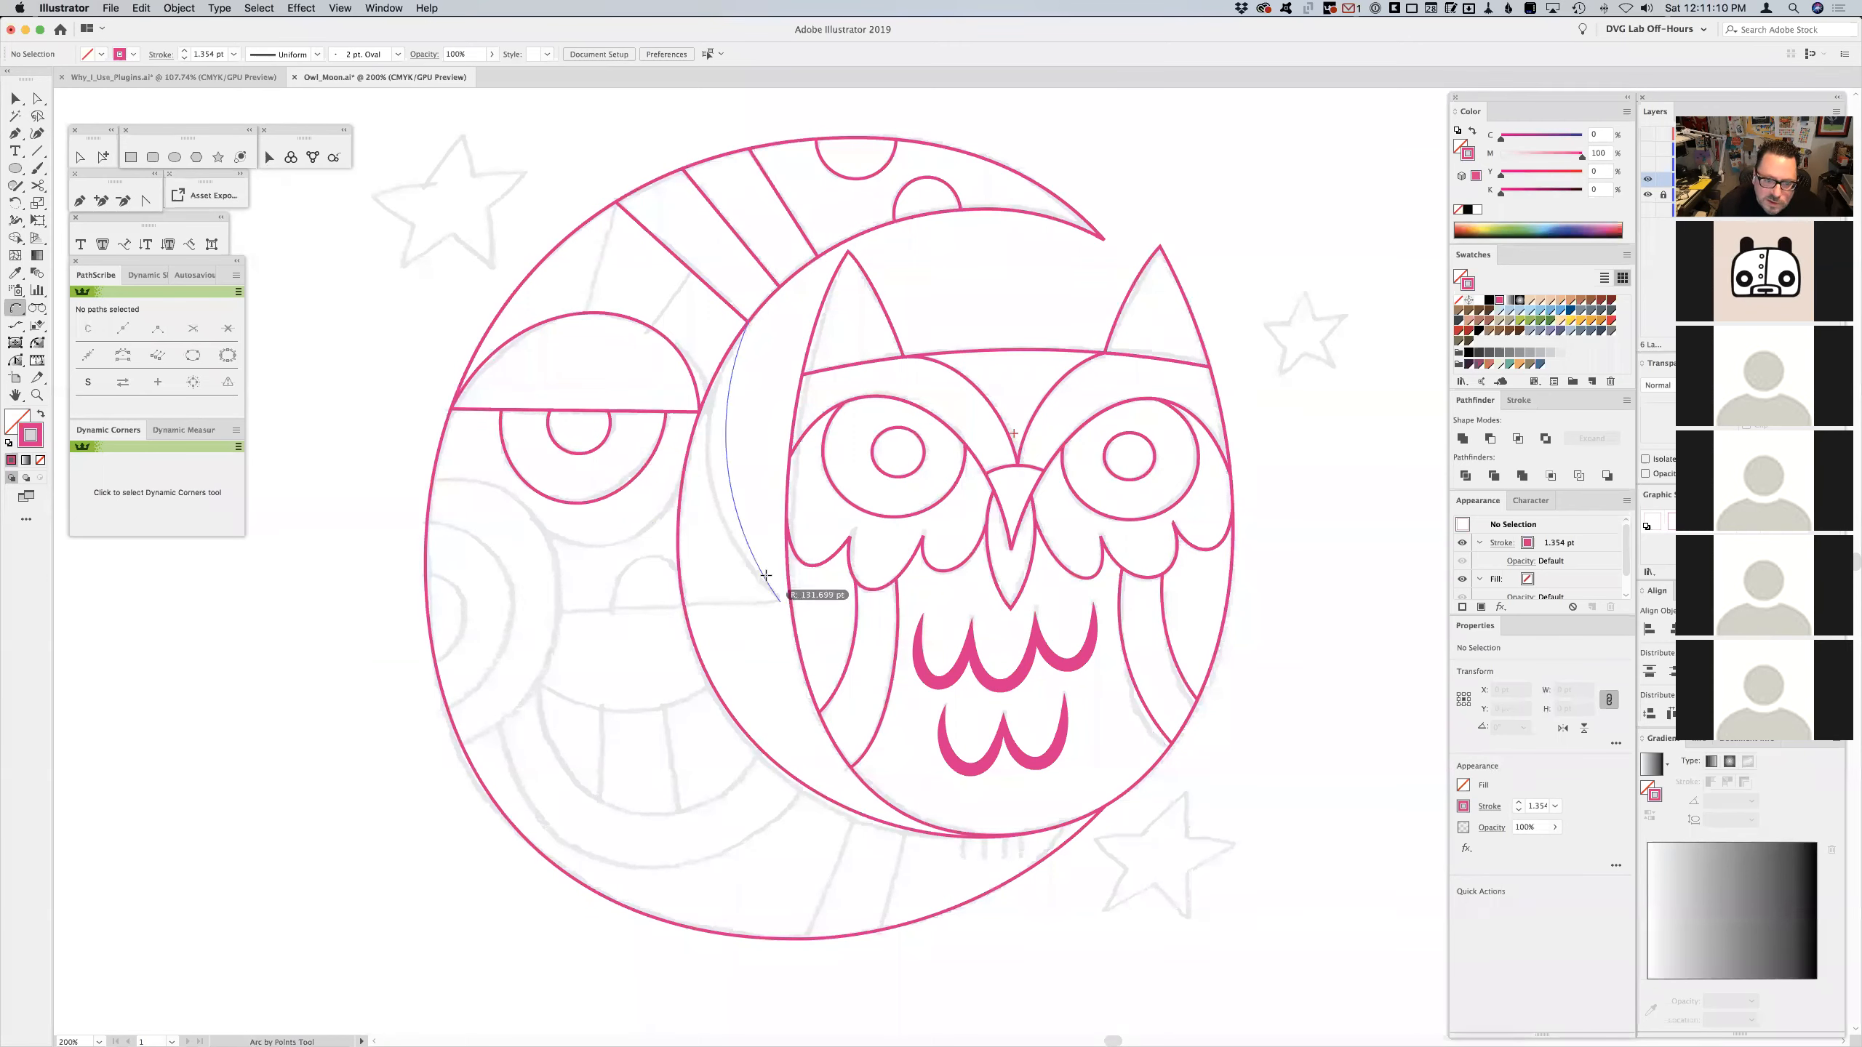
left_click(732, 535)
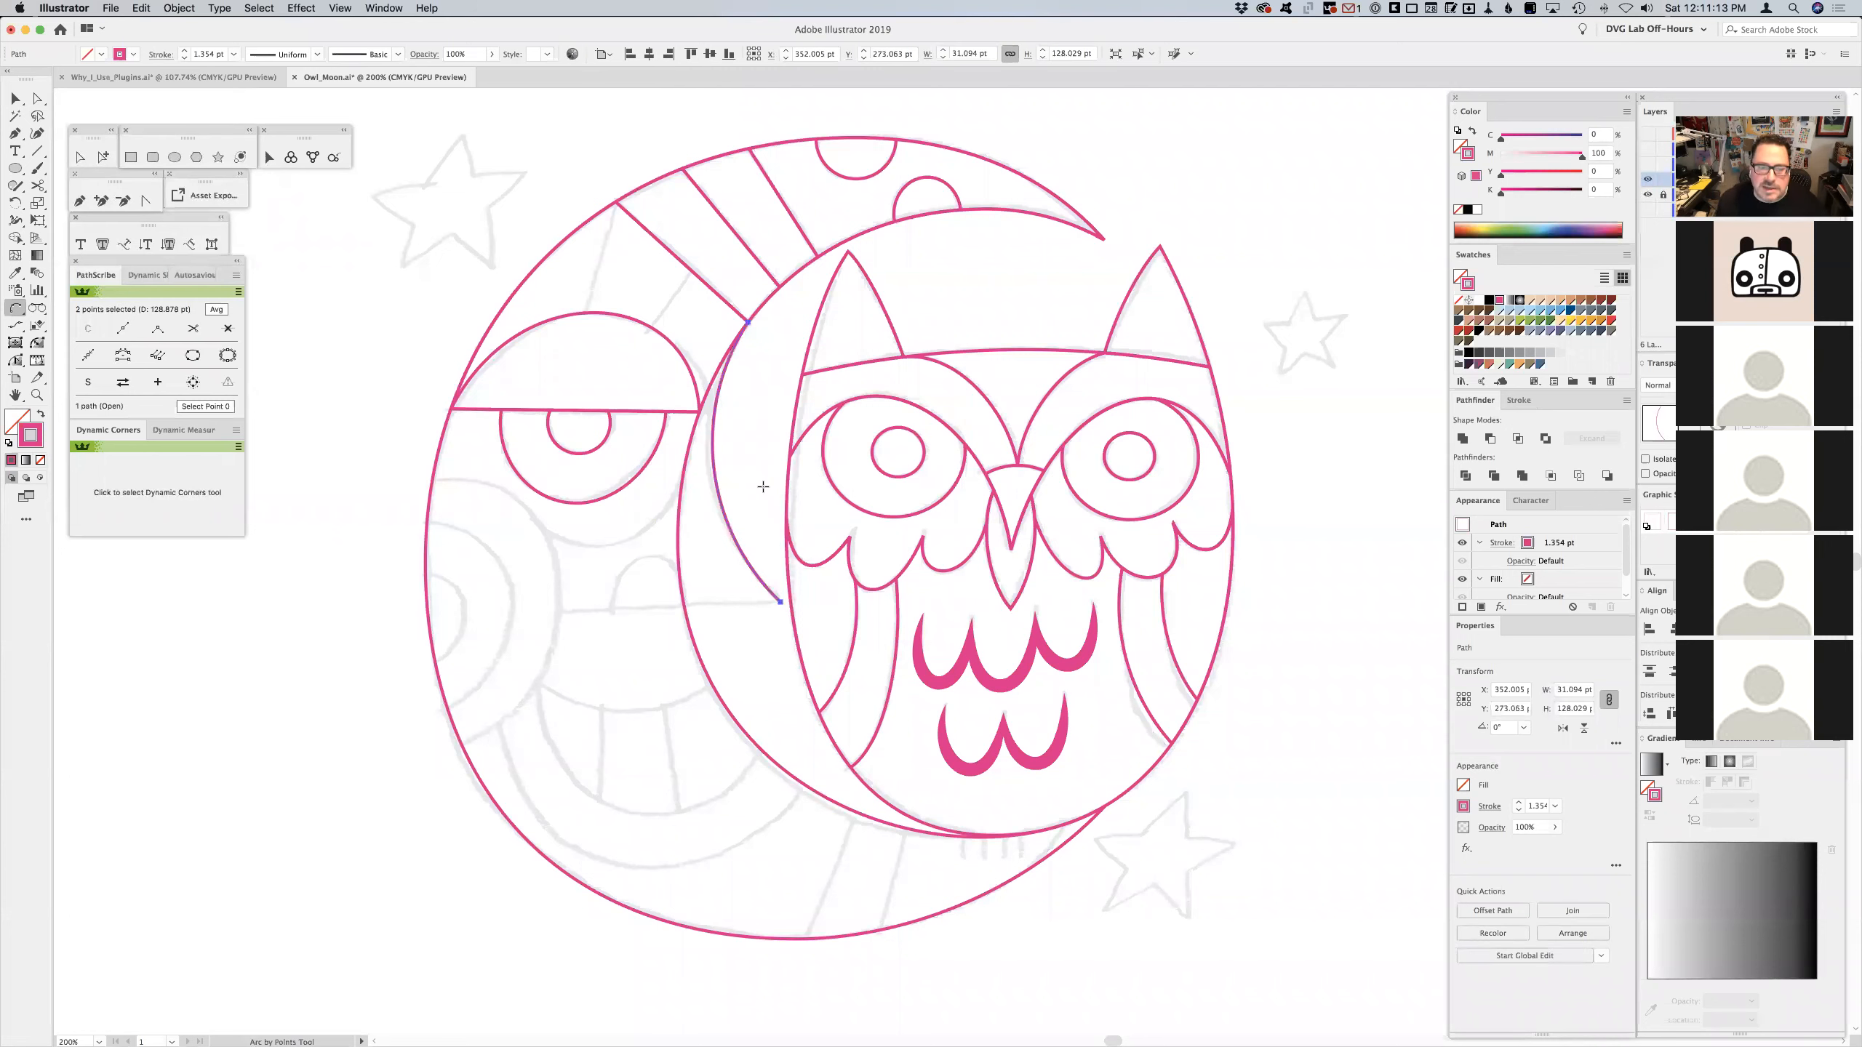
- Close the nose arc into a shape with the Pen tool, following the nose's sketched underside and running back through the moon's face
left_click(77, 201)
left_click_drag(781, 605, 535, 615)
left_click(533, 603)
left_click(665, 311)
left_click(748, 323)
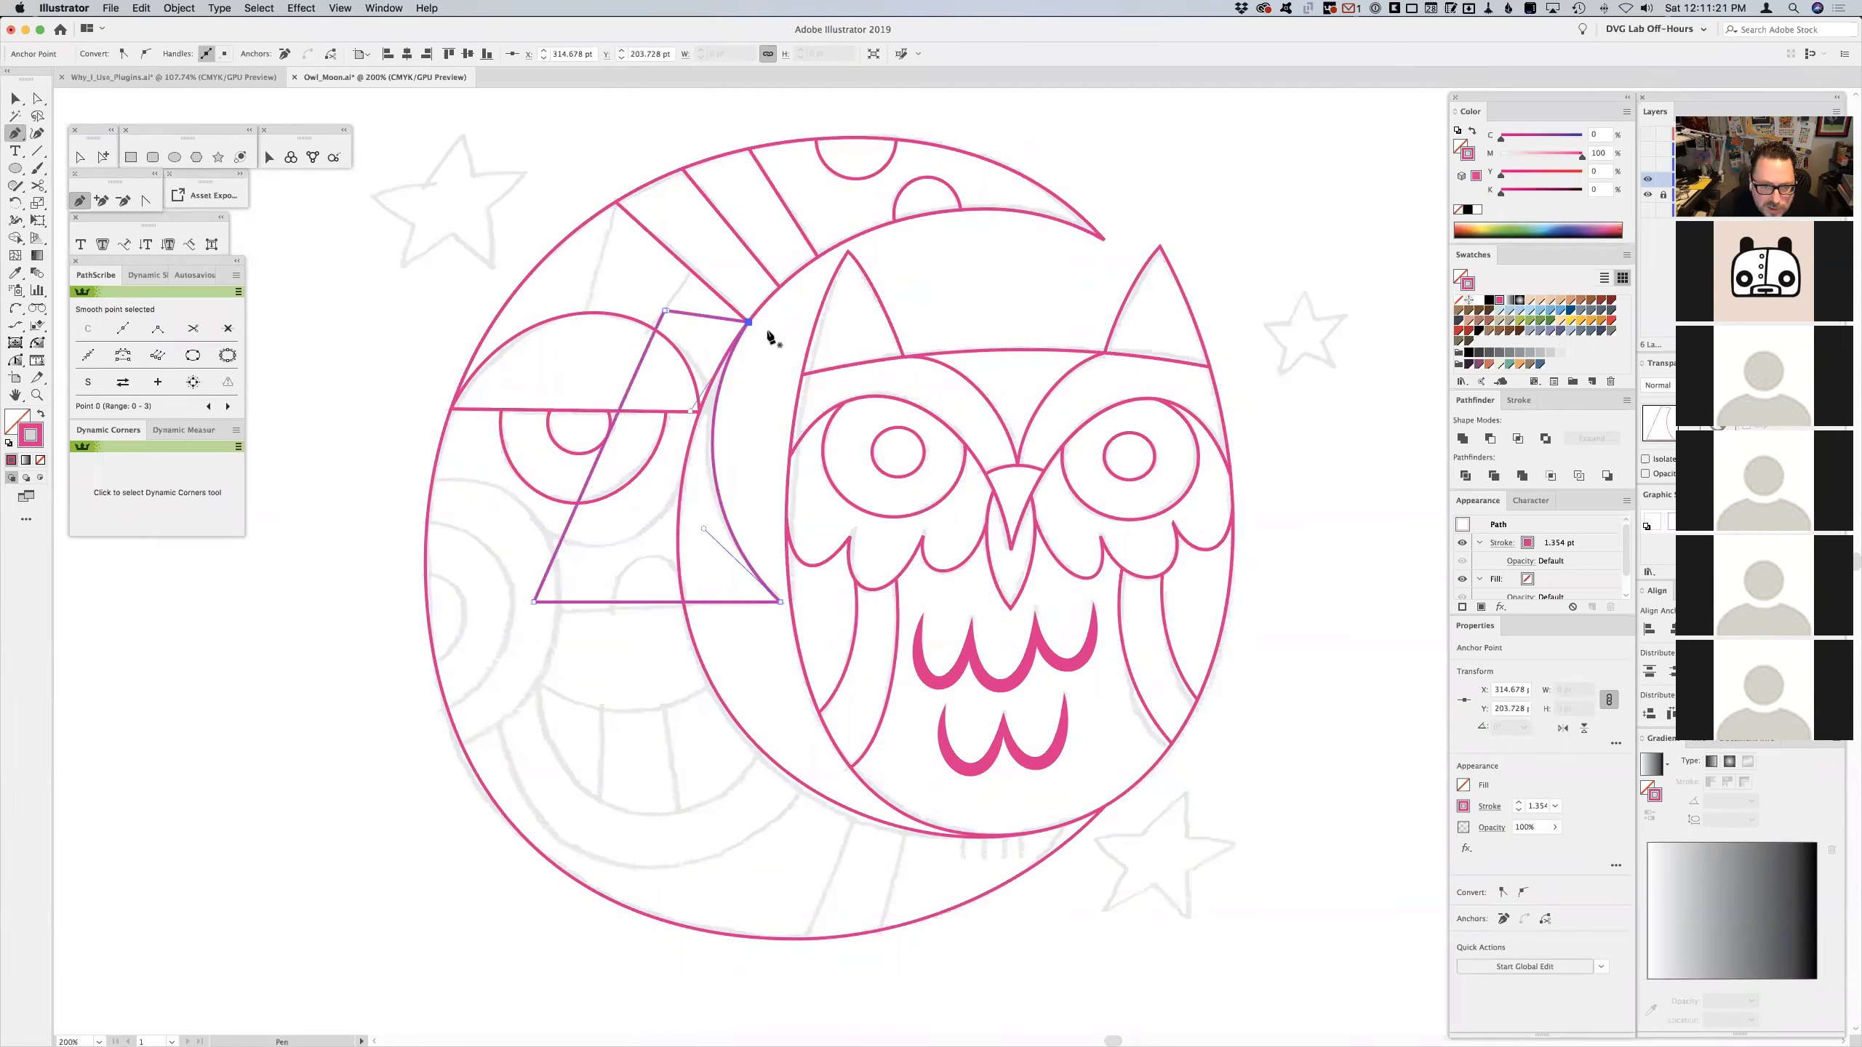
- Place a yellow-filled copy of the moon in front and subtract it from the nose shape with Minus Front
key("v")
left_click(706, 669)
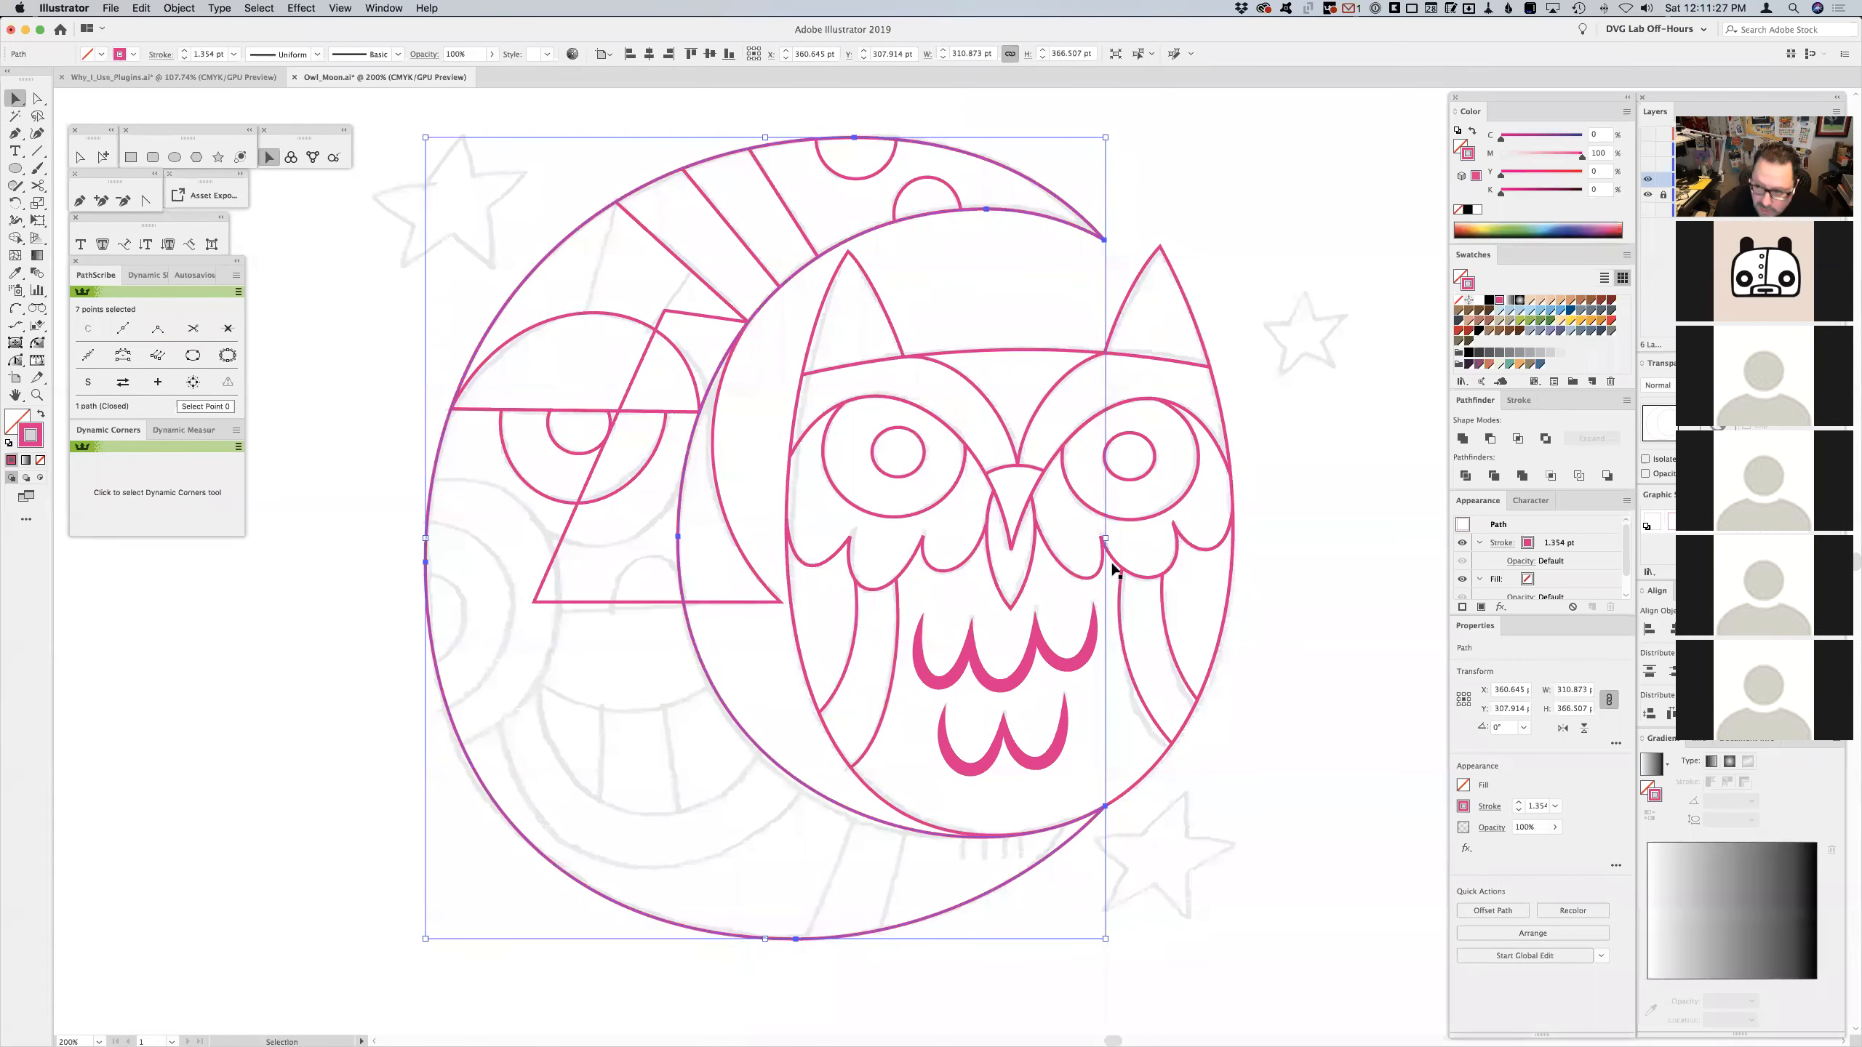
left_click_drag(1571, 327, 1459, 277)
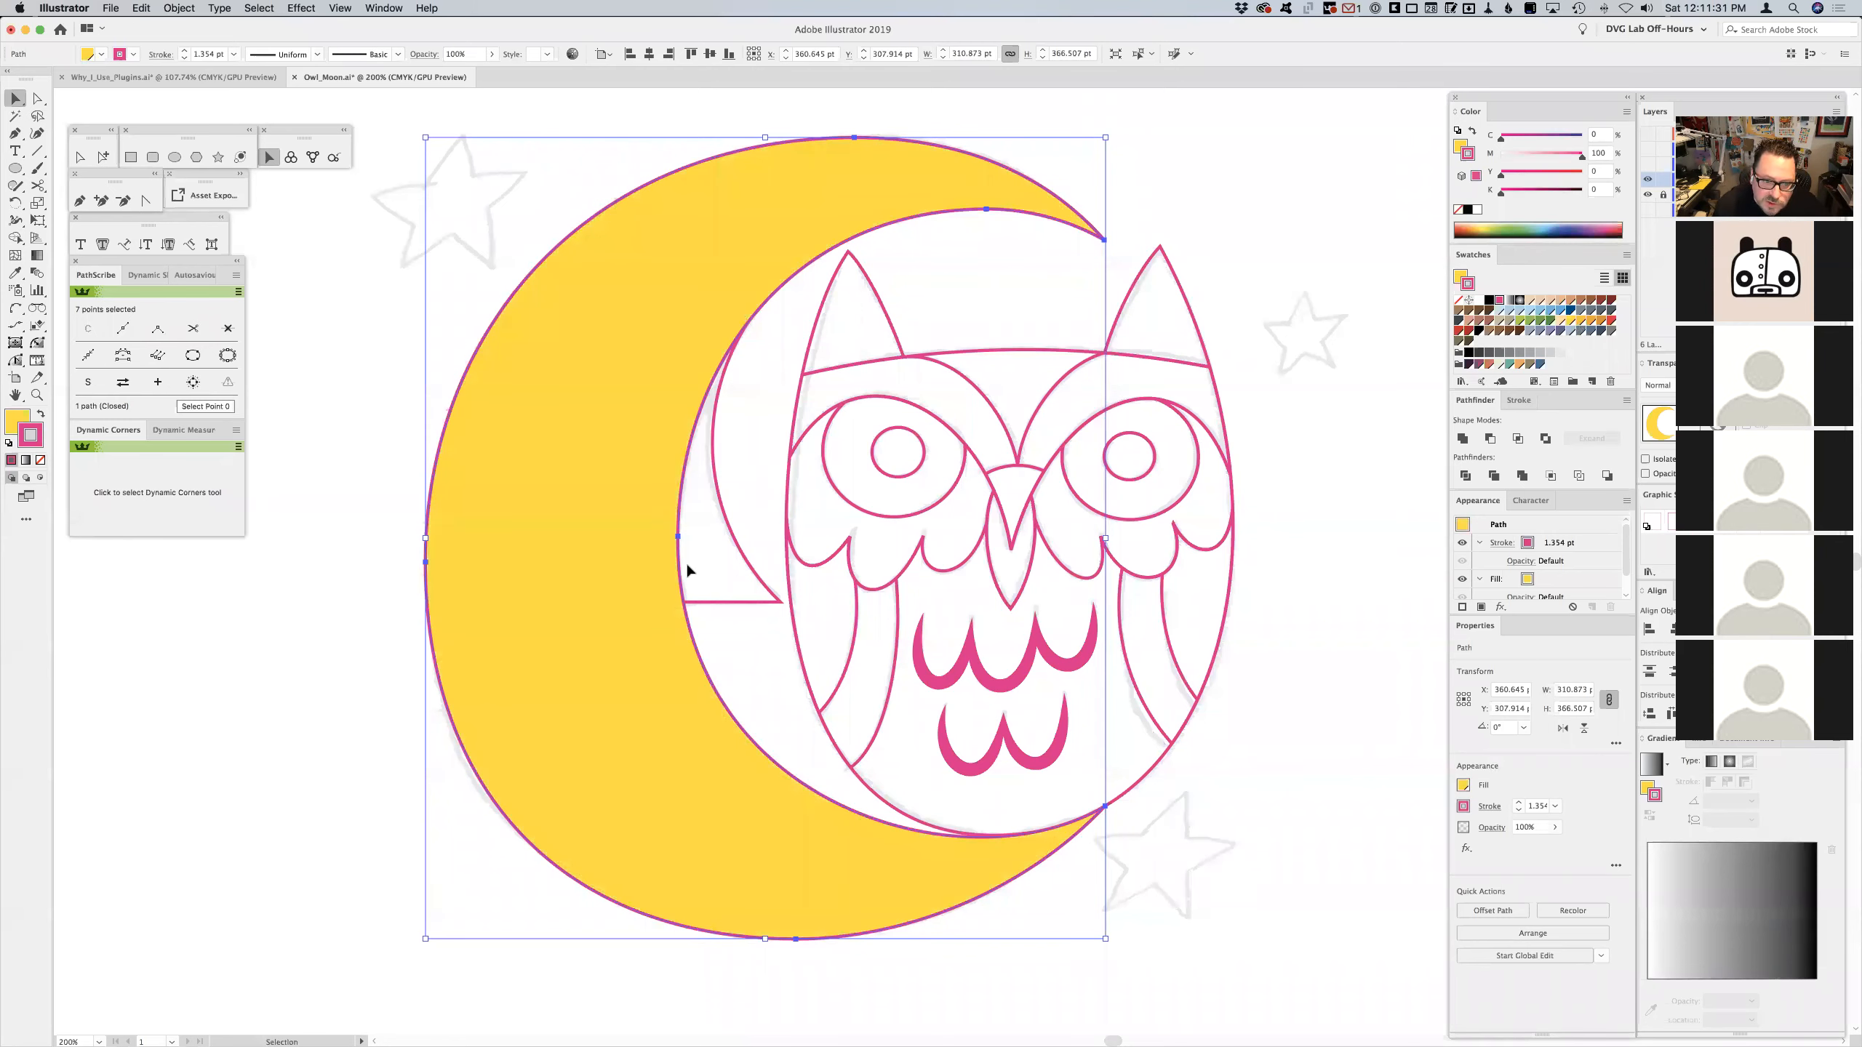
left_click(731, 534, "shift")
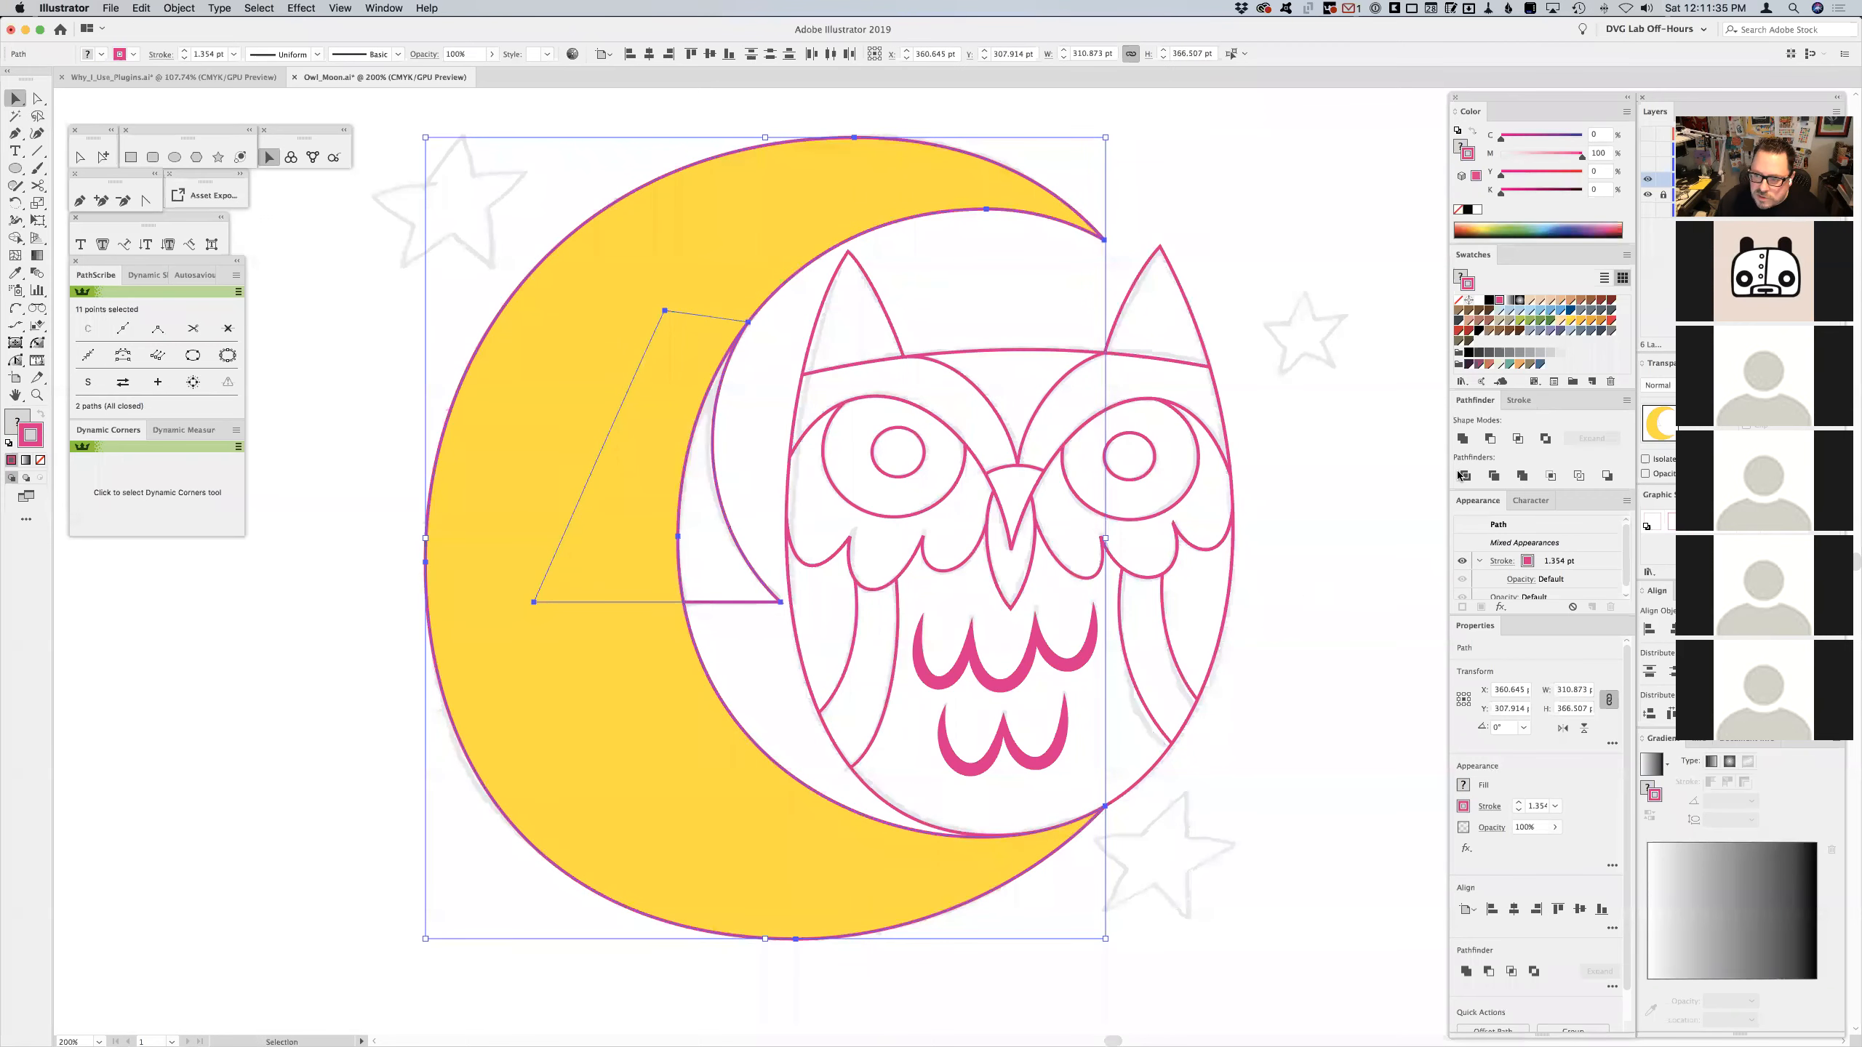
left_click(1490, 438)
left_click(822, 436)
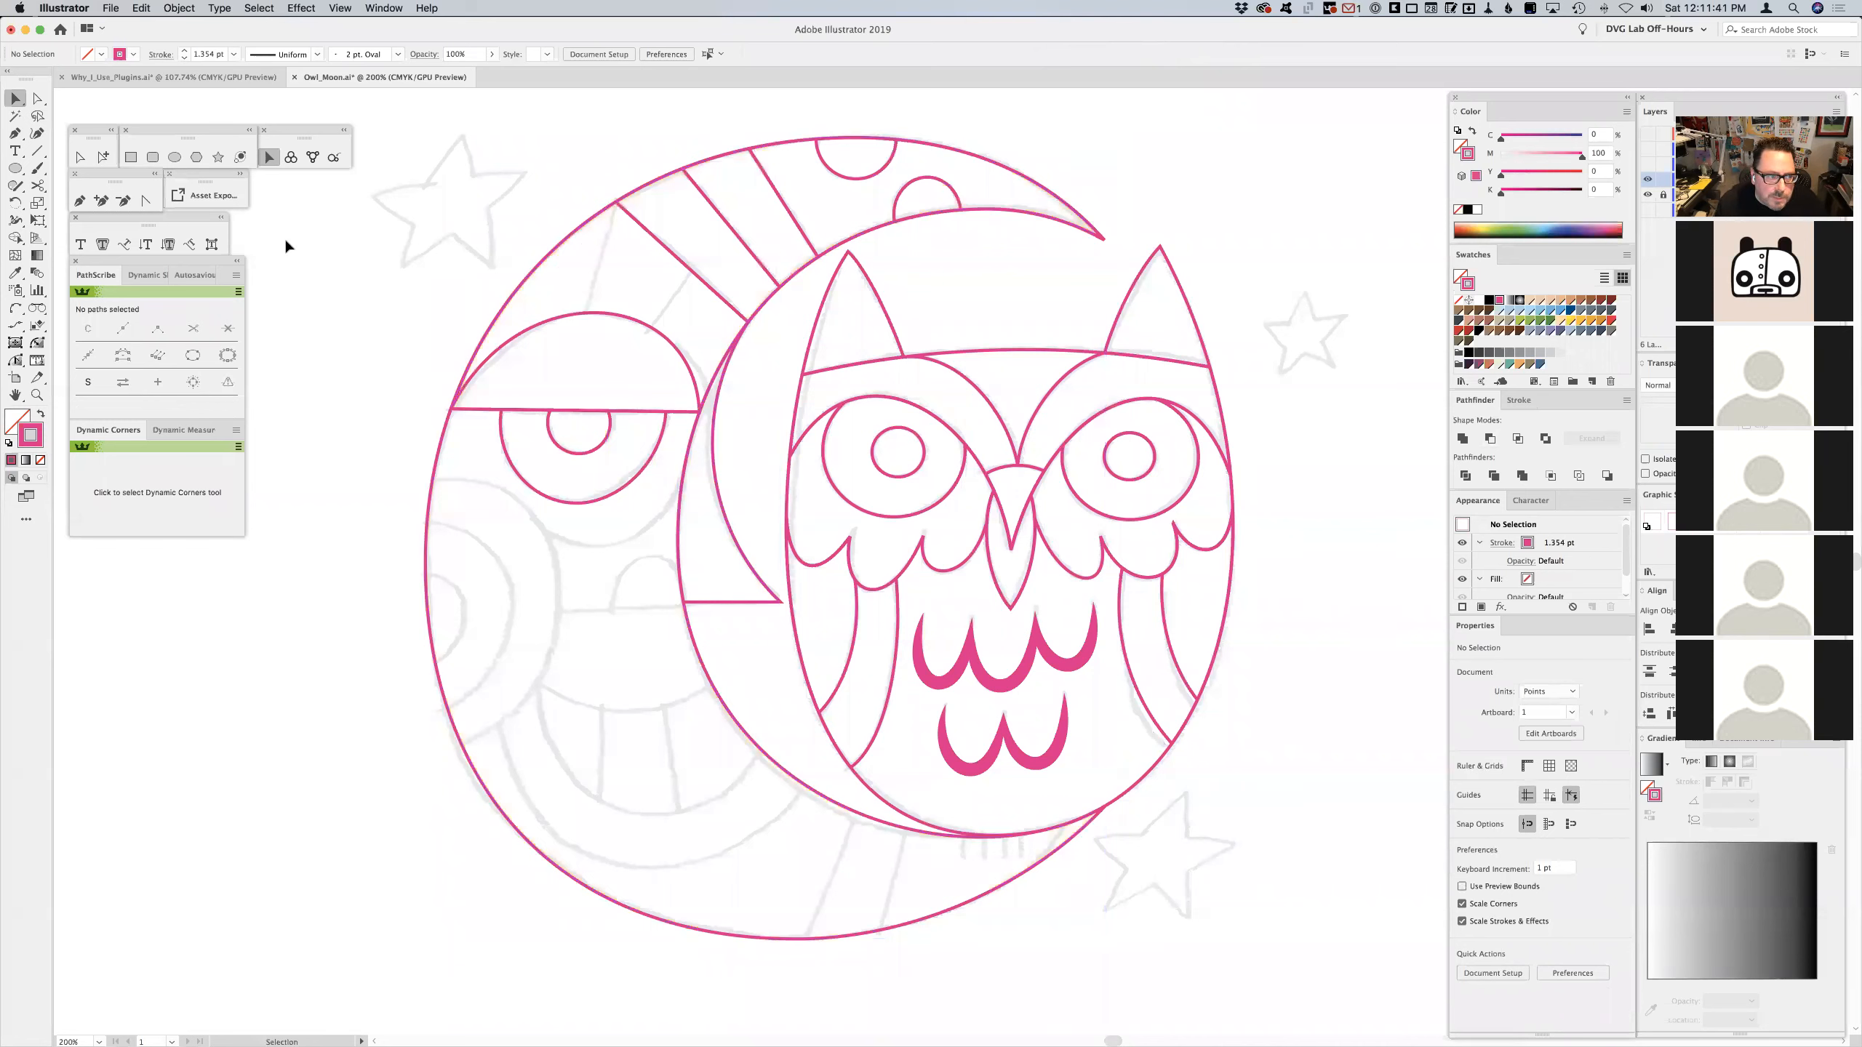
- Set the trimmed nose shape aside on a hidden layer, leaving the sketched nose clear for a second drawing demonstration
left_click(79, 199)
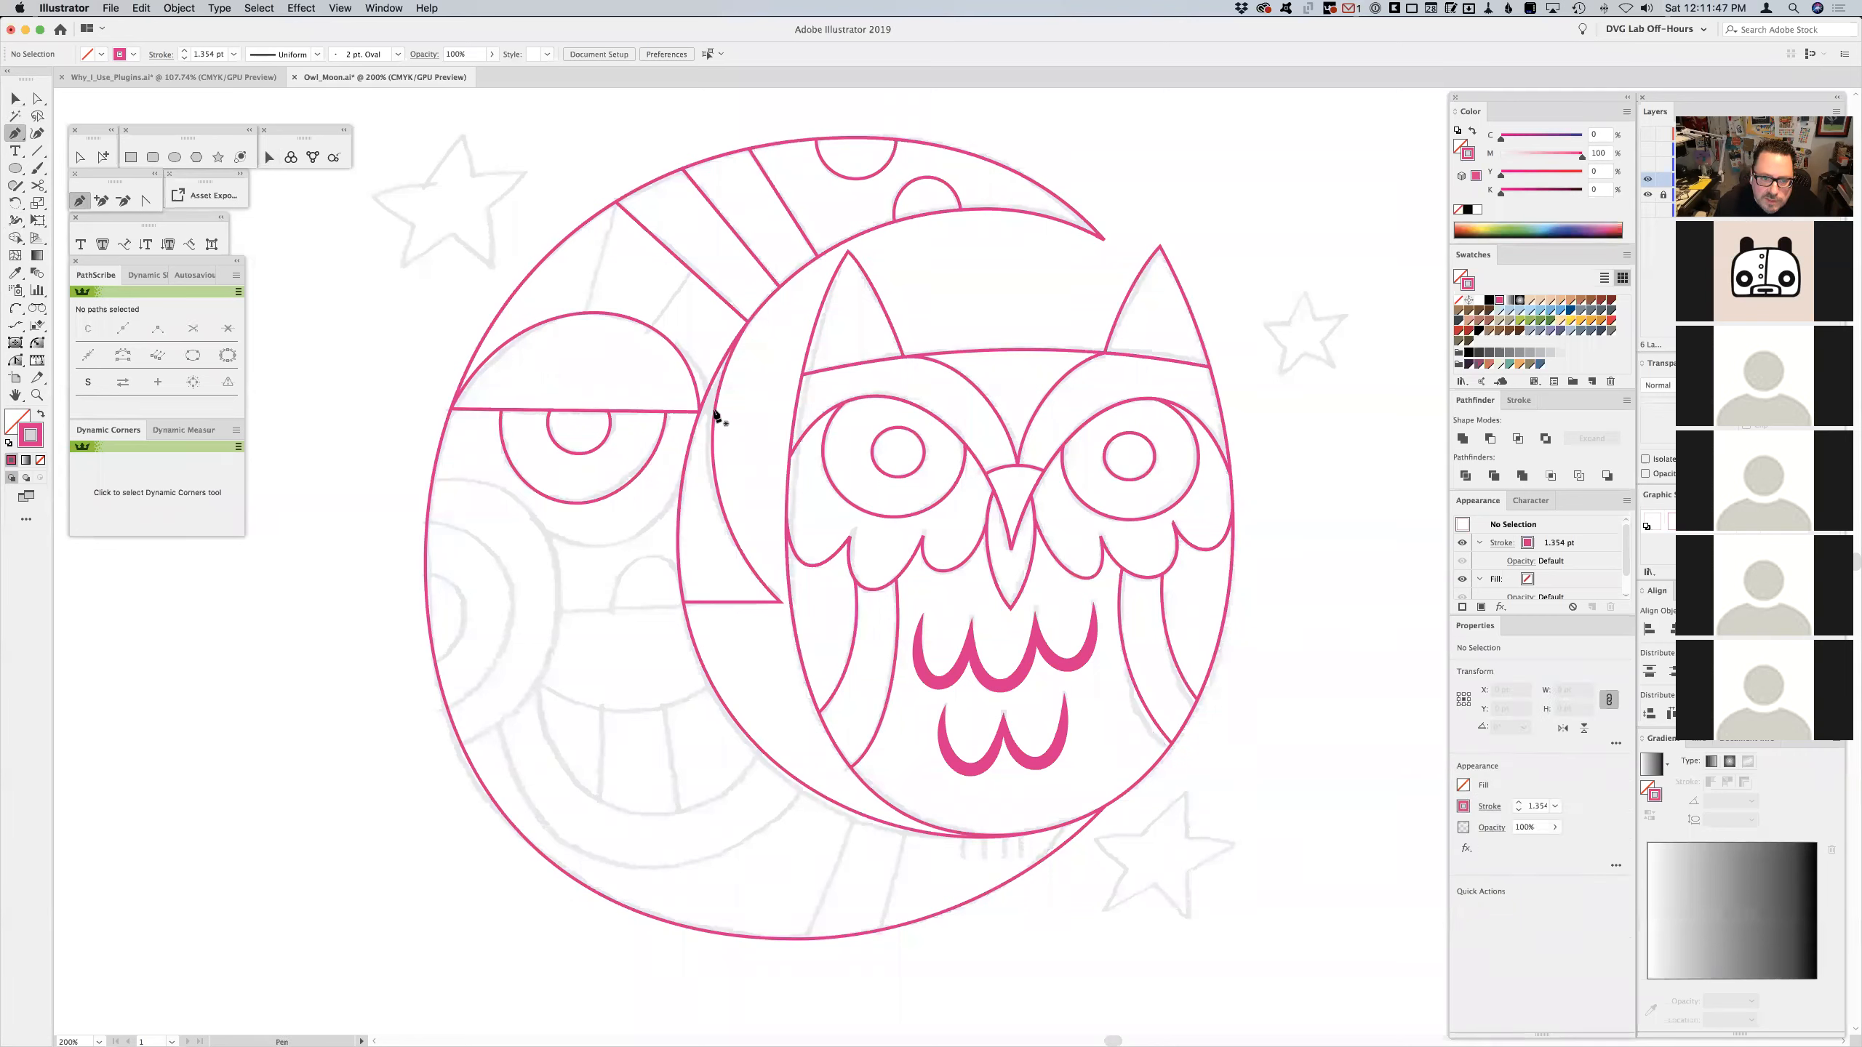
key("v")
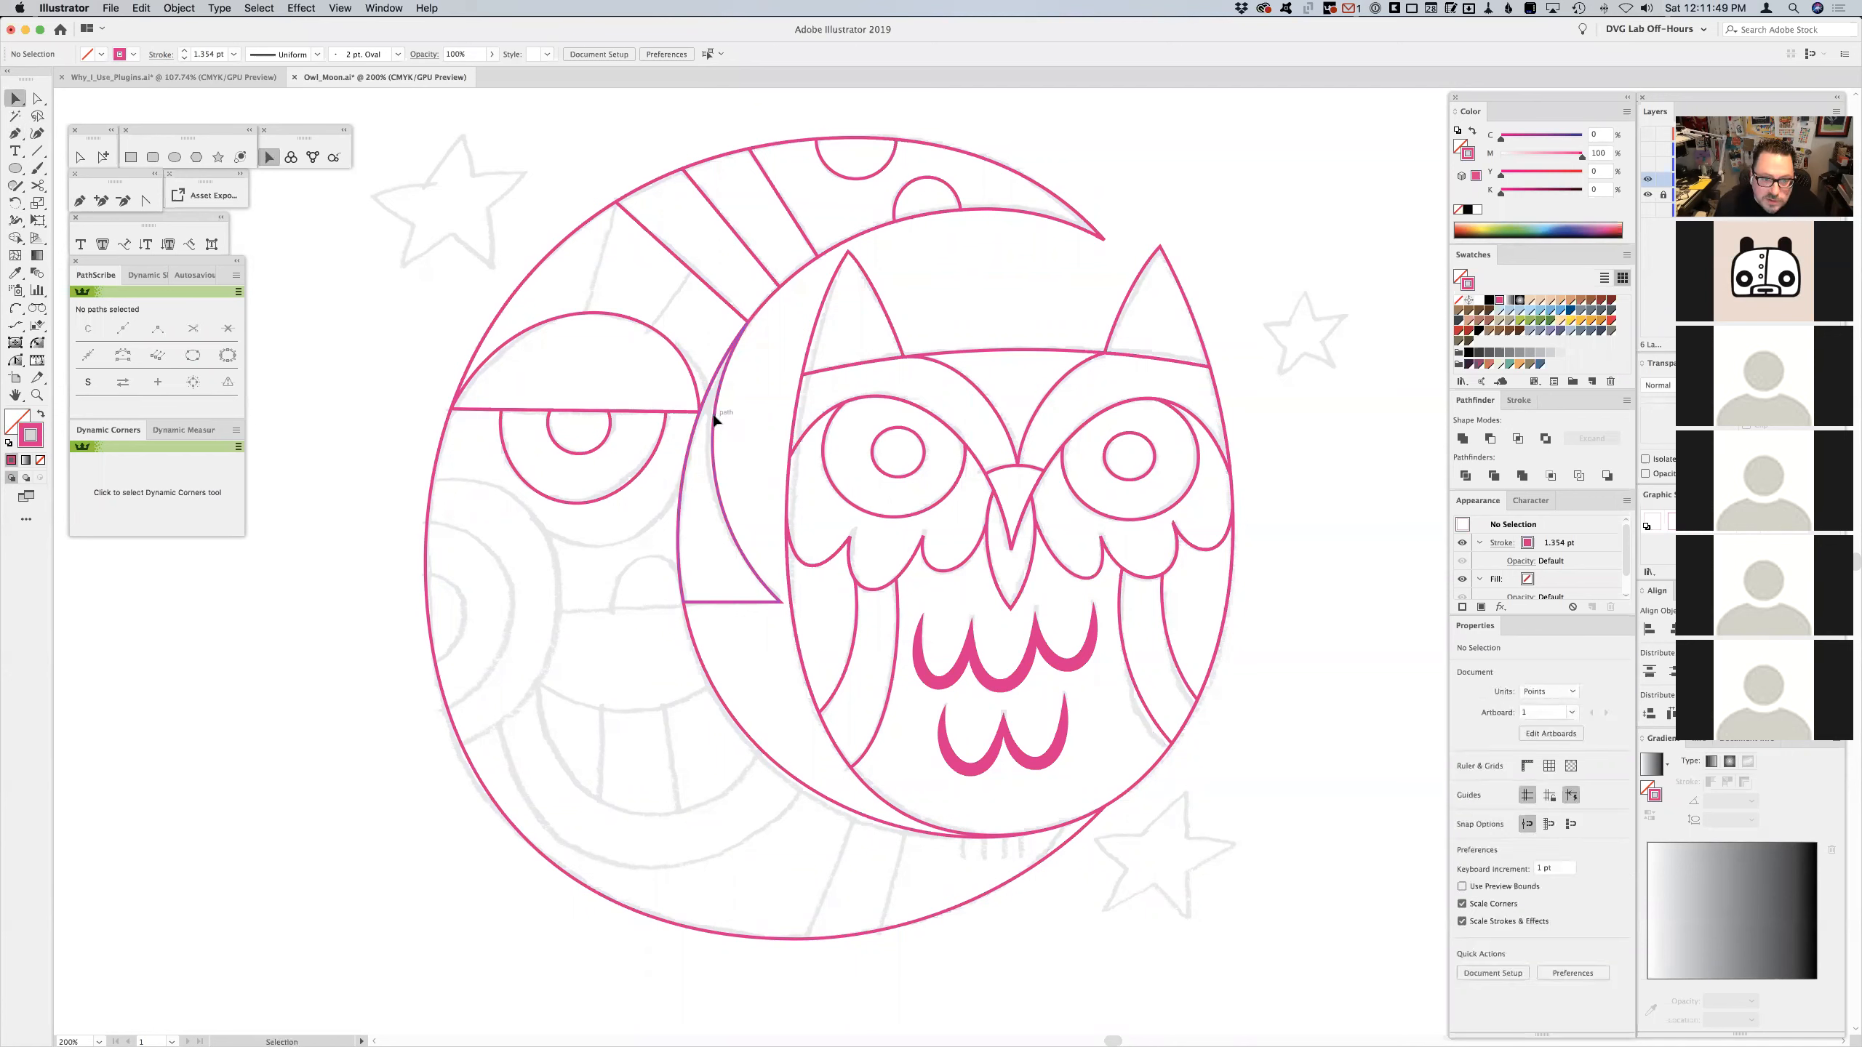
left_click(715, 424)
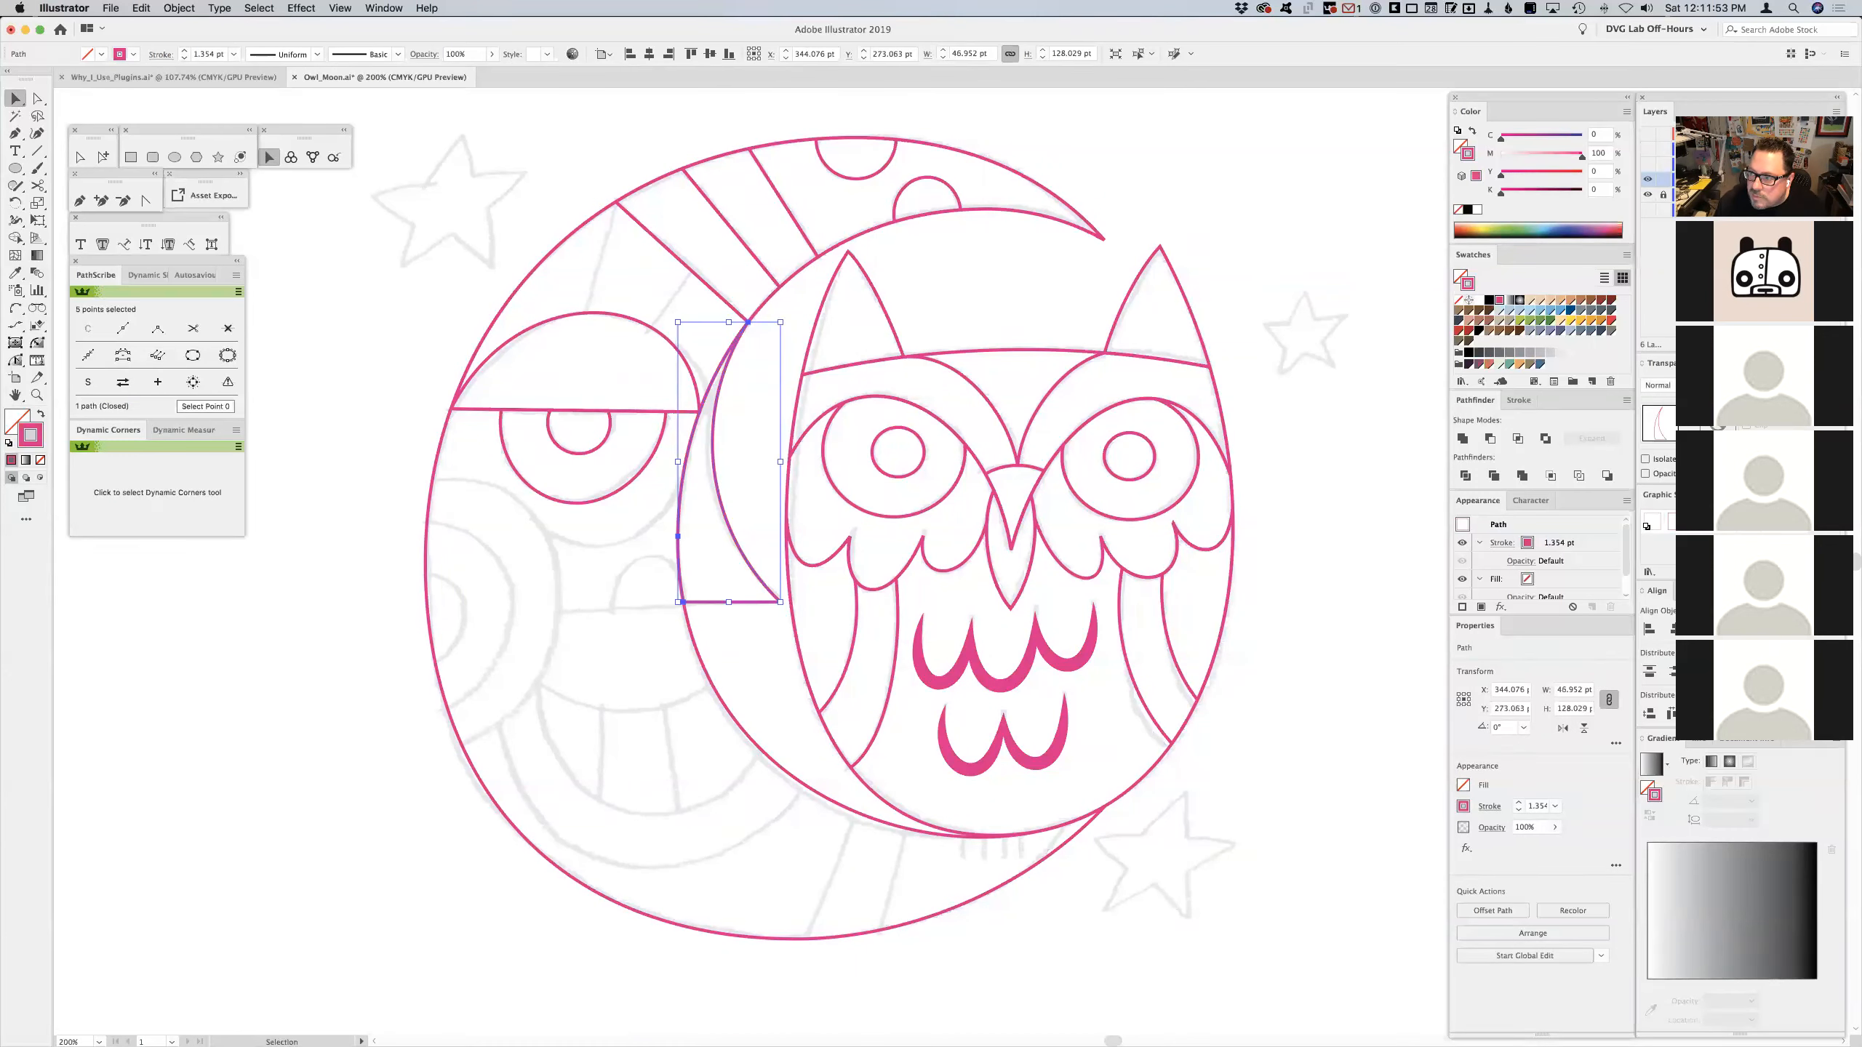
key("Delete")
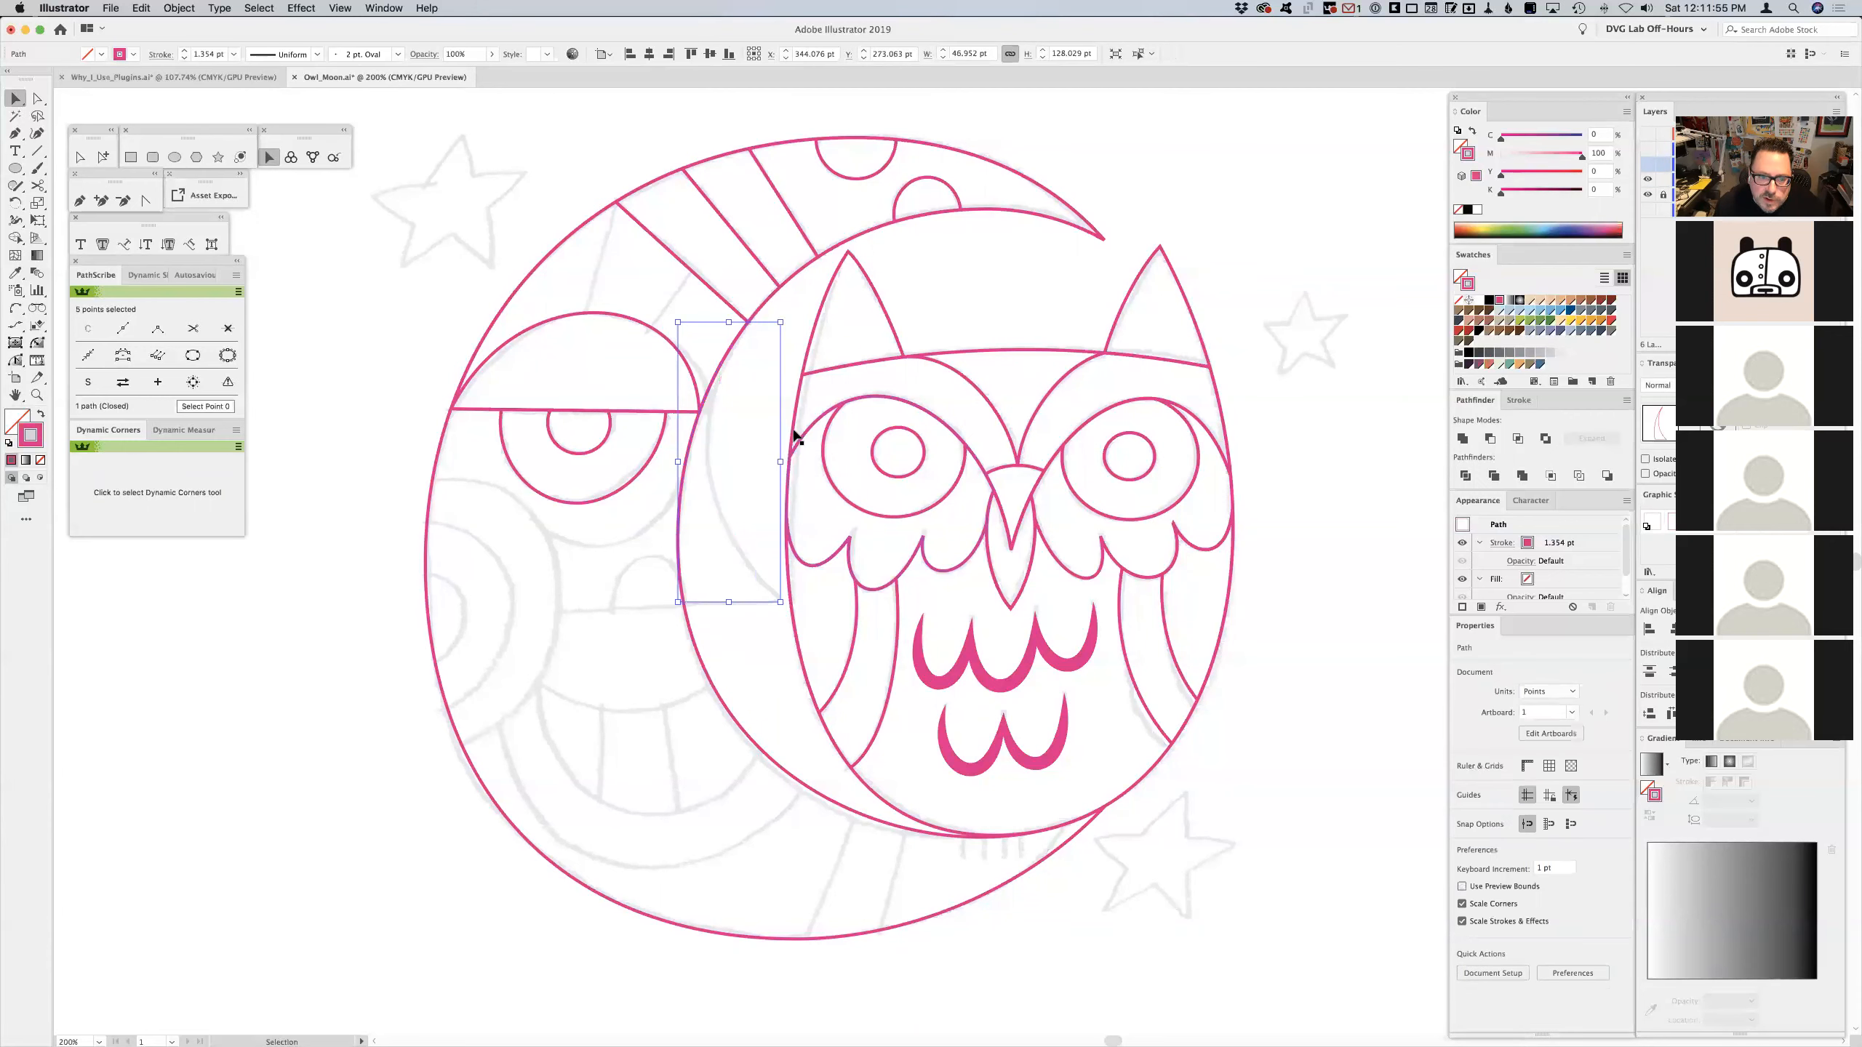
left_click(749, 424)
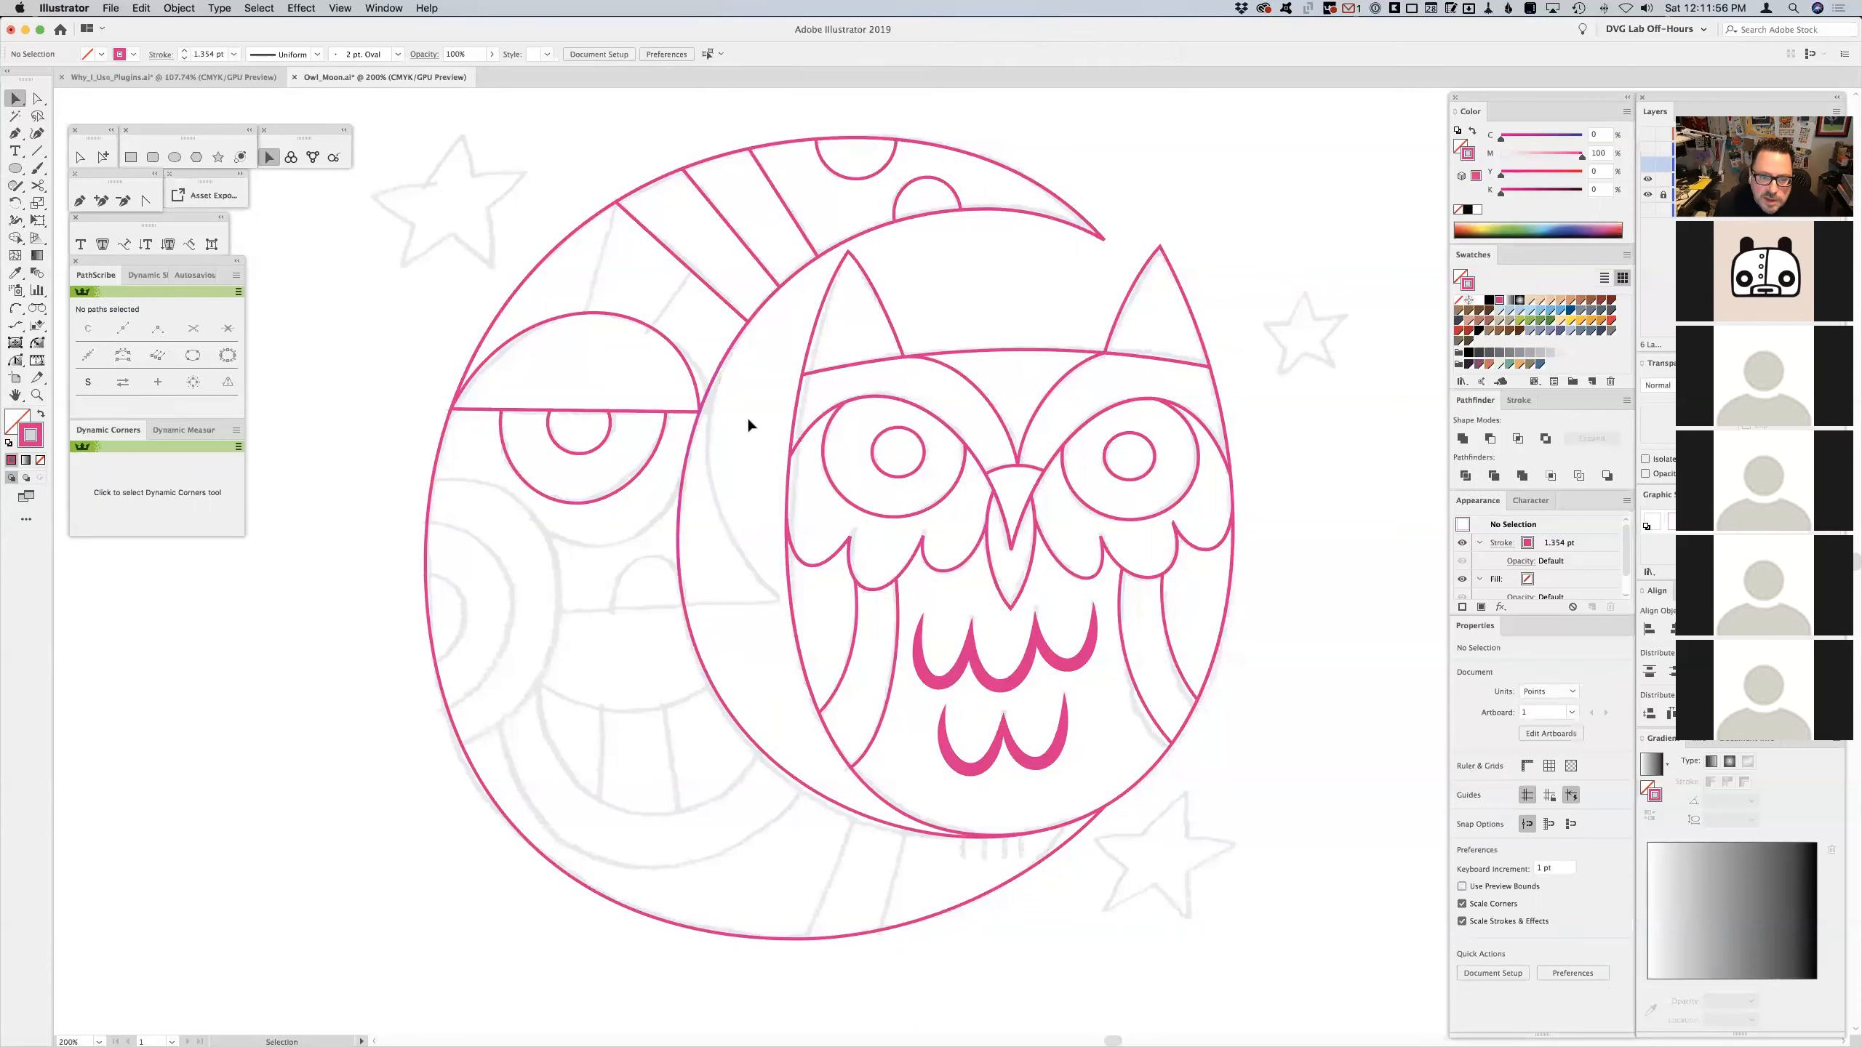
- Draw a closed, straight-sided four-point practice nose with the Pen tool, from the forehead's corner to the nose tip and back through the face
left_click(80, 201)
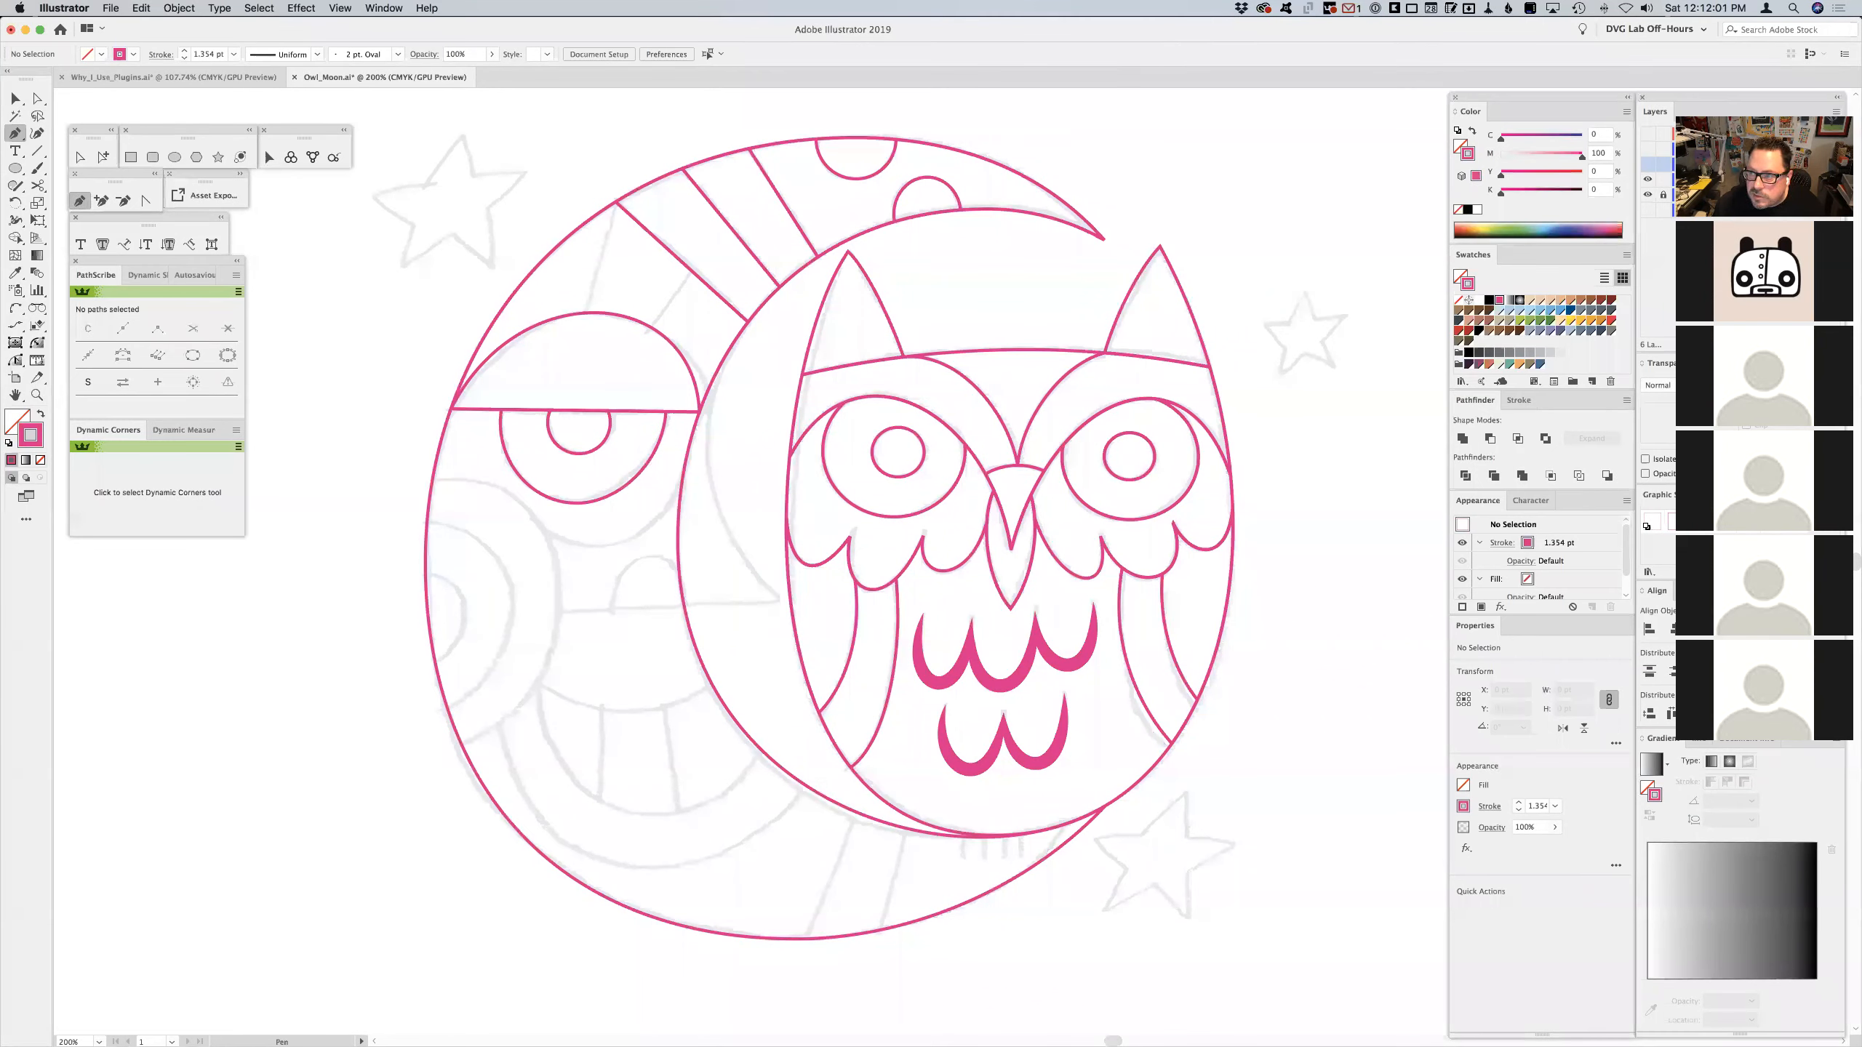
left_click_drag(698, 330, 750, 323)
left_click(779, 600)
left_click(583, 600)
left_click(697, 330)
- Bend the practice nose's front edge along the sketch with the Anchor Point tool, and delete the practice shape
left_click(151, 205)
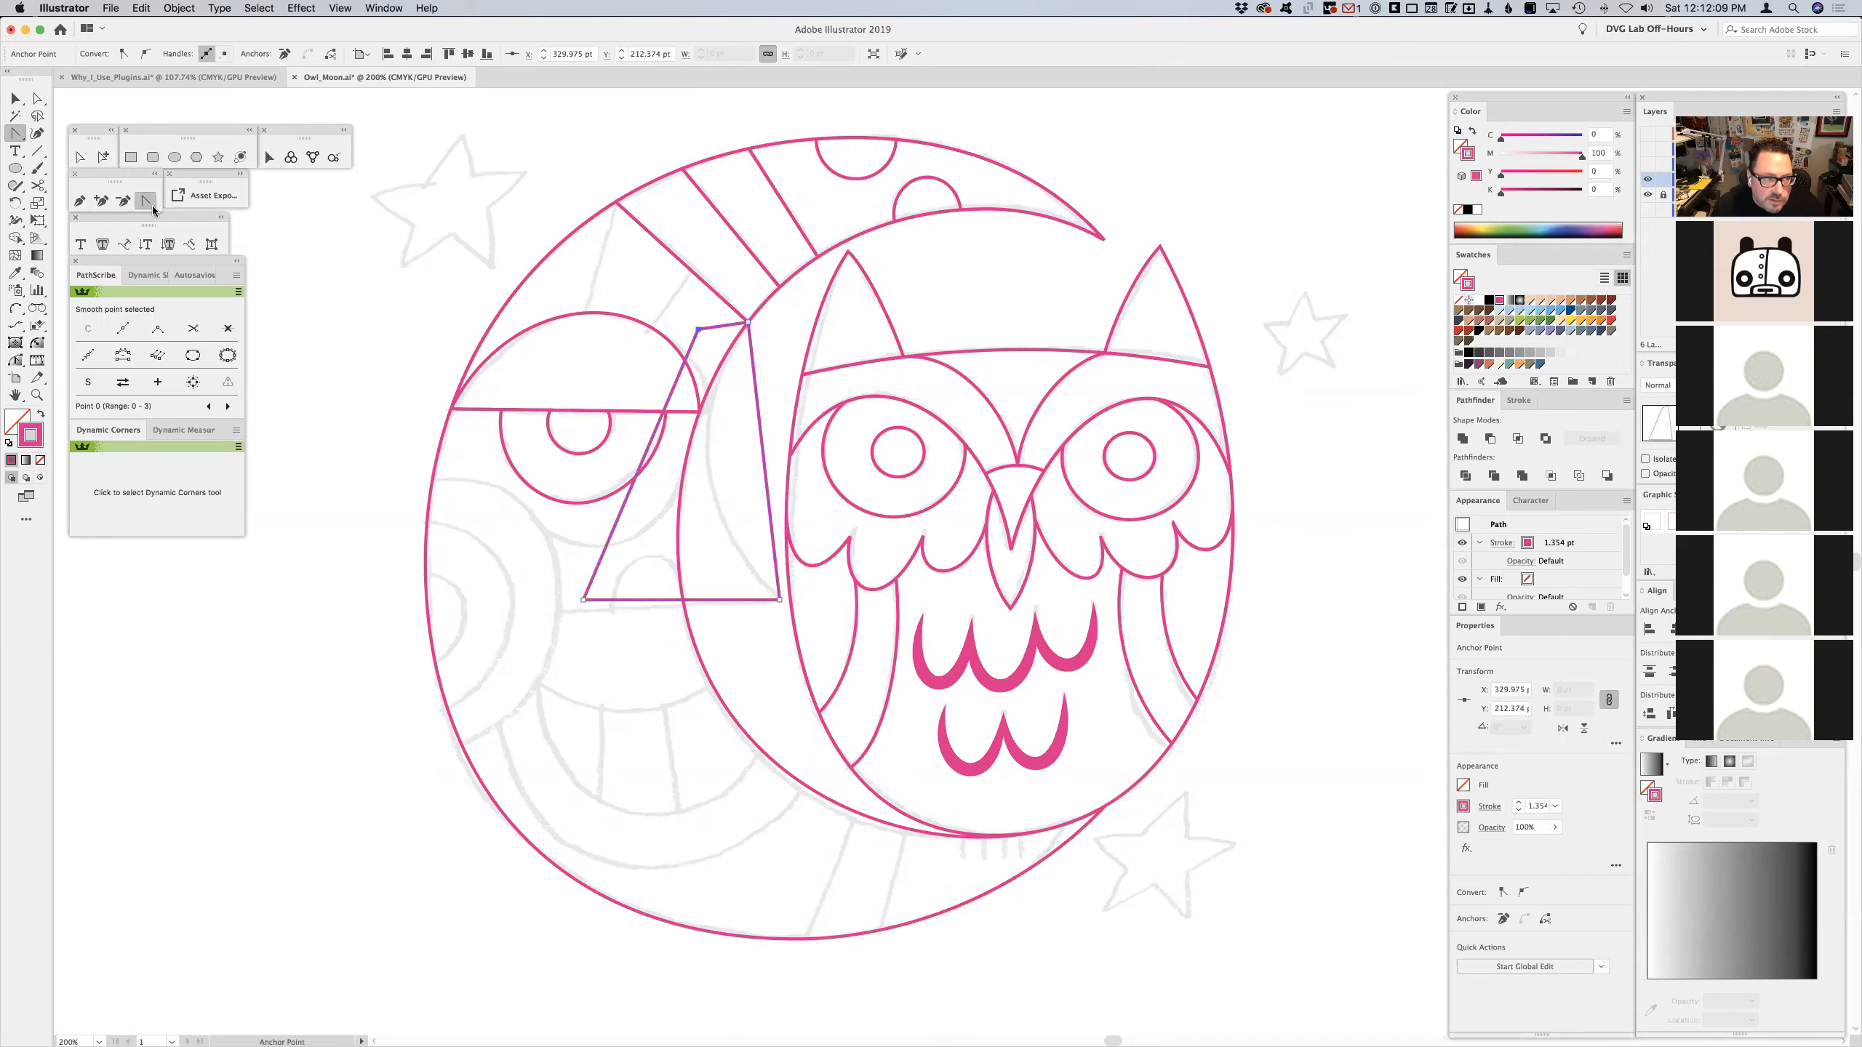
left_click_drag(756, 421, 725, 433)
left_click_drag(733, 506, 693, 527)
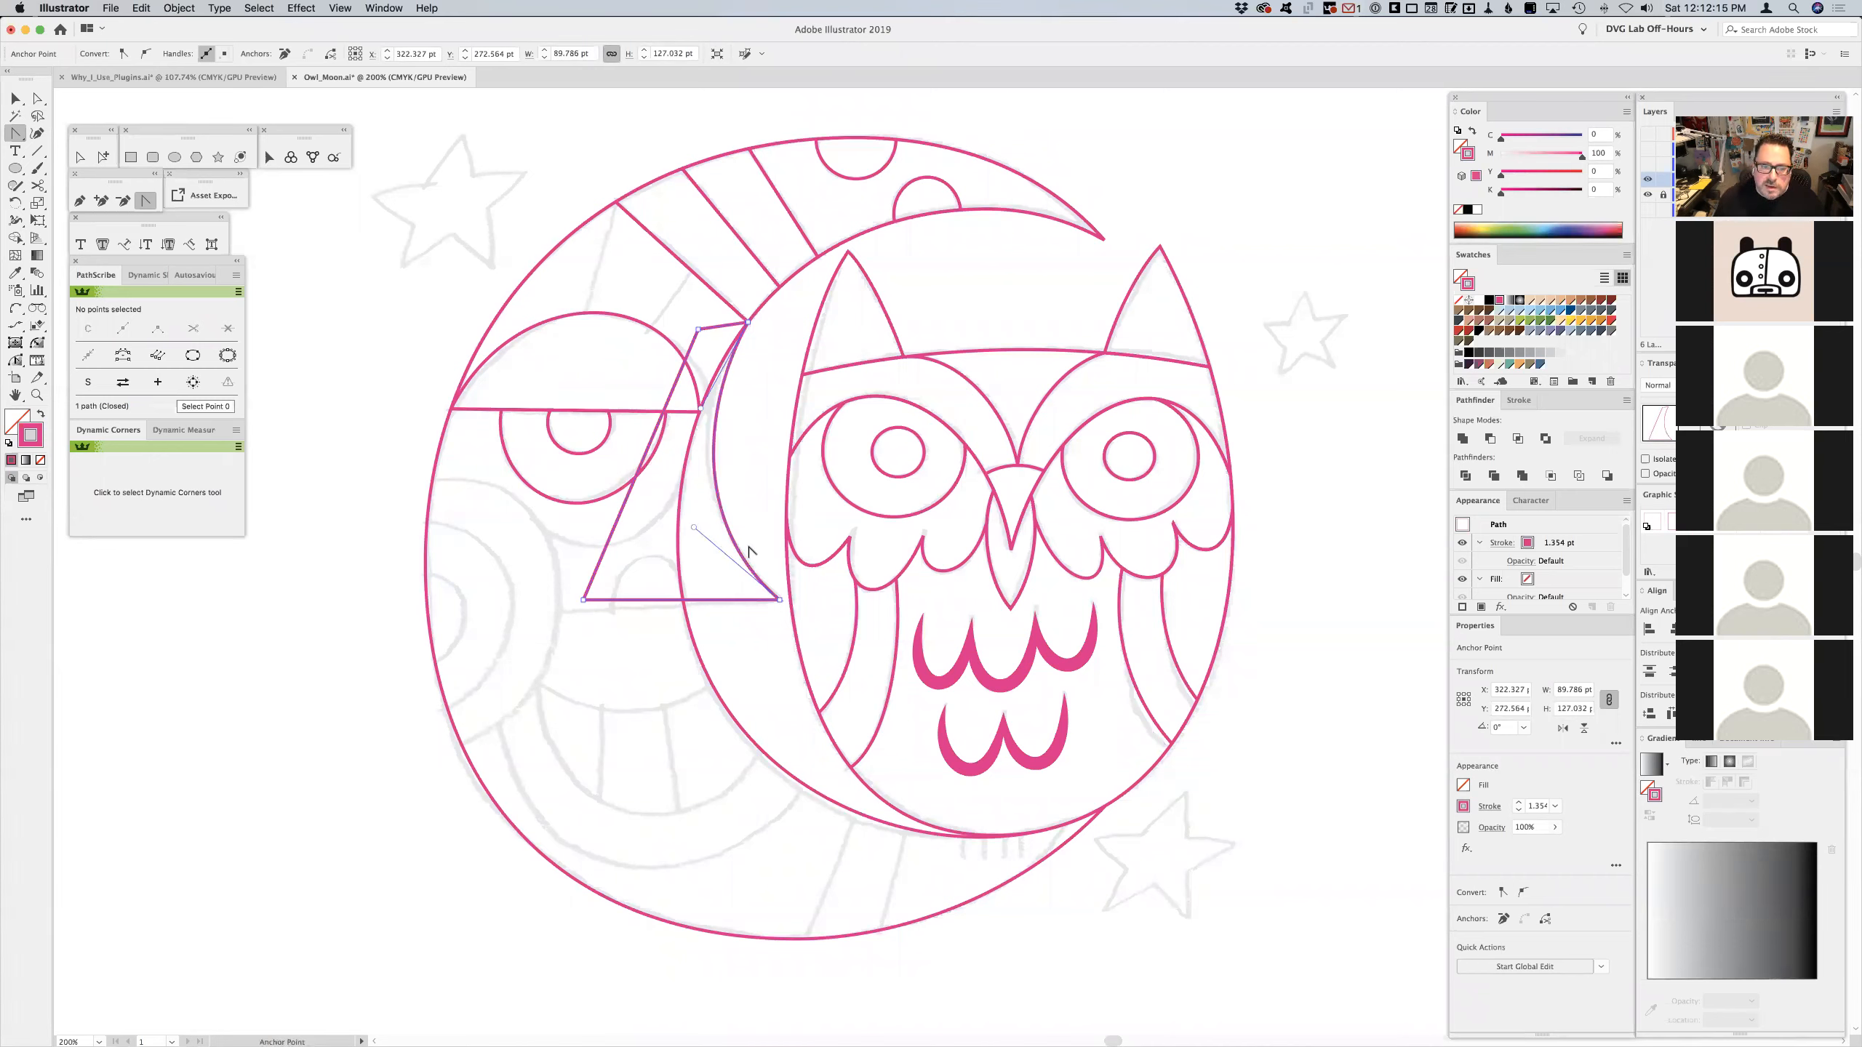
key("v")
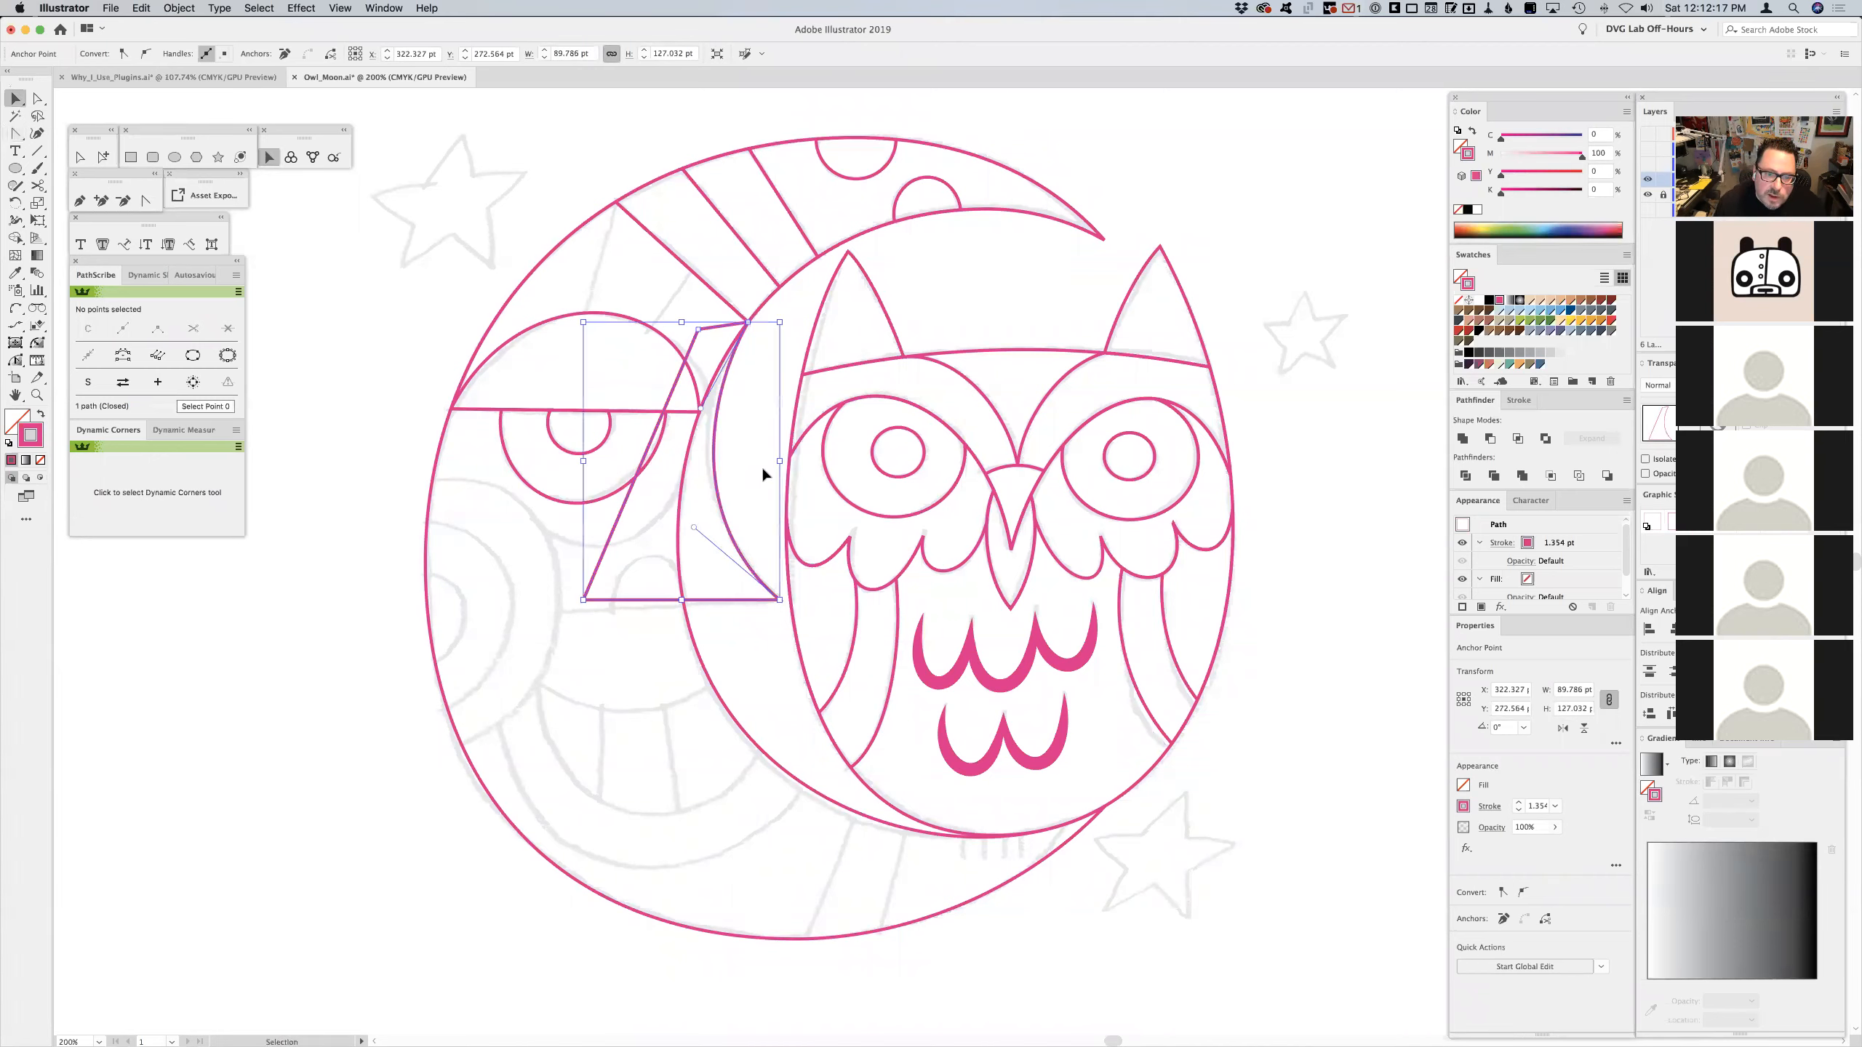
left_click(701, 463)
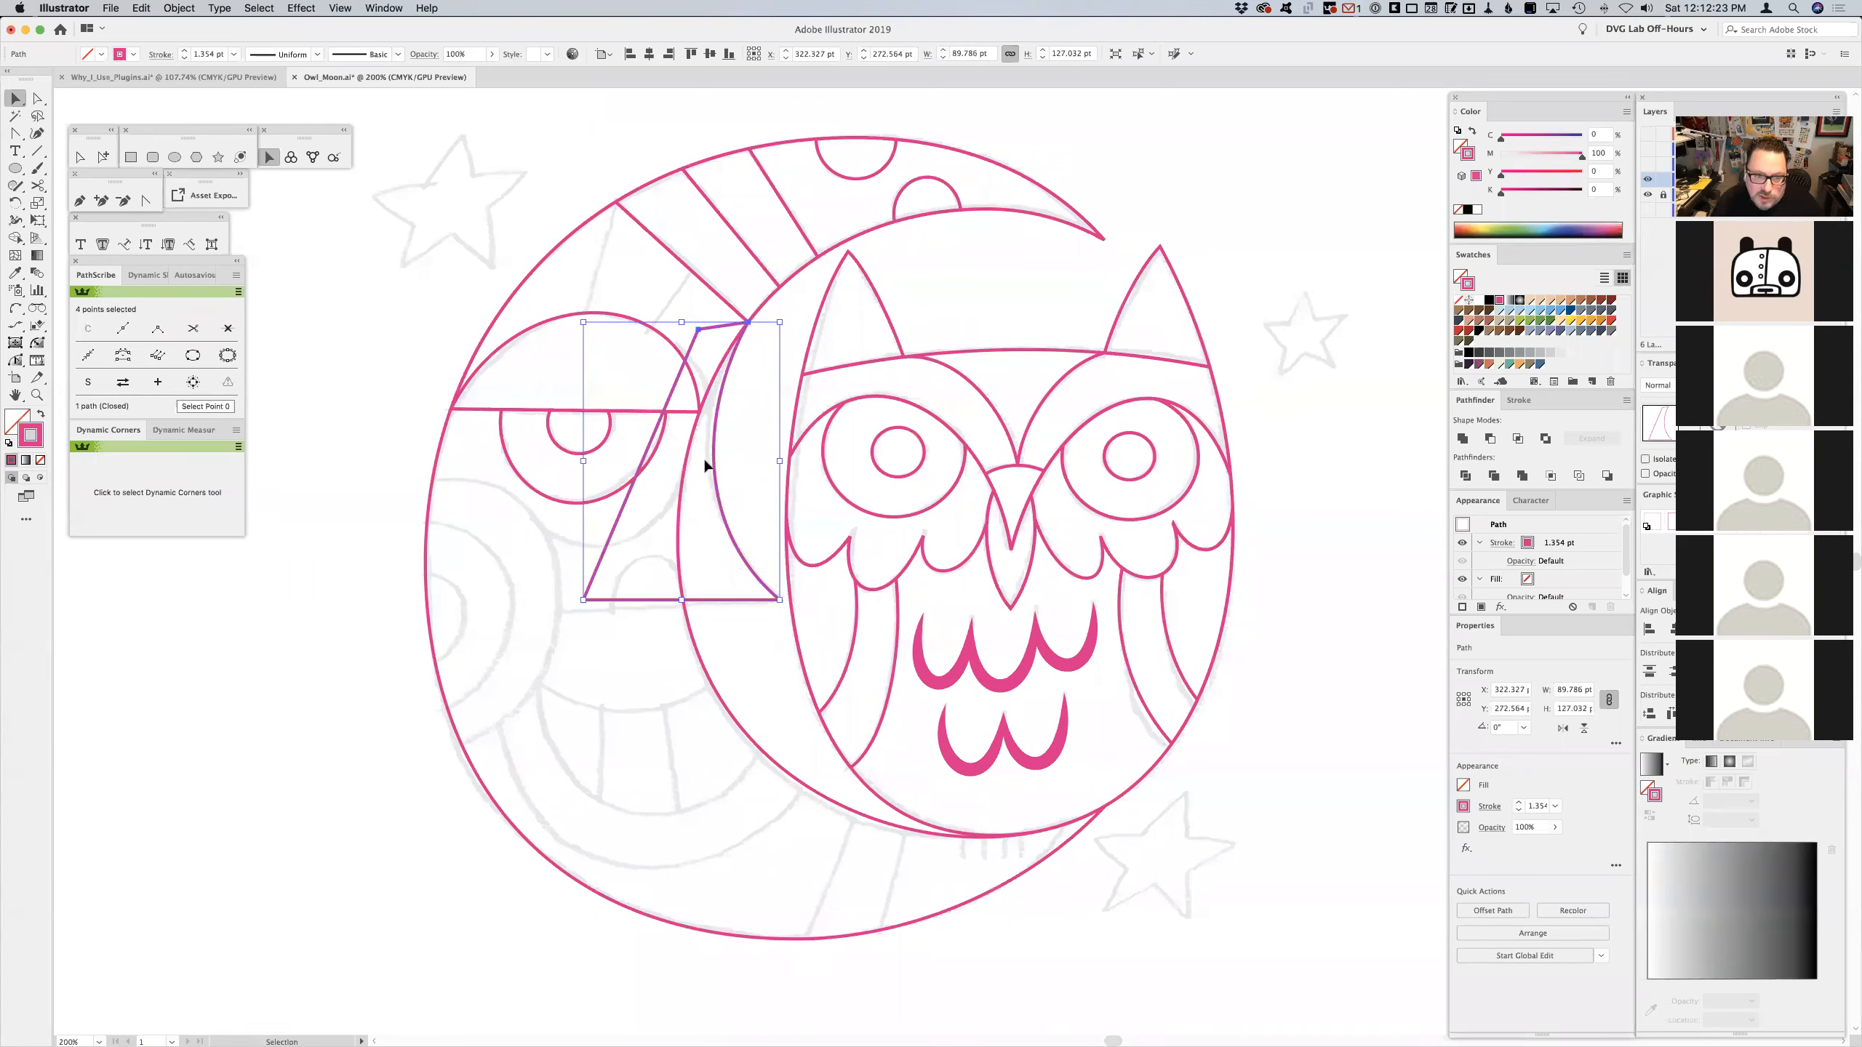
key("Delete")
- Show the hidden layer and move the trimmed nose back onto the main artwork layer
left_click(1647, 165)
left_click(712, 510)
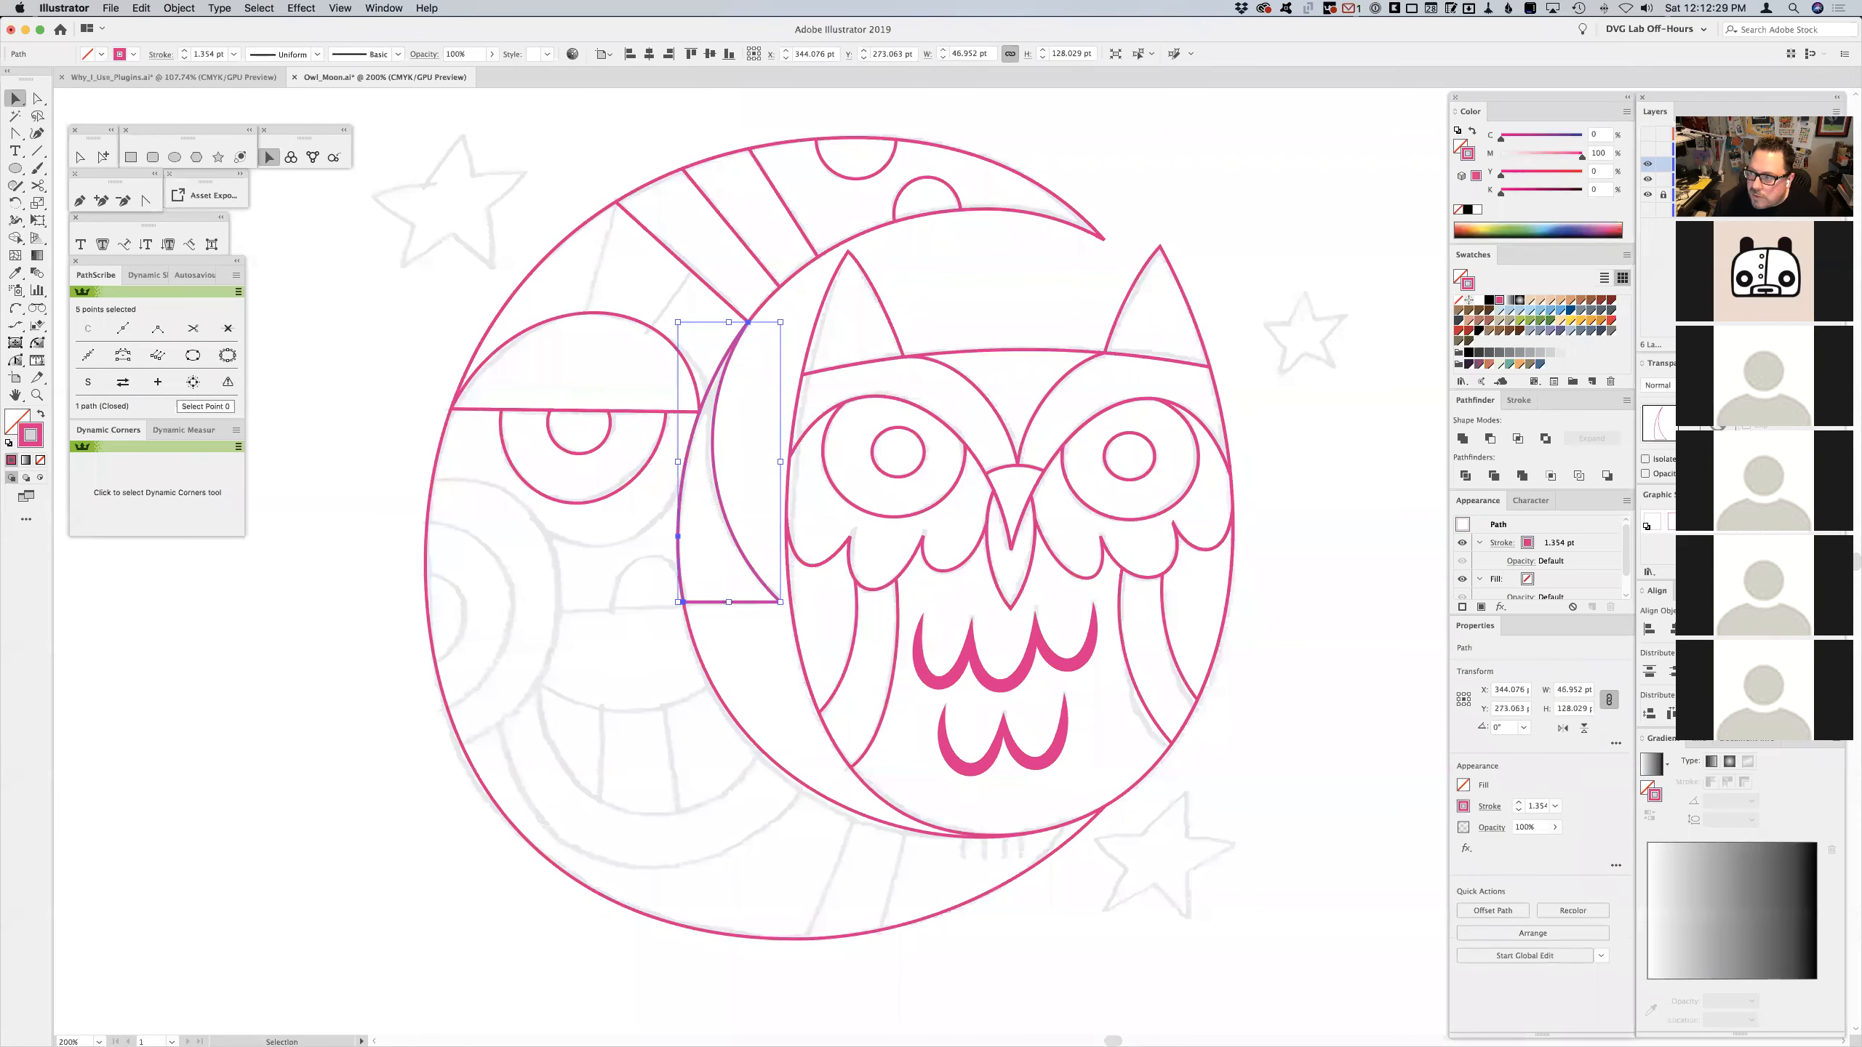
left_click_drag(1833, 164, 1833, 179)
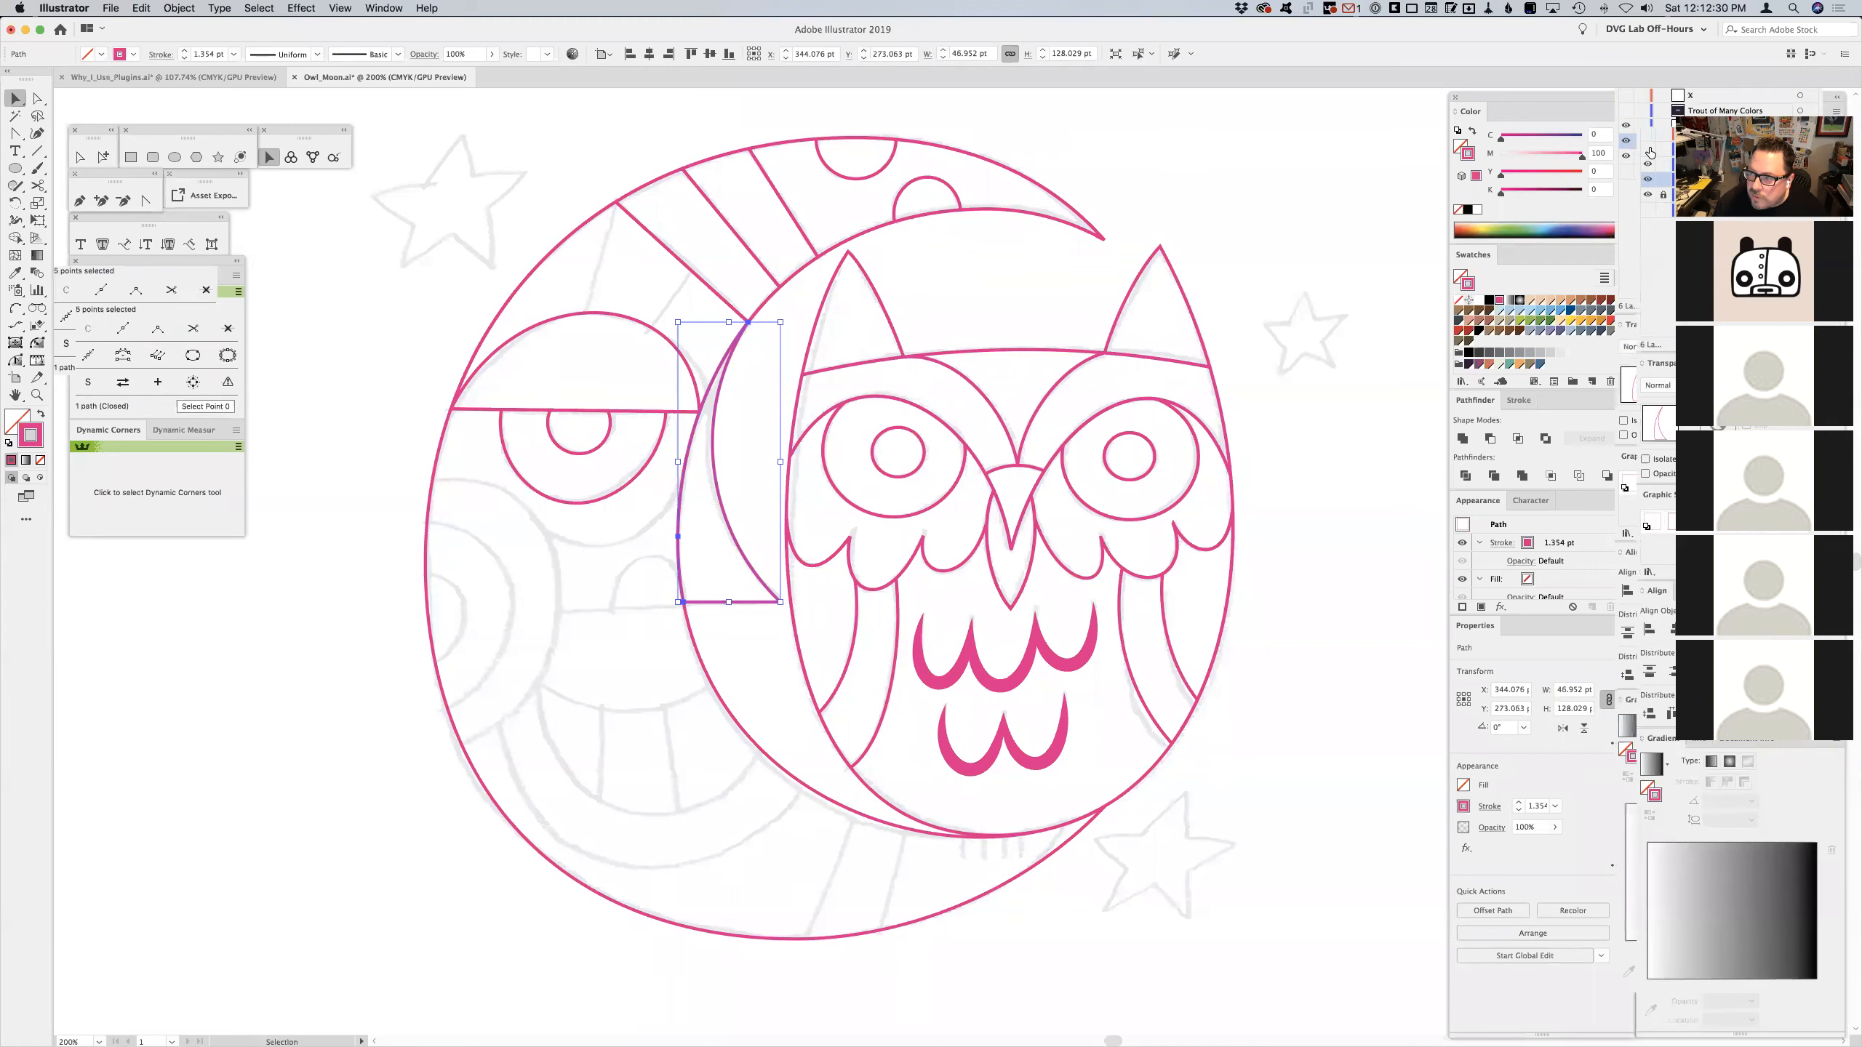
left_click(600, 578)
- Draw a circle about 40 pt across over the moon's sketched cheek, adding concentric enlarged copies of about 82 × 88 pt and 126 × 124 pt
left_click(175, 157)
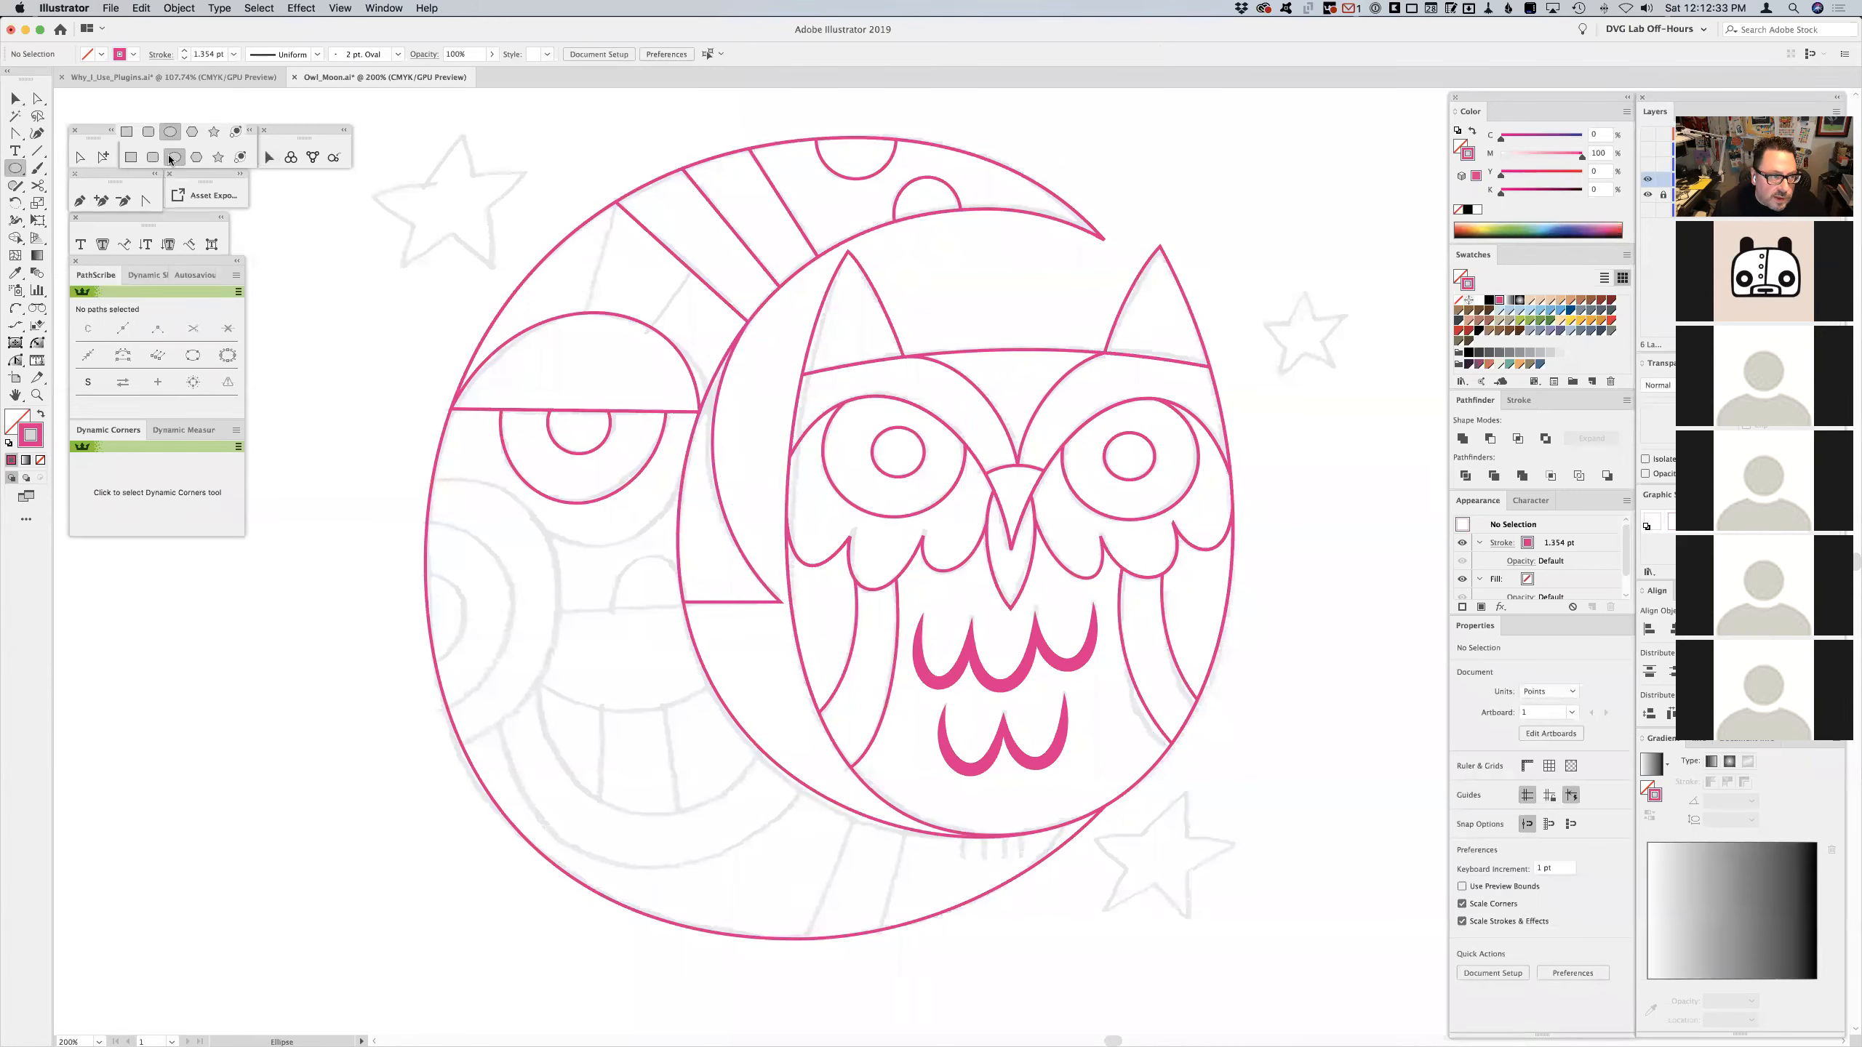
left_click_drag(422, 614, 464, 659)
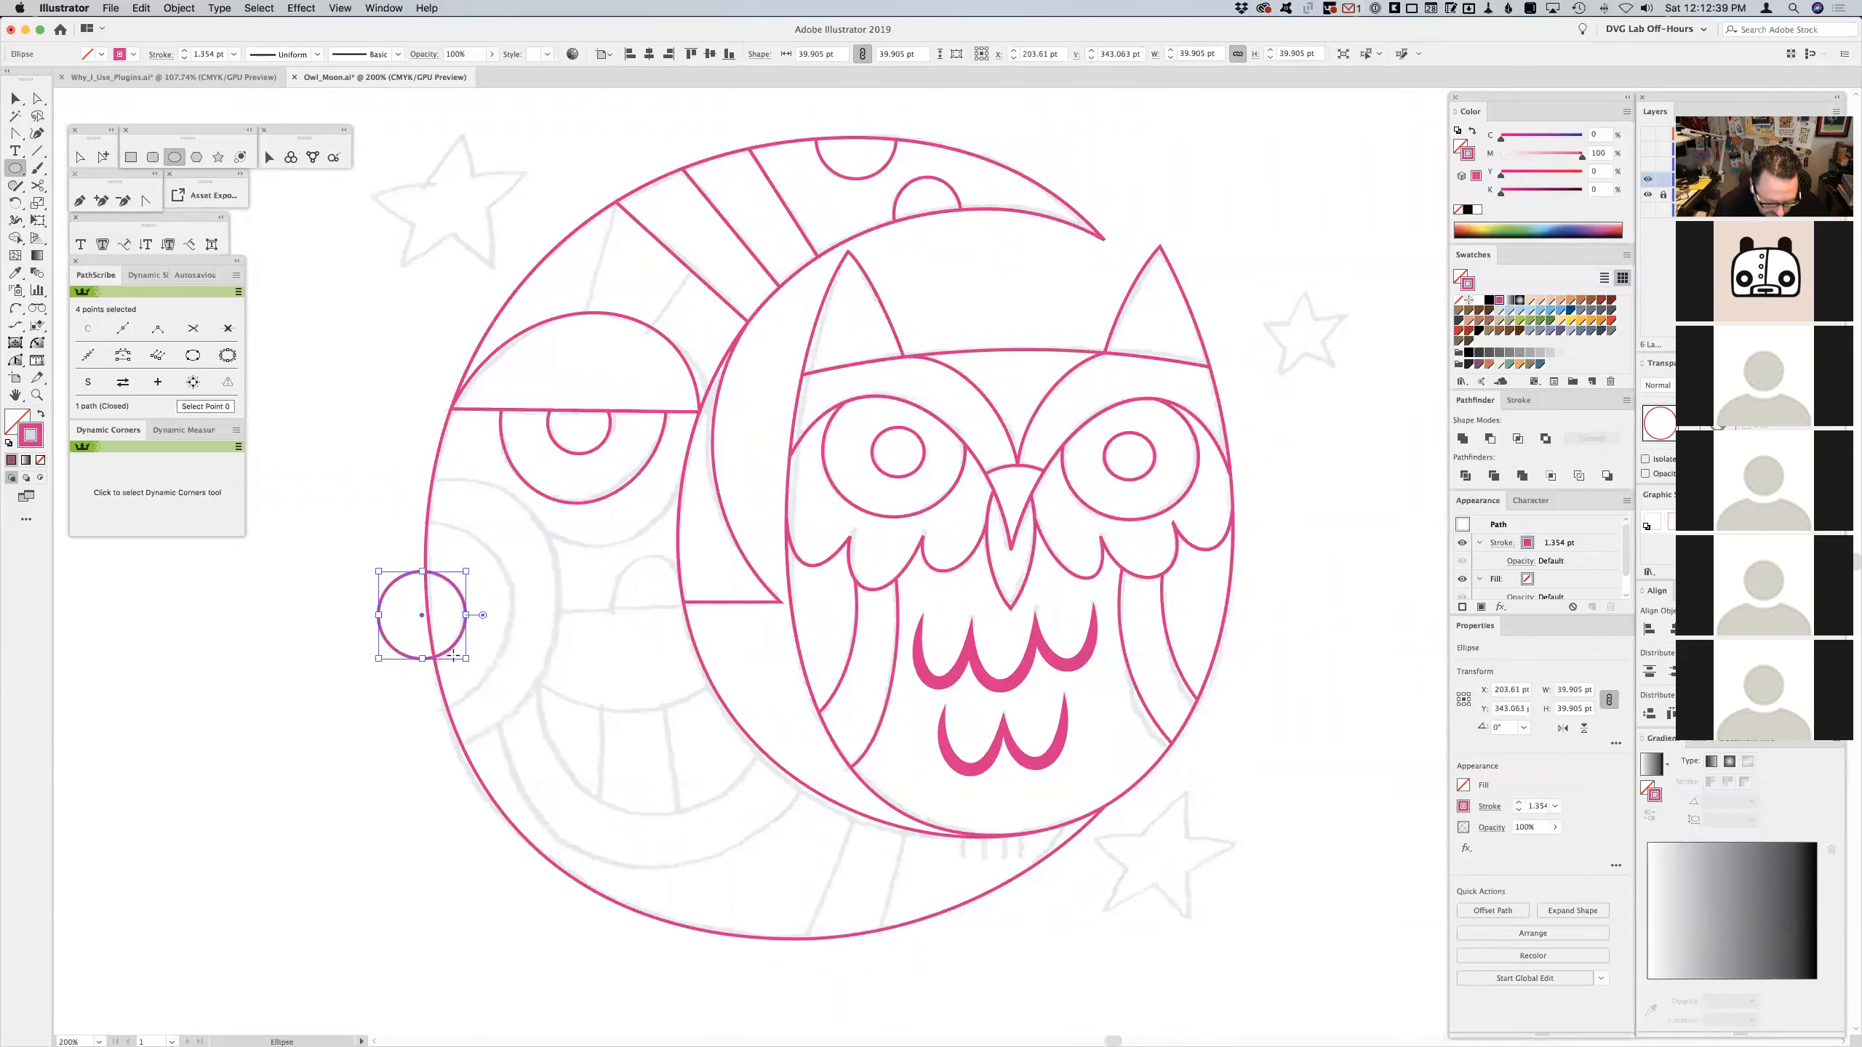
key("v")
left_click_drag(466, 572, 512, 518)
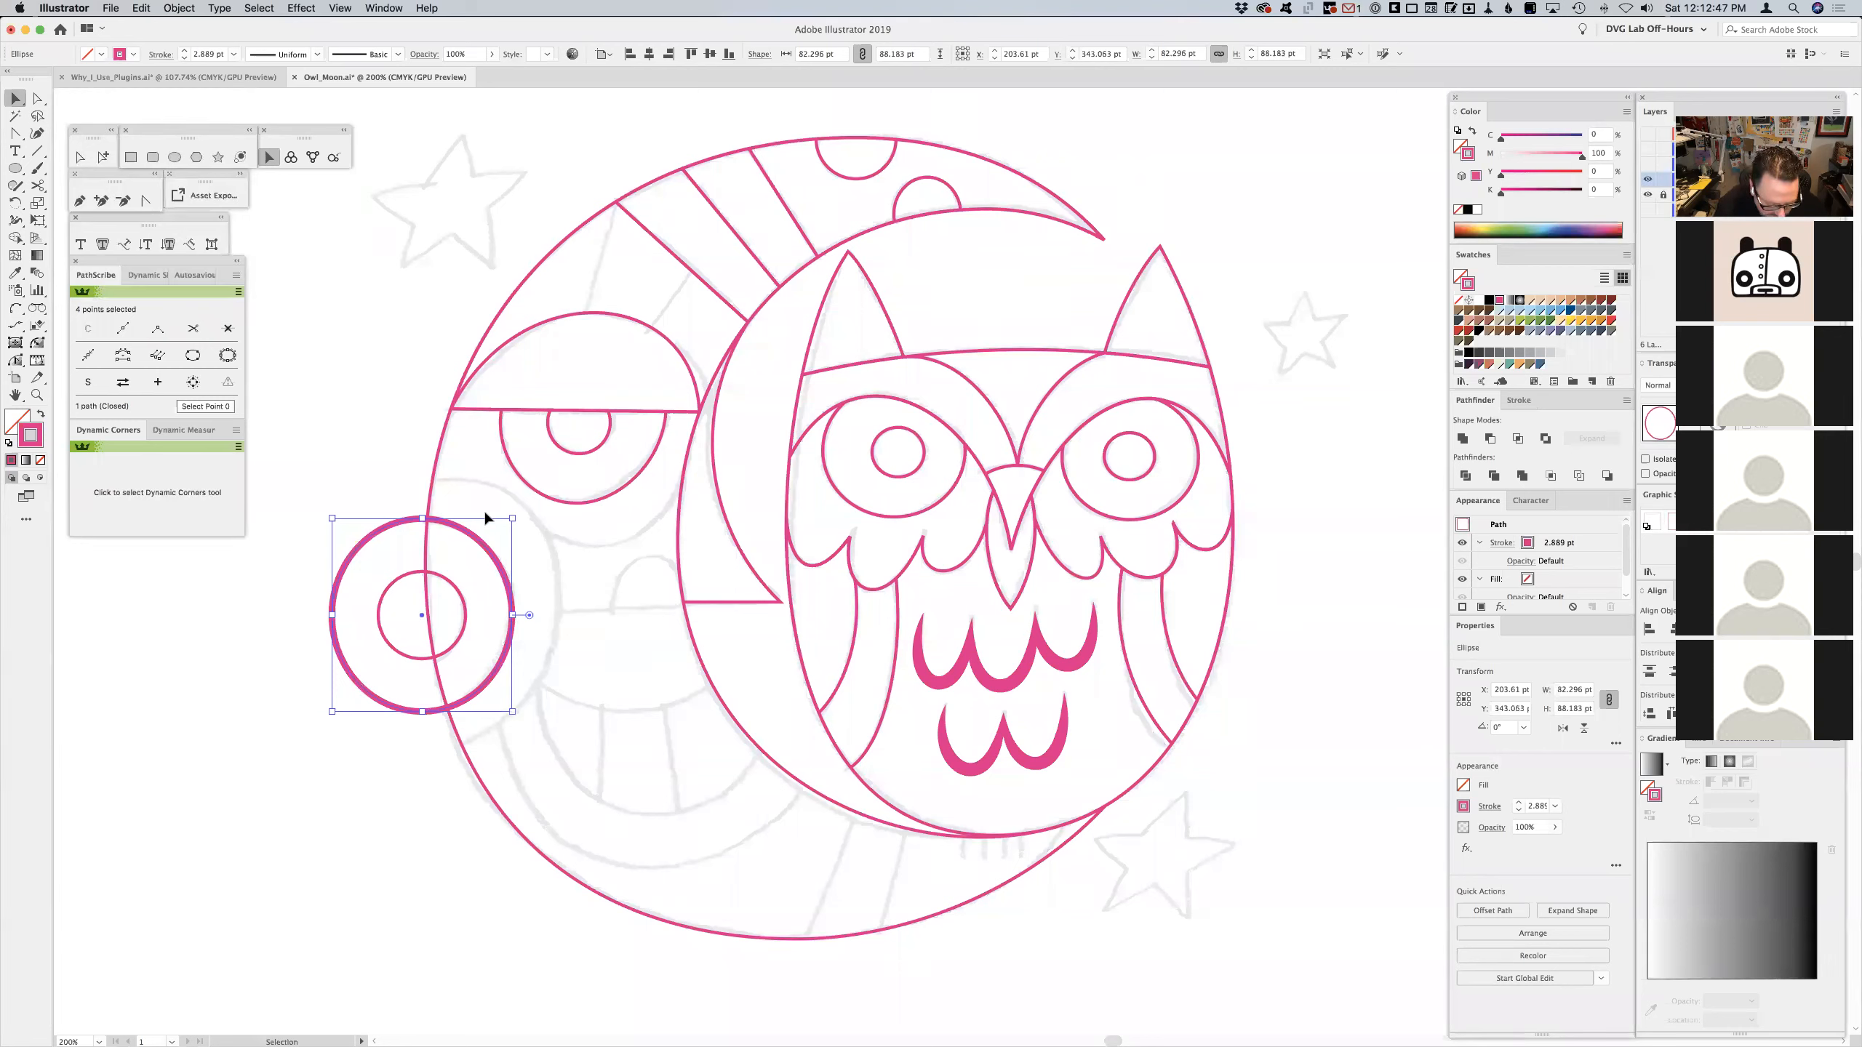
mouse_move(513, 519)
left_mouse_down()
mouse_move(560, 507)
mouse_move(560, 481)
left_mouse_up()
- Match the three concentric cheek circles' strokes to the existing artwork's thin outline with the Eyedropper
key("a")
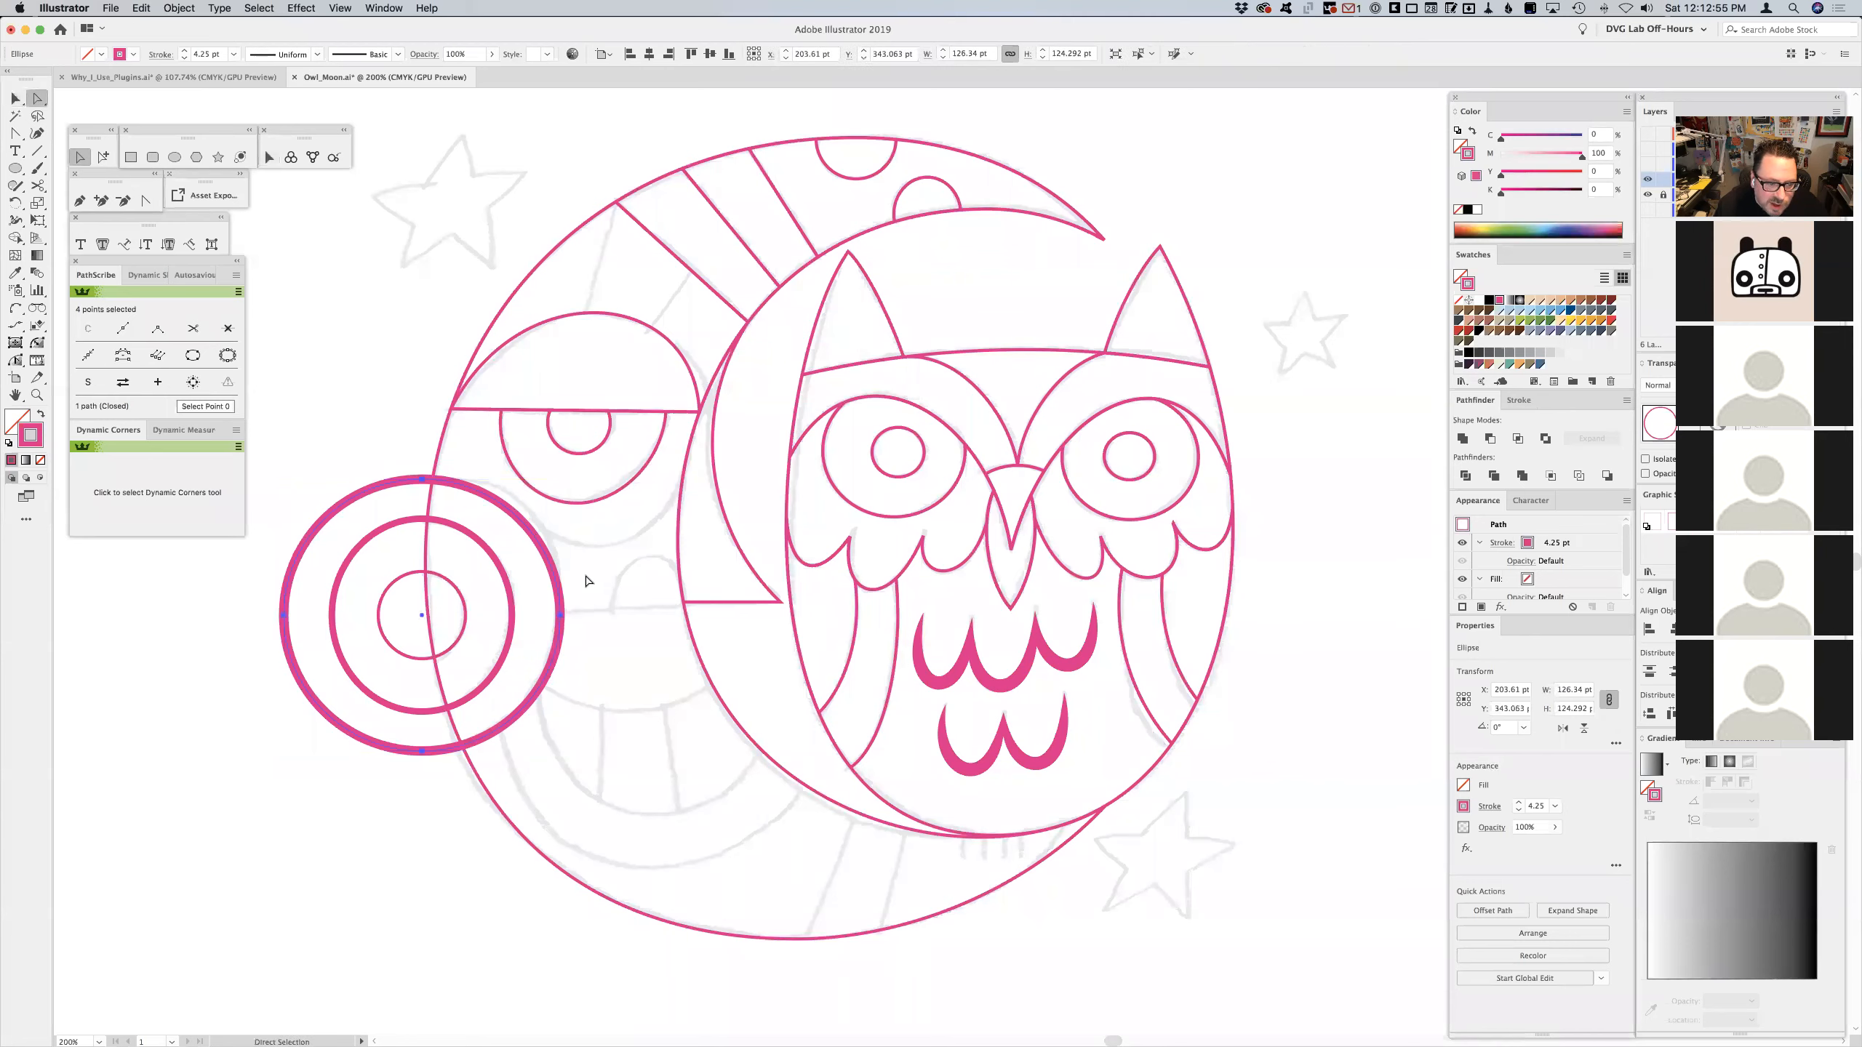
left_click_drag(454, 623, 455, 624)
key("i")
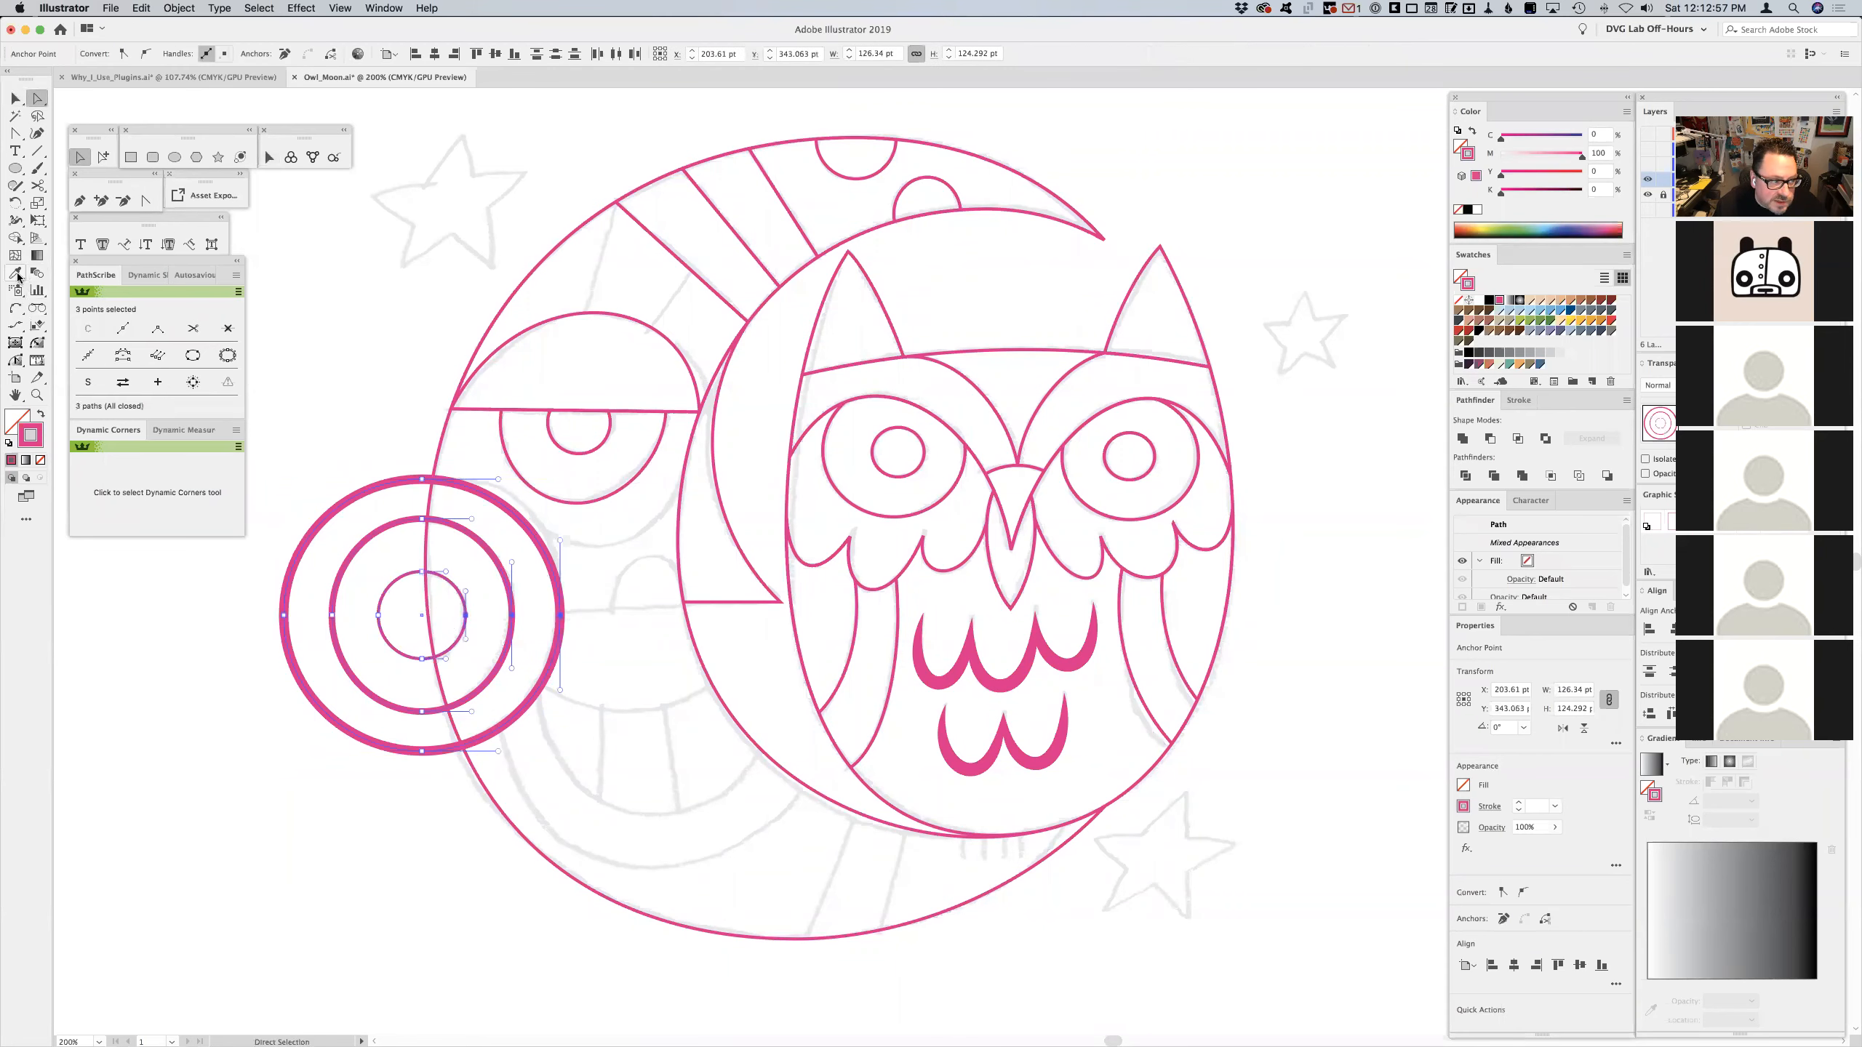
left_click(491, 331)
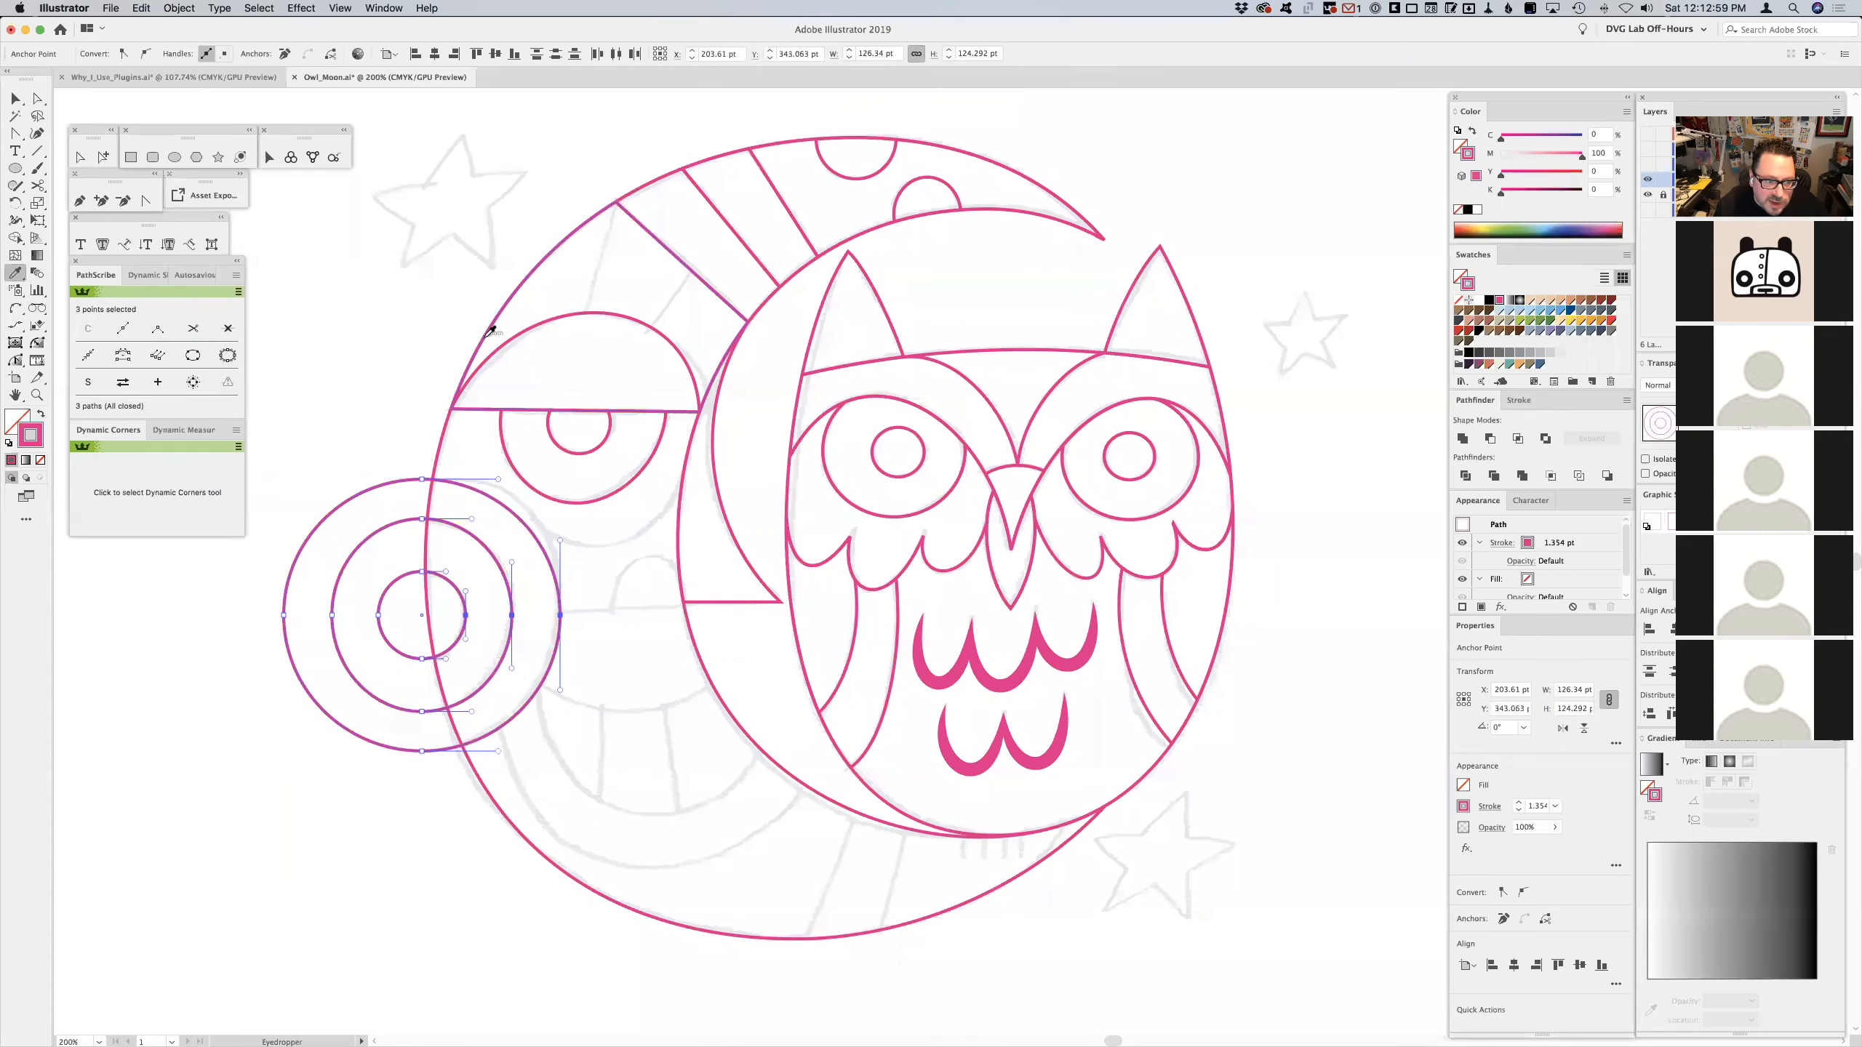
key("a")
left_click(493, 484)
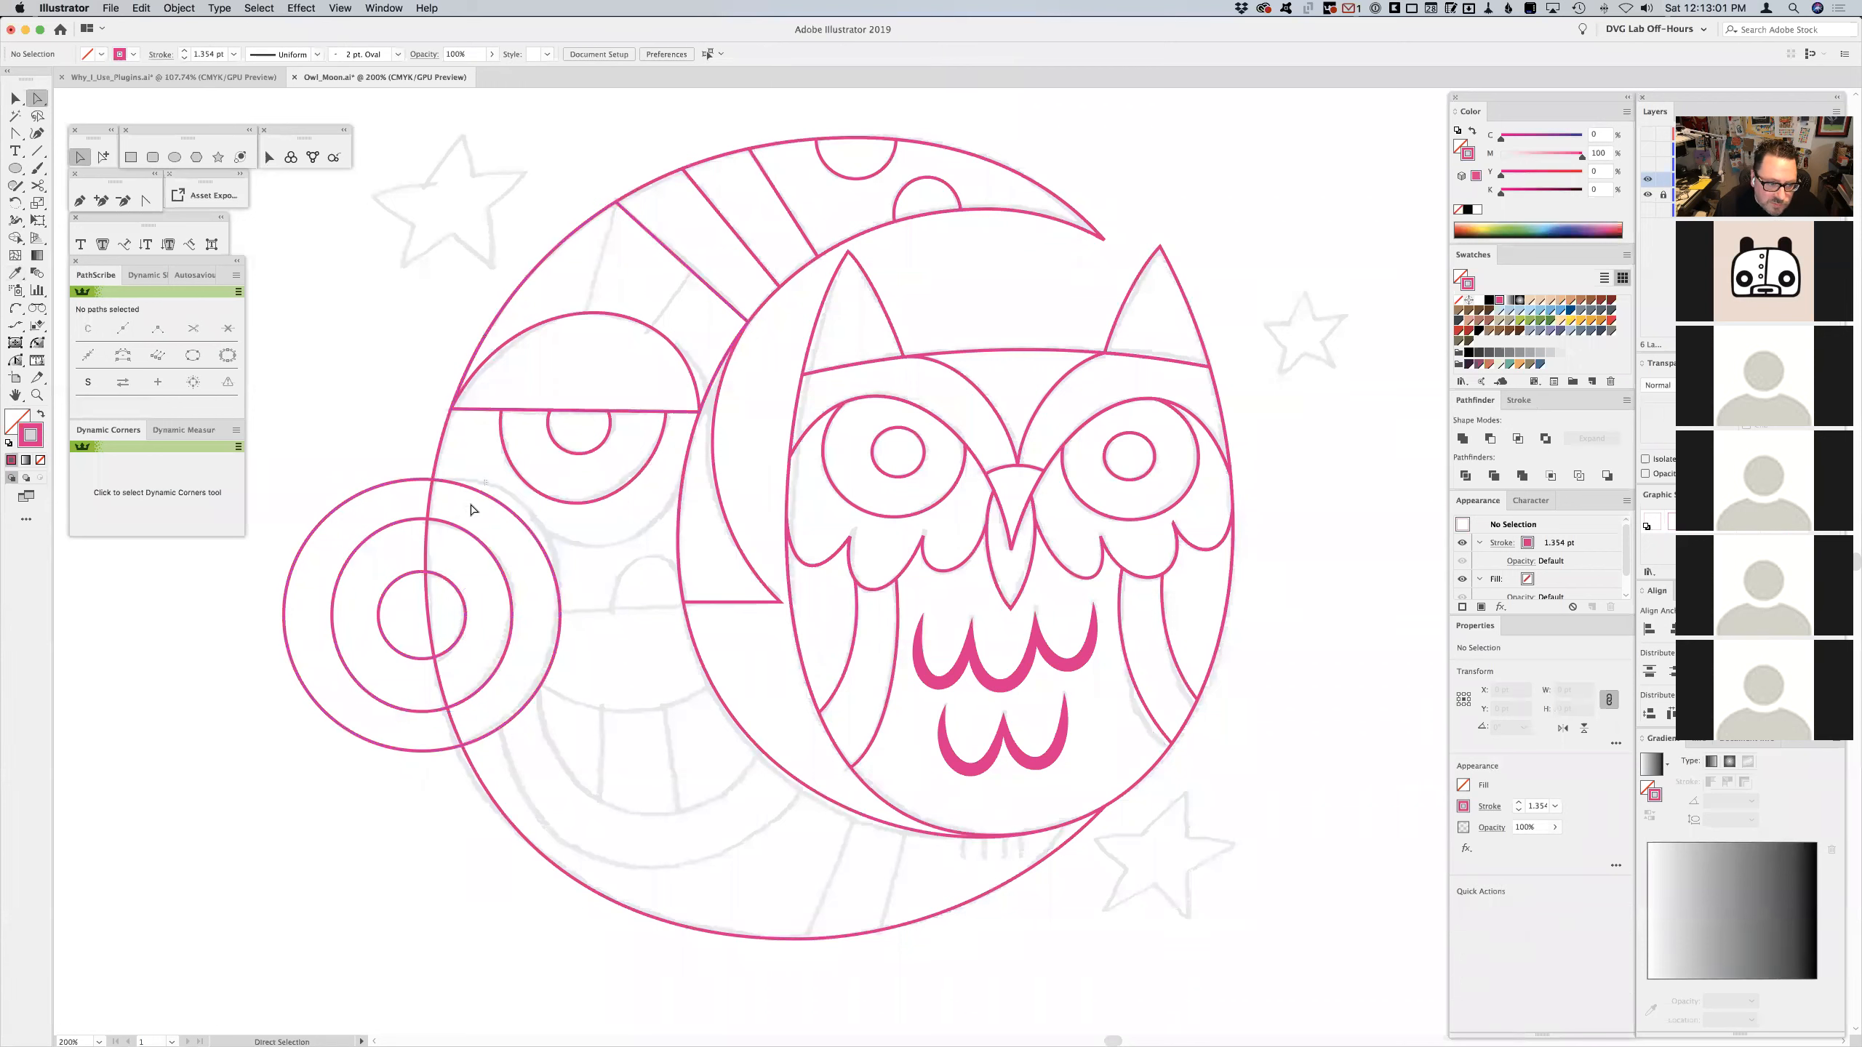
- Adjust the outermost cheek circle's curve handles and shift its lowest anchor slightly outward to follow the sketched cheek
left_click(487, 493)
left_click_drag(506, 476, 523, 473)
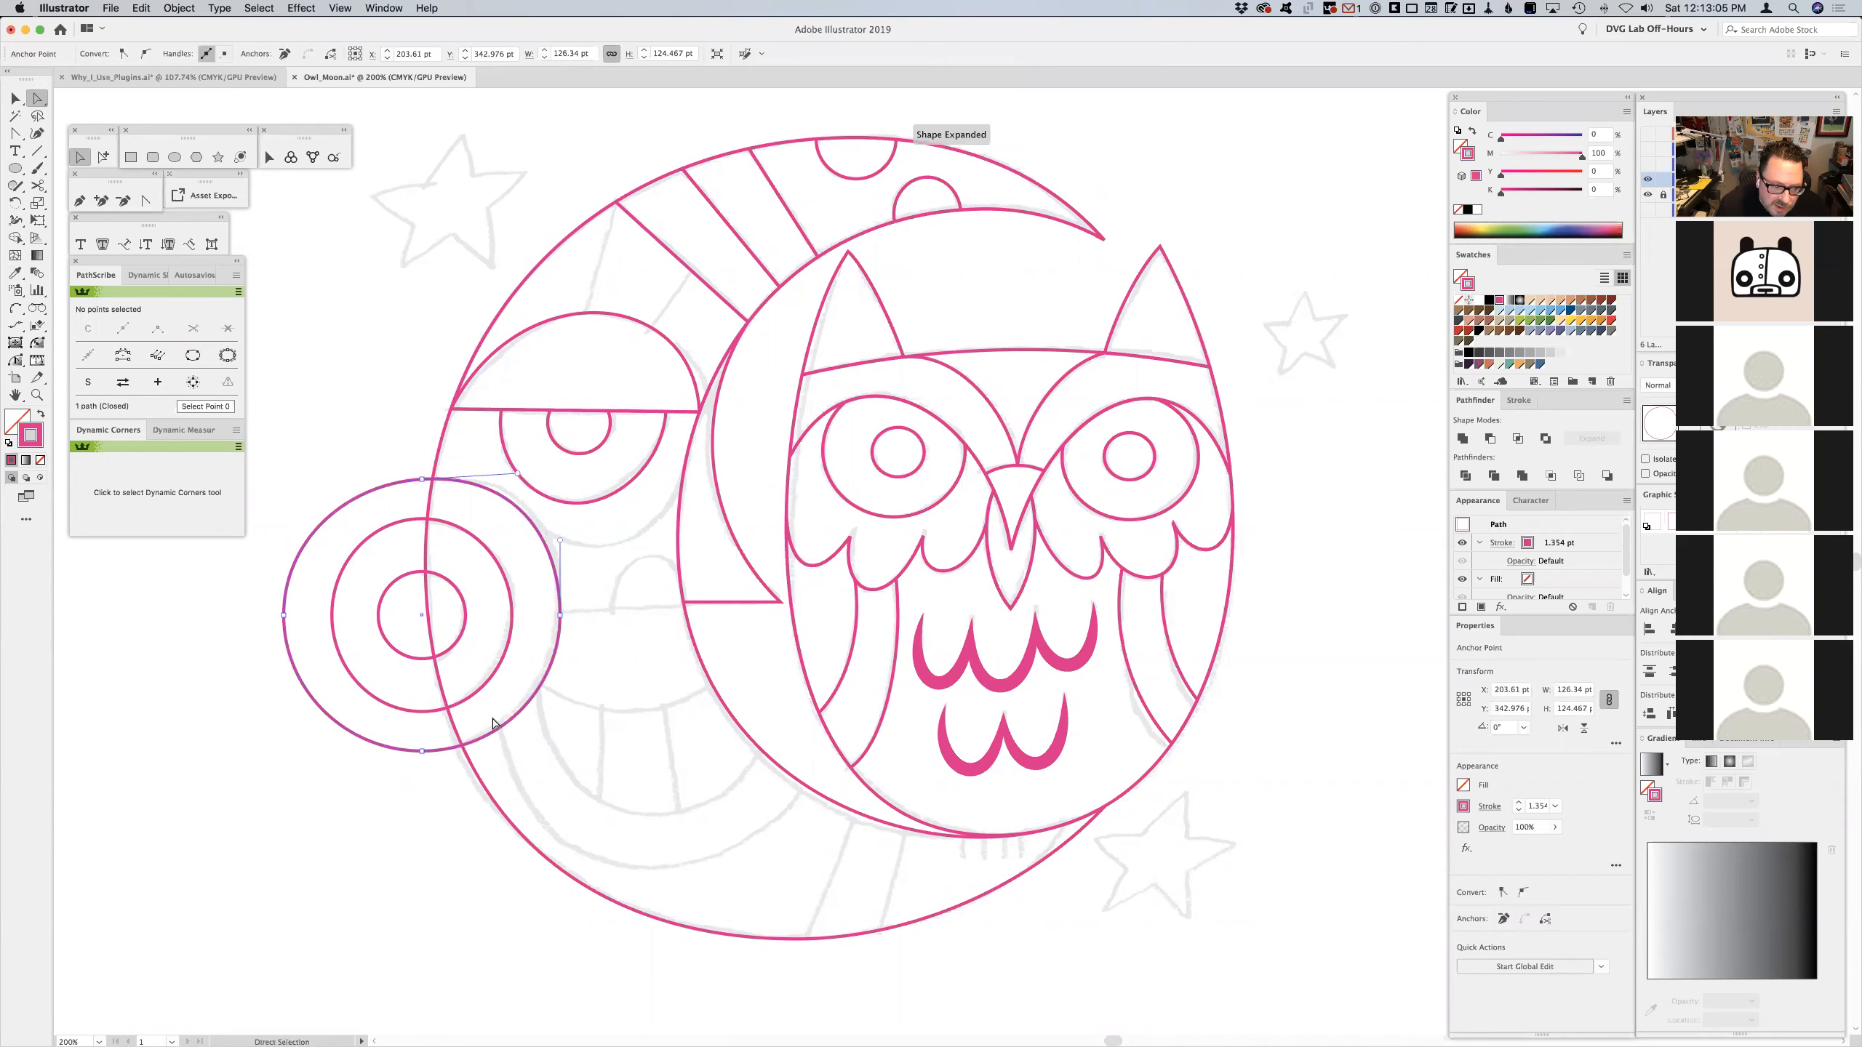
left_click_drag(422, 751, 416, 754)
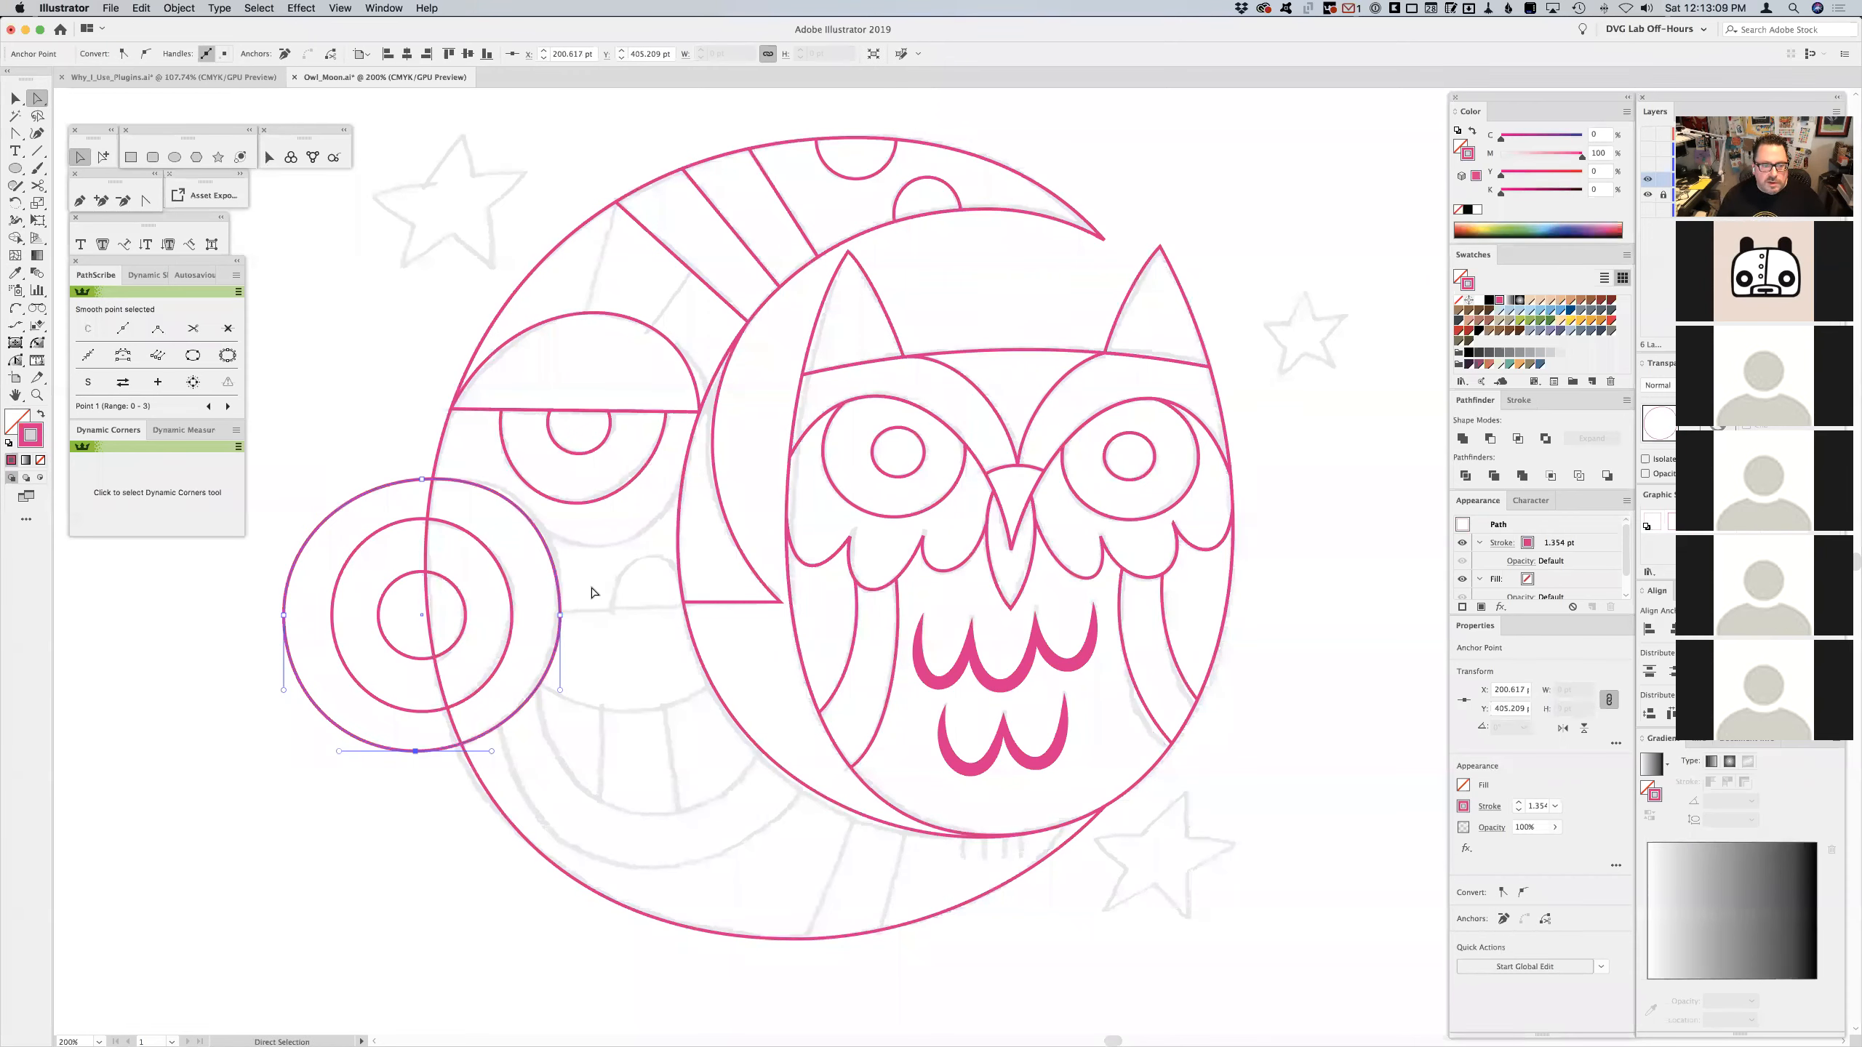
left_click(561, 614)
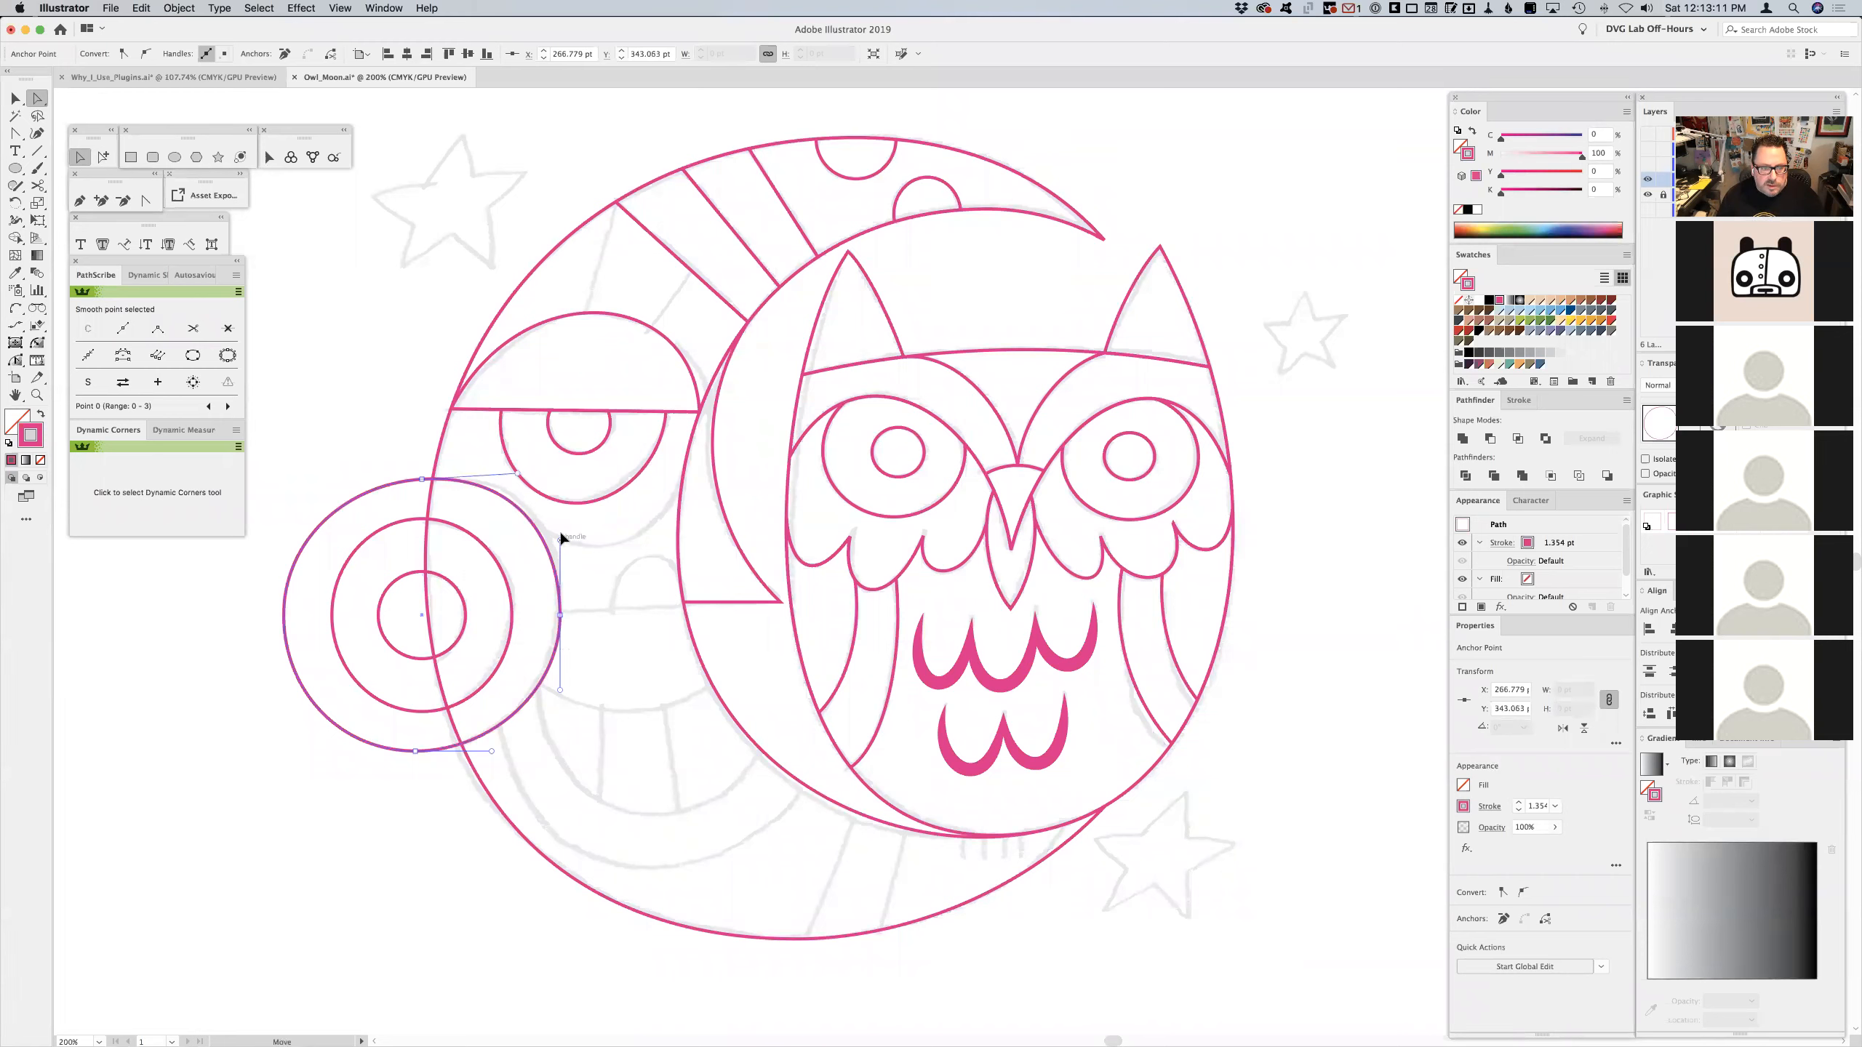
left_click(601, 546)
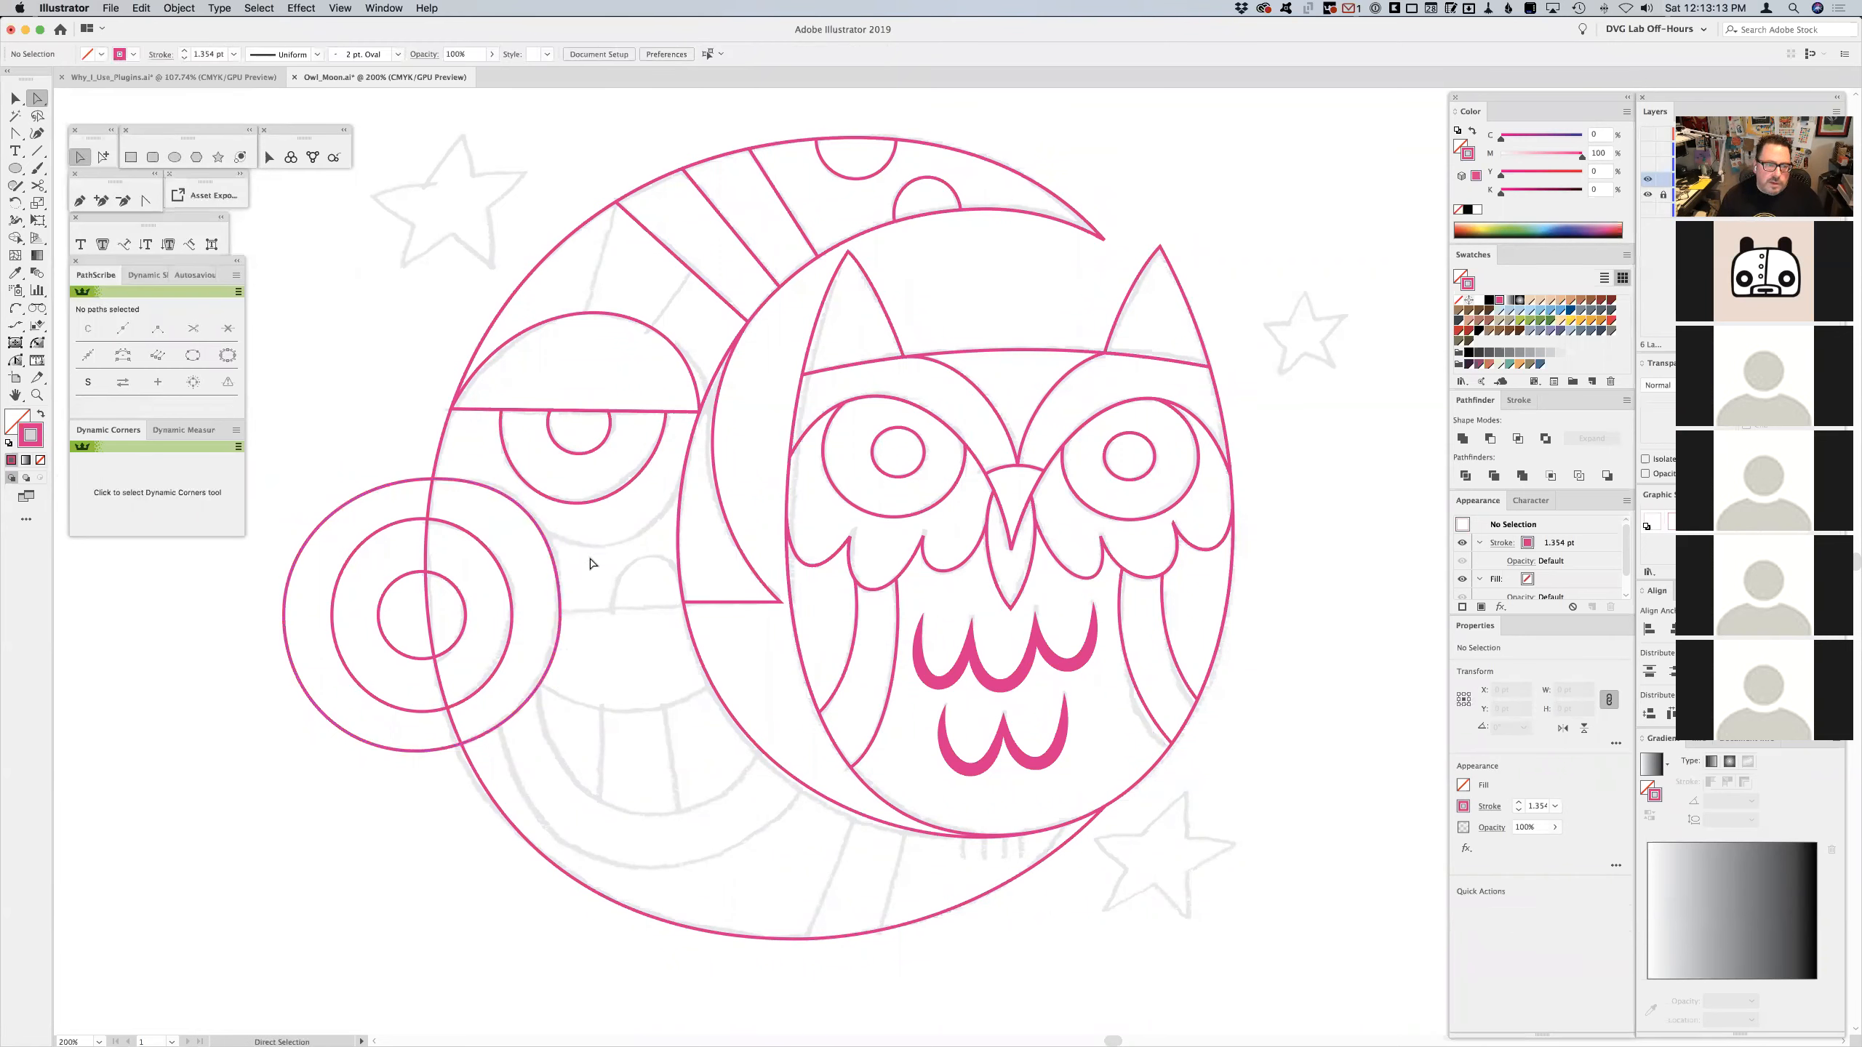
left_click(560, 614)
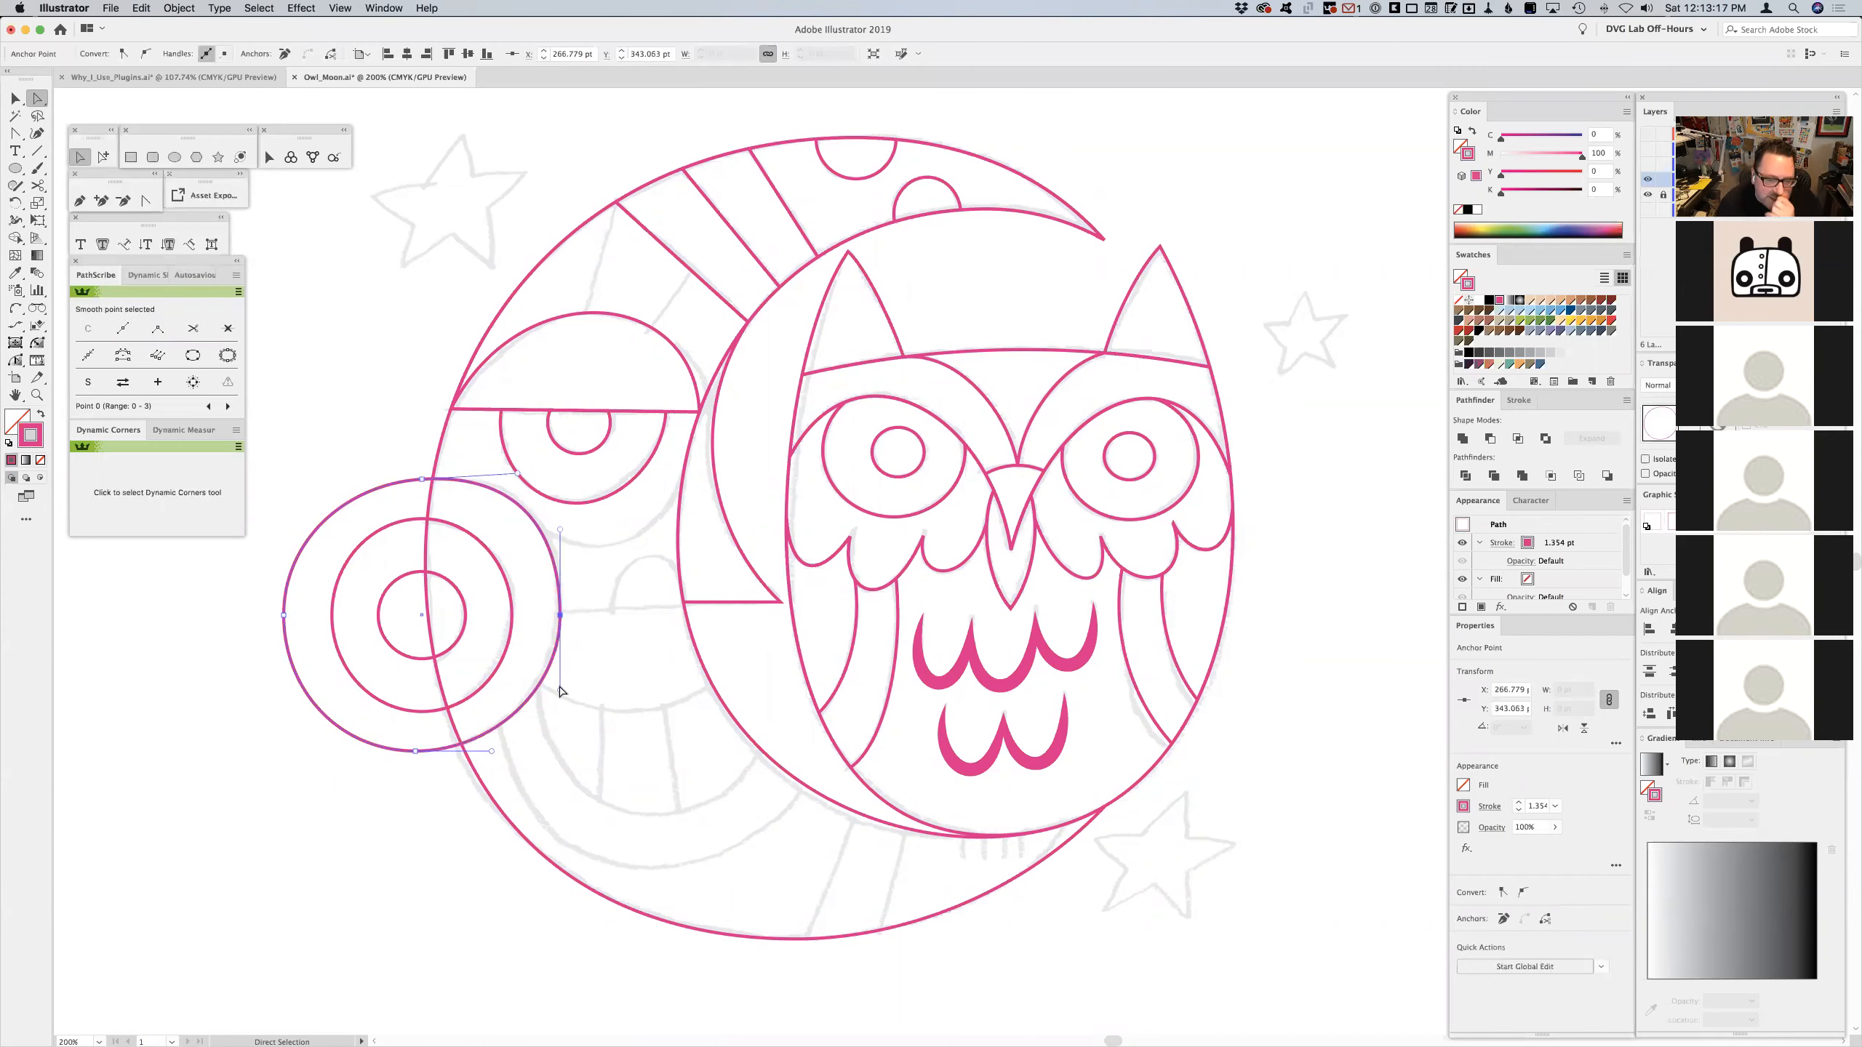
- Draw a tall rectangle about 57 × 193 pt in the empty space beside the moon, and delete it
left_click_drag(510, 603, 825, 641)
left_click(131, 156)
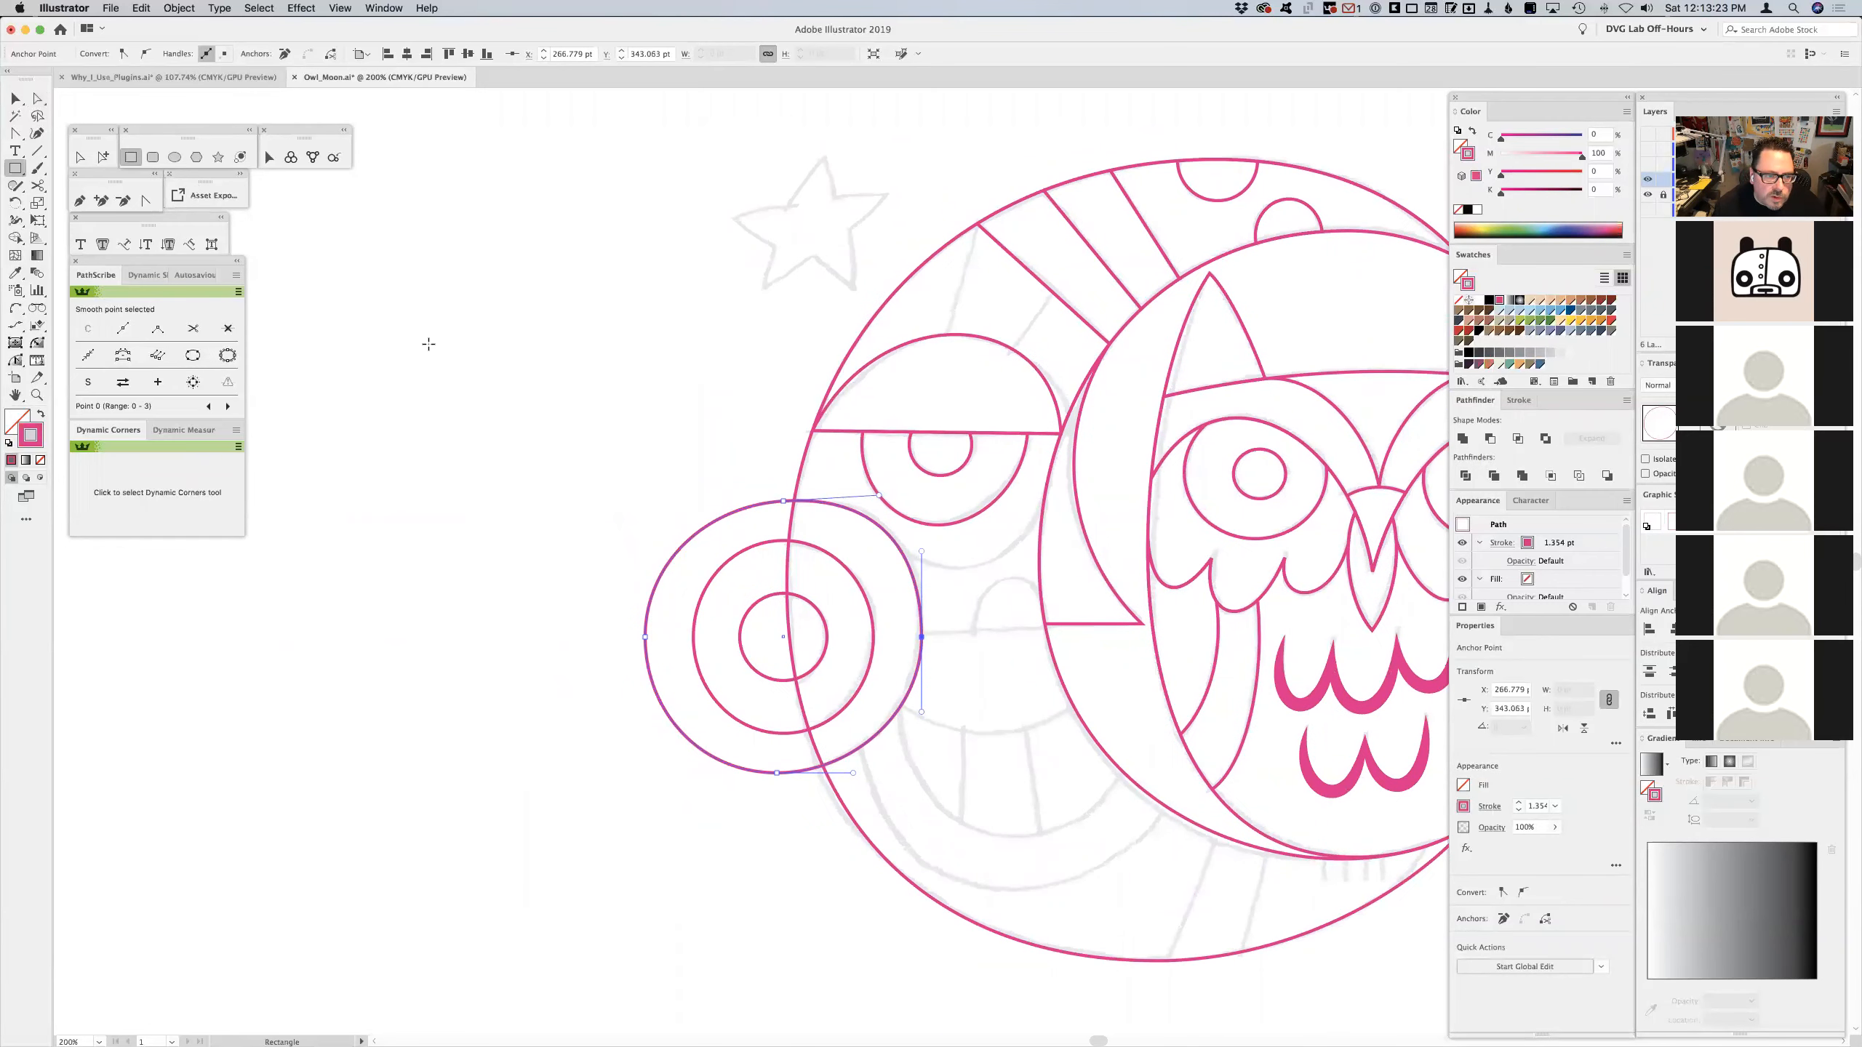
left_click_drag(420, 341, 545, 763)
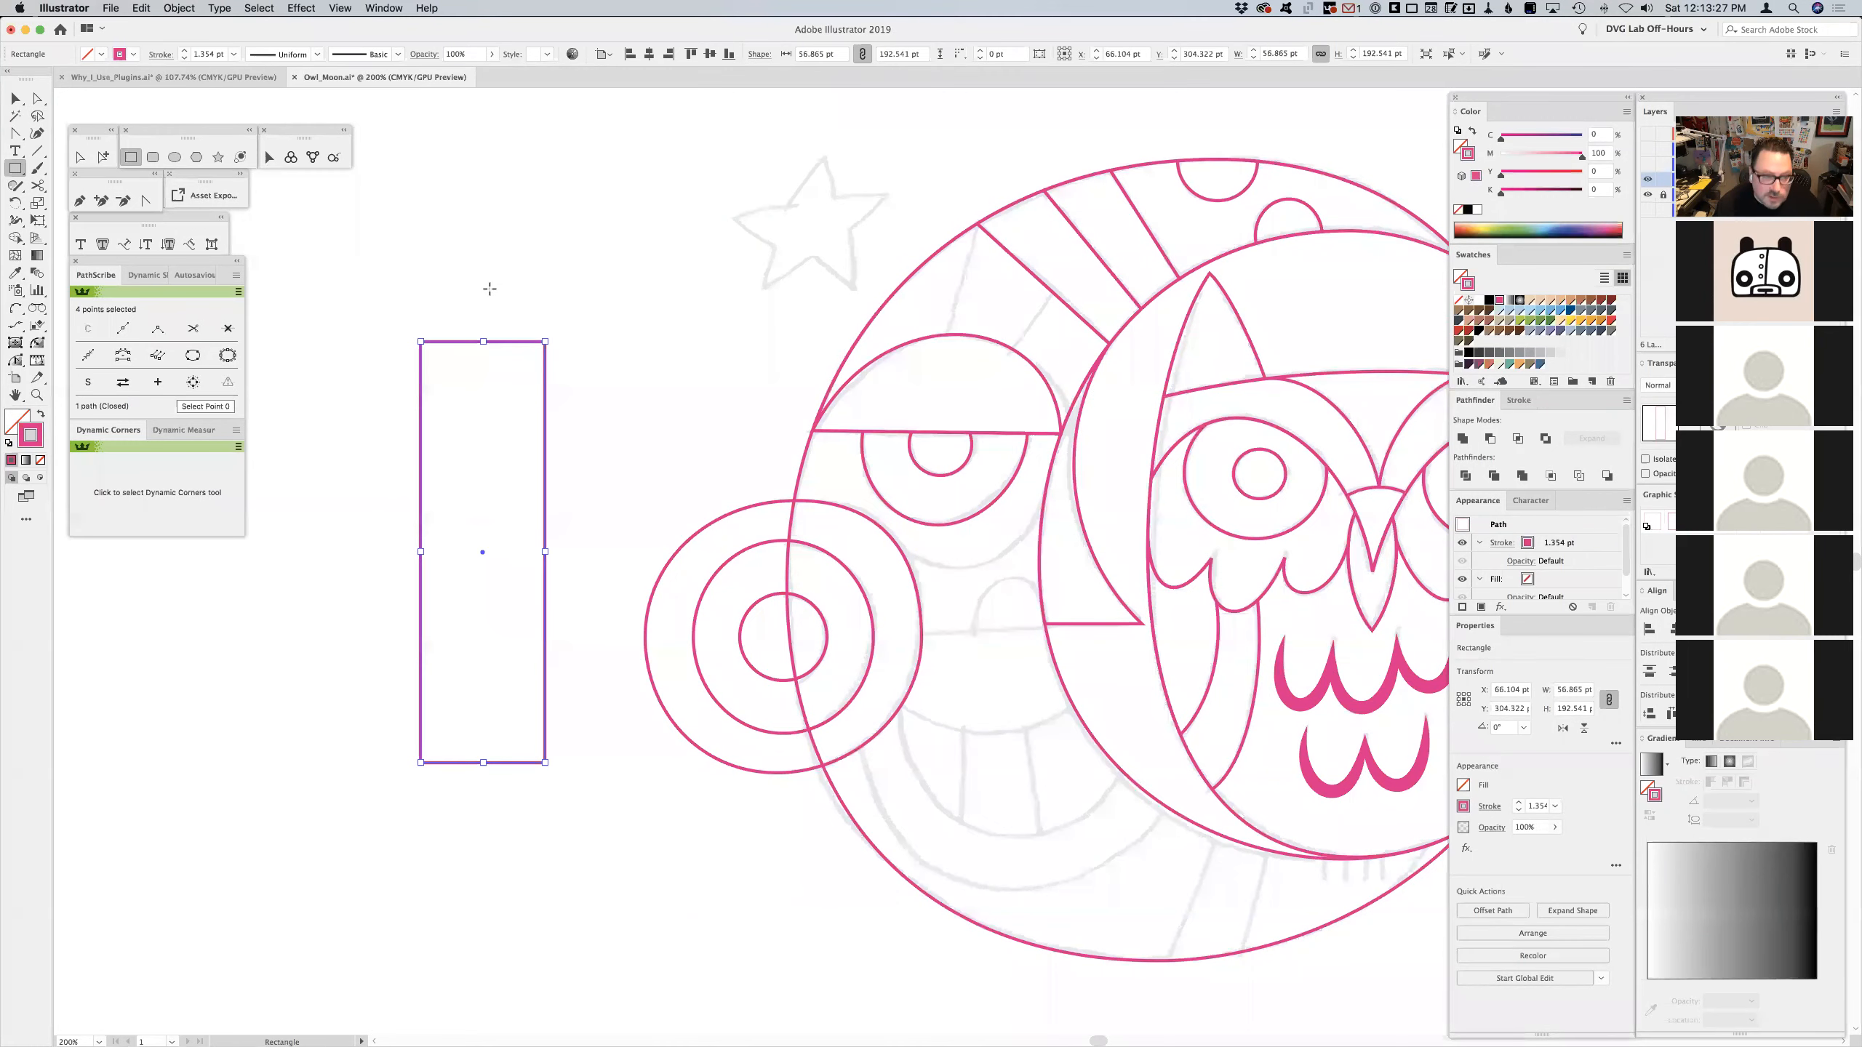
key("Delete")
- Draw three parallel vertical lines side by side in the empty space beside the moon with the Line Segment tool
left_click(37, 151)
left_click_drag(315, 273, 315, 690)
mouse_move(359, 276)
left_mouse_down()
mouse_move(428, 700)
mouse_move(425, 684)
left_mouse_up()
left_click_drag(406, 275, 433, 684)
left_click(486, 555, "super")
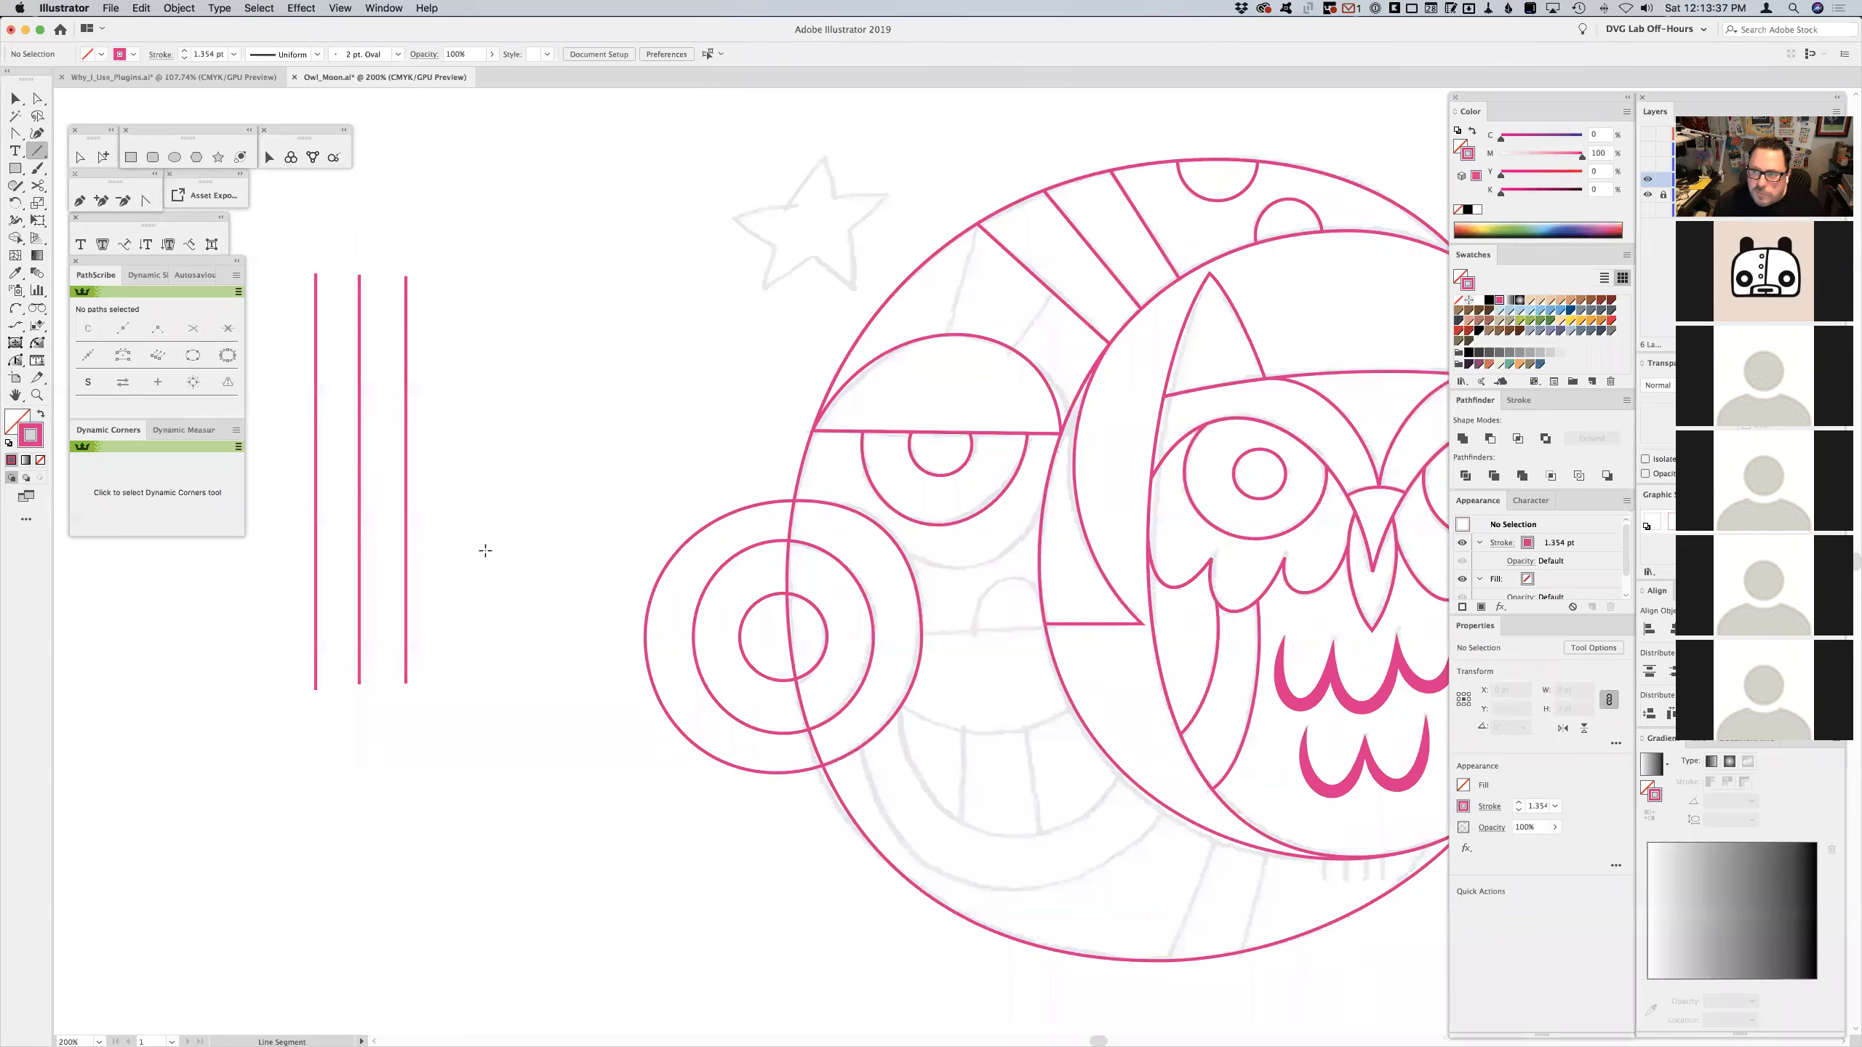
- Switch to Finder, open the desktop's GS_Wormhole folder and preview Inspiration.jpg to examine its line-art deer, closing the preview when finished
key("F11")
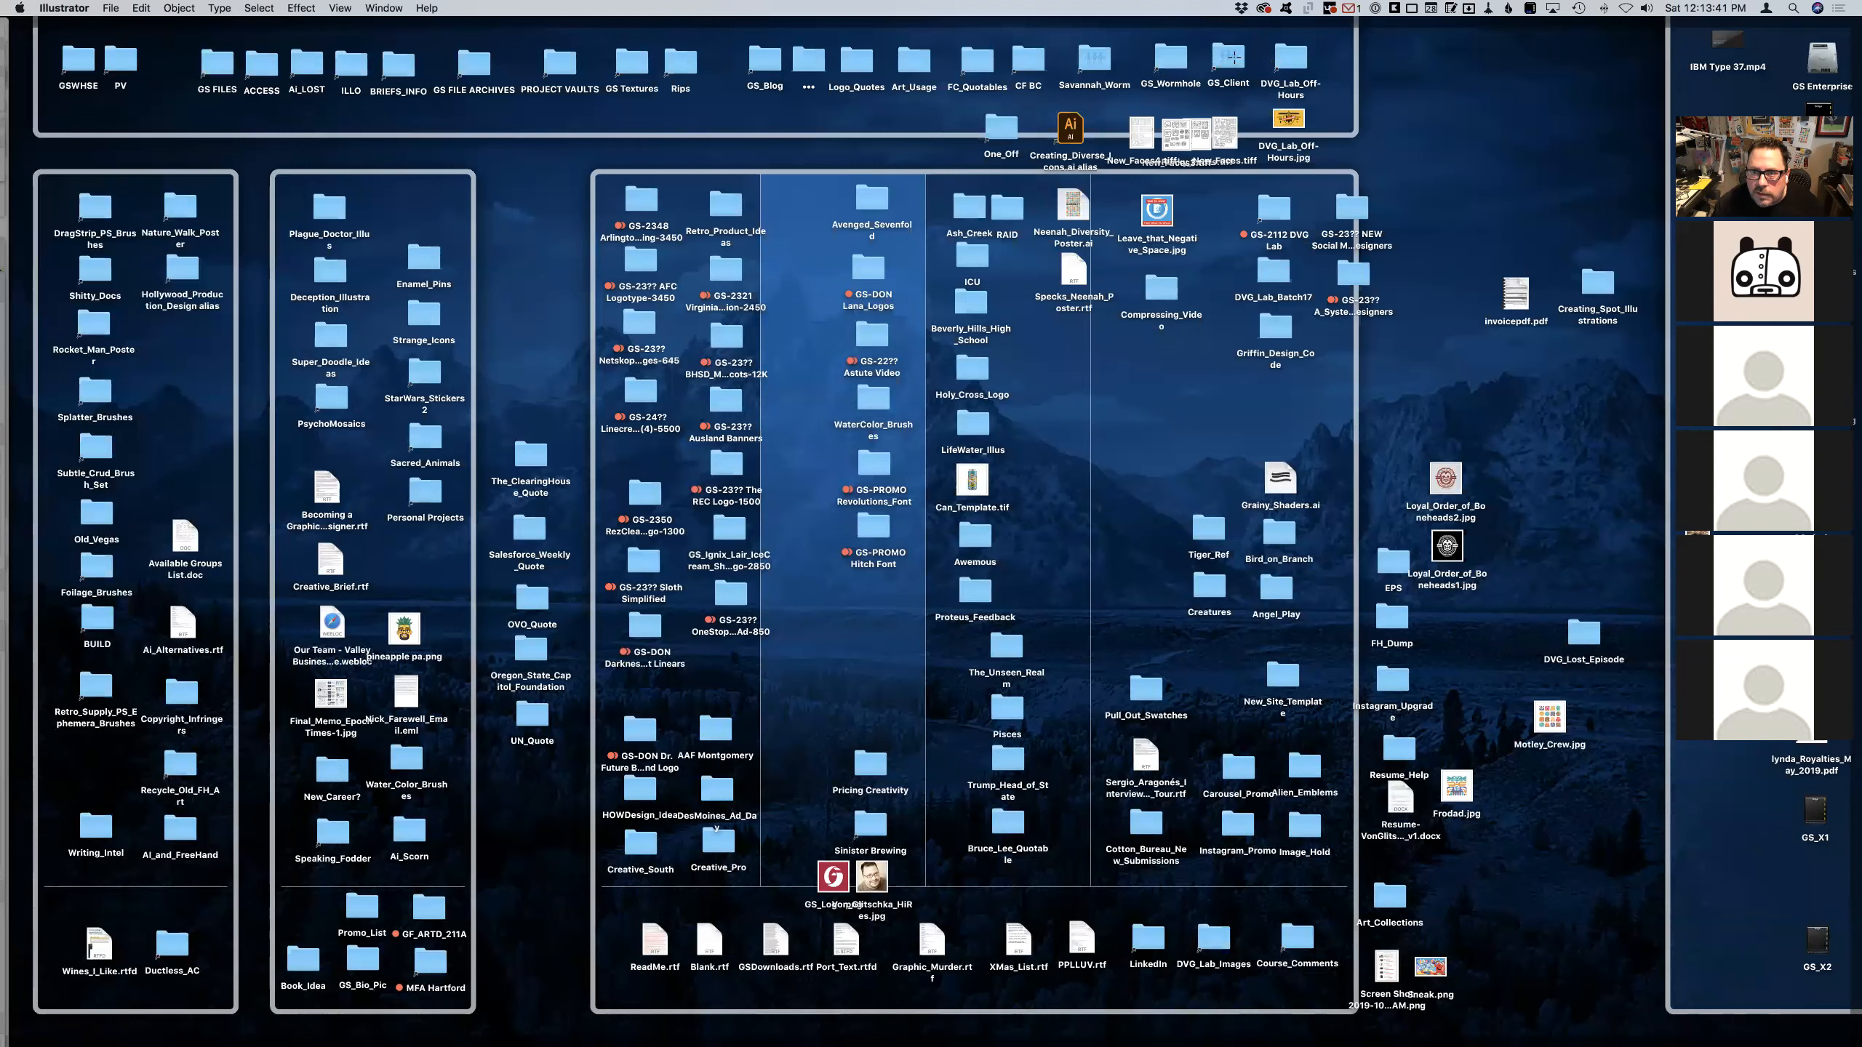
double_click(1167, 58)
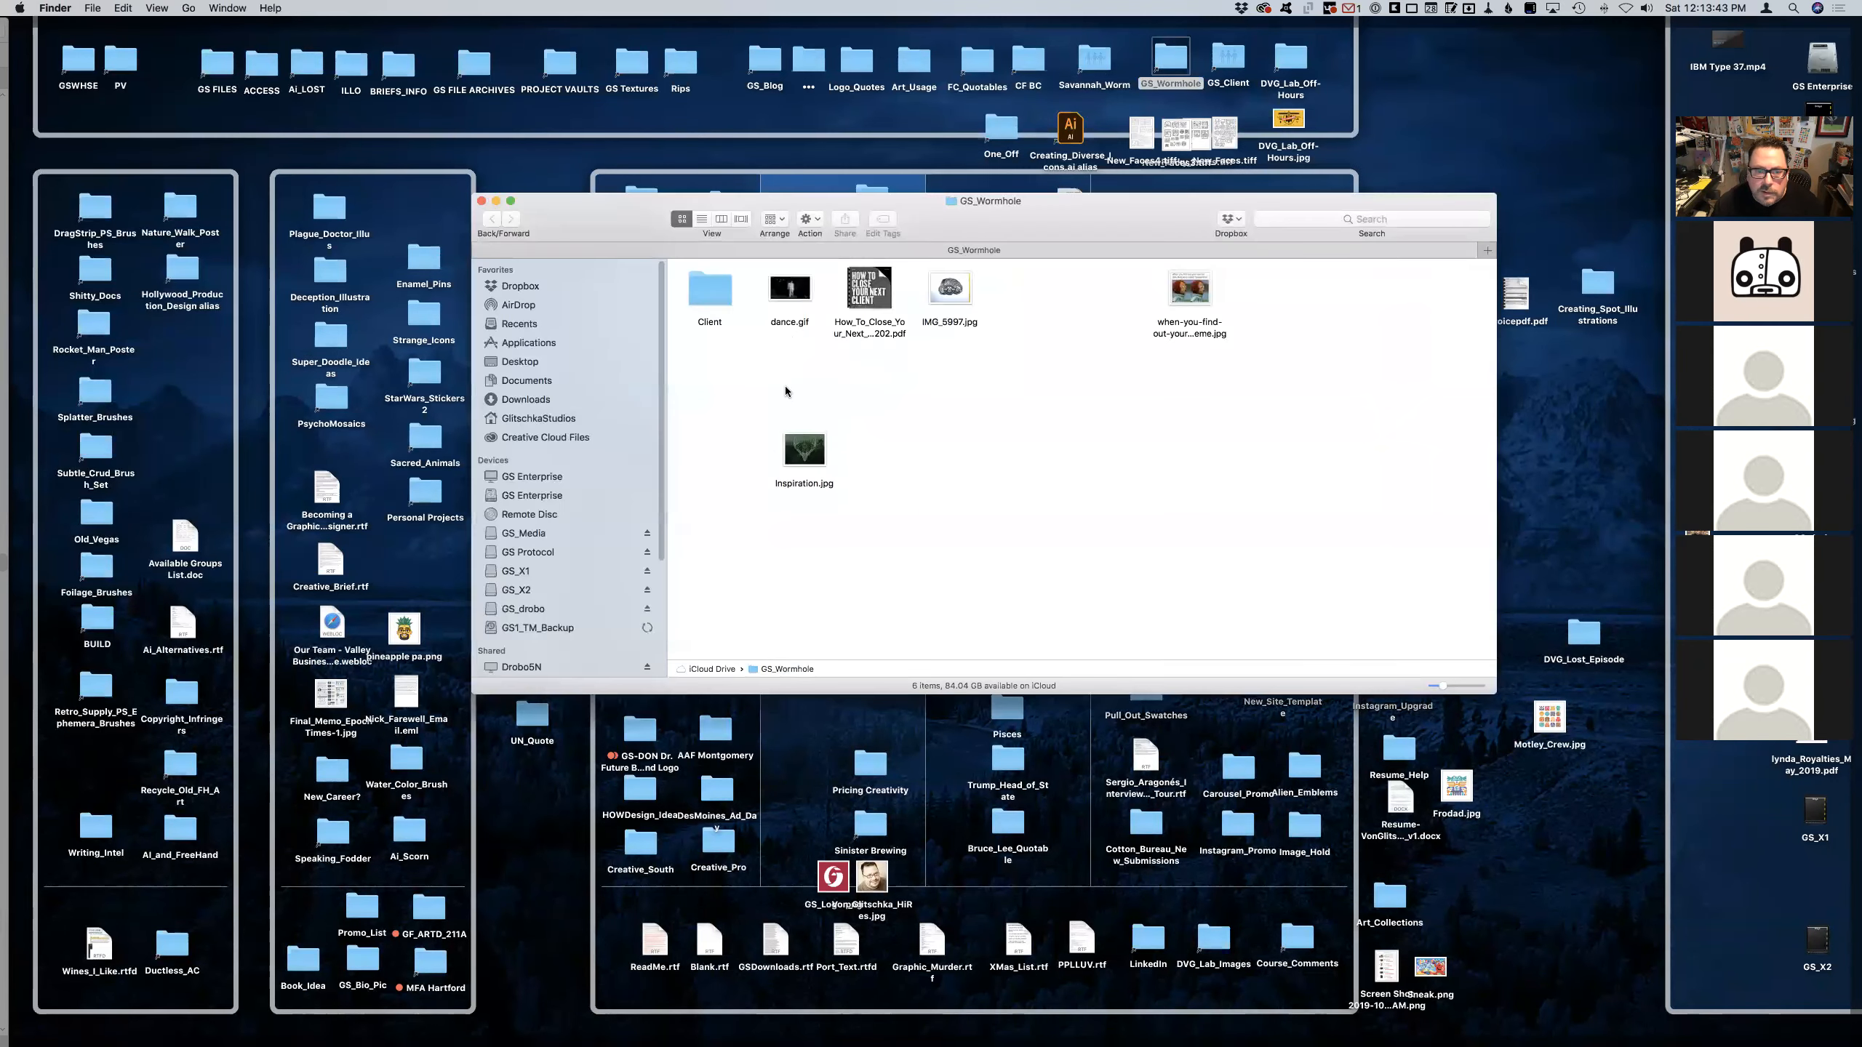
left_click(821, 455)
key("space")
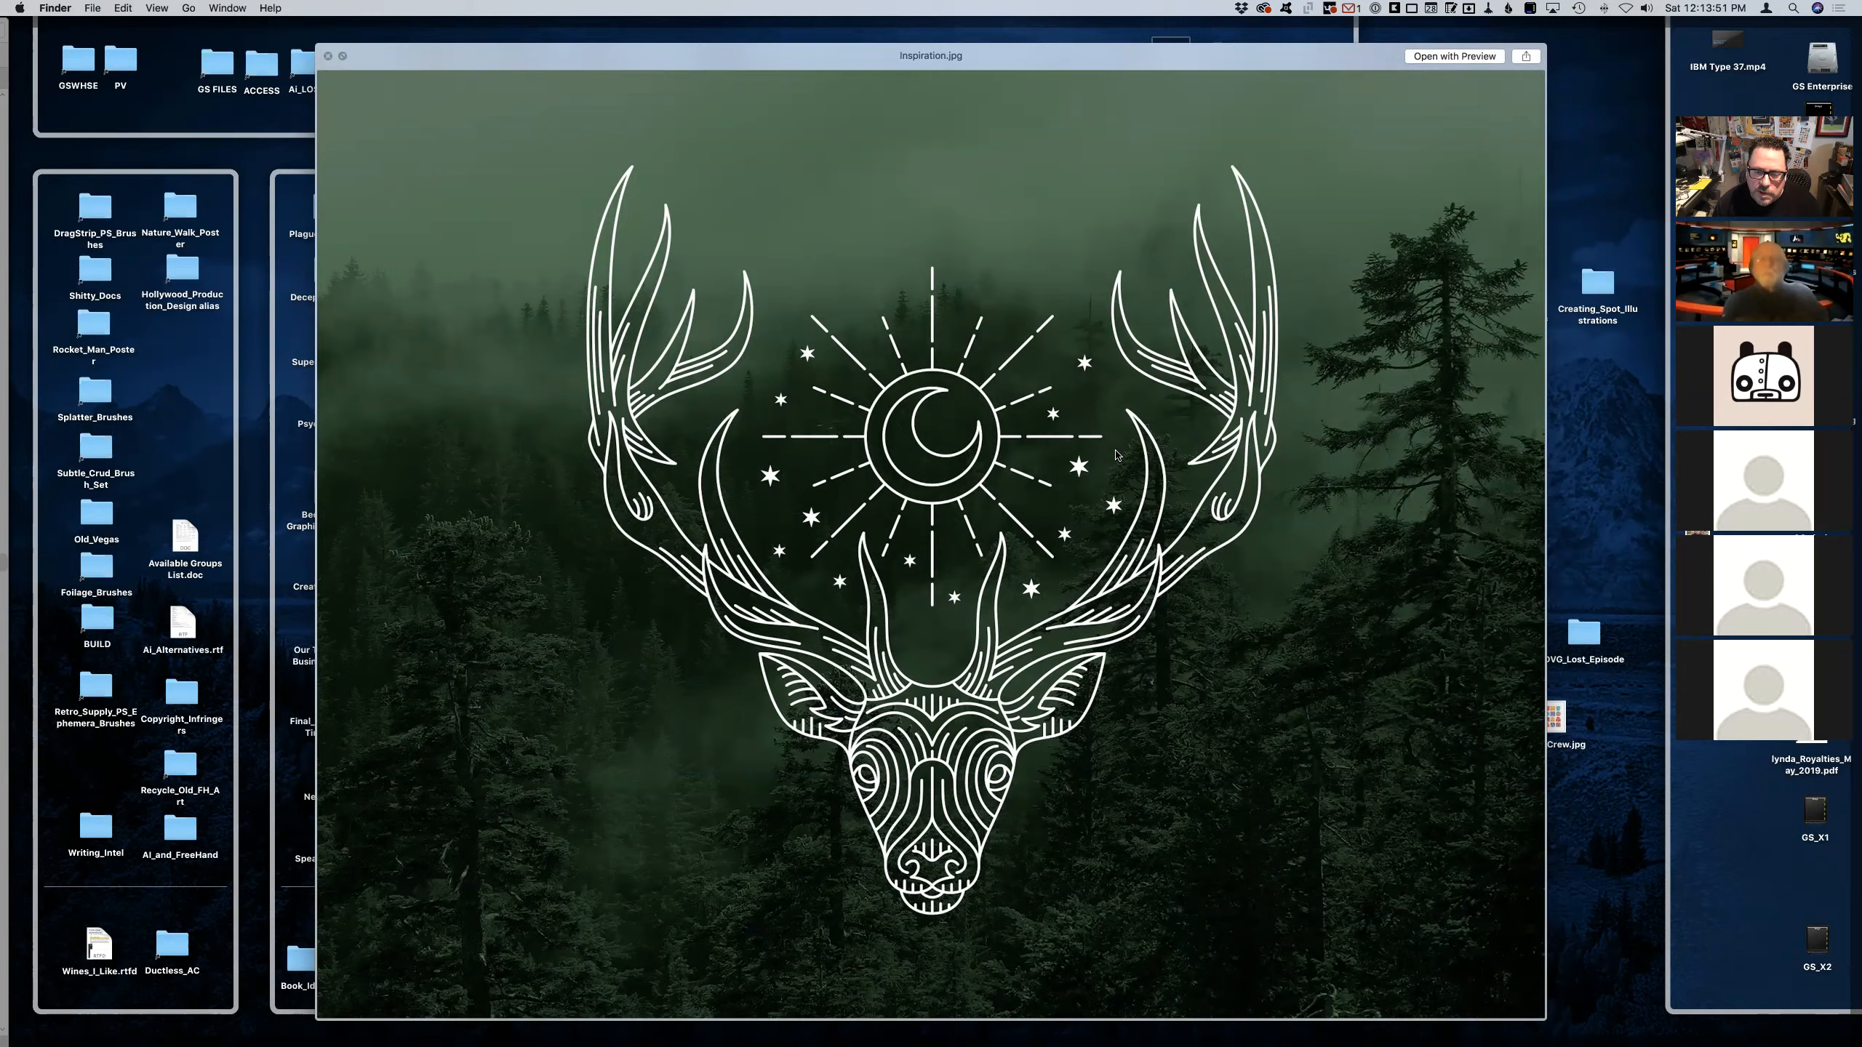
key("space")
key("F11")
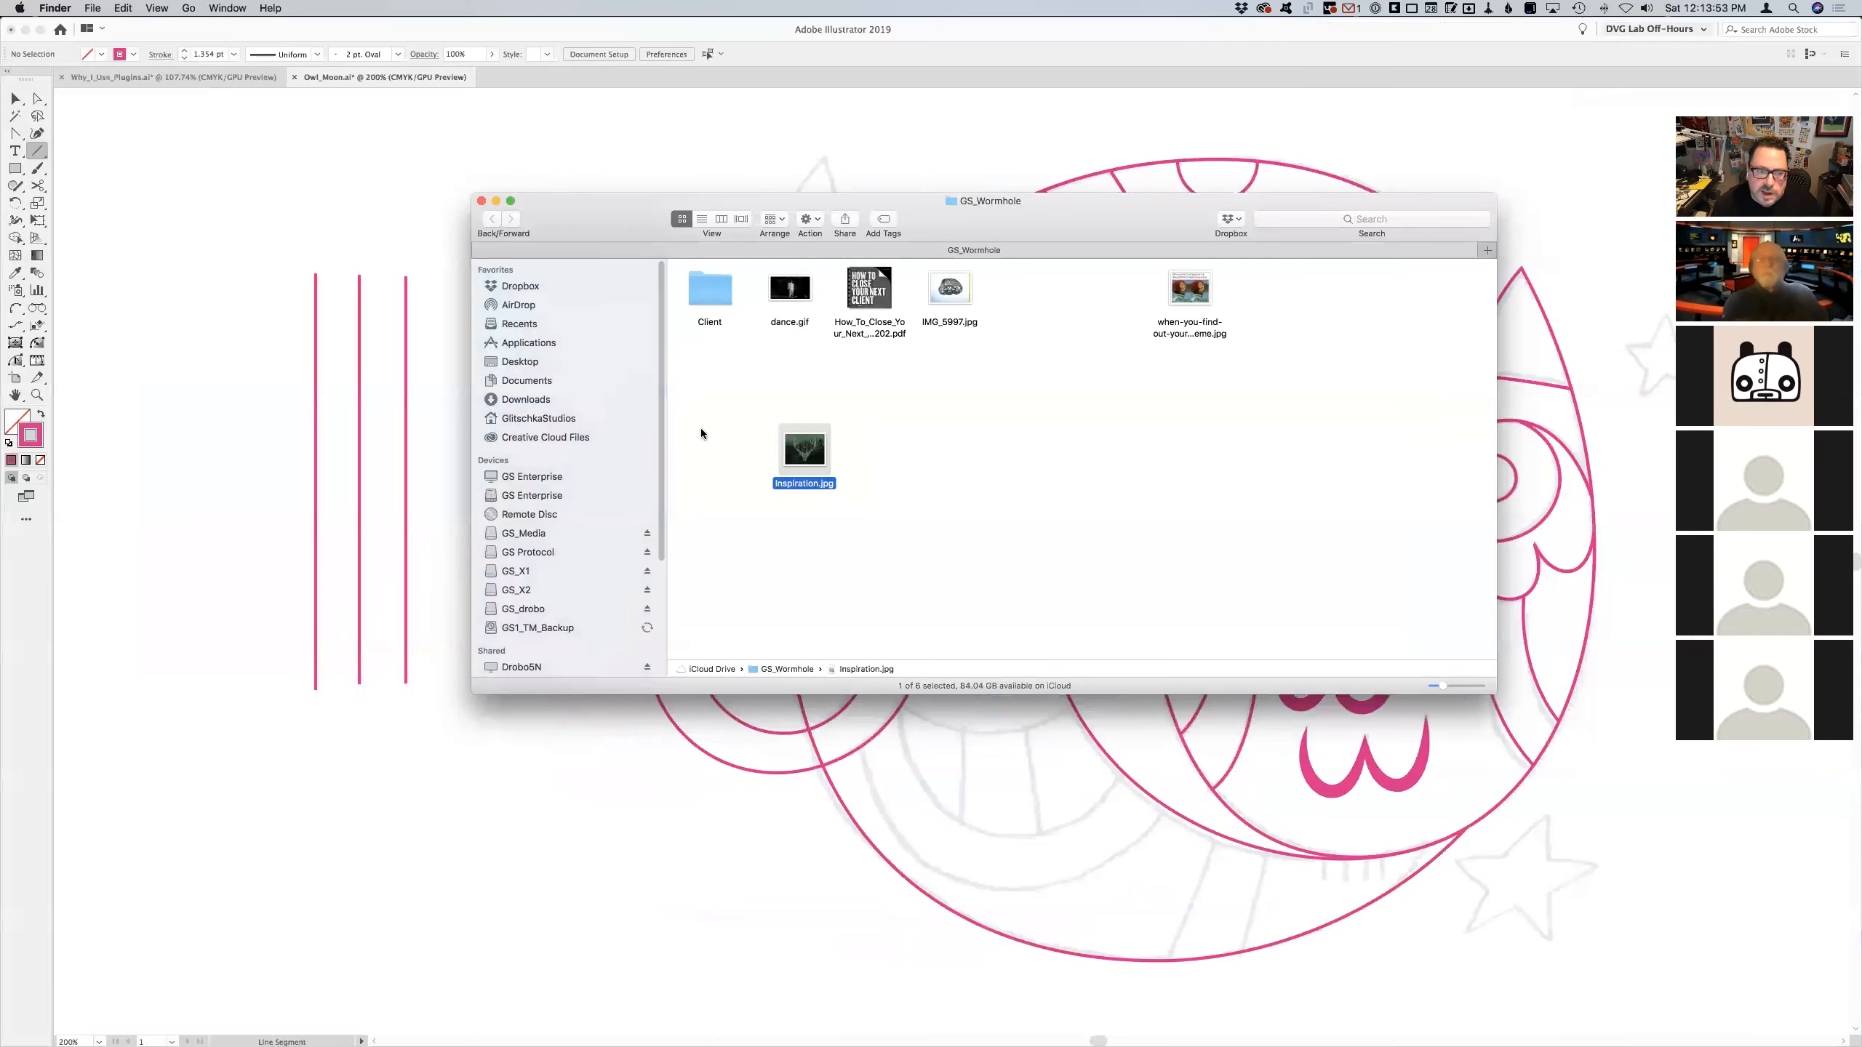
- Switch back to Illustrator and draw a horizontal line about 78 pt long crossing the vertical practice line nearest the moon
left_click(283, 433)
left_click_drag(390, 434, 563, 433)
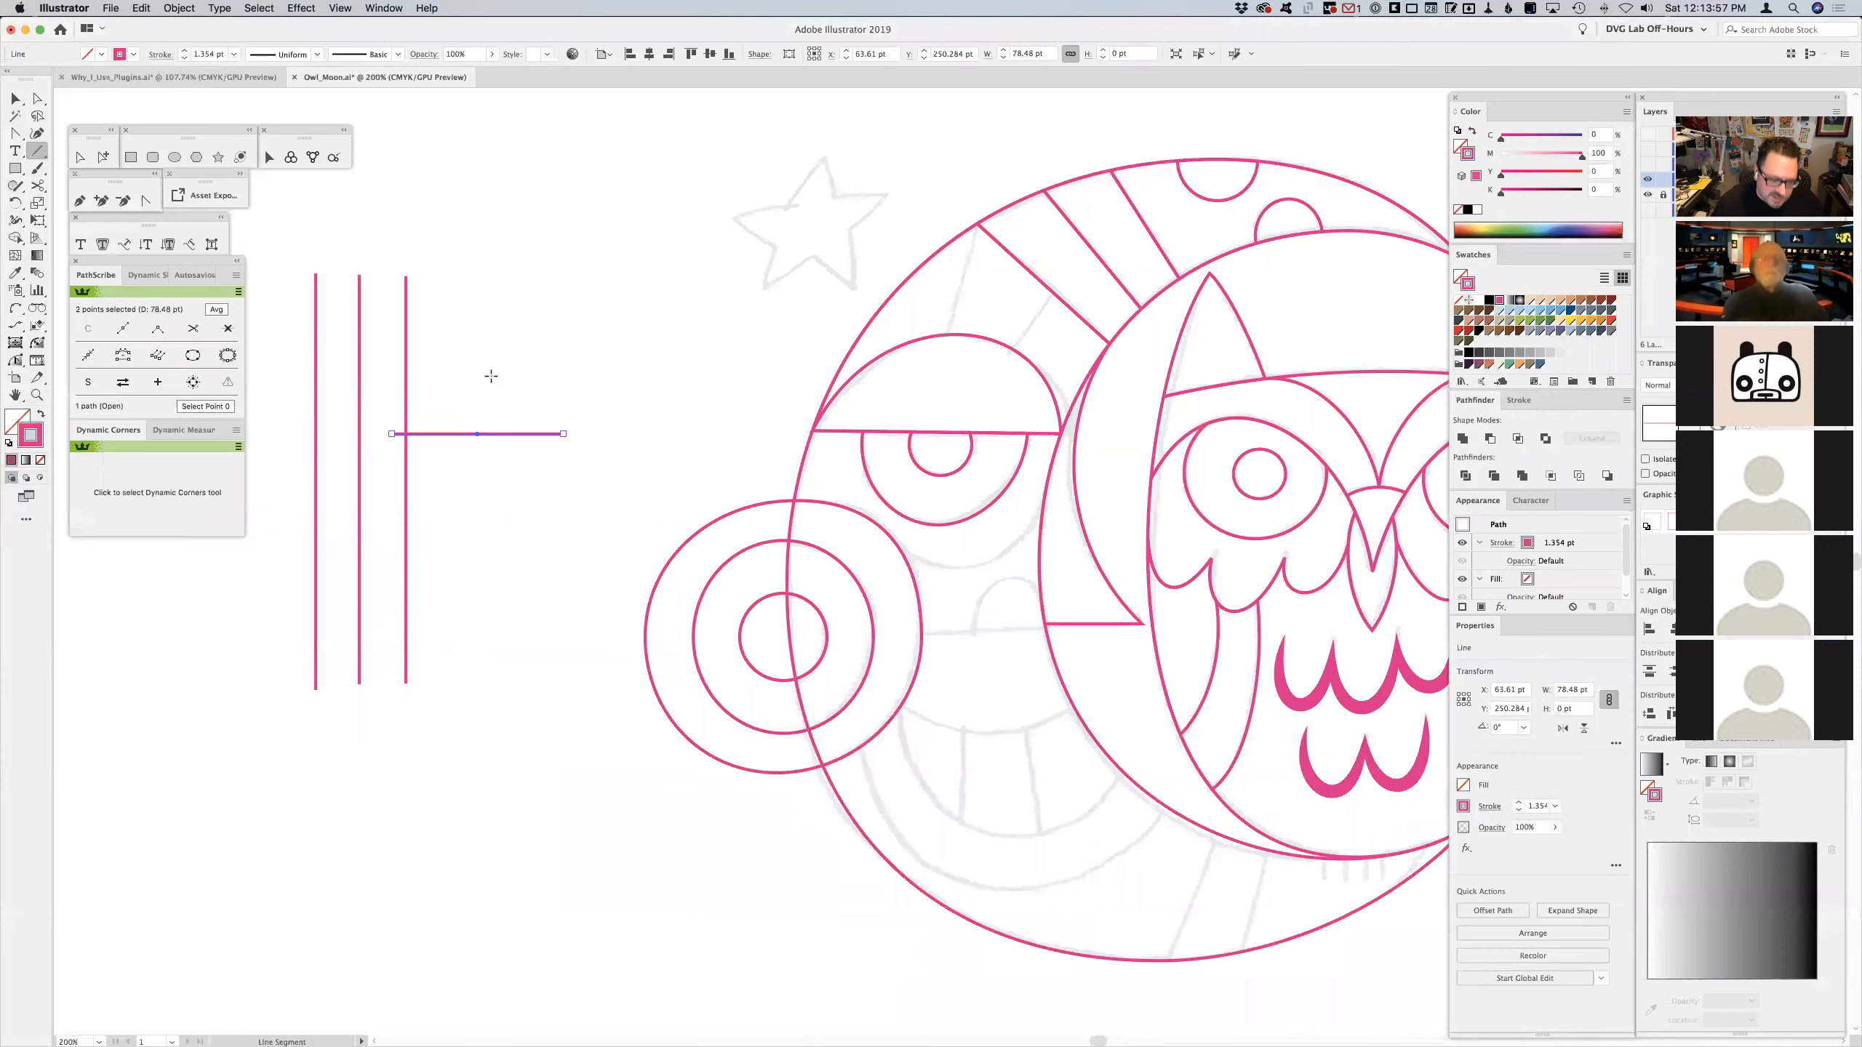
key("v")
left_click(404, 438, "shift")
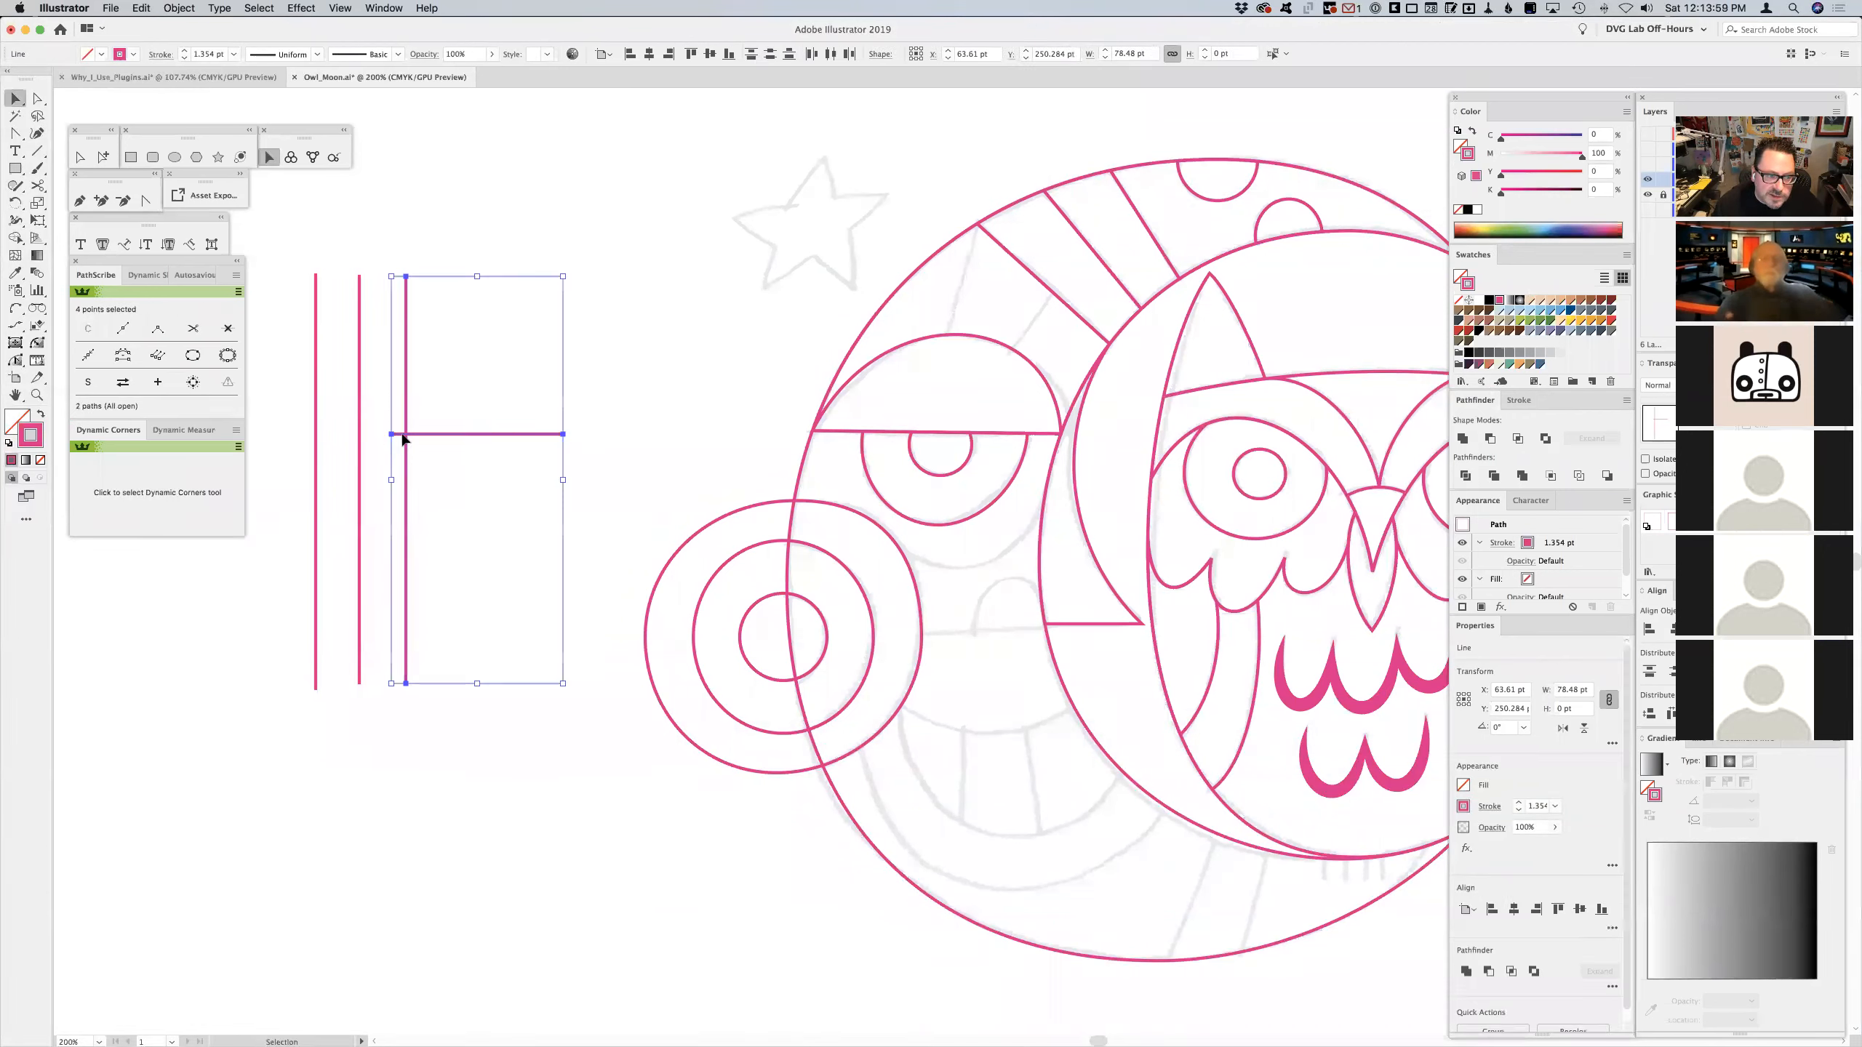
- Duplicate the horizontal practice line about 20 pt below the original
left_click(473, 441)
left_click(474, 435)
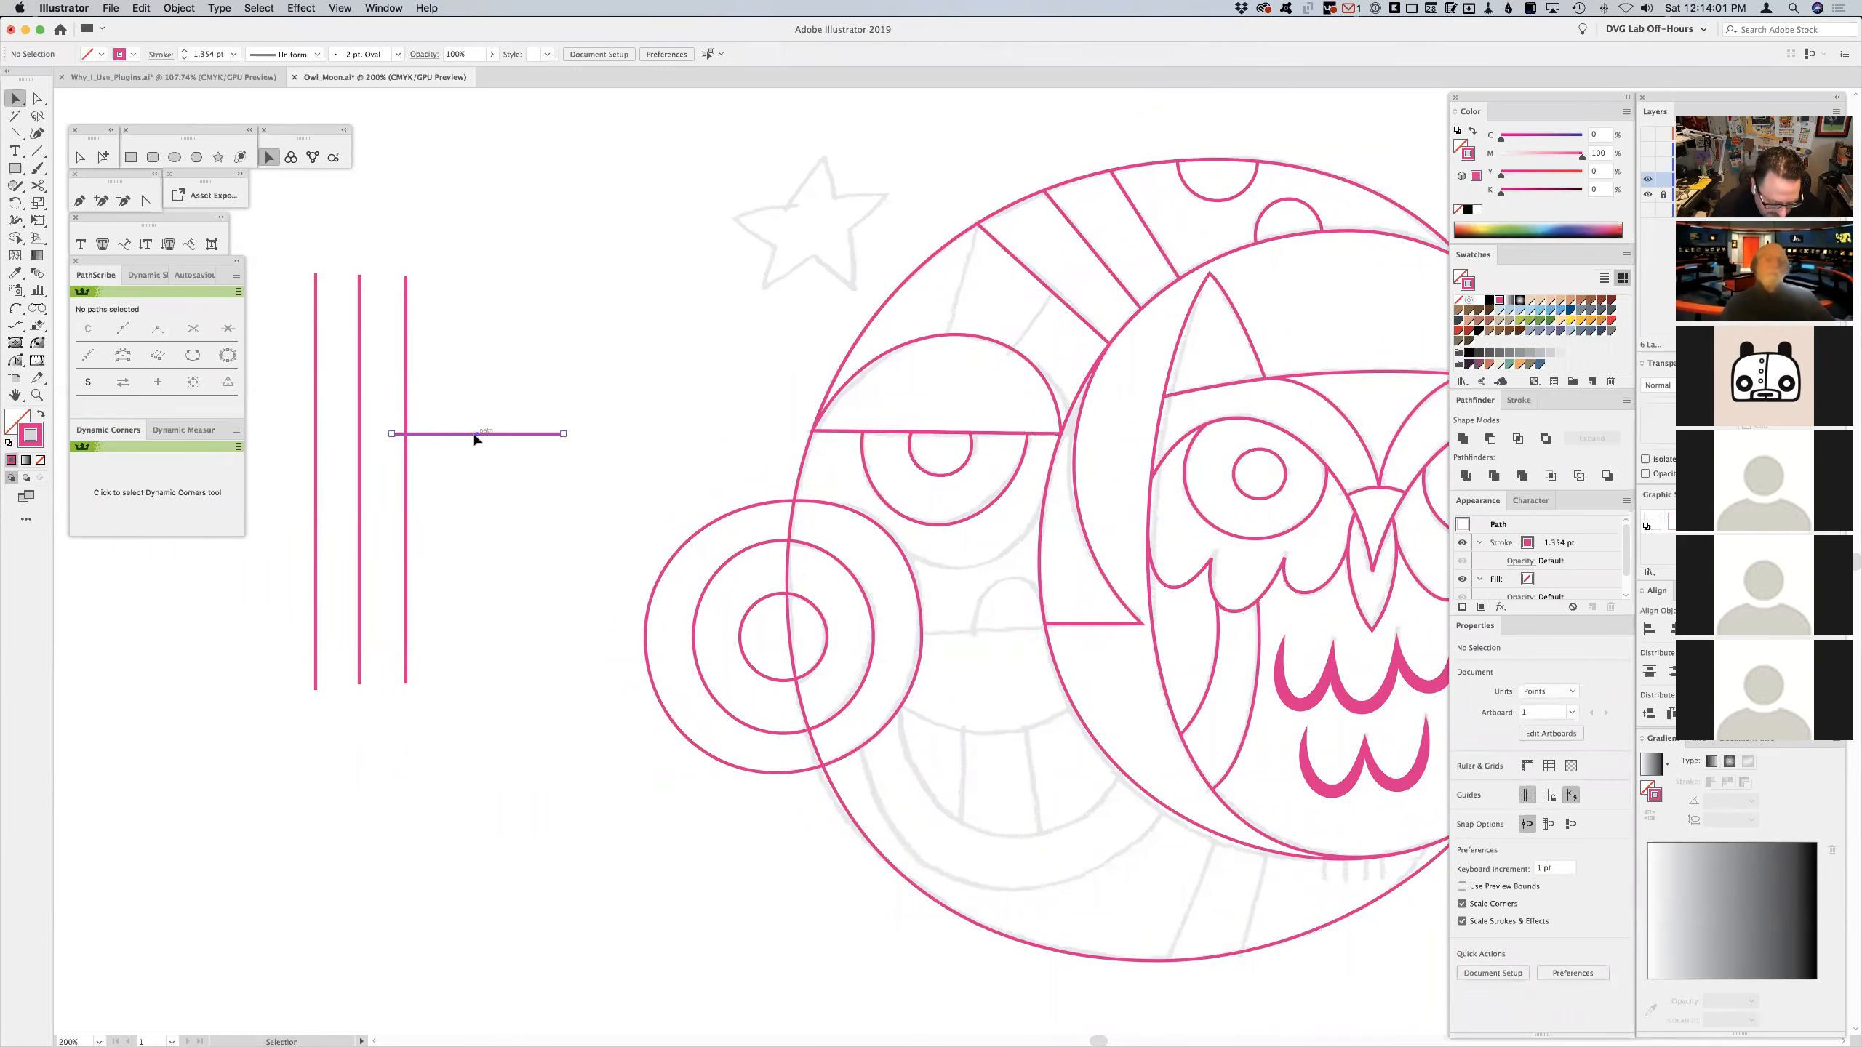
left_click_drag(489, 437, 484, 479)
scroll(513, 455, "left", 4)
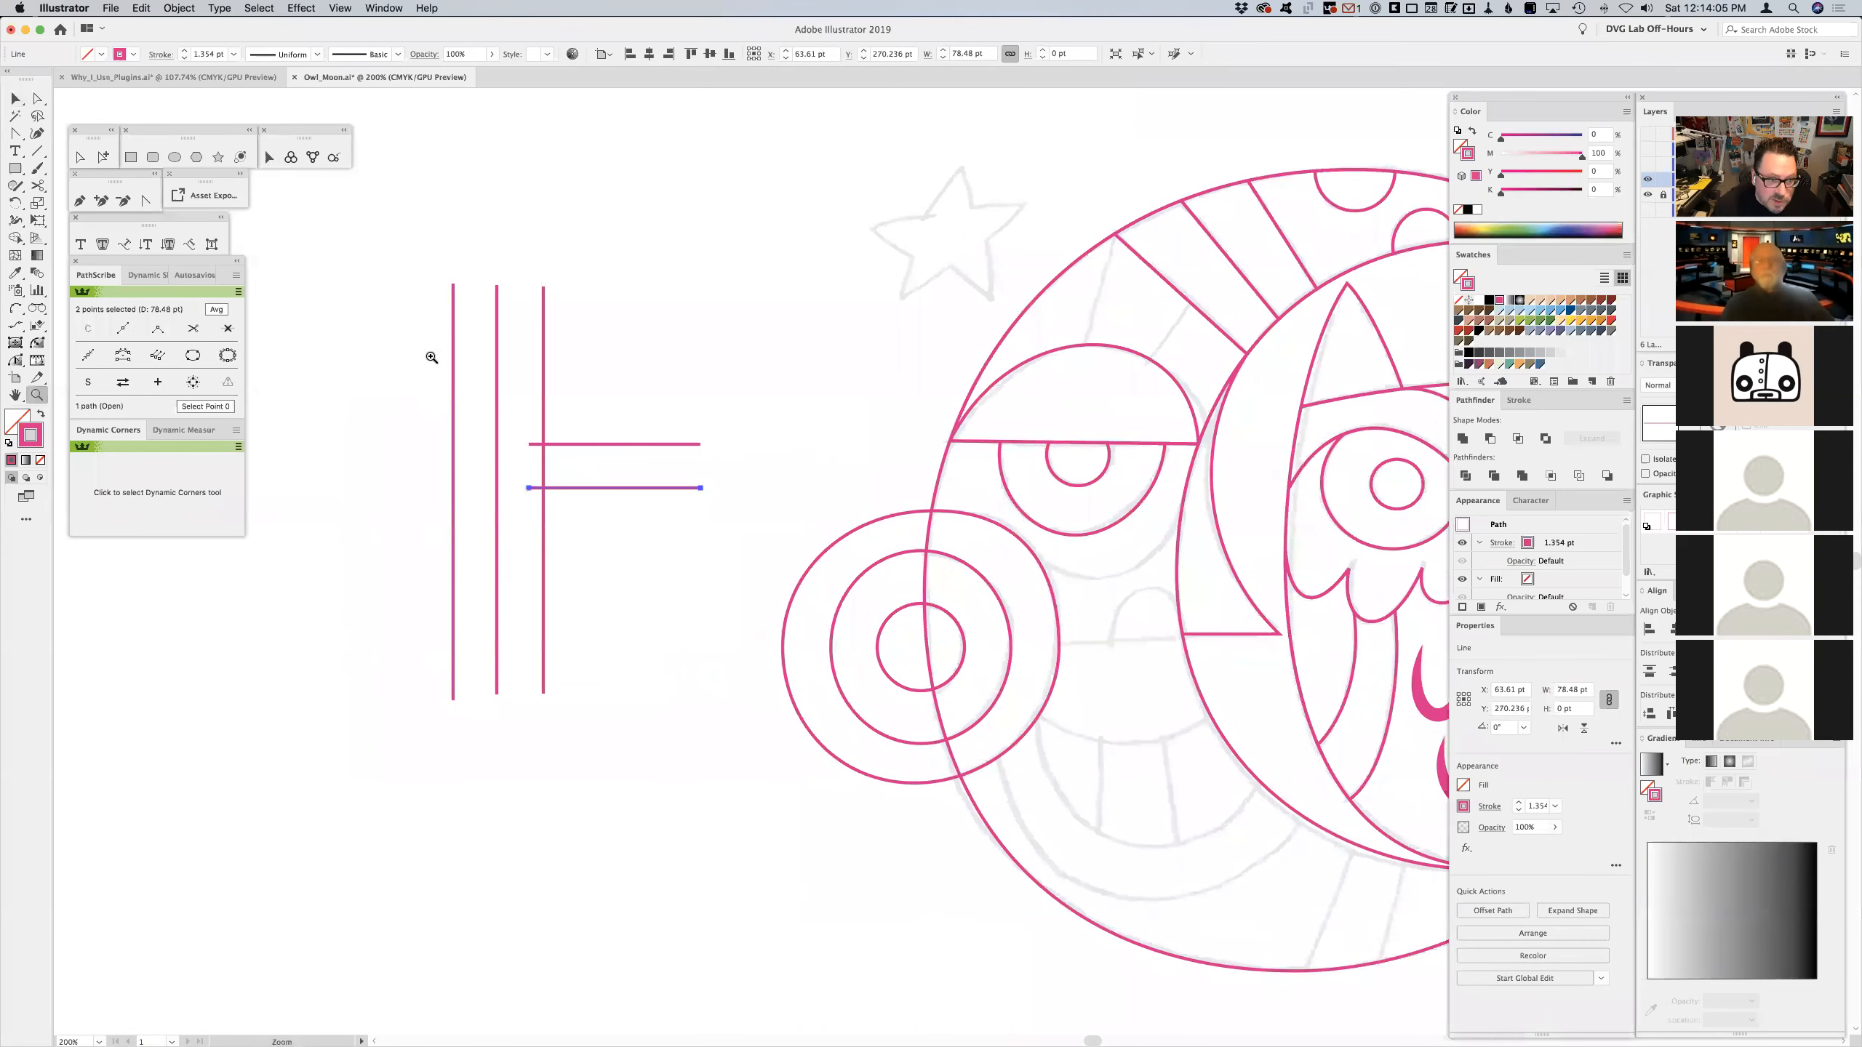
- Bend the upper horizontal practice line into a gentle S-curve with the PathScribe tool
key("super+space")
left_click_drag(394, 256, 907, 866)
scroll(946, 624, "up", 5)
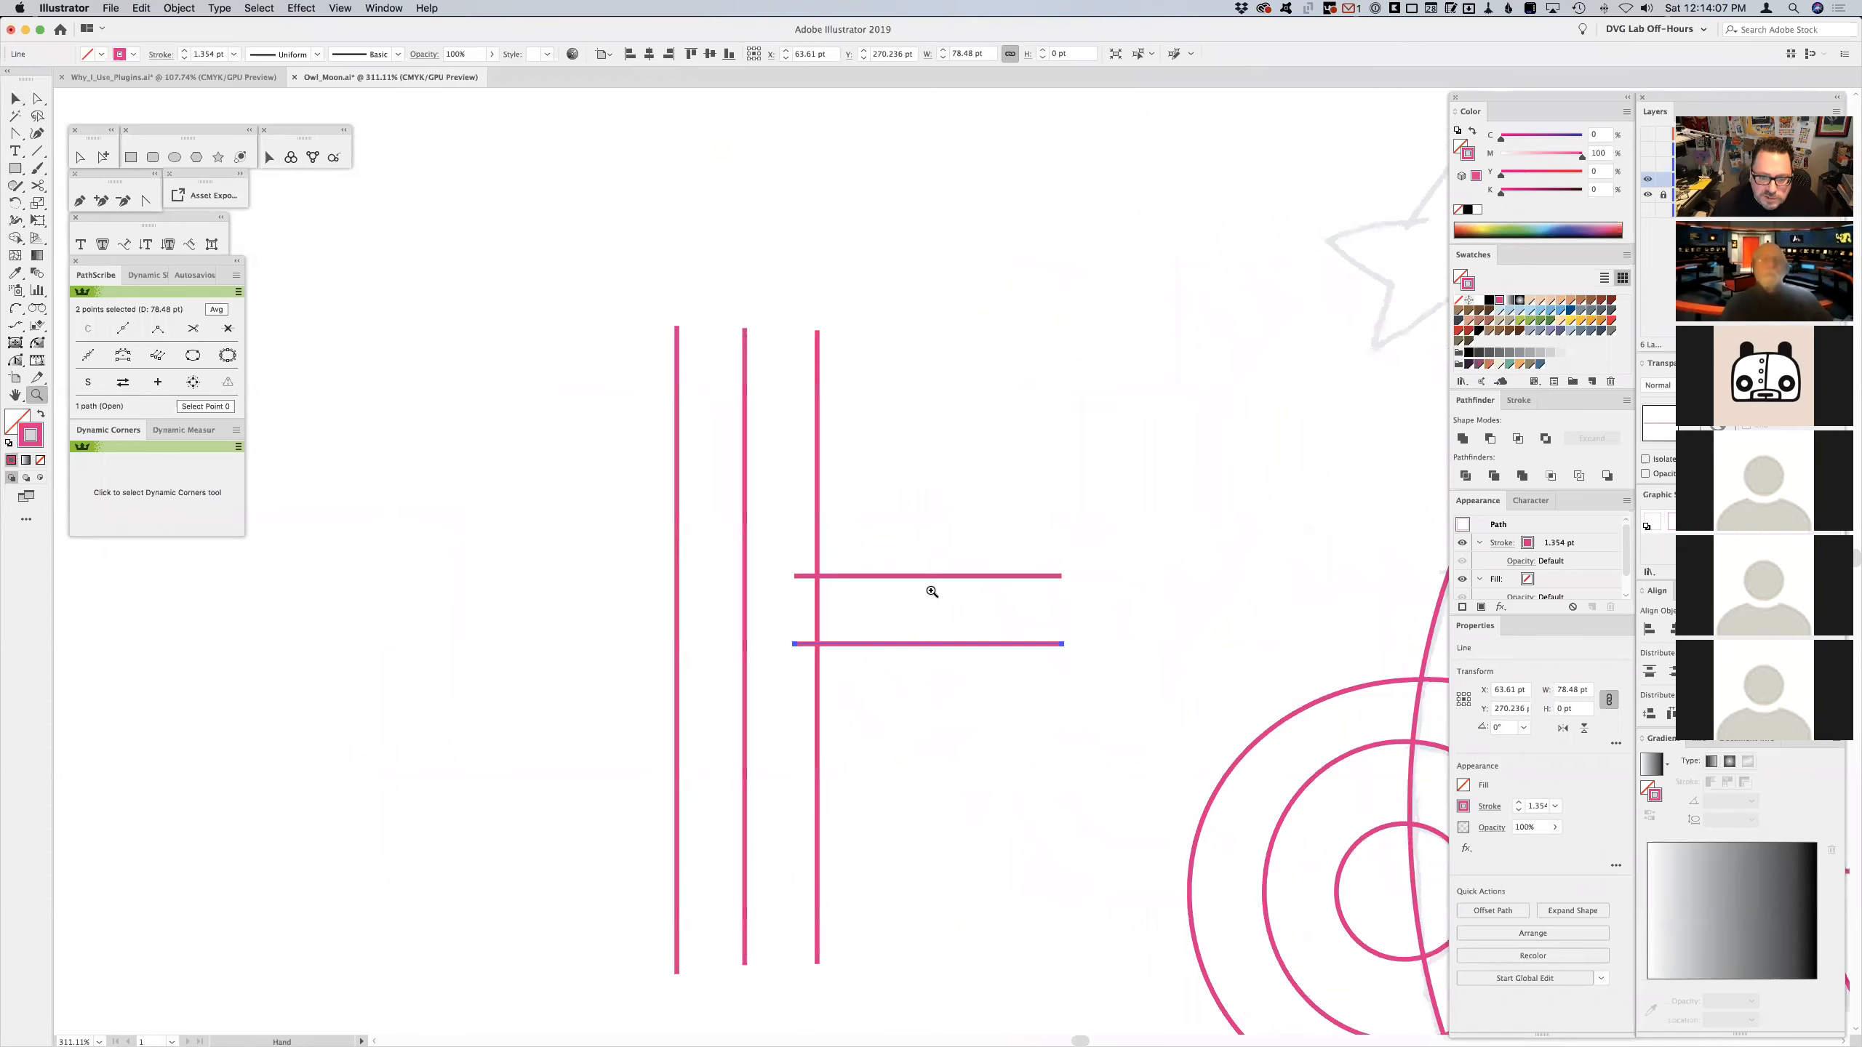
left_click(913, 579)
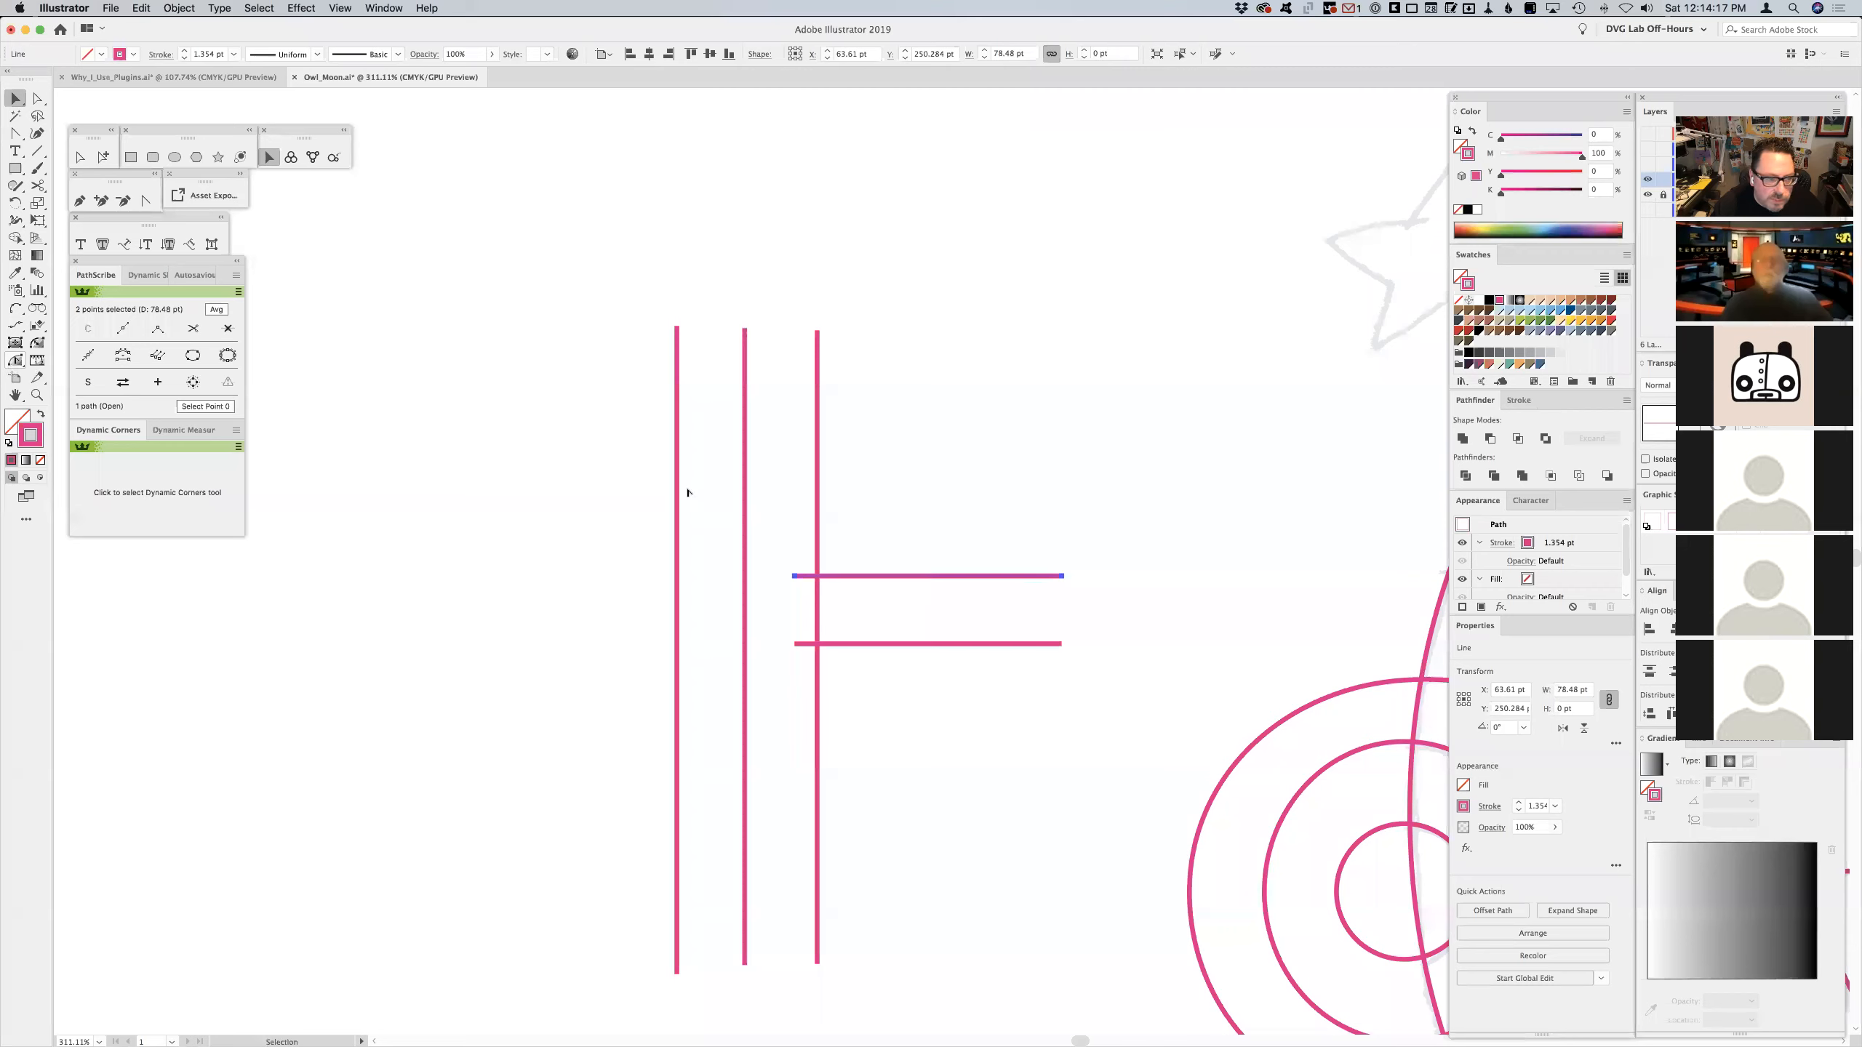
left_click_drag(859, 582, 937, 614)
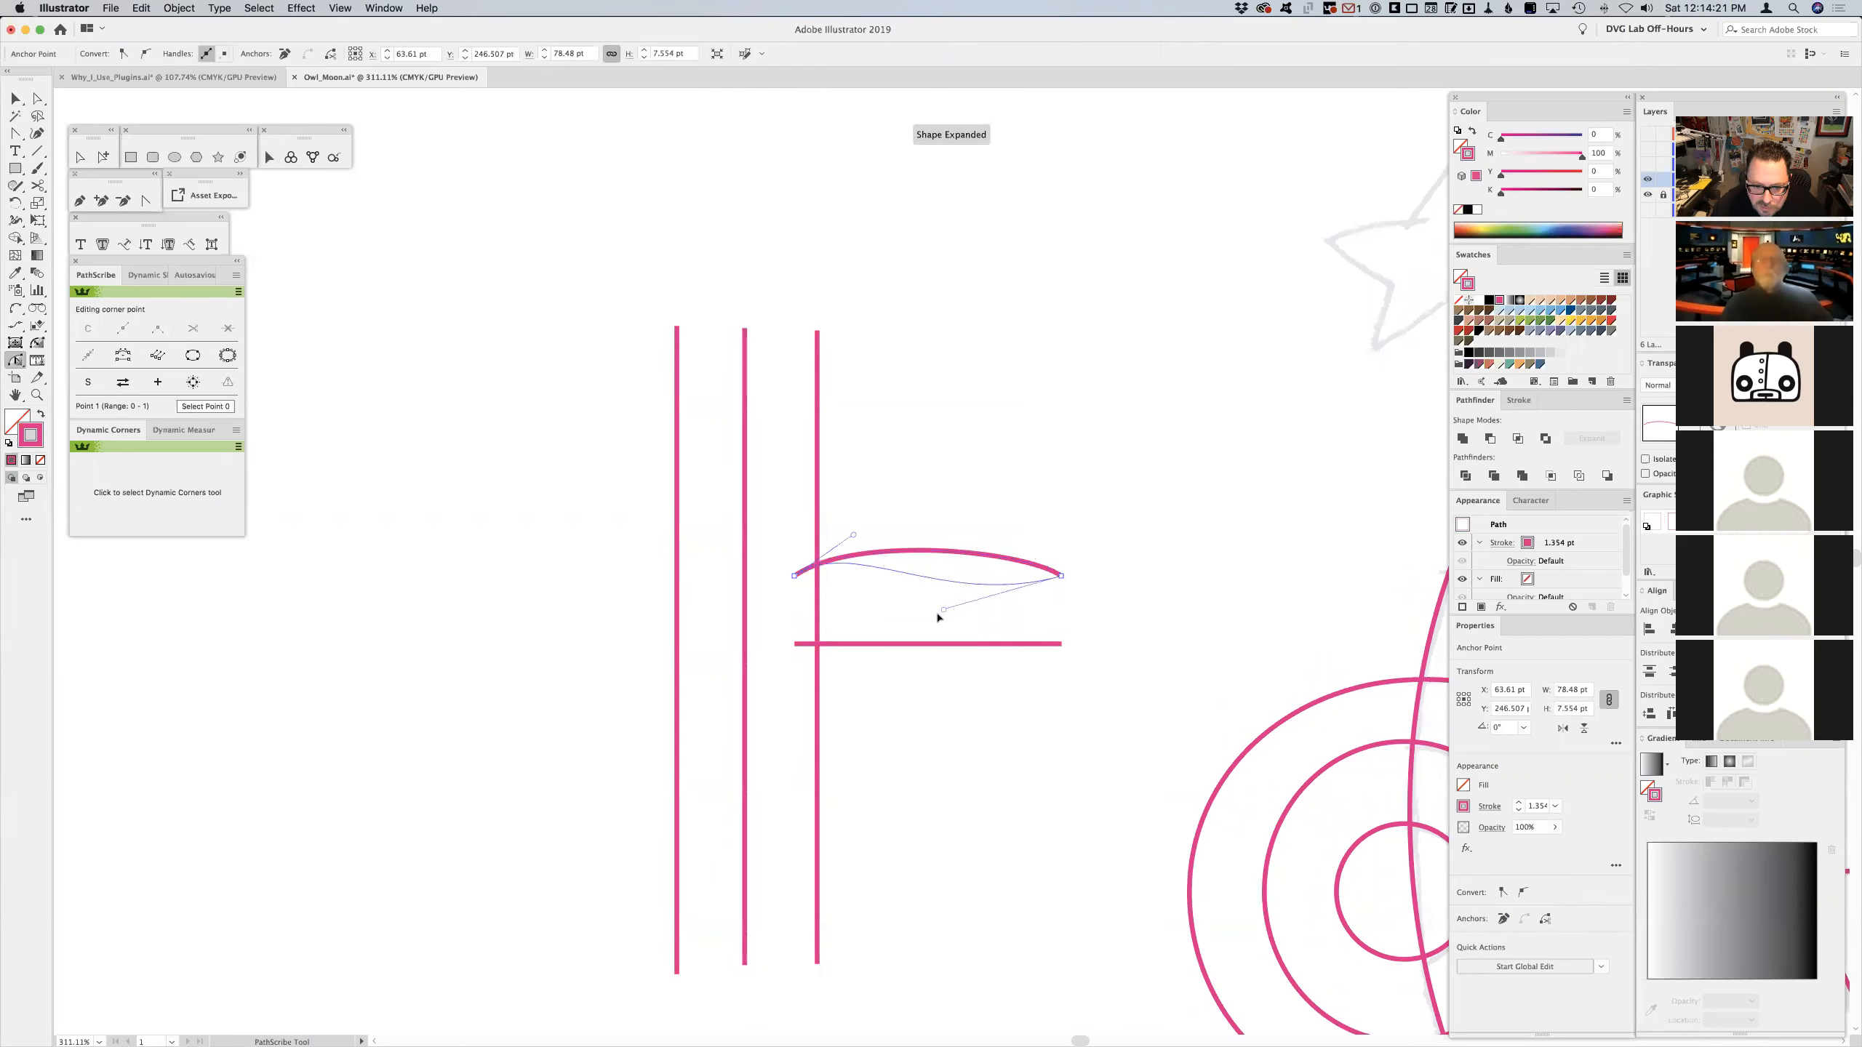
- Replace the lower straight line with a copy of the S-curve, and shift both curves slightly left across the vertical line
key("v")
left_click_drag(1021, 678, 1022, 680)
key("Delete")
left_click_drag(887, 451, 902, 669)
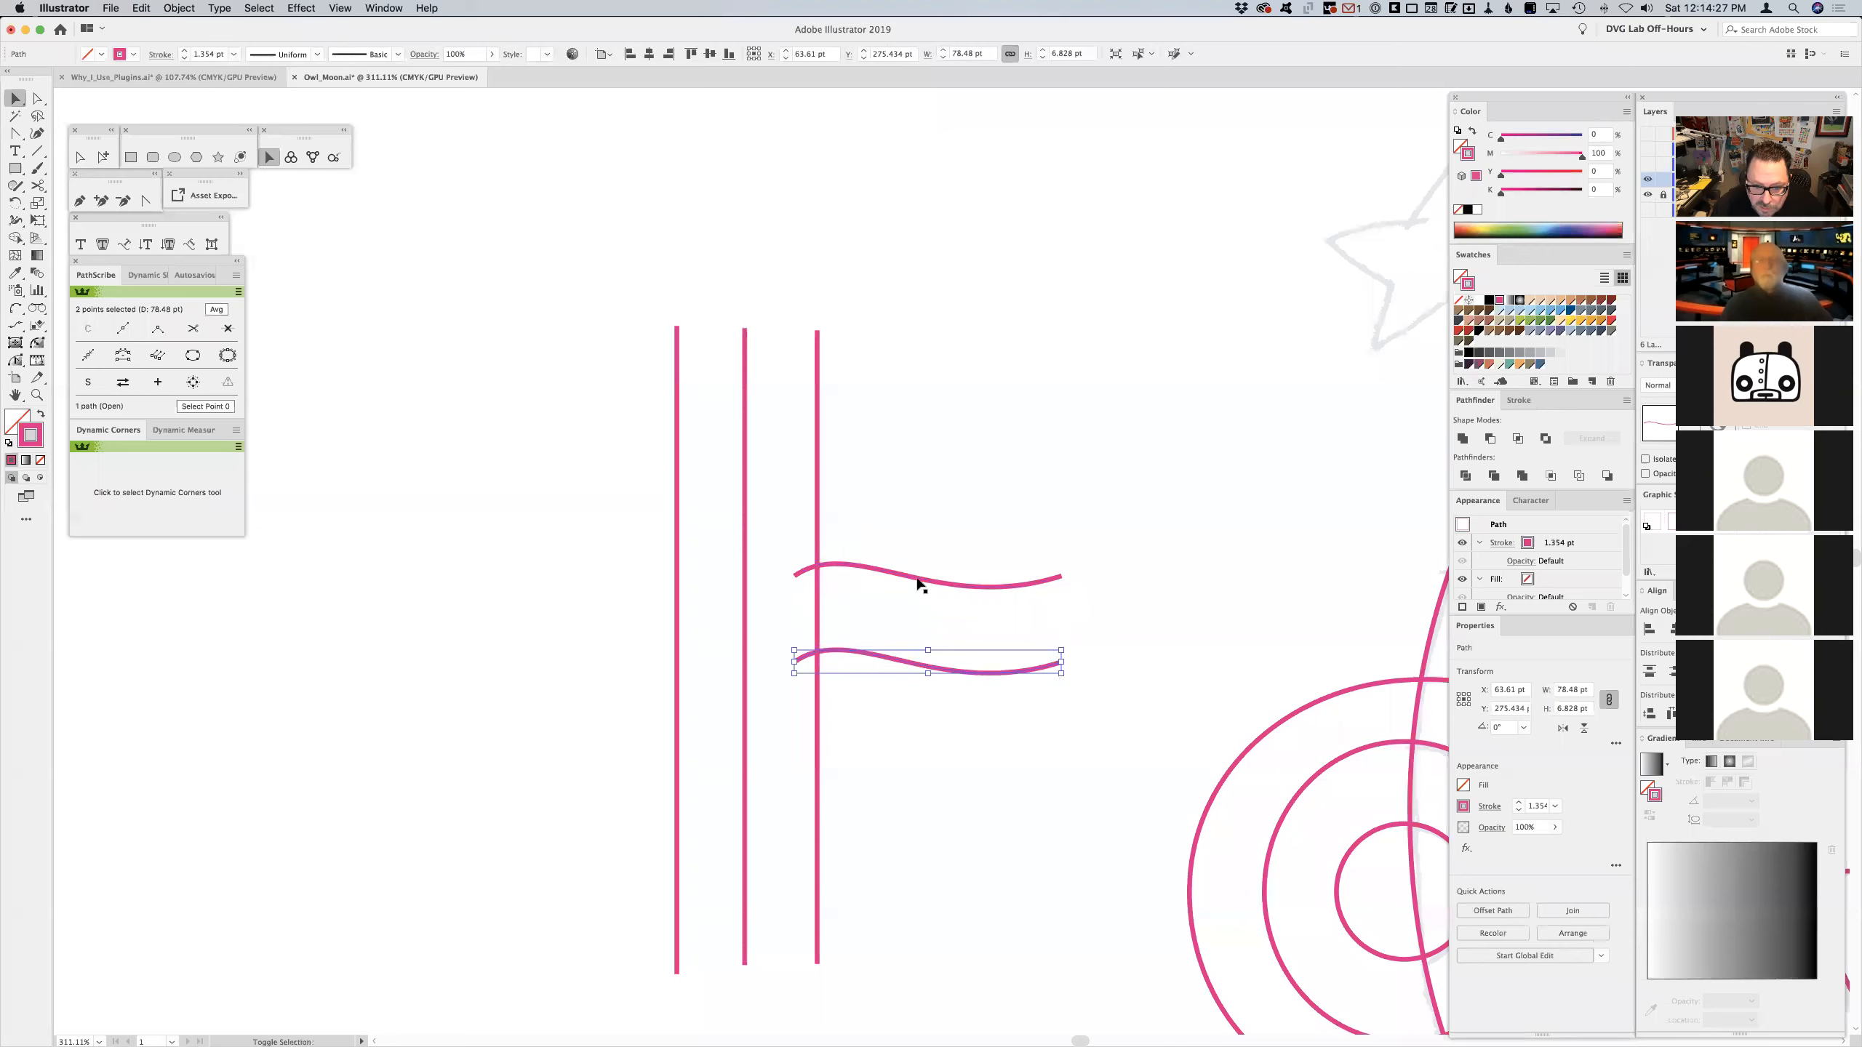
left_click_drag(911, 581, 894, 580)
left_click(853, 544)
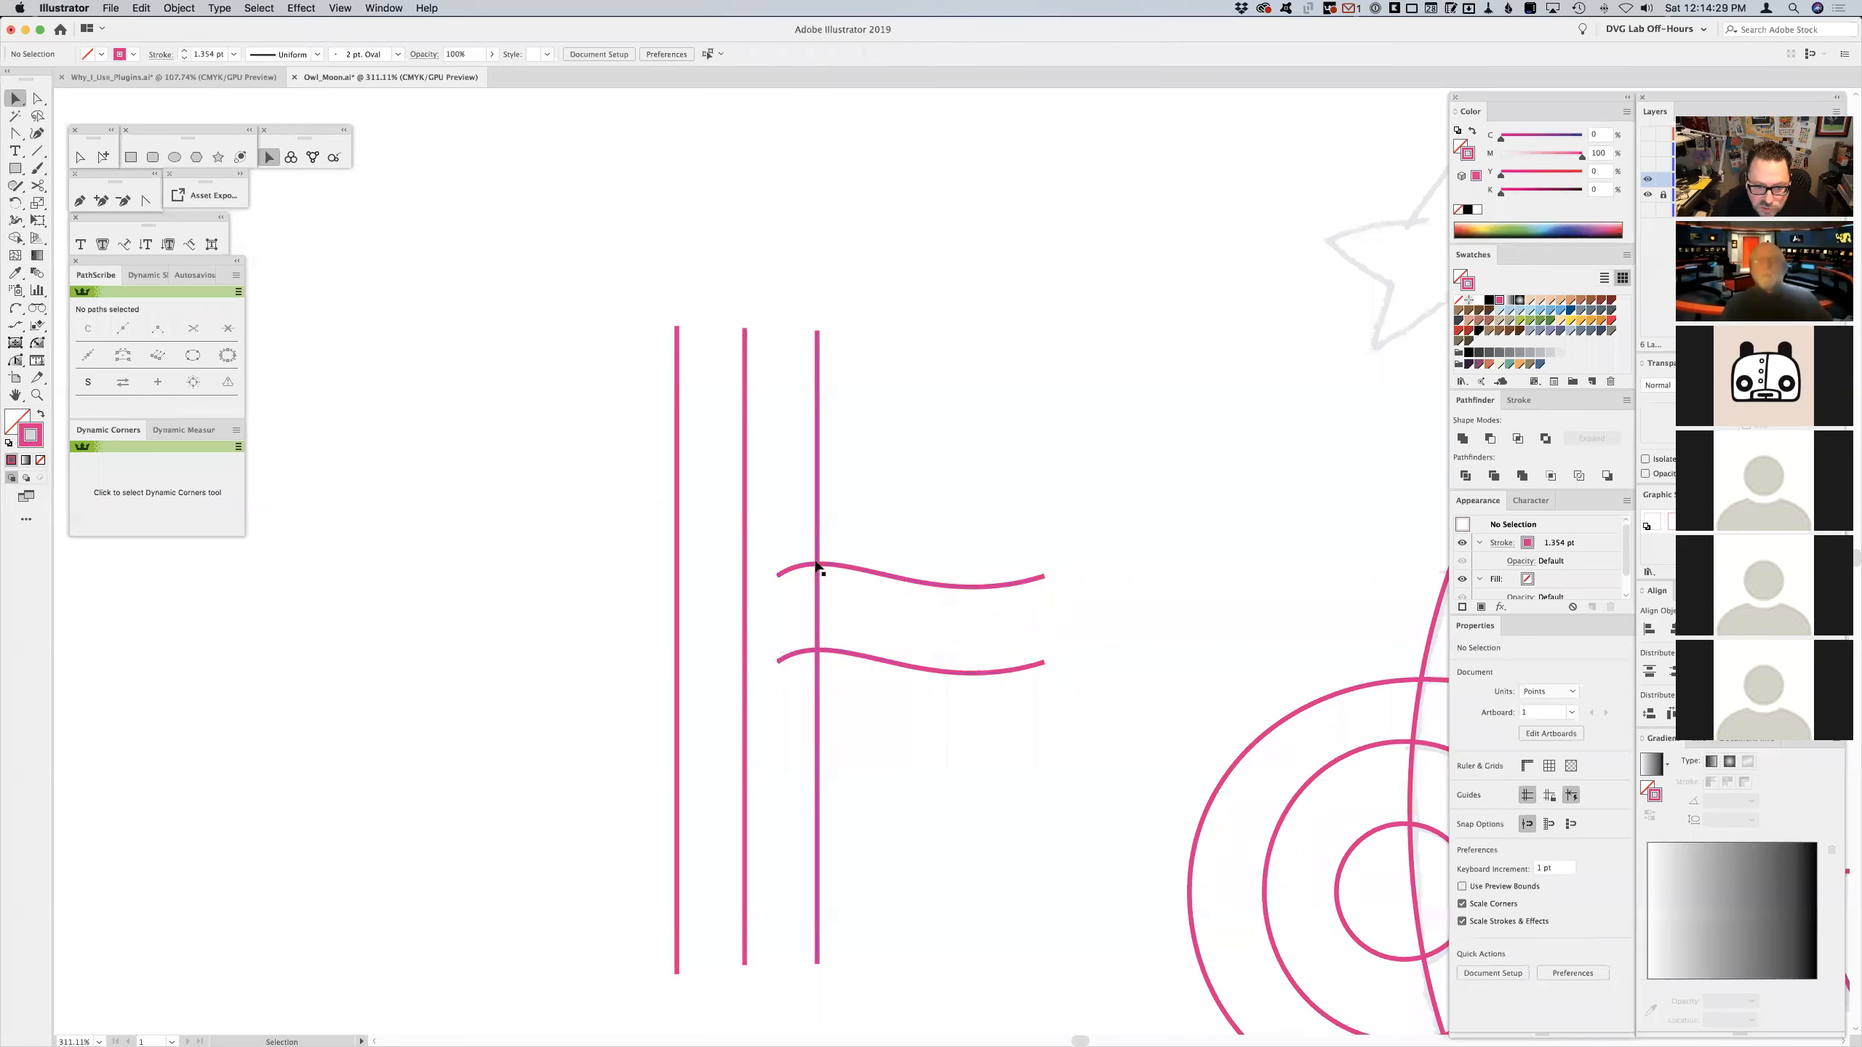
- Cut the upper curve with the Scissors tool where it crosses the vertical line, and delete the short overhanging piece
left_click(837, 570)
key("c")
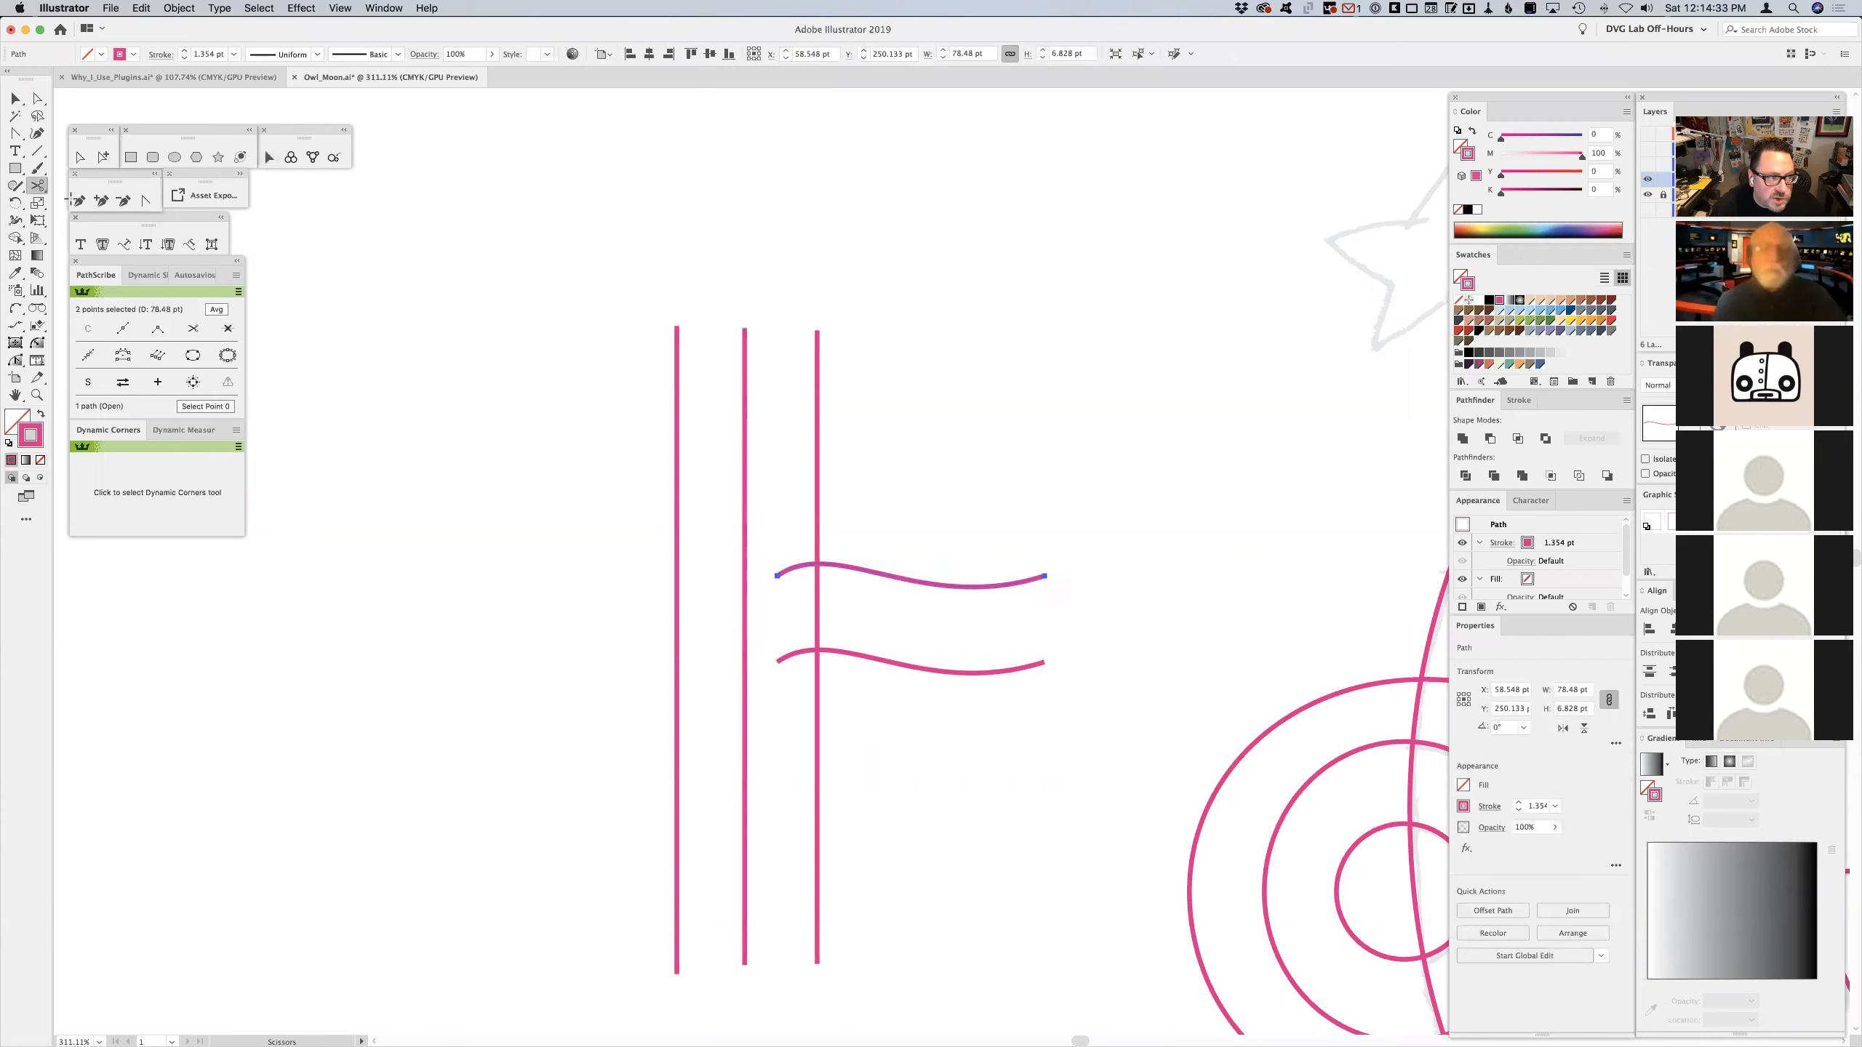
left_click(816, 562)
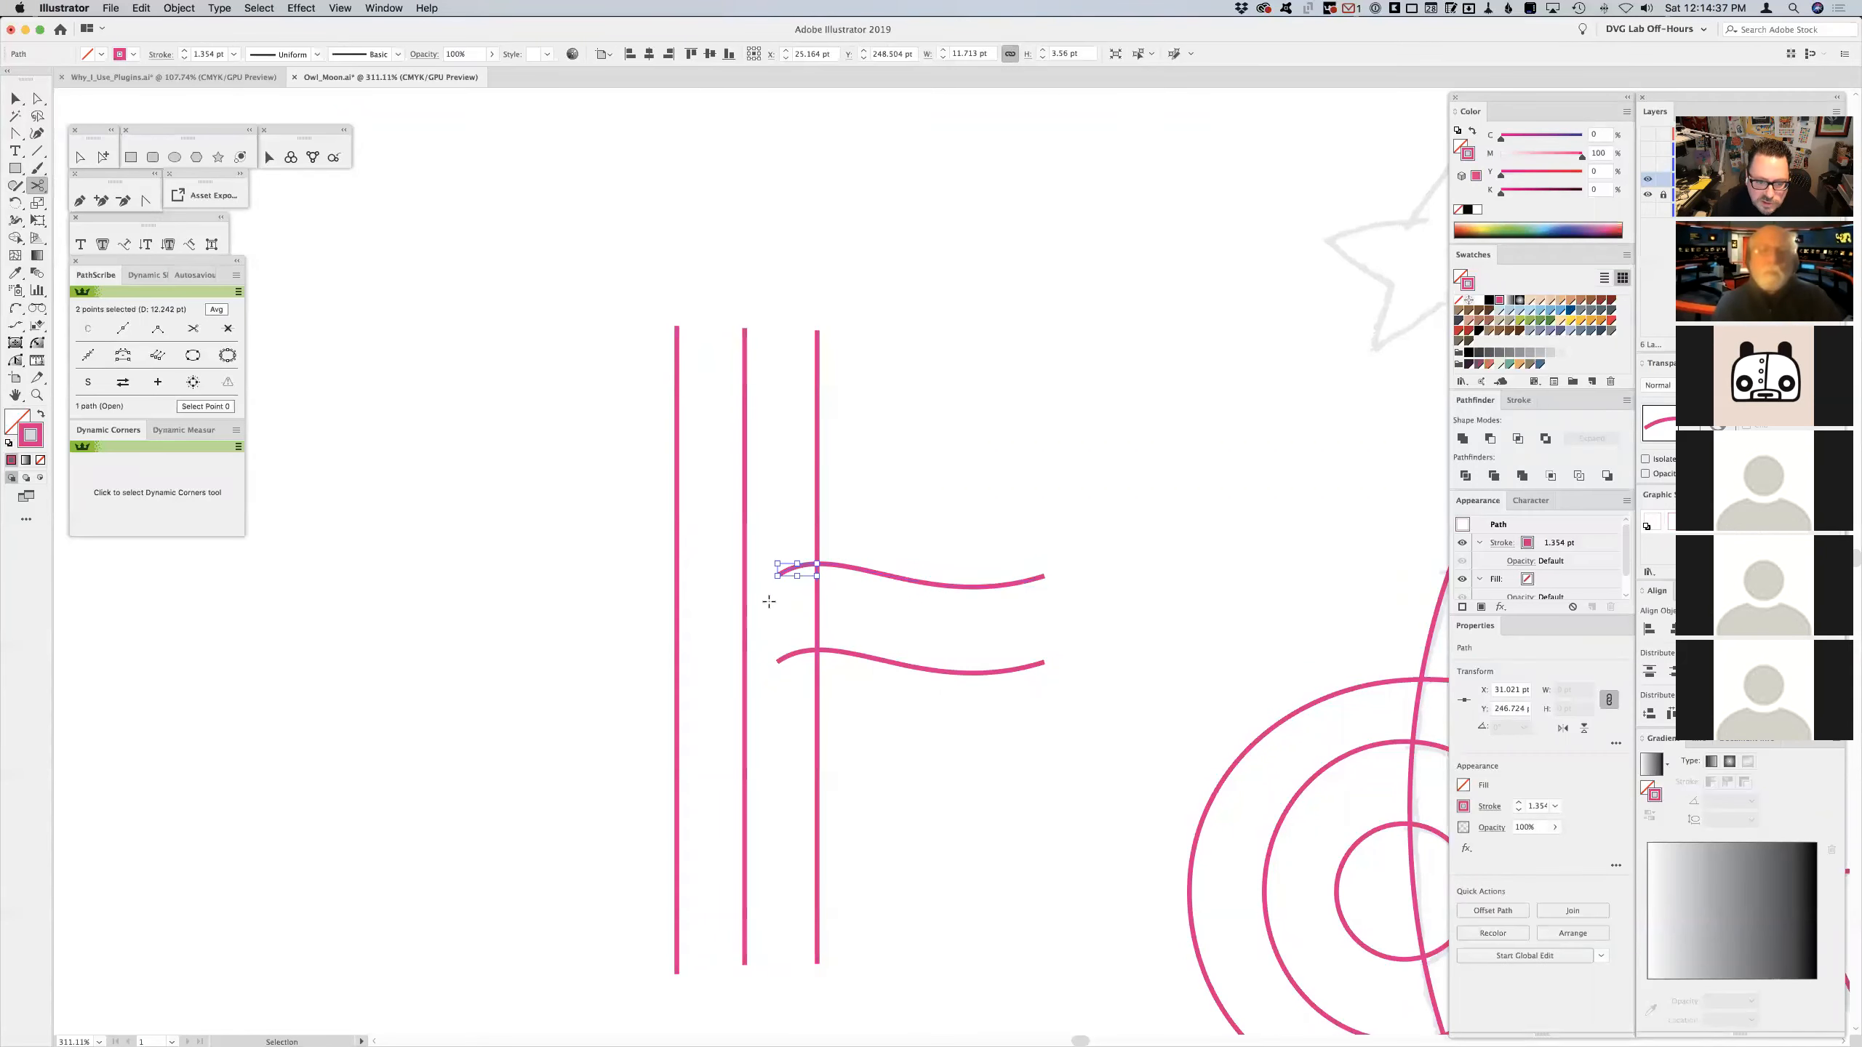
key("Delete")
- Trim the lower curve's overhang beyond the vertical line with the Shape Builder tool
left_click_drag(862, 636, 798, 669)
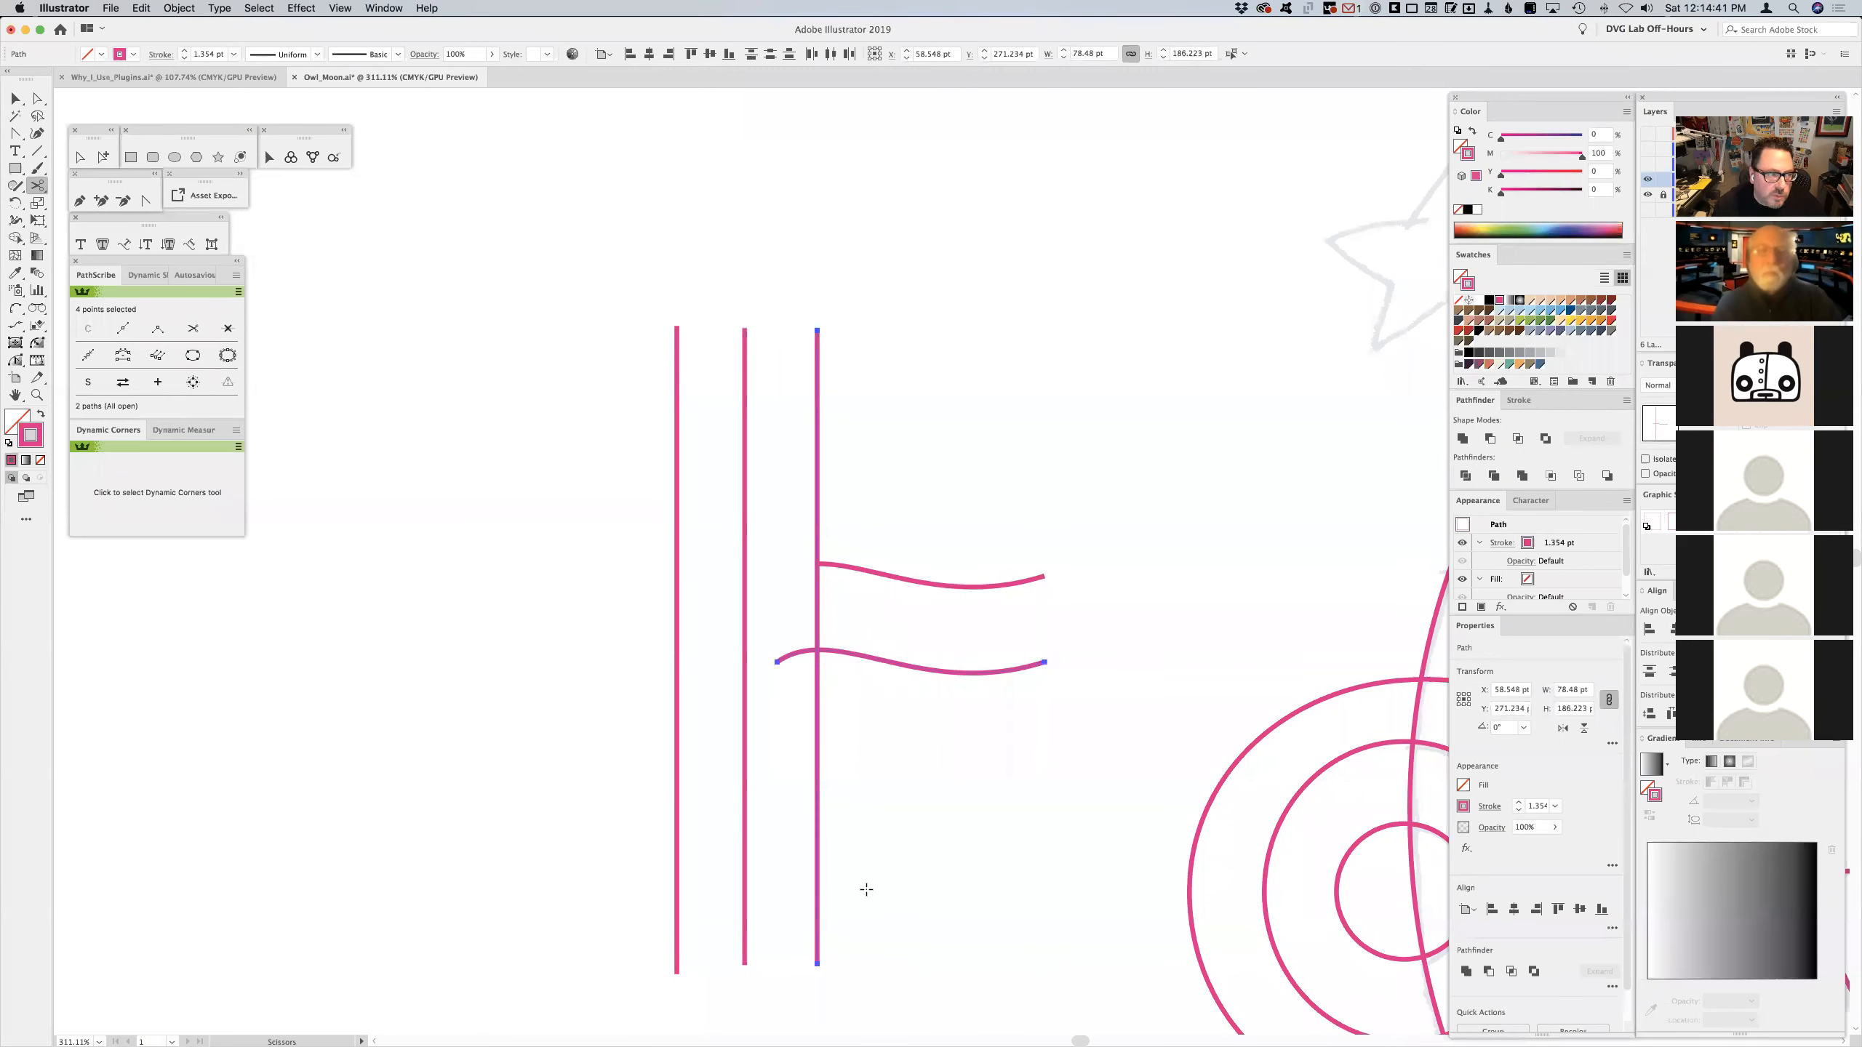
left_click(16, 238)
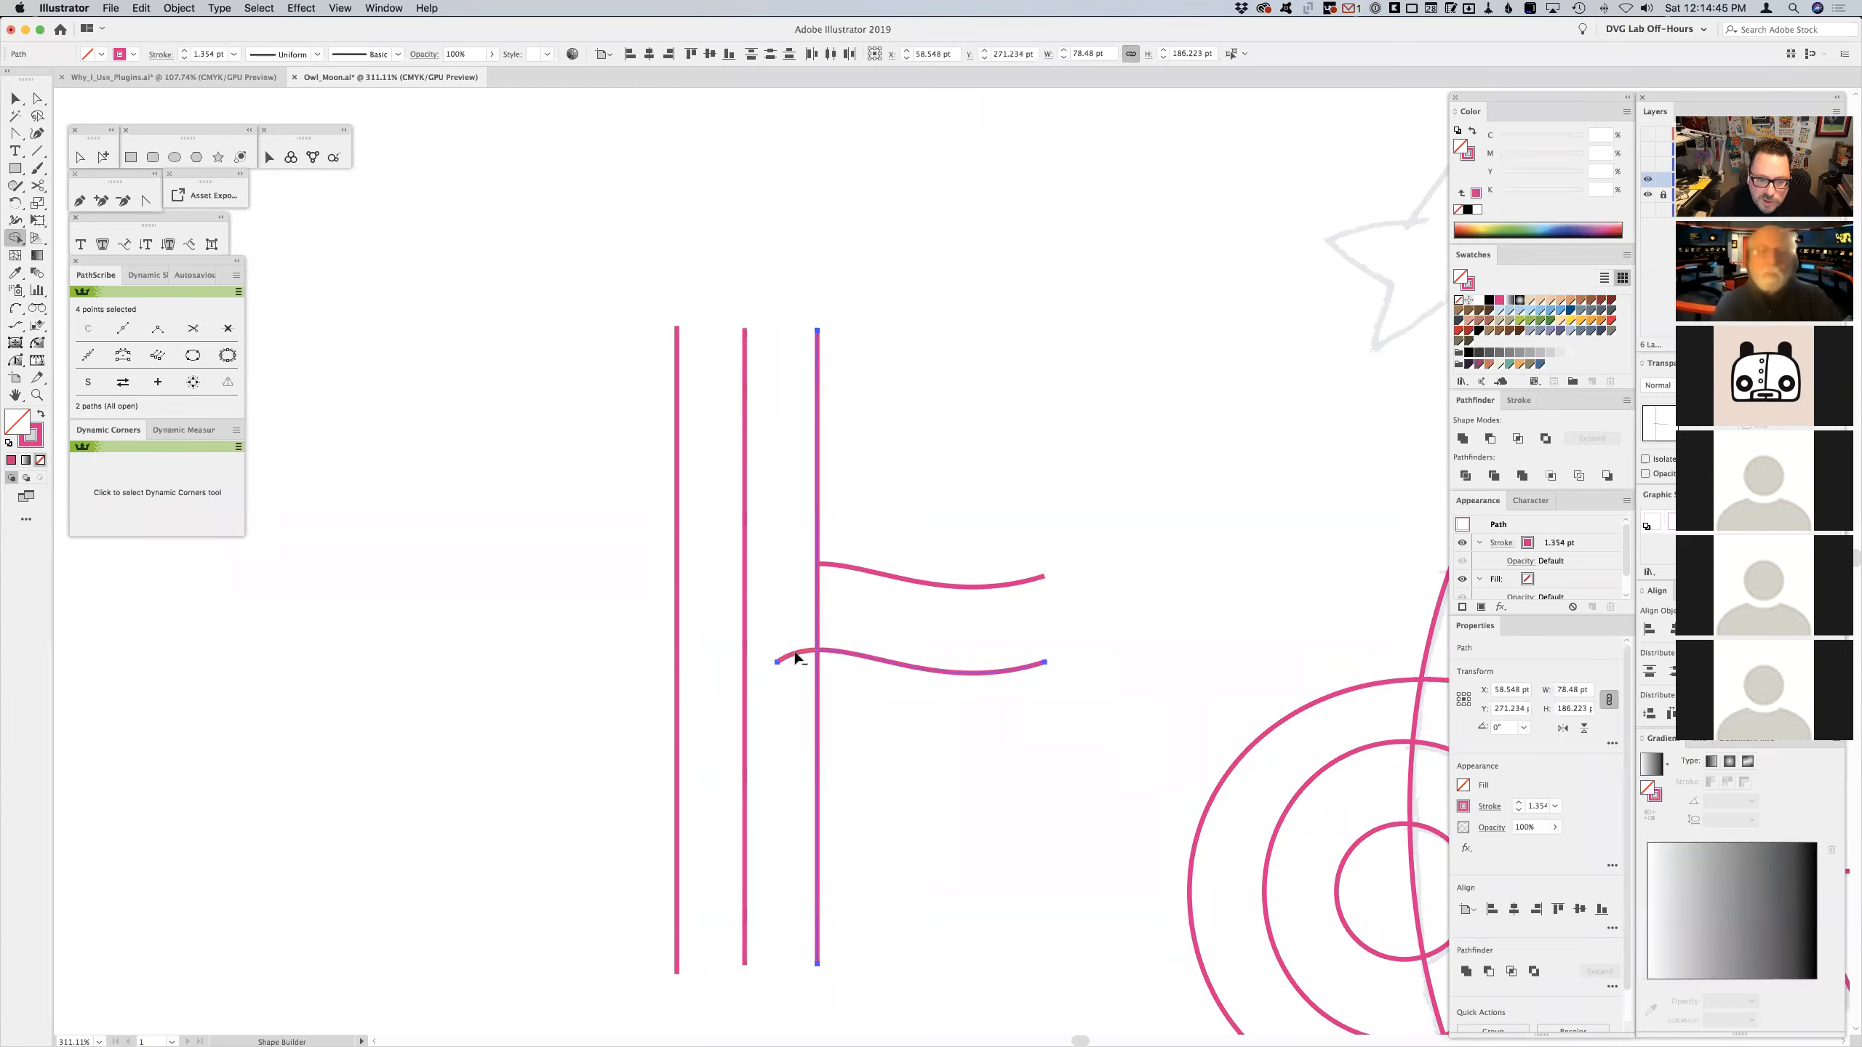
left_click(969, 634)
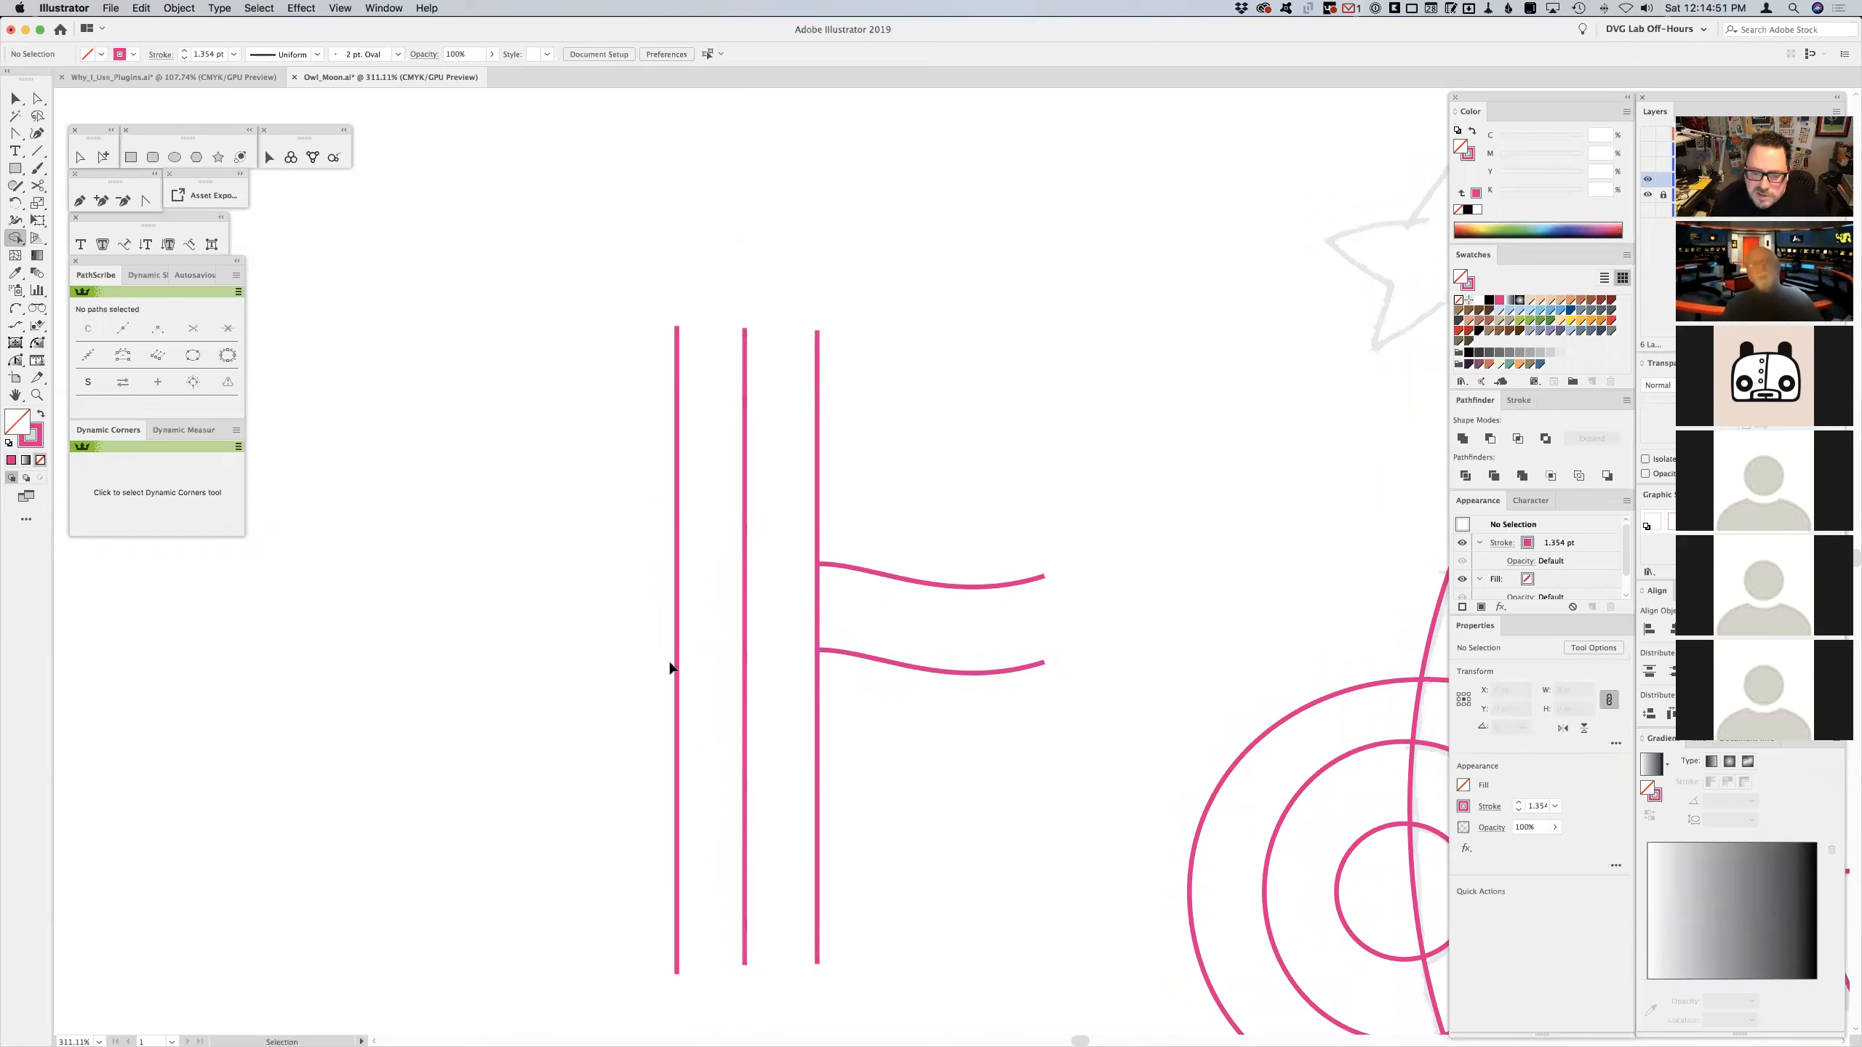
- Delete all the practice lines and curves beside the moon
key("super+a")
key("Delete")
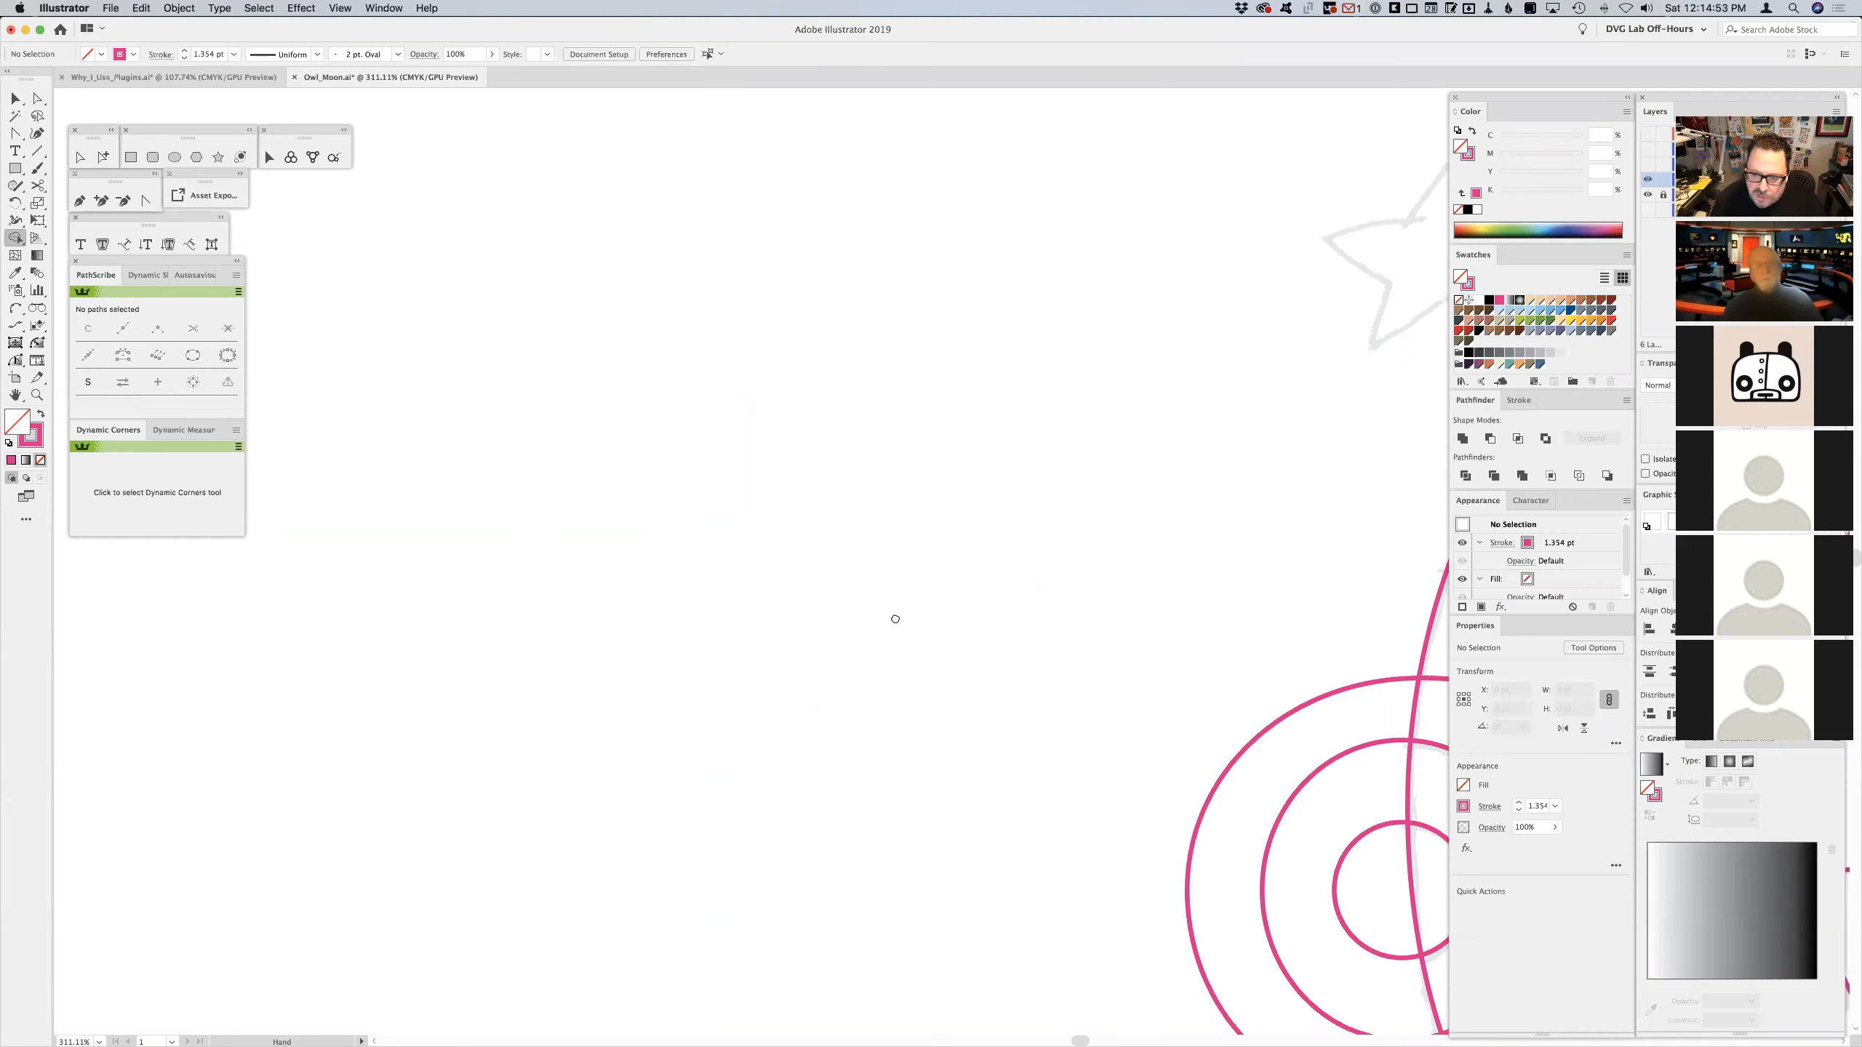
left_click_drag(1142, 730, 538, 472)
left_click_drag(784, 578, 593, 539)
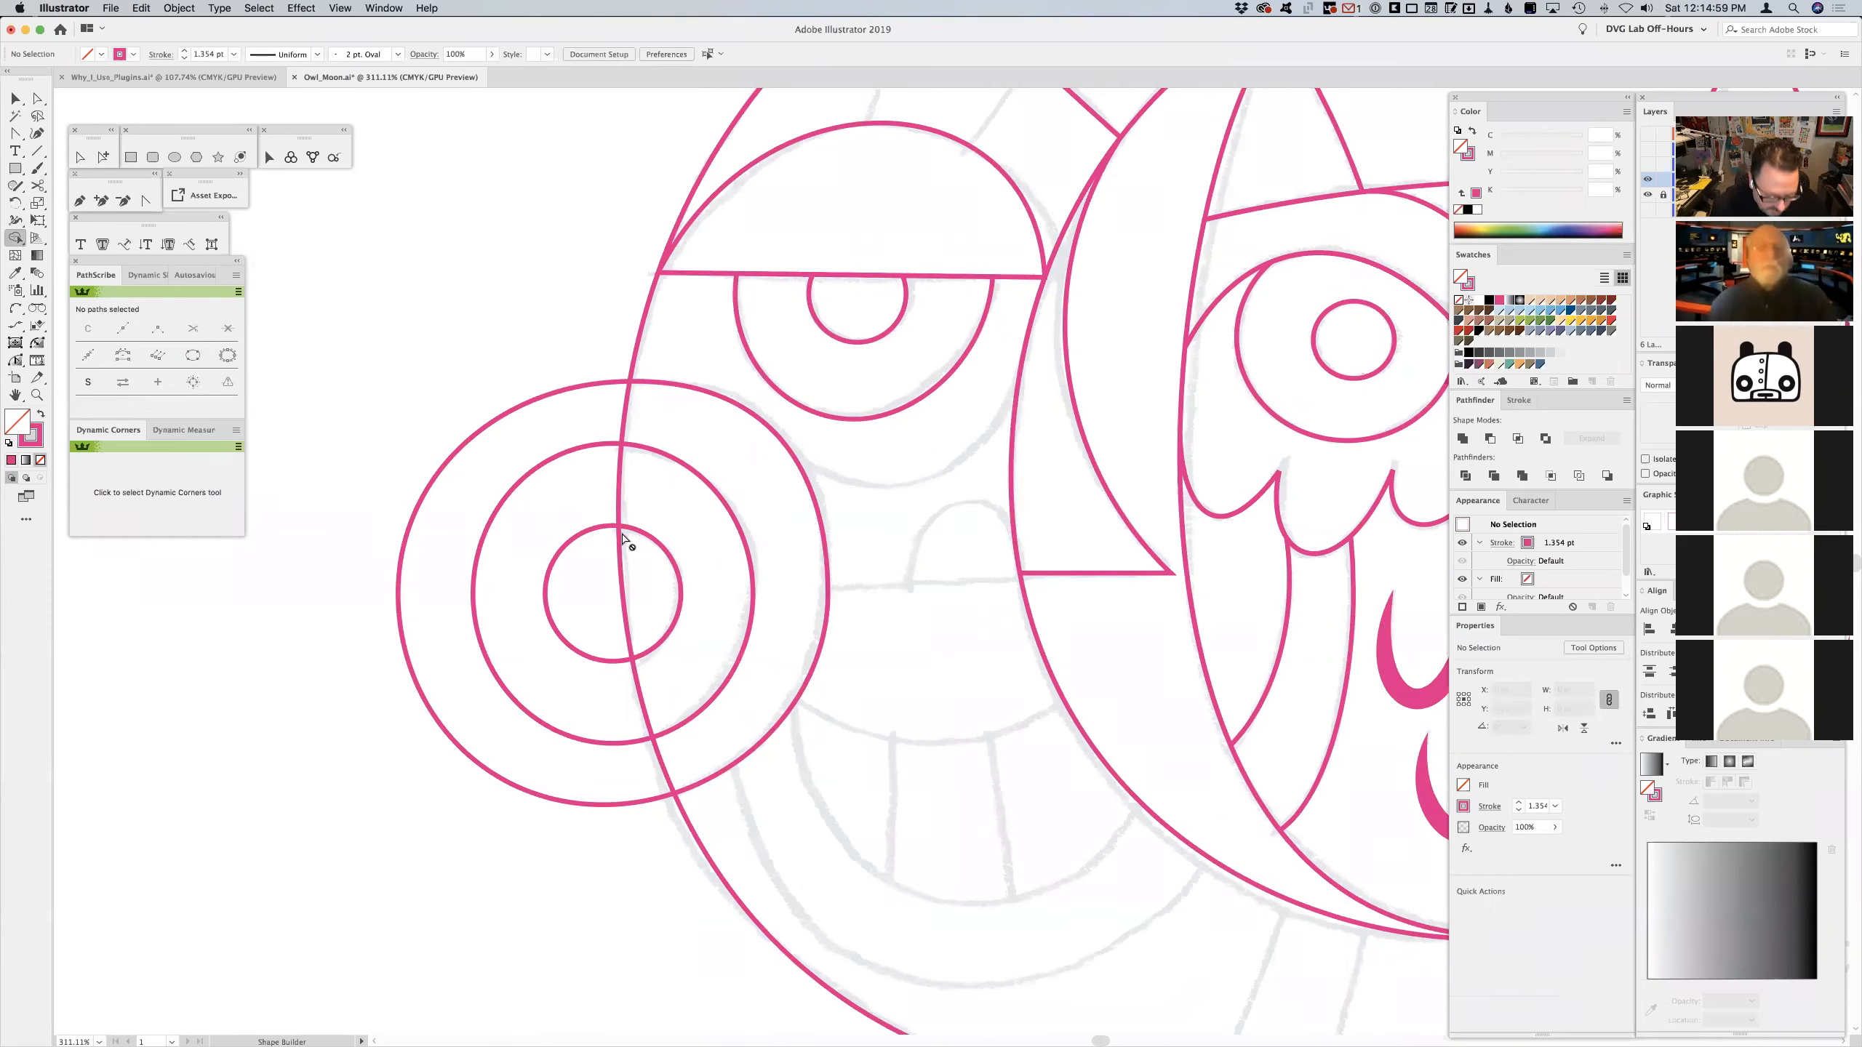
key("v")
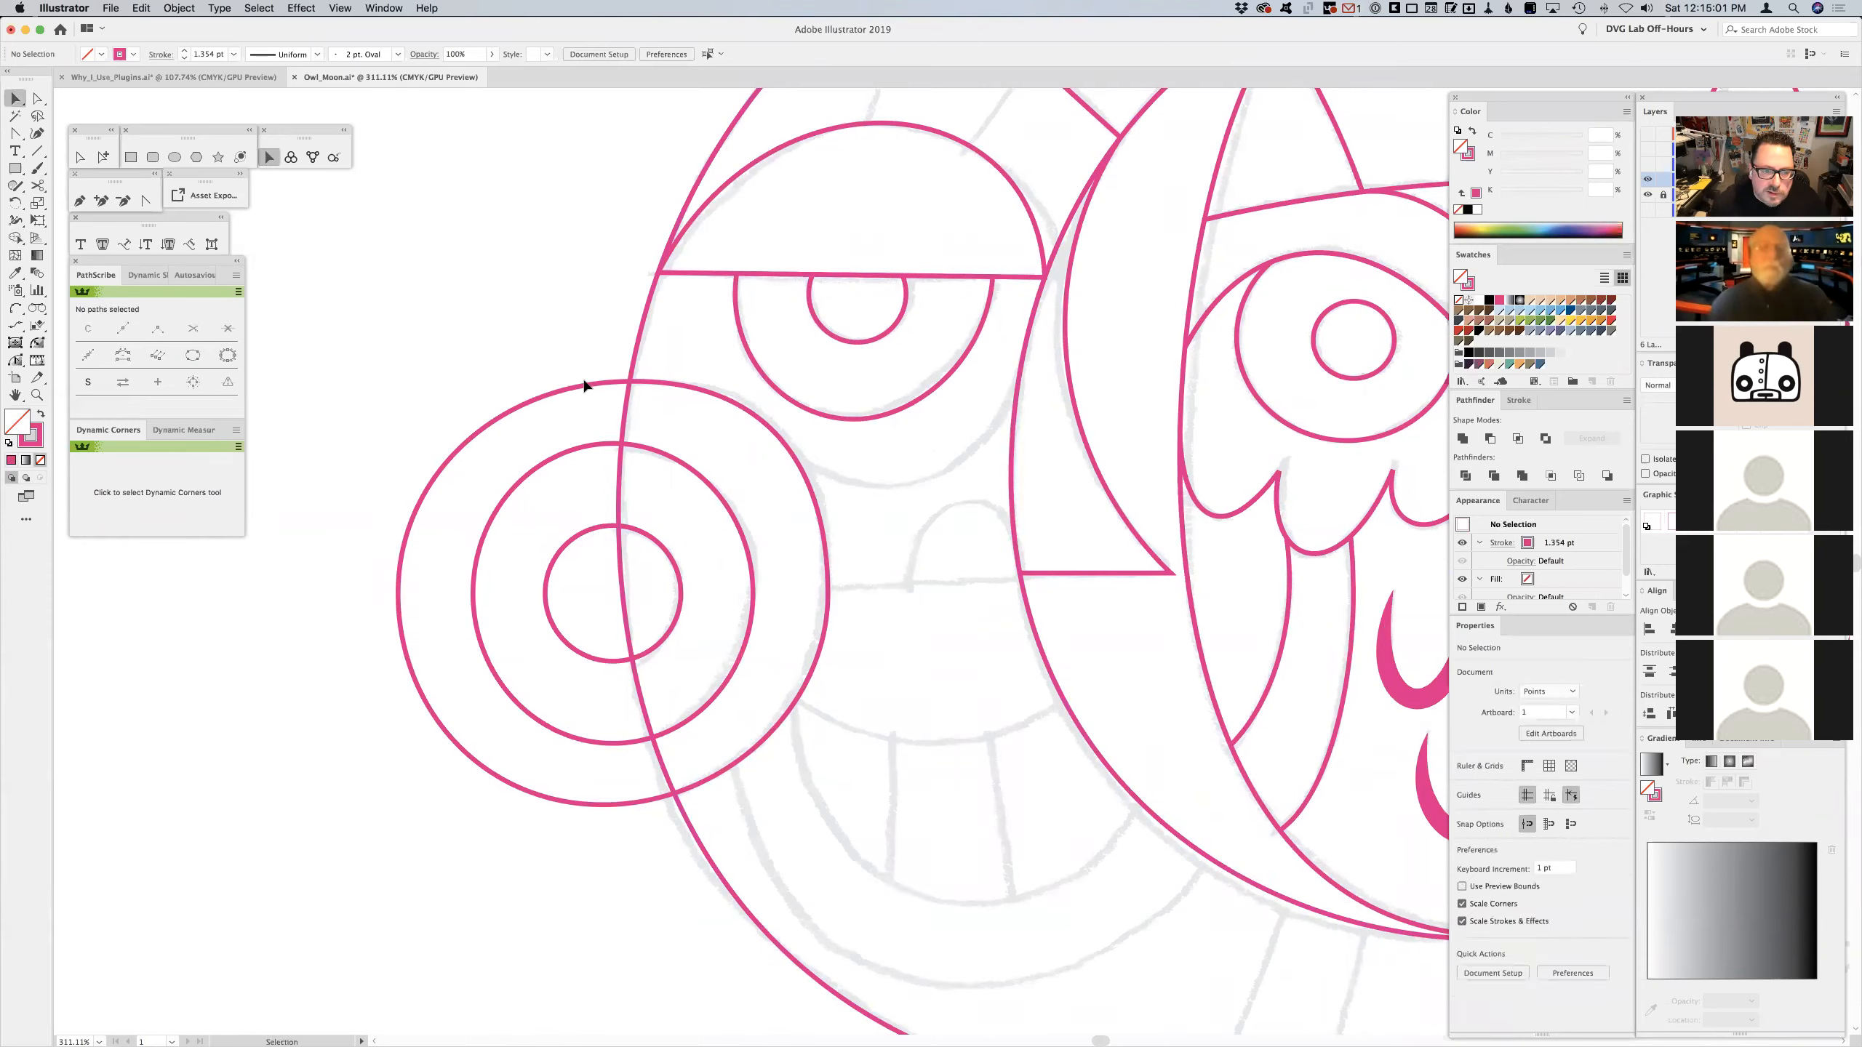
left_click(524, 486)
left_click(588, 346)
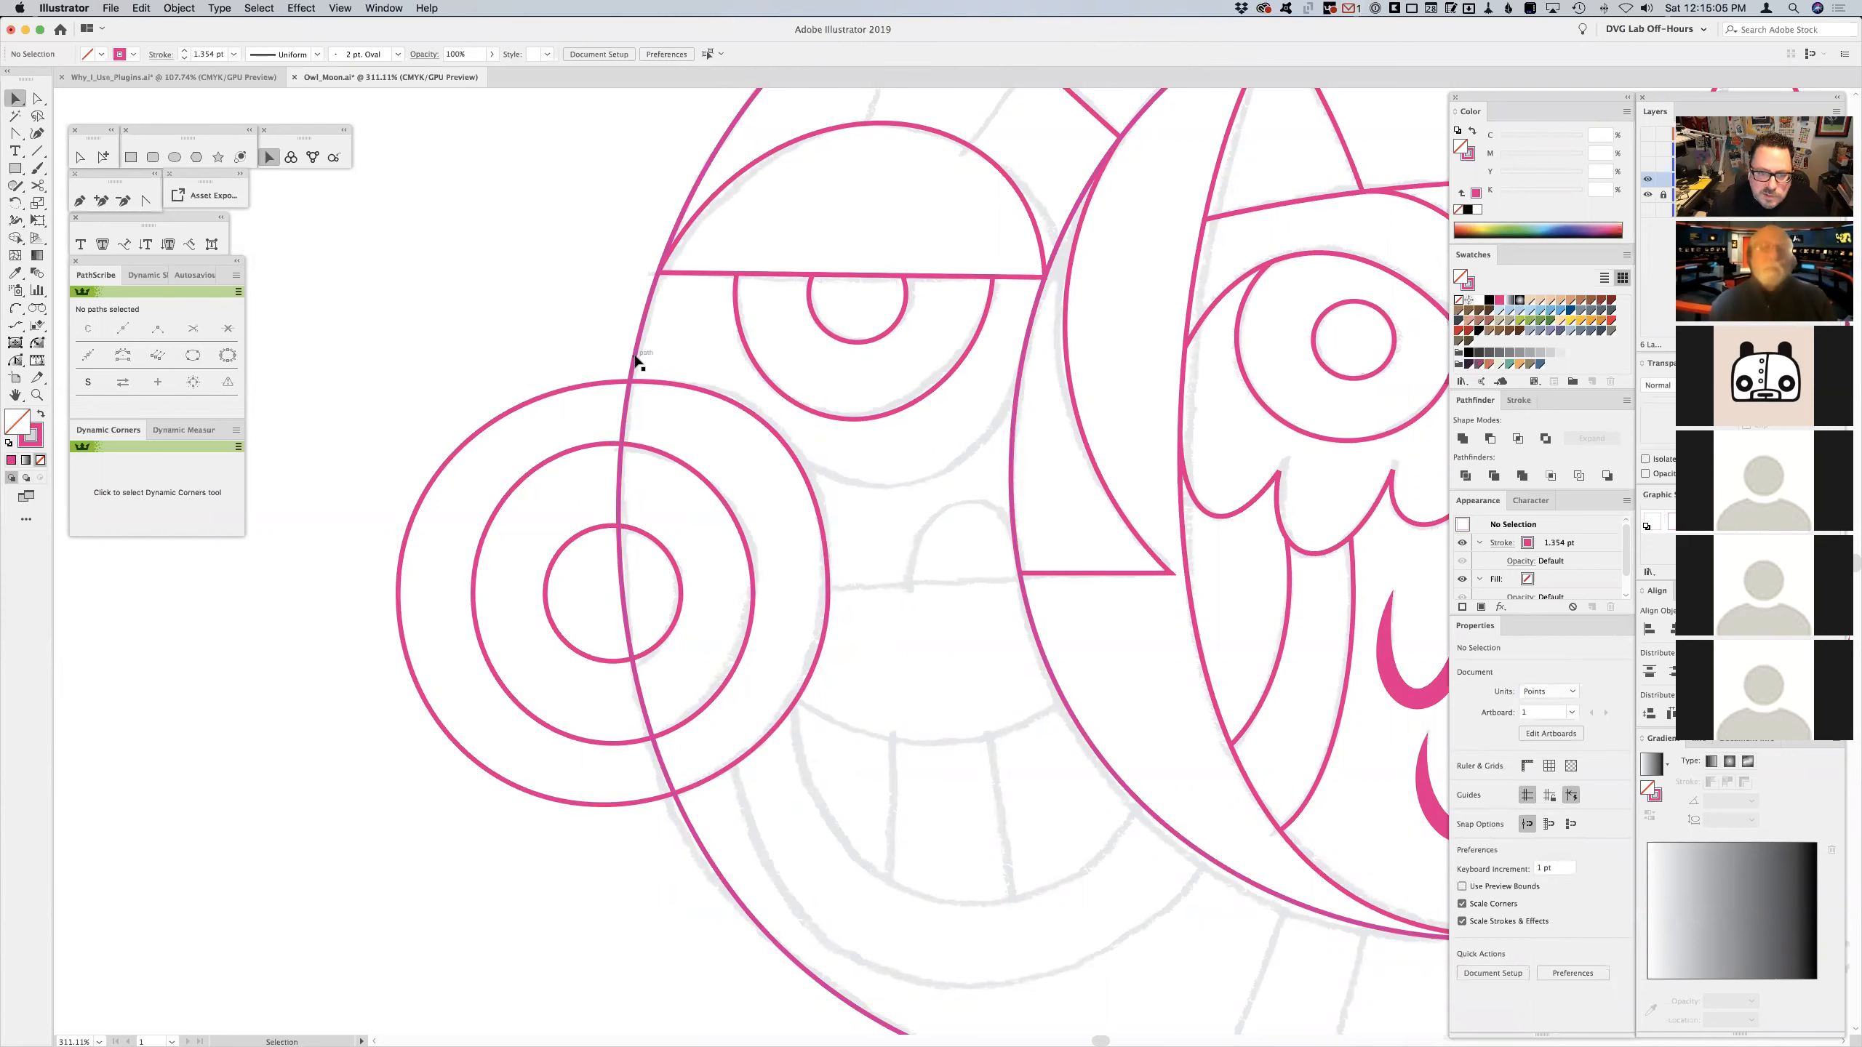
left_click(635, 360)
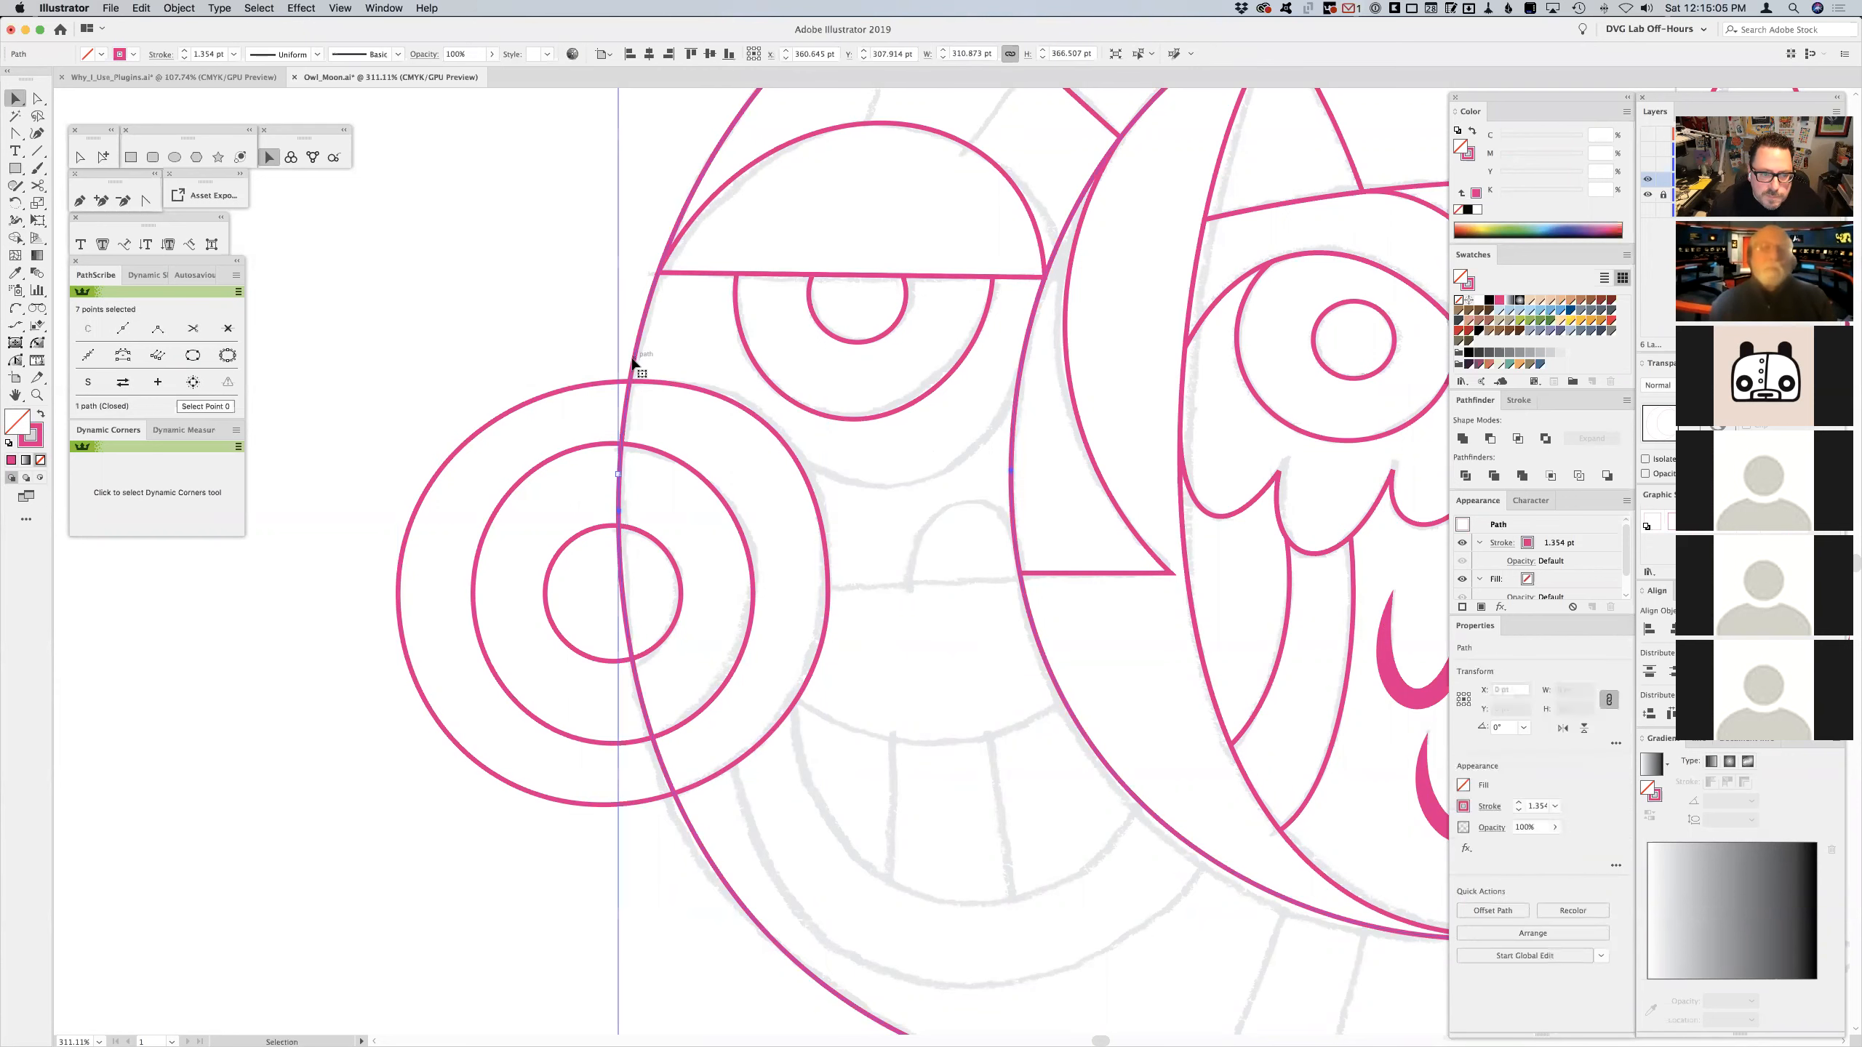
- Draw a closed polygon with the Pen tool around the moon's mid-face, from the eyelid line down to the nose line, overshooting both sides
left_click(80, 200)
key("super+shift+a")
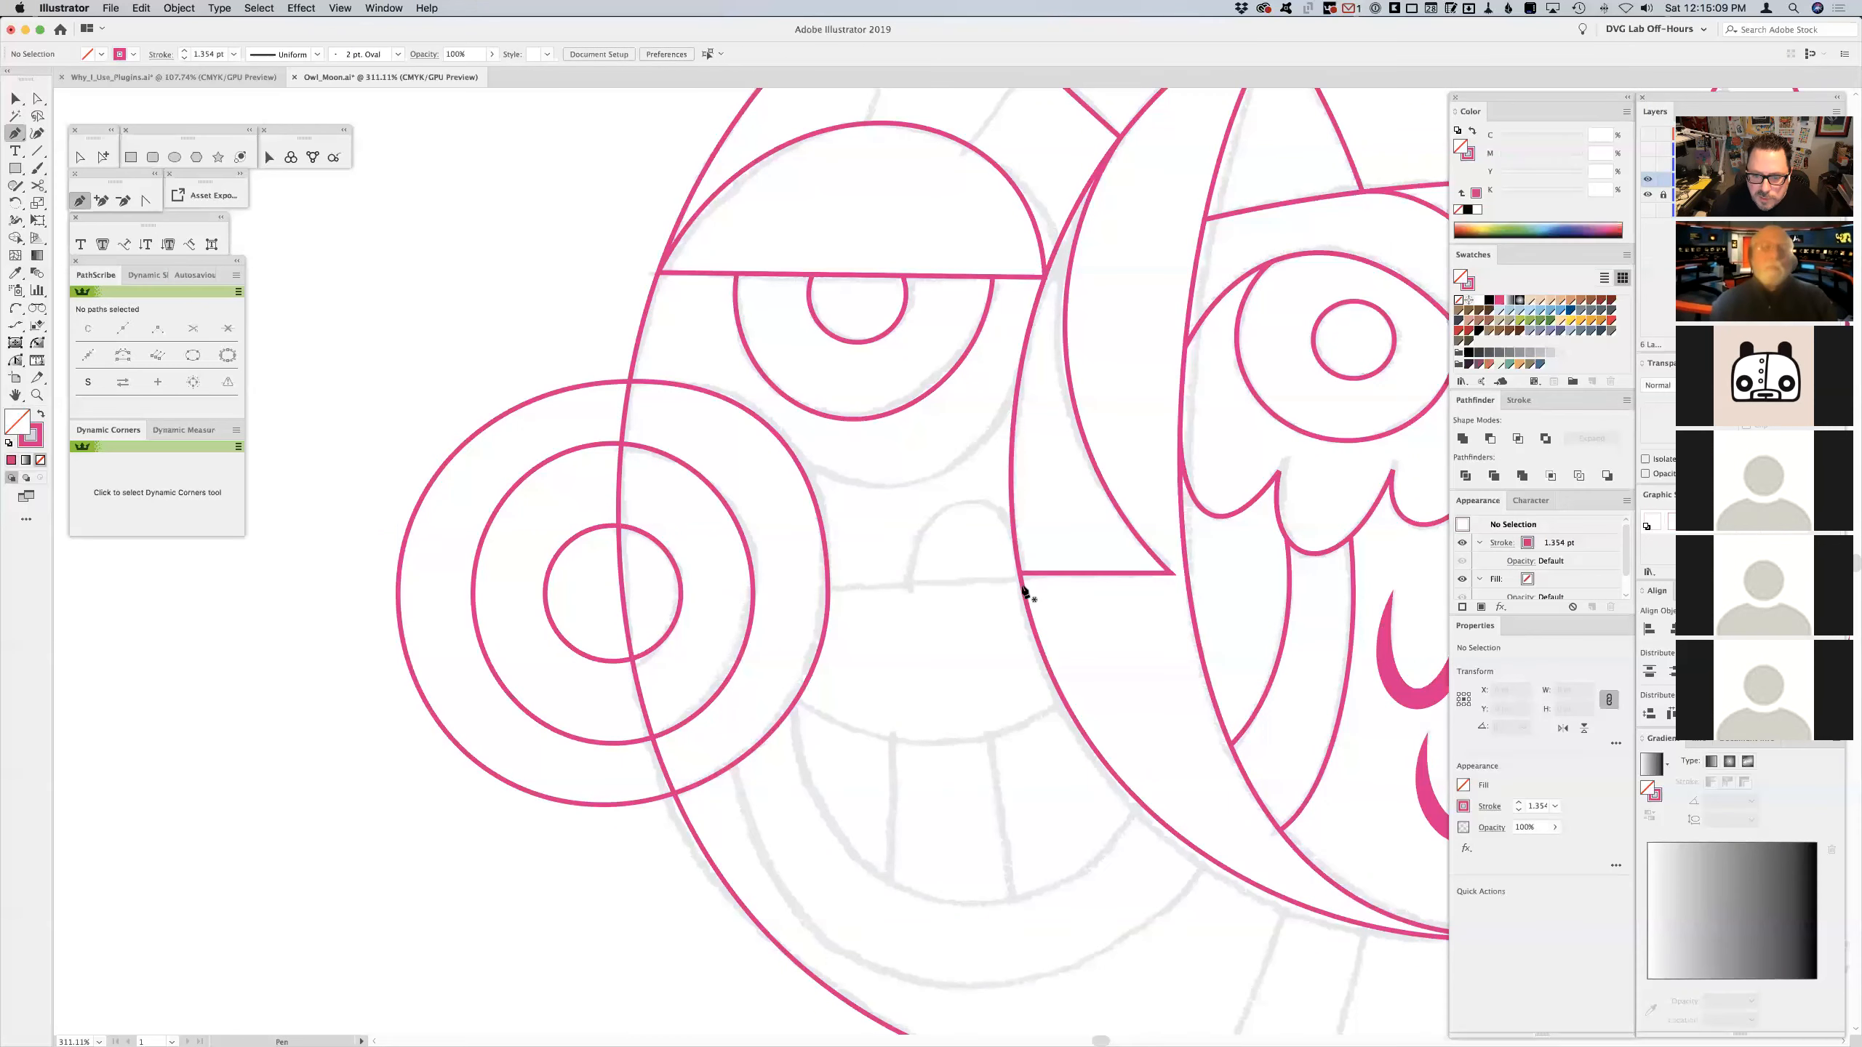
left_click(1019, 575)
left_click_drag(539, 573, 635, 272)
left_click(615, 263)
left_click(658, 273)
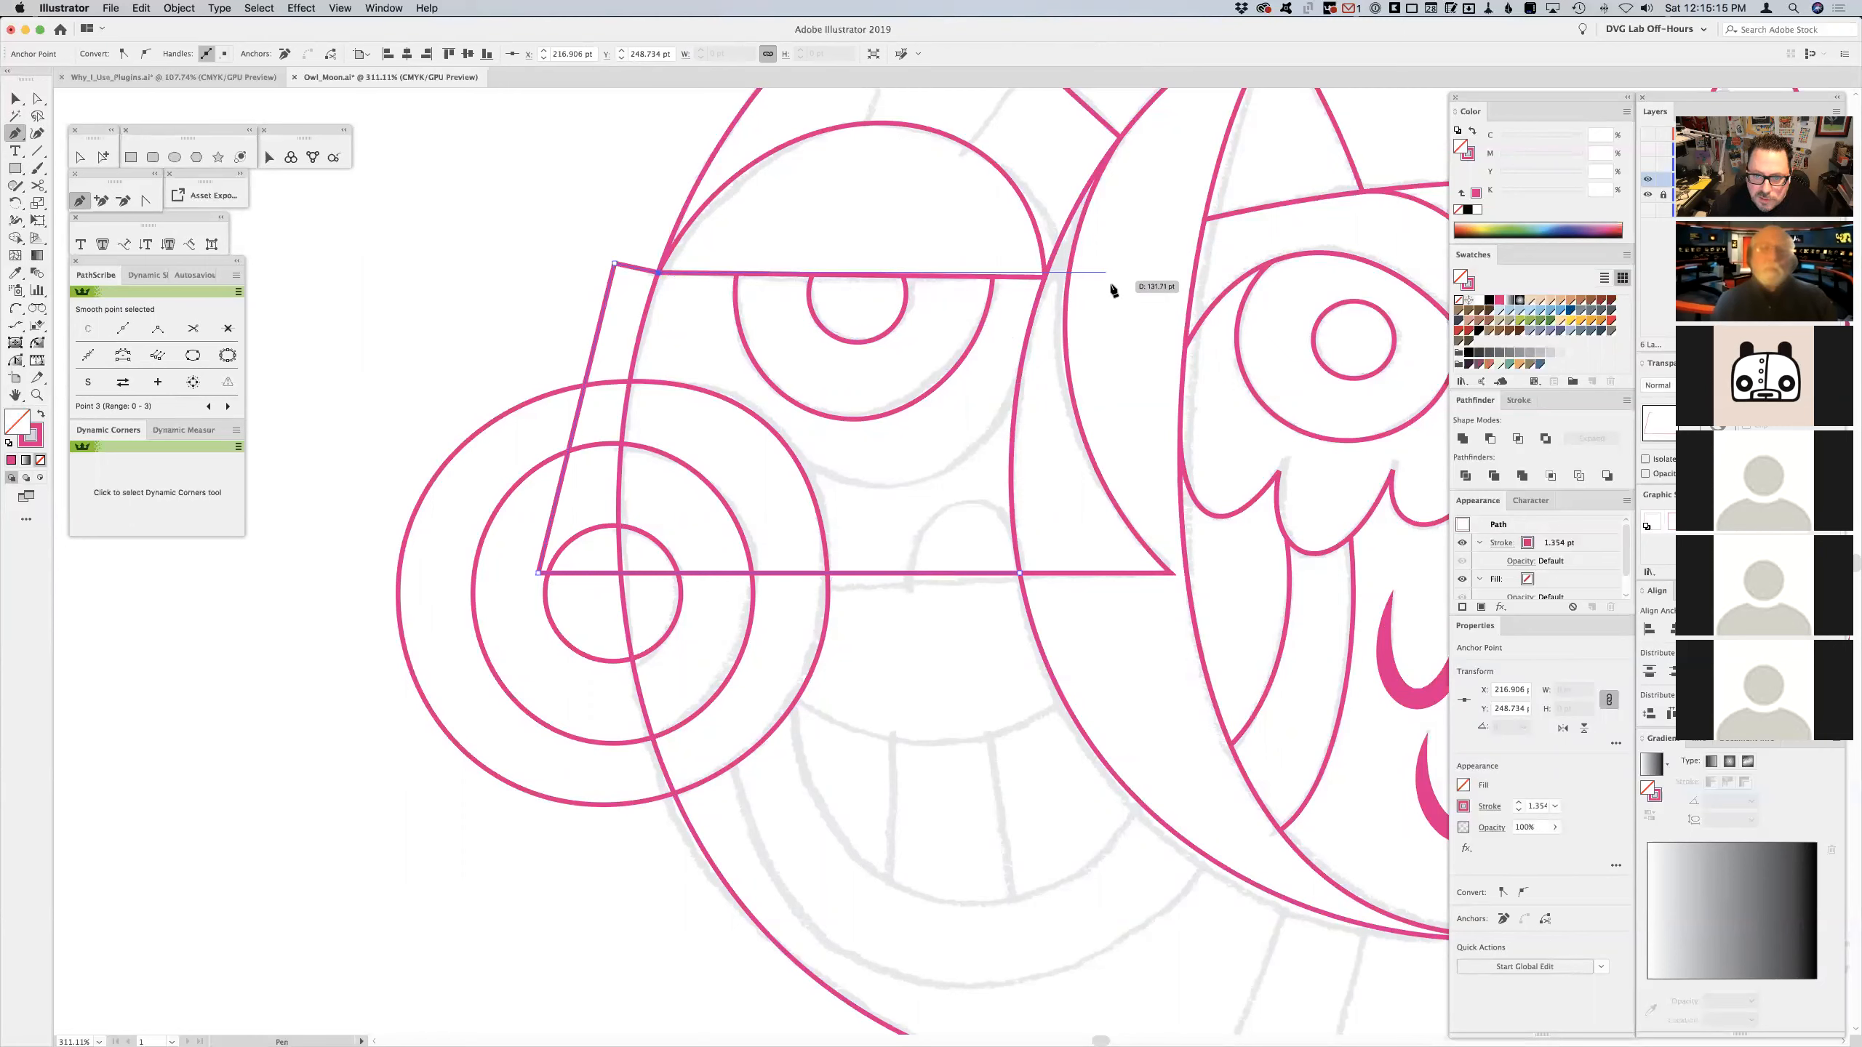
left_click(1043, 277)
left_click(1122, 329)
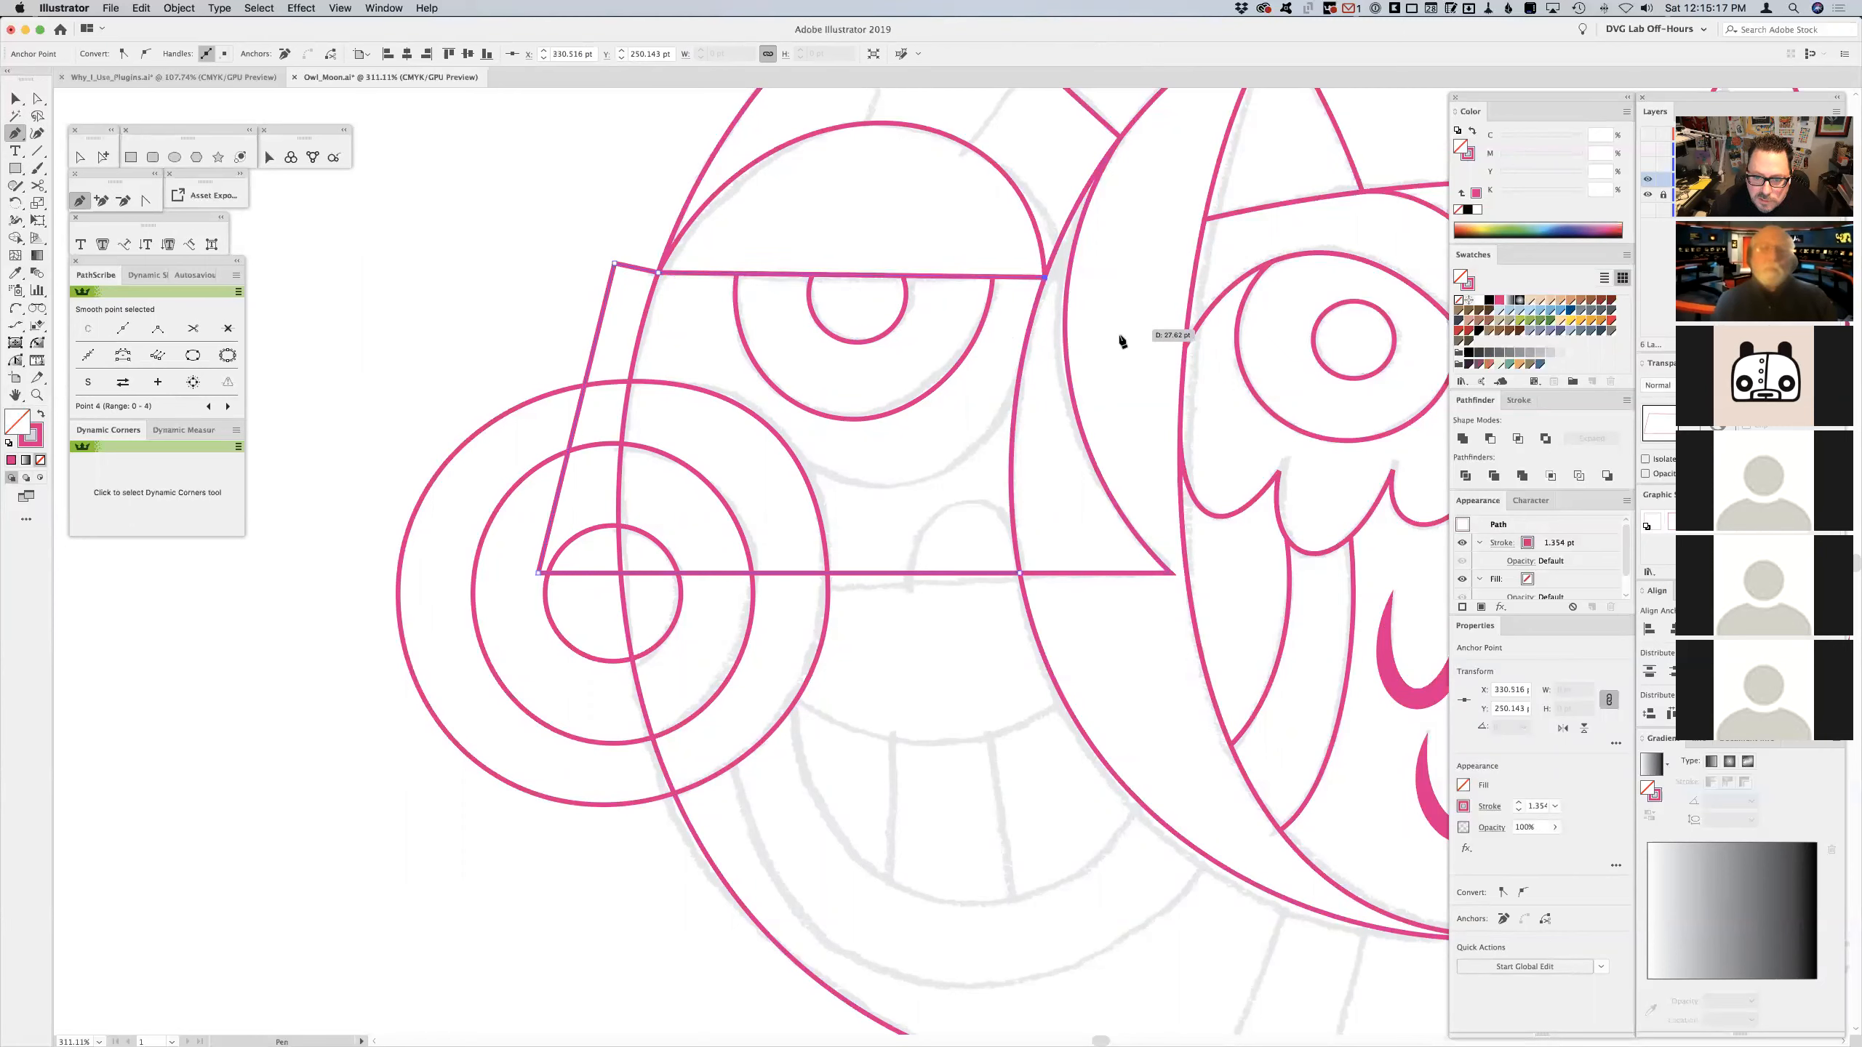
left_click(1020, 574)
key("v")
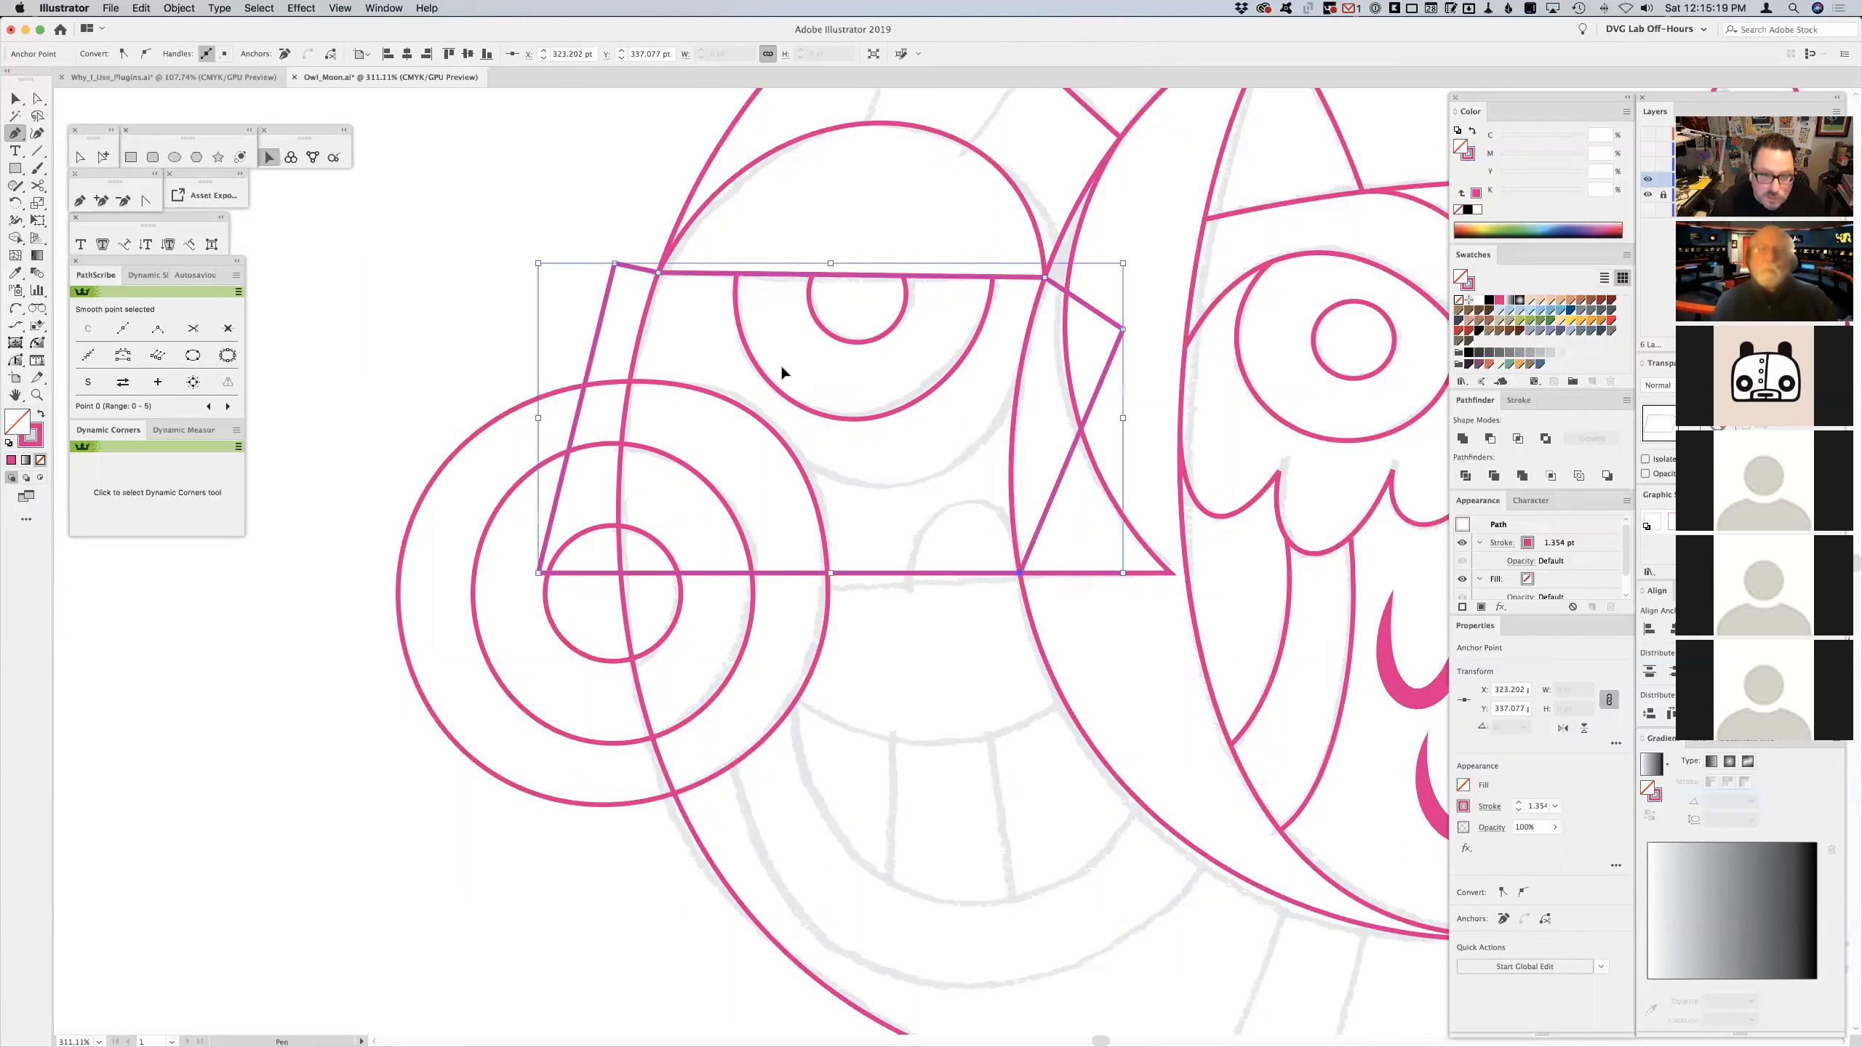
- Intersect a yellow-filled copy of the moon shape with the Pen polygon, and send the resulting face segment to the back
left_click(649, 315)
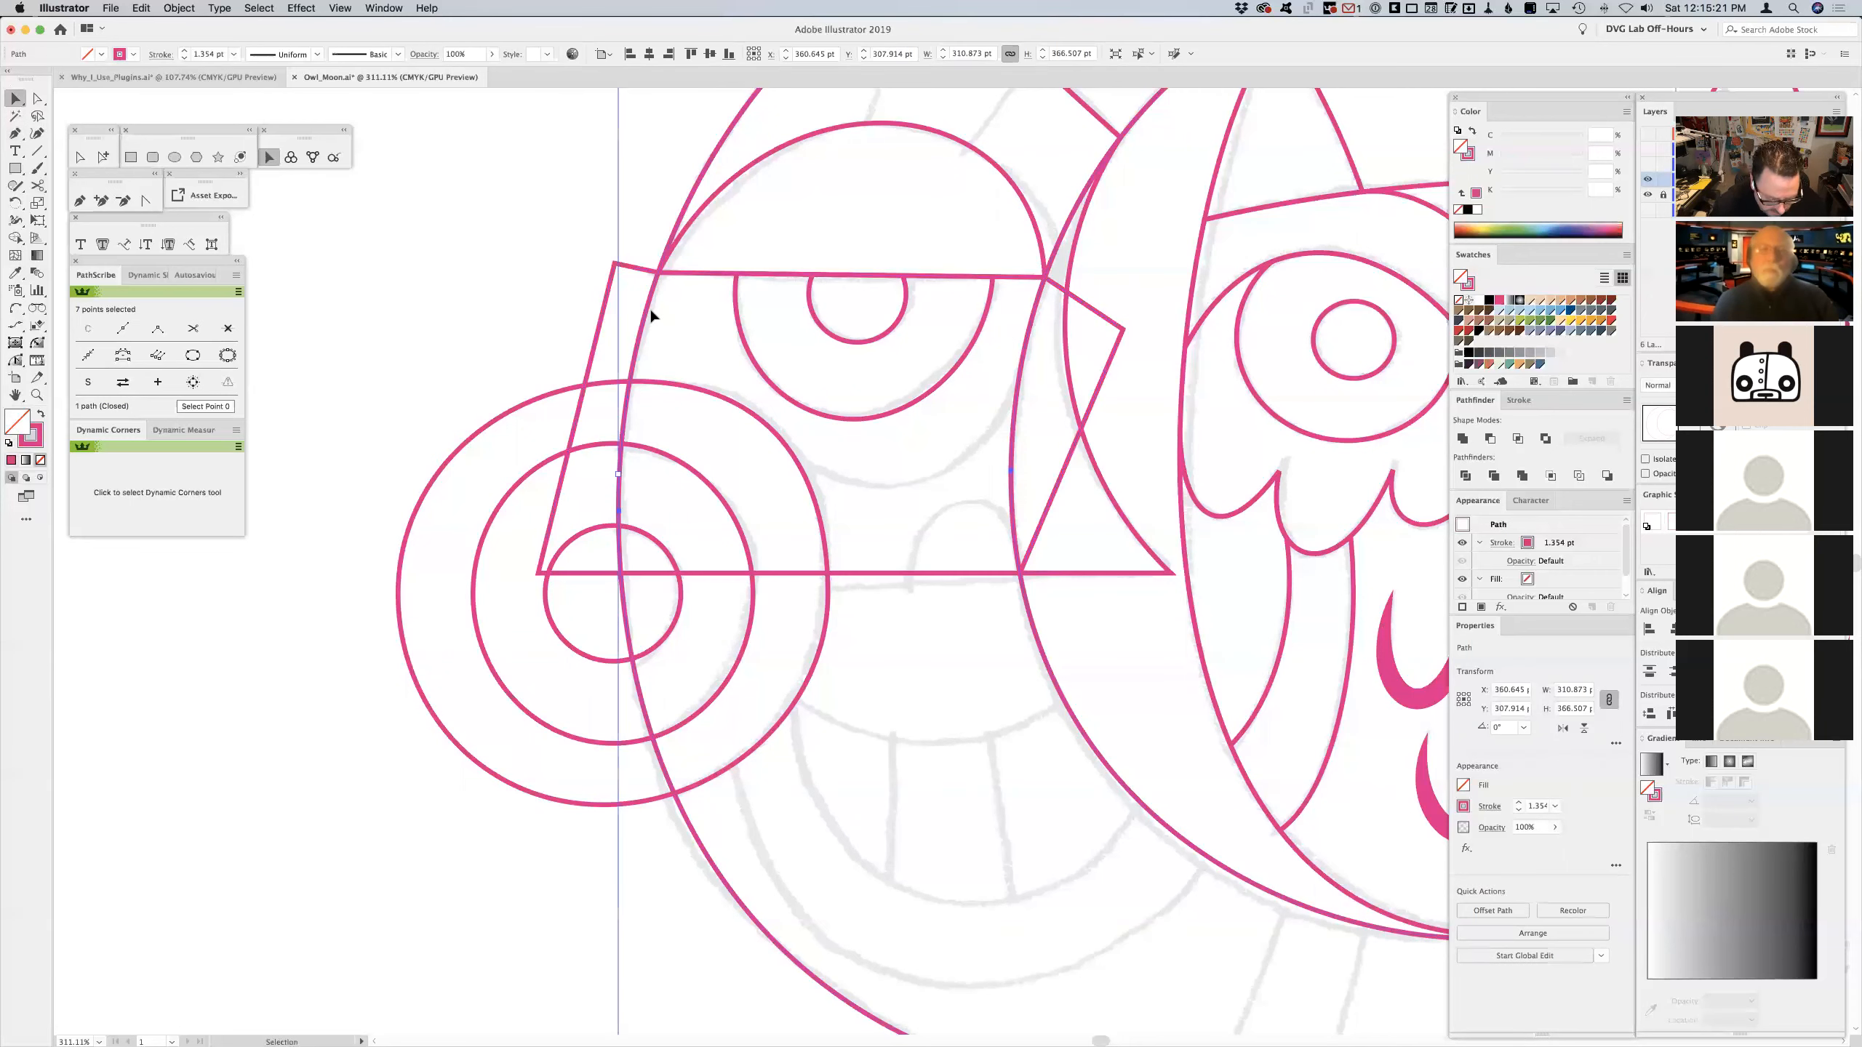
left_click(1572, 324)
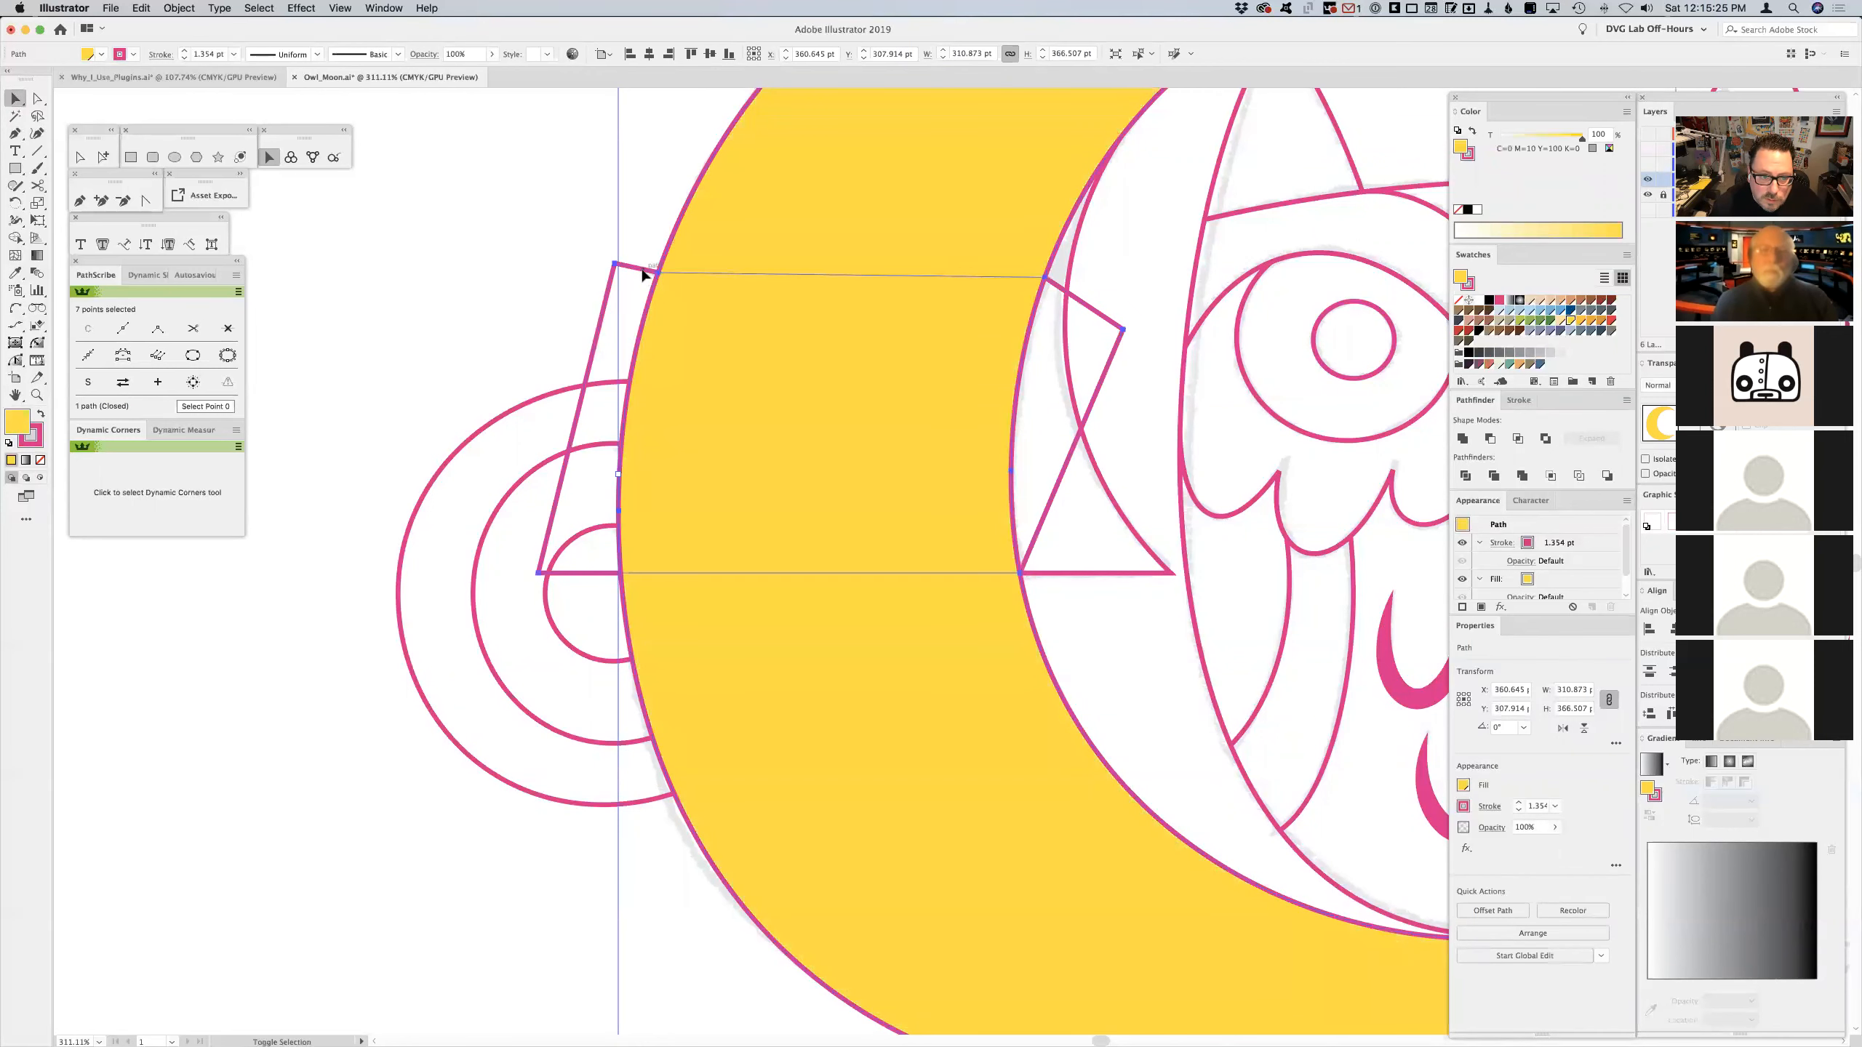
left_click(1518, 438)
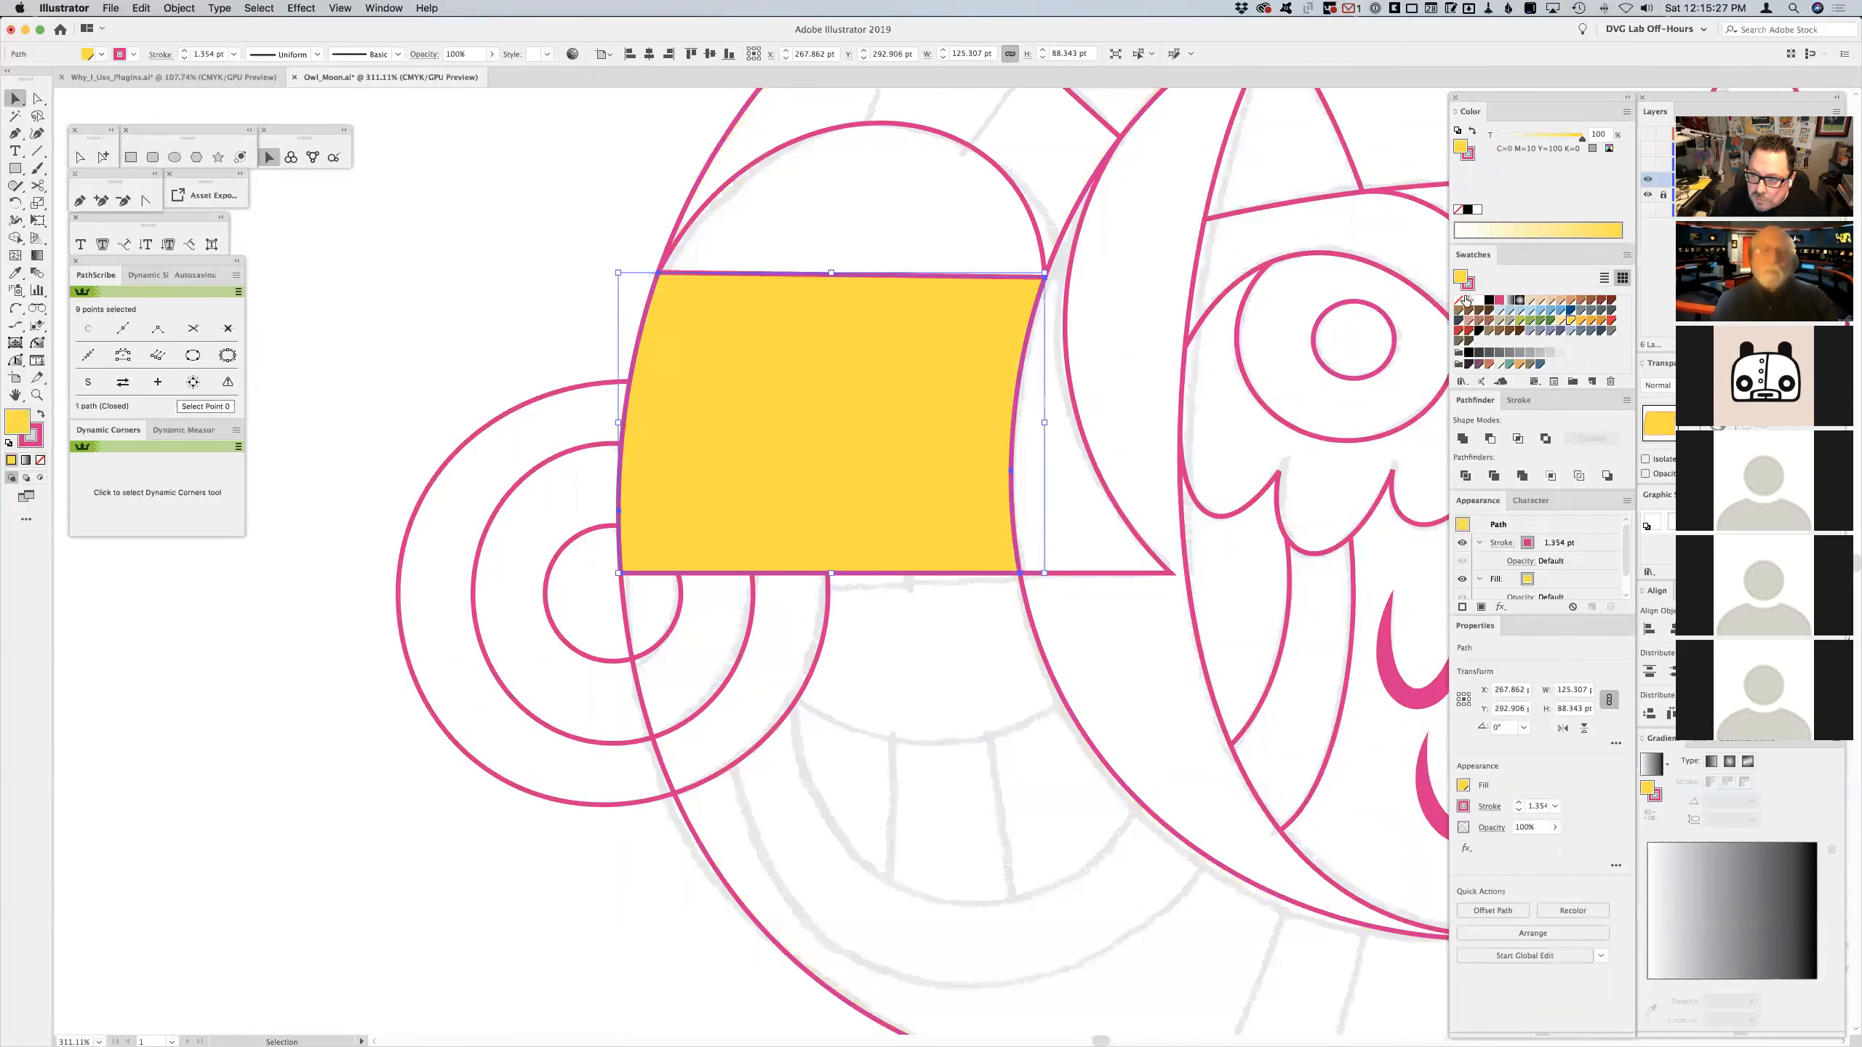
key("super+shift+bracketleft")
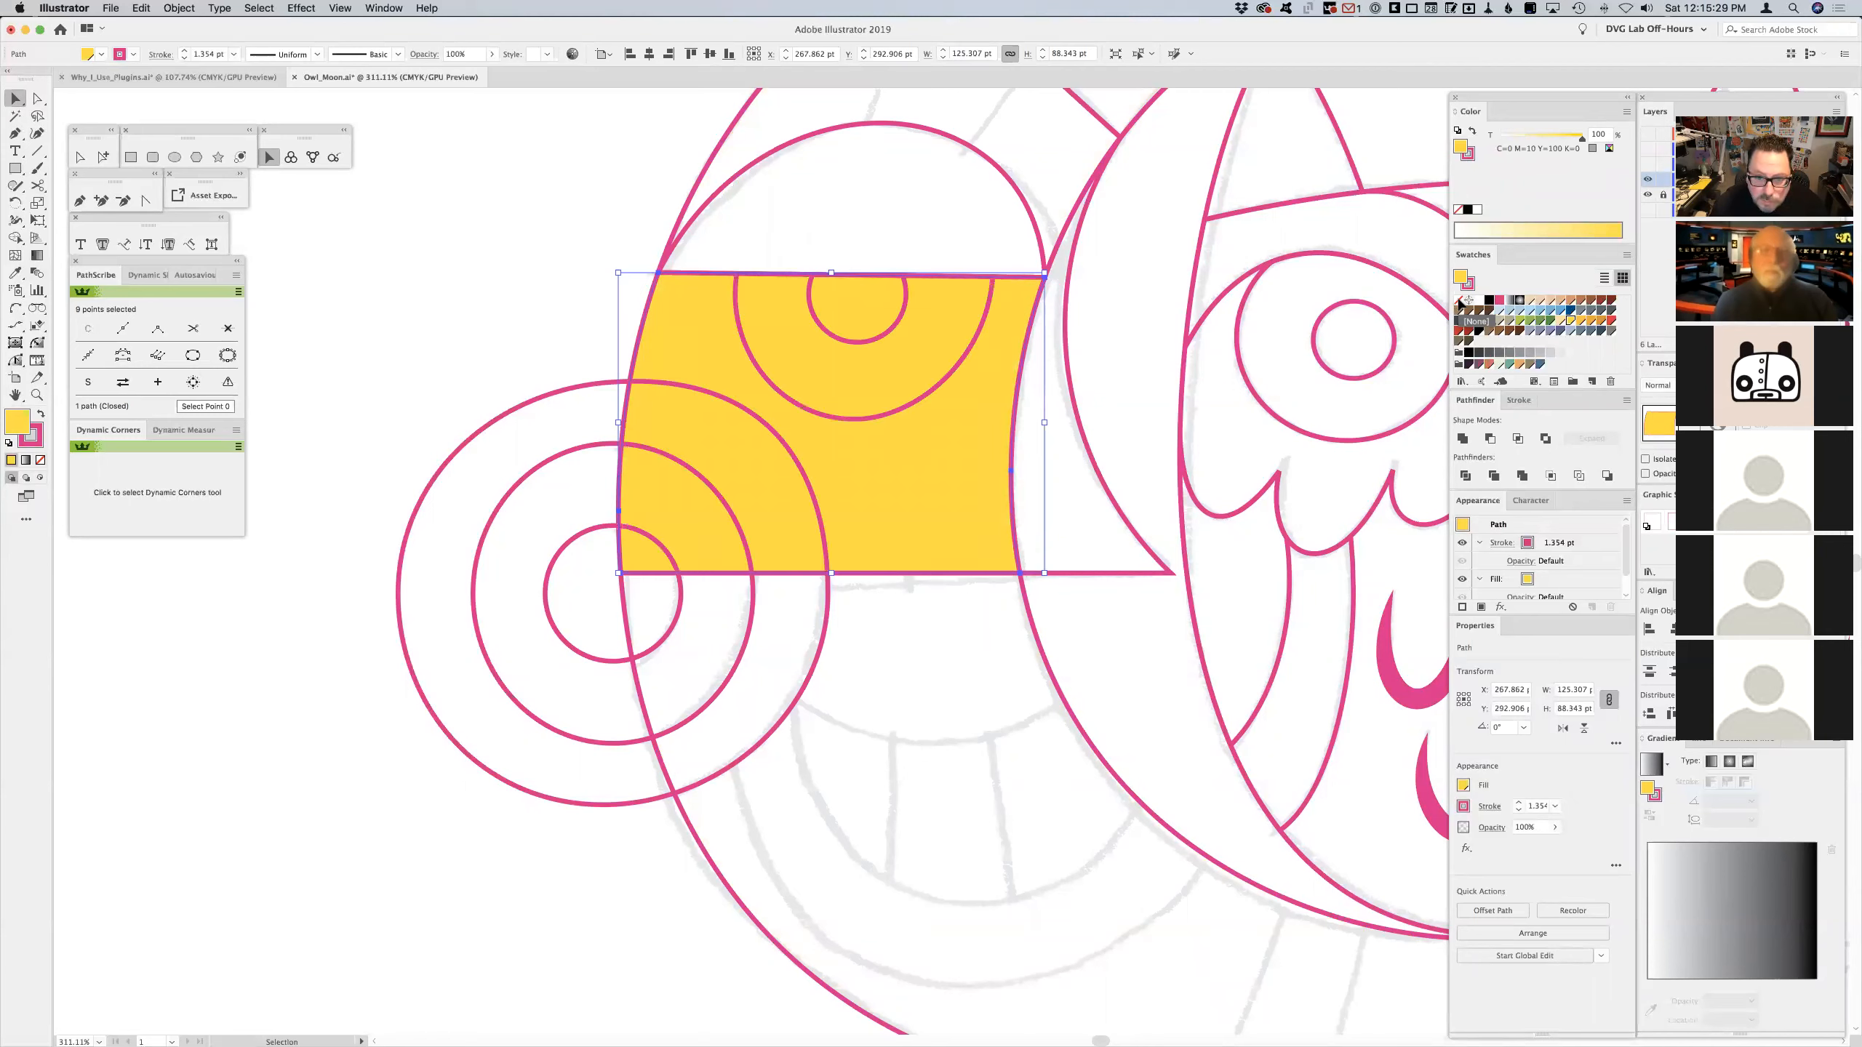
left_click(536, 316)
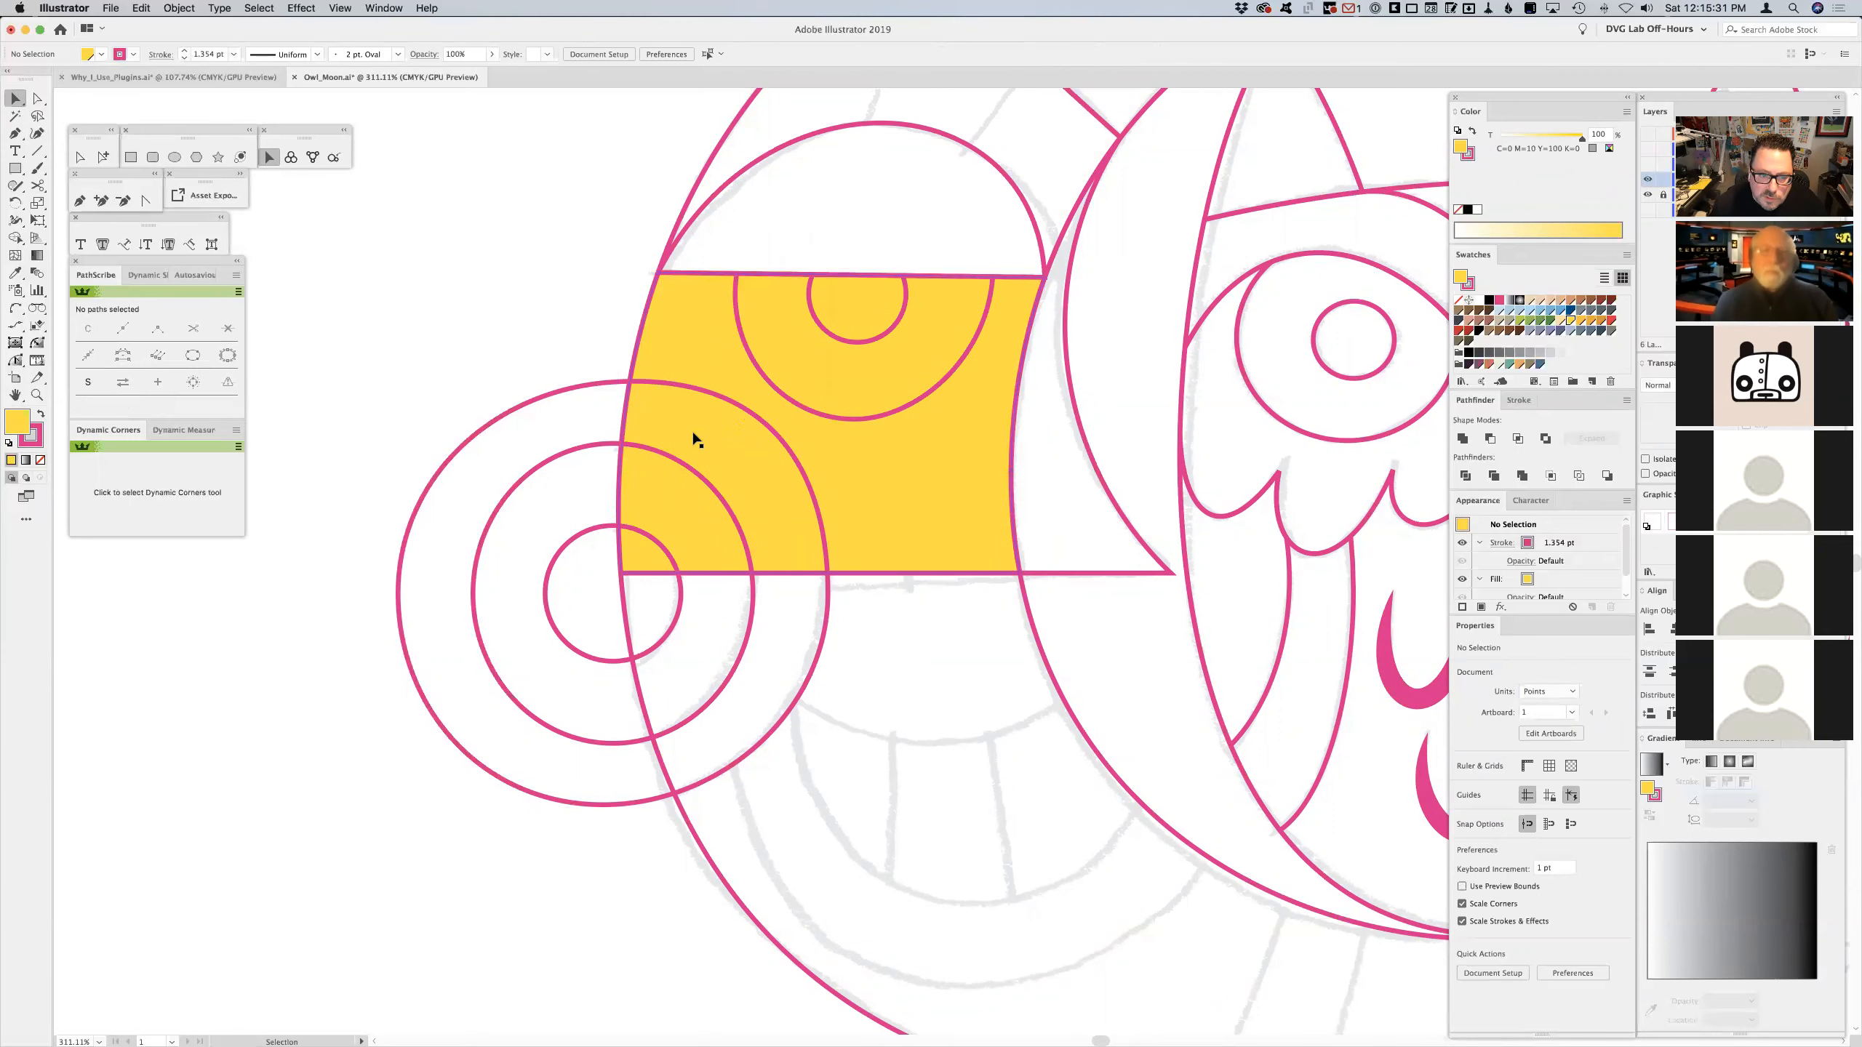
- Subtract a copy of the outermost cheek circle from the yellow face segment, and send the trimmed segment to the back
left_click(705, 397)
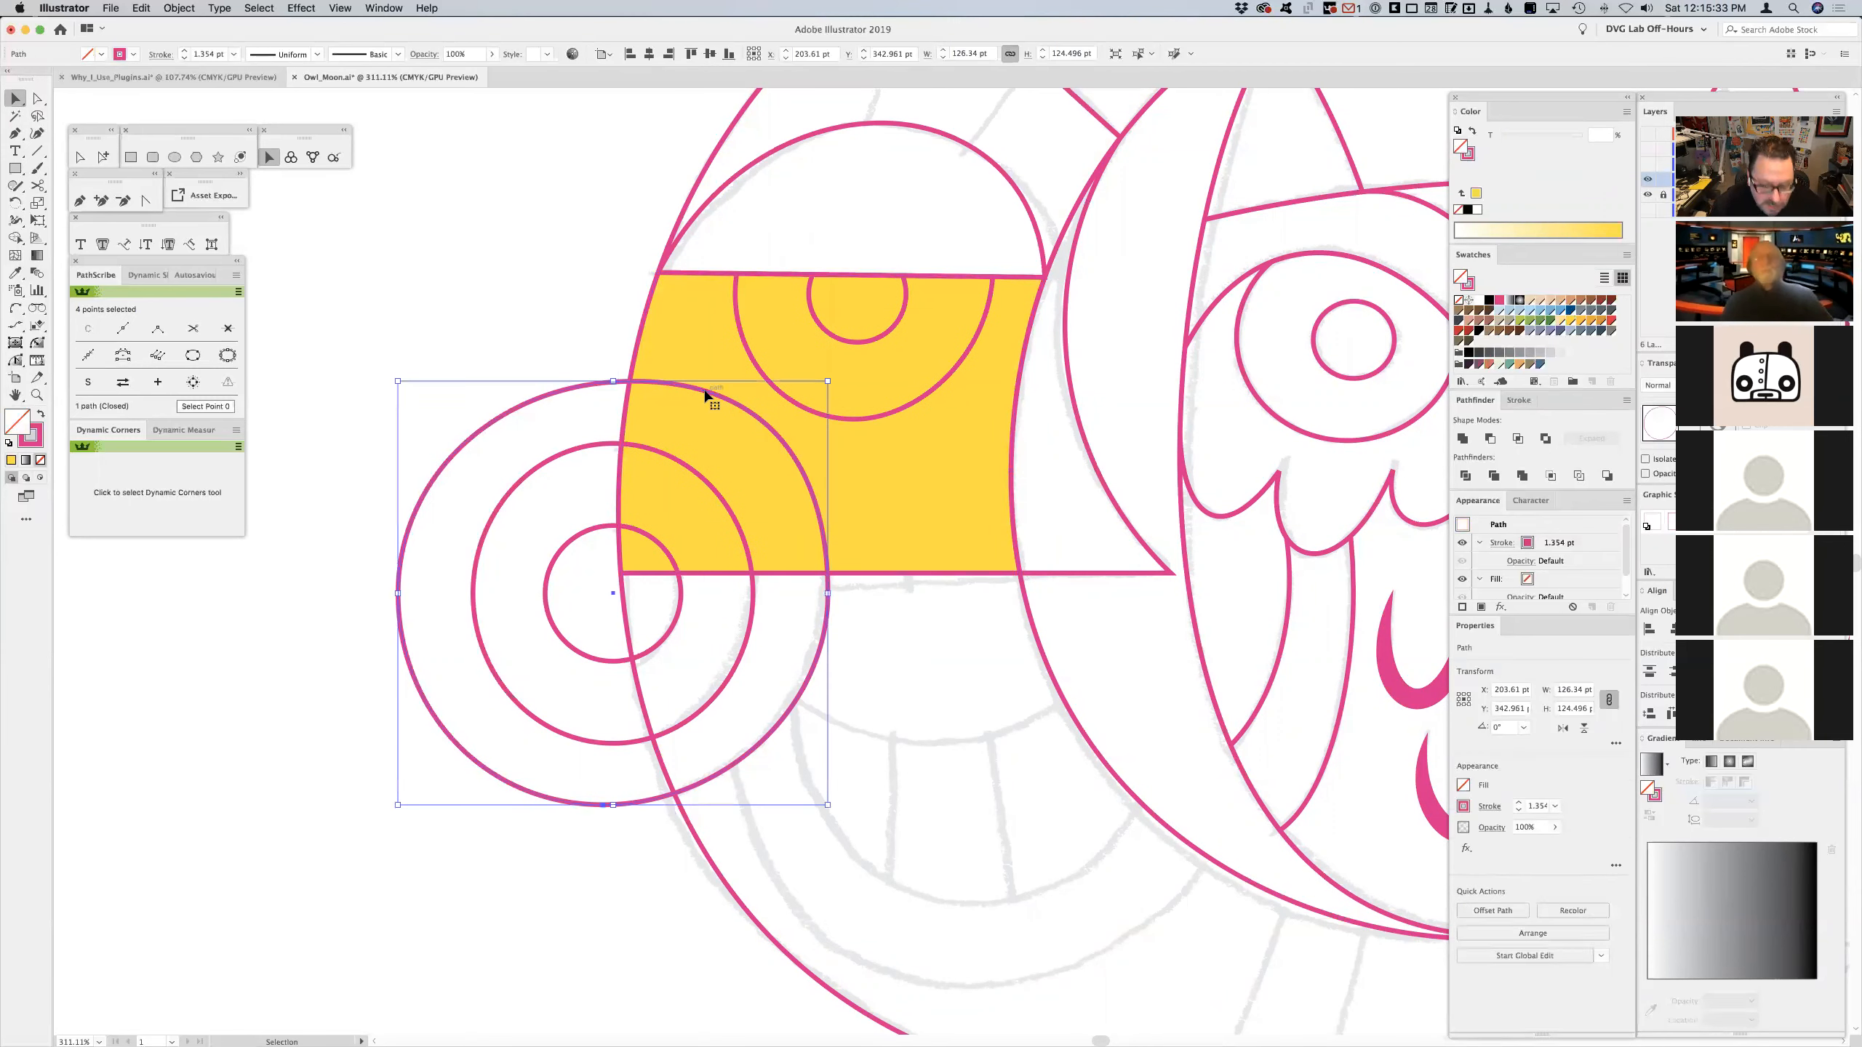
left_click(699, 348, "shift")
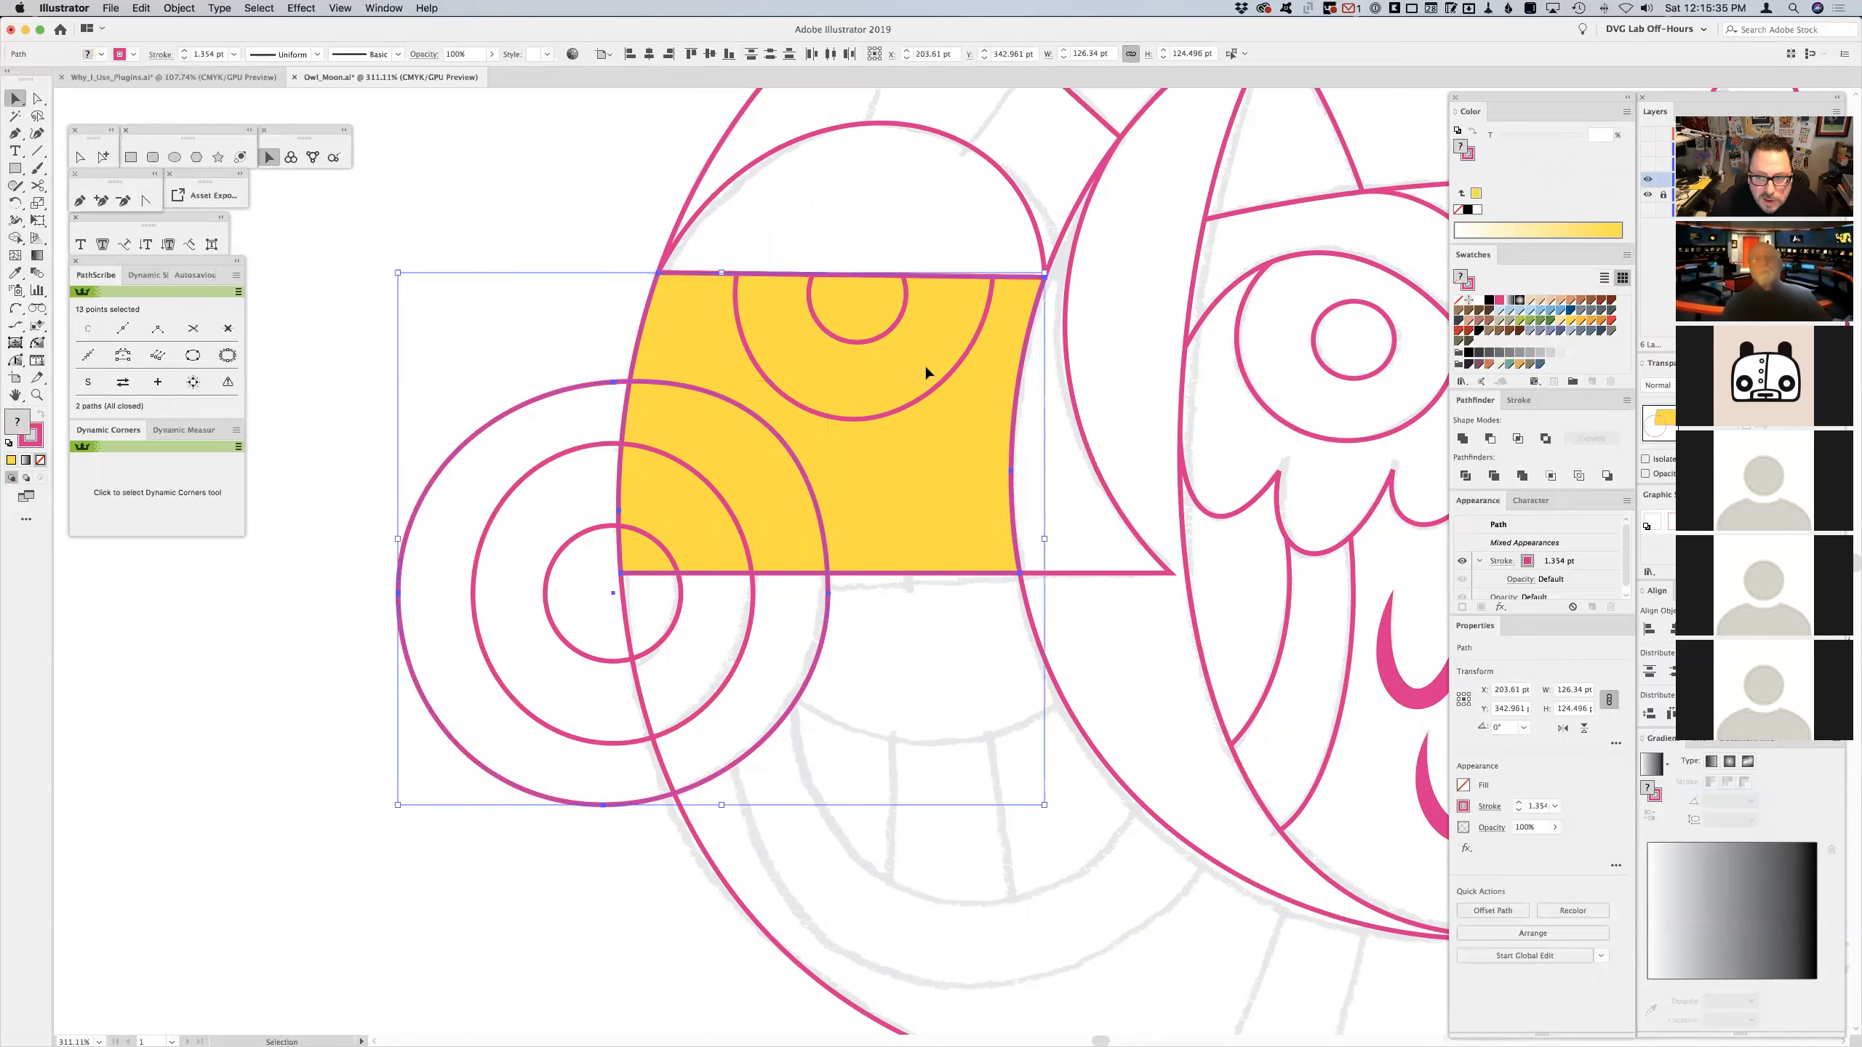
left_click(1489, 439)
key("super+shift+bracketleft")
left_click(536, 300)
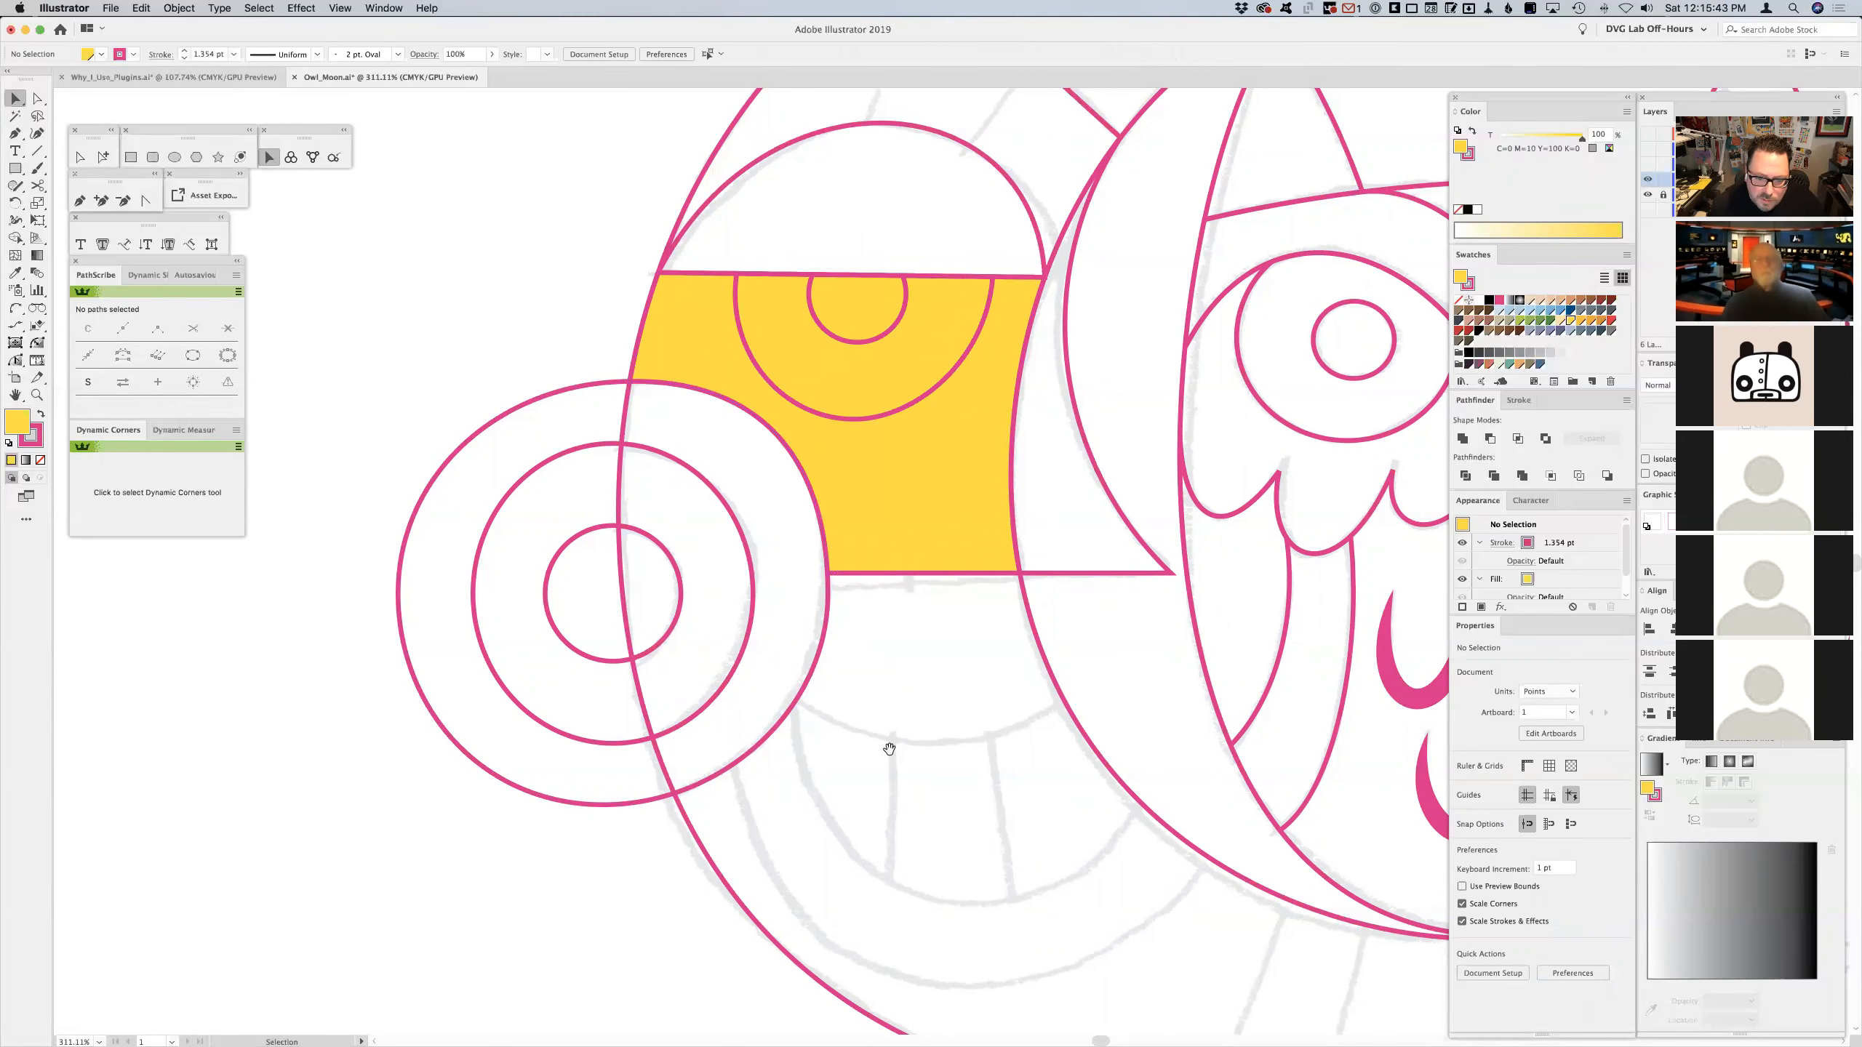
- Draw a closed, unfilled Pen polygon around the moon's lower face, from the nose line to the first sketched stripe below the mouth
scroll(886, 739, "down", 5)
scroll(886, 739, "right", 4)
left_click(79, 200)
left_click_drag(845, 343, 942, 408)
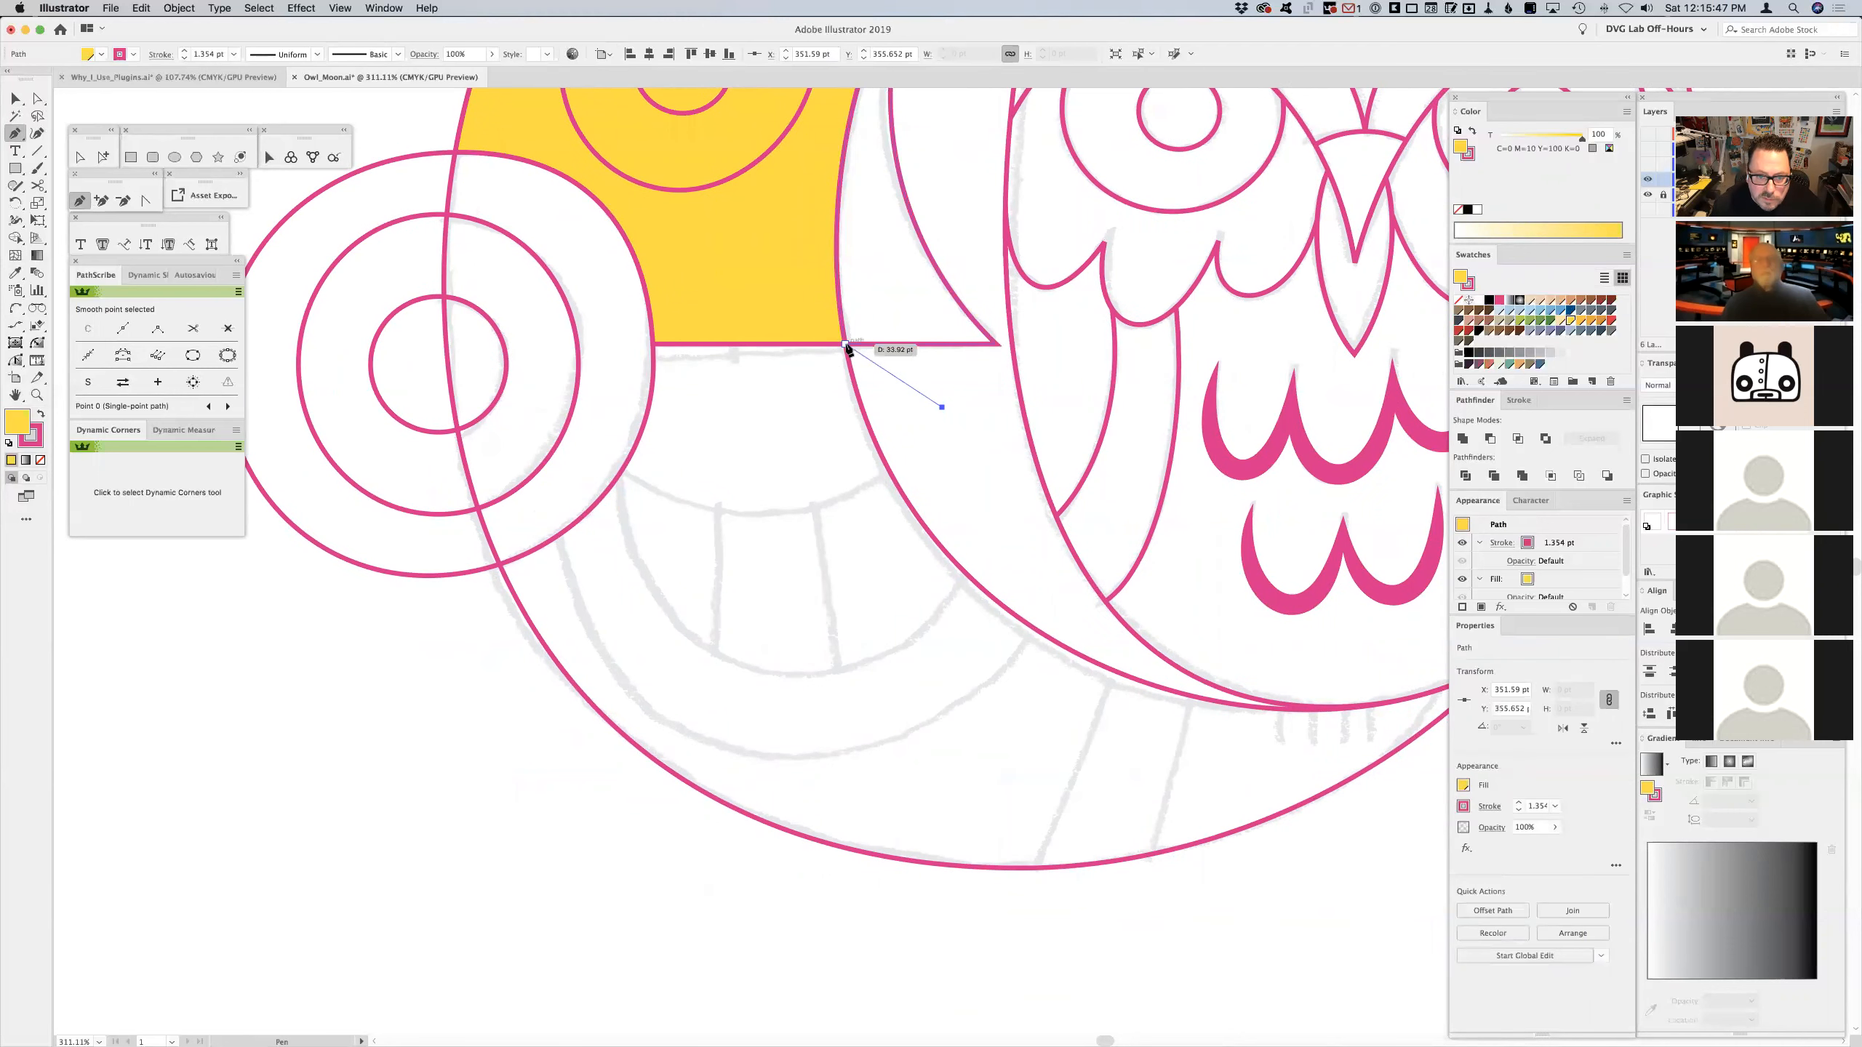
left_click(400, 343)
left_click(448, 810)
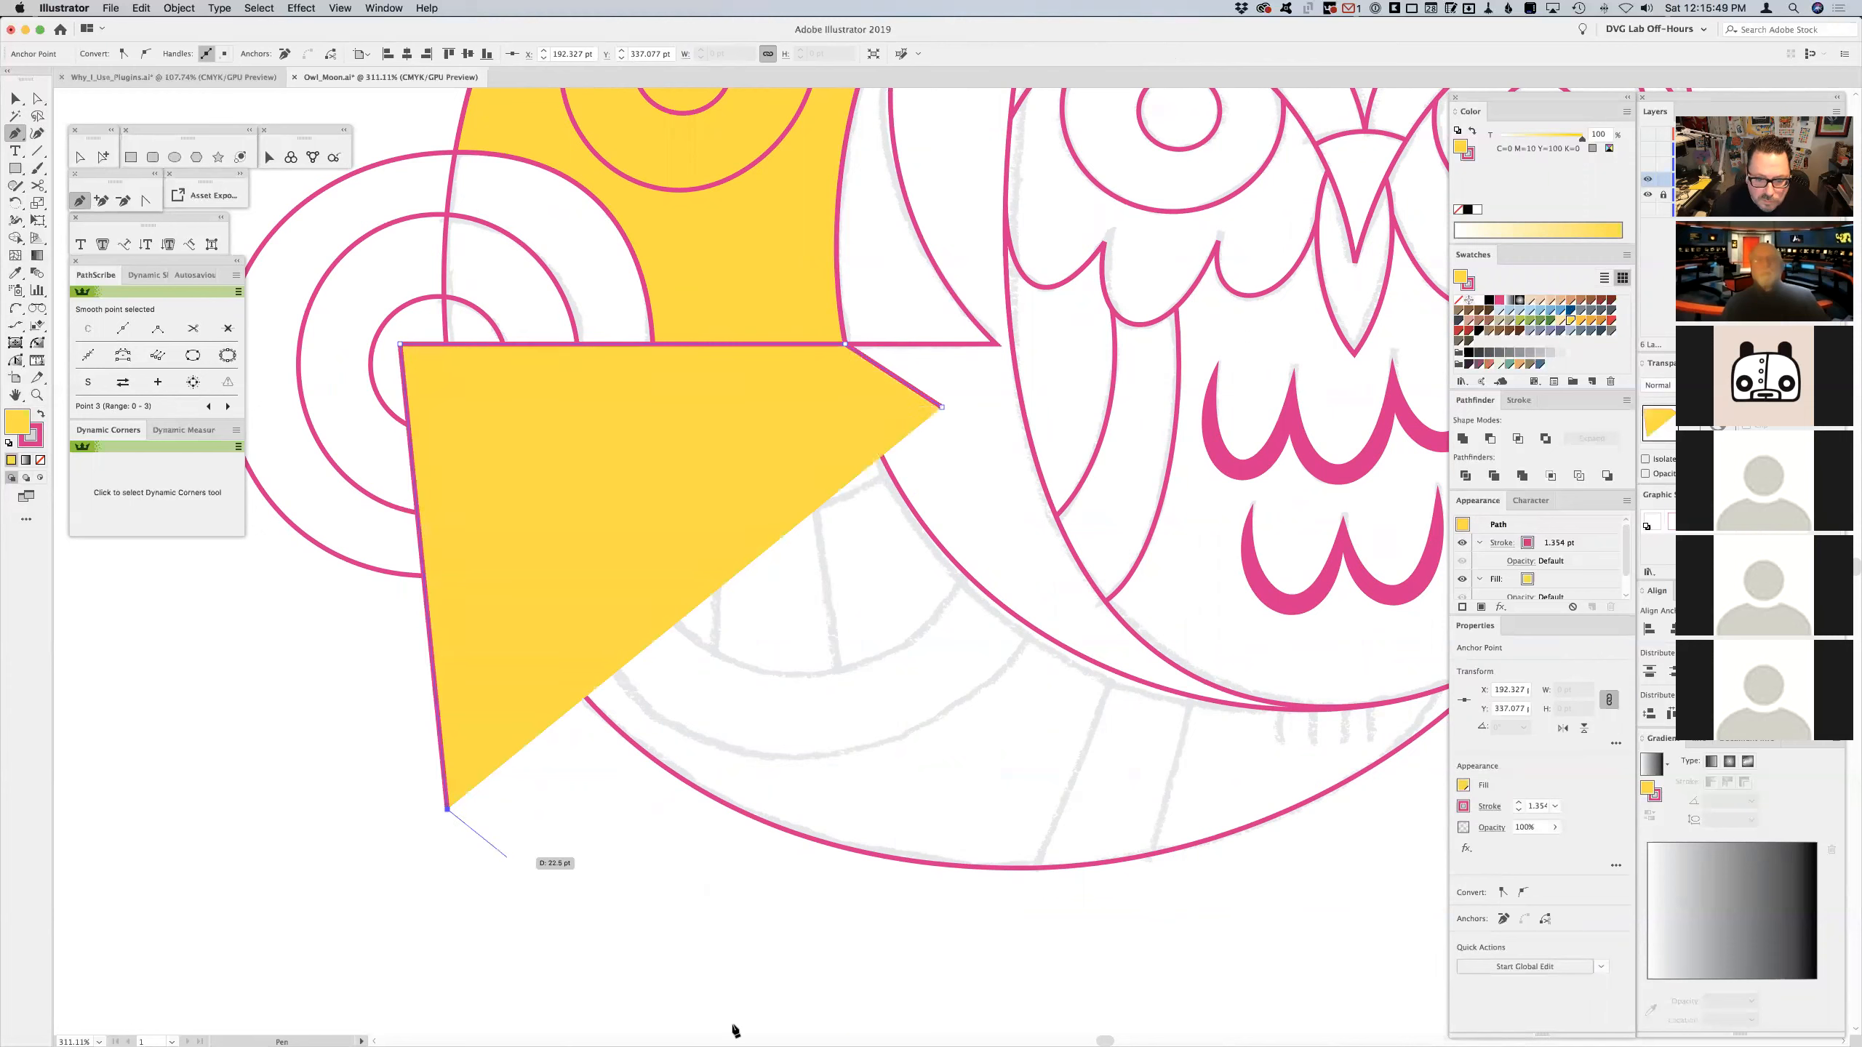
left_click(803, 1030)
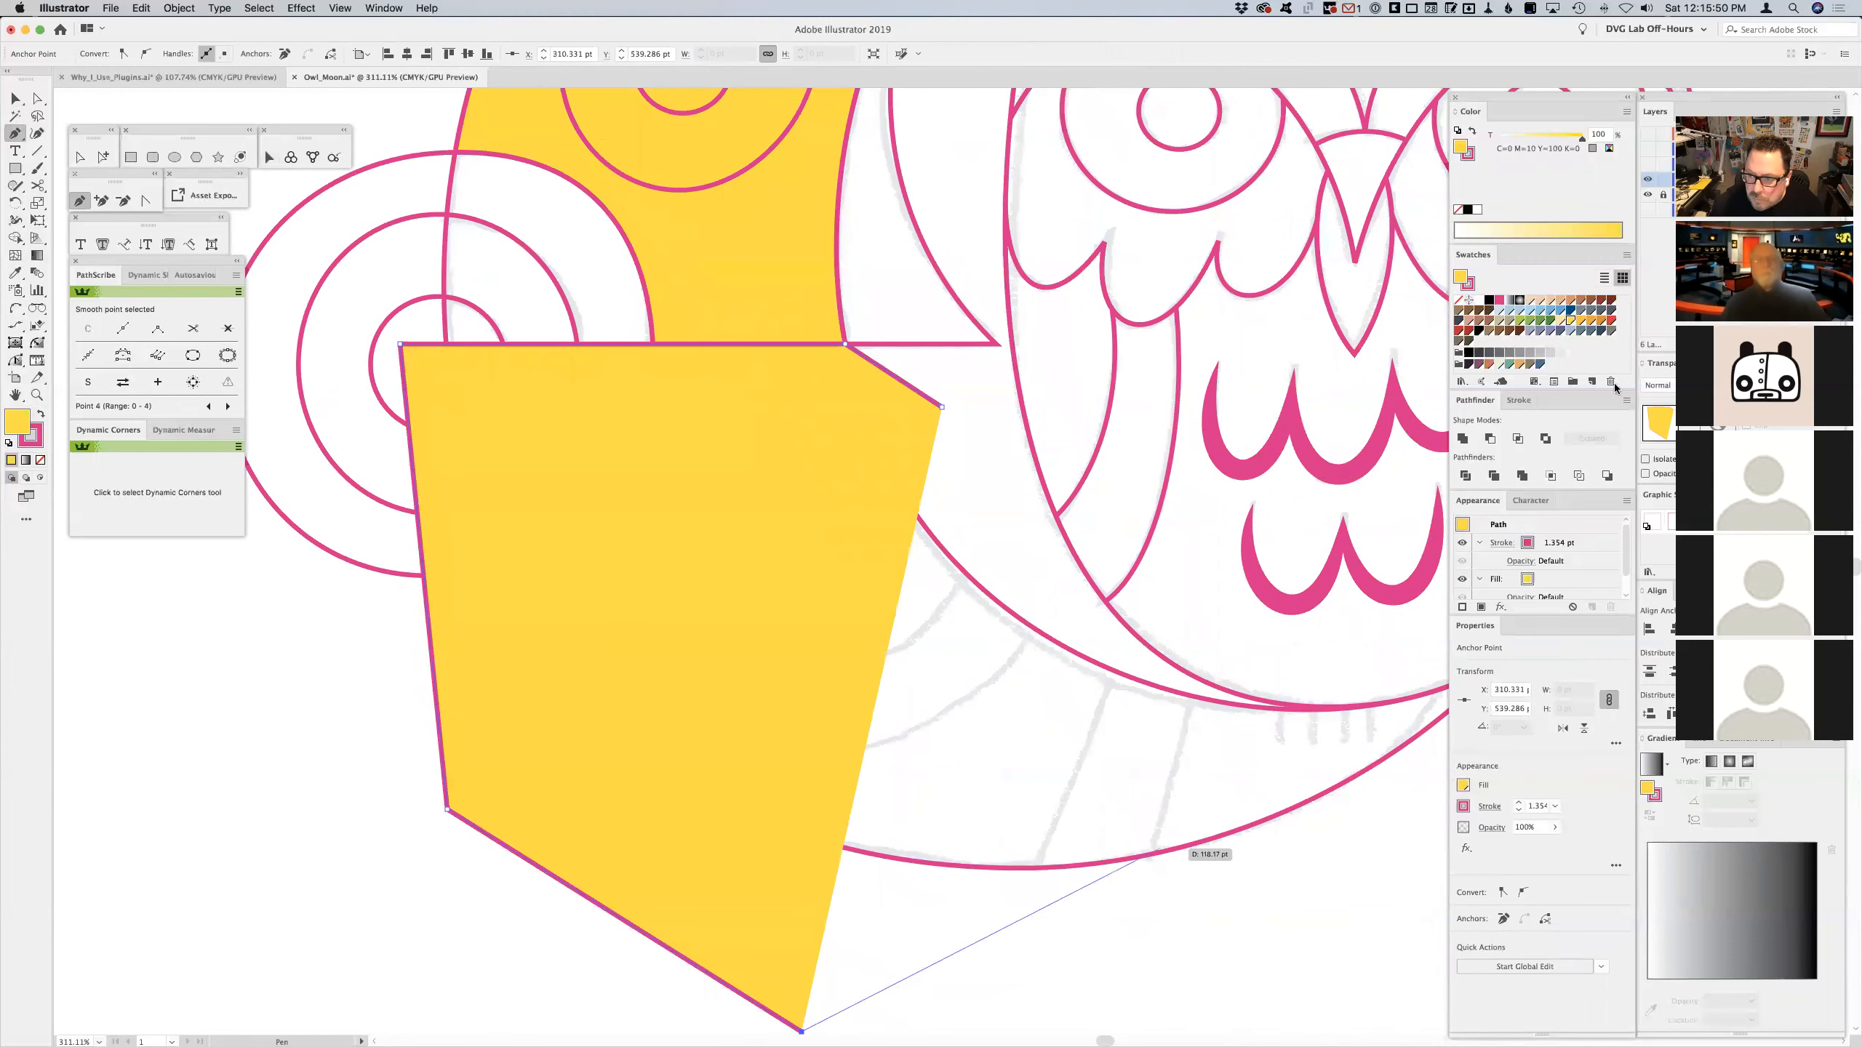
left_click(1458, 300)
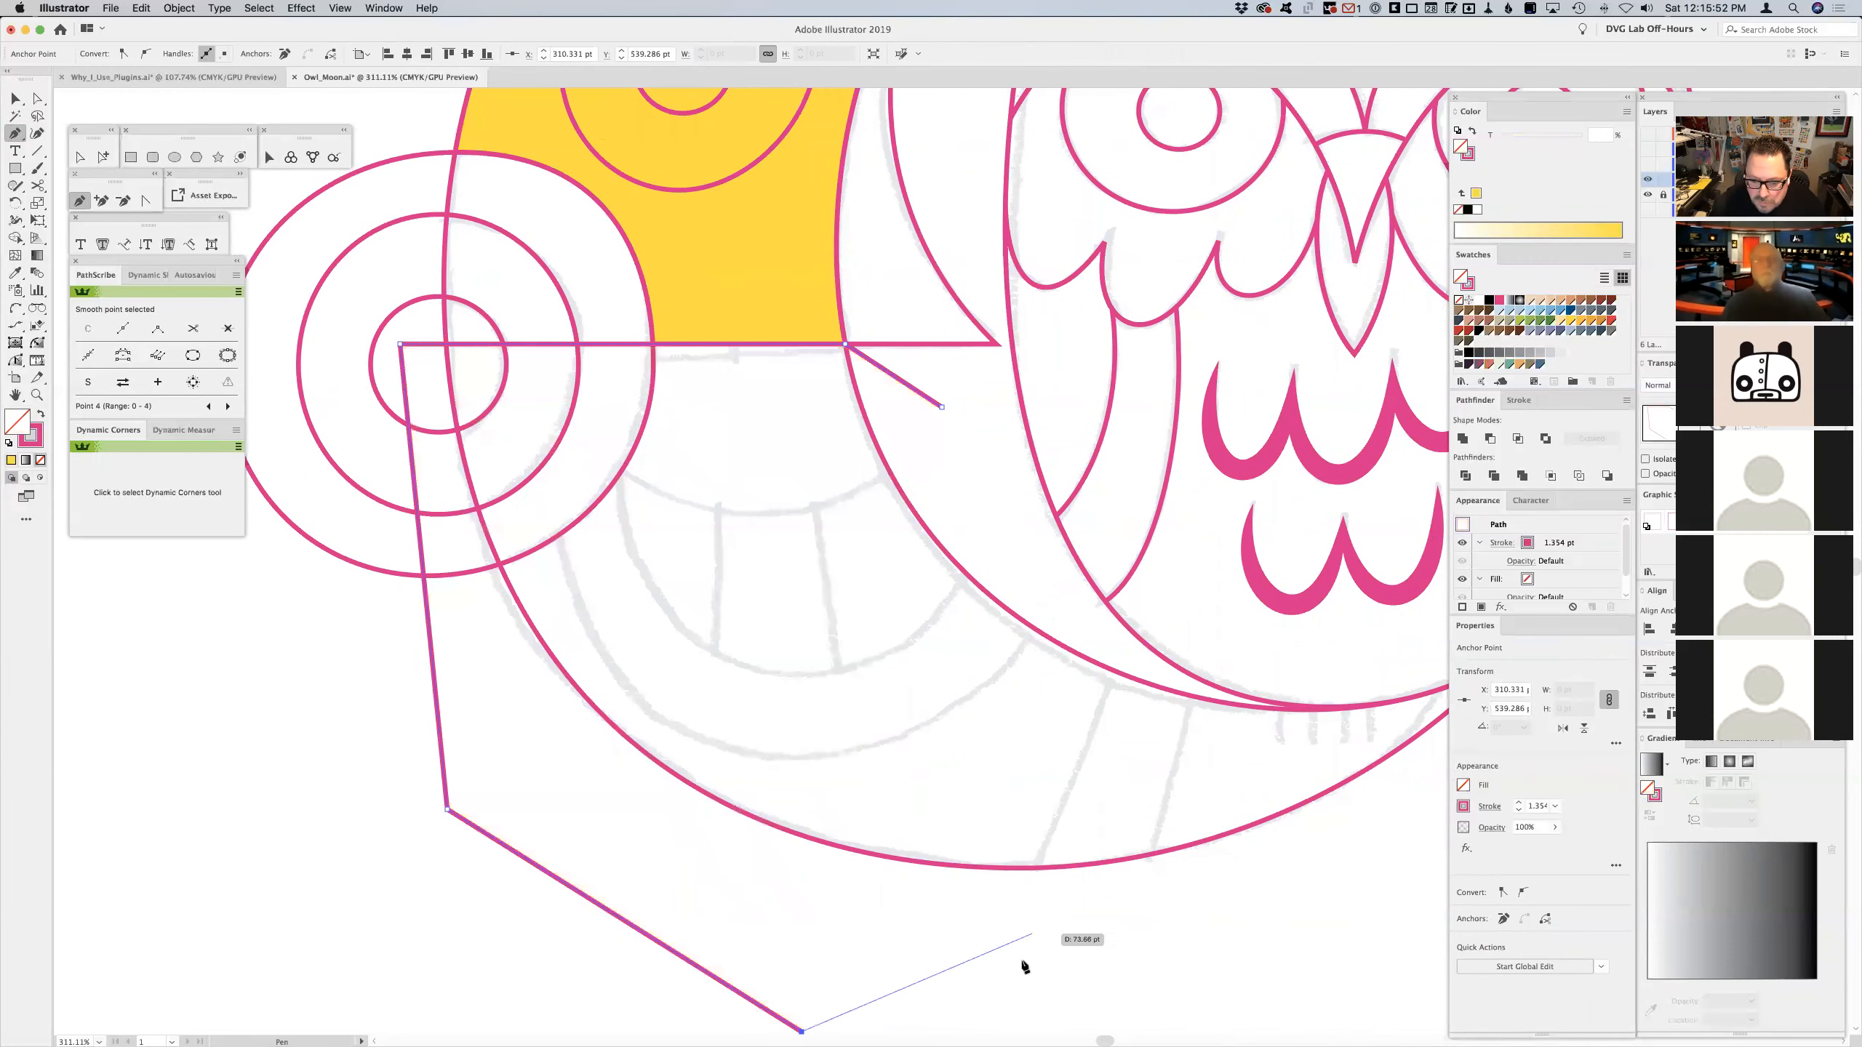
left_click(1035, 874)
left_click(1127, 643)
left_click(943, 407)
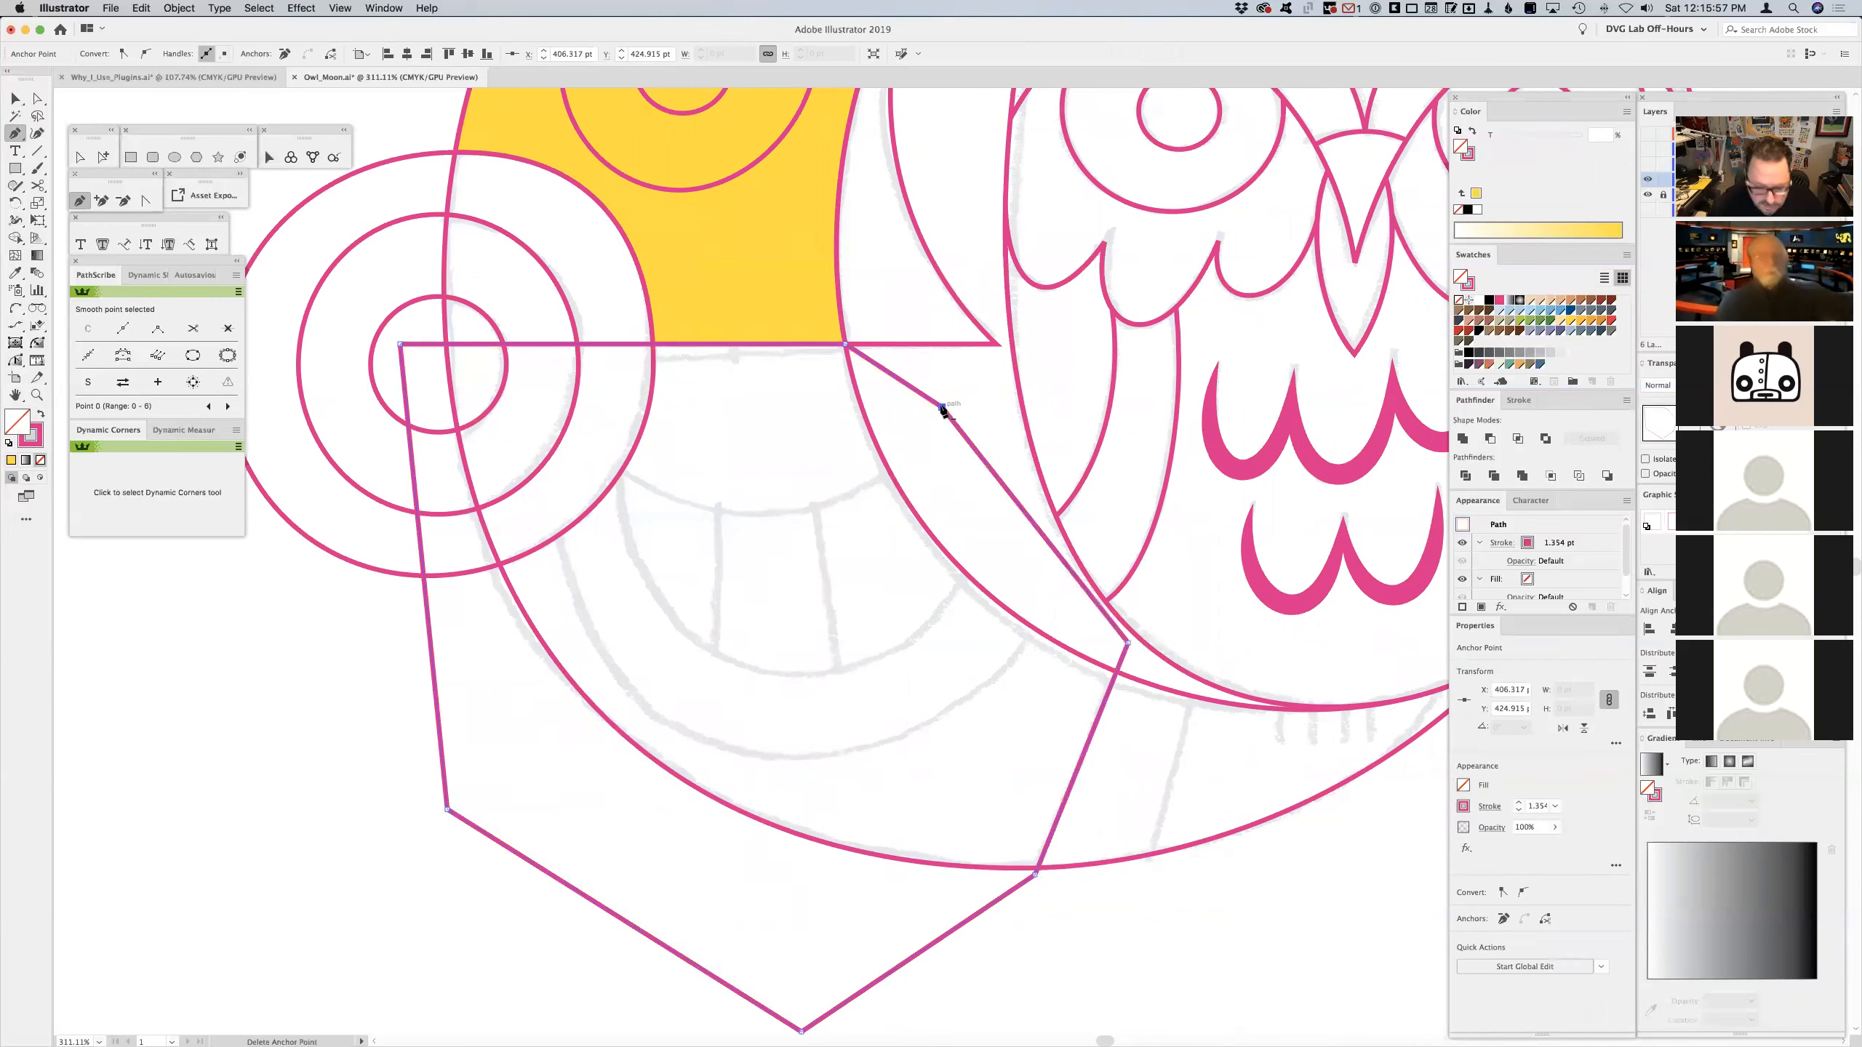
- Intersect the angular pen-drawn shape with the moon outline to form the lower face panel, keeping the moon outline
key("v")
left_click(864, 406)
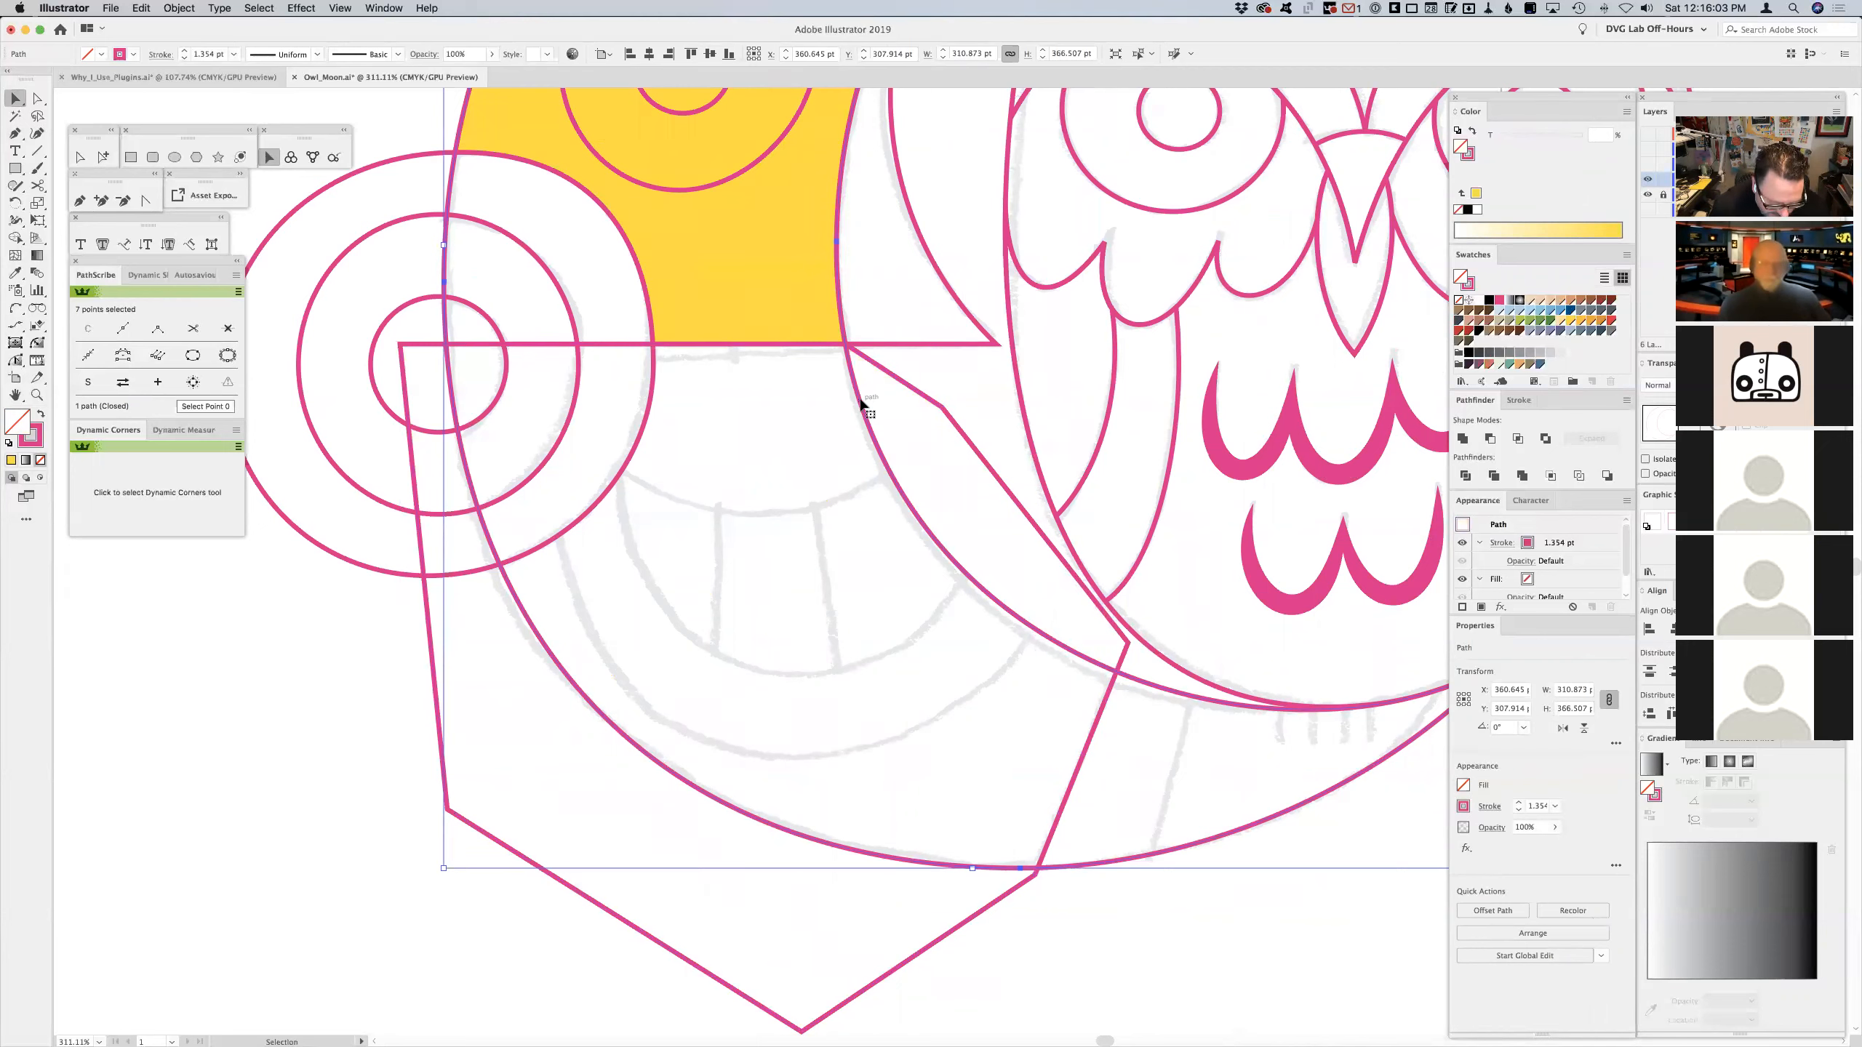
left_click(901, 385, "shift")
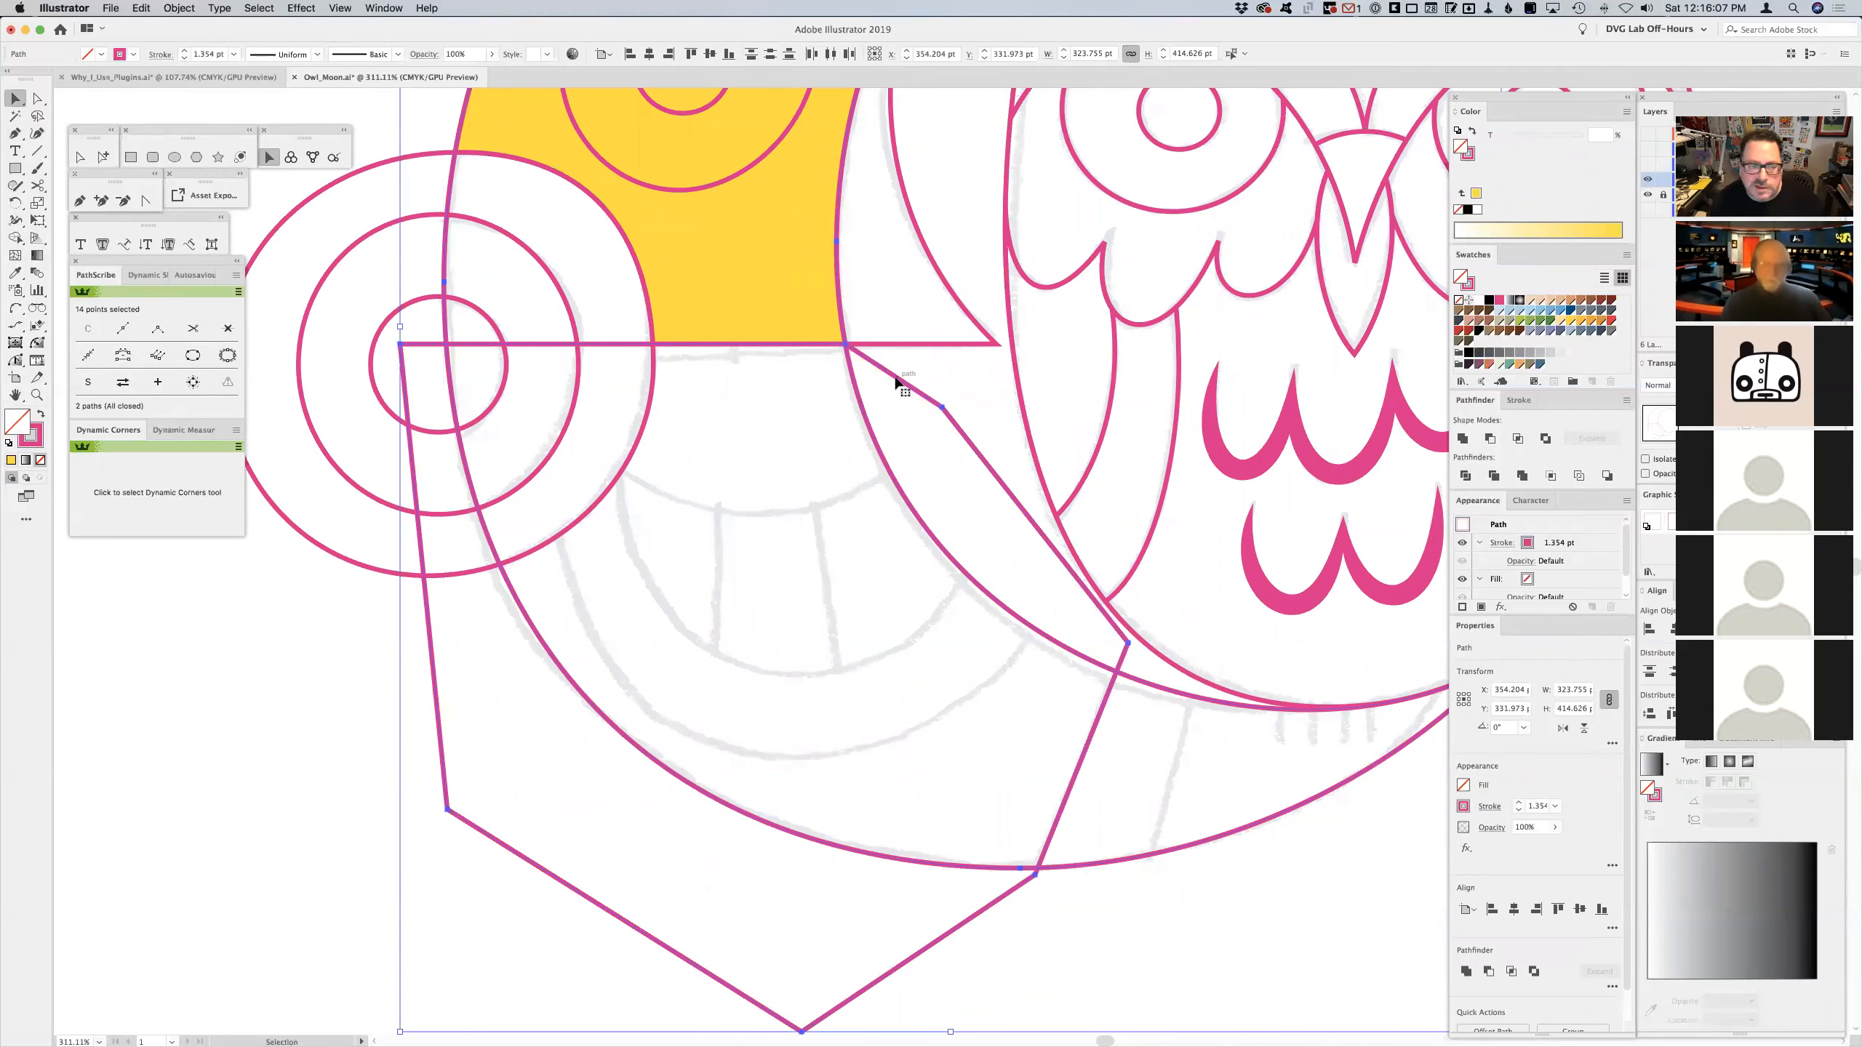
left_click(1540, 473)
- Subtract the large outer cheek circle from the lower face panel, keeping the circle itself
left_click(715, 437)
left_click(653, 399)
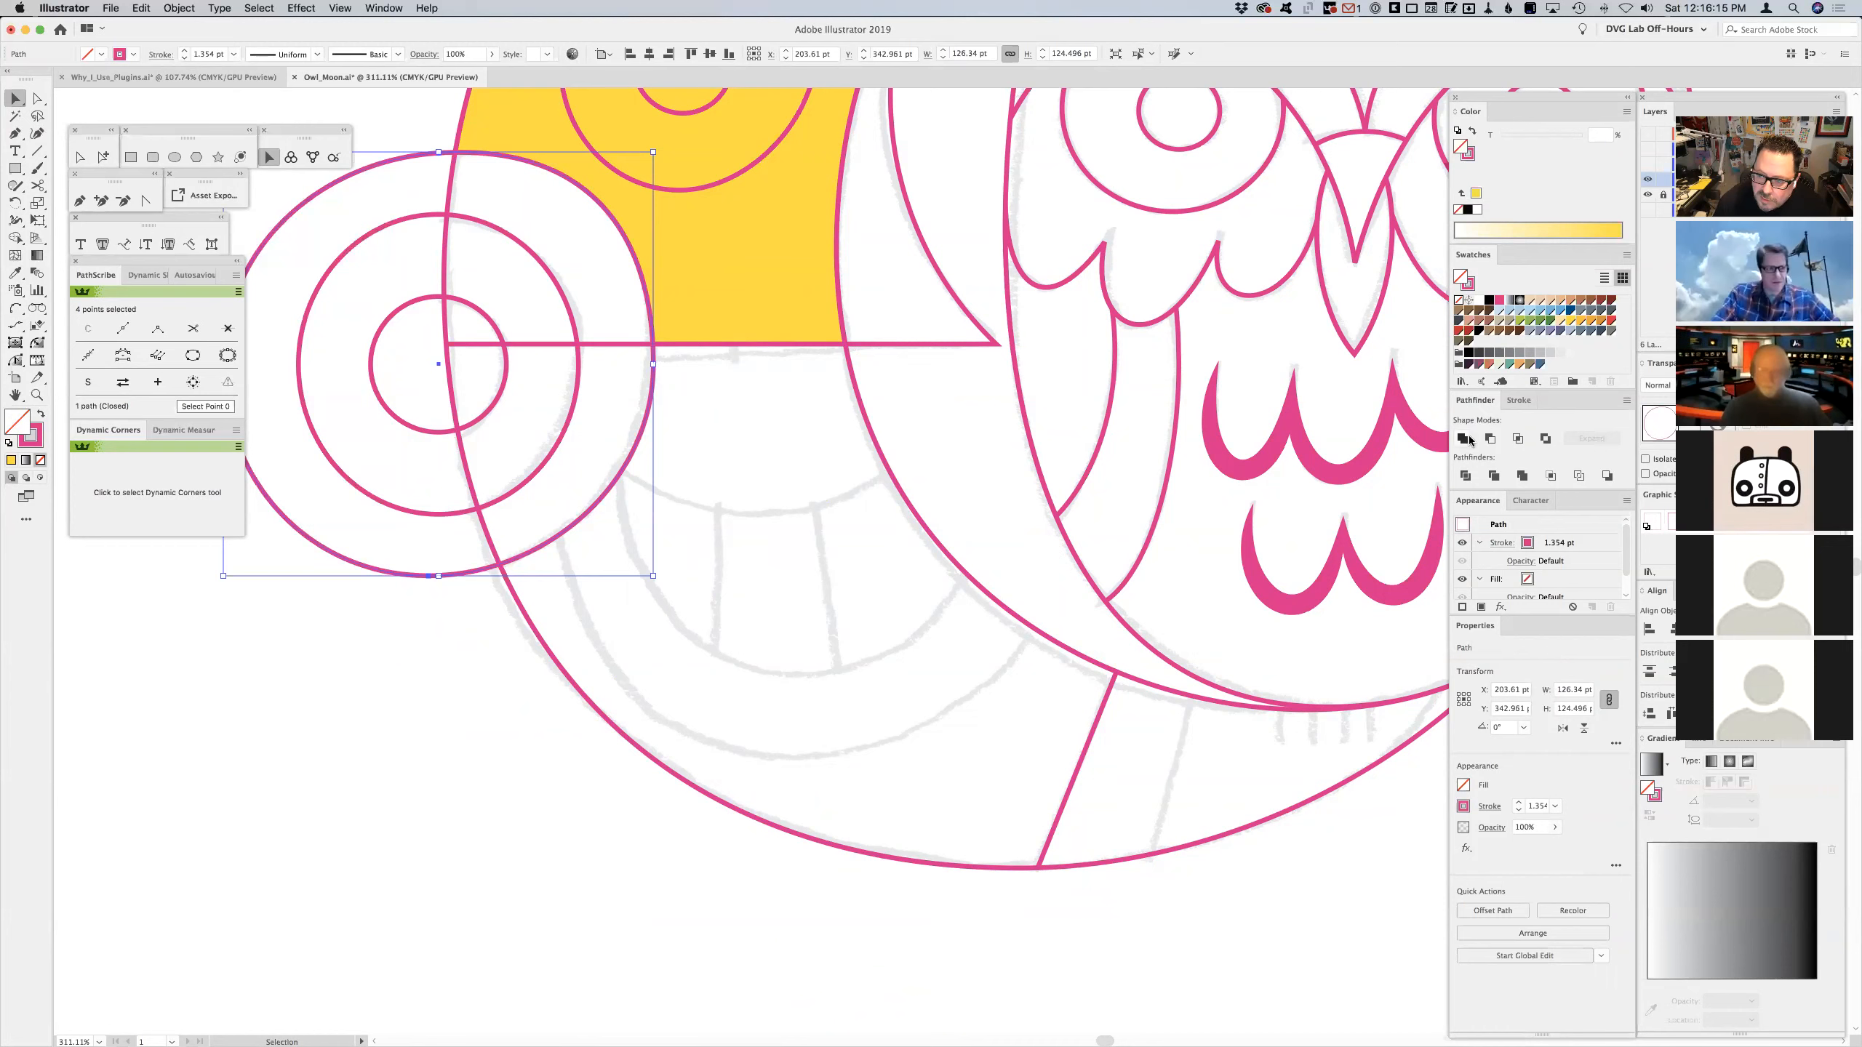
left_click(879, 457, "shift")
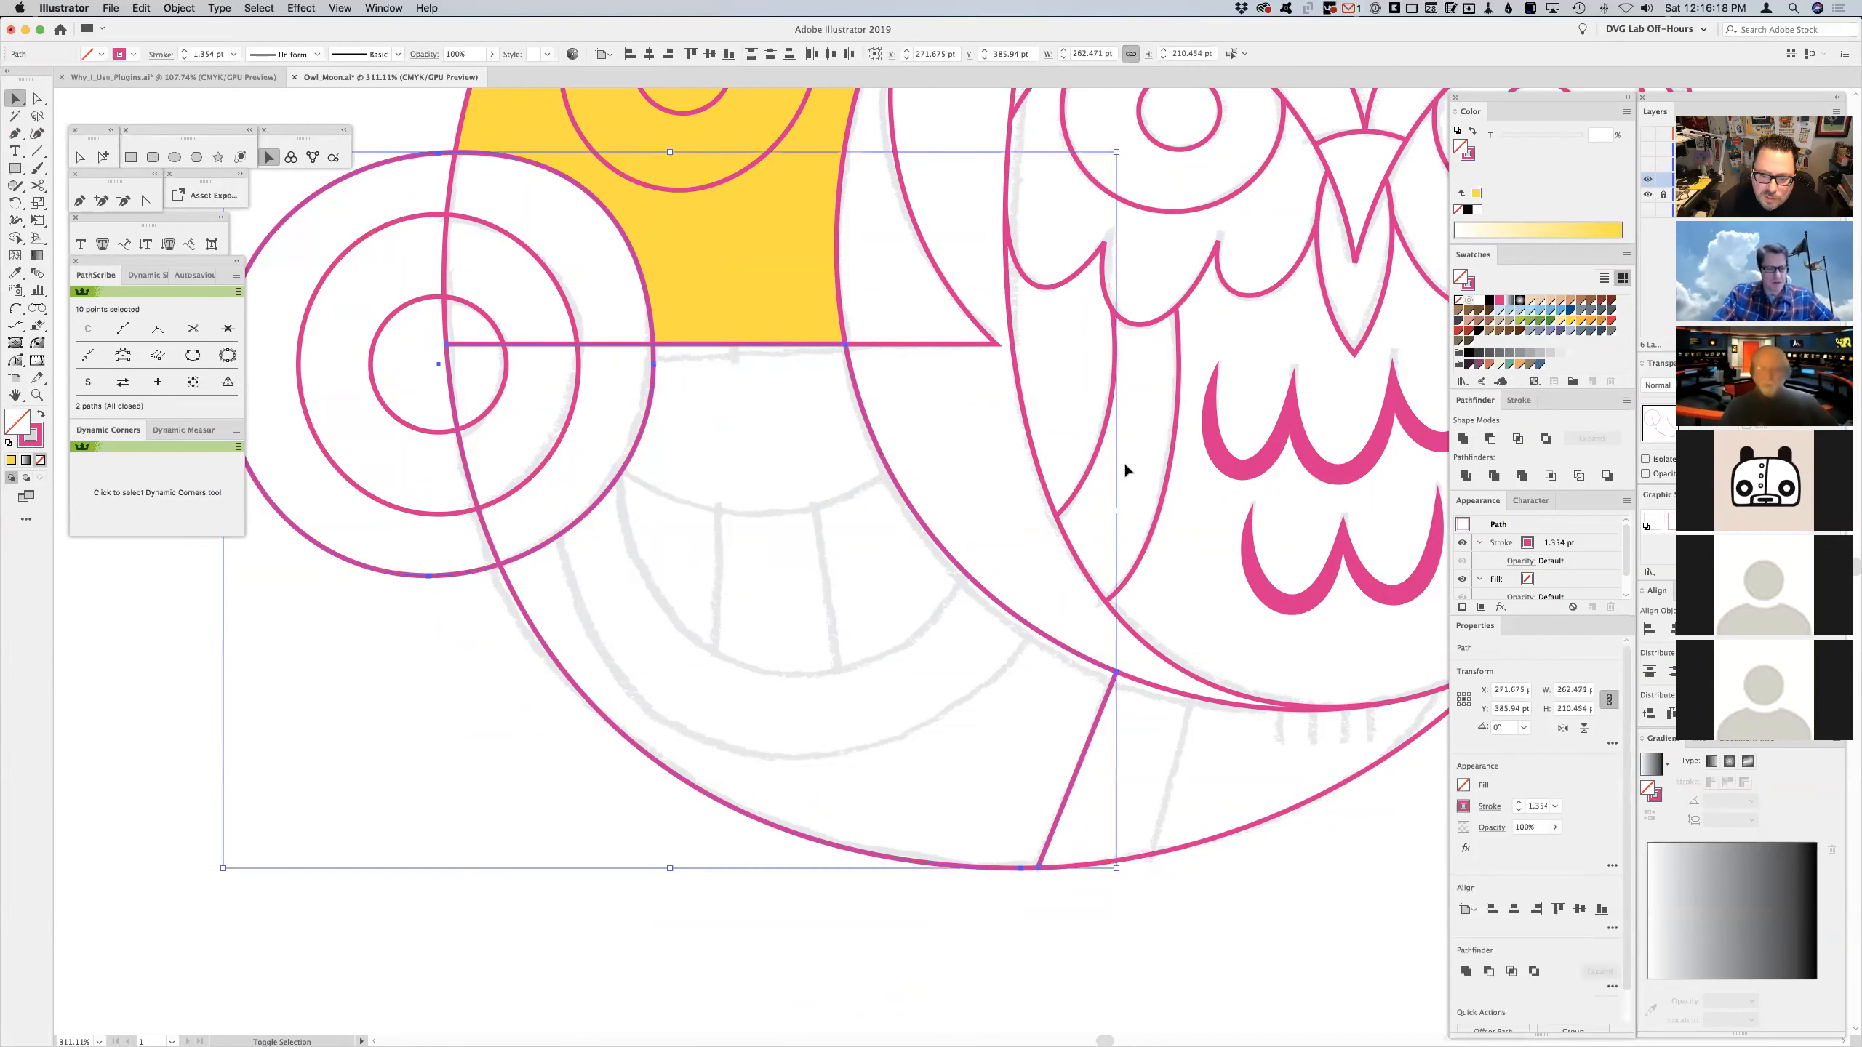
left_click(1489, 440)
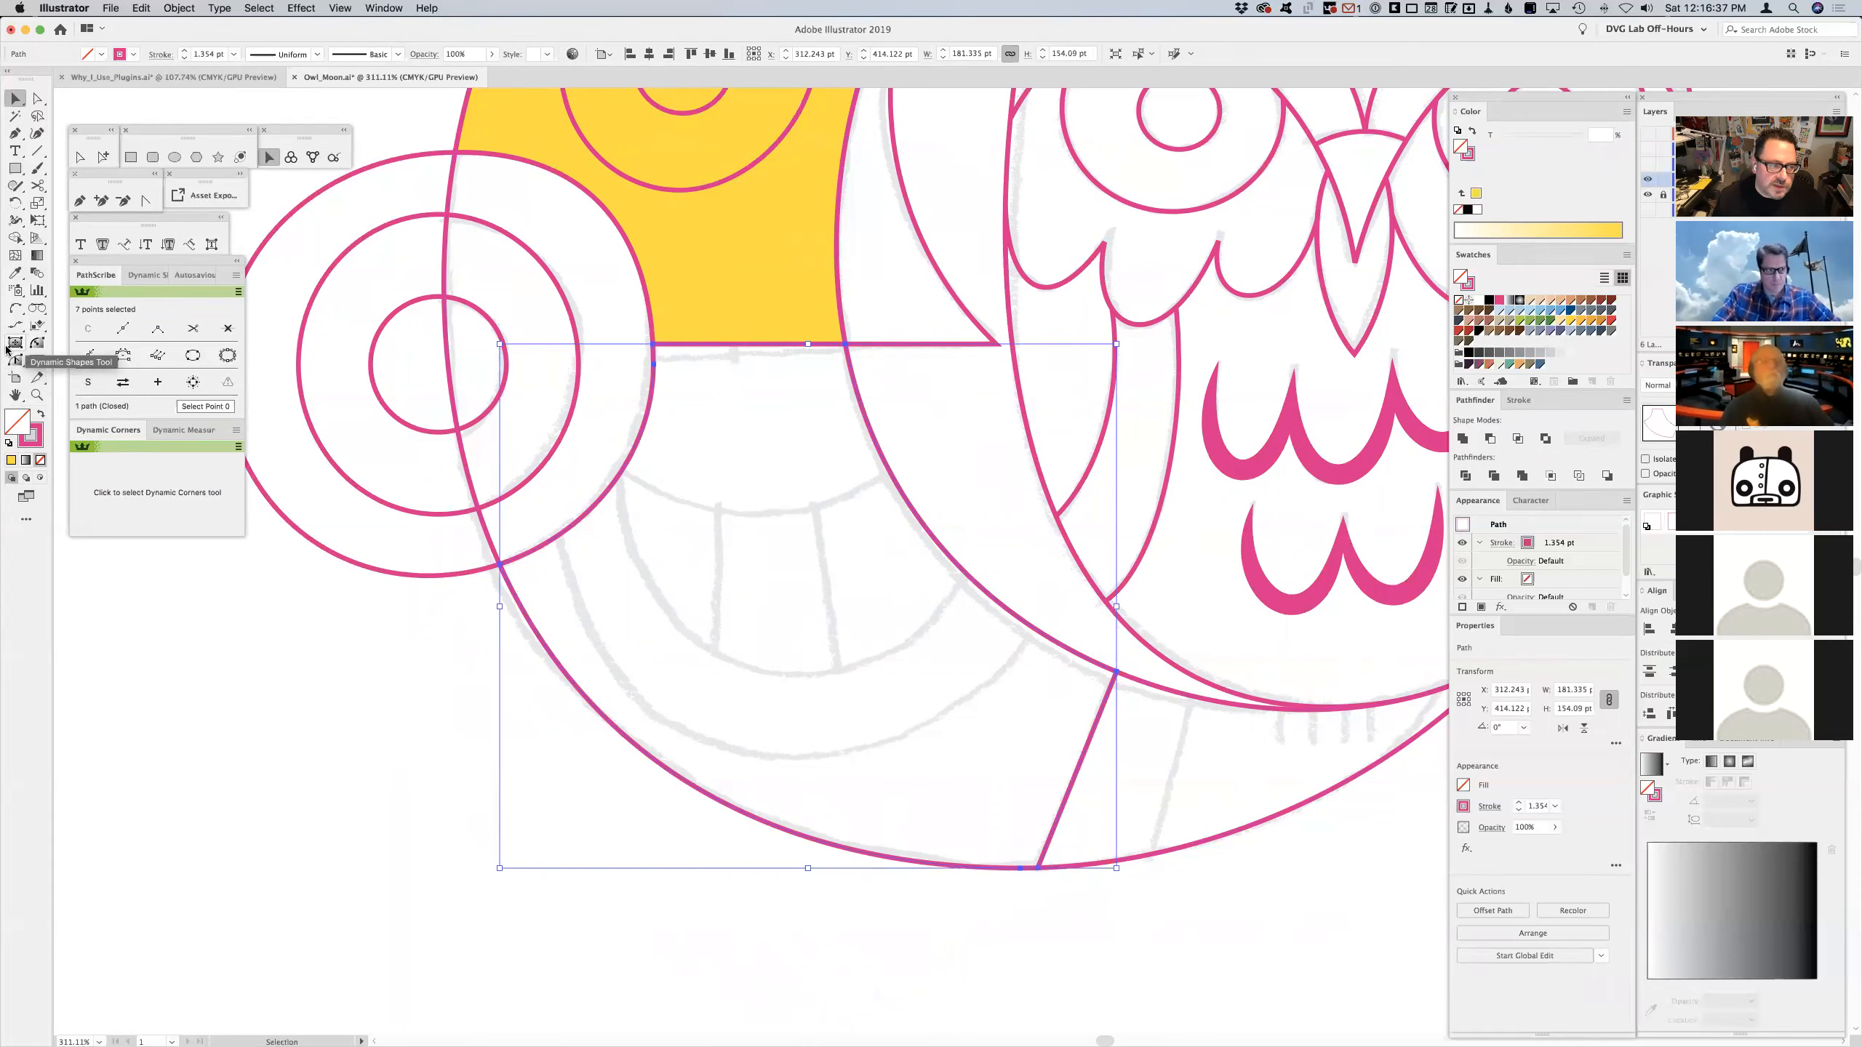
mouse_move(15, 359)
left_mouse_down()
mouse_move(101, 383)
mouse_move(358, 830)
mouse_move(364, 814)
left_mouse_up()
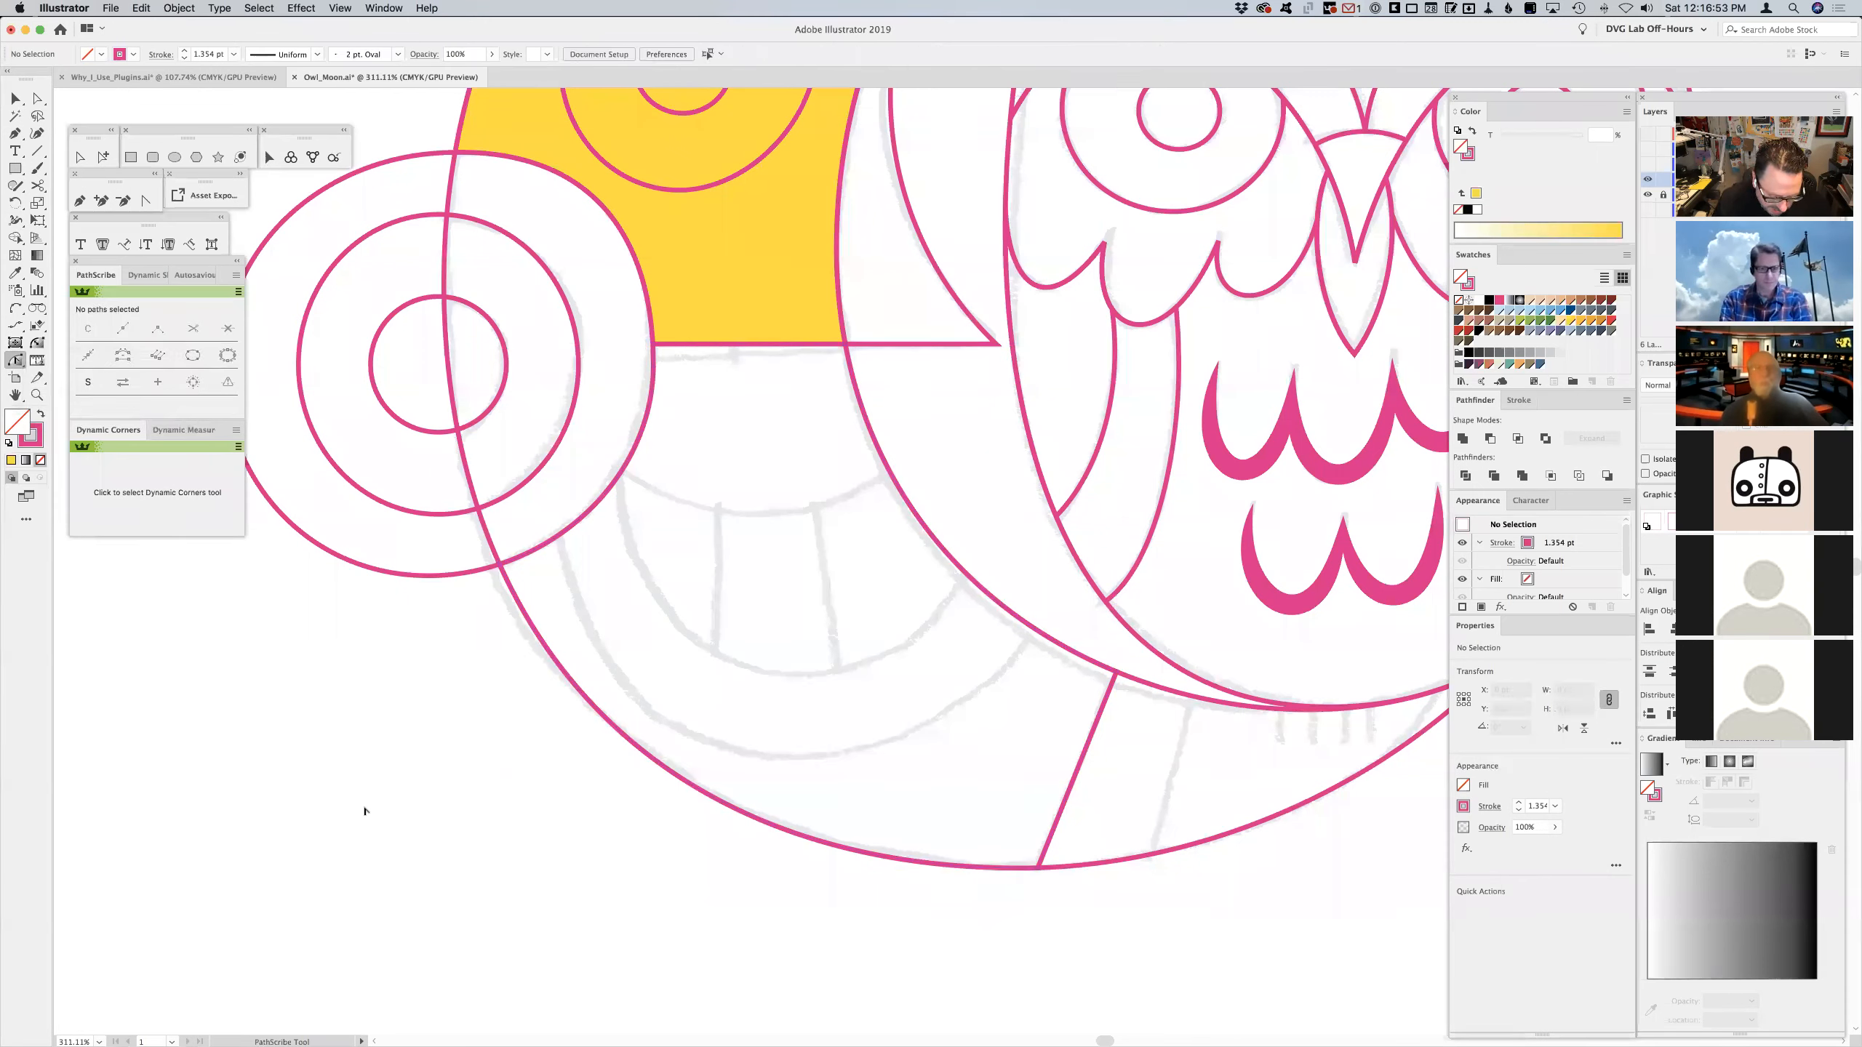
key("v")
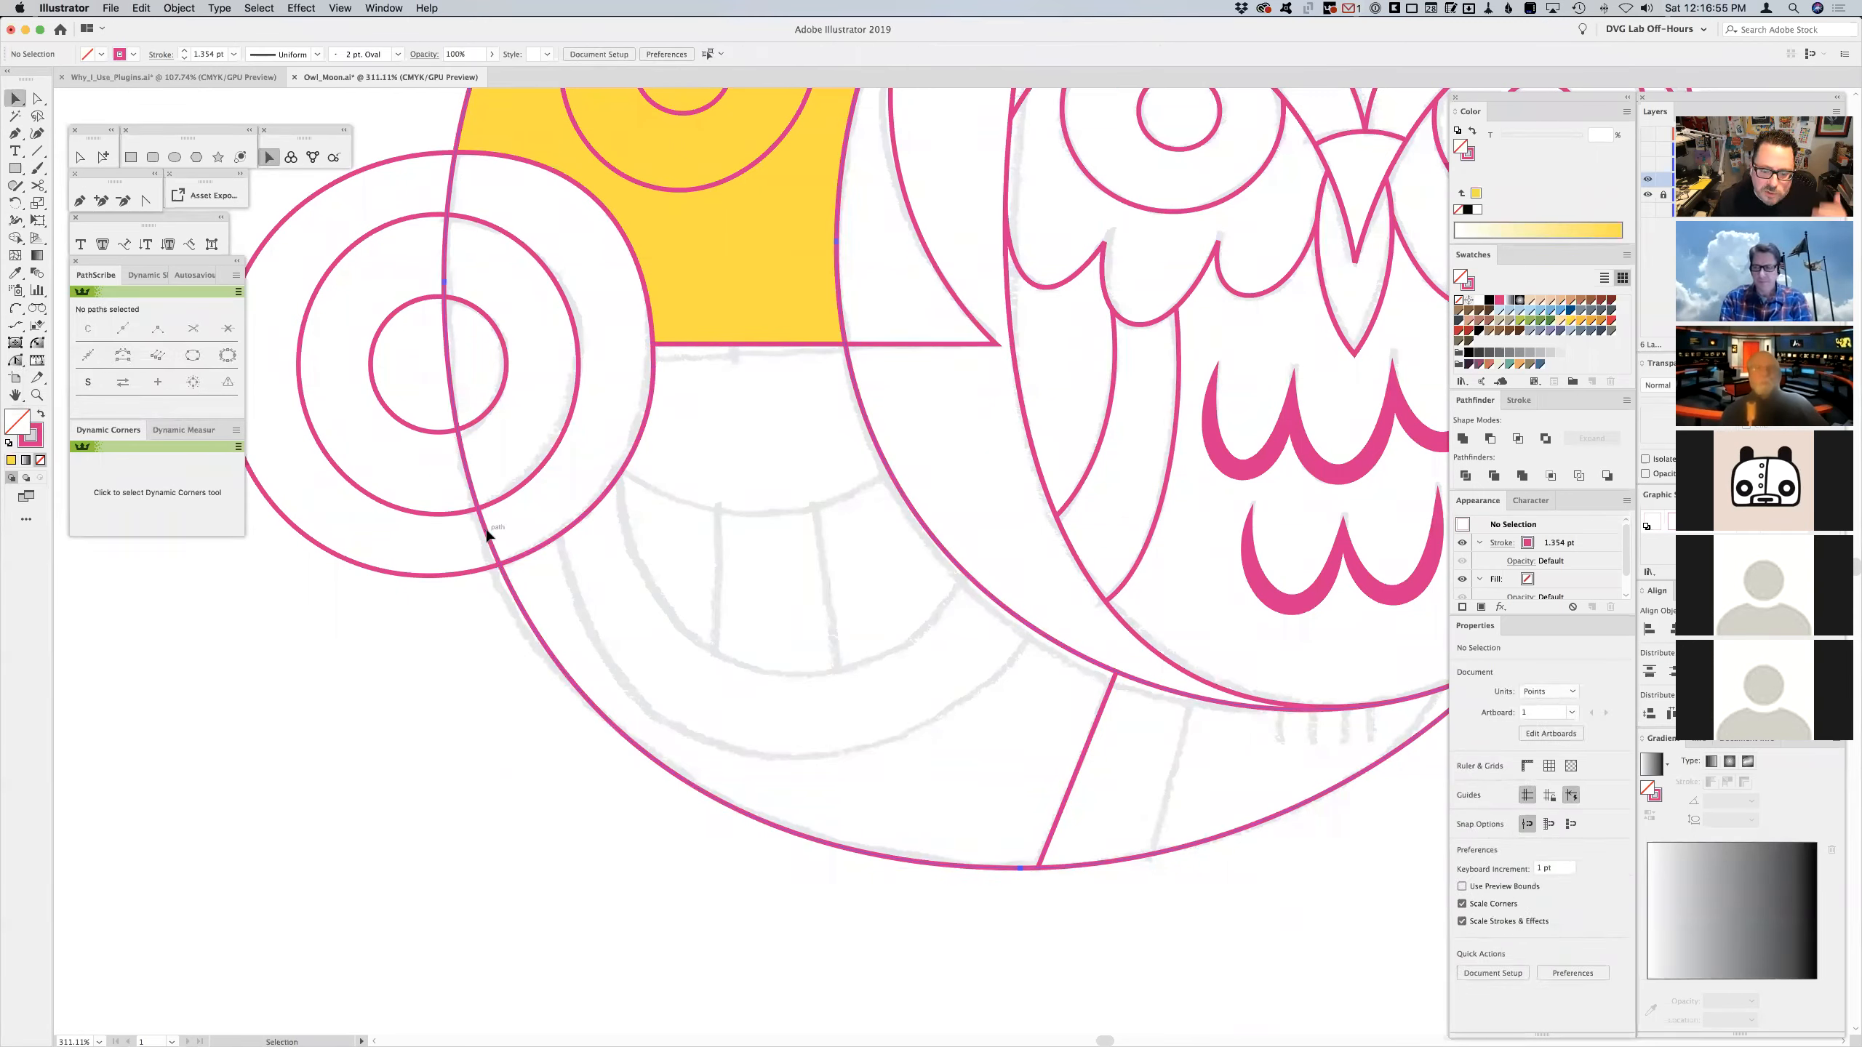
left_click(487, 534)
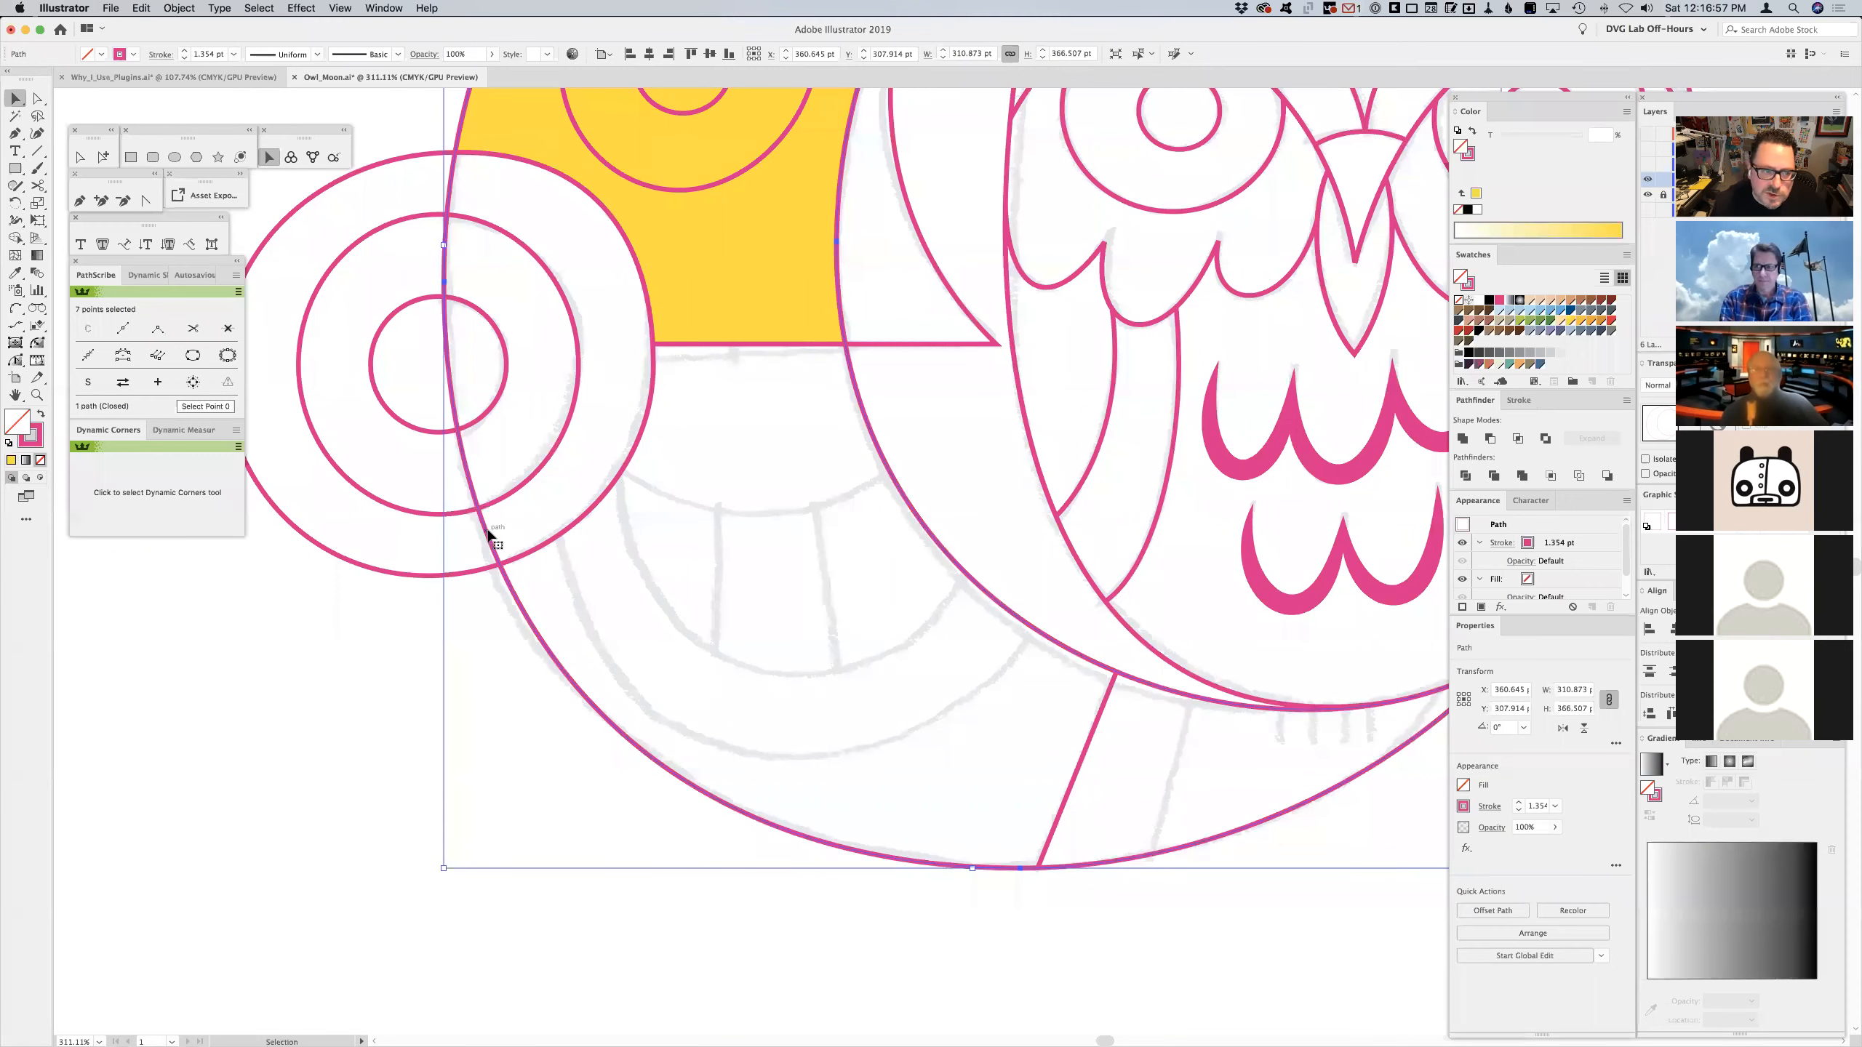
scroll(535, 495, "up", 5)
scroll(536, 495, "left", 5)
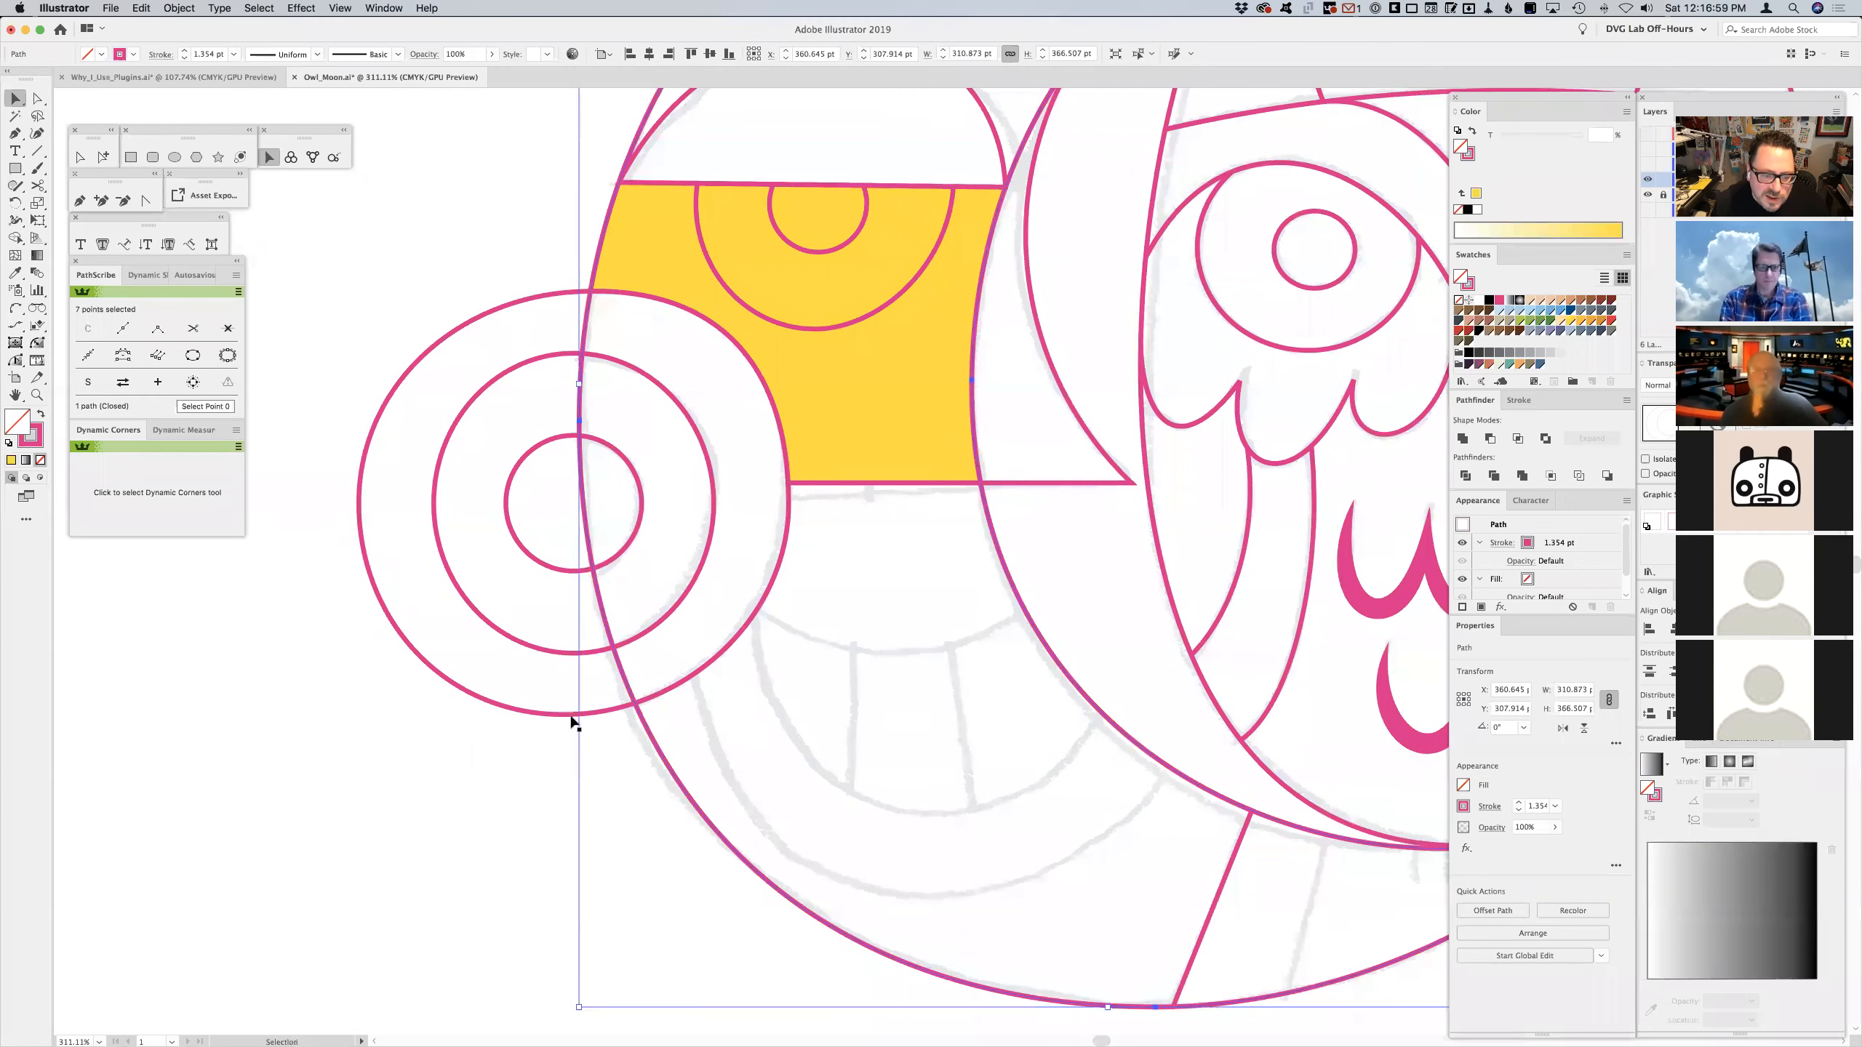
- Try sliding the leftmost anchor point of the outer cheek circle along its path with the Reposition Point tool
left_click(569, 715)
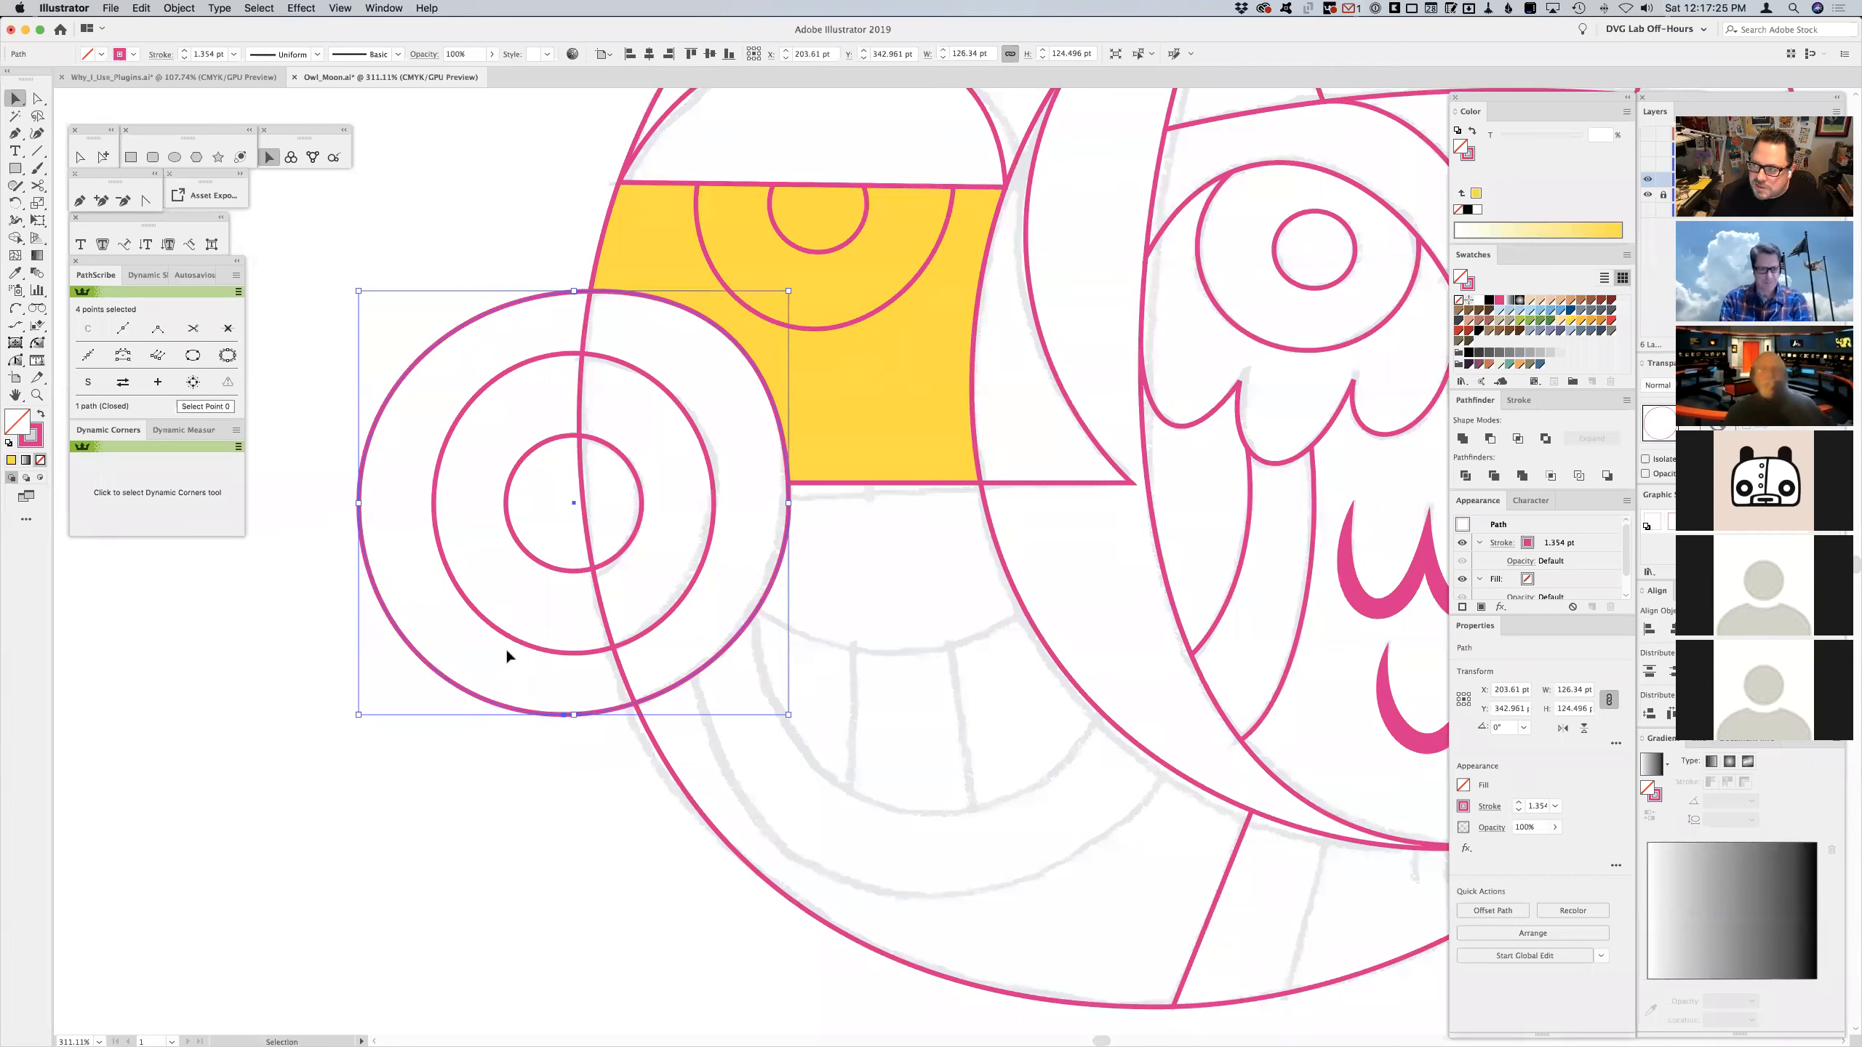
left_click(296, 323)
key("a")
left_click_drag(377, 494, 332, 517)
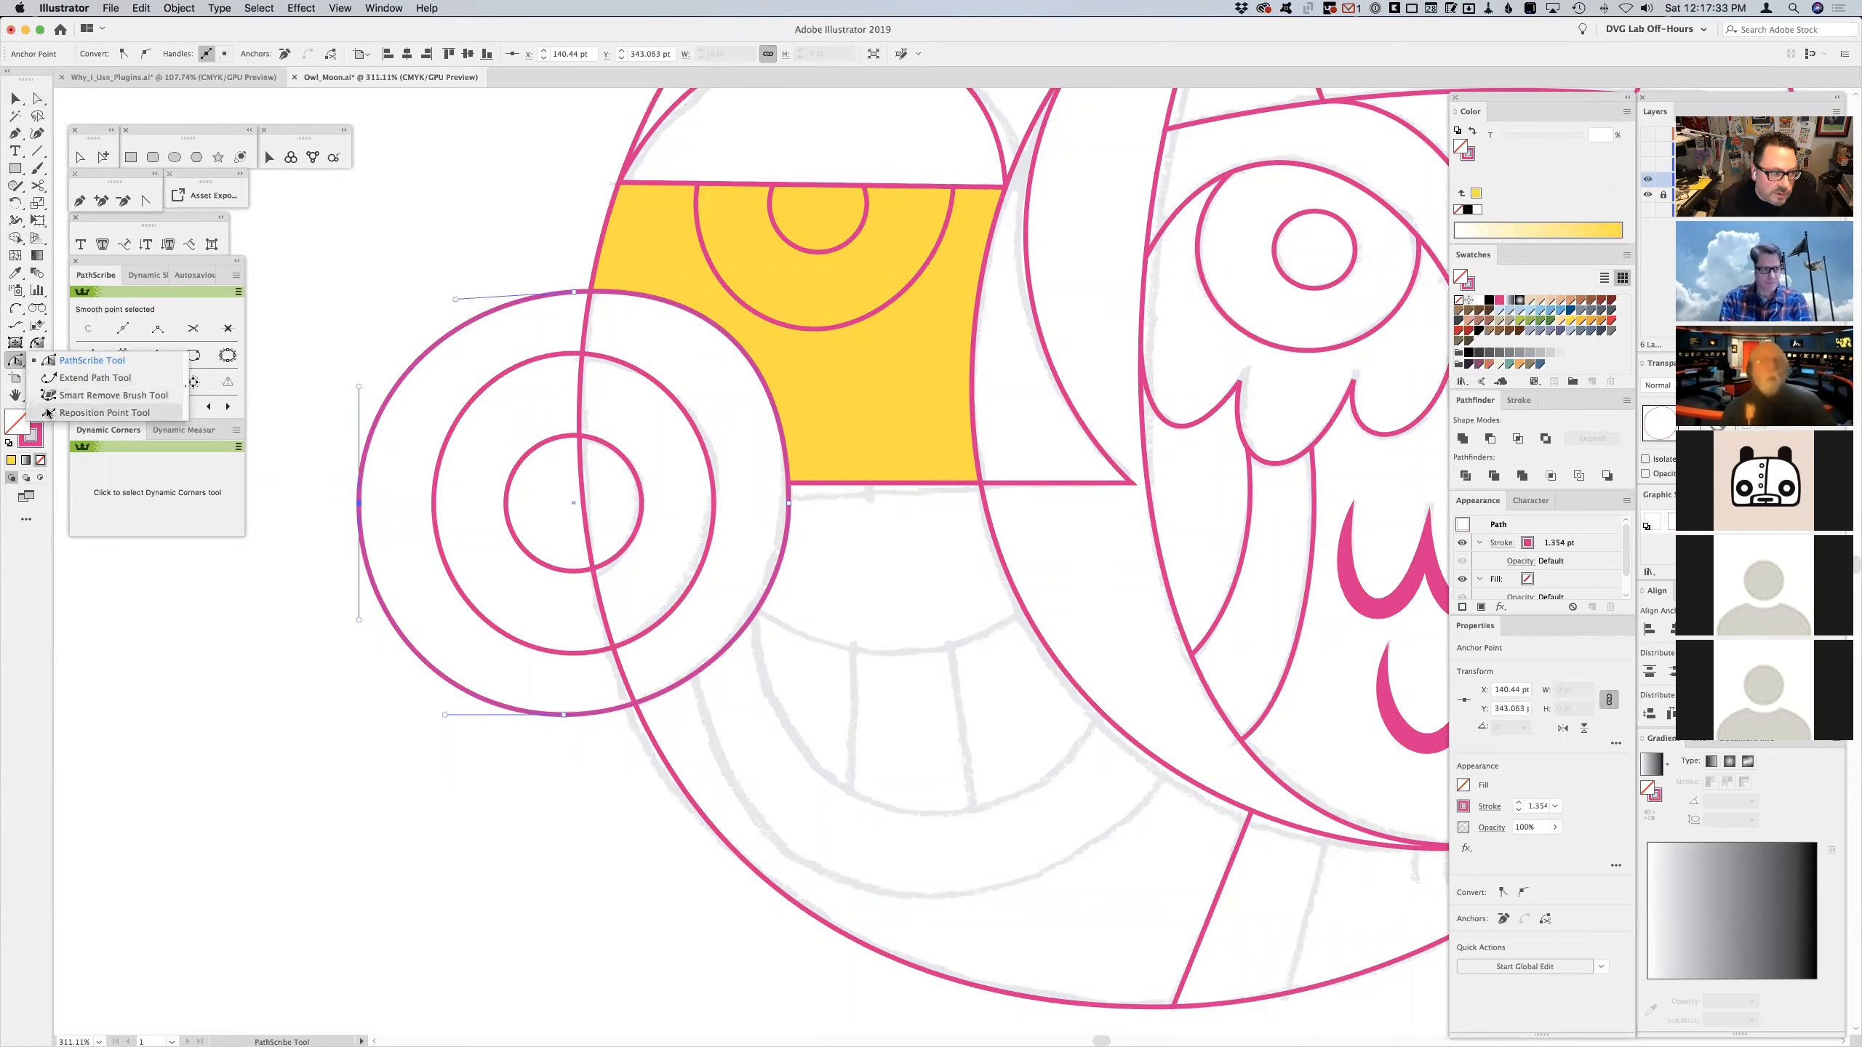
left_click(15, 360)
left_click_drag(360, 505, 364, 545)
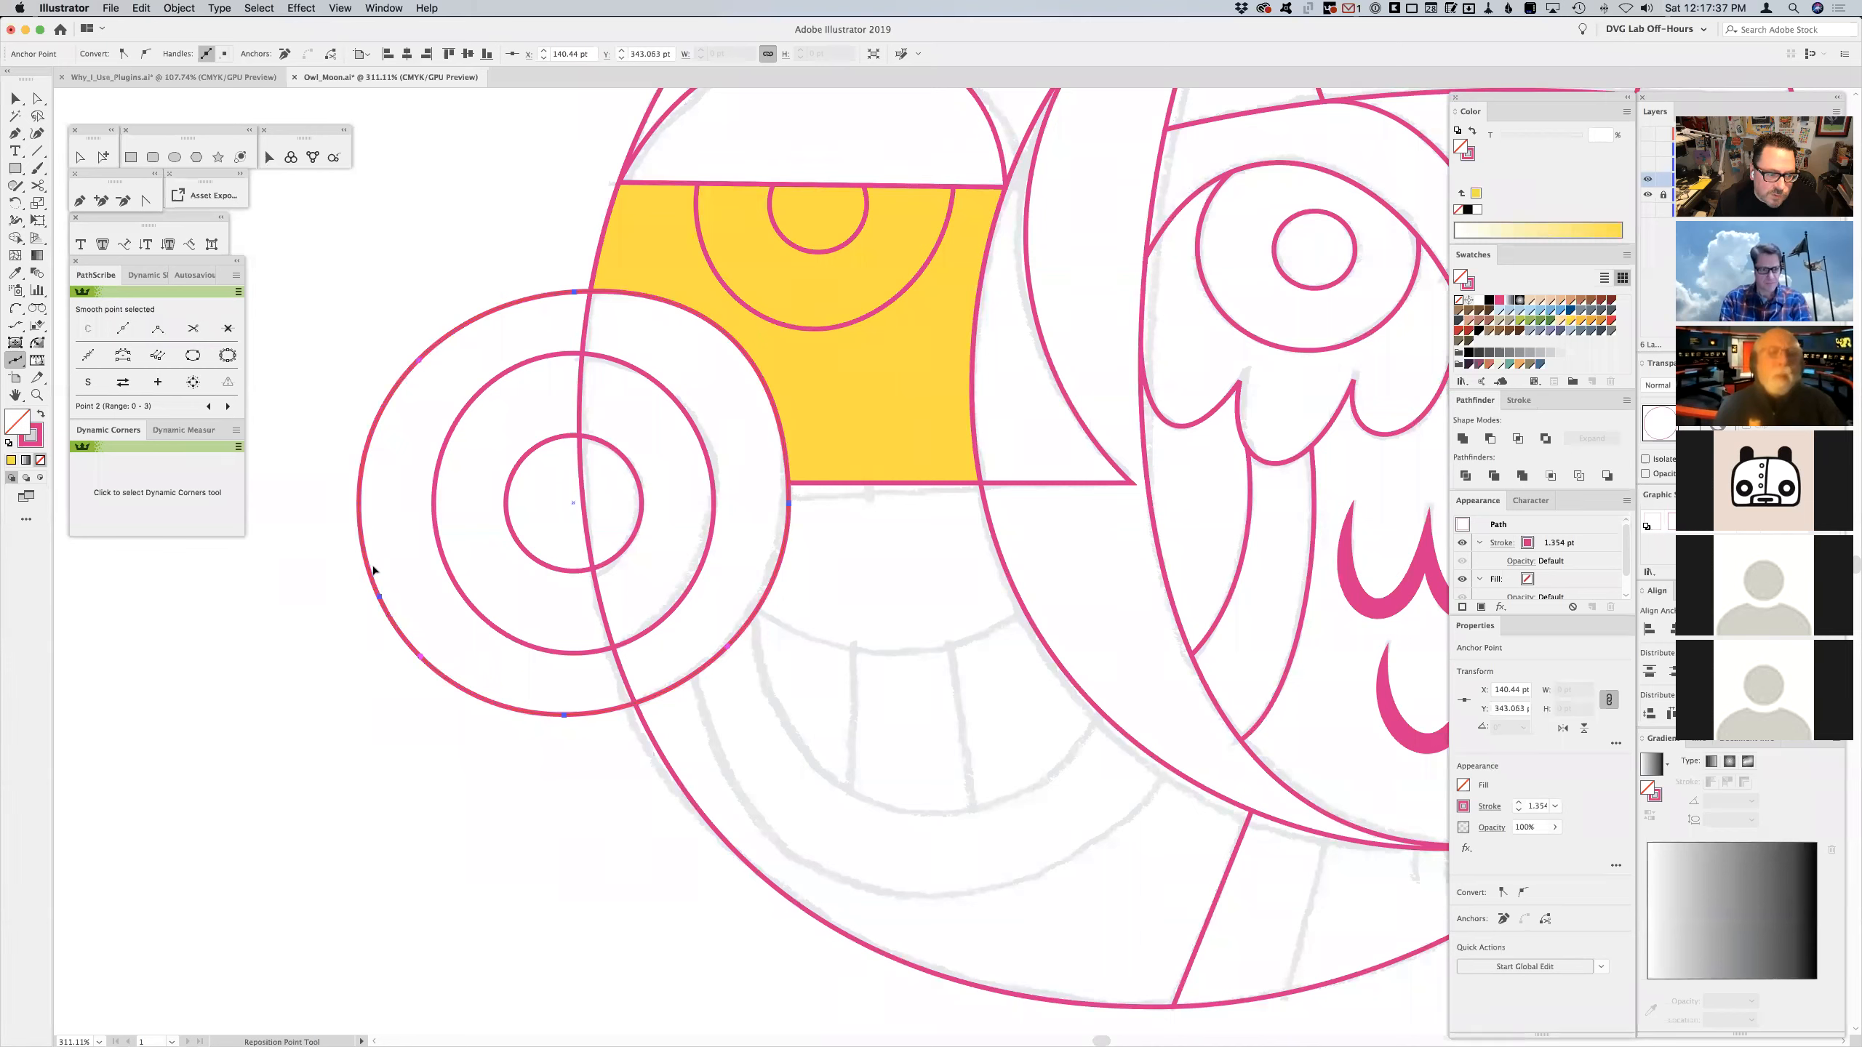
left_click_drag(381, 422, 395, 508)
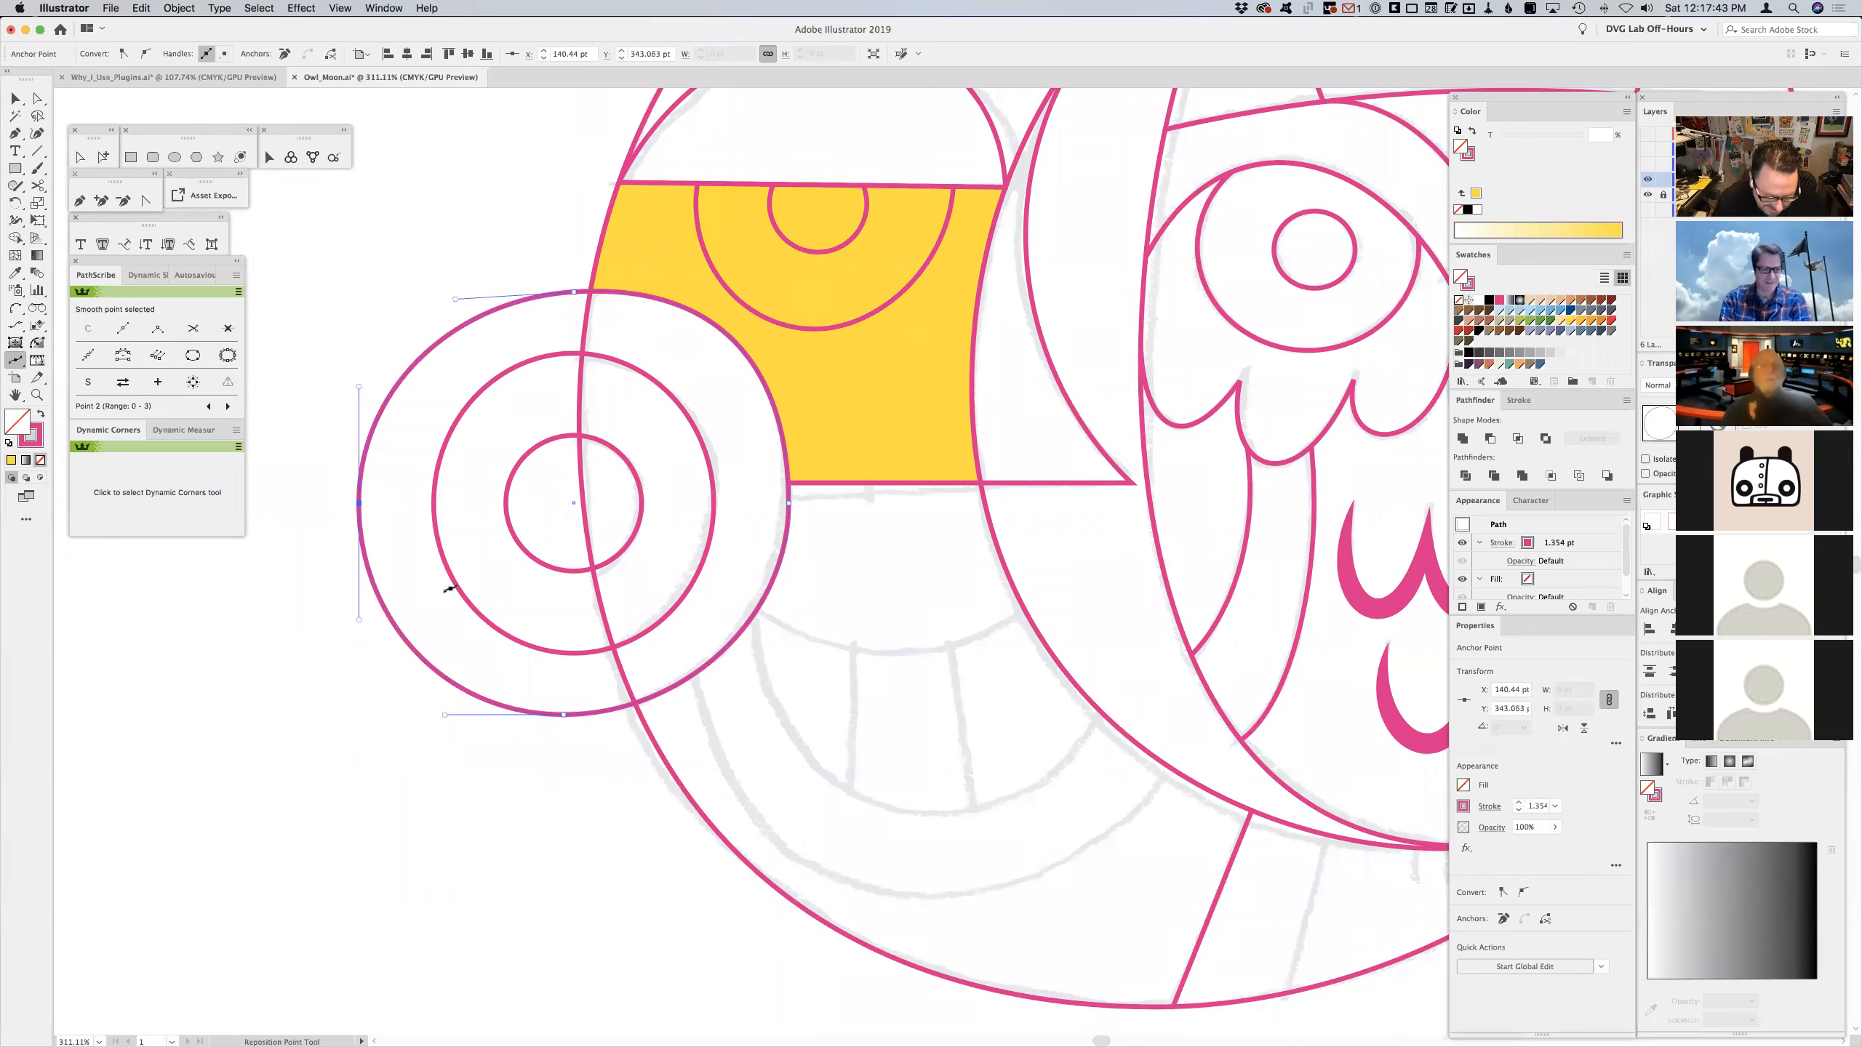
- Intersect the outer cheek circle with the moon outline so only the part inside the moon remains, keeping the moon
key("v")
left_click(511, 665)
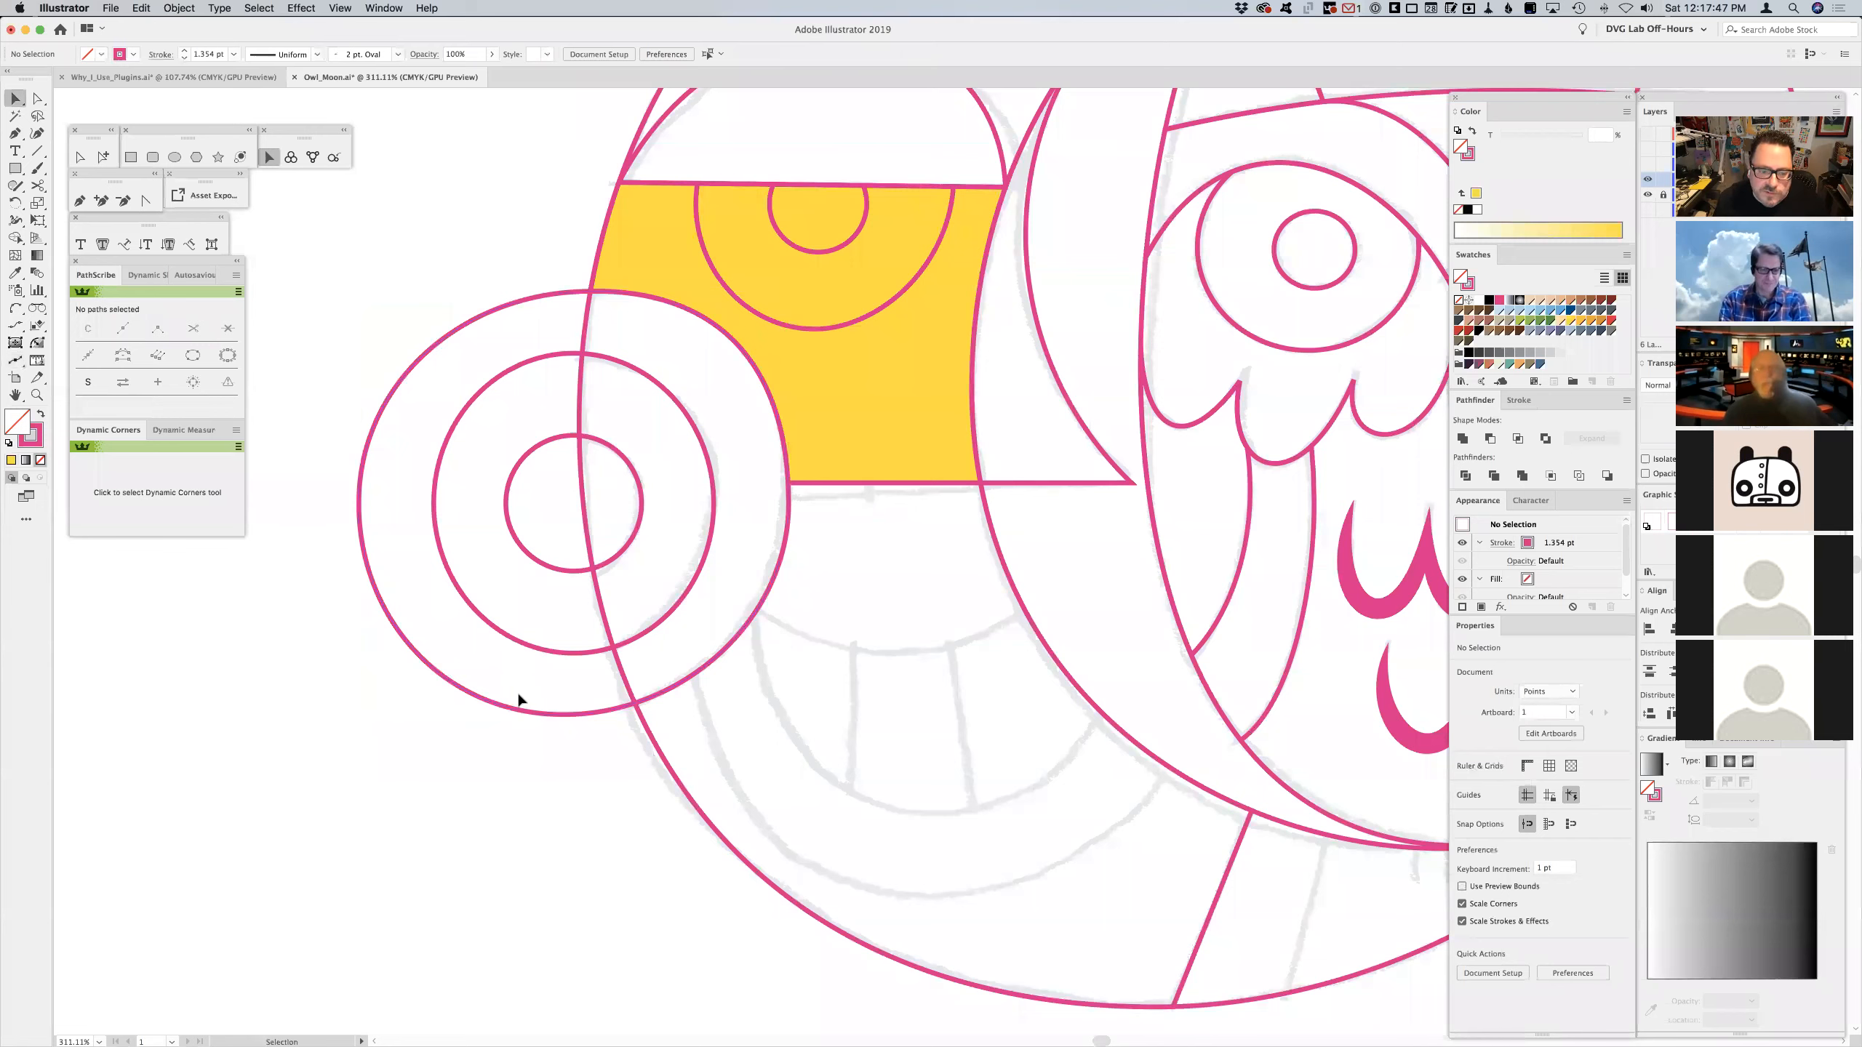
left_click(624, 676)
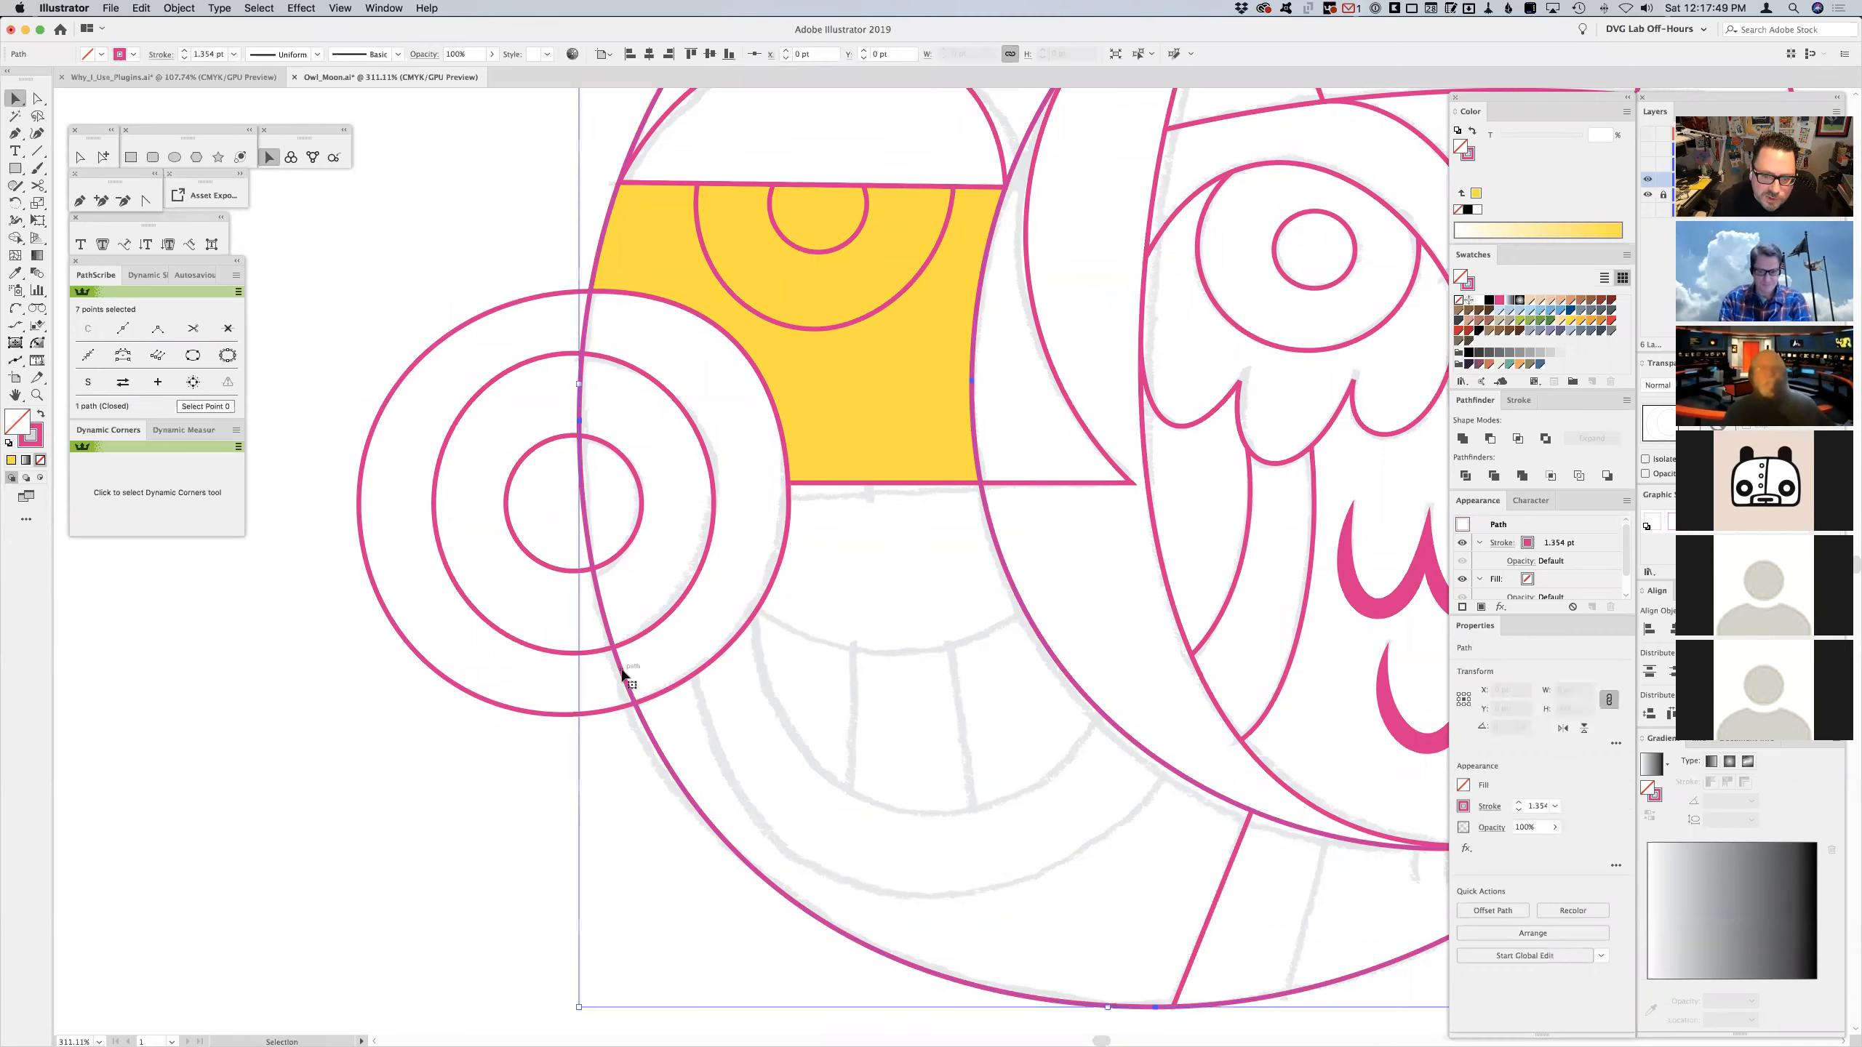
left_click(542, 715, "shift")
left_click(1517, 438)
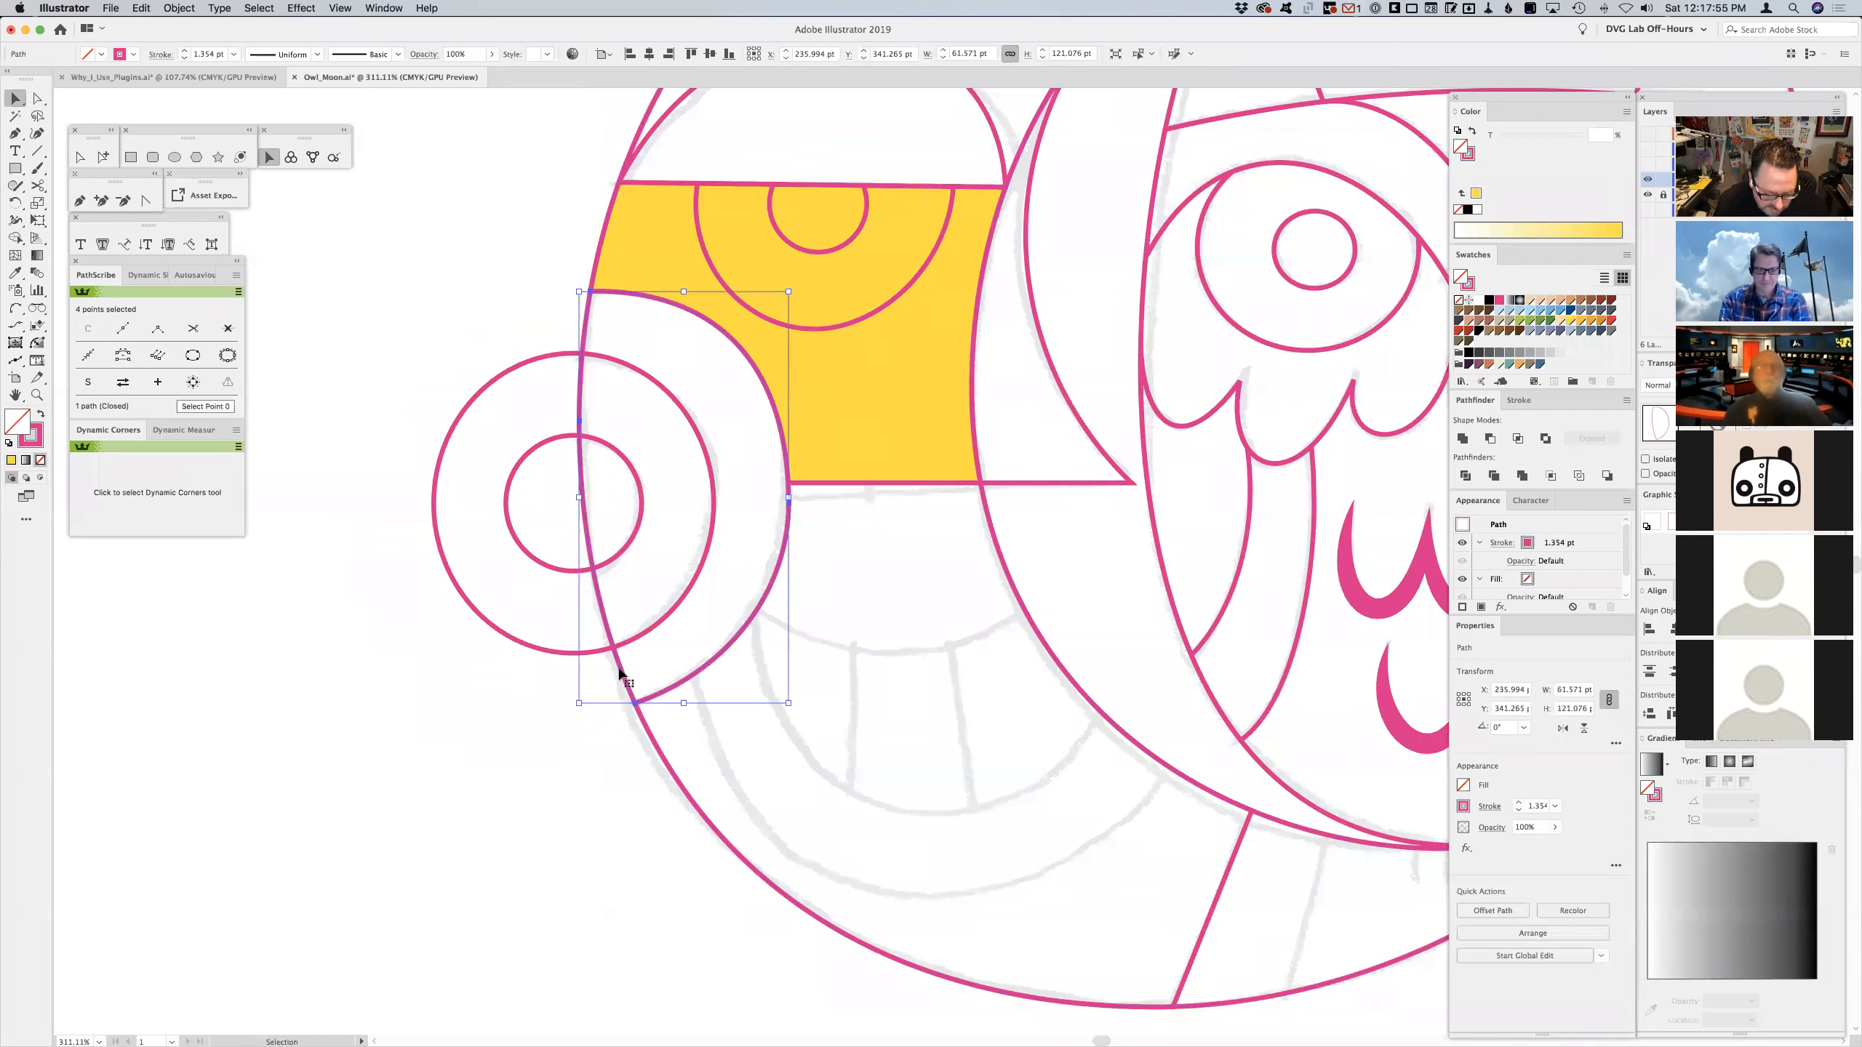
- Trim the middle and inner cheek circles to the moon's edge by intersecting each with the outer cheek shape
left_click(569, 654, "shift")
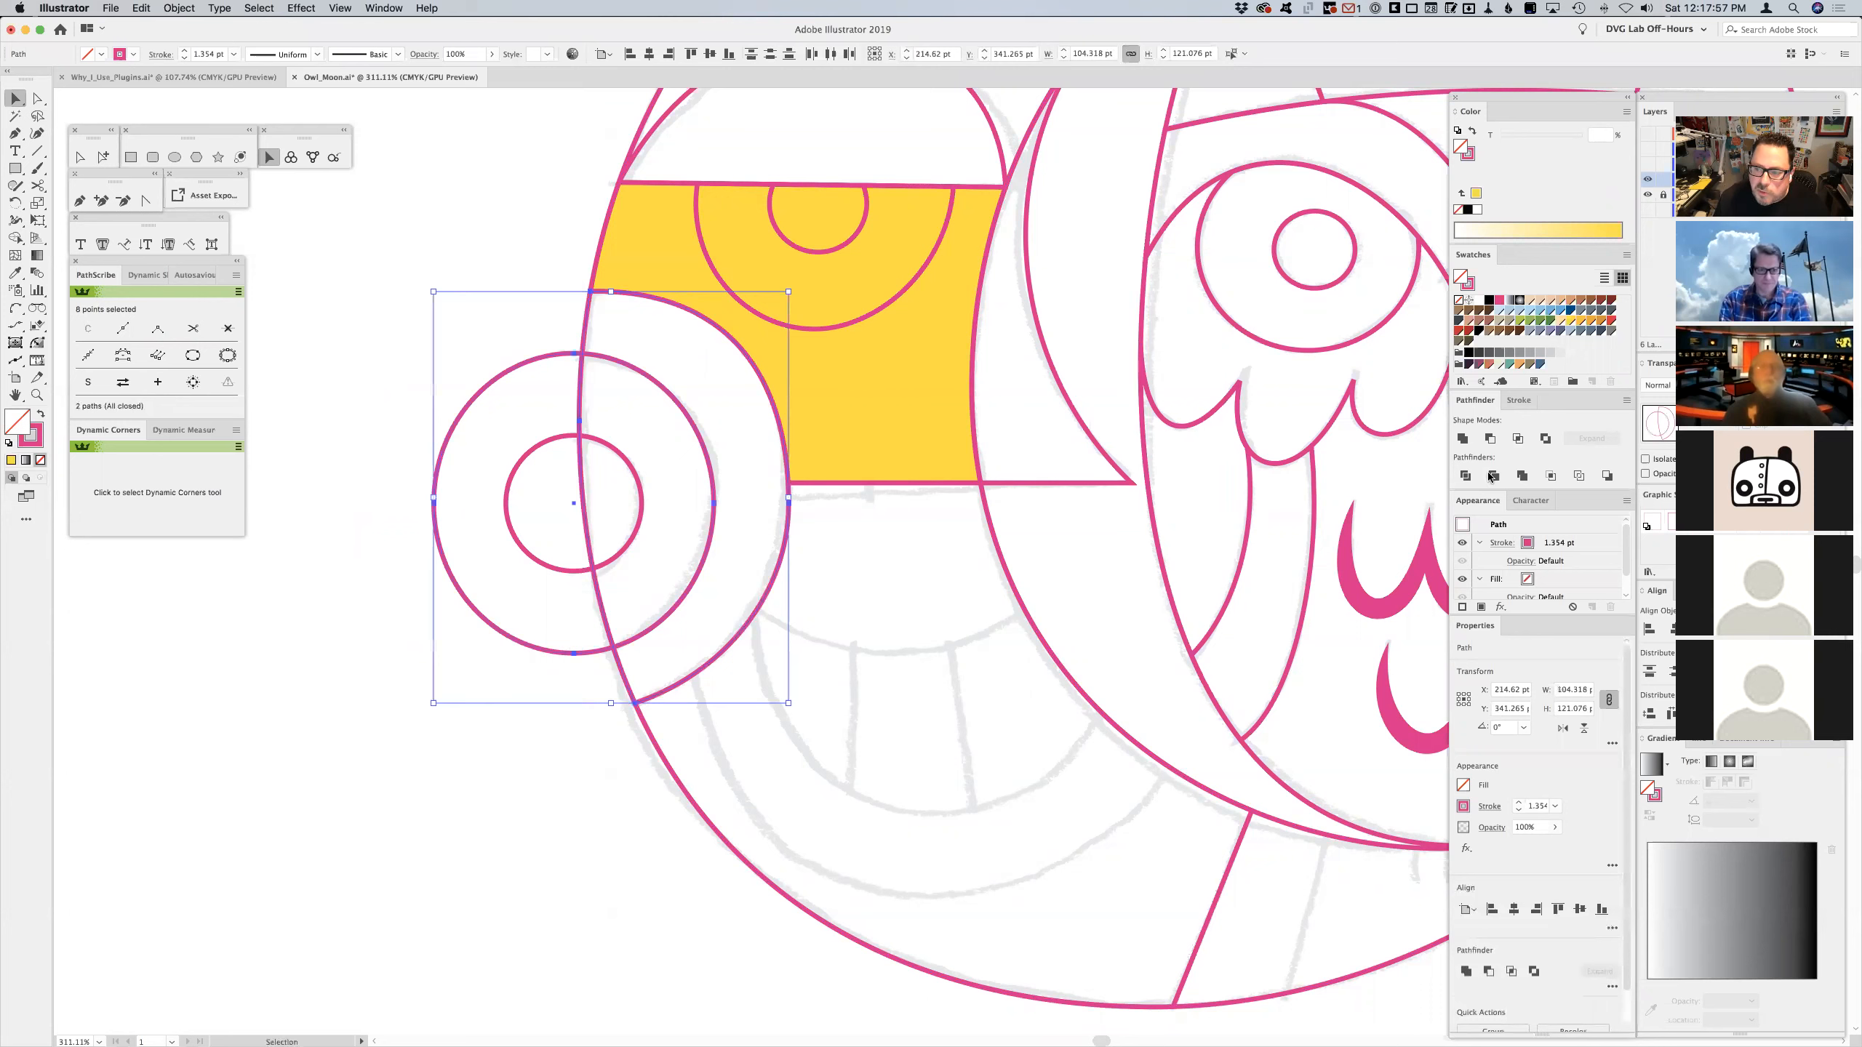
left_click(1518, 439)
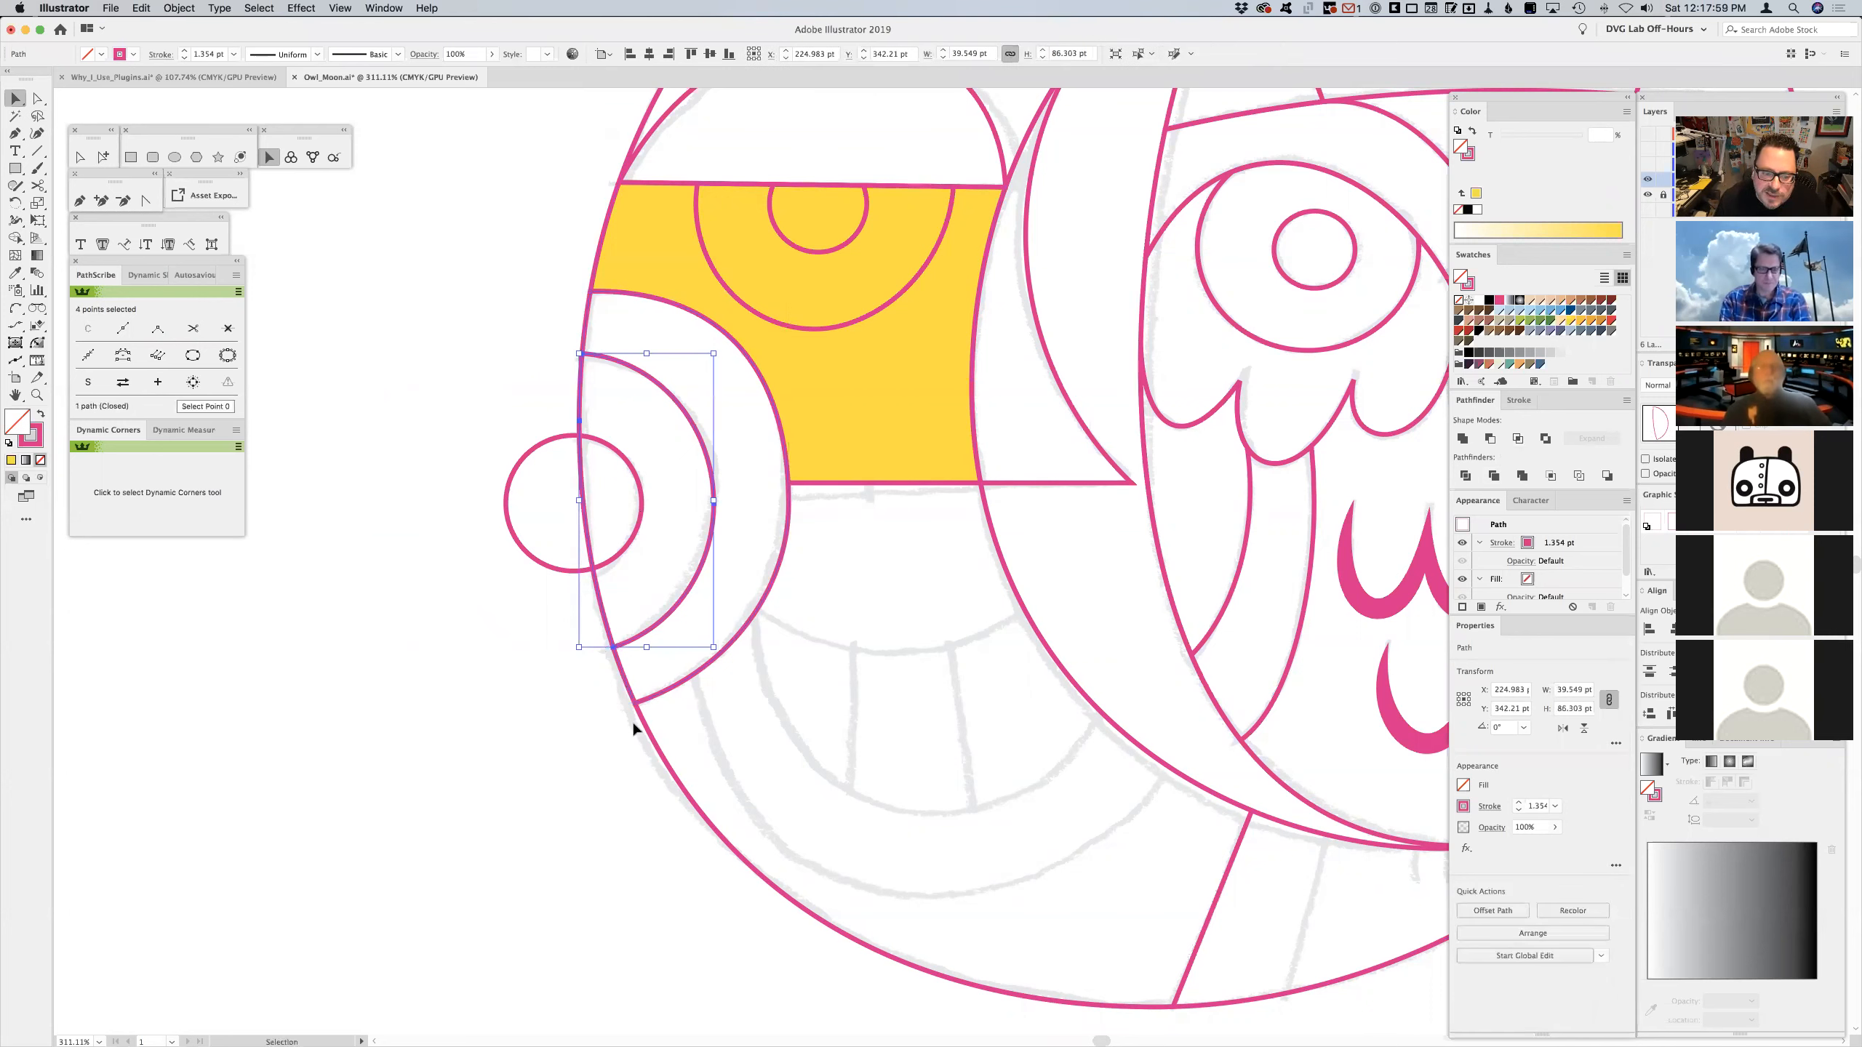
left_click(656, 699)
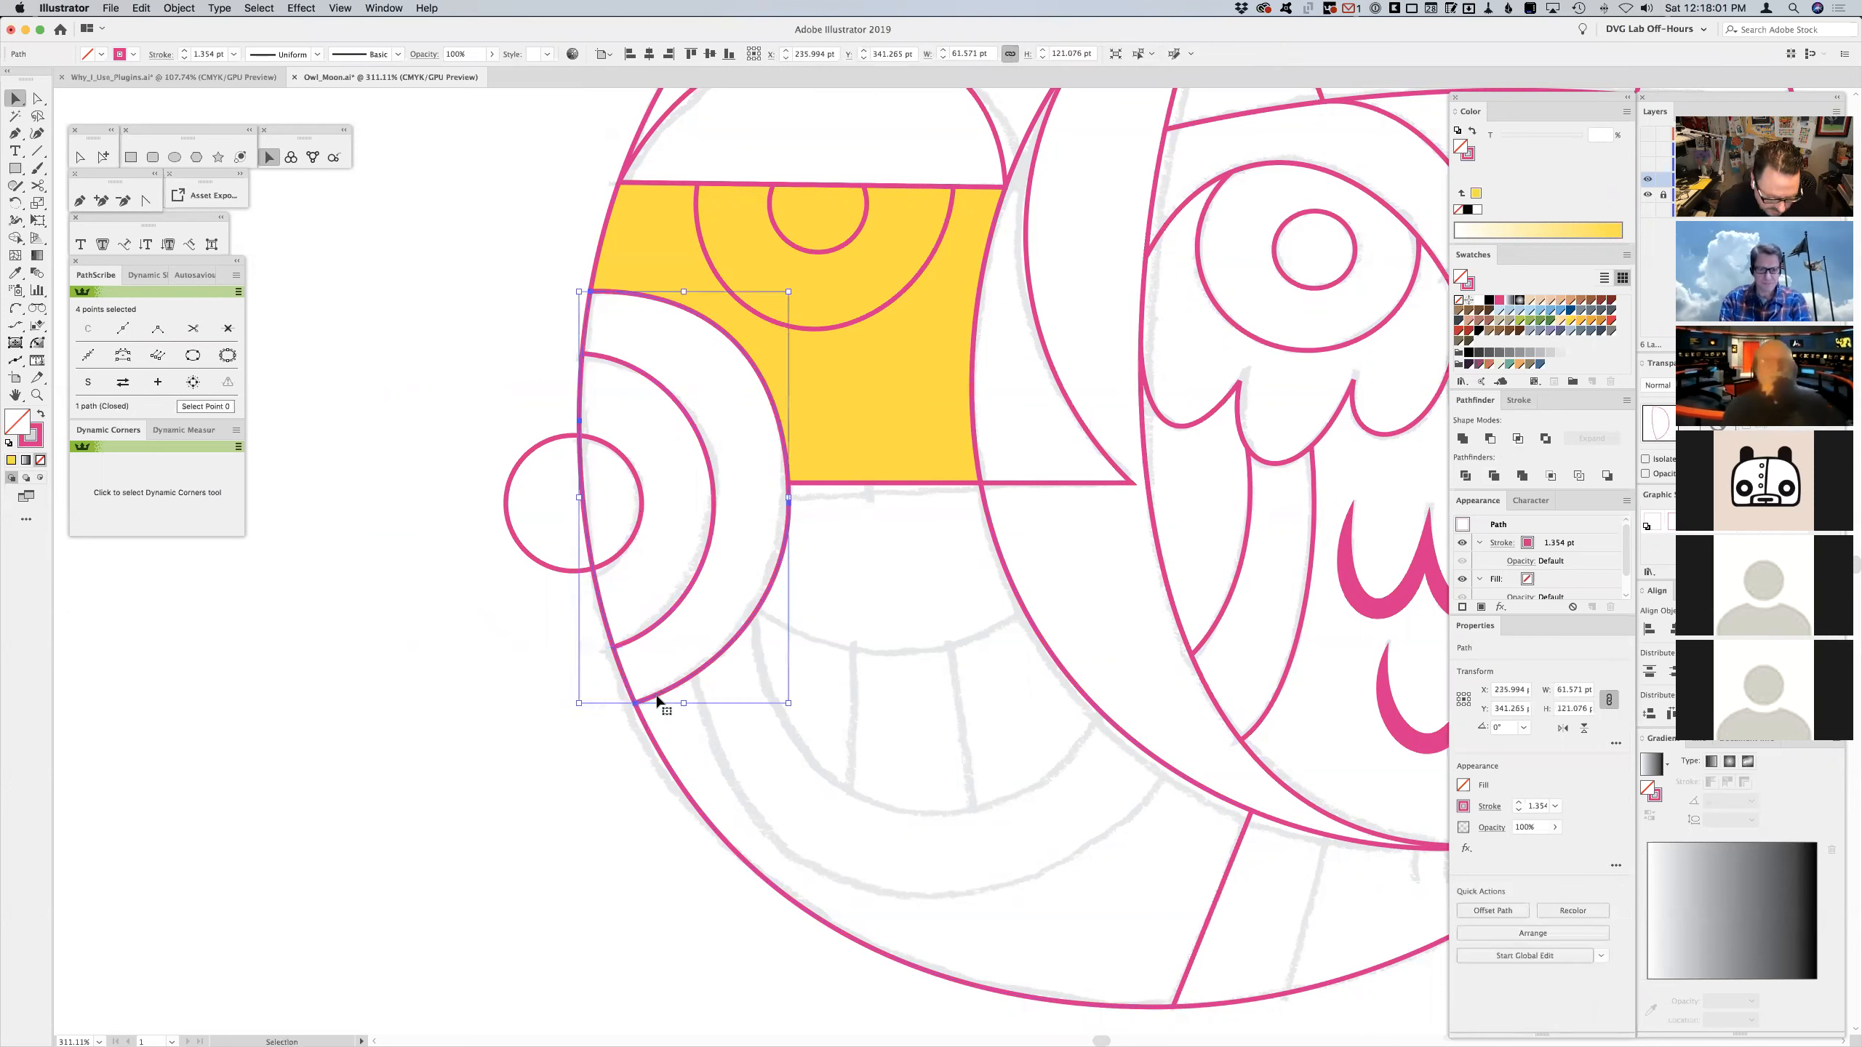
left_click(638, 529, "shift")
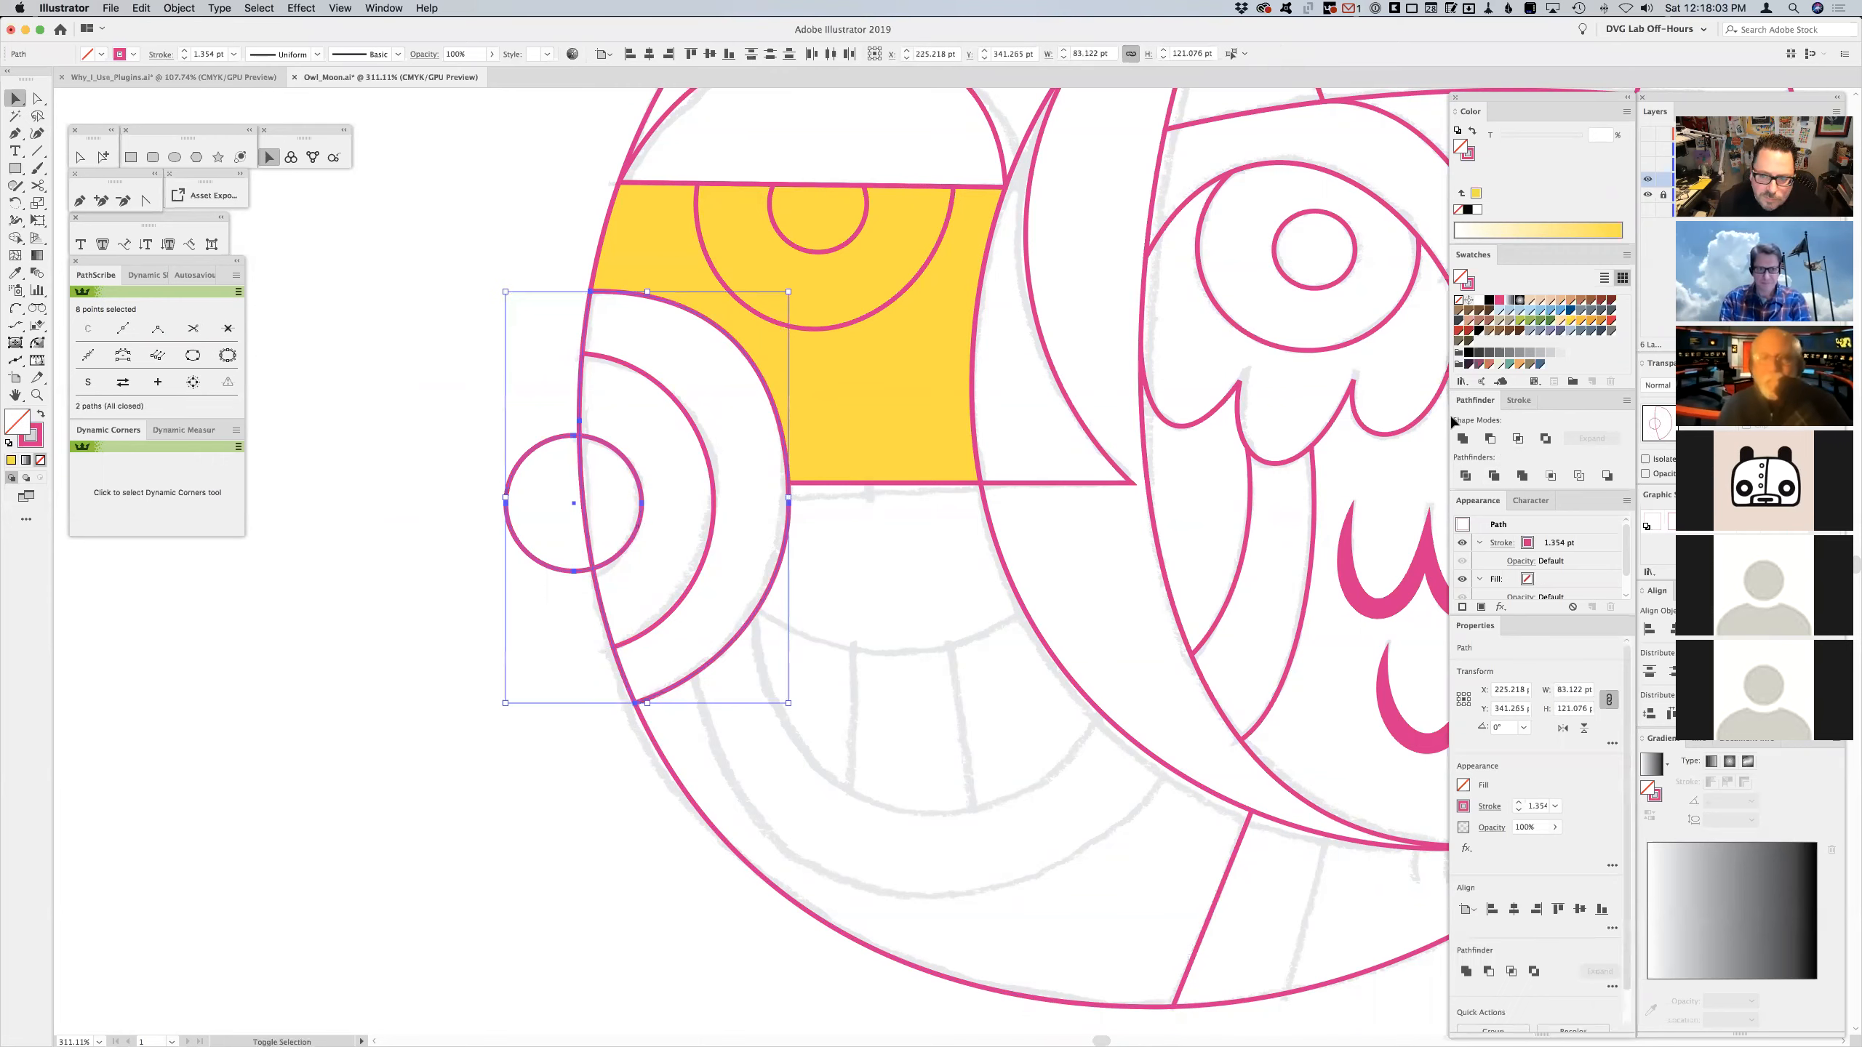
left_click(1491, 438)
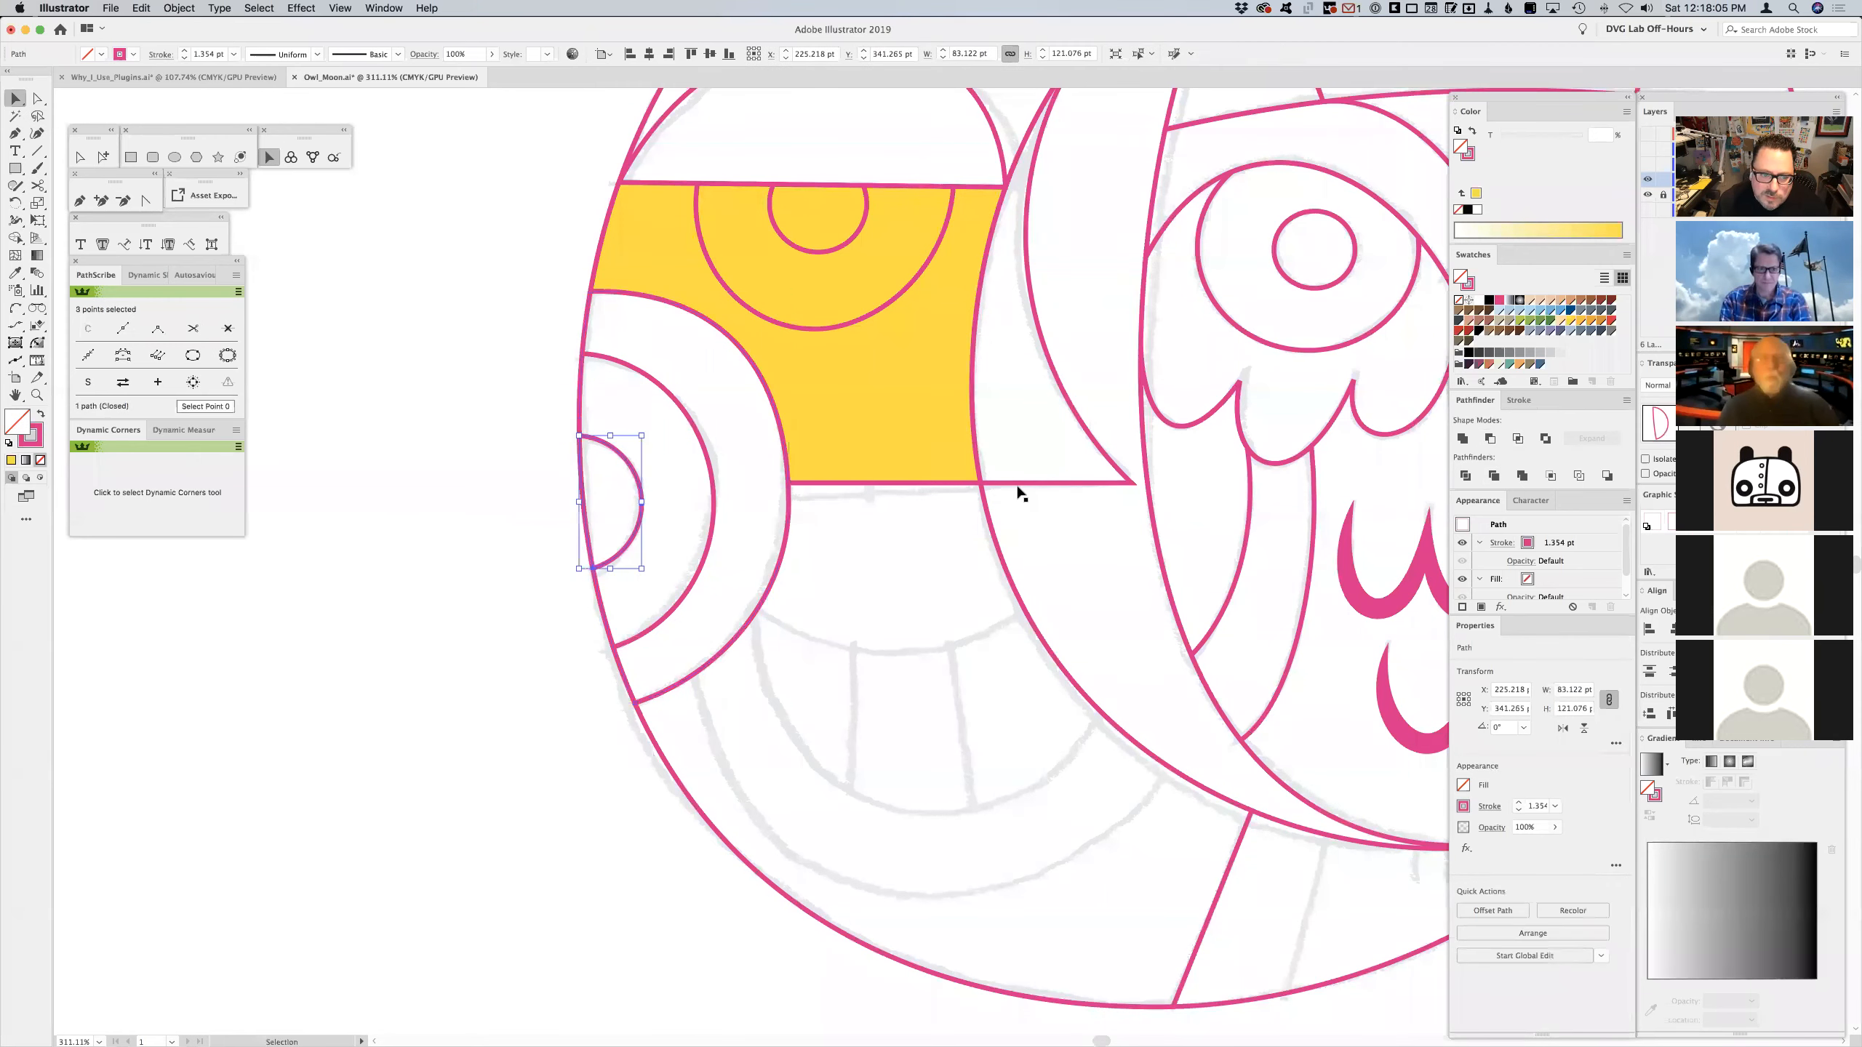
left_click(459, 546)
- Draw two point-based circles along the sketched smile, about 132 pt wide for its upper curve and 107.5 pt for its lower curve
left_click_drag(1075, 722, 895, 625)
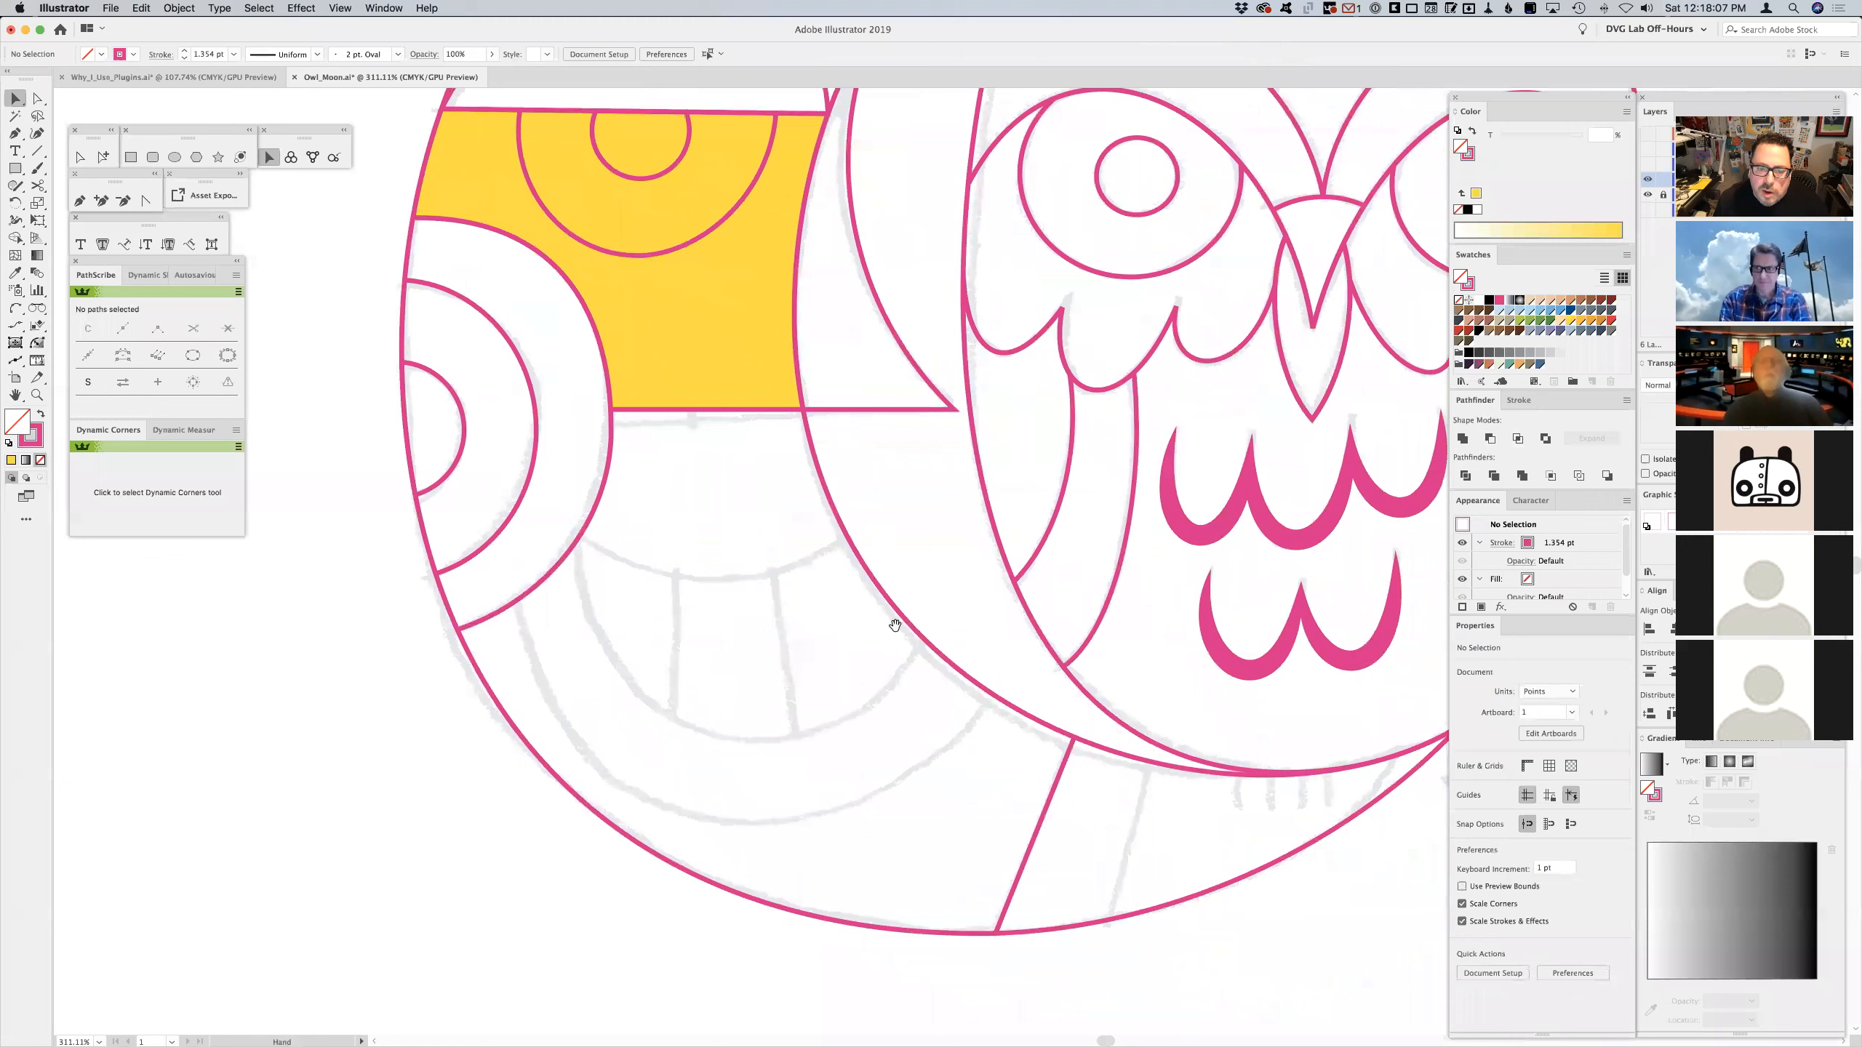
left_click(865, 573)
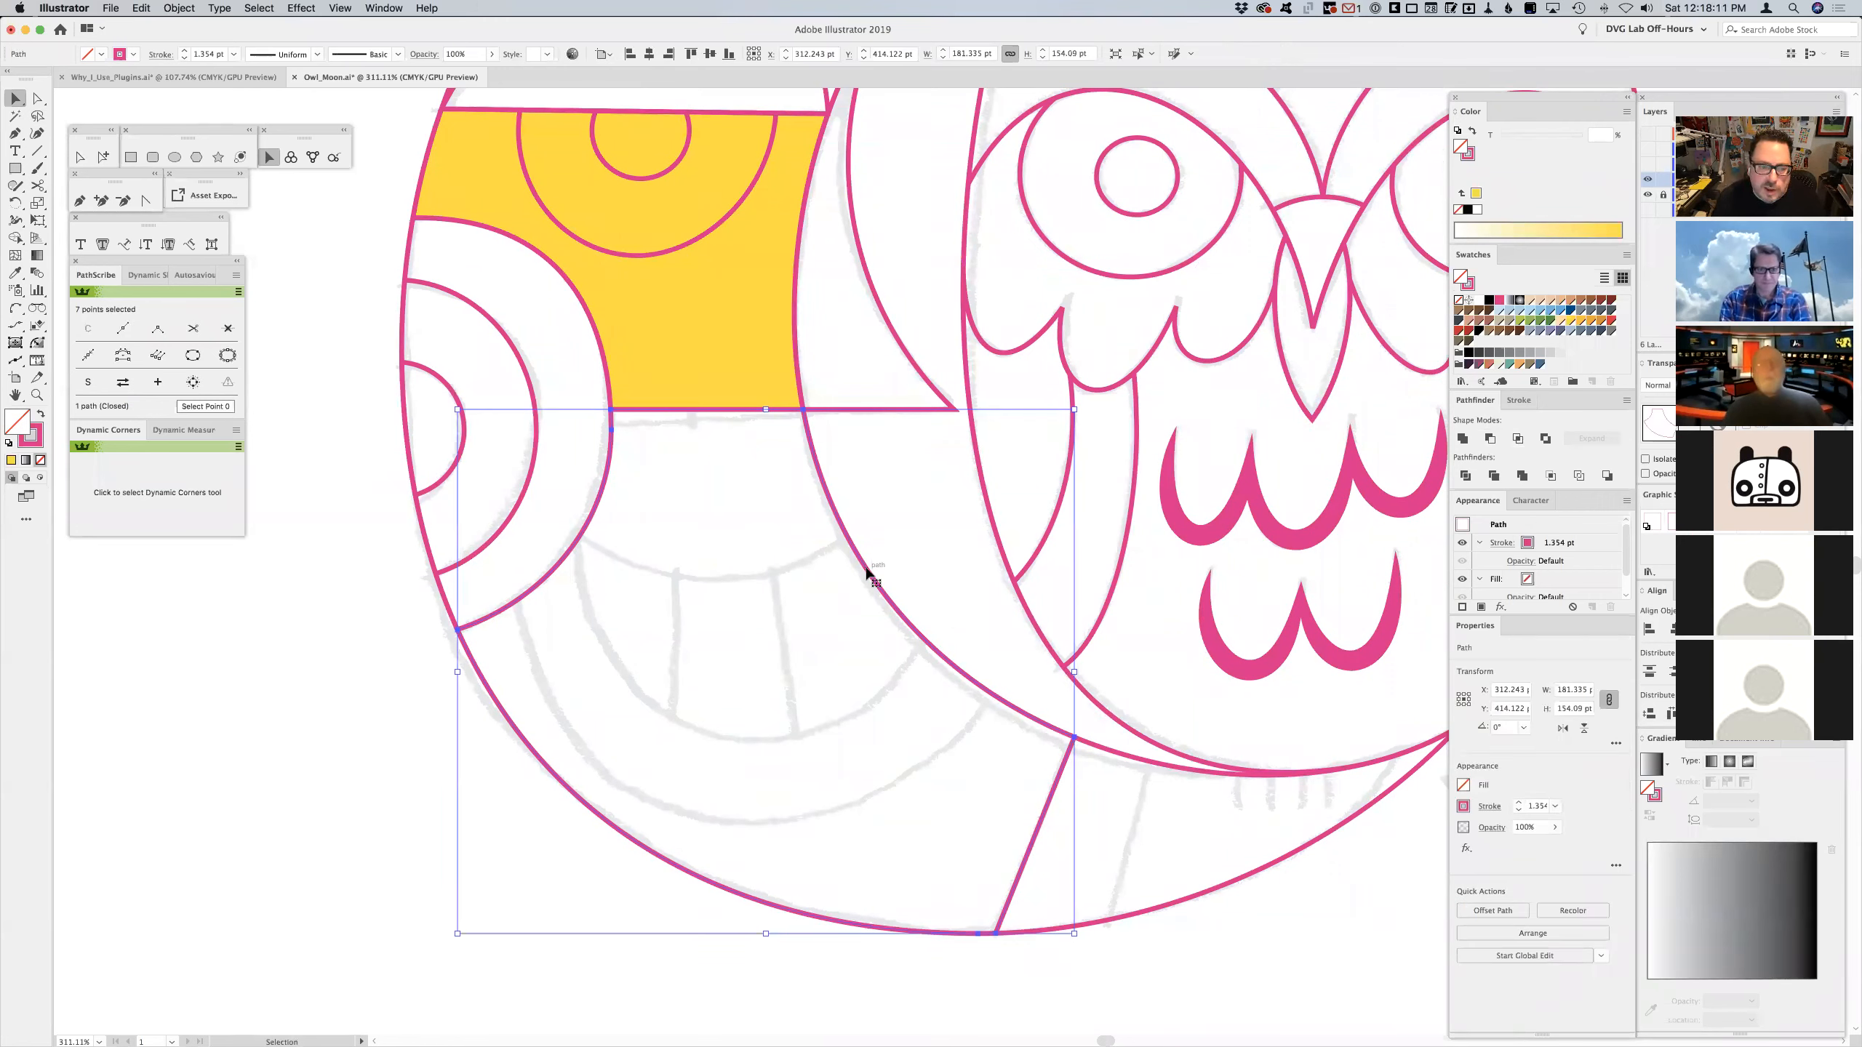
left_click_drag(15, 311, 58, 311)
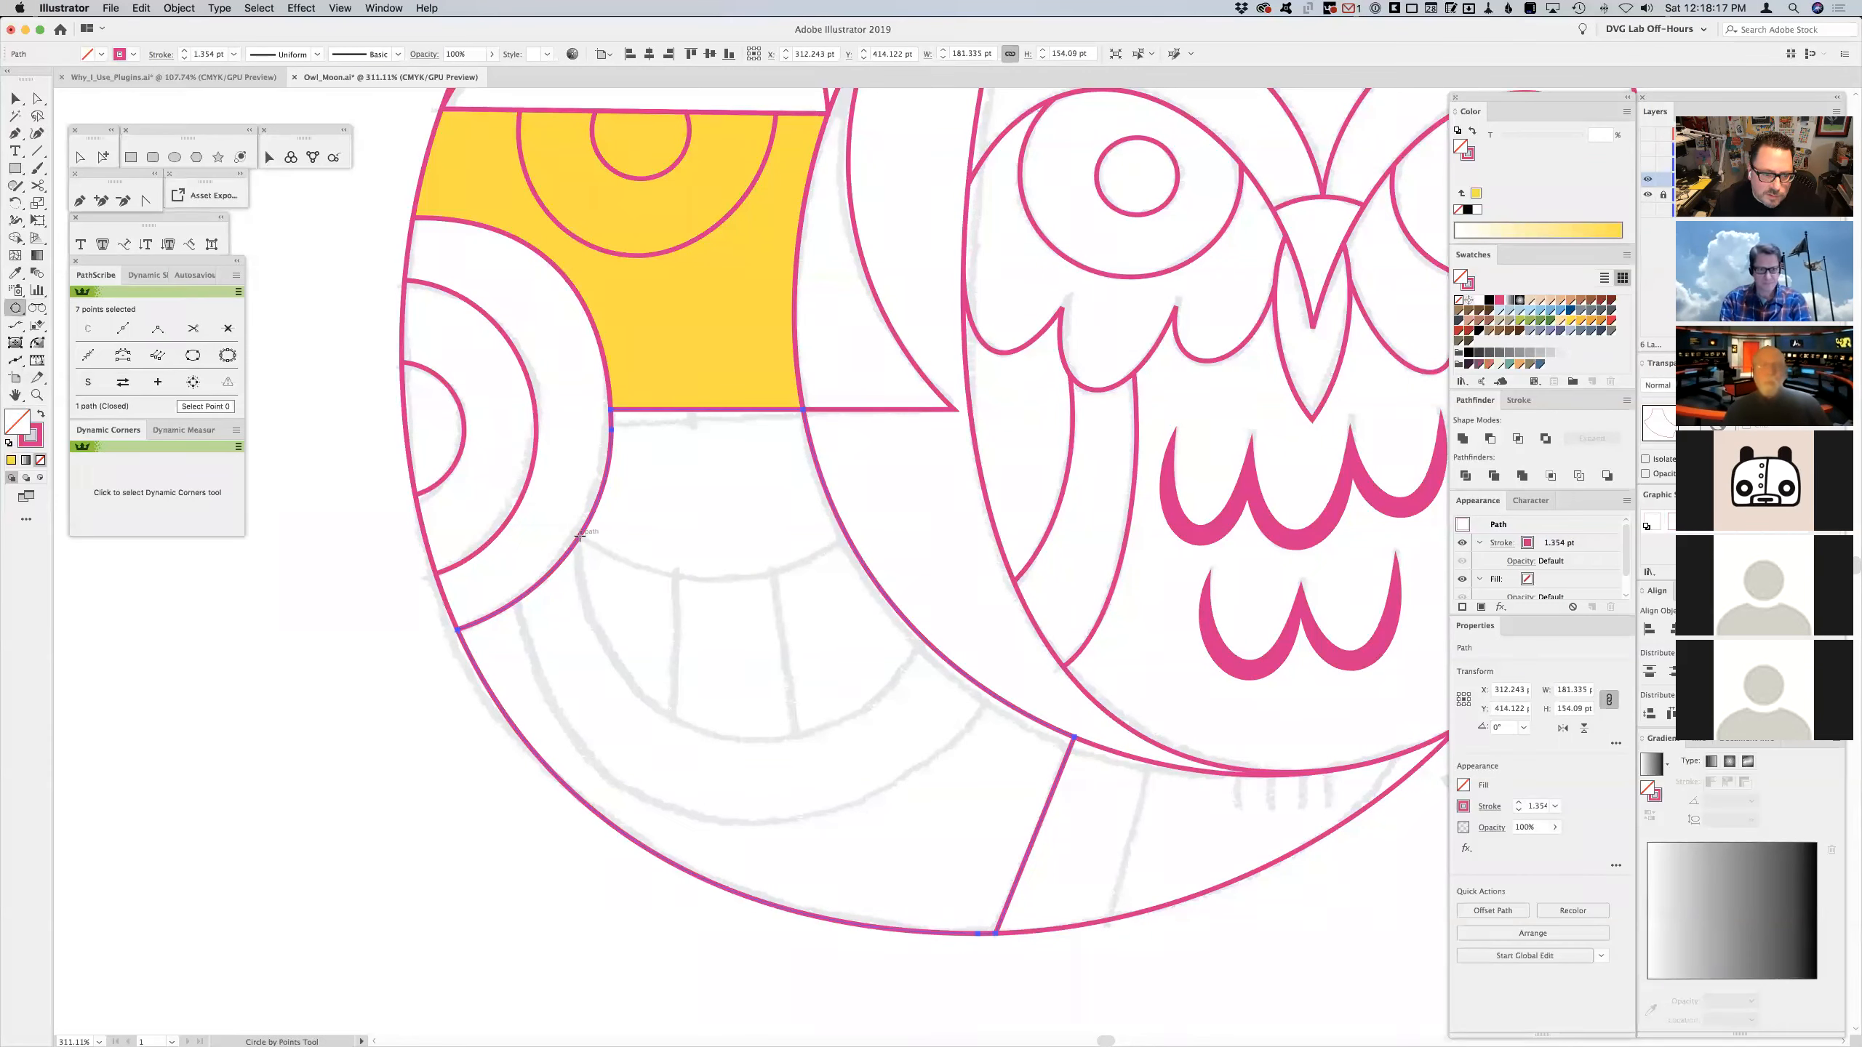
left_click_drag(581, 536, 870, 519)
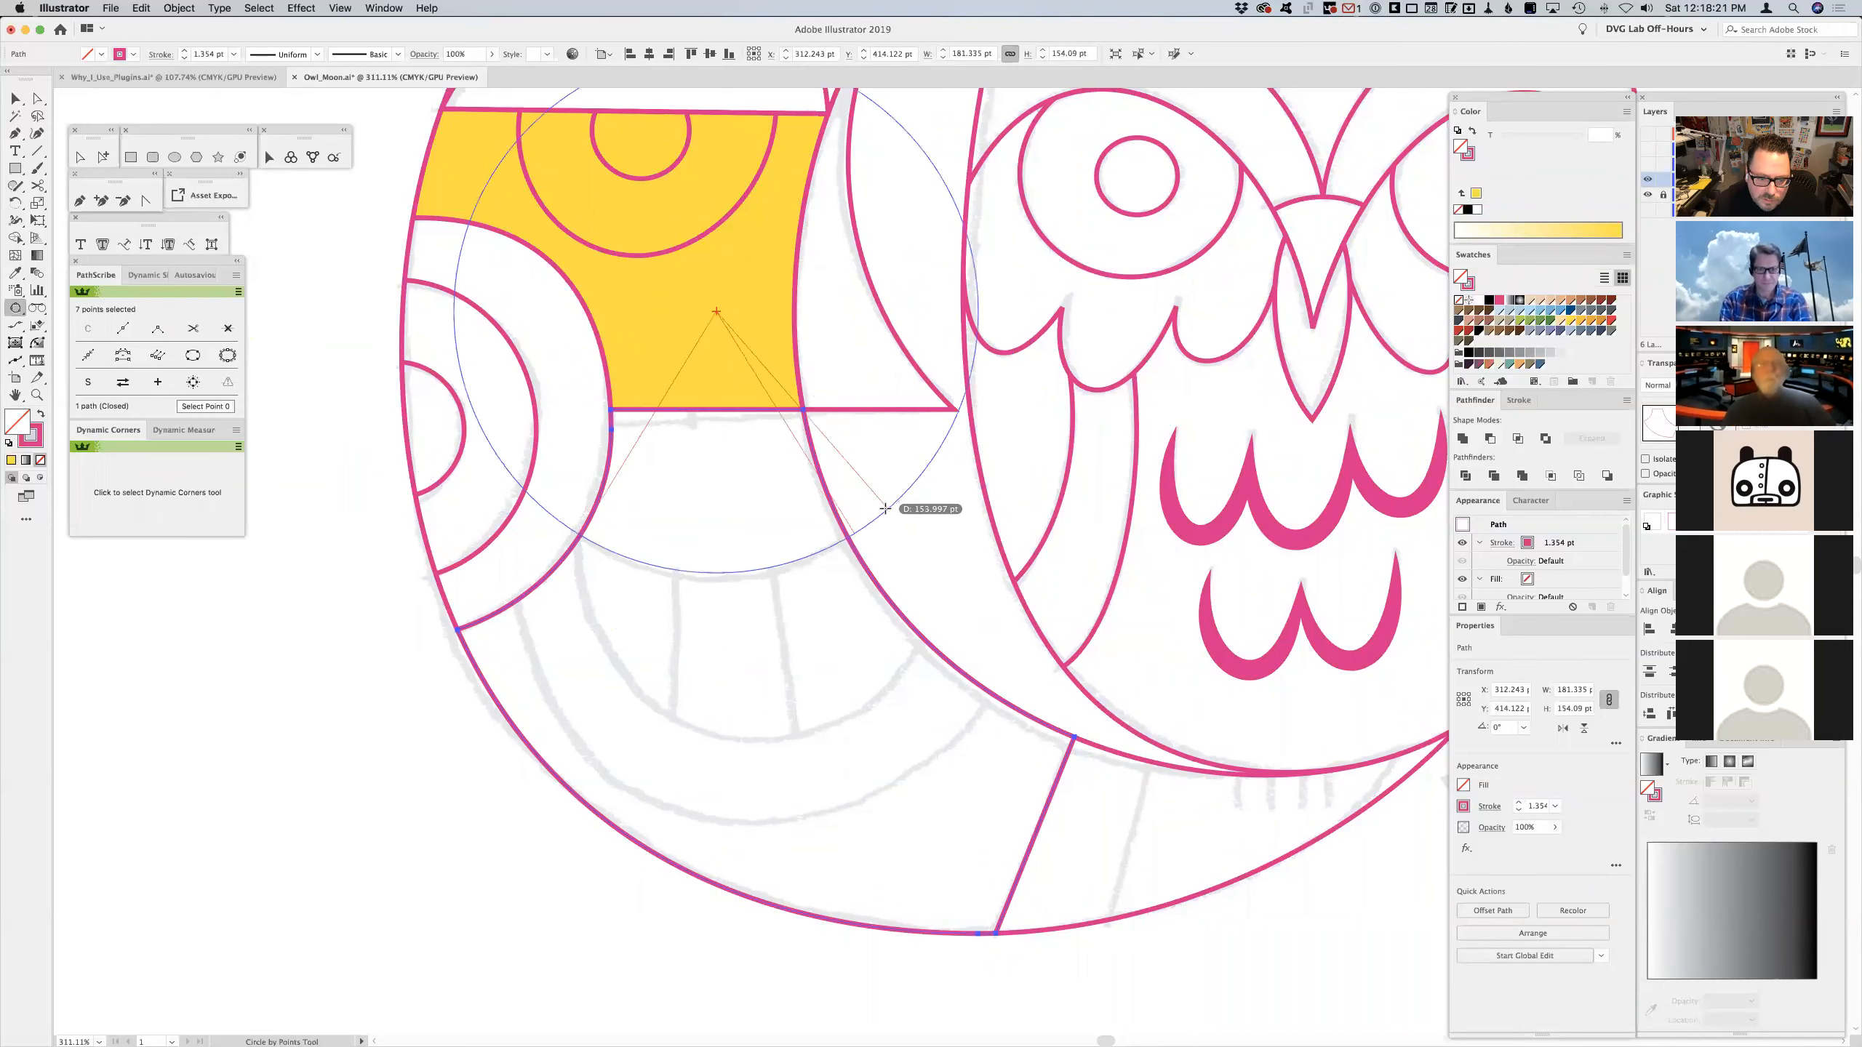
left_click(882, 509)
left_click_drag(579, 533, 933, 617)
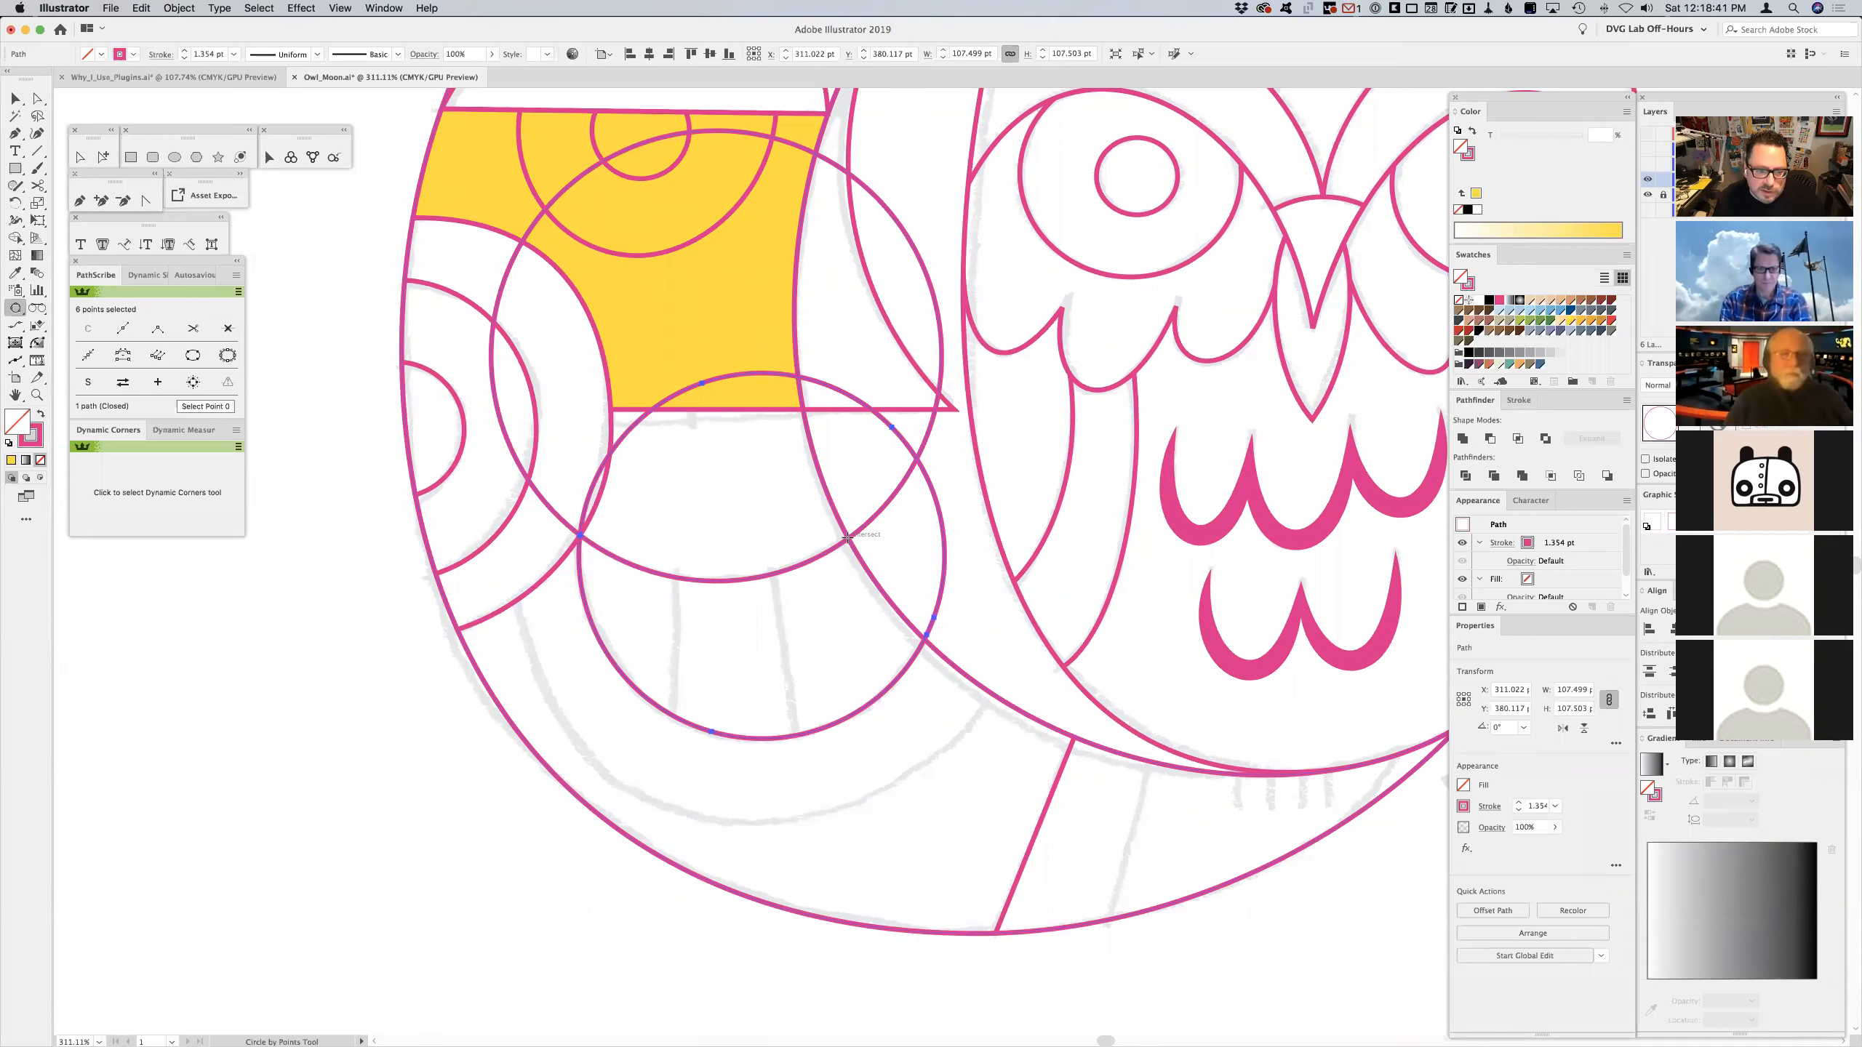
- Subtract the upper smile circle from the lower one to leave a crescent-shaped mouth
key("v")
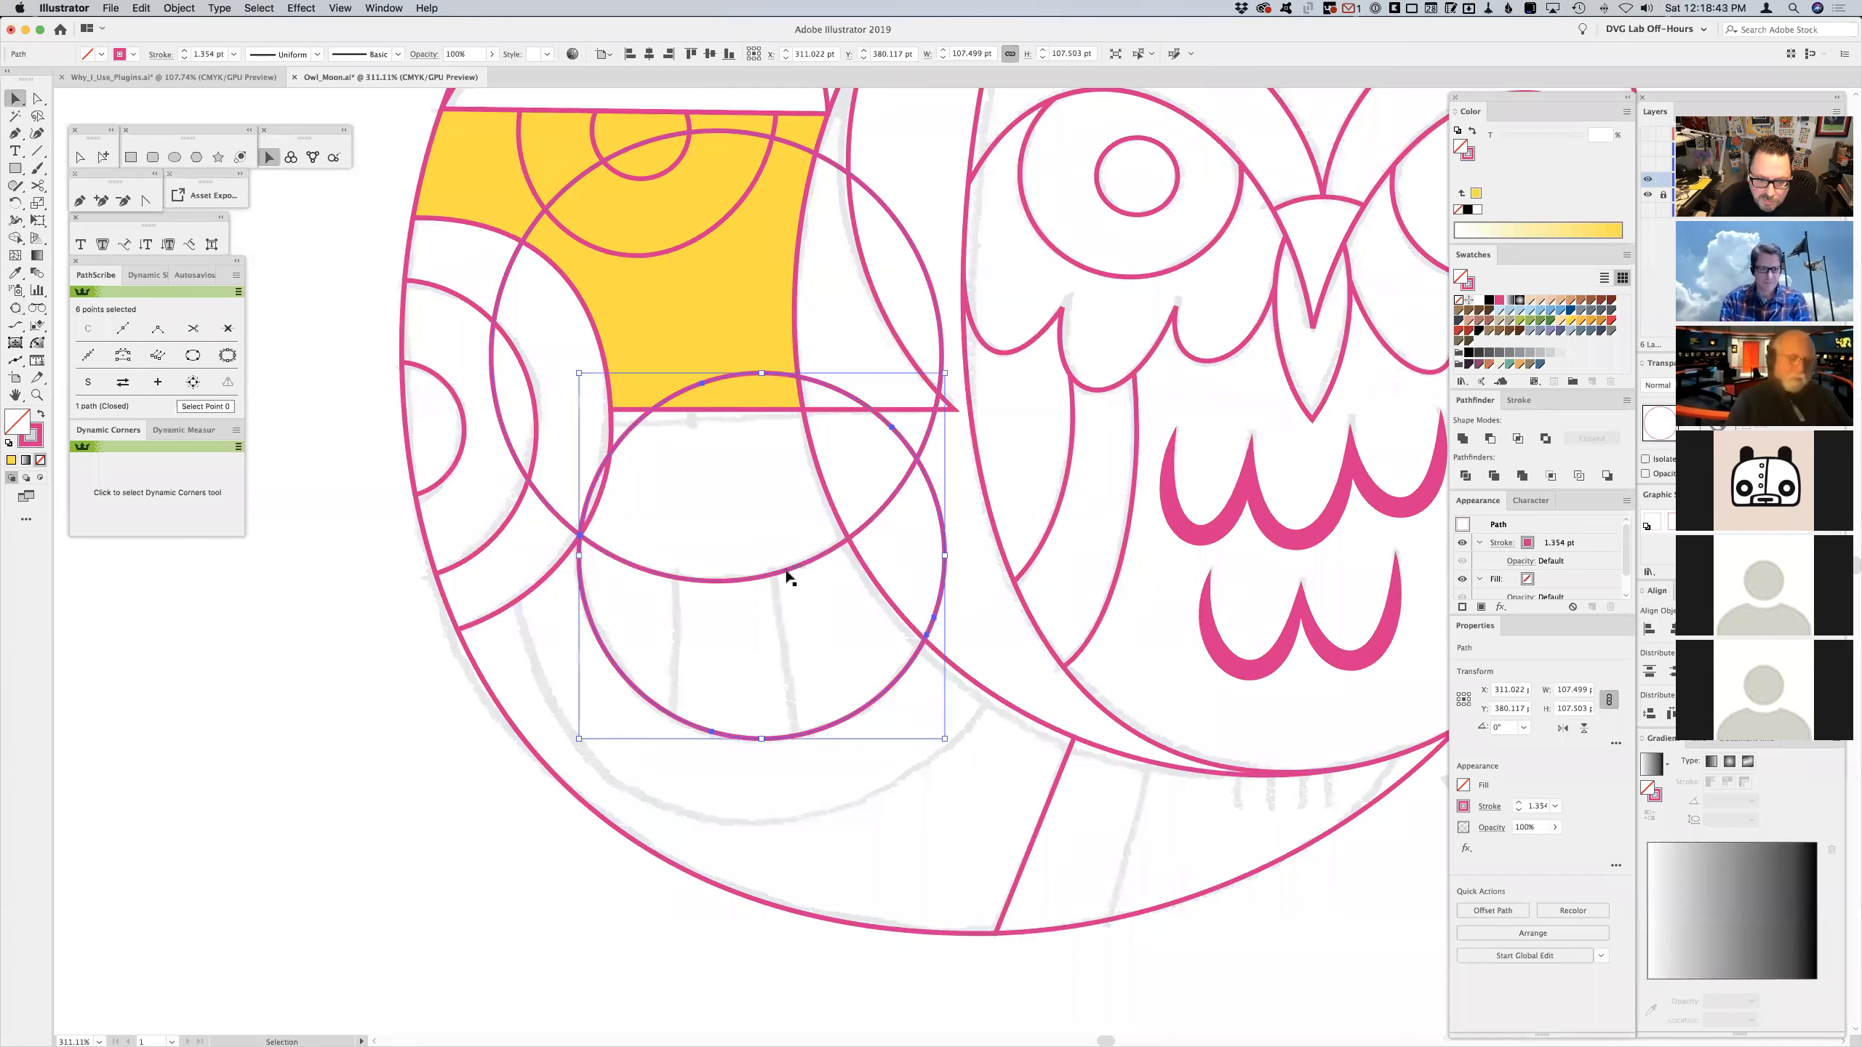
left_click(788, 579)
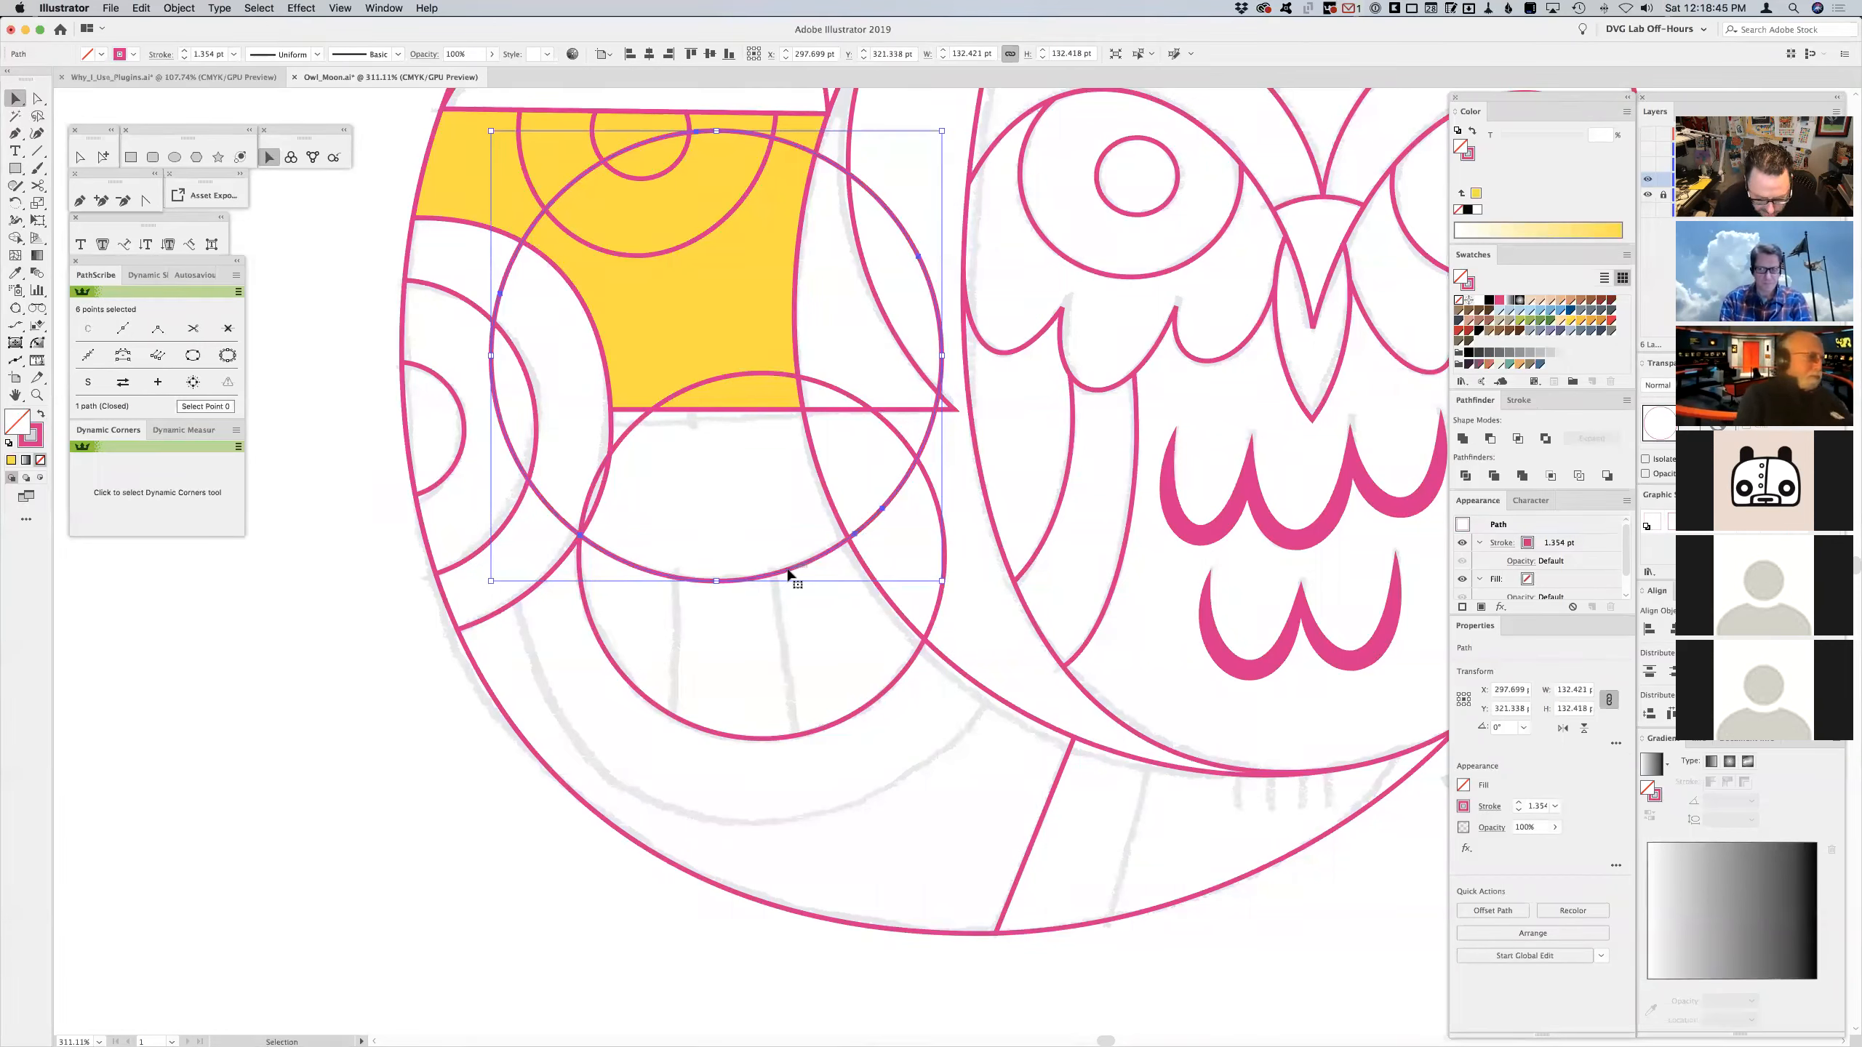
left_click(946, 542, "shift")
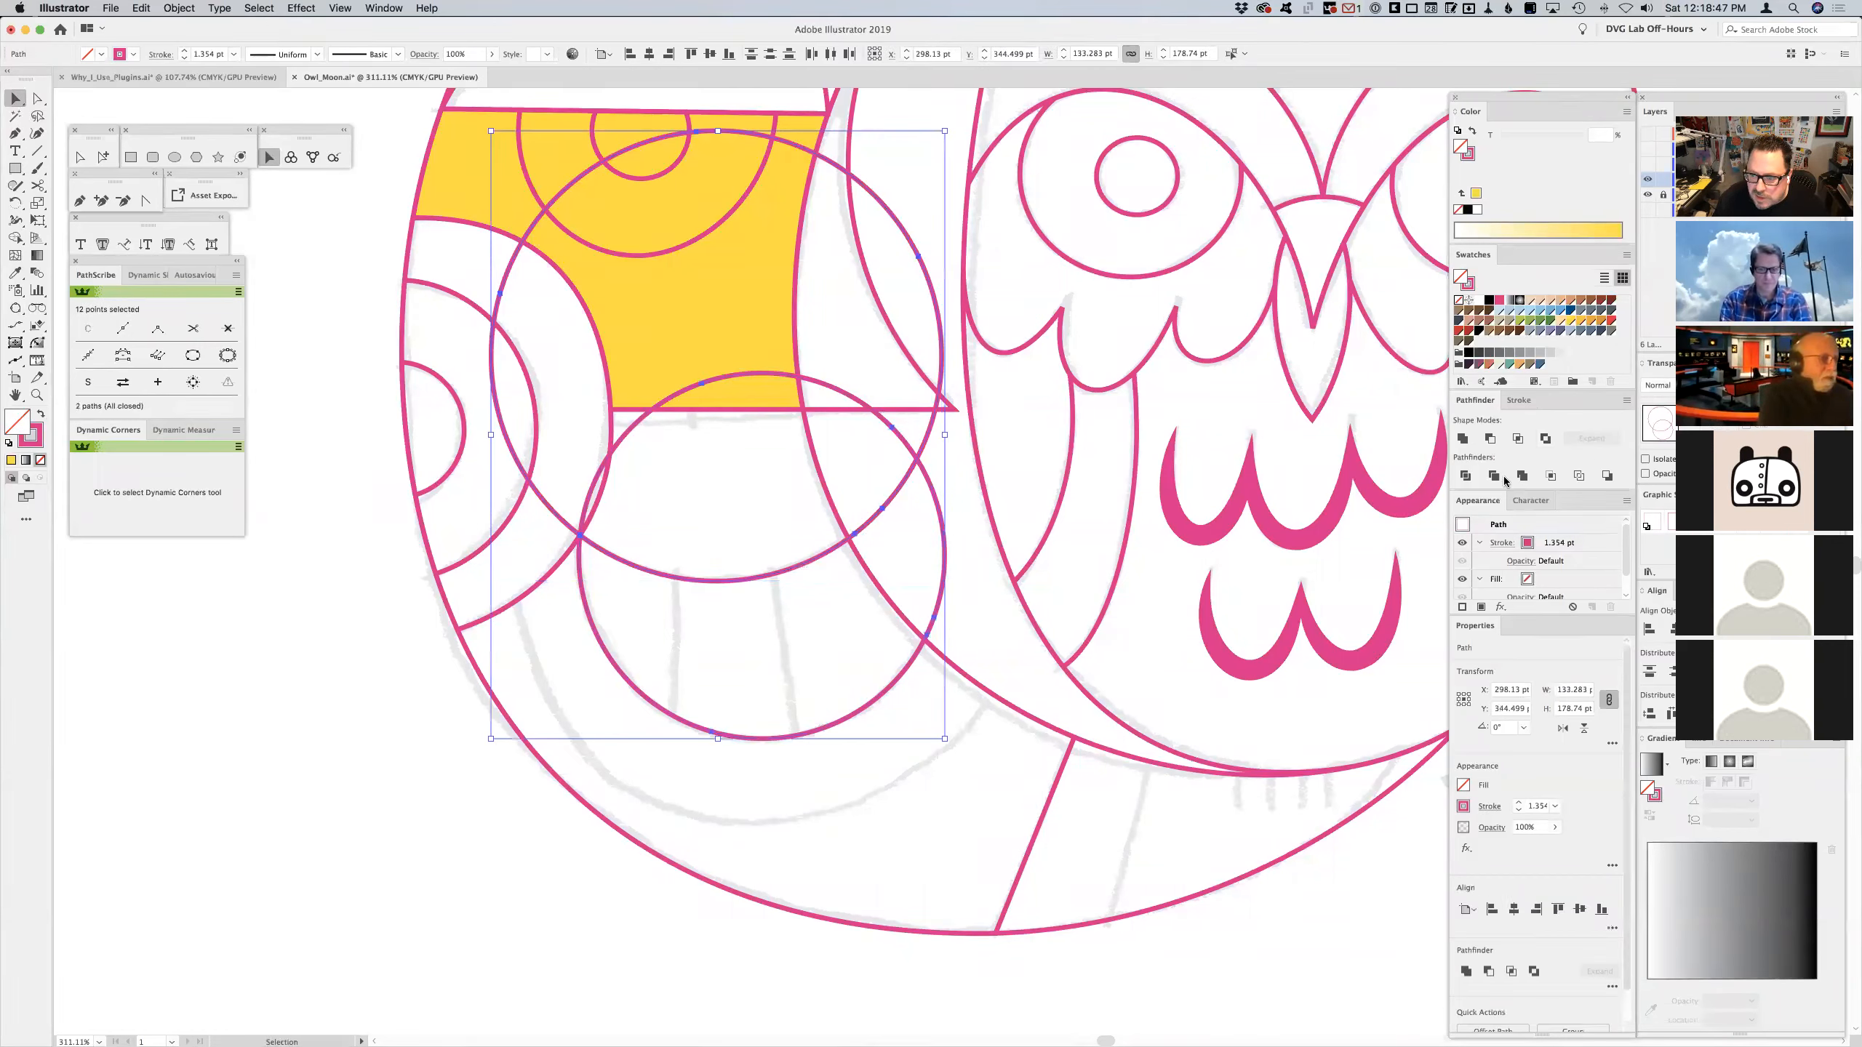
left_click(1490, 438)
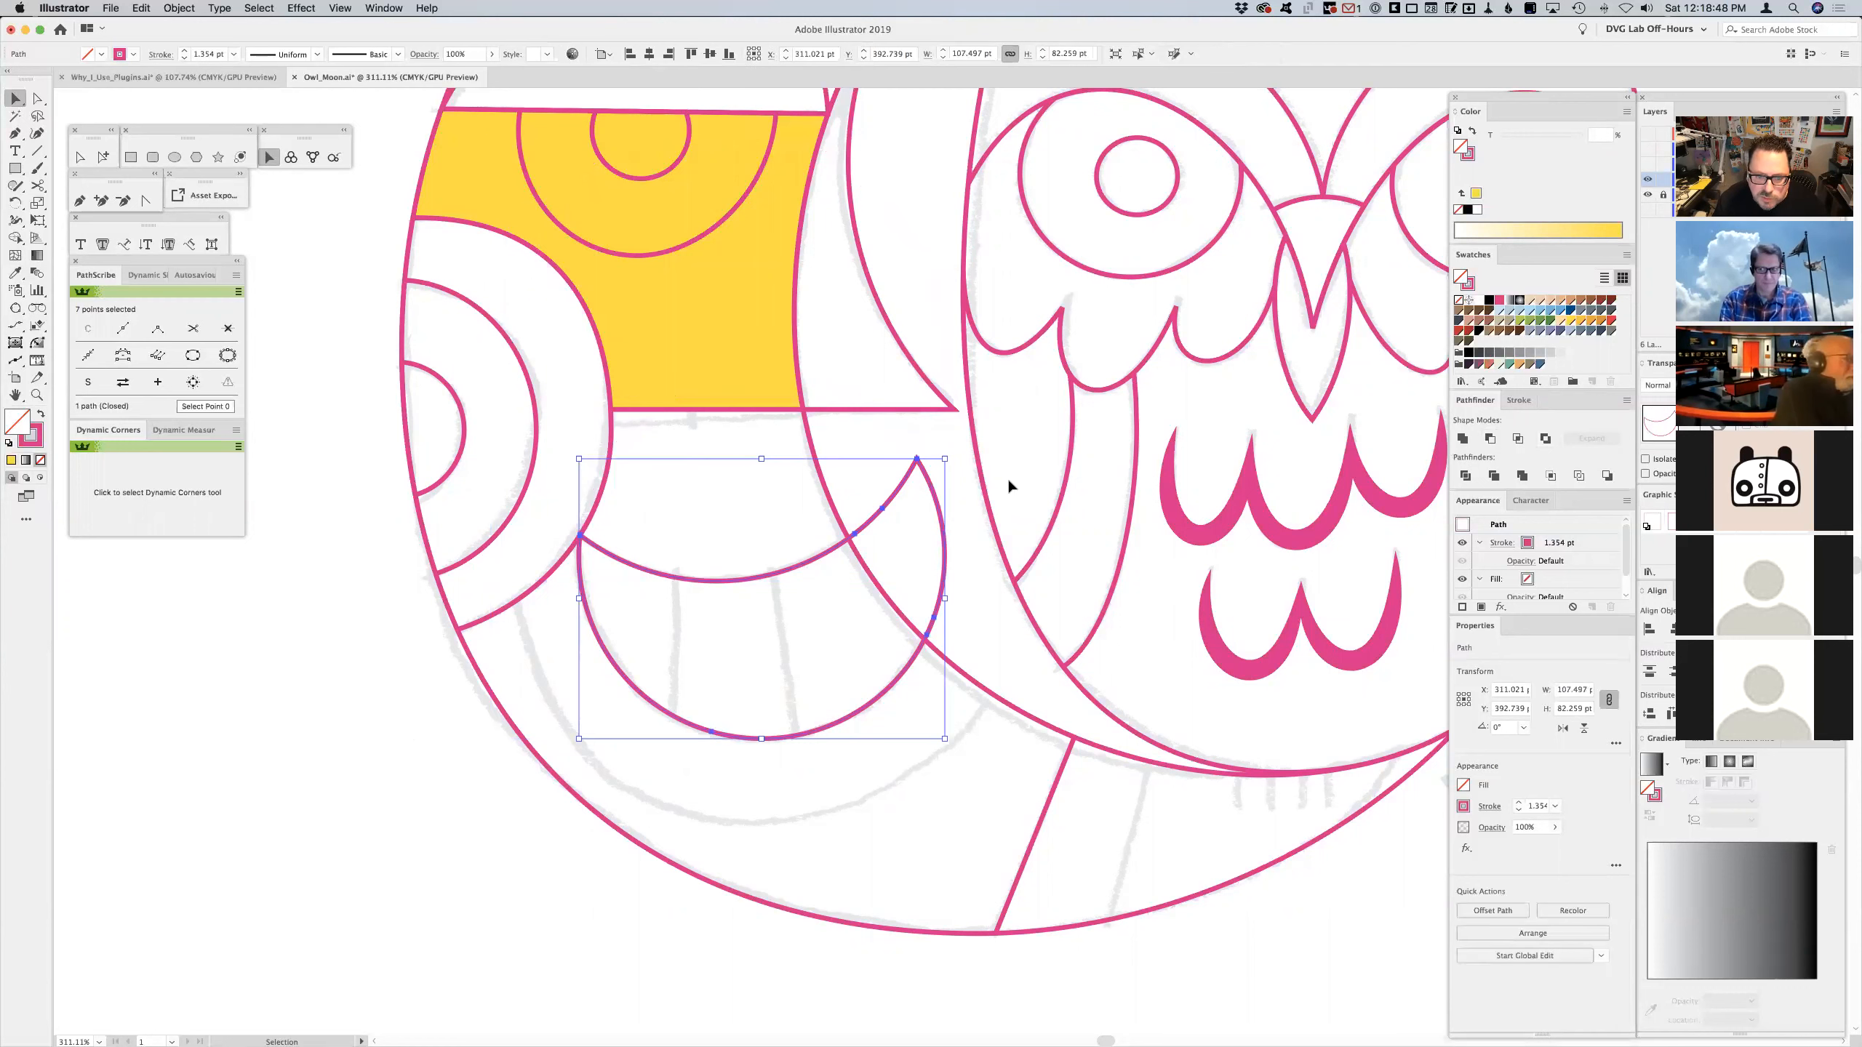
- Intersect the mouth crescent with the lower face panel to trim it at the face's inner edge, keeping the panel
left_click(819, 475)
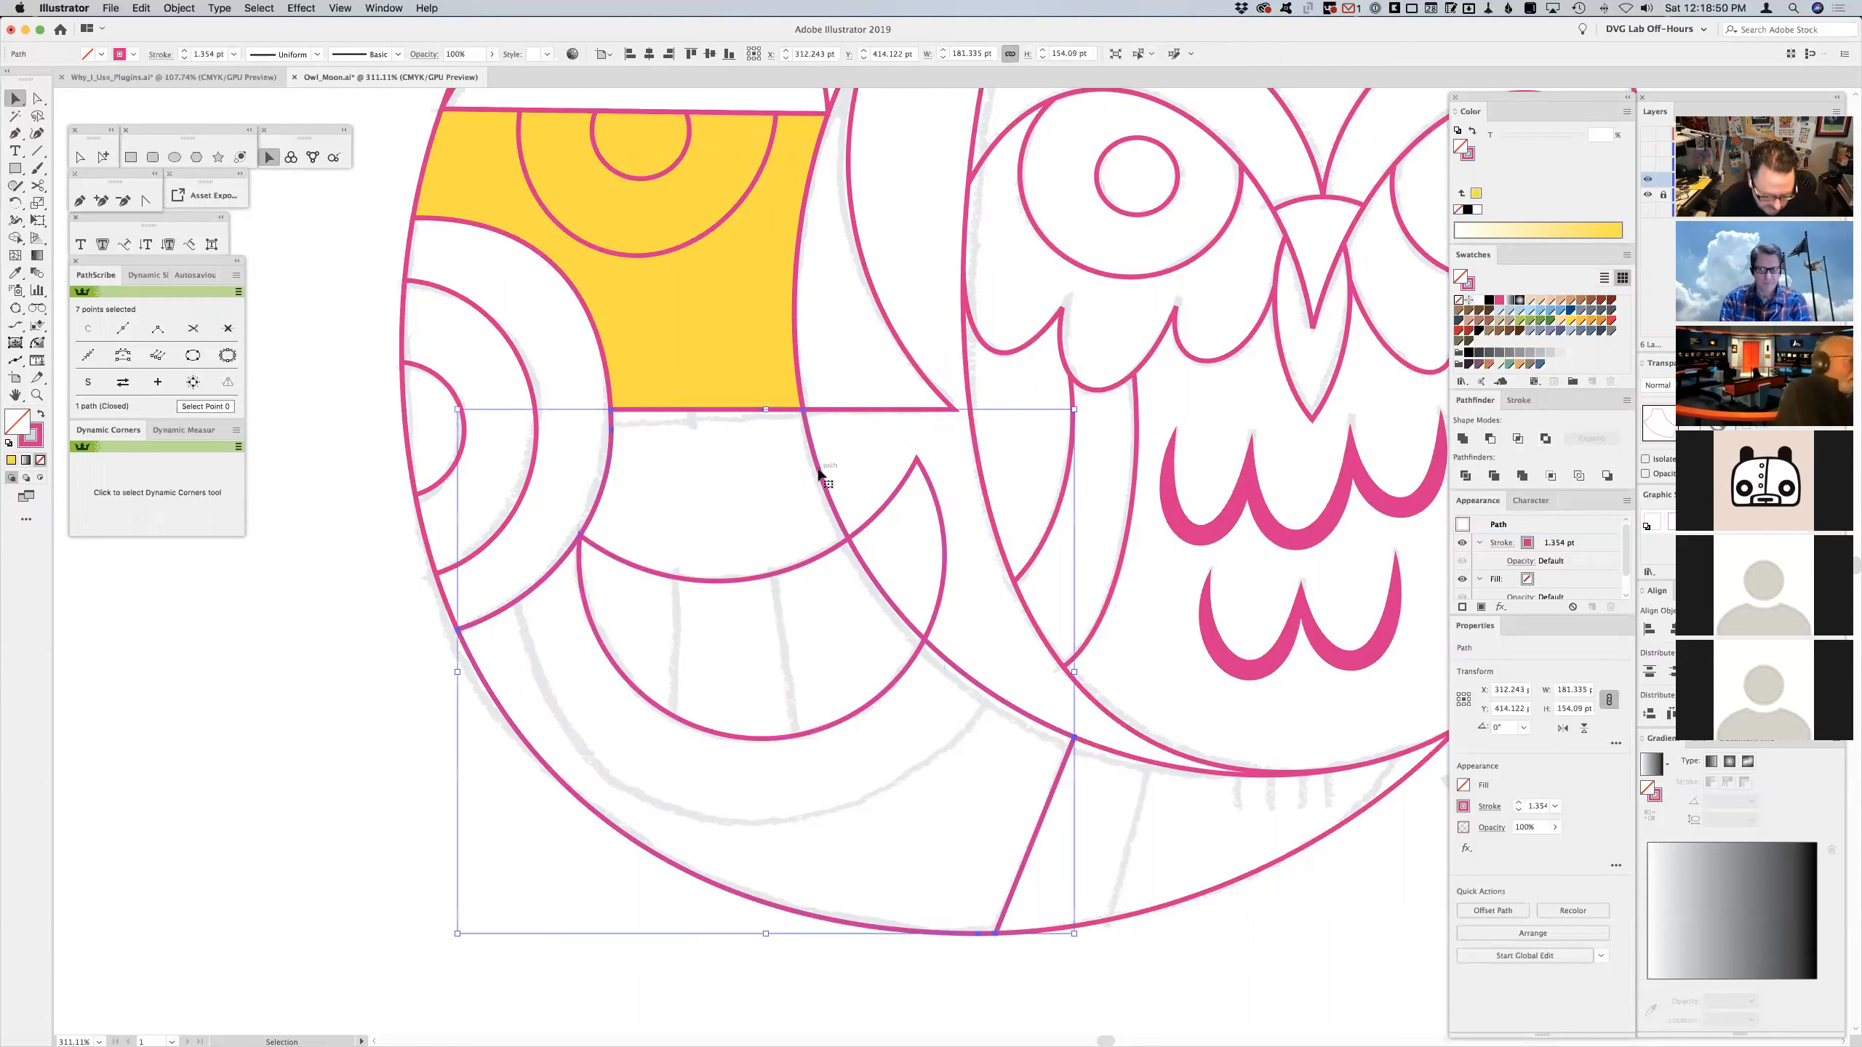
left_click(899, 499, "shift")
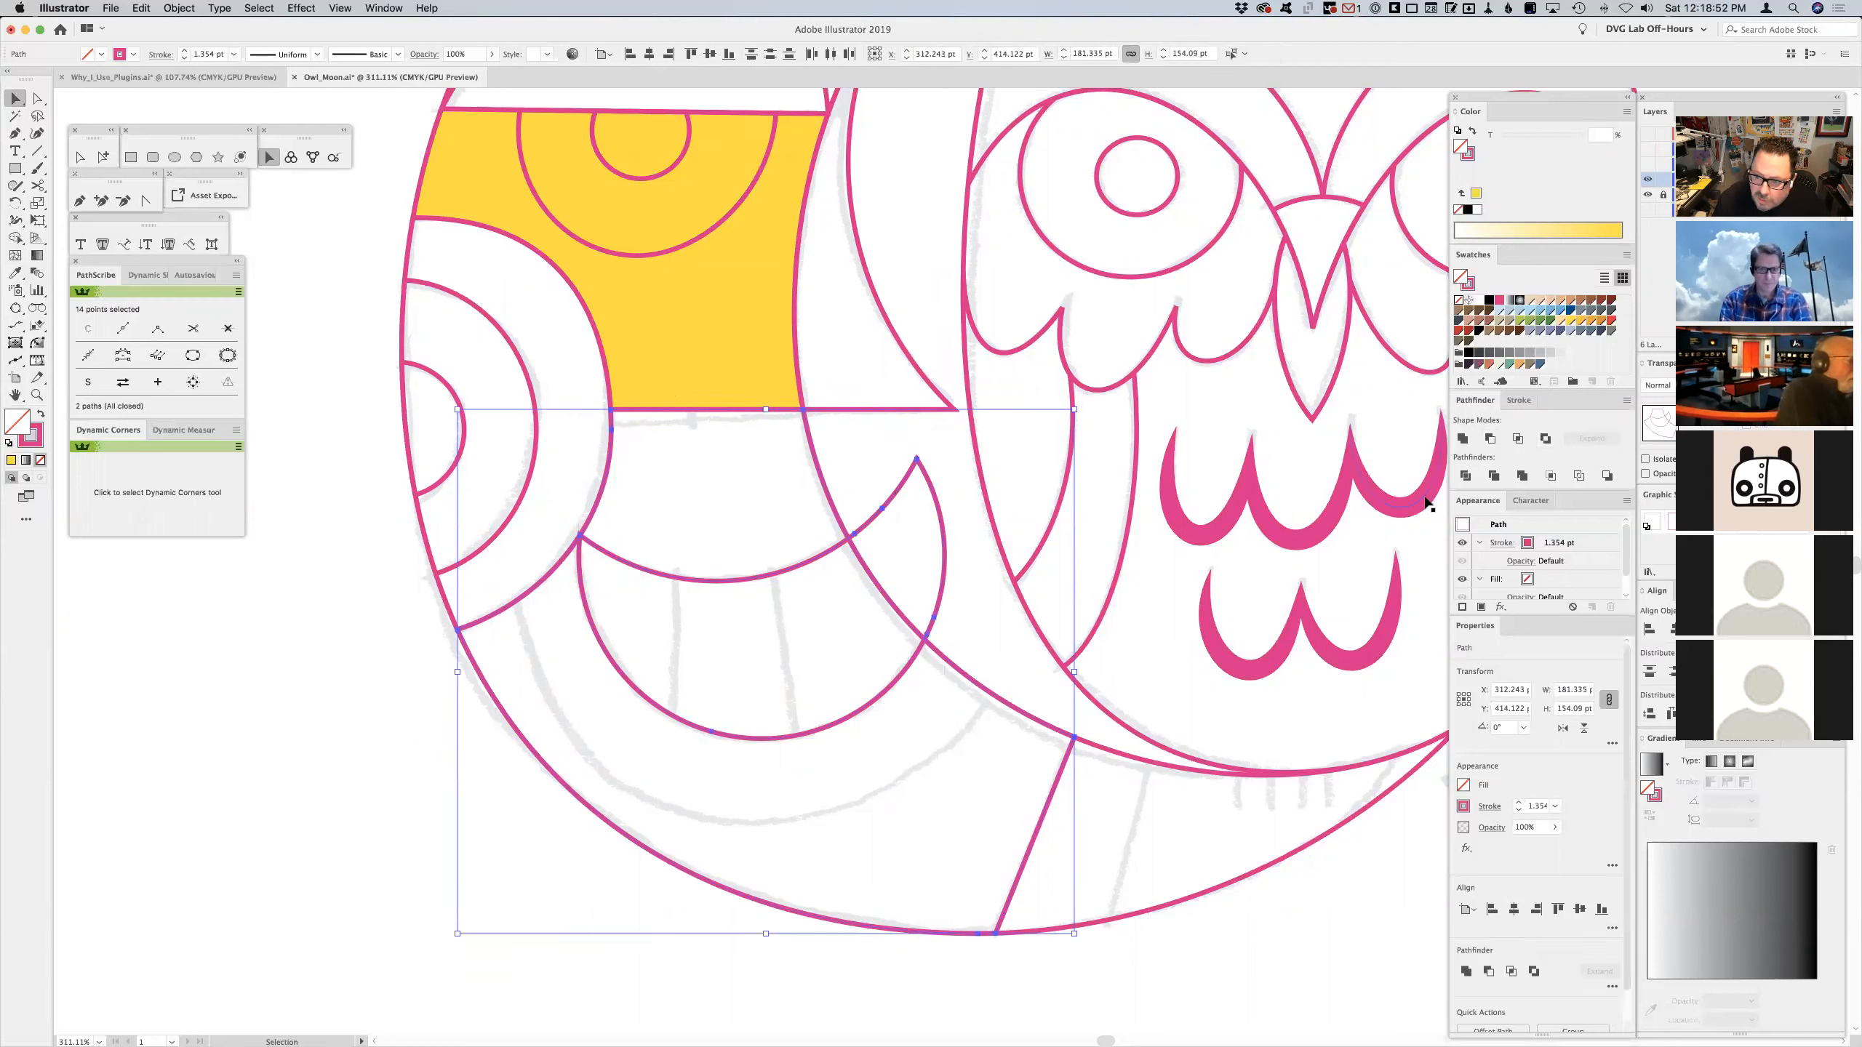
left_click(1518, 438)
left_click(763, 484)
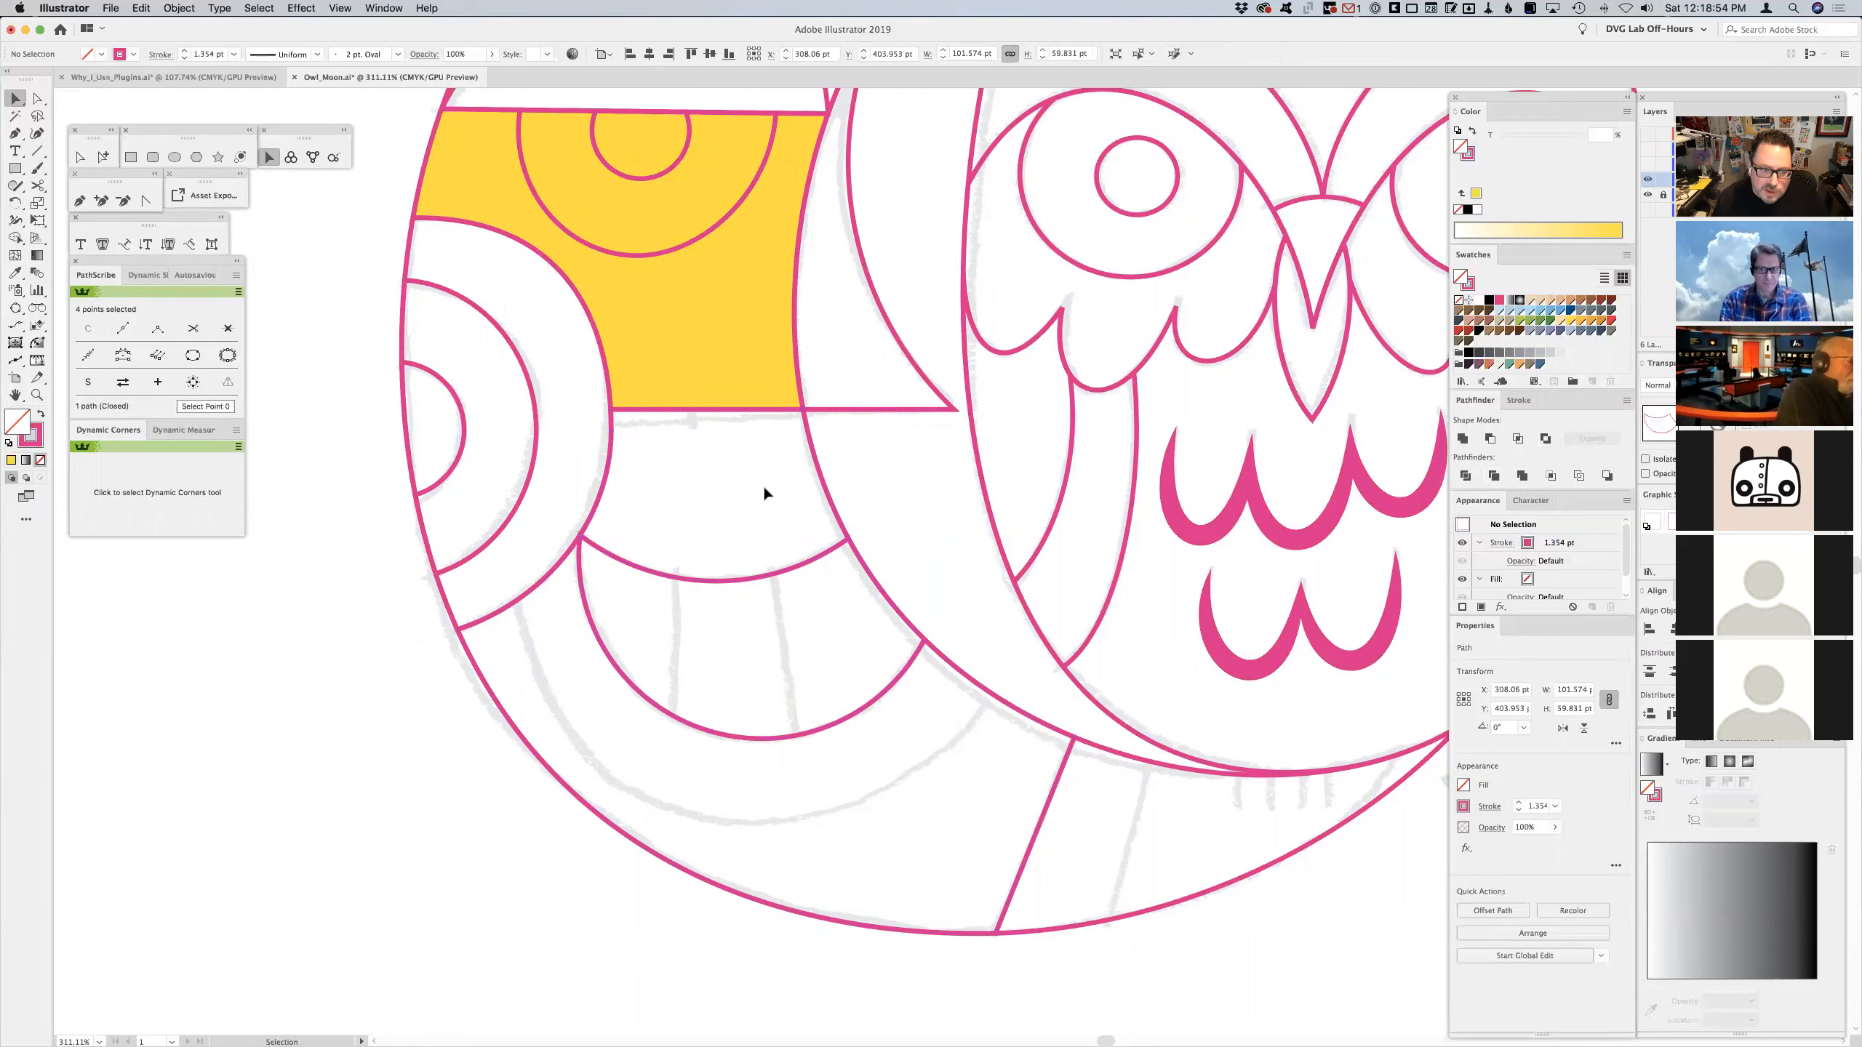
- Draw two narrow four-sided tooth dividers across the mouth with the Pen tool, following the sketched tooth lines, the first about 5 pt wide
left_click(87, 199)
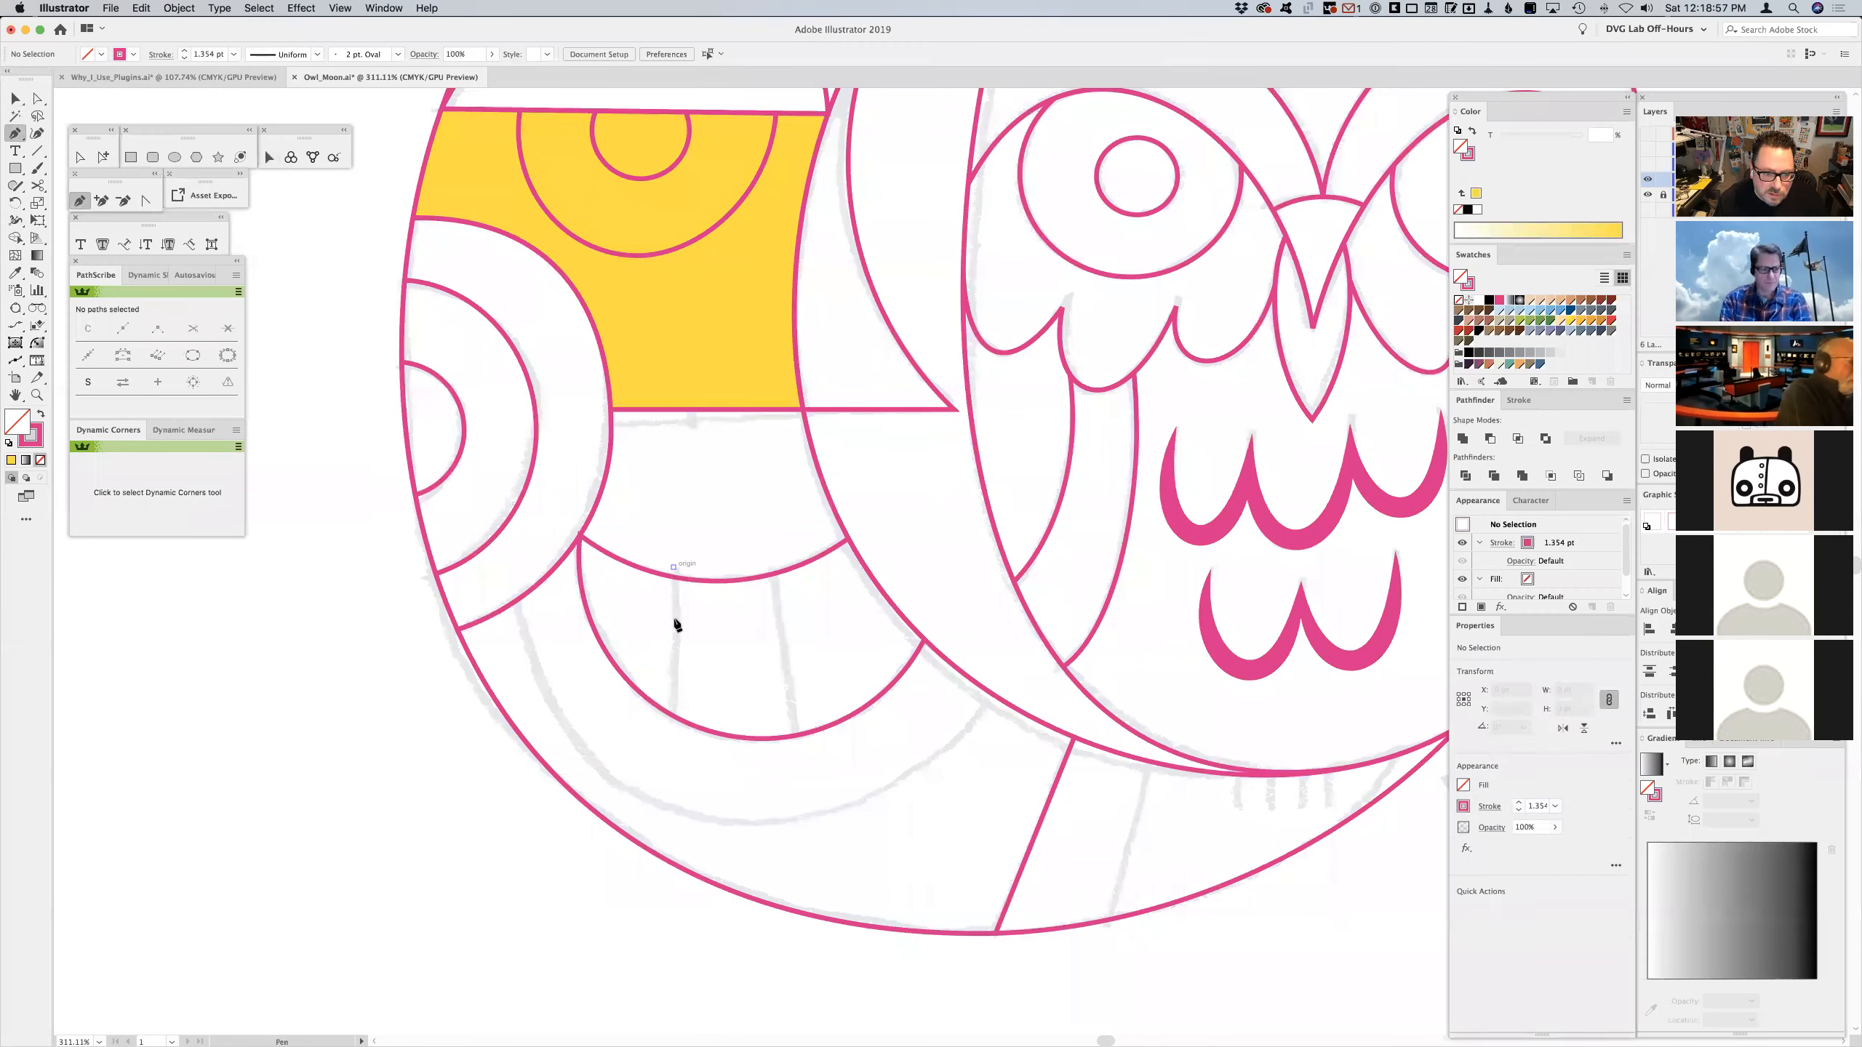
left_click(673, 567)
left_click_drag(671, 729, 686, 731)
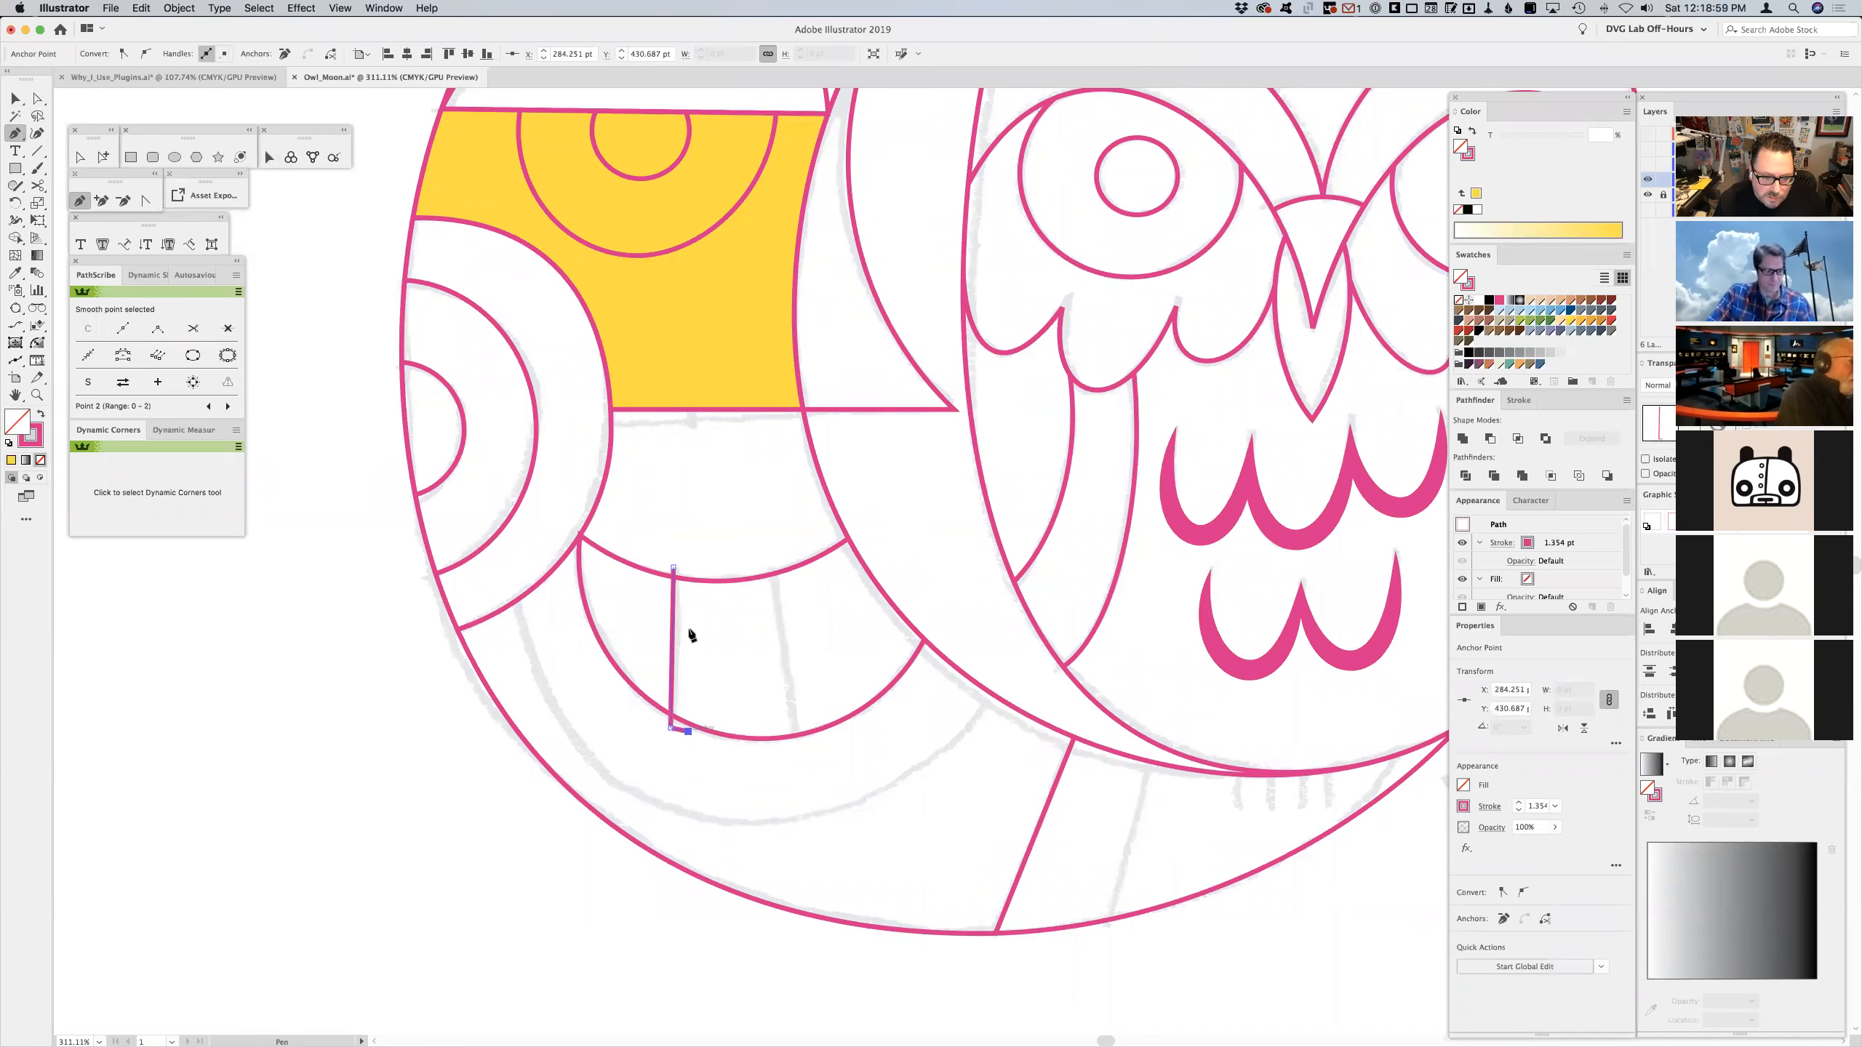
left_click(685, 570)
left_click(674, 569)
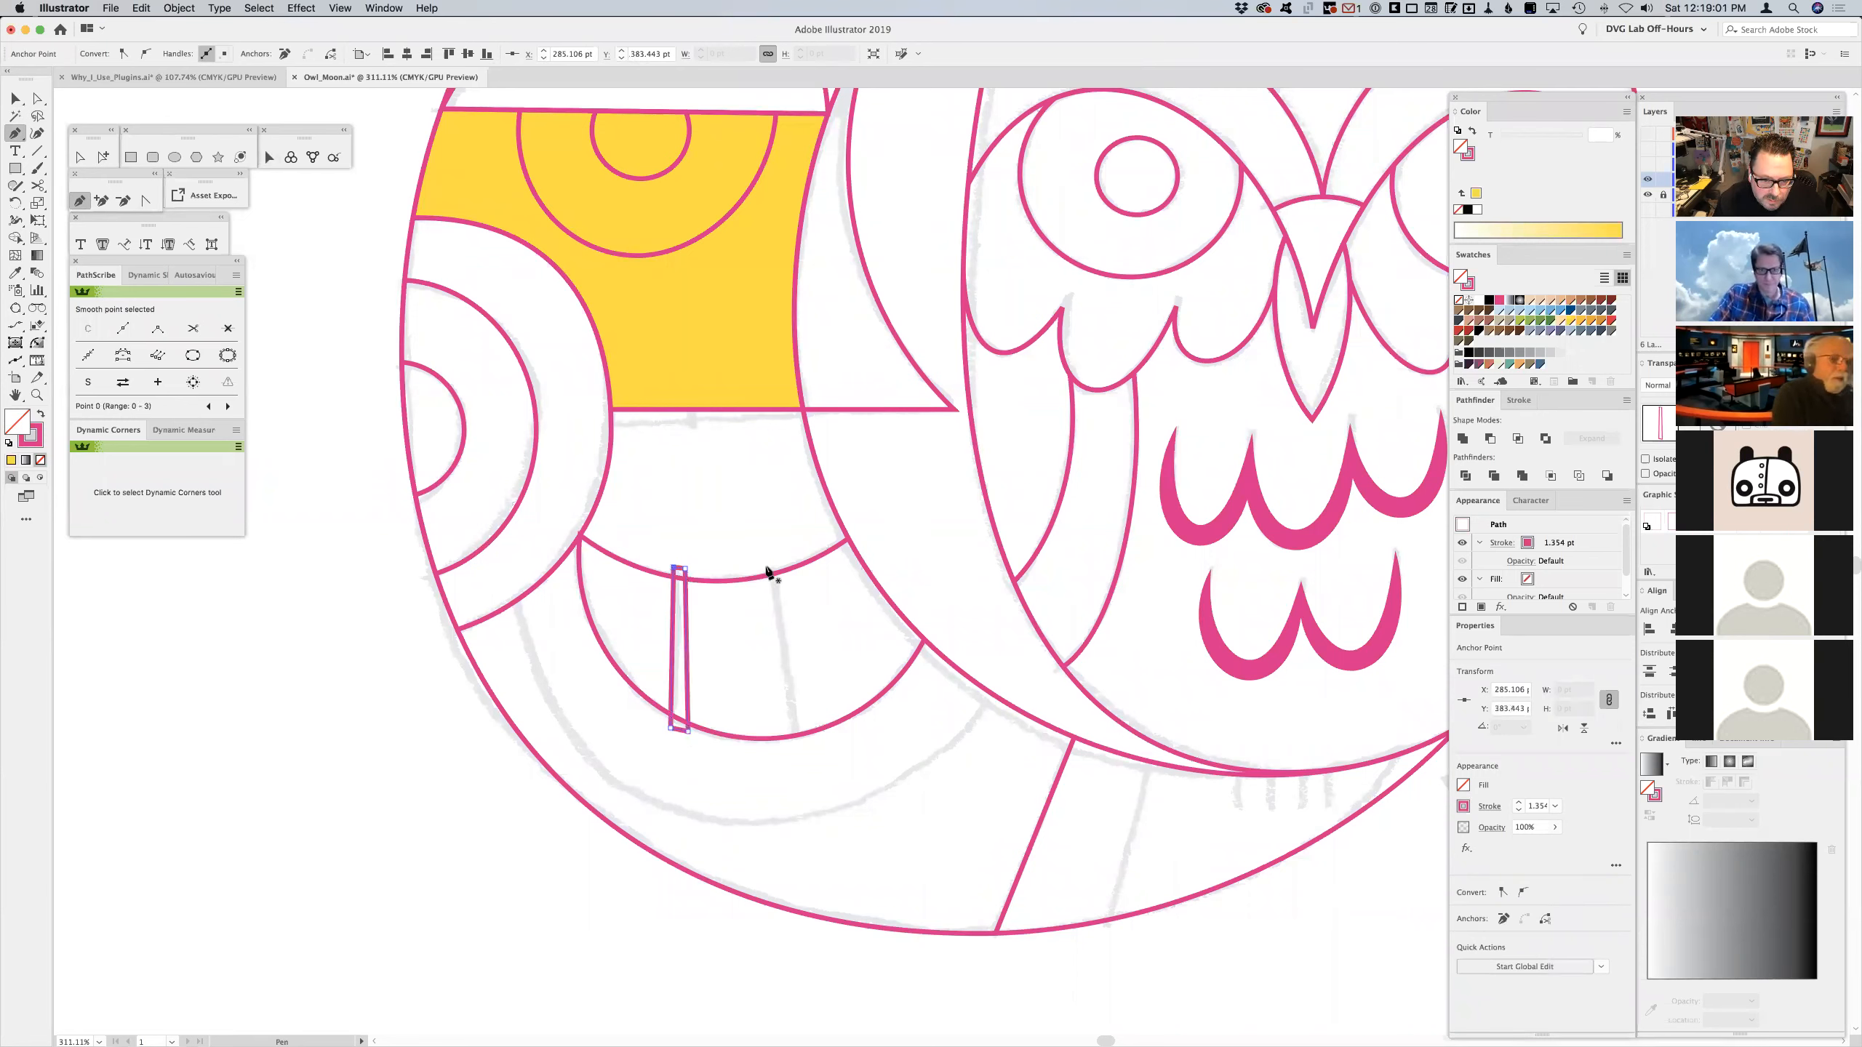
left_click(791, 750)
left_click(811, 744)
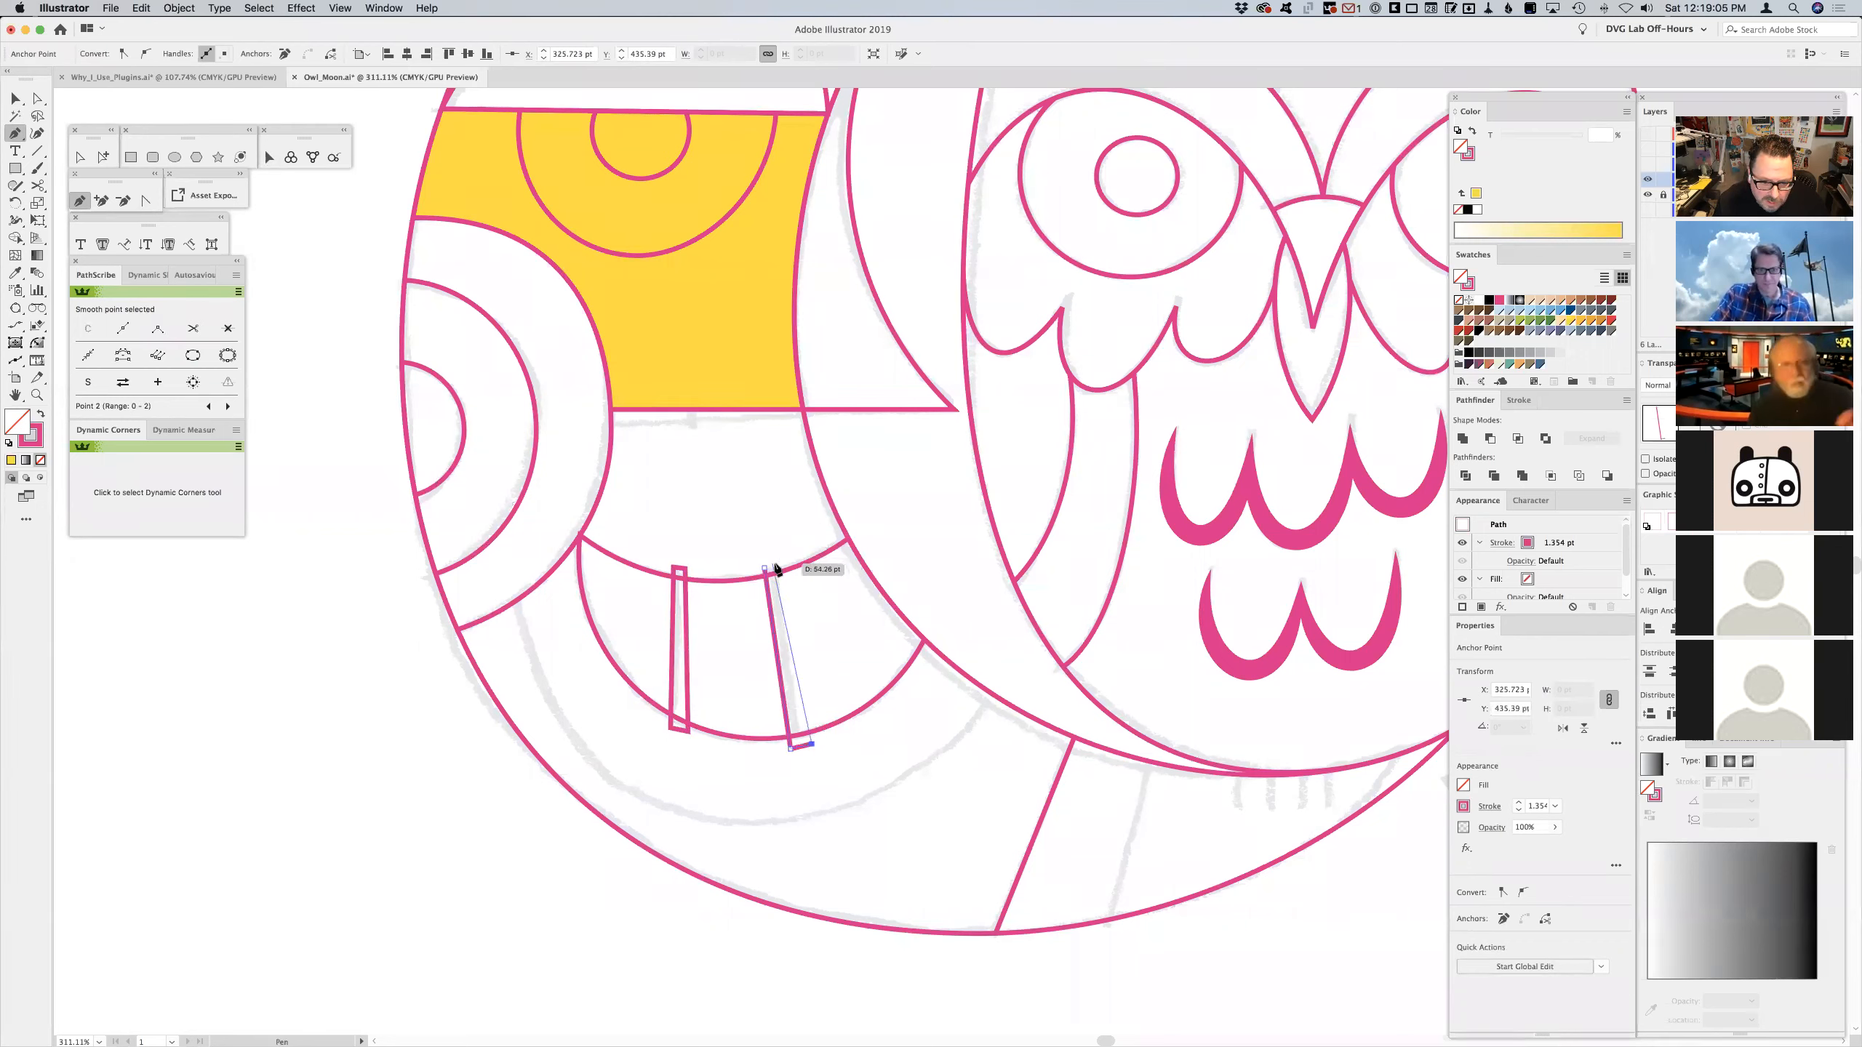
left_click(776, 566)
left_click(766, 569)
- Intersect each tooth divider with the mouth shape to trim its ends to the lip curves, keeping the mouth
key("v")
left_click(800, 575)
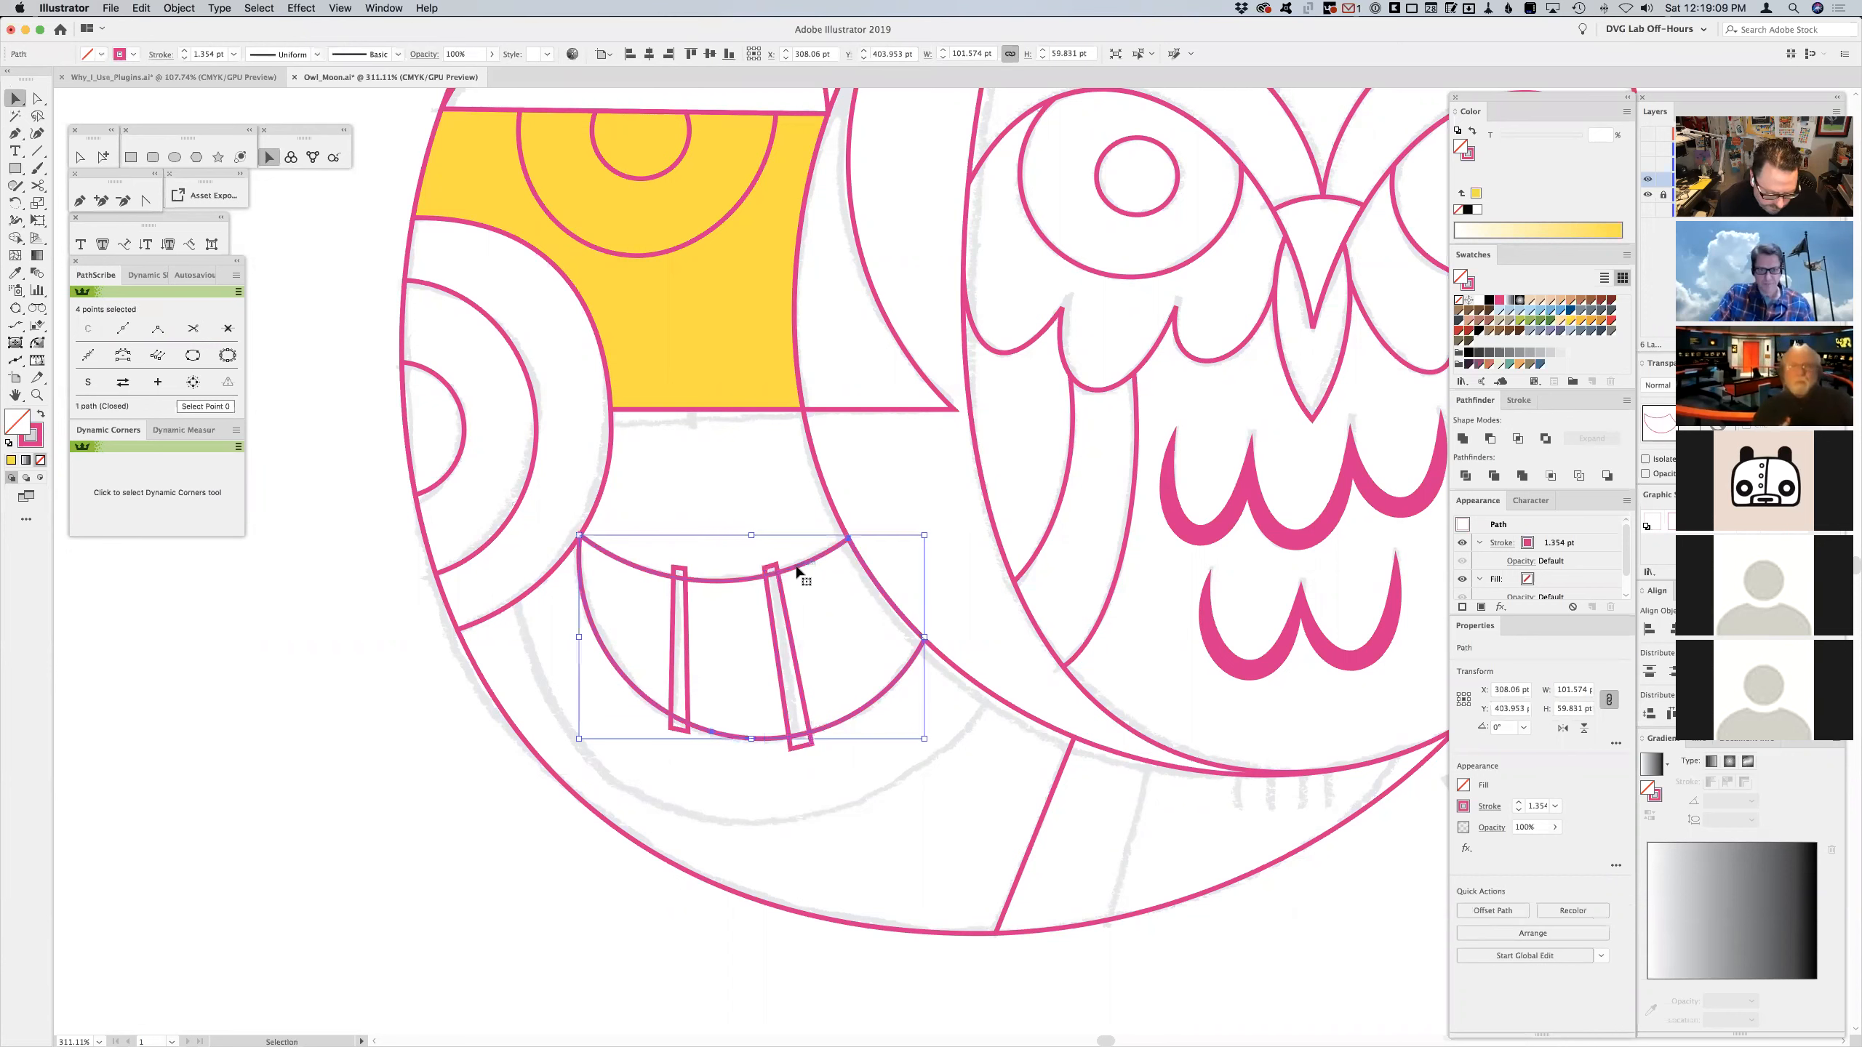
left_click(782, 596)
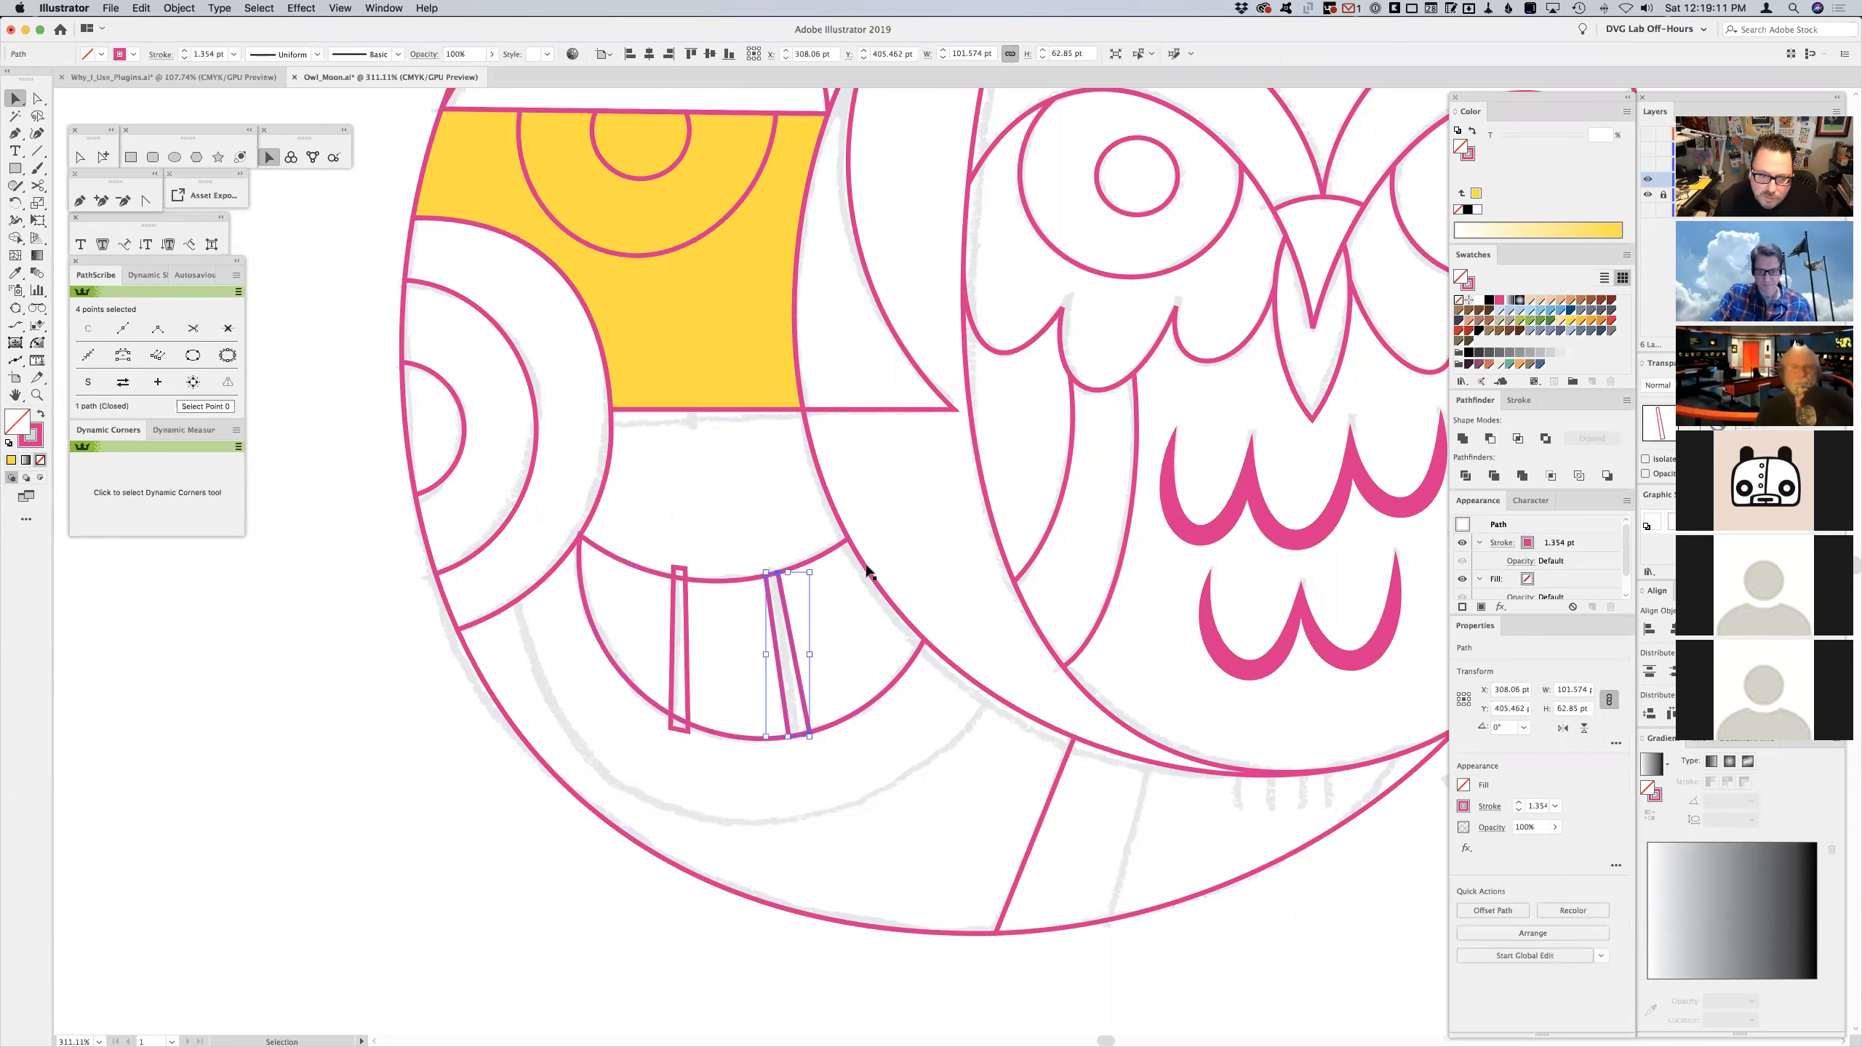
left_click(717, 585)
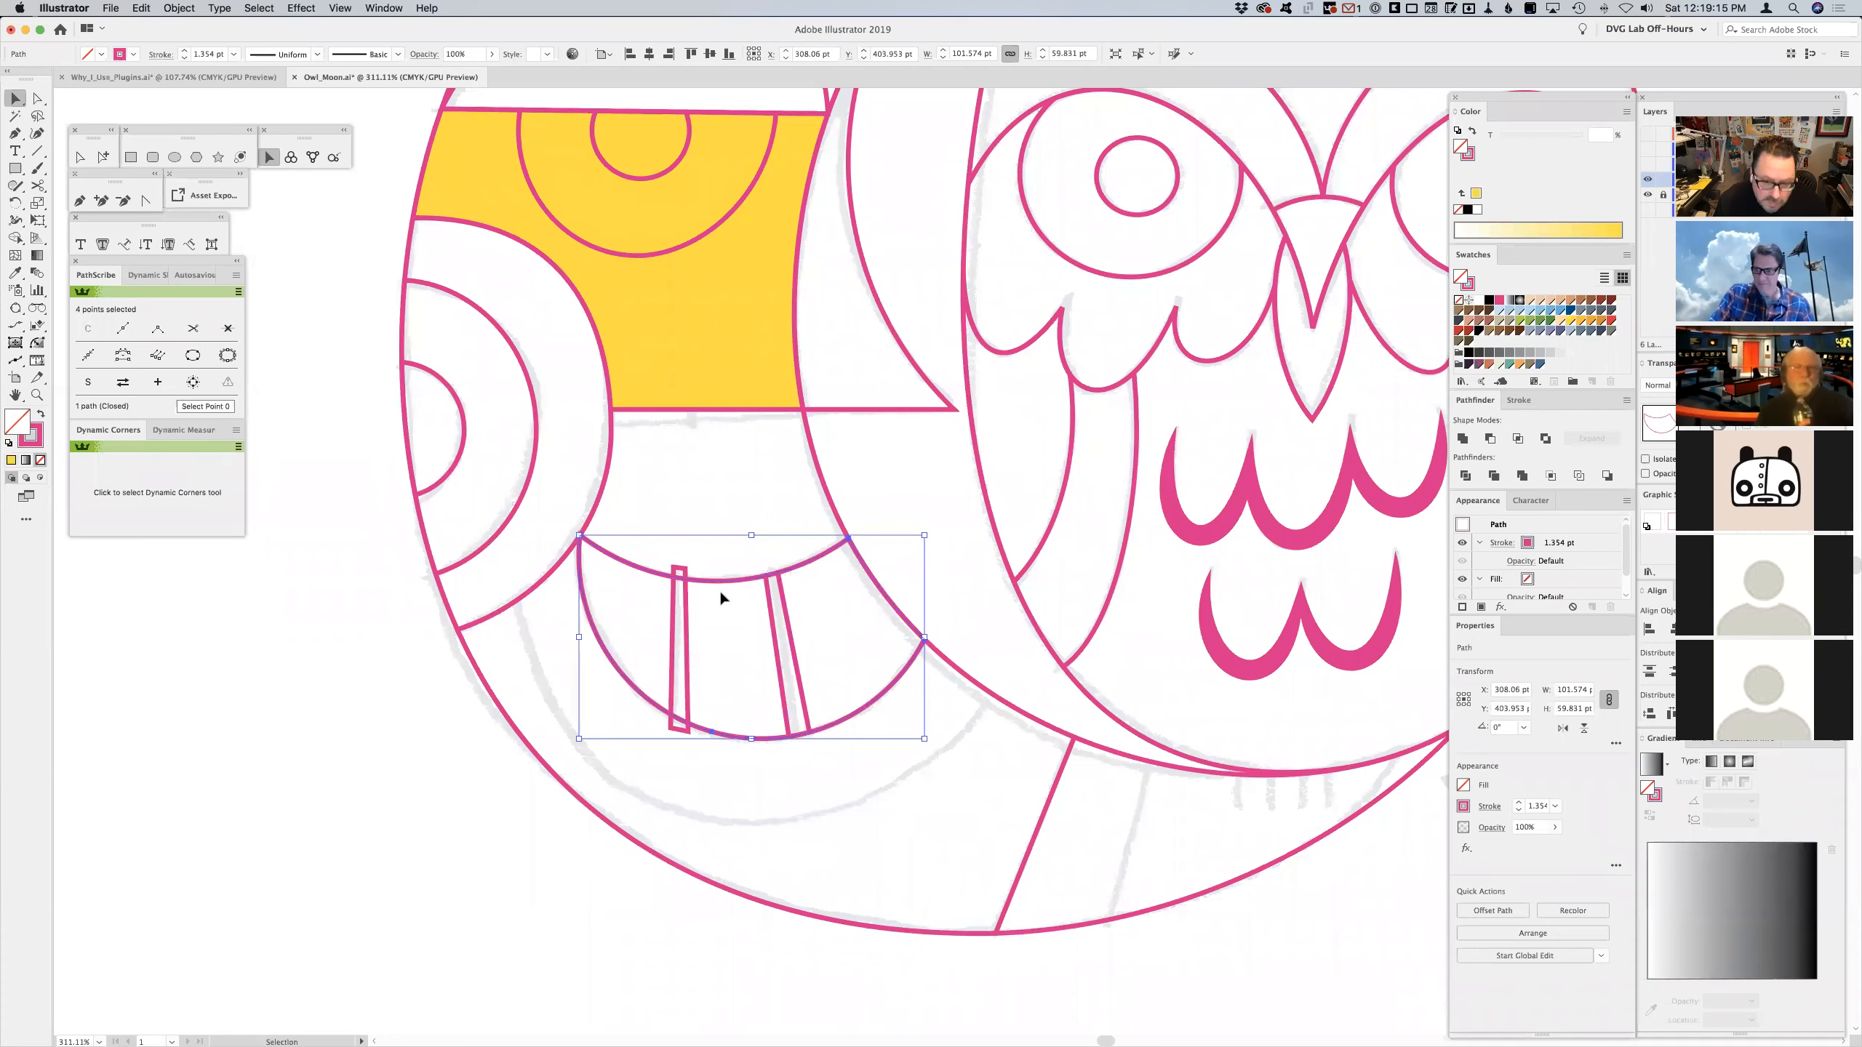
left_click(687, 606, "shift")
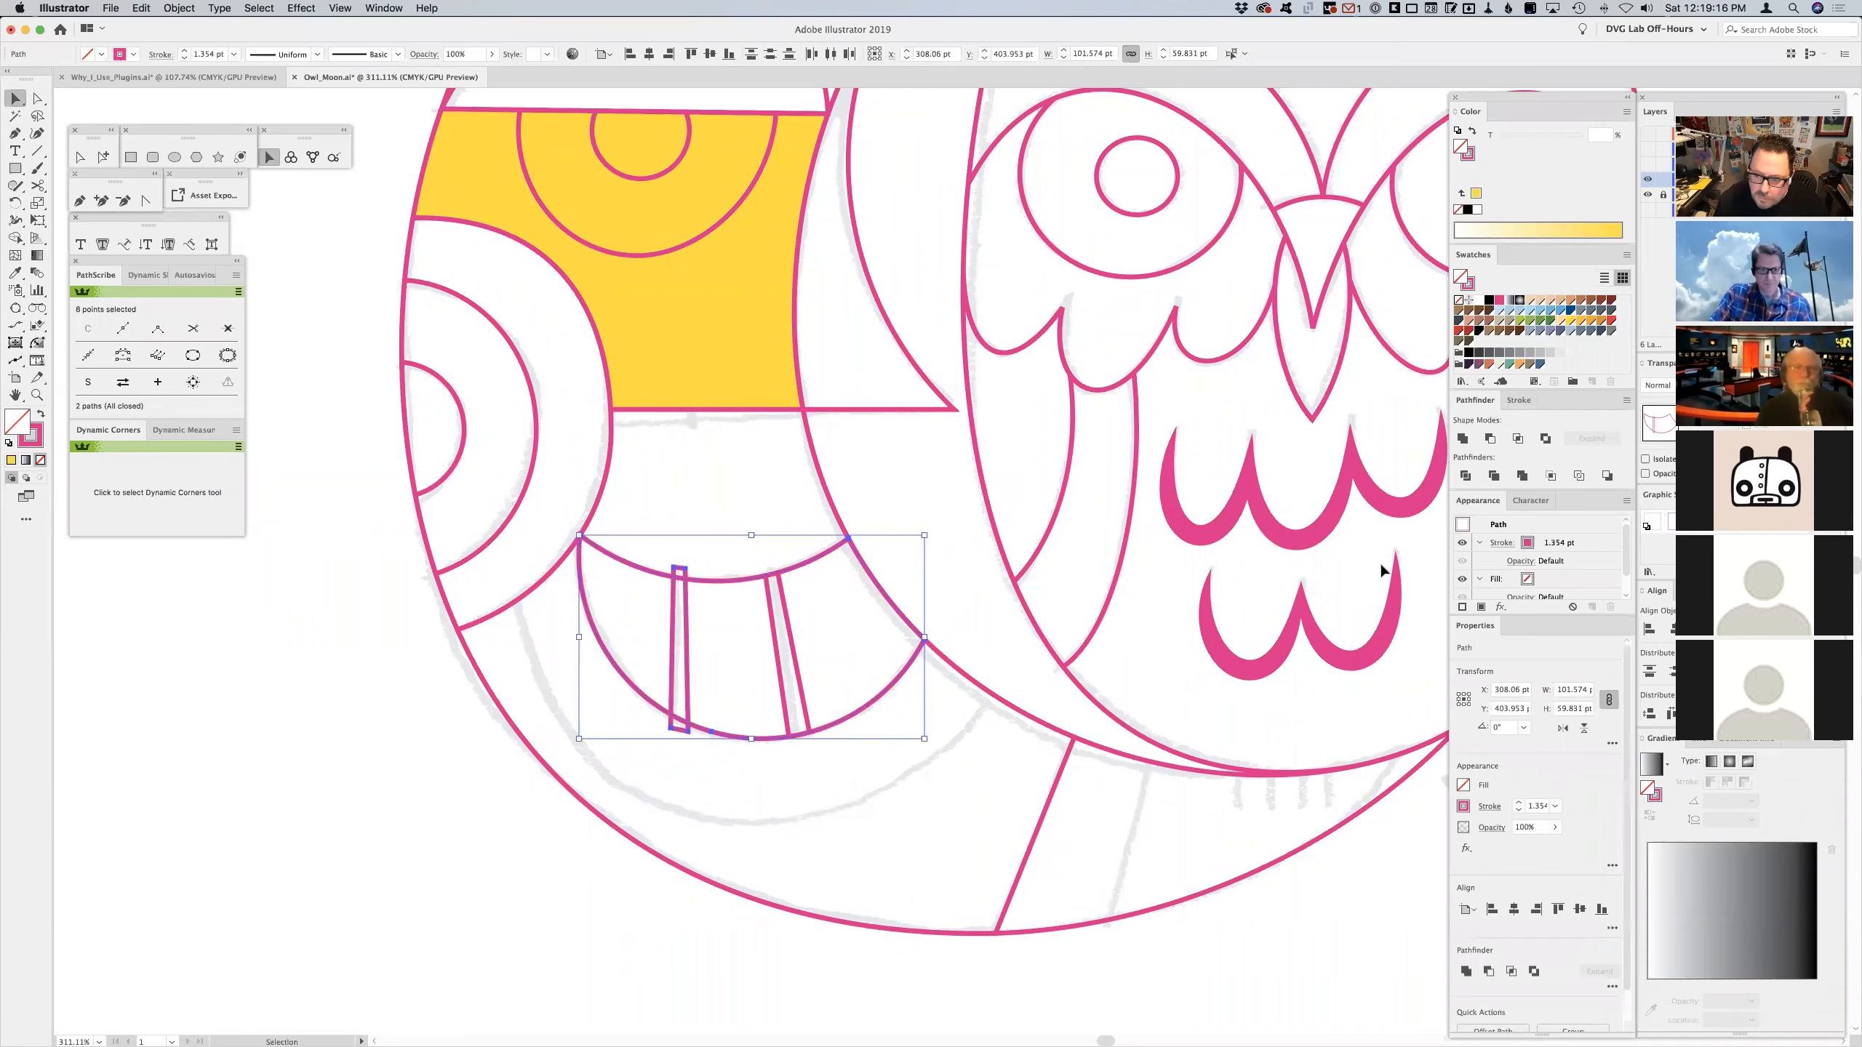
left_click(1518, 439)
- Draw a closed band shape with the Pen tool from the face panel's lower diagonal edge to the next sketched line, overshooting the moon's edges
left_click_drag(957, 804, 782, 777)
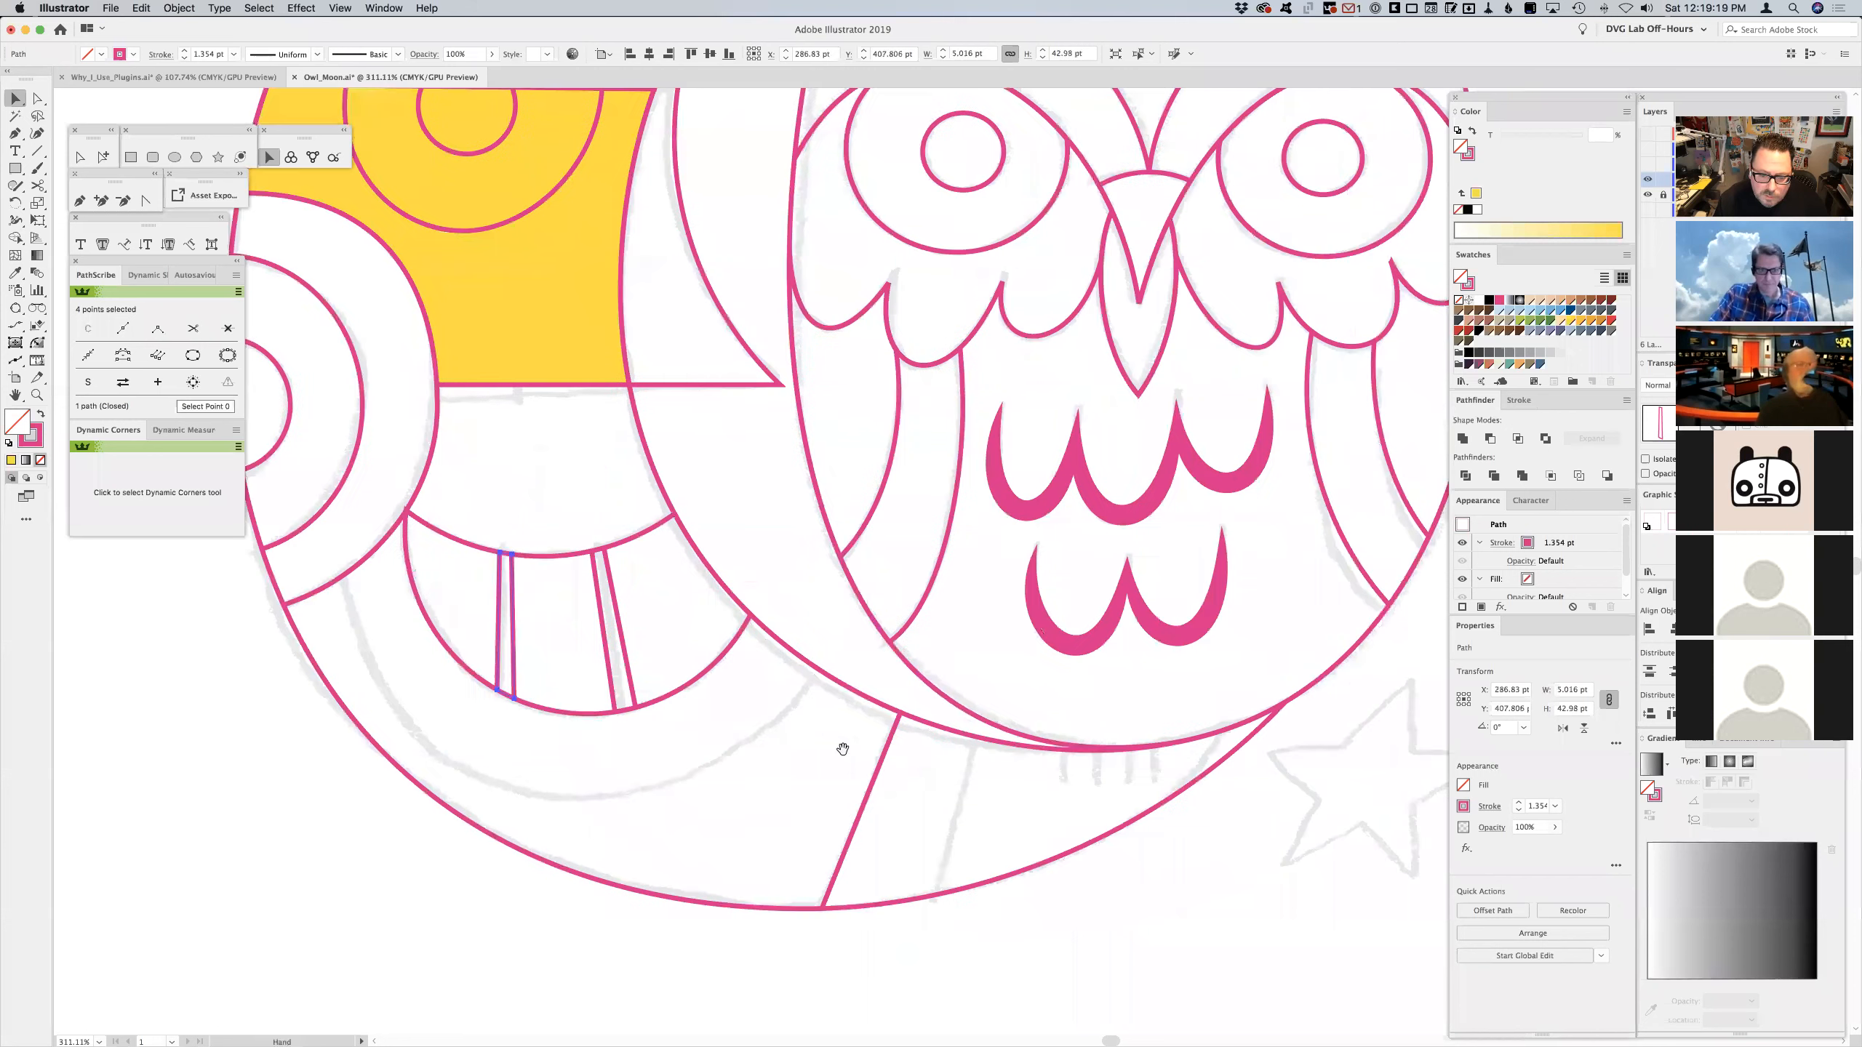
left_click(946, 730)
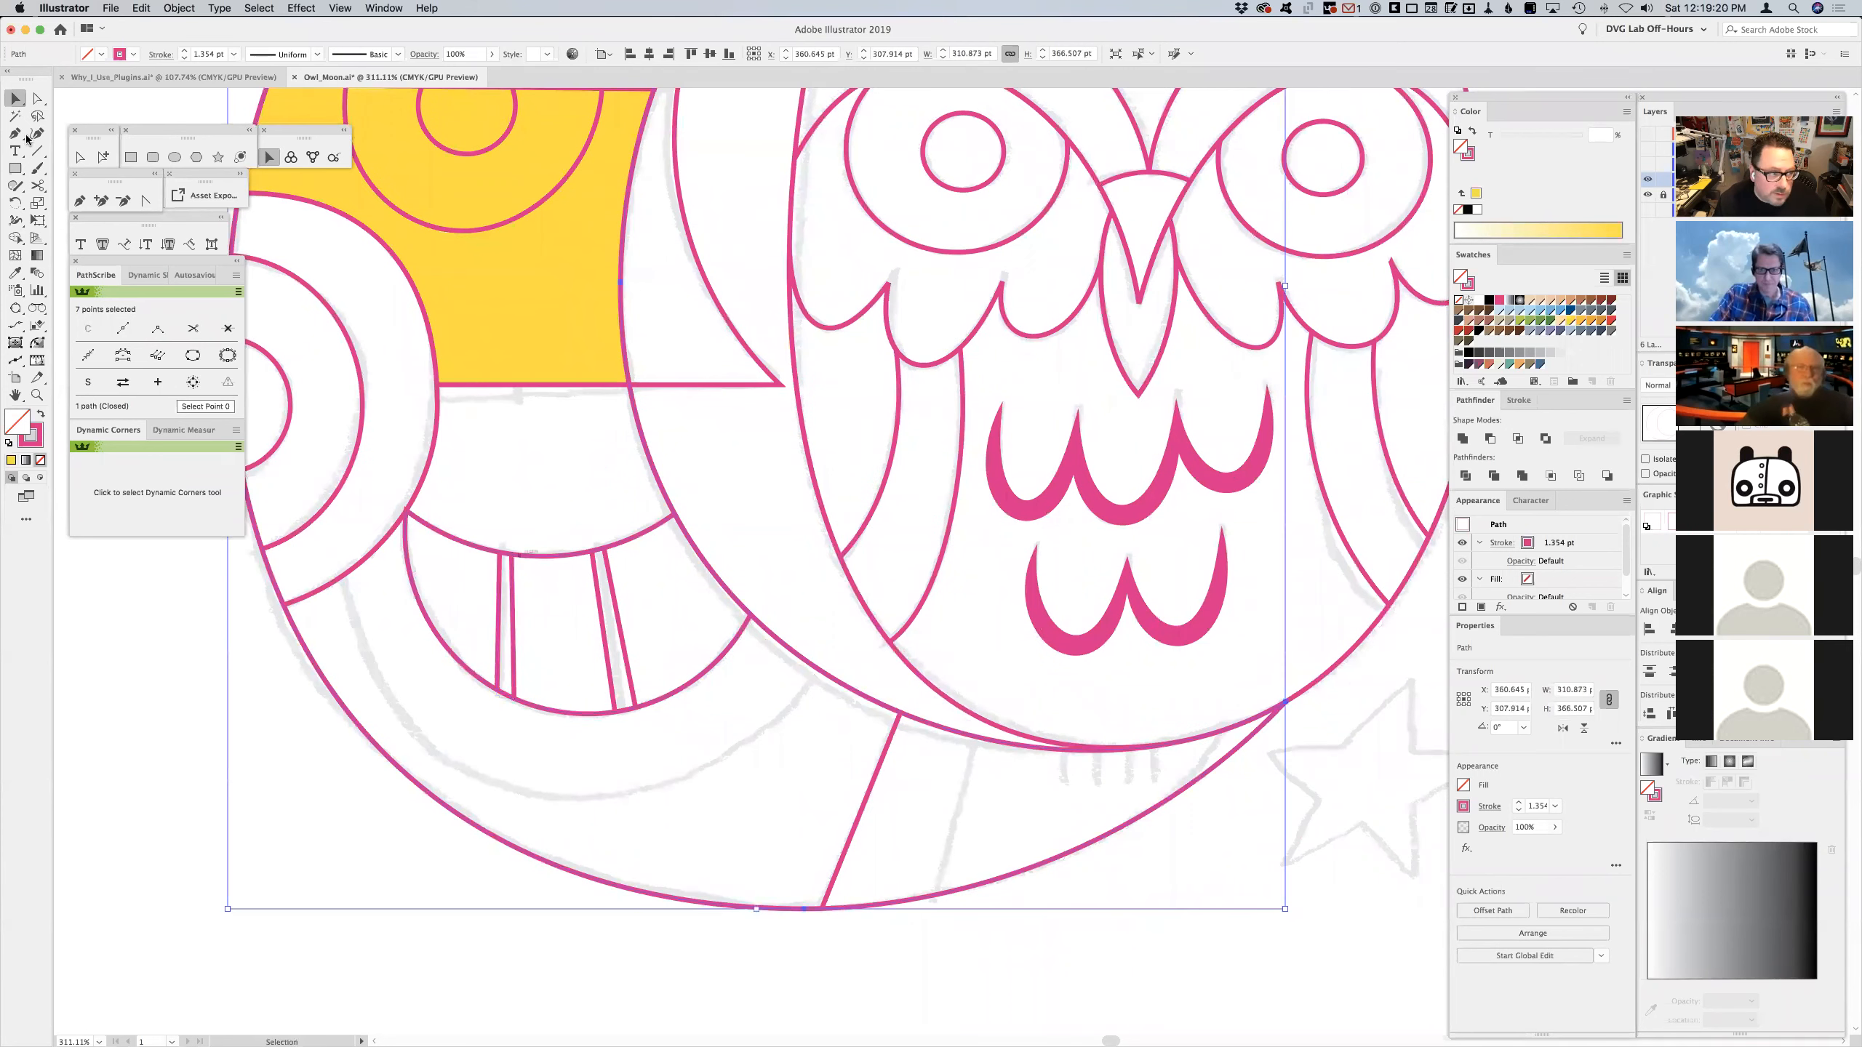
left_click(82, 201)
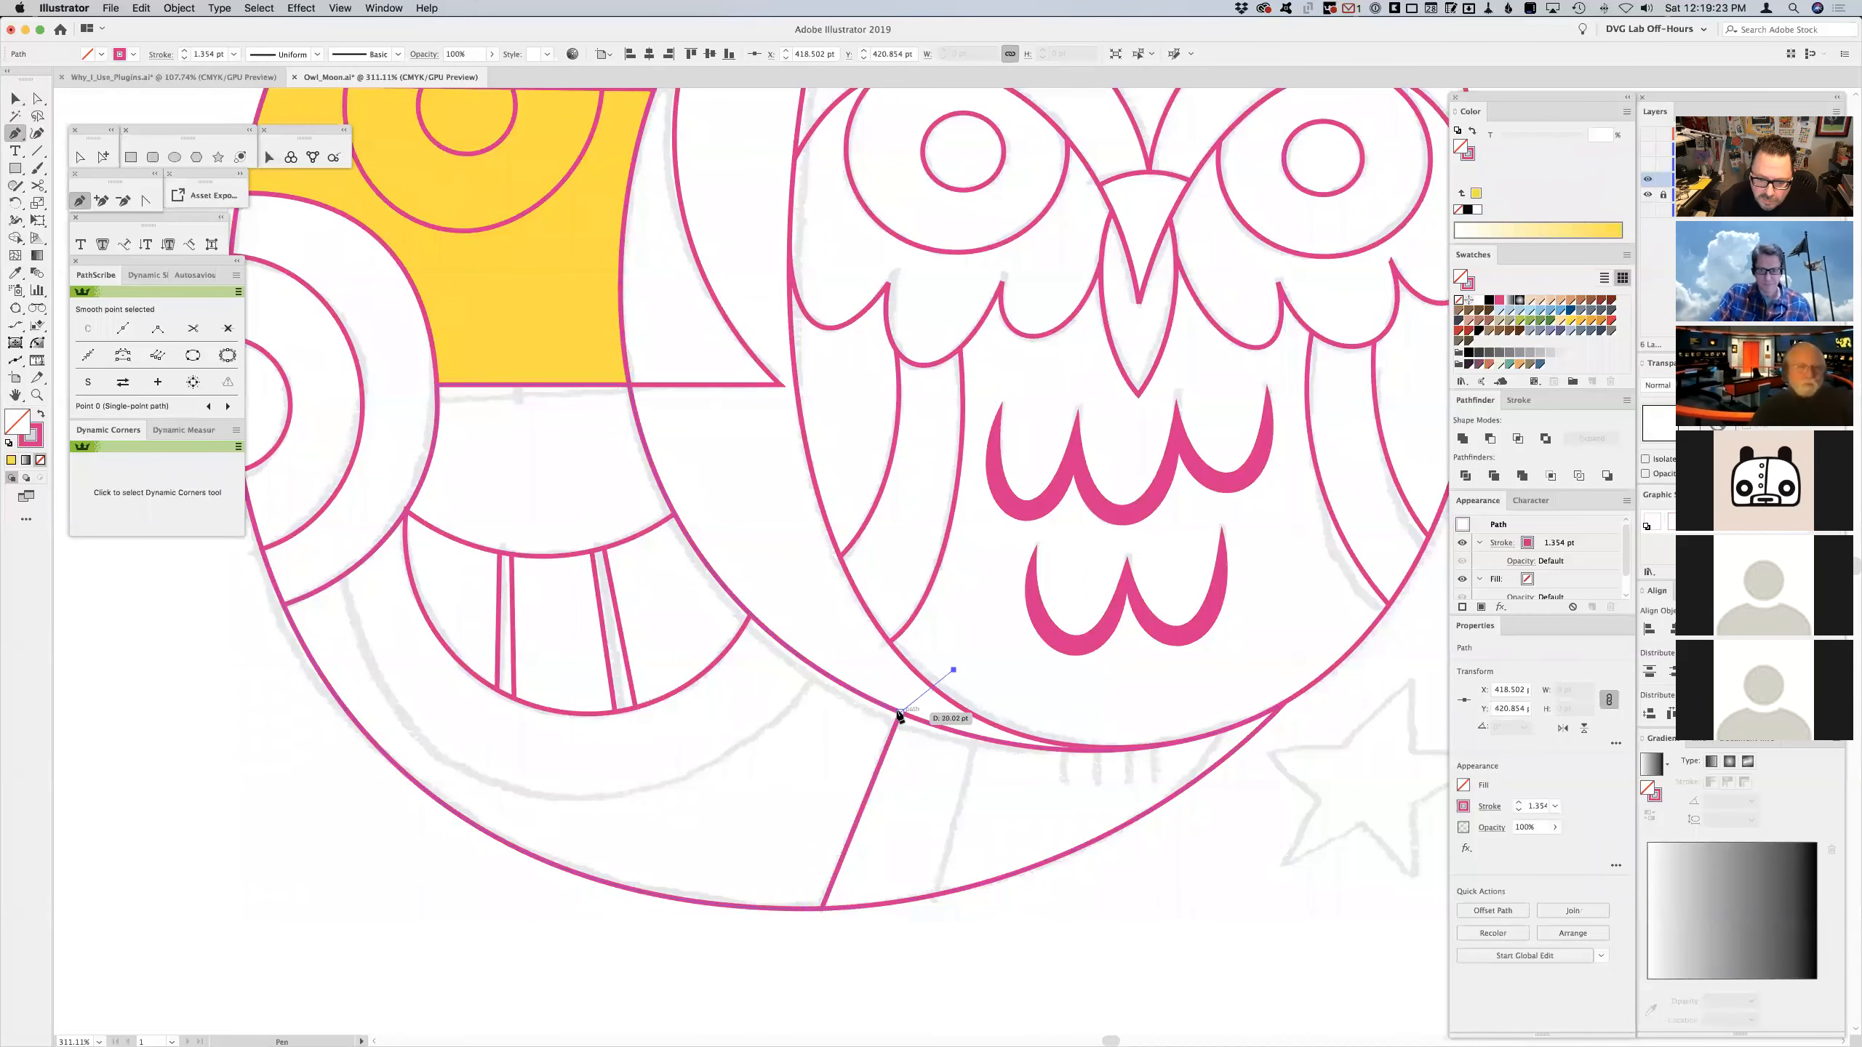
left_click_drag(901, 712, 953, 670)
left_click(823, 908)
left_click(834, 950)
left_click(939, 905)
left_click(984, 700)
left_click(953, 670)
- Draw a second closed shape sharing the band's outer side and enclosing the moon's lower tip, extending past its edges
left_click(1019, 690)
left_click(984, 701)
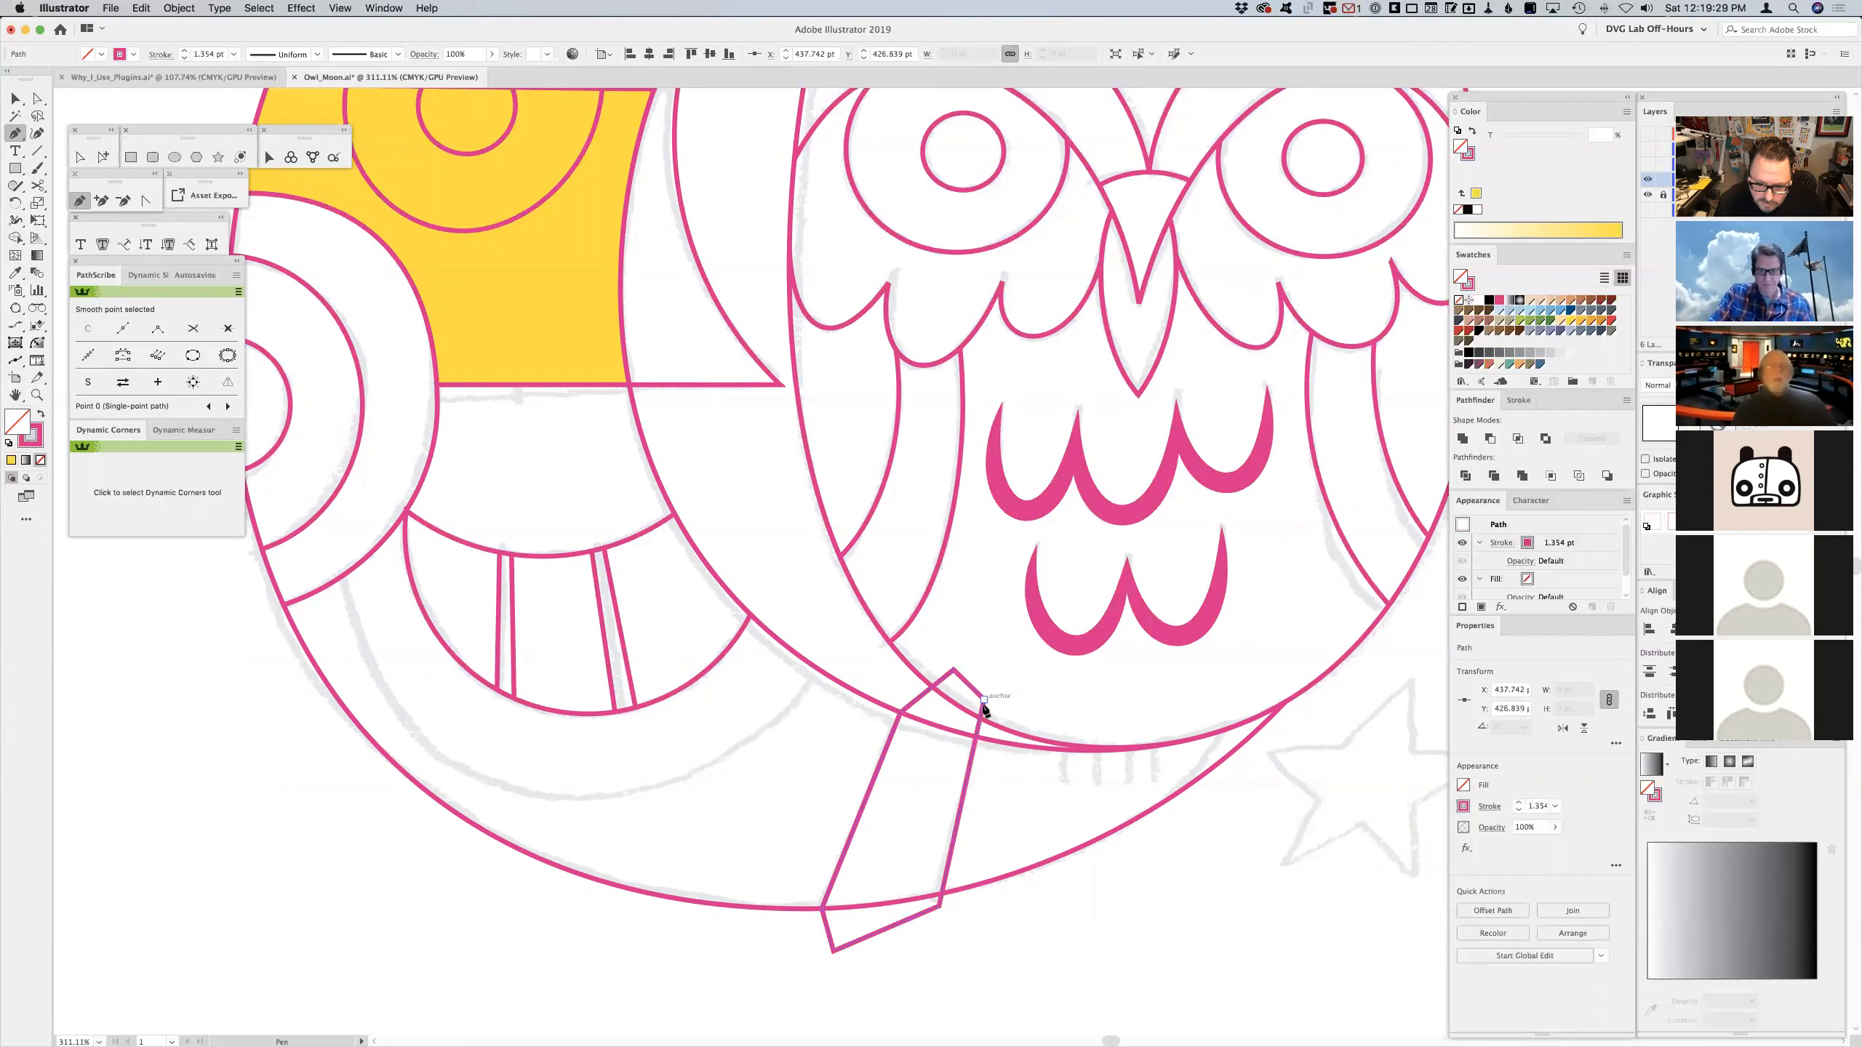
left_click(940, 907)
left_click(1153, 928)
left_click(1343, 731)
left_click(1289, 594)
left_click(1019, 690)
- Intersect the tip shape and the band shape separately with the moon crescent to trim both to its edges, keeping the crescent
key("v")
left_click(990, 746)
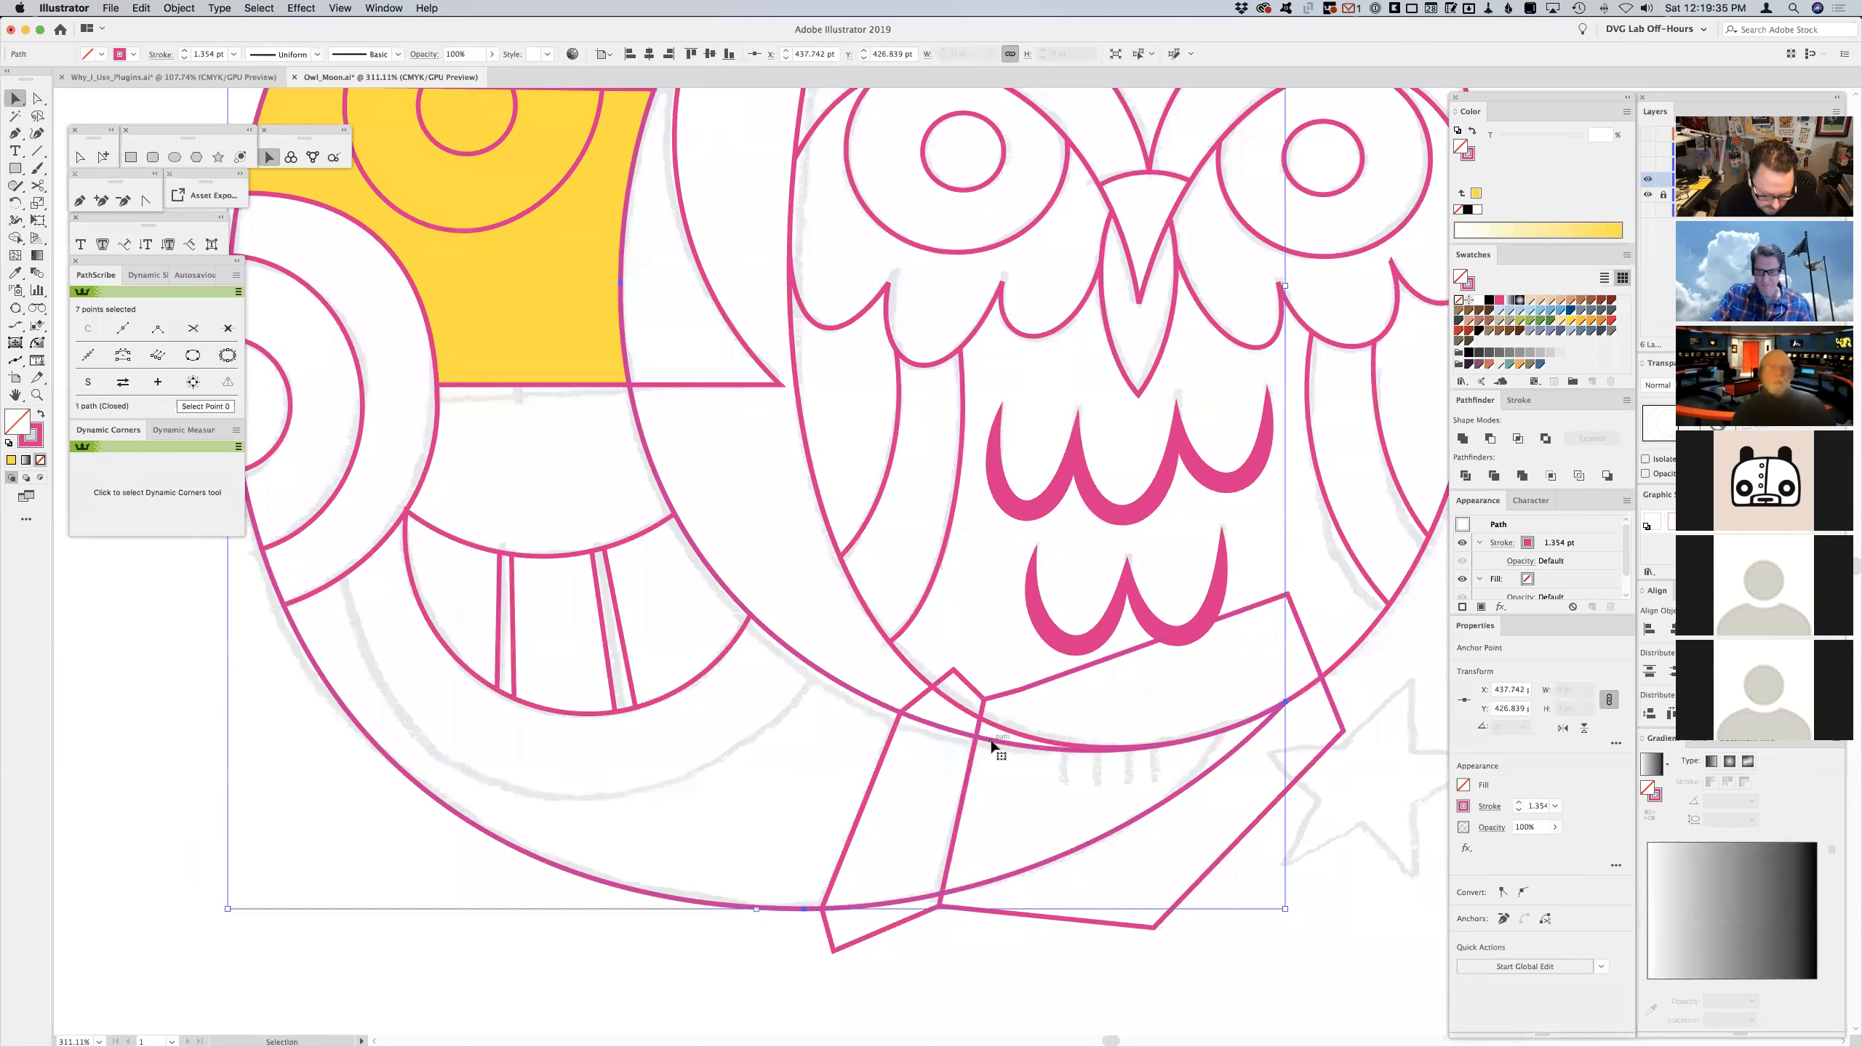
left_click(1032, 688, "shift")
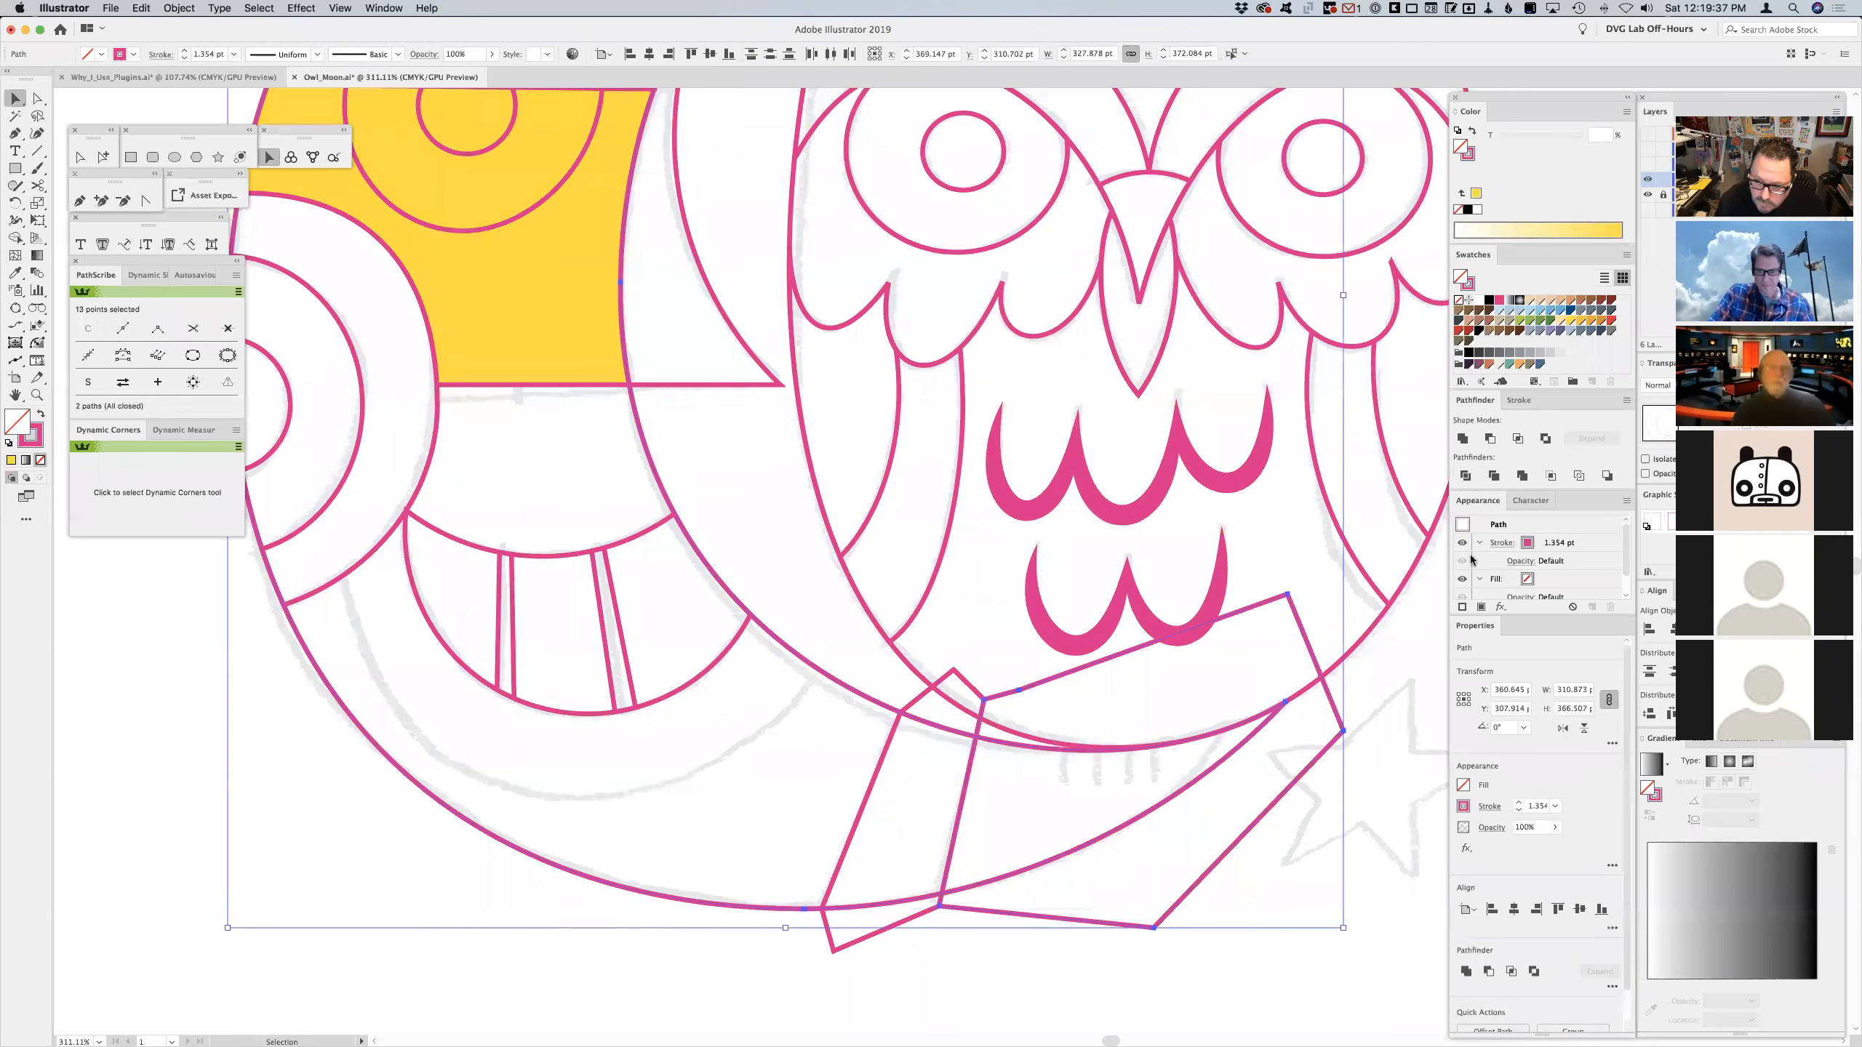
left_click(1517, 438)
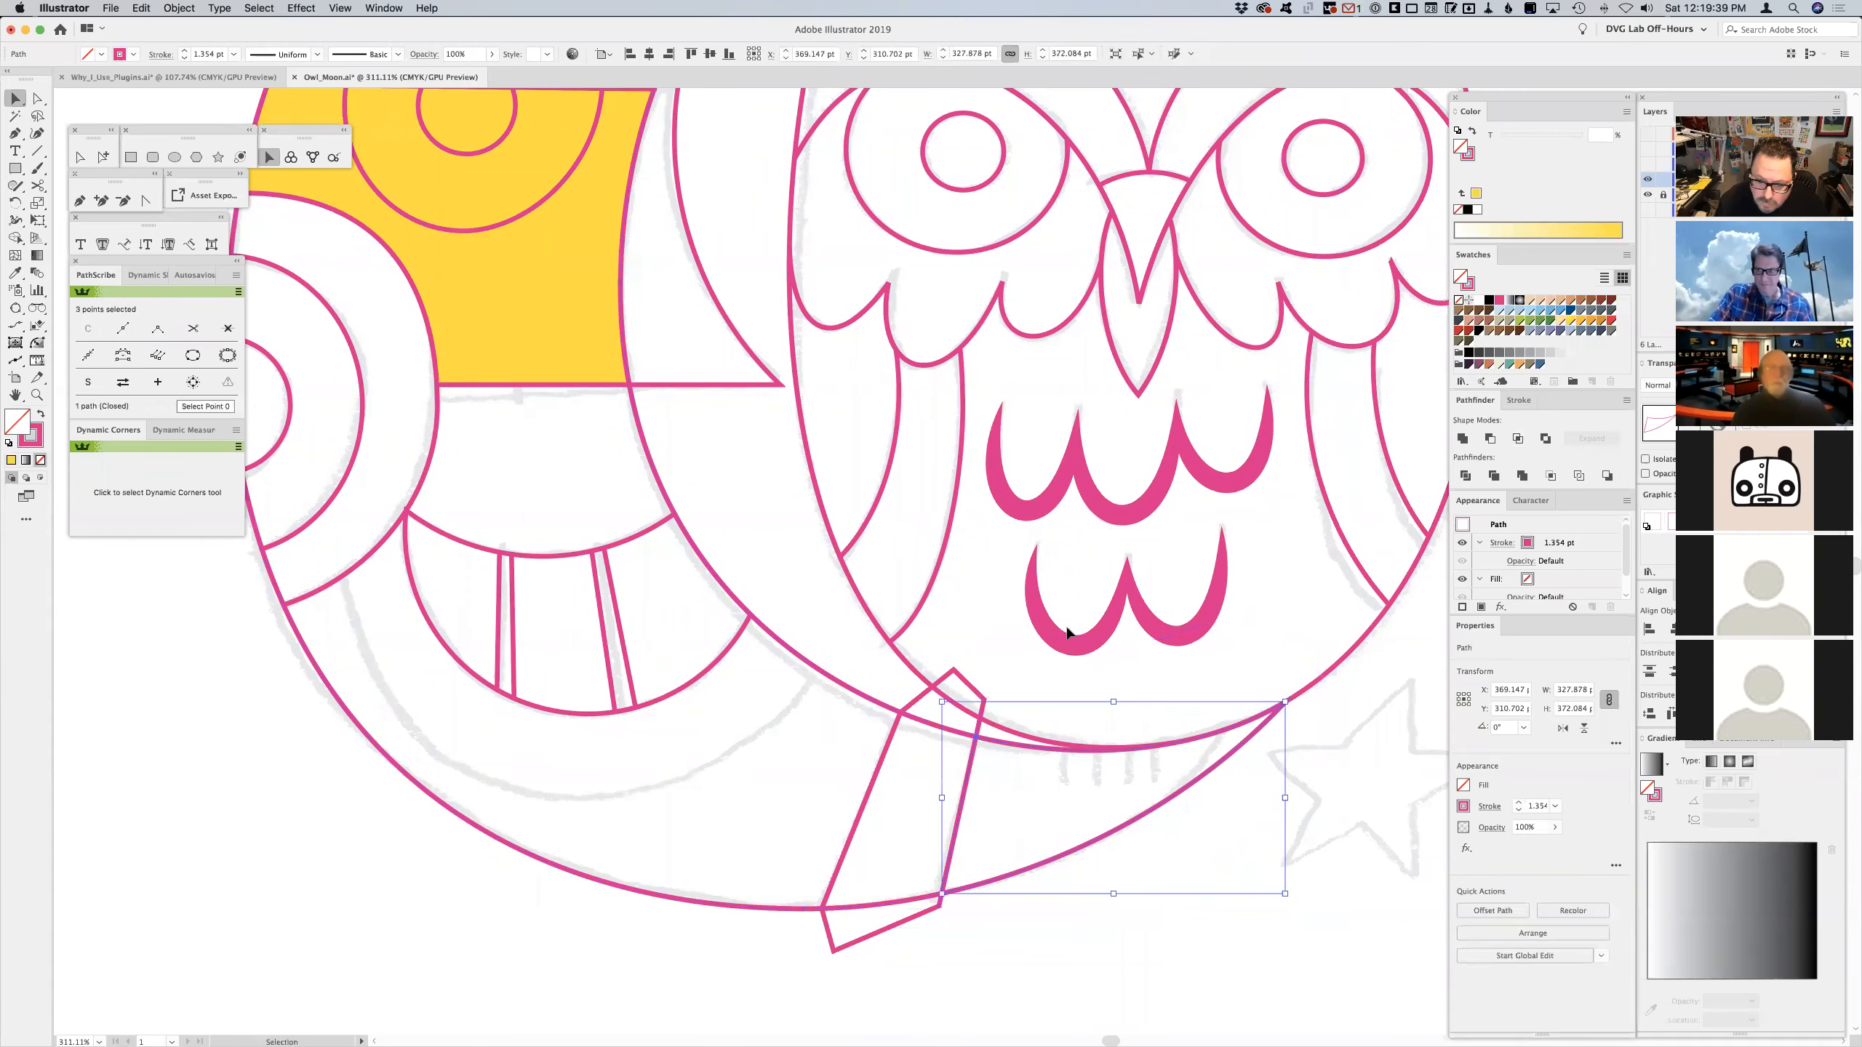
key("super+z")
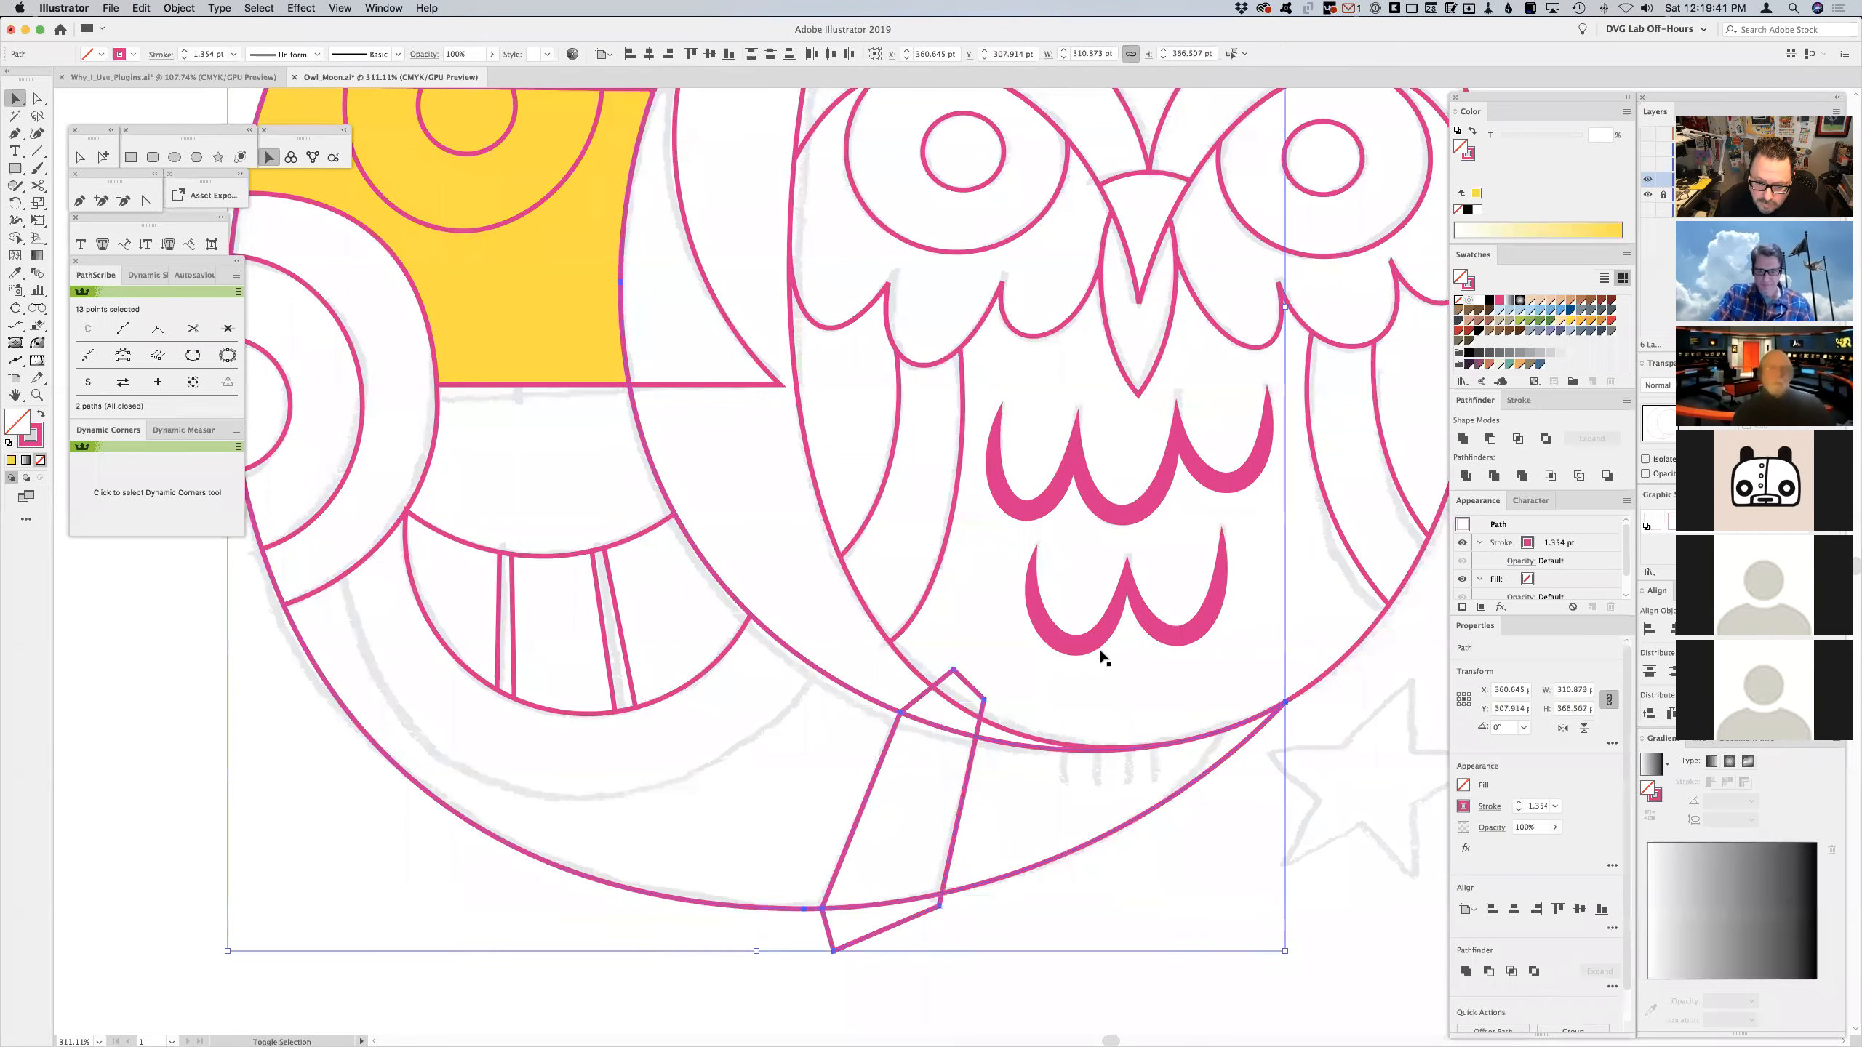
left_click(1517, 439)
- Draw a point-based circle about 153 pt wide along the sketched curve below the mouth
left_click_drag(753, 655, 1049, 667)
left_click(15, 308)
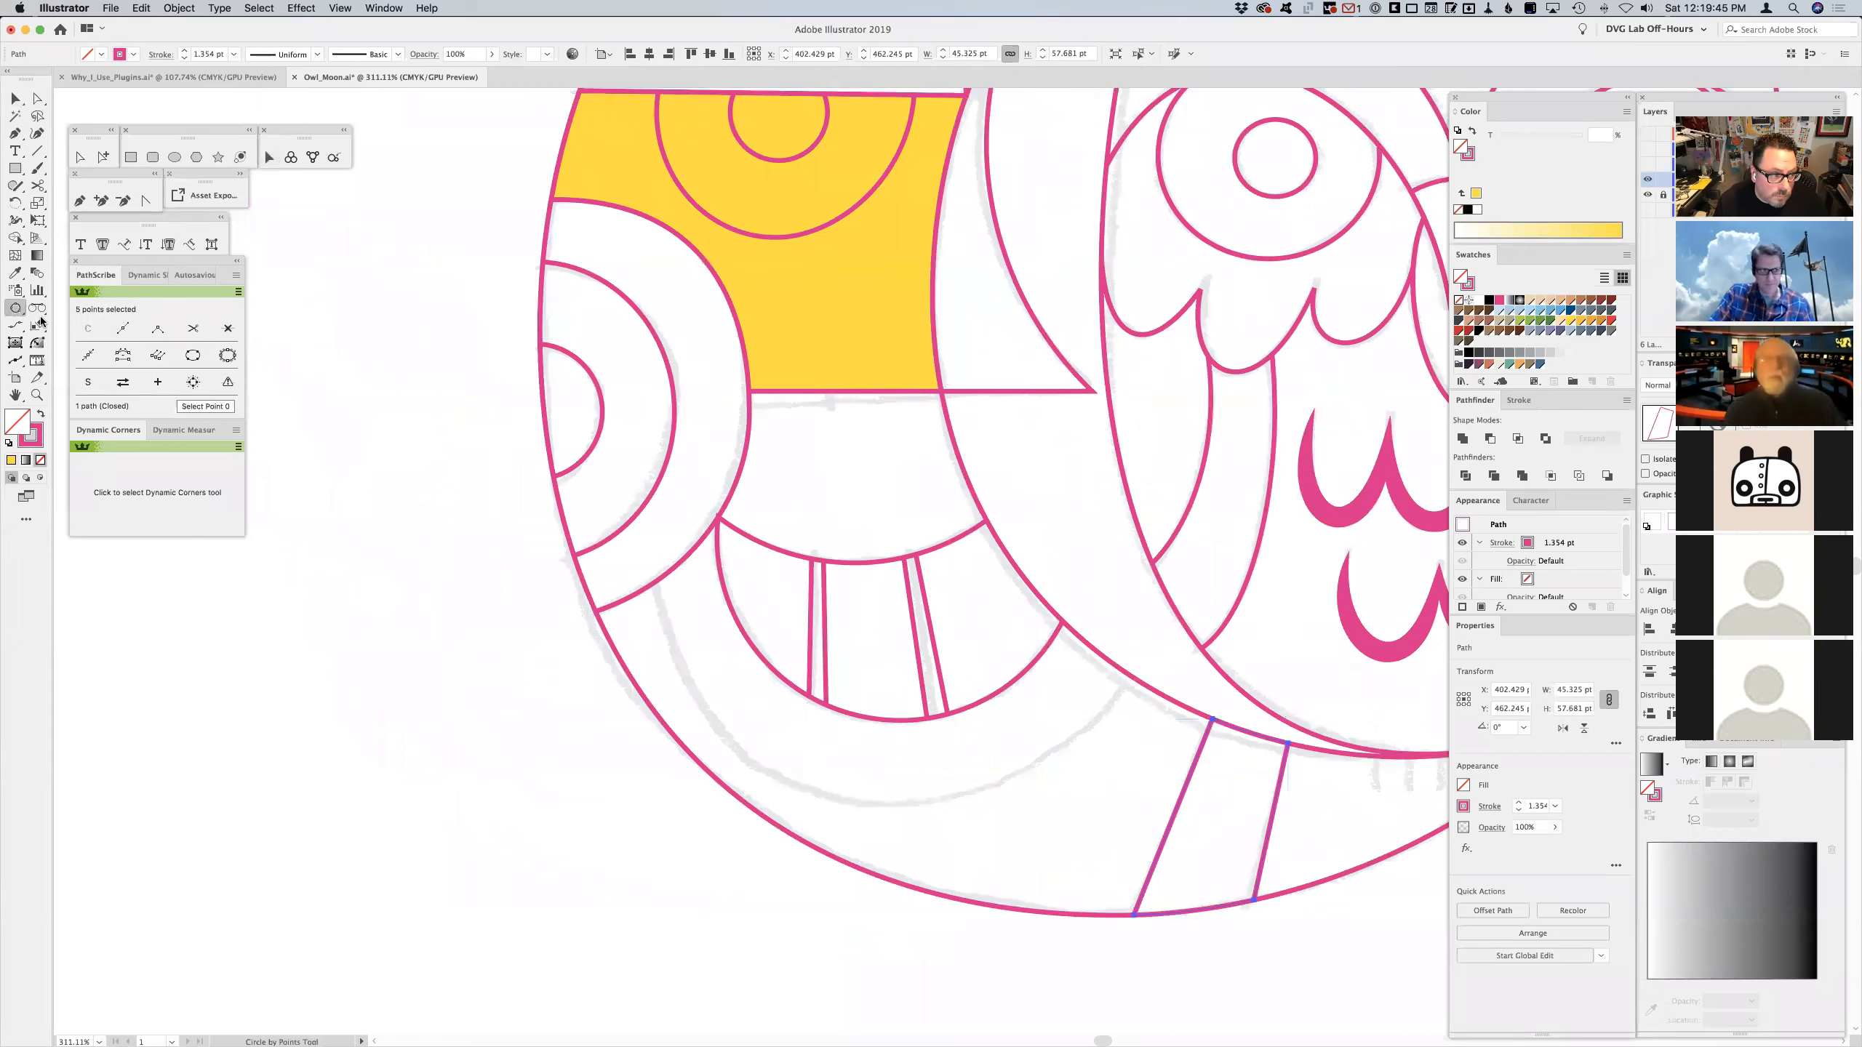
left_click(659, 584)
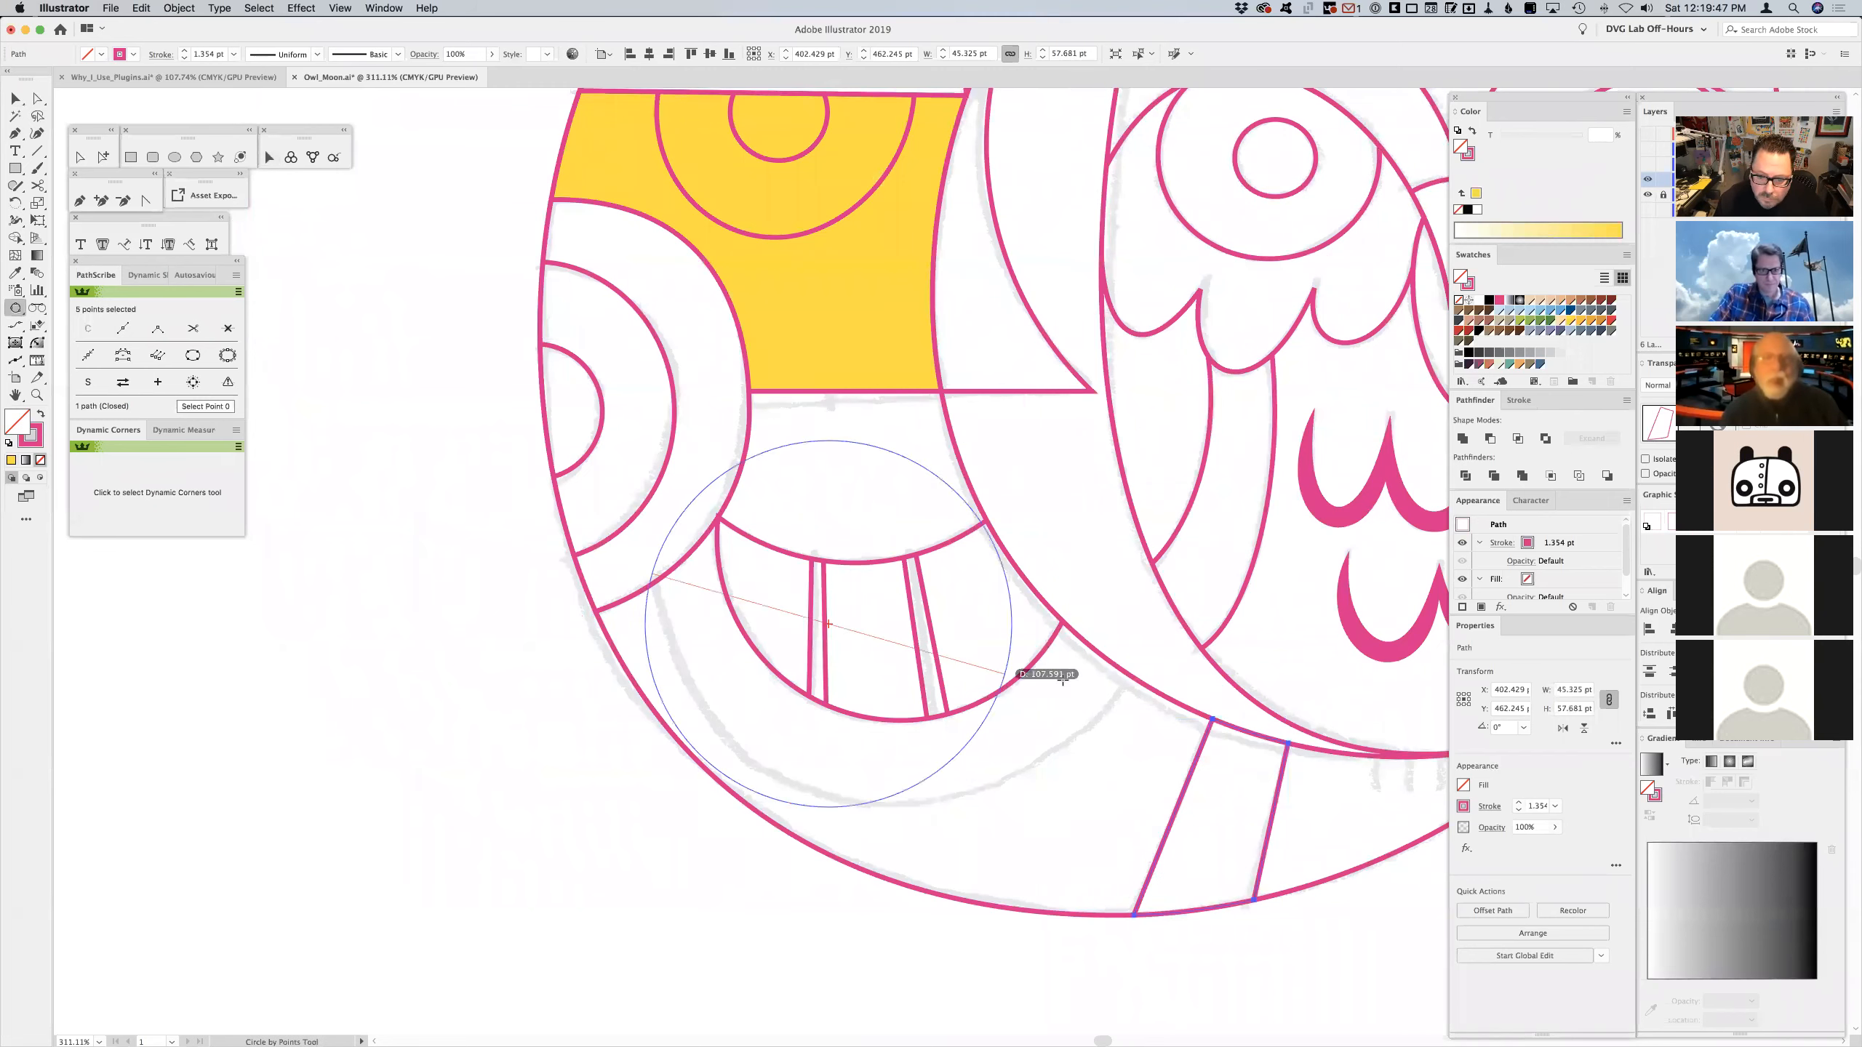
left_click(1091, 731)
- Remove the two extra anchor points on the circle's lower arc and adjust the remaining handles to match the sketched curve
key("a")
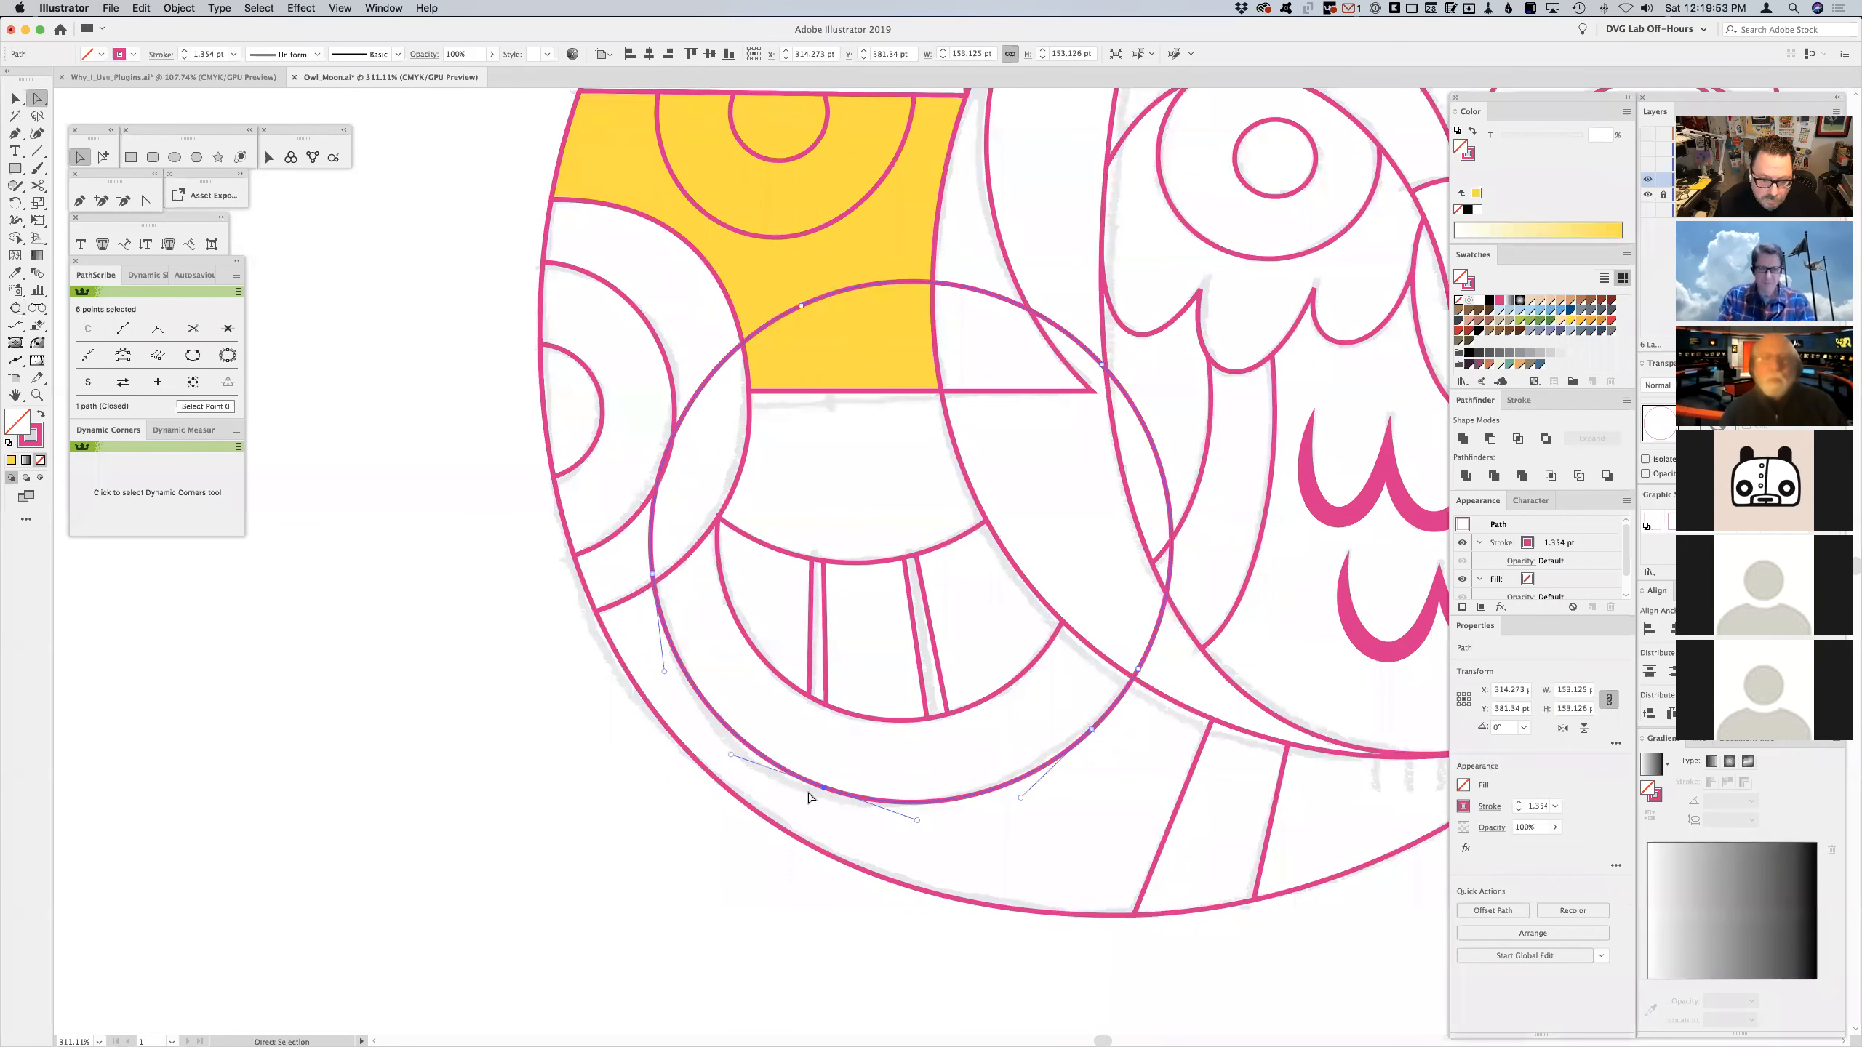
left_click(824, 787)
left_click(234, 332)
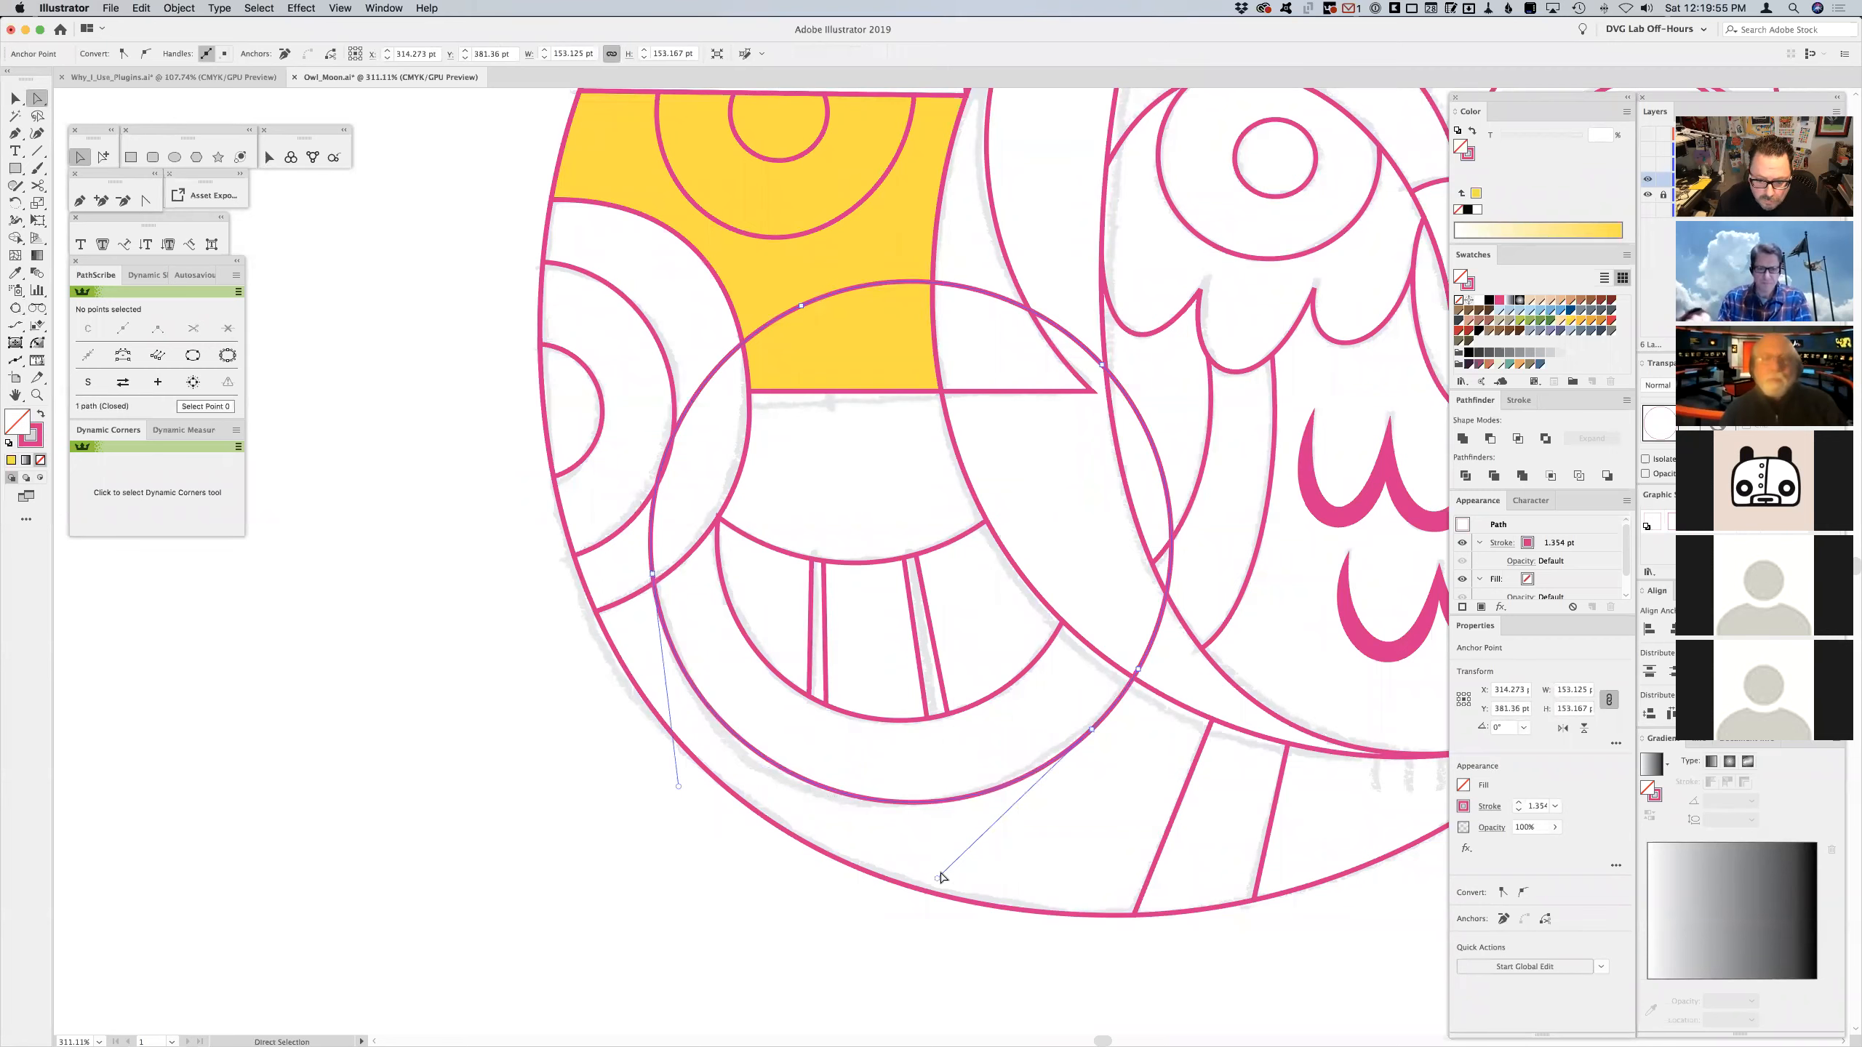
left_click_drag(1081, 722, 1116, 765)
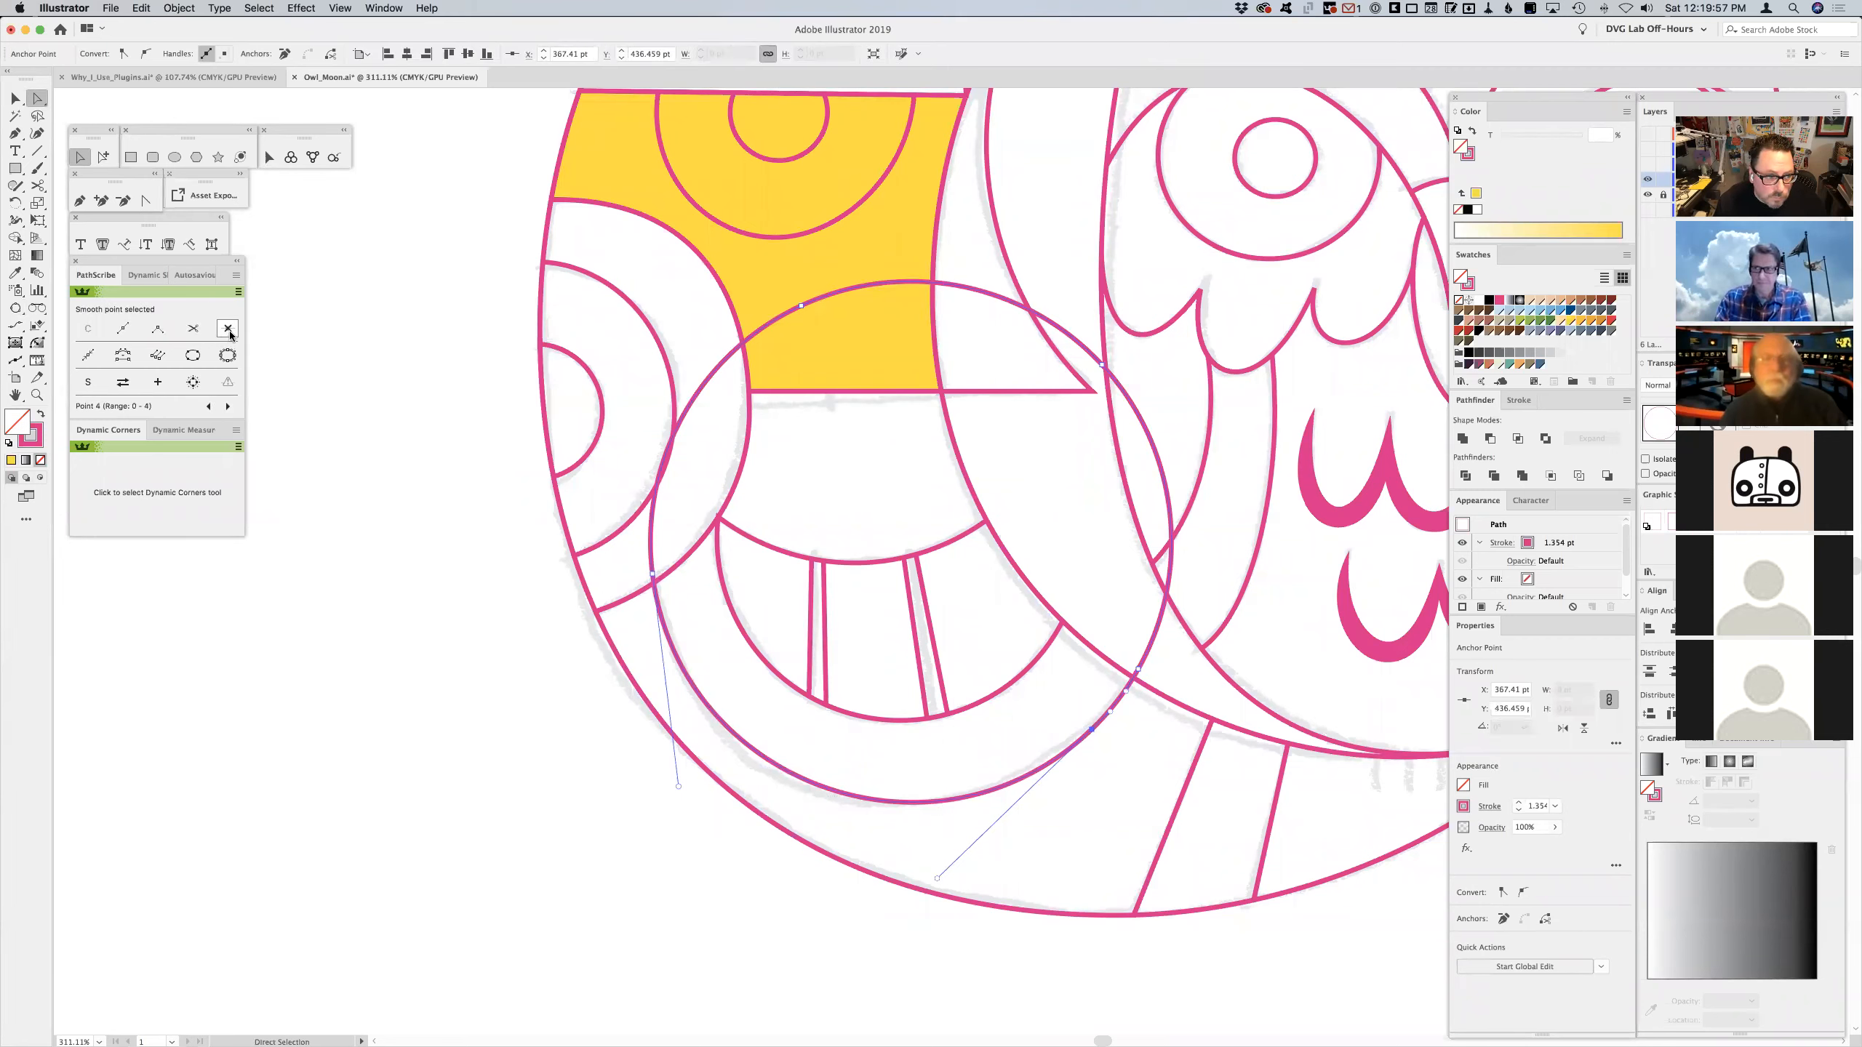
left_click(229, 332)
left_click_drag(1016, 892, 1002, 885)
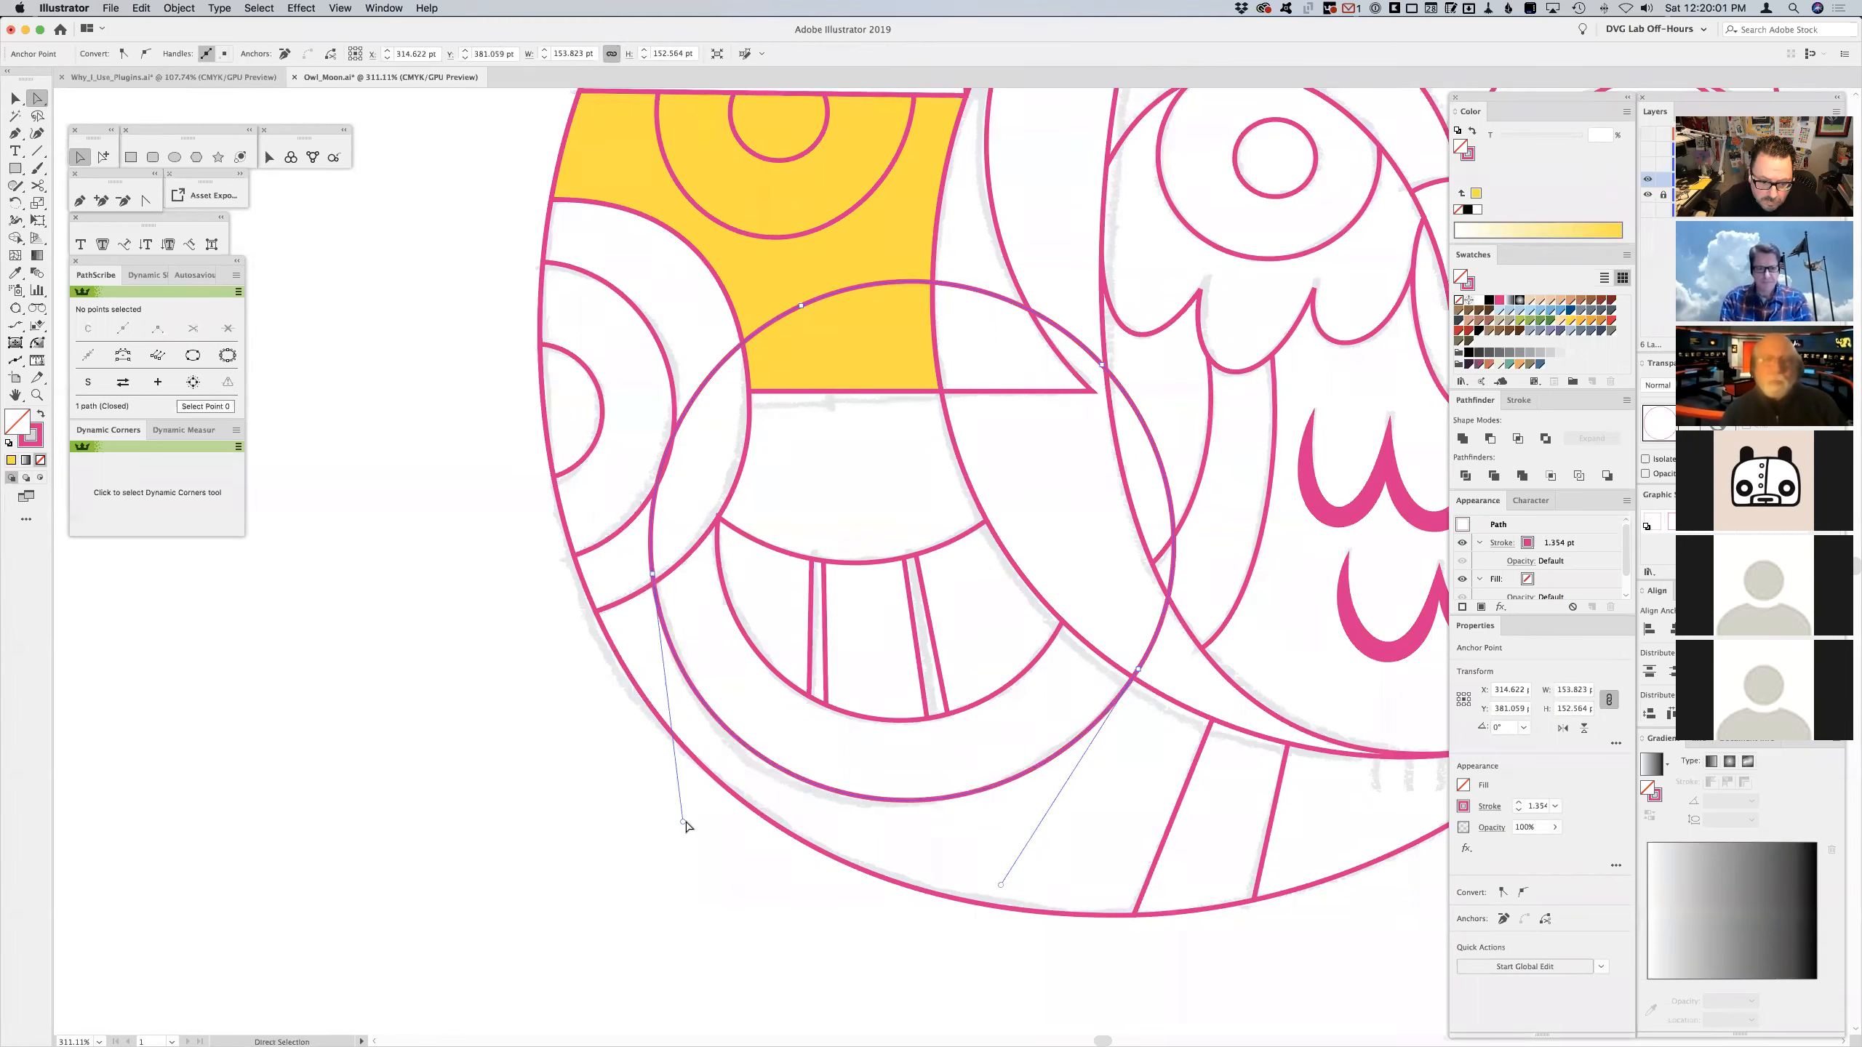
left_click_drag(683, 830, 682, 832)
- Intersect the large circle with the lower face panel to trim it to the panel's edges
key("v")
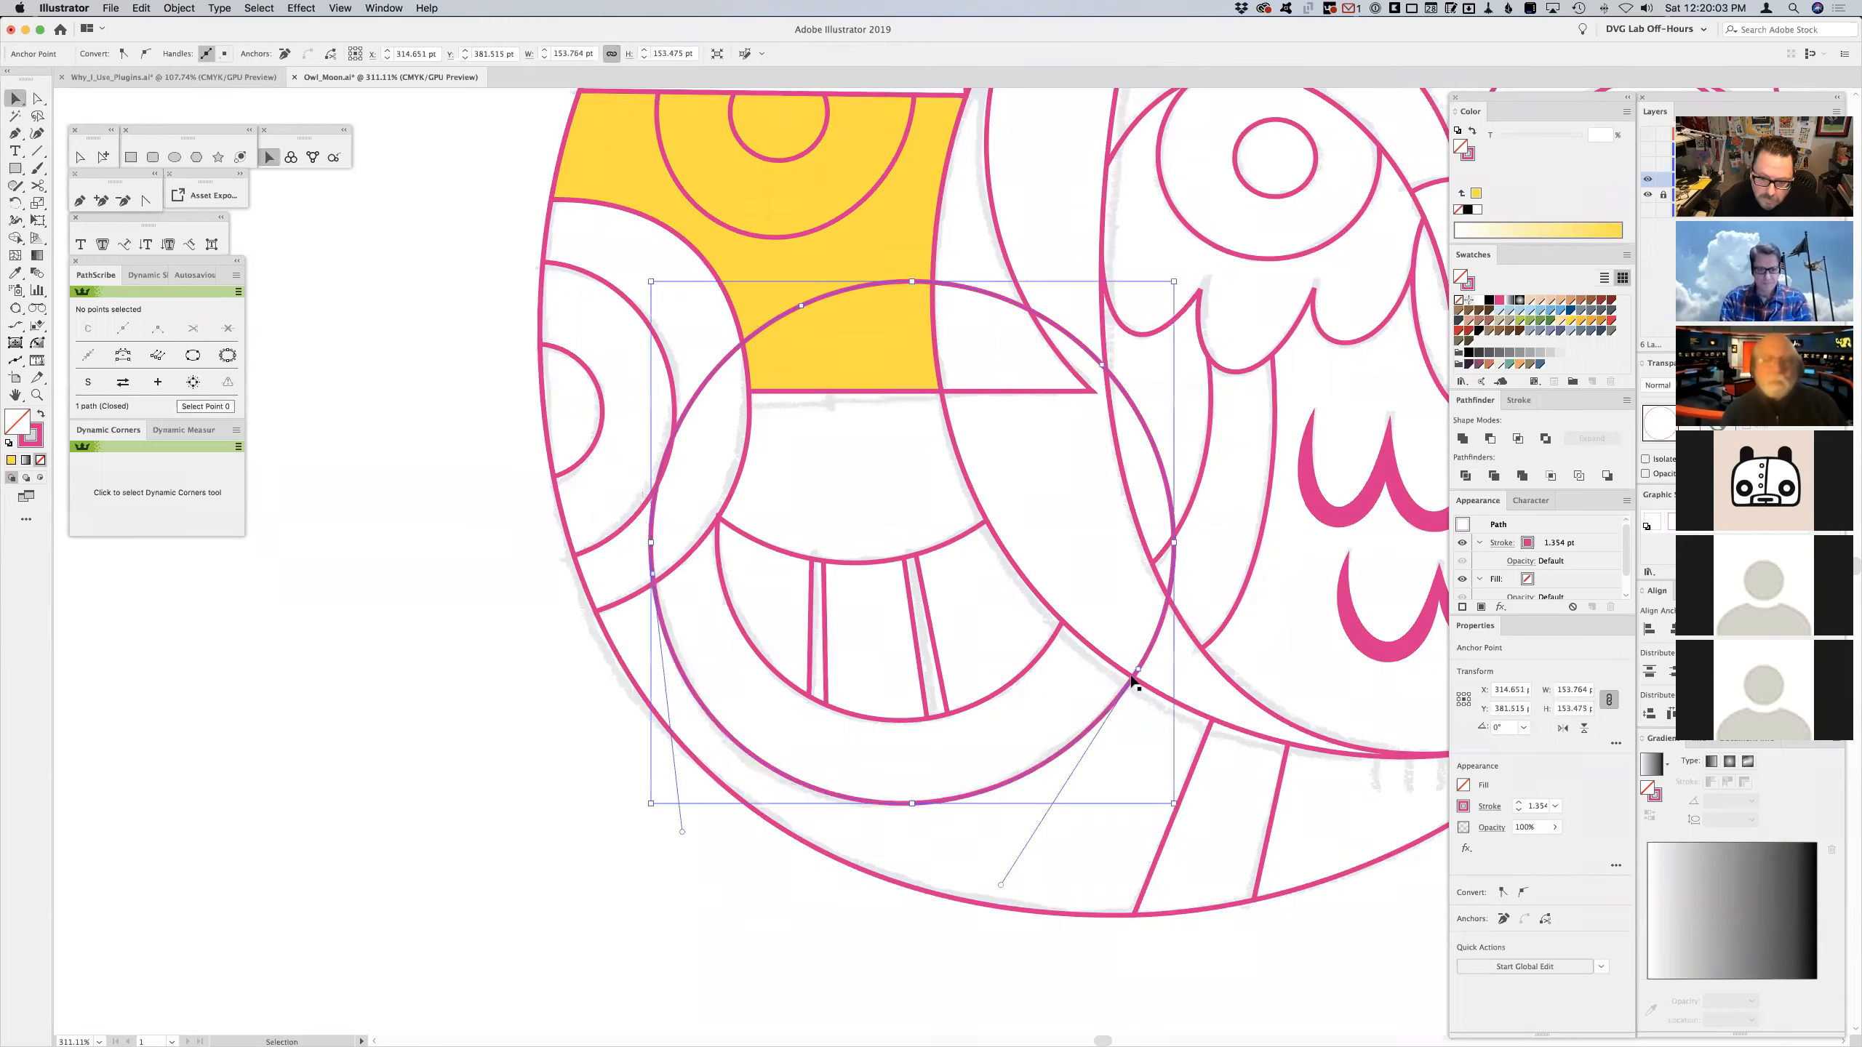
left_click(1109, 661)
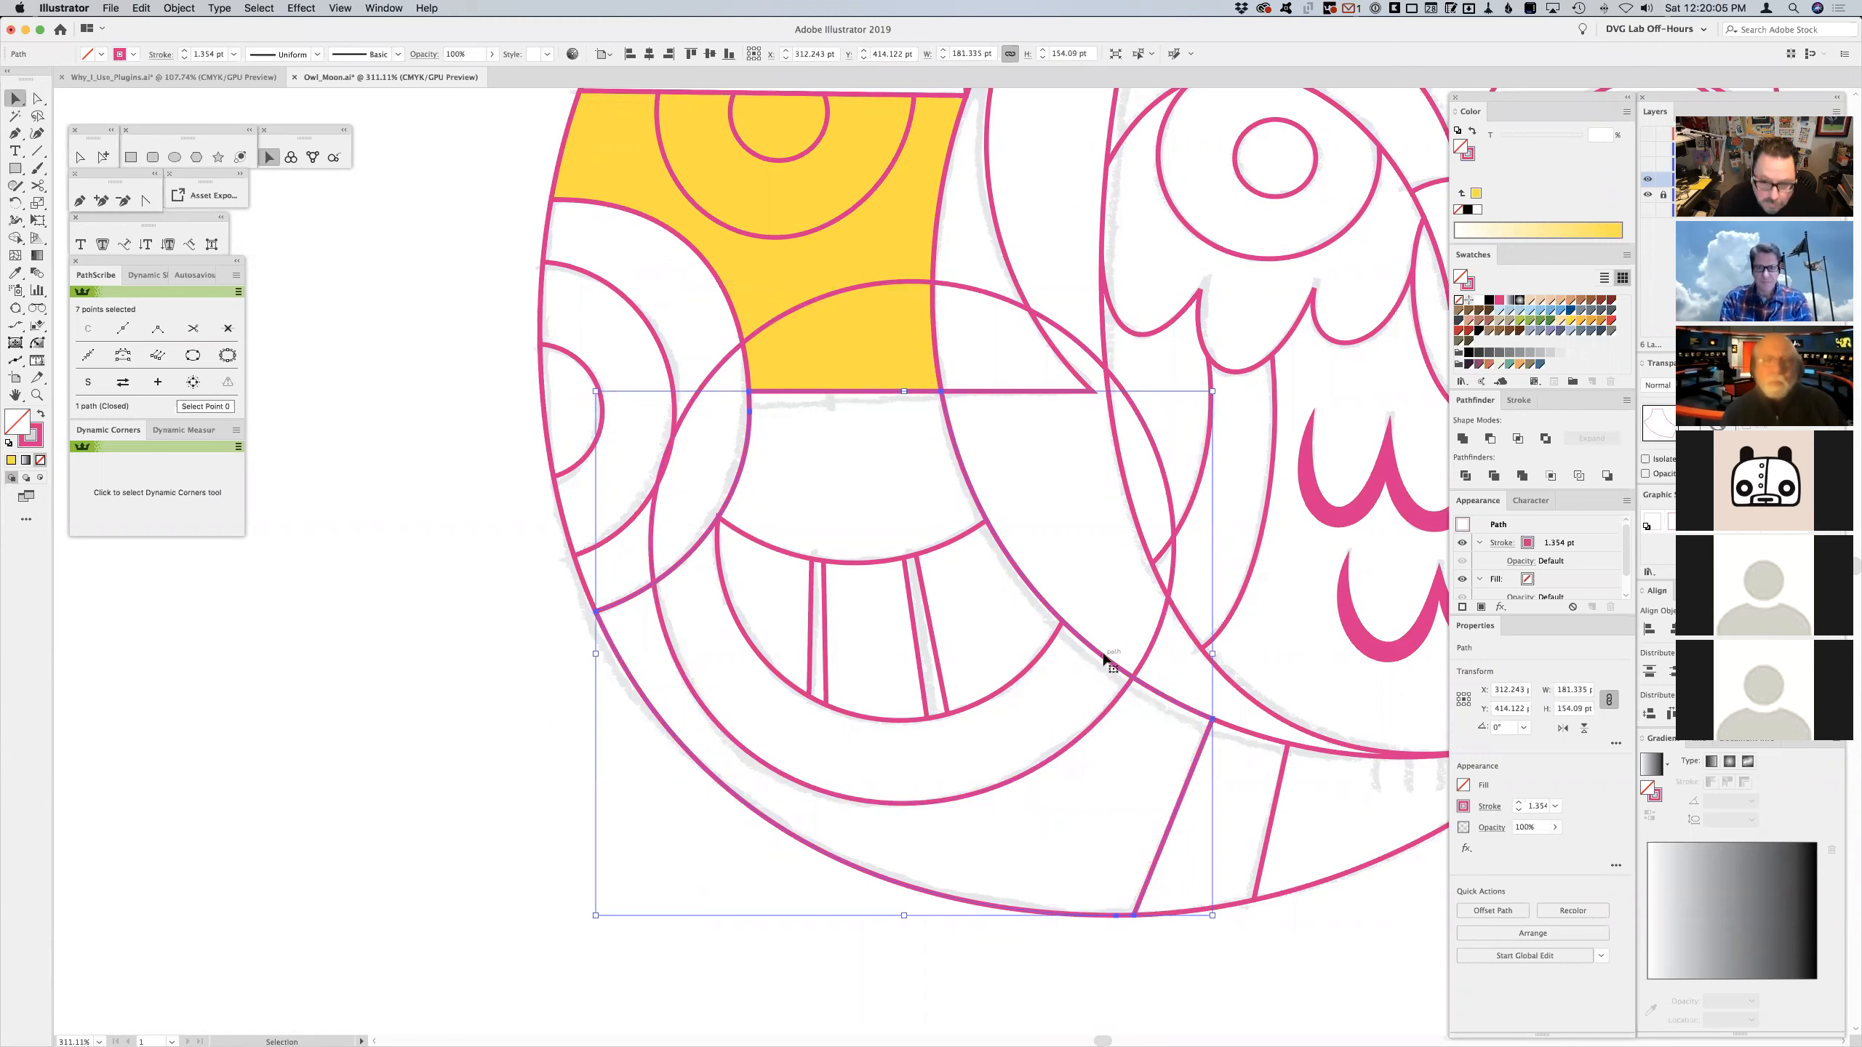
left_click(1163, 630, "shift")
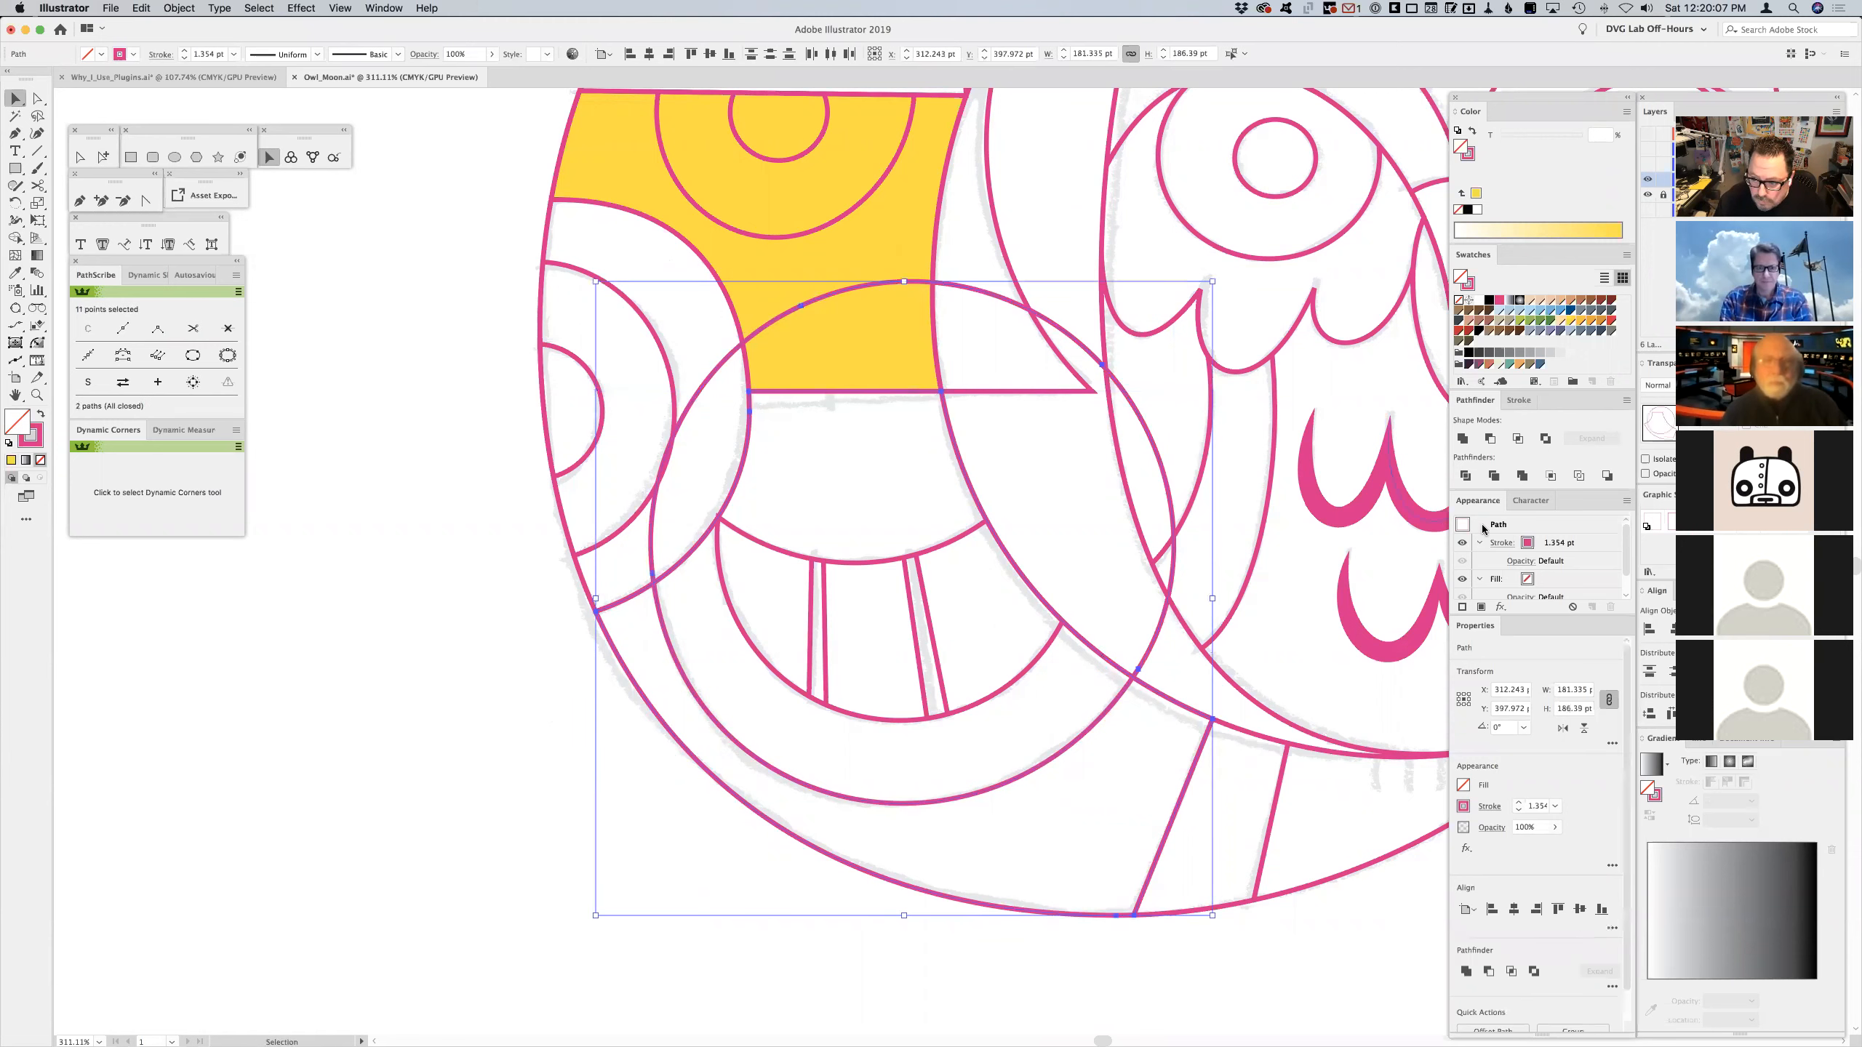
left_click(1516, 439)
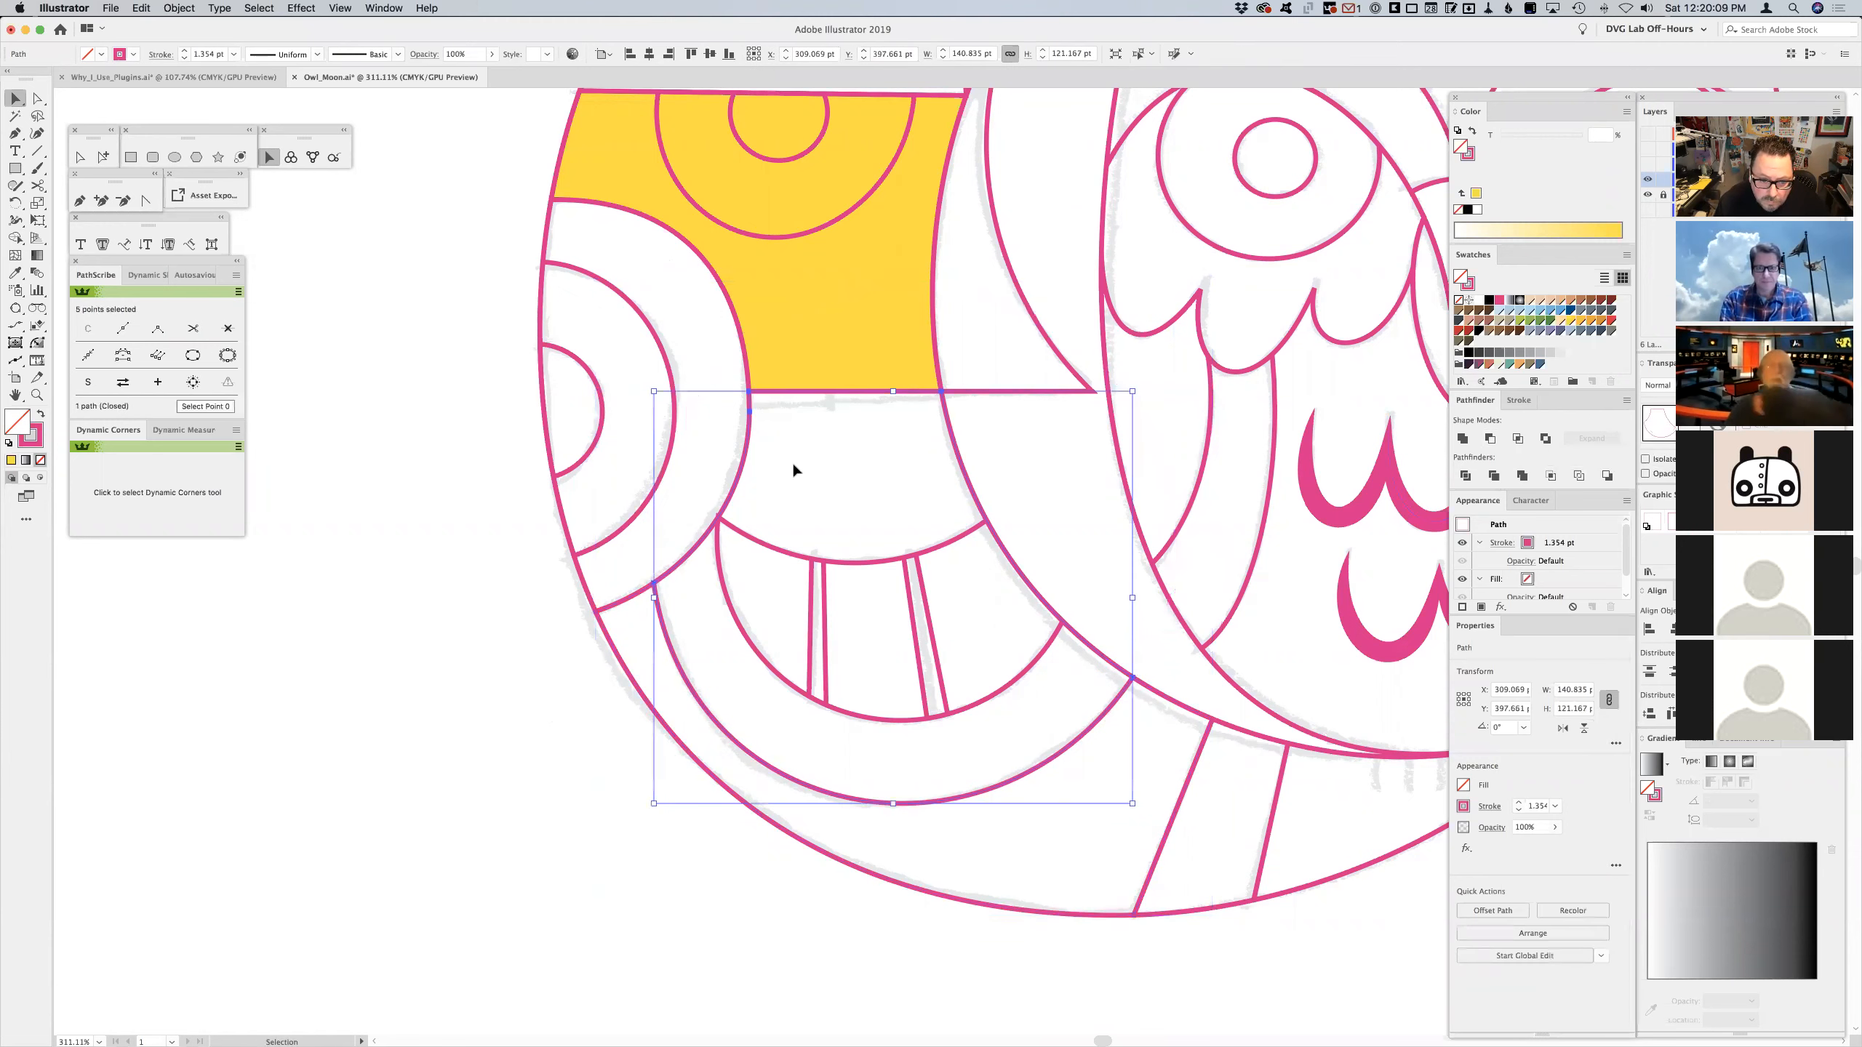
- Fill a front copy of the mouth with light blue and pull its upper edge well above the lower face's flat top
left_click(718, 555)
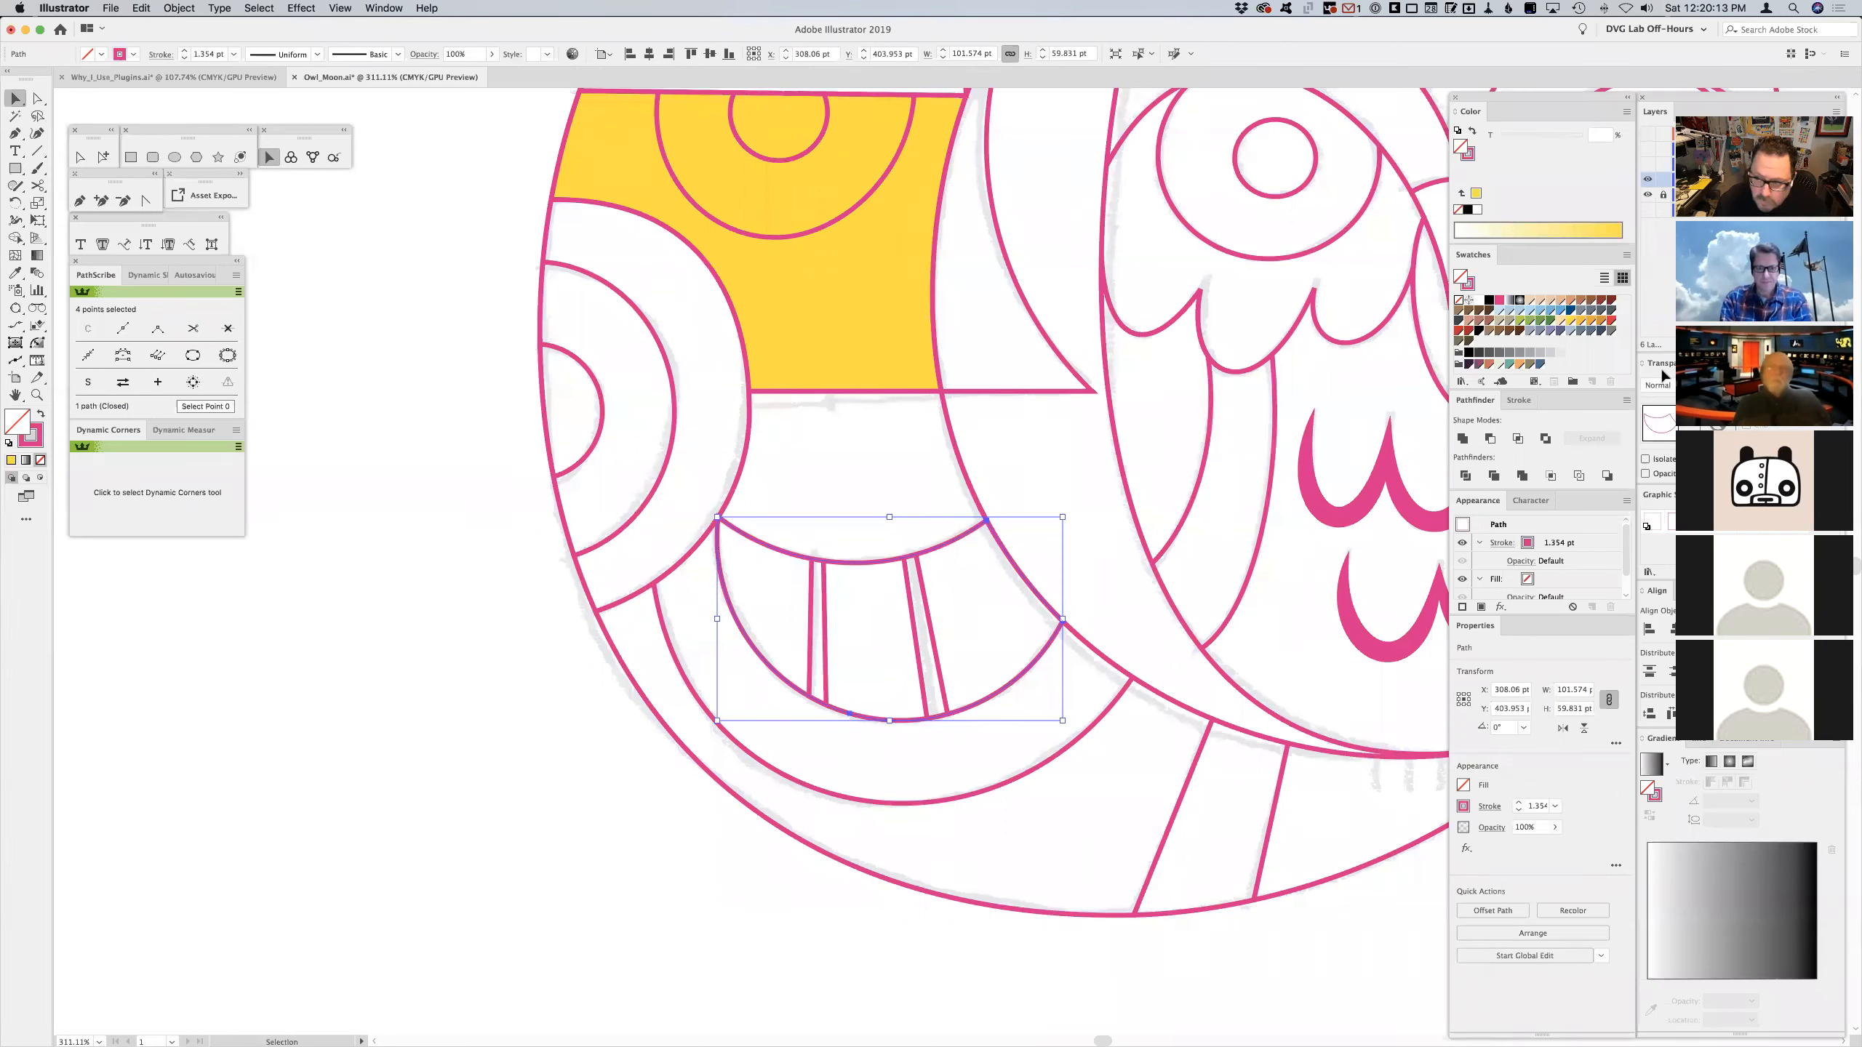
left_click(1537, 317)
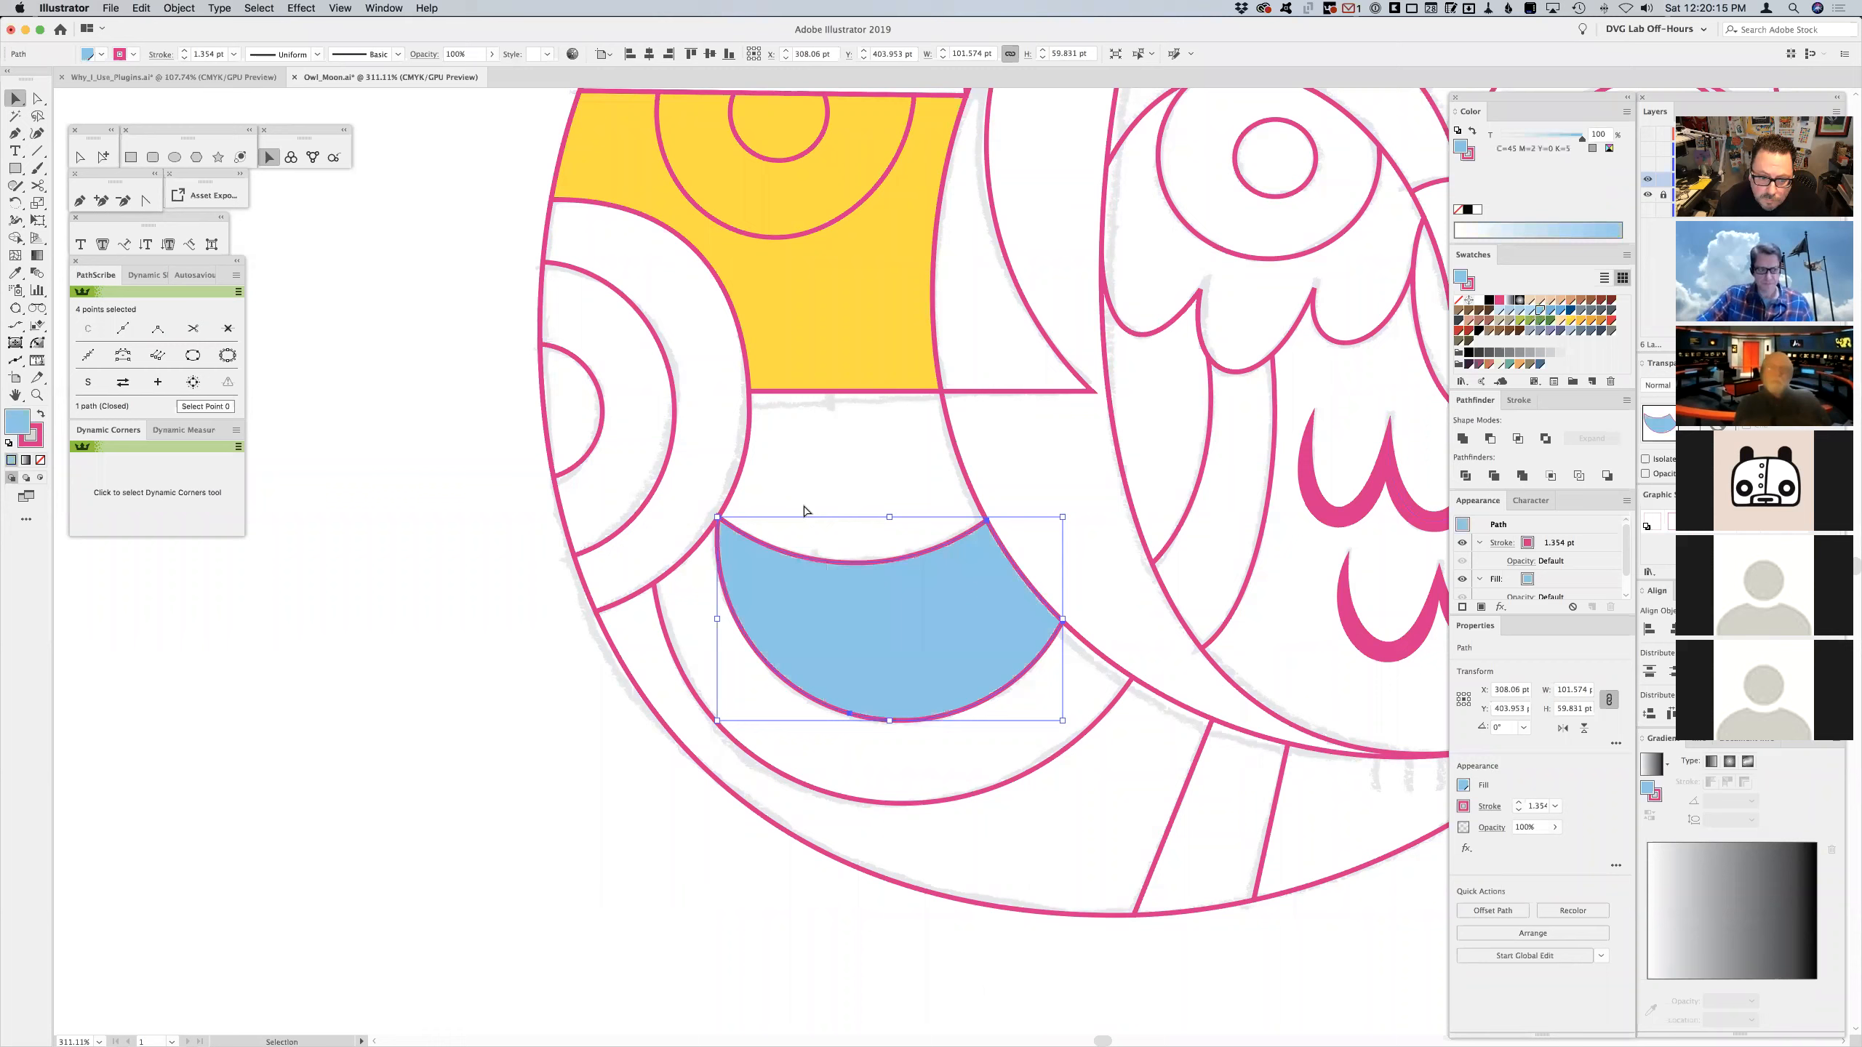
key("a")
left_click_drag(987, 519, 1025, 288)
left_click_drag(800, 580, 616, 198)
- Subtract the blue mouth copy from the trimmed circle shape to leave a curved band below the mouth, and deselect it
key("v")
left_click(967, 524)
left_click(661, 603, "shift")
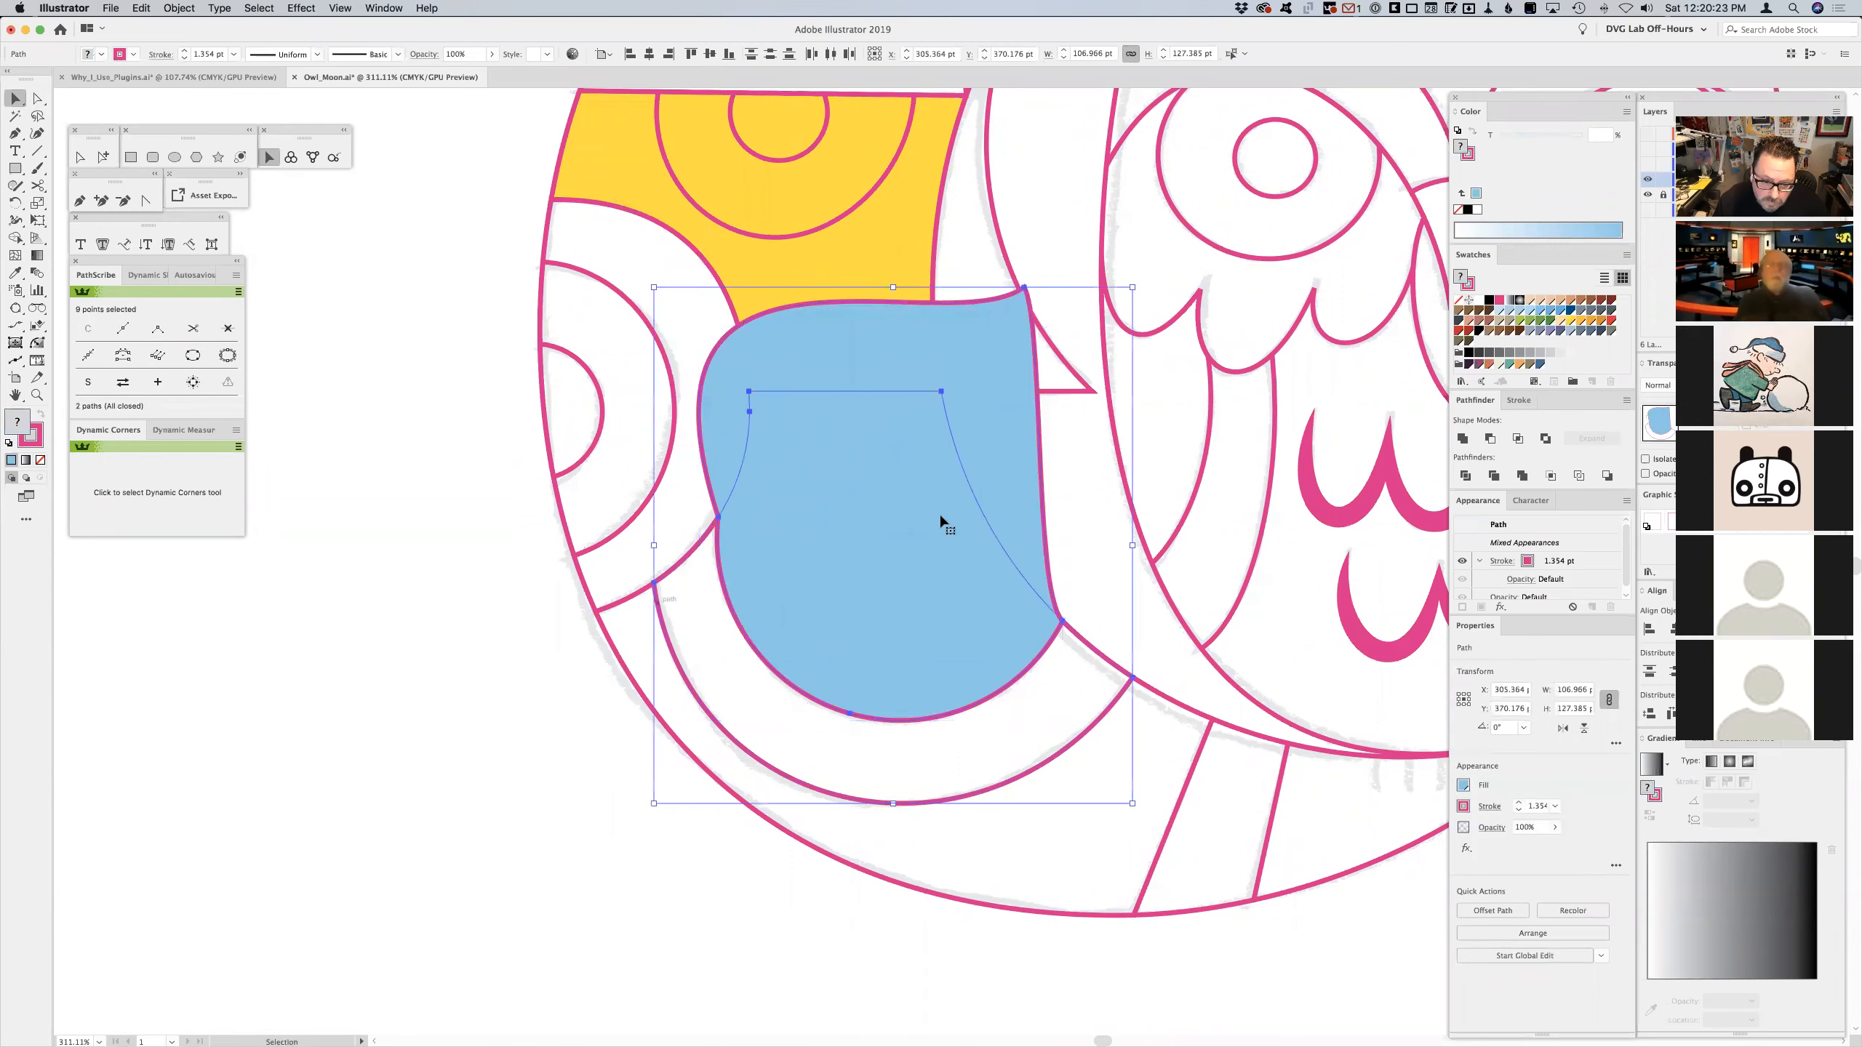
left_click(1490, 439)
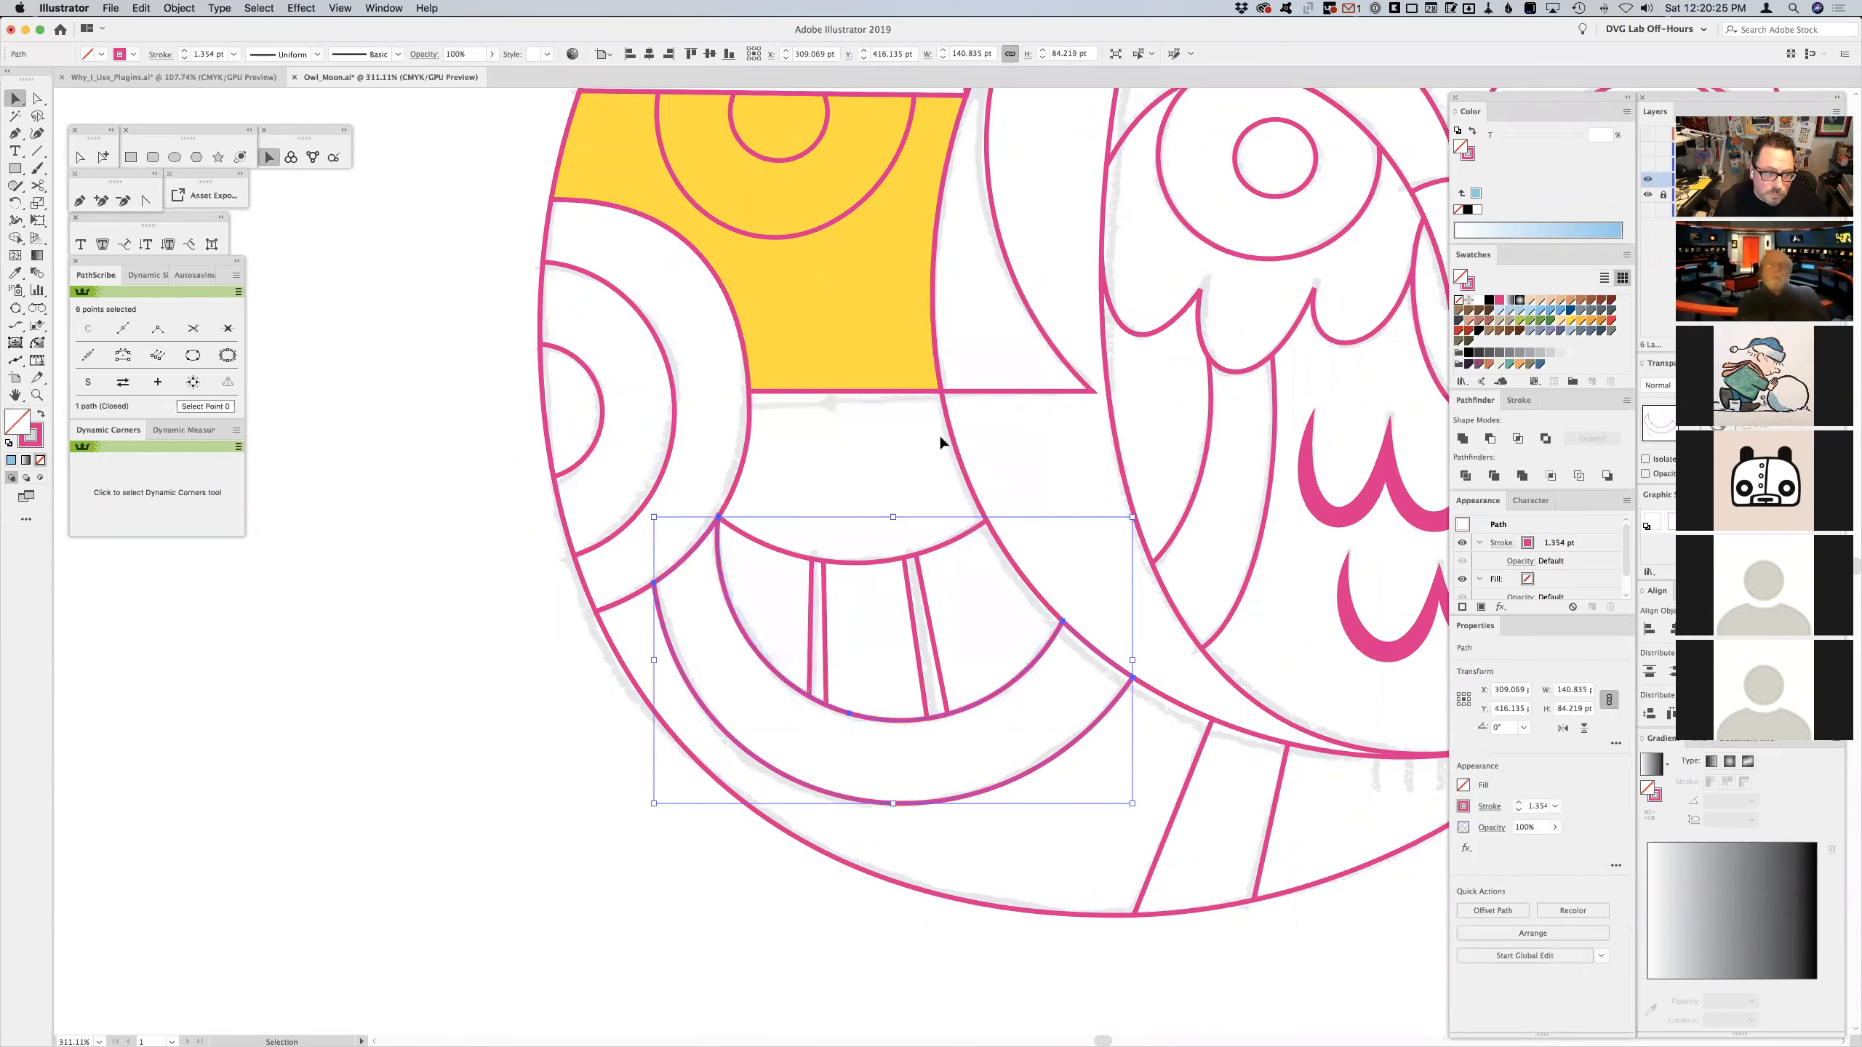
left_click(391, 625)
left_click(31, 396)
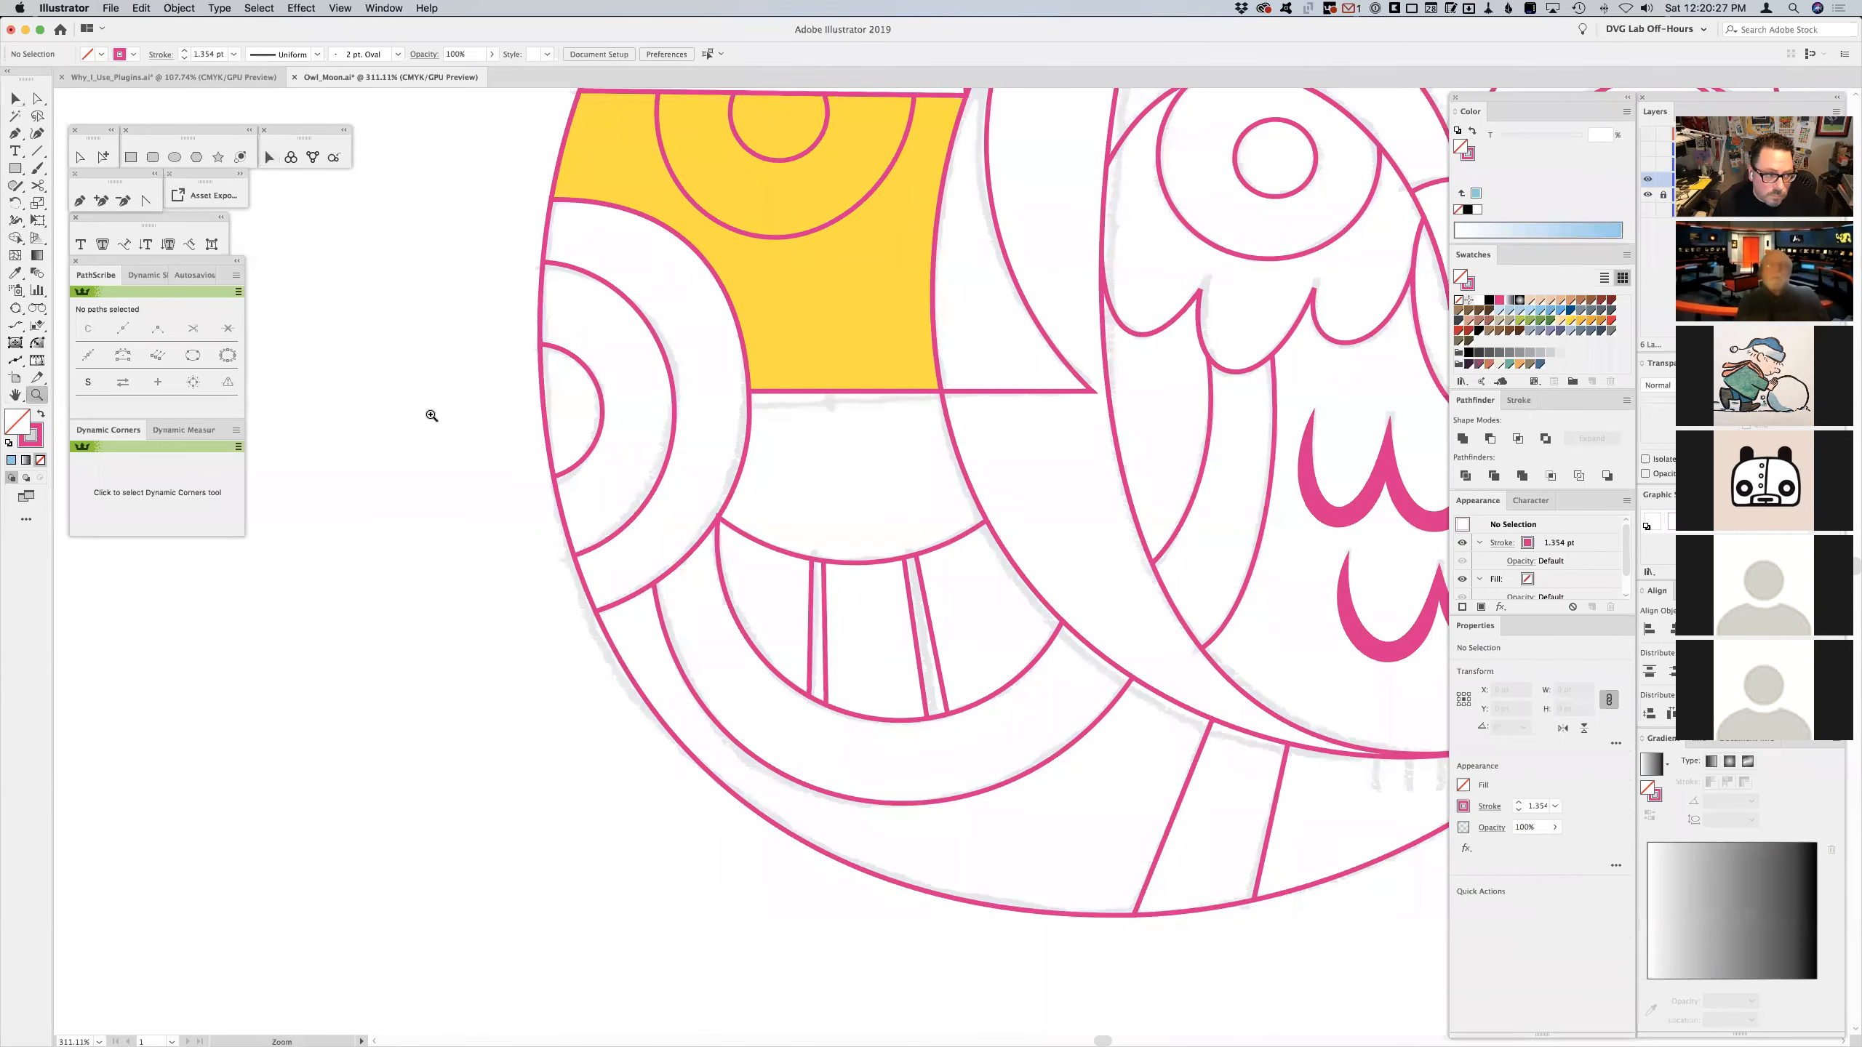
left_click(905, 512, "alt")
left_click(931, 520, "alt")
left_click(937, 526, "alt")
left_click_drag(1059, 477, 856, 560)
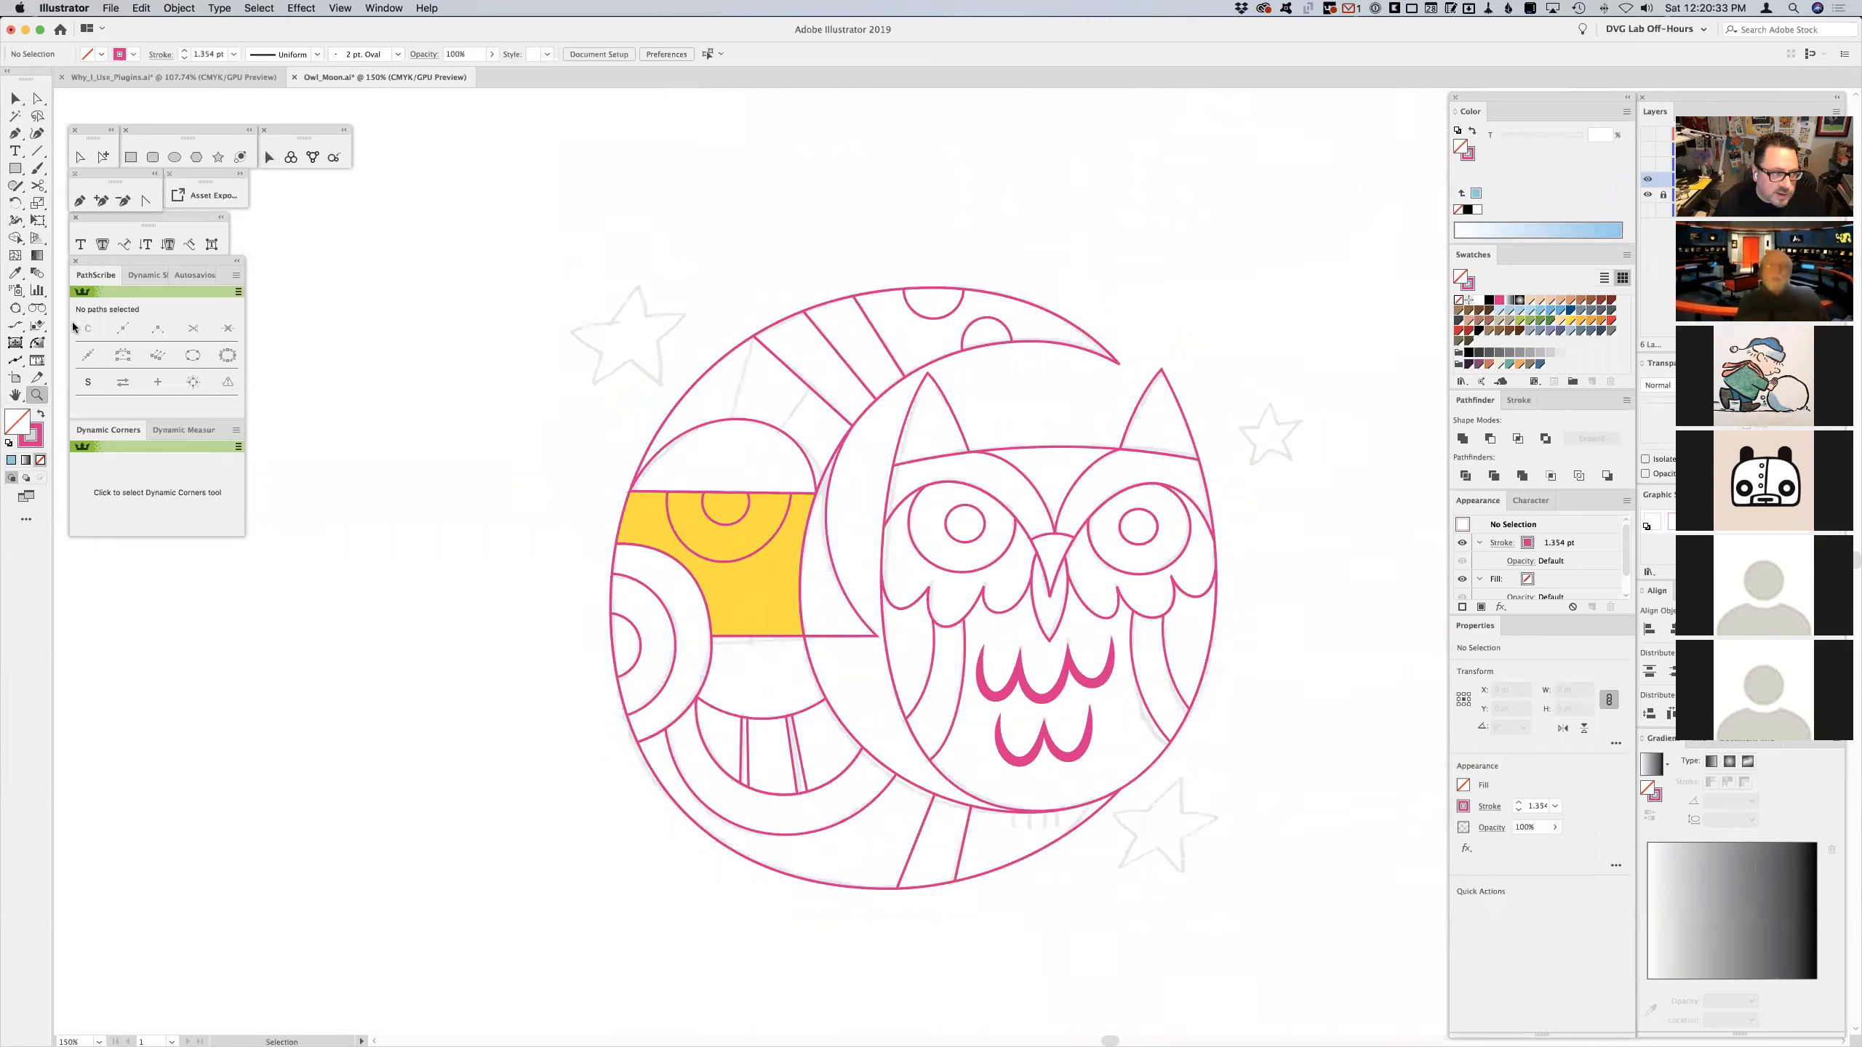
left_click(81, 202)
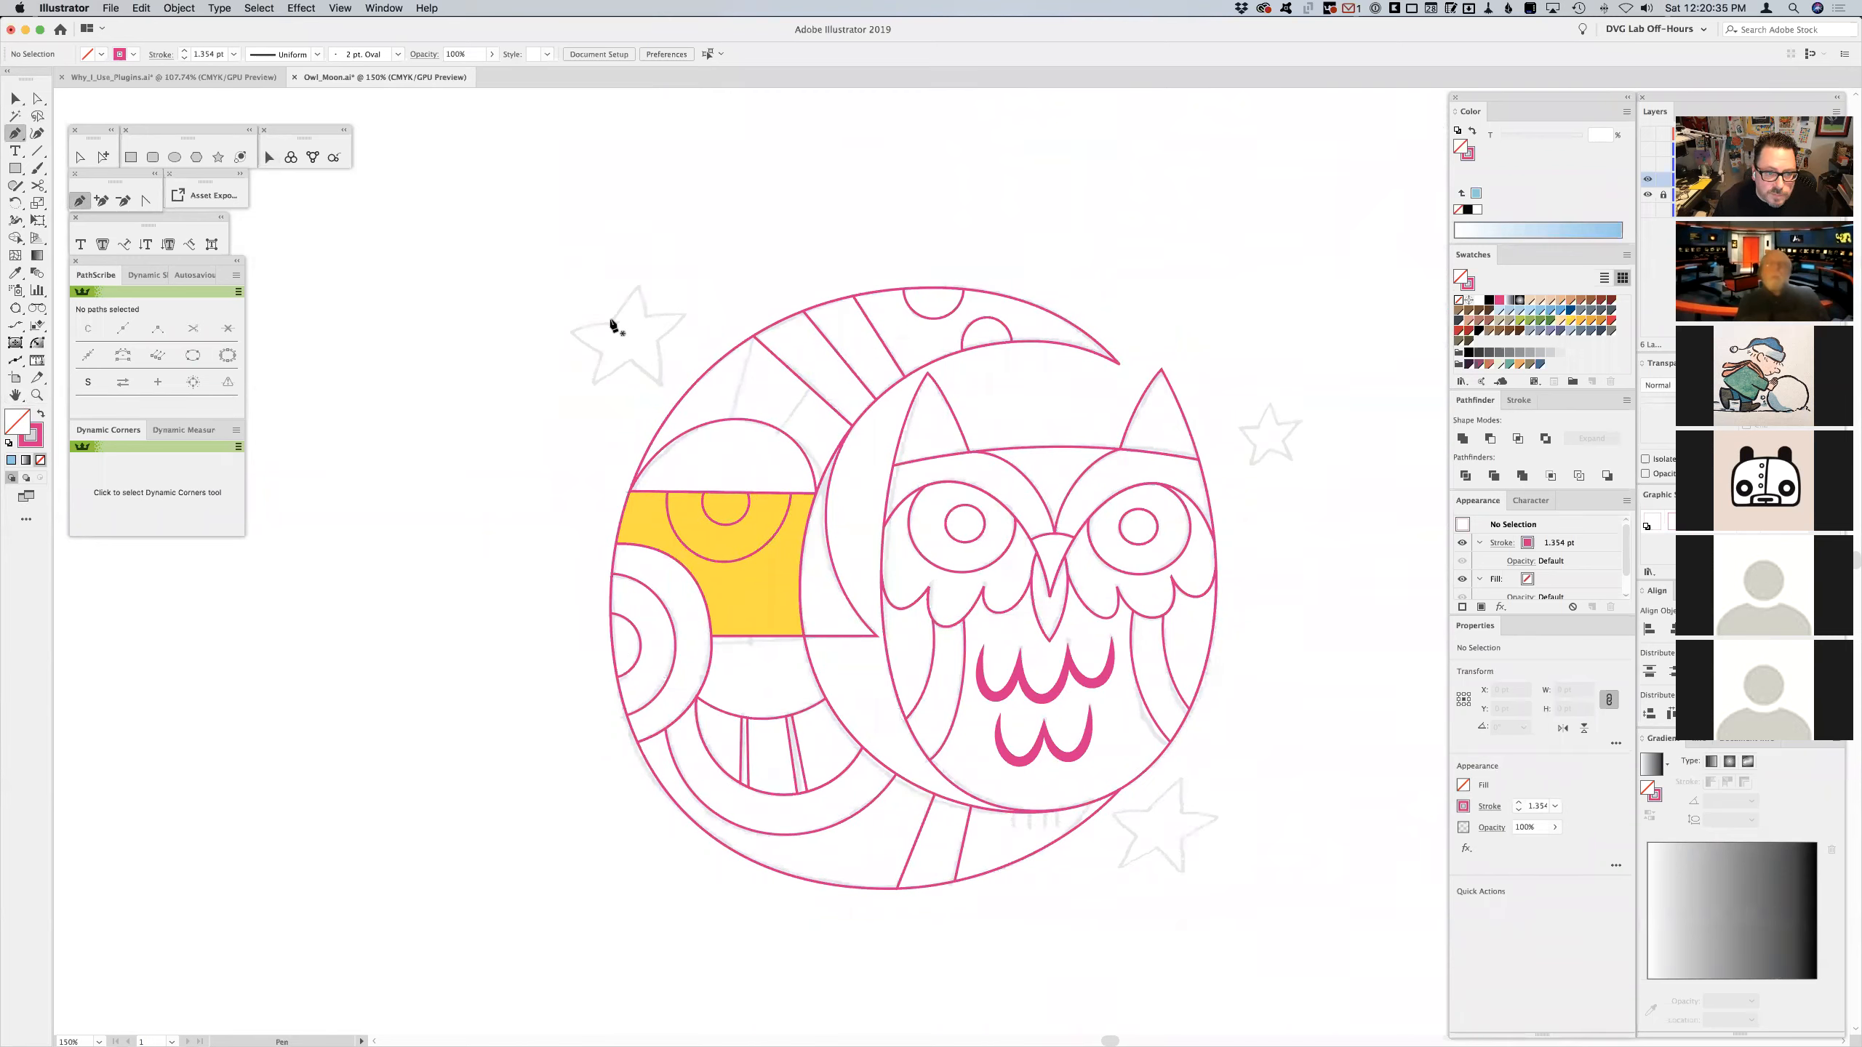
left_click(219, 157)
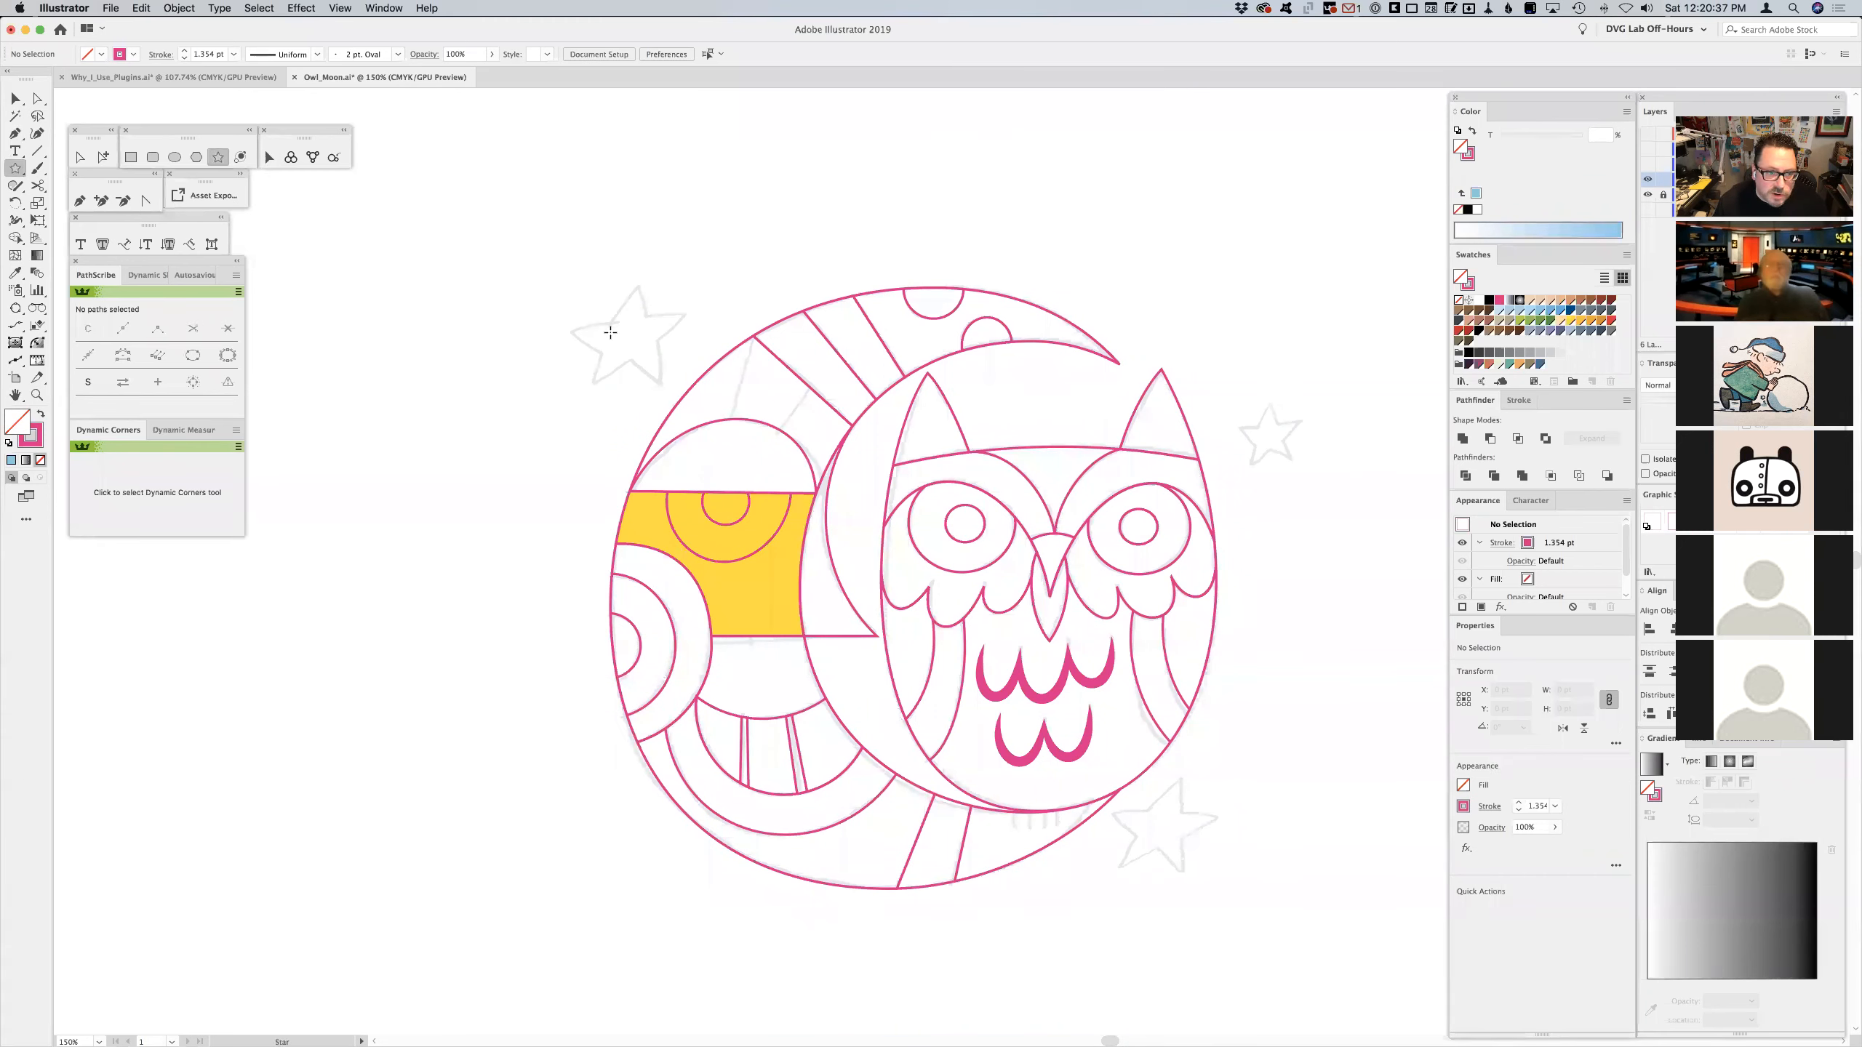
left_click_drag(630, 335, 662, 376)
key("super+z")
- Trace the sketched star at the moon's upper left as a closed five-pointed outline with the Pen tool
left_click(80, 201)
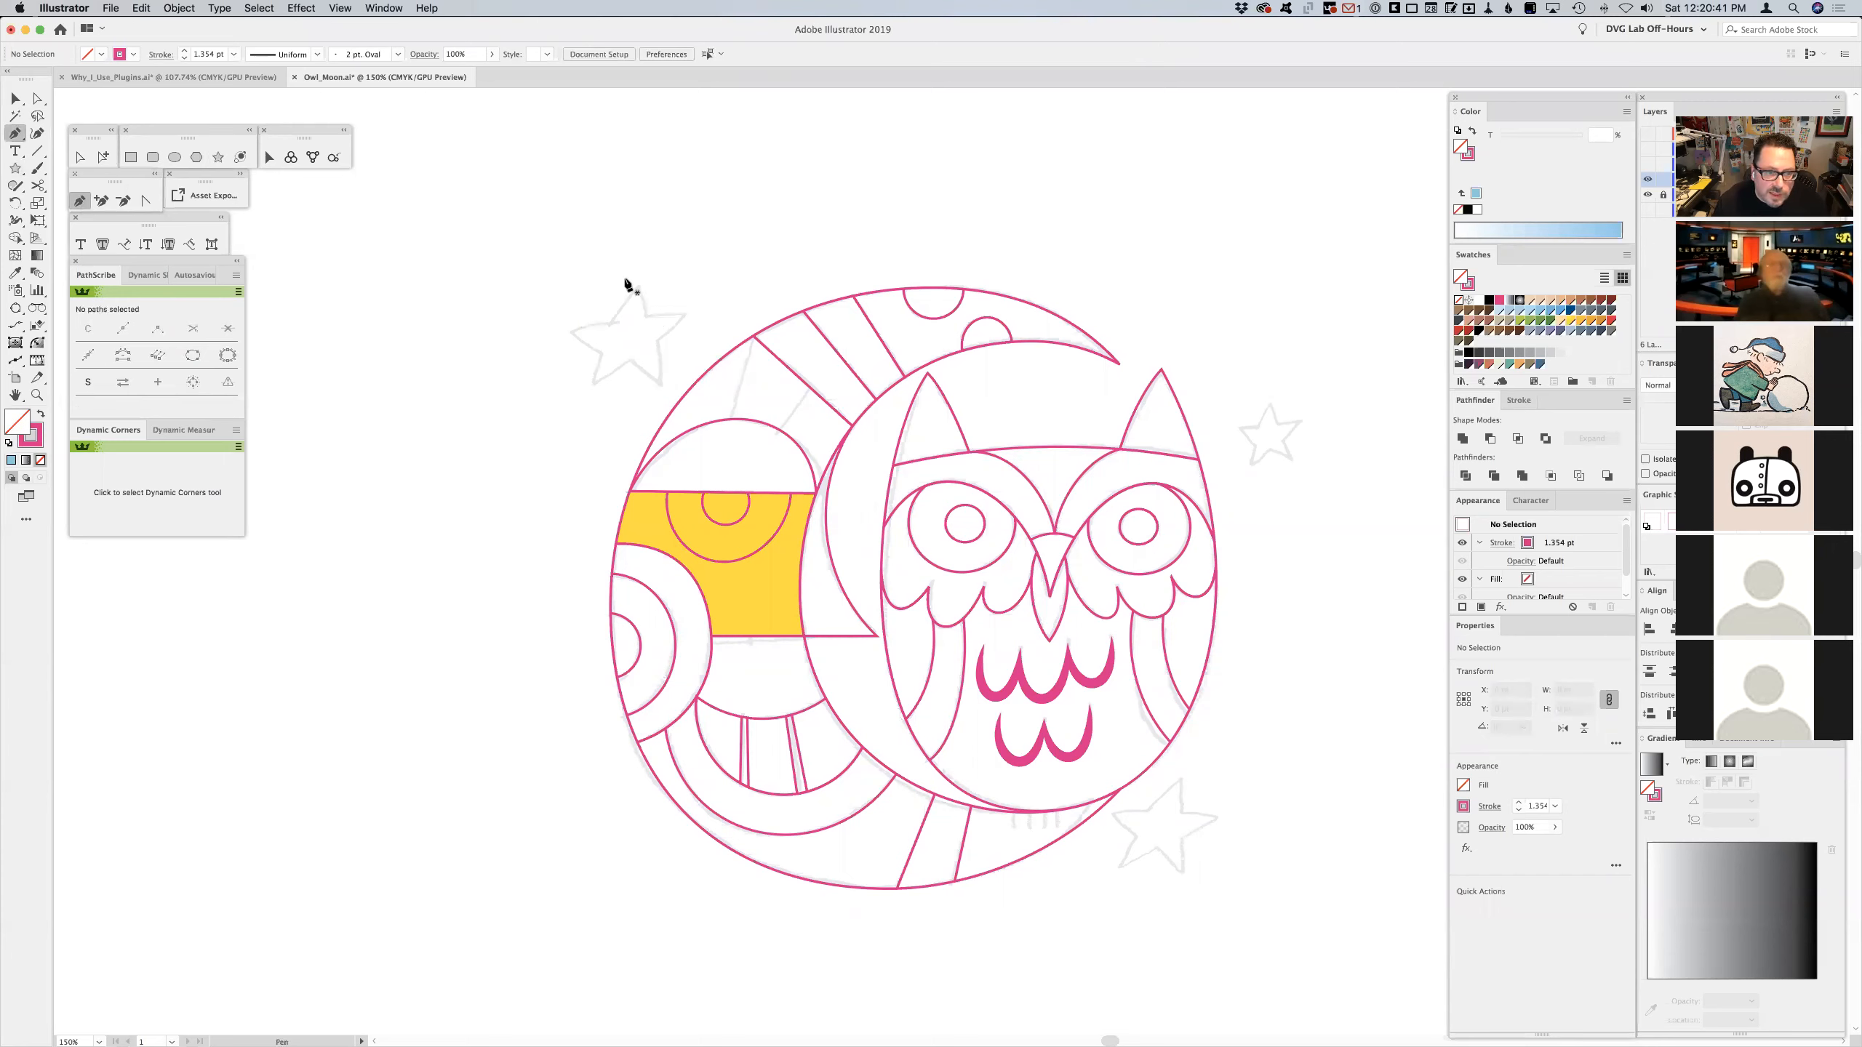
left_click(609, 323)
left_click_drag(639, 284, 651, 323)
left_click(648, 316)
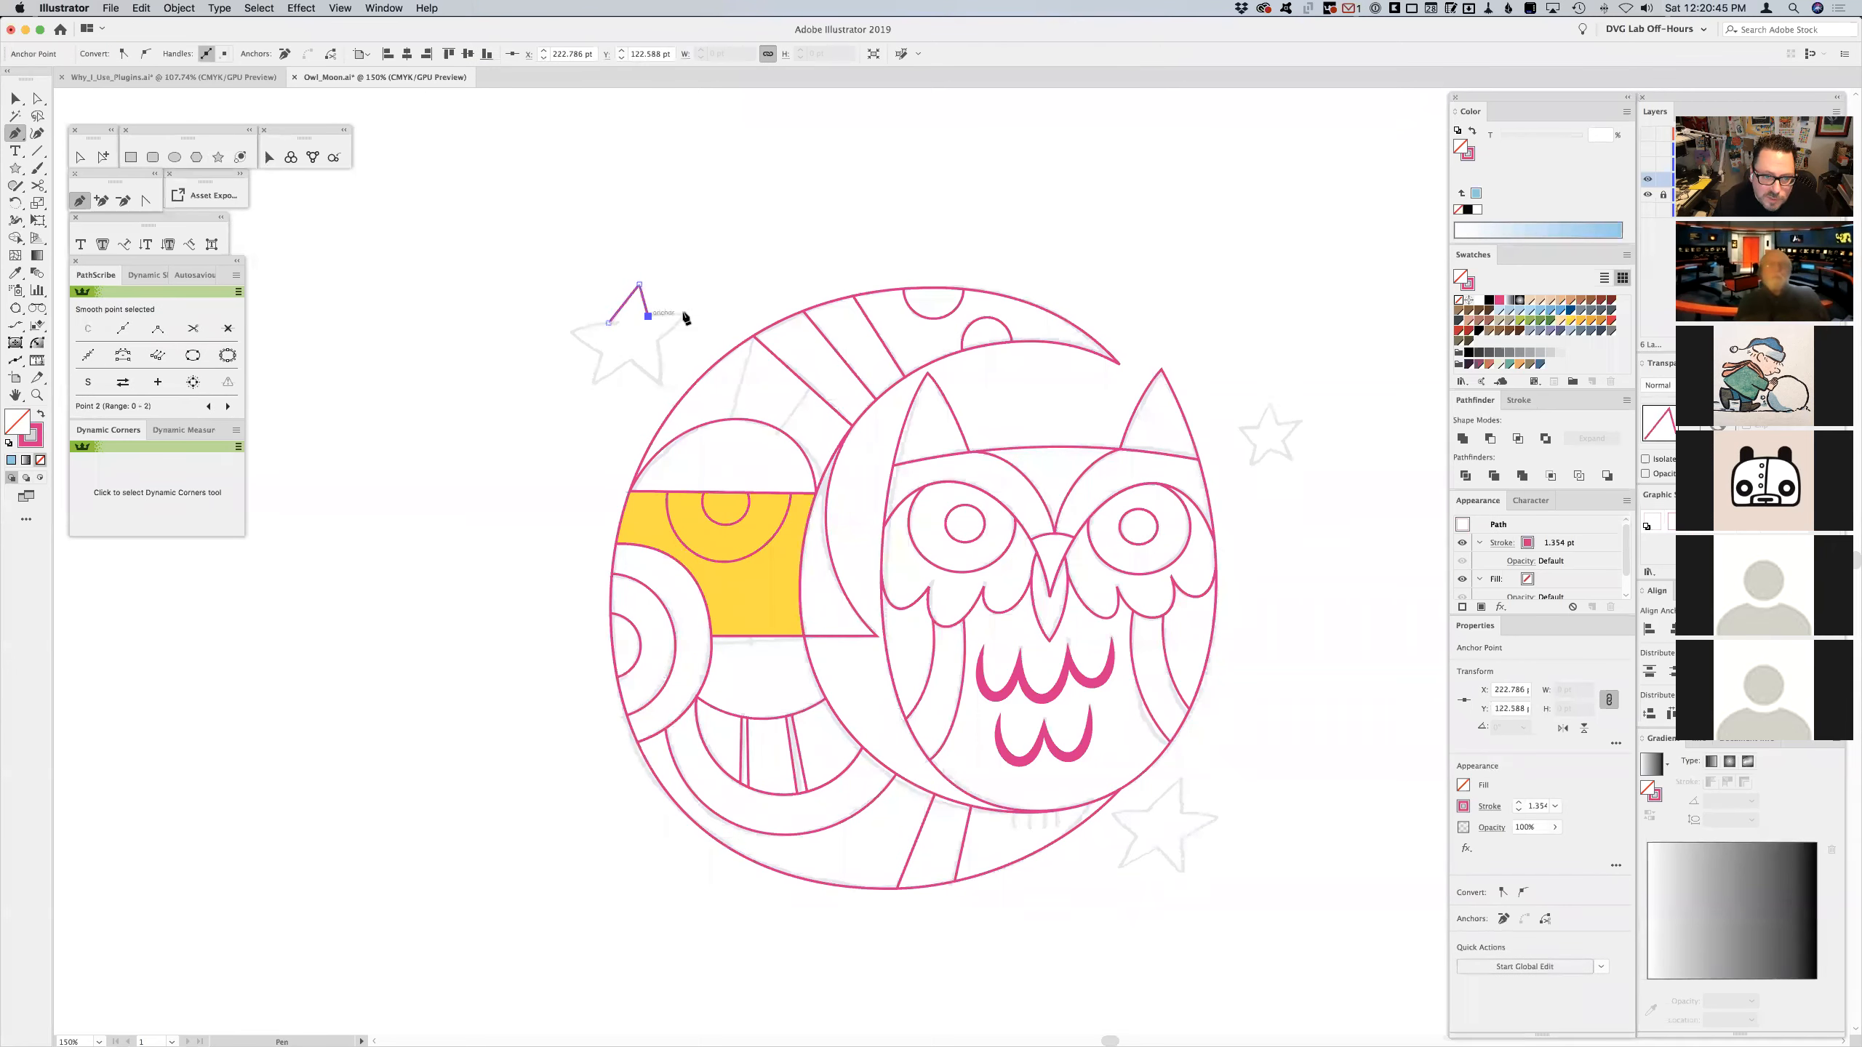
left_click(687, 314)
left_click(658, 341)
left_click(660, 383)
left_click(632, 362)
left_click(592, 384)
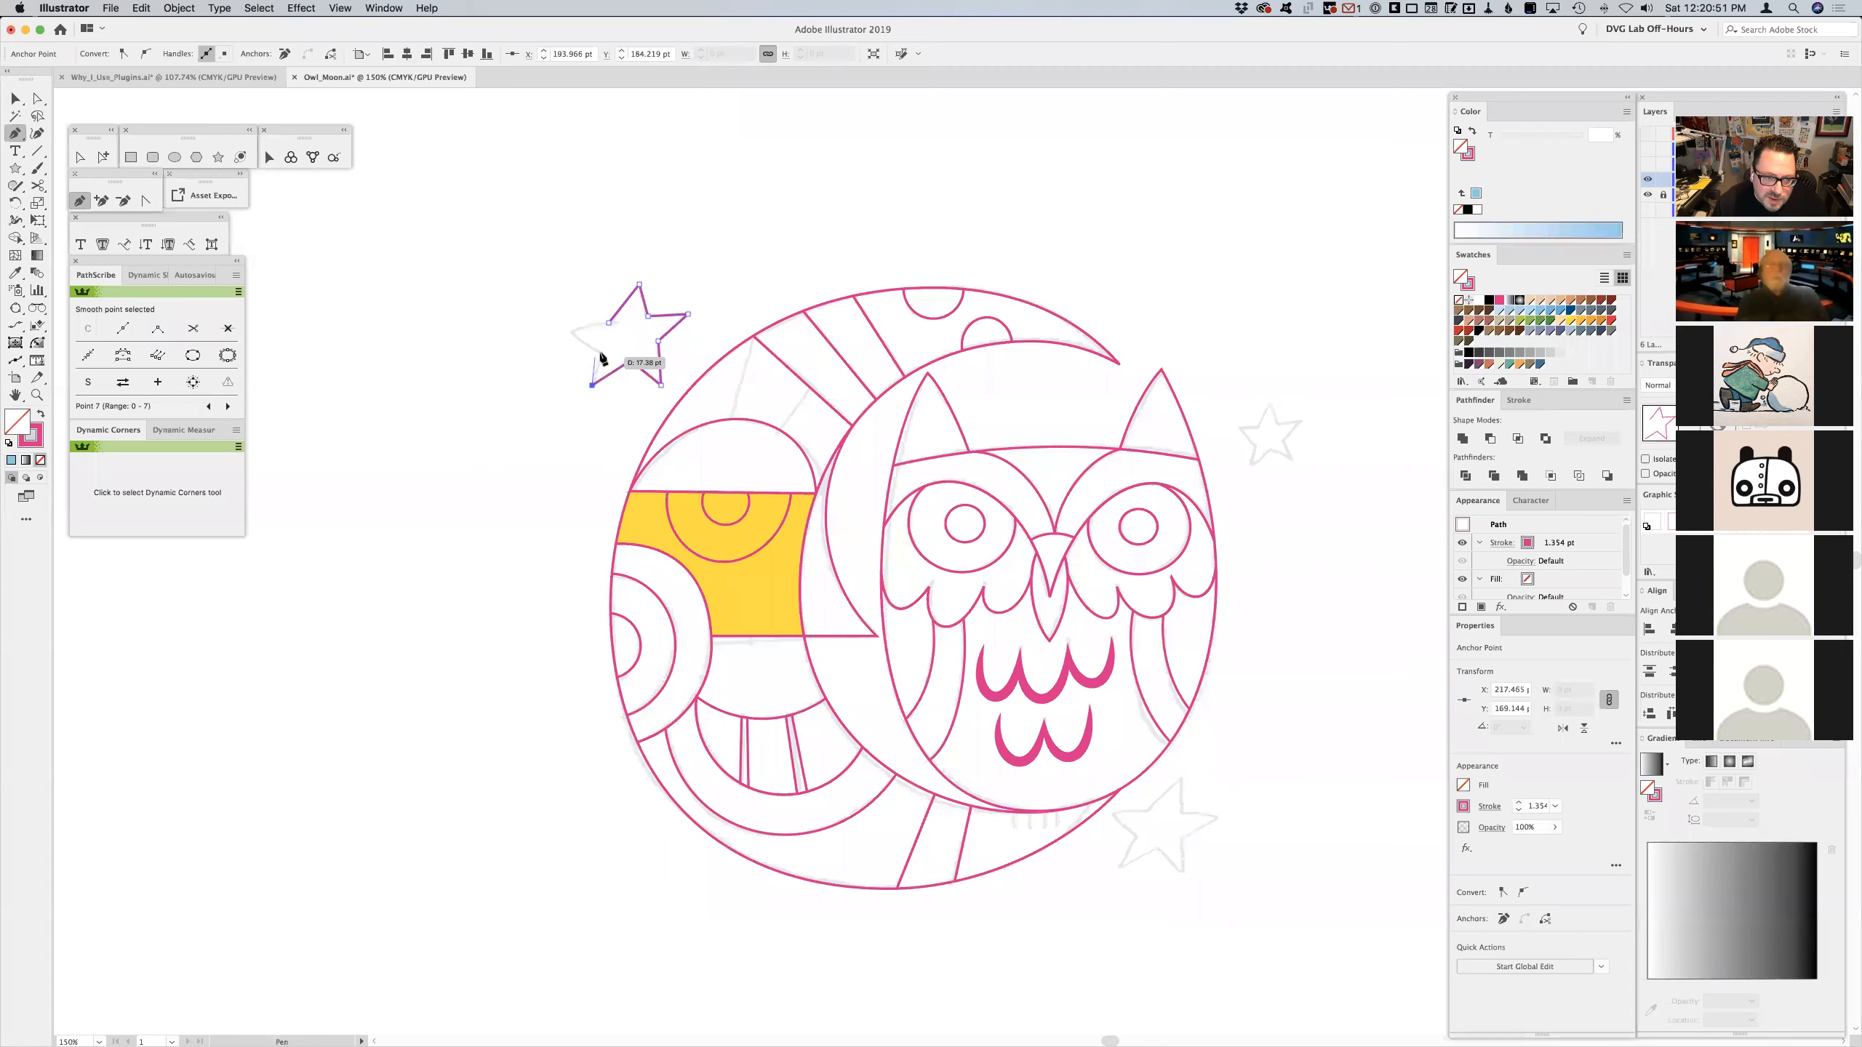
left_click(601, 353)
left_click(569, 332)
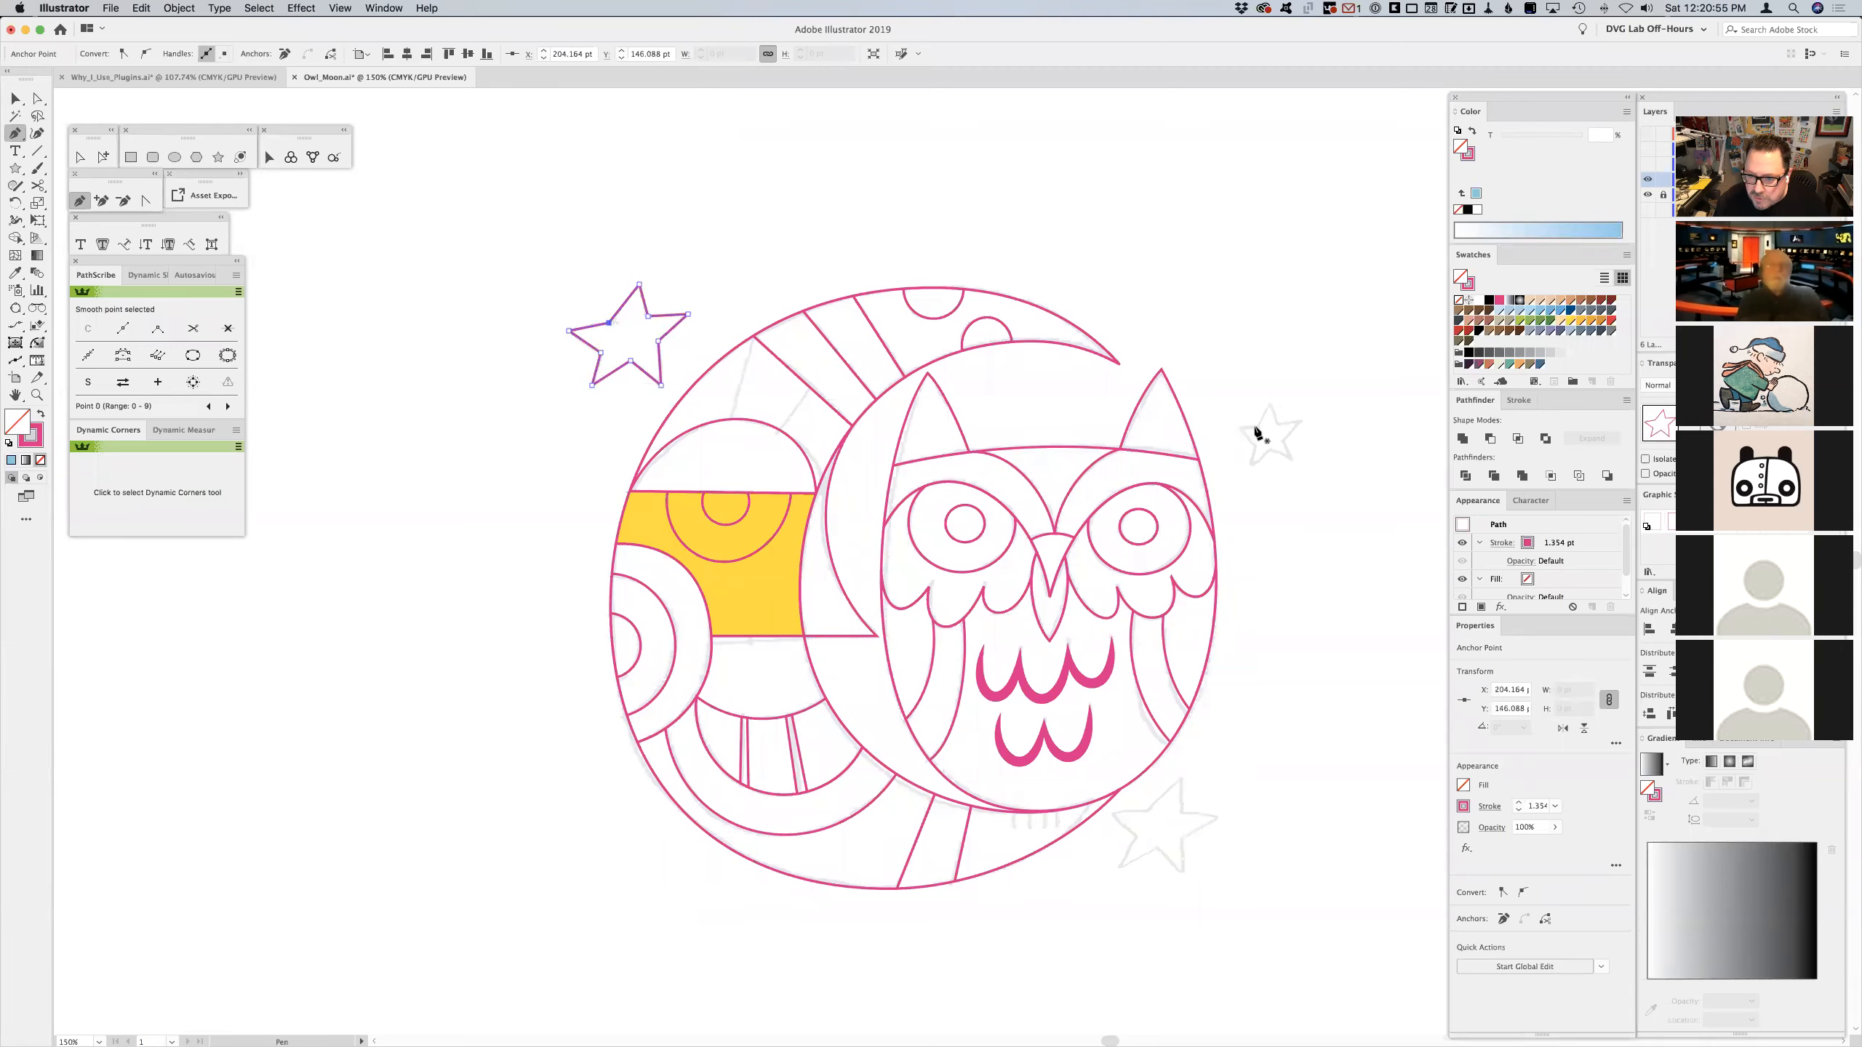
- Trace the small sketched star beside the owl's right ear as a closed five-pointed outline
left_click(1259, 430)
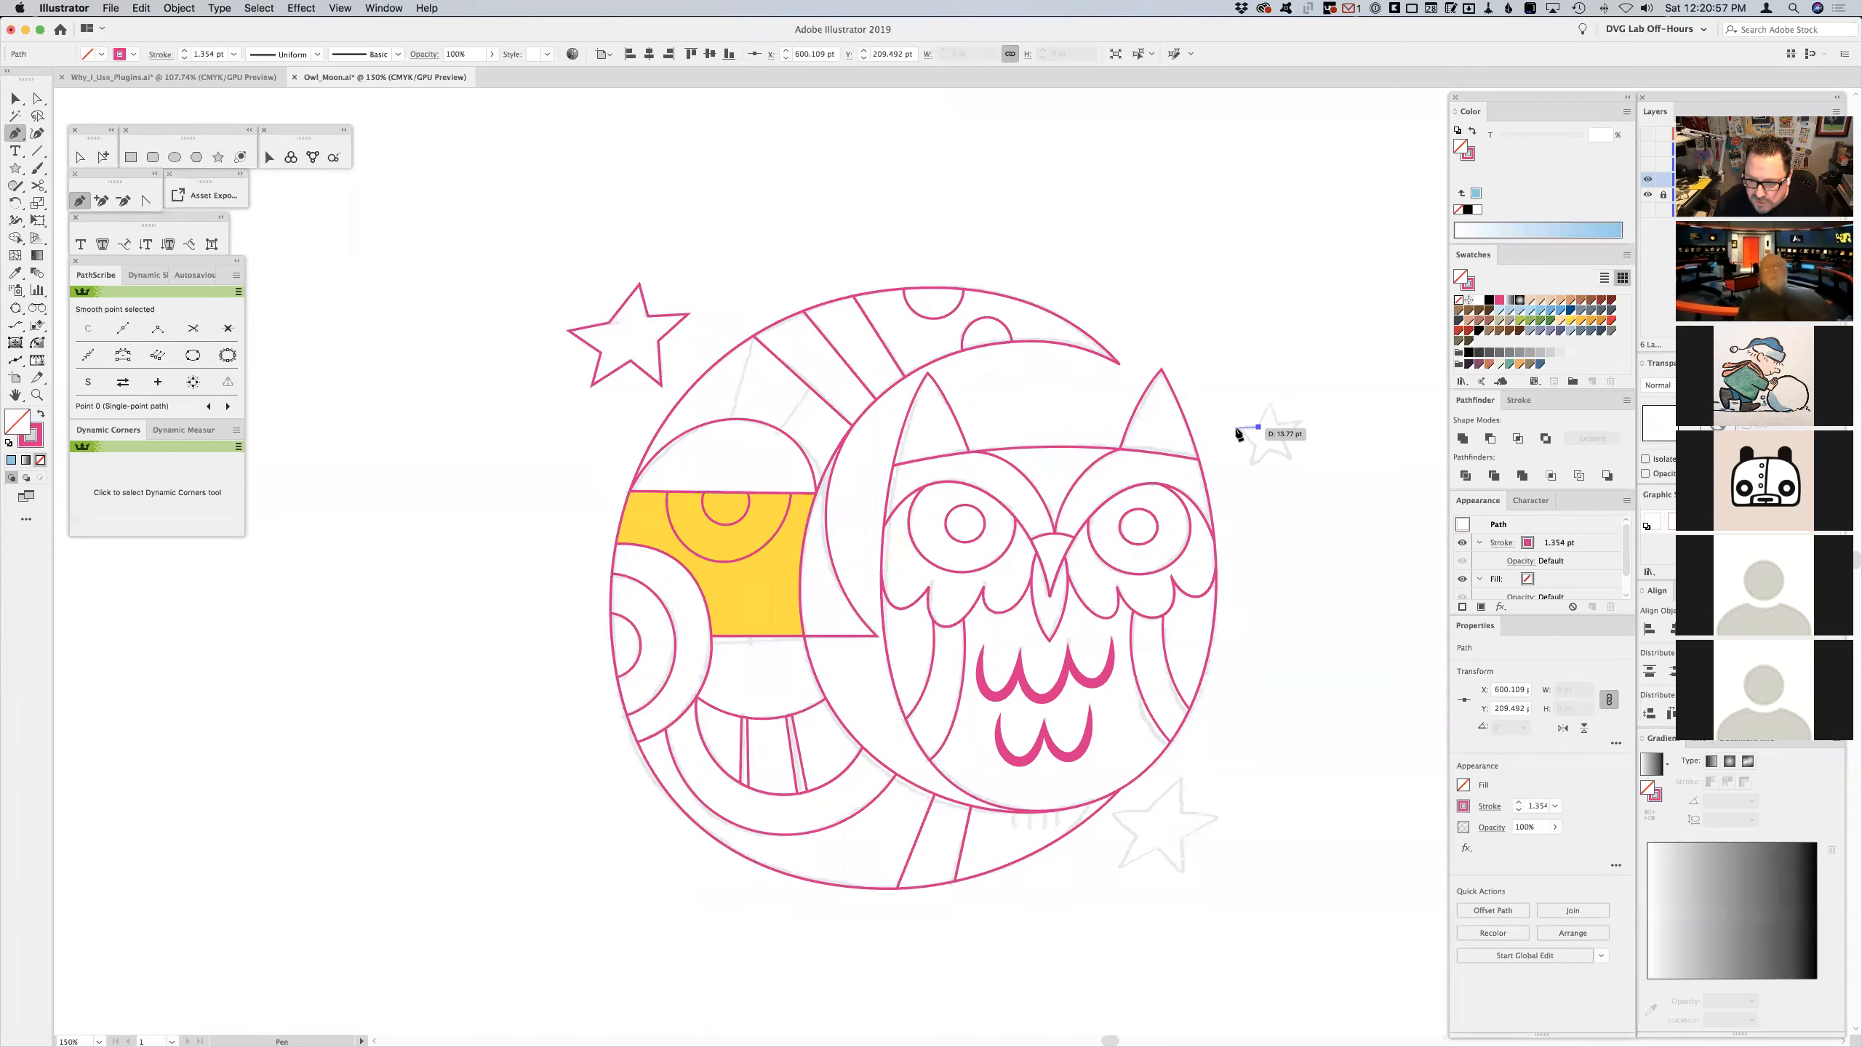
left_click(1236, 428)
left_click(1255, 446)
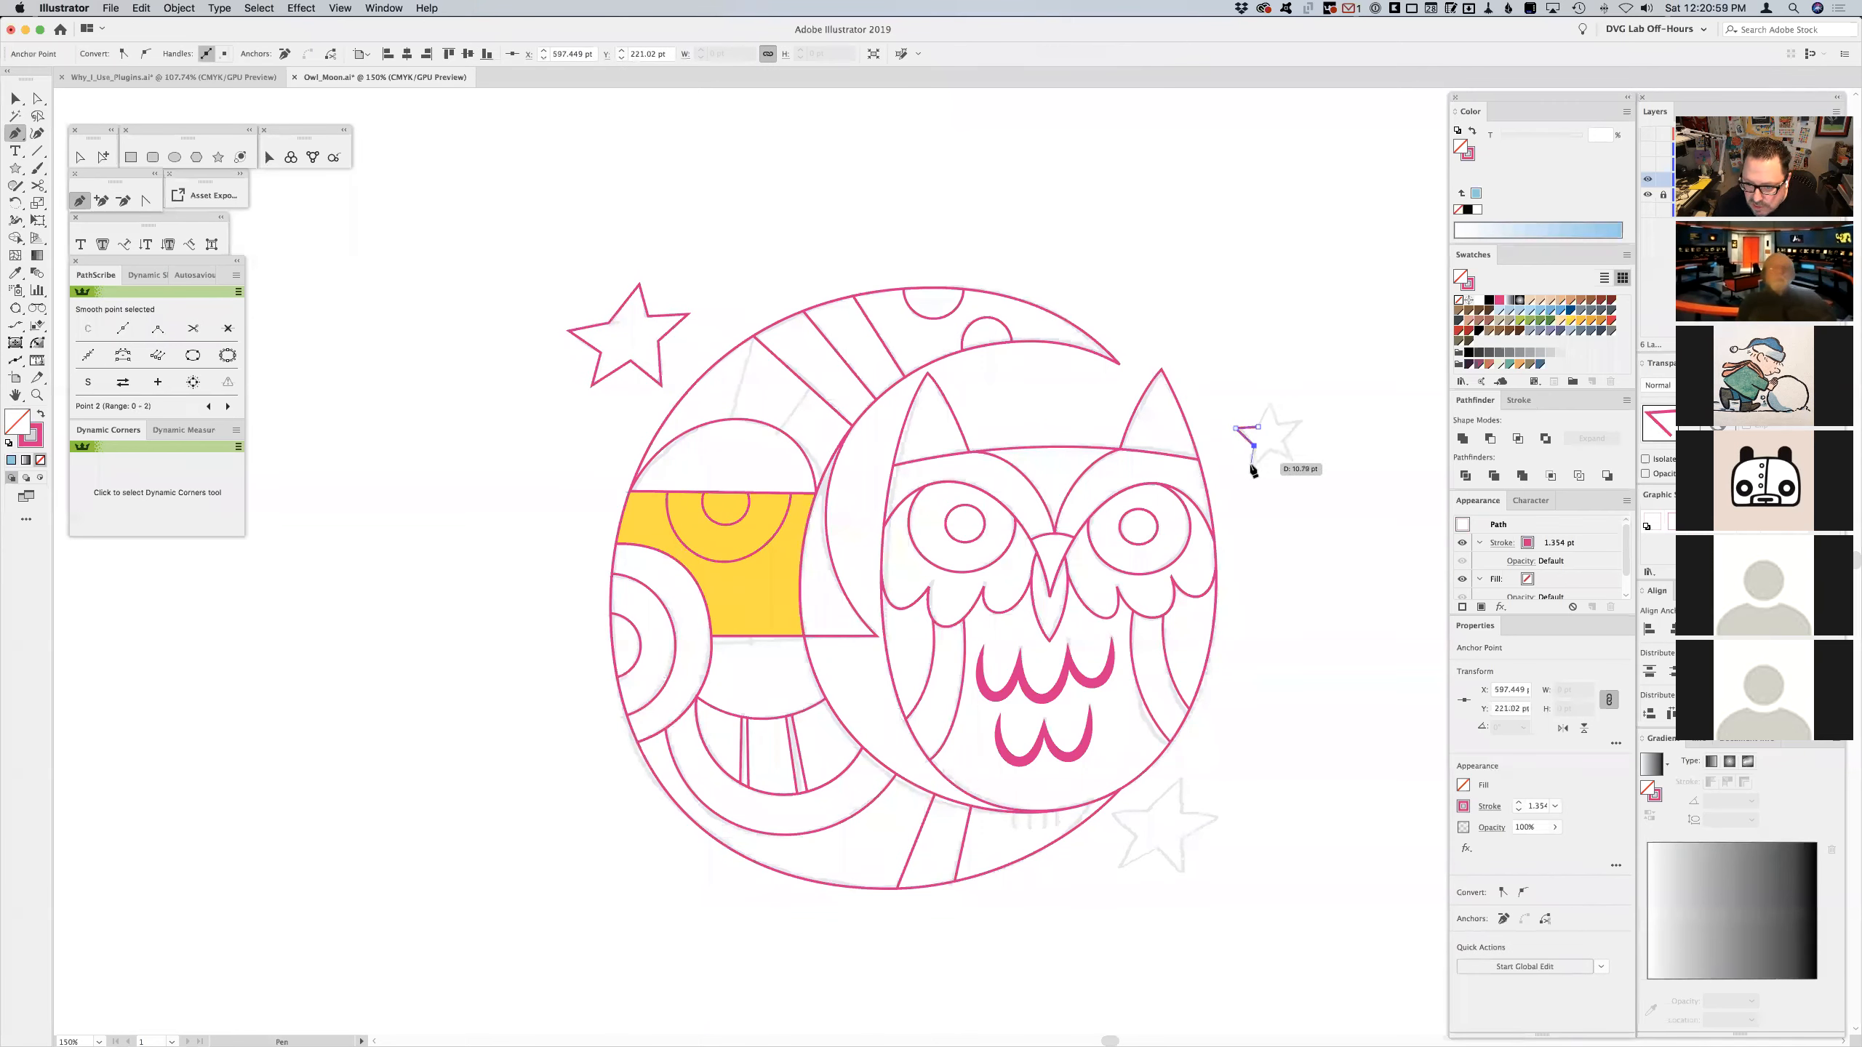
left_click(1252, 466)
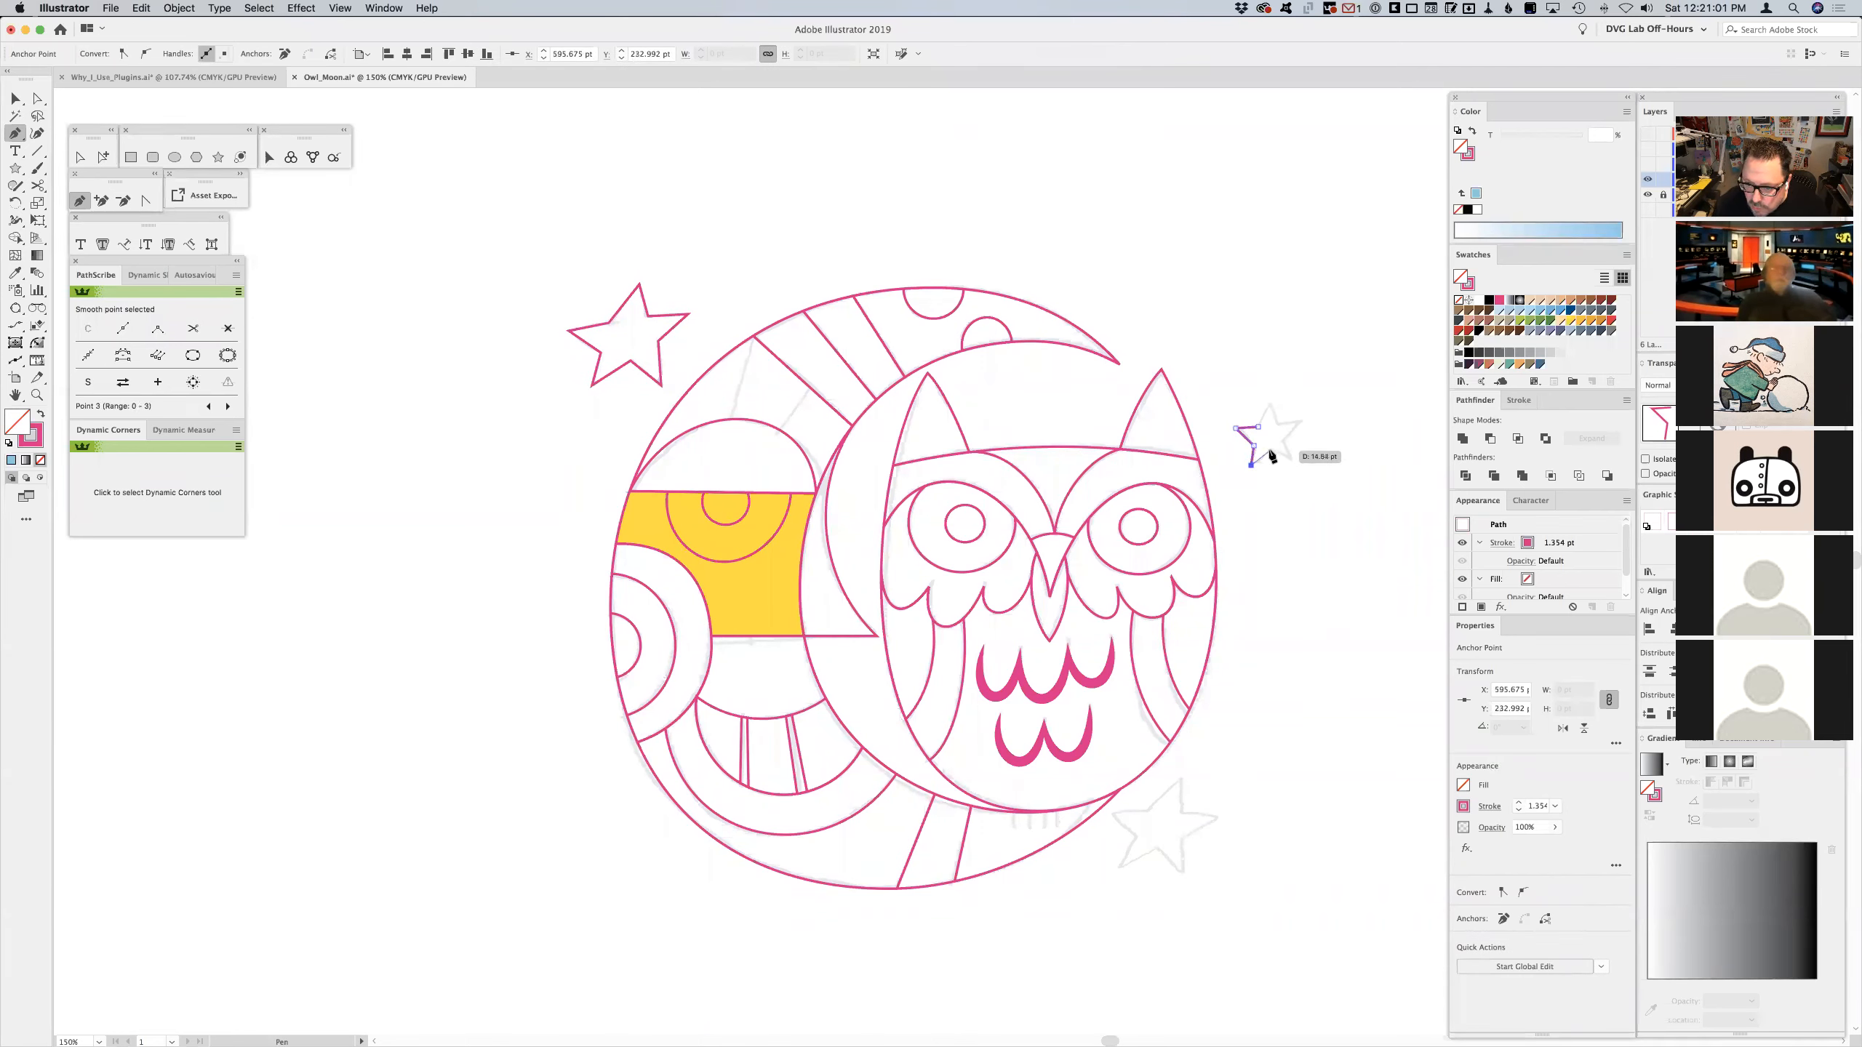
left_click_drag(1271, 451, 1294, 464)
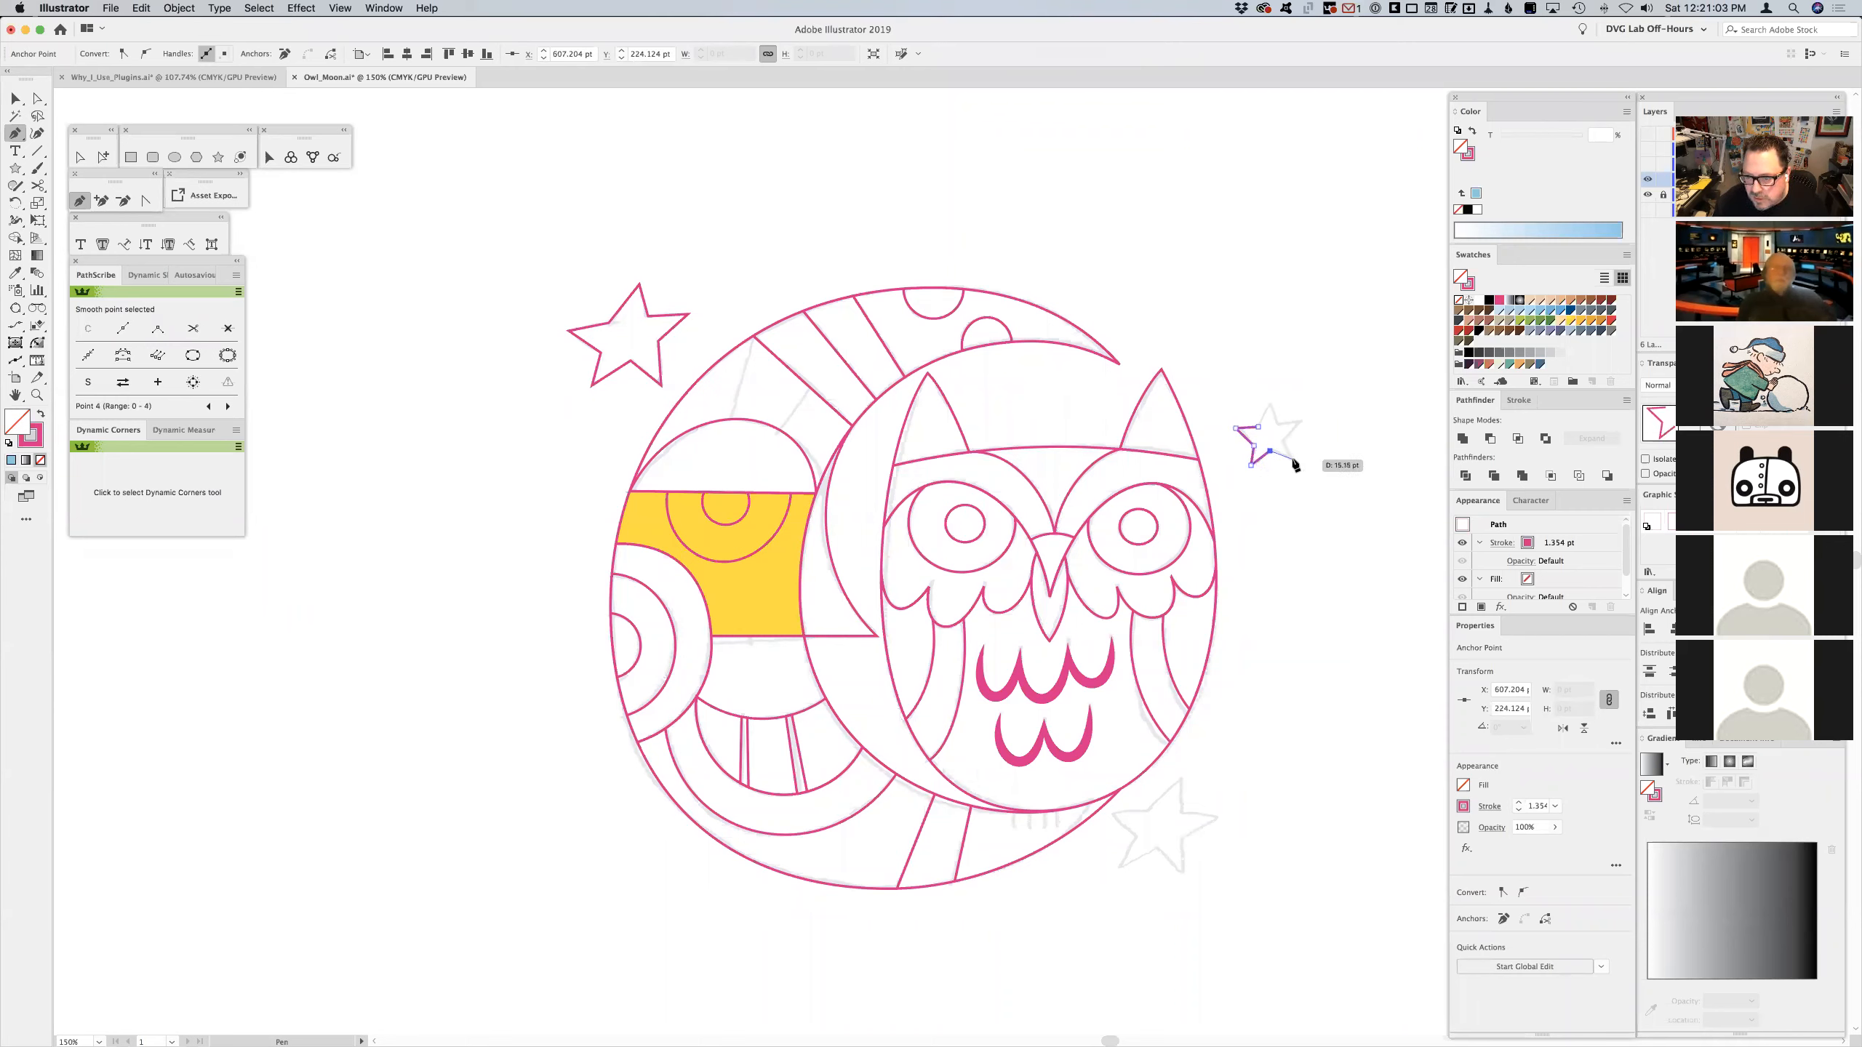
left_click(1292, 458)
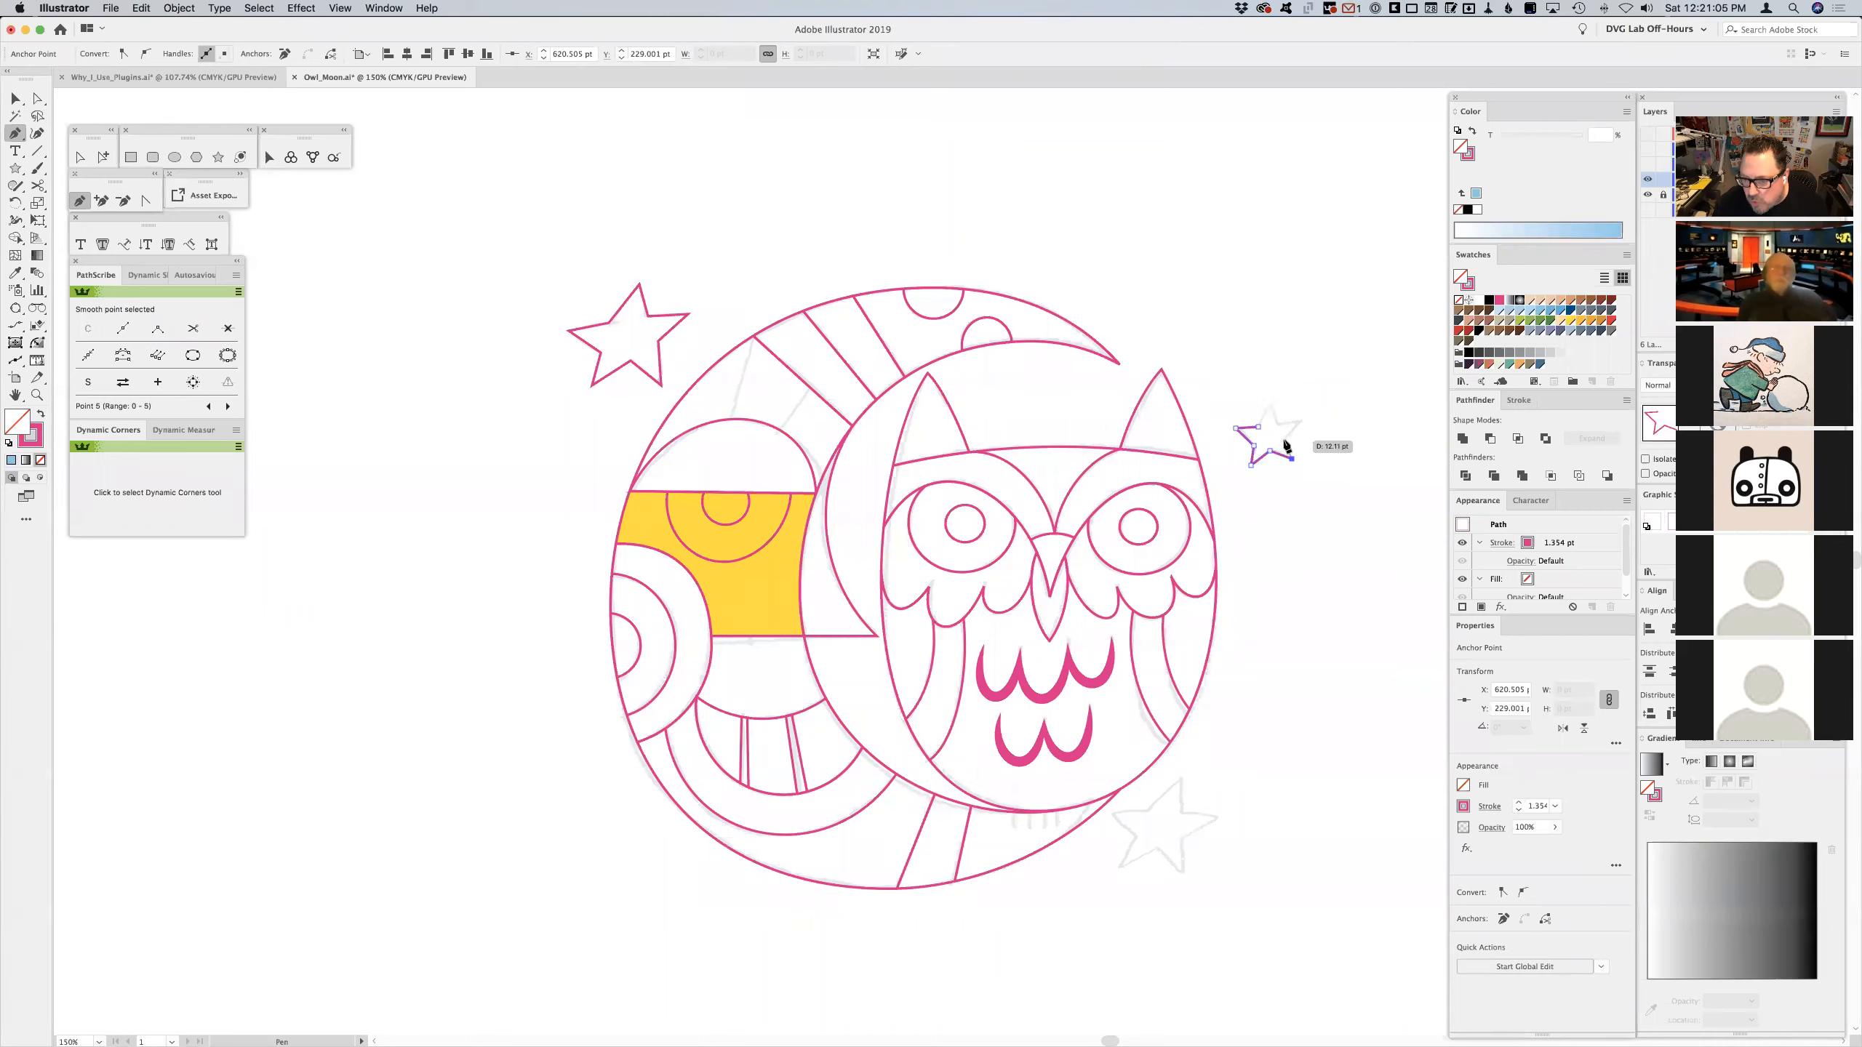
mouse_move(1284, 441)
left_mouse_down()
mouse_move(1306, 425)
mouse_move(1282, 432)
mouse_move(1273, 410)
mouse_move(1260, 431)
left_mouse_up()
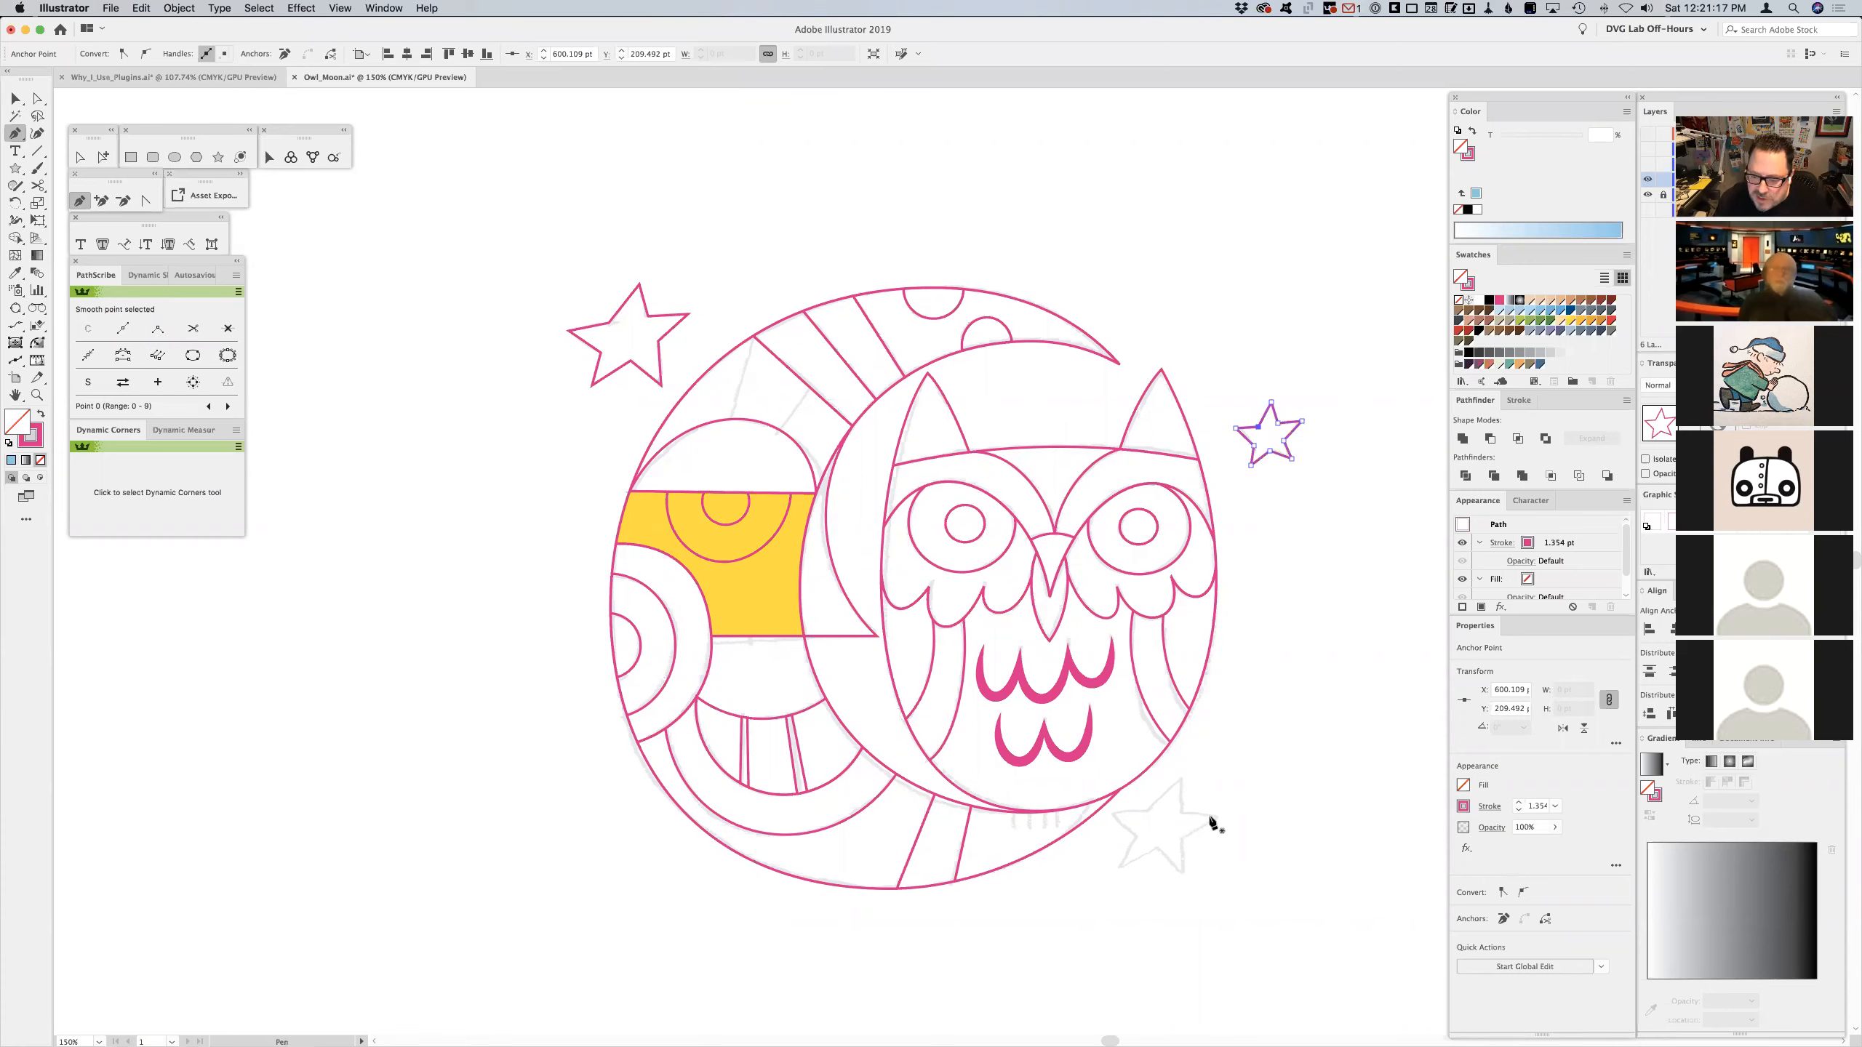
- Trace the sketched star below the owl's lower right edge as a closed five-pointed outline
left_click(1148, 810)
left_click(1109, 813)
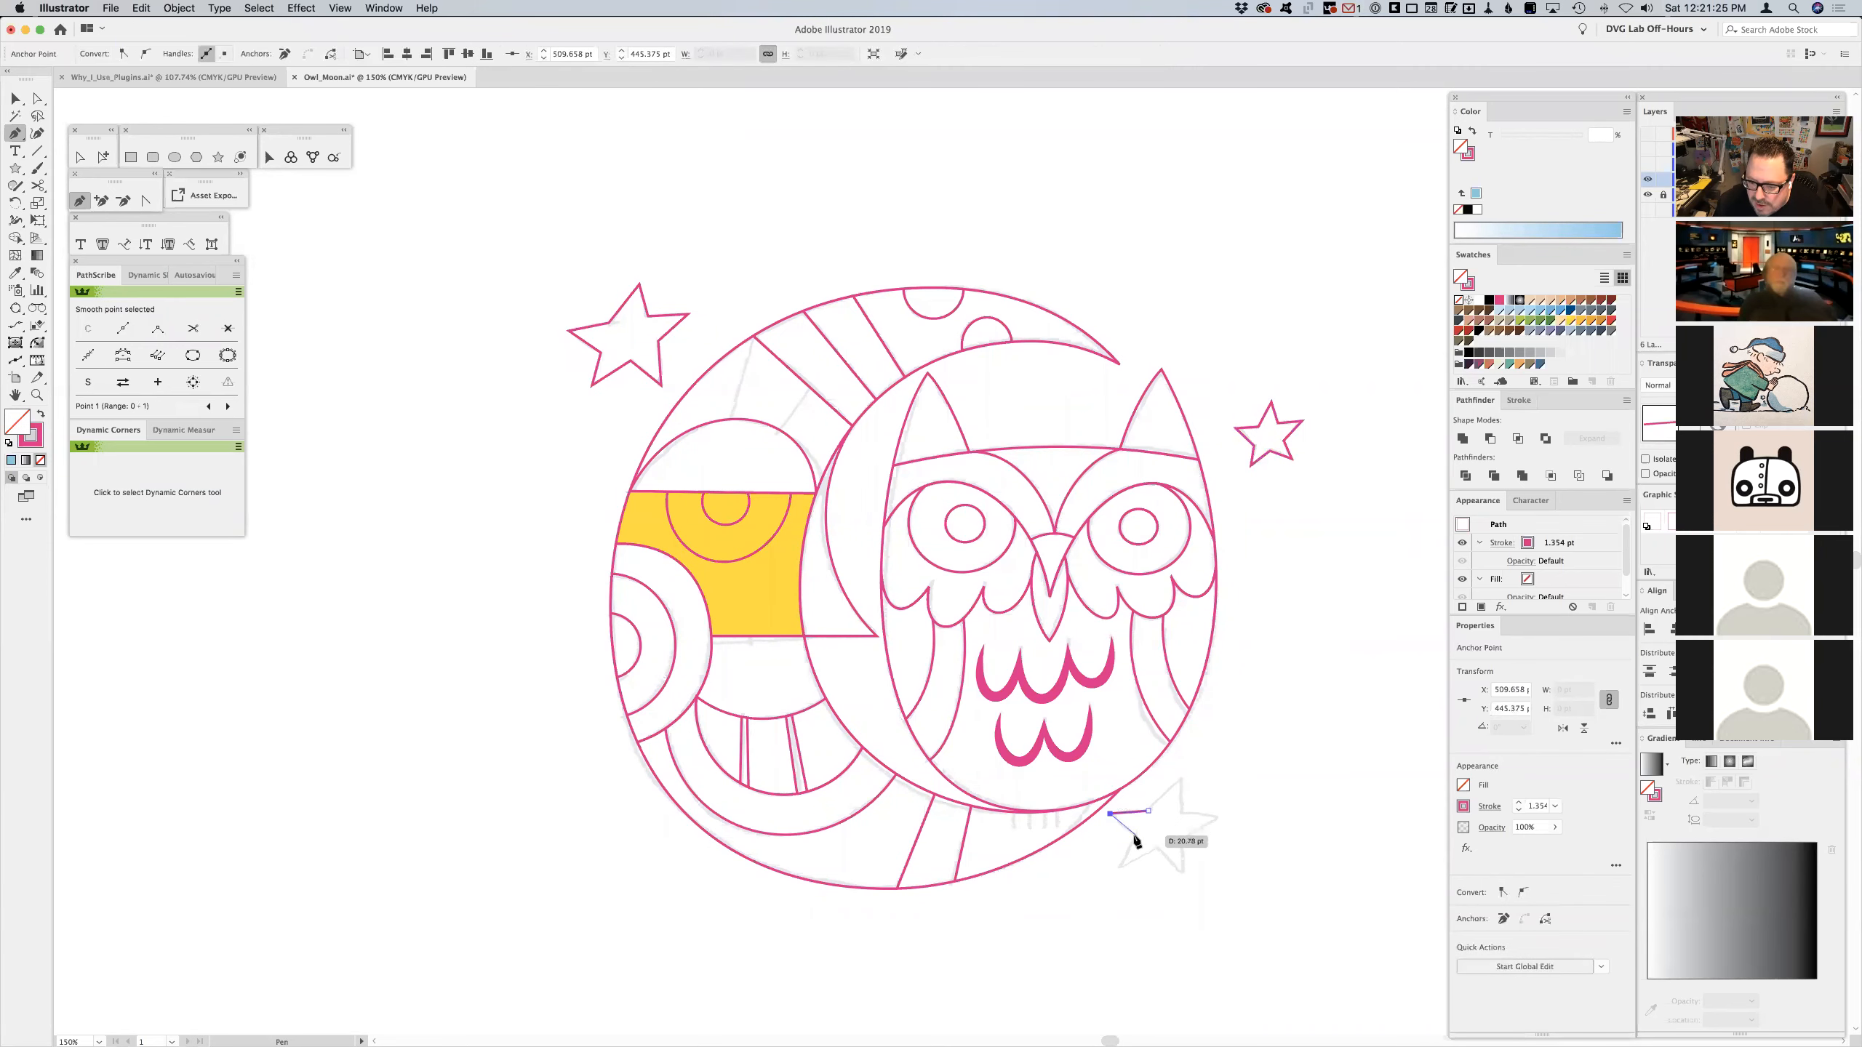
left_click_drag(1135, 837, 1124, 866)
left_click(1120, 866)
left_click(1157, 850)
left_click(1182, 872)
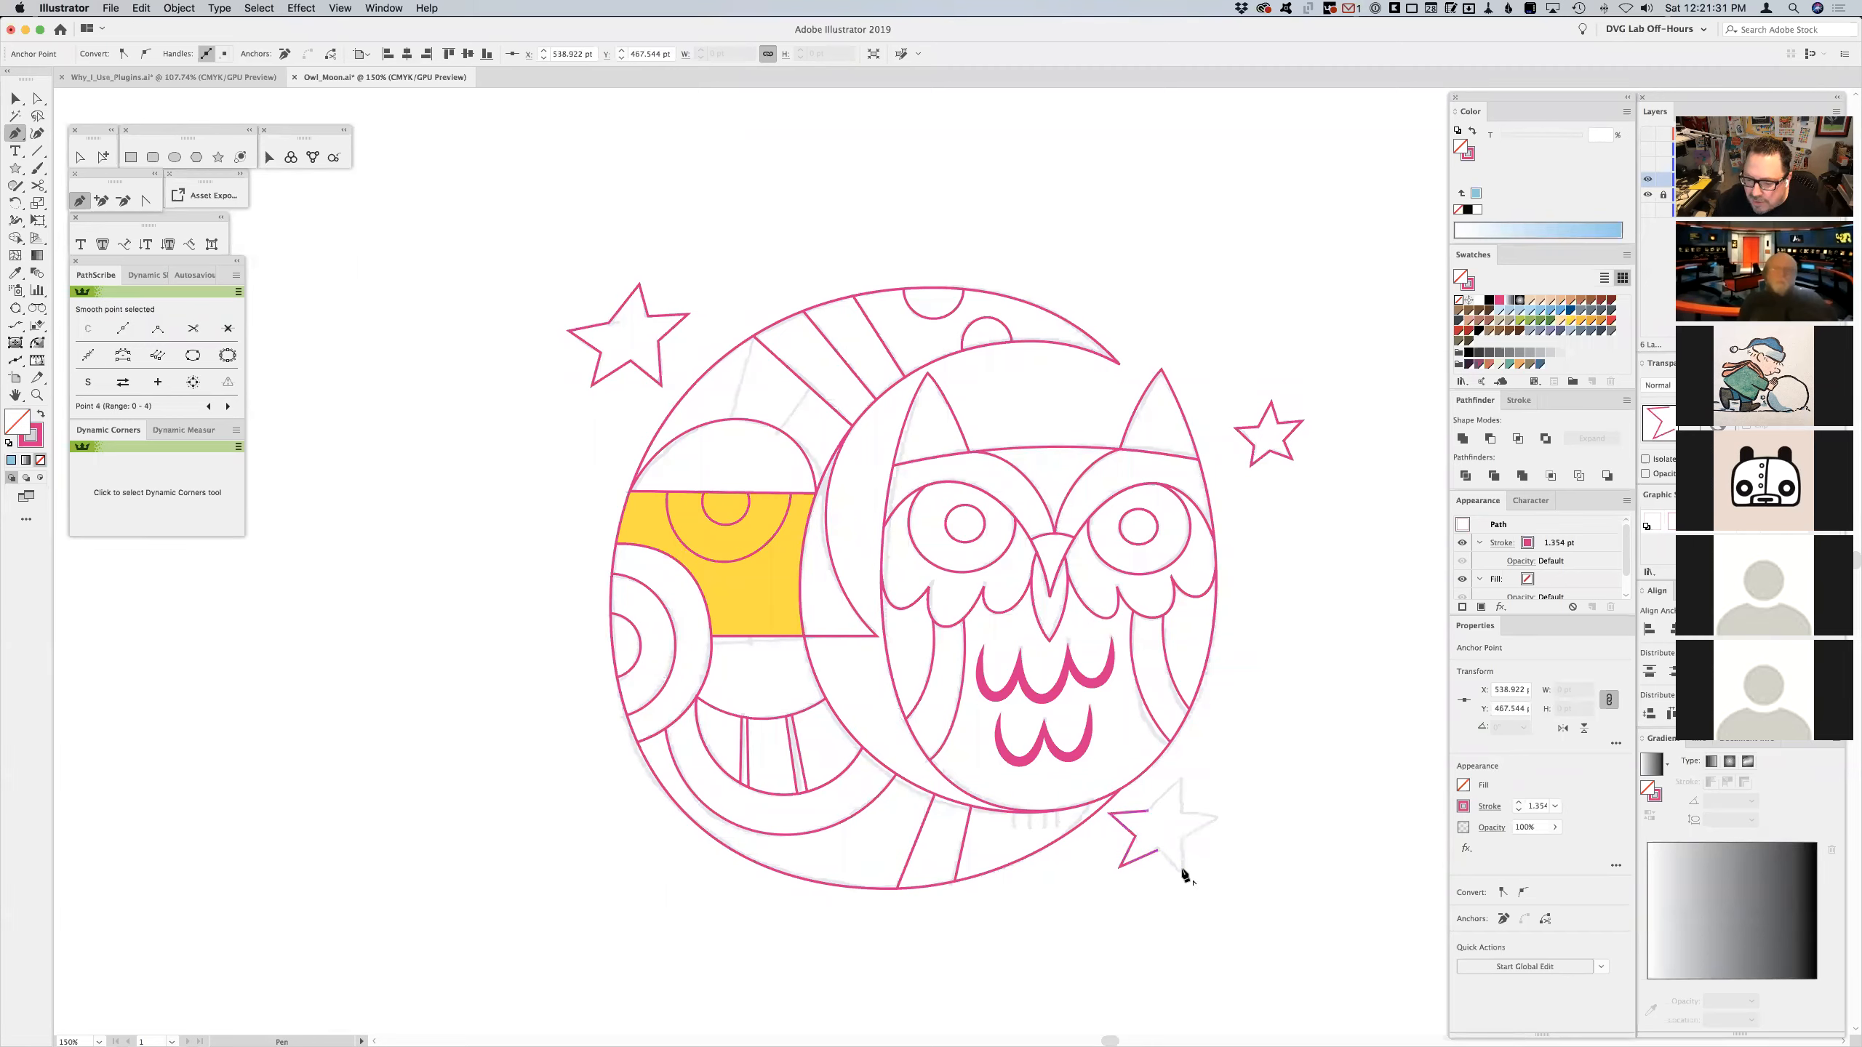
left_click(1184, 839)
left_click(1210, 817)
left_click(1184, 816)
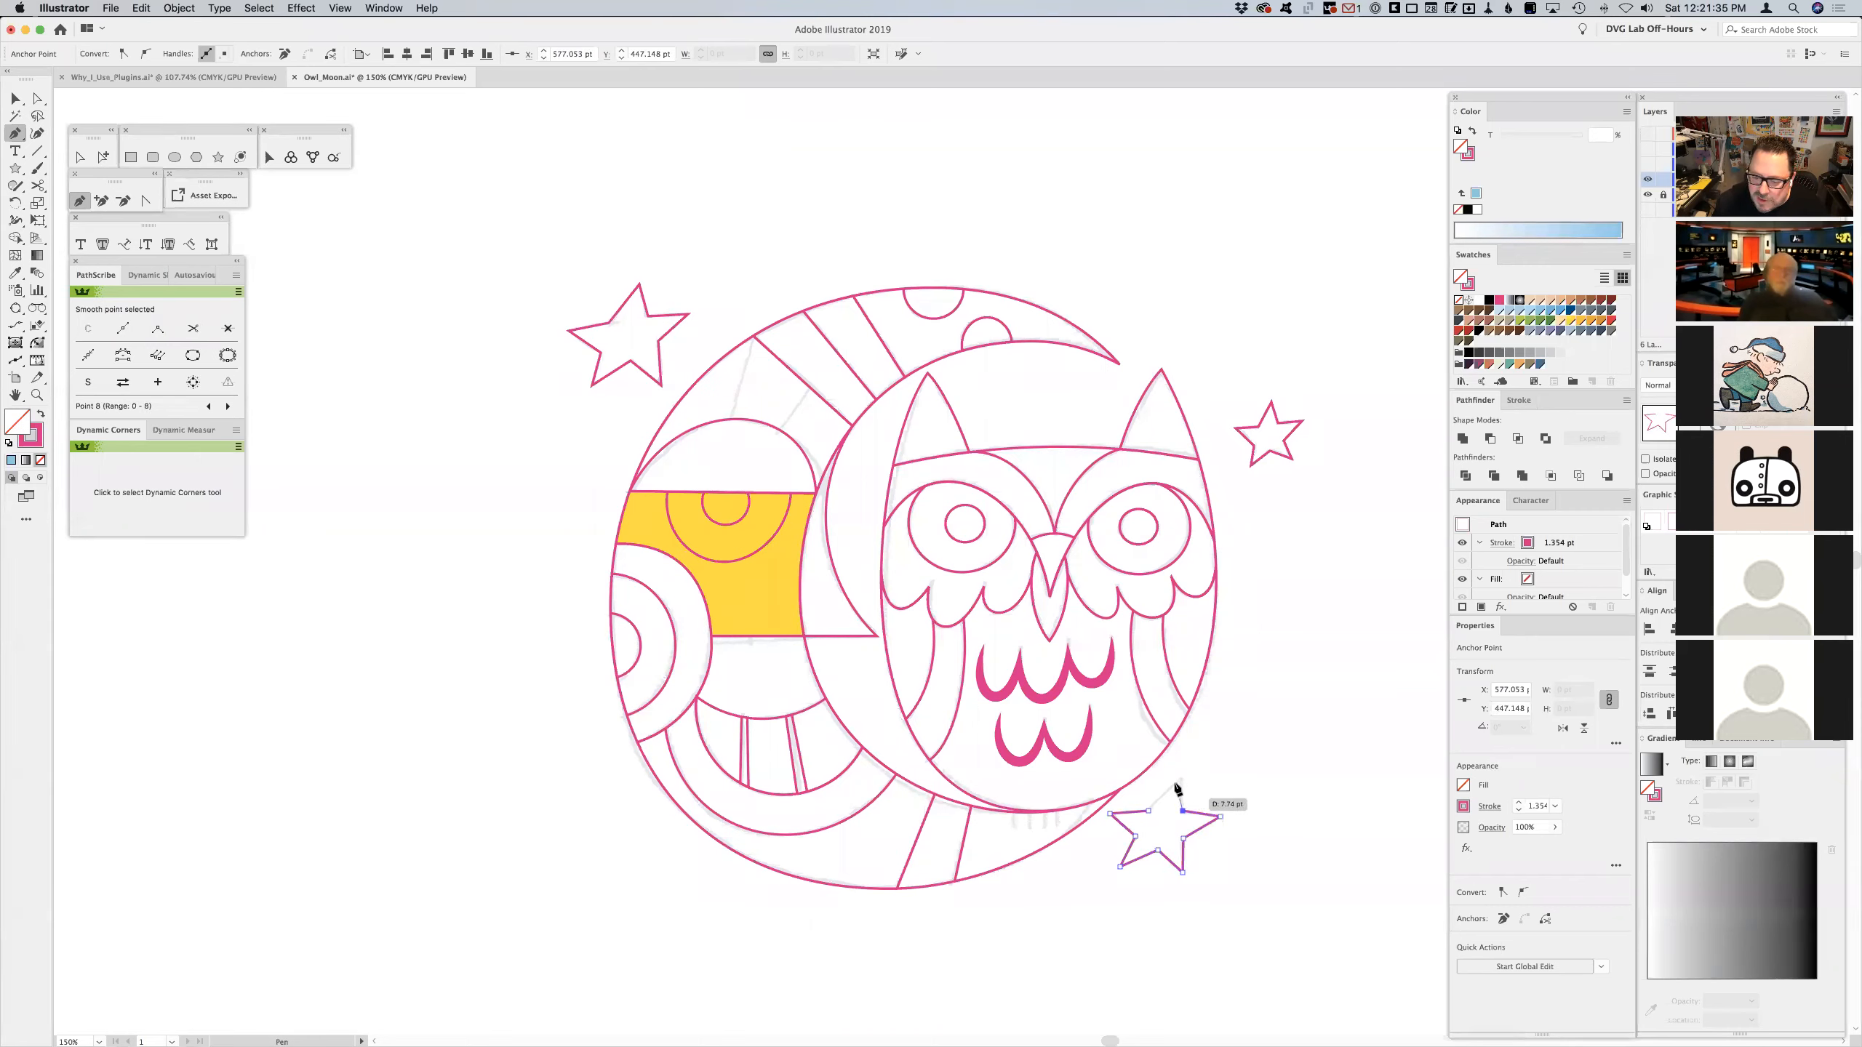
left_click(1175, 774)
left_click(1149, 811)
- Nudge the lower star's top anchor point slightly down to match the sketch, and deselect it
key("a")
left_click(1243, 766)
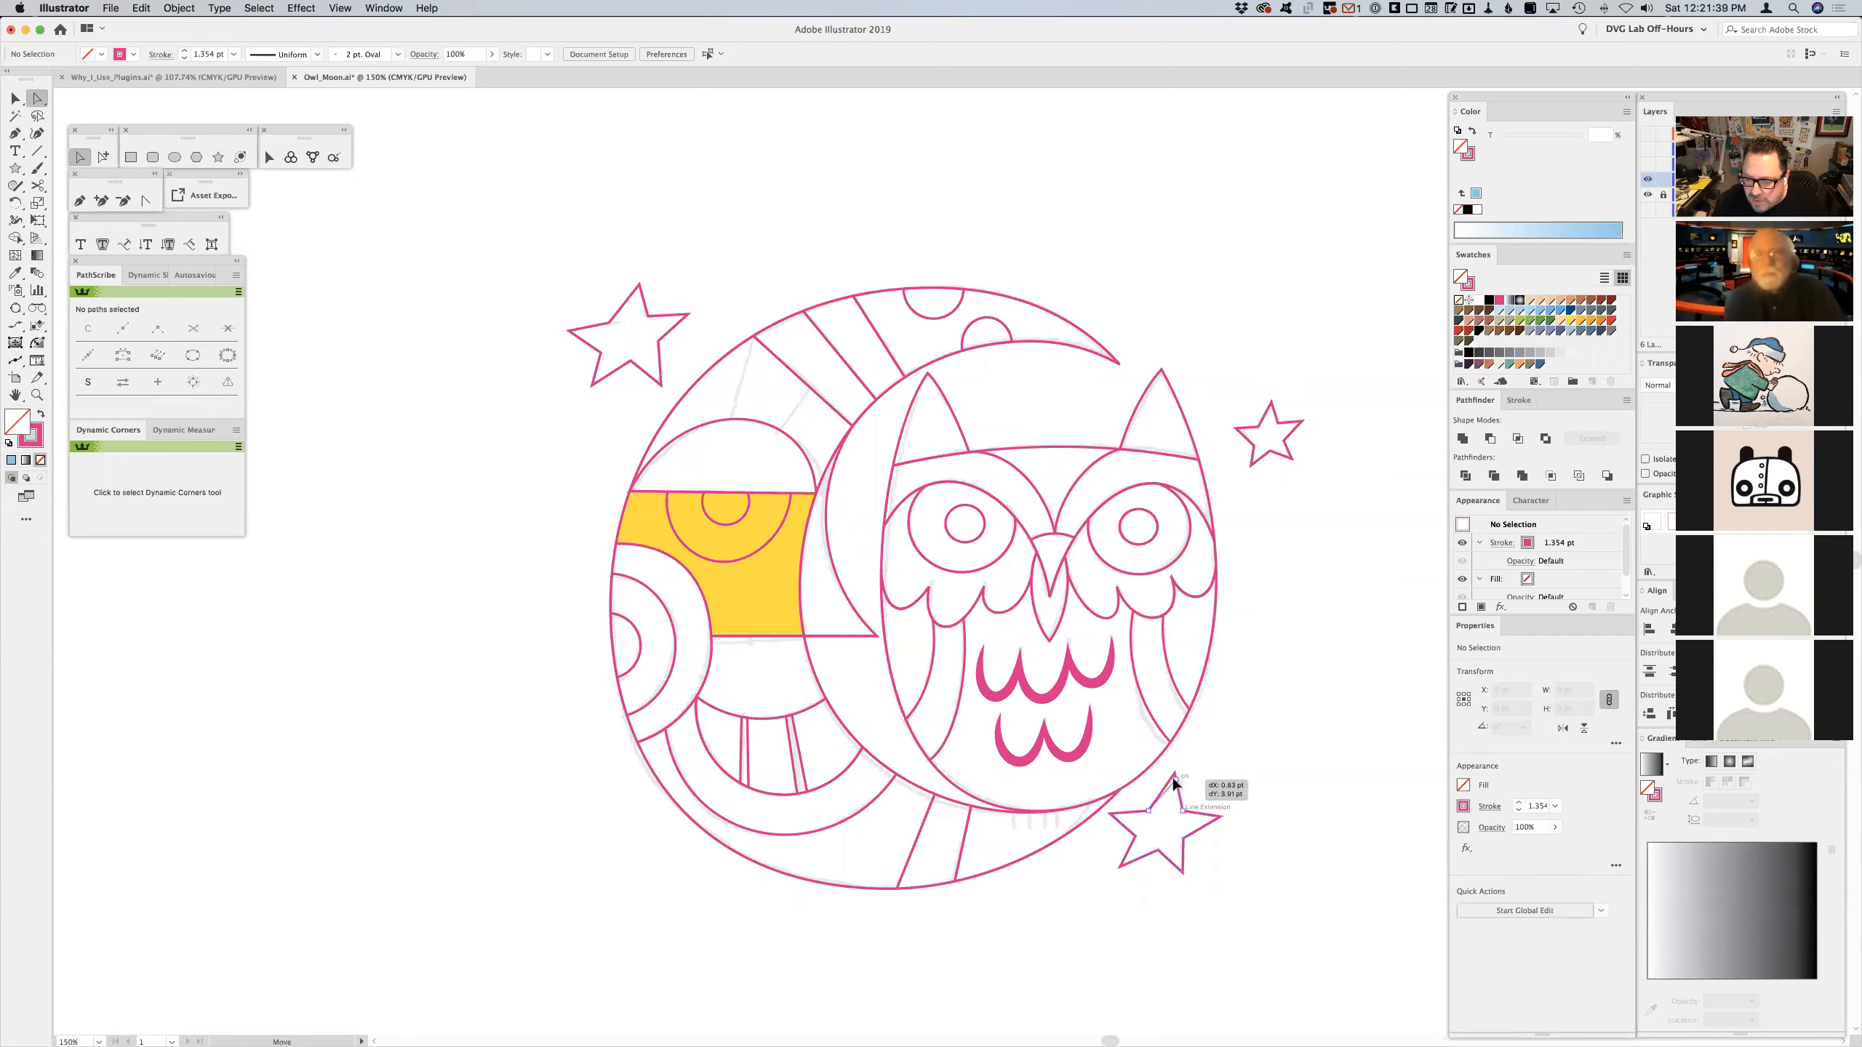
left_click(1172, 778)
left_click(1219, 765)
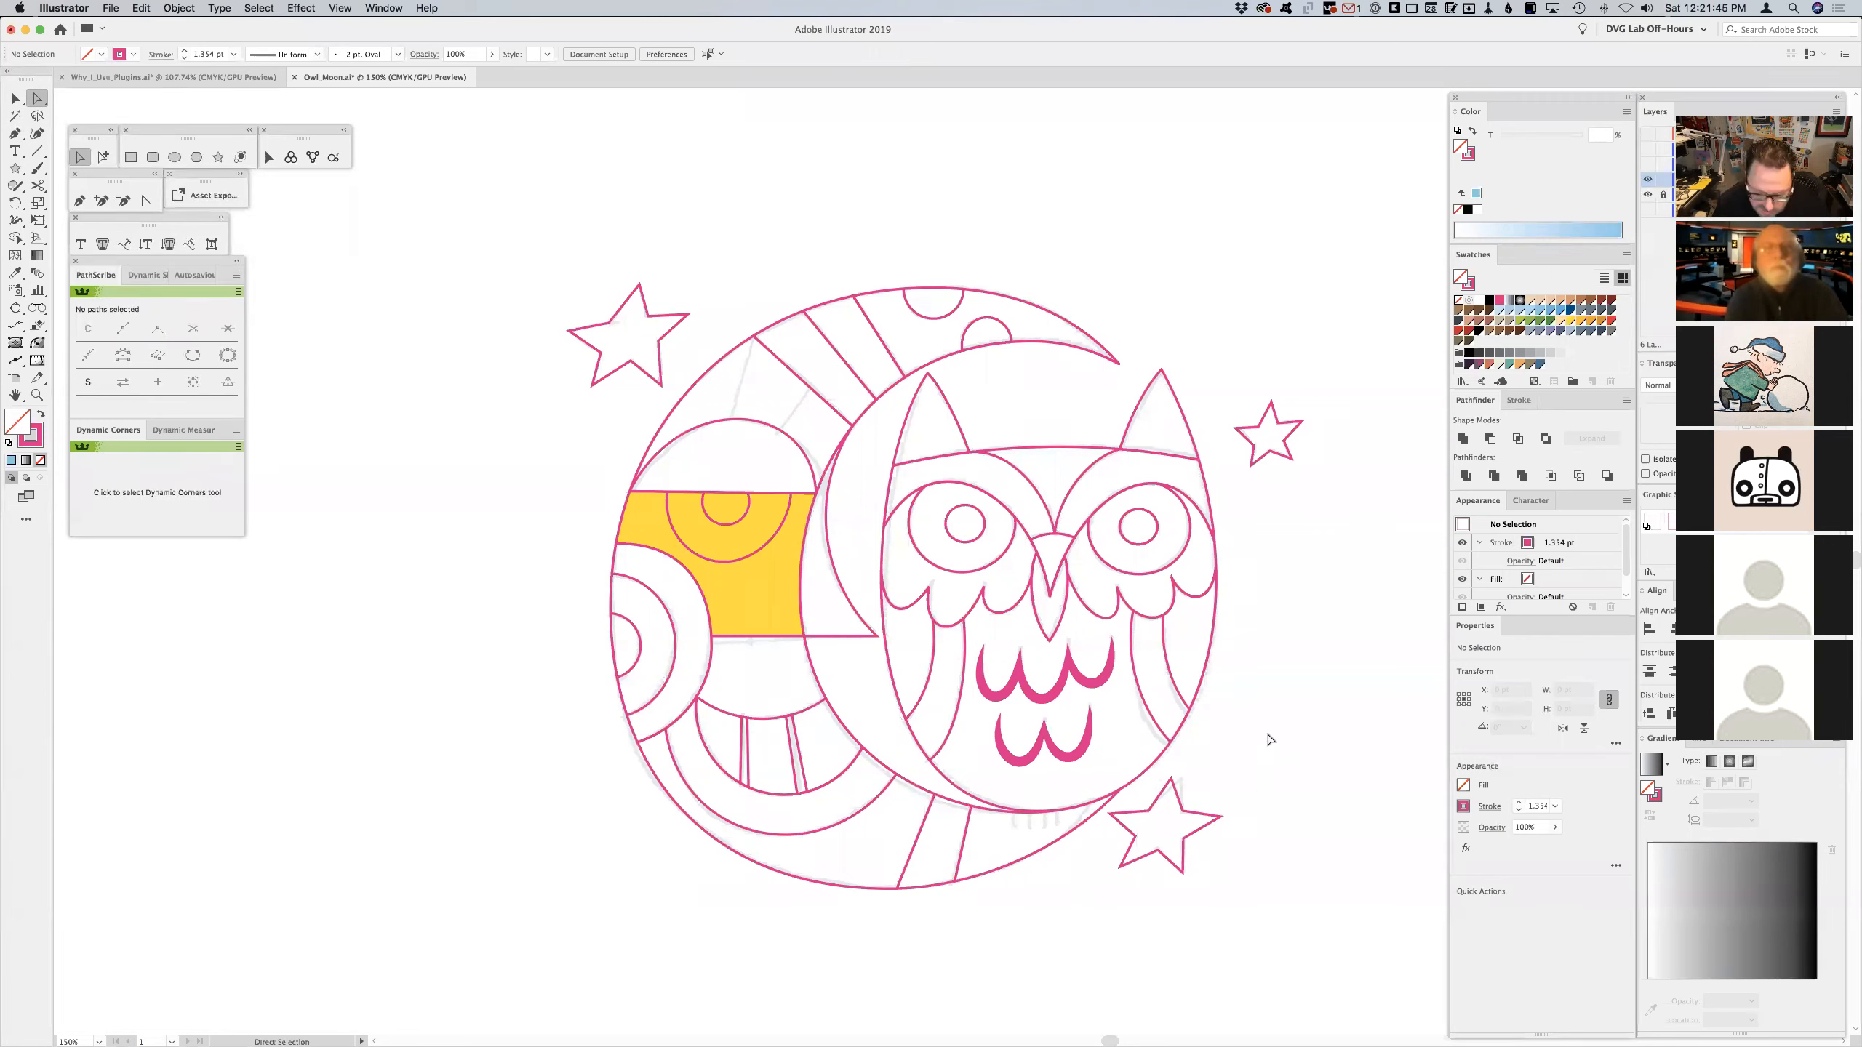
- Move the whole lower star to the right so it clears the moon's edge, and deselect it
key("v")
left_click_drag(1206, 818, 1240, 814)
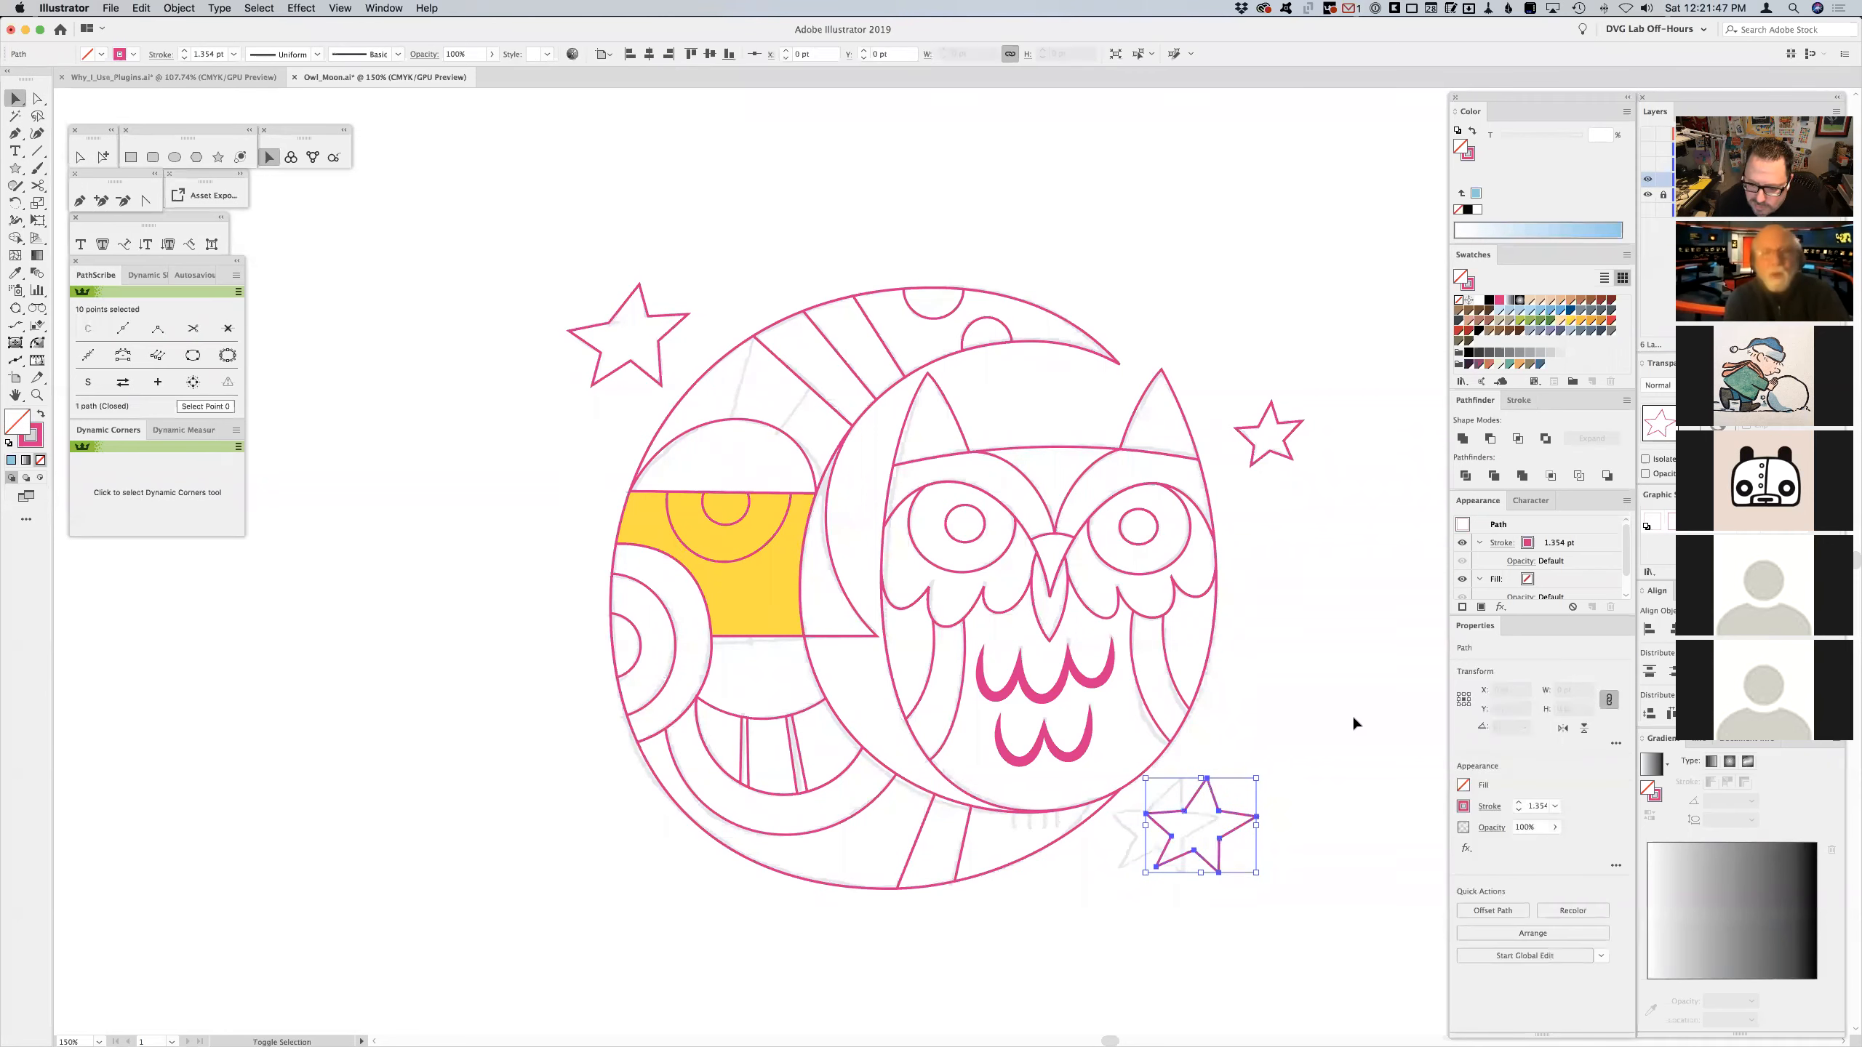
left_click(1353, 713)
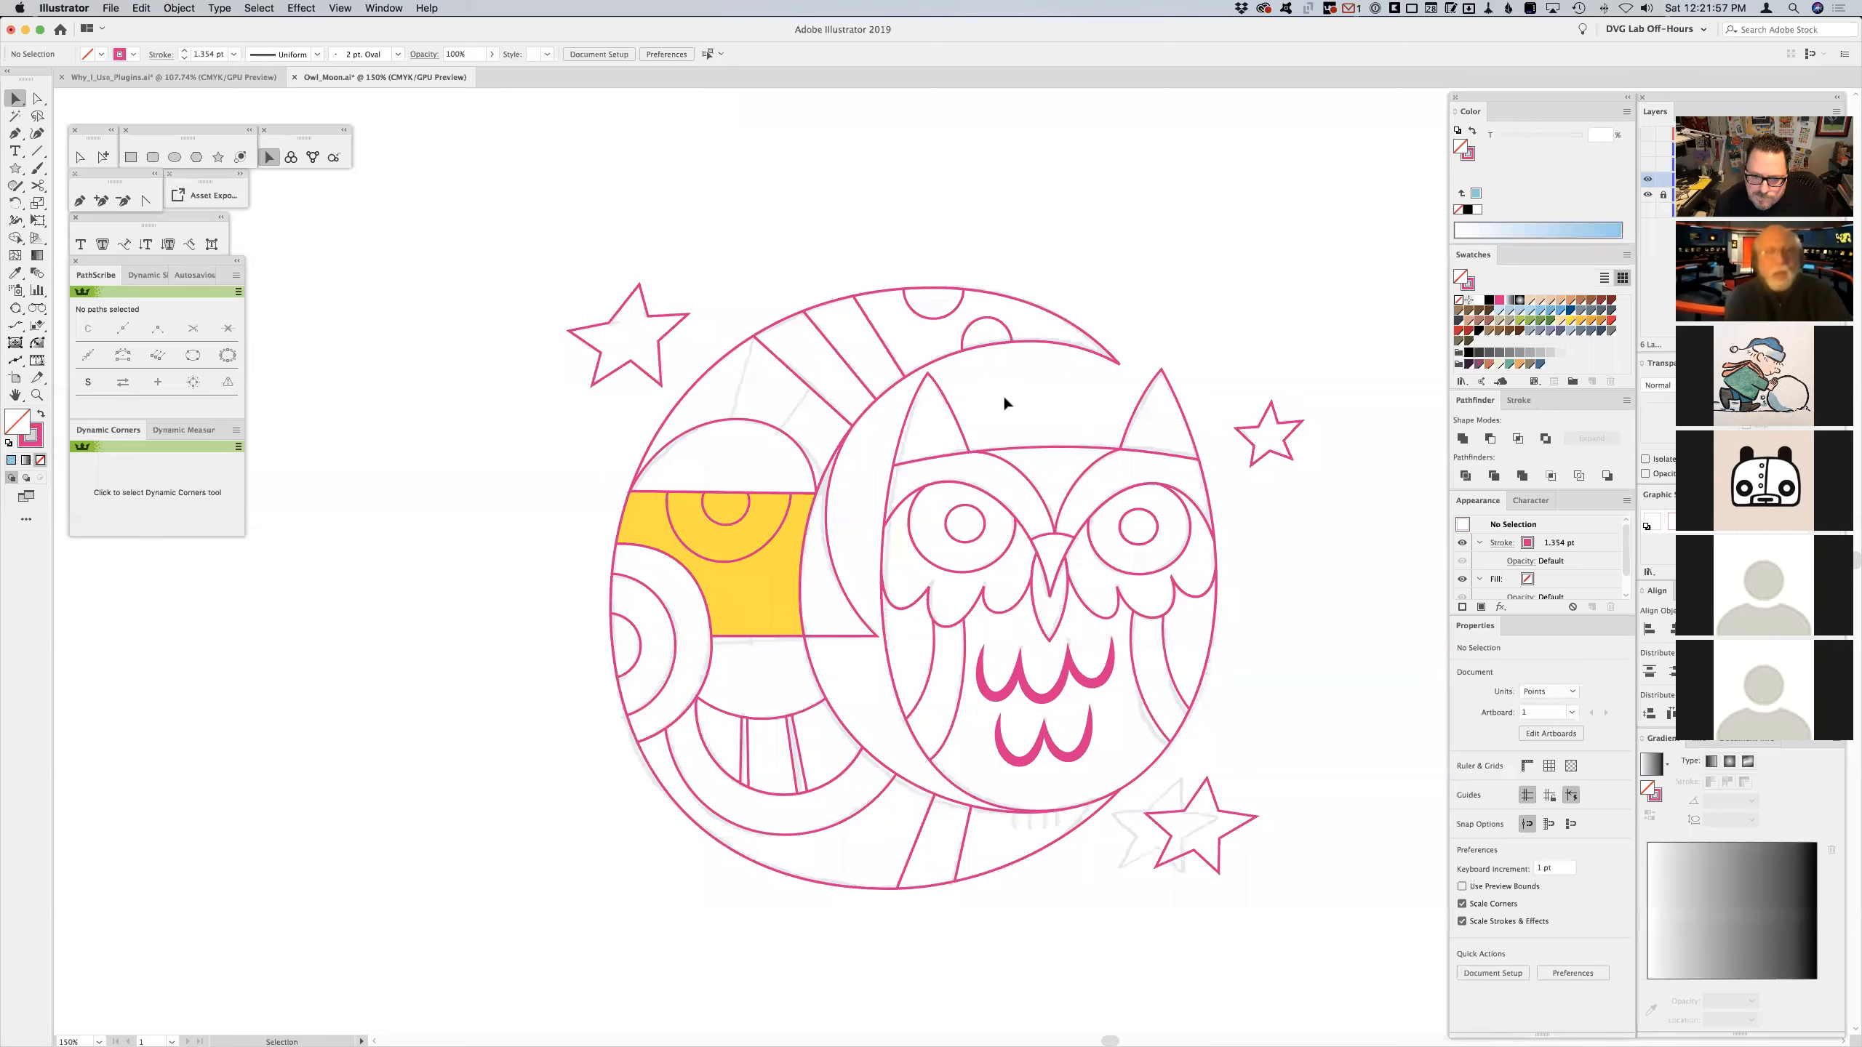
left_click(1052, 349)
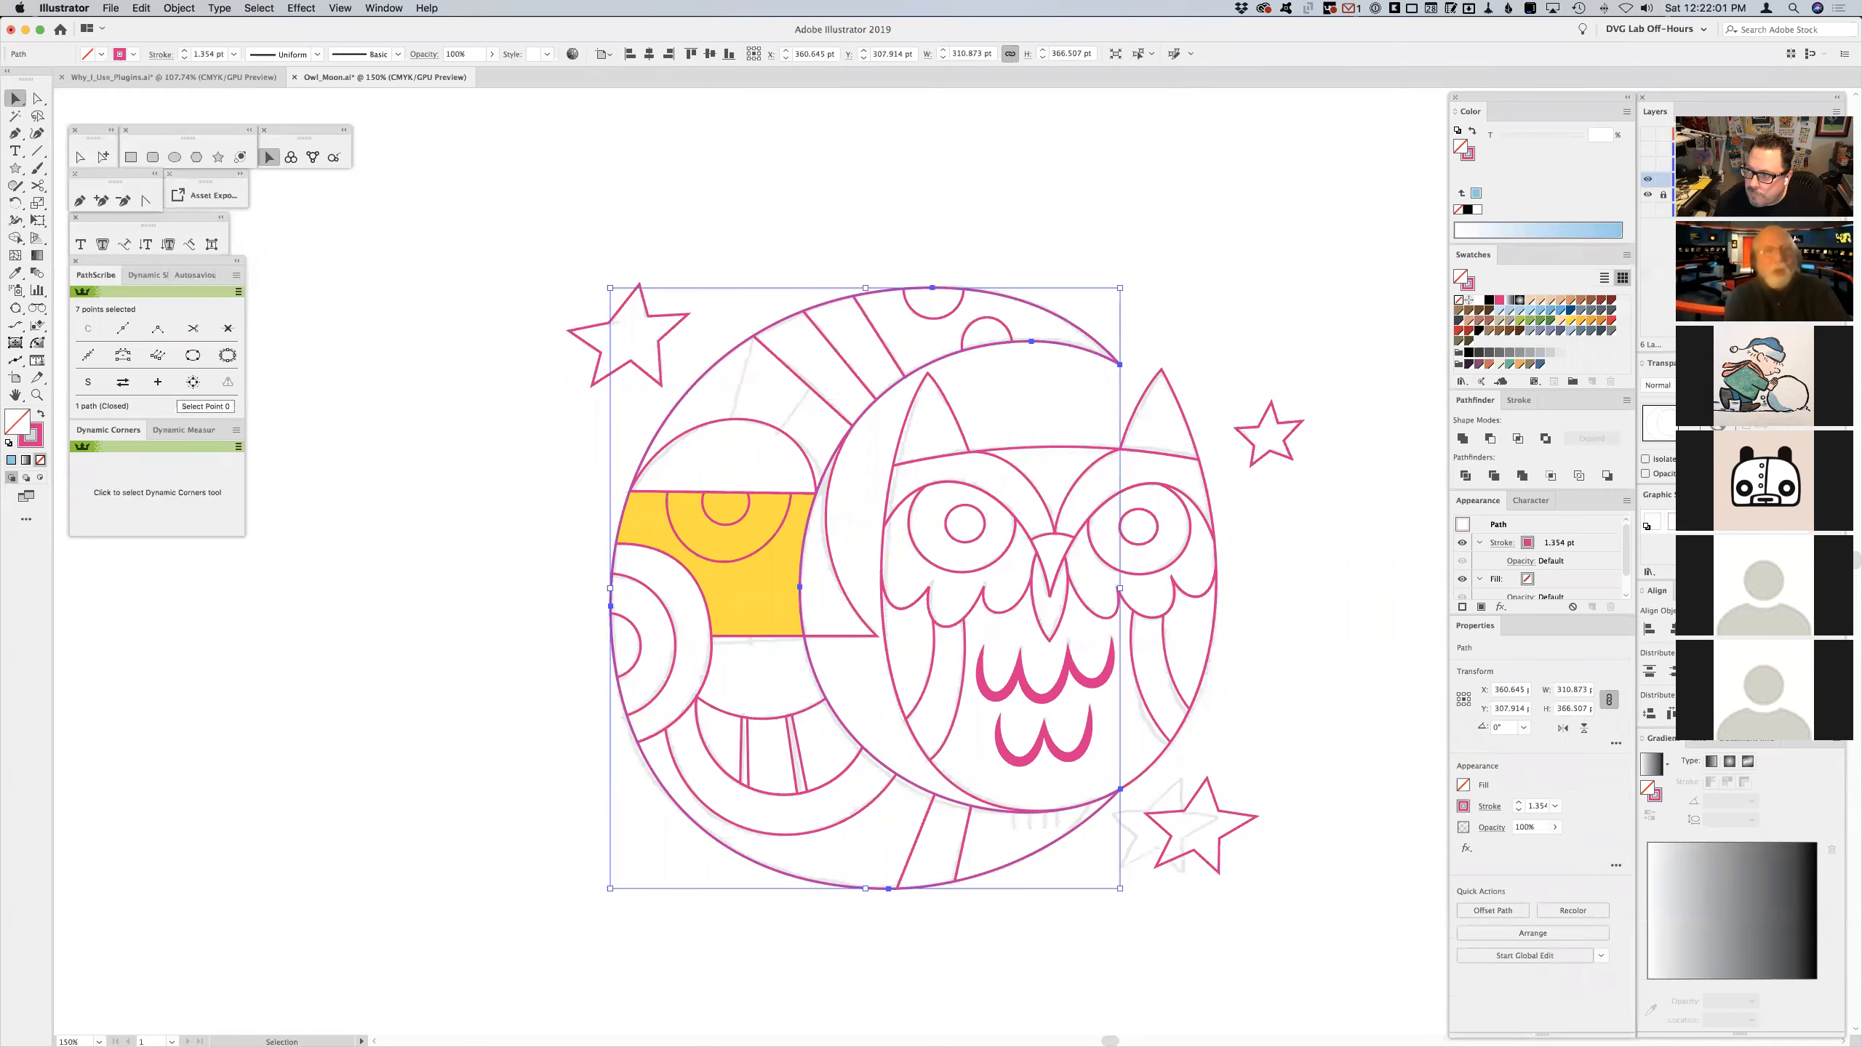
left_click(1298, 163)
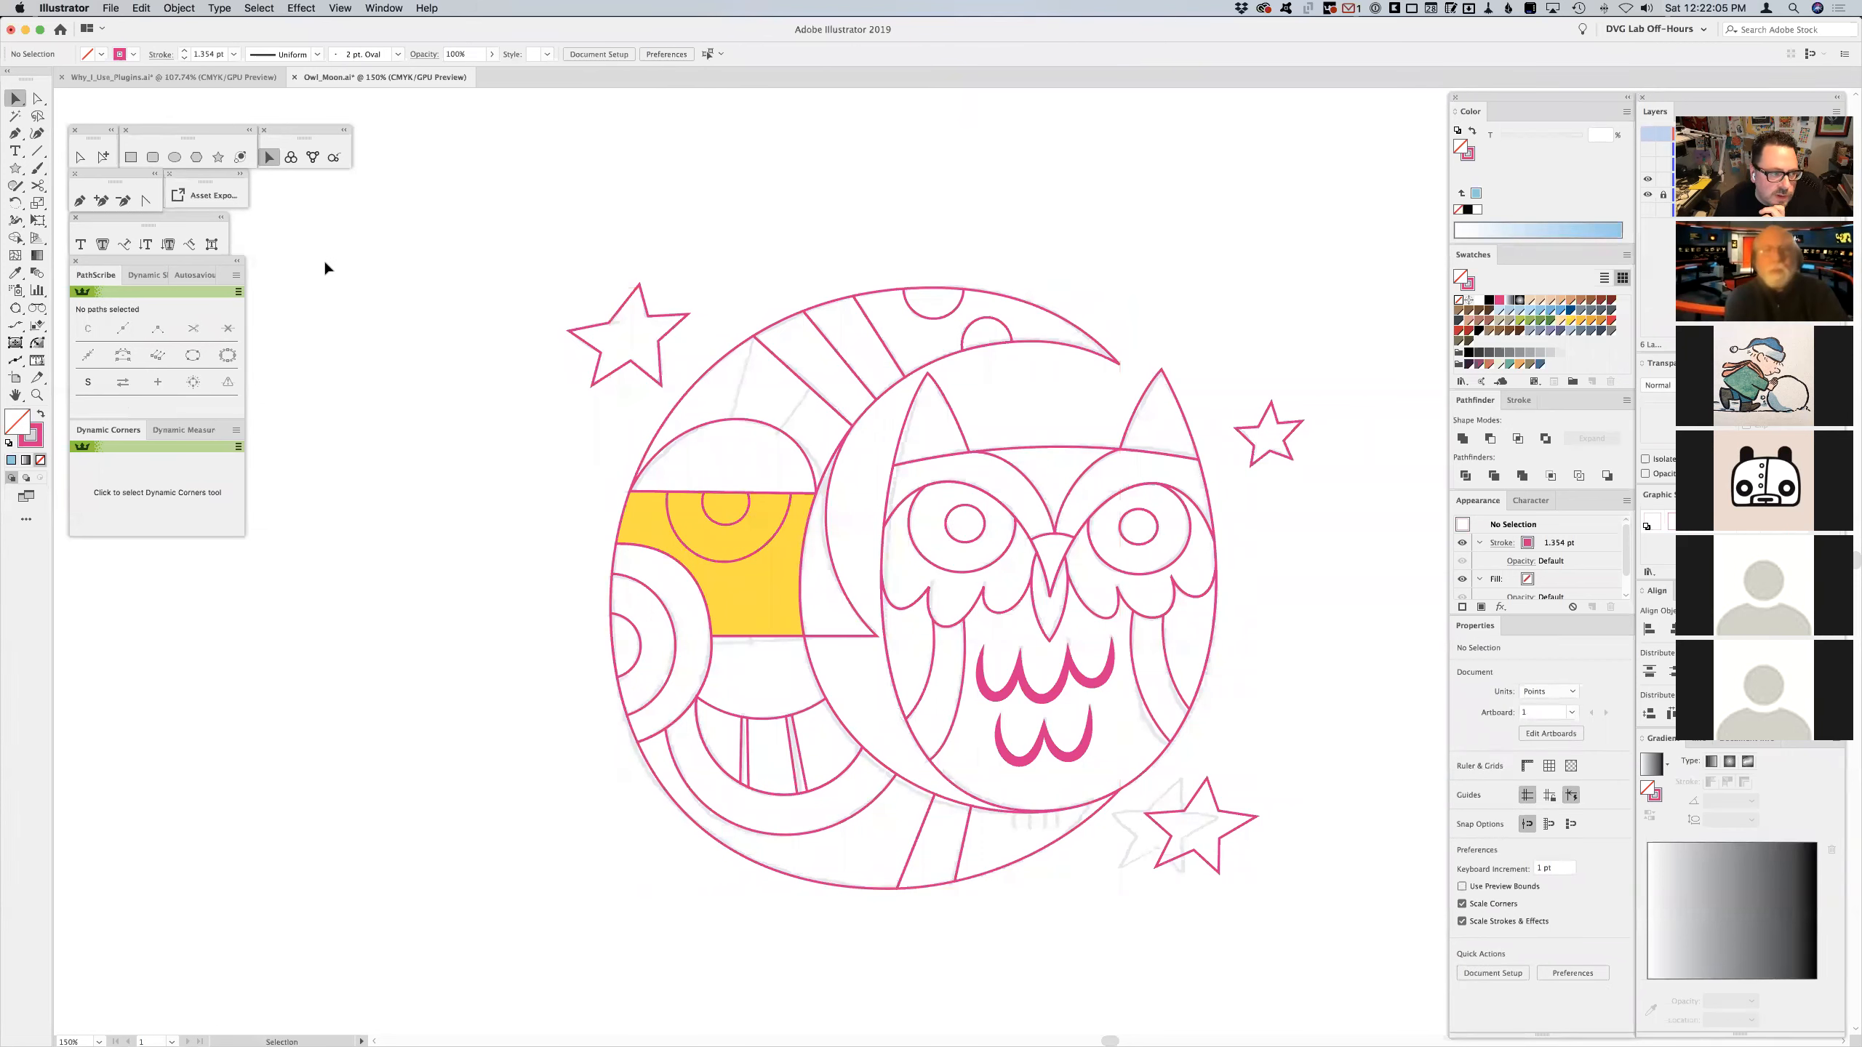
- Try to round the tip of the owl's right ear with the Dynamic Corners tool
left_click(37, 343)
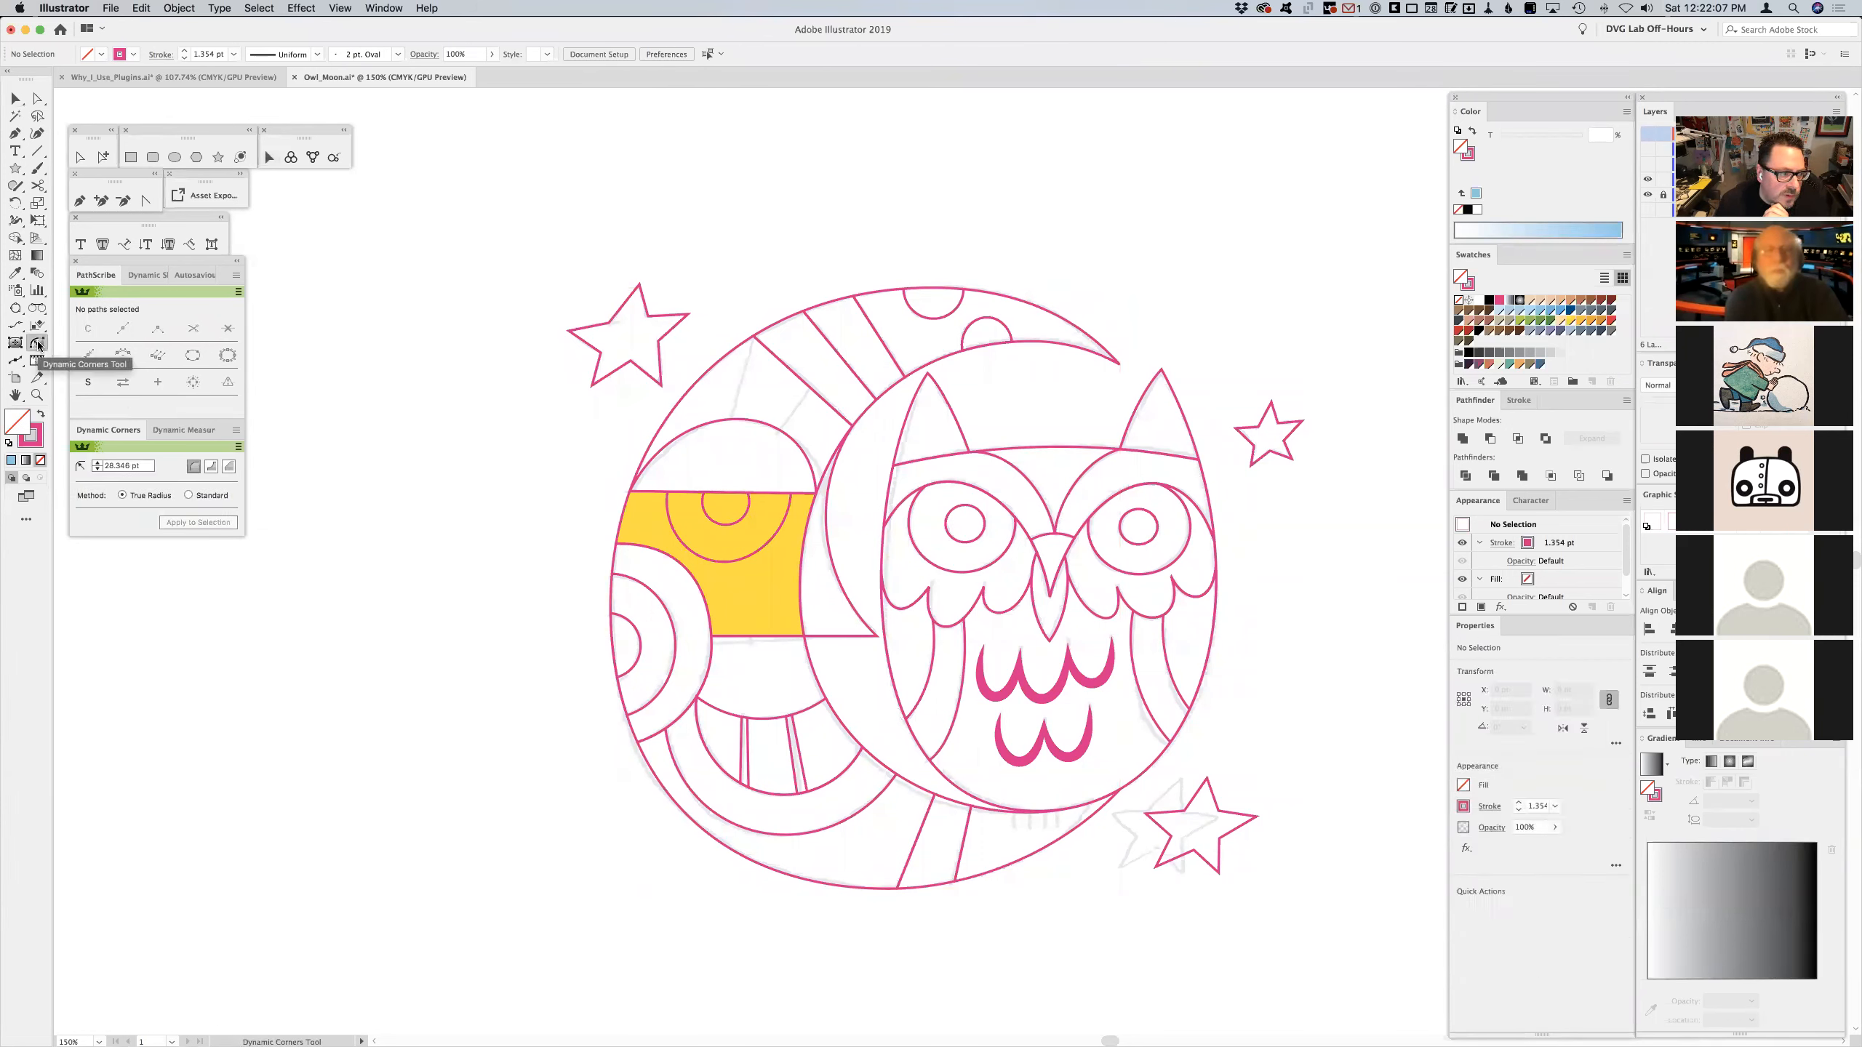
left_click(36, 397)
left_click_drag(767, 224, 1391, 945)
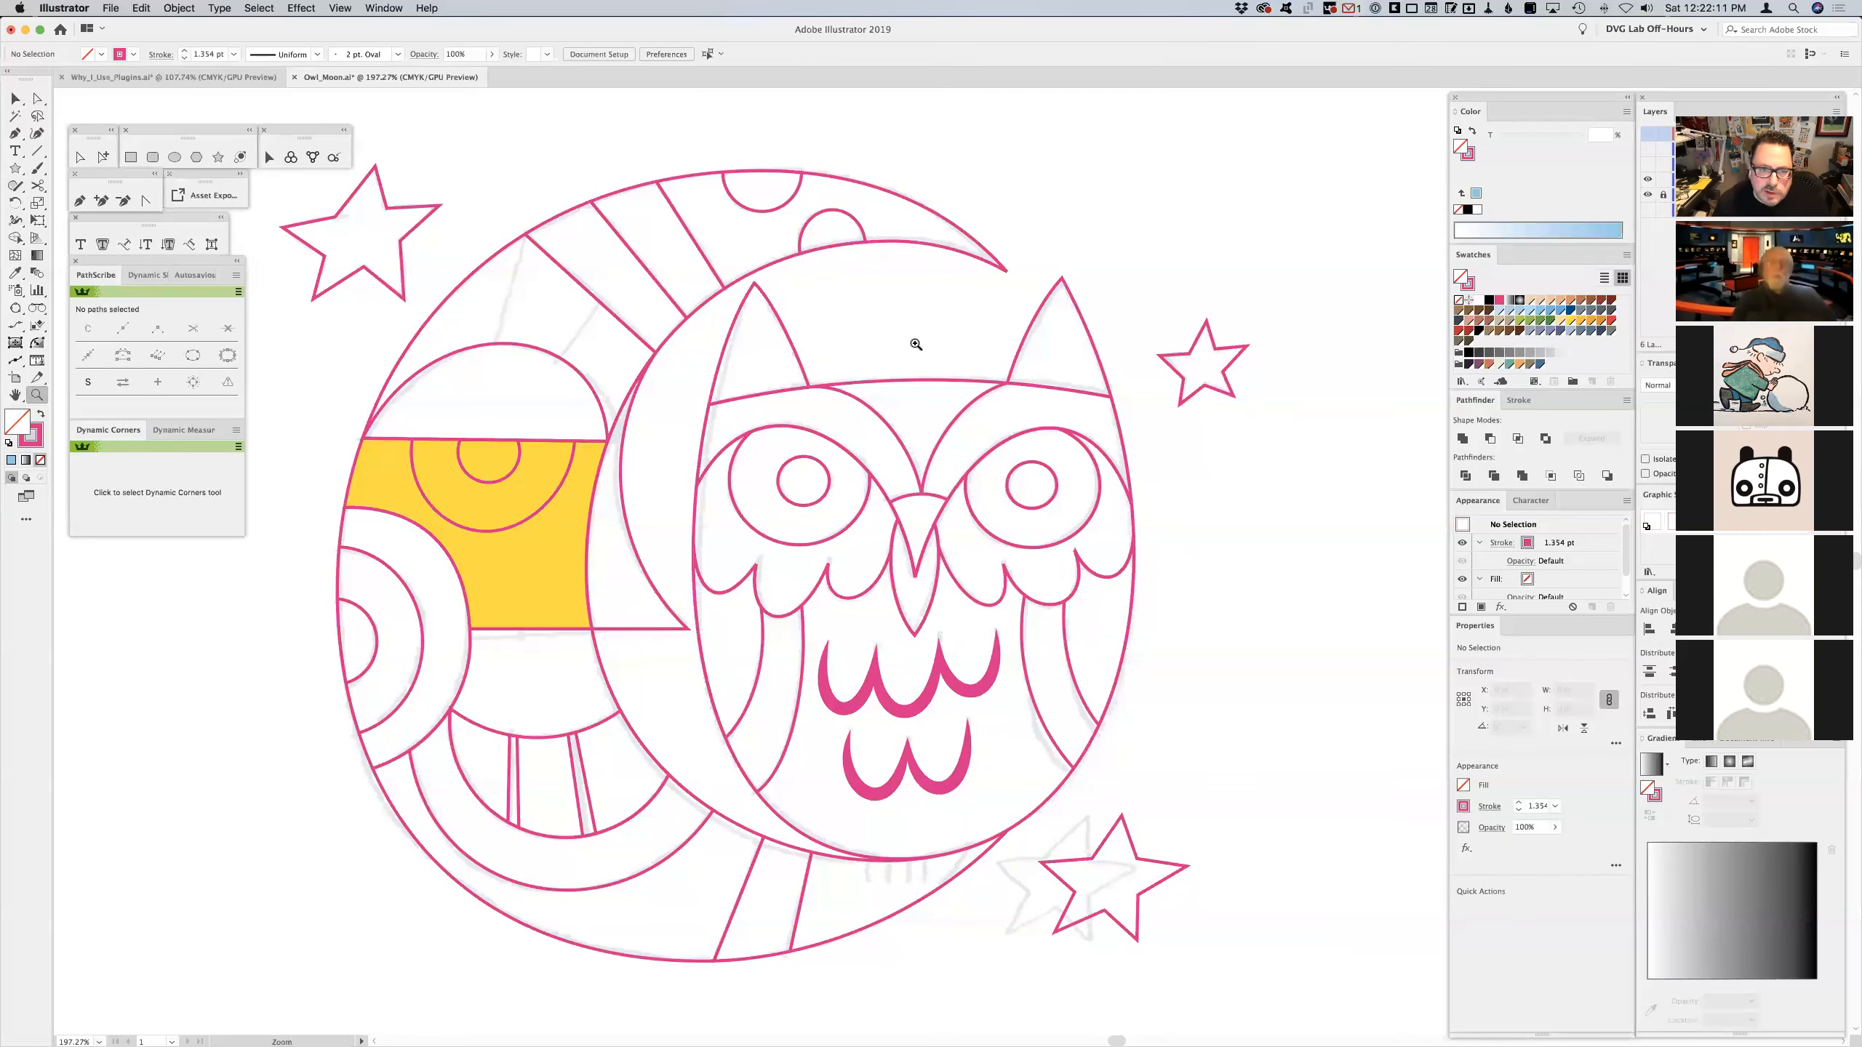
left_click_drag(850, 208, 1187, 505)
left_click_drag(1069, 418, 1063, 466)
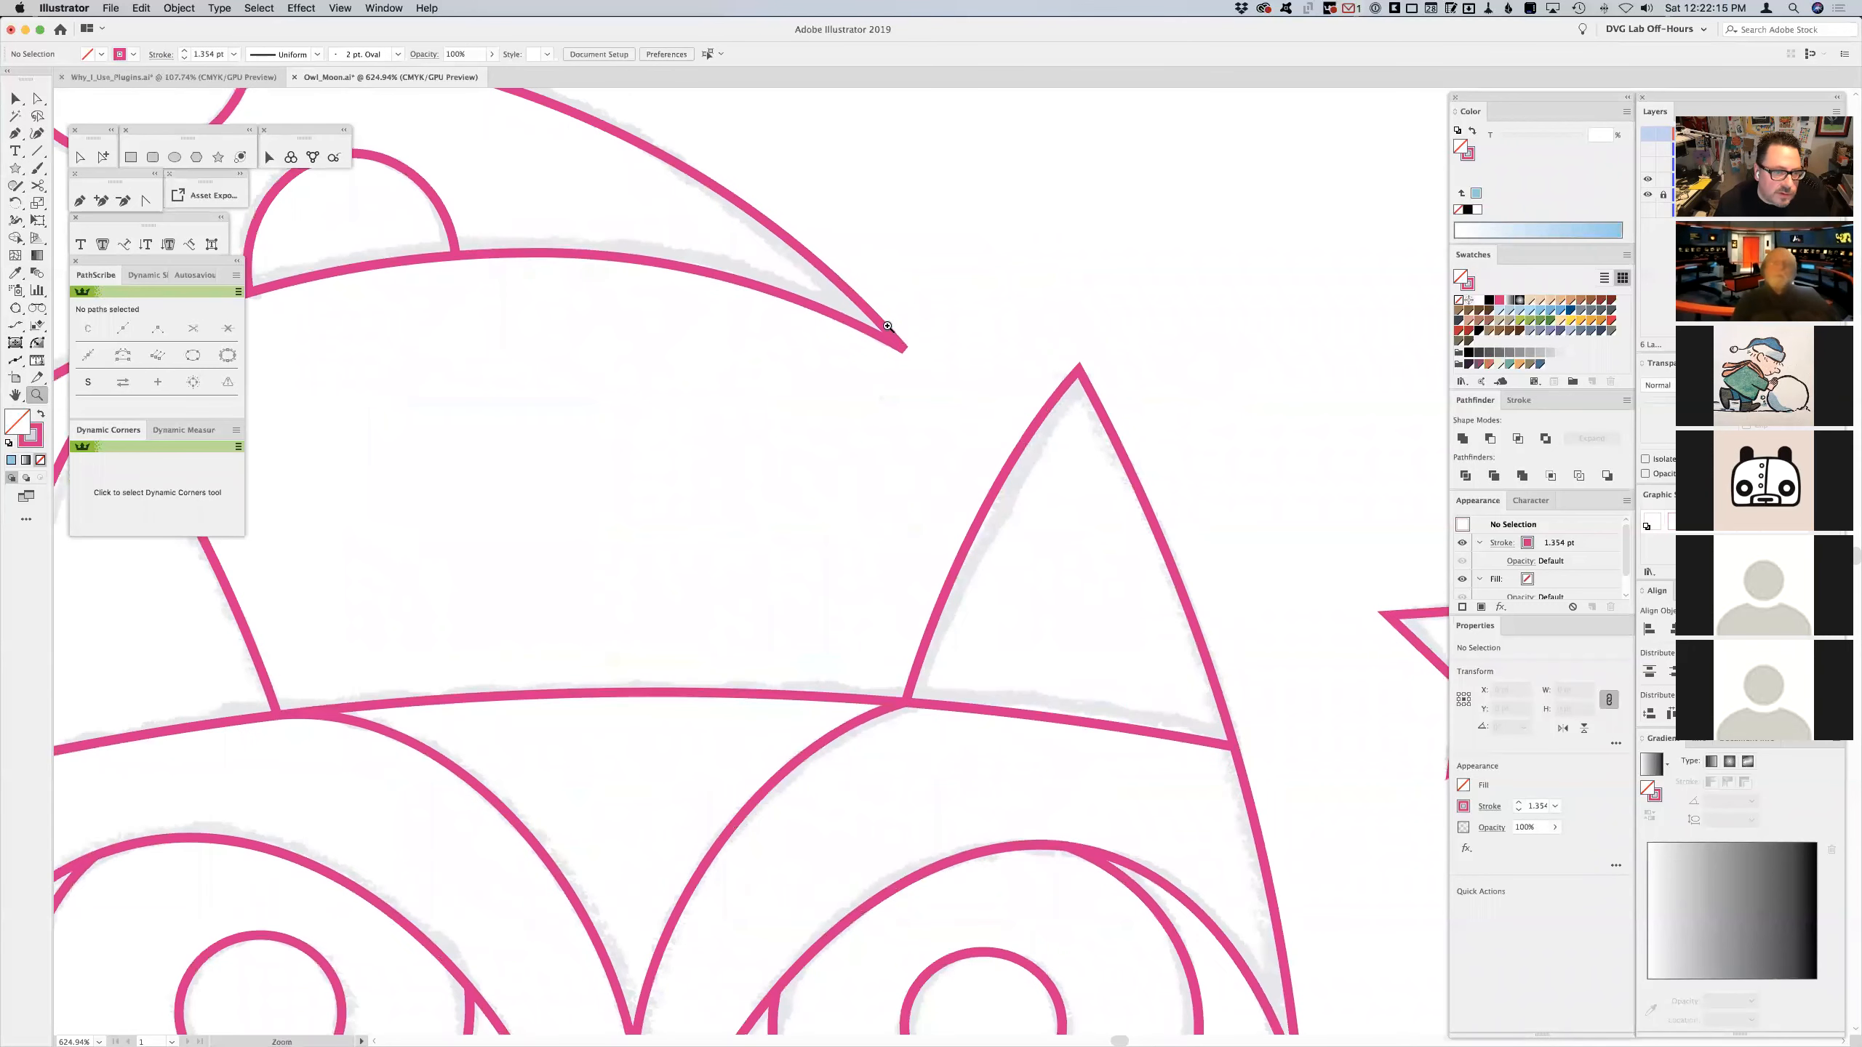
left_click(37, 343)
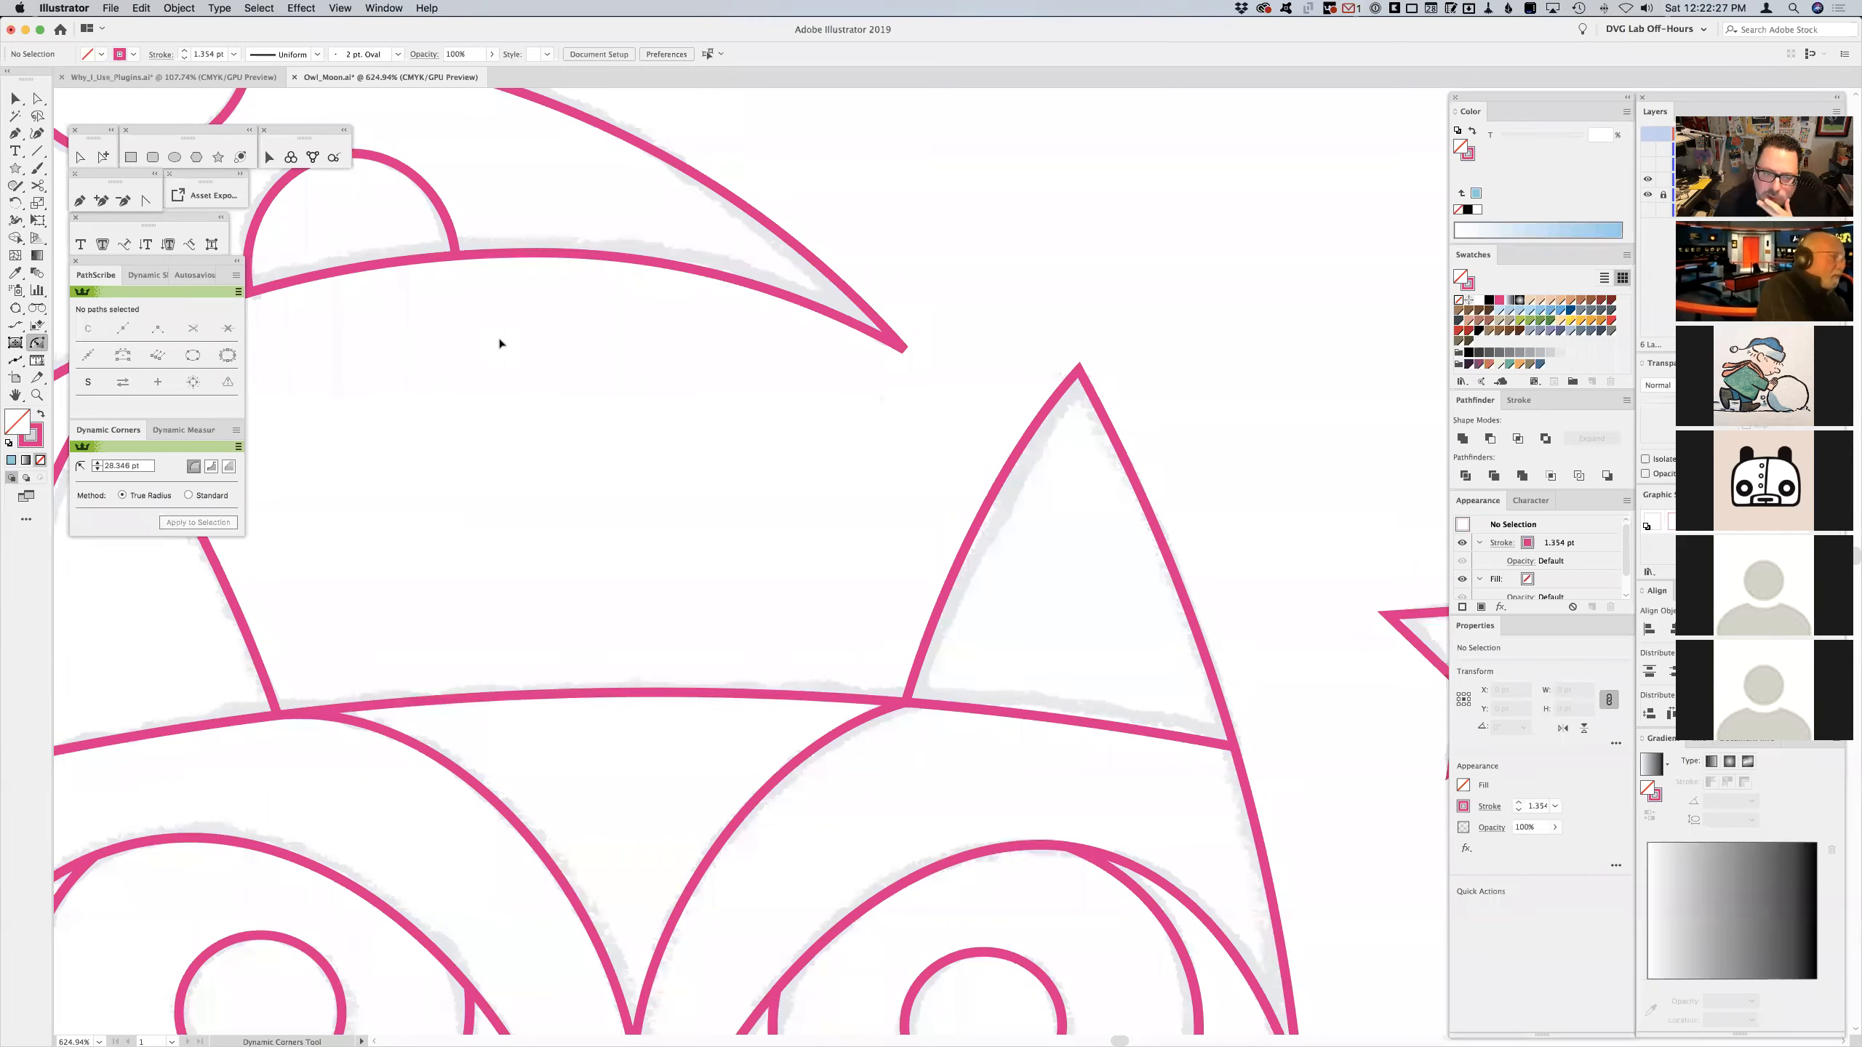
left_click_drag(1077, 369, 1077, 370)
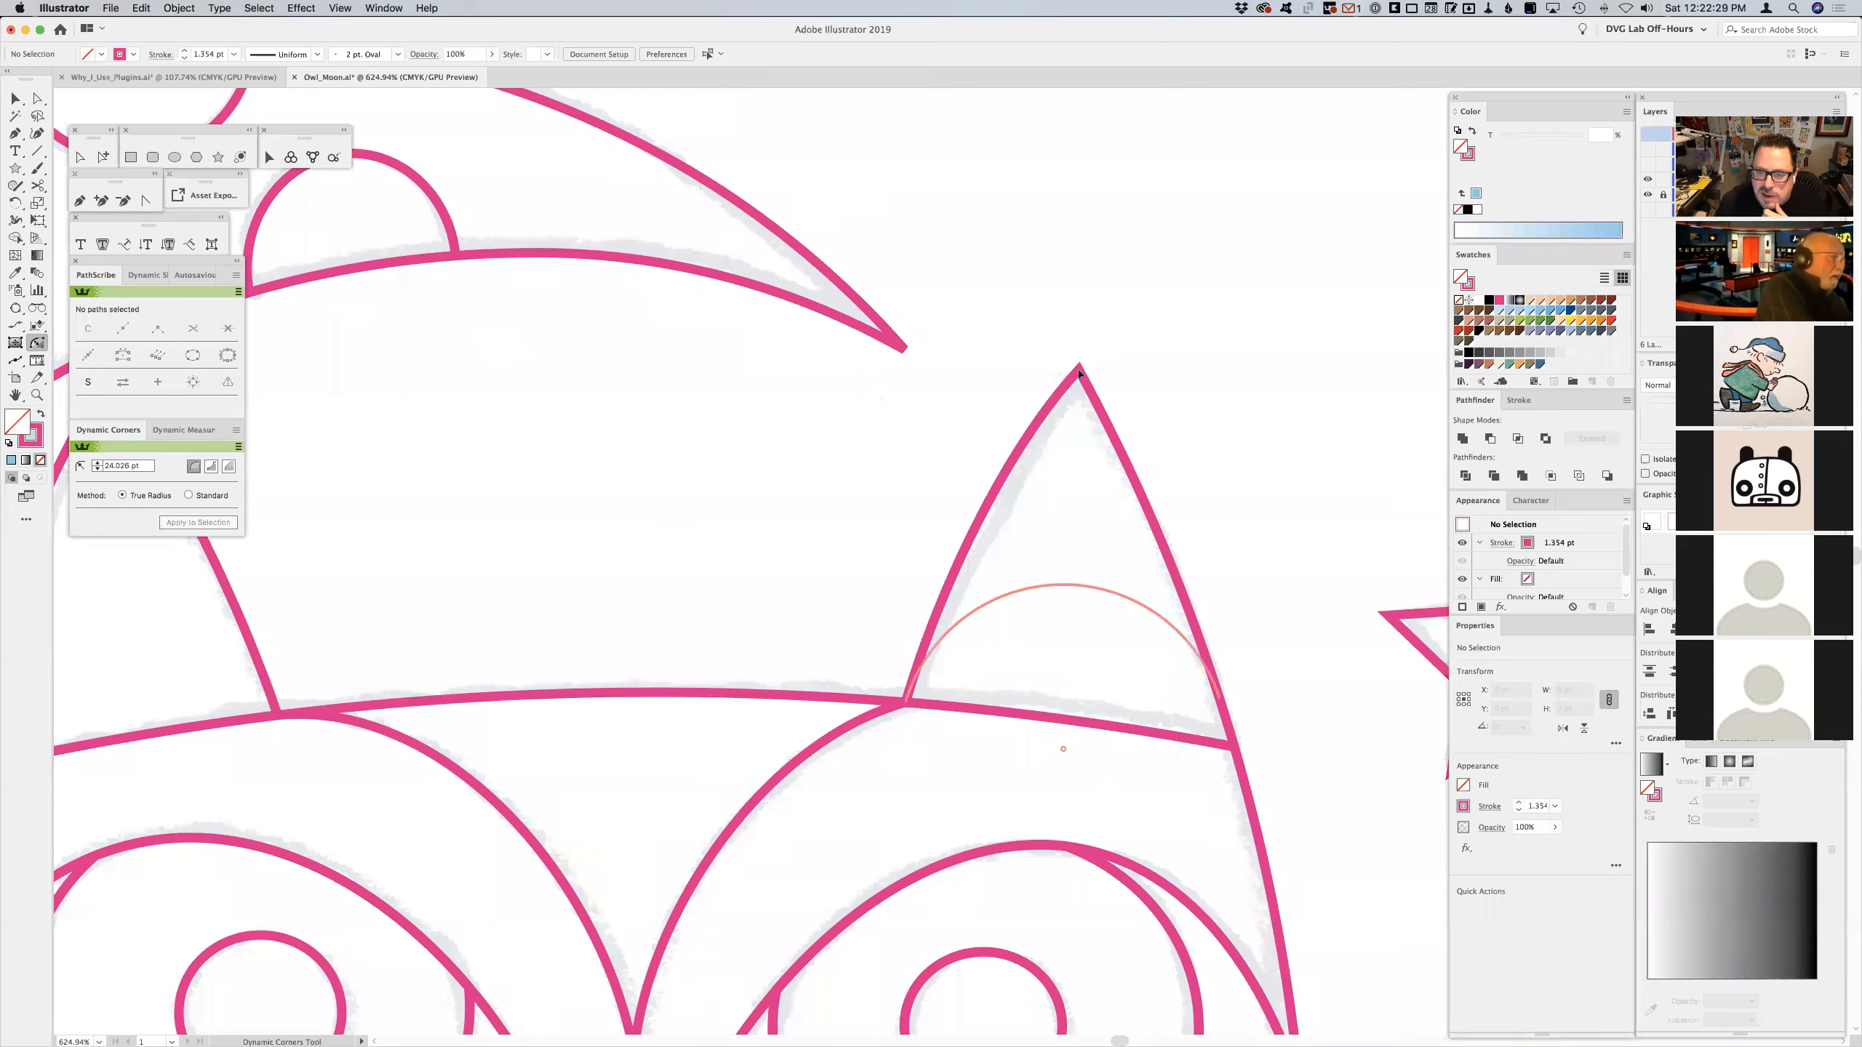
- Select the right ear's tip point and examine the corner widget settings in the Selection & Anchor Display preferences
key("a")
left_click(1048, 379)
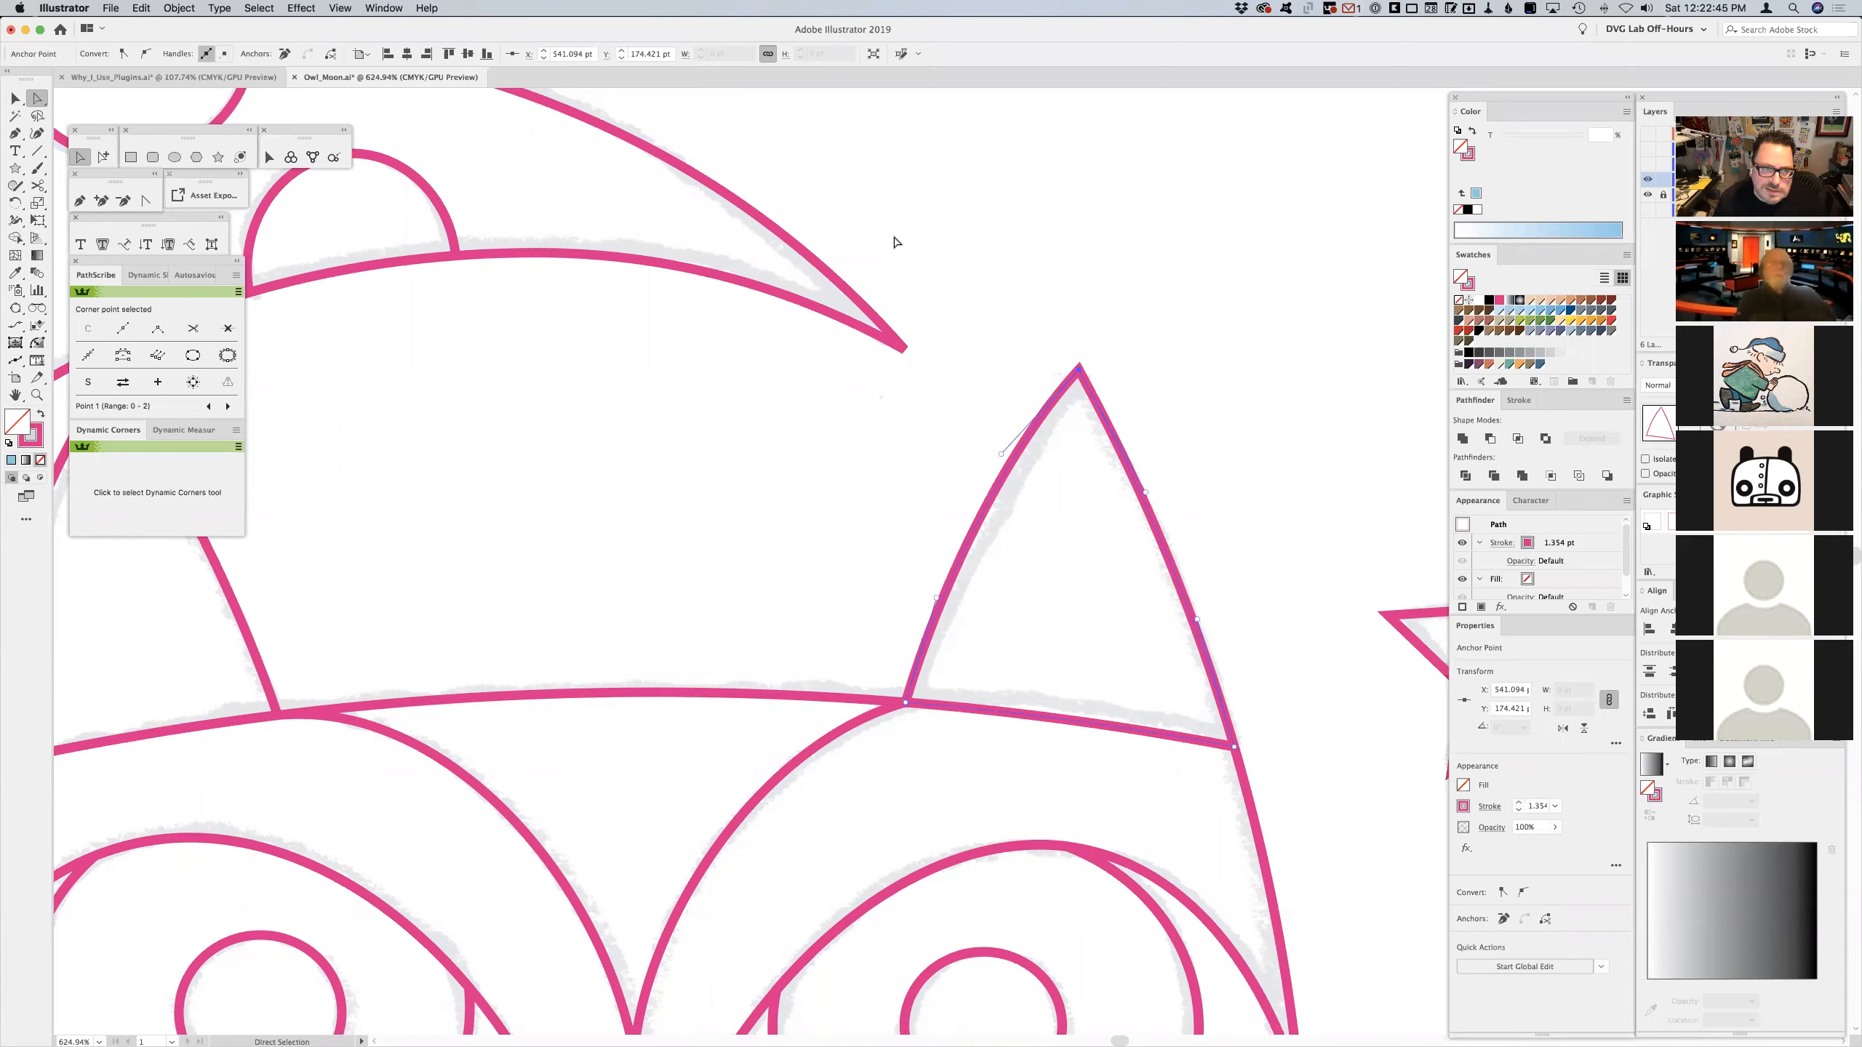
left_click(340, 8)
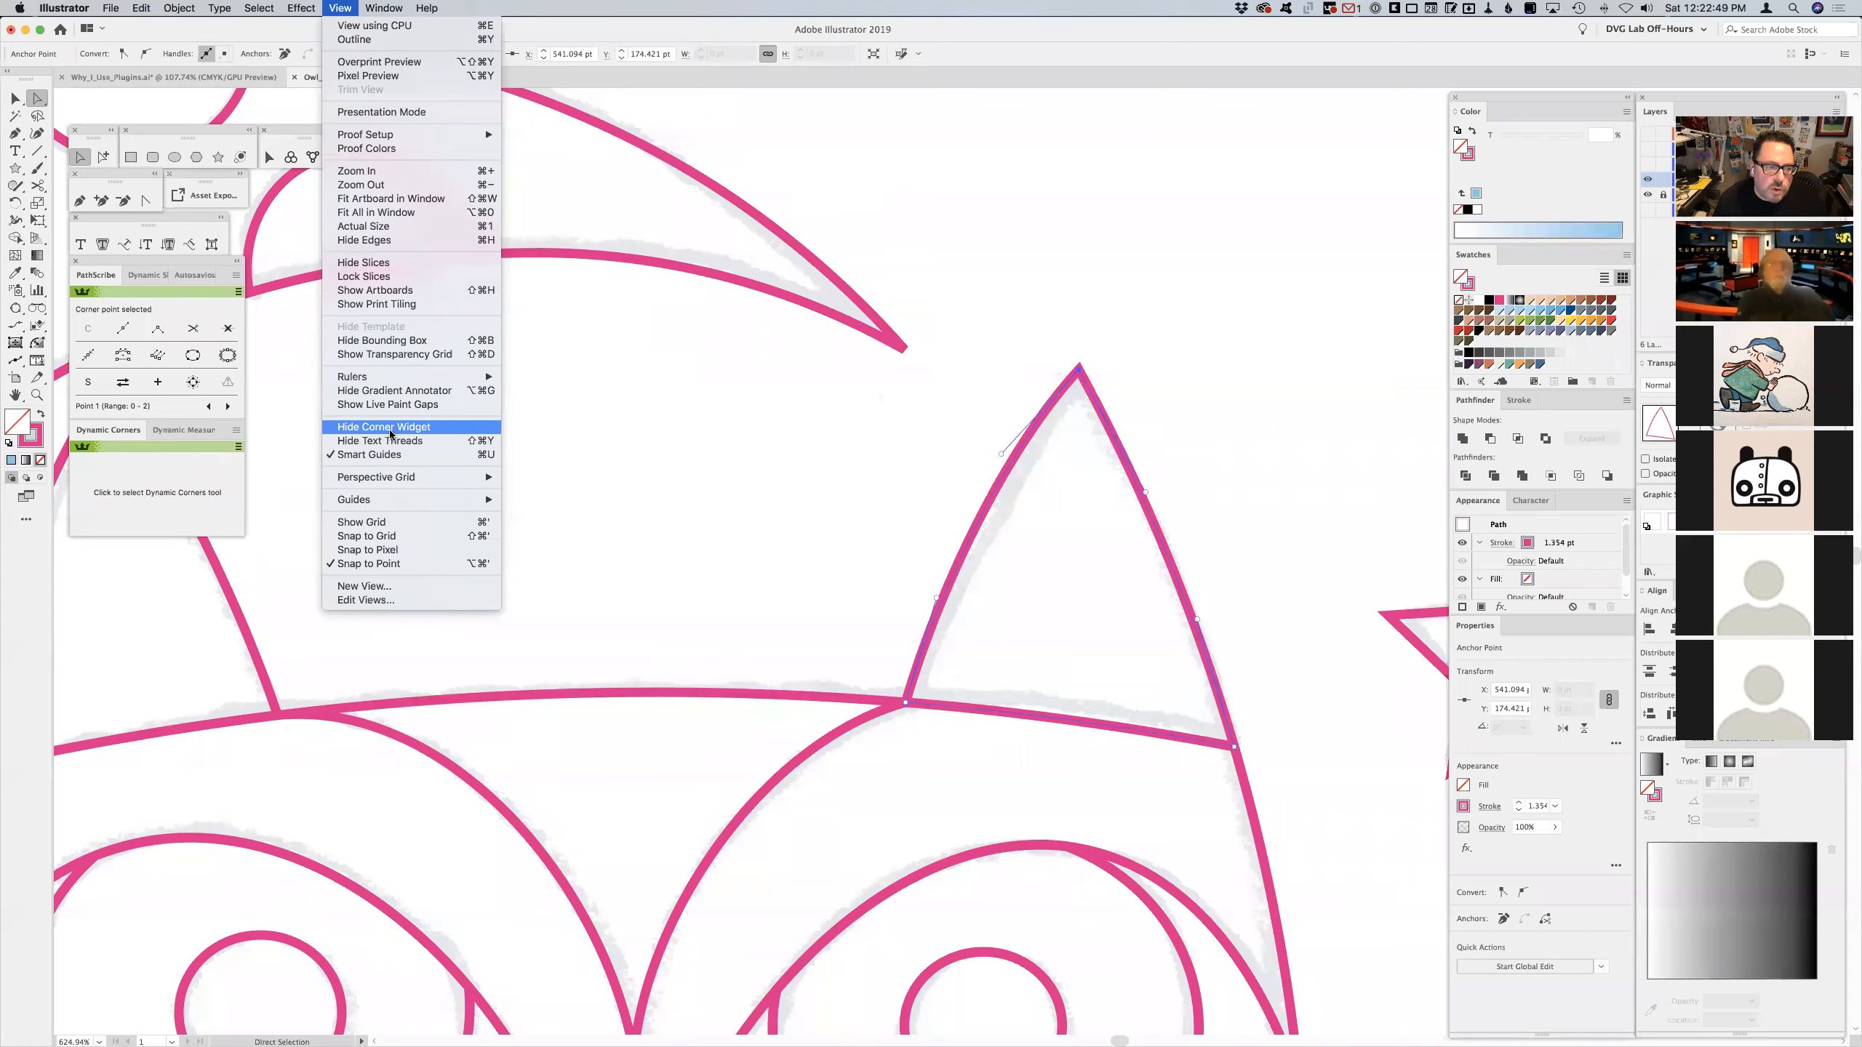
mouse_move(64, 12)
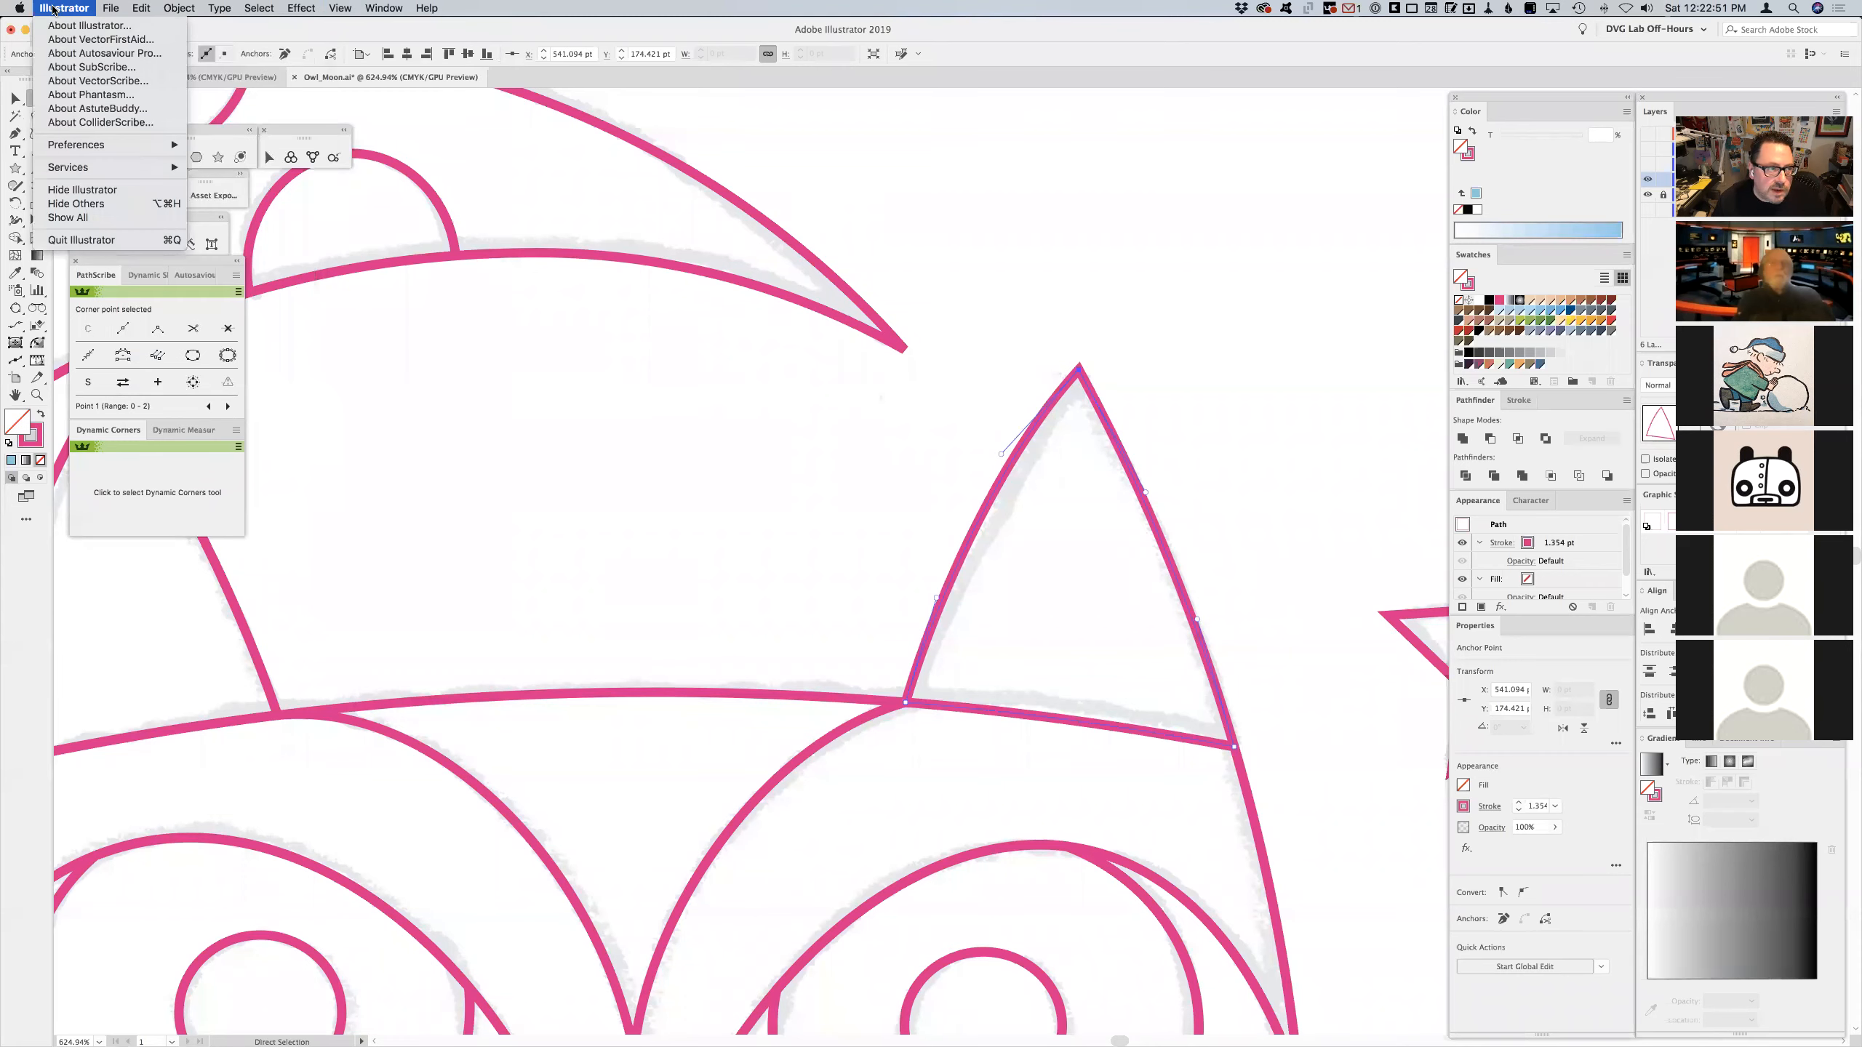
mouse_move(67, 147)
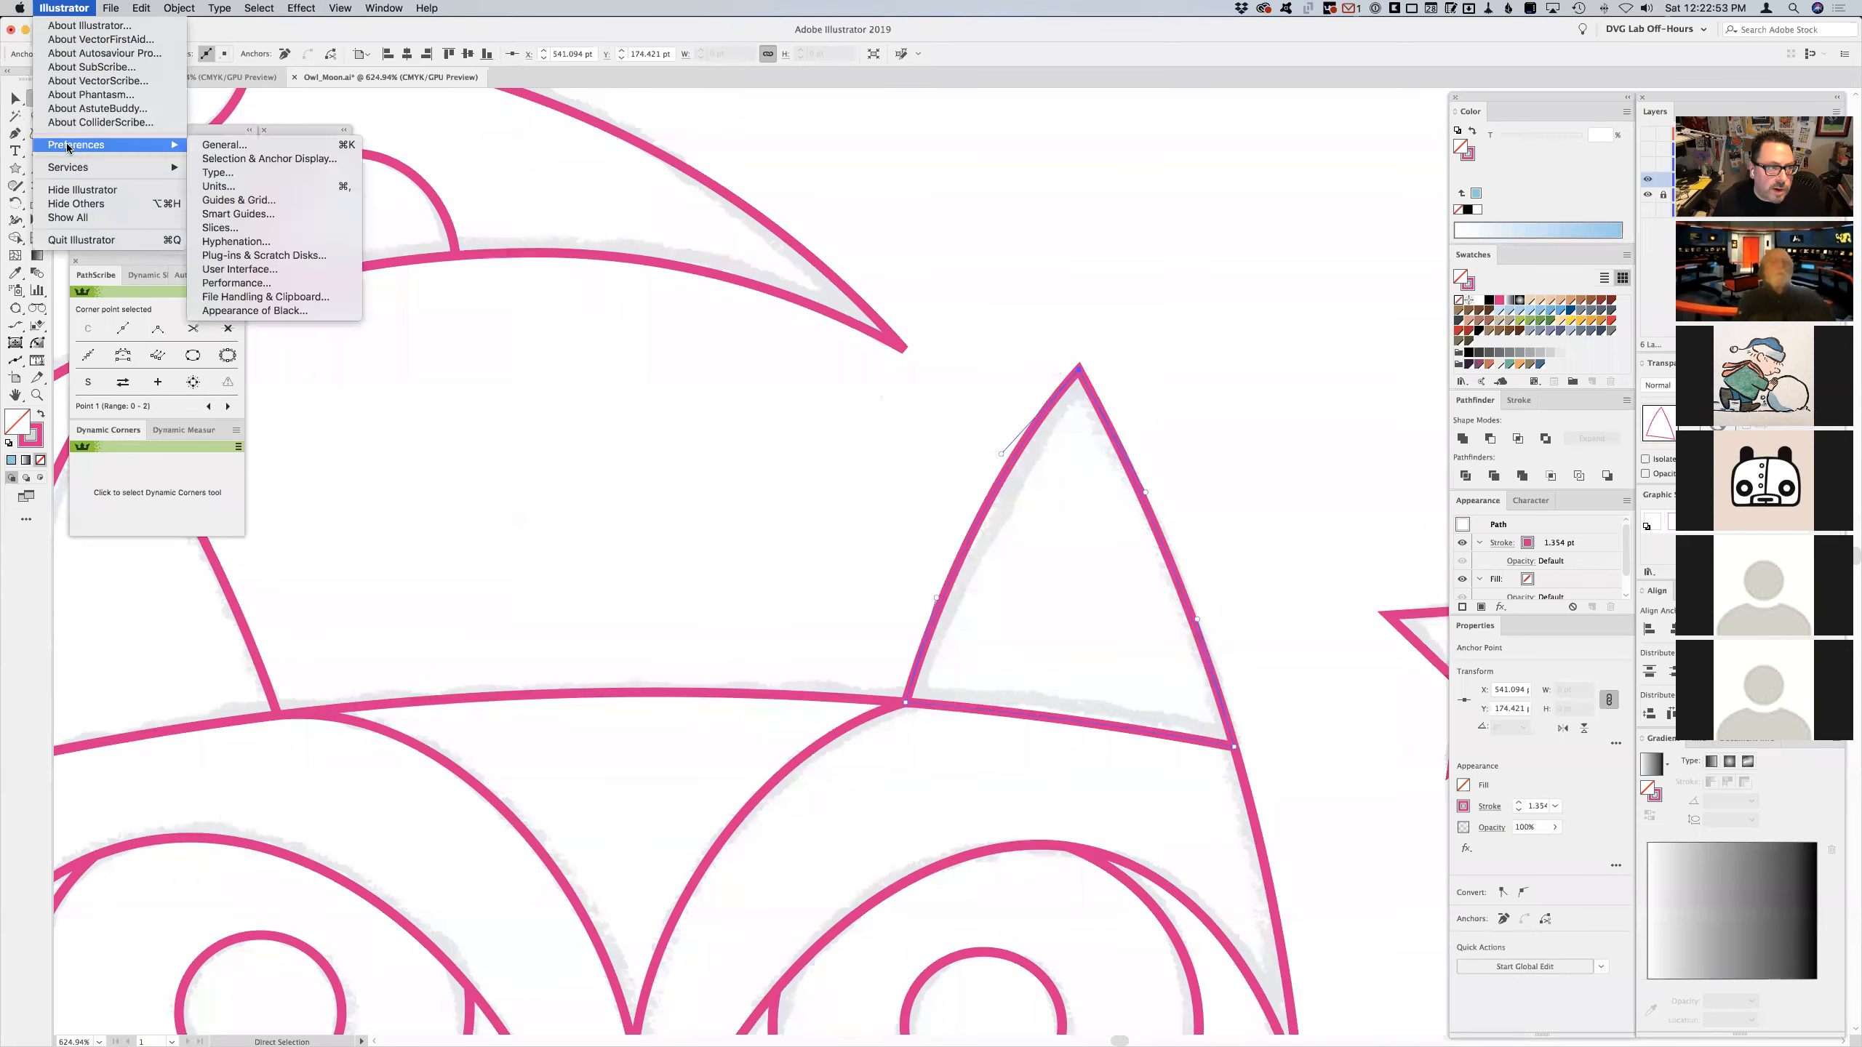
left_click(273, 159)
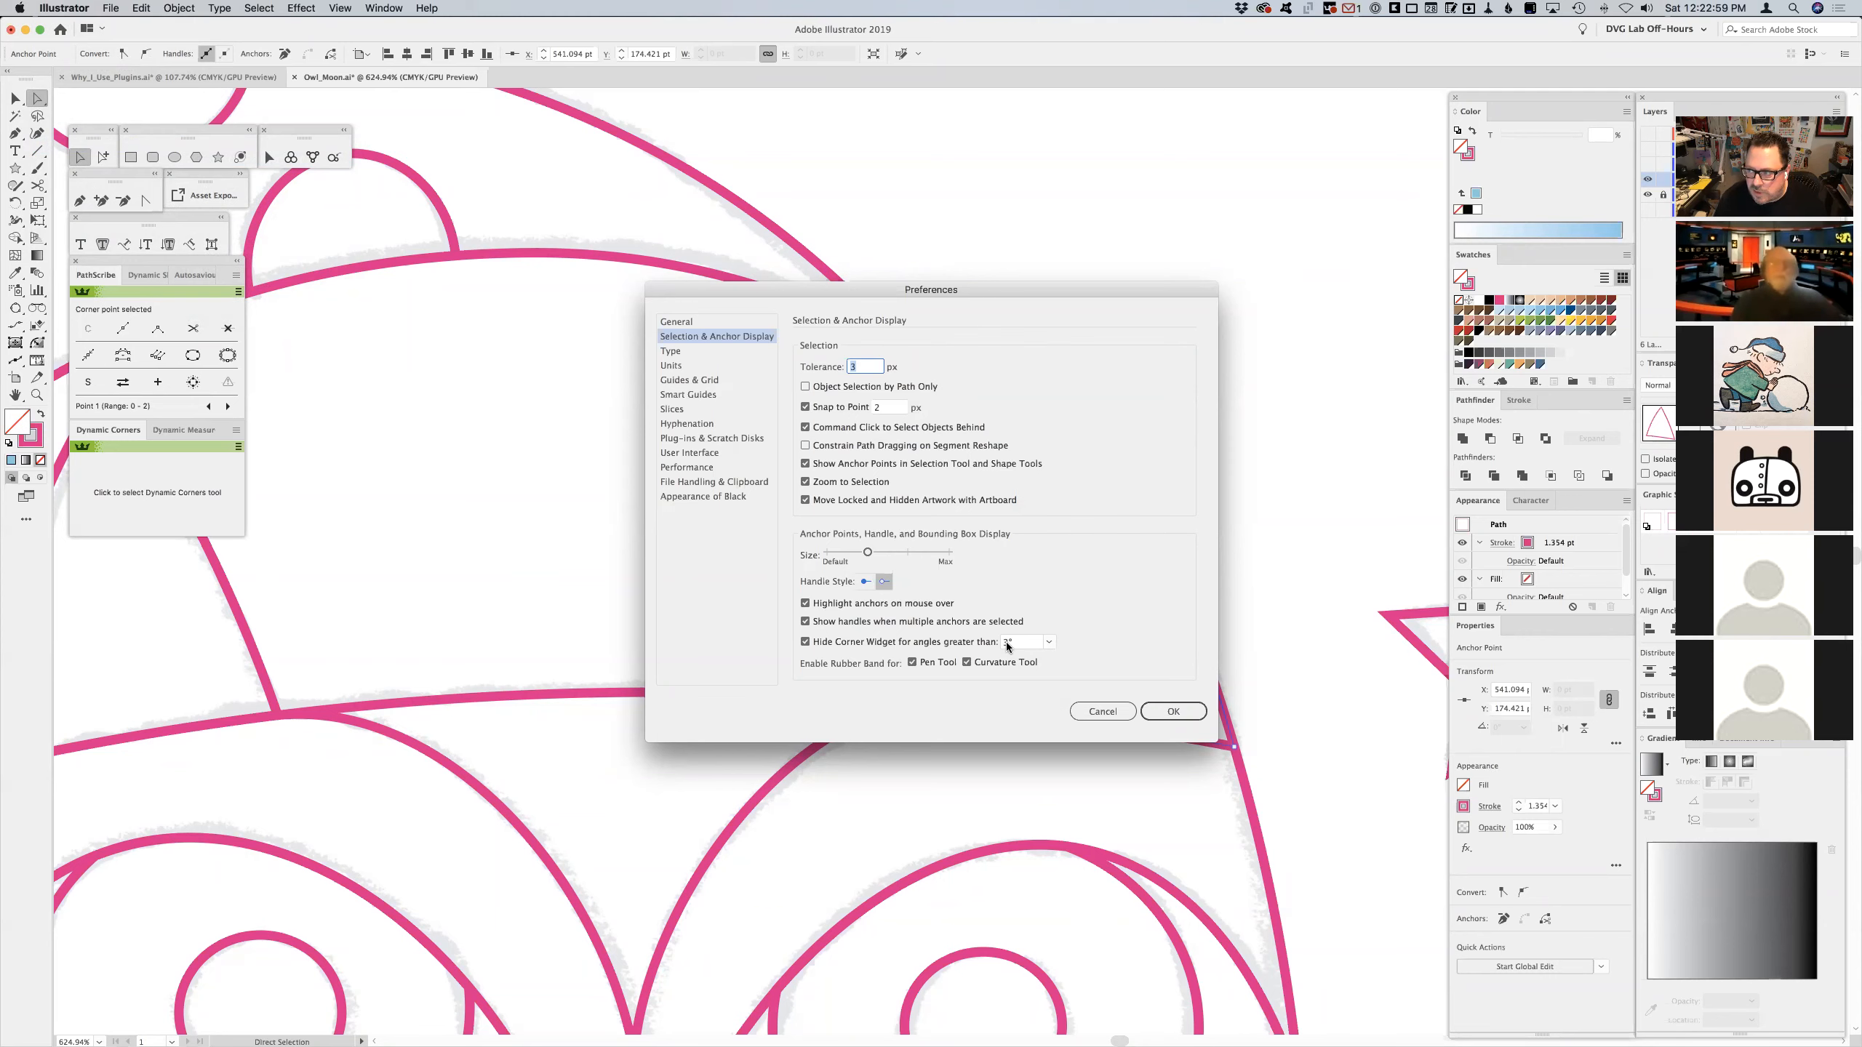
left_click(1102, 711)
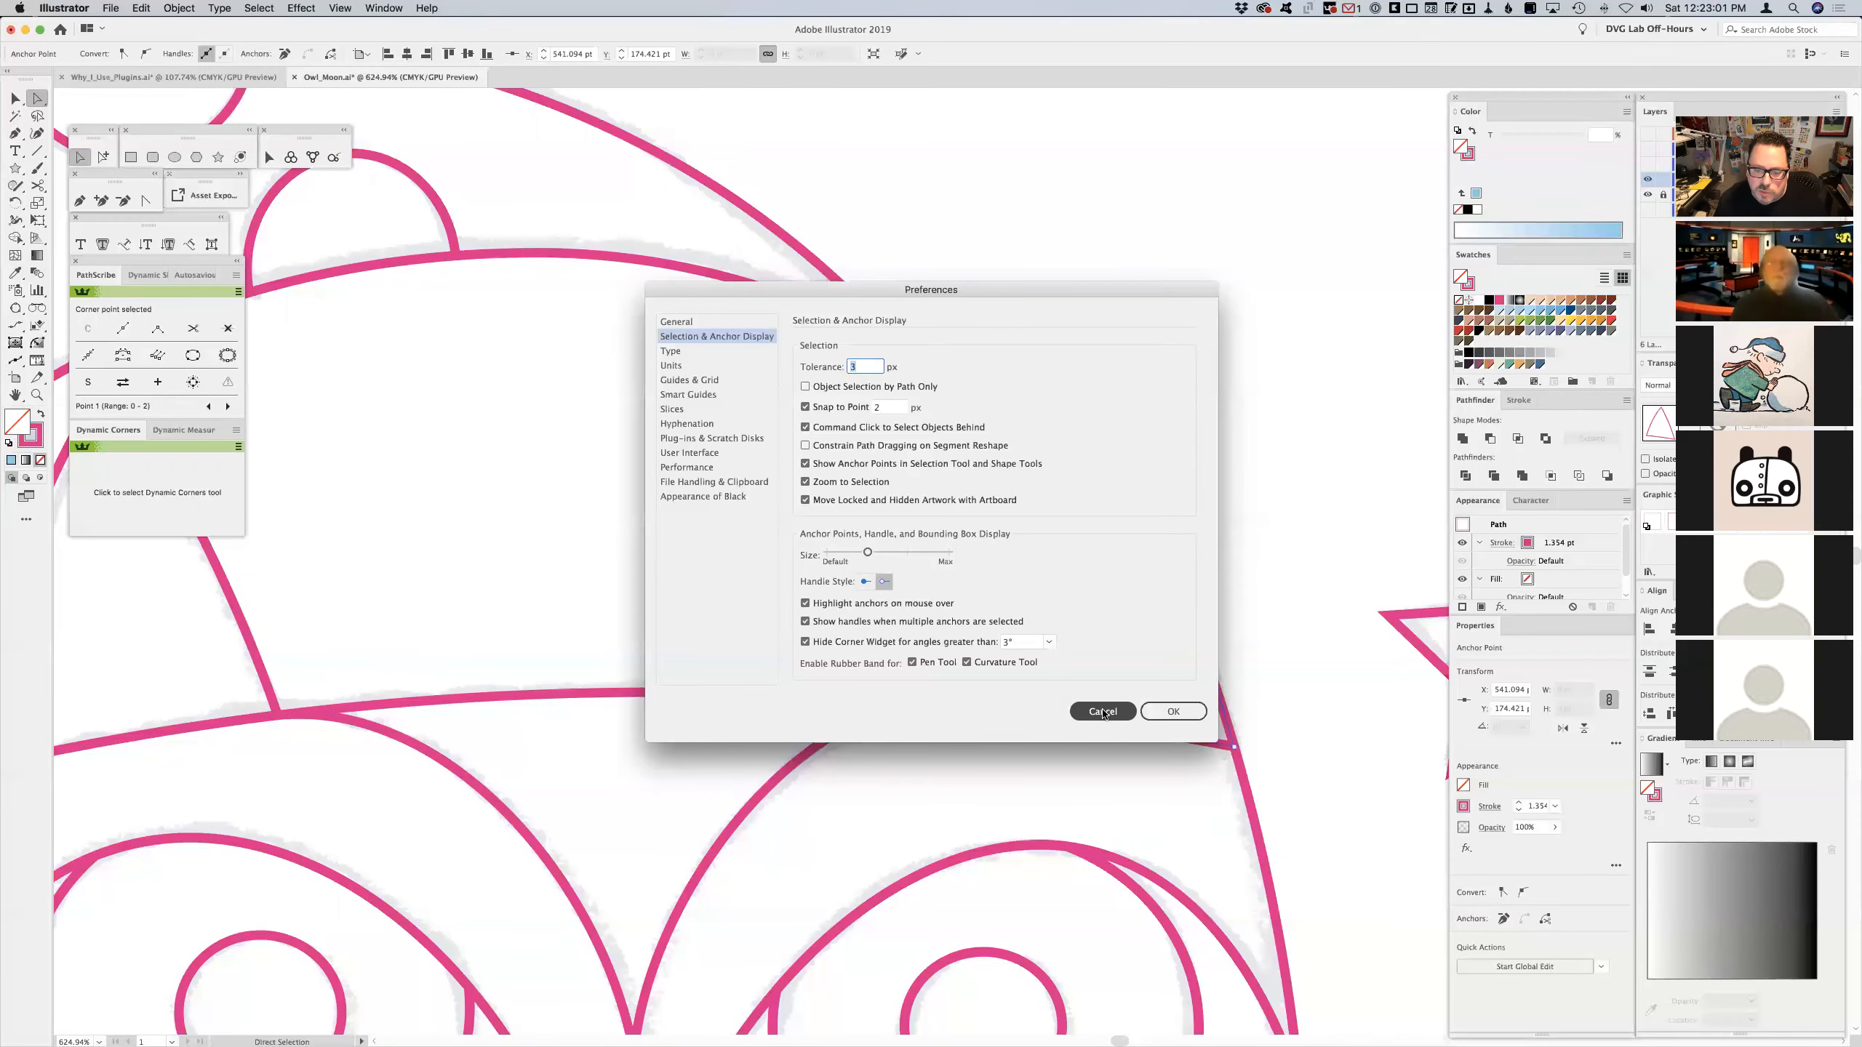
- Round the tips of the owl's right and left ears with a 1.079 pt dynamic corner, and deselect them
left_click(37, 342)
mouse_move(1082, 376)
left_mouse_down()
mouse_move(1088, 693)
mouse_move(1101, 404)
mouse_move(1088, 695)
mouse_move(1102, 433)
mouse_move(1086, 389)
left_mouse_up()
left_click_drag(739, 528, 1042, 539)
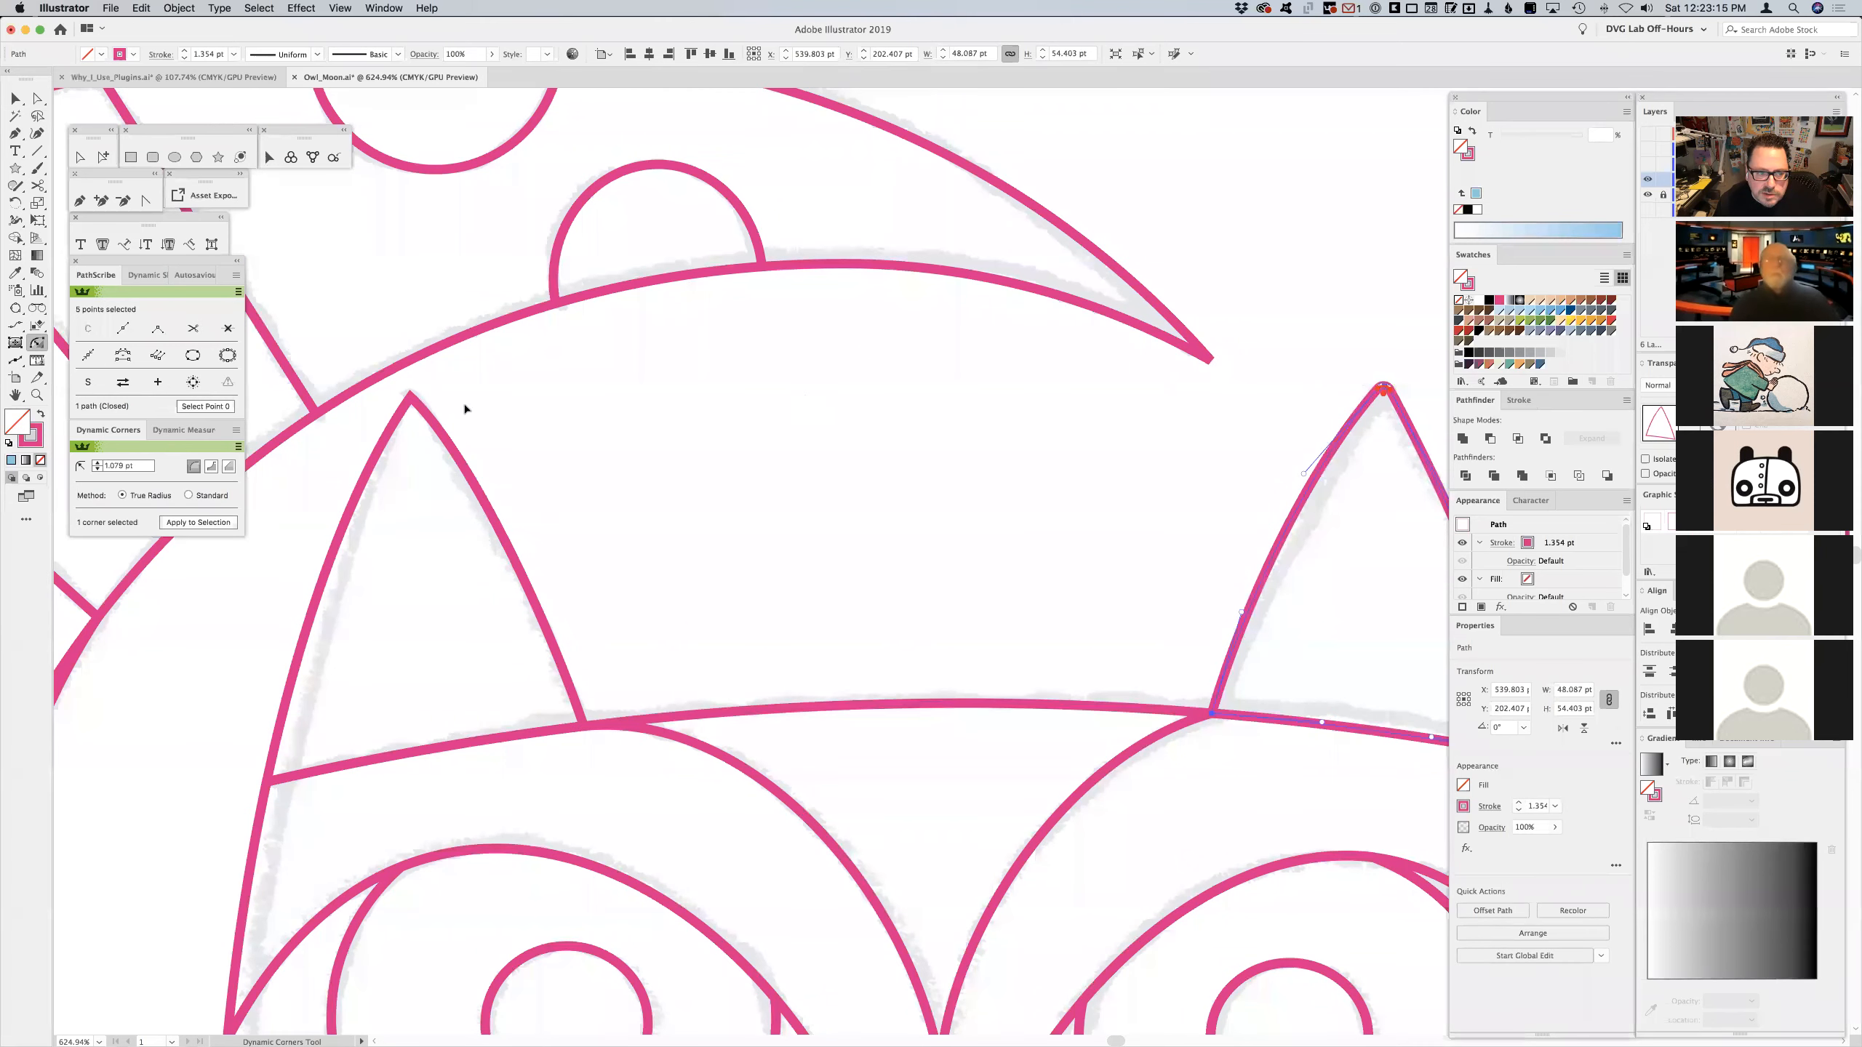
double_click(410, 397)
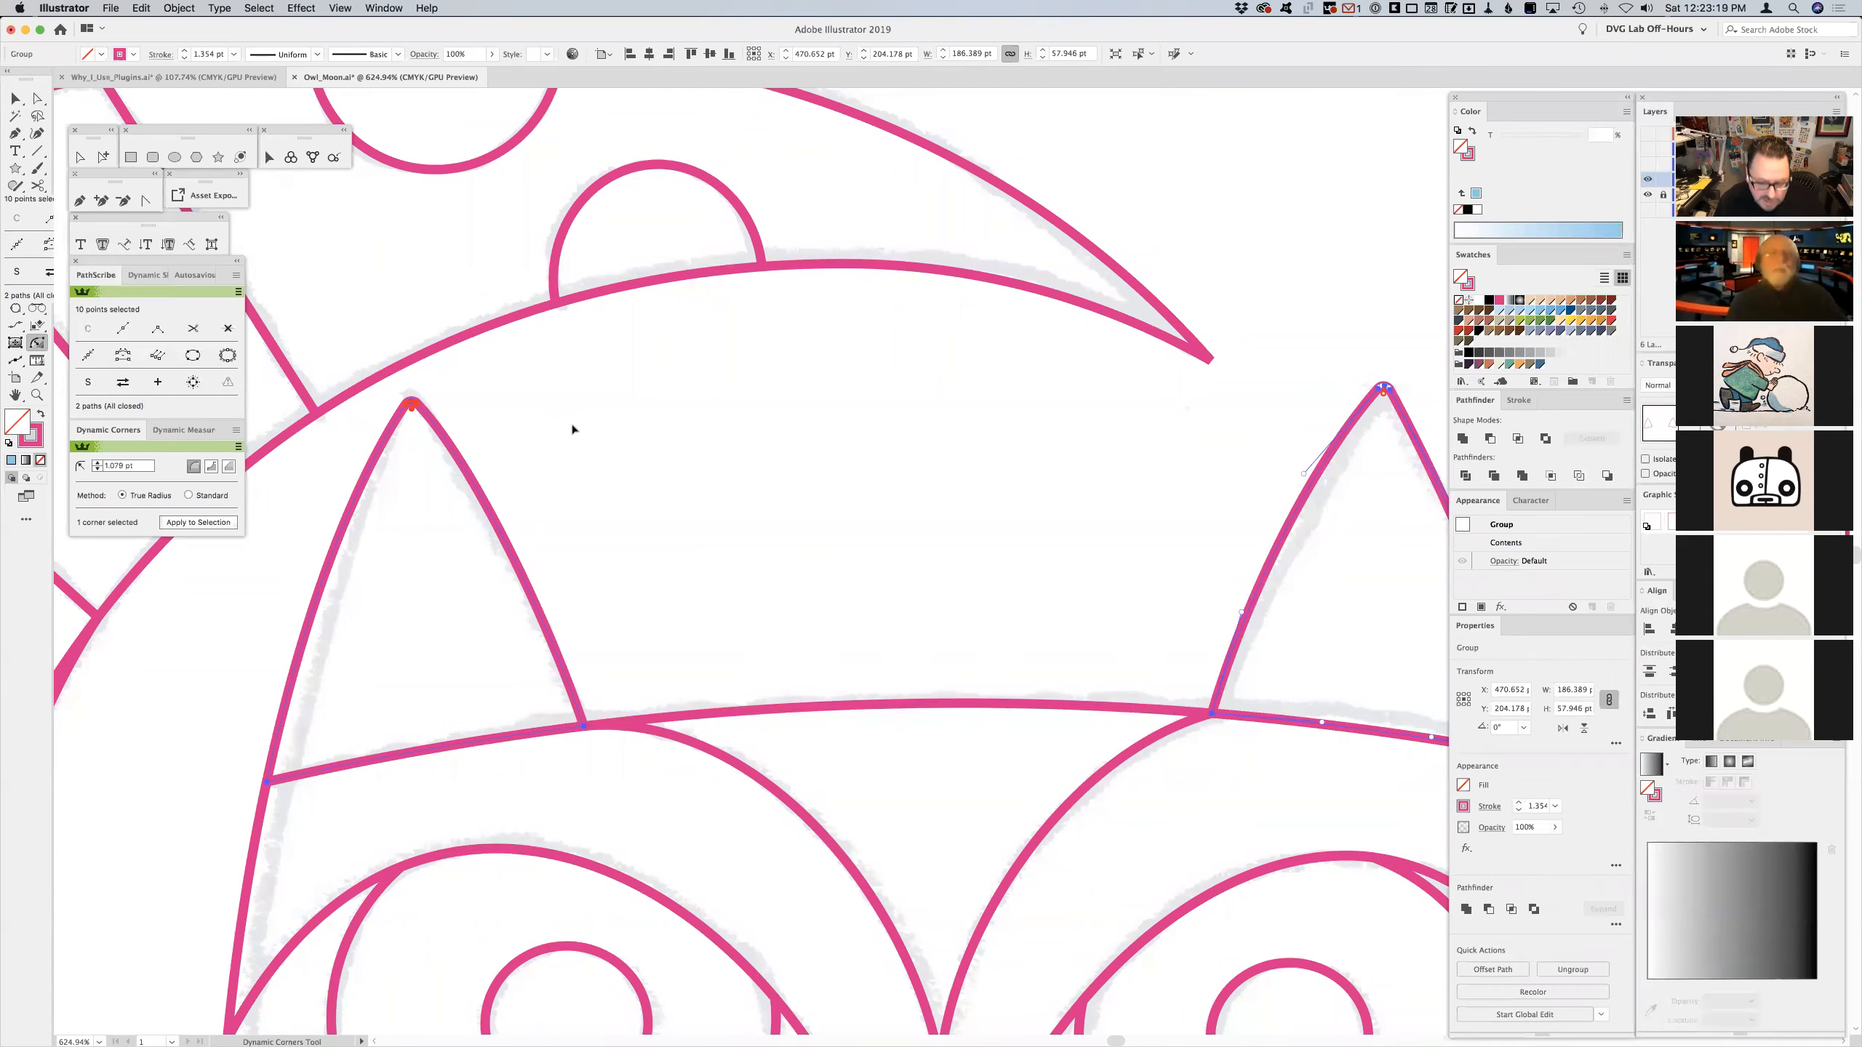
key("v")
left_click(945, 380)
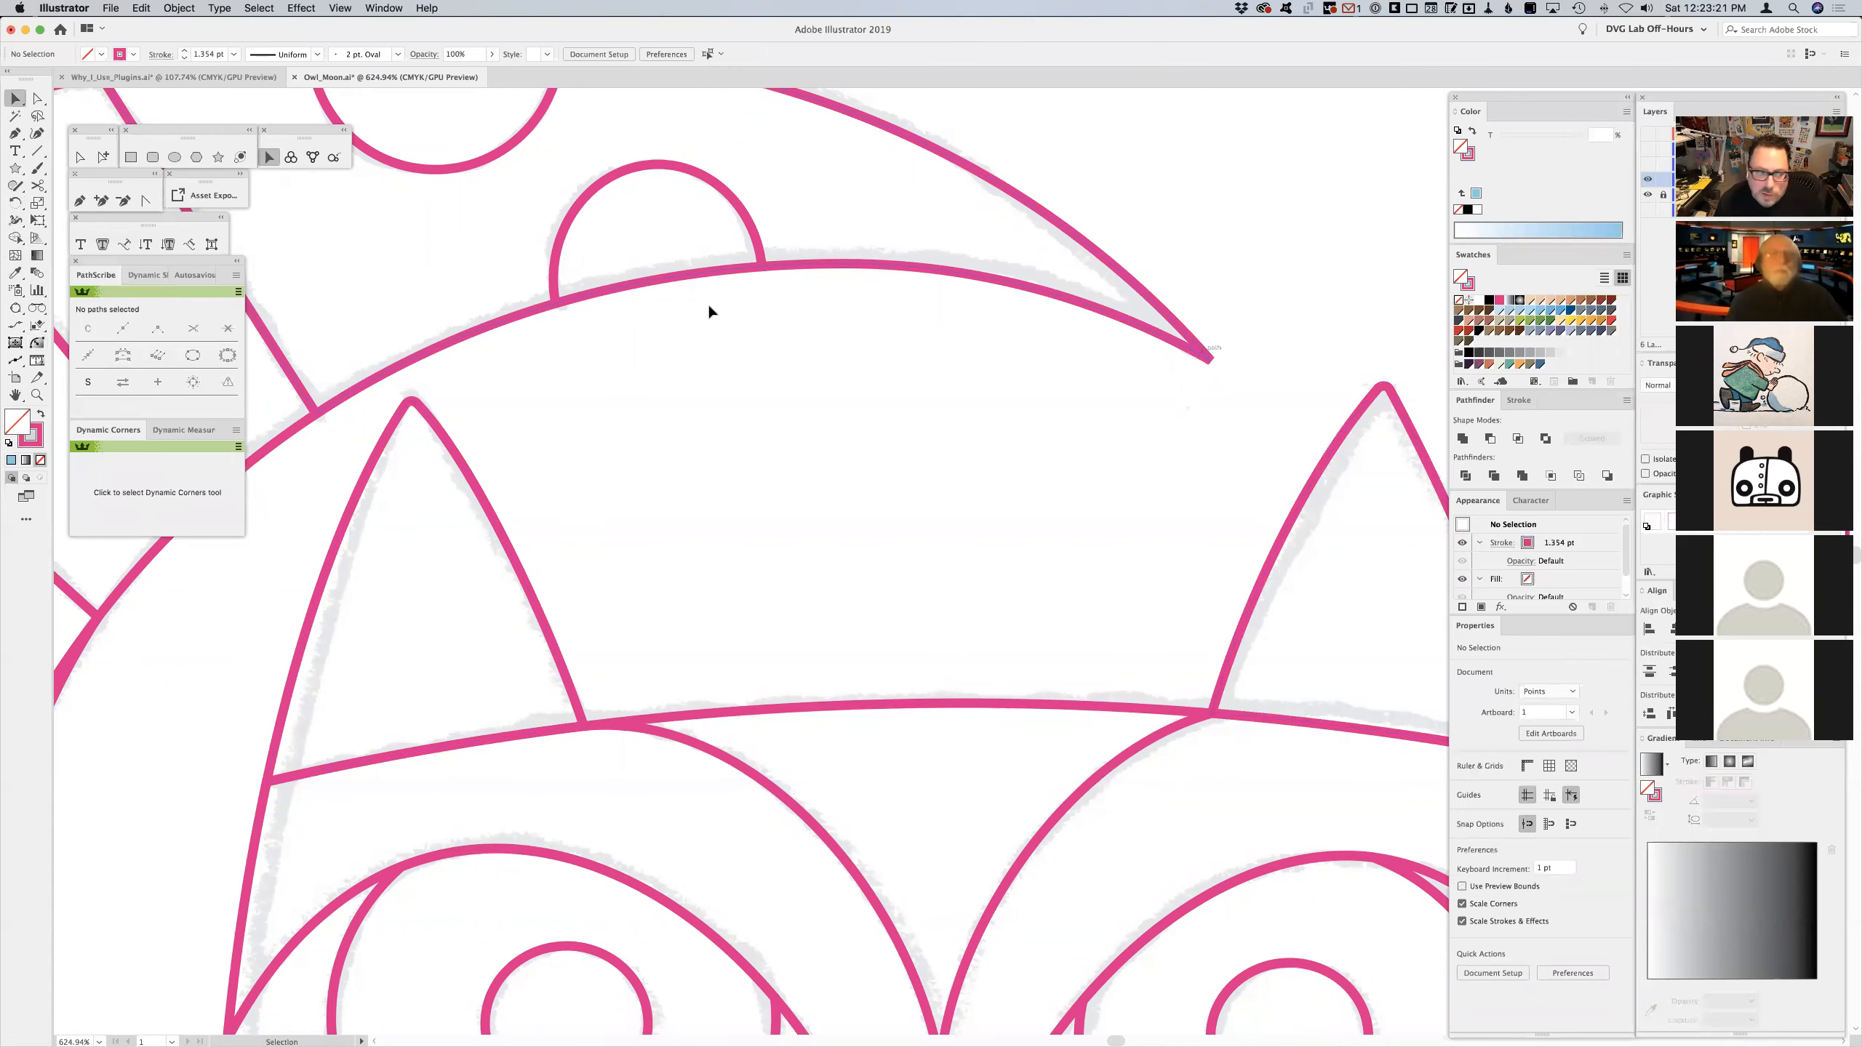
- Remove the dynamic corner from the left ear's tip to restore its sharp point
left_click(38, 343)
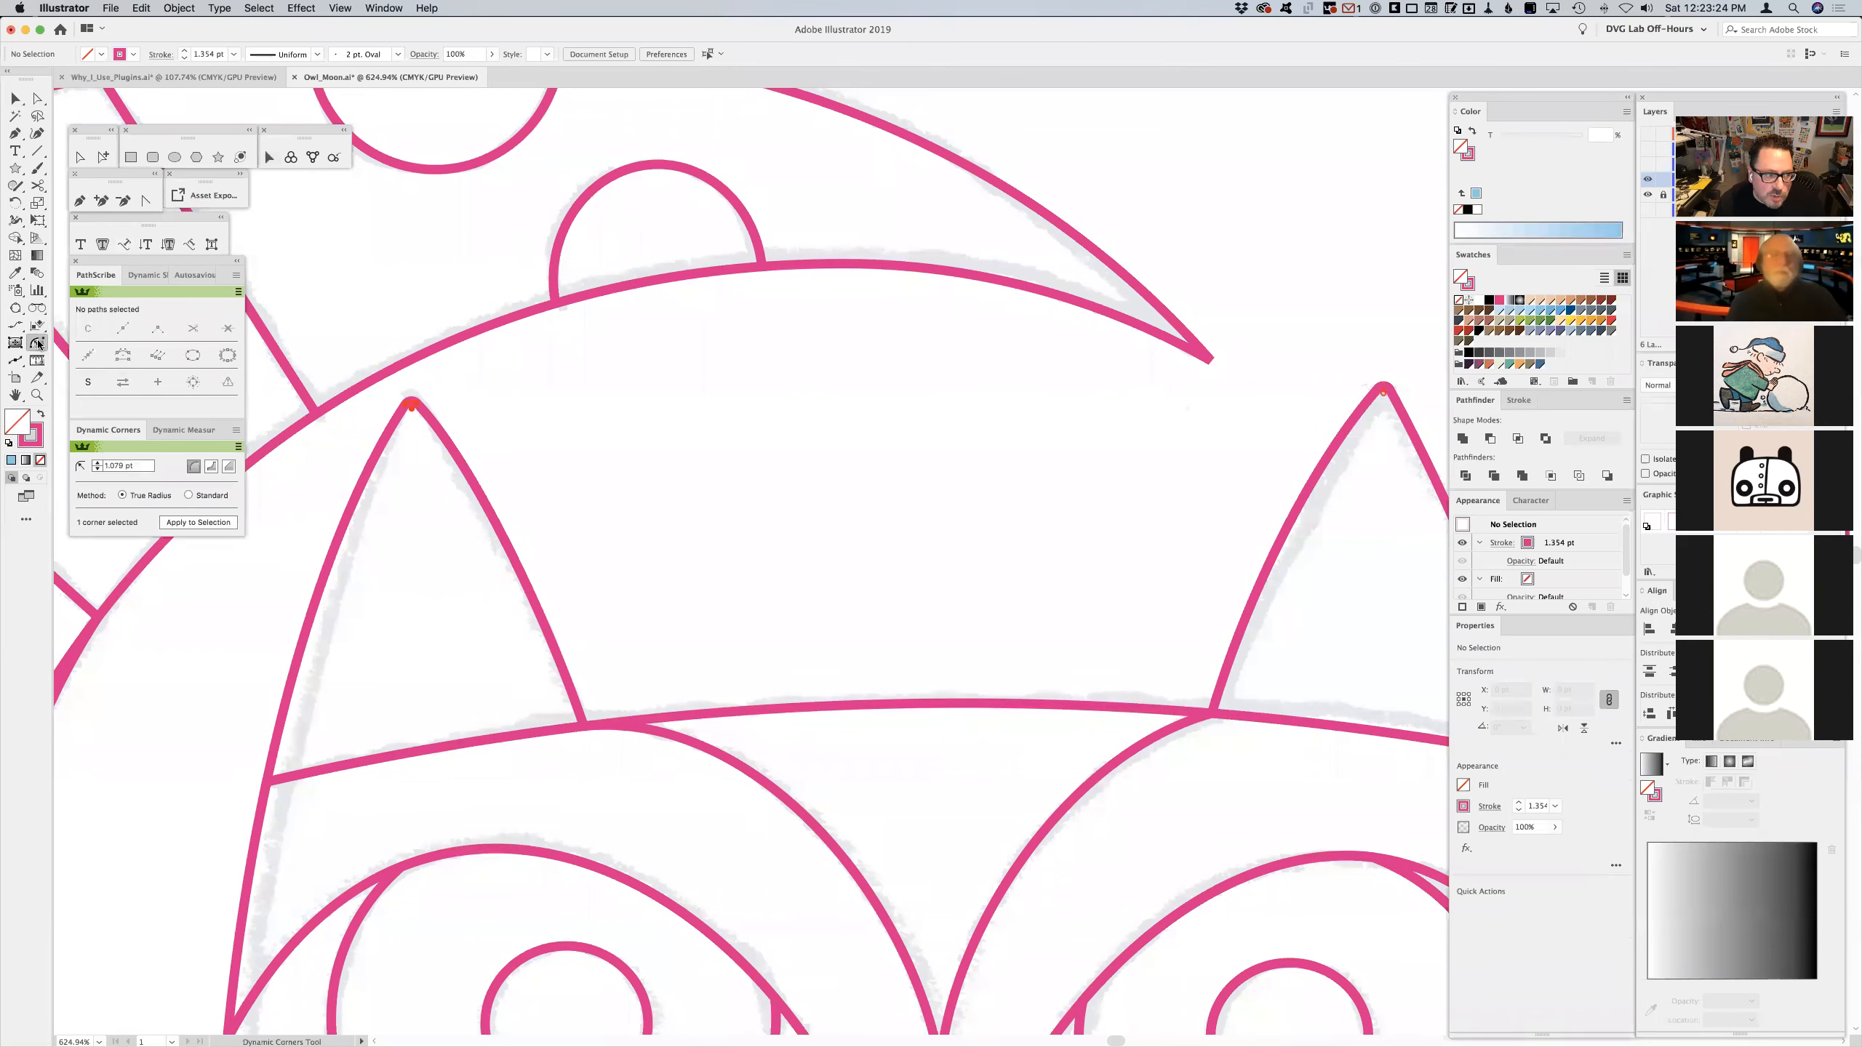
left_click(411, 405)
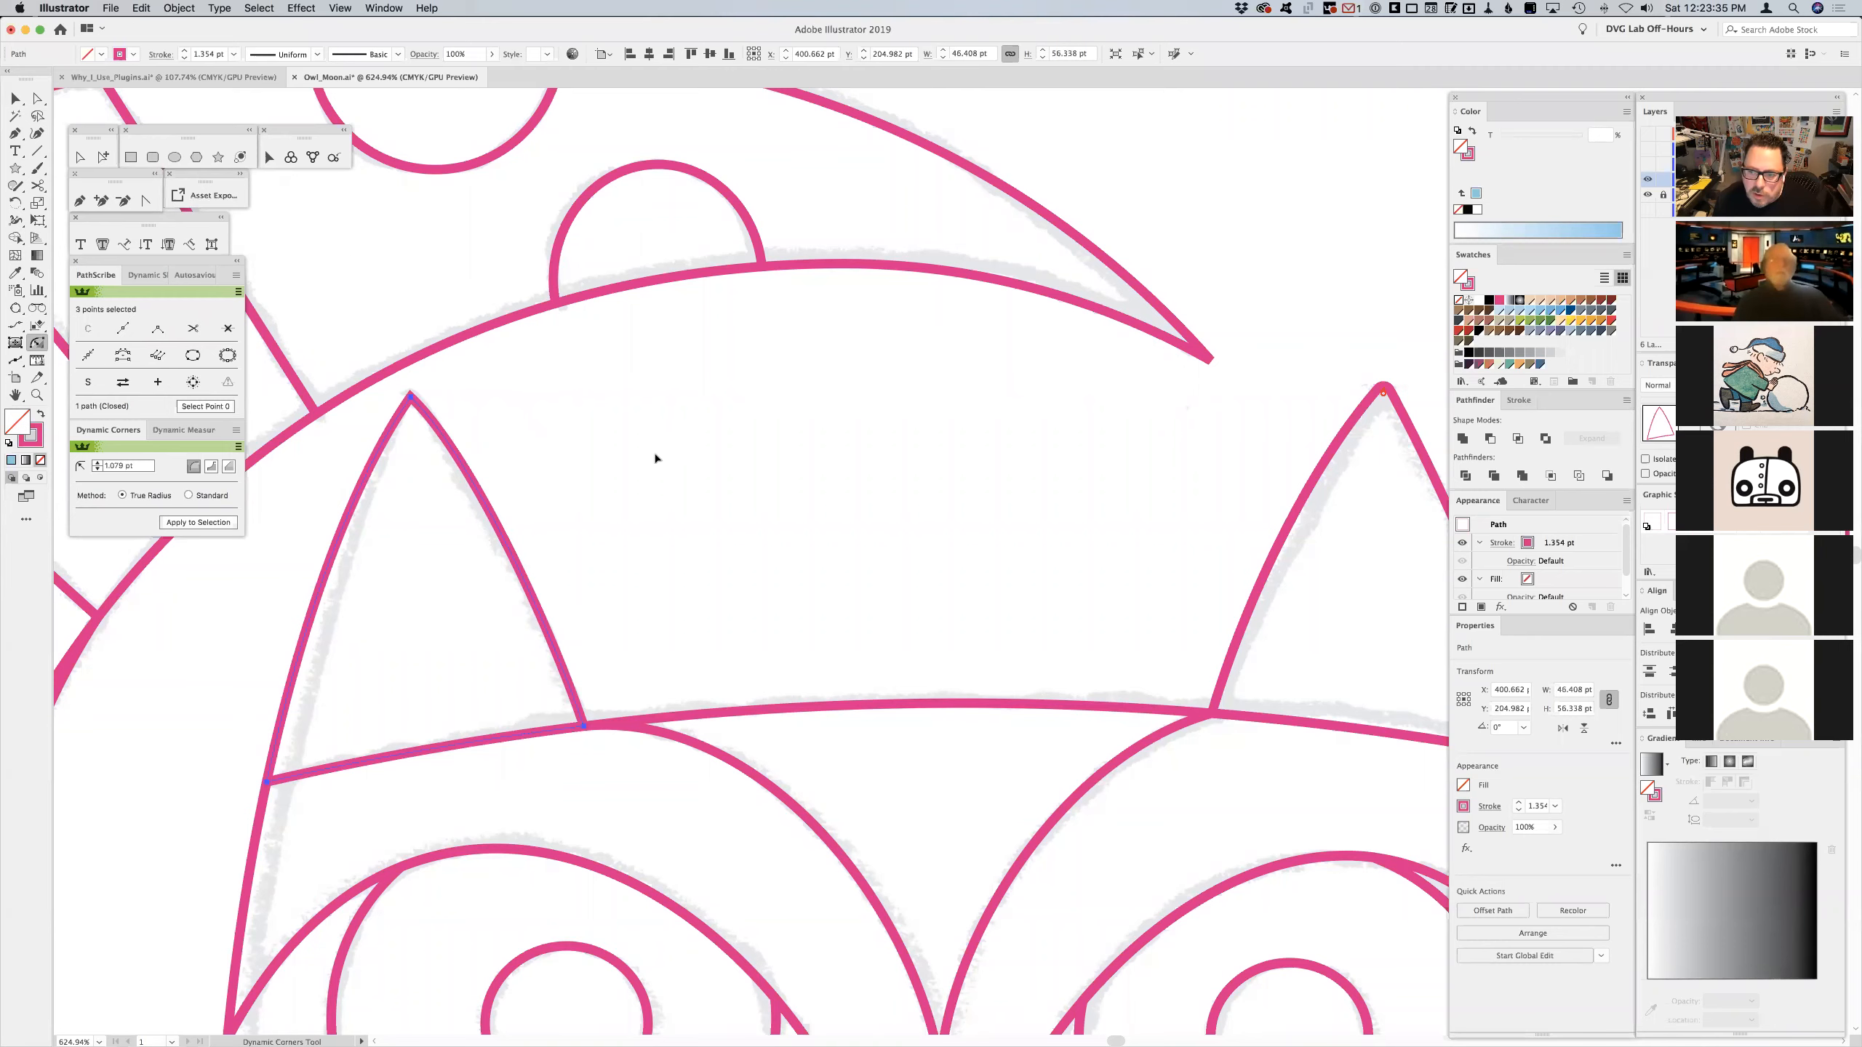
- Reuse the right ear's 1.079 pt dynamic corner on the moon crescent's upper tip and the owl's left ear tip, and deselect everything
left_click(1391, 392)
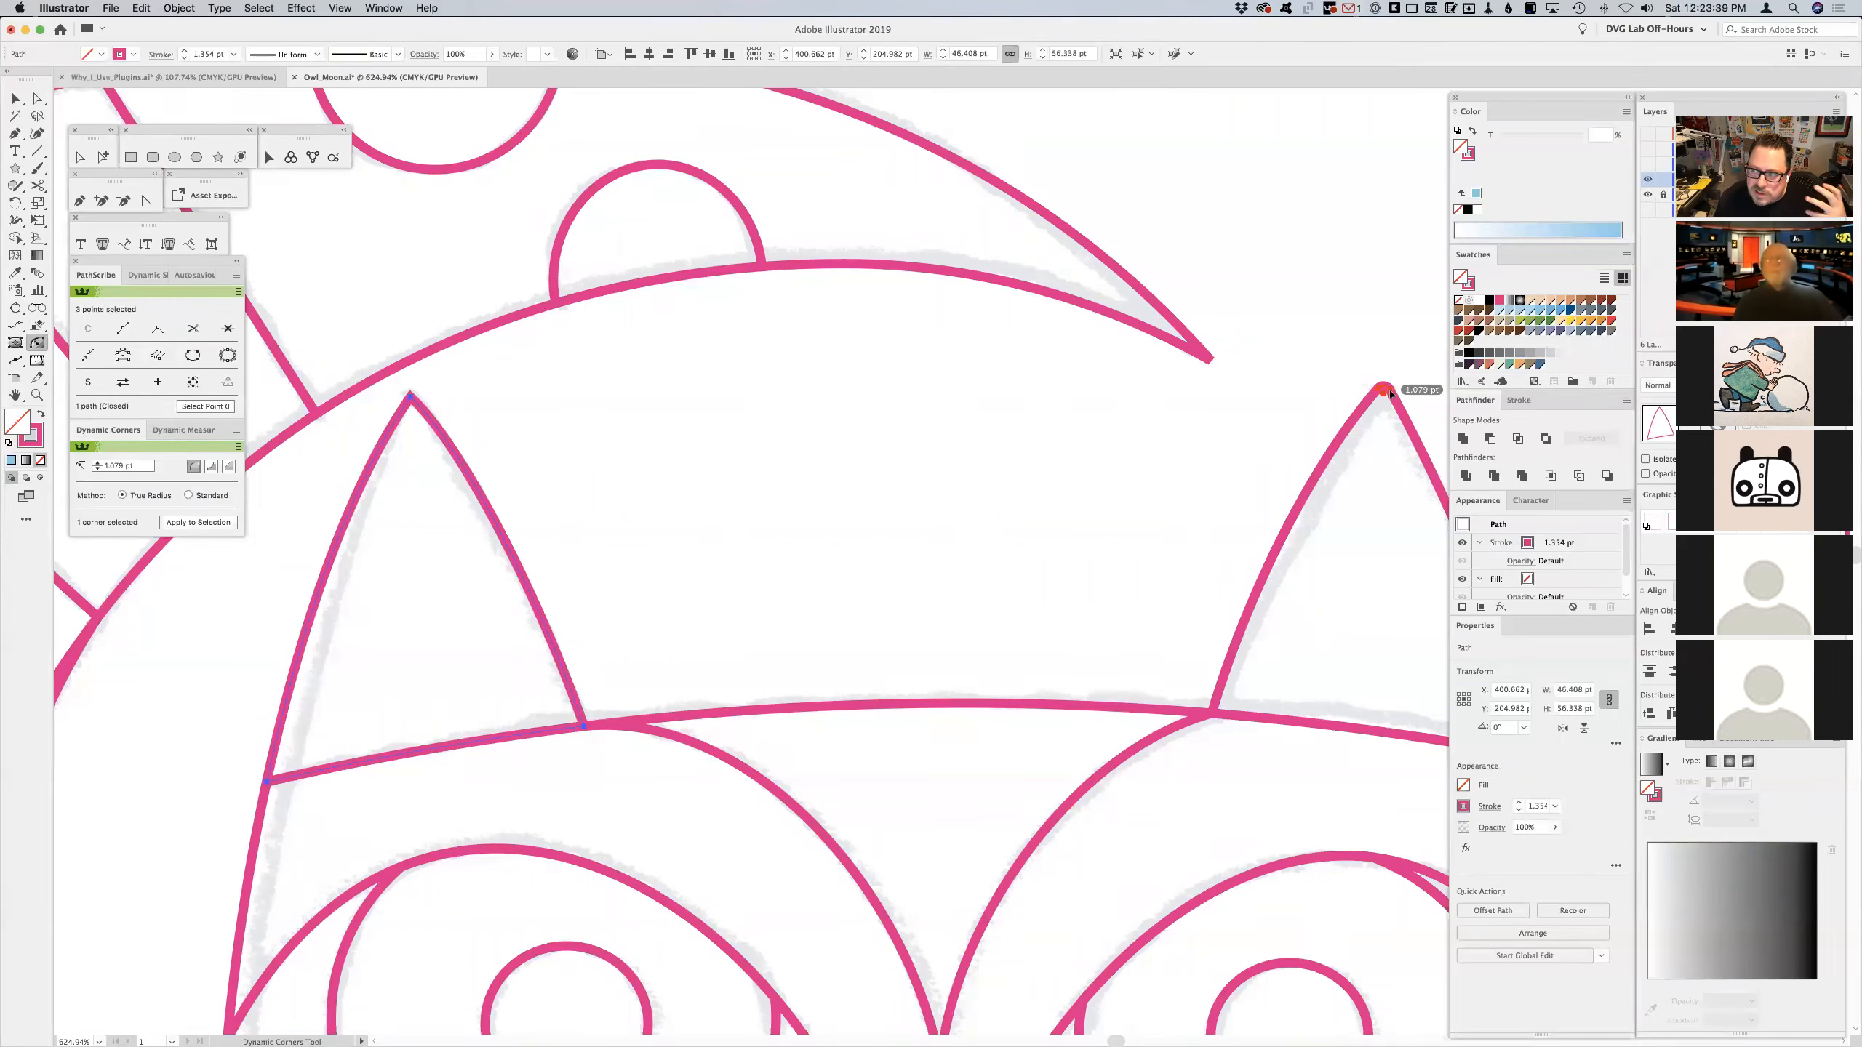
mouse_move(1207, 359)
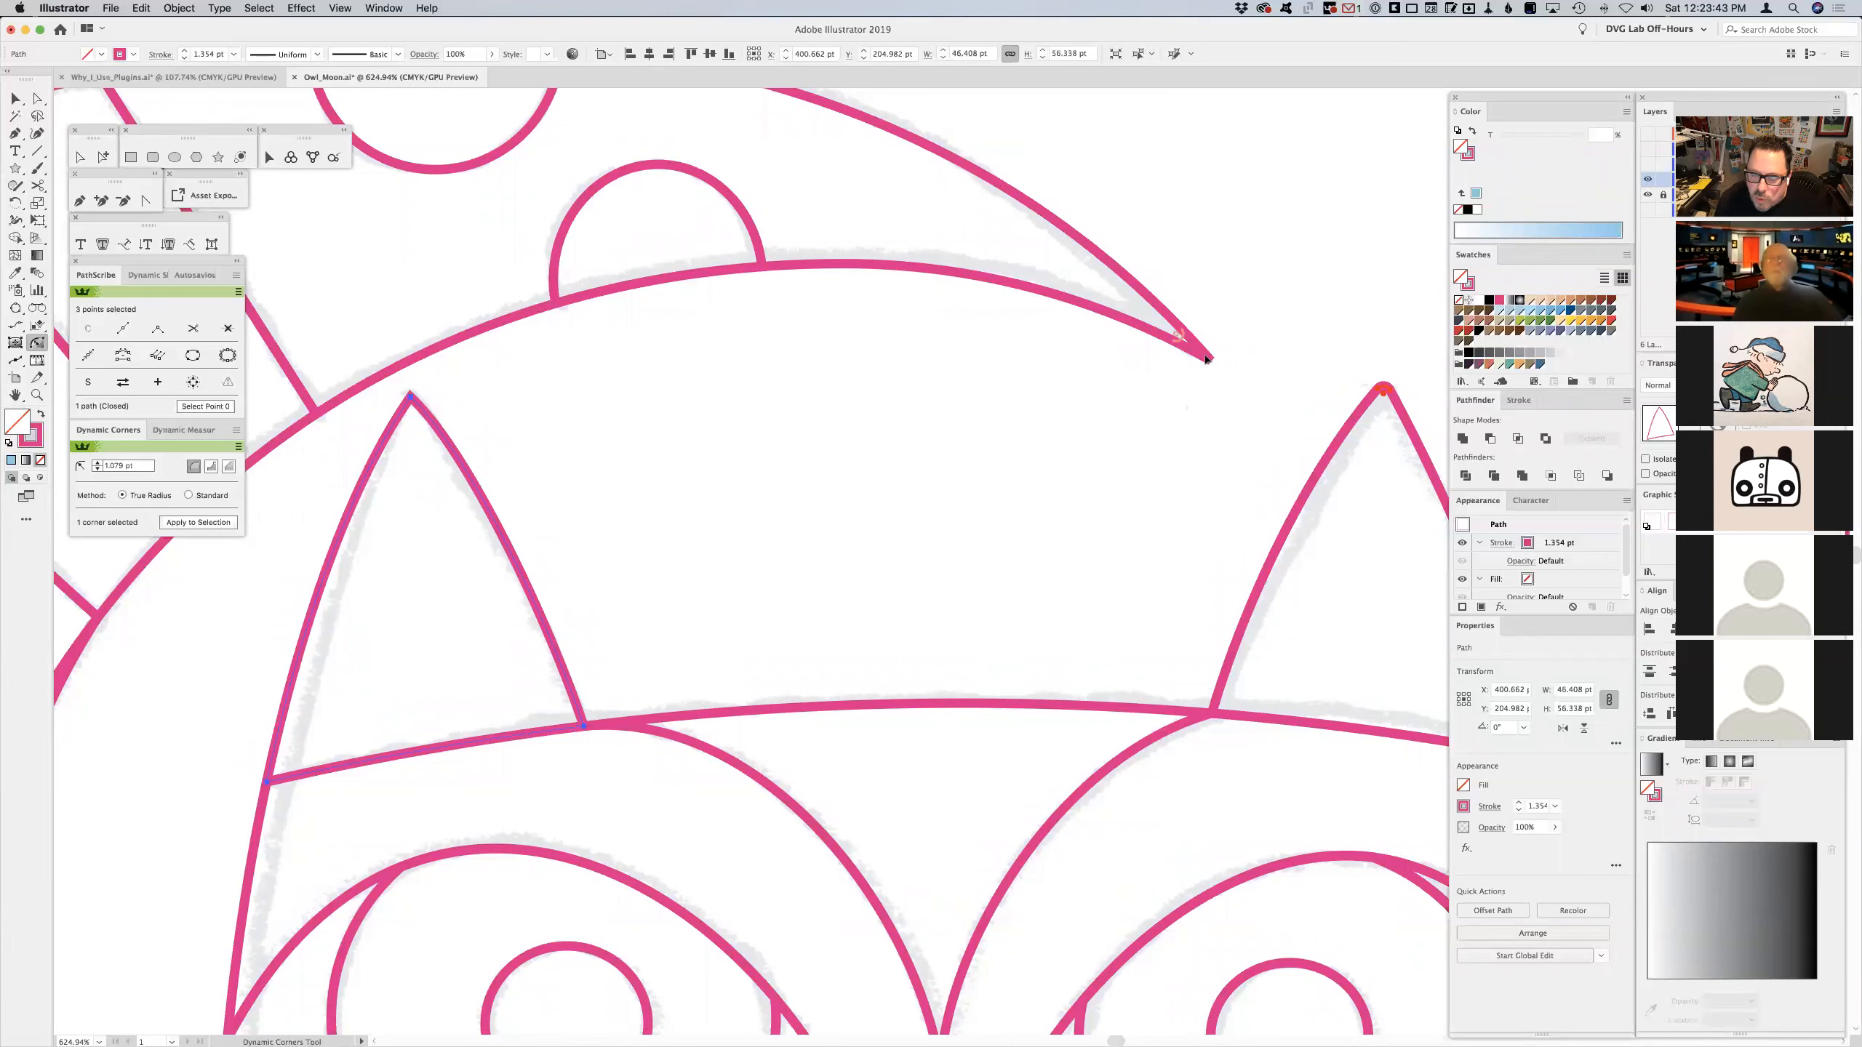
left_click(1208, 360, "shift")
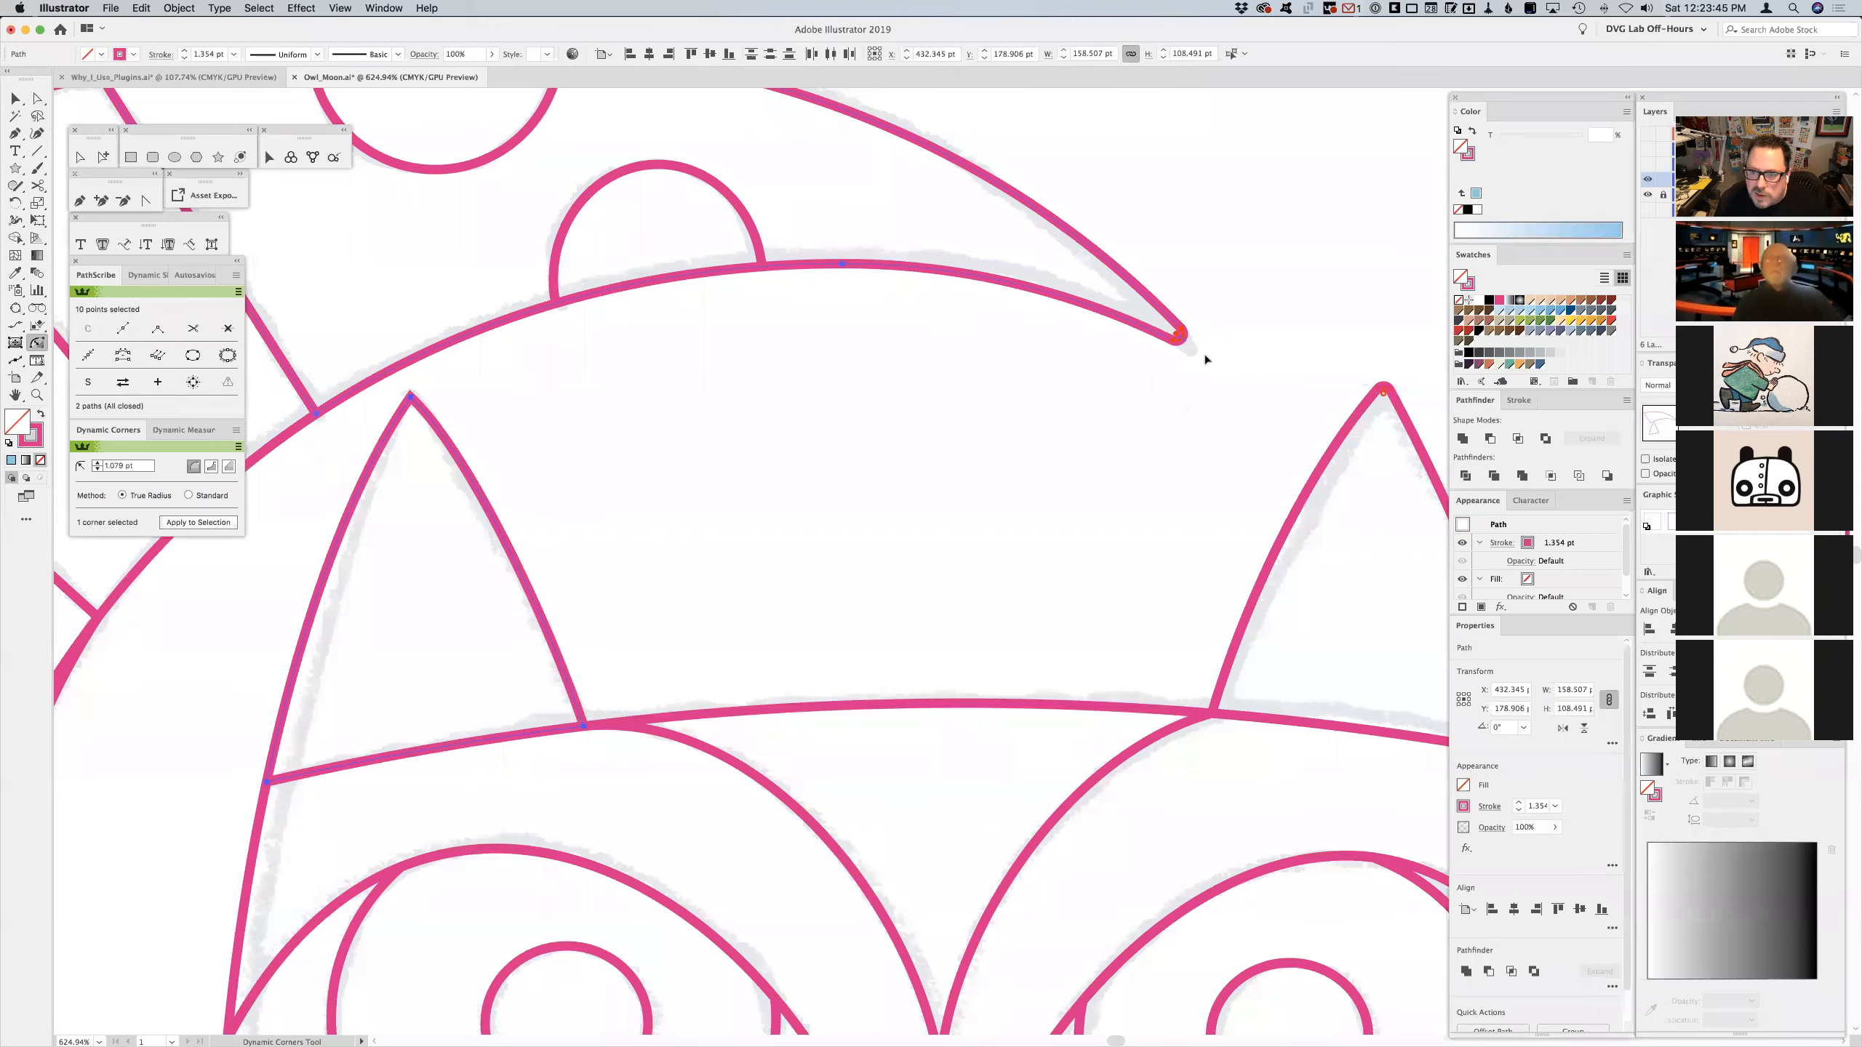
left_click(1391, 387)
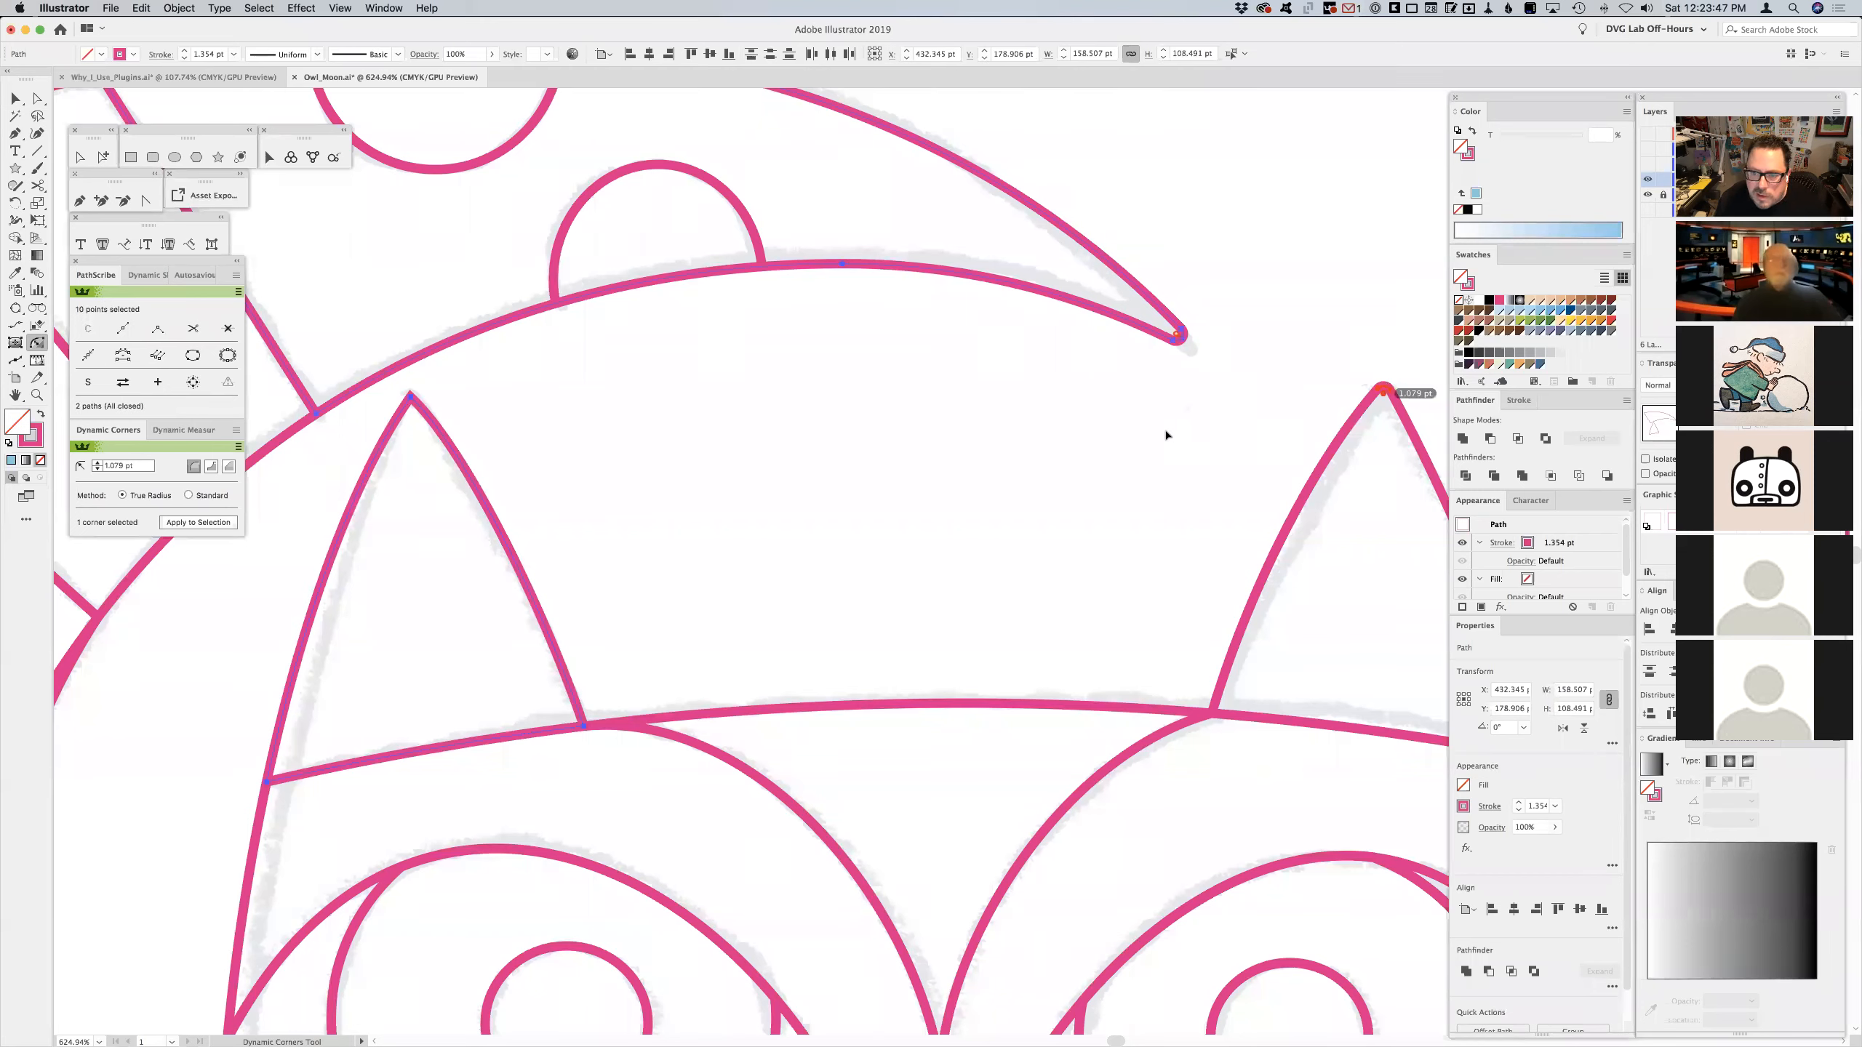
double_click(411, 400)
key("v")
left_click(746, 414)
- Isolate the moon's lower end panel, round its pointed tip with the Dynamic Corners tool, and exit isolation mode
key("space")
left_click_drag(1170, 871, 936, 269)
left_click_drag(1073, 823, 1043, 312)
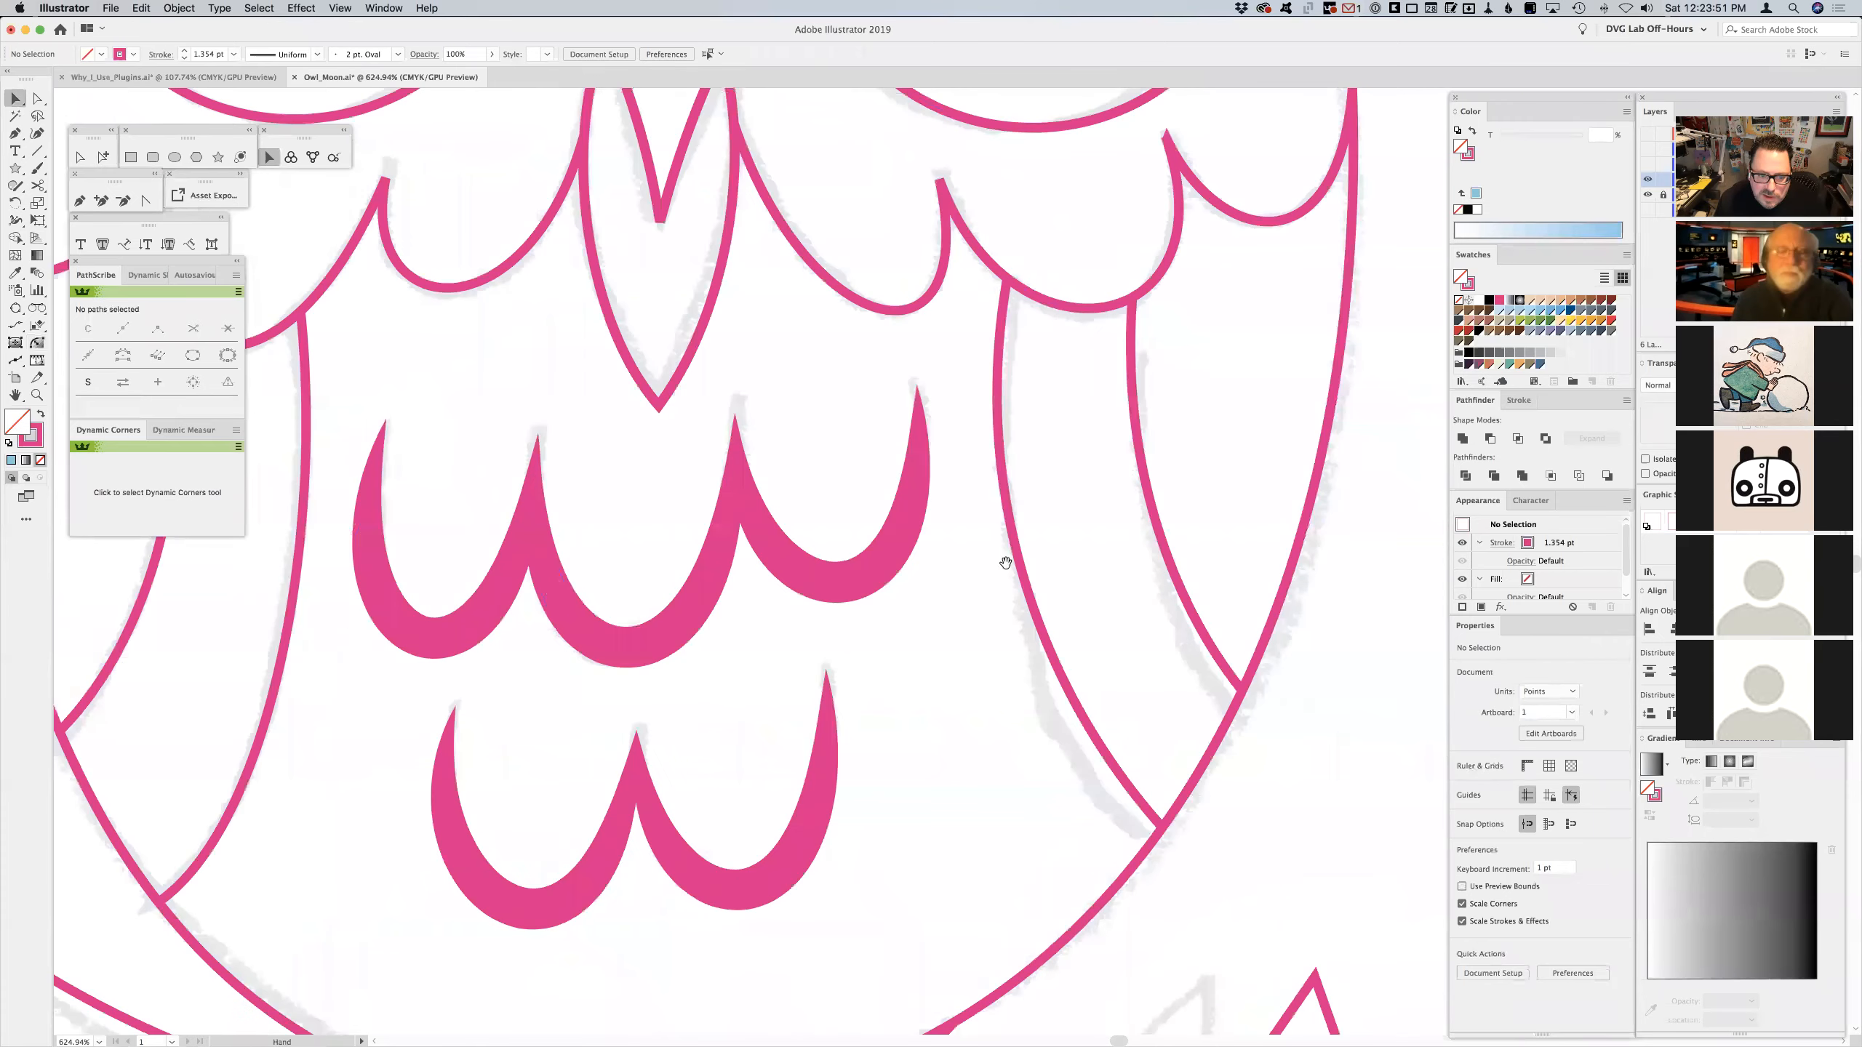
left_click_drag(1002, 561, 1073, 117)
left_click_drag(1035, 772, 1086, 396)
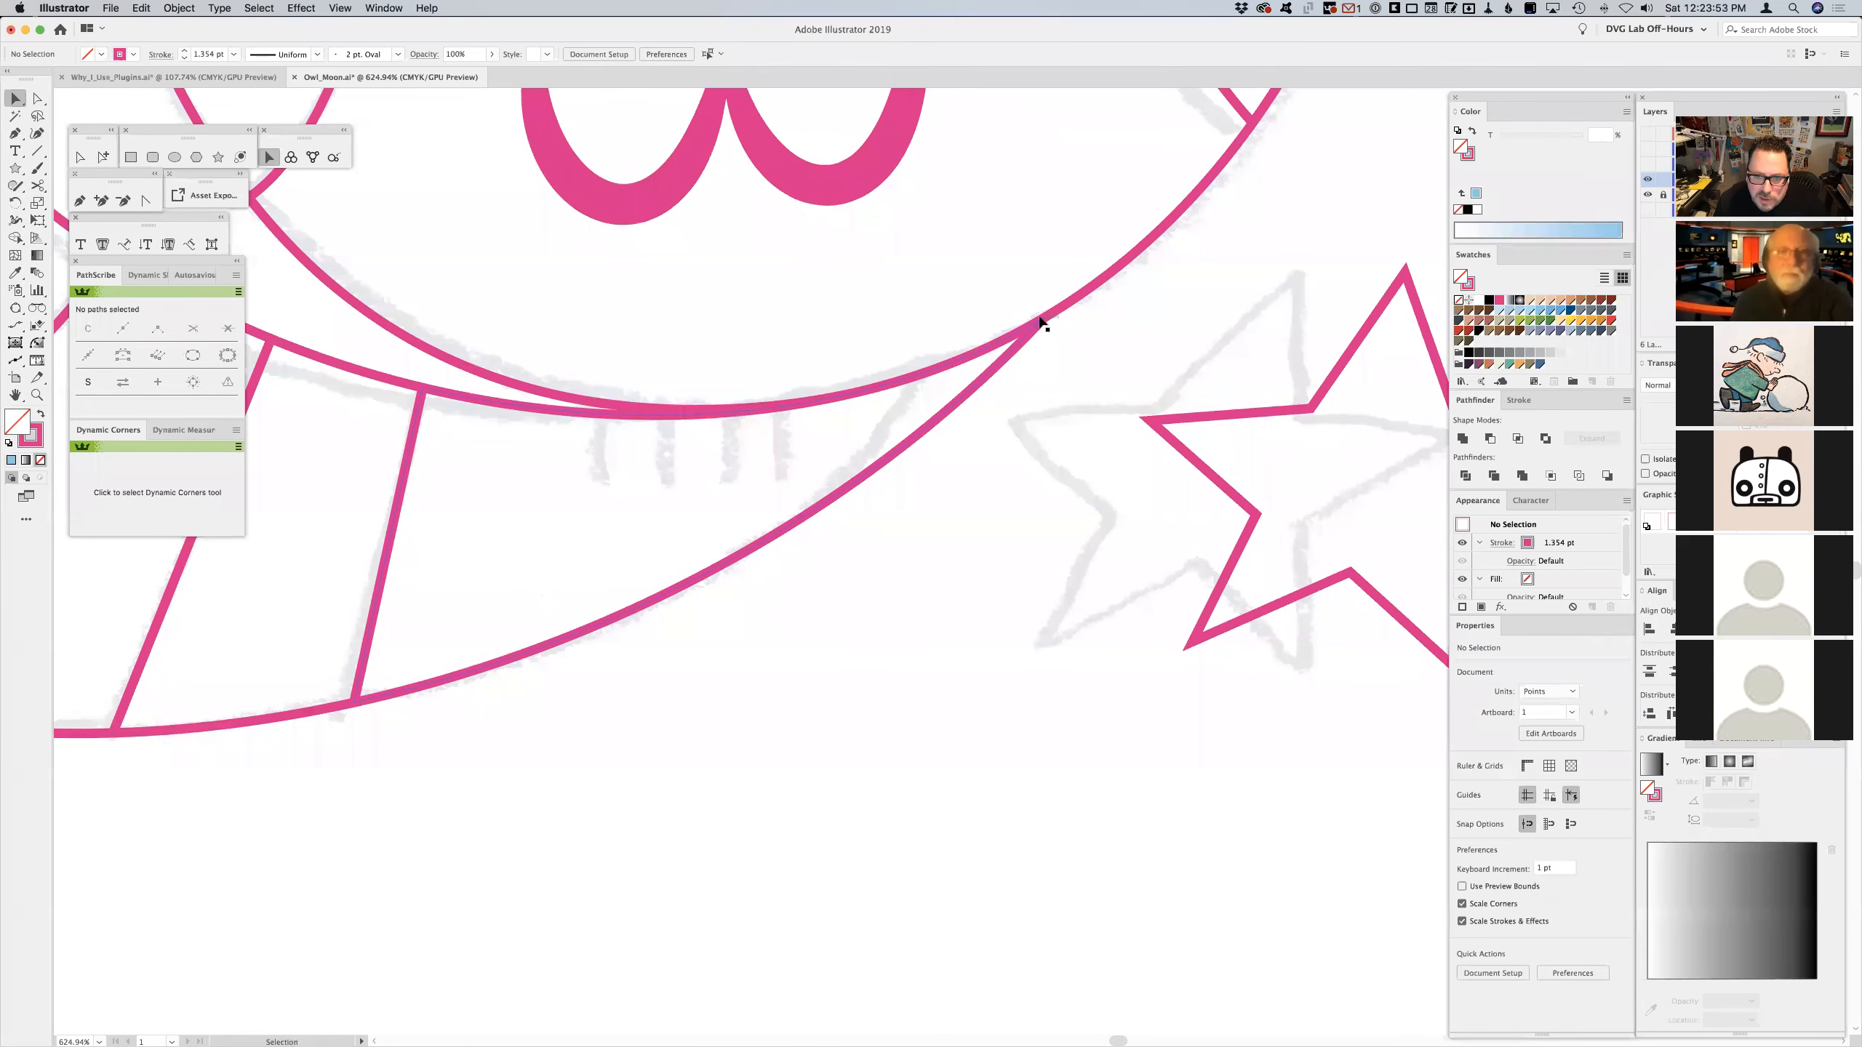
double_click(974, 392)
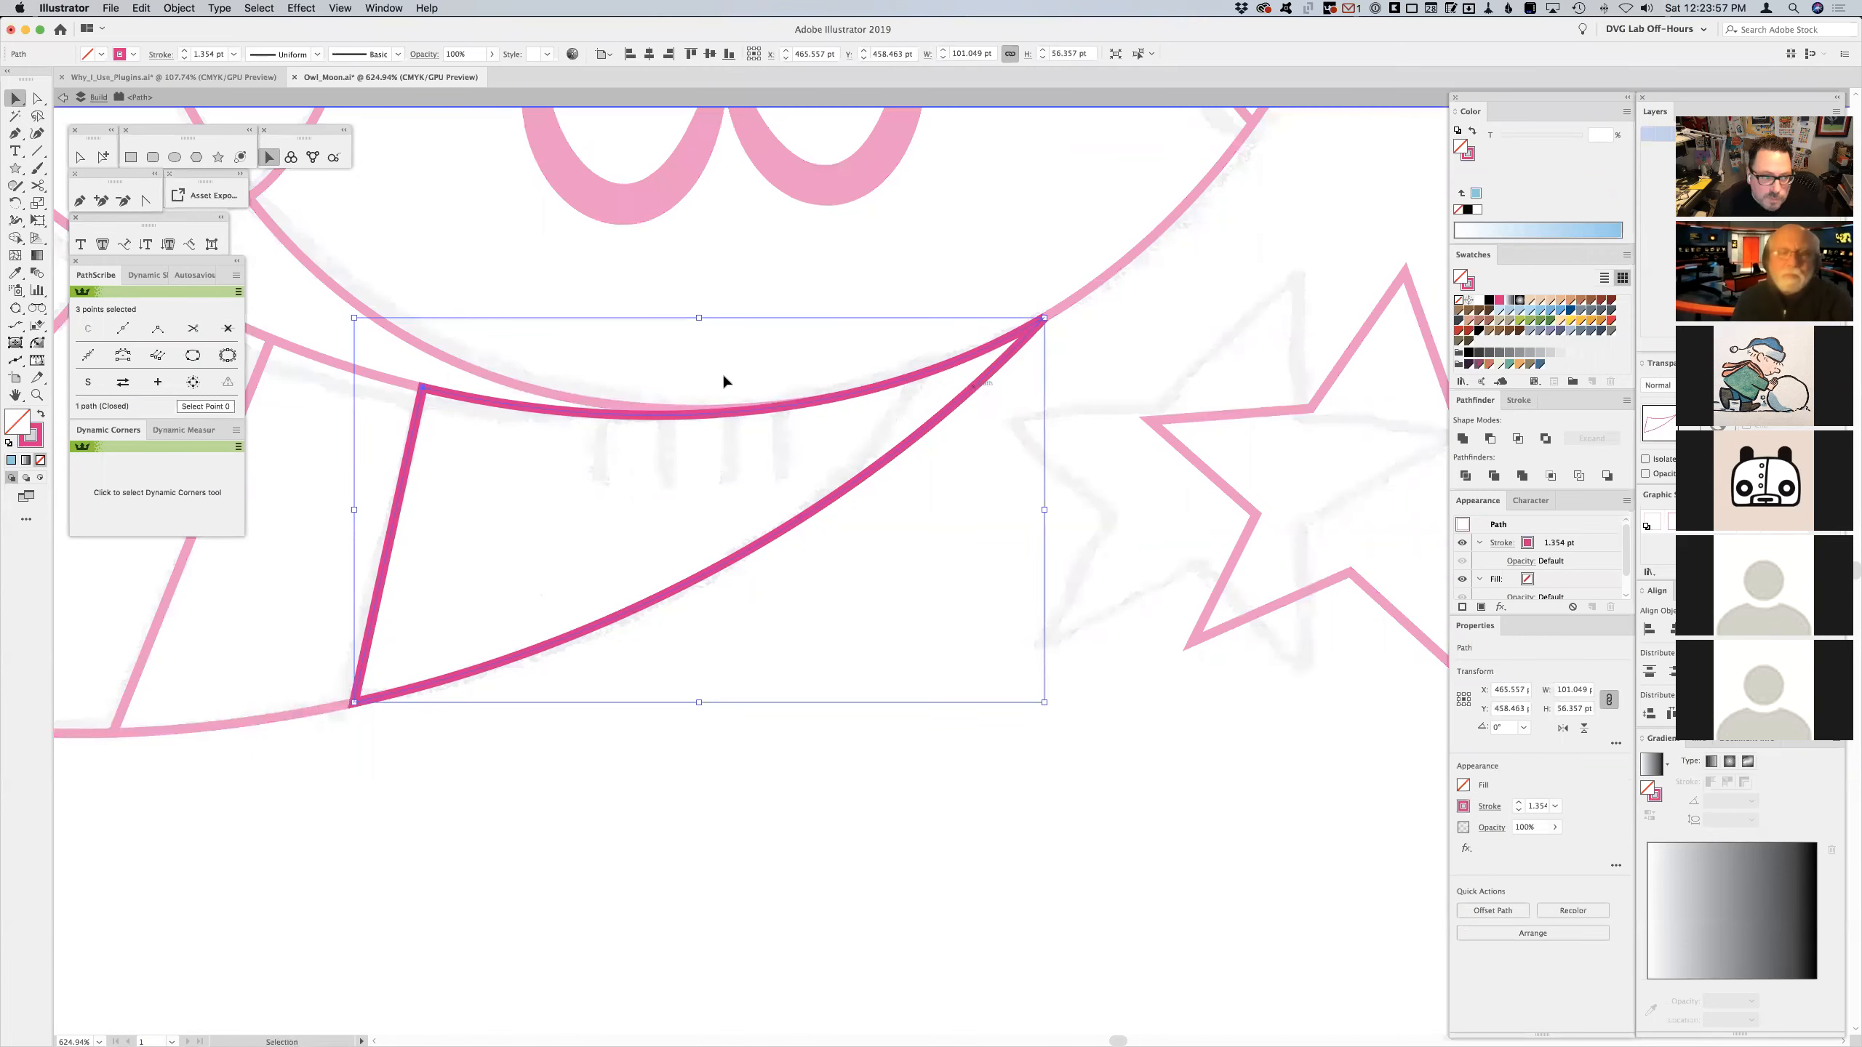
left_click(38, 345)
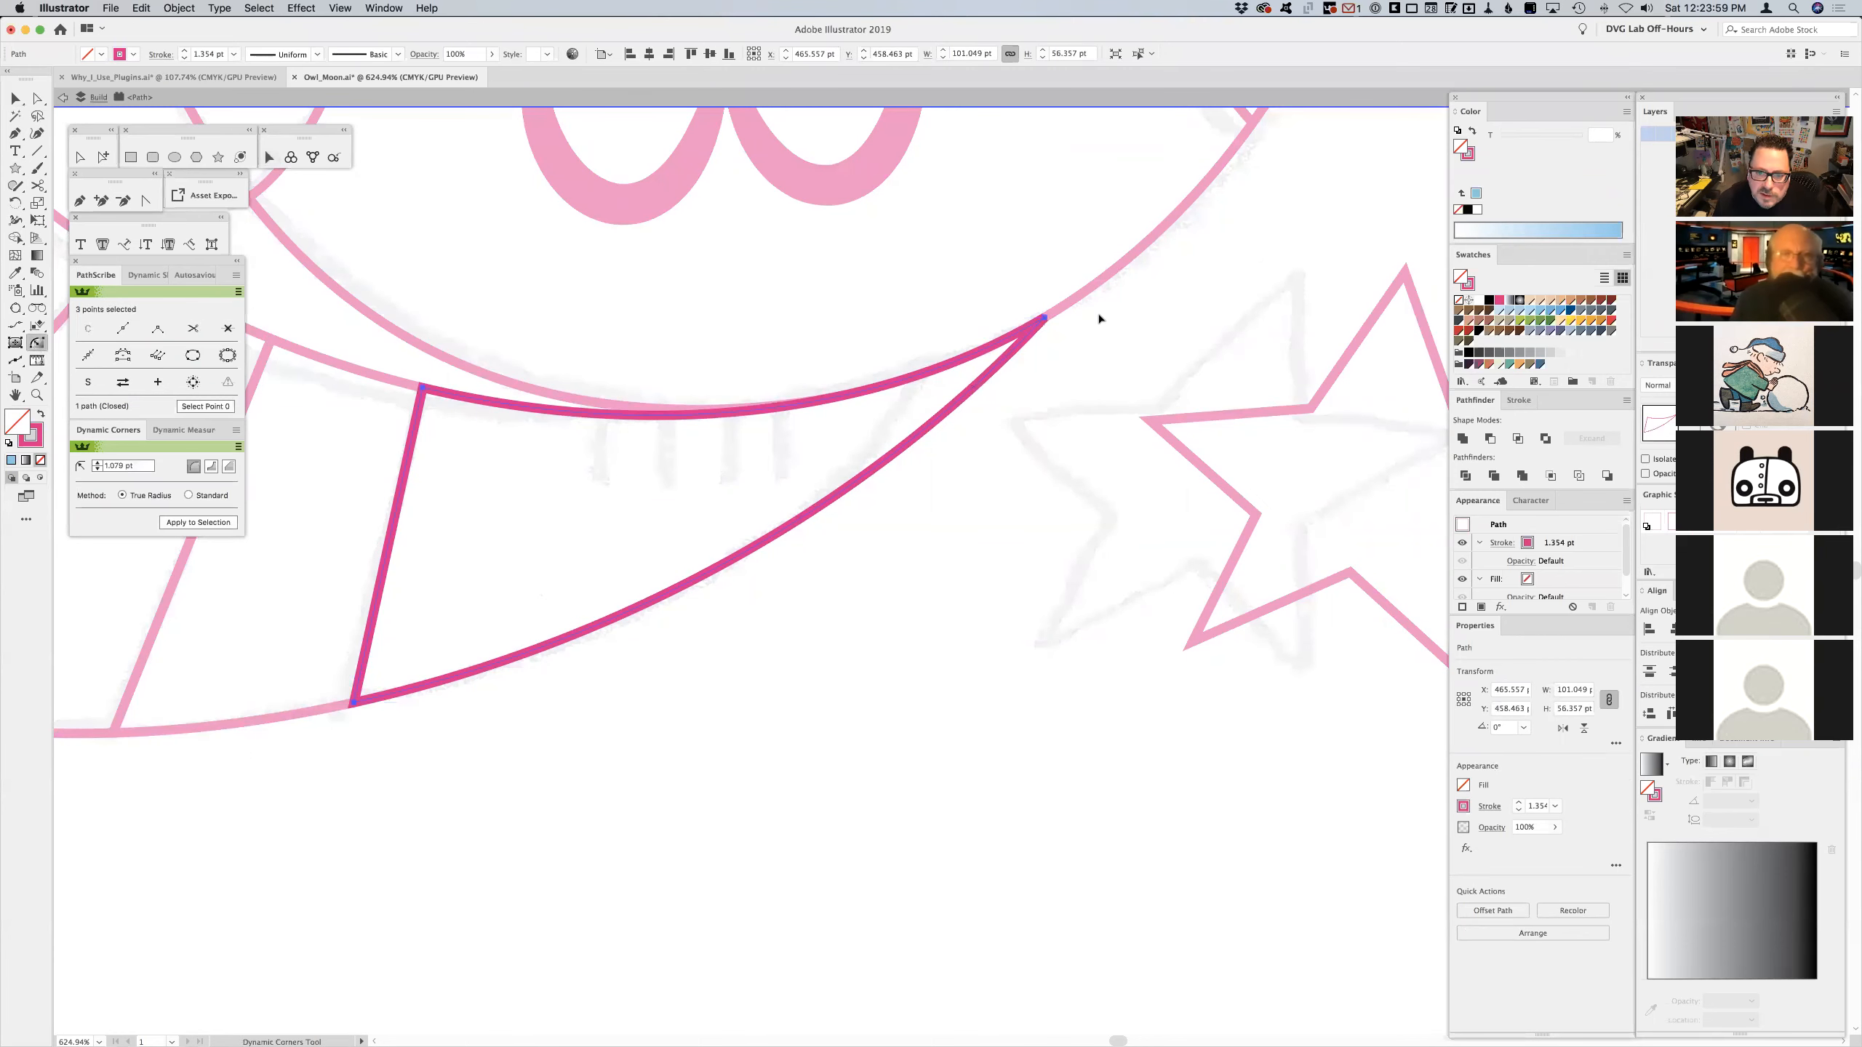
left_click_drag(1044, 321, 1085, 386)
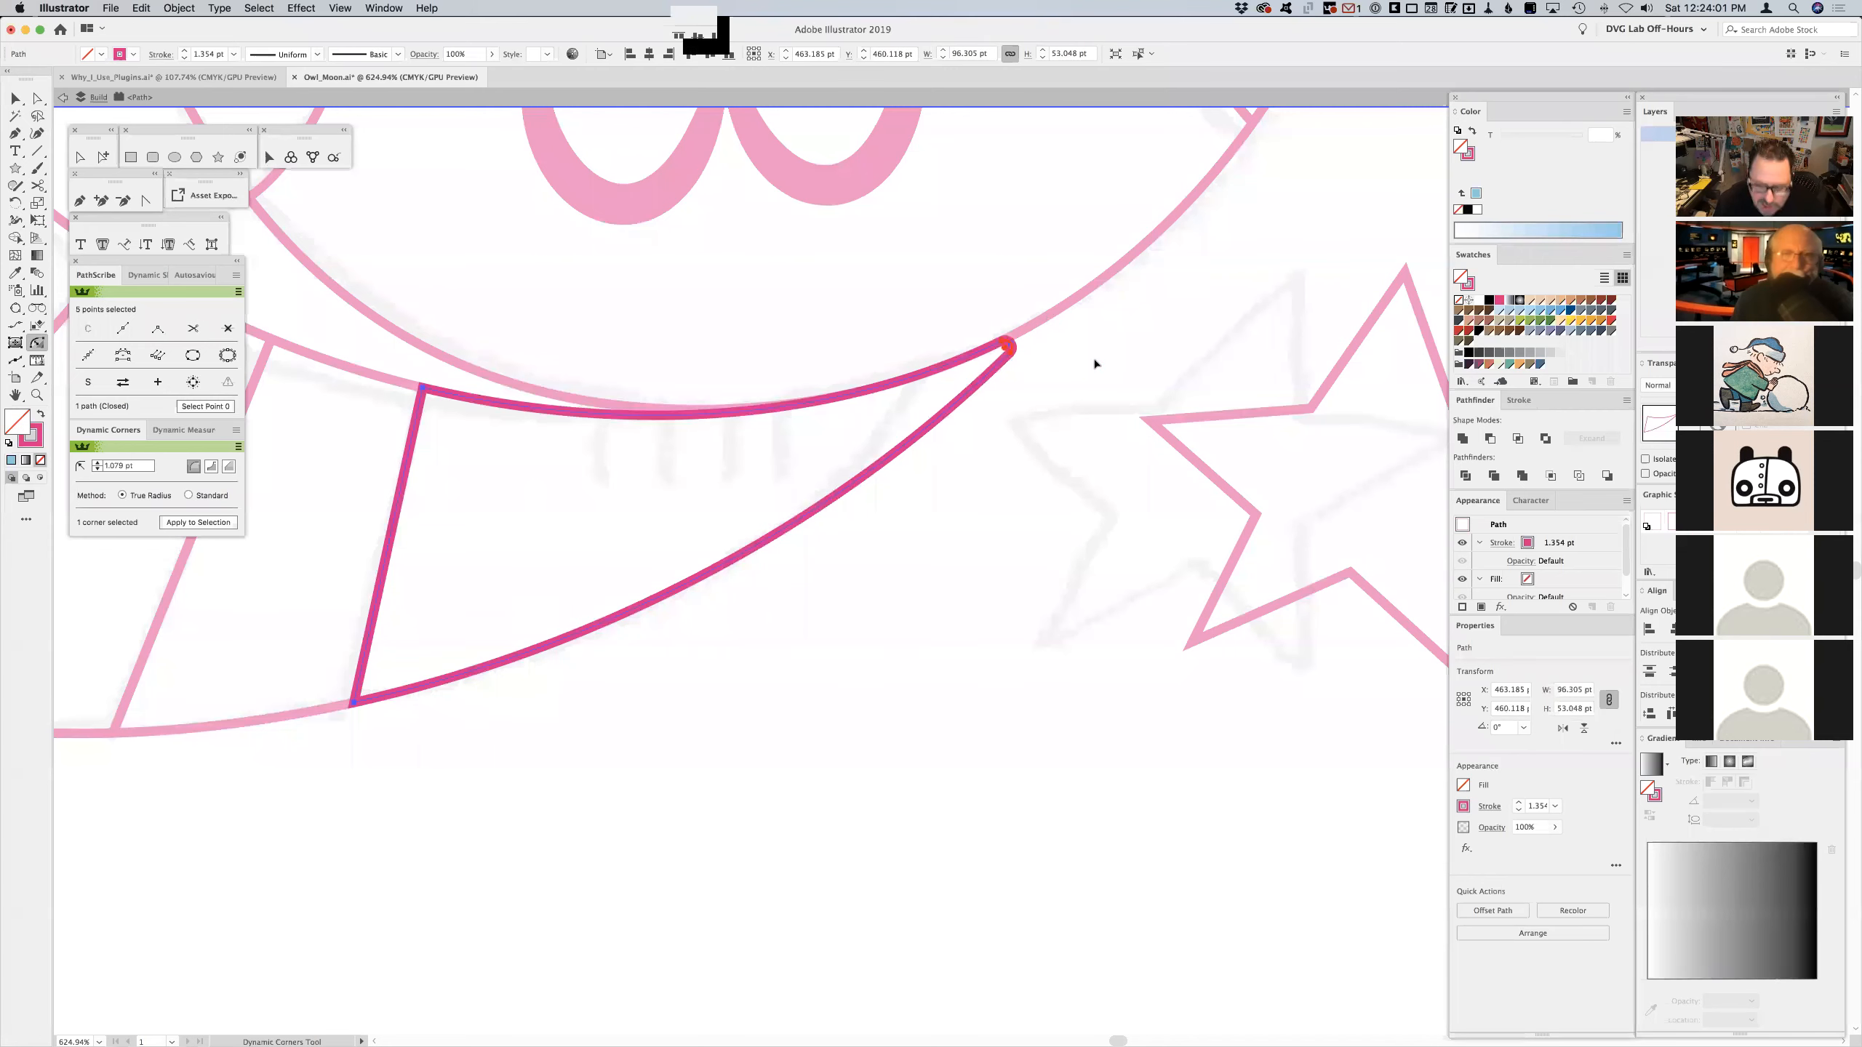
key("v")
double_click(1094, 356)
key("super+0")
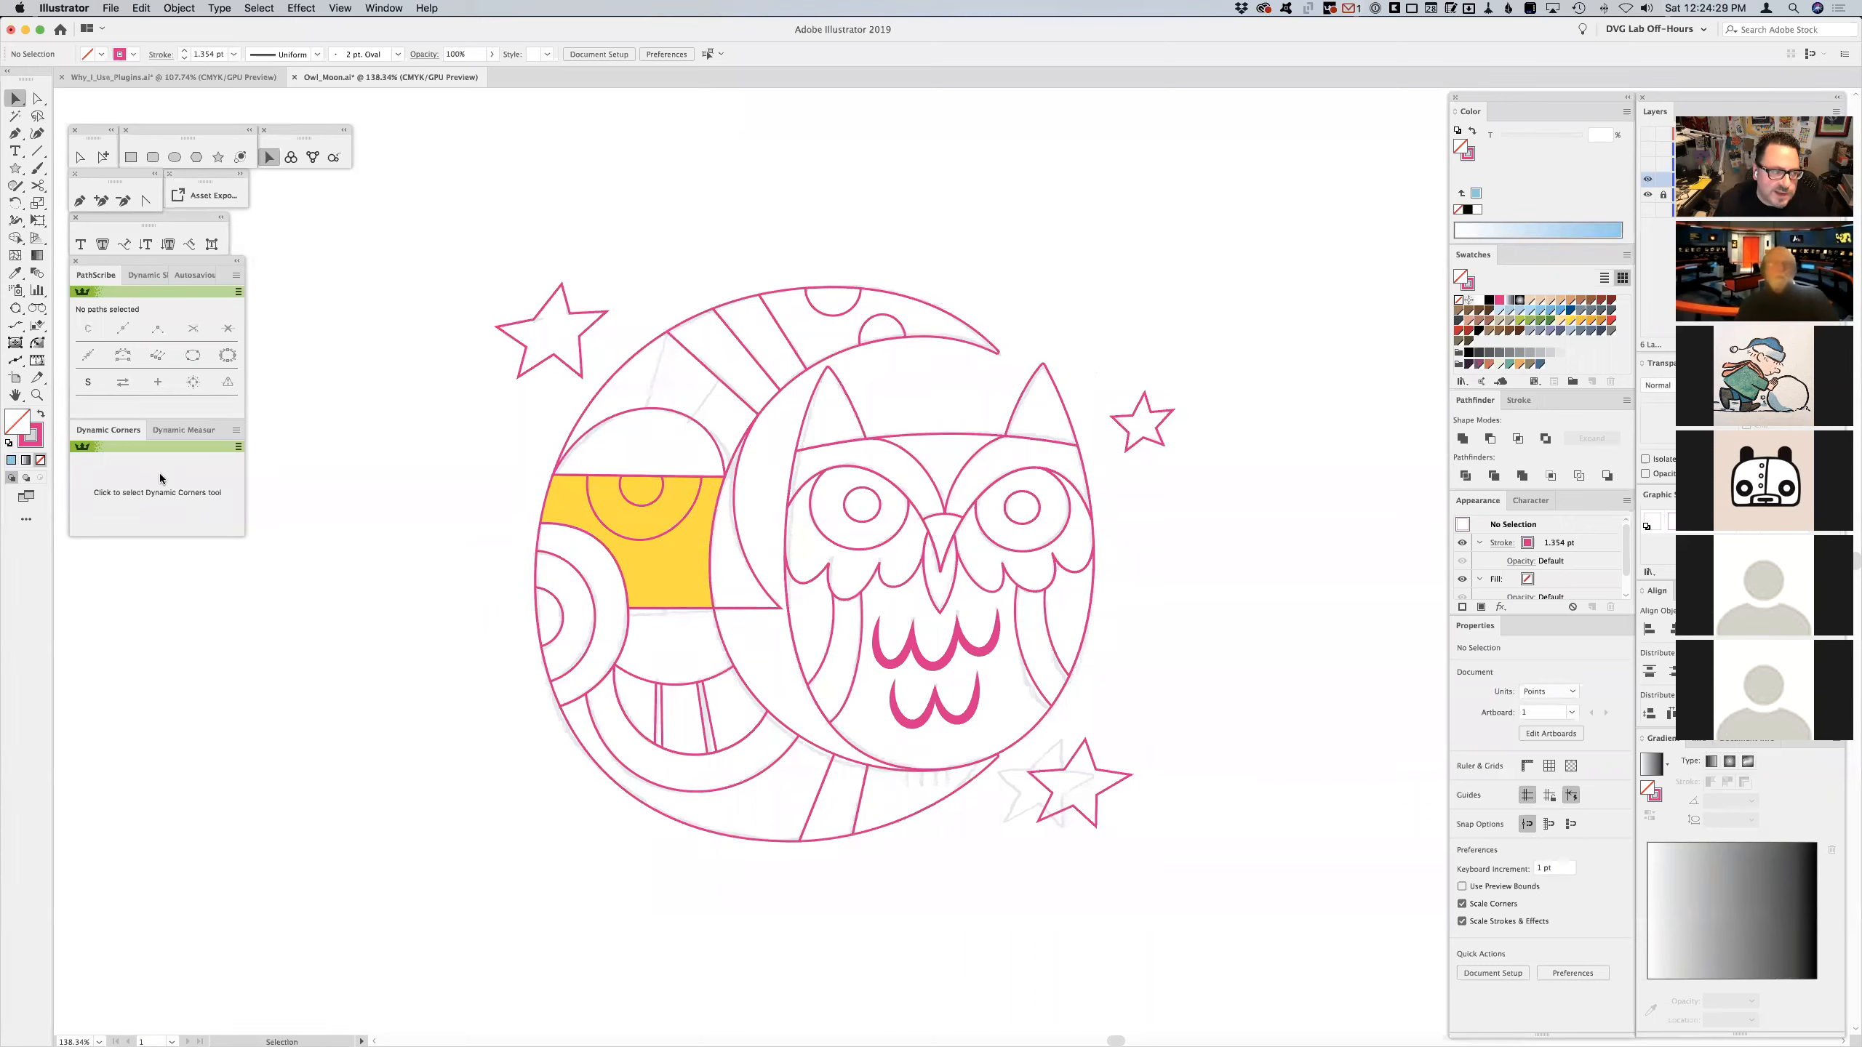
- Show the layer with the finished trout artwork to examine it as a style example, and hide it again
left_click(38, 395)
left_click_drag(402, 216, 1244, 923)
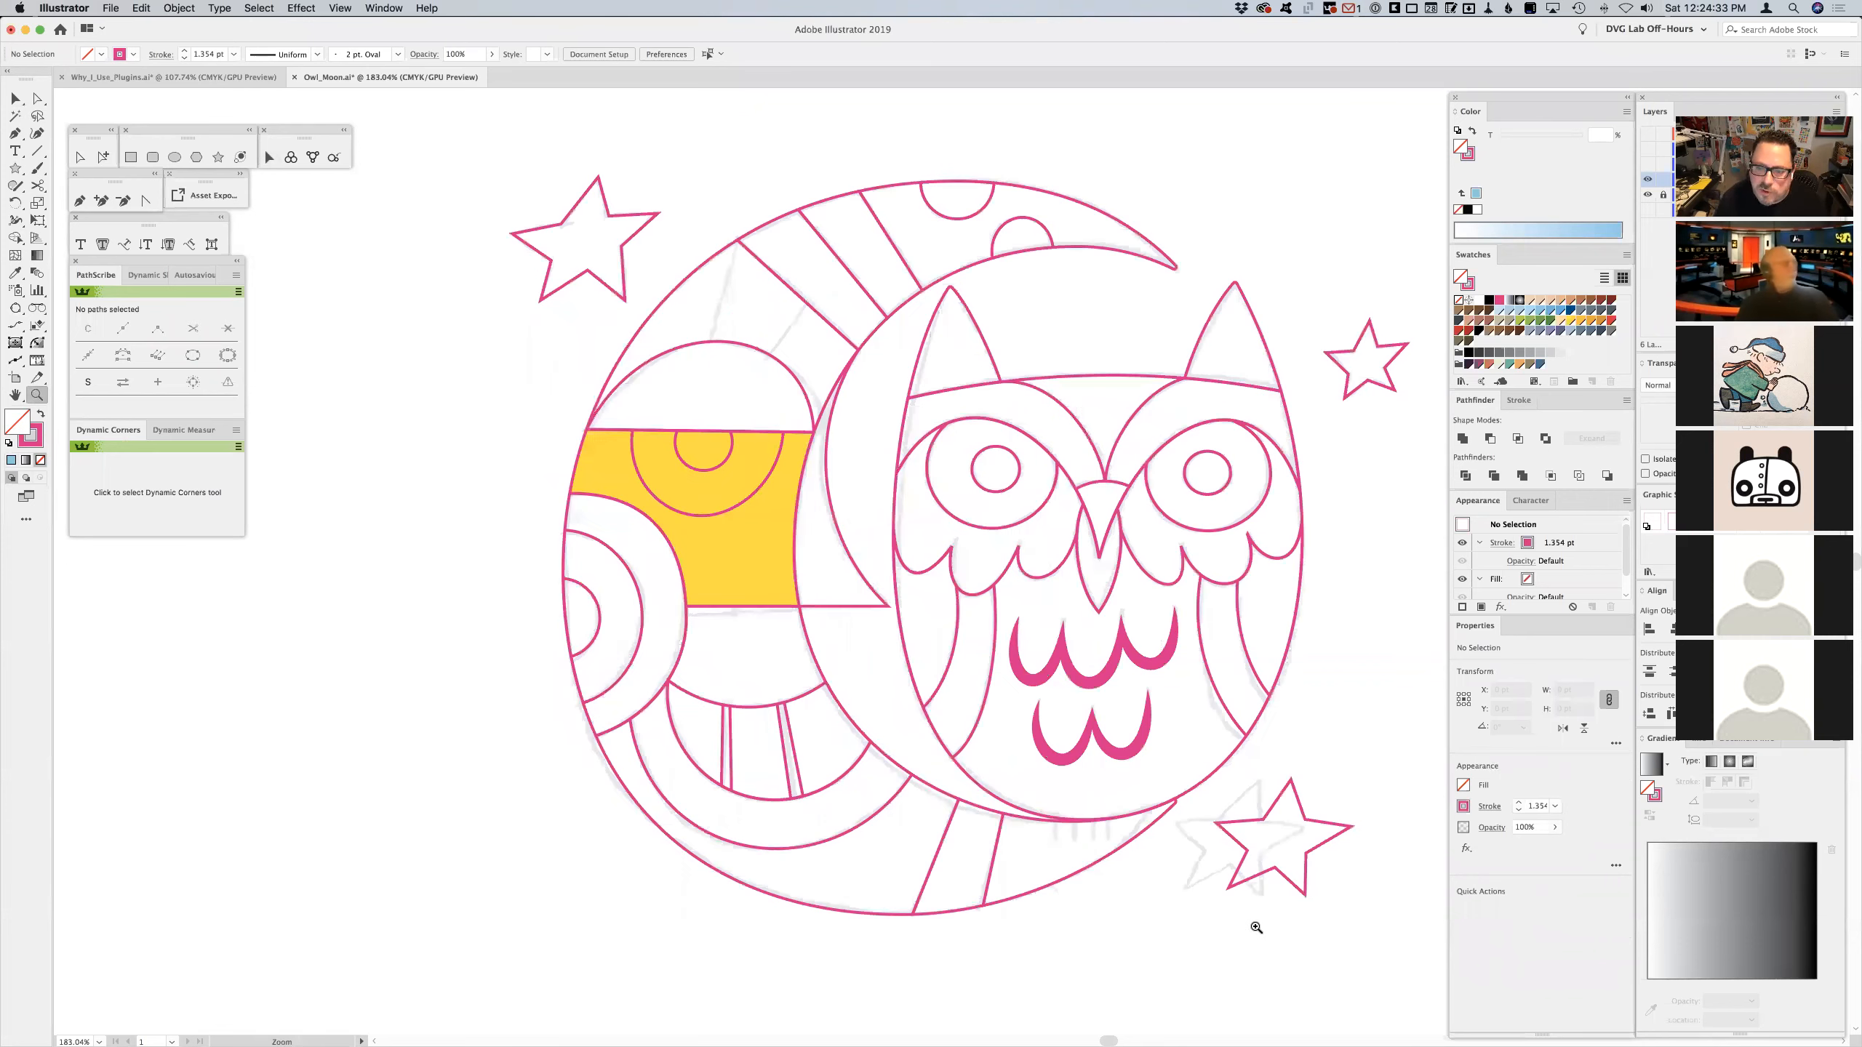
key("space")
scroll(1280, 690, "right", 2)
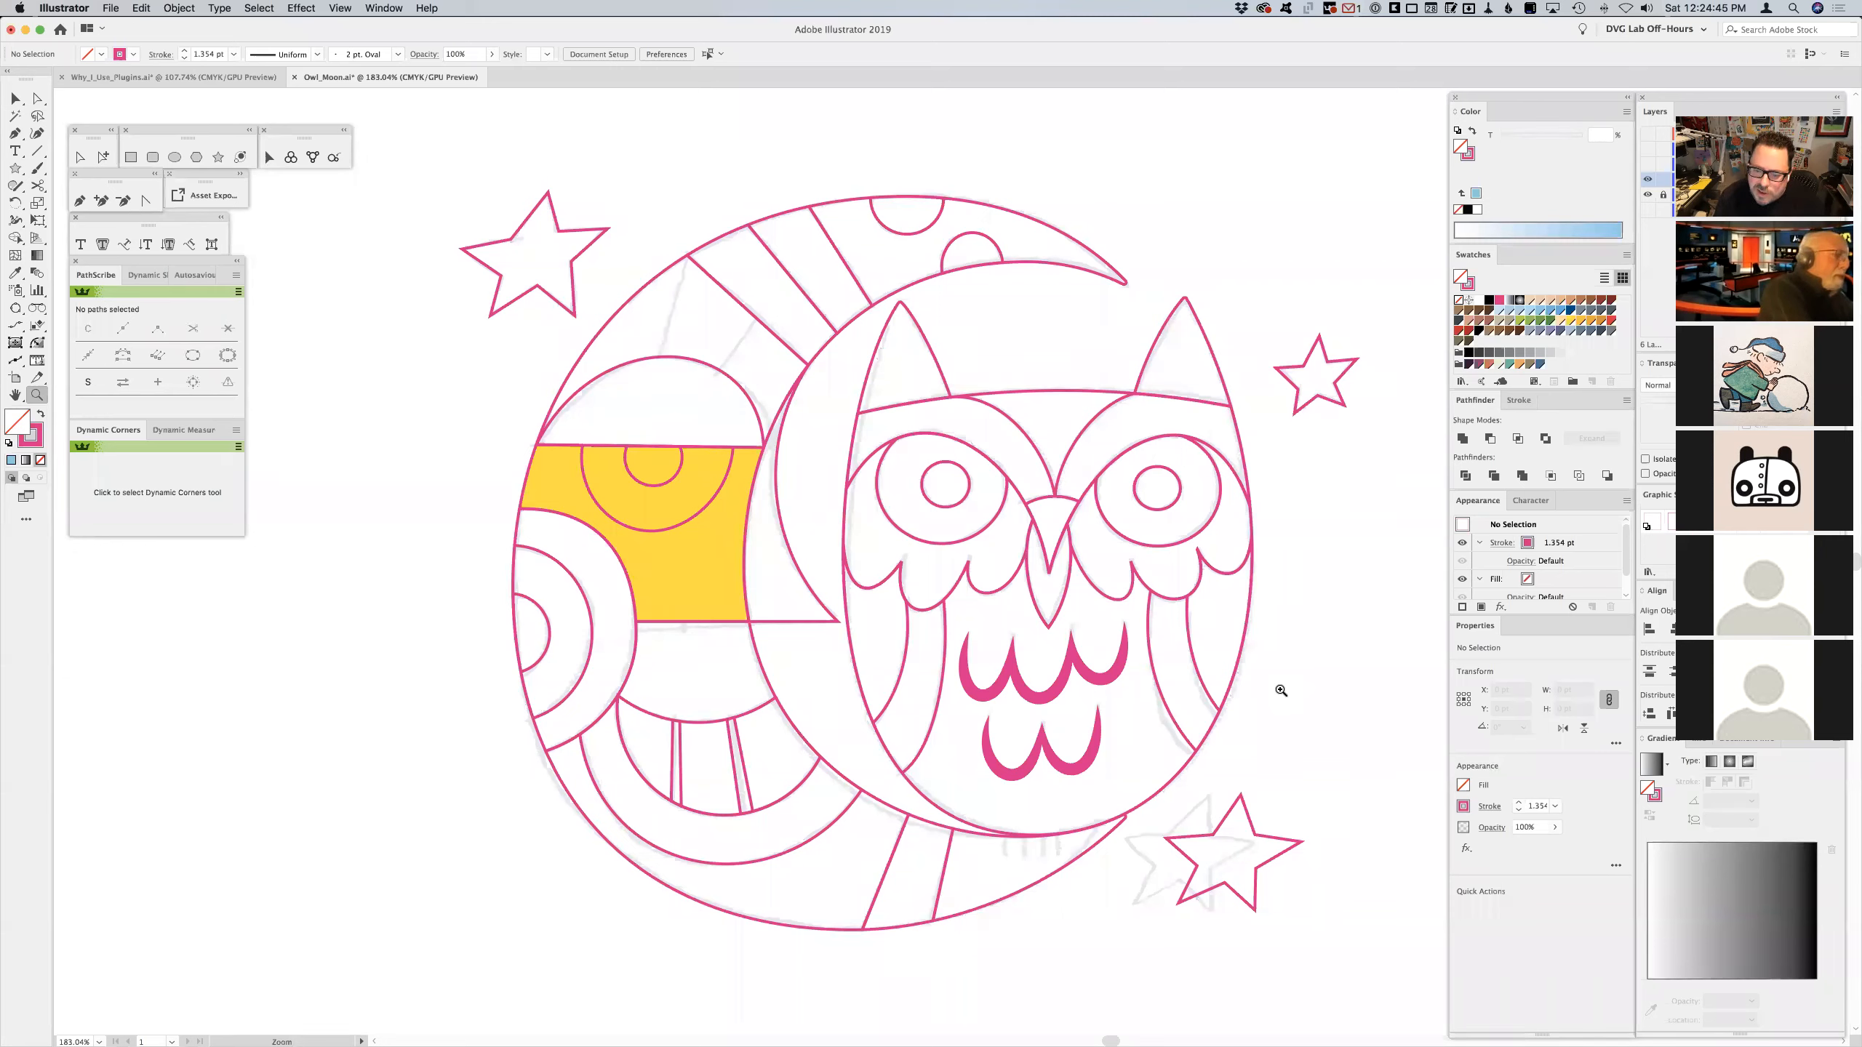
key("v")
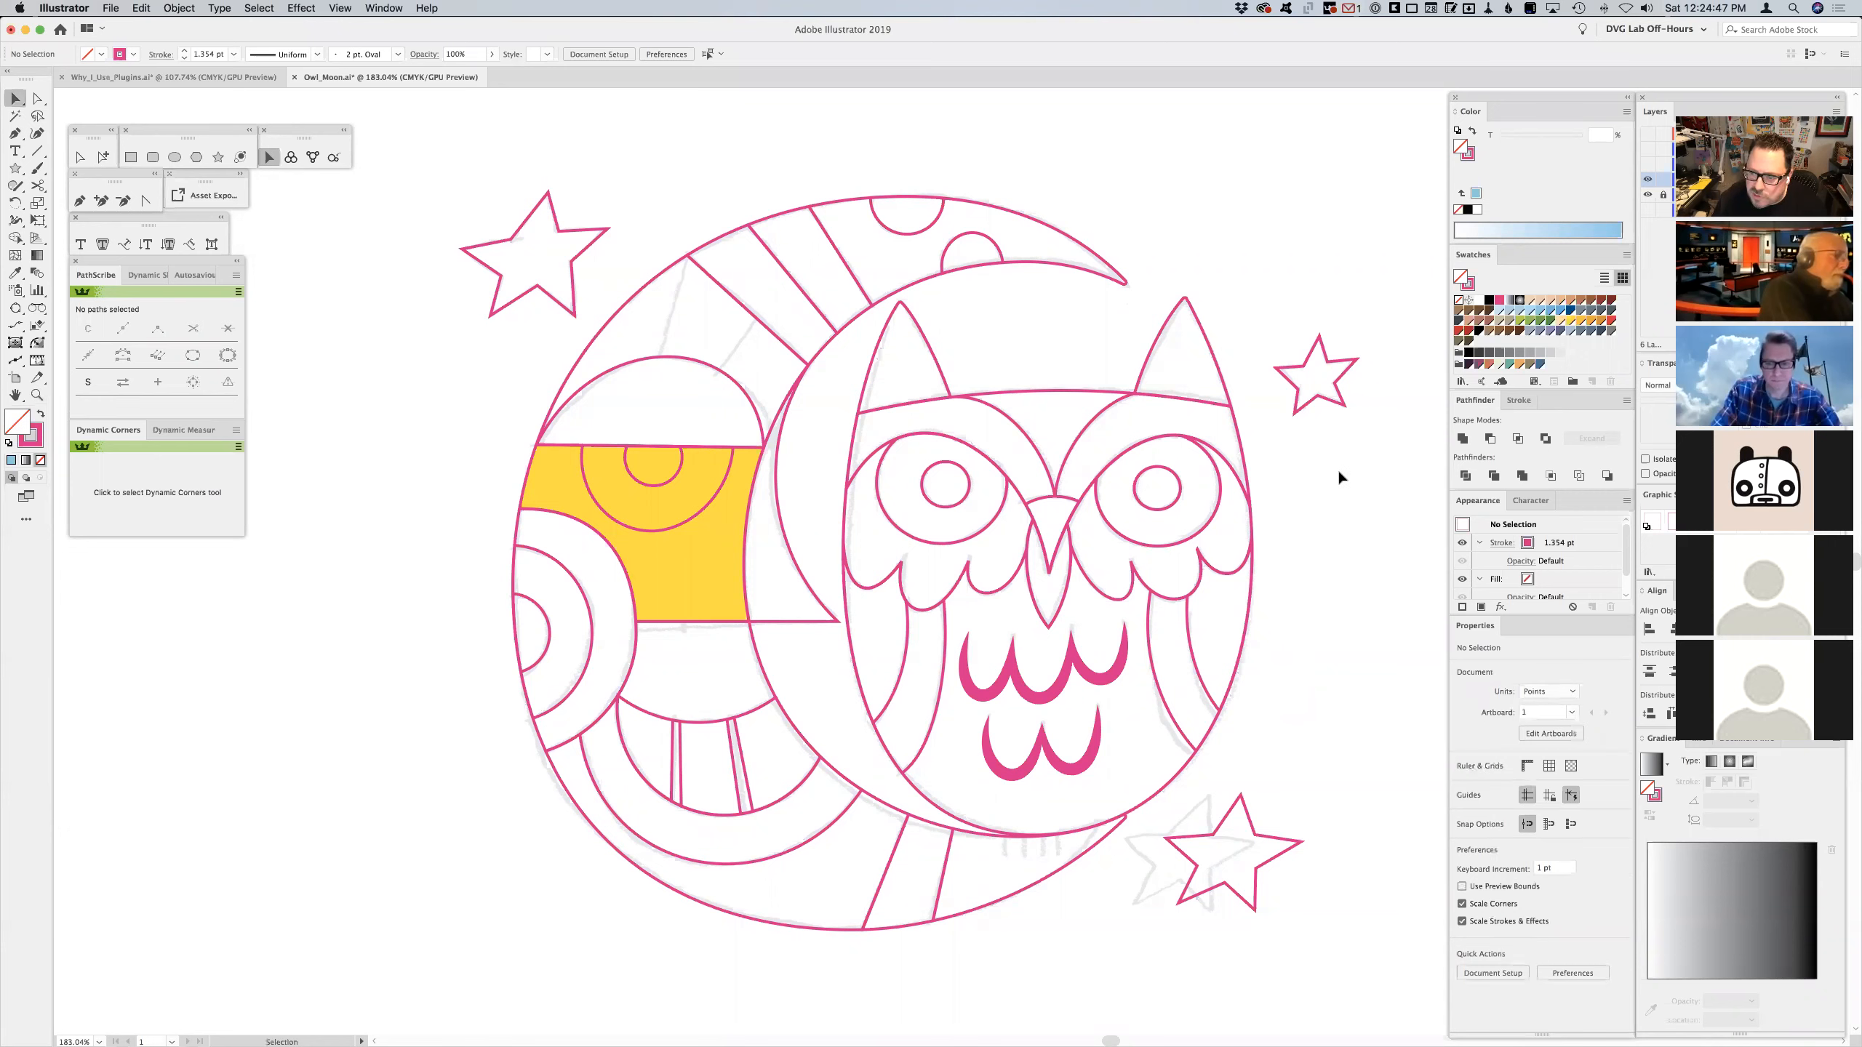
key("a")
key("super+0")
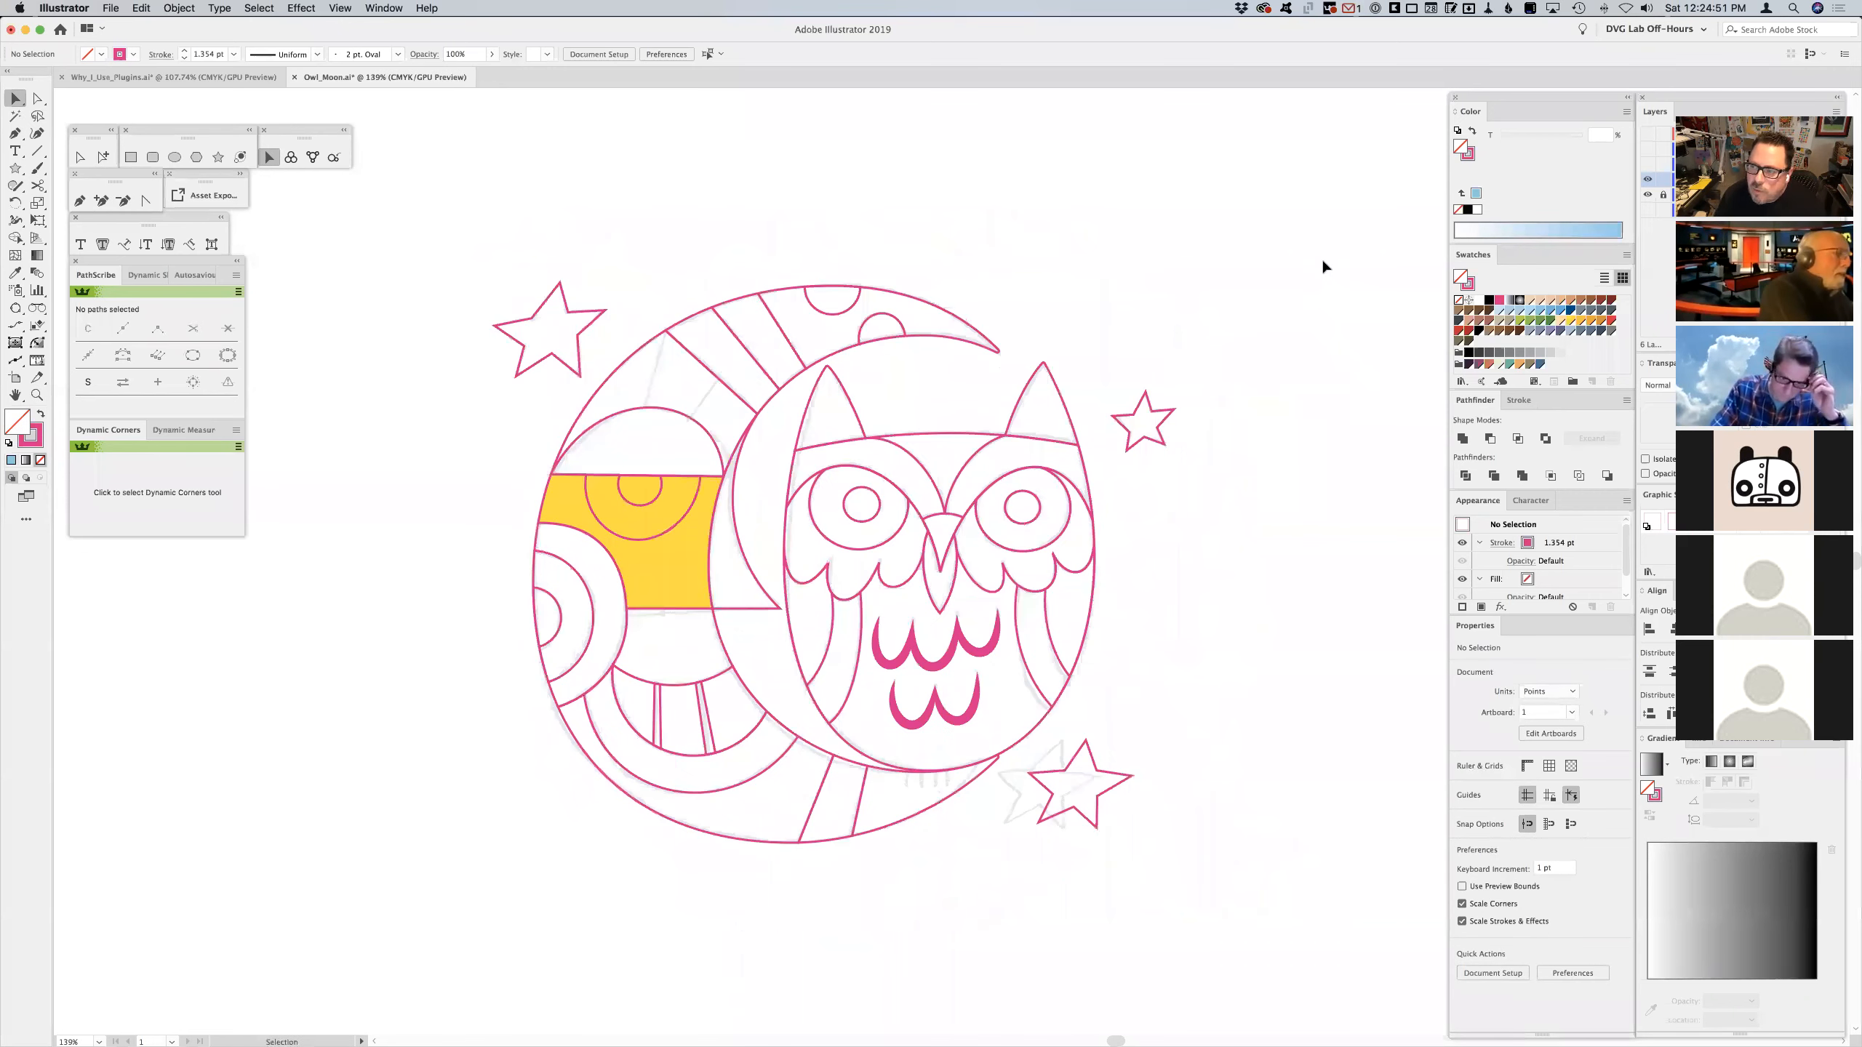
left_click(1650, 152)
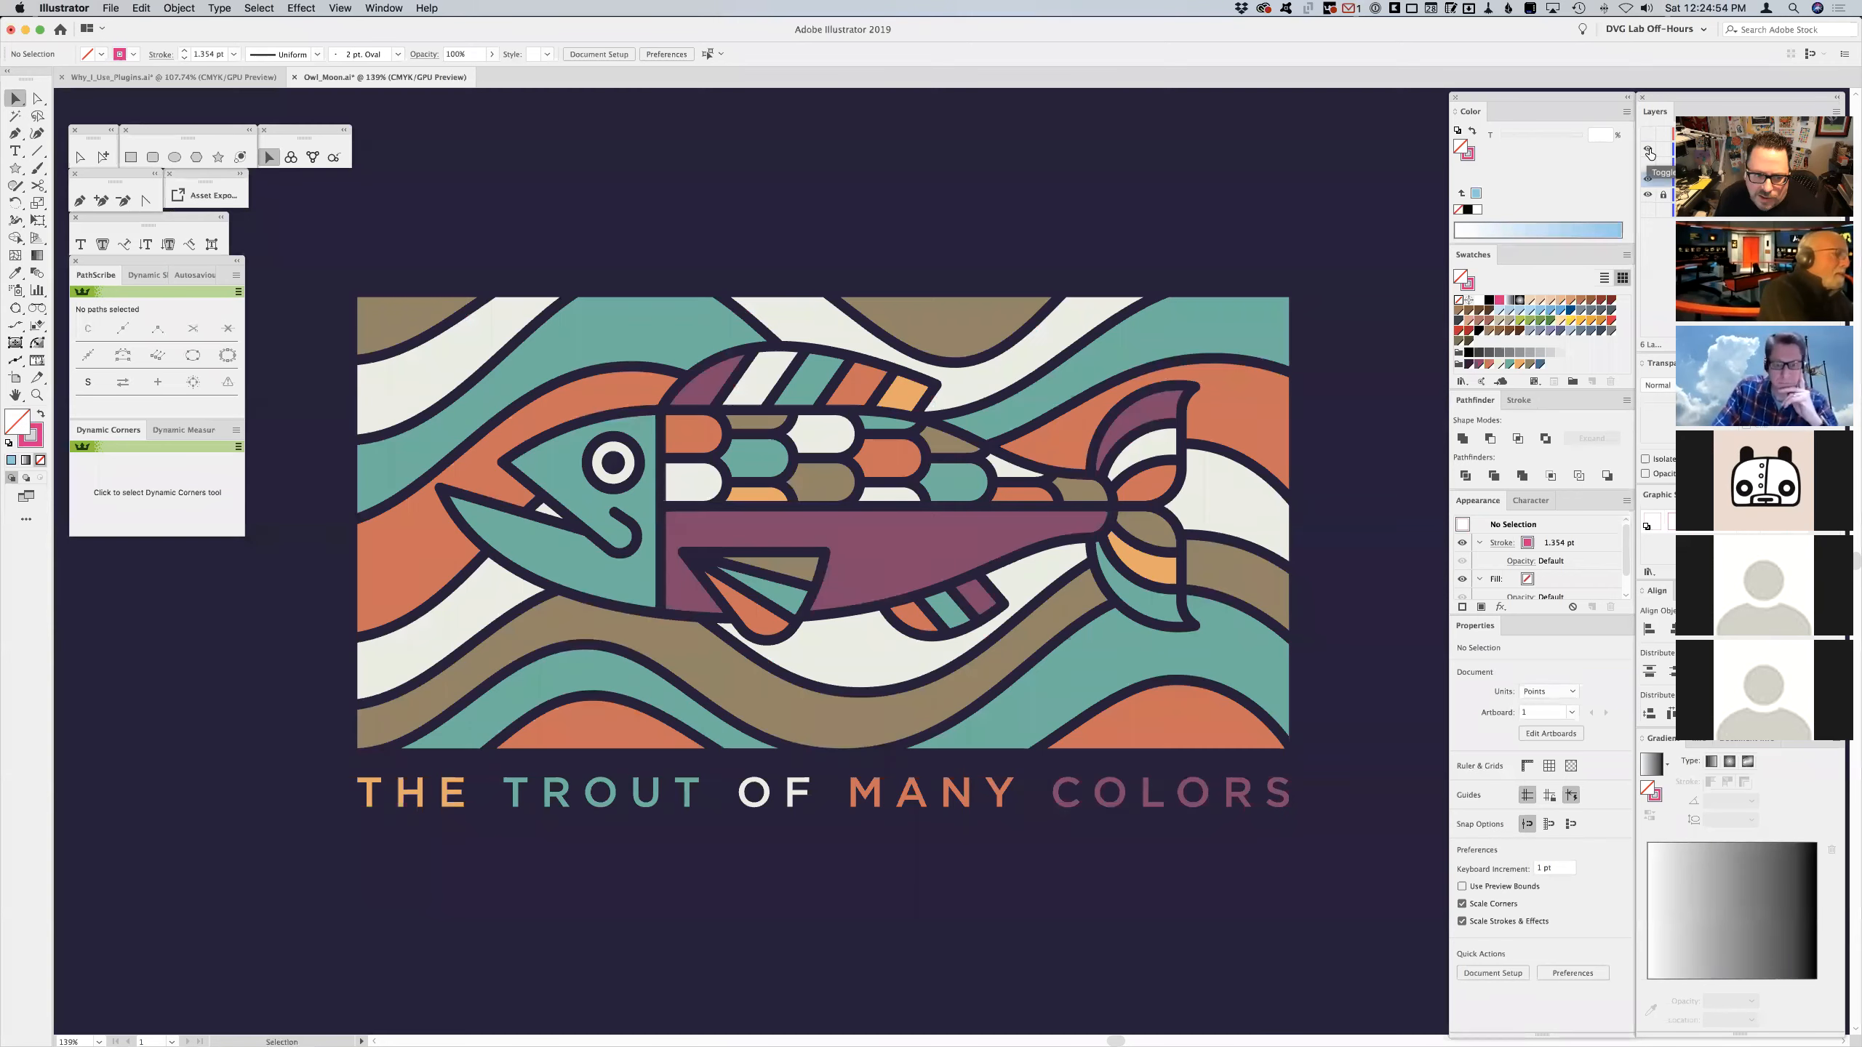
left_click(1650, 152)
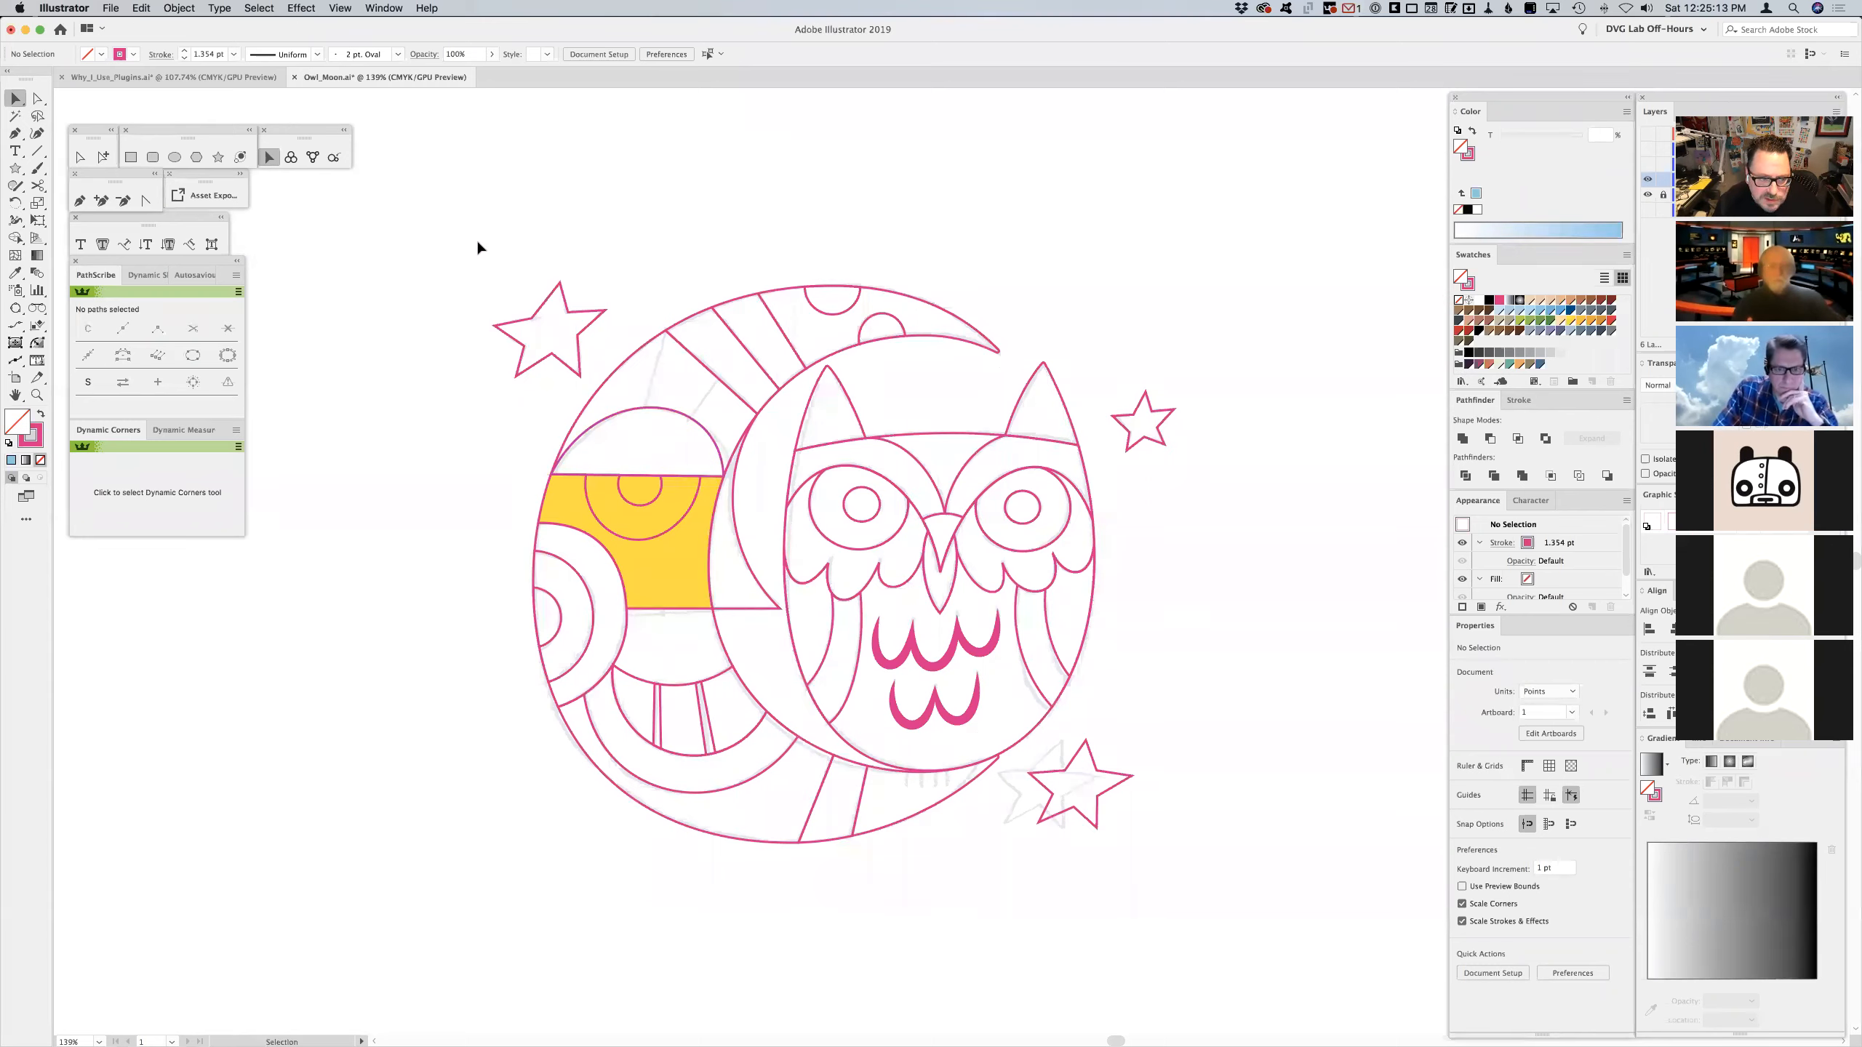
- Fill all of the owl, moon and star shapes with white and deselect them
key("super+a")
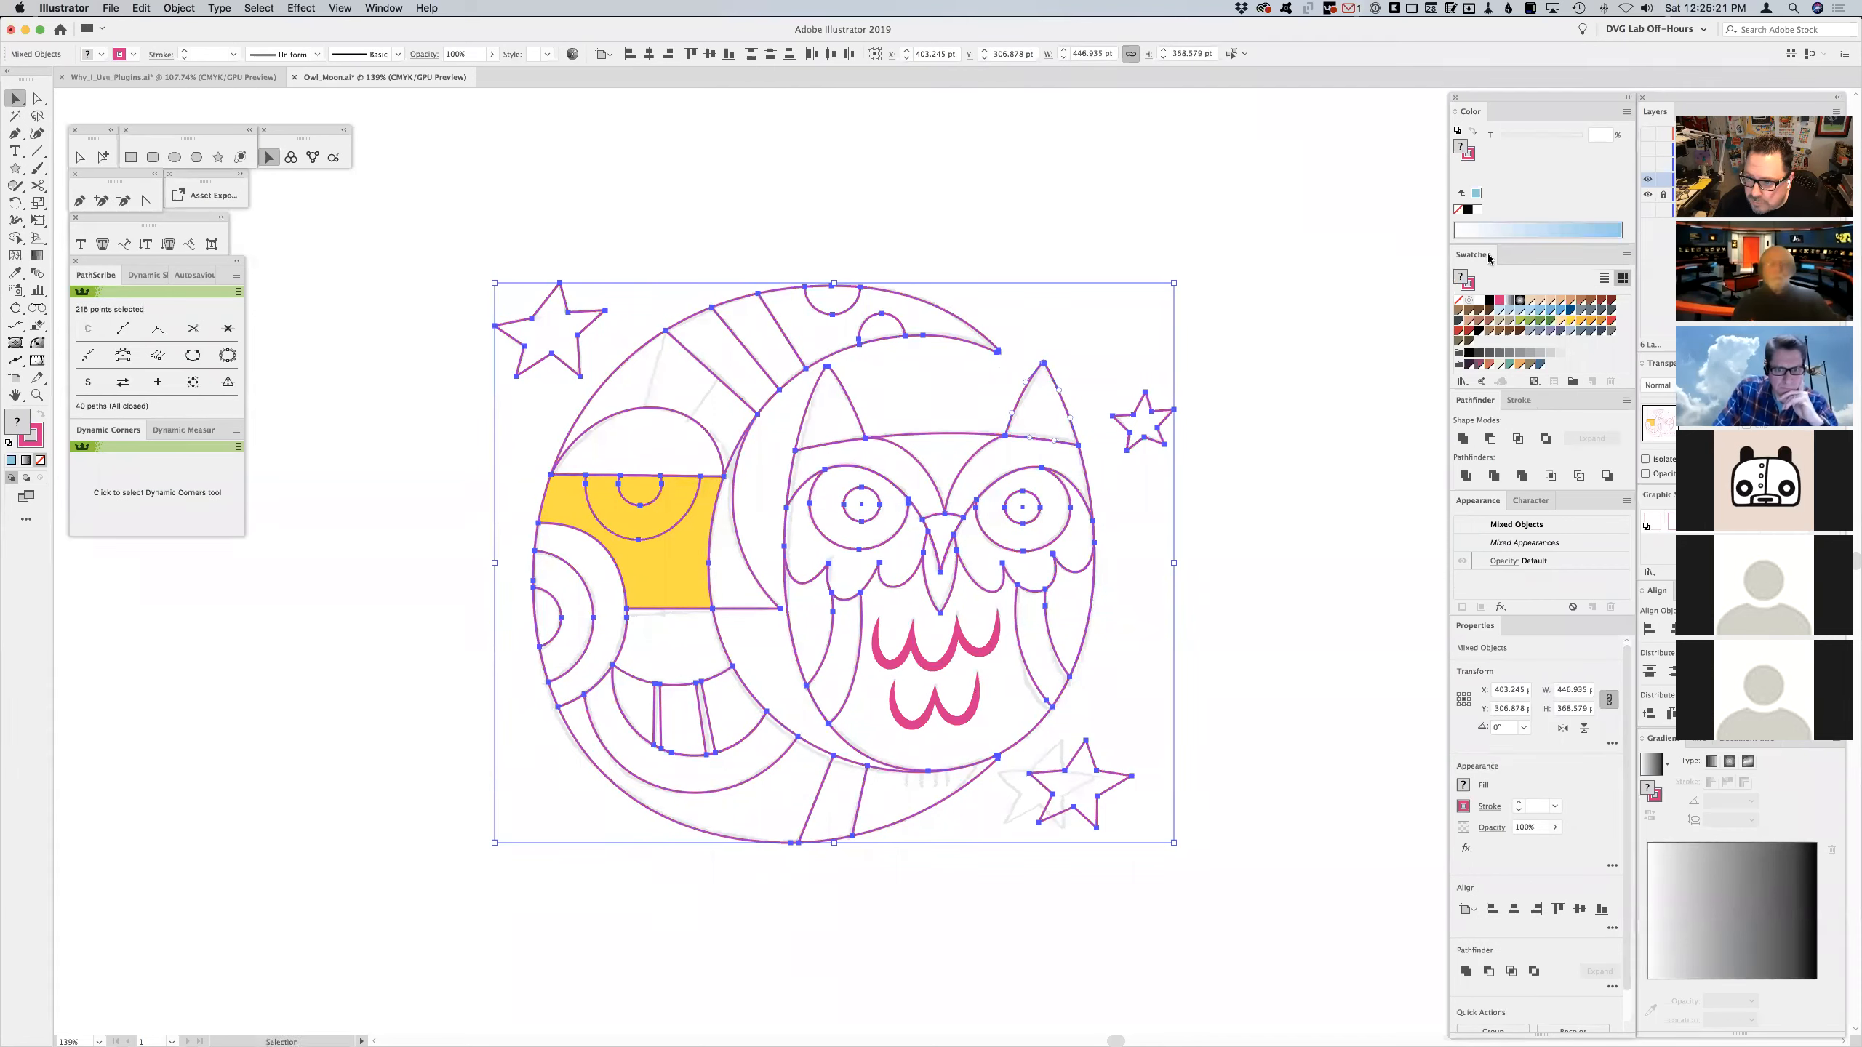
left_click(1480, 300)
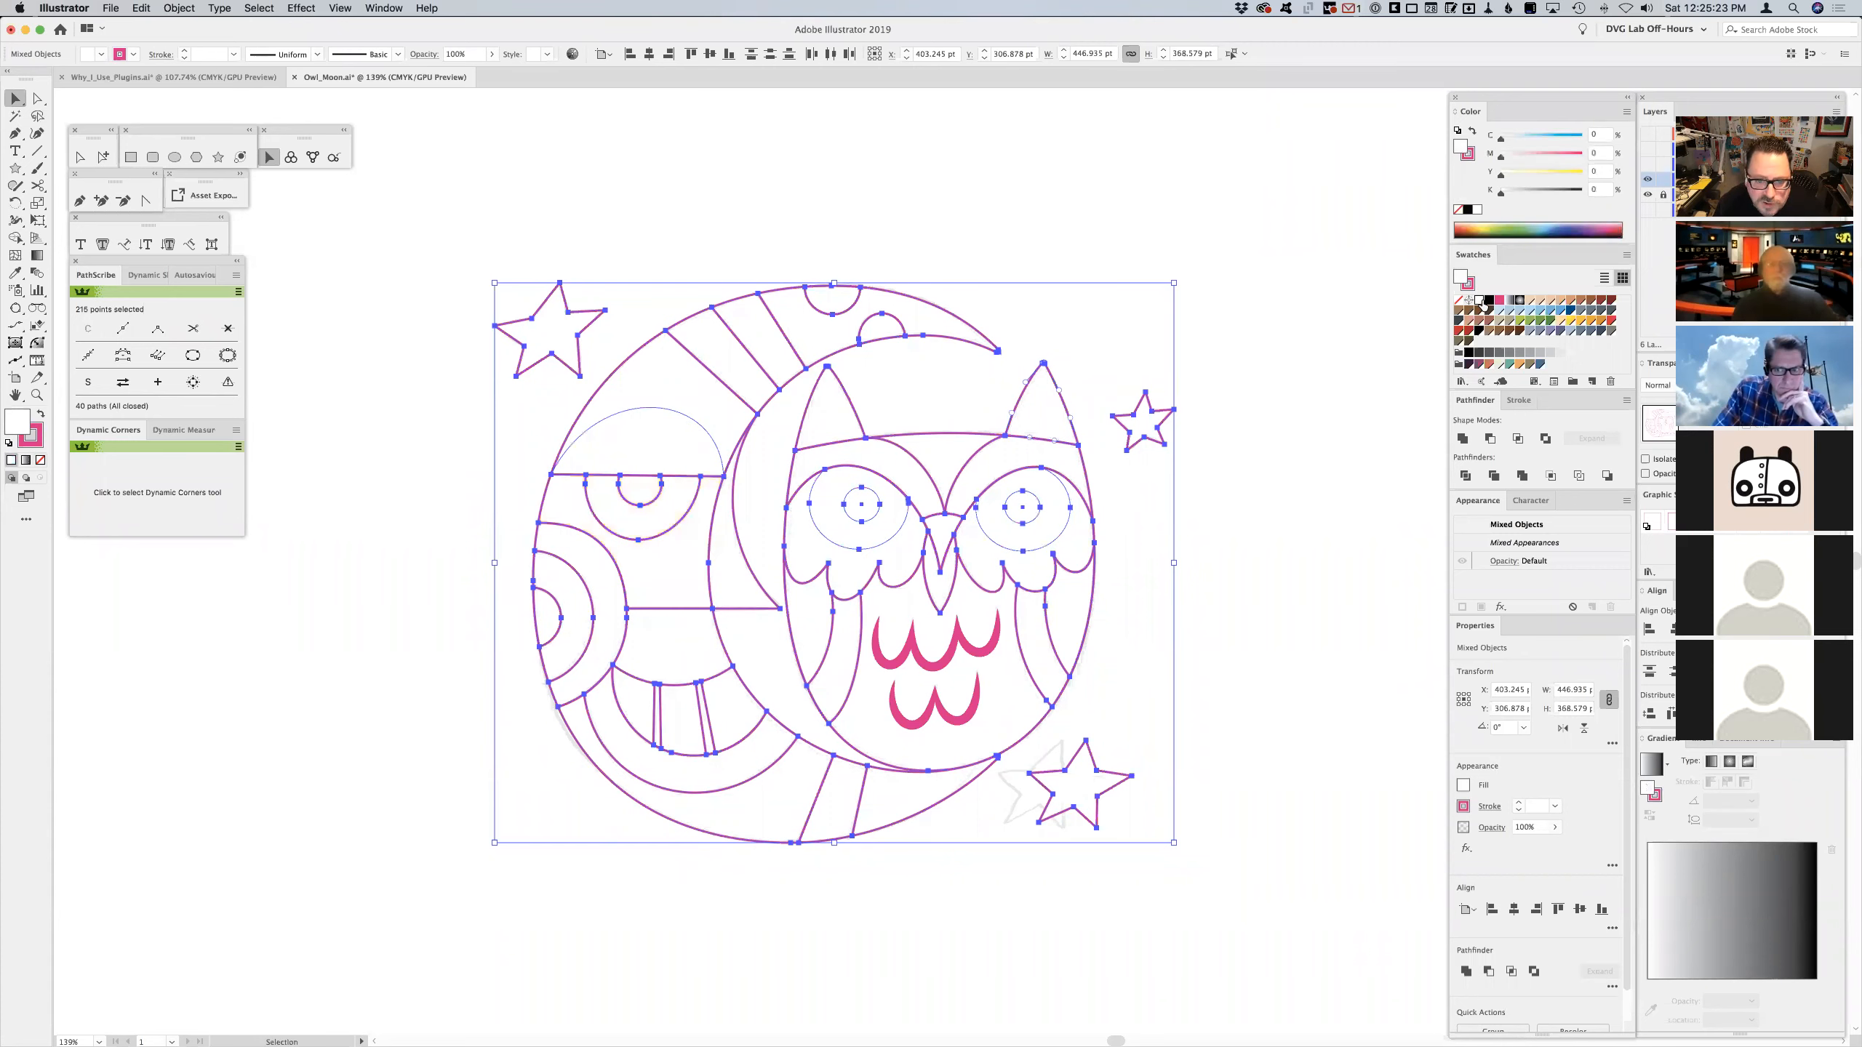
left_click(1100, 360)
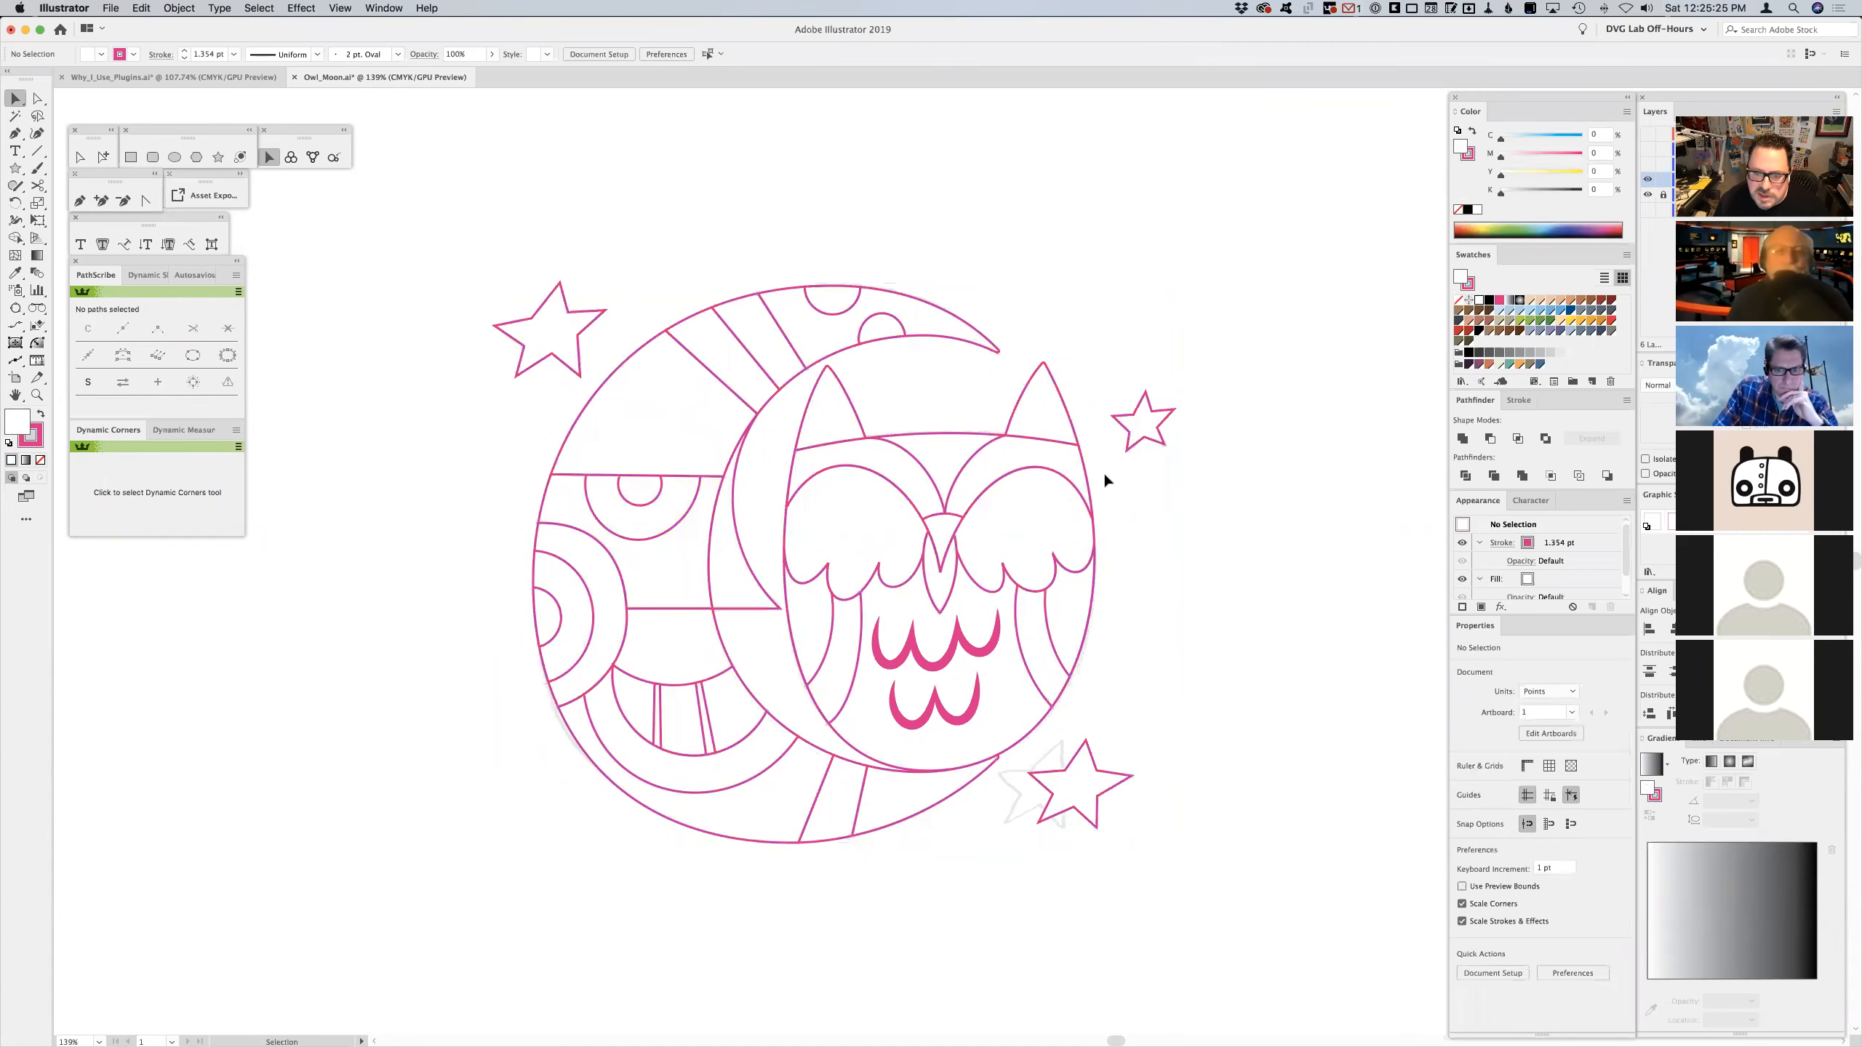
- Send the owl's body and face shapes behind its left eye's circle and pupil in the stacking order, and deselect
left_click(1089, 526)
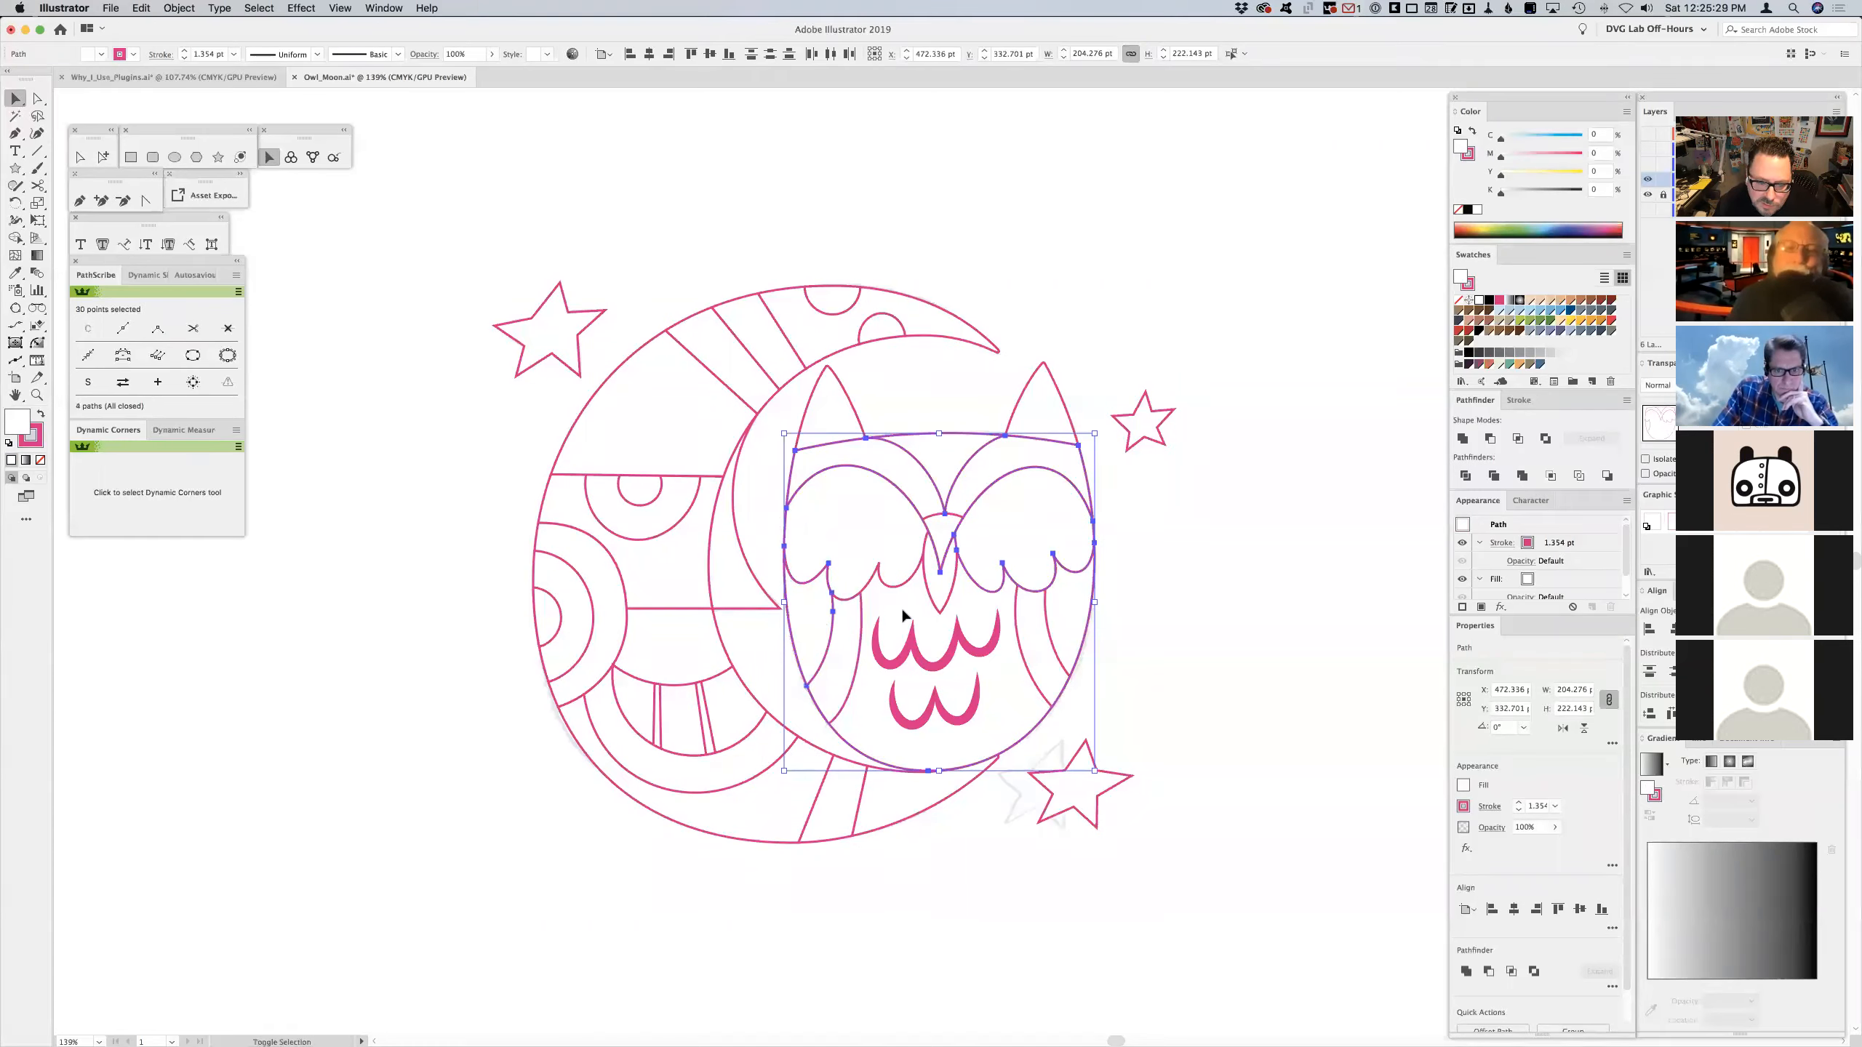
key("shift+super+[")
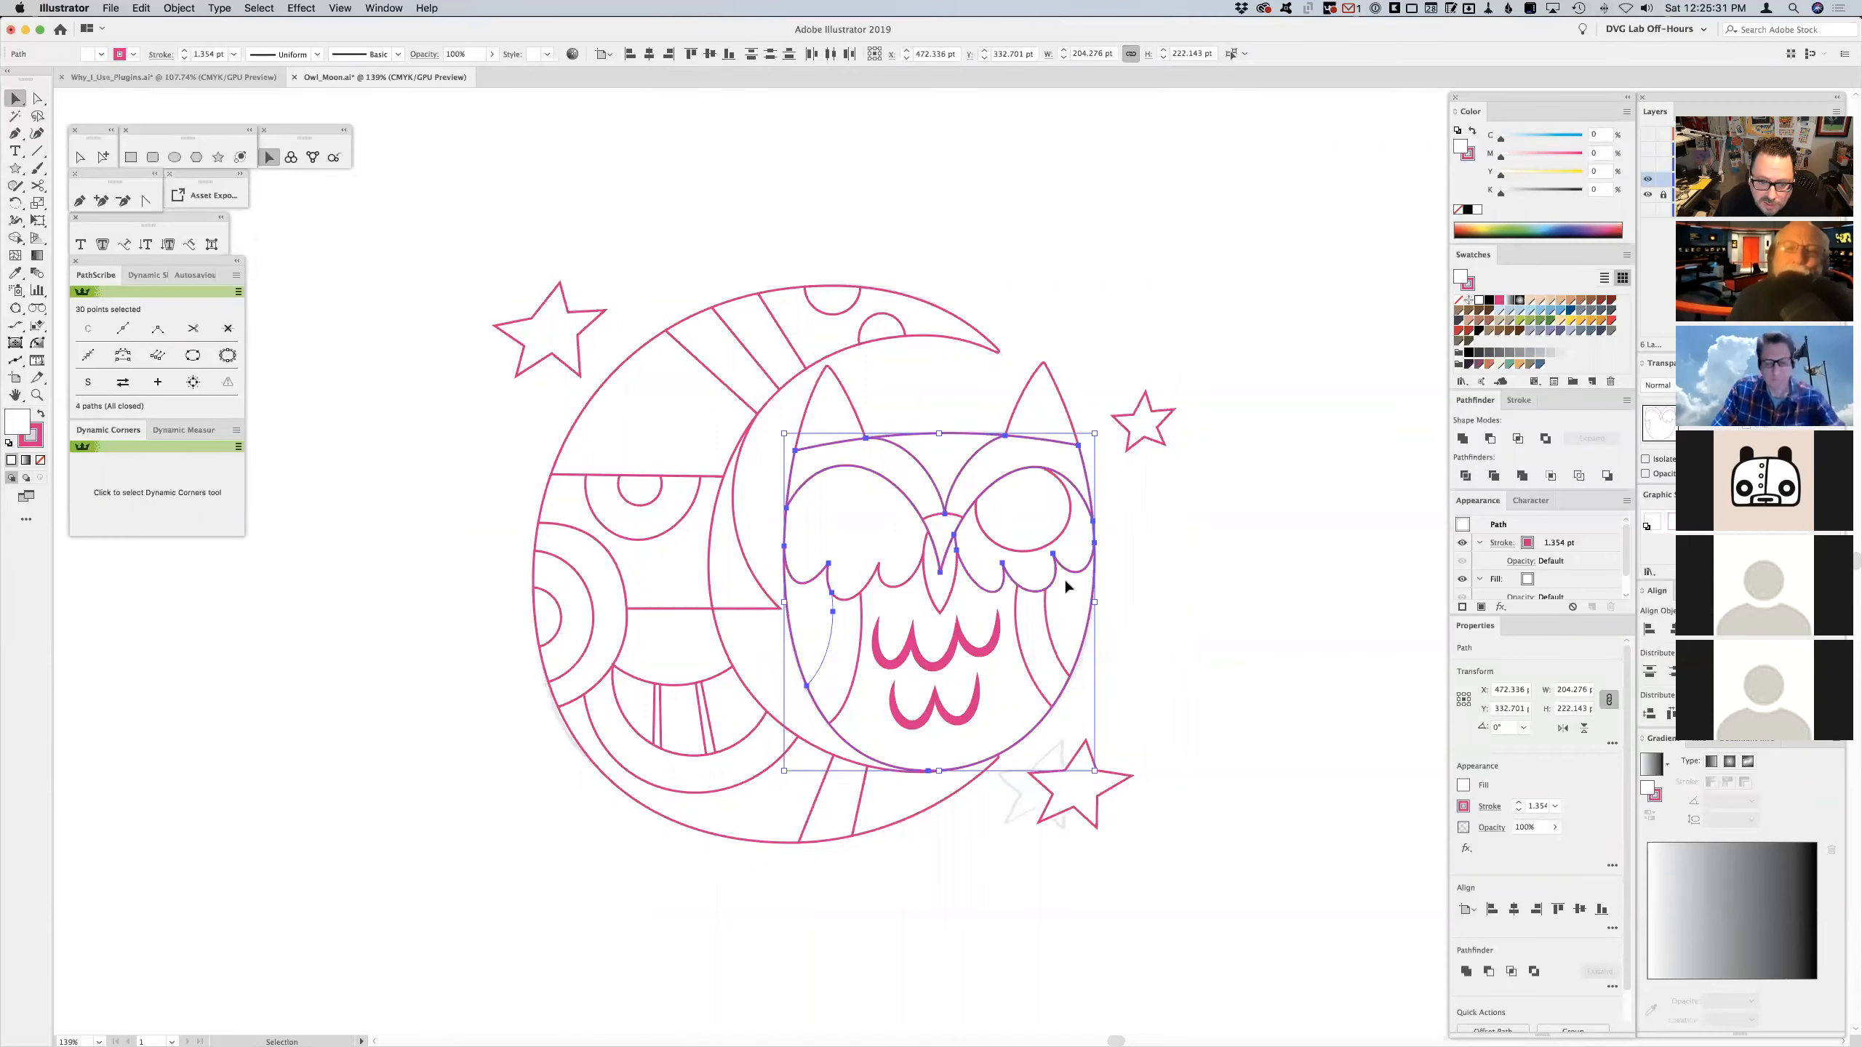
left_click(872, 533)
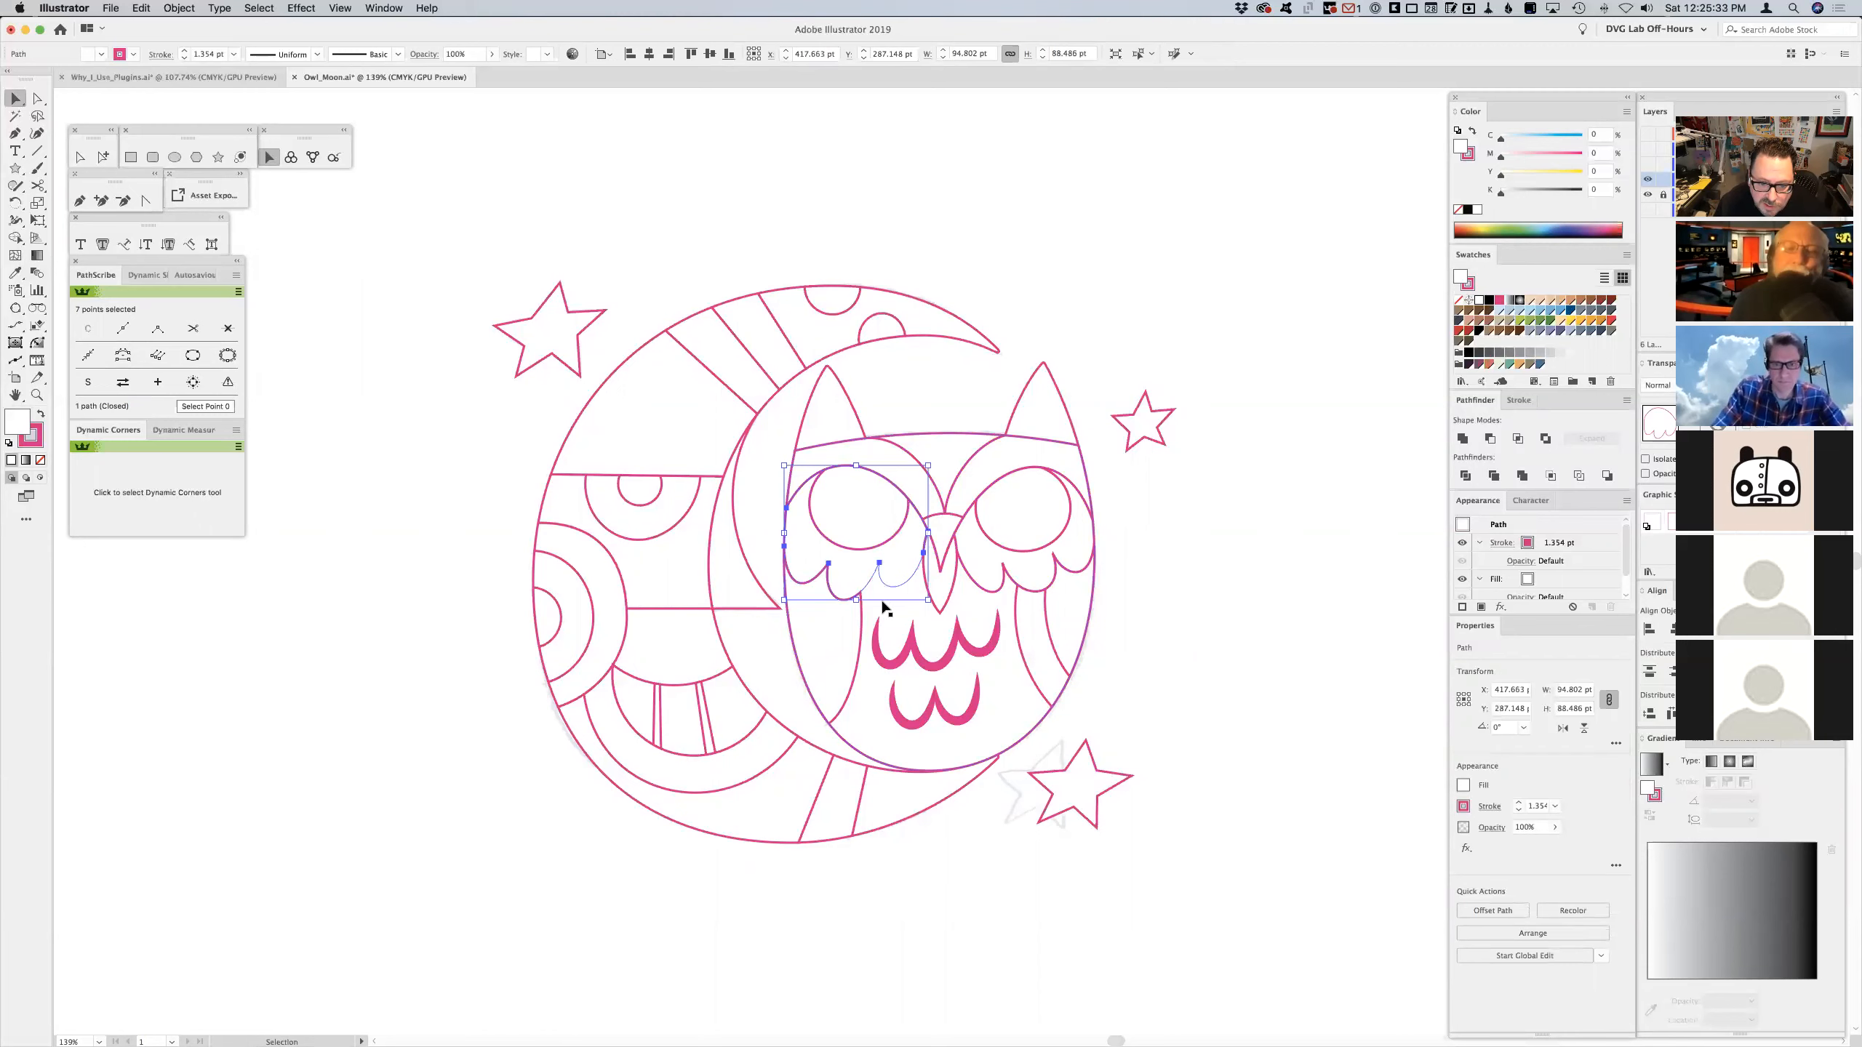
left_click(895, 620)
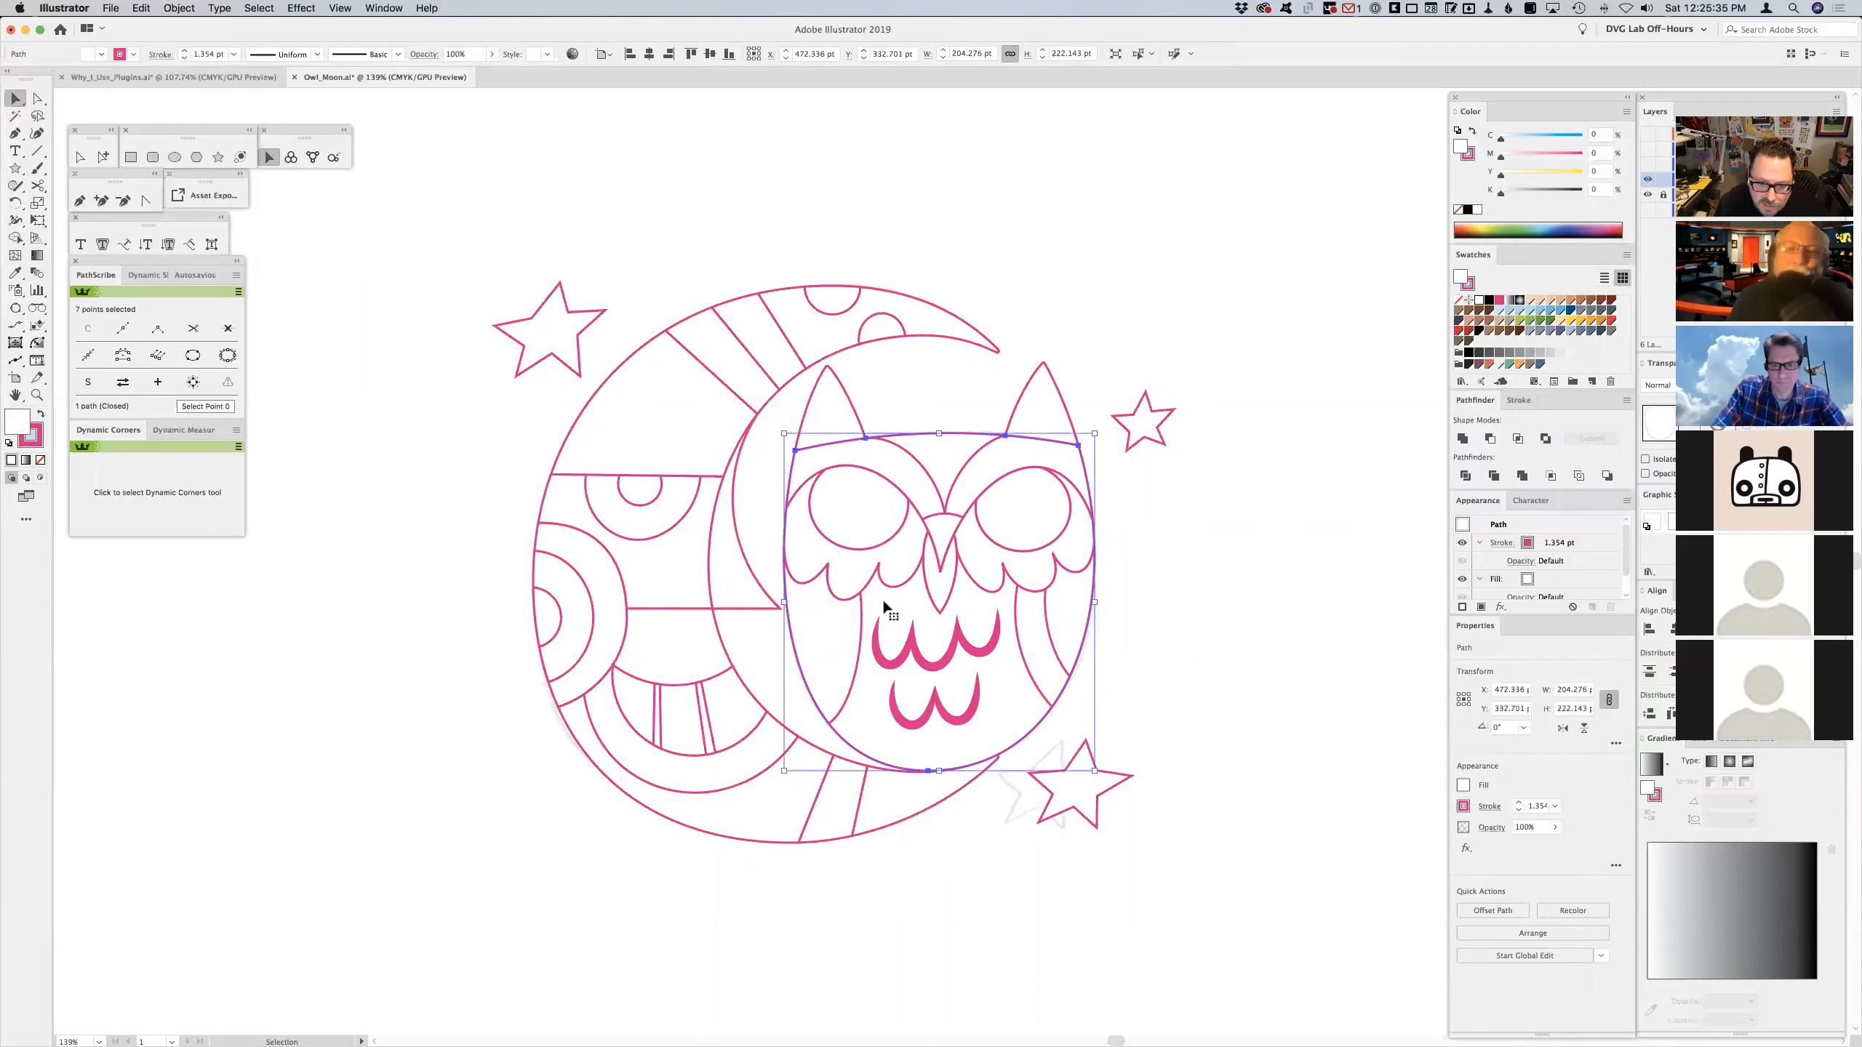
left_click(859, 512)
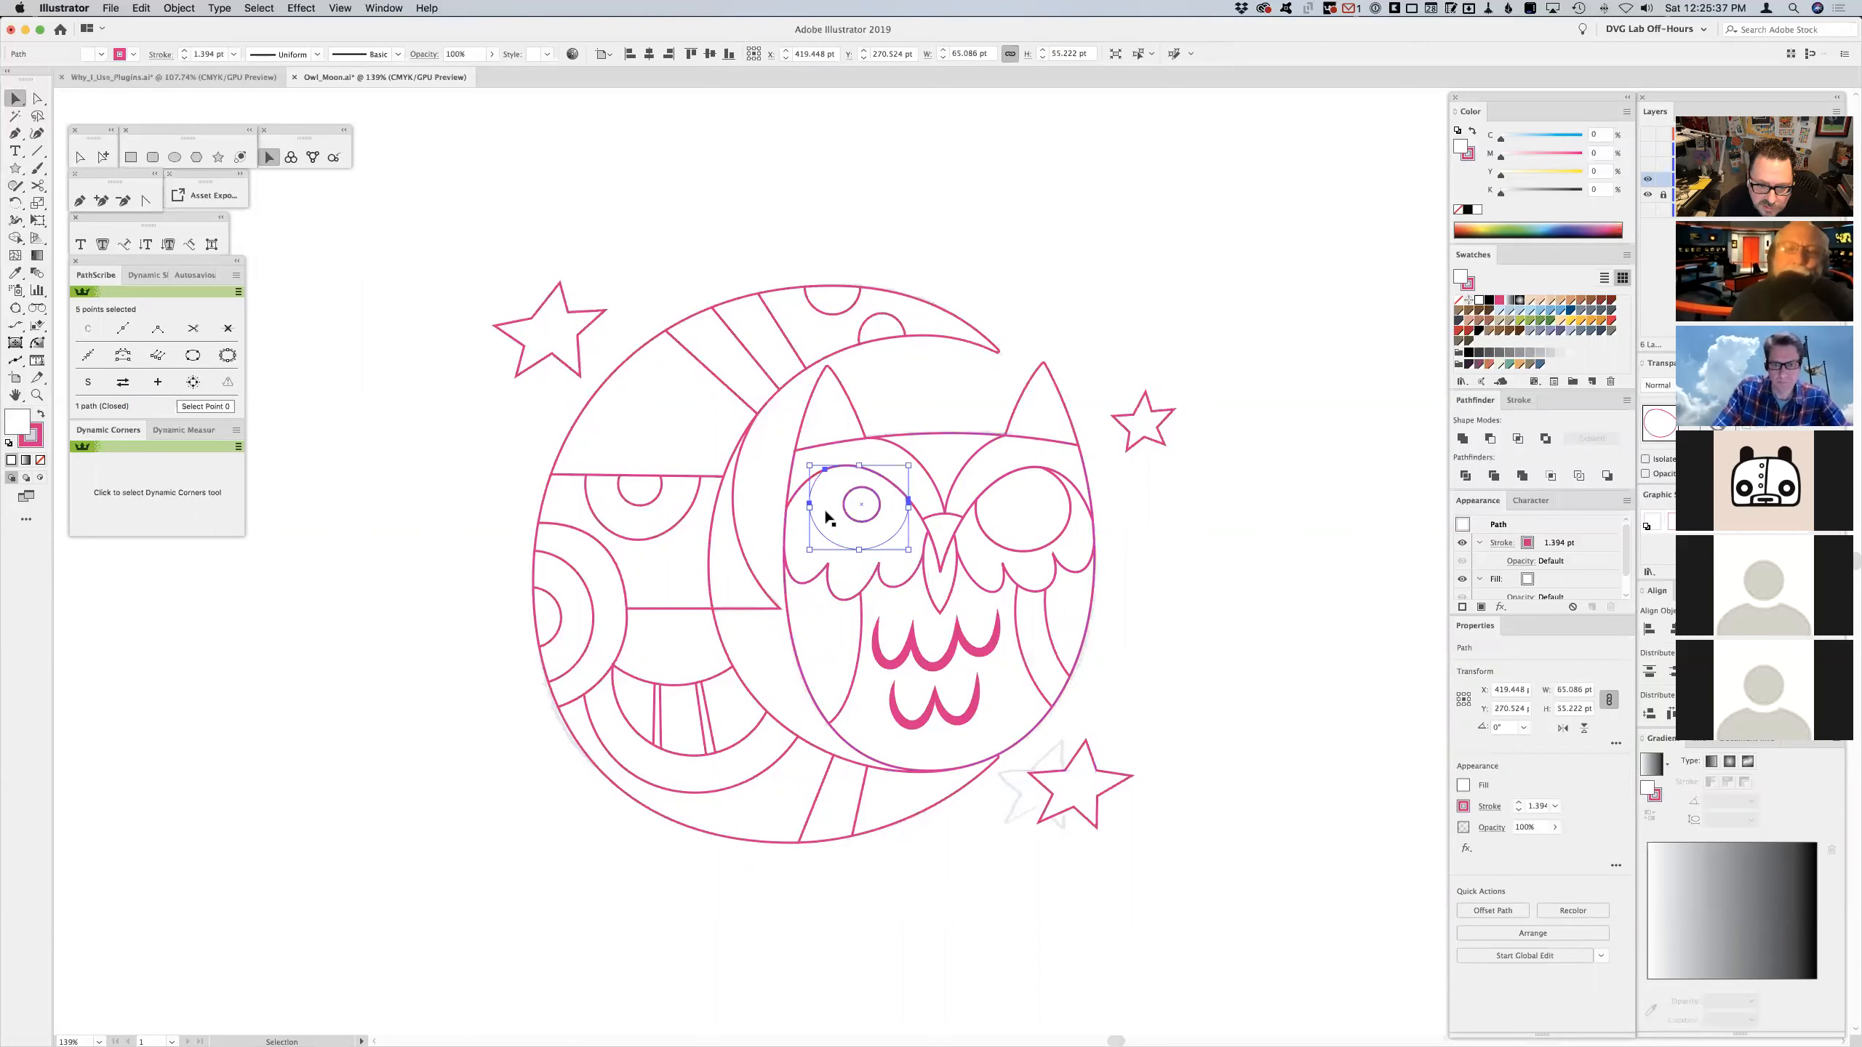
left_click(796, 545)
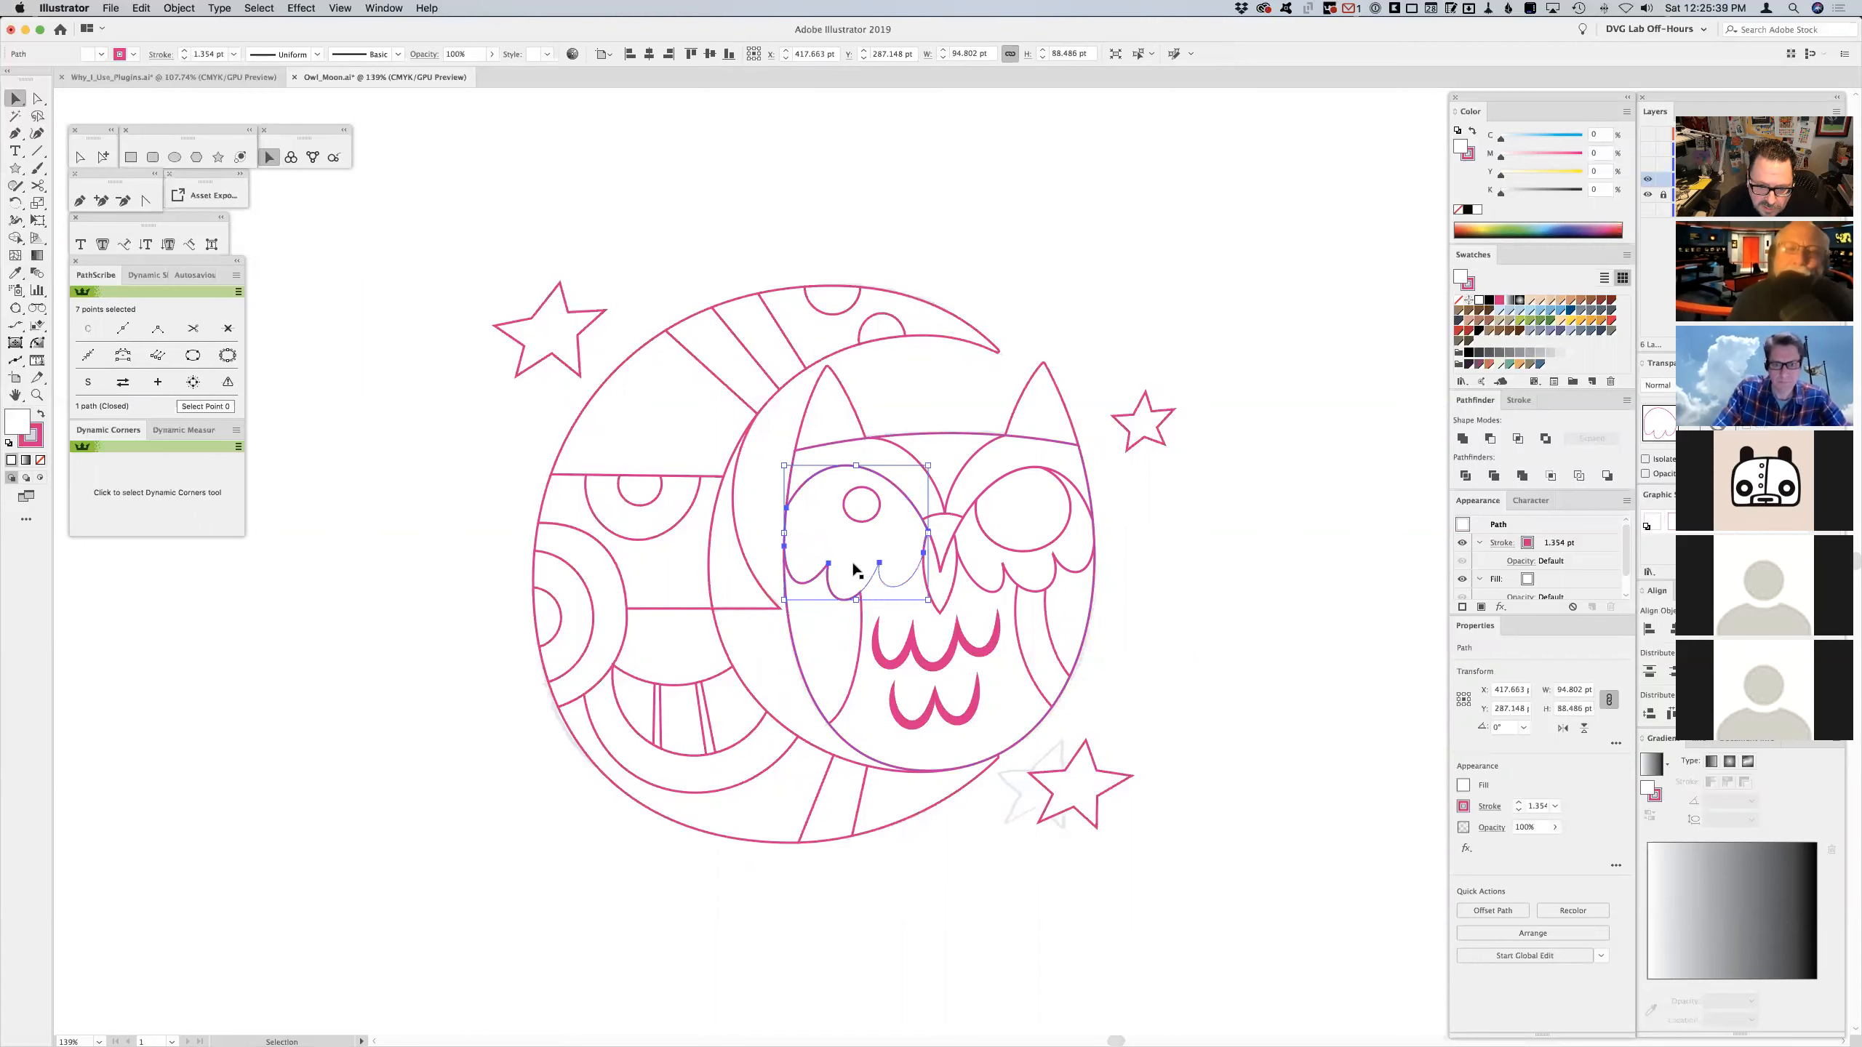
key("super+shift+a")
left_click(895, 547)
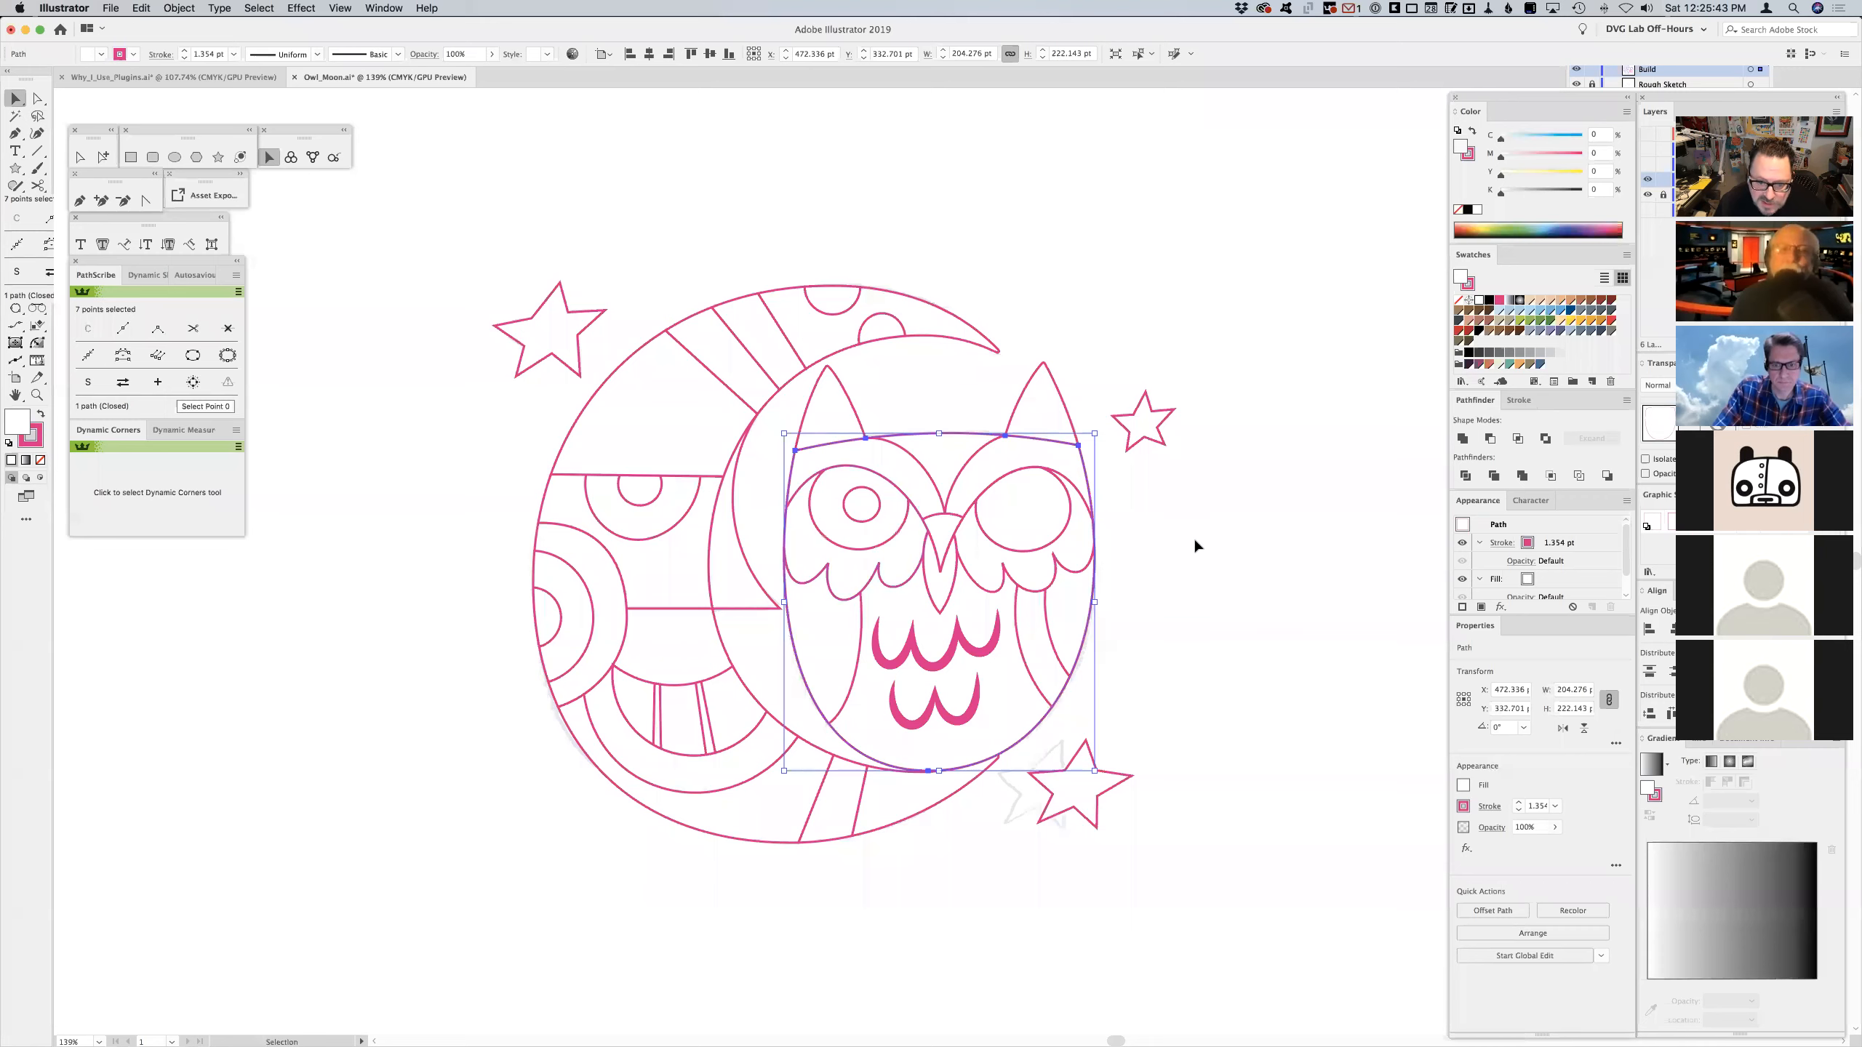
left_click(1234, 533)
- Send the owl's right eye circle, the face patch around it and the body behind the right pupil
left_click(1066, 530)
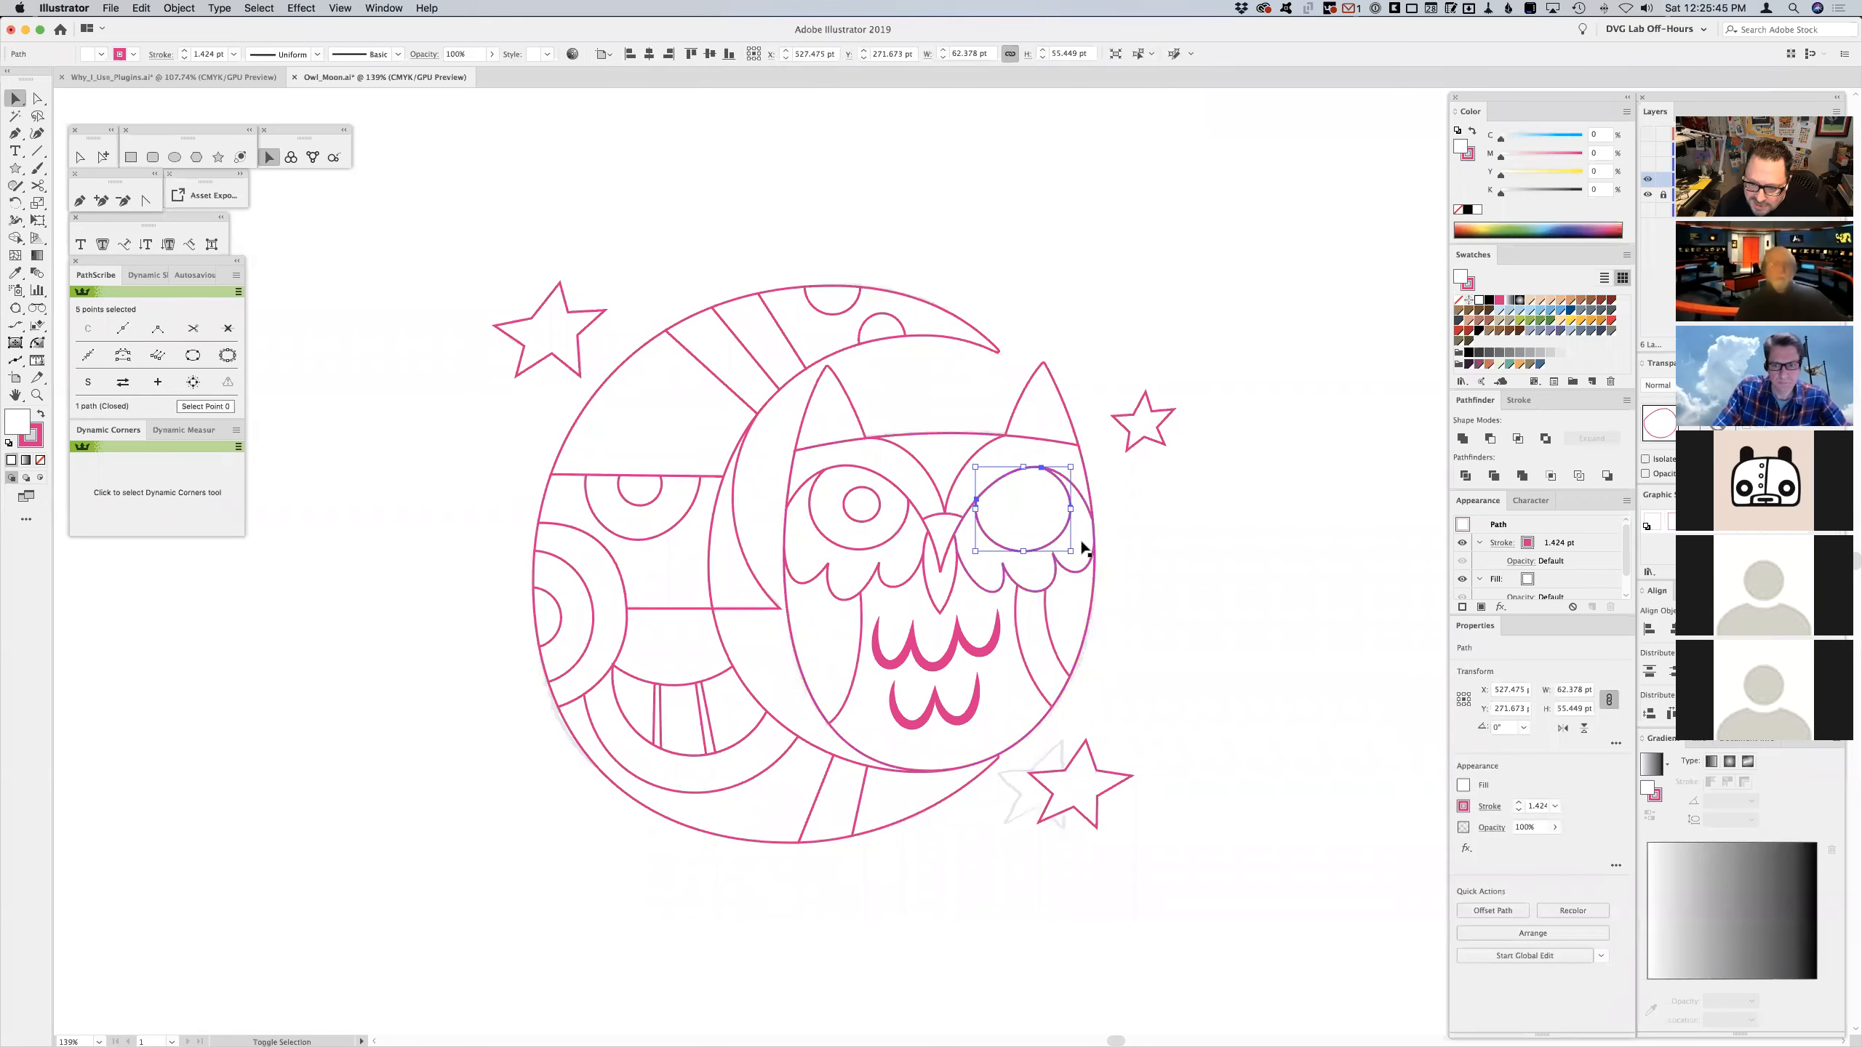
left_click(1083, 547, "shift")
left_click(1006, 704, "shift")
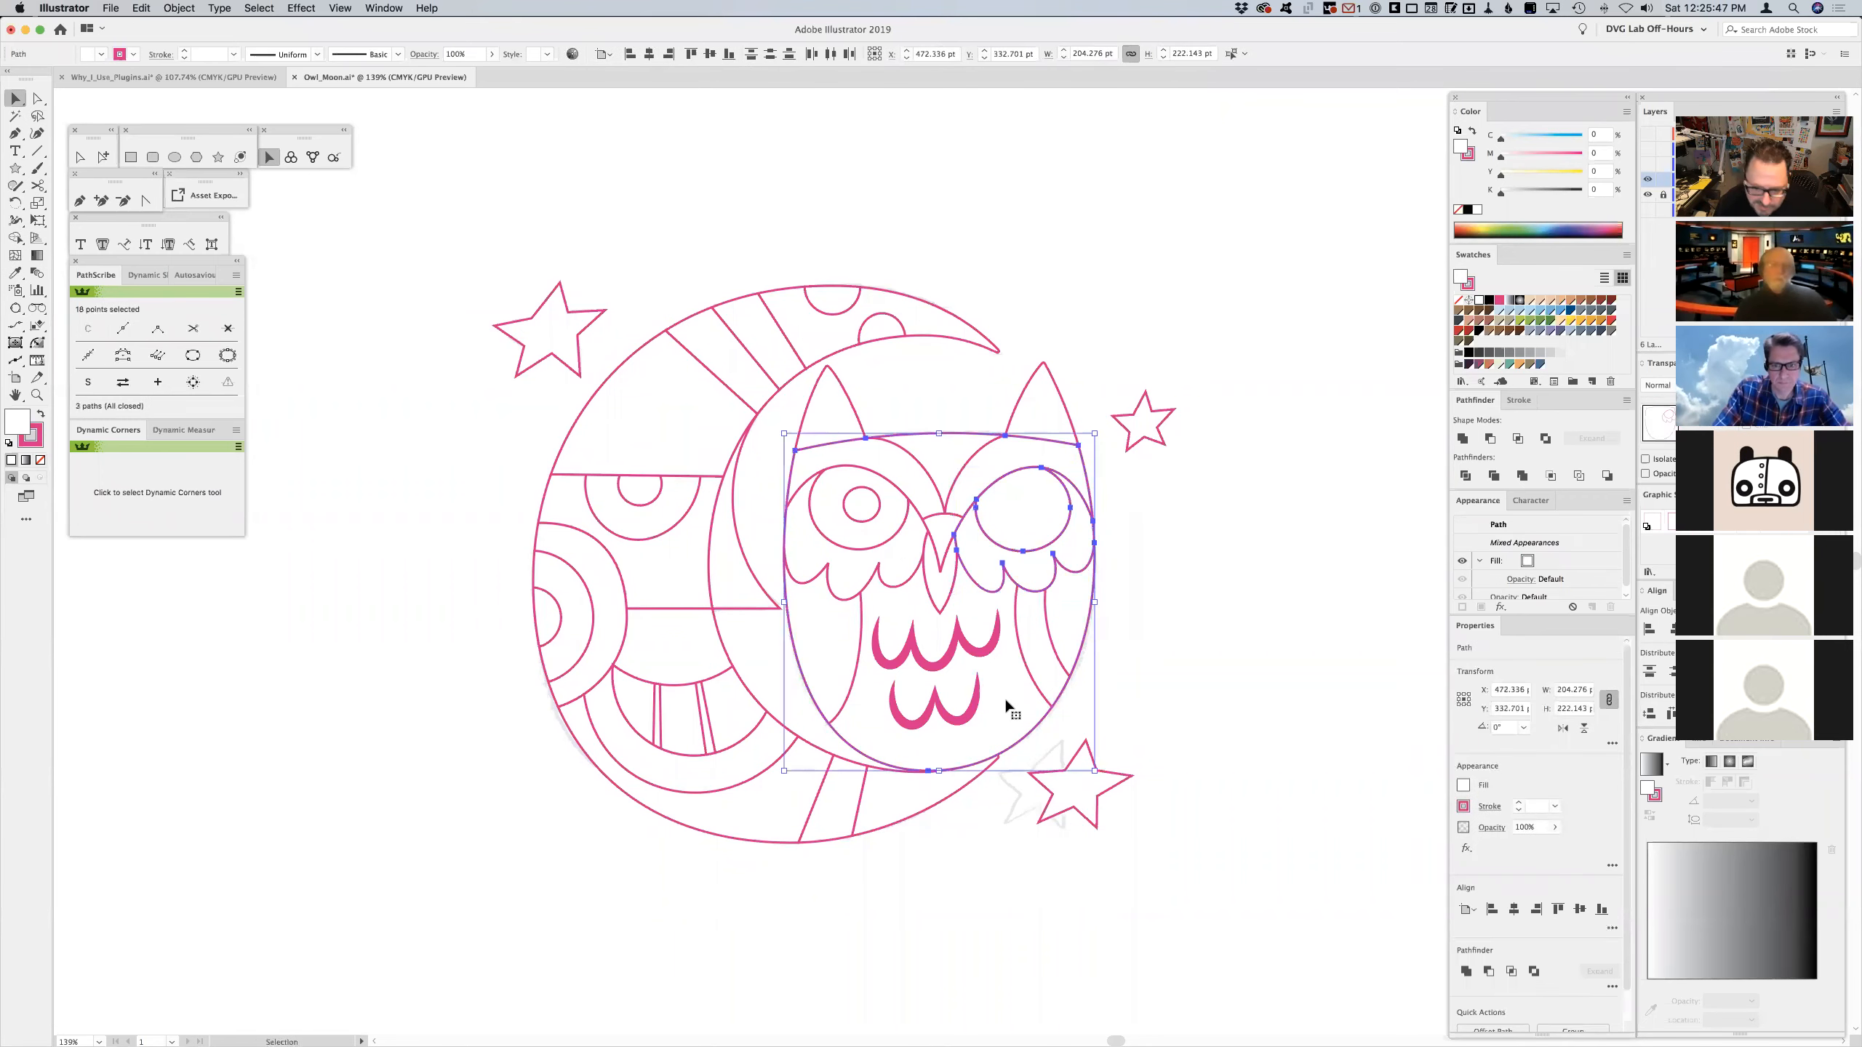
left_click(1259, 654)
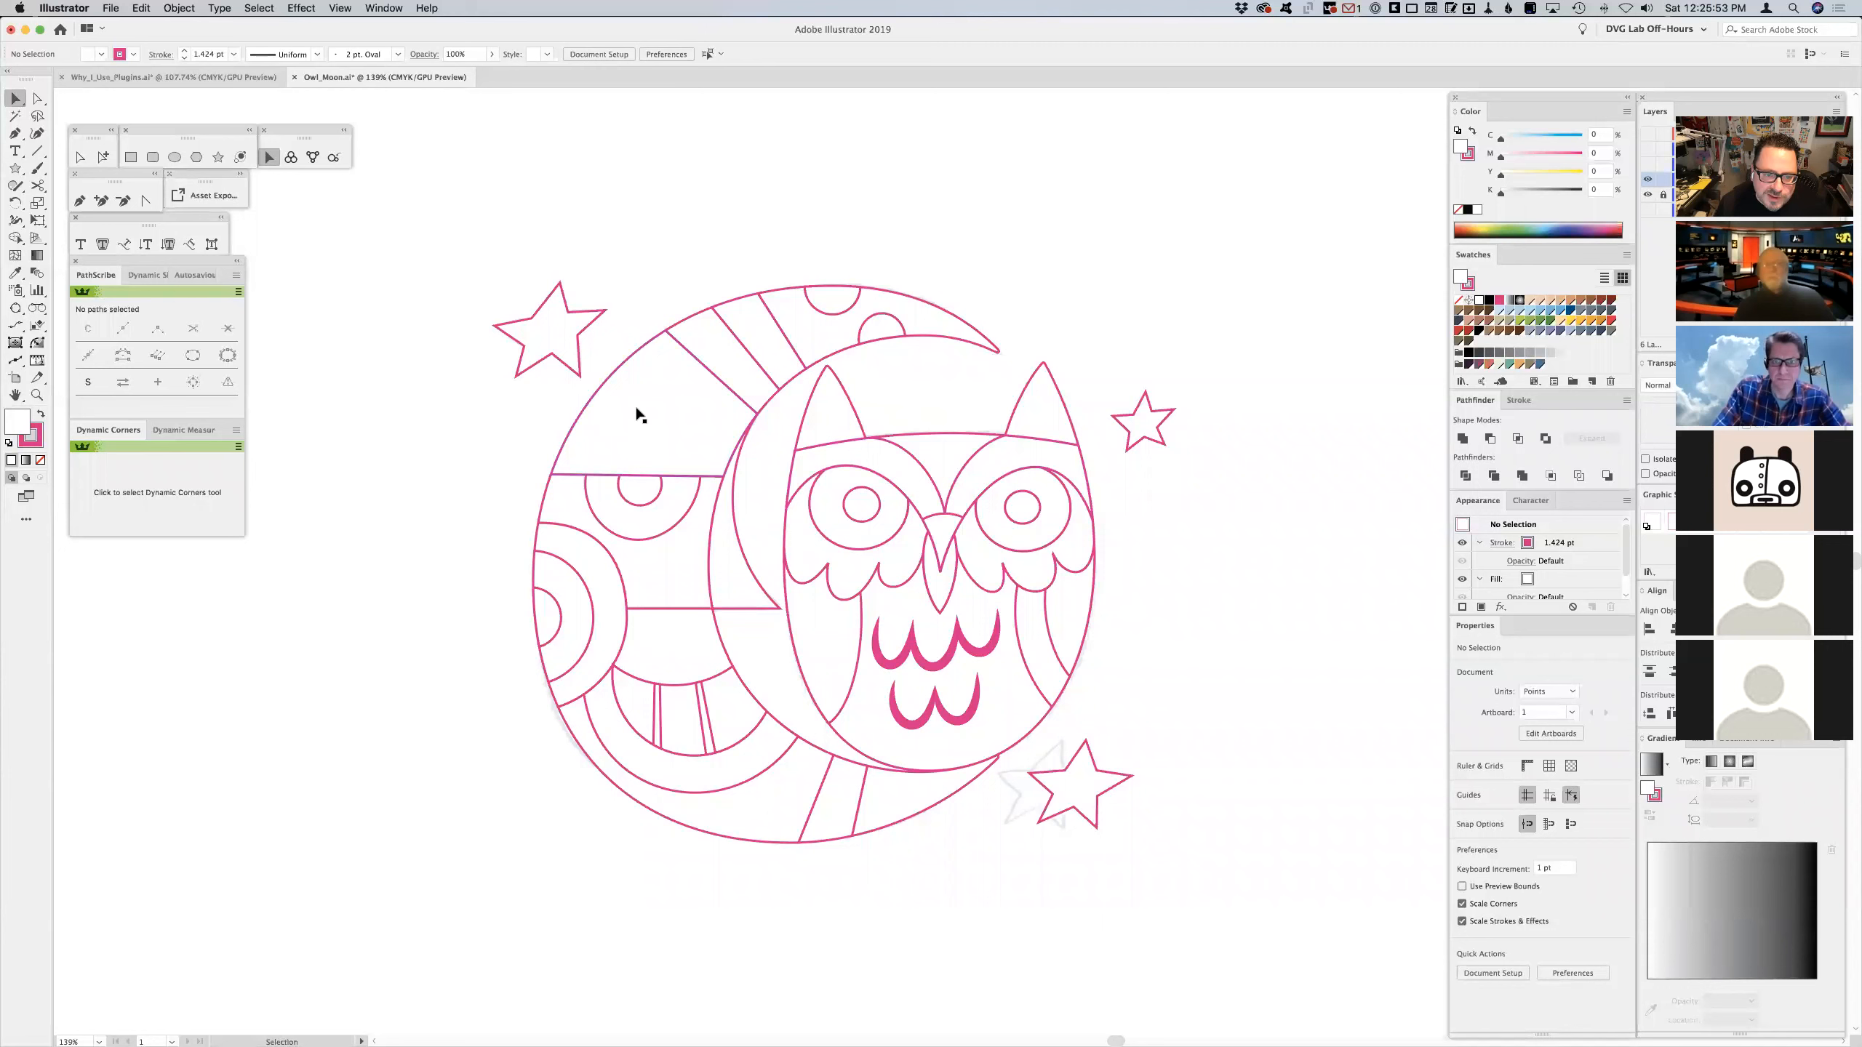
- Send the moon's forehead panel and the adjoining stripe behind the eyelid shape, and check the moon's cheek panel
left_click(695, 349)
left_click(694, 317, "shift")
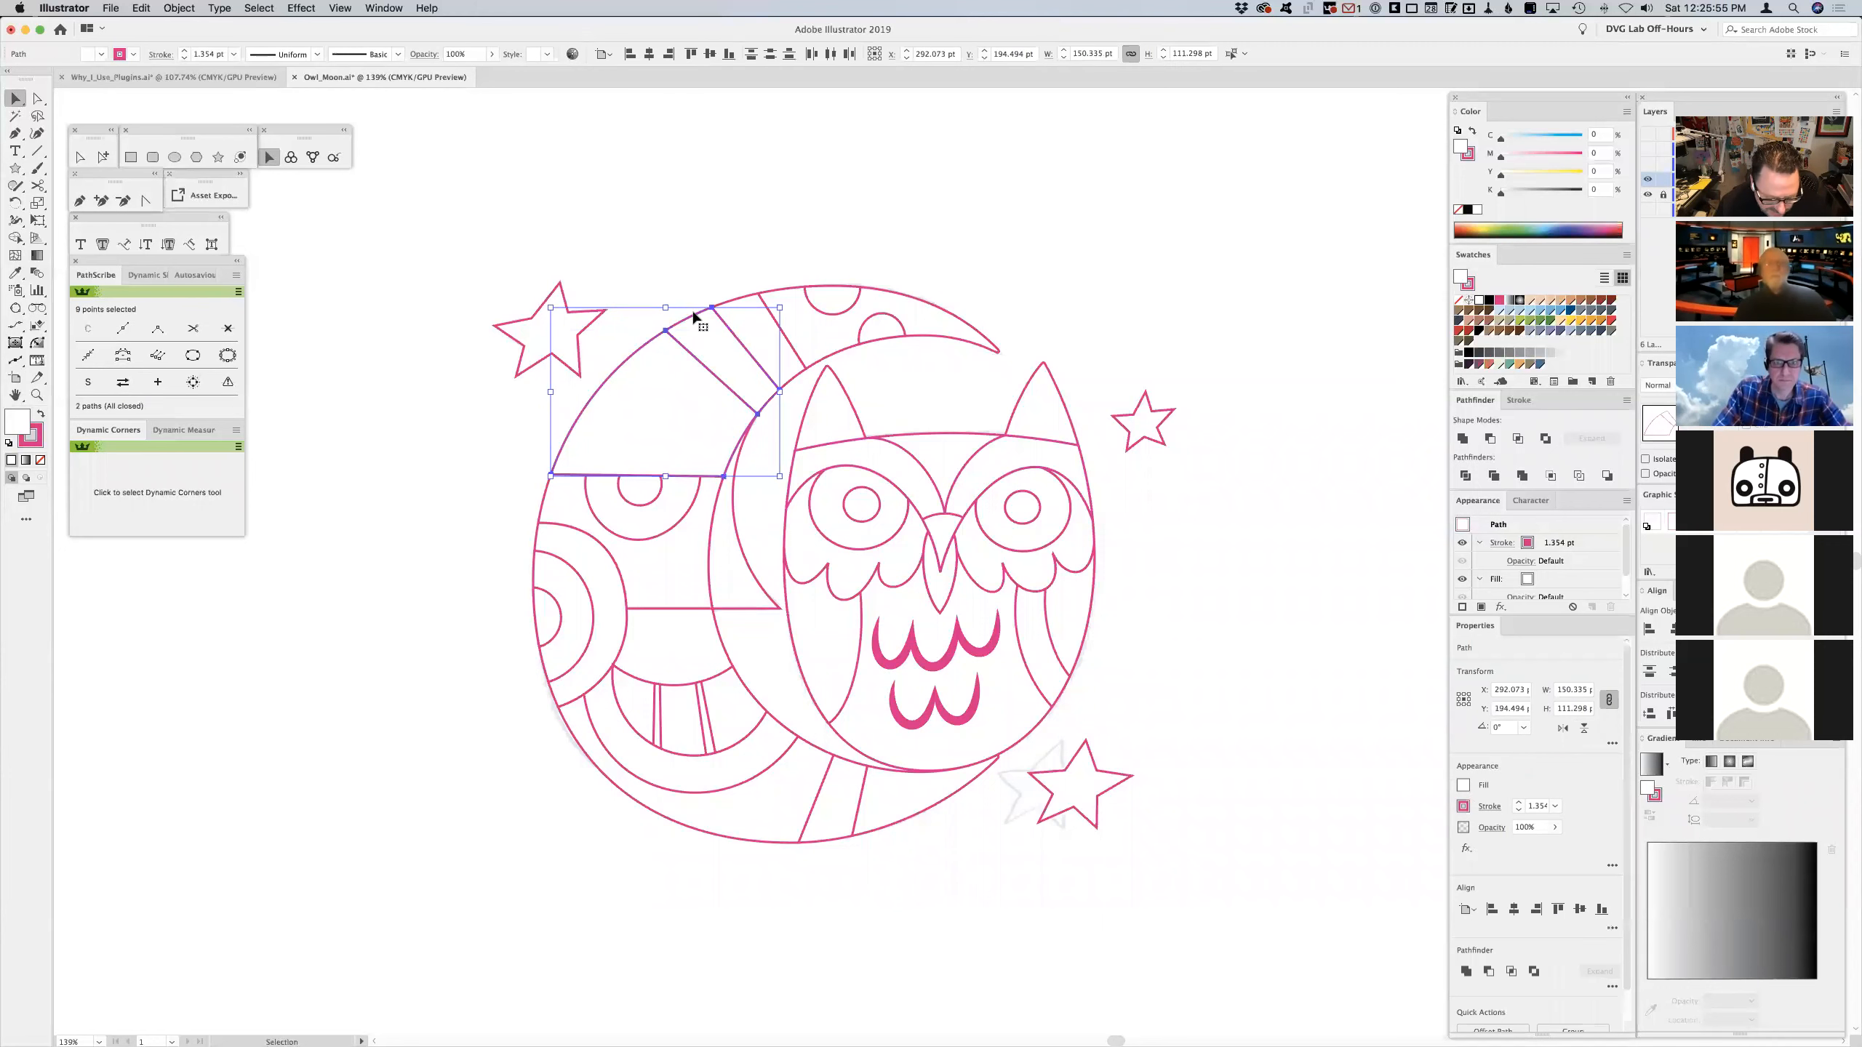
left_click(716, 201)
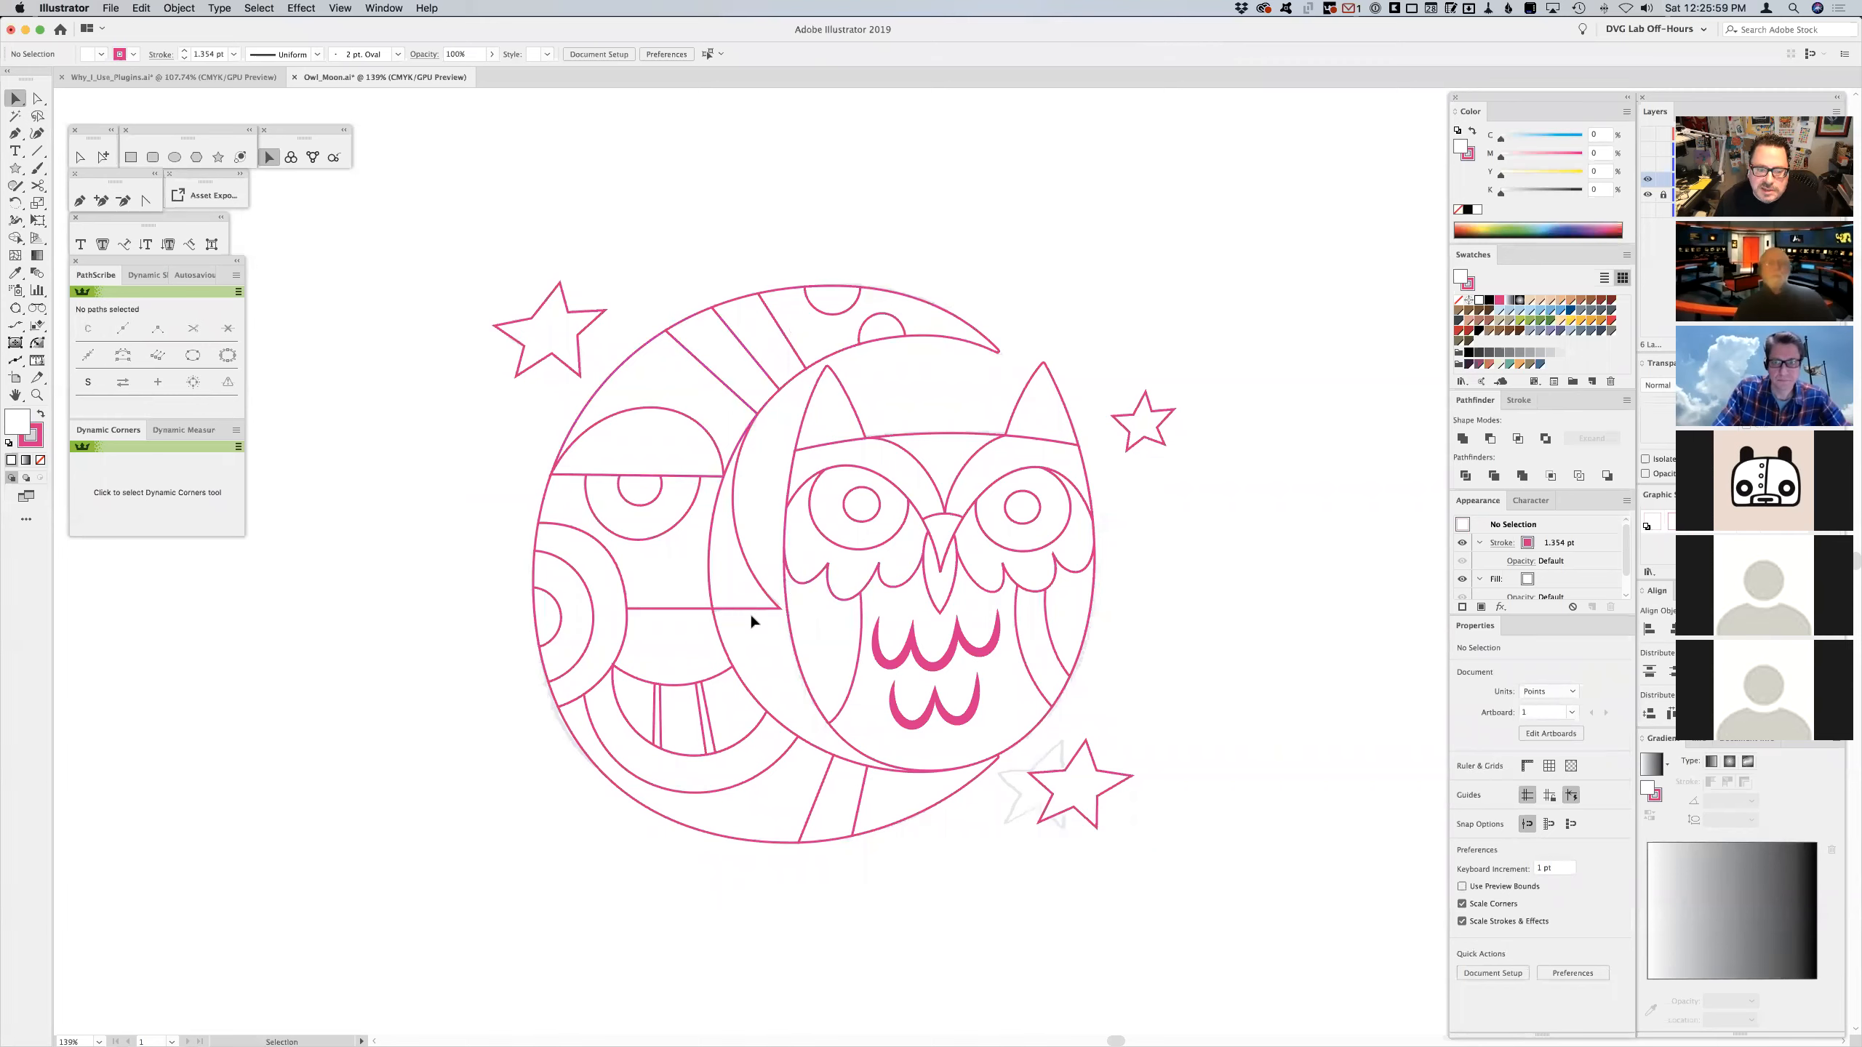
left_click(653, 572)
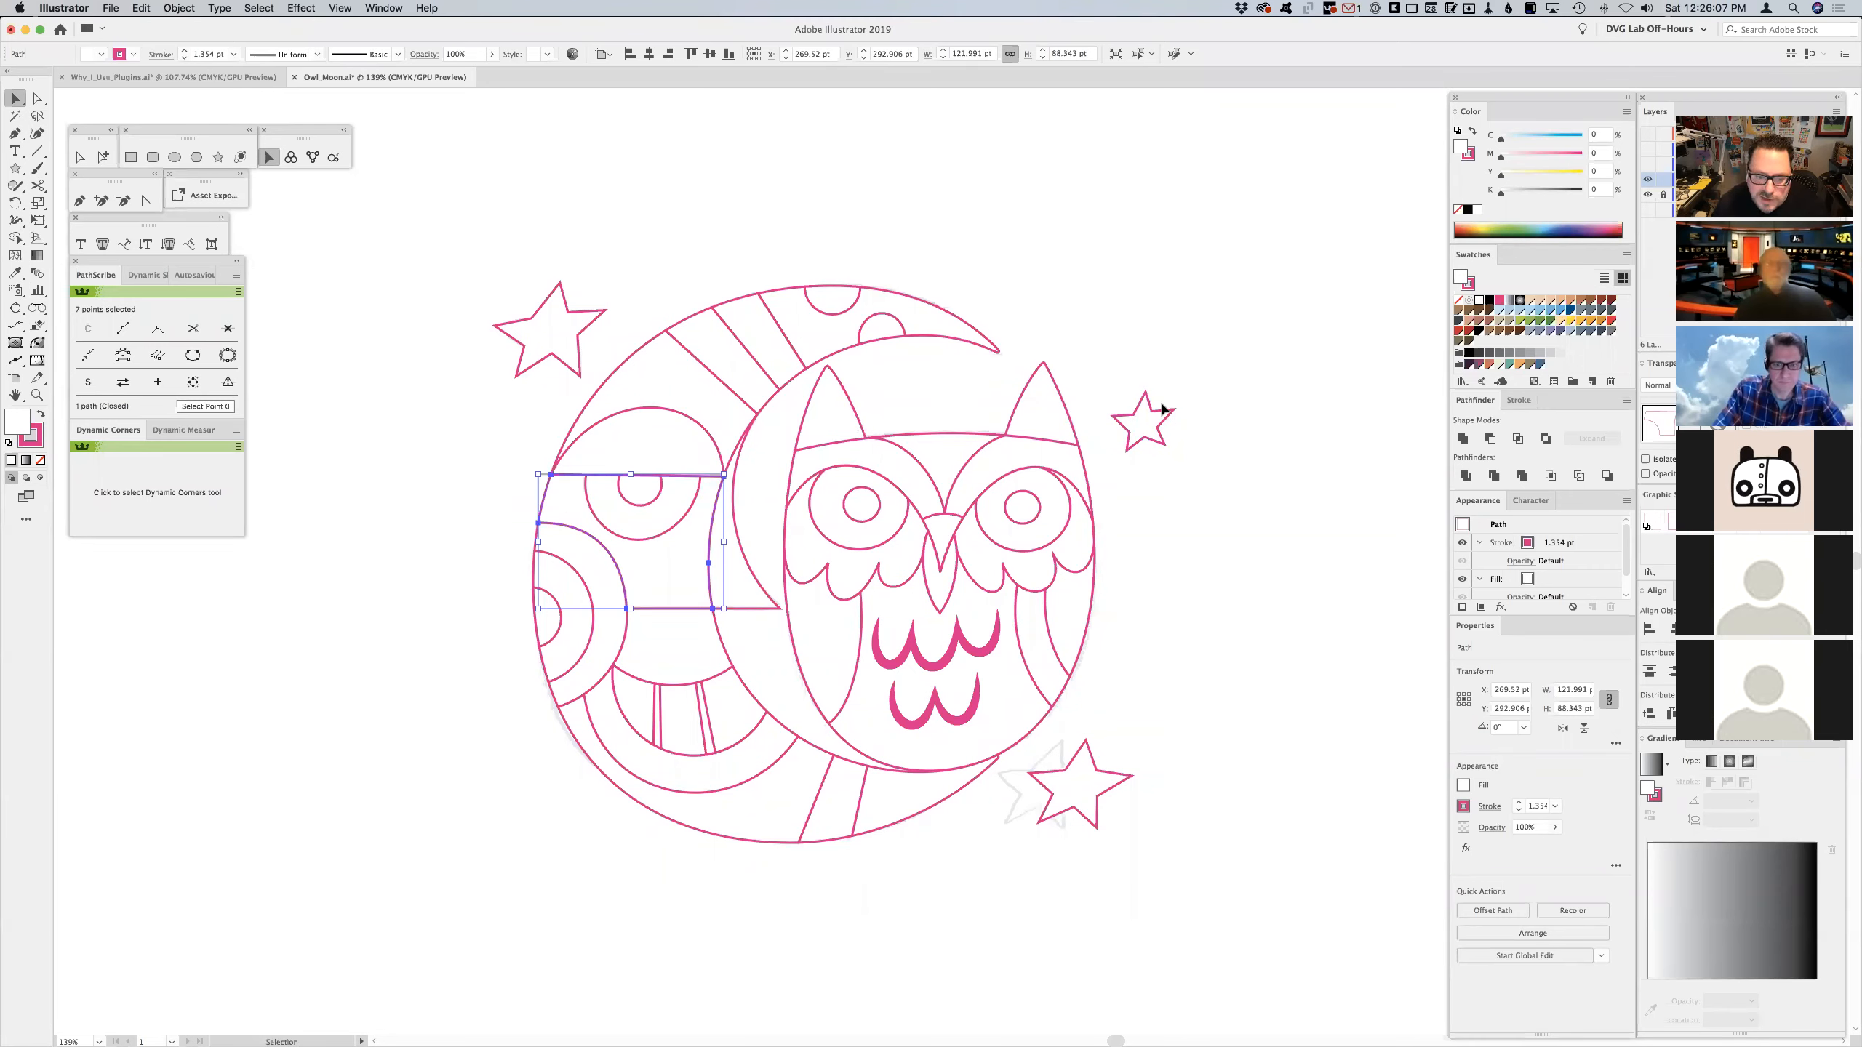
left_click(1091, 268)
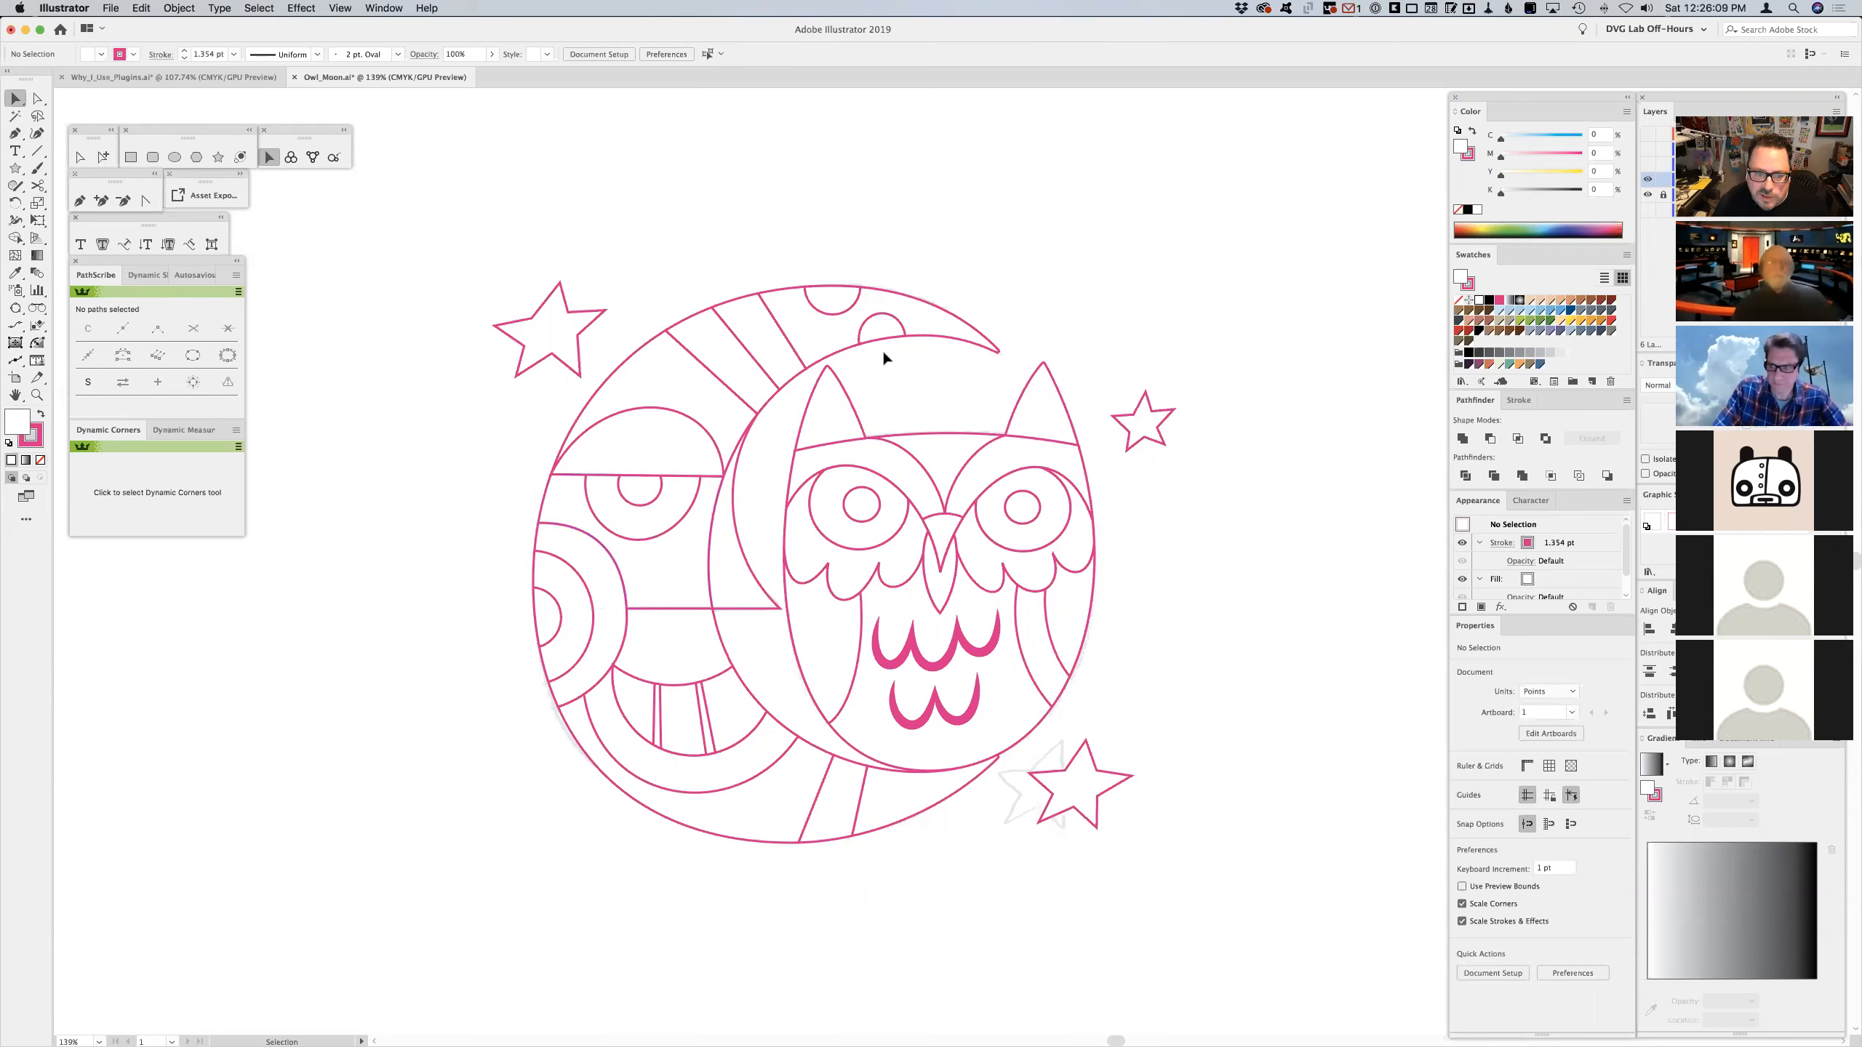
- Fill the owl's two pupils and the moon's pupil with the dark navy swatch, remove their strokes, and deselect
left_click(861, 499)
left_click(1042, 507, "shift")
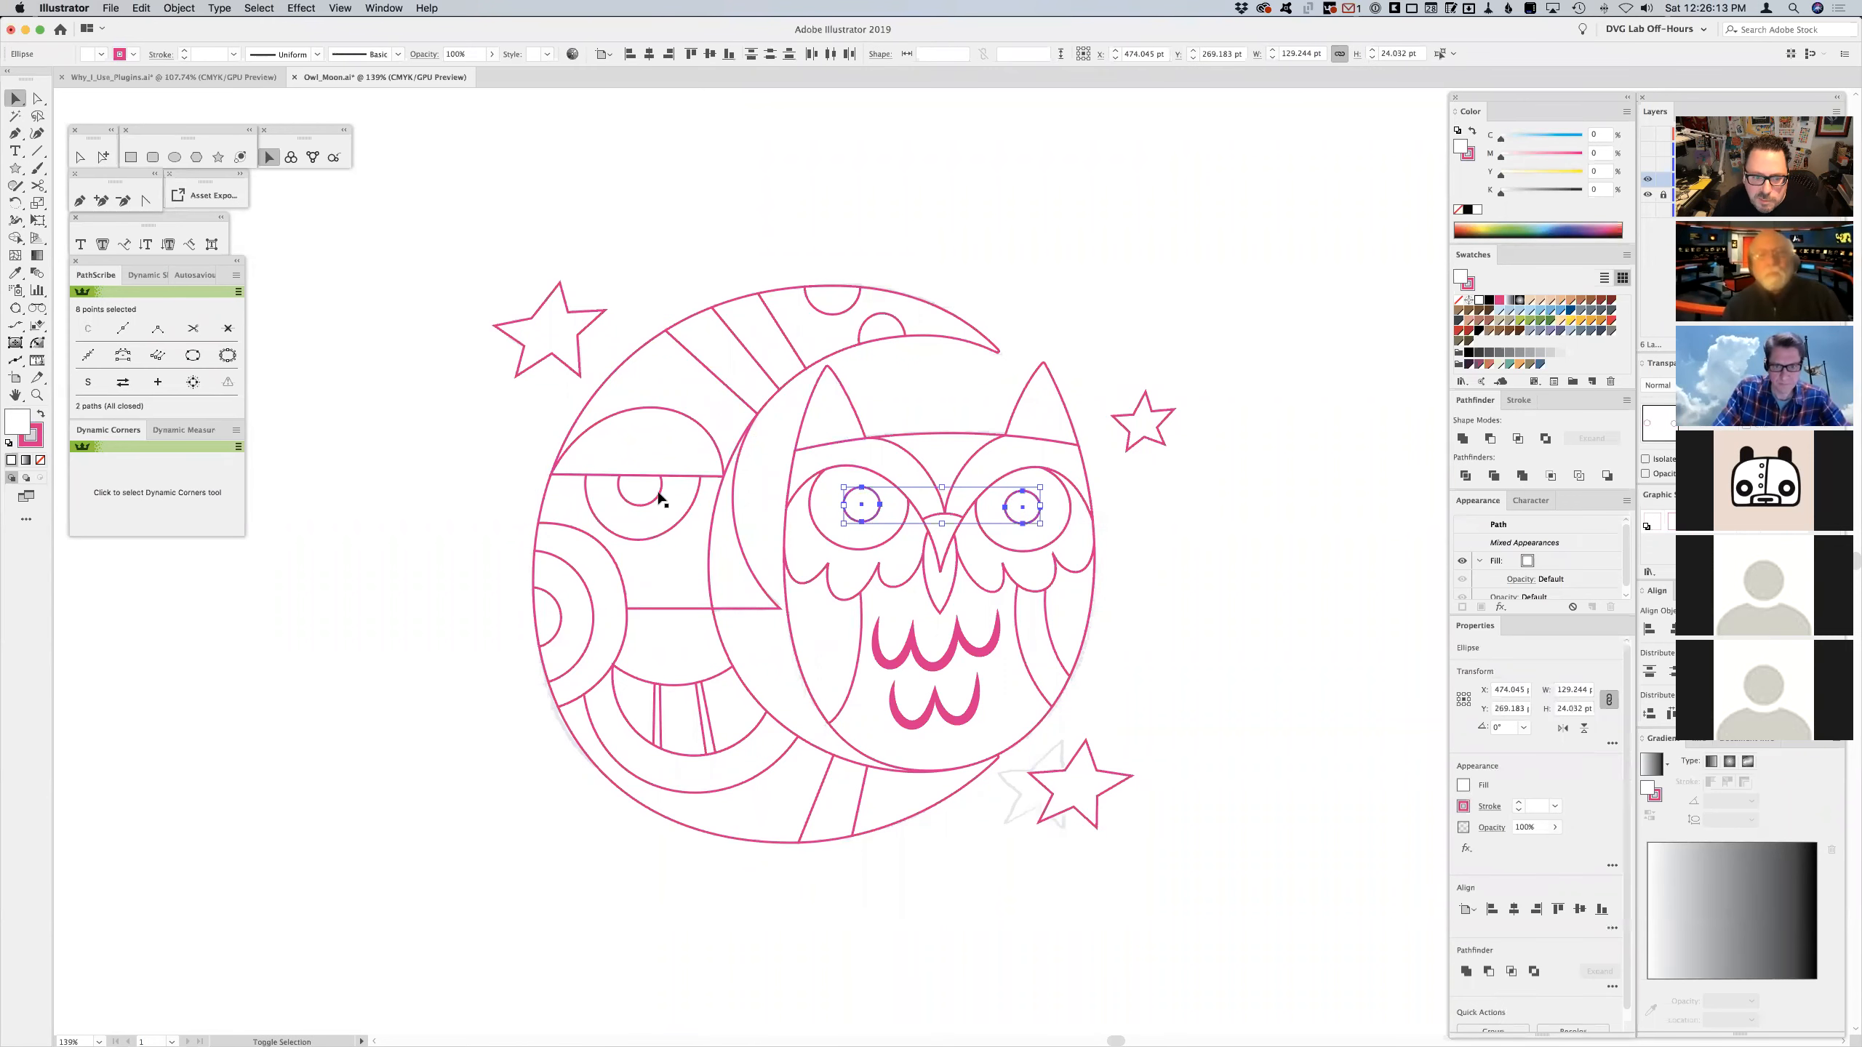
left_click(651, 499, "shift")
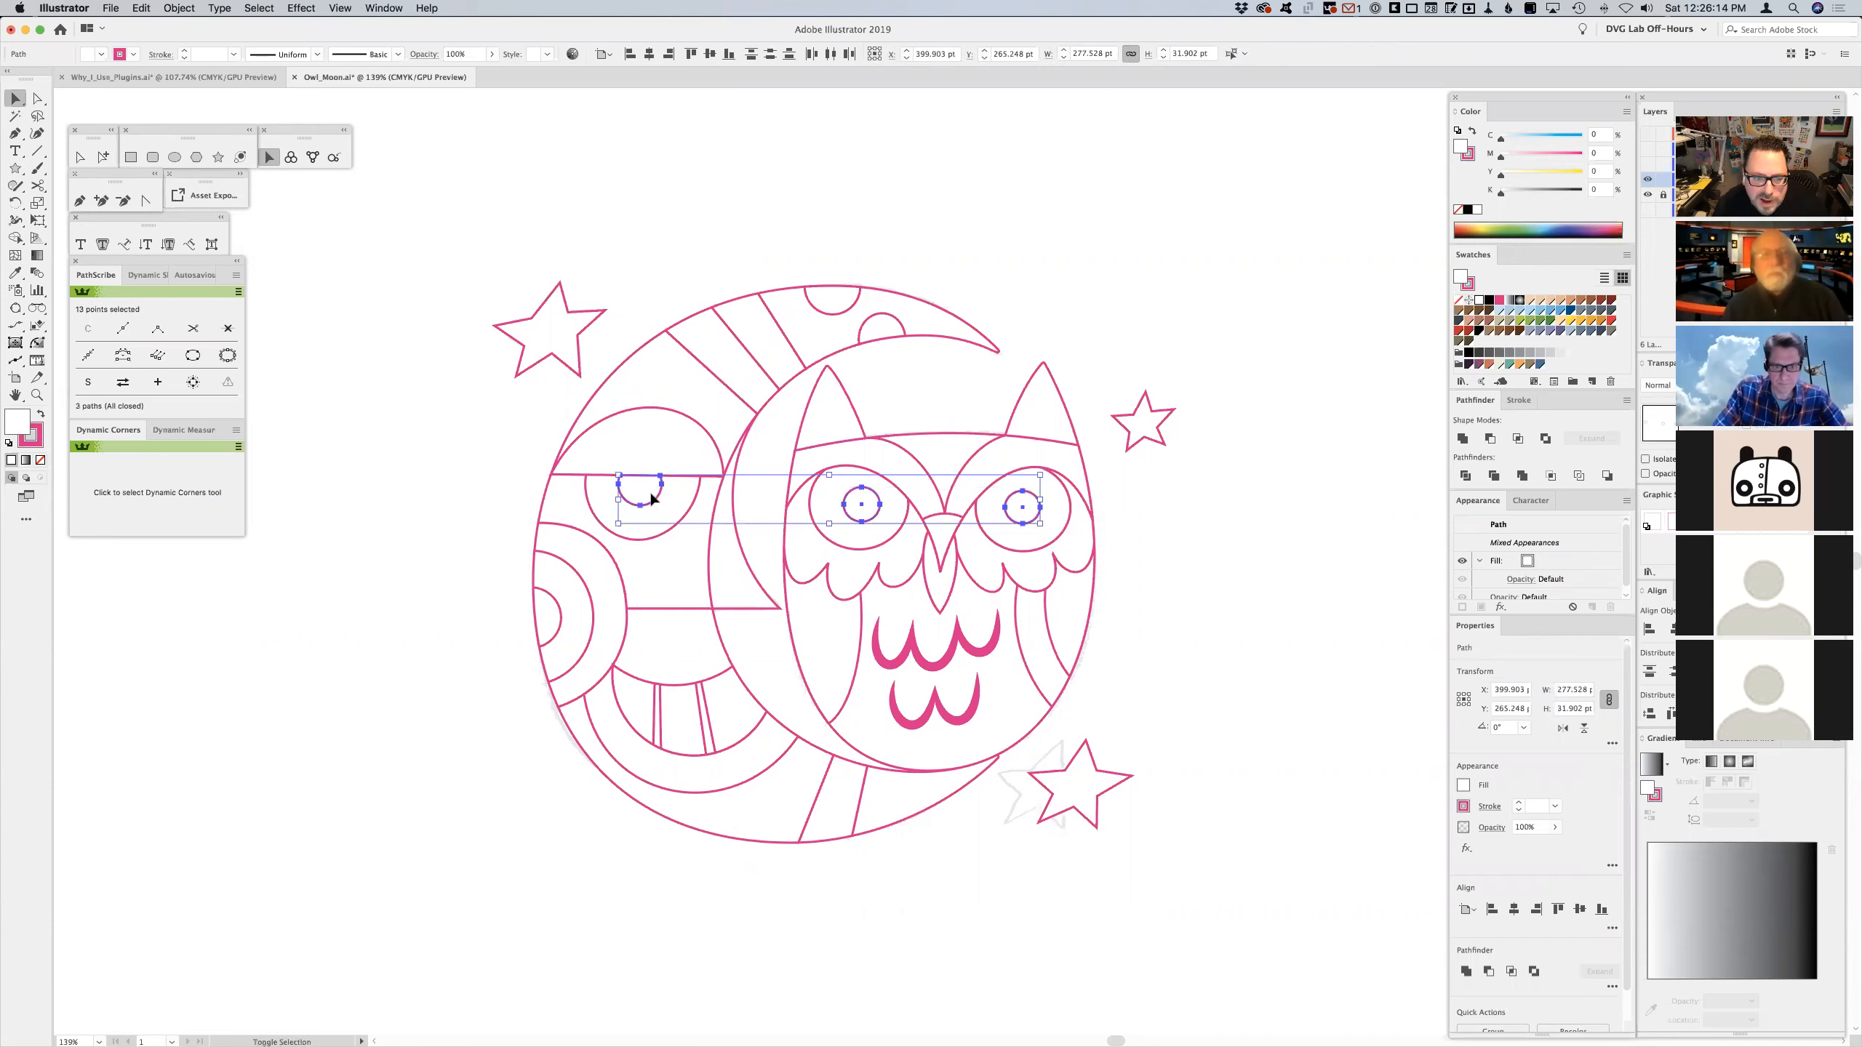
left_click(1469, 365)
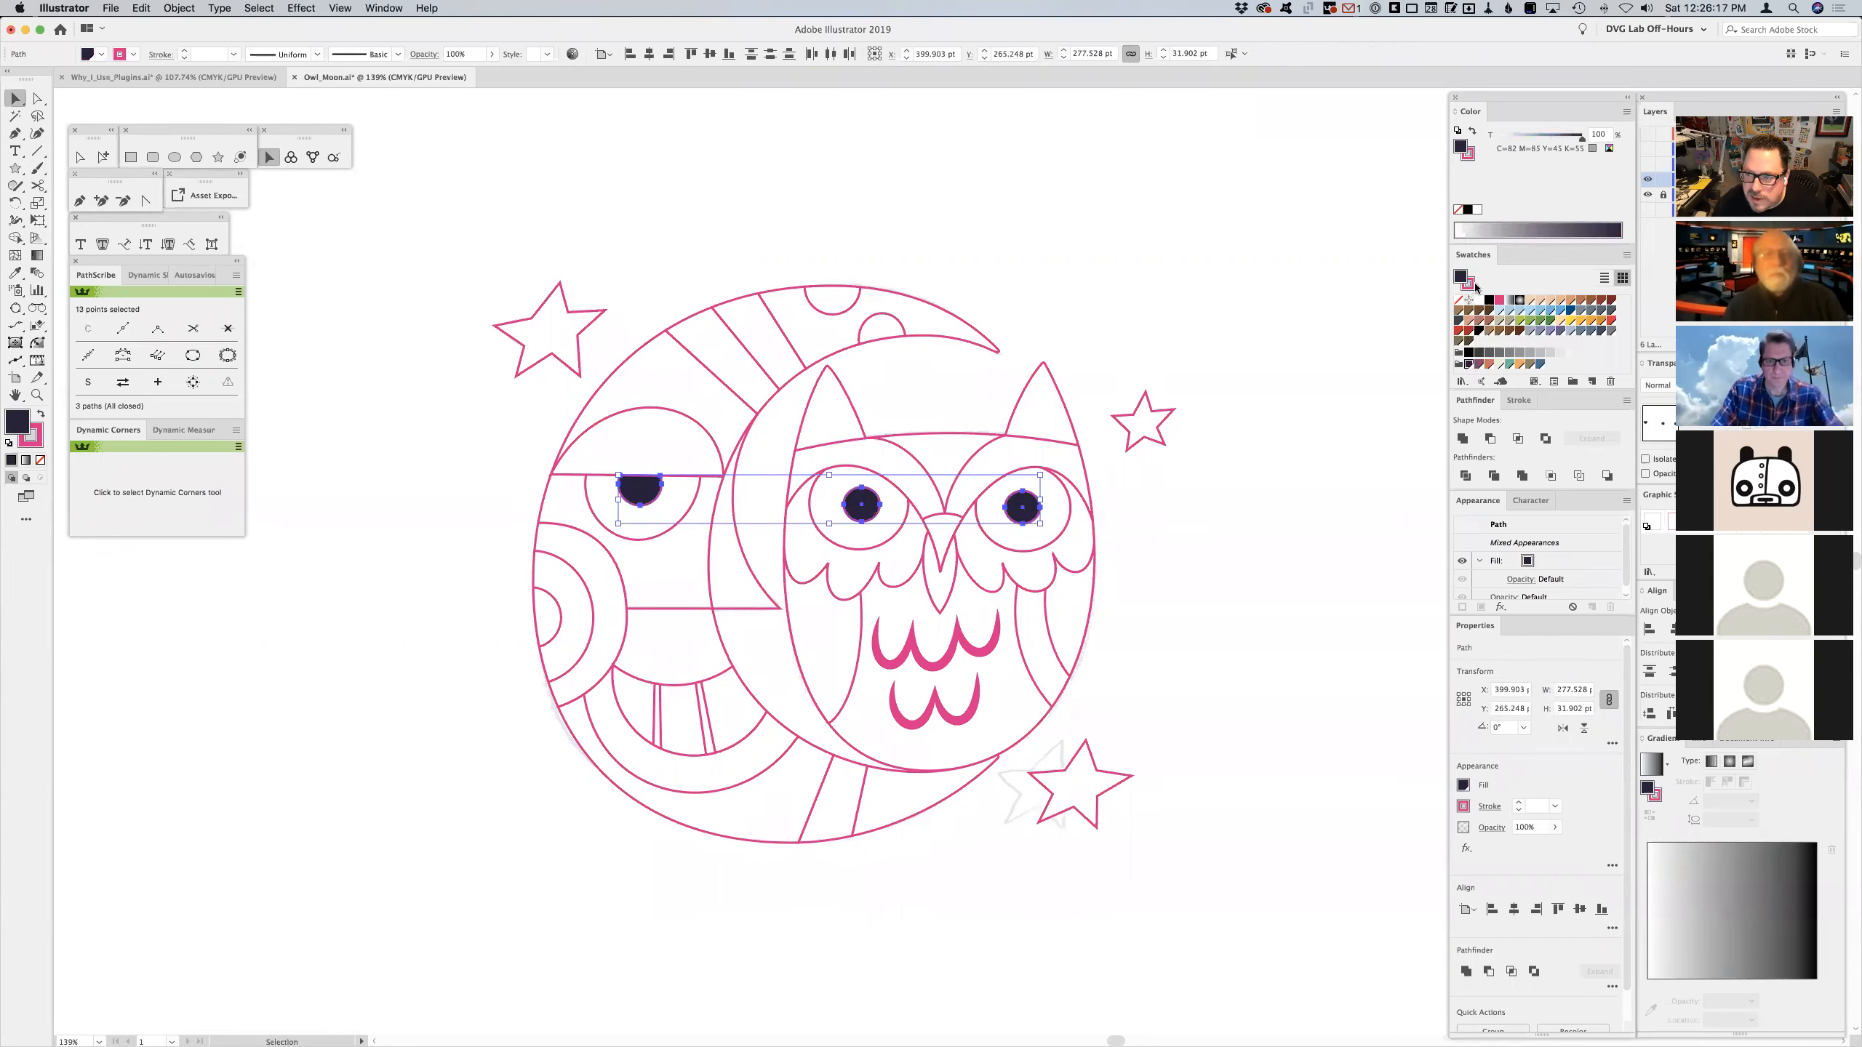
left_click(1470, 284)
left_click(1458, 299)
left_click(1253, 270)
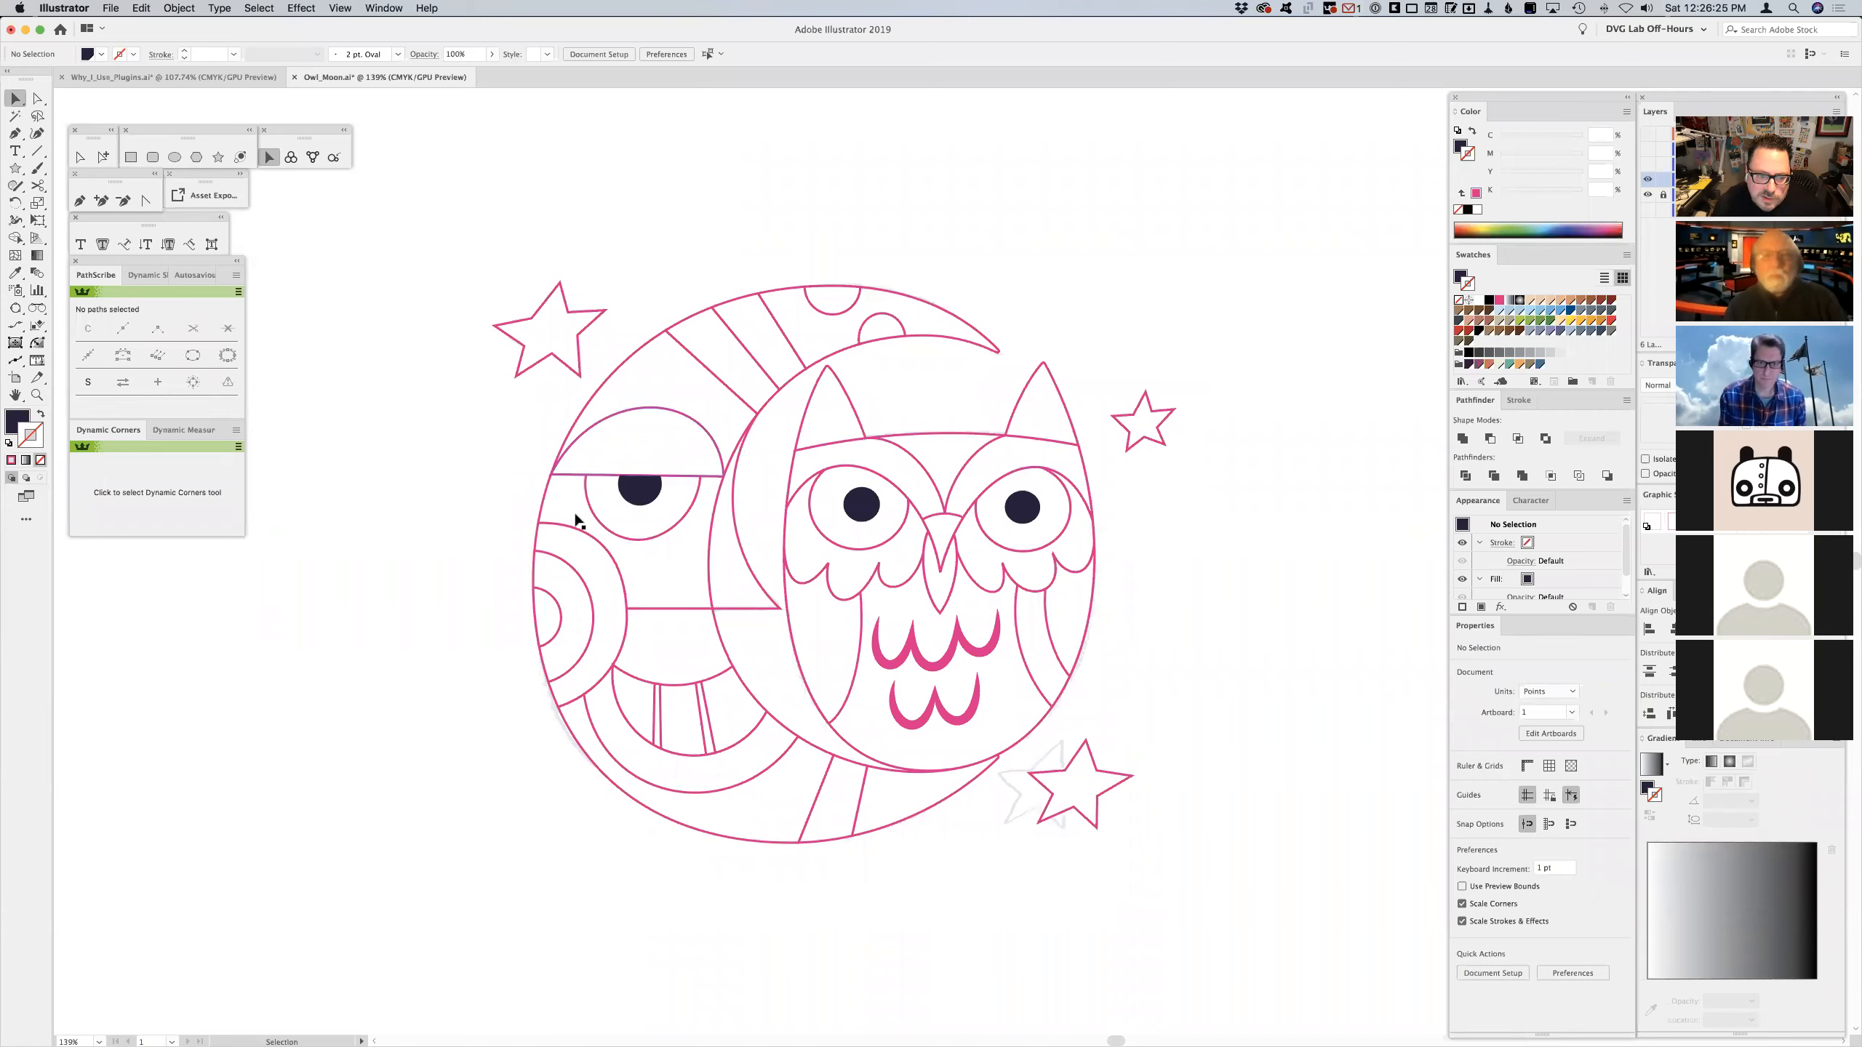
- Fill the moon's face panel around the eye with the blue C=80 M=45 Y=20 K=10 swatch and remove its stroke
left_click(680, 559)
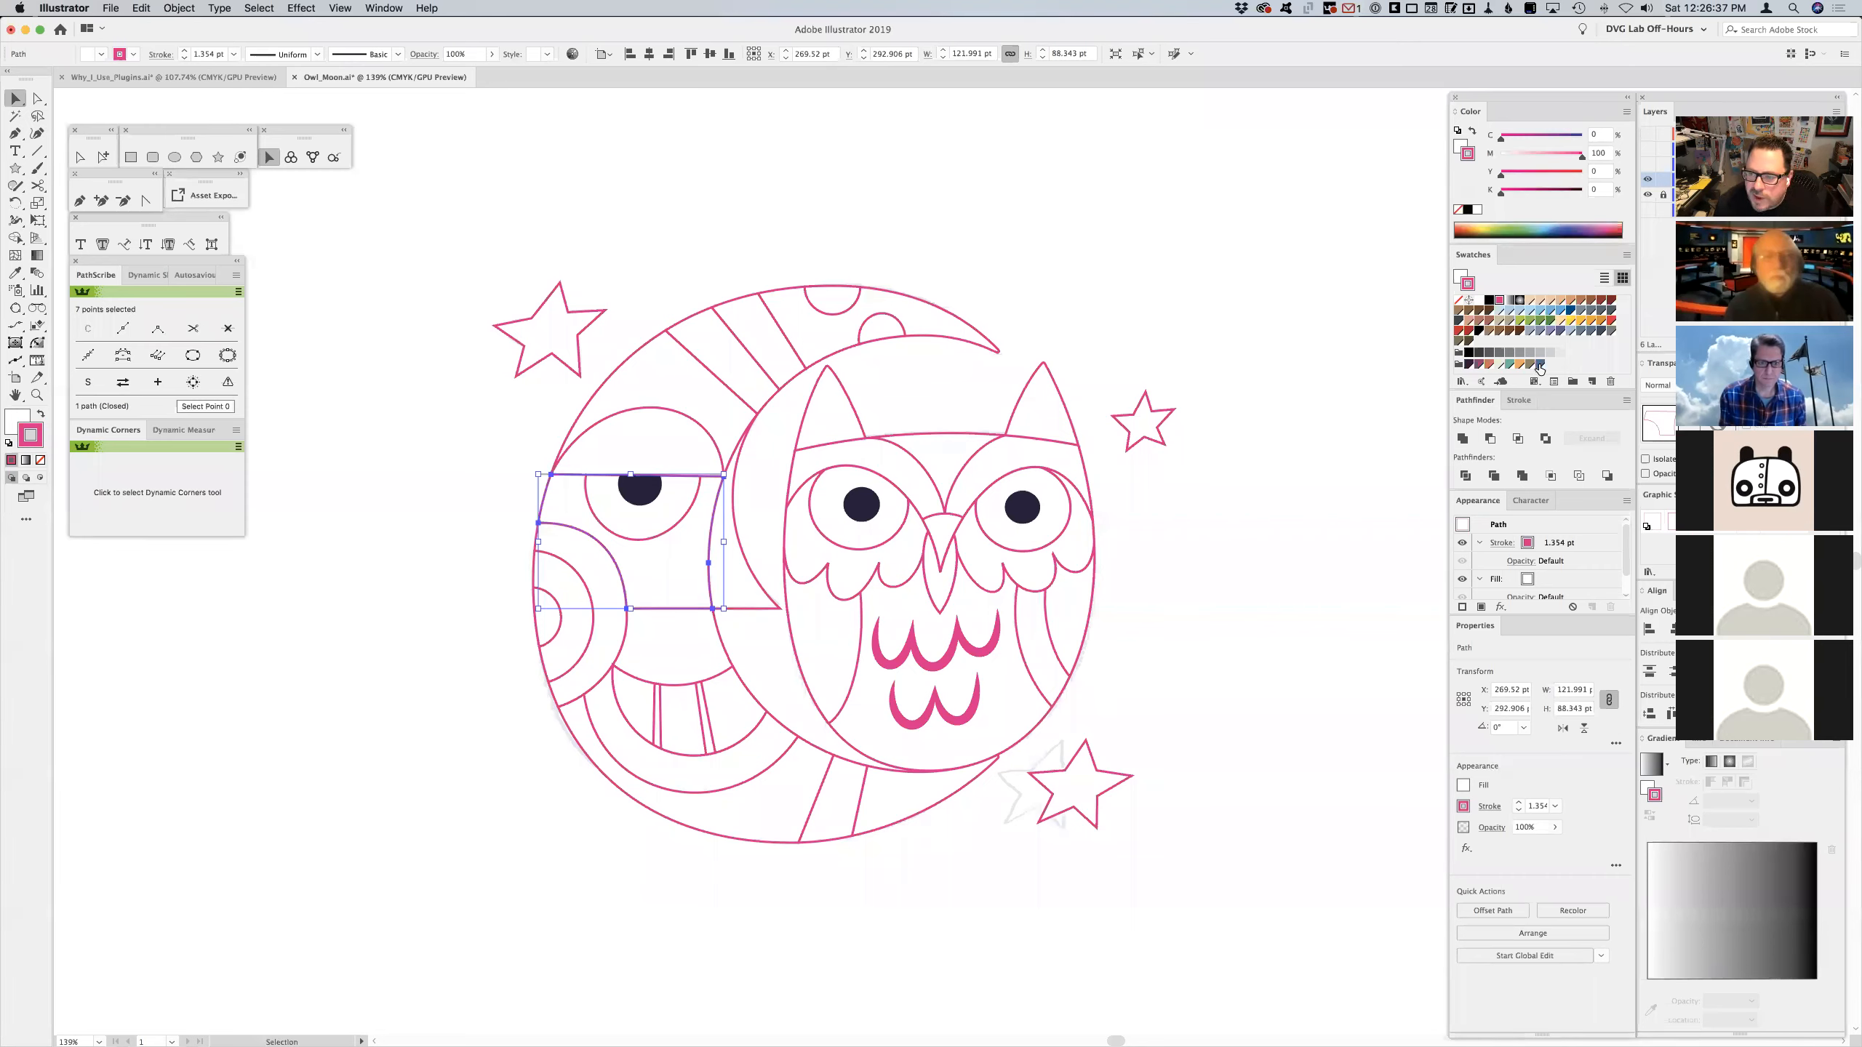
left_click(1461, 277)
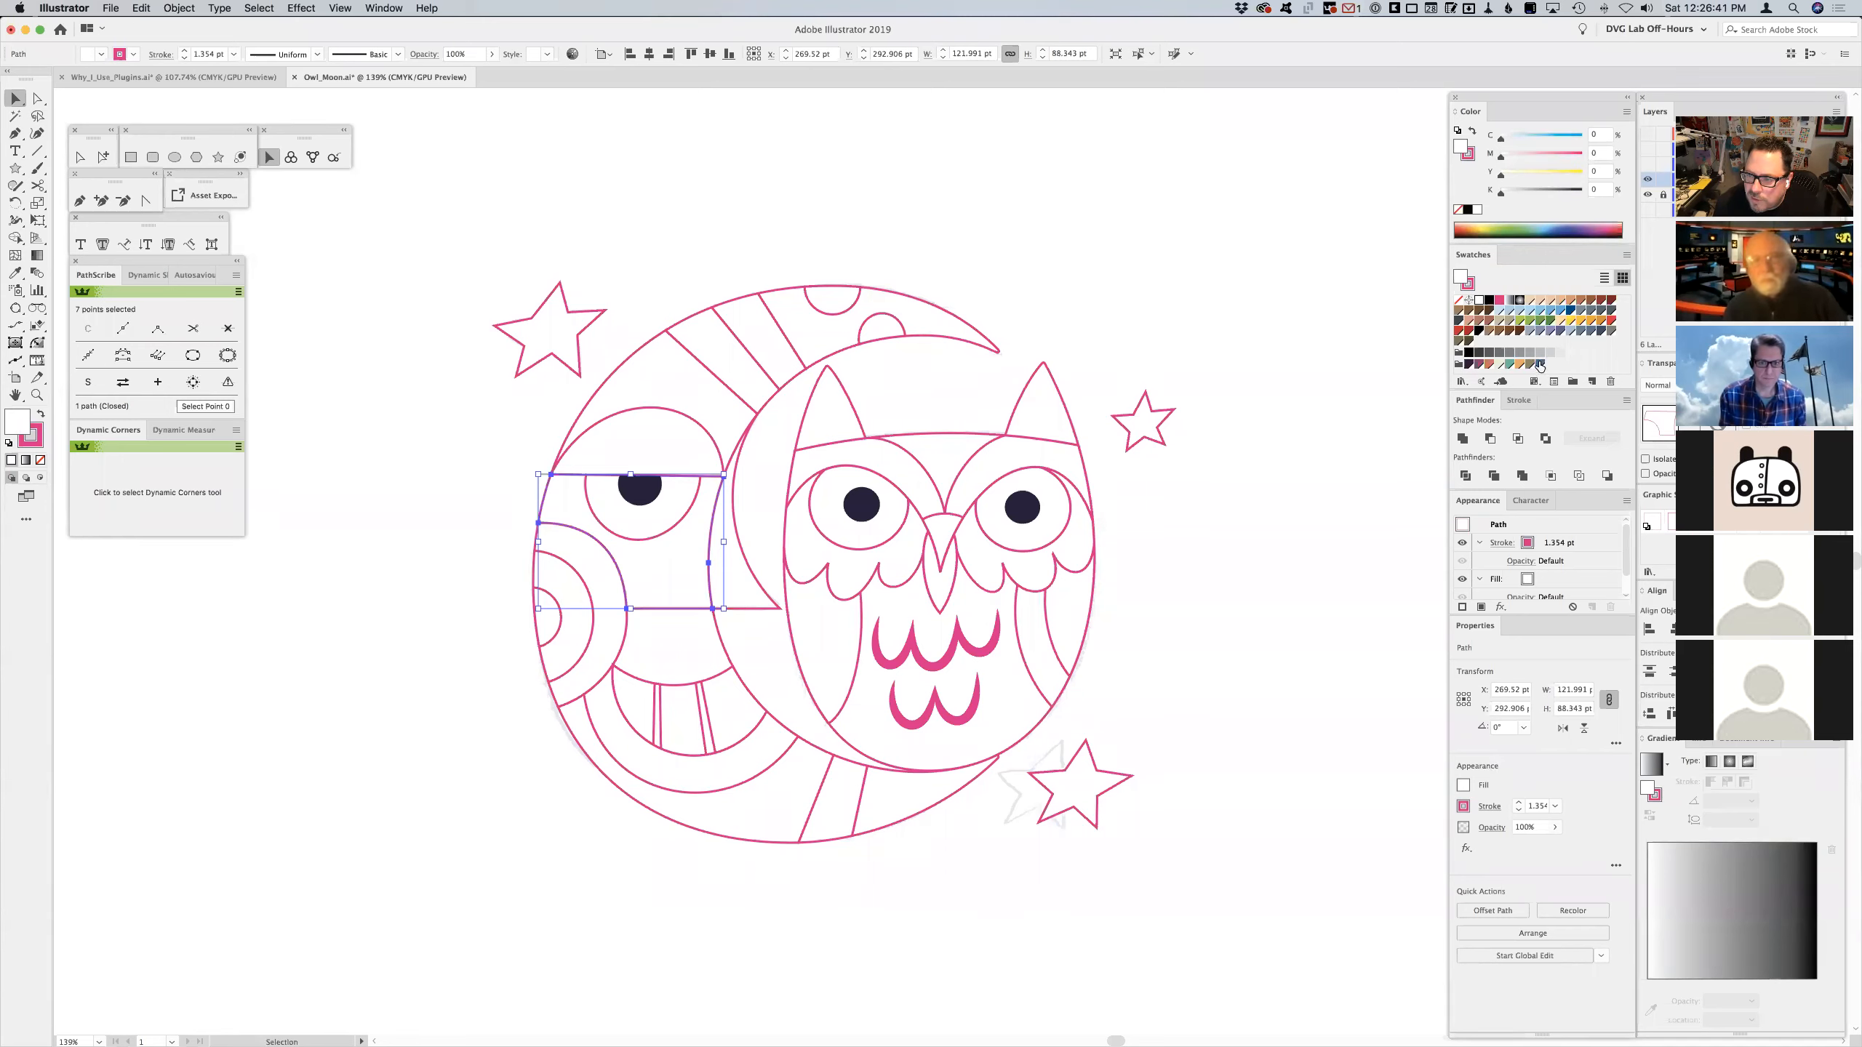
left_click(1540, 364)
left_click(1469, 284)
left_click(1459, 299)
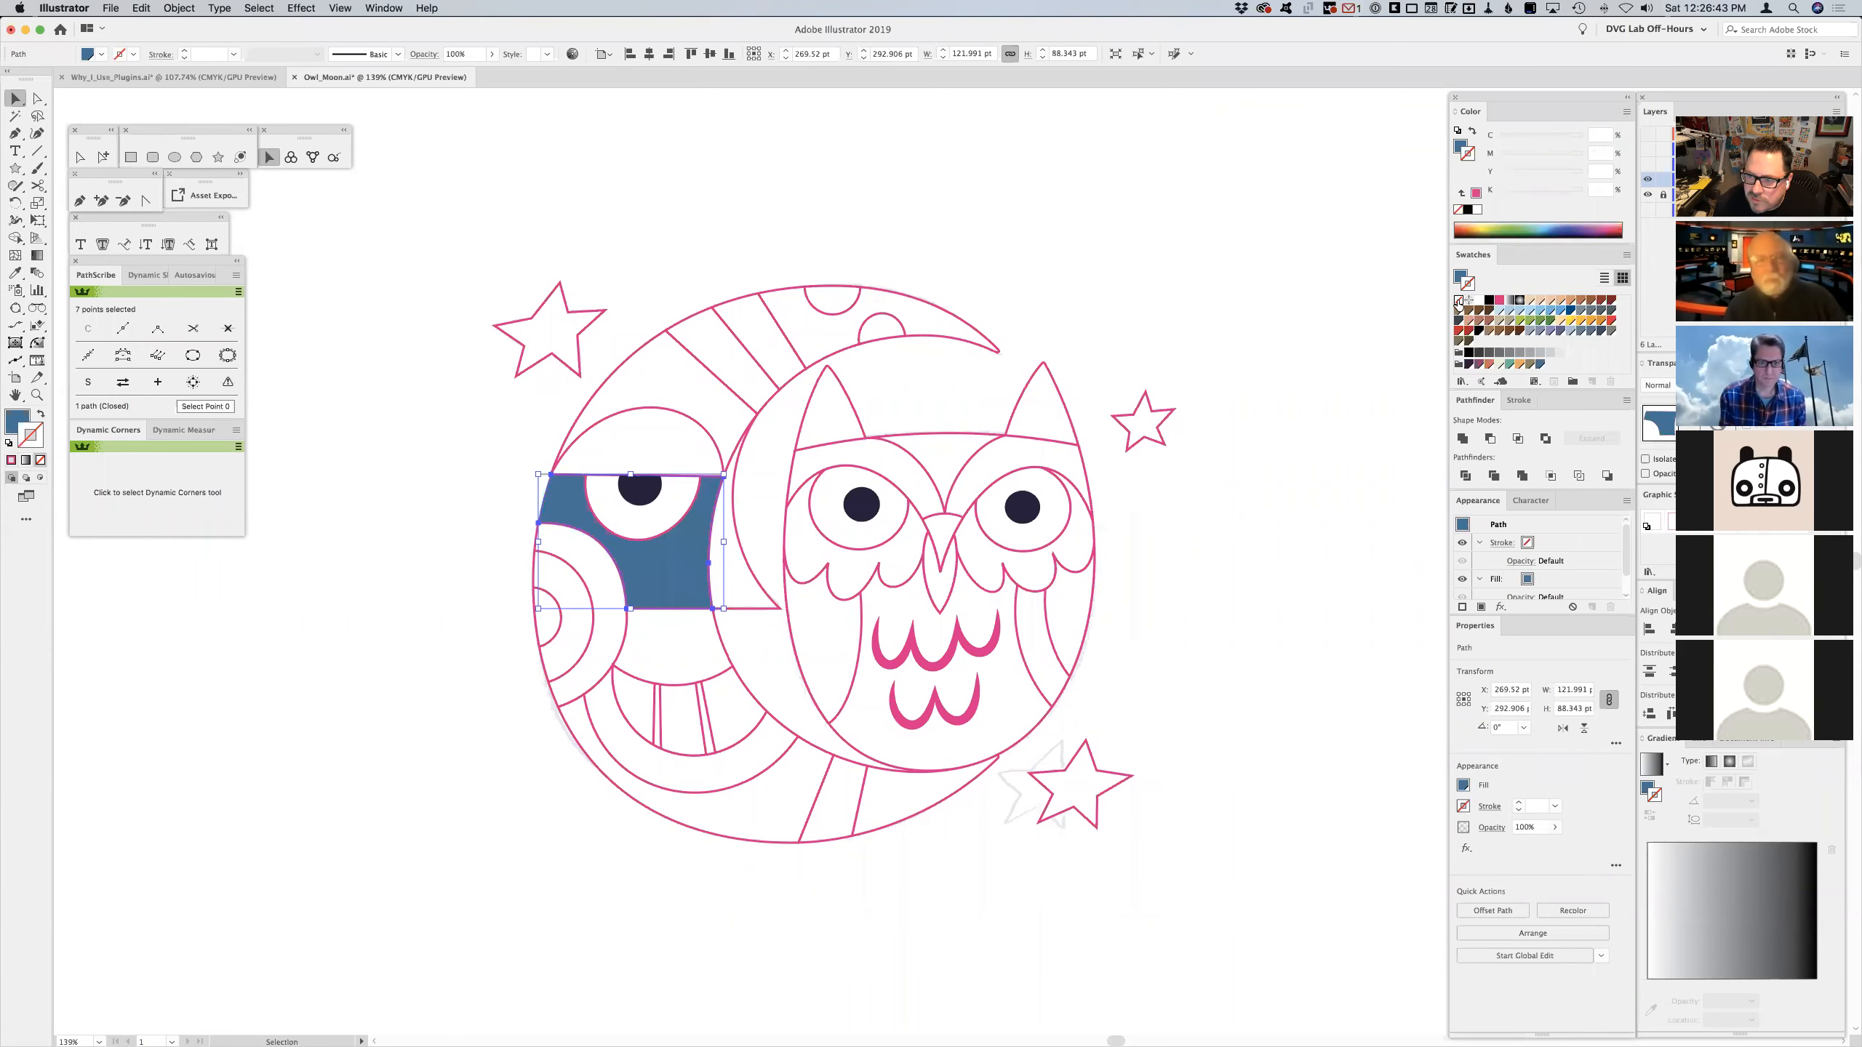
- Remove the stroke from the moon's nose shape and fill it with the teal C=65 M=7 Y=47 K=0 swatch
left_click(741, 589)
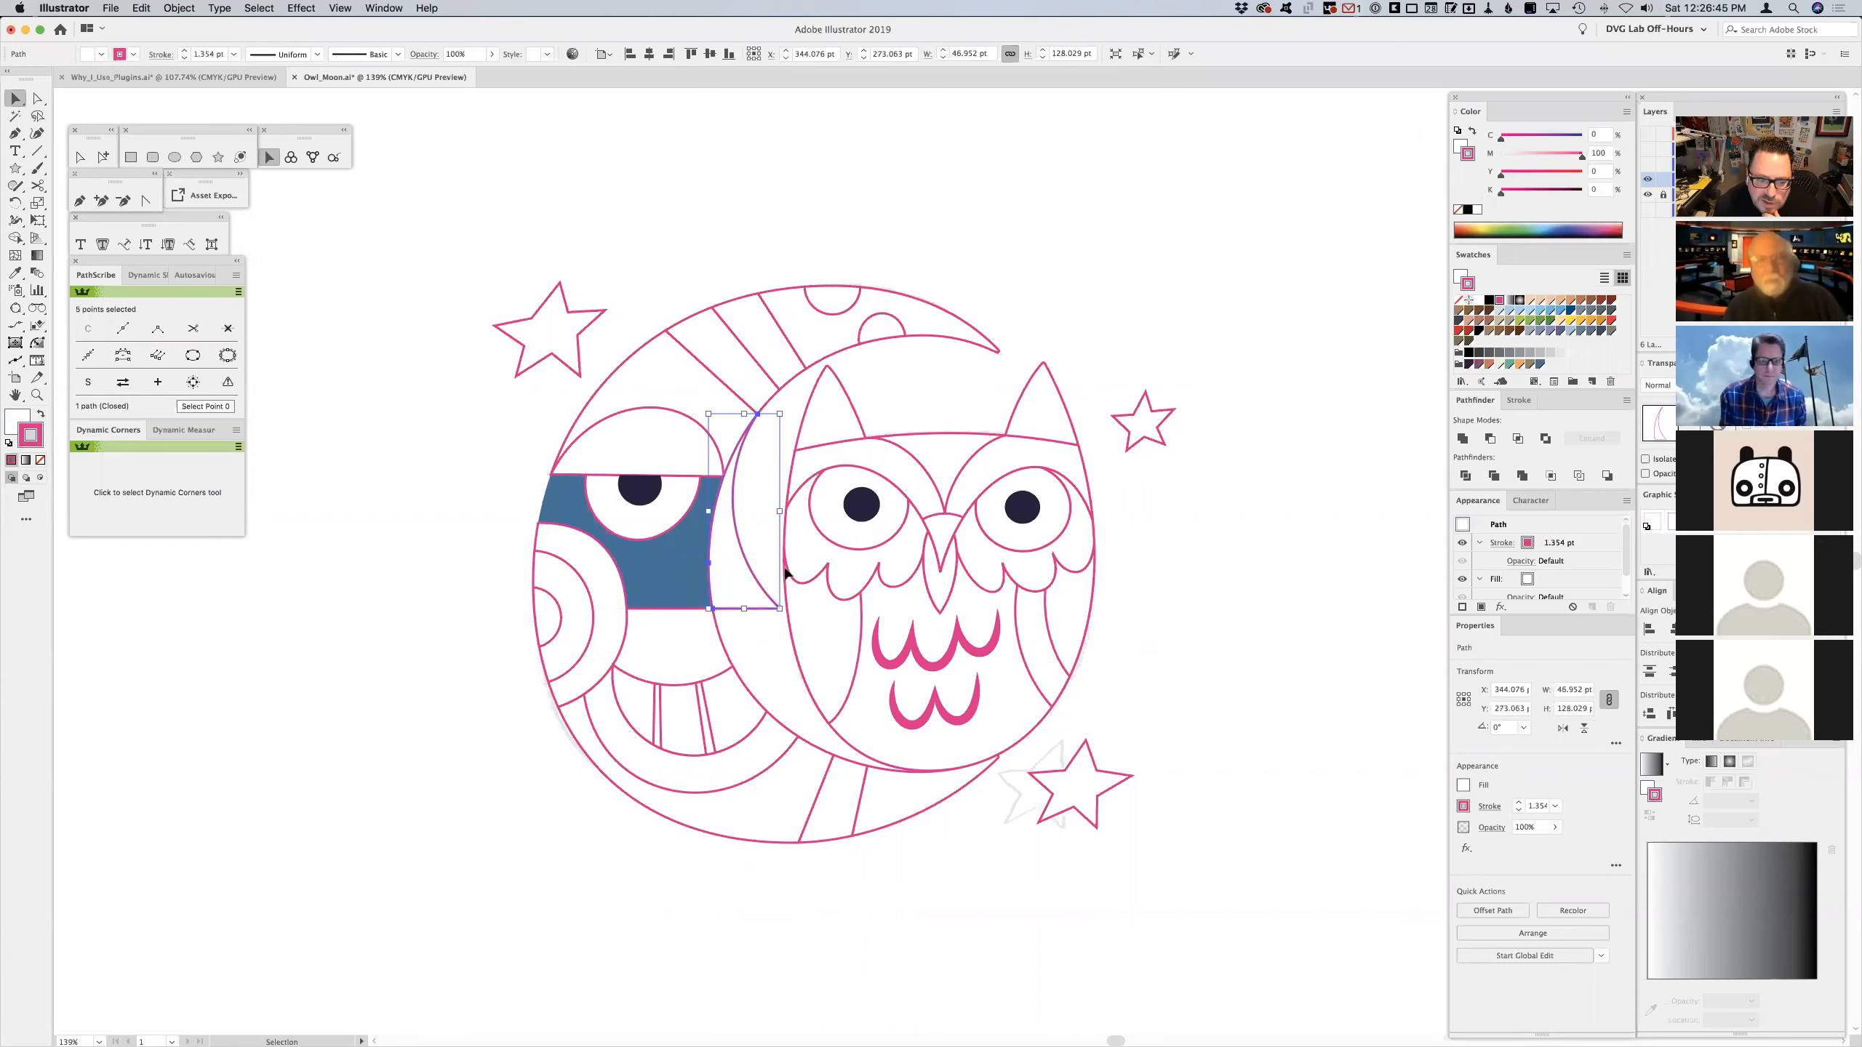
left_click(1458, 299)
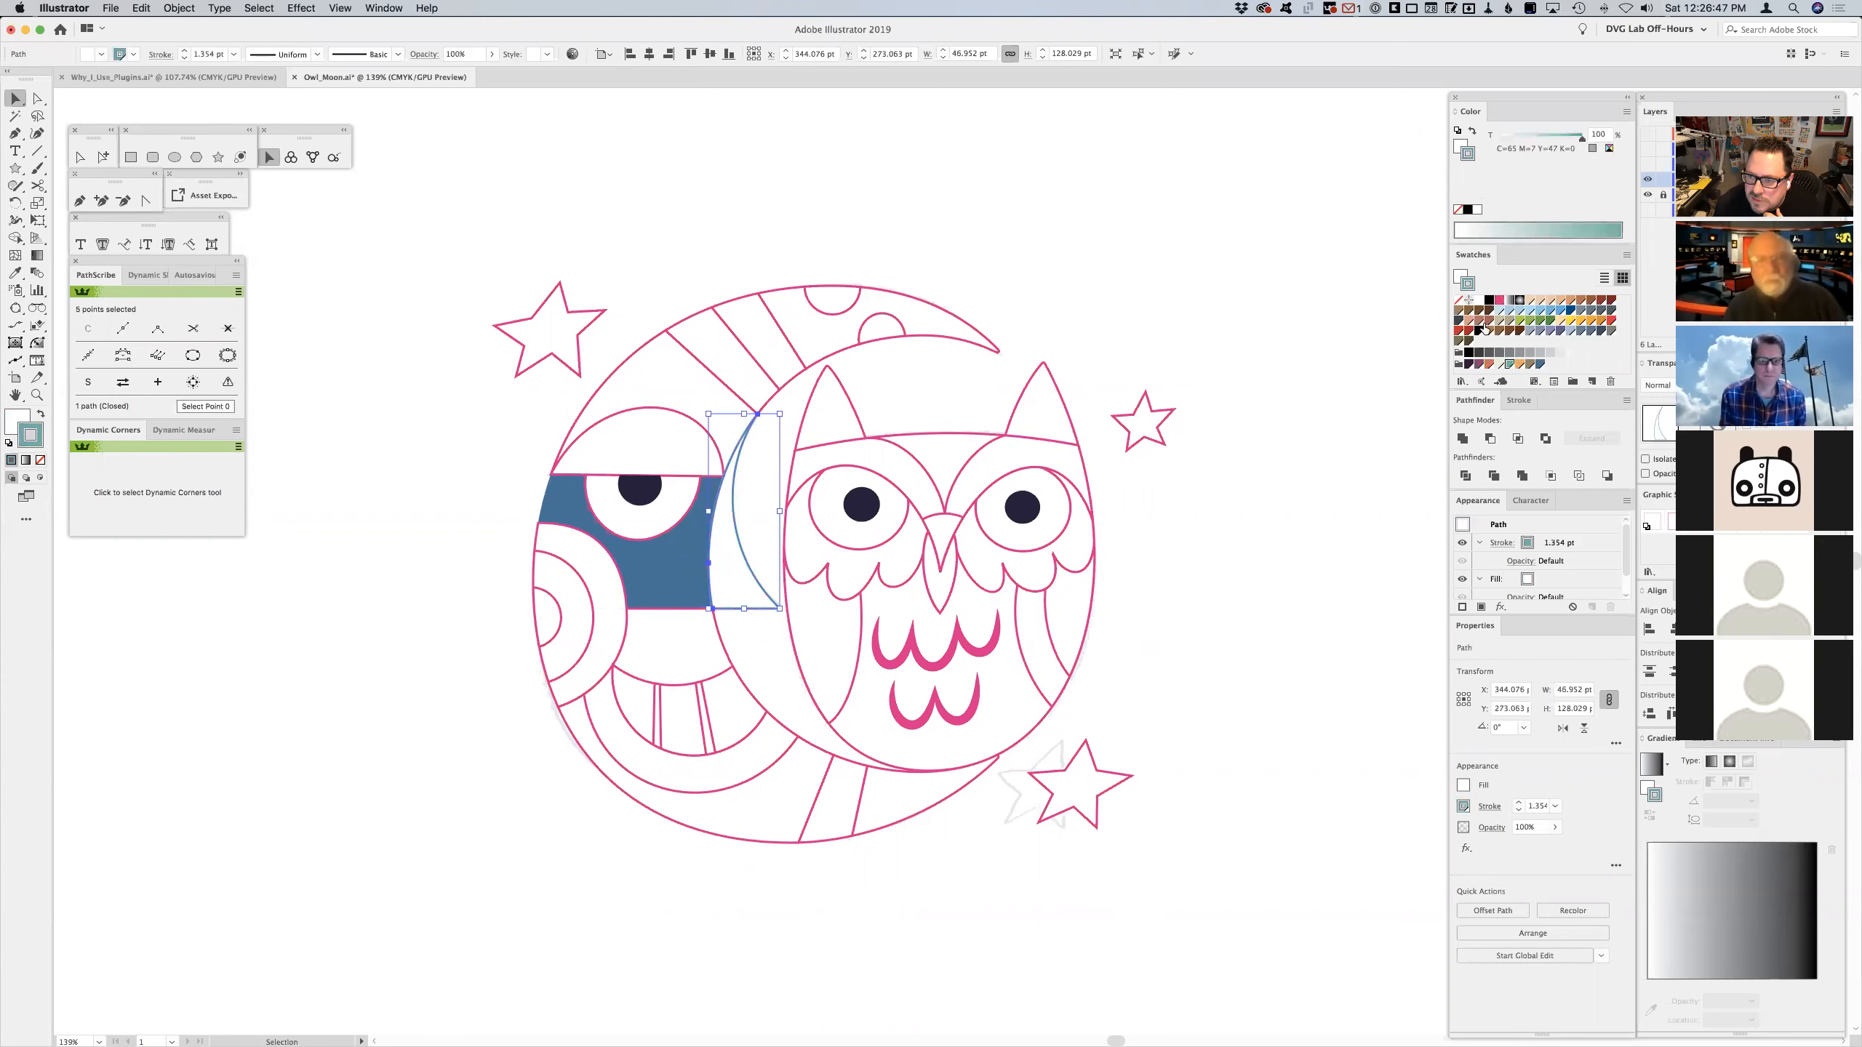
left_click(1459, 283)
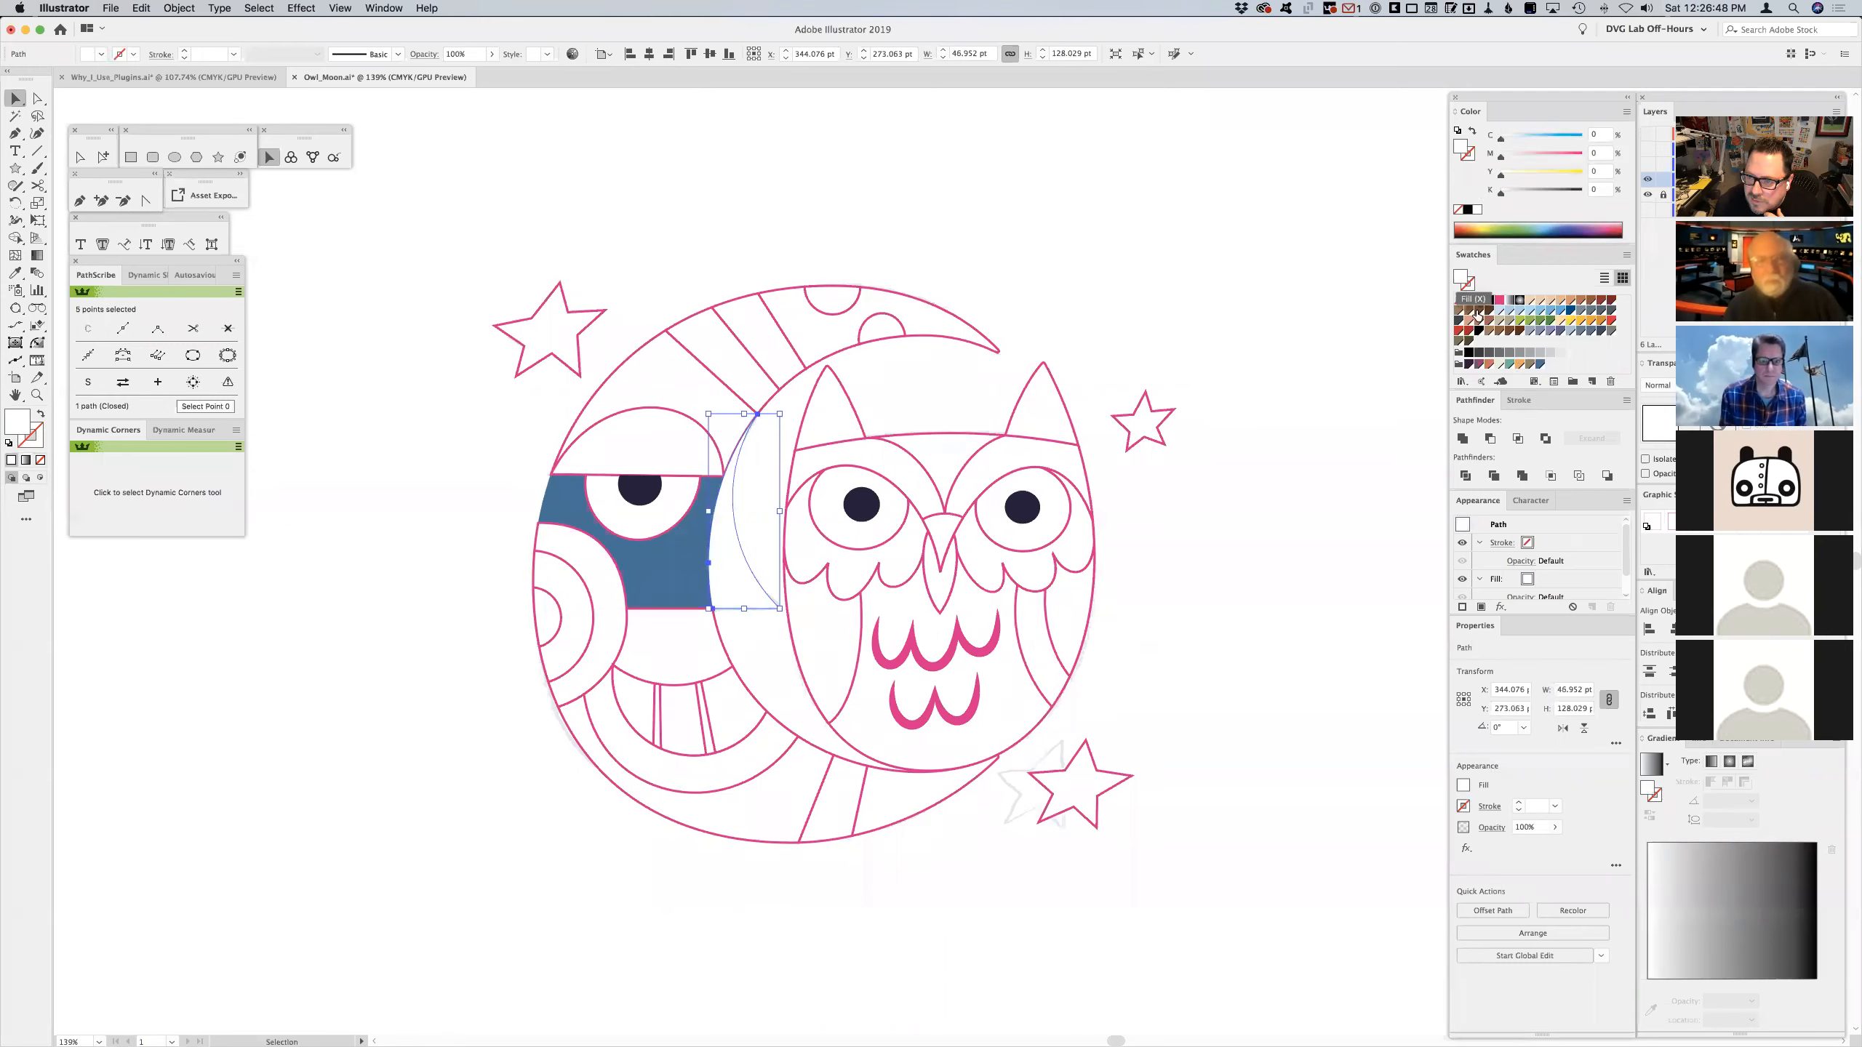
left_click(1508, 365)
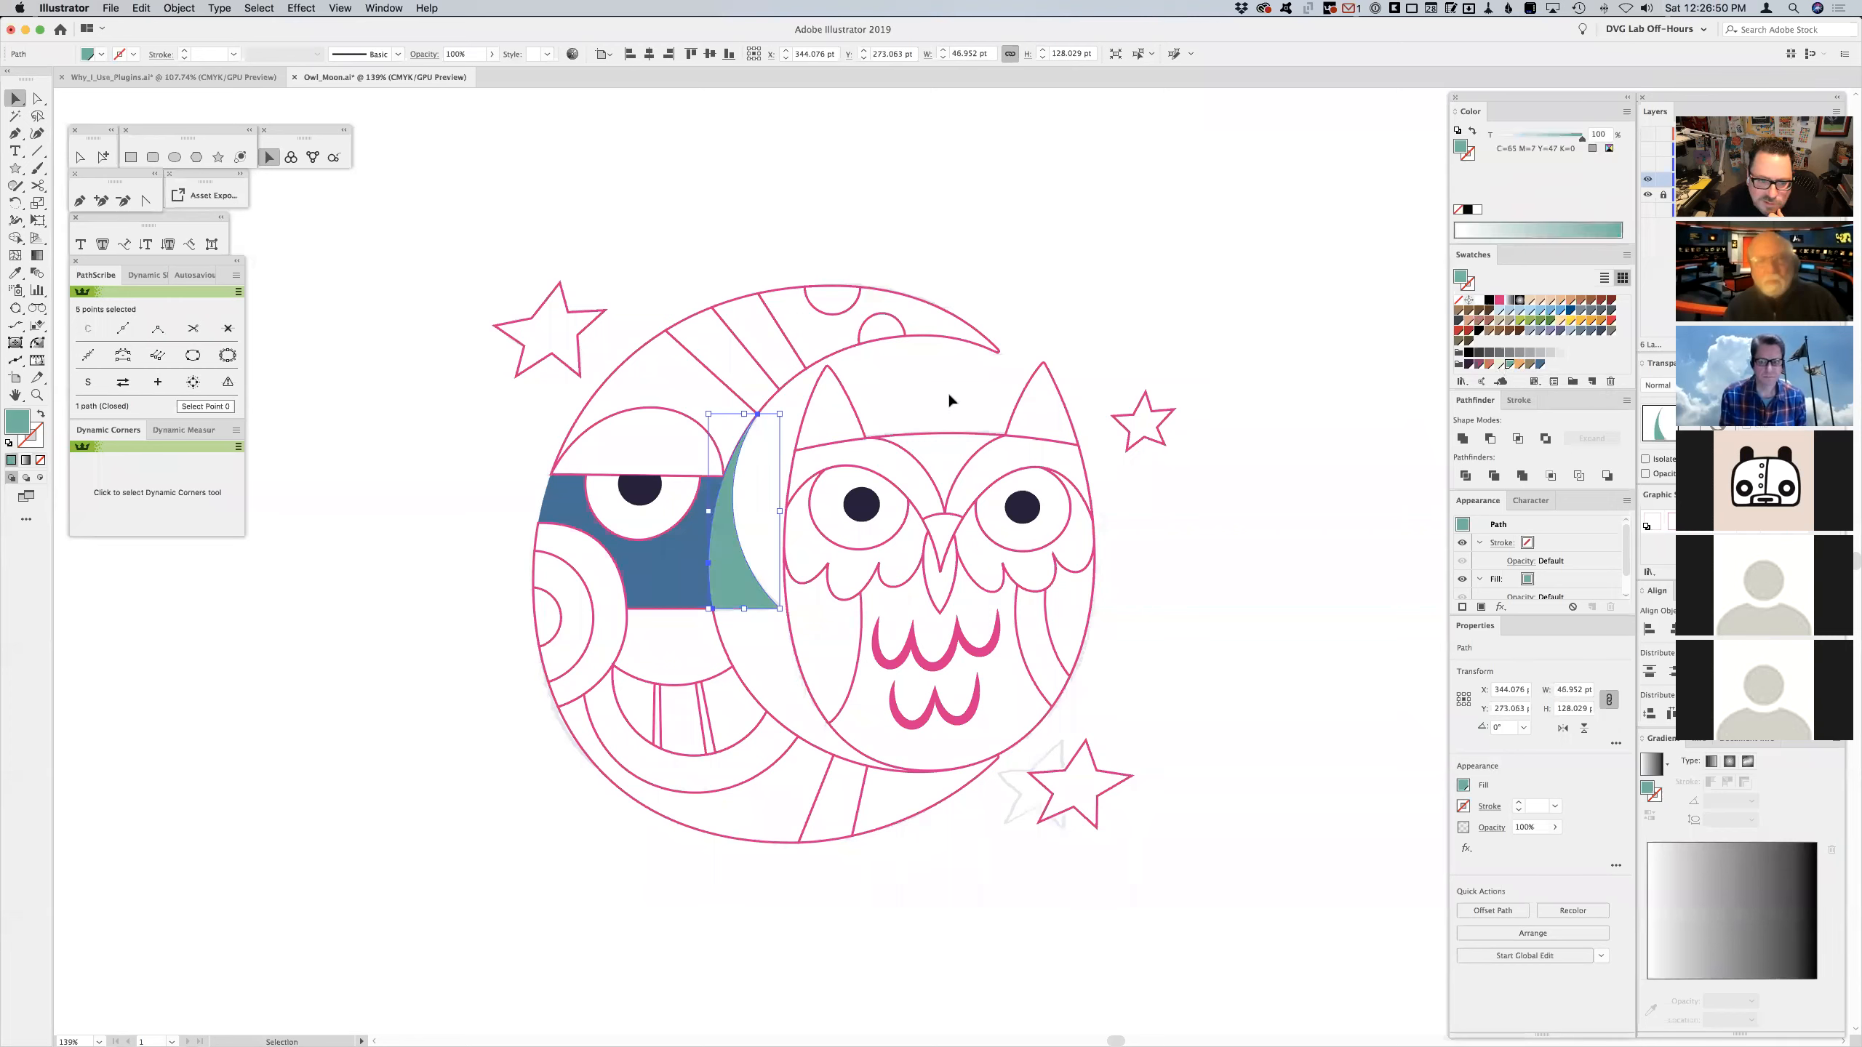
- Fill the moon's eyelid with the light purple C=45 M=49 Y=0 K=0 swatch, remove its stroke, and deselect
left_click(630, 419)
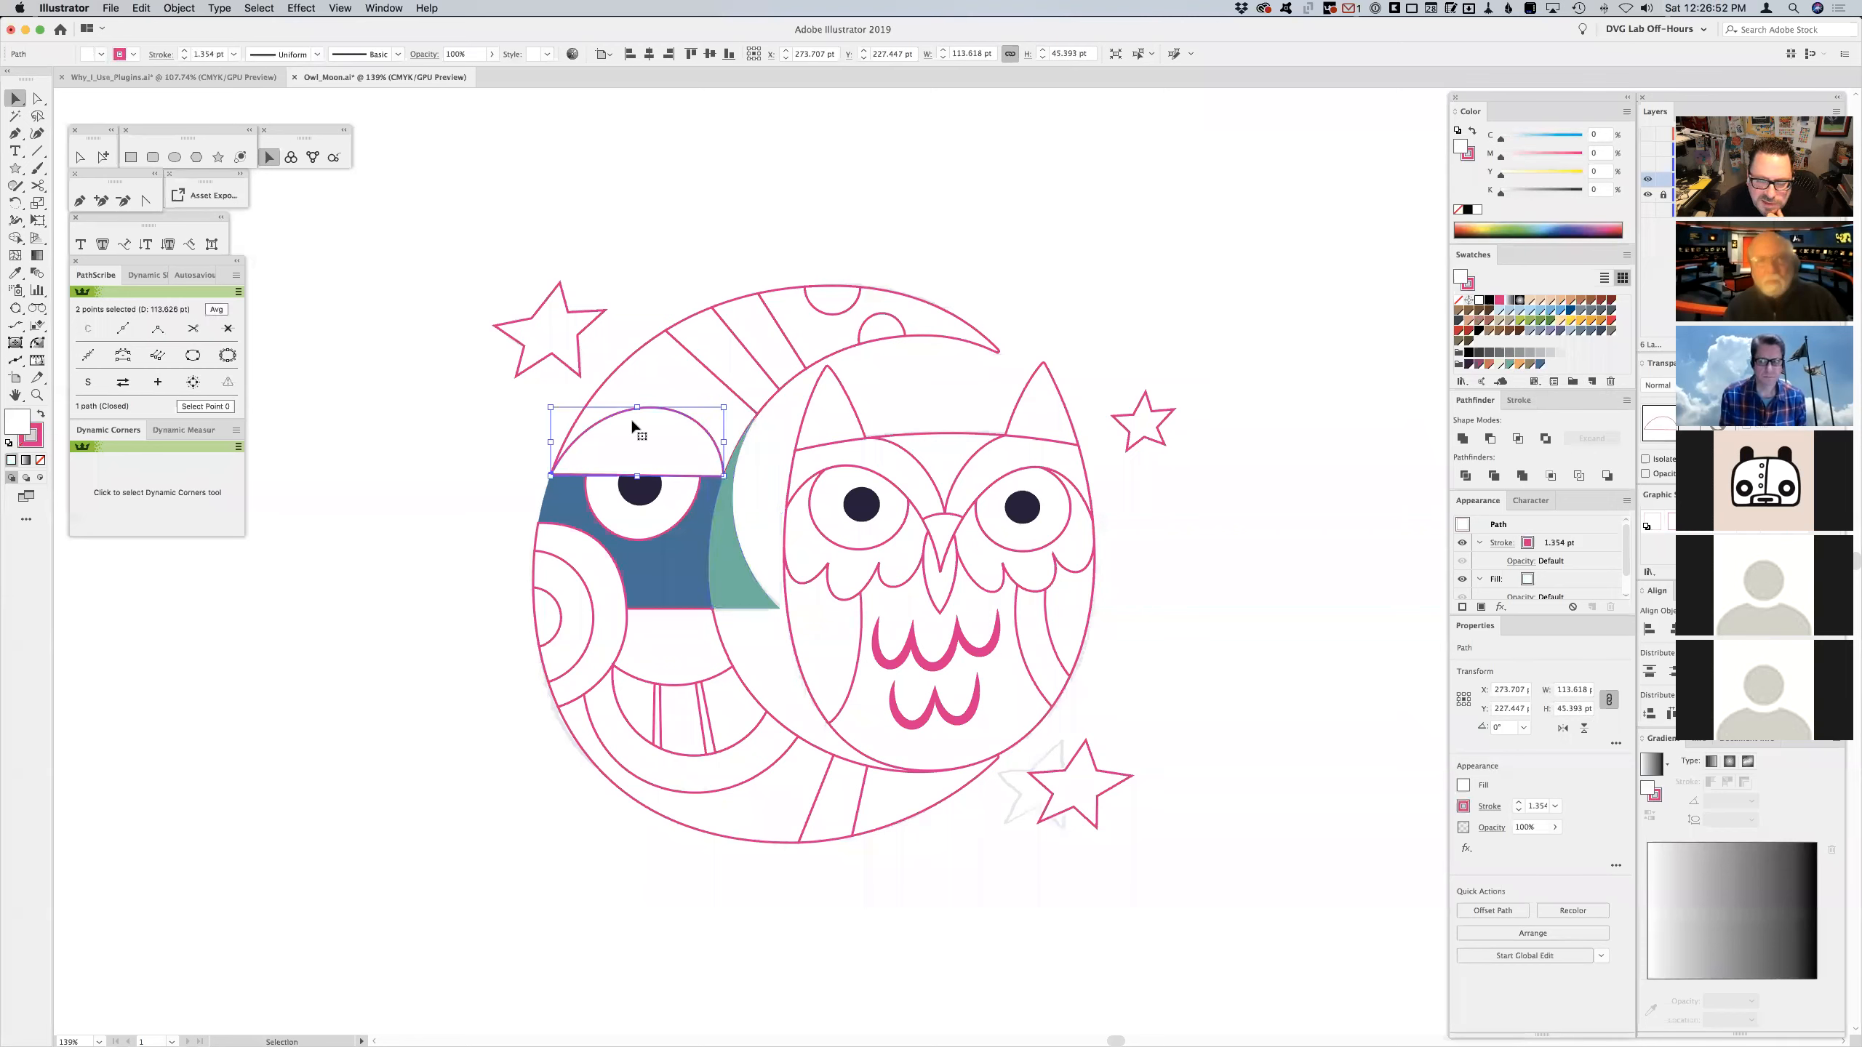
left_click(1551, 332)
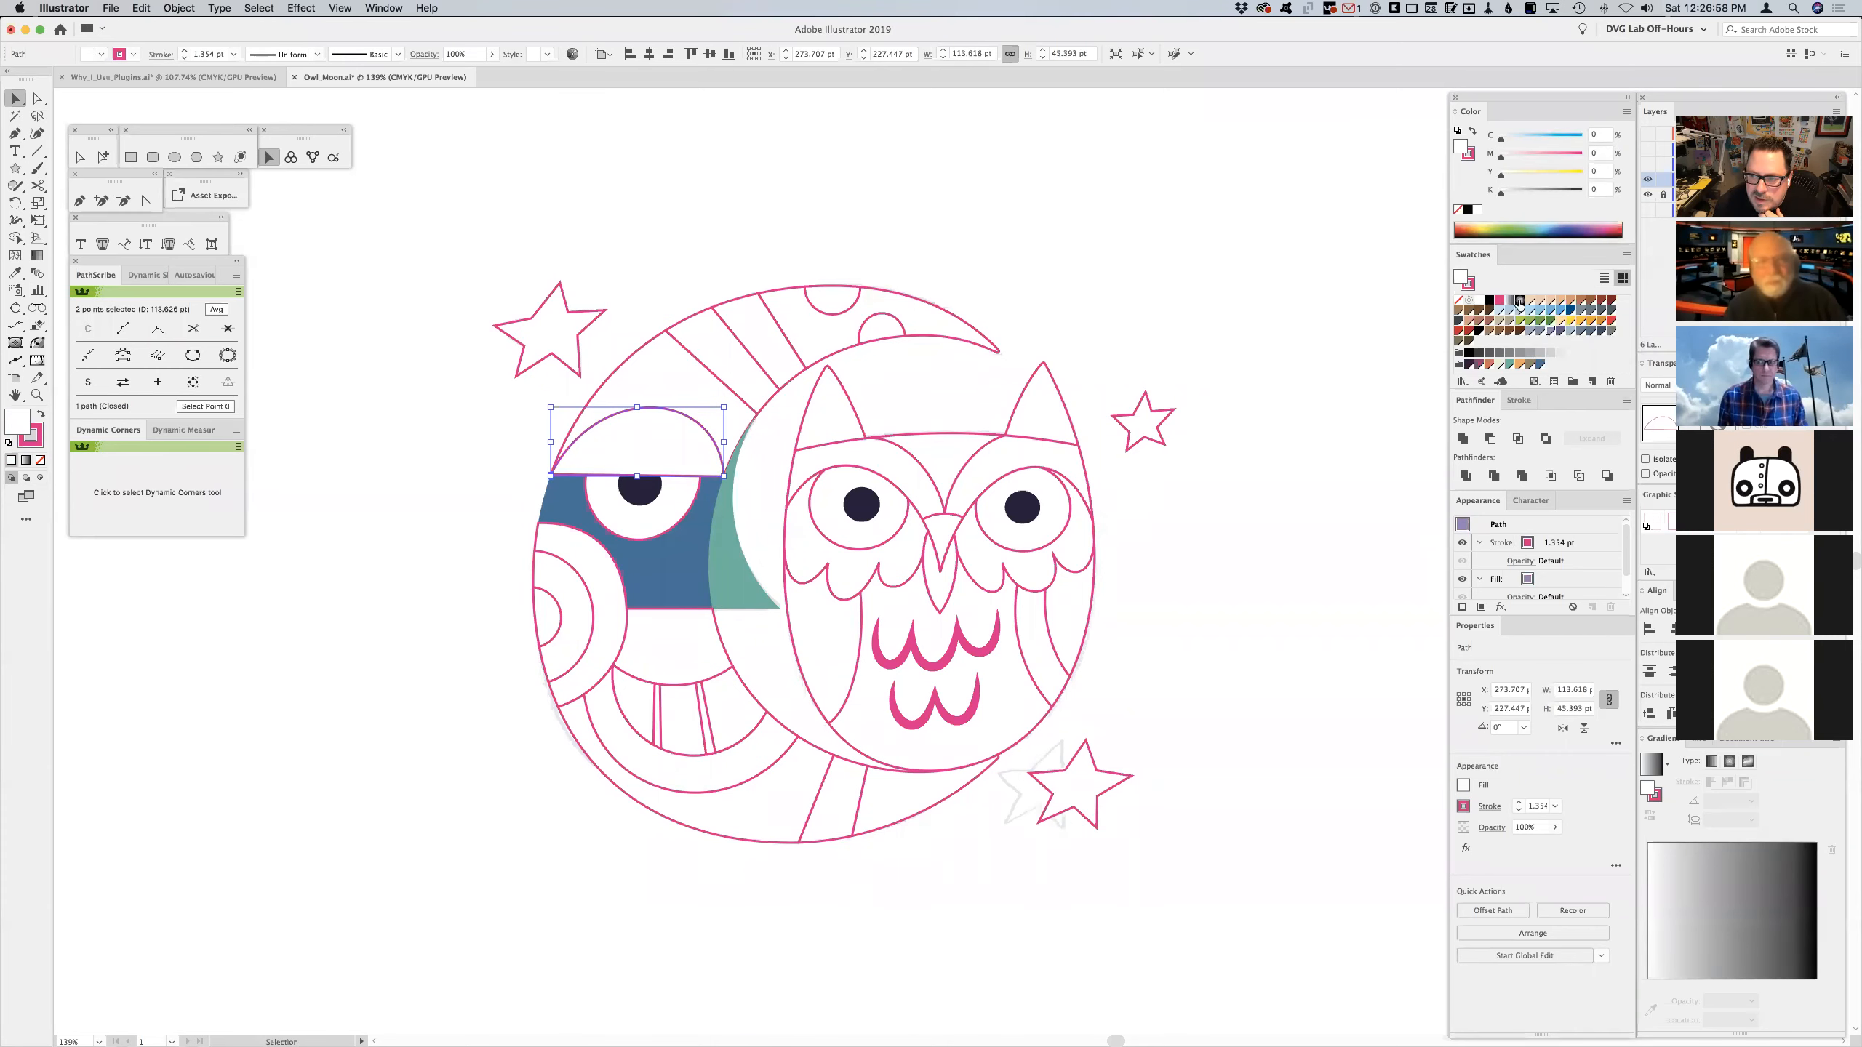
key("x")
left_click(1459, 301)
left_click(1224, 263)
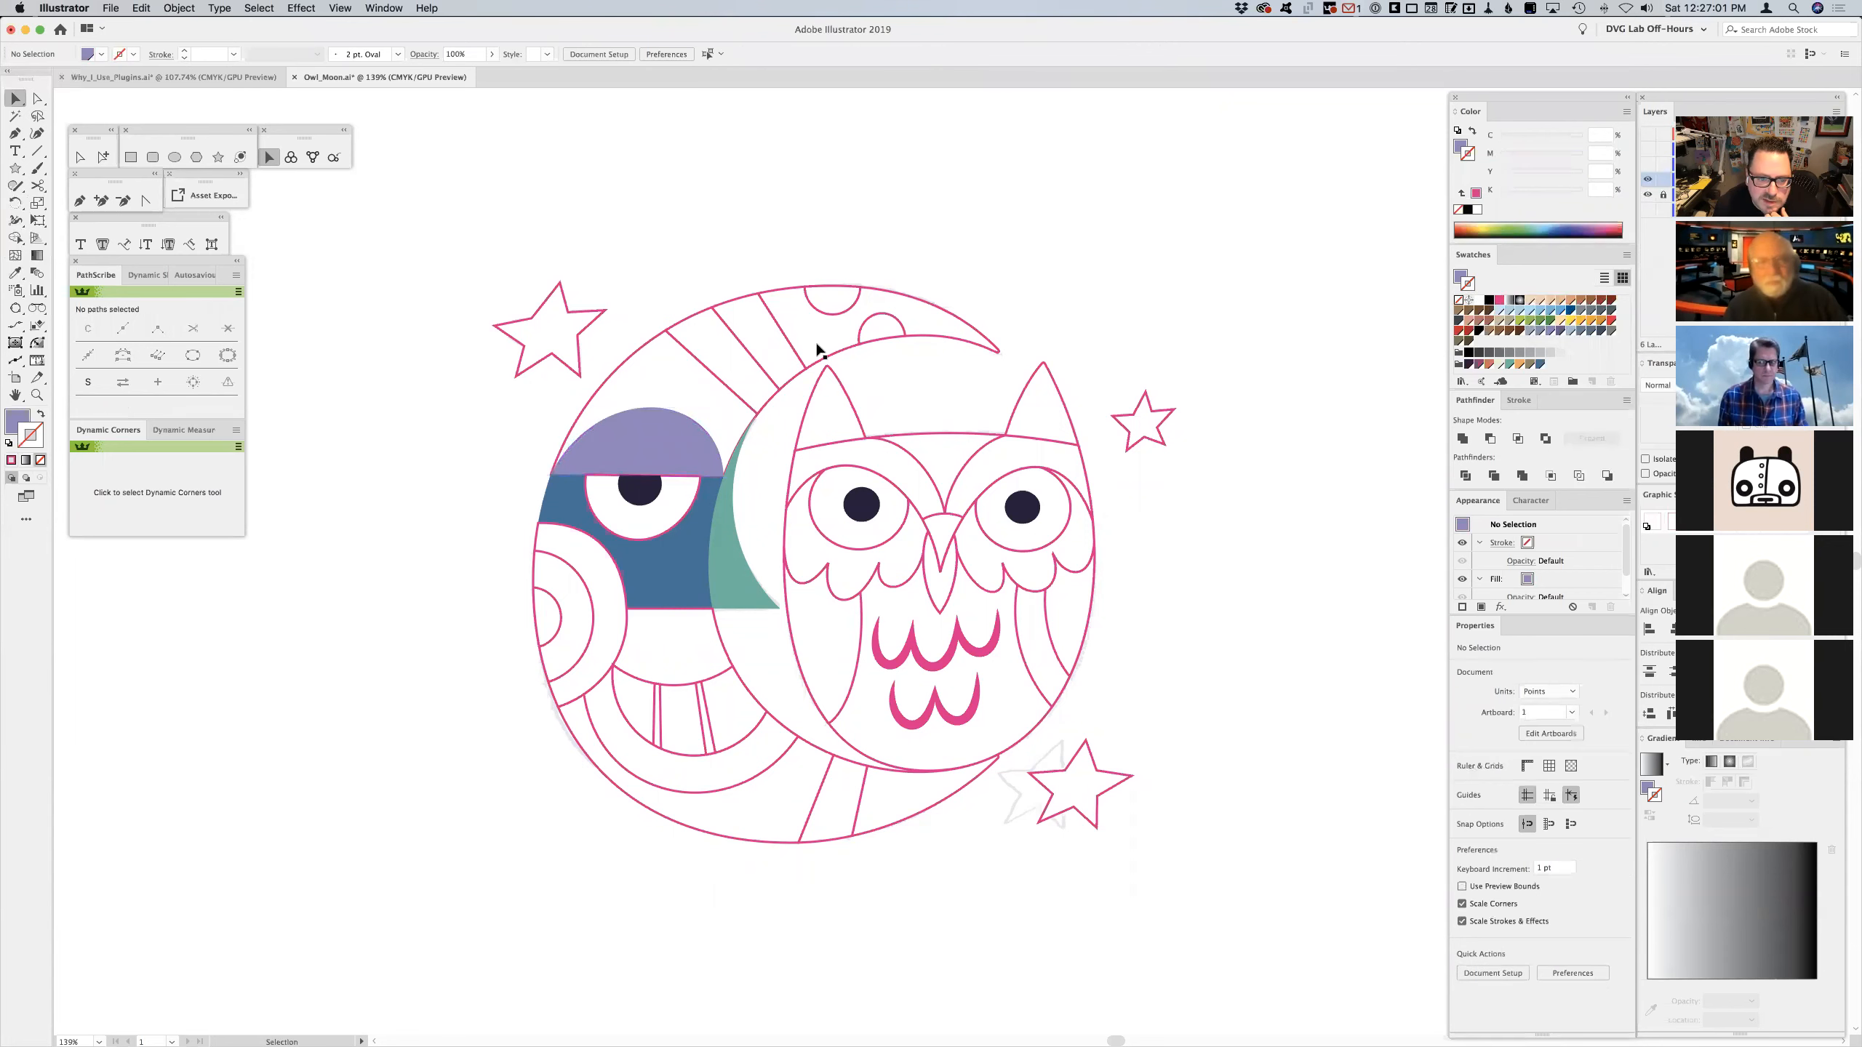
- Fill the moon's forehead panel above the eyelid with the teal swatch and remove its stroke
left_click(643, 380)
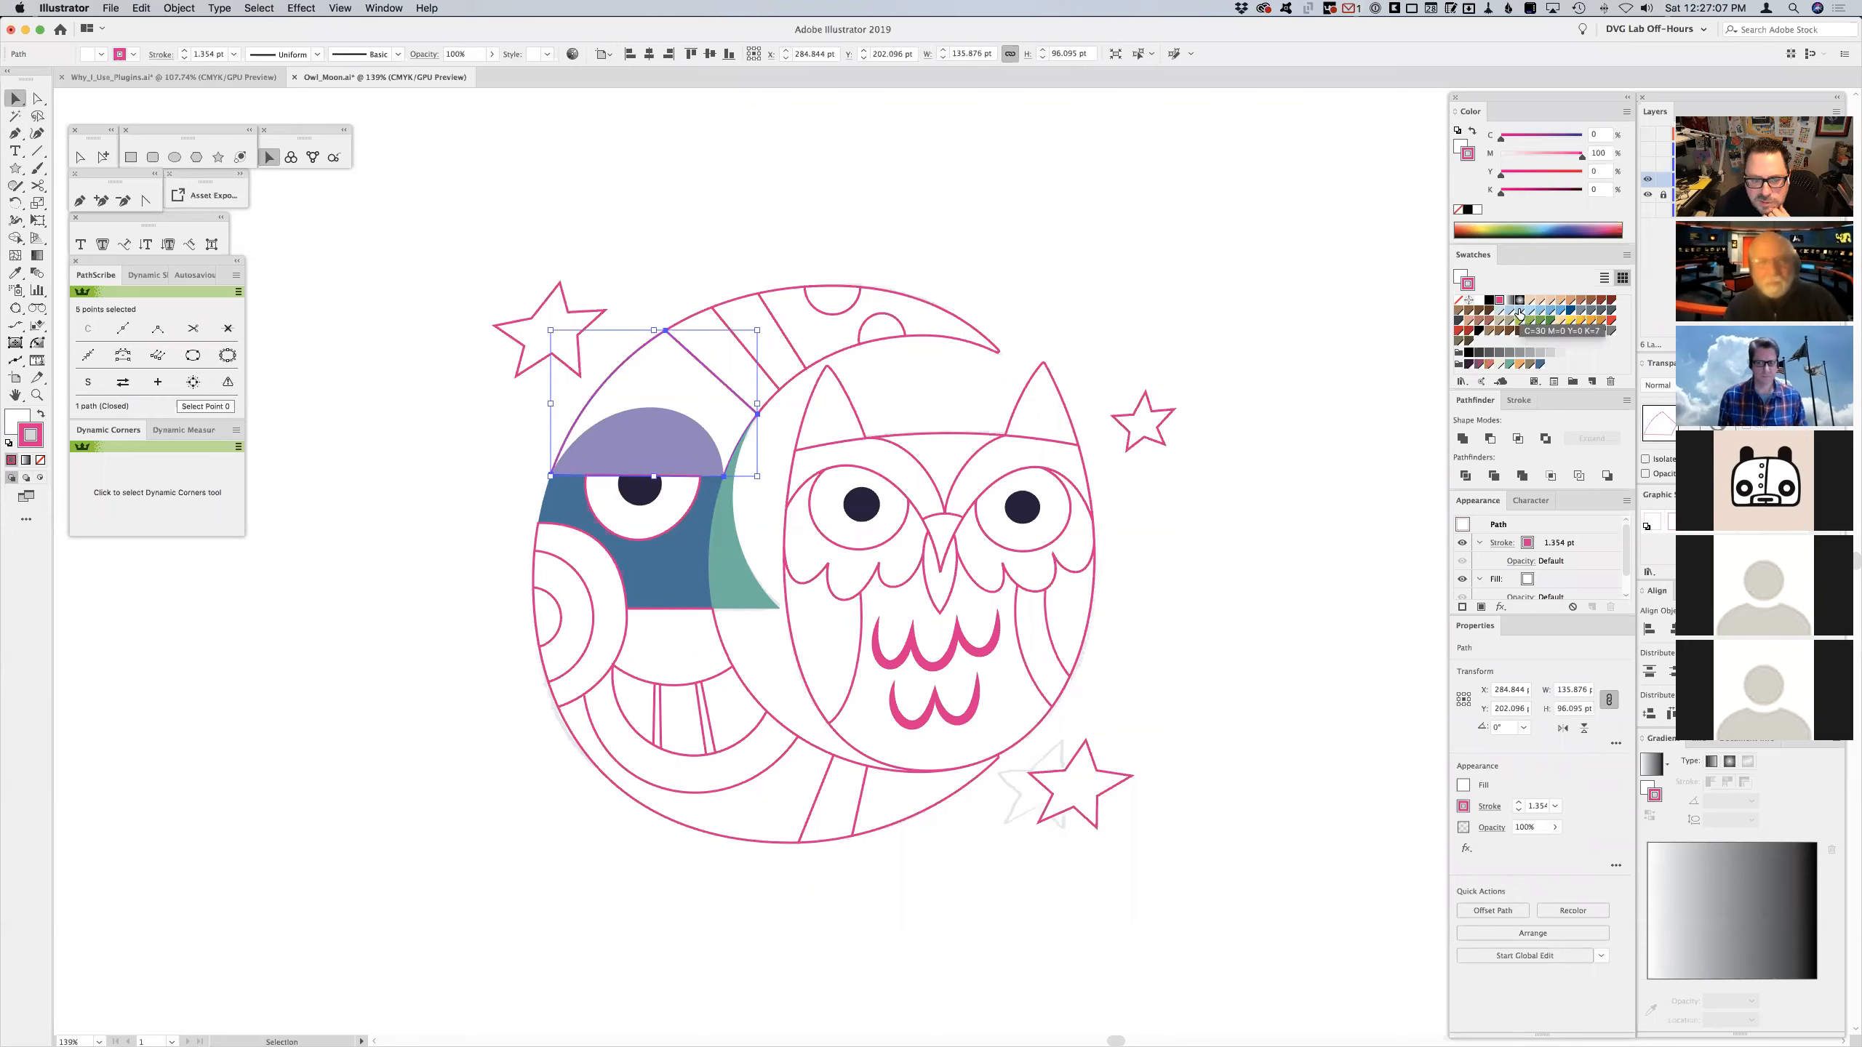
left_click_drag(1509, 369, 1461, 278)
left_click(1459, 300)
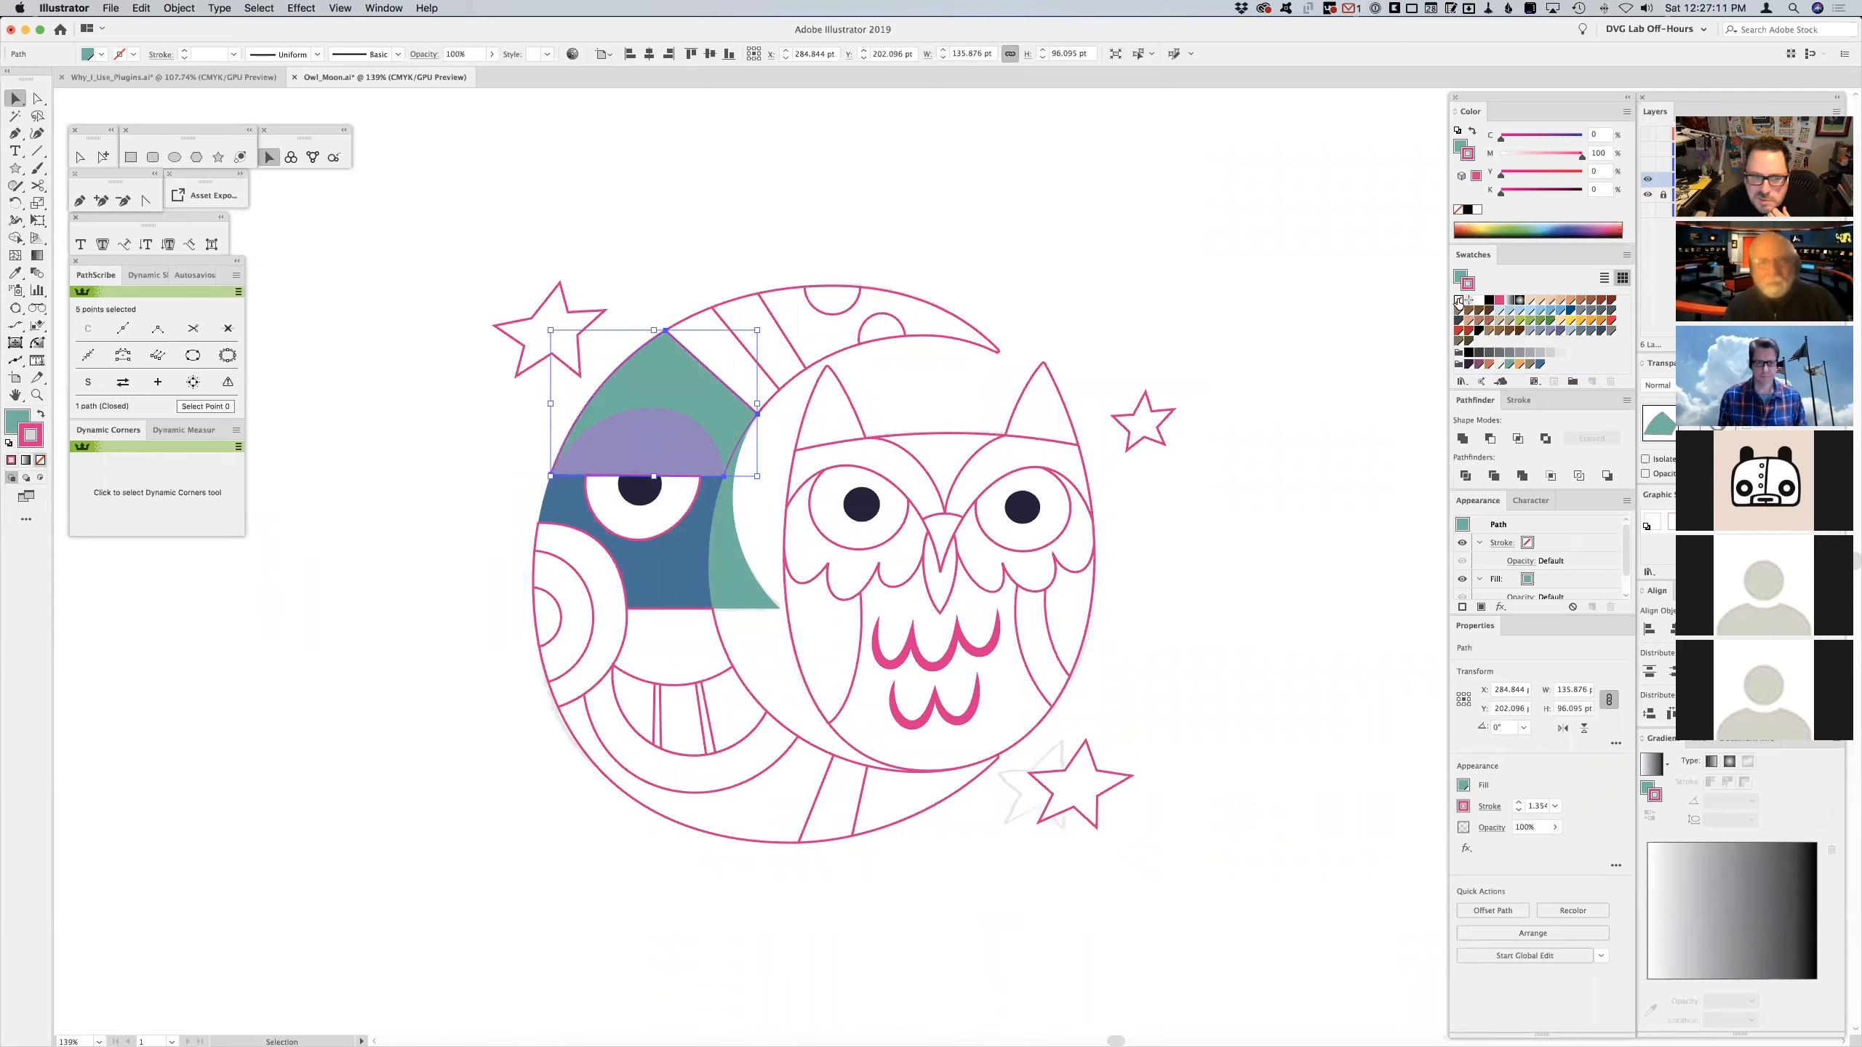
left_click(701, 253)
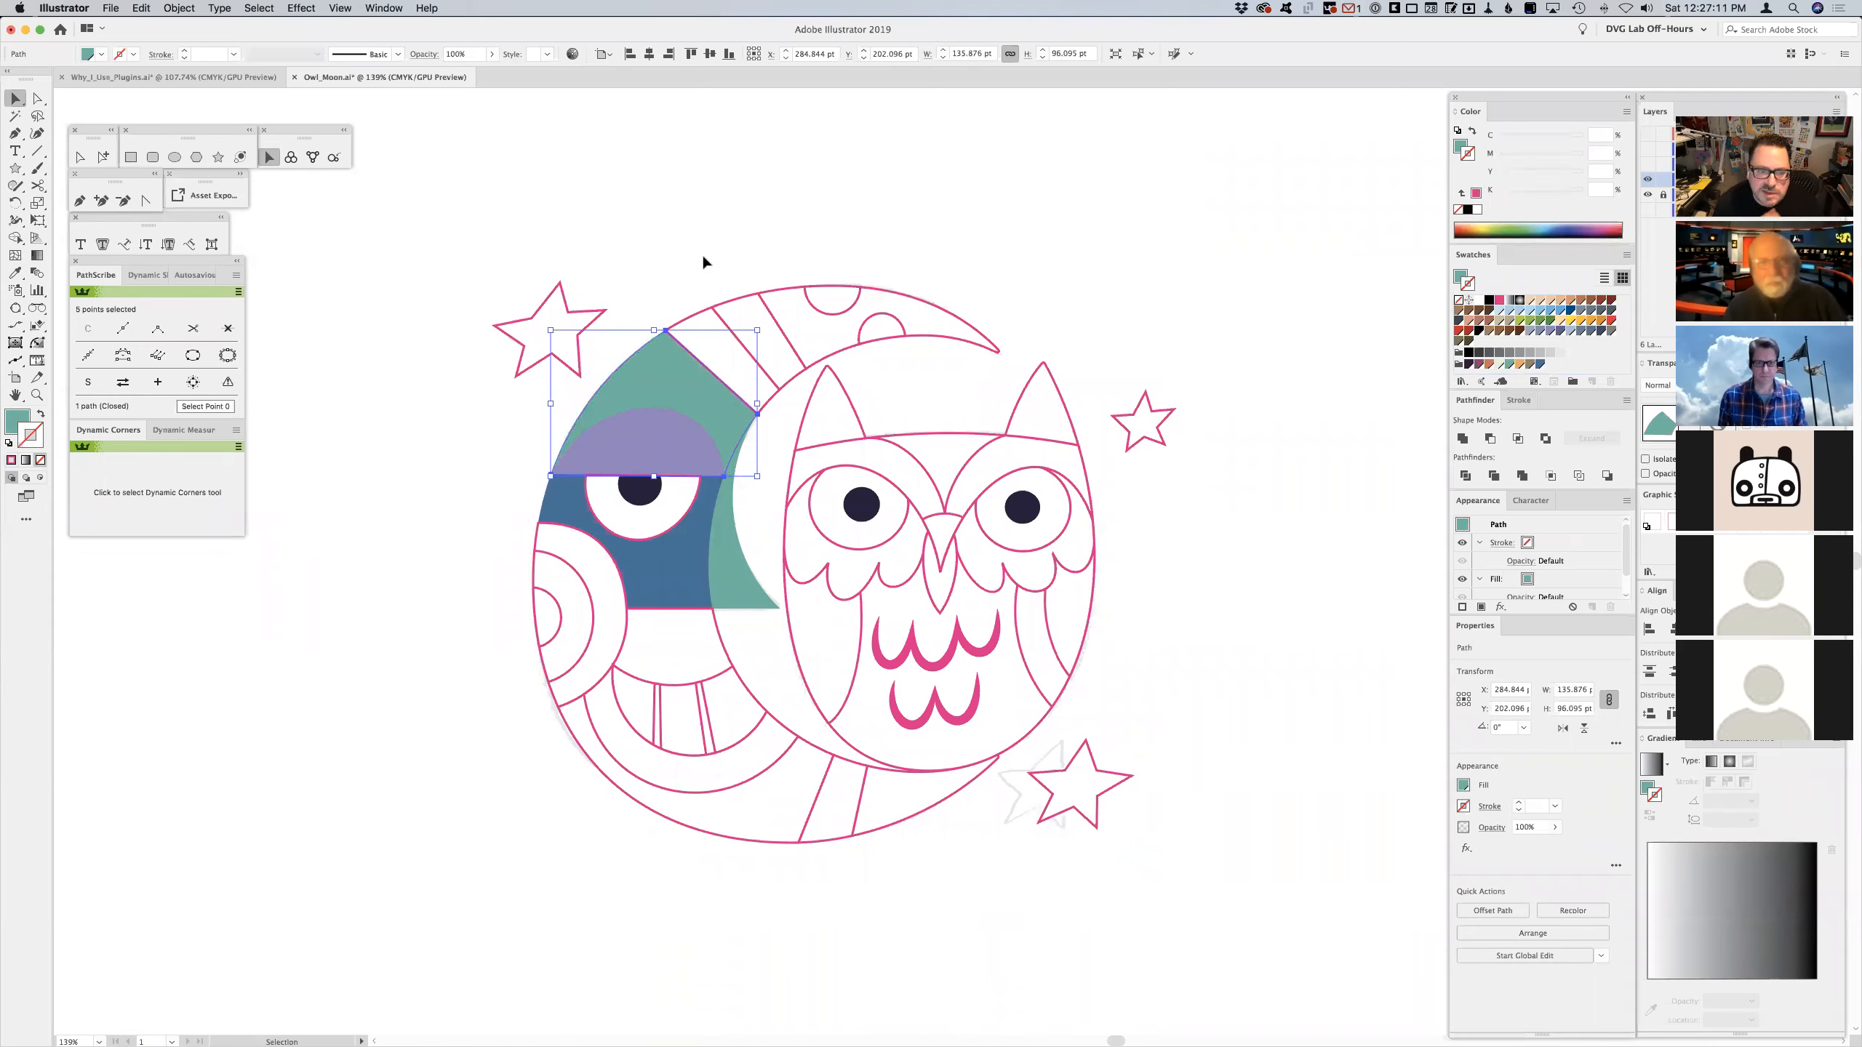
- Fill the moon's eye shape around the pupil with the blue swatch, remove its stroke, and deselect
left_click(615, 498)
left_click_drag(1541, 365, 1462, 279)
left_click(1459, 300)
left_click(1460, 277)
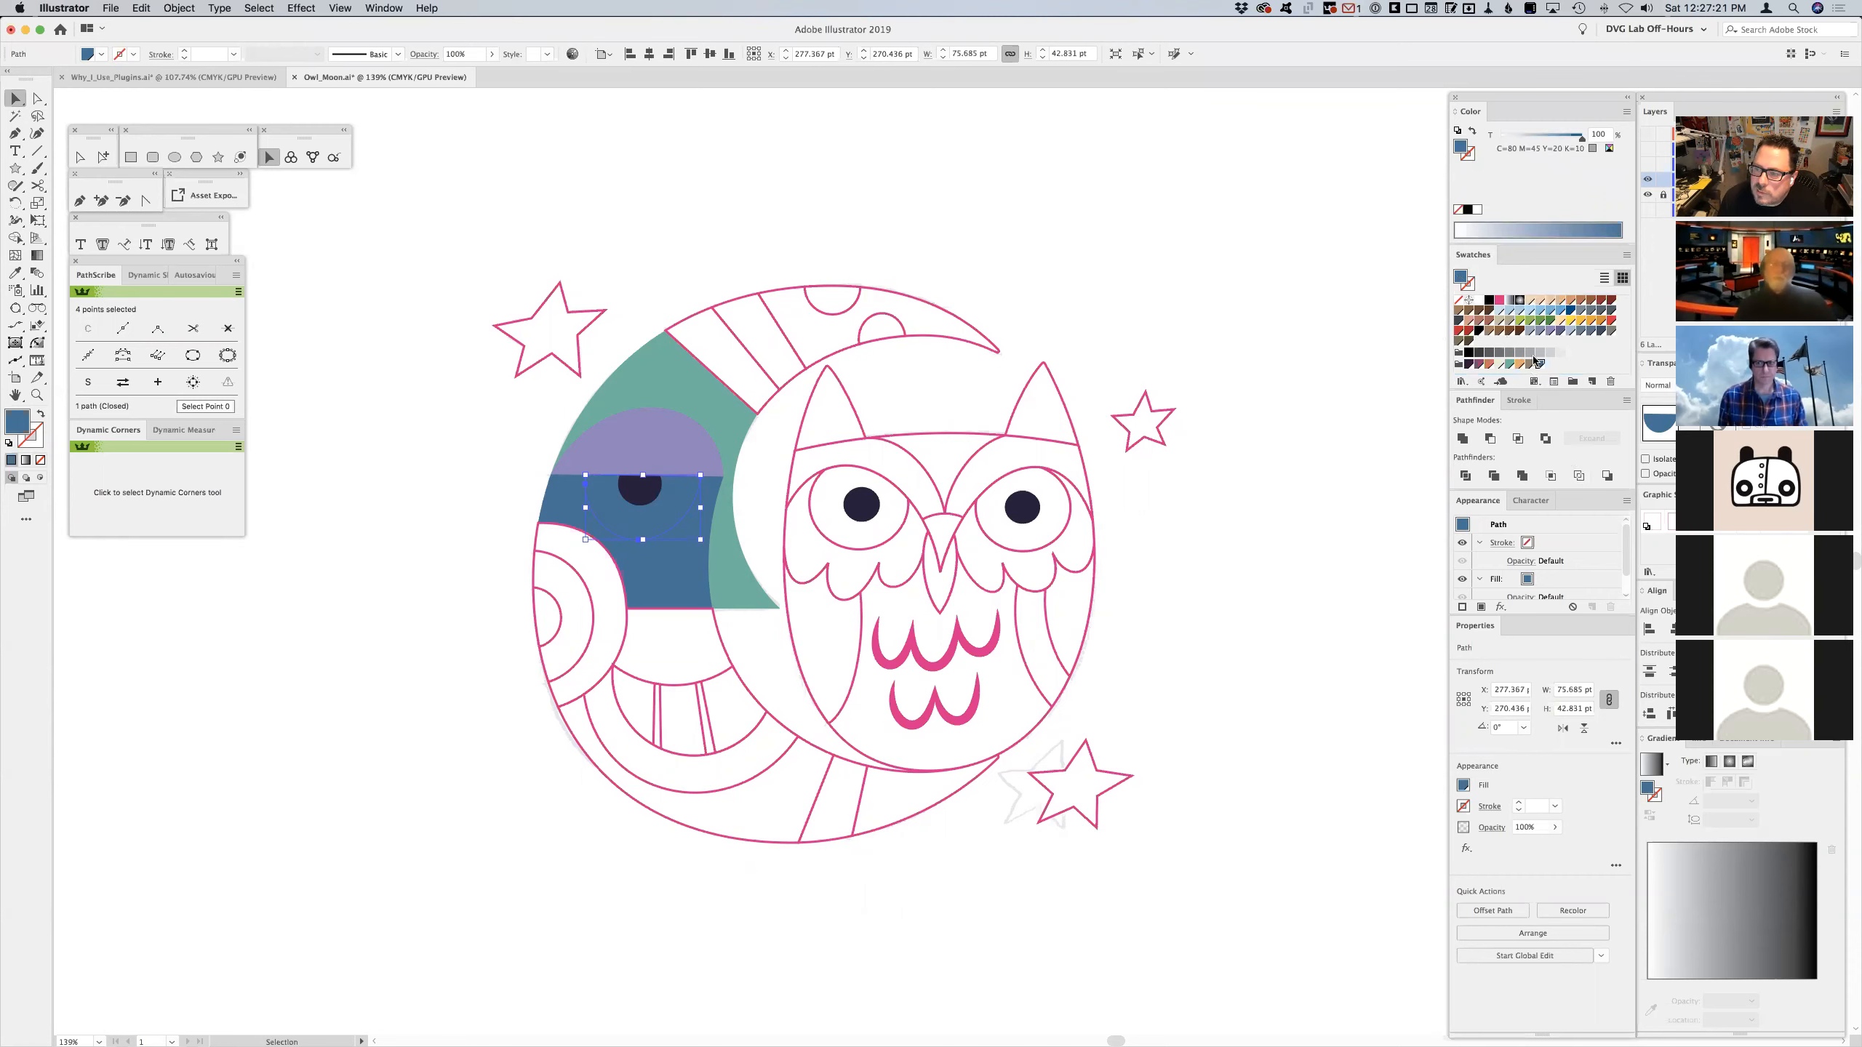
left_click(1242, 303)
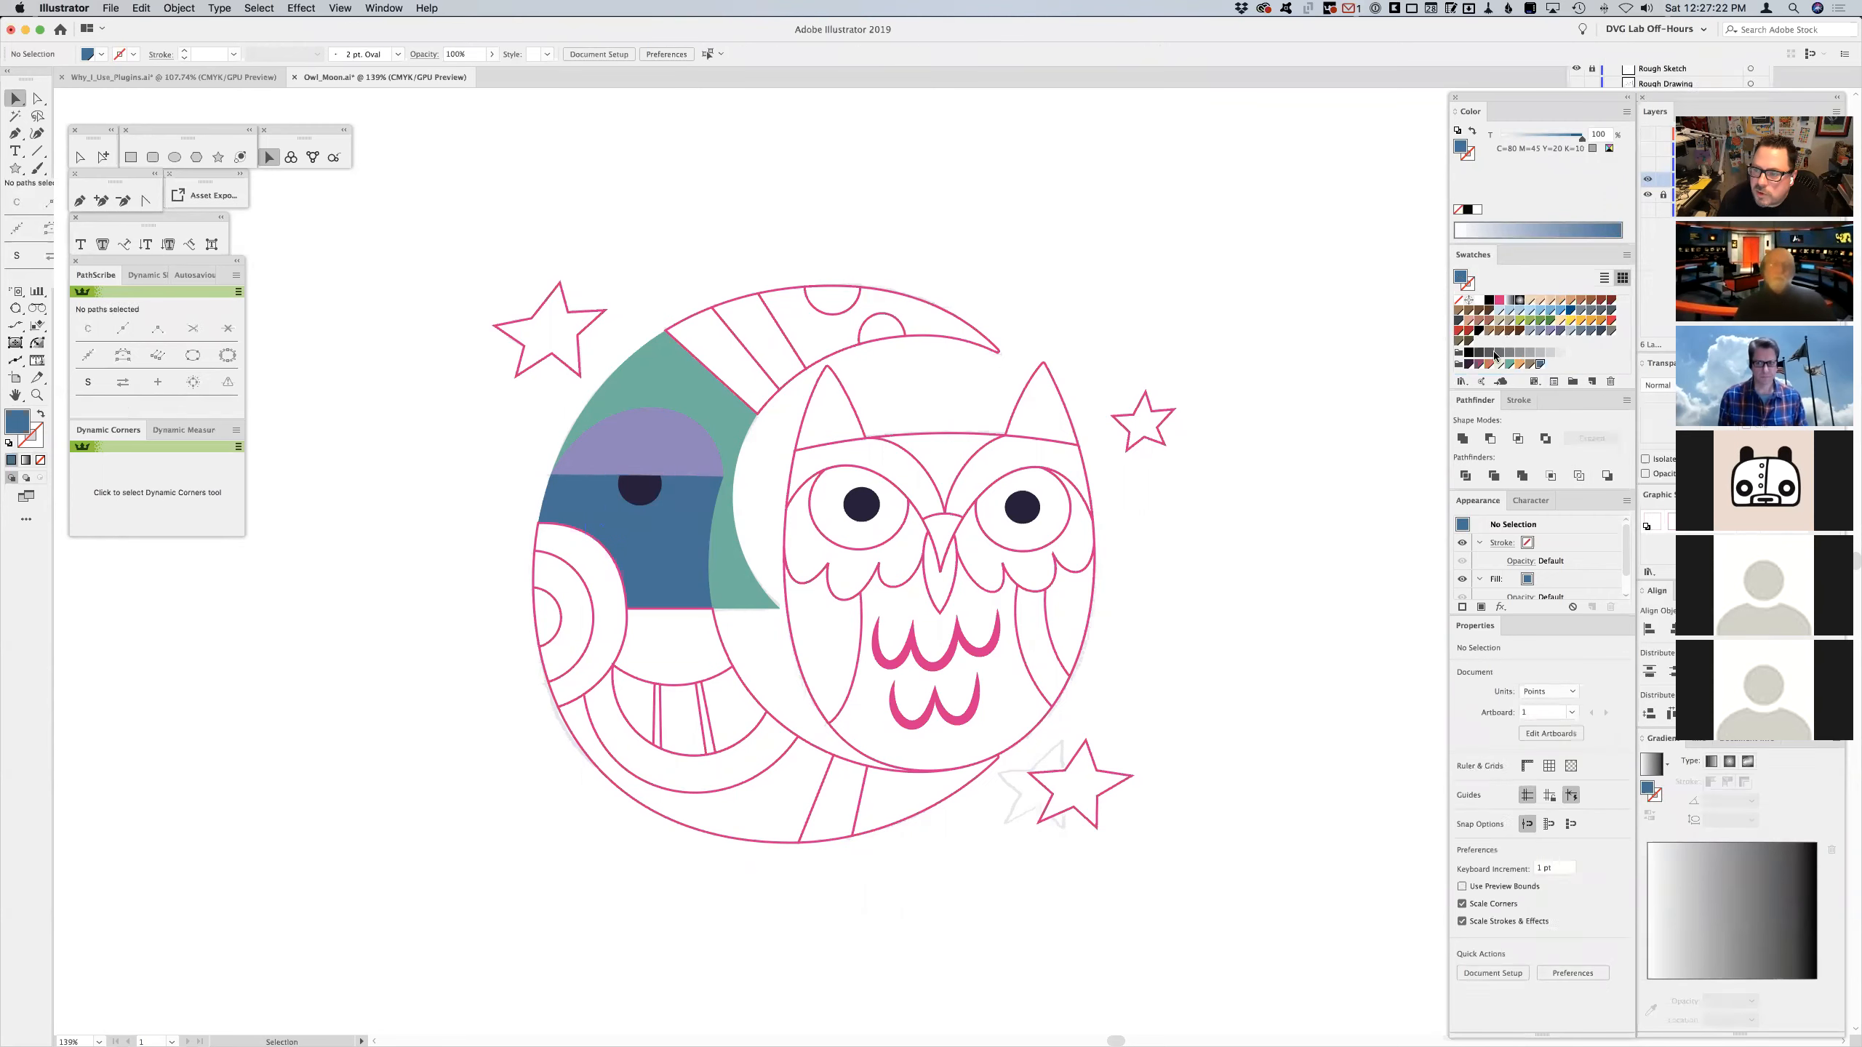
- Inspect the blue swatch's options without changing them, and set the moon's eye shape to a 10% tint of that blue
double_click(1541, 364)
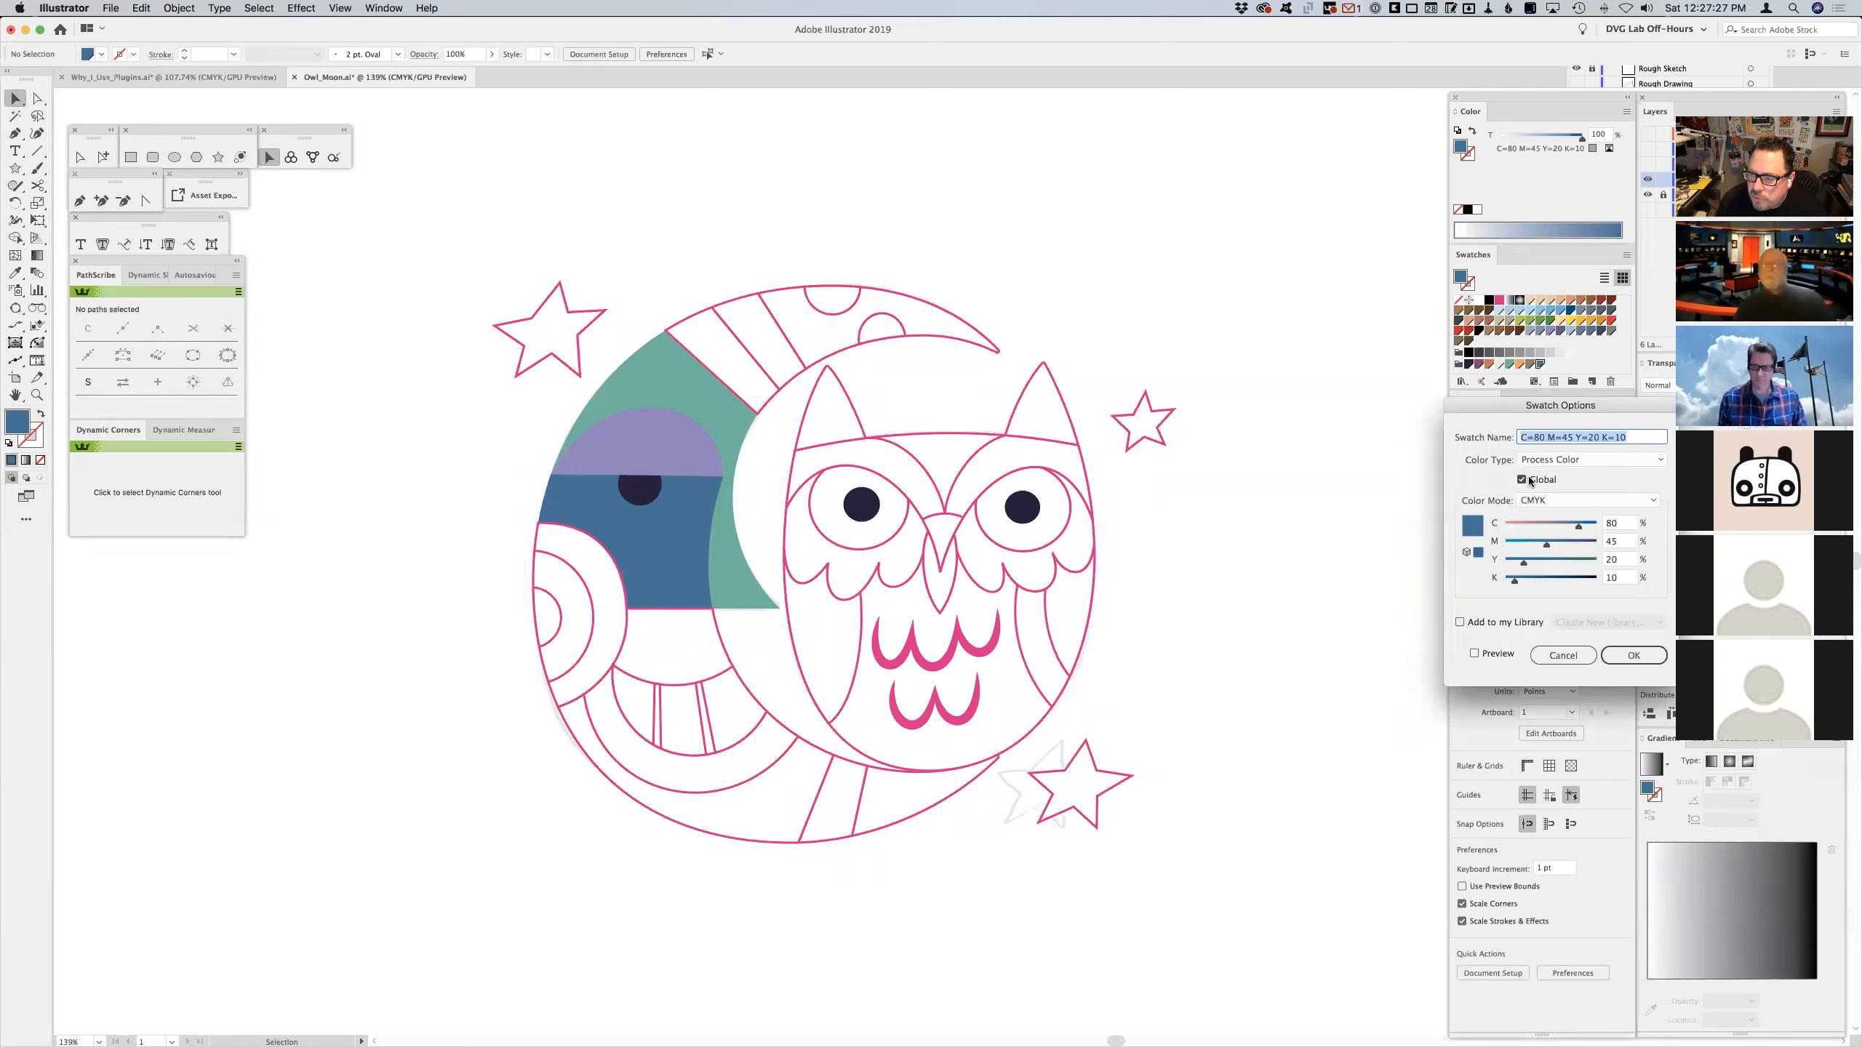
left_click(1563, 655)
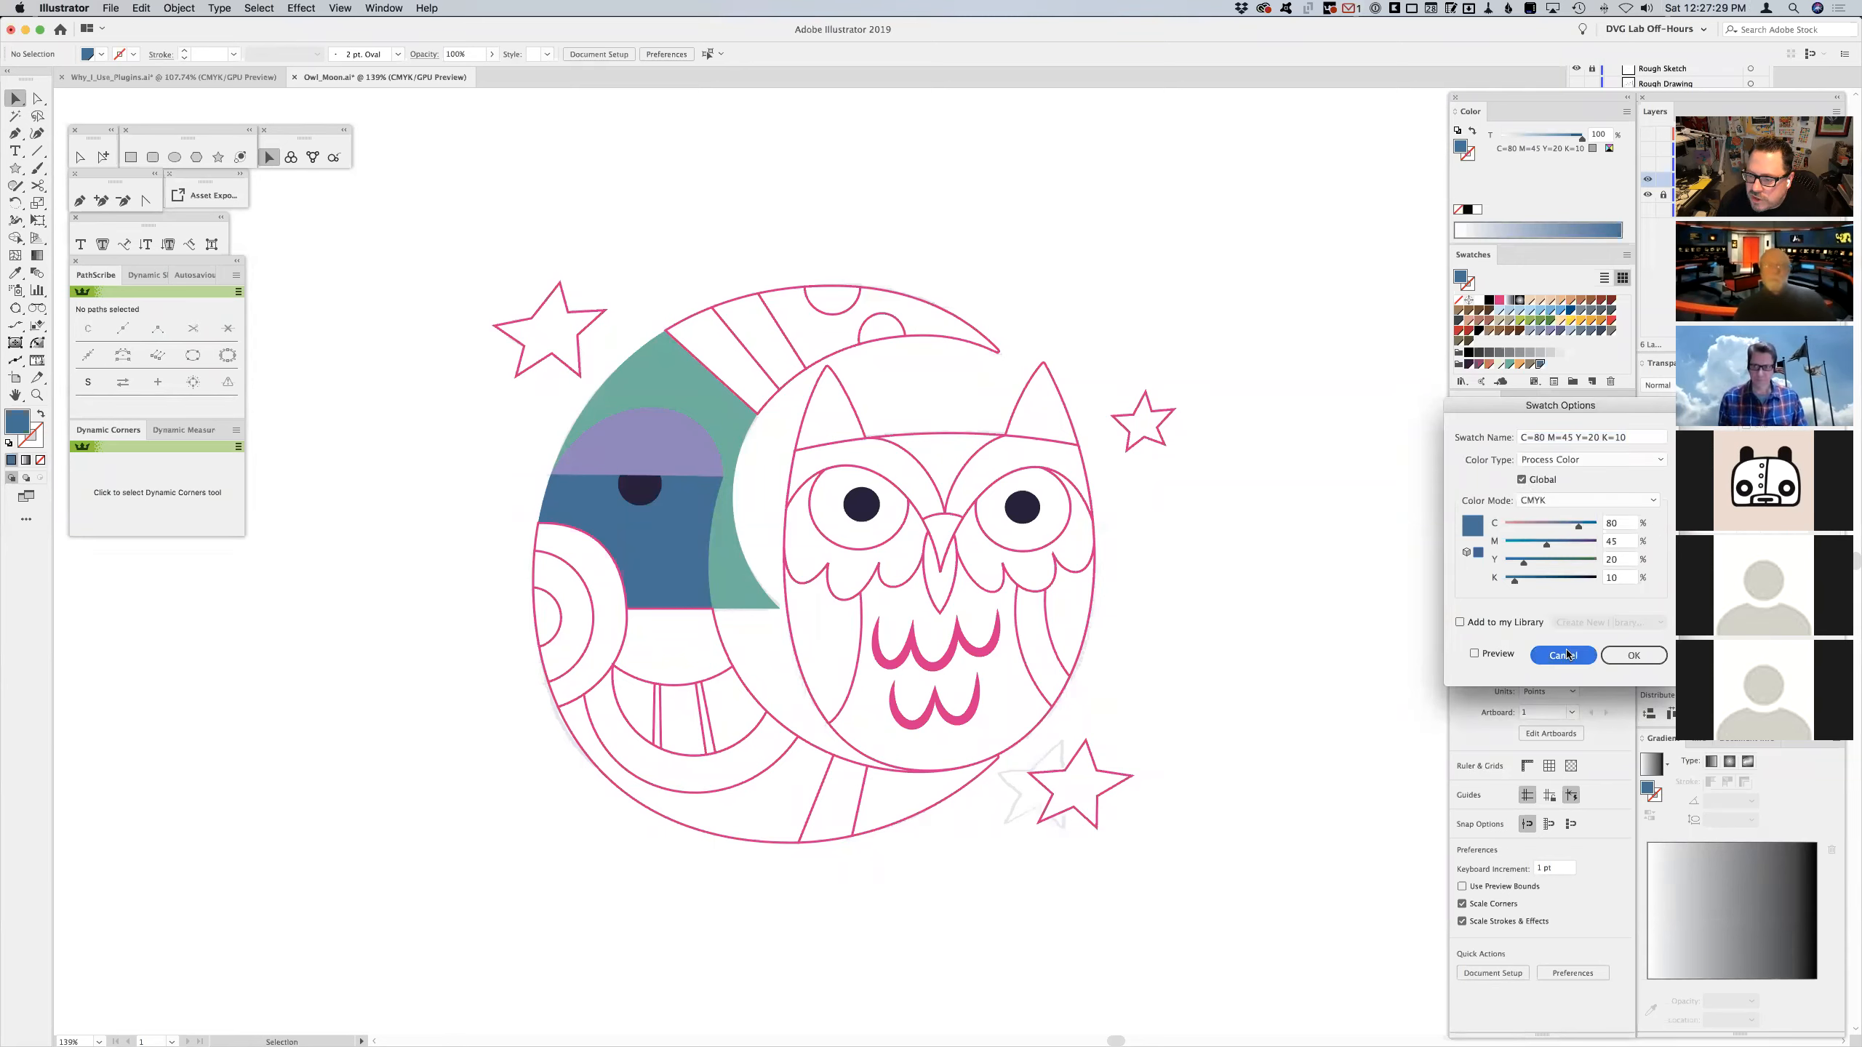
left_click(681, 506)
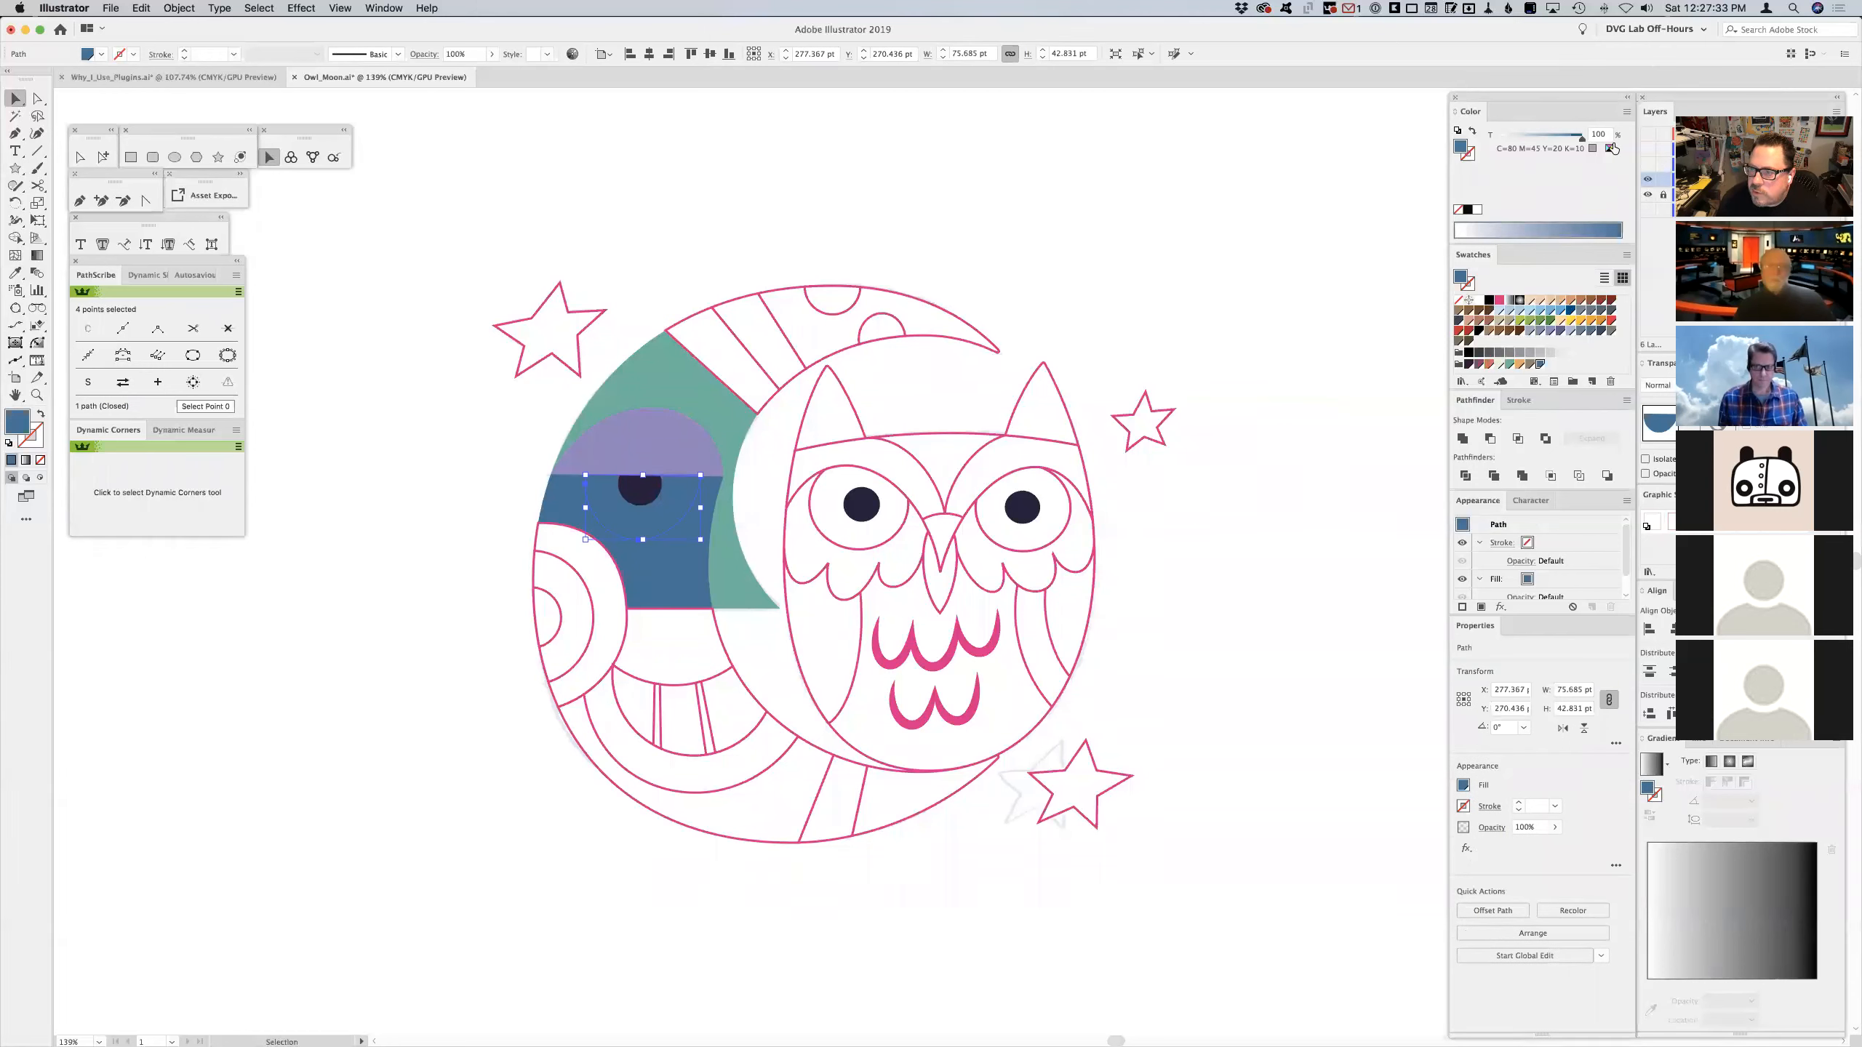
left_click(1509, 137)
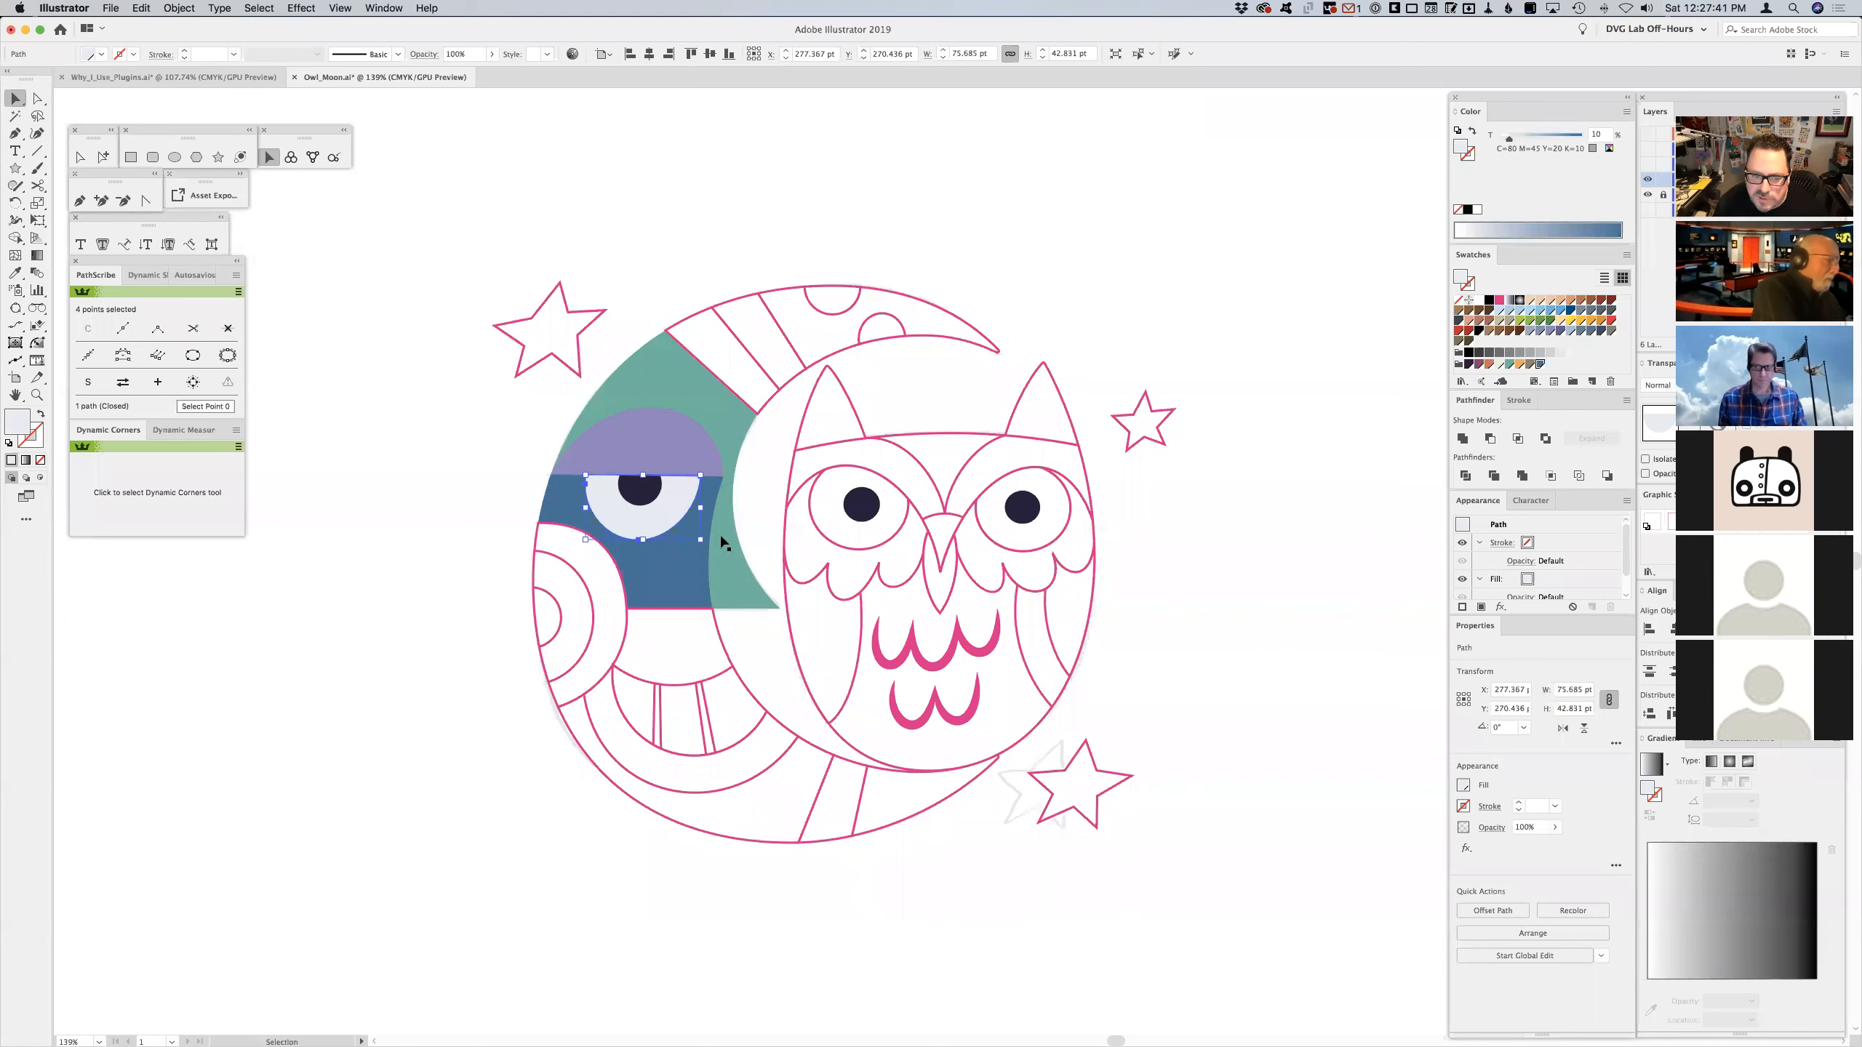
- Recolor the moon's eyelid with the plum swatch
left_click(688, 321)
left_click(601, 416)
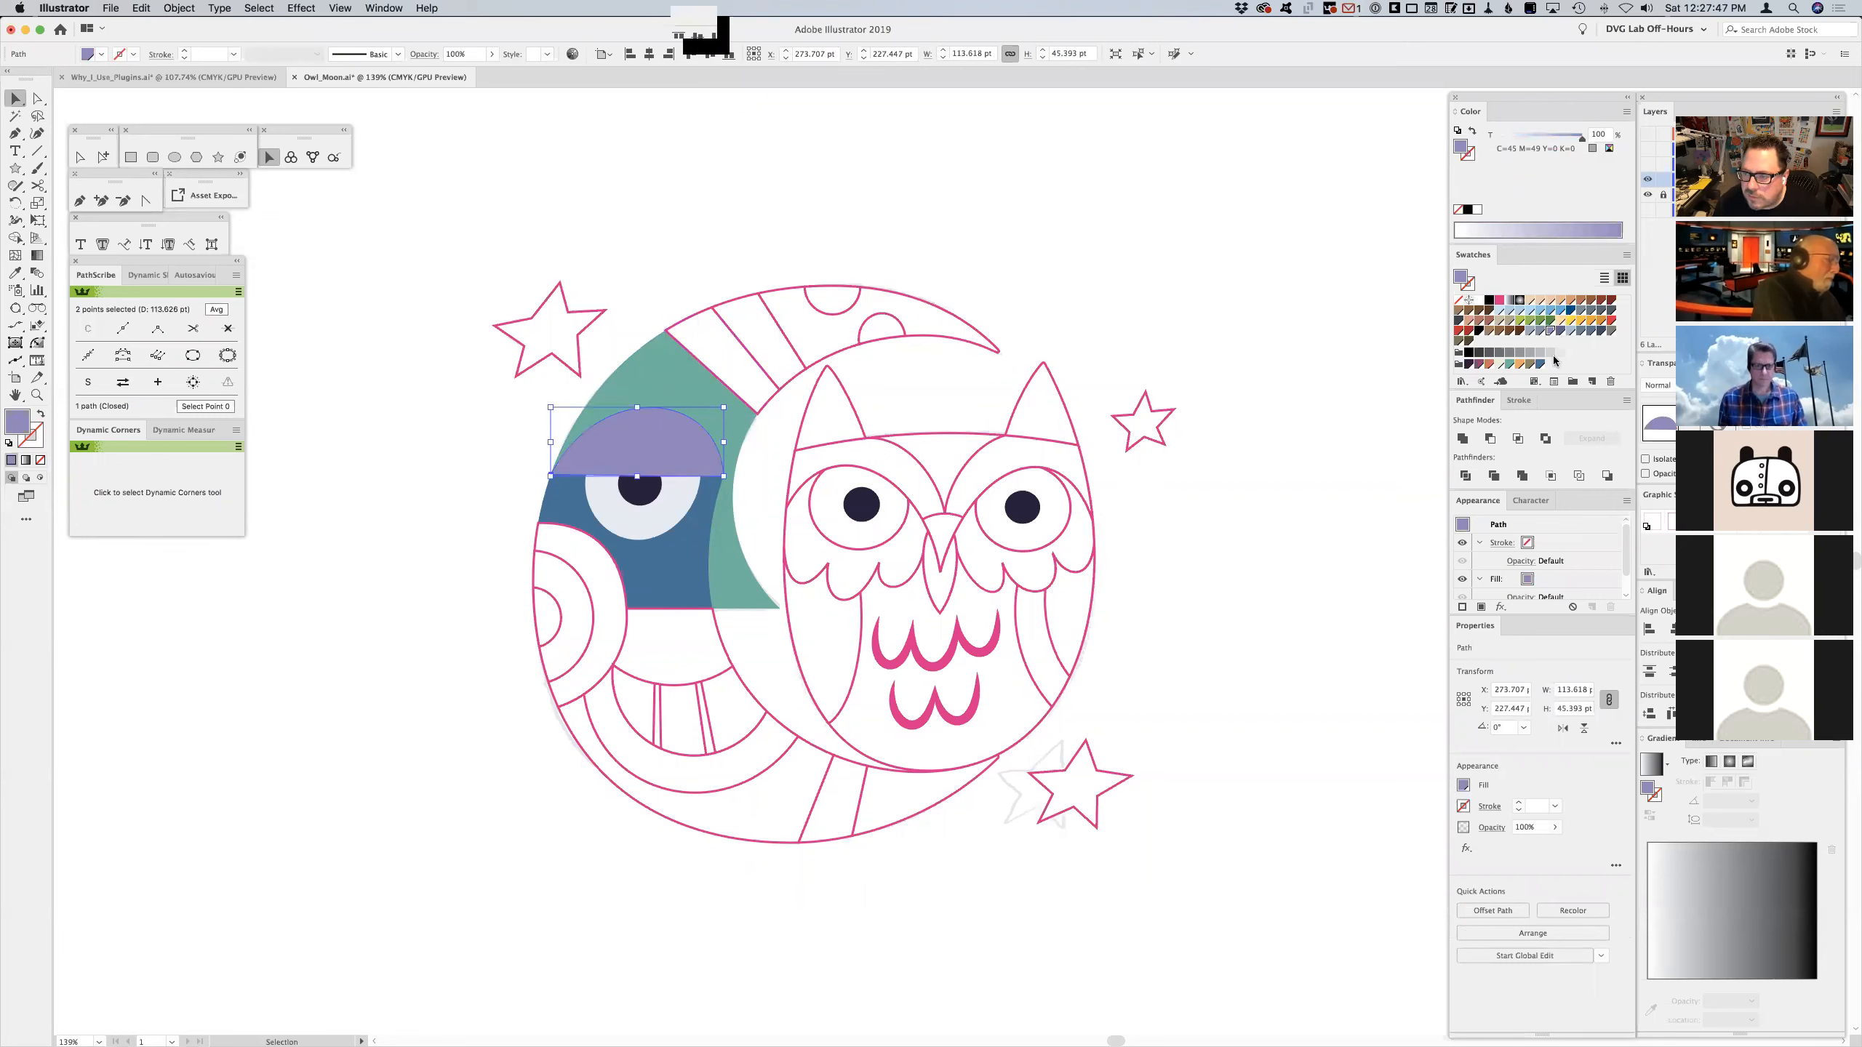
left_click(1477, 365)
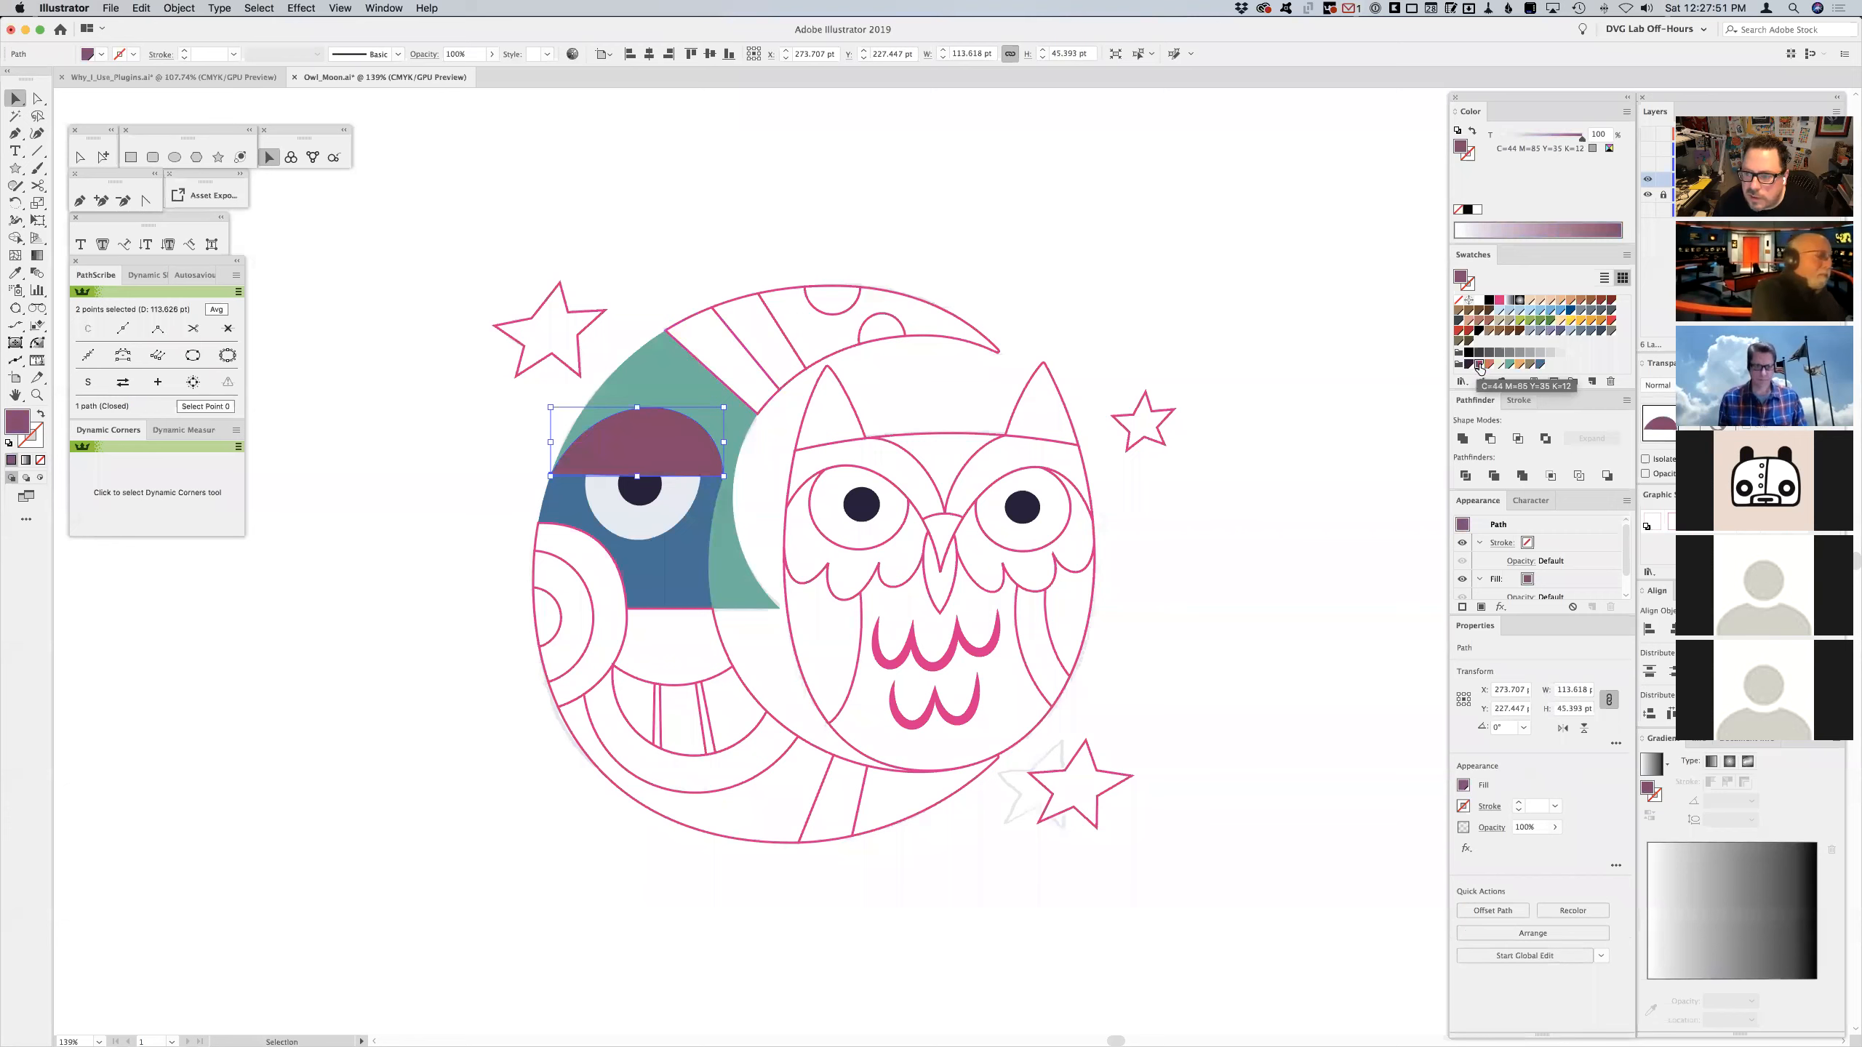
- Give the moon's stripe next to the teal forehead panel the eyelid's plum fill with the Eyedropper
left_click(688, 323)
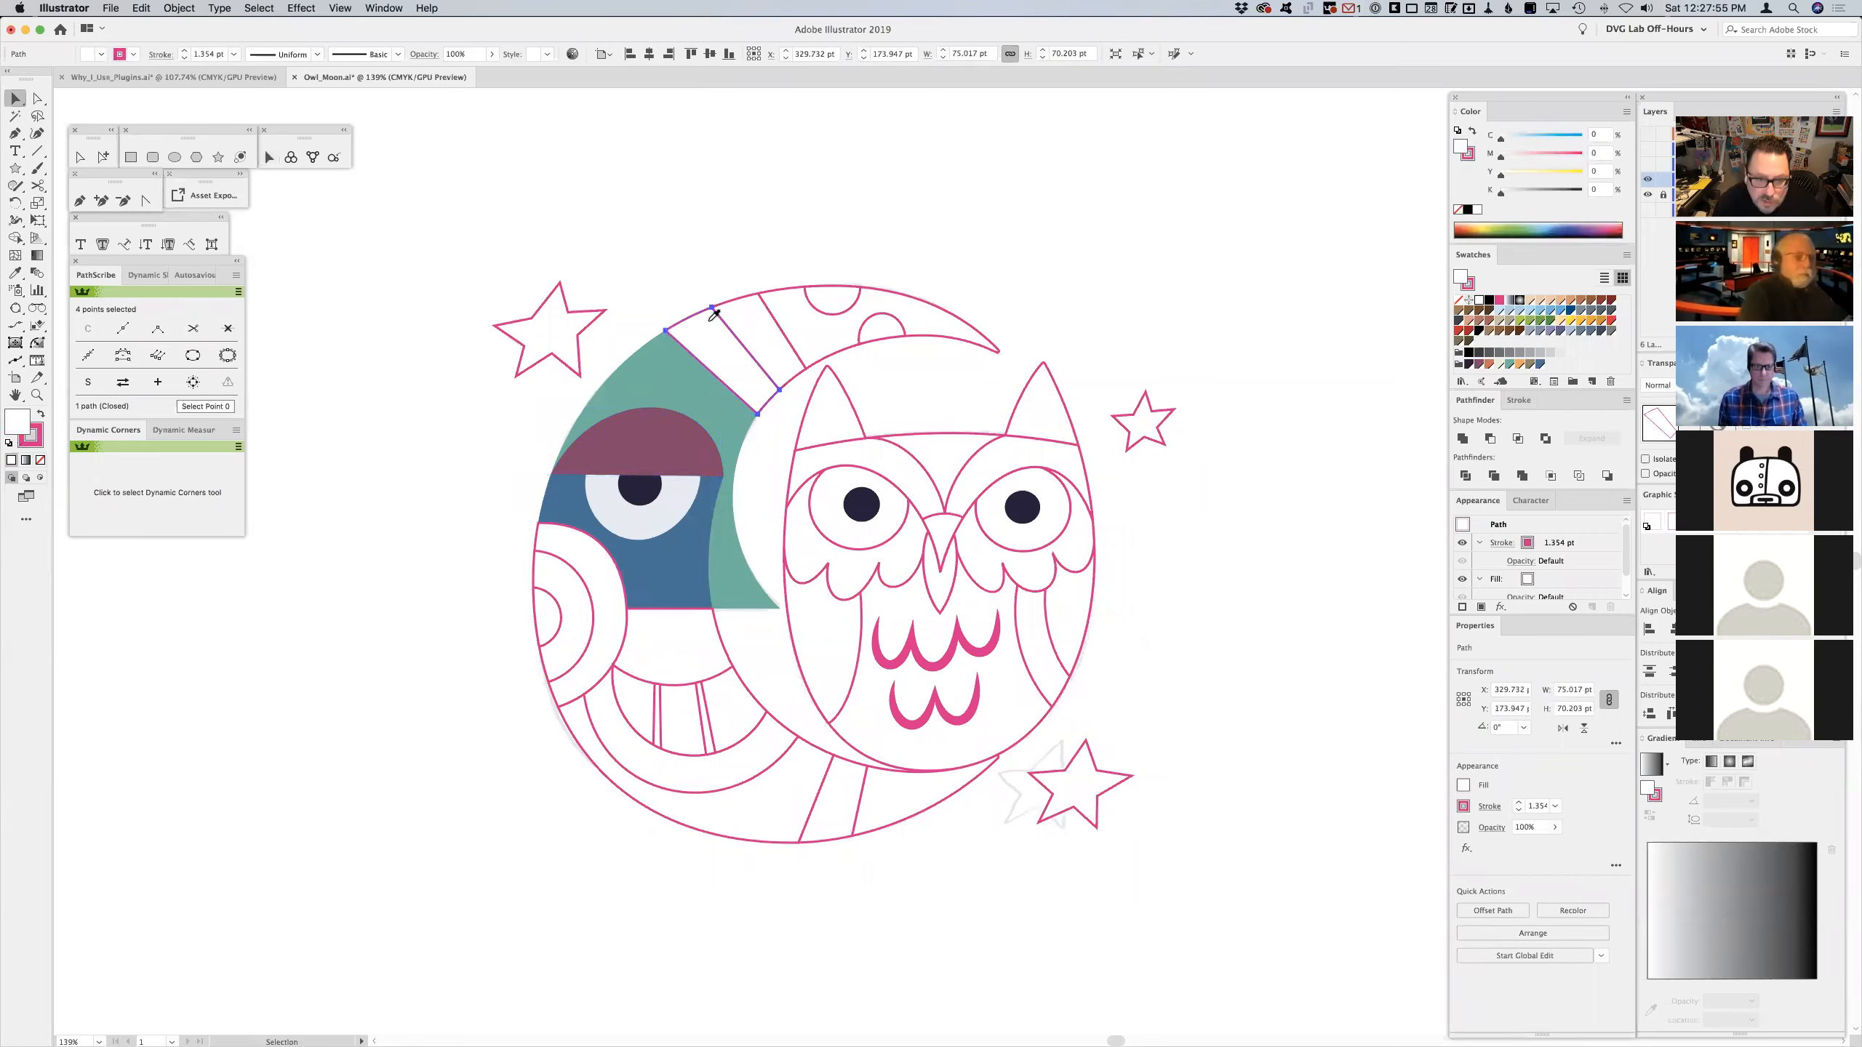
key("i")
left_click(674, 431)
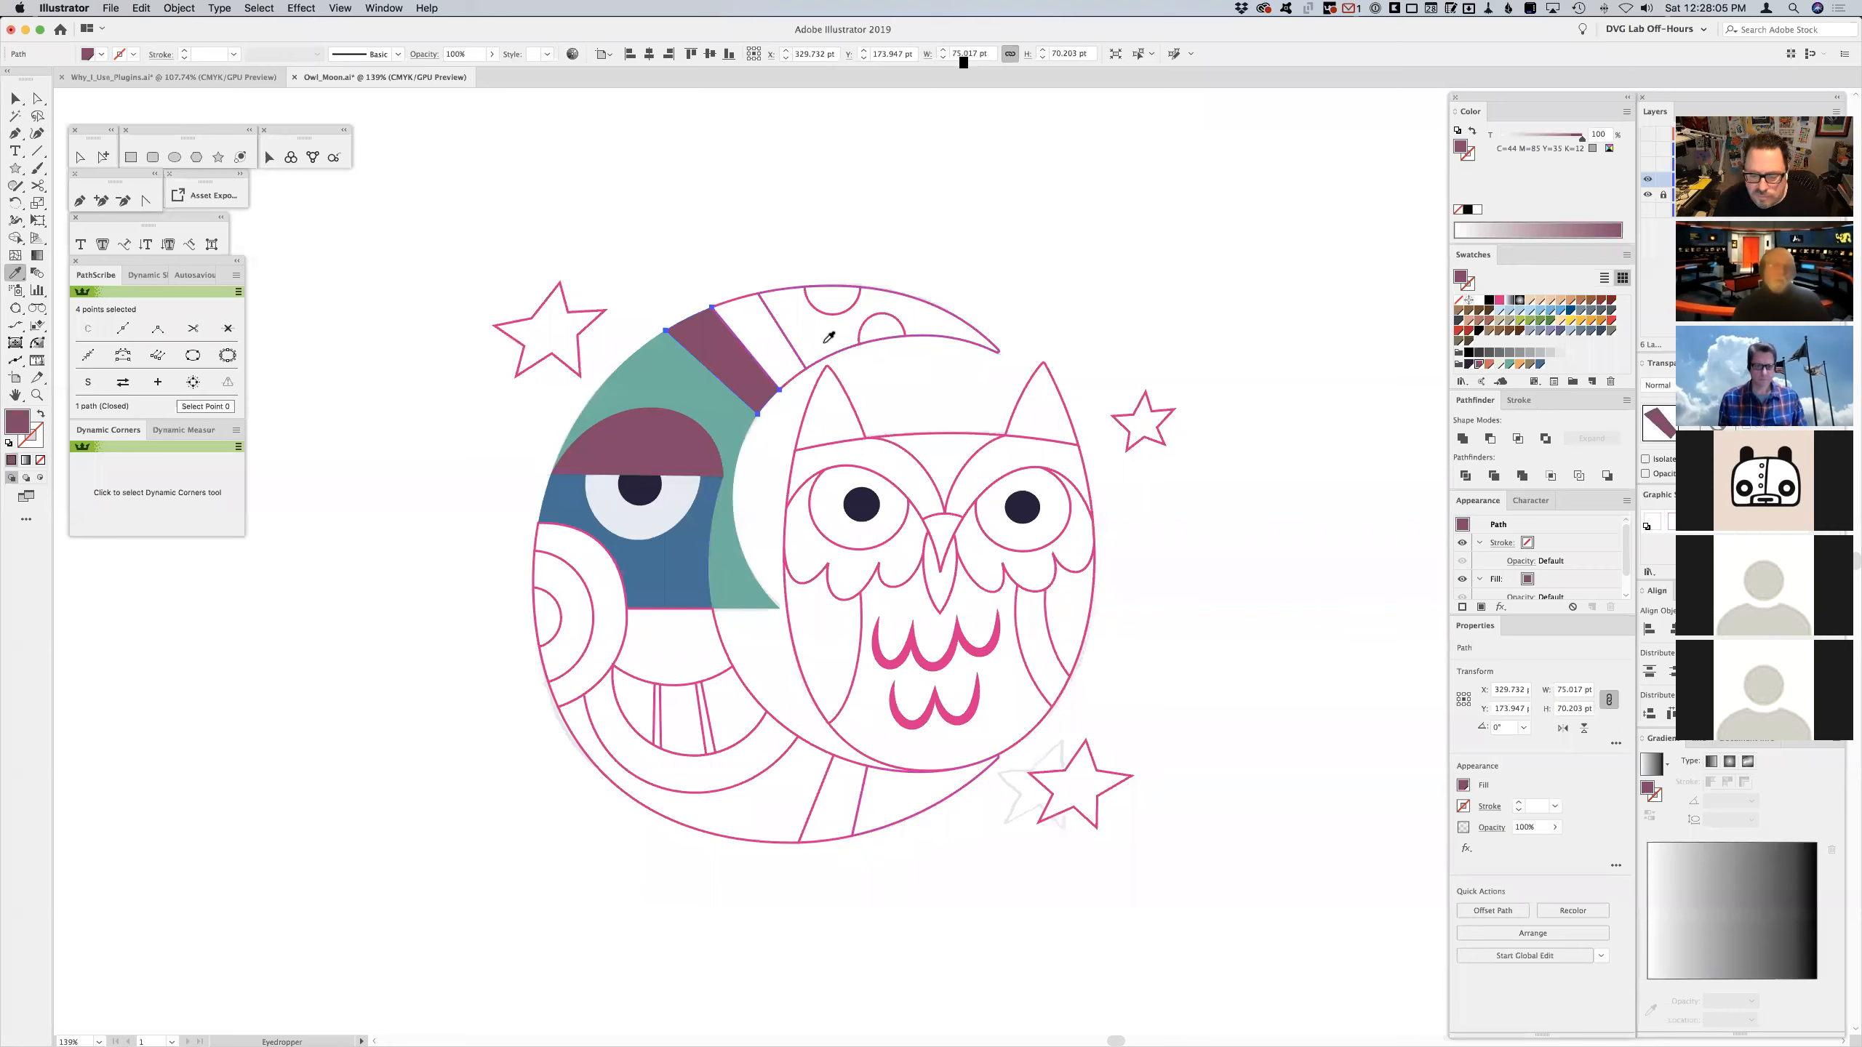
- Try blue, the pale eye tint and plum on the moon's second stripe with the Eyedropper, and settle on the forehead's teal
left_click(751, 311, "super")
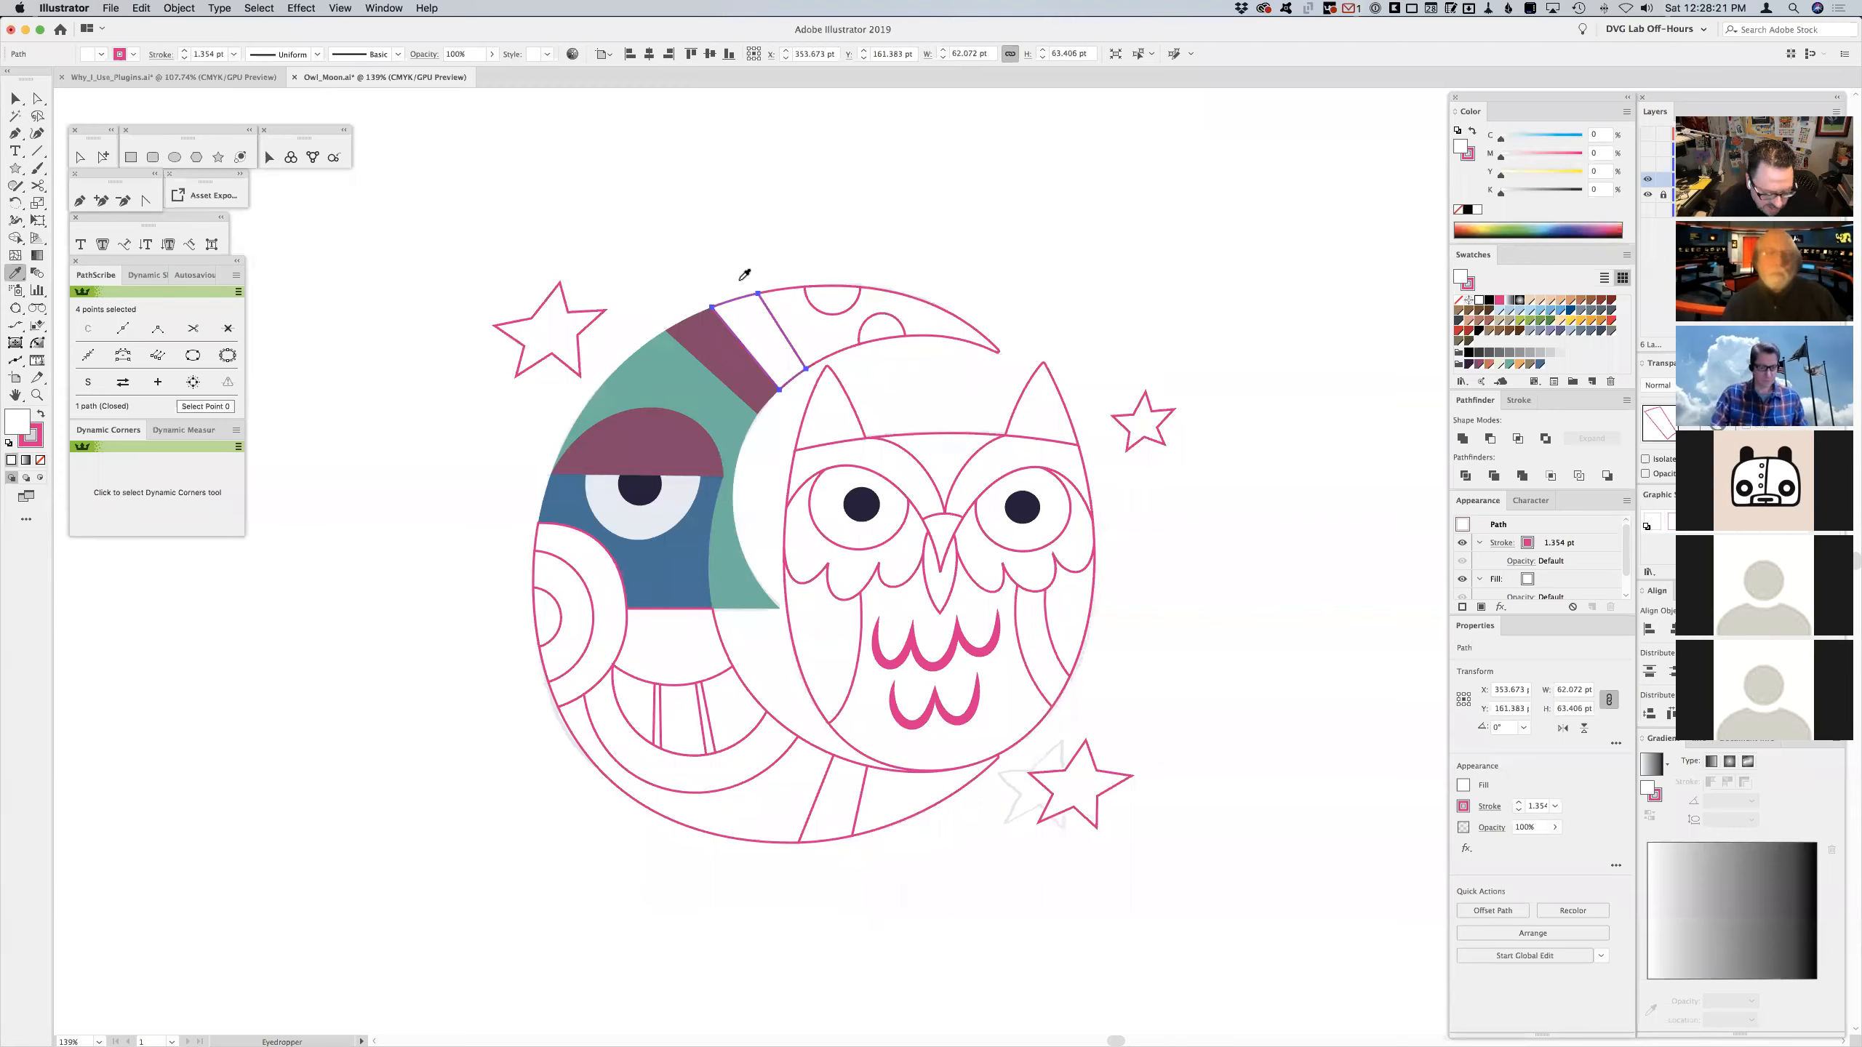
key("v")
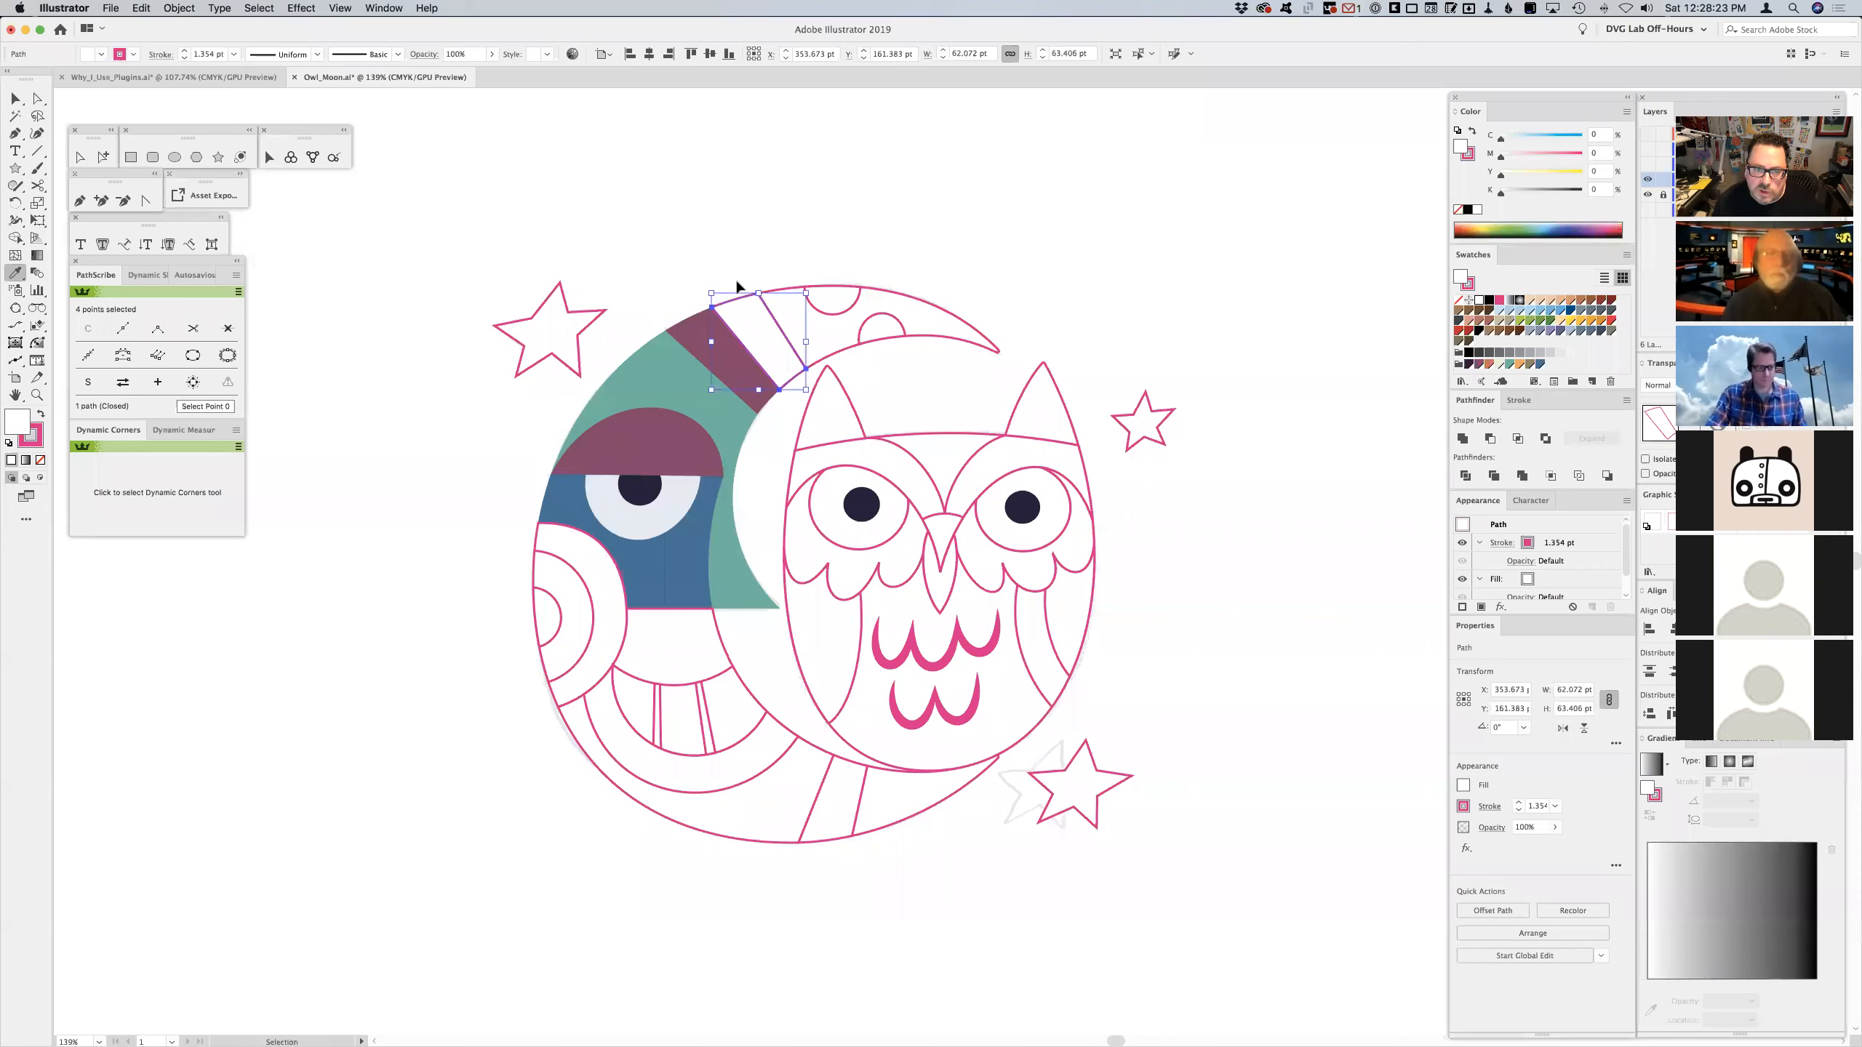
key("i")
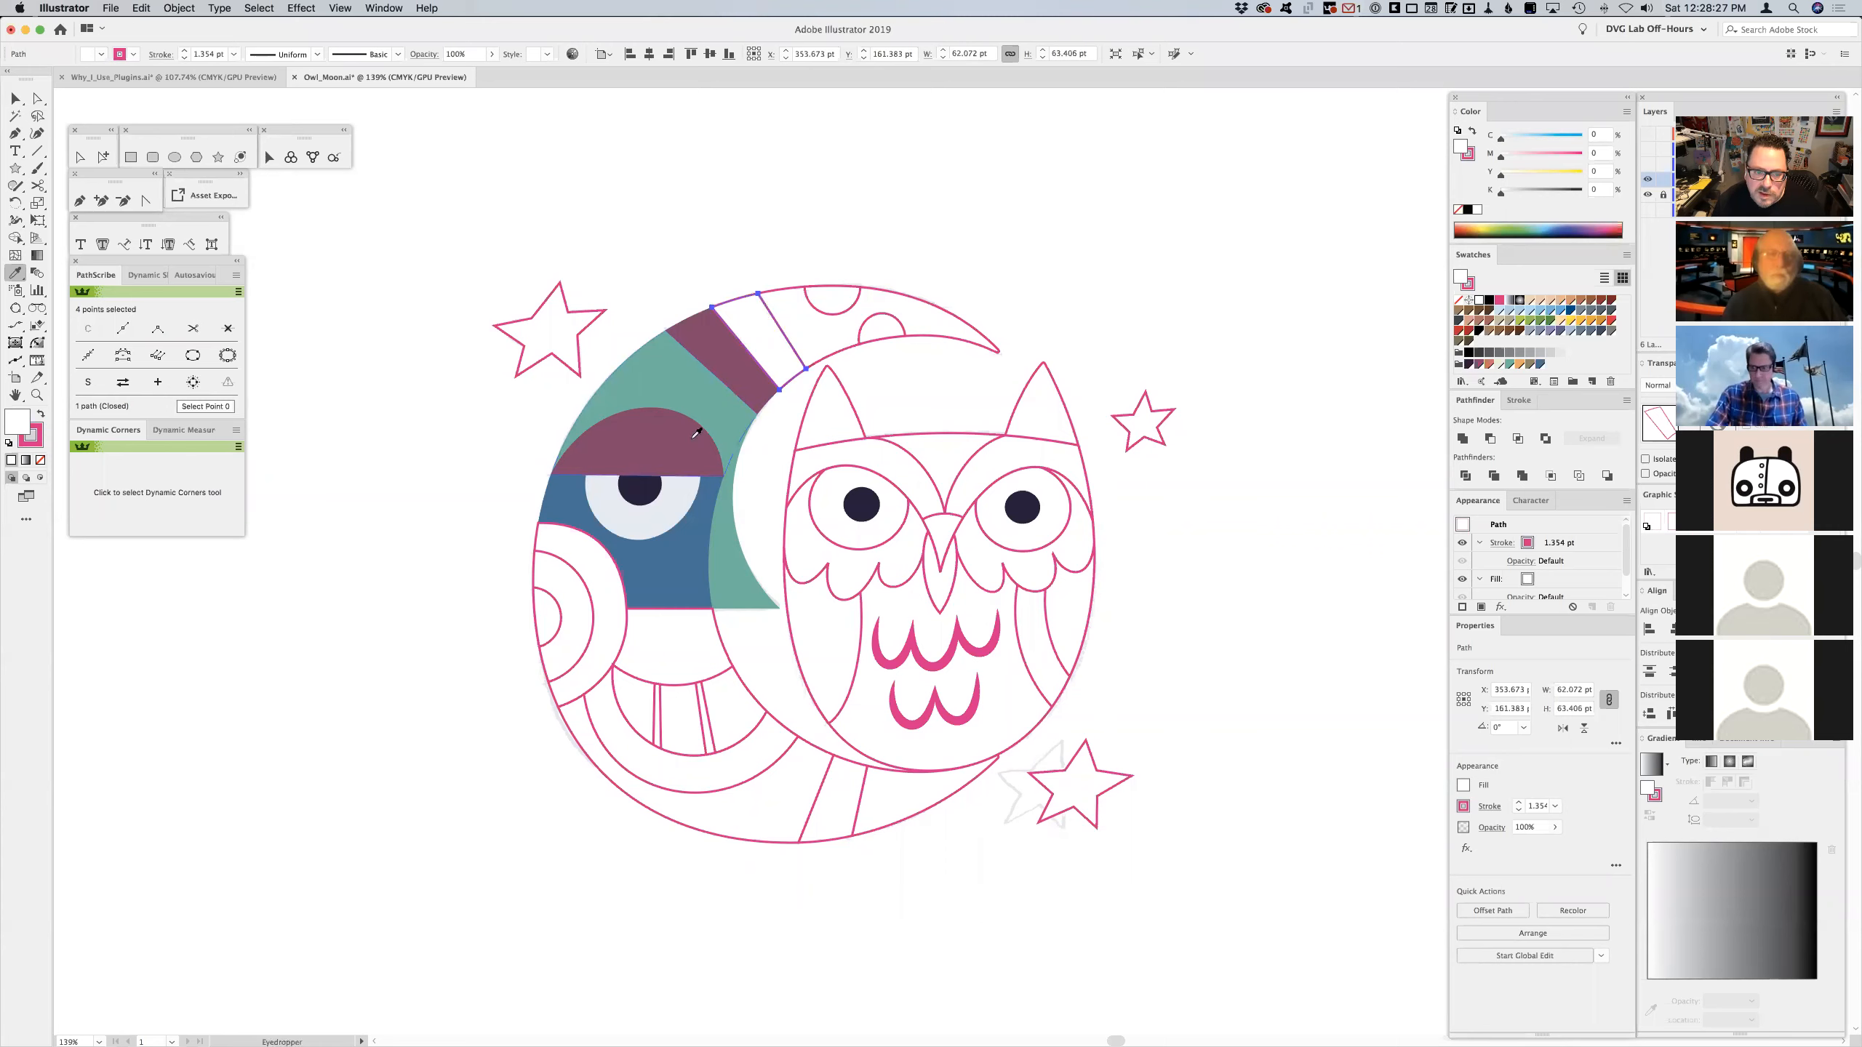
left_click(691, 576)
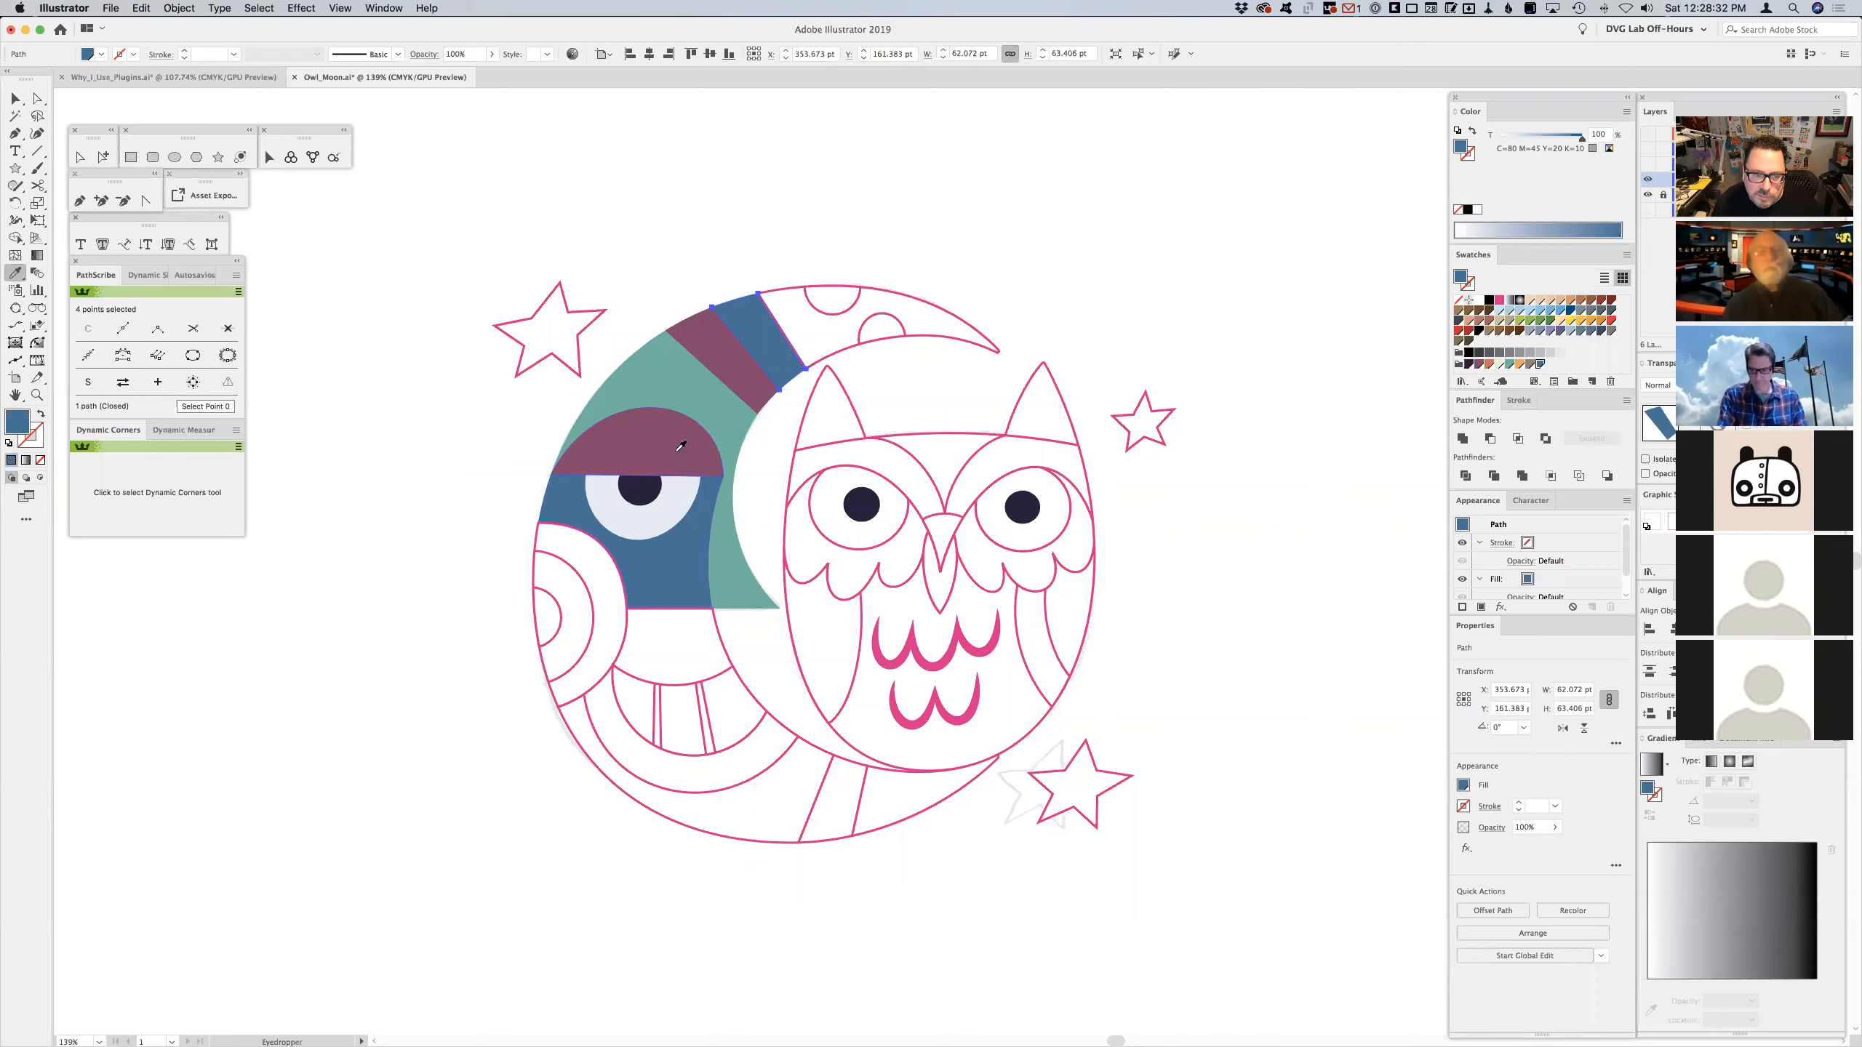
left_click(674, 492)
left_click(673, 425)
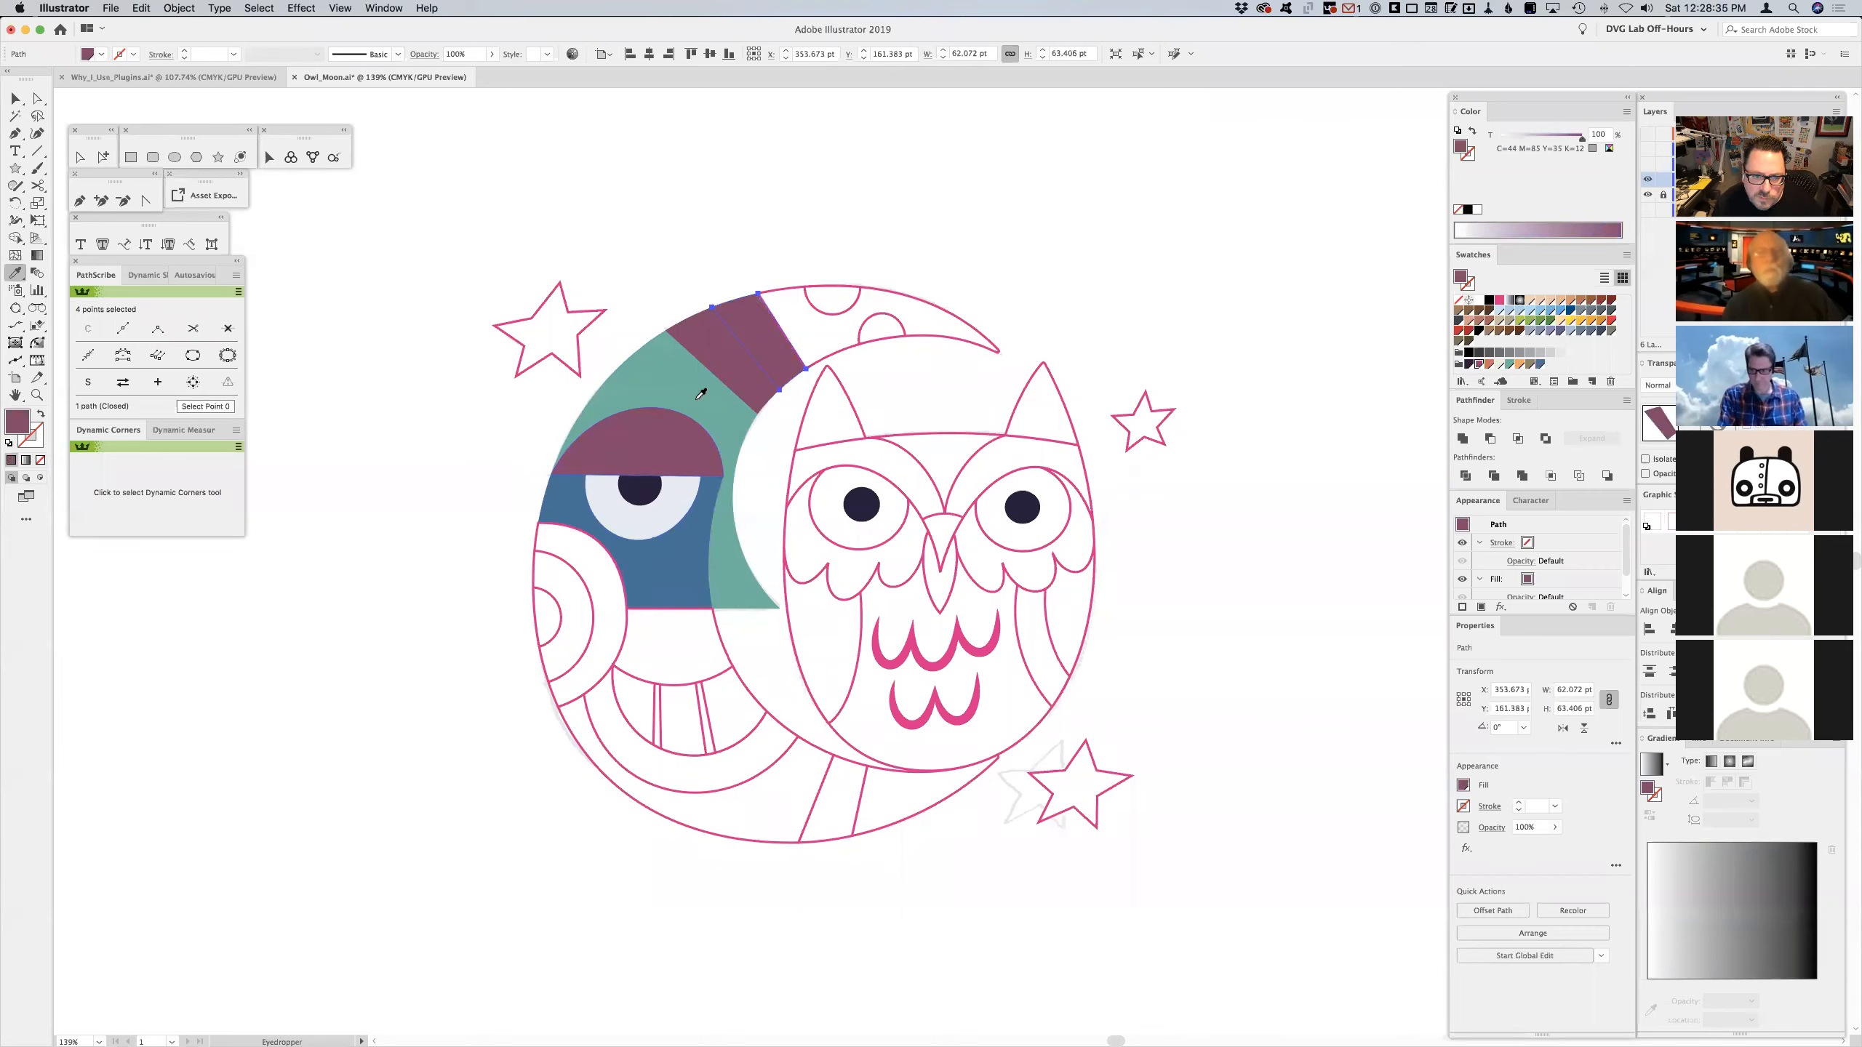
left_click(624, 363)
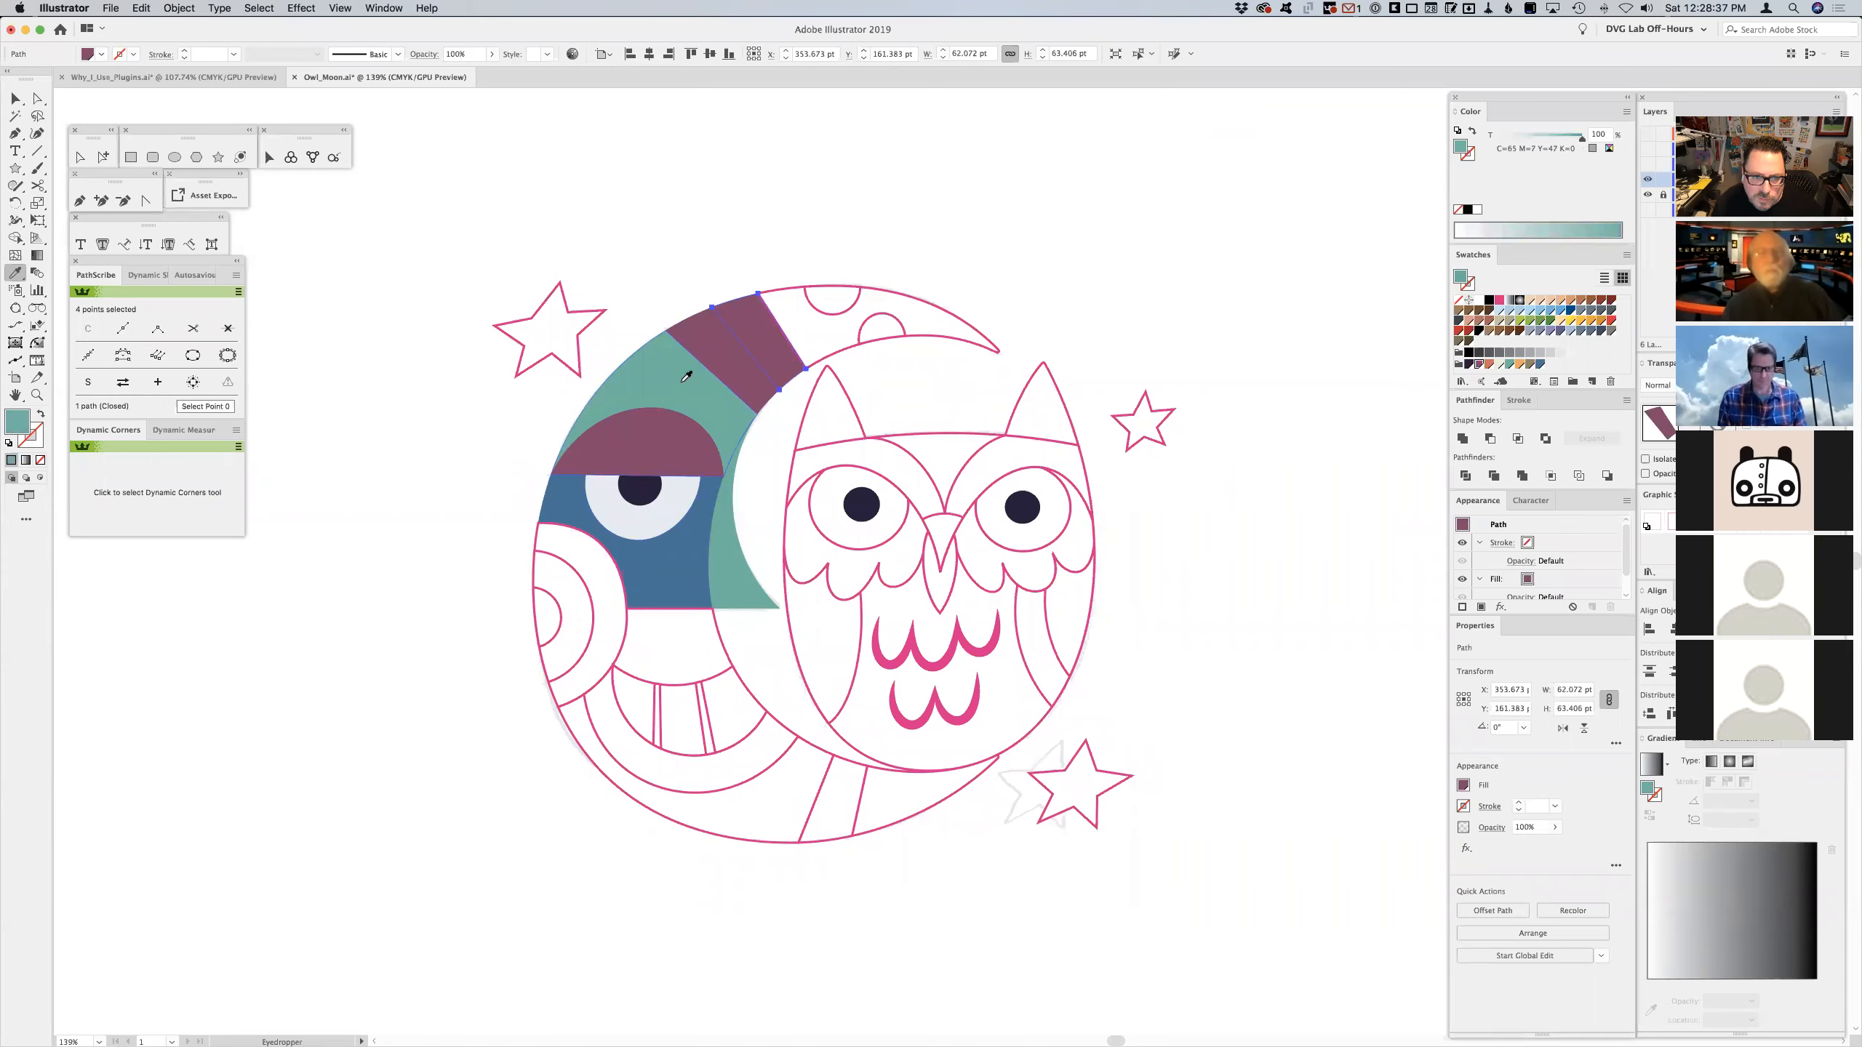
- Give the moon's upper crescent tip the face panel's blue fill with the Eyedropper
key("v")
left_click(783, 292, "super")
left_click(678, 538)
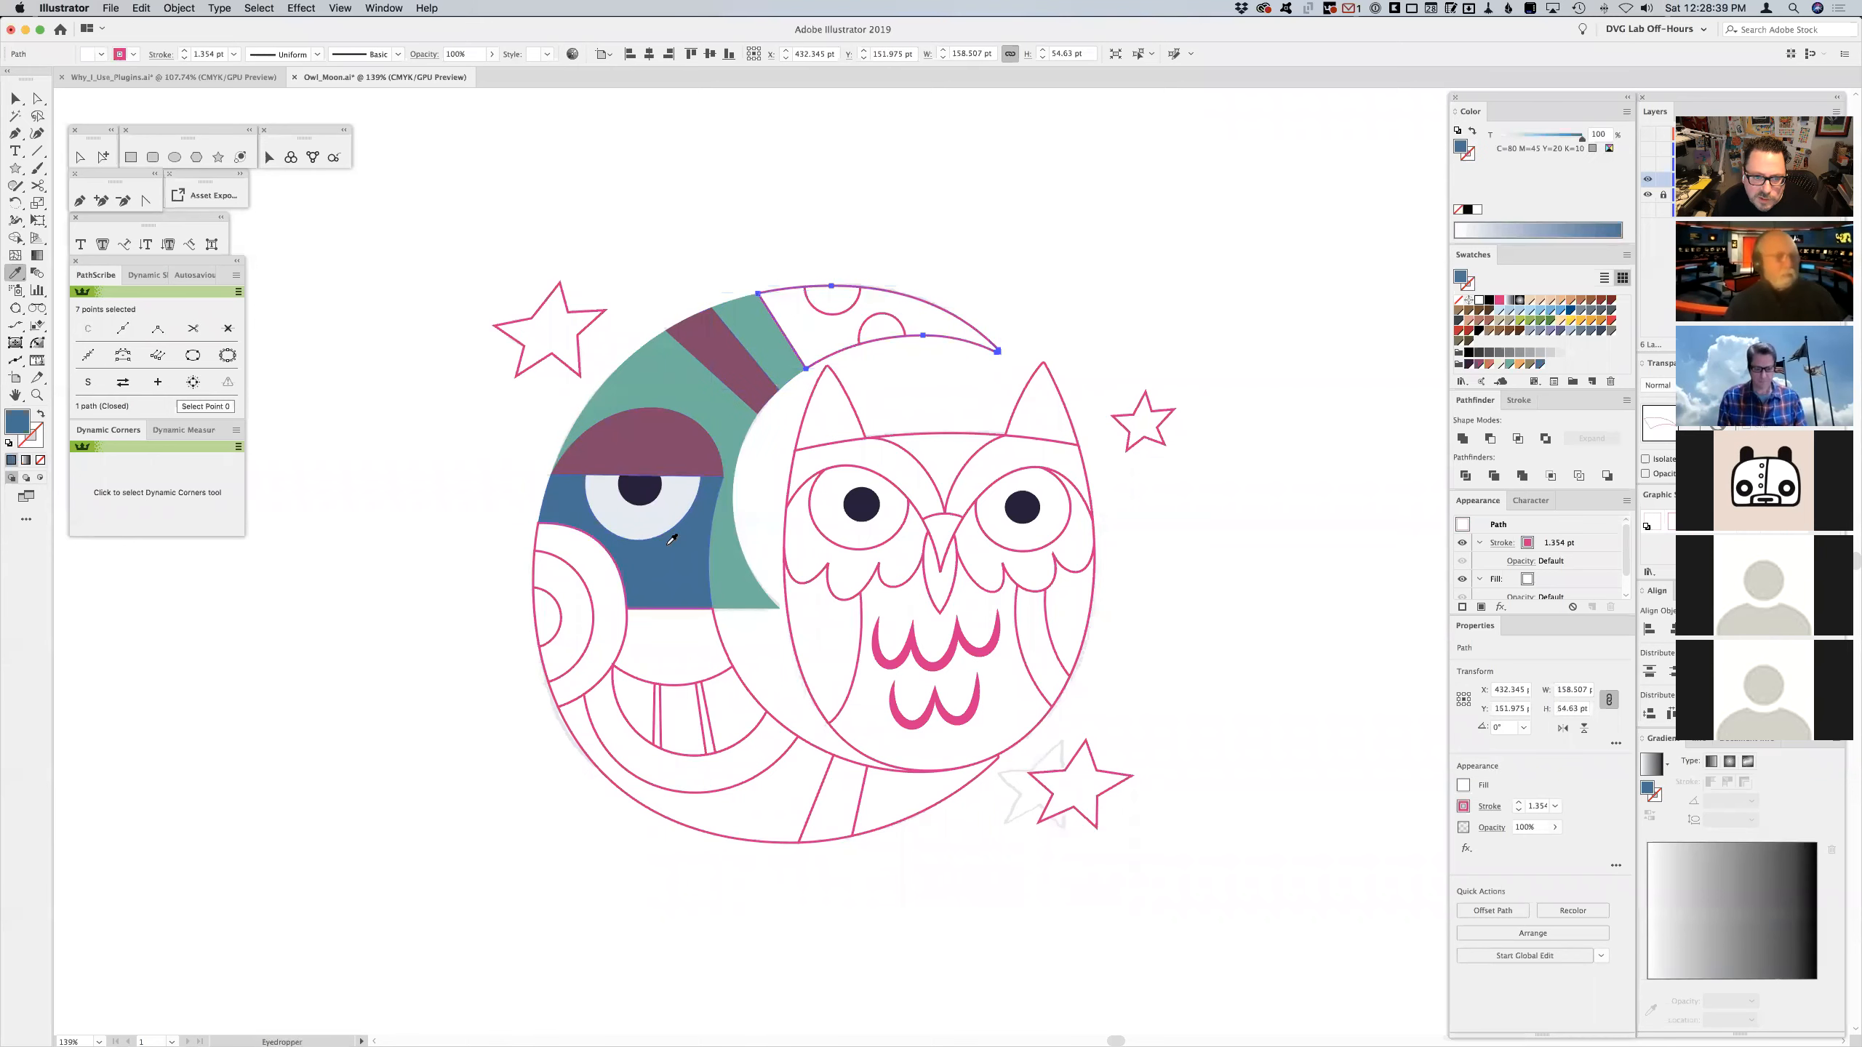
- Color the crescent tip's upper half circle plum and its lower half circle teal by sampling the two stripes
left_click(832, 309, "super")
left_click(733, 381)
left_click(880, 332, "super")
left_click(751, 343)
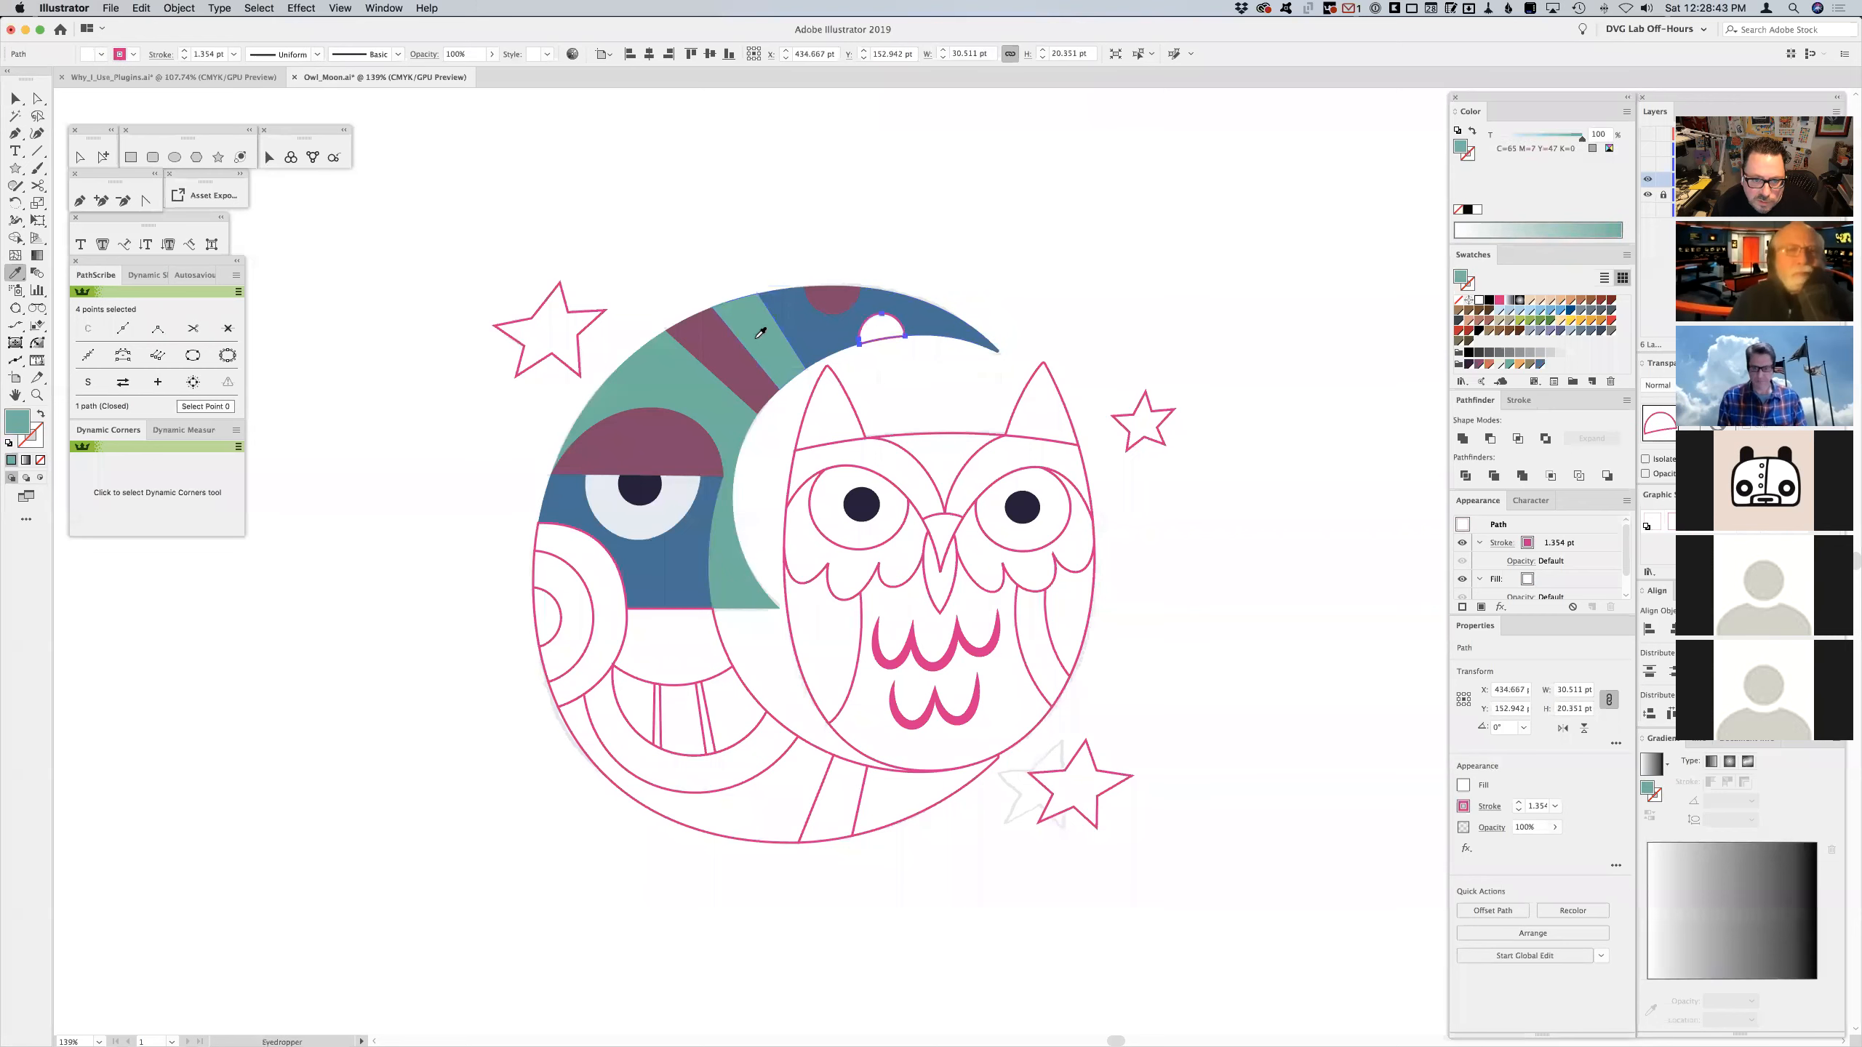
- Fill the moon's lower face teal and its cheek rings plum, teal and blue from outermost to innermost with the Eyedropper
left_click(711, 624, "super")
left_click(687, 396)
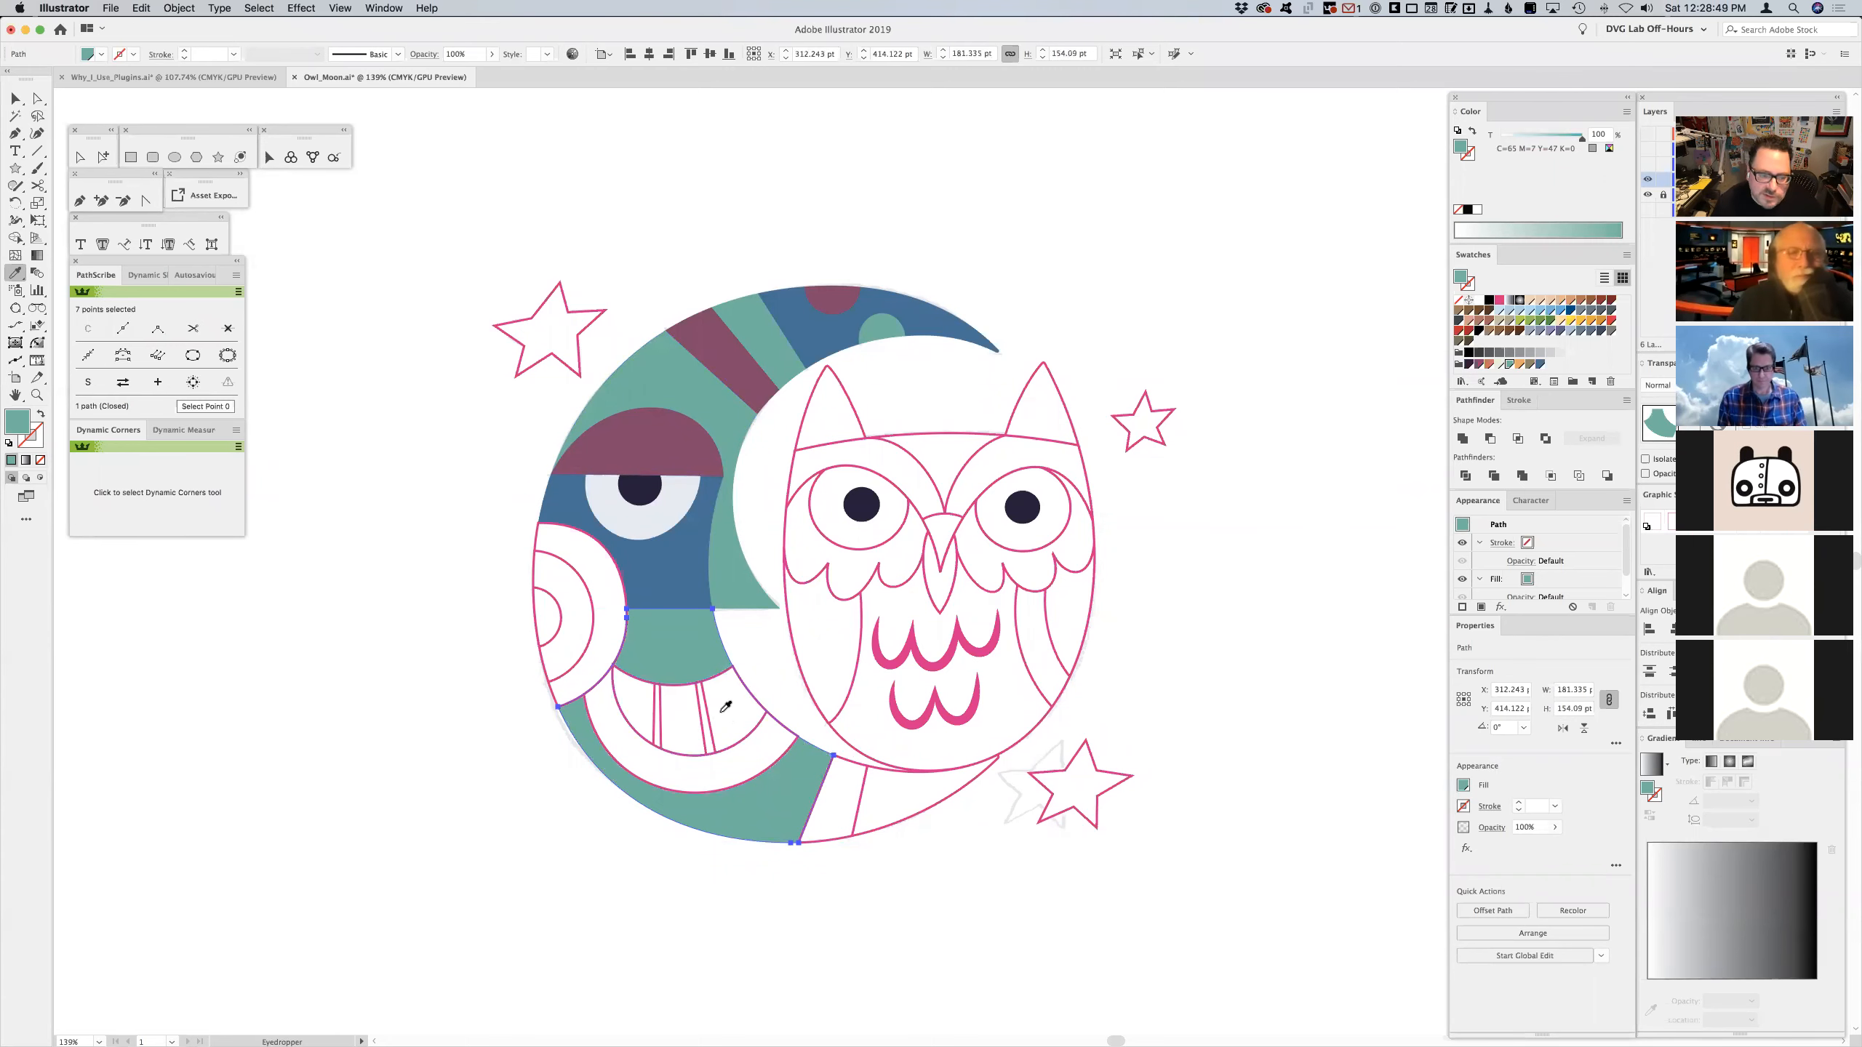
left_click(565, 544, "super")
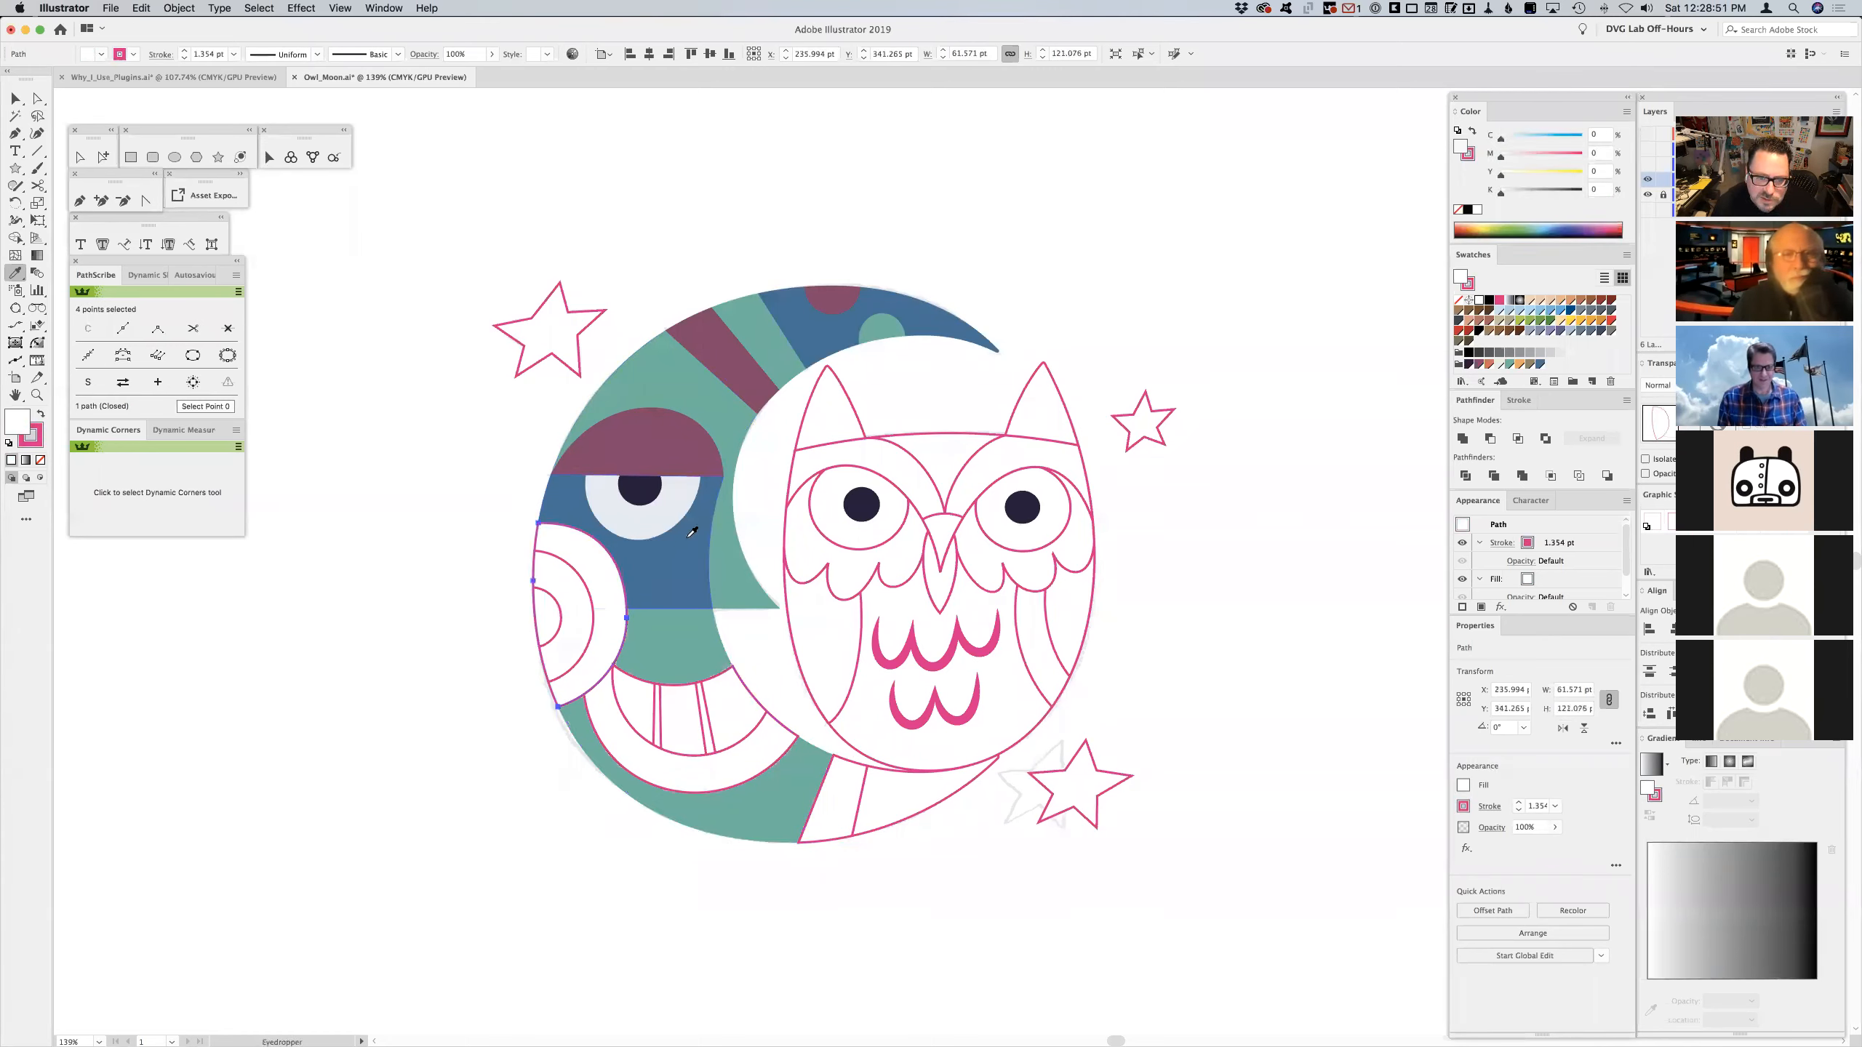
left_click(751, 325)
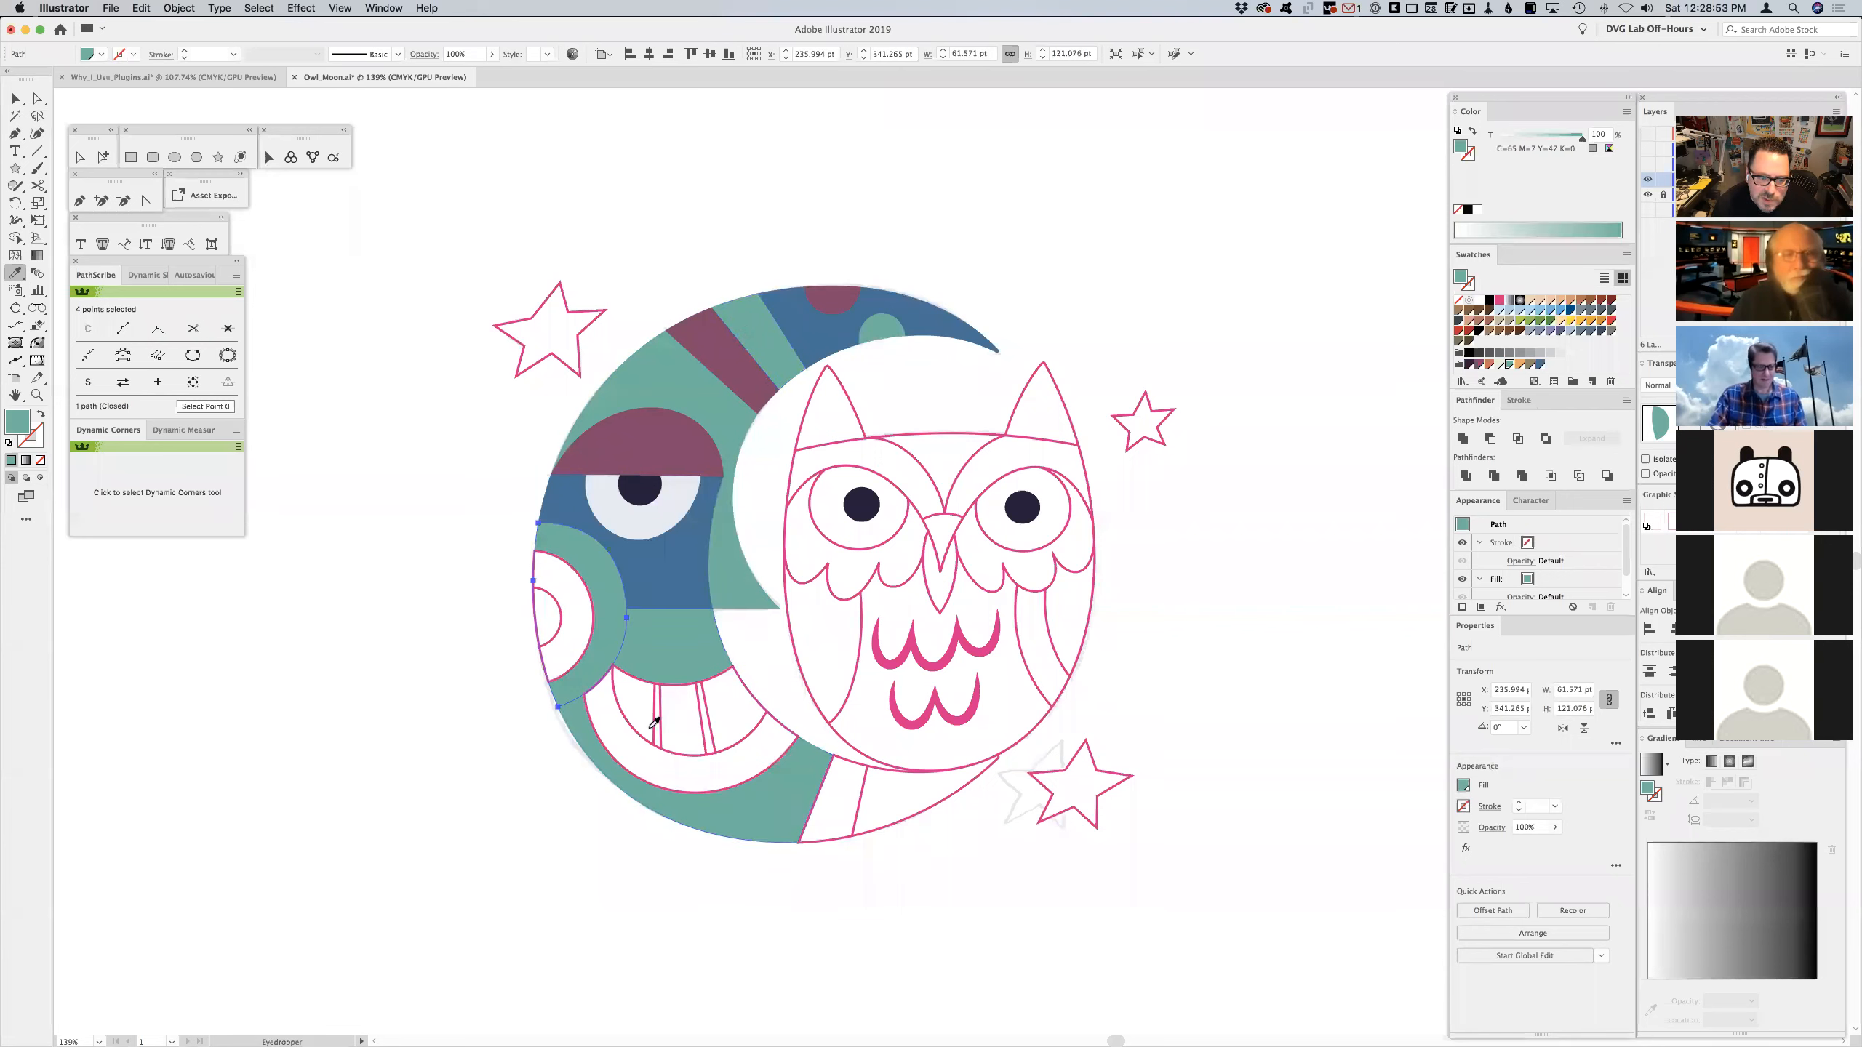
left_click(657, 458)
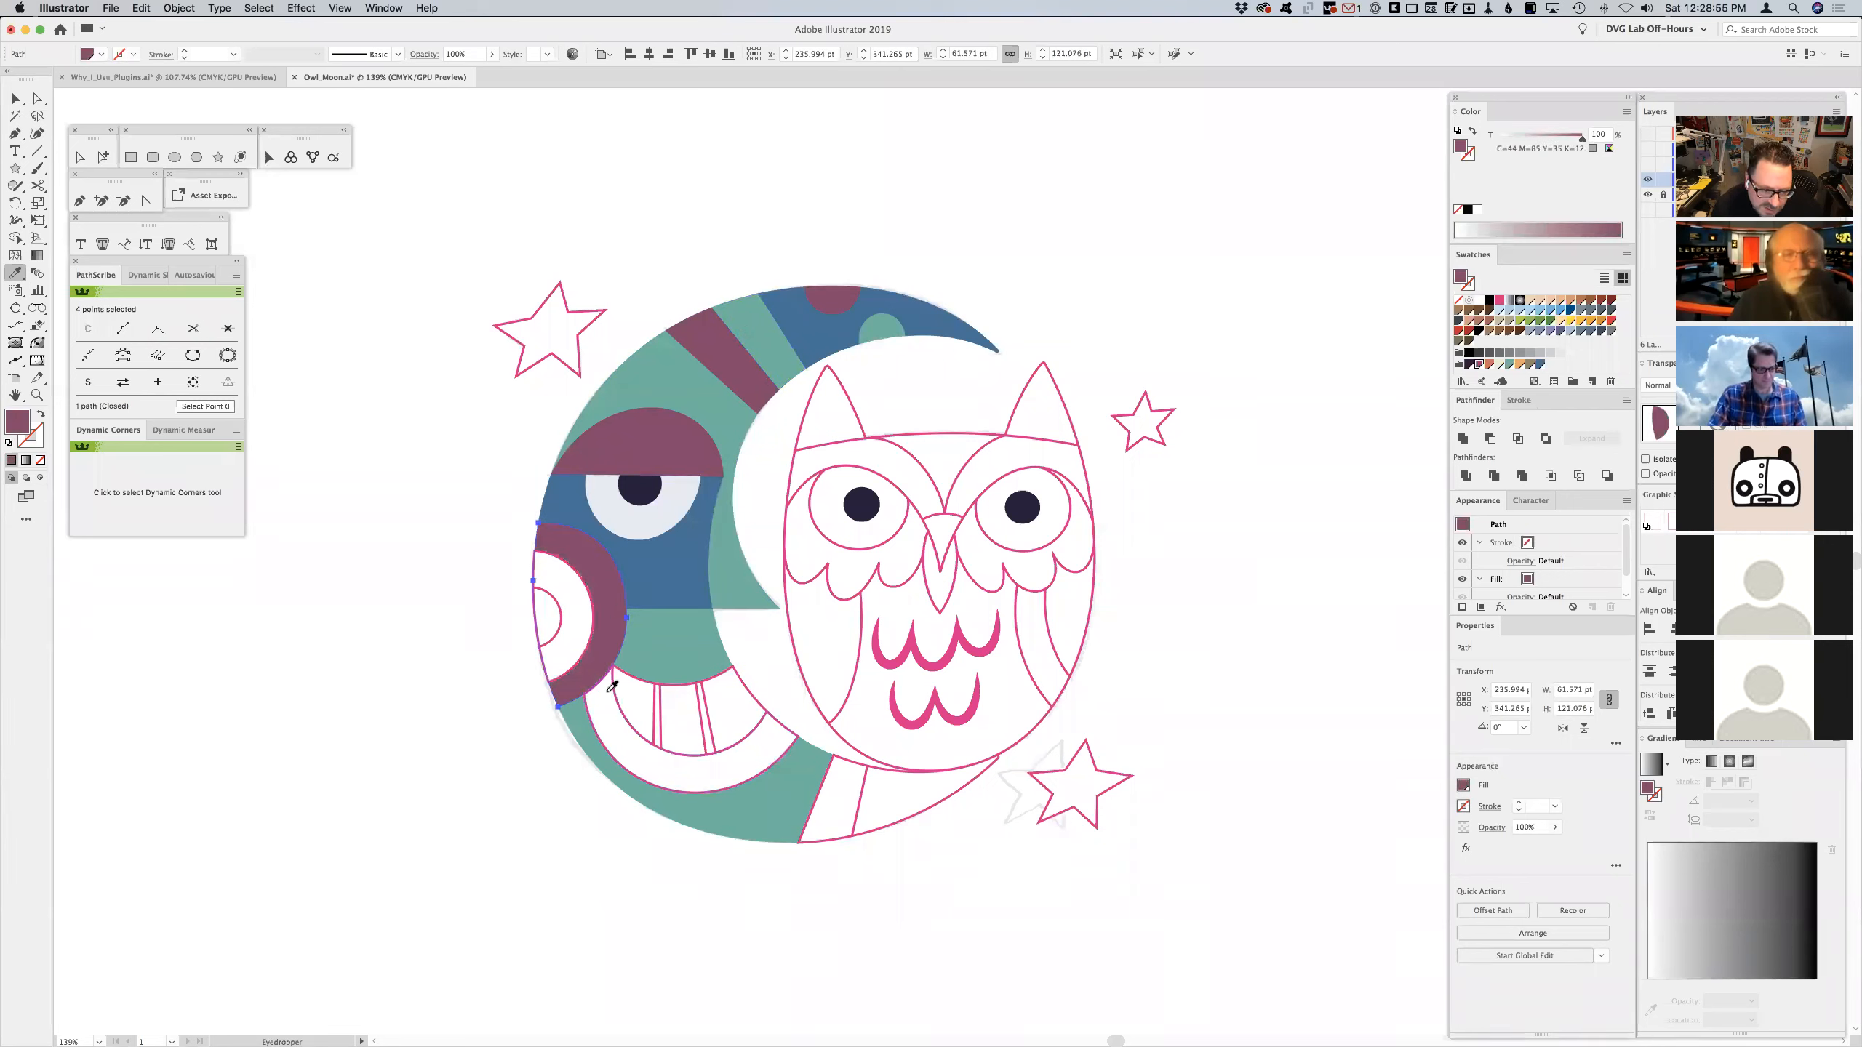
left_click(575, 613, "super")
left_click(716, 600)
left_click(542, 614, "super")
left_click(657, 566)
- Give the moon's lips the face panel's blue and its teeth the pale eye tint with the Eyedropper
left_click(614, 725, "super")
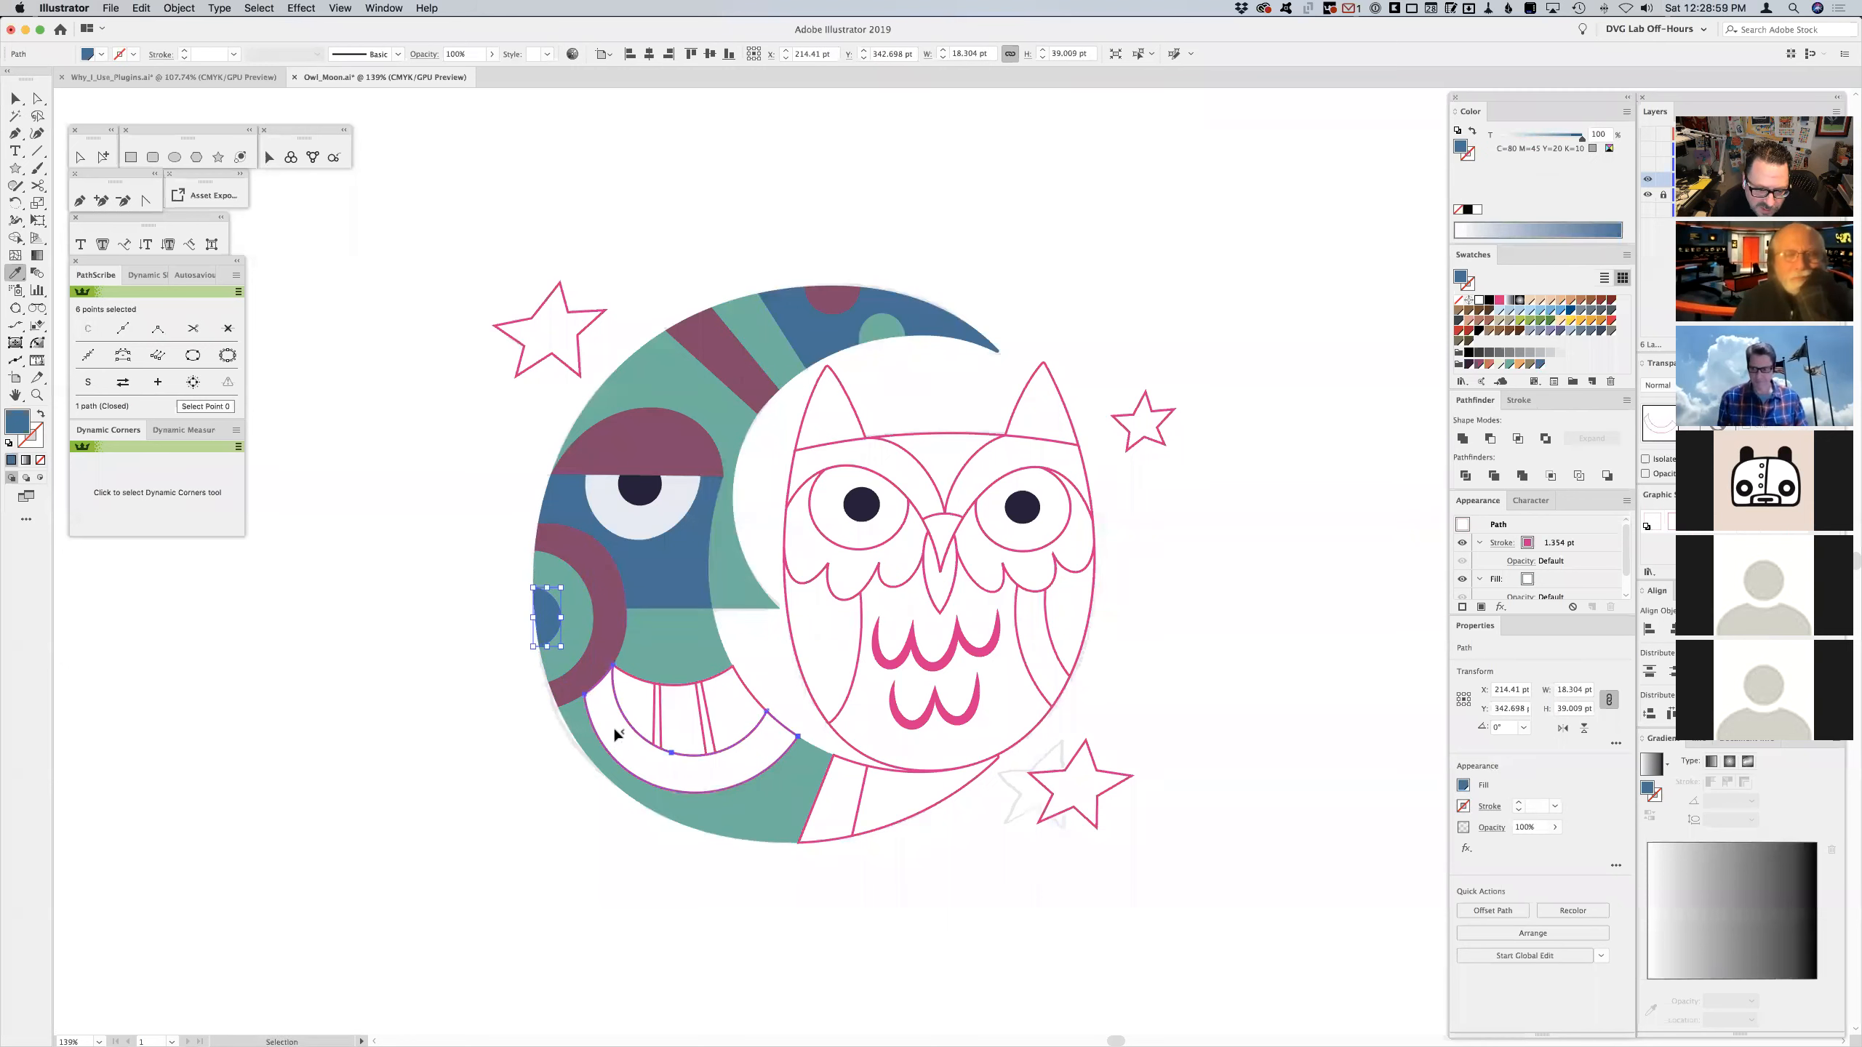
left_click(659, 564)
left_click(742, 702, "super")
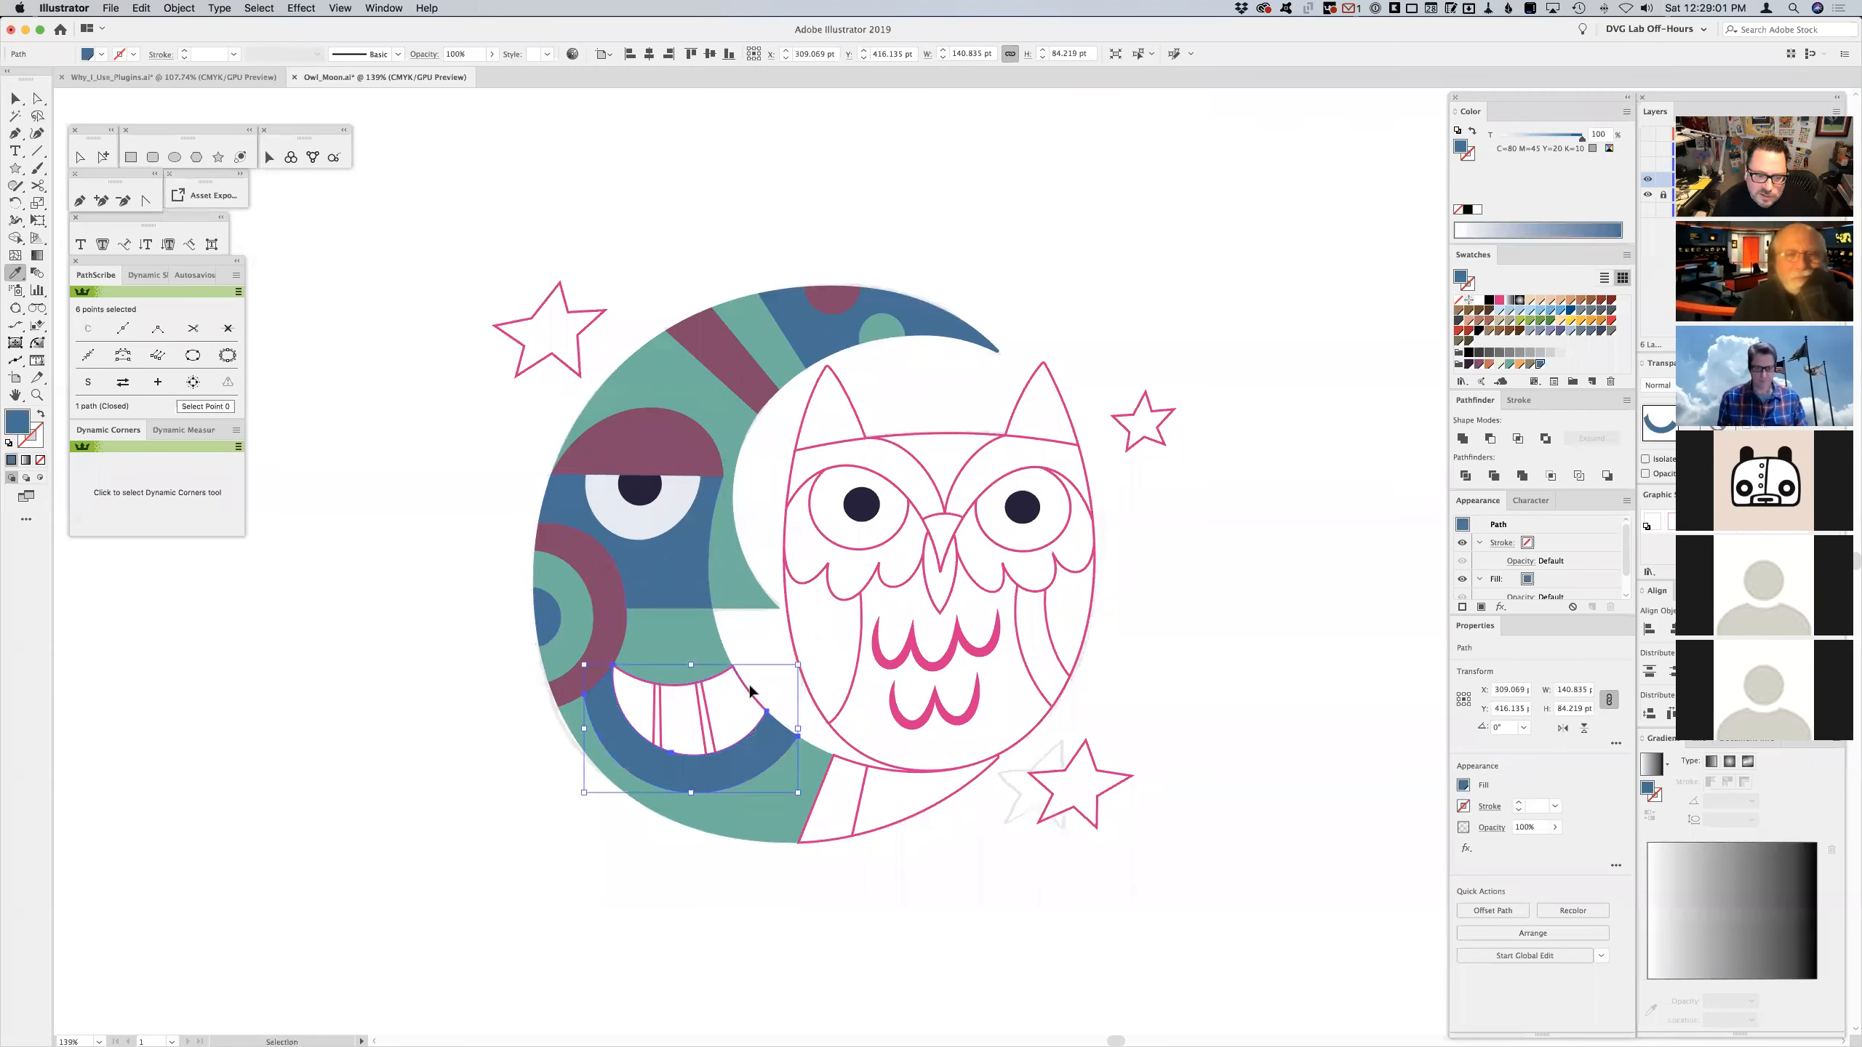
left_click(673, 486)
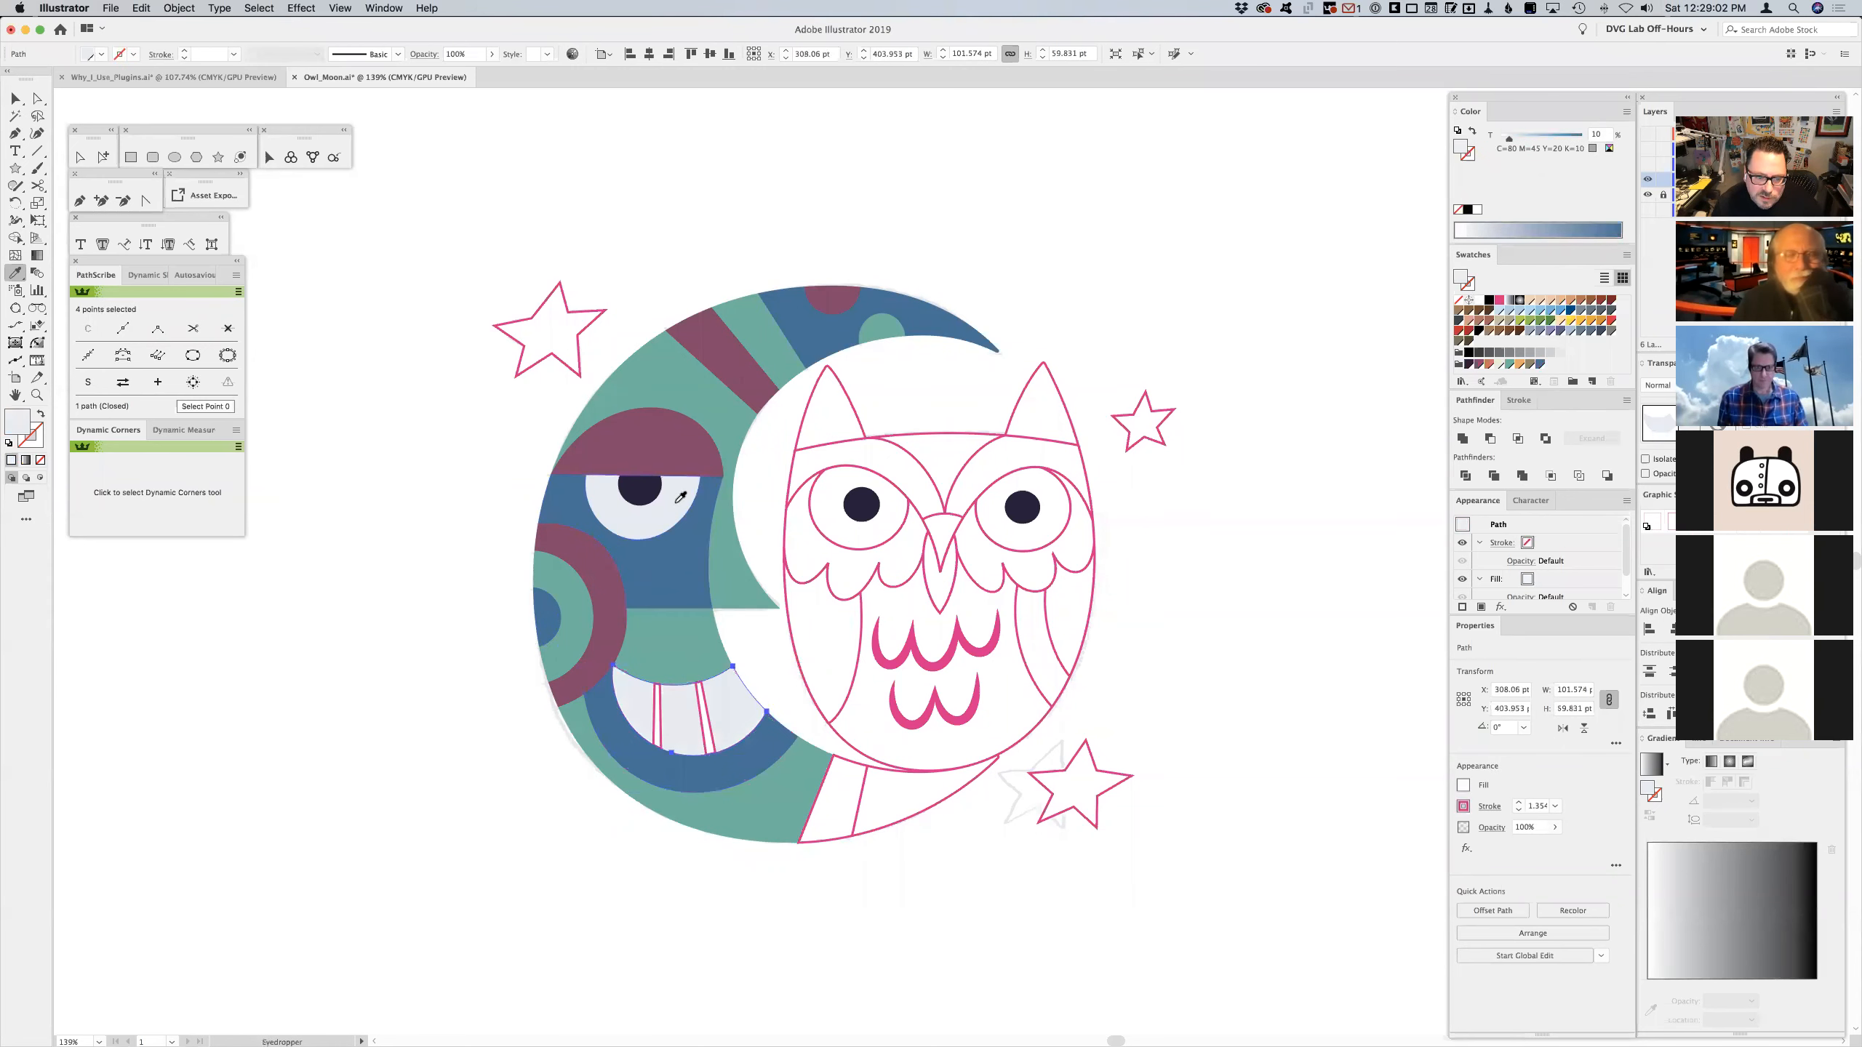
- Fill the two gaps between the moon's teeth with the teeth's blue tint, set to Multiply blending and 40% tint
left_click(658, 713, "super")
left_click(701, 706, "shift+super")
left_click(736, 699)
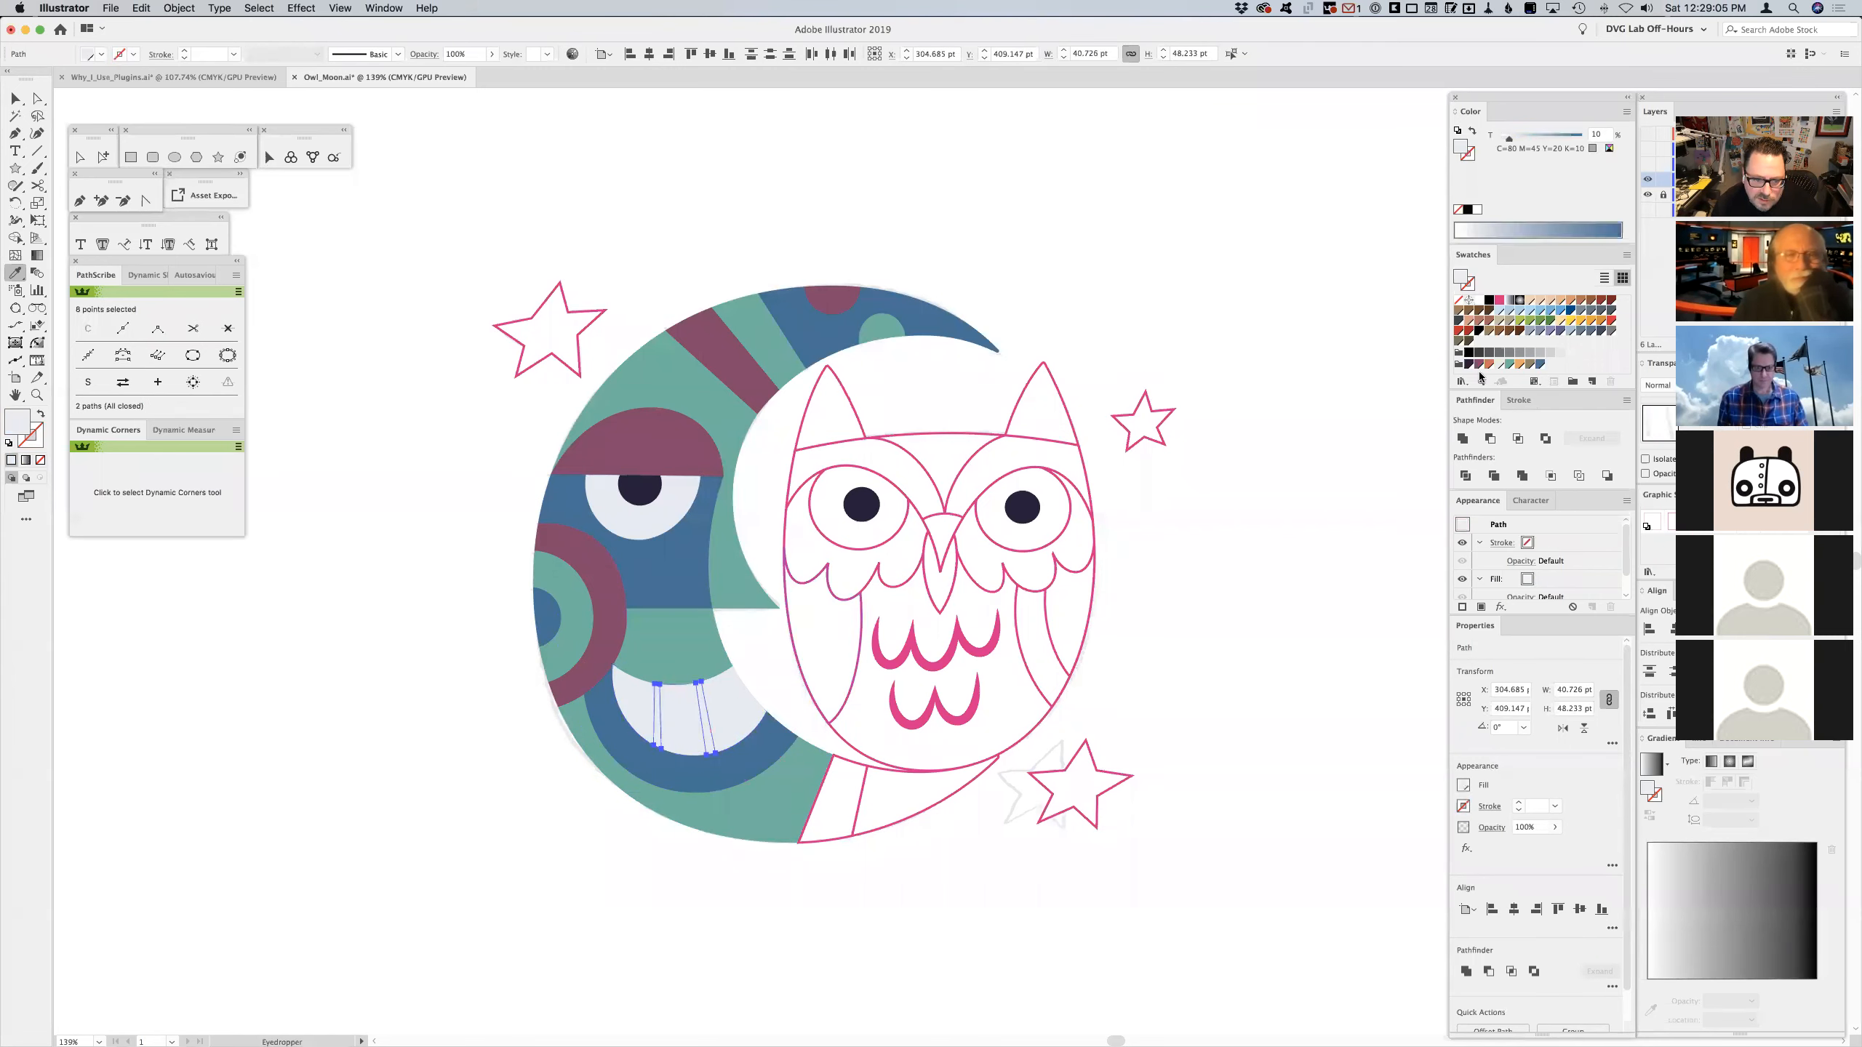
left_click(1659, 385)
left_click(1664, 436)
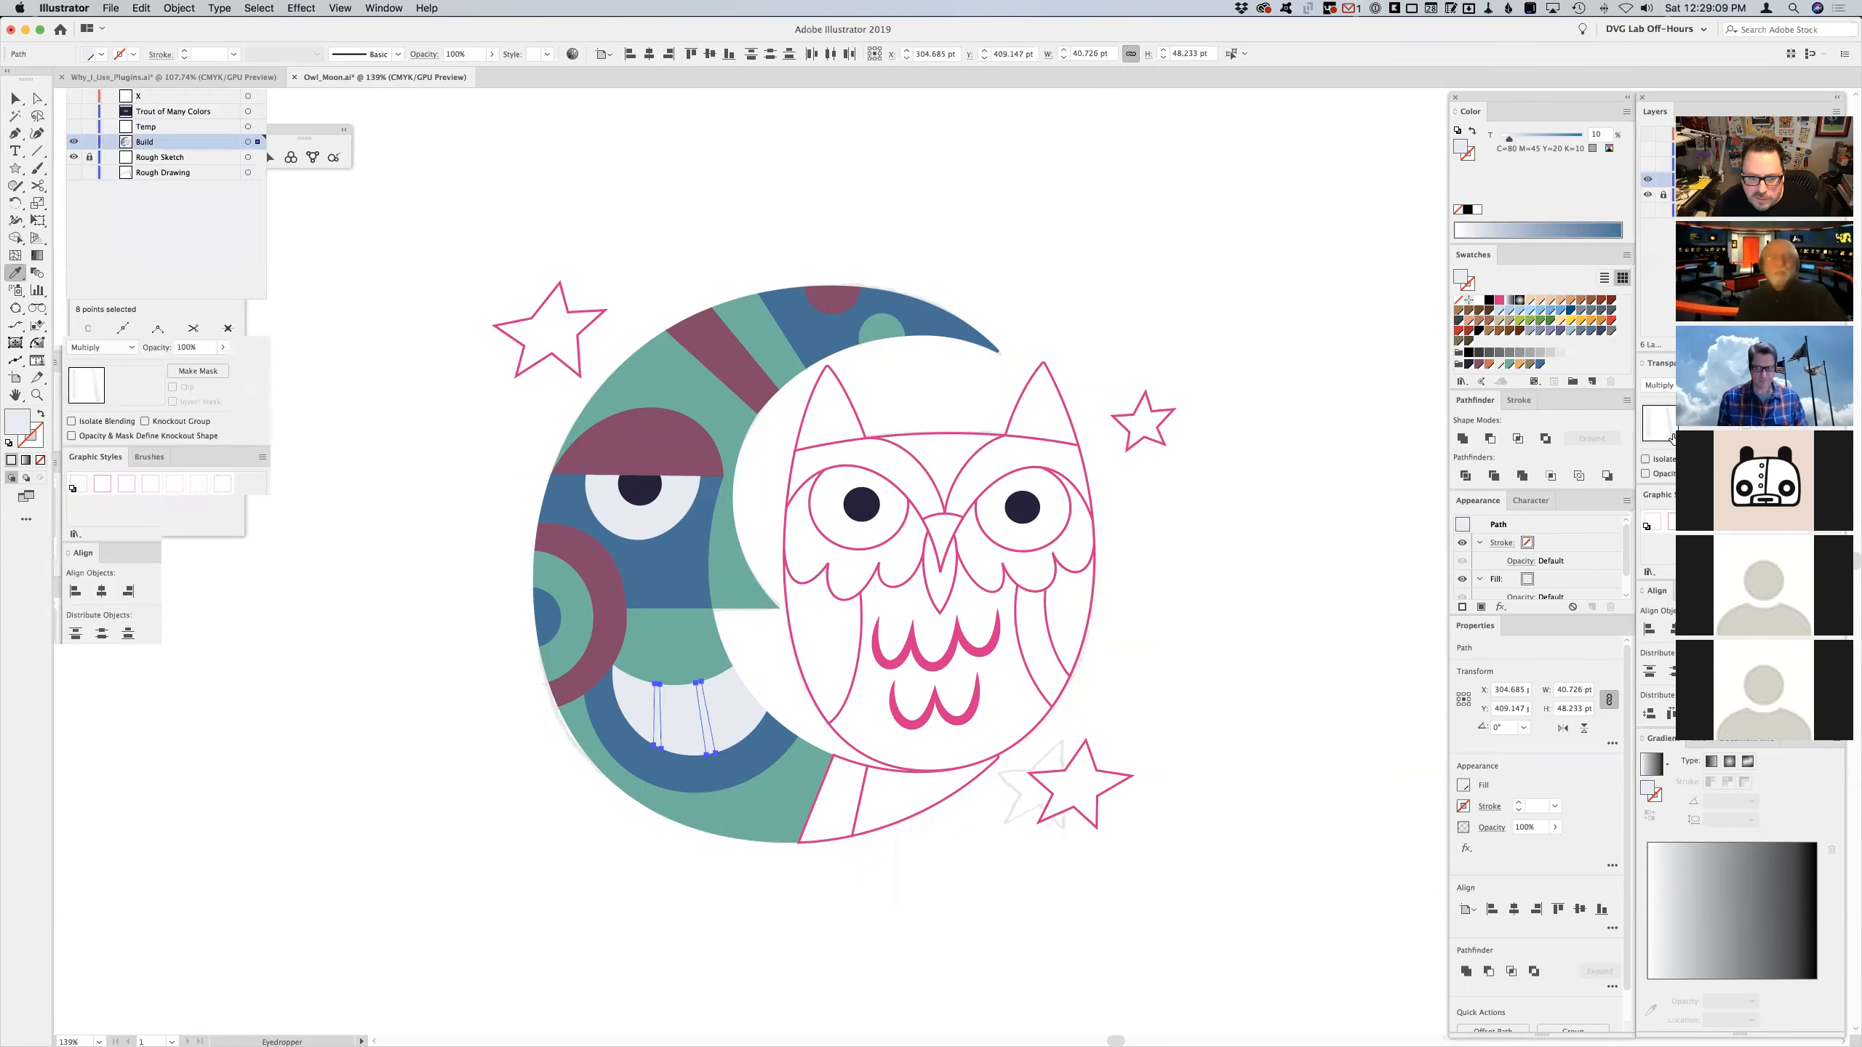
left_click(1528, 138)
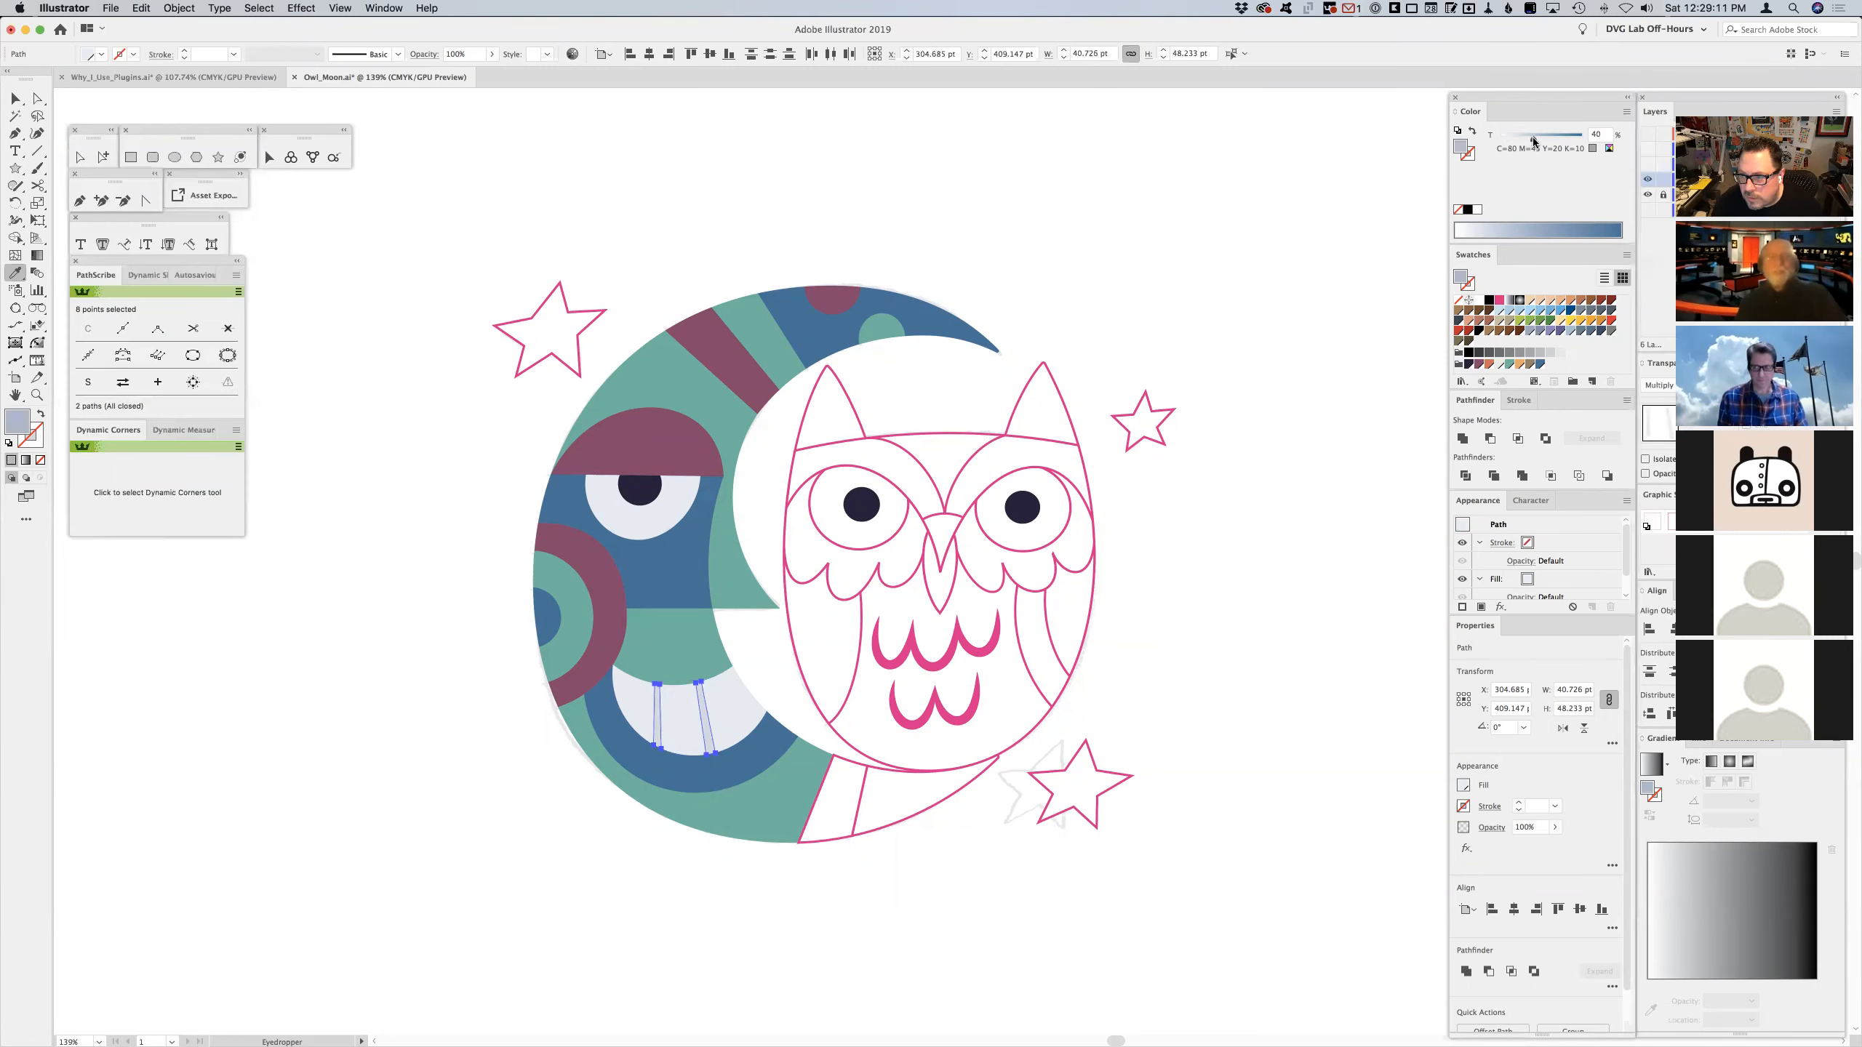
- Give the narrow stripe near the moon's lower tip the cheek ring's plum fill with the Eyedropper
key("v")
left_click(1146, 306)
left_click(848, 767)
key("i")
left_click(611, 623)
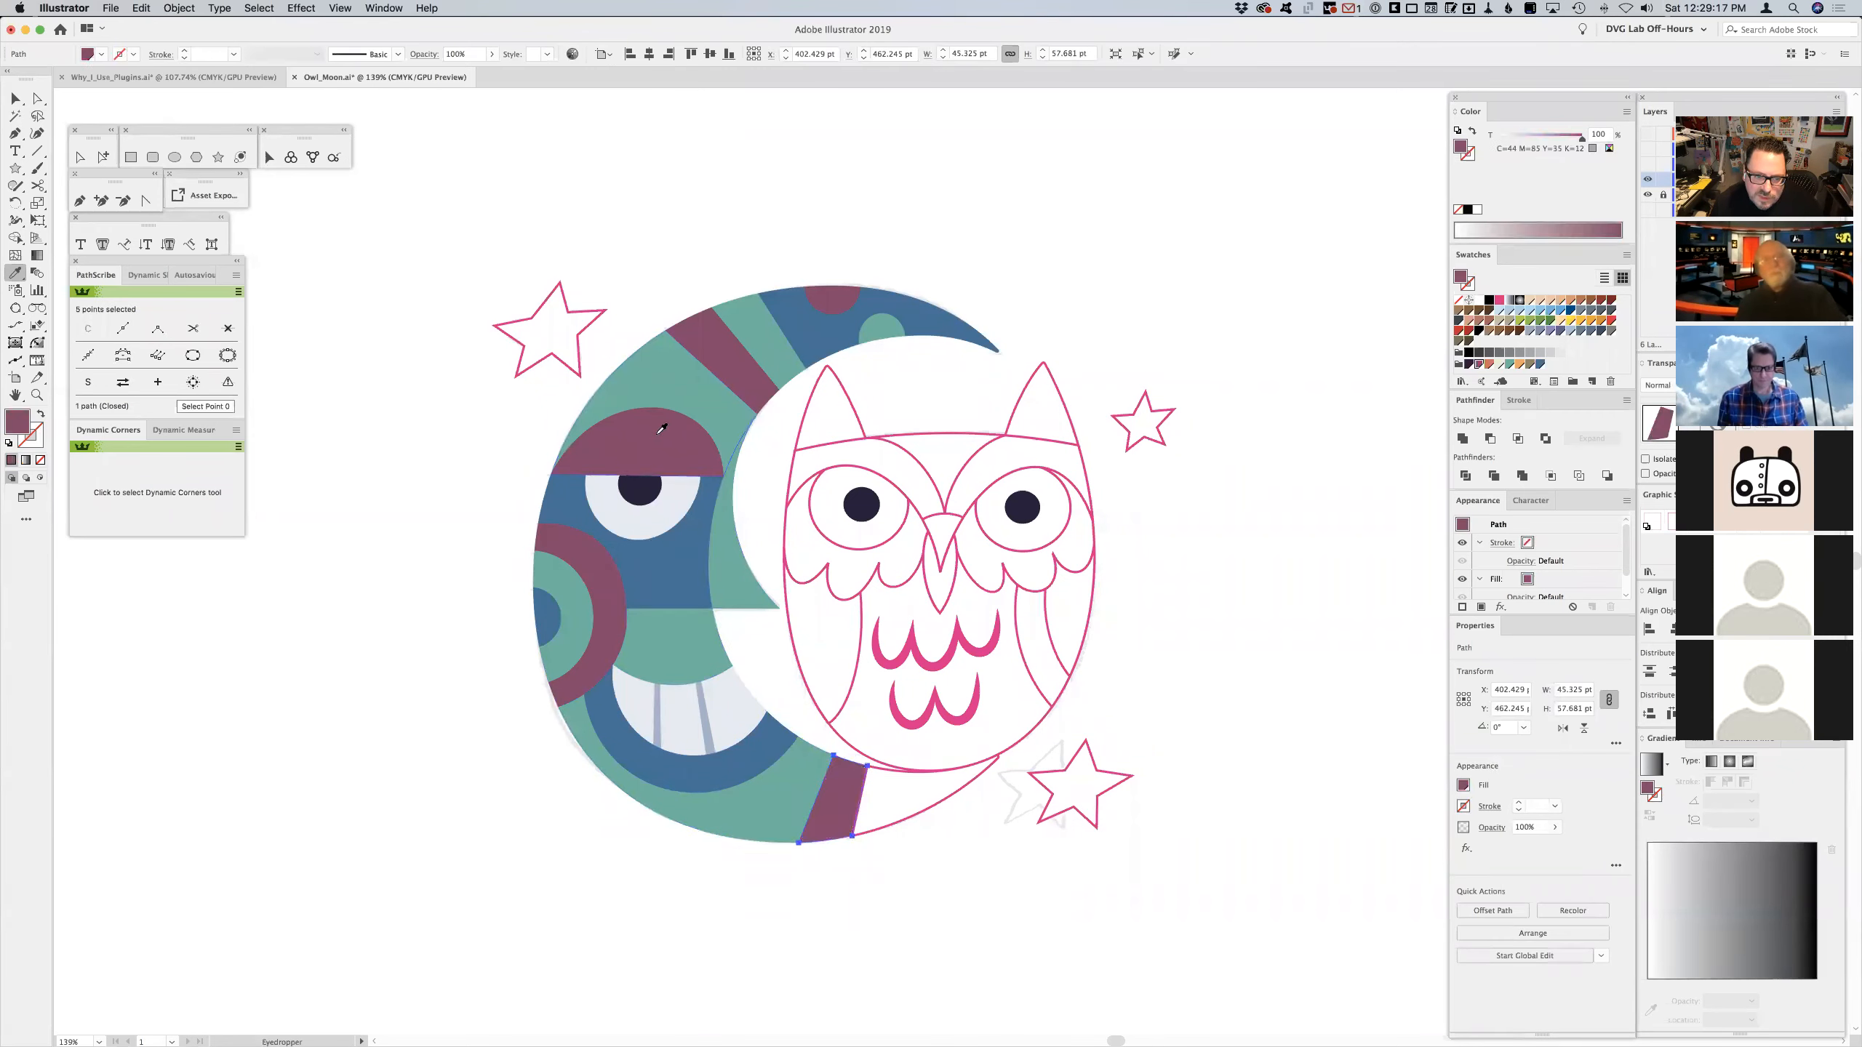
left_click(1129, 309, "super")
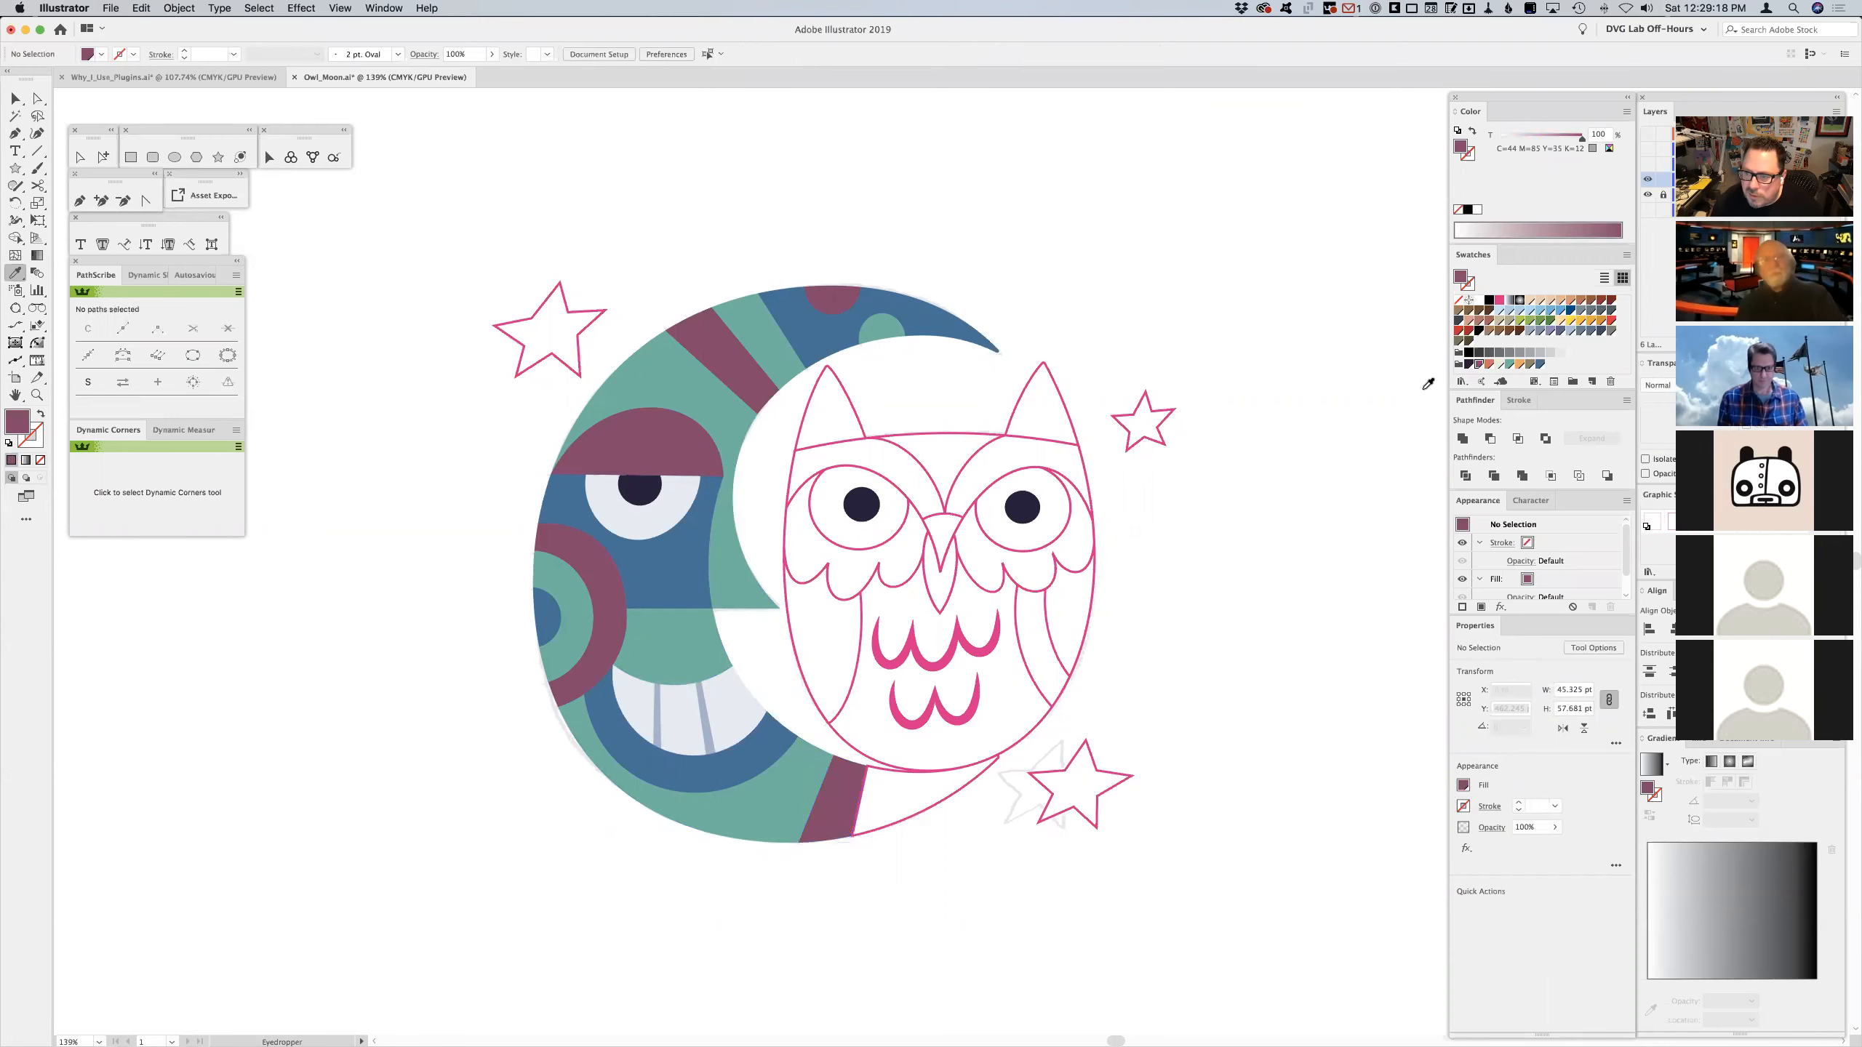
- Redefine the global plum swatch as C=44 M=85 Y=25 K=0
double_click(1478, 364)
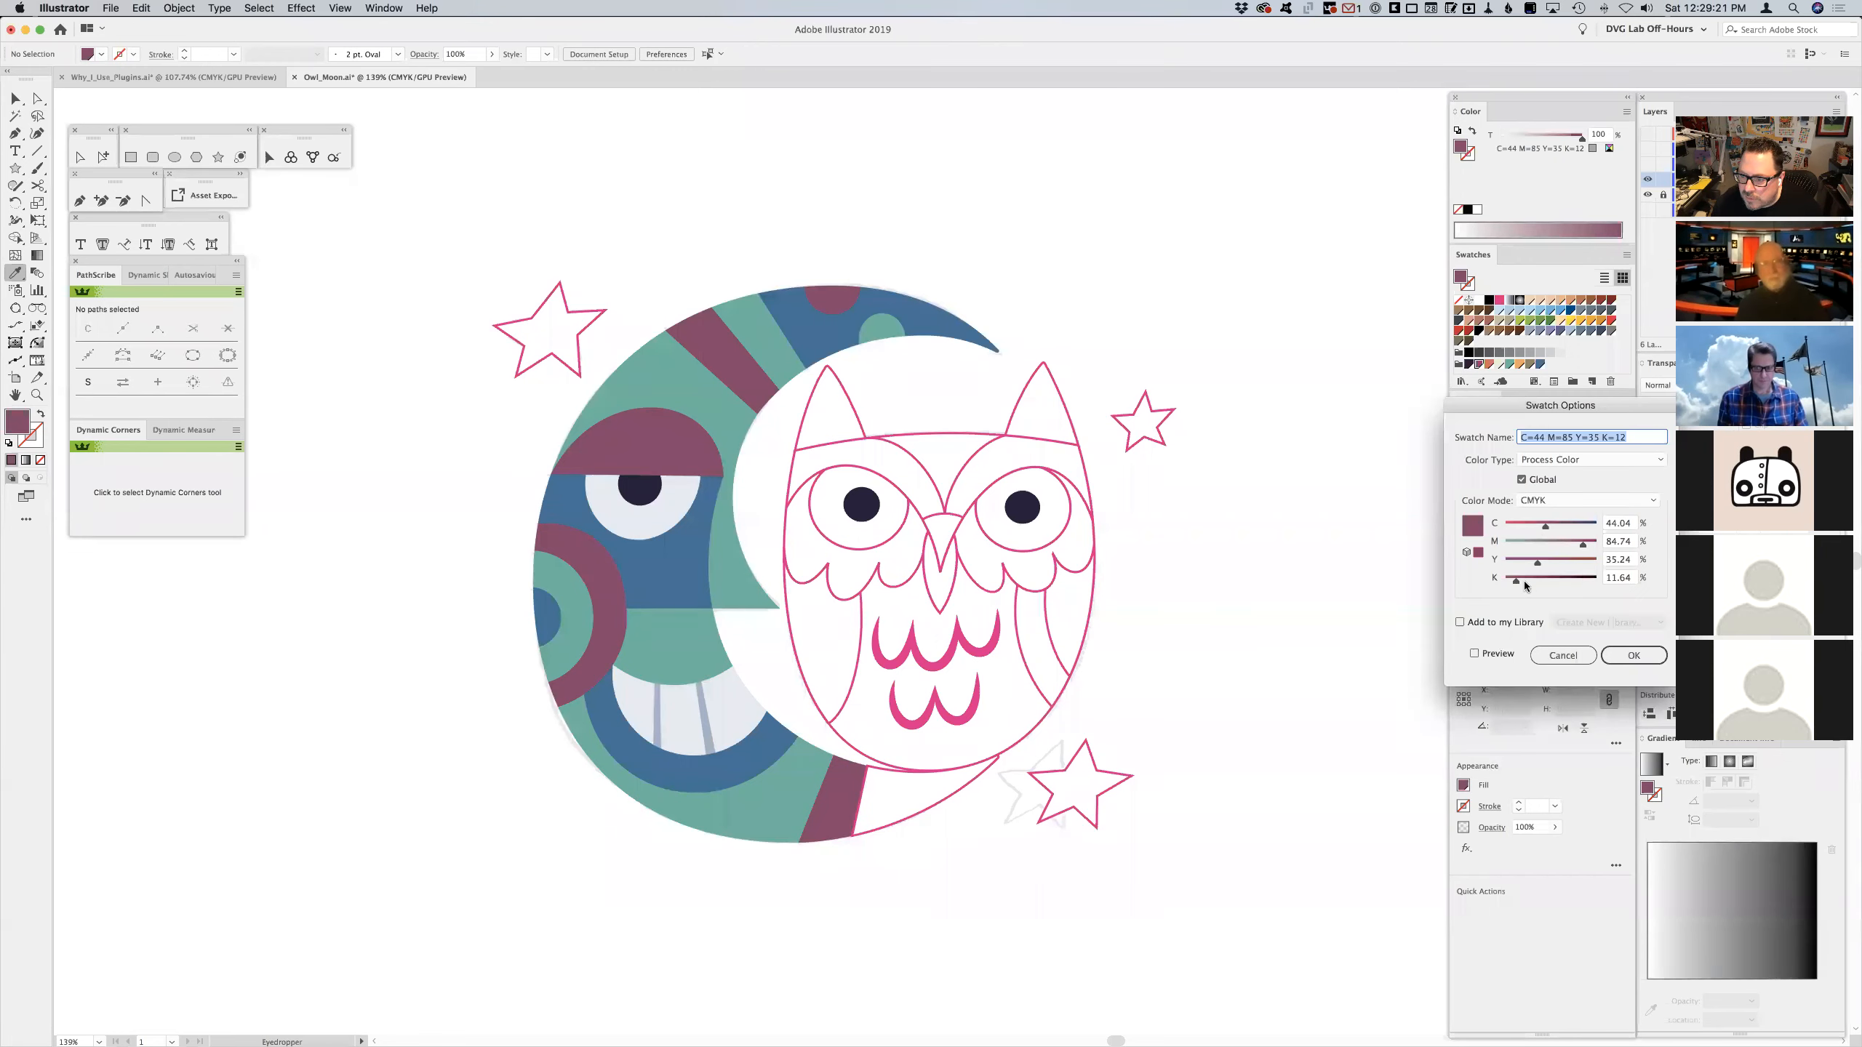
left_click_drag(1514, 579, 1502, 580)
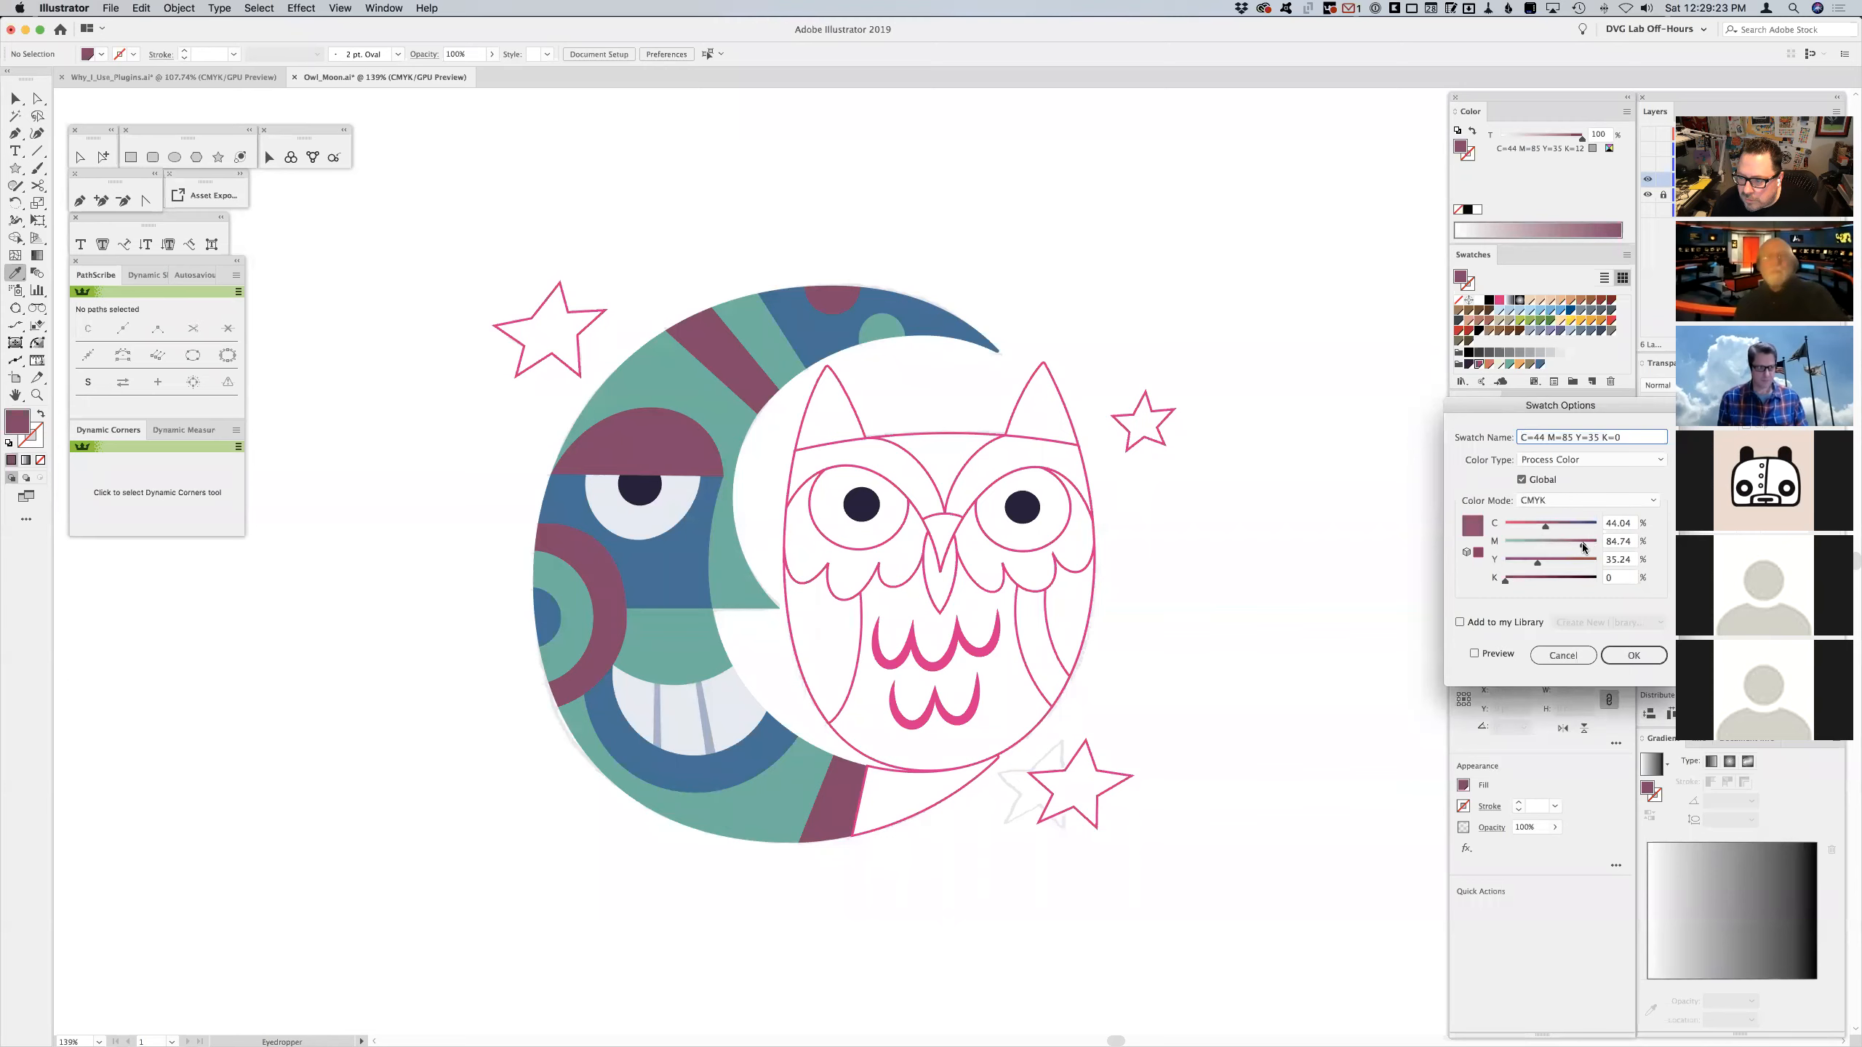
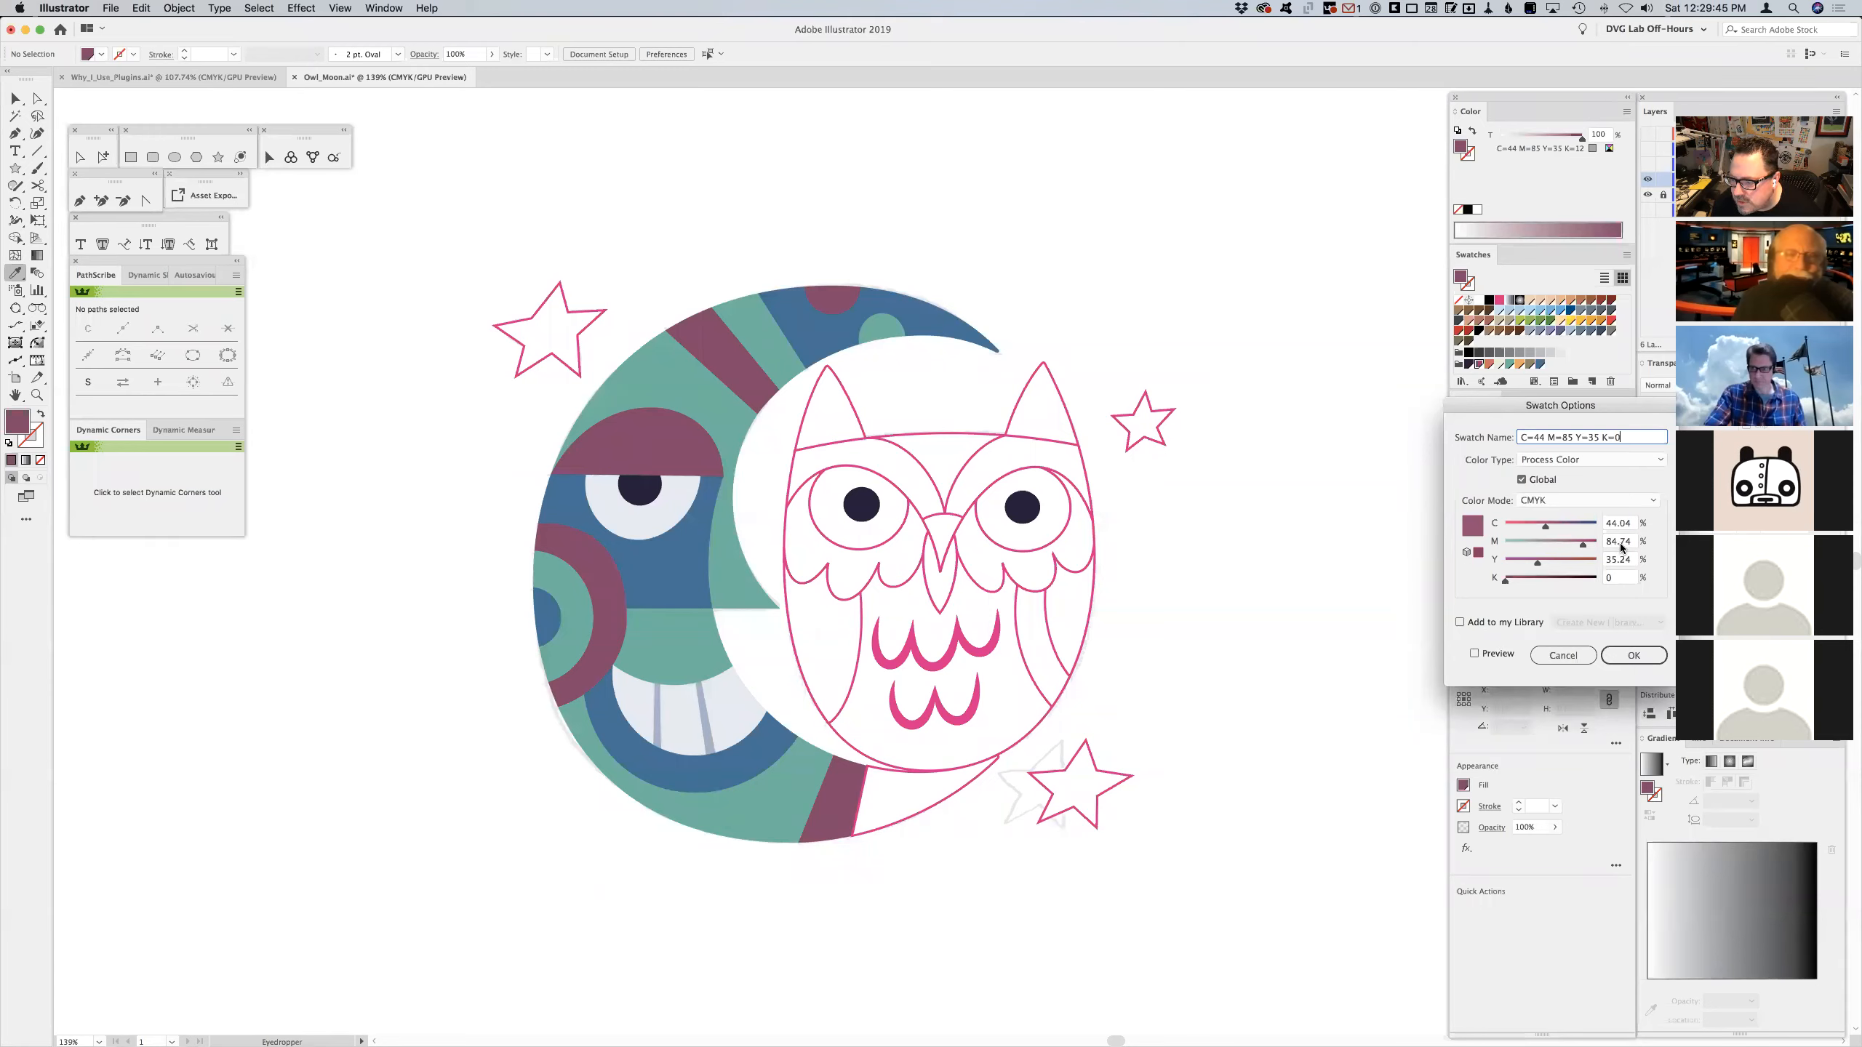
left_click(1610, 543)
type("85")
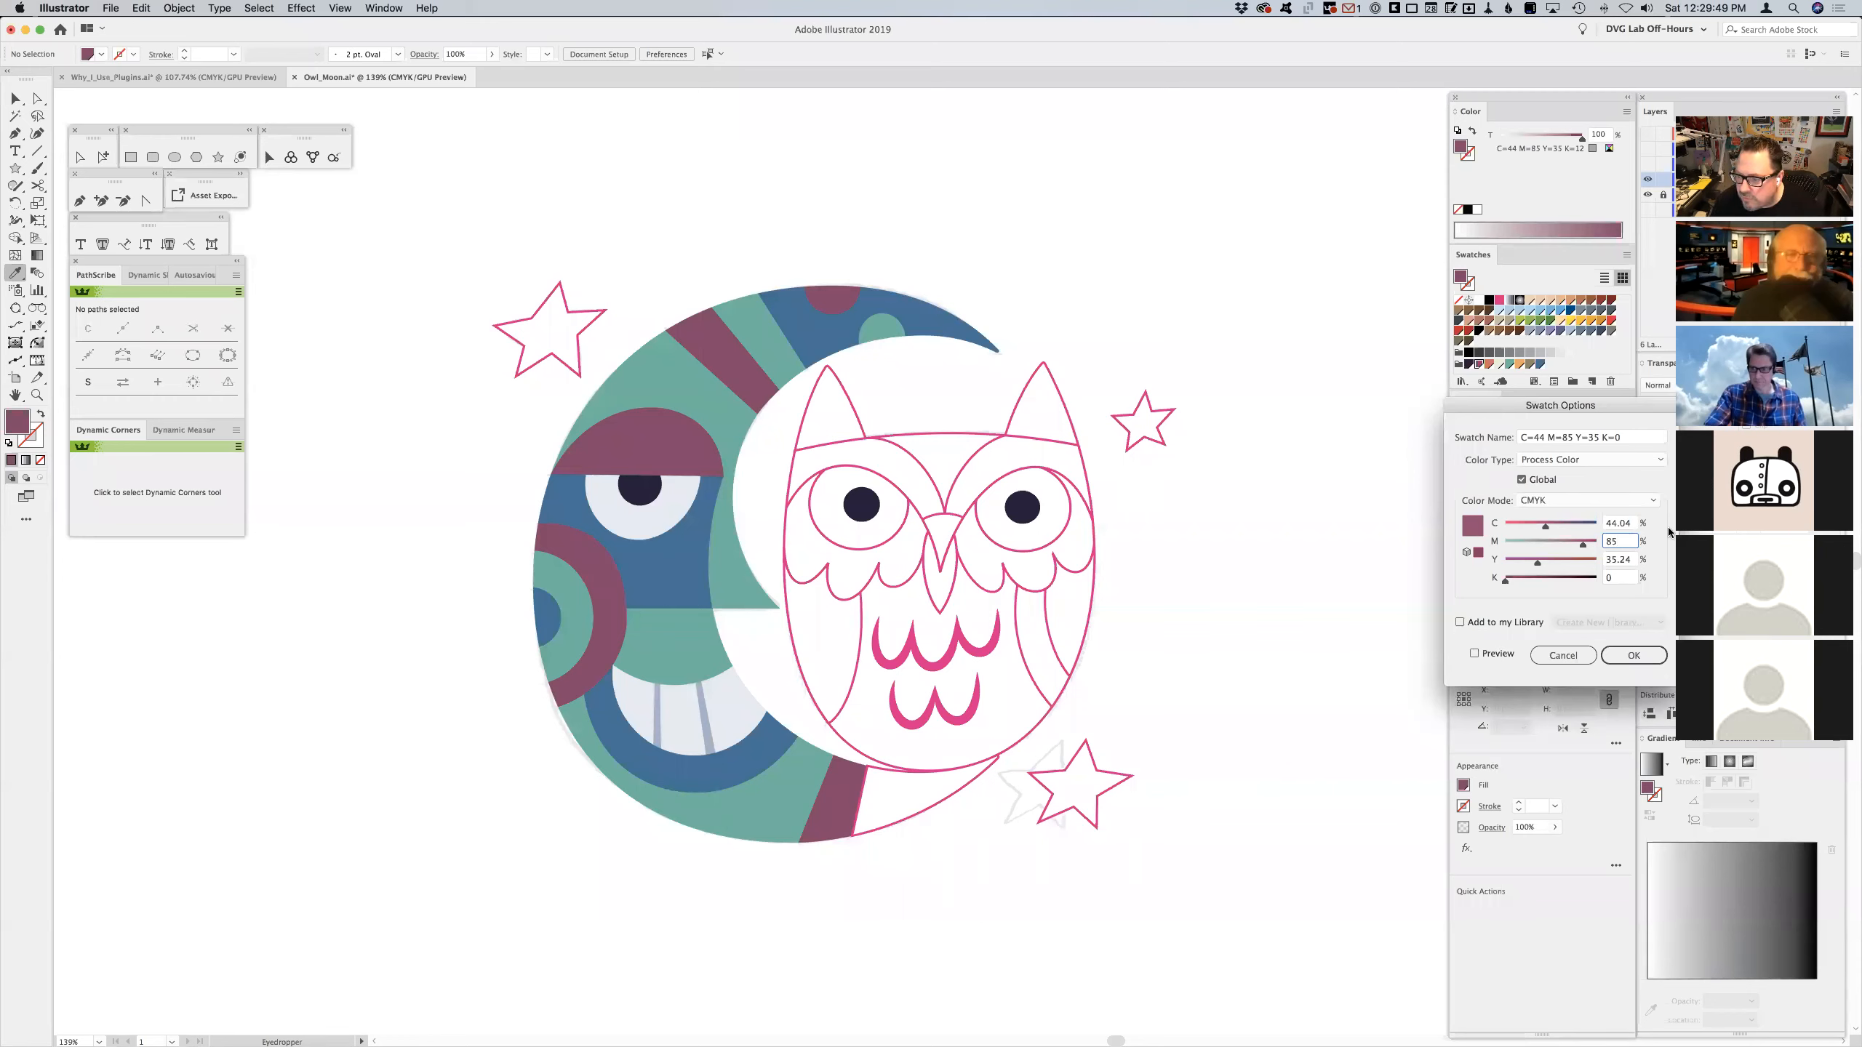
left_click(1612, 524)
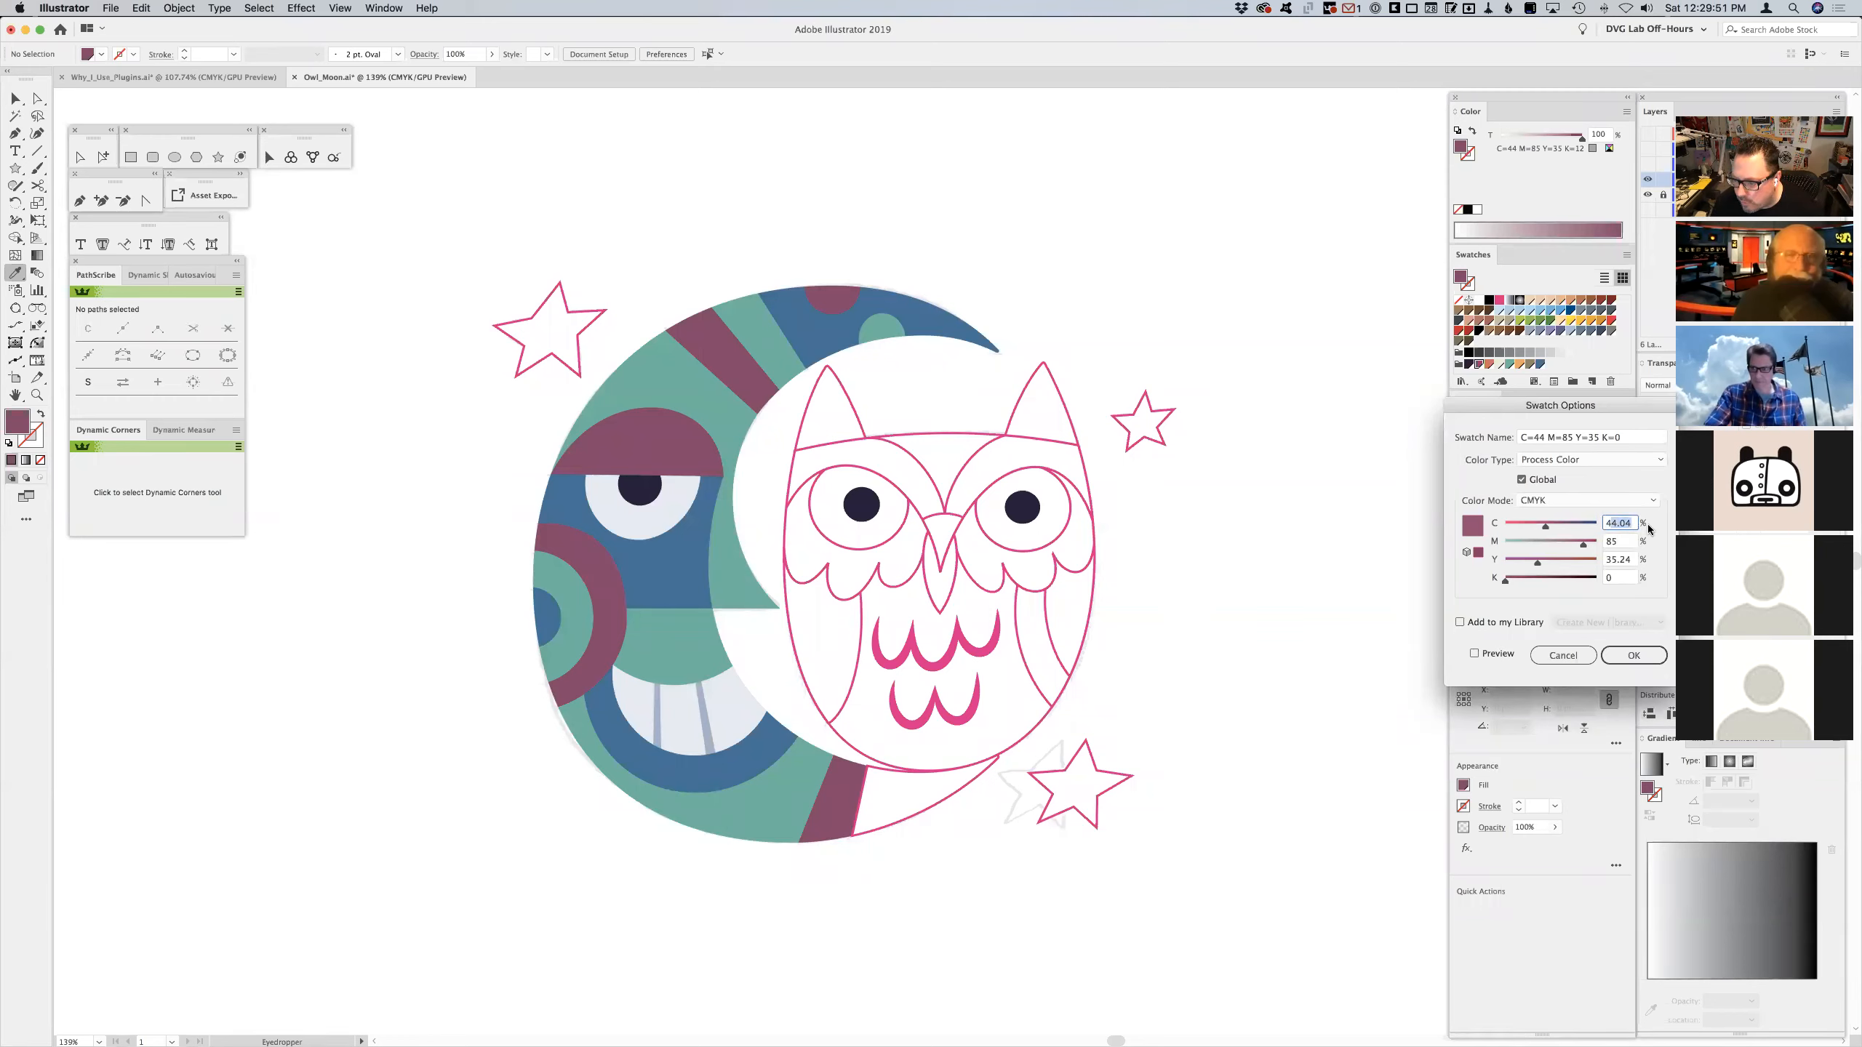
type("44")
left_click(1616, 561)
type("35")
left_click(1622, 542)
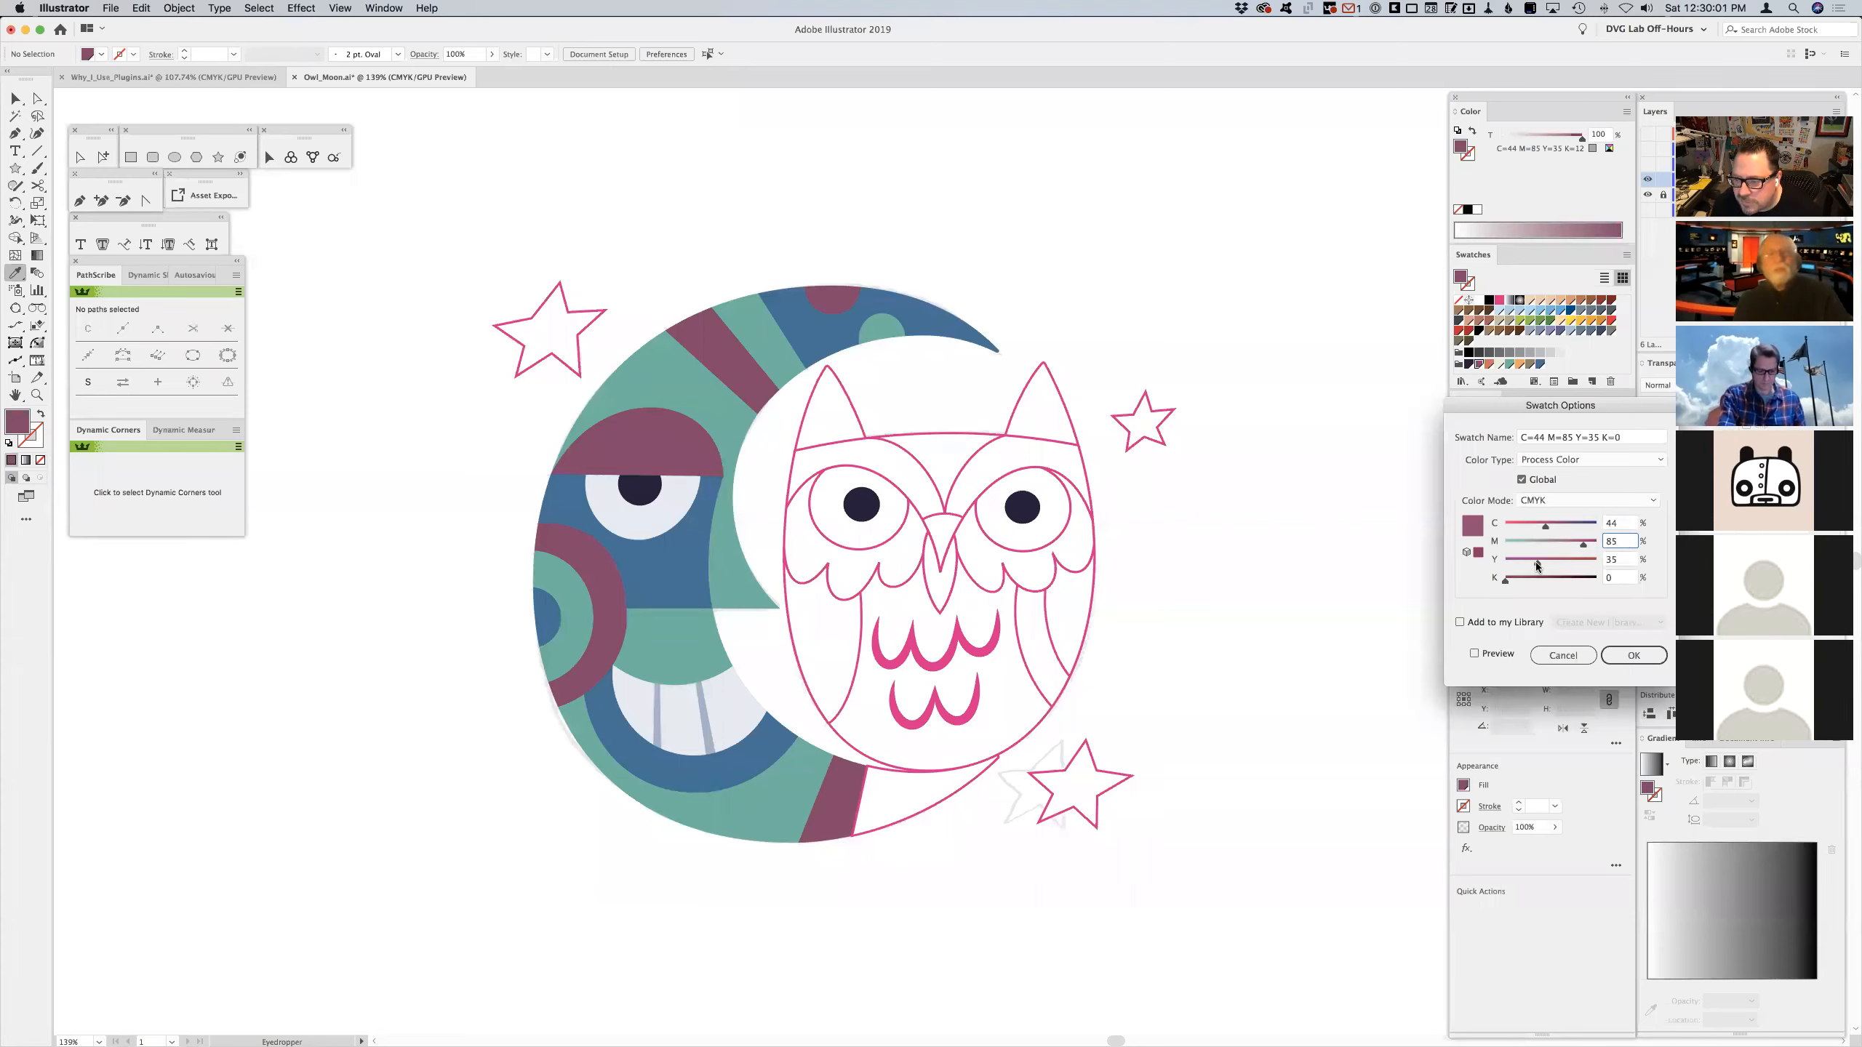
left_click_drag(1538, 564, 1530, 567)
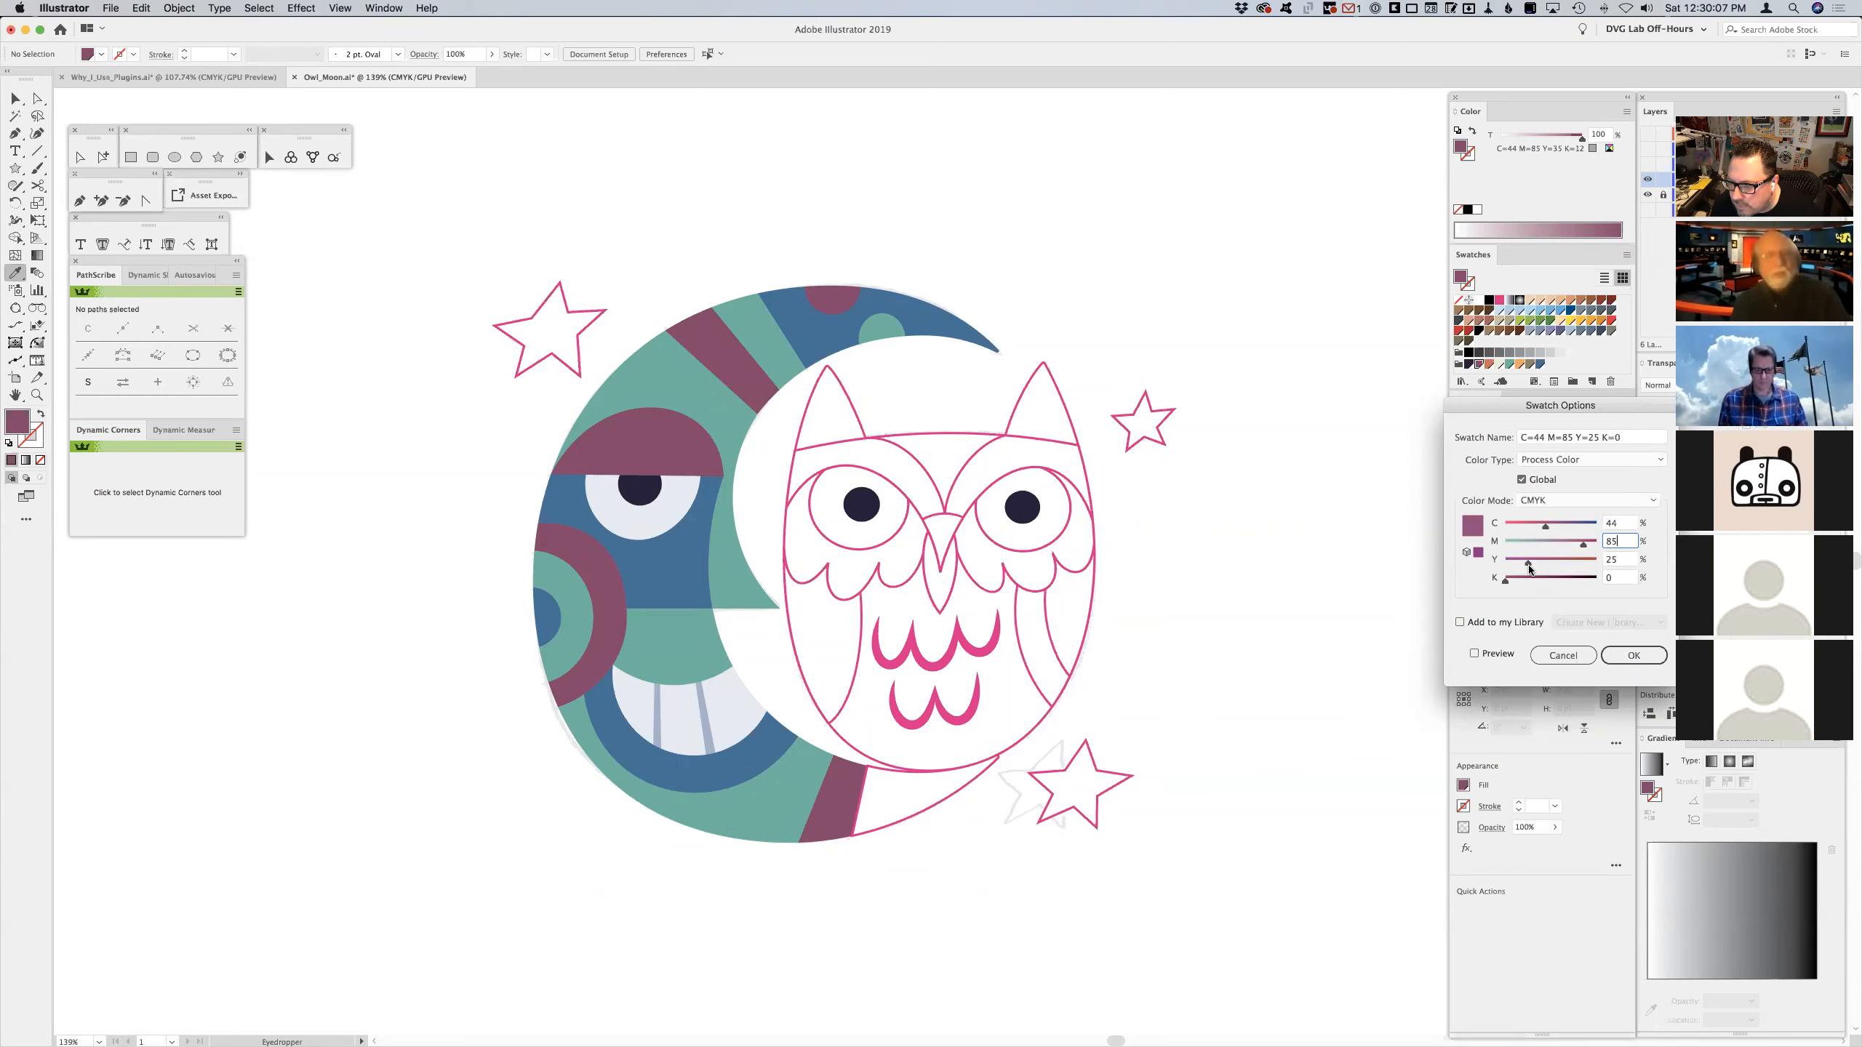
key("Down")
key("Return")
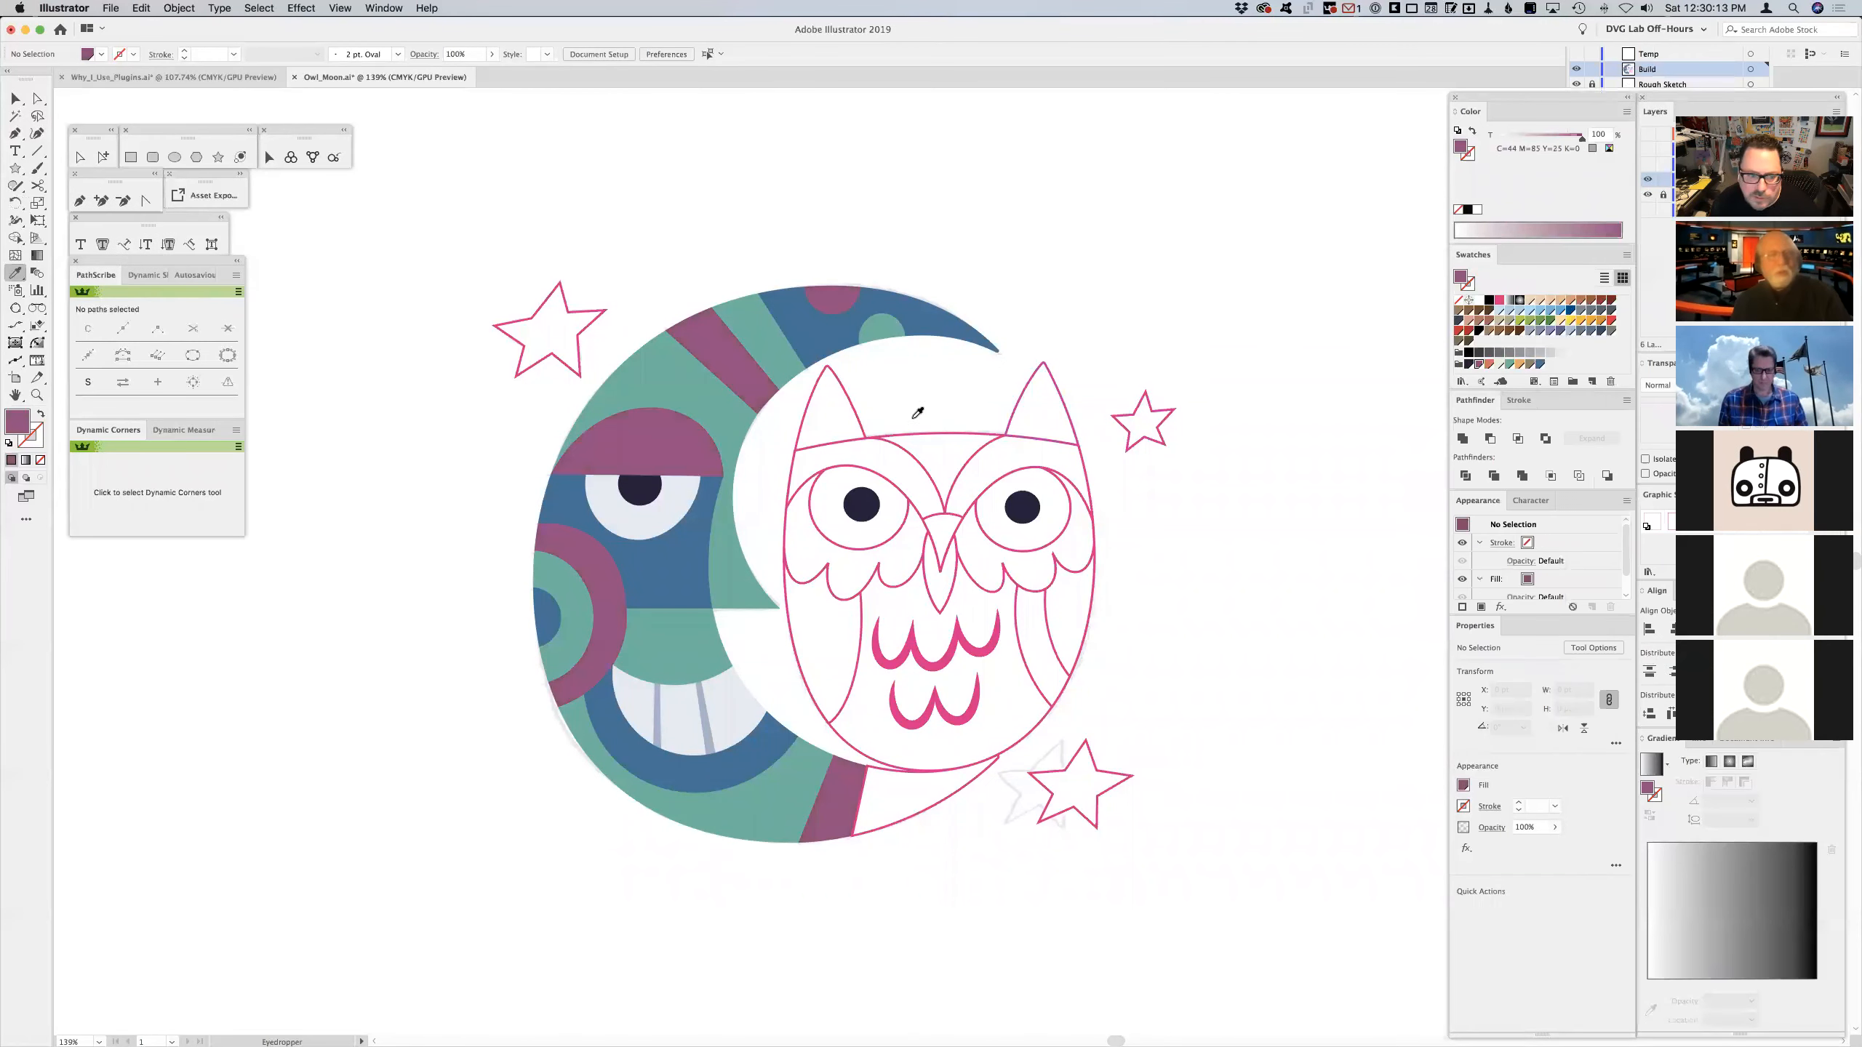
- Select every shape that shares the teal fill color of the moon's forehead
key("v")
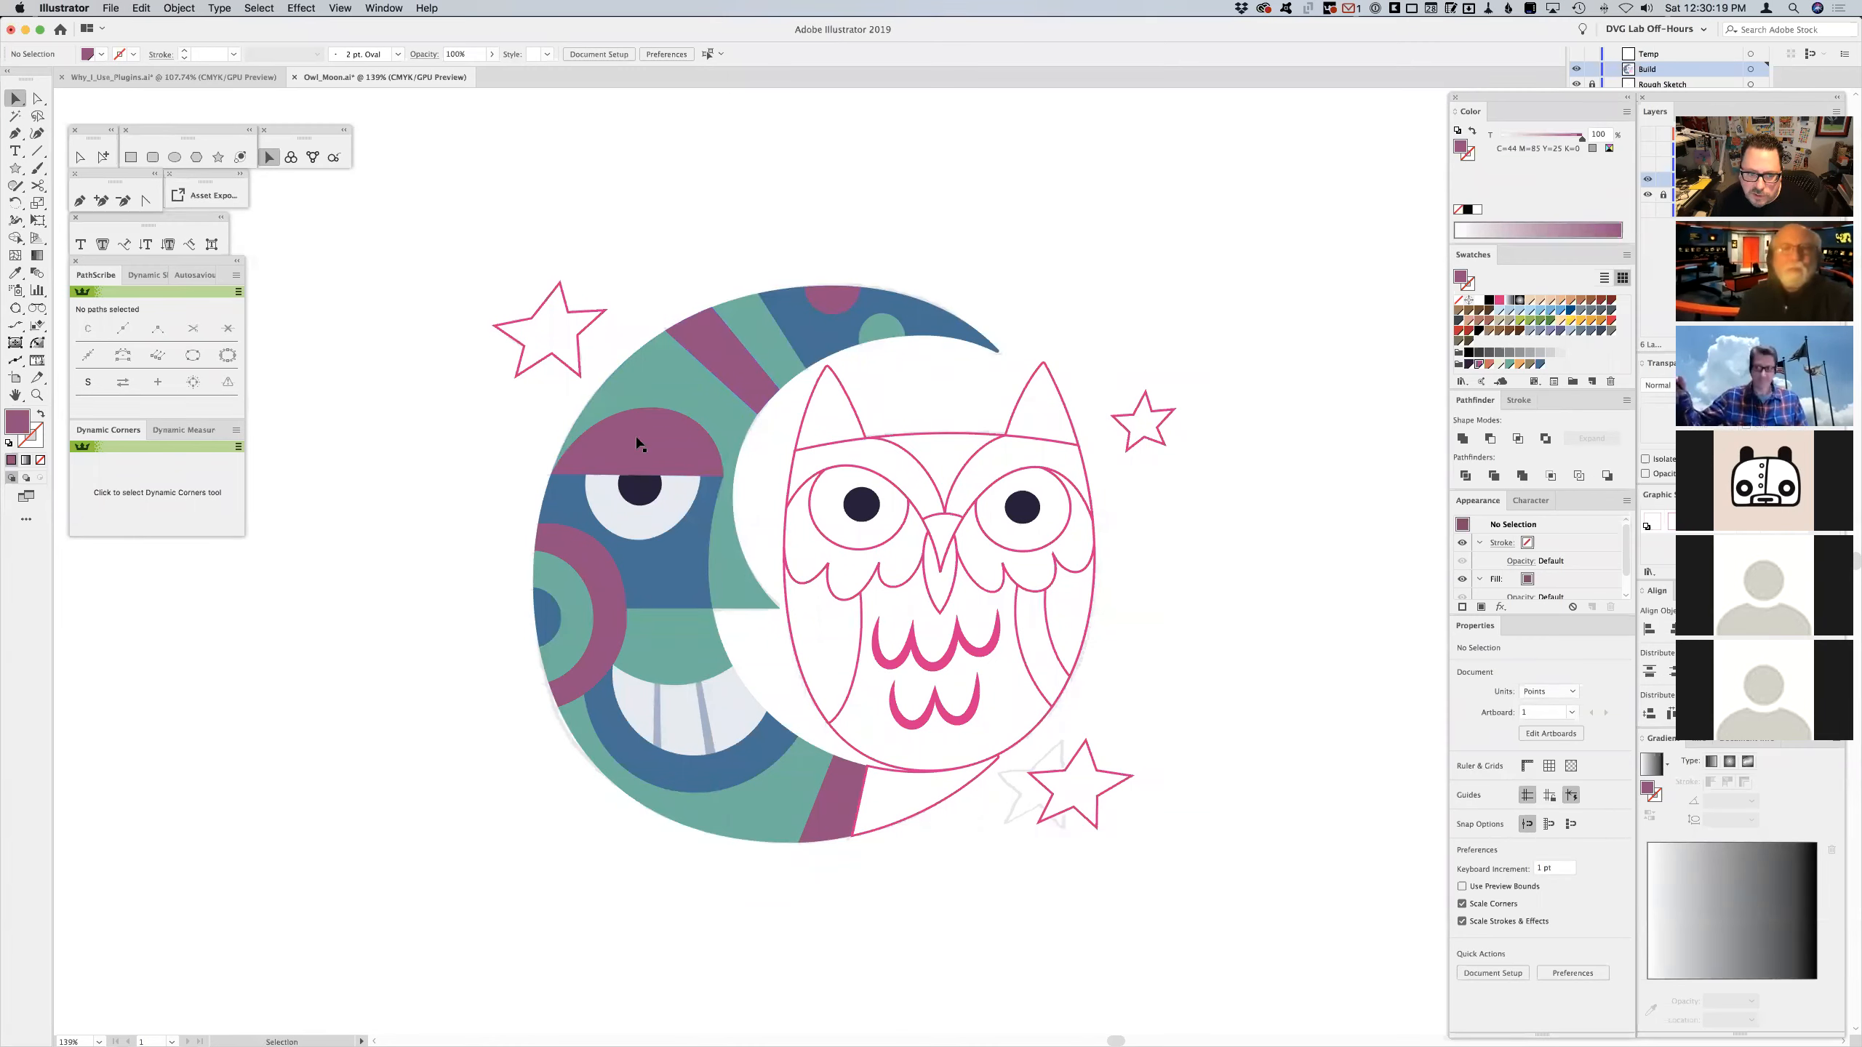
left_click(660, 384)
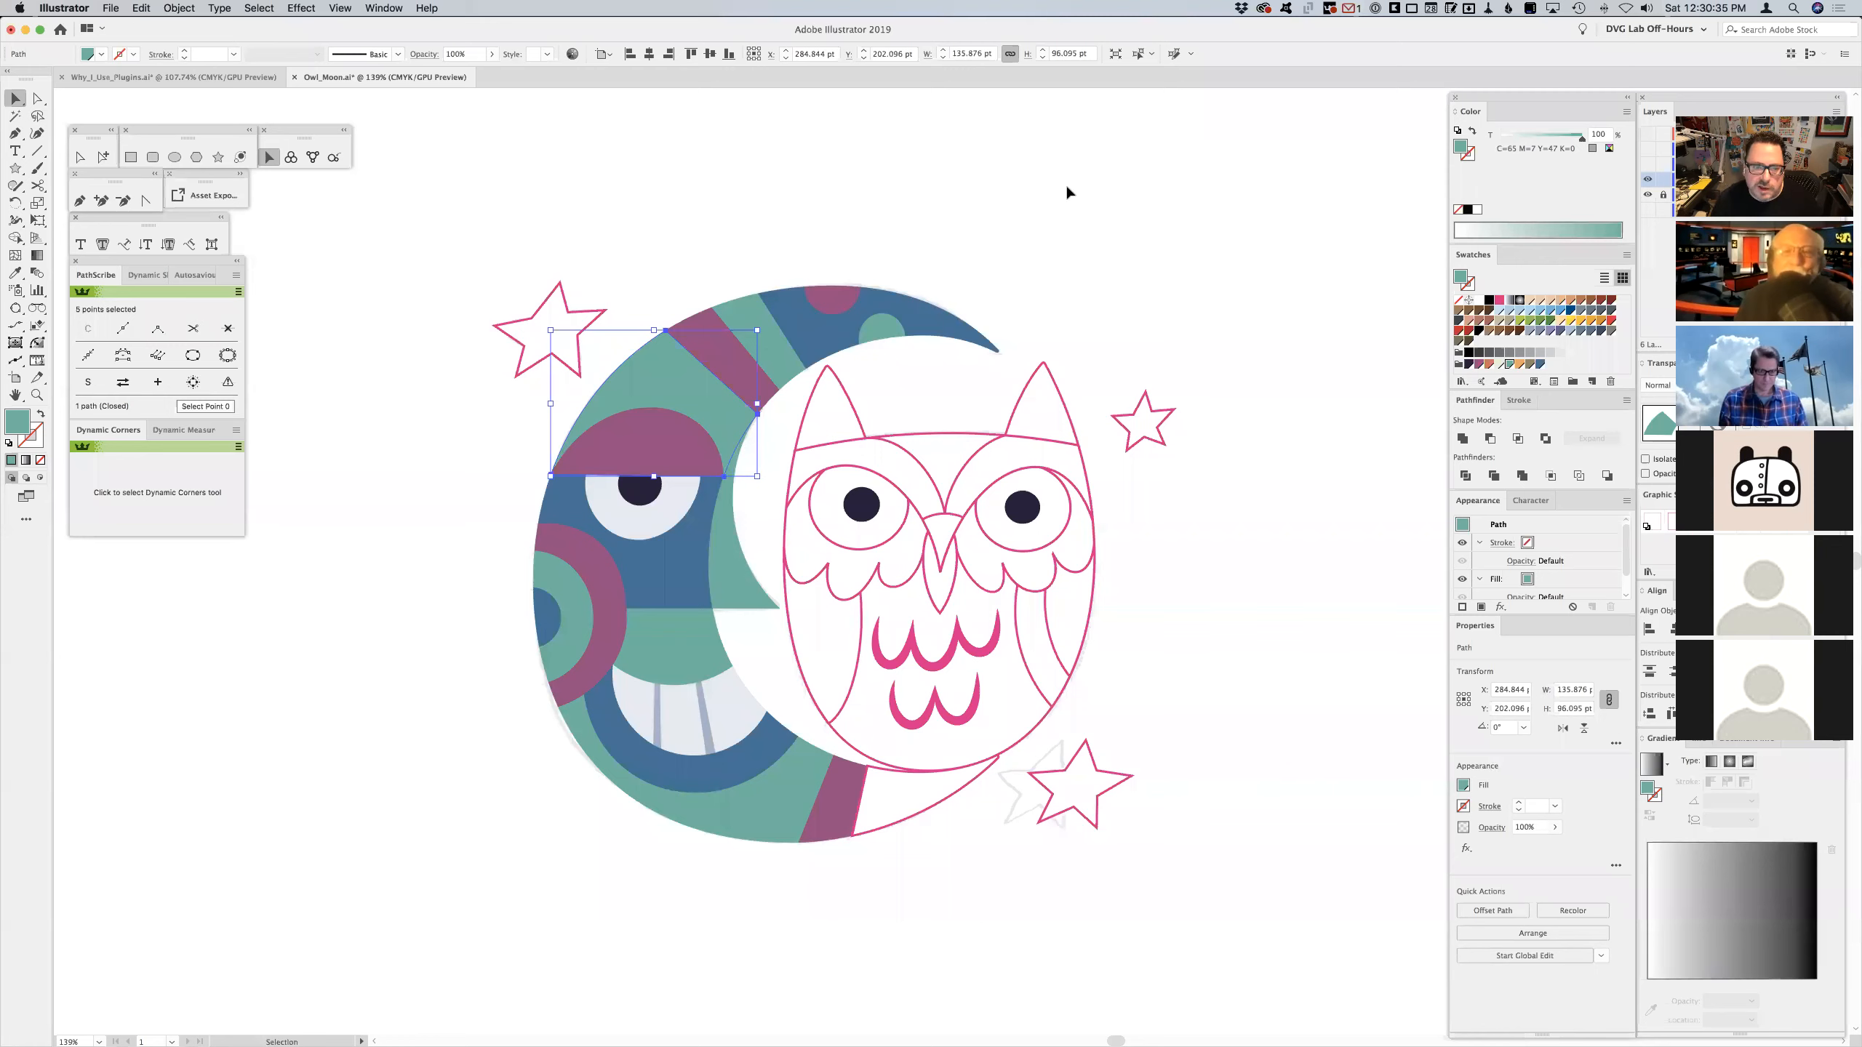
left_click(259, 9)
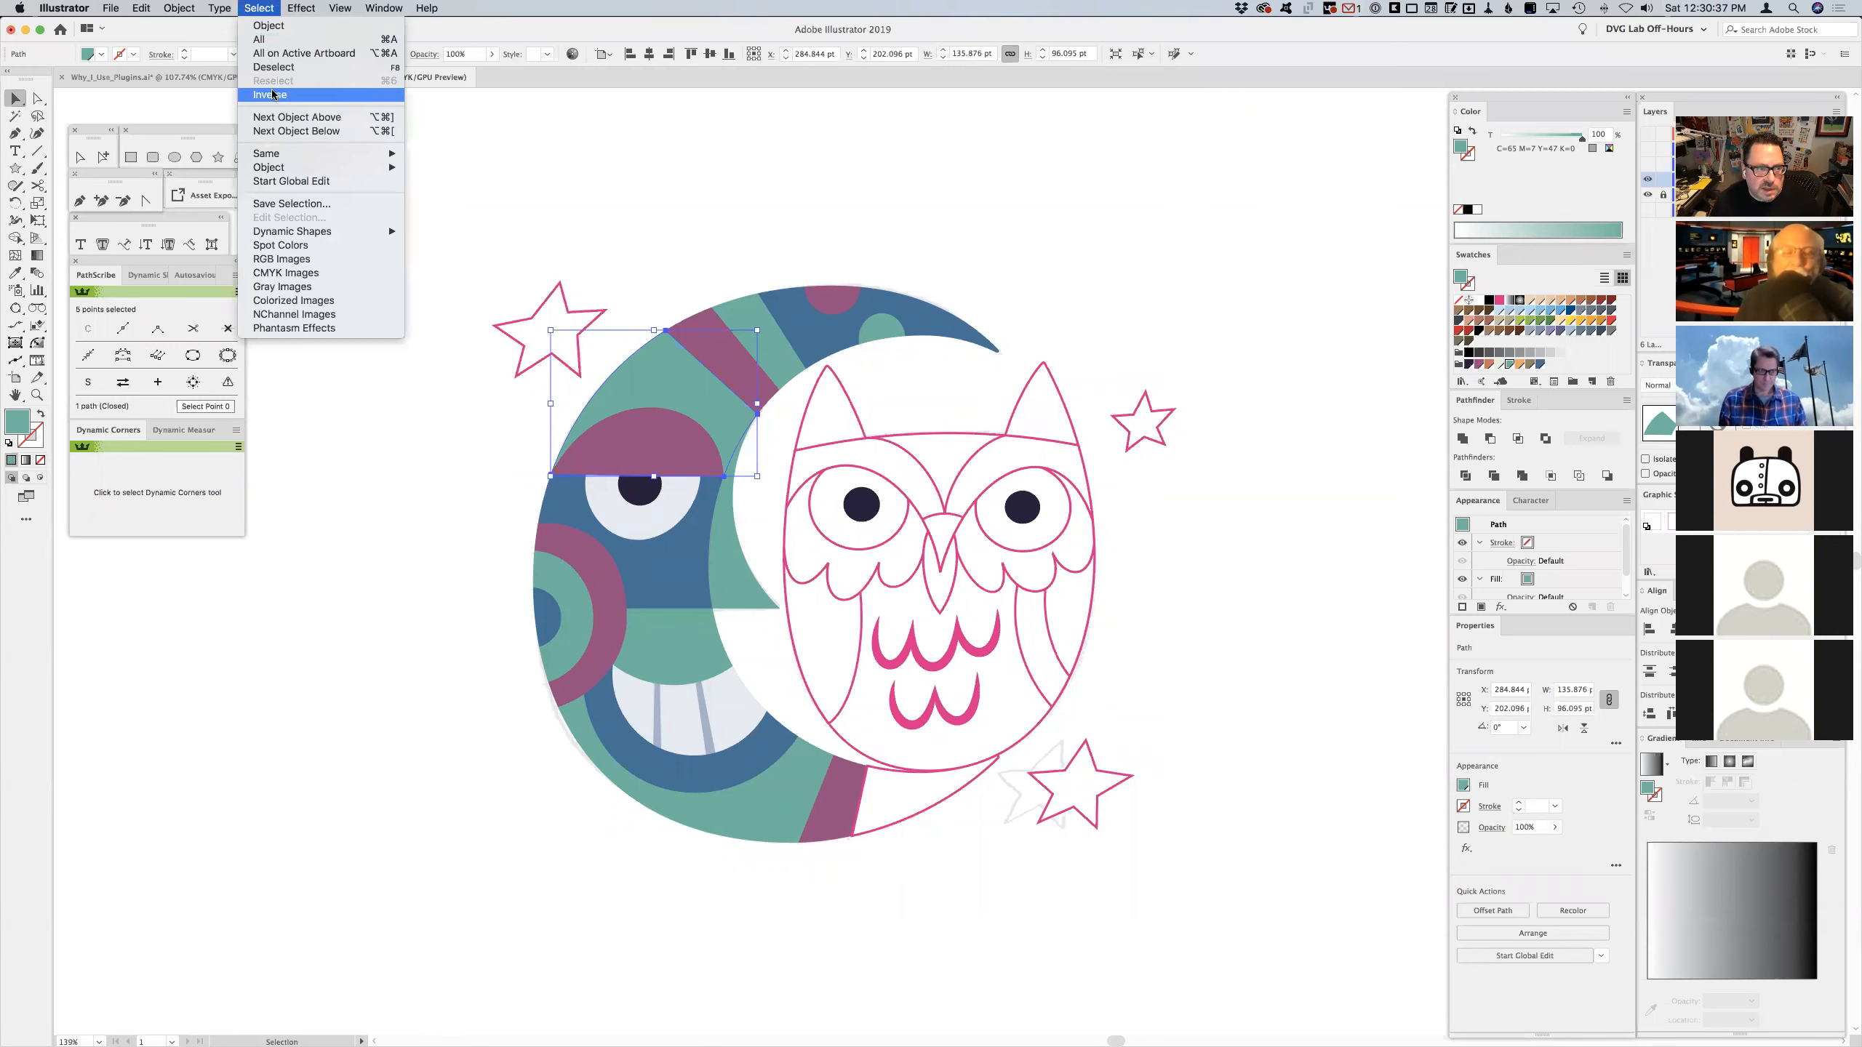
mouse_move(292, 155)
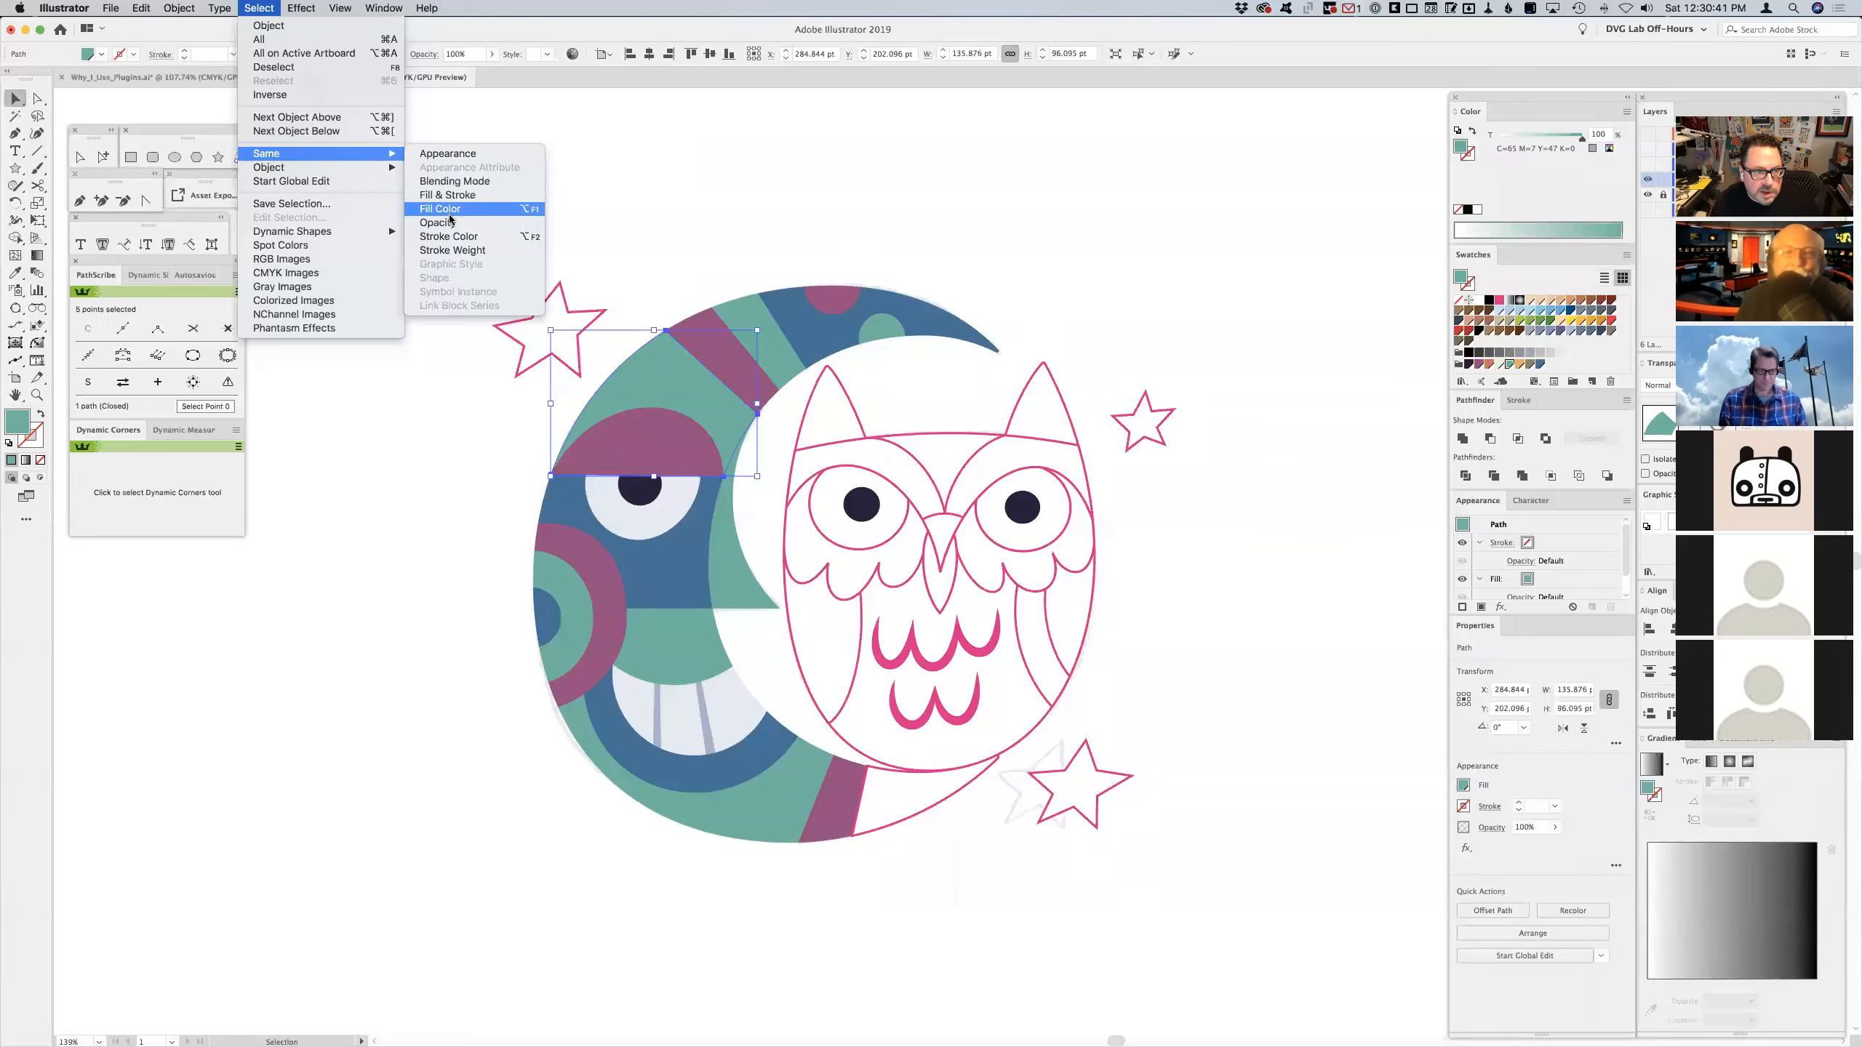
left_click(444, 209)
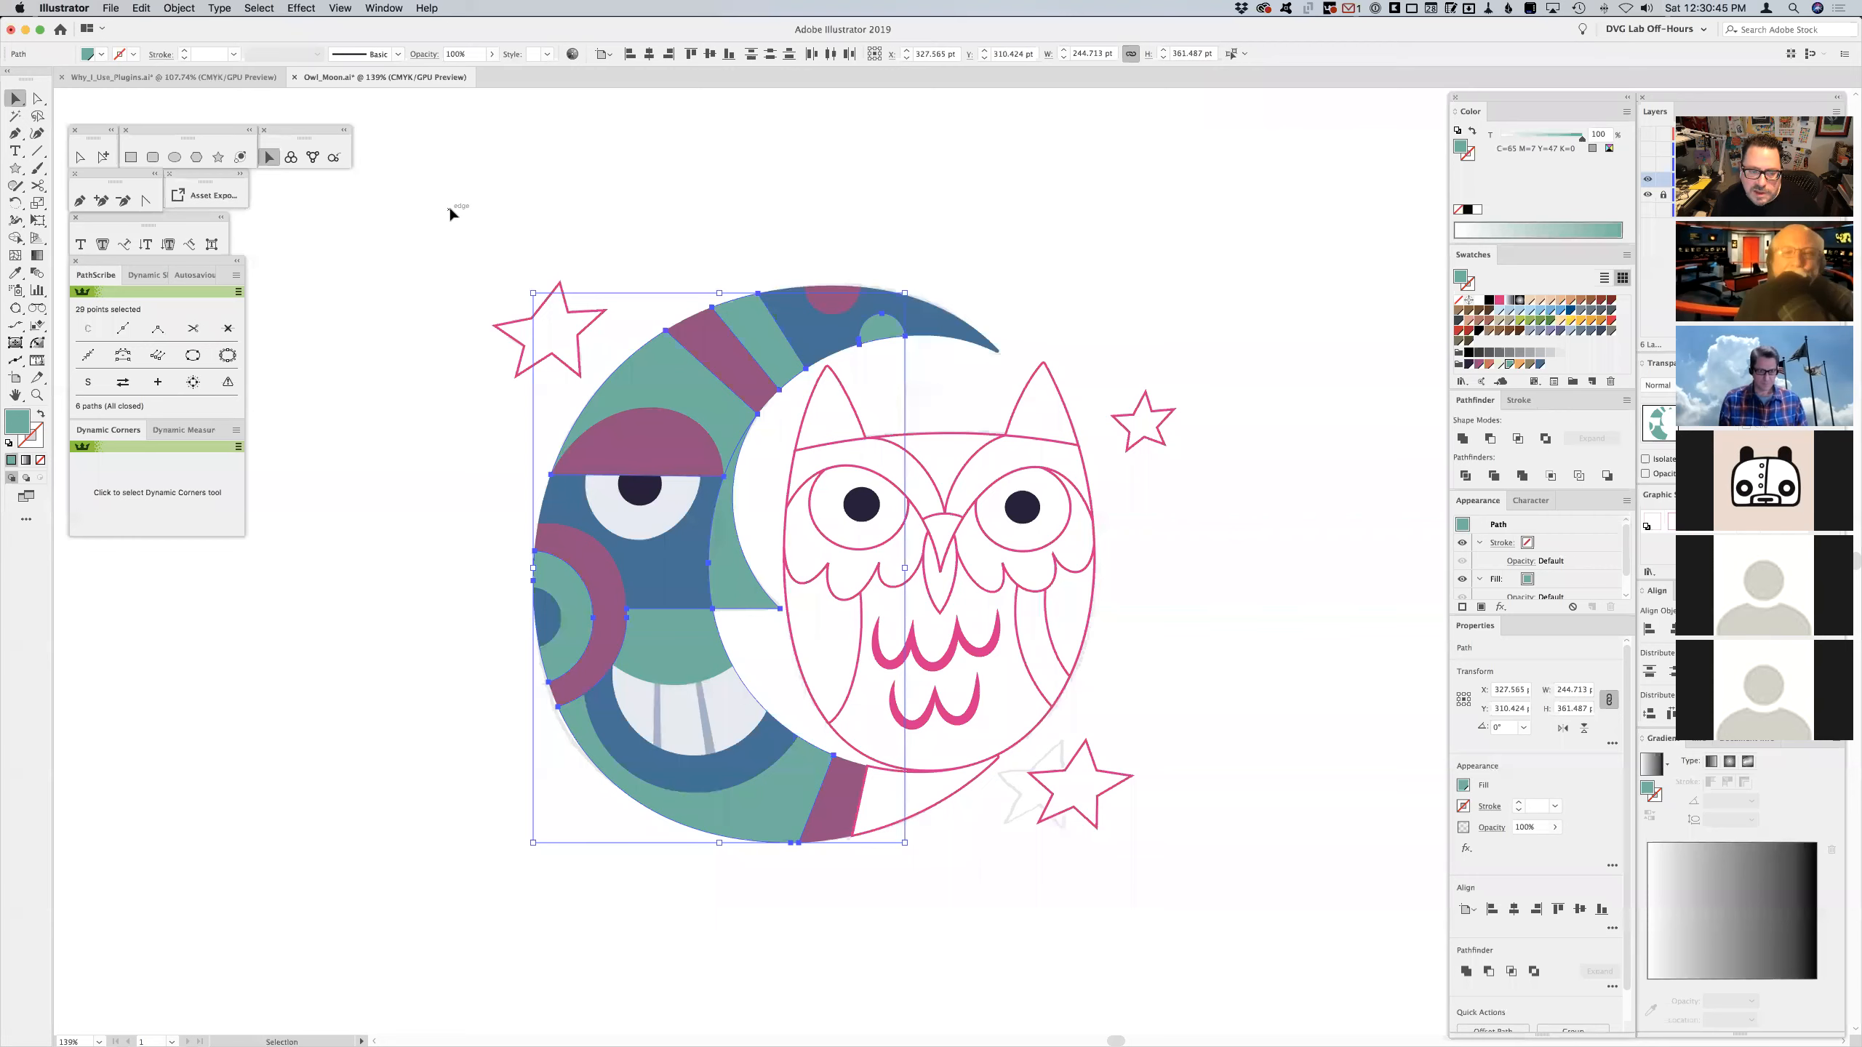
left_click(692, 195)
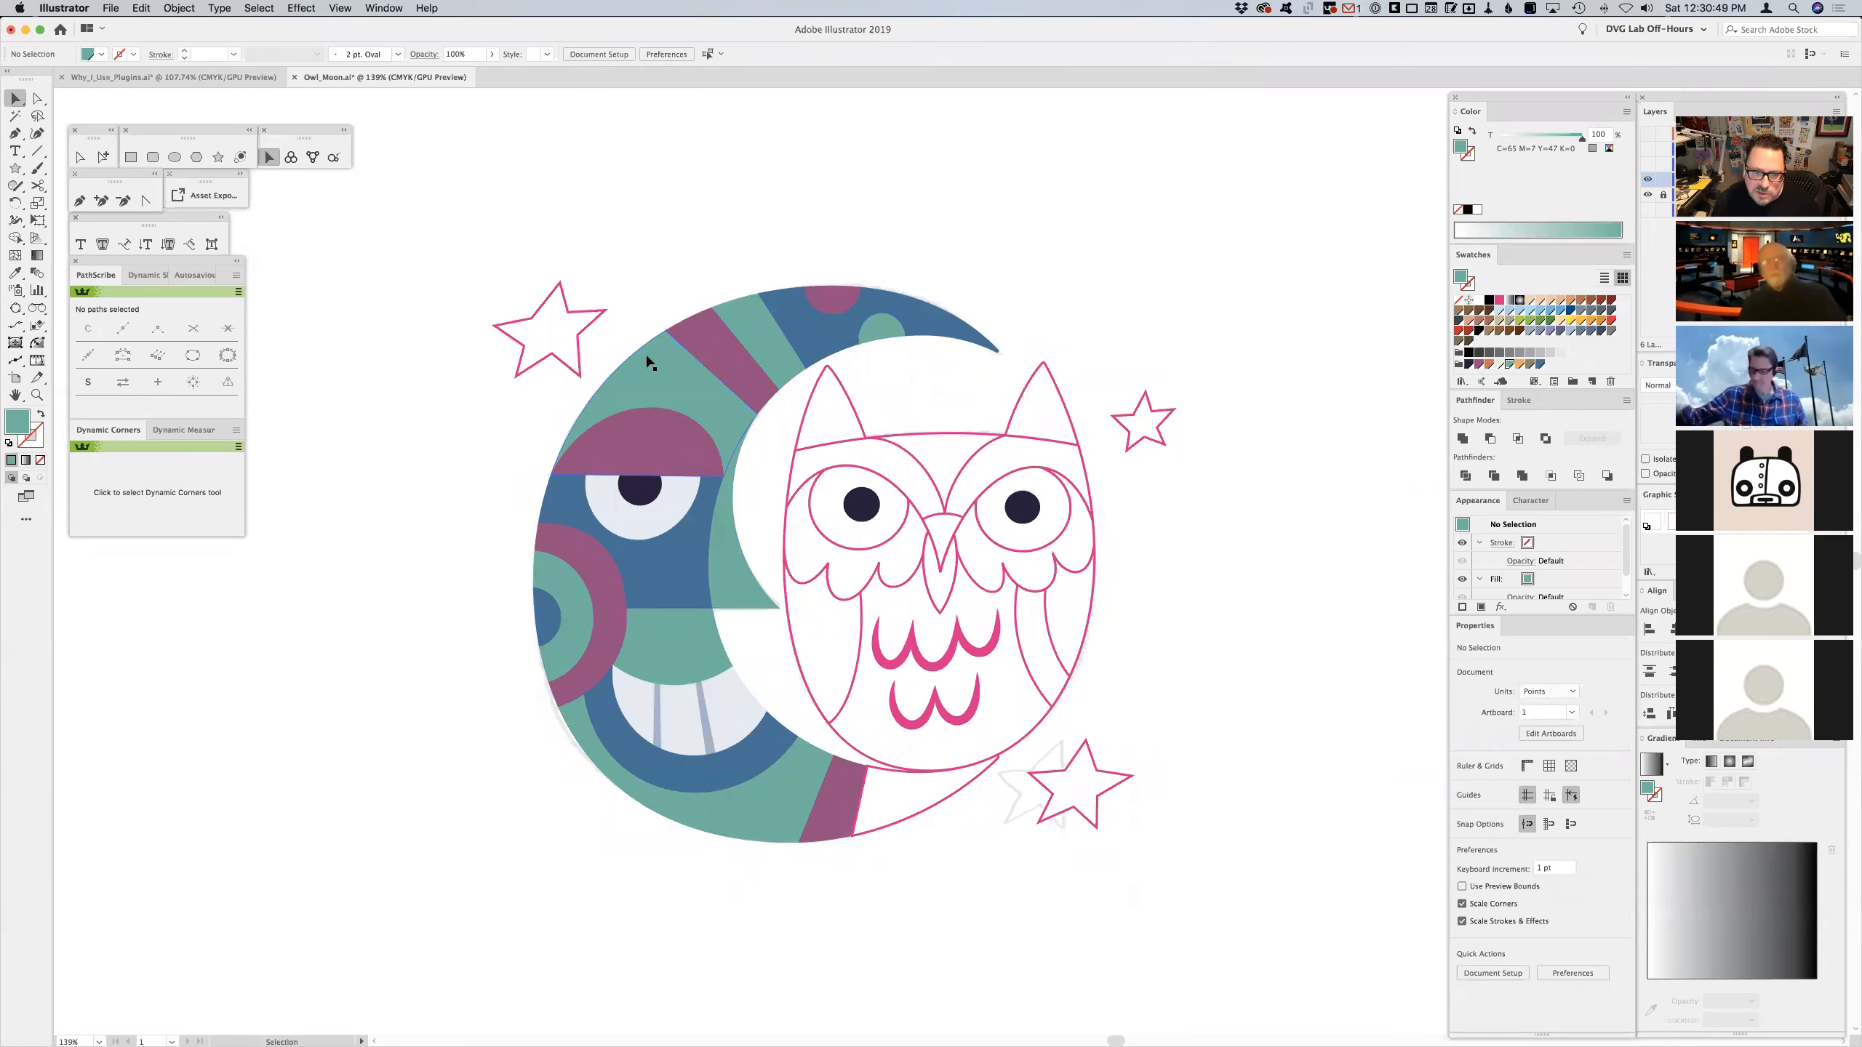
left_click(647, 360)
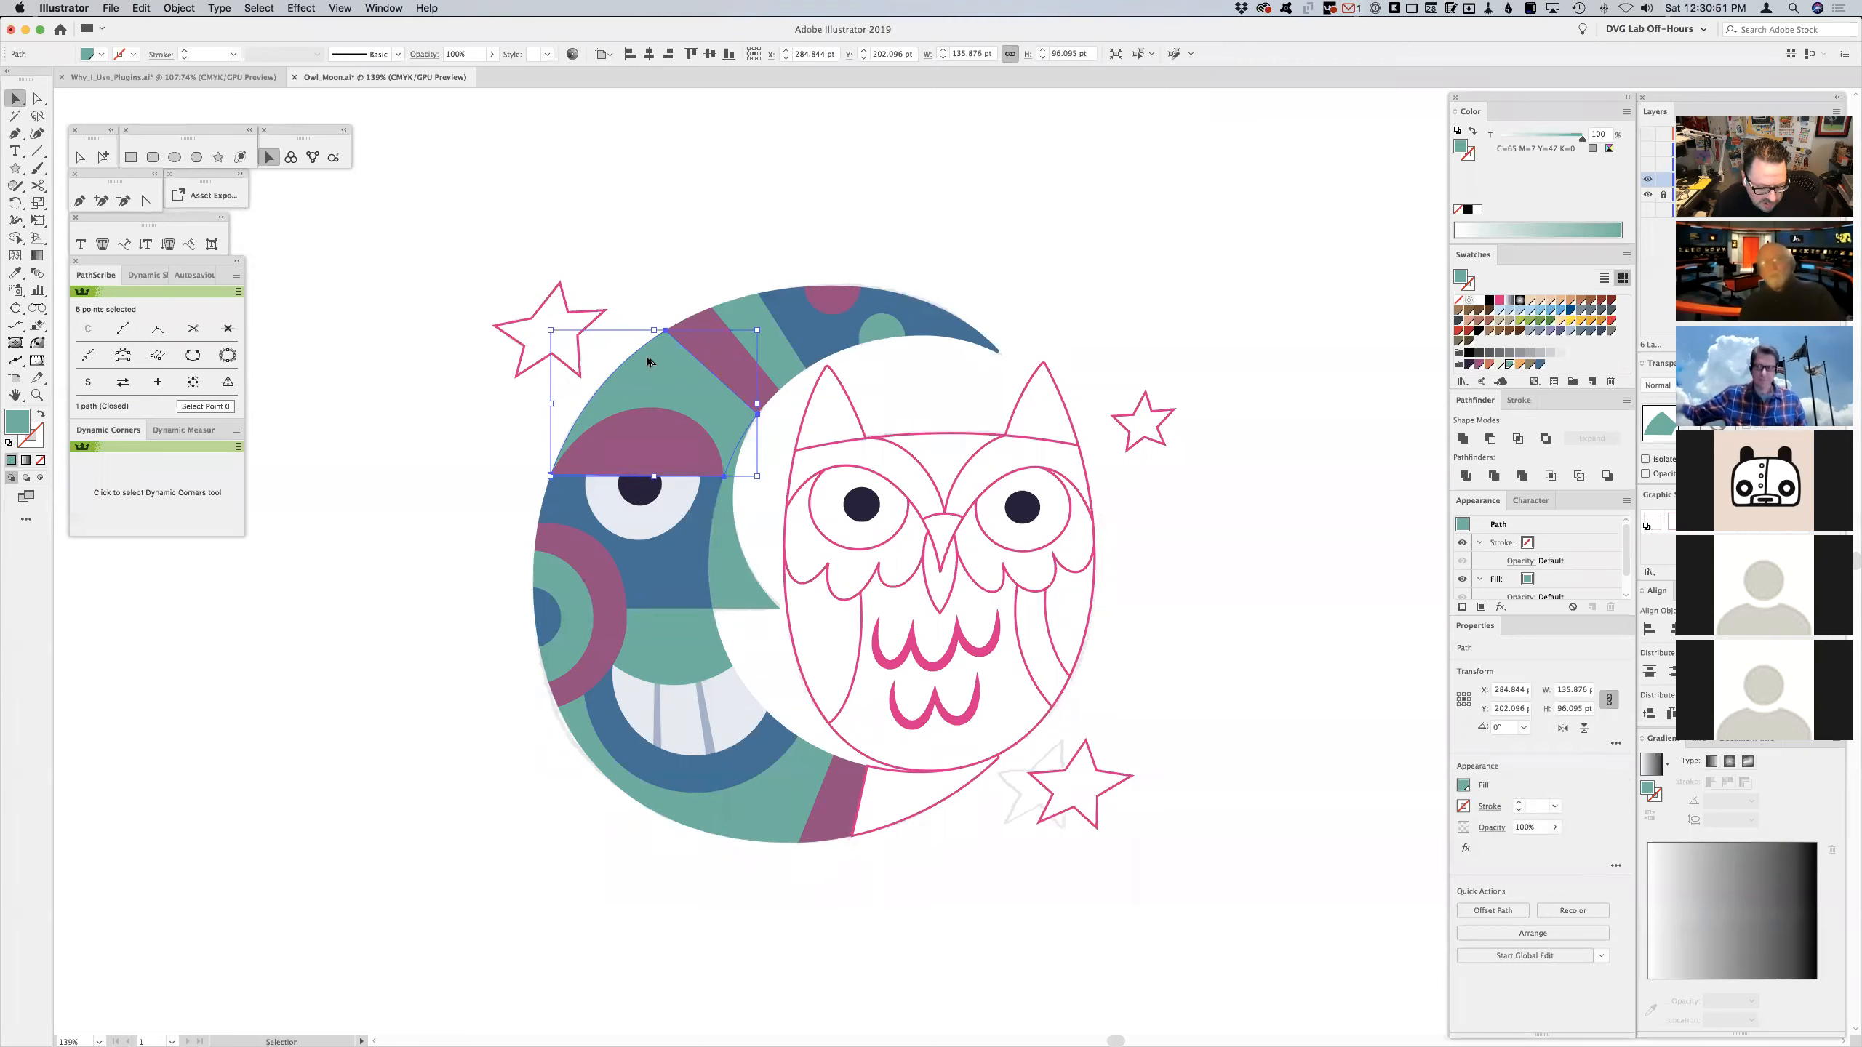
key("super+a")
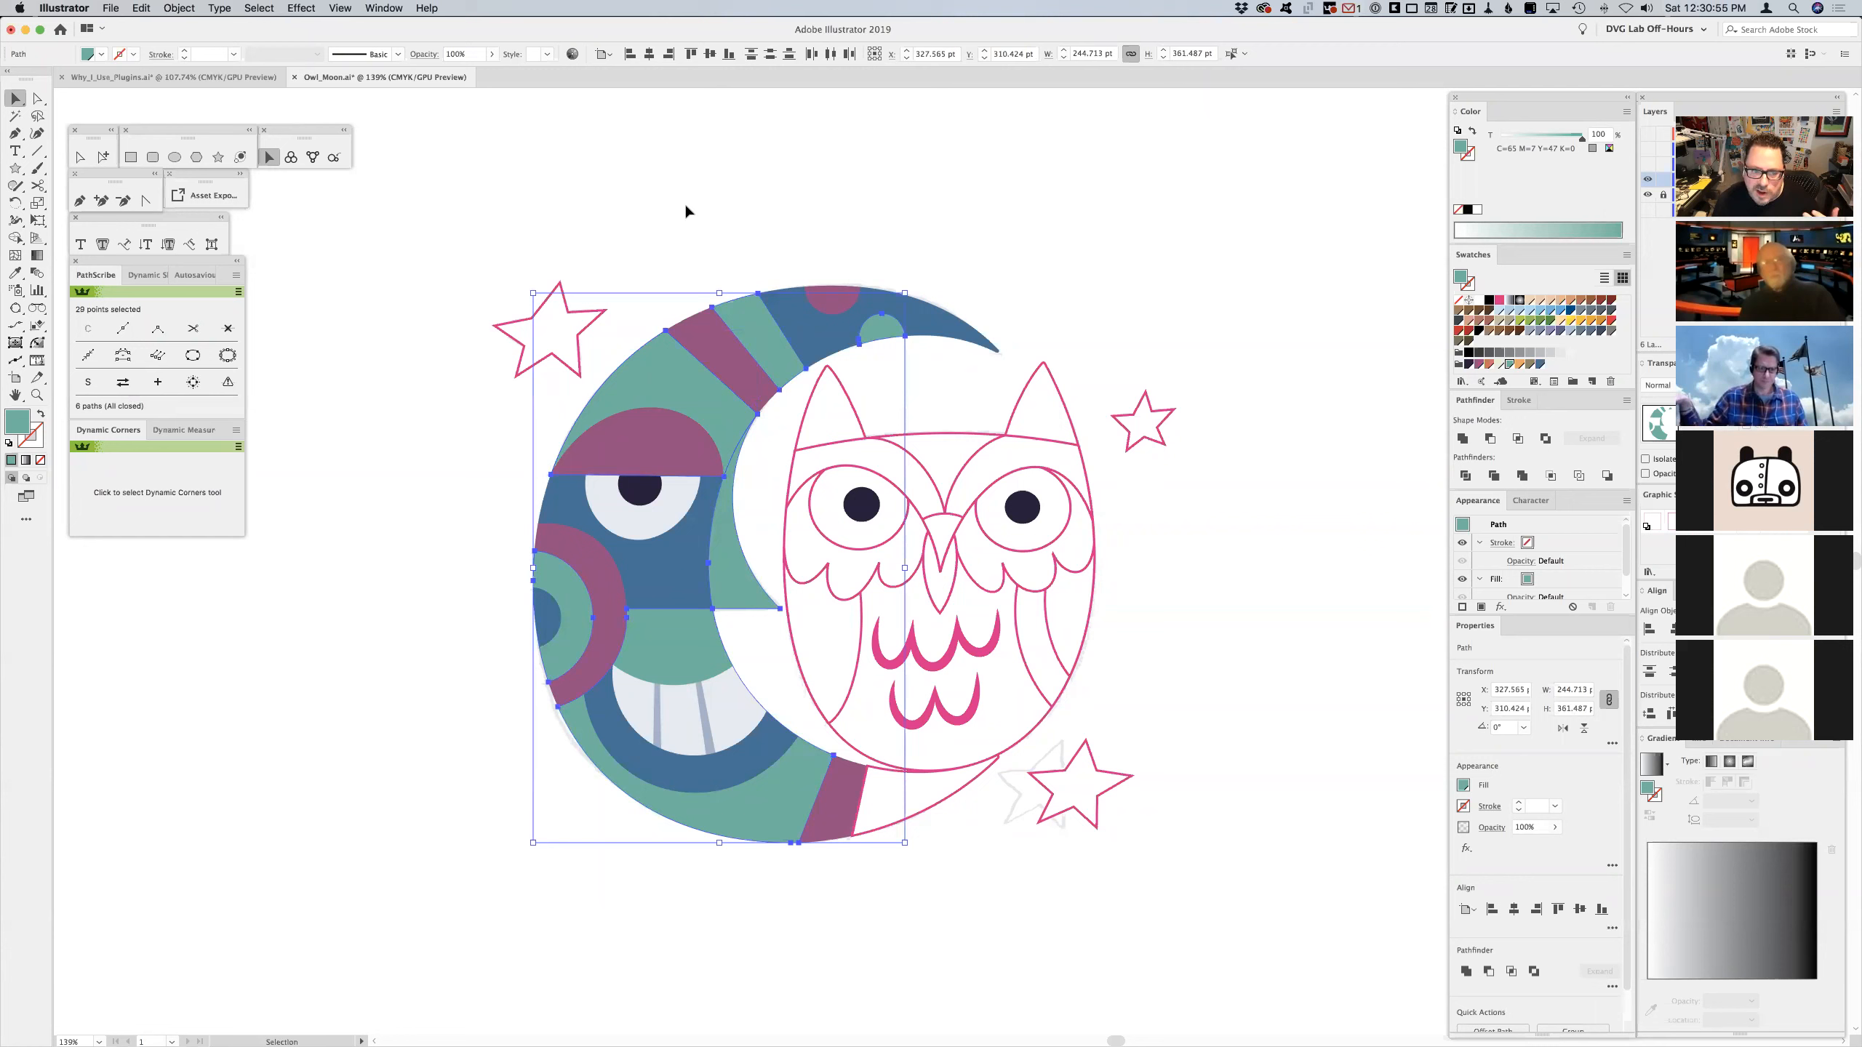
- Recolor the curved nose panel beside the moon's eye with the eyelid's plum fill using the Eyedropper
left_click(744, 610)
left_click(741, 605)
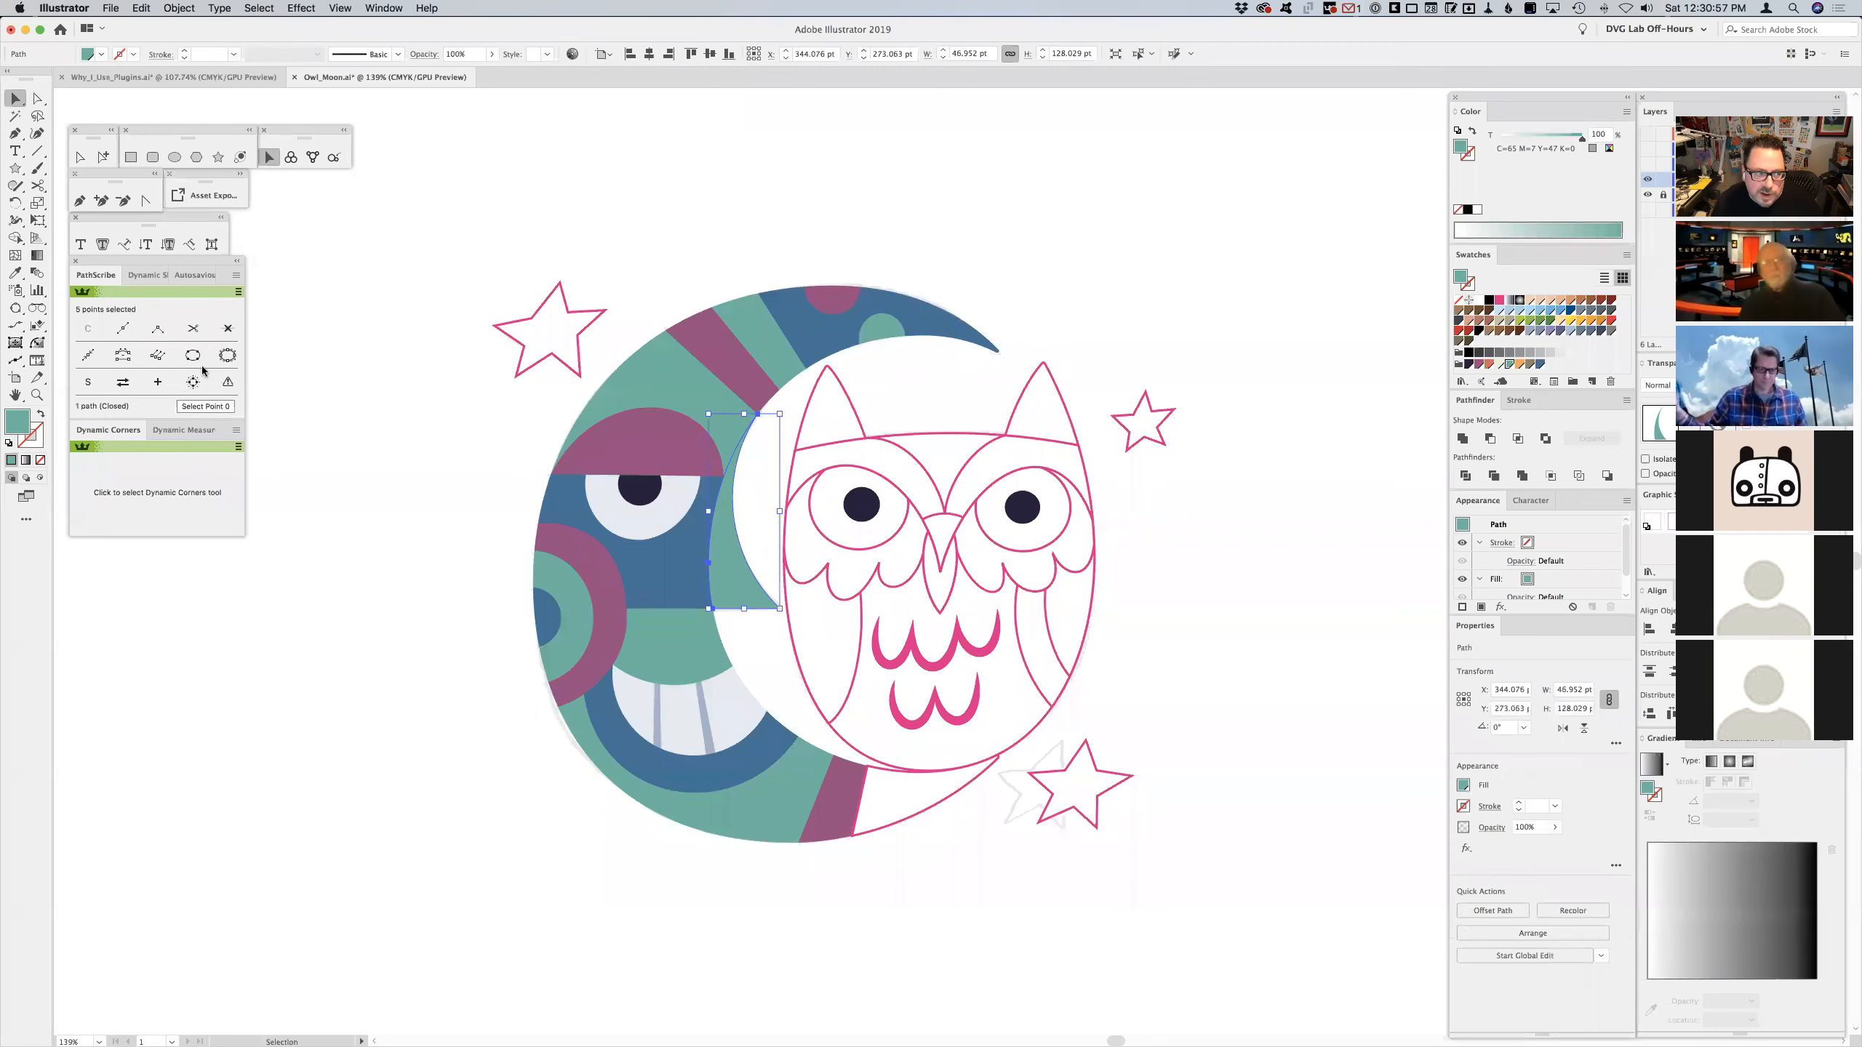
left_click(14, 272)
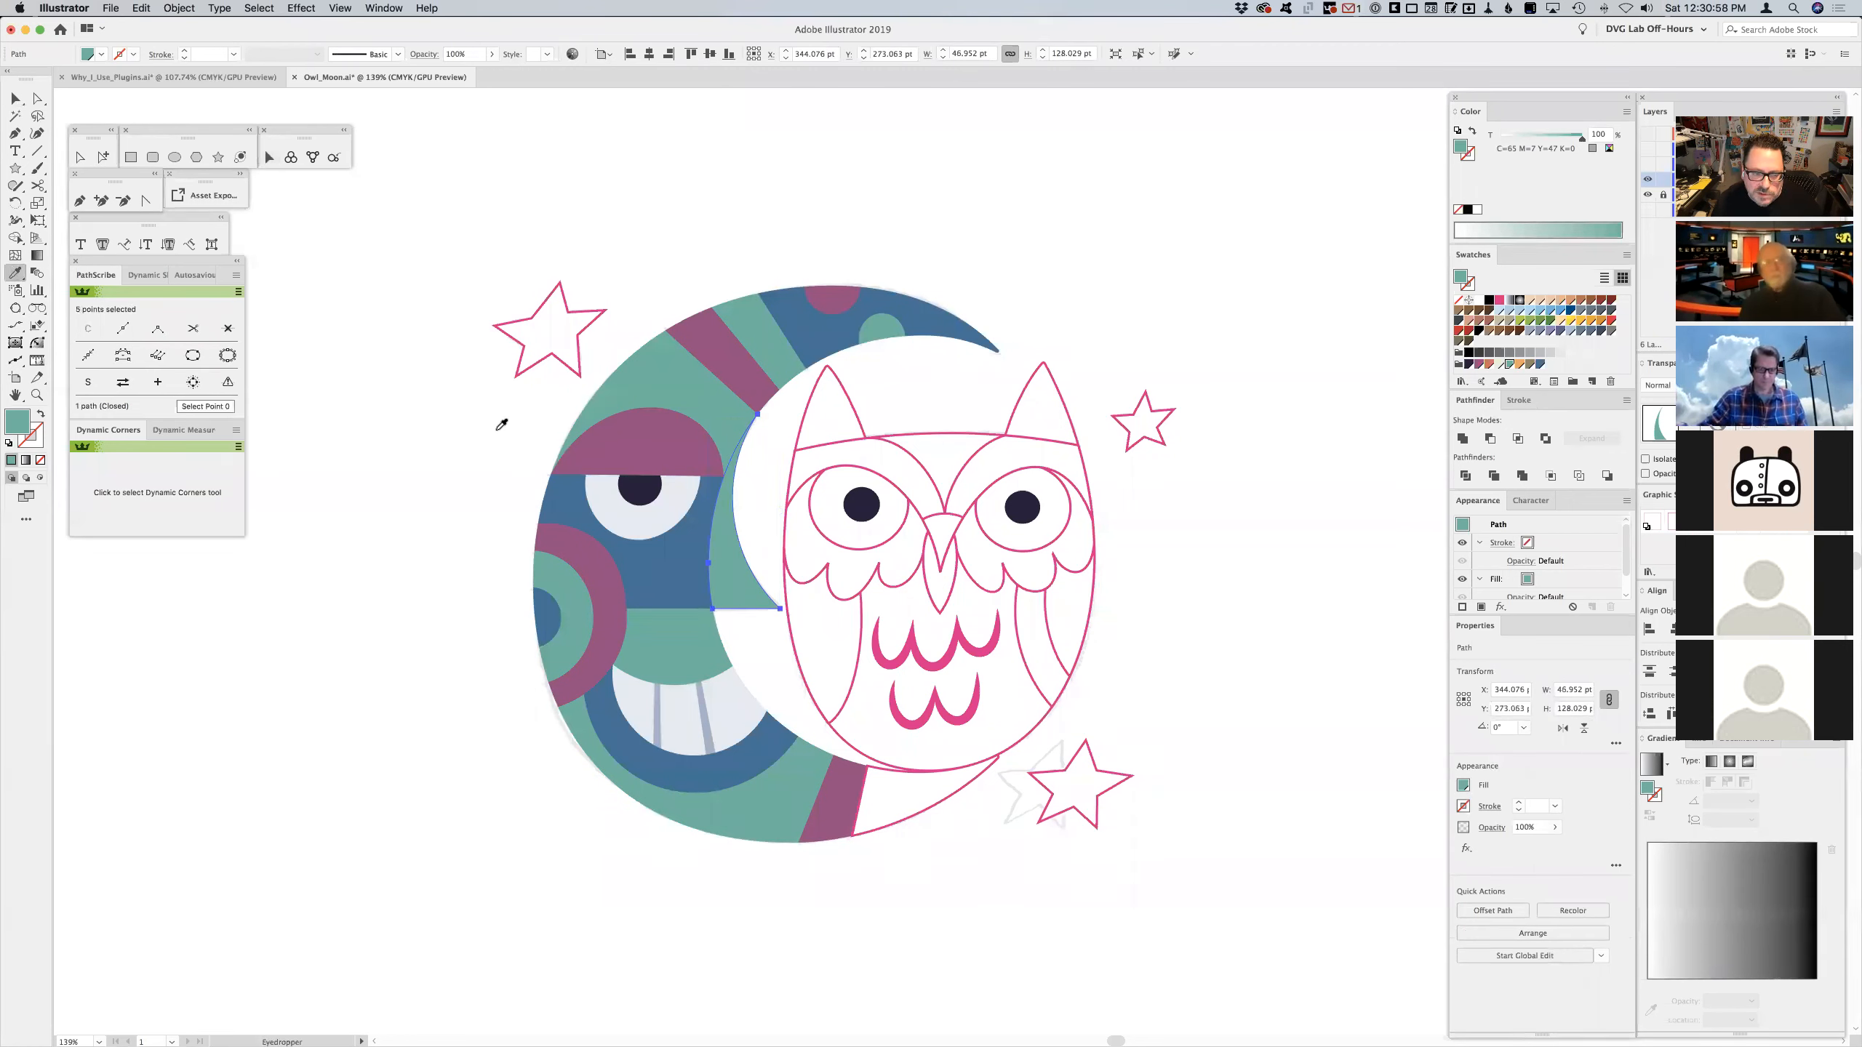
left_click(653, 437)
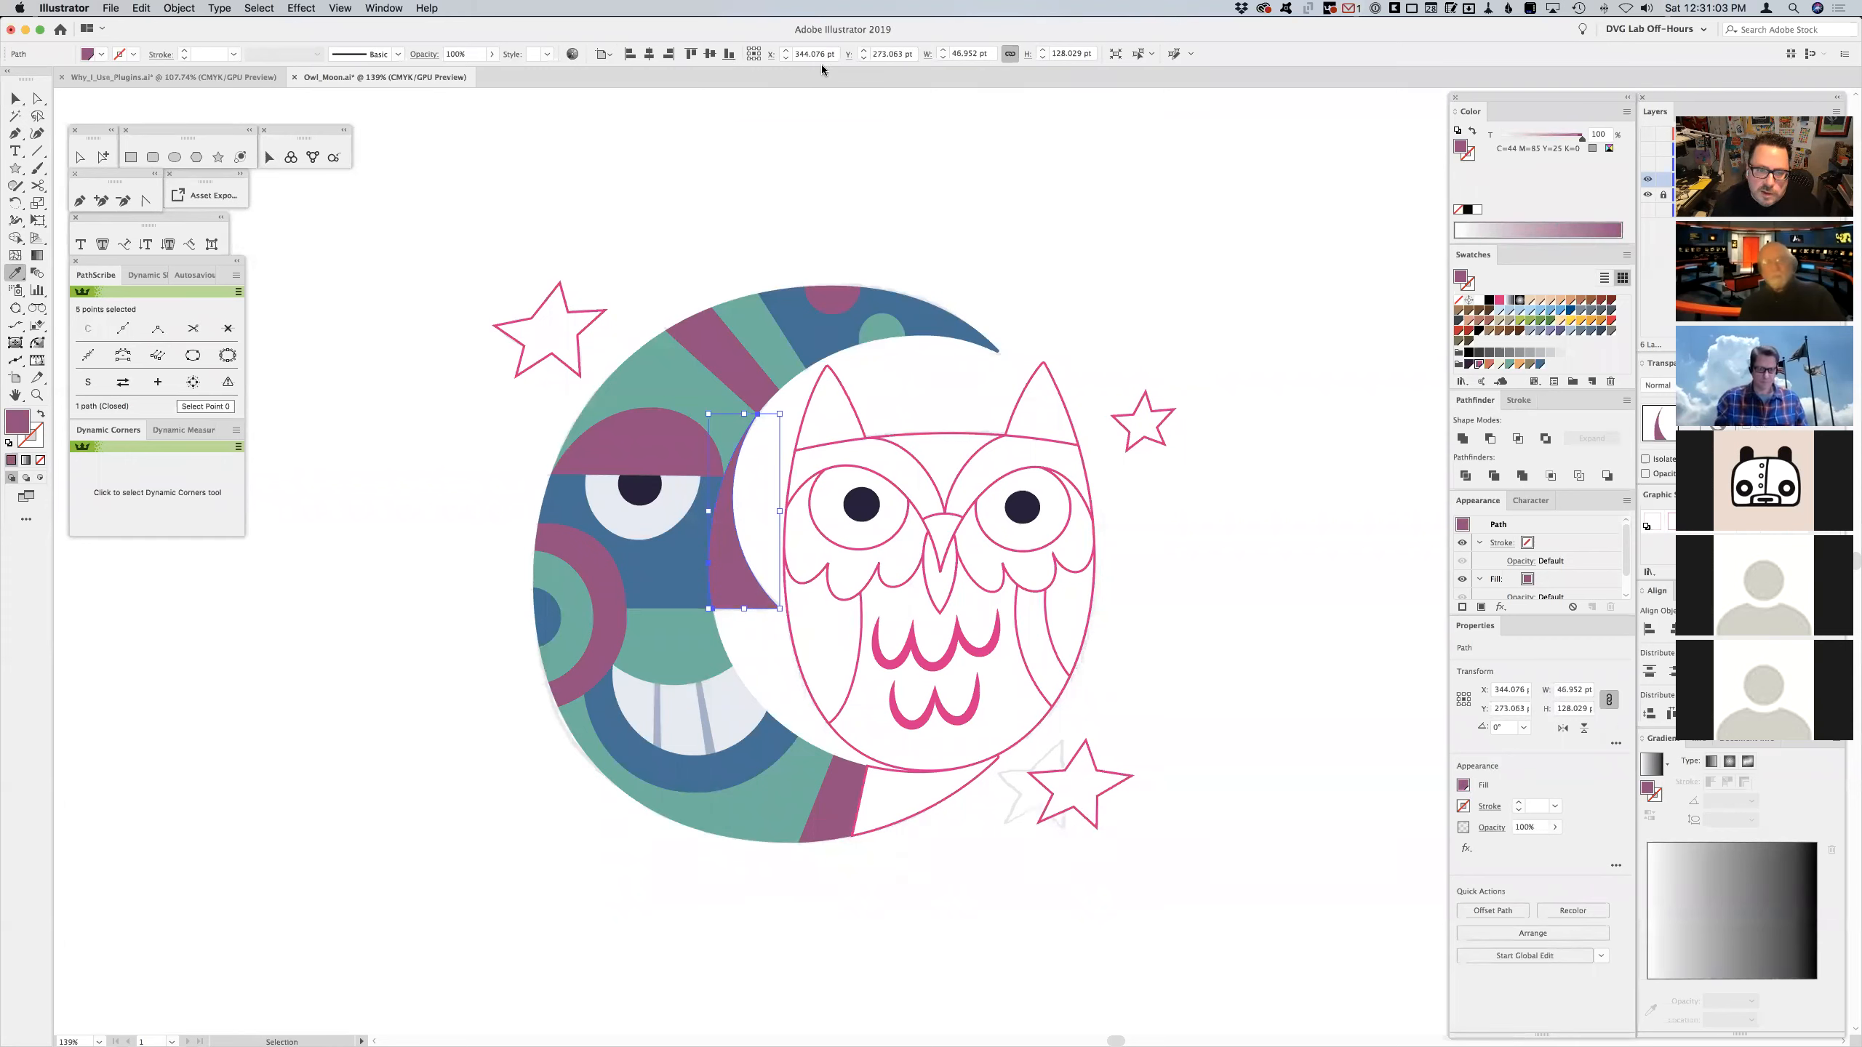
key("super+shift+a")
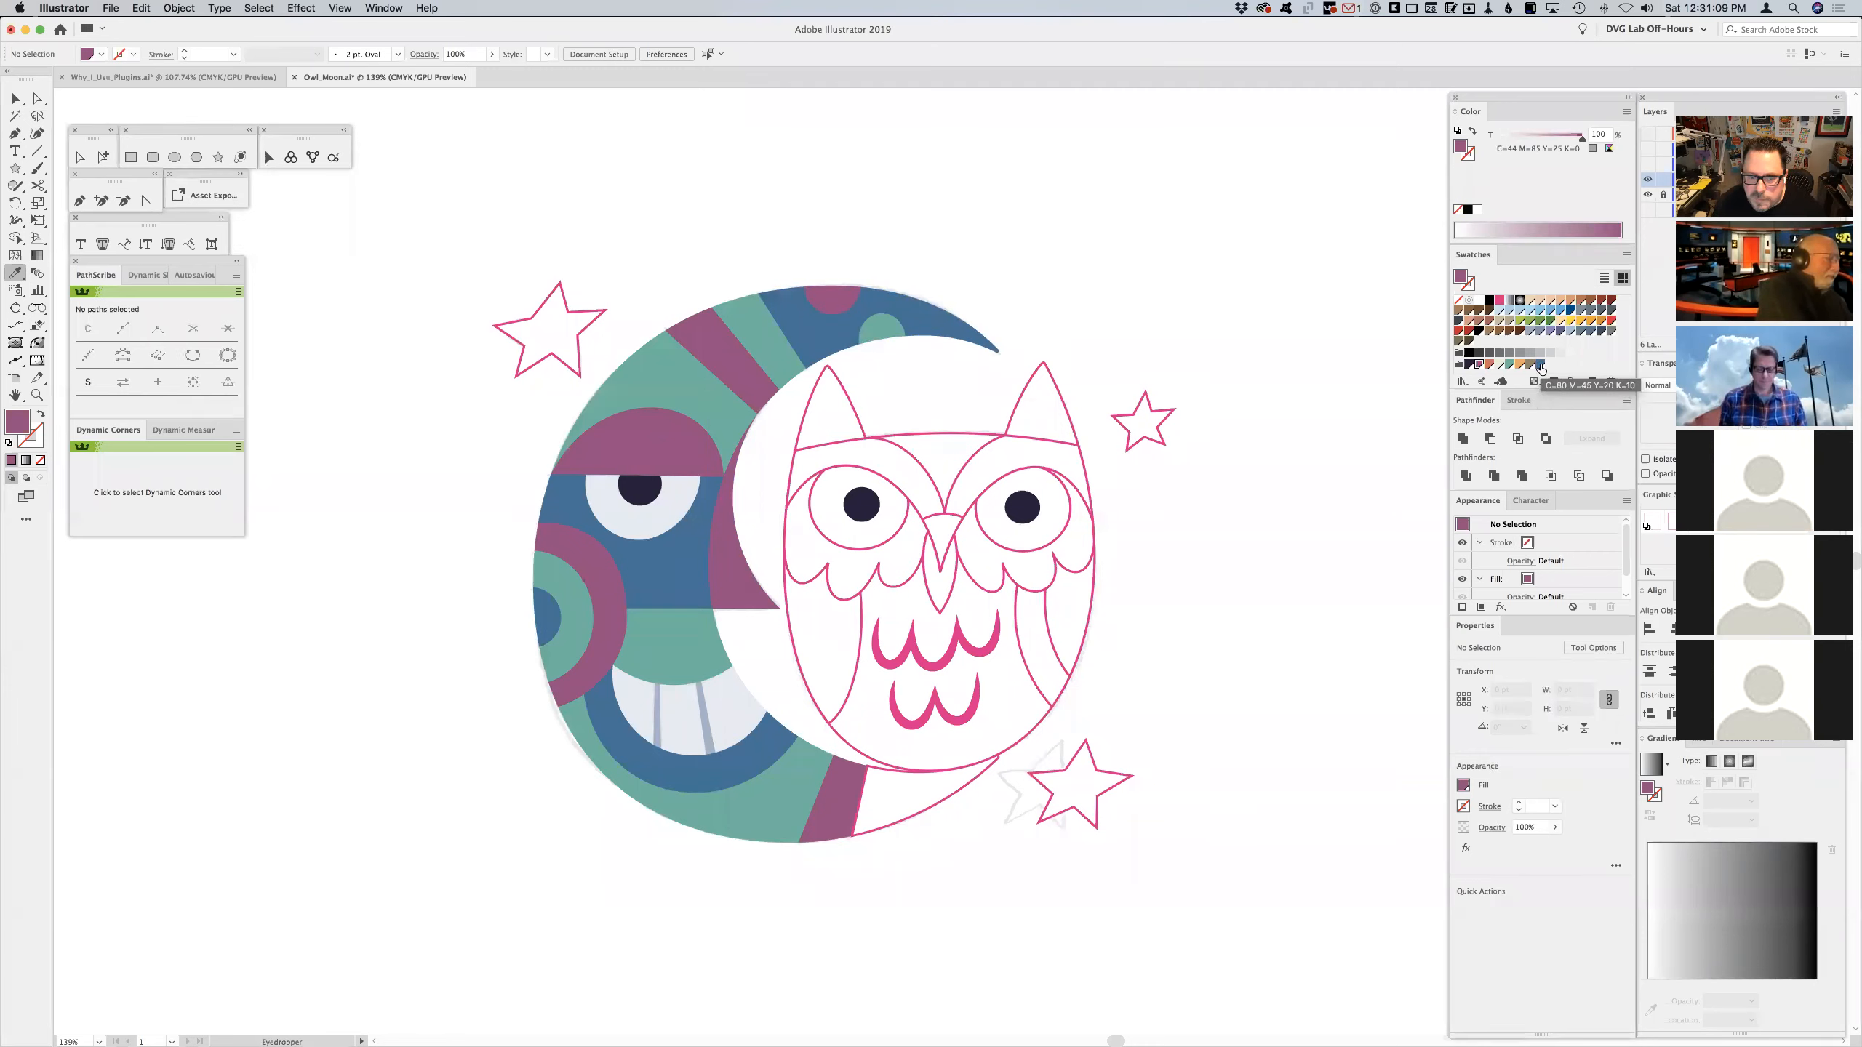
- Give the moon's lower crescent tip the lips' blue fill with the Eyedropper
left_click(915, 812, "super")
left_click(766, 751)
left_click(918, 859, "super")
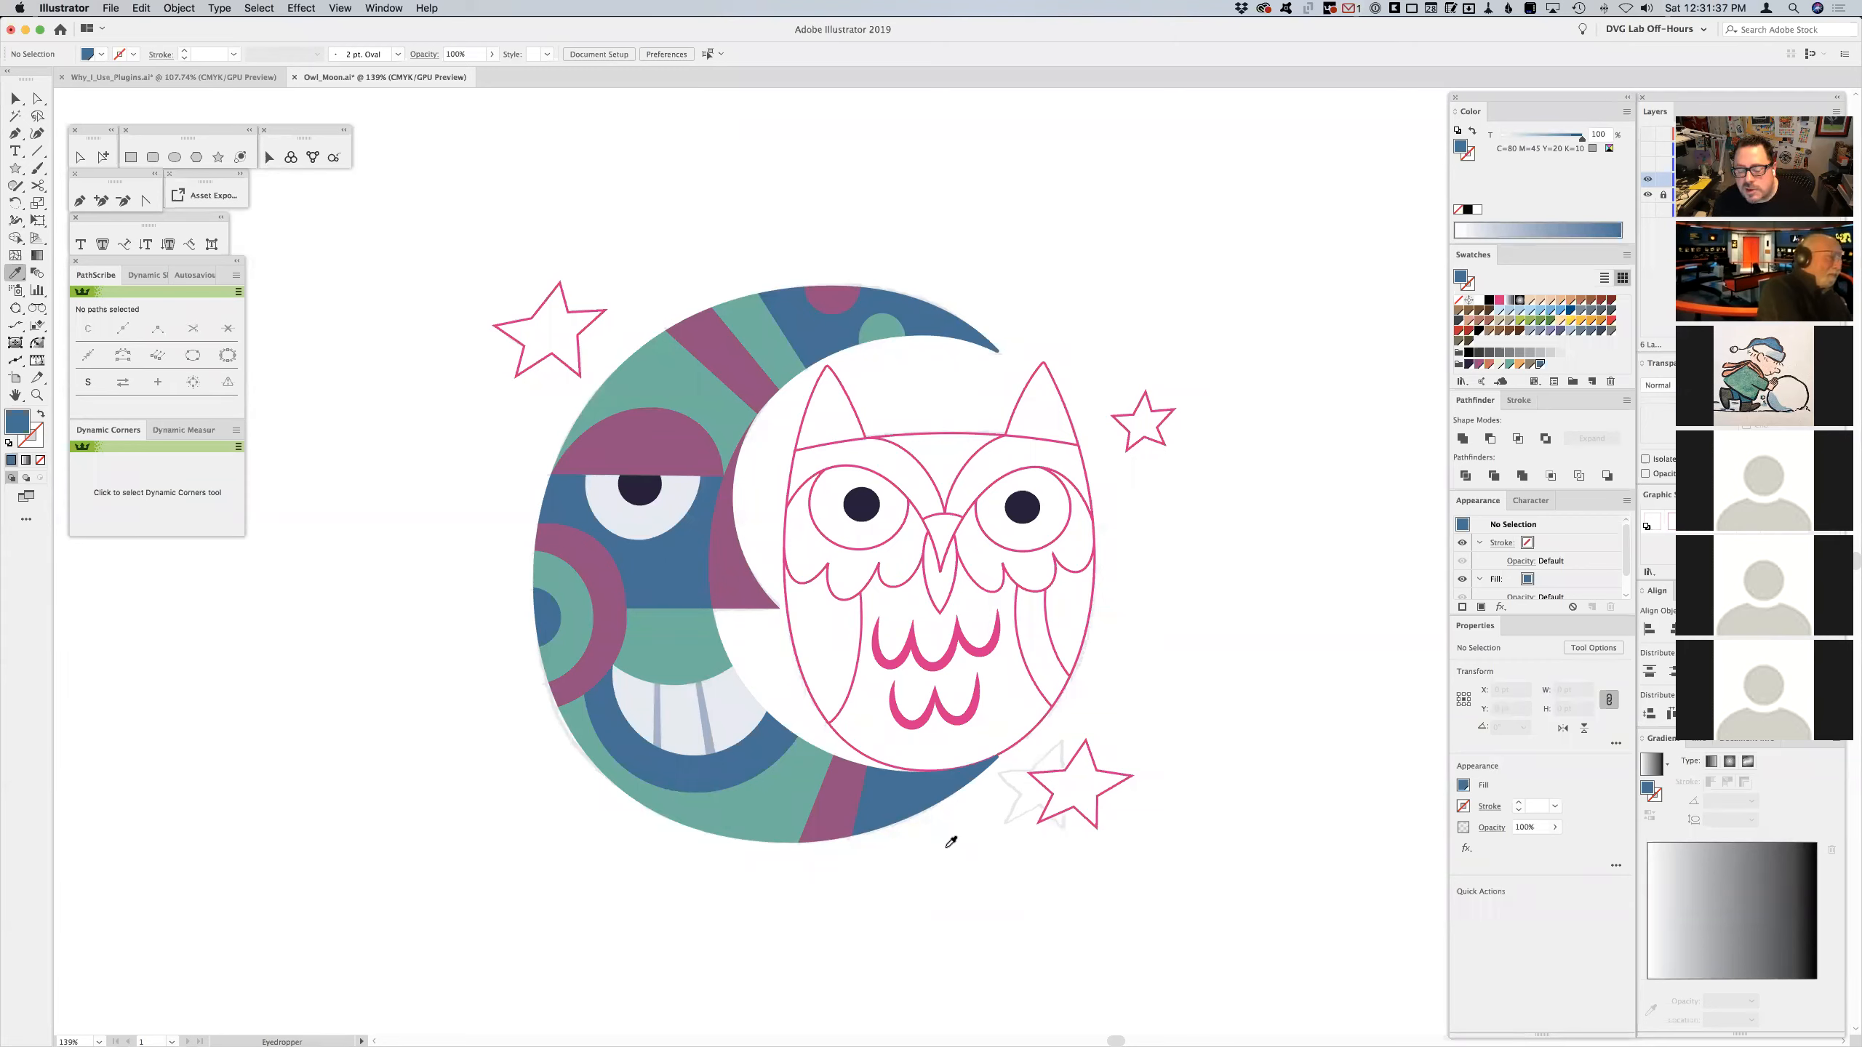
- Try a -30% Saturate adjustment on the moon's blue eye panel and plum eyelid with the preview enabled
key("v")
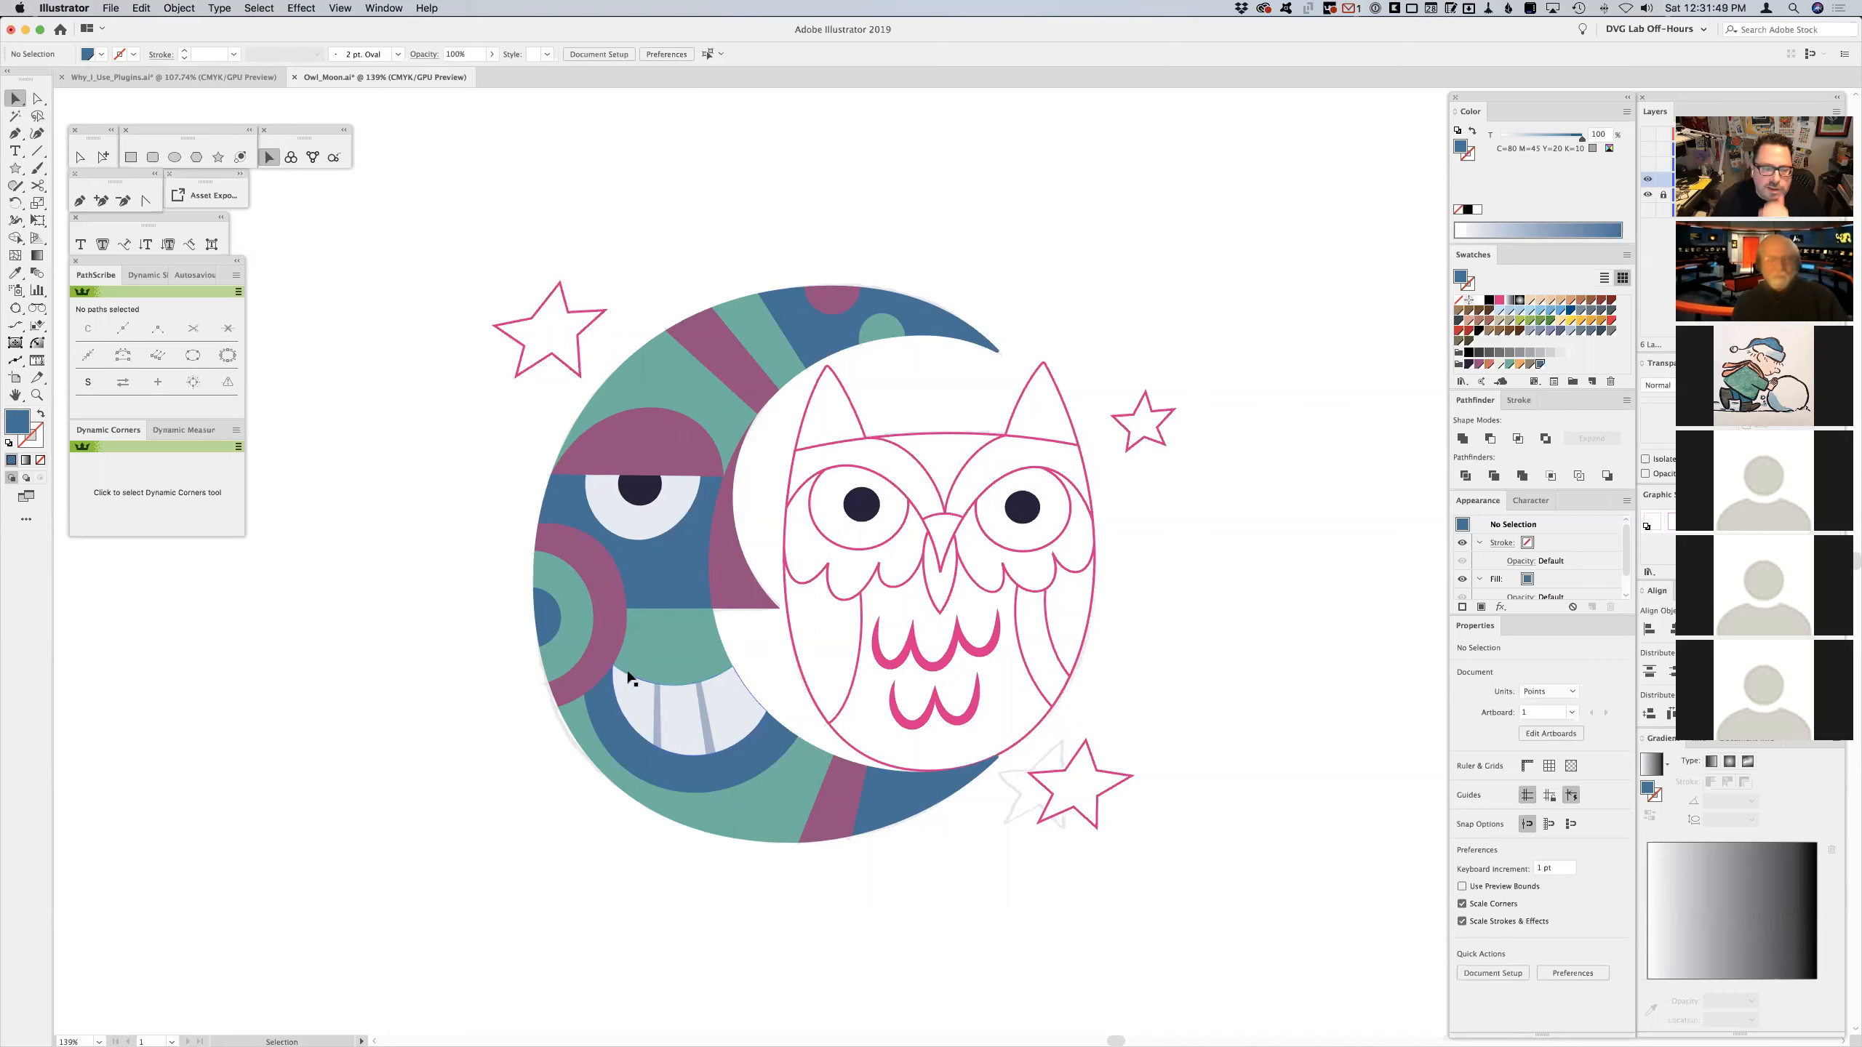
left_click(653, 573)
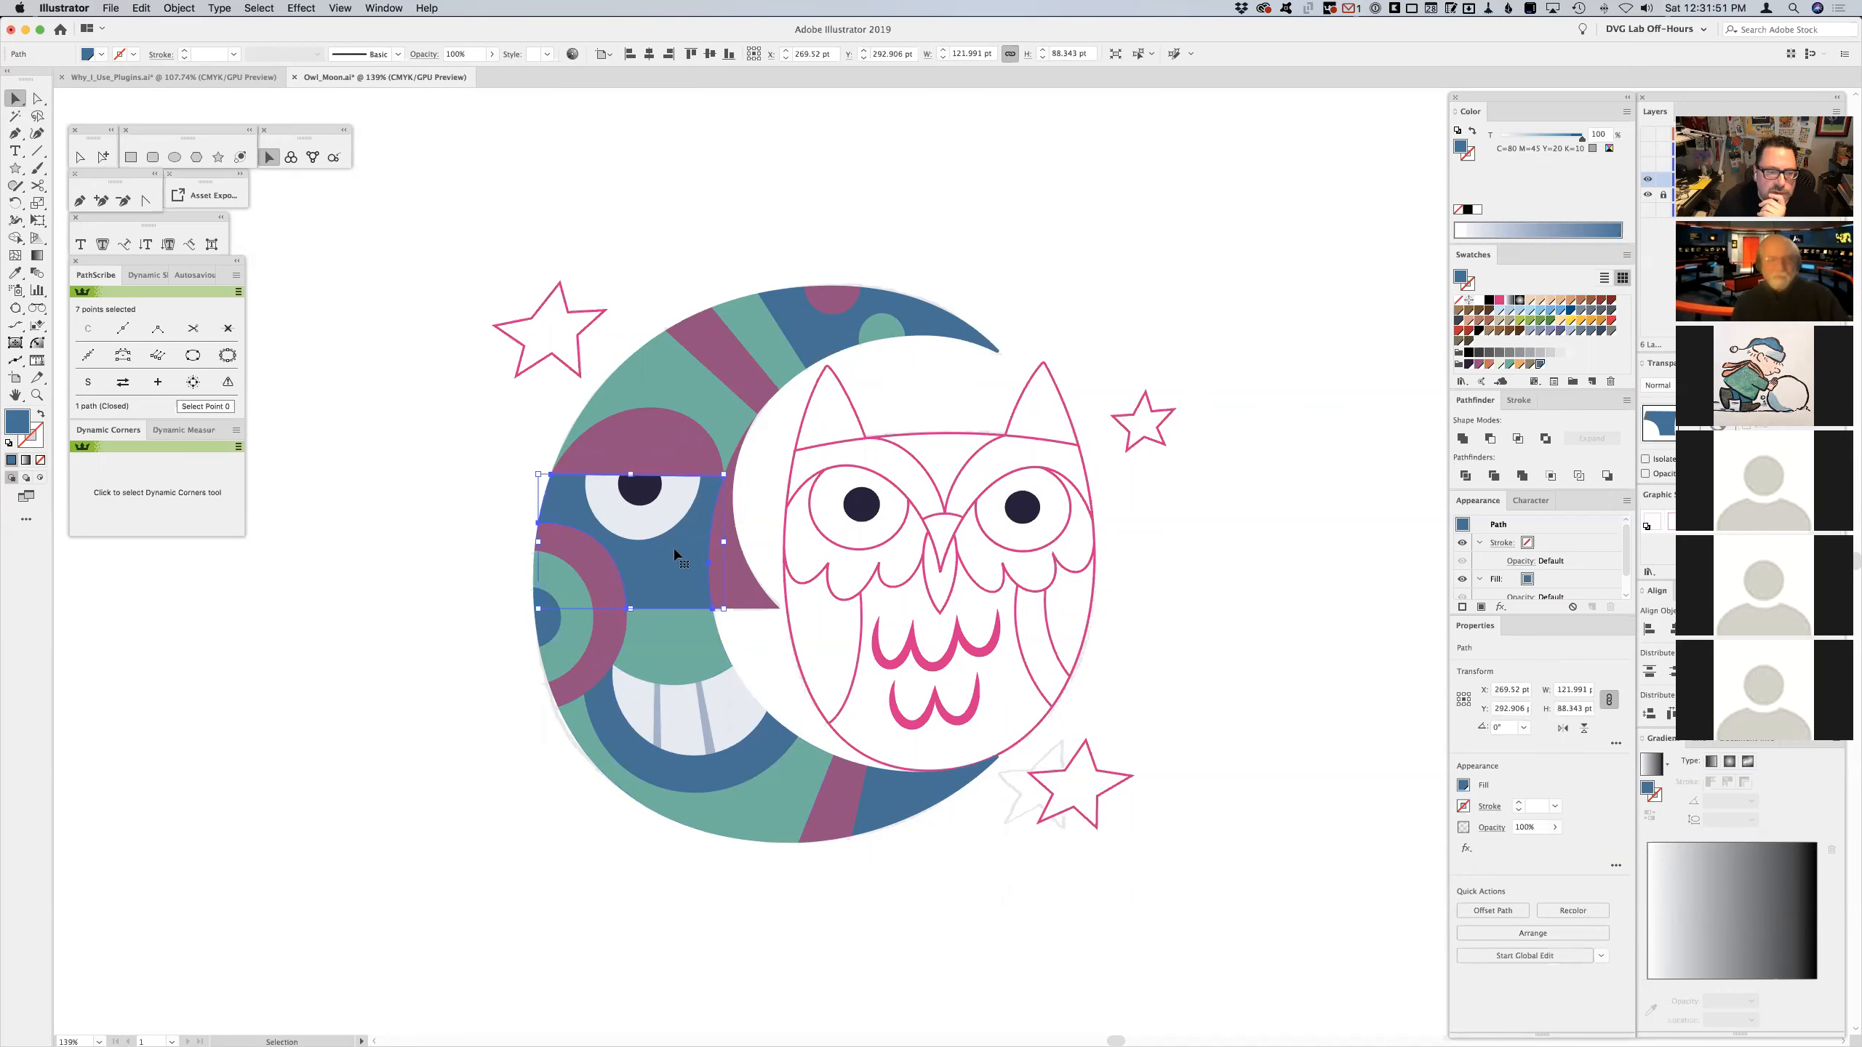
left_click(653, 449, "shift")
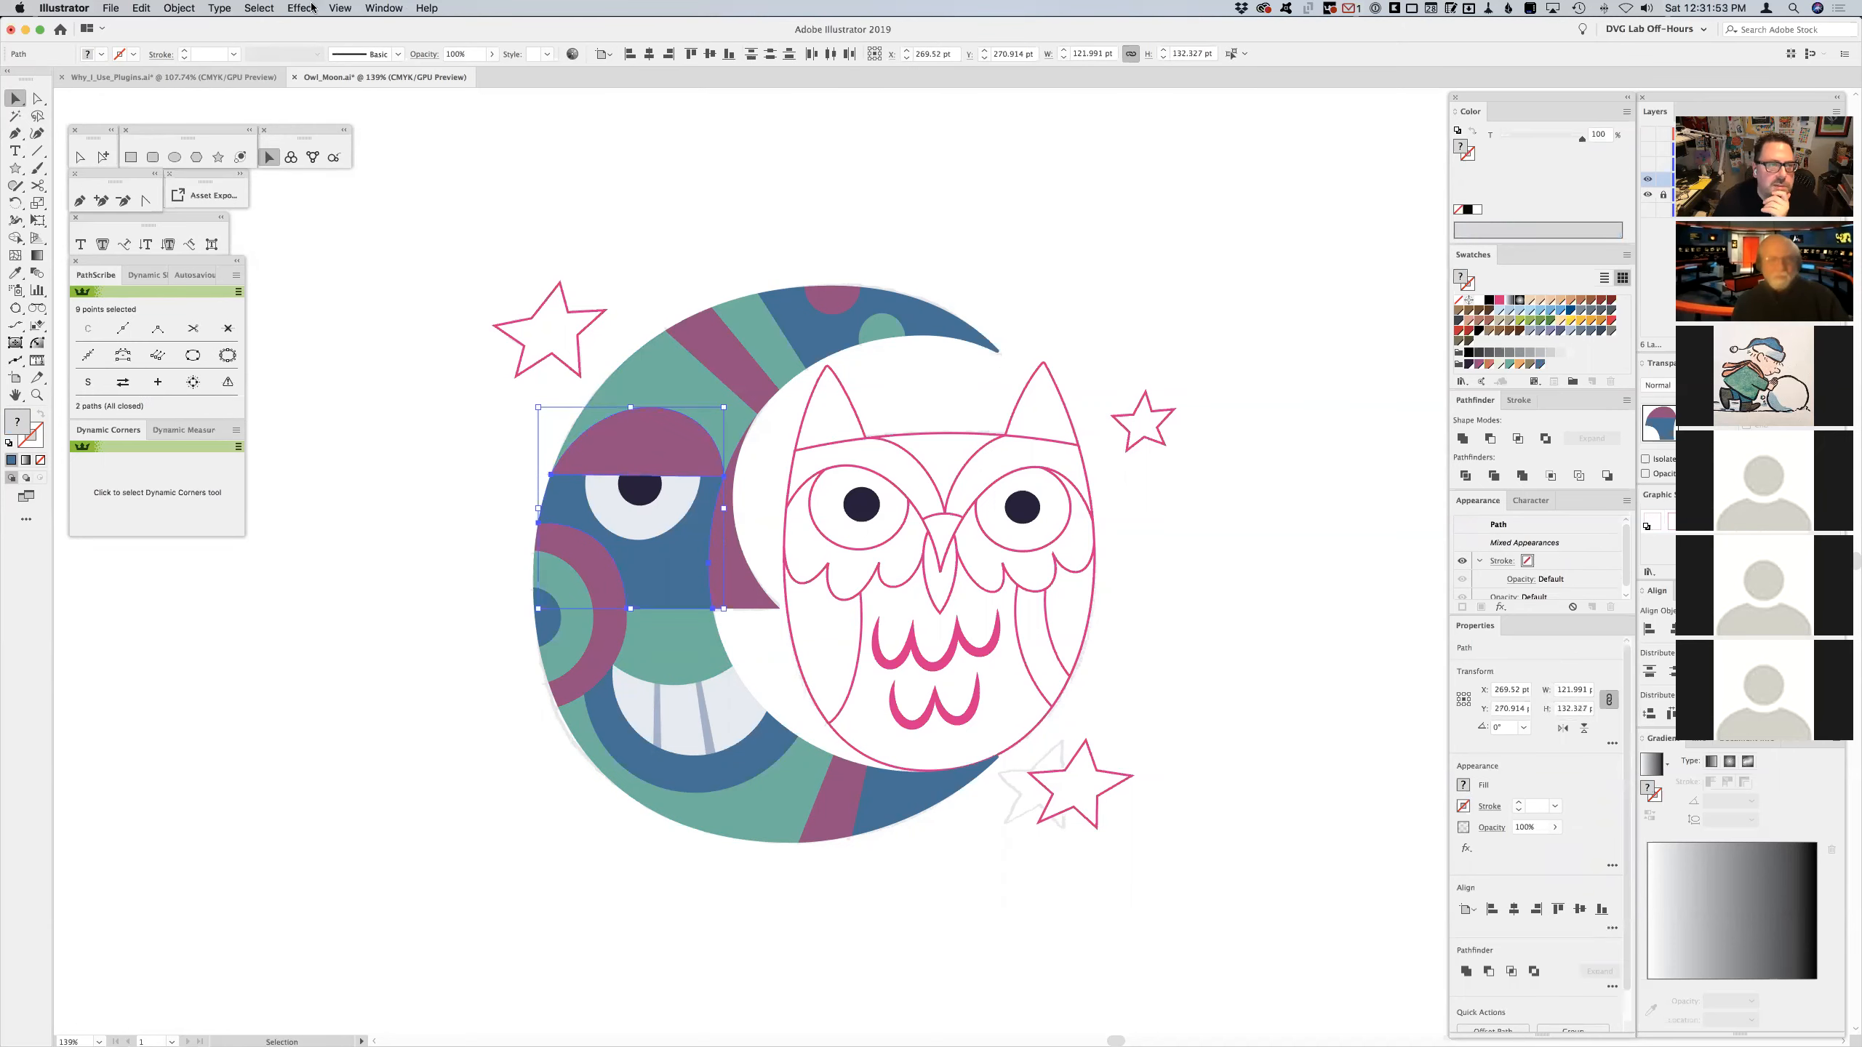
left_click(134, 8)
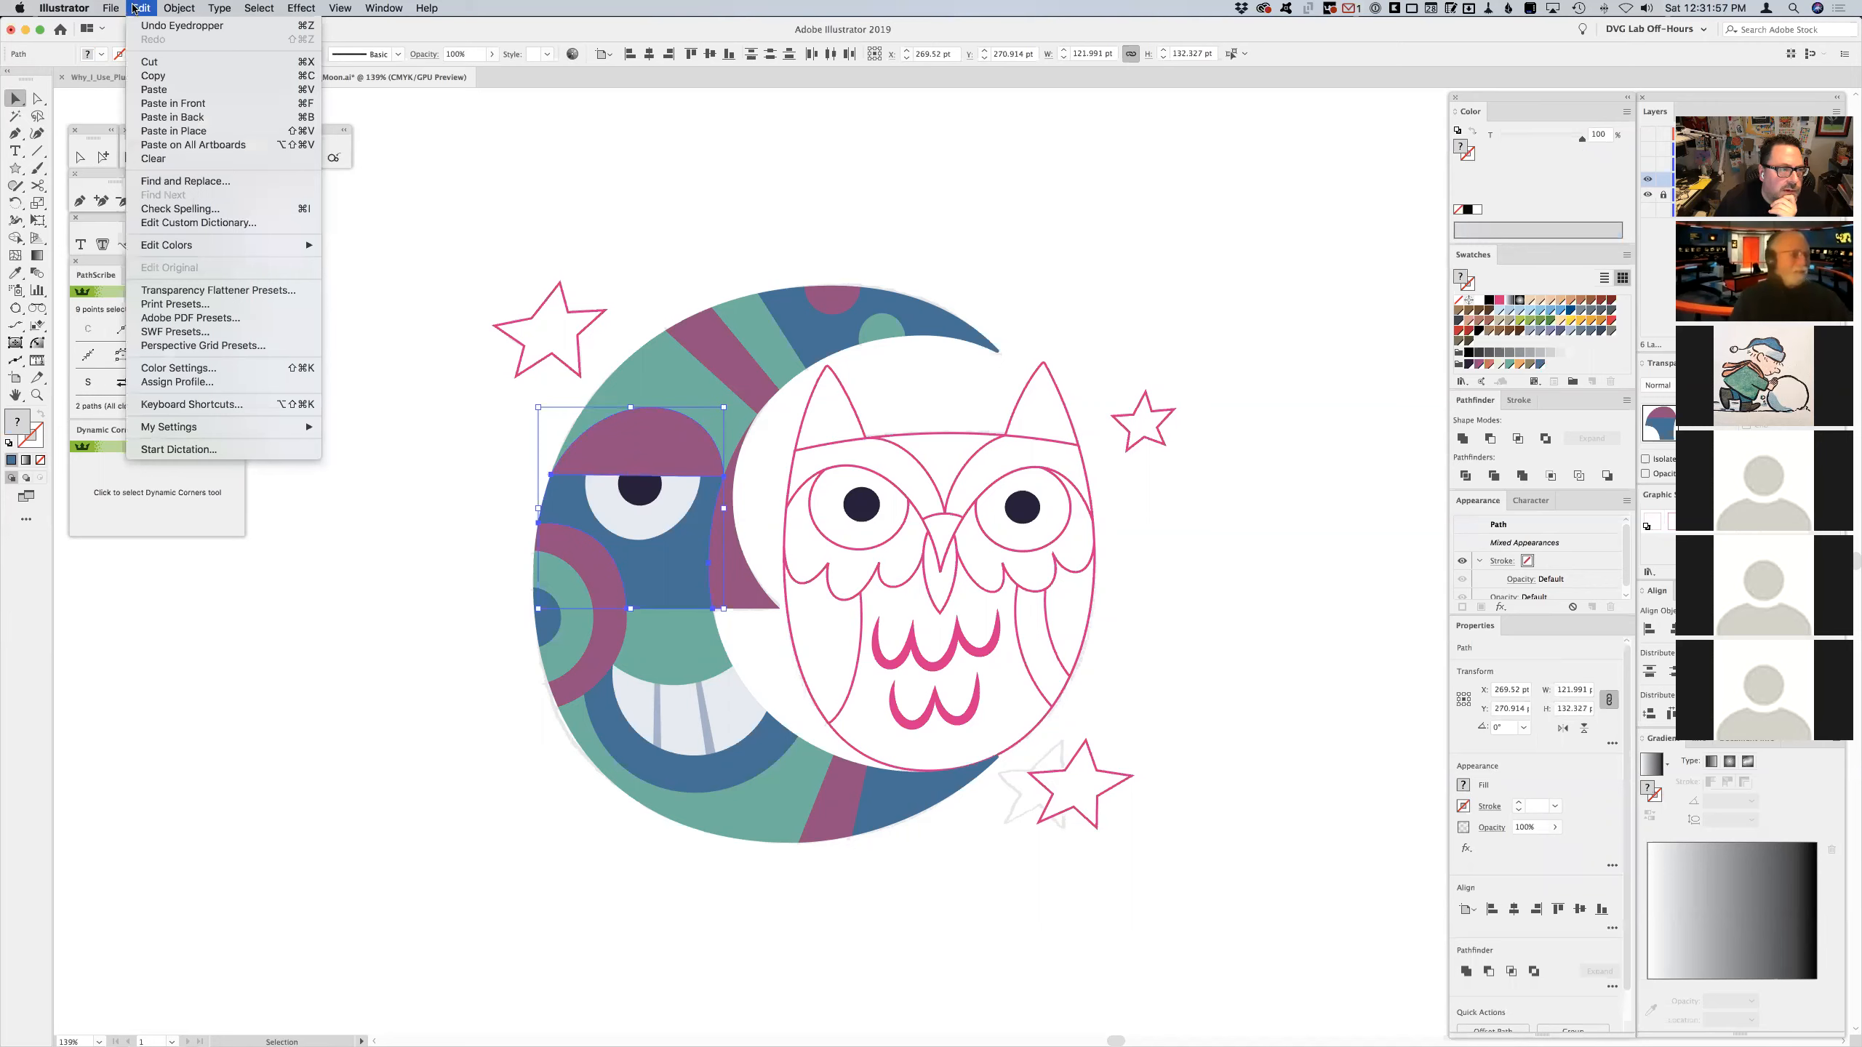
mouse_move(206, 249)
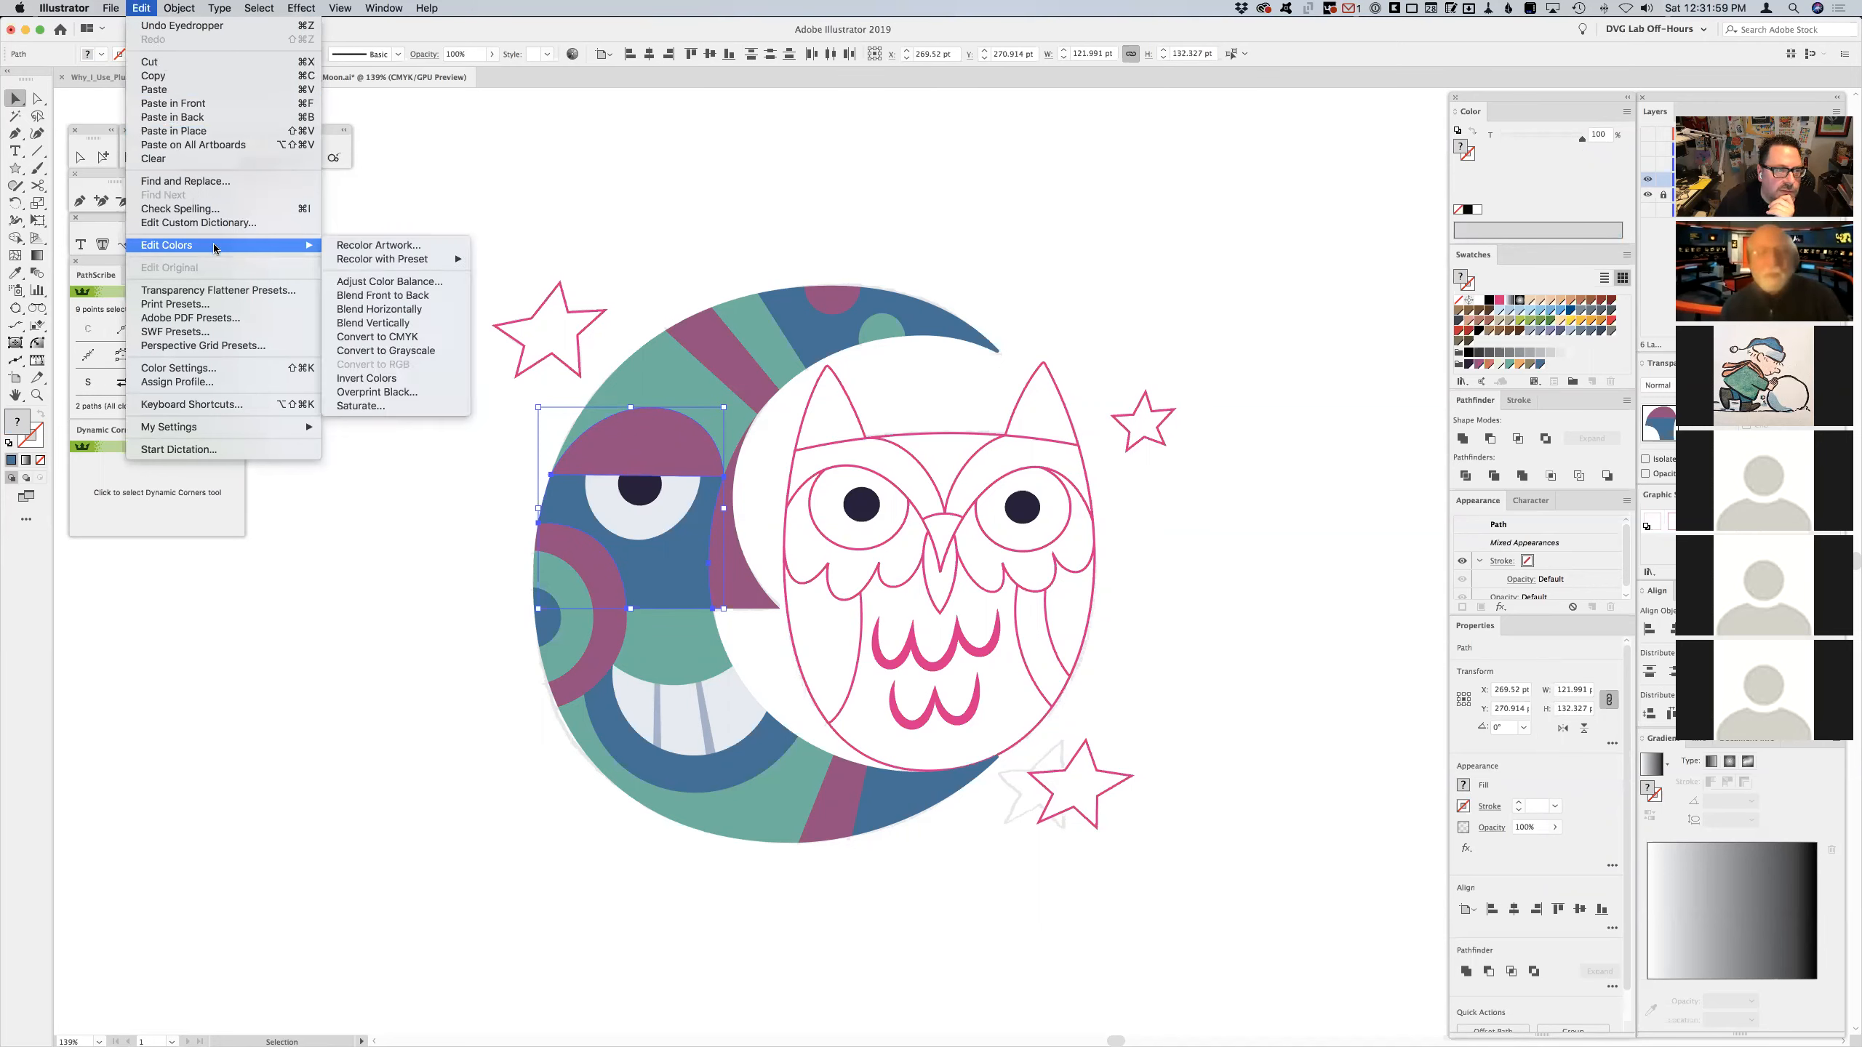
left_click(379, 413)
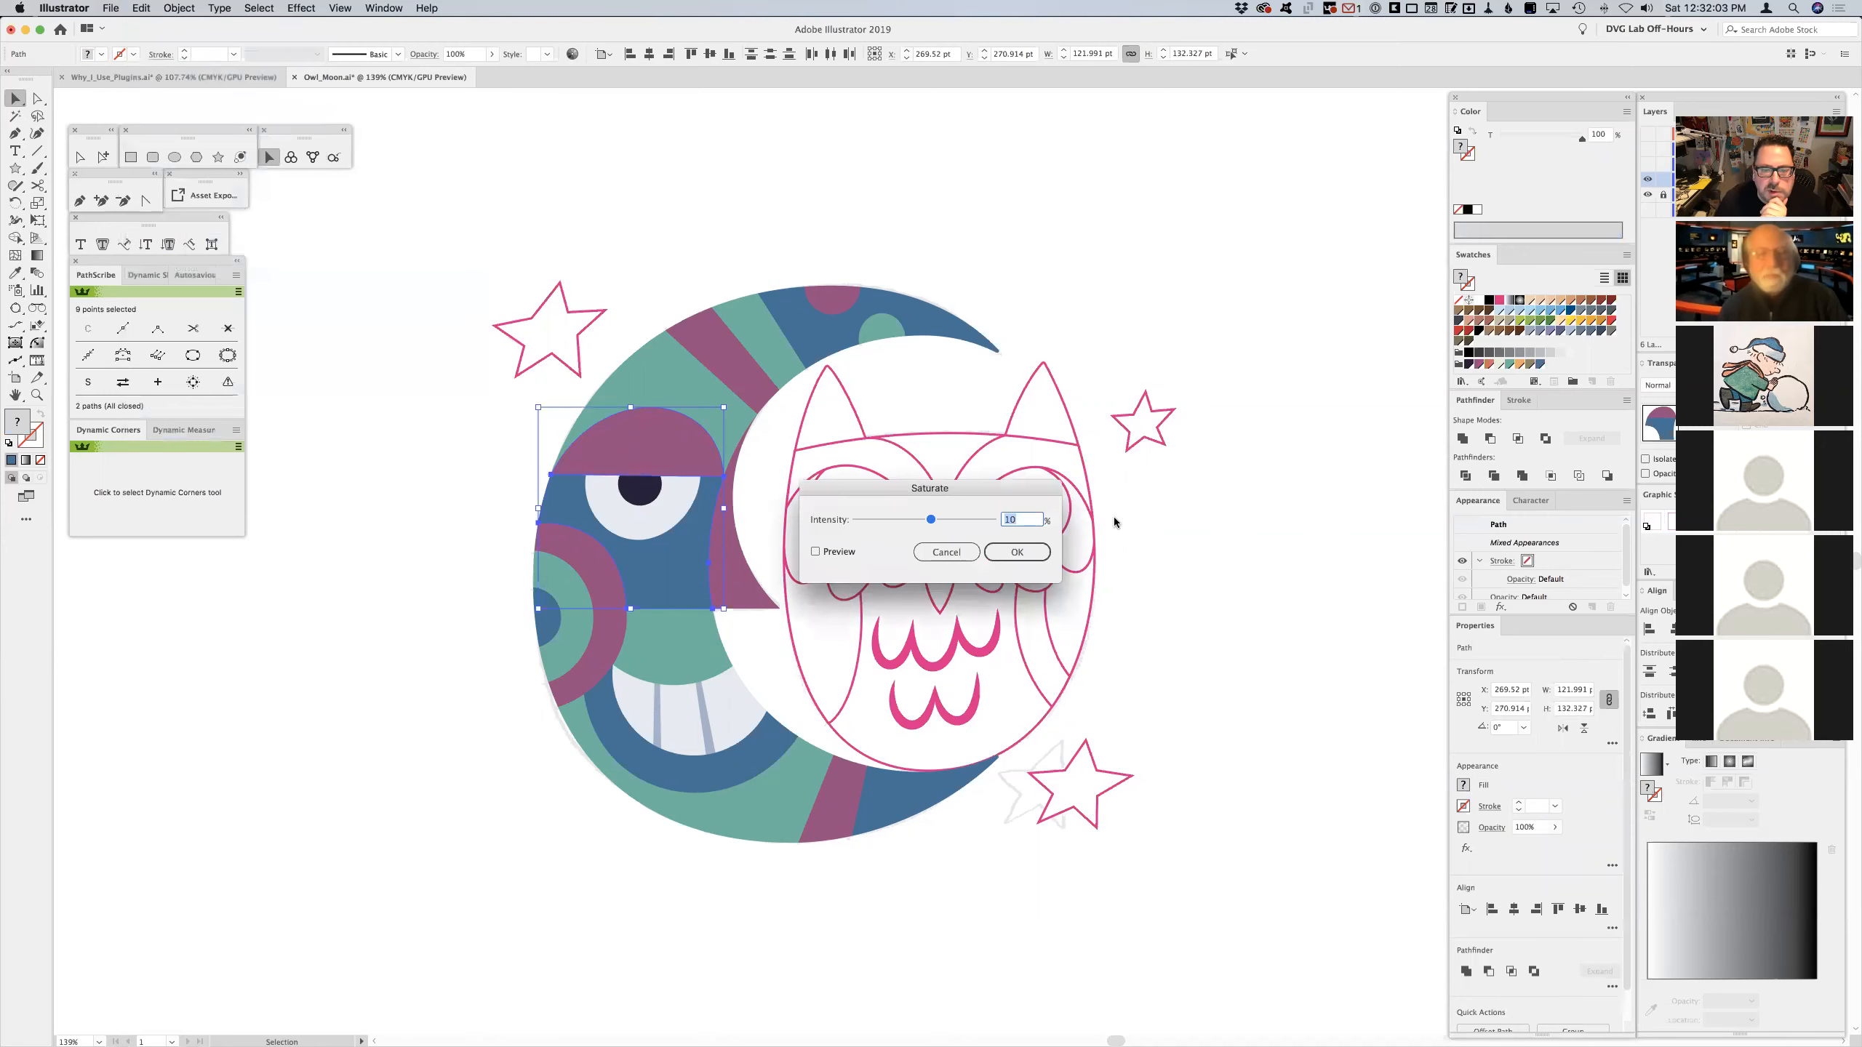
left_click_drag(975, 494, 1270, 530)
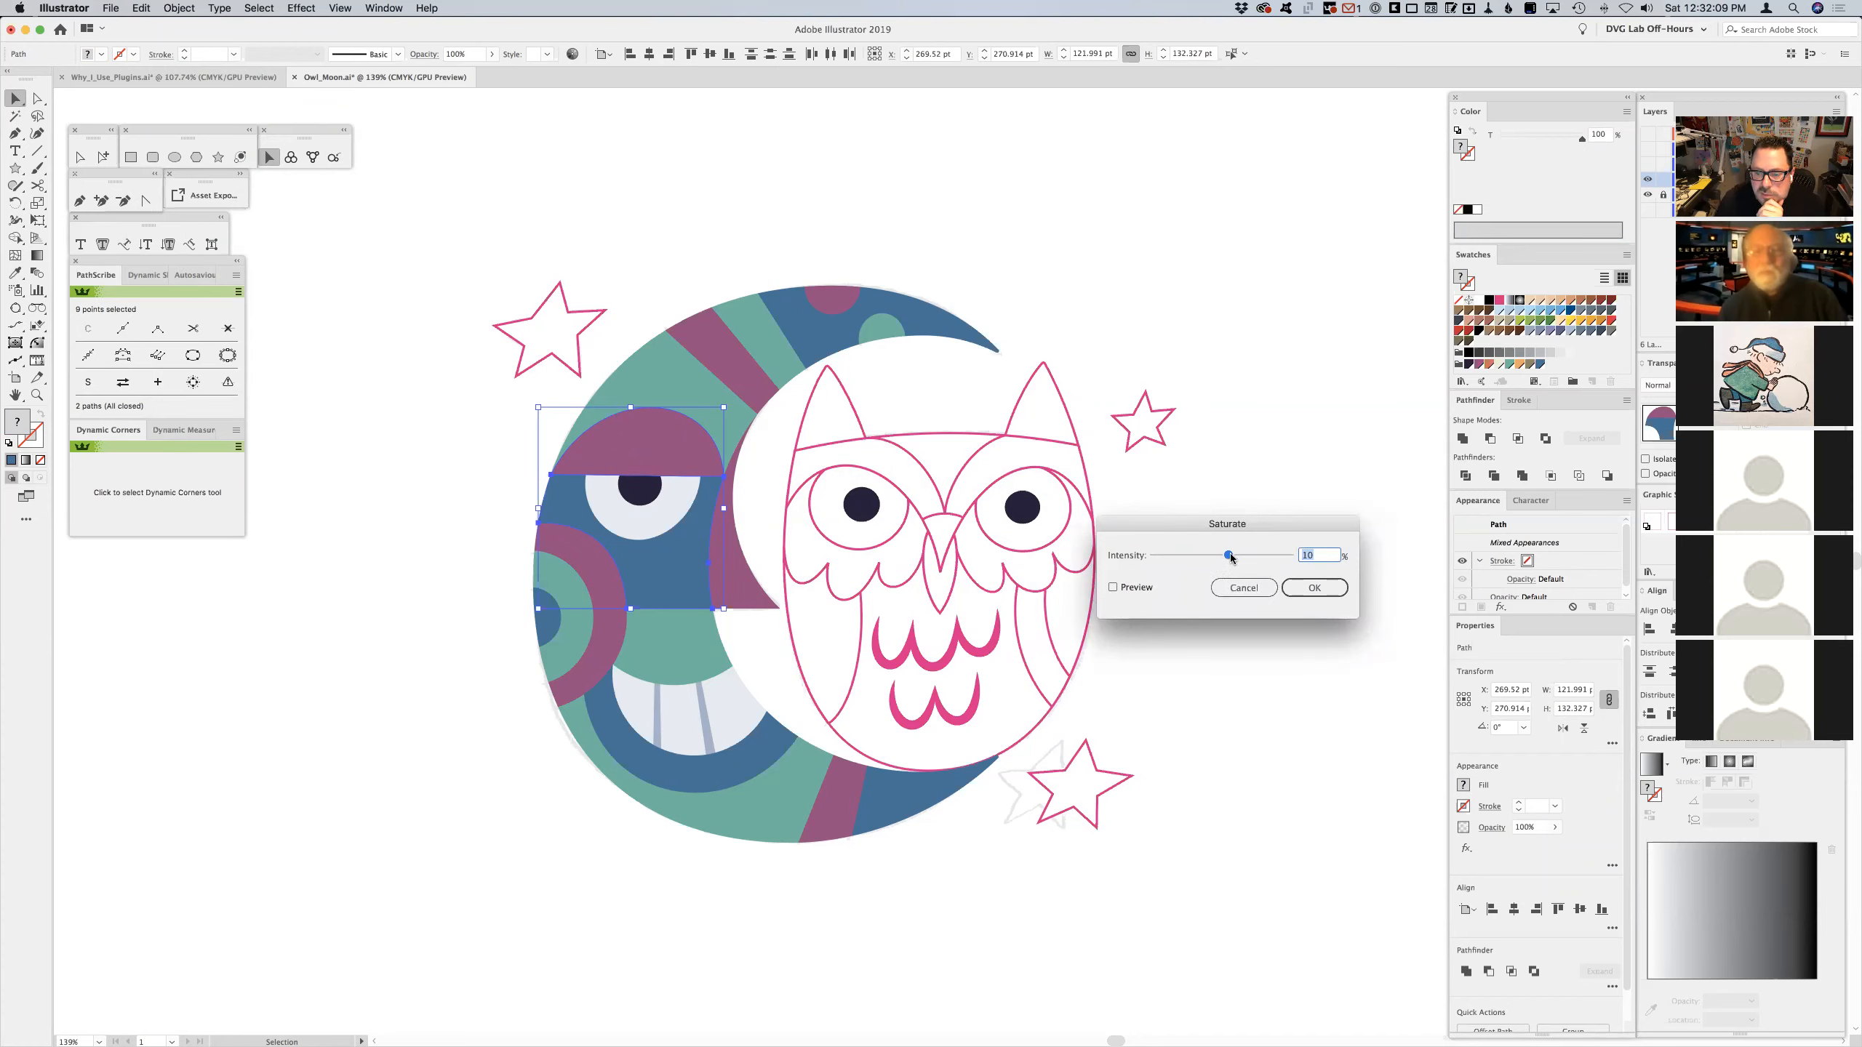
mouse_move(1227, 556)
left_mouse_down()
mouse_move(1186, 560)
mouse_move(1282, 556)
mouse_move(1201, 562)
left_mouse_up()
left_click(1135, 588)
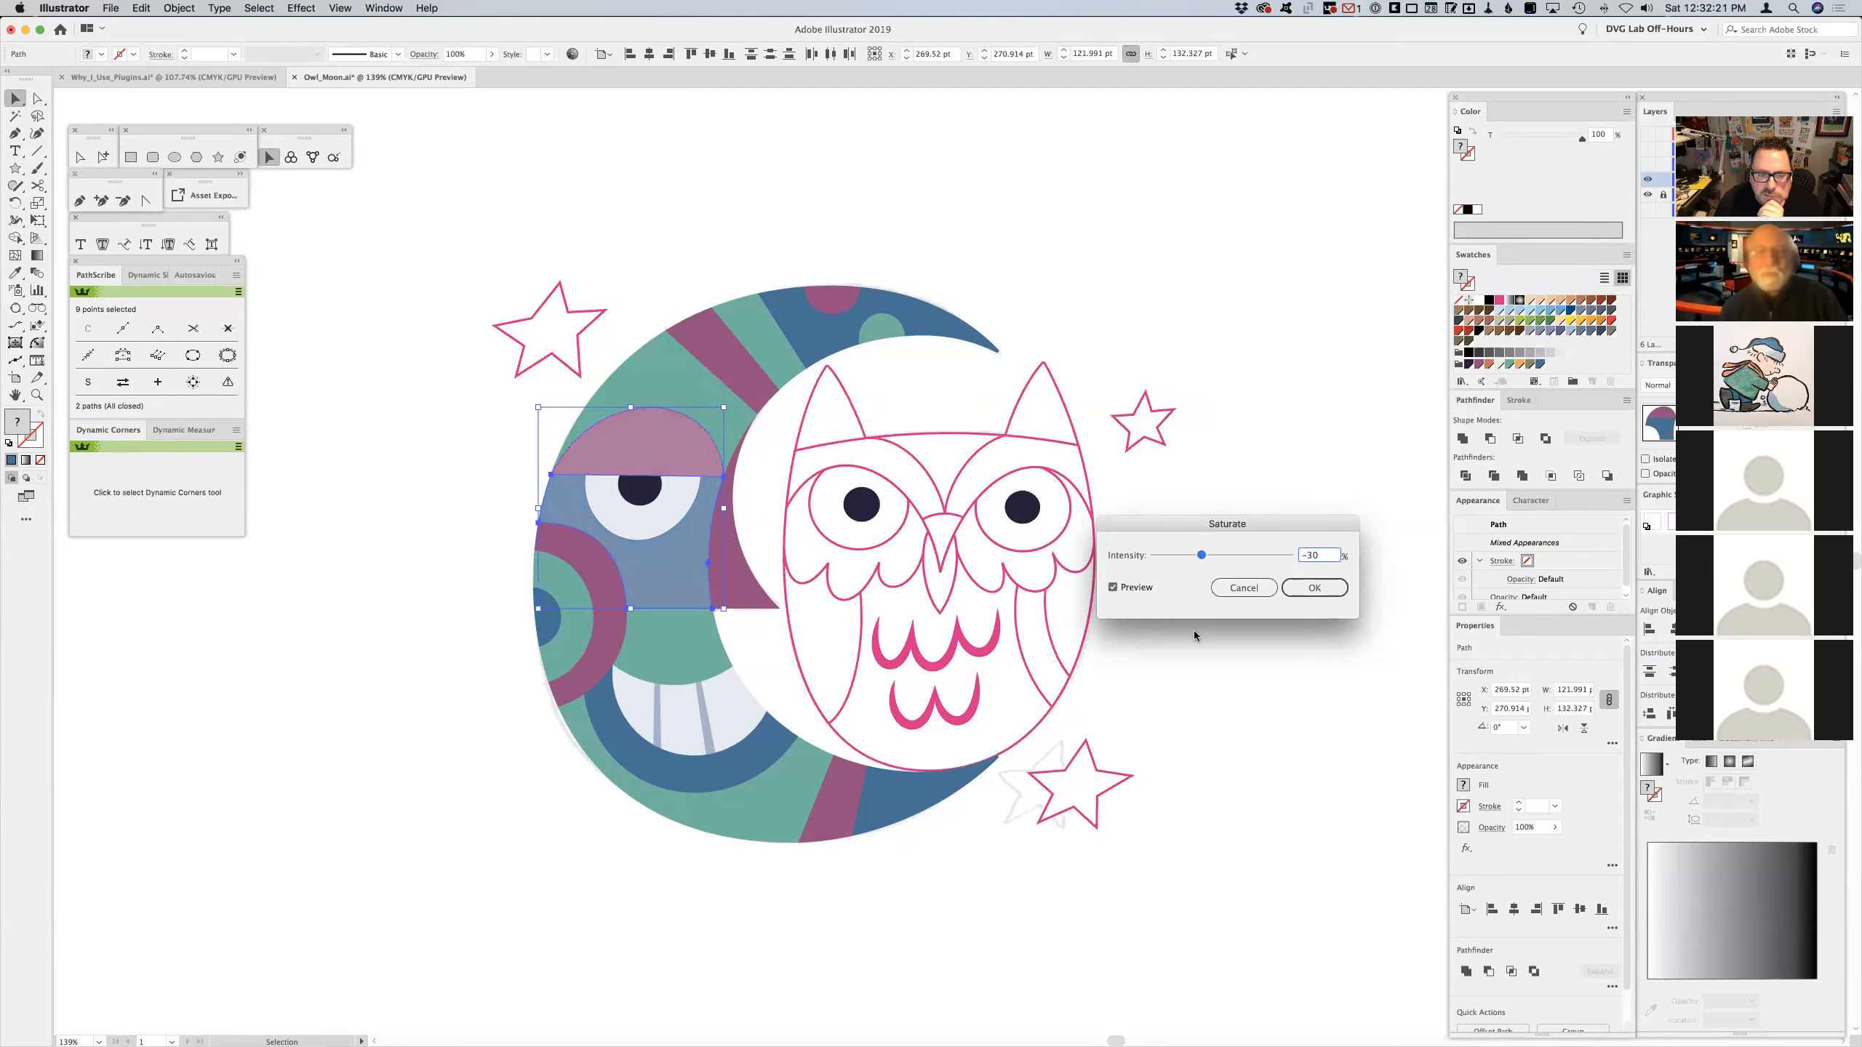
left_click(1244, 588)
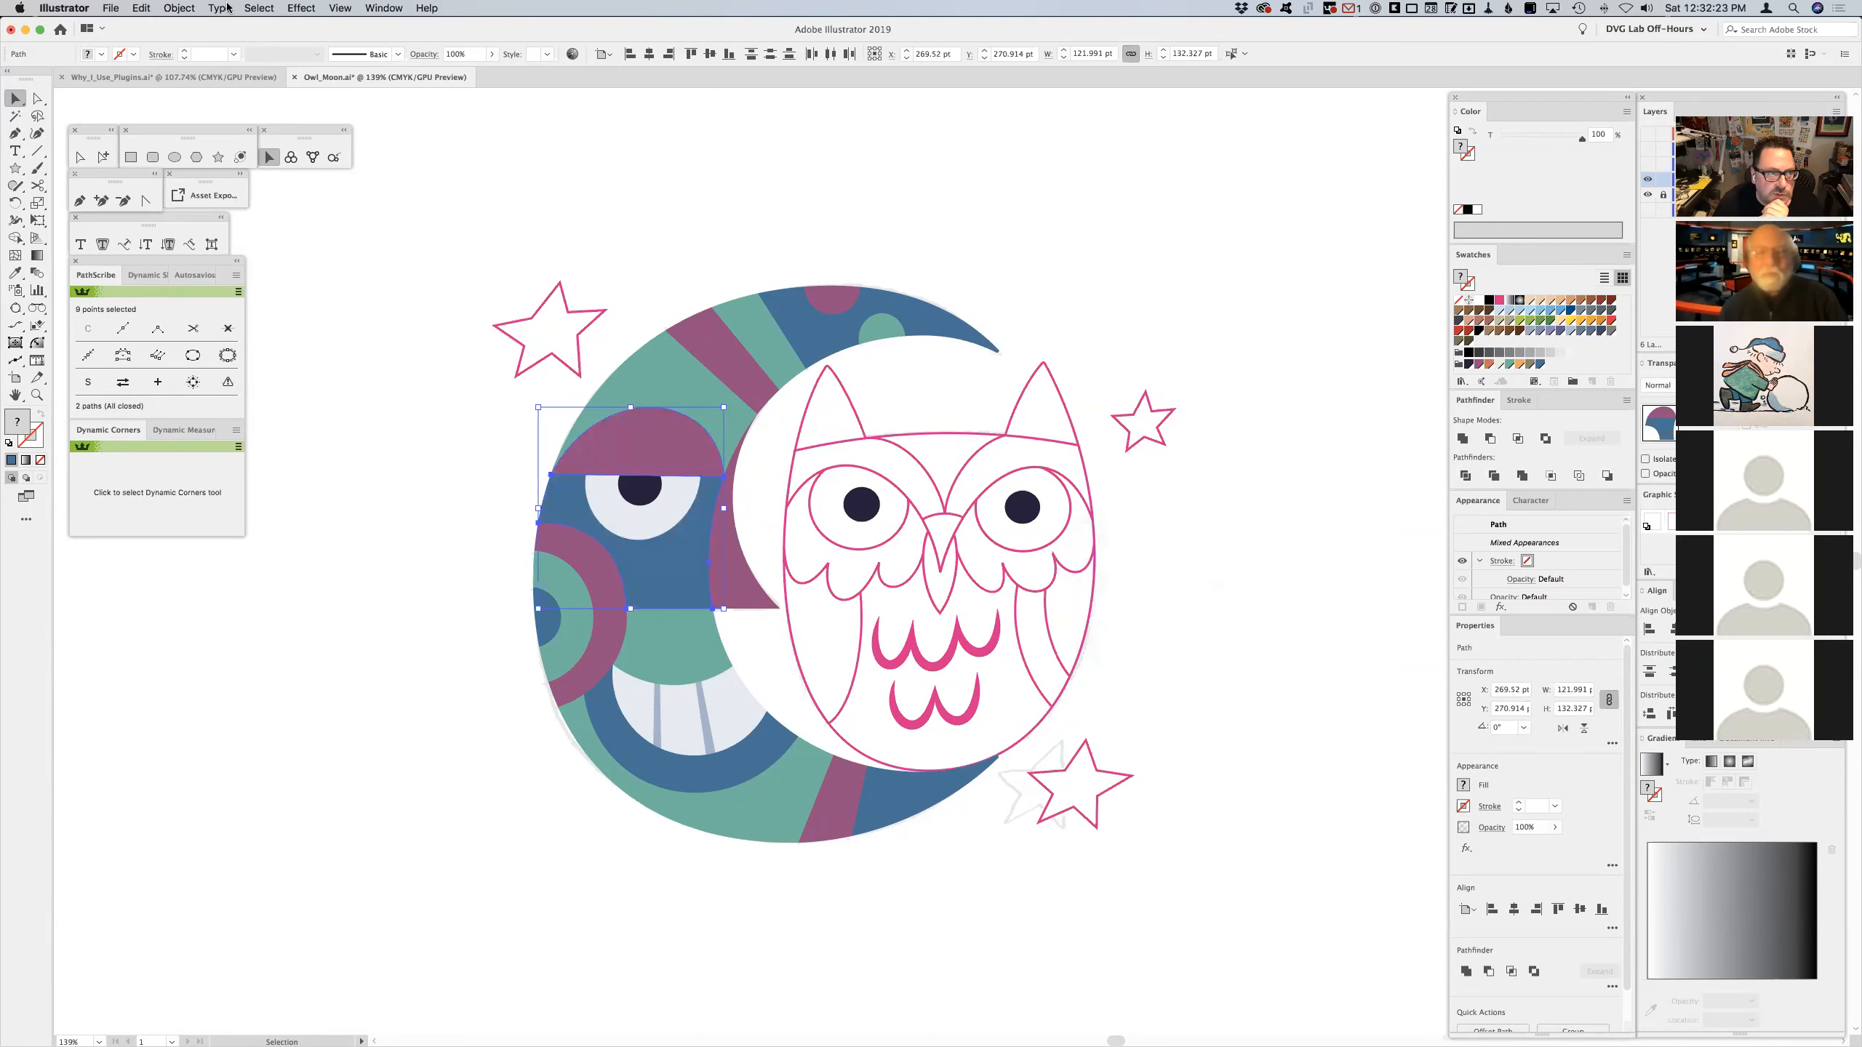
- Examine the colors of the moon's blue eye panel and plum eyelid in Recolor Artwork without applying changes
left_click(149, 8)
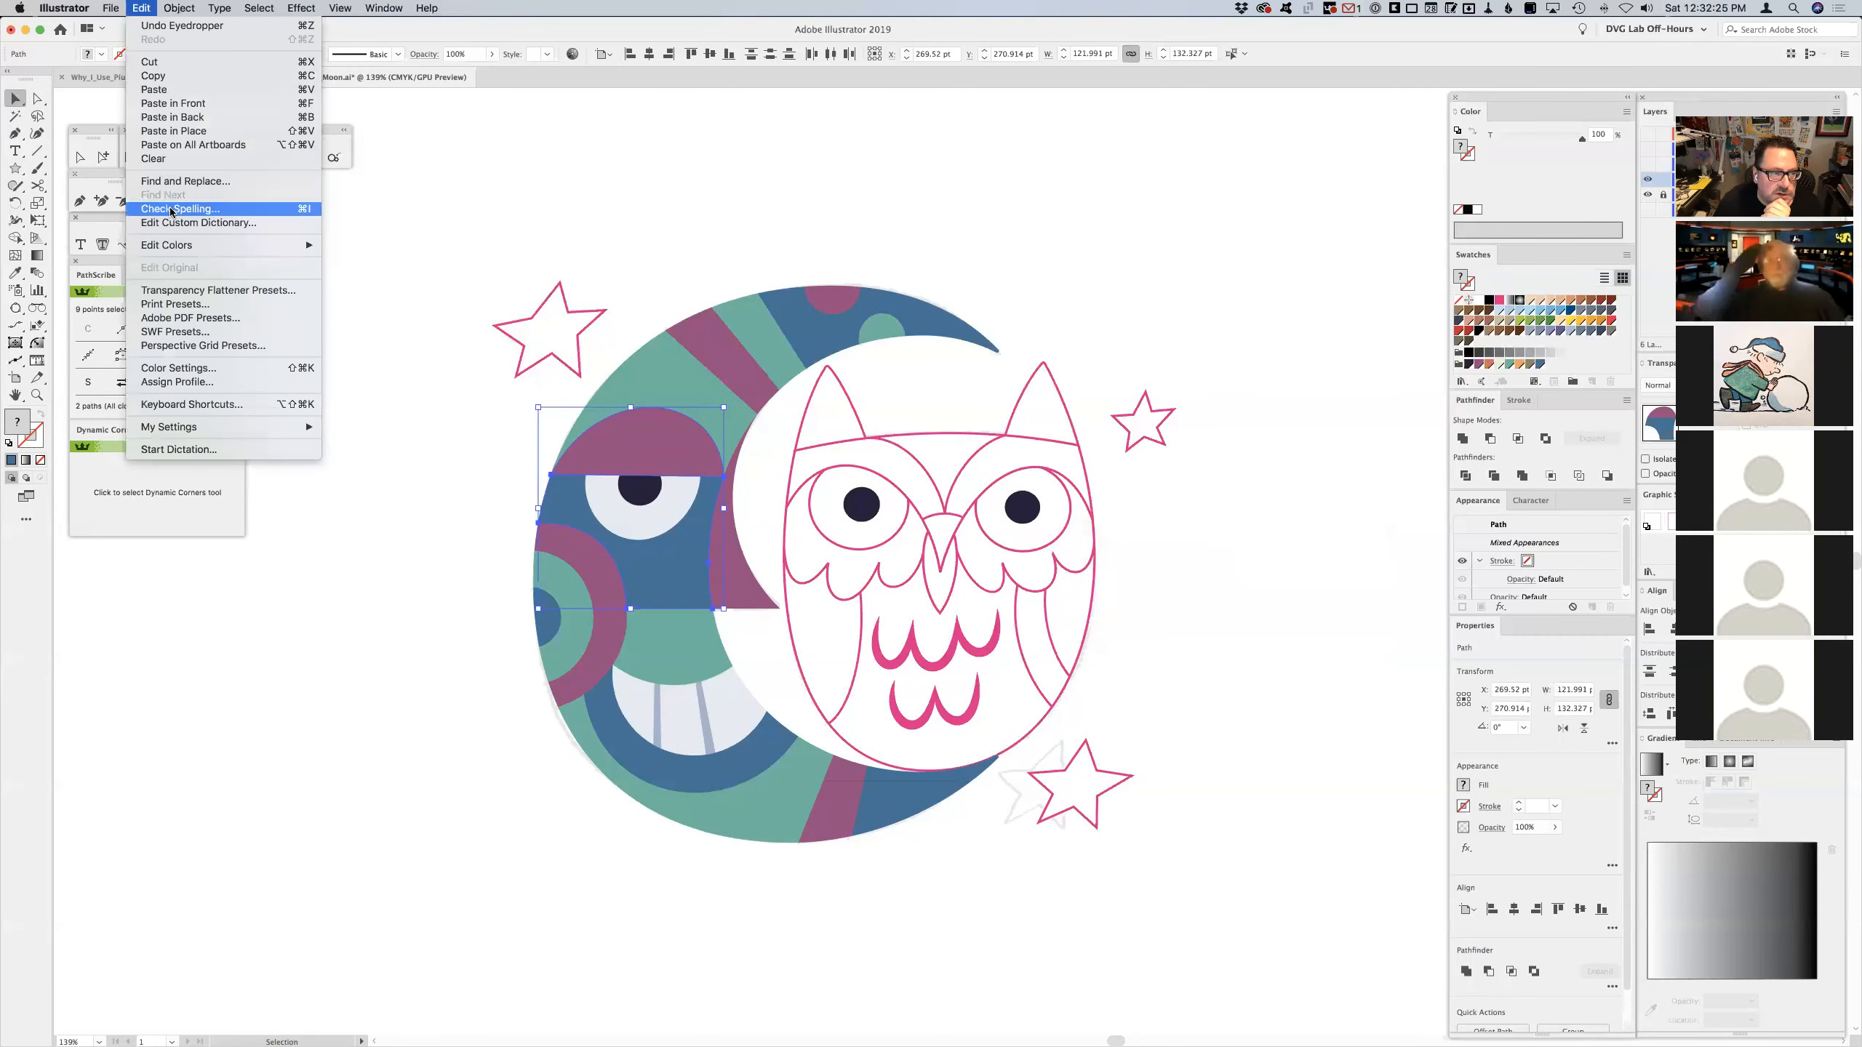
mouse_move(209, 247)
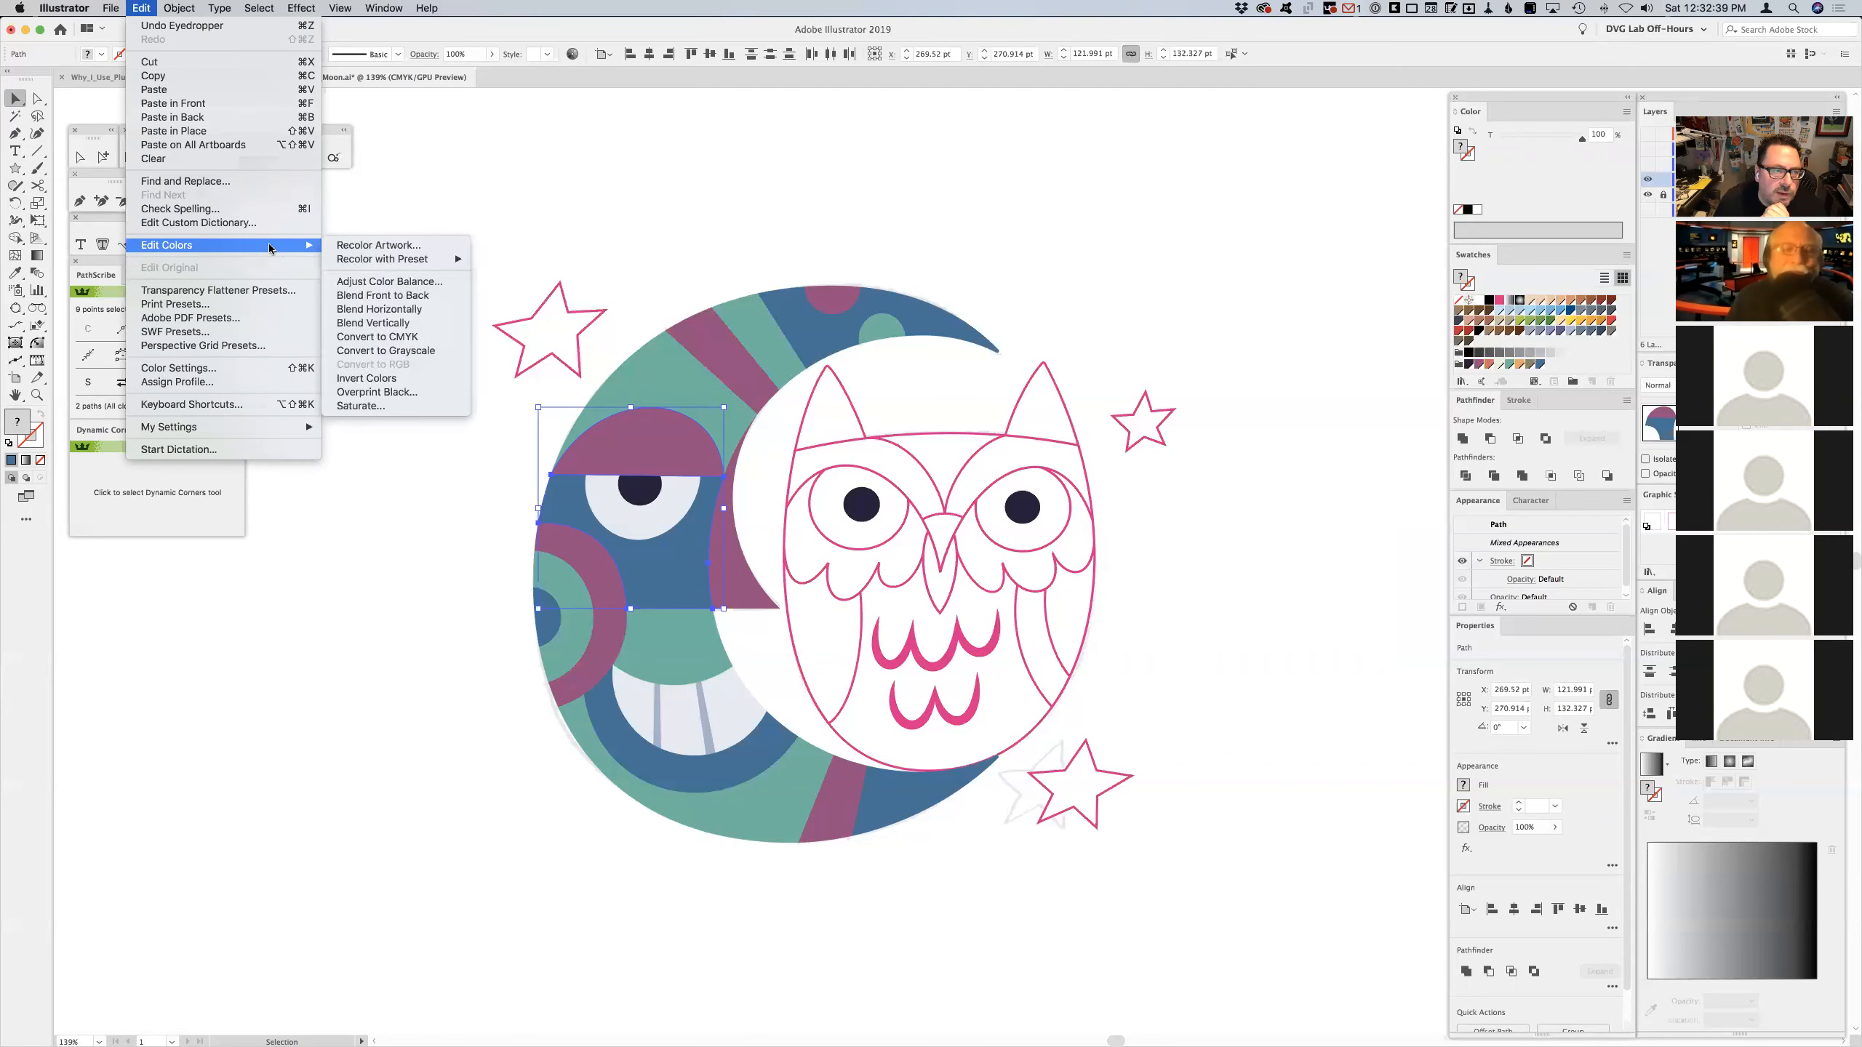
left_click(360, 246)
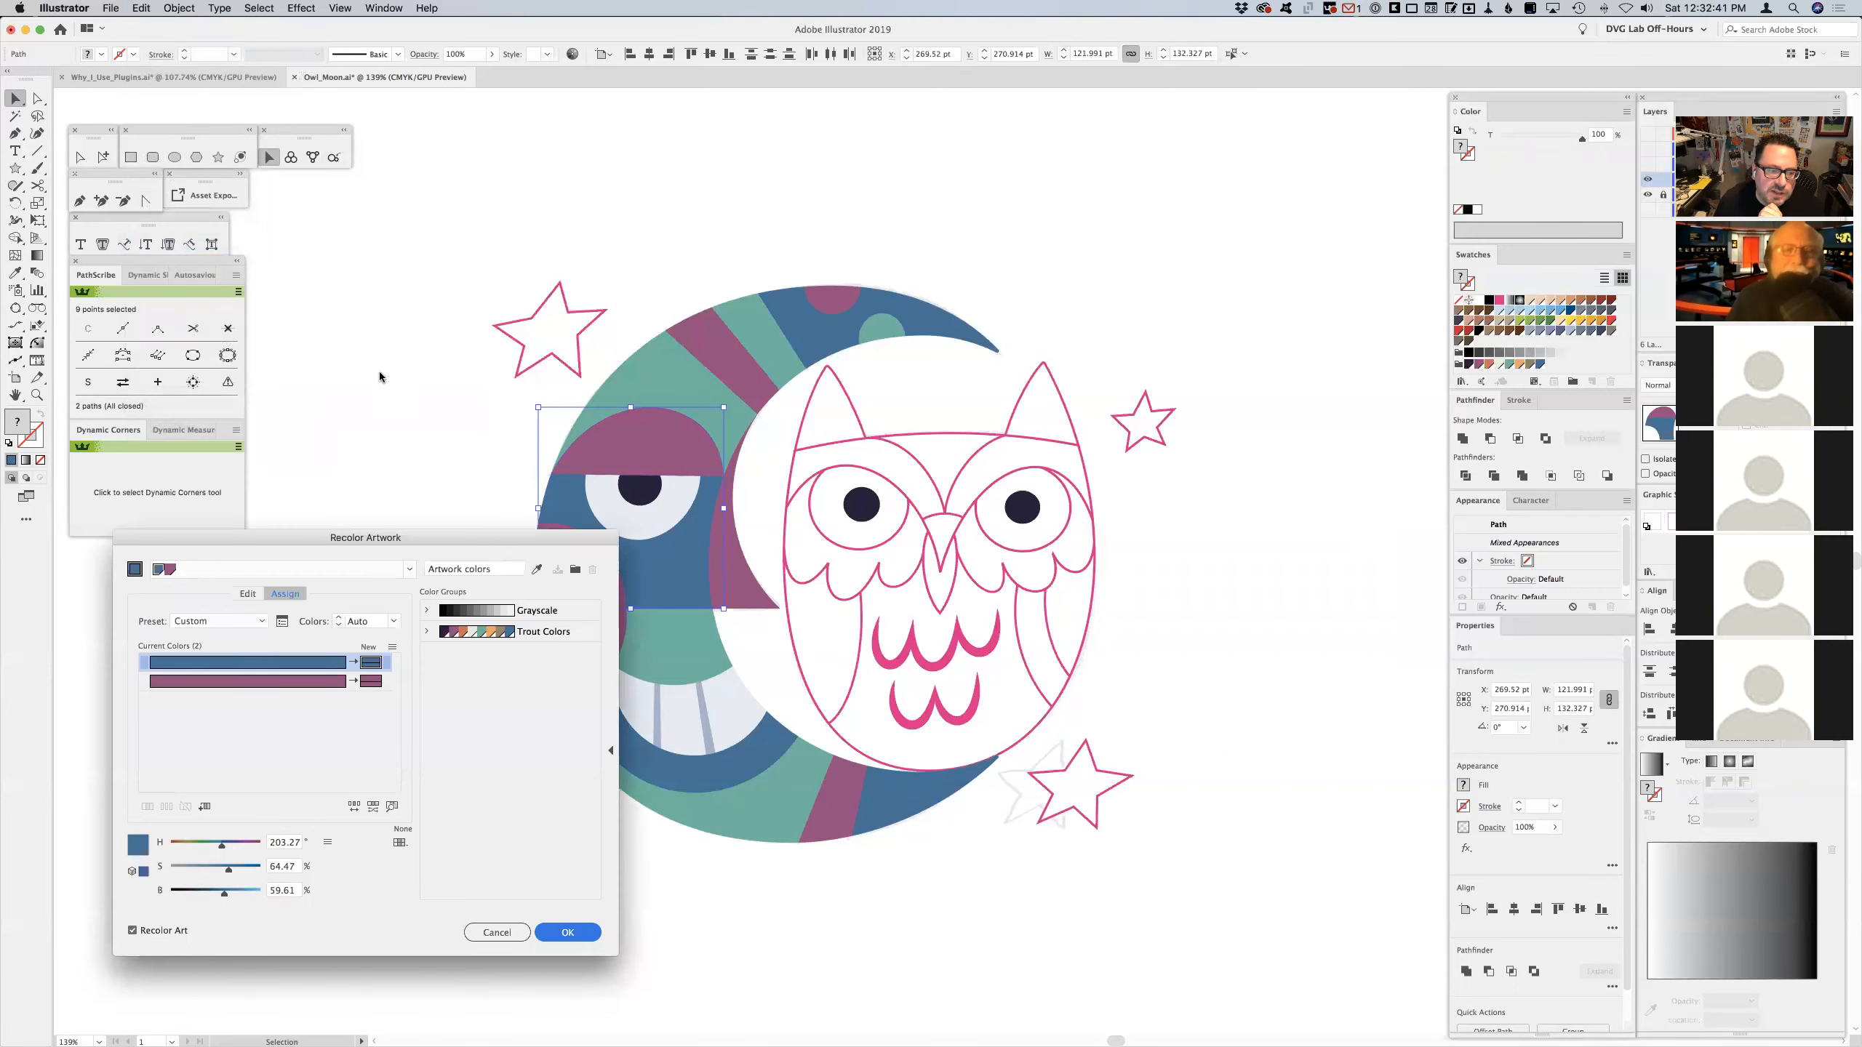
left_click_drag(392, 538, 1124, 259)
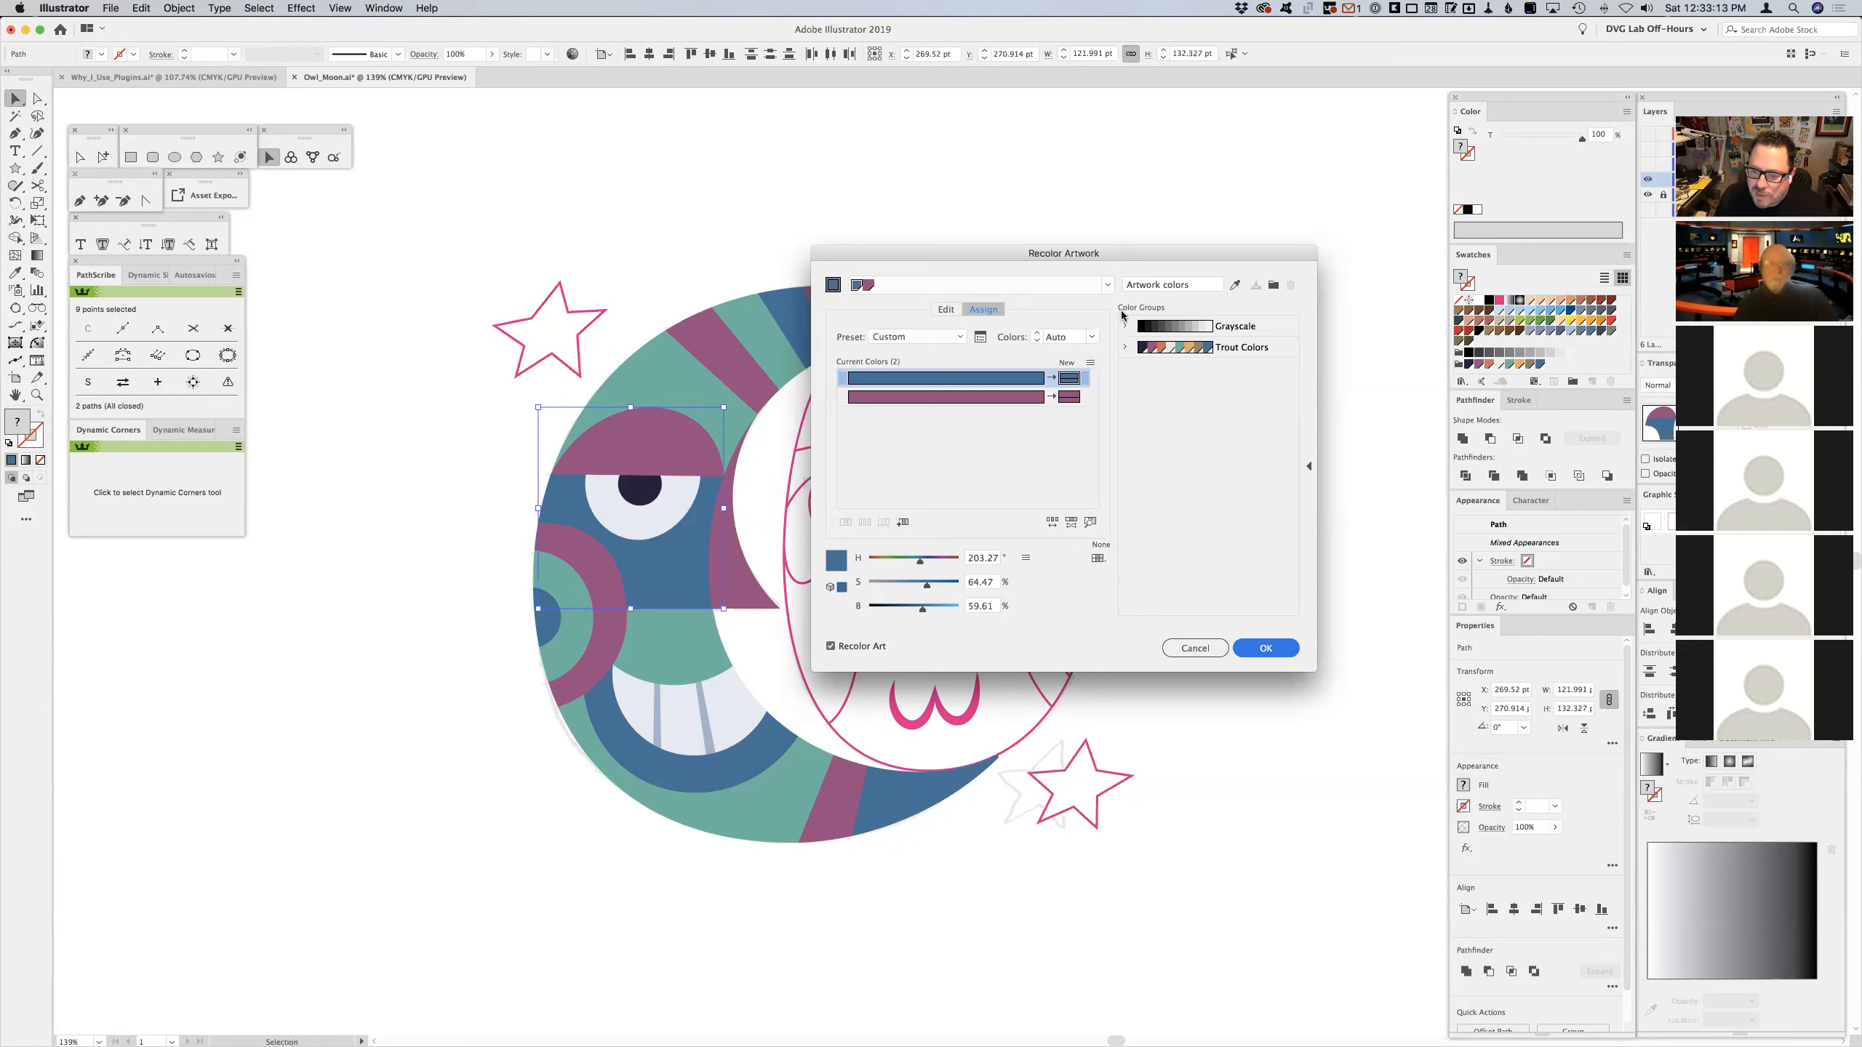
left_click(1208, 649)
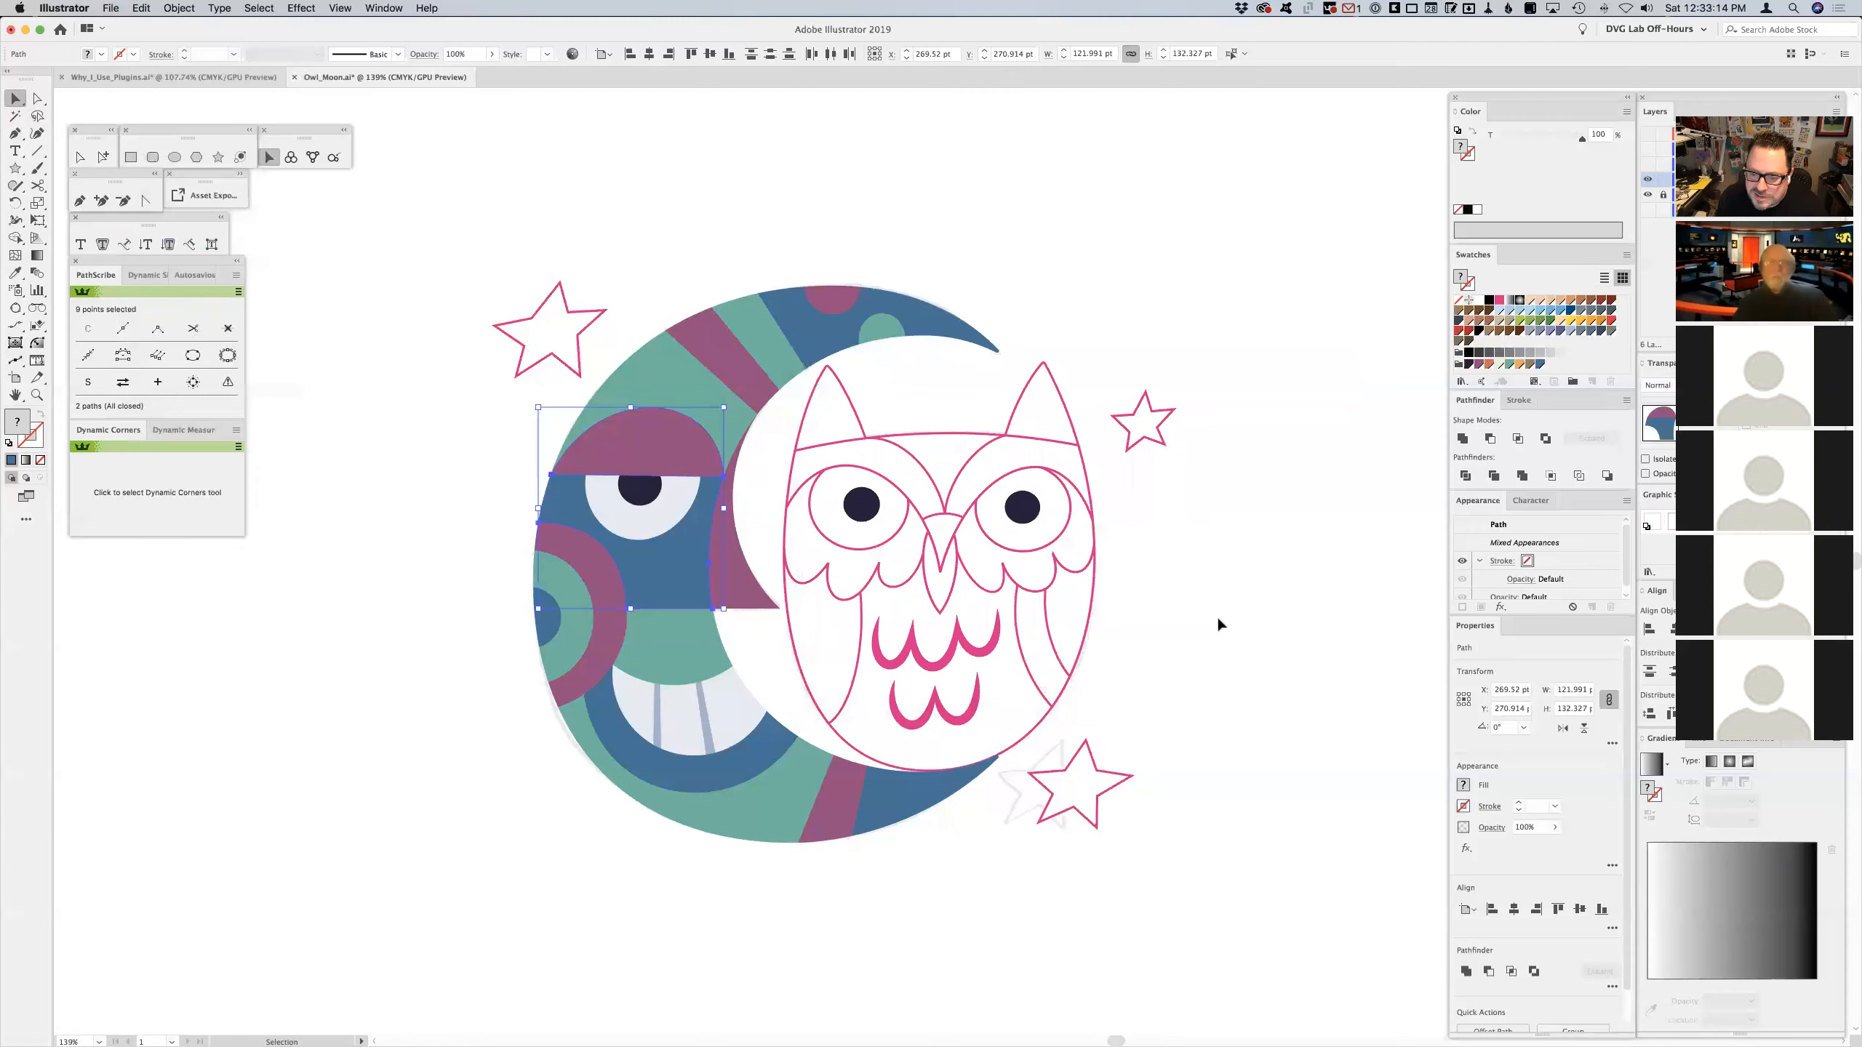
left_click(1224, 558)
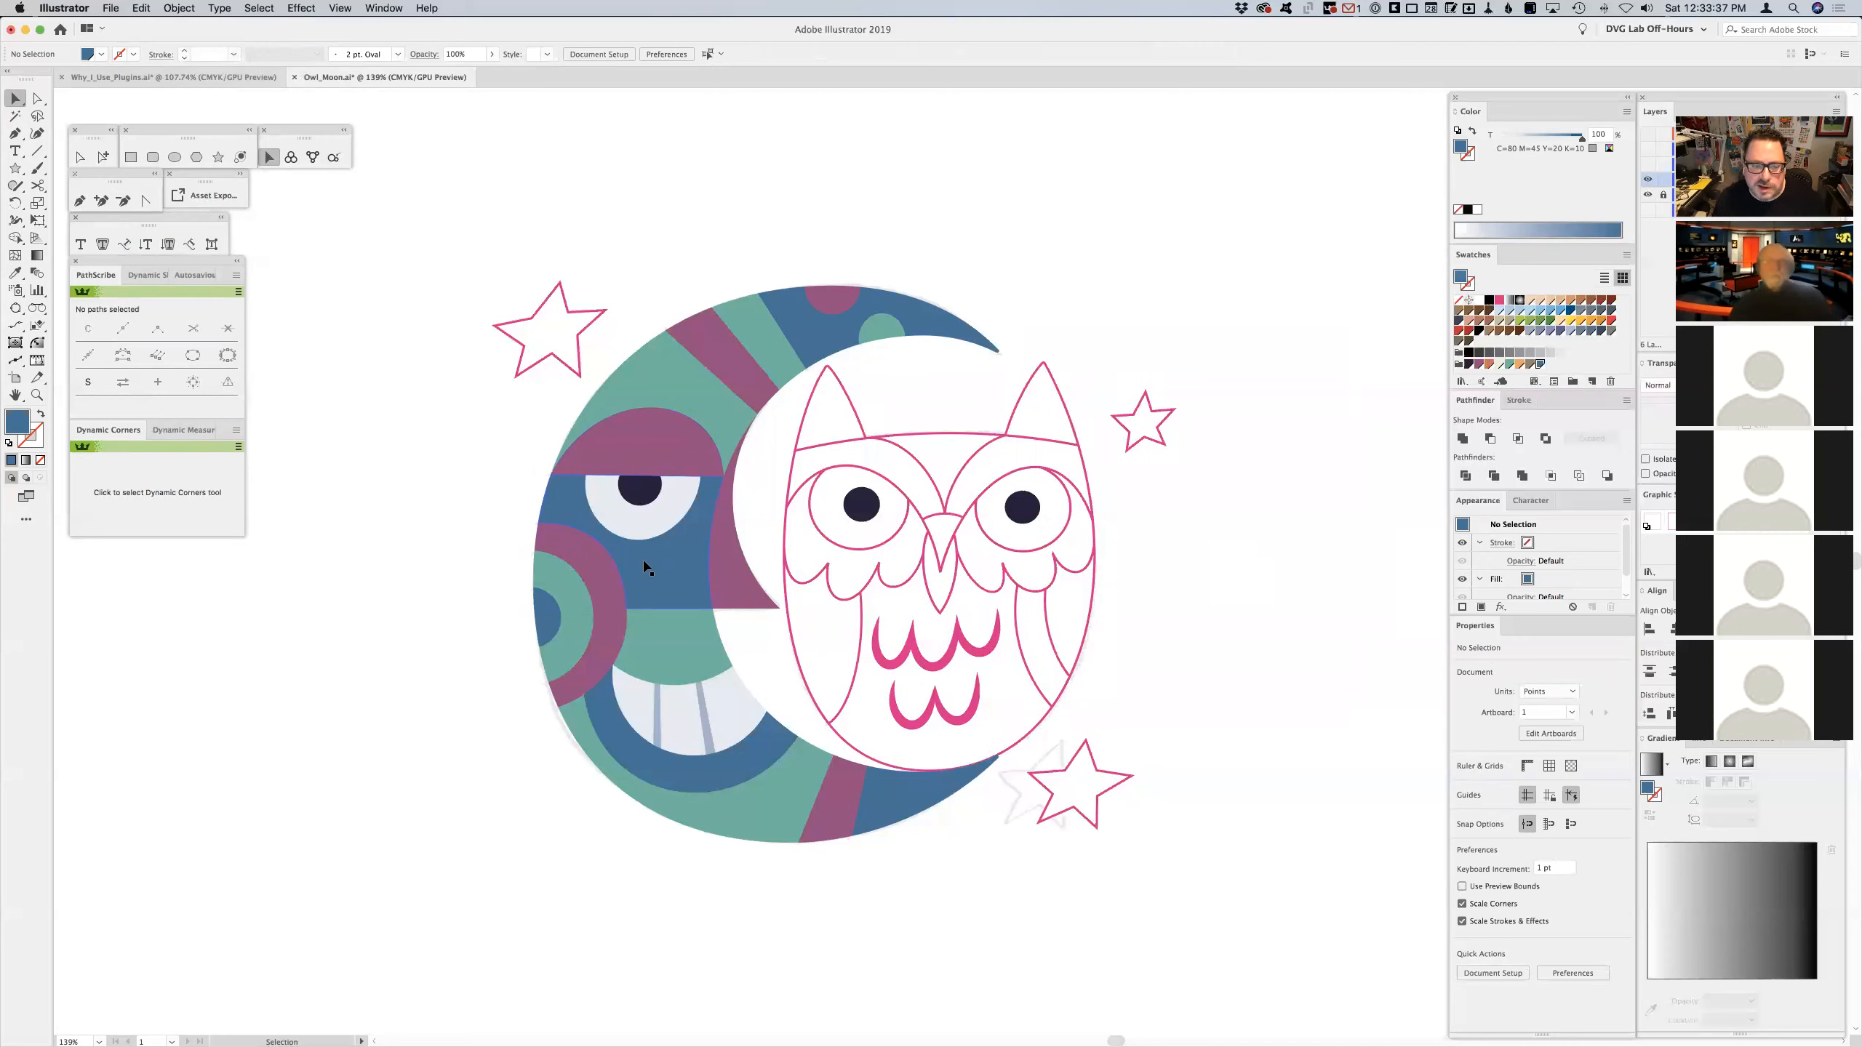
- Send the owl's body and the outer wing shape nearest the moon behind the inner wing detail
left_click(645, 526)
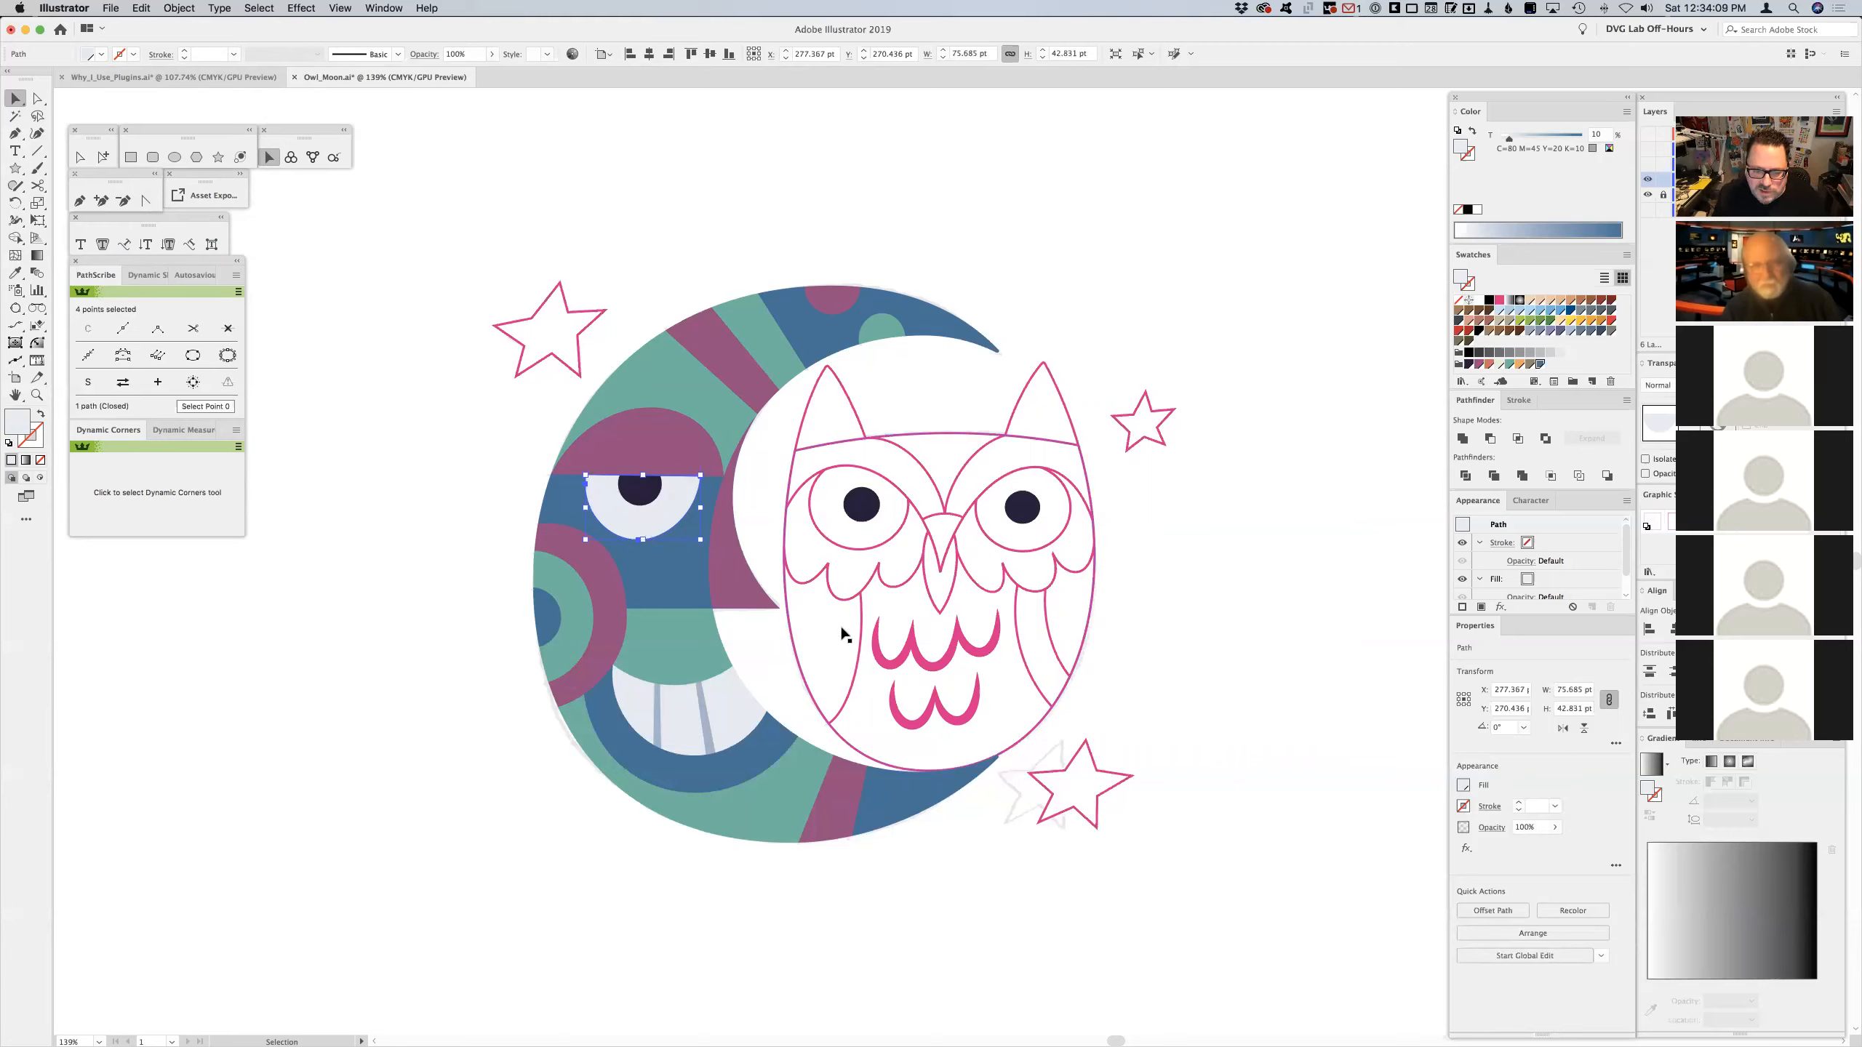
left_click(830, 717)
left_click(841, 741, "shift")
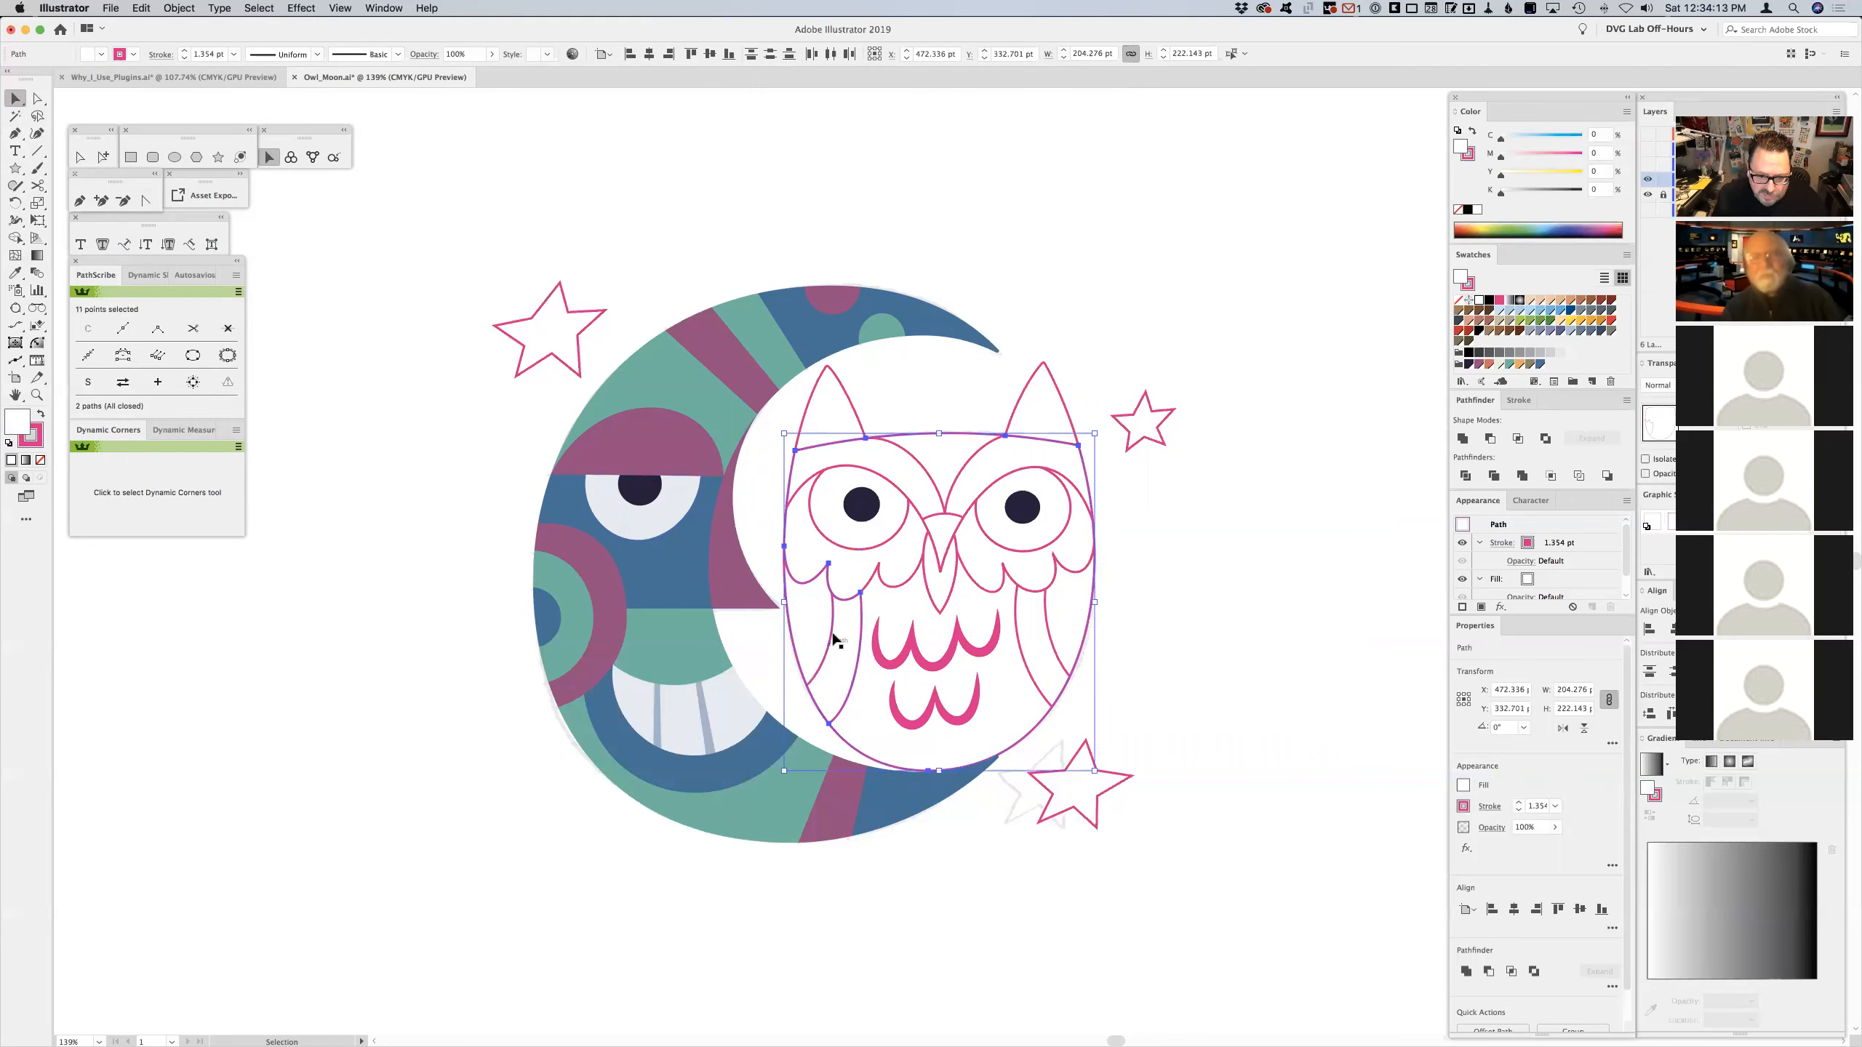
left_click(1181, 601)
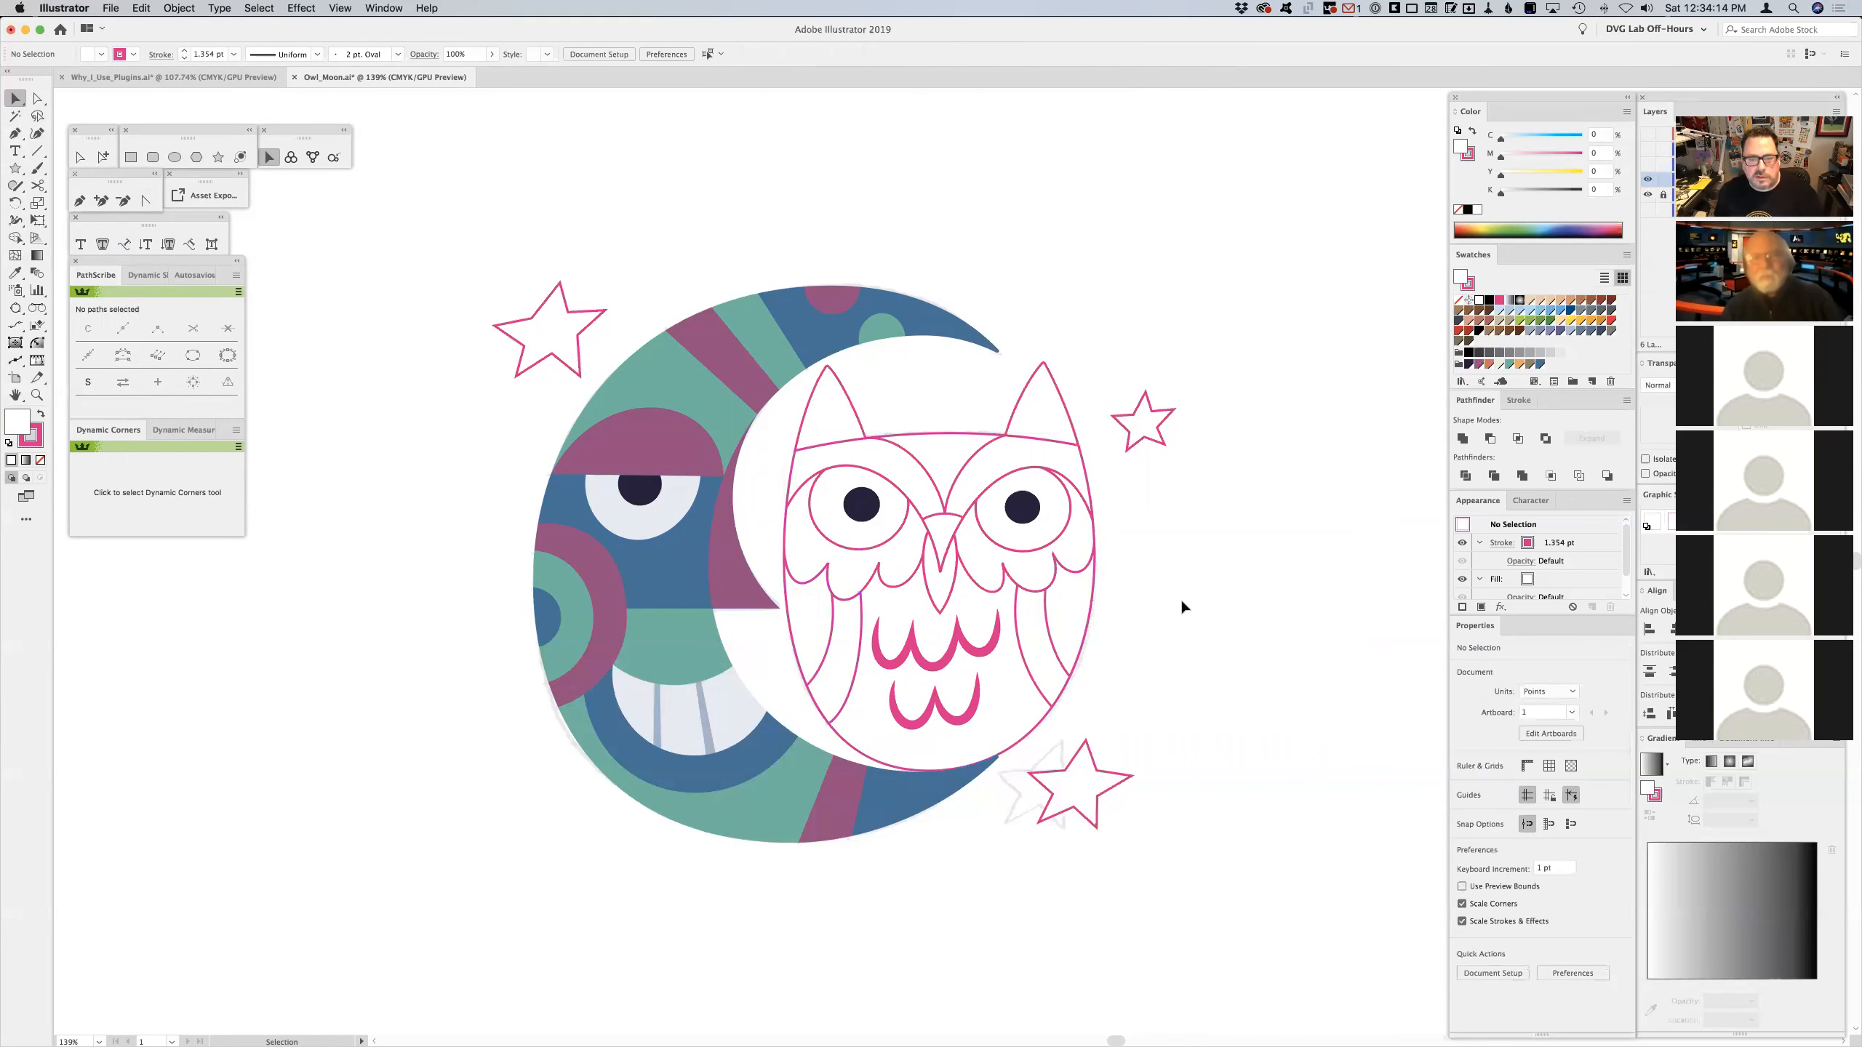
- Fill the owl's body with the global tan-brown swatch from the Trout Colors group and remove its pink stroke
left_click(922, 438)
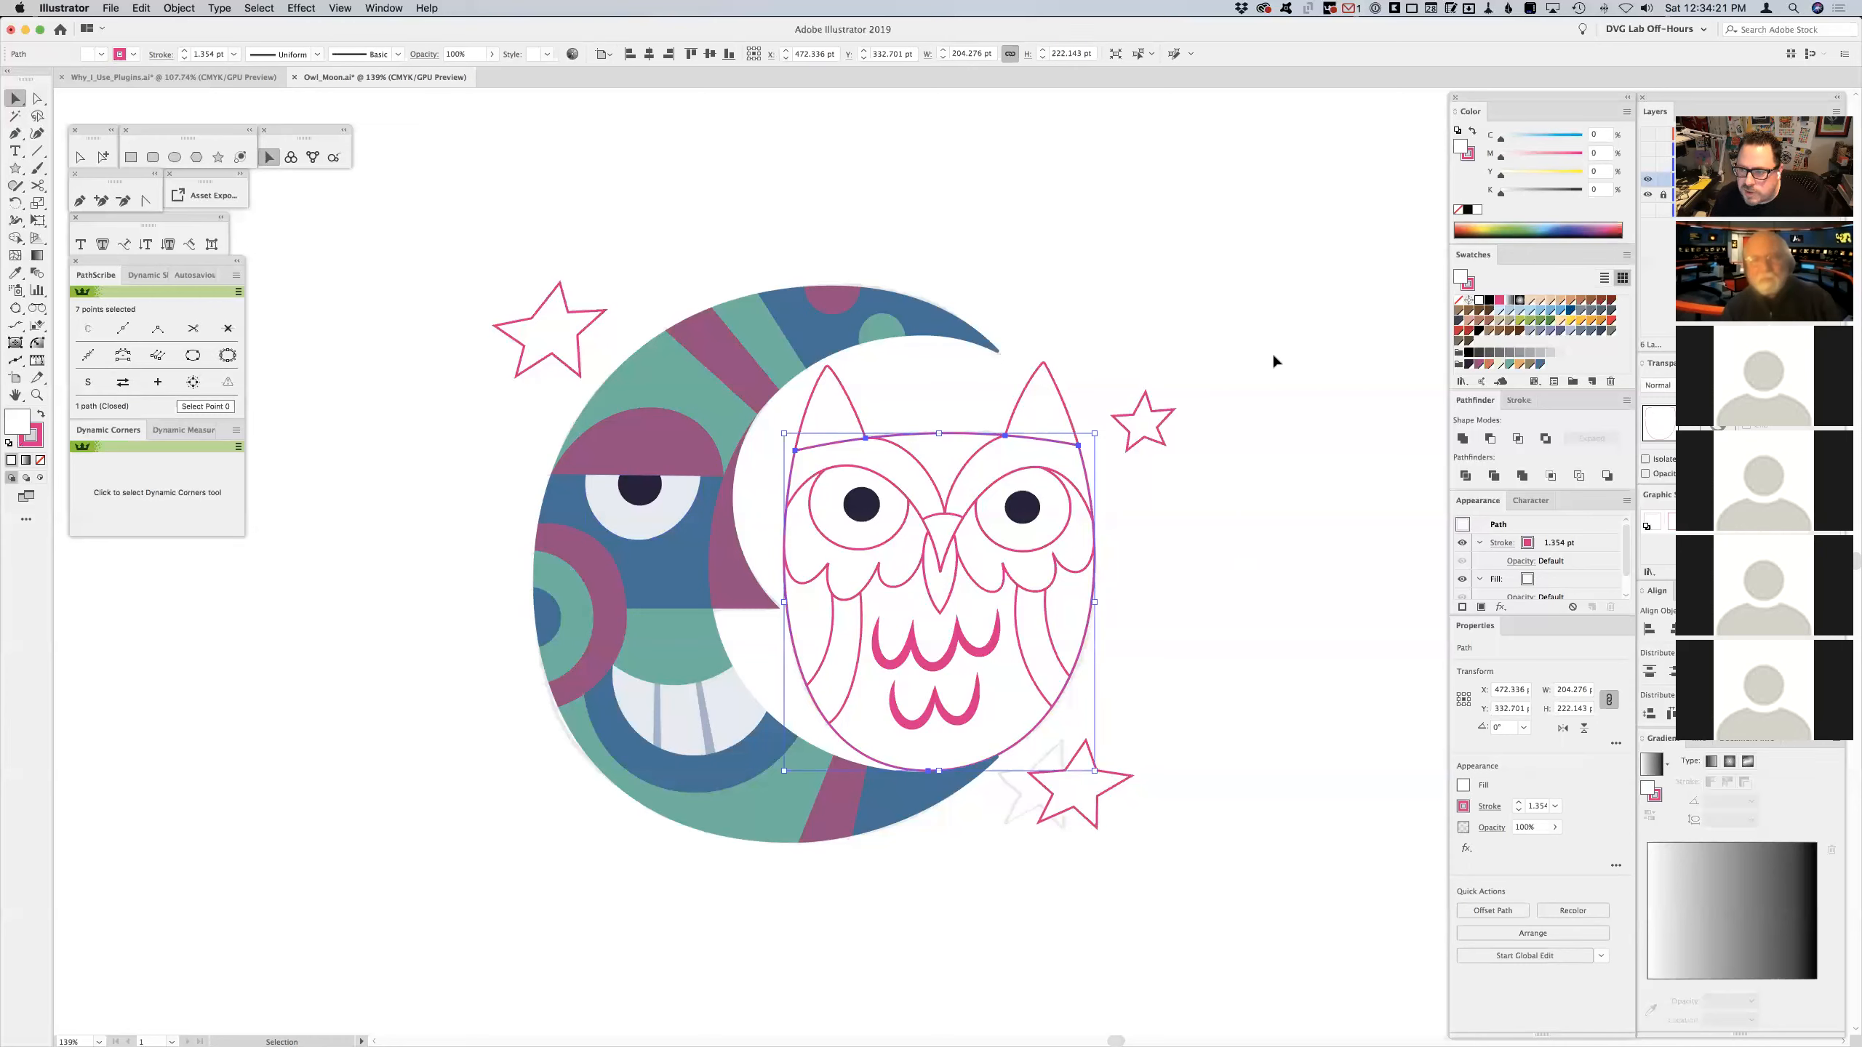
left_click(1530, 364)
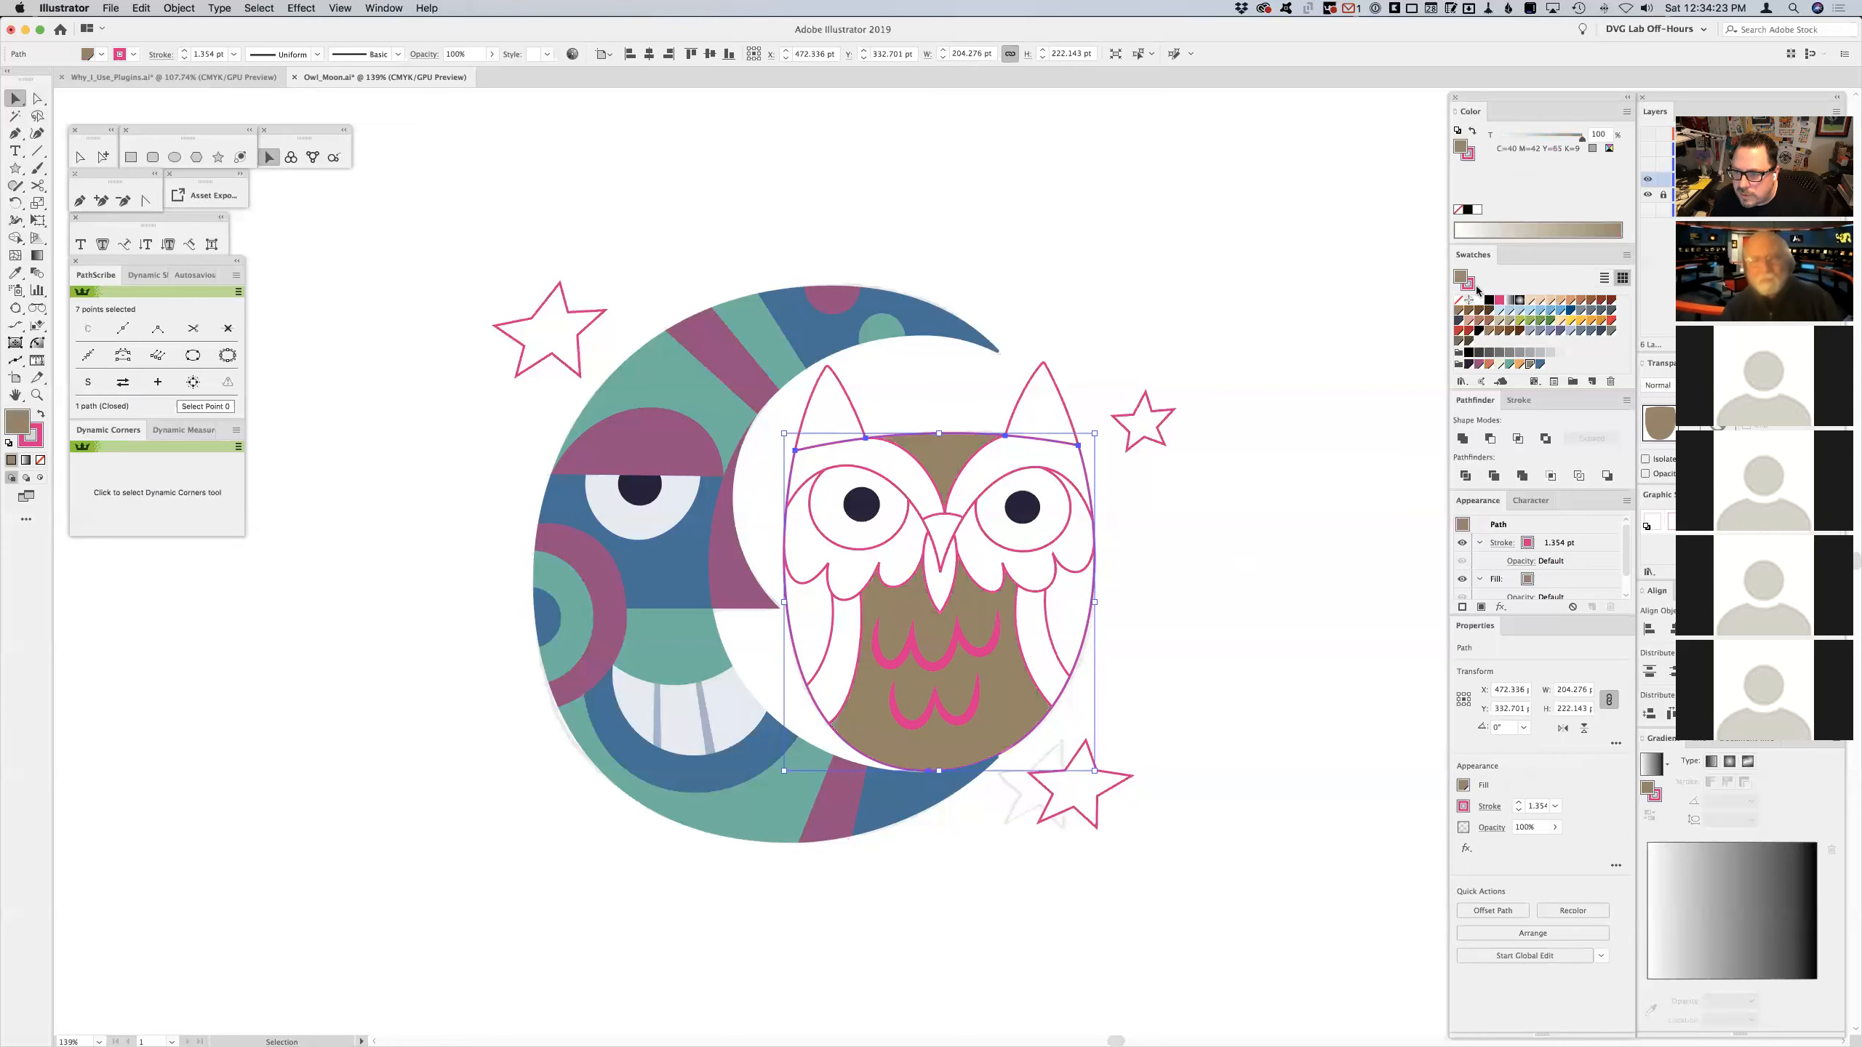
key("x")
left_click(1459, 300)
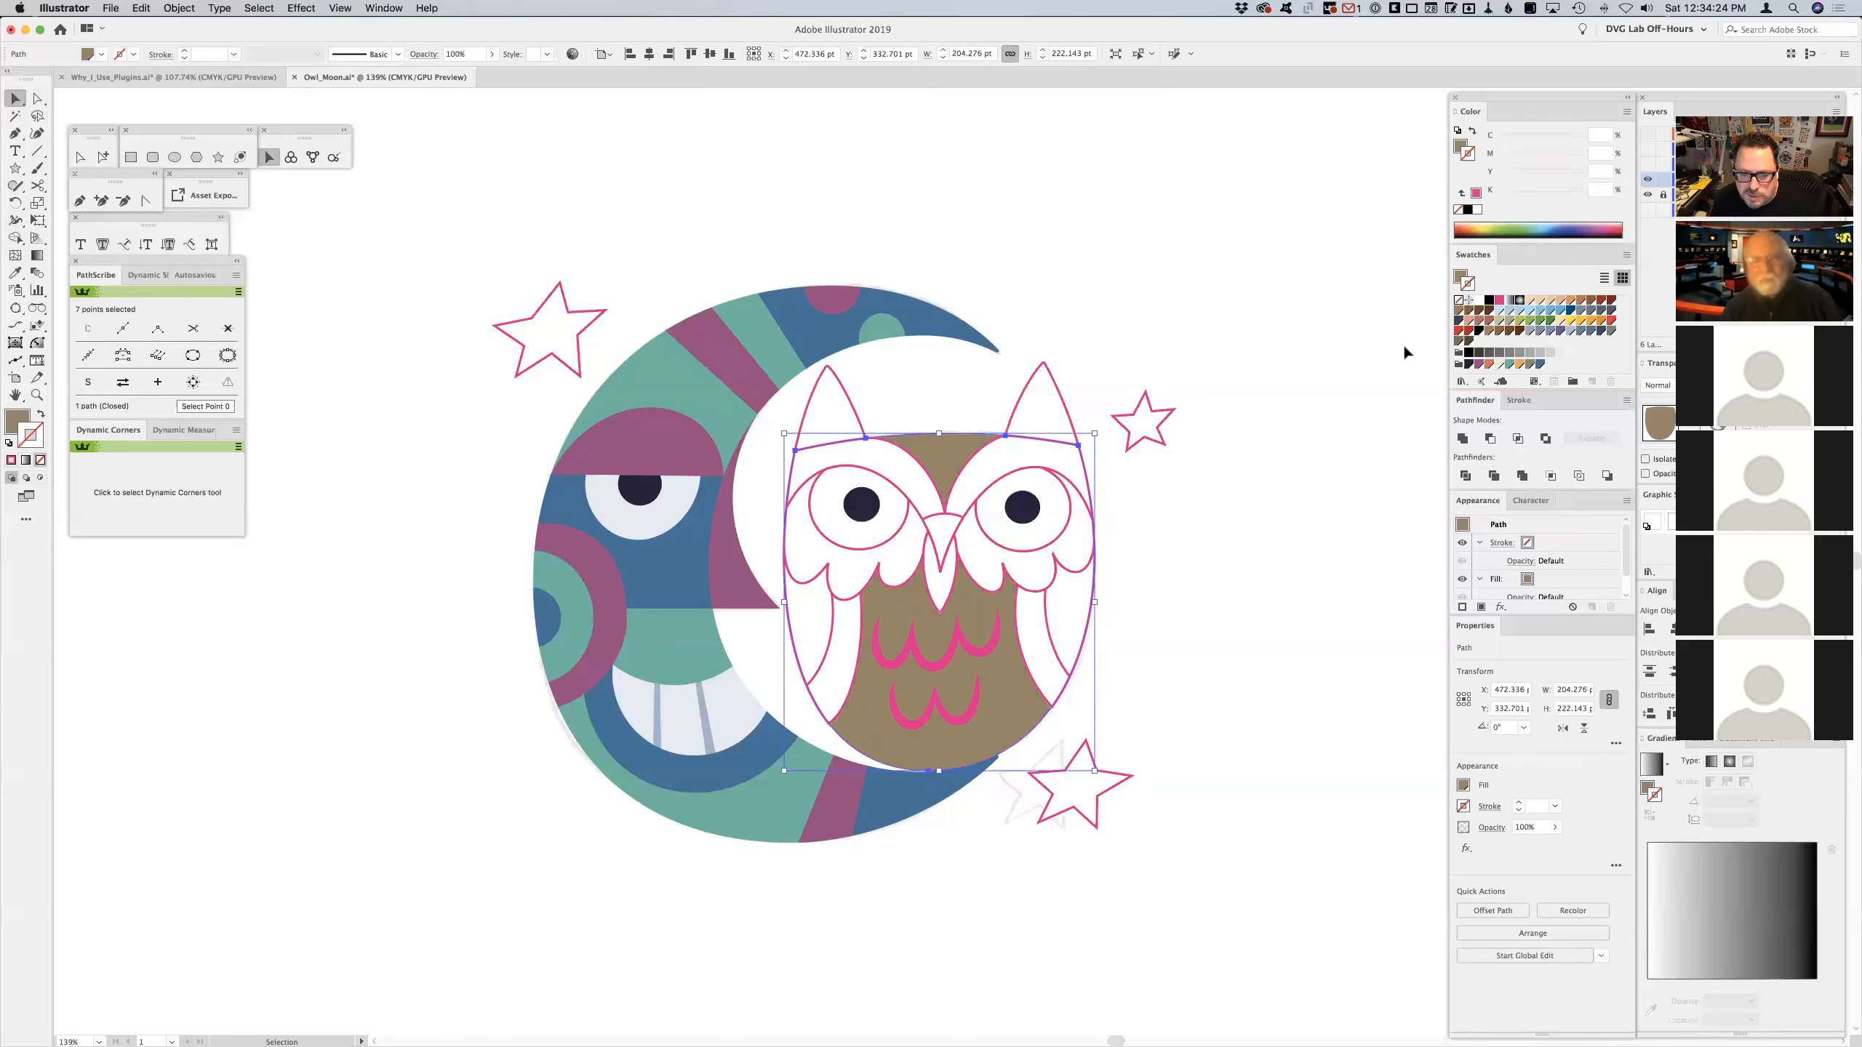
left_click(1265, 491)
- Copy the body's brown fill to the owl's brow shape with the Eyedropper and lighten it to a 60% tint
left_click(874, 446)
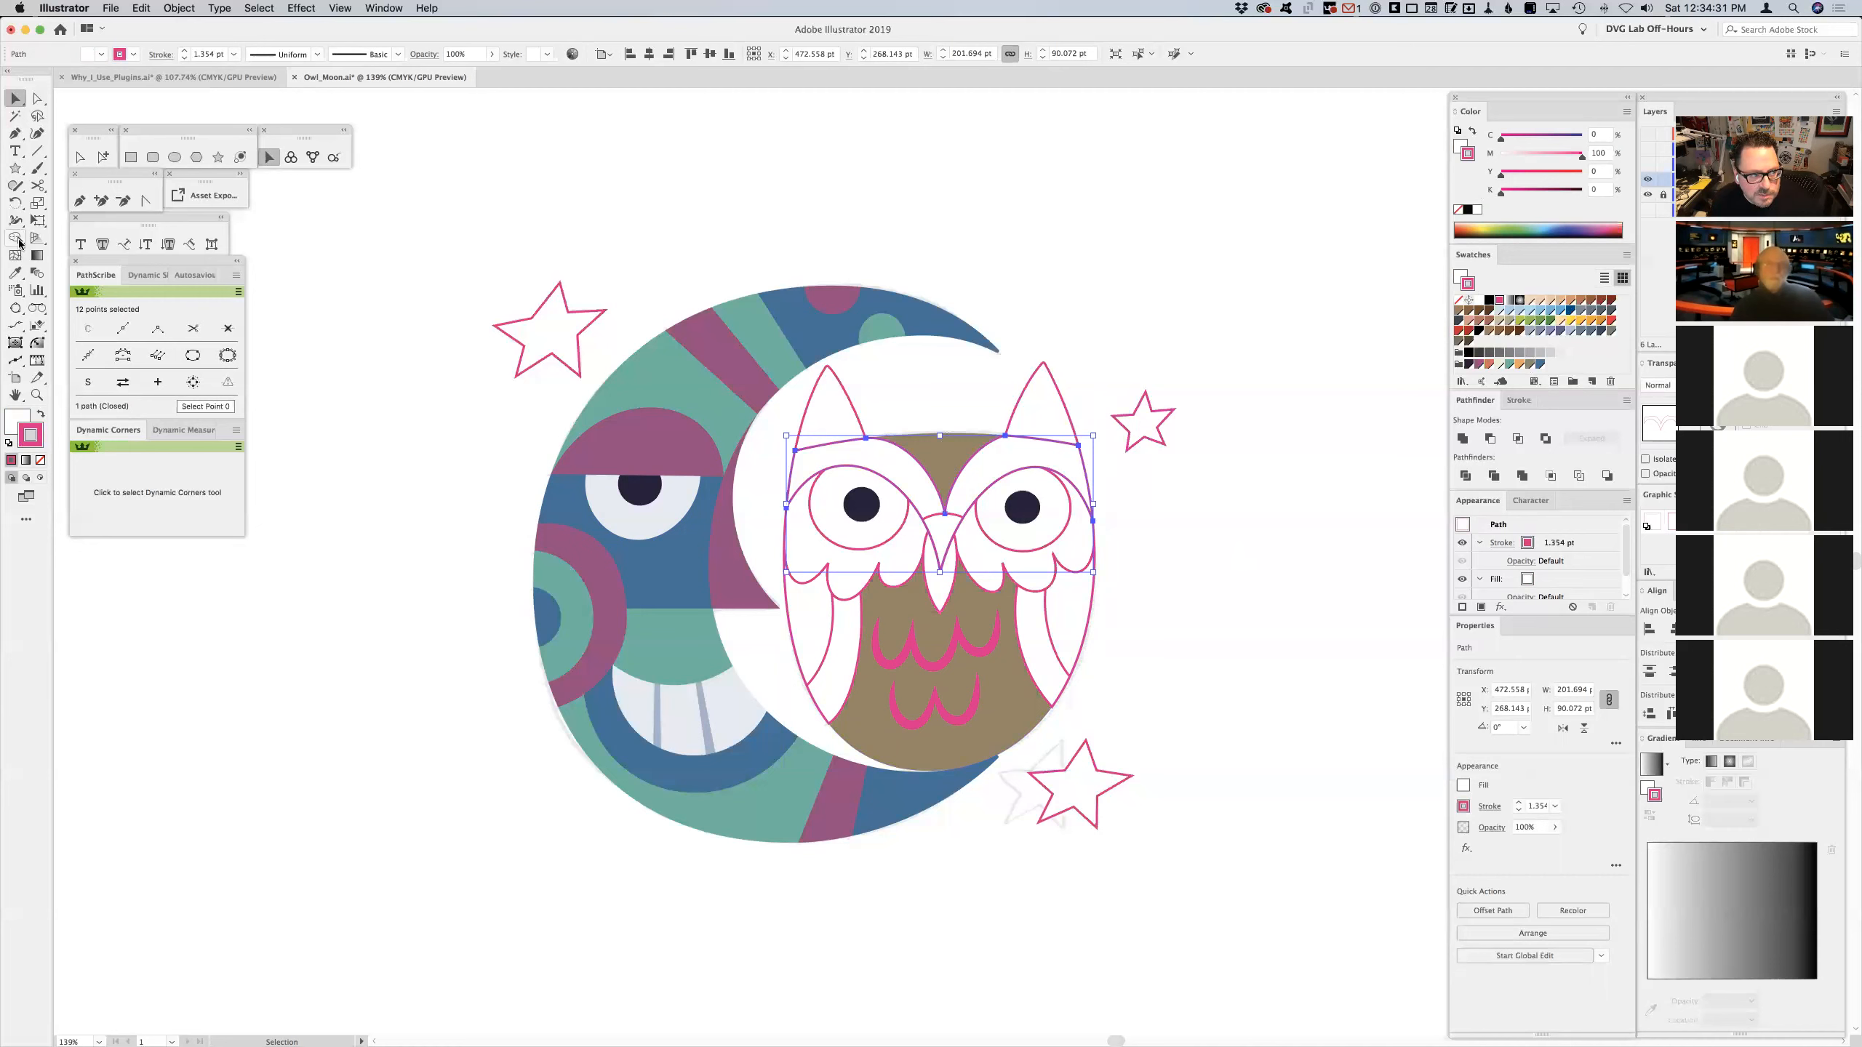
left_click(14, 272)
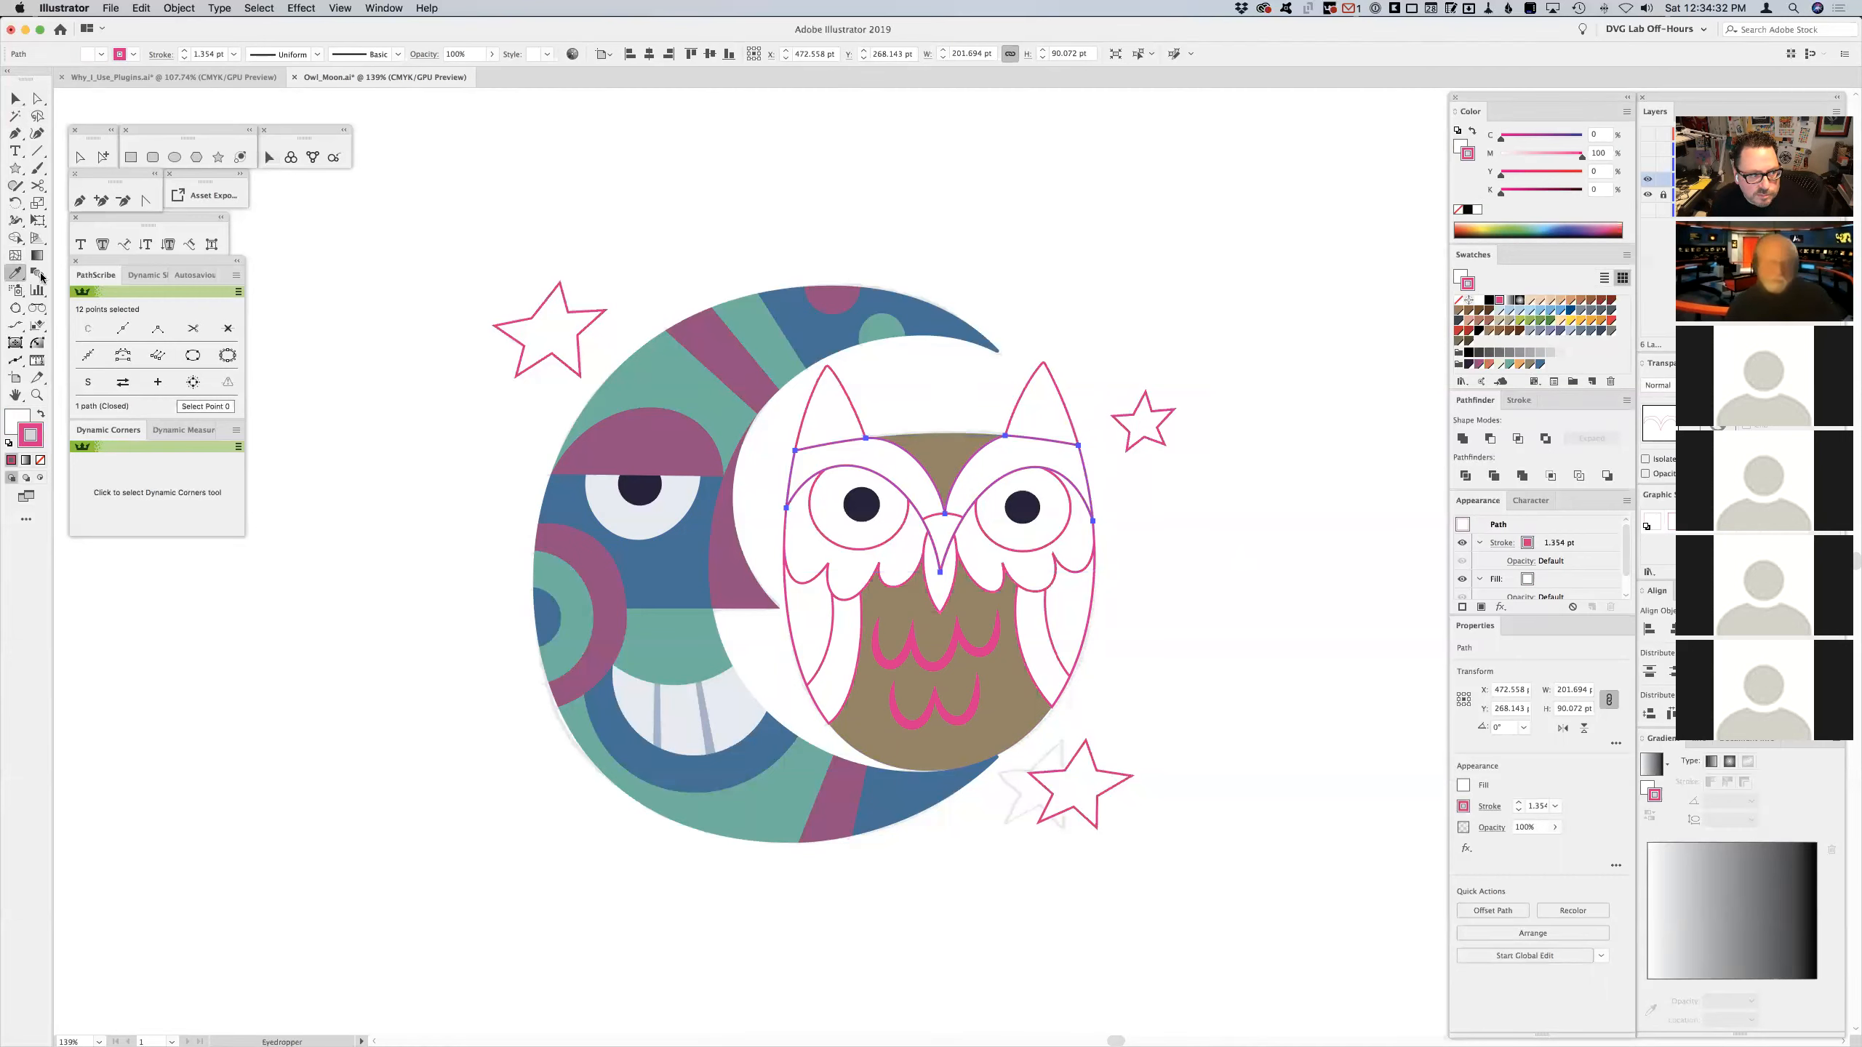
left_click(949, 449)
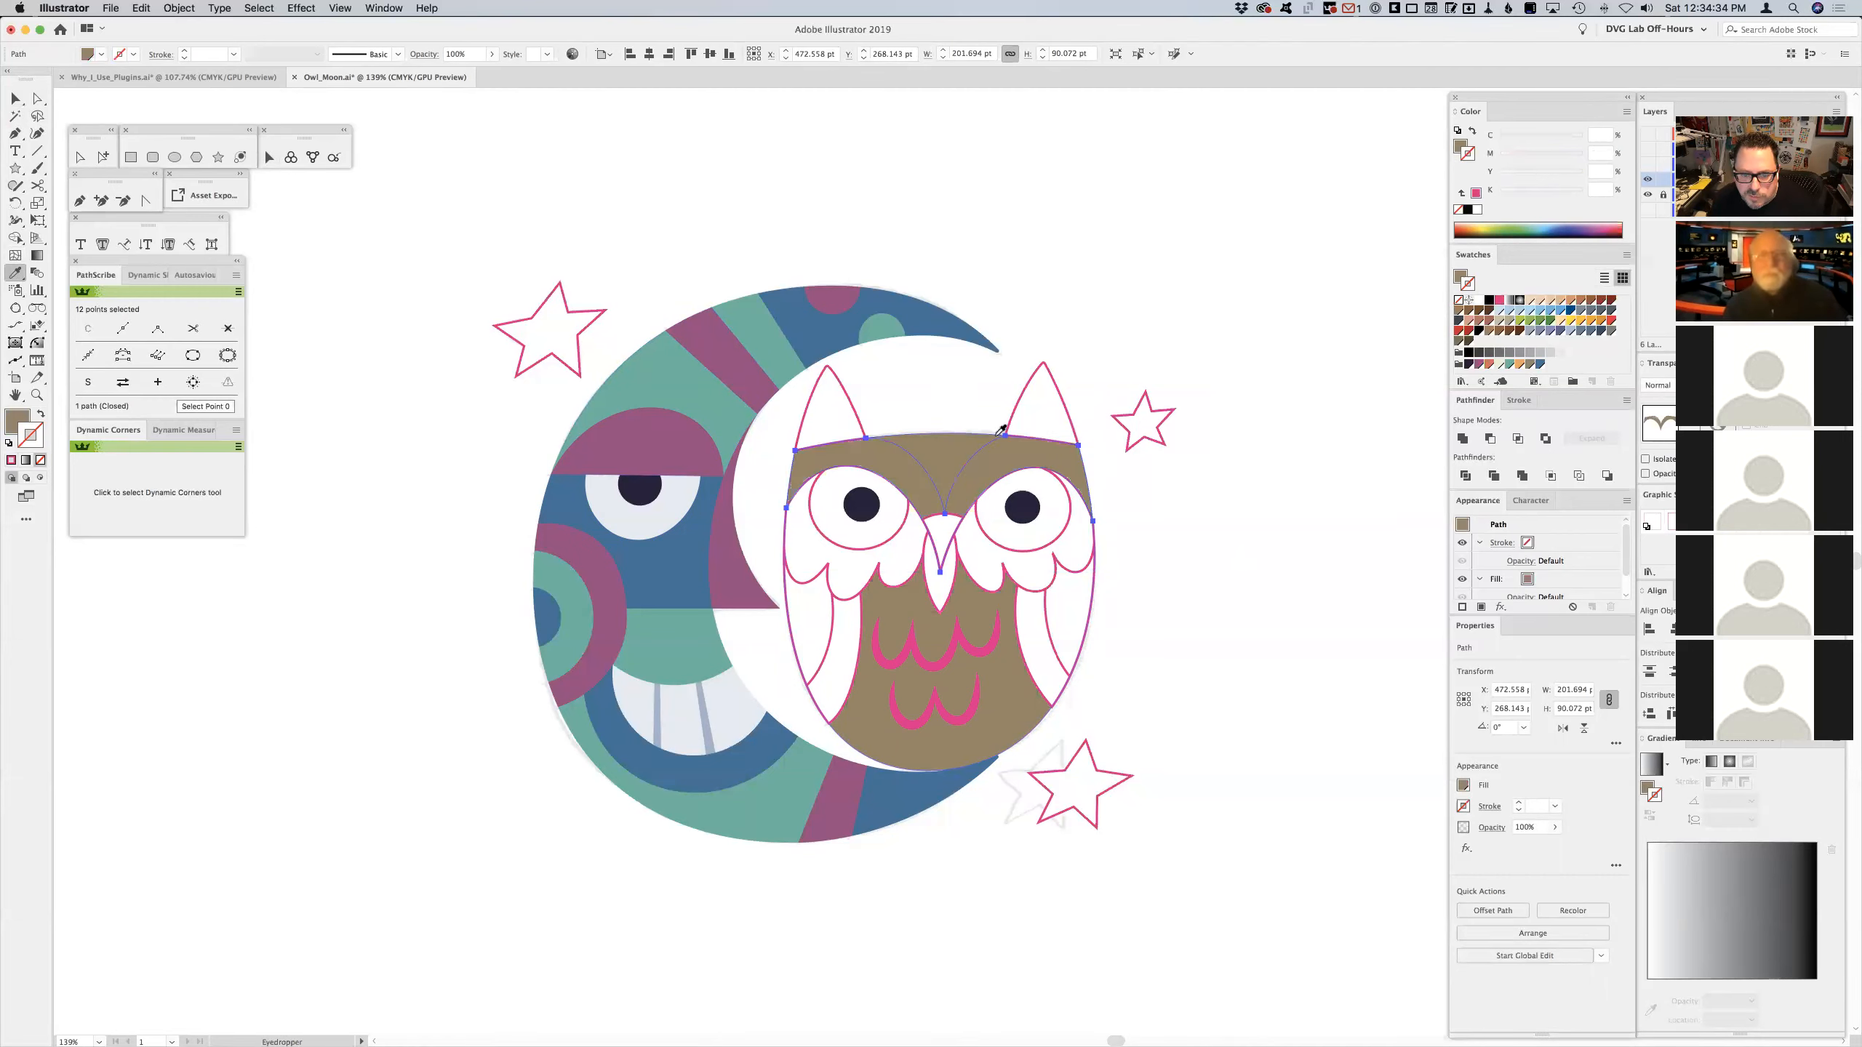
left_click(1459, 278)
left_click(1545, 138)
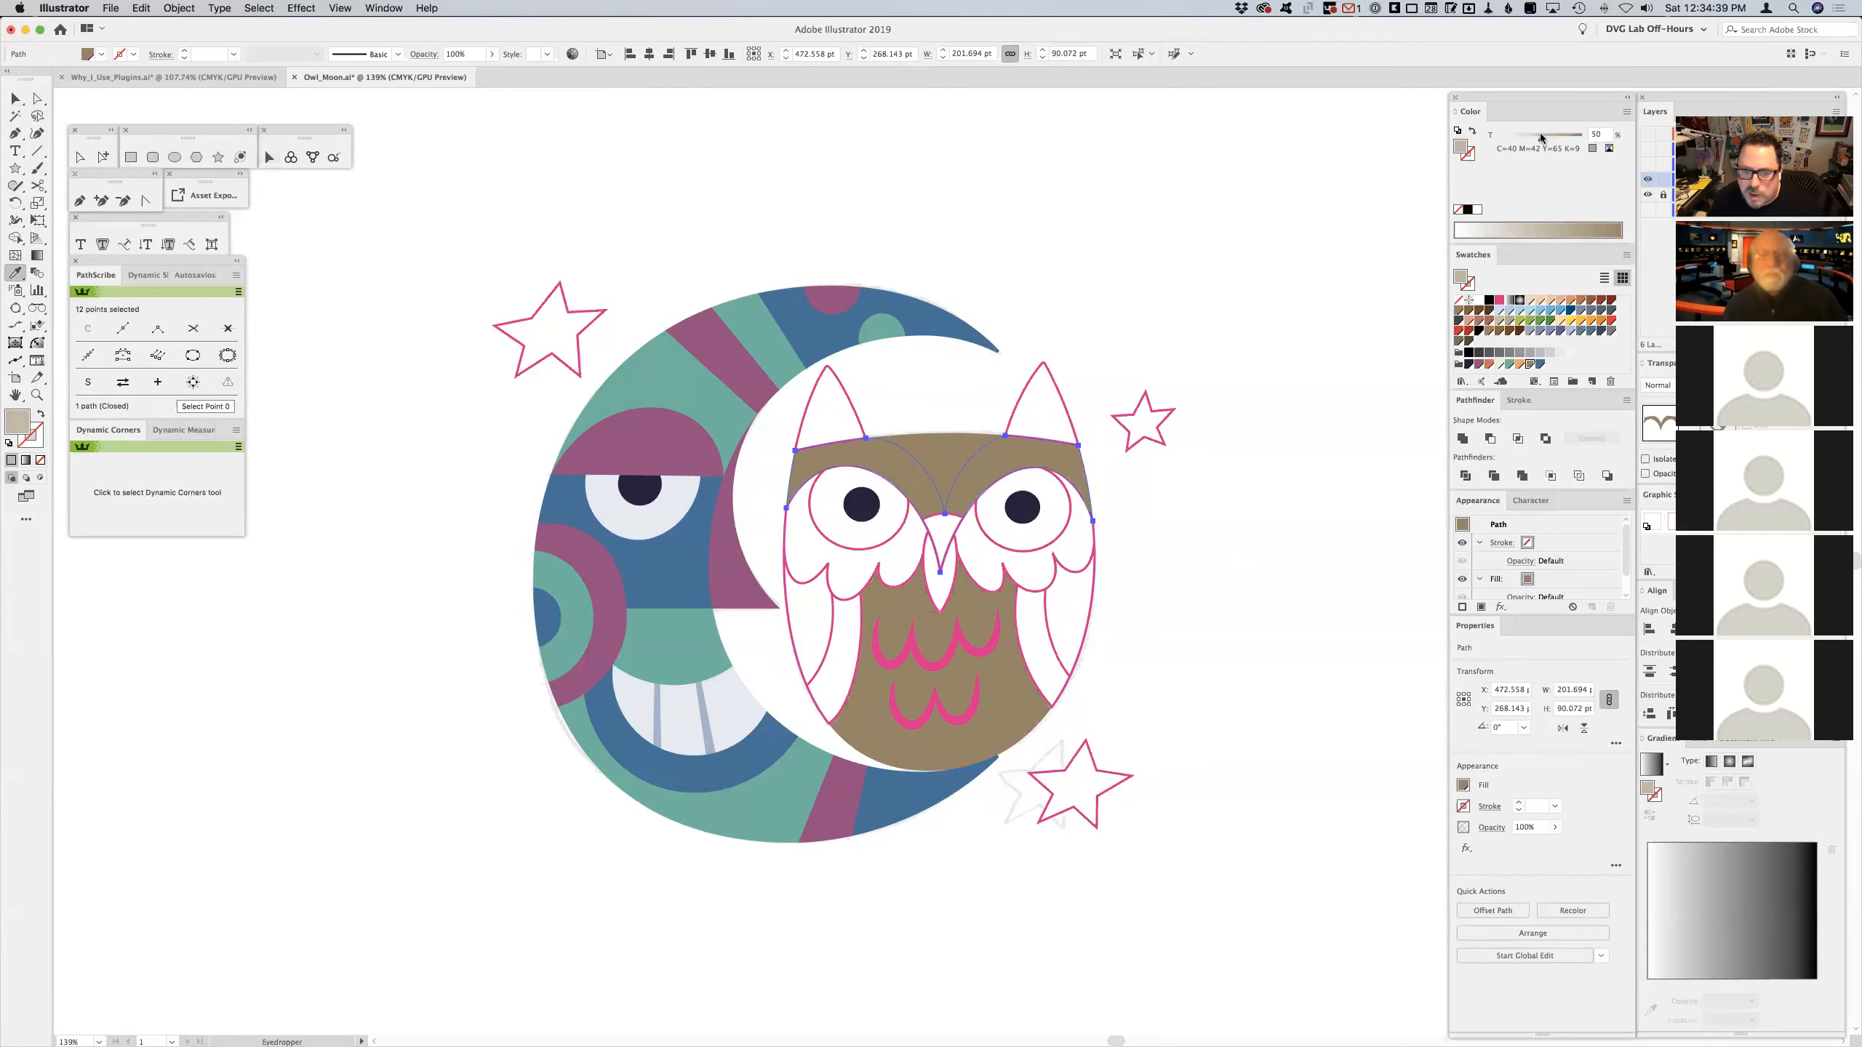
left_click_drag(1541, 138, 1546, 138)
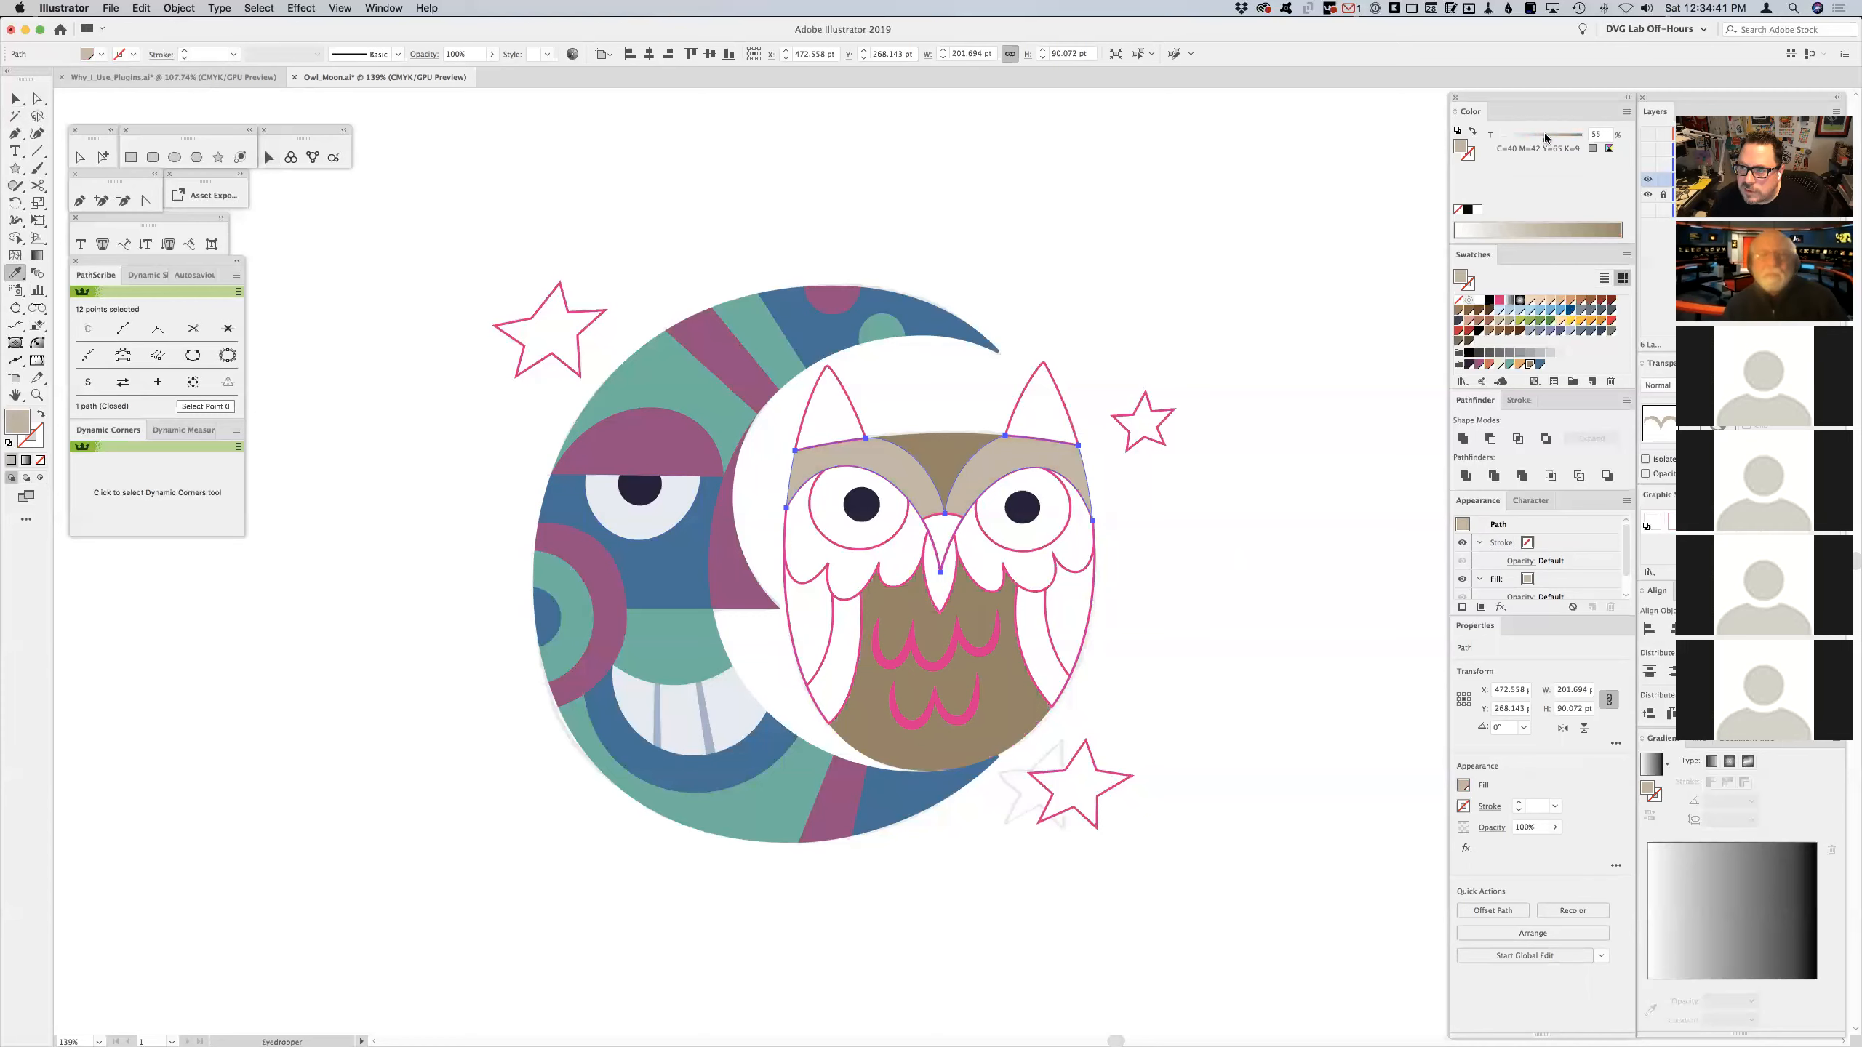
left_click(1170, 365)
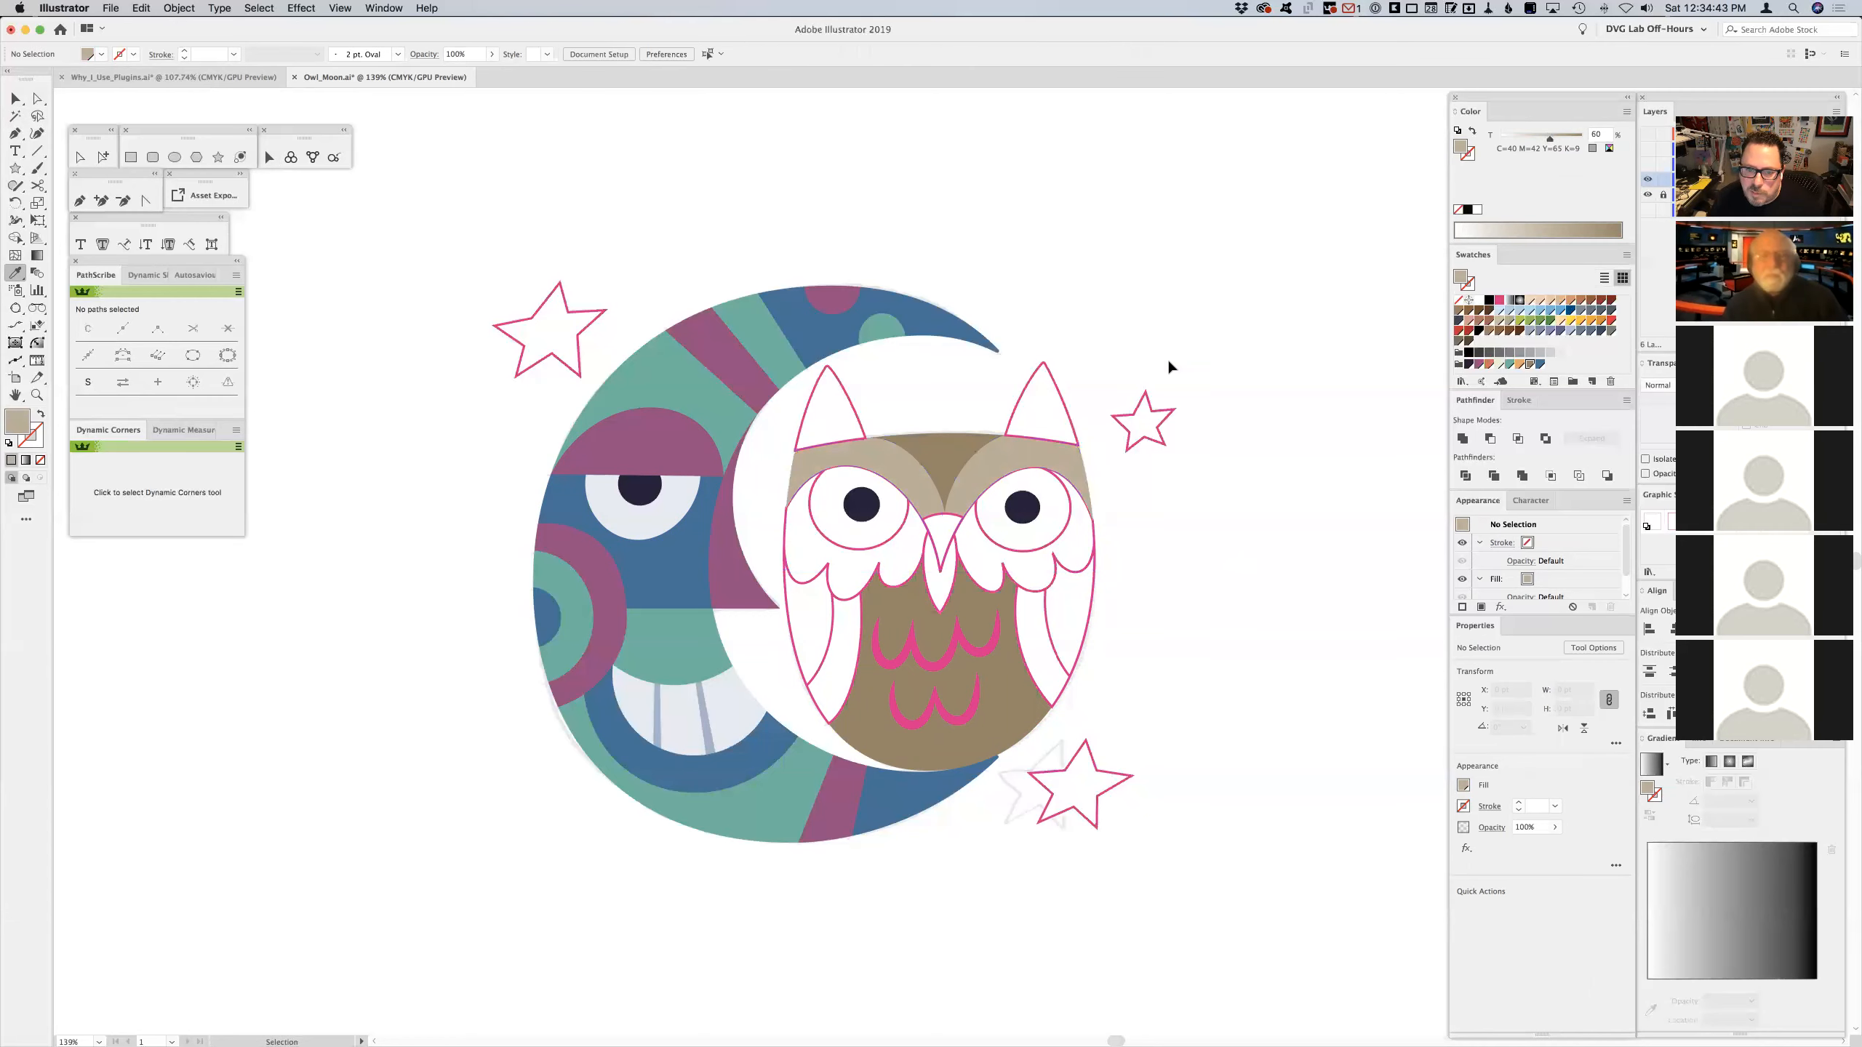
- Create a darker global brown swatch from the body brown by setting its black value to 30%
key("i")
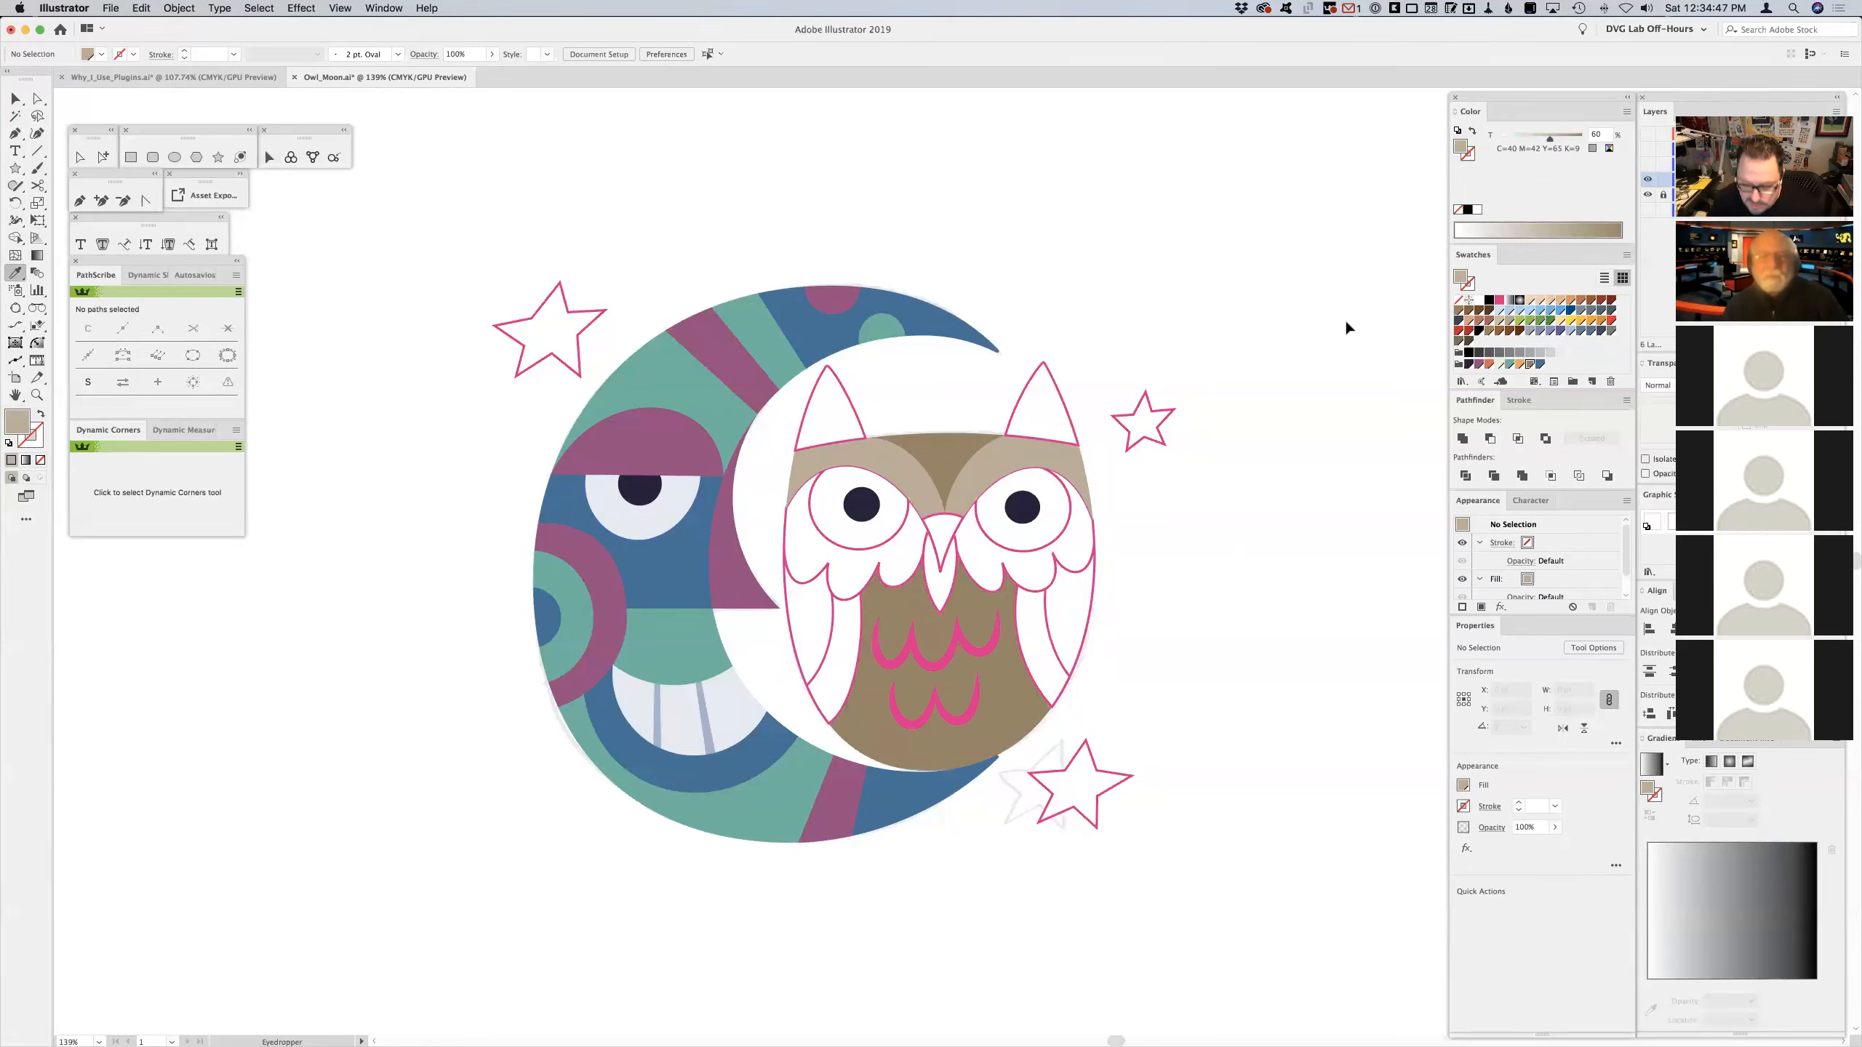
key("v")
left_click(1529, 366)
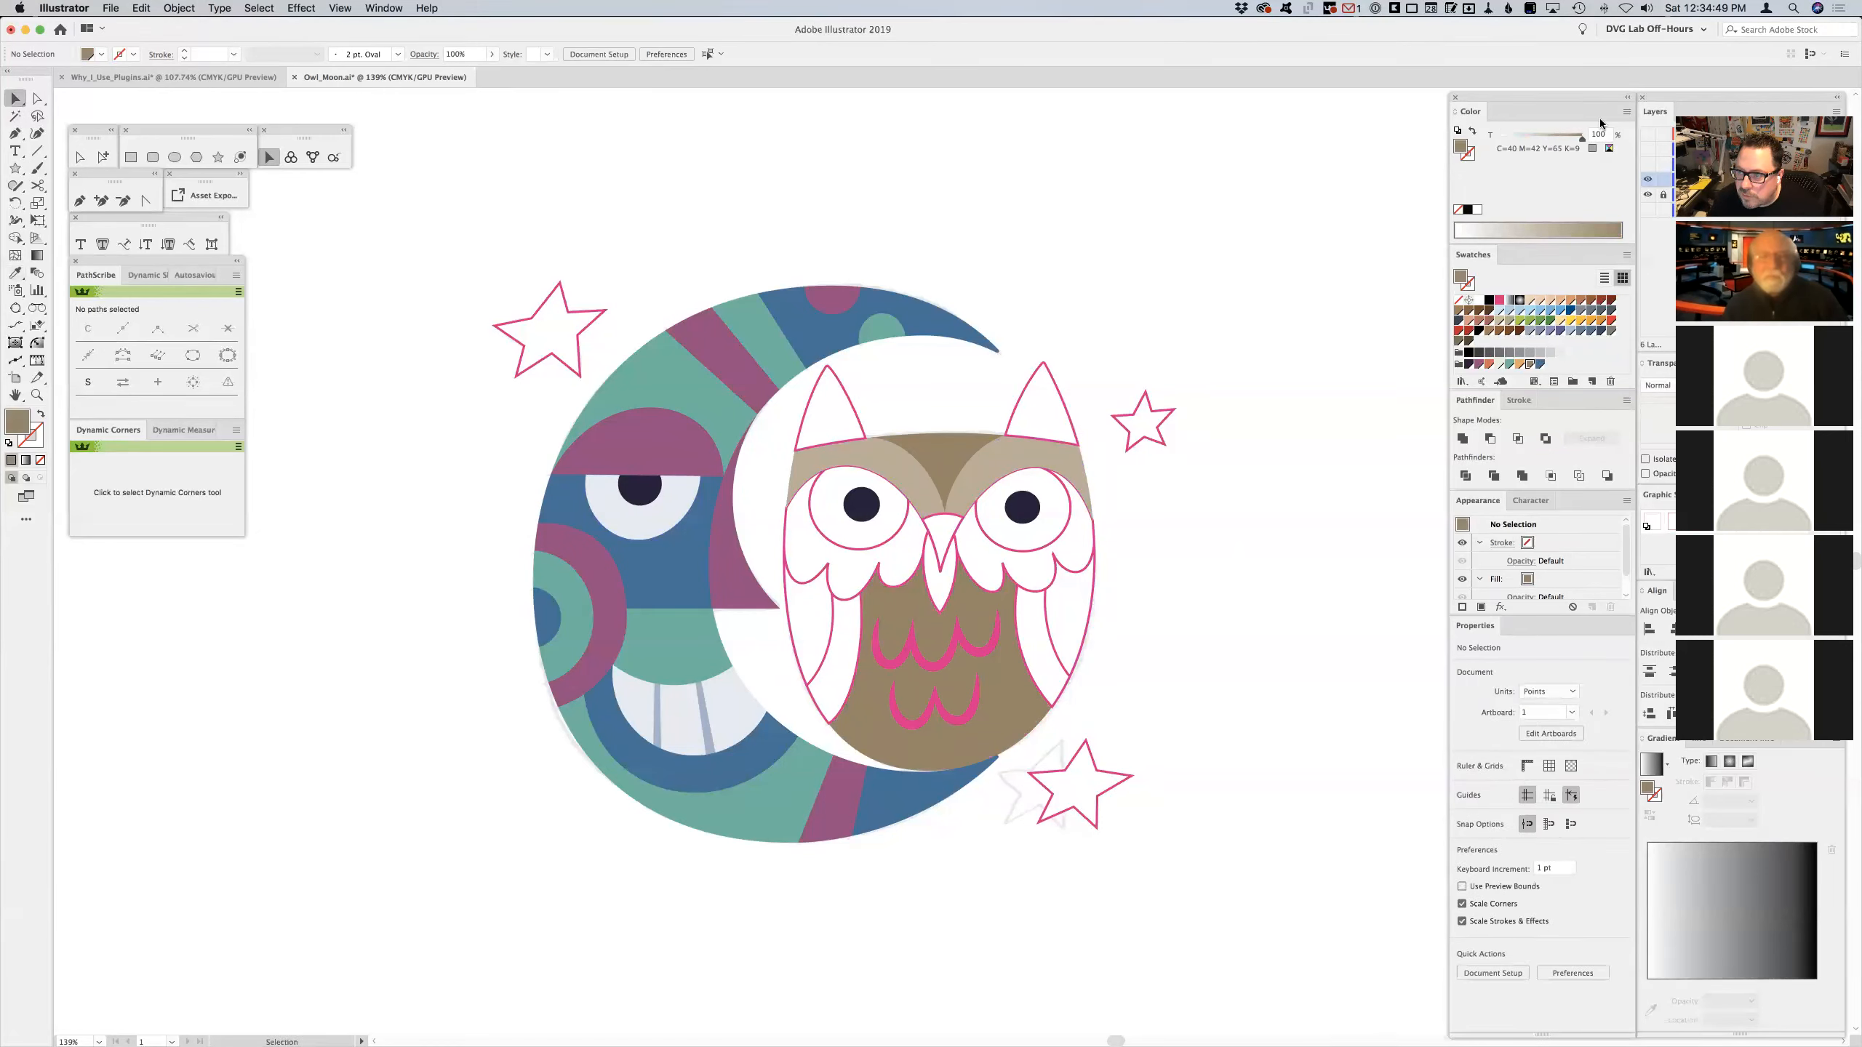
left_click(1609, 149)
left_click_drag(1508, 192, 1577, 352)
double_click(1478, 342)
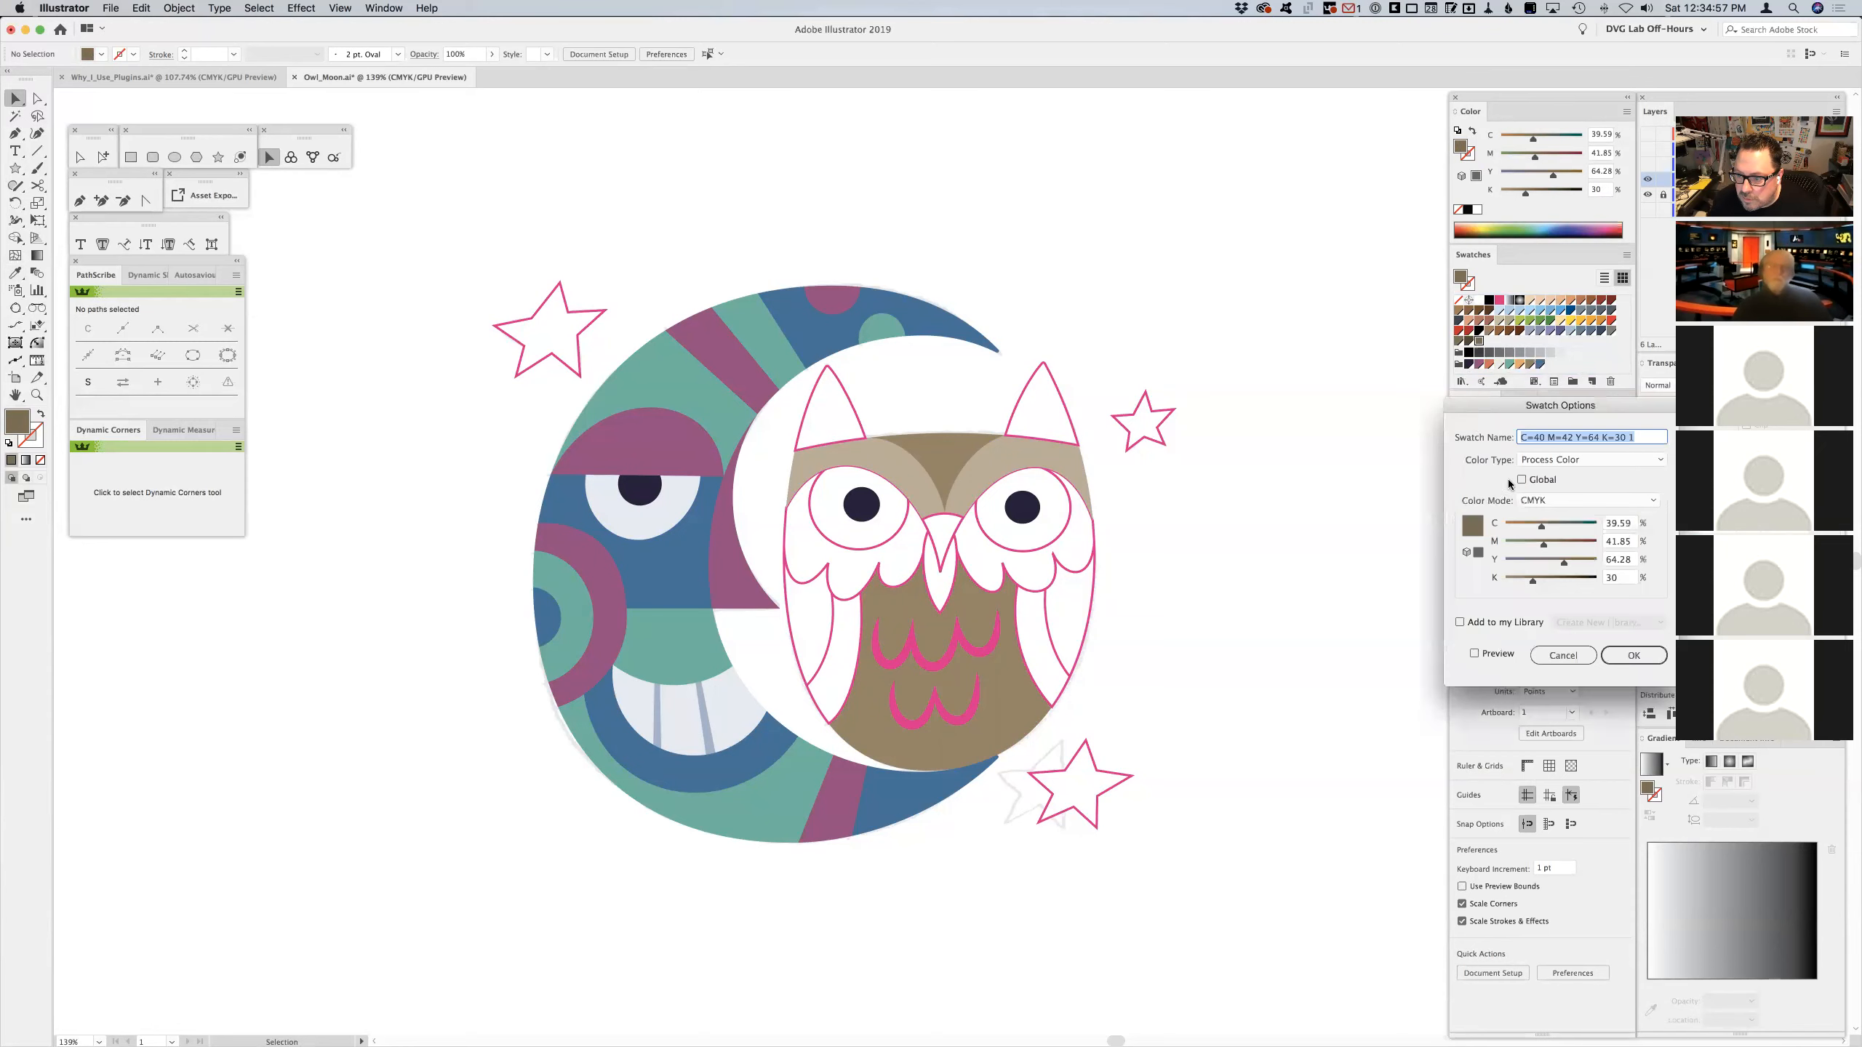
left_click(1521, 481)
left_click(1637, 656)
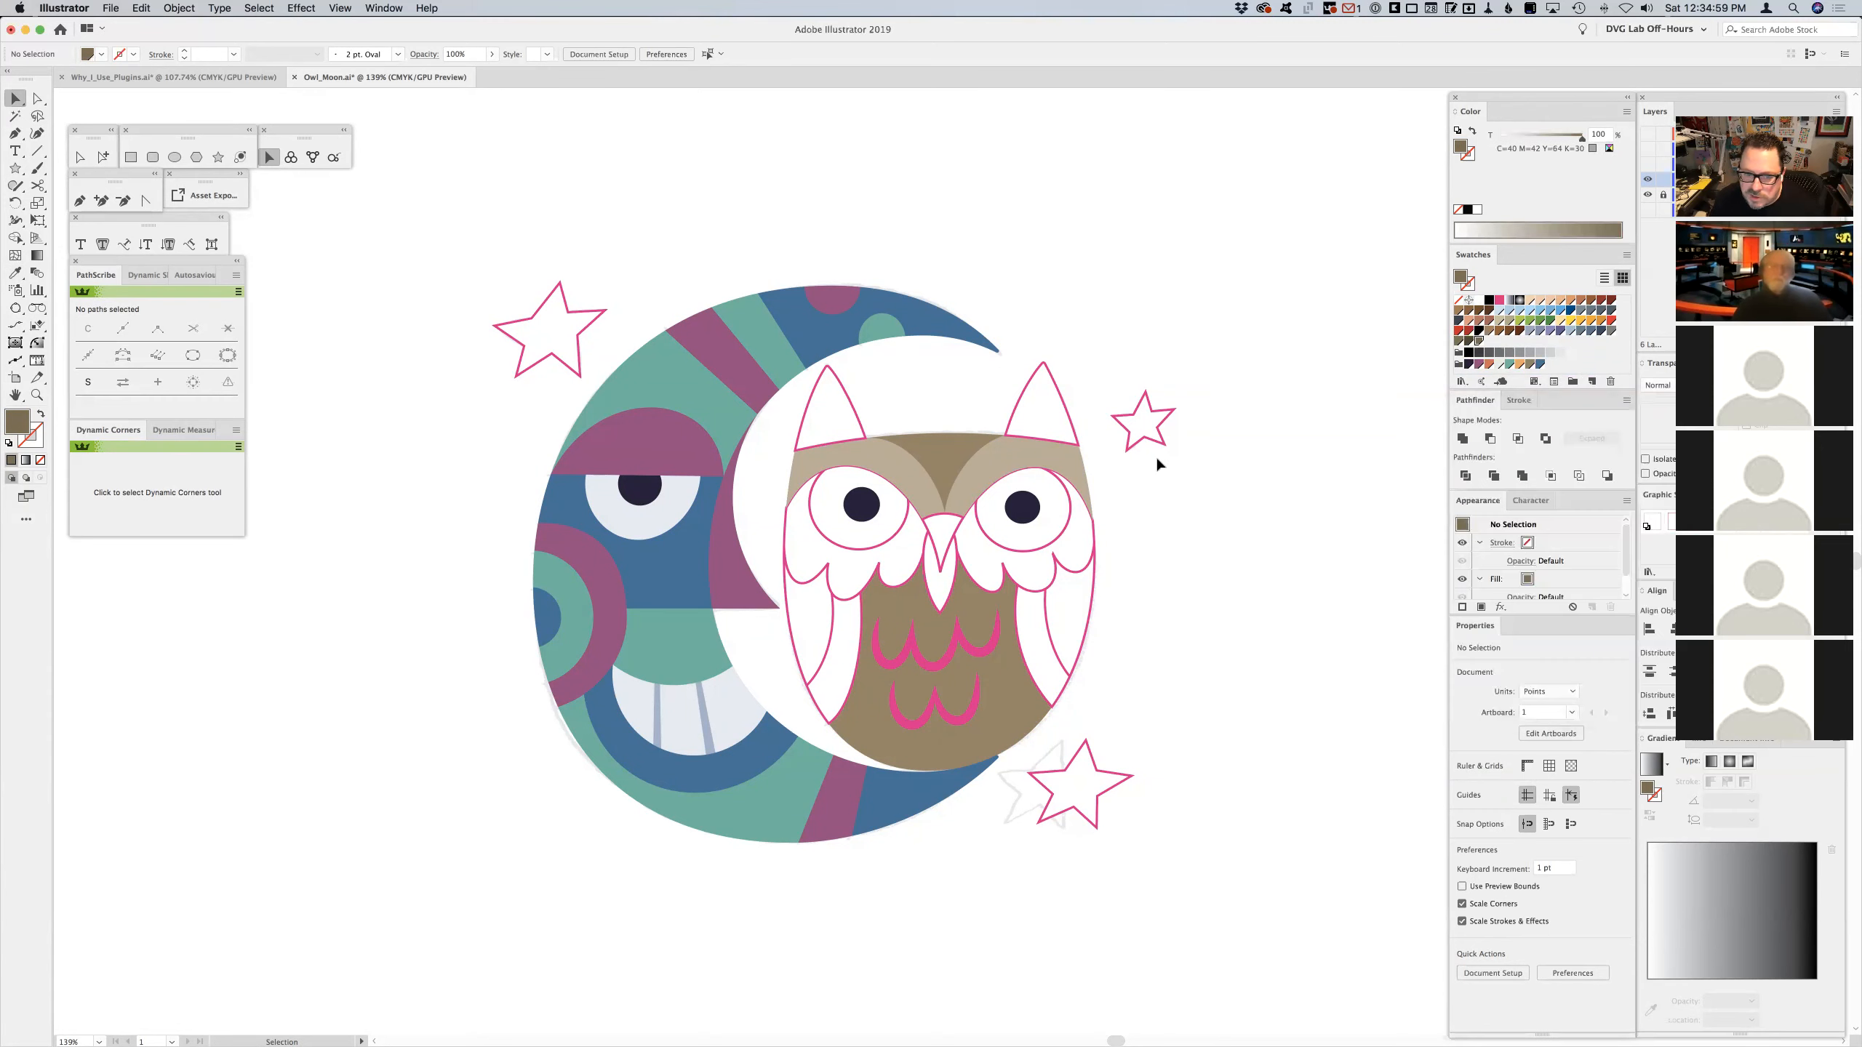
- Fill the owl's grouped ears with the dark brown K=30 swatch and remove their pink stroke
left_click(1036, 404)
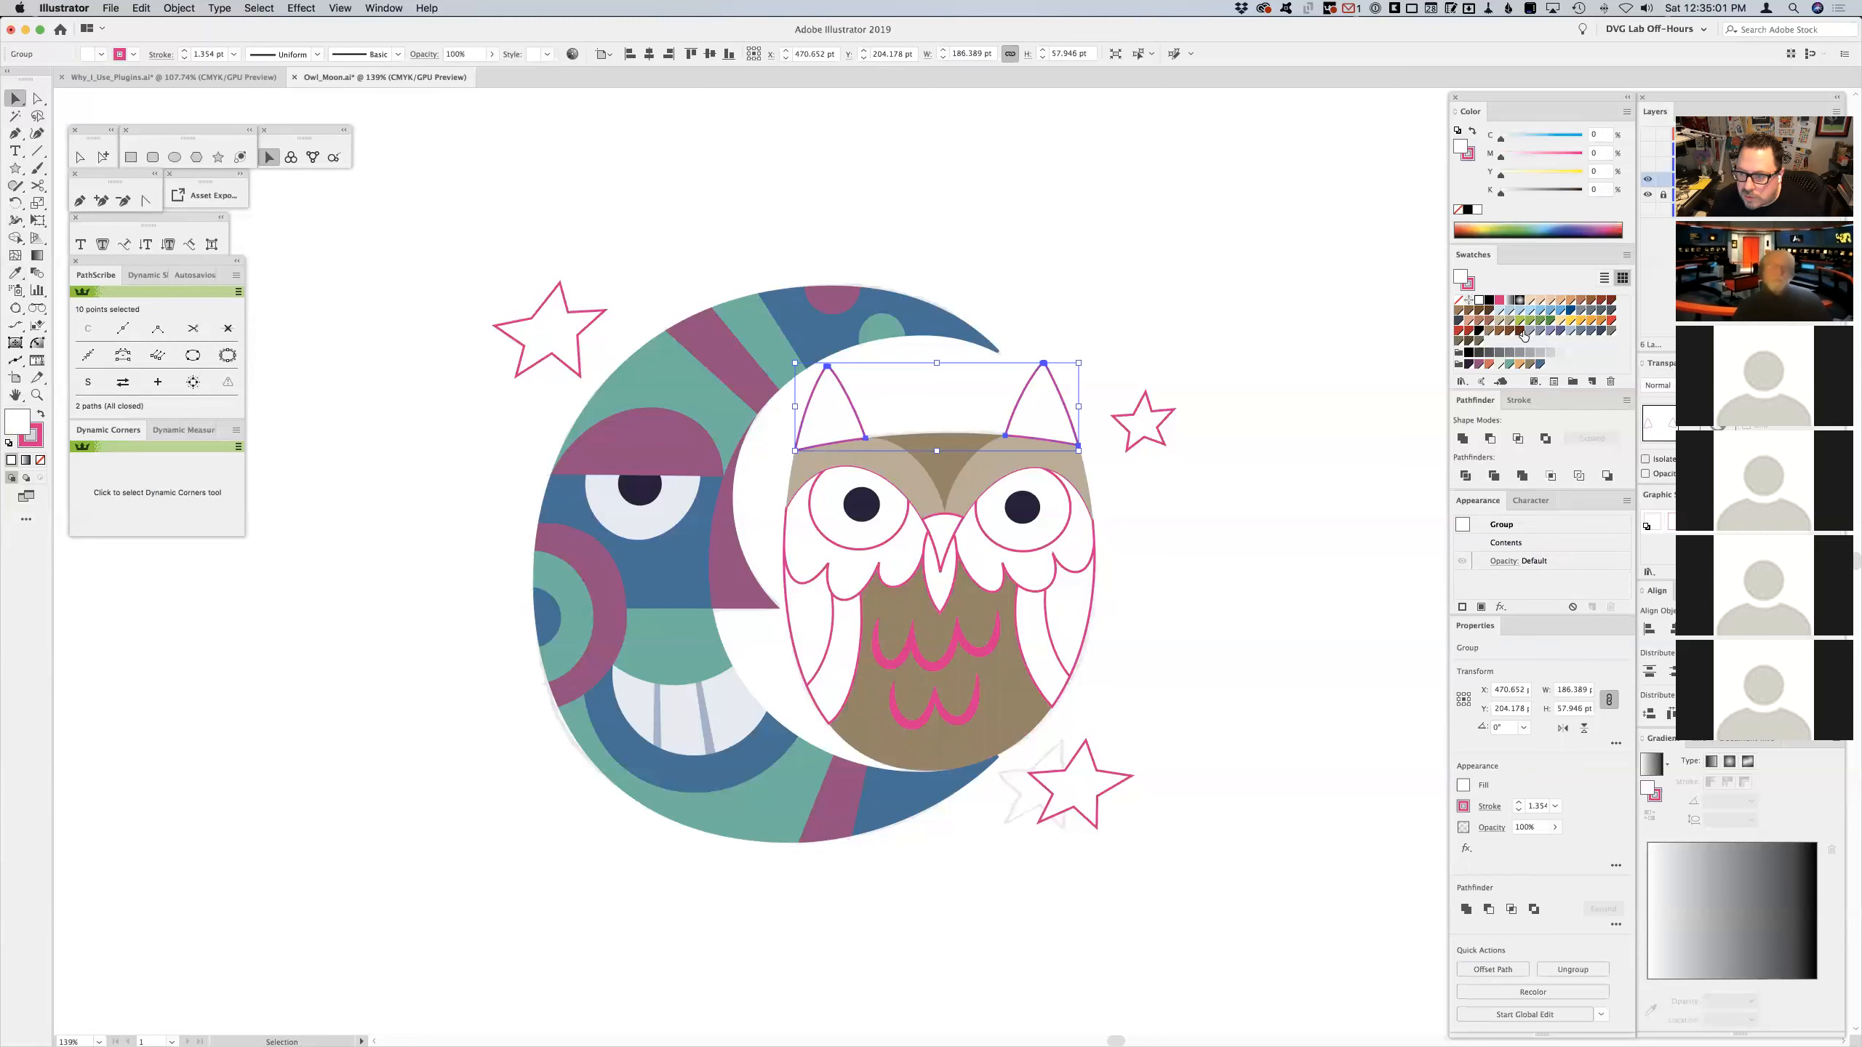
left_click(1481, 339)
key("x")
left_click(1459, 300)
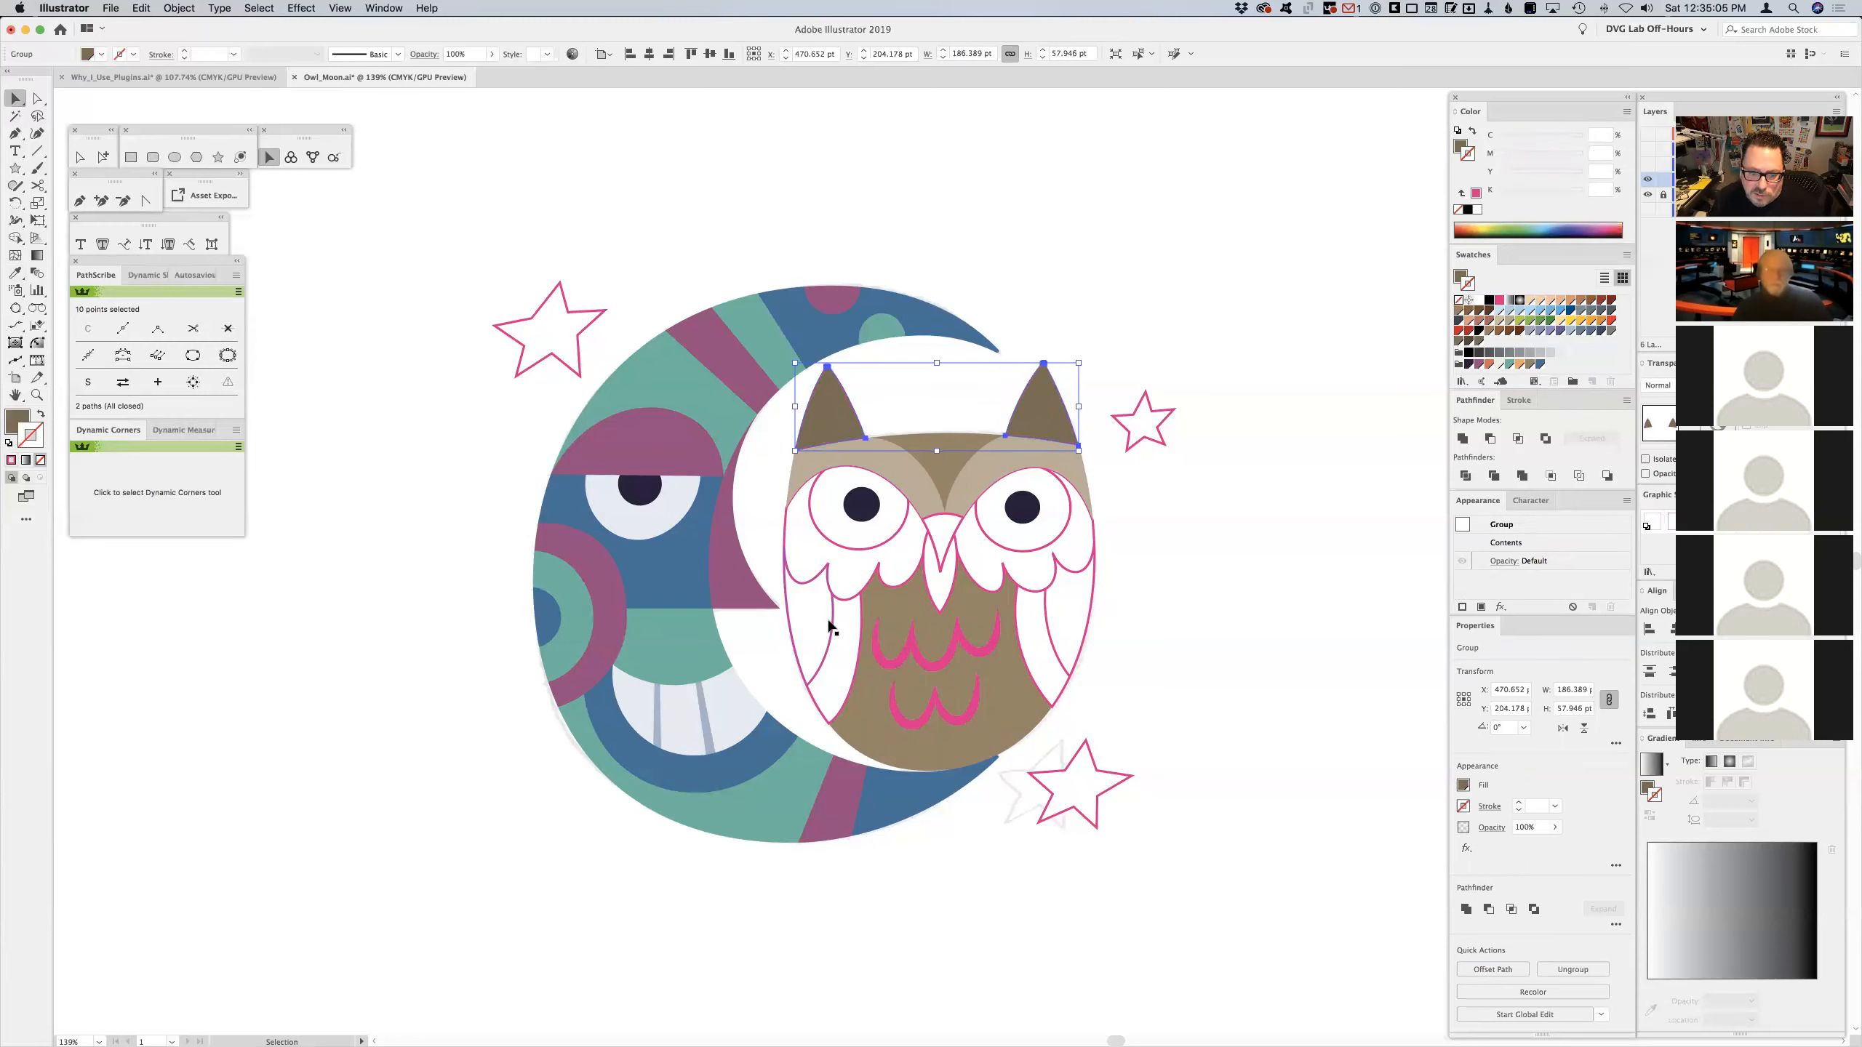
- Fill both scalloped feather shapes around the owl's eyes with the dark brown swatch and remove their pink stroke
left_click(845, 574)
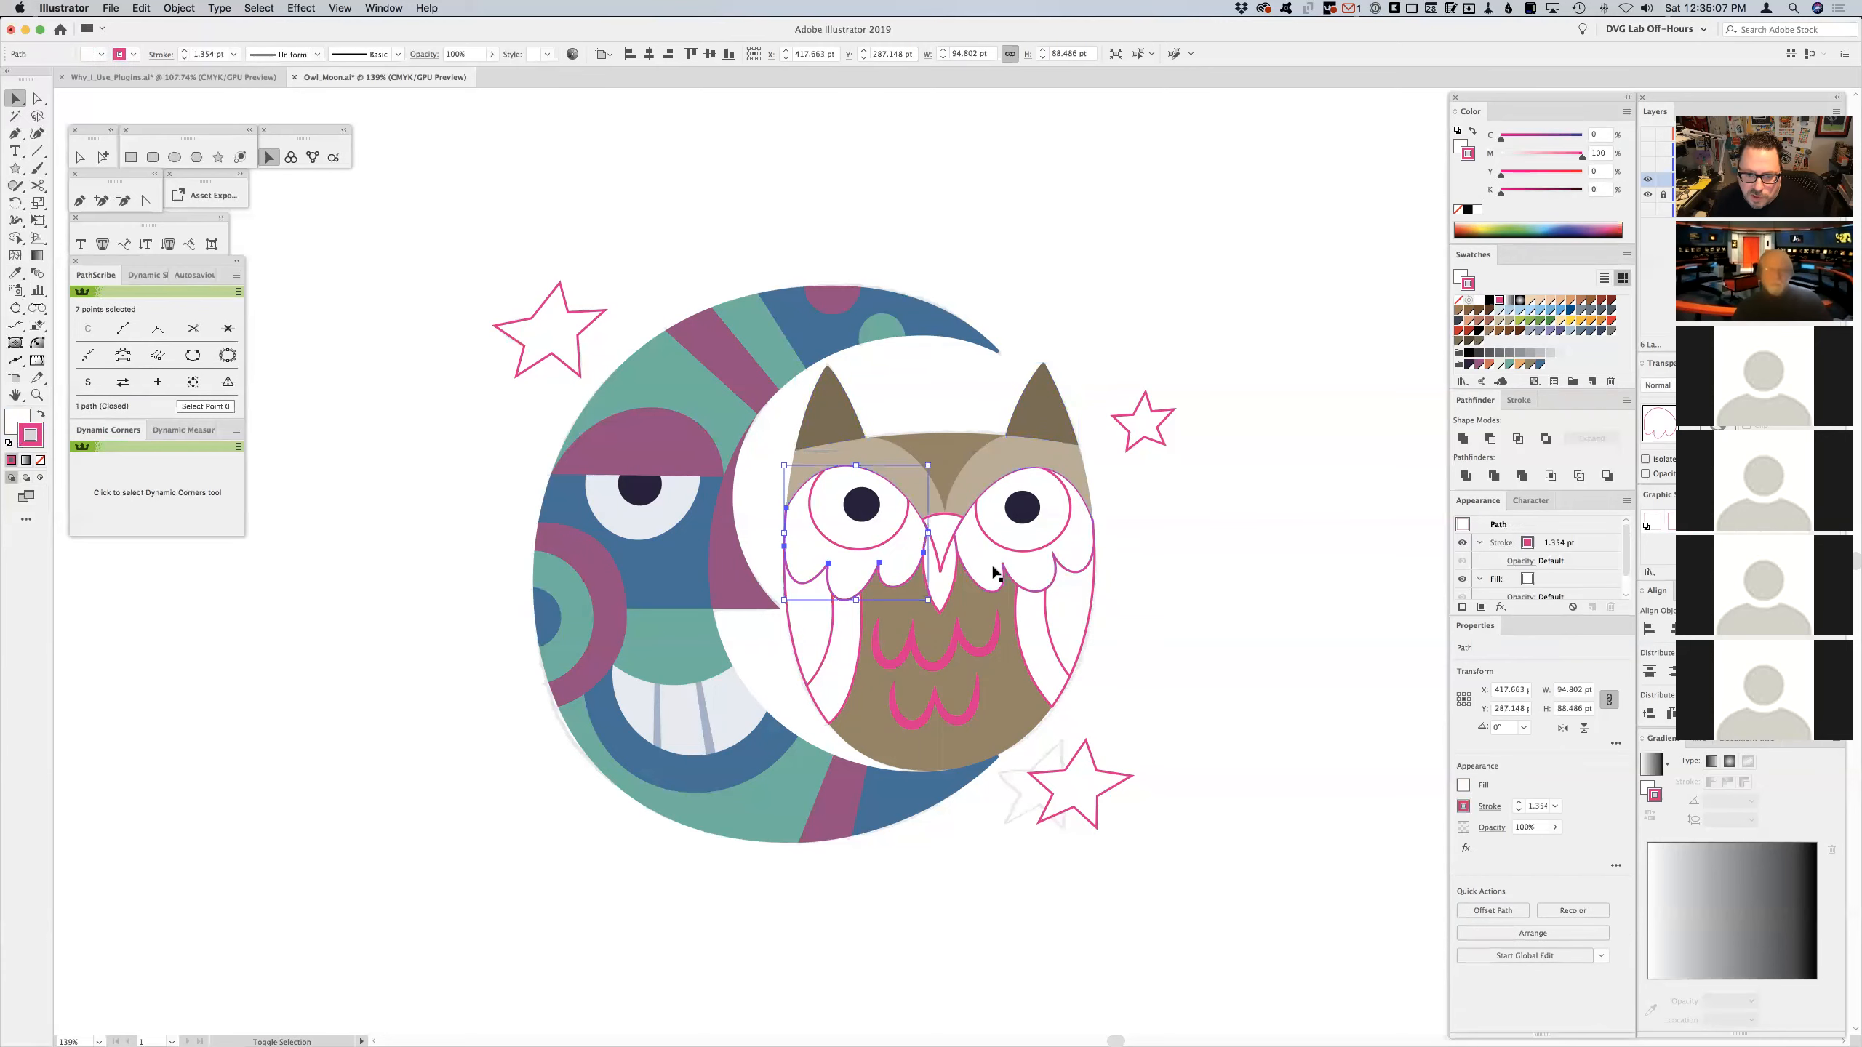
left_click_drag(1479, 343, 1462, 276)
left_click(1460, 300)
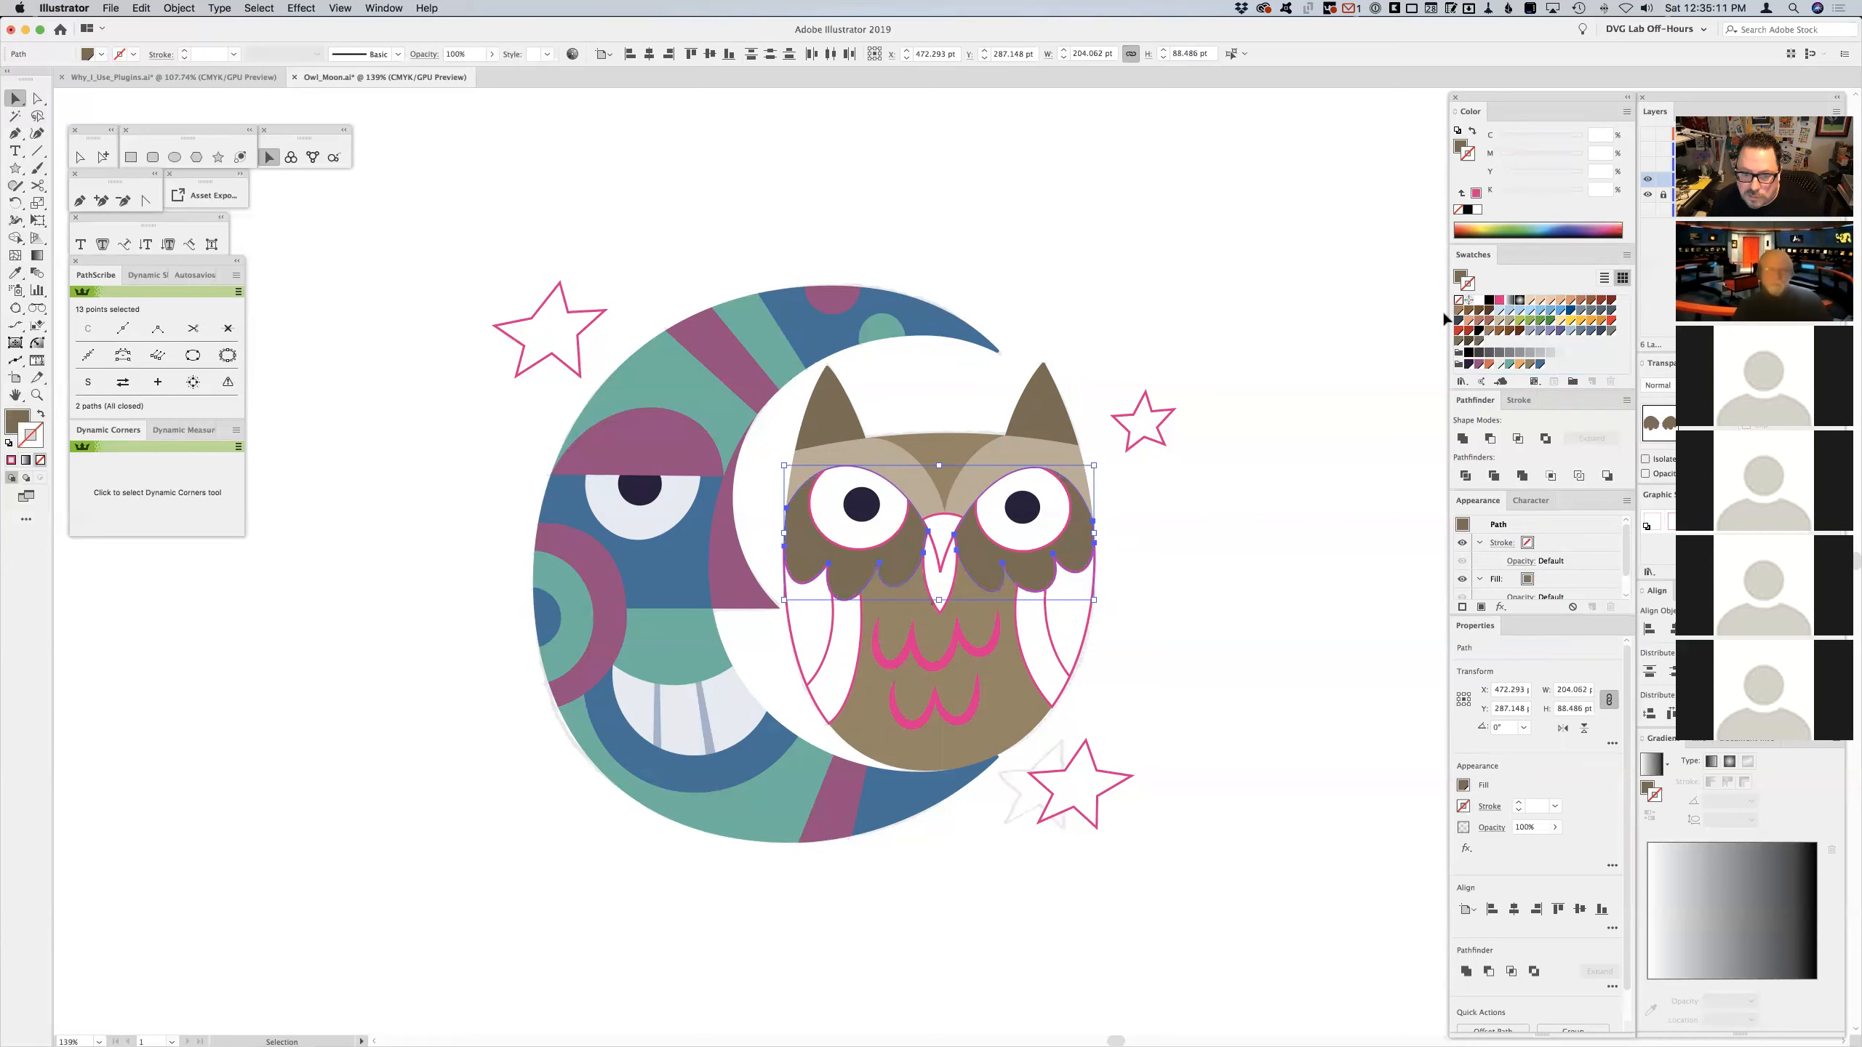
- Copy the moon's eye-white fill to both of the owl's eye whites with the Eyedropper and lighten it to a 5% tint
left_click(1007, 543, "shift")
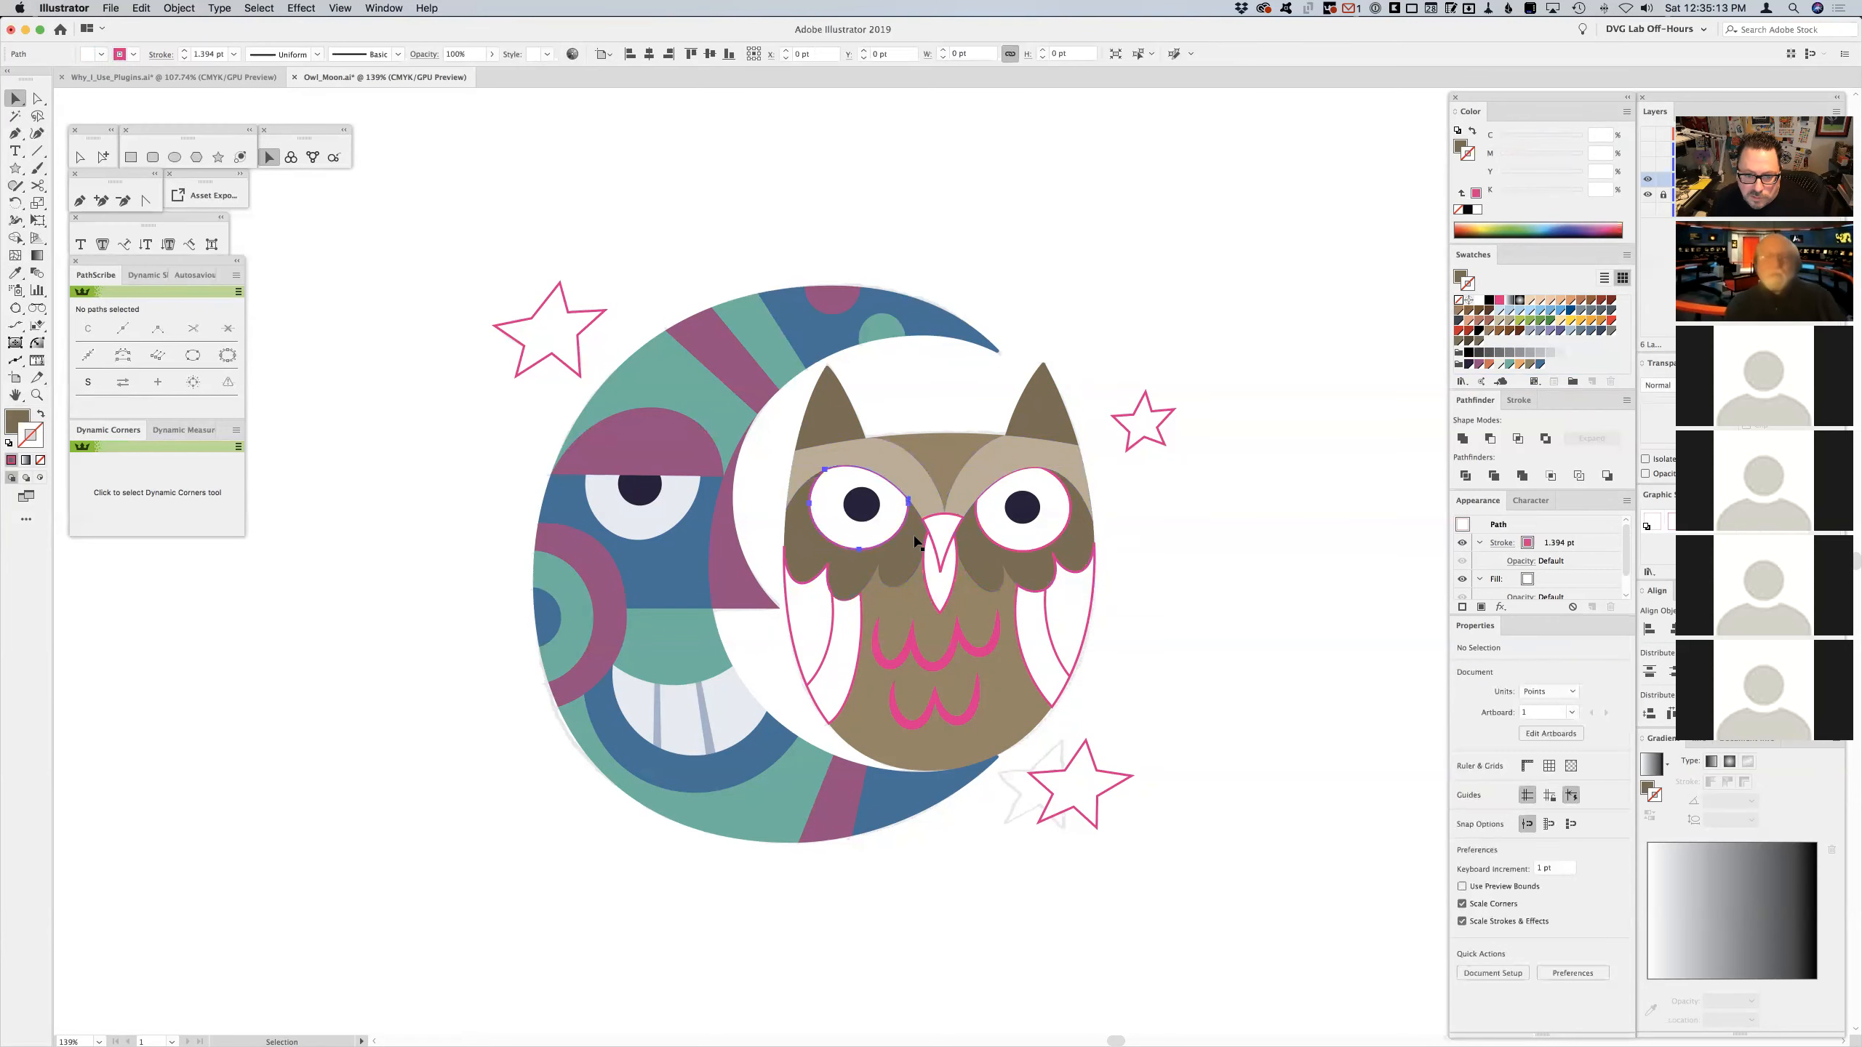
left_click(1007, 543, "shift")
key("i")
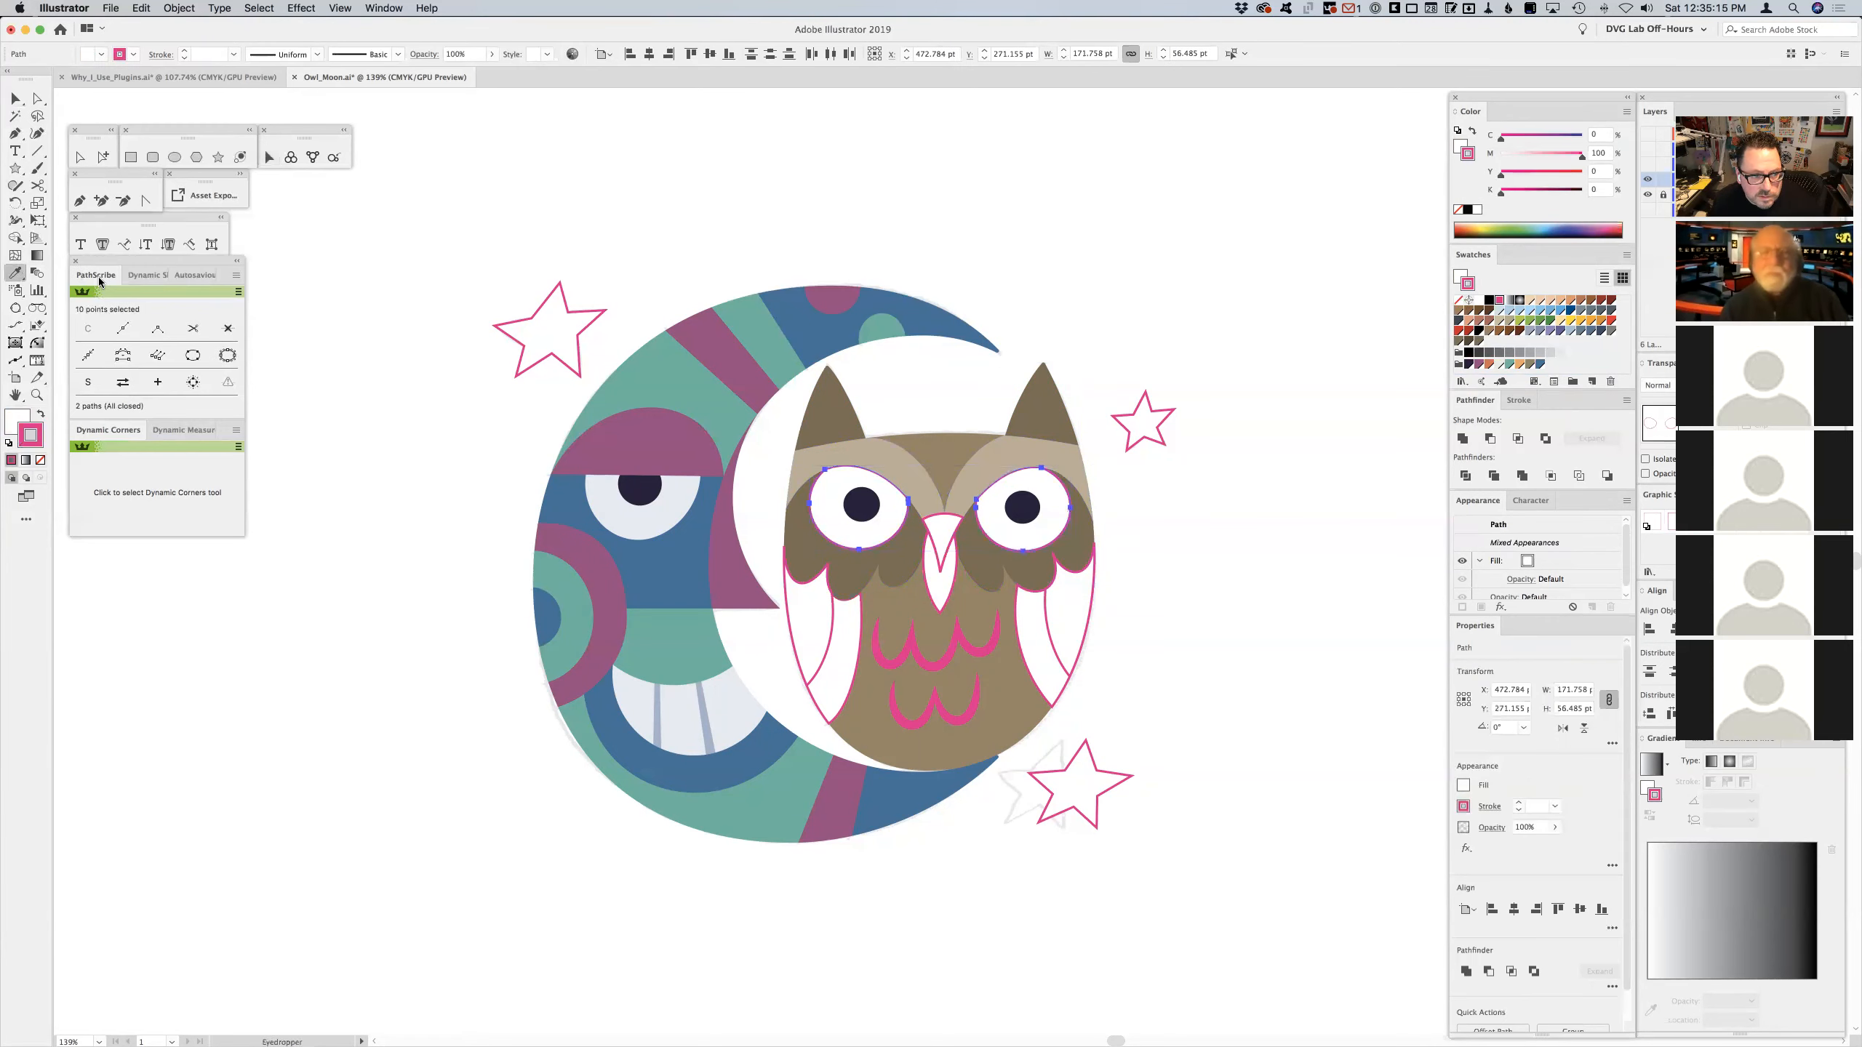
left_click(673, 499)
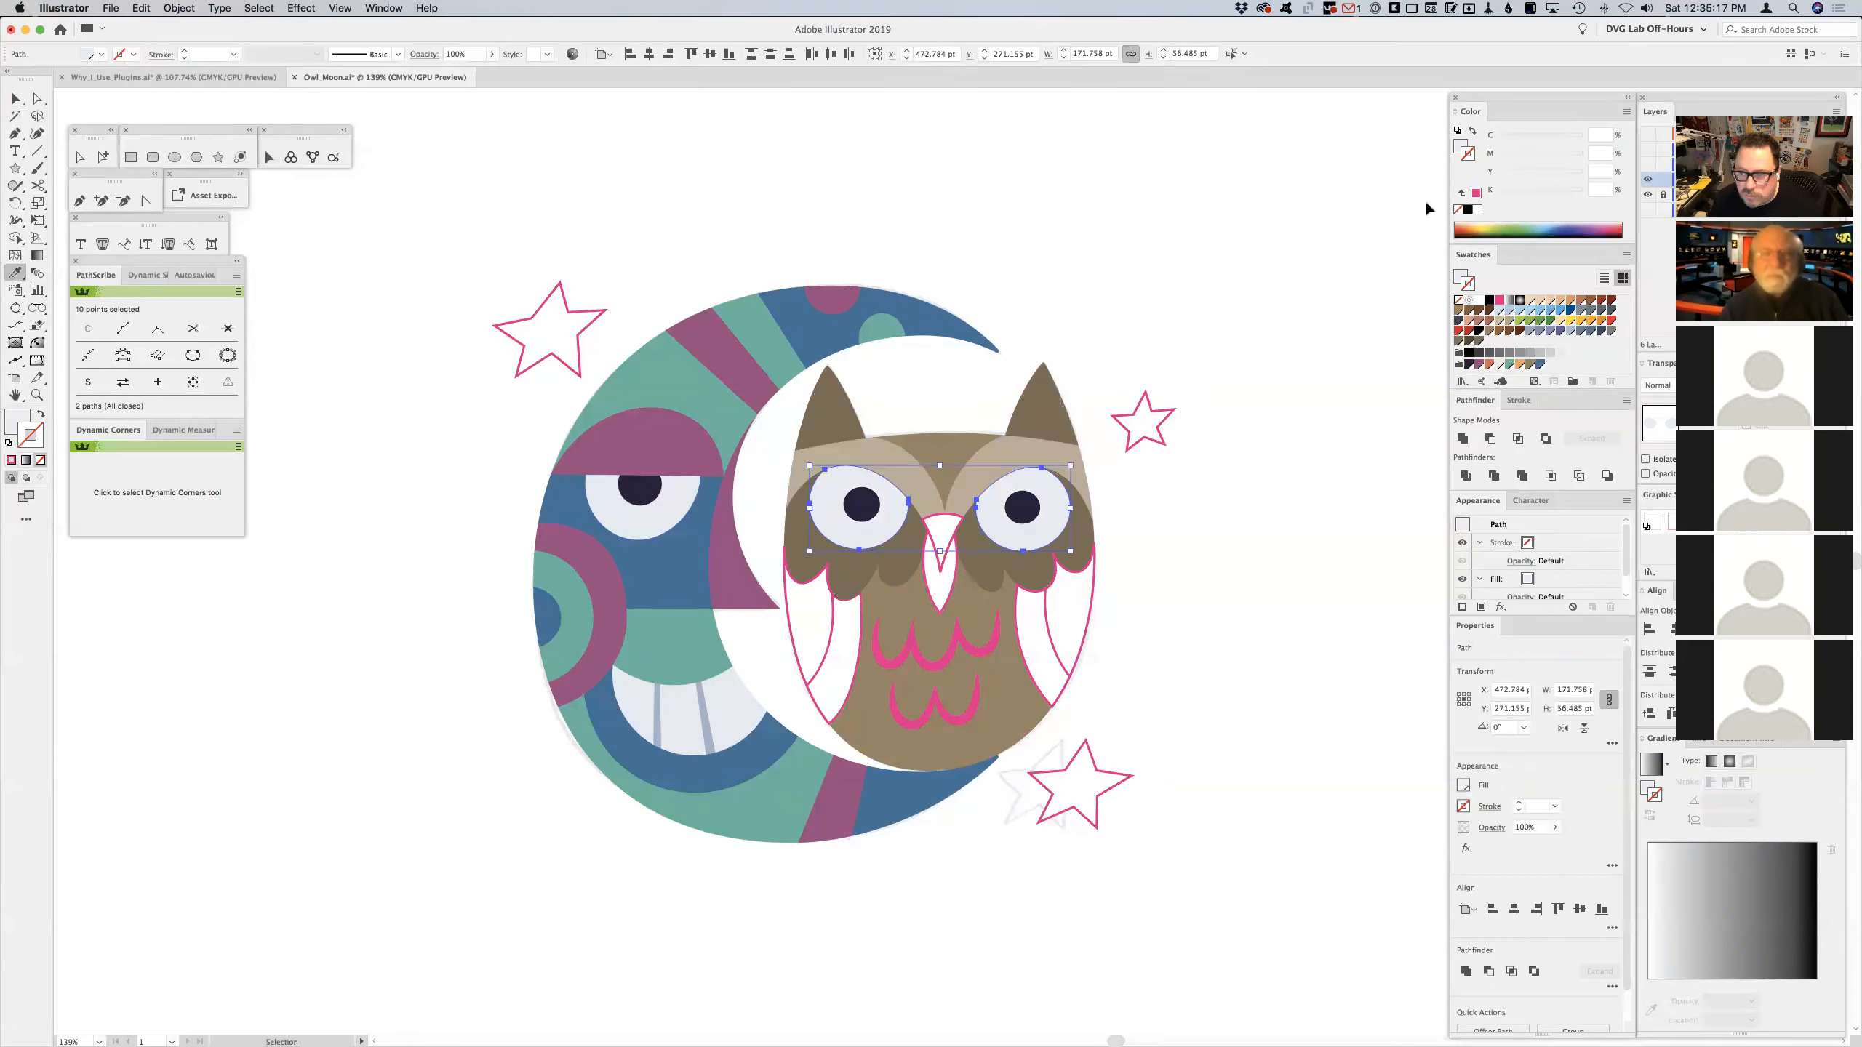
left_click(1461, 146)
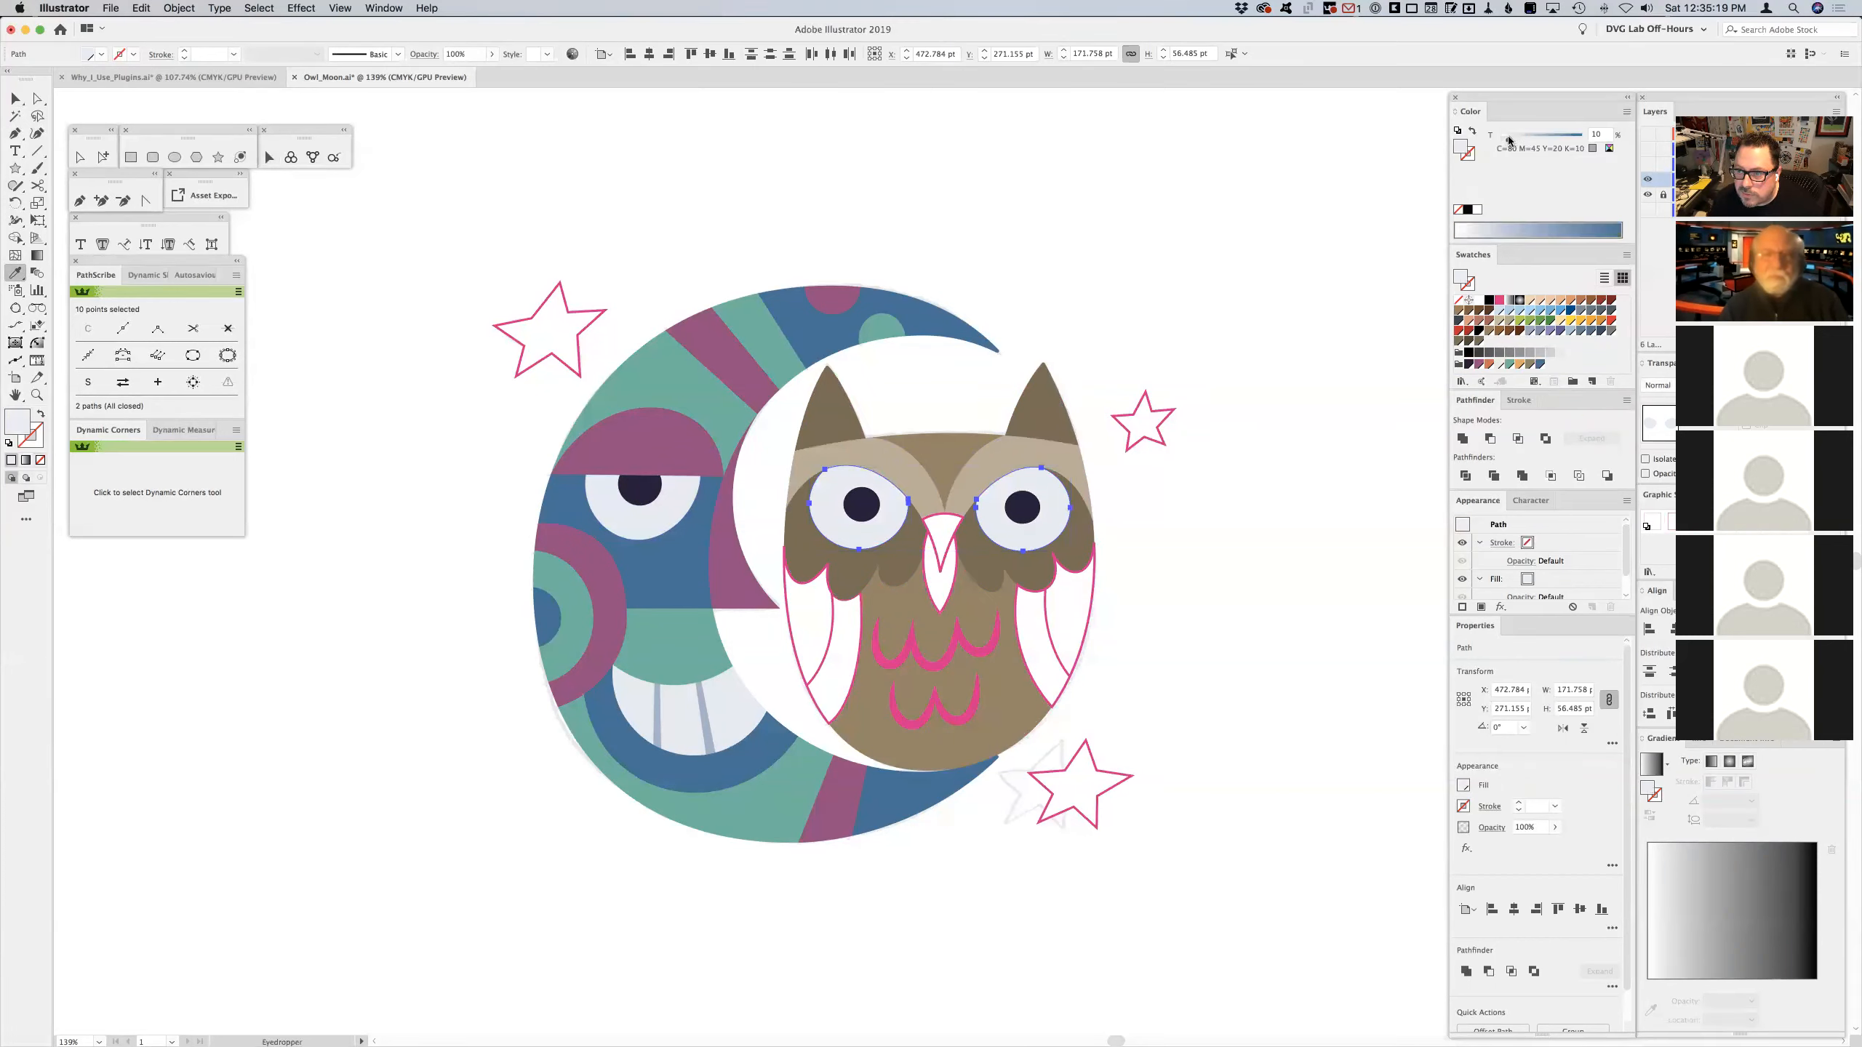
left_click_drag(1505, 142, 1505, 142)
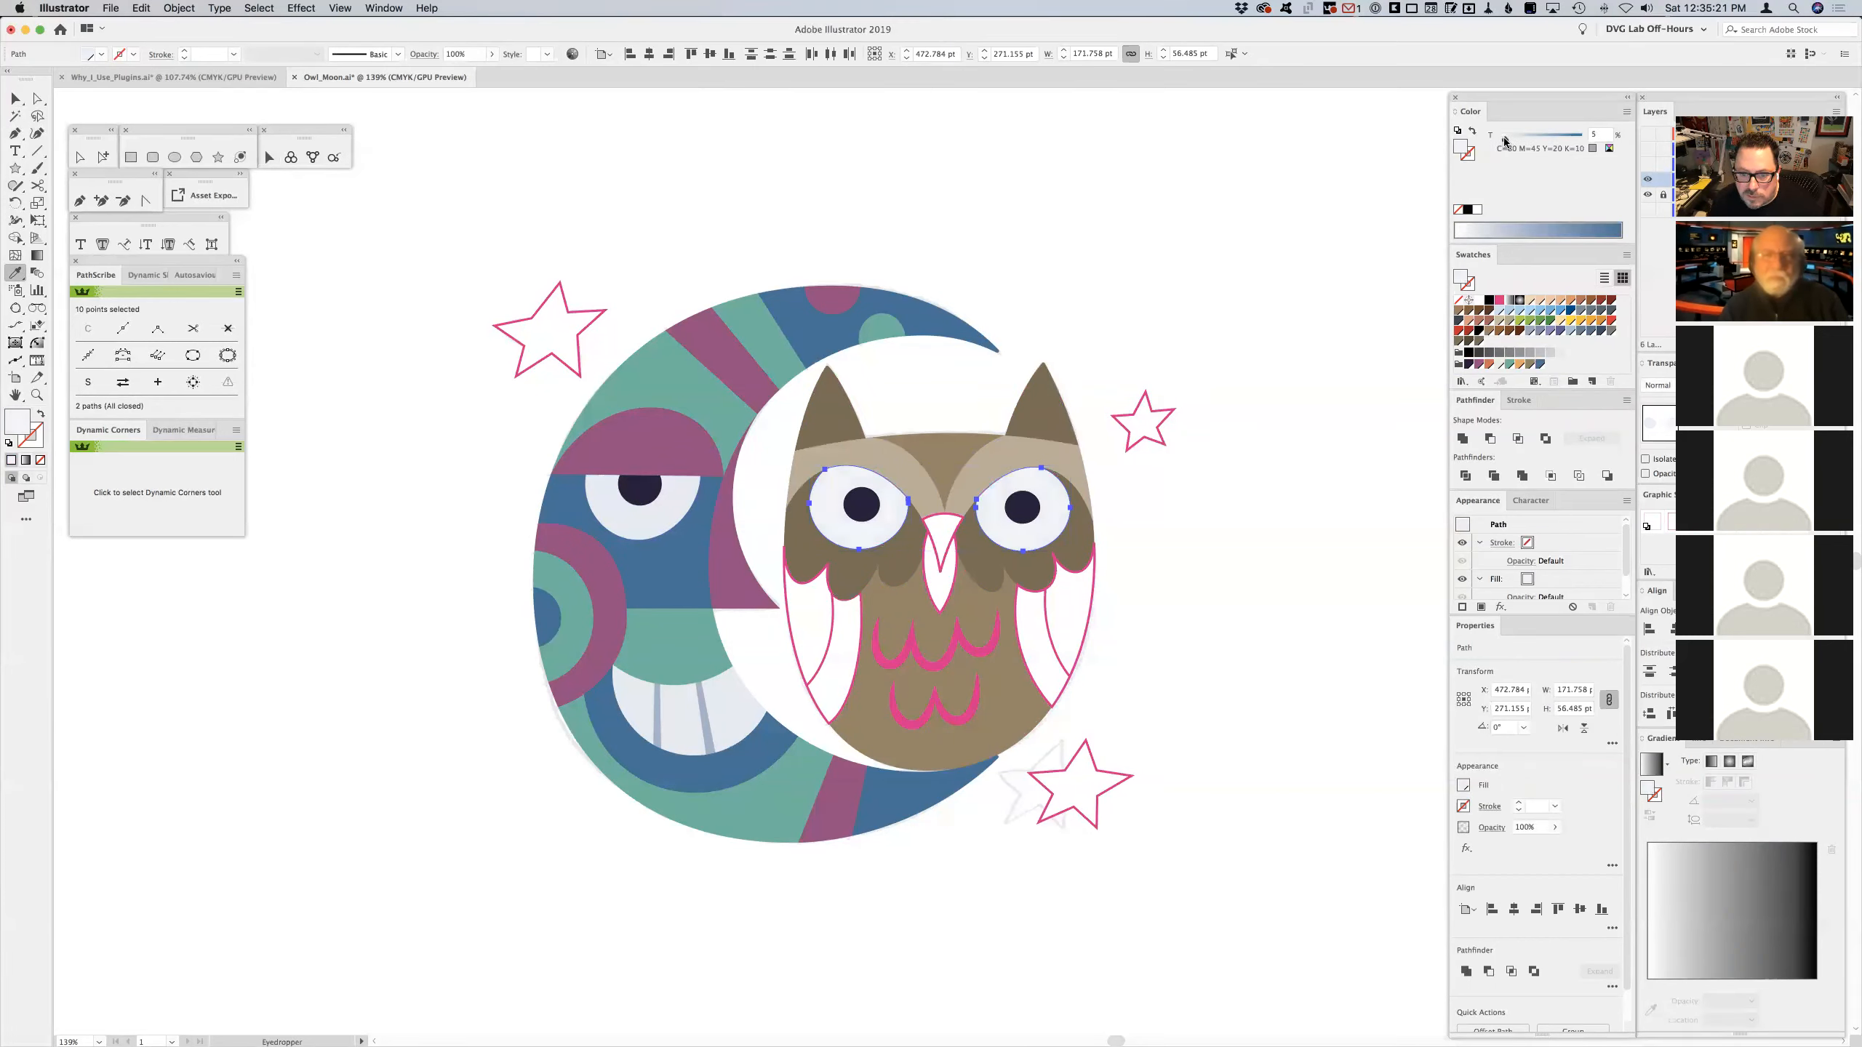
- Match the moon's eye white to the owl's lighter eye tint by sampling it with the Eyedropper
left_click(677, 509, "super")
left_click(836, 511)
left_click(1137, 280, "super")
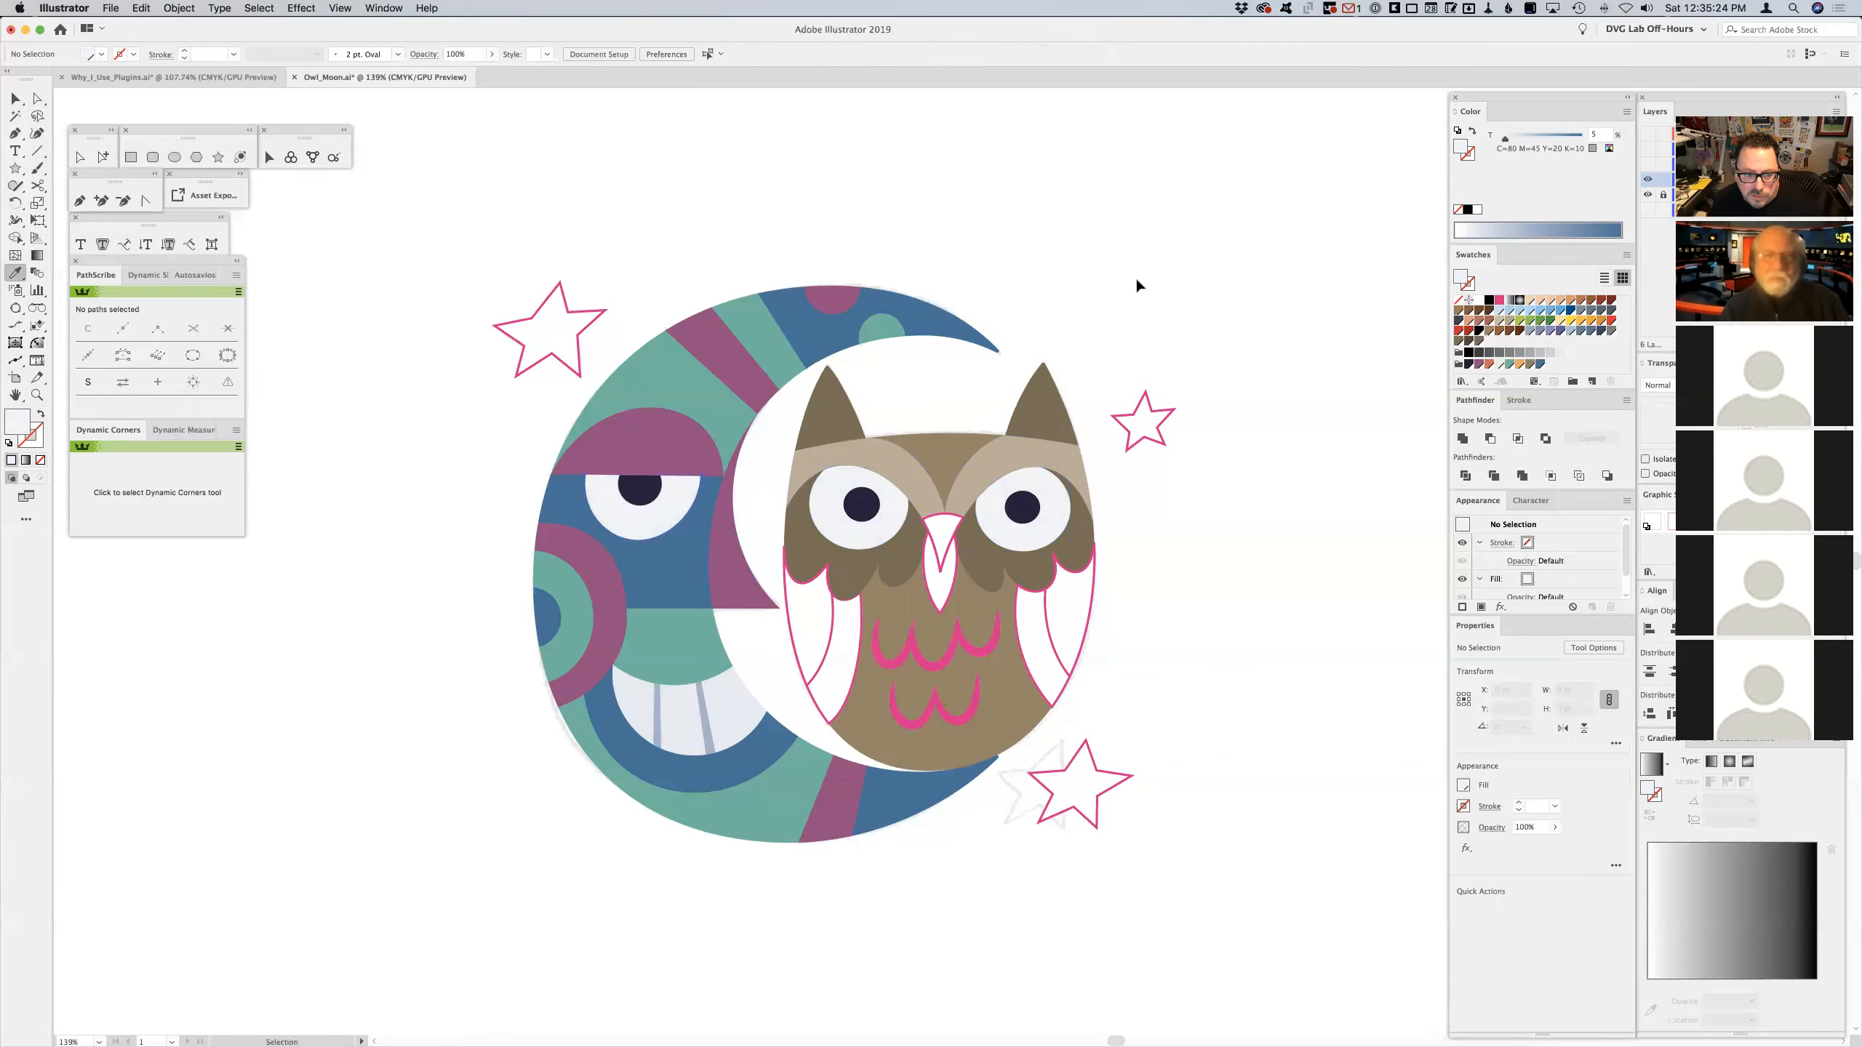
- Fill the owl's two outer wing shapes with the body brown and the two inner wing bands with the brow's lighter brown, replacing the outlines
left_click(834, 616, "super")
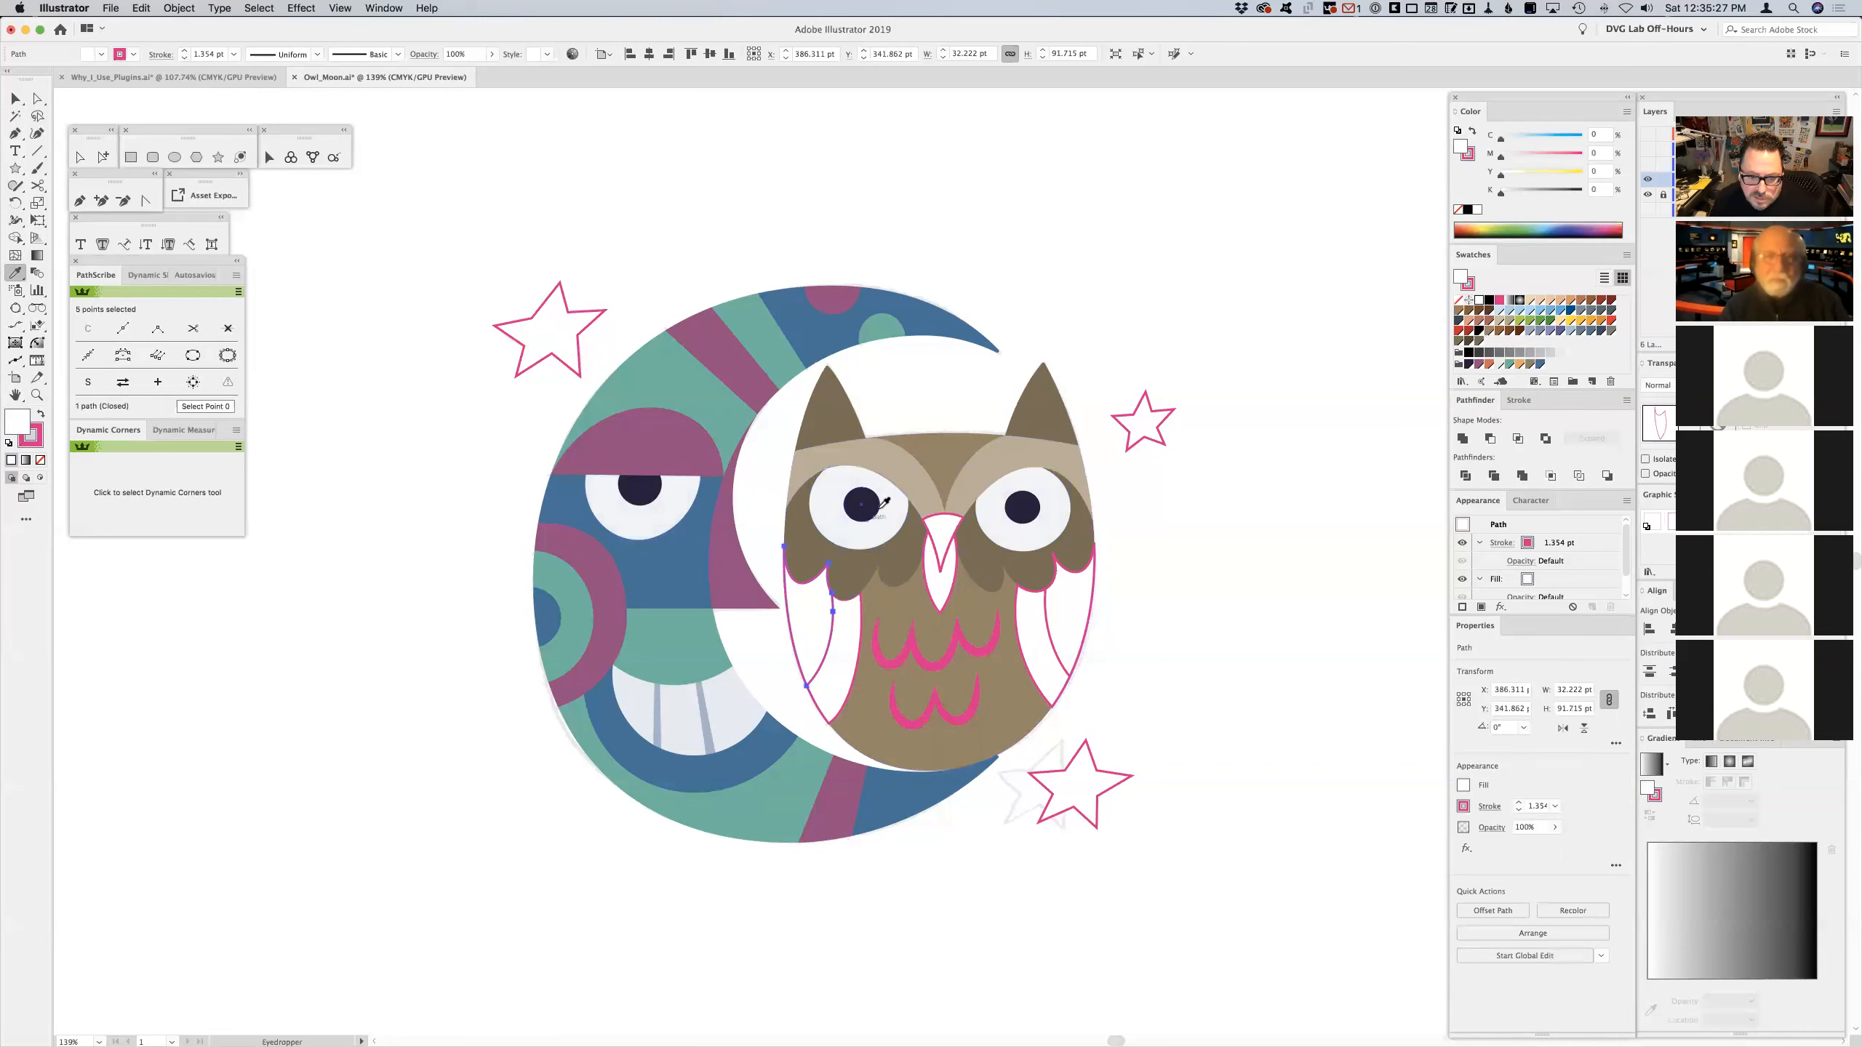
left_click(904, 606)
left_click(847, 640, "super")
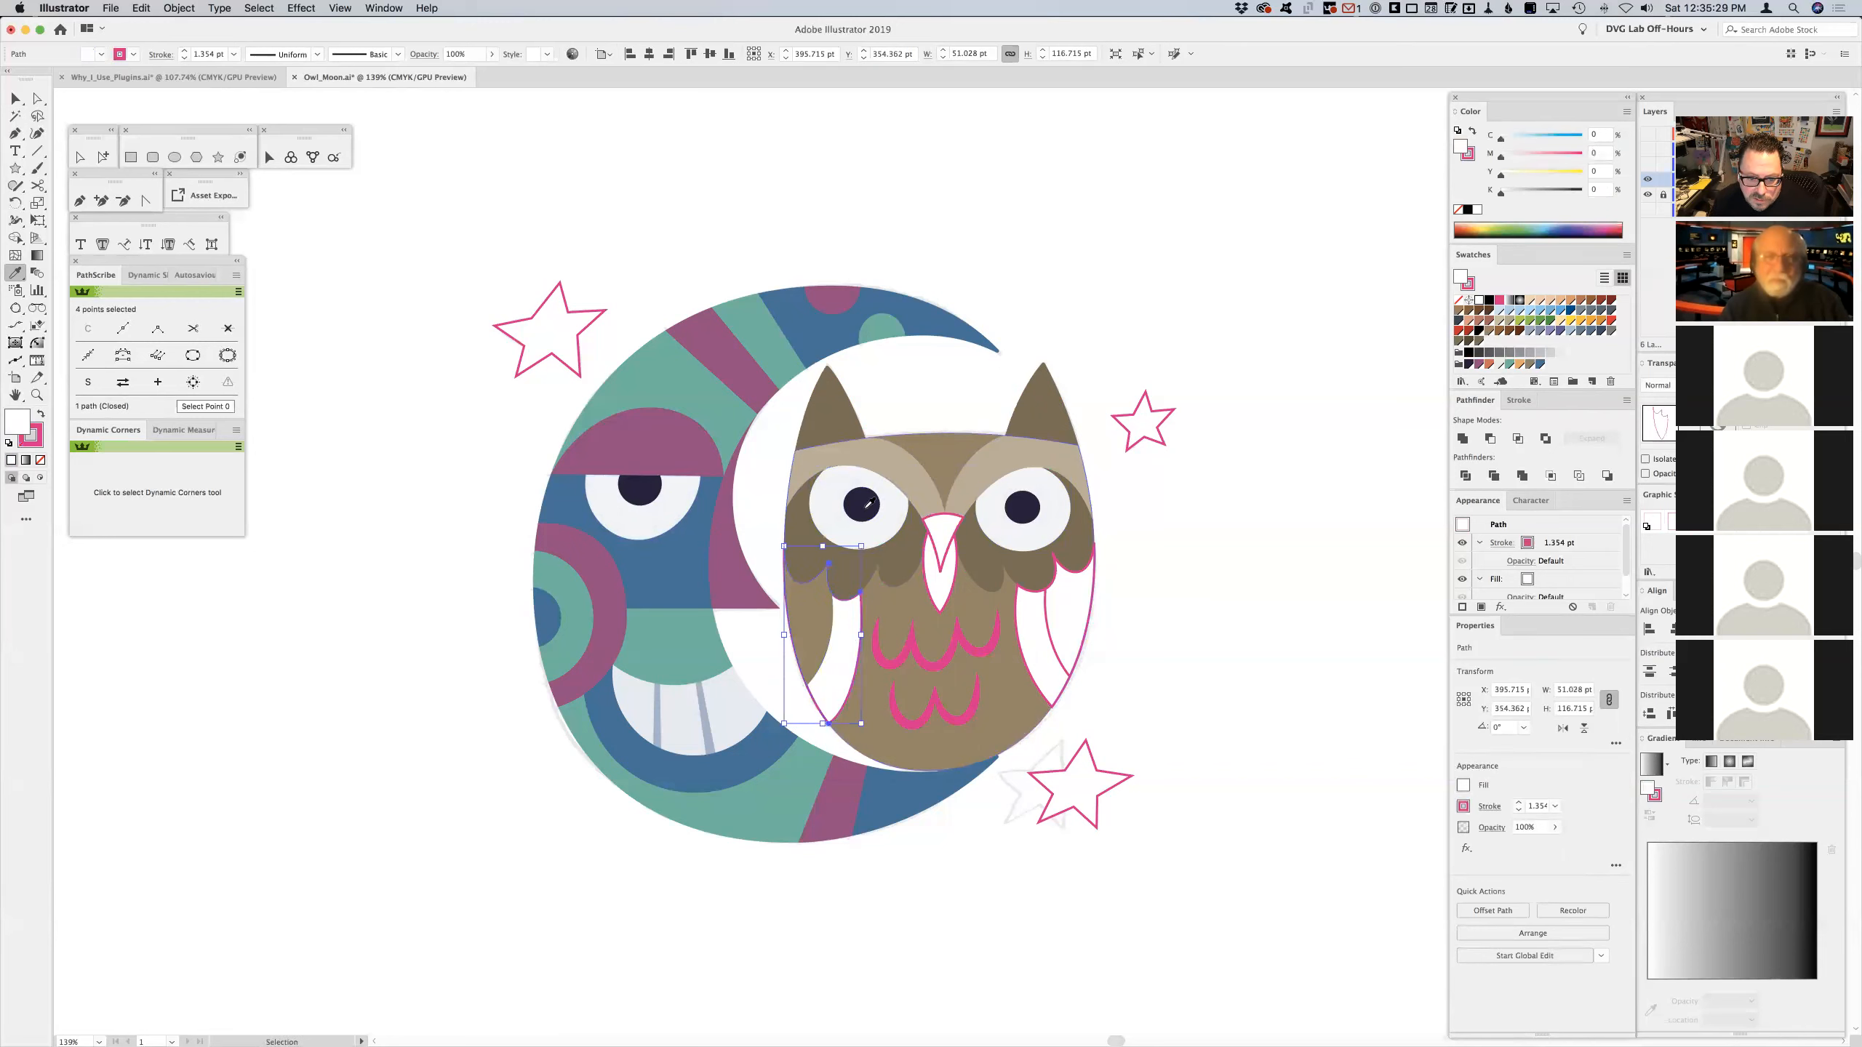
left_click(874, 454)
left_click(1048, 645, "super")
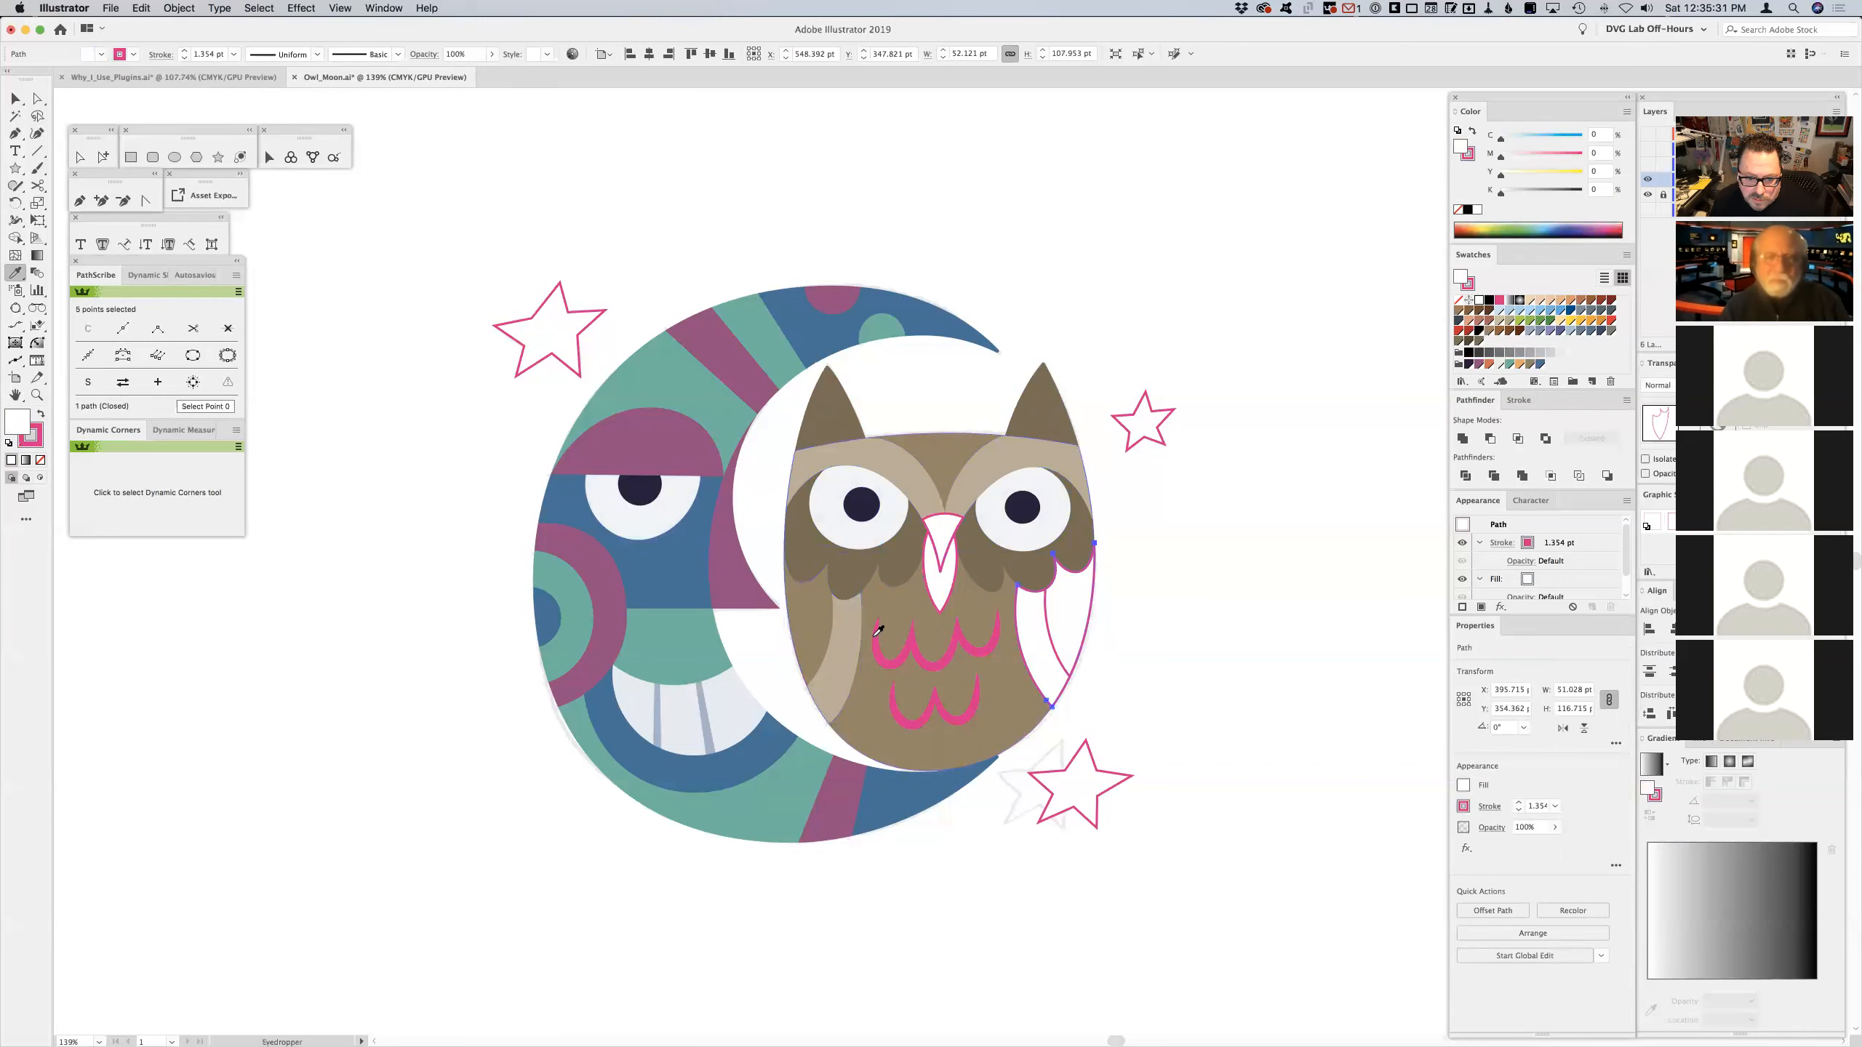
left_click(855, 638)
left_click(1059, 624, "super")
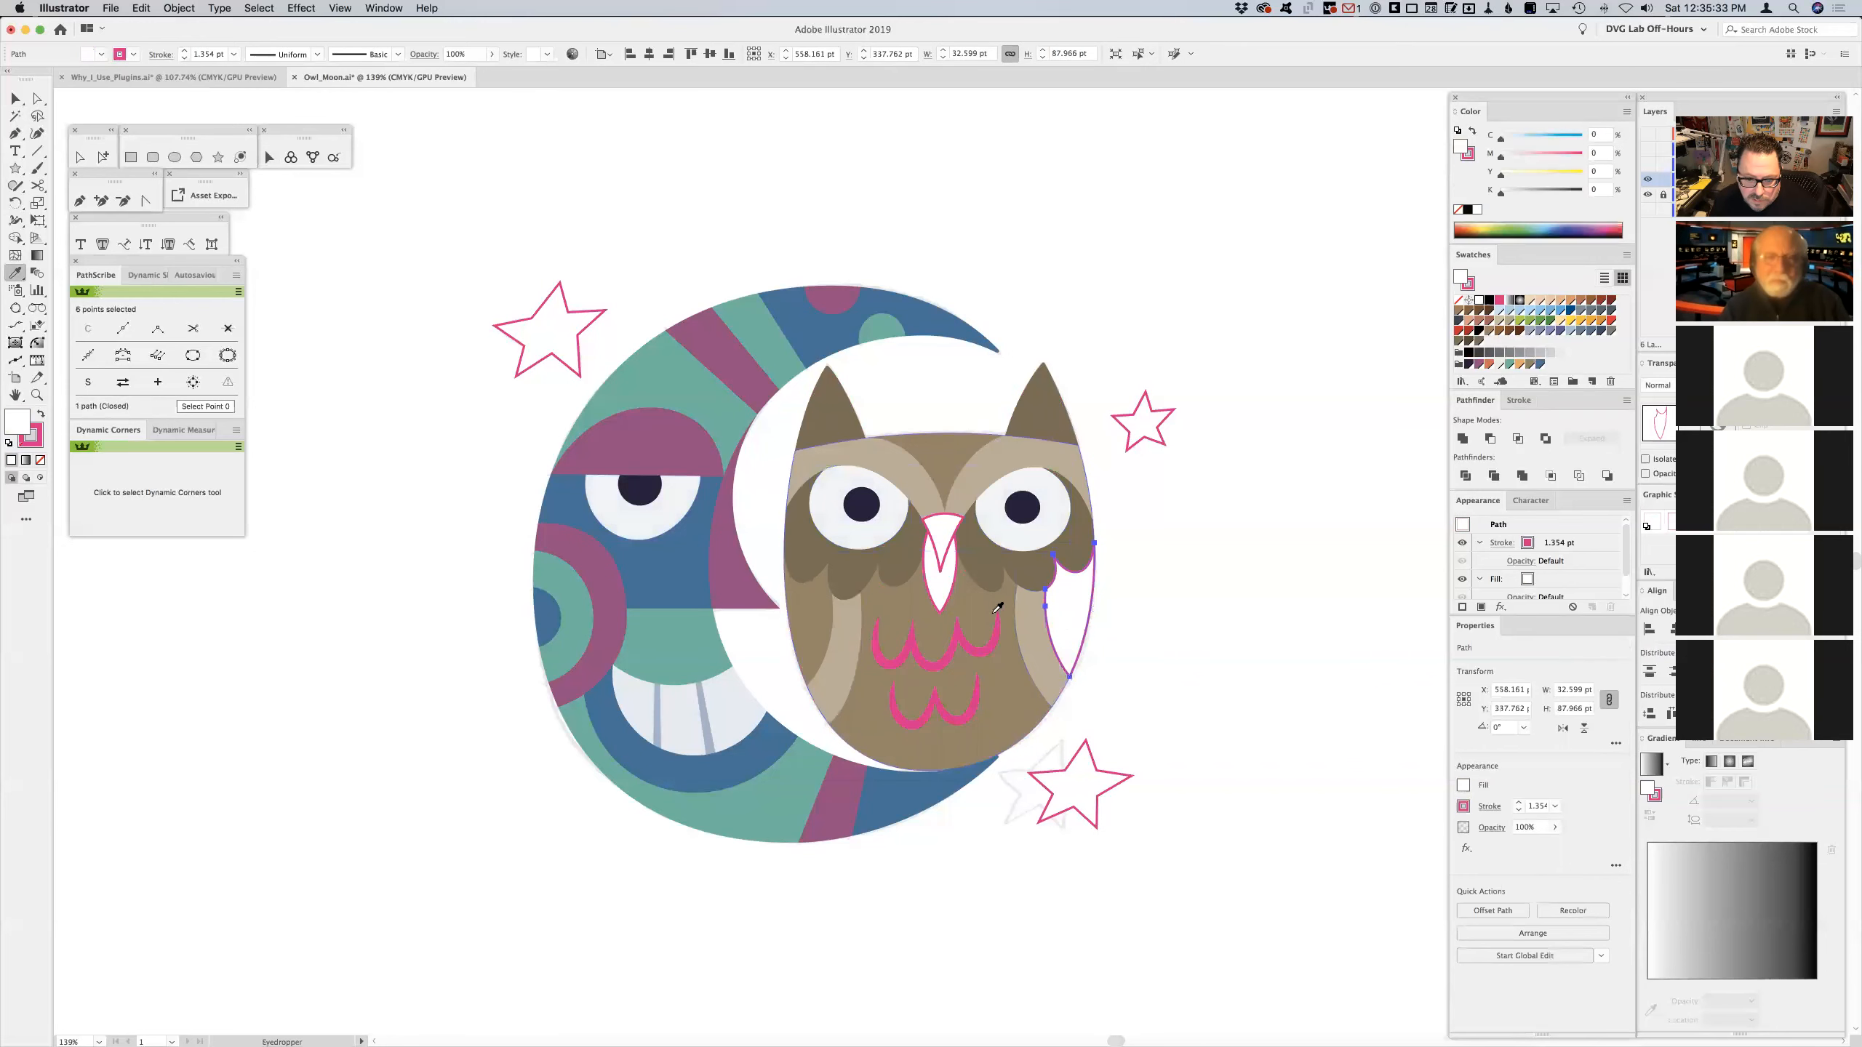
left_click(992, 606)
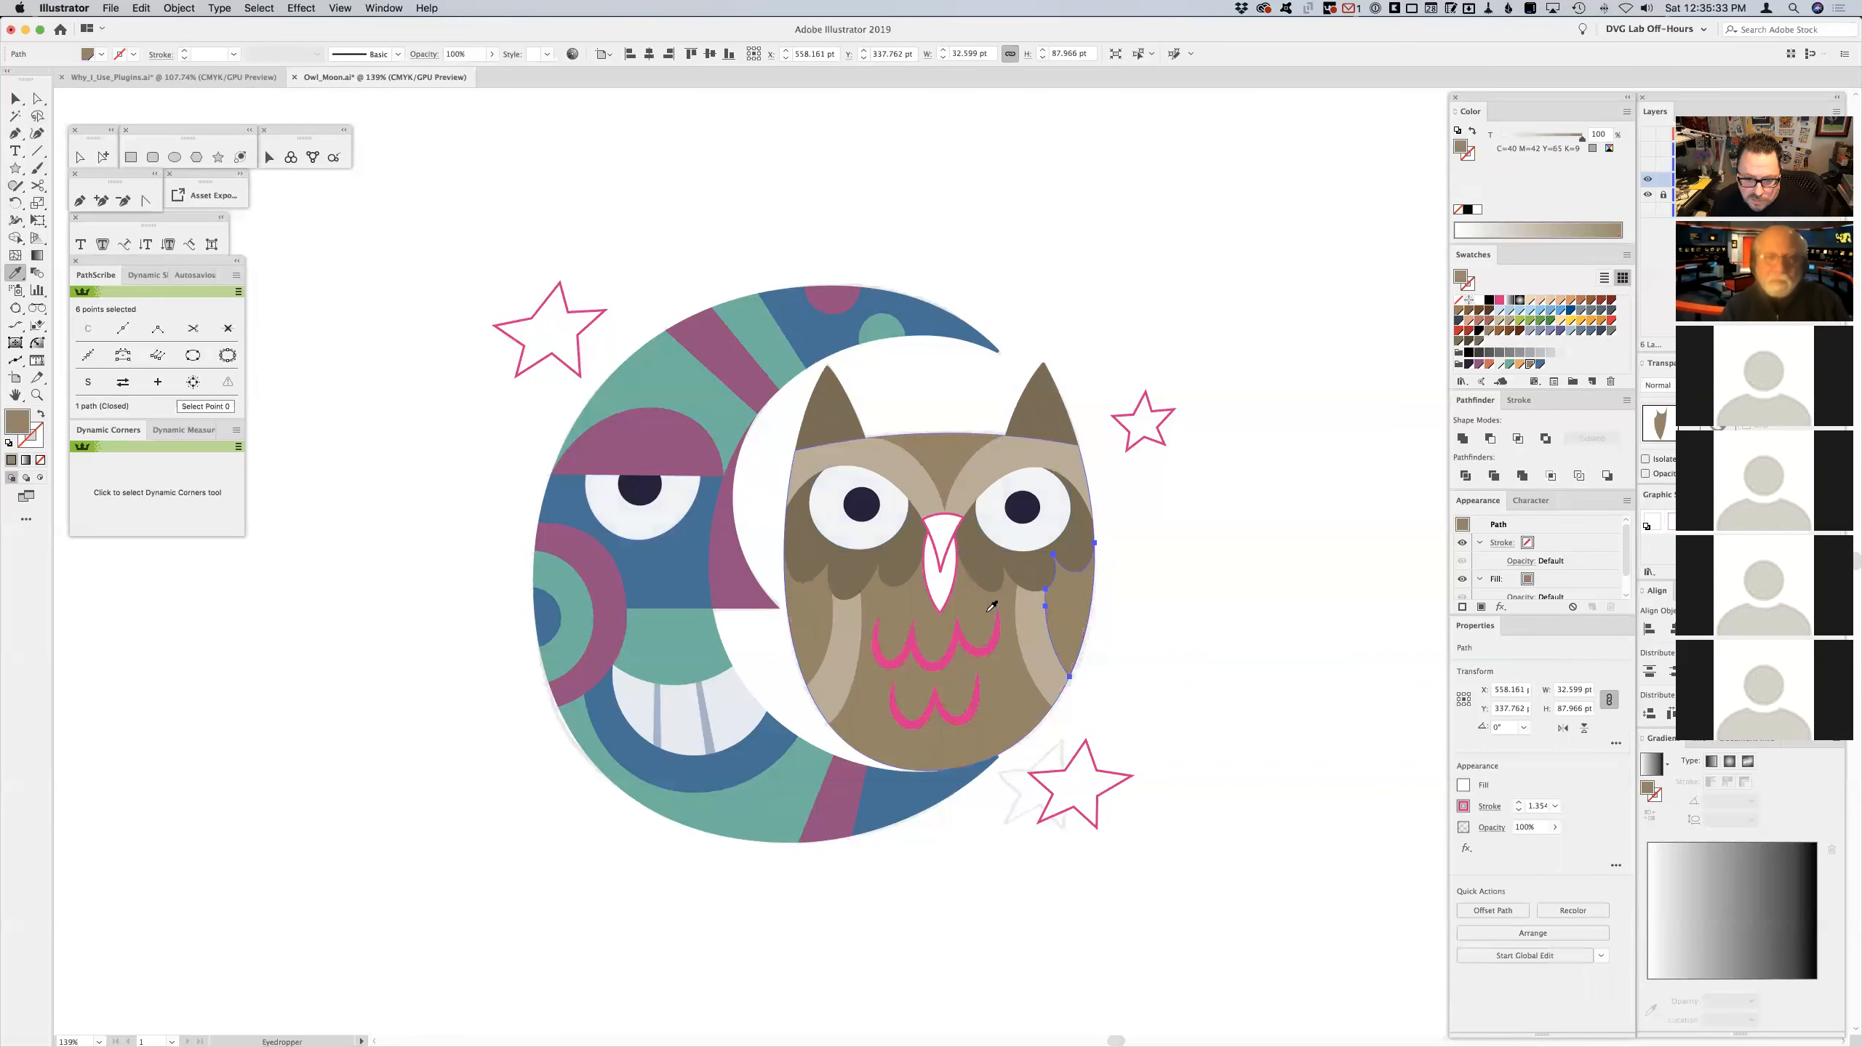
- Fill the upper part of the owl's beak with a light orange swatch and remove its pink stroke
left_click(941, 546, "super")
left_click(1518, 364)
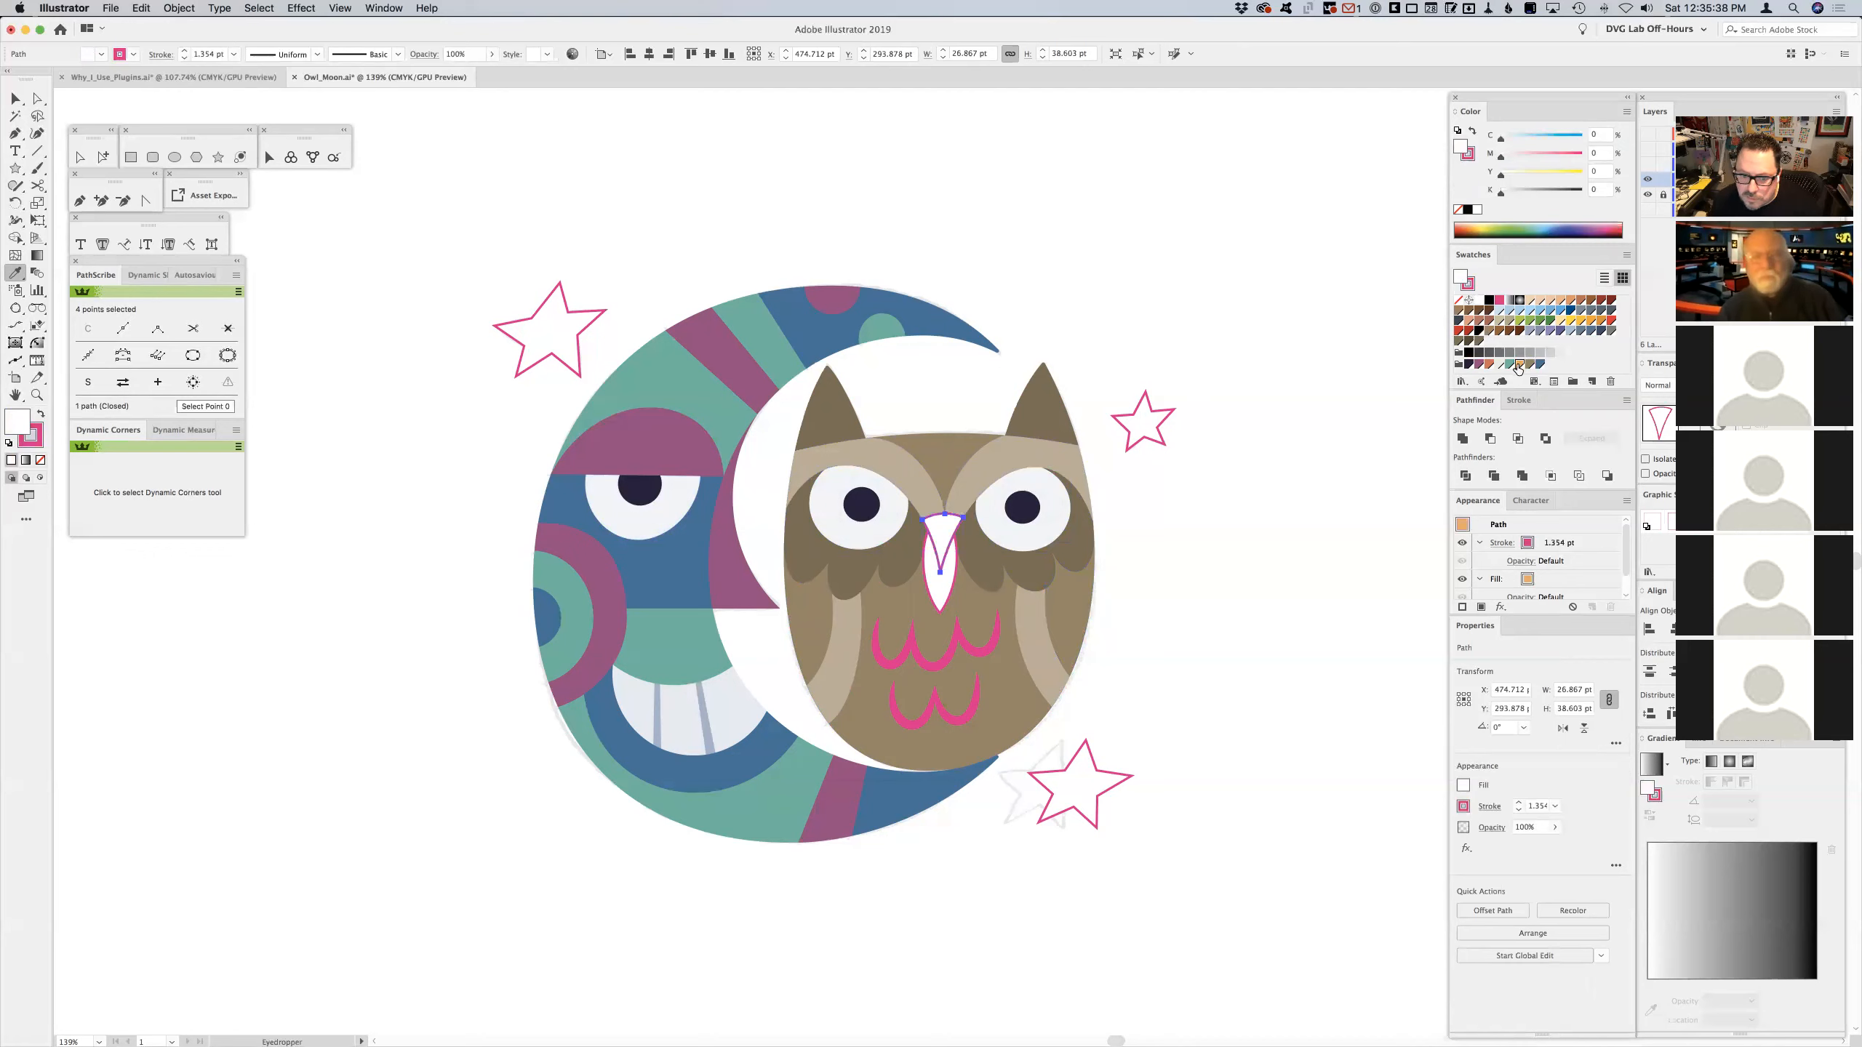
left_click(1473, 285)
key("/")
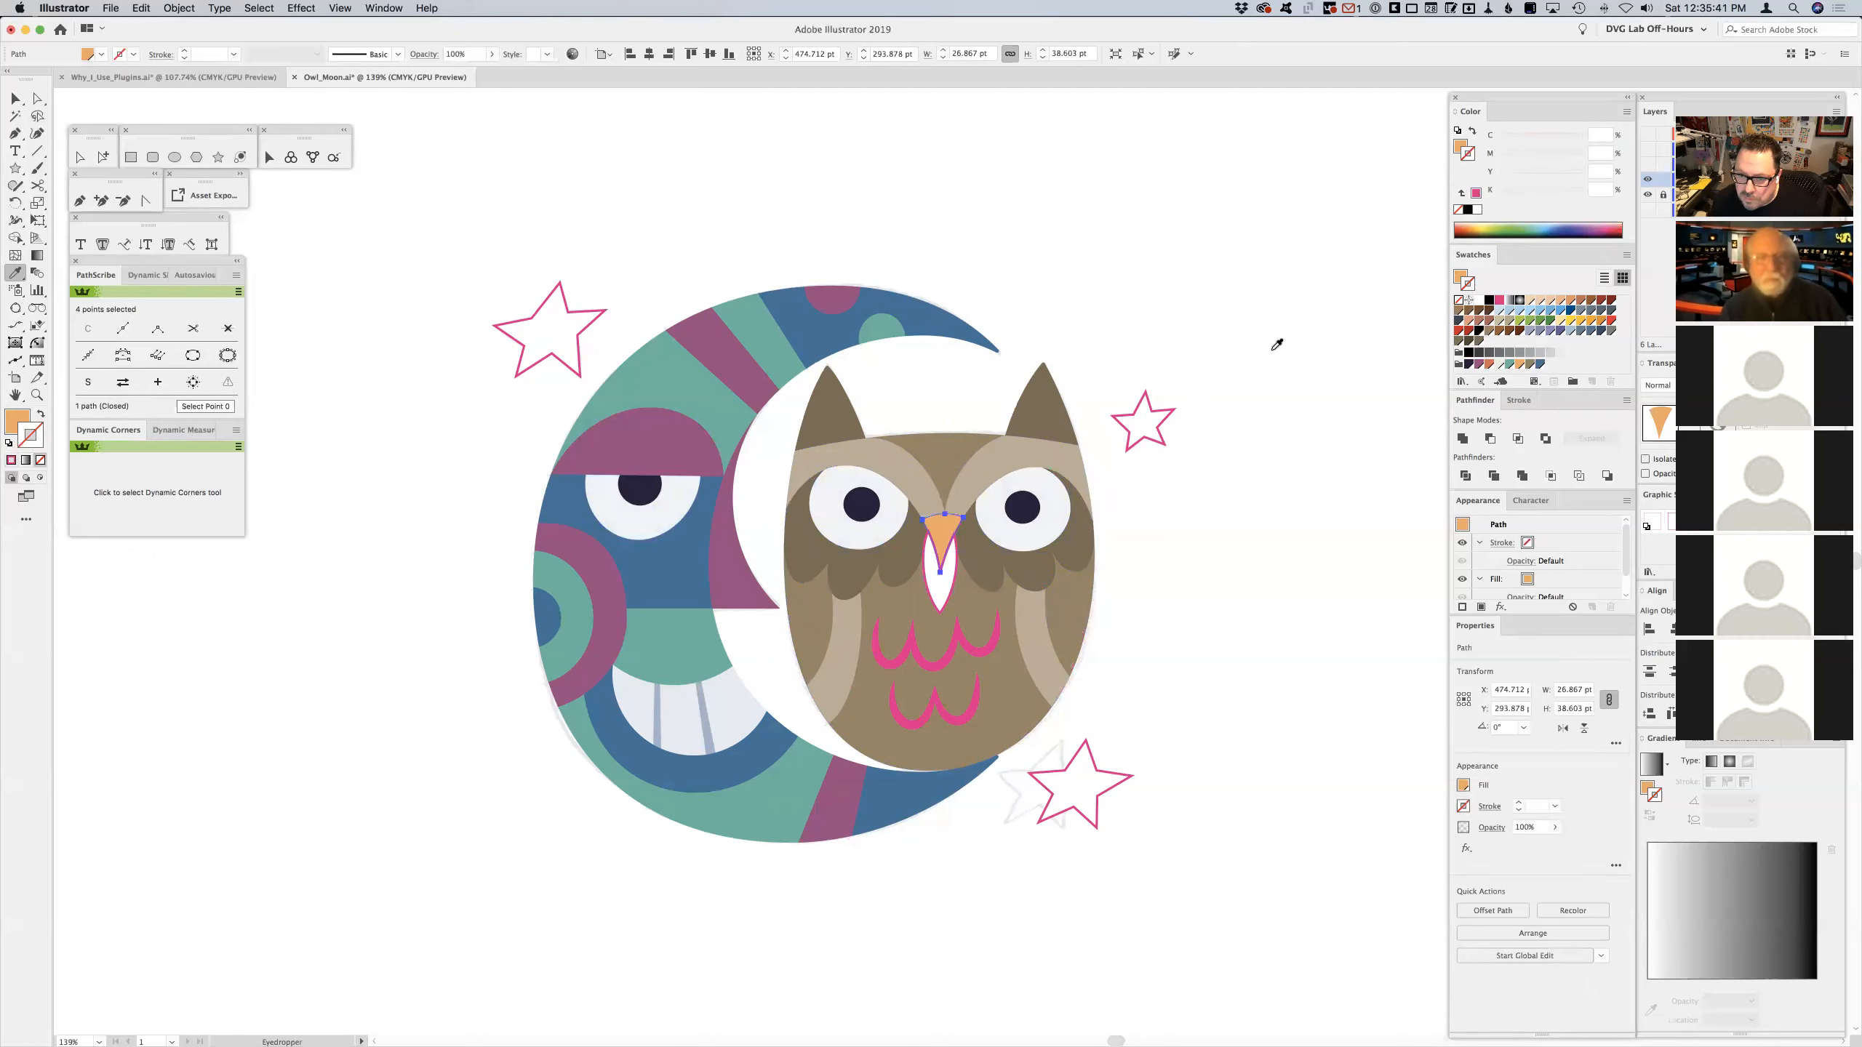
- Fill the lower part of the owl's beak with the darker orange C=0 M=45 Y=100 K=10 swatch and remove its stroke
left_click(939, 557)
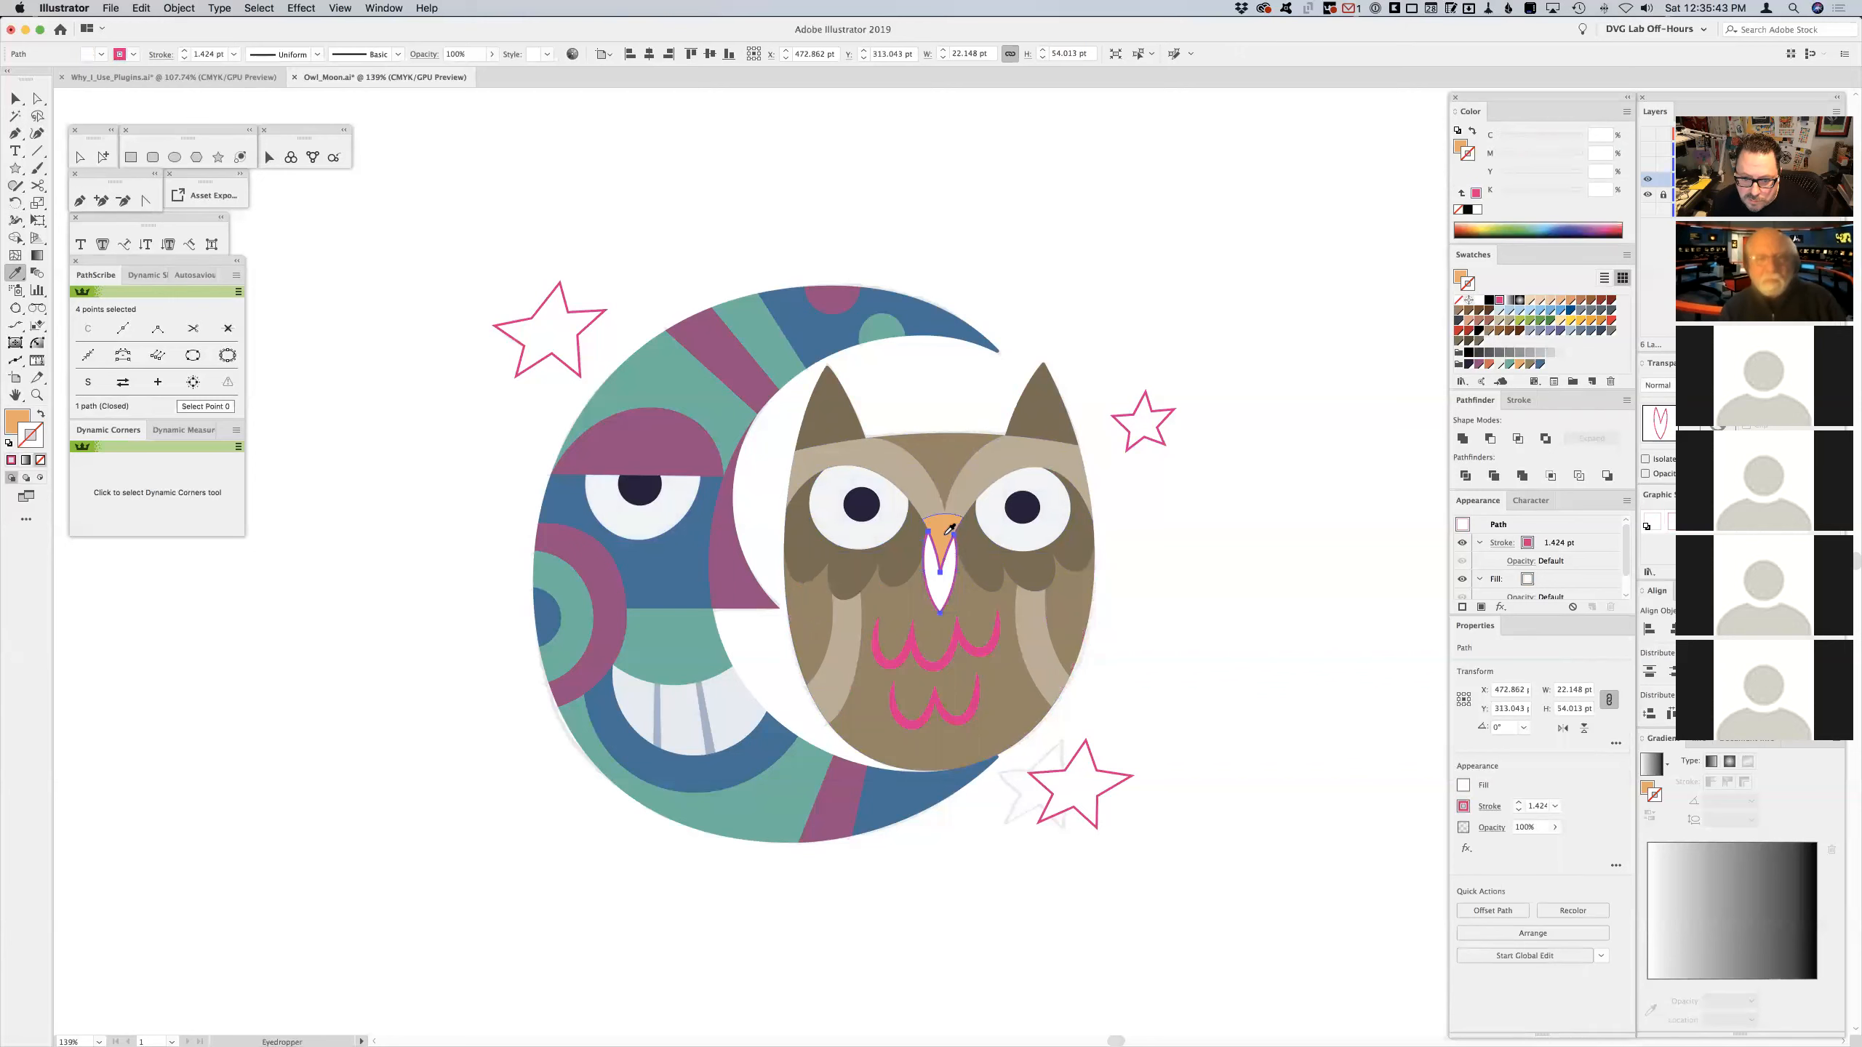
left_click(950, 529)
left_click(1602, 321)
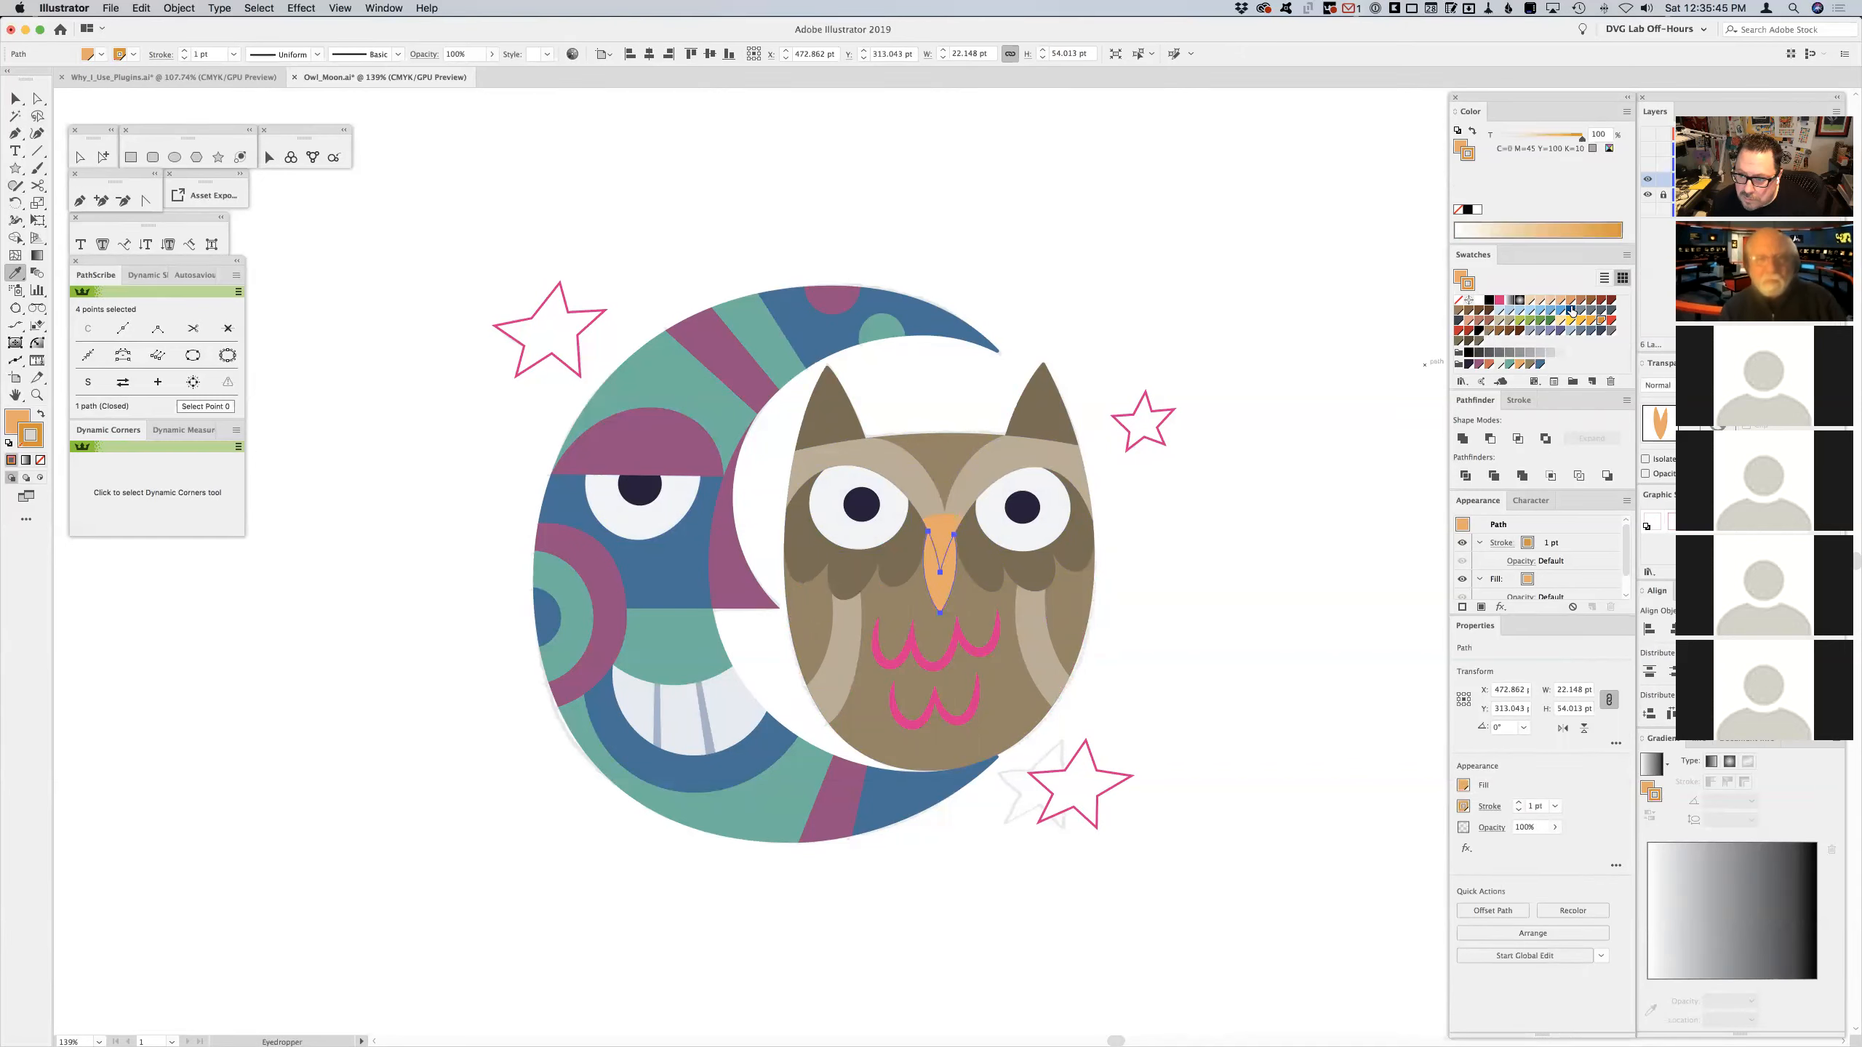
left_click(1459, 303)
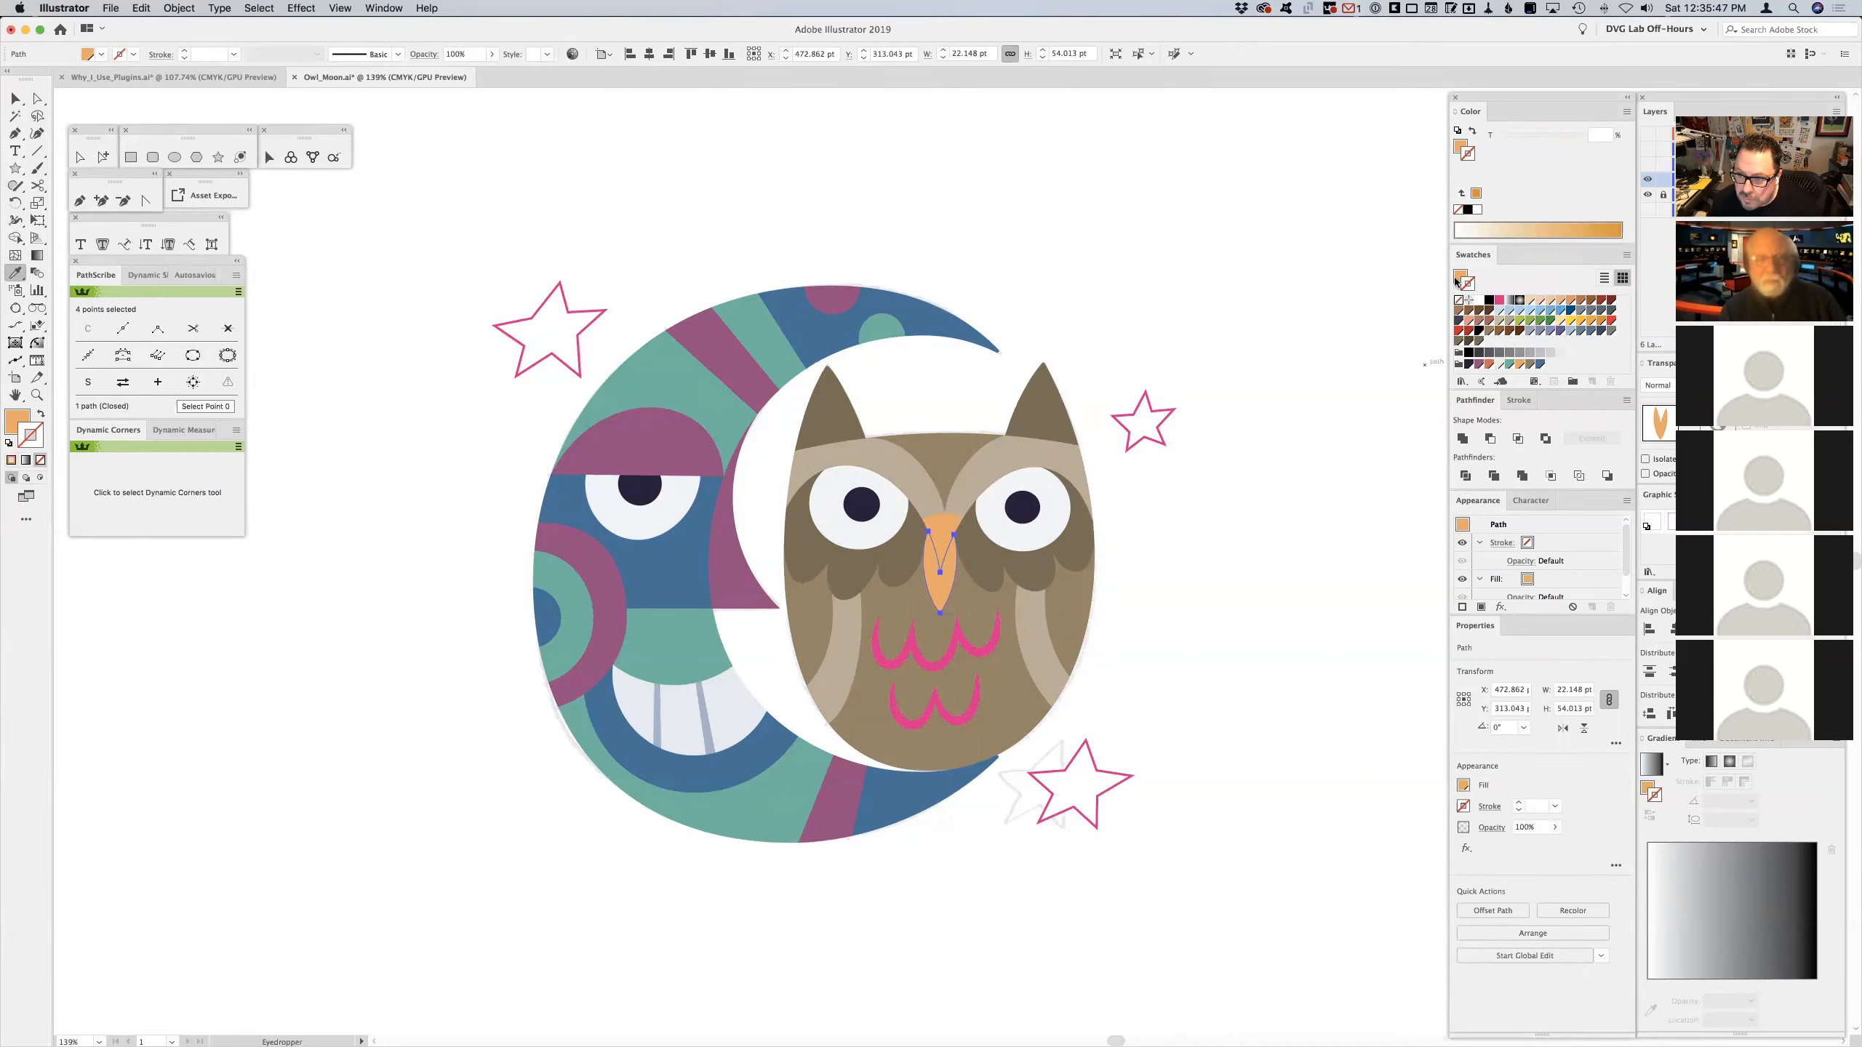
left_click(1600, 325)
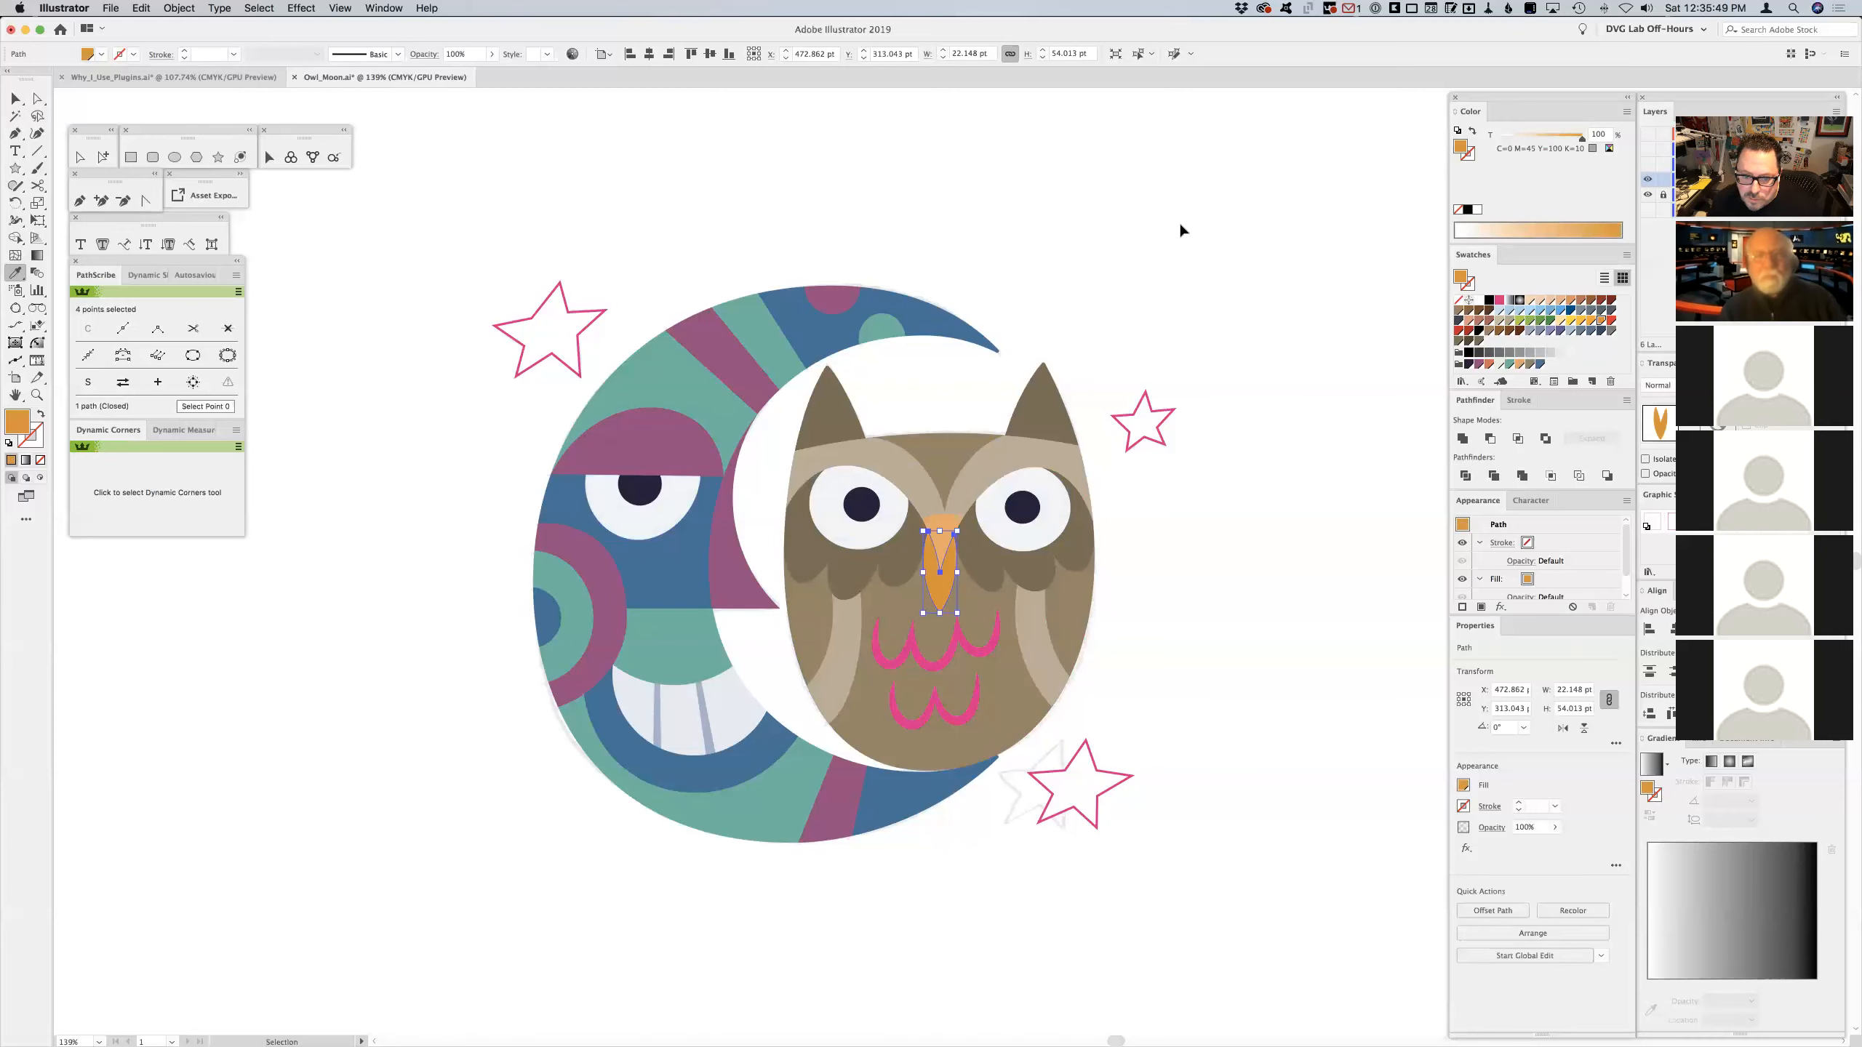
left_click(1178, 222, "super")
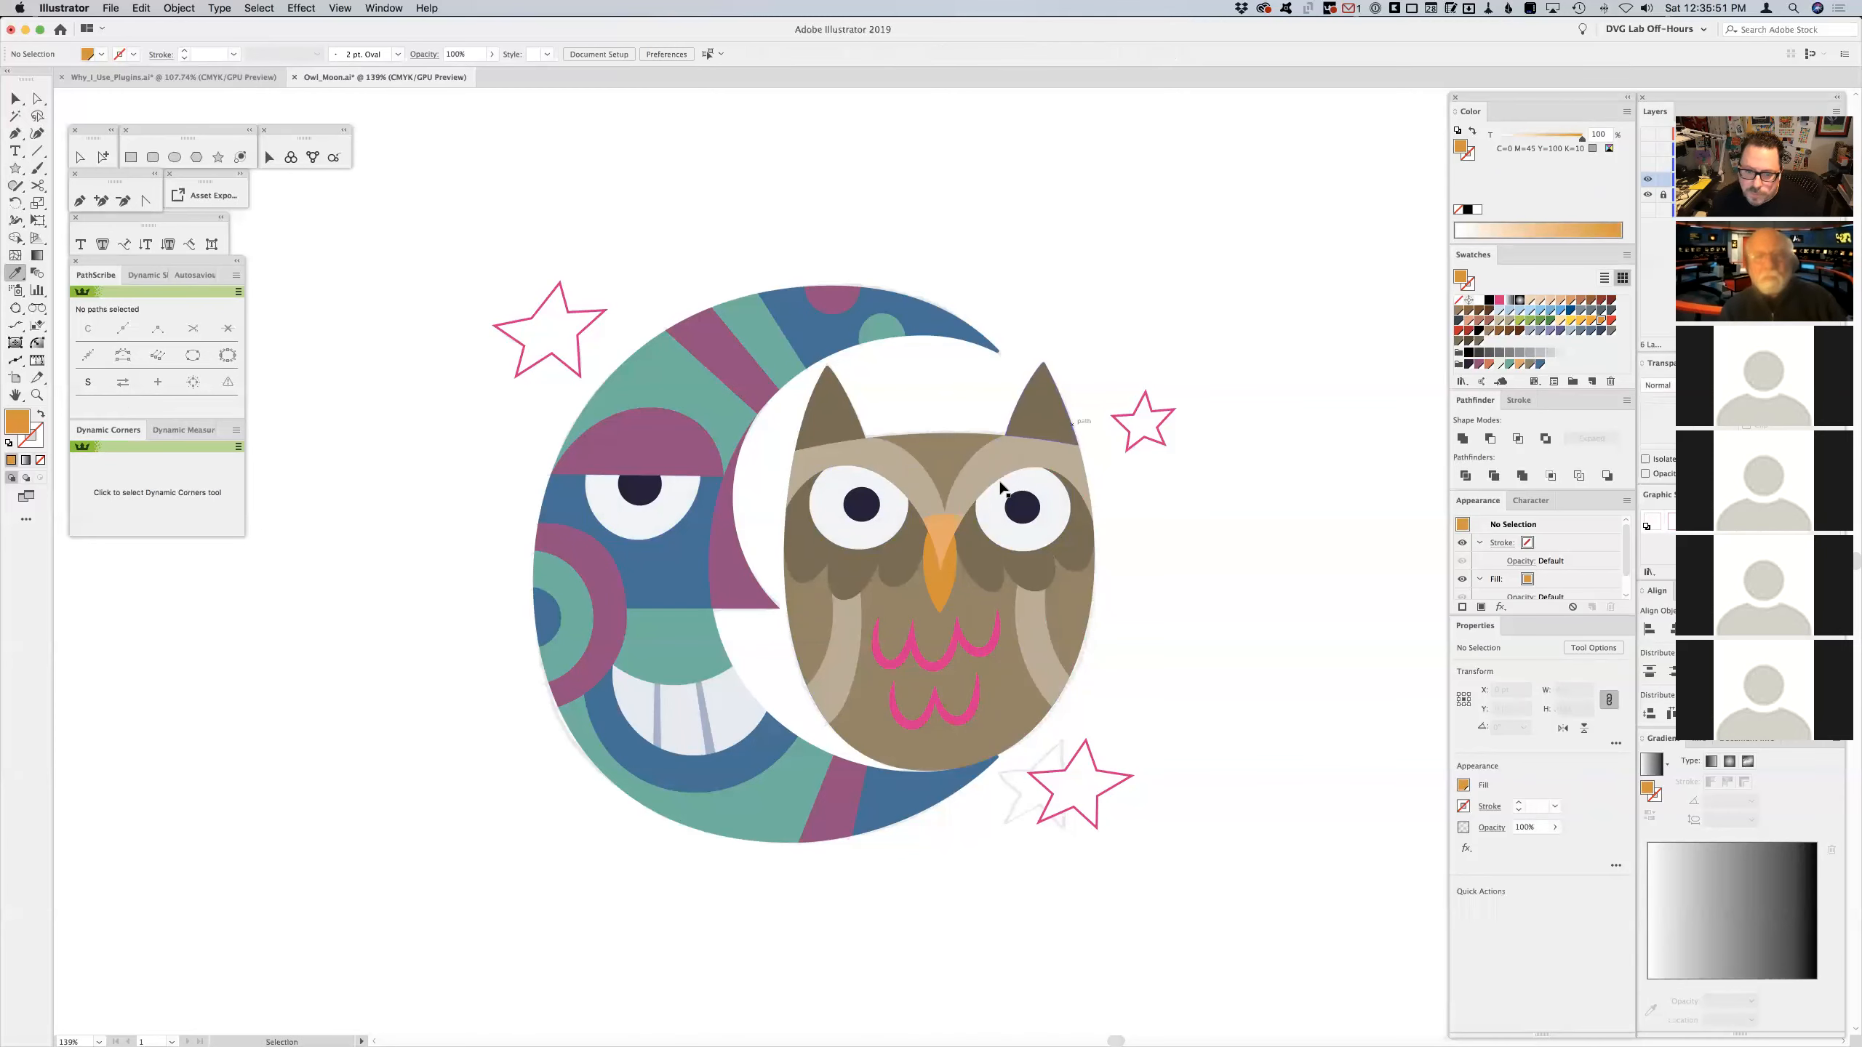
- Lighten both of the owl's outer wing shapes to an 85% tint of the body brown
key("i")
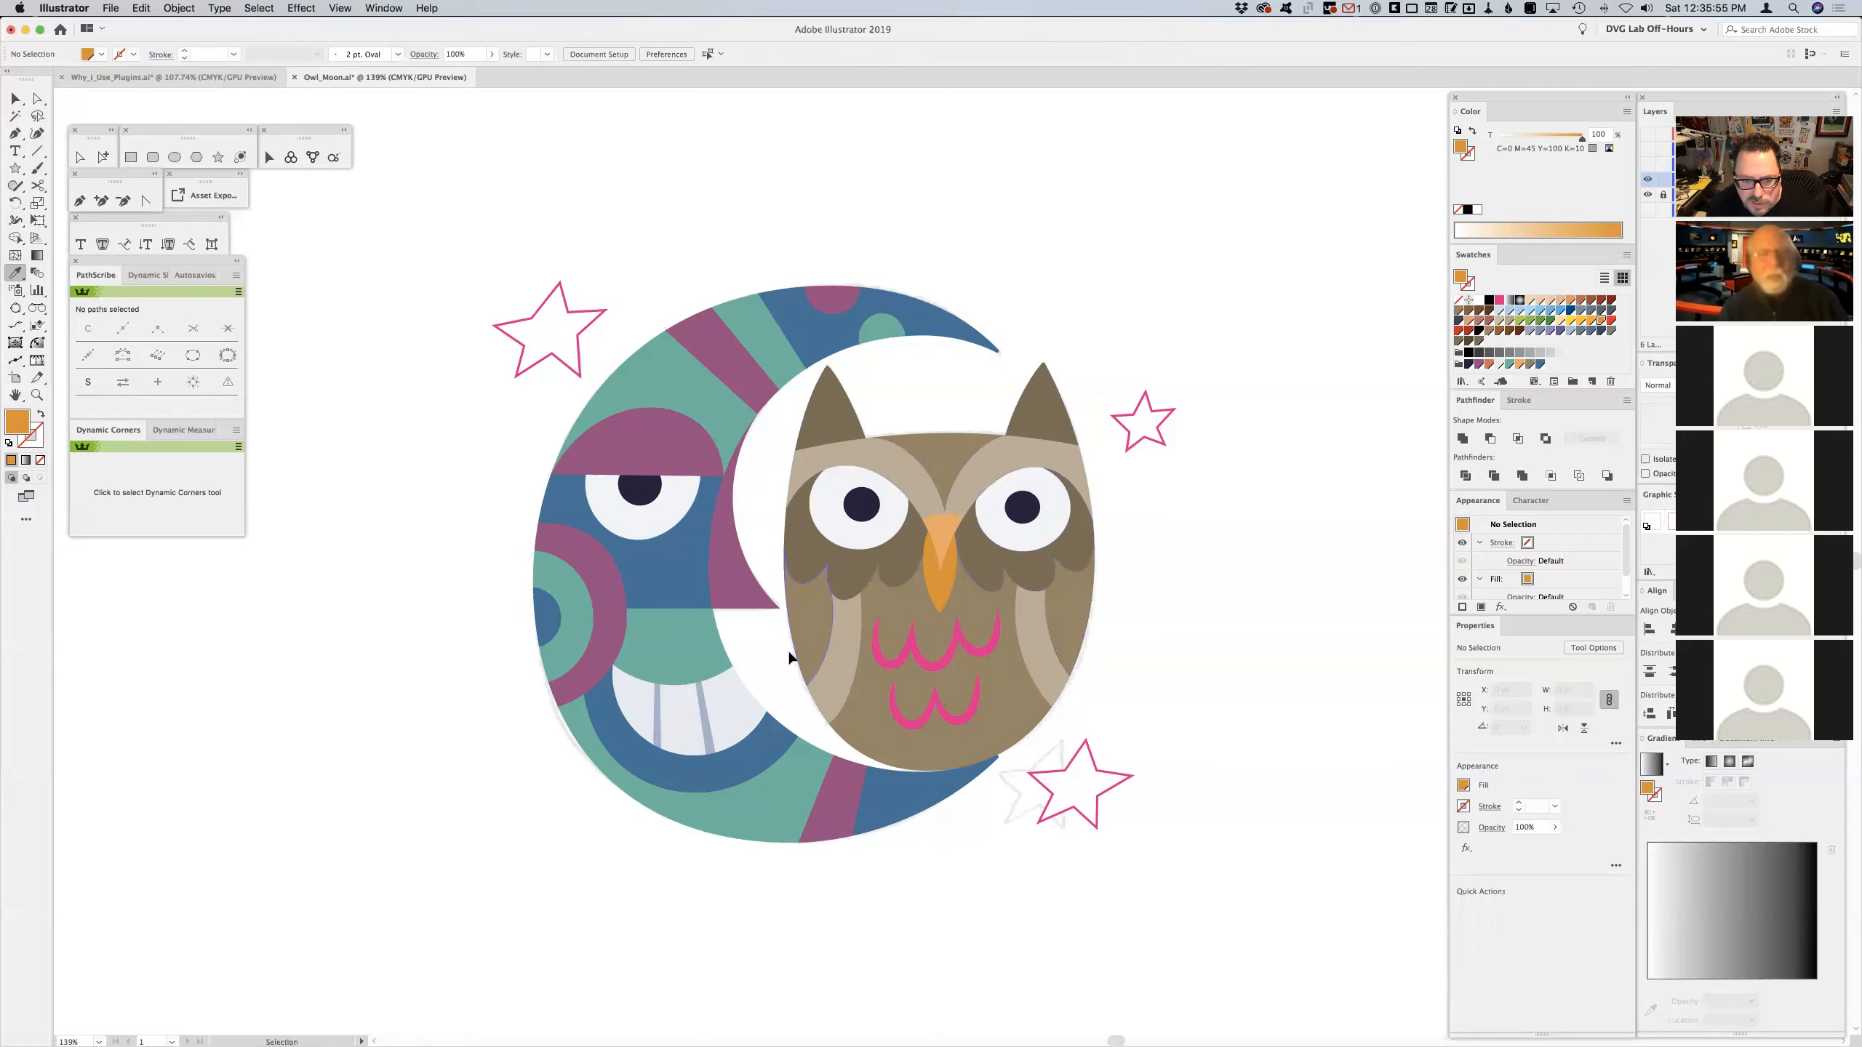
left_click(806, 642, "super")
left_click(848, 621)
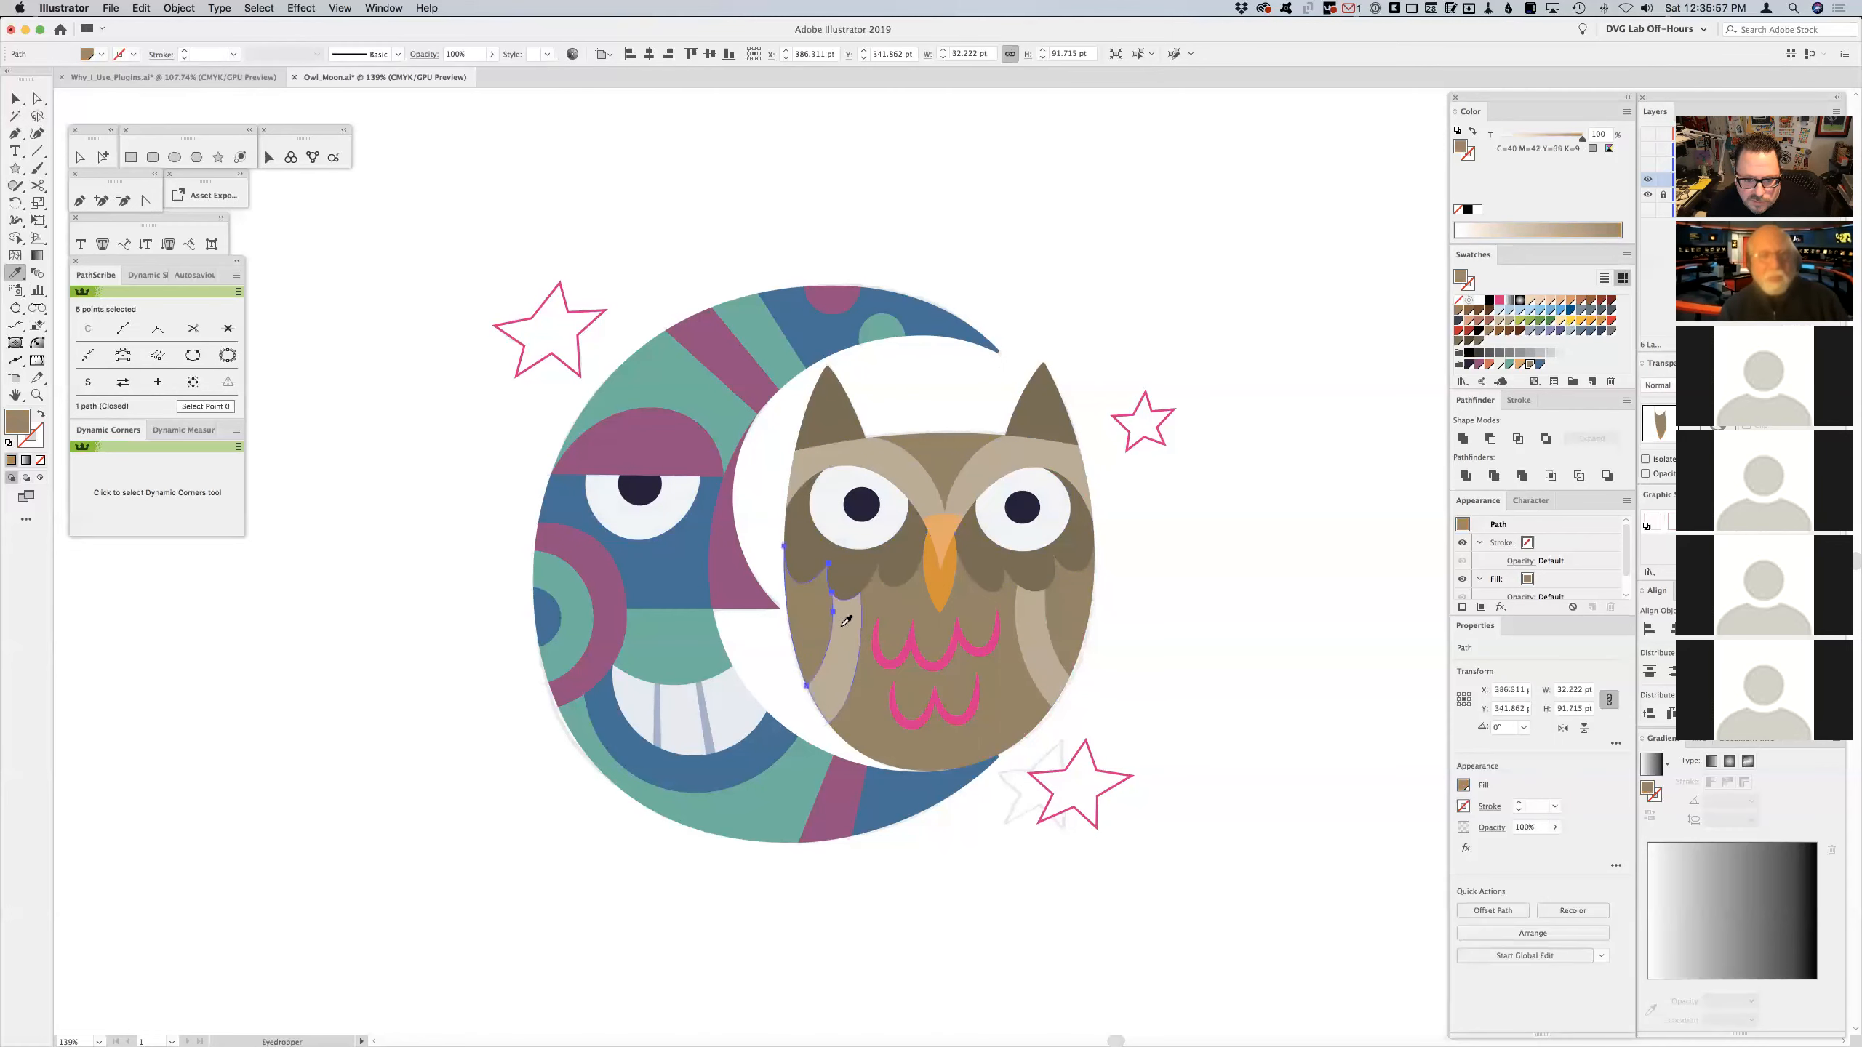
left_click(836, 638, "super")
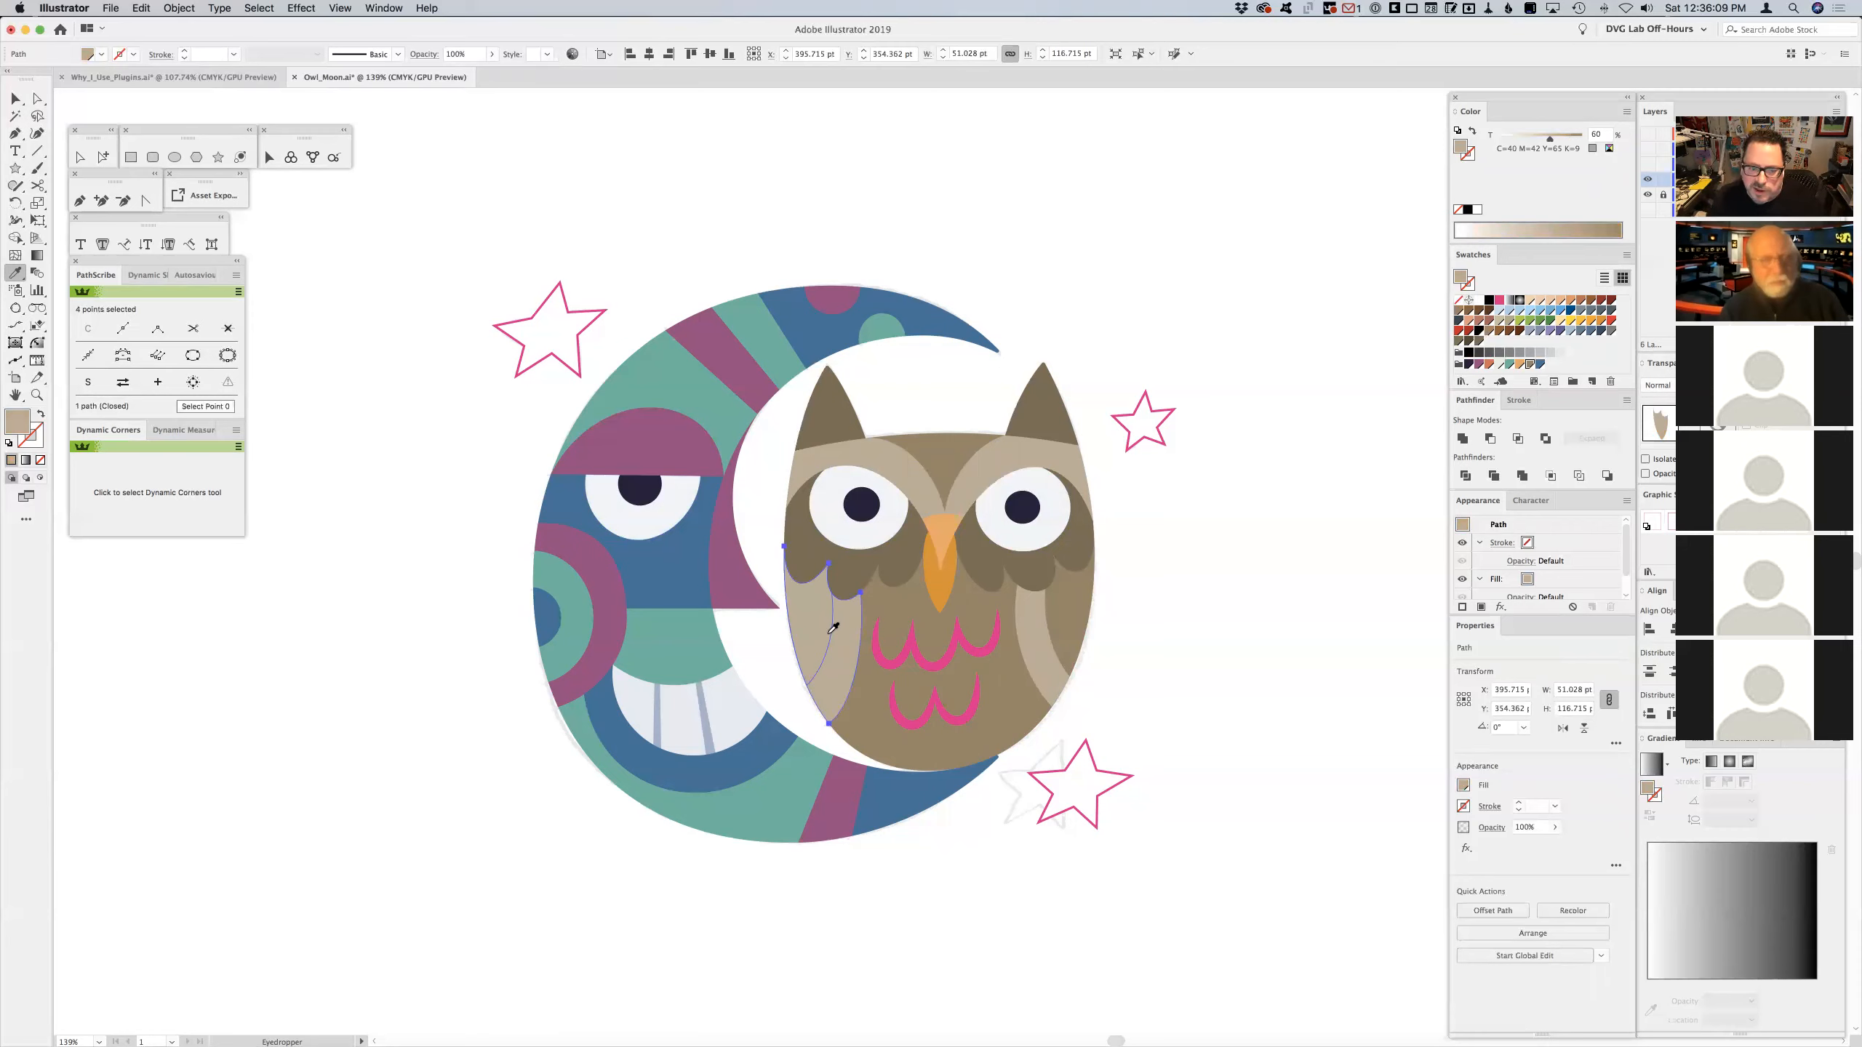
key("super+z")
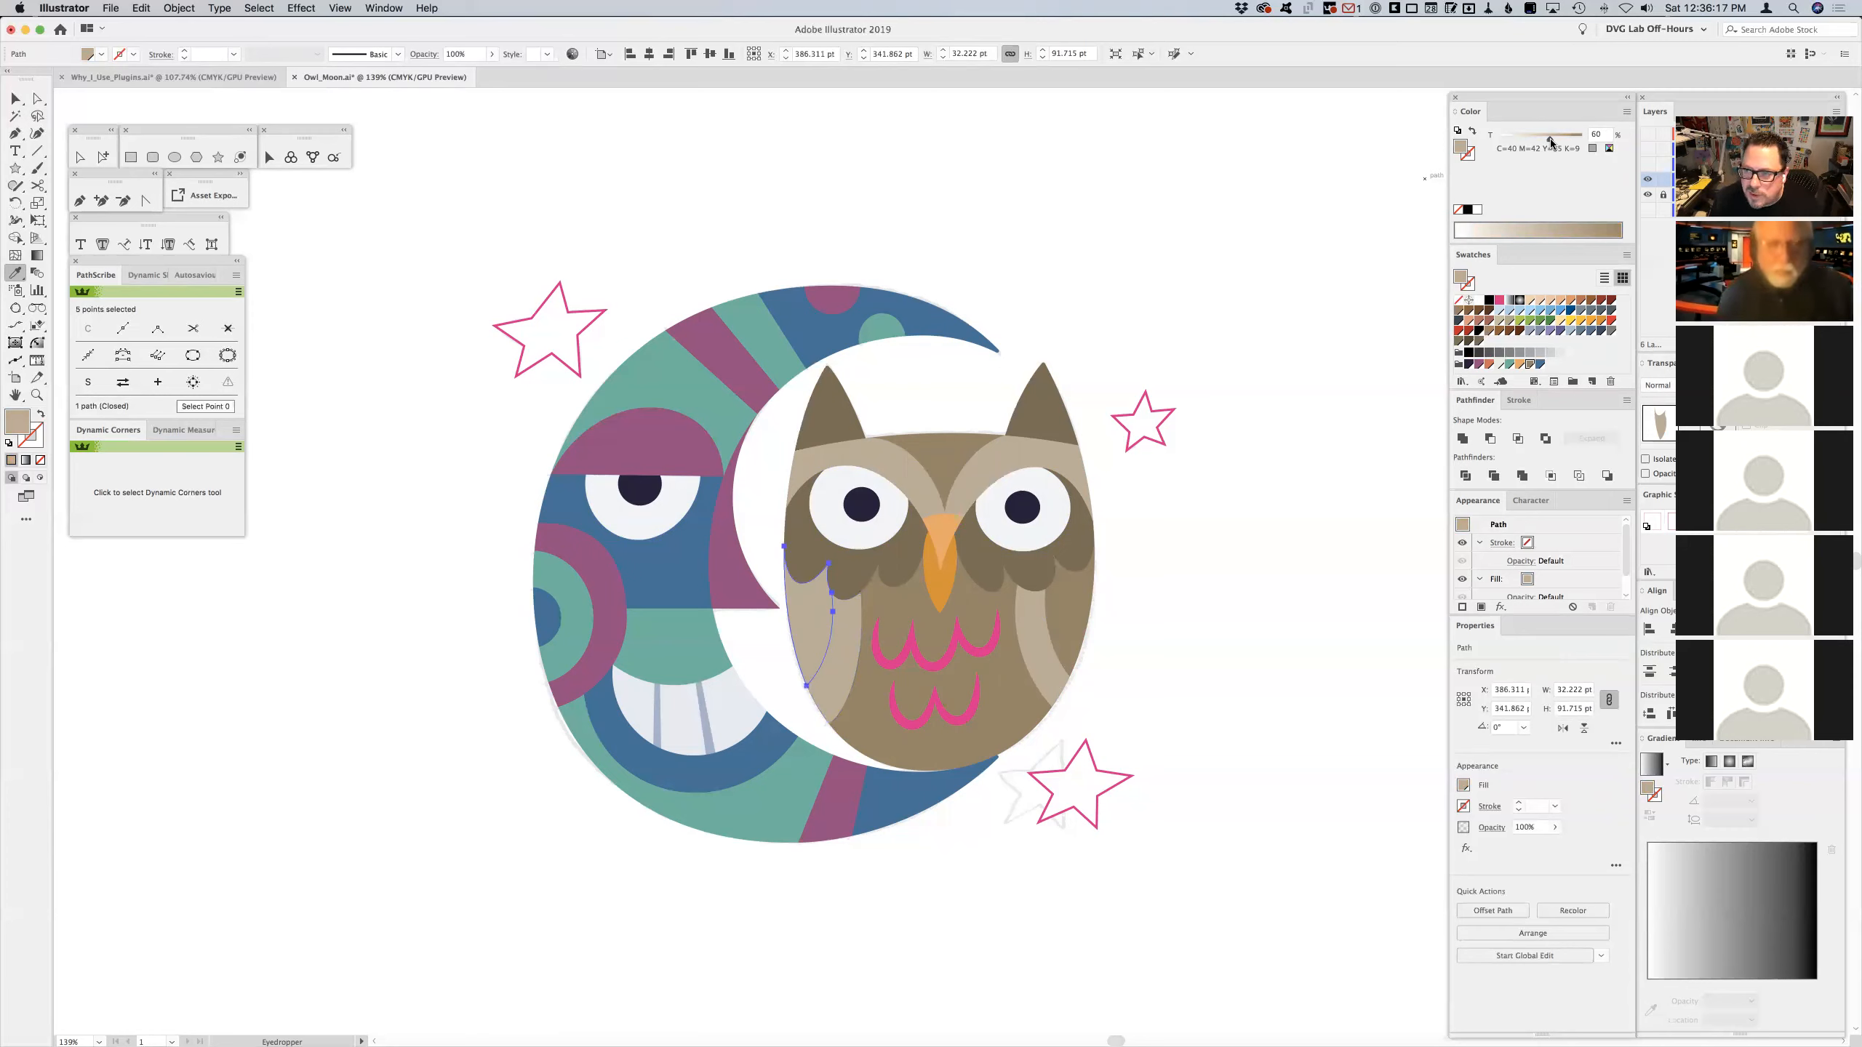
left_click_drag(1550, 142, 1558, 142)
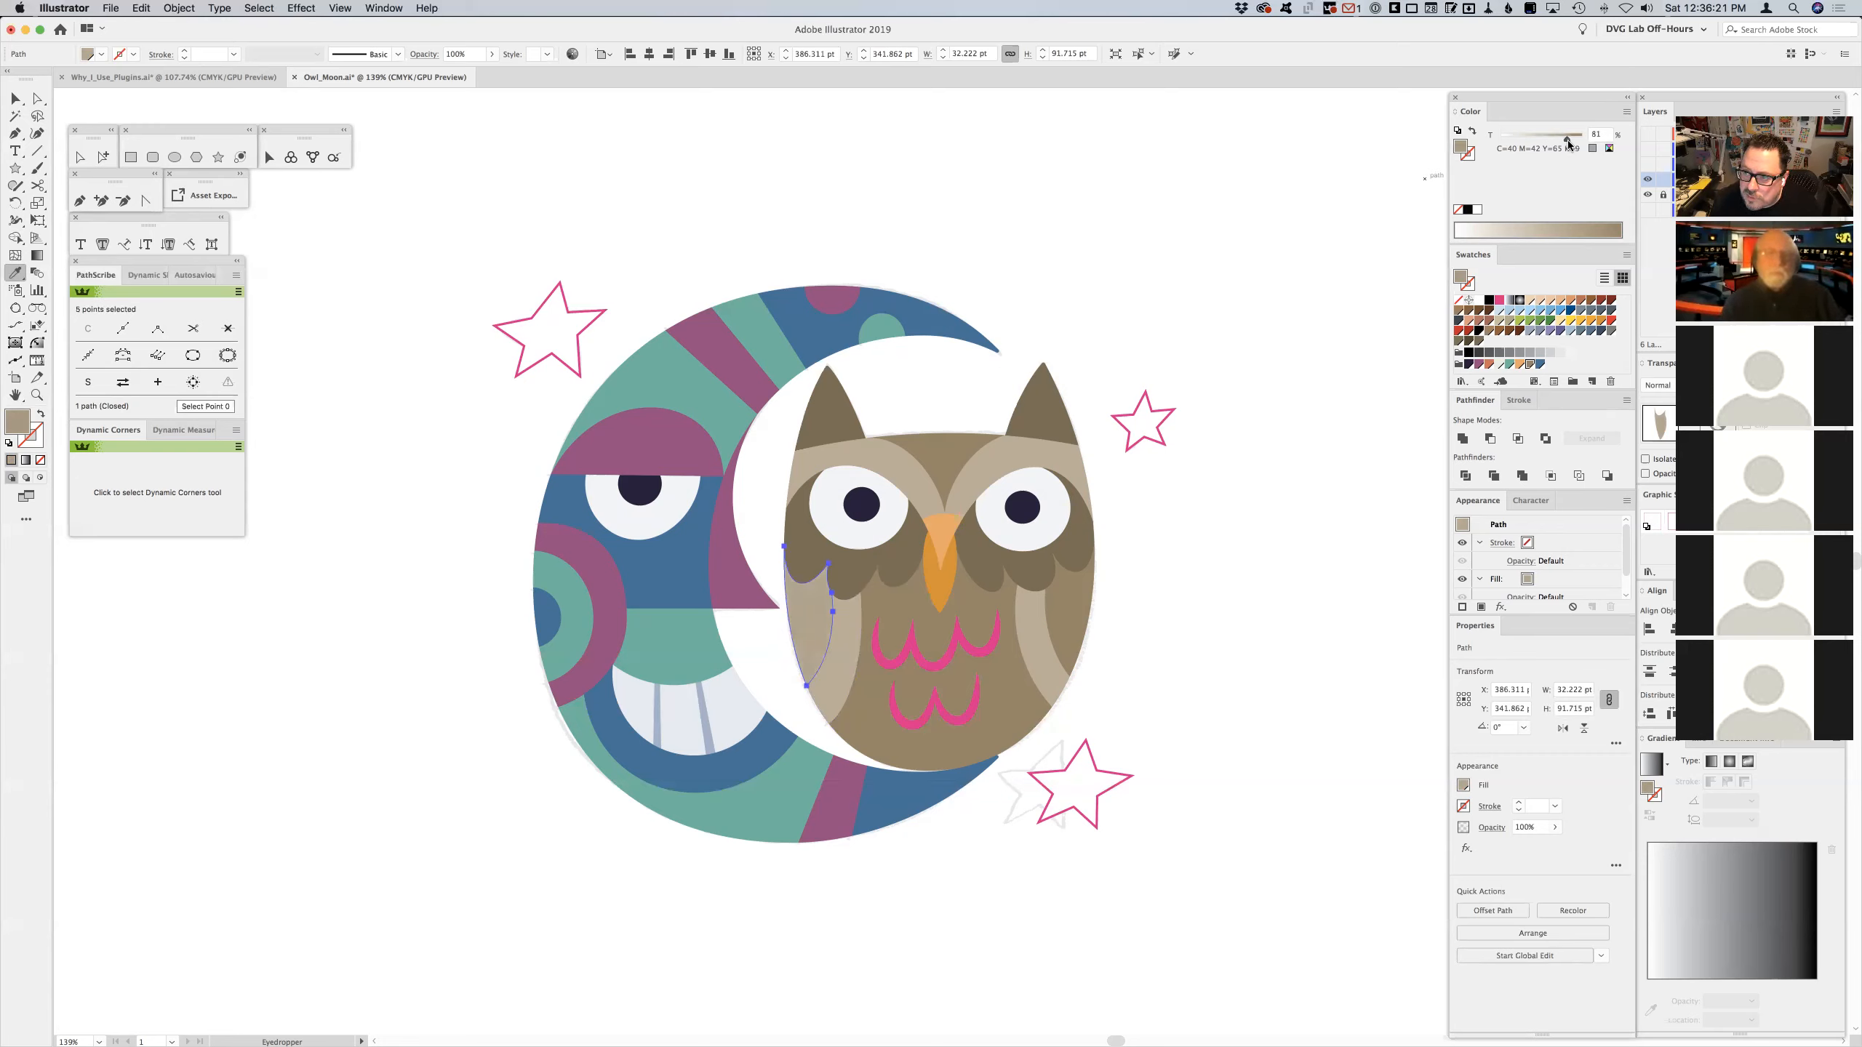
left_click(1054, 625, "super")
left_click(1193, 599, "super")
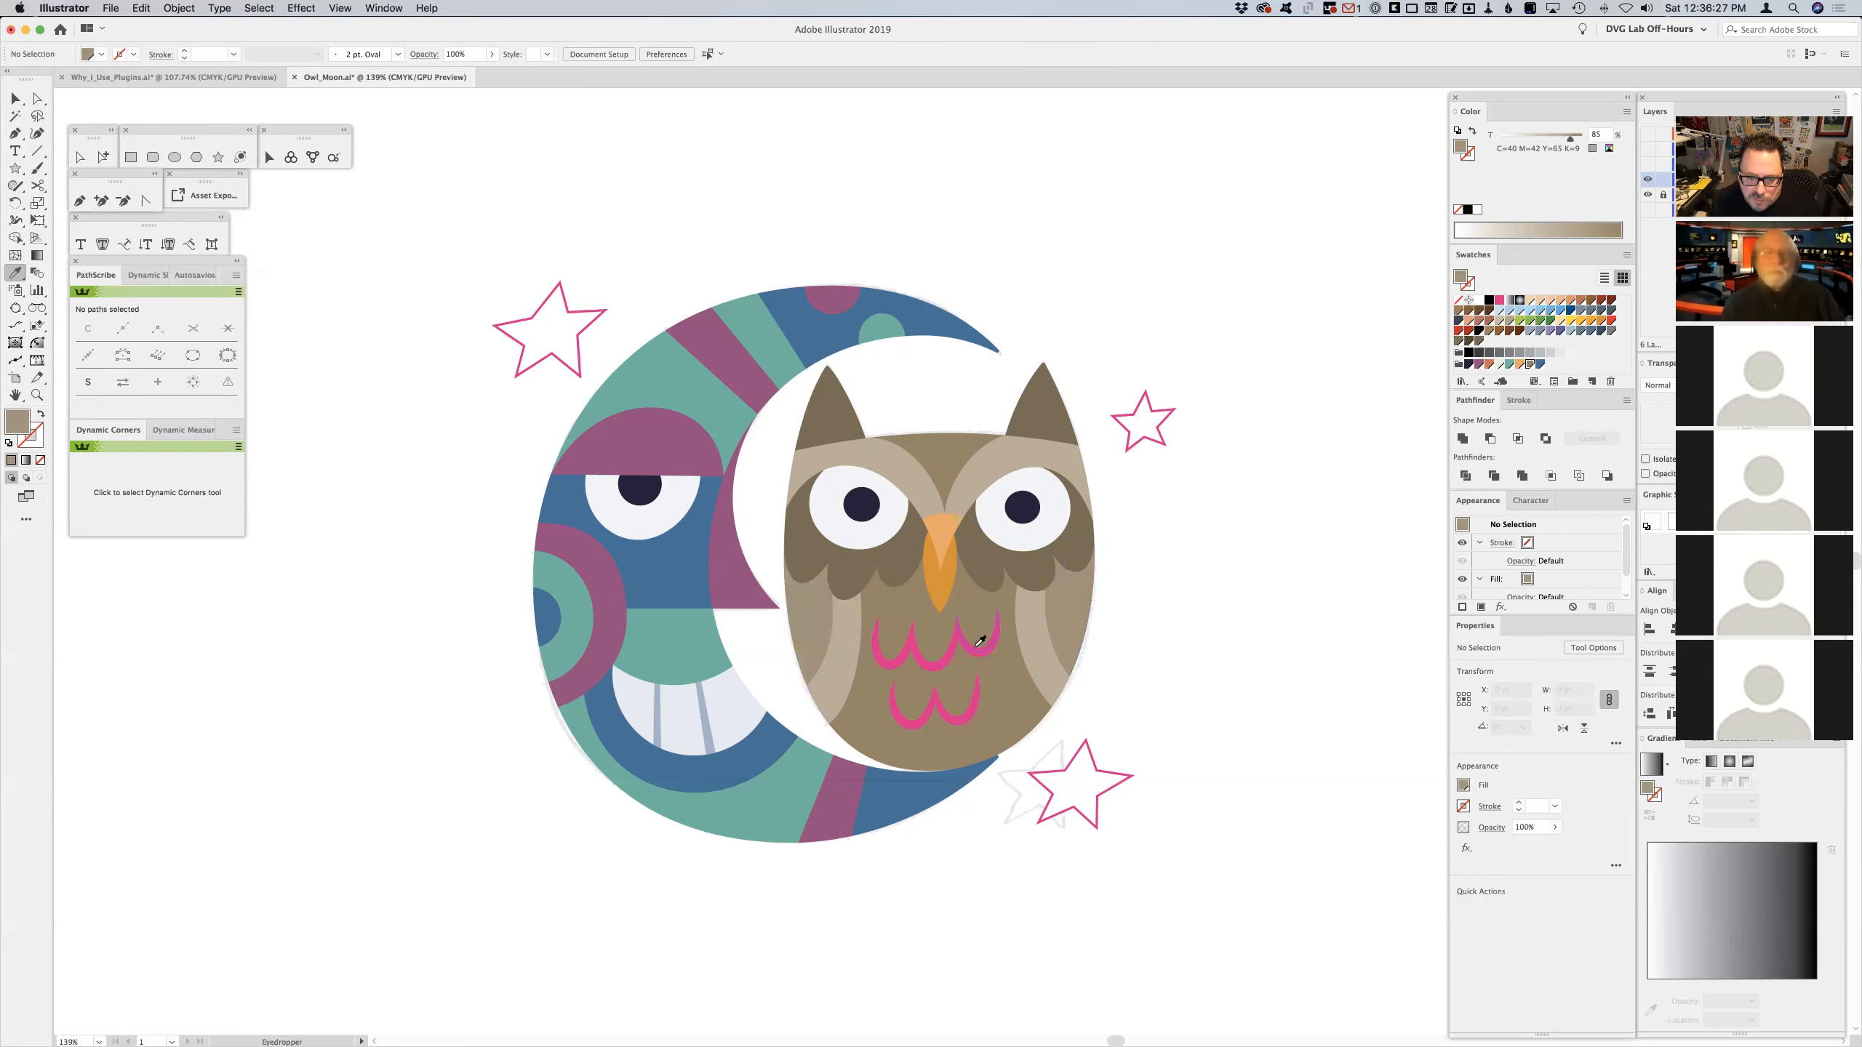
- Recolor the upper part of the owl's beak with the brighter orange C=0 M=40 Y=100 K=0 swatch
left_click(948, 534, "super")
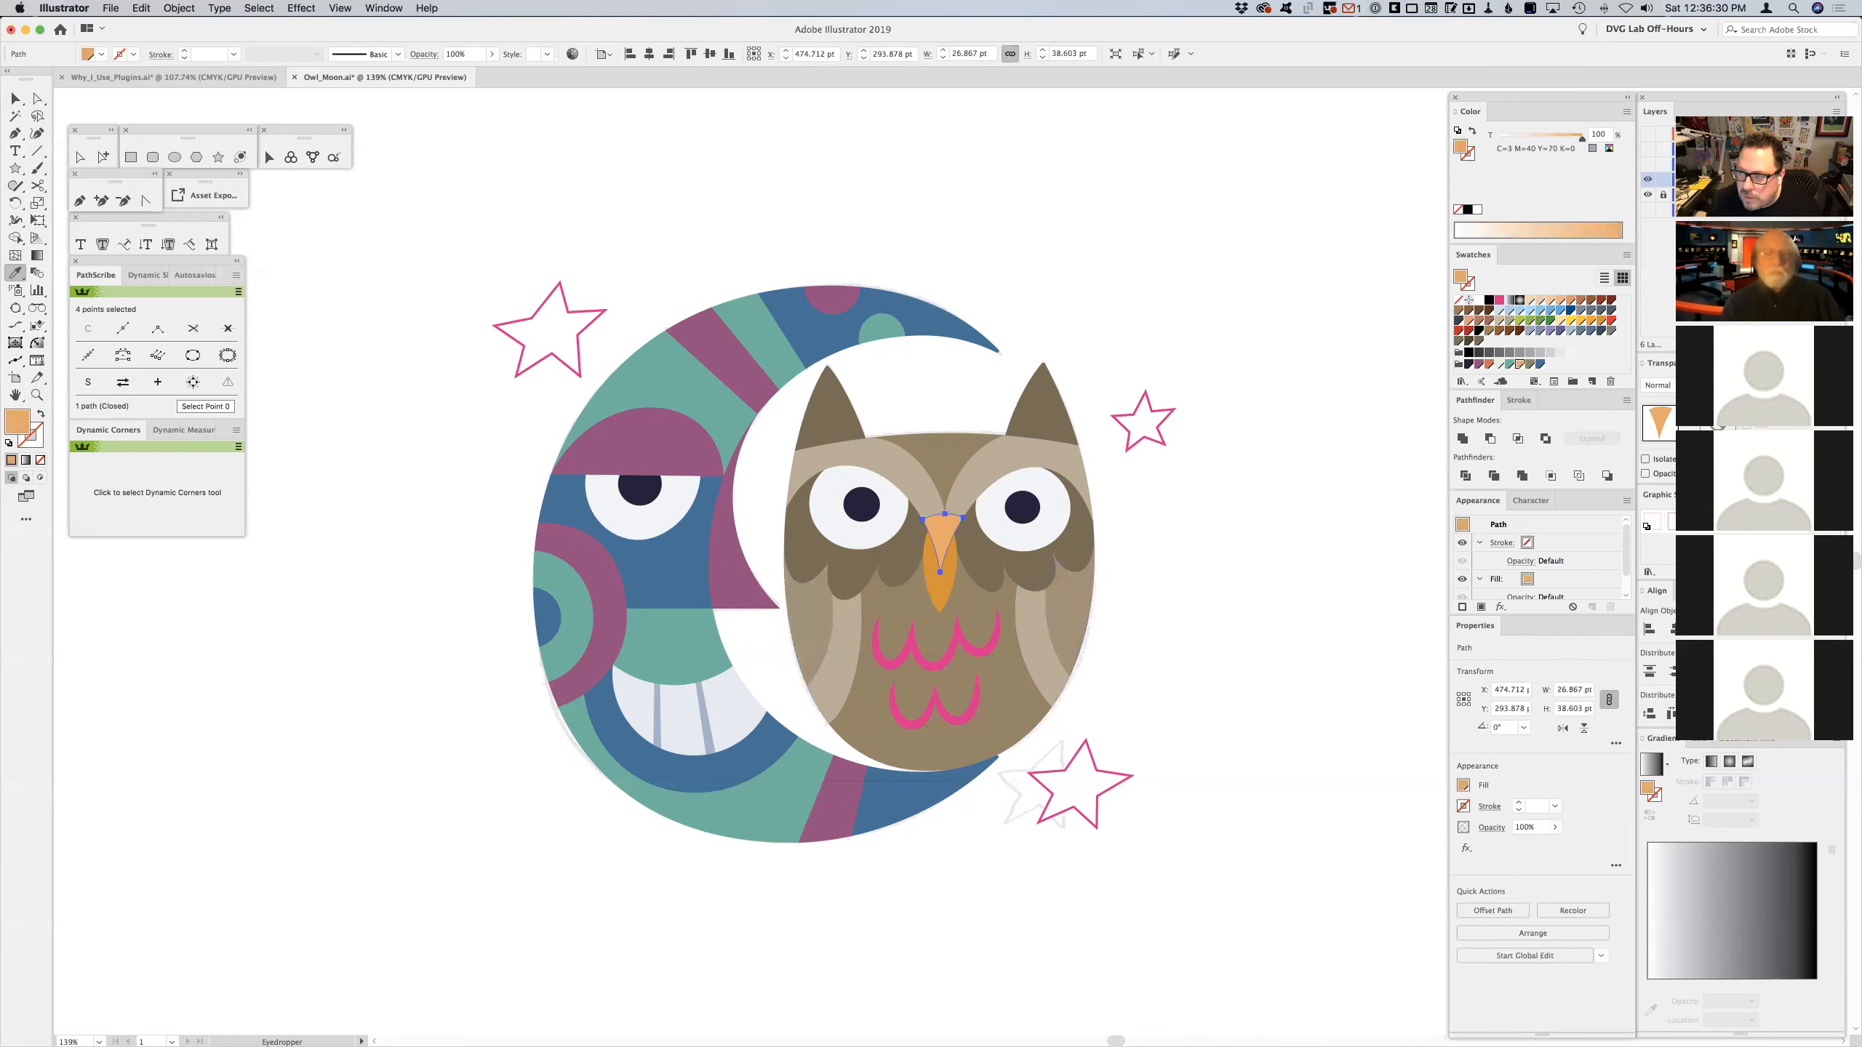
left_click(1582, 325)
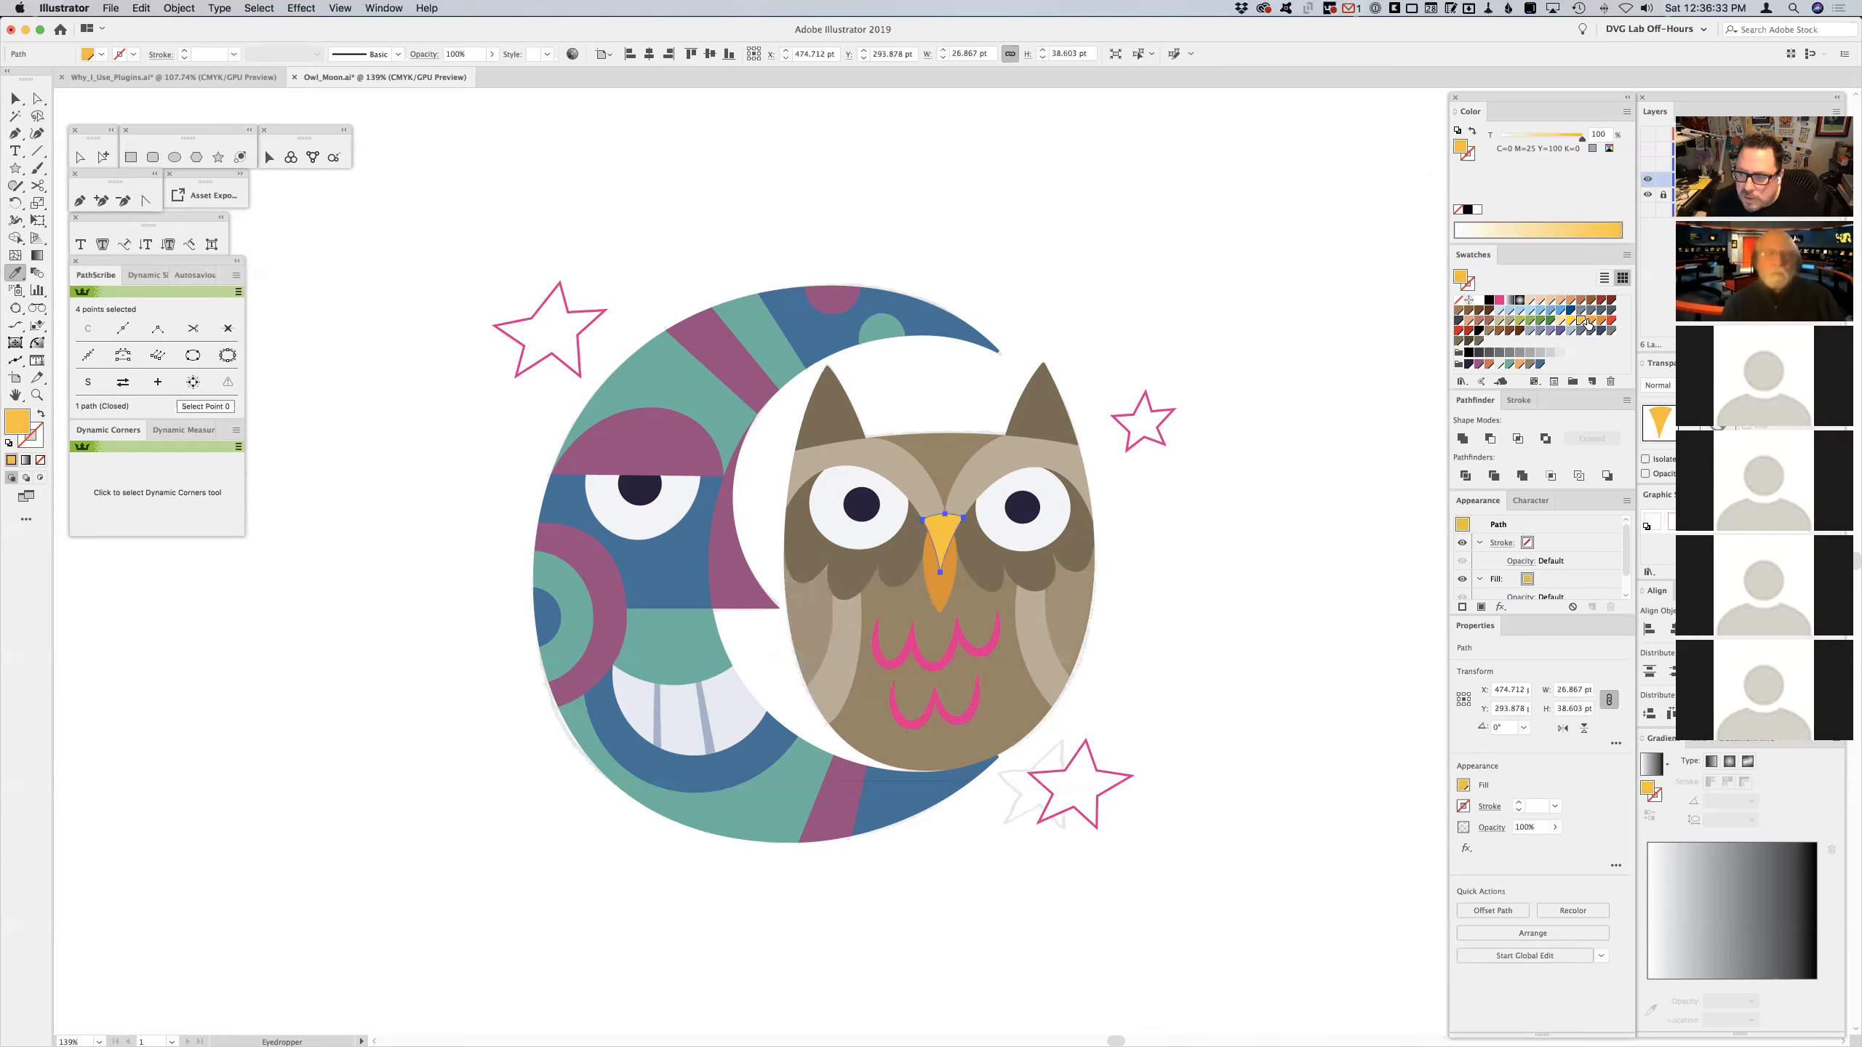
key("super+z")
left_click(1318, 529, "super")
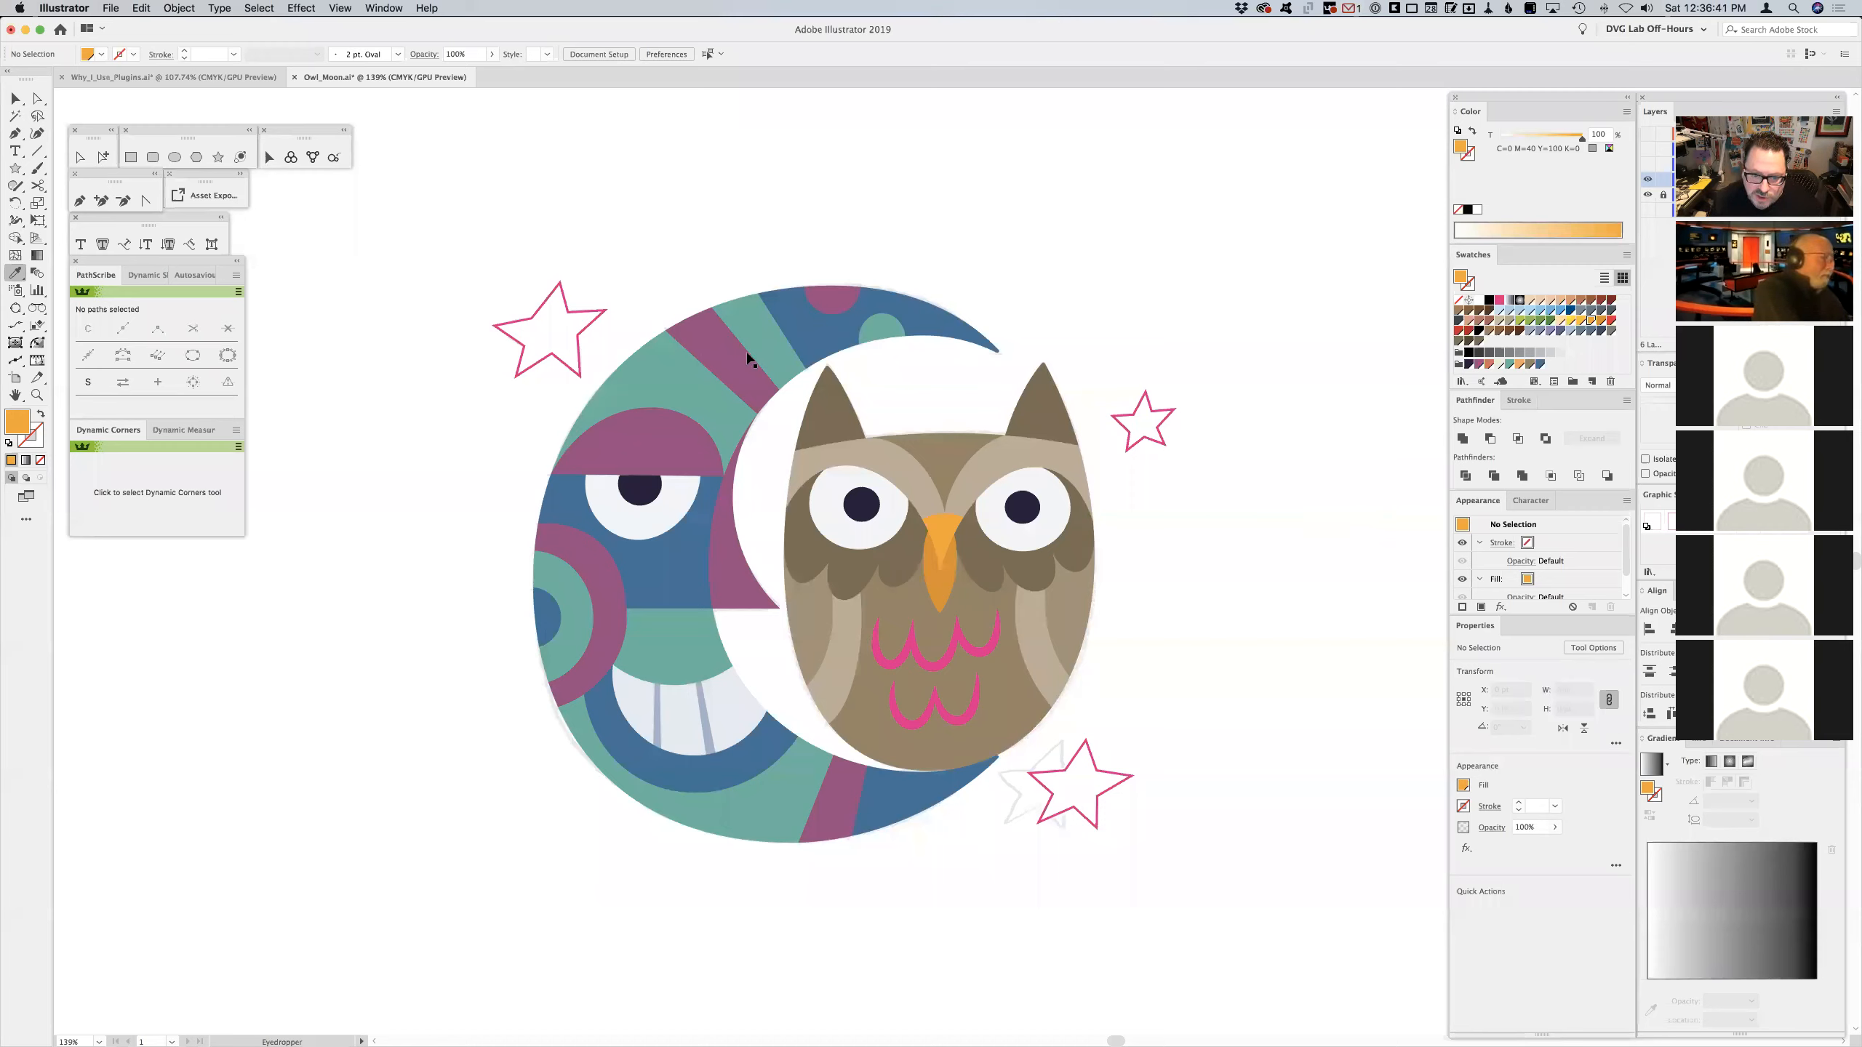
- Fill all three stars with the upper beak's orange using the Eyedropper, replacing their pink outlines
key("v")
left_click_drag(588, 284, 599, 326)
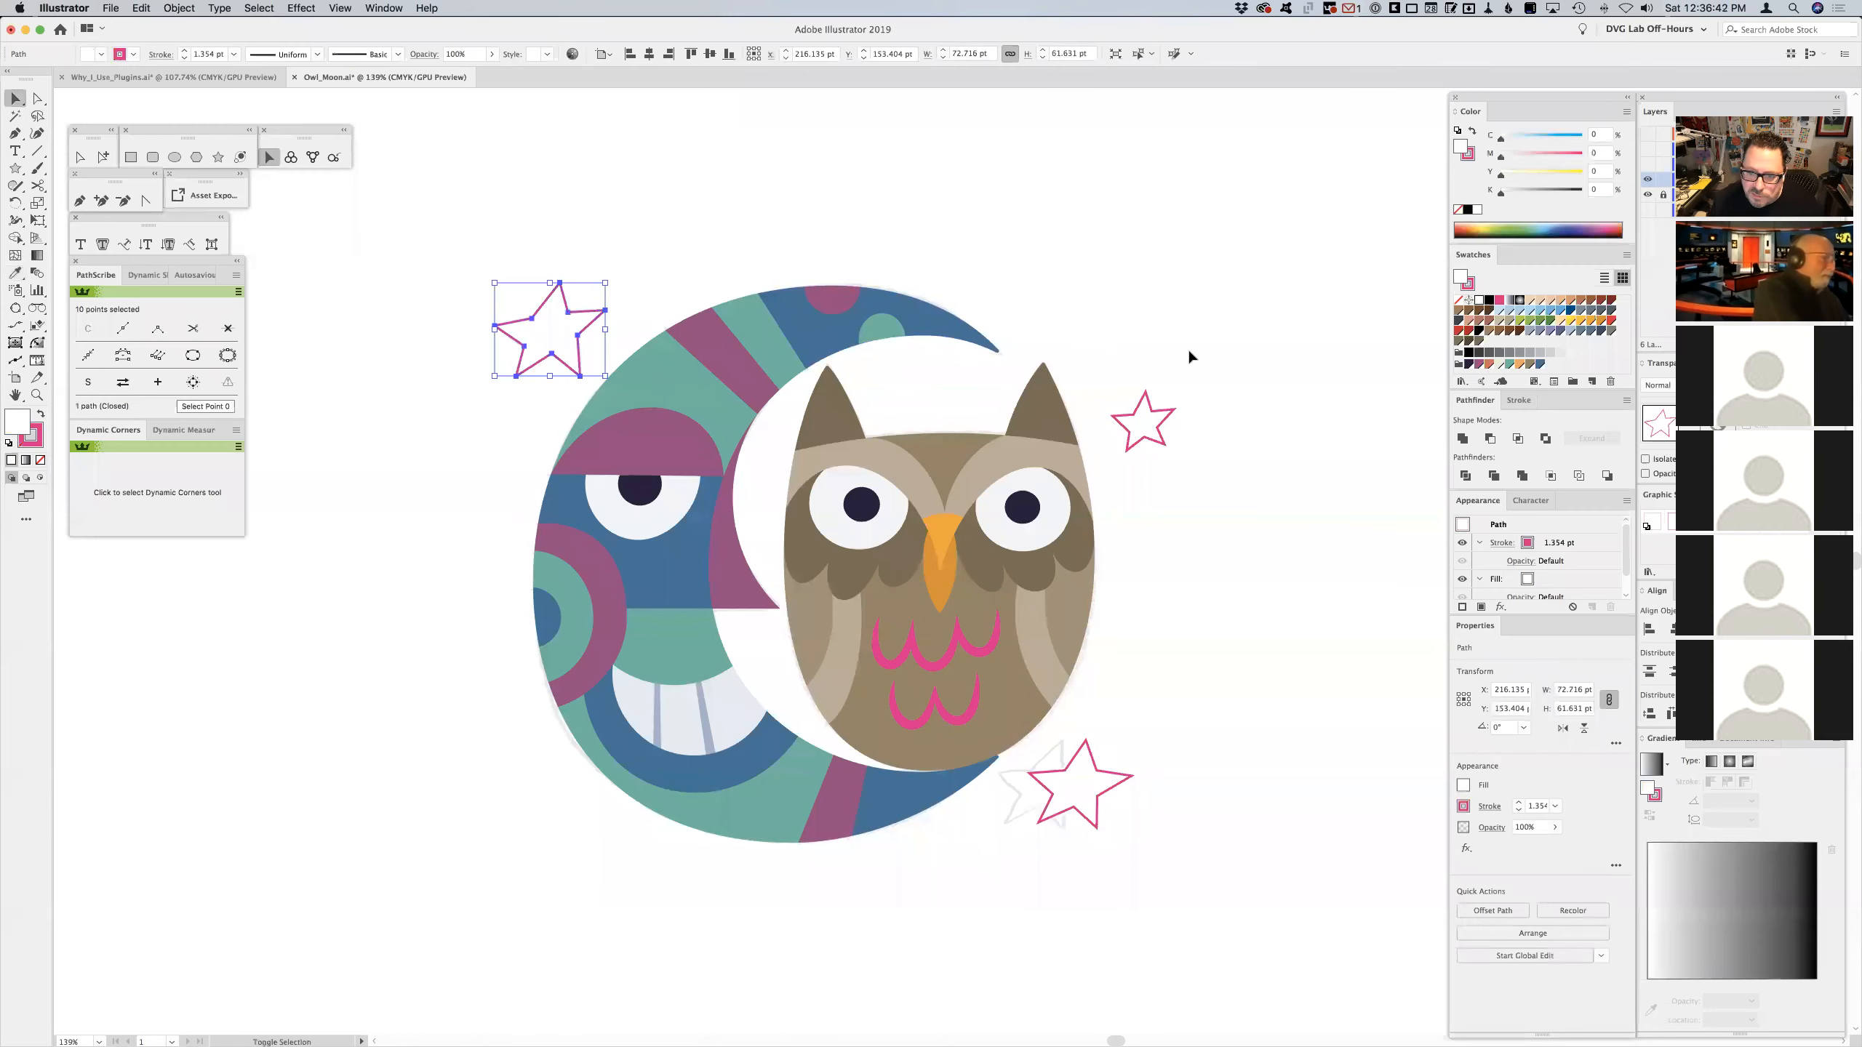
left_click(1141, 433, "shift")
left_click(1097, 774, "shift")
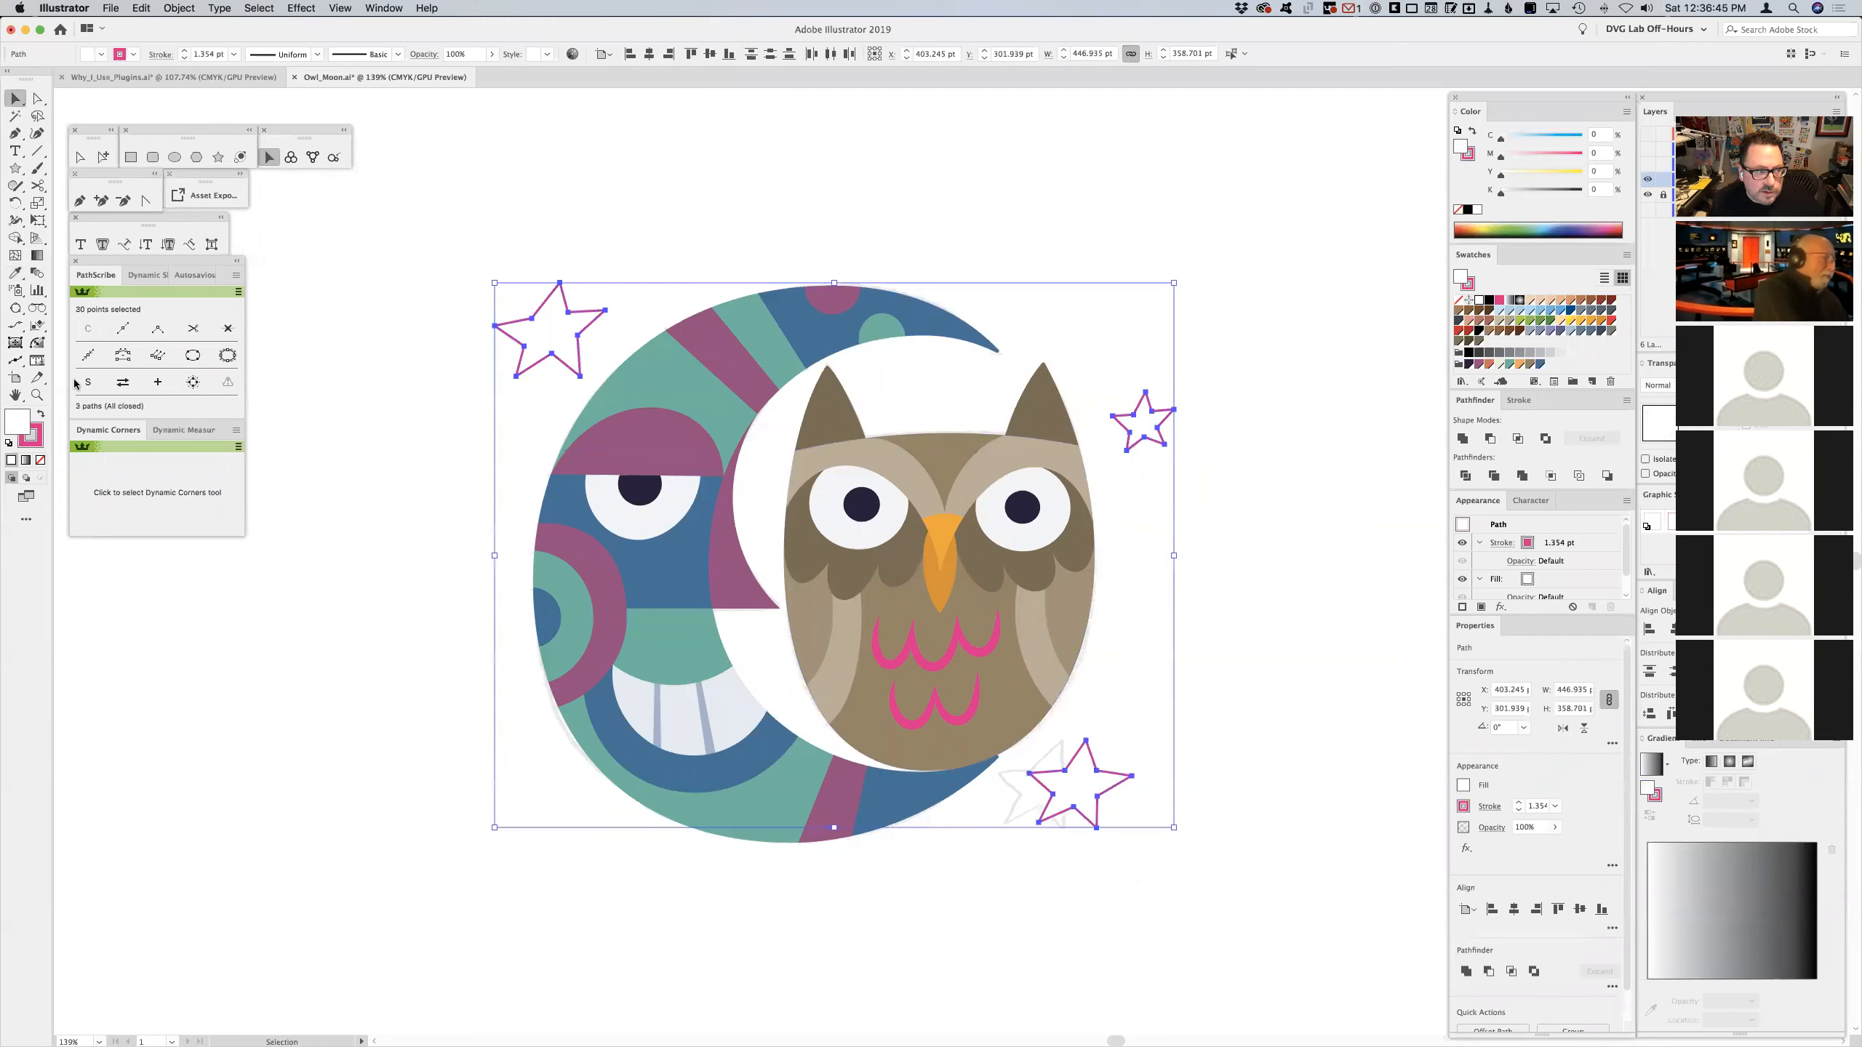
left_click(16, 275)
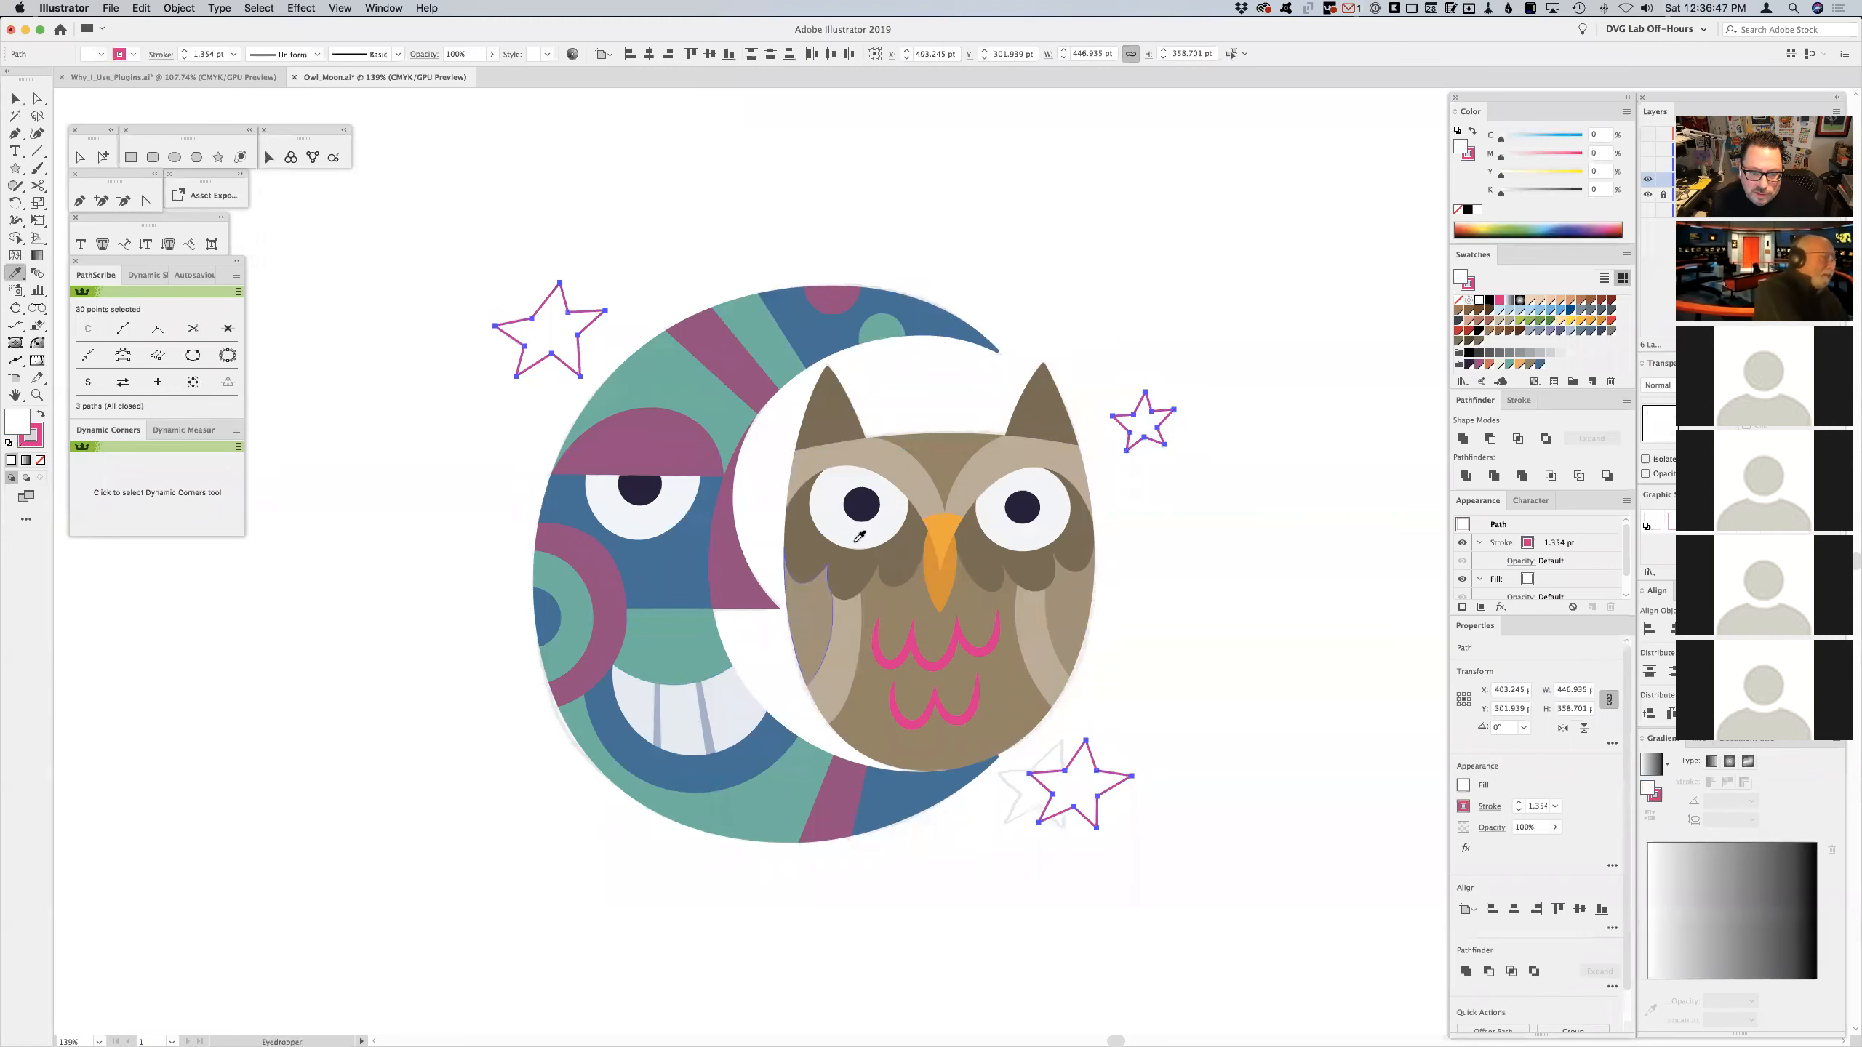
left_click(939, 522)
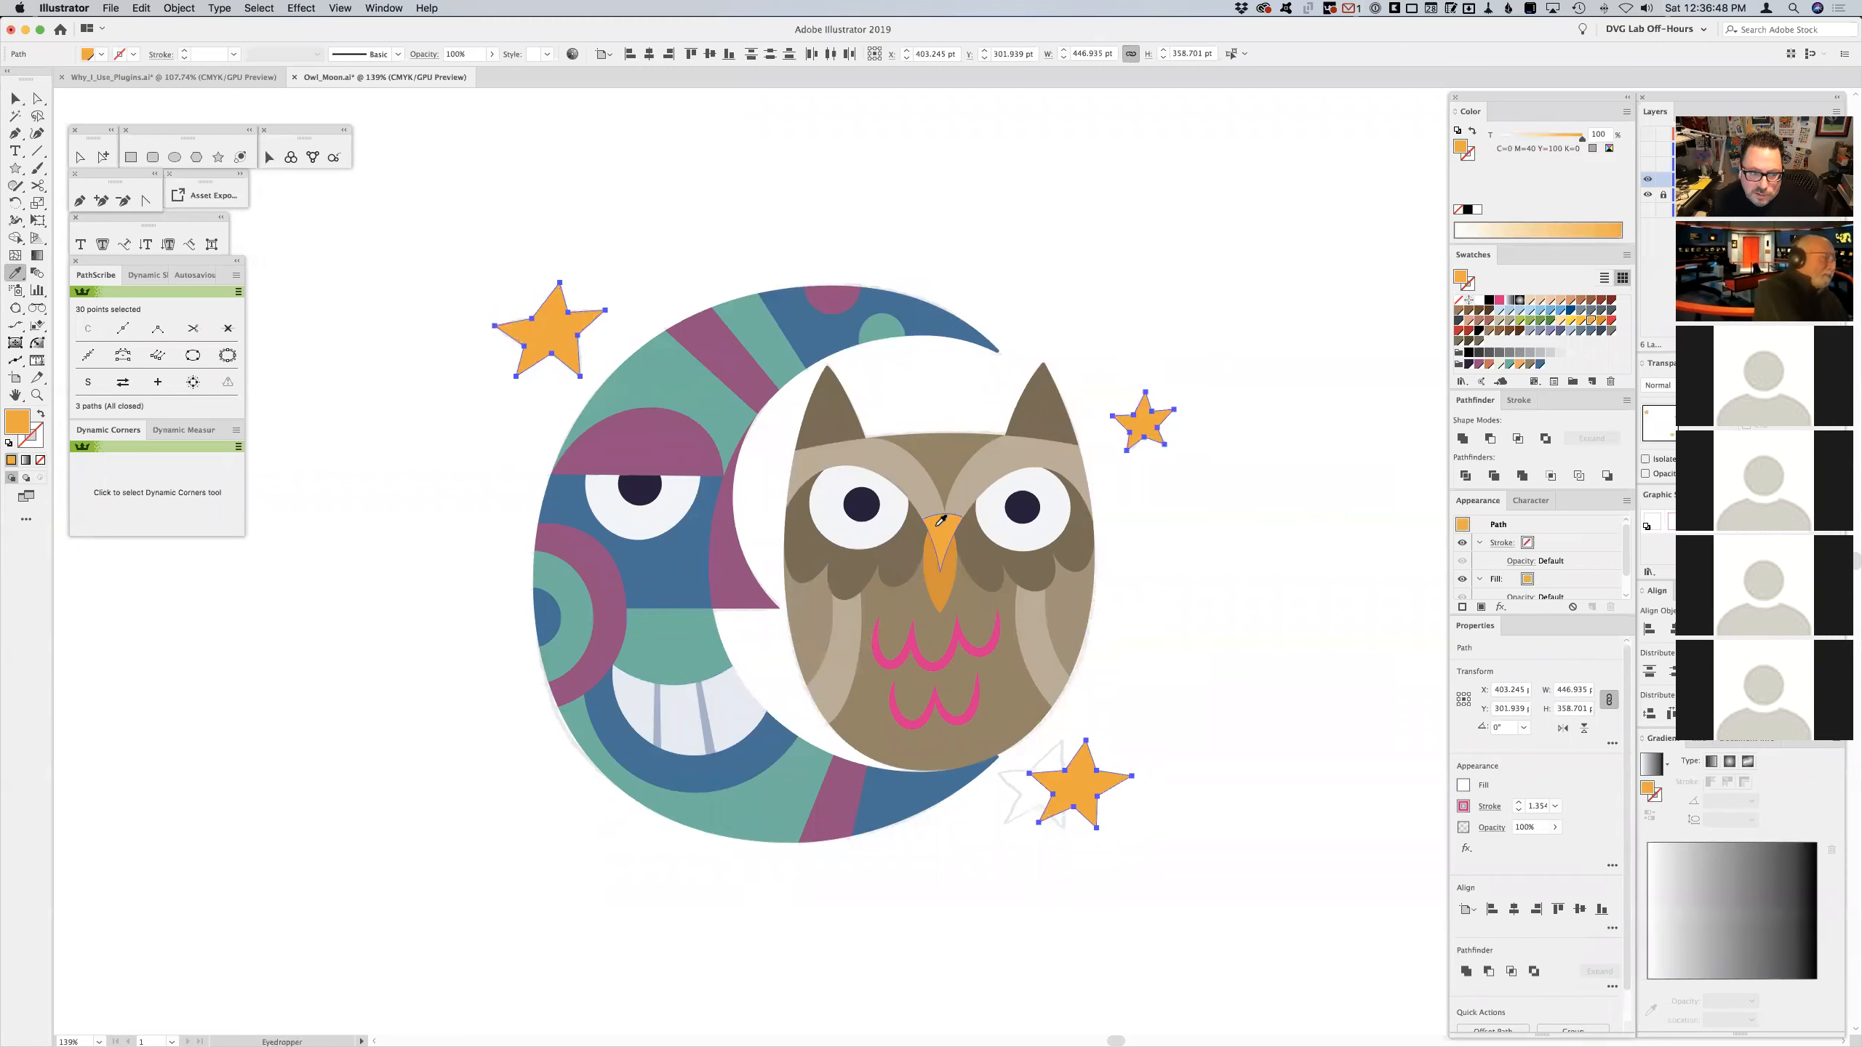
left_click(1121, 256, "super")
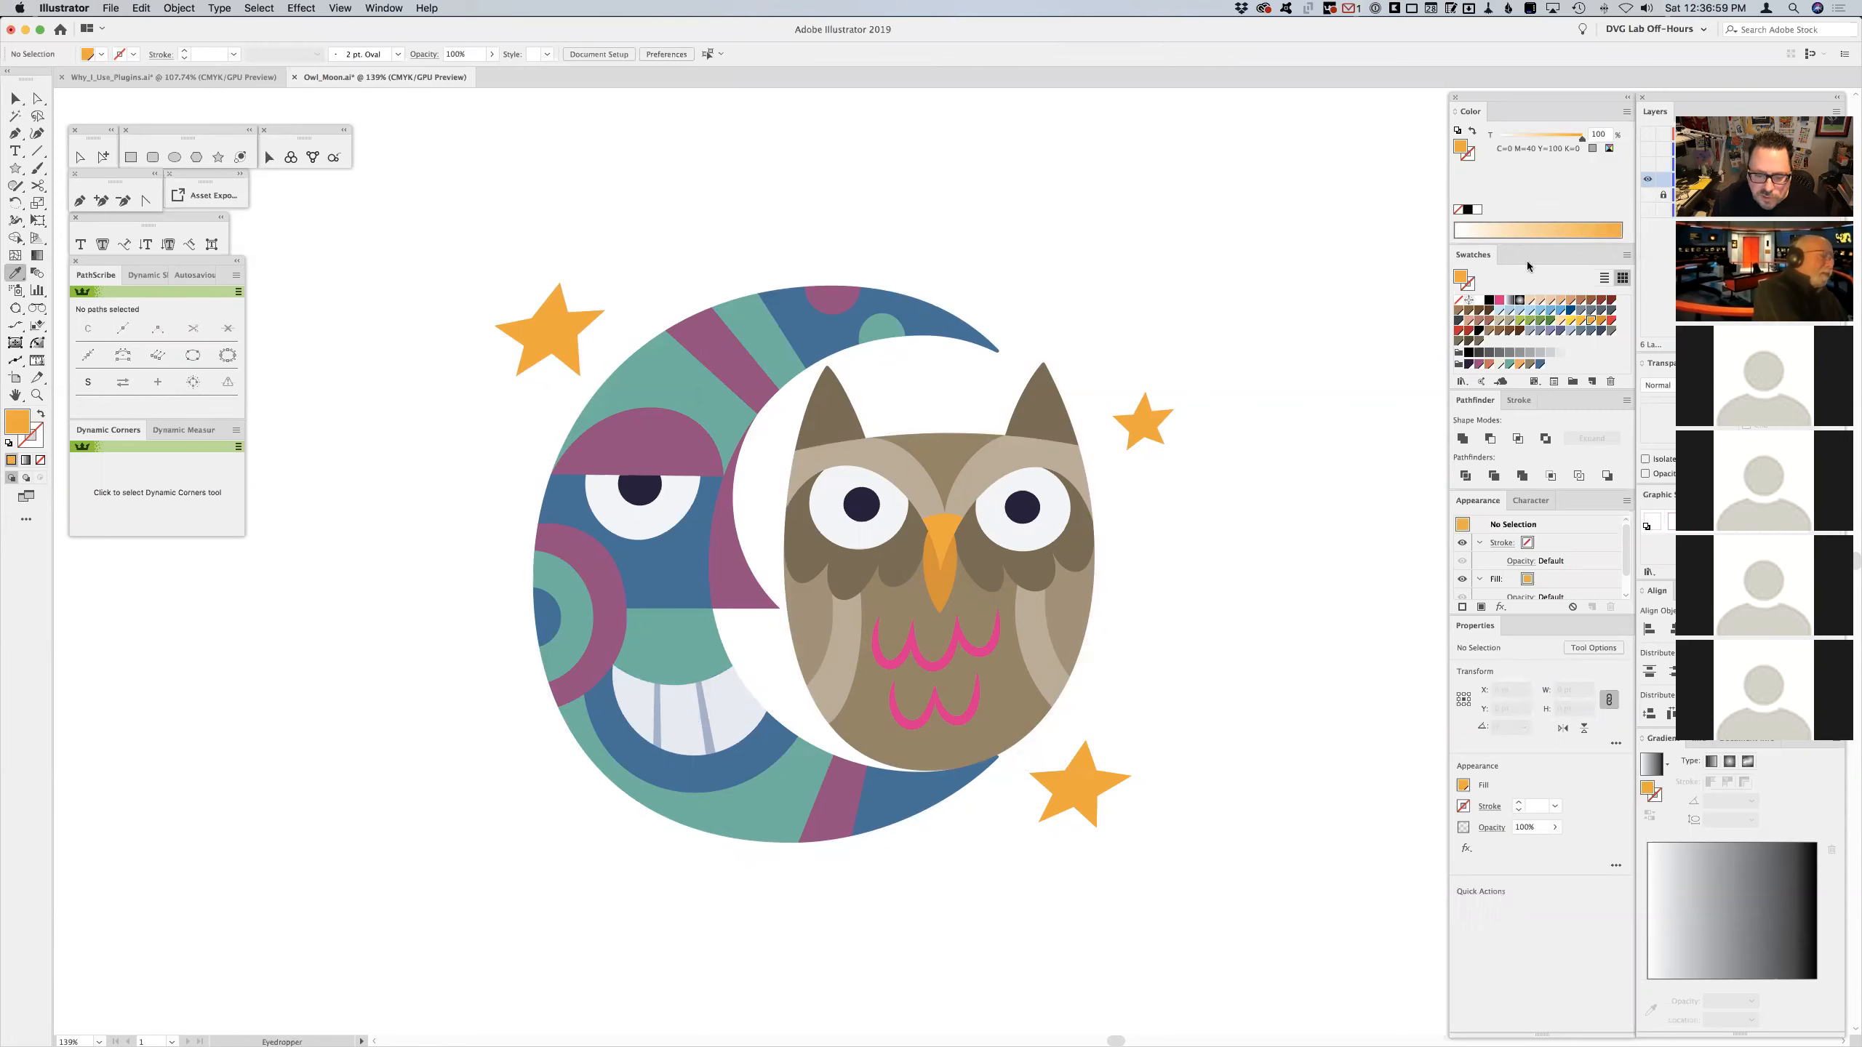
- Change the stroke of the grouped chest feather lines to the body brown swatch at a 70% tint
key("v")
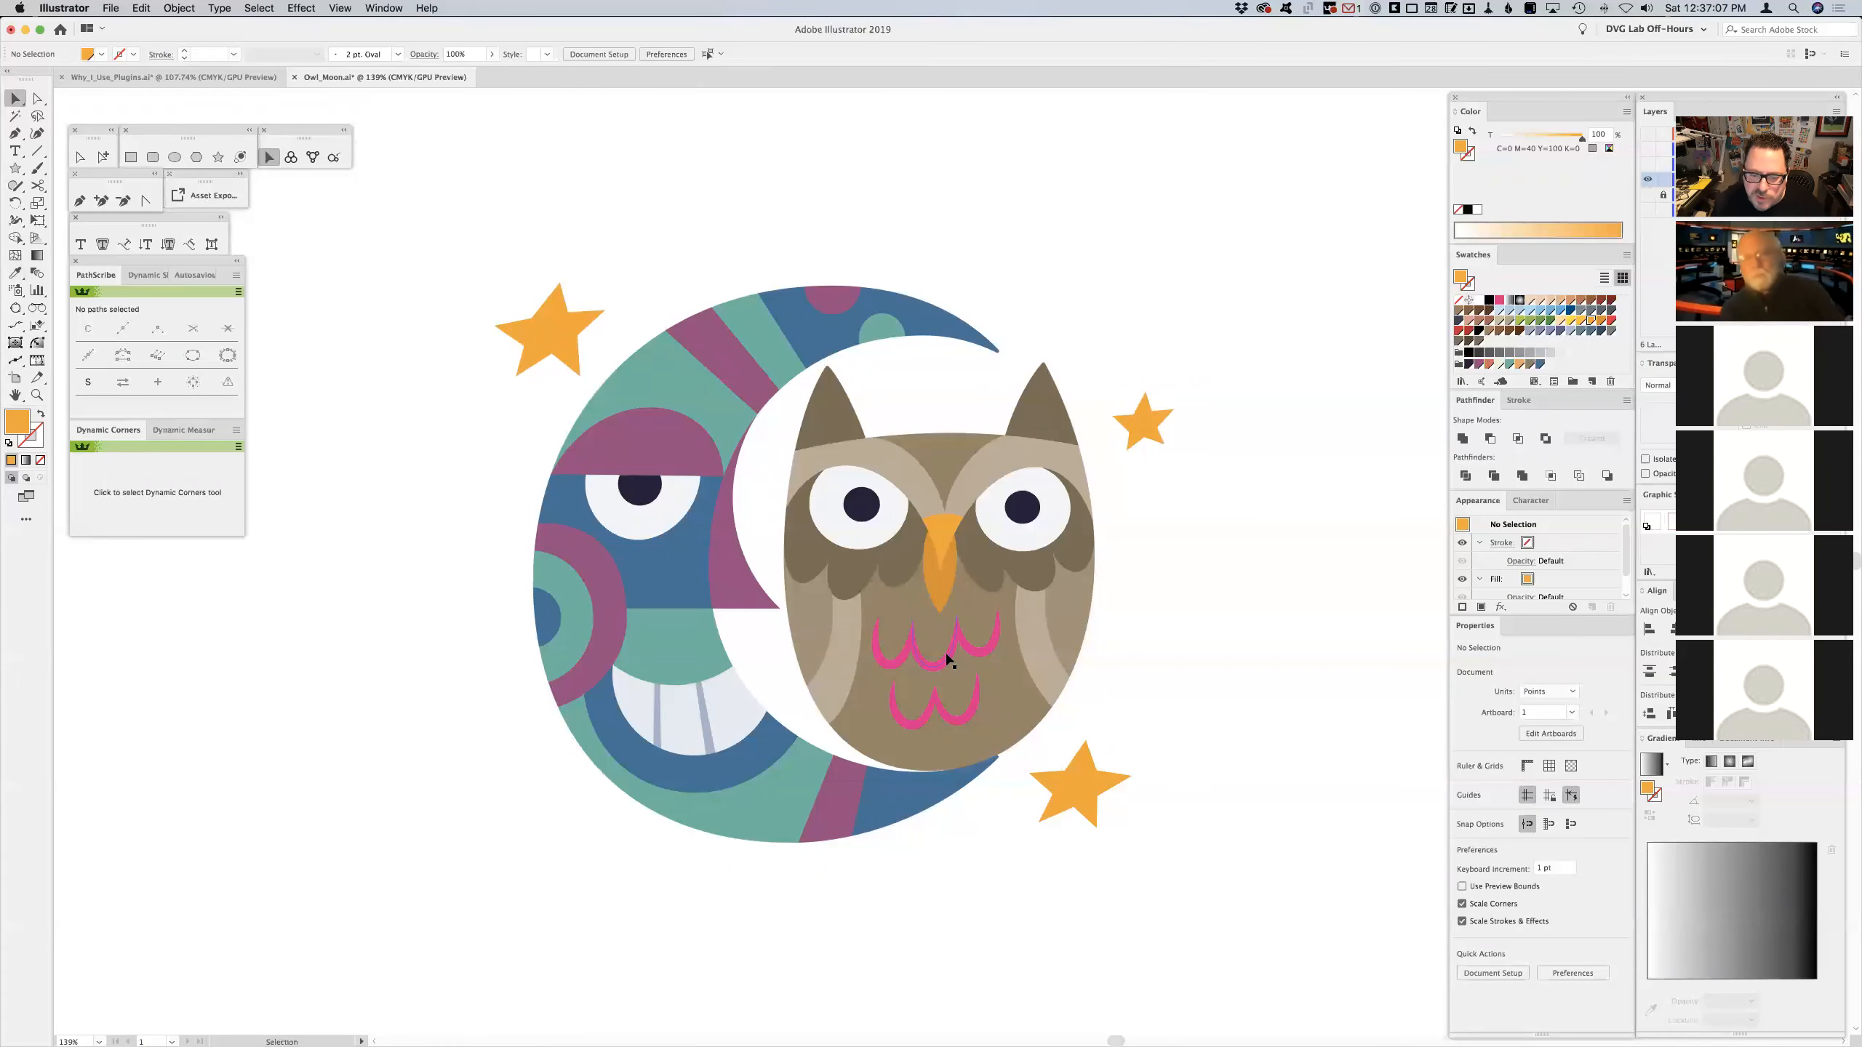
left_click(947, 657)
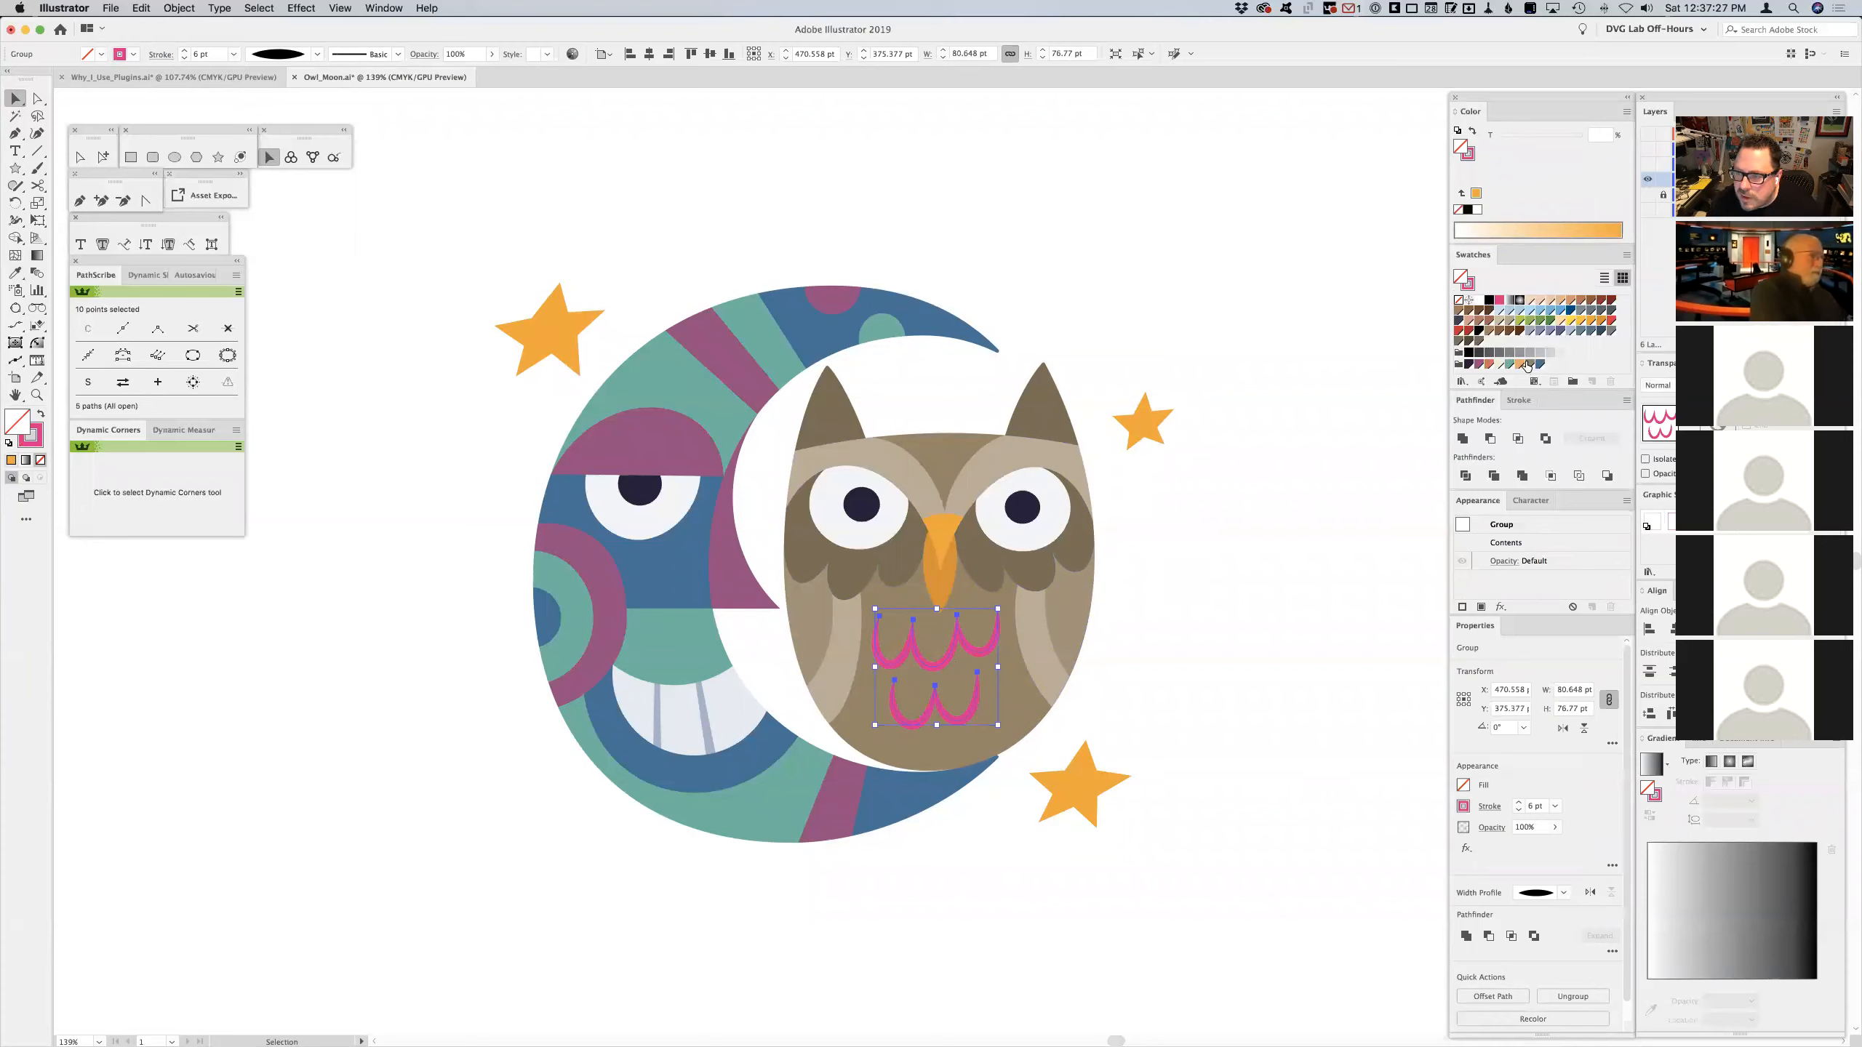
left_click_drag(1472, 280, 1471, 285)
left_click(1472, 284)
left_click(1549, 137)
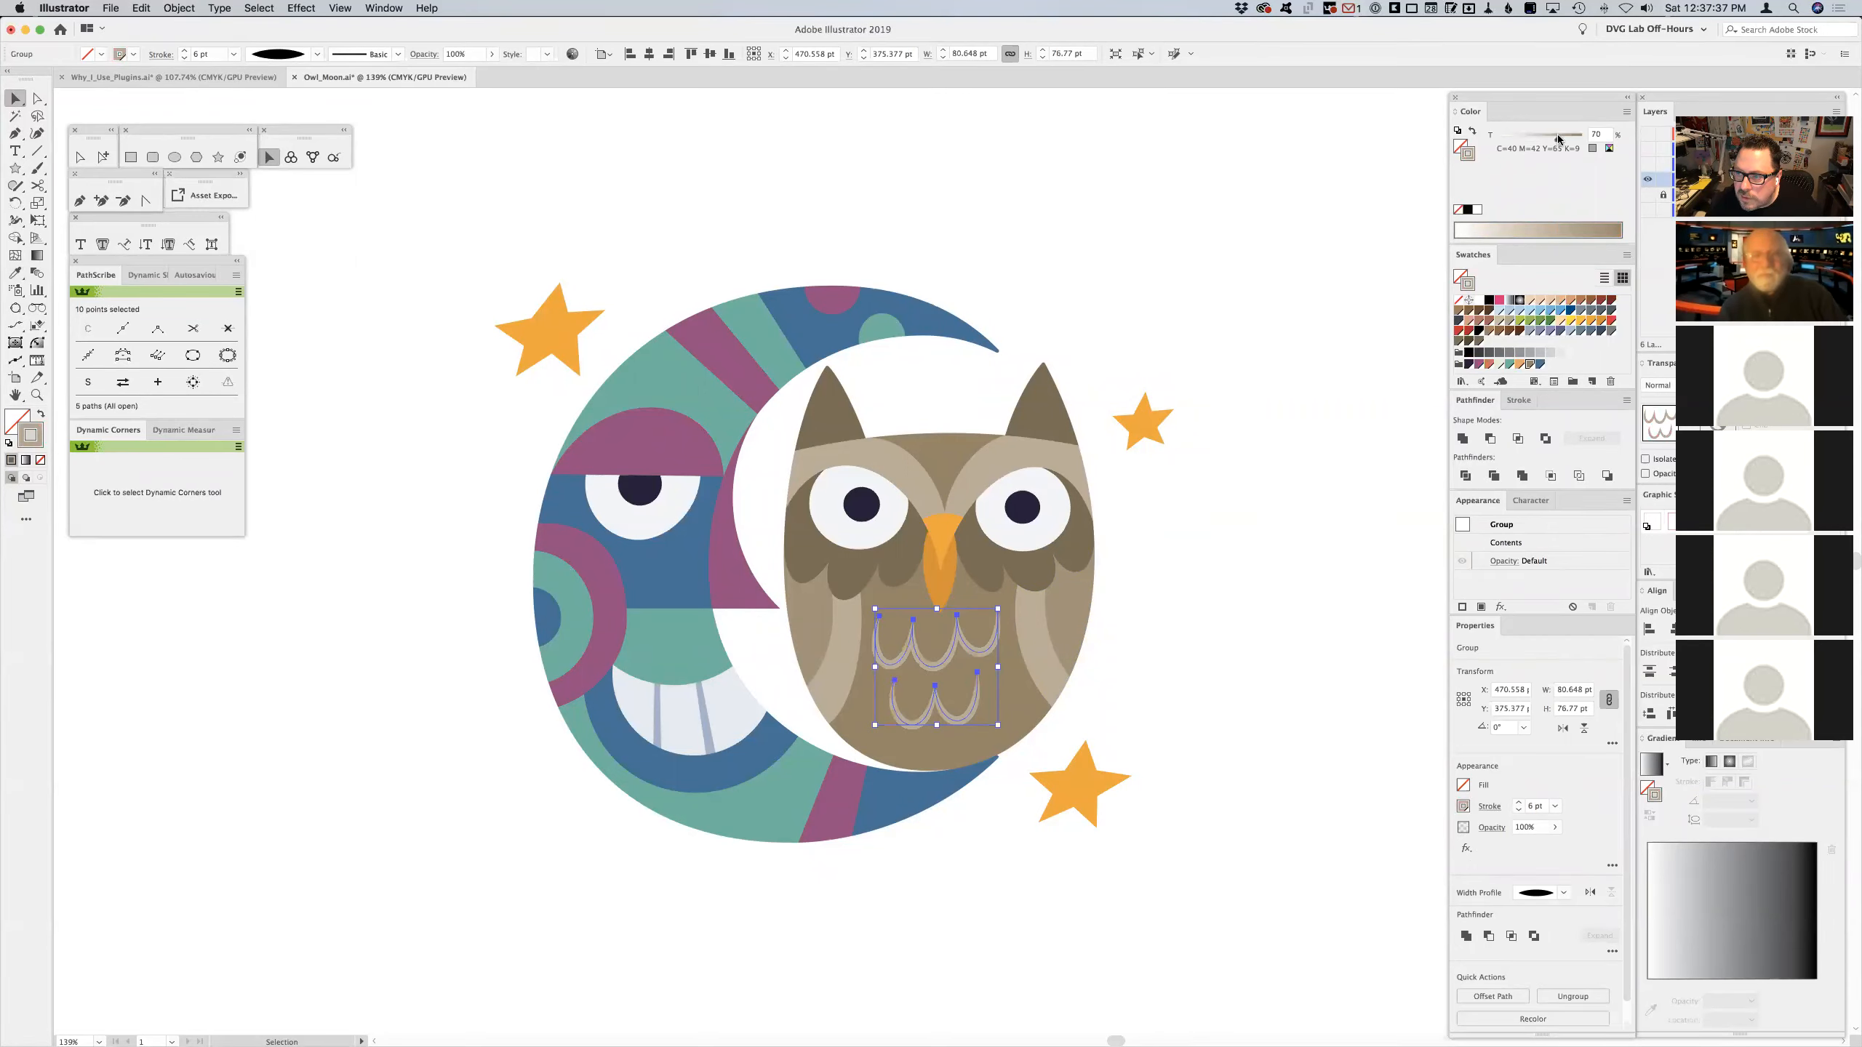
- Draw a circle about 155 pt in diameter in the empty area beside the moon and fill it with the moon eyelid's purple
left_click(1266, 283)
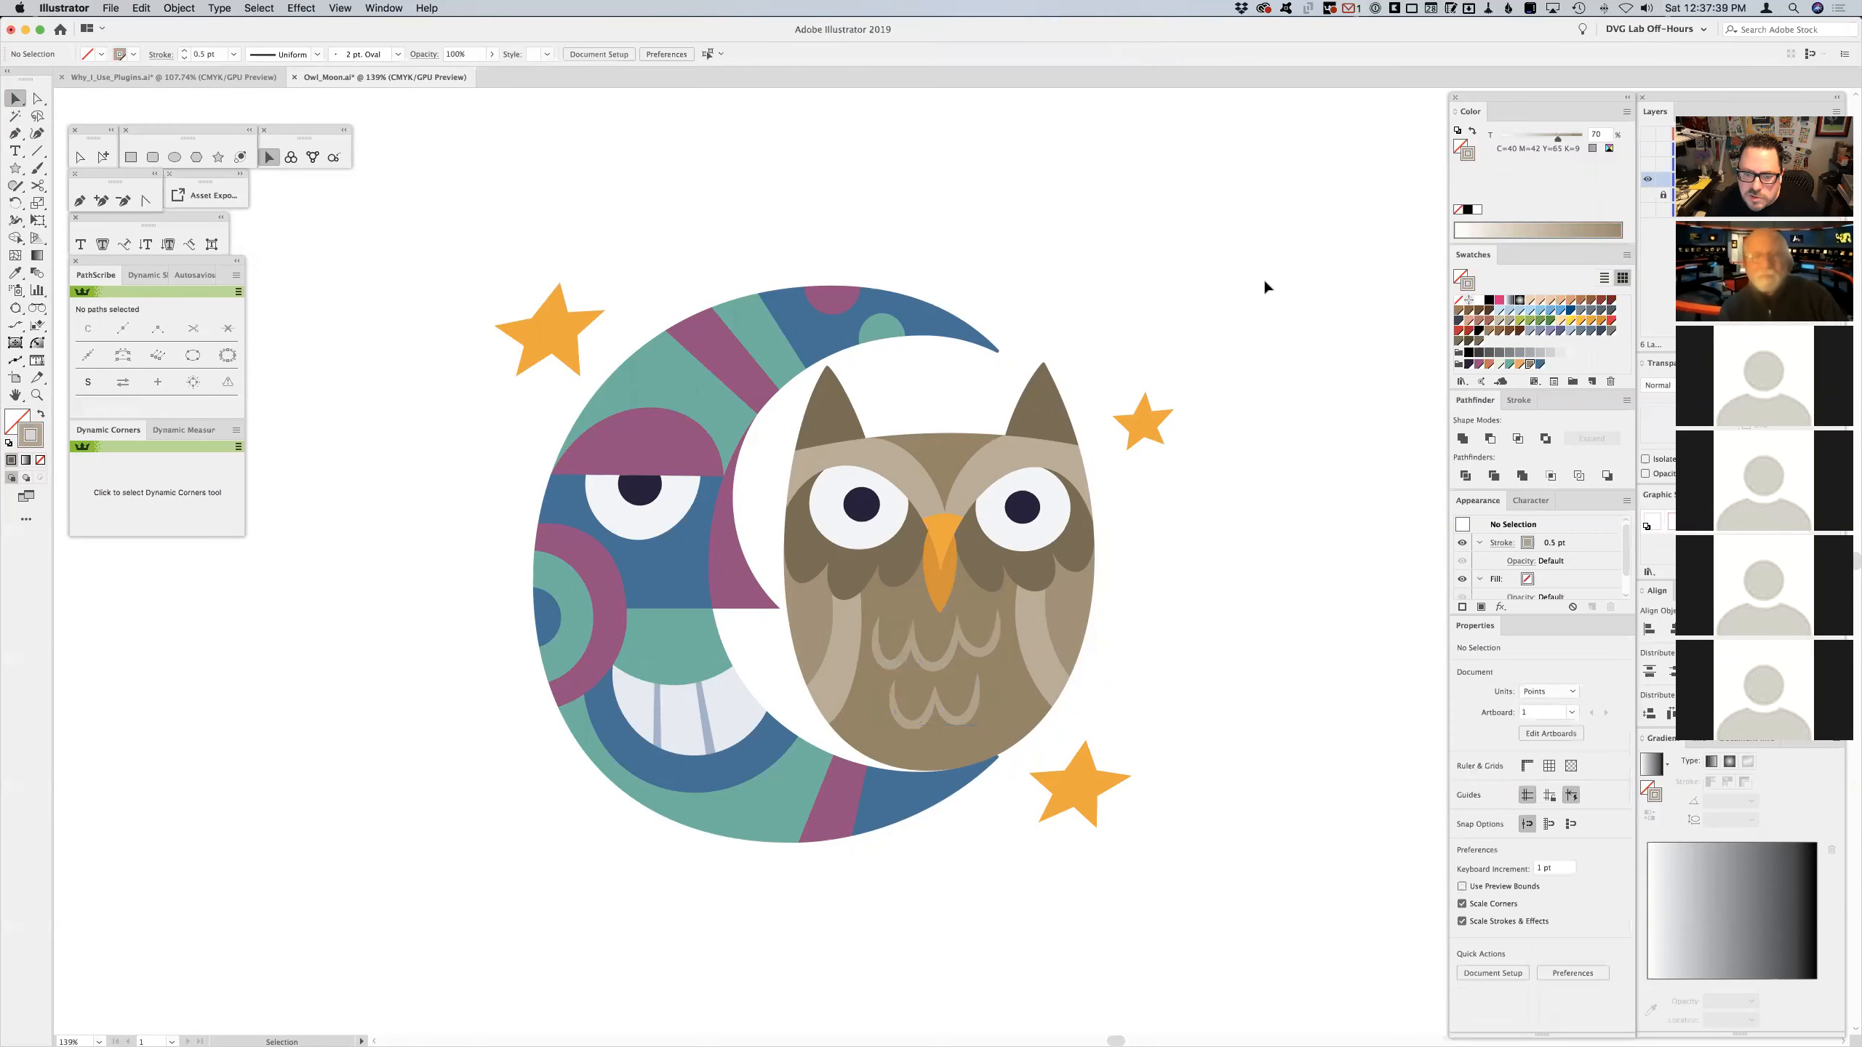
left_click_drag(909, 357, 1090, 363)
left_click_drag(969, 358, 1029, 376)
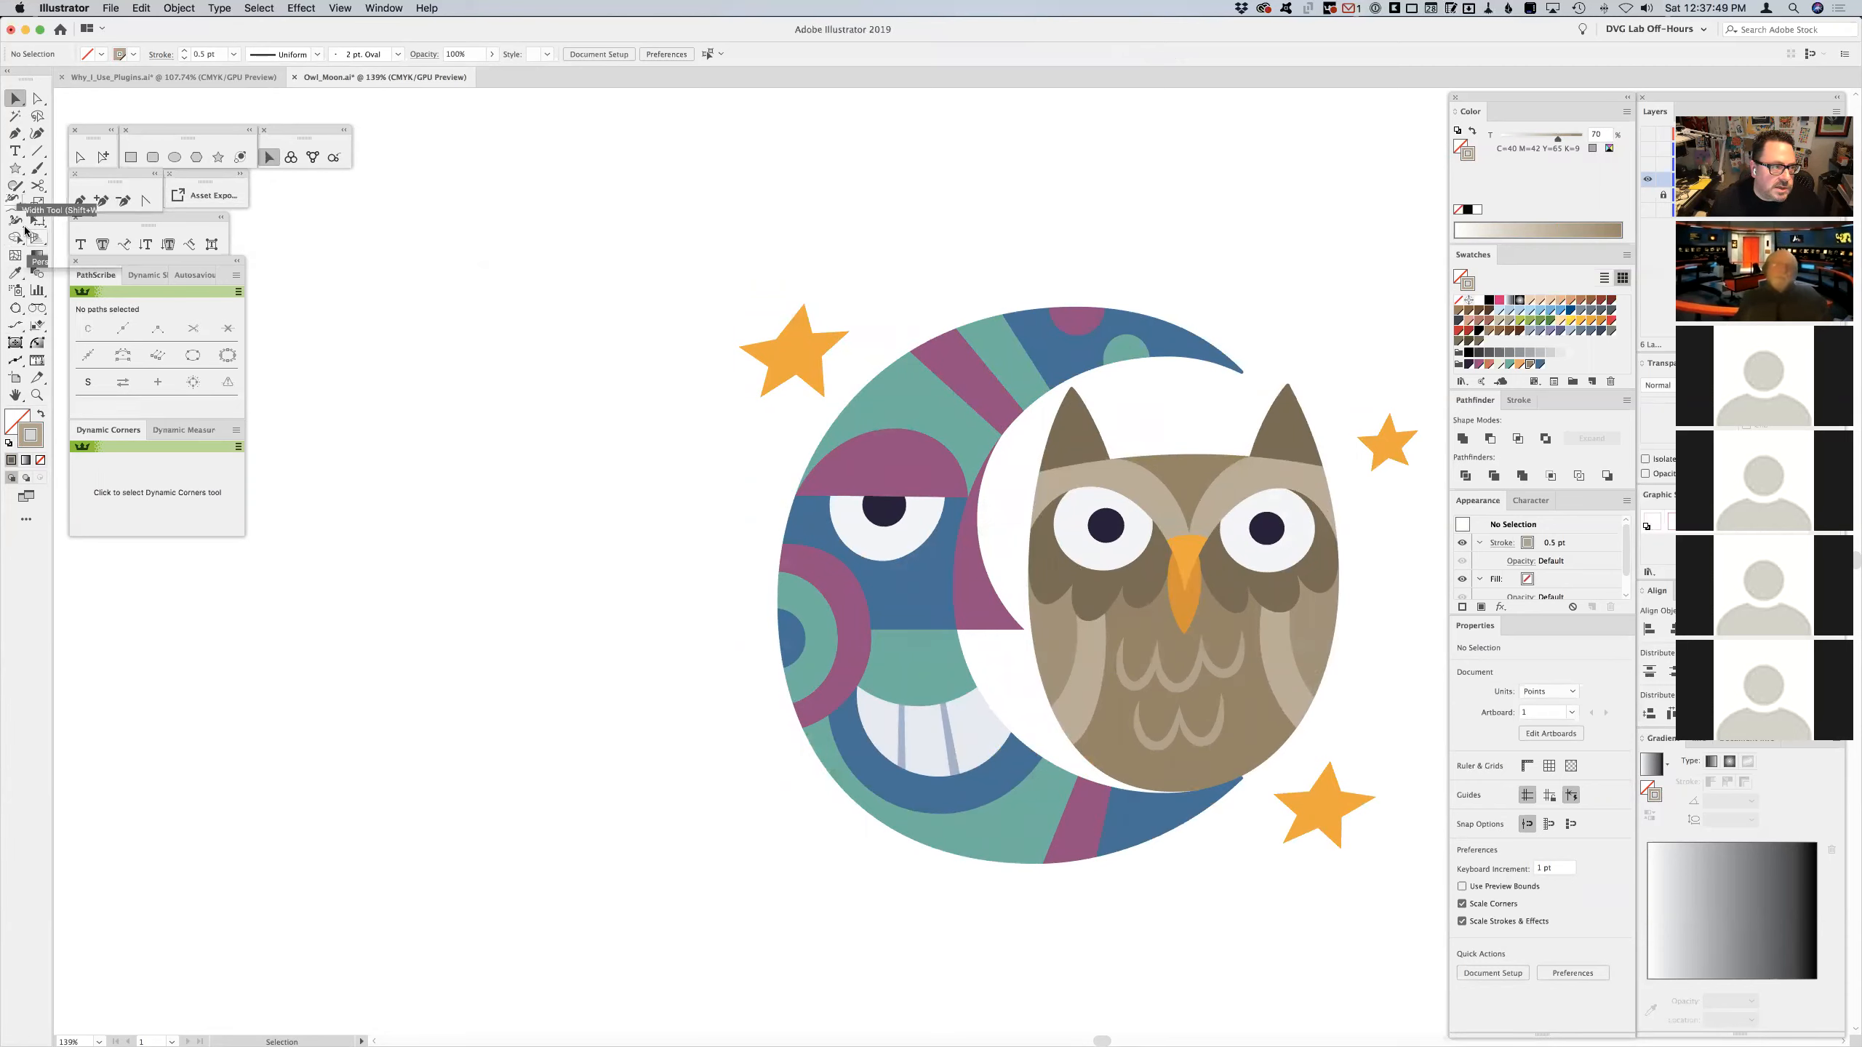
left_click(174, 158)
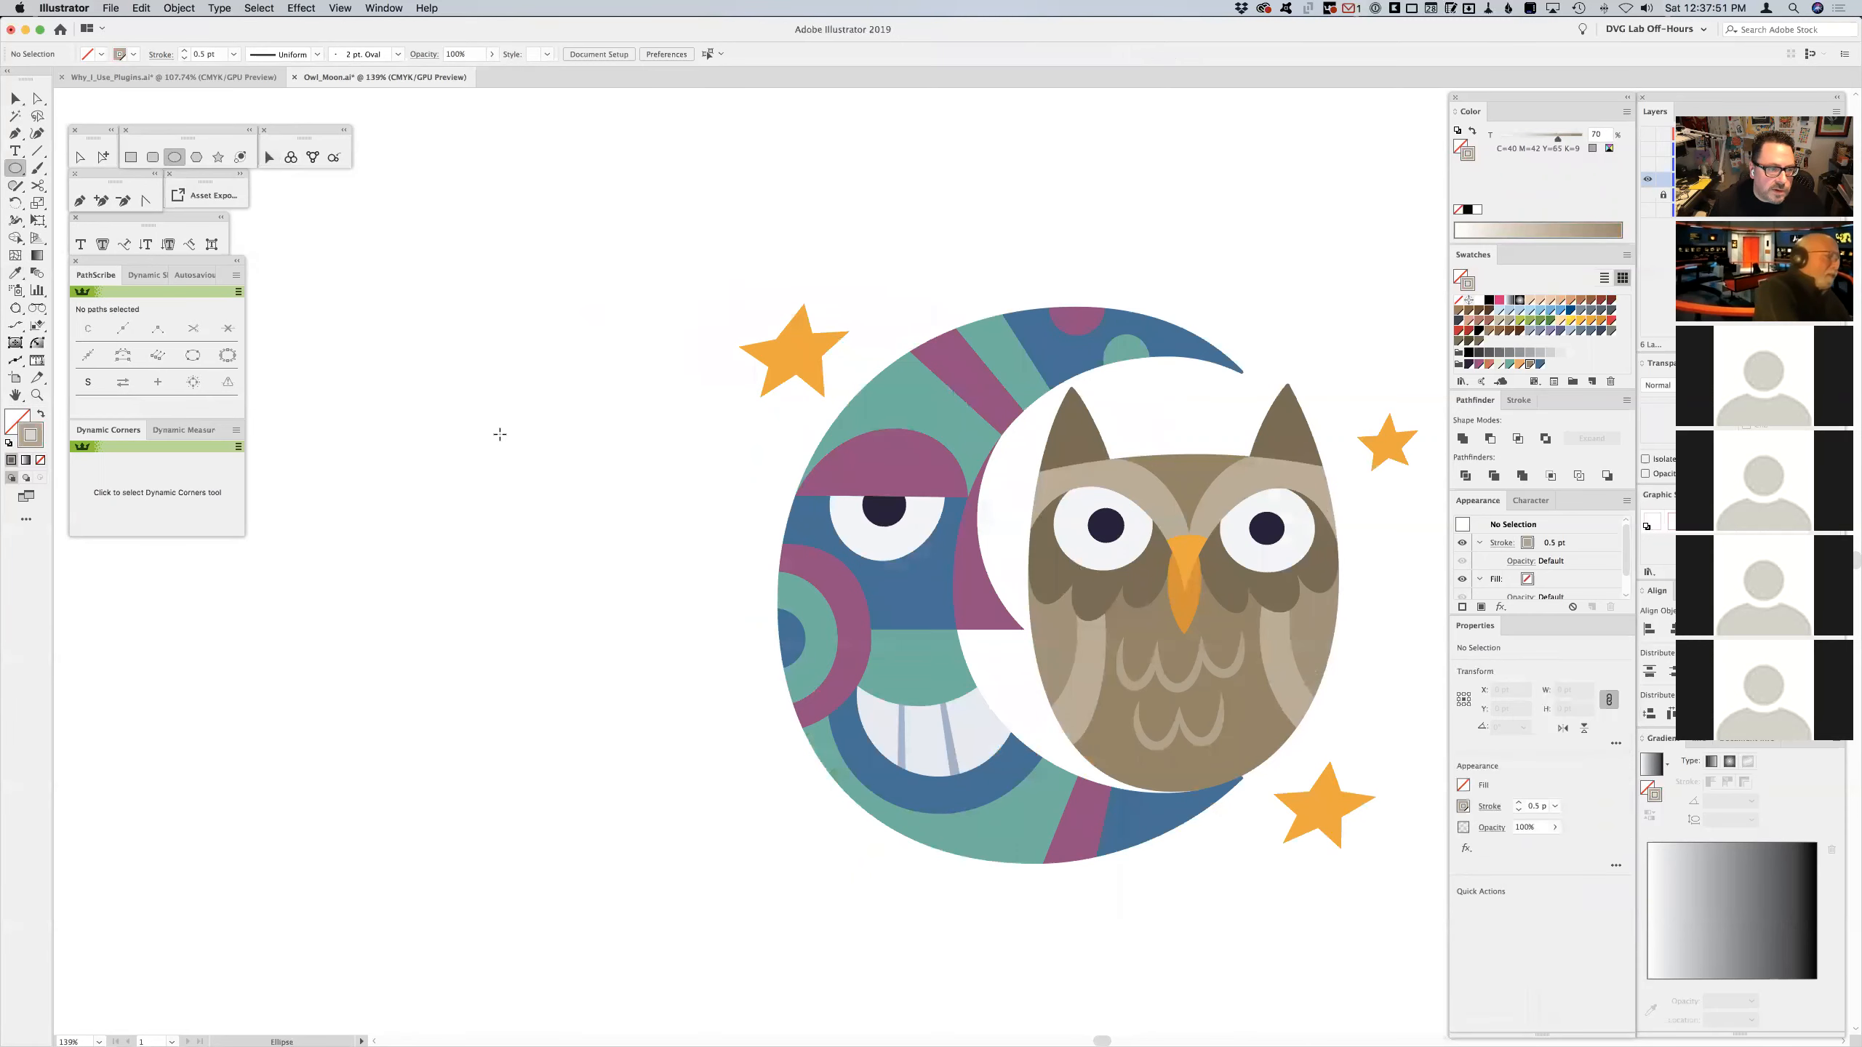
left_click_drag(453, 426, 689, 661)
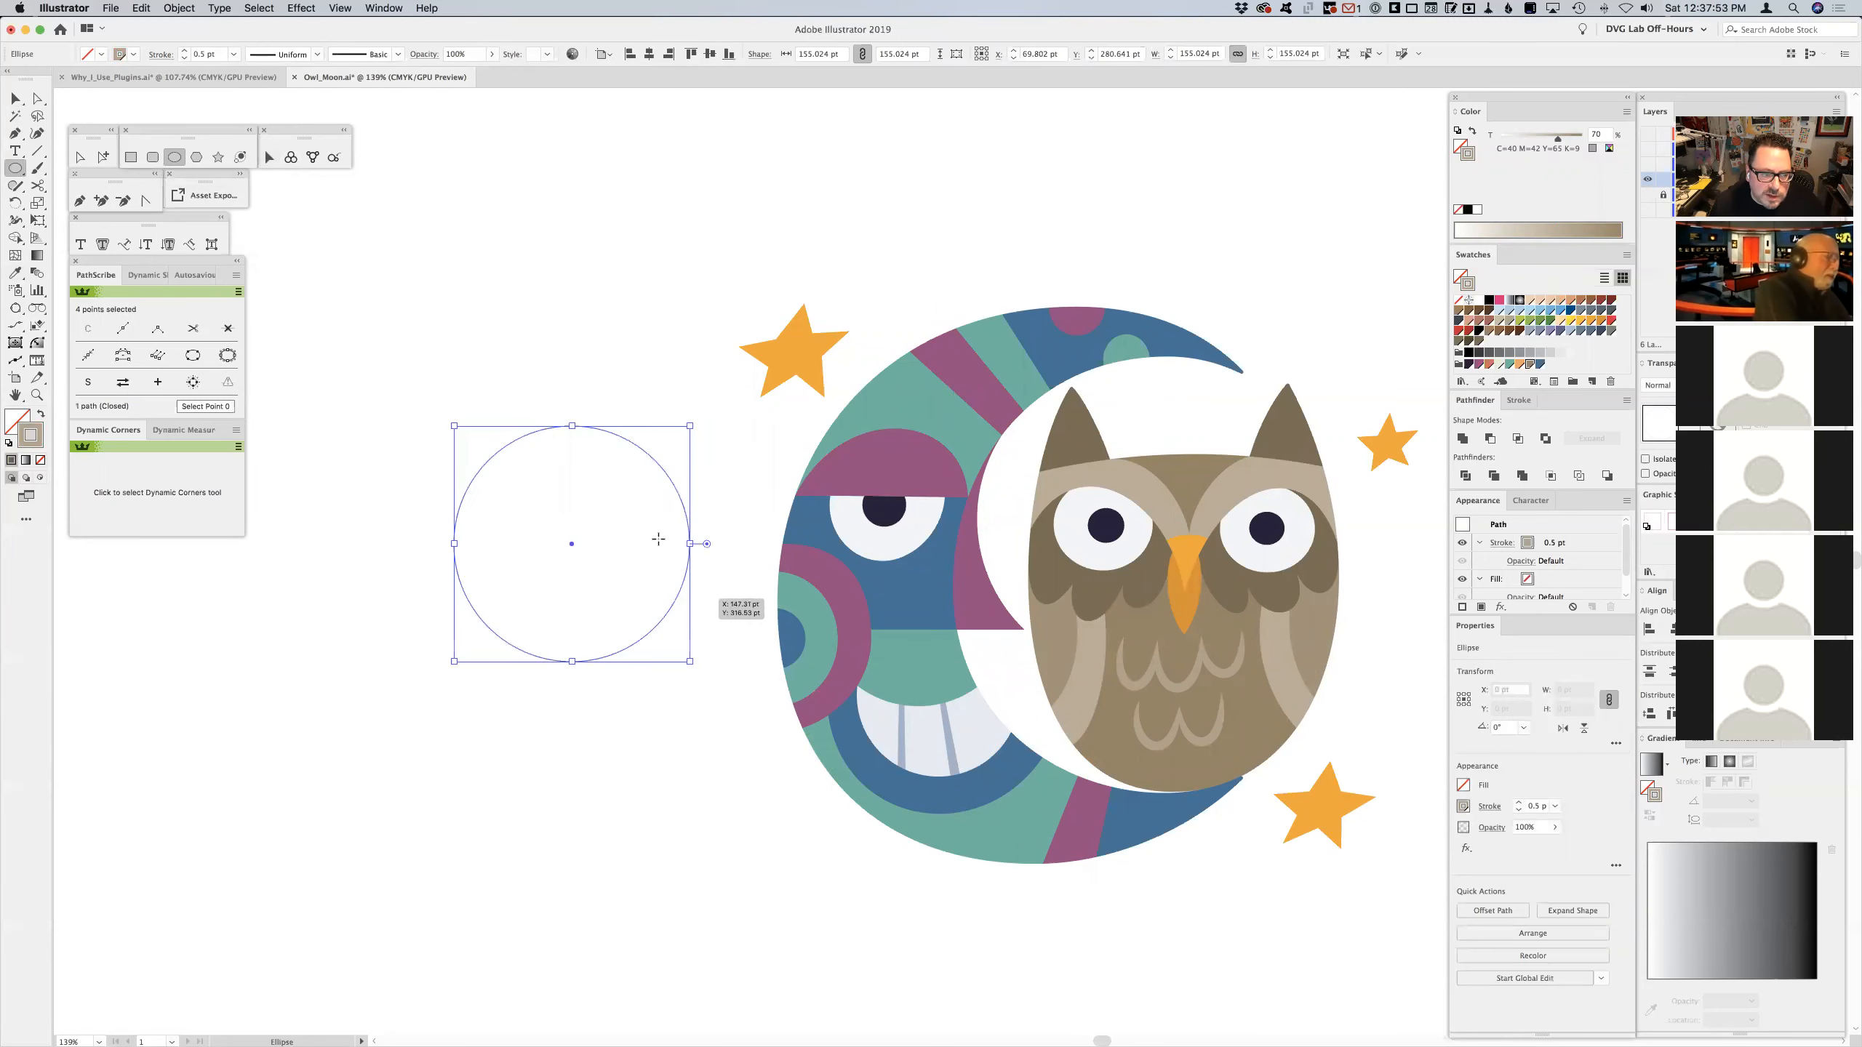
left_click(873, 490)
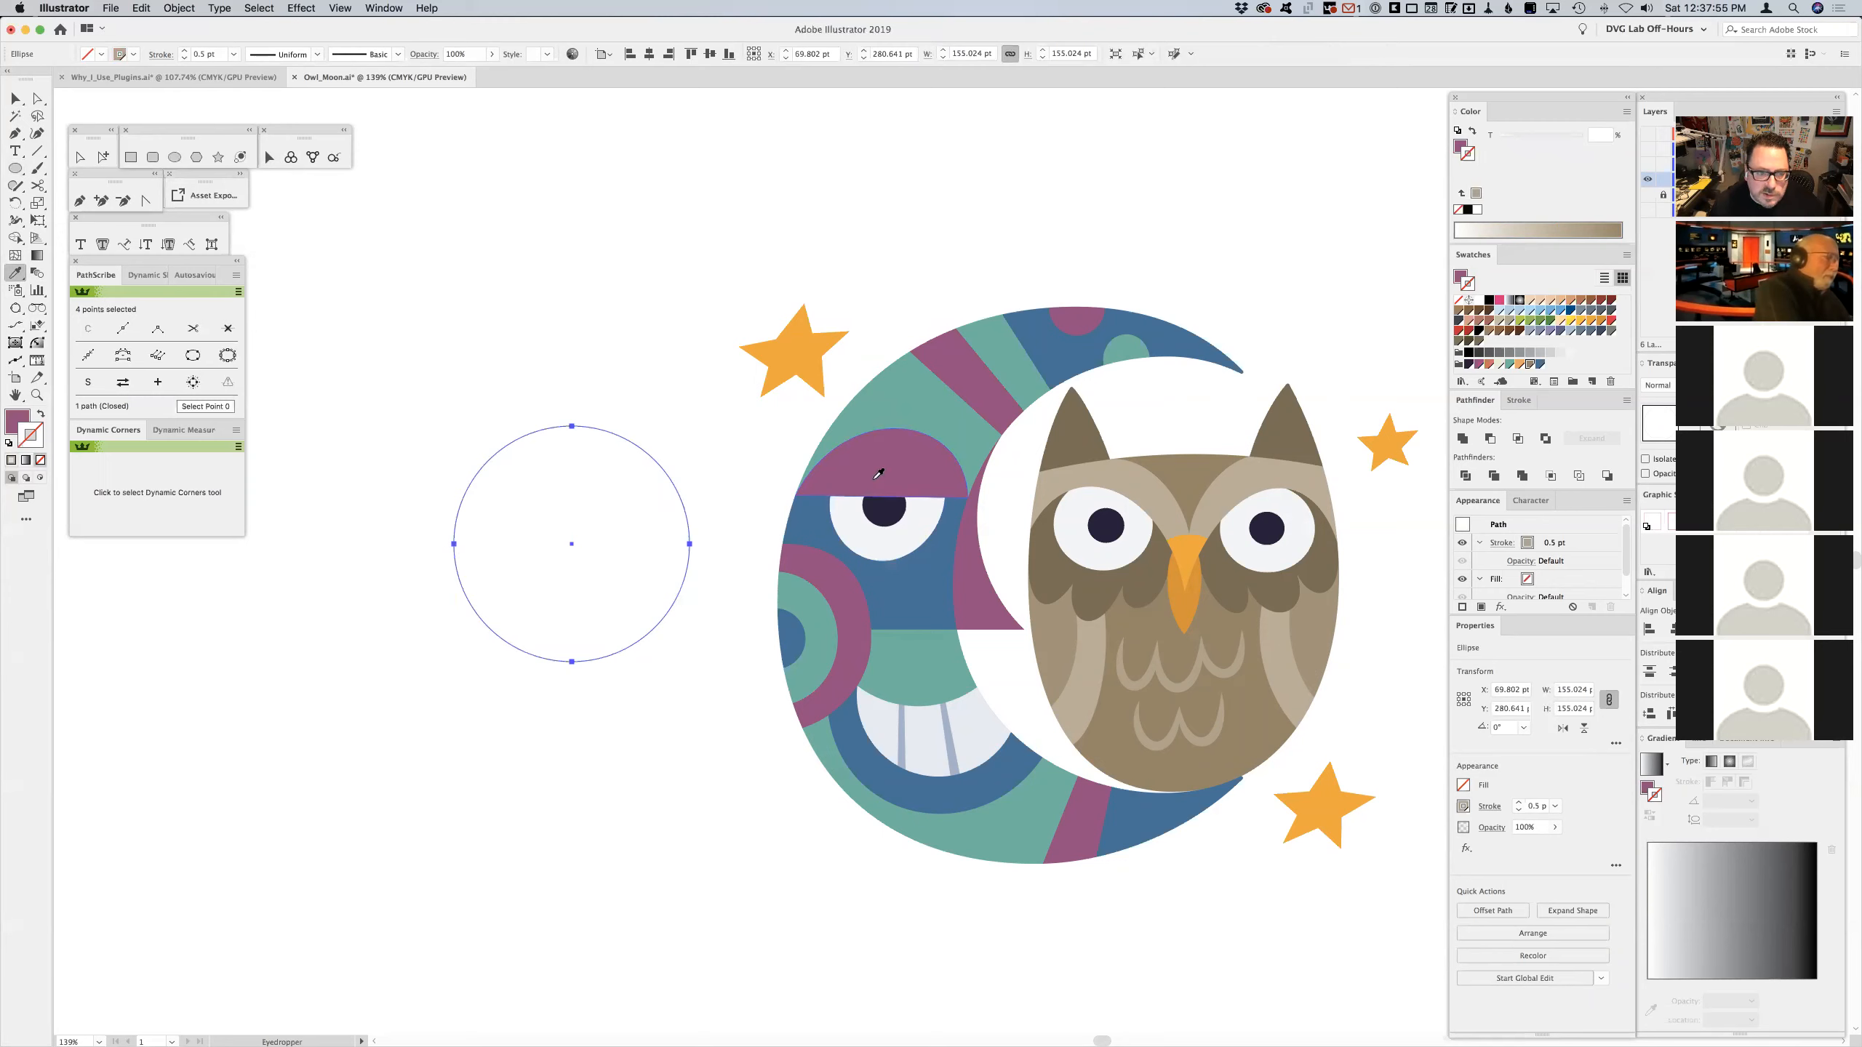
key("v")
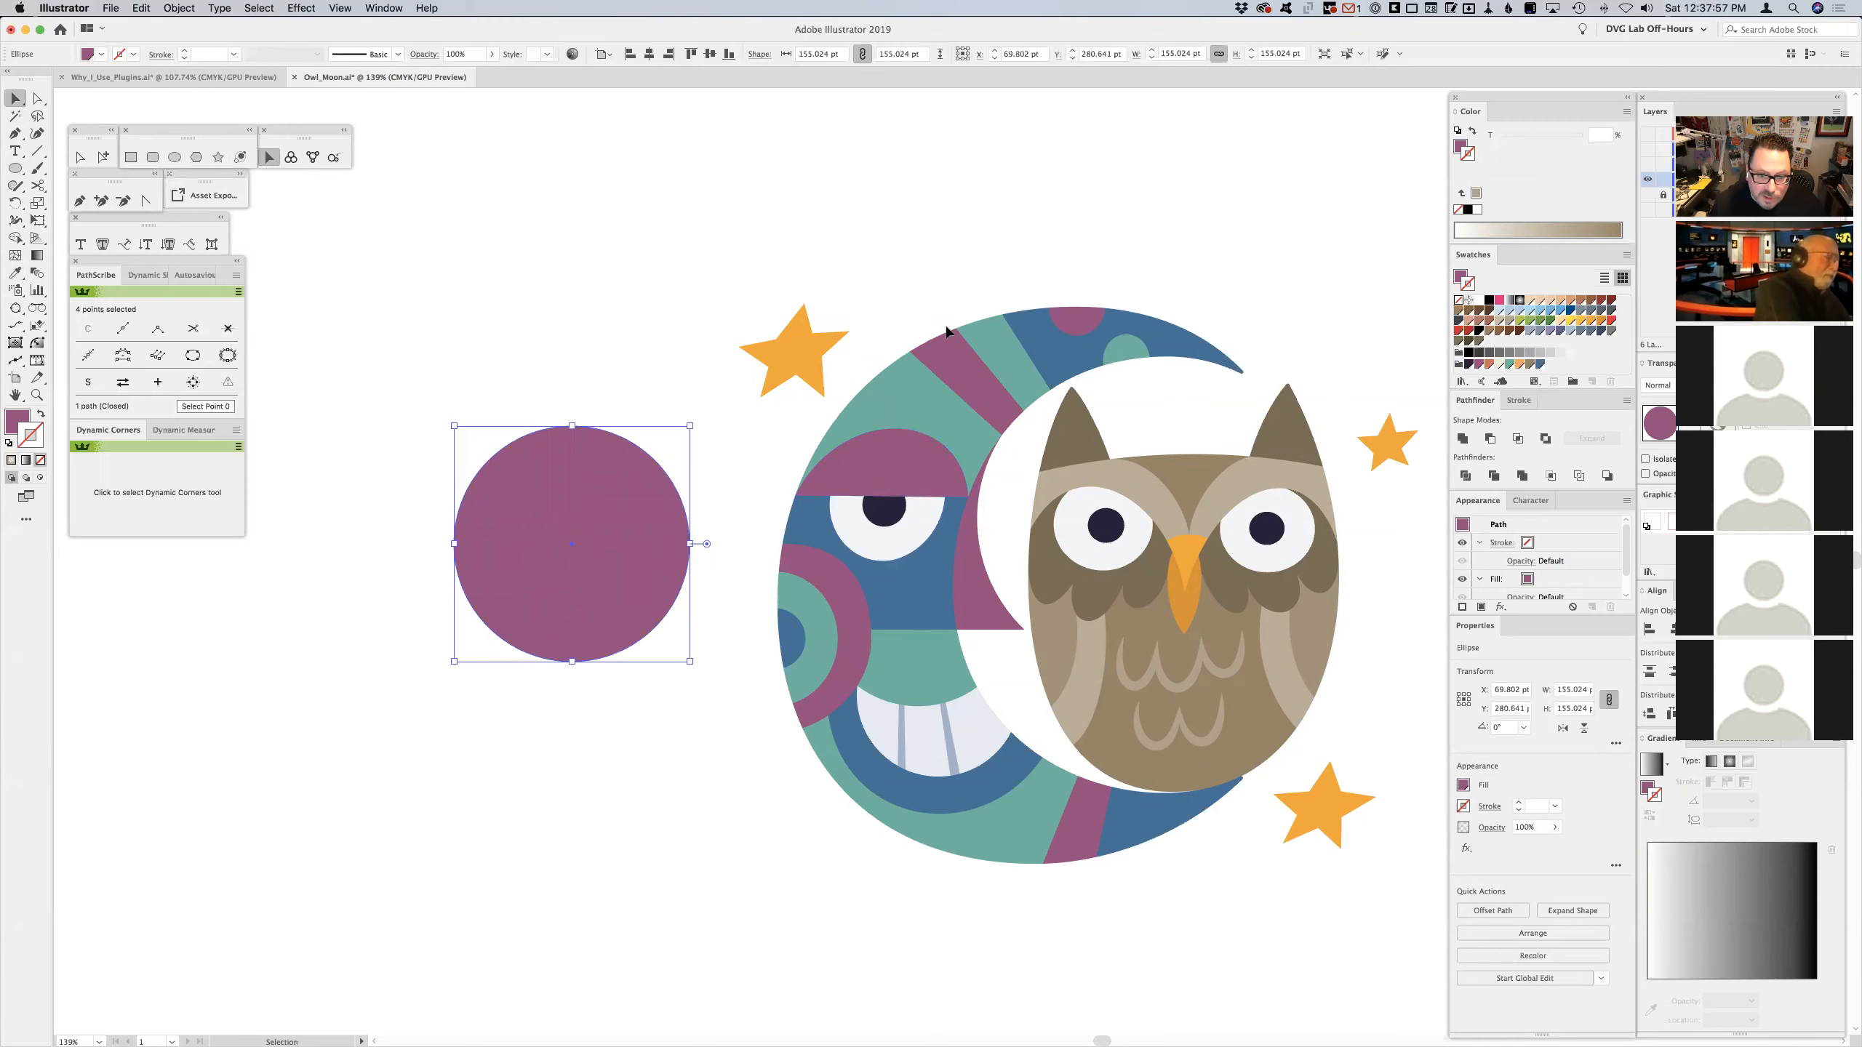
- Place a copy of the star beside the moon's forehead in the empty space above the purple circle
left_click(816, 343)
left_click_drag(816, 342, 509, 226)
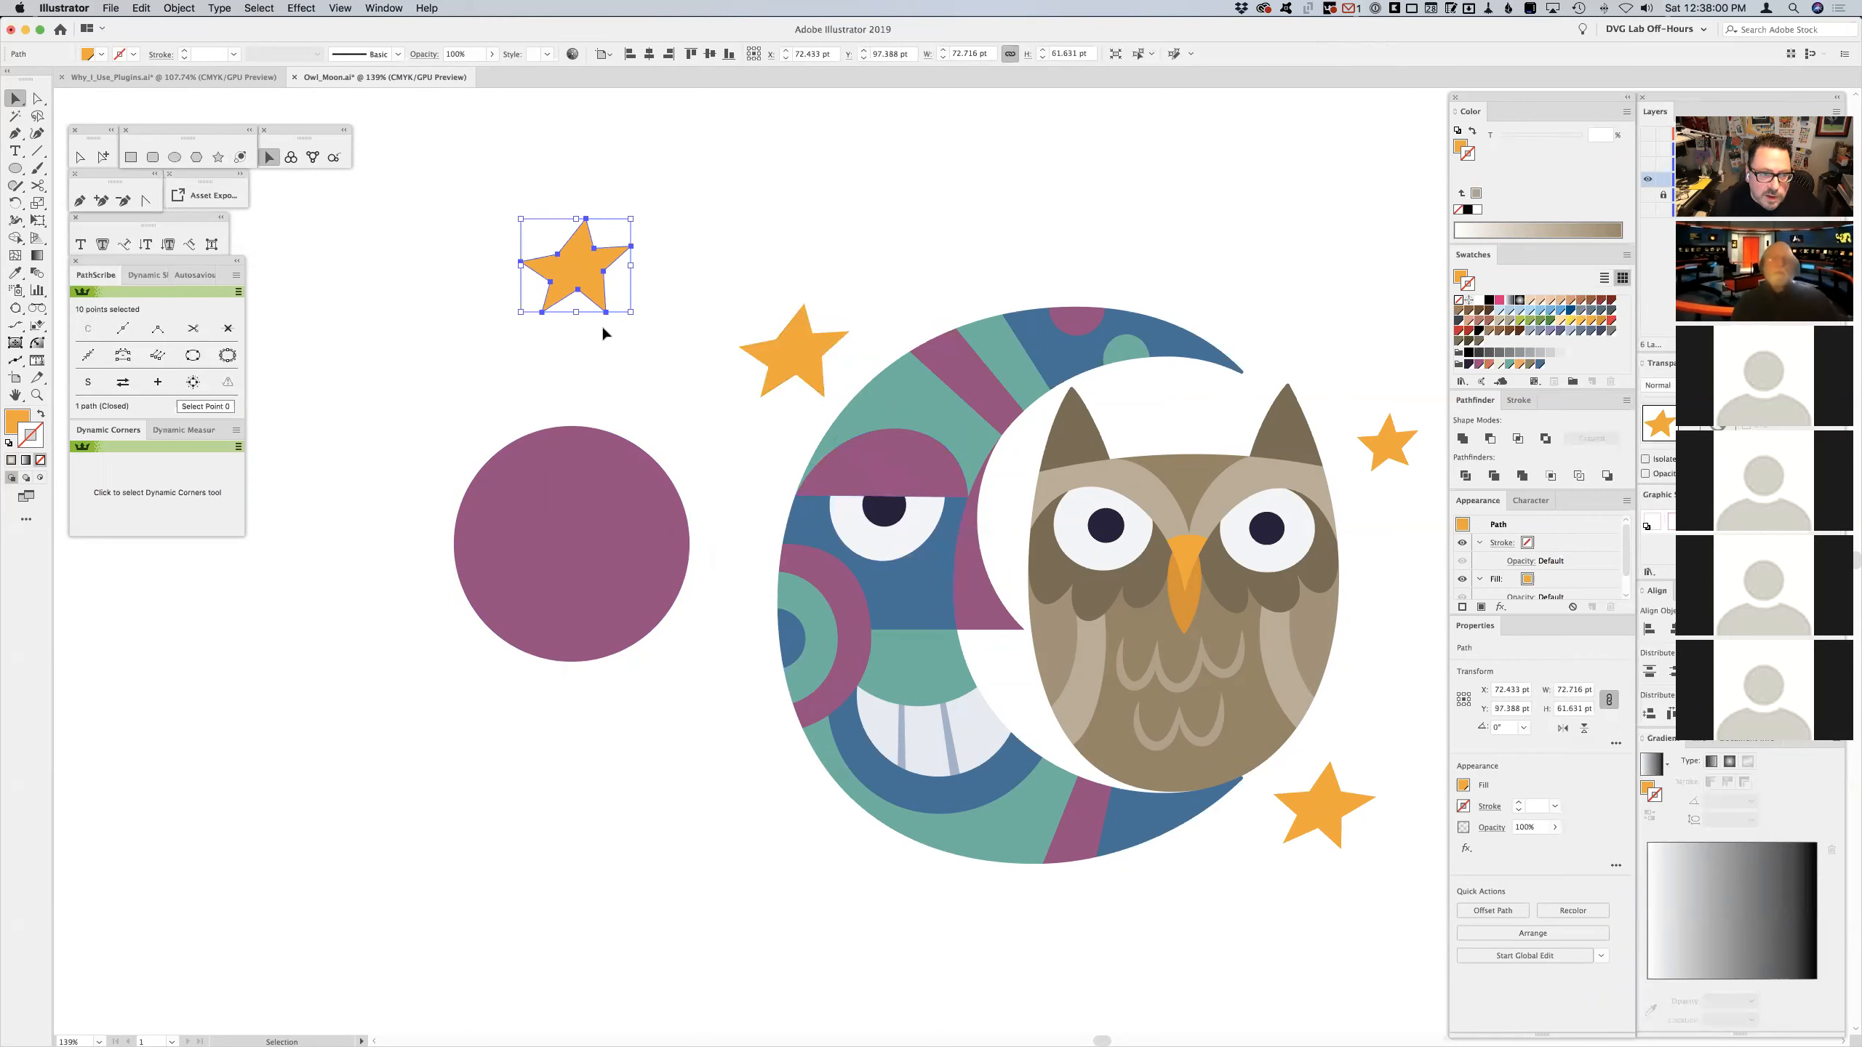
left_click(626, 362)
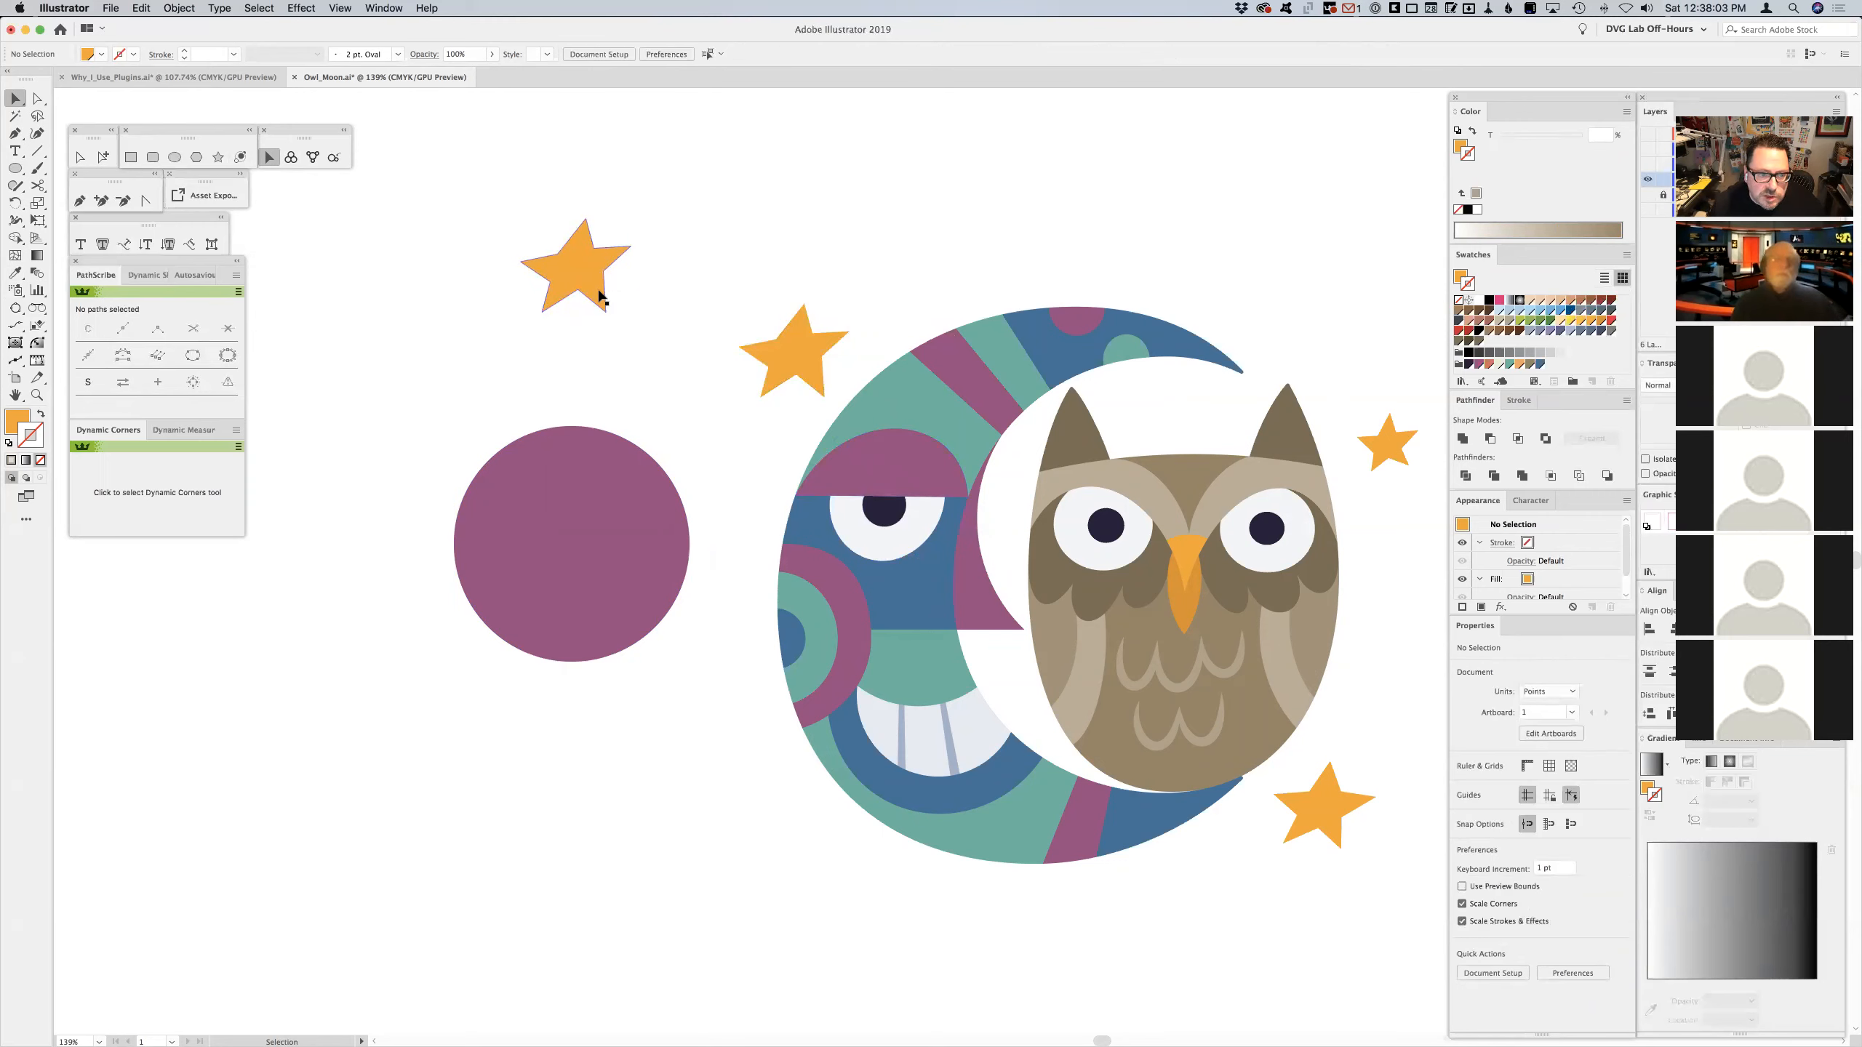
- Snap the copied star against the purple circle's edge using the Snap To Collisions tool
left_click(572, 438)
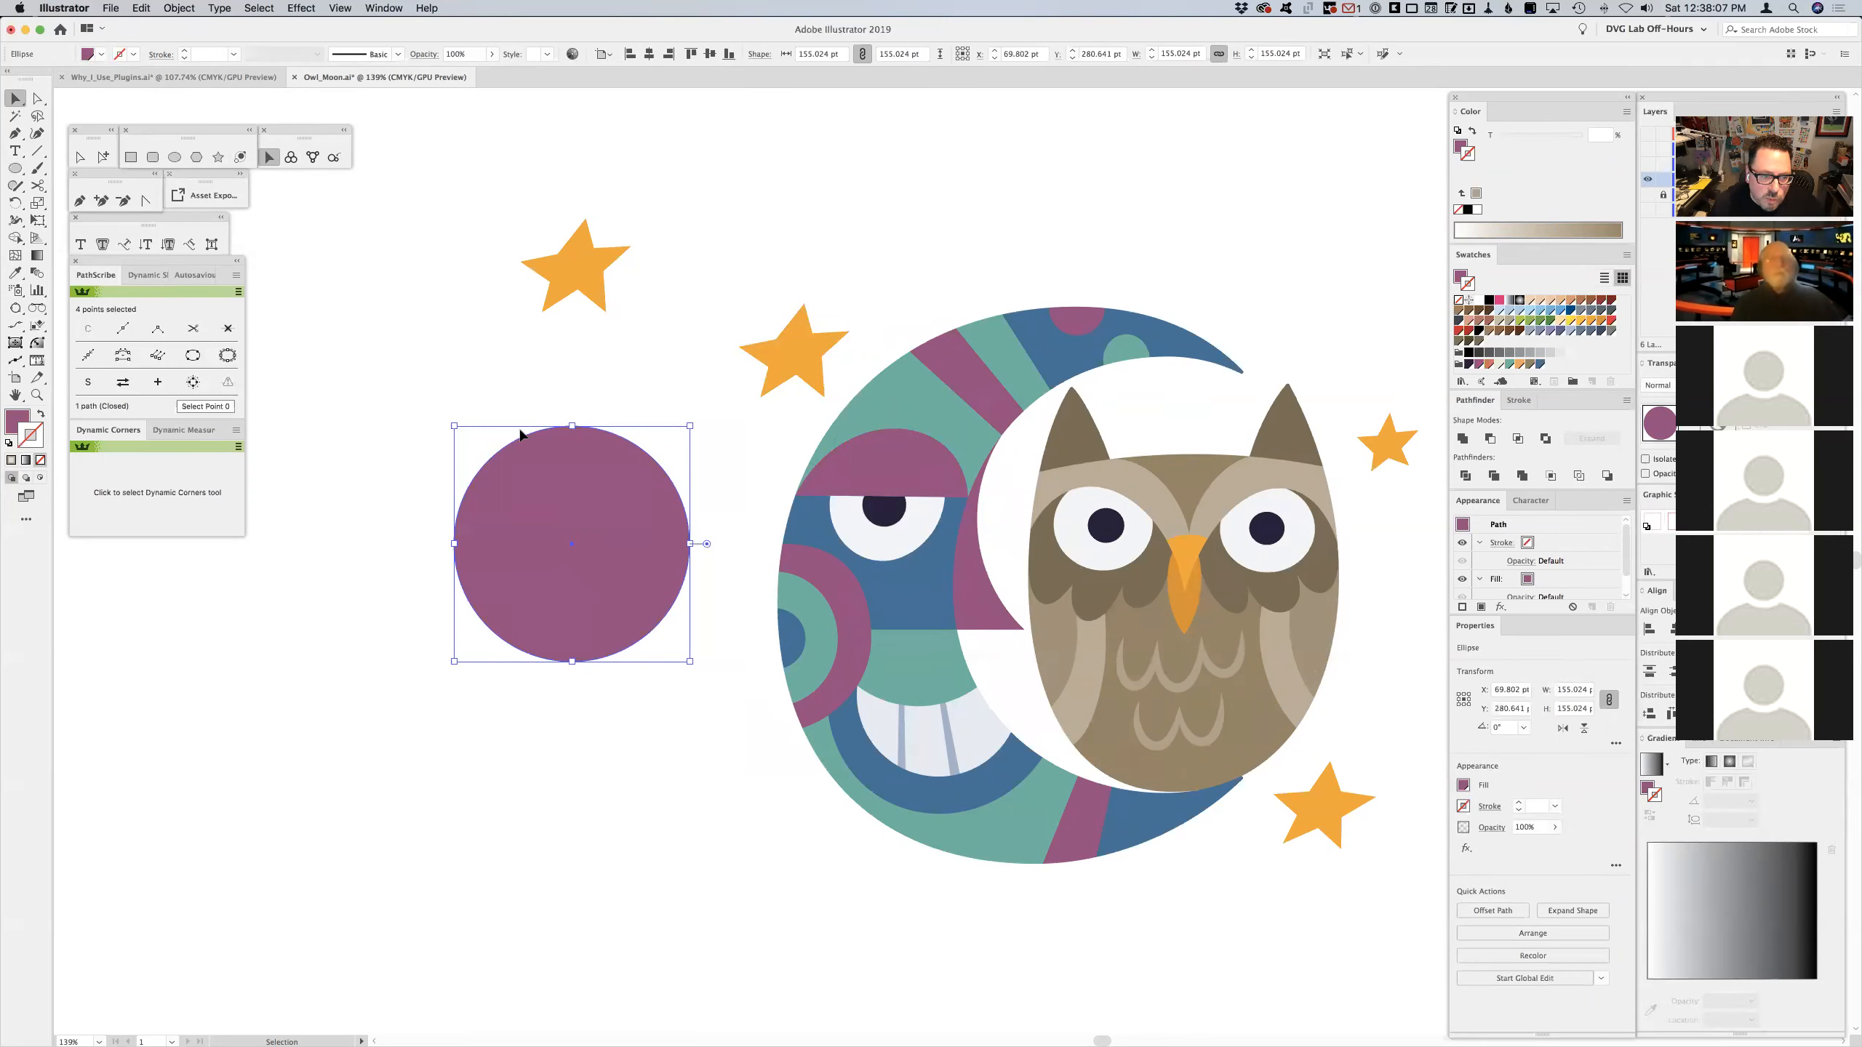
left_click(599, 284)
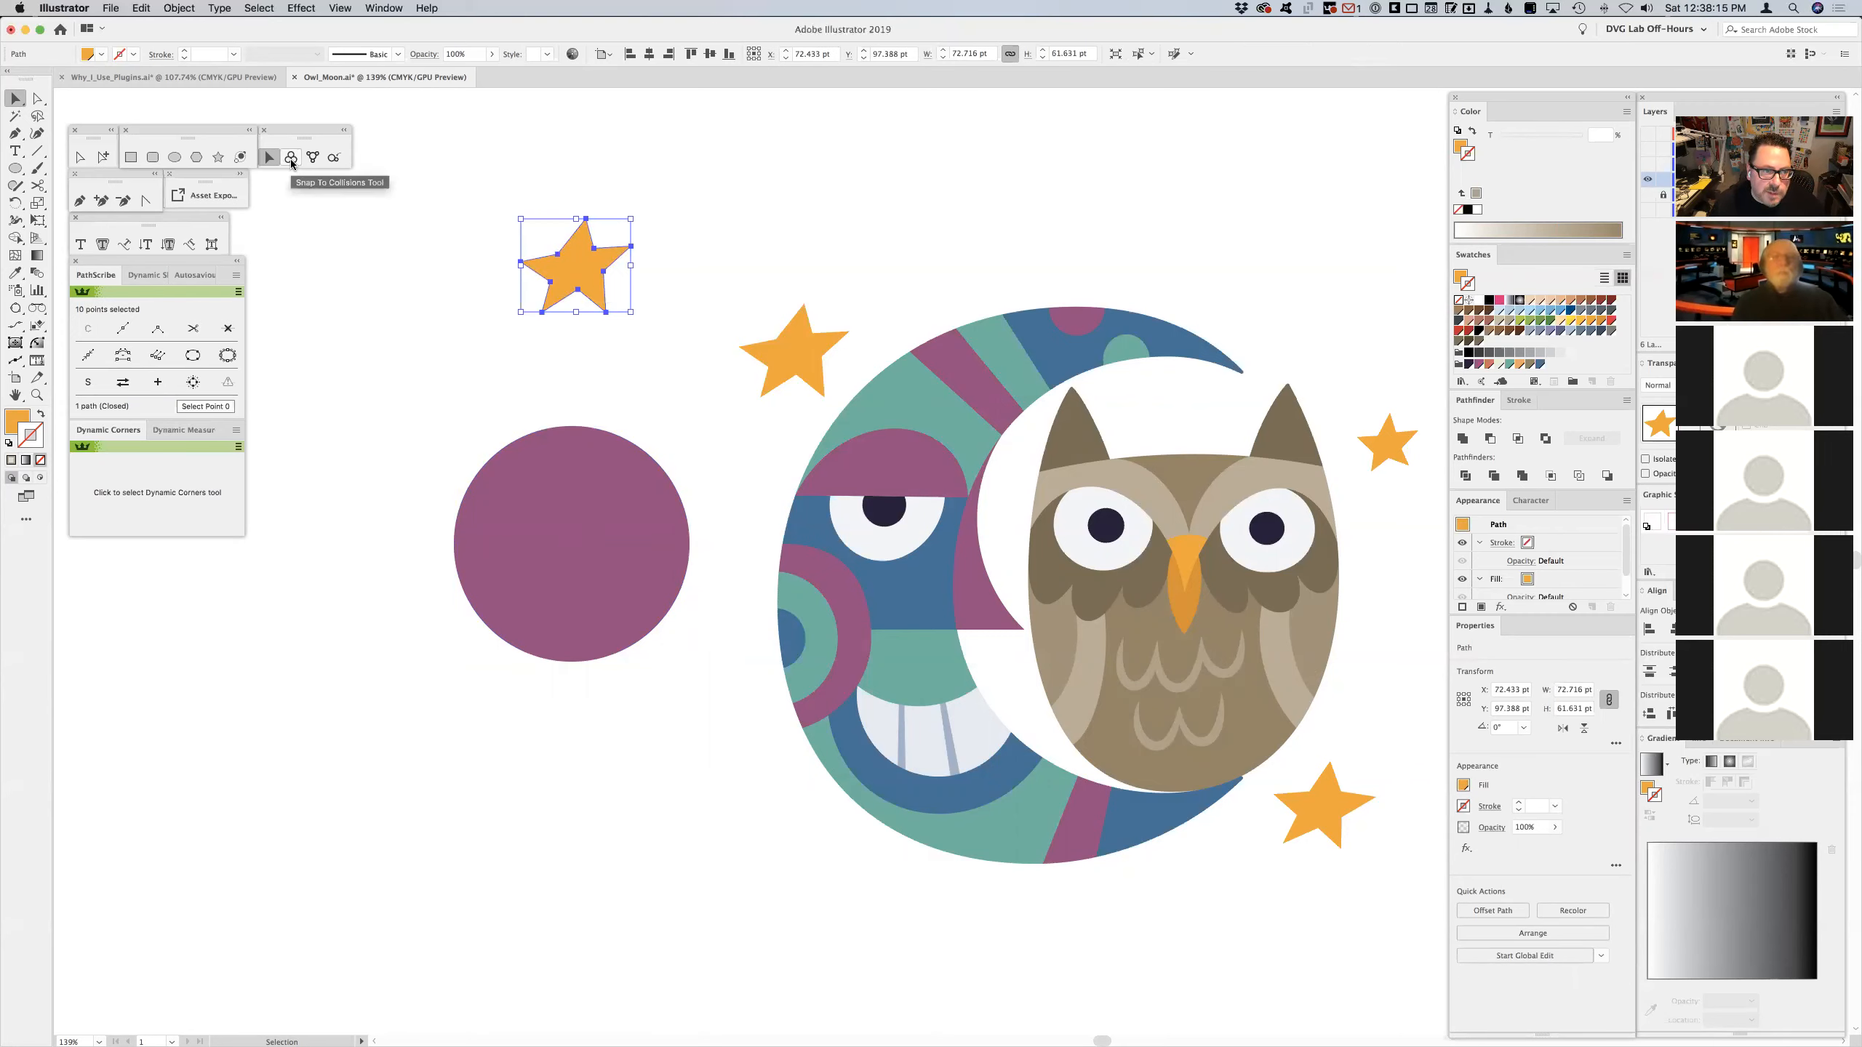
left_click(291, 158)
left_click_drag(598, 296, 445, 514)
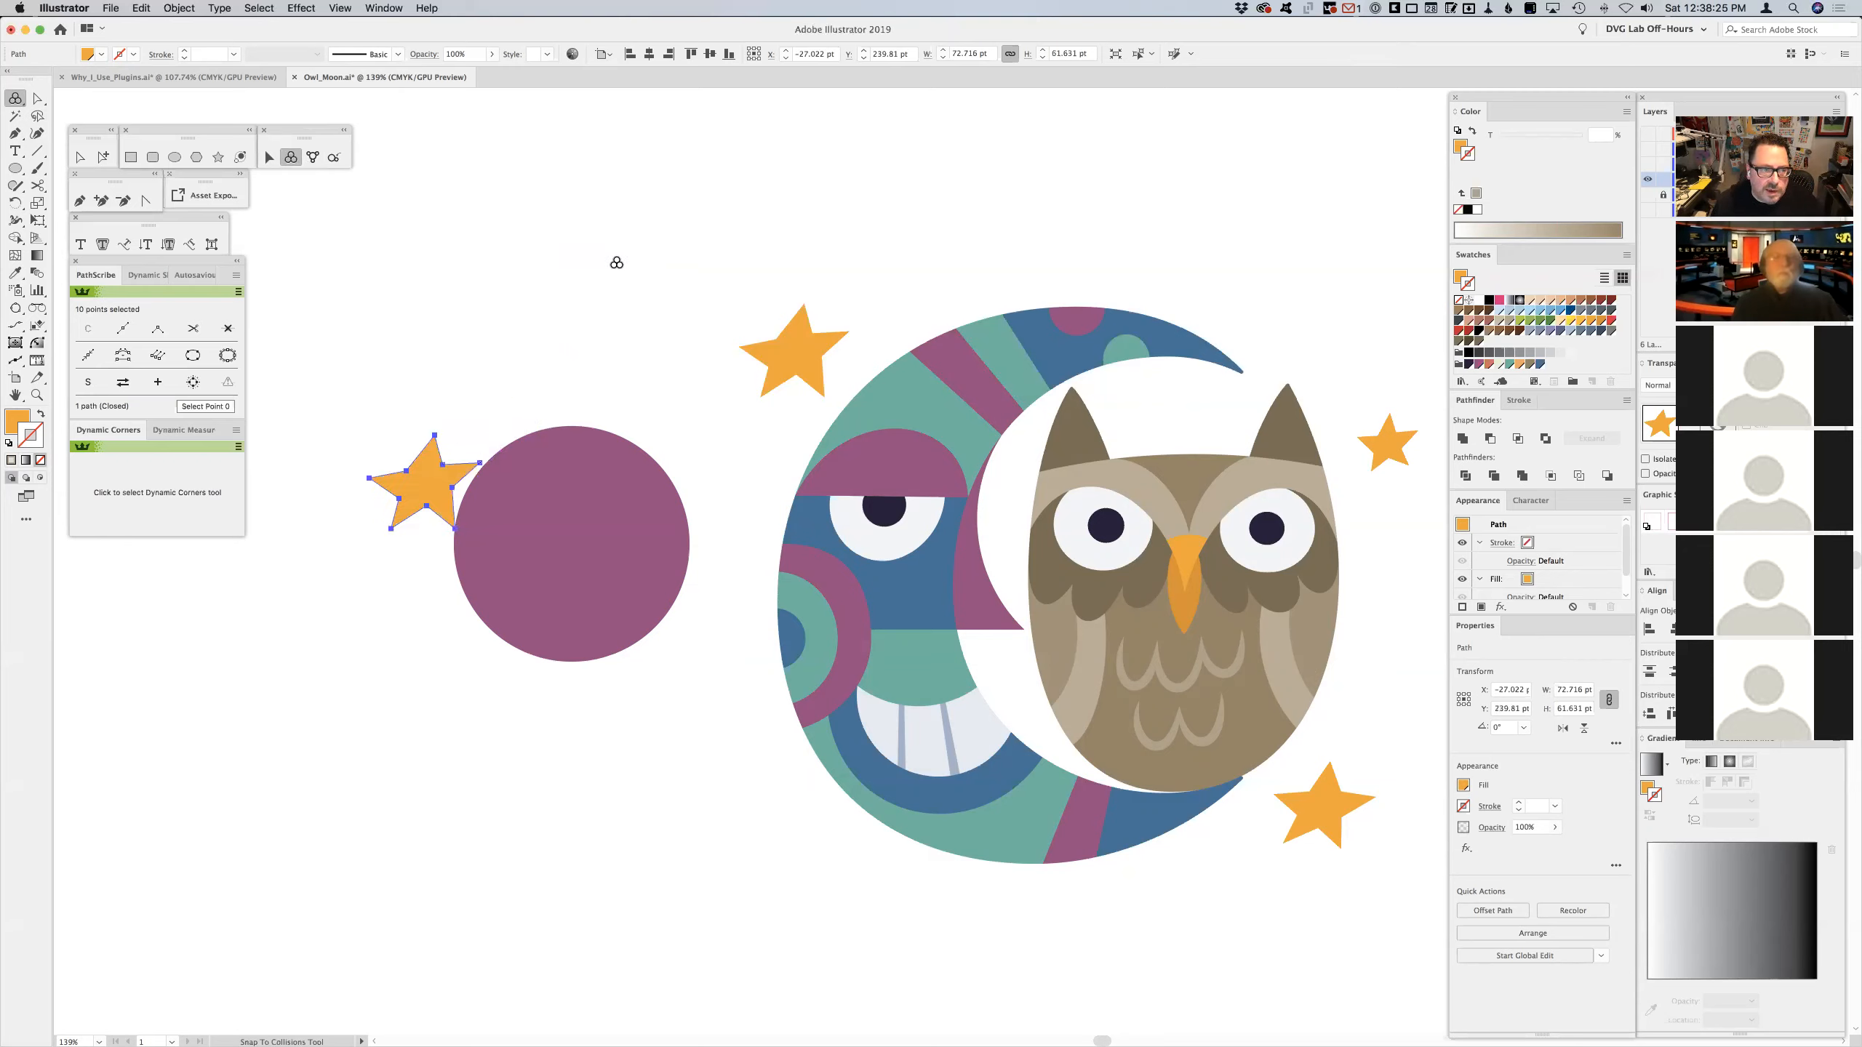
- Rotate the copied star against the purple circle by its lower point using the Rotate At Collision tool, and delete that star
left_click(313, 158)
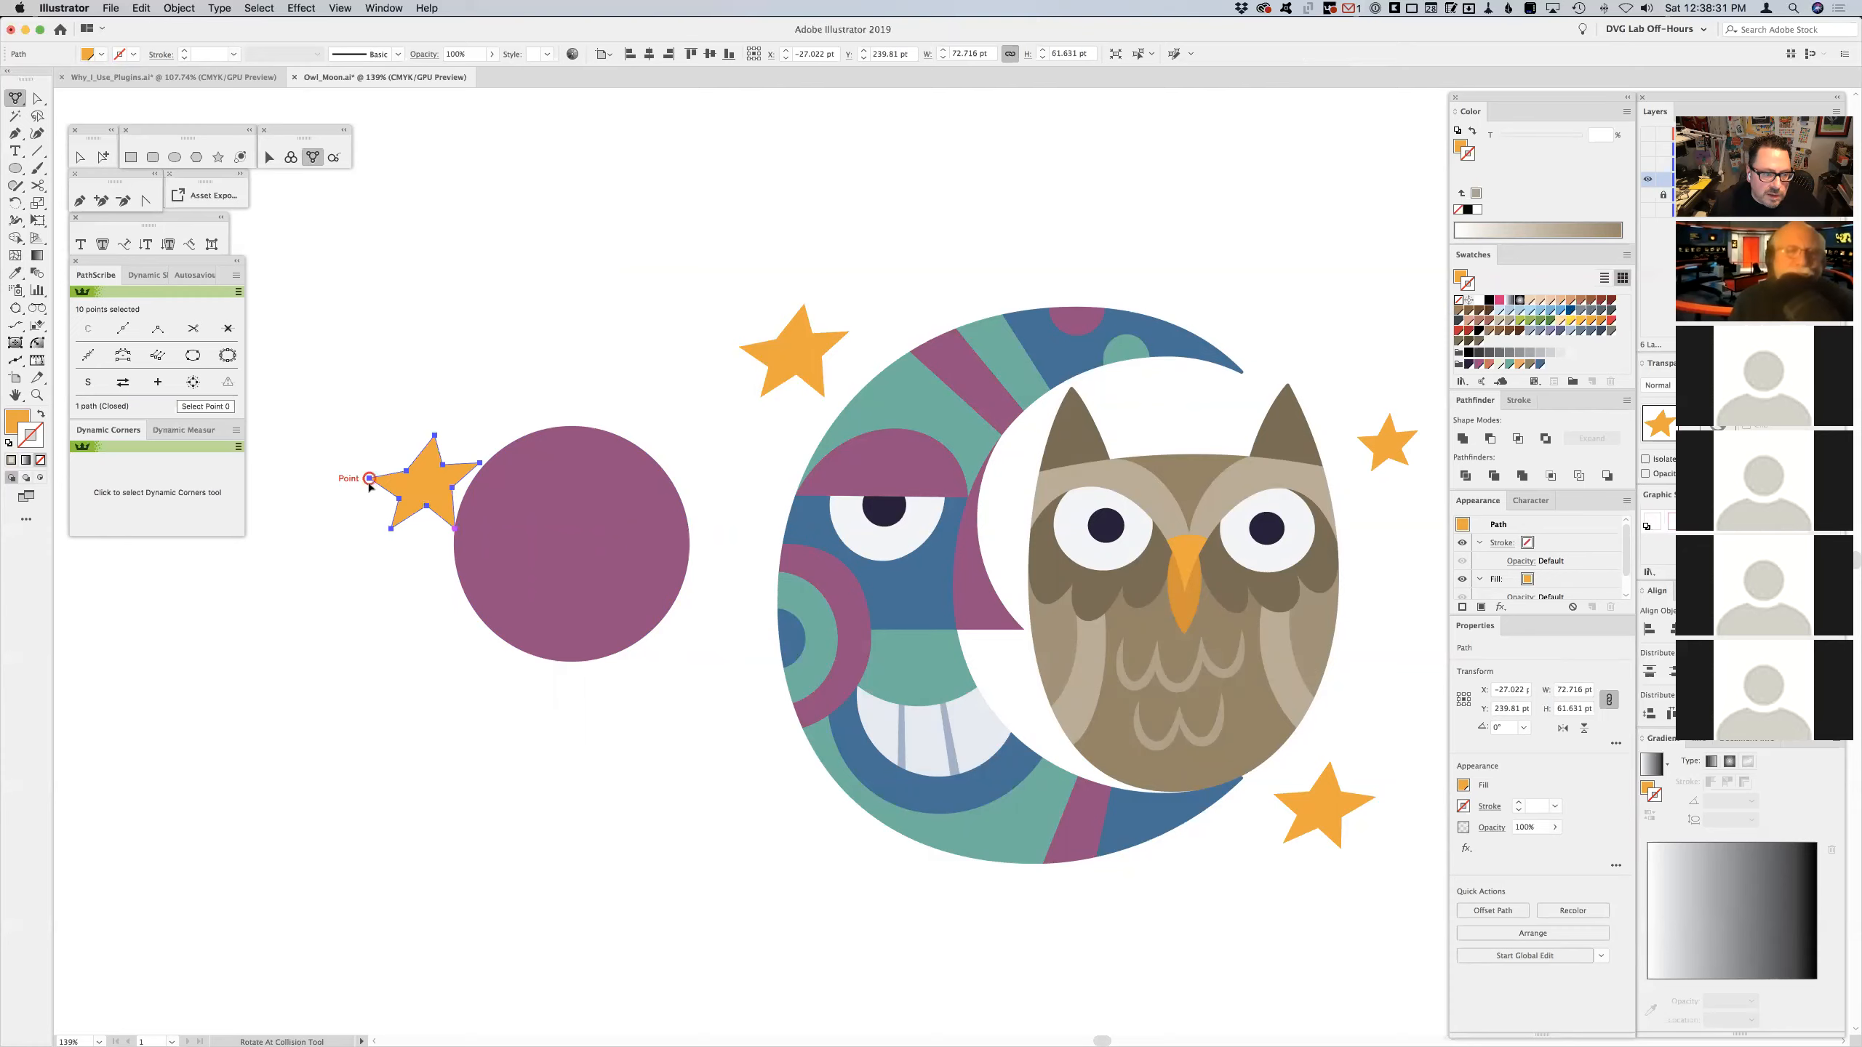
left_click_drag(364, 499, 475, 306)
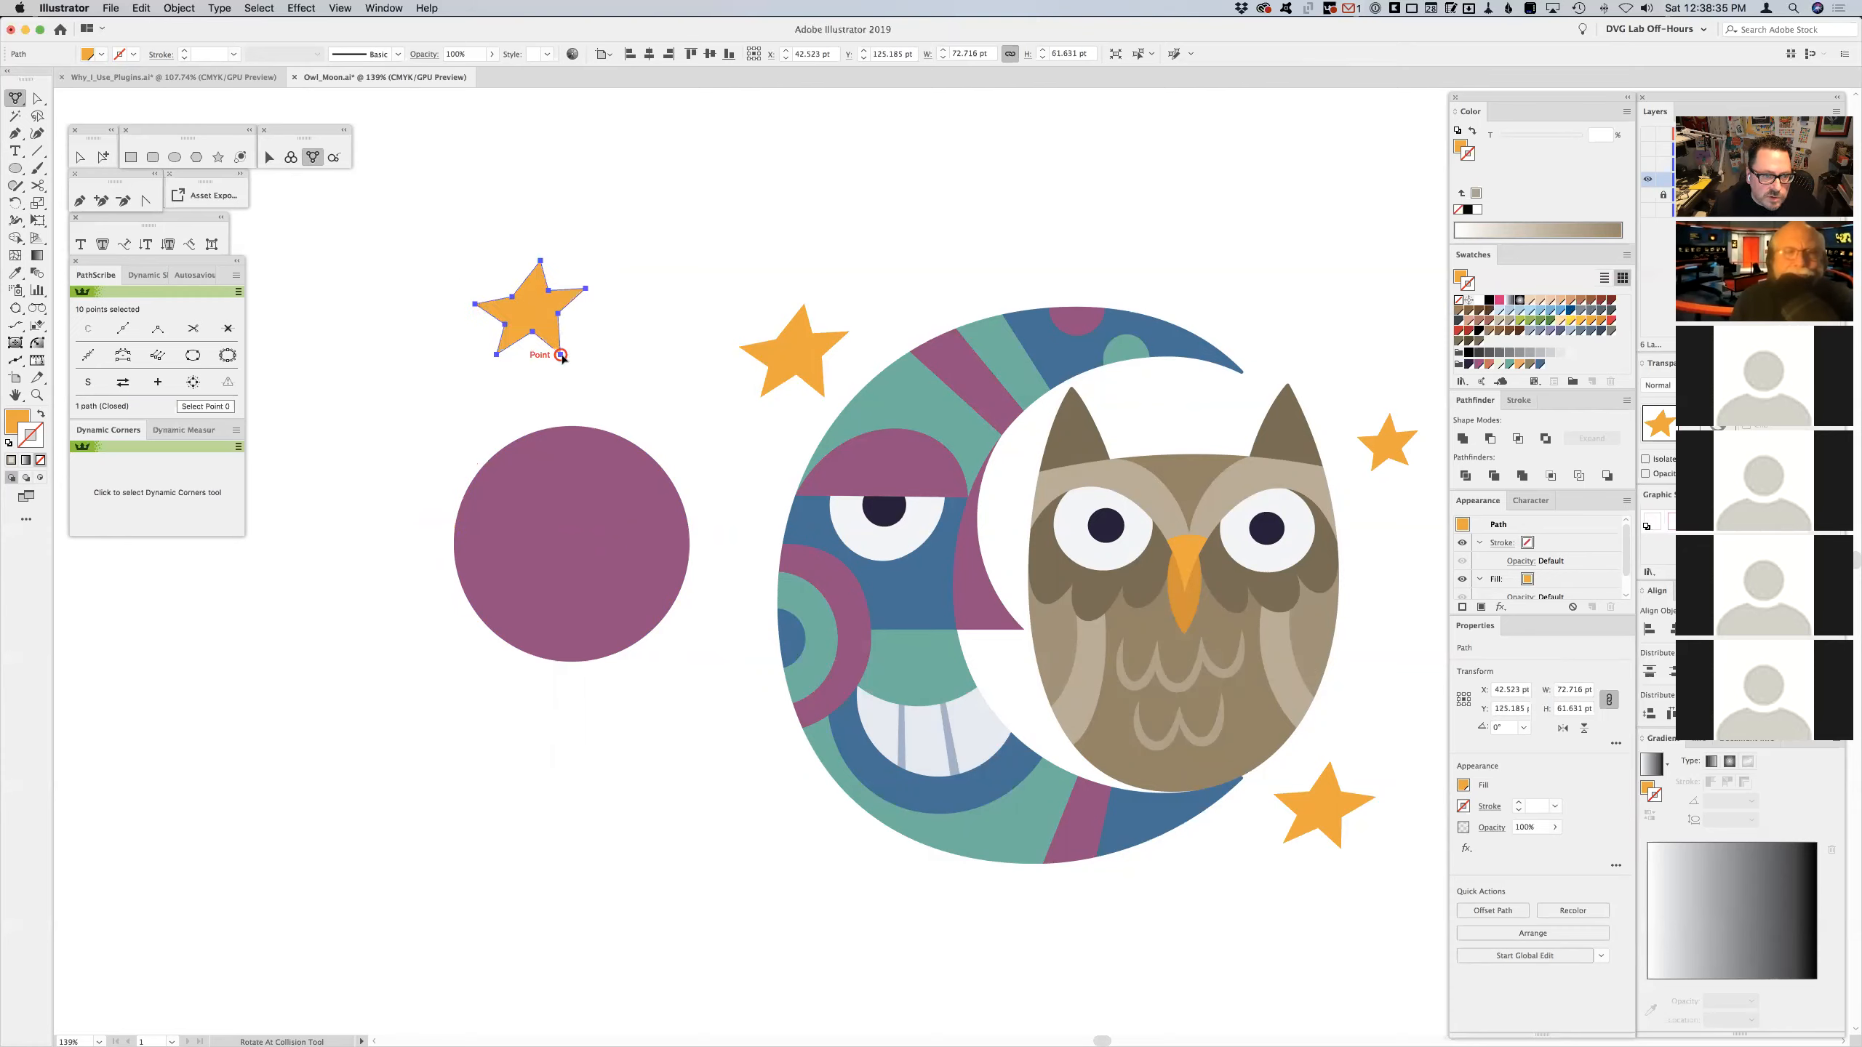
left_click_drag(561, 356, 487, 462)
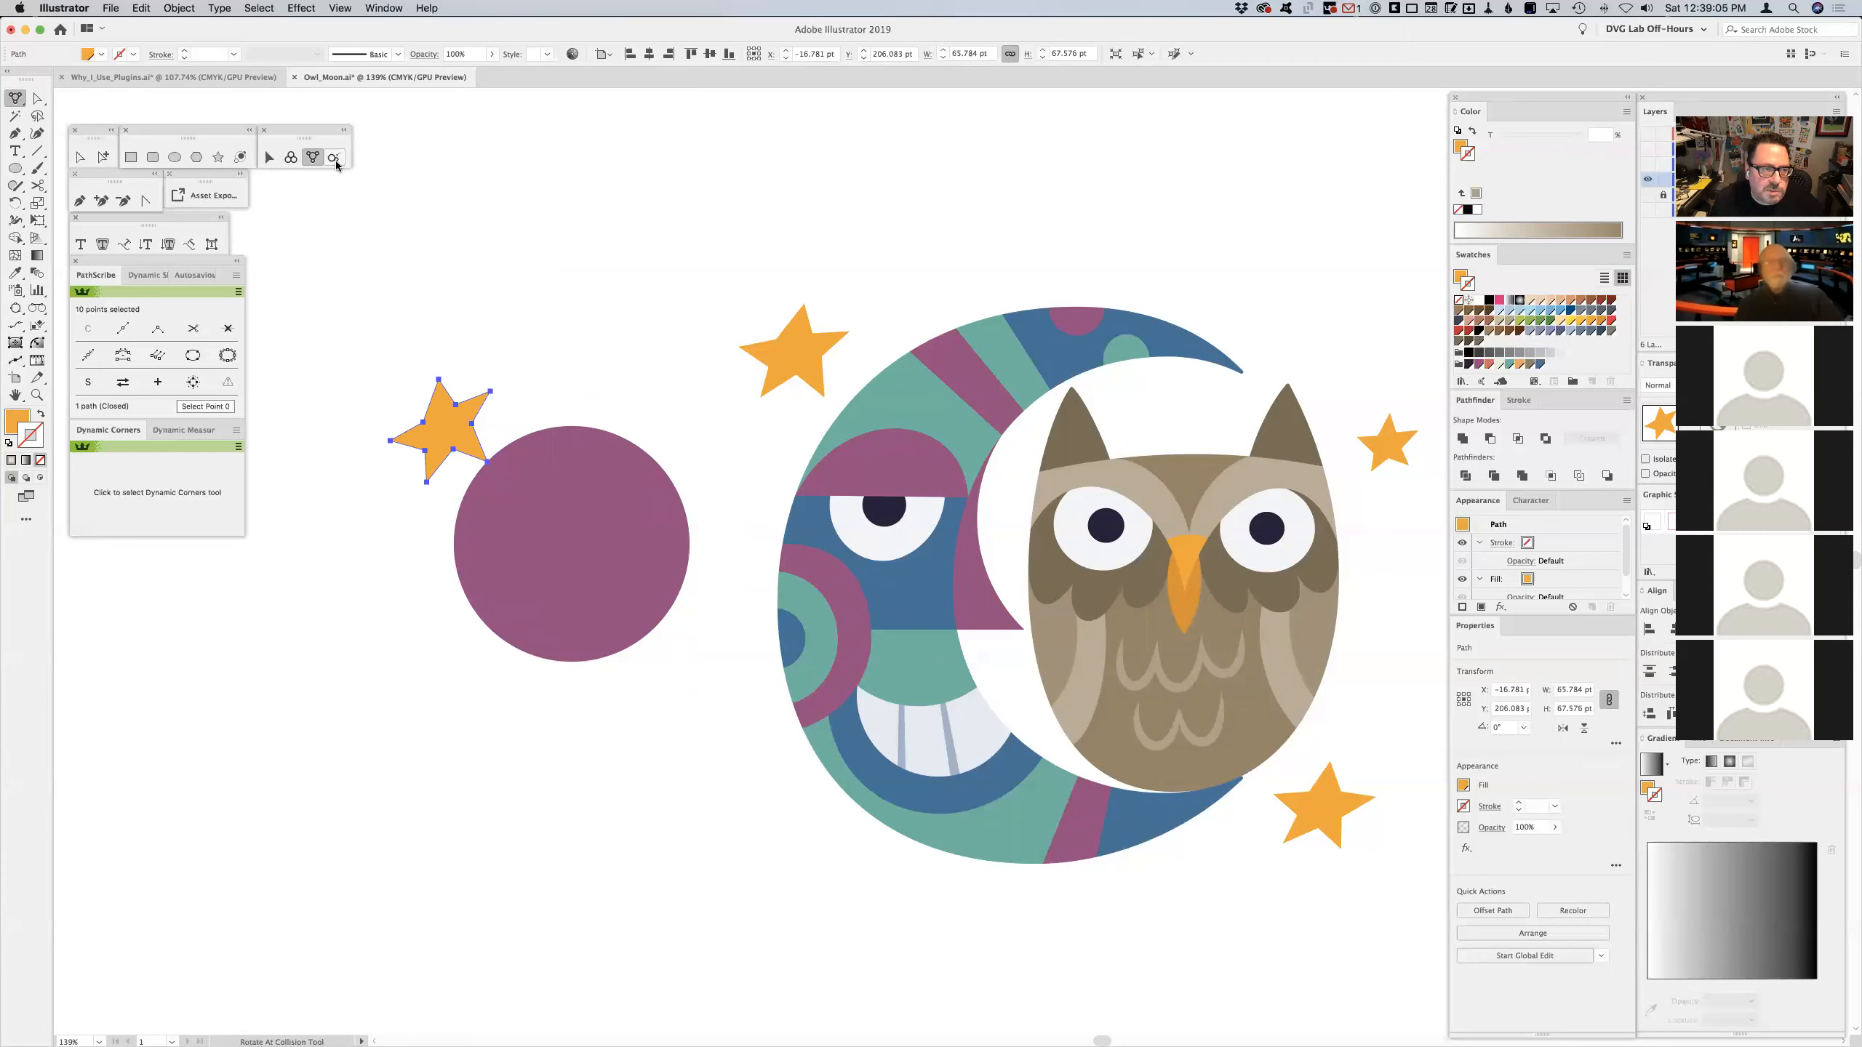
key("Delete")
- Make a concentric copy of the purple circle scaled to about 81 pt and fill it with the moon's teal
left_click_drag(520, 420, 844, 382)
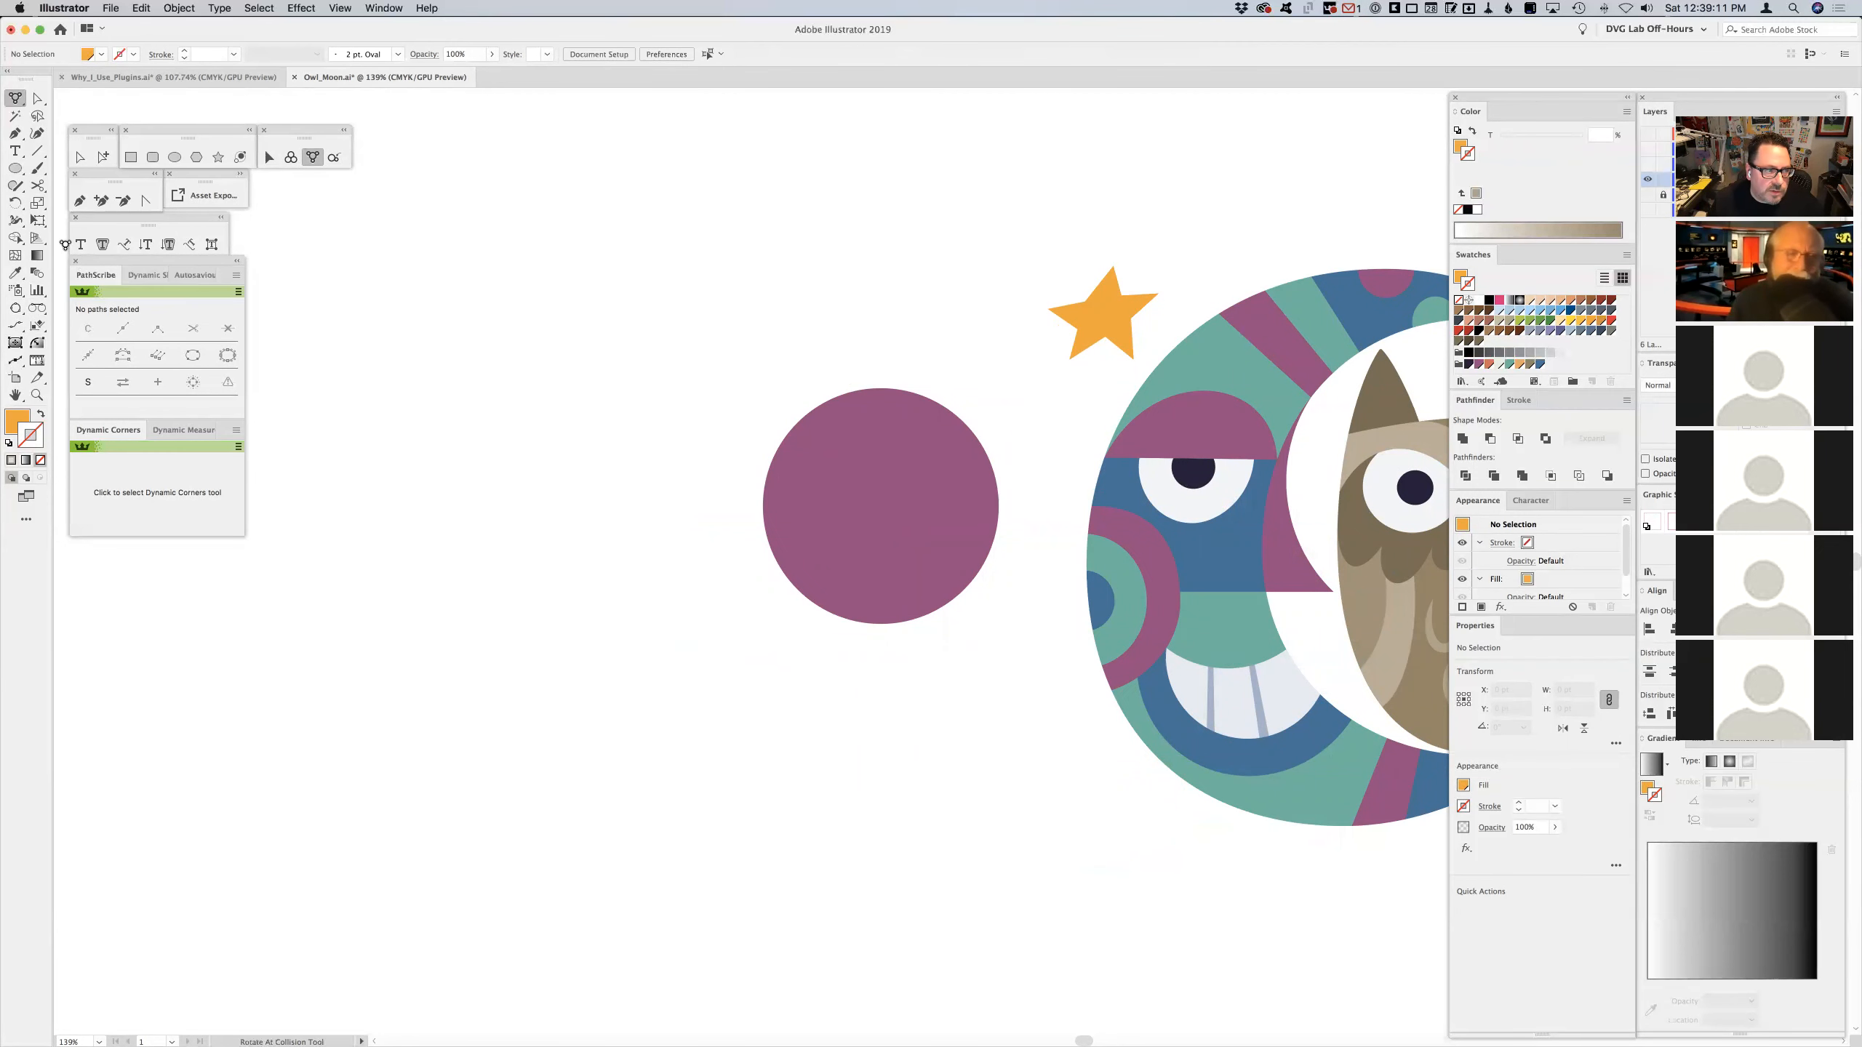
key("v")
left_click(861, 469)
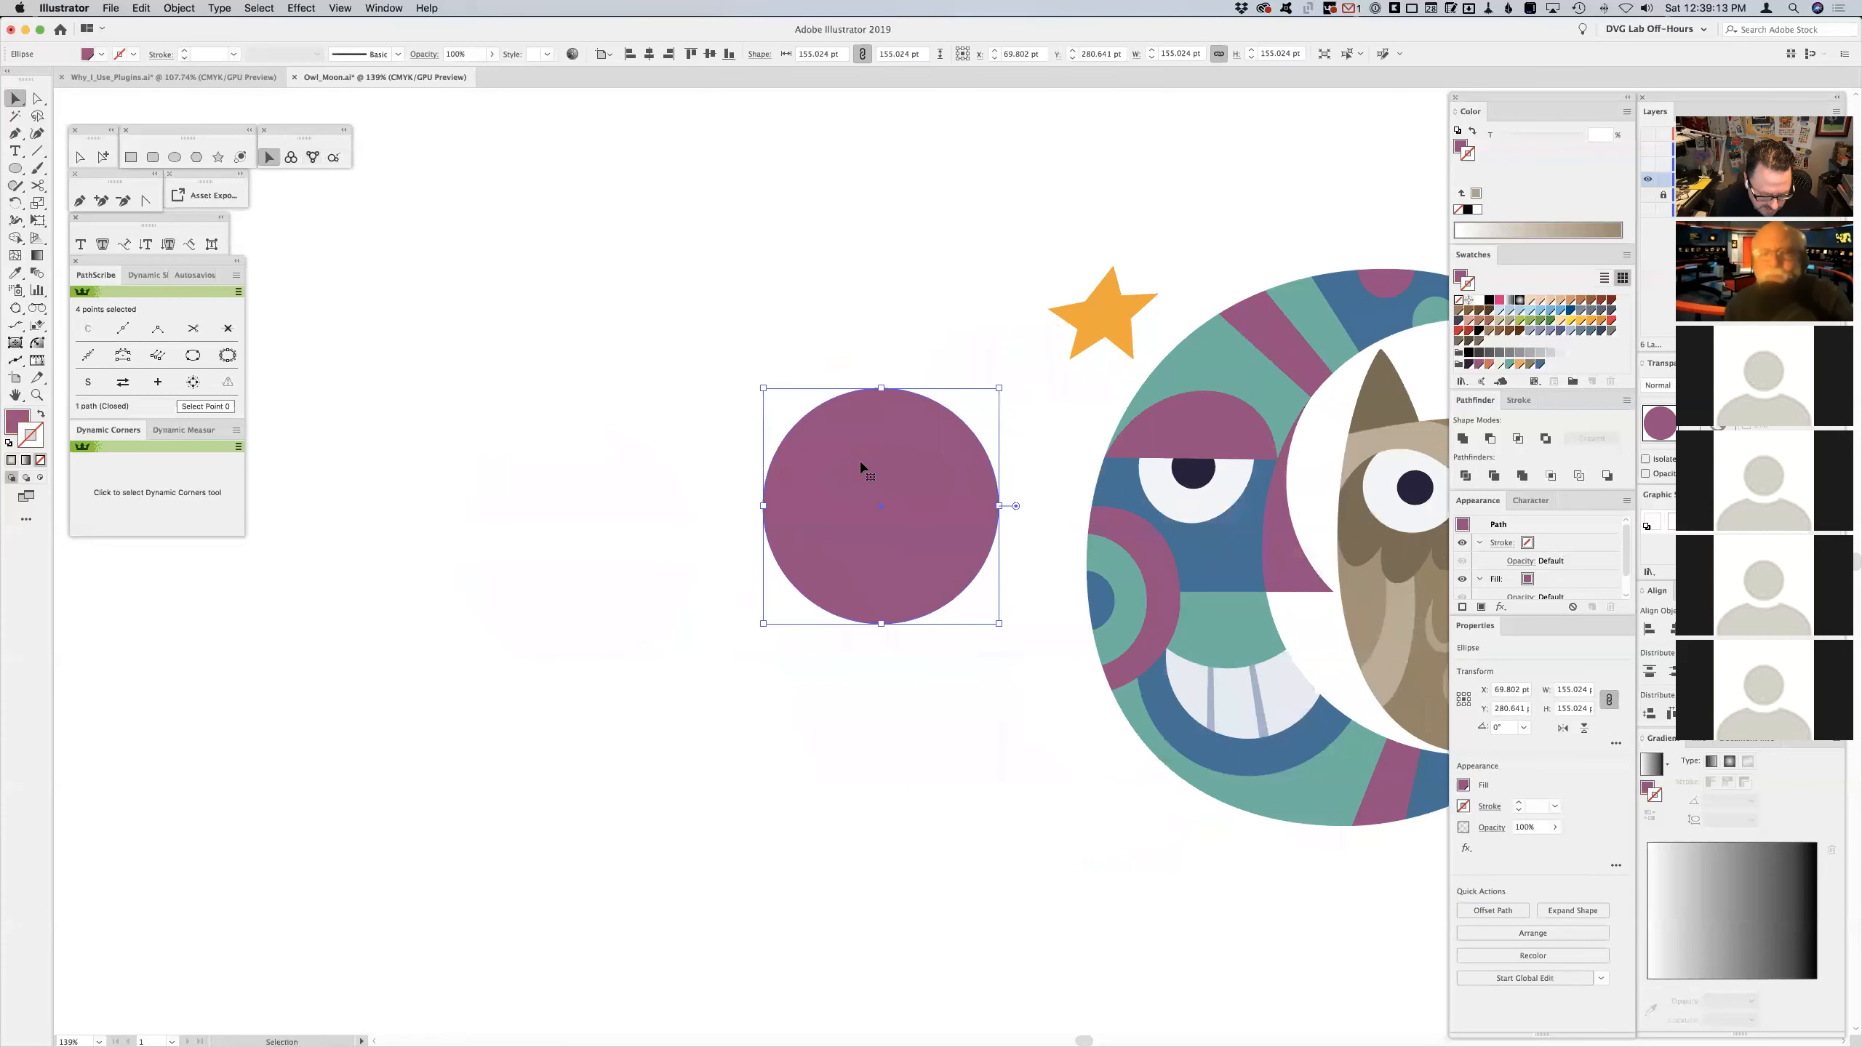
left_click_drag(1000, 387, 944, 443)
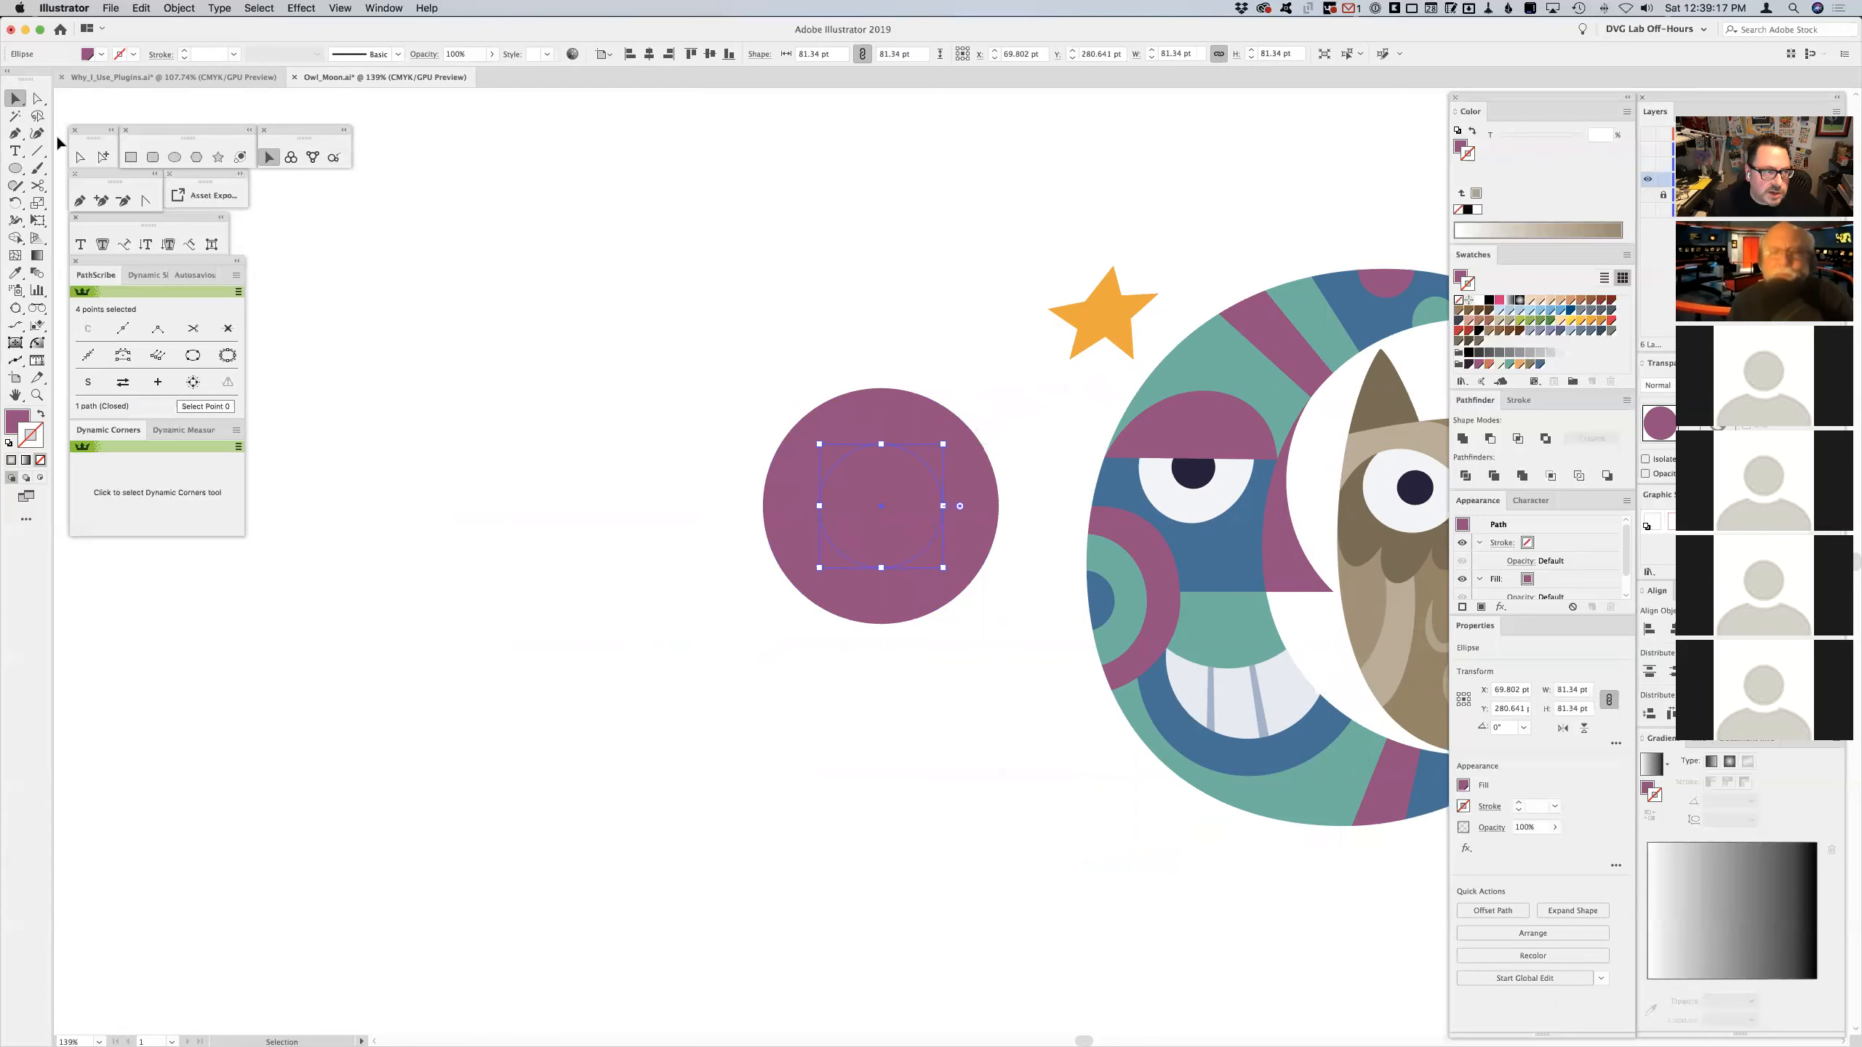
left_click(16, 273)
left_click(1147, 365)
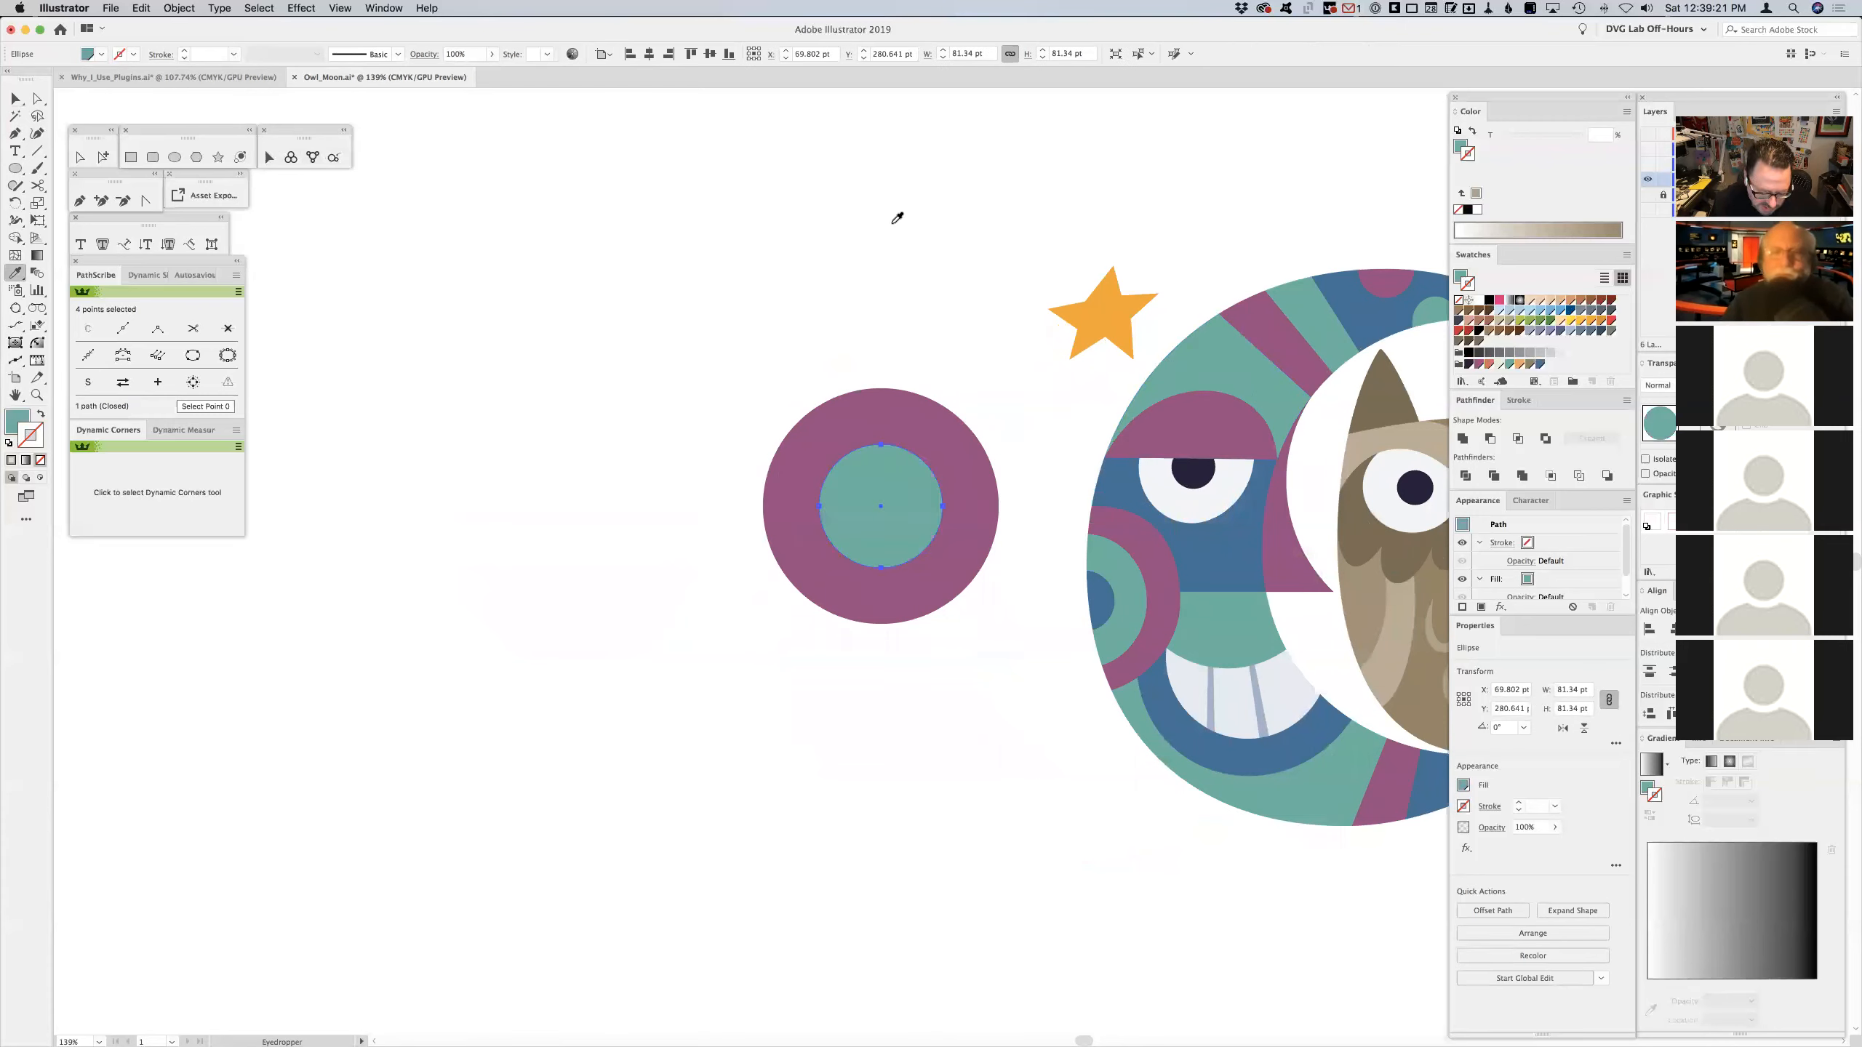
- Move the small teal circle diagonally up and away from the purple circle, leaving a gap between them
key("v")
key("super+shift+a")
left_click_drag(864, 532, 681, 348)
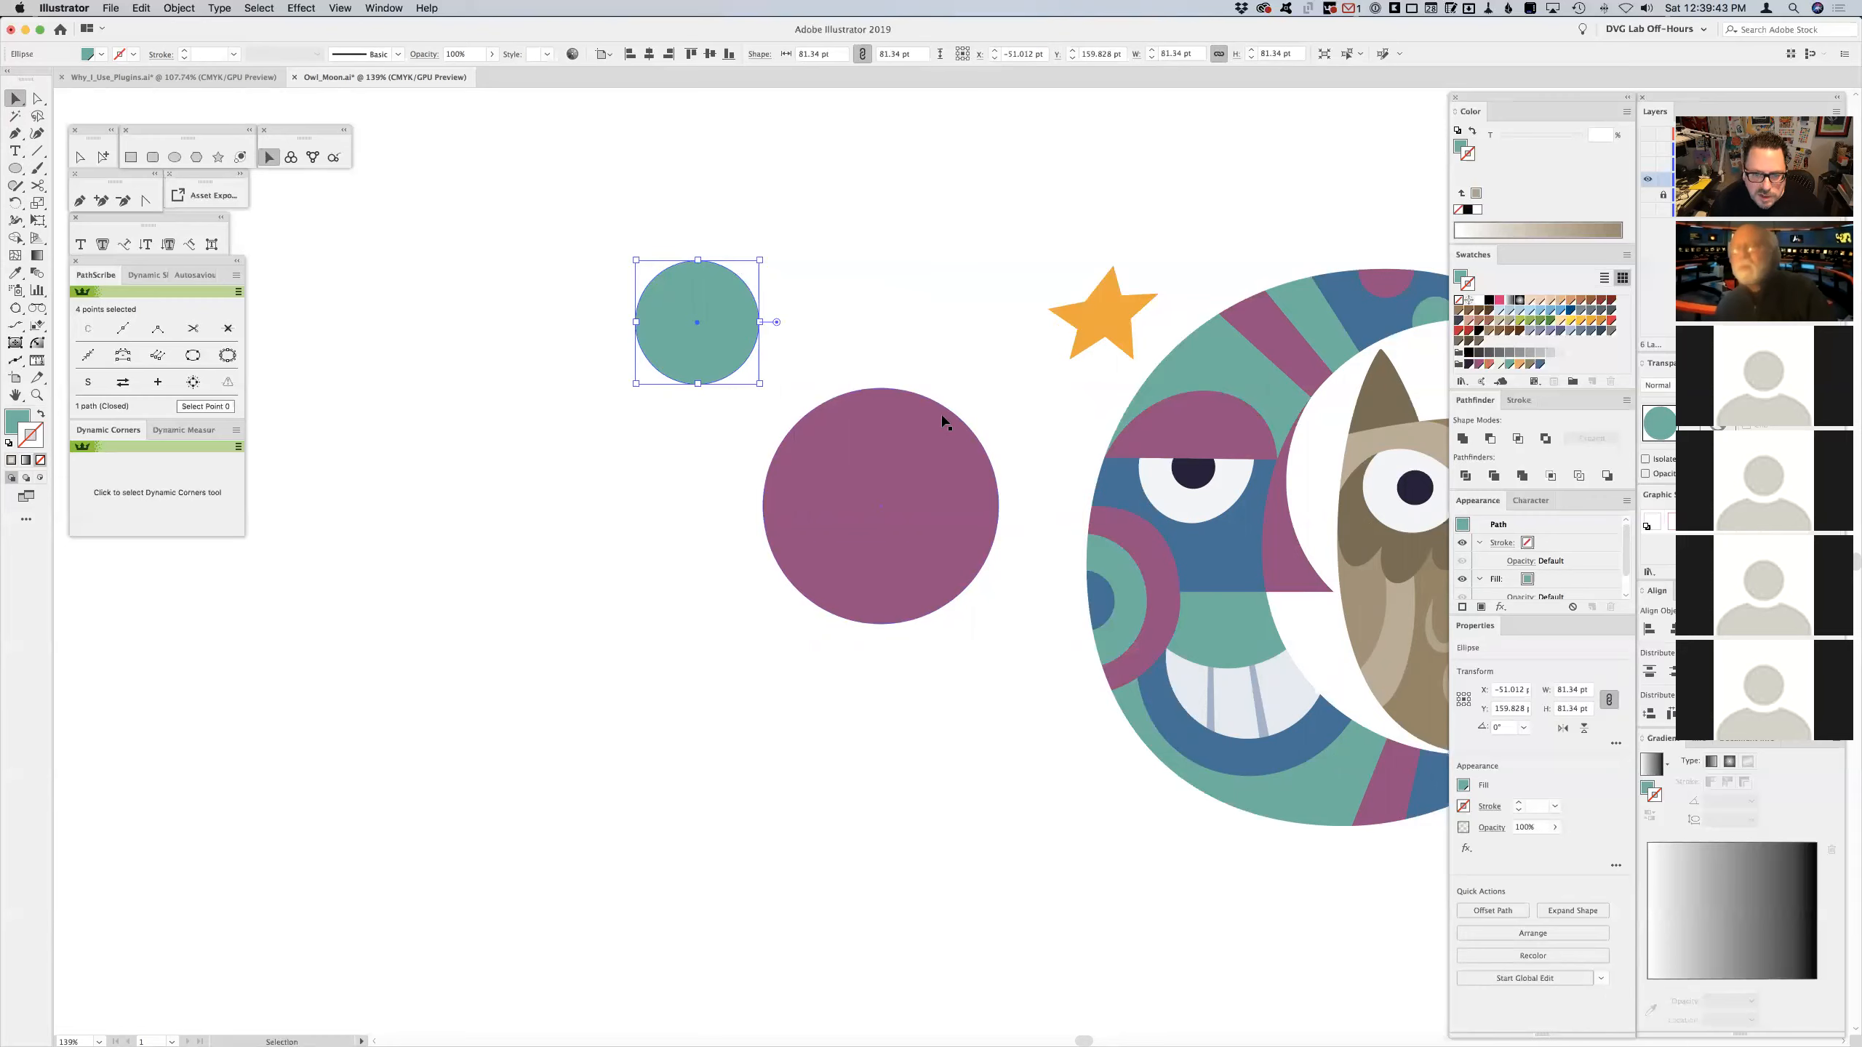
- Try to connect the outer edges of the teal and purple circles by eye using the Line Segment tool
key("backslash")
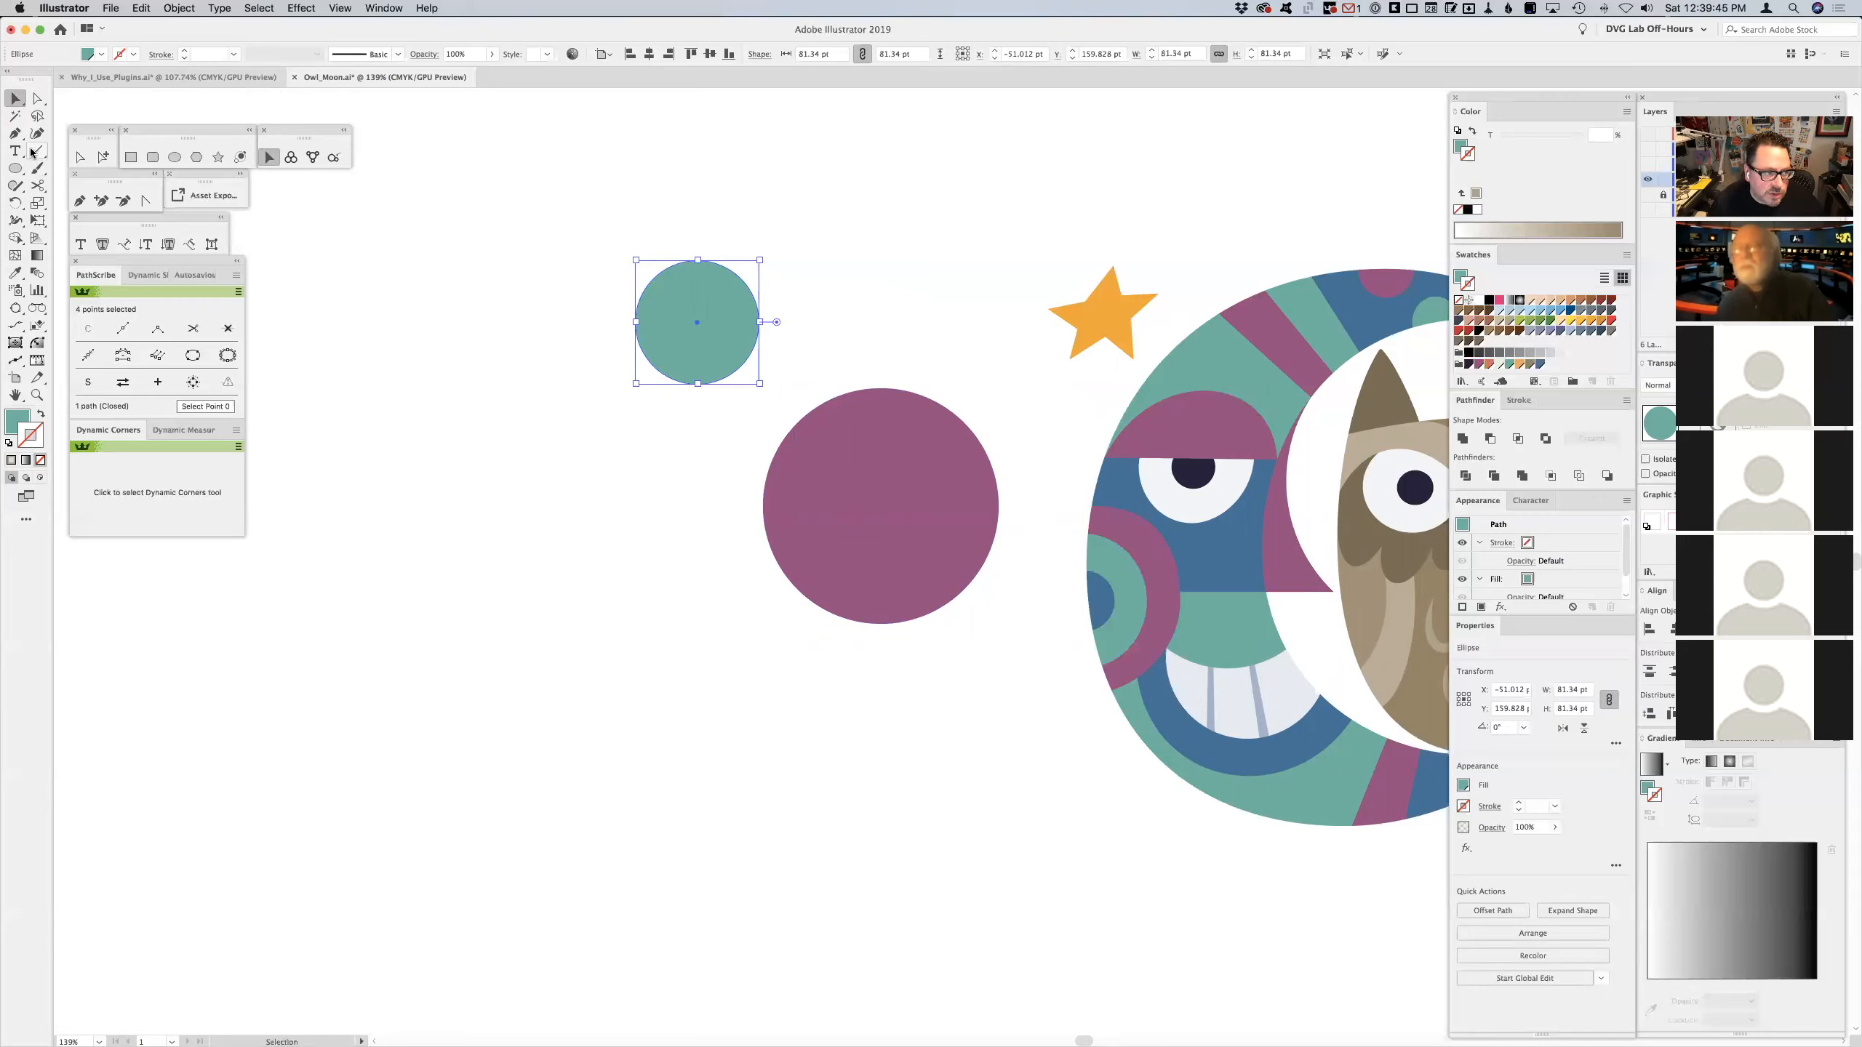
key("super+shift+a")
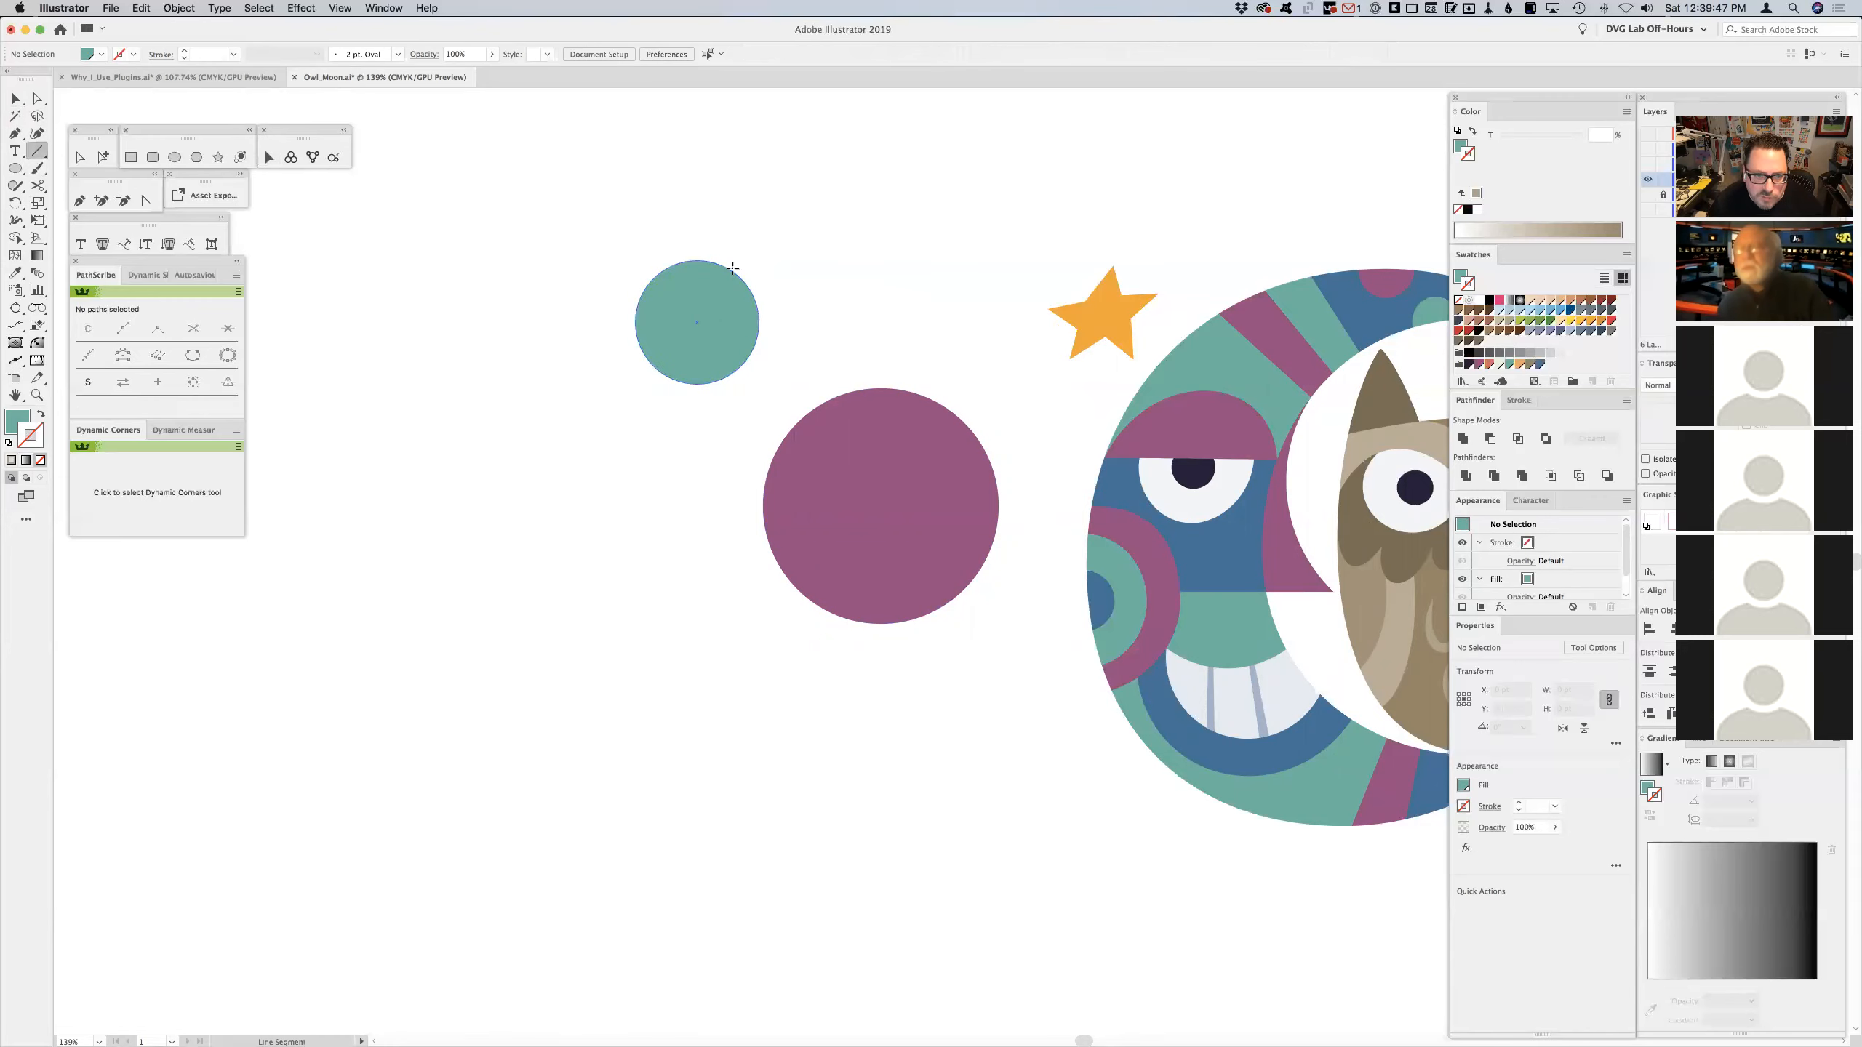
left_click_drag(733, 271, 949, 409)
key("Delete")
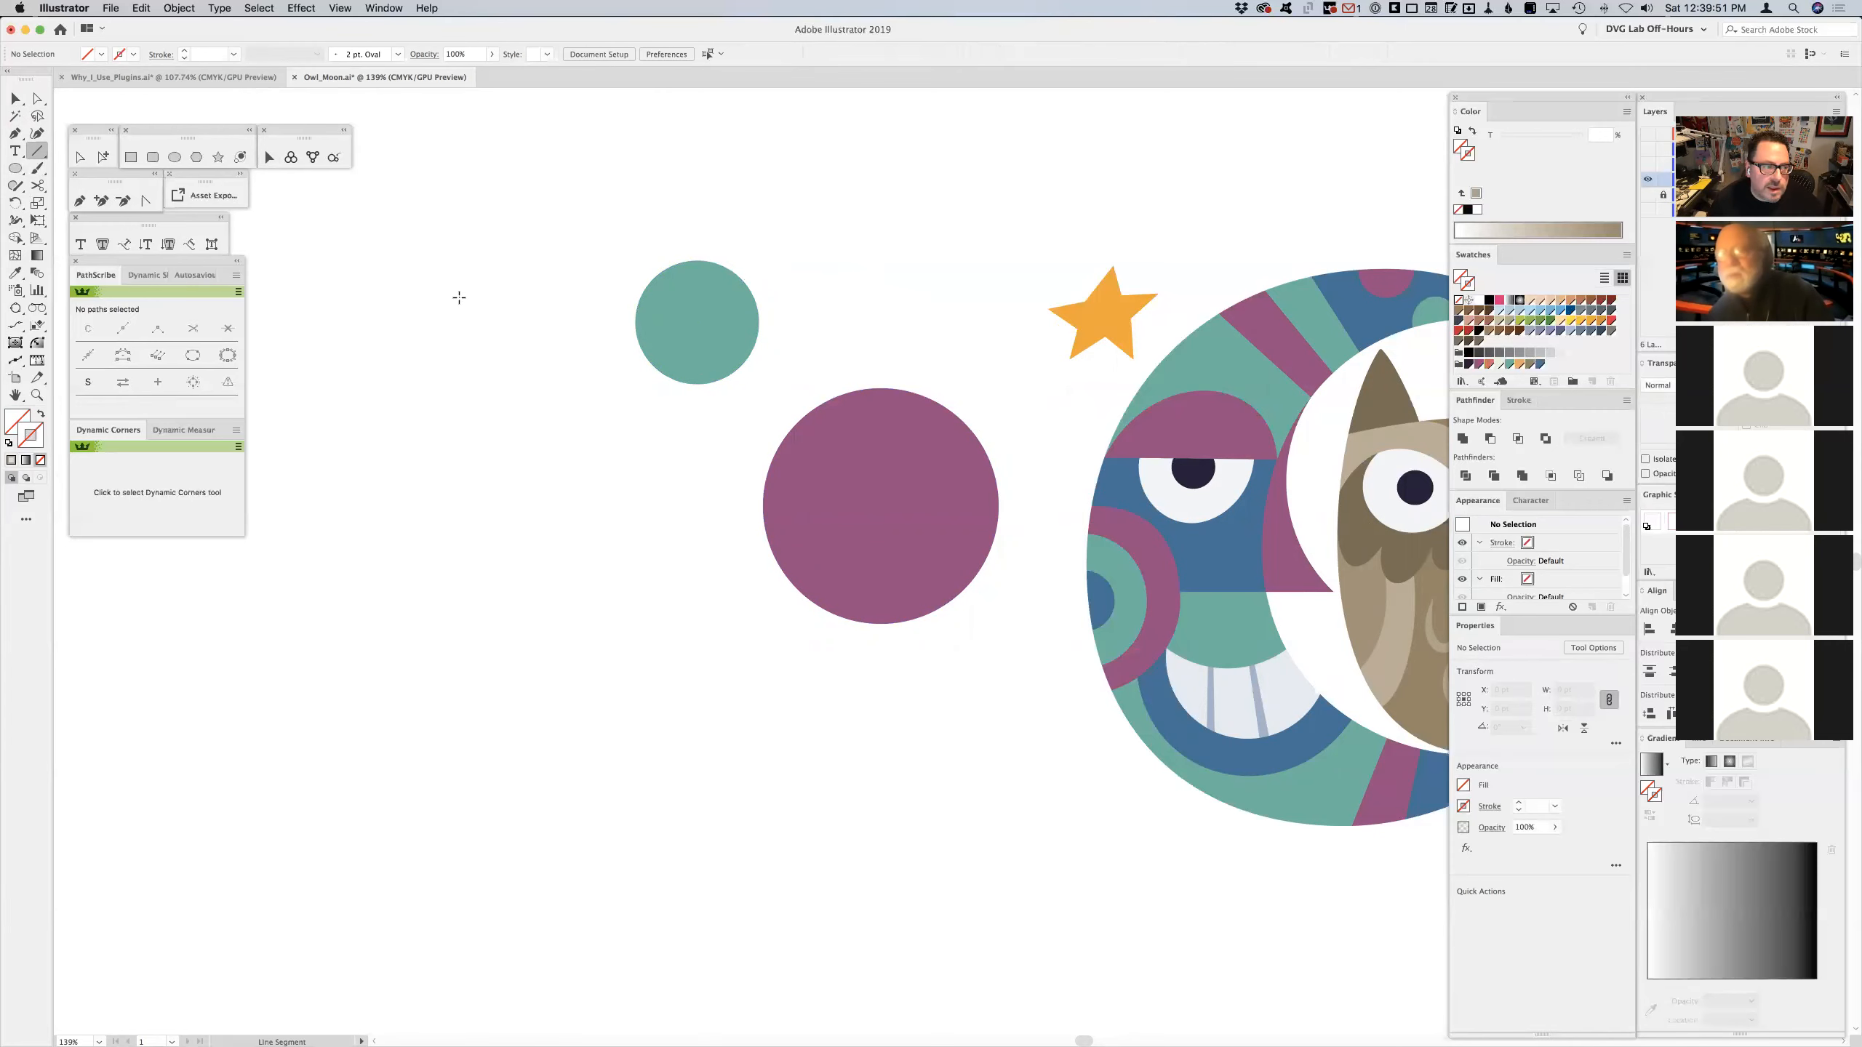
- Connect both outer sides of the two circles with the Tangent Line tool, giving the lines a 1 pt magenta stroke
left_click(38, 310)
left_click_drag(38, 309, 104, 310)
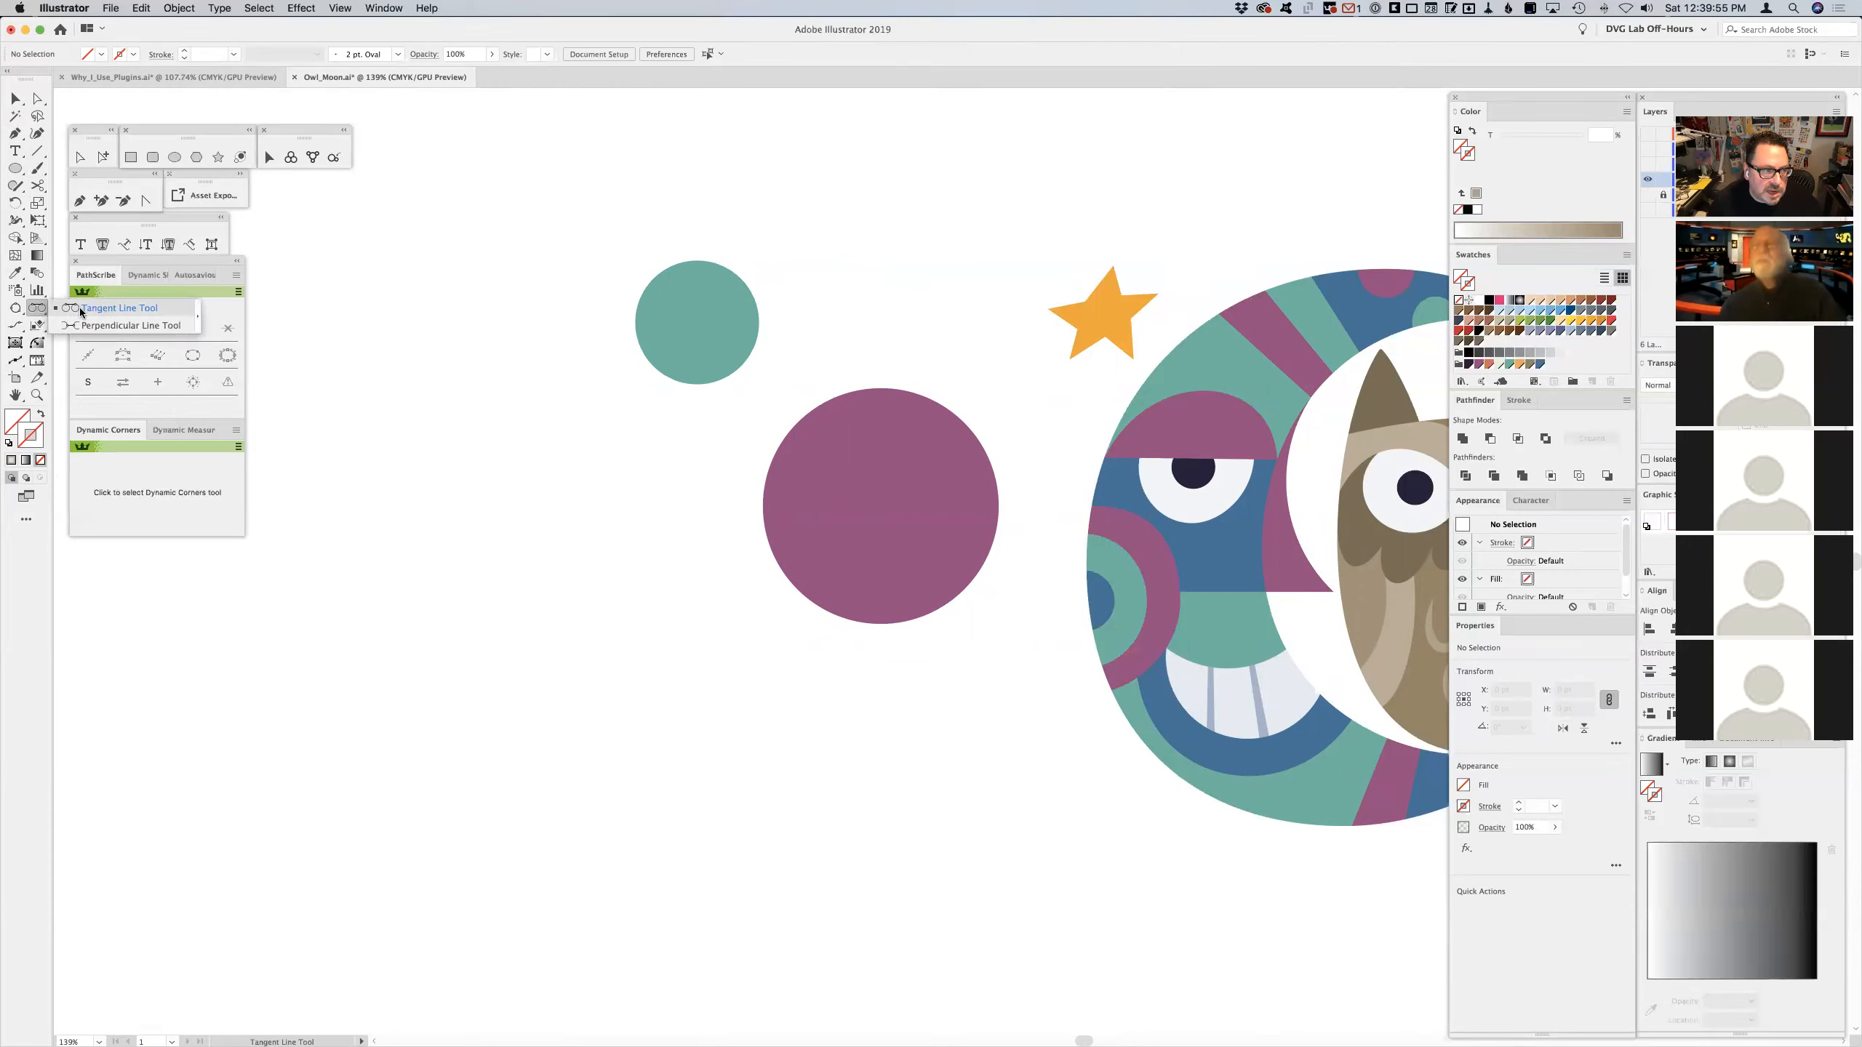
left_click_drag(736, 271, 944, 405)
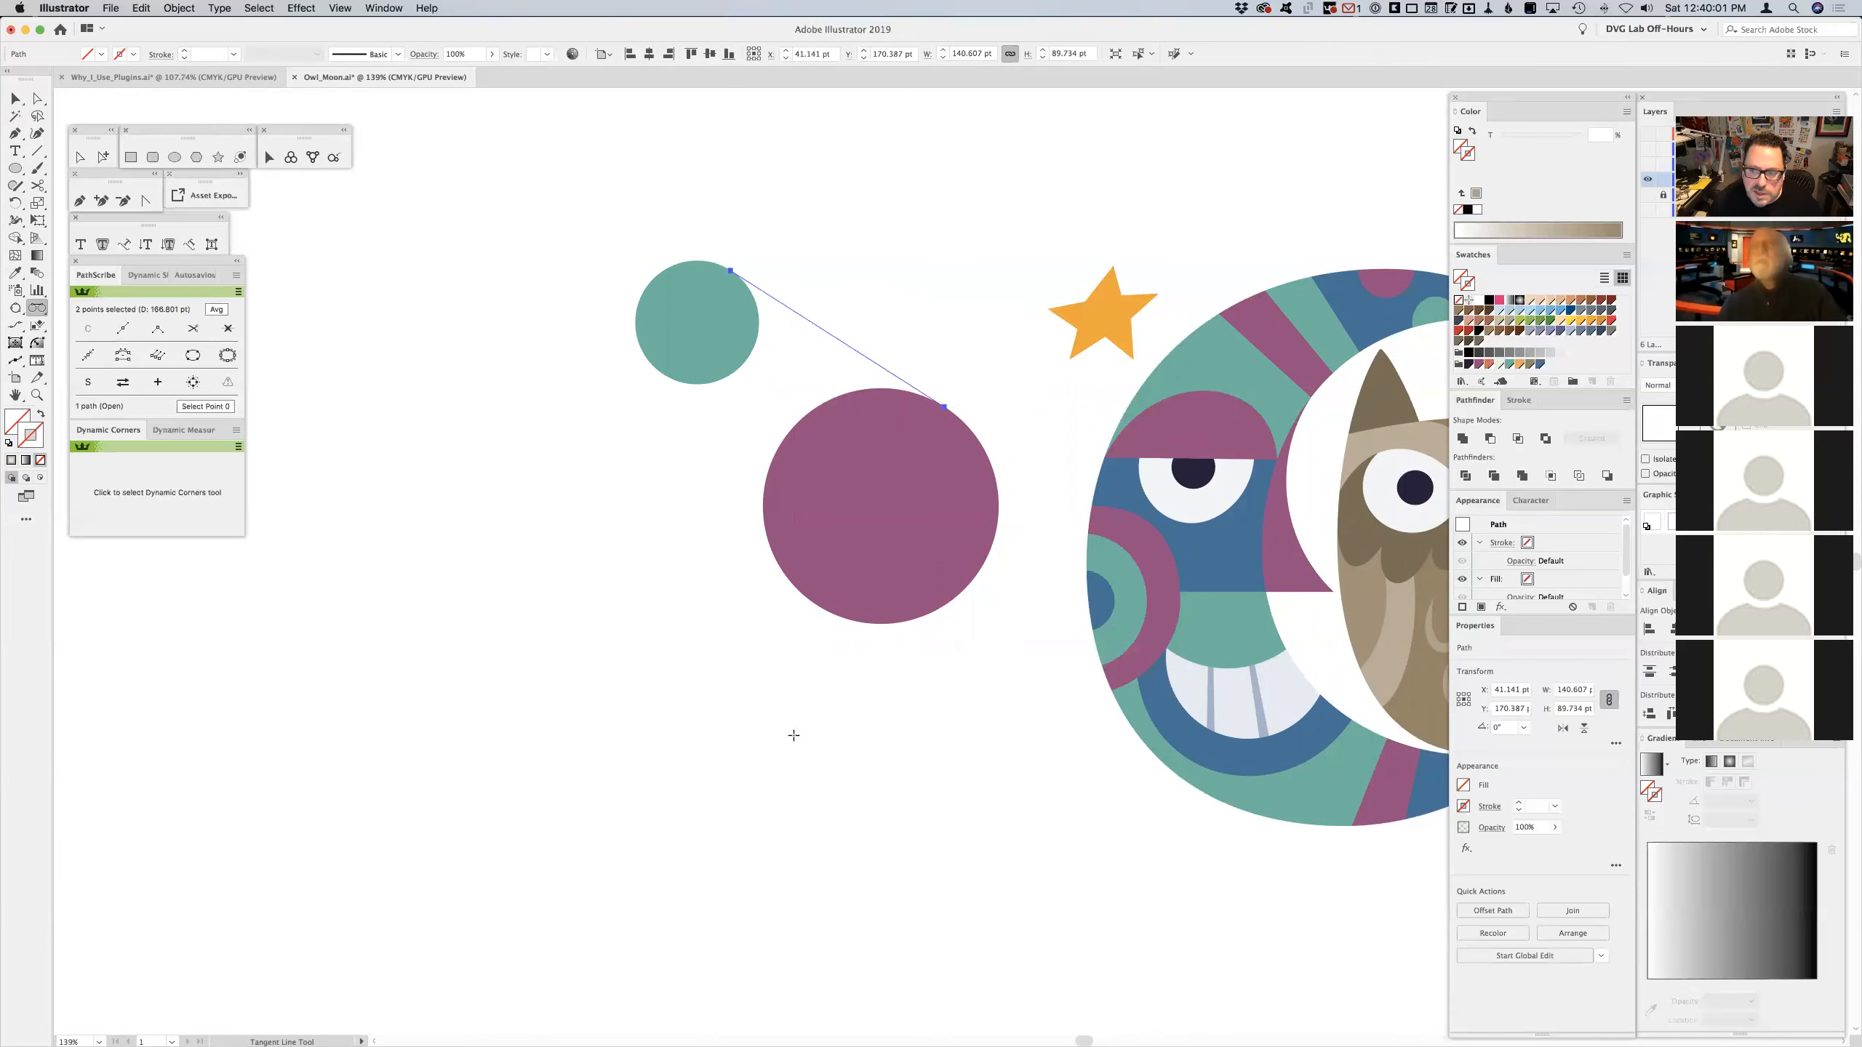
left_click(1500, 302)
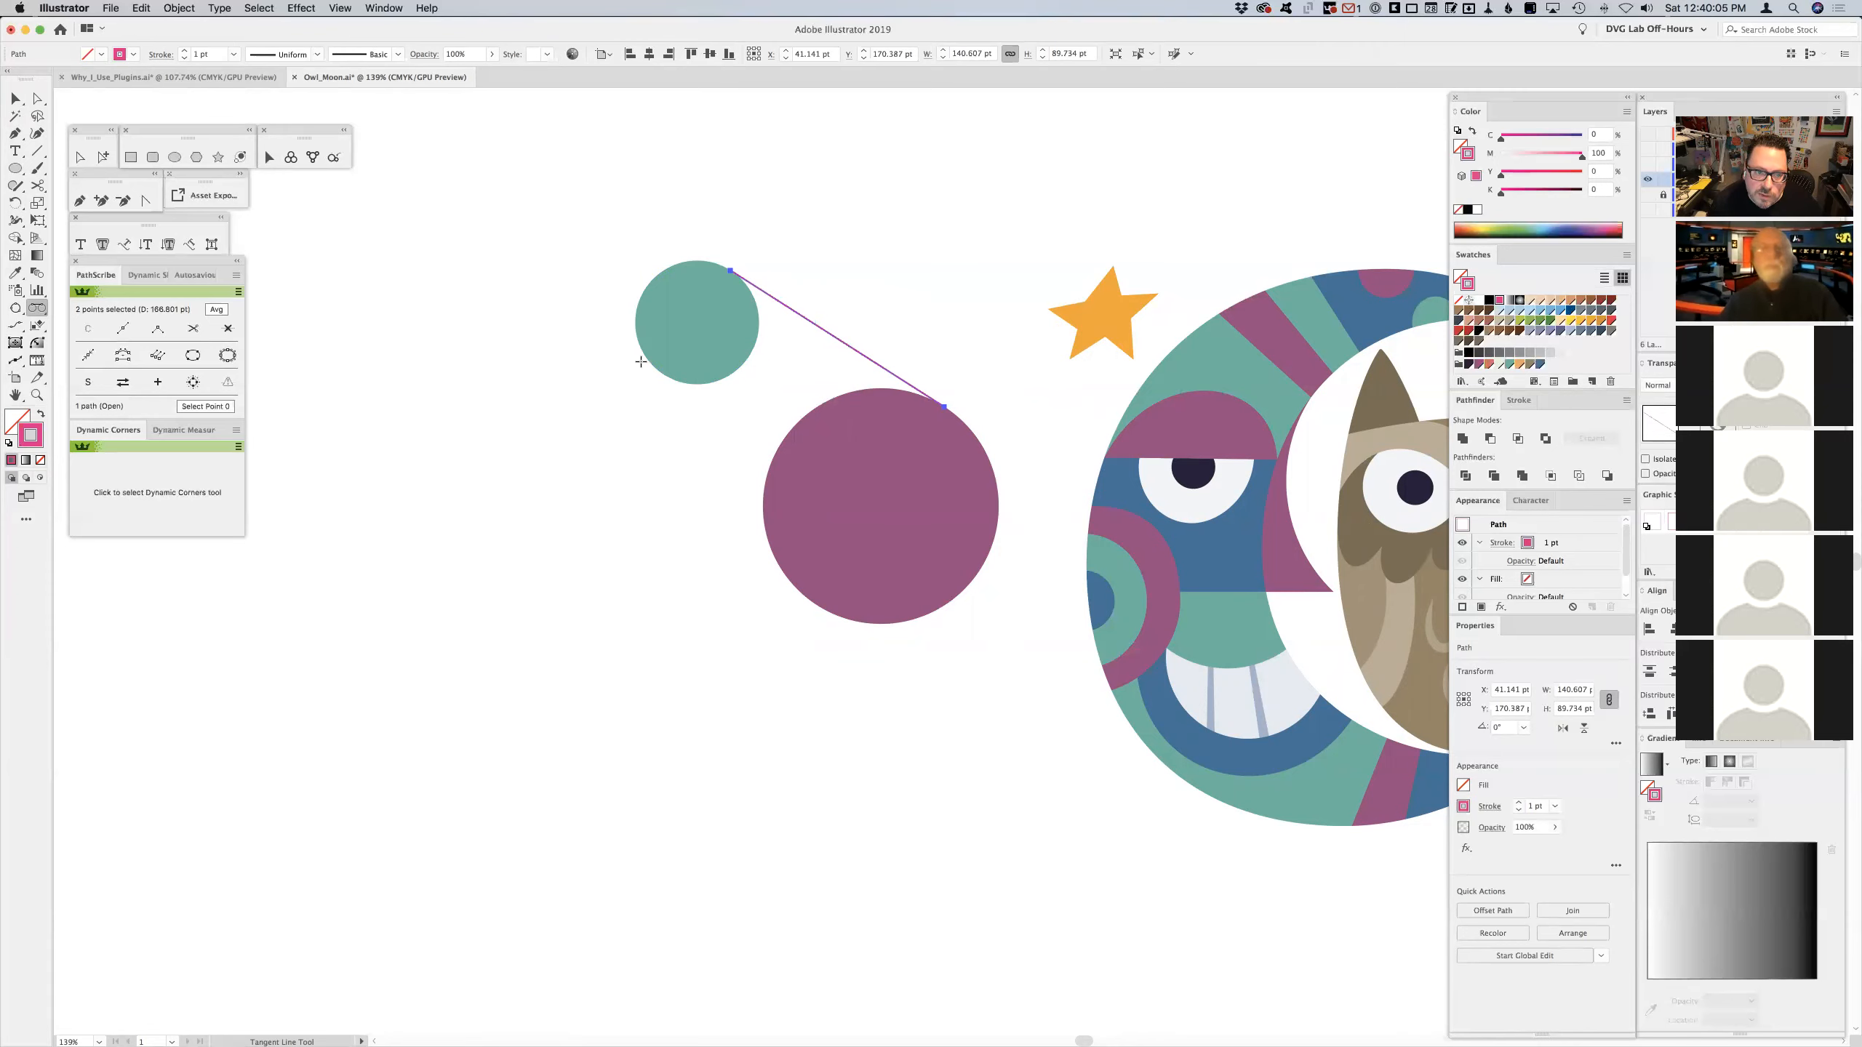
left_click_drag(642, 353, 781, 569)
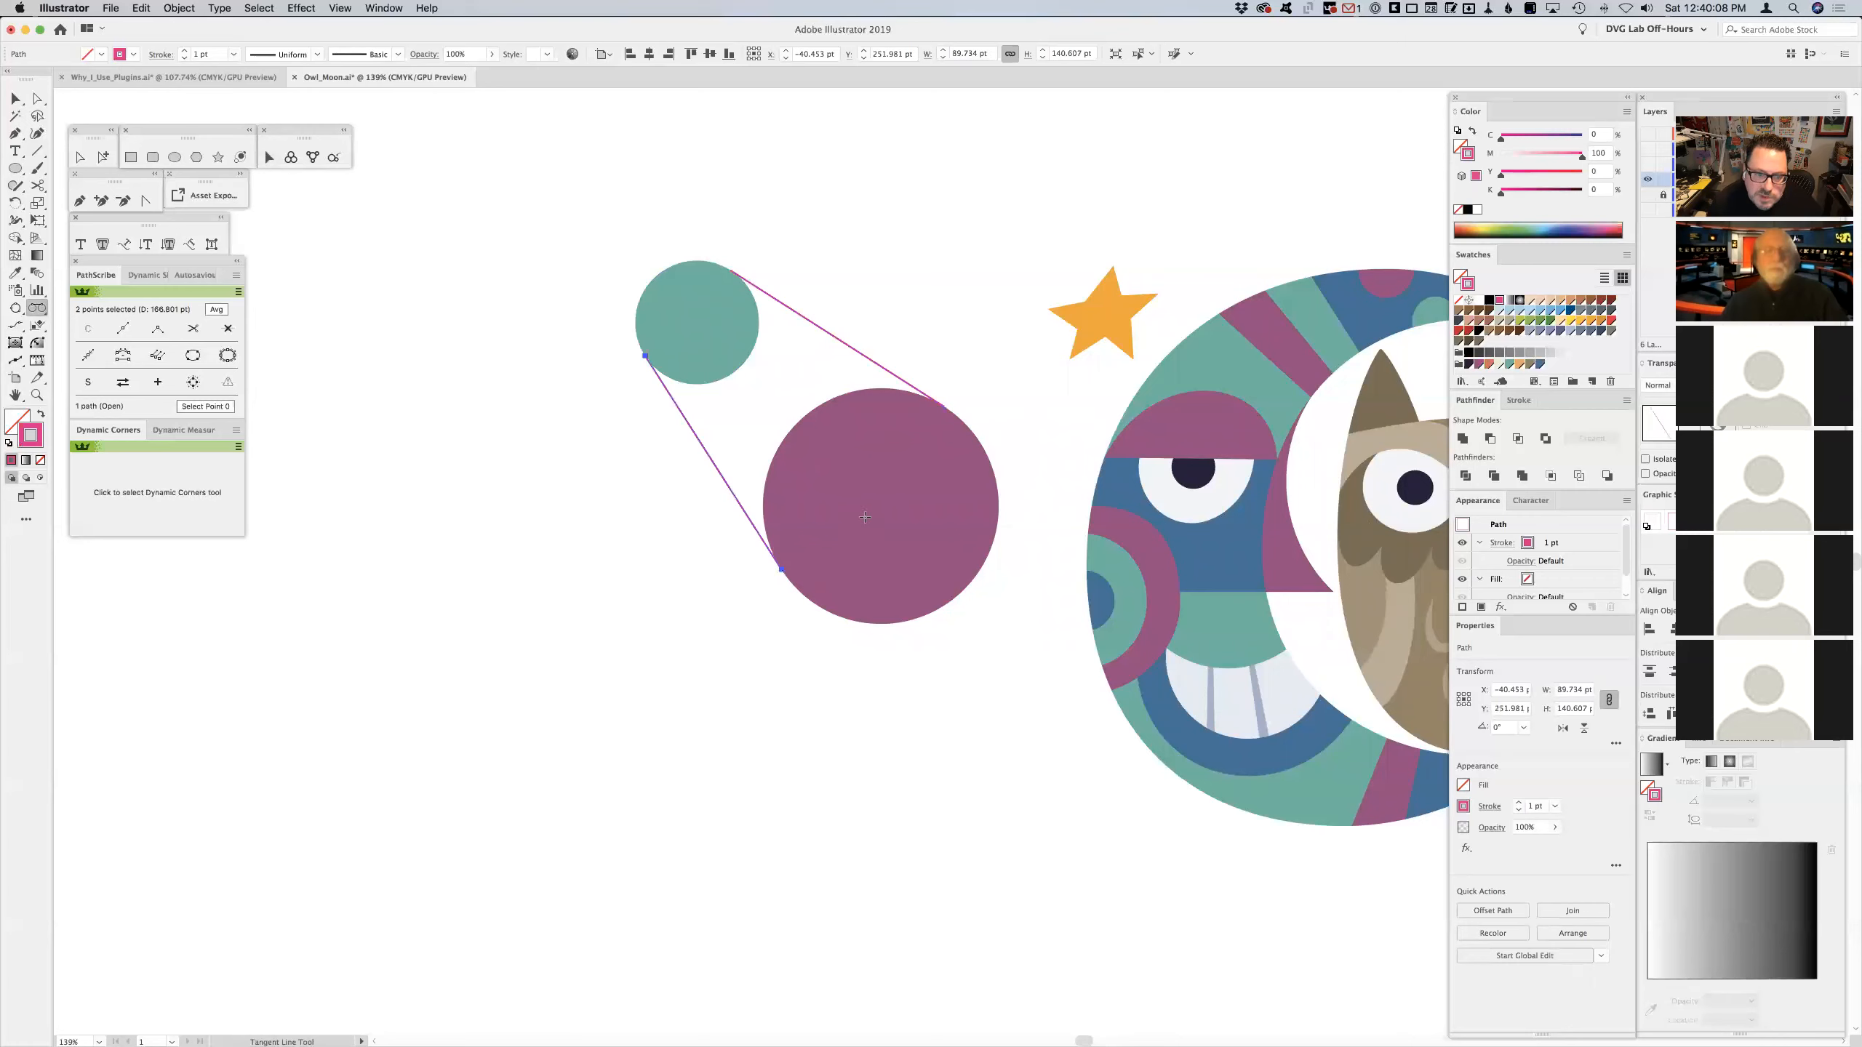
- Join the endpoints of the two tangent lines across both circles with the Pen tool to form one closed shape
left_click(79, 199)
left_click(646, 356)
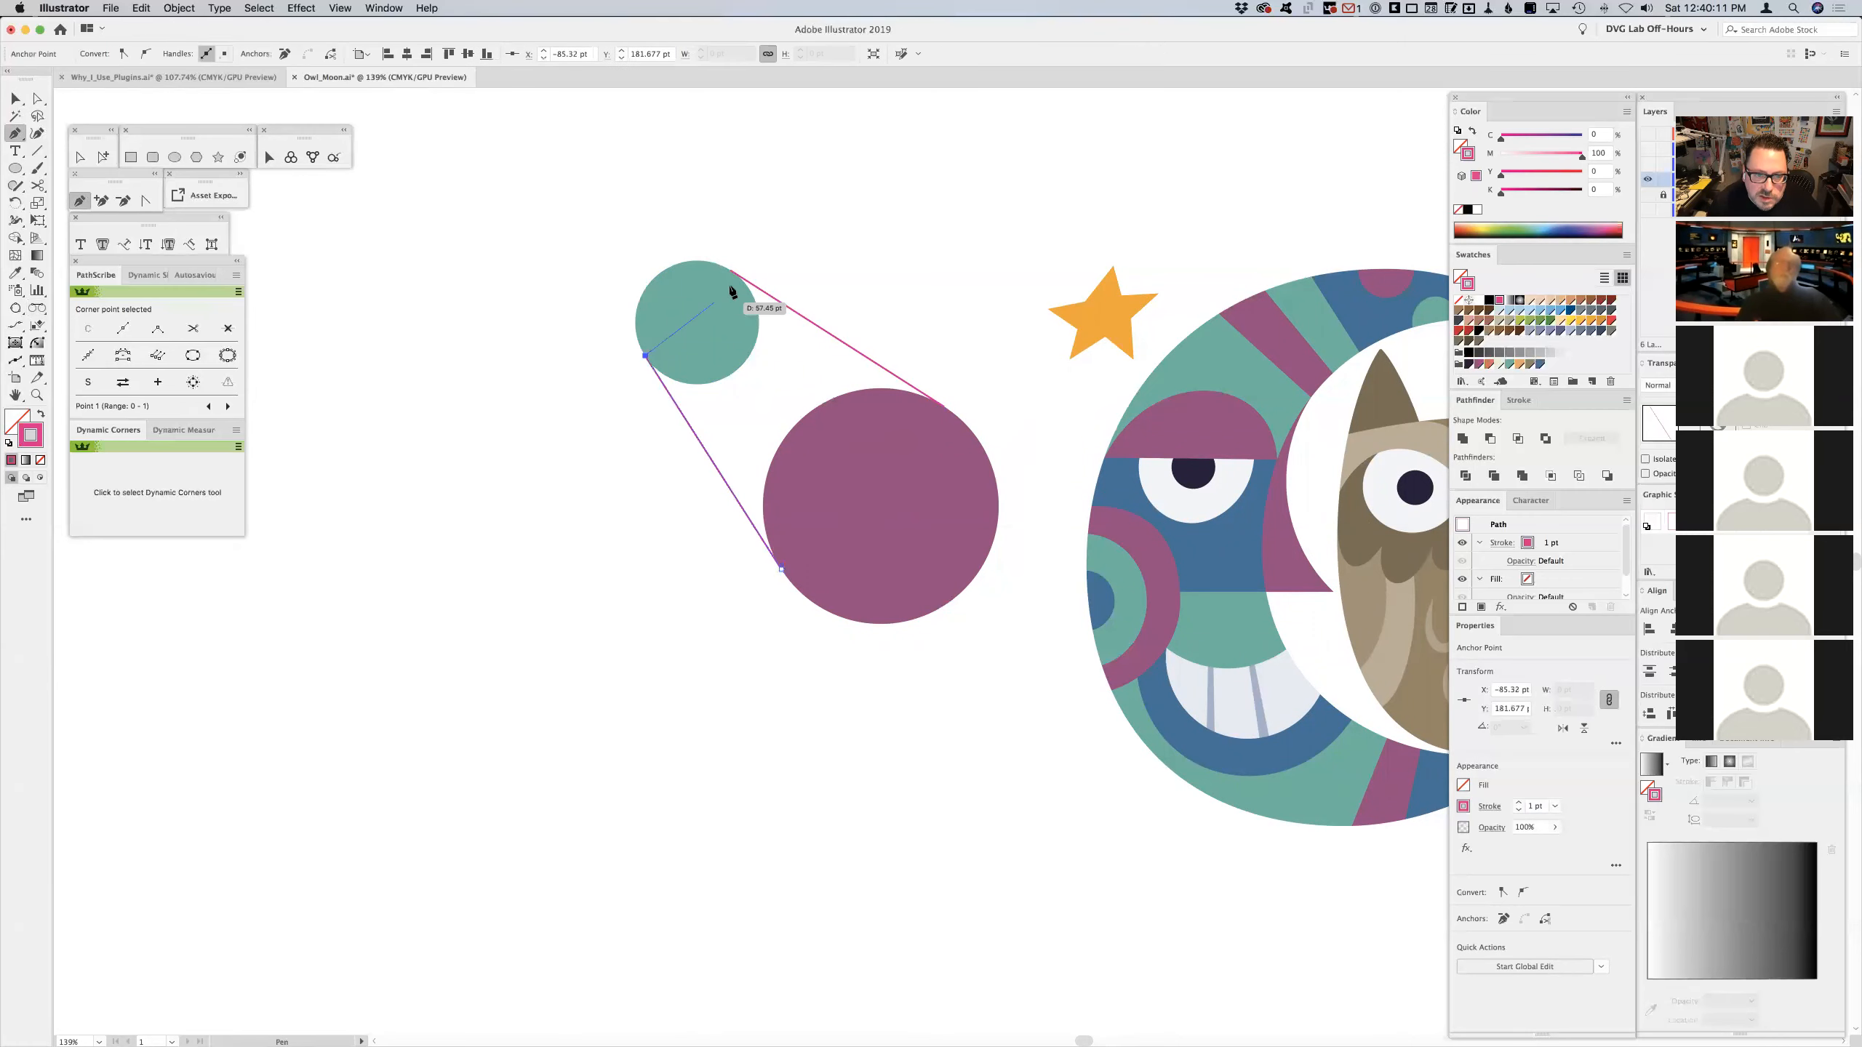
left_click(730, 271)
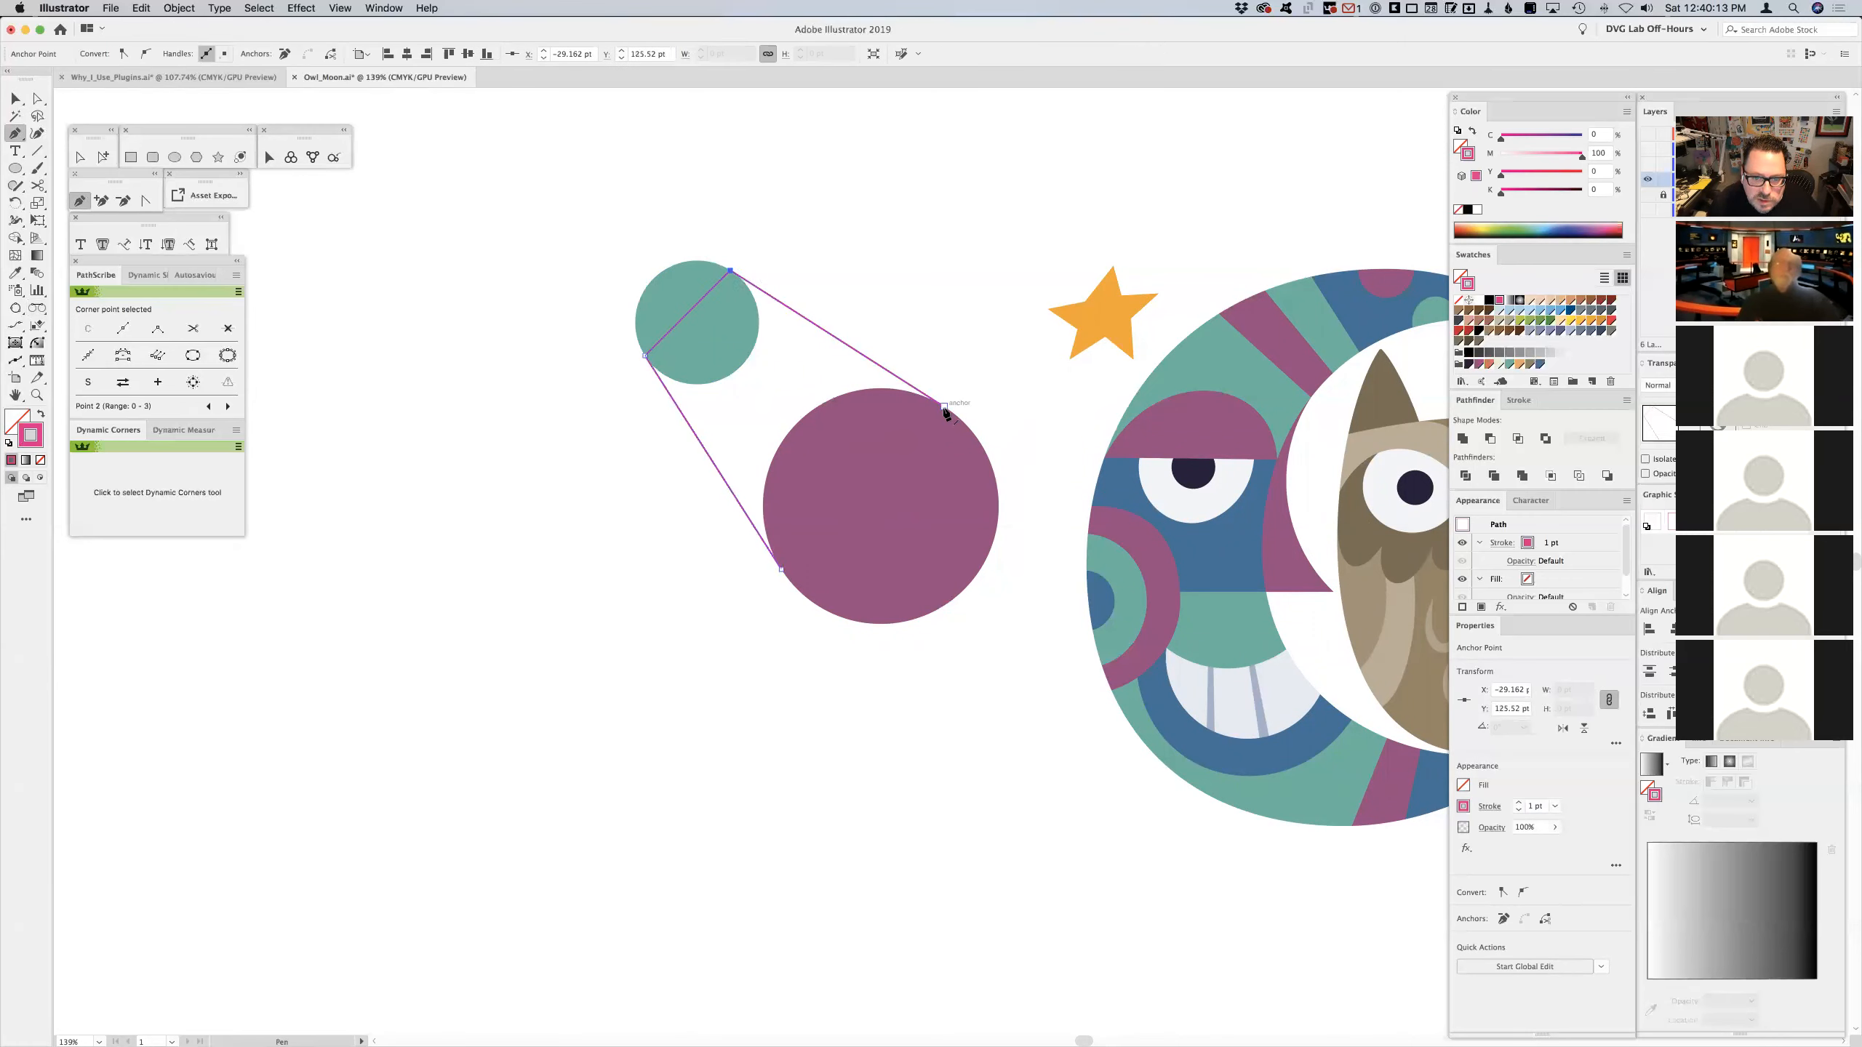
left_click(781, 569)
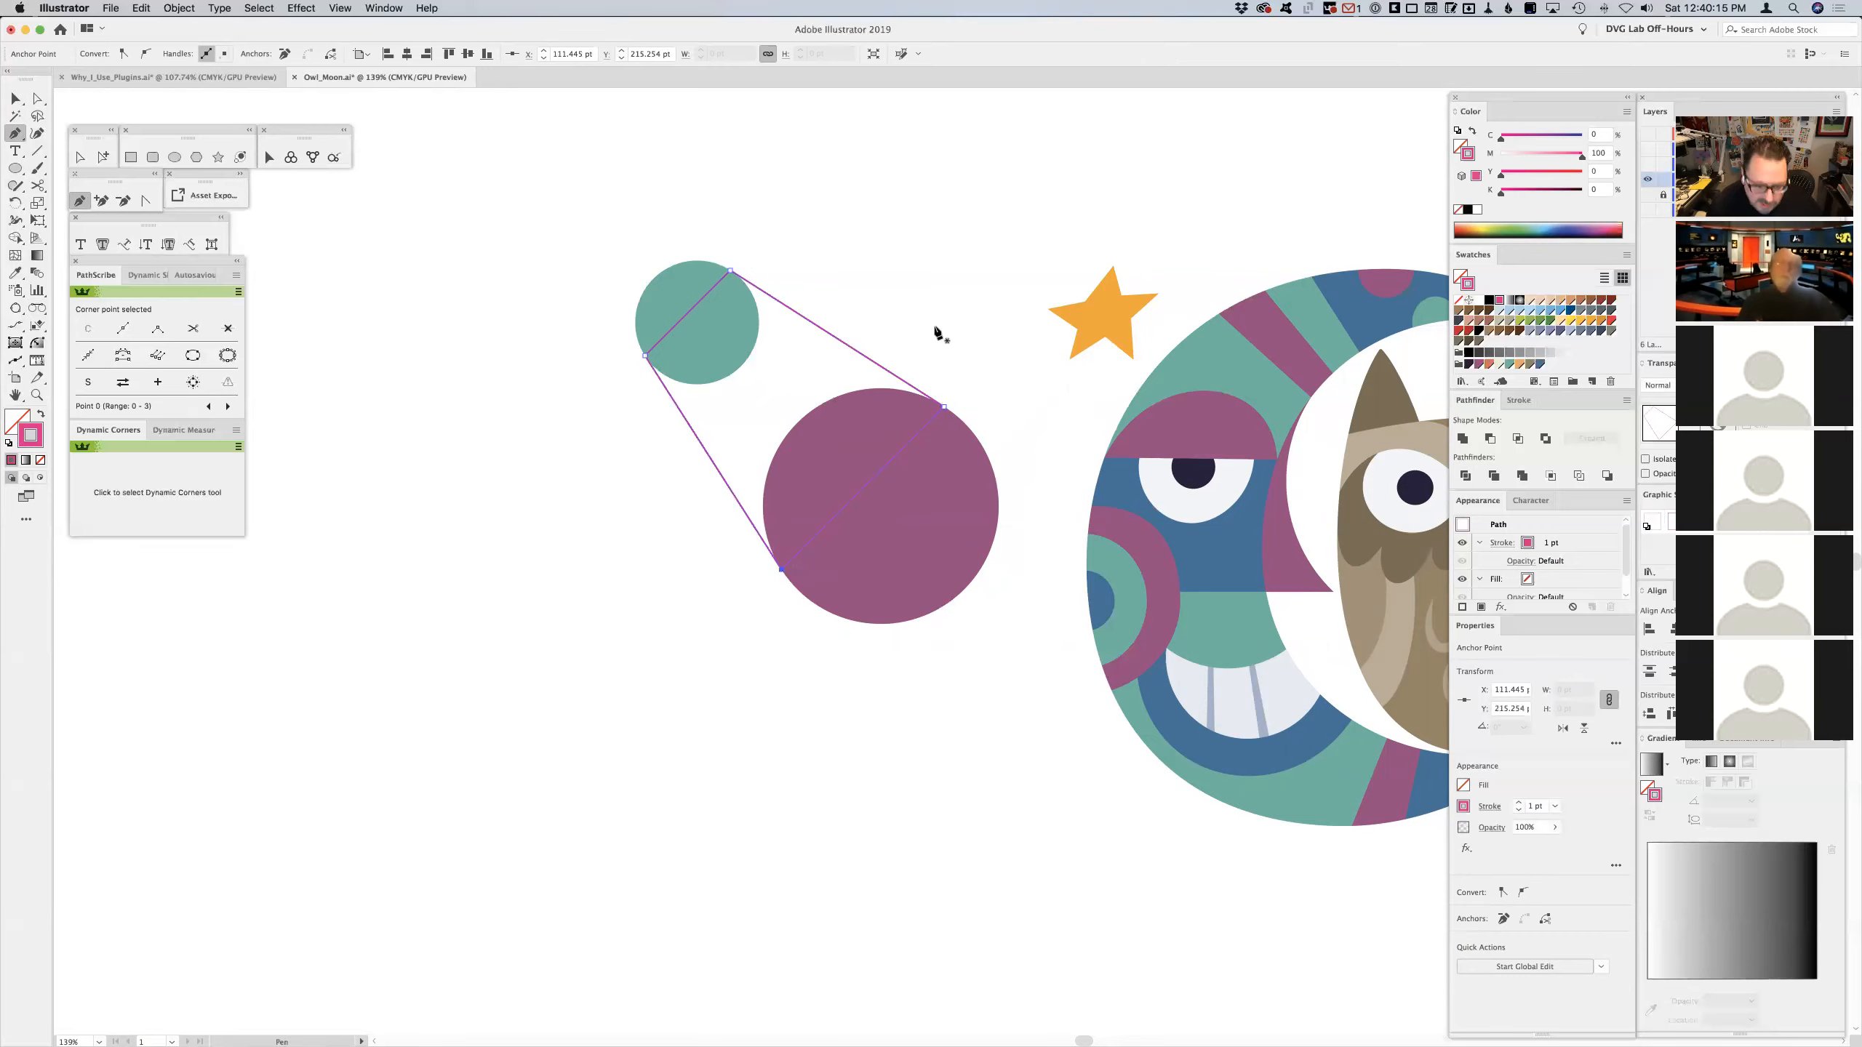
- Fill both circles and the connecting shape with the large circle's purple using the Eyedropper, replacing the magenta stroke
key("v")
left_click_drag(884, 248, 695, 517)
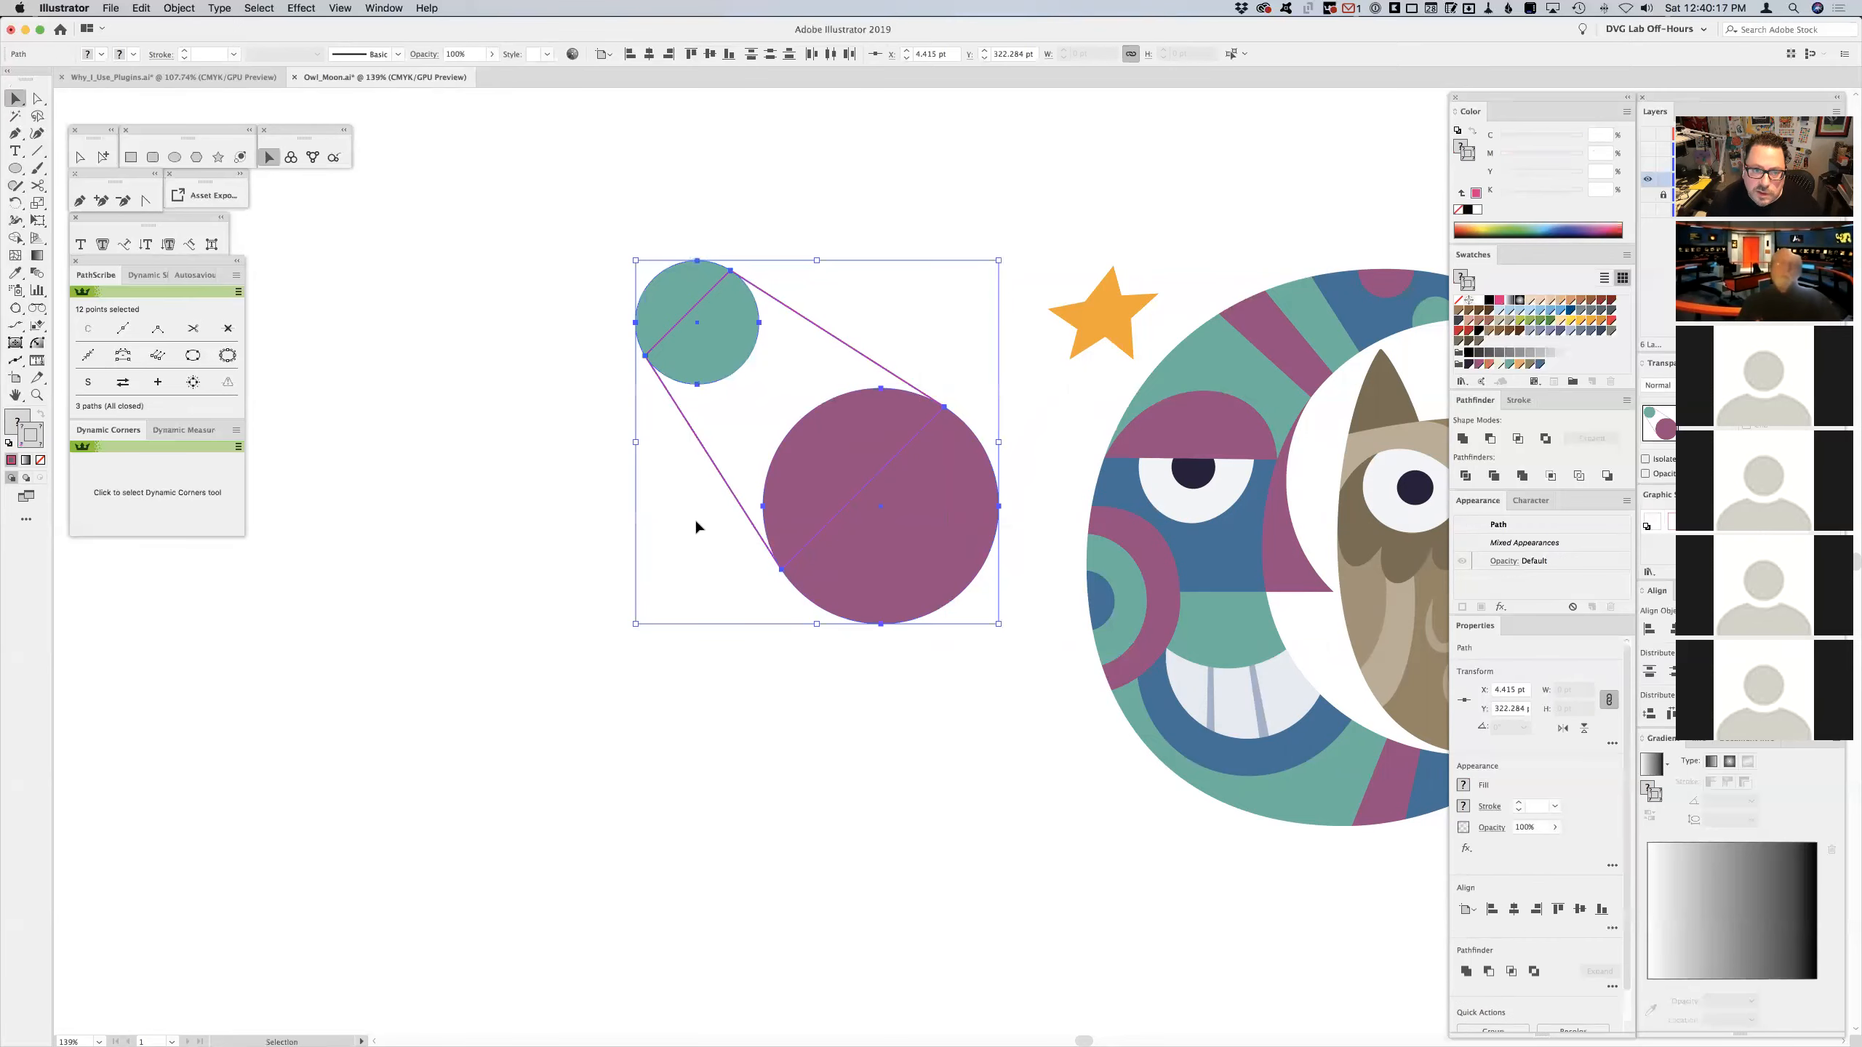
key("i")
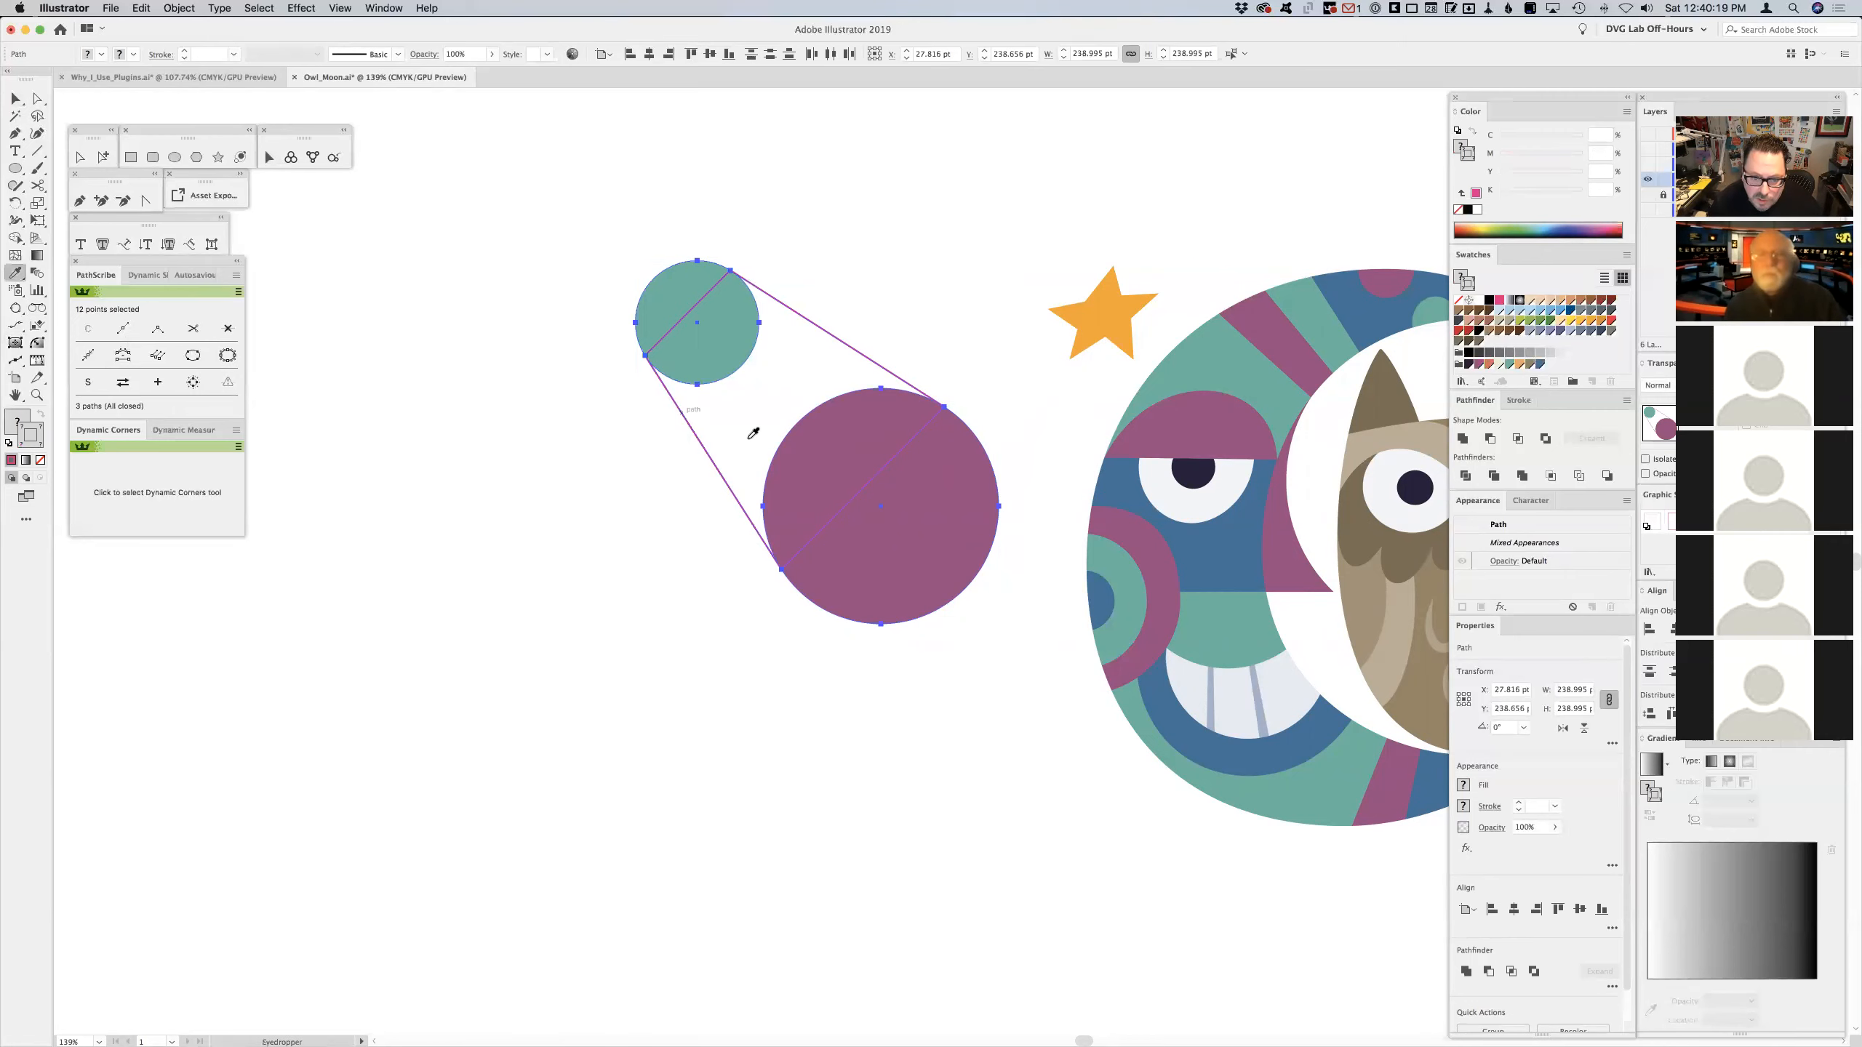
left_click(843, 411)
key("super+shift+a")
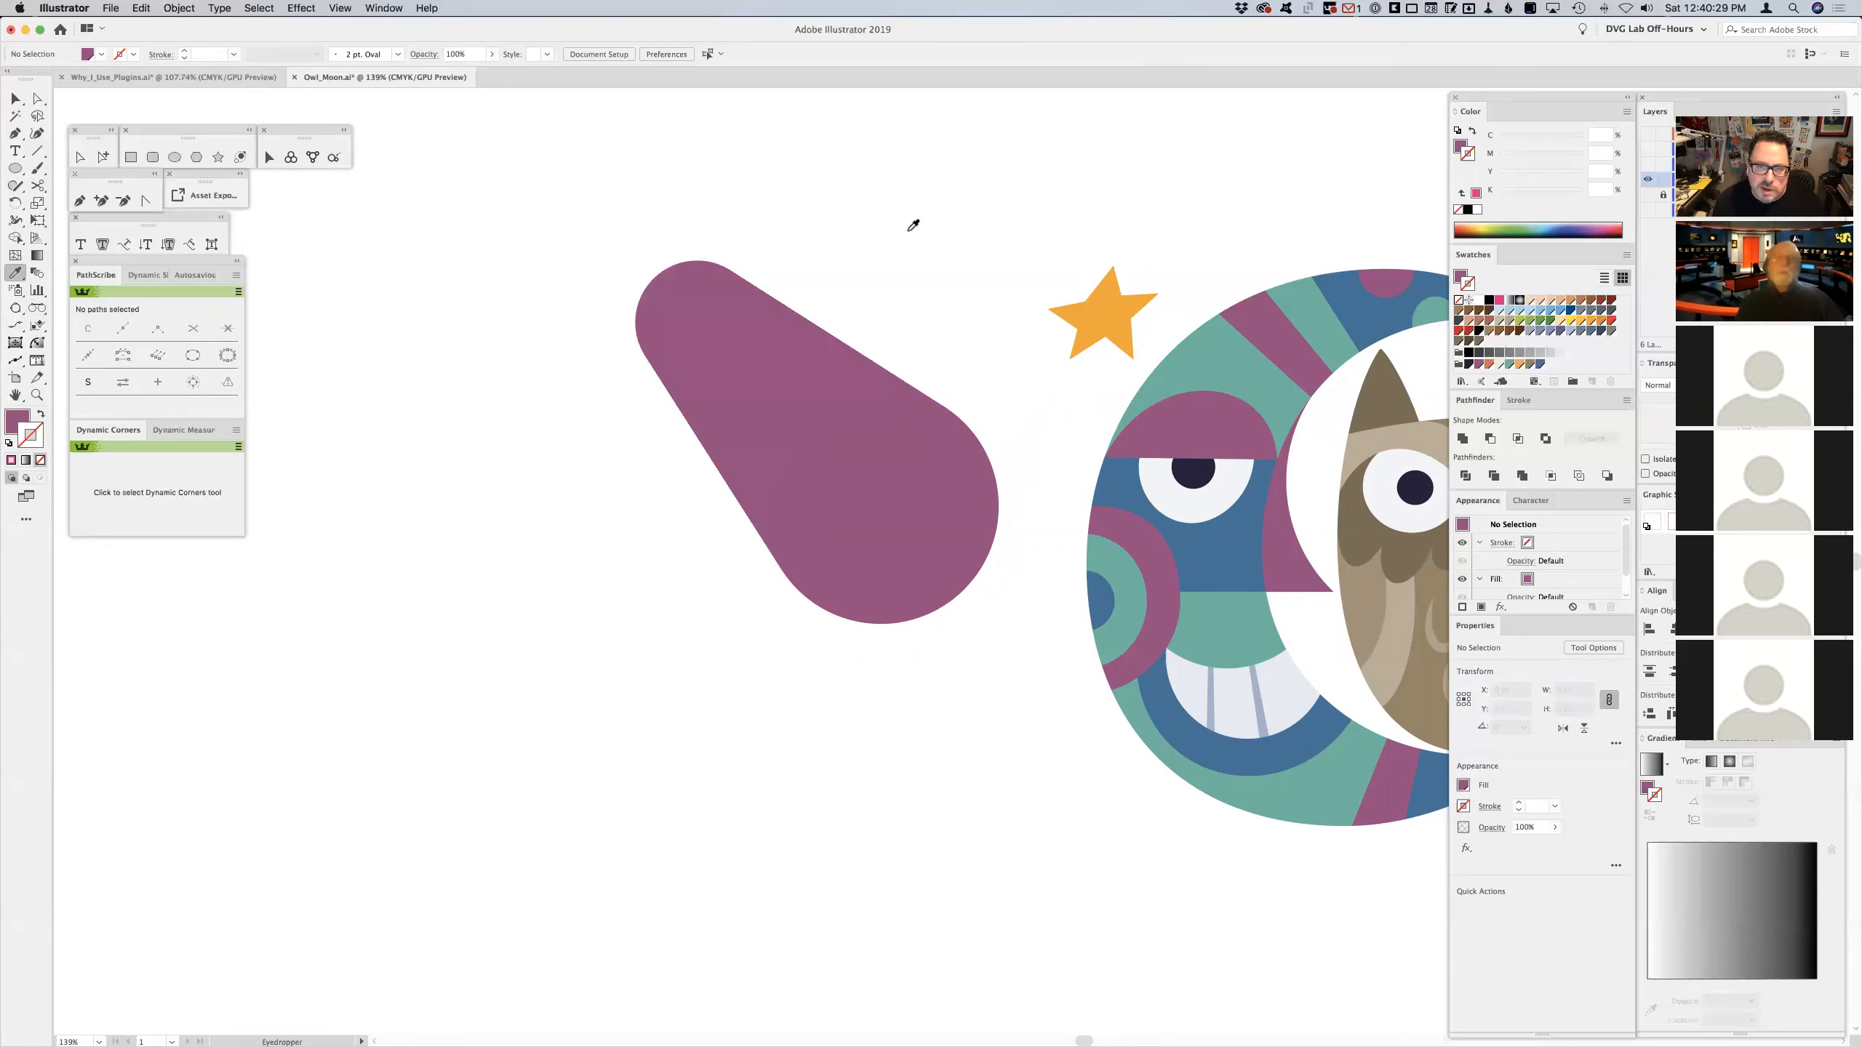
- Delete the two purple circles and the shape connecting them beside the moon illustration
key("v")
left_click_drag(910, 227, 631, 247)
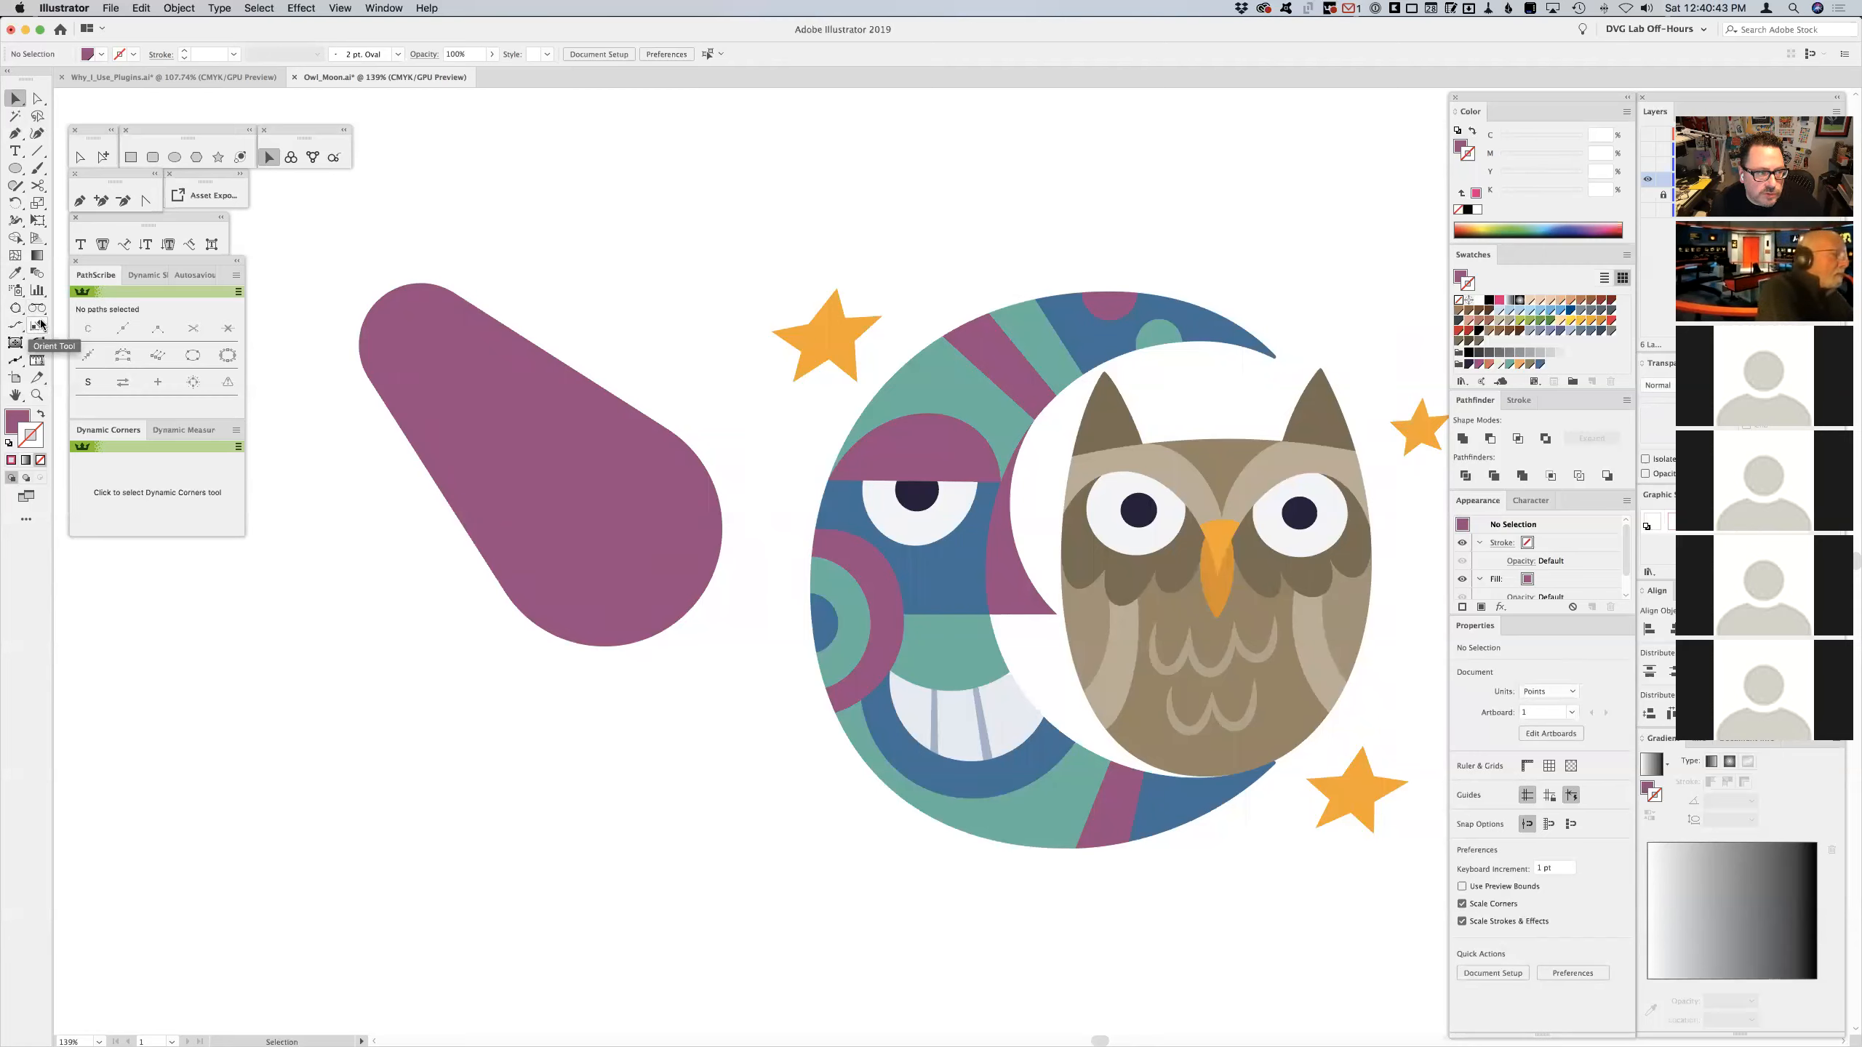
key("space")
left_click_drag(499, 356, 843, 256)
left_click_drag(930, 338, 471, 484)
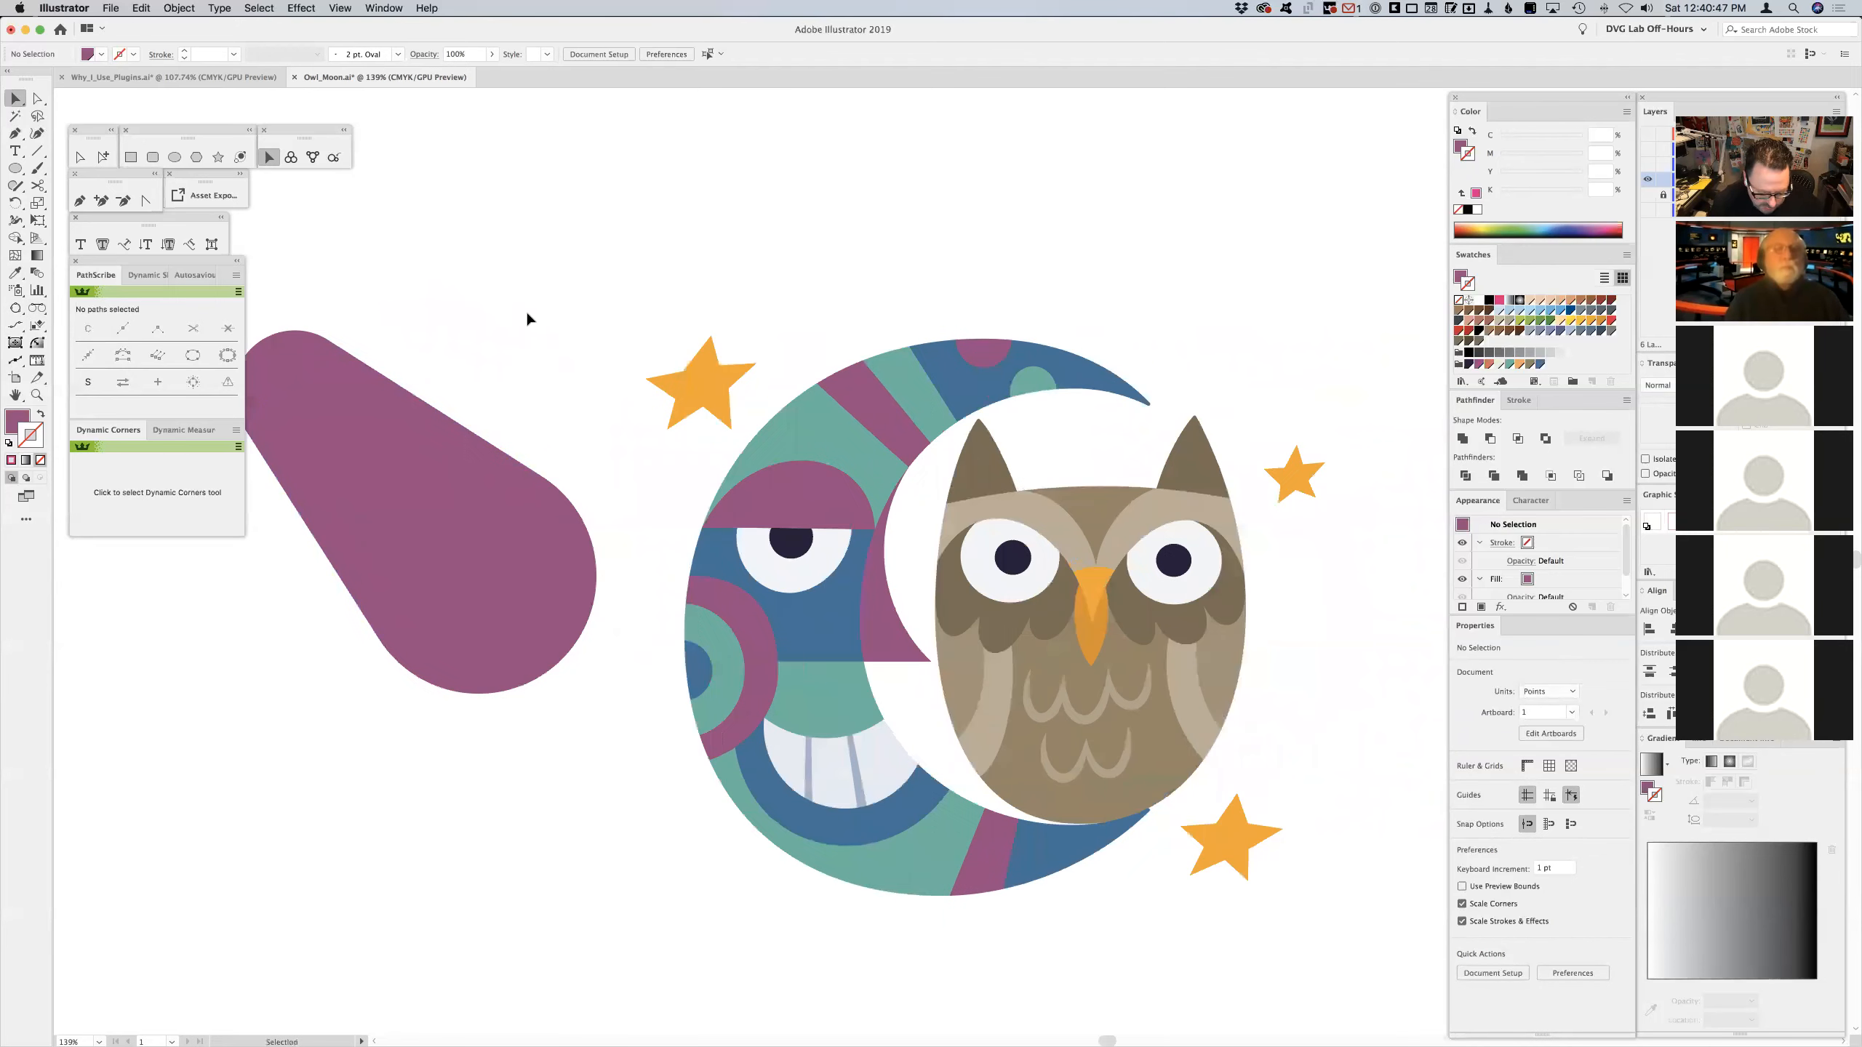
left_click_drag(530, 244, 244, 745)
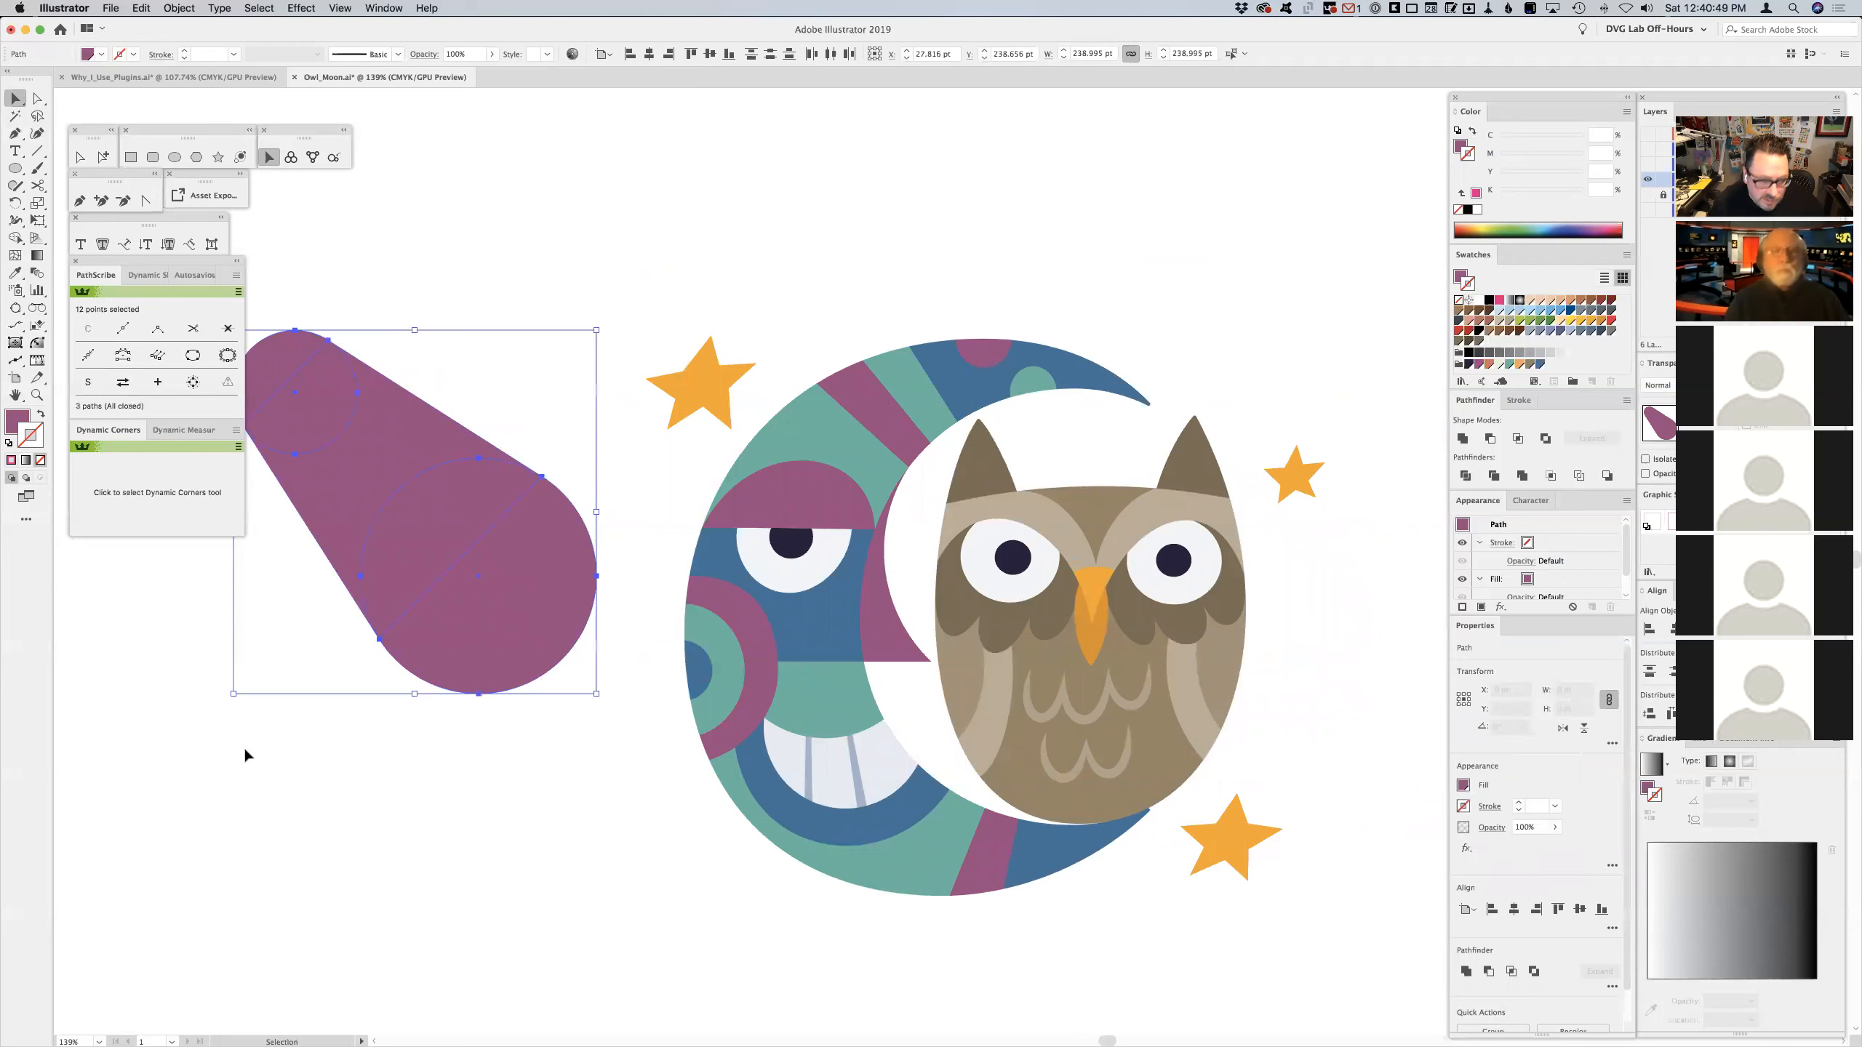
key("Delete")
- Try rotating the orange star beside the moon's upper curve, and undo the rotation
left_click(680, 382)
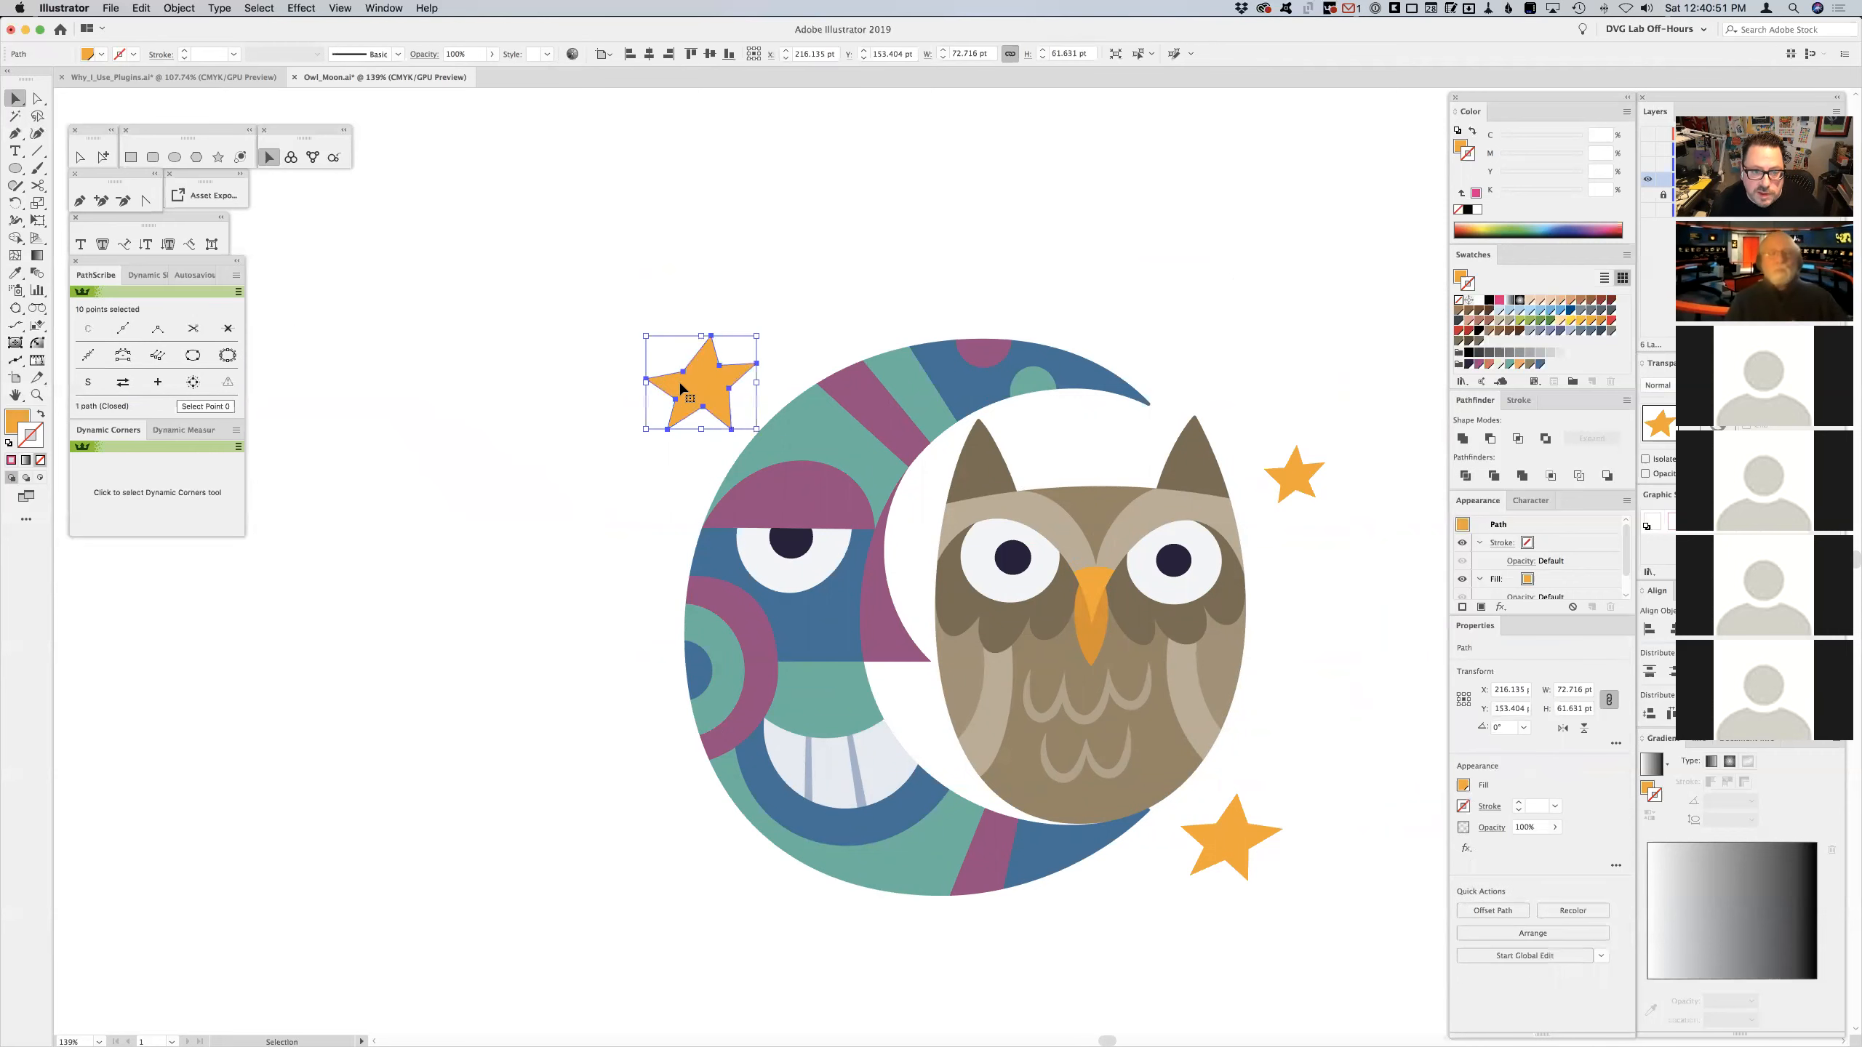
left_click_drag(764, 343, 957, 219)
key("space")
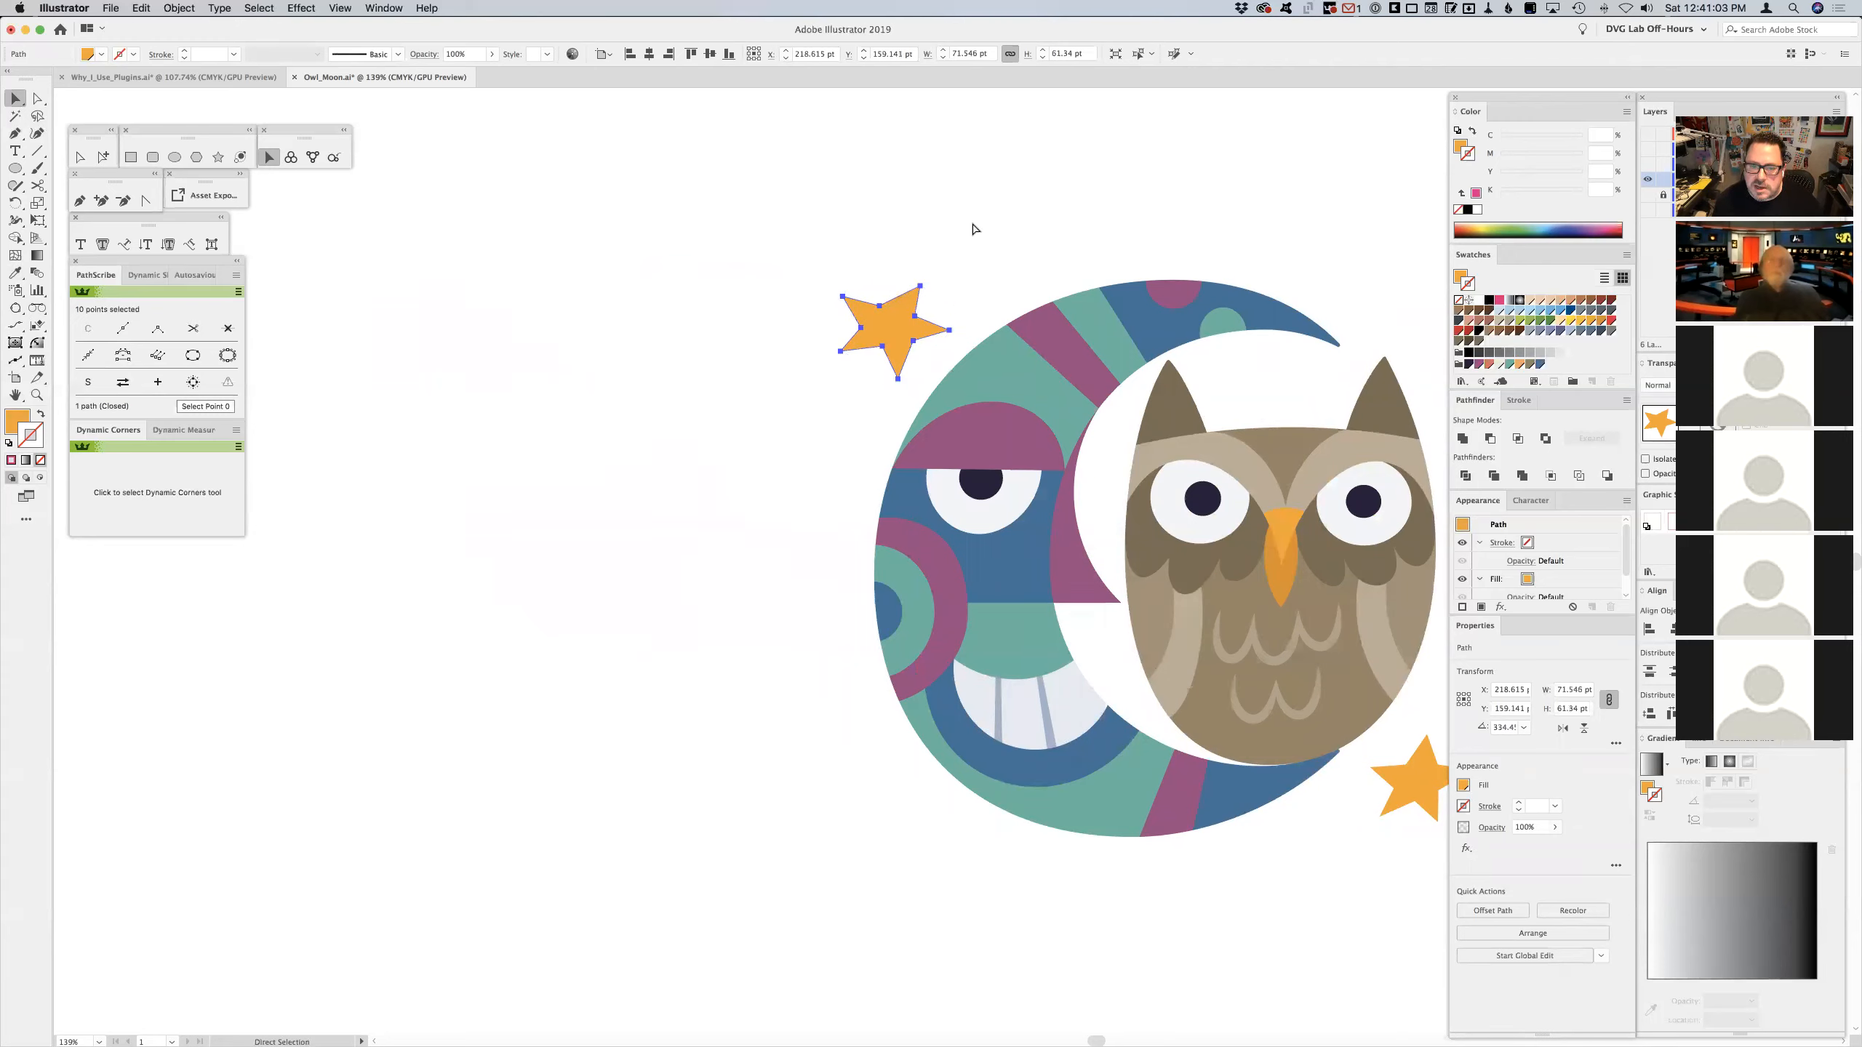
key("super+z")
left_click(781, 255)
scroll(779, 252, "left", 5)
key("m")
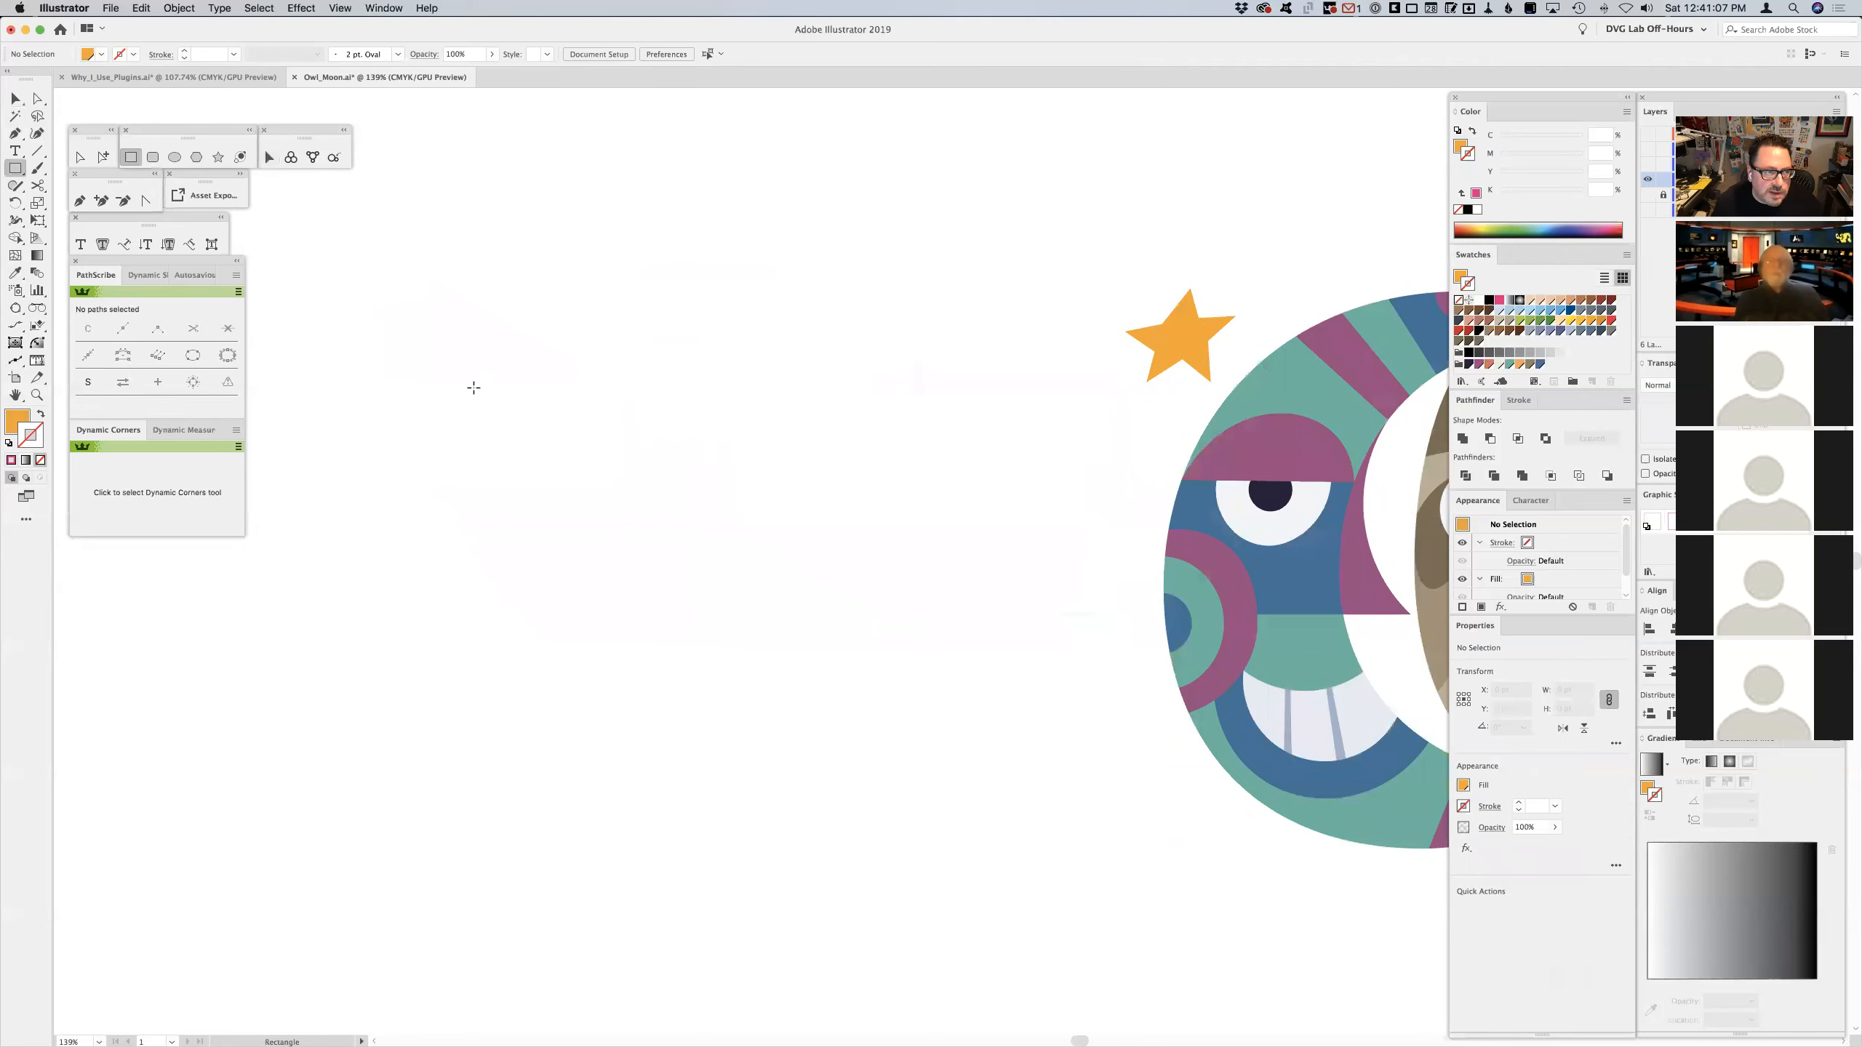
- In the Why_I_Use_Plugins.ai document, rotate the RN shield group clockwise and try to straighten it by eye
left_click(248, 73)
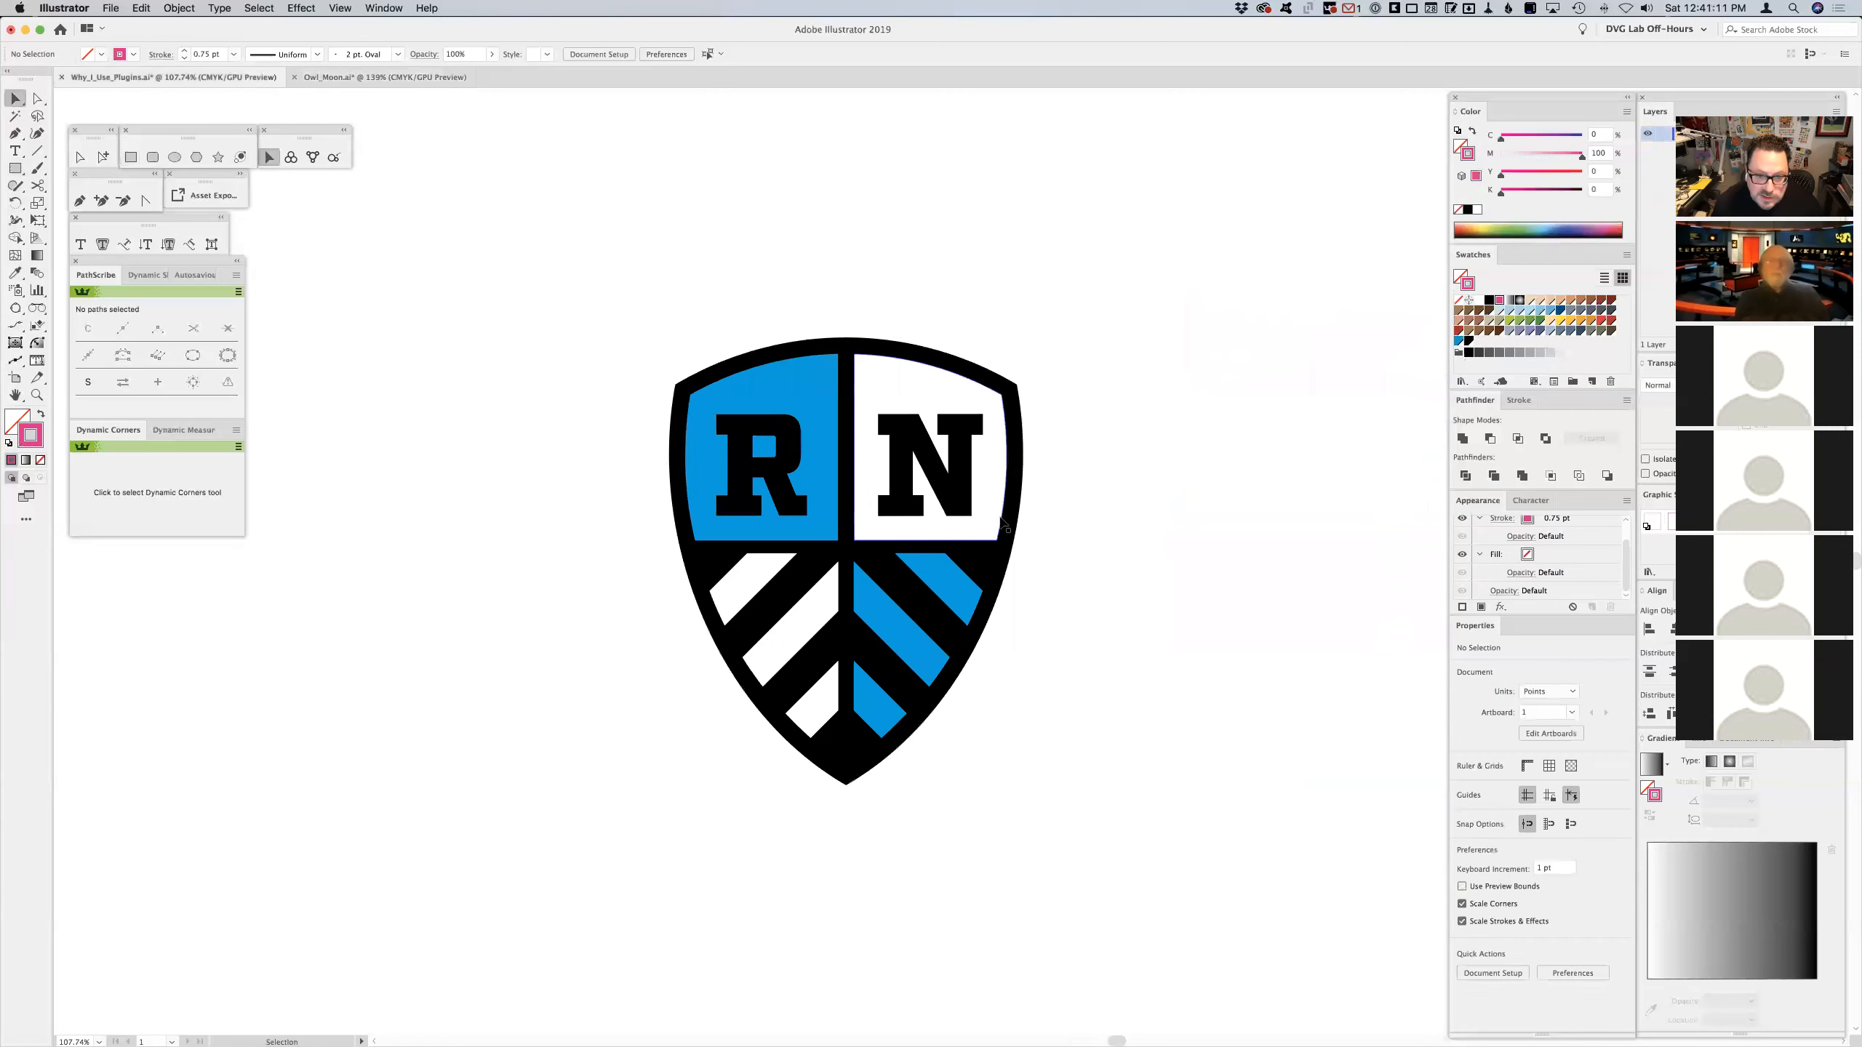
key("a")
left_click_drag(680, 357, 1163, 860)
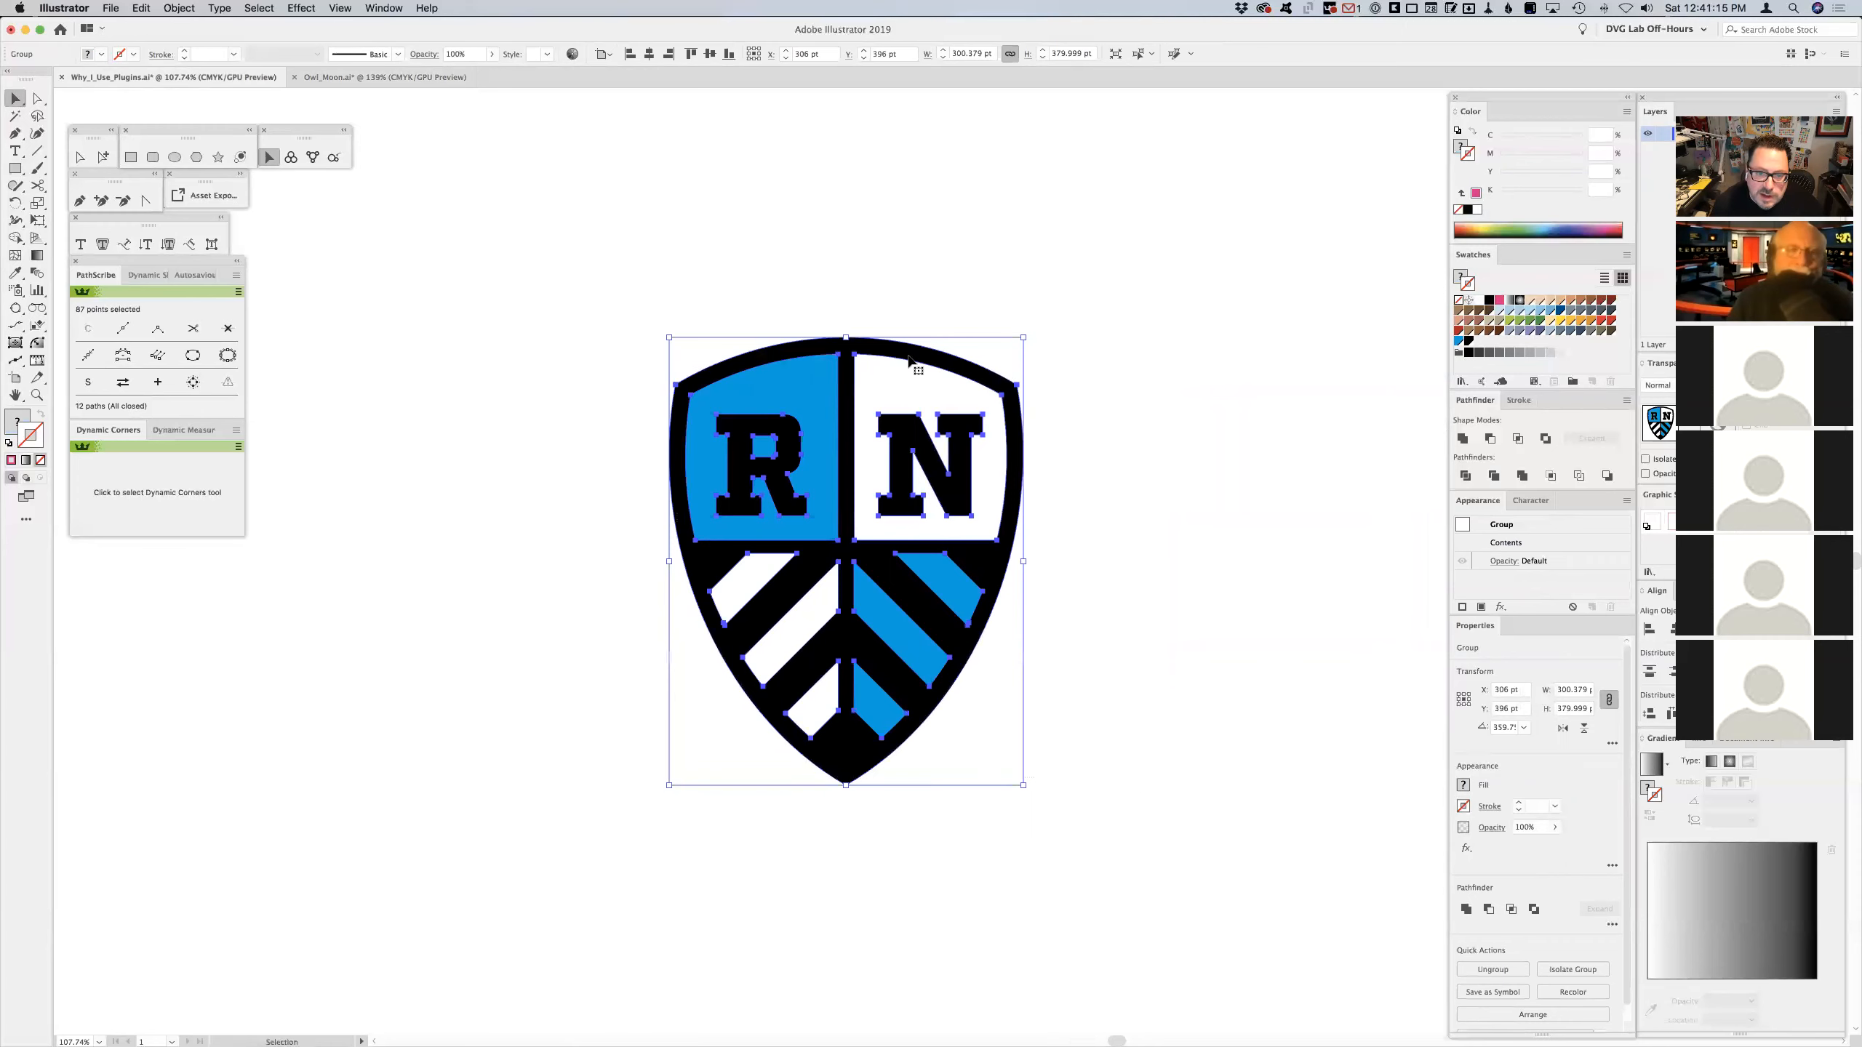
left_click_drag(850, 329, 1063, 418)
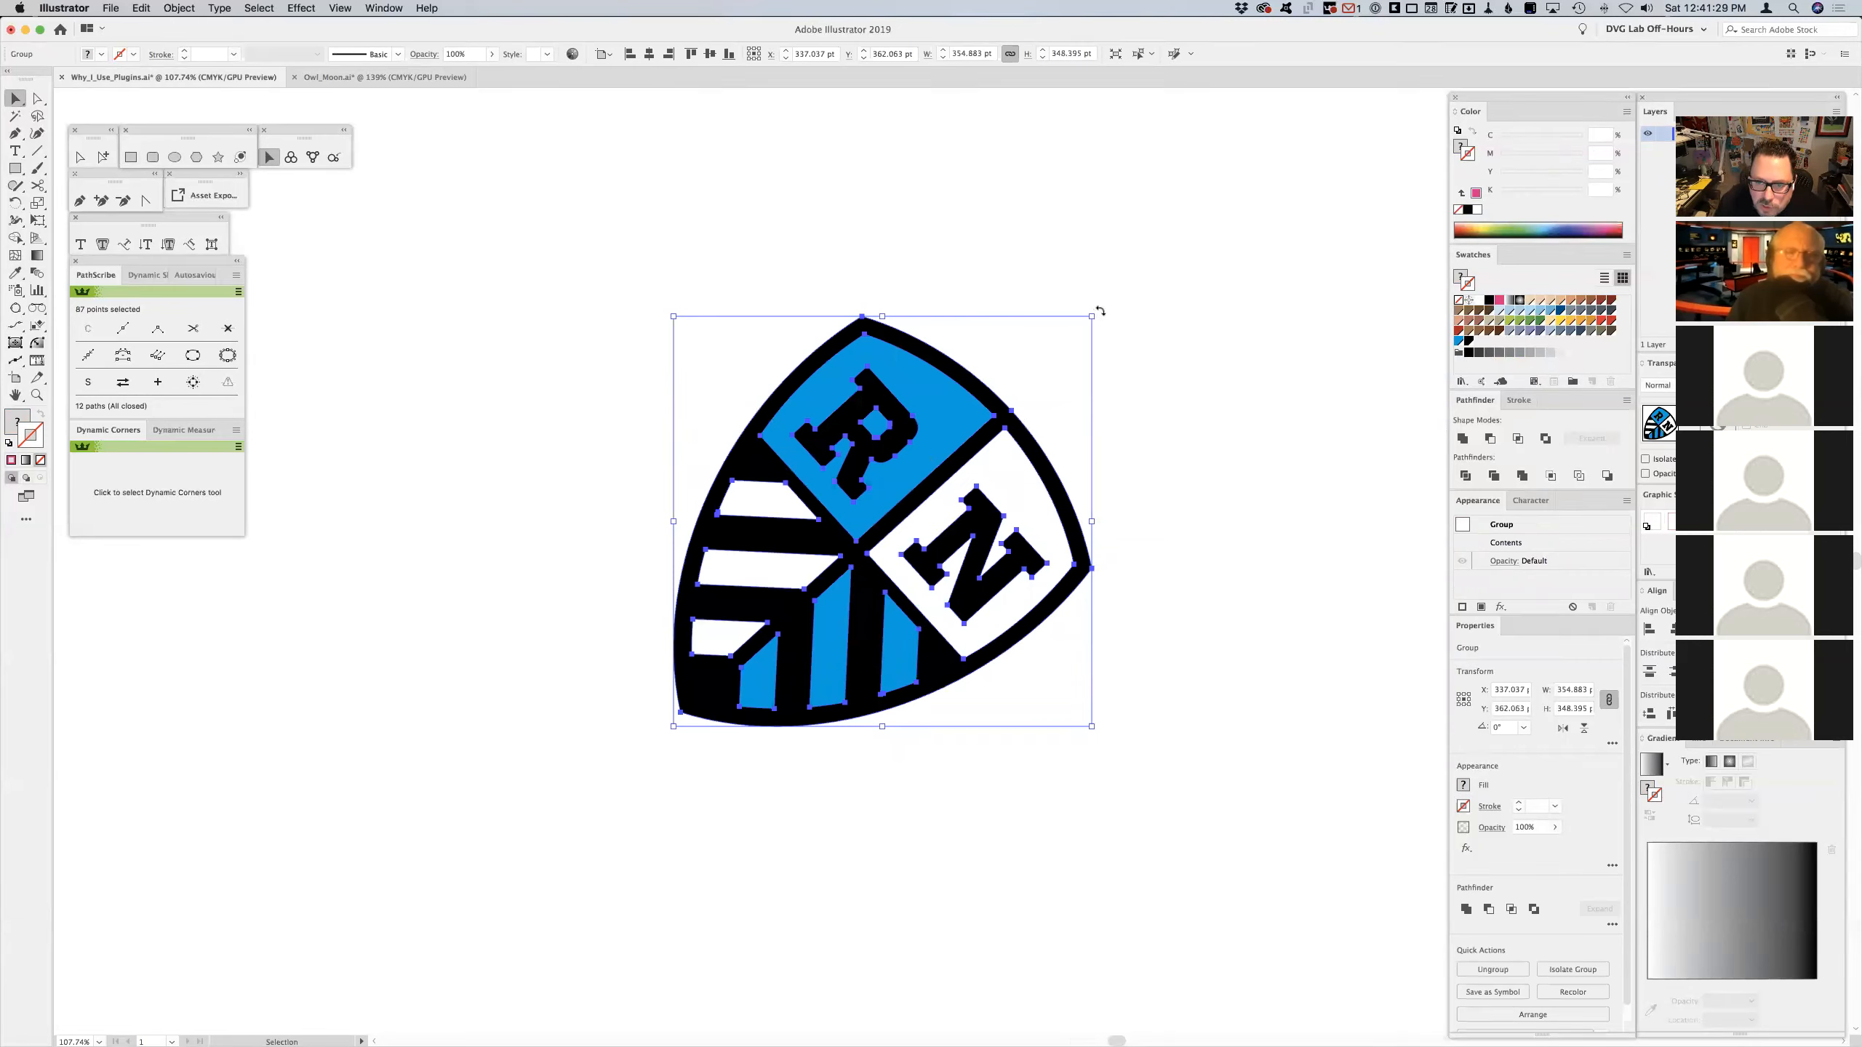
left_click_drag(1100, 311, 873, 266)
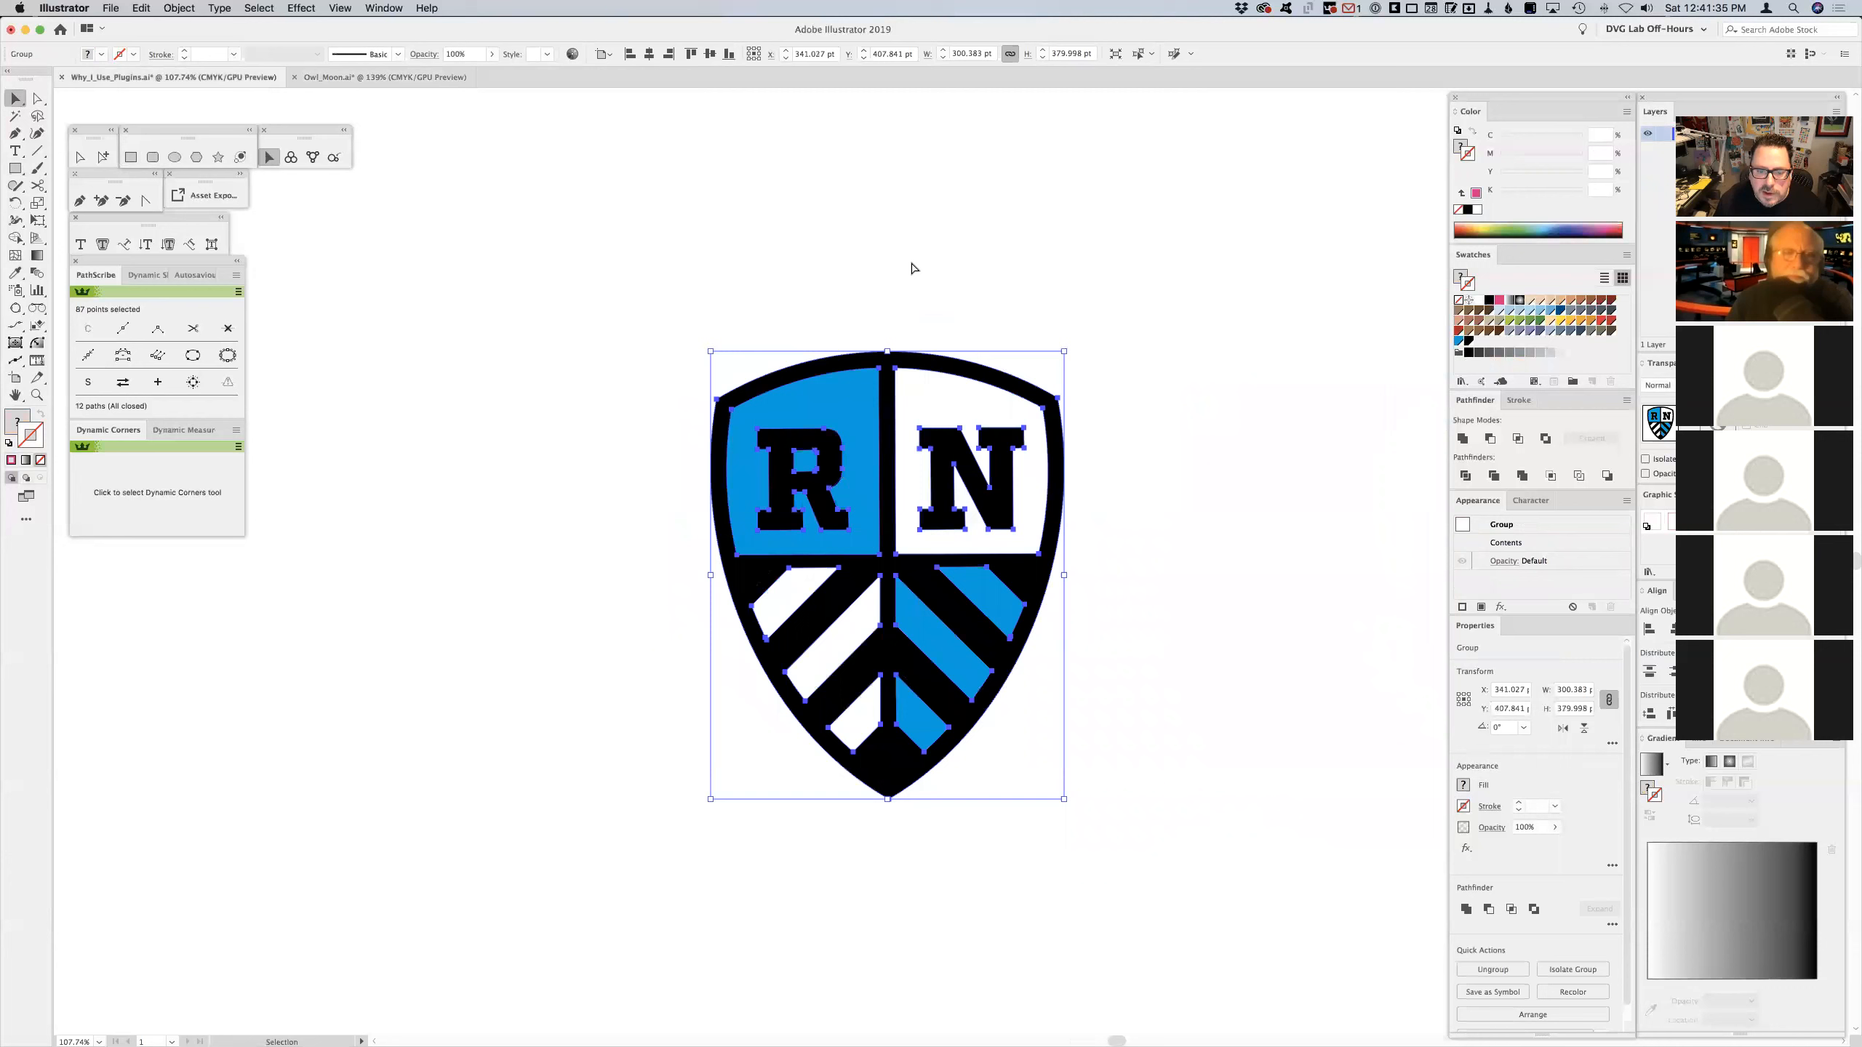
- Straighten the tilted RN shield with the Orient tool, using the lower edge of its blue panel as reference
left_click(38, 329)
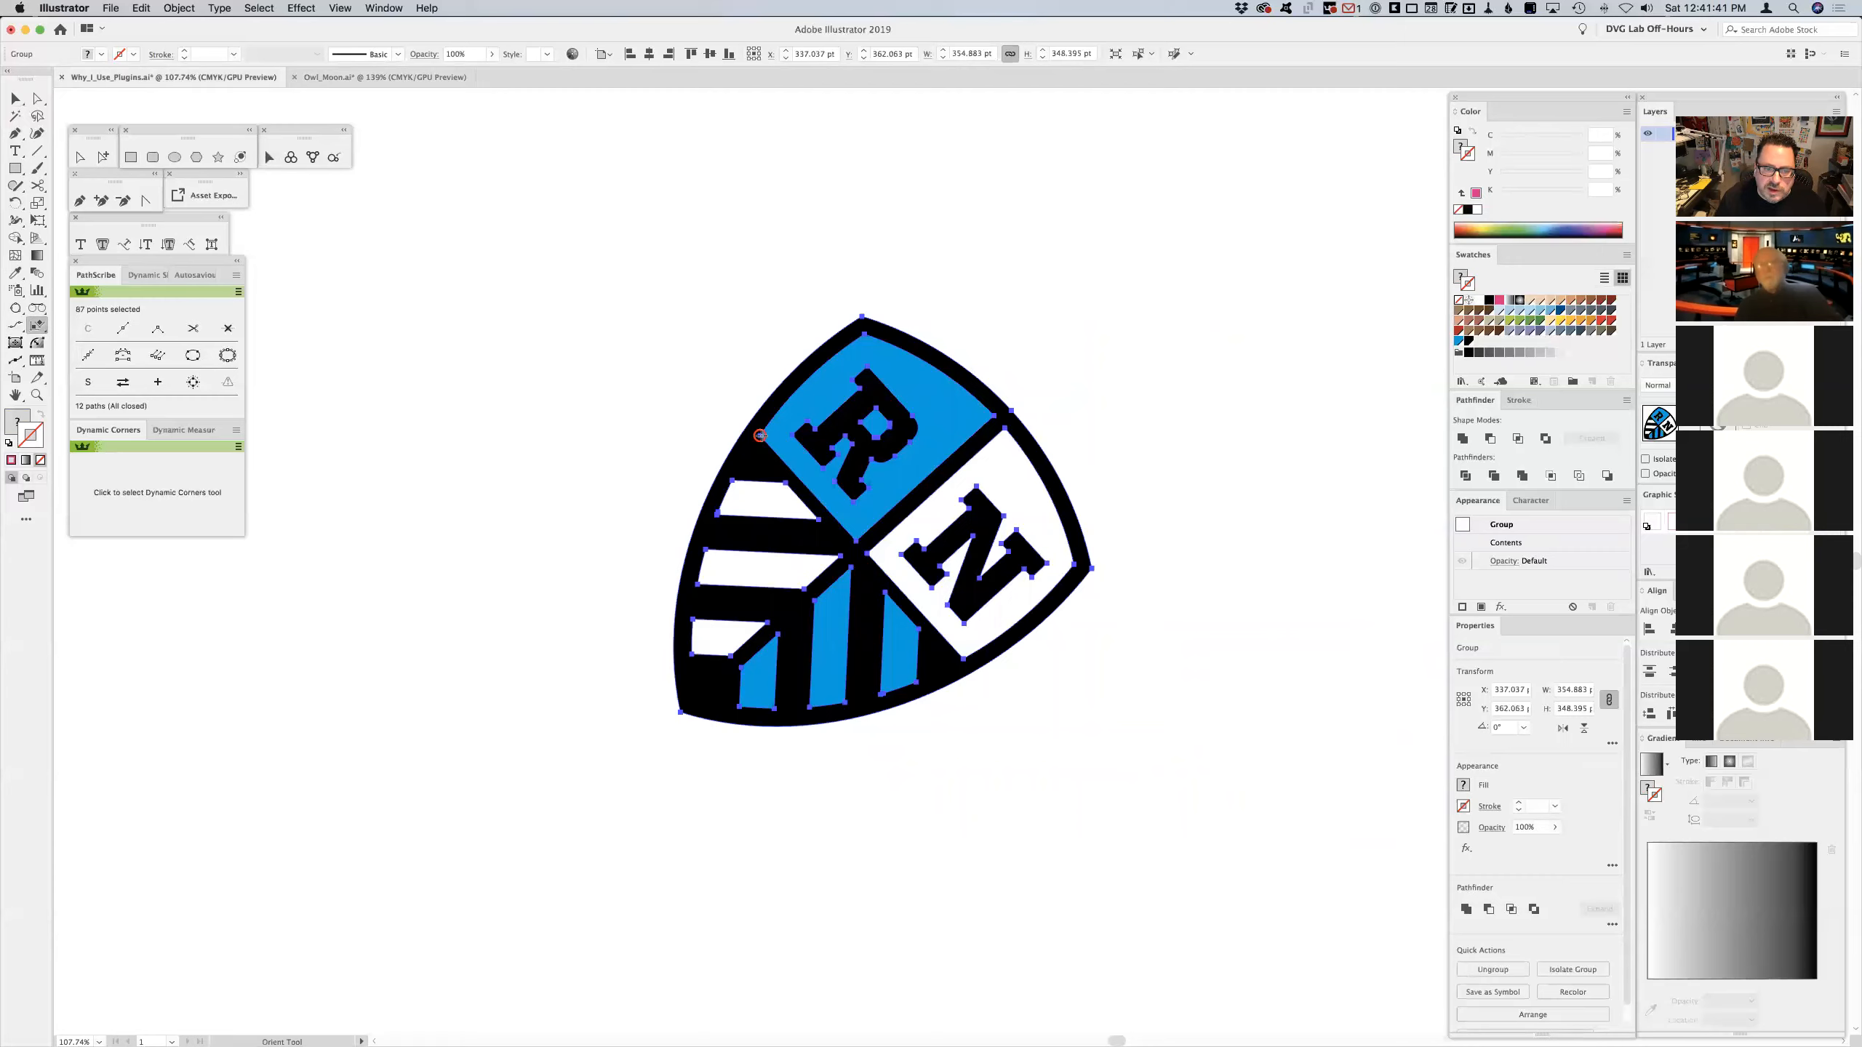
mouse_move(760, 436)
left_mouse_down()
mouse_move(856, 540)
mouse_move(895, 410)
left_mouse_up()
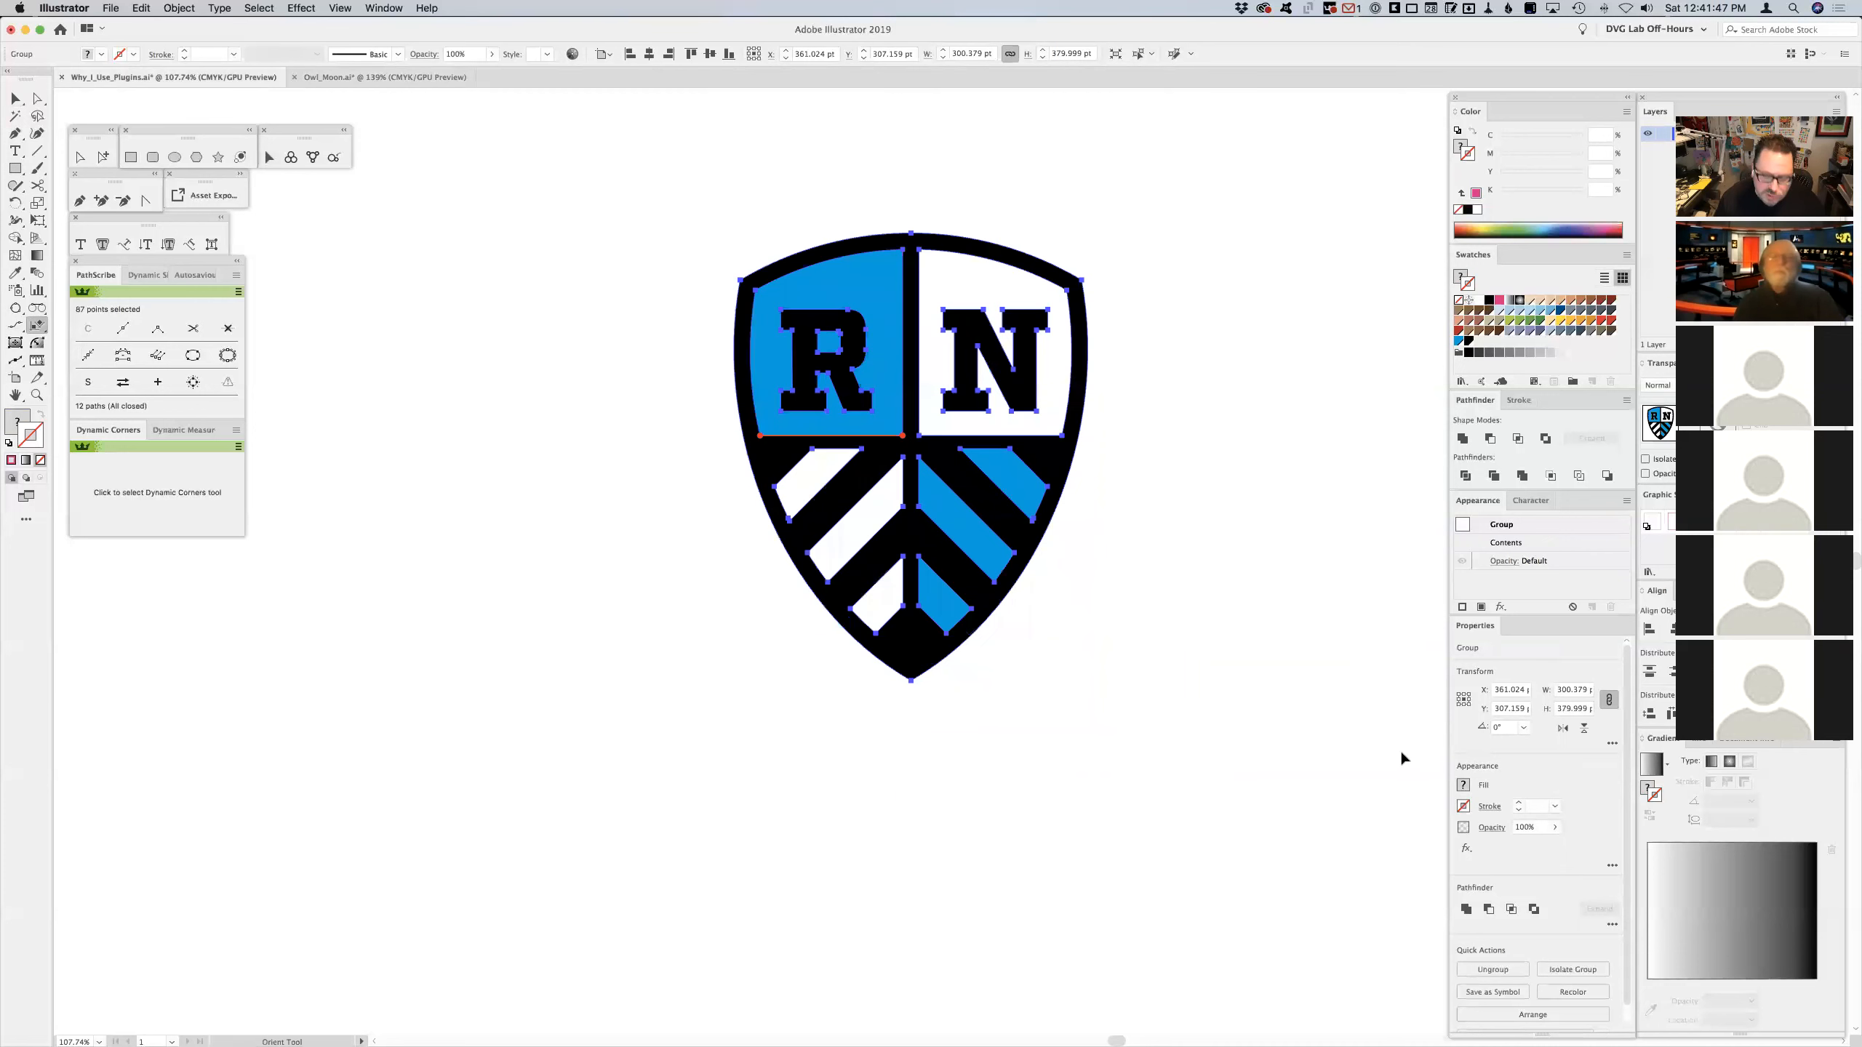
key("v")
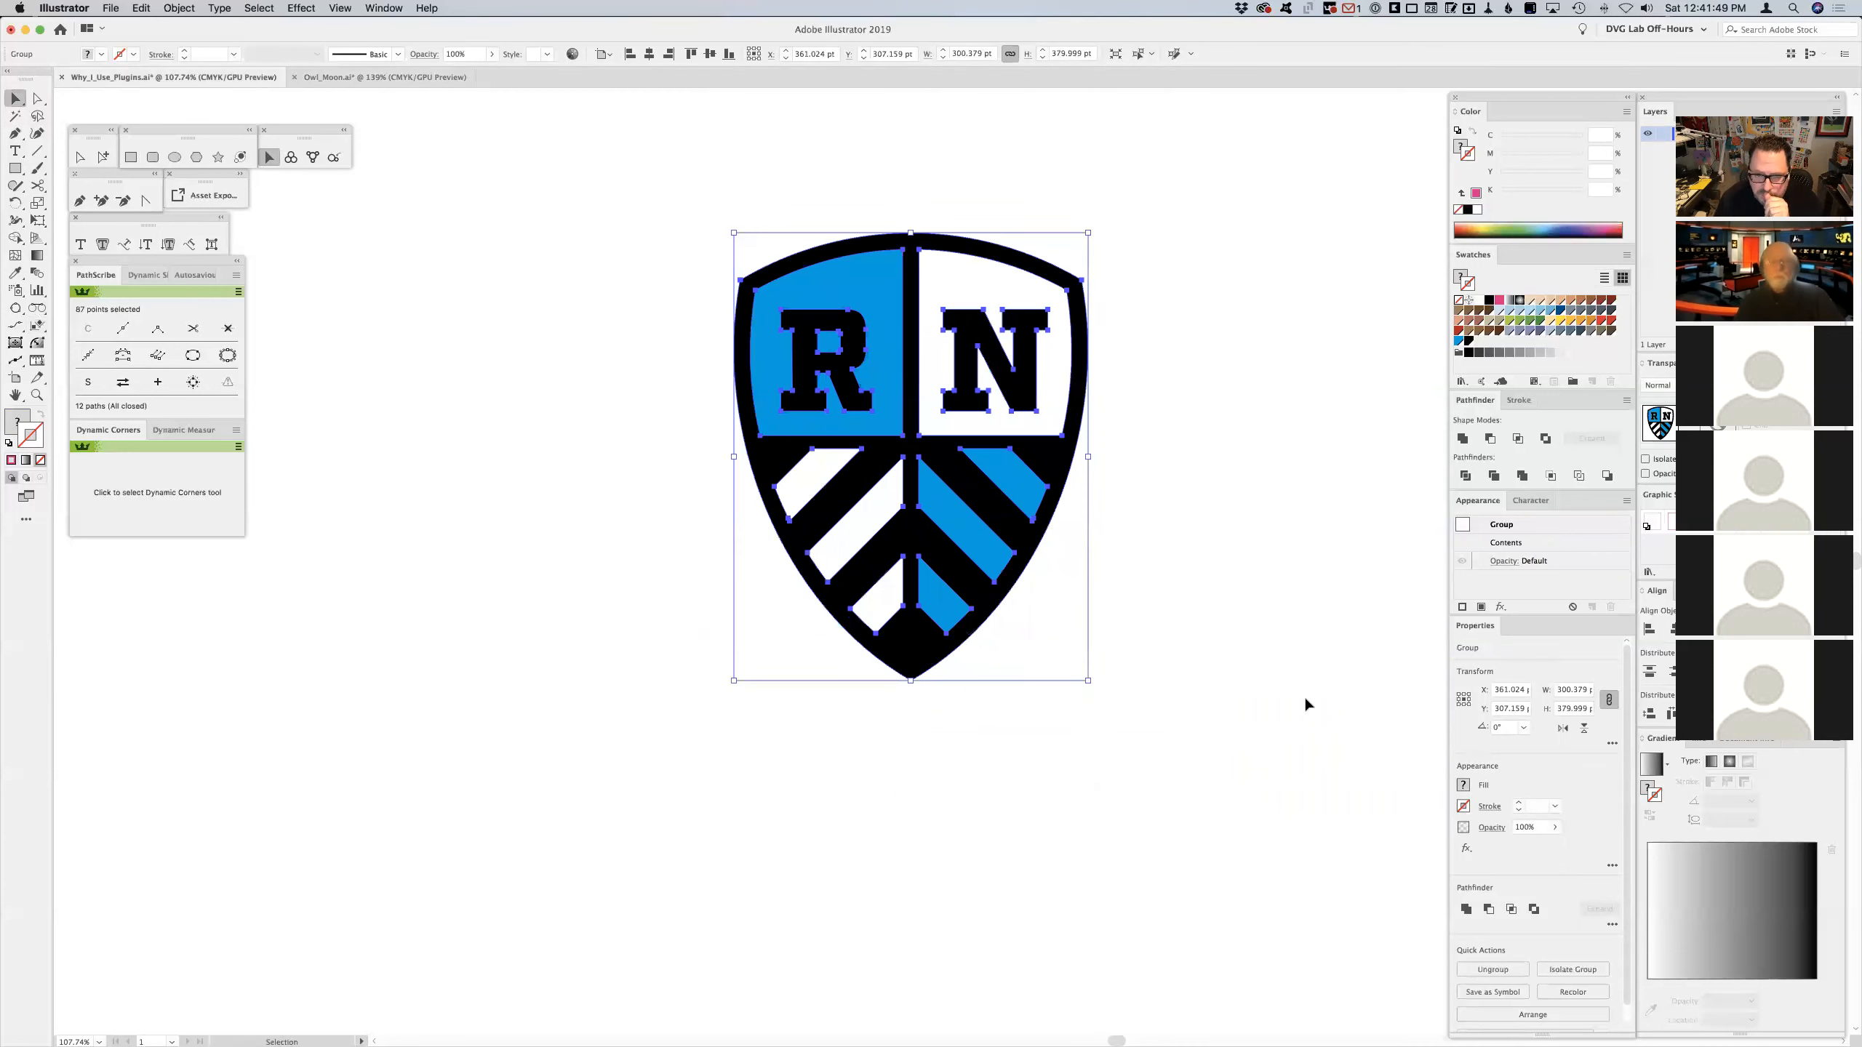
left_click(1305, 697)
- Rotate the RN shield clockwise and straighten it with the Orient tool from the blue panel's inner vertical edge
left_click(1063, 294)
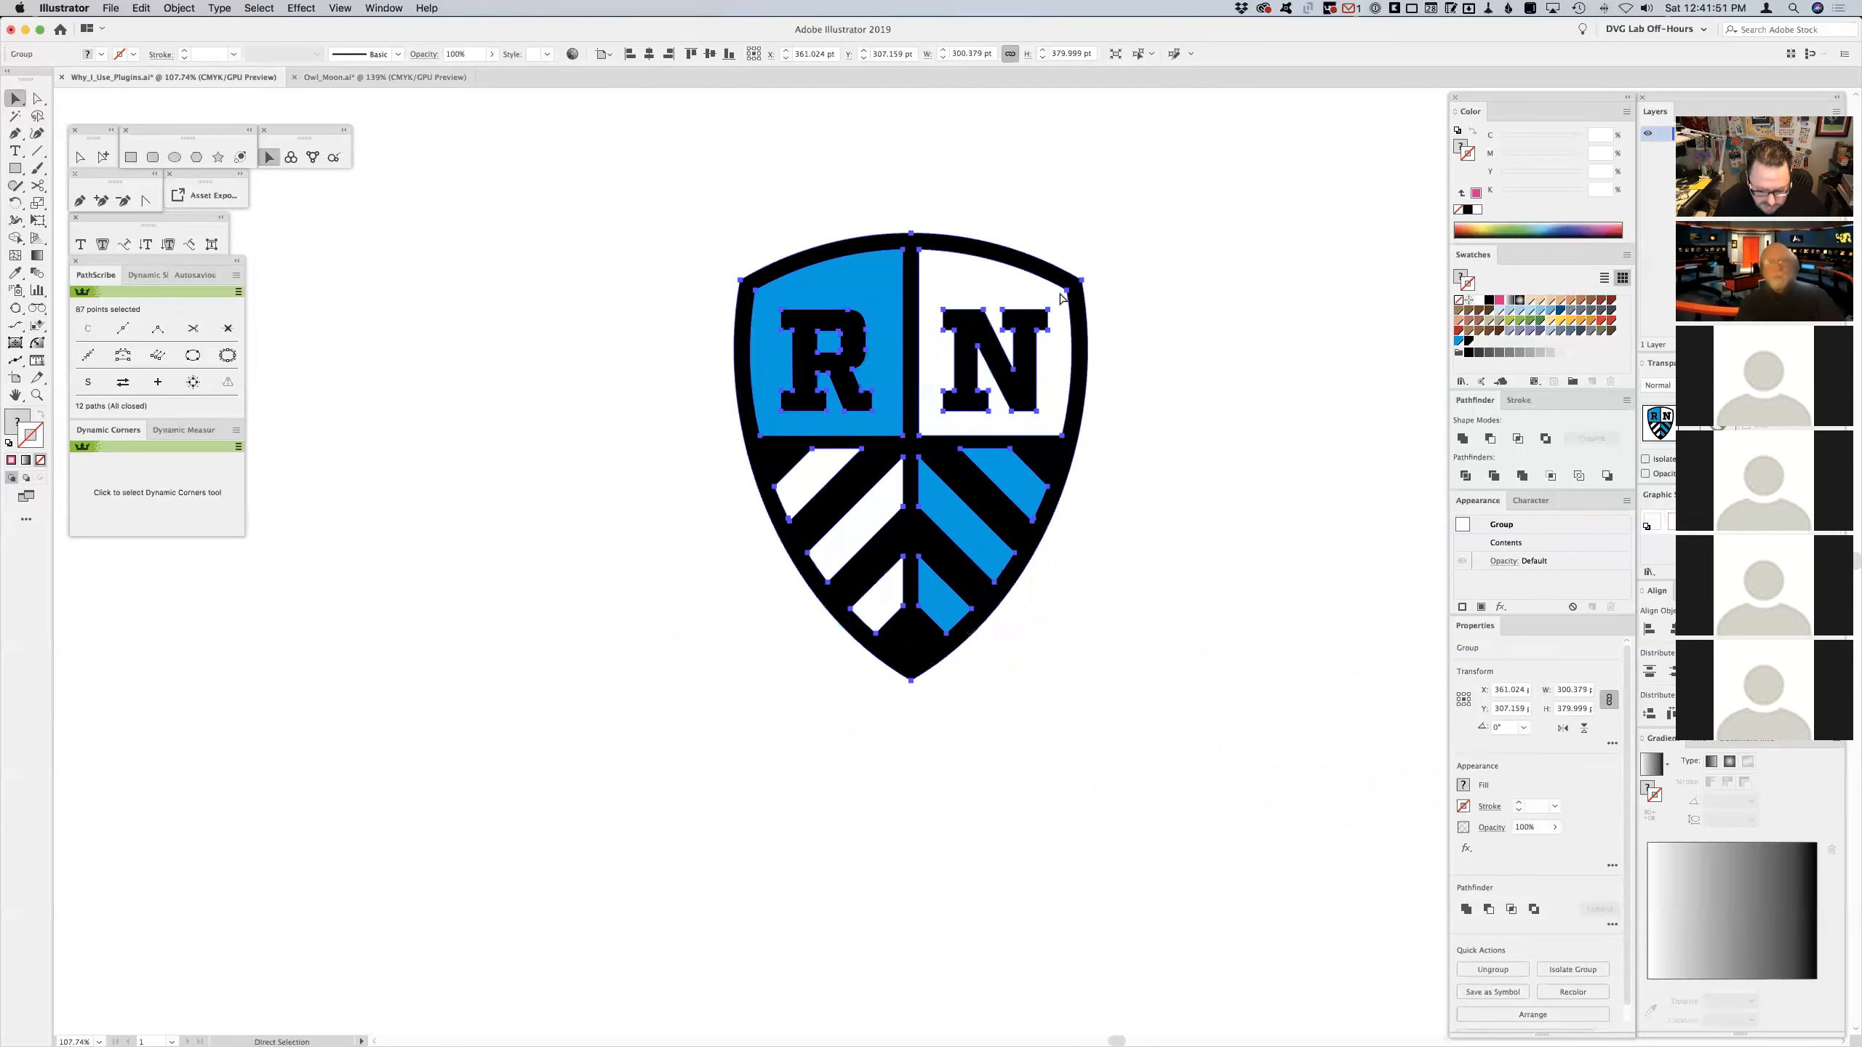
left_click_drag(1095, 223, 1199, 336)
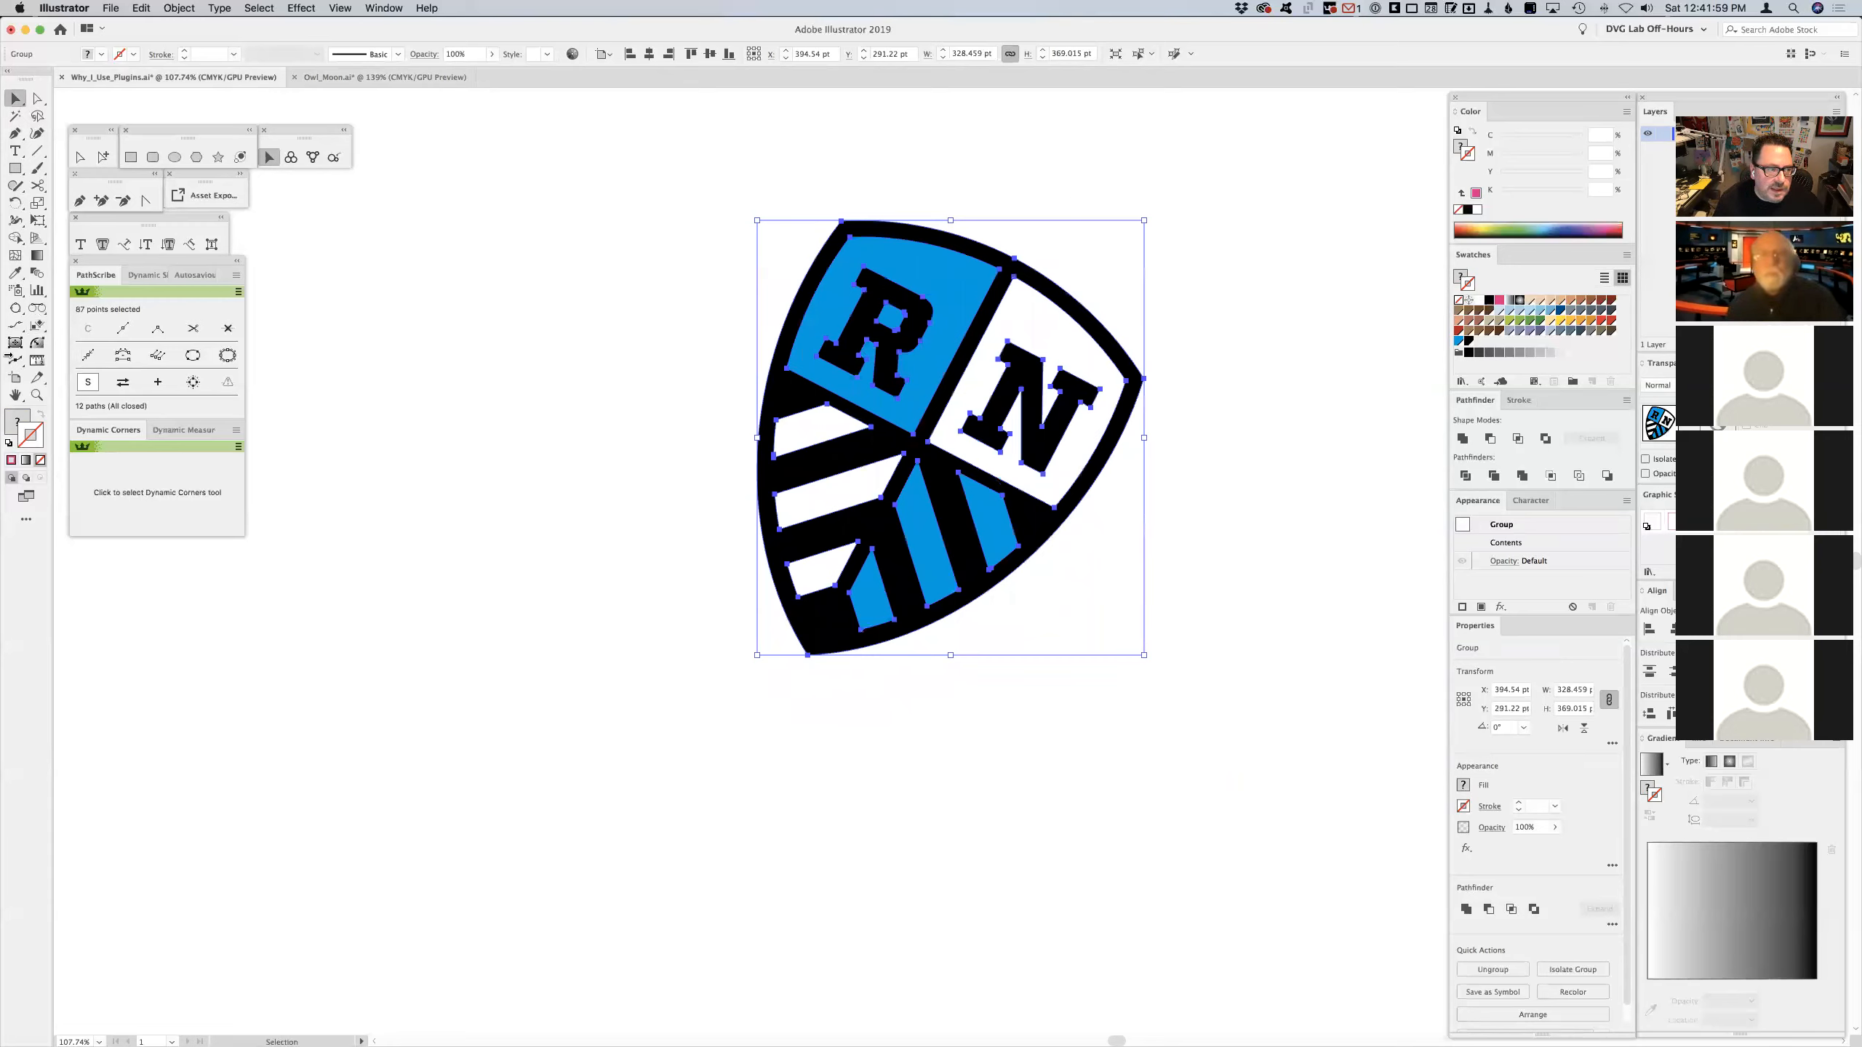
left_click(36, 325)
left_click_drag(913, 434, 999, 269)
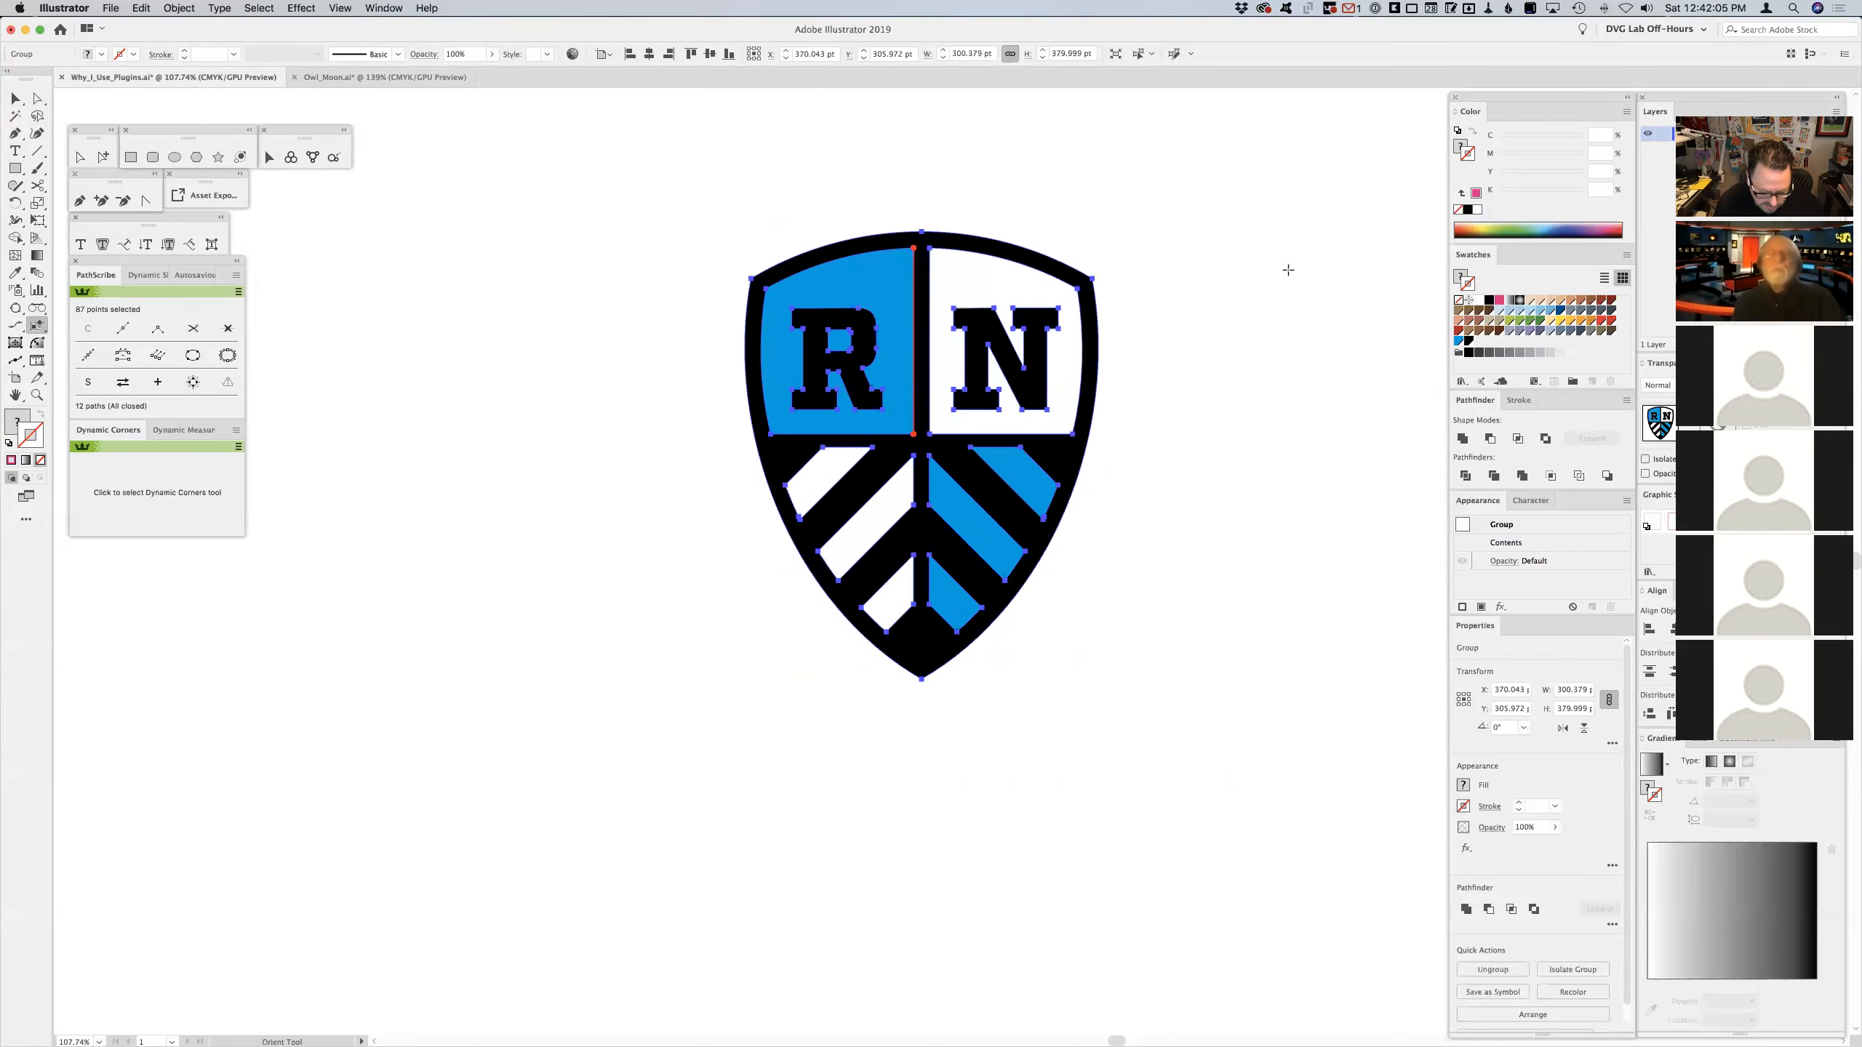
key("v")
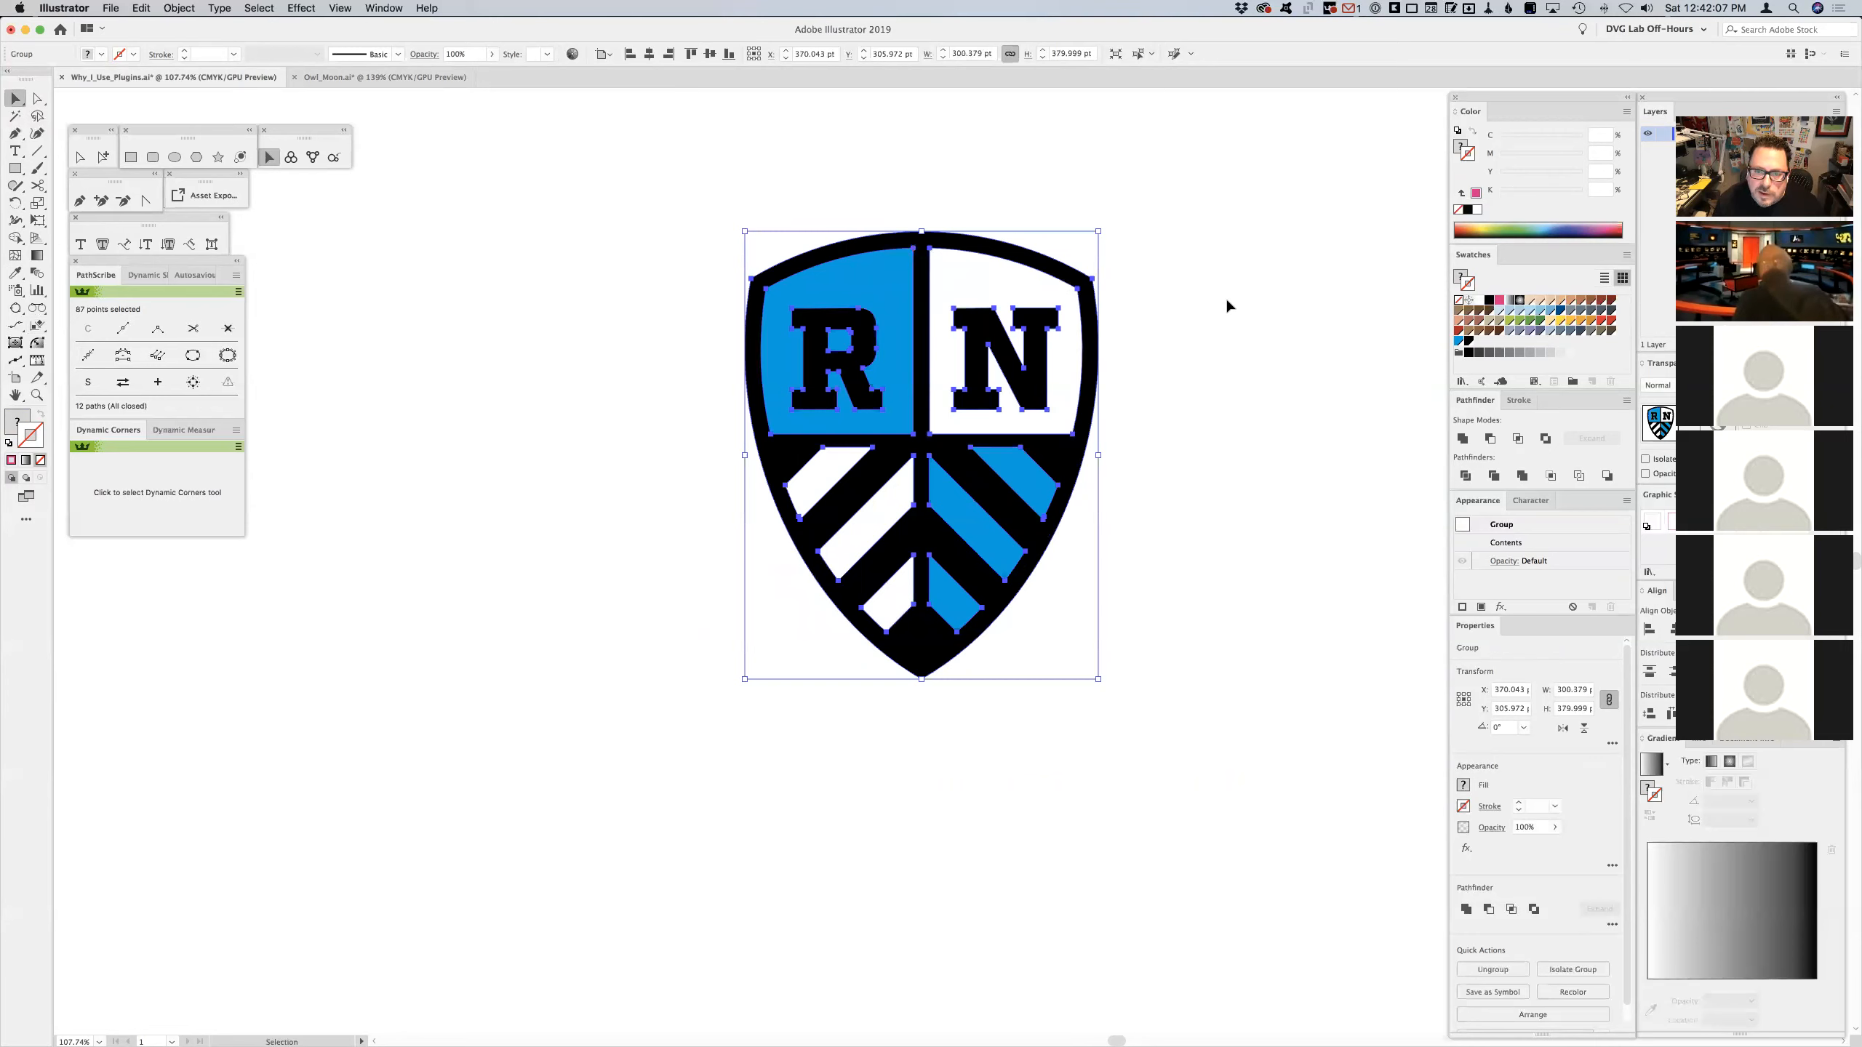
left_click(1226, 296)
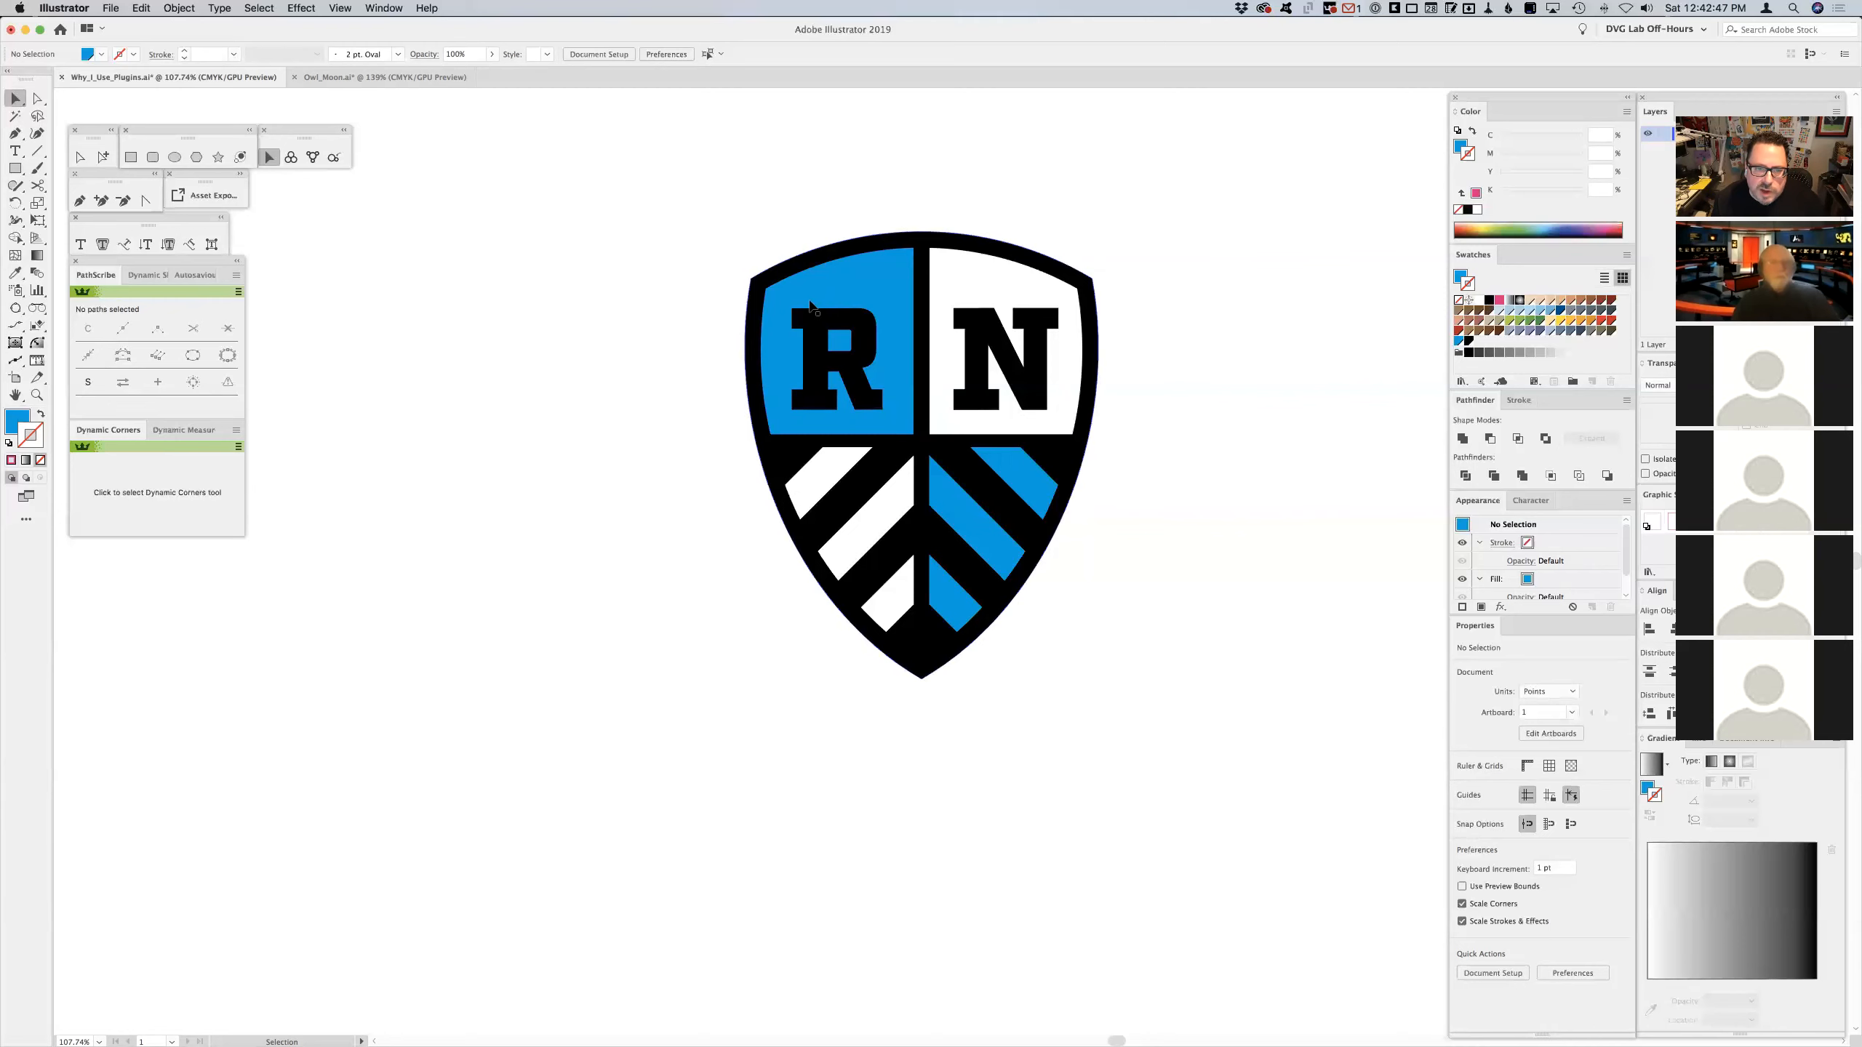
- Draw a rectangle about 310 x 349 pt in the empty space beside the shield, with a yellow fill and no stroke
left_click(856, 300)
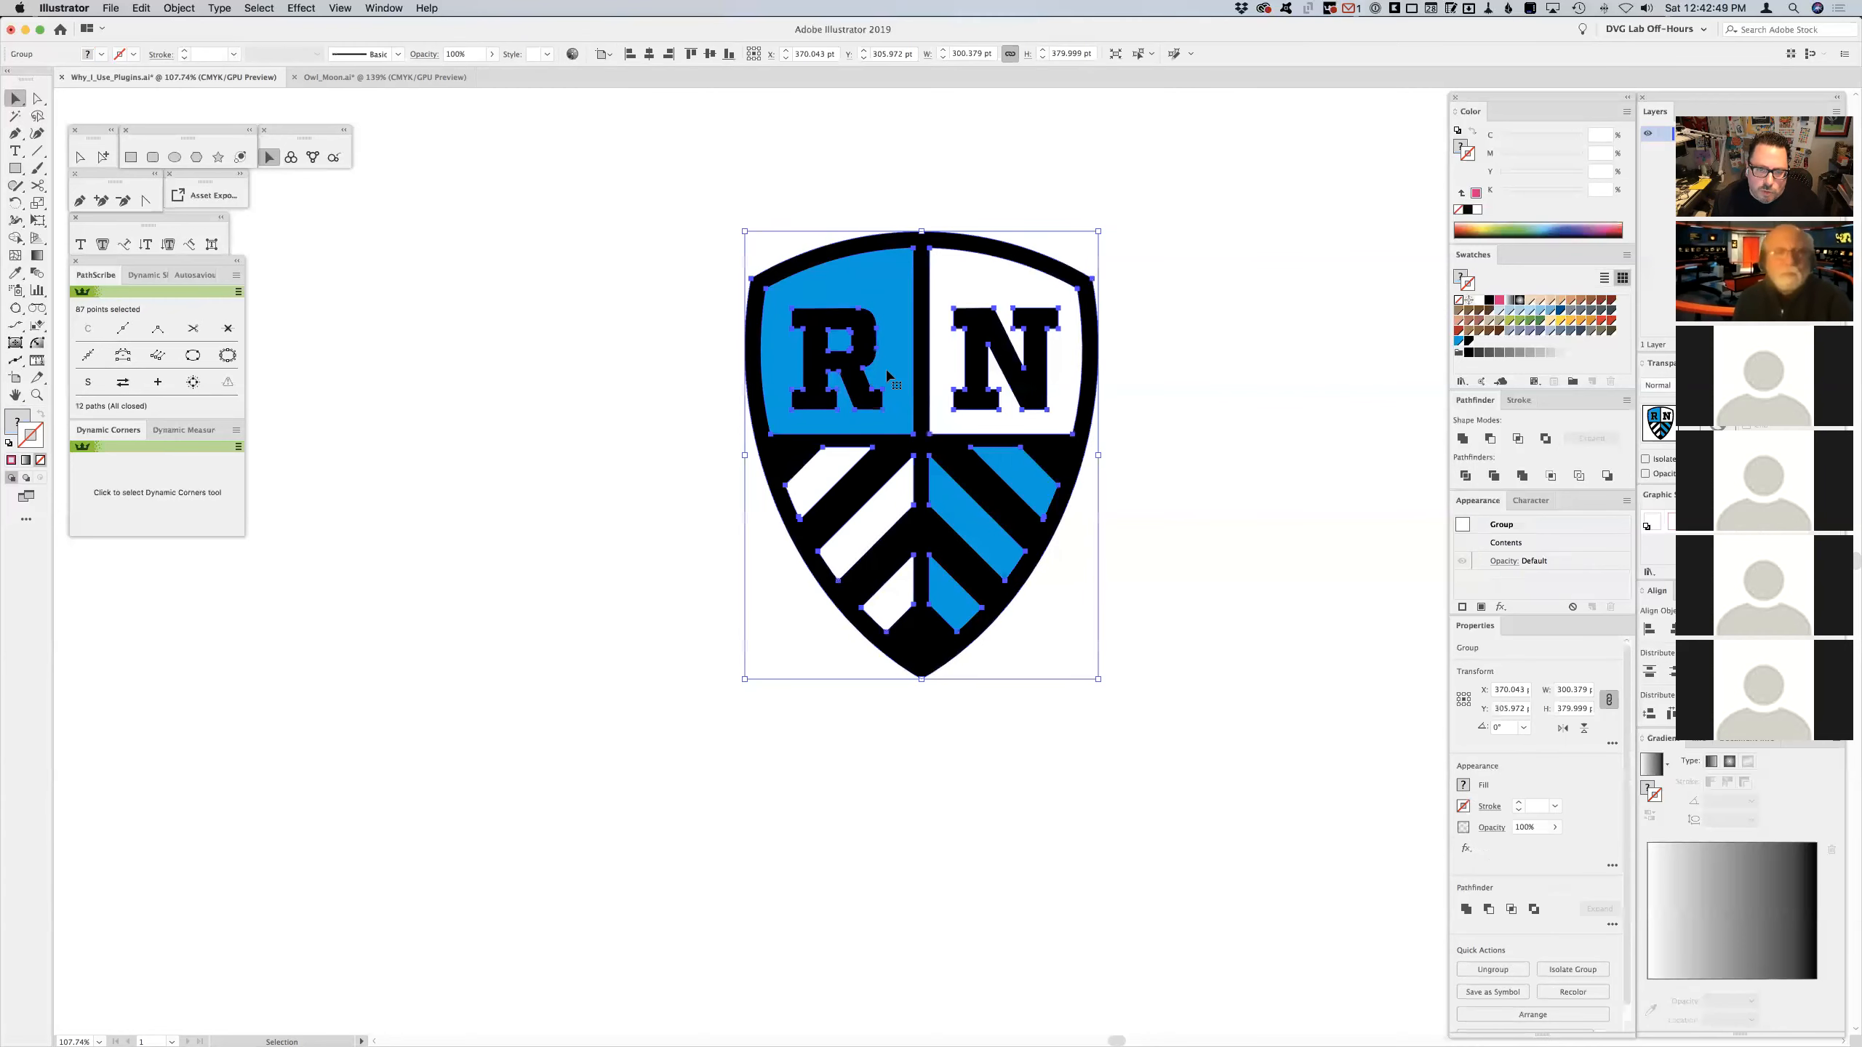
key("space")
left_click_drag(831, 334, 1101, 324)
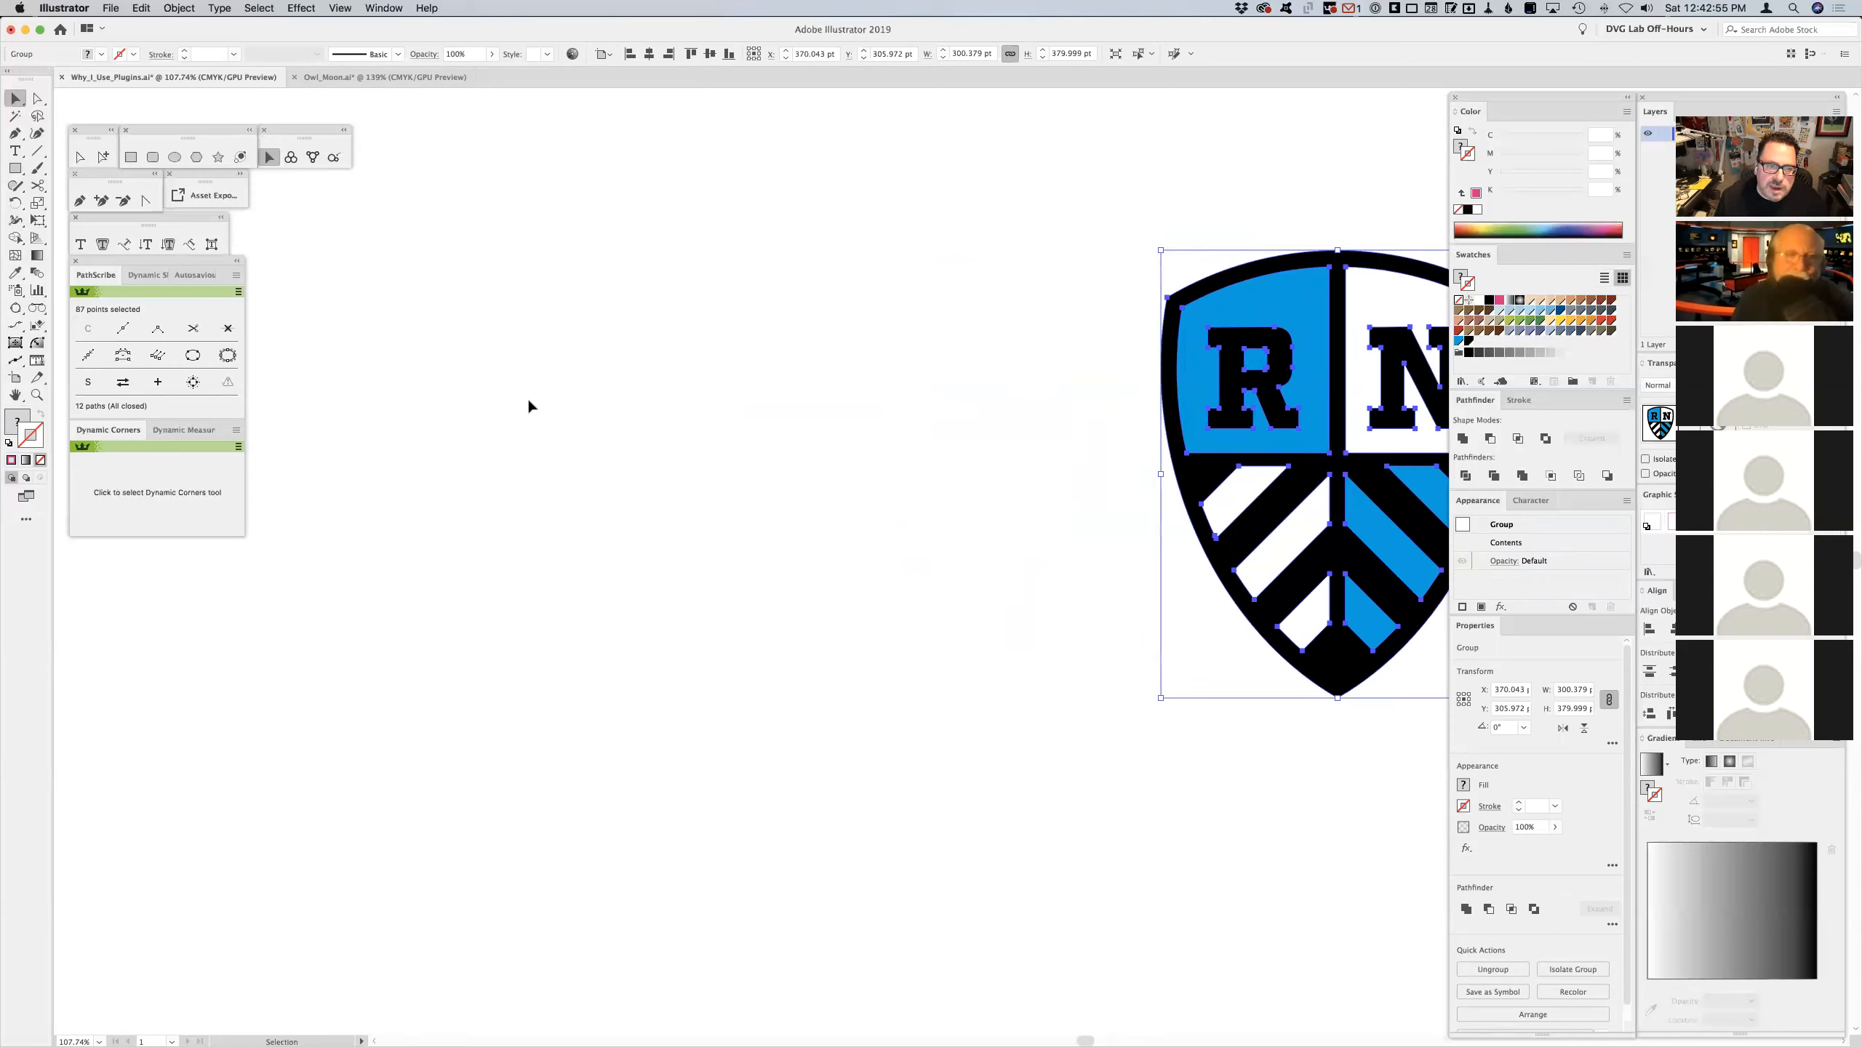
left_click(15, 171)
mouse_move(782, 547)
left_mouse_down()
mouse_move(1055, 915)
mouse_move(1148, 958)
left_mouse_up()
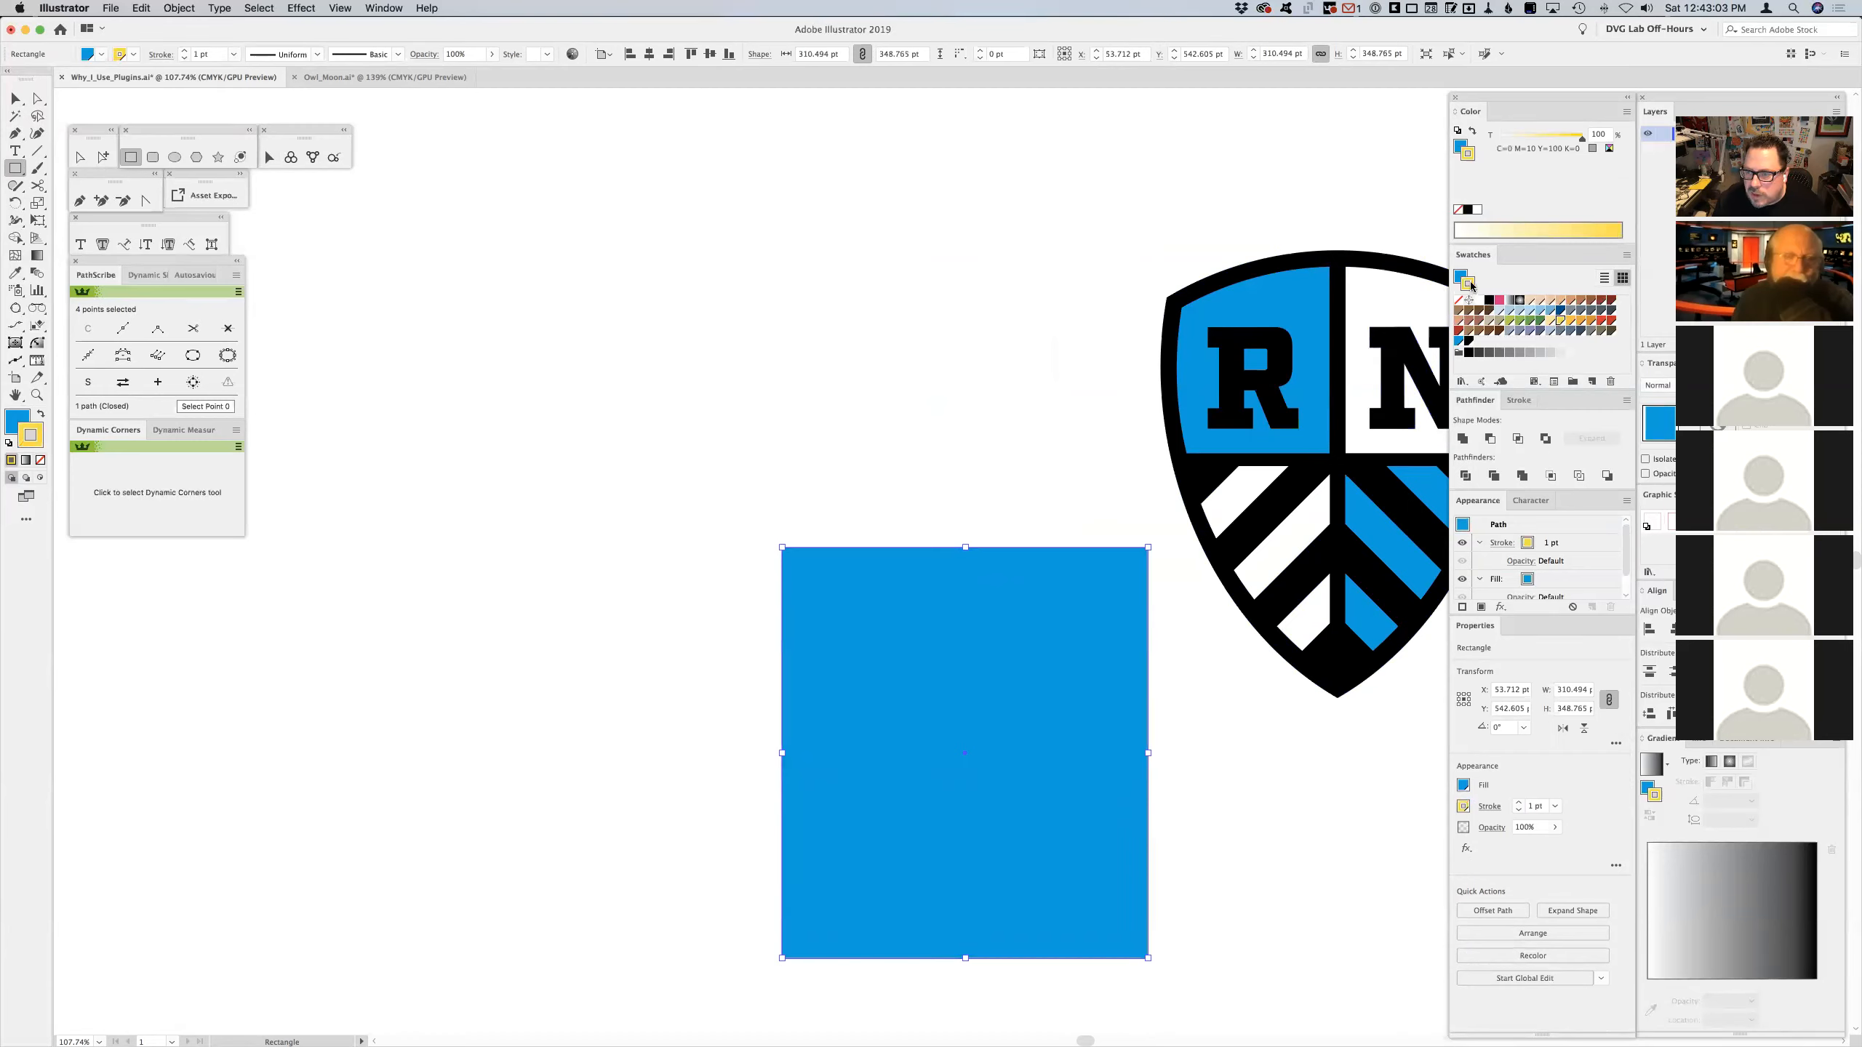
left_click_drag(1467, 284, 1458, 277)
left_click(1458, 299)
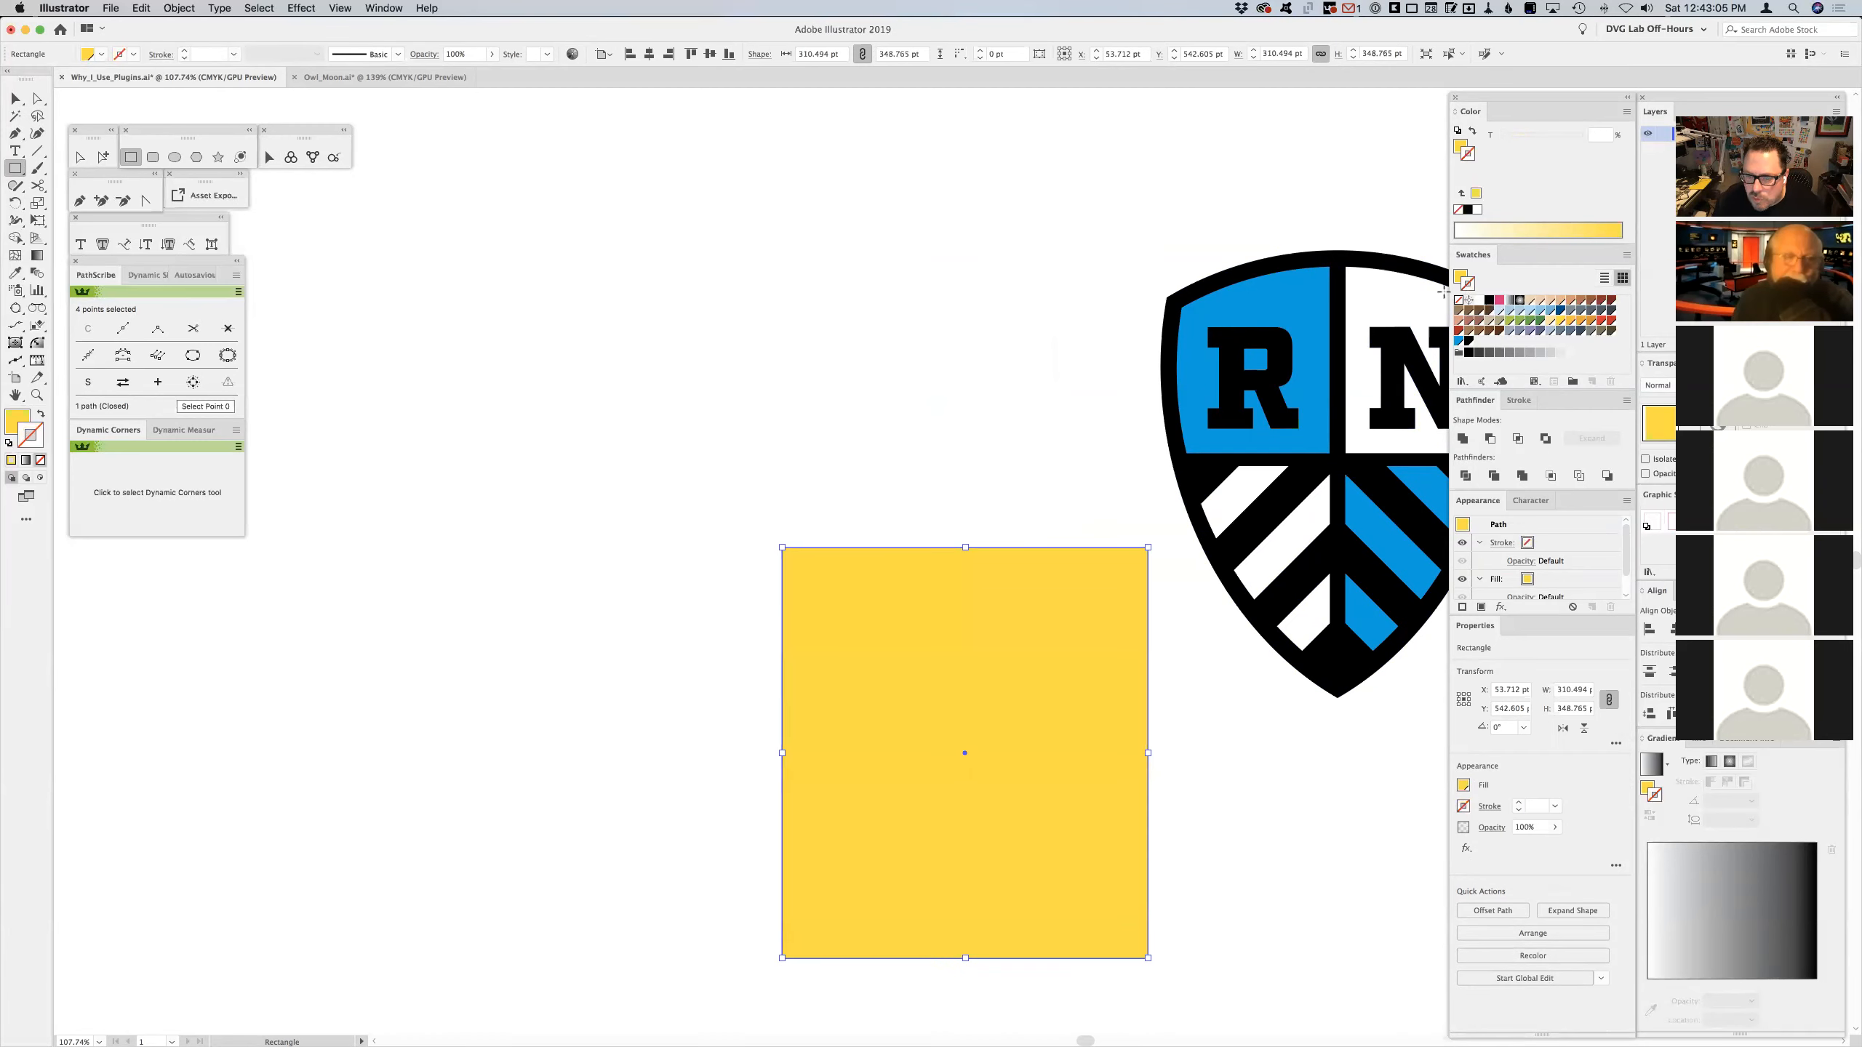
key("v")
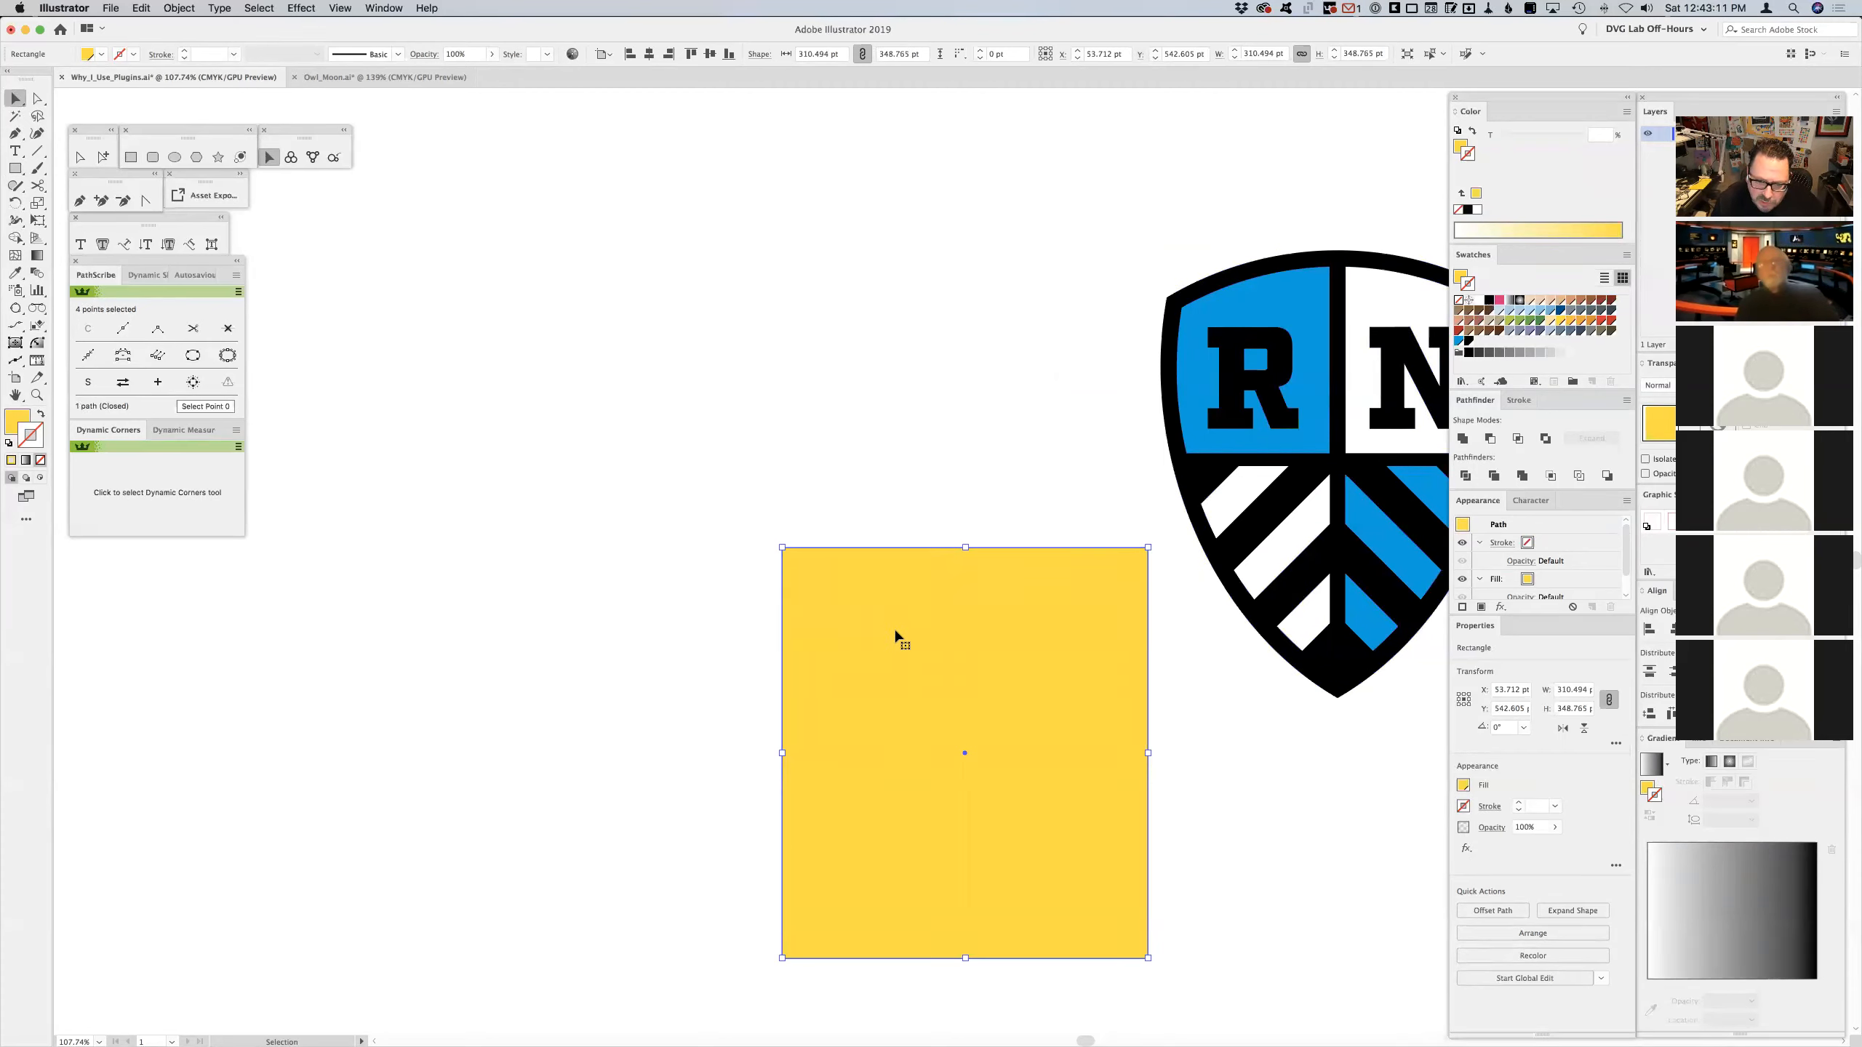
- Draw a small rectangle about 48 x 24 pt above the yellow one, with a red fill and no stroke
left_click(130, 158)
key("super+shift+a")
key("x")
left_click(1602, 323)
left_click_drag(1014, 485, 1074, 512)
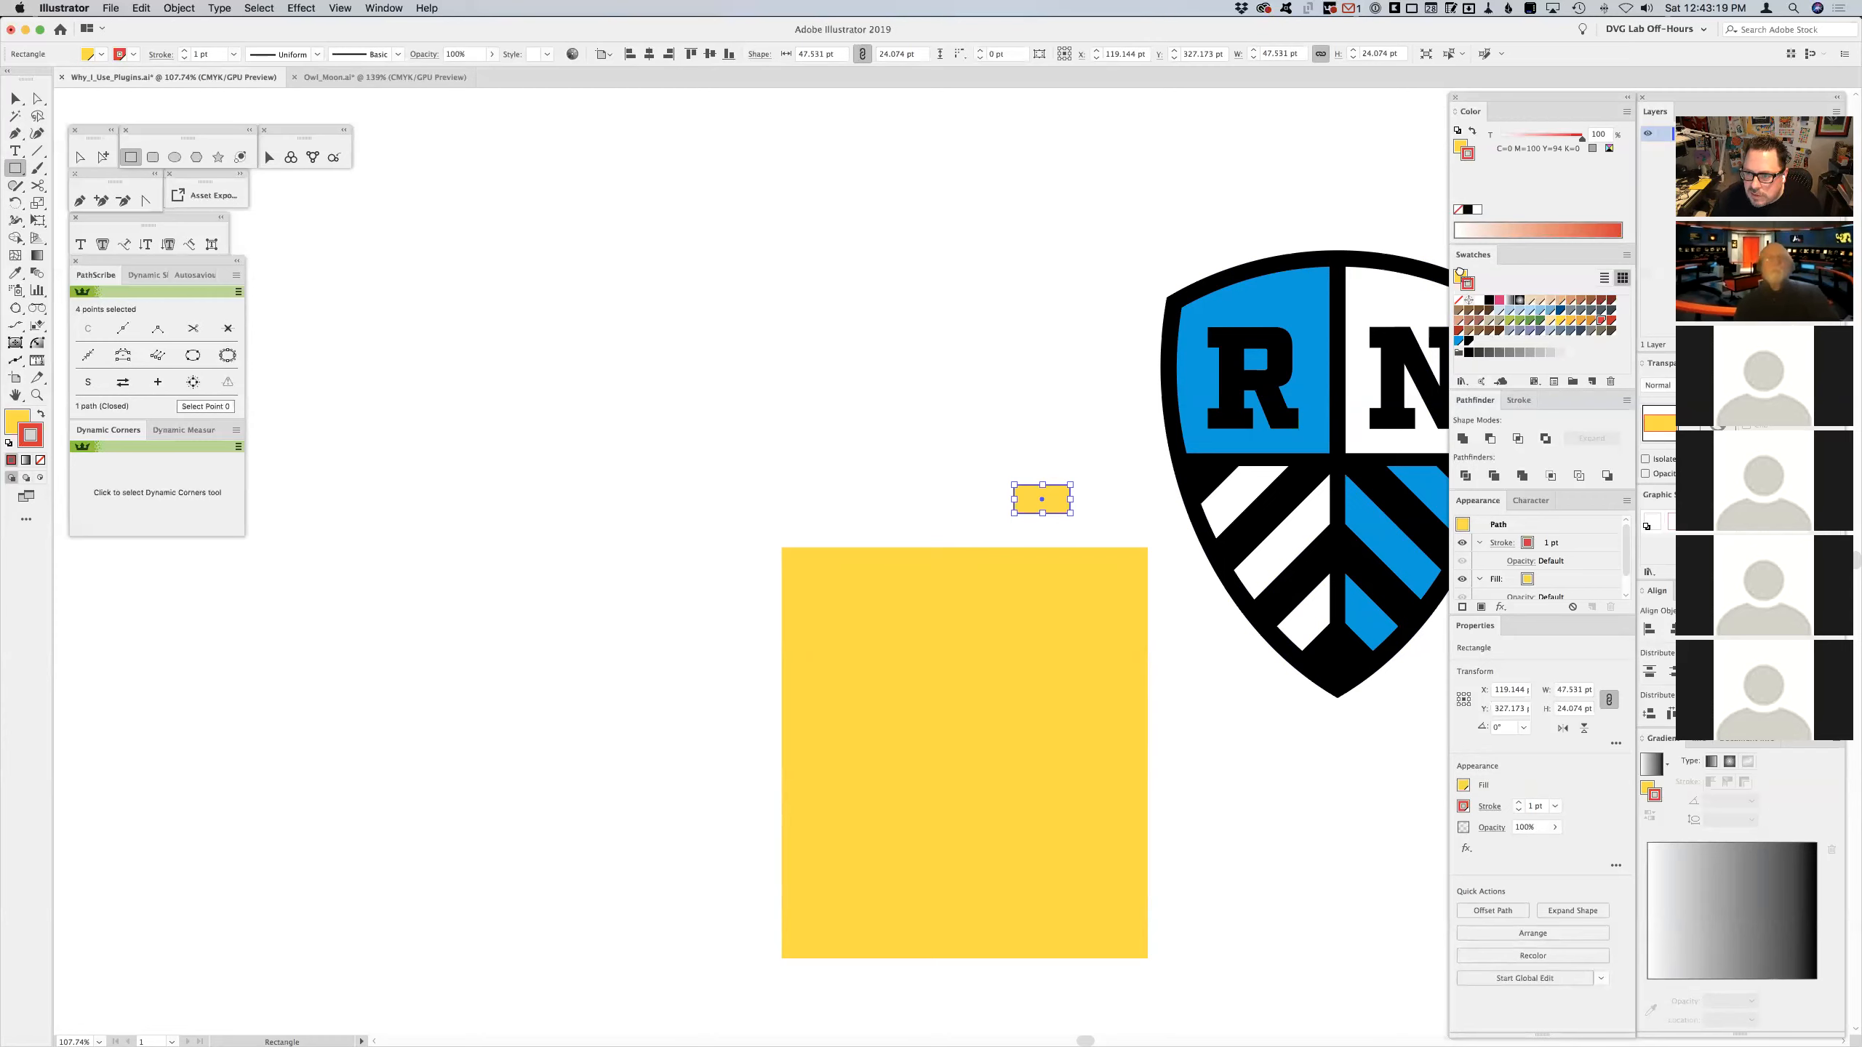
left_click_drag(1460, 272, 1460, 273)
left_click(1458, 300)
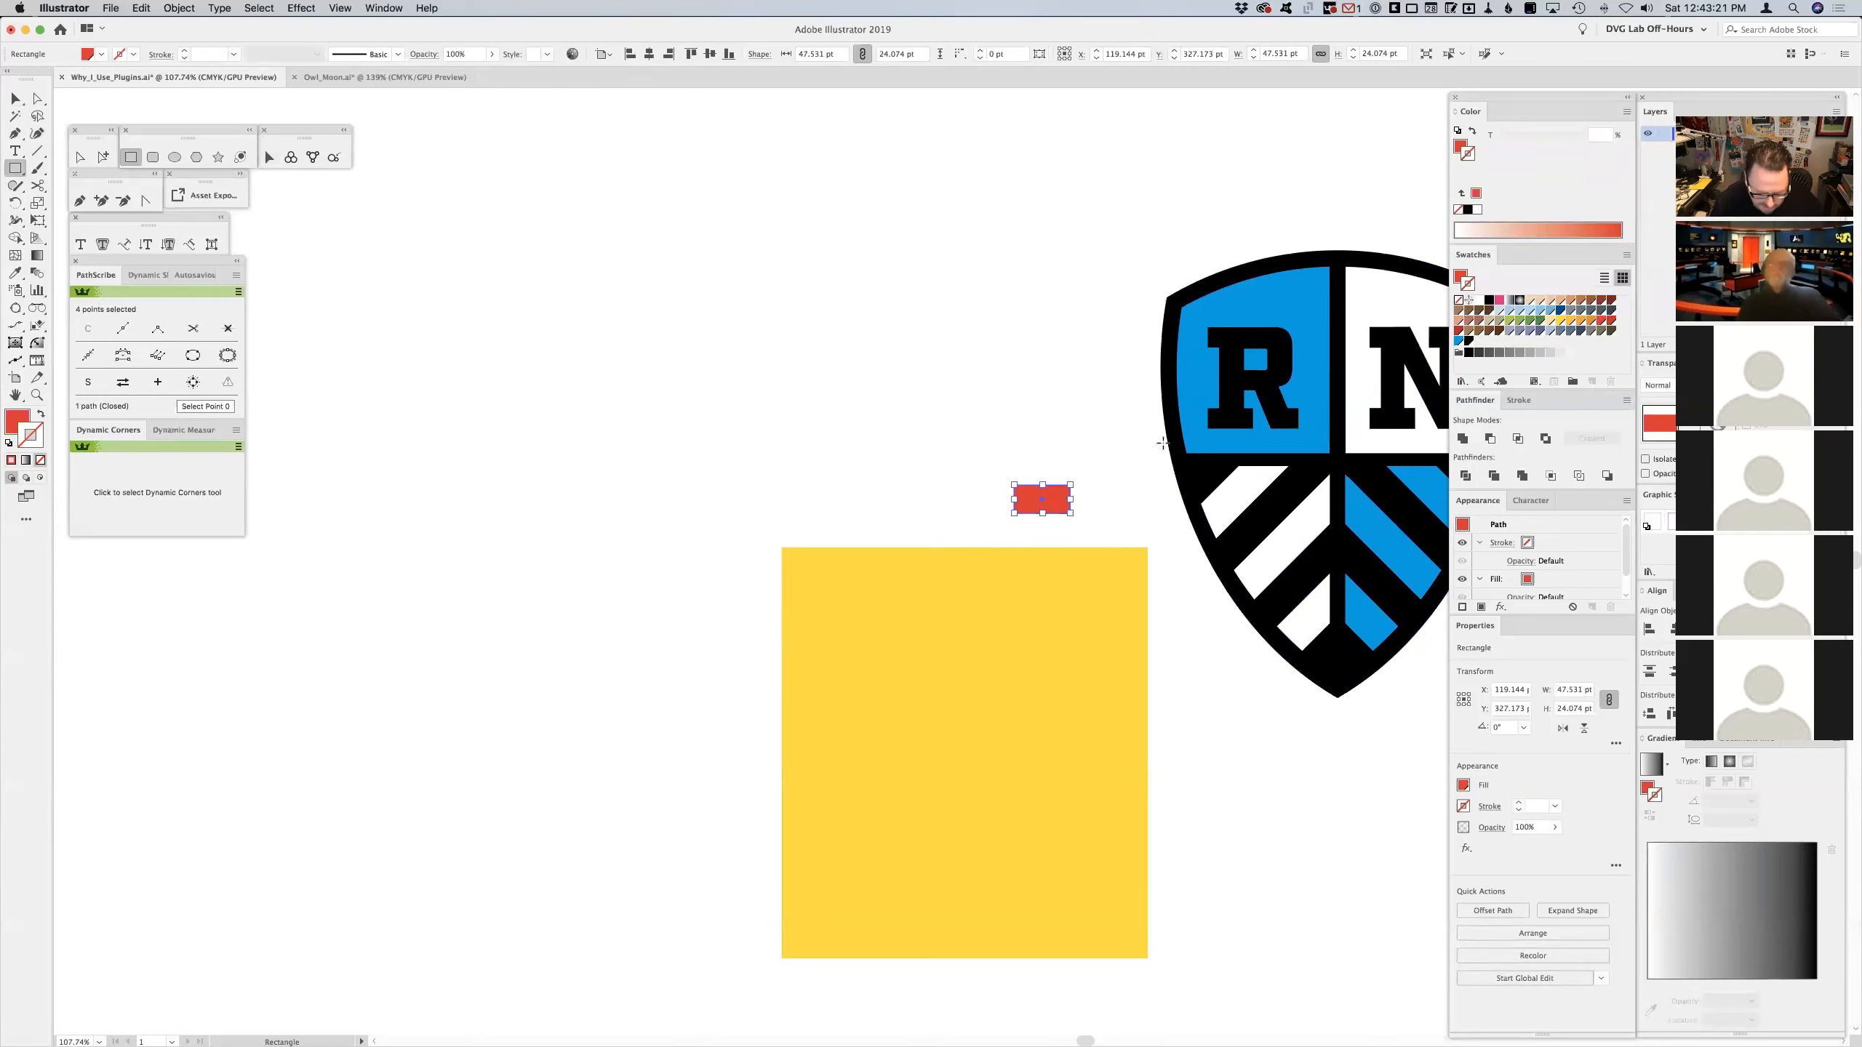
- Move the yellow and red rectangles together farther away from the shield and rotate both clockwise by about 45°
key("v")
left_click(945, 671, "shift")
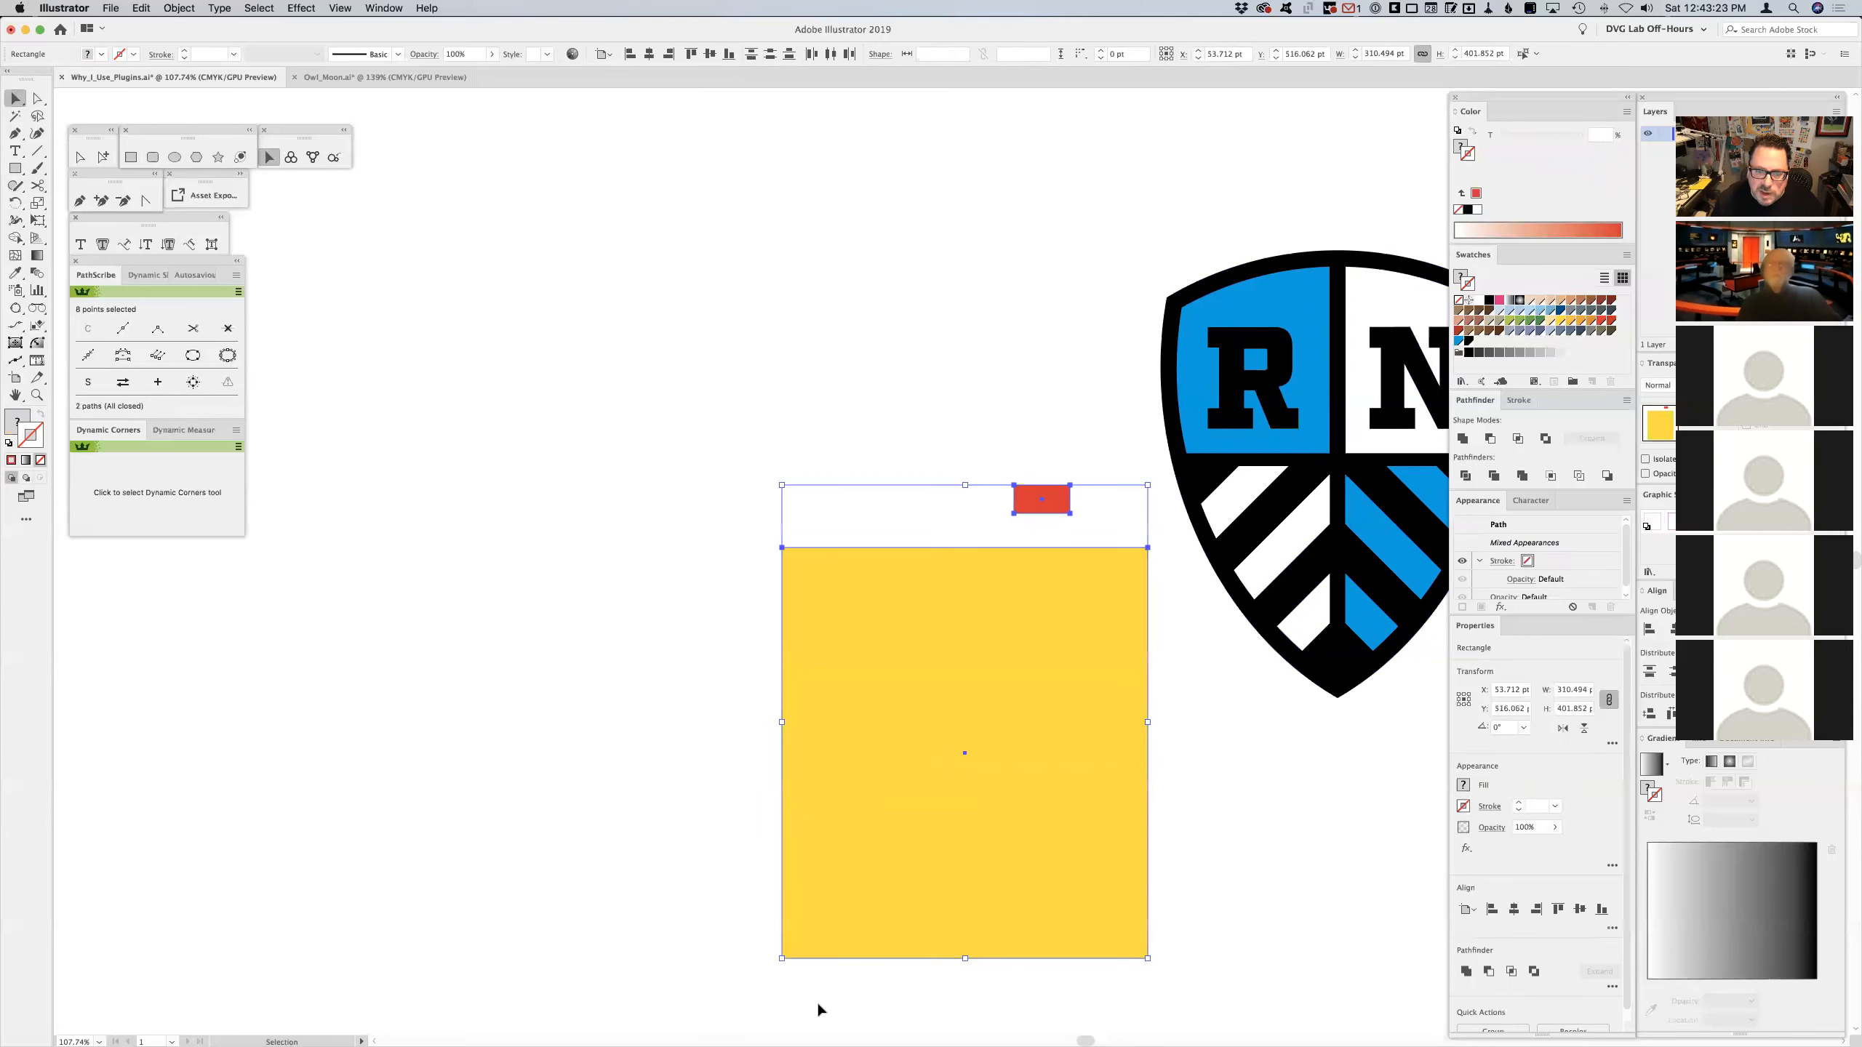
left_click_drag(905, 820, 613, 632)
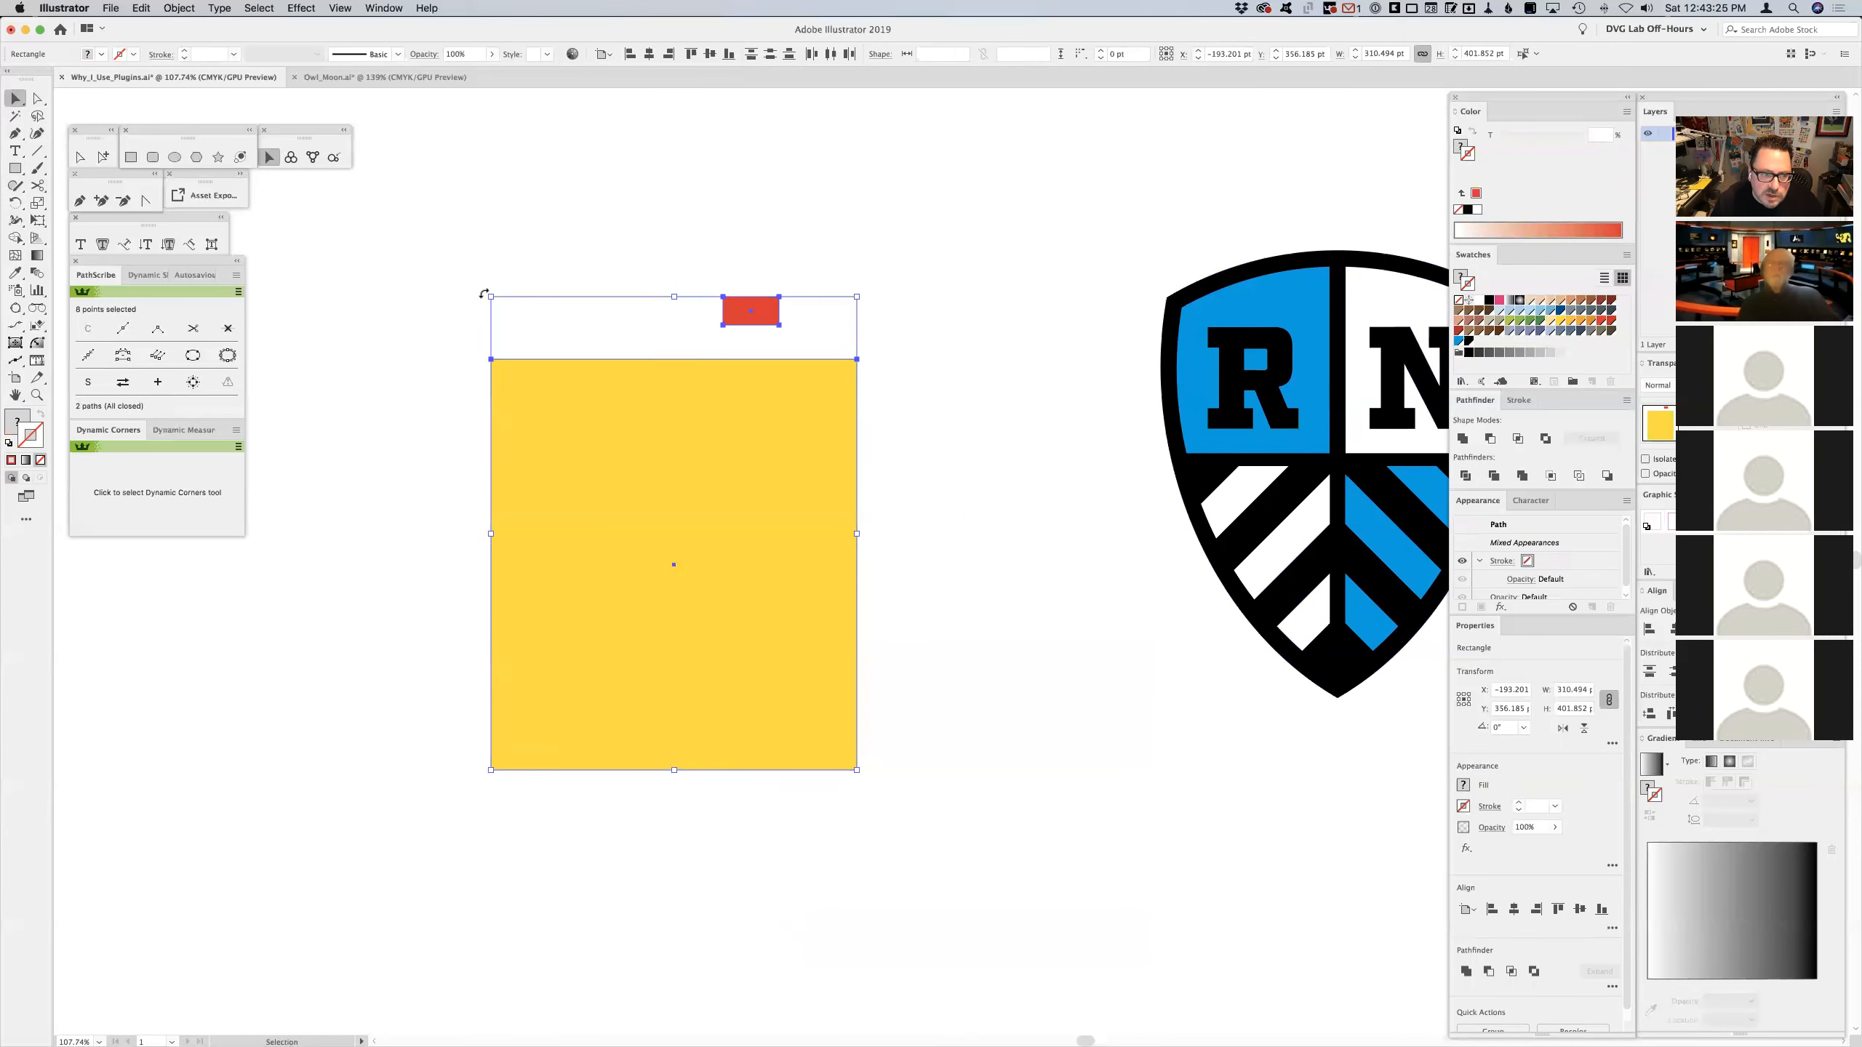
left_click_drag(484, 292, 704, 266)
left_click(835, 284)
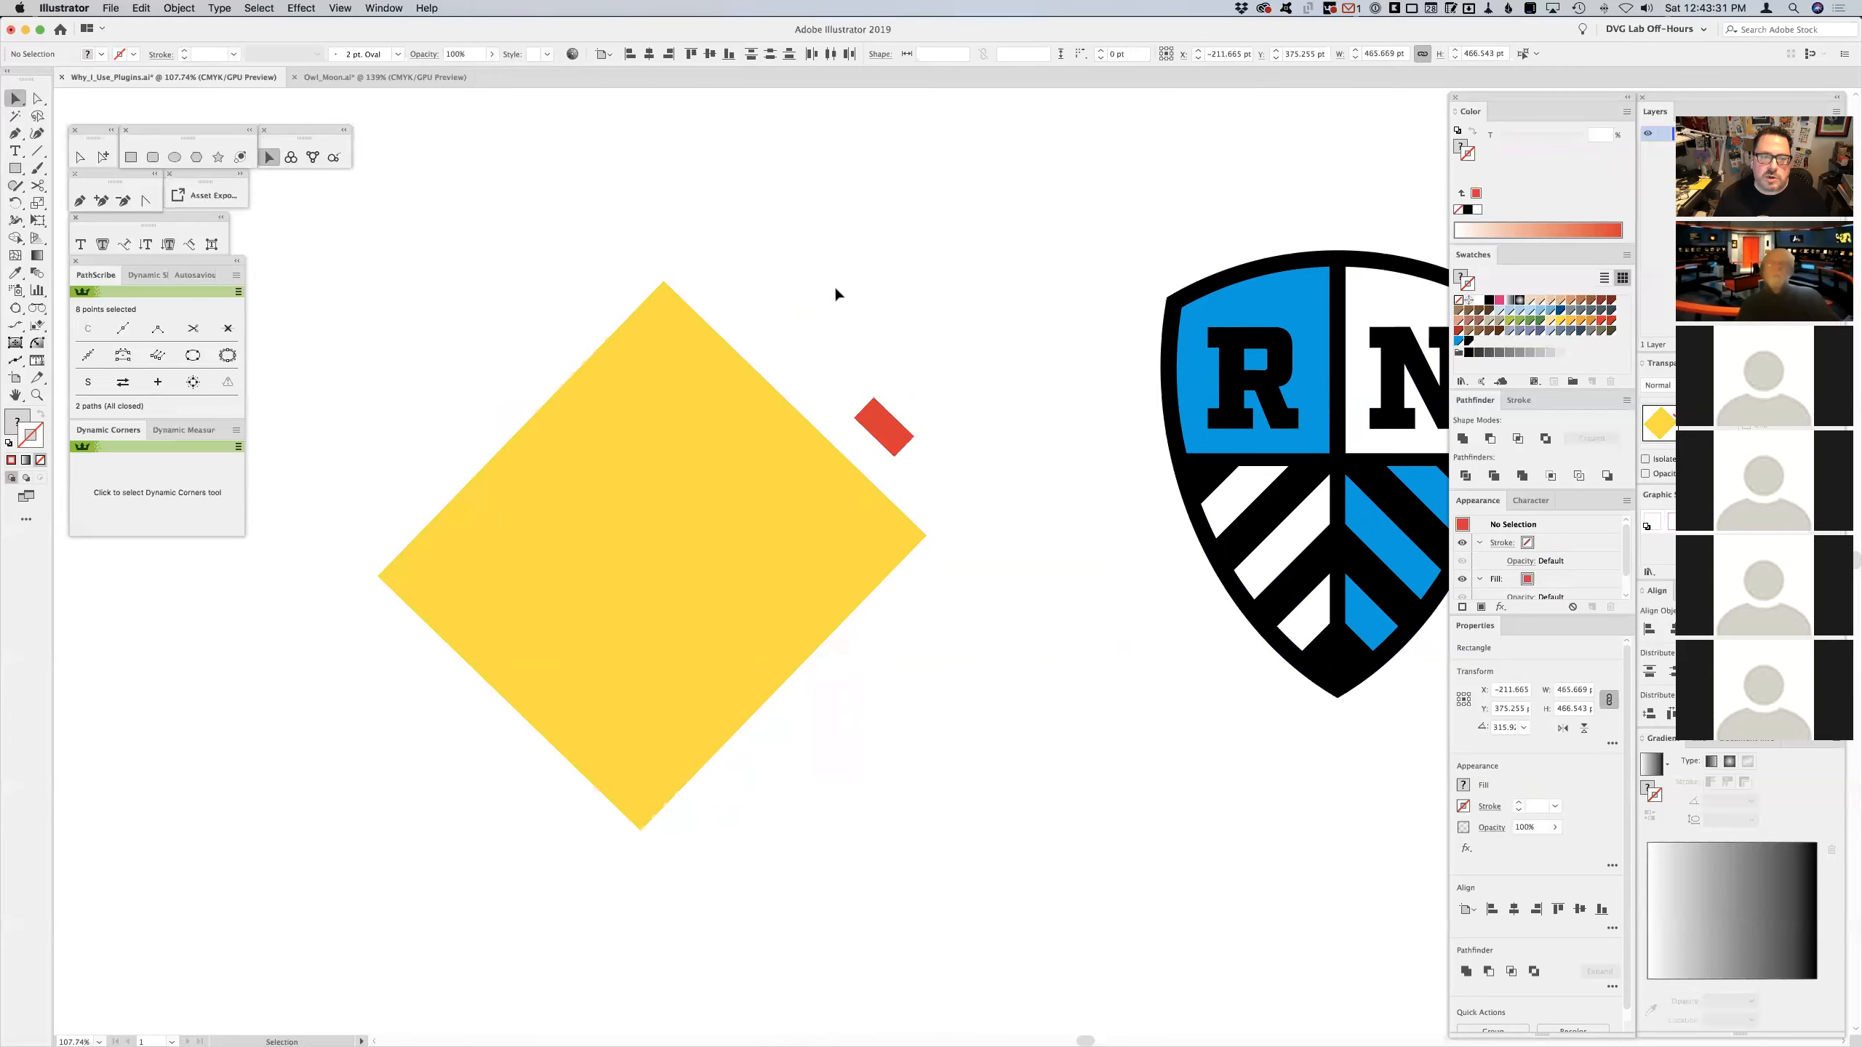
- Draw an upright rectangle about 44 x 91 pt with a thin crossbar on the yellow shape, uniting them into one green shape
left_click(132, 158)
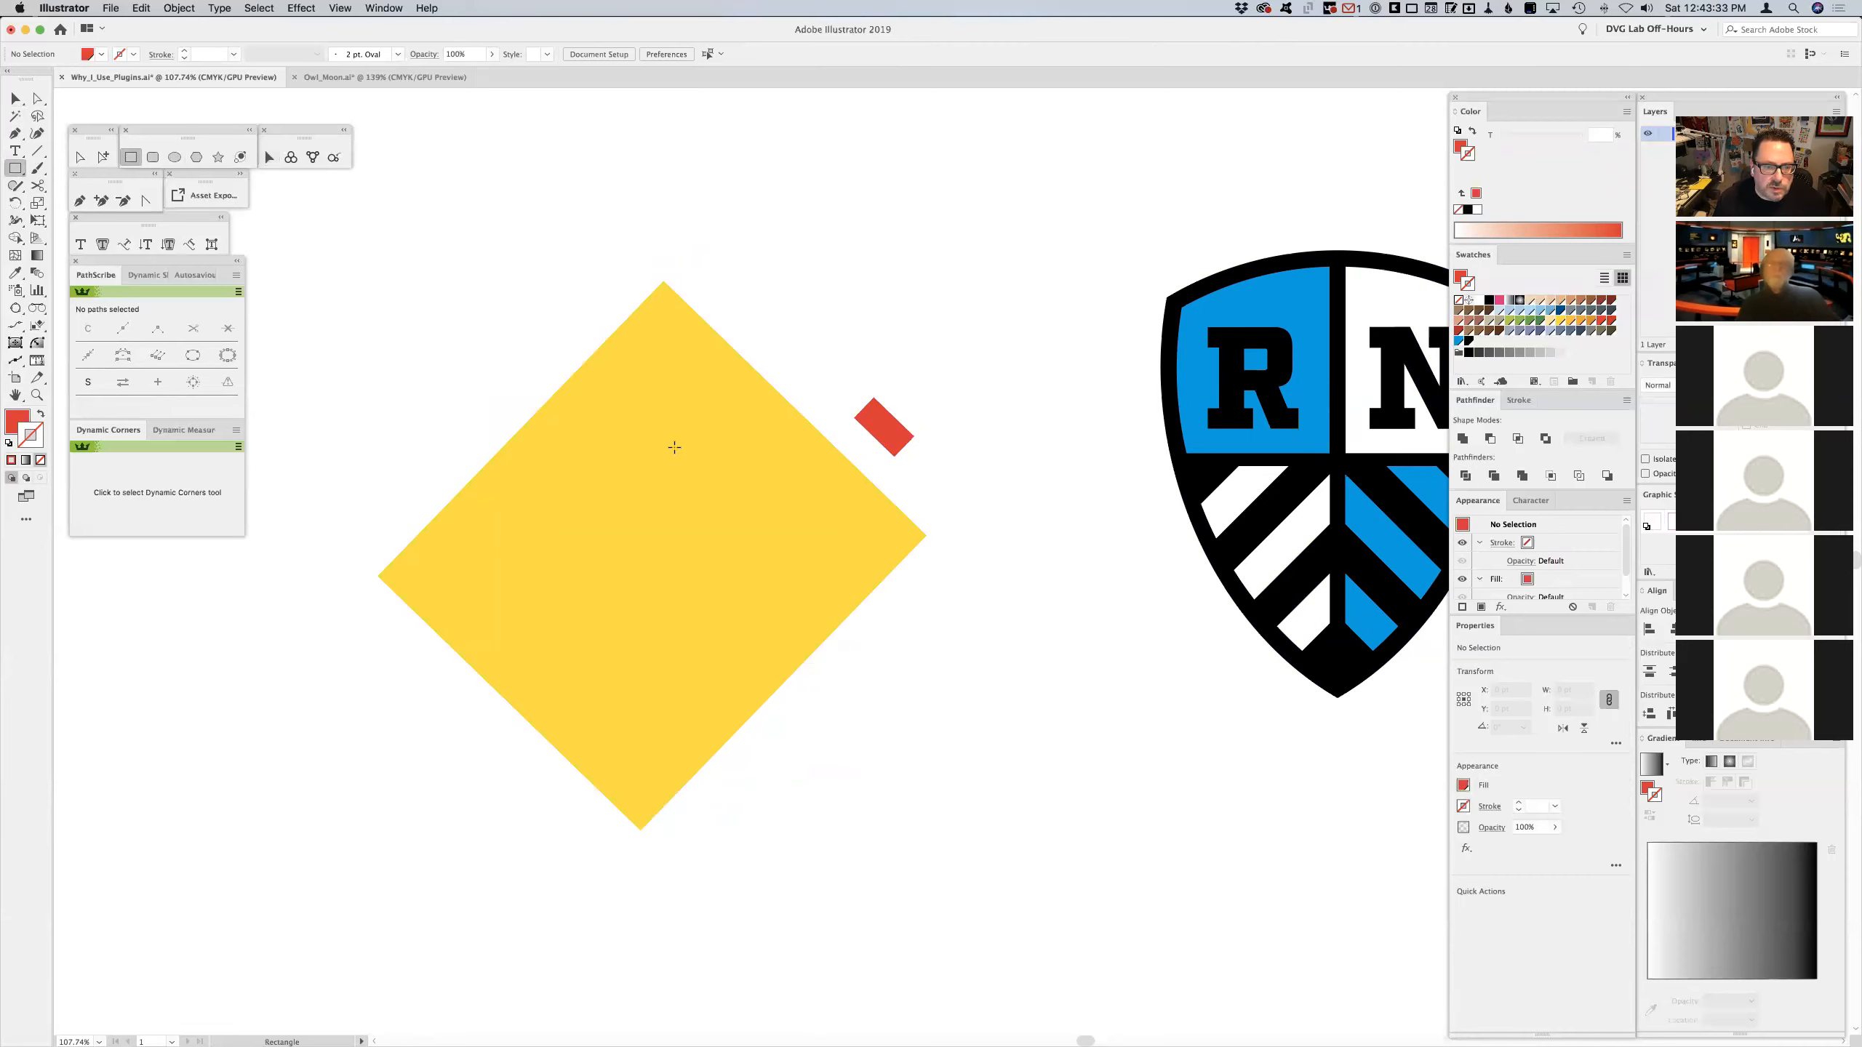
left_click_drag(642, 425, 694, 529)
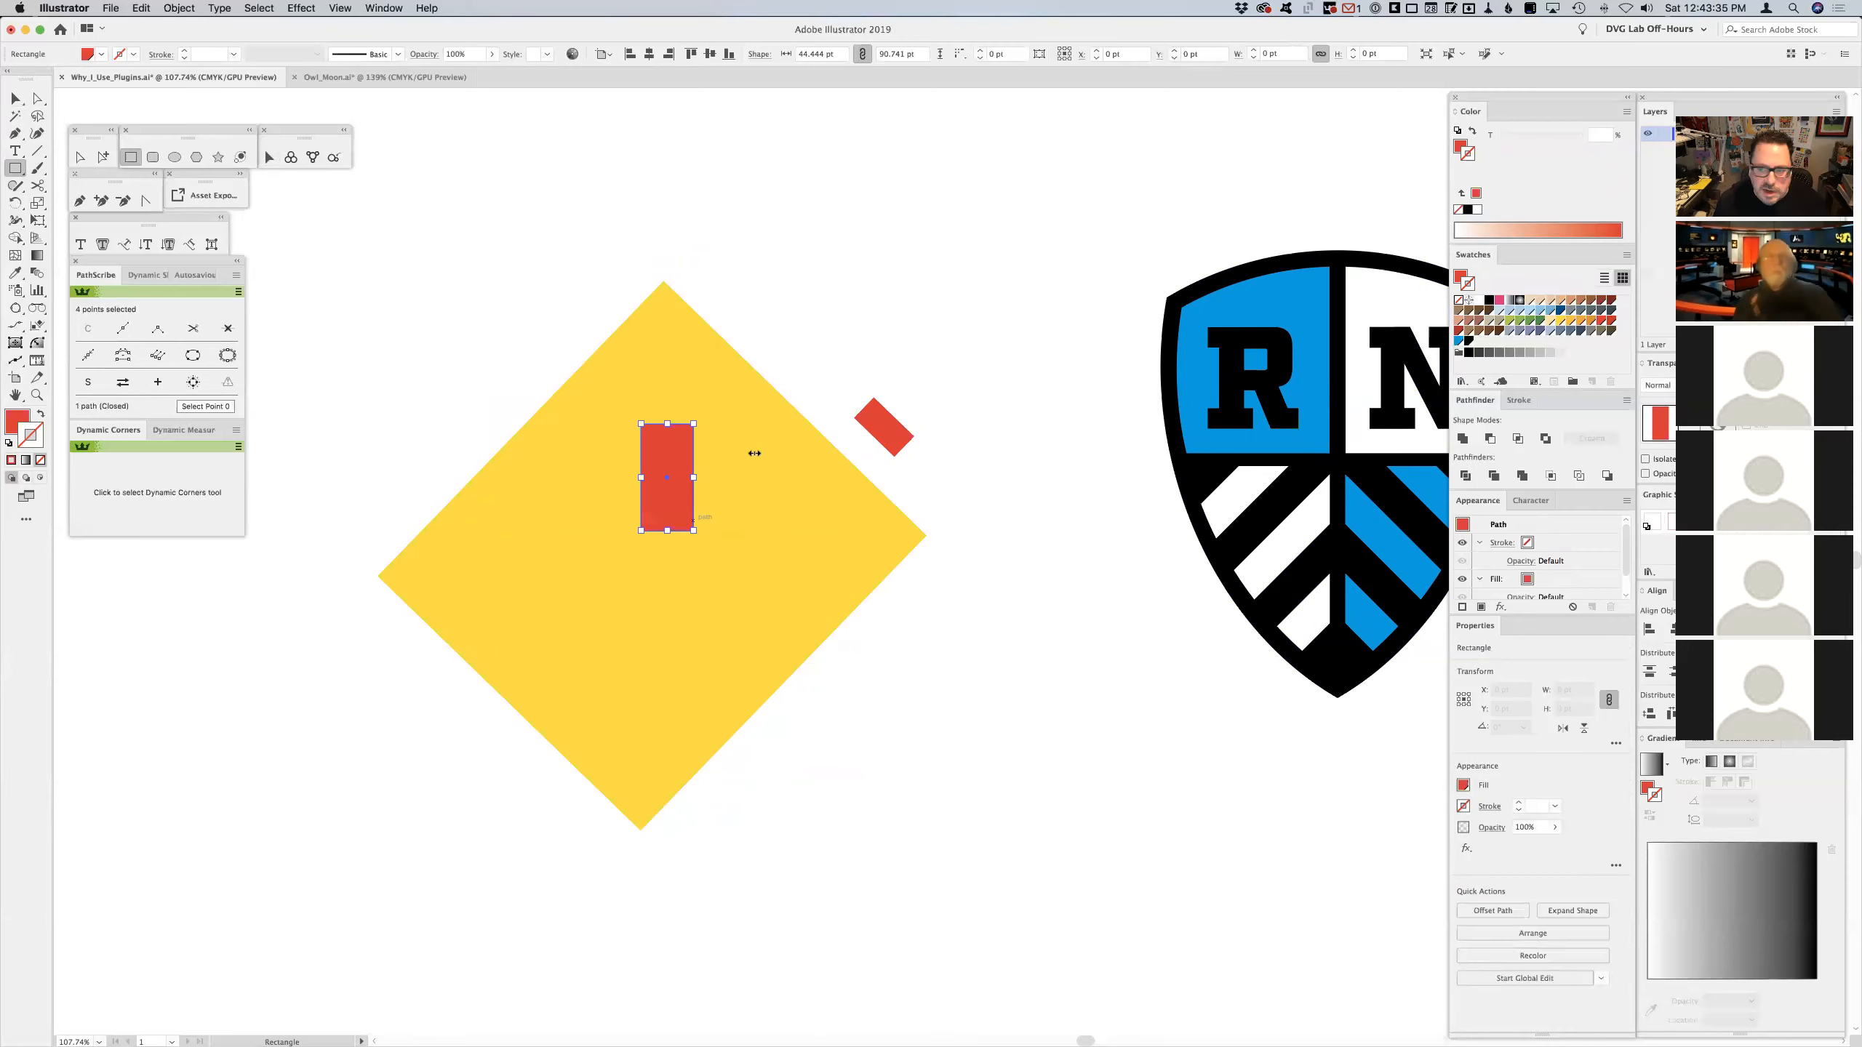
left_click_drag(1530, 322, 1461, 277)
left_click_drag(619, 446, 721, 460)
key("v")
left_click(670, 495, "shift")
left_click(1463, 439)
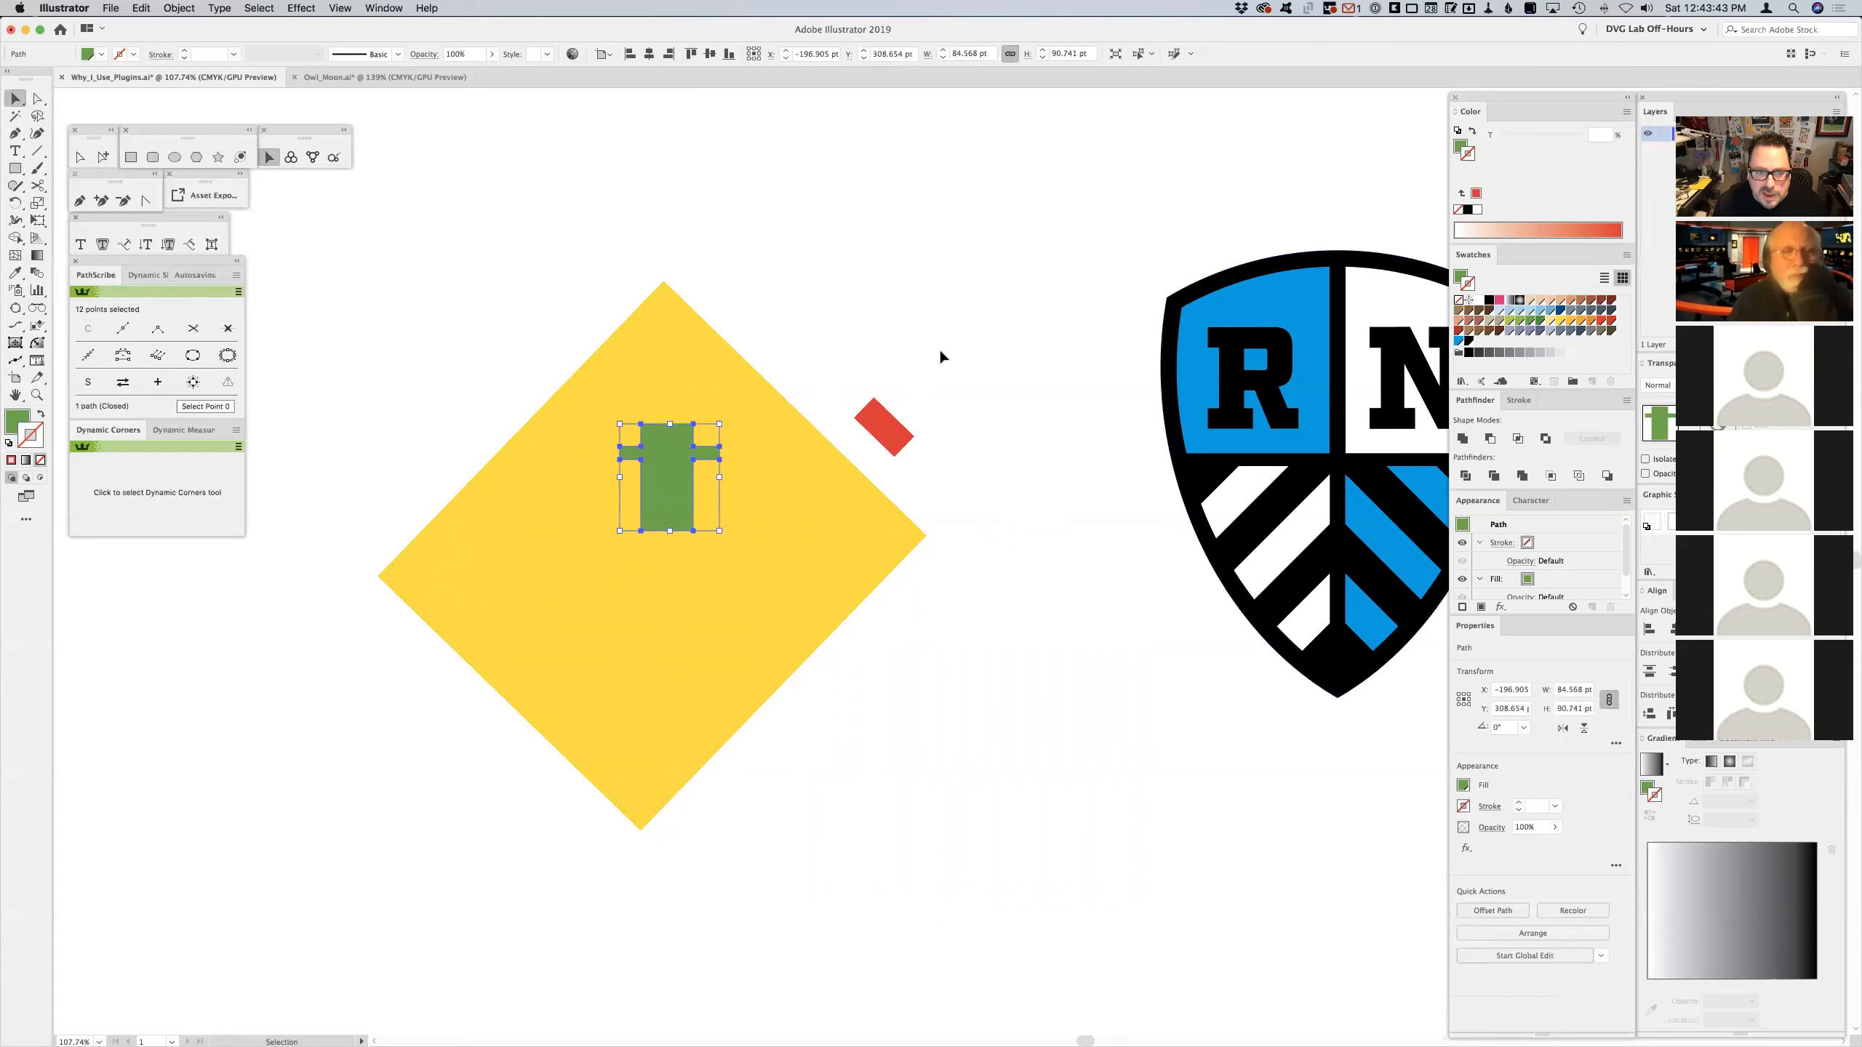
left_click(811, 341)
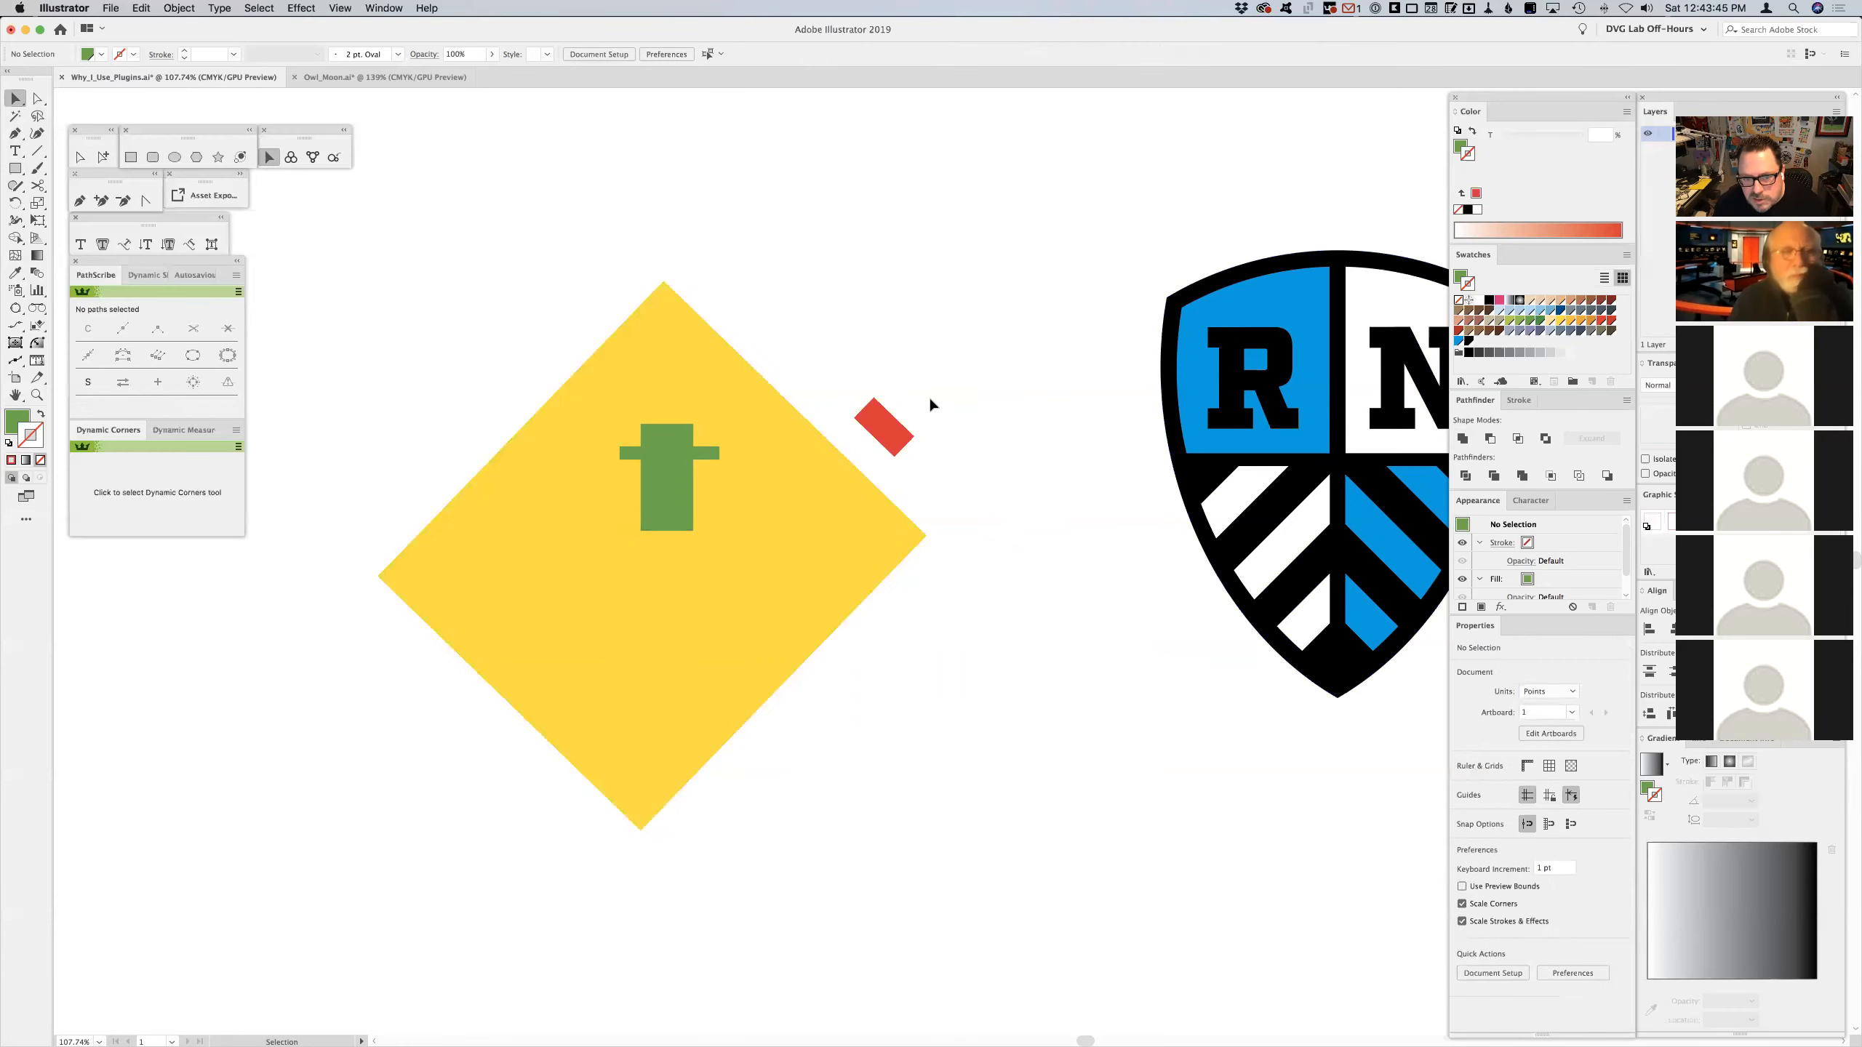
- Select the yellow, red and green shapes and straighten them with the Orient tool, using the red rectangle's long edge as reference
left_click_drag(748, 333, 628, 487)
left_click_drag(896, 339, 587, 551)
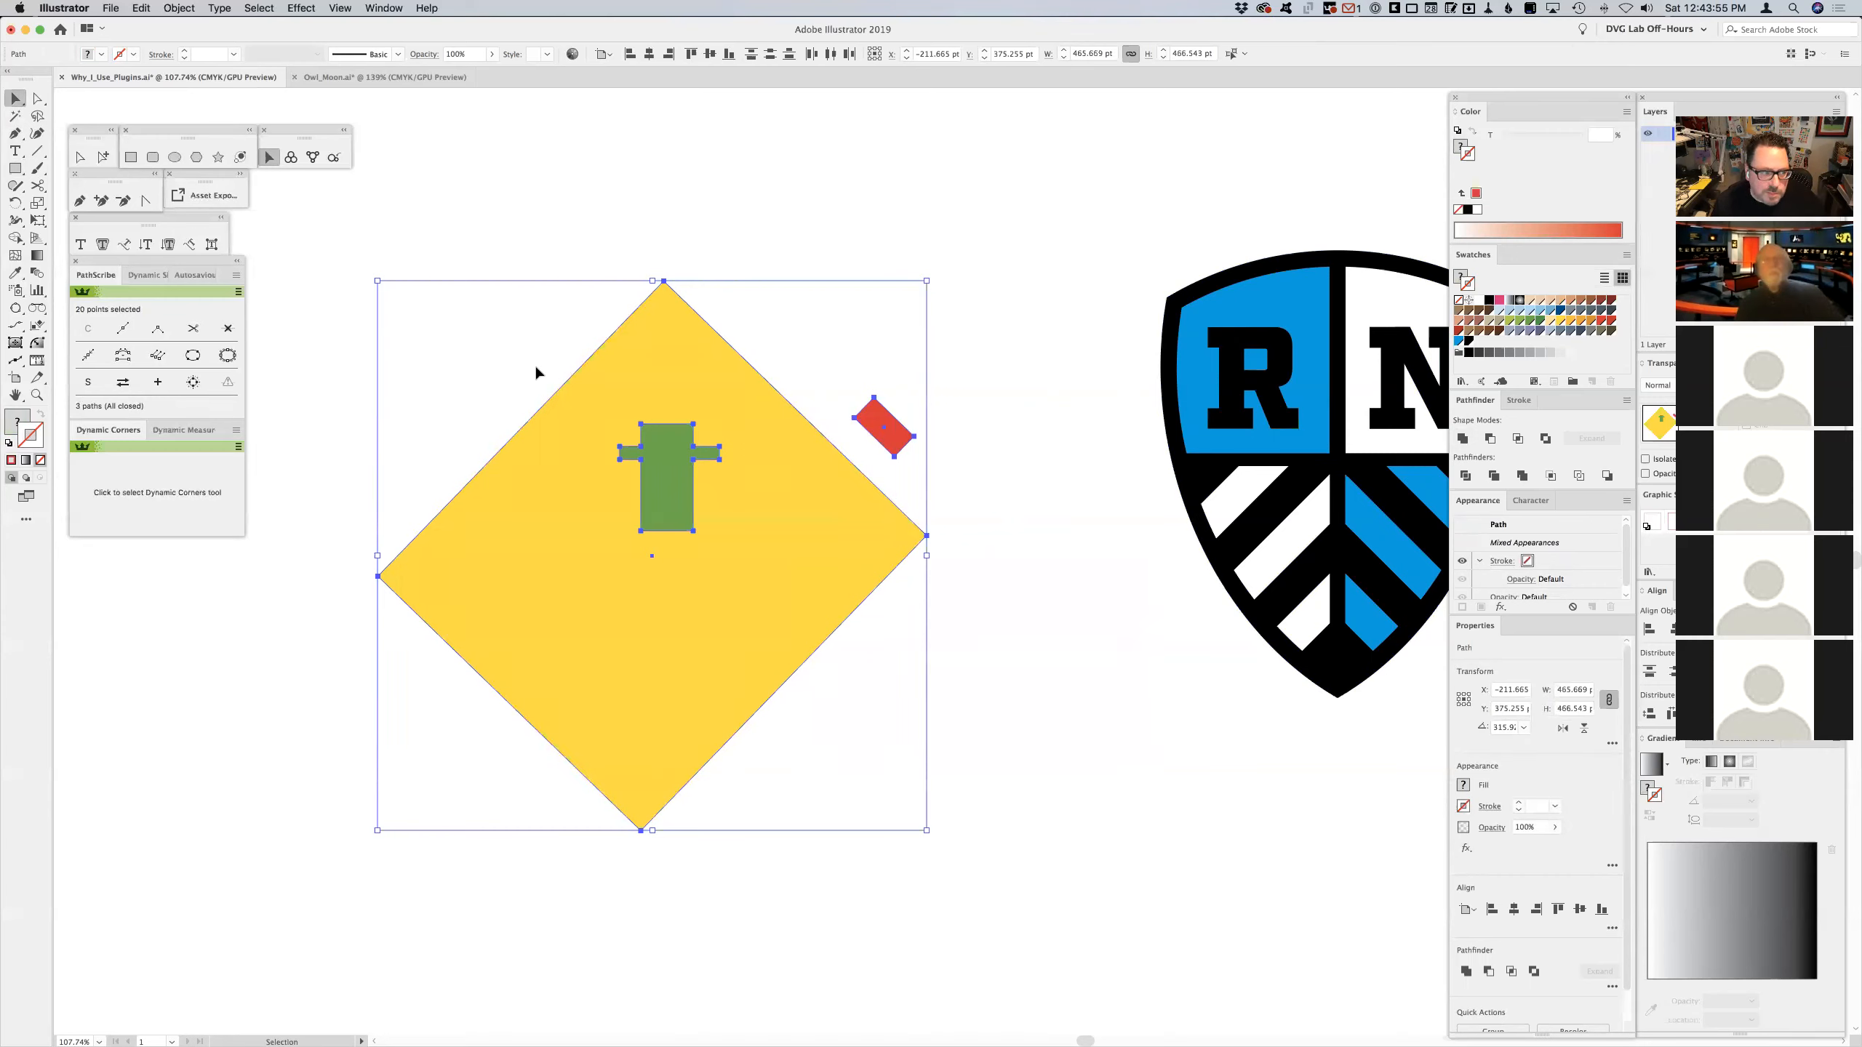
left_click(37, 325)
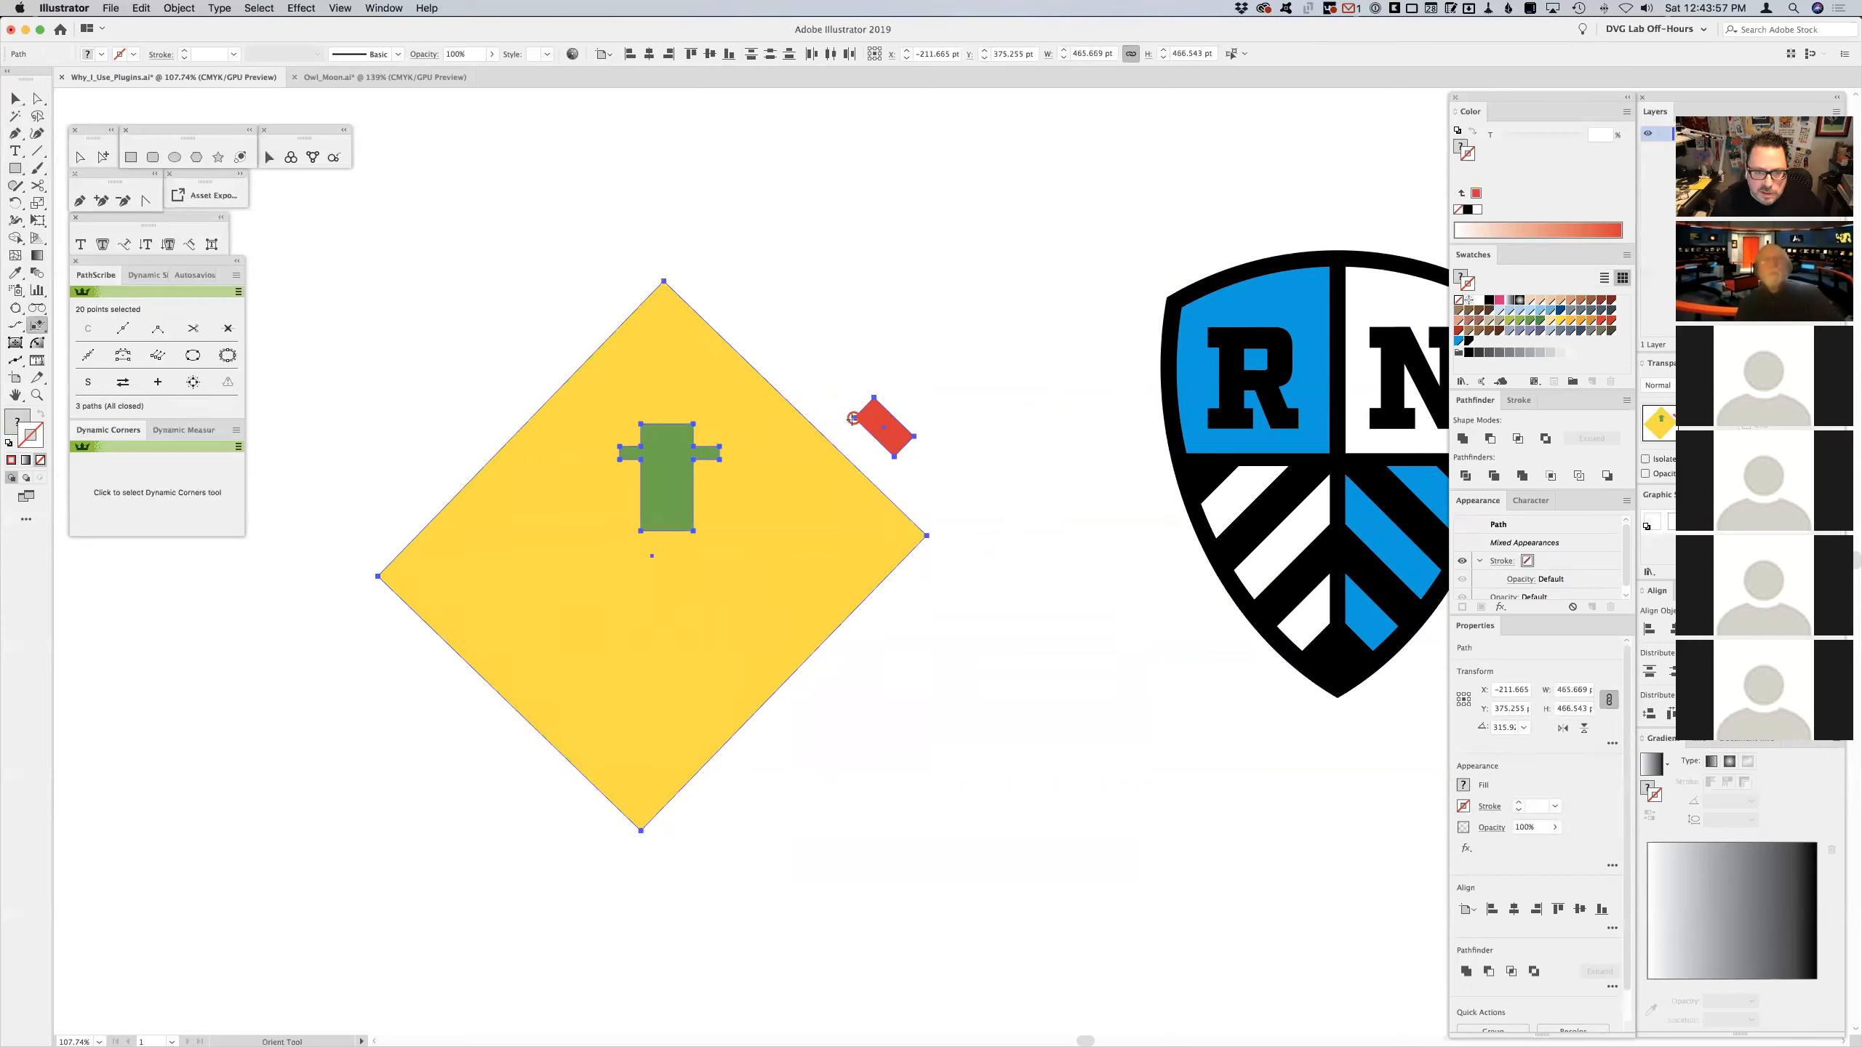
left_click_drag(895, 456, 935, 397)
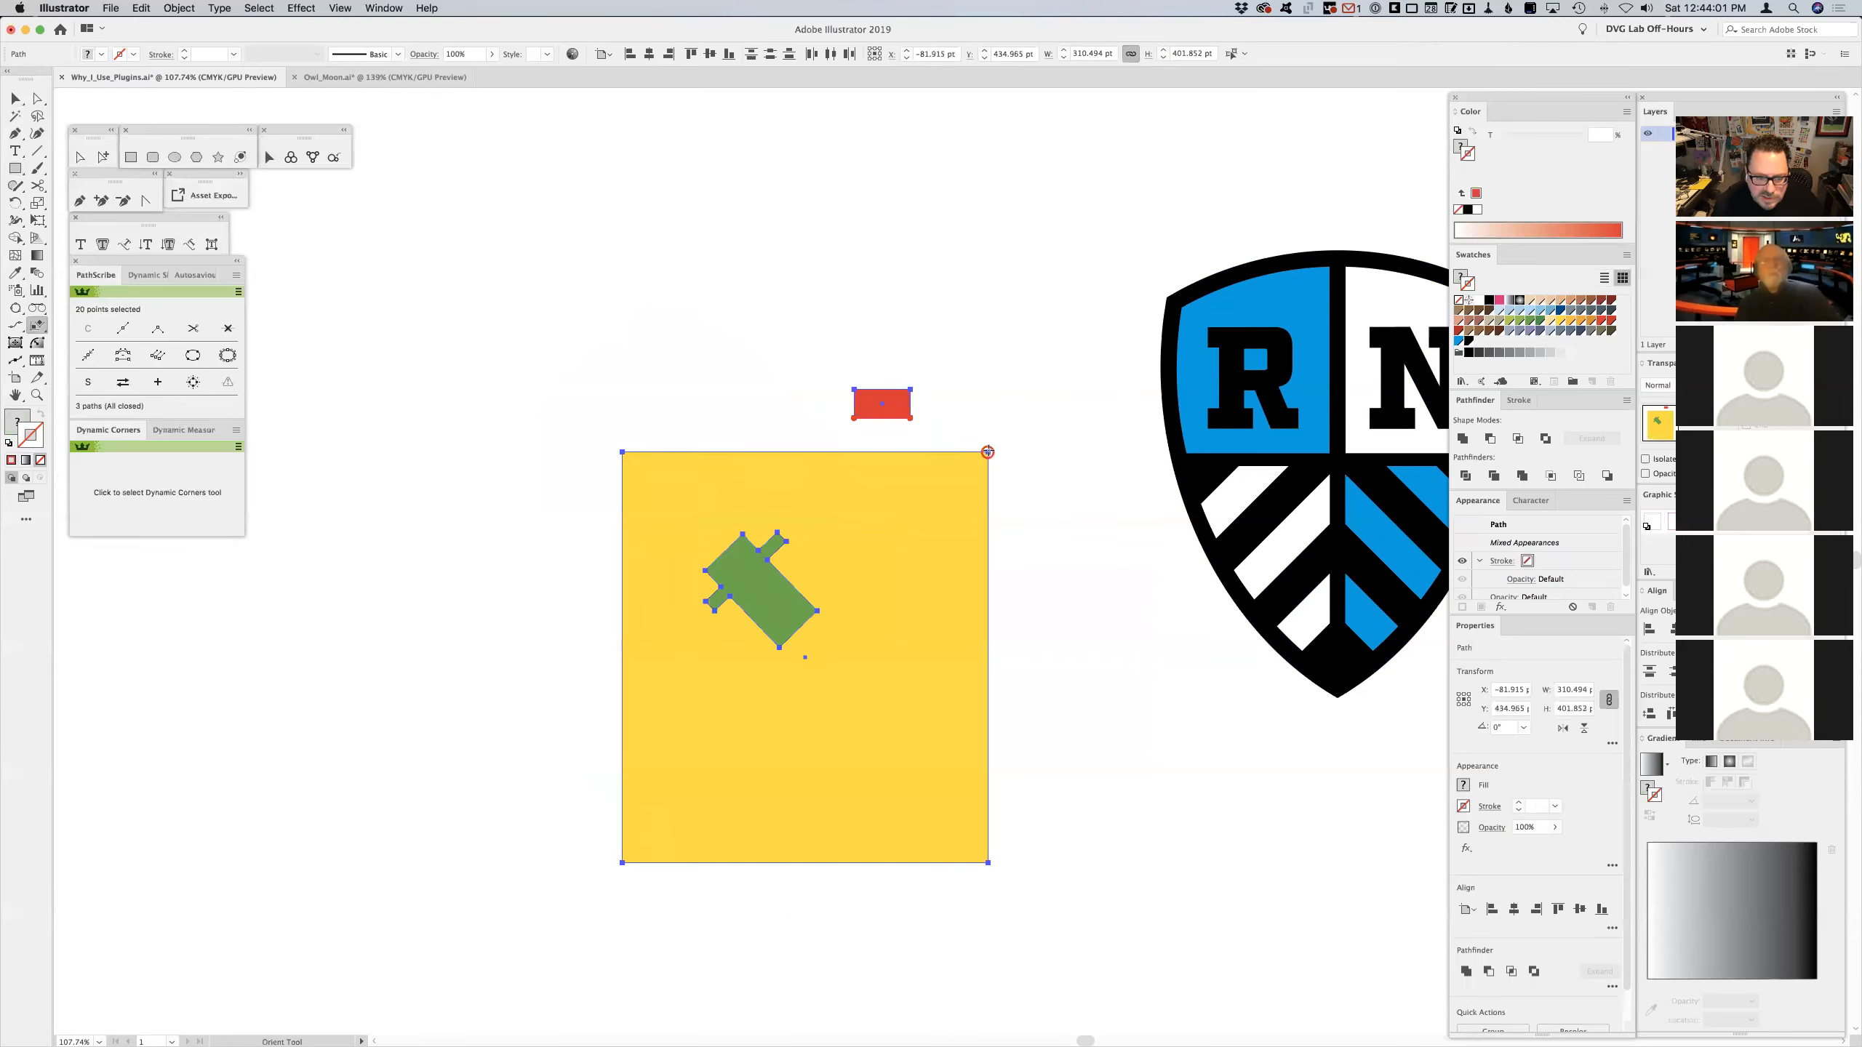
- Delete the yellow, red and green sample shapes beside the shield
key("v")
left_click(908, 403, "shift")
left_click_drag(812, 547, 798, 485)
left_click_drag(951, 265, 622, 645)
key("Delete")
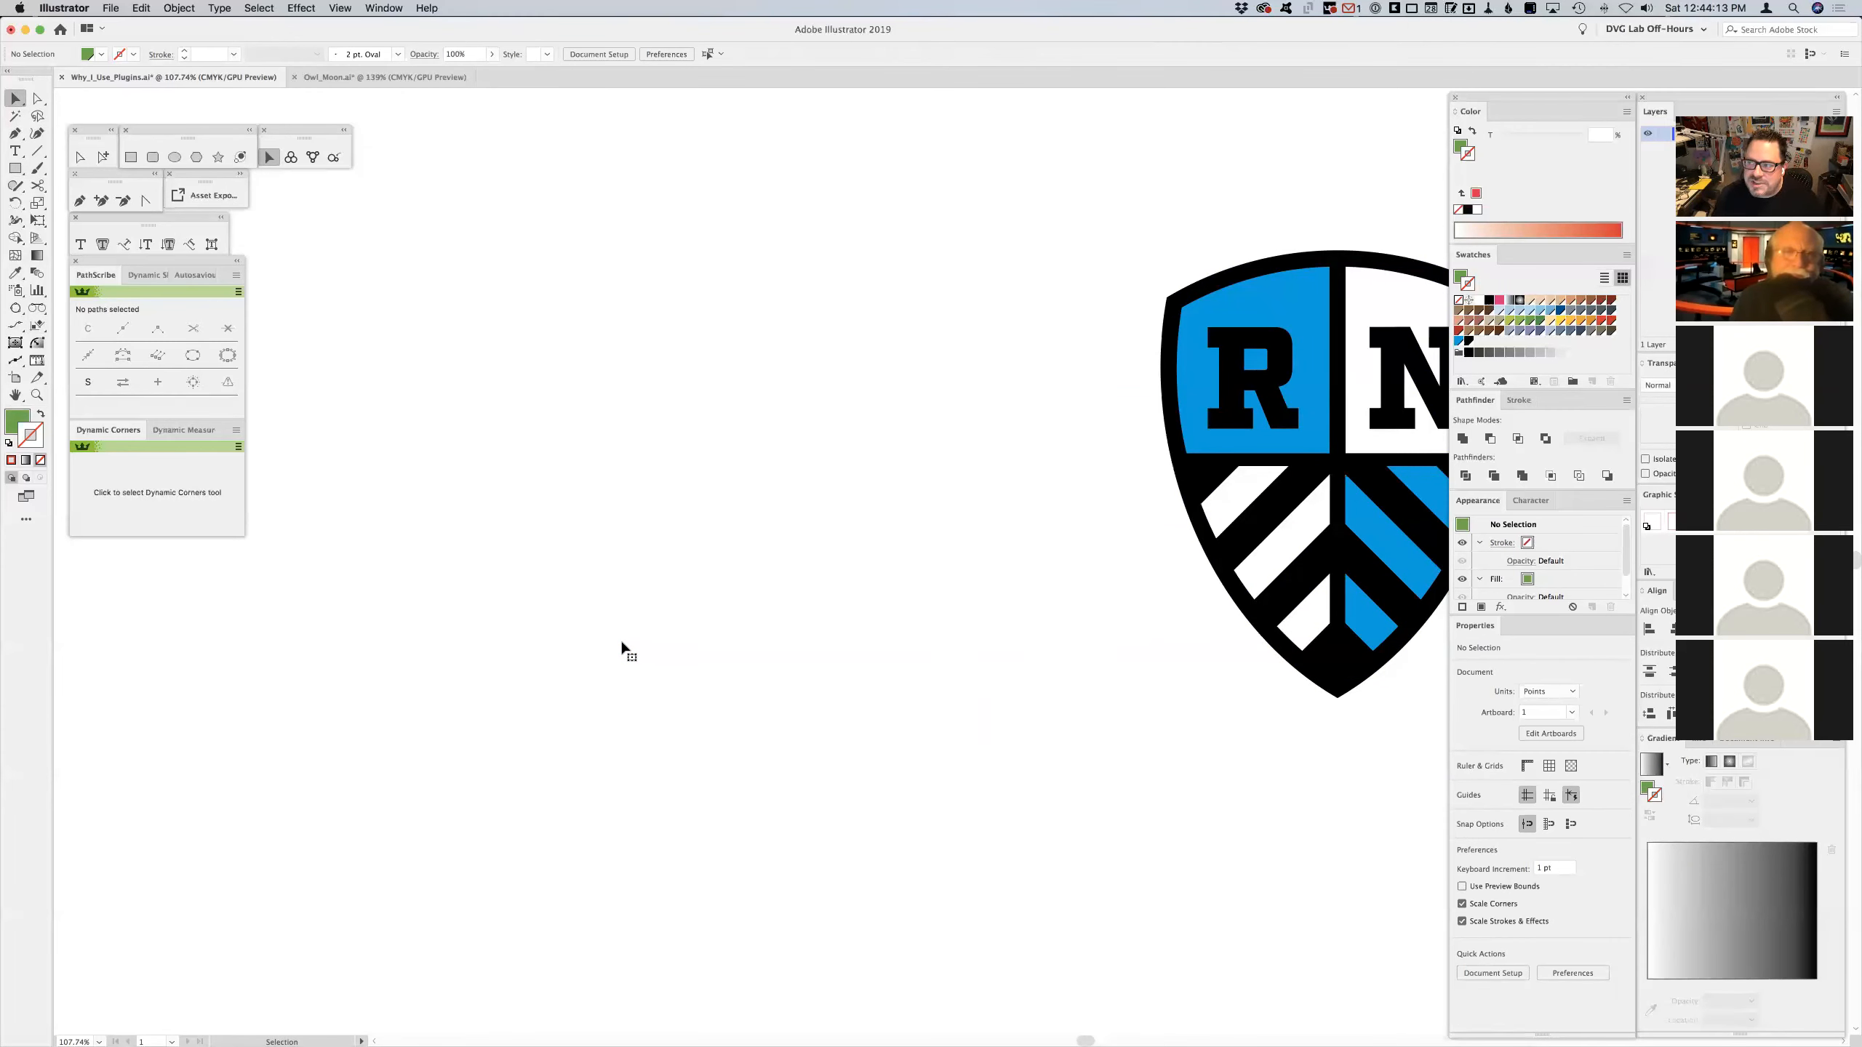
- In the Owl_Moon.ai document, copy the owl's light brow shape in place as an unfilled 0.75 pt magenta outline and duplicate it slightly lower
left_click(405, 75)
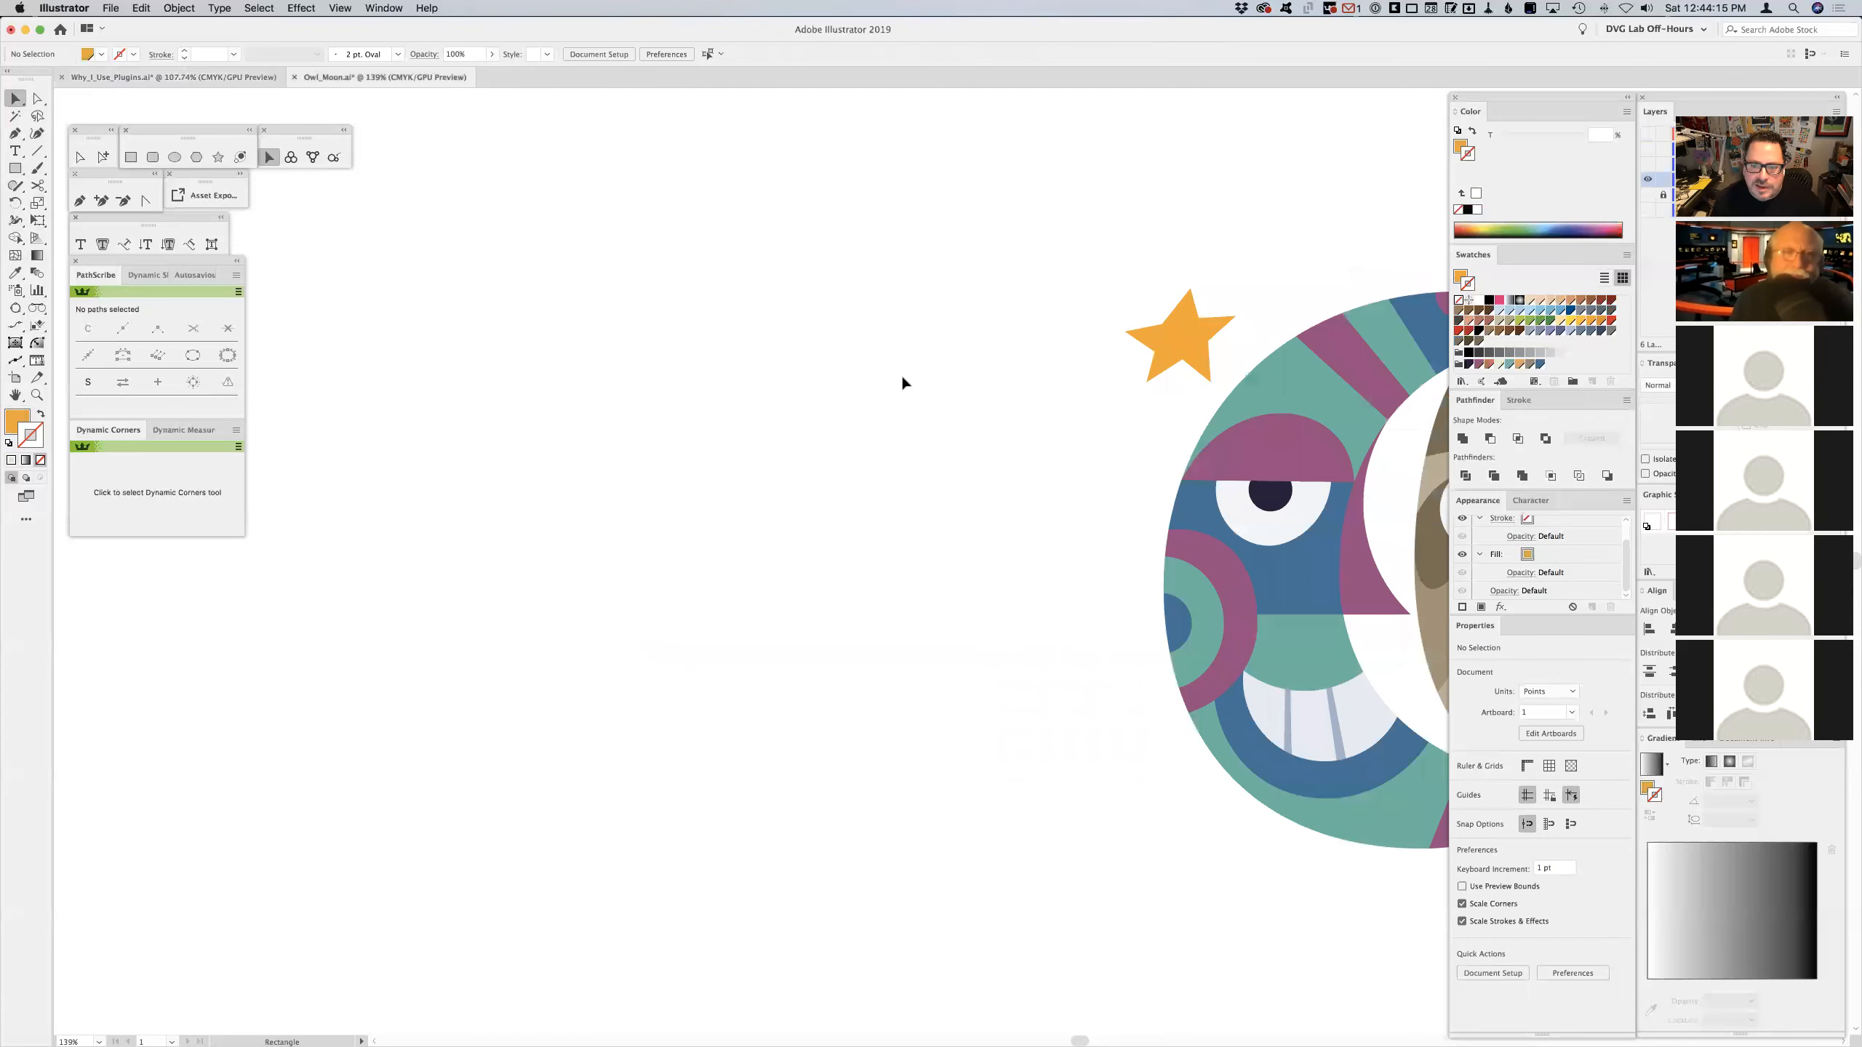
left_click_drag(950, 459, 623, 449)
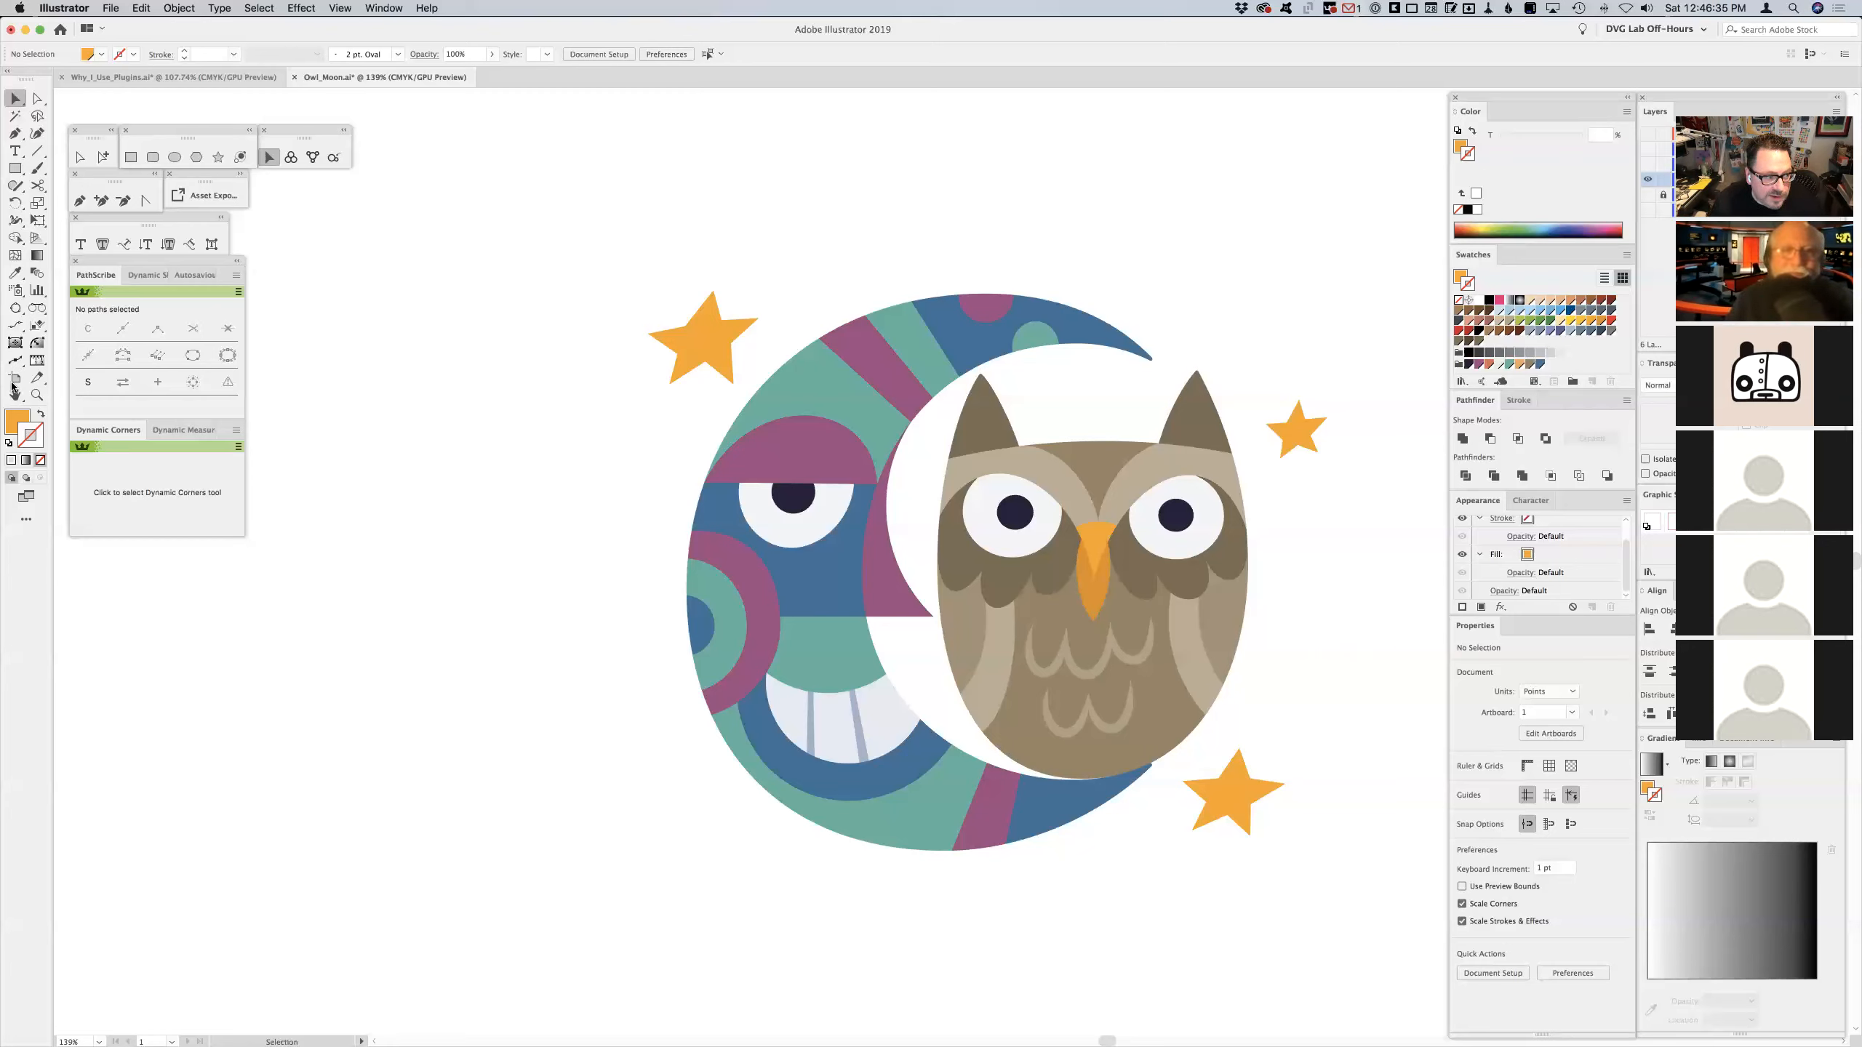
left_click(33, 397)
left_click_drag(835, 304, 1333, 755)
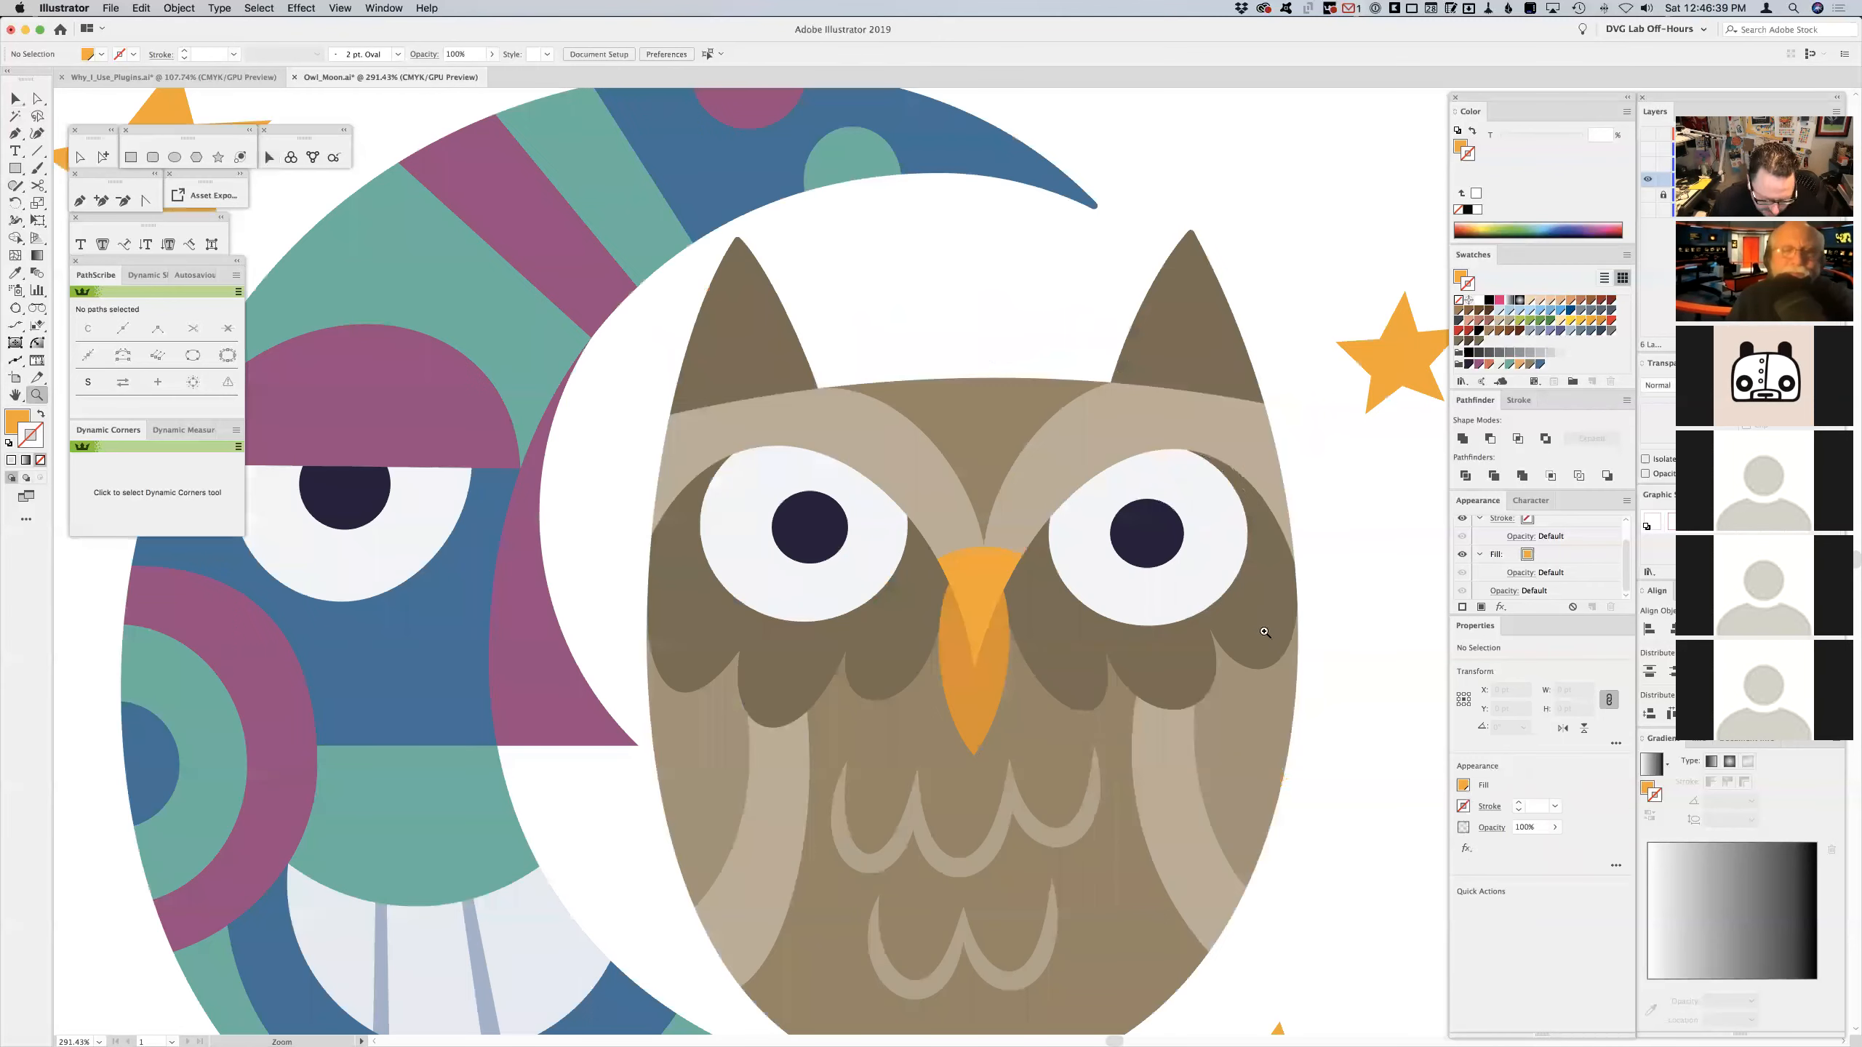
key("v")
left_click(898, 455)
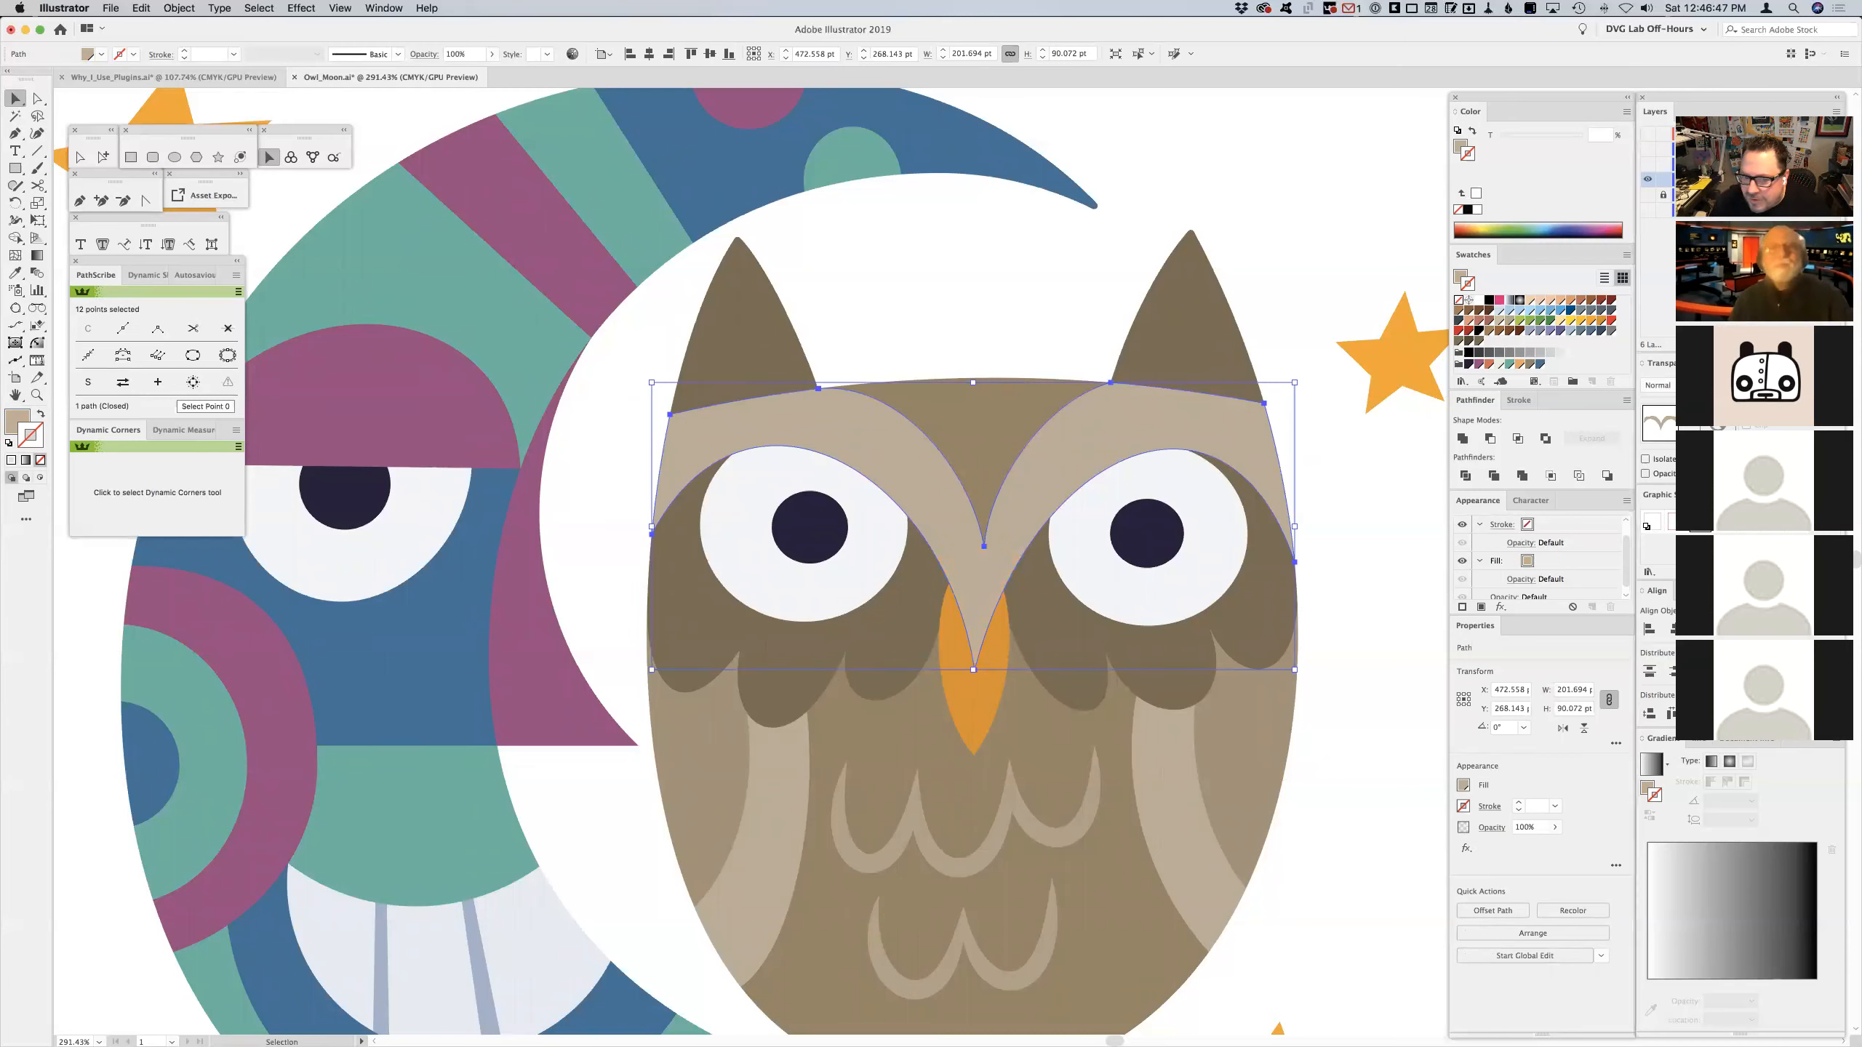
left_click(1699, 521)
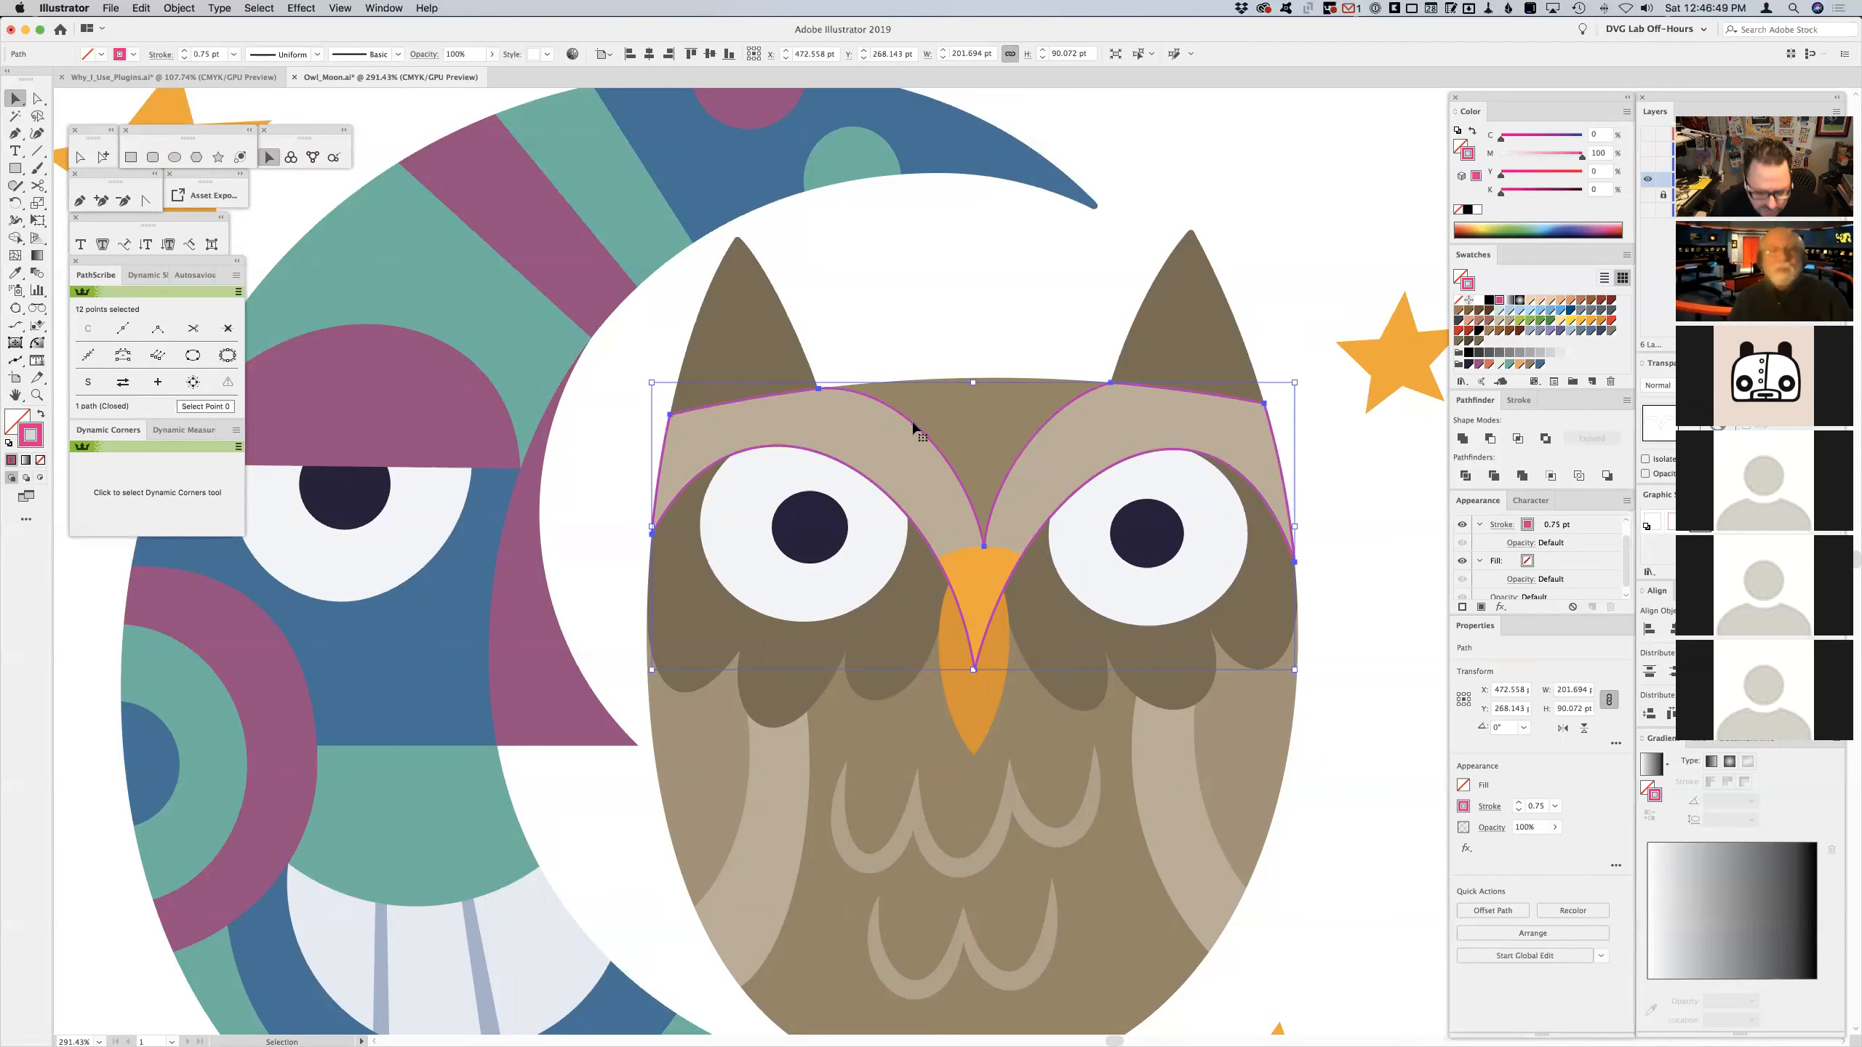
left_click_drag(913, 428, 914, 438)
- Shift the lower brow outline's left corner point outward and its pointed centre tip slightly to the right
key("a")
left_click_drag(650, 552, 637, 554)
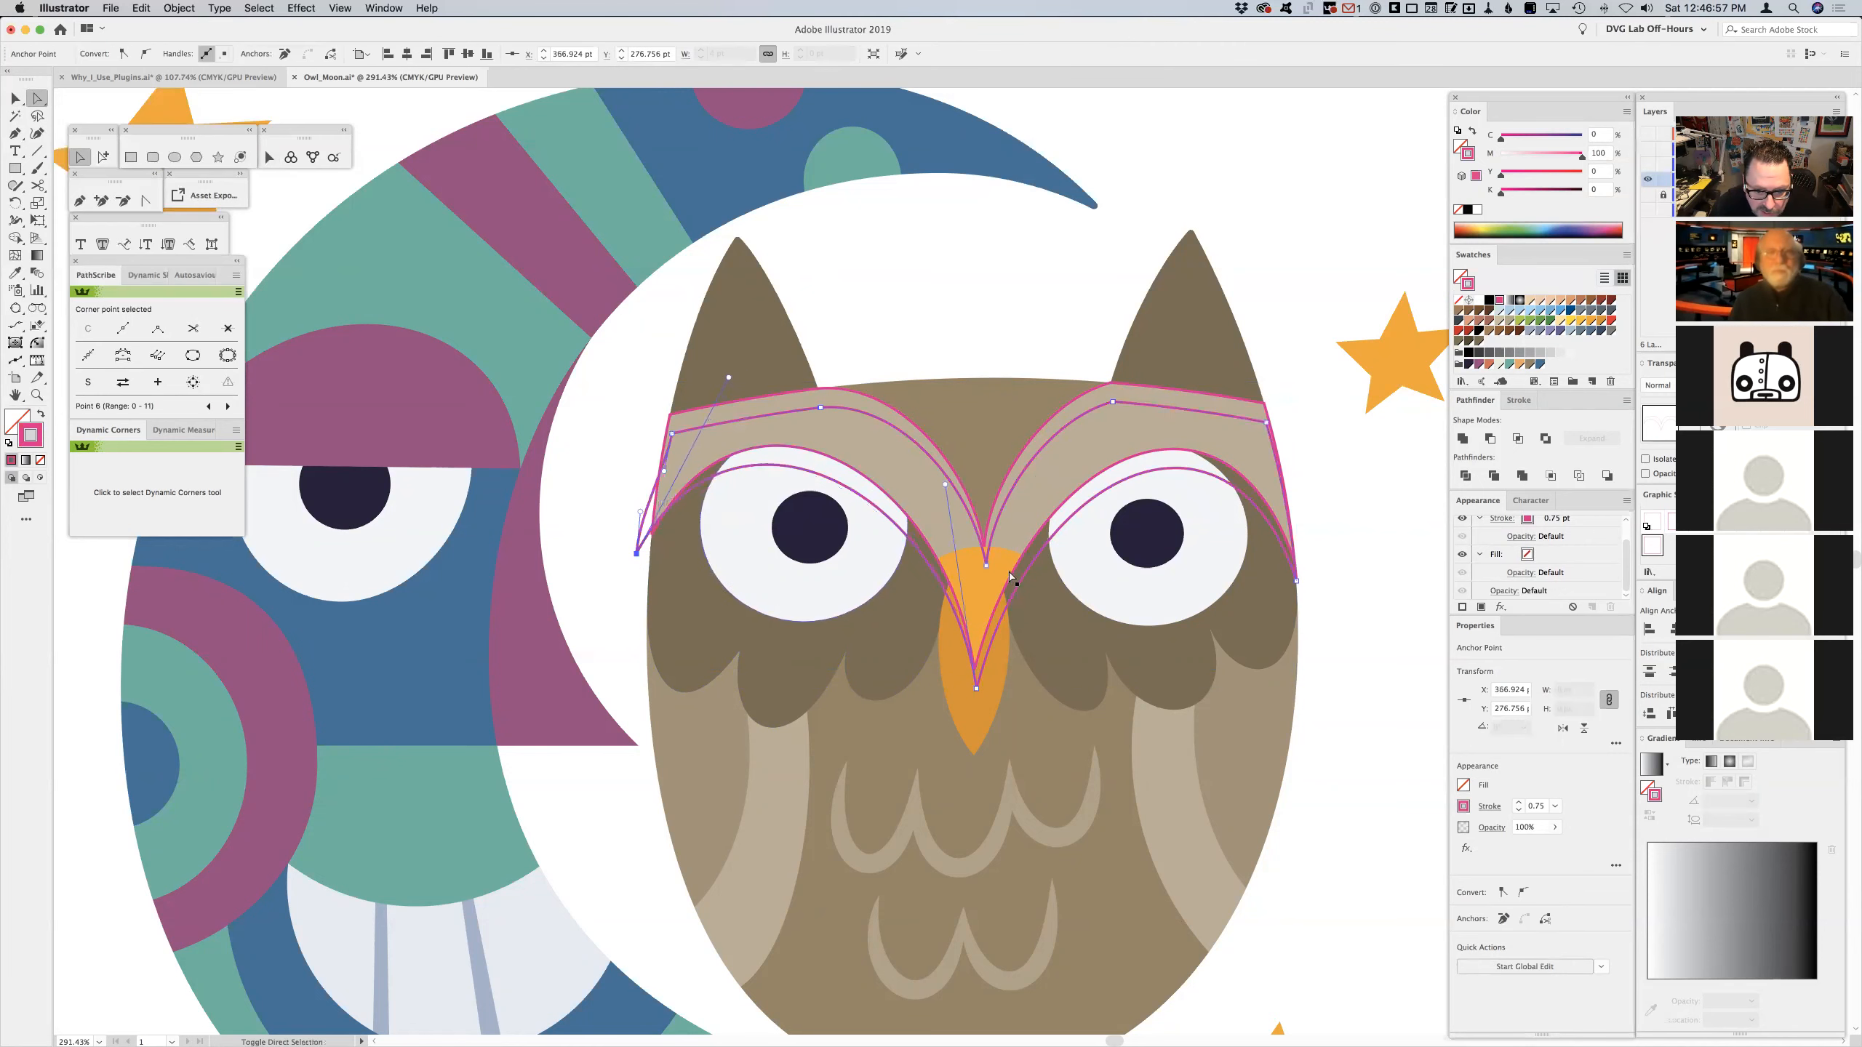
left_click_drag(977, 689, 986, 690)
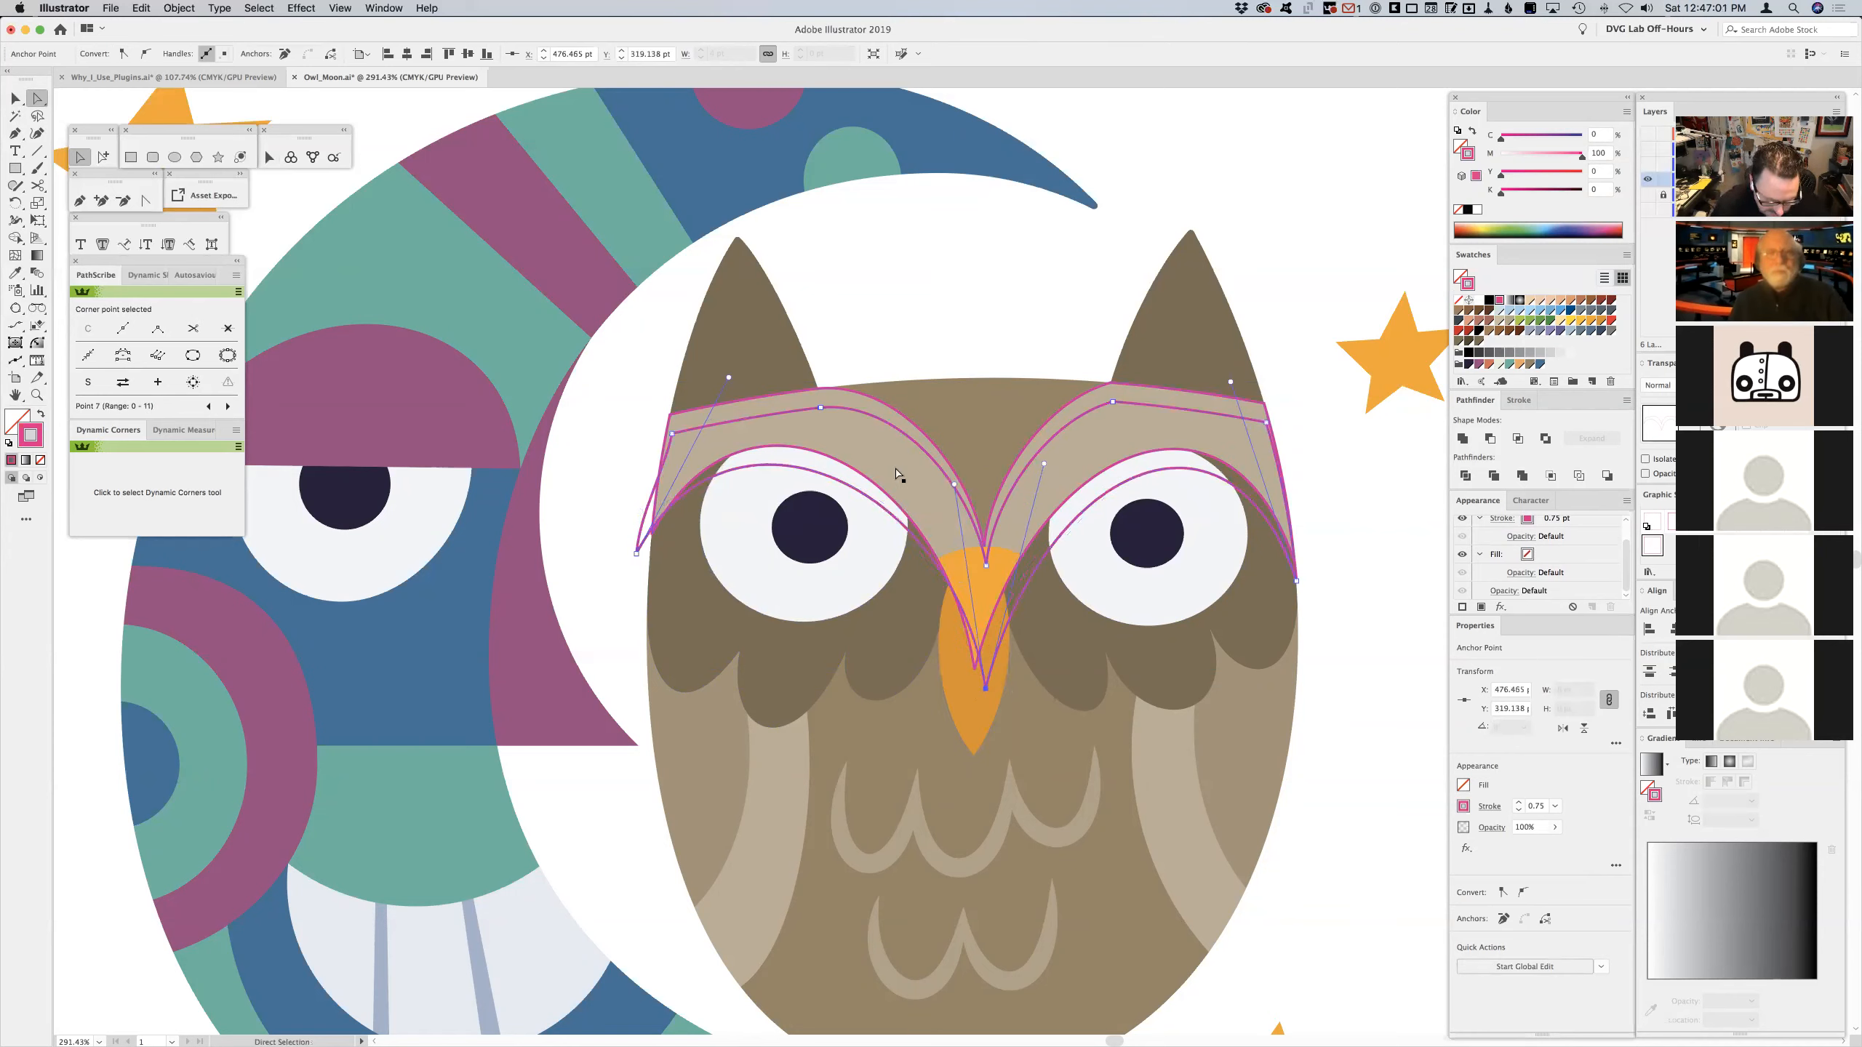
- Subtract the front brow outline with Minus Front, ungroup the pieces and keep only the crescent above the owl's left-hand eye
key("v")
left_click(833, 463)
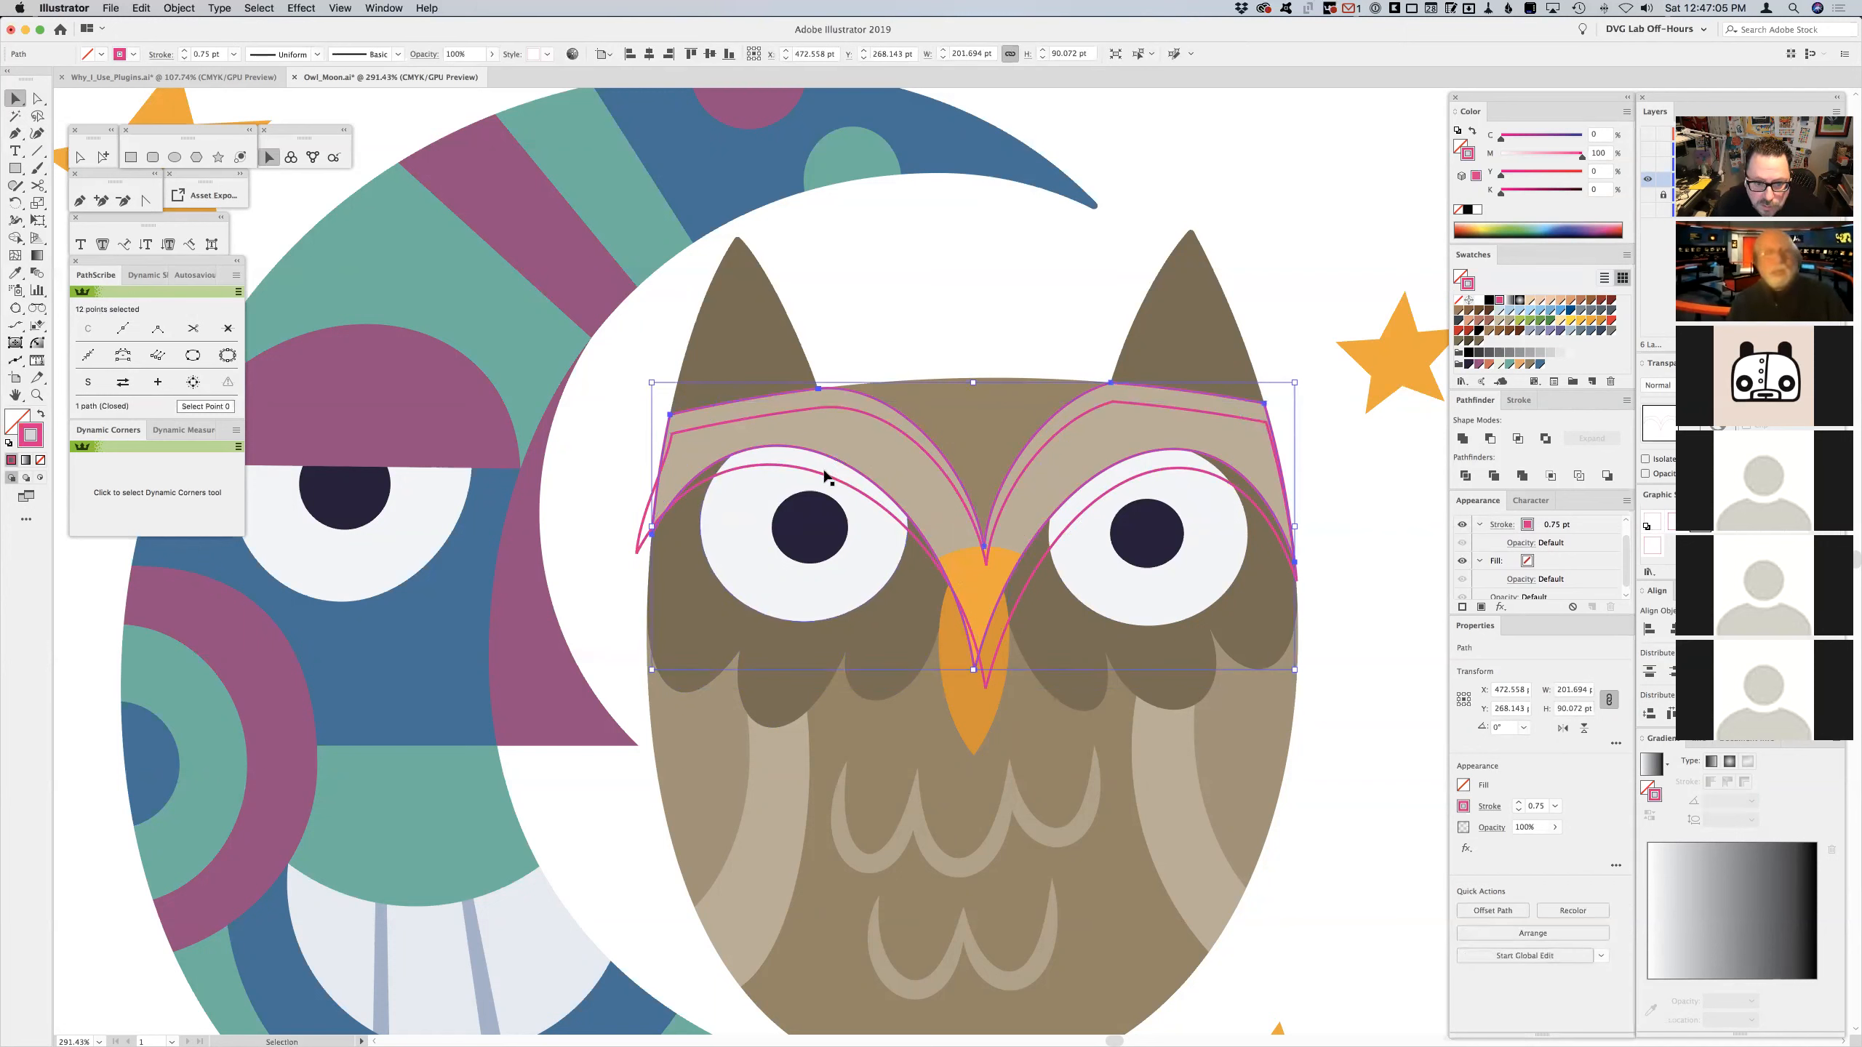
left_click(825, 474, "shift")
left_click(1490, 438)
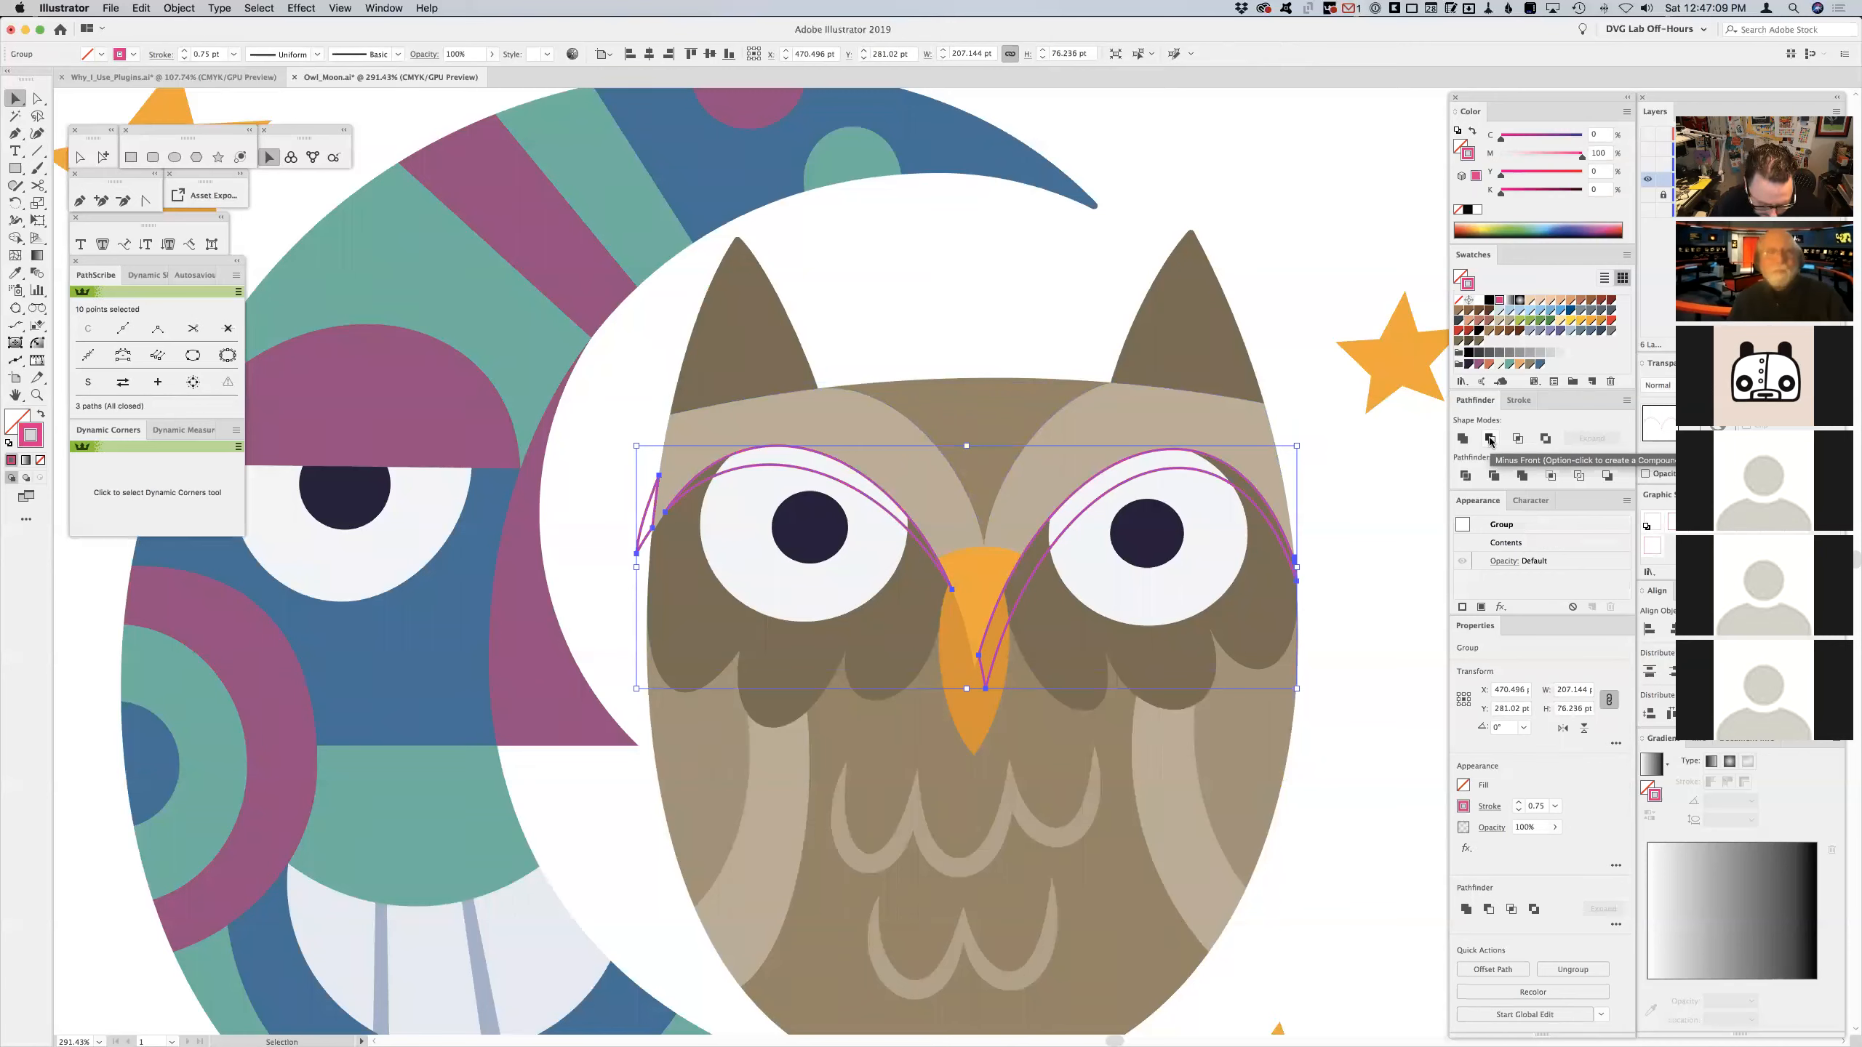
key("super+shift+g")
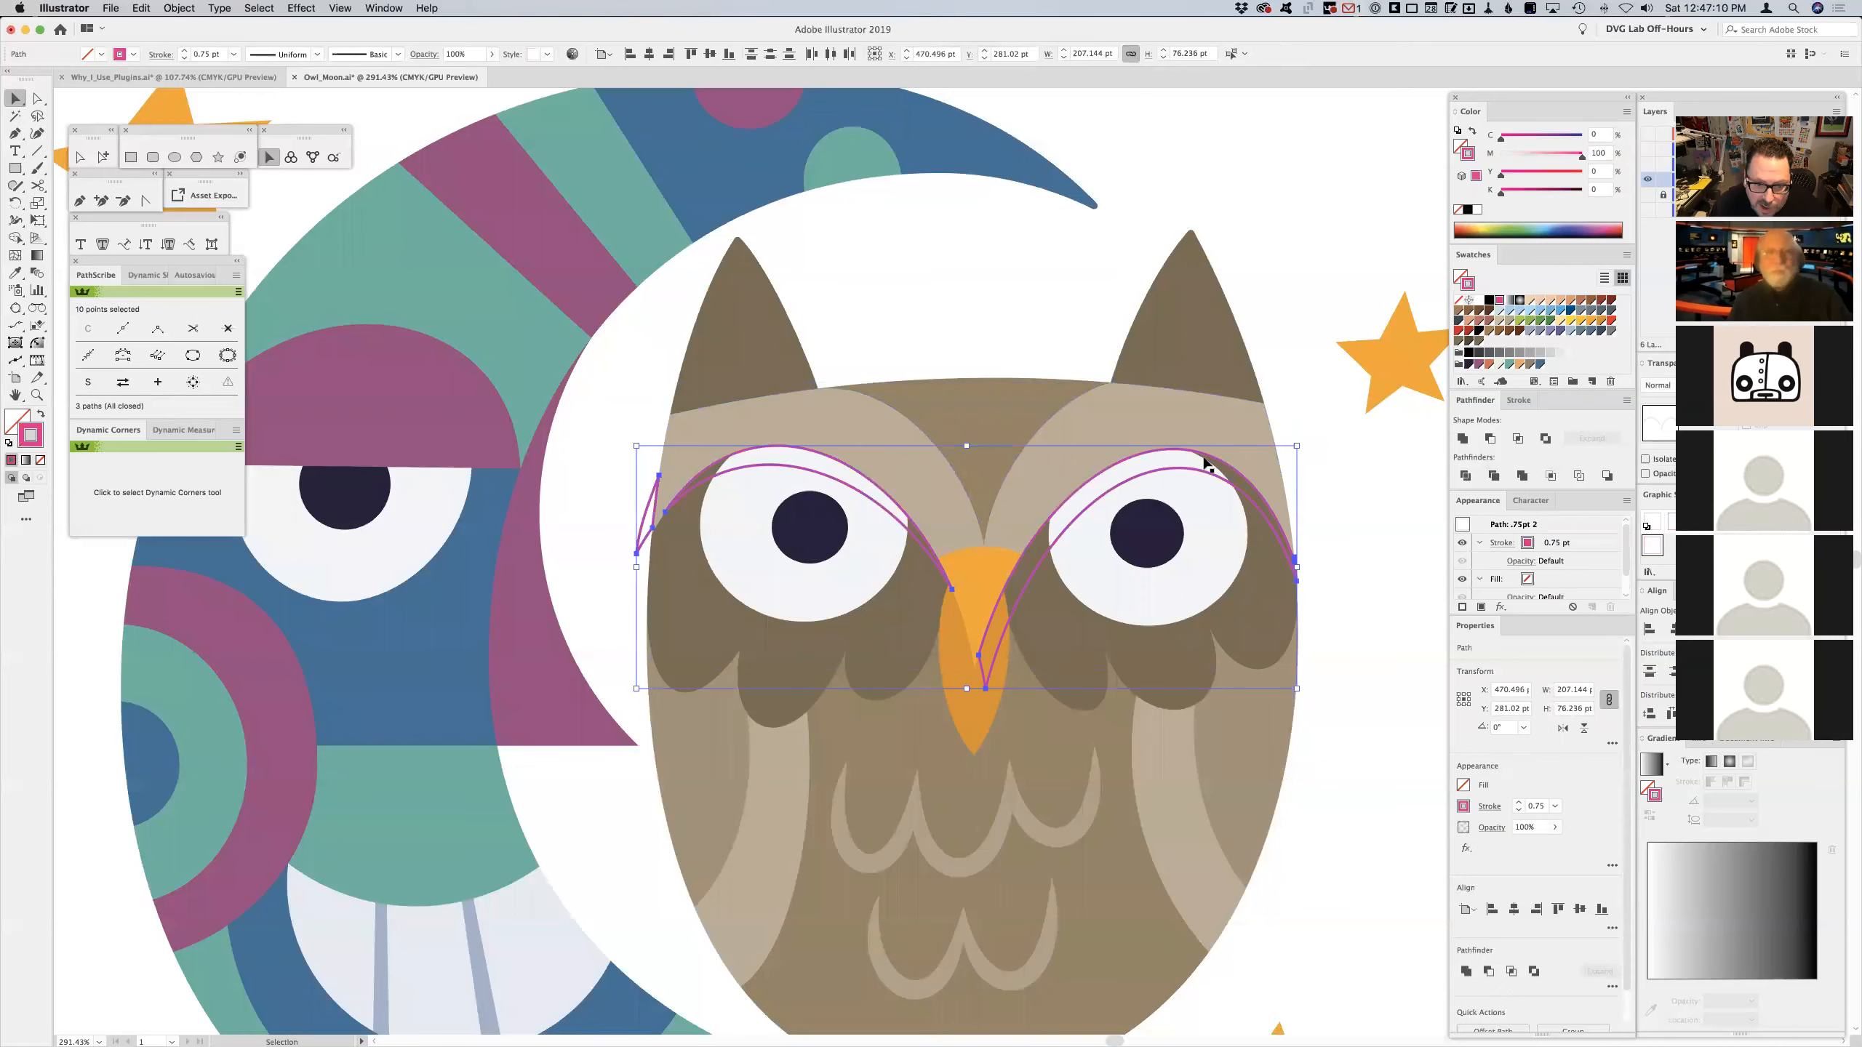
left_click(748, 473)
left_click(749, 468)
- Fill the crescent above the eye with the dark brown sampled from the feathers, using Multiply blending at 40% opacity
key("i")
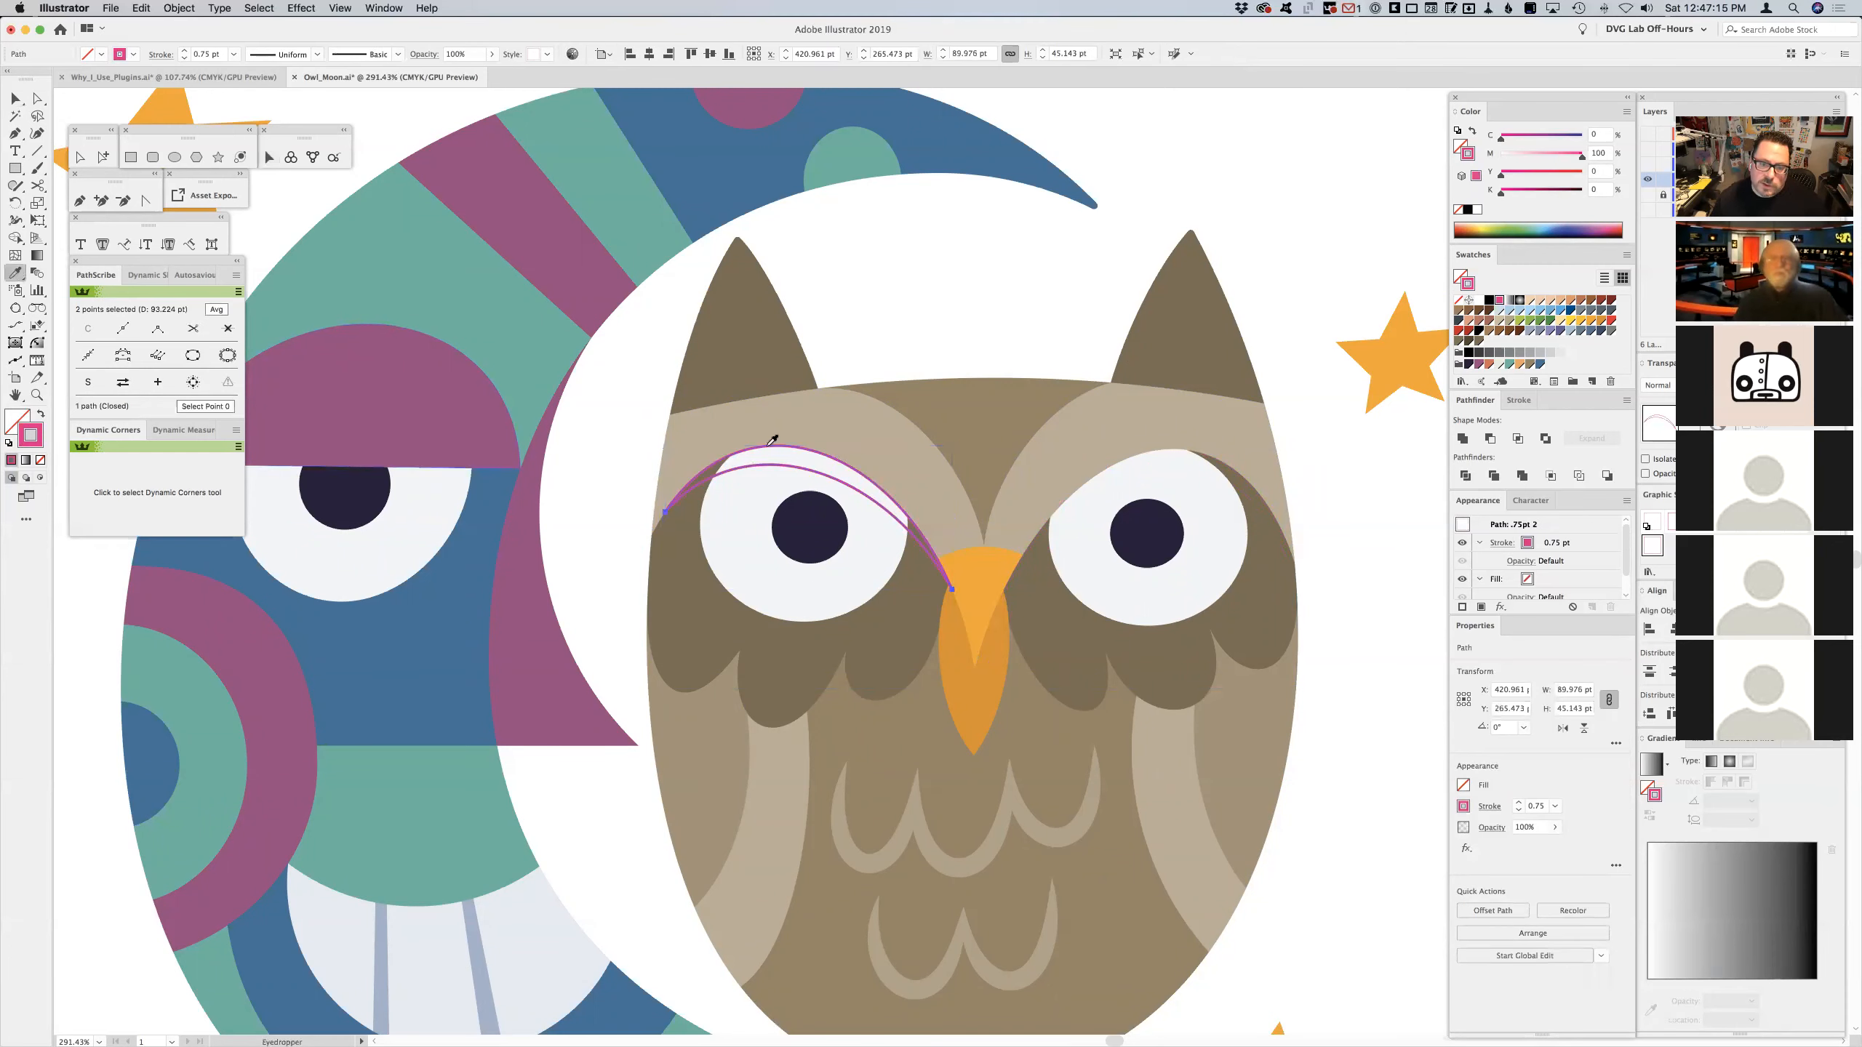
left_click(908, 603)
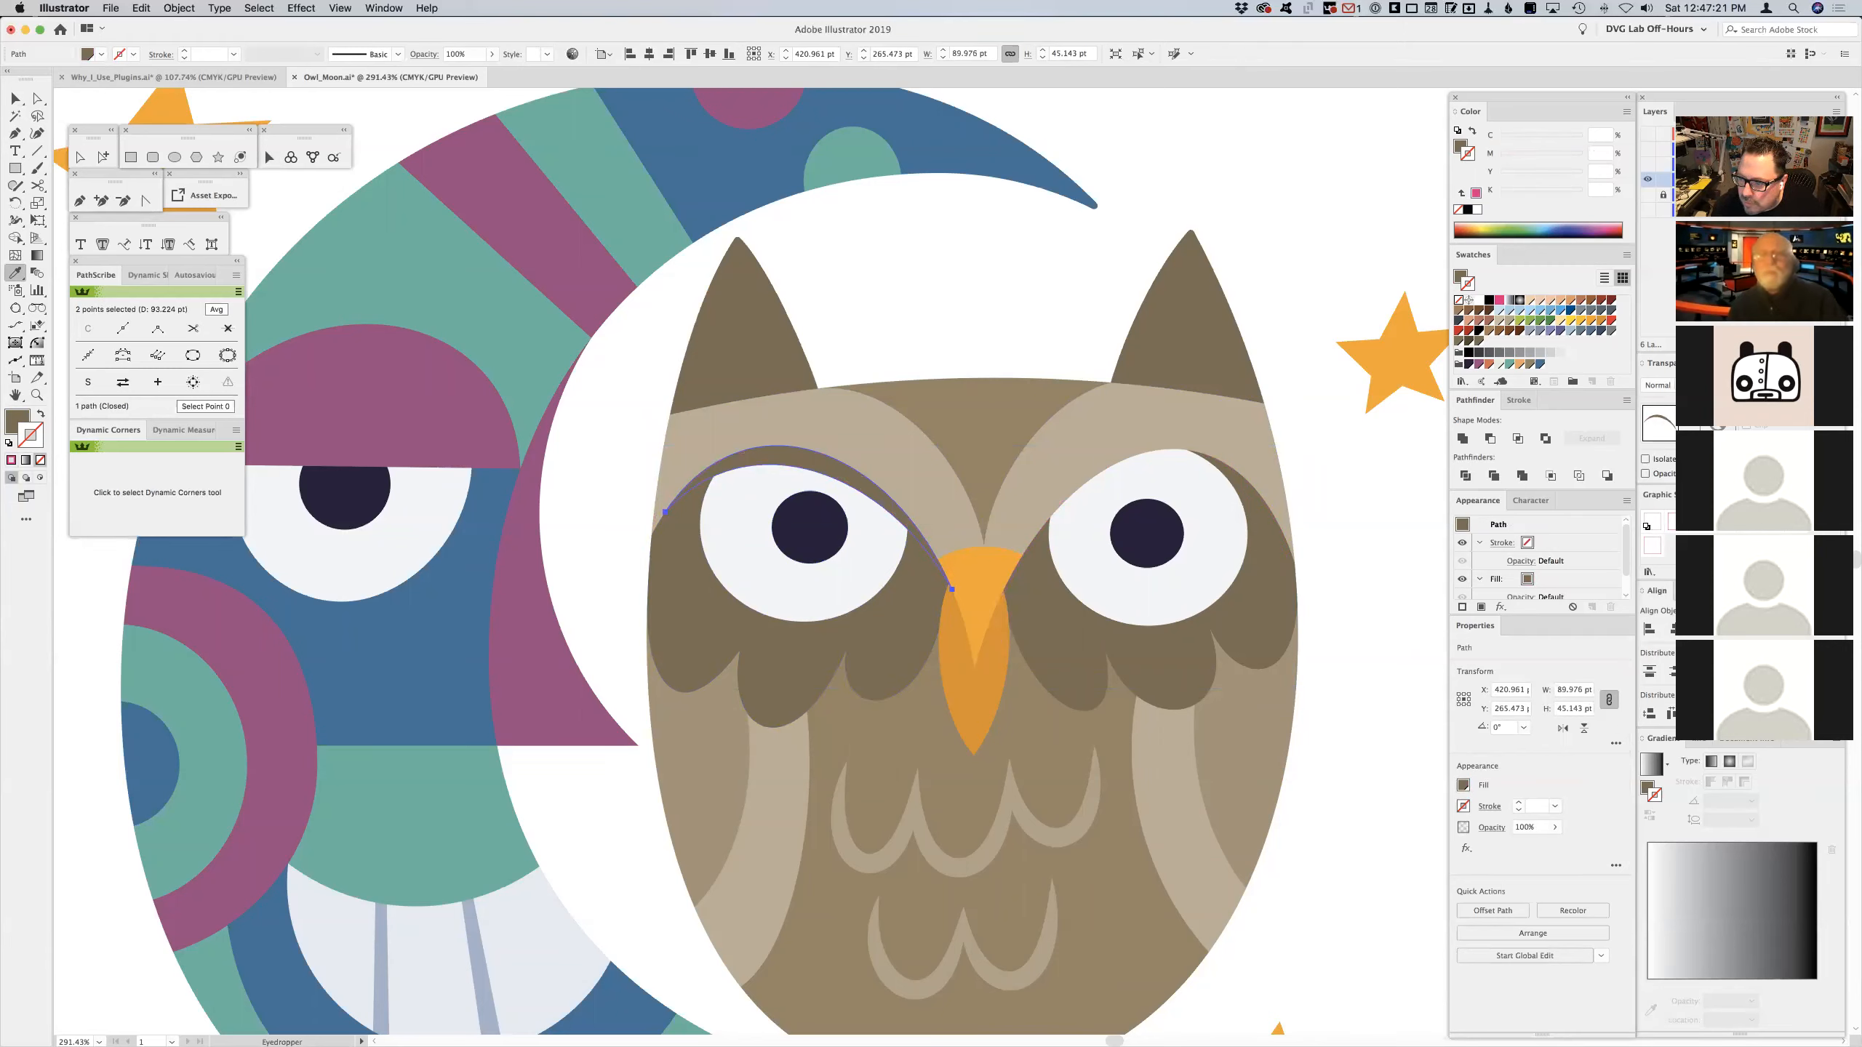
left_click(1659, 385)
left_click(1665, 437)
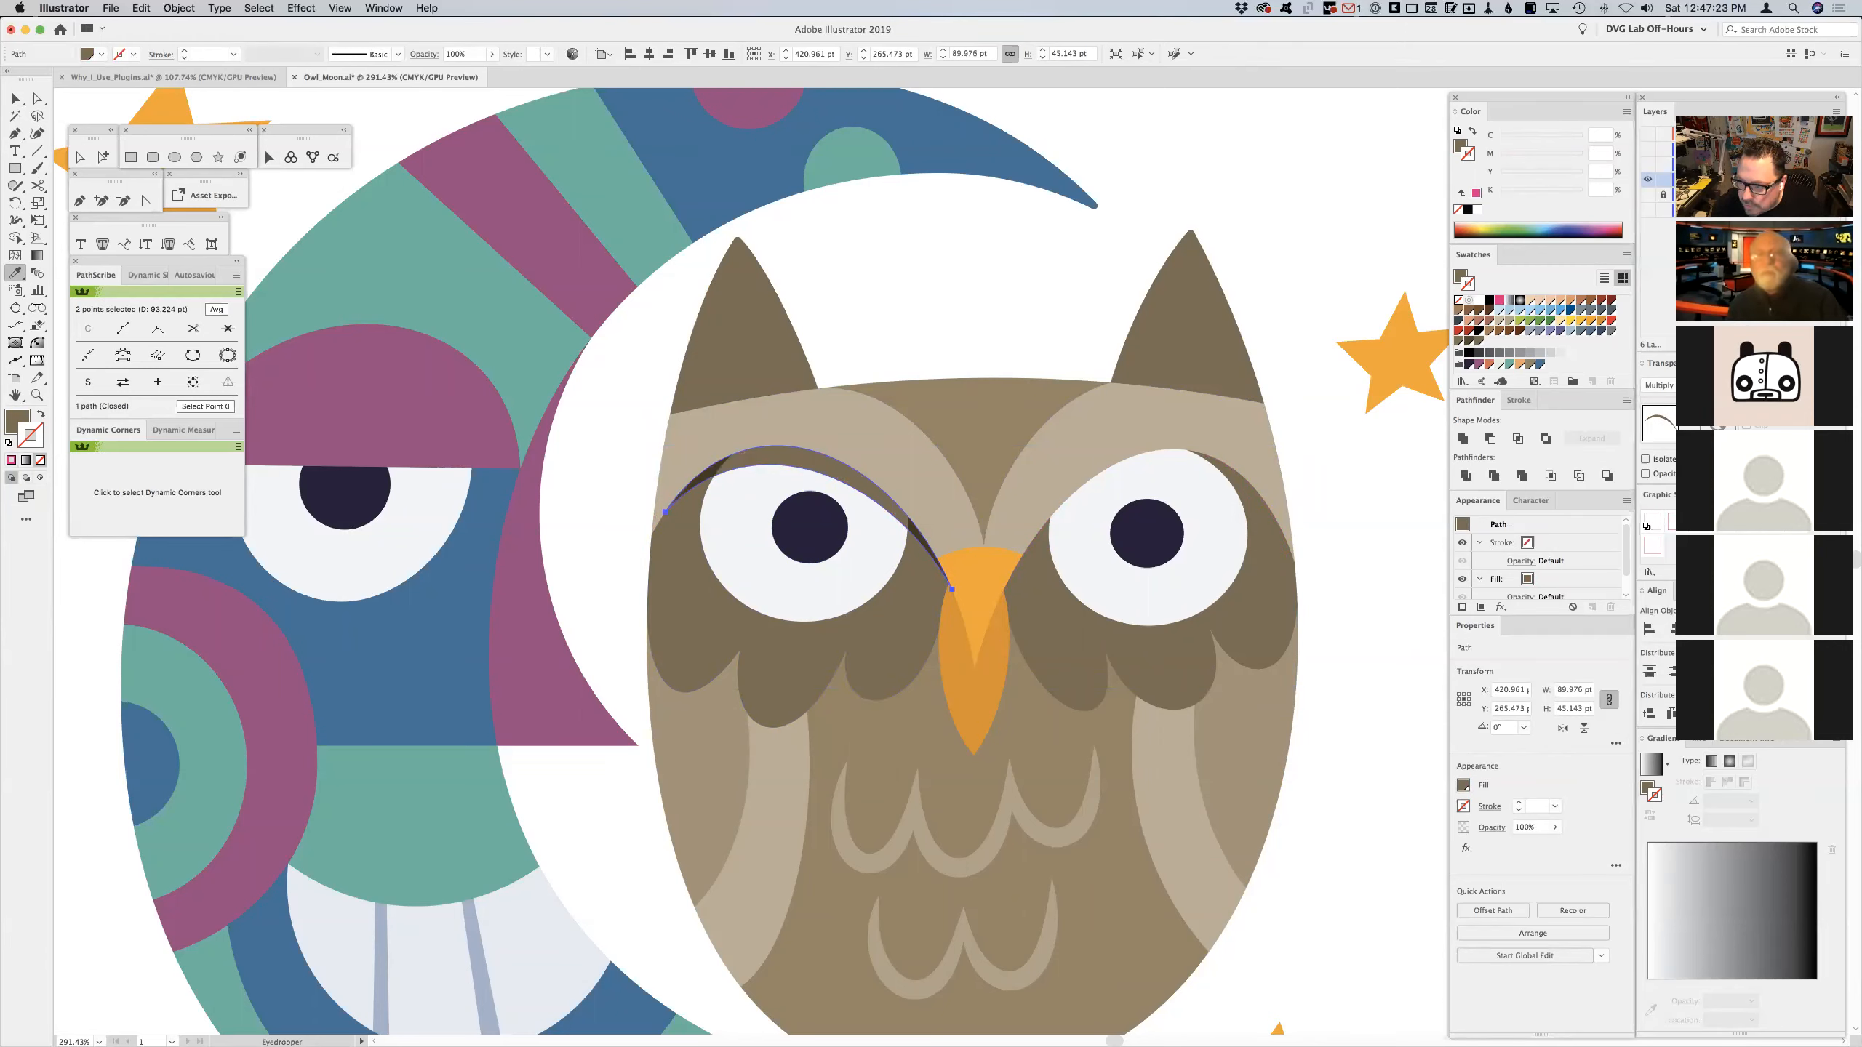
type("40")
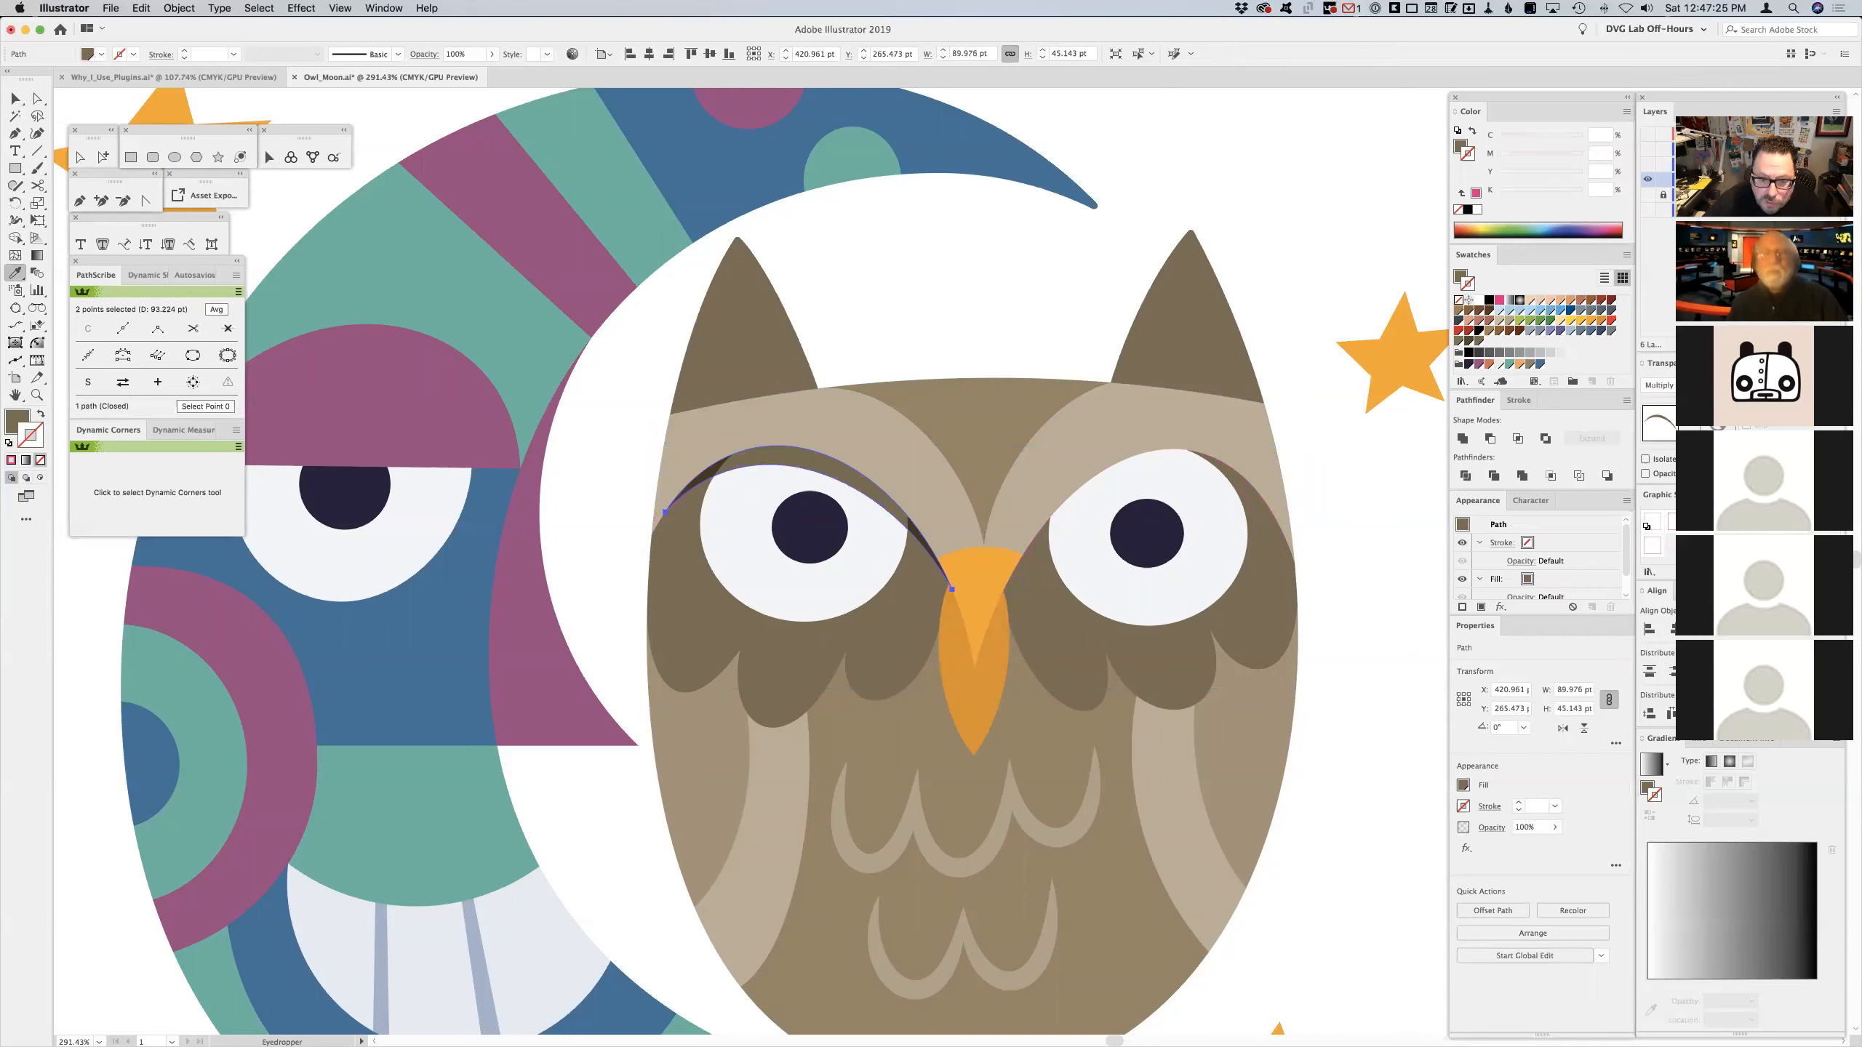
key("Return")
key("v")
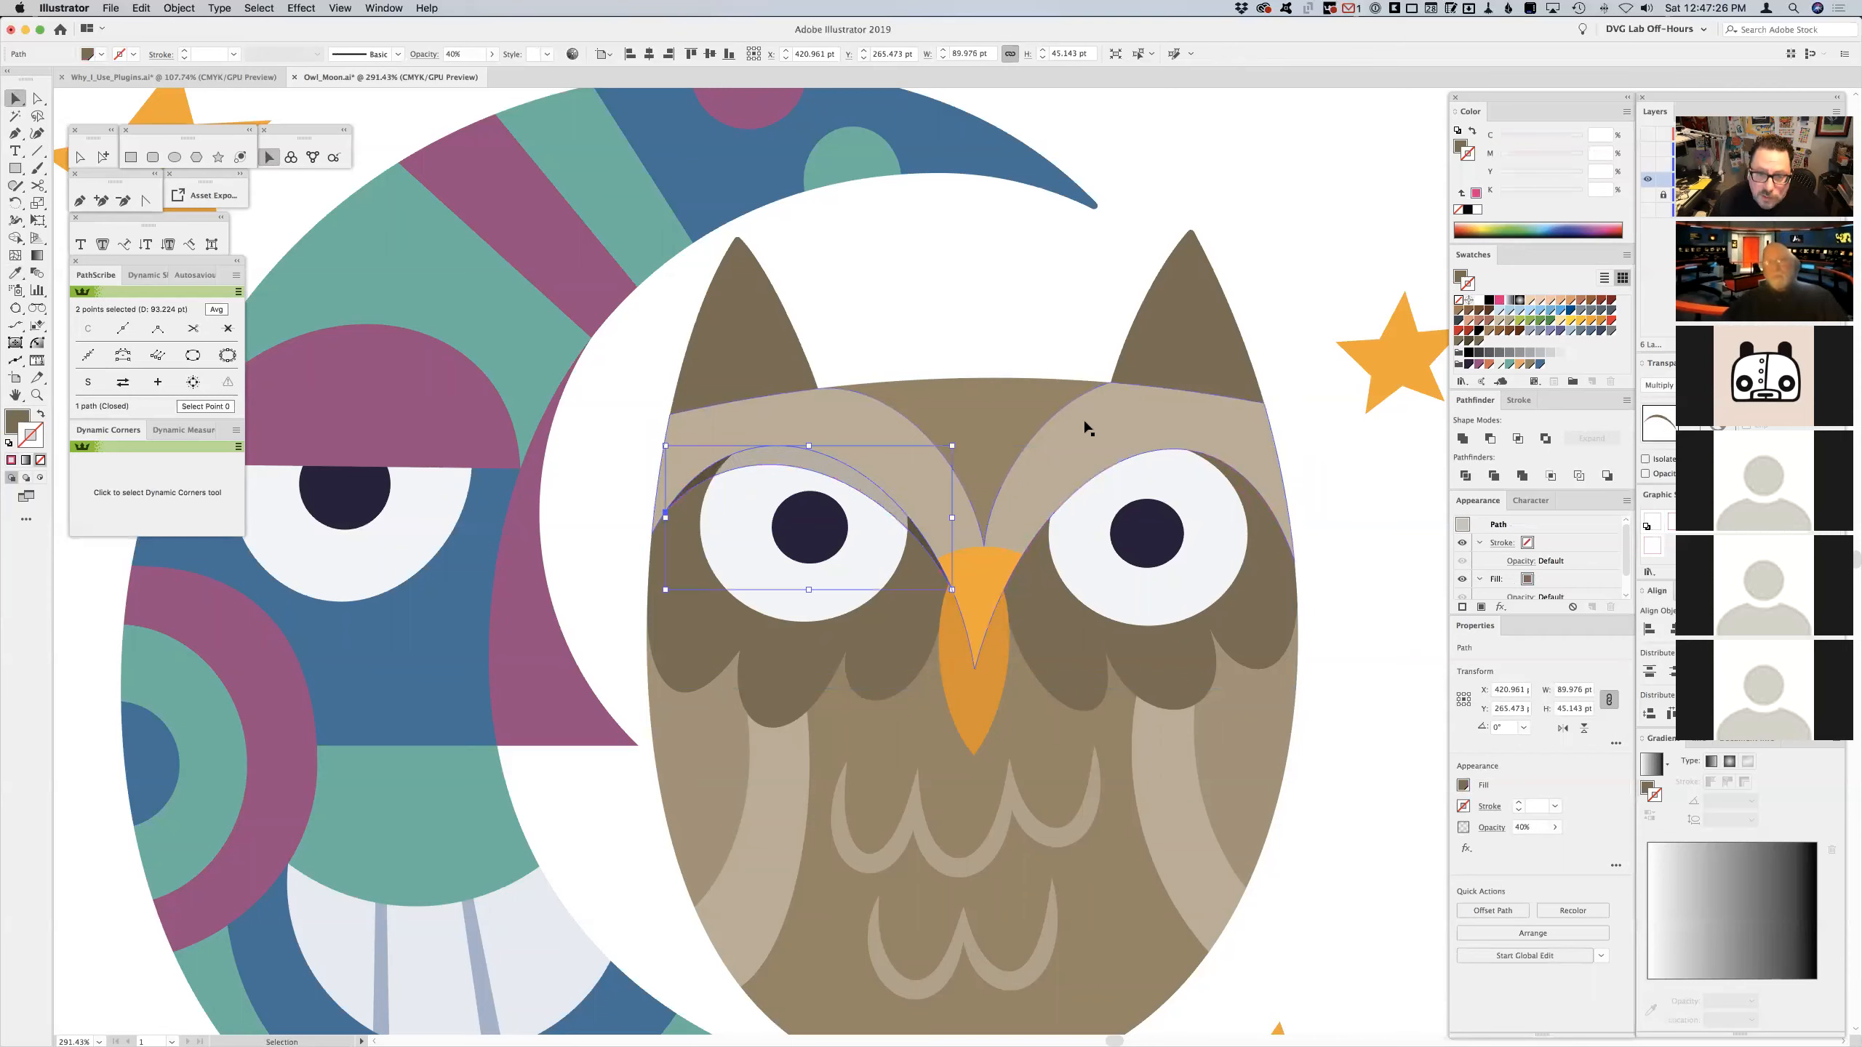
left_click(995, 326)
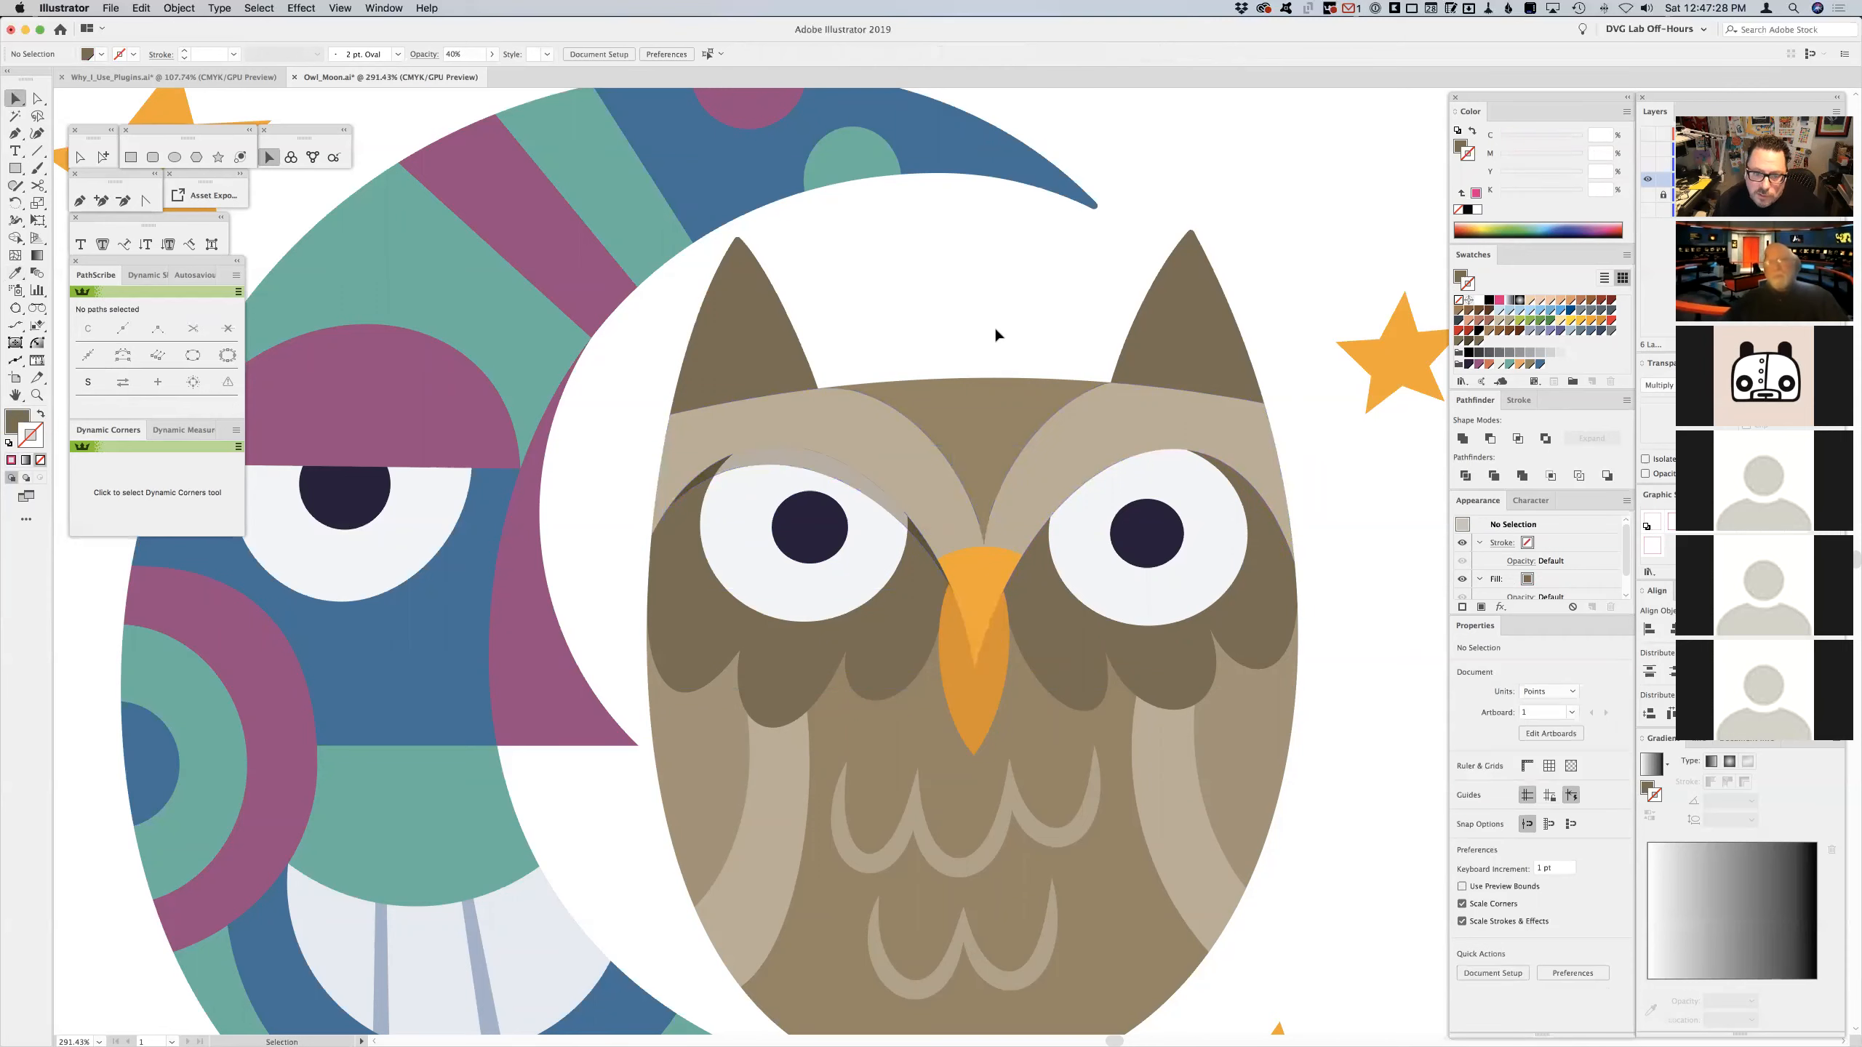
- Fill the crescent above the eye with the blue sampled from the moon's face, using Multiply blending at 30% opacity
left_click(778, 456)
left_click(14, 272)
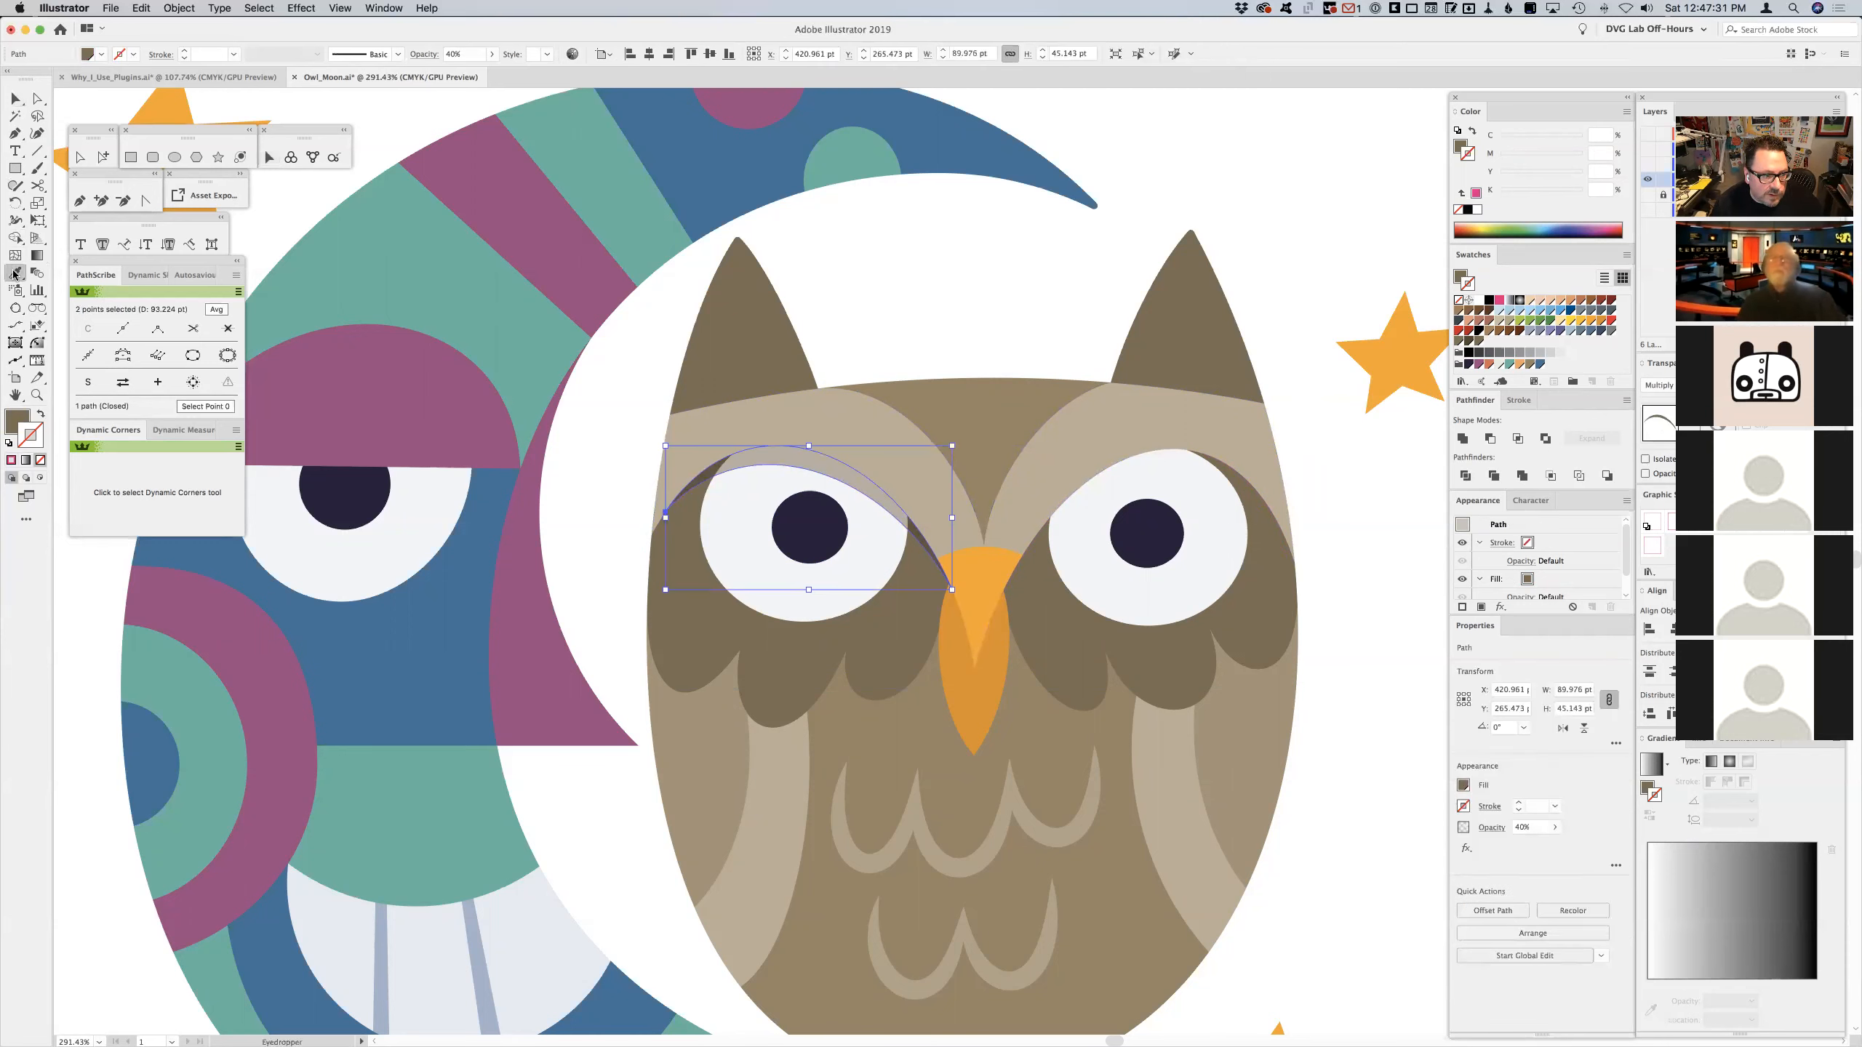
left_click(471, 630)
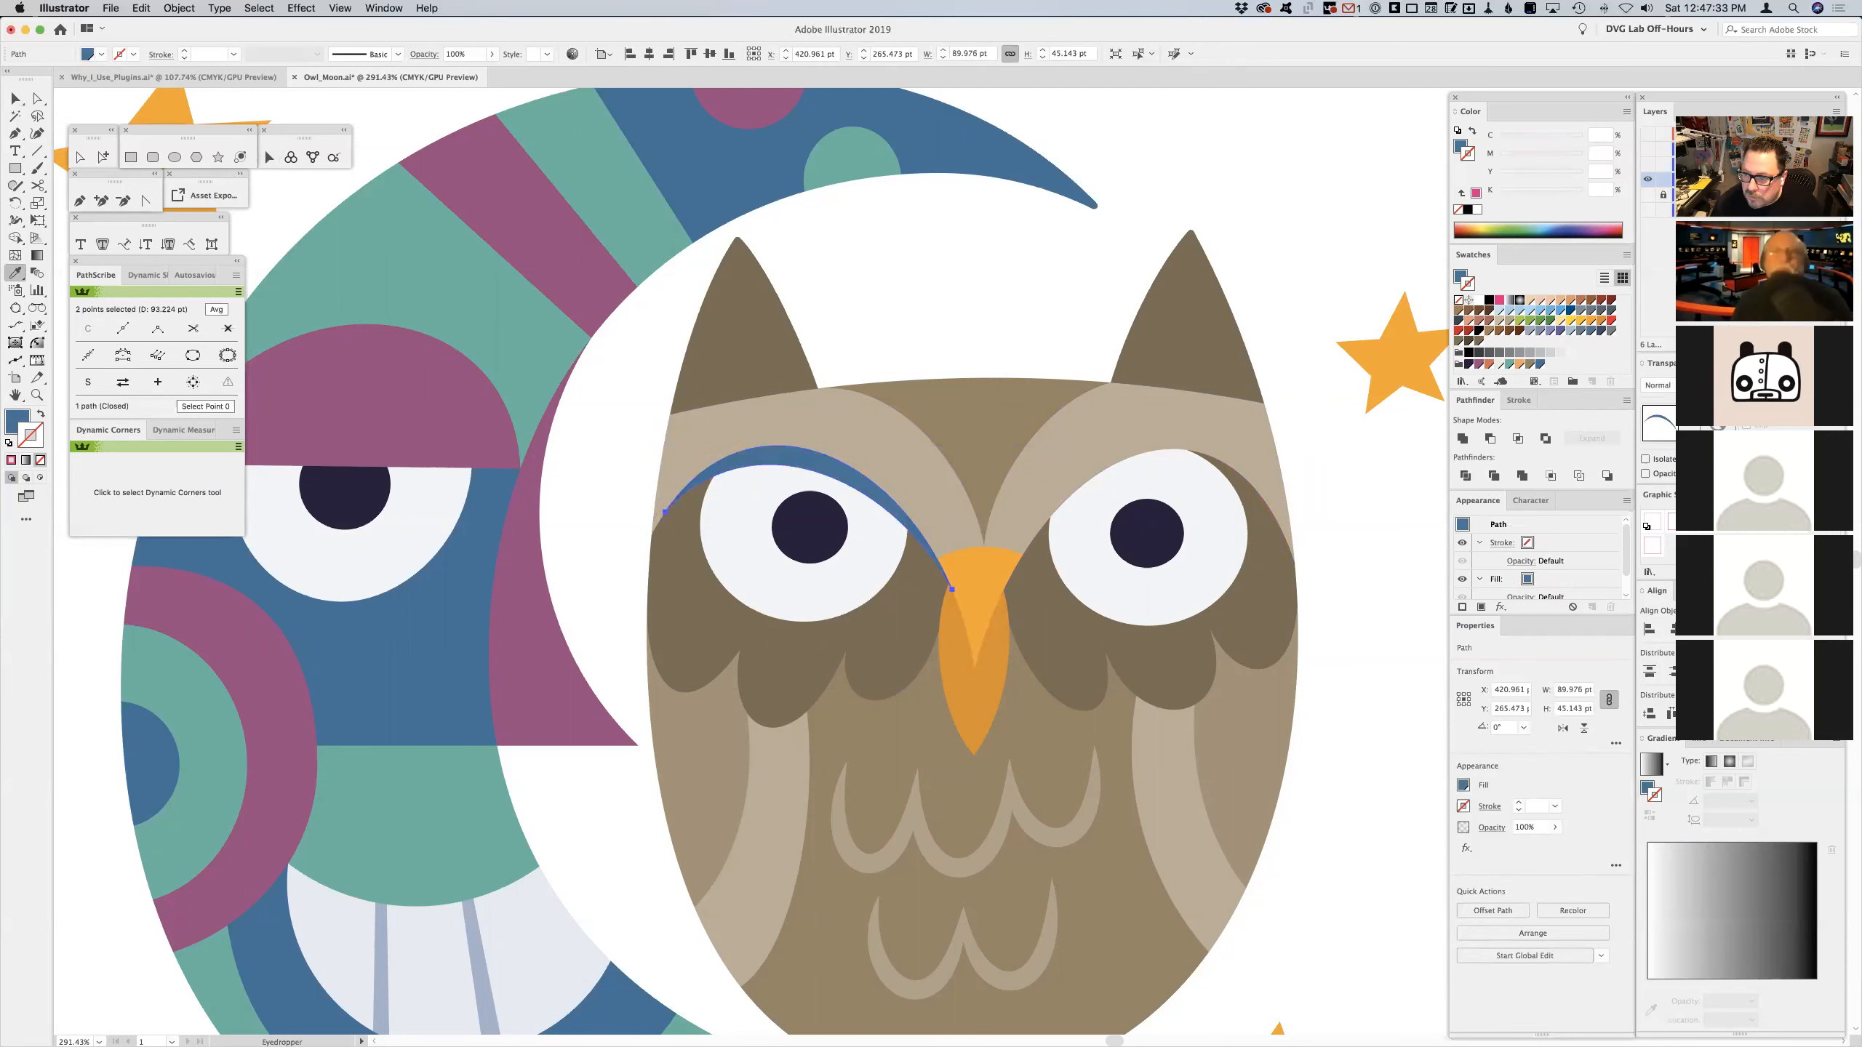
left_click(1658, 385)
left_click(1664, 437)
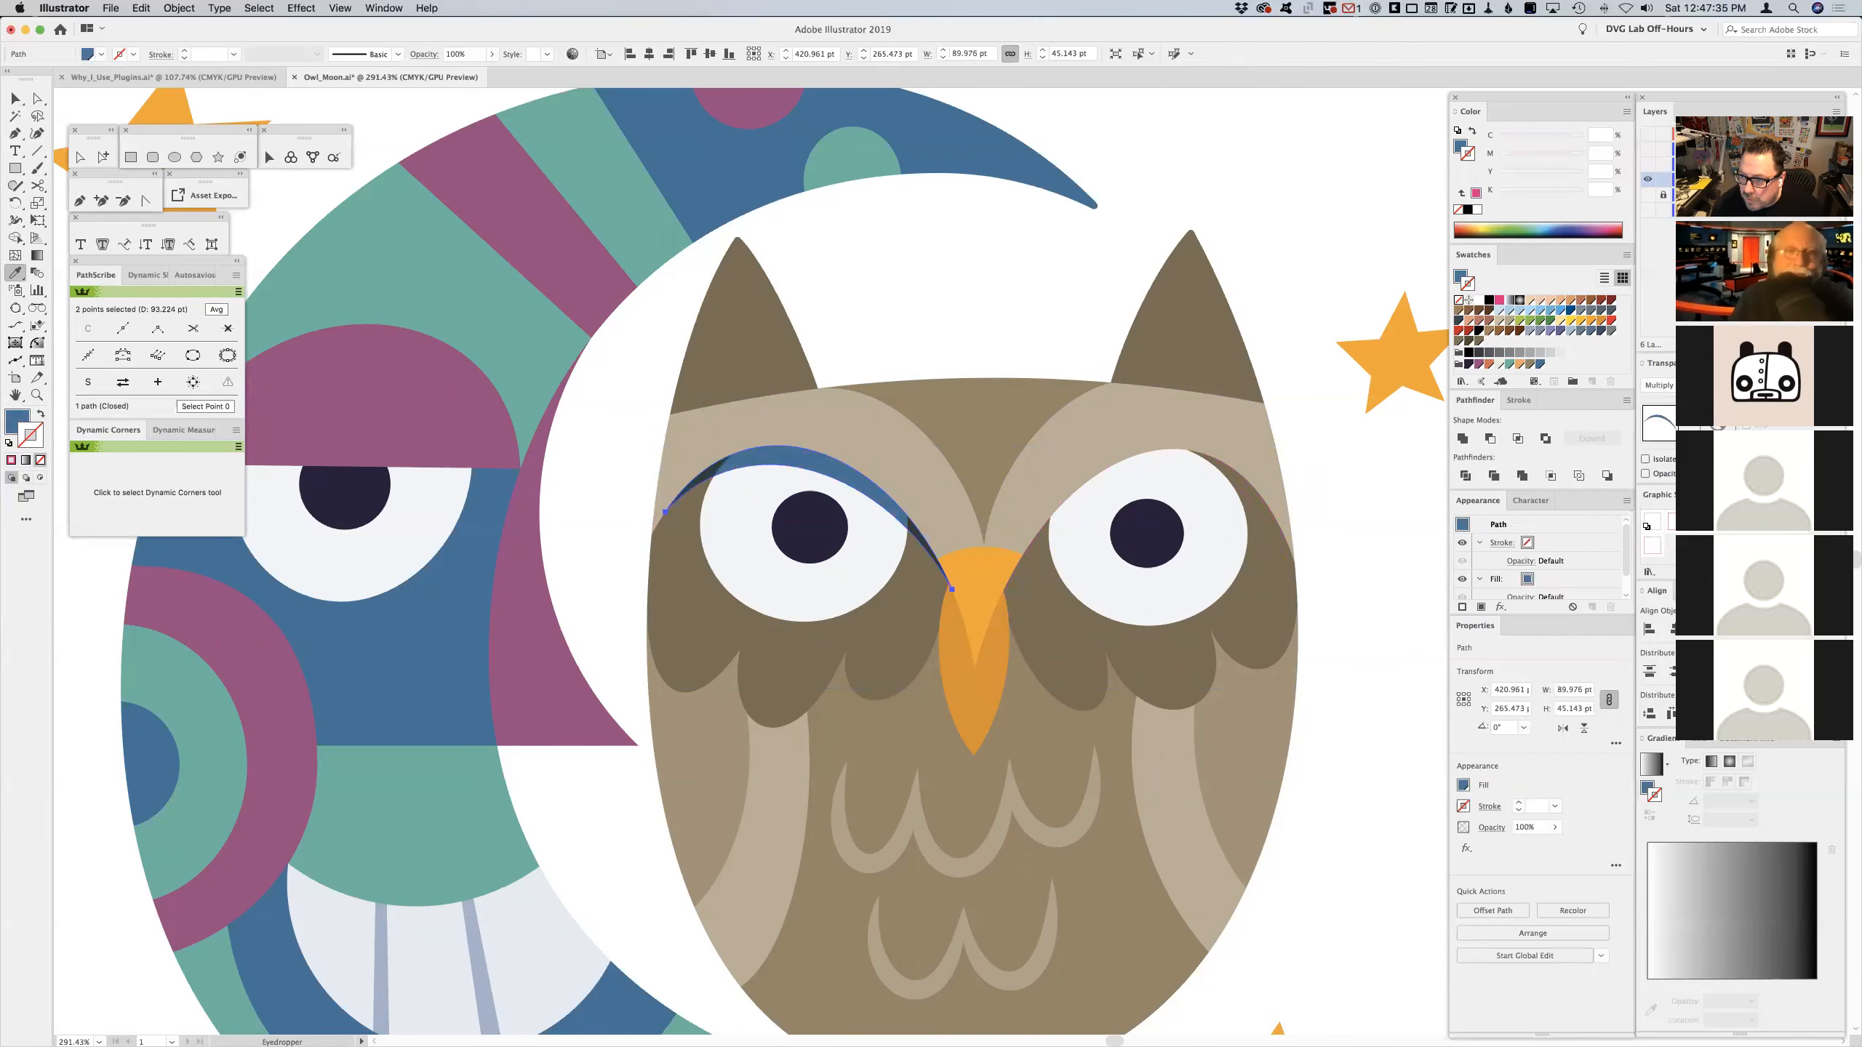
type("30")
key("Return")
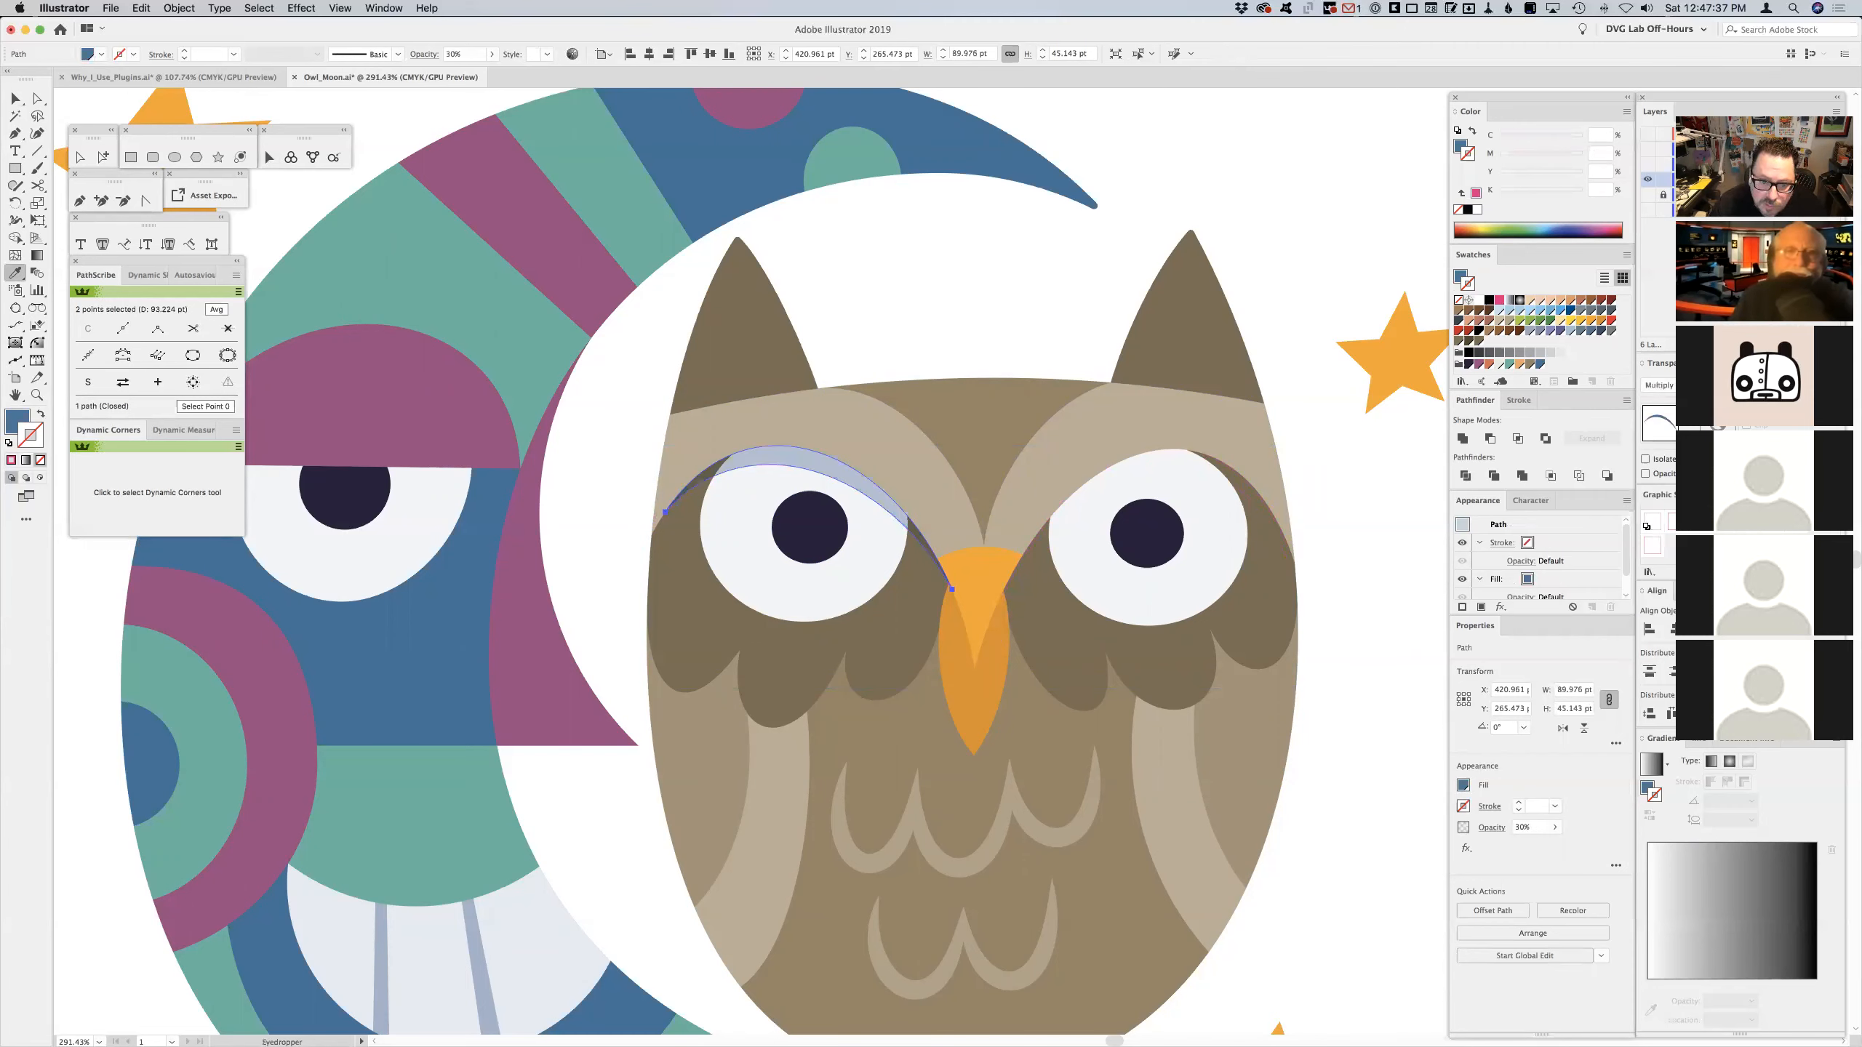
left_click(1087, 295, "super")
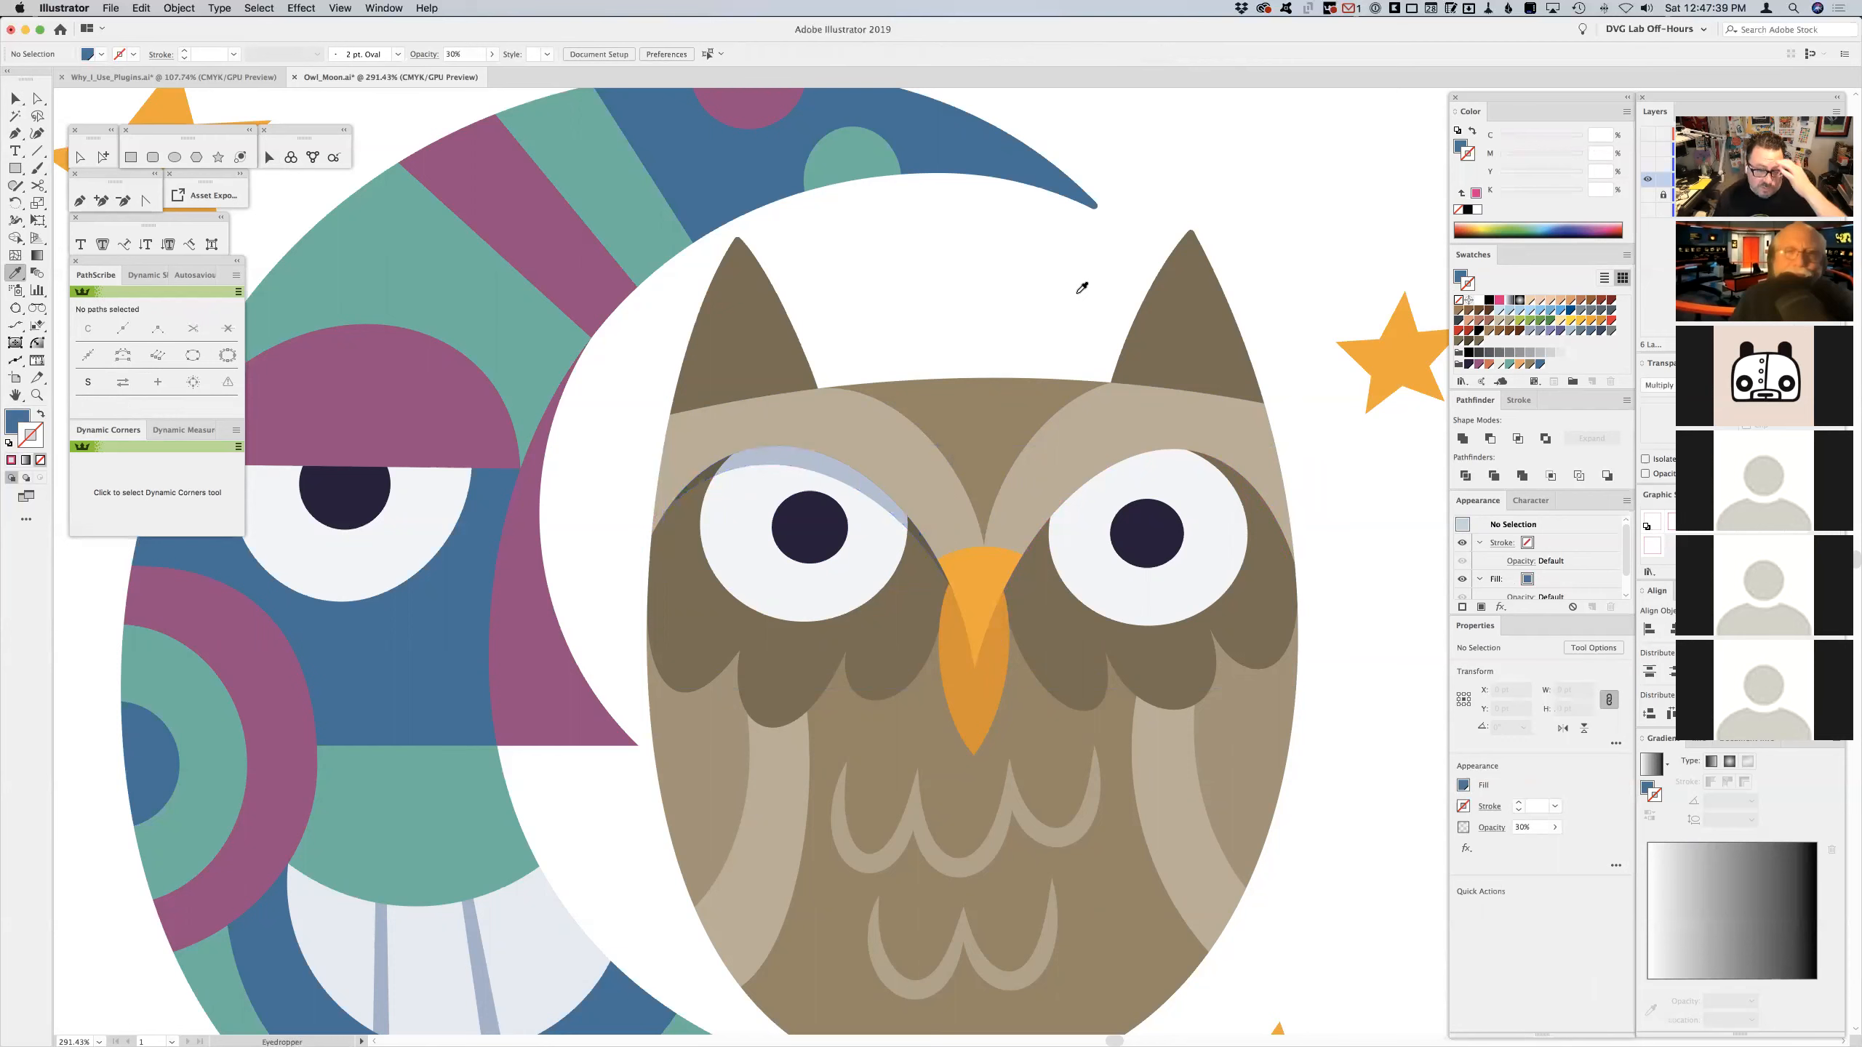
- Create a thin crescent under the left-hand eye by subtracting a front copy of the eye's white from a slightly lower duplicate
key("v")
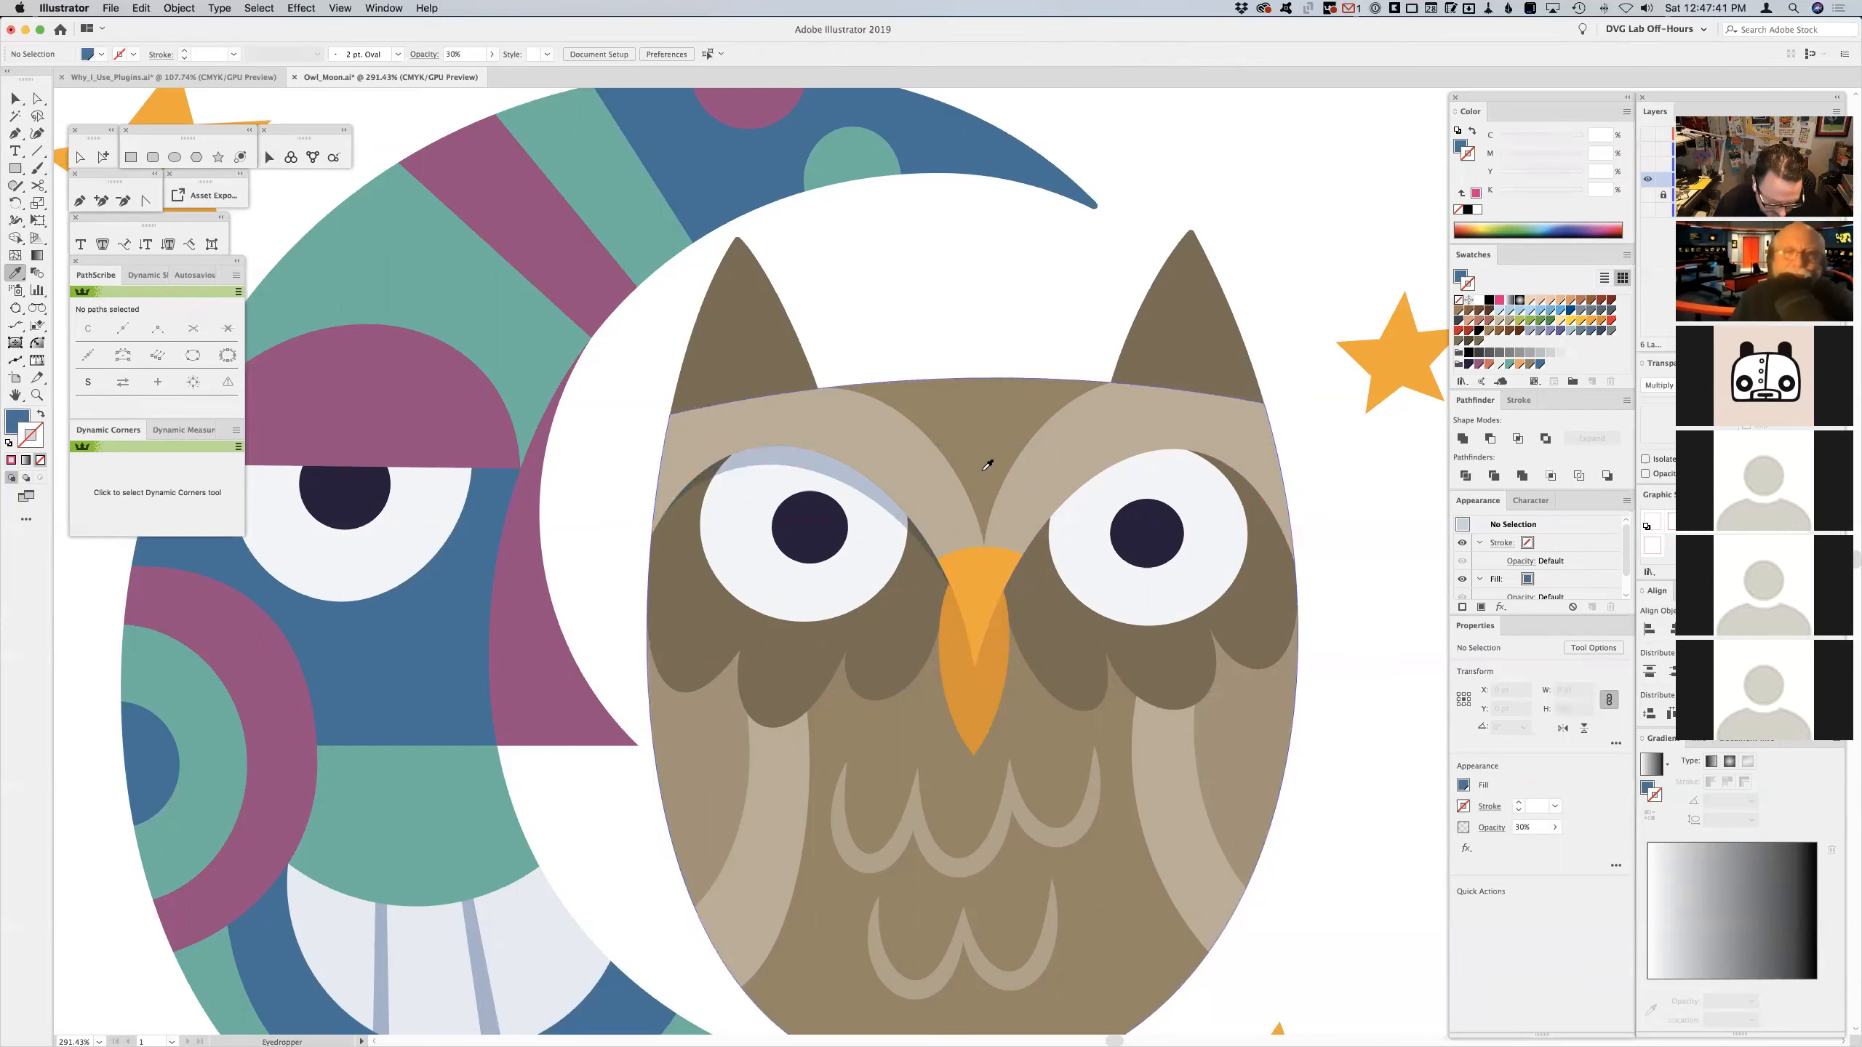
left_click(873, 576)
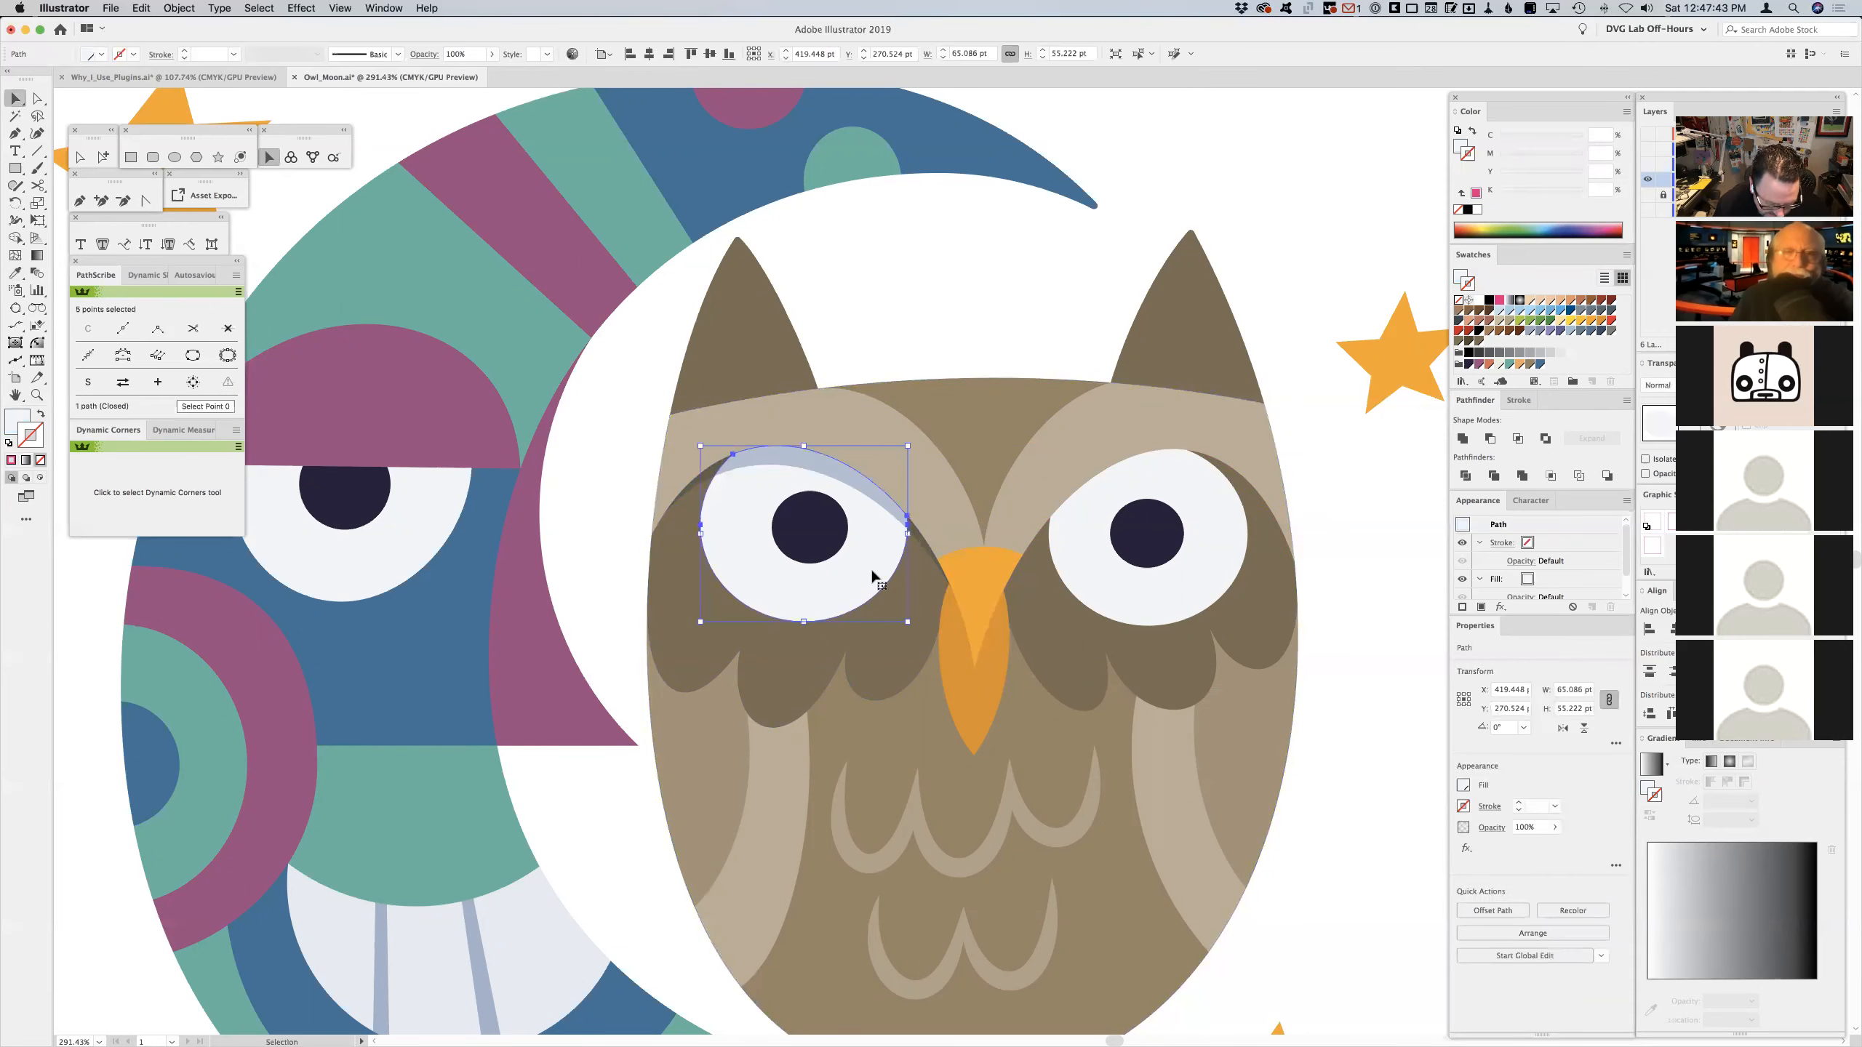
key("super+shift+bracketright")
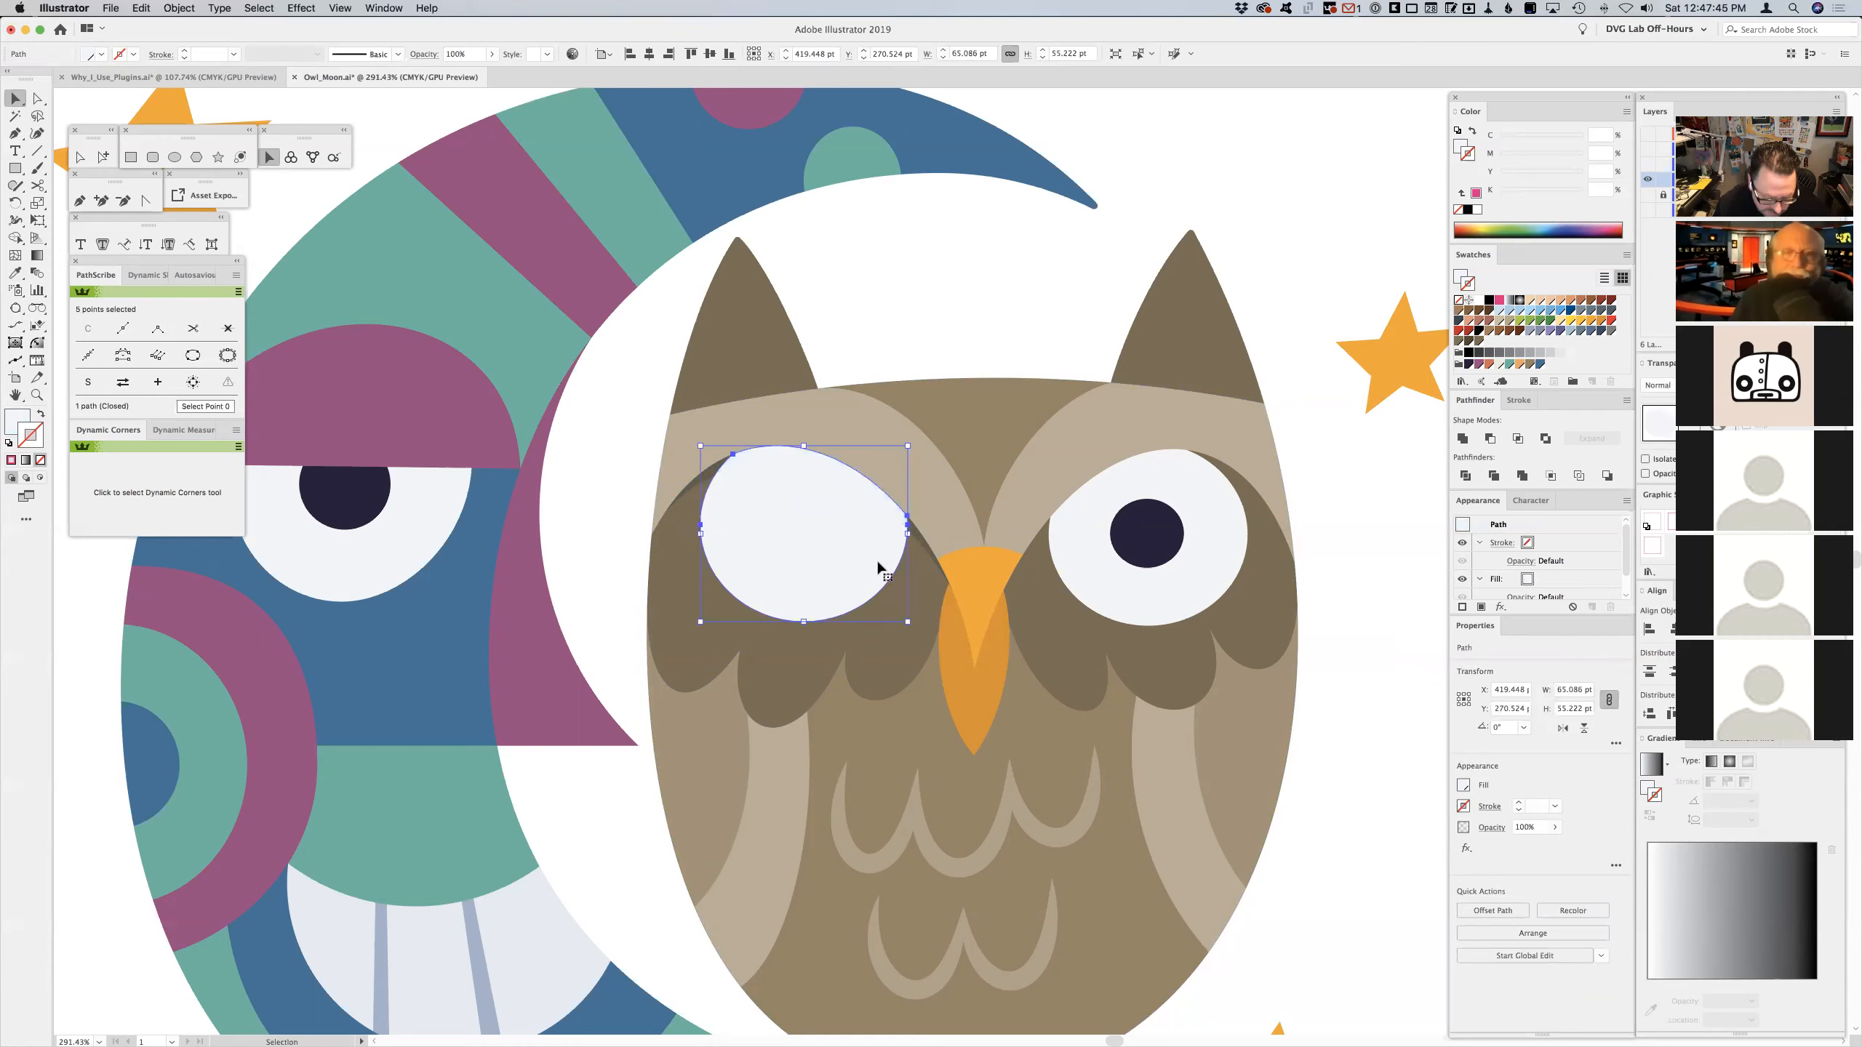
left_click_drag(870, 552, 848, 551)
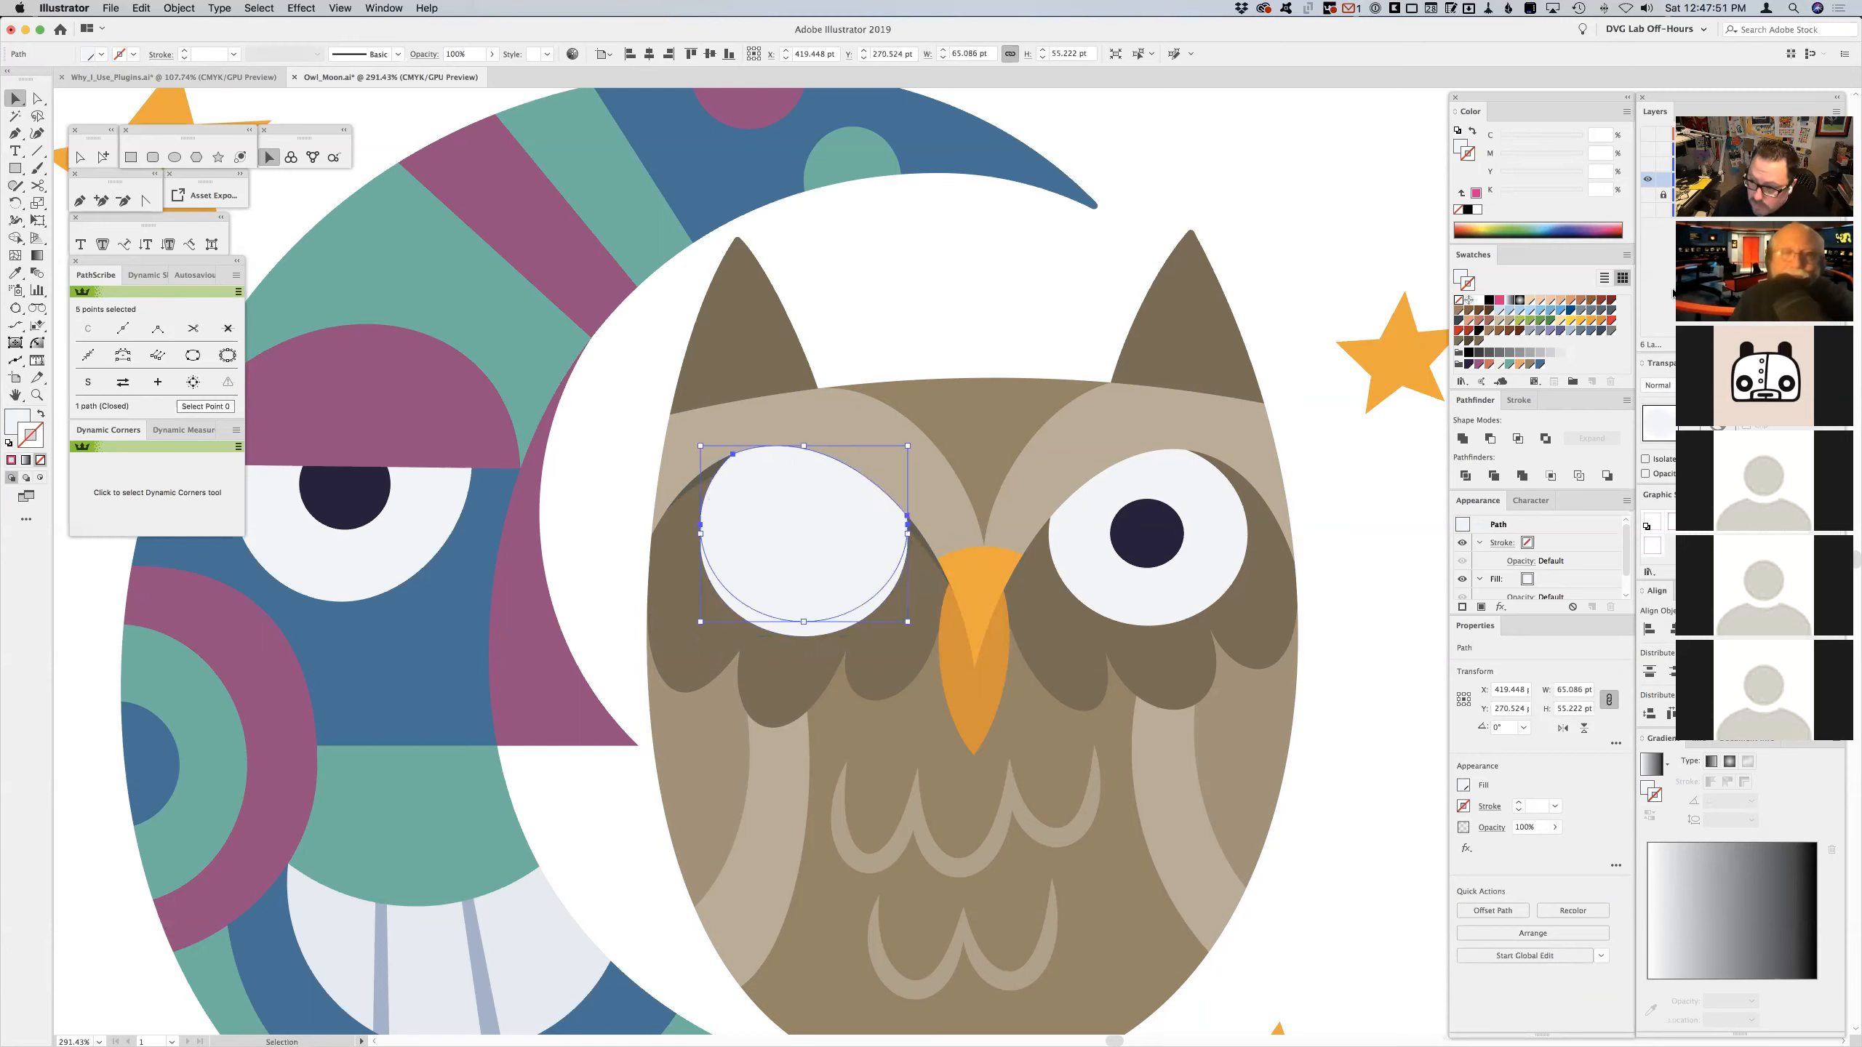
left_click(1560, 311)
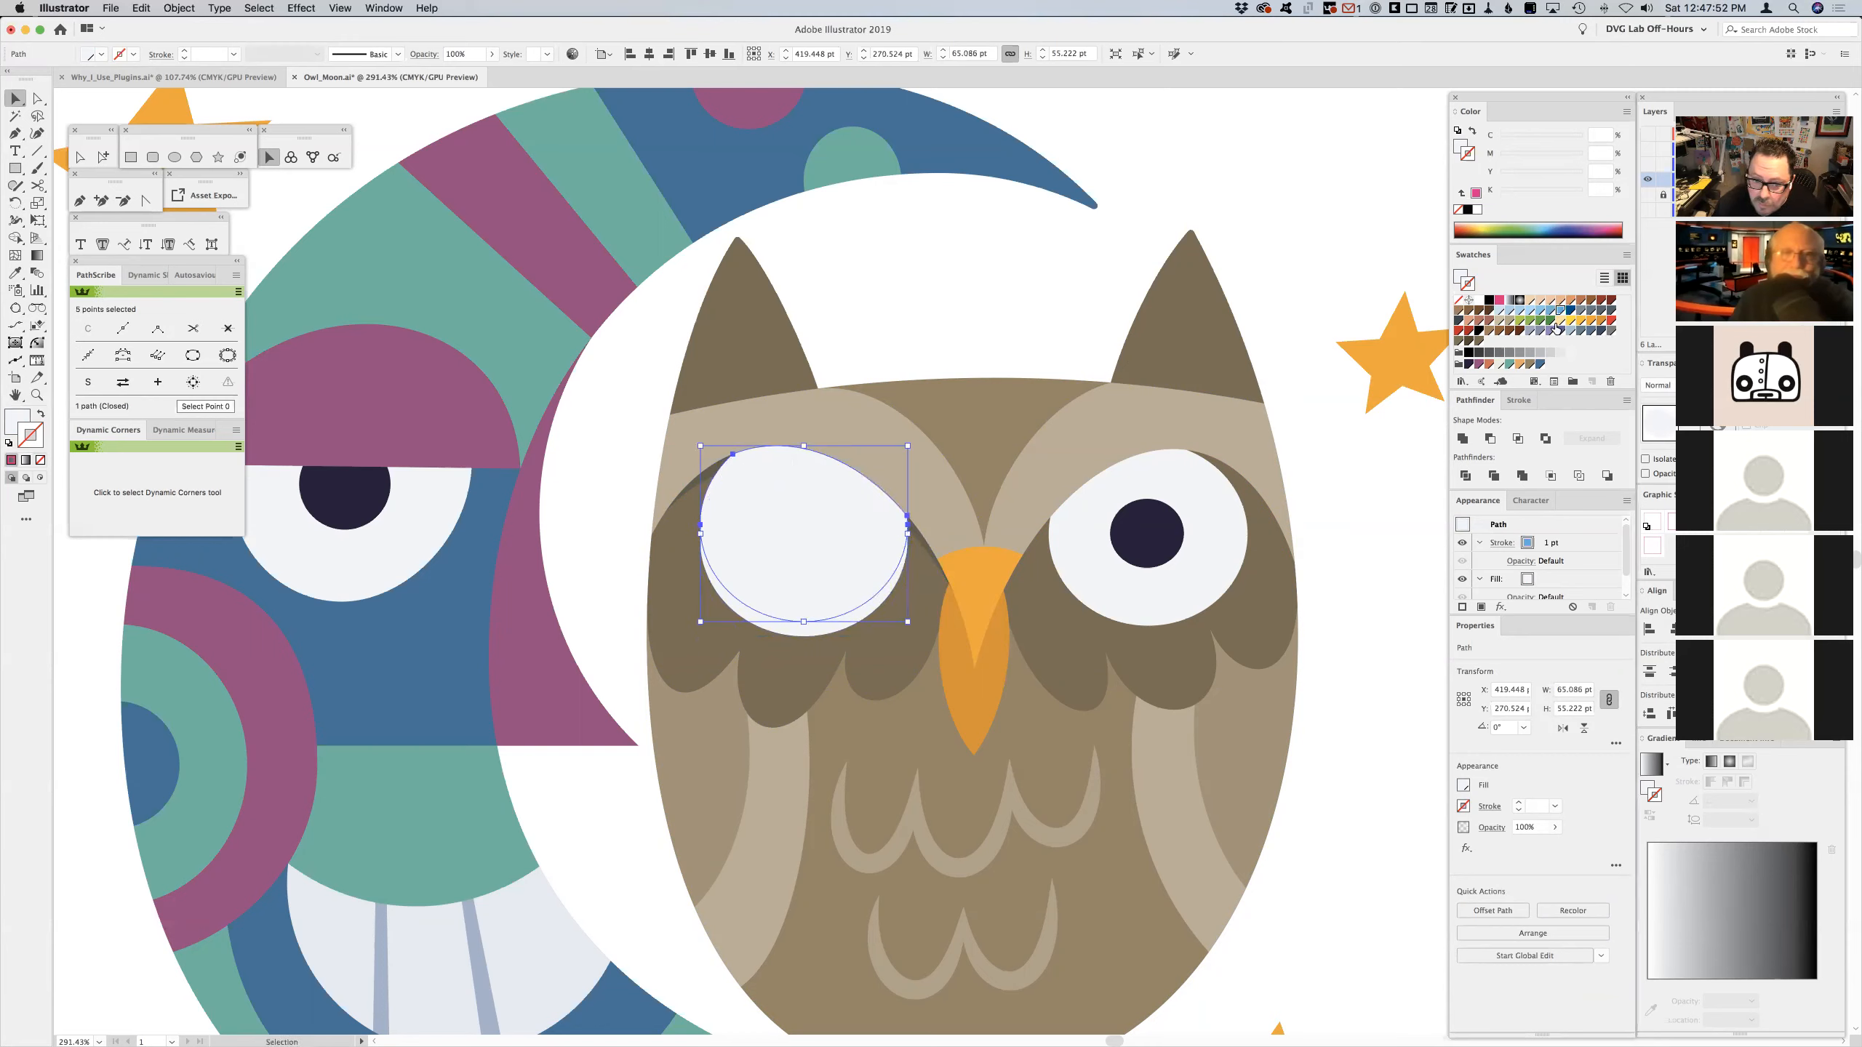
left_click(865, 615, "shift")
left_click(1491, 439)
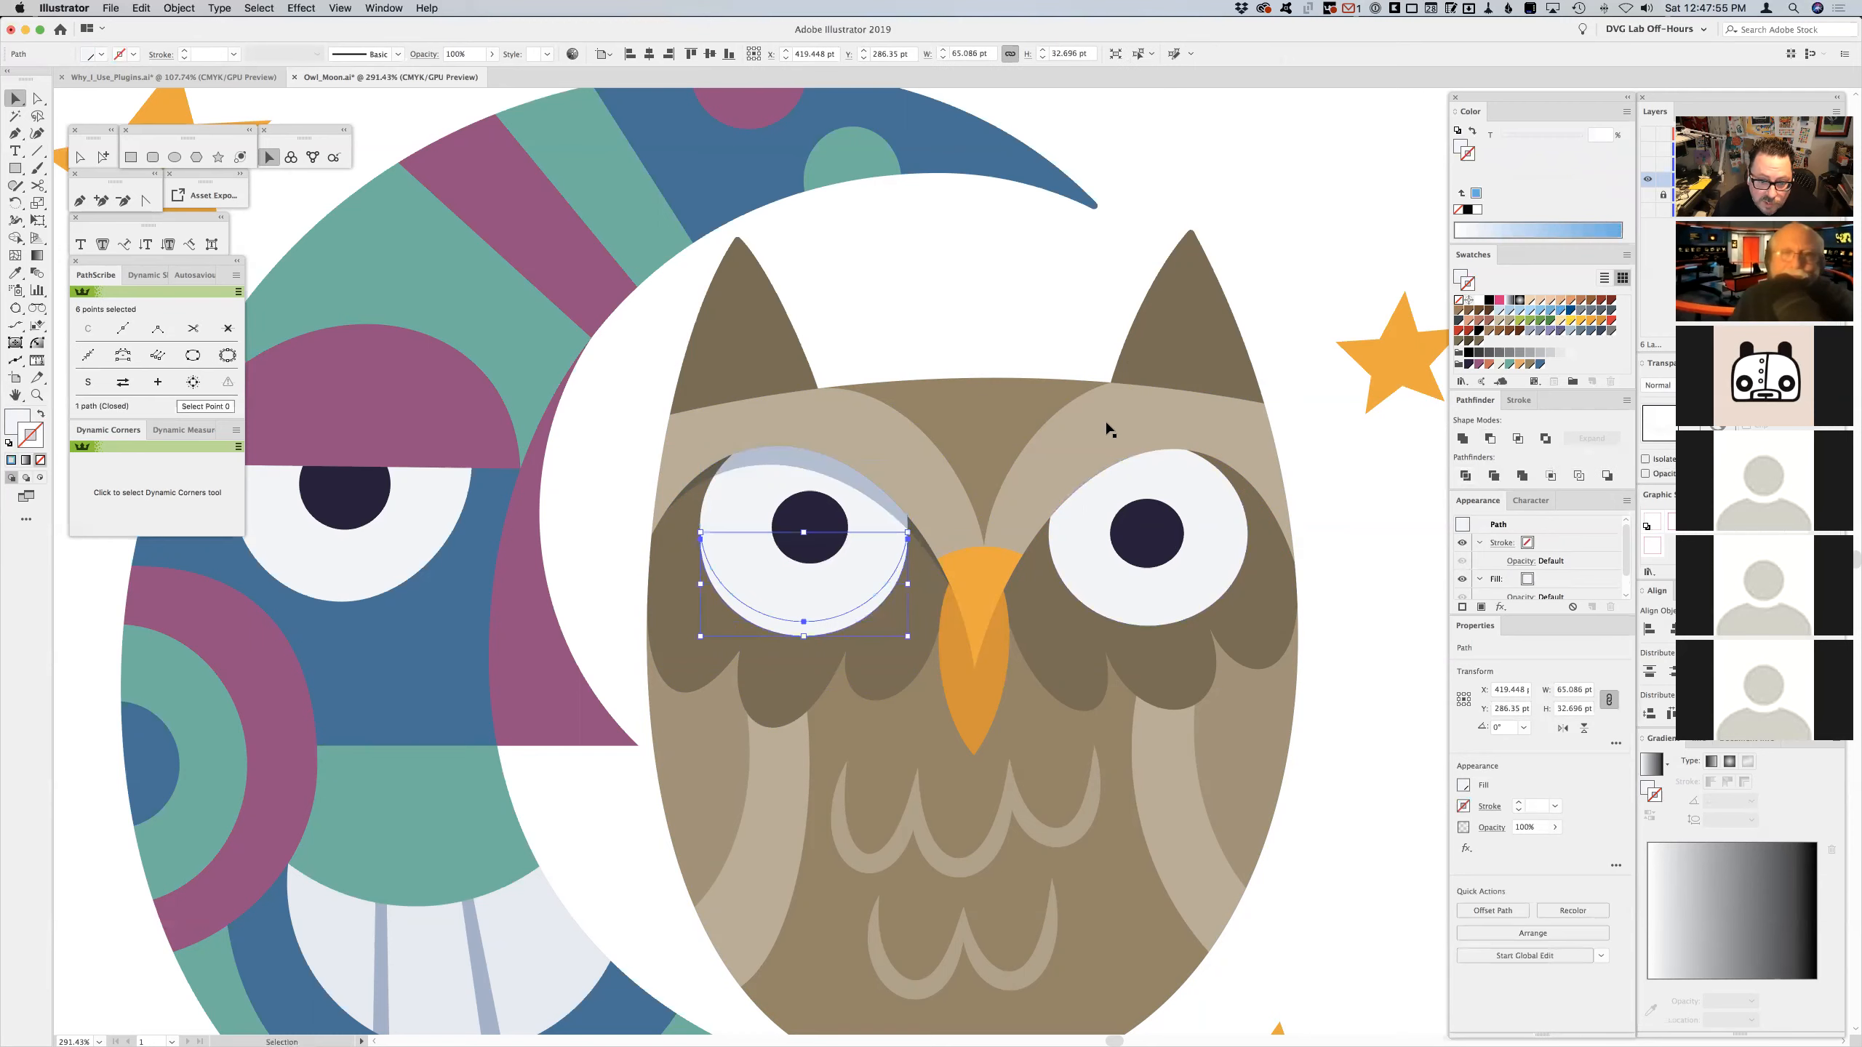
- Apply the blue shading of the crescent above the eye to the crescent beneath it with the Eyedropper
left_click(16, 272)
left_click(814, 456)
left_click(978, 315, "super")
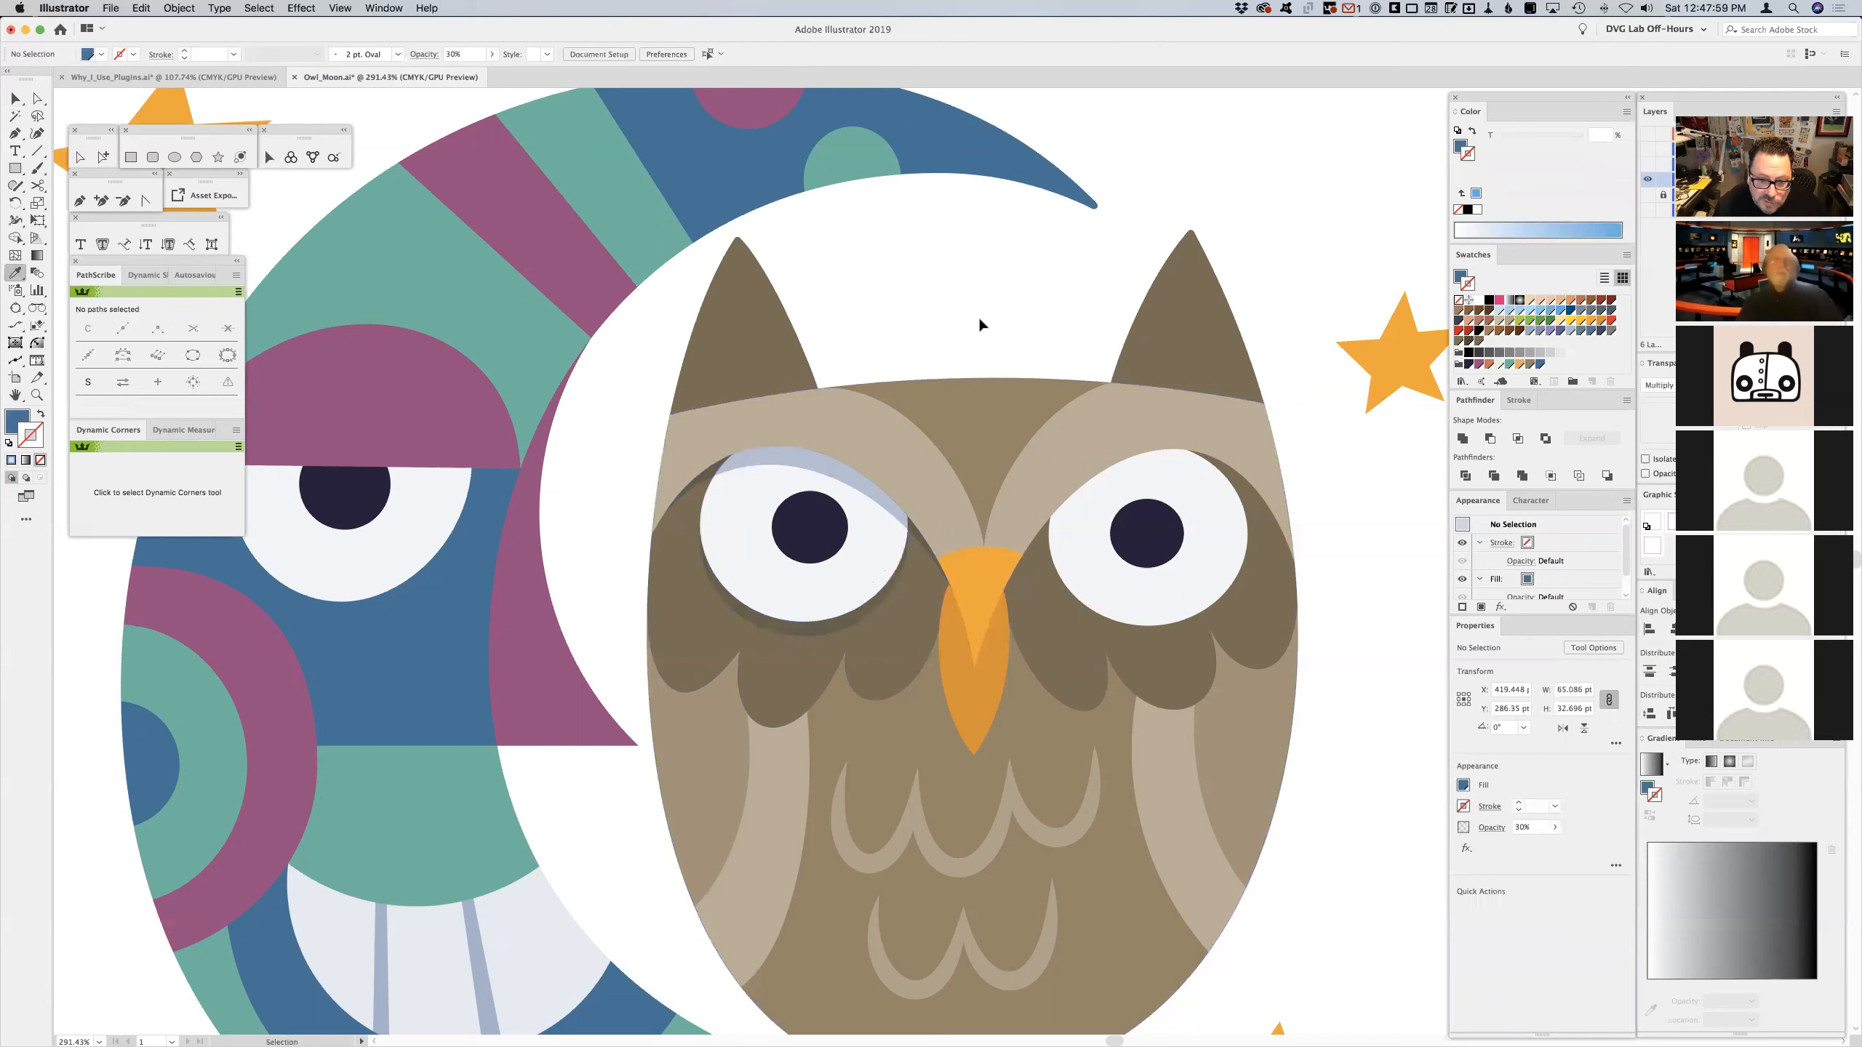
- Recolor the crescent beneath the left-hand eye brown and set its opacity to 60%
left_click(803, 634, "super")
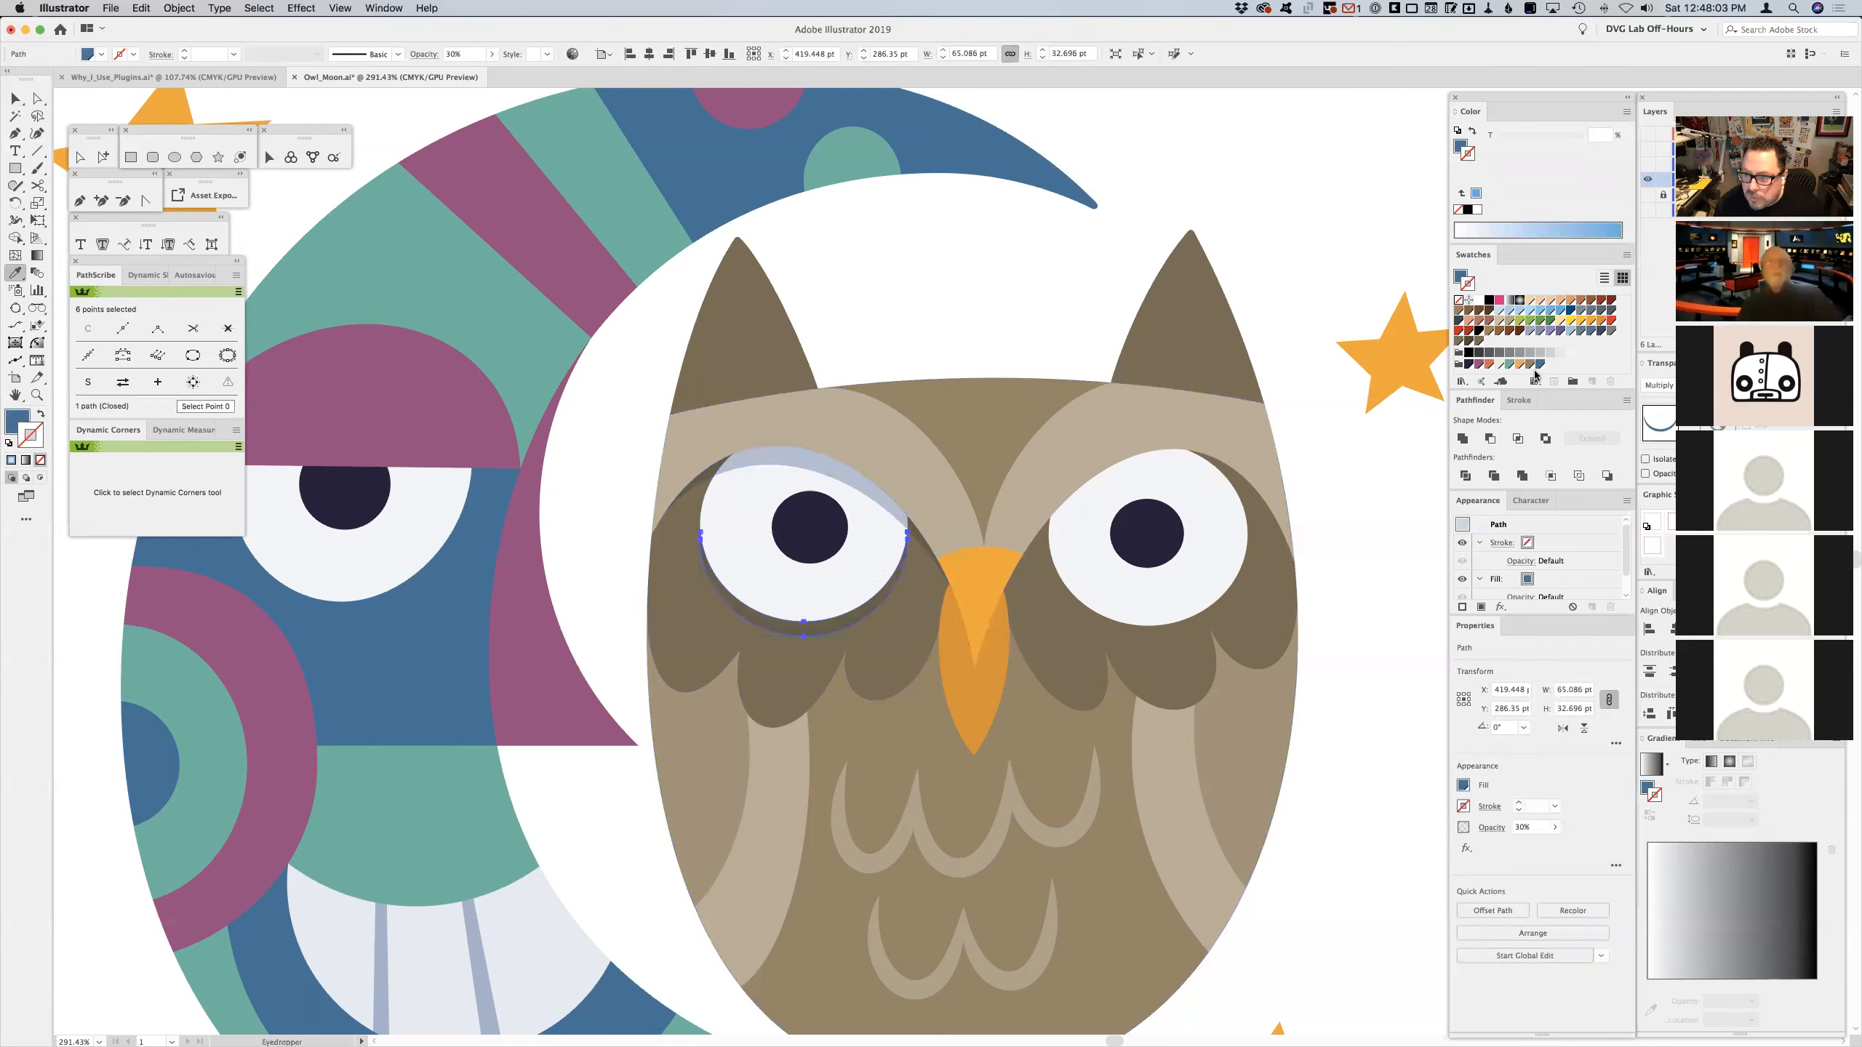
left_click_drag(1455, 272, 1460, 278)
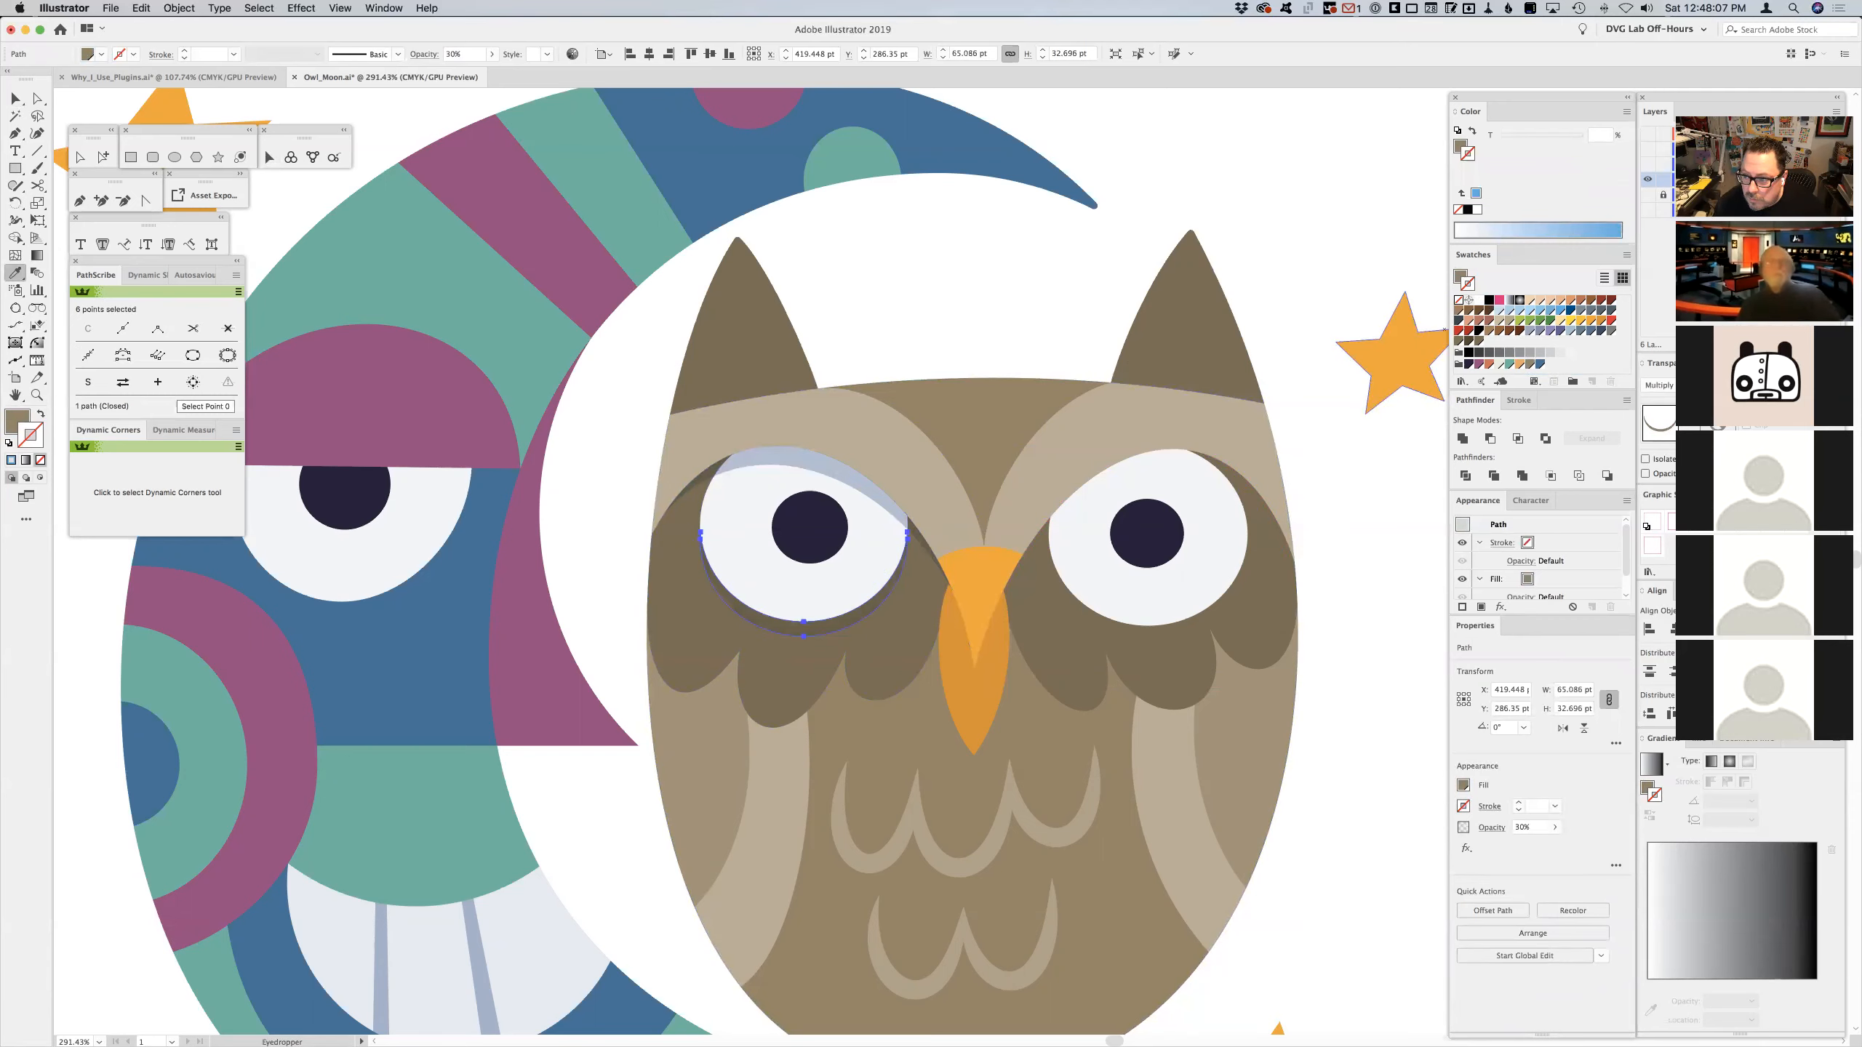
type("60")
key("Return")
left_click(1025, 294, "super")
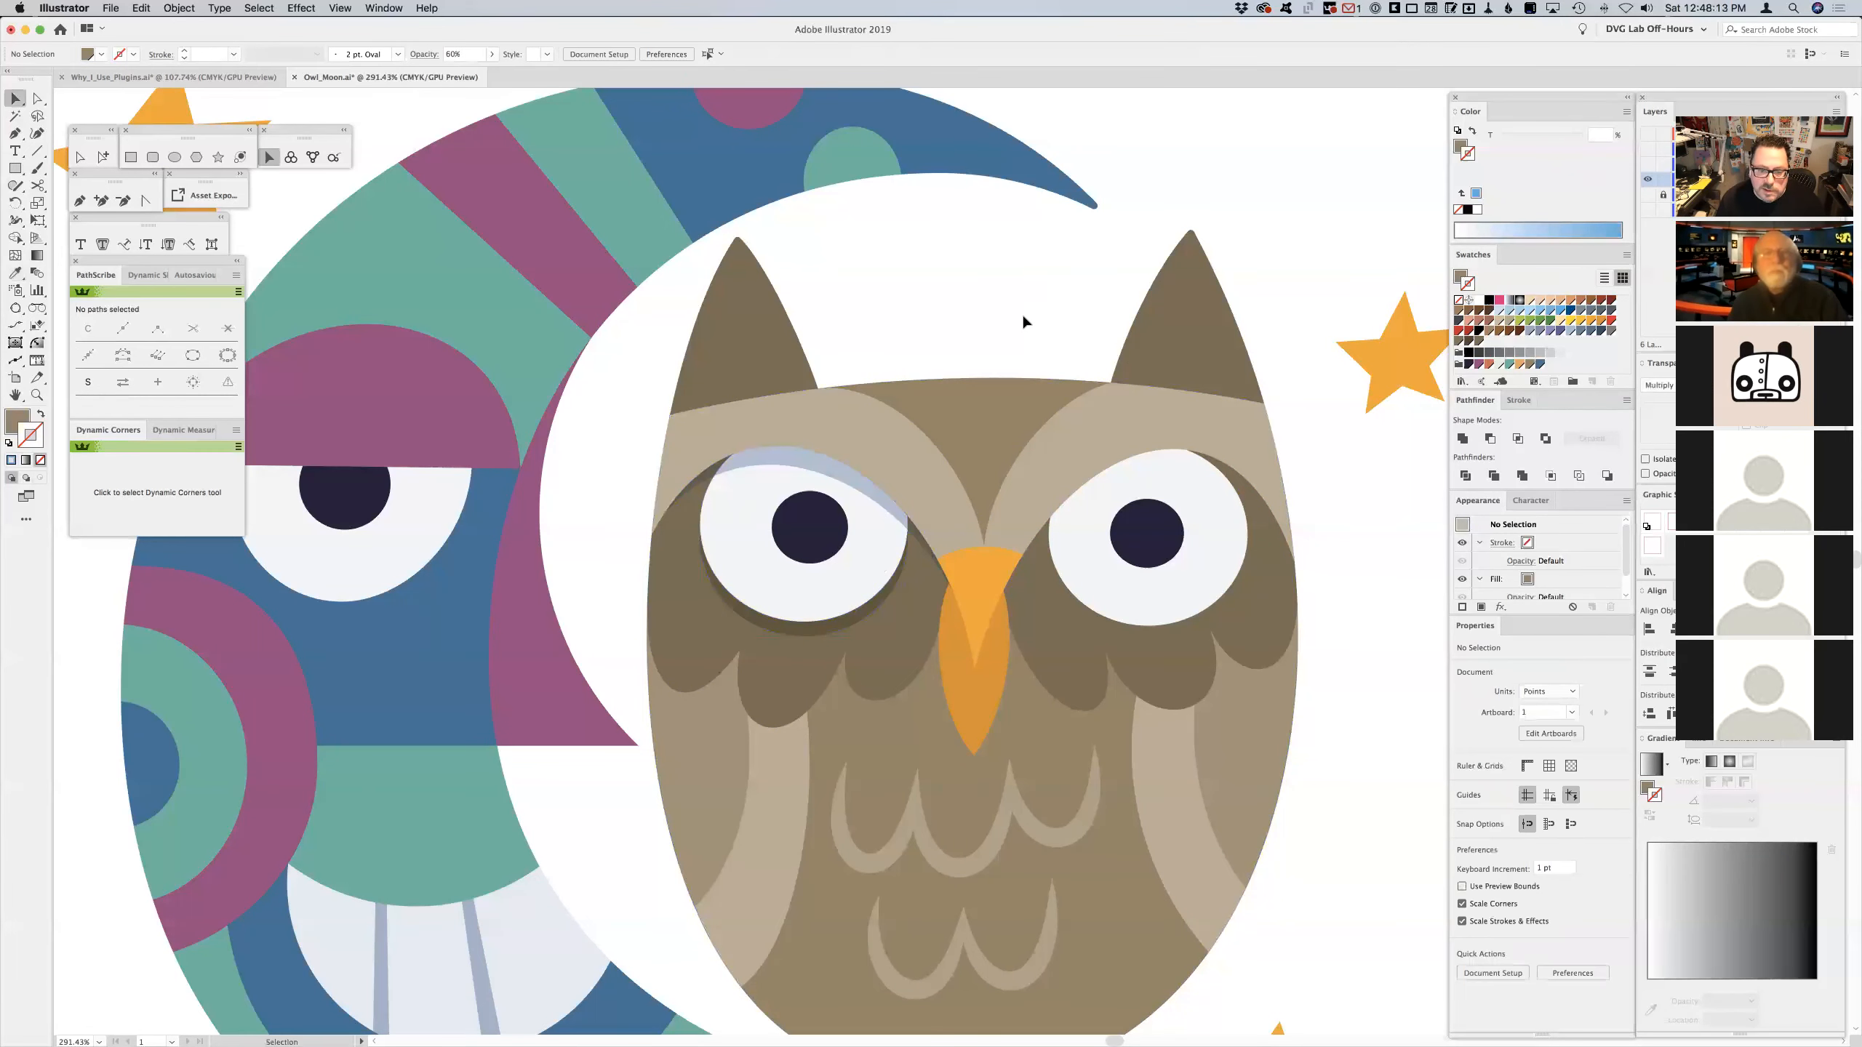
left_click_drag(1032, 397, 1132, 275)
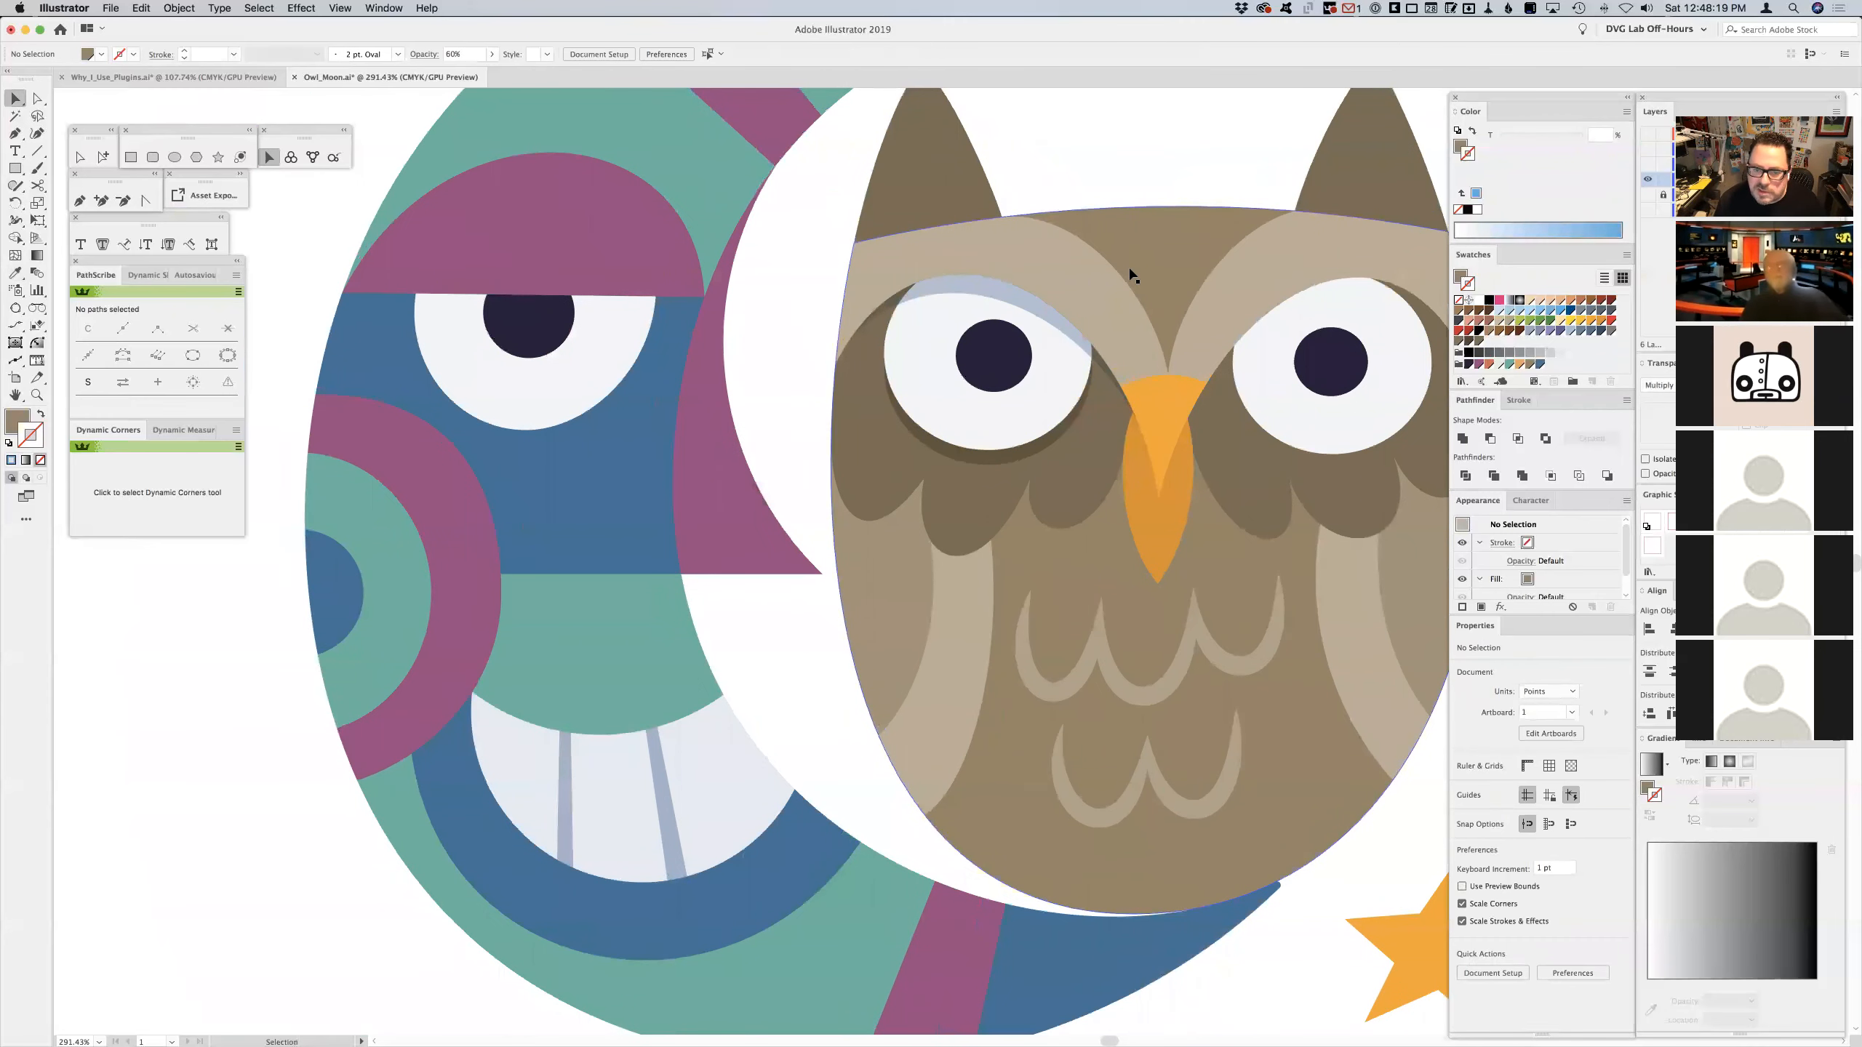